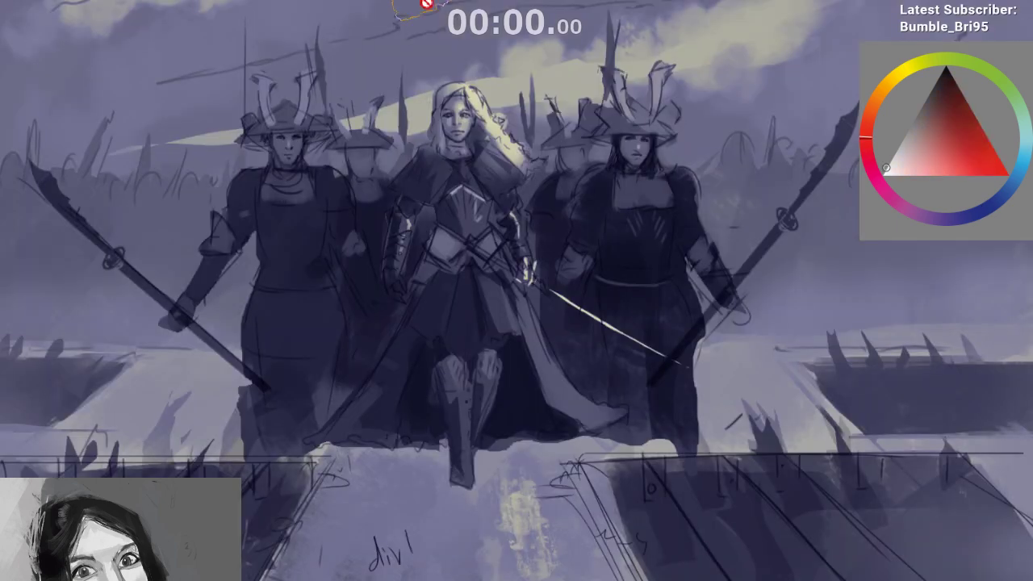
# Examine the knight-and-warriors painting, its coloured version and the creature sketches on the reference board
pyautogui.moveTo(383, 46); pyautogui.dragTo(448, 100)
pyautogui.scroll(-1, 448, 101)
pyautogui.scroll(1, 447, 101)
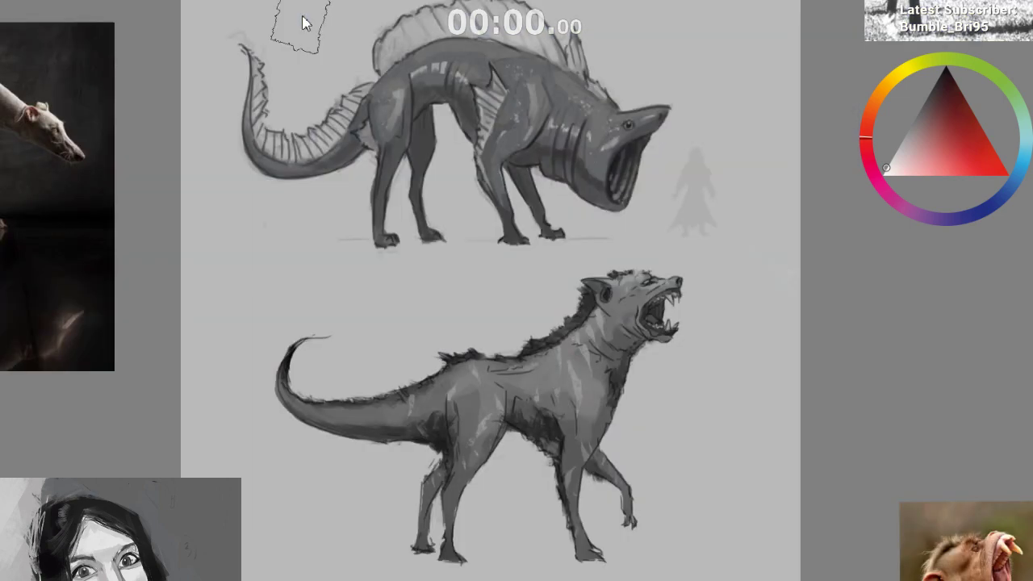
pyautogui.moveTo(428, 47); pyautogui.dragTo(409, 87)
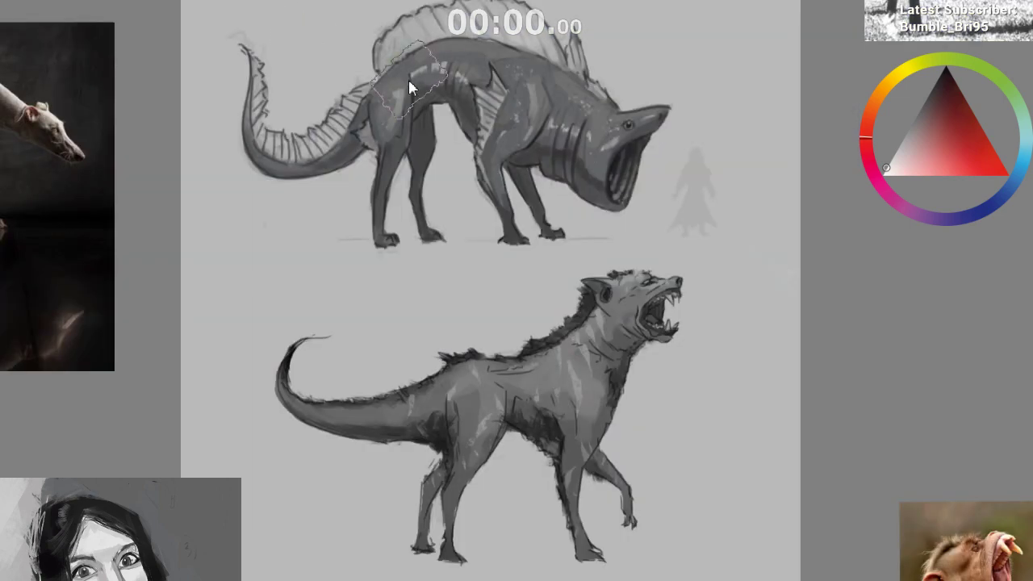
pyautogui.scroll(-2, 409, 87)
pyautogui.scroll(-3, 409, 88)
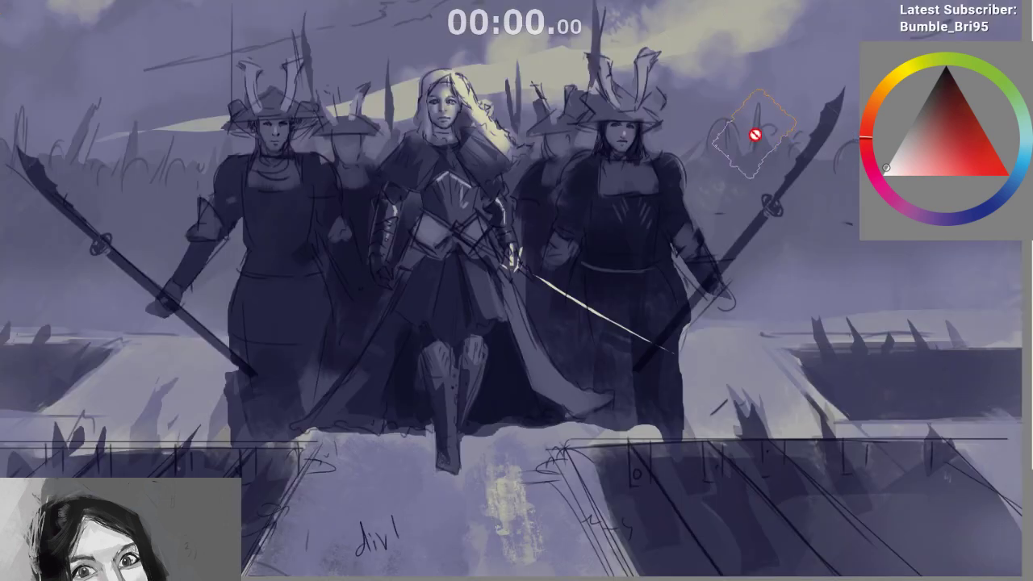
pyautogui.scroll(-2, 575, 127)
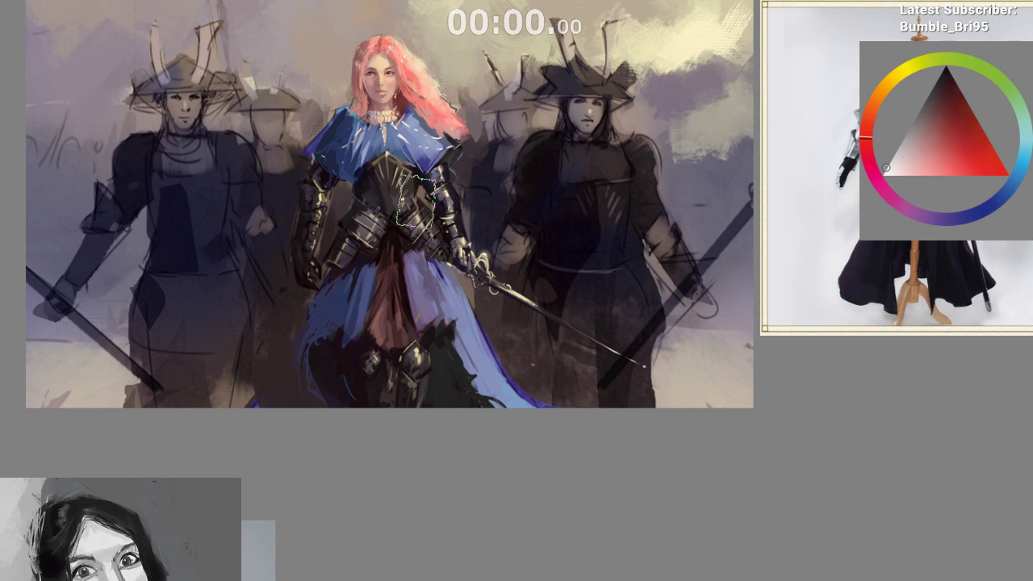
pyautogui.scroll(-2, 423, 169)
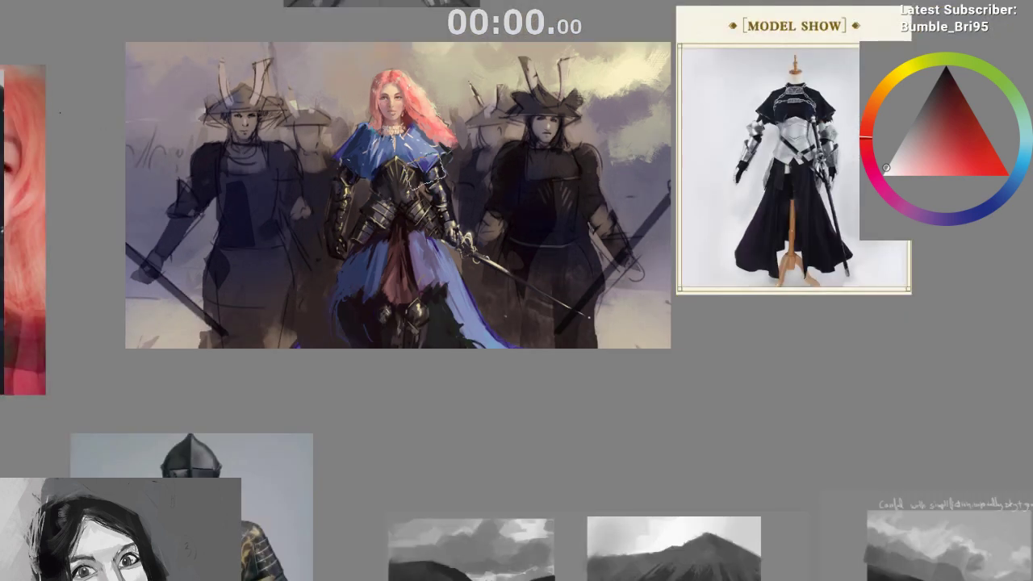
pyautogui.scroll(-2, 424, 172)
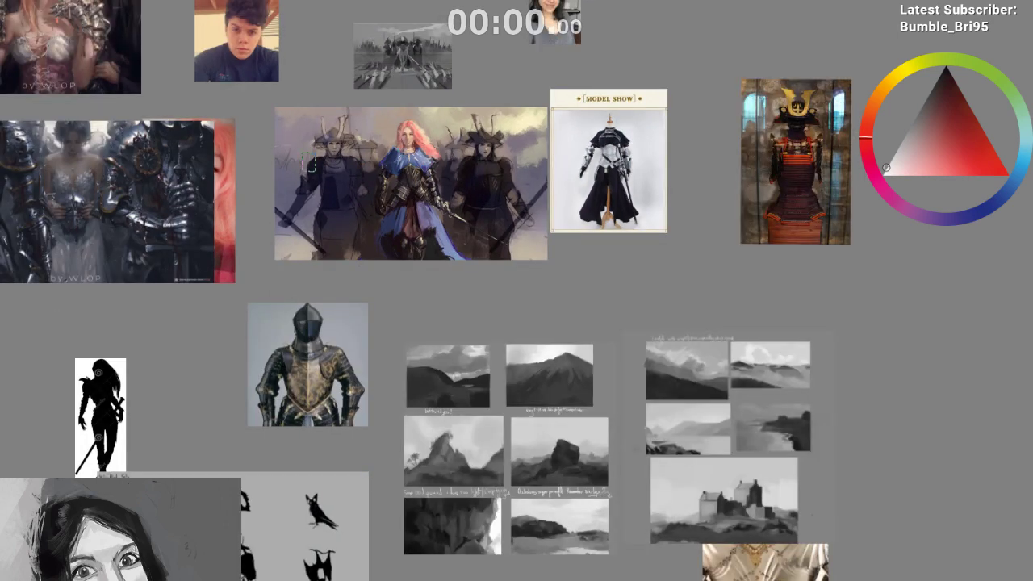
# Move the pink-haired portrait photo from behind the dark armour reference to between the coloured knight painting and the costume image
pyautogui.moveTo(223, 187)
pyautogui.mouseDown()
pyautogui.moveTo(334, 203)
pyautogui.moveTo(444, 259)
pyautogui.mouseUp()
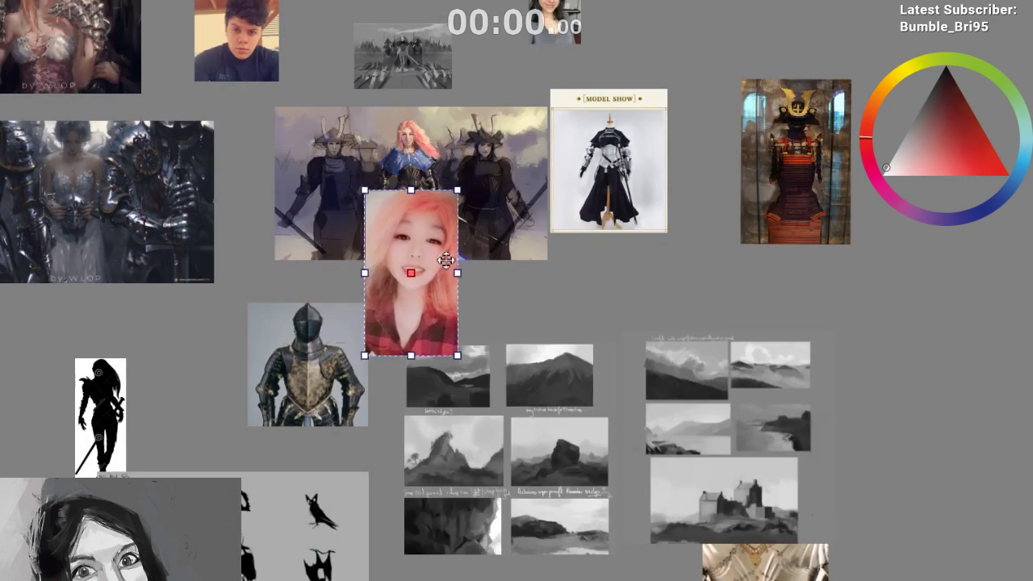
pyautogui.scroll(3, 485, 250)
pyautogui.moveTo(339, 263)
pyautogui.mouseDown()
pyautogui.moveTo(505, 136)
pyautogui.moveTo(543, 76)
pyautogui.mouseUp()
pyautogui.click(230, 305)
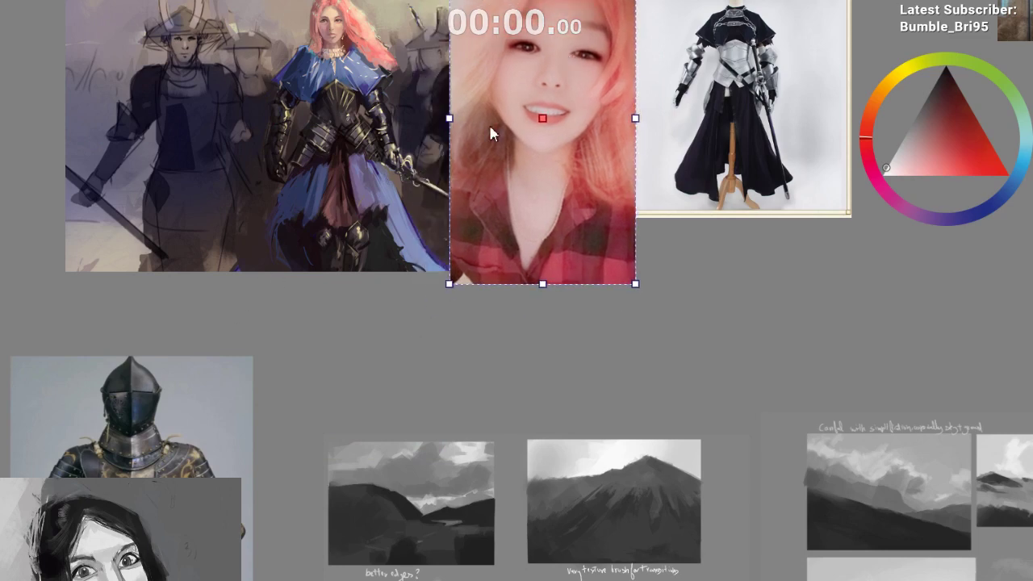
pyautogui.scroll(2, 278, 155)
pyautogui.click(150, 90)
pyautogui.moveTo(131, 136); pyautogui.dragTo(78, 315)
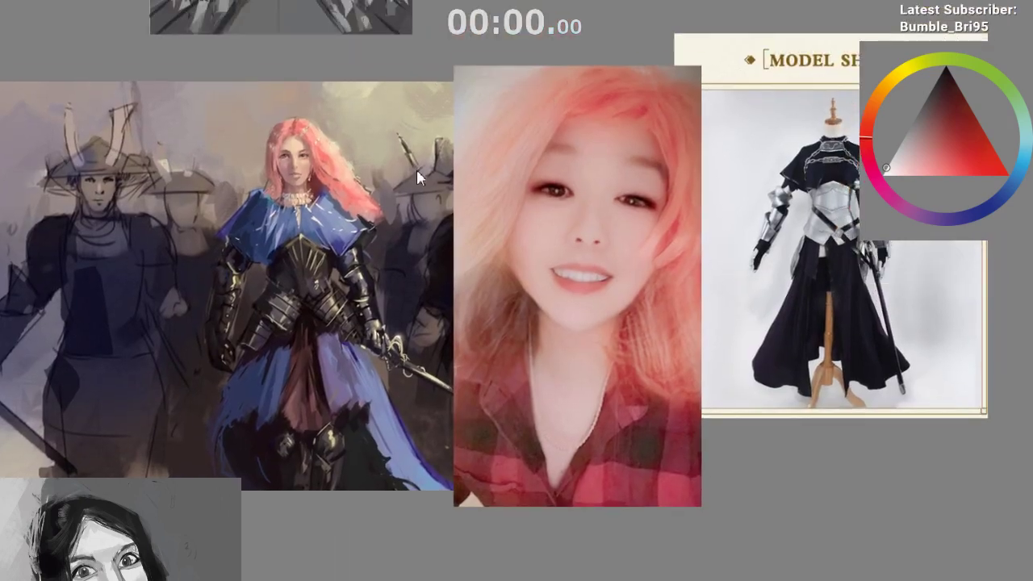
# Shrink the portrait photo proportionally and place it beside the painted knight's head for comparison
pyautogui.moveTo(546, 165); pyautogui.dragTo(525, 134)
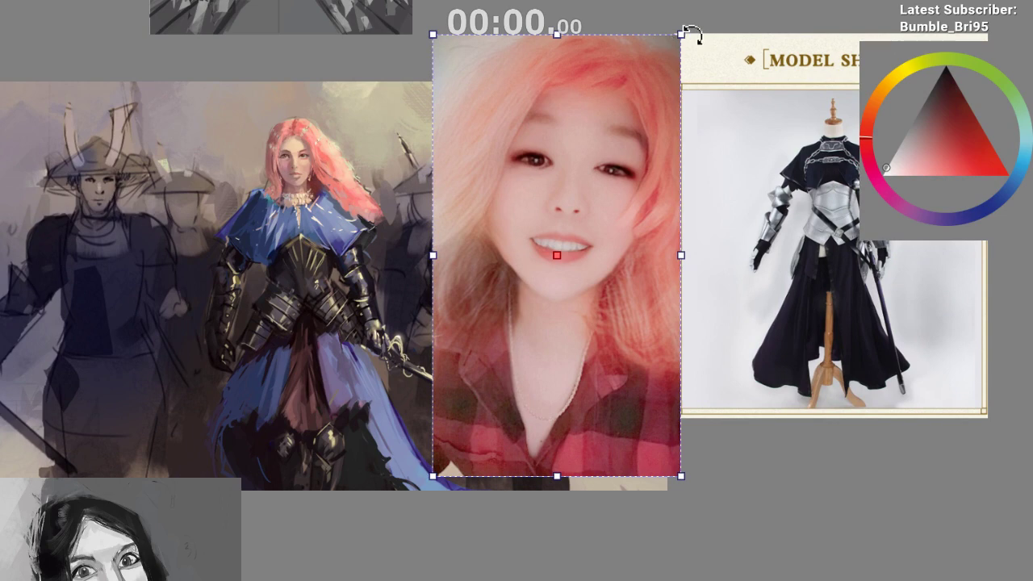
pyautogui.moveTo(678, 34)
pyautogui.mouseDown()
pyautogui.moveTo(506, 355)
pyautogui.moveTo(390, 144)
pyautogui.mouseUp()
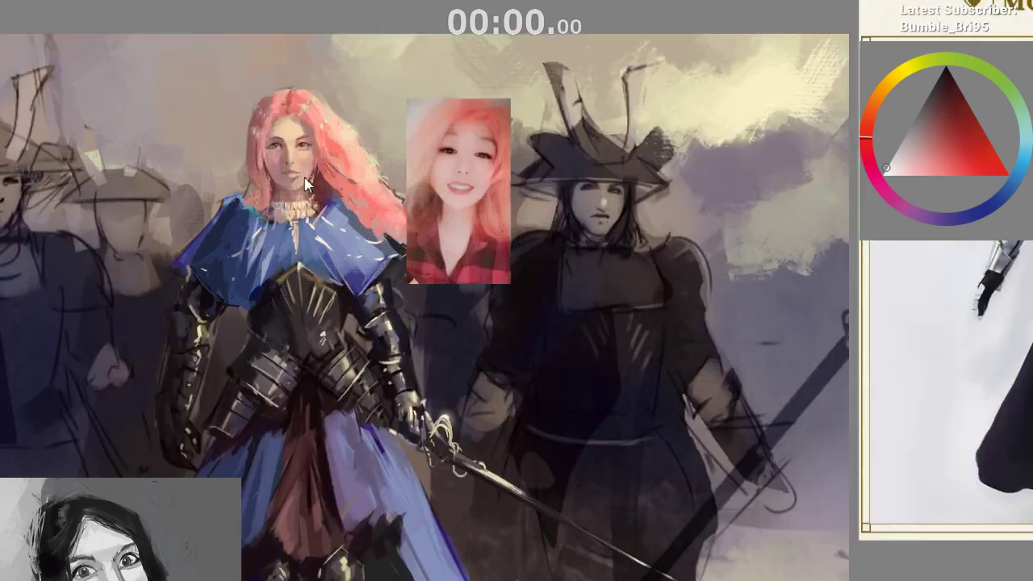
pyautogui.scroll(3, 307, 184)
pyautogui.scroll(2, 307, 184)
pyautogui.moveTo(475, 167); pyautogui.dragTo(472, 146)
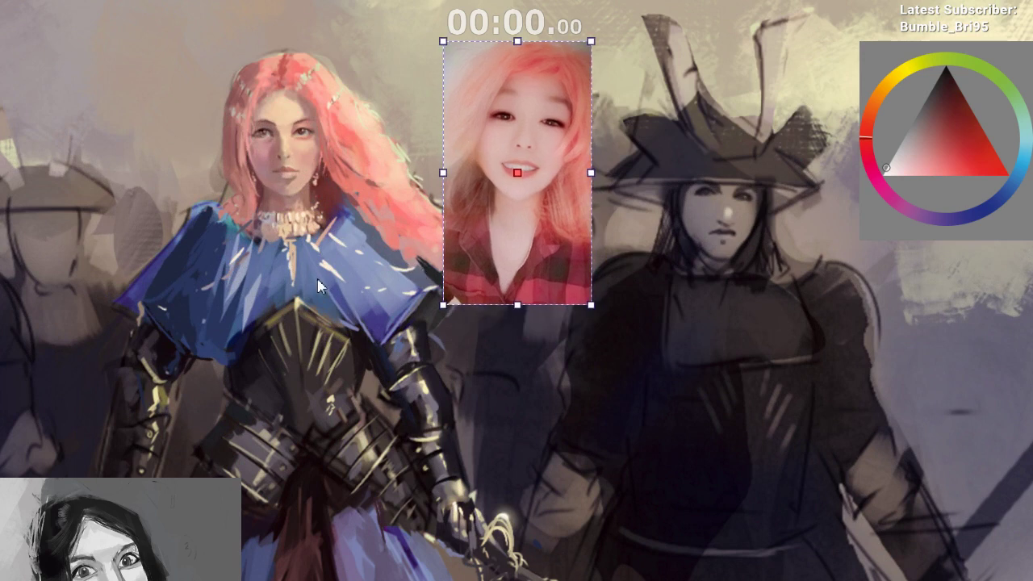
# Reposition the portrait photo away from the knight's hair, next to the warrior behind her shoulder
pyautogui.scroll(-5, 319, 286)
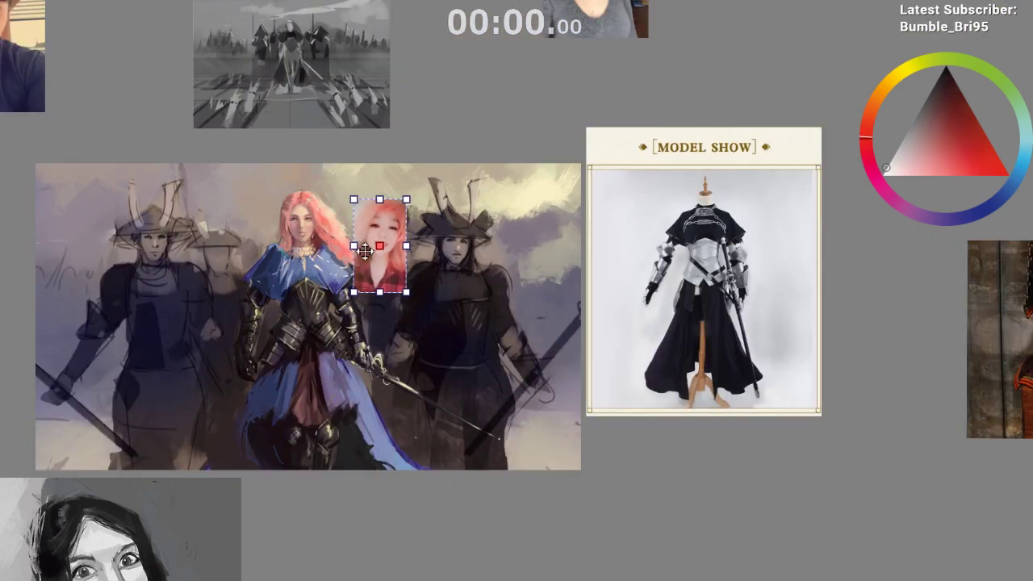
pyautogui.moveTo(365, 251)
pyautogui.mouseDown()
pyautogui.moveTo(363, 300)
pyautogui.moveTo(382, 352)
pyautogui.mouseUp()
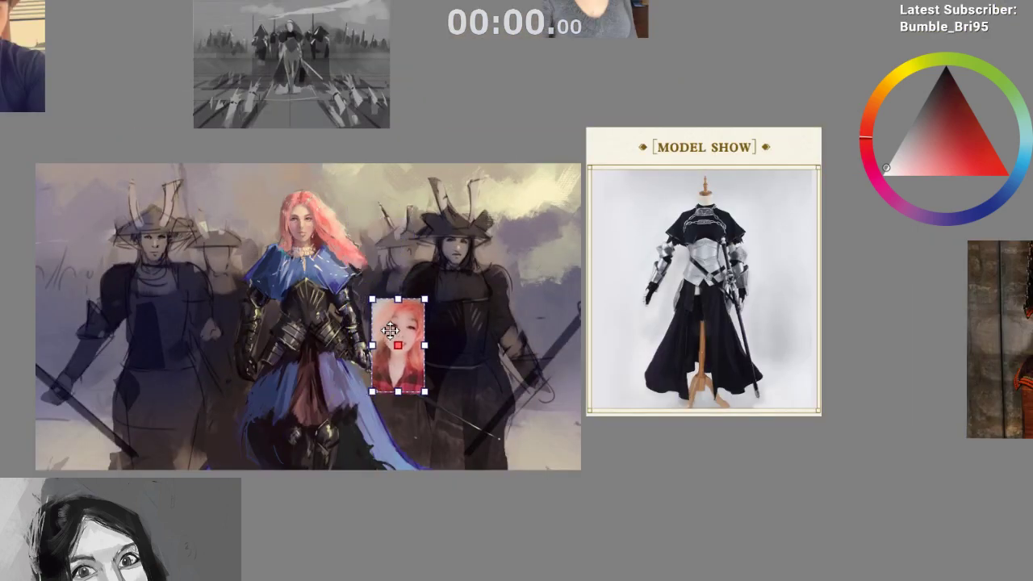
pyautogui.moveTo(389, 329); pyautogui.dragTo(412, 269)
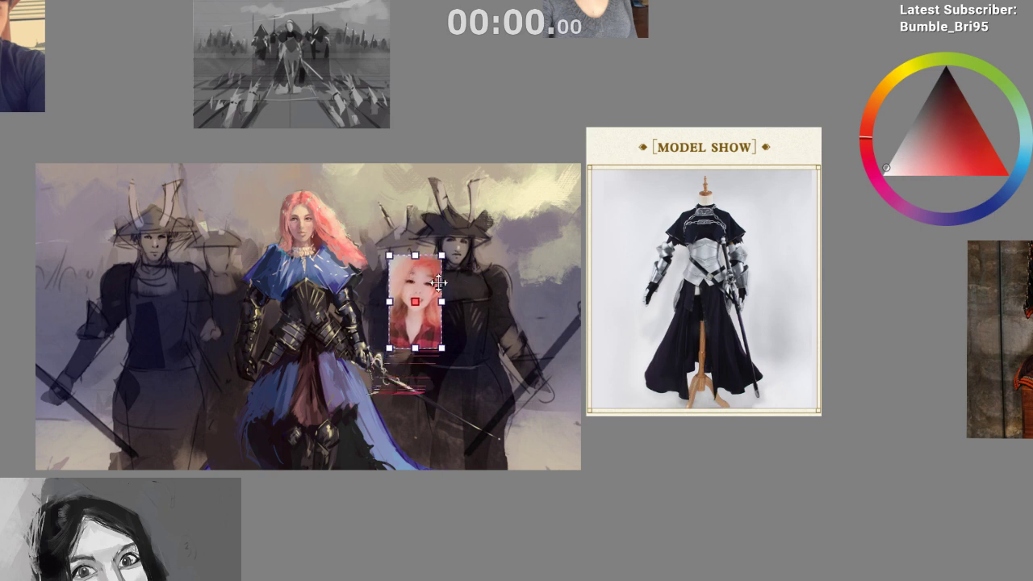
# Sample several skin tones from the painted knight's face to check their hue and saturation
pyautogui.scroll(3, 252, 242)
pyautogui.scroll(2, 270, 244)
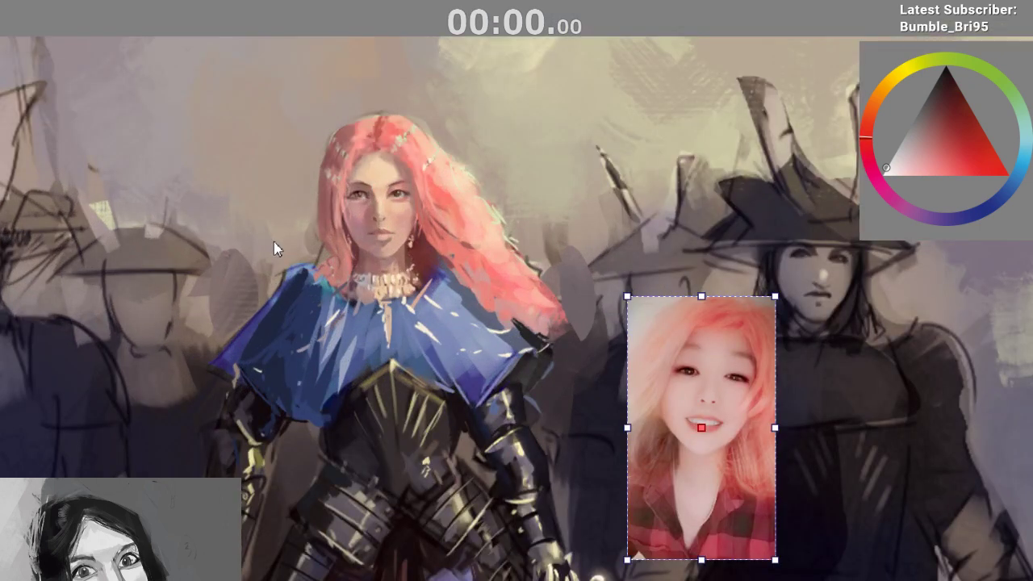
pyautogui.keyDown('ctrl'); pyautogui.click(377, 183); pyautogui.keyUp('ctrl')
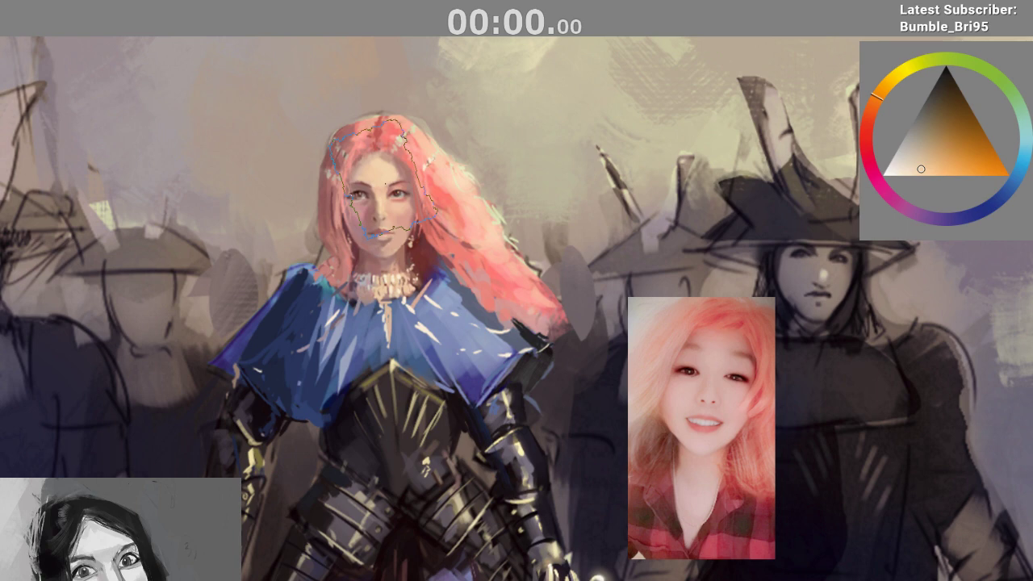
pyautogui.scroll(-5, 383, 178)
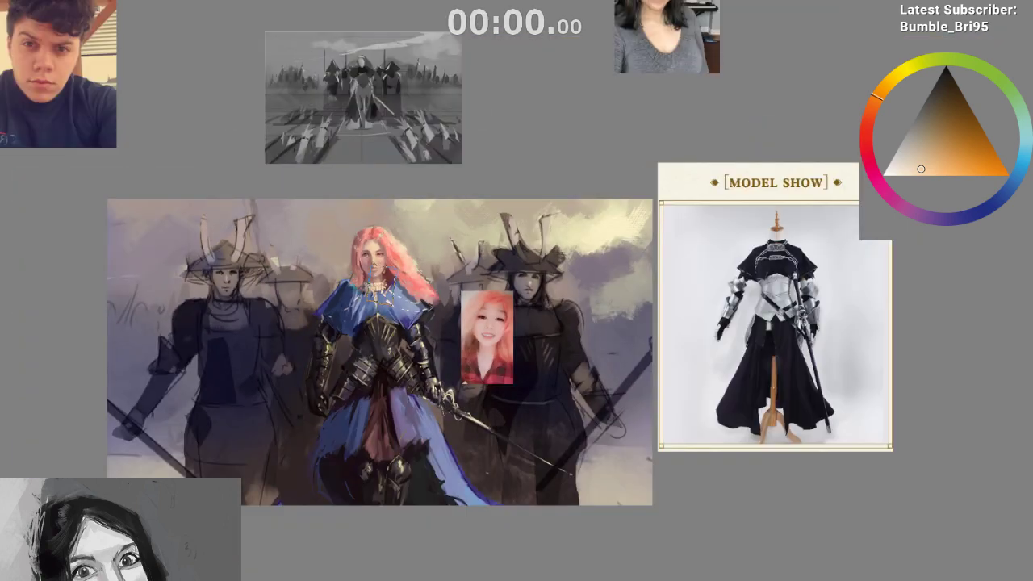
pyautogui.scroll(4, 435, 323)
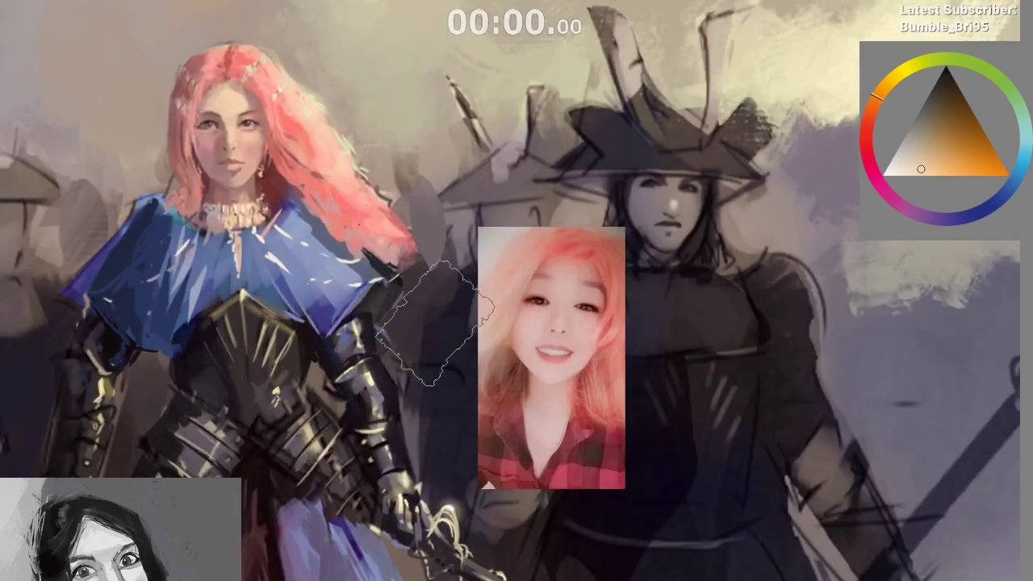
pyautogui.scroll(-3, 436, 323)
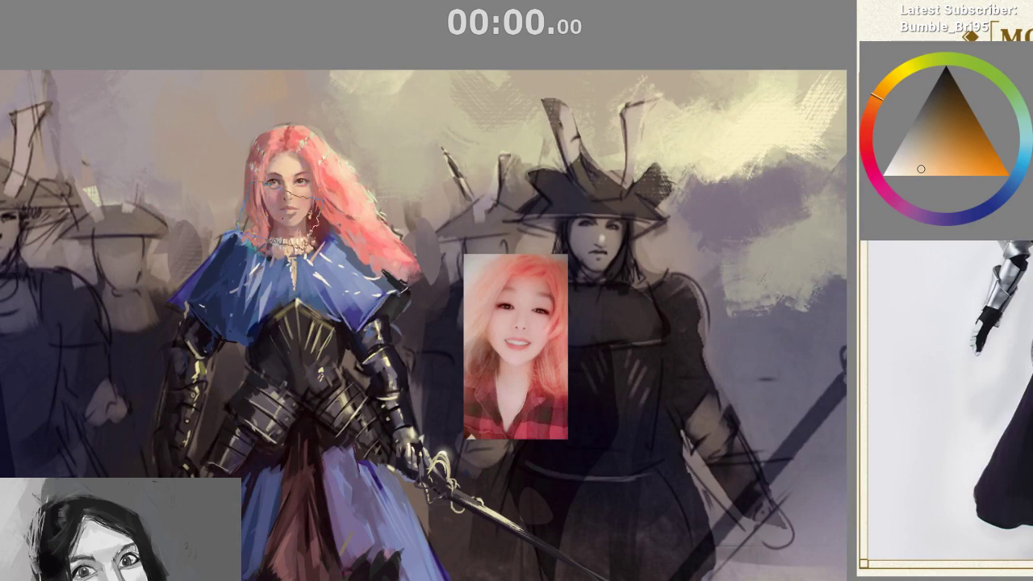
pyautogui.scroll(3, 291, 190)
pyautogui.moveTo(295, 178); pyautogui.dragTo(262, 194)
pyautogui.click(286, 163)
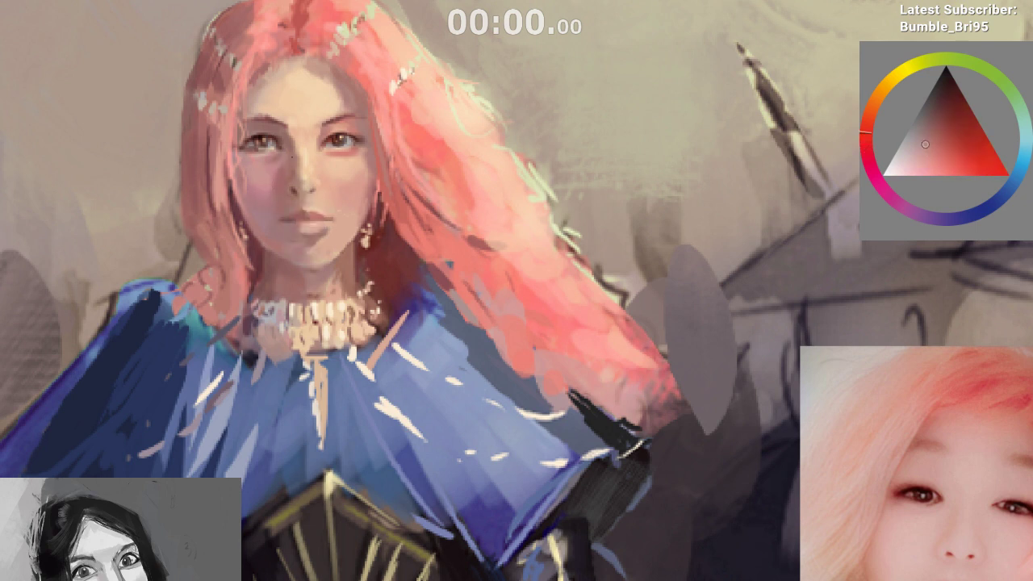
pyautogui.moveTo(288, 159); pyautogui.dragTo(268, 207)
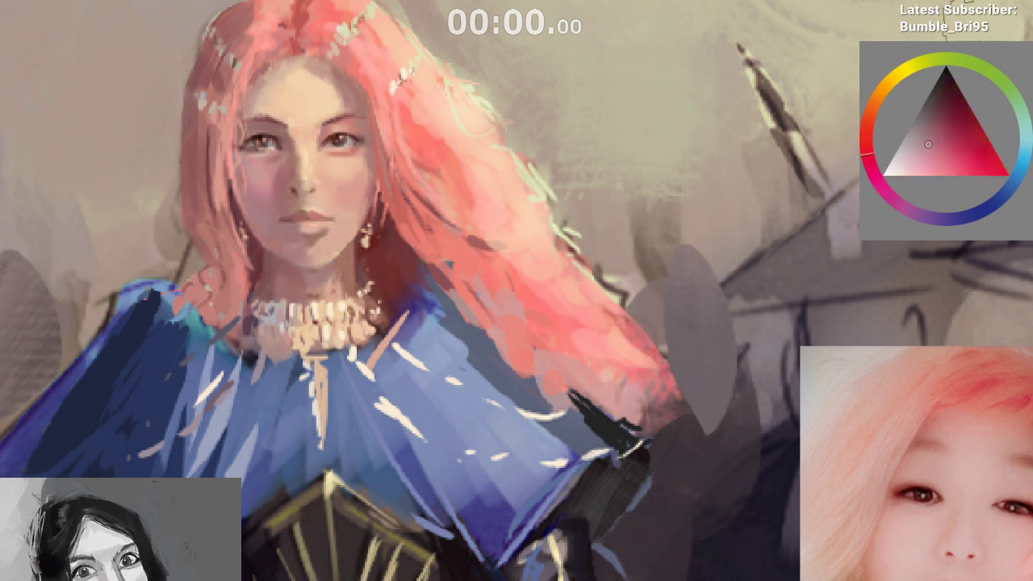
# Set the paint colour to a muted greyish blue and compare the knight's colours with the portrait photo
pyautogui.click(1014, 183)
pyautogui.click(909, 138)
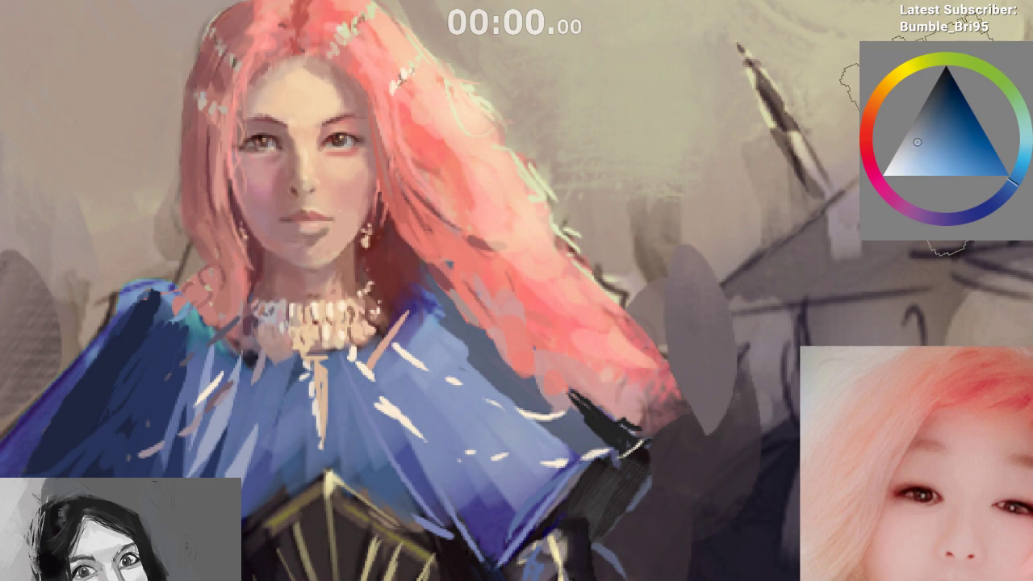
pyautogui.scroll(-1, 495, 152)
pyautogui.scroll(-3, 495, 152)
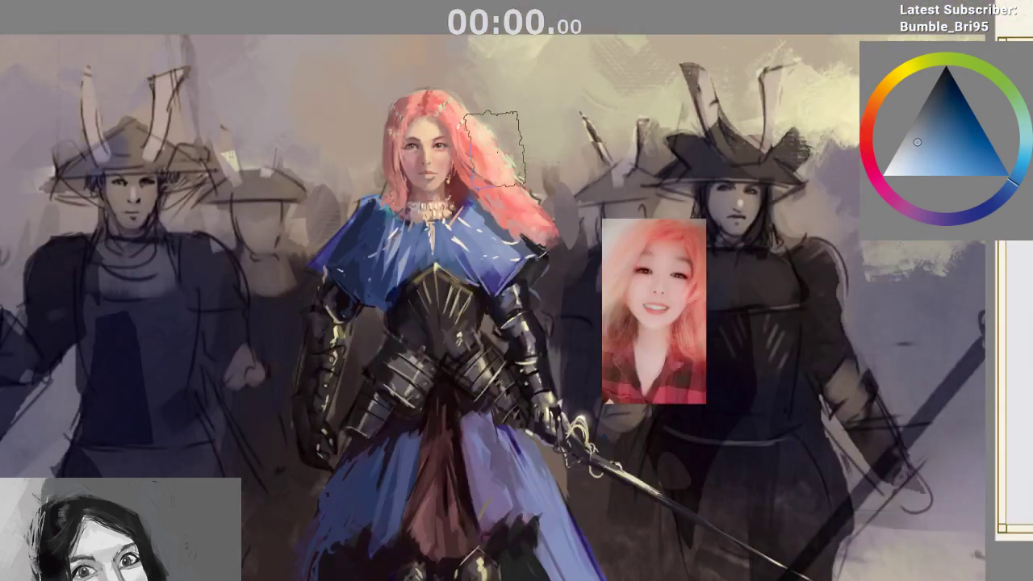
pyautogui.scroll(-1, 509, 146)
pyautogui.scroll(2, 549, 140)
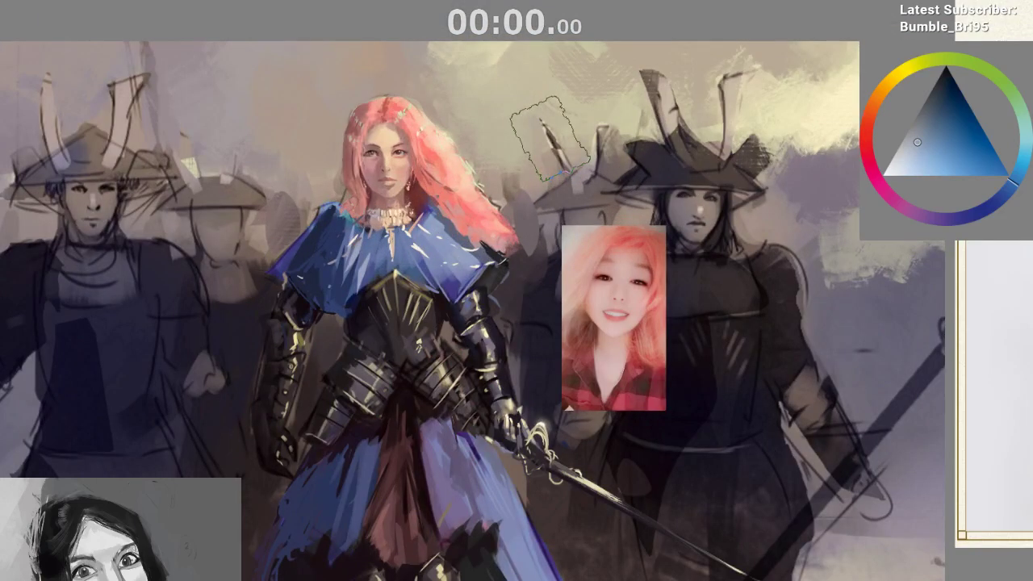
pyautogui.scroll(-1, 541, 249)
pyautogui.scroll(1, 540, 250)
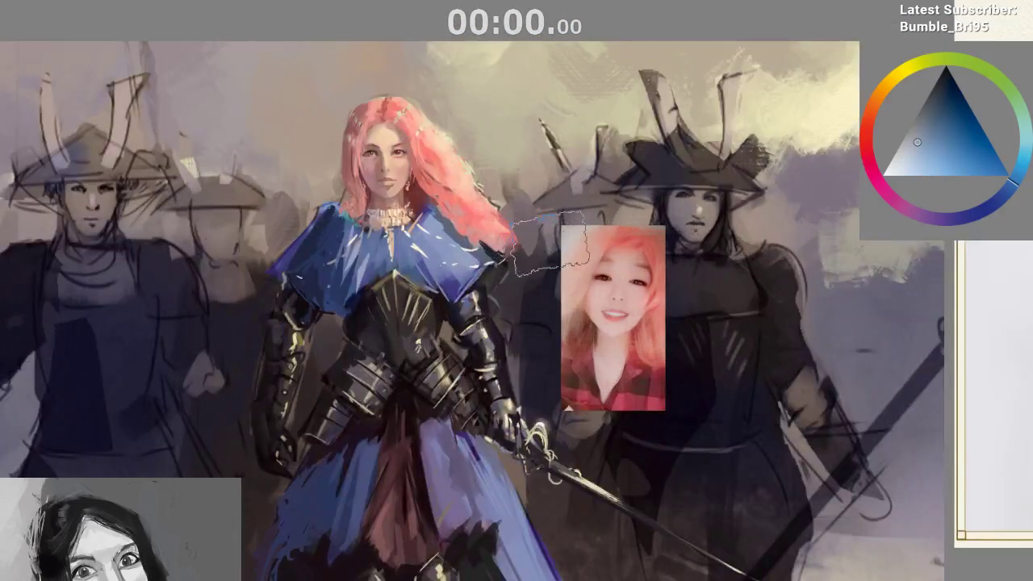
# Move the portrait photo off the painting into the empty space below it
pyautogui.hotkey('ctrl', 'shift', 'a')
pyautogui.hotkey('ctrl', 'z')
pyautogui.hotkey('ctrl', 'z')
pyautogui.hotkey('ctrl', 'z')
pyautogui.hotkey('ctrl', '-')
pyautogui.hotkey('ctrl', '-')
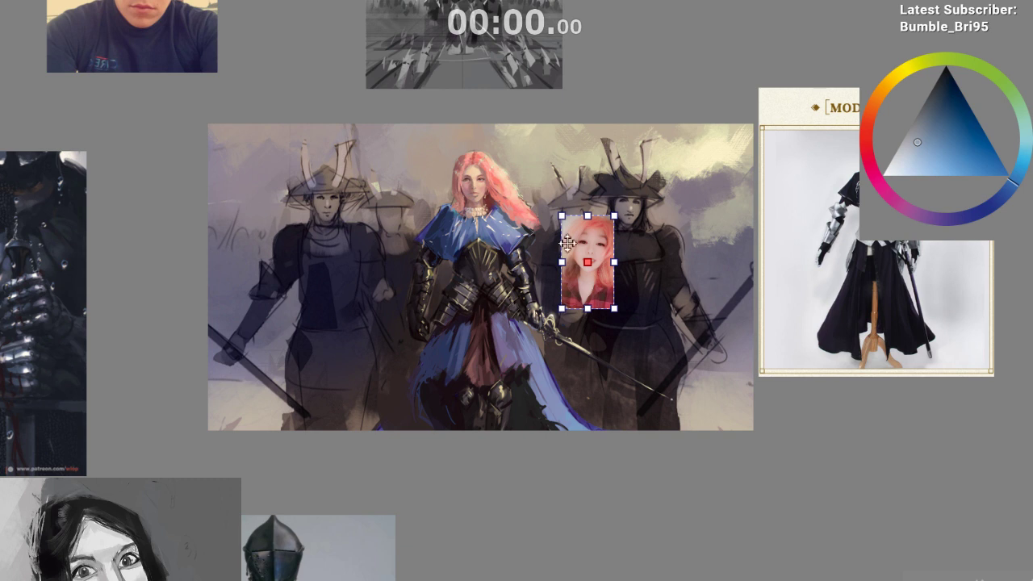
pyautogui.moveTo(568, 242); pyautogui.dragTo(519, 499)
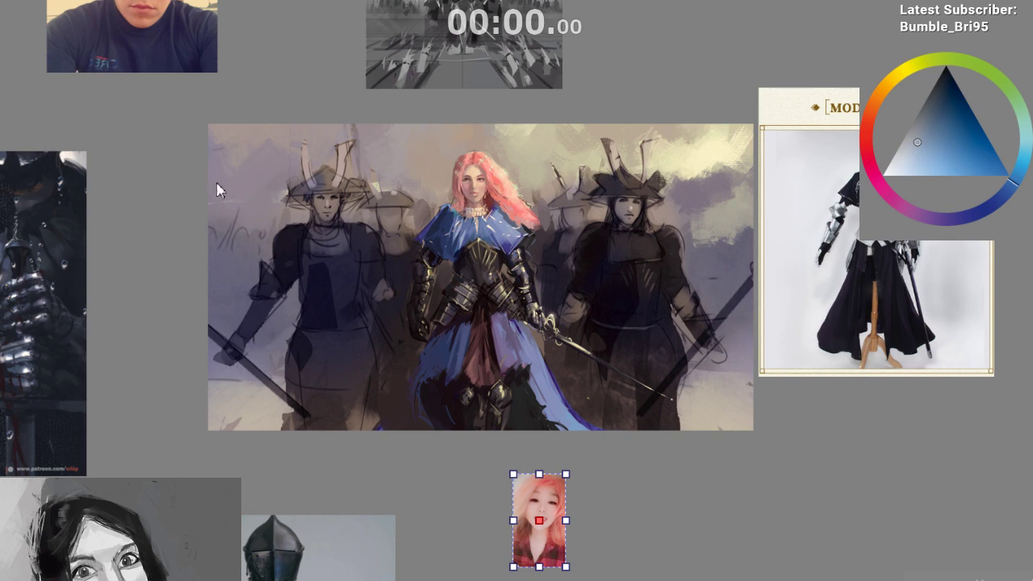
# Scale up the knight painting layer proportionally, shift it within the canvas and apply the transformation
pyautogui.scroll(2, 457, 255)
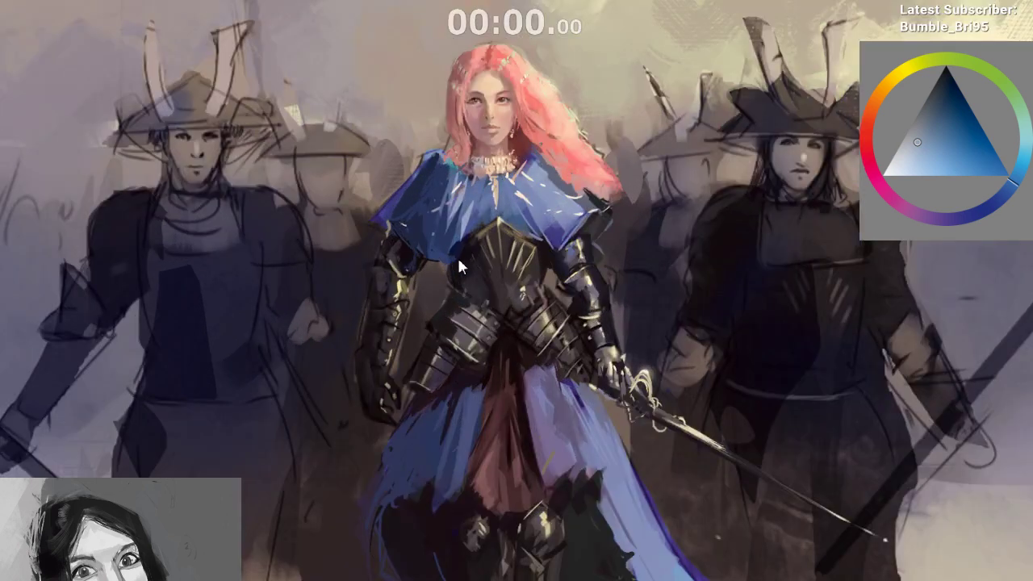
pyautogui.scroll(-1, 457, 255)
pyautogui.scroll(1, 494, 415)
pyautogui.scroll(-1, 551, 396)
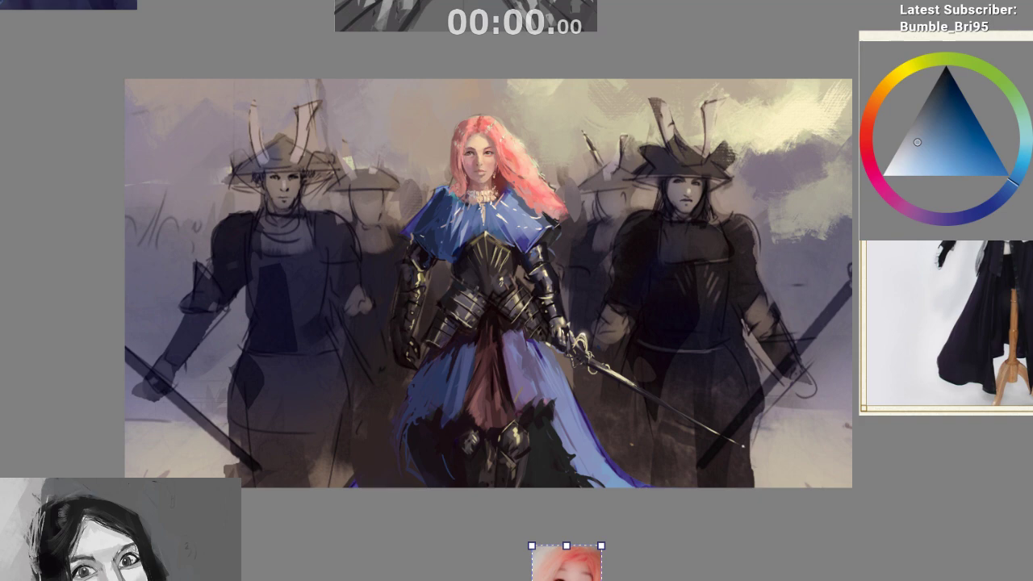
pyautogui.scroll(-3, 717, 335)
pyautogui.scroll(2, 717, 309)
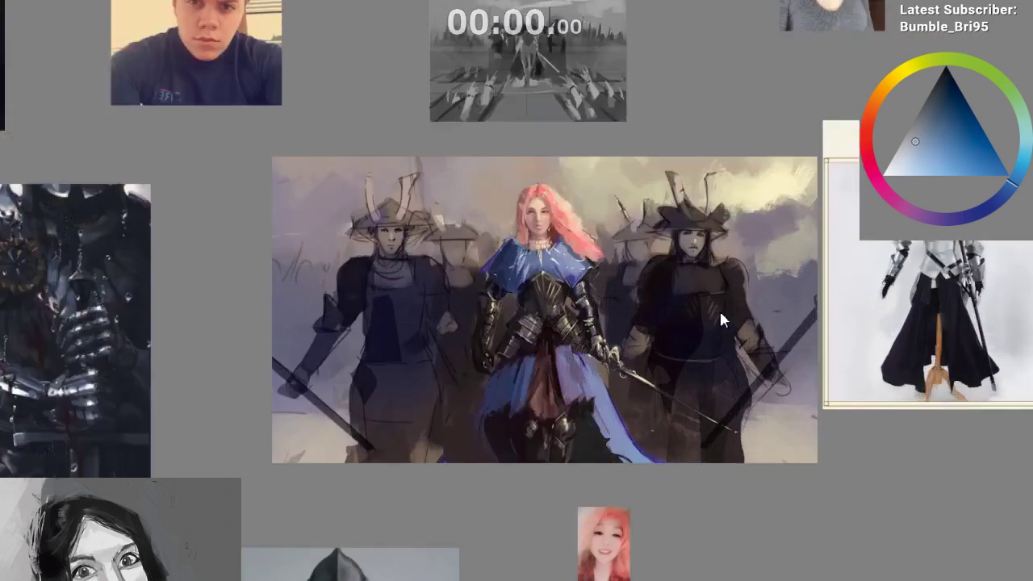
pyautogui.scroll(2, 720, 314)
pyautogui.moveTo(548, 142); pyautogui.dragTo(430, 79)
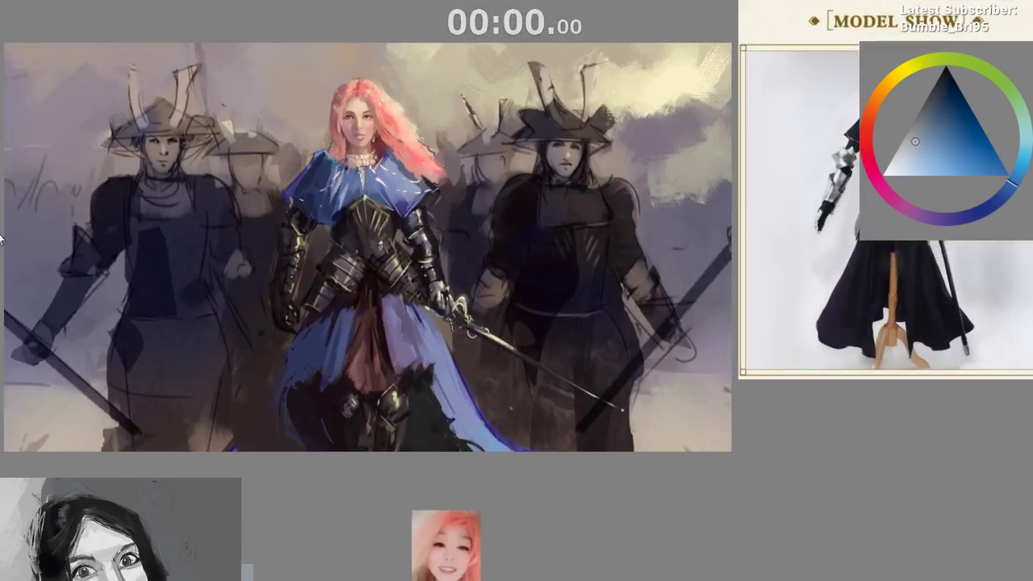
pyautogui.click(575, 45)
pyautogui.scroll(-2, 577, 40)
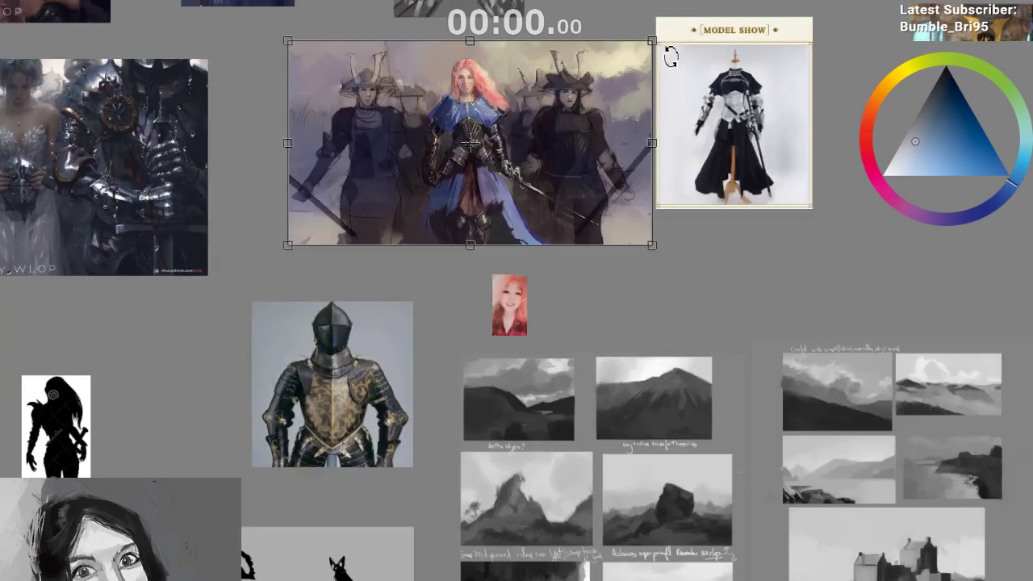
pyautogui.moveTo(654, 42); pyautogui.dragTo(745, 1)
pyautogui.moveTo(565, 53); pyautogui.dragTo(530, 74)
pyautogui.press('Return')
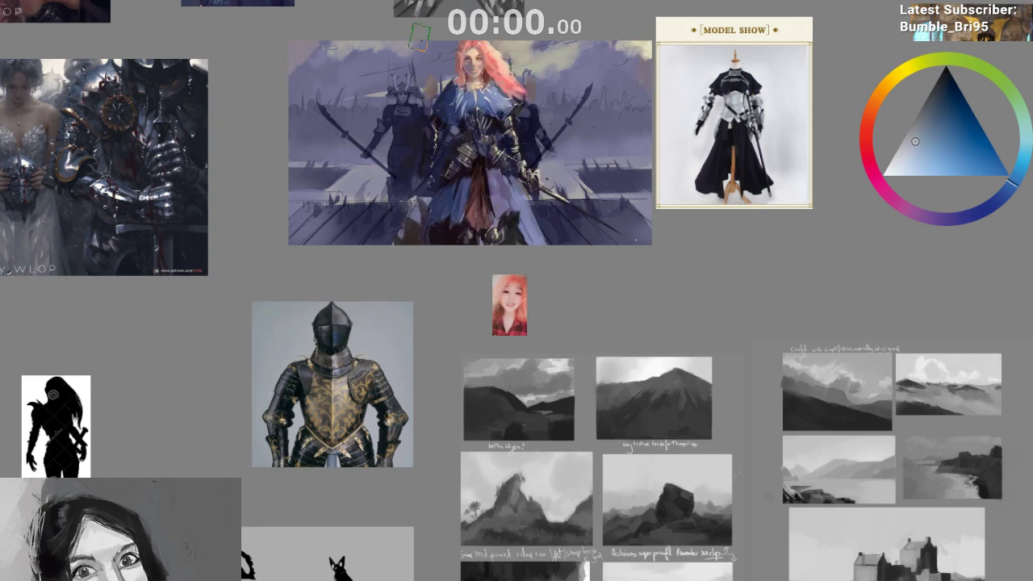
pyautogui.scroll(4, 420, 38)
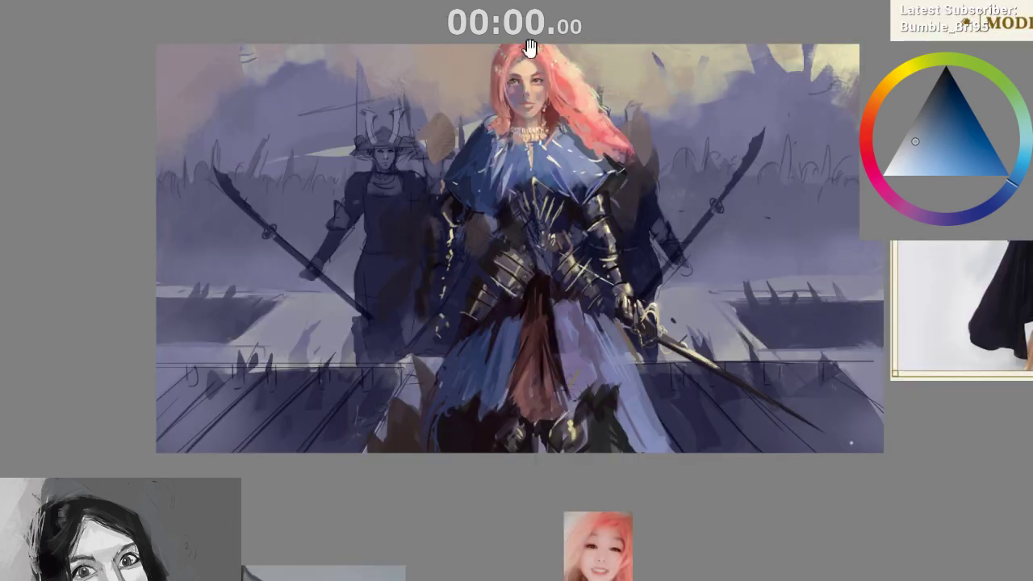
# Undo the last change to the painting and review the composition with the large warriors around the heroine
pyautogui.moveTo(530, 48); pyautogui.dragTo(453, 71)
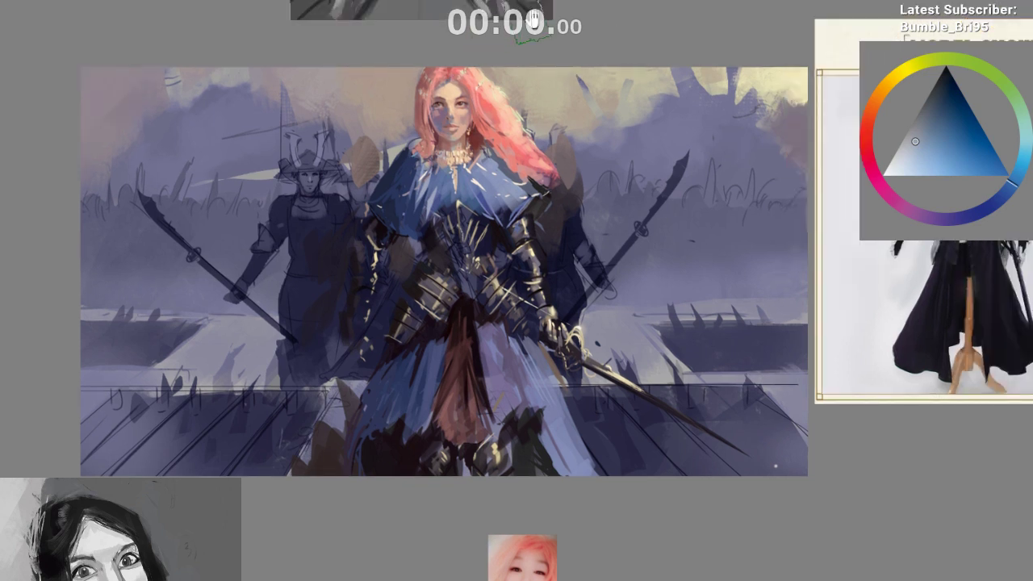
pyautogui.moveTo(546, 21); pyautogui.dragTo(667, 24)
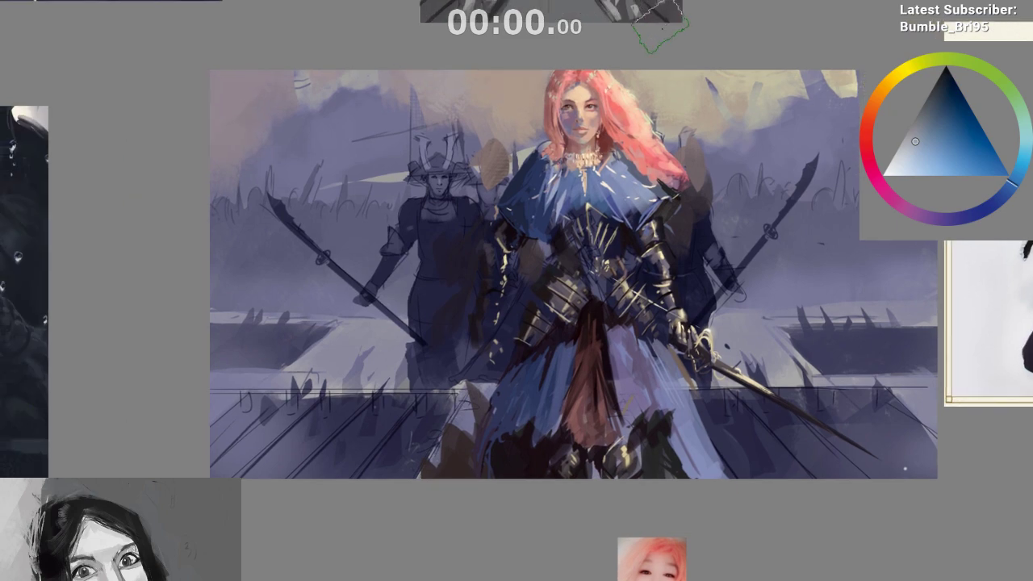
pyautogui.hotkey('ctrl', 'z')
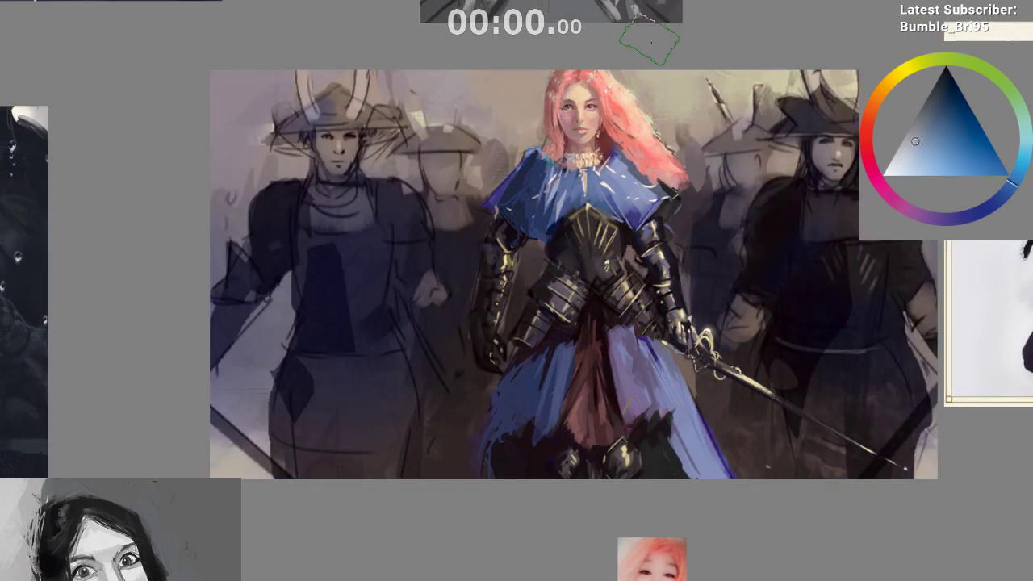
pyautogui.moveTo(654, 40); pyautogui.dragTo(565, 49)
pyautogui.scroll(1, 574, 55)
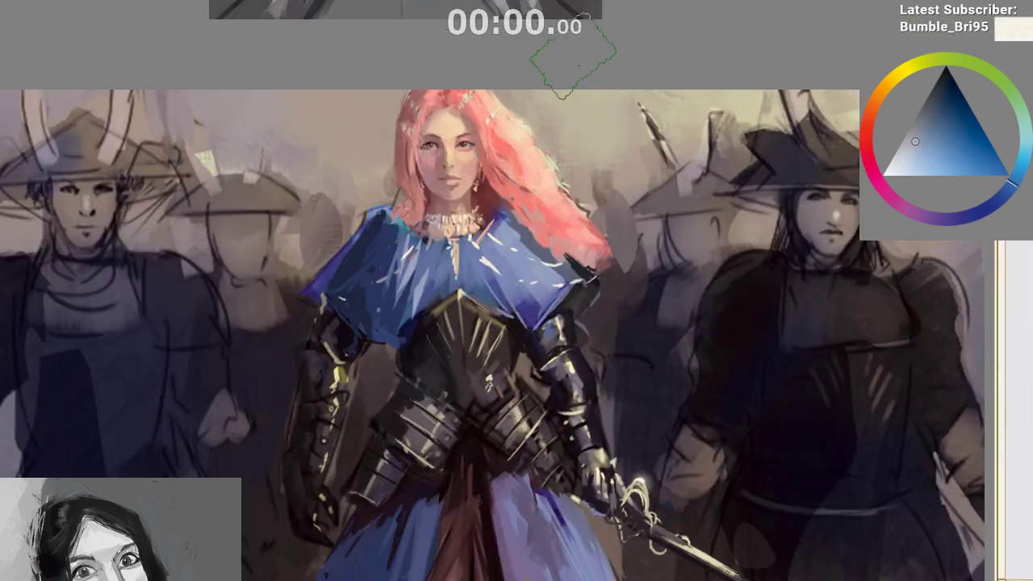
pyautogui.scroll(-2, 571, 8)
pyautogui.scroll(-2, 571, 8)
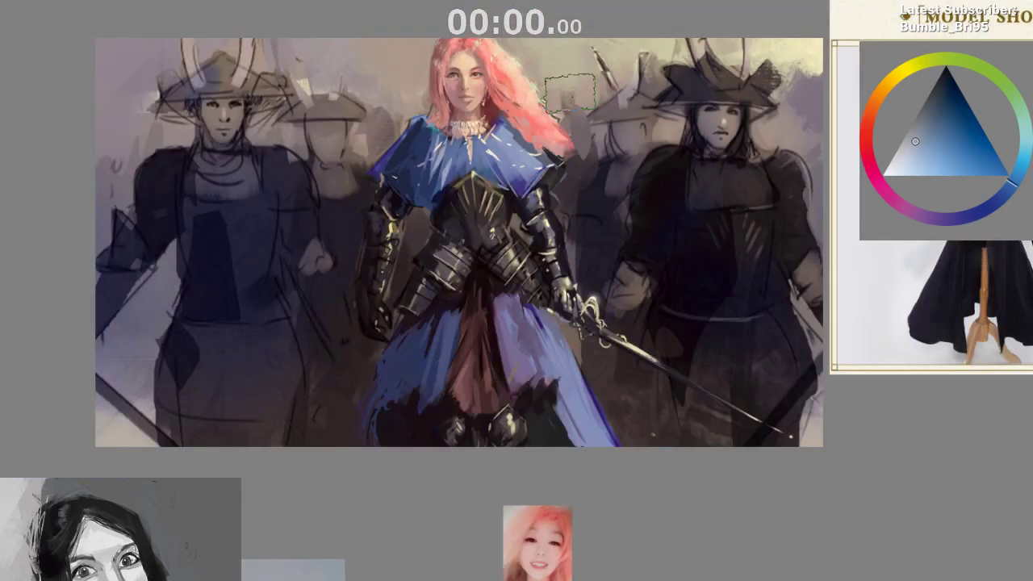
pyautogui.moveTo(657, 144); pyautogui.dragTo(616, 141)
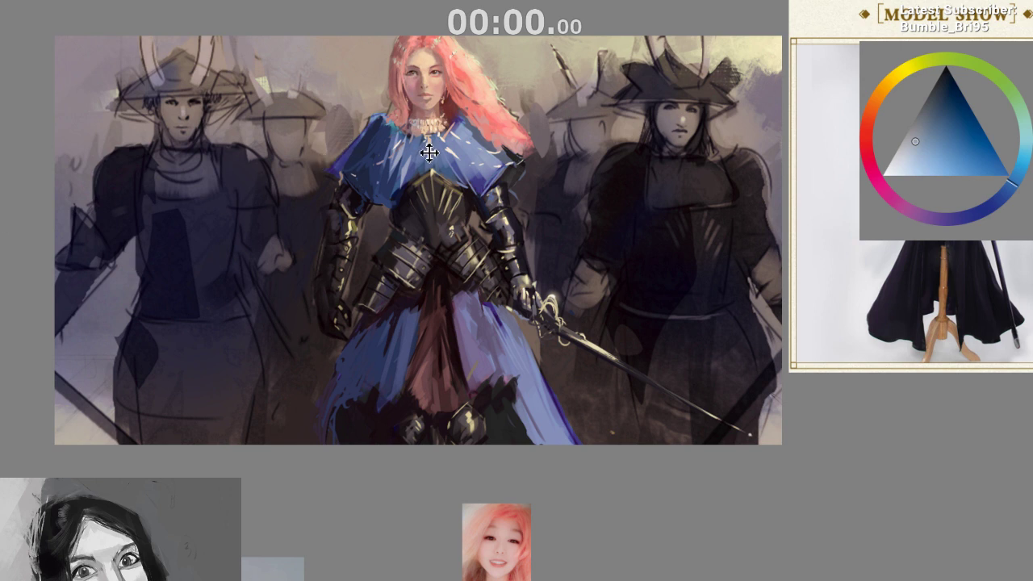
# Move the knight-and-warriors layer slightly down and to the left to give the heroine's head more room, comparing both placements
pyautogui.moveTo(389, 181); pyautogui.dragTo(381, 198)
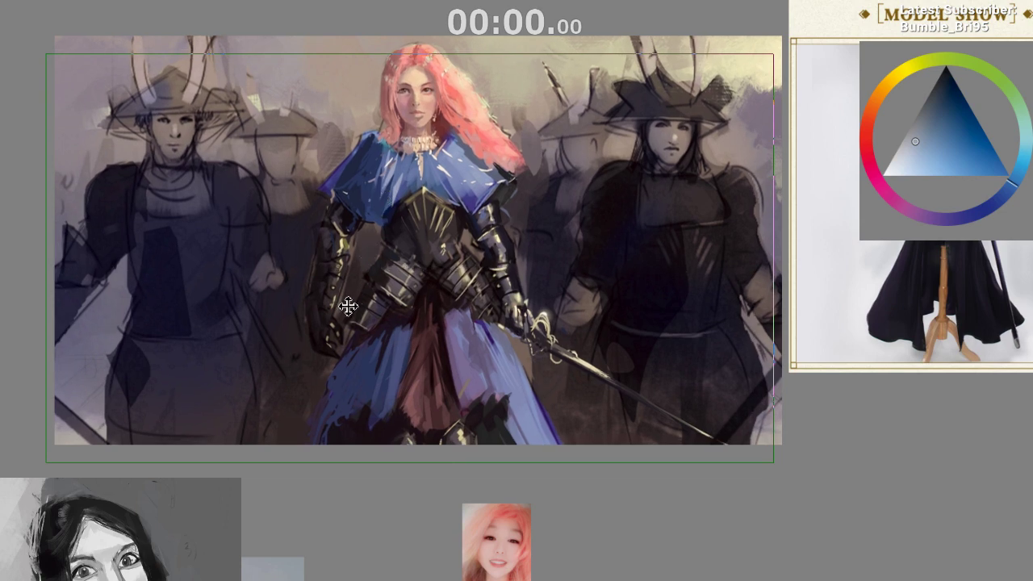
pyautogui.scroll(-3, 355, 300)
pyautogui.scroll(5, 344, 362)
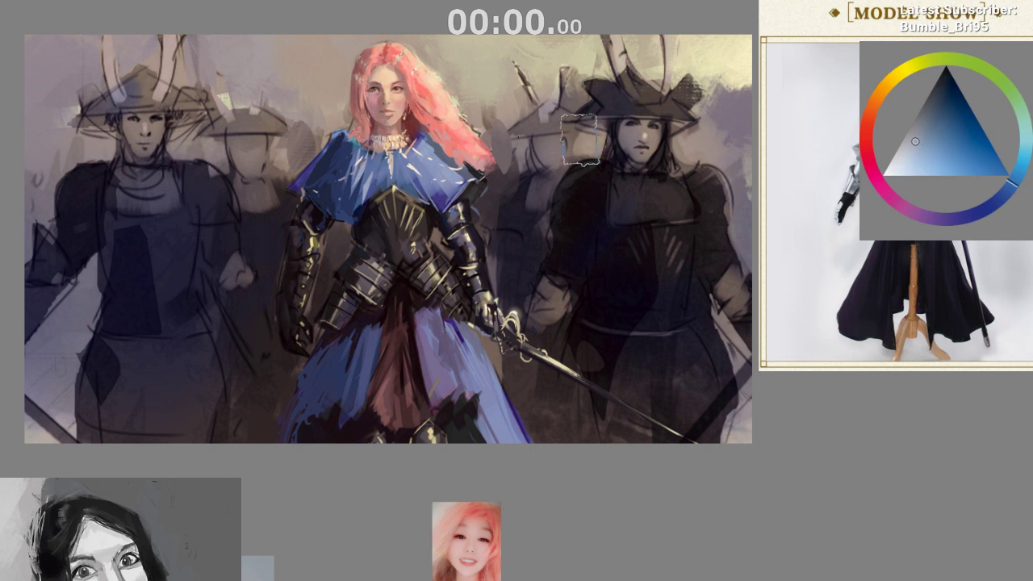
pyautogui.moveTo(352, 161); pyautogui.dragTo(356, 160)
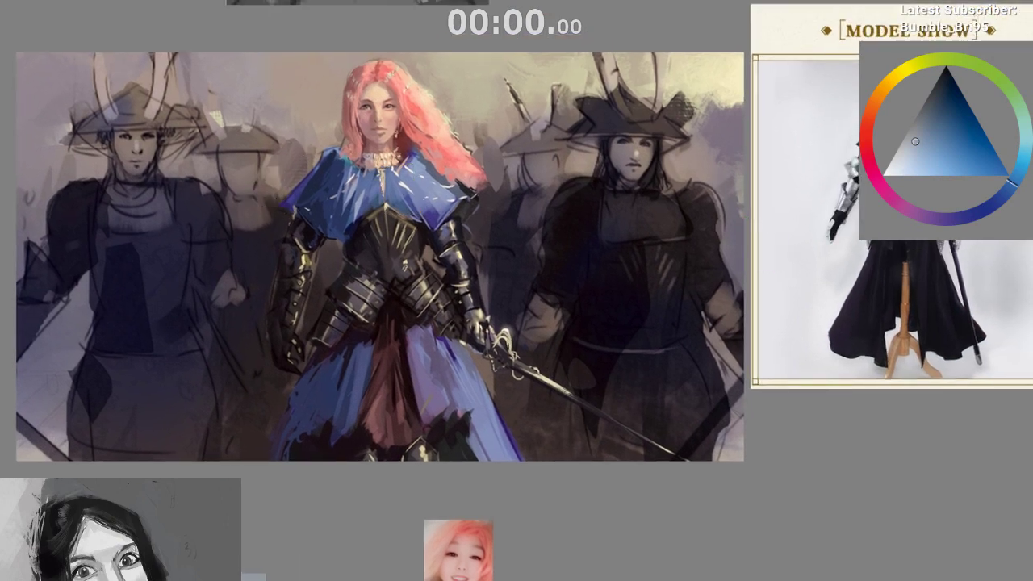
pyautogui.scroll(1, 380, 256)
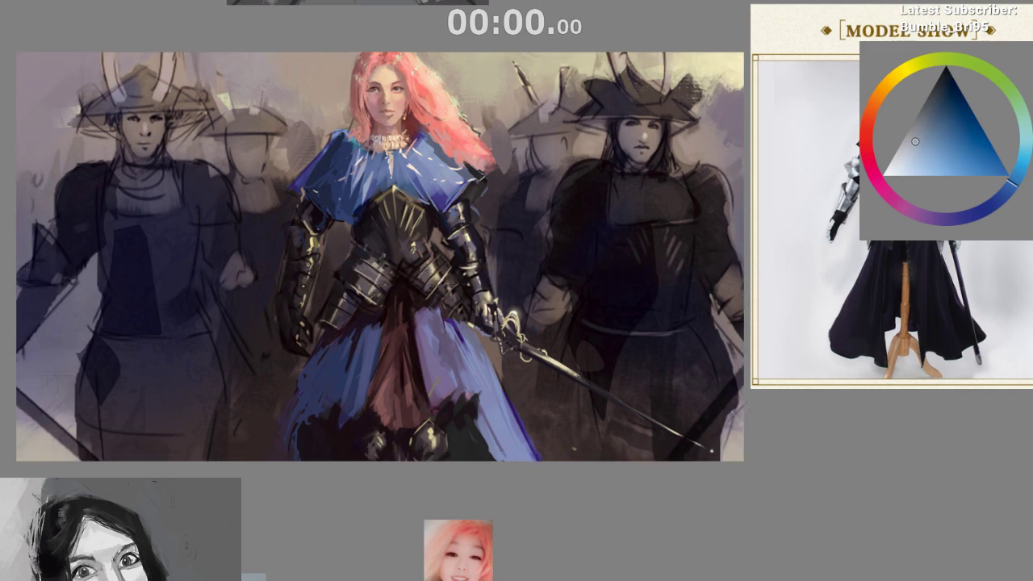
pyautogui.scroll(-2, 380, 257)
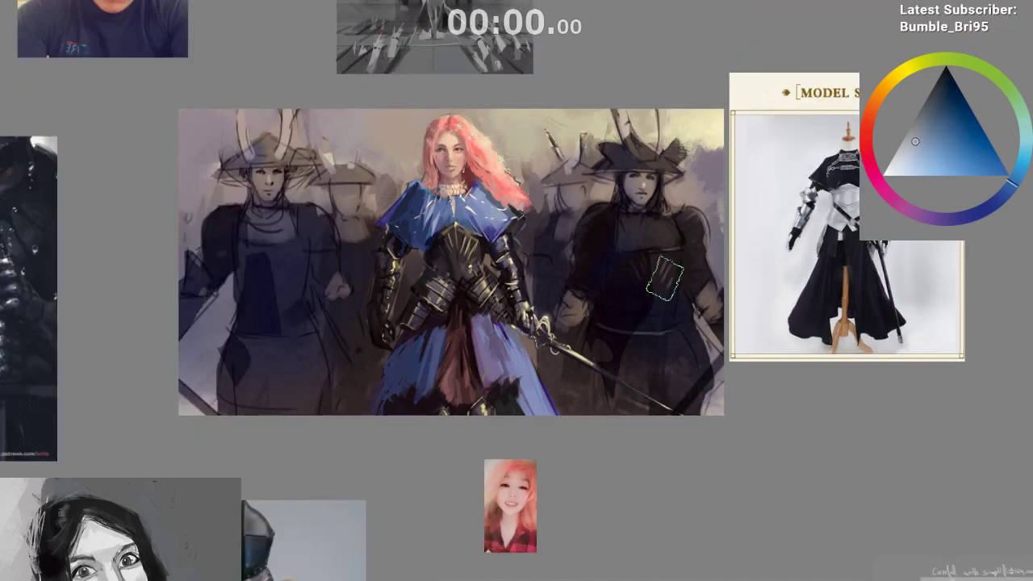
pyautogui.scroll(2, 666, 280)
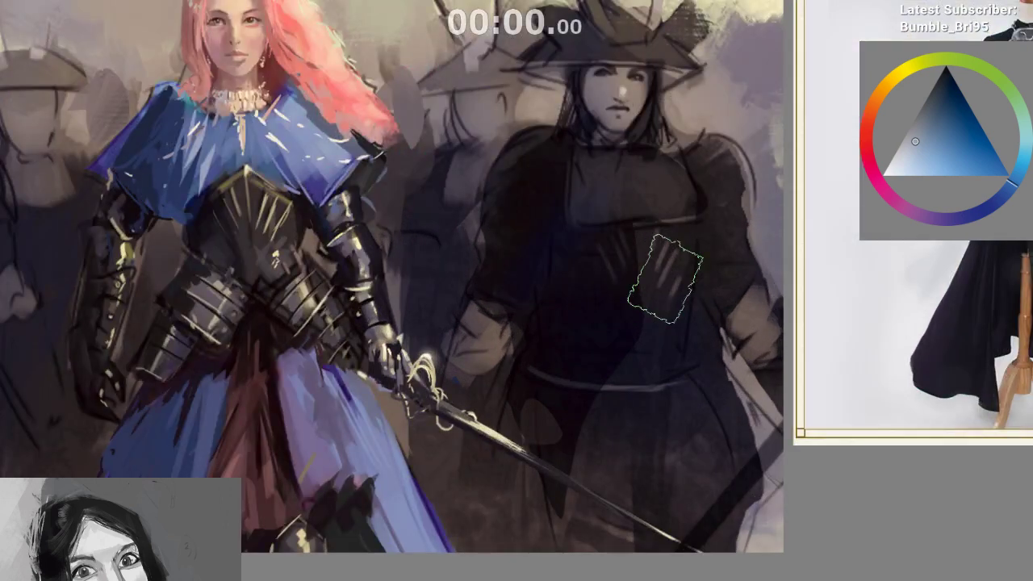
pyautogui.scroll(-2, 666, 280)
pyautogui.hotkey('ctrl', 'd')
pyautogui.moveTo(594, 225)
pyautogui.mouseDown()
pyautogui.moveTo(622, 216)
pyautogui.moveTo(626, 248)
pyautogui.mouseUp()
pyautogui.scroll(1, 621, 215)
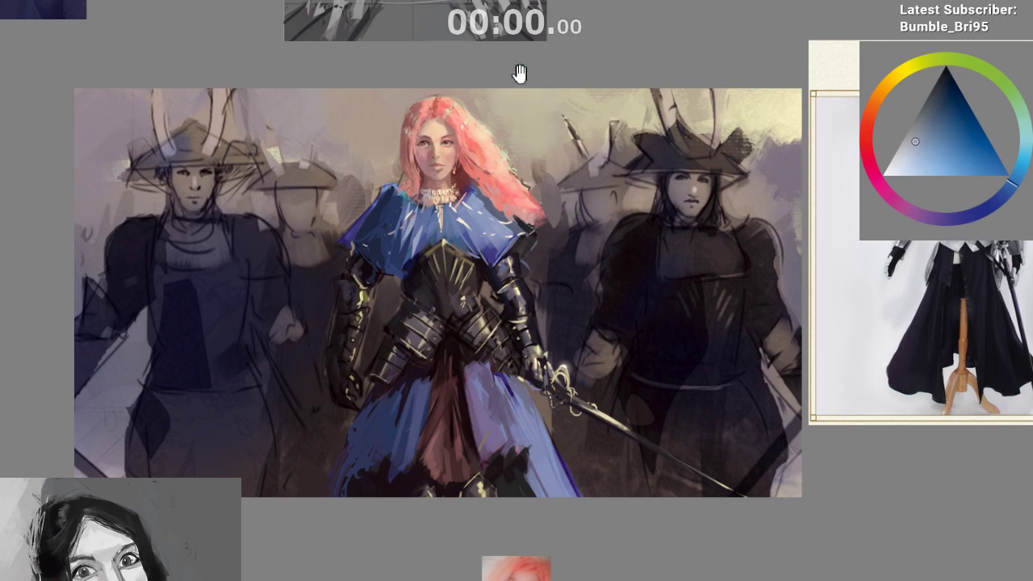
# Examine the greyscale composition thumbnail above the painting and compare it with the painted heroine and her face
pyautogui.moveTo(509, 113); pyautogui.dragTo(508, 380)
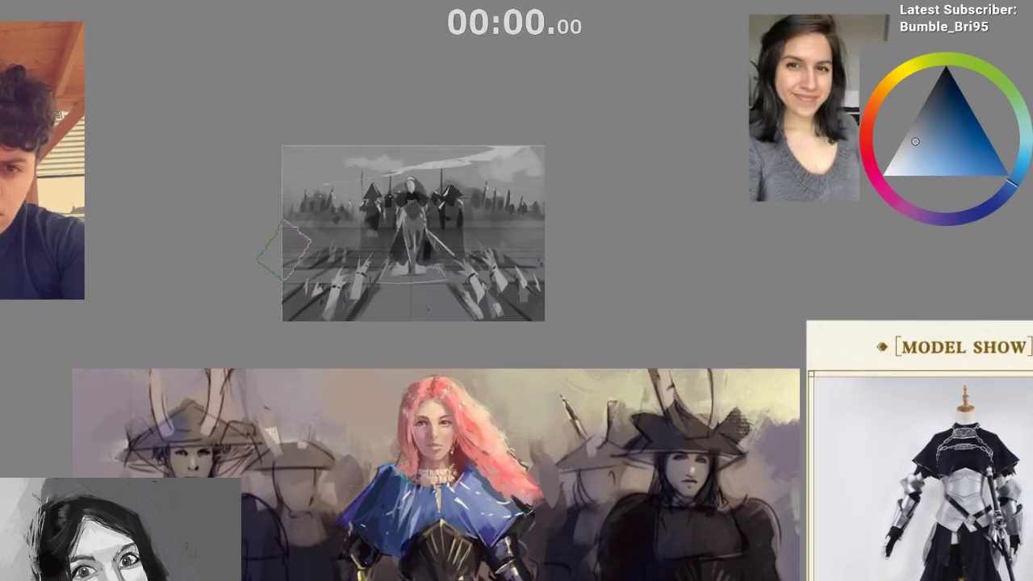
pyautogui.moveTo(387, 300); pyautogui.dragTo(395, 199)
pyautogui.scroll(2, 401, 114)
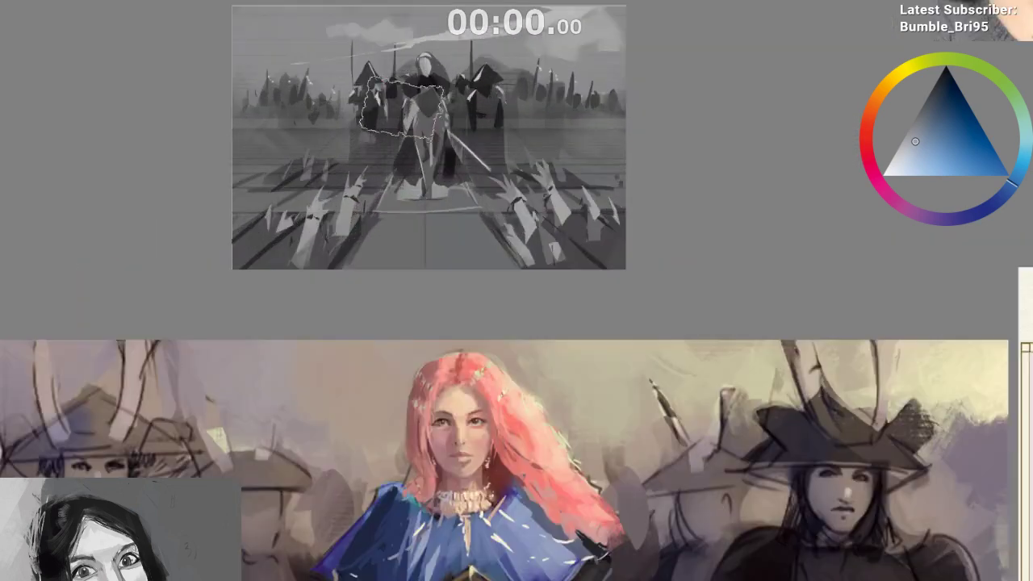
pyautogui.moveTo(404, 125); pyautogui.dragTo(394, 258)
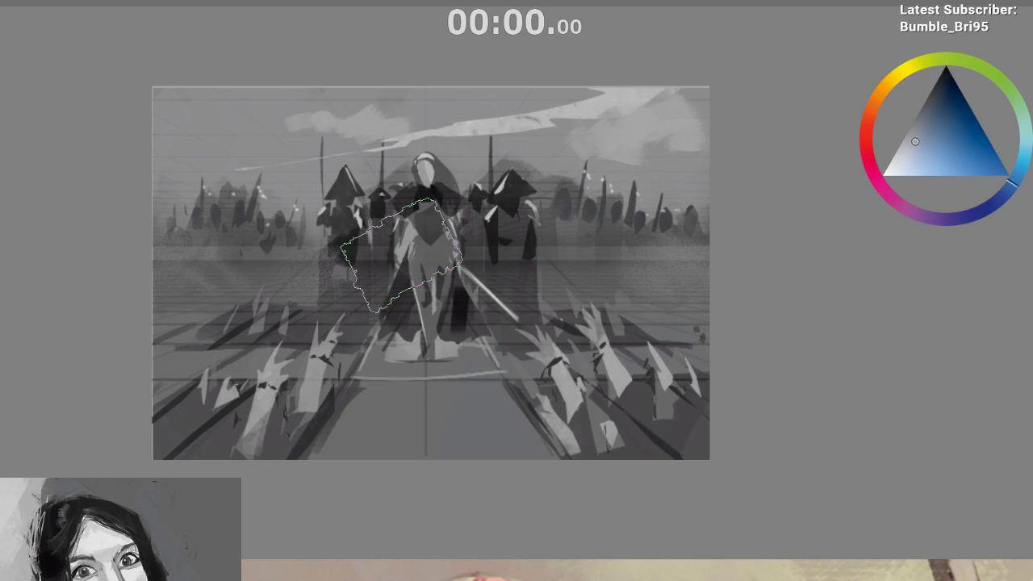
pyautogui.scroll(-3, 402, 255)
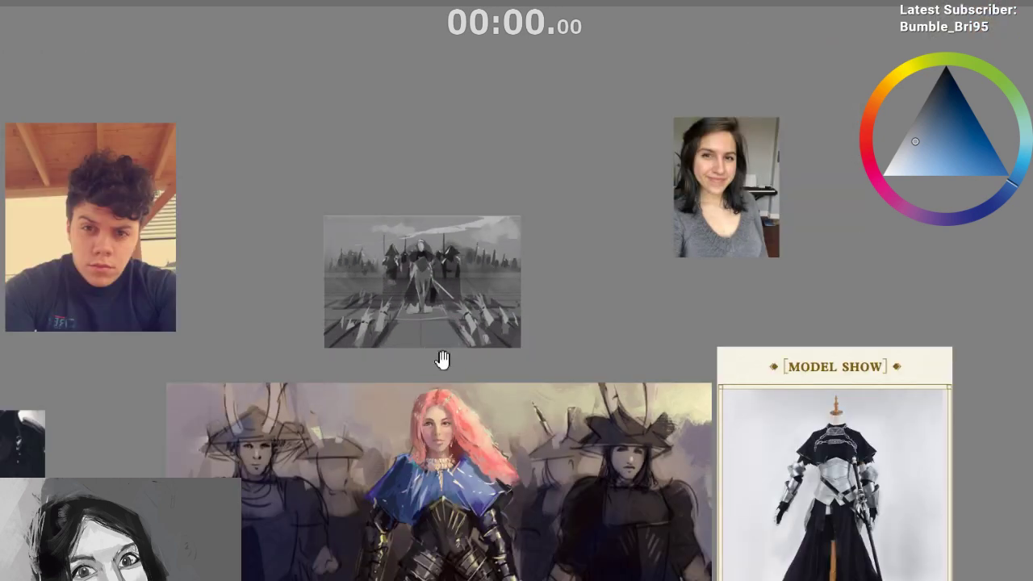
pyautogui.moveTo(443, 360); pyautogui.dragTo(415, 187)
pyautogui.moveTo(416, 271); pyautogui.dragTo(411, 218)
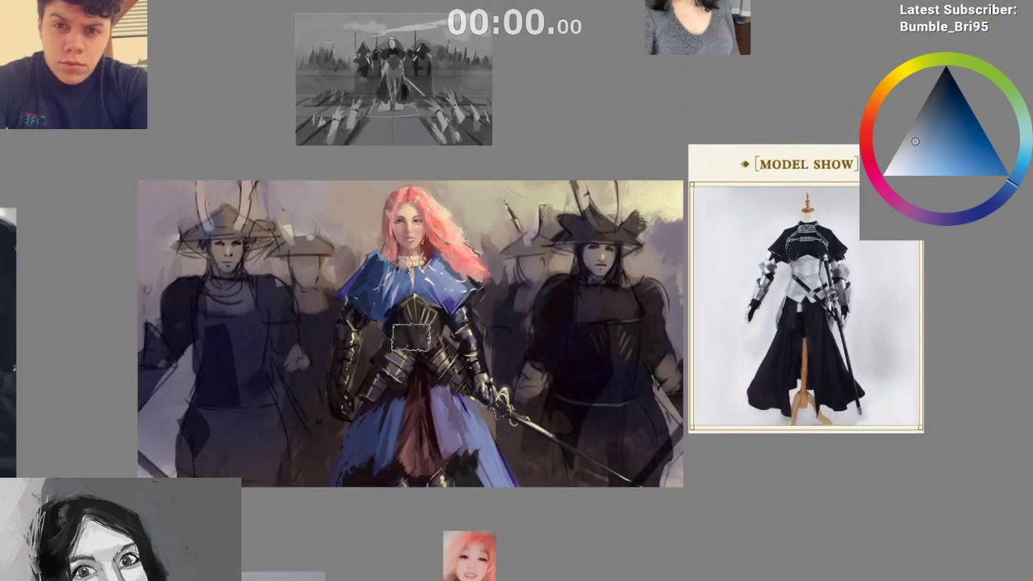
pyautogui.scroll(3, 411, 337)
pyautogui.moveTo(419, 308)
pyautogui.mouseDown()
pyautogui.moveTo(424, 281)
pyautogui.moveTo(450, 251)
pyautogui.mouseUp()
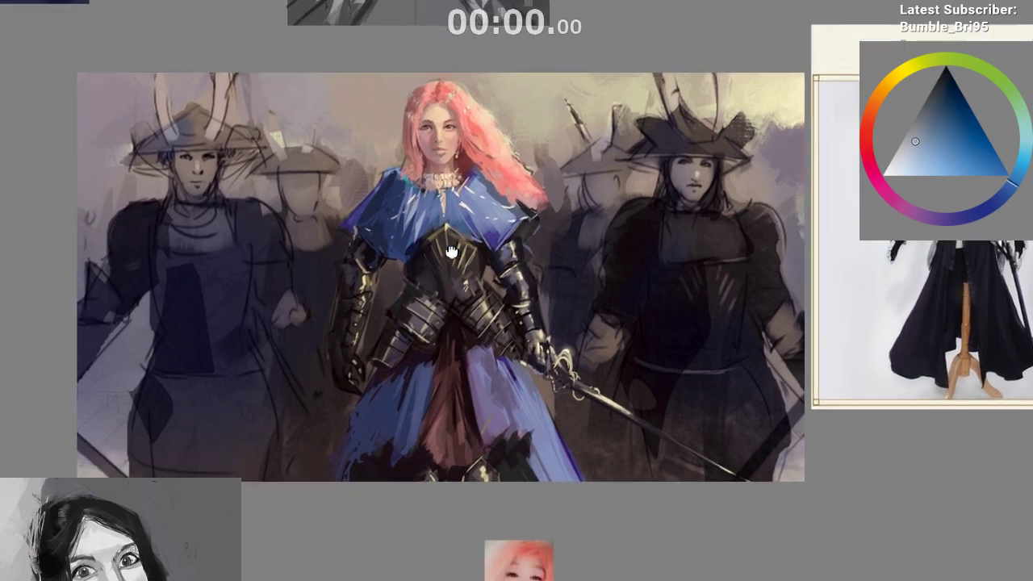
pyautogui.scroll(5, 450, 252)
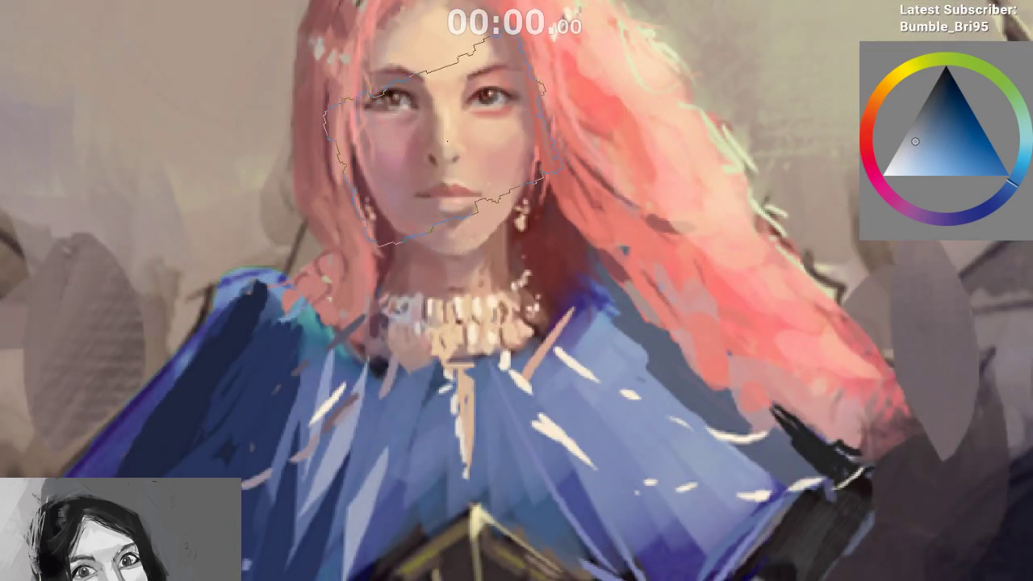
pyautogui.scroll(-4, 447, 141)
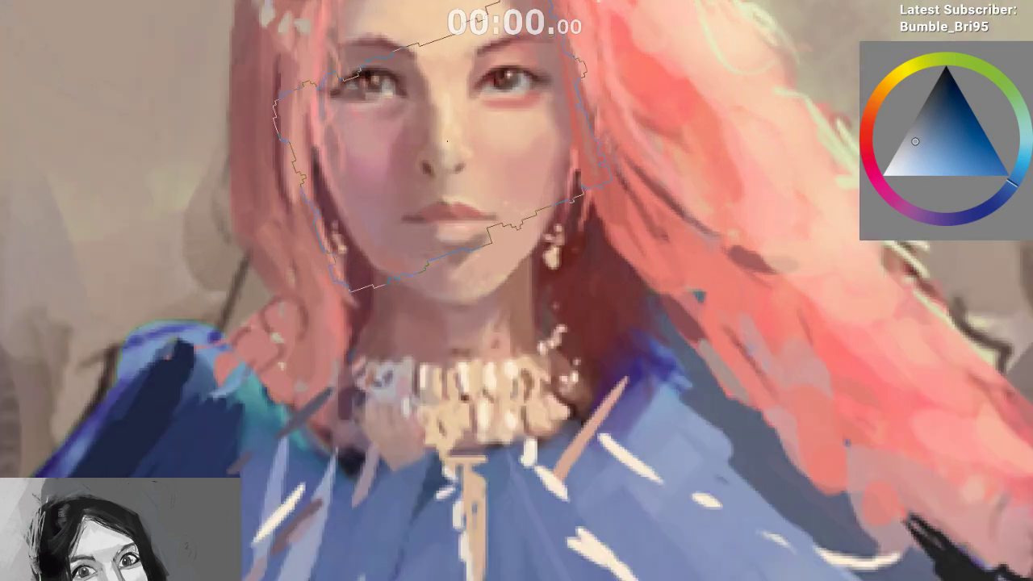
pyautogui.scroll(-2, 444, 129)
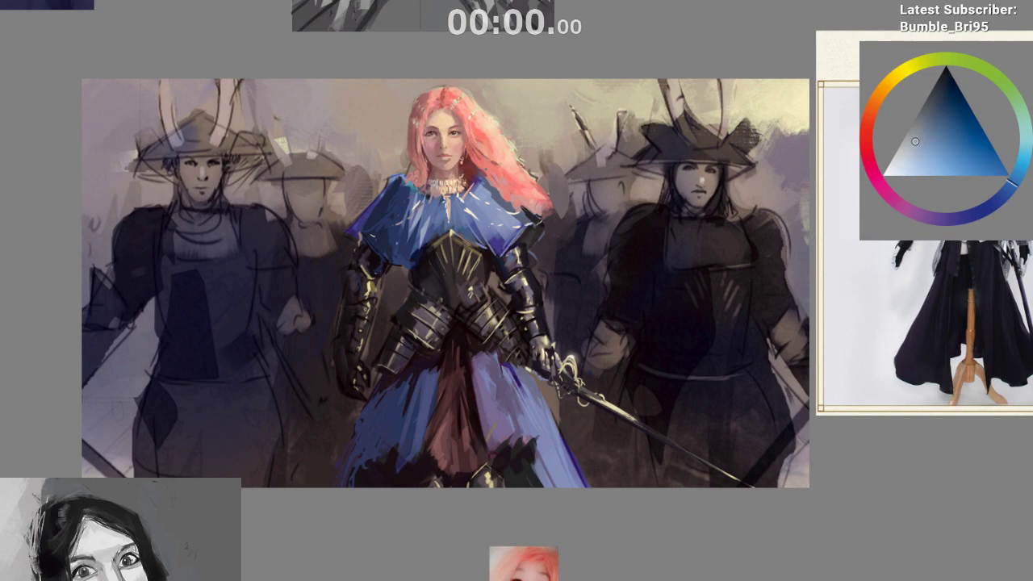
# Compare the purple-toned sketch version with the coloured painting, examining the heroine's face, the warriors and the collar area up close
pyautogui.hotkey('ctrl', ',')
pyautogui.scroll(8, 506, 164)
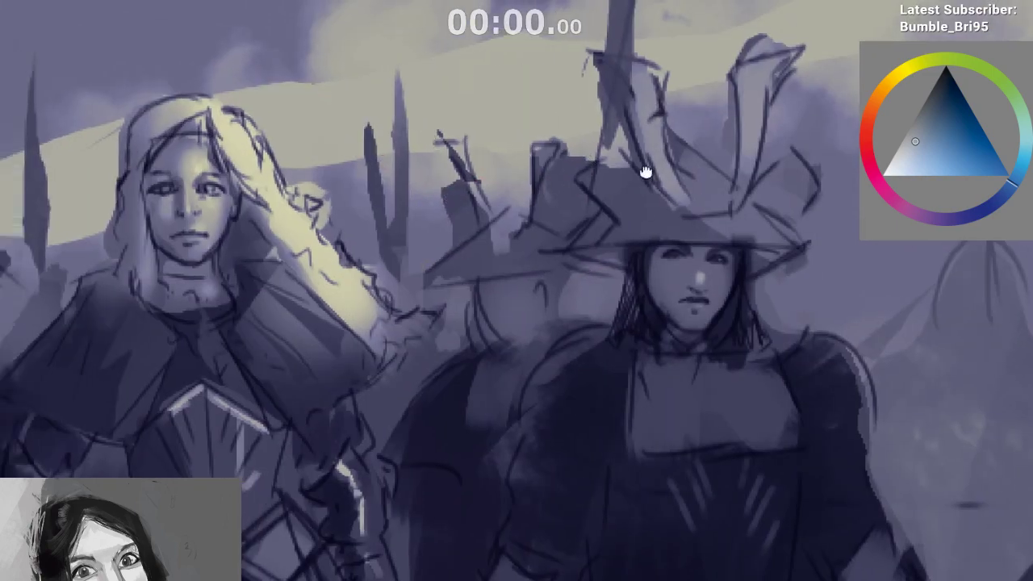
pyautogui.scroll(6, 645, 193)
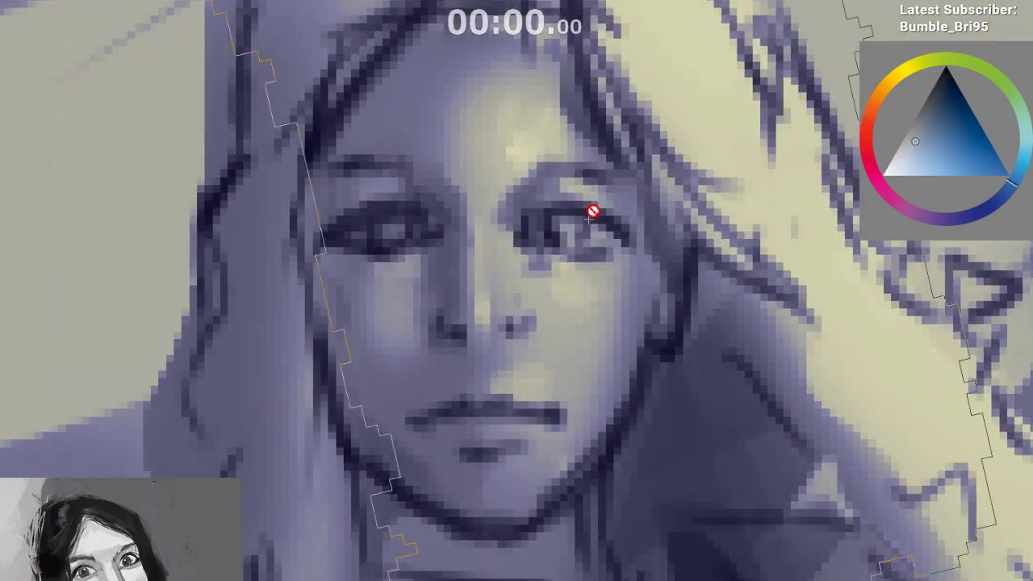
pyautogui.scroll(-2, 604, 304)
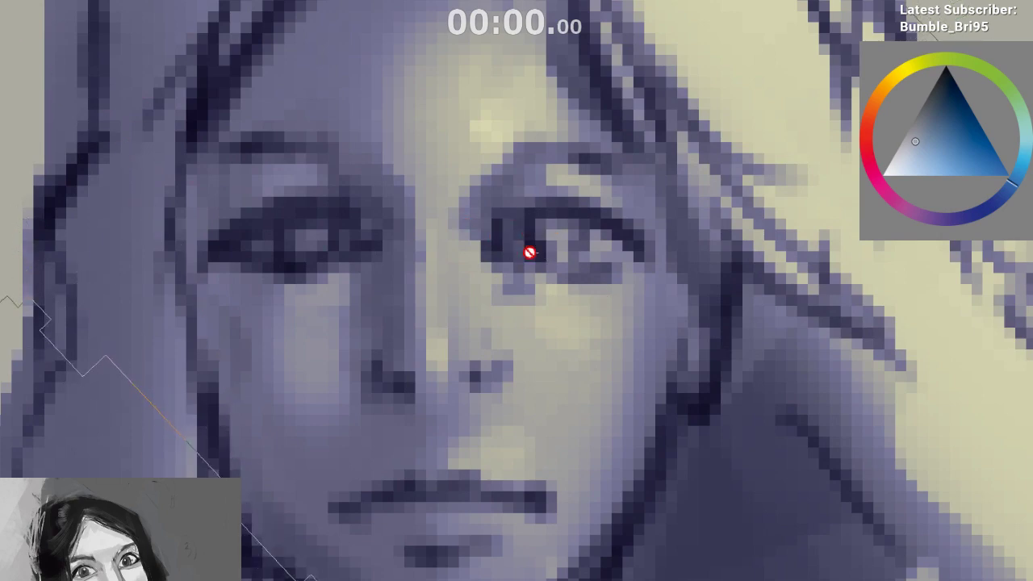
pyautogui.scroll(-4, 529, 259)
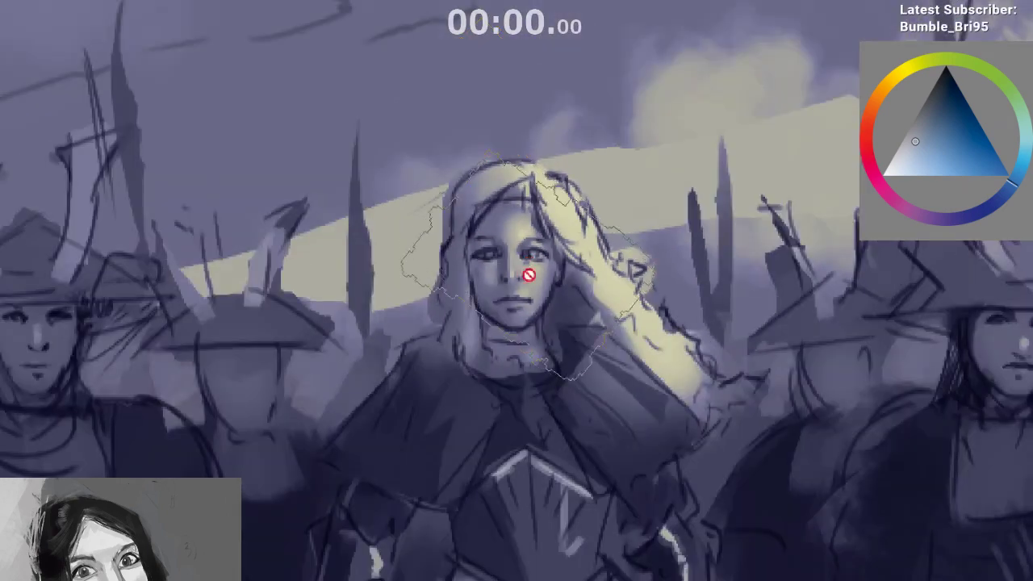
pyautogui.scroll(4, 544, 312)
pyautogui.scroll(2, 544, 313)
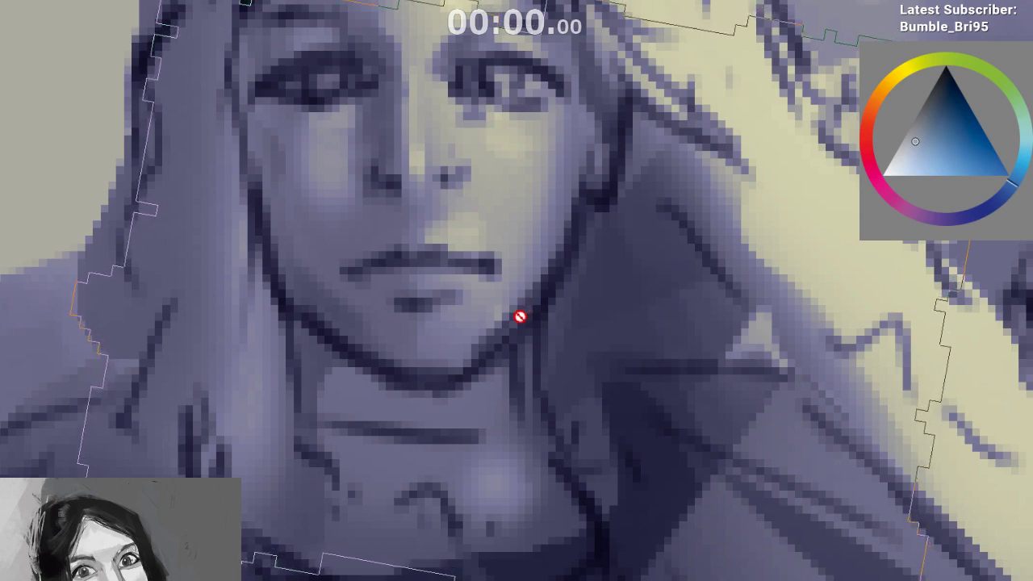
pyautogui.scroll(-6, 520, 316)
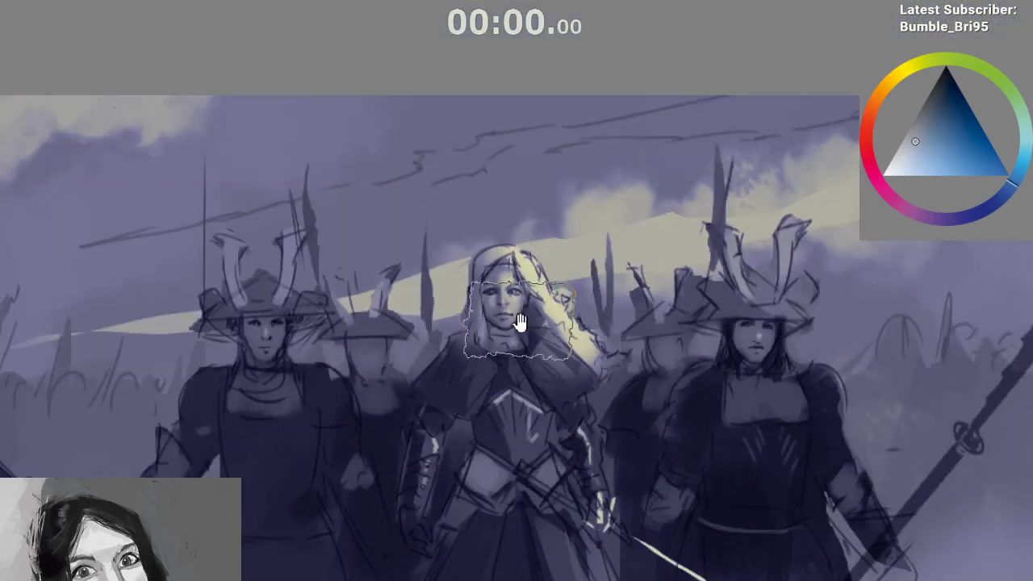
pyautogui.moveTo(520, 321); pyautogui.dragTo(519, 208)
pyautogui.scroll(5, 563, 244)
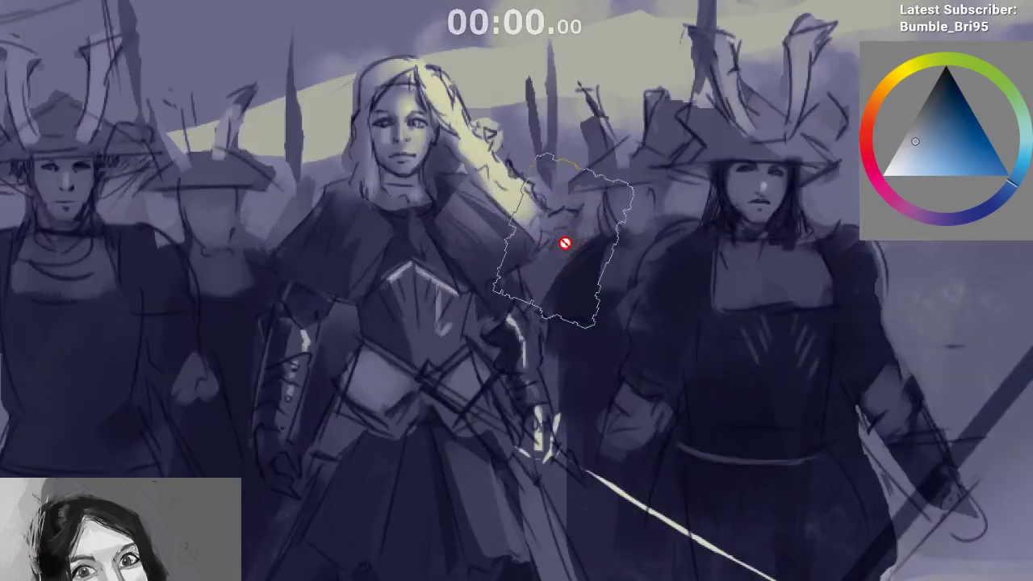
pyautogui.moveTo(606, 258); pyautogui.dragTo(805, 387)
pyautogui.moveTo(519, 224); pyautogui.dragTo(600, 315)
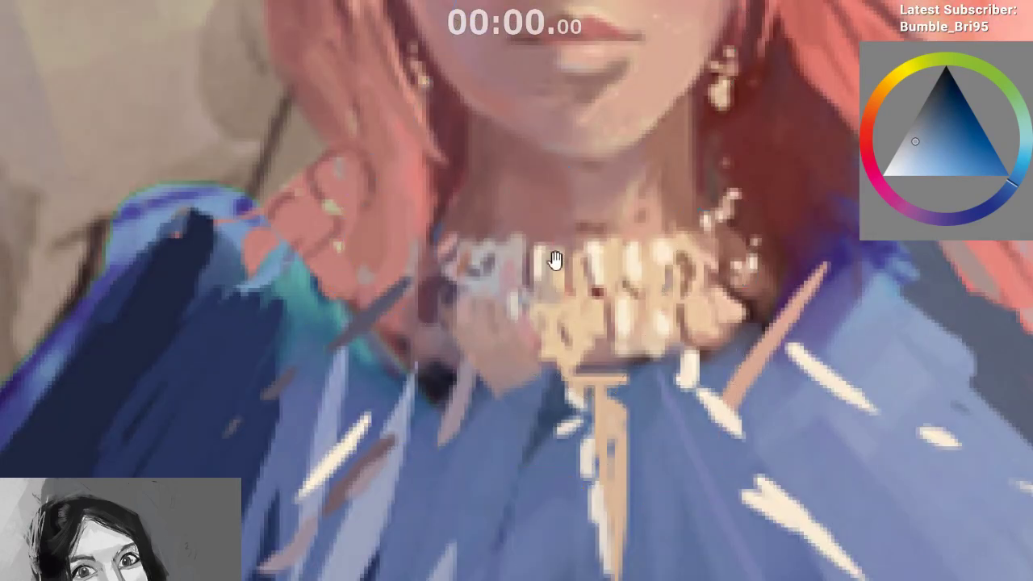
pyautogui.moveTo(555, 260); pyautogui.dragTo(468, 526)
pyautogui.scroll(-3, 479, 401)
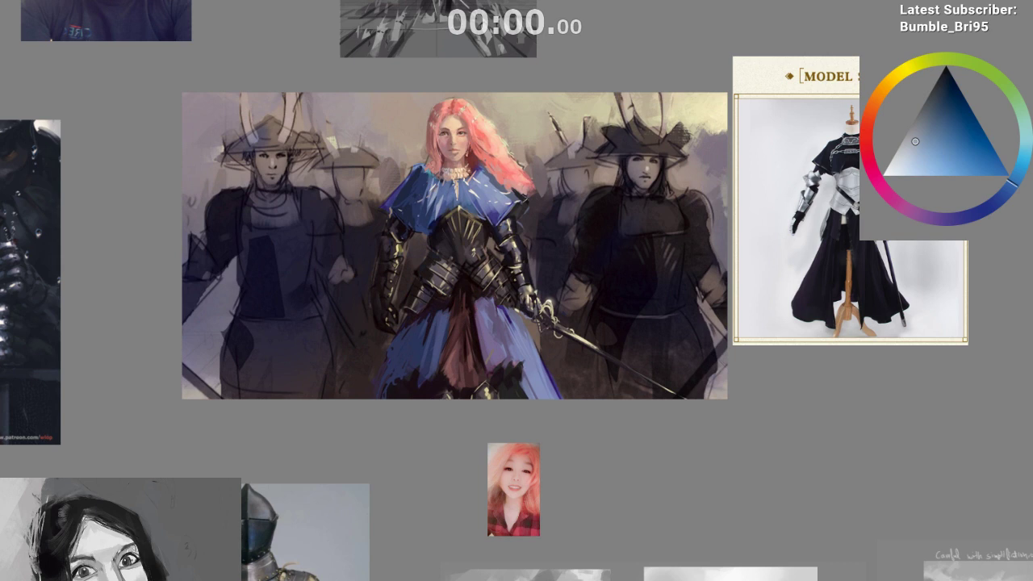
# Go to the blank dark grey canvas and place the armoured woman's reference photo beside it with a gap between them
pyautogui.press('ctrl')
pyautogui.moveTo(1026, 253); pyautogui.dragTo(1026, 332)
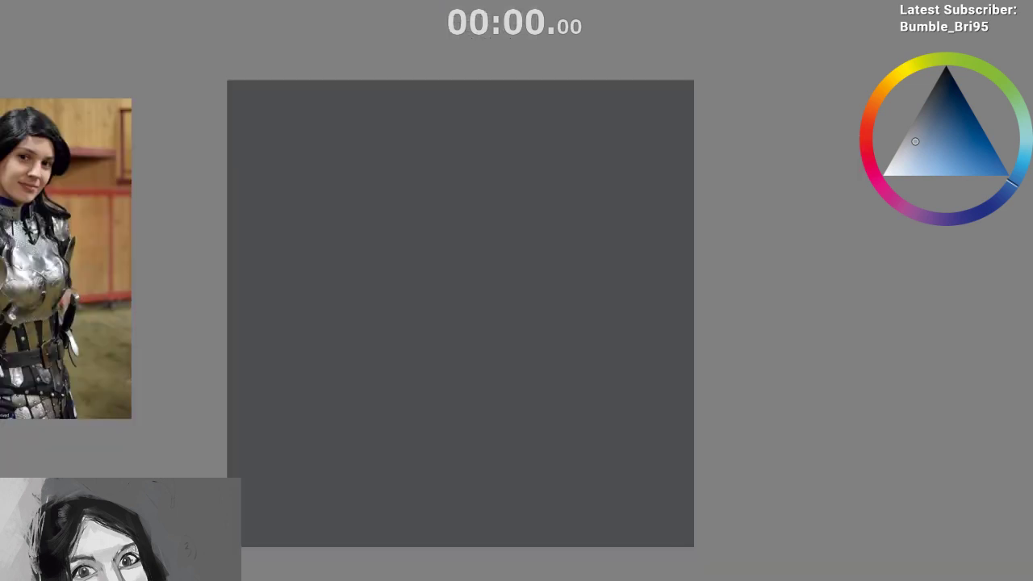
pyautogui.scroll(-1, 126, 176)
pyautogui.click(8, 289)
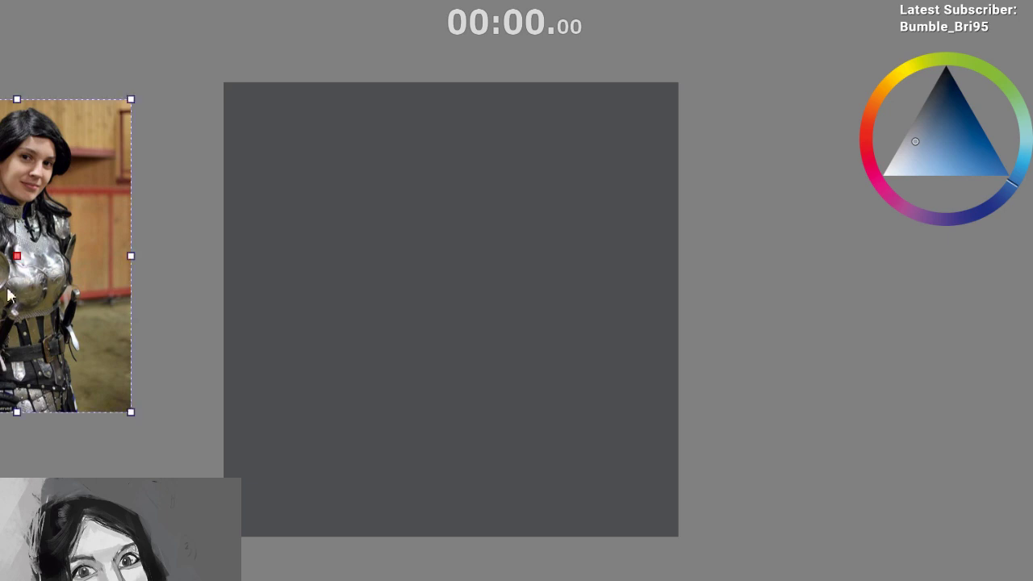
pyautogui.moveTo(28, 212); pyautogui.dragTo(173, 219)
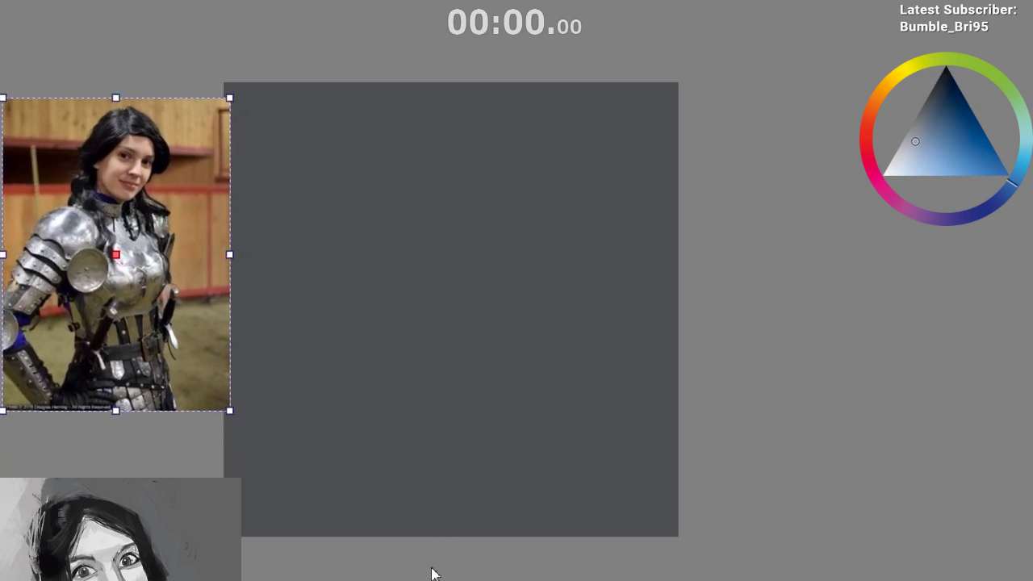
pyautogui.moveTo(433, 576); pyautogui.dragTo(357, 578)
pyautogui.moveTo(225, 253); pyautogui.dragTo(193, 270)
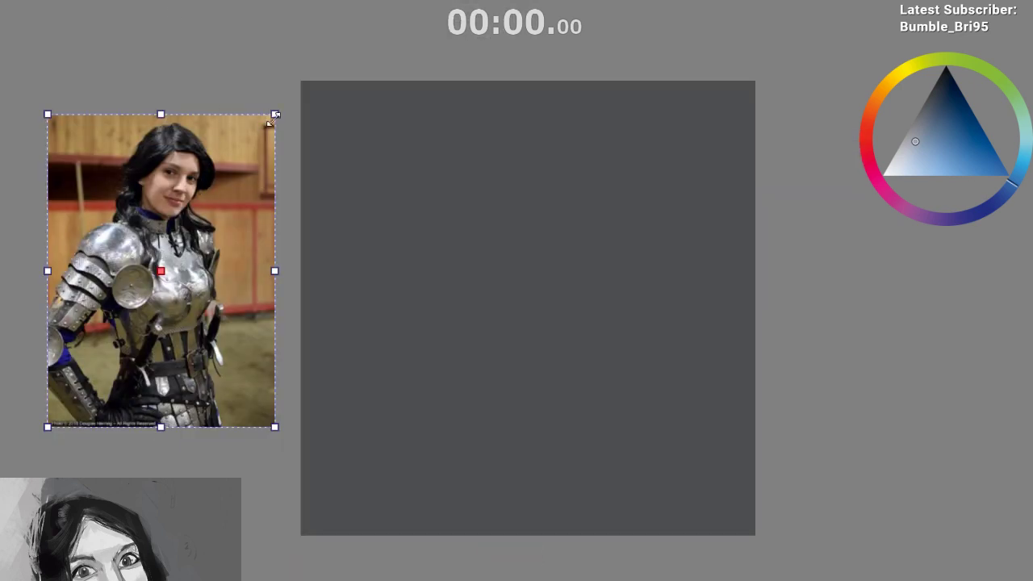
# Enlarge the armoured woman's reference photo and place it directly against the dark grey canvas's edge
pyautogui.moveTo(275, 115); pyautogui.dragTo(337, 61)
pyautogui.moveTo(270, 126); pyautogui.dragTo(223, 176)
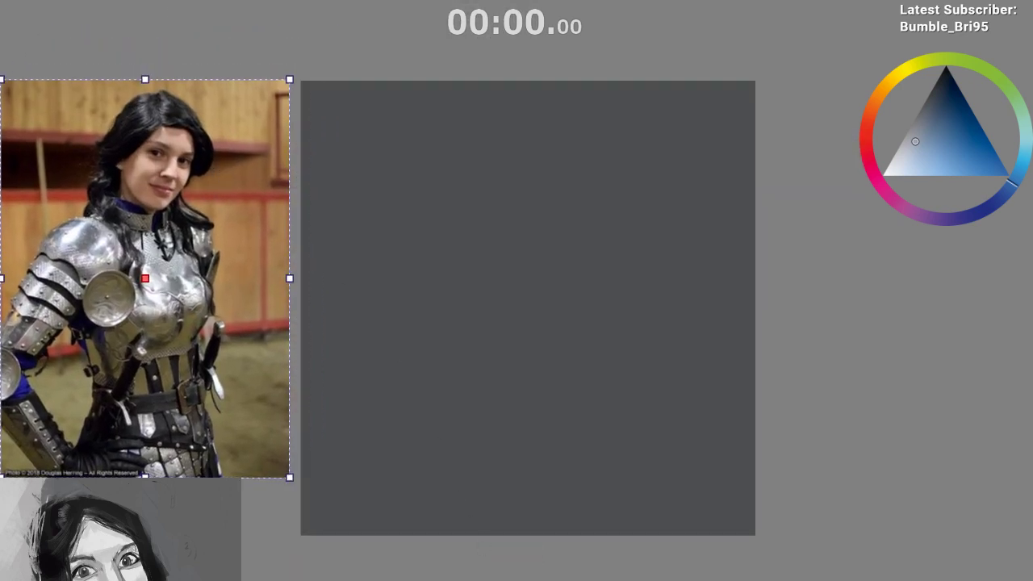
pyautogui.moveTo(485, 579); pyautogui.dragTo(433, 579)
pyautogui.moveTo(309, 284); pyautogui.dragTo(314, 314)
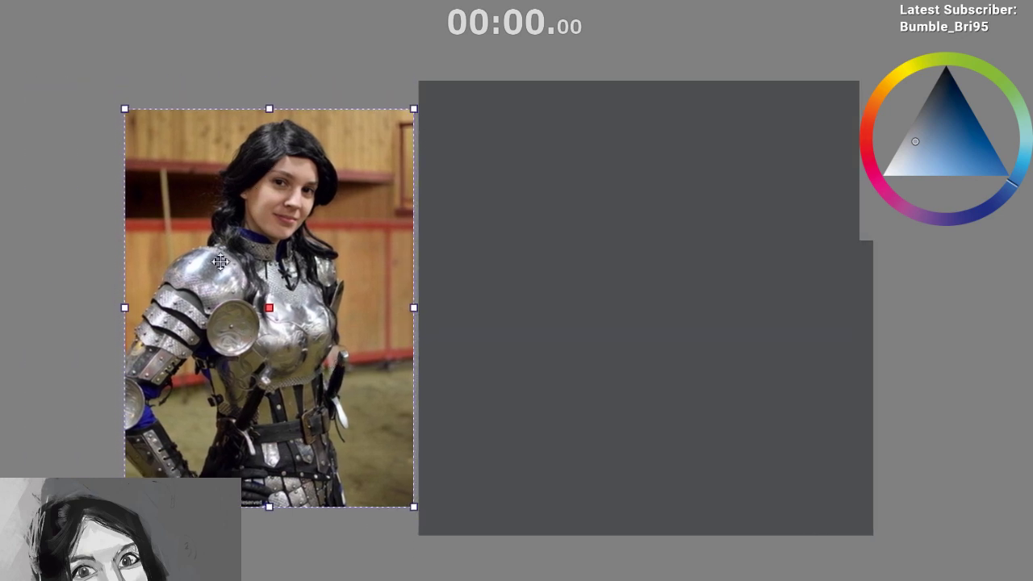
pyautogui.moveTo(240, 324); pyautogui.dragTo(249, 313)
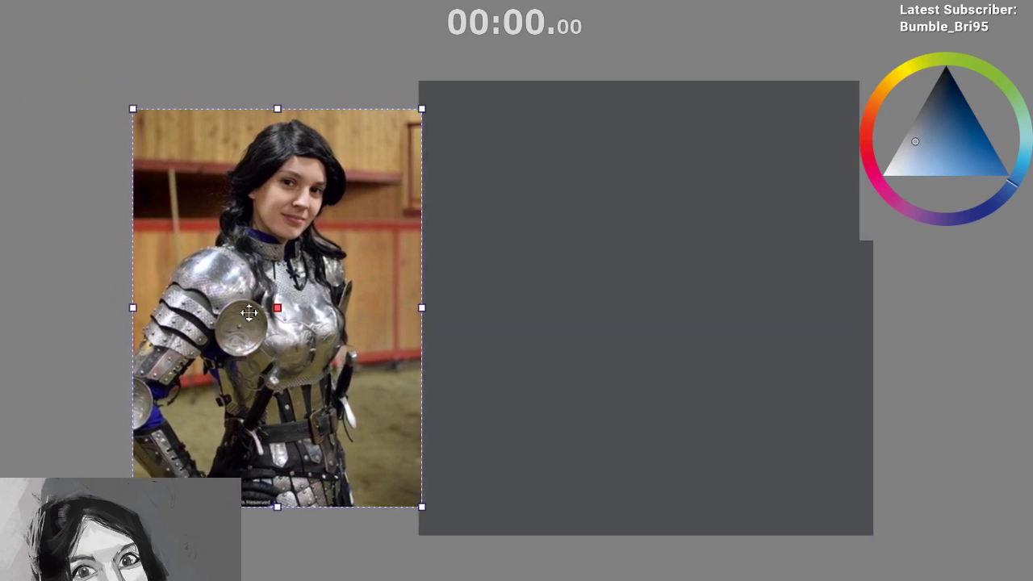
pyautogui.click(80, 258)
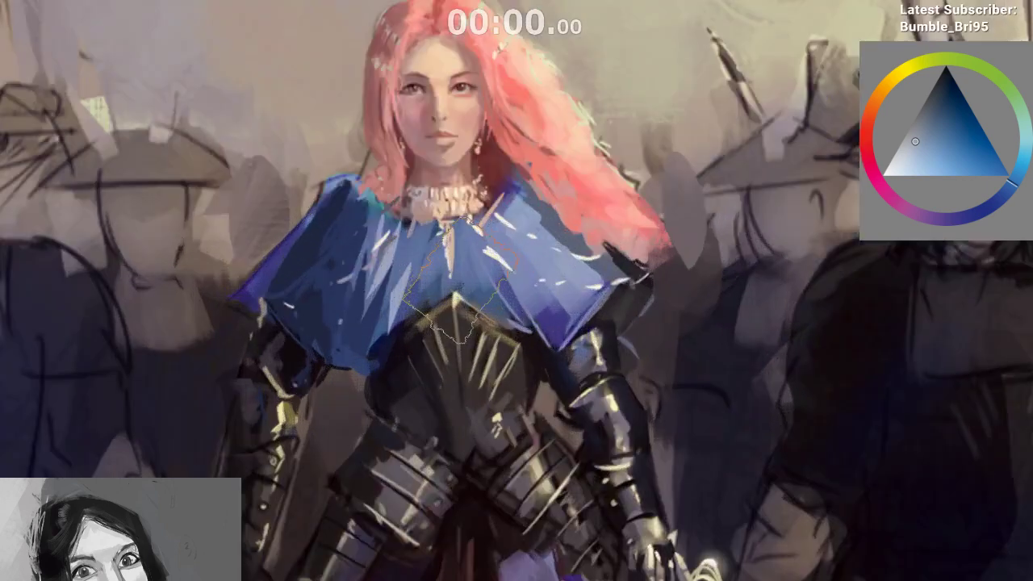
# Examine the pink-haired heroine's face, blue collar, breastplate and arm armour up close in the painting, and return to the blank canvas
pyautogui.hotkey('ctrl', 'd')
pyautogui.moveTo(508, 121); pyautogui.dragTo(509, 283)
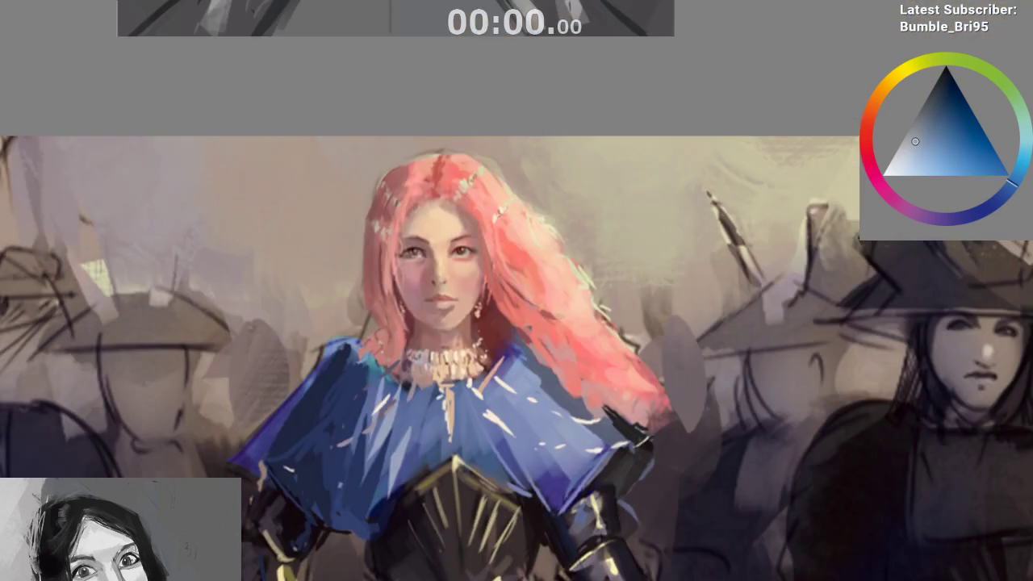
pyautogui.scroll(3, 470, 283)
pyautogui.scroll(-1, 471, 287)
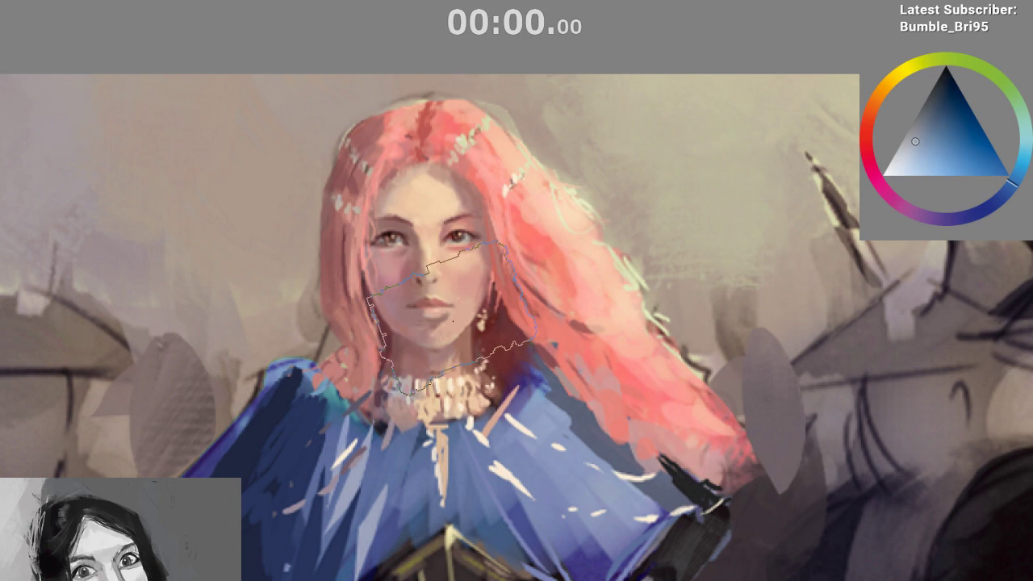
pyautogui.scroll(-3, 454, 319)
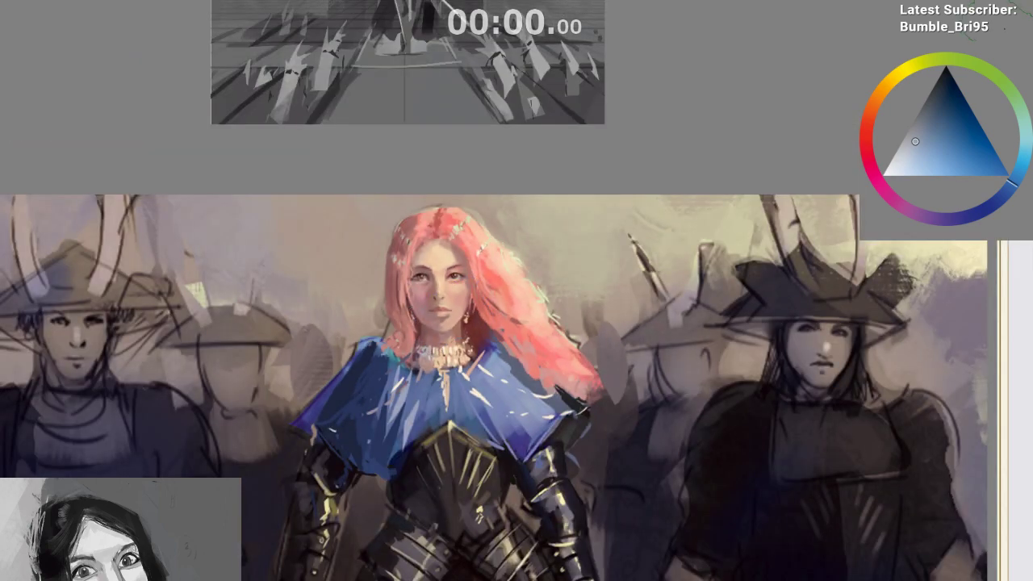
pyautogui.moveTo(496, 446); pyautogui.dragTo(495, 176)
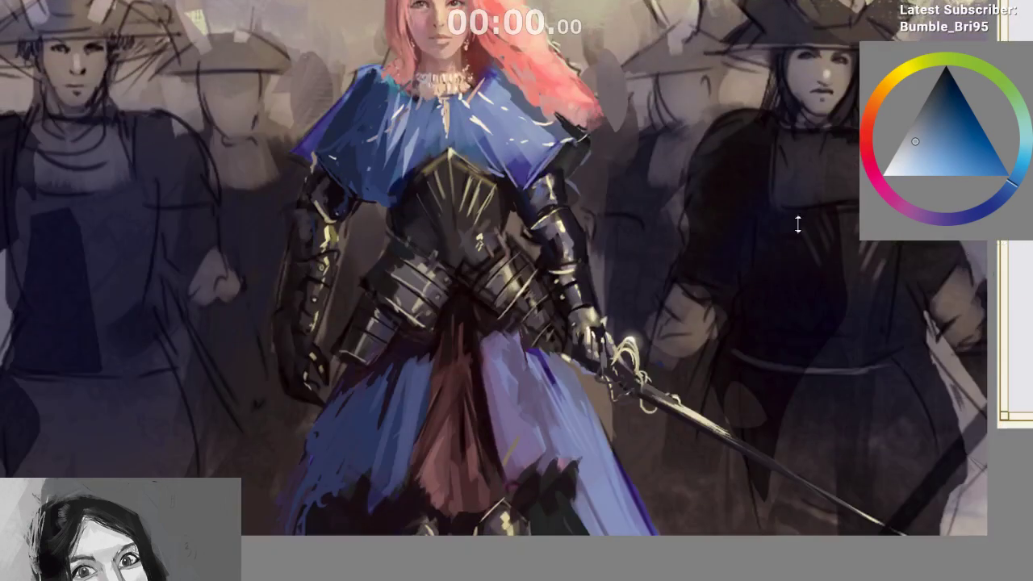
pyautogui.scroll(3, 497, 180)
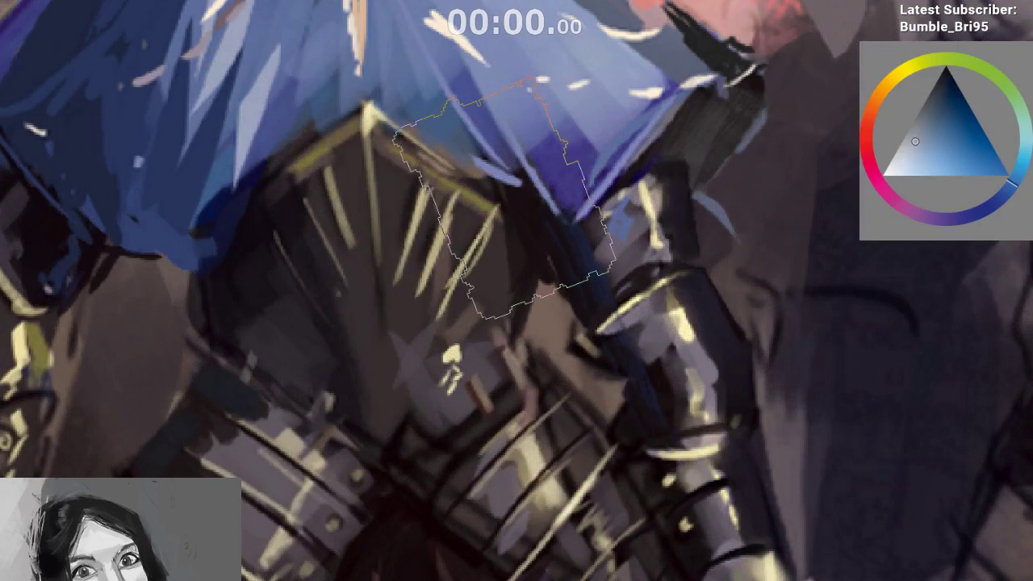
pyautogui.scroll(-2, 505, 198)
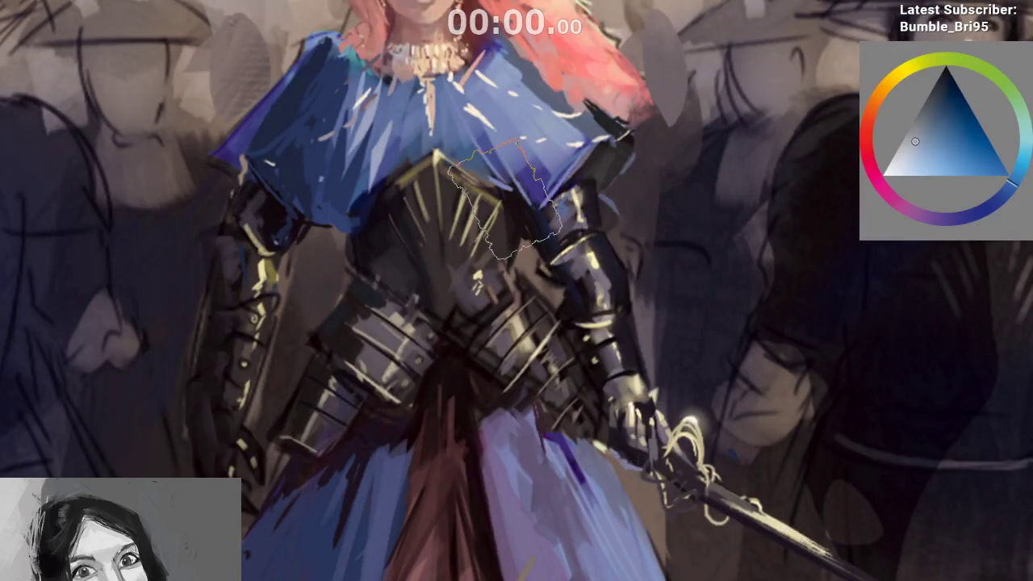
pyautogui.hotkey('ctrl', 'shift', 'a')
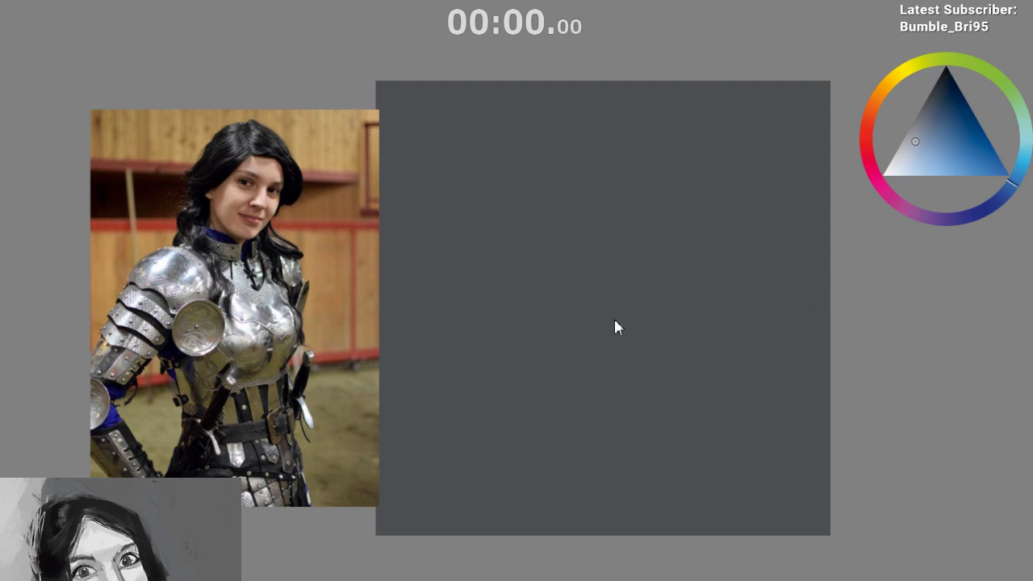
pyautogui.click(895, 153)
pyautogui.moveTo(590, 187); pyautogui.dragTo(602, 292)
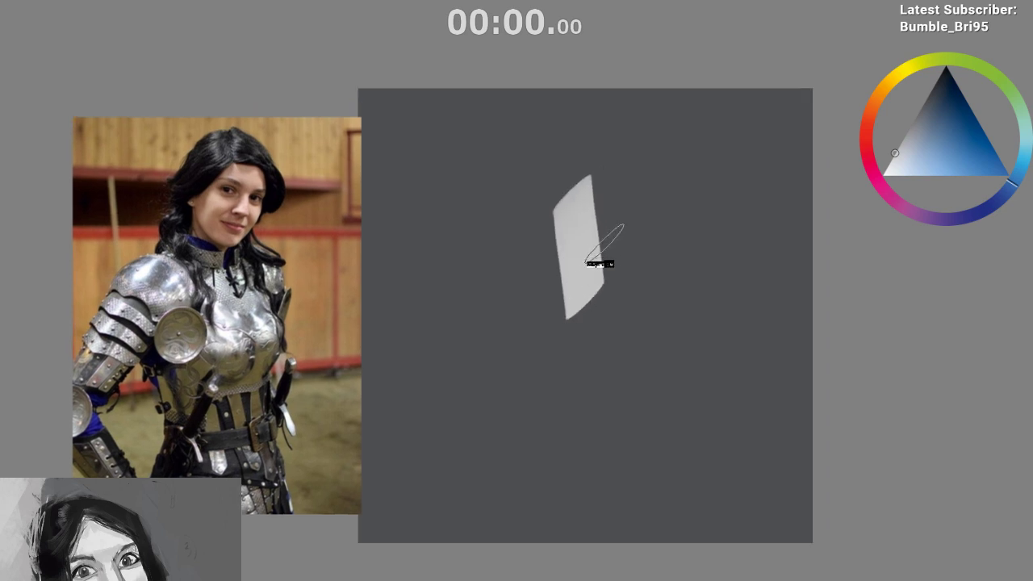
pyautogui.hotkey('ctrl', 'z')
pyautogui.moveTo(519, 229); pyautogui.dragTo(476, 397)
pyautogui.hotkey('ctrl', 'z')
pyautogui.hotkey('ctrl', 'z')
pyautogui.hotkey('ctrl', 'z')
pyautogui.hotkey('ctrl', 'z')
pyautogui.moveTo(505, 342); pyautogui.dragTo(490, 361)
pyautogui.moveTo(523, 283); pyautogui.dragTo(493, 356)
pyautogui.moveTo(490, 484); pyautogui.dragTo(409, 469)
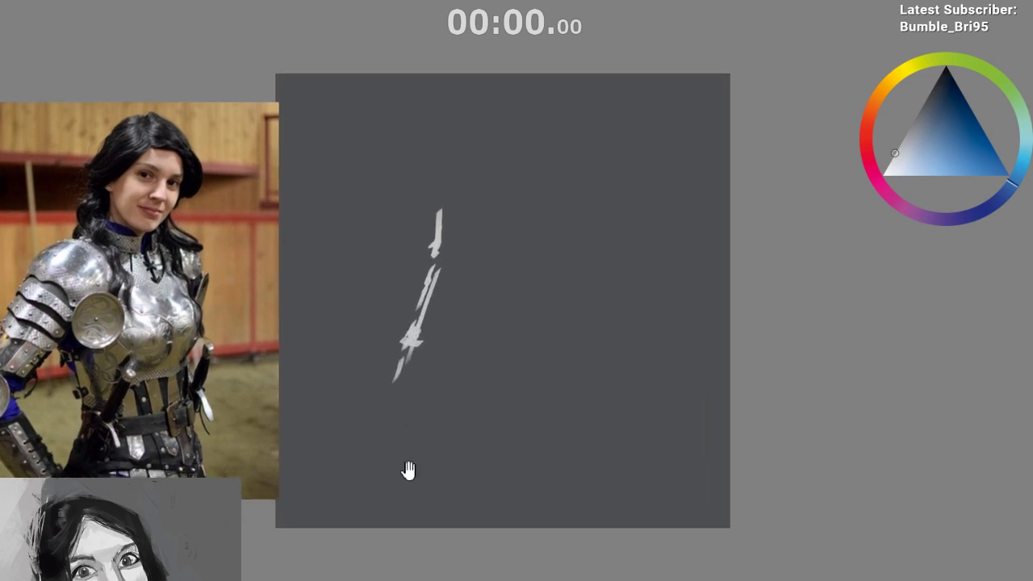
pyautogui.hotkey('ctrl', 'z')
pyautogui.moveTo(444, 335); pyautogui.dragTo(567, 289)
pyautogui.hotkey('ctrl', 'z')
pyautogui.hotkey('ctrl', 'z')
pyautogui.hotkey('ctrl', 'z')
pyautogui.hotkey('ctrl', 'z')
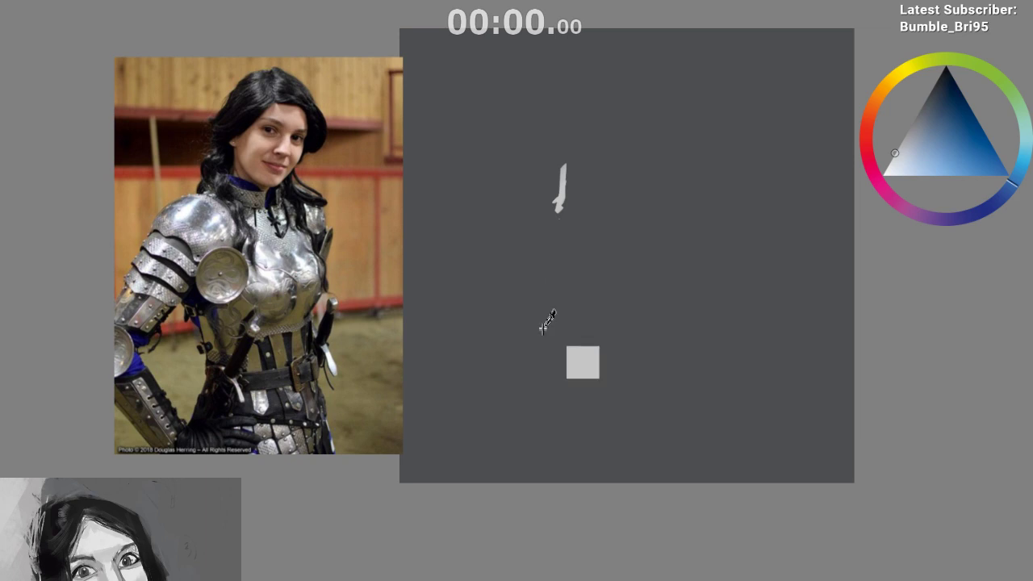
pyautogui.hotkey('ctrl', 'z')
pyautogui.moveTo(560, 233); pyautogui.dragTo(584, 239)
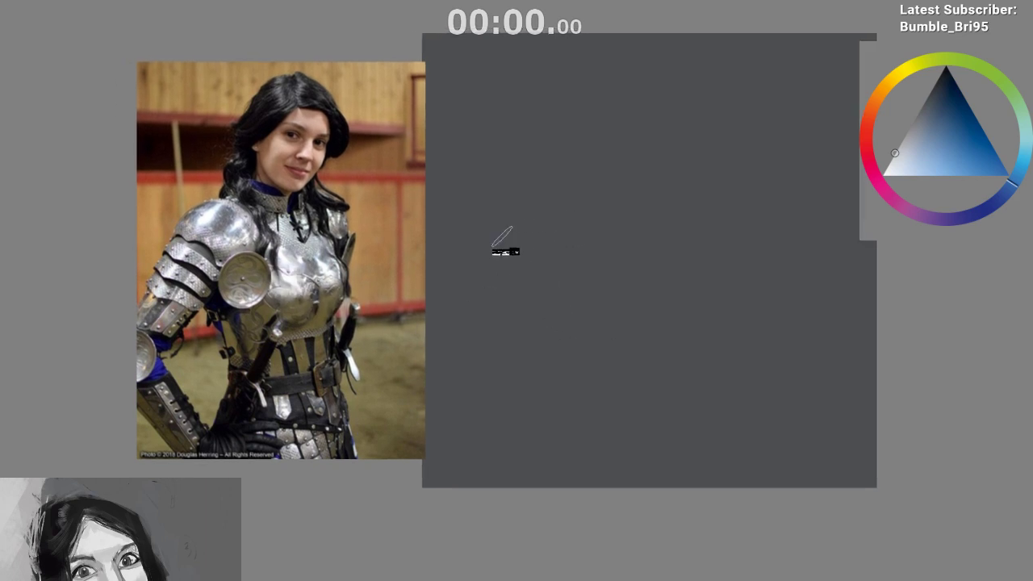
# Sketch a curved armour plate's outline in mid grey on the canvas and add near-black shadows under its lower edge
pyautogui.click(922, 105)
pyautogui.press('l')
pyautogui.moveTo(486, 226)
pyautogui.mouseDown()
pyautogui.moveTo(525, 189)
pyautogui.moveTo(517, 193)
pyautogui.moveTo(580, 211)
pyautogui.moveTo(575, 233)
pyautogui.moveTo(587, 234)
pyautogui.moveTo(542, 258)
pyautogui.mouseUp()
pyautogui.moveTo(488, 233)
pyautogui.mouseDown()
pyautogui.moveTo(514, 229)
pyautogui.moveTo(517, 242)
pyautogui.moveTo(538, 234)
pyautogui.moveTo(557, 262)
pyautogui.moveTo(578, 243)
pyautogui.mouseUp()
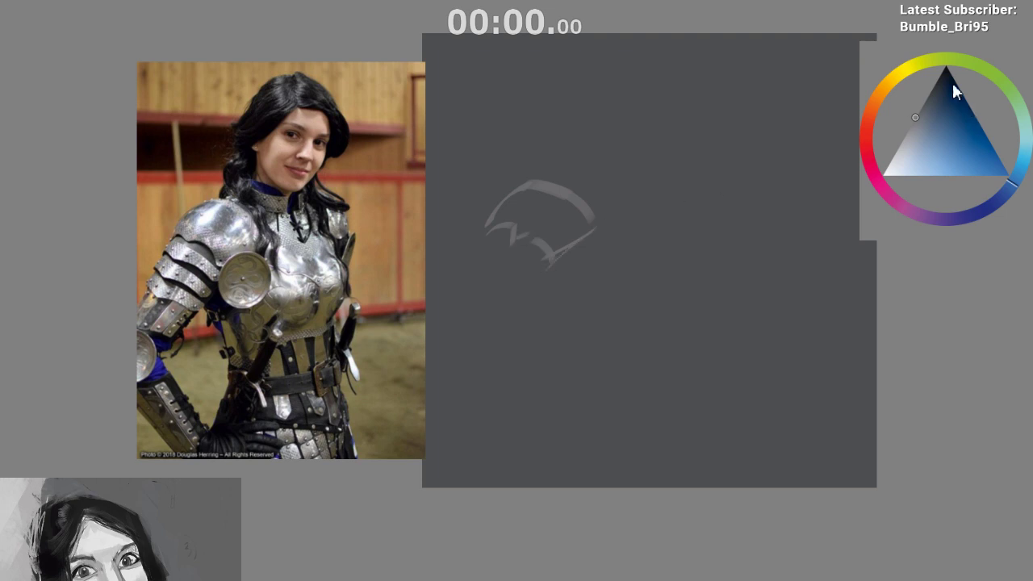
pyautogui.moveTo(953, 93); pyautogui.dragTo(987, 34)
pyautogui.moveTo(489, 232)
pyautogui.mouseDown()
pyautogui.moveTo(515, 230)
pyautogui.moveTo(511, 245)
pyautogui.moveTo(531, 240)
pyautogui.moveTo(552, 259)
pyautogui.mouseUp()
pyautogui.hotkey('ctrl', 'z')
# Fill the interior of the armour plate with grey tones sampled from its outline
pyautogui.keyDown('ctrl'); pyautogui.click(539, 221); pyautogui.keyUp('ctrl')
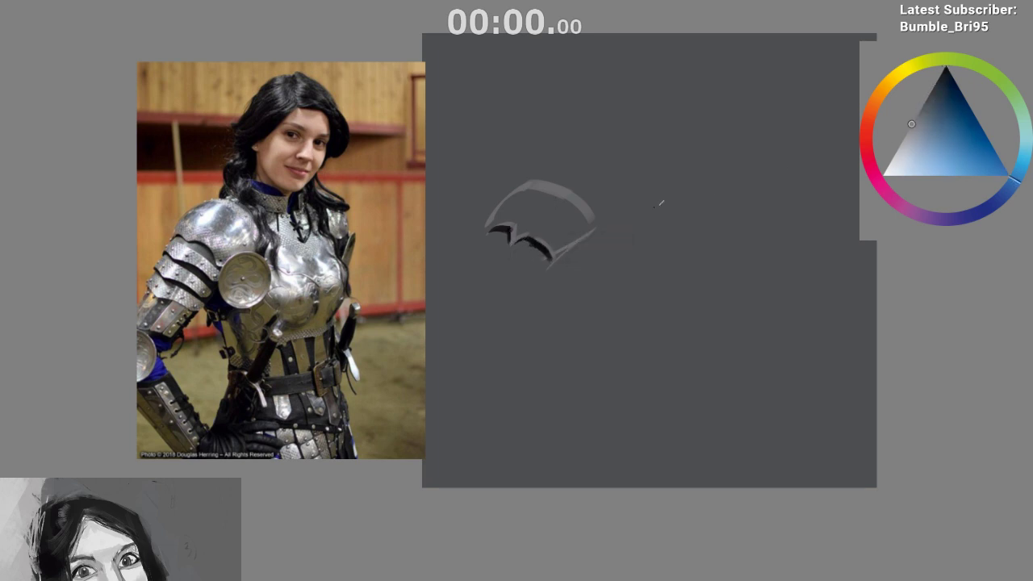
pyautogui.moveTo(534, 234); pyautogui.dragTo(572, 207)
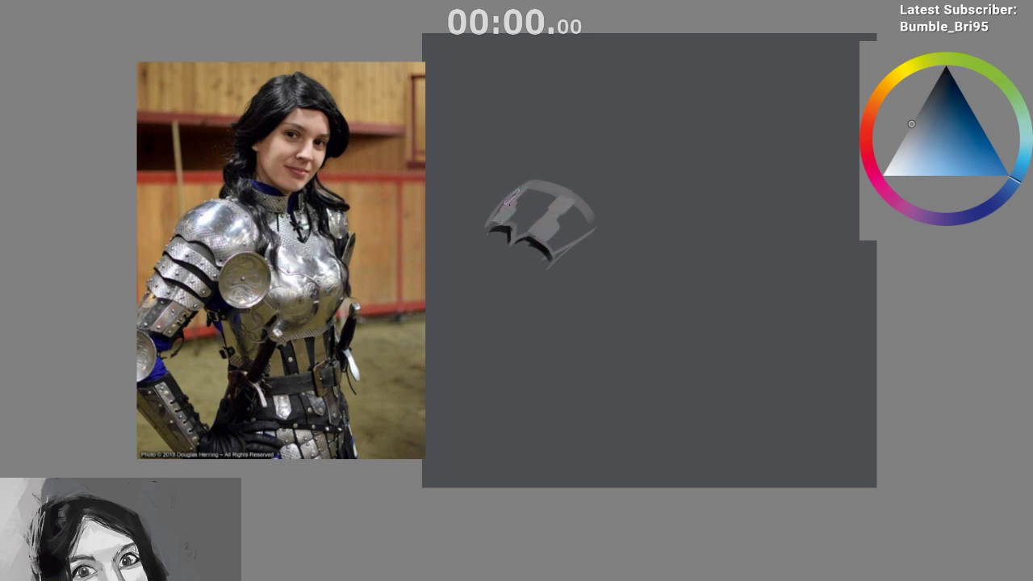
pyautogui.moveTo(531, 187)
pyautogui.mouseDown()
pyautogui.moveTo(511, 221)
pyautogui.moveTo(540, 224)
pyautogui.moveTo(519, 214)
pyautogui.moveTo(534, 198)
pyautogui.moveTo(560, 204)
pyautogui.moveTo(560, 246)
pyautogui.mouseUp()
pyautogui.hotkey('ctrl', 'z')
pyautogui.keyDown('ctrl'); pyautogui.click(573, 227); pyautogui.keyUp('ctrl')
pyautogui.hotkey('ctrl', 'z')
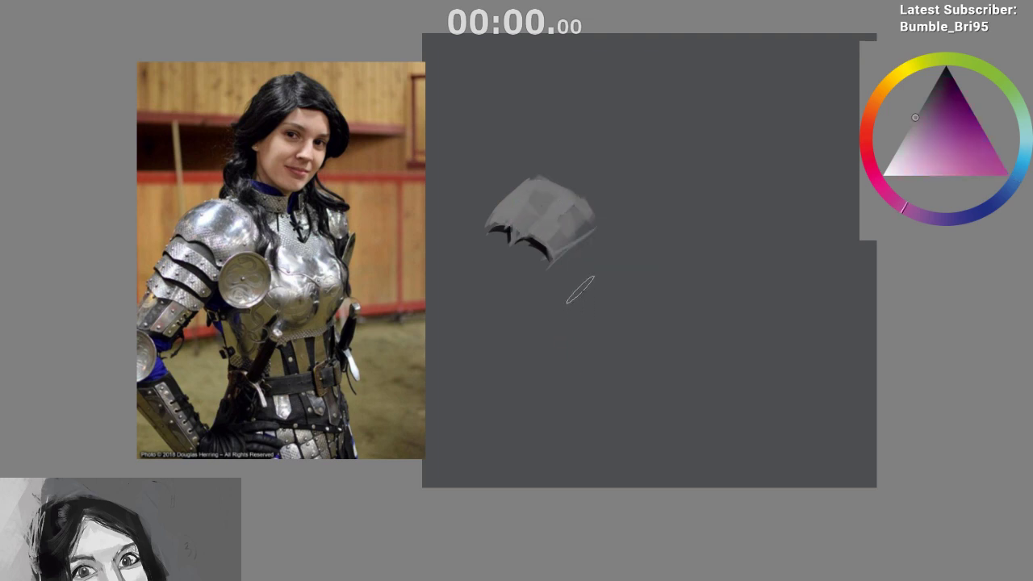
# Paint thin near-white highlights across the armour plate with a smaller brush, checking it in the mirrored view
pyautogui.click(889, 163)
pyautogui.moveTo(517, 212)
pyautogui.mouseDown()
pyautogui.moveTo(512, 220)
pyautogui.moveTo(425, 196)
pyautogui.mouseUp()
pyautogui.press('m')
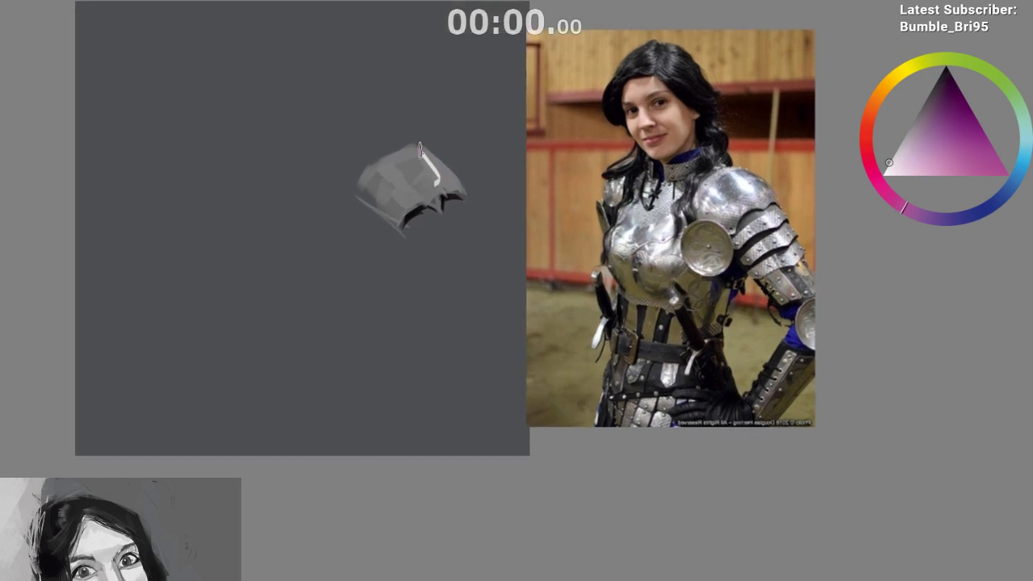
pyautogui.hotkey('ctrl', 'z')
pyautogui.press('[')
pyautogui.press('[')
pyautogui.press('[')
pyautogui.press('[')
pyautogui.press('[')
pyautogui.moveTo(422, 158); pyautogui.dragTo(423, 168)
pyautogui.moveTo(385, 185)
pyautogui.mouseDown()
pyautogui.moveTo(423, 202)
pyautogui.moveTo(369, 160)
pyautogui.mouseUp()
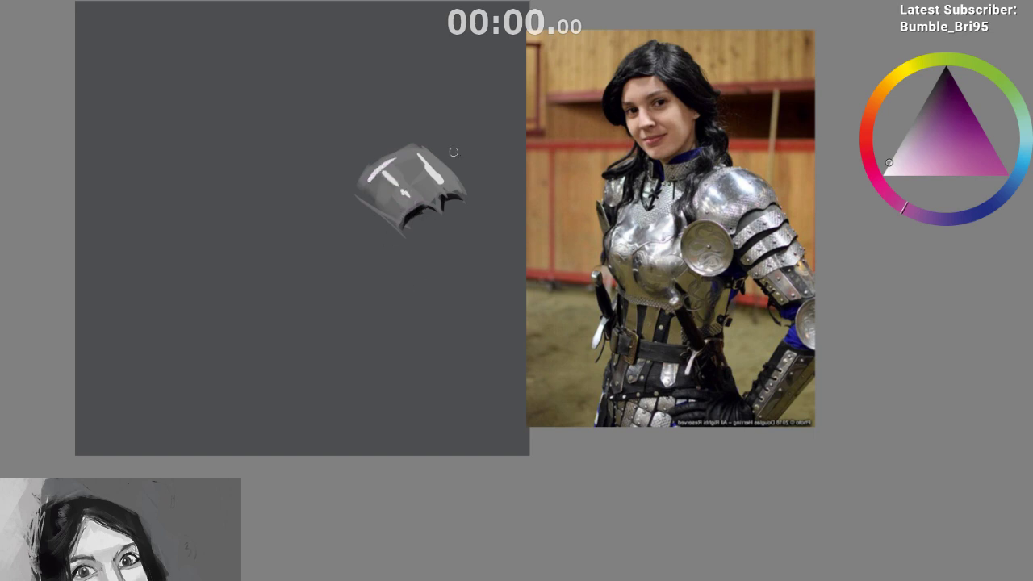
pyautogui.press('m')
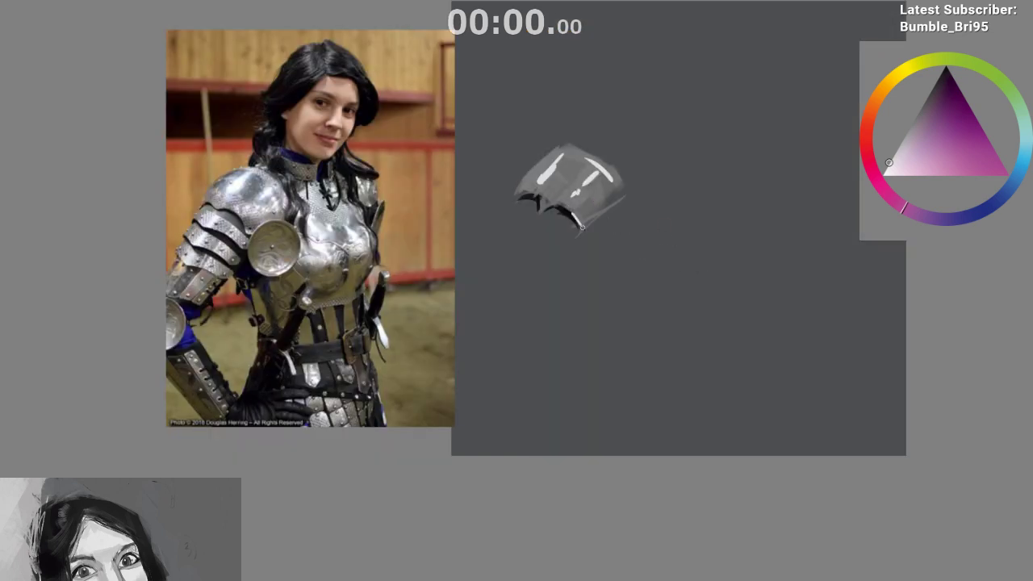
# Paint dark grey reflection patches between the armour plate's white highlights using sampled tones
pyautogui.keyDown('ctrl'); pyautogui.click(570, 173); pyautogui.keyUp('ctrl')
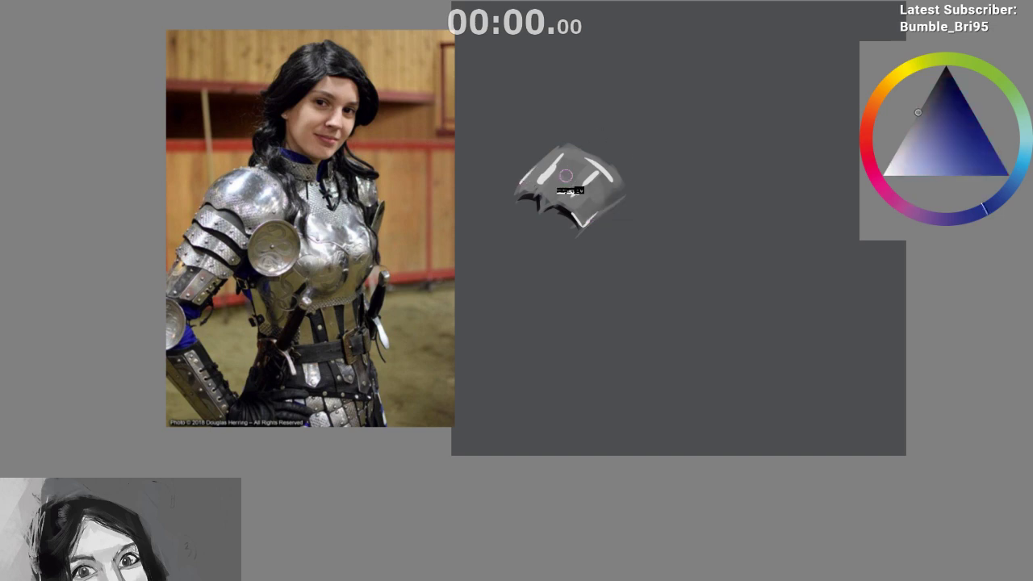
pyautogui.keyDown('ctrl'); pyautogui.click(559, 177); pyautogui.keyUp('ctrl')
pyautogui.hotkey('ctrl', 'z')
pyautogui.keyDown('ctrl'); pyautogui.click(569, 172); pyautogui.keyUp('ctrl')
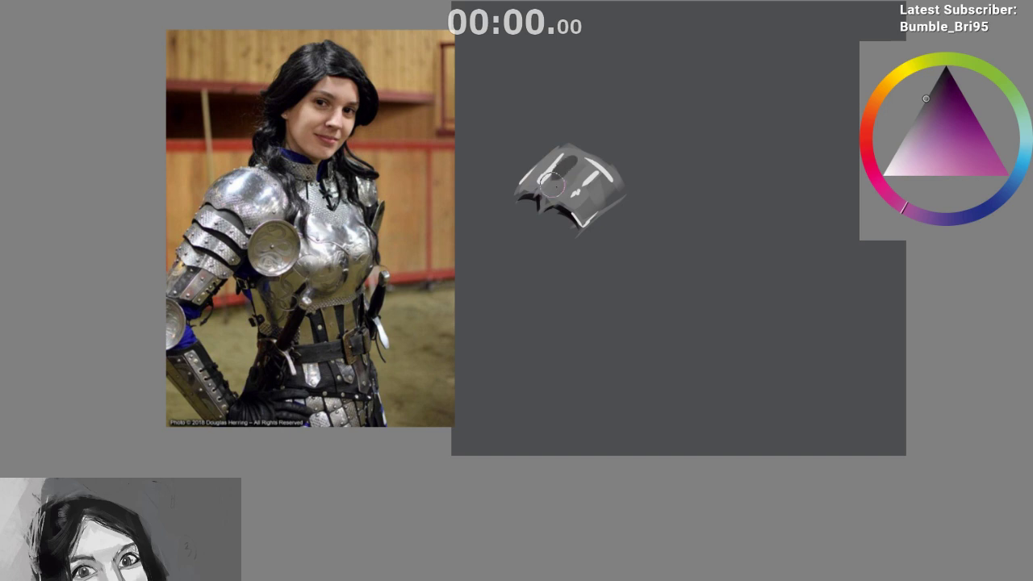
pyautogui.keyDown('ctrl'); pyautogui.click(571, 166); pyautogui.keyUp('ctrl')
pyautogui.moveTo(573, 165)
pyautogui.mouseDown()
pyautogui.moveTo(549, 180)
pyautogui.moveTo(572, 159)
pyautogui.moveTo(581, 171)
pyautogui.moveTo(570, 182)
pyautogui.moveTo(567, 163)
pyautogui.moveTo(536, 174)
pyautogui.moveTo(557, 153)
pyautogui.mouseUp()
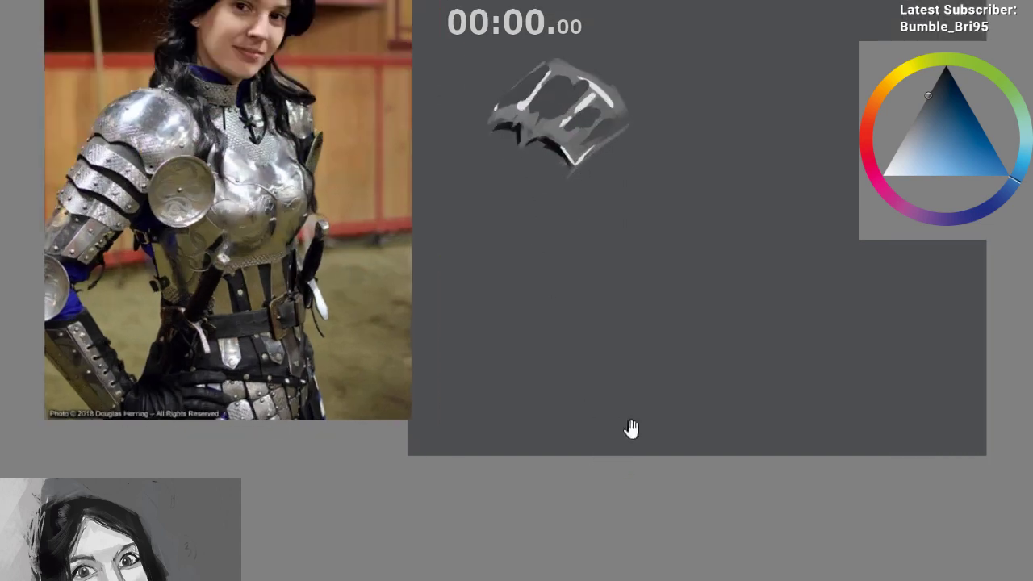
# Refine the armour plate's lower edge with sampled greys and near-black, and soften the dark central reflection
pyautogui.keyDown('ctrl'); pyautogui.click(517, 150); pyautogui.keyUp('ctrl')
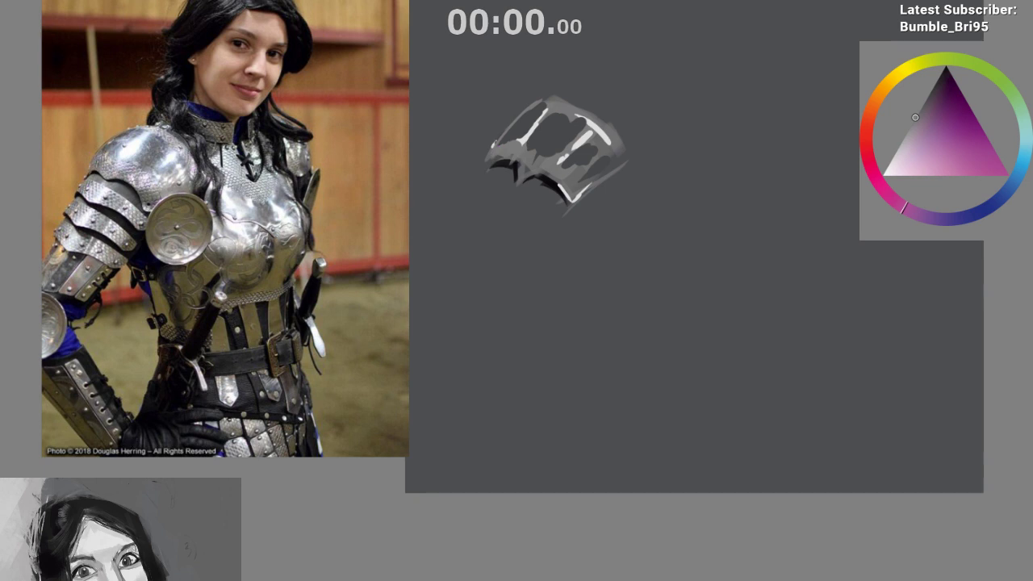
pyautogui.keyDown('ctrl'); pyautogui.click(519, 171); pyautogui.keyUp('ctrl')
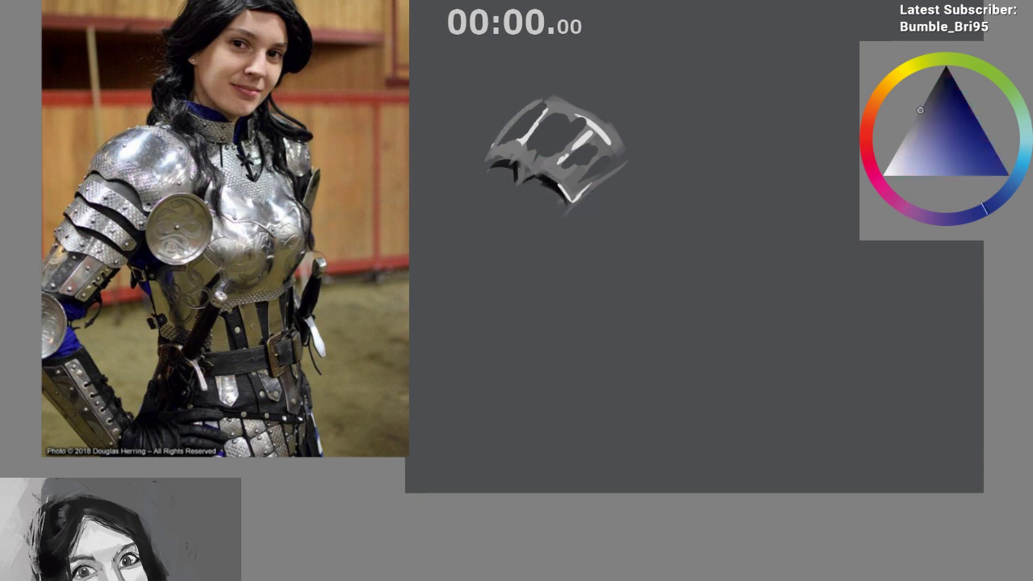
pyautogui.keyDown('ctrl'); pyautogui.click(520, 174); pyautogui.keyUp('ctrl')
pyautogui.keyDown('ctrl'); pyautogui.click(499, 163); pyautogui.keyUp('ctrl')
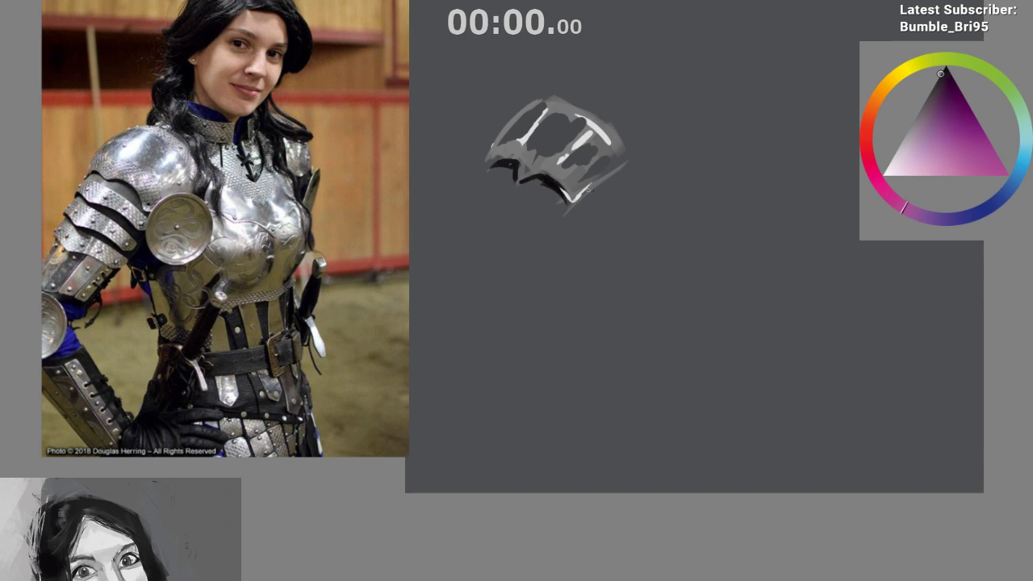
pyautogui.moveTo(609, 212)
pyautogui.mouseDown()
pyautogui.moveTo(627, 298)
pyautogui.moveTo(616, 342)
pyautogui.mouseUp()
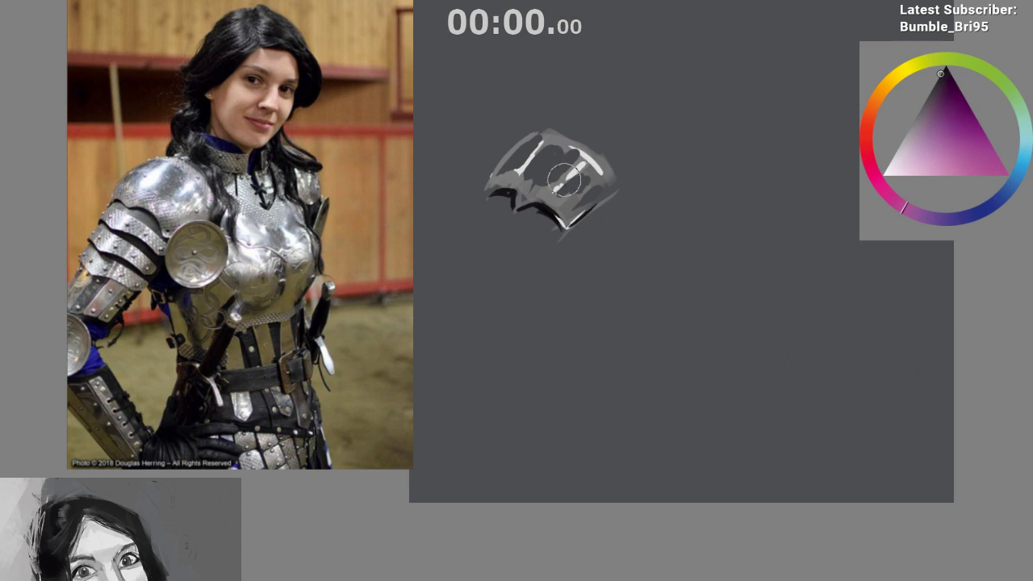
pyautogui.moveTo(564, 180)
pyautogui.mouseDown()
pyautogui.moveTo(570, 161)
pyautogui.moveTo(549, 158)
pyautogui.moveTo(560, 147)
pyautogui.mouseUp()
pyautogui.moveTo(658, 500); pyautogui.dragTo(664, 511)
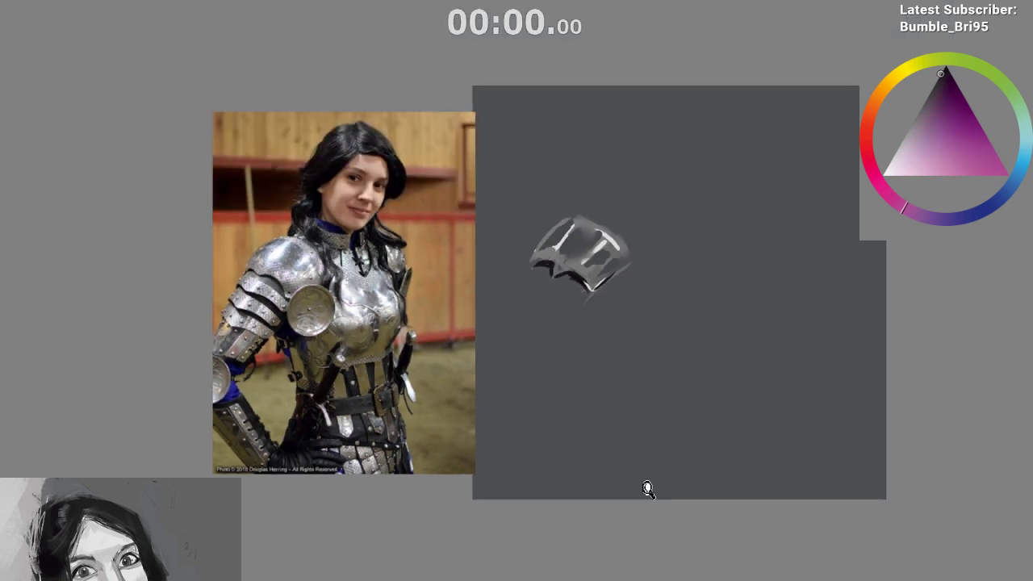
# Undo the latest edge refinements, softening and reflection strokes on the armour plate
pyautogui.hotkey('ctrl', 'z')
pyautogui.hotkey('ctrl', 'z')
pyautogui.hotkey('ctrl', 'z')
pyautogui.hotkey('ctrl', 'z')
pyautogui.hotkey('ctrl', 'z')
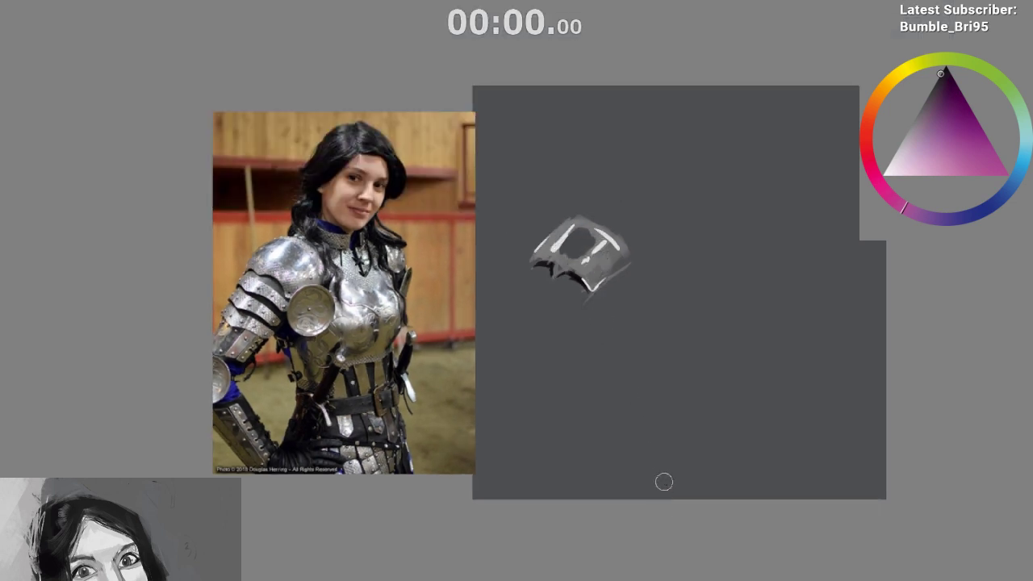
# Try painting over the armour plate with a textured brush, and clear the sketch from the canvas
pyautogui.moveTo(609, 508); pyautogui.dragTo(565, 502)
pyautogui.click(883, 318)
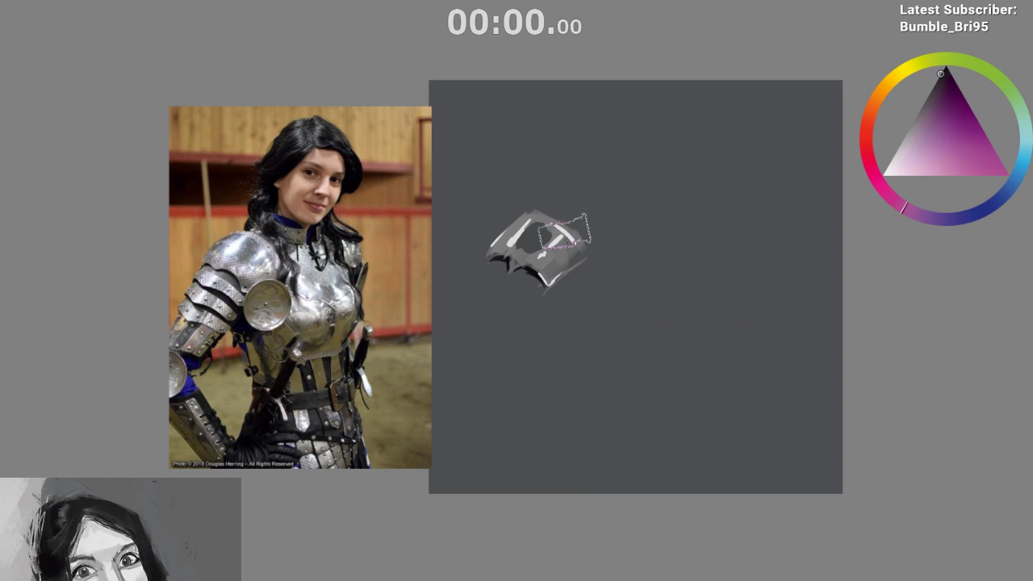
pyautogui.moveTo(565, 231); pyautogui.dragTo(558, 202)
pyautogui.hotkey('ctrl', 'z')
pyautogui.keyDown('ctrl'); pyautogui.click(583, 207); pyautogui.keyUp('ctrl')
pyautogui.moveTo(501, 235)
pyautogui.mouseDown()
pyautogui.moveTo(531, 282)
pyautogui.moveTo(562, 242)
pyautogui.mouseUp()
pyautogui.moveTo(478, 326); pyautogui.dragTo(426, 342)
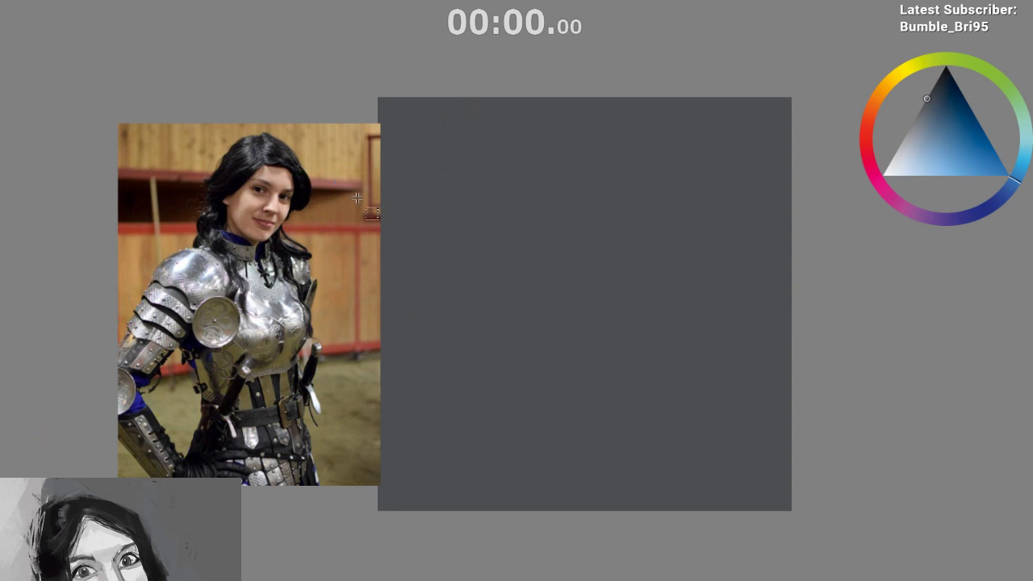
# Crop the canvas to a tall rectangle that trims both sides and extends above the original upper edge
pyautogui.moveTo(425, 59); pyautogui.dragTo(780, 507)
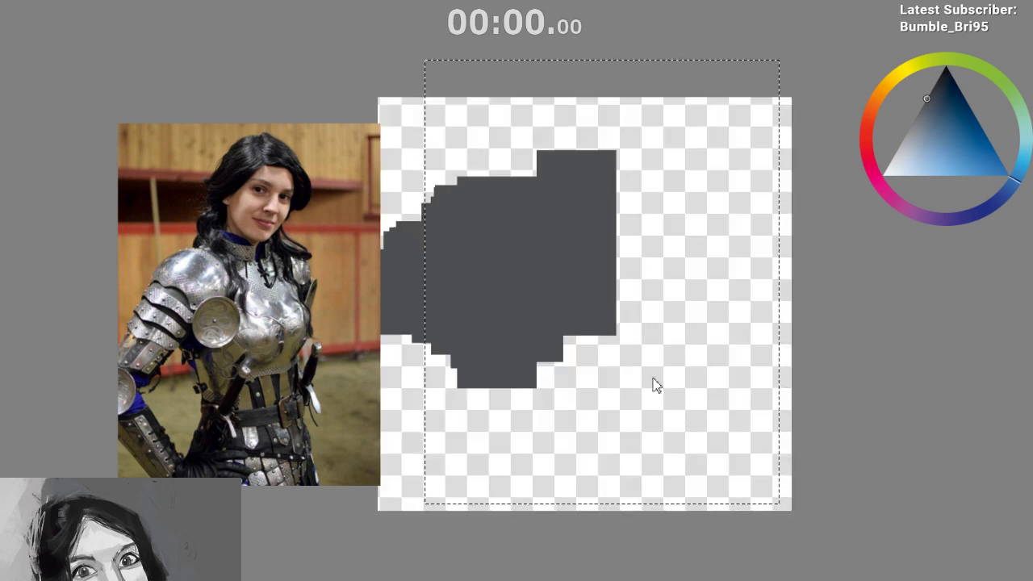
pyautogui.hotkey('ctrl', 'shift', 'x')
pyautogui.moveTo(594, 508); pyautogui.dragTo(570, 514)
pyautogui.press('b')
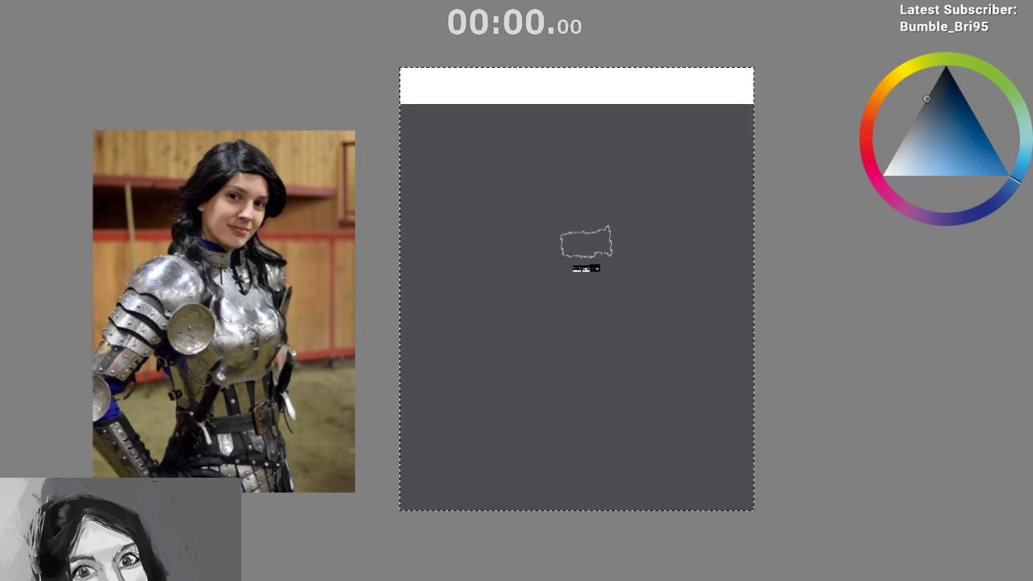
# Cover the white strip along the canvas's upper edge with the dark grey background colour, and clear the selection
pyautogui.moveTo(714, 77)
pyautogui.mouseDown()
pyautogui.moveTo(686, 92)
pyautogui.moveTo(458, 105)
pyautogui.moveTo(490, 129)
pyautogui.mouseUp()
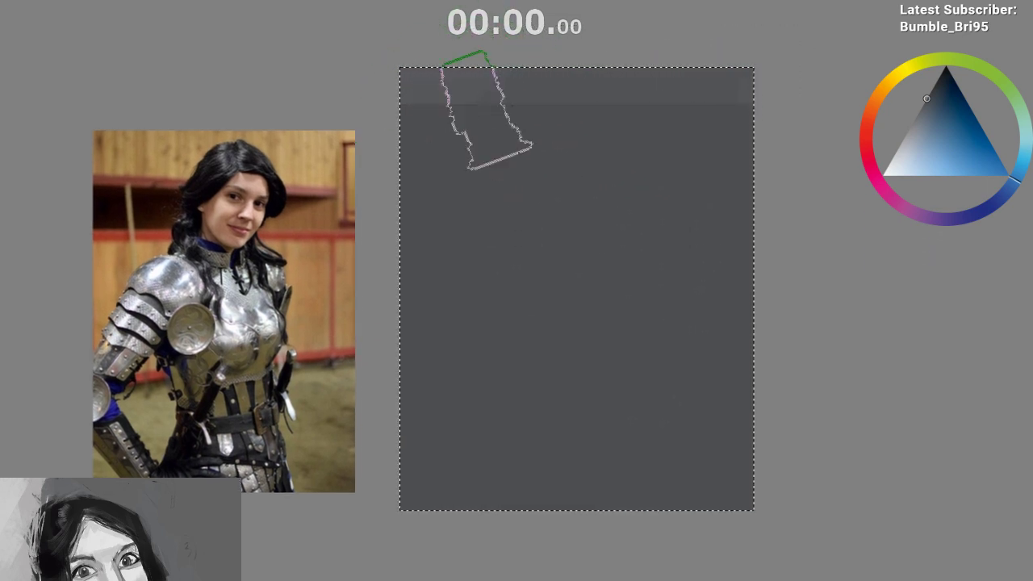
pyautogui.moveTo(605, 278)
pyautogui.mouseDown()
pyautogui.moveTo(618, 214)
pyautogui.moveTo(620, 284)
pyautogui.mouseUp()
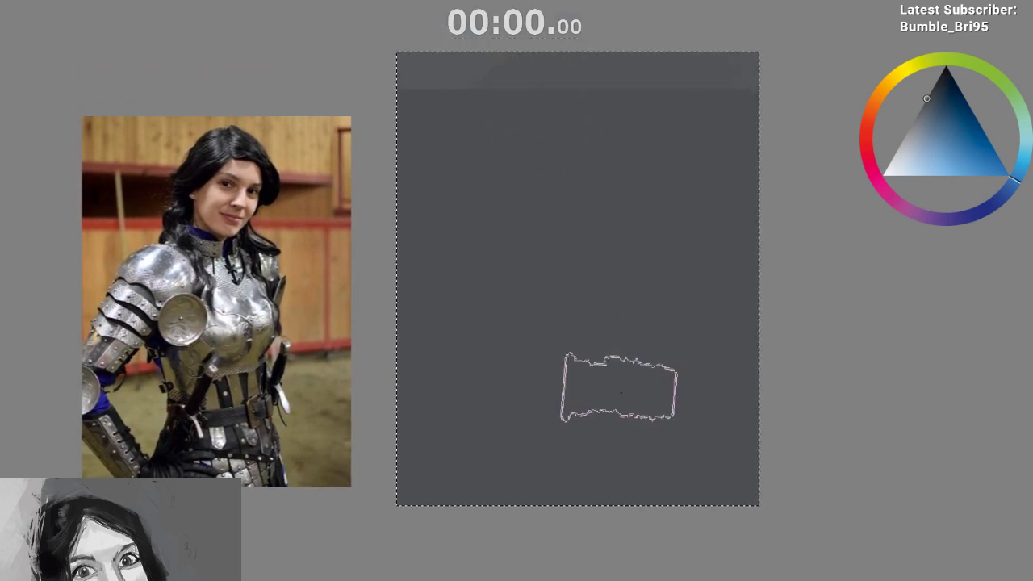
pyautogui.moveTo(644, 430); pyautogui.dragTo(608, 417)
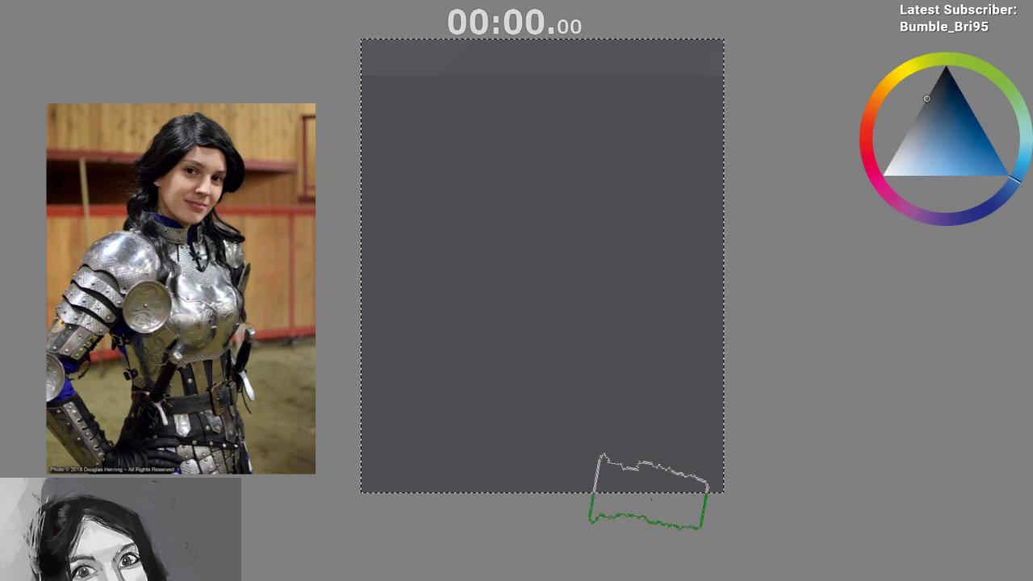
pyautogui.moveTo(650, 493); pyautogui.dragTo(652, 504)
pyautogui.moveTo(670, 109)
pyautogui.mouseDown()
pyautogui.moveTo(599, 118)
pyautogui.moveTo(428, 61)
pyautogui.mouseUp()
pyautogui.moveTo(411, 215); pyautogui.dragTo(450, 276)
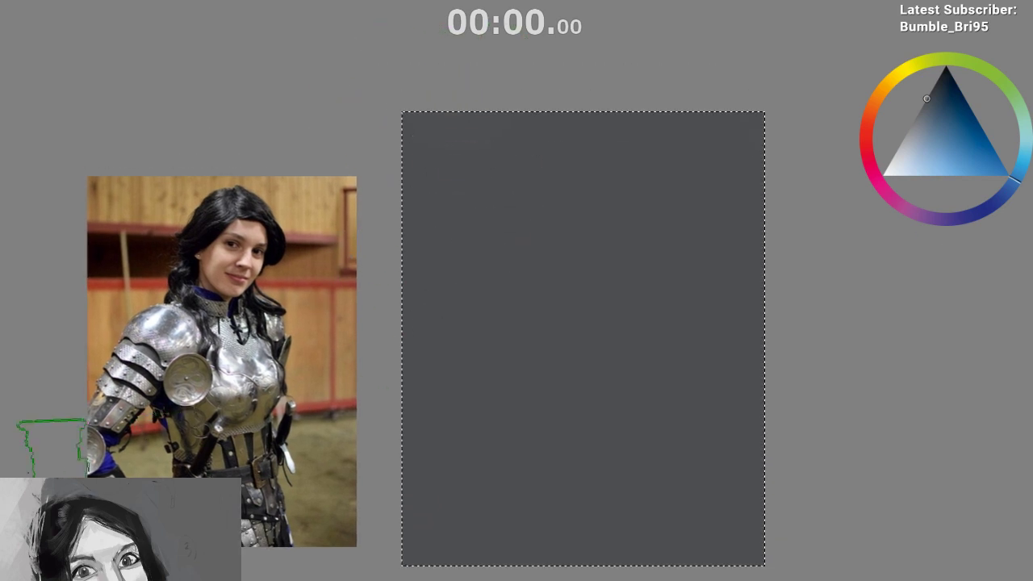
pyautogui.hotkey('ctrl', 'shift', 'a')
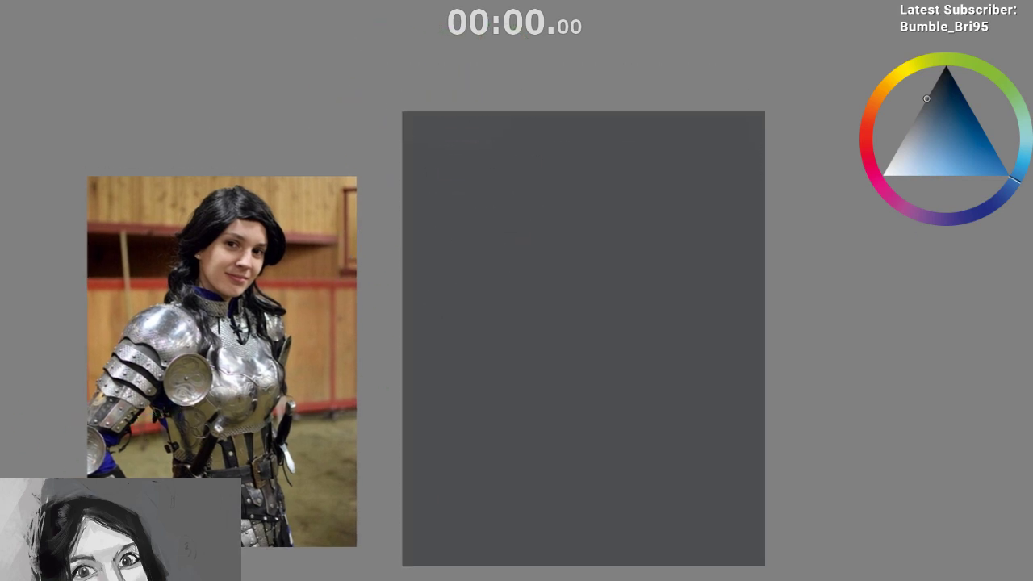
# Scale down the armoured woman's reference photo with a transform and place it close beside the dark canvas
pyautogui.hotkey('ctrl', 't')
pyautogui.moveTo(246, 350); pyautogui.dragTo(251, 267)
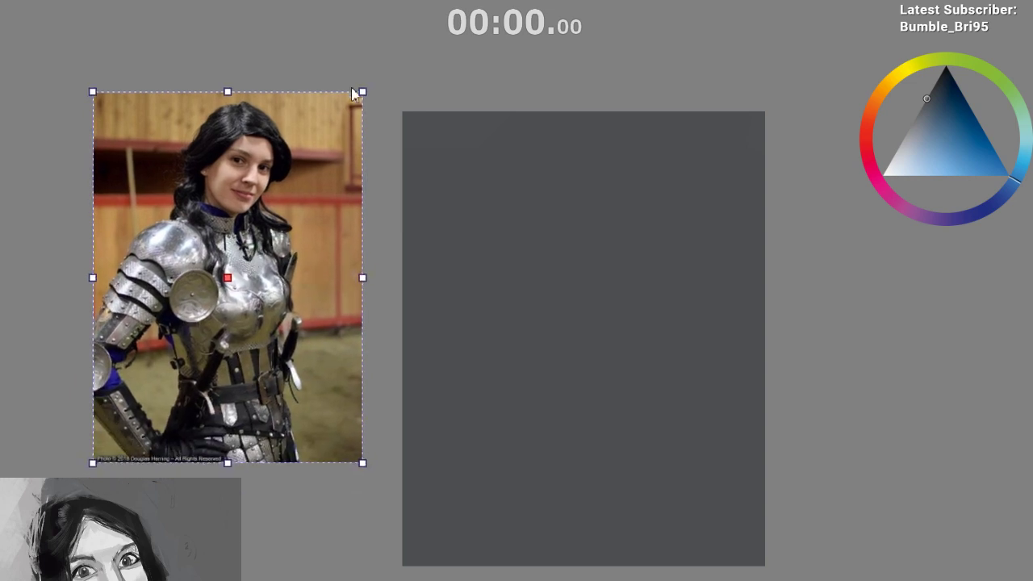
pyautogui.moveTo(361, 92); pyautogui.dragTo(314, 163)
pyautogui.moveTo(285, 268); pyautogui.dragTo(356, 249)
pyautogui.moveTo(473, 261); pyautogui.dragTo(445, 266)
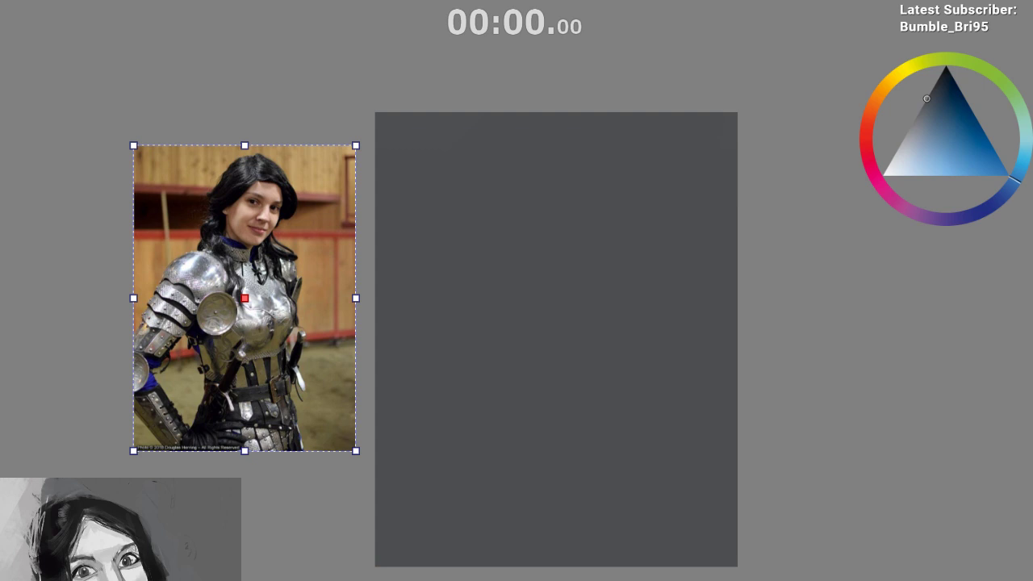
pyautogui.moveTo(352, 328); pyautogui.dragTo(484, 440)
pyautogui.scroll(4, 275, 373)
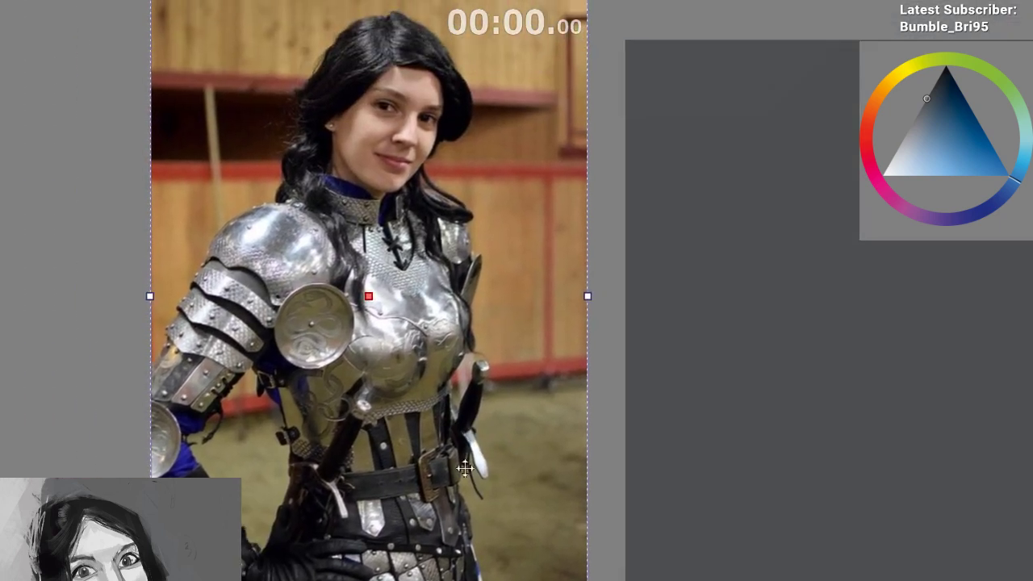
pyautogui.scroll(-1, 465, 543)
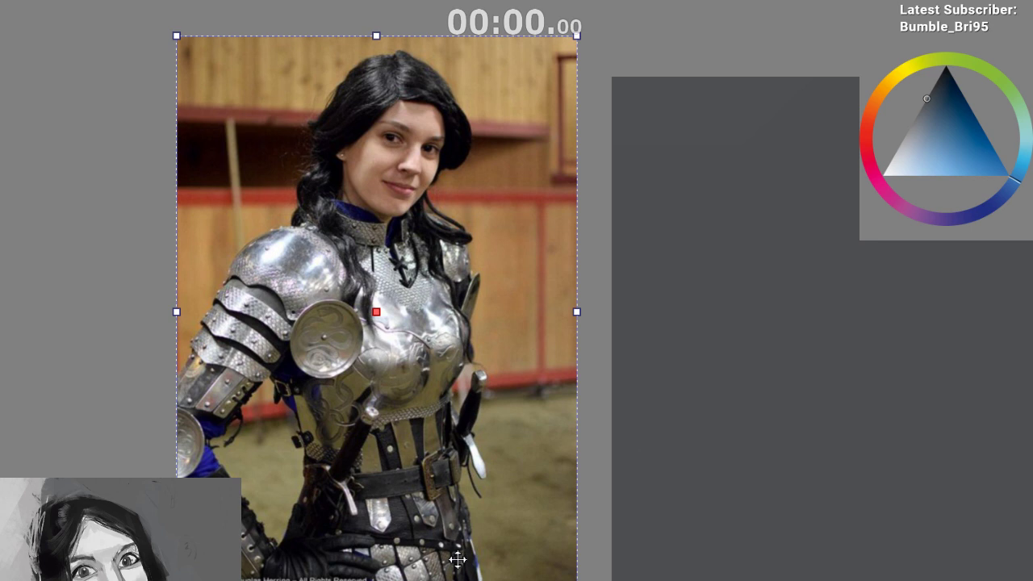
pyautogui.press('Return')
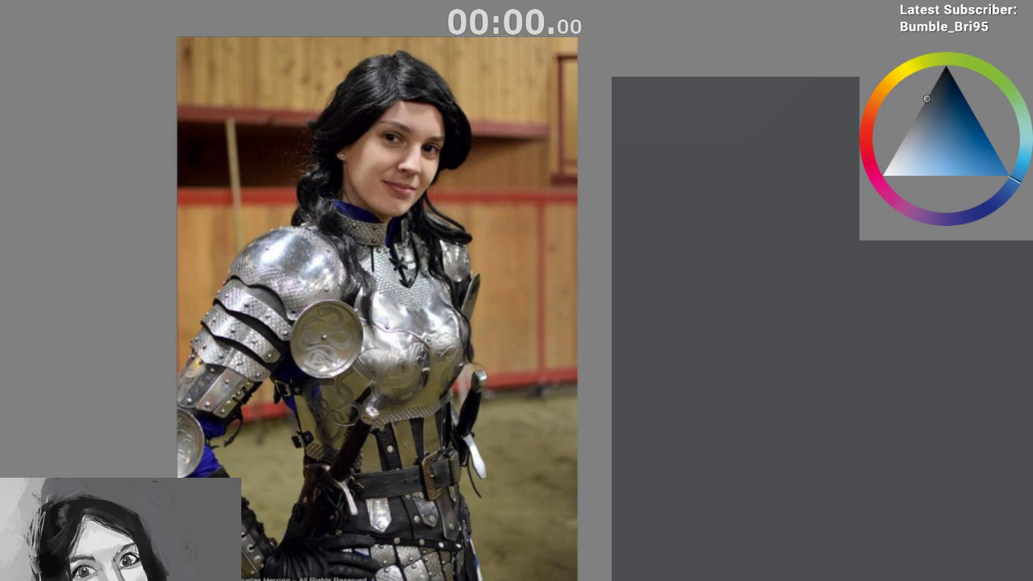
# Try sketching the armour plate's diagonal edge in near-black, and undo the strokes
pyautogui.moveTo(538, 431); pyautogui.dragTo(551, 423)
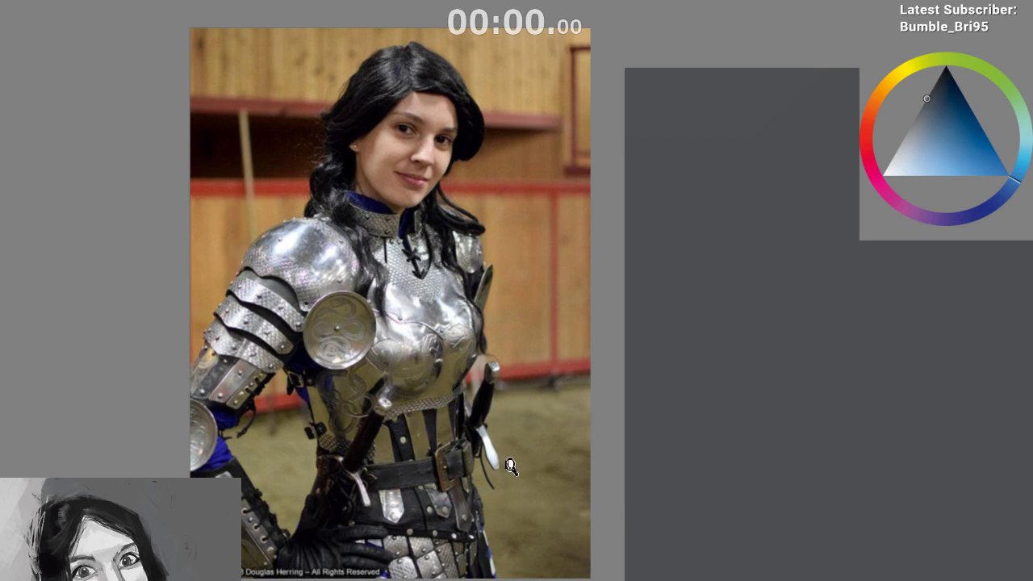
pyautogui.moveTo(573, 418); pyautogui.dragTo(573, 447)
pyautogui.moveTo(528, 482); pyautogui.dragTo(481, 490)
pyautogui.moveTo(490, 535)
pyautogui.mouseDown()
pyautogui.moveTo(459, 530)
pyautogui.moveTo(459, 518)
pyautogui.moveTo(474, 506)
pyautogui.moveTo(492, 540)
pyautogui.mouseUp()
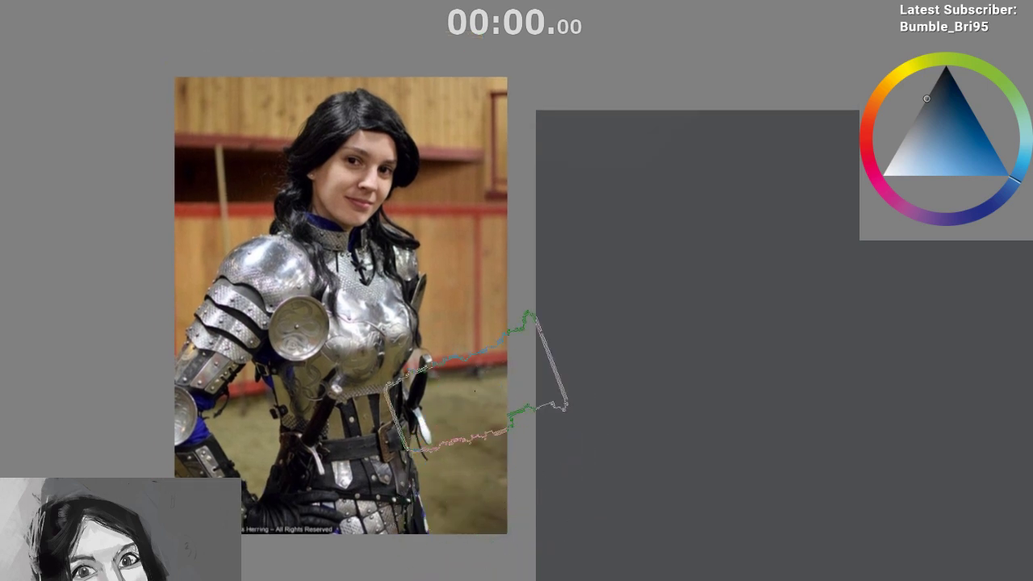
pyautogui.hotkey('ctrl', 'shift', 'a')
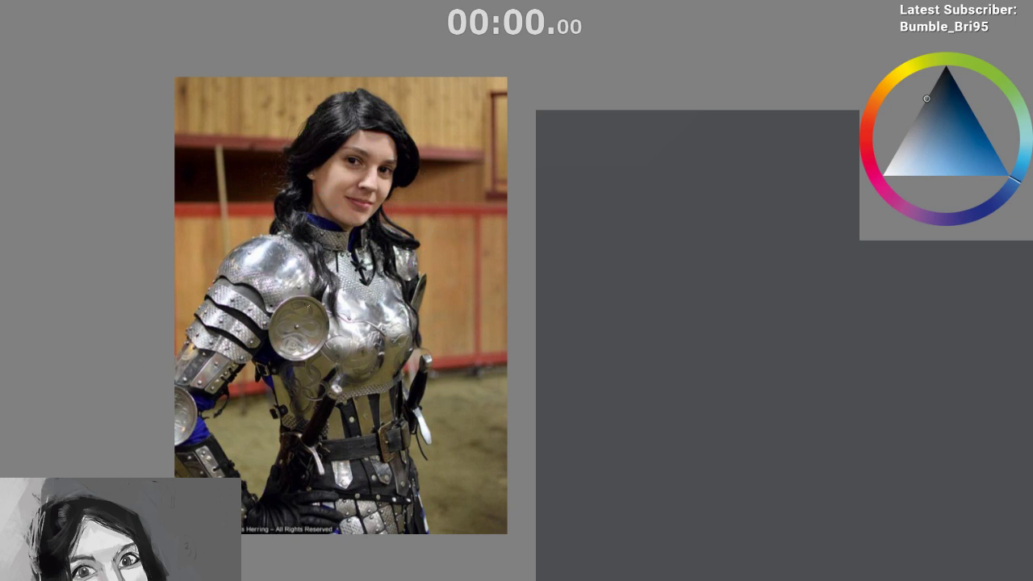
pyautogui.moveTo(561, 402); pyautogui.dragTo(521, 390)
pyautogui.moveTo(934, 132); pyautogui.dragTo(939, 74)
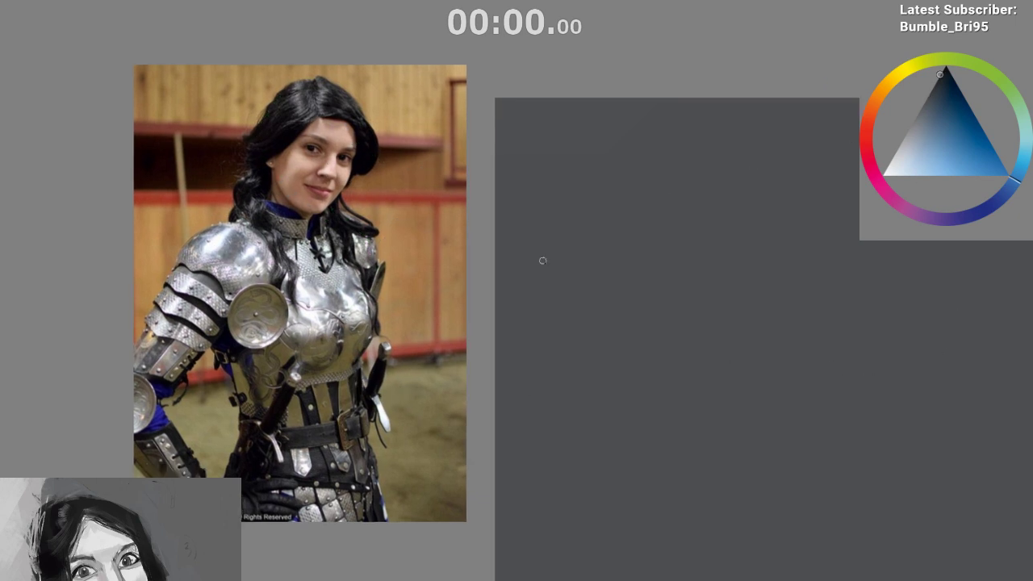
pyautogui.moveTo(547, 255); pyautogui.dragTo(669, 178)
pyautogui.hotkey('ctrl', 'z')
pyautogui.moveTo(525, 293); pyautogui.dragTo(707, 172)
pyautogui.moveTo(643, 210); pyautogui.dragTo(567, 183)
pyautogui.hotkey('ctrl', 'z')
# Sketch a curved armour plate in light grey, with two parallel diagonal edges joined by an arc at each end
pyautogui.press('x')
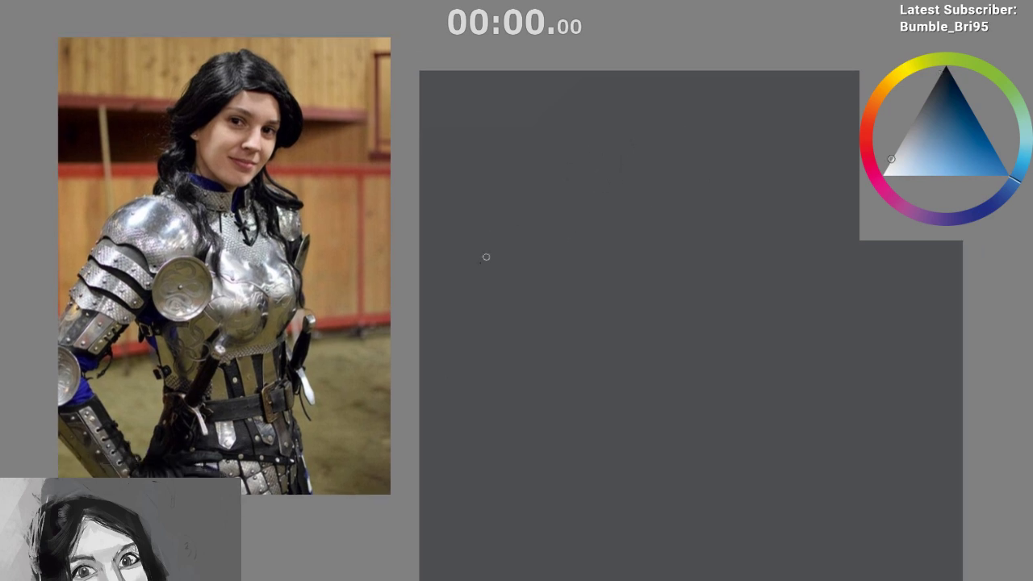
pyautogui.moveTo(458, 263); pyautogui.dragTo(623, 143)
pyautogui.hotkey('ctrl', 'z')
pyautogui.moveTo(449, 285); pyautogui.dragTo(625, 140)
pyautogui.moveTo(622, 137)
pyautogui.mouseDown()
pyautogui.moveTo(710, 175)
pyautogui.moveTo(715, 260)
pyautogui.mouseUp()
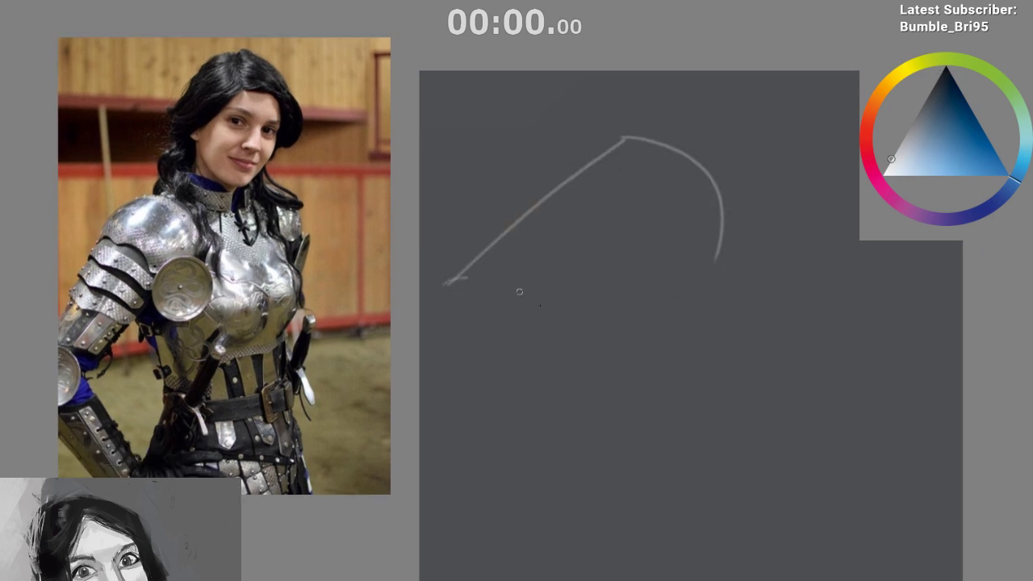
pyautogui.moveTo(448, 282)
pyautogui.mouseDown()
pyautogui.moveTo(577, 371)
pyautogui.moveTo(749, 258)
pyautogui.mouseUp()
pyautogui.hotkey('ctrl', 'z')
pyautogui.moveTo(570, 375); pyautogui.dragTo(712, 274)
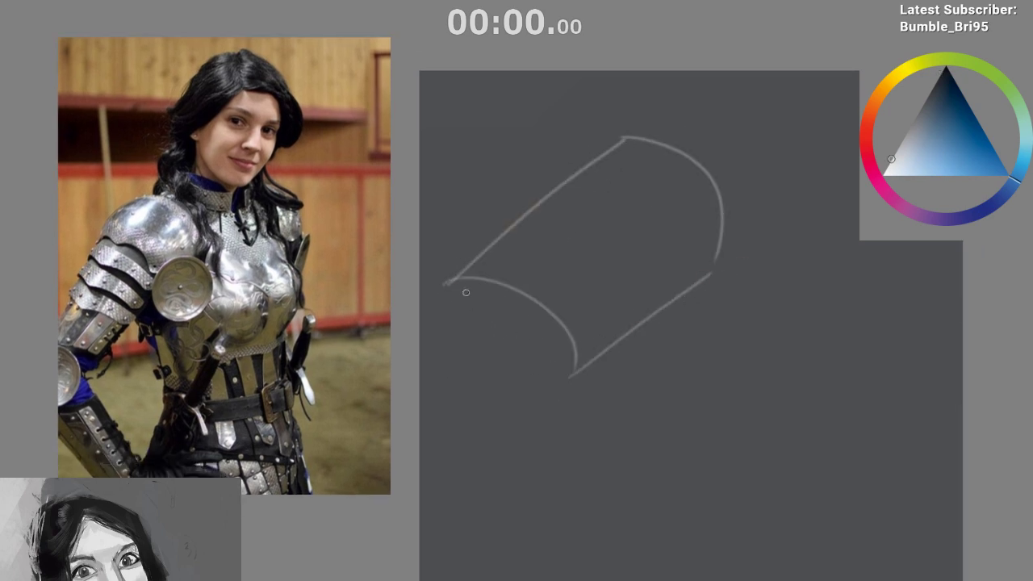
# Reinforce the plate's near arc and upper diagonal edge, and undo a trial lengthwise line between the arcs
pyautogui.moveTo(451, 300); pyautogui.dragTo(584, 359)
pyautogui.moveTo(516, 282); pyautogui.dragTo(664, 163)
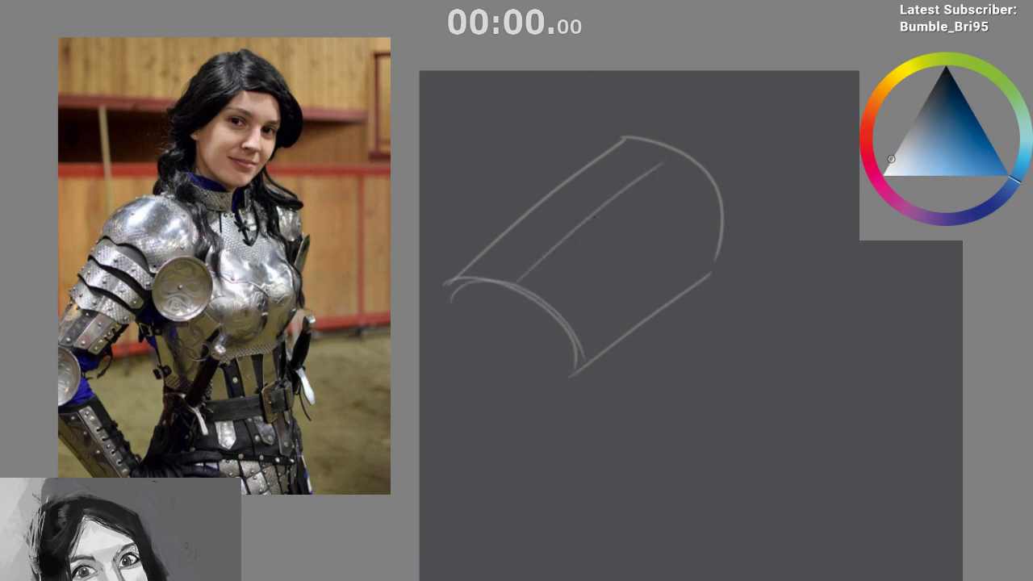
pyautogui.hotkey('ctrl', 'z')
pyautogui.moveTo(504, 349); pyautogui.dragTo(521, 369)
pyautogui.moveTo(452, 287)
pyautogui.mouseDown()
pyautogui.moveTo(638, 145)
pyautogui.moveTo(609, 158)
pyautogui.moveTo(619, 150)
pyautogui.mouseUp()
pyautogui.hotkey('ctrl', 'z')
# Draw an arc across the middle of the plate parallel to its ends, redoing it until the curve fits
pyautogui.moveTo(561, 200); pyautogui.dragTo(664, 313)
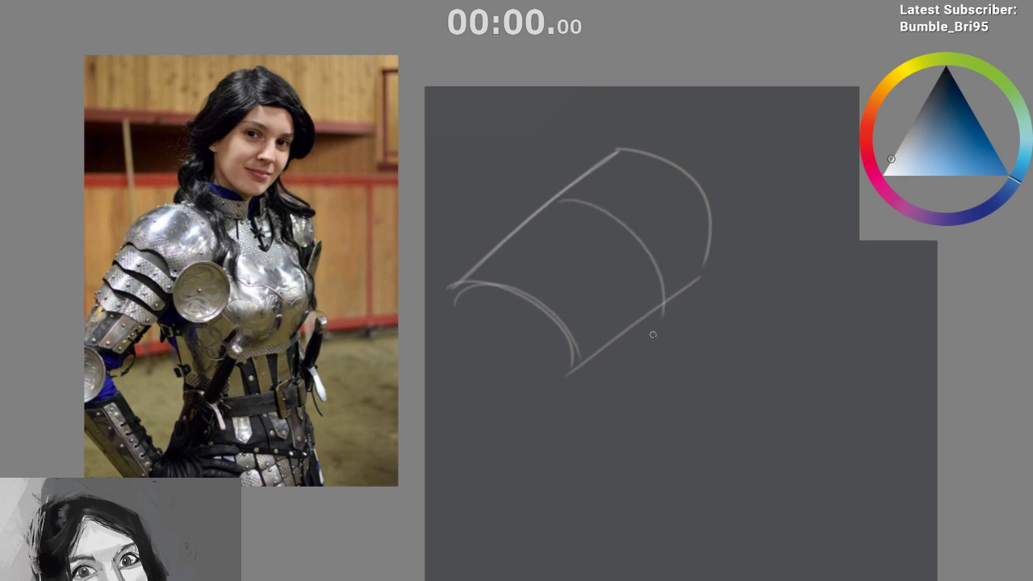
pyautogui.hotkey('ctrl', 'z')
pyautogui.moveTo(560, 202); pyautogui.dragTo(668, 313)
pyautogui.hotkey('ctrl', 'z')
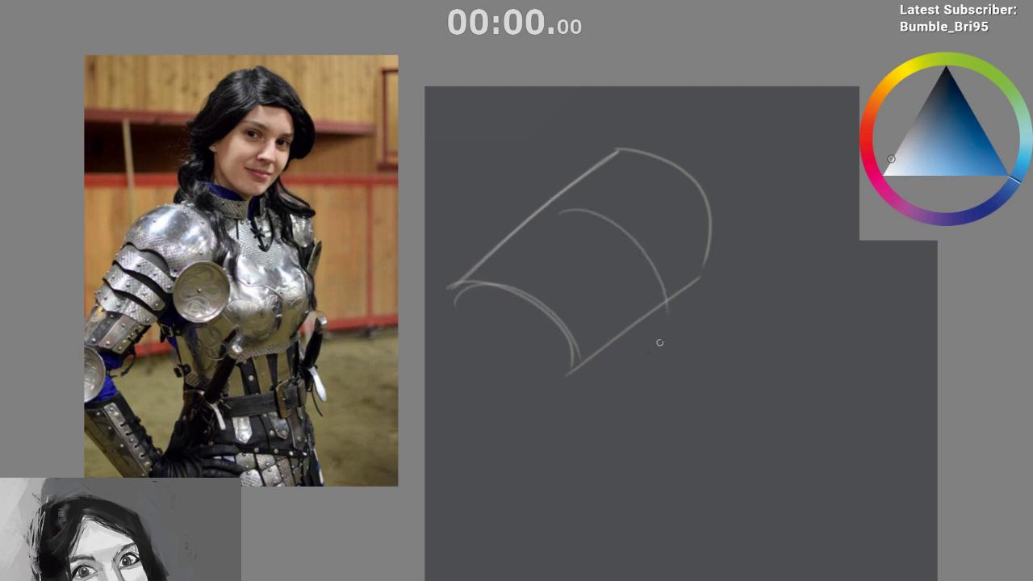
# Reinforce the plate's lower diagonal edge, and outline the section between the near and middle arcs in red
pyautogui.moveTo(643, 348); pyautogui.dragTo(639, 350)
pyautogui.scroll(-1, 640, 349)
pyautogui.moveTo(575, 373); pyautogui.dragTo(671, 304)
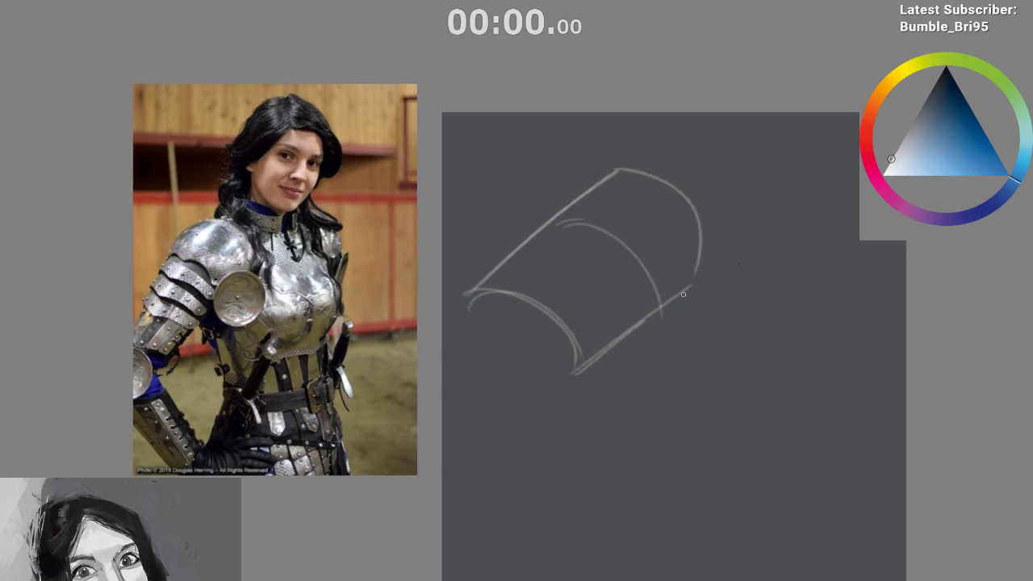
pyautogui.click(870, 147)
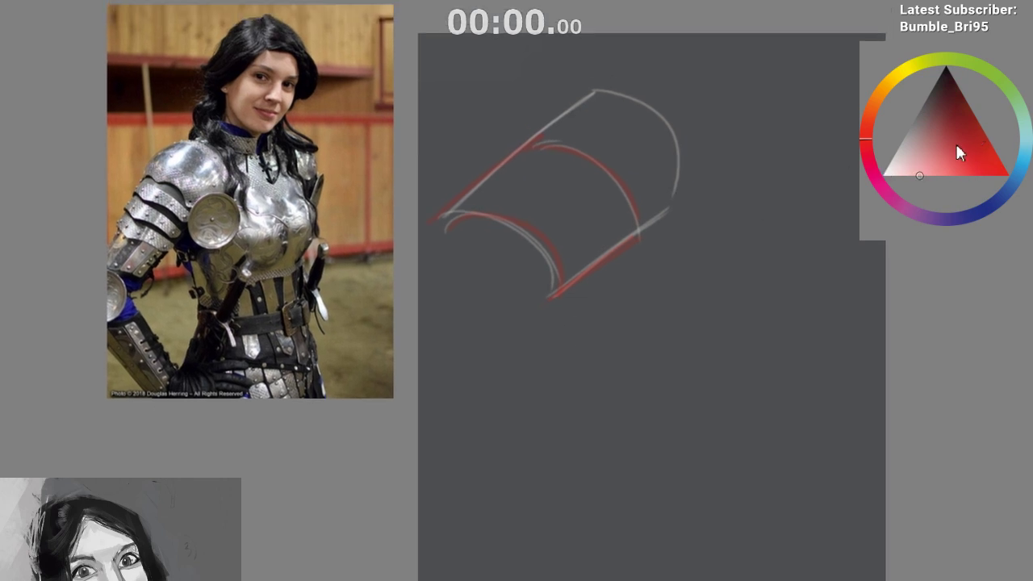
# Try green marks on and around the plate sketch, and undo them
pyautogui.click(1023, 117)
pyautogui.moveTo(513, 73); pyautogui.dragTo(514, 67)
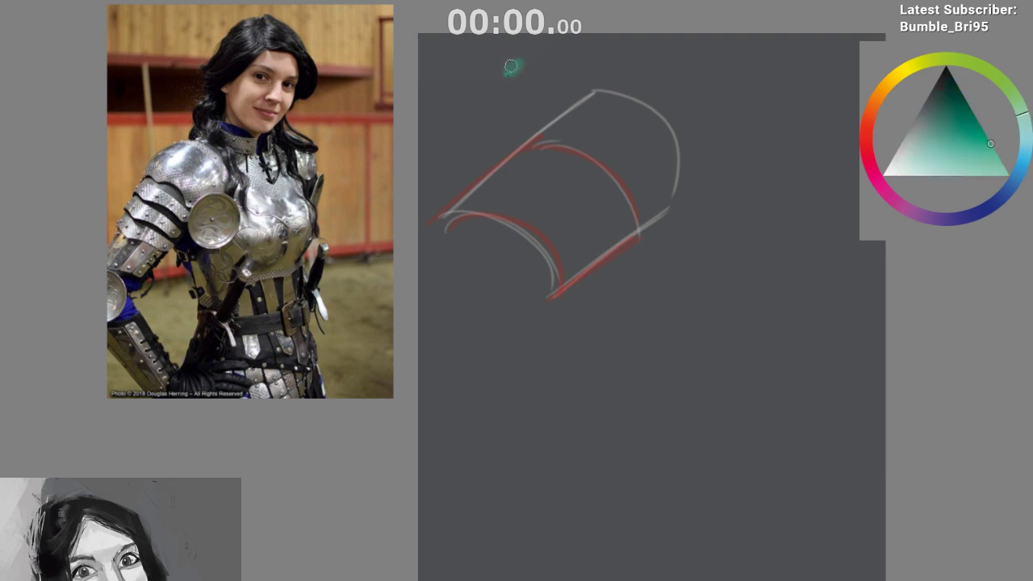
pyautogui.moveTo(509, 213); pyautogui.dragTo(571, 158)
pyautogui.hotkey('ctrl', 'z')
pyautogui.hotkey('ctrl', 'z')
pyautogui.hotkey('ctrl', 'z')
pyautogui.moveTo(610, 333)
pyautogui.mouseDown()
pyautogui.moveTo(587, 401)
pyautogui.moveTo(567, 376)
pyautogui.moveTo(563, 394)
pyautogui.moveTo(496, 291)
pyautogui.mouseUp()
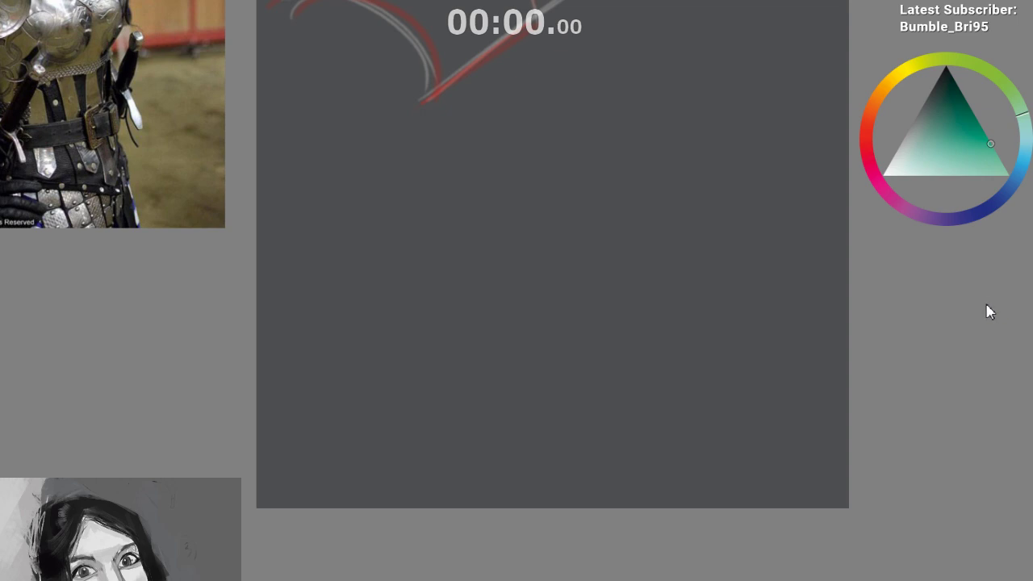
pyautogui.moveTo(639, 411); pyautogui.dragTo(636, 464)
pyautogui.hotkey('ctrl', 'z')
# Paint out the plate's far section beyond the middle arc with the sampled dark grey background colour
pyautogui.moveTo(551, 430)
pyautogui.mouseDown()
pyautogui.moveTo(514, 393)
pyautogui.moveTo(485, 265)
pyautogui.moveTo(509, 396)
pyautogui.mouseUp()
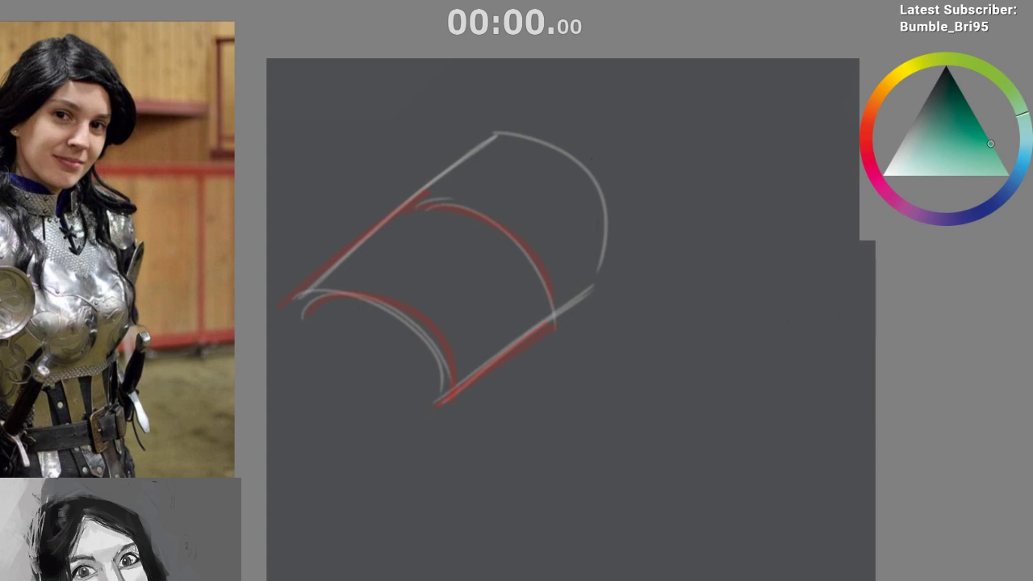
pyautogui.keyDown('ctrl'); pyautogui.click(591, 159); pyautogui.keyUp('ctrl')
pyautogui.moveTo(509, 138); pyautogui.dragTo(469, 162)
pyautogui.hotkey('ctrl', 'z')
pyautogui.keyDown('ctrl'); pyautogui.click(562, 205); pyautogui.keyUp('ctrl')
pyautogui.moveTo(607, 226); pyautogui.dragTo(601, 257)
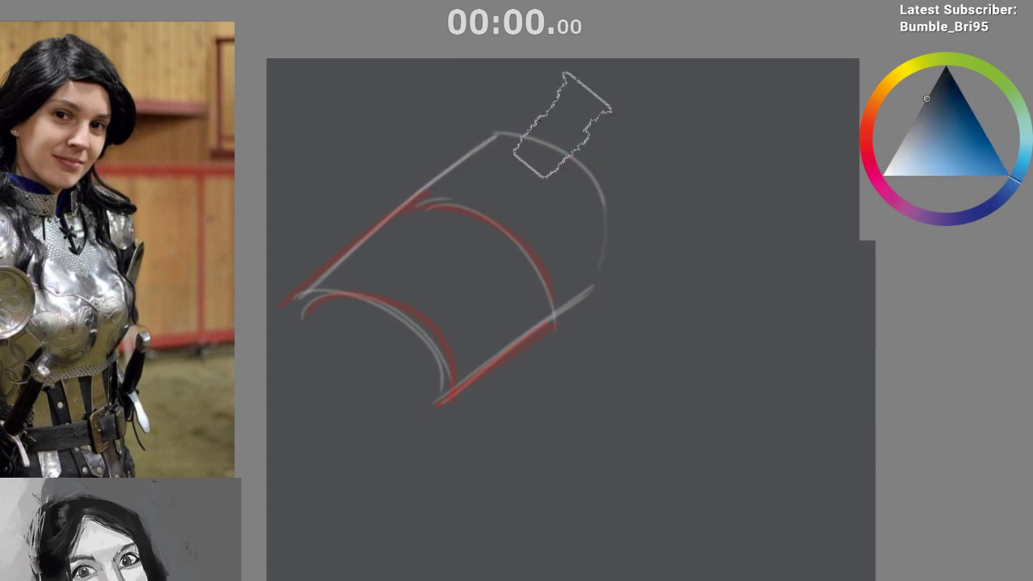
pyautogui.moveTo(562, 125)
pyautogui.mouseDown()
pyautogui.moveTo(641, 299)
pyautogui.moveTo(606, 302)
pyautogui.mouseUp()
pyautogui.moveTo(461, 150)
pyautogui.mouseDown()
pyautogui.moveTo(426, 182)
pyautogui.moveTo(478, 142)
pyautogui.mouseUp()
pyautogui.hotkey('ctrl', 'z')
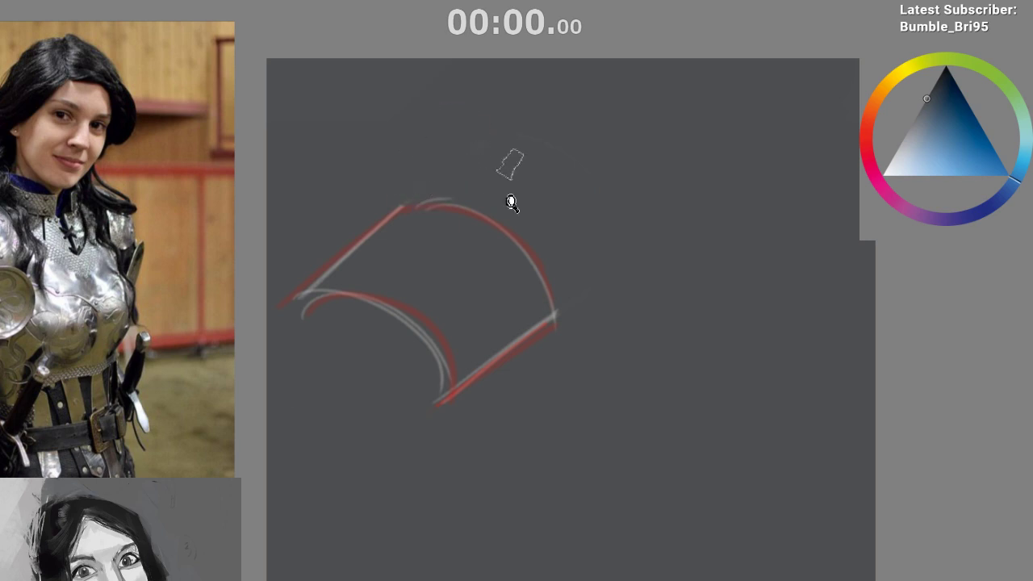
# Paint a round pale yellow light source above and to the right of the plate, undoing the stray strokes
pyautogui.moveTo(511, 202); pyautogui.dragTo(512, 208)
pyautogui.moveTo(594, 287); pyautogui.dragTo(630, 302)
pyautogui.moveTo(624, 396); pyautogui.dragTo(631, 392)
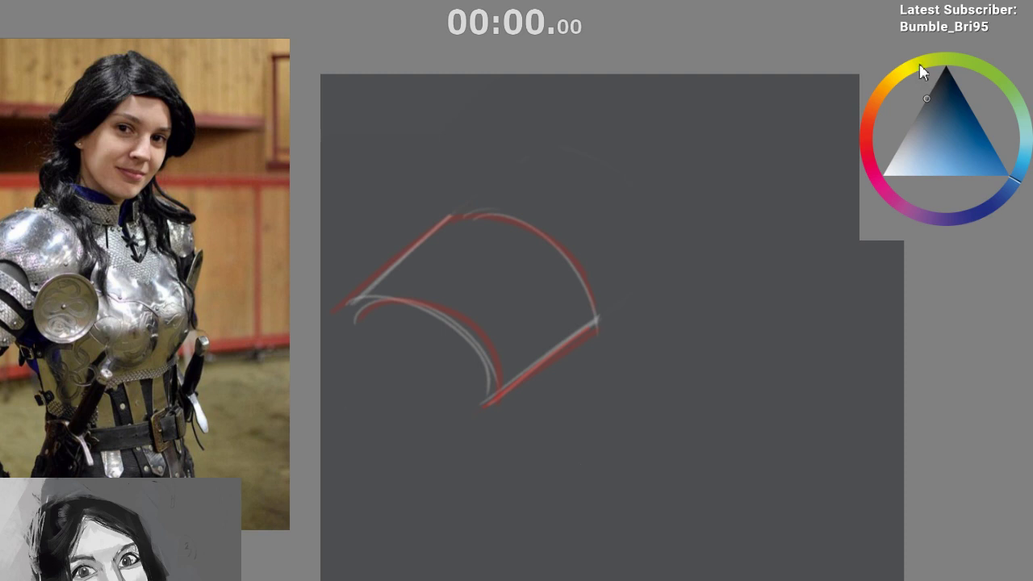
pyautogui.click(903, 71)
pyautogui.moveTo(928, 143); pyautogui.dragTo(908, 167)
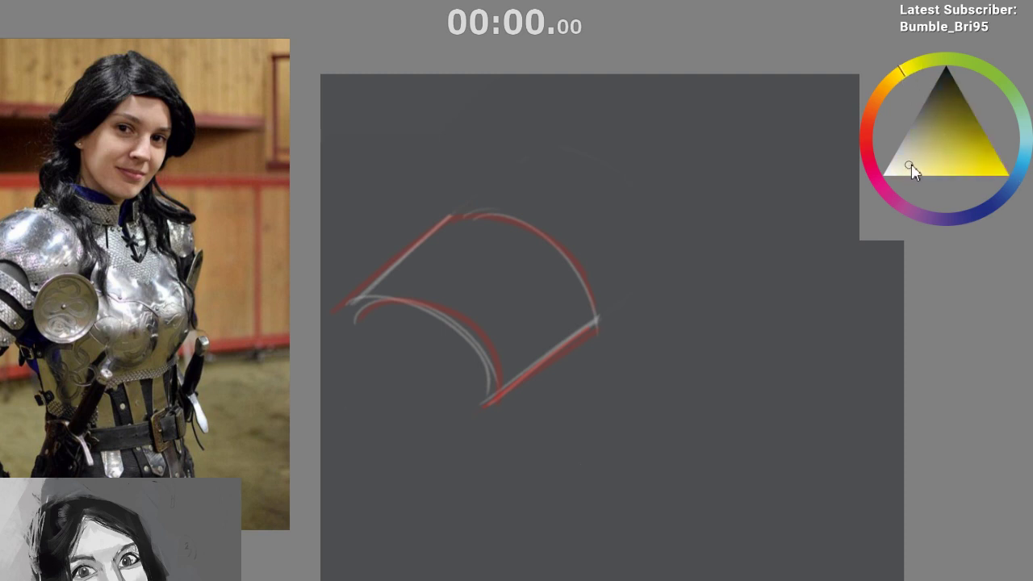
pyautogui.moveTo(745, 115)
pyautogui.mouseDown()
pyautogui.moveTo(653, 213)
pyautogui.moveTo(587, 242)
pyautogui.mouseUp()
pyautogui.hotkey('ctrl', 'z')
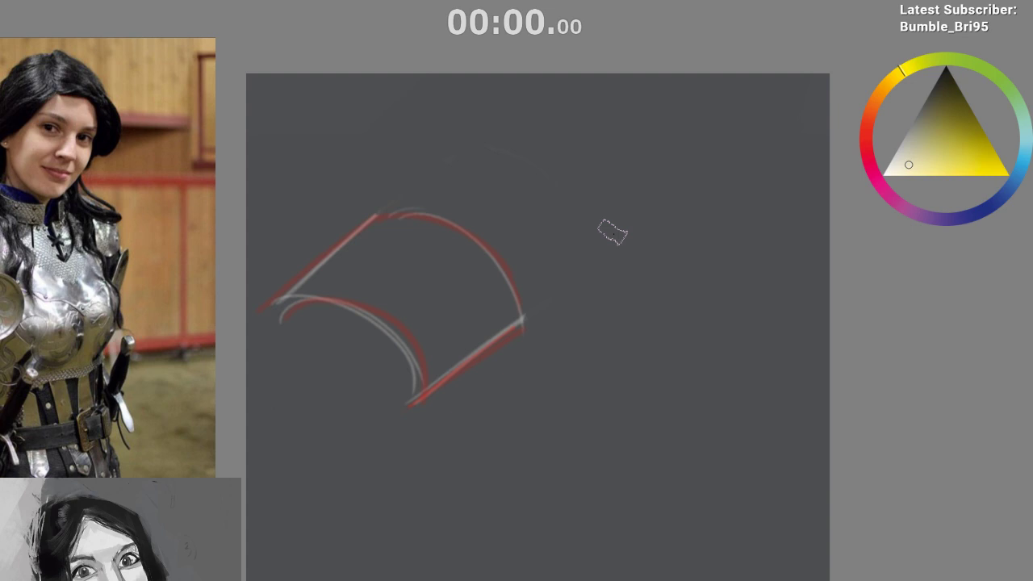
pyautogui.moveTo(688, 129); pyautogui.dragTo(678, 155)
pyautogui.hotkey('ctrl', 'z')
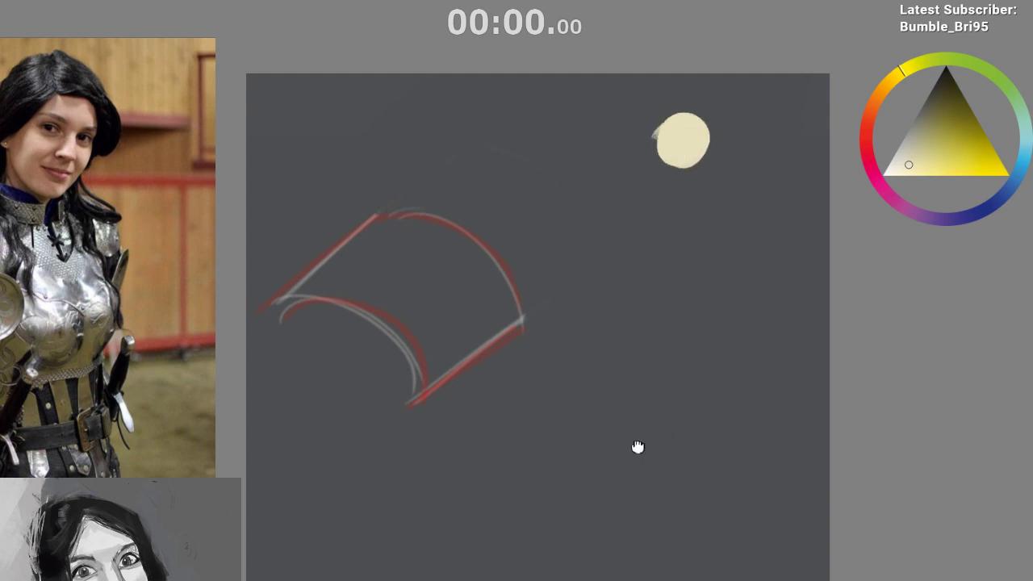
# Try a pale blue stroke beside the yellow light source, and replace it with darker blue-grey strokes
pyautogui.moveTo(637, 446); pyautogui.dragTo(594, 449)
pyautogui.click(1023, 148)
pyautogui.moveTo(600, 98); pyautogui.dragTo(565, 181)
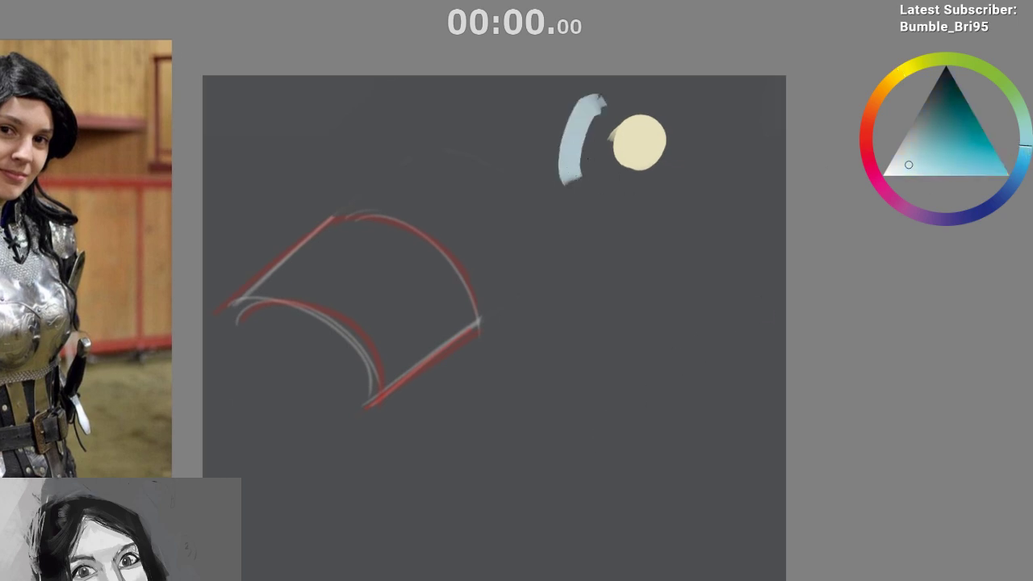
pyautogui.hotkey('ctrl', 'z')
pyautogui.moveTo(589, 118); pyautogui.dragTo(578, 187)
pyautogui.click(906, 134)
pyautogui.moveTo(599, 86); pyautogui.dragTo(577, 191)
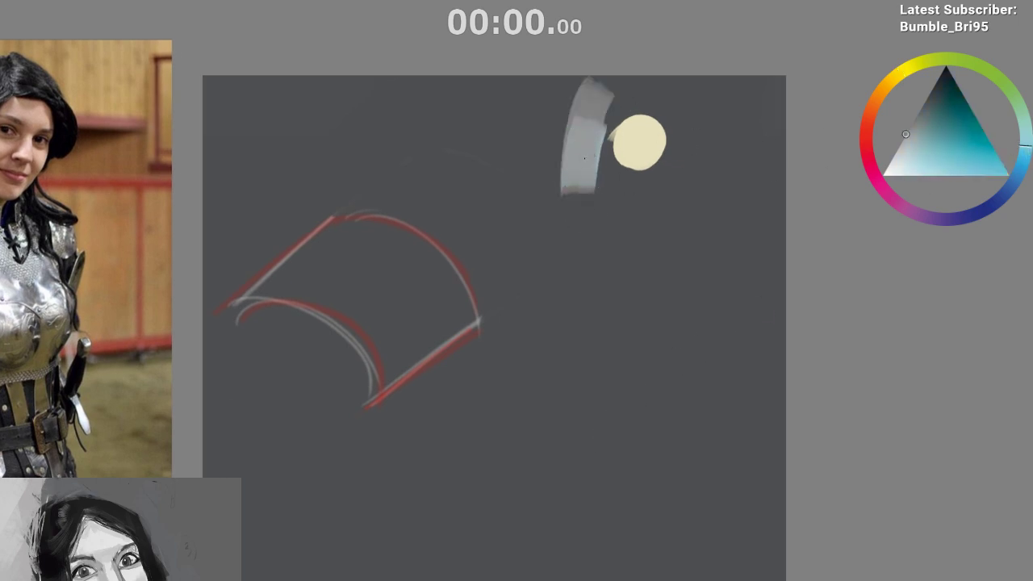
# Surround the light source with a muted blue-grey patch, and repaint the circle larger in its sampled pale yellow
pyautogui.keyDown('ctrl'); pyautogui.click(584, 158); pyautogui.keyUp('ctrl')
pyautogui.moveTo(596, 101)
pyautogui.mouseDown()
pyautogui.moveTo(602, 194)
pyautogui.moveTo(664, 213)
pyautogui.mouseUp()
pyautogui.keyDown('ctrl'); pyautogui.click(588, 155); pyautogui.keyUp('ctrl')
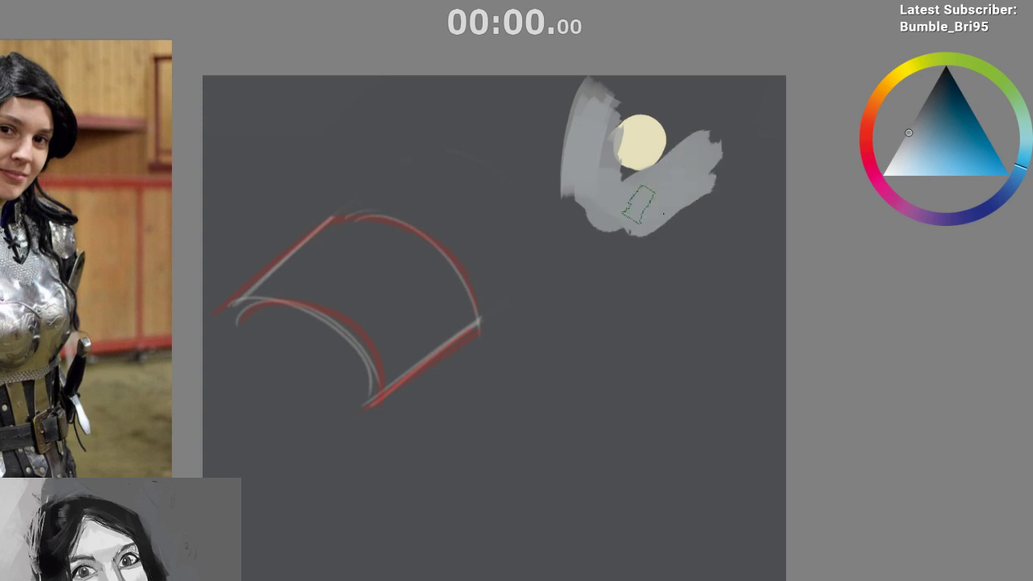
pyautogui.click(923, 145)
pyautogui.moveTo(597, 113)
pyautogui.mouseDown()
pyautogui.moveTo(577, 203)
pyautogui.moveTo(594, 160)
pyautogui.moveTo(620, 207)
pyautogui.moveTo(638, 217)
pyautogui.moveTo(672, 192)
pyautogui.moveTo(601, 192)
pyautogui.moveTo(597, 114)
pyautogui.moveTo(694, 84)
pyautogui.moveTo(685, 138)
pyautogui.moveTo(644, 189)
pyautogui.moveTo(614, 177)
pyautogui.moveTo(640, 144)
pyautogui.moveTo(634, 125)
pyautogui.moveTo(625, 149)
pyautogui.mouseUp()
pyautogui.keyDown('ctrl'); pyautogui.click(640, 131); pyautogui.keyUp('ctrl')
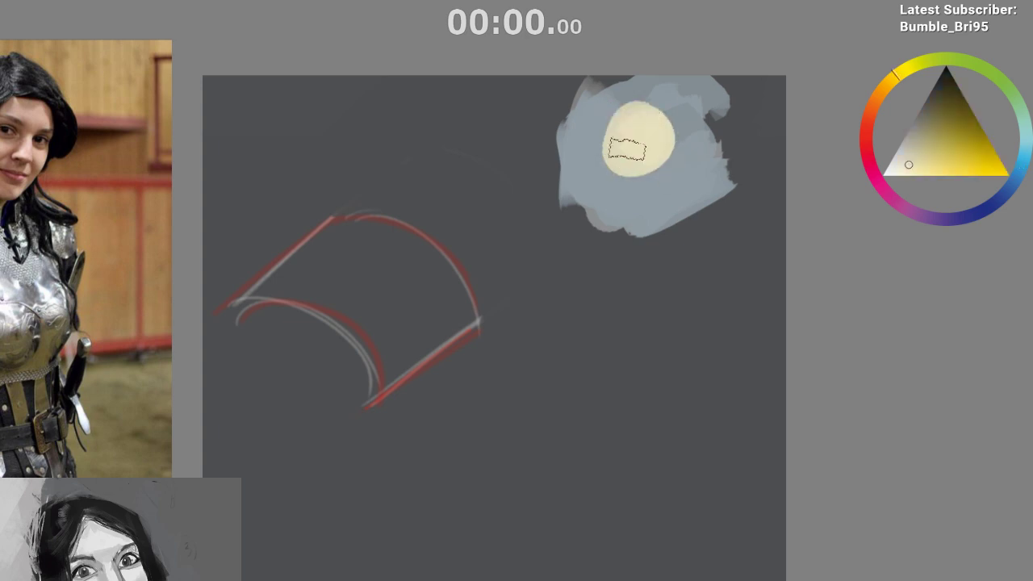
# Extend the blue-grey patch around the light source outward with broad strokes in its sampled colour
pyautogui.keyDown('ctrl'); pyautogui.click(714, 146); pyautogui.keyUp('ctrl')
pyautogui.moveTo(713, 146); pyautogui.dragTo(749, 174)
pyautogui.moveTo(539, 135); pyautogui.dragTo(641, 57)
pyautogui.moveTo(509, 158); pyautogui.dragTo(573, 201)
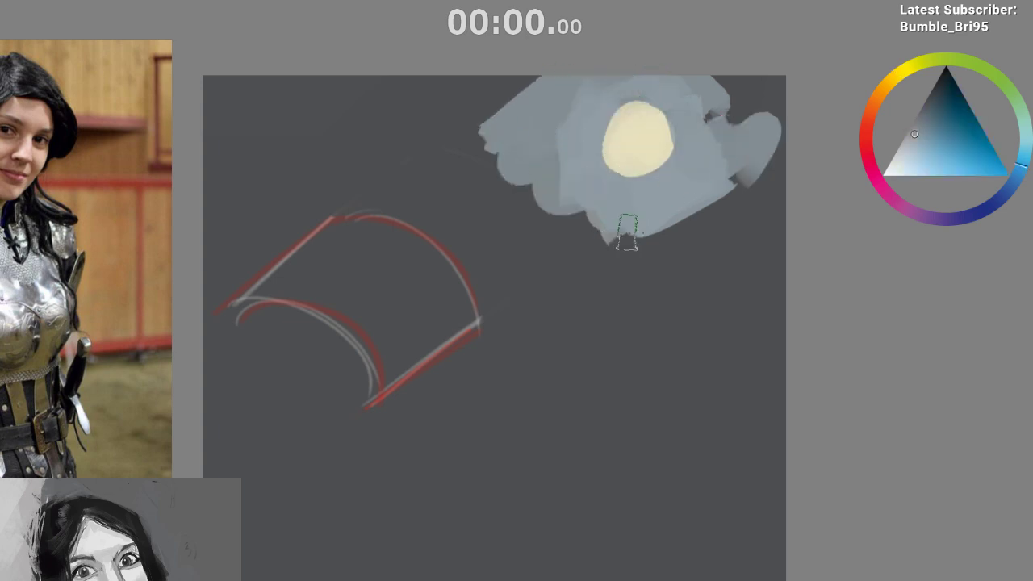
pyautogui.moveTo(624, 237); pyautogui.dragTo(758, 186)
# Outline a four-sided selection to the lower right of the plate and fill it with muted tan
pyautogui.moveTo(628, 309); pyautogui.dragTo(610, 198)
pyautogui.moveTo(483, 346)
pyautogui.mouseDown()
pyautogui.moveTo(521, 295)
pyautogui.moveTo(670, 362)
pyautogui.moveTo(482, 349)
pyautogui.mouseUp()
pyautogui.click(872, 109)
pyautogui.click(922, 142)
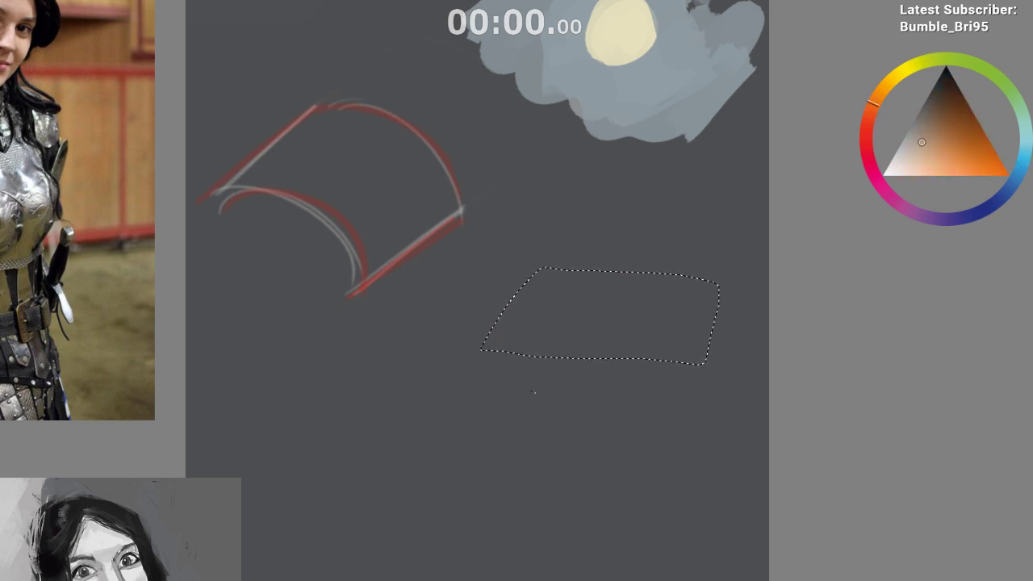
pyautogui.moveTo(650, 309)
pyautogui.mouseDown()
pyautogui.moveTo(558, 406)
pyautogui.moveTo(580, 264)
pyautogui.moveTo(633, 278)
pyautogui.moveTo(710, 371)
pyautogui.mouseUp()
# Repaint the selected four-sided shape in a pale pinkish beige, and clear the selection
pyautogui.click(903, 156)
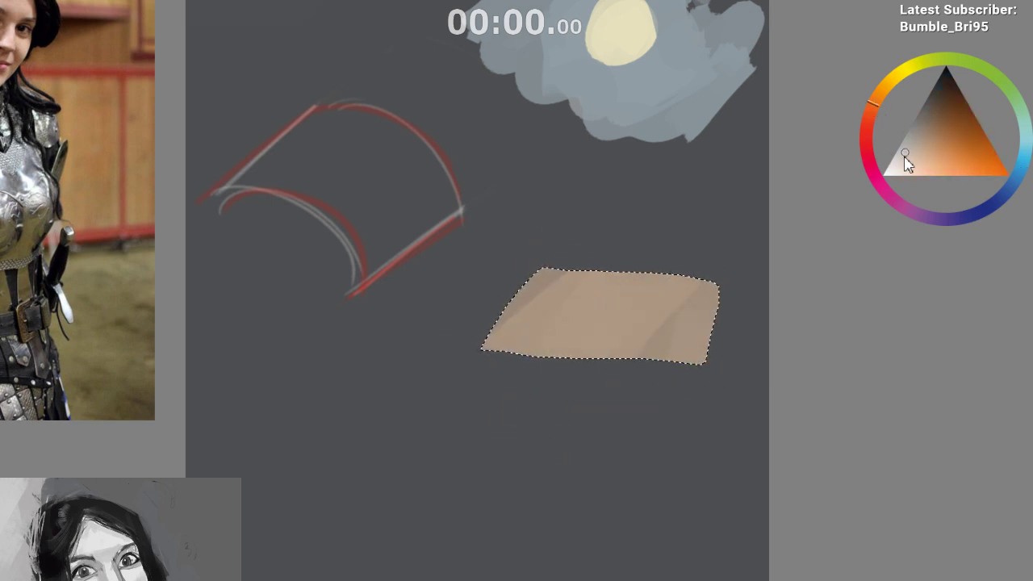
pyautogui.moveTo(629, 298)
pyautogui.mouseDown()
pyautogui.moveTo(528, 339)
pyautogui.moveTo(609, 257)
pyautogui.moveTo(676, 389)
pyautogui.mouseUp()
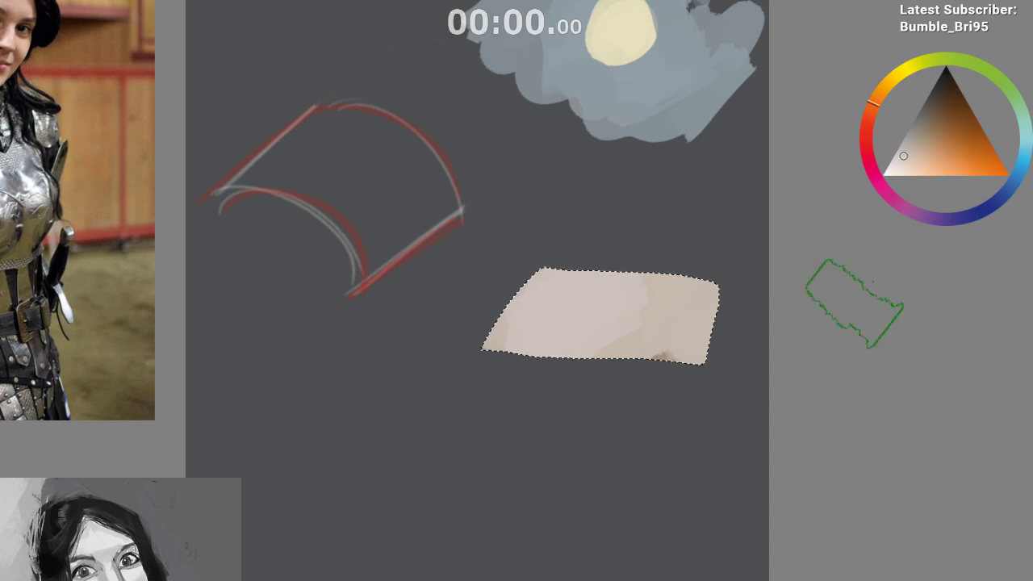
pyautogui.click(915, 149)
pyautogui.moveTo(661, 283)
pyautogui.mouseDown()
pyautogui.moveTo(578, 325)
pyautogui.moveTo(618, 358)
pyautogui.moveTo(738, 337)
pyautogui.mouseUp()
pyautogui.keyDown('alt'); pyautogui.click(578, 325); pyautogui.keyUp('alt')
pyautogui.hotkey('ctrl', 'd')
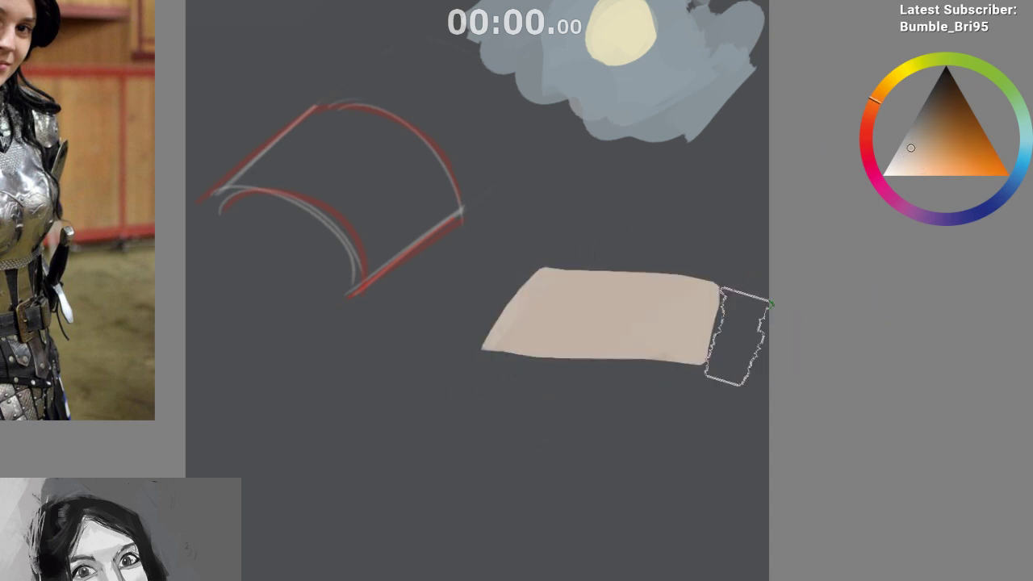
# Choose a lighter, warmer peach and try strokes over the middle of the beige shape, undoing them
pyautogui.moveTo(605, 406); pyautogui.dragTo(531, 408)
pyautogui.scroll(-2, 533, 404)
pyautogui.keyDown('ctrl'); pyautogui.click(544, 329); pyautogui.keyUp('ctrl')
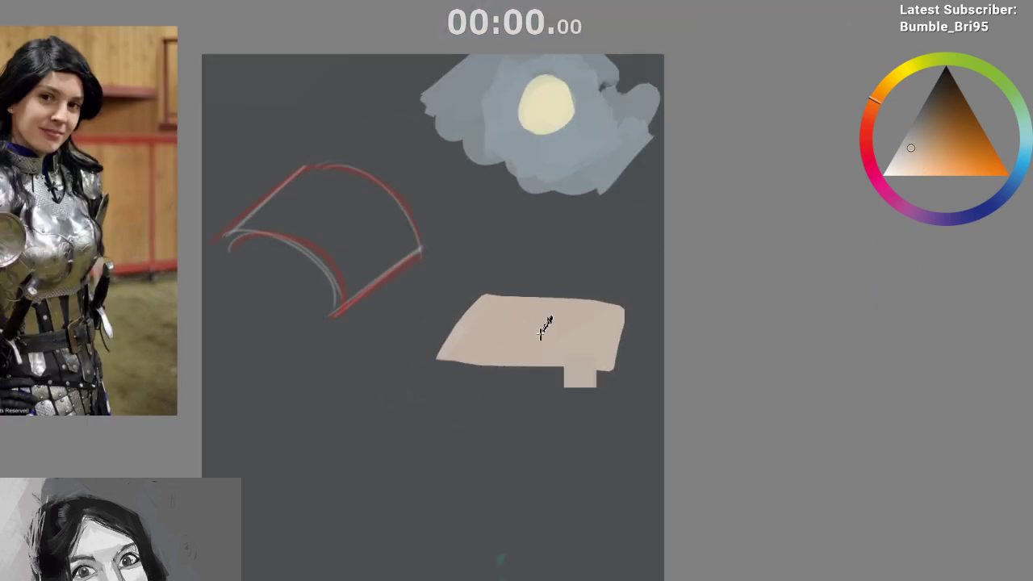
pyautogui.click(917, 164)
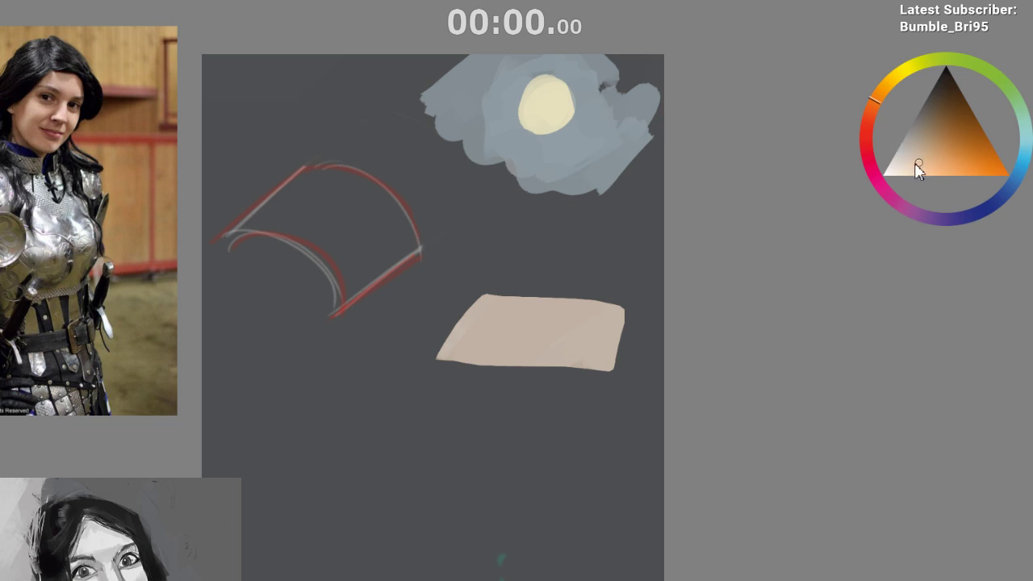
pyautogui.click(880, 95)
pyautogui.click(912, 167)
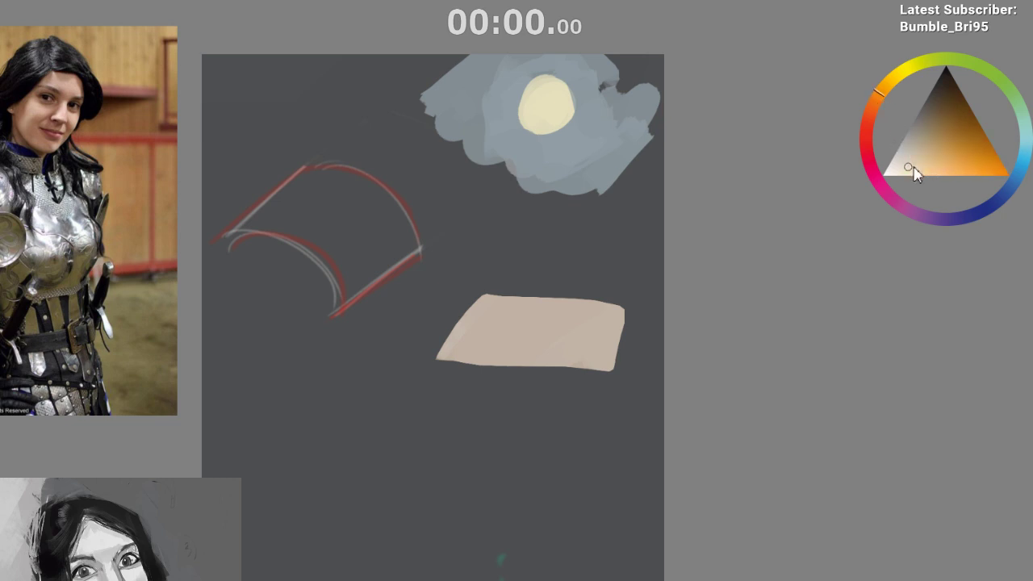
pyautogui.moveTo(569, 278)
pyautogui.mouseDown()
pyautogui.moveTo(529, 315)
pyautogui.moveTo(581, 346)
pyautogui.mouseUp()
pyautogui.hotkey('ctrl', 'z')
pyautogui.keyDown('ctrl'); pyautogui.click(542, 345); pyautogui.keyUp('ctrl')
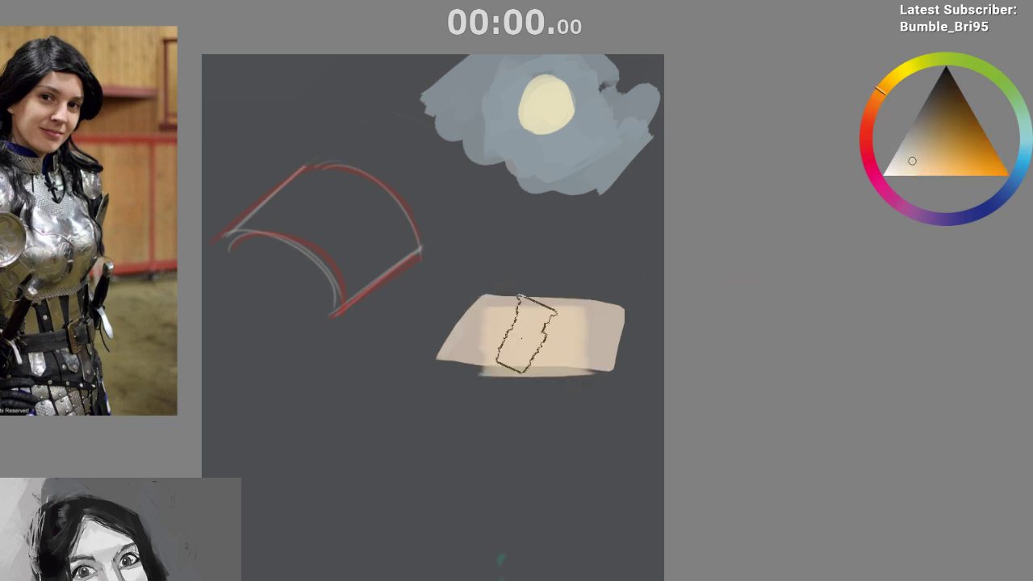
pyautogui.hotkey('ctrl', 'z')
pyautogui.hotkey('ctrl', 'z')
# Paint a soft, warm peach band across the middle of the beige shape, redoing the second stroke
pyautogui.moveTo(508, 321)
pyautogui.mouseDown()
pyautogui.moveTo(577, 332)
pyautogui.moveTo(535, 333)
pyautogui.moveTo(562, 334)
pyautogui.mouseUp()
pyautogui.keyDown('ctrl'); pyautogui.click(533, 337); pyautogui.keyUp('ctrl')
pyautogui.moveTo(490, 339); pyautogui.dragTo(574, 339)
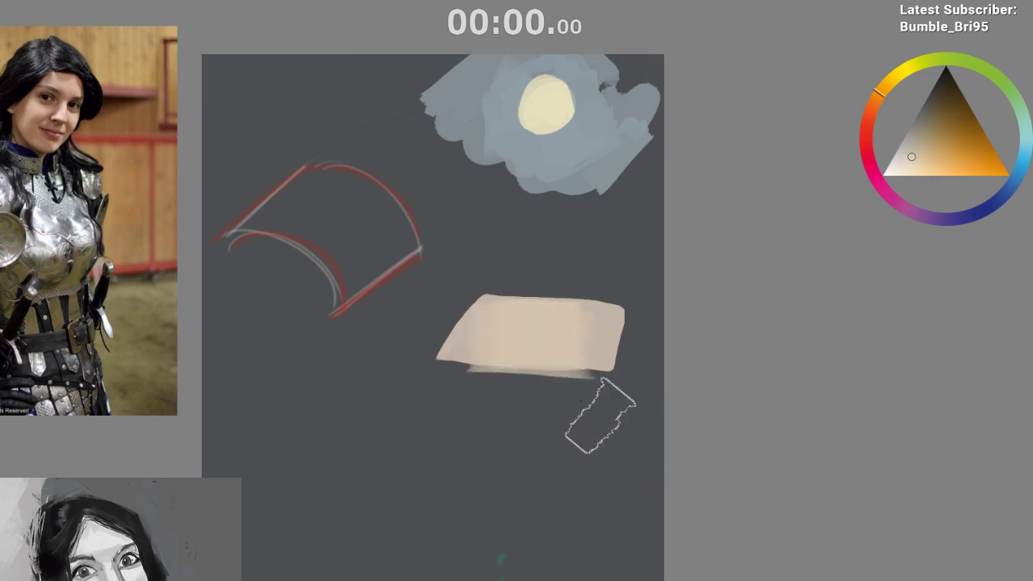
pyautogui.hotkey('ctrl', 'z')
pyautogui.moveTo(508, 338); pyautogui.dragTo(570, 342)
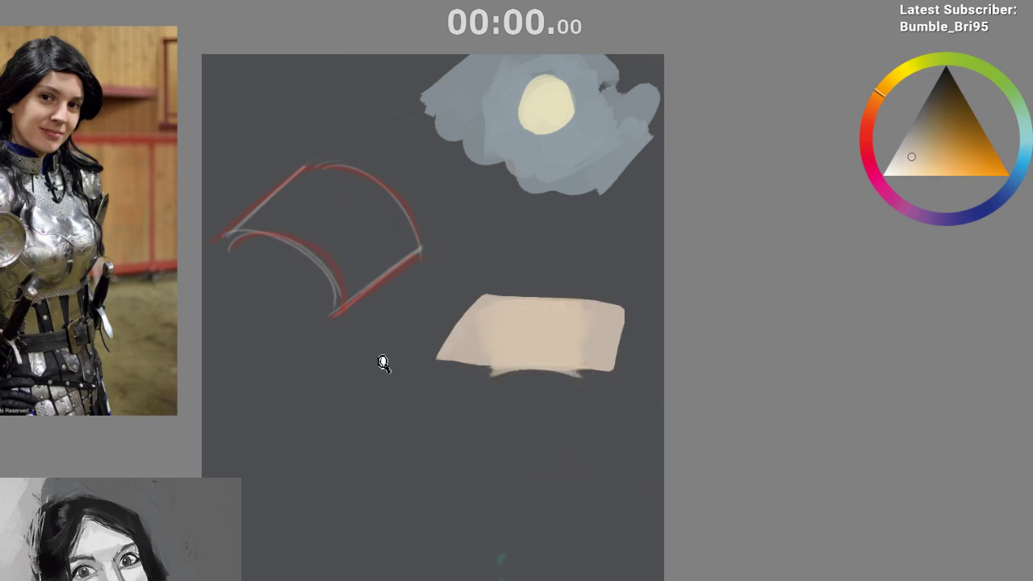
pyautogui.moveTo(384, 360)
pyautogui.mouseDown()
pyautogui.moveTo(395, 426)
pyautogui.moveTo(395, 373)
pyautogui.mouseUp()
pyautogui.moveTo(433, 473); pyautogui.dragTo(439, 516)
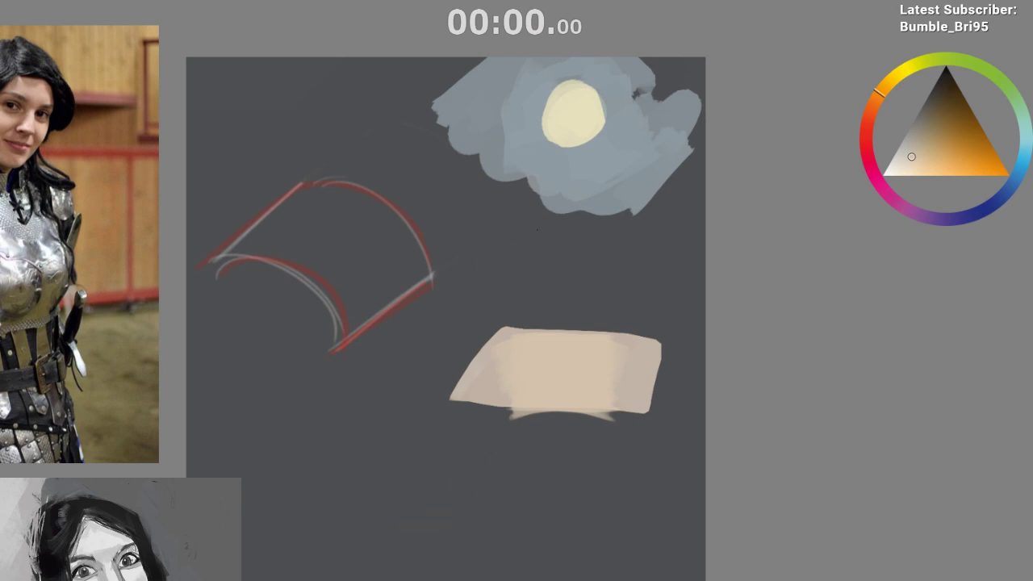
# Try a stroke across the curved plate, and undo the latest strokes
pyautogui.moveTo(302, 231); pyautogui.dragTo(404, 238)
pyautogui.hotkey('ctrl', 'z')
pyautogui.hotkey('ctrl', 'z')
pyautogui.hotkey('ctrl', 'z')
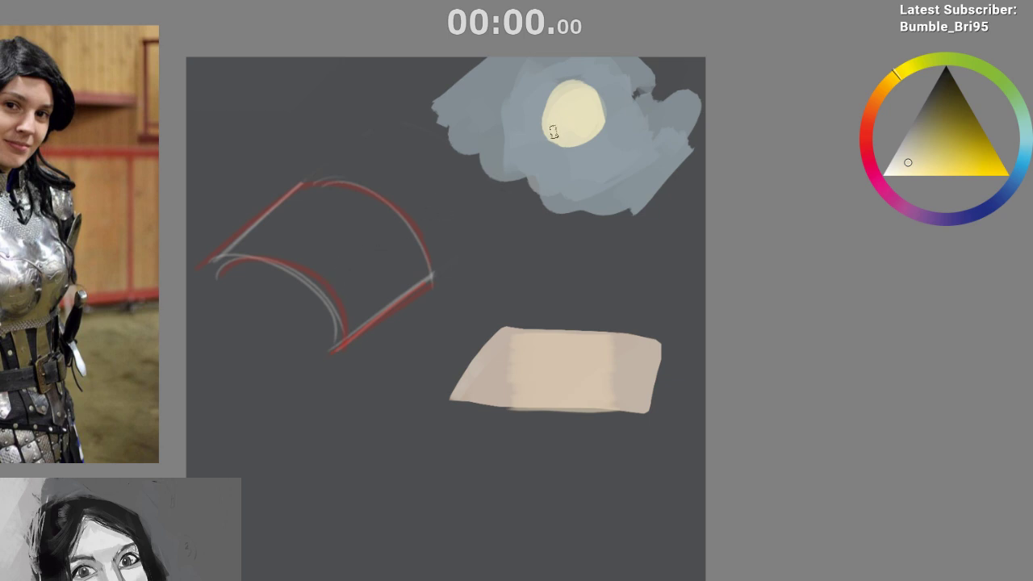
# Draw a pale yellow arrow from the light source toward the plate, and paint a highlight band along the plate's crown
pyautogui.moveTo(531, 148); pyautogui.dragTo(437, 214)
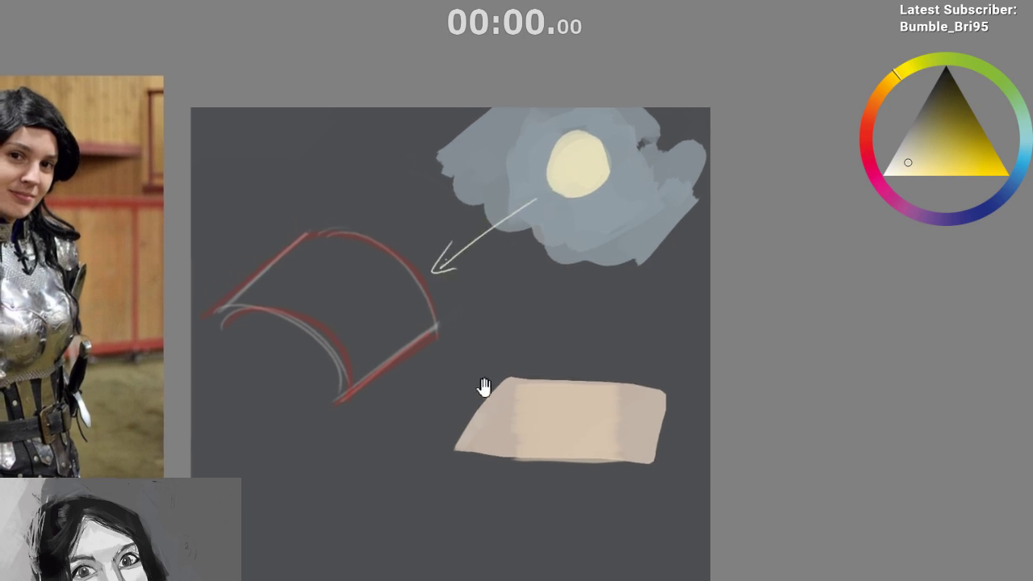
pyautogui.moveTo(315, 317); pyautogui.dragTo(373, 292)
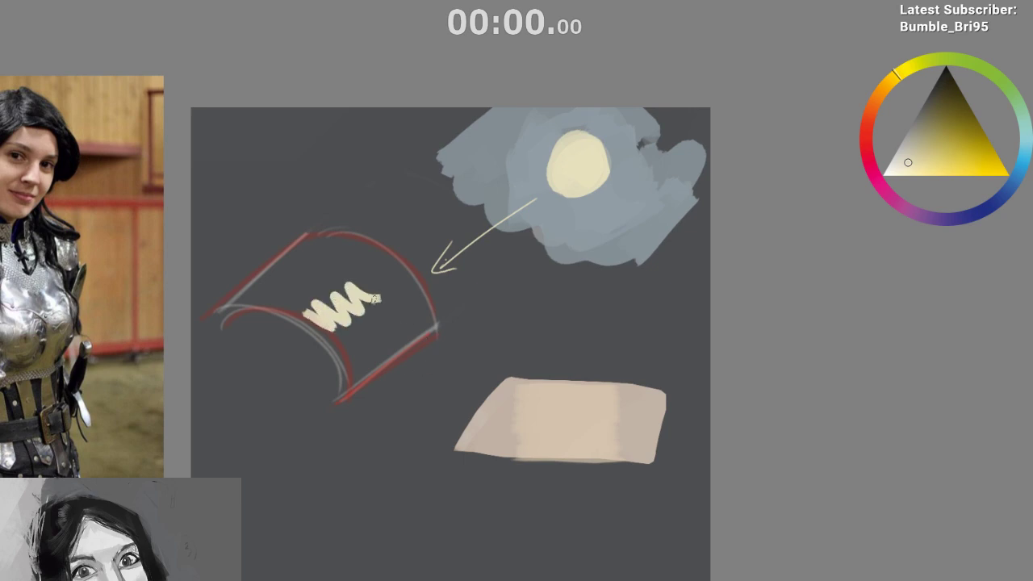
pyautogui.hotkey('ctrl', 'z')
pyautogui.moveTo(307, 317)
pyautogui.mouseDown()
pyautogui.moveTo(385, 258)
pyautogui.moveTo(309, 318)
pyautogui.mouseUp()
pyautogui.moveTo(378, 260)
pyautogui.mouseDown()
pyautogui.moveTo(314, 313)
pyautogui.moveTo(319, 328)
pyautogui.moveTo(311, 313)
pyautogui.moveTo(316, 323)
pyautogui.moveTo(377, 265)
pyautogui.mouseUp()
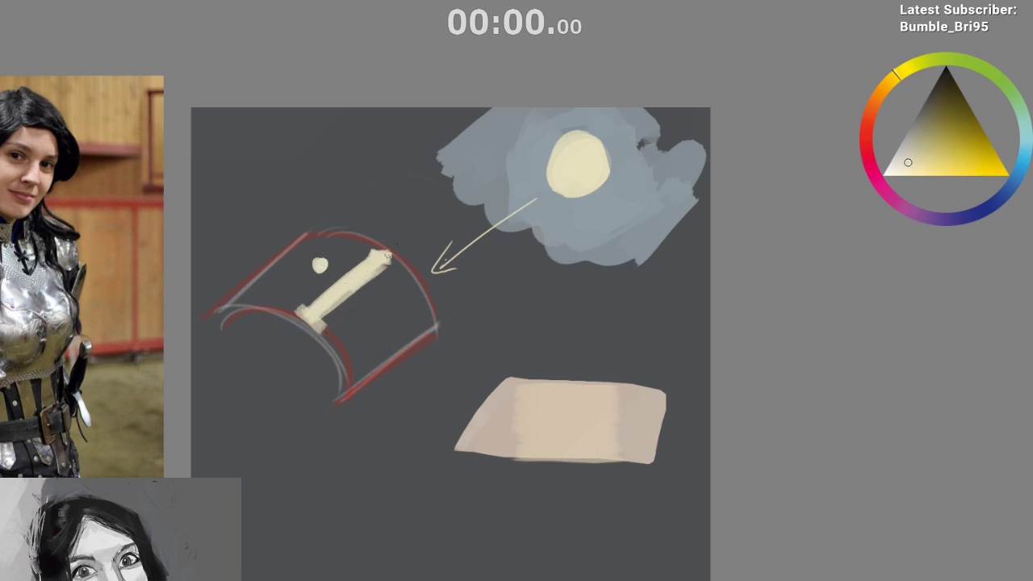
pyautogui.moveTo(337, 284); pyautogui.dragTo(344, 271)
pyautogui.hotkey('ctrl', 'z')
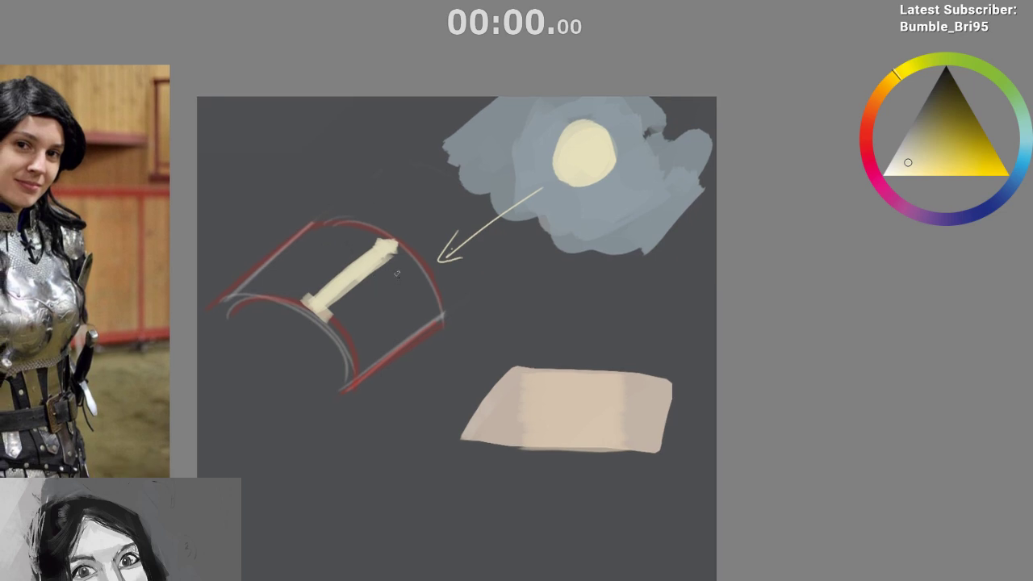
# Widen both ends of the plate's pale yellow highlight along the near and far arcs, undoing the last stray stroke
pyautogui.moveTo(374, 241); pyautogui.dragTo(397, 259)
pyautogui.moveTo(305, 300)
pyautogui.mouseDown()
pyautogui.moveTo(345, 327)
pyautogui.moveTo(385, 330)
pyautogui.mouseUp()
pyautogui.moveTo(397, 260)
pyautogui.mouseDown()
pyautogui.moveTo(361, 280)
pyautogui.moveTo(405, 256)
pyautogui.mouseUp()
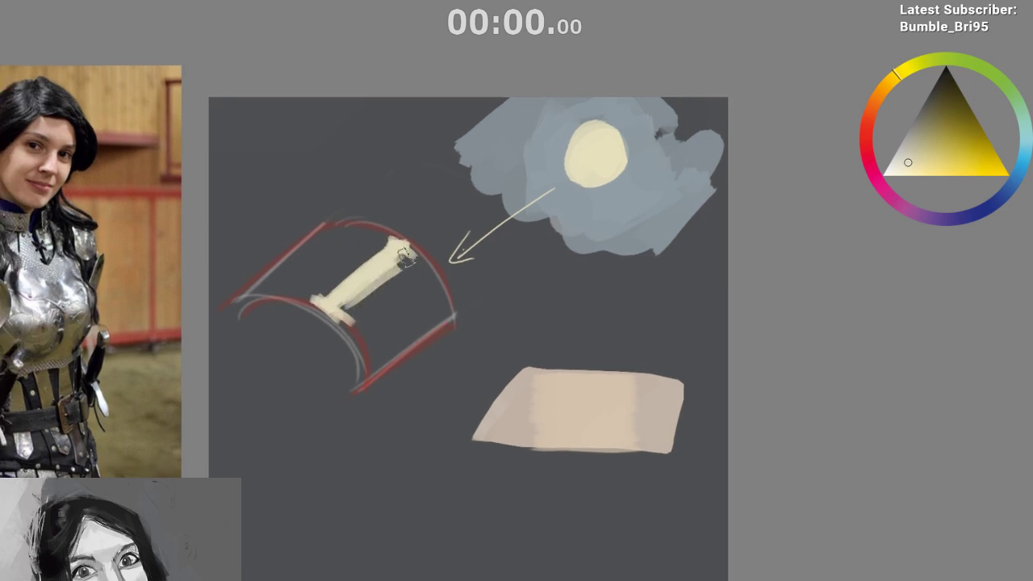
pyautogui.moveTo(523, 399); pyautogui.dragTo(544, 339)
pyautogui.hotkey('ctrl', 'z')
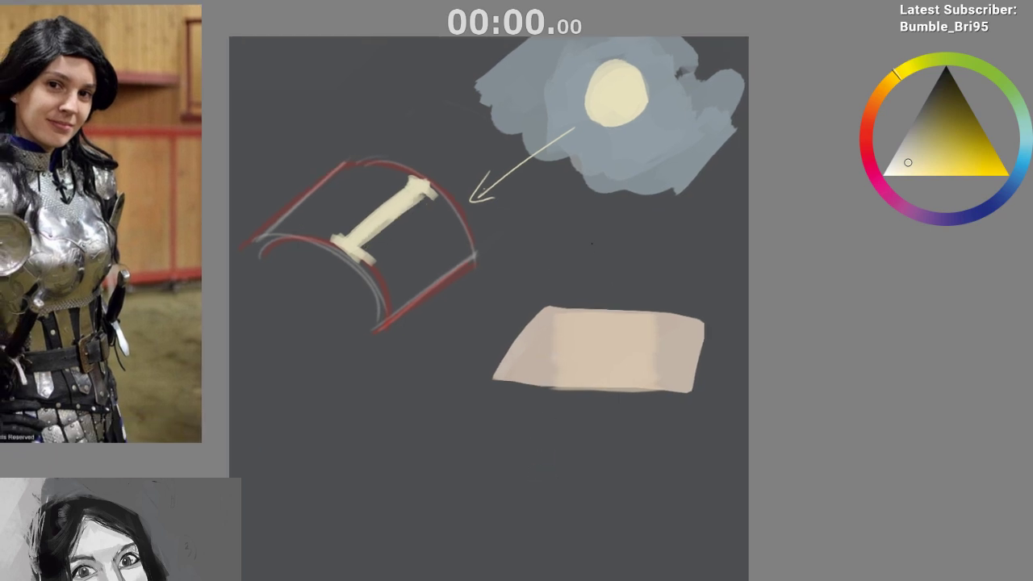
# Paint sampled blue-grey bands on both sides of the plate's highlight, checking the picture in a mirrored view
pyautogui.keyDown('ctrl'); pyautogui.click(611, 161); pyautogui.keyUp('ctrl')
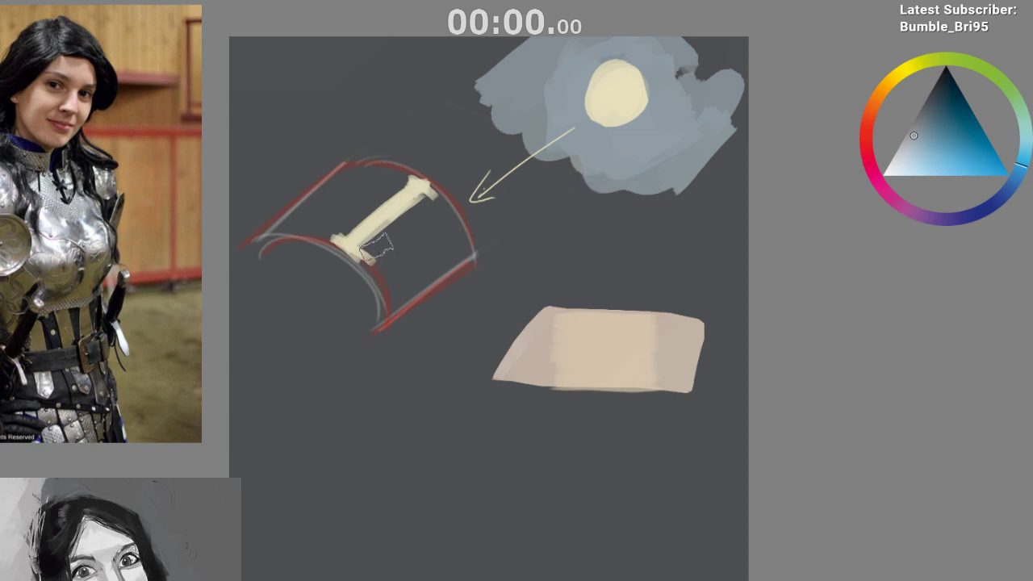
pyautogui.moveTo(376, 246)
pyautogui.mouseDown()
pyautogui.moveTo(396, 246)
pyautogui.moveTo(444, 208)
pyautogui.moveTo(387, 235)
pyautogui.moveTo(443, 213)
pyautogui.moveTo(399, 266)
pyautogui.mouseUp()
pyautogui.press('m')
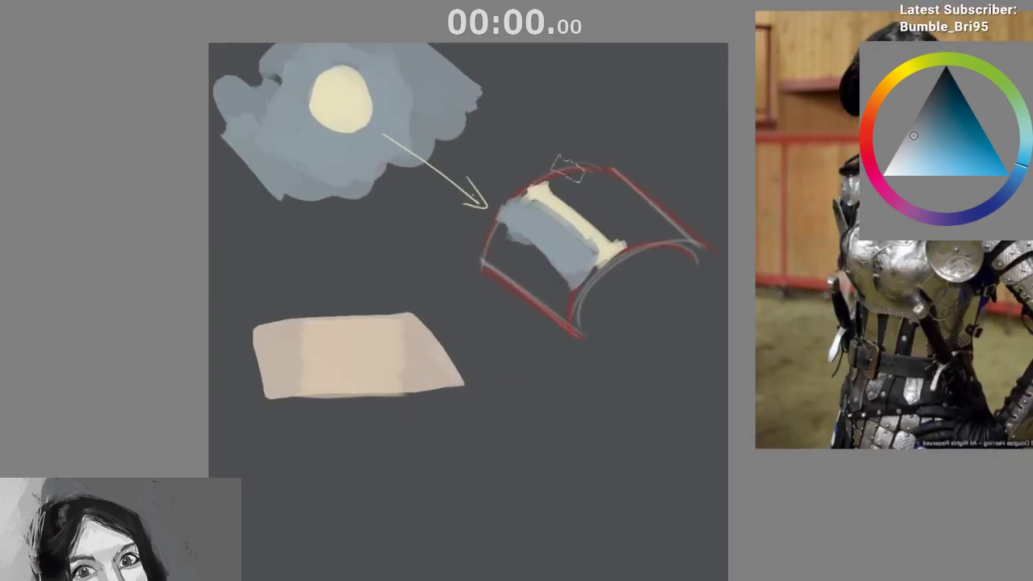
pyautogui.moveTo(555, 183)
pyautogui.mouseDown()
pyautogui.moveTo(583, 173)
pyautogui.moveTo(565, 184)
pyautogui.moveTo(589, 194)
pyautogui.moveTo(588, 214)
pyautogui.moveTo(610, 208)
pyautogui.moveTo(620, 236)
pyautogui.moveTo(602, 209)
pyautogui.moveTo(634, 242)
pyautogui.moveTo(597, 197)
pyautogui.mouseUp()
pyautogui.hotkey('ctrl', 'z')
pyautogui.hotkey('ctrl', 'z')
pyautogui.press('m')
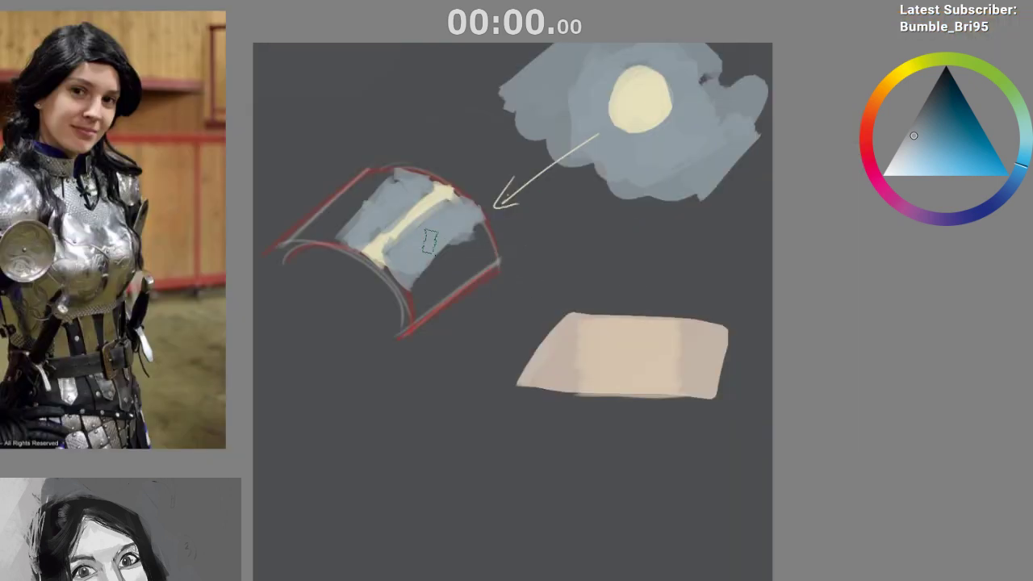
pyautogui.moveTo(430, 240)
pyautogui.mouseDown()
pyautogui.moveTo(468, 232)
pyautogui.moveTo(335, 226)
pyautogui.moveTo(371, 186)
pyautogui.mouseUp()
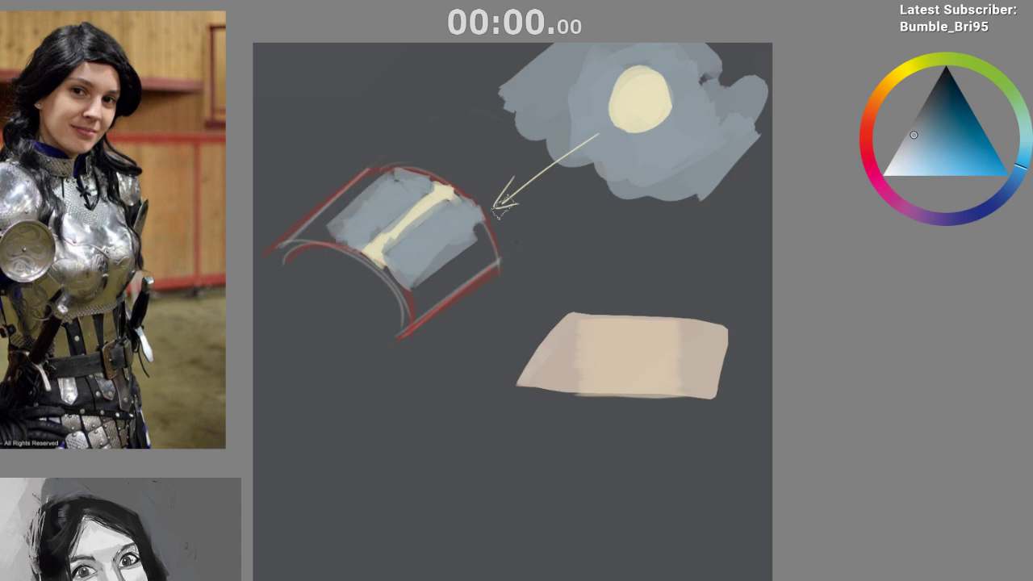
# Paint near-black bands along both straight outer edges of the plate, undoing the stray strokes
pyautogui.moveTo(500, 208); pyautogui.dragTo(499, 225)
pyautogui.click(935, 82)
pyautogui.moveTo(429, 307)
pyautogui.mouseDown()
pyautogui.moveTo(484, 263)
pyautogui.moveTo(415, 313)
pyautogui.mouseUp()
pyautogui.hotkey('ctrl', 'z')
pyautogui.moveTo(476, 262)
pyautogui.mouseDown()
pyautogui.moveTo(412, 323)
pyautogui.moveTo(484, 271)
pyautogui.moveTo(466, 291)
pyautogui.mouseUp()
pyautogui.moveTo(302, 257)
pyautogui.mouseDown()
pyautogui.moveTo(371, 192)
pyautogui.moveTo(303, 252)
pyautogui.mouseUp()
pyautogui.hotkey('ctrl', 'z')
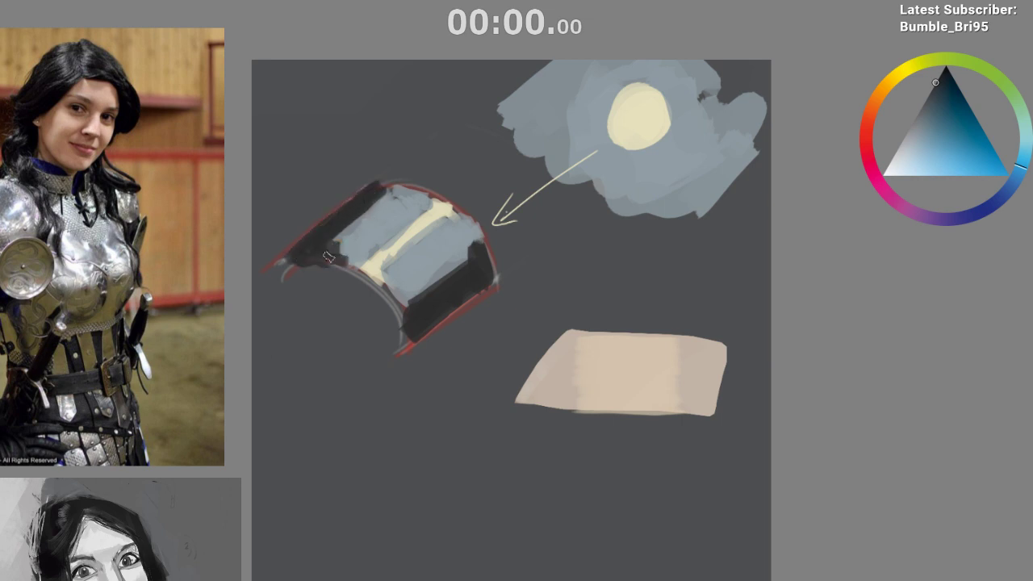
# Brighten the far part of the plate's highlight with an off-white stroke, and mirror the view
pyautogui.keyDown('ctrl'); pyautogui.click(410, 237); pyautogui.keyUp('ctrl')
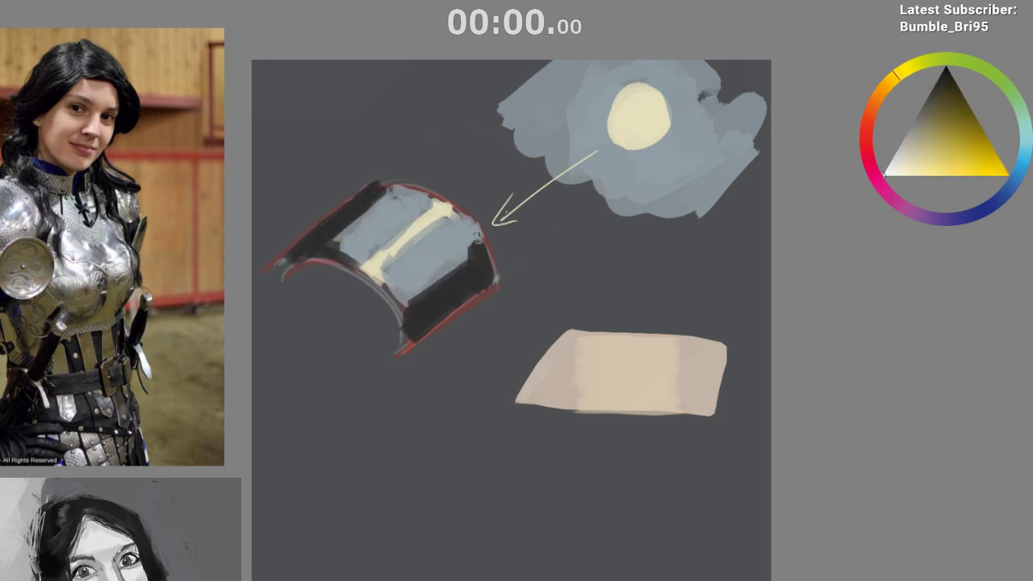
pyautogui.moveTo(416, 234); pyautogui.dragTo(448, 206)
pyautogui.hotkey('ctrl', 'z')
pyautogui.hotkey('ctrl', 'z')
pyautogui.moveTo(407, 236)
pyautogui.mouseDown()
pyautogui.moveTo(389, 249)
pyautogui.moveTo(444, 205)
pyautogui.mouseUp()
pyautogui.press('m')
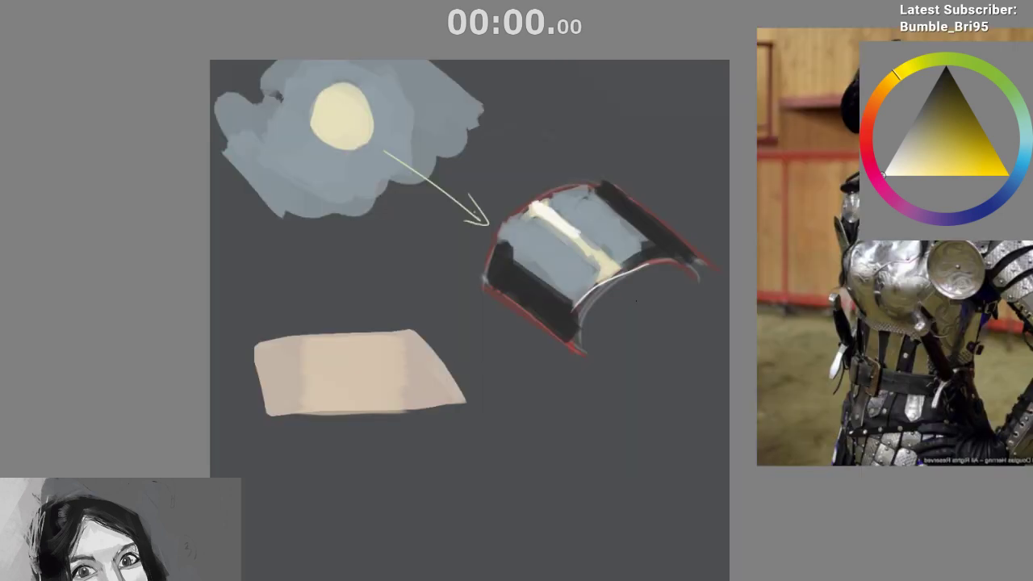
# Trace a thin off-white rim along the plate's far arc, and restore the unmirrored view
pyautogui.keyDown('ctrl'); pyautogui.click(581, 233); pyautogui.keyUp('ctrl')
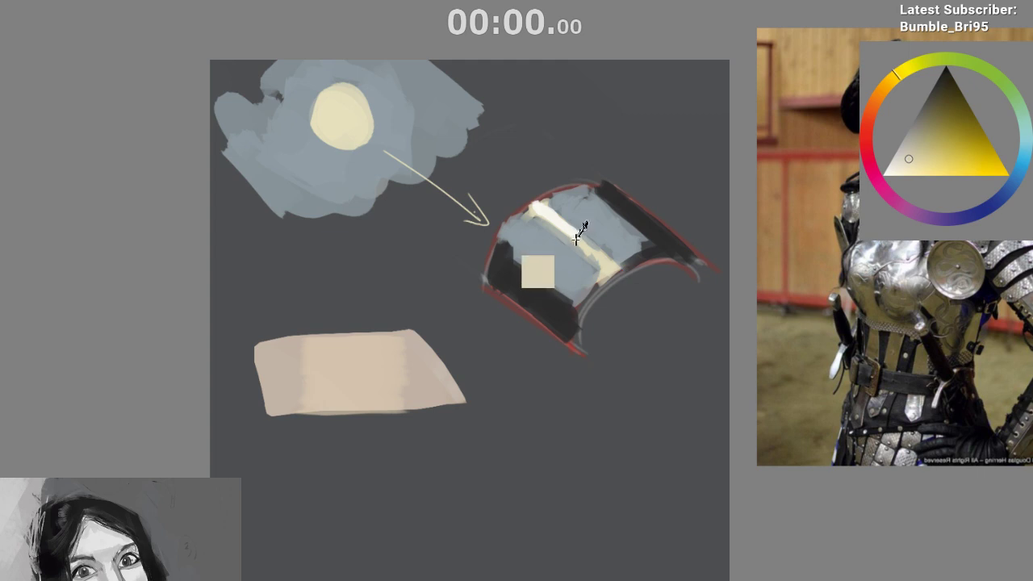
pyautogui.hotkey('ctrl', 'z')
pyautogui.moveTo(510, 221); pyautogui.dragTo(552, 192)
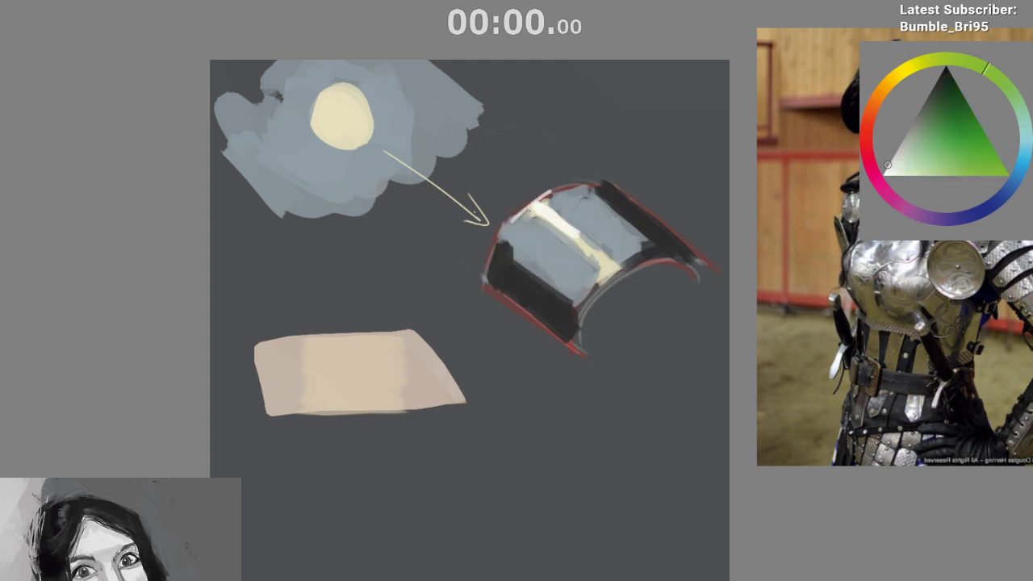
pyautogui.moveTo(496, 243); pyautogui.dragTo(581, 186)
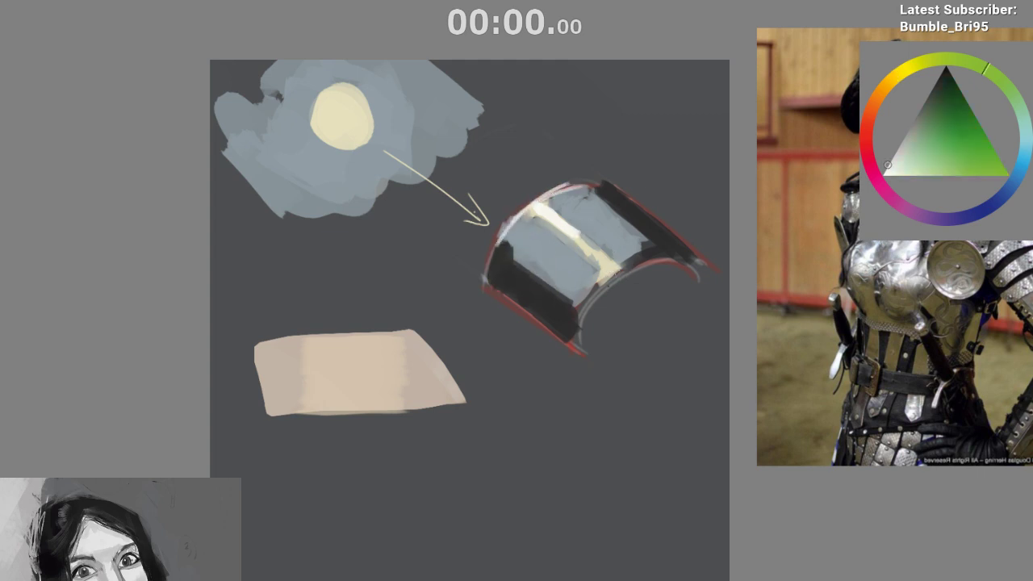
pyautogui.press('m')
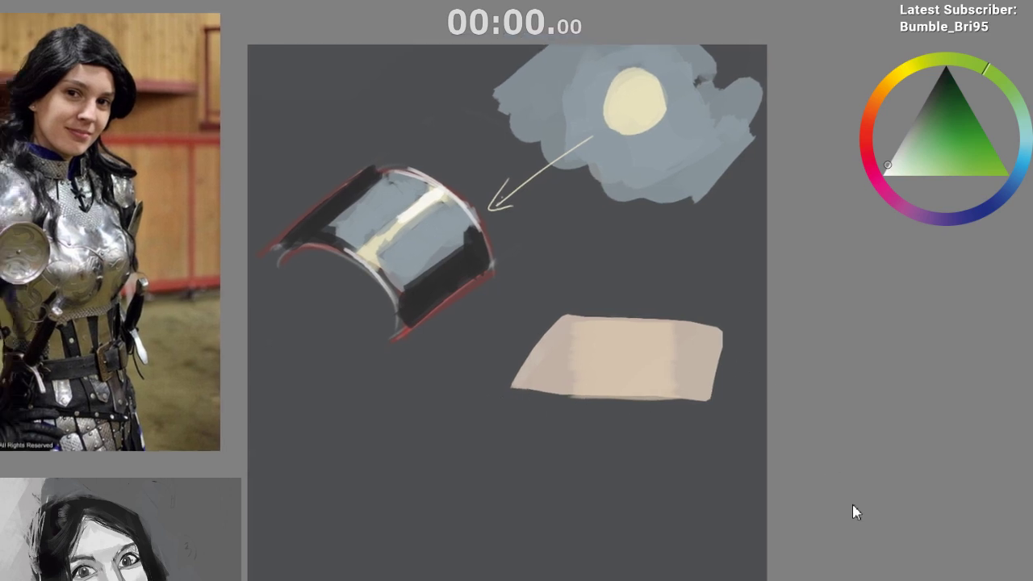
# Add a small soft white glow at the far end of the plate's highlight, undoing the unsuitable attempts
pyautogui.click(445, 196)
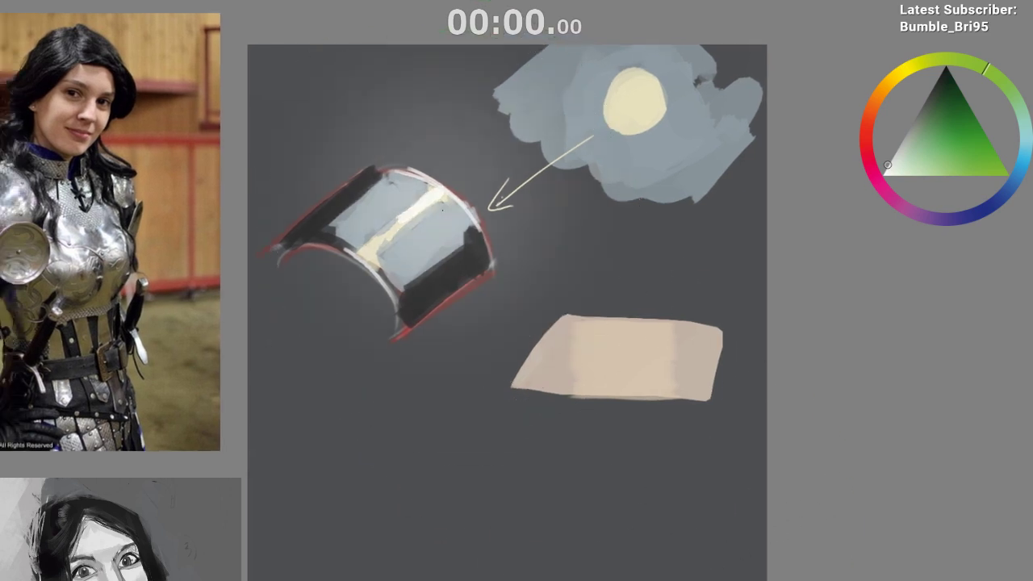
pyautogui.hotkey('ctrl', 'z')
pyautogui.keyDown('ctrl'); pyautogui.click(440, 195); pyautogui.keyUp('ctrl')
pyautogui.moveTo(468, 157)
pyautogui.mouseDown()
pyautogui.moveTo(330, 301)
pyautogui.moveTo(301, 301)
pyautogui.mouseUp()
pyautogui.click(427, 198)
pyautogui.hotkey('ctrl', 'z')
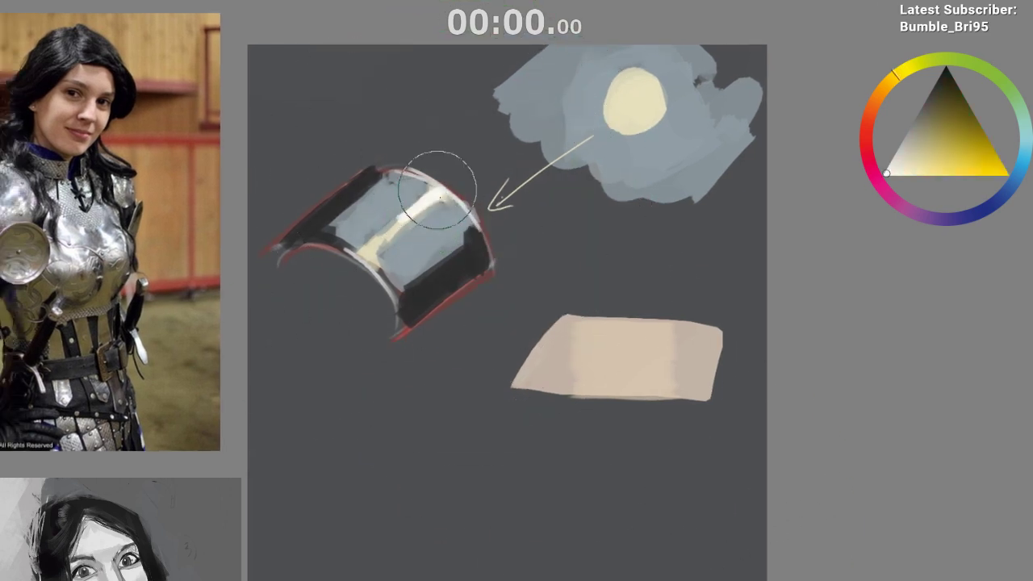
pyautogui.moveTo(436, 192)
pyautogui.mouseDown()
pyautogui.moveTo(415, 236)
pyautogui.moveTo(436, 194)
pyautogui.mouseUp()
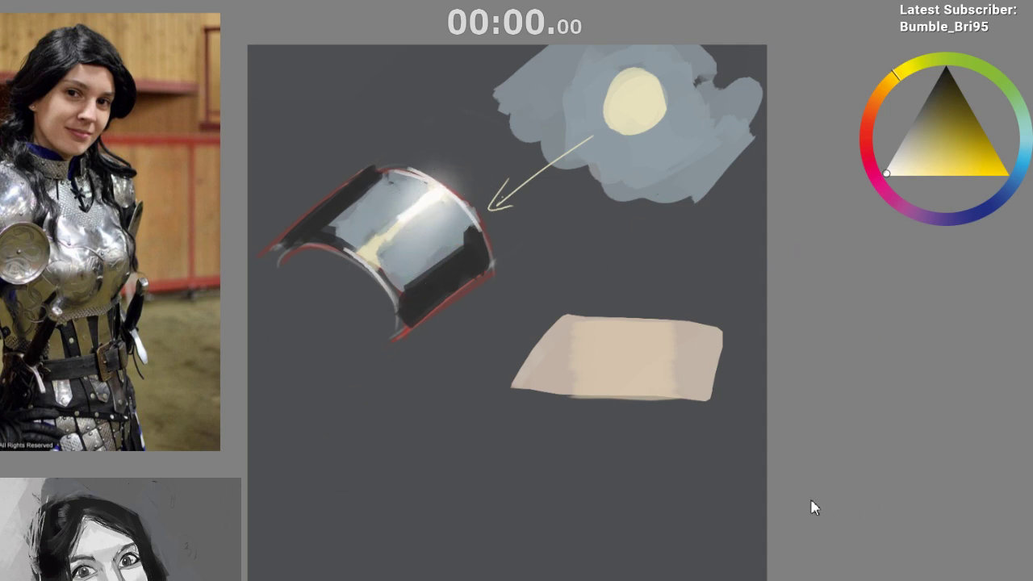
# Scatter dark scratch texture over the plate's blue-grey bands, using a textured brush and the plate's sampled dark colour
pyautogui.keyDown('ctrl'); pyautogui.click(444, 295); pyautogui.keyUp('ctrl')
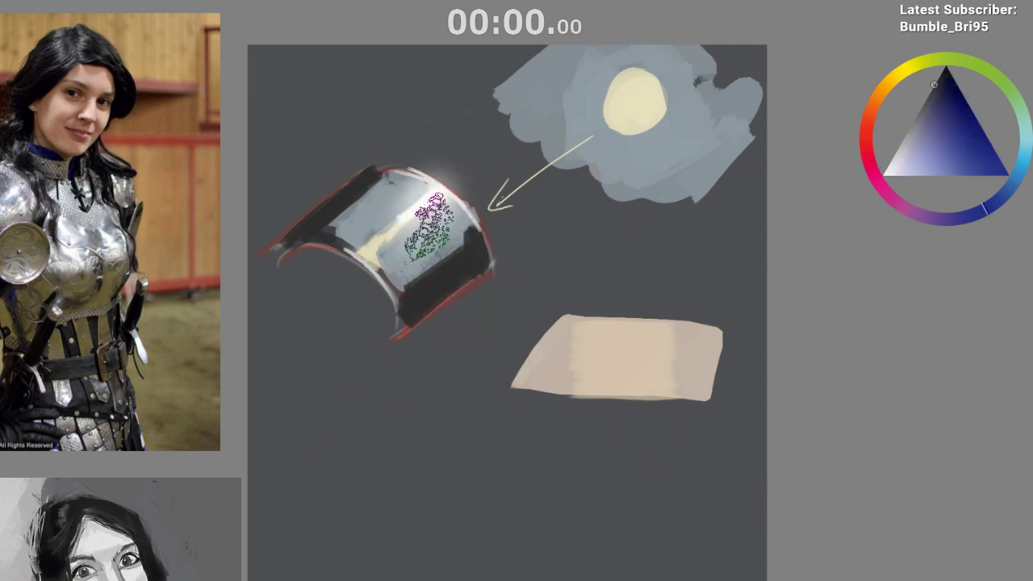
pyautogui.moveTo(457, 231); pyautogui.dragTo(440, 248)
pyautogui.moveTo(368, 212)
pyautogui.mouseDown()
pyautogui.moveTo(346, 223)
pyautogui.moveTo(362, 219)
pyautogui.mouseUp()
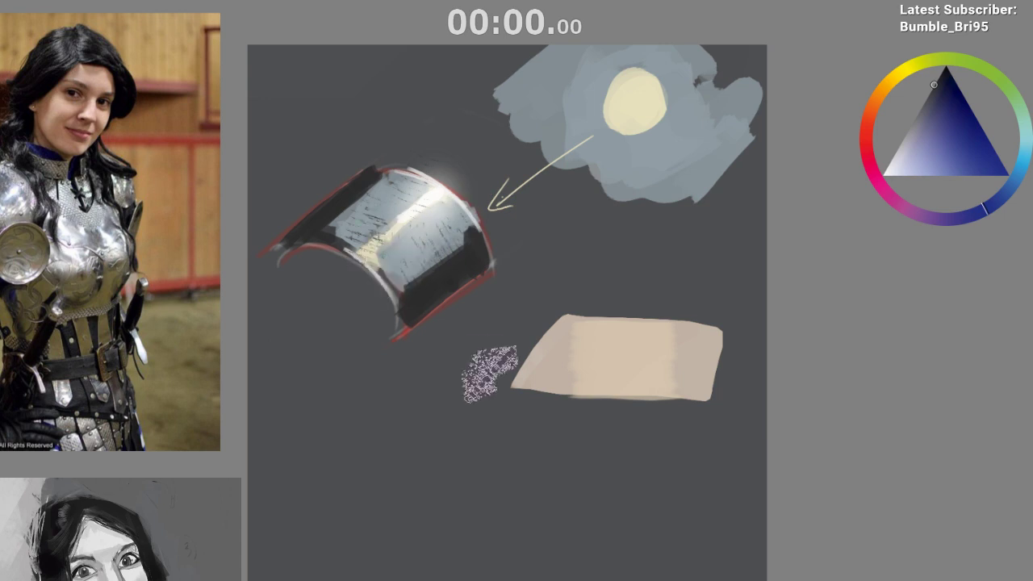
# Undo the last texture stroke, and paint a lassoed bright red block against the plate's near lower edge
pyautogui.hotkey('ctrl', 'z')
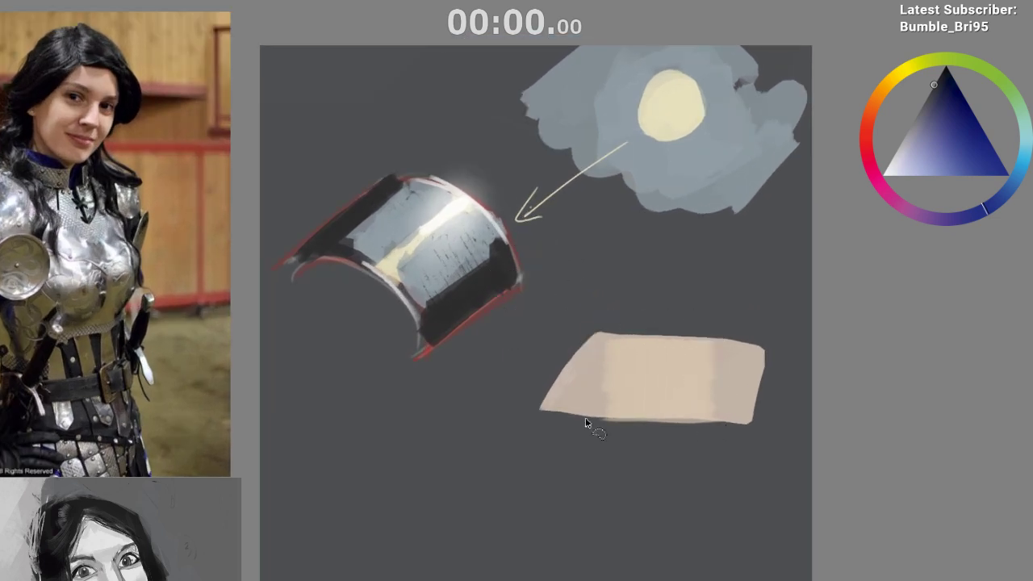
pyautogui.moveTo(483, 355)
pyautogui.mouseDown()
pyautogui.moveTo(472, 300)
pyautogui.moveTo(544, 288)
pyautogui.moveTo(544, 347)
pyautogui.moveTo(476, 344)
pyautogui.mouseUp()
pyautogui.click(865, 136)
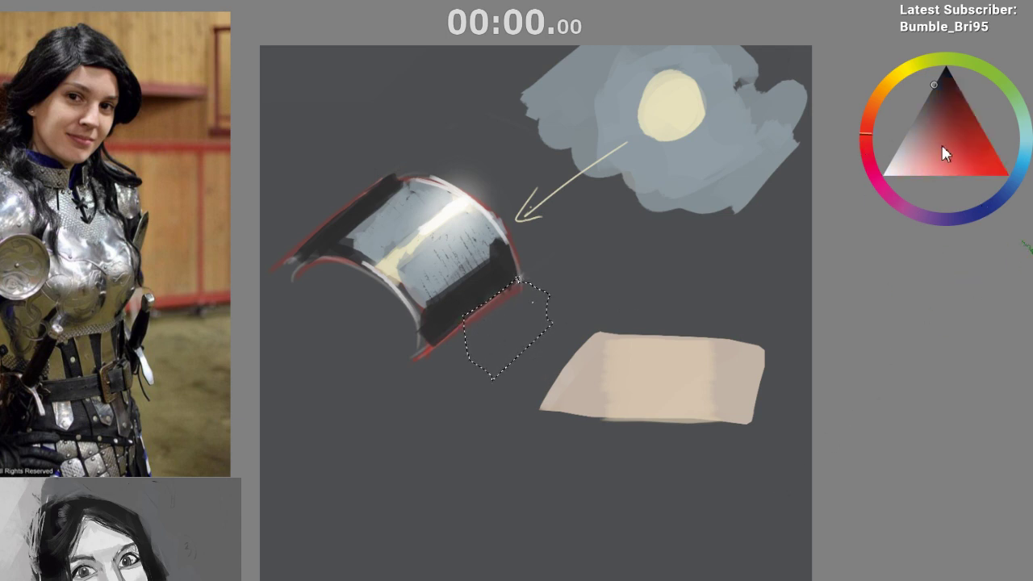
pyautogui.click(969, 163)
pyautogui.moveTo(521, 311); pyautogui.dragTo(481, 372)
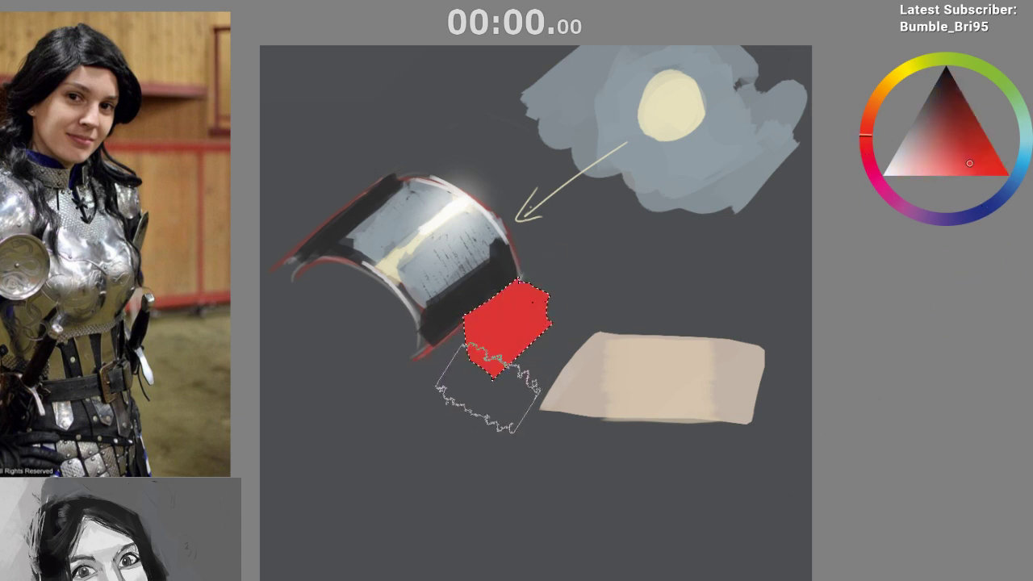
# Shade the red block's end face in dark red, and refine the edge between faces with the sampled reds
pyautogui.click(973, 113)
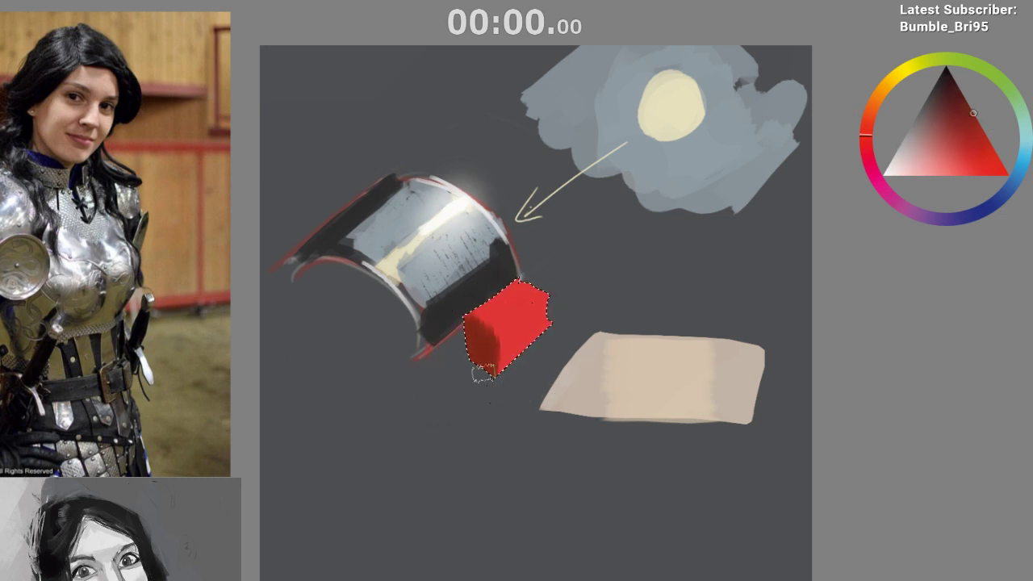
pyautogui.keyDown('ctrl'); pyautogui.click(480, 363); pyautogui.keyUp('ctrl')
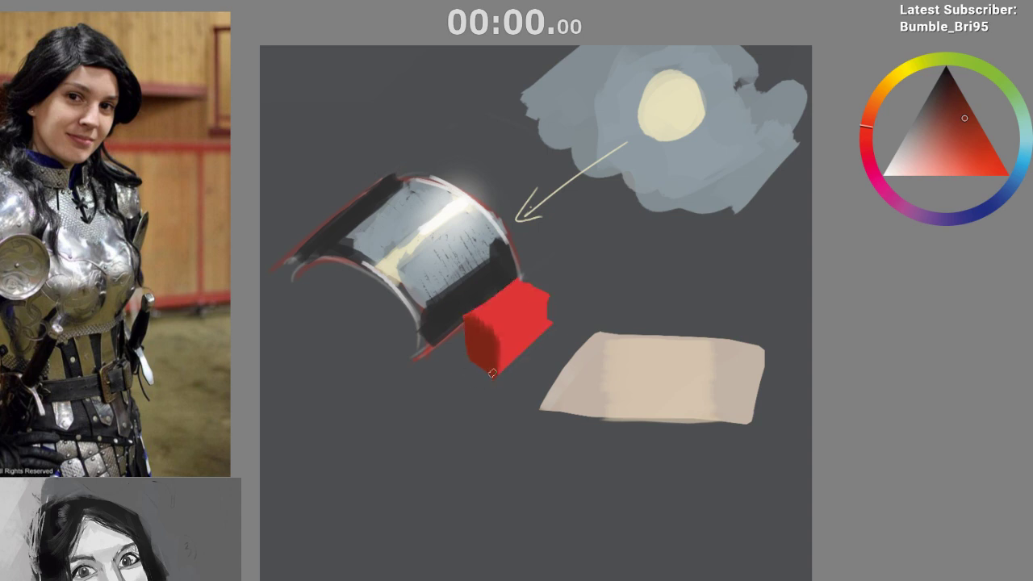
pyautogui.keyDown('ctrl'); pyautogui.click(500, 309); pyautogui.keyUp('ctrl')
pyautogui.press('m')
pyautogui.moveTo(565, 445); pyautogui.dragTo(503, 397)
pyautogui.keyDown('ctrl'); pyautogui.click(355, 298); pyautogui.keyUp('ctrl')
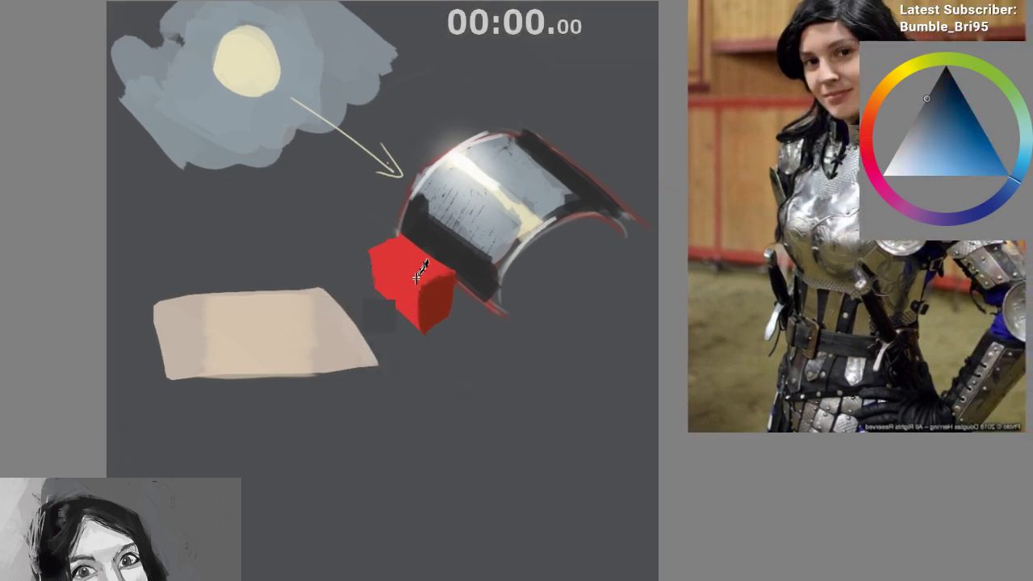
pyautogui.keyDown('ctrl'); pyautogui.click(420, 308); pyautogui.keyUp('ctrl')
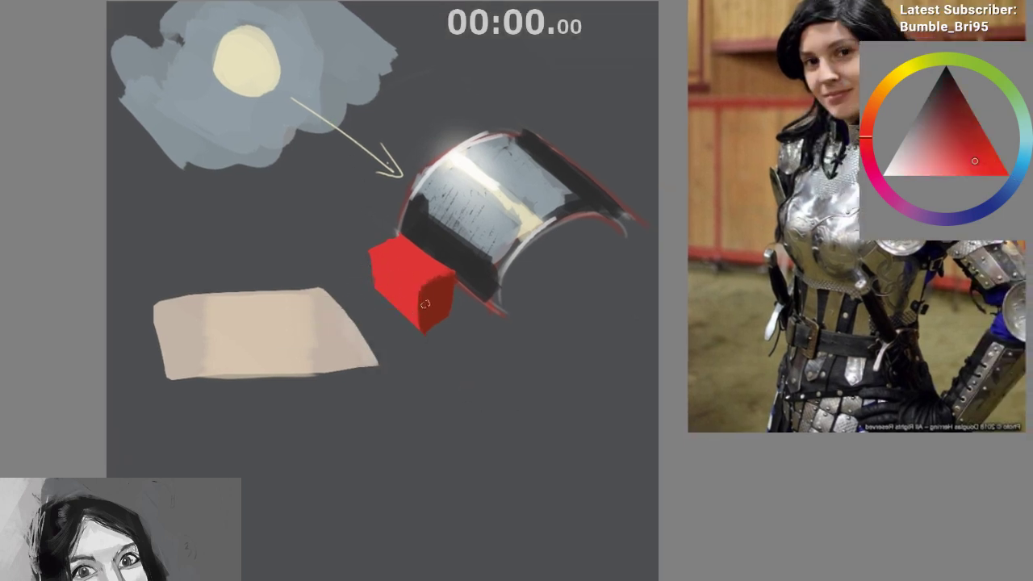
pyautogui.press('m')
# Paint the block's muted red reflection onto the plate's lower dark band, checking it in a mirrored view
pyautogui.moveTo(570, 260); pyautogui.dragTo(597, 161)
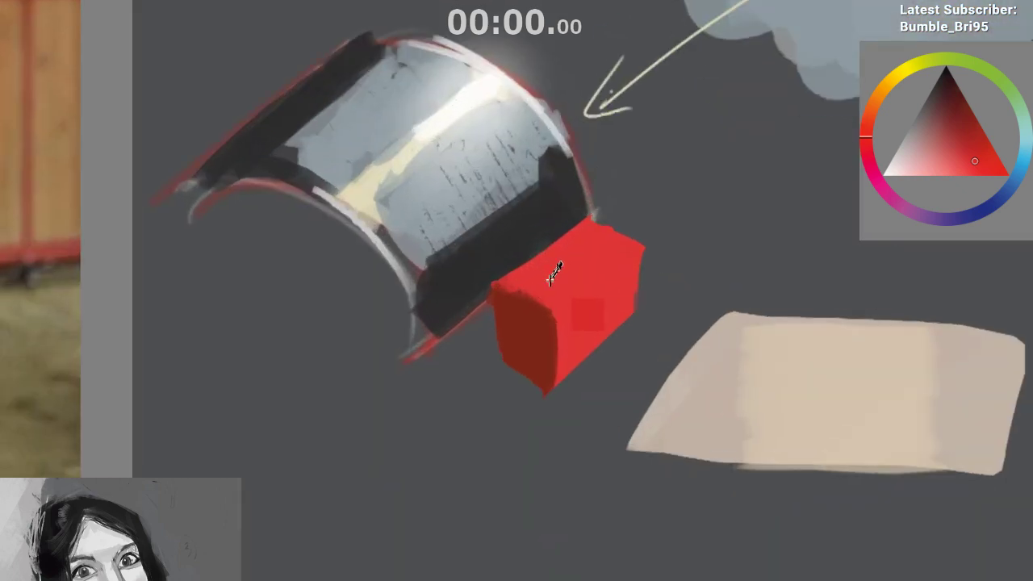
pyautogui.moveTo(463, 260)
pyautogui.mouseDown()
pyautogui.moveTo(473, 296)
pyautogui.moveTo(530, 230)
pyautogui.moveTo(548, 234)
pyautogui.moveTo(488, 282)
pyautogui.moveTo(517, 271)
pyautogui.mouseUp()
pyautogui.keyDown('ctrl'); pyautogui.click(471, 278); pyautogui.keyUp('ctrl')
pyautogui.hotkey('ctrl', 'z')
pyautogui.keyDown('ctrl'); pyautogui.click(488, 265); pyautogui.keyUp('ctrl')
pyautogui.keyDown('ctrl'); pyautogui.click(471, 287); pyautogui.keyUp('ctrl')
pyautogui.press('m')
pyautogui.keyDown('ctrl'); pyautogui.click(508, 296); pyautogui.keyUp('ctrl')
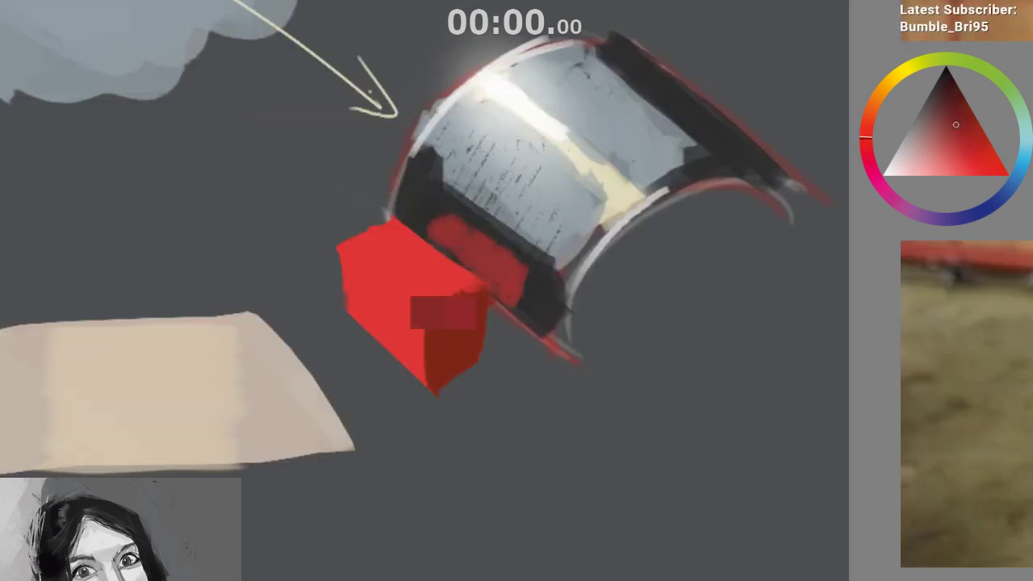
pyautogui.moveTo(451, 256); pyautogui.dragTo(516, 298)
pyautogui.moveTo(509, 368); pyautogui.dragTo(508, 452)
pyautogui.press('m')
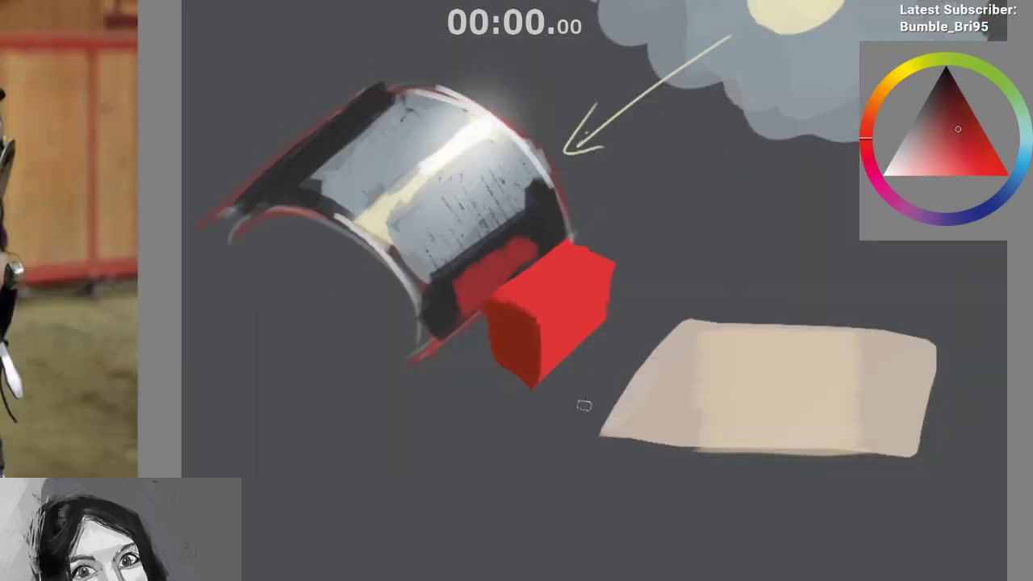
# Examine the plate's bright highlight and its red reflection, circling each with a temporary selection
pyautogui.press('l')
pyautogui.moveTo(489, 163)
pyautogui.mouseDown()
pyautogui.moveTo(515, 340)
pyautogui.moveTo(446, 144)
pyautogui.moveTo(489, 127)
pyautogui.moveTo(421, 138)
pyautogui.mouseUp()
pyautogui.hotkey('ctrl', 'shift', 'a')
pyautogui.moveTo(514, 238)
pyautogui.mouseDown()
pyautogui.moveTo(492, 302)
pyautogui.moveTo(479, 270)
pyautogui.mouseUp()
pyautogui.hotkey('ctrl', 'shift', 'a')
# Examine the reflections on the shoulder armour in the reference photo, circling them with temporary selections
pyautogui.moveTo(539, 476)
pyautogui.mouseDown()
pyautogui.moveTo(522, 498)
pyautogui.moveTo(531, 458)
pyautogui.moveTo(512, 496)
pyautogui.moveTo(527, 506)
pyautogui.mouseUp()
pyautogui.moveTo(330, 374); pyautogui.dragTo(445, 309)
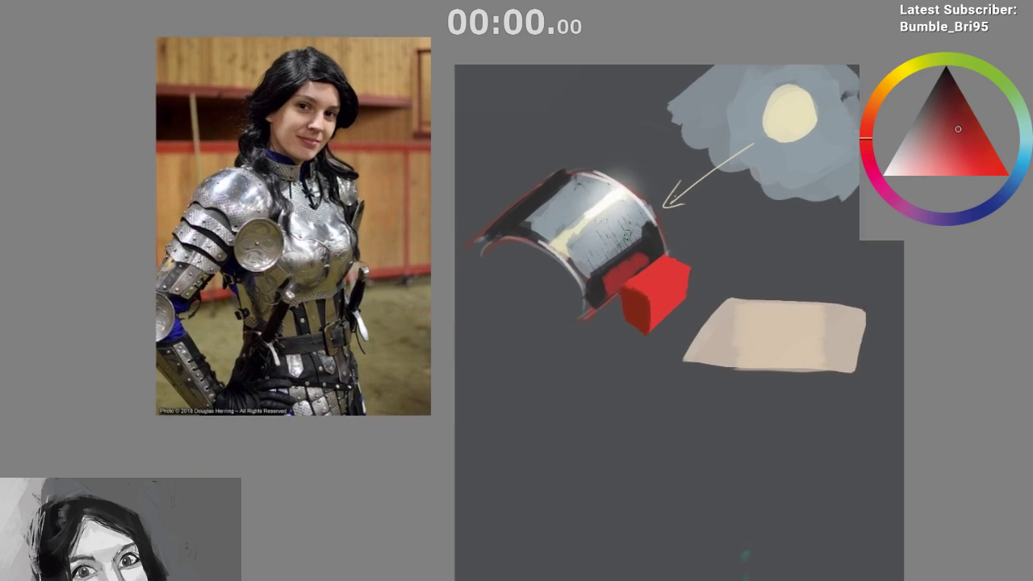
pyautogui.moveTo(208, 212)
pyautogui.mouseDown()
pyautogui.moveTo(234, 202)
pyautogui.moveTo(307, 357)
pyautogui.moveTo(323, 363)
pyautogui.mouseUp()
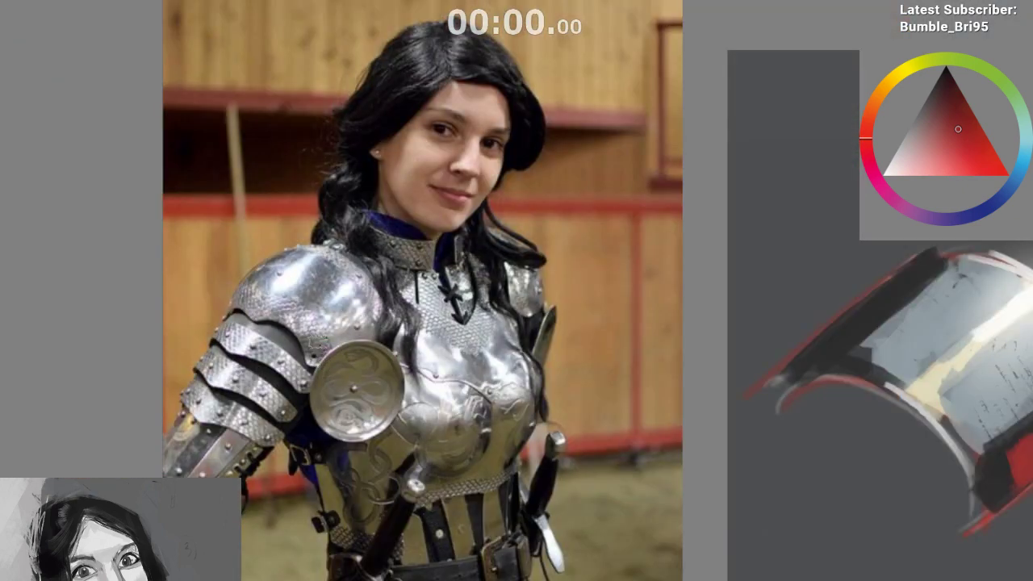
pyautogui.moveTo(297, 295)
pyautogui.mouseDown()
pyautogui.moveTo(277, 284)
pyautogui.moveTo(313, 256)
pyautogui.mouseUp()
pyautogui.moveTo(329, 312); pyautogui.dragTo(345, 284)
pyautogui.hotkey('ctrl', 'shift', 'a')
pyautogui.moveTo(279, 276); pyautogui.dragTo(313, 246)
pyautogui.moveTo(351, 276)
pyautogui.mouseDown()
pyautogui.moveTo(339, 270)
pyautogui.moveTo(355, 258)
pyautogui.mouseUp()
pyautogui.moveTo(413, 473); pyautogui.dragTo(391, 432)
pyautogui.hotkey('ctrl', 'shift', 'a')
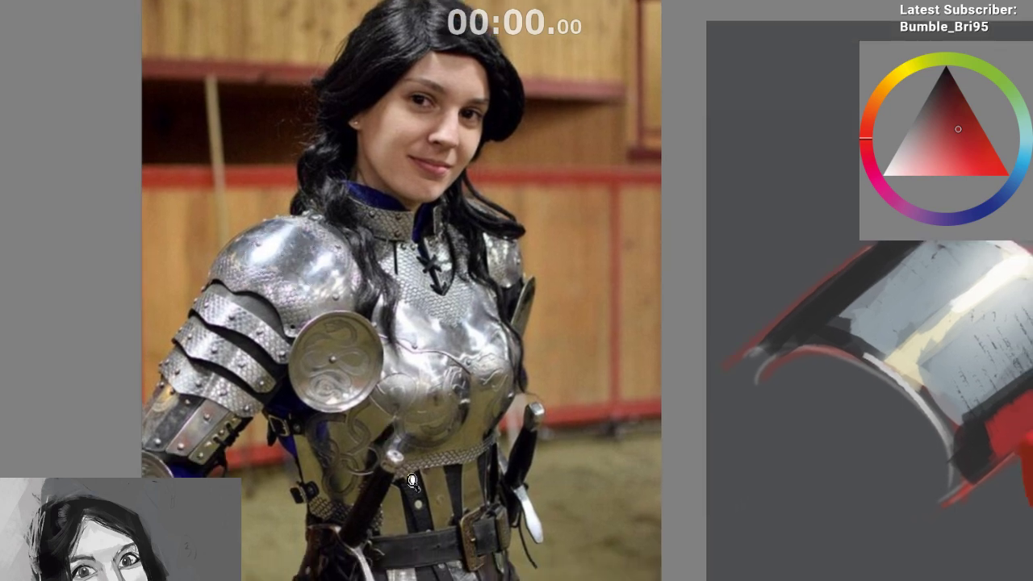
# Examine the floor beside the armoured figure in the photo, outlining it with a temporary selection
pyautogui.scroll(-2, 414, 486)
pyautogui.moveTo(501, 438); pyautogui.dragTo(465, 317)
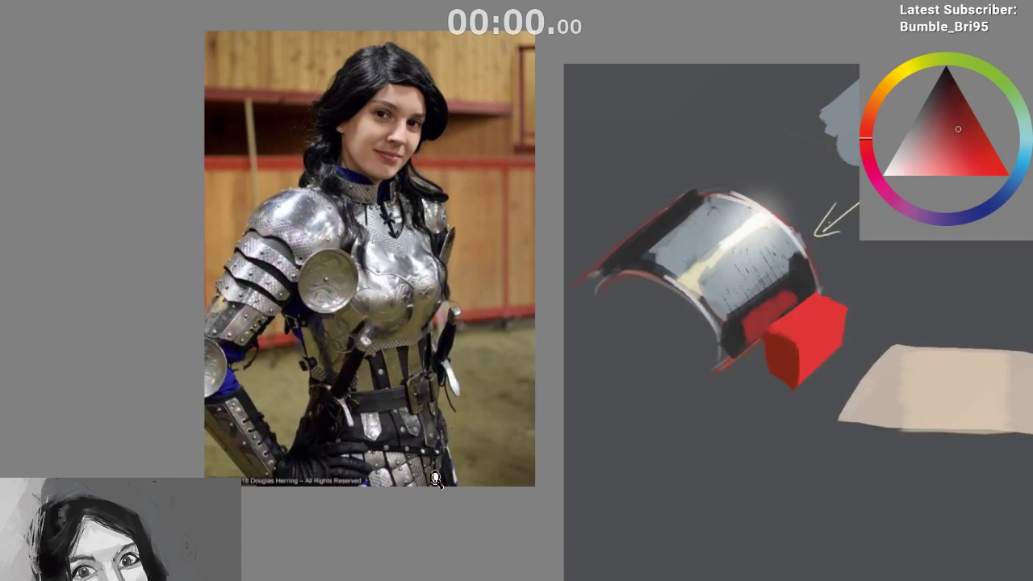
pyautogui.scroll(2, 436, 479)
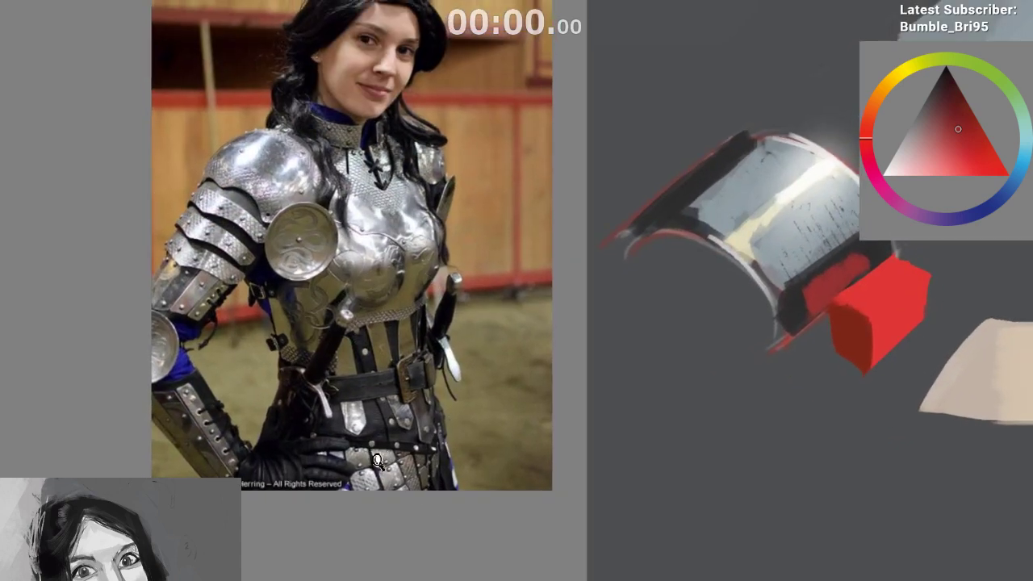
pyautogui.moveTo(378, 460); pyautogui.dragTo(428, 433)
pyautogui.moveTo(502, 342); pyautogui.dragTo(442, 376)
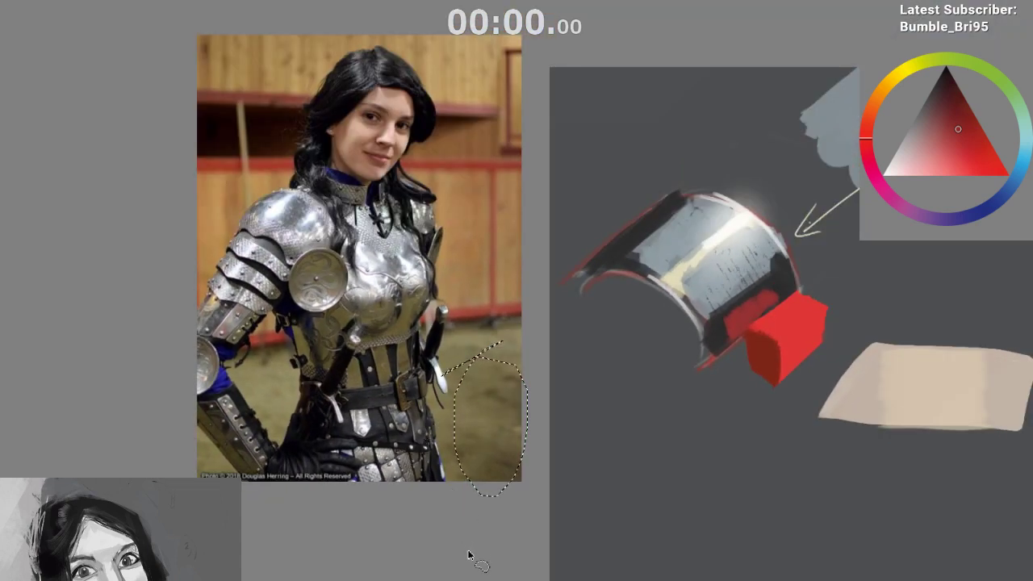
pyautogui.click(453, 530)
pyautogui.moveTo(471, 485); pyautogui.dragTo(440, 488)
pyautogui.moveTo(470, 474); pyautogui.dragTo(415, 408)
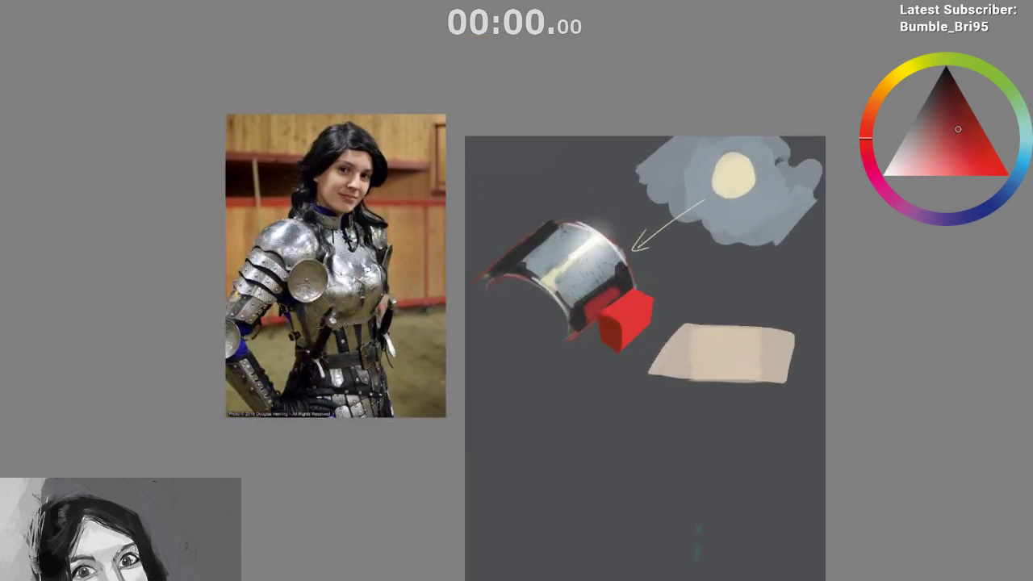
# Examine the face in the reference photo with temporary selections, and sample the olive colour of the floor
pyautogui.moveTo(348, 197)
pyautogui.mouseDown()
pyautogui.moveTo(390, 130)
pyautogui.moveTo(387, 147)
pyautogui.mouseUp()
pyautogui.moveTo(339, 100)
pyautogui.mouseDown()
pyautogui.moveTo(301, 213)
pyautogui.moveTo(339, 102)
pyautogui.mouseUp()
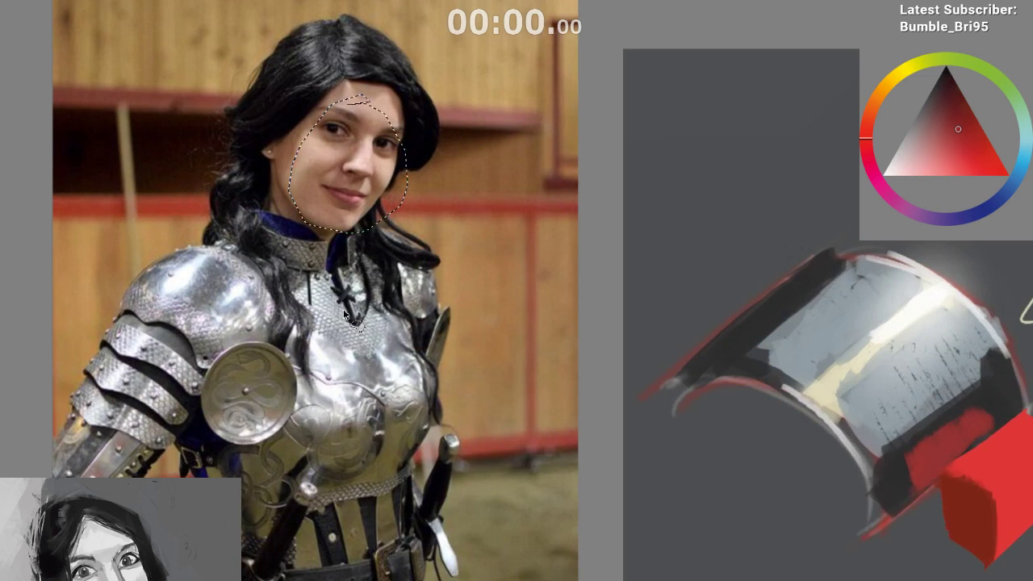
pyautogui.hotkey('ctrl', 'd')
pyautogui.click(332, 98)
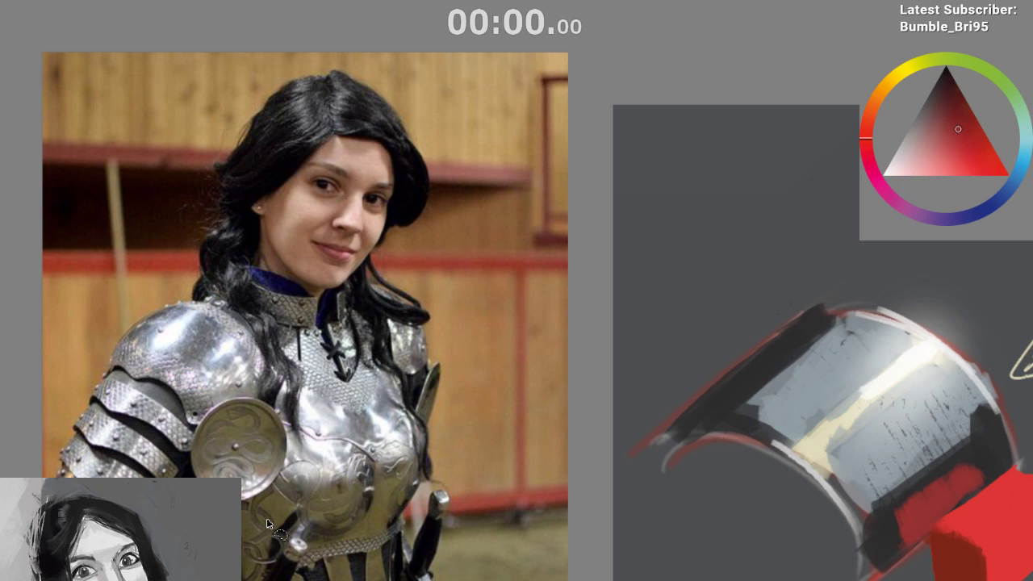
pyautogui.moveTo(568, 436)
pyautogui.mouseDown()
pyautogui.moveTo(536, 461)
pyautogui.moveTo(536, 563)
pyautogui.moveTo(535, 554)
pyautogui.mouseUp()
pyautogui.keyDown('ctrl'); pyautogui.click(528, 547); pyautogui.keyUp('ctrl')
pyautogui.moveTo(376, 170); pyautogui.dragTo(380, 168)
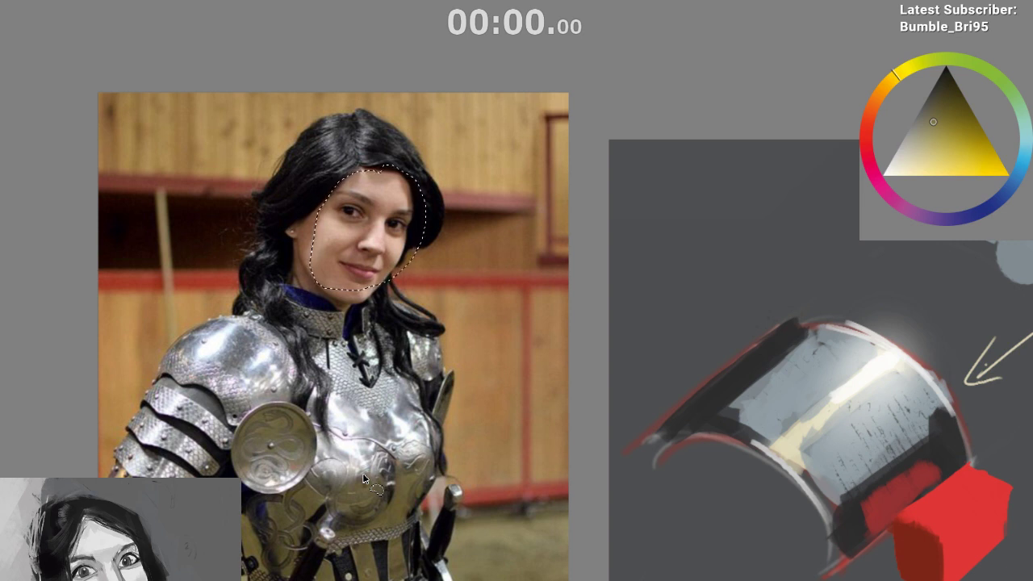
pyautogui.hotkey('ctrl', 'd')
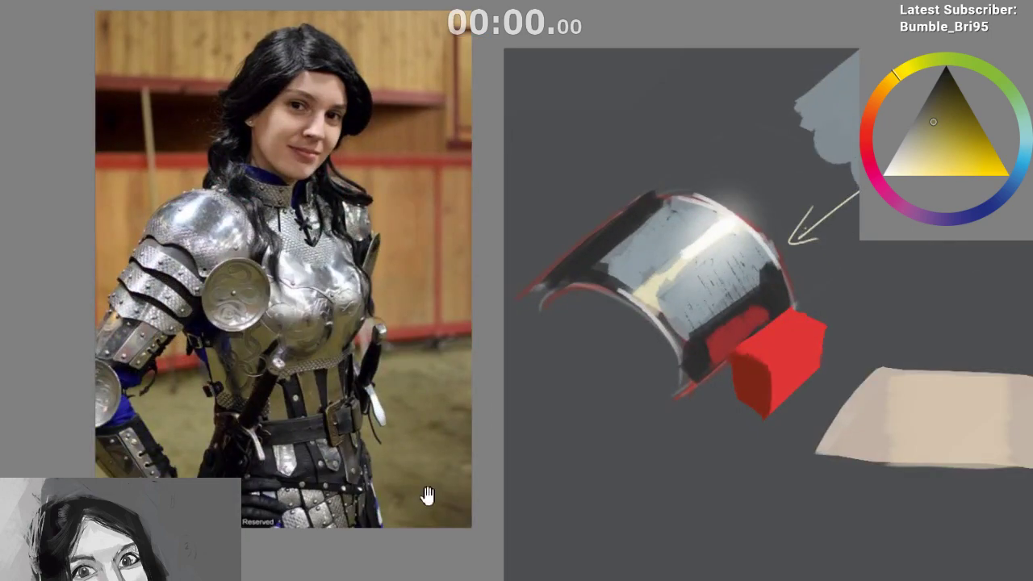
pyautogui.moveTo(424, 491); pyautogui.dragTo(455, 416)
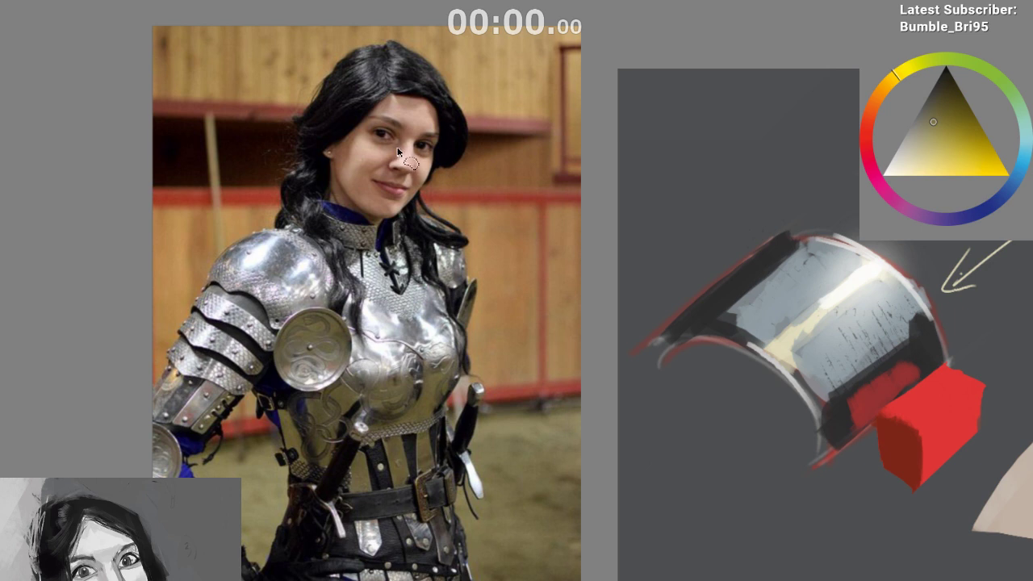
# Examine the photo's background along its outer edge and the shadowed side of the face with temporary selections
pyautogui.press('ctrl')
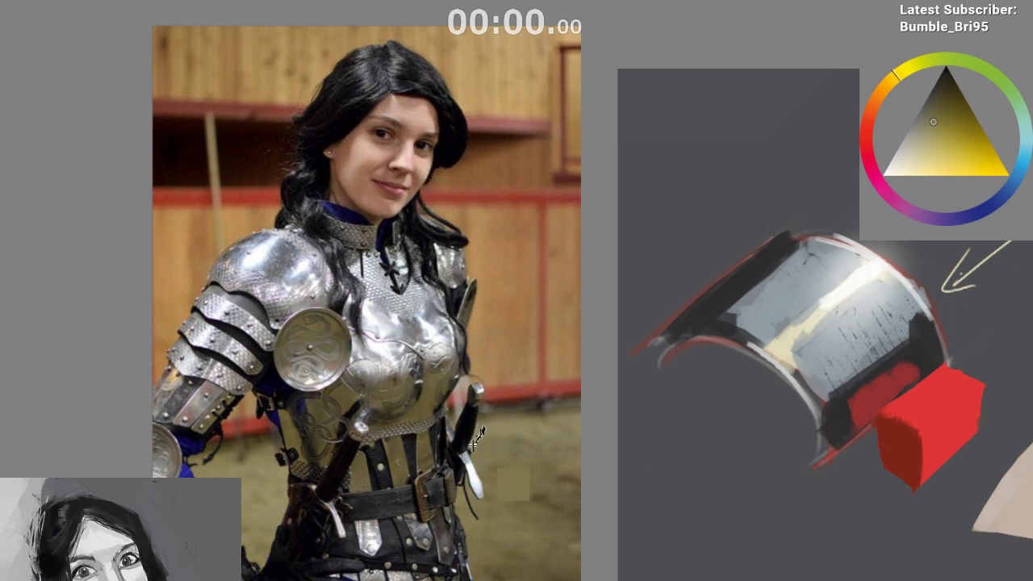
pyautogui.moveTo(474, 448); pyautogui.dragTo(470, 461)
pyautogui.moveTo(484, 401)
pyautogui.mouseDown()
pyautogui.moveTo(505, 173)
pyautogui.moveTo(554, 554)
pyautogui.moveTo(543, 429)
pyautogui.moveTo(600, 322)
pyautogui.moveTo(585, 569)
pyautogui.moveTo(517, 569)
pyautogui.moveTo(543, 557)
pyautogui.mouseUp()
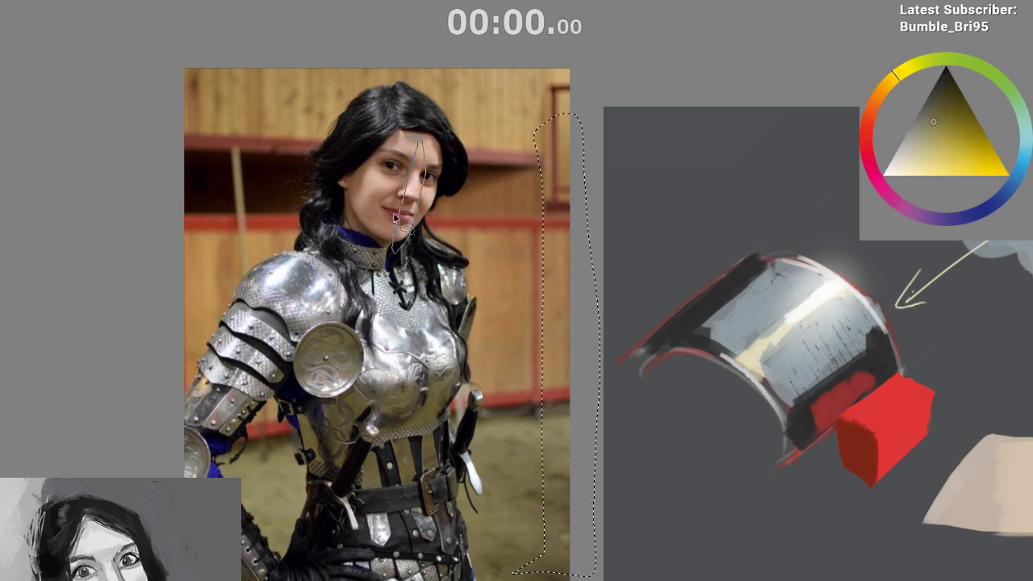
pyautogui.hotkey('ctrl', 'shift', 'a')
pyautogui.moveTo(408, 196)
pyautogui.mouseDown()
pyautogui.moveTo(435, 184)
pyautogui.moveTo(468, 198)
pyautogui.moveTo(507, 237)
pyautogui.moveTo(435, 232)
pyautogui.mouseUp()
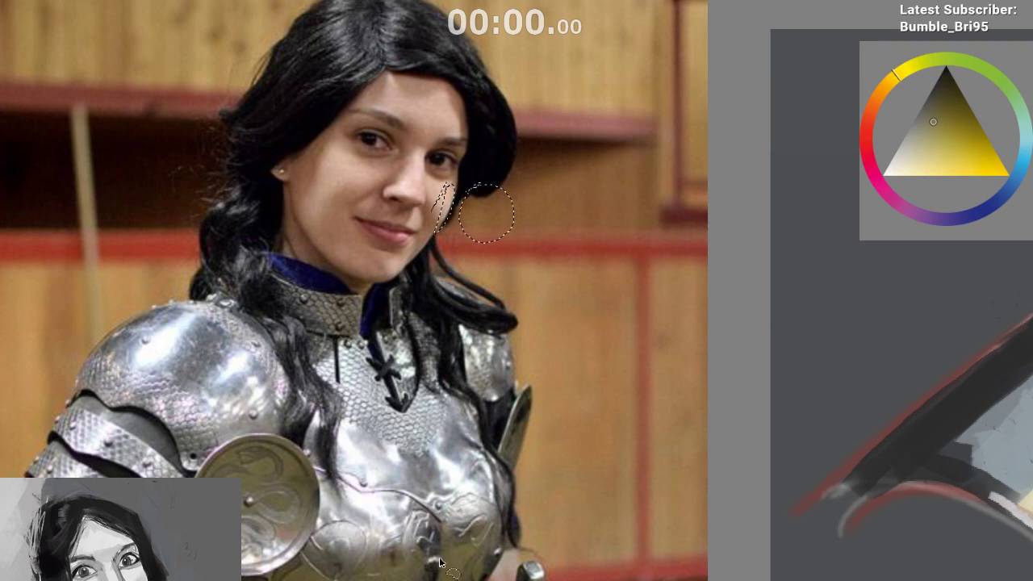
pyautogui.hotkey('ctrl', 'shift', 'a')
pyautogui.moveTo(543, 473); pyautogui.dragTo(507, 312)
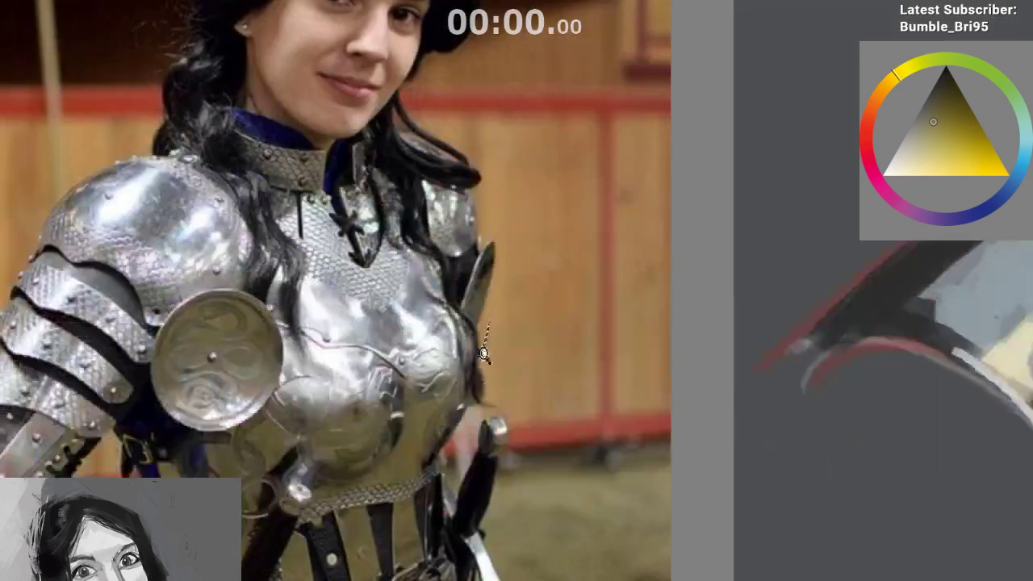
# Compare the painted plate with the whole armour photo at reduced size, circling the plate temporarily
pyautogui.hotkey('ctrl', '0')
pyautogui.moveTo(536, 362)
pyautogui.mouseDown()
pyautogui.moveTo(546, 435)
pyautogui.moveTo(508, 363)
pyautogui.mouseUp()
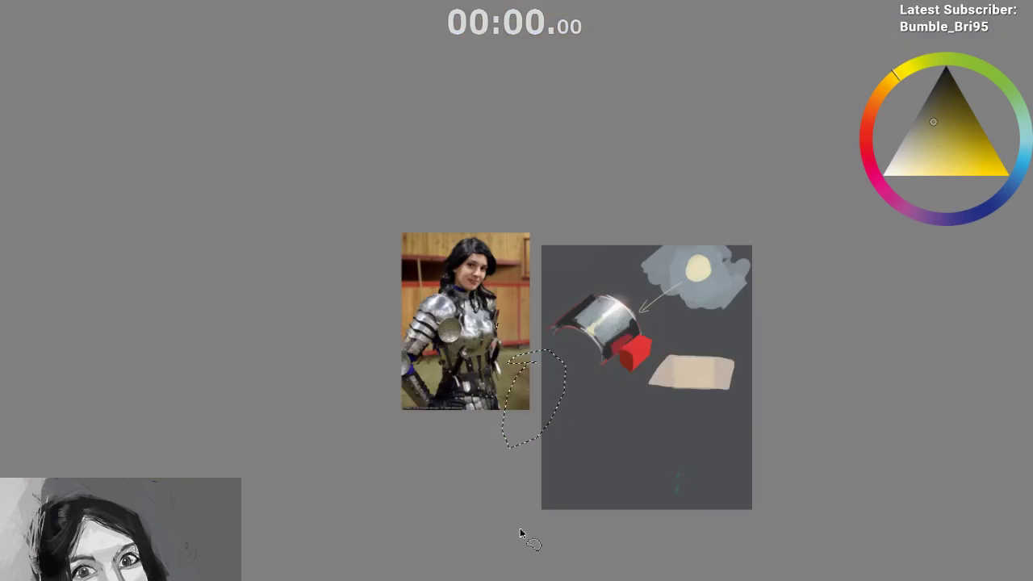
pyautogui.moveTo(613, 295)
pyautogui.mouseDown()
pyautogui.moveTo(576, 326)
pyautogui.moveTo(610, 294)
pyautogui.mouseUp()
pyautogui.moveTo(598, 483); pyautogui.dragTo(473, 492)
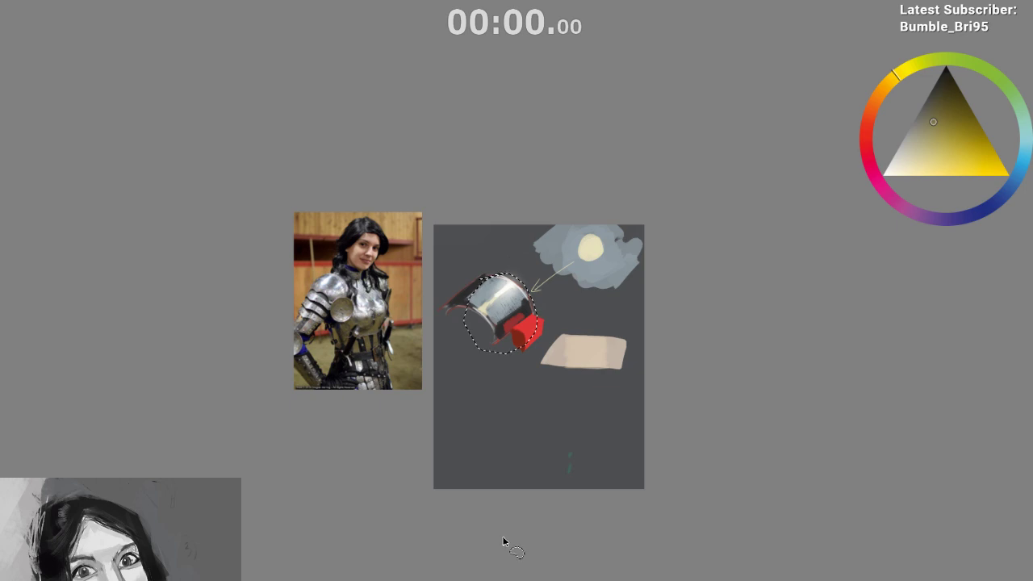
pyautogui.hotkey('ctrl', 'shift', 'a')
# Draw a small circular selection beside the red block and fill it with beige sampled from the slab
pyautogui.scroll(3, 521, 461)
pyautogui.scroll(1, 533, 465)
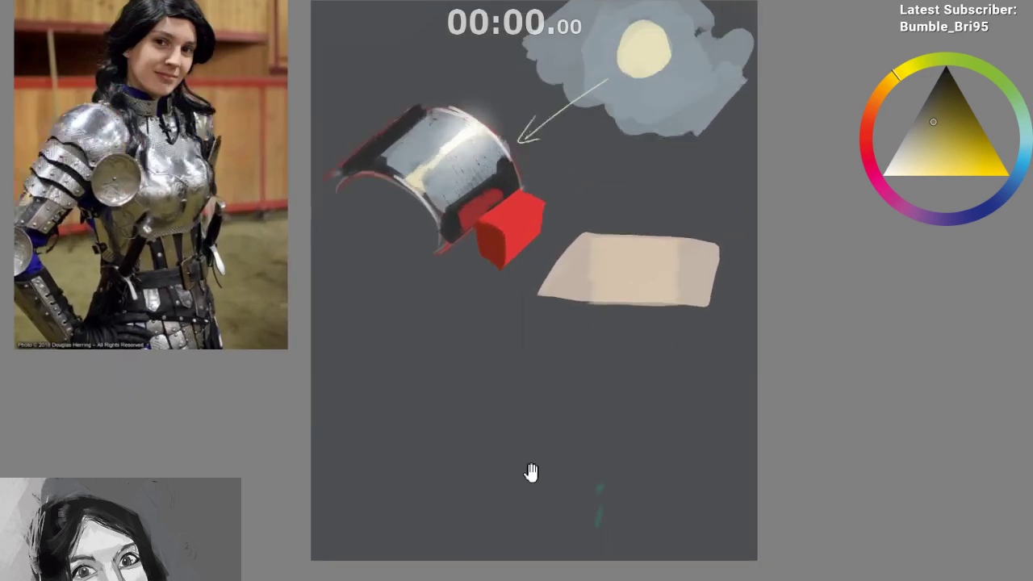
pyautogui.moveTo(530, 473); pyautogui.dragTo(502, 540)
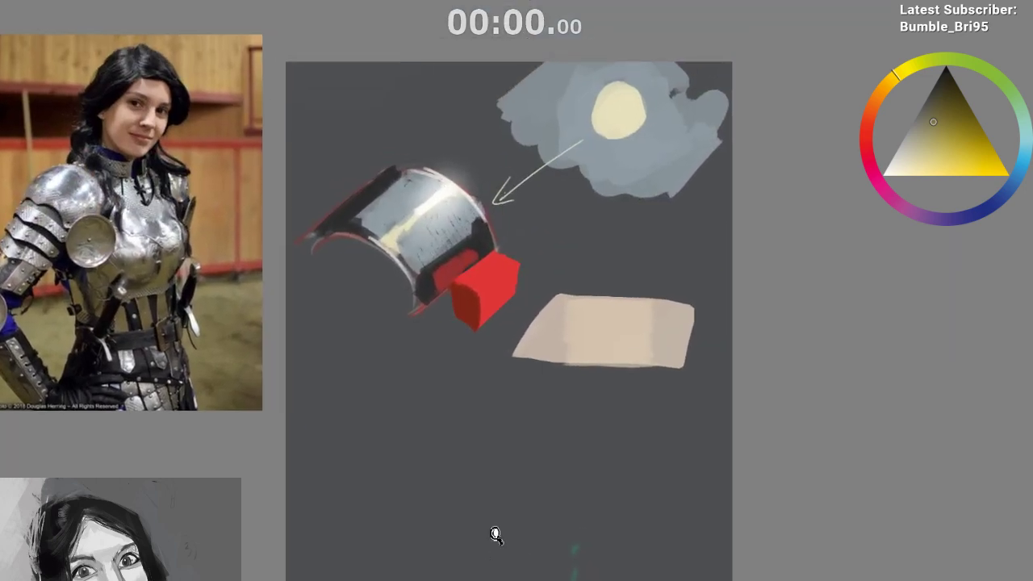
pyautogui.scroll(-1, 496, 535)
pyautogui.scroll(2, 515, 497)
pyautogui.moveTo(515, 497); pyautogui.dragTo(467, 580)
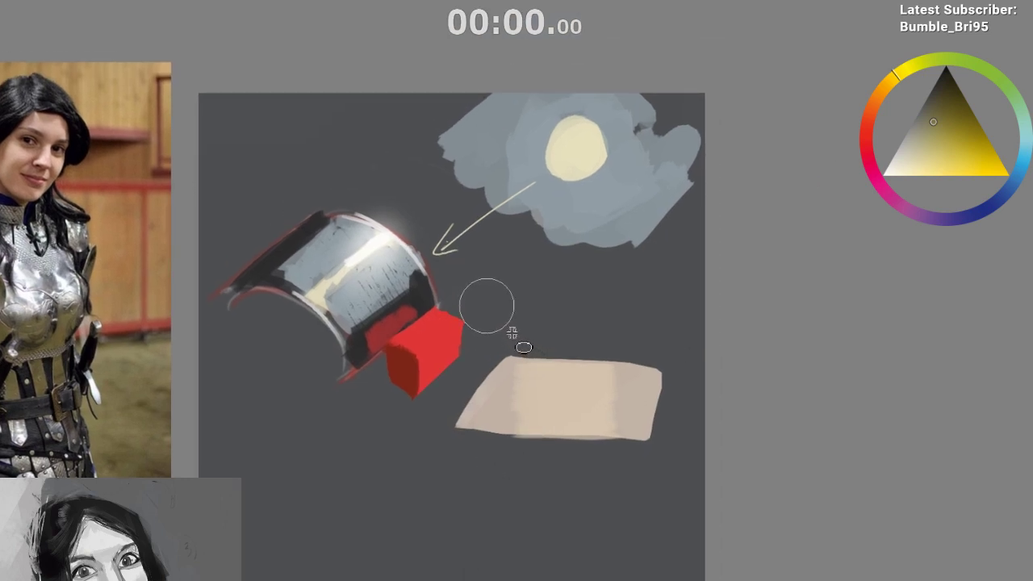
pyautogui.moveTo(479, 309); pyautogui.dragTo(488, 337)
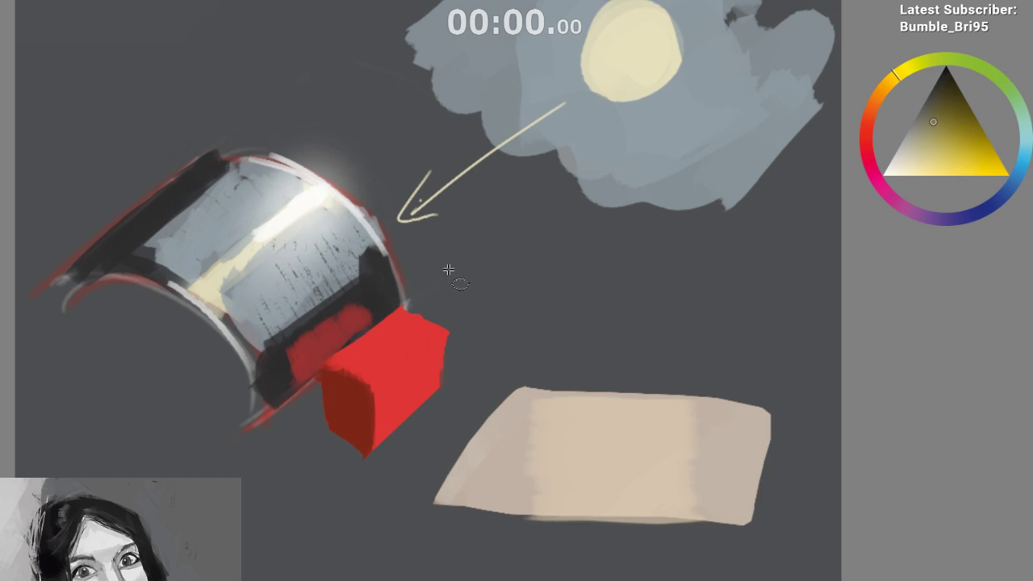
pyautogui.keyDown('ctrl'); pyautogui.click(546, 438); pyautogui.keyUp('ctrl')
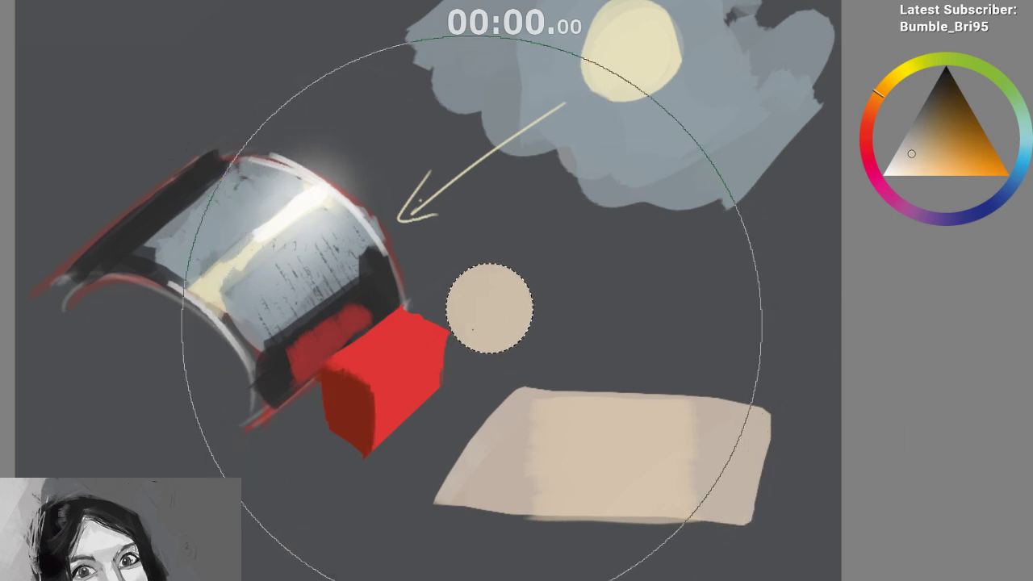
# Shade the sphere's lower side facing the red block with a soft dark brown, using a smaller brush
pyautogui.click(928, 96)
pyautogui.press('[')
pyautogui.press('[')
pyautogui.press('[')
pyautogui.press('[')
pyautogui.press('[')
pyautogui.press('[')
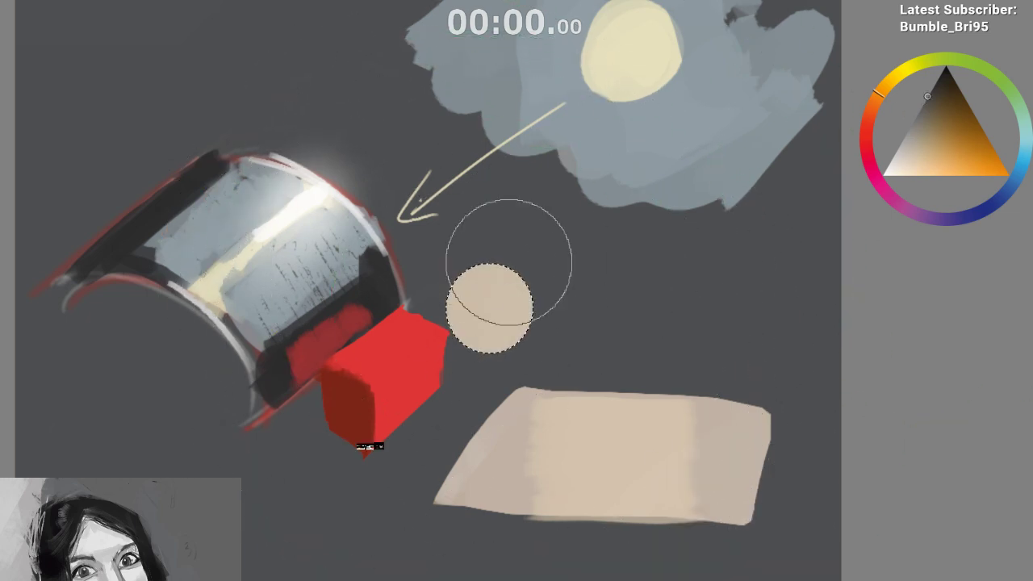
pyautogui.moveTo(462, 301); pyautogui.dragTo(479, 366)
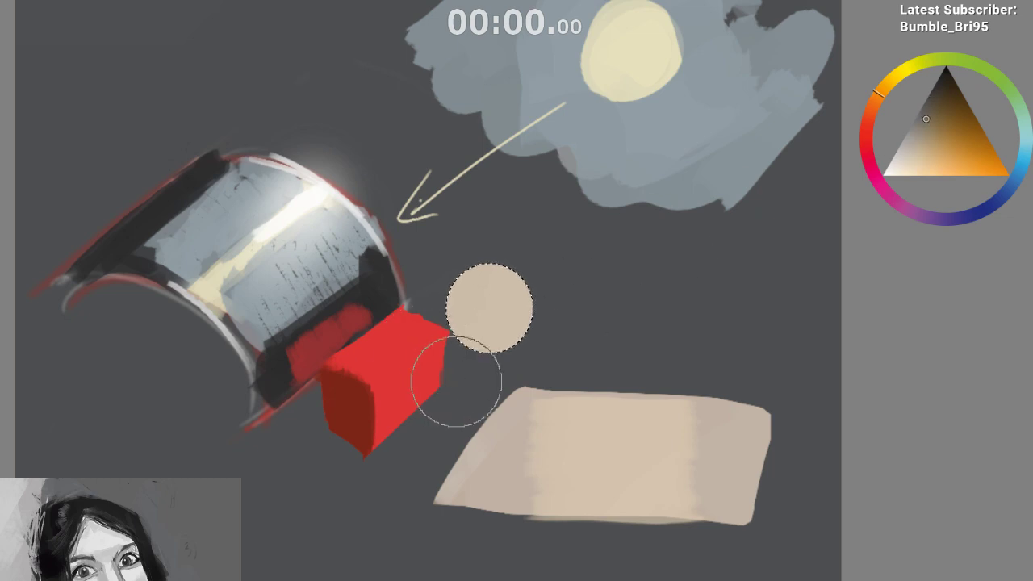
pyautogui.moveTo(457, 380)
pyautogui.mouseDown()
pyautogui.moveTo(482, 367)
pyautogui.moveTo(457, 319)
pyautogui.mouseUp()
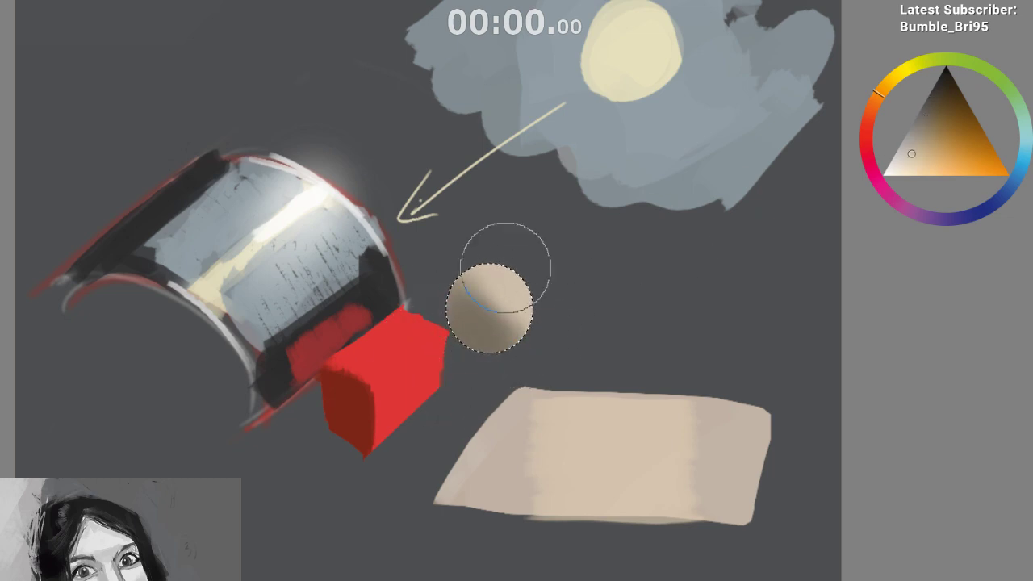
# Warm the sphere's lit side with pale yellow sampled from the sun, and tint its shading with blue-grey sampled from the sky
pyautogui.keyDown('ctrl'); pyautogui.click(647, 59); pyautogui.keyUp('ctrl')
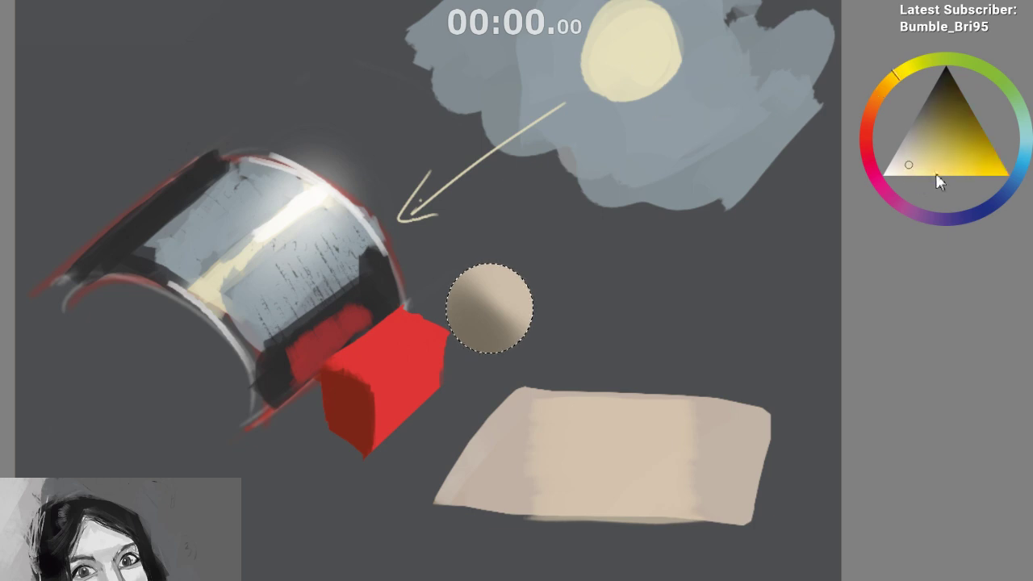
pyautogui.click(910, 168)
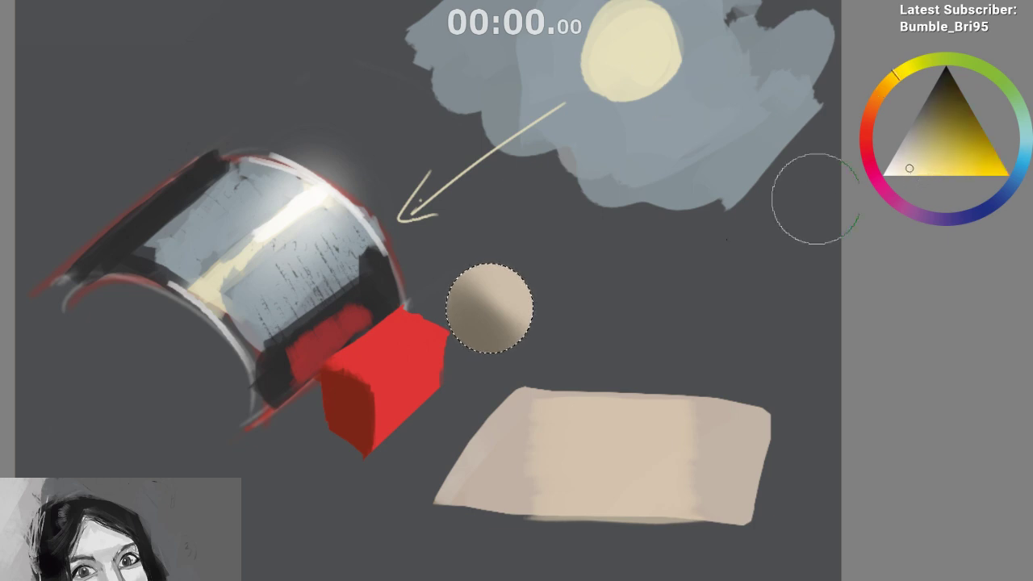
pyautogui.keyDown('ctrl'); pyautogui.click(484, 268); pyautogui.keyUp('ctrl')
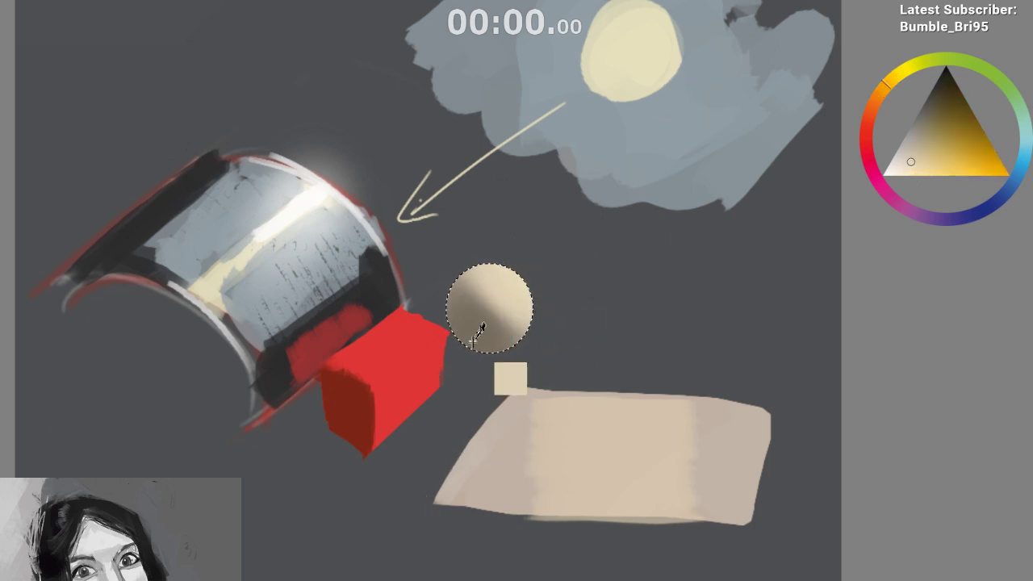
pyautogui.keyDown('ctrl'); pyautogui.click(667, 170); pyautogui.keyUp('ctrl')
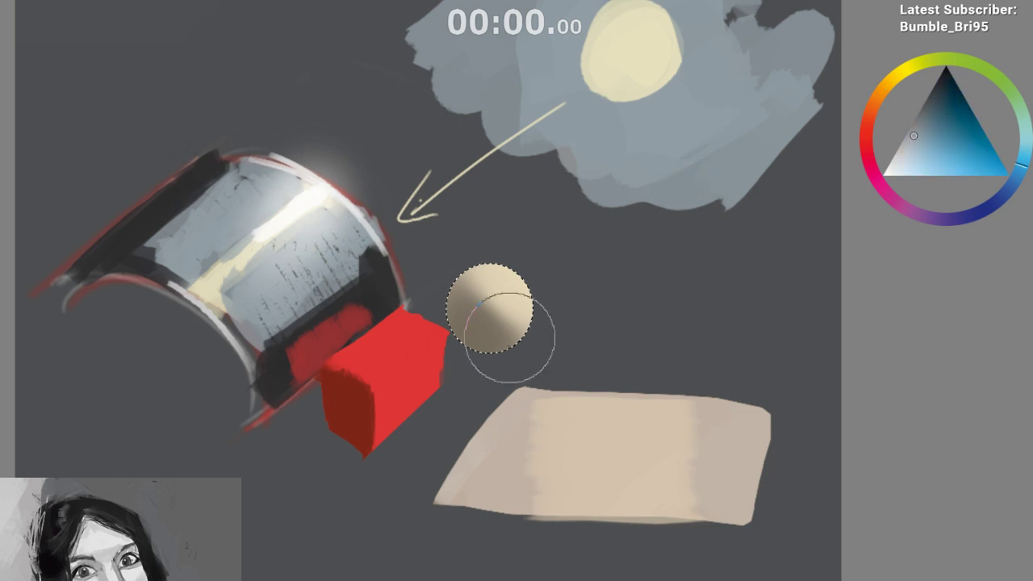
pyautogui.keyDown('ctrl'); pyautogui.click(462, 314); pyautogui.keyUp('ctrl')
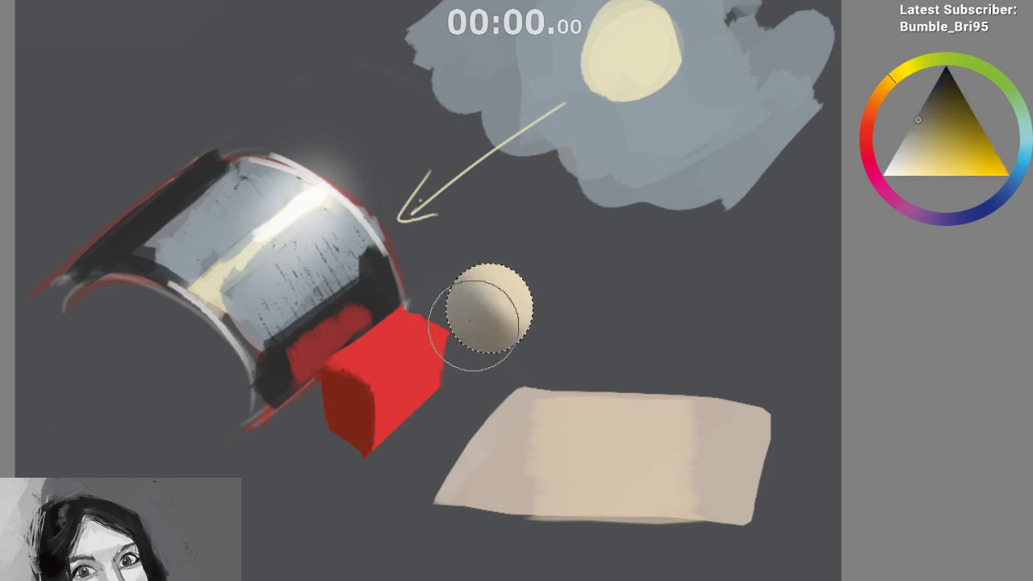
# Paint a faint red bounce light on the sphere's shadow side beside the block, using red sampled from the block
pyautogui.press('m')
pyautogui.moveTo(587, 398); pyautogui.dragTo(446, 508)
pyautogui.keyDown('ctrl'); pyautogui.click(508, 404); pyautogui.keyUp('ctrl')
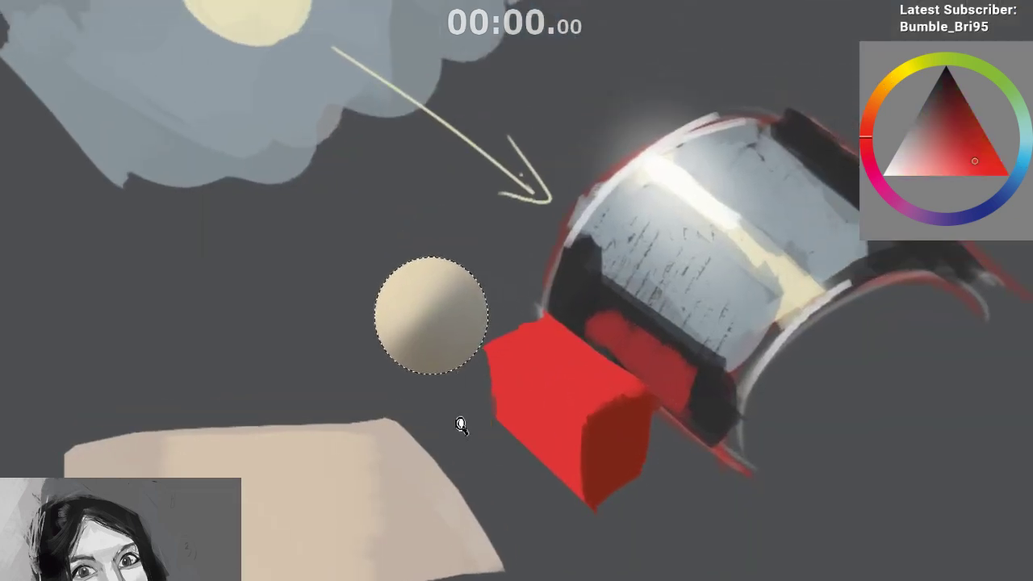
pyautogui.moveTo(461, 426); pyautogui.dragTo(461, 416)
pyautogui.moveTo(451, 366); pyautogui.dragTo(451, 285)
pyautogui.keyDown('ctrl'); pyautogui.click(553, 358); pyautogui.keyUp('ctrl')
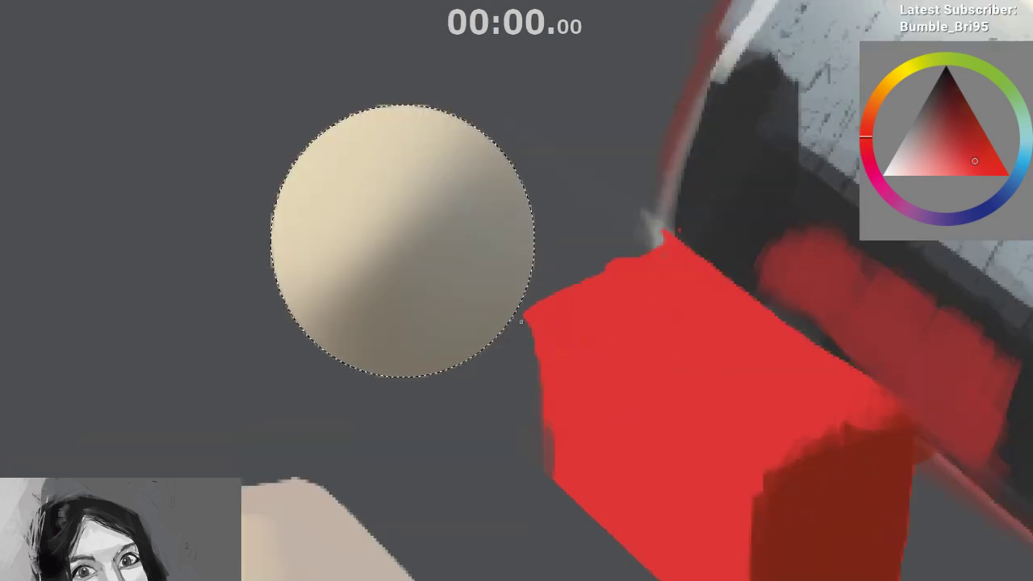
pyautogui.keyDown('ctrl'); pyautogui.click(474, 345); pyautogui.keyUp('ctrl')
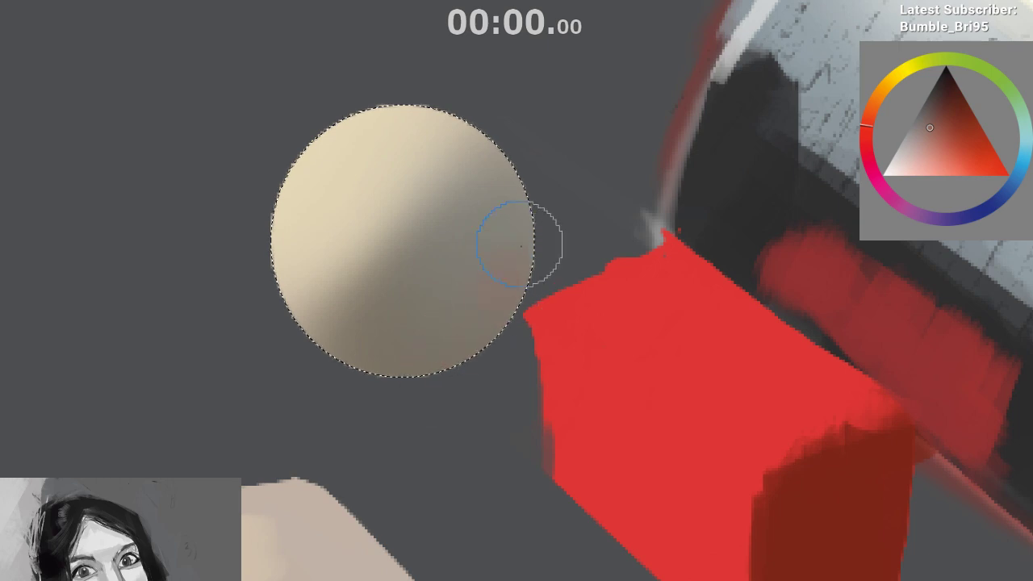
# Strengthen the sphere's bounce light into a saturated red patch along the edge facing the block
pyautogui.press('m')
pyautogui.press('-')
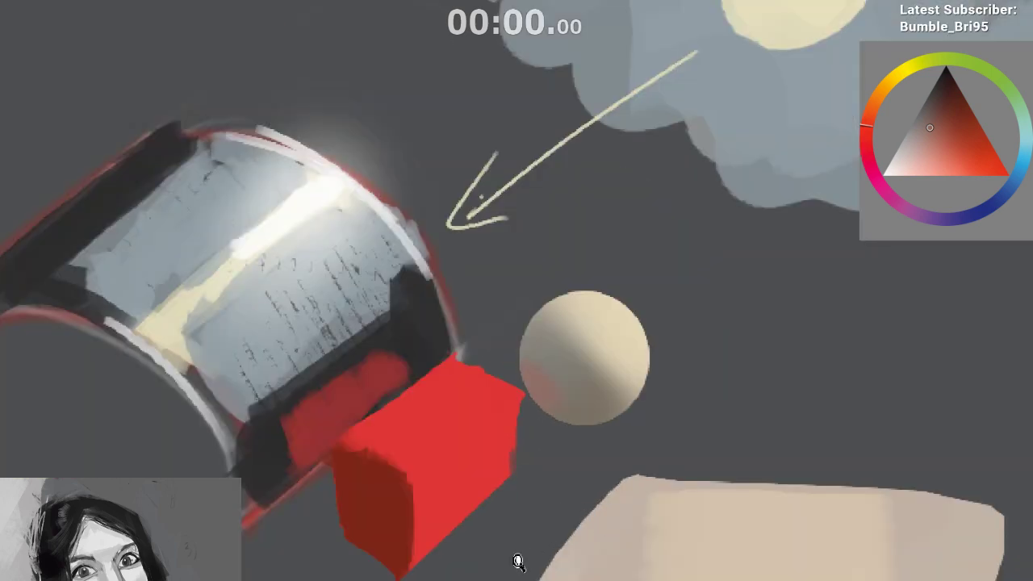
pyautogui.moveTo(518, 561); pyautogui.dragTo(431, 288)
pyautogui.keyDown('ctrl'); pyautogui.click(350, 213); pyautogui.keyUp('ctrl')
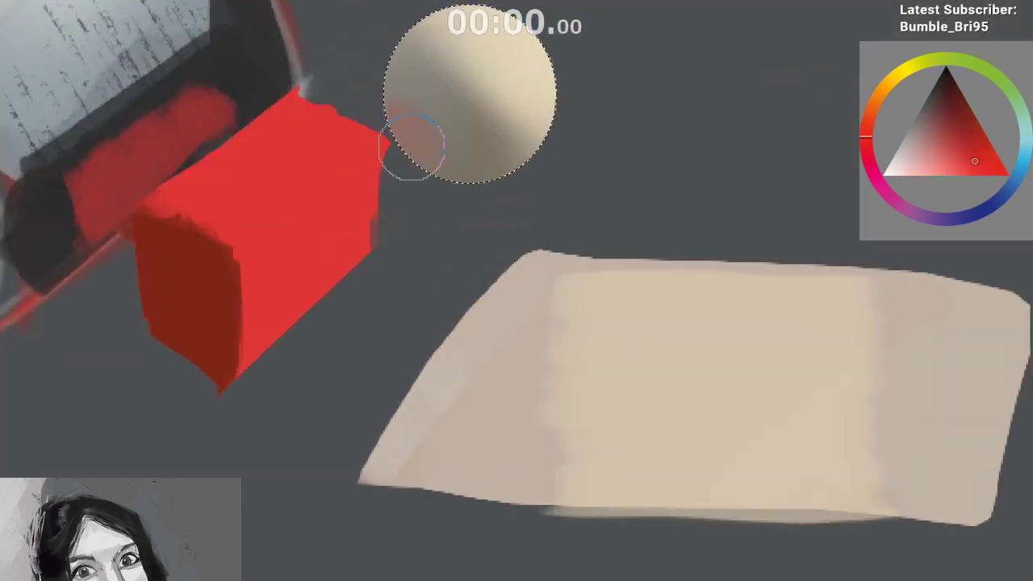
pyautogui.moveTo(412, 146); pyautogui.dragTo(387, 198)
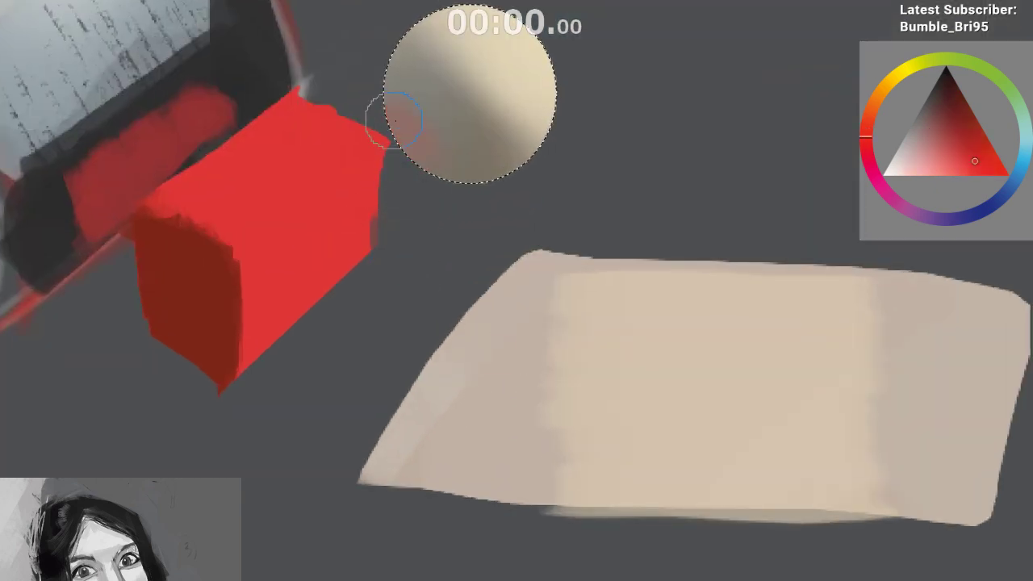
pyautogui.moveTo(394, 121); pyautogui.dragTo(417, 187)
pyautogui.moveTo(394, 113); pyautogui.dragTo(402, 141)
pyautogui.moveTo(517, 81); pyautogui.dragTo(499, 183)
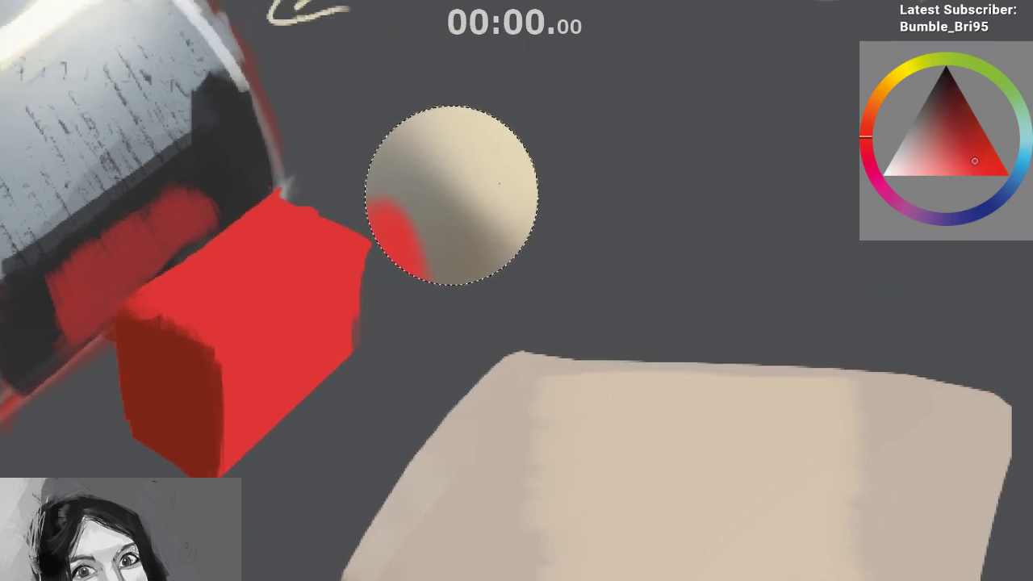
# Paint a small near-white specular highlight on the sphere's lit side, undoing the broader highlight stroke
pyautogui.keyDown('ctrl'); pyautogui.click(516, 184); pyautogui.keyUp('ctrl')
pyautogui.click(888, 175)
pyautogui.moveTo(457, 133); pyautogui.dragTo(500, 187)
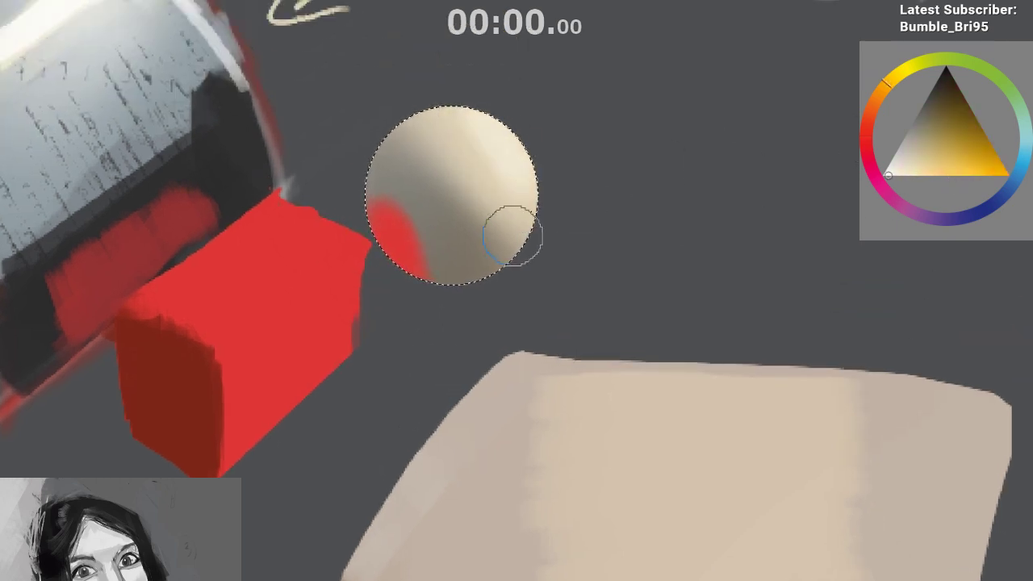
pyautogui.hotkey('ctrl', 'z')
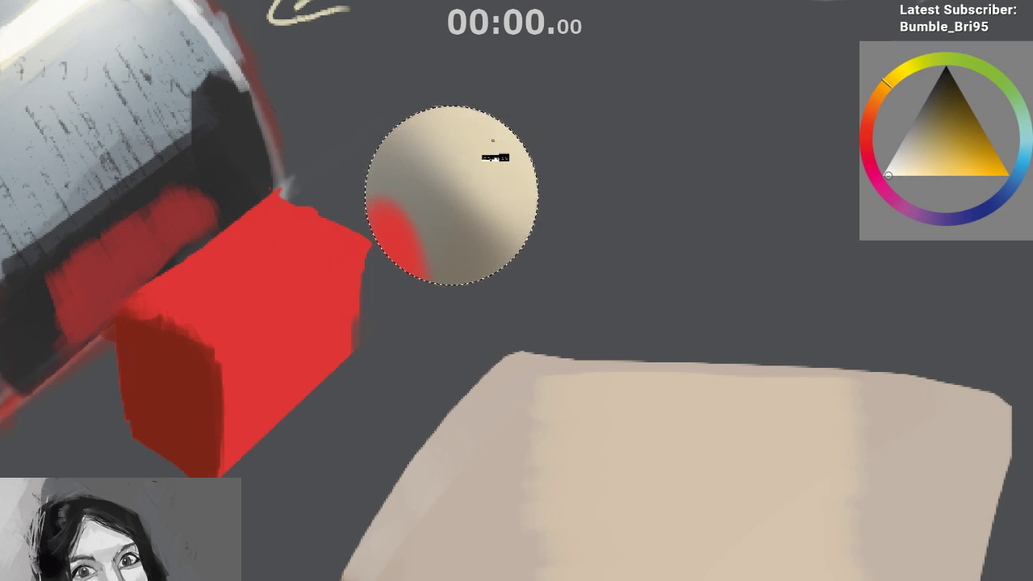
pyautogui.moveTo(488, 142)
pyautogui.mouseDown()
pyautogui.moveTo(504, 176)
pyautogui.moveTo(495, 138)
pyautogui.moveTo(525, 176)
pyautogui.moveTo(484, 142)
pyautogui.mouseUp()
pyautogui.hotkey('ctrl', 'z')
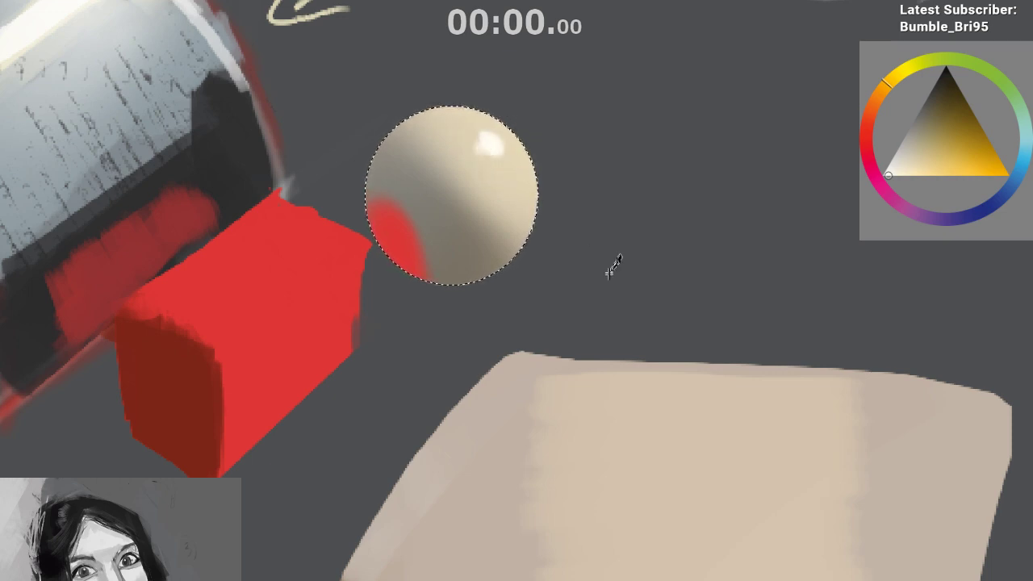
# Darken the sphere's core shadow around the red reflection with dark grey sampled from the background
pyautogui.press('m')
pyautogui.keyDown('ctrl'); pyautogui.click(460, 360); pyautogui.keyUp('ctrl')
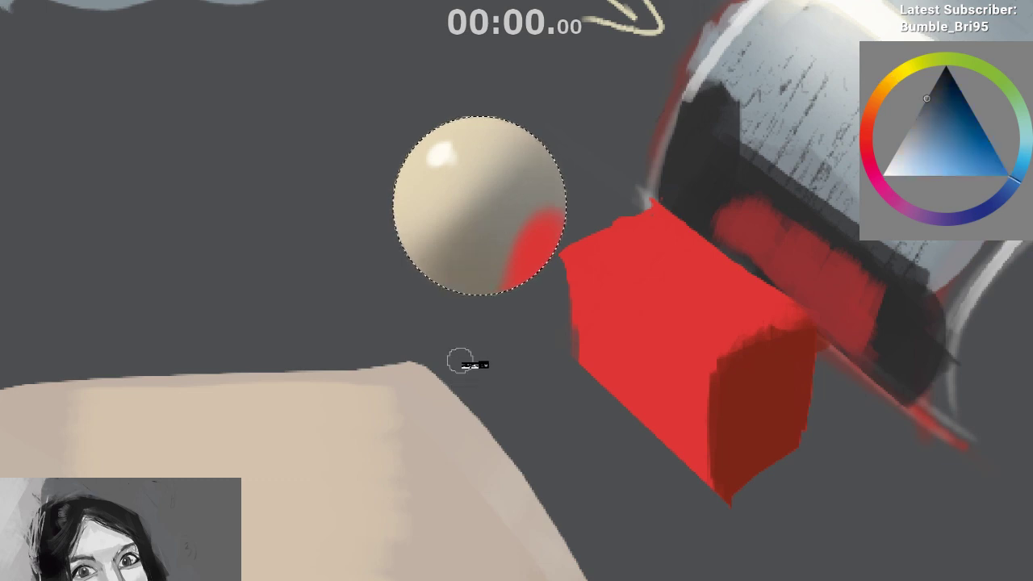
pyautogui.moveTo(542, 156); pyautogui.dragTo(486, 223)
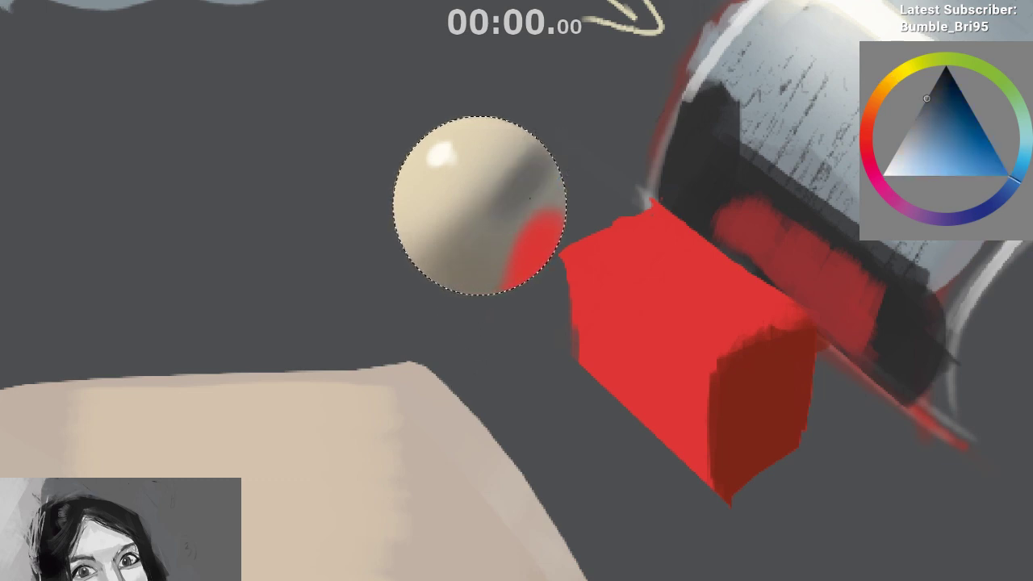
pyautogui.keyDown('ctrl'); pyautogui.click(529, 194); pyautogui.keyUp('ctrl')
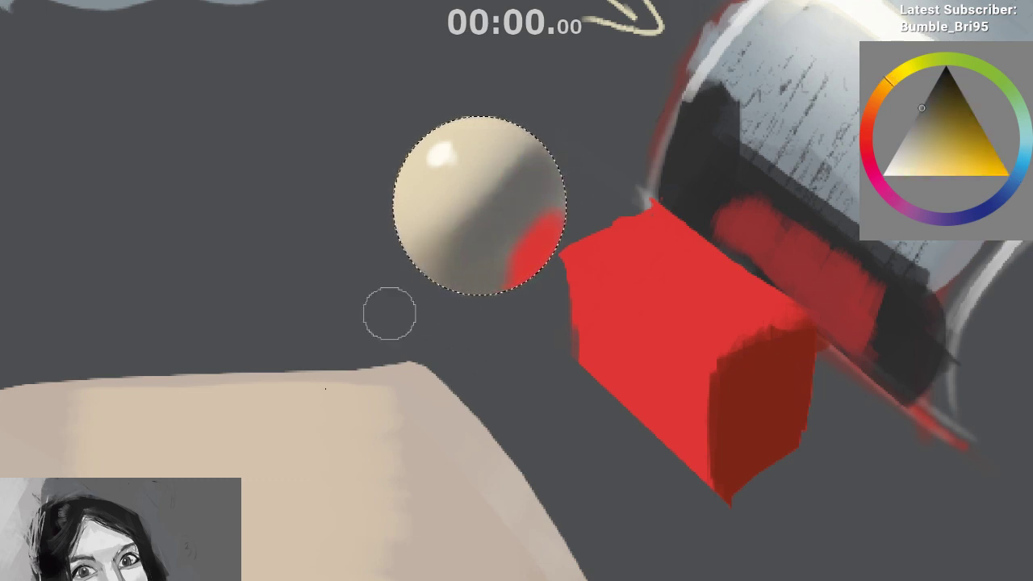
# Cover the sphere's lit side with a cool light grey mixed from the sampled sky colour, keeping the white highlight
pyautogui.moveTo(390, 313); pyautogui.dragTo(392, 426)
pyautogui.keyDown('ctrl'); pyautogui.click(303, 79); pyautogui.keyUp('ctrl')
pyautogui.moveTo(402, 310); pyautogui.dragTo(406, 350)
pyautogui.keyDown('ctrl'); pyautogui.click(419, 314); pyautogui.keyUp('ctrl')
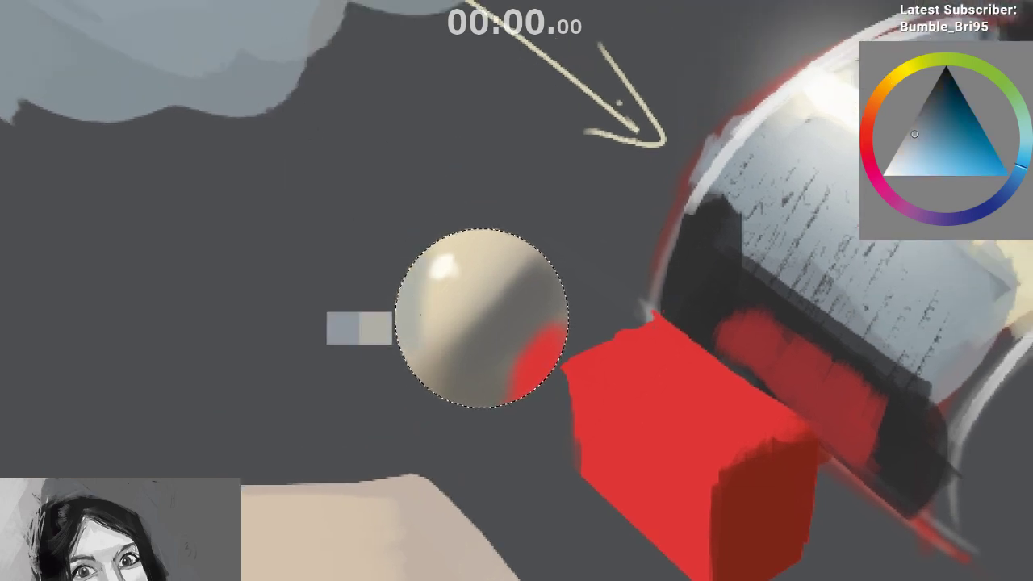
pyautogui.keyDown('ctrl'); pyautogui.click(420, 314); pyautogui.keyUp('ctrl')
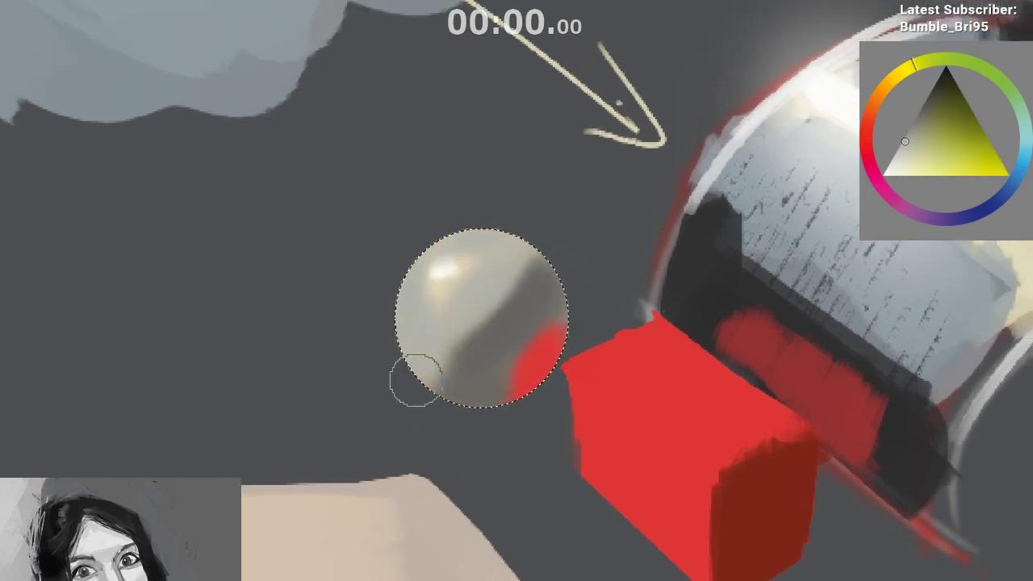
# Sharpen the boundary between the sphere's lit area and shadow with sampled greys, carrying the shadow around the lower edge
pyautogui.press('m')
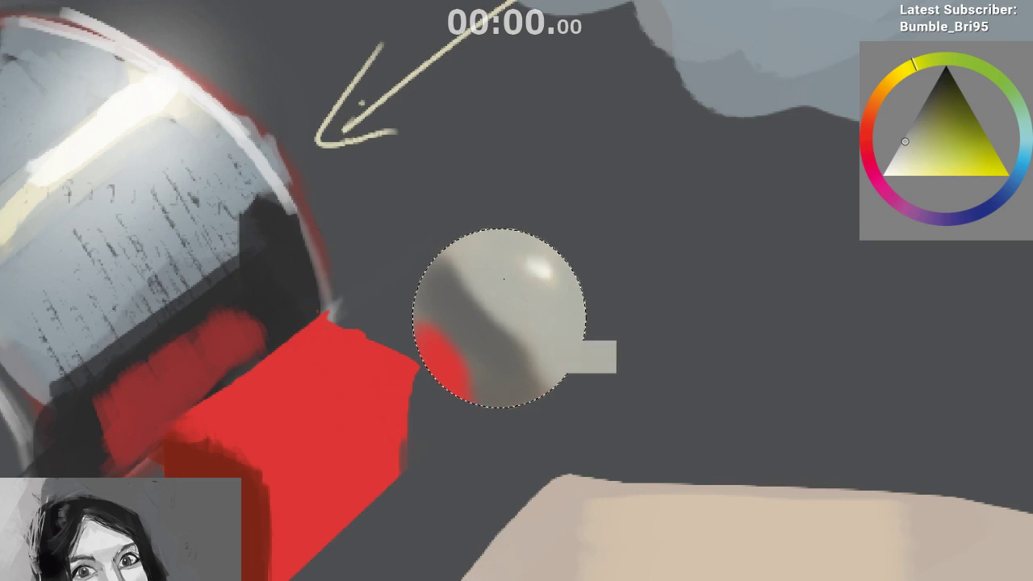
pyautogui.keyDown('ctrl'); pyautogui.click(577, 357); pyautogui.keyUp('ctrl')
pyautogui.moveTo(557, 371); pyautogui.dragTo(502, 305)
pyautogui.keyDown('ctrl'); pyautogui.click(470, 318); pyautogui.keyUp('ctrl')
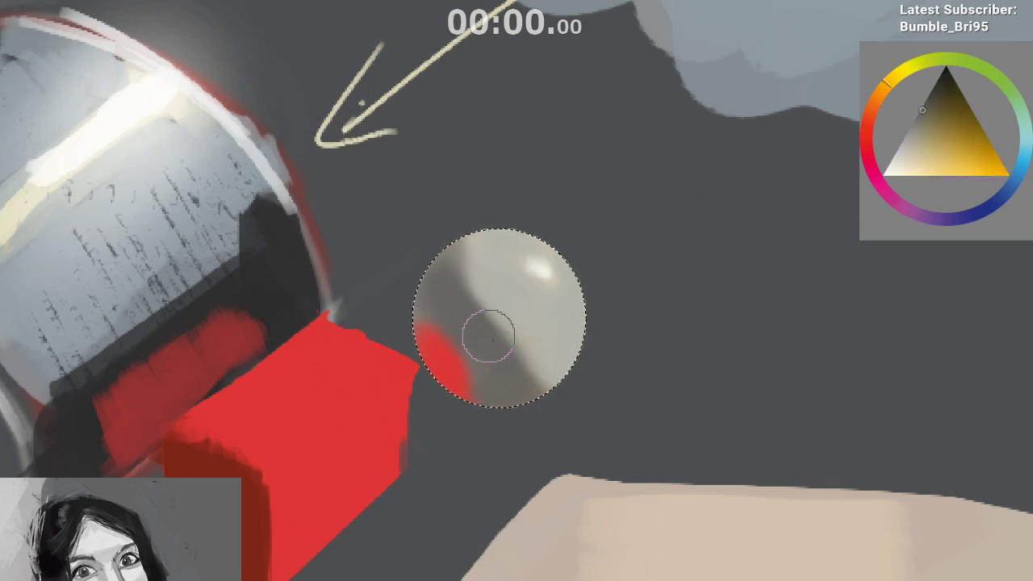
pyautogui.moveTo(439, 273); pyautogui.dragTo(468, 224)
pyautogui.moveTo(555, 433)
pyautogui.mouseDown()
pyautogui.moveTo(539, 448)
pyautogui.moveTo(532, 492)
pyautogui.mouseUp()
pyautogui.keyDown('ctrl'); pyautogui.click(560, 383); pyautogui.keyUp('ctrl')
pyautogui.keyDown('ctrl'); pyautogui.click(456, 370); pyautogui.keyUp('ctrl')
pyautogui.keyDown('ctrl'); pyautogui.click(476, 345); pyautogui.keyUp('ctrl')
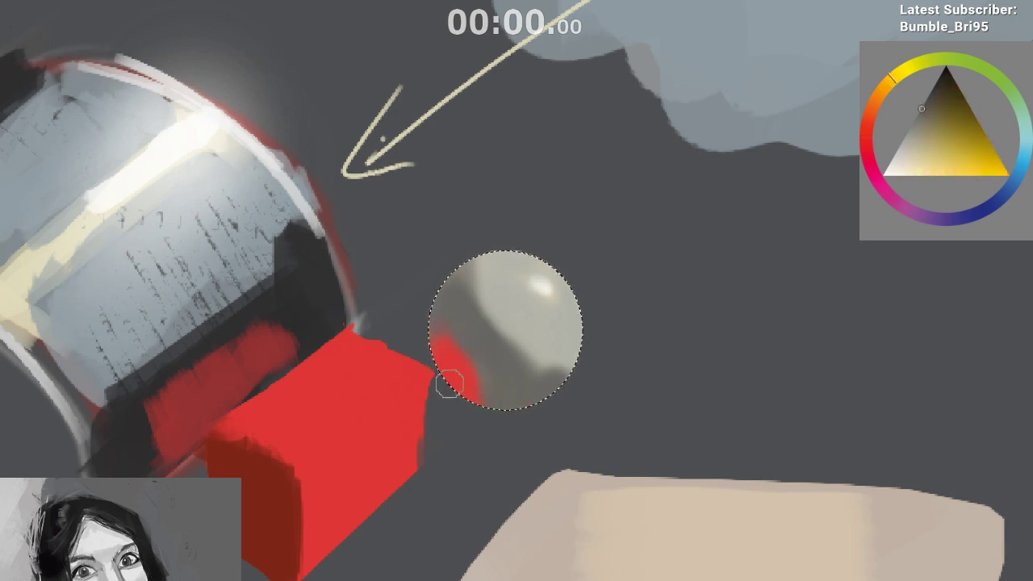
# Extend the red reflection along the sphere's lower edge and blend its border into the shadow with sampled tones
pyautogui.hotkey('ctrl', 'z')
pyautogui.keyDown('ctrl'); pyautogui.click(474, 382); pyautogui.keyUp('ctrl')
pyautogui.keyDown('ctrl'); pyautogui.click(470, 383); pyautogui.keyUp('ctrl')
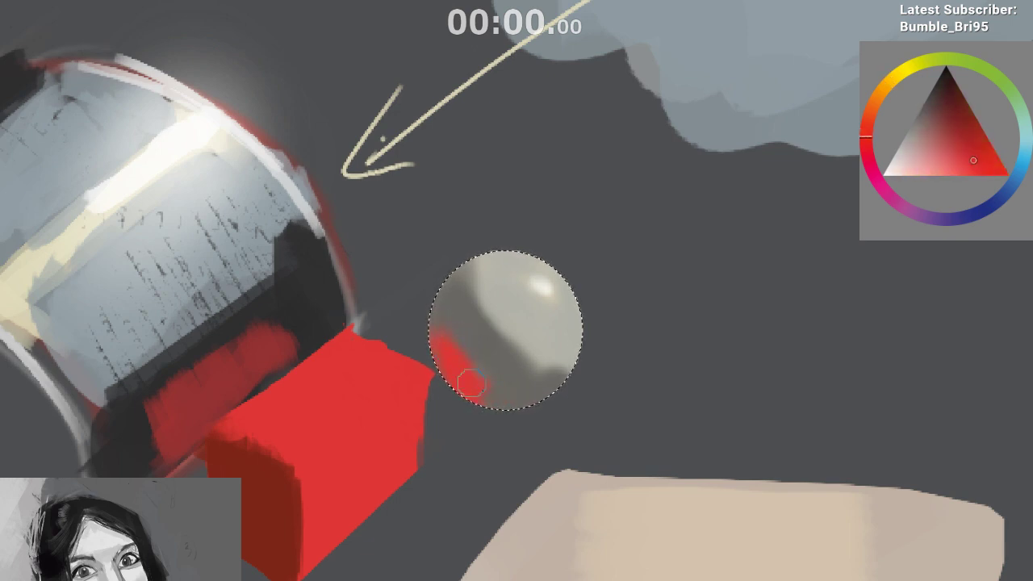
pyautogui.keyDown('ctrl'); pyautogui.click(464, 356); pyautogui.keyUp('ctrl')
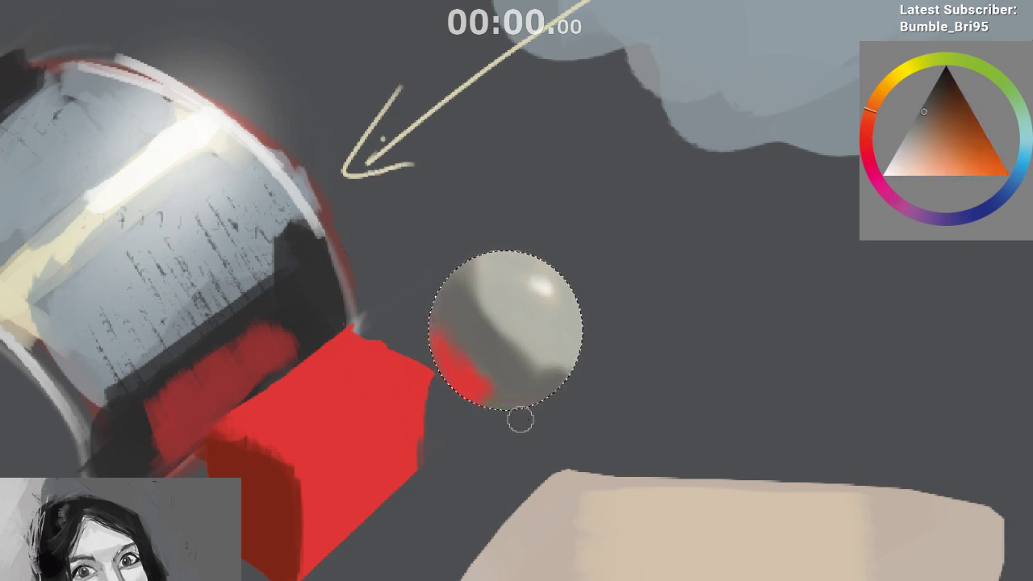
pyautogui.keyDown('ctrl'); pyautogui.click(500, 390); pyautogui.keyUp('ctrl')
# Paint a darker grey over the upper part of the sphere's shadow, on the side facing the metal plate
pyautogui.press('m')
pyautogui.moveTo(539, 455)
pyautogui.mouseDown()
pyautogui.moveTo(528, 441)
pyautogui.moveTo(507, 498)
pyautogui.moveTo(519, 503)
pyautogui.moveTo(489, 282)
pyautogui.mouseUp()
pyautogui.scroll(2, 519, 503)
pyautogui.click(881, 90)
pyautogui.click(960, 98)
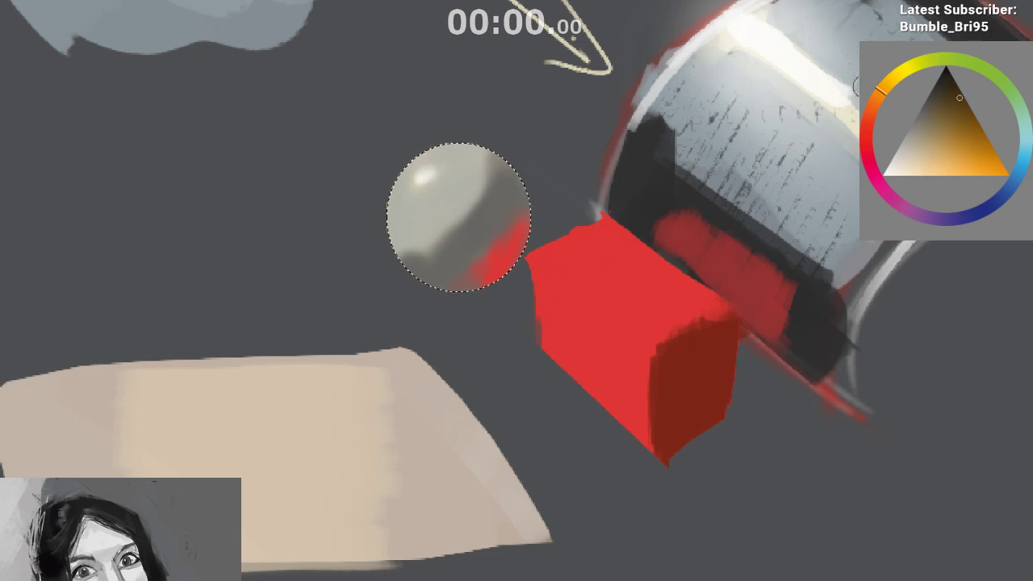
pyautogui.click(950, 85)
pyautogui.keyDown('ctrl'); pyautogui.click(557, 245); pyautogui.keyUp('ctrl')
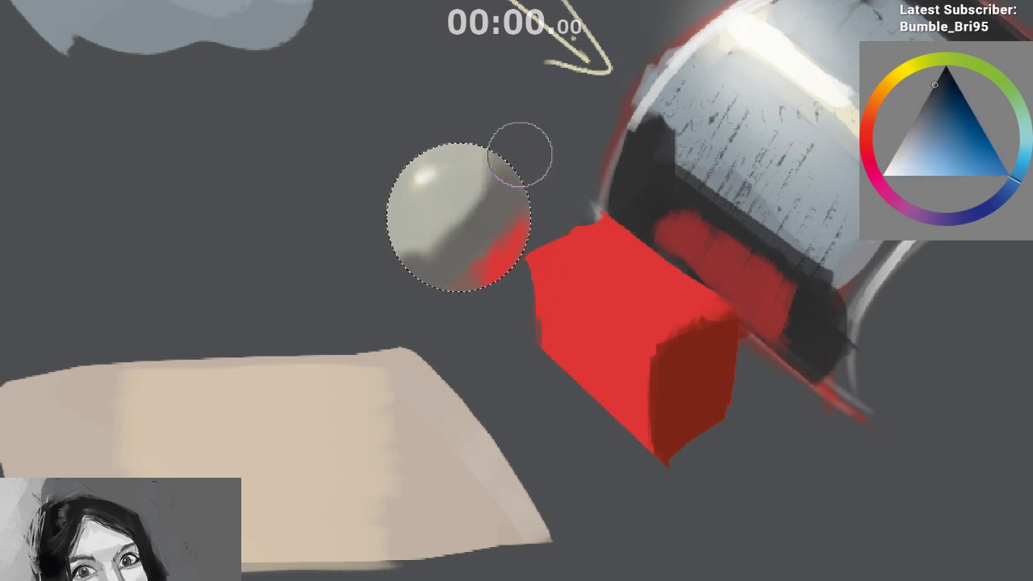
pyautogui.moveTo(520, 154)
pyautogui.mouseDown()
pyautogui.moveTo(448, 259)
pyautogui.moveTo(498, 181)
pyautogui.mouseUp()
# Continue the dark shadow band diagonally across the sphere towards its lower edge, away from the block
pyautogui.keyDown('ctrl'); pyautogui.click(484, 210); pyautogui.keyUp('ctrl')
pyautogui.moveTo(409, 258)
pyautogui.mouseDown()
pyautogui.moveTo(440, 251)
pyautogui.moveTo(524, 152)
pyautogui.moveTo(473, 212)
pyautogui.mouseUp()
pyautogui.press('[')
pyautogui.hotkey('ctrl', 'z')
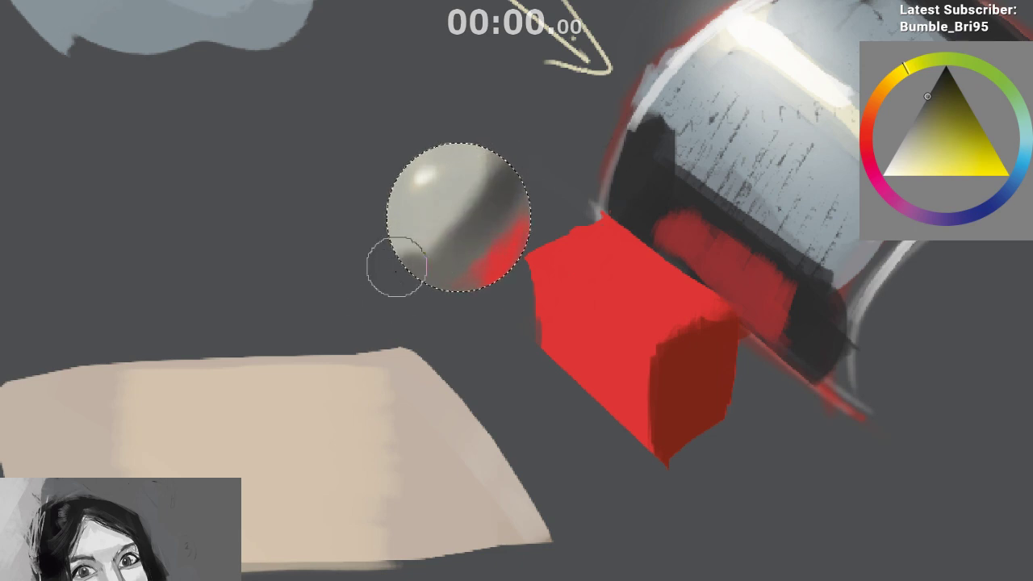
pyautogui.moveTo(389, 261); pyautogui.dragTo(434, 244)
# Blend the sphere's dark band with its neighbouring greys and soften the edge around the red reflection
pyautogui.press('m')
pyautogui.keyDown('ctrl'); pyautogui.click(548, 243); pyautogui.keyUp('ctrl')
pyautogui.moveTo(548, 253)
pyautogui.mouseDown()
pyautogui.moveTo(517, 224)
pyautogui.moveTo(557, 244)
pyautogui.moveTo(482, 208)
pyautogui.mouseUp()
pyautogui.keyDown('ctrl'); pyautogui.click(503, 245); pyautogui.keyUp('ctrl')
pyautogui.moveTo(484, 245); pyautogui.dragTo(481, 216)
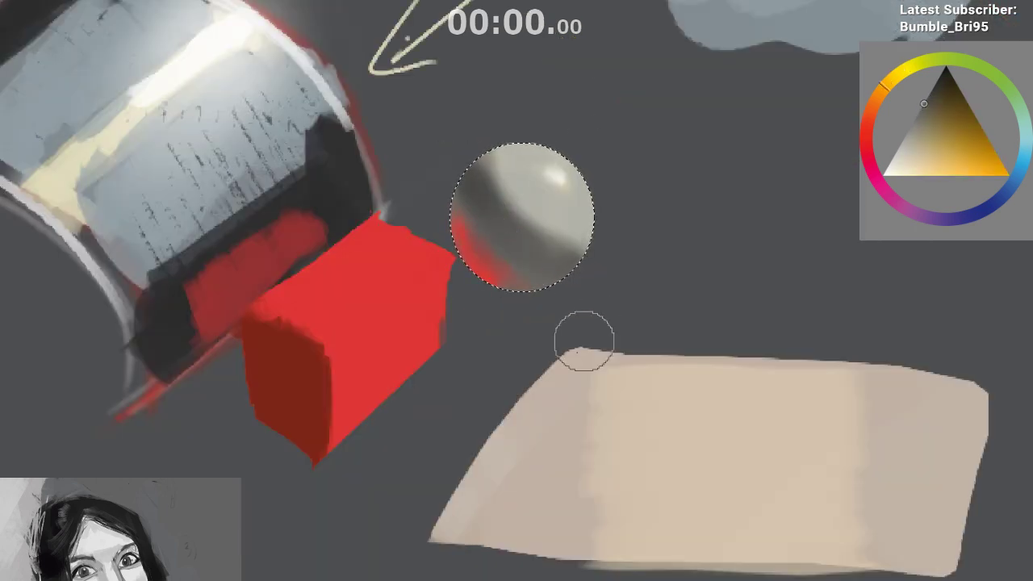
# Compare the shaded sphere with the plate and block at reduced size without the selection outline, and return to the sphere
pyautogui.moveTo(583, 342); pyautogui.dragTo(522, 376)
pyautogui.moveTo(537, 434); pyautogui.dragTo(465, 471)
pyautogui.moveTo(465, 471)
pyautogui.mouseDown()
pyautogui.moveTo(443, 525)
pyautogui.moveTo(457, 438)
pyautogui.mouseUp()
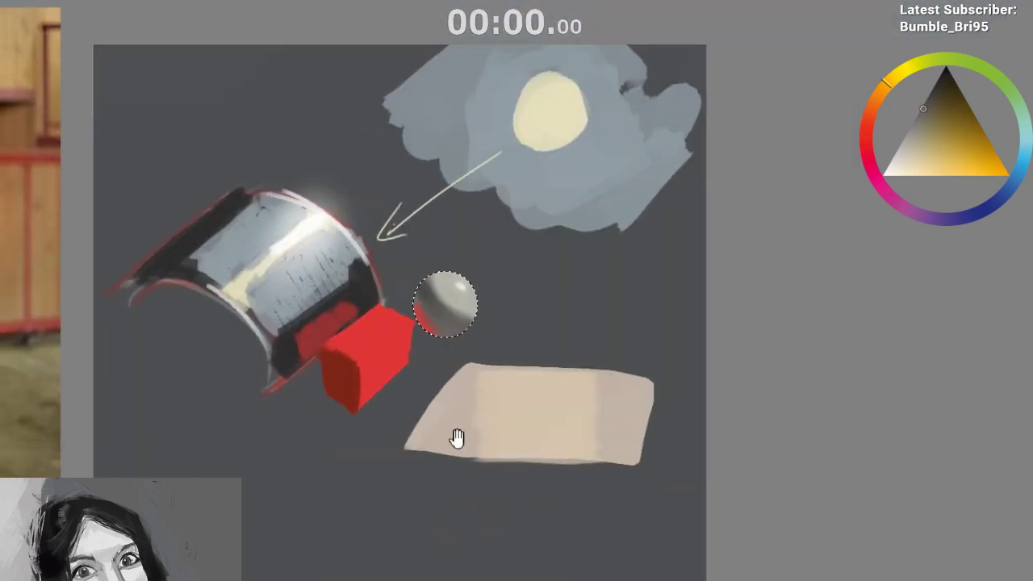
pyautogui.hotkey('ctrl', 'd')
pyautogui.moveTo(452, 489); pyautogui.dragTo(432, 475)
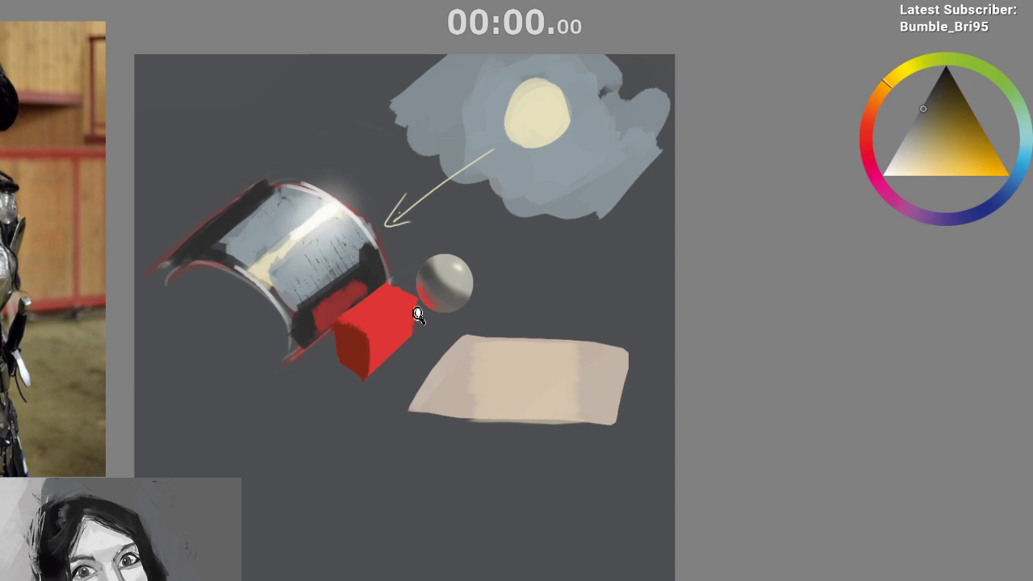
pyautogui.moveTo(418, 313); pyautogui.dragTo(516, 275)
pyautogui.moveTo(488, 387); pyautogui.dragTo(466, 454)
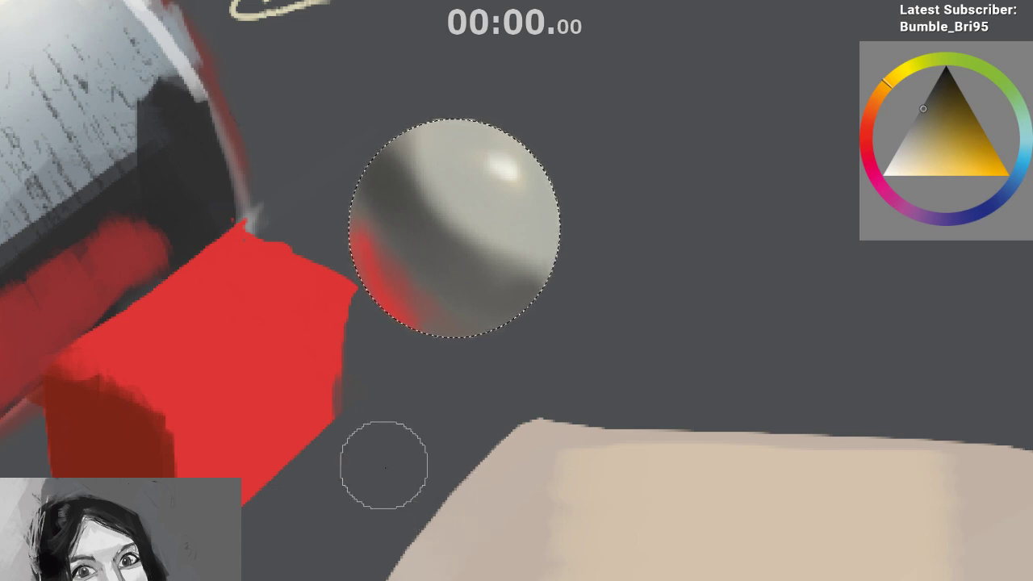
# Soften the boundary between the sphere's light area and its dark shadow band using greys sampled from the sphere
pyautogui.keyDown('ctrl'); pyautogui.click(495, 186); pyautogui.keyUp('ctrl')
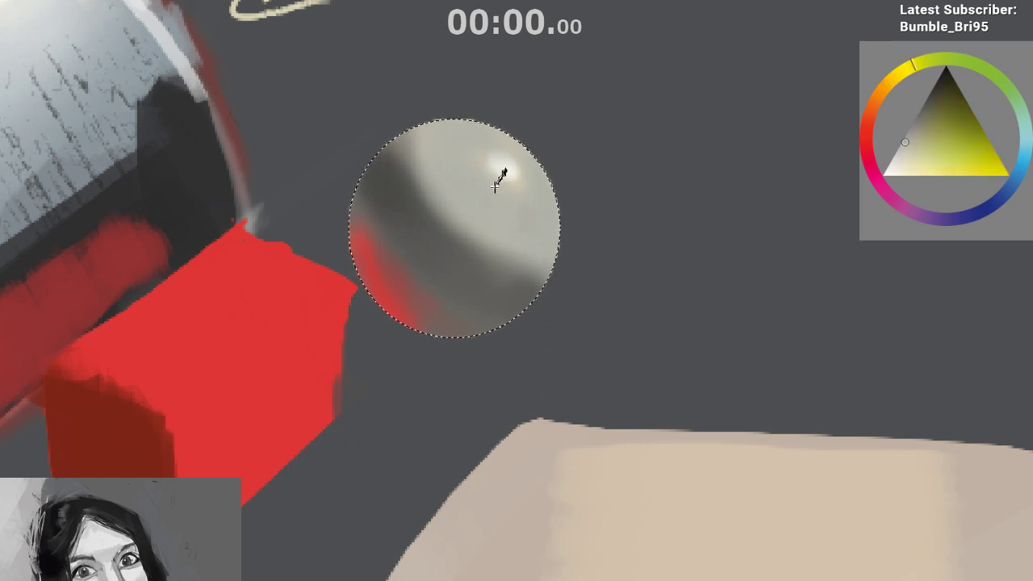
pyautogui.keyDown('ctrl'); pyautogui.click(482, 214); pyautogui.keyUp('ctrl')
pyautogui.moveTo(426, 214); pyautogui.dragTo(517, 273)
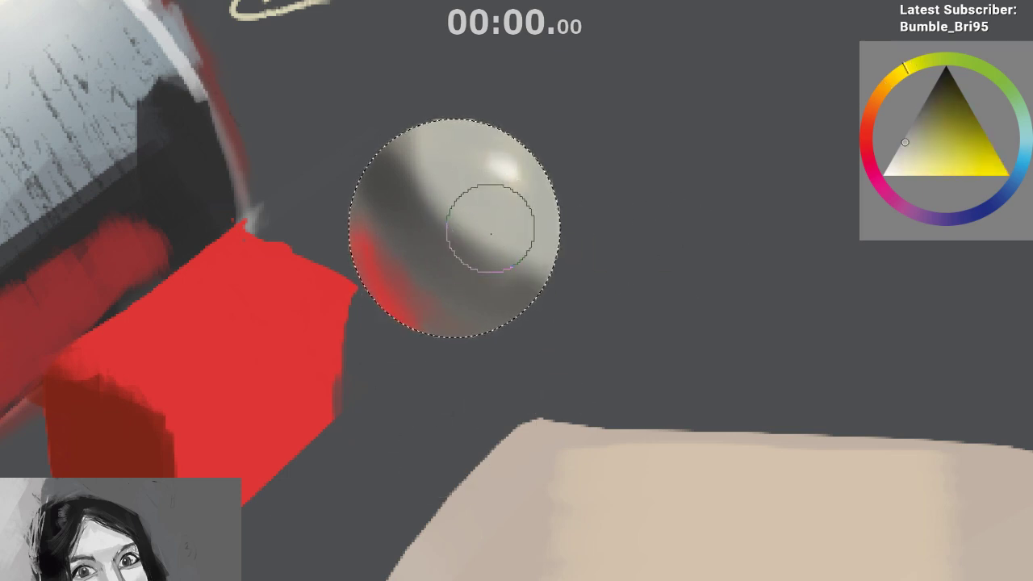
pyautogui.keyDown('ctrl'); pyautogui.click(448, 258); pyautogui.keyUp('ctrl')
pyautogui.press('m')
pyautogui.moveTo(532, 323); pyautogui.dragTo(521, 328)
# Mix a dark reddish brown and paint it along the sphere's dark shadow band, checking the result in the mirrored view
pyautogui.keyDown('ctrl'); pyautogui.click(591, 217); pyautogui.keyUp('ctrl')
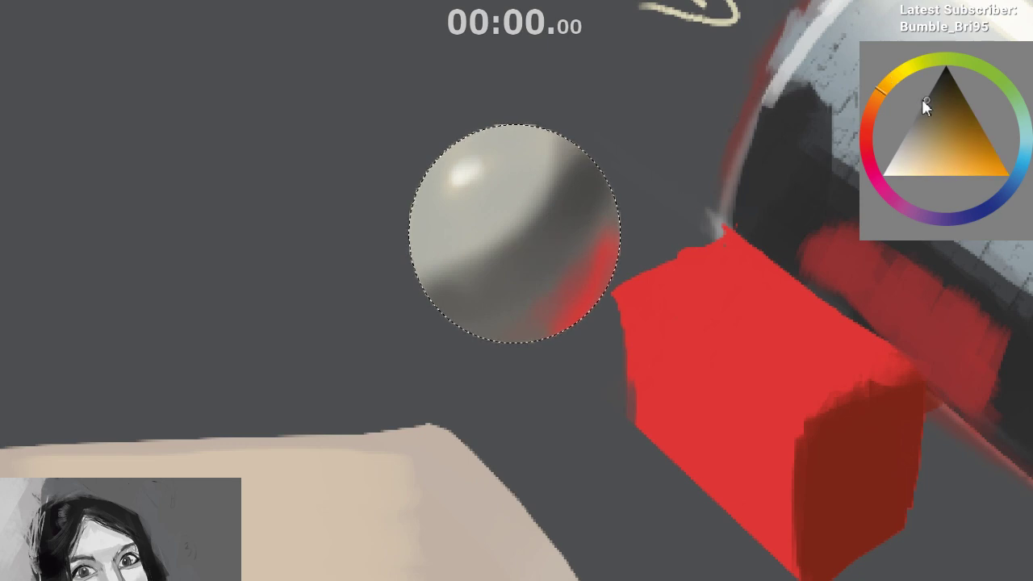
pyautogui.click(939, 103)
pyautogui.click(864, 125)
pyautogui.click(930, 137)
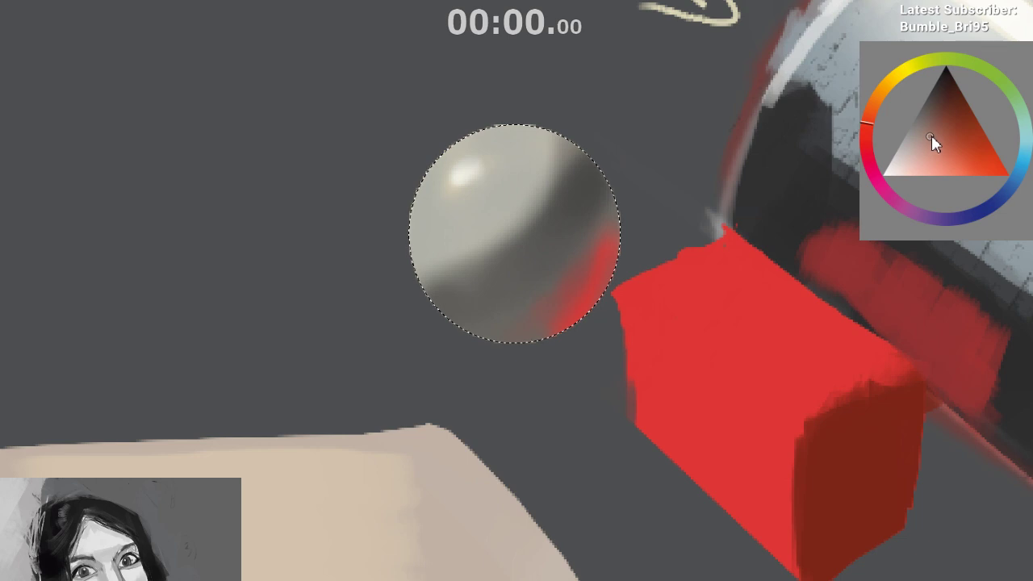
pyautogui.click(874, 119)
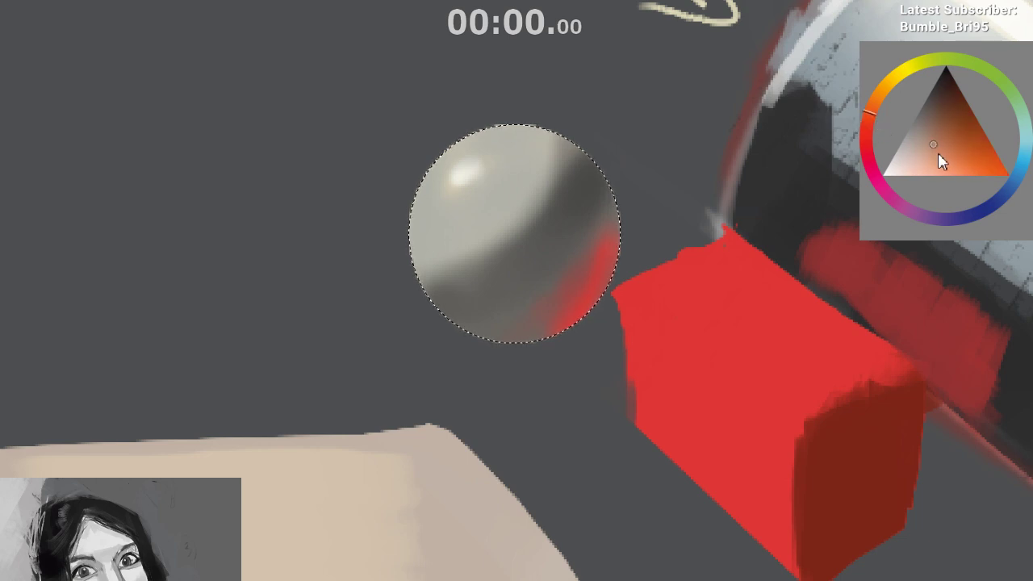
pyautogui.keyDown('ctrl'); pyautogui.click(587, 193); pyautogui.keyUp('ctrl')
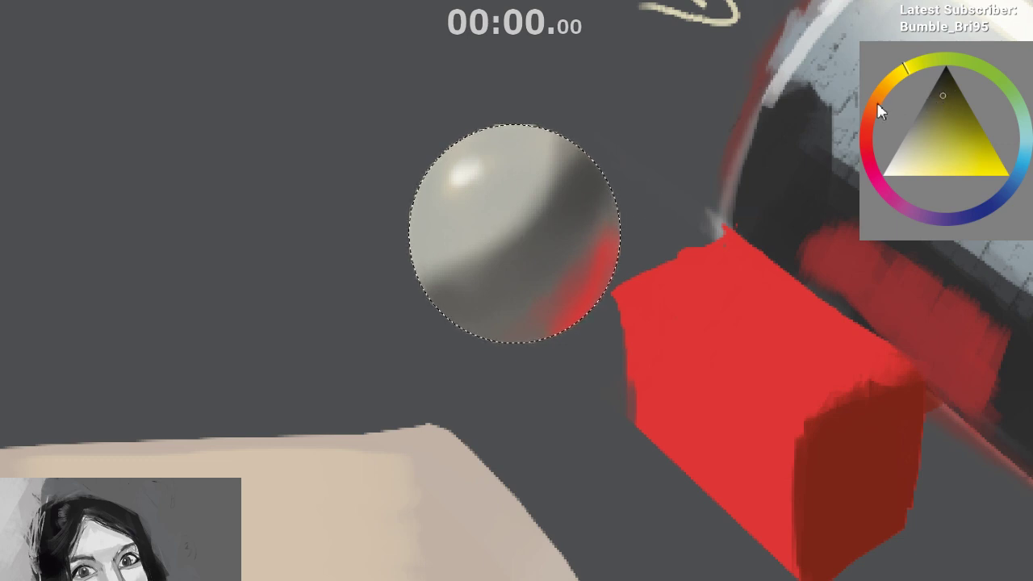
pyautogui.click(880, 111)
pyautogui.click(945, 101)
pyautogui.click(868, 114)
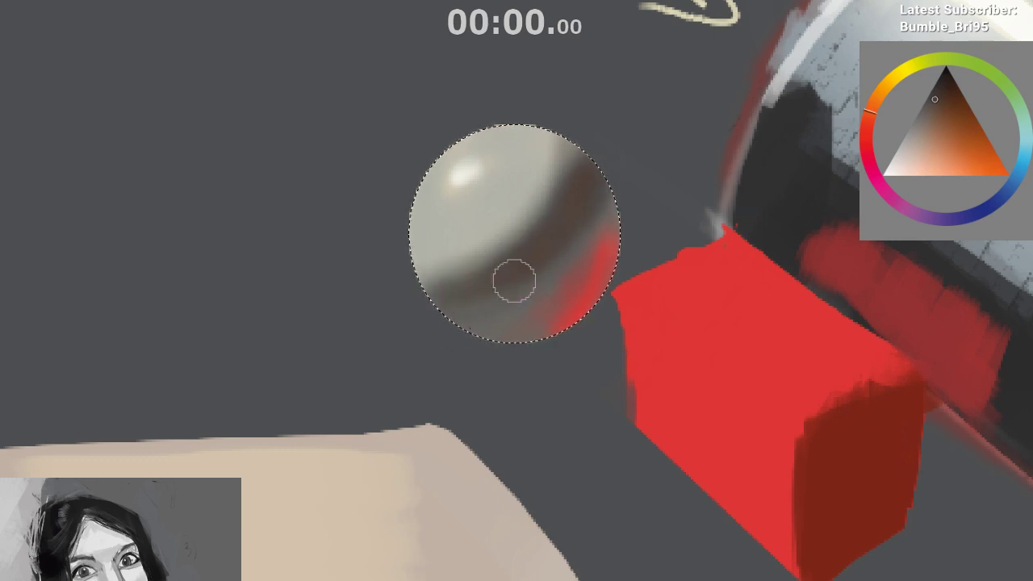
pyautogui.press('m')
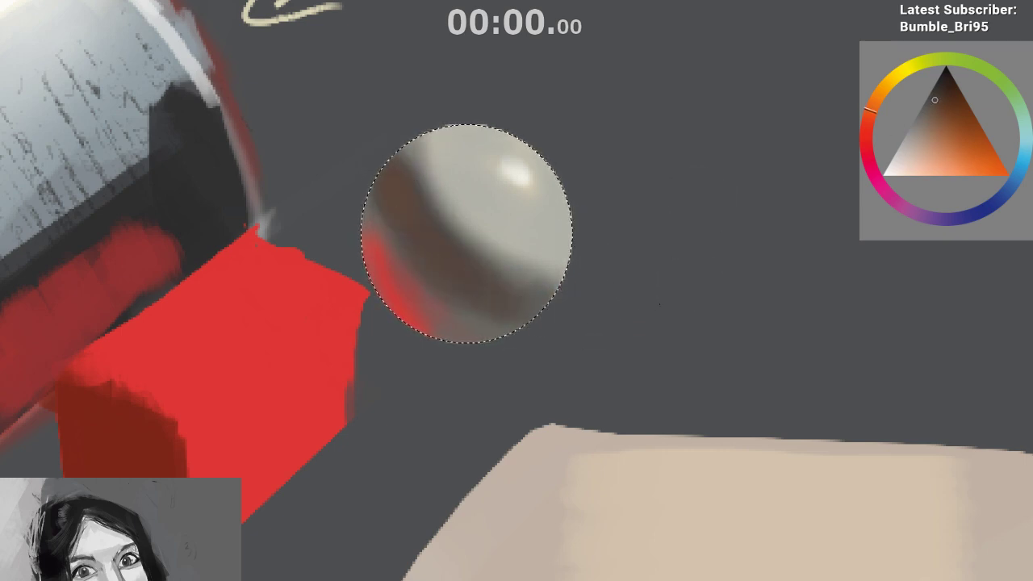
pyautogui.press('m')
# Extend the reddish brown towards the sphere's lower edge and blend it into the red reflection with sampled browns
pyautogui.keyDown('ctrl'); pyautogui.click(572, 257); pyautogui.keyUp('ctrl')
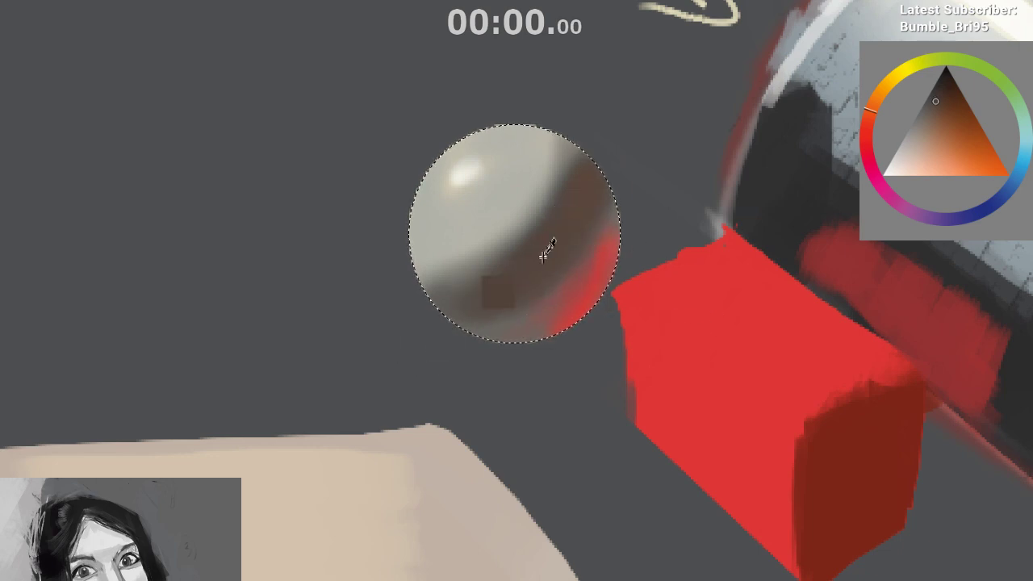
pyautogui.moveTo(543, 257)
pyautogui.mouseDown()
pyautogui.moveTo(466, 307)
pyautogui.moveTo(524, 295)
pyautogui.moveTo(490, 344)
pyautogui.moveTo(497, 310)
pyautogui.moveTo(446, 293)
pyautogui.moveTo(507, 302)
pyautogui.moveTo(499, 307)
pyautogui.moveTo(562, 260)
pyautogui.moveTo(477, 361)
pyautogui.mouseUp()
pyautogui.keyDown('ctrl'); pyautogui.click(578, 249); pyautogui.keyUp('ctrl')
pyautogui.moveTo(577, 249); pyautogui.dragTo(450, 398)
pyautogui.keyDown('ctrl'); pyautogui.click(603, 226); pyautogui.keyUp('ctrl')
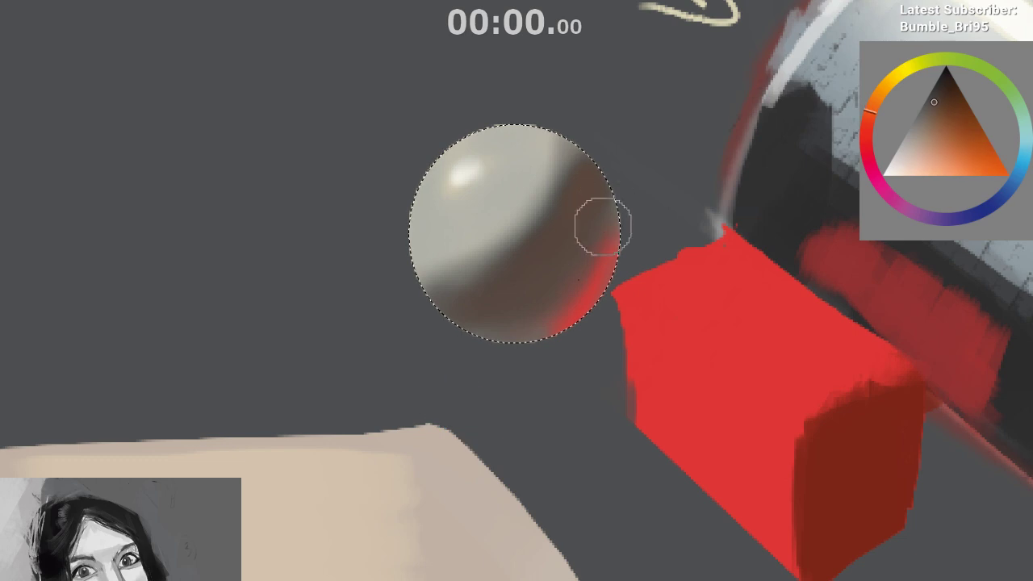
pyautogui.moveTo(603, 226); pyautogui.dragTo(511, 339)
pyautogui.keyDown('ctrl'); pyautogui.click(512, 339); pyautogui.keyUp('ctrl')
# Refine the edge of the sphere's brown shadow with light grey sampled from its lit side
pyautogui.press('m')
pyautogui.scroll(-2, 492, 424)
pyautogui.moveTo(491, 425)
pyautogui.mouseDown()
pyautogui.moveTo(469, 447)
pyautogui.moveTo(478, 408)
pyautogui.mouseUp()
pyautogui.keyDown('ctrl'); pyautogui.click(350, 197); pyautogui.keyUp('ctrl')
pyautogui.keyDown('ctrl'); pyautogui.click(376, 213); pyautogui.keyUp('ctrl')
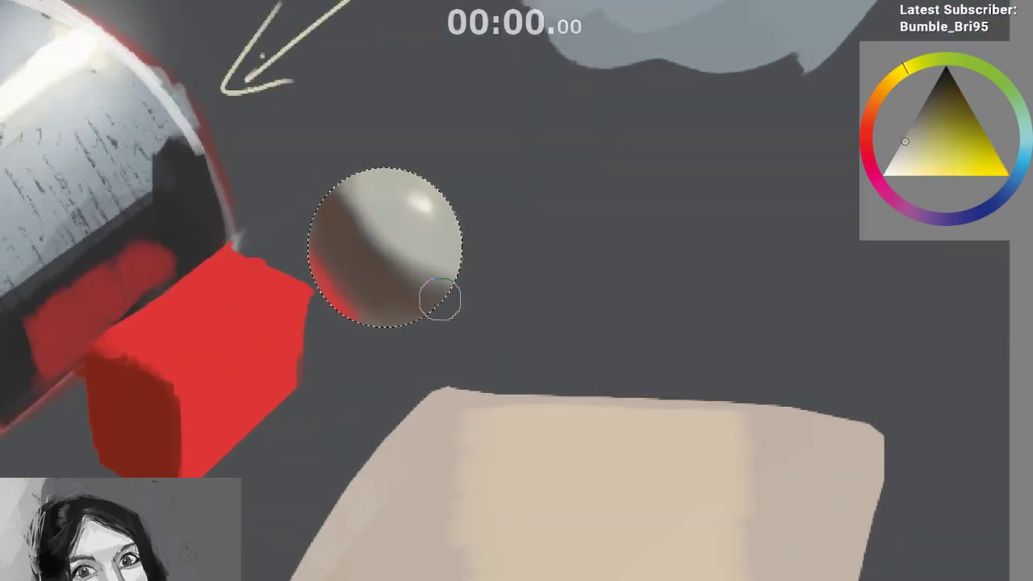
pyautogui.moveTo(417, 287); pyautogui.dragTo(417, 264)
pyautogui.moveTo(470, 457); pyautogui.dragTo(478, 497)
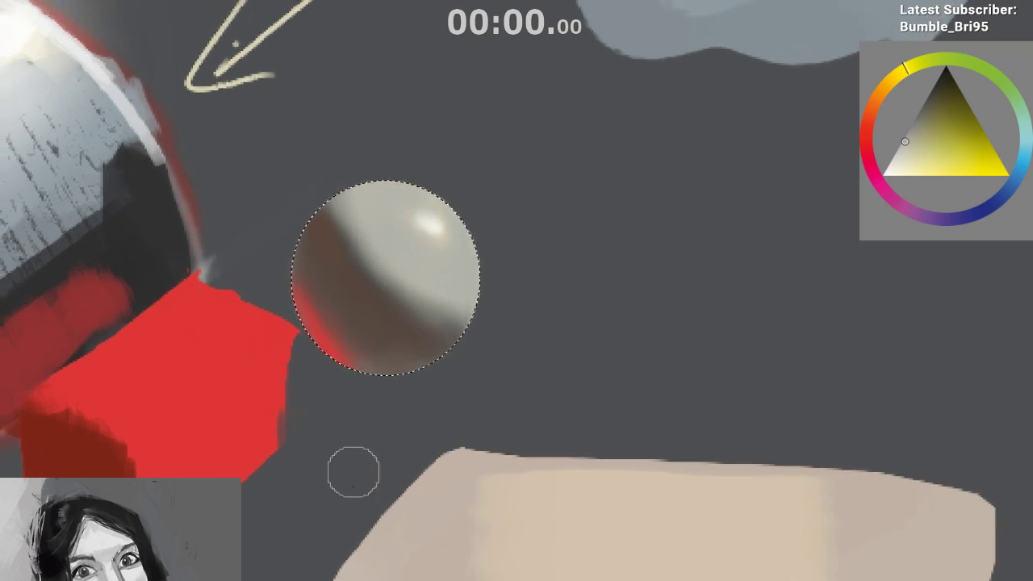
# Clear the sphere's selection and write an underlined "SSS" beside it in blue-grey sampled from the sky patch
pyautogui.keyDown('ctrl'); pyautogui.click(428, 225); pyautogui.keyUp('ctrl')
pyautogui.click(914, 161)
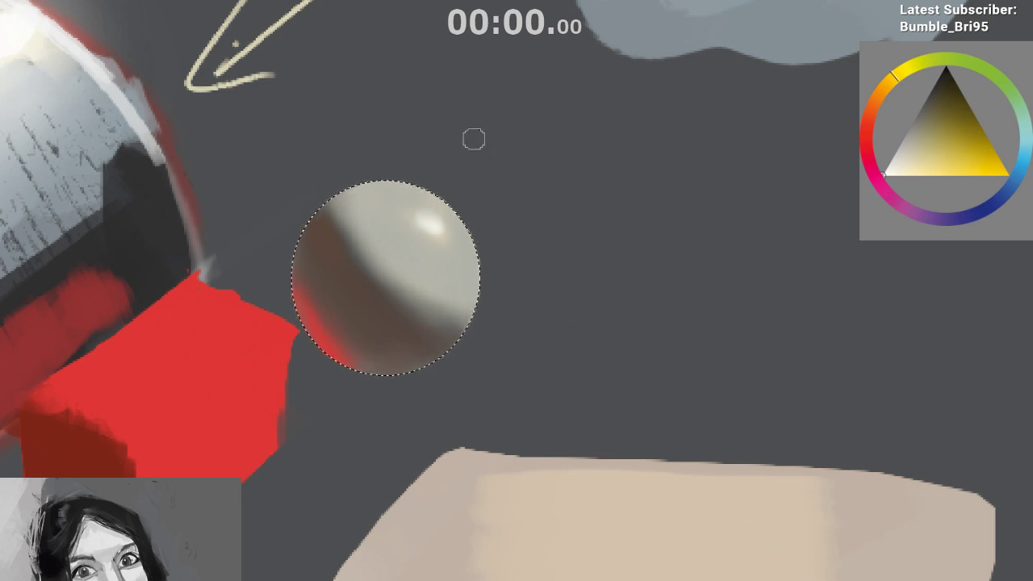
pyautogui.keyDown('ctrl'); pyautogui.click(664, 42); pyautogui.keyUp('ctrl')
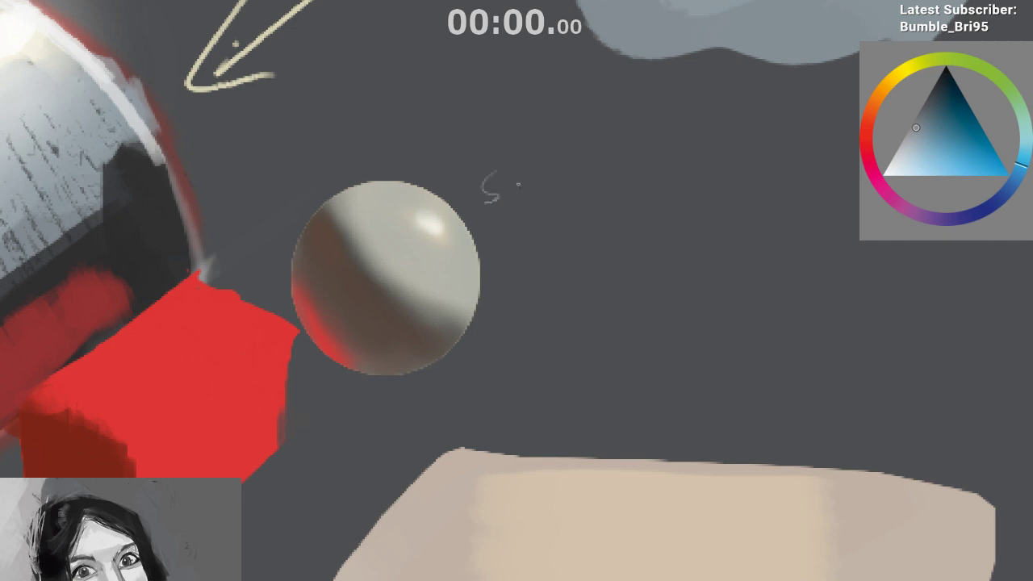
pyautogui.moveTo(547, 234); pyautogui.dragTo(483, 313)
pyautogui.moveTo(362, 339); pyautogui.dragTo(367, 318)
pyautogui.moveTo(401, 366); pyautogui.dragTo(493, 403)
pyautogui.moveTo(512, 447)
pyautogui.mouseDown()
pyautogui.moveTo(519, 512)
pyautogui.moveTo(498, 563)
pyautogui.moveTo(525, 399)
pyautogui.mouseUp()
pyautogui.moveTo(528, 494); pyautogui.dragTo(529, 464)
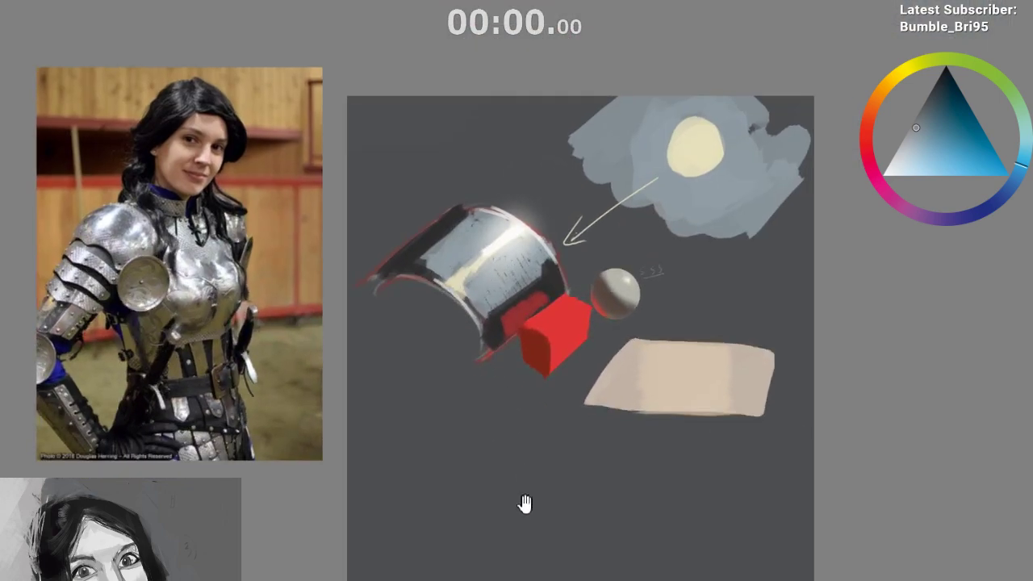
pyautogui.moveTo(523, 512)
pyautogui.mouseDown()
pyautogui.moveTo(492, 489)
pyautogui.moveTo(473, 495)
pyautogui.moveTo(491, 503)
pyautogui.moveTo(488, 539)
pyautogui.moveTo(469, 521)
pyautogui.moveTo(475, 537)
pyautogui.moveTo(503, 535)
pyautogui.moveTo(500, 544)
pyautogui.moveTo(503, 521)
pyautogui.moveTo(507, 529)
pyautogui.mouseUp()
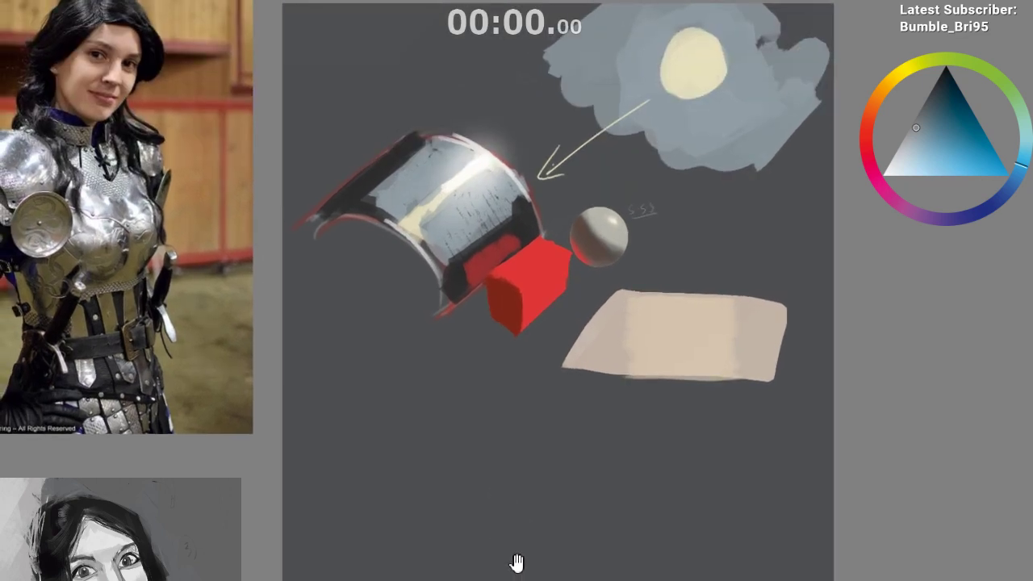
pyautogui.moveTo(509, 365); pyautogui.dragTo(511, 396)
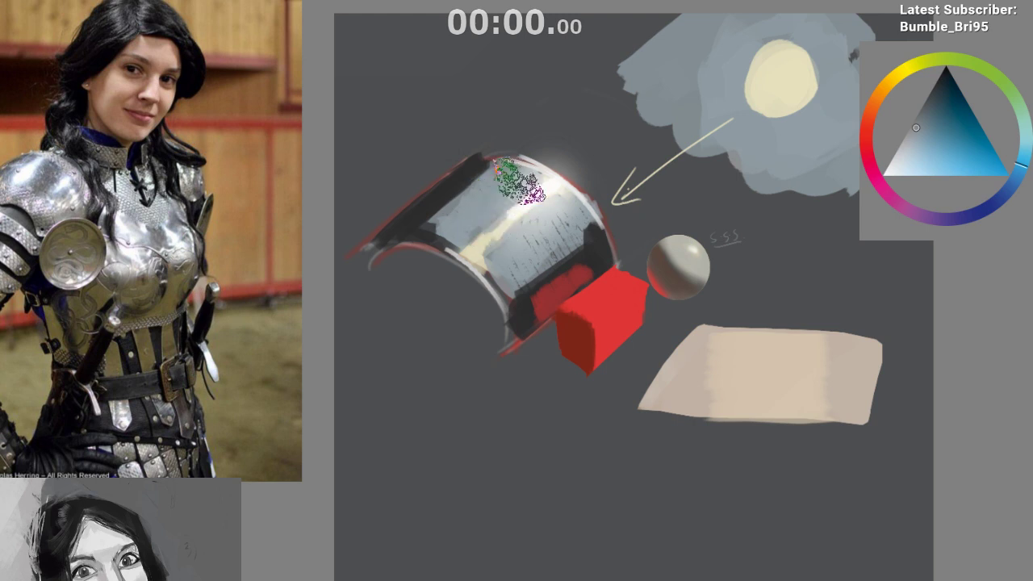
# Dab small off-white specks on the metal plate beside its bright highlight band and undo the unwanted strokes
pyautogui.keyDown('ctrl'); pyautogui.click(524, 194); pyautogui.keyUp('ctrl')
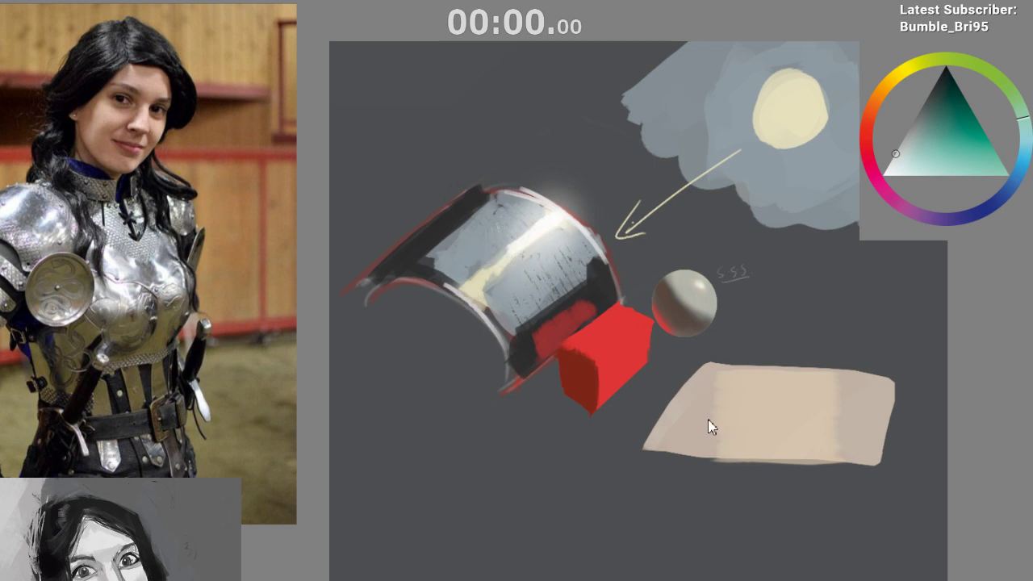
pyautogui.moveTo(510, 223); pyautogui.dragTo(590, 164)
pyautogui.hotkey('ctrl', 'z')
pyautogui.moveTo(546, 204); pyautogui.dragTo(623, 164)
pyautogui.hotkey('ctrl', 'z')
pyautogui.keyDown('ctrl'); pyautogui.click(527, 232); pyautogui.keyUp('ctrl')
pyautogui.hotkey('ctrl', 'z')
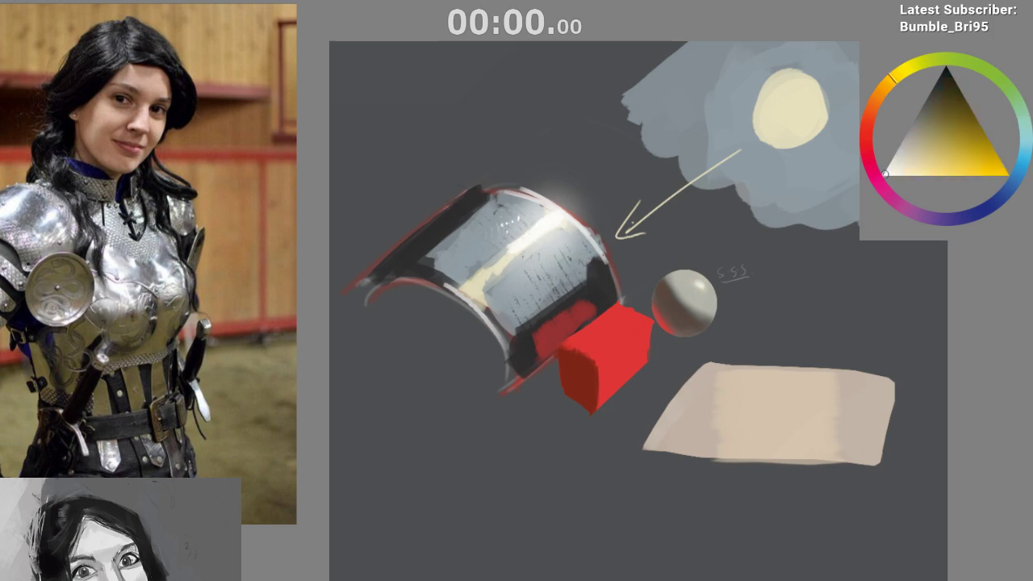
# Outline the dark patch between the highlights on the reference photo's shoulder armour with the lasso, and clear the selection
pyautogui.moveTo(498, 323); pyautogui.dragTo(459, 326)
pyautogui.moveTo(197, 150); pyautogui.dragTo(475, 341)
pyautogui.moveTo(455, 275)
pyautogui.mouseDown()
pyautogui.moveTo(424, 387)
pyautogui.moveTo(431, 323)
pyautogui.mouseUp()
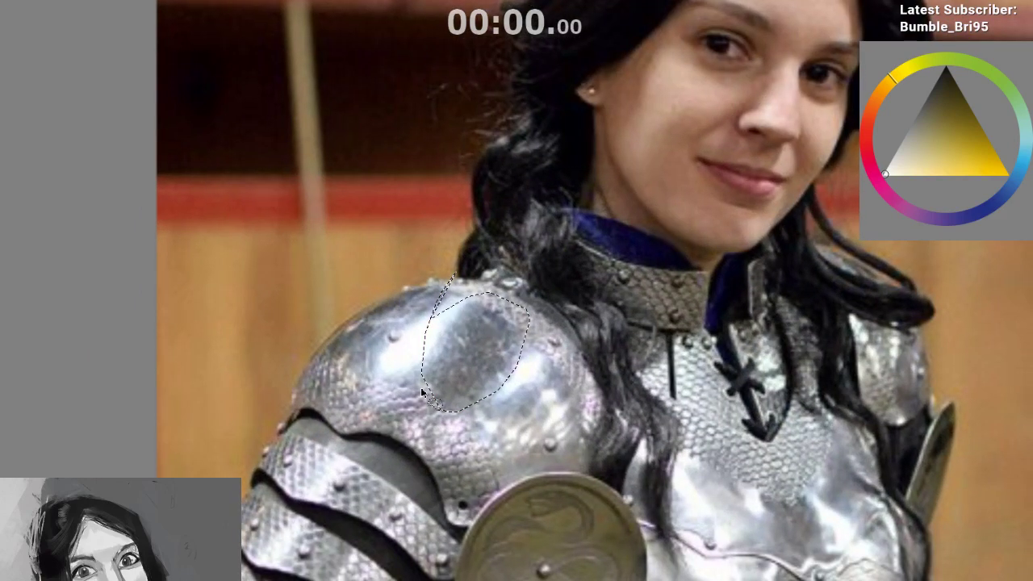
pyautogui.moveTo(415, 416)
pyautogui.mouseDown()
pyautogui.moveTo(408, 421)
pyautogui.moveTo(420, 416)
pyautogui.mouseUp()
pyautogui.moveTo(457, 389); pyautogui.dragTo(473, 379)
pyautogui.hotkey('ctrl', 'shift', 'a')
# Examine the reflections on the photo's breastplate and arm plates beside the painting, and sample a dark tone from the armour
pyautogui.moveTo(553, 530); pyautogui.dragTo(484, 371)
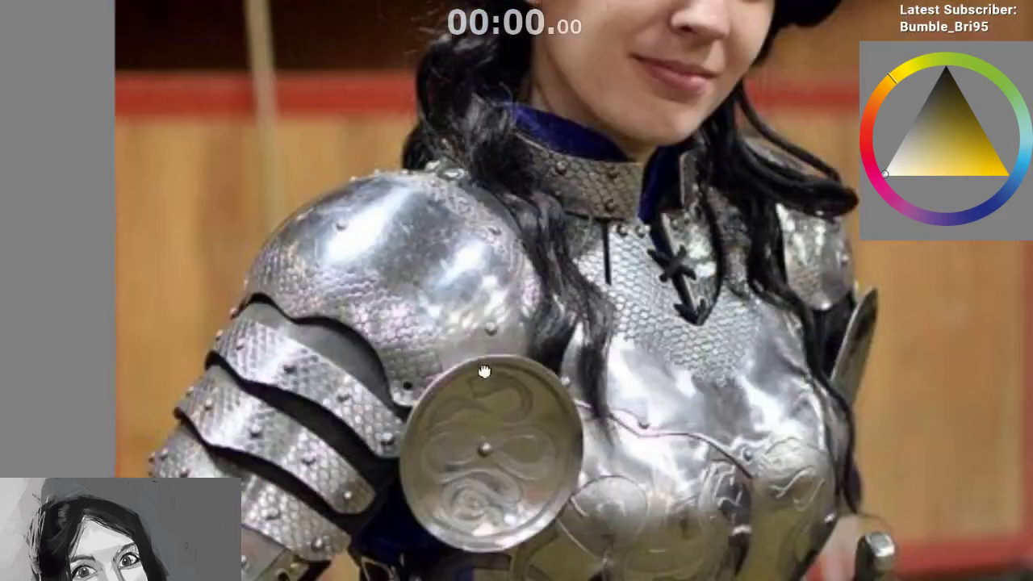
pyautogui.moveTo(484, 521); pyautogui.dragTo(380, 299)
pyautogui.scroll(-4, 464, 489)
pyautogui.moveTo(616, 426); pyautogui.dragTo(484, 436)
pyautogui.scroll(-1, 484, 436)
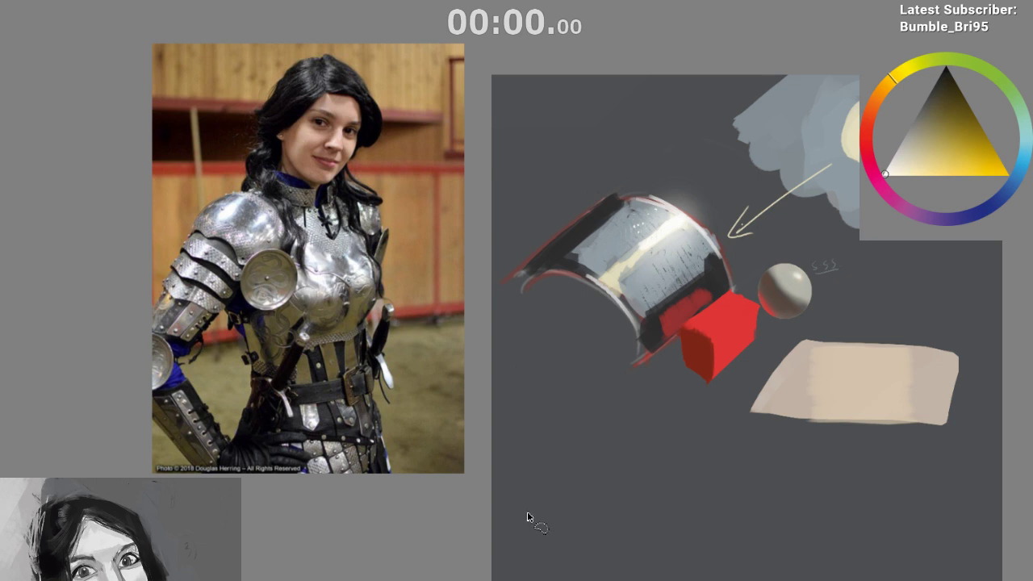
pyautogui.keyDown('ctrl'); pyautogui.click(222, 287); pyautogui.keyUp('ctrl')
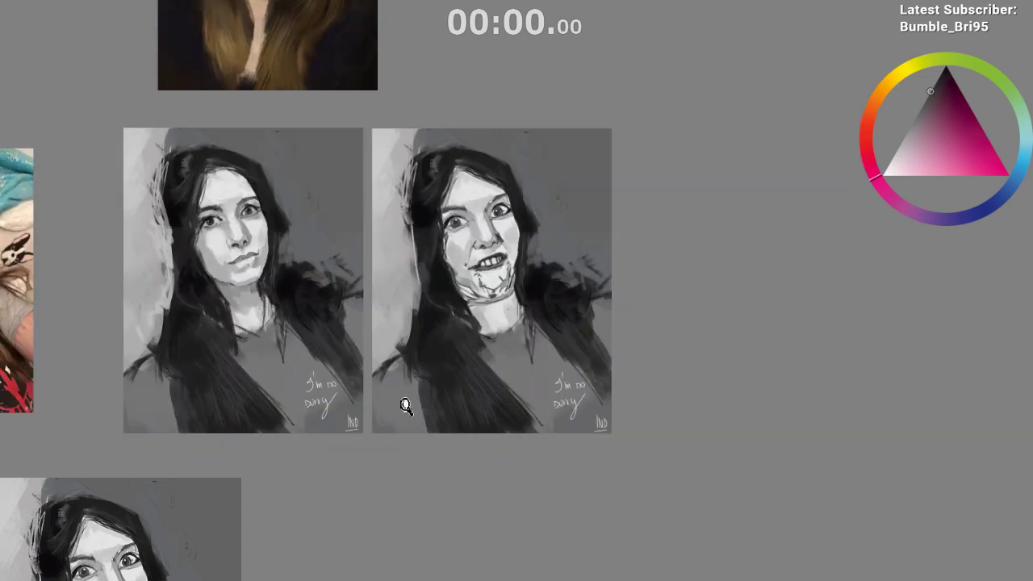
# Find the group of knight paintings on the reference board and examine the helmeted knight's armour up close
pyautogui.moveTo(406, 406); pyautogui.dragTo(414, 452)
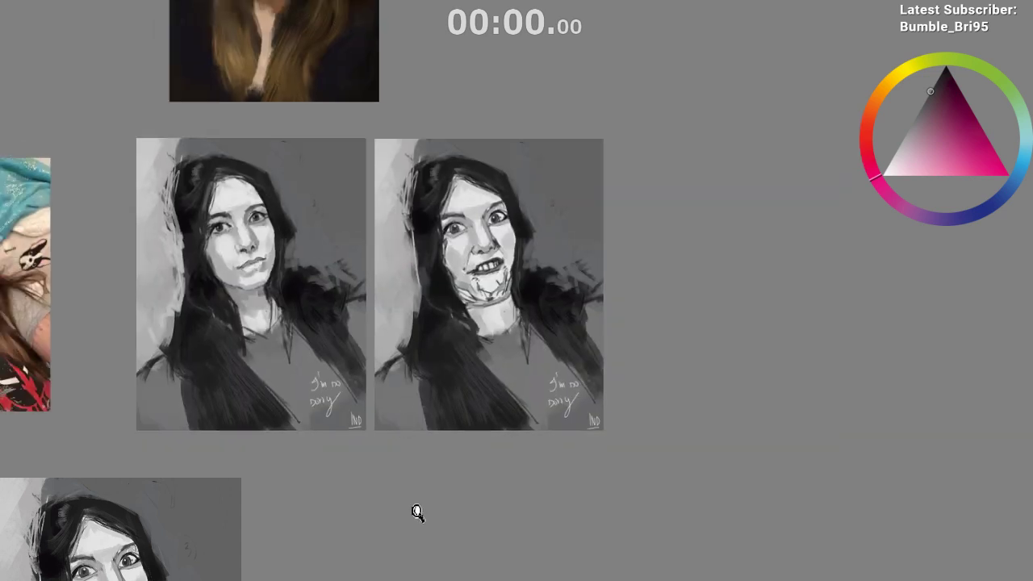
pyautogui.moveTo(463, 149); pyautogui.dragTo(435, 477)
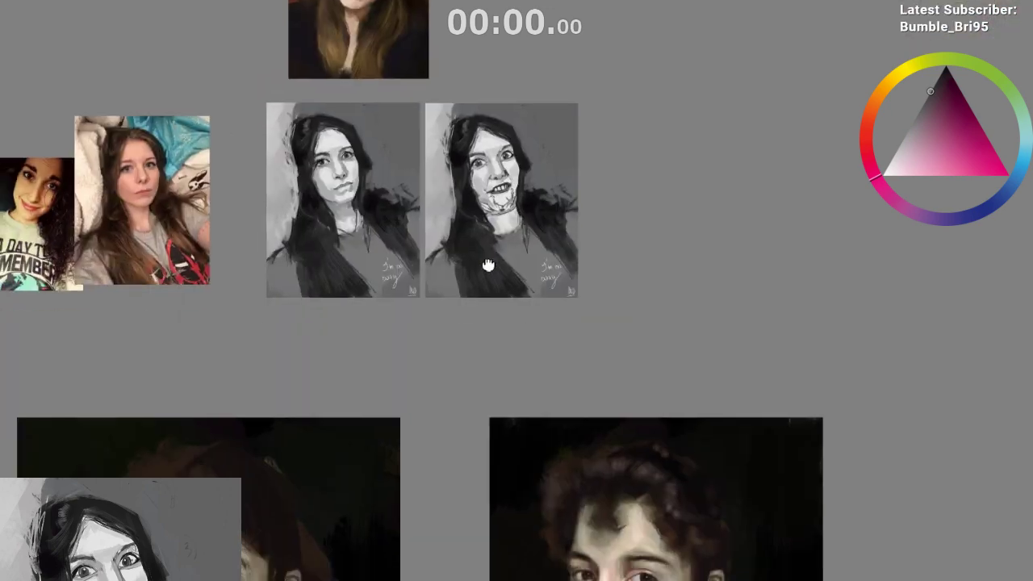
pyautogui.moveTo(489, 264); pyautogui.dragTo(650, 2)
pyautogui.moveTo(541, 329); pyautogui.dragTo(503, 399)
pyautogui.scroll(-3, 532, 369)
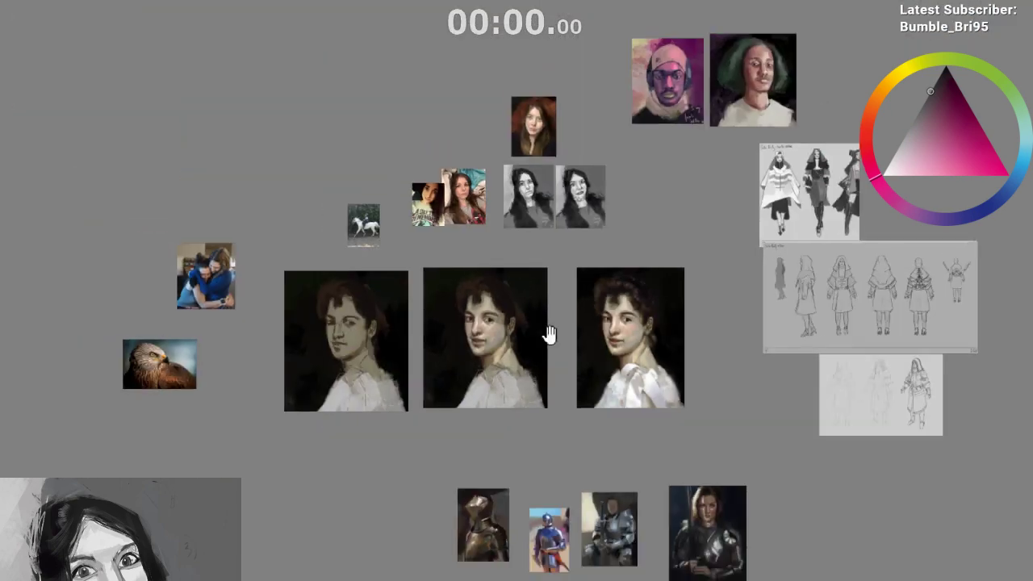
pyautogui.scroll(6, 570, 463)
pyautogui.moveTo(570, 463)
pyautogui.mouseDown()
pyautogui.moveTo(537, 114)
pyautogui.moveTo(515, 56)
pyautogui.mouseUp()
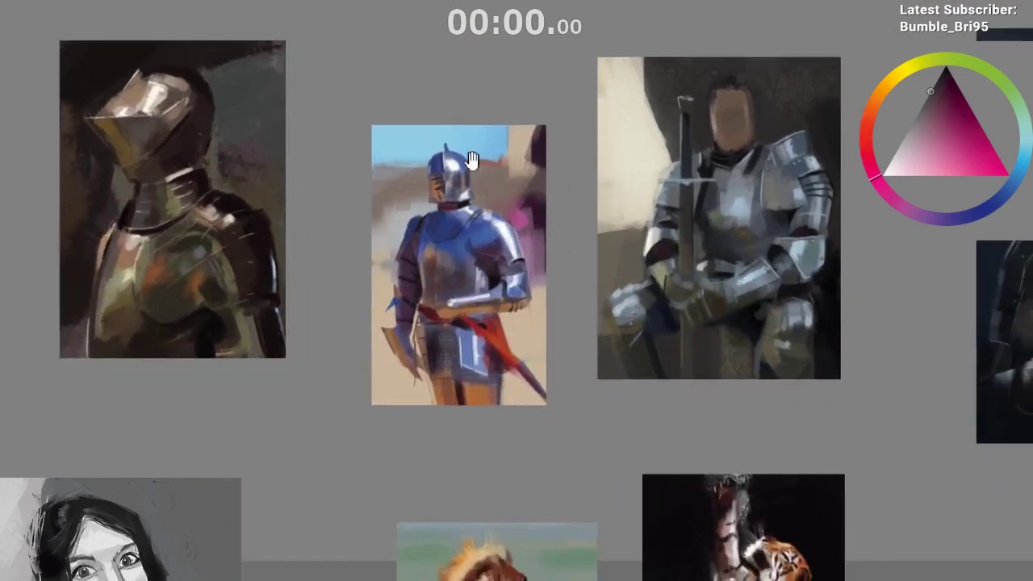
pyautogui.moveTo(387, 299); pyautogui.dragTo(584, 342)
pyautogui.moveTo(372, 283)
pyautogui.mouseDown()
pyautogui.moveTo(392, 244)
pyautogui.moveTo(429, 210)
pyautogui.mouseUp()
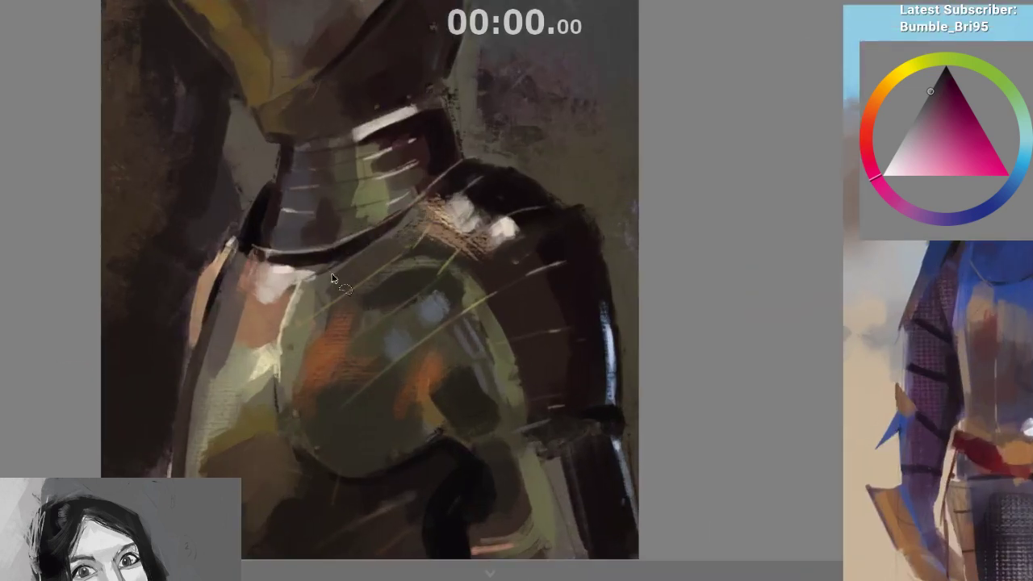
# Outline areas on the helmeted knight's visor, neck guard, shoulder and lower breastplate with the lasso to study their tones
pyautogui.moveTo(333, 277)
pyautogui.mouseDown()
pyautogui.moveTo(355, 191)
pyautogui.moveTo(339, 276)
pyautogui.mouseUp()
pyautogui.moveTo(482, 422)
pyautogui.mouseDown()
pyautogui.moveTo(440, 459)
pyautogui.moveTo(482, 374)
pyautogui.mouseUp()
pyautogui.moveTo(434, 81); pyautogui.dragTo(424, 179)
pyautogui.moveTo(360, 78)
pyautogui.mouseDown()
pyautogui.moveTo(298, 194)
pyautogui.moveTo(363, 76)
pyautogui.mouseUp()
pyautogui.moveTo(261, 283); pyautogui.dragTo(273, 289)
pyautogui.moveTo(431, 274); pyautogui.dragTo(434, 278)
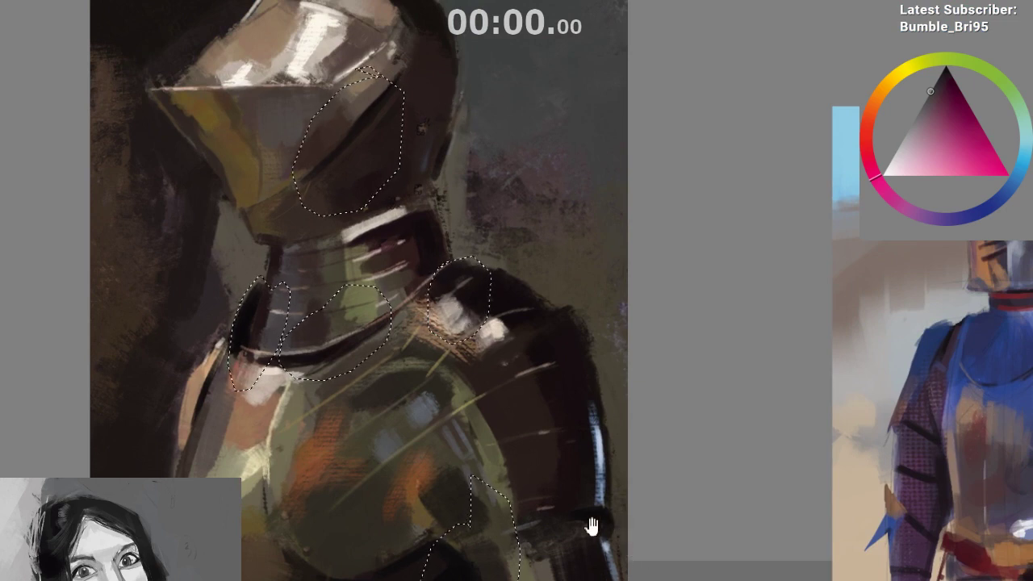
pyautogui.moveTo(590, 528); pyautogui.dragTo(573, 558)
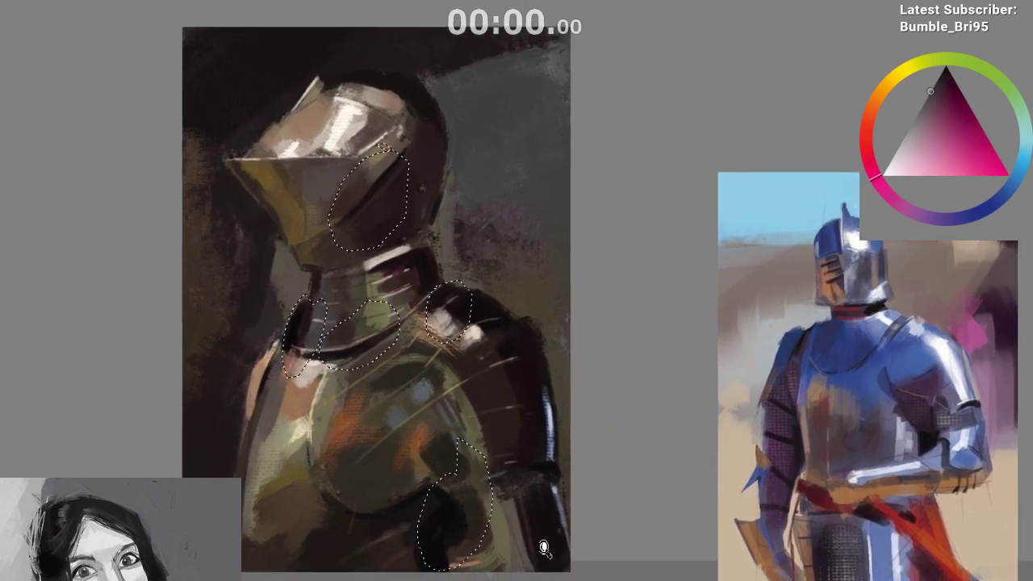
pyautogui.moveTo(544, 547)
pyautogui.mouseDown()
pyautogui.moveTo(555, 547)
pyautogui.moveTo(567, 510)
pyautogui.moveTo(557, 483)
pyautogui.mouseUp()
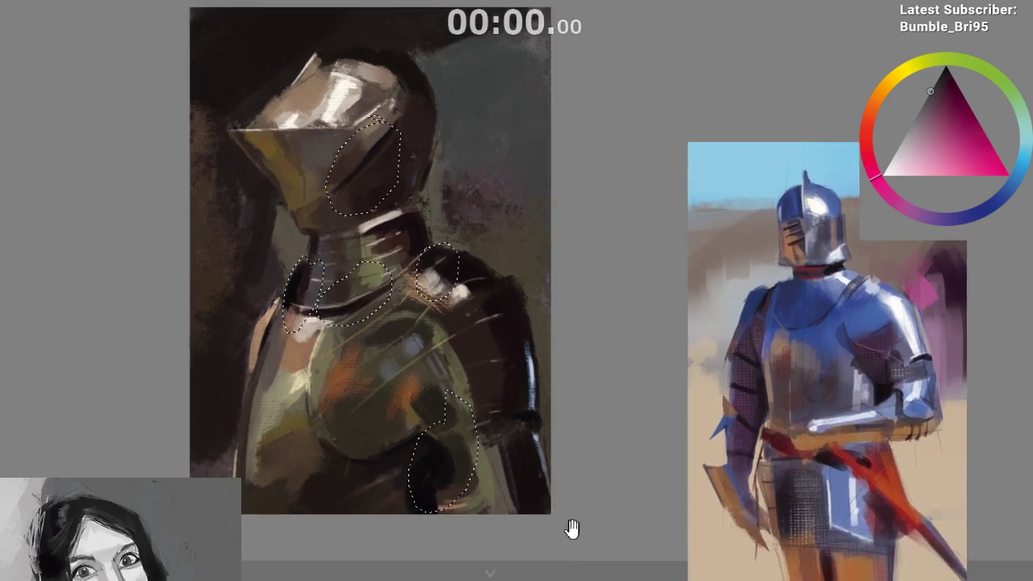
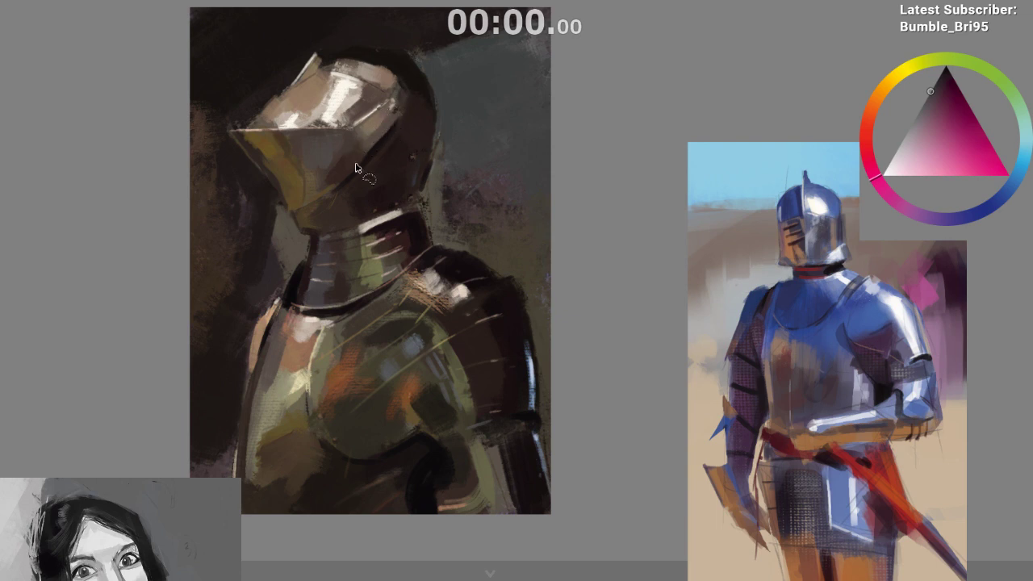
# Compare the helmeted knight with the blue-armoured knight, the seated knight and the neighbouring paintings at reduced size
pyautogui.moveTo(514, 371); pyautogui.dragTo(539, 449)
pyautogui.moveTo(575, 508); pyautogui.dragTo(469, 353)
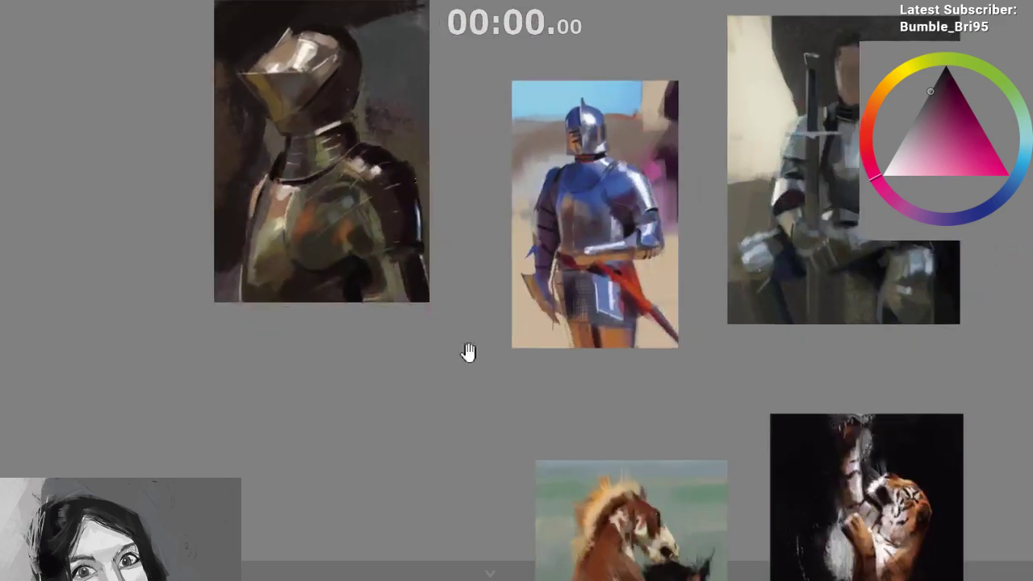
pyautogui.moveTo(496, 433); pyautogui.dragTo(459, 475)
pyautogui.moveTo(504, 440); pyautogui.dragTo(455, 337)
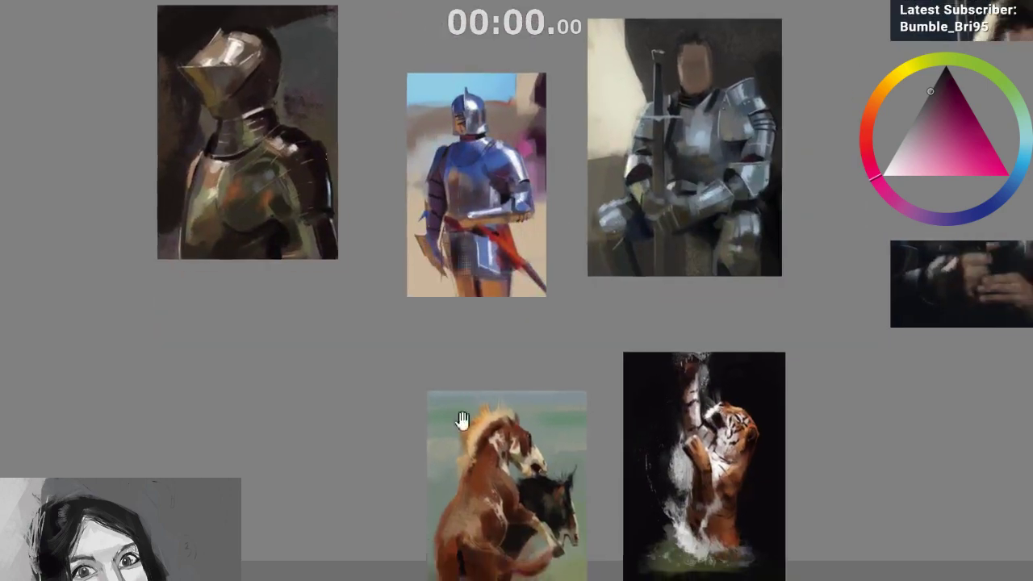
pyautogui.moveTo(462, 420)
pyautogui.mouseDown()
pyautogui.moveTo(418, 455)
pyautogui.moveTo(437, 472)
pyautogui.mouseUp()
pyautogui.moveTo(450, 426); pyautogui.dragTo(414, 364)
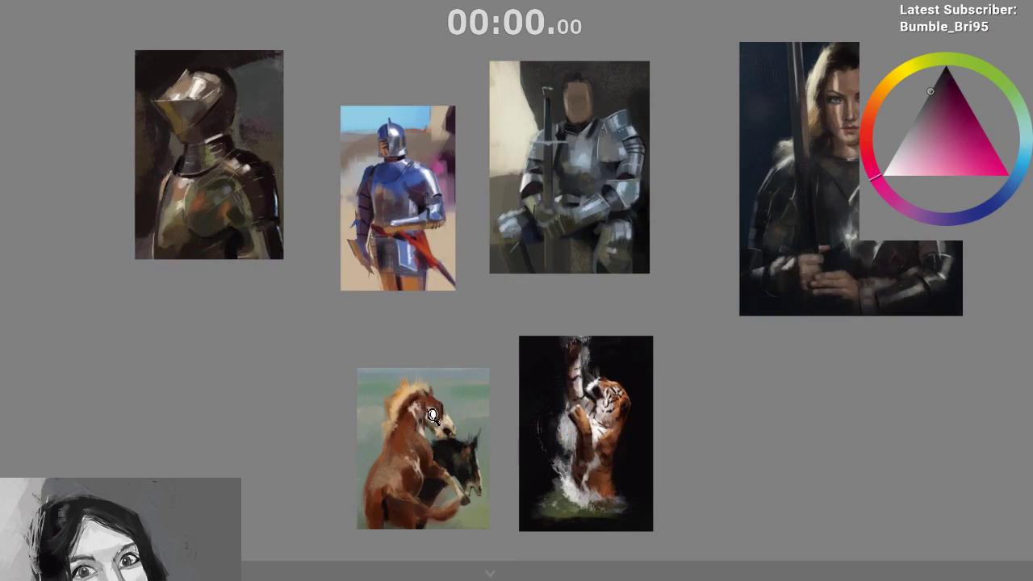
# Examine the knight paintings on the reference board up close, ending with the armour highlights on the woman holding the sword
pyautogui.moveTo(434, 414); pyautogui.dragTo(565, 371)
pyautogui.moveTo(642, 300); pyautogui.dragTo(482, 243)
pyautogui.moveTo(462, 309); pyautogui.dragTo(412, 346)
pyautogui.moveTo(451, 284); pyautogui.dragTo(476, 331)
pyautogui.moveTo(479, 410); pyautogui.dragTo(414, 430)
pyautogui.moveTo(414, 430); pyautogui.dragTo(508, 483)
pyautogui.moveTo(443, 393); pyautogui.dragTo(227, 477)
pyautogui.moveTo(589, 294); pyautogui.dragTo(642, 258)
pyautogui.moveTo(616, 346); pyautogui.dragTo(612, 400)
pyautogui.scroll(-1, 568, 439)
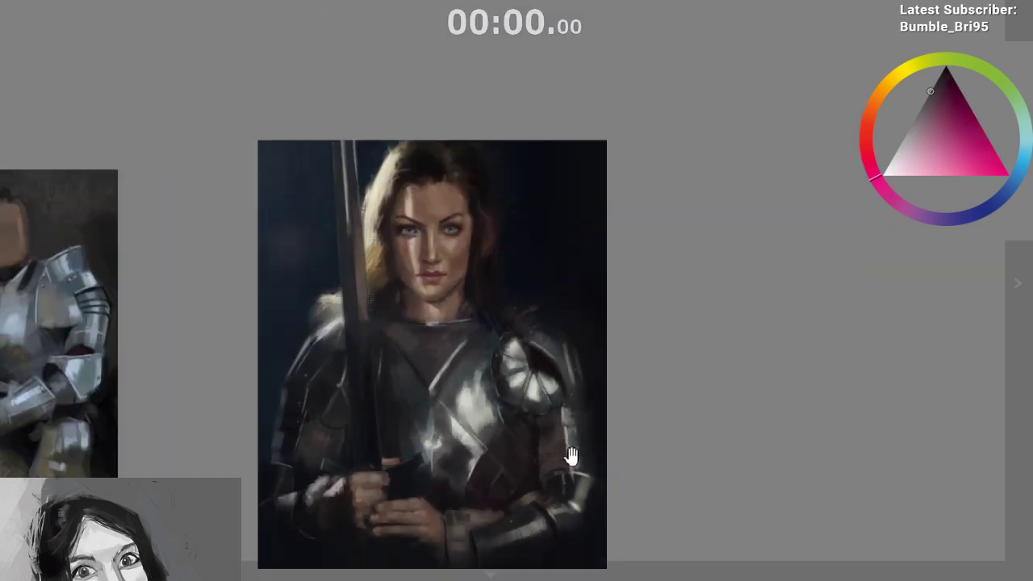
pyautogui.moveTo(572, 452); pyautogui.dragTo(602, 411)
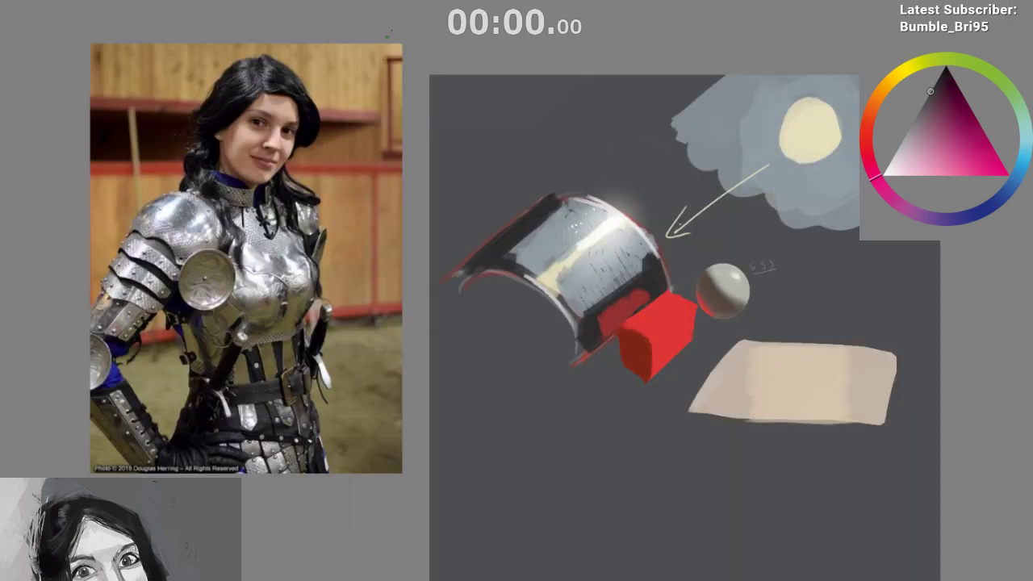
# Return to the demo canvas, sample its dark grey background and paint over the curved plate, red block, sphere and tan plate
pyautogui.moveTo(554, 327); pyautogui.dragTo(489, 300)
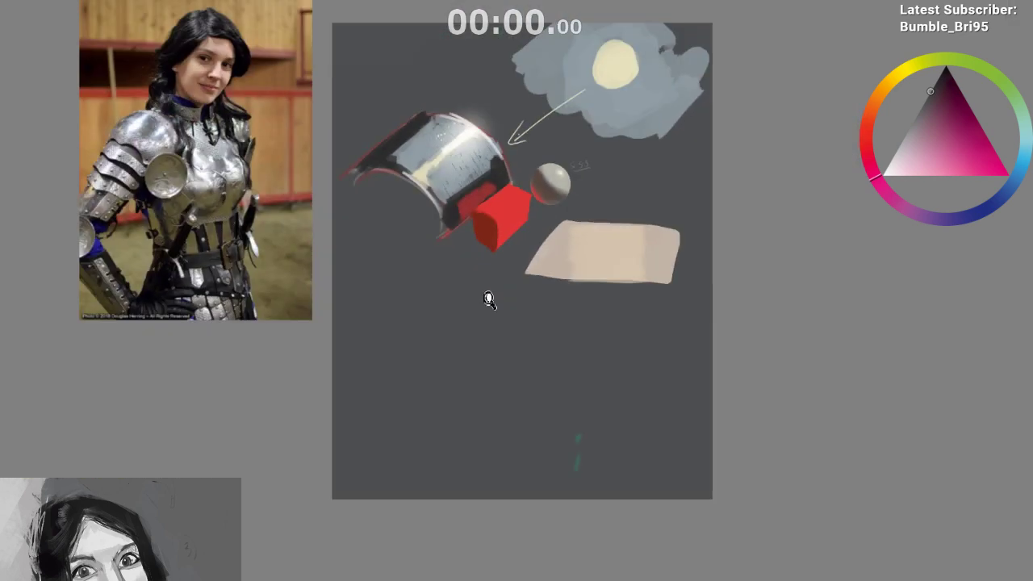
pyautogui.moveTo(490, 369); pyautogui.dragTo(503, 251)
pyautogui.moveTo(503, 251); pyautogui.dragTo(464, 420)
pyautogui.keyDown('alt'); pyautogui.click(392, 291); pyautogui.keyUp('alt')
pyautogui.moveTo(590, 211); pyautogui.dragTo(542, 313)
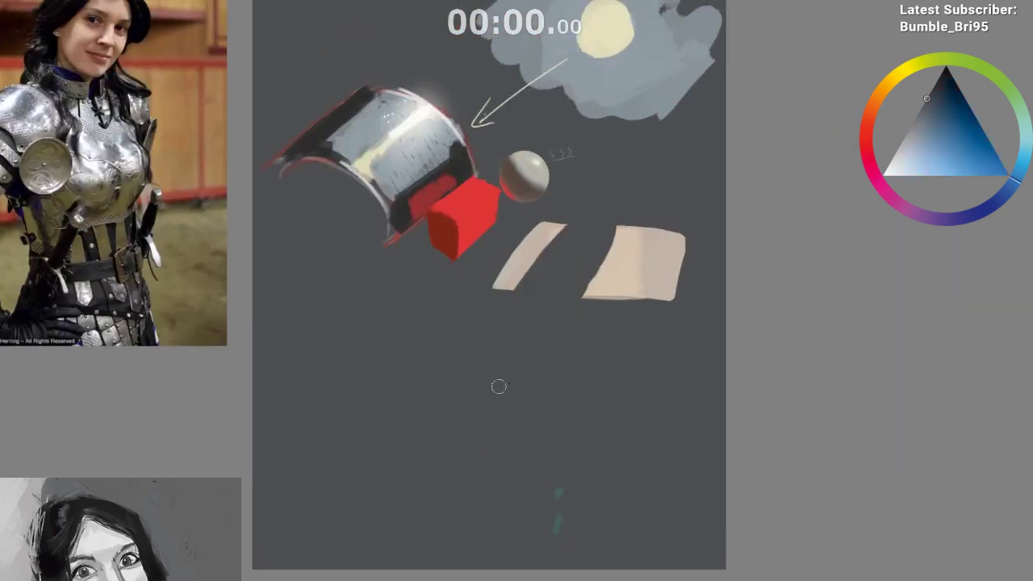
pyautogui.hotkey('ctrl', 'z')
pyautogui.moveTo(657, 210)
pyautogui.mouseDown()
pyautogui.moveTo(557, 302)
pyautogui.moveTo(476, 291)
pyautogui.moveTo(454, 241)
pyautogui.moveTo(467, 158)
pyautogui.moveTo(302, 147)
pyautogui.moveTo(496, 122)
pyautogui.mouseUp()
pyautogui.moveTo(660, 232); pyautogui.dragTo(677, 262)
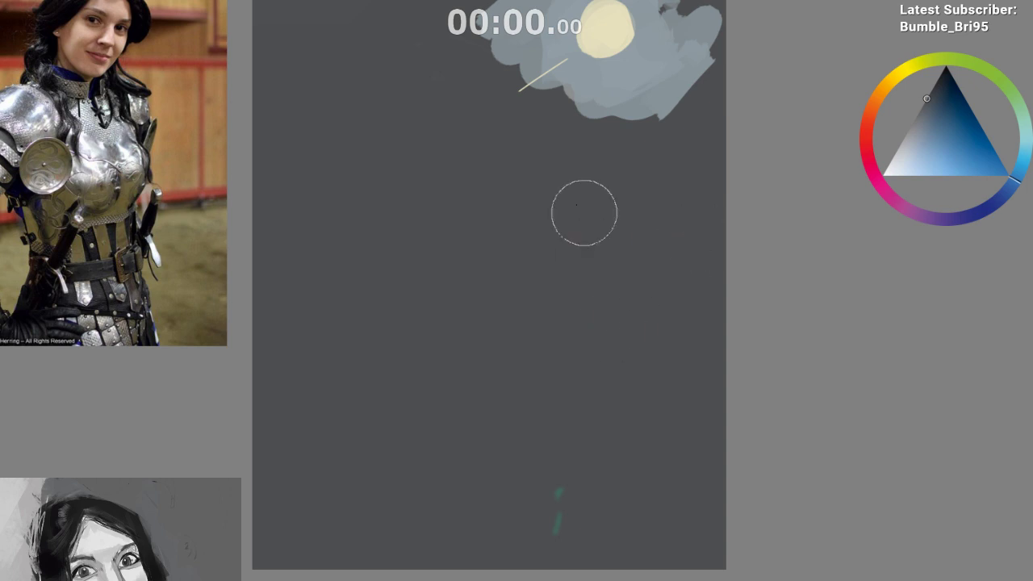
# Paint out the remaining arrow, blue-grey sky patch and yellow sun with the dark grey background colour
pyautogui.click(504, 113)
pyautogui.keyDown('alt'); pyautogui.click(619, 88); pyautogui.keyUp('alt')
pyautogui.click(555, 70)
pyautogui.moveTo(471, 313); pyautogui.dragTo(457, 353)
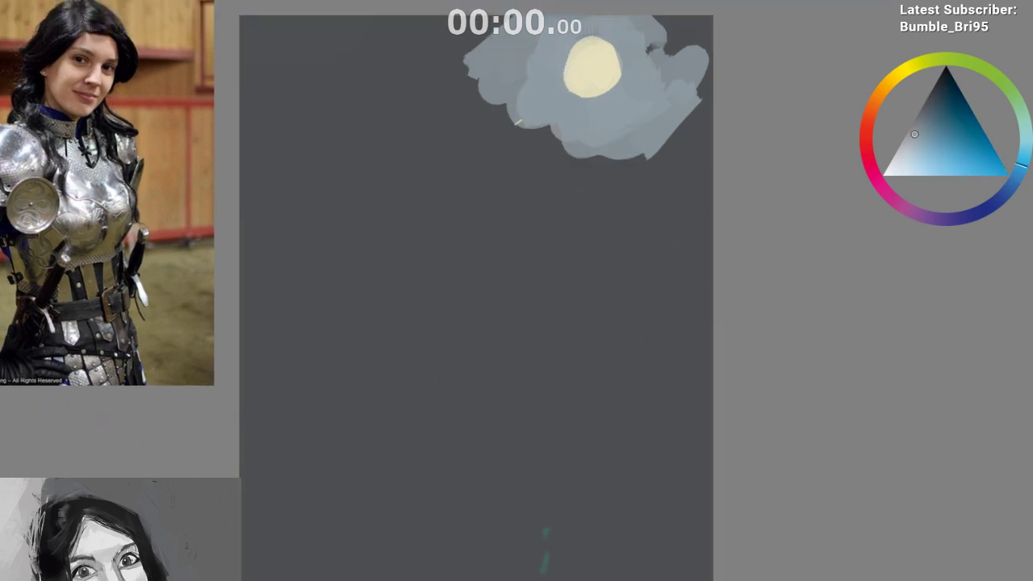
pyautogui.keyDown('alt'); pyautogui.click(396, 192); pyautogui.keyUp('alt')
pyautogui.moveTo(577, 32)
pyautogui.mouseDown()
pyautogui.moveTo(405, 147)
pyautogui.moveTo(715, 51)
pyautogui.moveTo(686, 117)
pyautogui.mouseUp()
pyautogui.moveTo(651, 239); pyautogui.dragTo(650, 248)
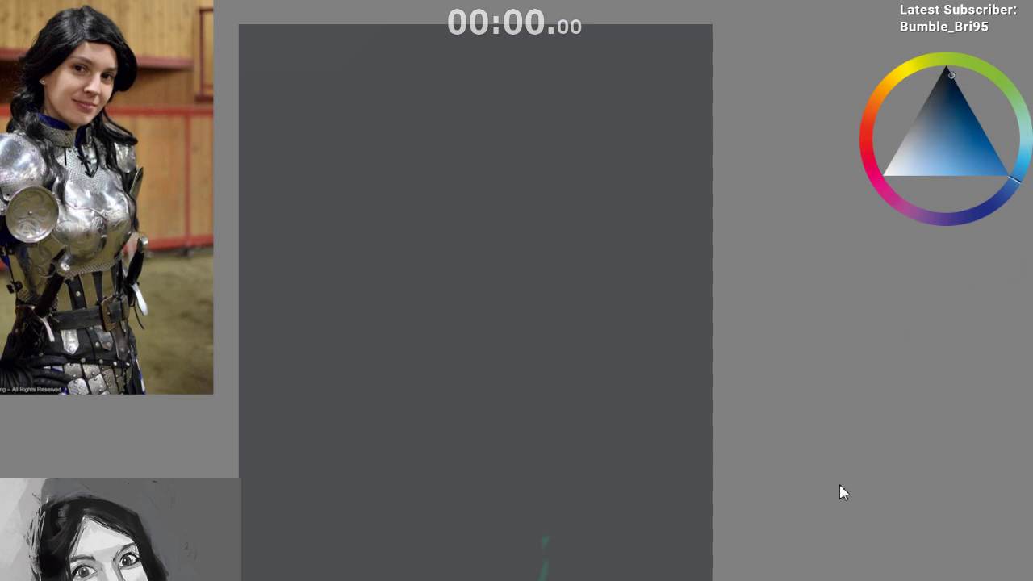
# Write the heading "Color" in very dark blue near the canvas's upper left corner and underline it
pyautogui.press('d')
pyautogui.click(951, 76)
pyautogui.moveTo(292, 64); pyautogui.dragTo(282, 103)
pyautogui.hotkey('ctrl', 'z')
pyautogui.moveTo(259, 123); pyautogui.dragTo(357, 107)
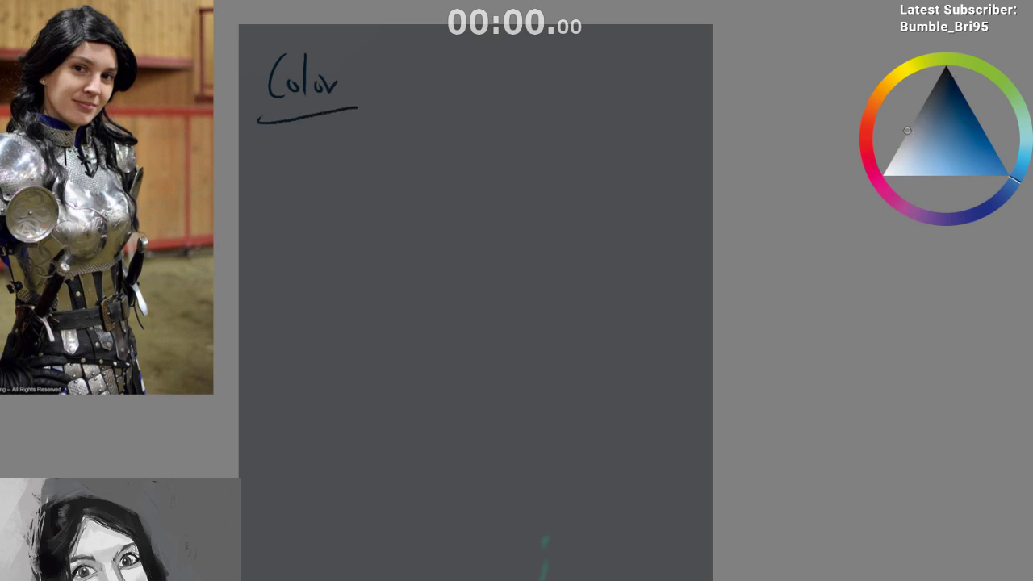
# Write the first note "1) Sources → Color temperature" in light grey under the heading, underlining "Sources" and "temperature"
pyautogui.hotkey('ctrl', 'z')
pyautogui.moveTo(310, 138)
pyautogui.mouseDown()
pyautogui.moveTo(289, 164)
pyautogui.moveTo(378, 168)
pyautogui.moveTo(402, 149)
pyautogui.mouseUp()
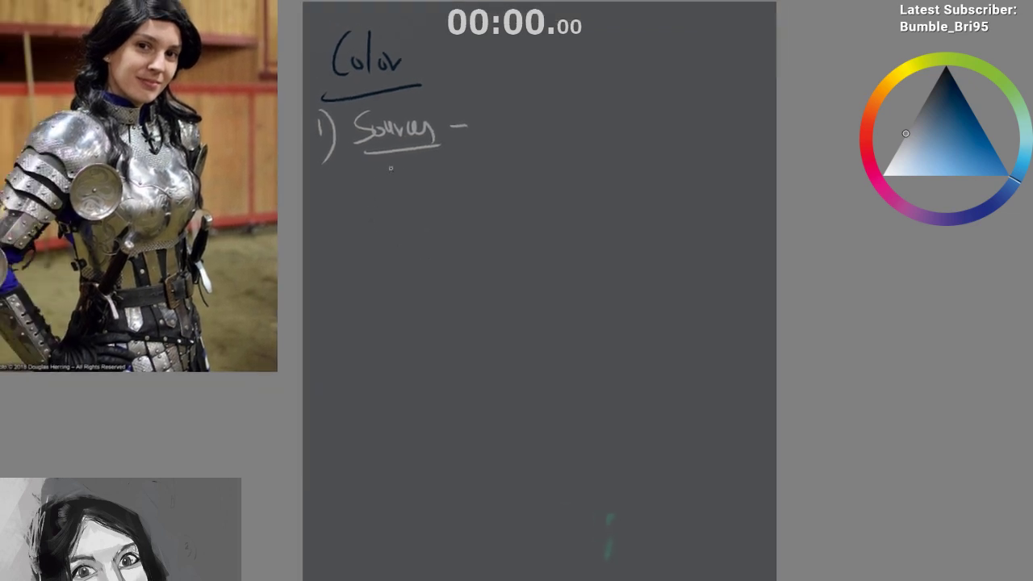
pyautogui.hotkey('ctrl', 'z')
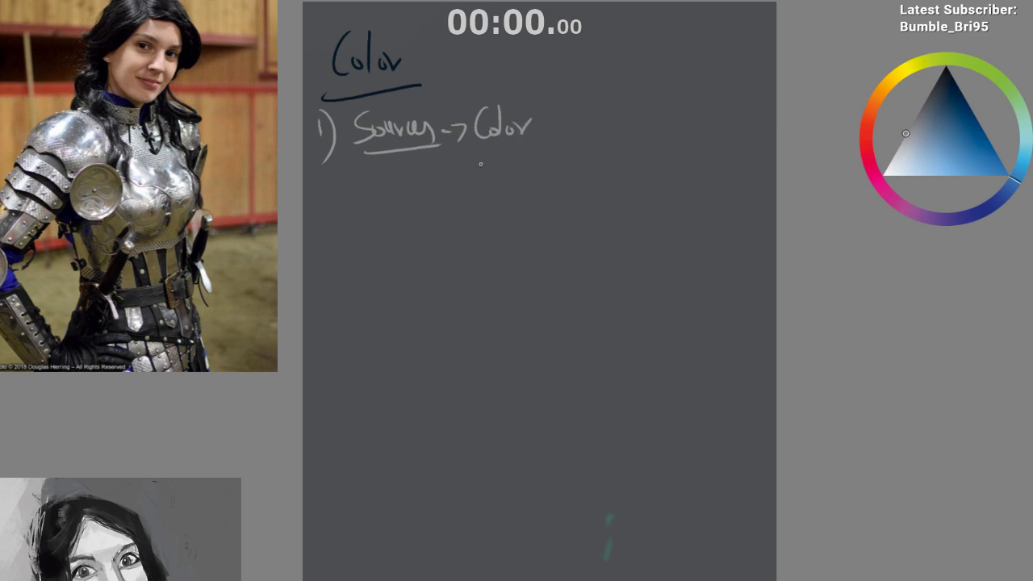
pyautogui.moveTo(502, 170); pyautogui.dragTo(542, 166)
pyautogui.moveTo(549, 144)
pyautogui.mouseDown()
pyautogui.moveTo(547, 167)
pyautogui.moveTo(581, 166)
pyautogui.mouseUp()
pyautogui.moveTo(532, 152); pyautogui.dragTo(579, 144)
pyautogui.moveTo(465, 203); pyautogui.dragTo(596, 183)
pyautogui.moveTo(488, 271); pyautogui.dragTo(390, 335)
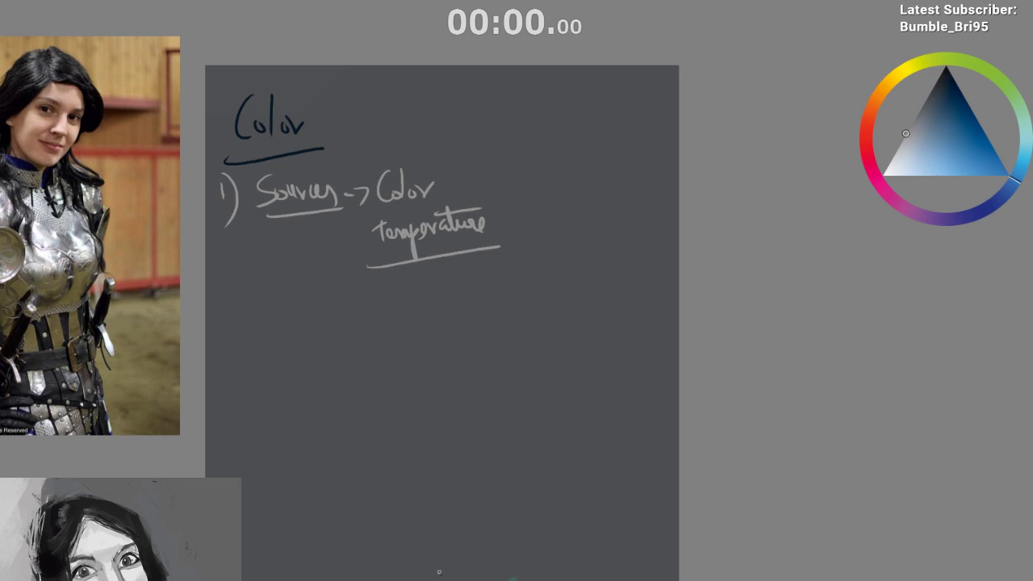
# Write "Sun" near the canvas's upper right corner with the examples "warm yellow" and "warm red" beside it
pyautogui.moveTo(525, 100)
pyautogui.mouseDown()
pyautogui.moveTo(522, 117)
pyautogui.moveTo(579, 129)
pyautogui.mouseUp()
pyautogui.hotkey('ctrl', 'z')
pyautogui.hotkey('ctrl', 'z')
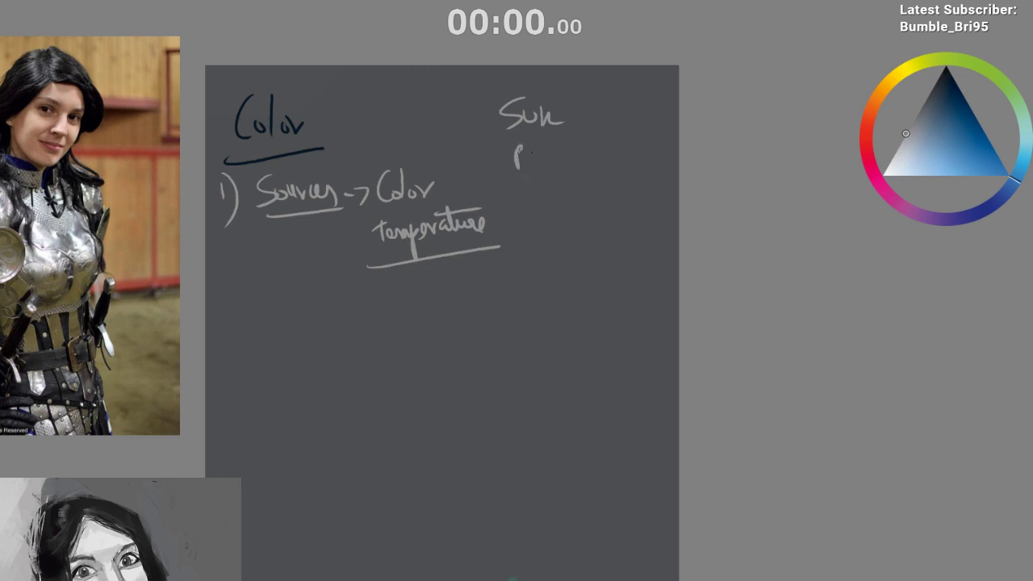
pyautogui.hotkey('ctrl', 'z')
pyautogui.moveTo(568, 115)
pyautogui.mouseDown()
pyautogui.moveTo(640, 118)
pyautogui.moveTo(608, 137)
pyautogui.moveTo(600, 157)
pyautogui.moveTo(639, 140)
pyautogui.mouseUp()
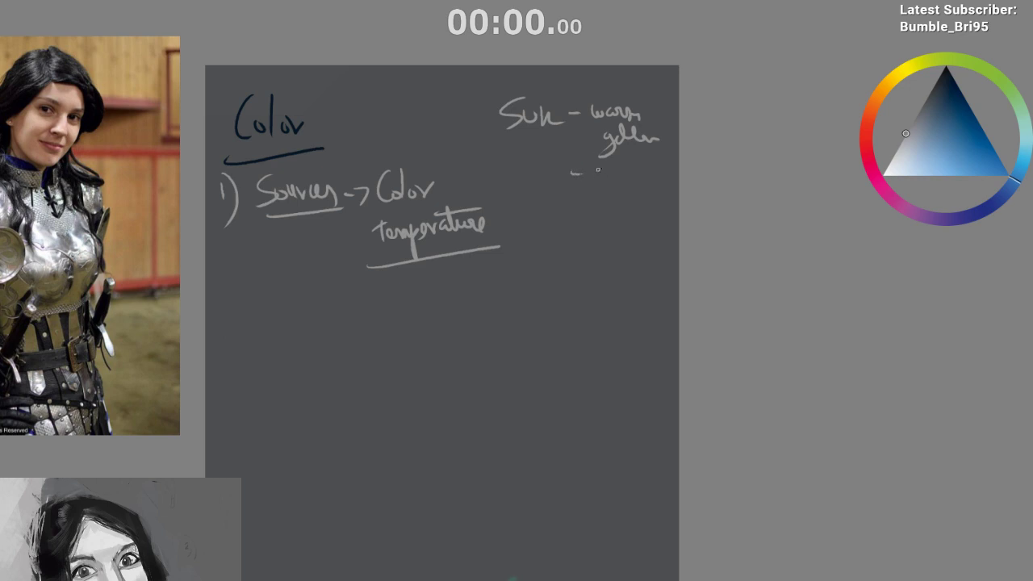
pyautogui.moveTo(623, 177)
pyautogui.mouseDown()
pyautogui.moveTo(641, 176)
pyautogui.moveTo(630, 215)
pyautogui.mouseUp()
pyautogui.moveTo(530, 250); pyautogui.dragTo(592, 213)
# Write the second note "2) Local color" below the first, underline it and add an arrow after it
pyautogui.moveTo(492, 274)
pyautogui.mouseDown()
pyautogui.moveTo(438, 276)
pyautogui.moveTo(482, 301)
pyautogui.moveTo(394, 303)
pyautogui.moveTo(437, 317)
pyautogui.mouseUp()
pyautogui.moveTo(390, 367); pyautogui.dragTo(378, 319)
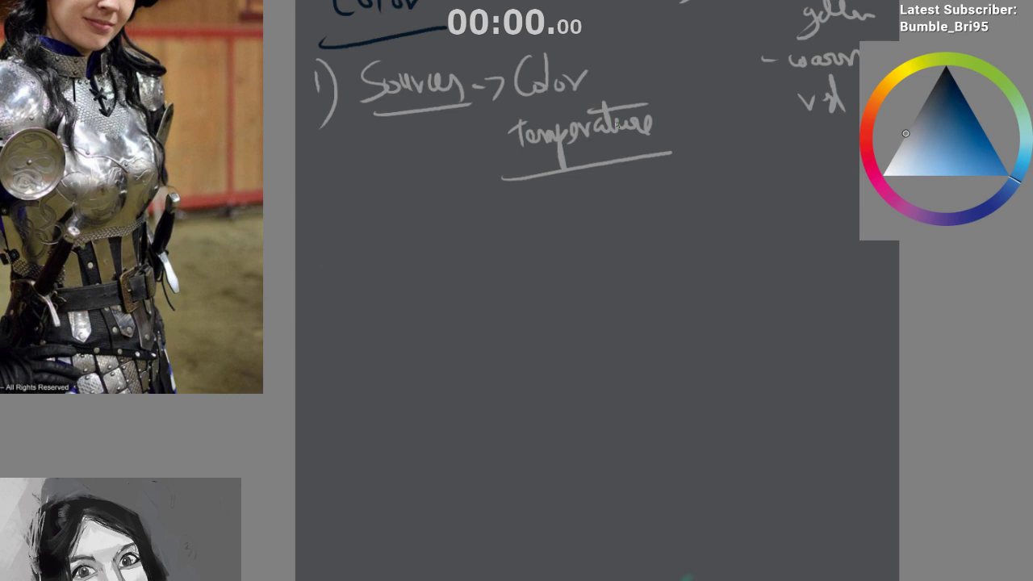
pyautogui.moveTo(320, 275); pyautogui.dragTo(331, 293)
pyautogui.moveTo(339, 245); pyautogui.dragTo(332, 300)
pyautogui.moveTo(376, 244)
pyautogui.mouseDown()
pyautogui.moveTo(389, 292)
pyautogui.moveTo(419, 284)
pyautogui.mouseUp()
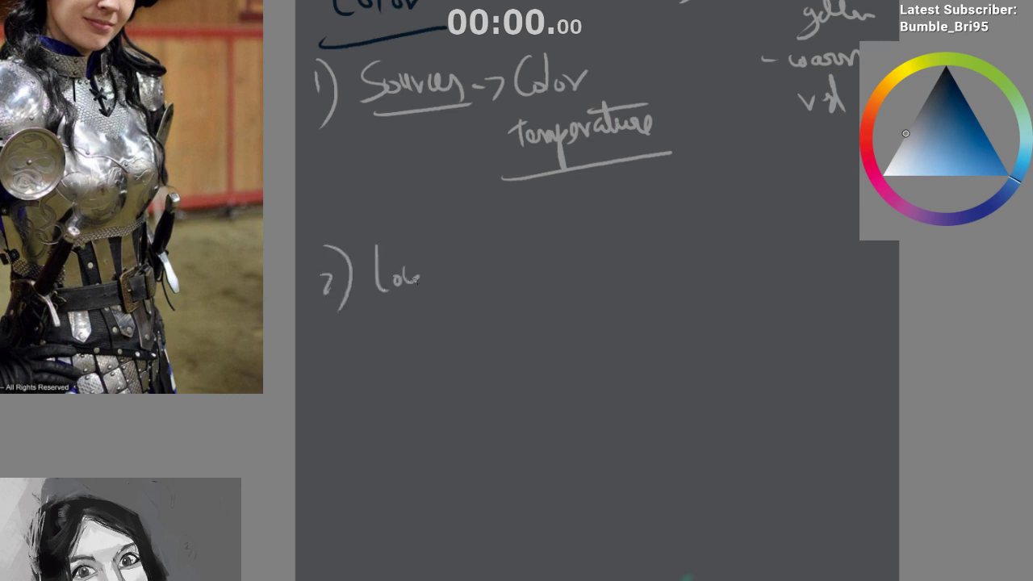
pyautogui.moveTo(430, 238); pyautogui.dragTo(434, 291)
pyautogui.moveTo(476, 260)
pyautogui.mouseDown()
pyautogui.moveTo(480, 287)
pyautogui.moveTo(487, 278)
pyautogui.mouseUp()
pyautogui.moveTo(493, 240)
pyautogui.mouseDown()
pyautogui.moveTo(506, 286)
pyautogui.moveTo(511, 264)
pyautogui.moveTo(506, 273)
pyautogui.moveTo(532, 268)
pyautogui.mouseUp()
pyautogui.moveTo(351, 316); pyautogui.dragTo(519, 301)
pyautogui.moveTo(550, 266)
pyautogui.mouseDown()
pyautogui.moveTo(570, 264)
pyautogui.moveTo(567, 288)
pyautogui.mouseUp()
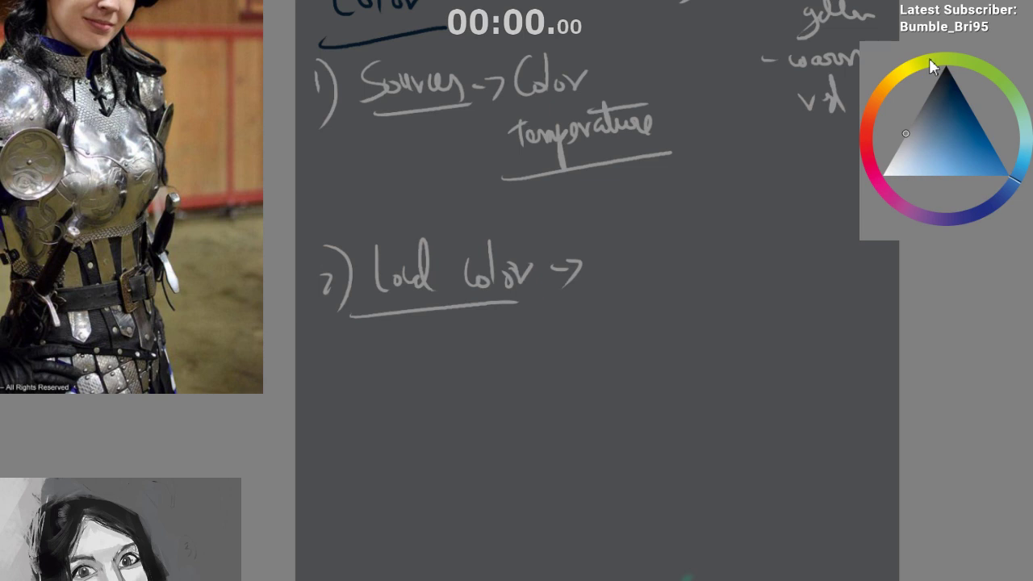
# Choose a red hue at the same greyish tone and start the third note with "3) Diff" below "Local color"
pyautogui.click(869, 112)
pyautogui.moveTo(891, 80)
pyautogui.mouseDown()
pyautogui.moveTo(867, 145)
pyautogui.moveTo(887, 87)
pyautogui.moveTo(949, 51)
pyautogui.moveTo(947, 65)
pyautogui.moveTo(892, 106)
pyautogui.moveTo(876, 153)
pyautogui.moveTo(888, 215)
pyautogui.moveTo(888, 161)
pyautogui.moveTo(875, 168)
pyautogui.moveTo(887, 122)
pyautogui.moveTo(877, 156)
pyautogui.mouseUp()
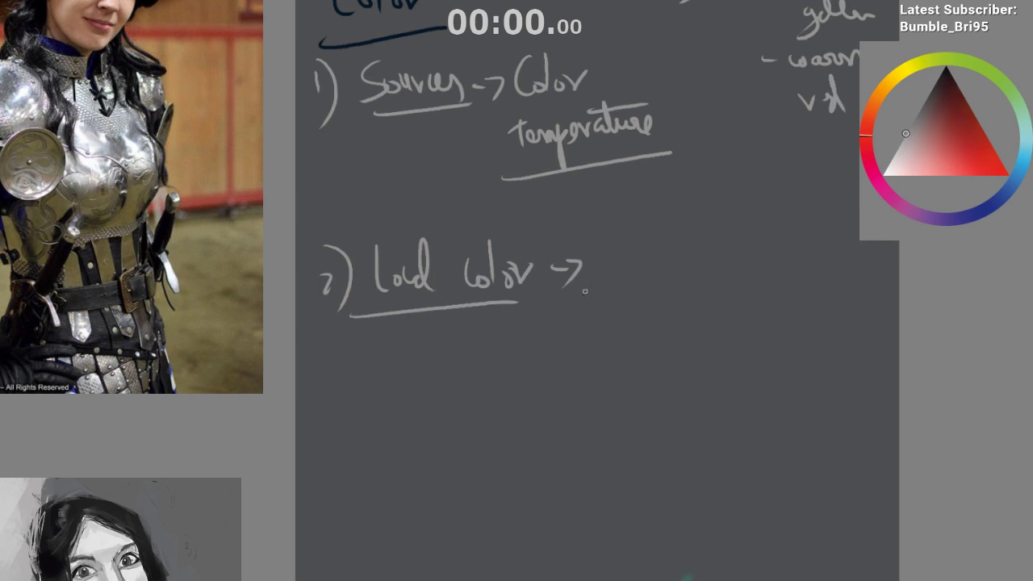
pyautogui.moveTo(550, 307); pyautogui.dragTo(577, 242)
pyautogui.hotkey('ctrl', 'z')
pyautogui.moveTo(345, 318)
pyautogui.mouseDown()
pyautogui.moveTo(355, 347)
pyautogui.moveTo(346, 357)
pyautogui.mouseUp()
pyautogui.moveTo(334, 305); pyautogui.dragTo(353, 391)
pyautogui.moveTo(425, 344); pyautogui.dragTo(400, 284)
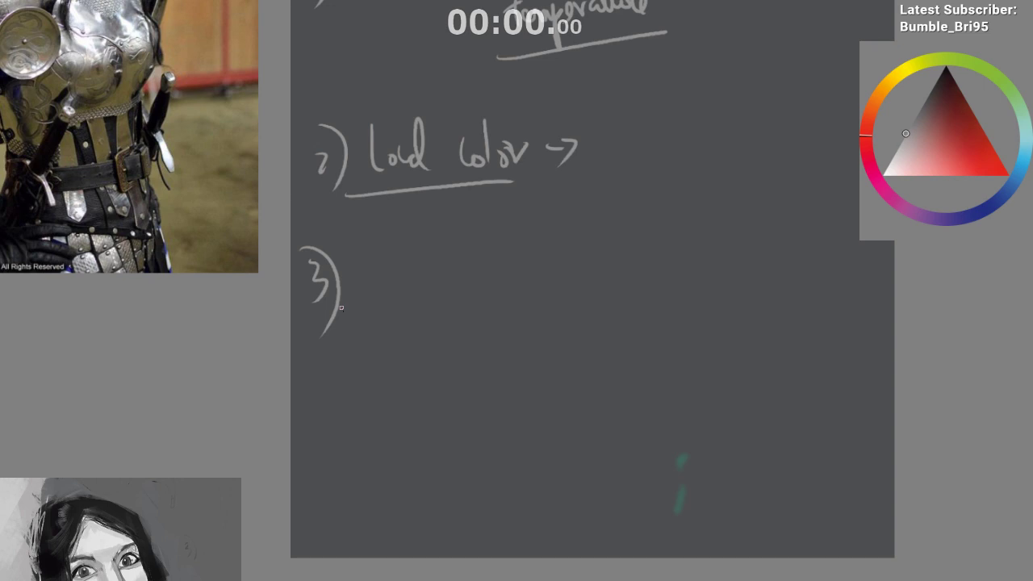
pyautogui.moveTo(383, 295); pyautogui.dragTo(381, 319)
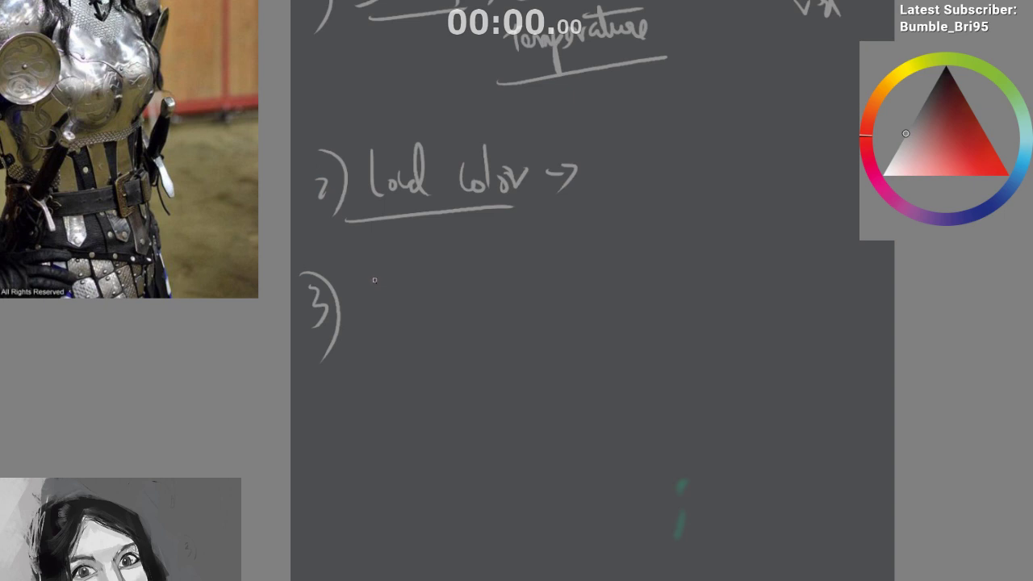
pyautogui.moveTo(373, 264)
pyautogui.mouseDown()
pyautogui.moveTo(376, 323)
pyautogui.moveTo(386, 319)
pyautogui.mouseUp()
pyautogui.moveTo(392, 296); pyautogui.dragTo(394, 315)
pyautogui.moveTo(402, 260)
pyautogui.mouseDown()
pyautogui.moveTo(408, 331)
pyautogui.moveTo(421, 332)
pyautogui.mouseUp()
pyautogui.moveTo(411, 299)
pyautogui.mouseDown()
pyautogui.moveTo(420, 330)
pyautogui.moveTo(415, 268)
pyautogui.moveTo(428, 309)
pyautogui.moveTo(467, 281)
pyautogui.moveTo(508, 295)
pyautogui.mouseUp()
pyautogui.moveTo(516, 286); pyautogui.dragTo(526, 323)
pyautogui.moveTo(539, 263); pyautogui.dragTo(549, 297)
pyautogui.moveTo(554, 244)
pyautogui.mouseDown()
pyautogui.moveTo(552, 294)
pyautogui.moveTo(575, 261)
pyautogui.mouseUp()
pyautogui.hotkey('ctrl', 'z')
pyautogui.hotkey('ctrl', 'z')
pyautogui.hotkey('ctrl', 'z')
pyautogui.hotkey('ctrl', 'z')
pyautogui.hotkey('ctrl', 'z')
pyautogui.hotkey('ctrl', 'z')
pyautogui.hotkey('ctrl', 'z')
pyautogui.hotkey('ctrl', 'z')
pyautogui.hotkey('ctrl', 'z')
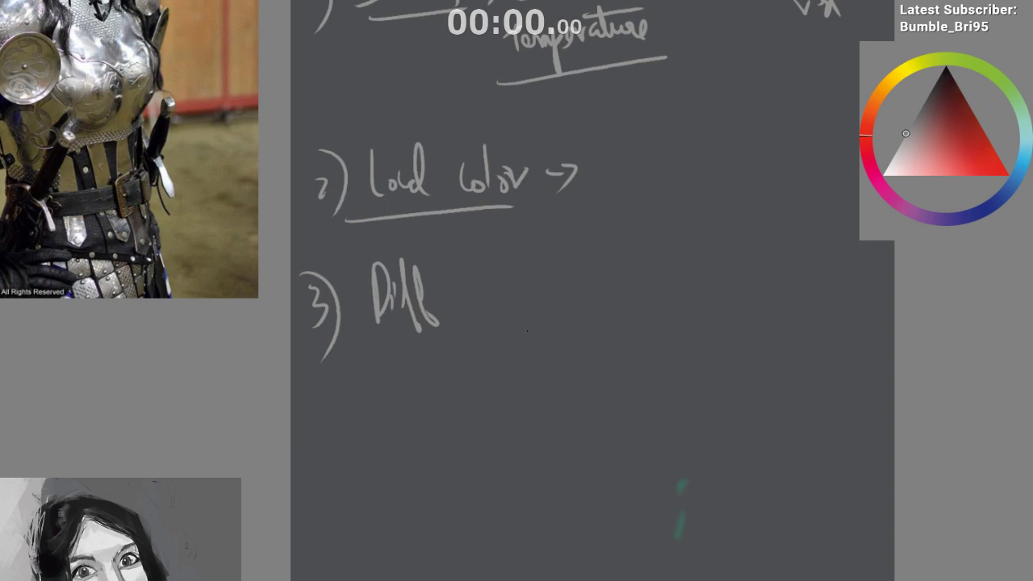
# Complete the third note so that it reads "Diffused light"
pyautogui.moveTo(428, 260); pyautogui.dragTo(424, 335)
pyautogui.moveTo(431, 287)
pyautogui.mouseDown()
pyautogui.moveTo(432, 325)
pyautogui.moveTo(439, 297)
pyautogui.moveTo(447, 307)
pyautogui.moveTo(459, 297)
pyautogui.moveTo(481, 310)
pyautogui.mouseUp()
pyautogui.moveTo(510, 256); pyautogui.dragTo(513, 302)
pyautogui.moveTo(521, 287); pyautogui.dragTo(526, 345)
pyautogui.moveTo(545, 255); pyautogui.dragTo(558, 311)
pyautogui.moveTo(547, 275)
pyautogui.mouseDown()
pyautogui.moveTo(560, 313)
pyautogui.moveTo(580, 268)
pyautogui.mouseUp()
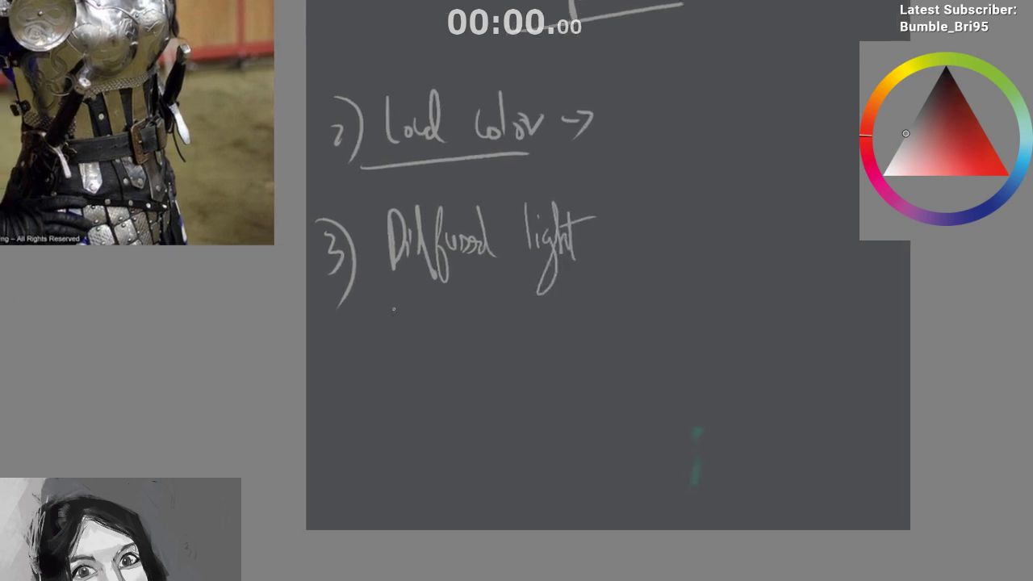
# Write "bounce light" directly beneath "Diffused light" in the same light grey
pyautogui.moveTo(374, 363); pyautogui.dragTo(387, 390)
pyautogui.moveTo(421, 346); pyautogui.dragTo(430, 347)
pyautogui.moveTo(430, 339); pyautogui.dragTo(454, 347)
pyautogui.moveTo(457, 343); pyautogui.dragTo(468, 352)
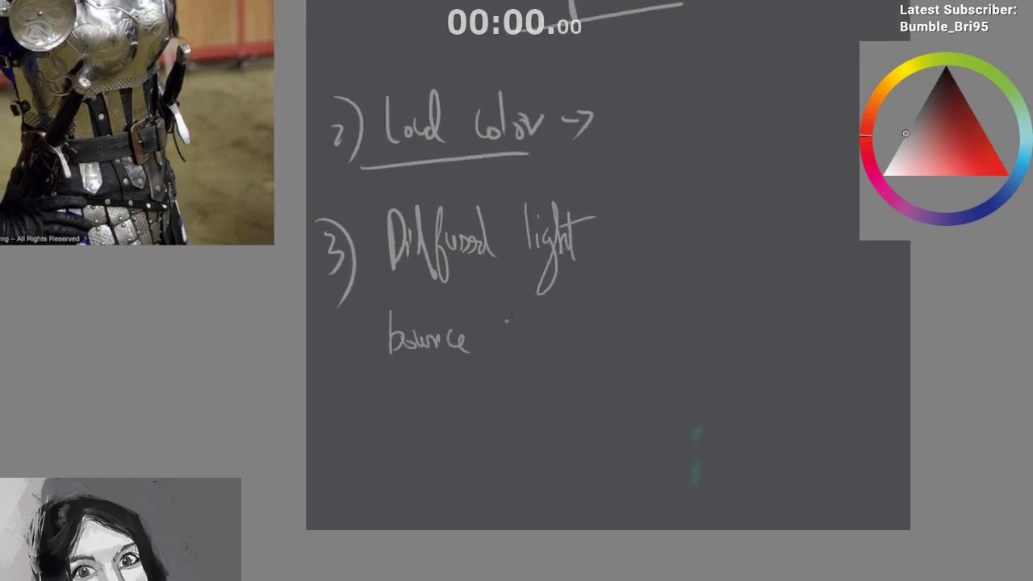
pyautogui.moveTo(502, 292); pyautogui.dragTo(510, 346)
pyautogui.moveTo(518, 329); pyautogui.dragTo(529, 378)
pyautogui.click(516, 314)
pyautogui.moveTo(539, 301)
pyautogui.mouseDown()
pyautogui.moveTo(554, 341)
pyautogui.moveTo(565, 342)
pyautogui.mouseUp()
# Try linking the light notes to the notes above with a slanted line from "bounce light" and an arrow toward "Diffused light"
pyautogui.moveTo(547, 313)
pyautogui.mouseDown()
pyautogui.moveTo(581, 300)
pyautogui.moveTo(646, 187)
pyautogui.mouseUp()
pyautogui.moveTo(559, 502); pyautogui.dragTo(524, 455)
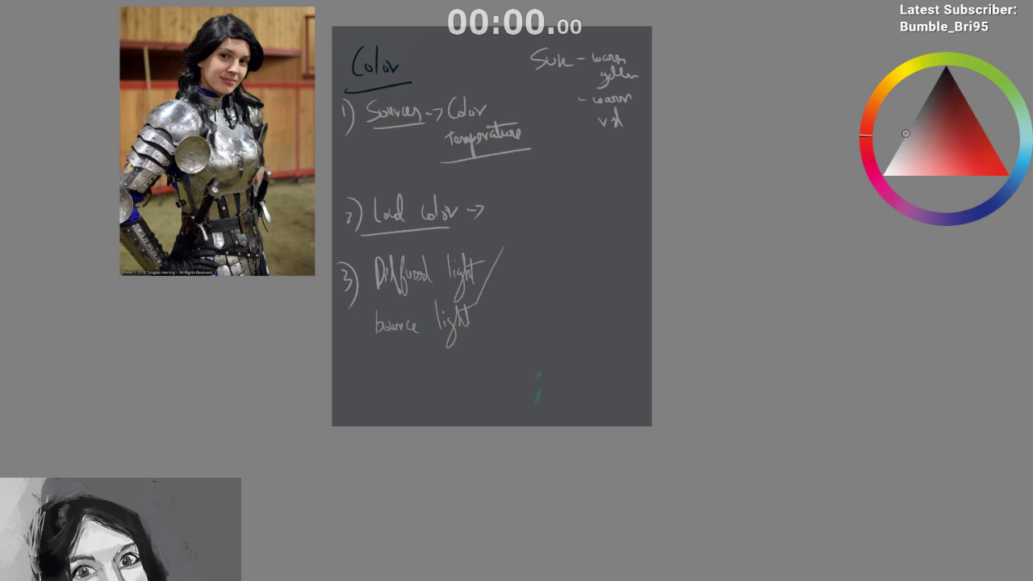
pyautogui.moveTo(445, 352); pyautogui.dragTo(518, 282)
pyautogui.moveTo(507, 330); pyautogui.dragTo(484, 390)
pyautogui.moveTo(562, 138); pyautogui.dragTo(544, 151)
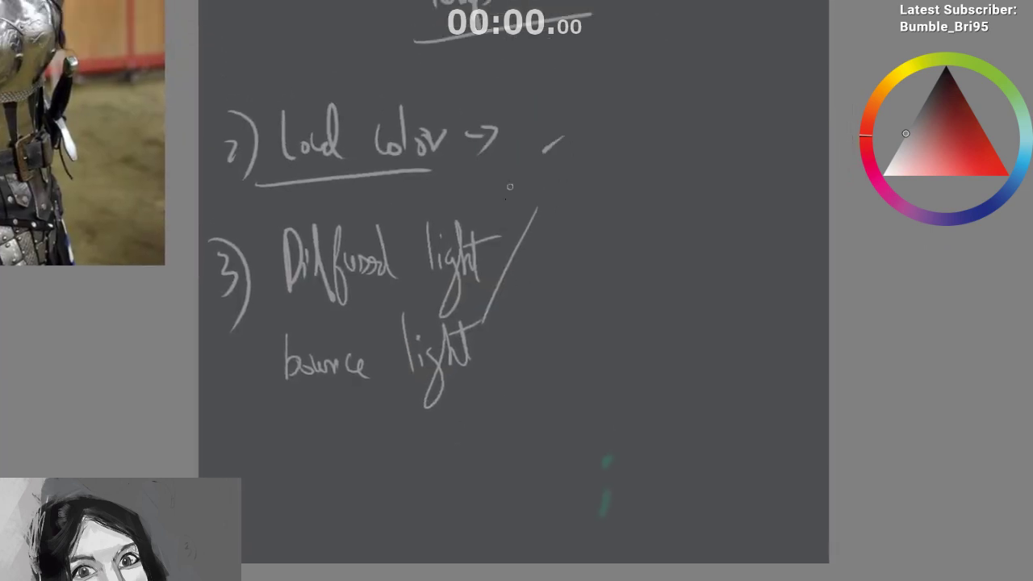
pyautogui.moveTo(510, 186); pyautogui.dragTo(491, 214)
pyautogui.hotkey('ctrl', 'z')
pyautogui.moveTo(531, 154)
pyautogui.mouseDown()
pyautogui.moveTo(493, 201)
pyautogui.moveTo(500, 206)
pyautogui.mouseUp()
pyautogui.moveTo(508, 298); pyautogui.dragTo(512, 430)
pyautogui.moveTo(519, 383); pyautogui.dragTo(554, 310)
pyautogui.moveTo(532, 350)
pyautogui.mouseDown()
pyautogui.moveTo(528, 431)
pyautogui.moveTo(542, 393)
pyautogui.mouseUp()
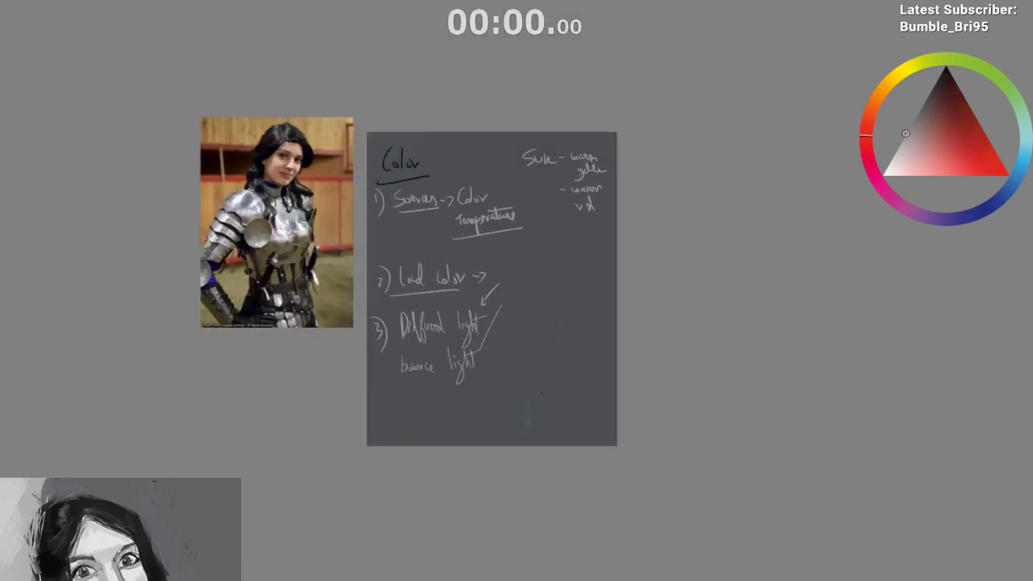
pyautogui.hotkey('ctrl', 'z')
pyautogui.hotkey('ctrl', 'z')
# Pick a golden yellow, draw a curved arrow pointing to "Color temperature" and write "yellow sun" at its tail
pyautogui.moveTo(488, 264); pyautogui.dragTo(494, 193)
pyautogui.moveTo(494, 314); pyautogui.dragTo(469, 347)
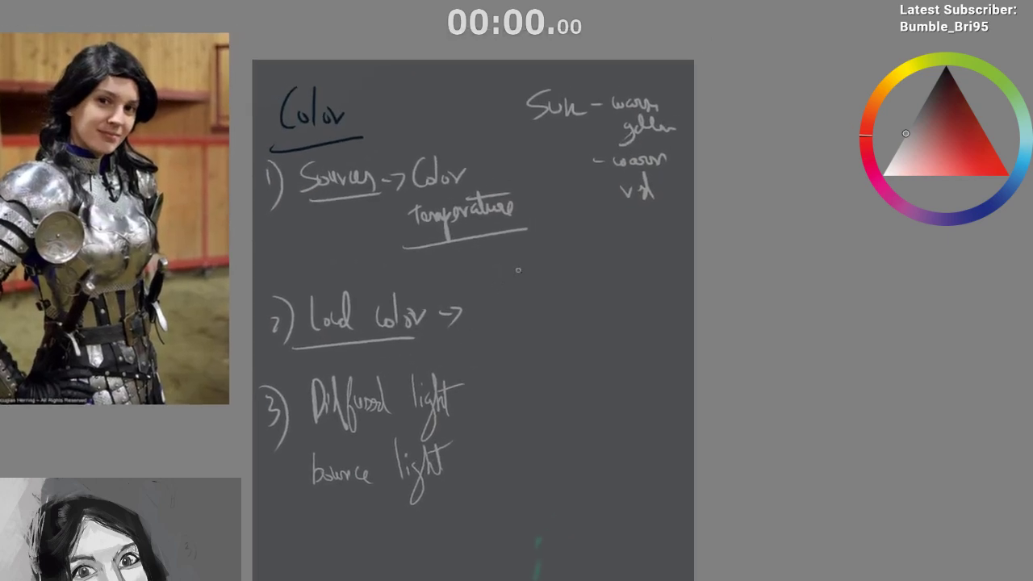
pyautogui.click(868, 117)
pyautogui.click(987, 155)
pyautogui.click(884, 85)
pyautogui.click(890, 78)
pyautogui.moveTo(596, 279)
pyautogui.mouseDown()
pyautogui.moveTo(509, 185)
pyautogui.moveTo(517, 194)
pyautogui.mouseUp()
pyautogui.moveTo(566, 293)
pyautogui.mouseDown()
pyautogui.moveTo(576, 327)
pyautogui.moveTo(619, 302)
pyautogui.moveTo(599, 283)
pyautogui.moveTo(620, 305)
pyautogui.mouseUp()
pyautogui.hotkey('ctrl', 'z')
pyautogui.hotkey('ctrl', 'z')
pyautogui.hotkey('ctrl', 'z')
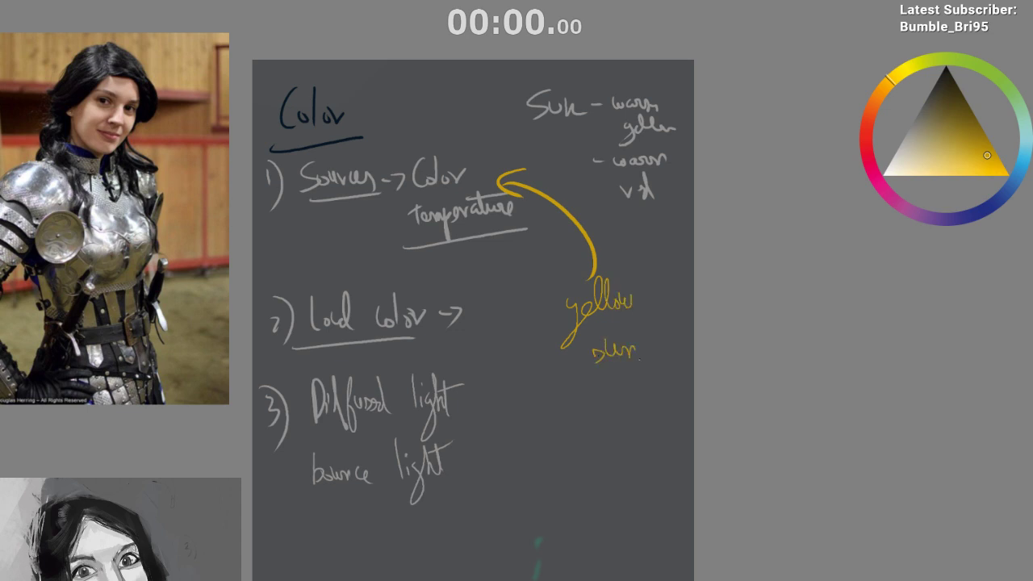
# Draw a curved yellow line out from "Diffused light" and write "blue sky" in light cyan at its end
pyautogui.scroll(-3, 574, 334)
pyautogui.moveTo(477, 293)
pyautogui.mouseDown()
pyautogui.moveTo(497, 297)
pyautogui.moveTo(555, 347)
pyautogui.mouseUp()
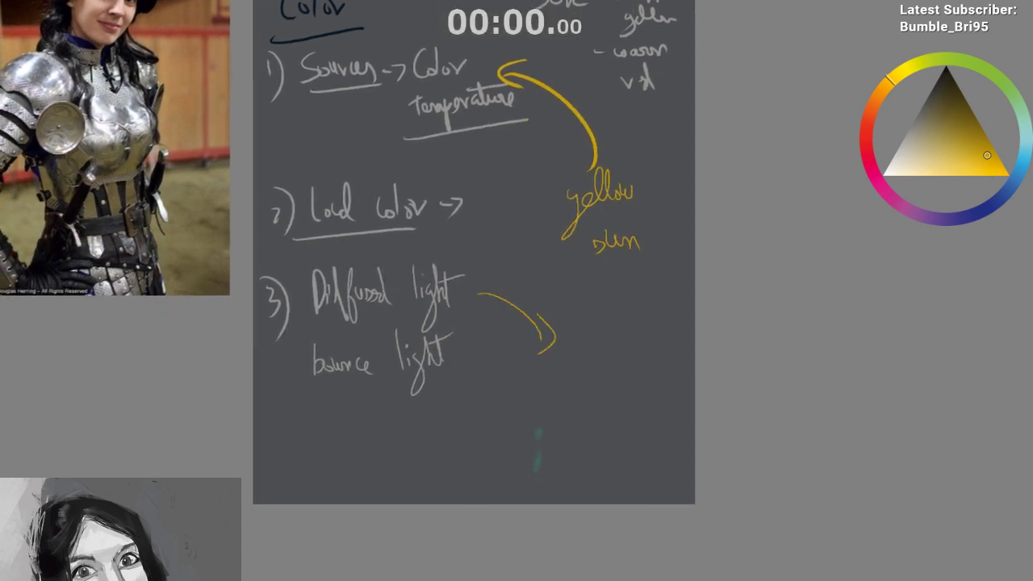
pyautogui.hotkey('ctrl', 'z')
pyautogui.click(1025, 147)
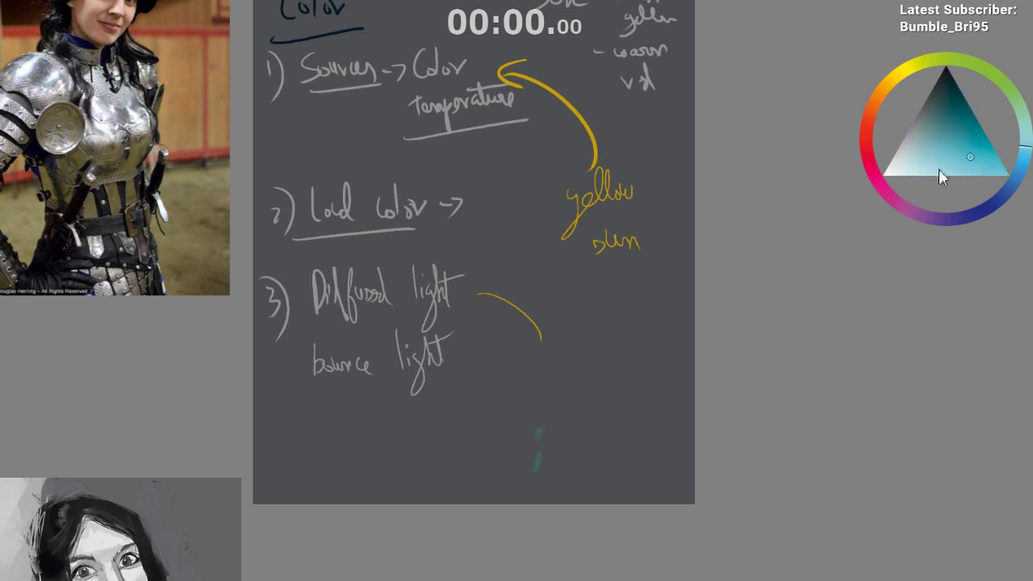
pyautogui.click(976, 162)
pyautogui.moveTo(552, 325)
pyautogui.mouseDown()
pyautogui.moveTo(551, 360)
pyautogui.moveTo(564, 348)
pyautogui.mouseUp()
pyautogui.moveTo(565, 325)
pyautogui.mouseDown()
pyautogui.moveTo(570, 353)
pyautogui.moveTo(595, 345)
pyautogui.mouseUp()
pyautogui.moveTo(596, 389)
pyautogui.mouseDown()
pyautogui.moveTo(599, 438)
pyautogui.moveTo(660, 392)
pyautogui.mouseUp()
# Pick a saturated red, draw an arrow up to "bounce light" and label it "red box"
pyautogui.click(1006, 171)
pyautogui.click(861, 135)
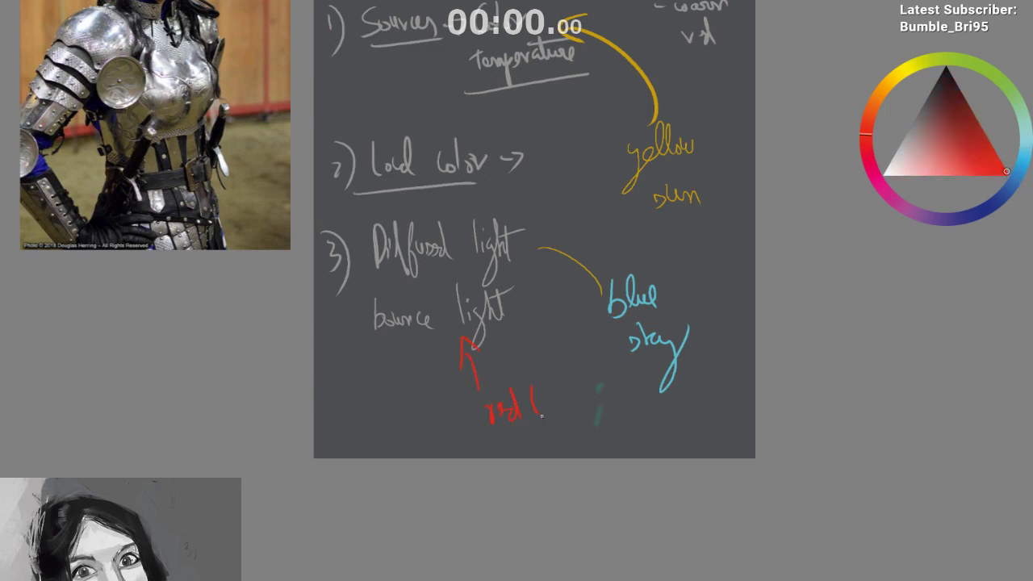
pyautogui.moveTo(565, 404); pyautogui.dragTo(554, 421)
pyautogui.moveTo(558, 444); pyautogui.dragTo(515, 538)
# Draw a darker red arrow pointing to "Local color" and write "neutral" in near-white beside it
pyautogui.click(965, 139)
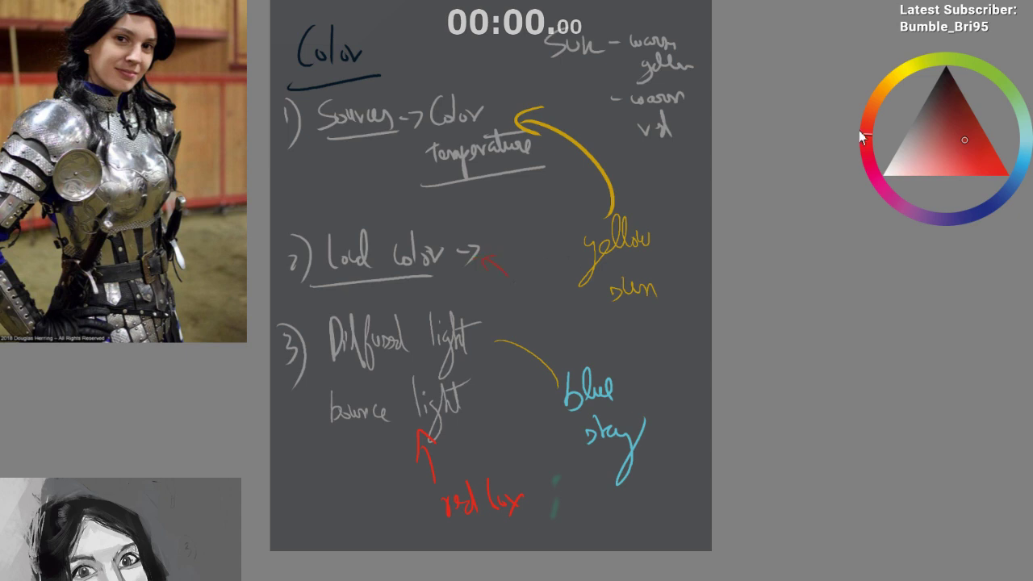
pyautogui.click(896, 150)
pyautogui.moveTo(525, 278); pyautogui.dragTo(526, 305)
pyautogui.moveTo(518, 293); pyautogui.dragTo(558, 305)
pyautogui.moveTo(573, 271)
pyautogui.mouseDown()
pyautogui.moveTo(589, 374)
pyautogui.moveTo(574, 480)
pyautogui.moveTo(530, 436)
pyautogui.mouseUp()
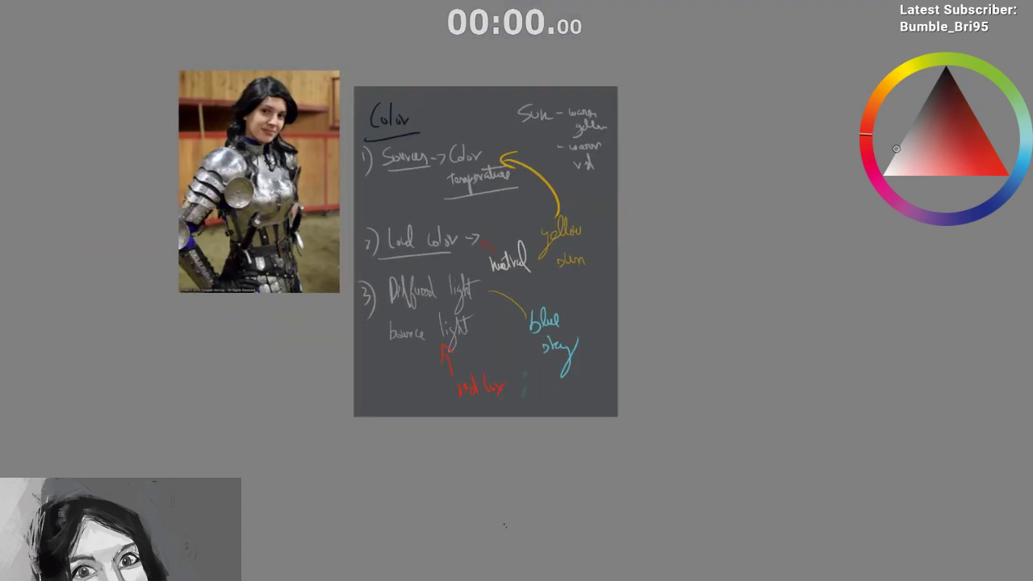
# Paint over the grey and white handwritten notes with the sampled dark grey background, keeping only the coloured annotations and "neutral"
pyautogui.scroll(3, 479, 307)
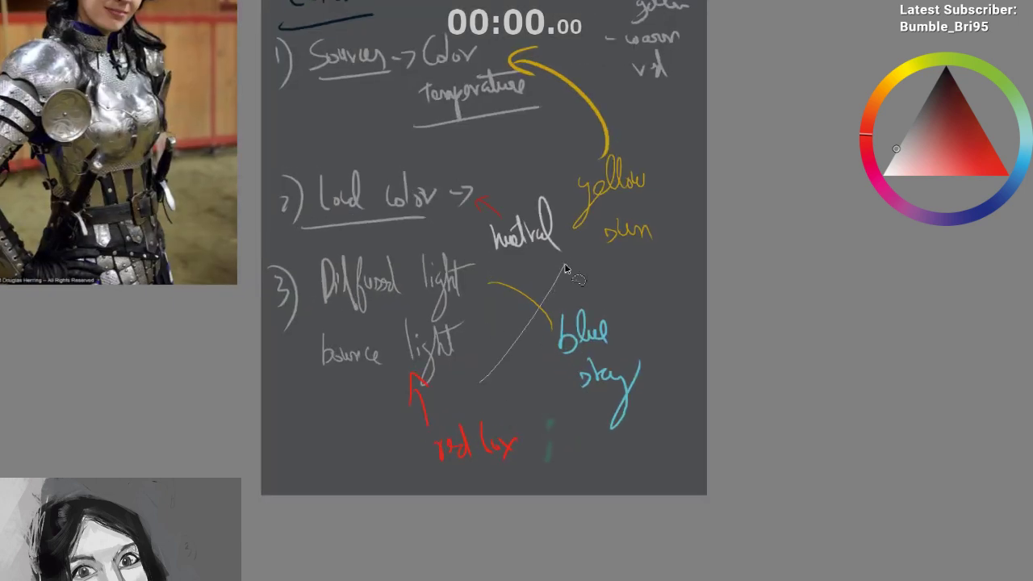
pyautogui.keyDown('ctrl'); pyautogui.click(403, 164); pyautogui.keyUp('ctrl')
pyautogui.moveTo(432, 129)
pyautogui.mouseDown()
pyautogui.moveTo(445, 308)
pyautogui.moveTo(308, 236)
pyautogui.moveTo(362, 12)
pyautogui.moveTo(504, 124)
pyautogui.moveTo(295, 228)
pyautogui.moveTo(385, 123)
pyautogui.mouseUp()
pyautogui.moveTo(371, 259); pyautogui.dragTo(362, 280)
pyautogui.moveTo(546, 13)
pyautogui.mouseDown()
pyautogui.moveTo(521, 57)
pyautogui.moveTo(690, 44)
pyautogui.moveTo(565, 8)
pyautogui.moveTo(438, 173)
pyautogui.moveTo(588, 86)
pyautogui.mouseUp()
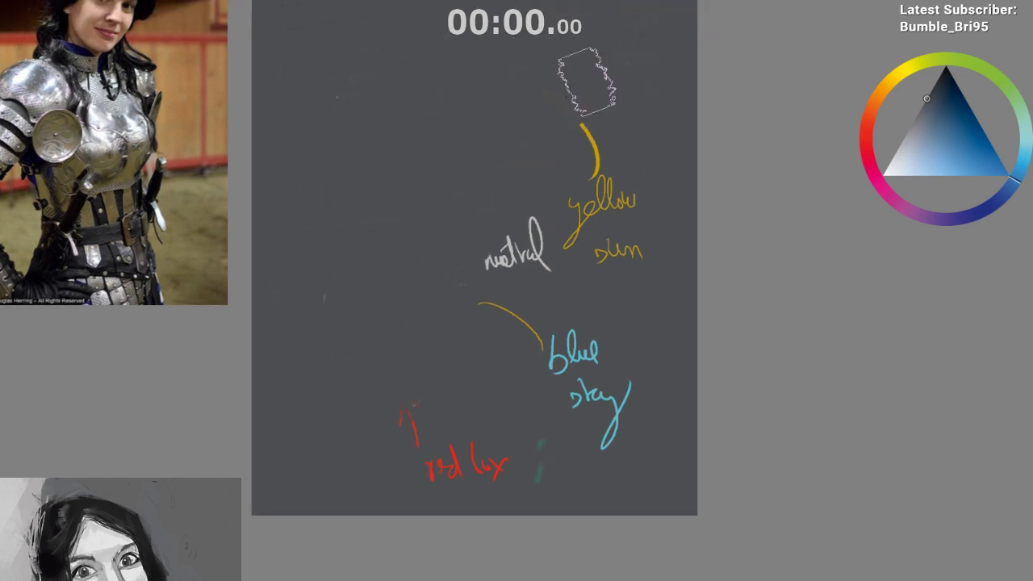
pyautogui.moveTo(444, 342); pyautogui.dragTo(455, 451)
pyautogui.moveTo(458, 395); pyautogui.dragTo(493, 355)
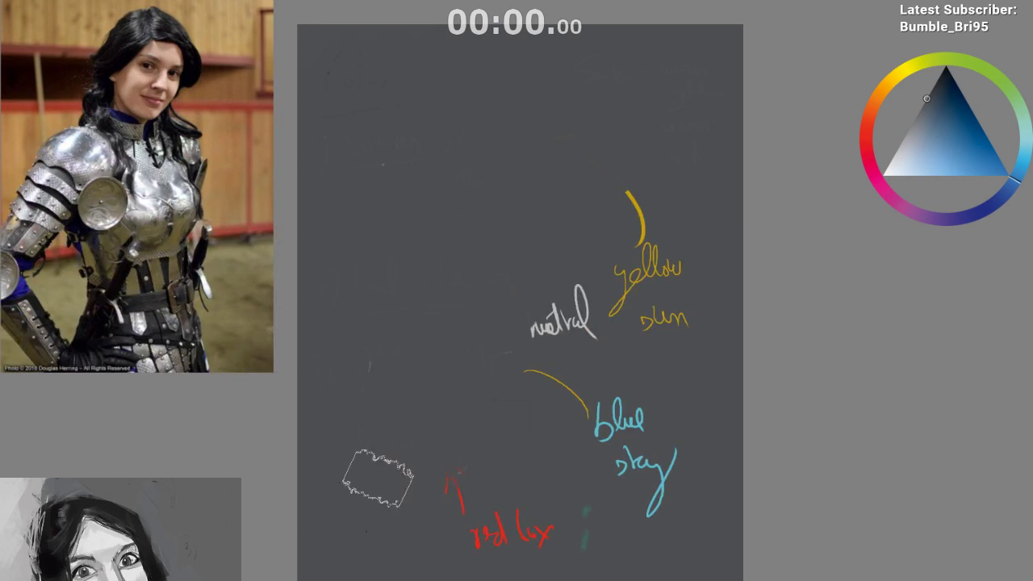
pyautogui.moveTo(567, 411)
pyautogui.mouseDown()
pyautogui.moveTo(570, 459)
pyautogui.moveTo(570, 435)
pyautogui.moveTo(563, 454)
pyautogui.mouseUp()
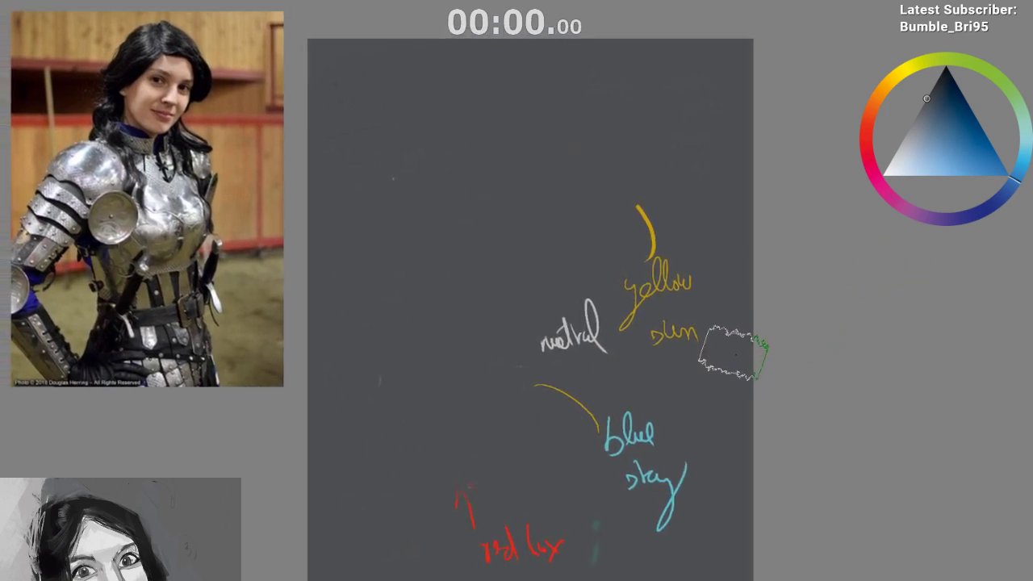
# Choose a light desaturated blue and paint a broad sky patch across the upper part of the dark canvas
pyautogui.click(964, 152)
pyautogui.keyDown('ctrl'); pyautogui.click(629, 438); pyautogui.keyUp('ctrl')
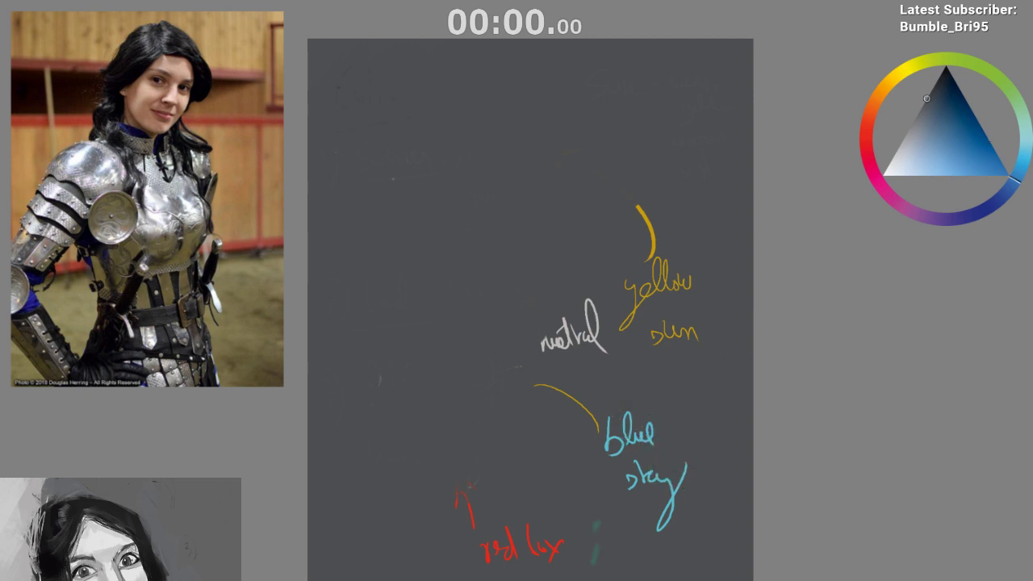
pyautogui.moveTo(484, 81)
pyautogui.mouseDown()
pyautogui.moveTo(461, 157)
pyautogui.moveTo(519, 101)
pyautogui.moveTo(401, 190)
pyautogui.moveTo(525, 180)
pyautogui.moveTo(427, 34)
pyautogui.moveTo(406, 258)
pyautogui.moveTo(807, 142)
pyautogui.mouseUp()
# Pick a pale cream yellow and paint a round sun disc in the middle of the blue sky
pyautogui.click(888, 82)
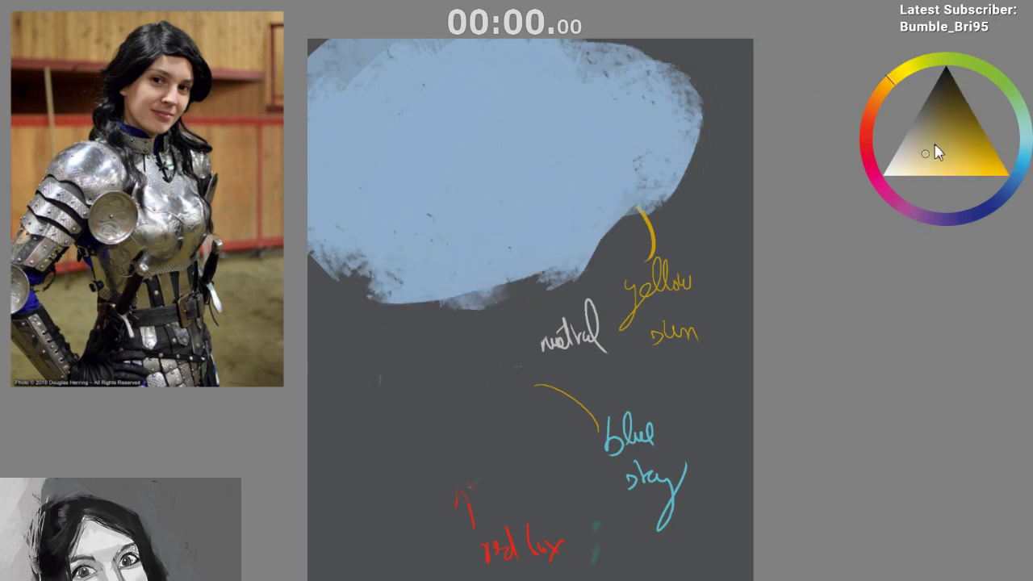
pyautogui.click(933, 175)
pyautogui.click(886, 84)
pyautogui.click(930, 167)
pyautogui.moveTo(476, 121)
pyautogui.mouseDown()
pyautogui.moveTo(466, 152)
pyautogui.moveTo(446, 137)
pyautogui.moveTo(484, 132)
pyautogui.moveTo(480, 161)
pyautogui.moveTo(484, 141)
pyautogui.moveTo(441, 166)
pyautogui.mouseUp()
pyautogui.hotkey('ctrl', 'z')
pyautogui.click(910, 175)
pyautogui.keyDown('ctrl'); pyautogui.click(443, 143); pyautogui.keyUp('ctrl')
pyautogui.moveTo(507, 357); pyautogui.dragTo(492, 314)
pyautogui.keyDown('ctrl'); pyautogui.click(470, 230); pyautogui.keyUp('ctrl')
pyautogui.moveTo(552, 414)
pyautogui.mouseDown()
pyautogui.moveTo(517, 406)
pyautogui.moveTo(505, 381)
pyautogui.mouseUp()
pyautogui.moveTo(457, 493); pyautogui.dragTo(519, 466)
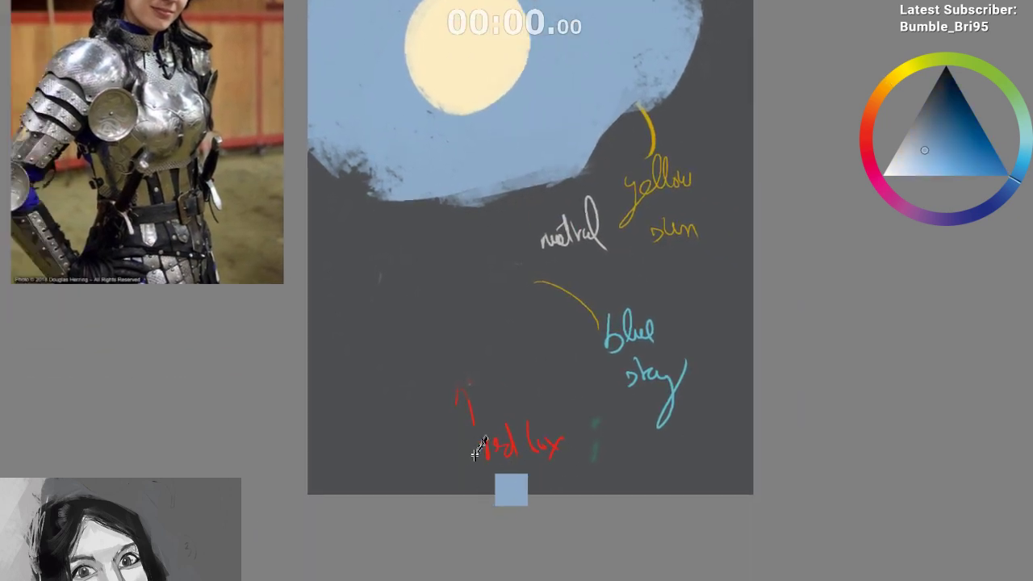
# Lasso a flat ground plane in perspective below the sky and fill it with light grey
pyautogui.press('l')
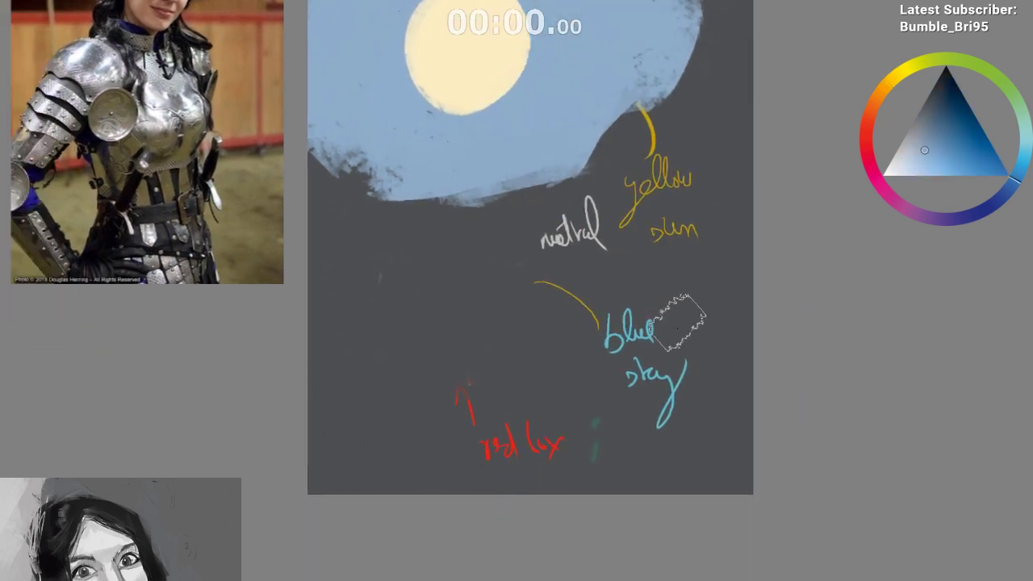
pyautogui.moveTo(283, 433)
pyautogui.mouseDown()
pyautogui.moveTo(424, 322)
pyautogui.moveTo(681, 346)
pyautogui.moveTo(507, 467)
pyautogui.moveTo(312, 437)
pyautogui.mouseUp()
pyautogui.moveTo(509, 443)
pyautogui.mouseDown()
pyautogui.moveTo(447, 396)
pyautogui.moveTo(424, 396)
pyautogui.moveTo(454, 254)
pyautogui.mouseUp()
pyautogui.hotkey('ctrl', 'shift', 'a')
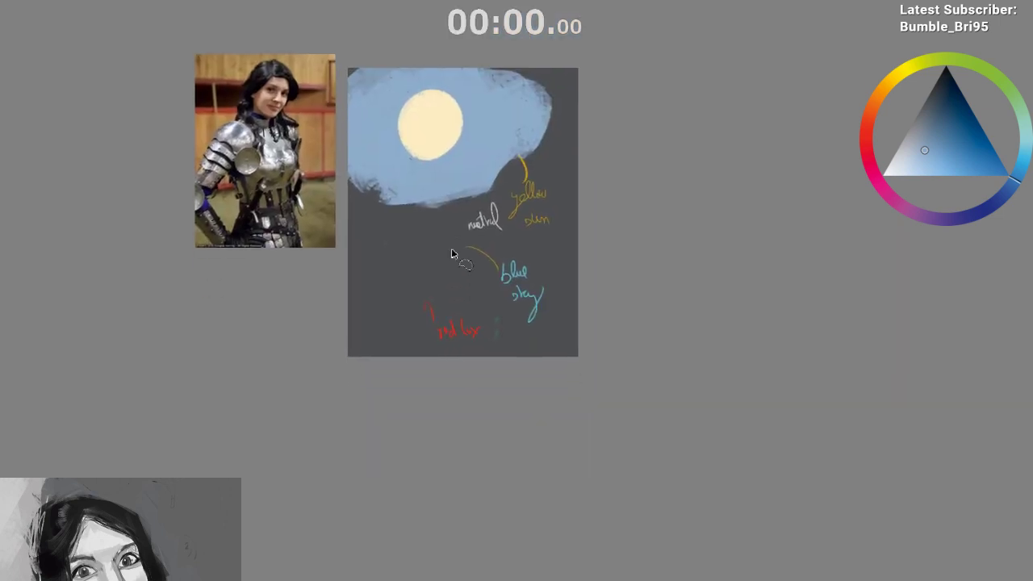
pyautogui.moveTo(360, 273)
pyautogui.mouseDown()
pyautogui.moveTo(536, 260)
pyautogui.moveTo(510, 260)
pyautogui.moveTo(466, 302)
pyautogui.mouseUp()
pyautogui.click(446, 313)
pyautogui.click(327, 313)
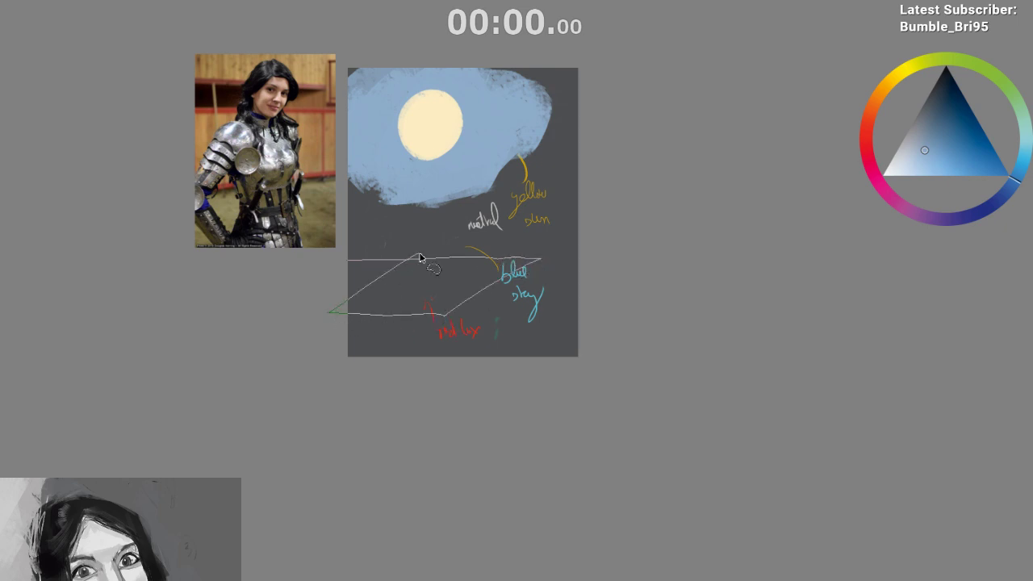
pyautogui.doubleClick(414, 256)
pyautogui.scroll(3, 485, 285)
pyautogui.click(907, 138)
pyautogui.moveTo(379, 339)
pyautogui.mouseDown()
pyautogui.moveTo(410, 322)
pyautogui.moveTo(440, 274)
pyautogui.moveTo(302, 343)
pyautogui.mouseUp()
pyautogui.hotkey('ctrl', 'd')
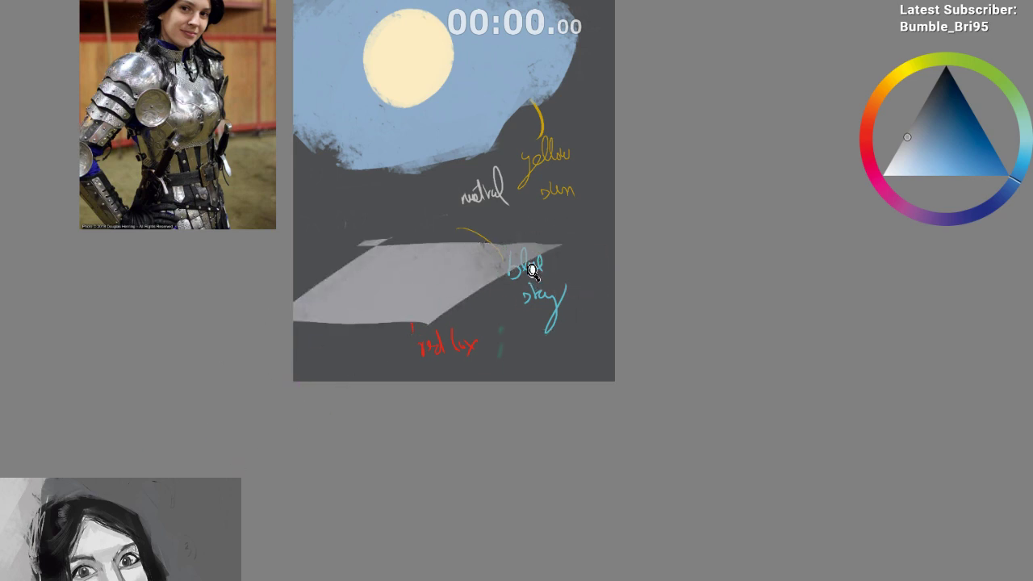
# Lasso the silhouette of a box standing on the grey ground plane and fill it with saturated red
pyautogui.scroll(1, 530, 270)
pyautogui.press('[')
pyautogui.press('[')
pyautogui.press('[')
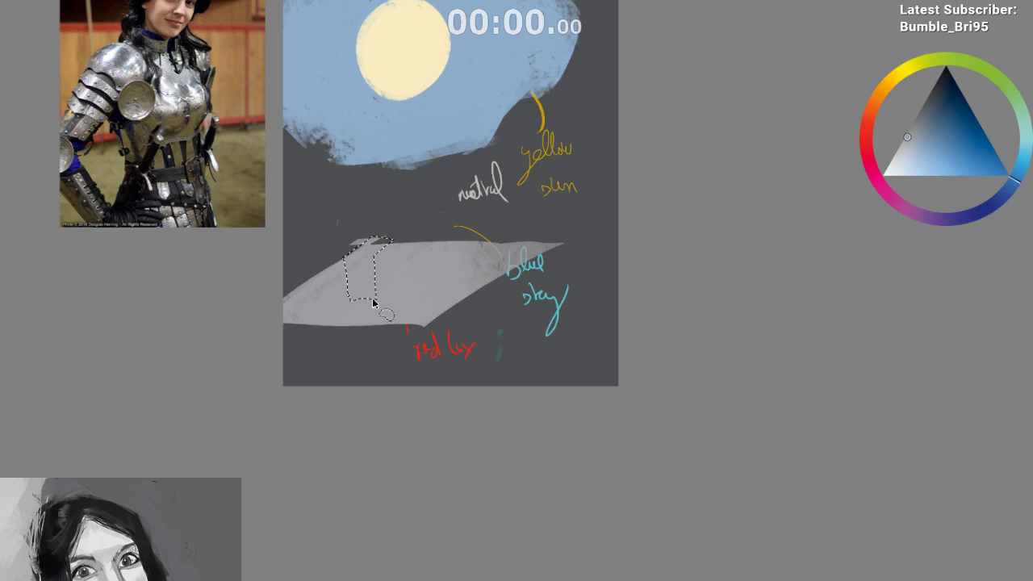
pyautogui.scroll(2, 420, 278)
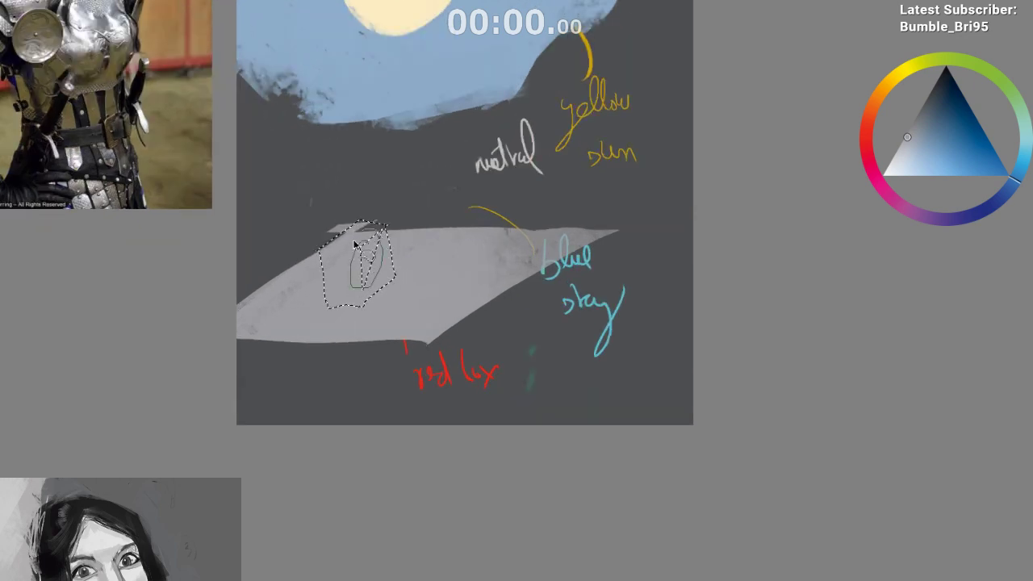
pyautogui.keyDown('ctrl'); pyautogui.click(360, 269); pyautogui.keyUp('ctrl')
pyautogui.click(866, 133)
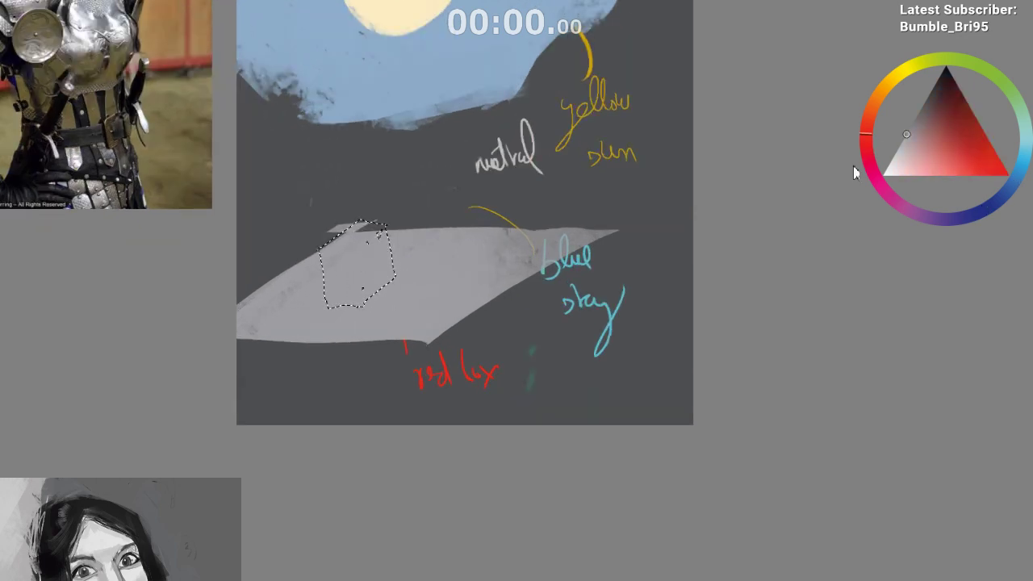
pyautogui.click(951, 163)
pyautogui.moveTo(389, 250)
pyautogui.mouseDown()
pyautogui.moveTo(339, 355)
pyautogui.moveTo(335, 316)
pyautogui.moveTo(373, 319)
pyautogui.moveTo(360, 231)
pyautogui.moveTo(390, 260)
pyautogui.mouseUp()
pyautogui.click(976, 142)
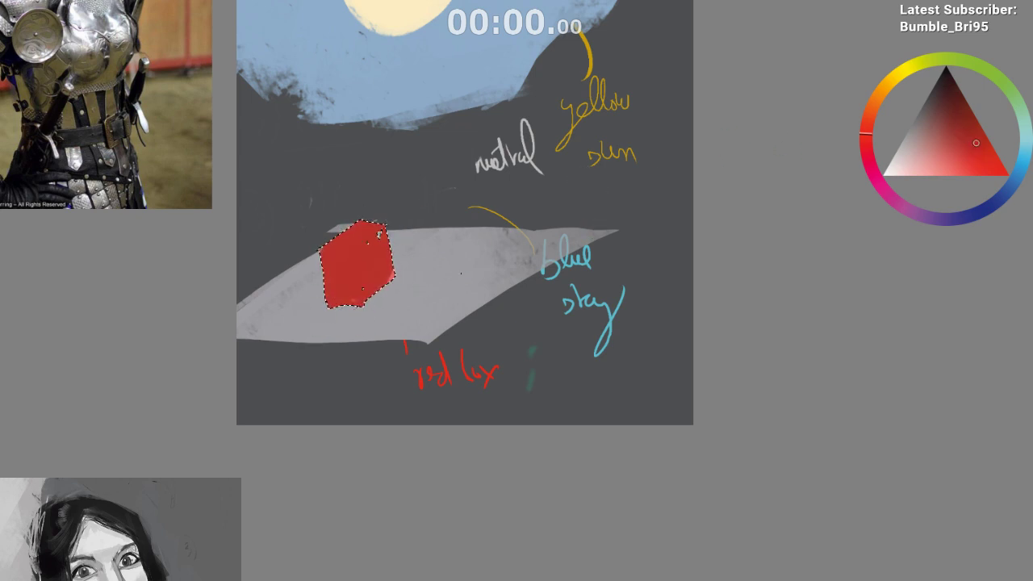
pyautogui.hotkey('ctrl', 'shift', 'a')
pyautogui.scroll(1, 532, 289)
pyautogui.moveTo(540, 296); pyautogui.dragTo(557, 359)
pyautogui.hotkey('ctrl', 'shift', 'd')
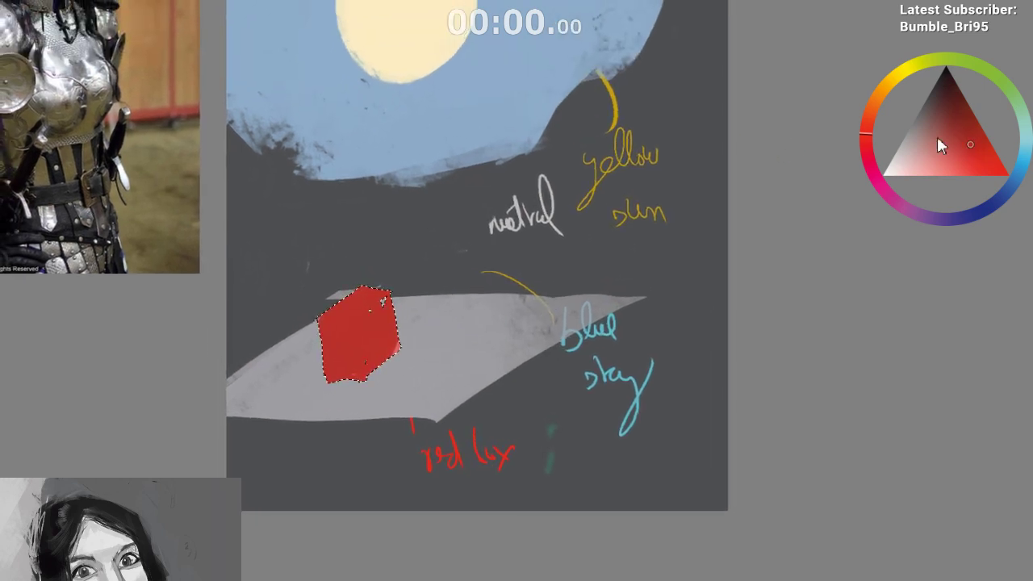
# Paint the top face of the red box in a light salmon orange, keeping a crisp edge against its side
pyautogui.click(872, 105)
pyautogui.click(930, 156)
pyautogui.moveTo(349, 316); pyautogui.dragTo(391, 263)
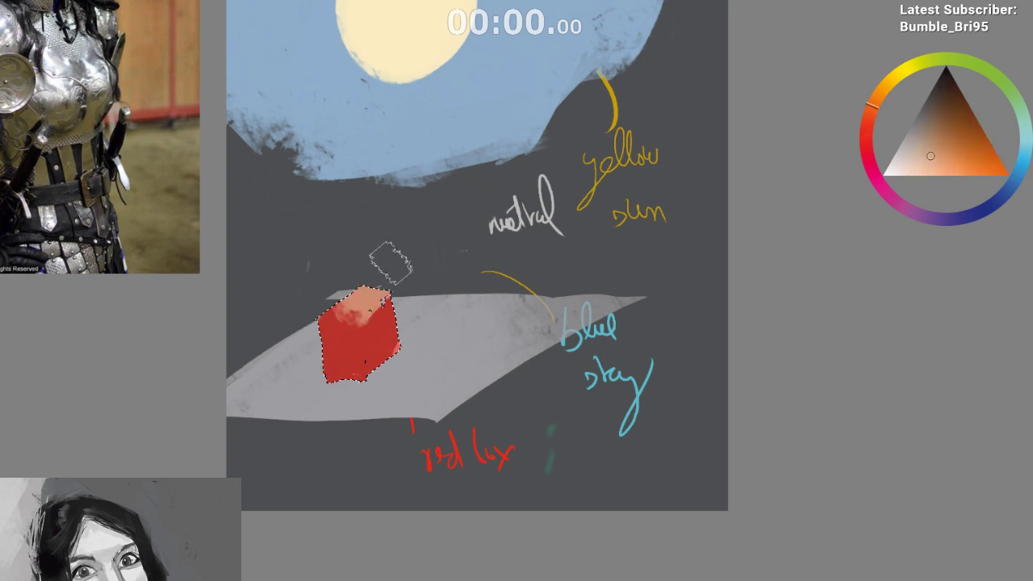
pyautogui.keyDown('alt'); pyautogui.click(358, 315); pyautogui.keyUp('alt')
pyautogui.moveTo(371, 308)
pyautogui.mouseDown()
pyautogui.moveTo(326, 321)
pyautogui.moveTo(386, 288)
pyautogui.moveTo(324, 321)
pyautogui.moveTo(355, 307)
pyautogui.moveTo(347, 329)
pyautogui.mouseUp()
pyautogui.click(943, 165)
pyautogui.keyDown('alt'); pyautogui.click(364, 301); pyautogui.keyUp('alt')
pyautogui.hotkey('ctrl', 'd')
# Paint a dark blue-violet cast shadow on the ground in front of the red box and check it in a mirrored view
pyautogui.keyDown('alt'); pyautogui.click(346, 355); pyautogui.keyUp('alt')
pyautogui.moveTo(356, 376)
pyautogui.mouseDown()
pyautogui.moveTo(304, 408)
pyautogui.moveTo(341, 413)
pyautogui.moveTo(360, 383)
pyautogui.moveTo(323, 381)
pyautogui.moveTo(298, 437)
pyautogui.moveTo(322, 376)
pyautogui.moveTo(320, 462)
pyautogui.mouseUp()
pyautogui.keyDown('ctrl'); pyautogui.click(346, 390); pyautogui.keyUp('ctrl')
pyautogui.hotkey('ctrl', 'shift', 'a')
pyautogui.press('m')
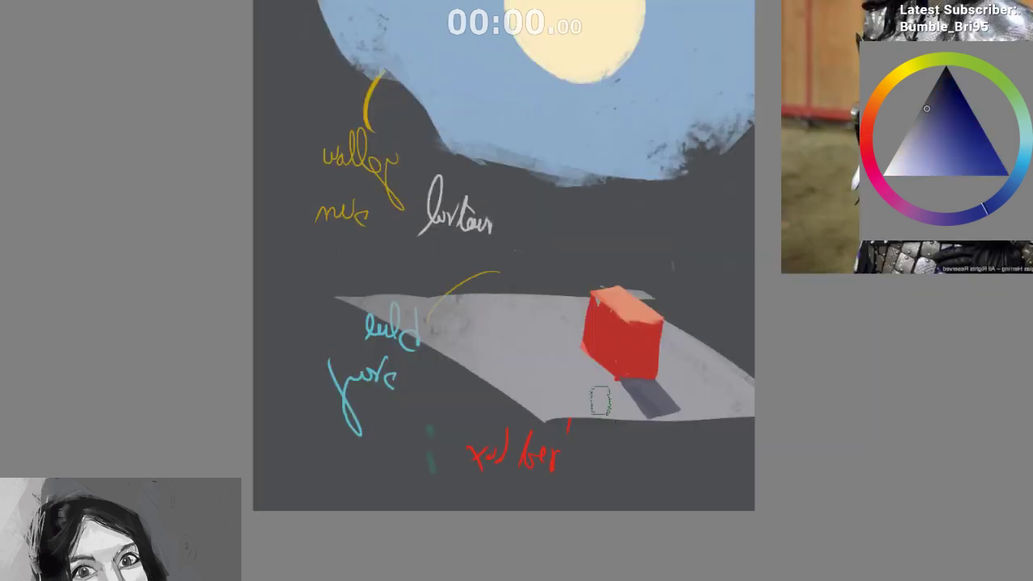
pyautogui.press('m')
# Lasso a curved plate shape on the ground beside the red box and fill it with medium blue-grey
pyautogui.moveTo(573, 459); pyautogui.dragTo(543, 449)
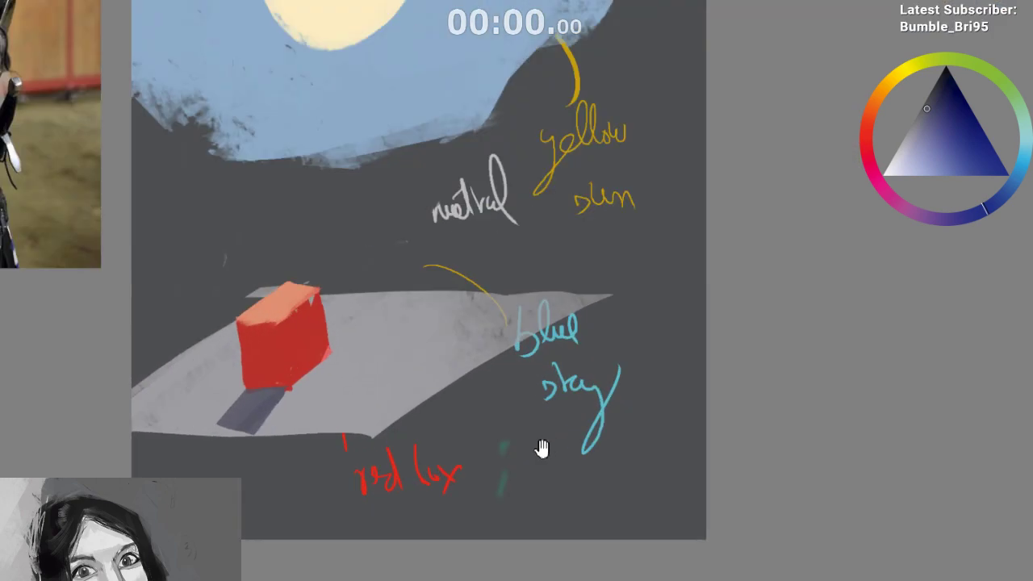
pyautogui.scroll(1, 406, 368)
pyautogui.moveTo(406, 369)
pyautogui.mouseDown()
pyautogui.moveTo(505, 417)
pyautogui.moveTo(491, 422)
pyautogui.mouseUp()
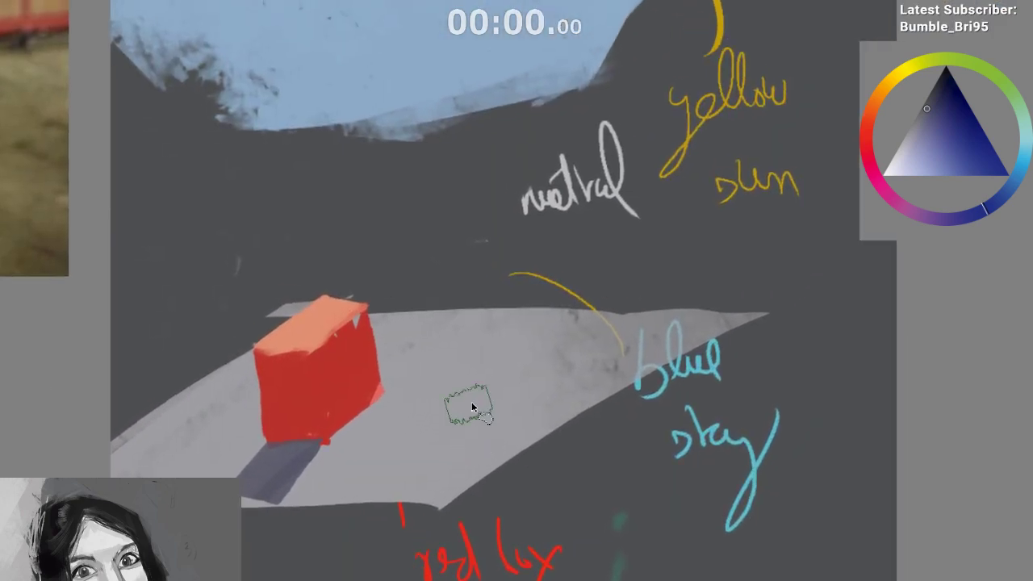
pyautogui.moveTo(379, 426)
pyautogui.mouseDown()
pyautogui.moveTo(414, 401)
pyautogui.moveTo(445, 434)
pyautogui.moveTo(517, 357)
pyautogui.moveTo(440, 344)
pyautogui.moveTo(392, 408)
pyautogui.mouseUp()
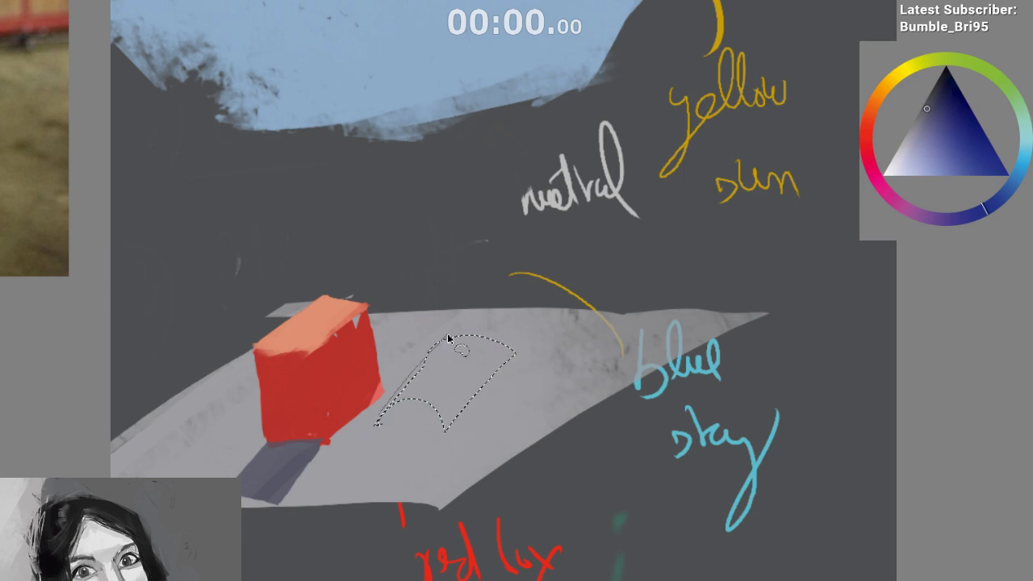
pyautogui.scroll(1, 433, 411)
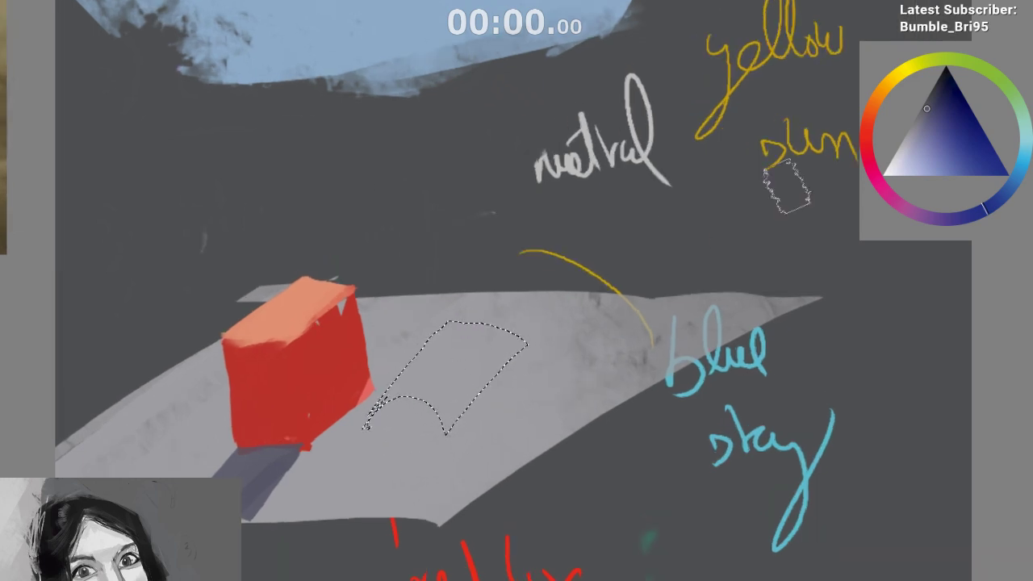
pyautogui.click(924, 135)
pyautogui.moveTo(559, 300)
pyautogui.mouseDown()
pyautogui.moveTo(378, 443)
pyautogui.moveTo(463, 351)
pyautogui.moveTo(458, 452)
pyautogui.moveTo(505, 363)
pyautogui.moveTo(536, 454)
pyautogui.mouseUp()
pyautogui.hotkey('ctrl', 'z')
pyautogui.click(907, 134)
pyautogui.click(915, 120)
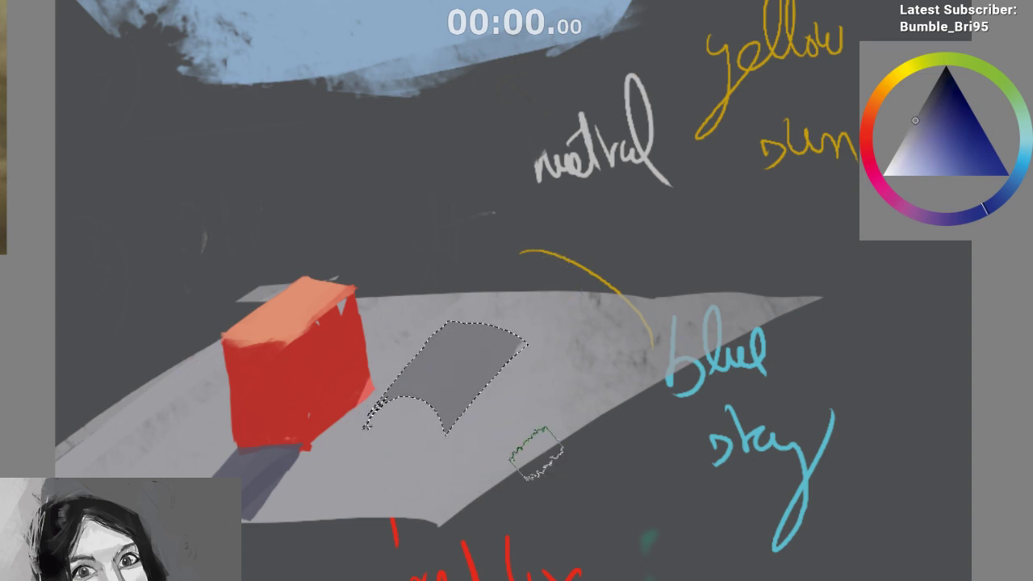
pyautogui.hotkey('ctrl', 'shift', 'a')
# Check the scene mirrored, brush the lower edge of the grey curved plate, and sample its greys for comparison
pyautogui.press('m')
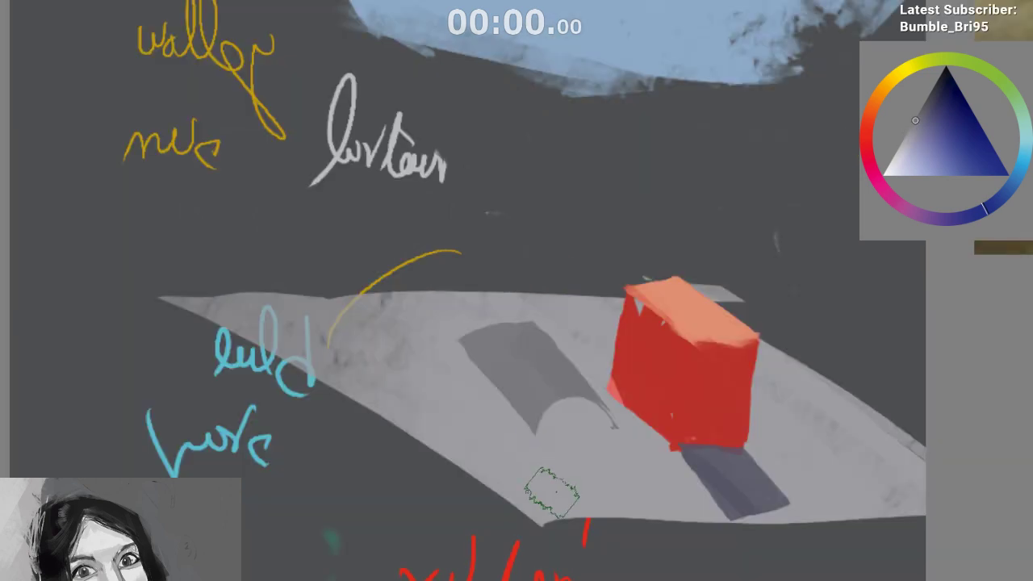
pyautogui.scroll(-2, 555, 484)
pyautogui.press('m')
pyautogui.scroll(1, 476, 442)
pyautogui.moveTo(472, 380)
pyautogui.mouseDown()
pyautogui.moveTo(432, 425)
pyautogui.moveTo(463, 388)
pyautogui.mouseUp()
pyautogui.hotkey('ctrl', 'z')
pyautogui.keyDown('ctrl'); pyautogui.click(447, 396); pyautogui.keyUp('ctrl')
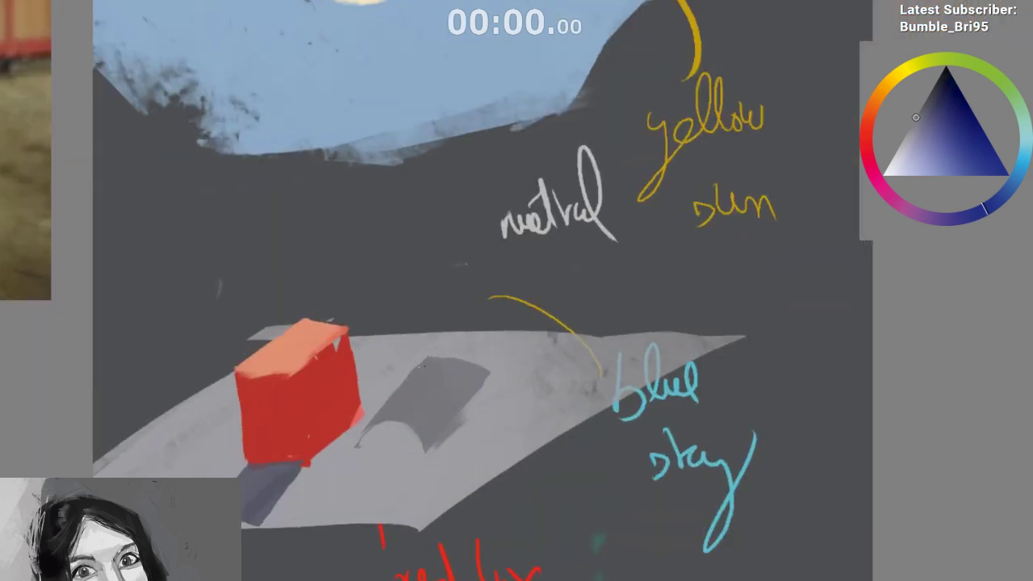
pyautogui.keyDown('ctrl'); pyautogui.click(421, 369); pyautogui.keyUp('ctrl')
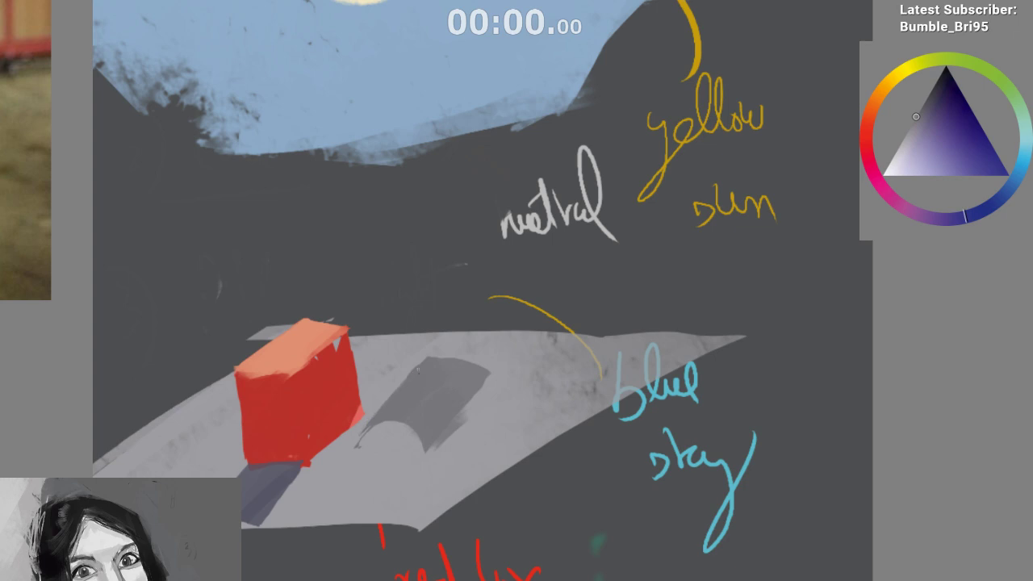
pyautogui.scroll(-2, 473, 399)
pyautogui.keyDown('ctrl'); pyautogui.click(427, 376); pyautogui.keyUp('ctrl')
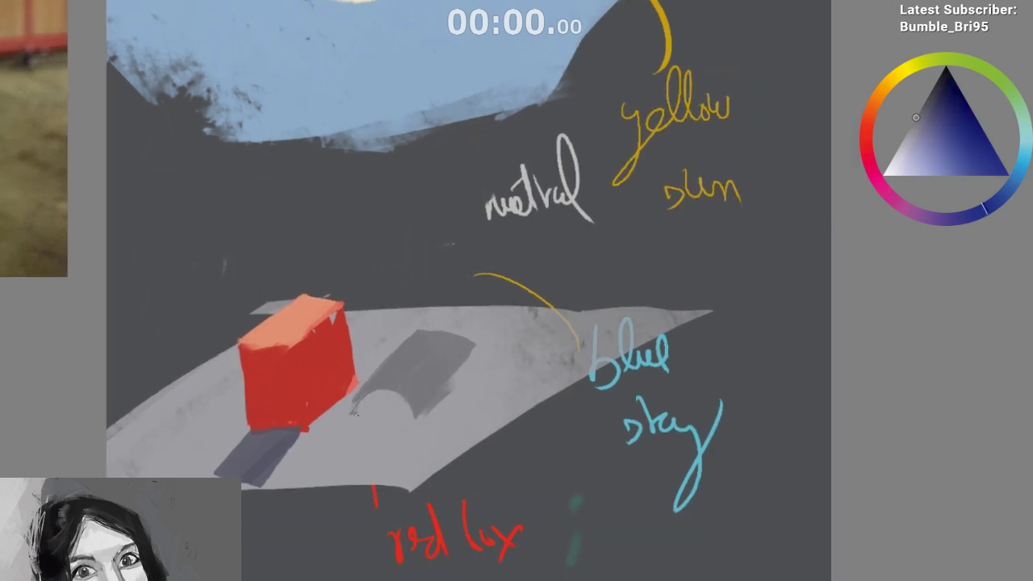
pyautogui.moveTo(382, 414); pyautogui.dragTo(401, 470)
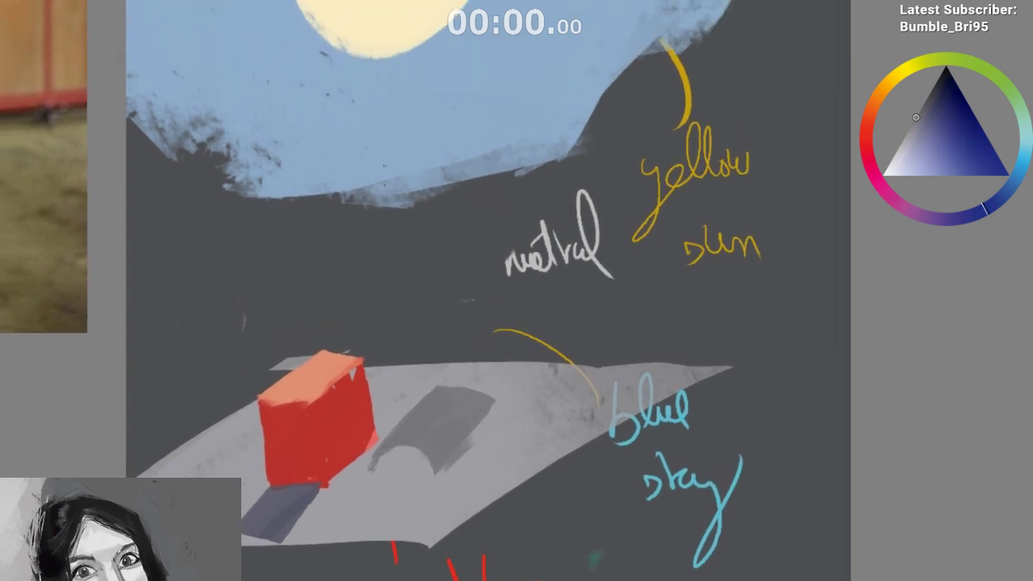
# Try a highlight stroke in the sampled cream sun colour on the top face of the red box
pyautogui.keyDown('ctrl'); pyautogui.click(312, 370); pyautogui.keyUp('ctrl')
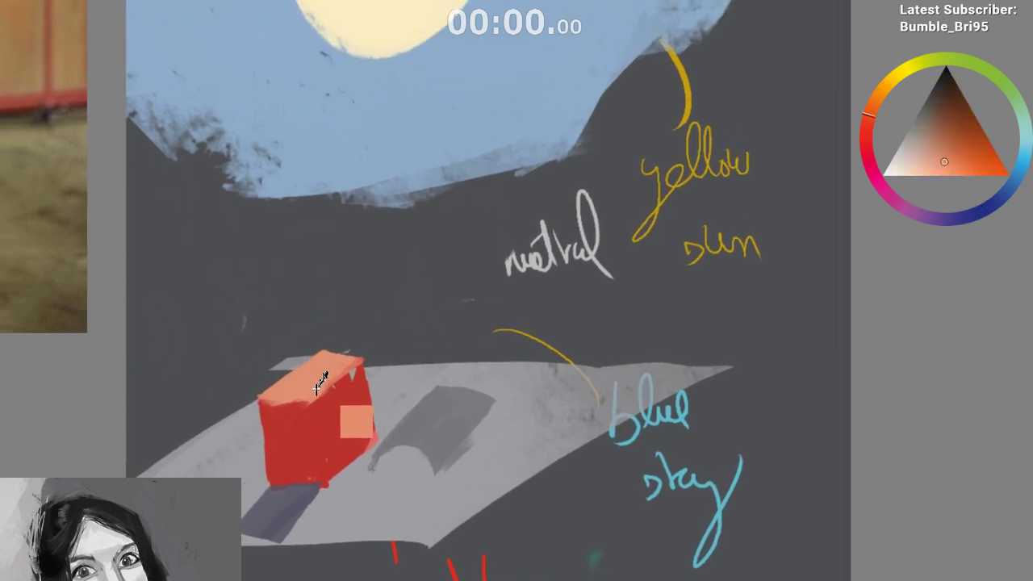
pyautogui.keyDown('ctrl'); pyautogui.click(370, 42); pyautogui.keyUp('ctrl')
pyautogui.moveTo(321, 360)
pyautogui.mouseDown()
pyautogui.moveTo(287, 394)
pyautogui.moveTo(326, 376)
pyautogui.mouseUp()
pyautogui.hotkey('ctrl', 'z')
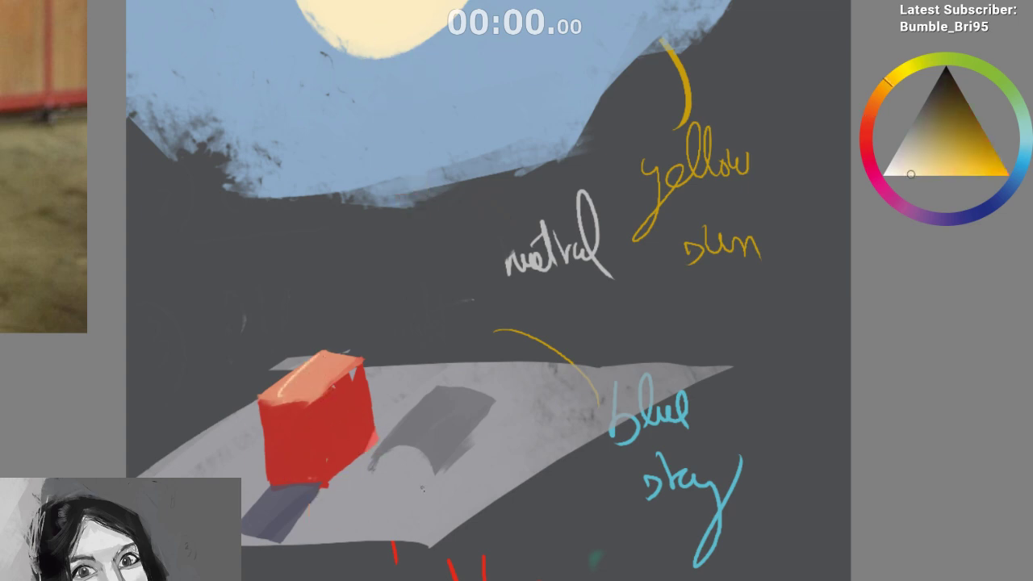
pyautogui.moveTo(418, 477); pyautogui.dragTo(425, 468)
pyautogui.scroll(-1, 428, 478)
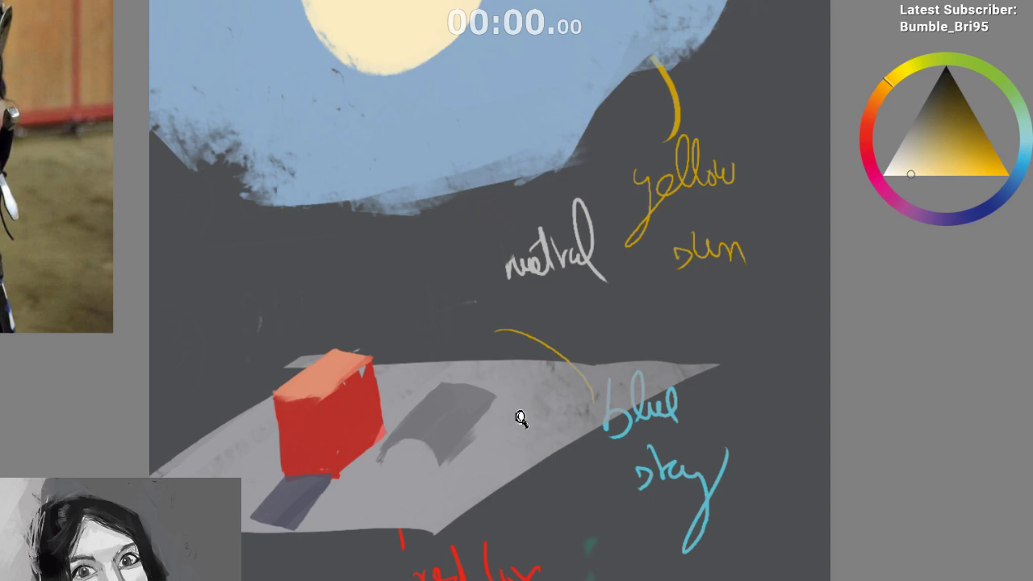
# Sample the curved plate's blue-grey and brush more strokes along its edge
pyautogui.moveTo(520, 418); pyautogui.dragTo(528, 355)
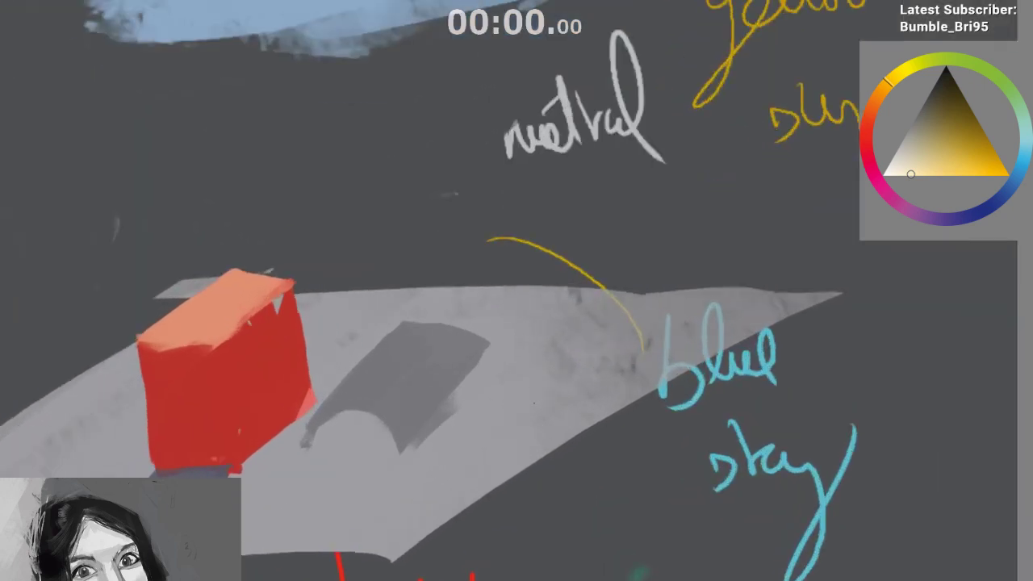
pyautogui.keyDown('ctrl'); pyautogui.click(425, 392); pyautogui.keyUp('ctrl')
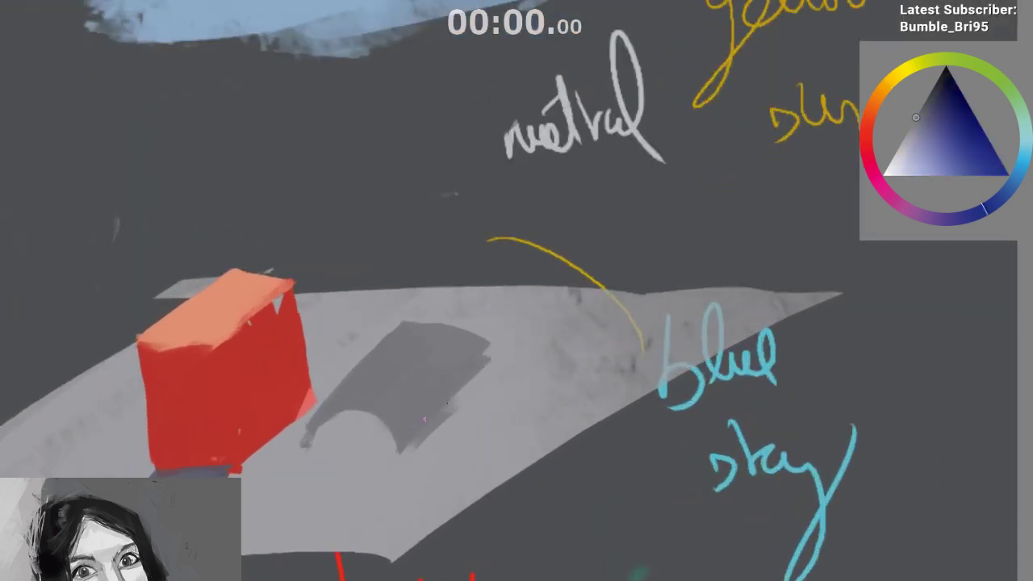
pyautogui.moveTo(448, 376); pyautogui.dragTo(455, 404)
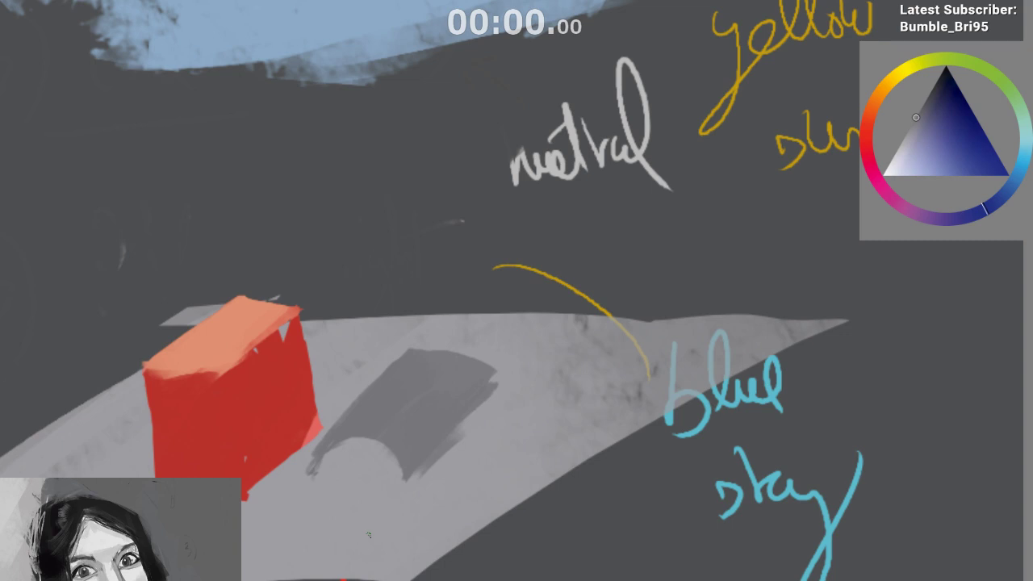
pyautogui.moveTo(513, 334); pyautogui.dragTo(518, 455)
# Sample the sun's cream colour, shift it slightly paler, and paint a narrow highlight strip along the length of the curved plate
pyautogui.keyDown('ctrl'); pyautogui.click(396, 7); pyautogui.keyUp('ctrl')
pyautogui.moveTo(464, 380); pyautogui.dragTo(455, 284)
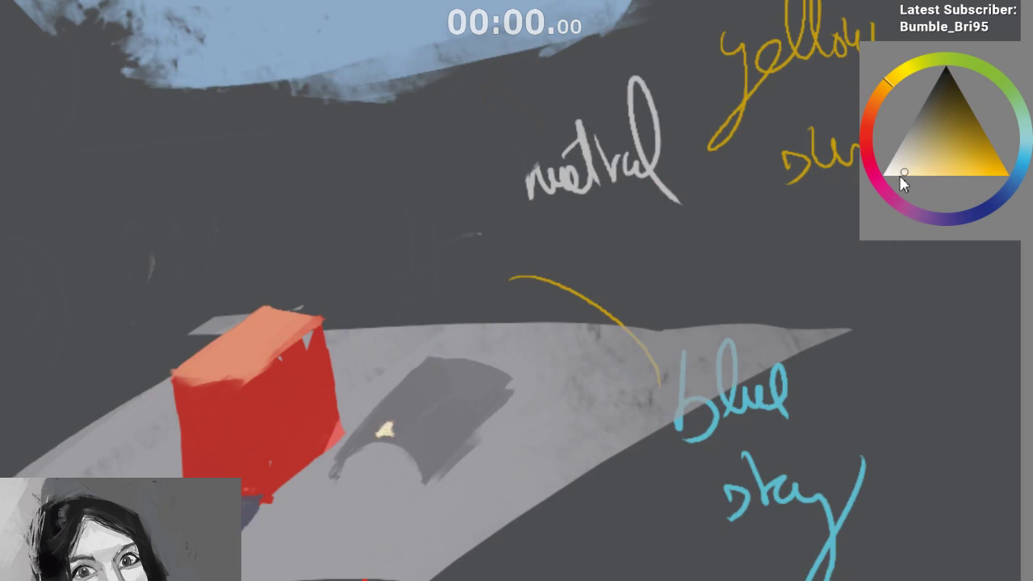
pyautogui.click(906, 173)
pyautogui.moveTo(384, 429)
pyautogui.mouseDown()
pyautogui.moveTo(406, 397)
pyautogui.moveTo(401, 421)
pyautogui.moveTo(452, 365)
pyautogui.mouseUp()
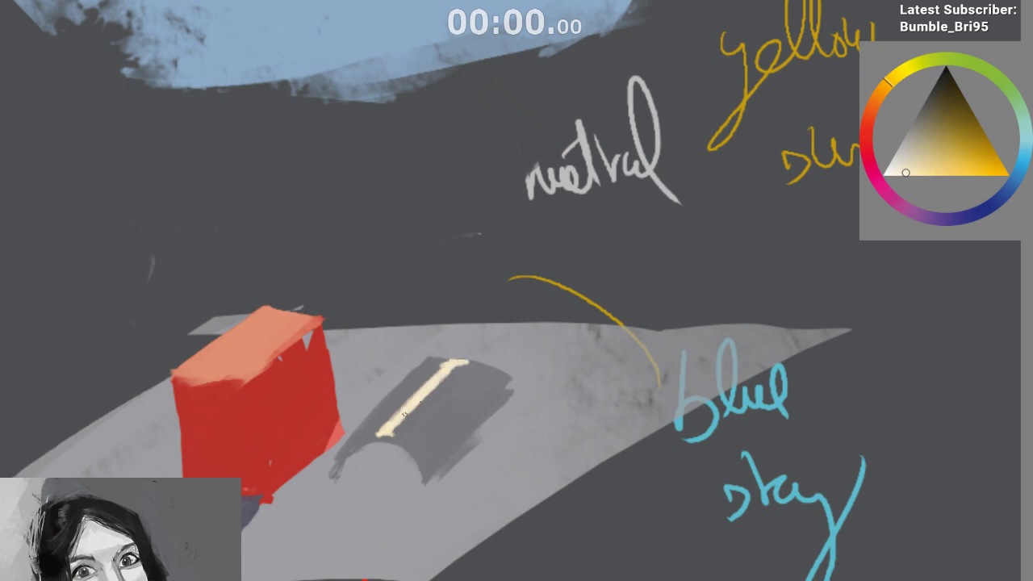
# Try spreading the cream highlight wide across the curved plate, and undo back to the narrow strip
pyautogui.keyDown('ctrl'); pyautogui.click(398, 420); pyautogui.keyUp('ctrl')
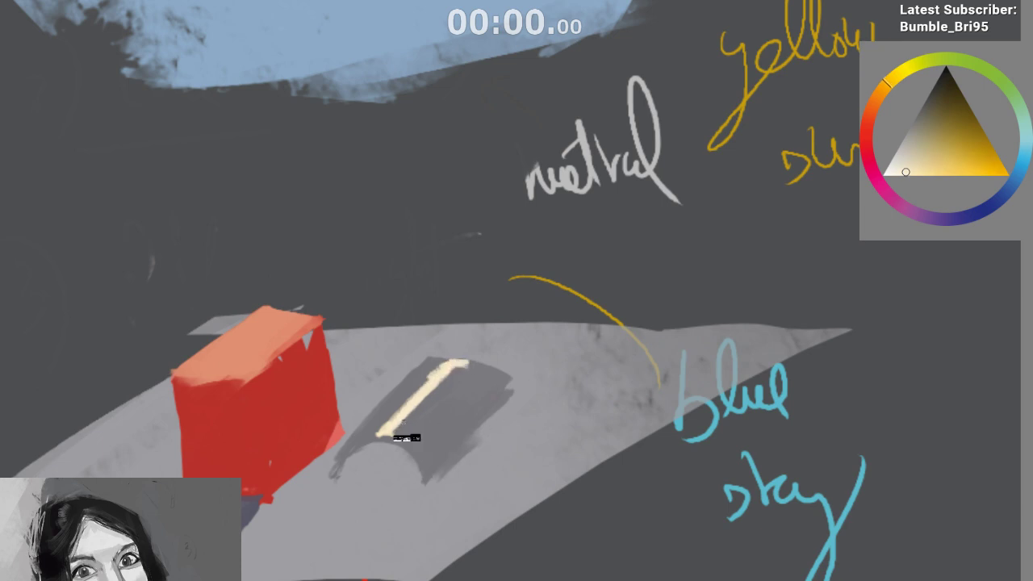
pyautogui.moveTo(408, 411)
pyautogui.mouseDown()
pyautogui.moveTo(424, 427)
pyautogui.moveTo(441, 394)
pyautogui.moveTo(463, 386)
pyautogui.moveTo(423, 413)
pyautogui.moveTo(444, 391)
pyautogui.moveTo(456, 402)
pyautogui.mouseUp()
pyautogui.hotkey('ctrl', 'z')
pyautogui.hotkey('ctrl', 'z')
pyautogui.hotkey('ctrl', 'z')
pyautogui.moveTo(450, 279); pyautogui.dragTo(435, 338)
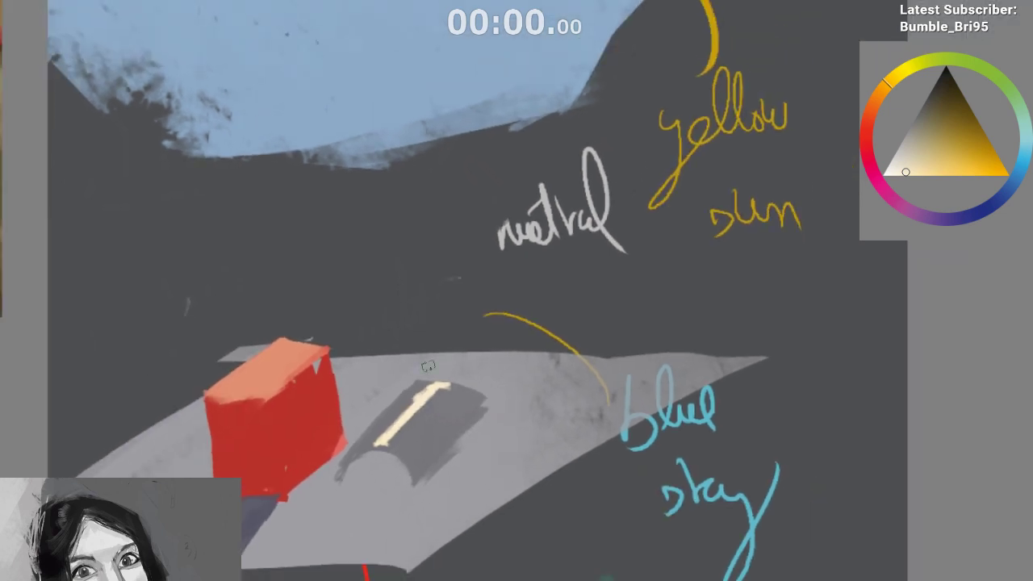
pyautogui.scroll(-2, 420, 424)
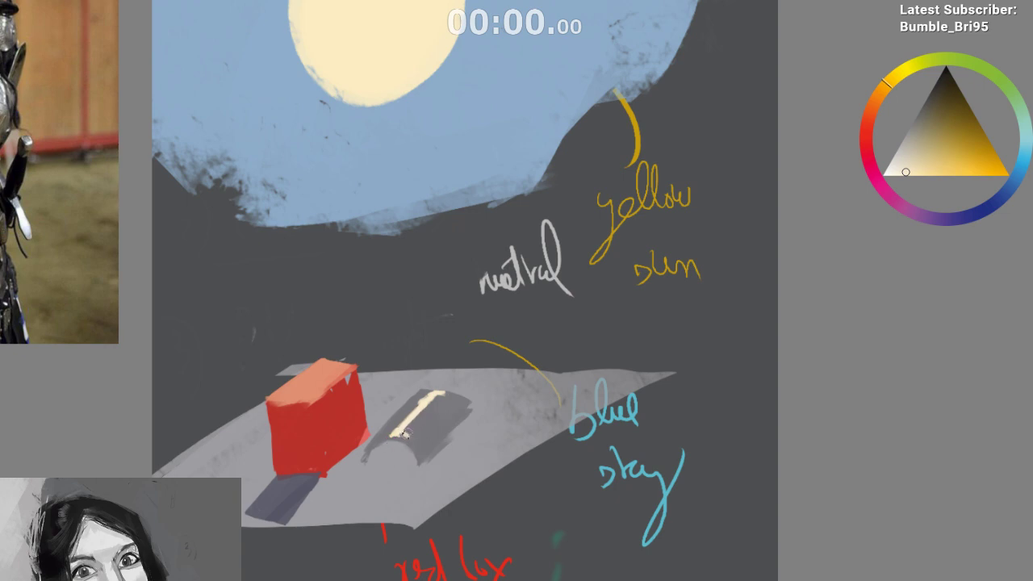
pyautogui.moveTo(415, 431)
pyautogui.mouseDown()
pyautogui.moveTo(436, 400)
pyautogui.moveTo(449, 406)
pyautogui.moveTo(373, 440)
pyautogui.mouseUp()
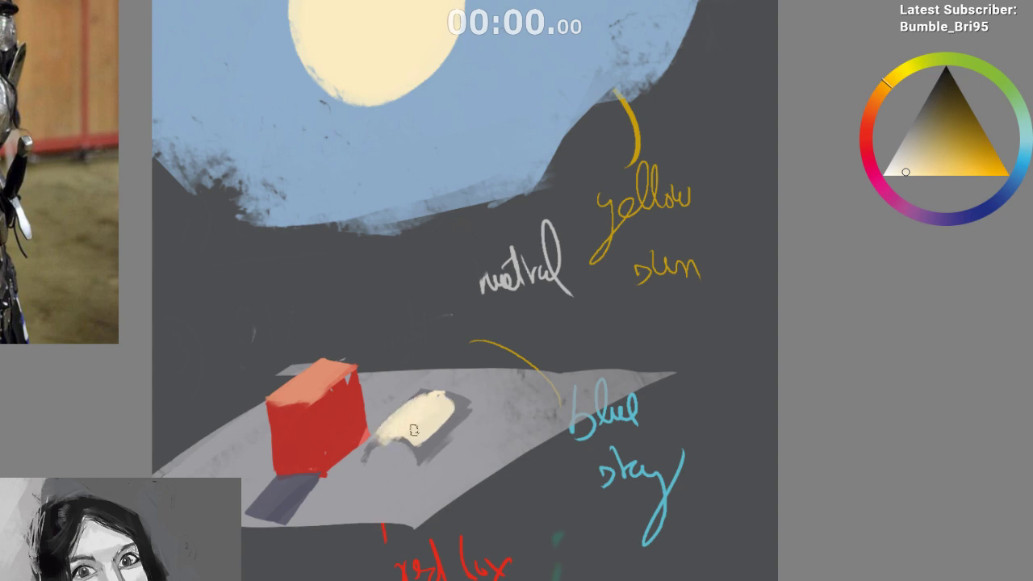
pyautogui.hotkey('ctrl', 'z')
pyautogui.hotkey('ctrl', 'z')
pyautogui.hotkey('ctrl', 'z')
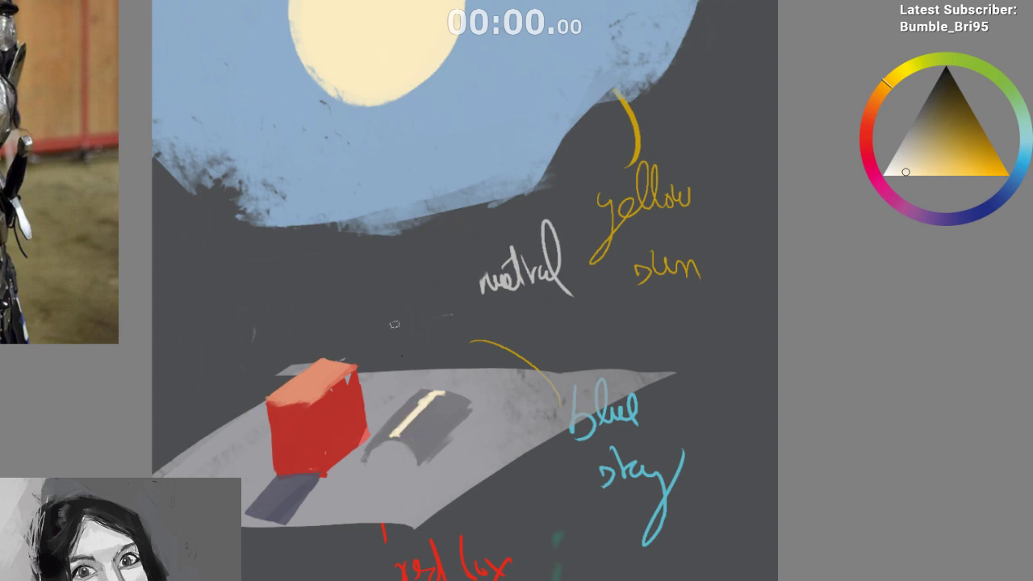
pyautogui.moveTo(400, 436)
pyautogui.mouseDown()
pyautogui.moveTo(433, 406)
pyautogui.moveTo(419, 484)
pyautogui.mouseUp()
pyautogui.hotkey('ctrl', 'z')
pyautogui.hotkey('ctrl', 'z')
# Lasso a loop around the sky below the sun and clear the selection
pyautogui.press('l')
pyautogui.moveTo(535, 43)
pyautogui.mouseDown()
pyautogui.moveTo(595, 189)
pyautogui.moveTo(542, 34)
pyautogui.mouseUp()
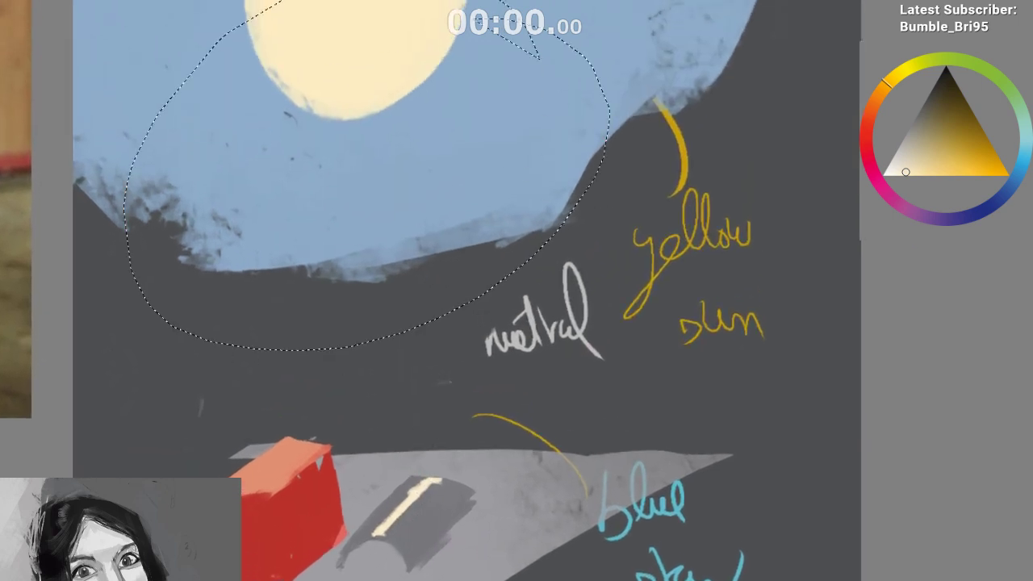
pyautogui.moveTo(422, 385); pyautogui.dragTo(430, 288)
pyautogui.hotkey('ctrl', 'shift', 'a')
# Sample the sky blue, brush a slightly darker blue over the plate on both sides of the cream strip, and check it mirrored
pyautogui.moveTo(418, 425); pyautogui.dragTo(396, 364)
pyautogui.scroll(1, 405, 353)
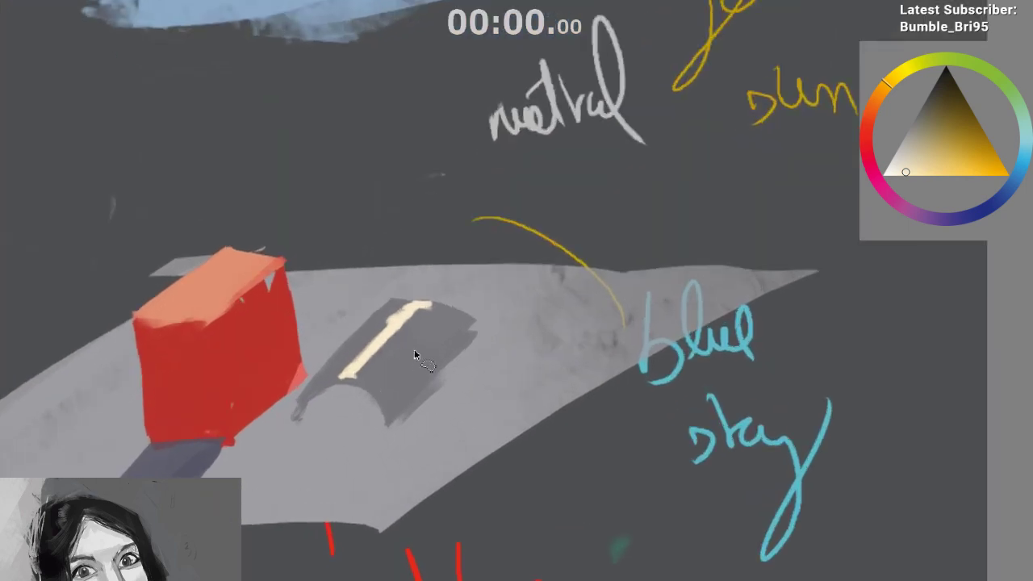
pyautogui.scroll(-2, 411, 352)
pyautogui.scroll(2, 433, 194)
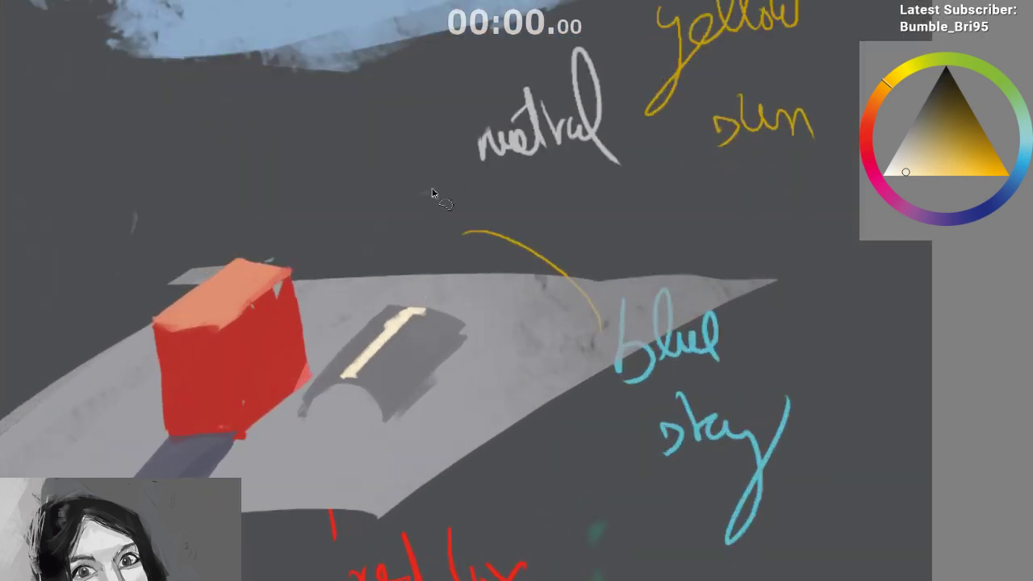
pyautogui.keyDown('ctrl'); pyautogui.click(394, 20); pyautogui.keyUp('ctrl')
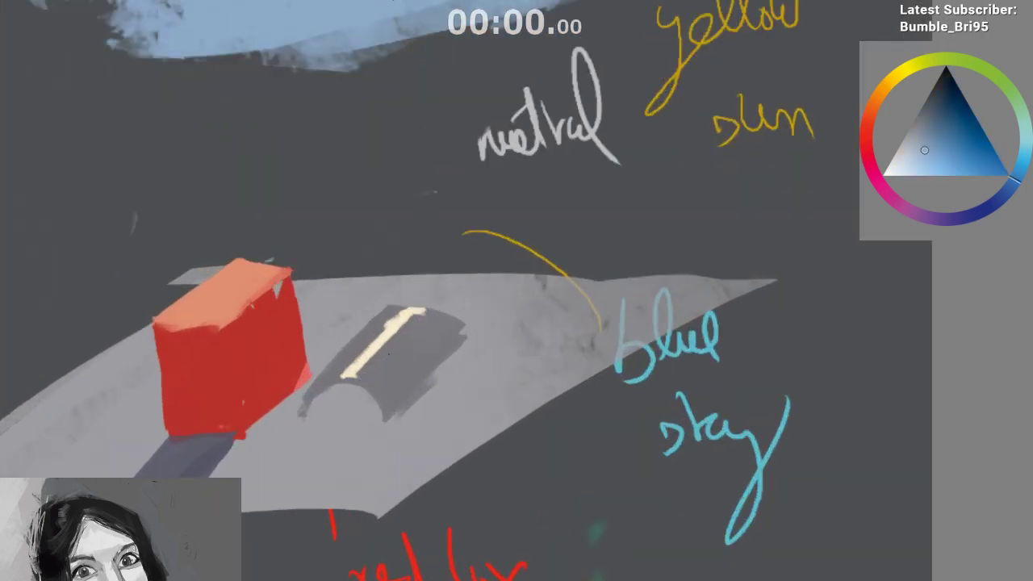
pyautogui.moveTo(360, 380)
pyautogui.mouseDown()
pyautogui.moveTo(412, 330)
pyautogui.moveTo(378, 366)
pyautogui.moveTo(400, 335)
pyautogui.moveTo(398, 344)
pyautogui.moveTo(430, 325)
pyautogui.moveTo(391, 378)
pyautogui.mouseUp()
pyautogui.keyDown('ctrl'); pyautogui.click(384, 360); pyautogui.keyUp('ctrl')
pyautogui.moveTo(418, 331)
pyautogui.mouseDown()
pyautogui.moveTo(347, 359)
pyautogui.moveTo(390, 323)
pyautogui.moveTo(377, 330)
pyautogui.moveTo(387, 313)
pyautogui.moveTo(344, 365)
pyautogui.moveTo(395, 314)
pyautogui.mouseUp()
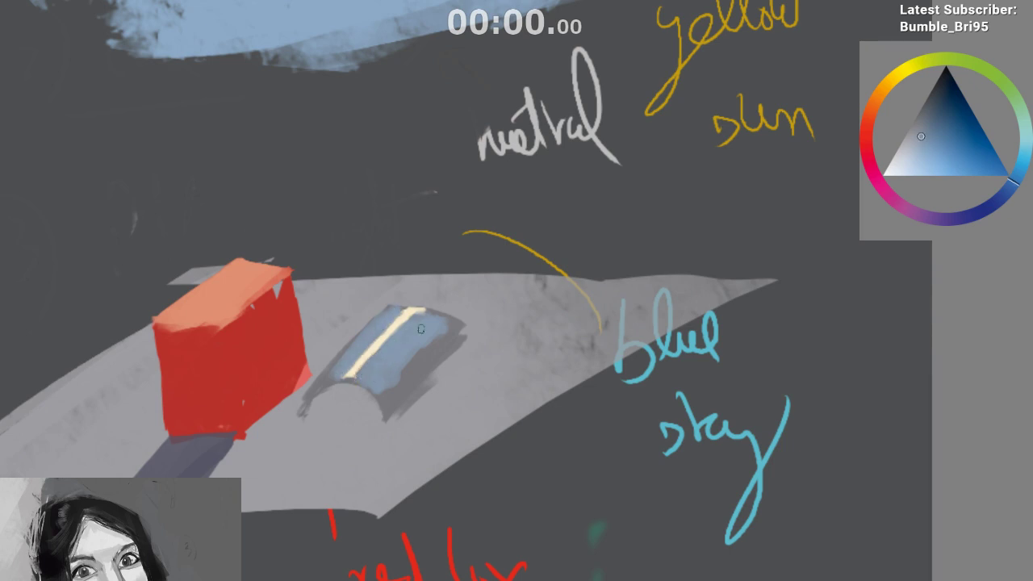
pyautogui.press('m')
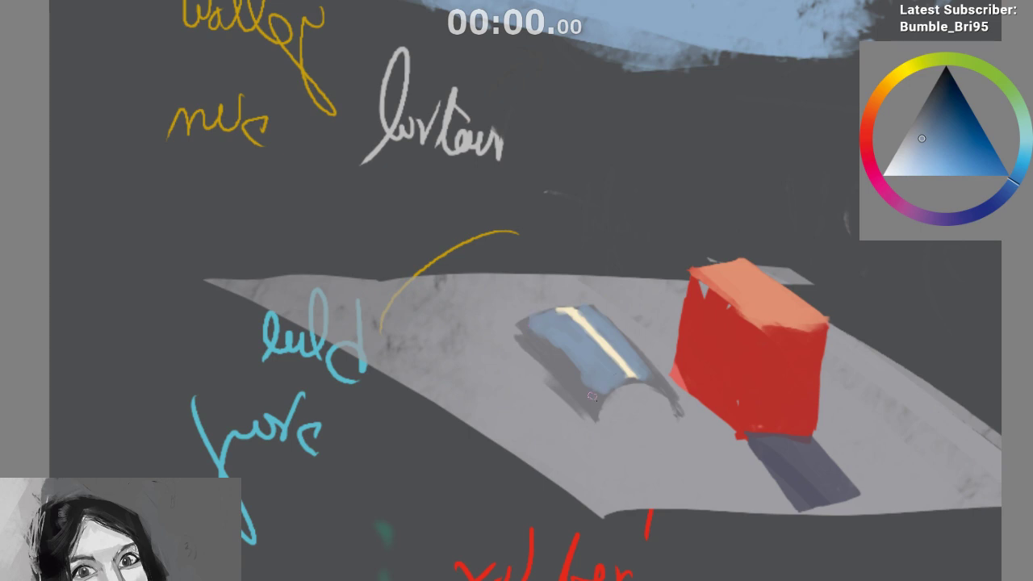
pyautogui.press('m')
# Sample the red box's side and brush red bounce light along the plate's edge facing the box, blending it into the blue
pyautogui.moveTo(484, 435); pyautogui.dragTo(457, 373)
pyautogui.moveTo(401, 407); pyautogui.dragTo(394, 341)
pyautogui.keyDown('ctrl'); pyautogui.click(313, 351); pyautogui.keyUp('ctrl')
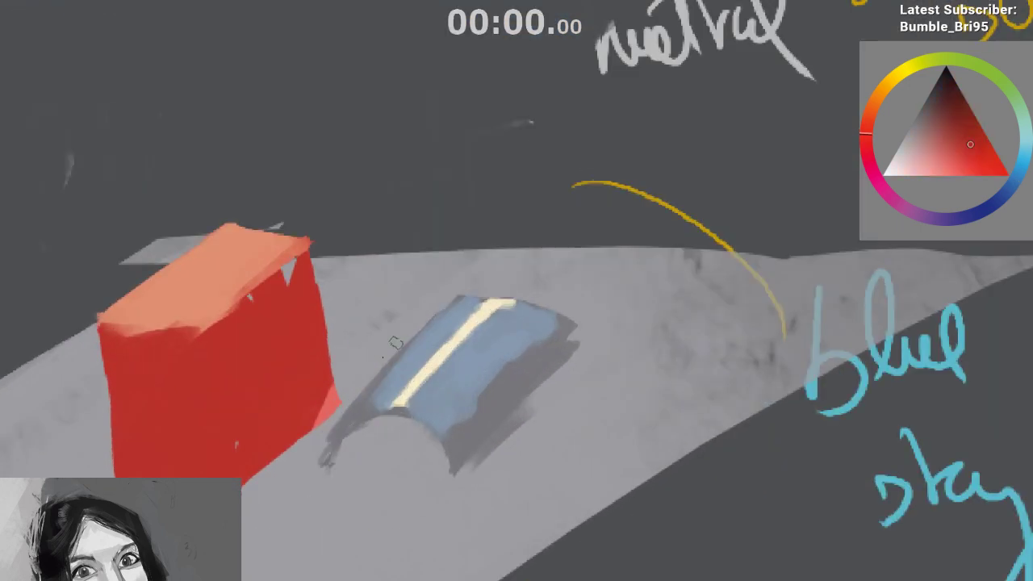
pyautogui.keyDown('ctrl'); pyautogui.click(313, 389); pyautogui.keyUp('ctrl')
pyautogui.moveTo(352, 408)
pyautogui.mouseDown()
pyautogui.moveTo(378, 384)
pyautogui.moveTo(299, 393)
pyautogui.moveTo(410, 345)
pyautogui.mouseUp()
pyautogui.hotkey('ctrl', 'z')
pyautogui.keyDown('ctrl'); pyautogui.click(373, 384); pyautogui.keyUp('ctrl')
pyautogui.keyDown('ctrl'); pyautogui.click(303, 389); pyautogui.keyUp('ctrl')
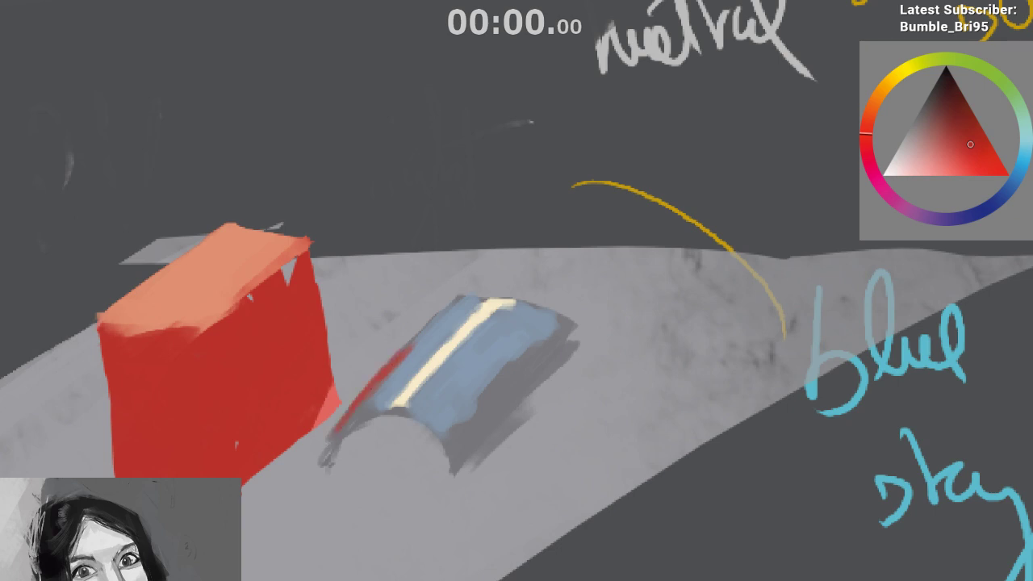
pyautogui.keyDown('ctrl'); pyautogui.click(364, 409); pyautogui.keyUp('ctrl')
pyautogui.keyDown('ctrl'); pyautogui.click(380, 397); pyautogui.keyUp('ctrl')
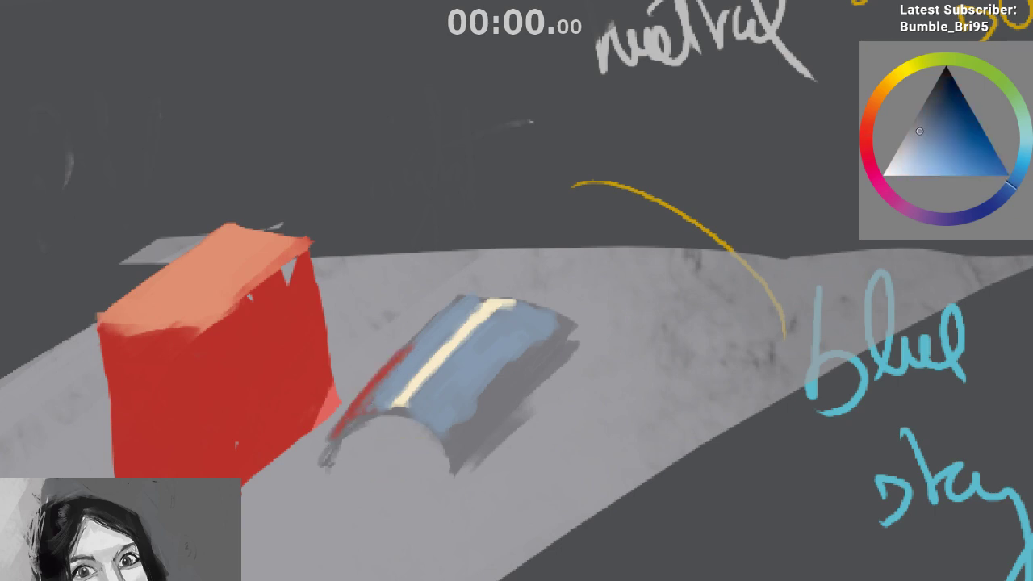
pyautogui.keyDown('ctrl'); pyautogui.click(409, 340); pyautogui.keyUp('ctrl')
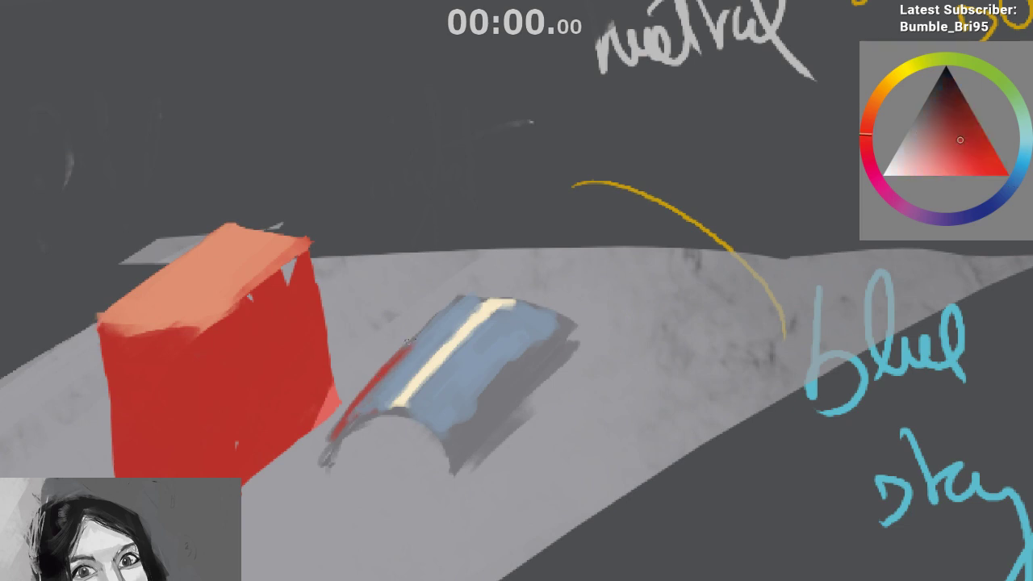
# Check the scene mirrored, sample nearby greys, and refine the plate's shaded side away from the box
pyautogui.press('m')
pyautogui.moveTo(595, 369); pyautogui.dragTo(548, 510)
pyautogui.press('m')
pyautogui.keyDown('ctrl'); pyautogui.click(509, 421); pyautogui.keyUp('ctrl')
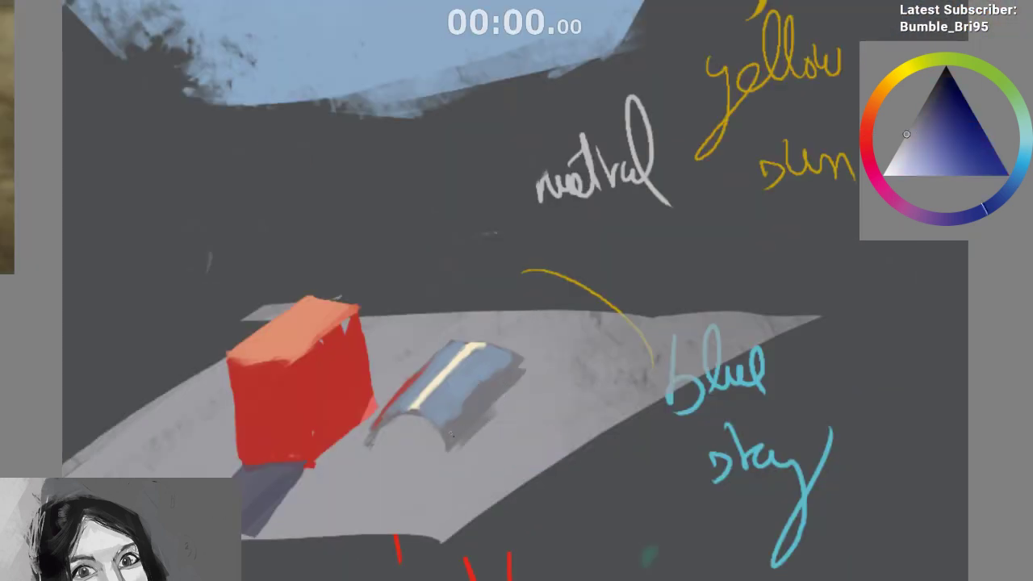
pyautogui.keyDown('ctrl'); pyautogui.click(510, 378); pyautogui.keyUp('ctrl')
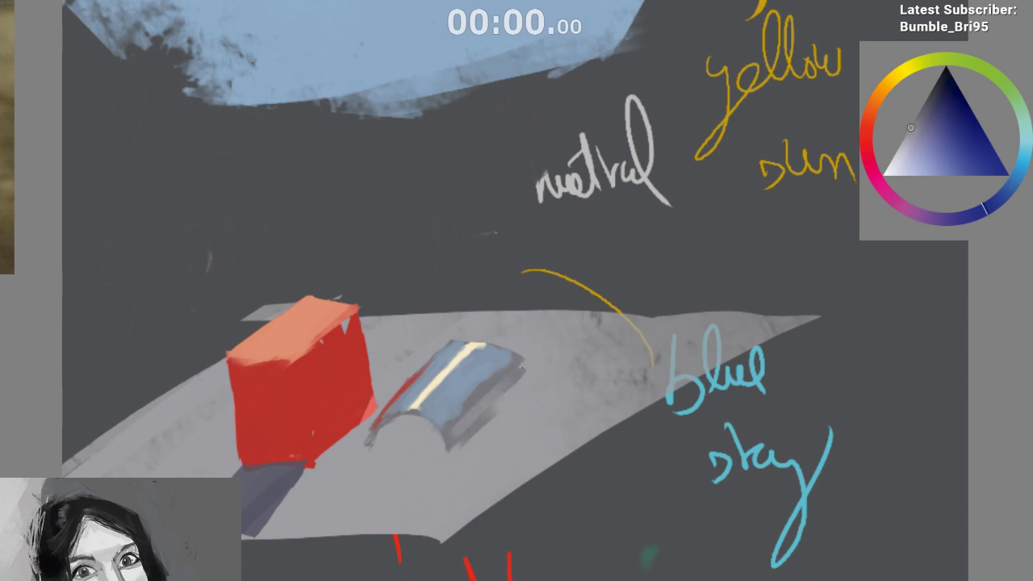
# Pick a very dark blue-grey and brush a thin contact shadow along the plate's lower edge away from the box
pyautogui.press('m')
pyautogui.scroll(4, 422, 376)
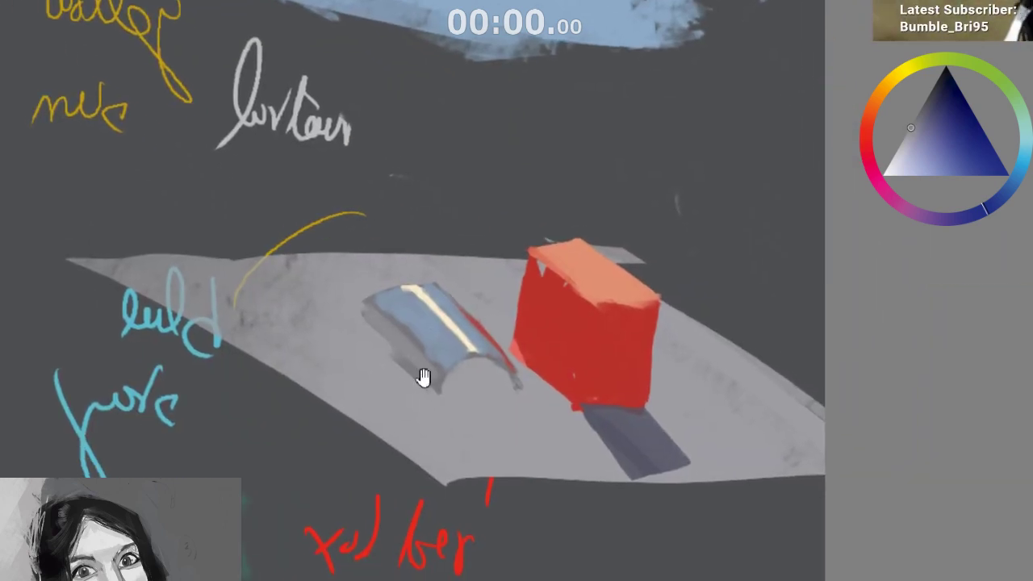
pyautogui.click(935, 83)
pyautogui.press('m')
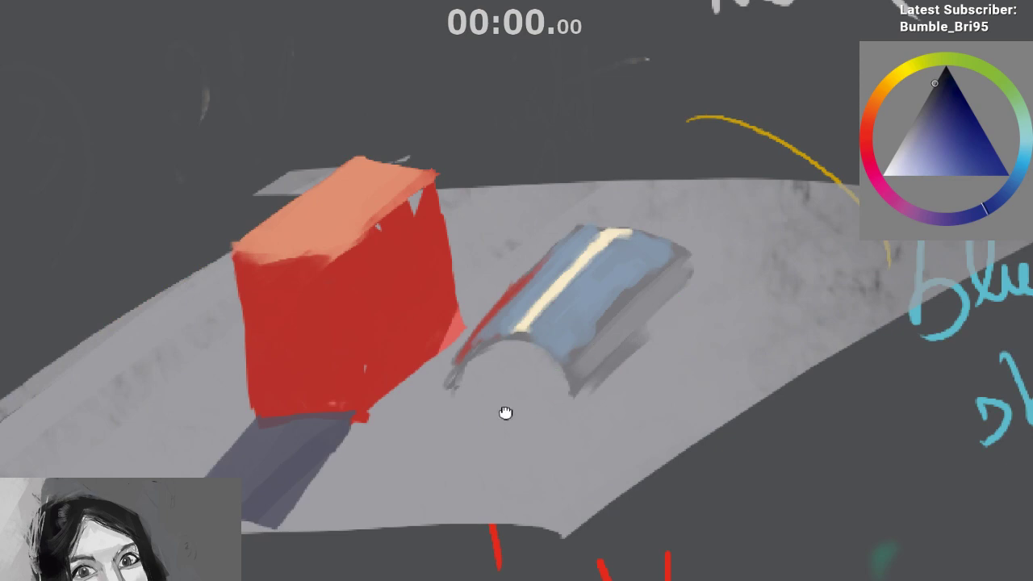
pyautogui.moveTo(506, 412)
pyautogui.mouseDown()
pyautogui.moveTo(456, 393)
pyautogui.moveTo(511, 317)
pyautogui.mouseUp()
pyautogui.moveTo(438, 395); pyautogui.dragTo(533, 292)
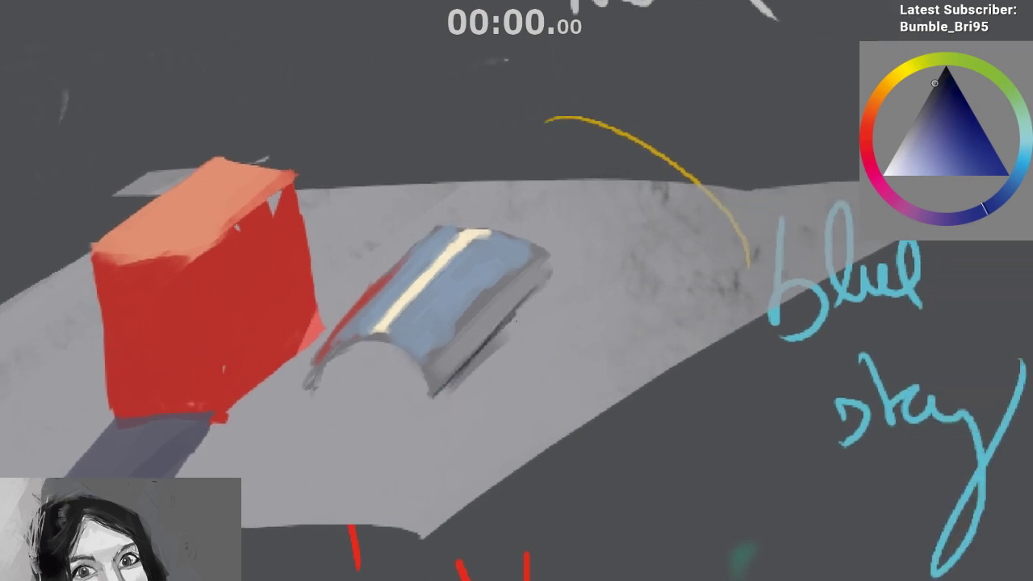
# Lasso the arched opening at the plate's near end, shade it with a soft dark gradient, and clear the selection
pyautogui.press('m')
pyautogui.moveTo(431, 415)
pyautogui.mouseDown()
pyautogui.moveTo(334, 415)
pyautogui.moveTo(251, 399)
pyautogui.mouseUp()
pyautogui.hotkey('ctrl', 'z')
pyautogui.moveTo(370, 378)
pyautogui.mouseDown()
pyautogui.moveTo(393, 409)
pyautogui.moveTo(424, 409)
pyautogui.moveTo(489, 380)
pyautogui.mouseUp()
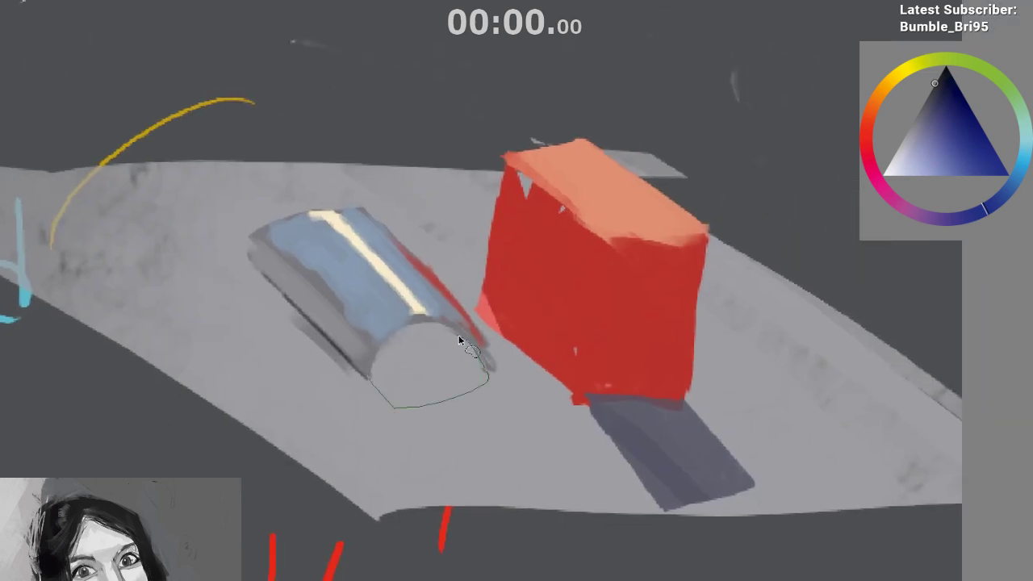
pyautogui.moveTo(460, 339)
pyautogui.mouseDown()
pyautogui.moveTo(414, 333)
pyautogui.moveTo(376, 366)
pyautogui.moveTo(387, 422)
pyautogui.moveTo(394, 372)
pyautogui.moveTo(445, 372)
pyautogui.moveTo(424, 382)
pyautogui.moveTo(474, 302)
pyautogui.moveTo(414, 345)
pyautogui.moveTo(400, 407)
pyautogui.moveTo(391, 380)
pyautogui.moveTo(452, 347)
pyautogui.mouseUp()
pyautogui.click(924, 101)
pyautogui.click(940, 73)
pyautogui.hotkey('ctrl', 'z')
pyautogui.hotkey('ctrl', 'z')
pyautogui.hotkey('ctrl', 'z')
pyautogui.keyDown('ctrl'); pyautogui.click(428, 363); pyautogui.keyUp('ctrl')
pyautogui.hotkey('ctrl', 'shift', 'a')
# Sample the greys around the curved plate, touch up the area beside it, and check the whole scene
pyautogui.press('m')
pyautogui.moveTo(586, 418)
pyautogui.mouseDown()
pyautogui.moveTo(511, 425)
pyautogui.moveTo(446, 410)
pyautogui.mouseUp()
pyautogui.hotkey('ctrl', 'z')
pyautogui.keyDown('ctrl'); pyautogui.click(481, 394); pyautogui.keyUp('ctrl')
pyautogui.keyDown('ctrl'); pyautogui.click(438, 439); pyautogui.keyUp('ctrl')
pyautogui.moveTo(379, 470); pyautogui.dragTo(288, 410)
pyautogui.moveTo(400, 363)
pyautogui.mouseDown()
pyautogui.moveTo(369, 391)
pyautogui.moveTo(385, 331)
pyautogui.moveTo(403, 327)
pyautogui.moveTo(425, 425)
pyautogui.mouseUp()
pyautogui.moveTo(305, 532); pyautogui.dragTo(279, 570)
pyautogui.moveTo(443, 408); pyautogui.dragTo(443, 475)
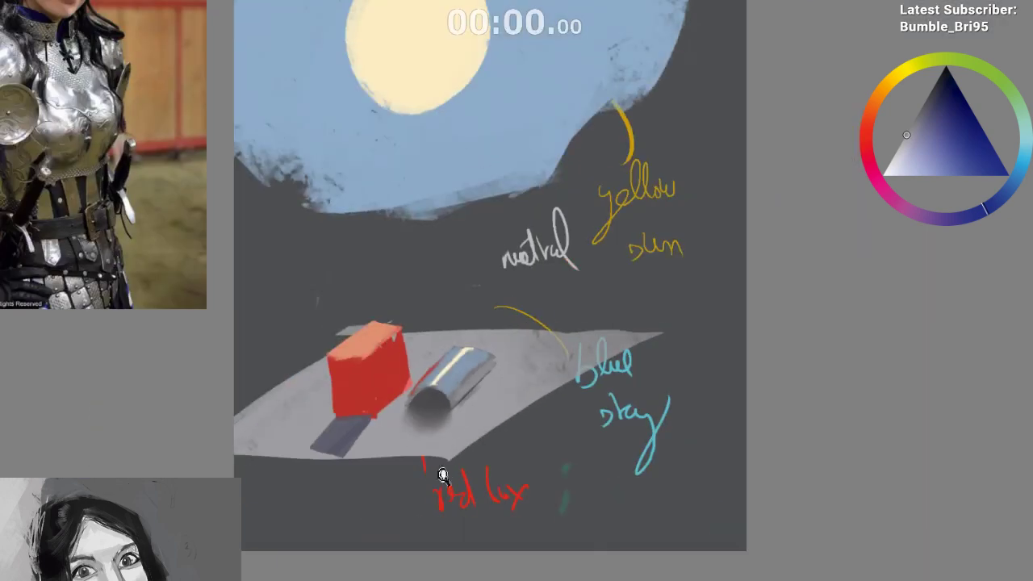
pyautogui.moveTo(503, 360); pyautogui.dragTo(553, 288)
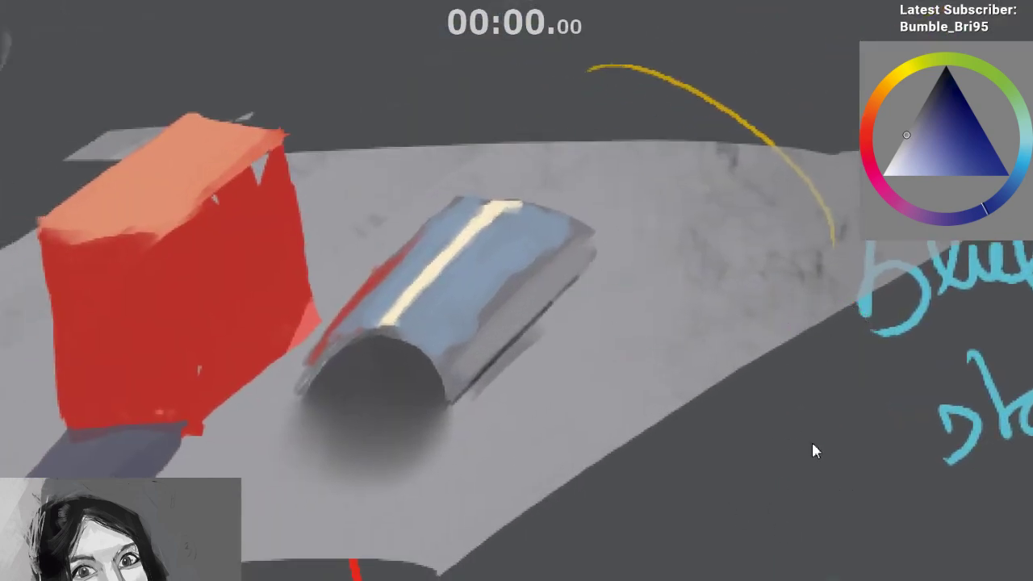
# Brush a white patch on the ground beside the plate and a thin pale cream highlight along its arched front rim
pyautogui.moveTo(565, 355); pyautogui.dragTo(606, 381)
pyautogui.keyDown('ctrl'); pyautogui.click(459, 256); pyautogui.keyUp('ctrl')
pyautogui.moveTo(915, 169); pyautogui.dragTo(896, 175)
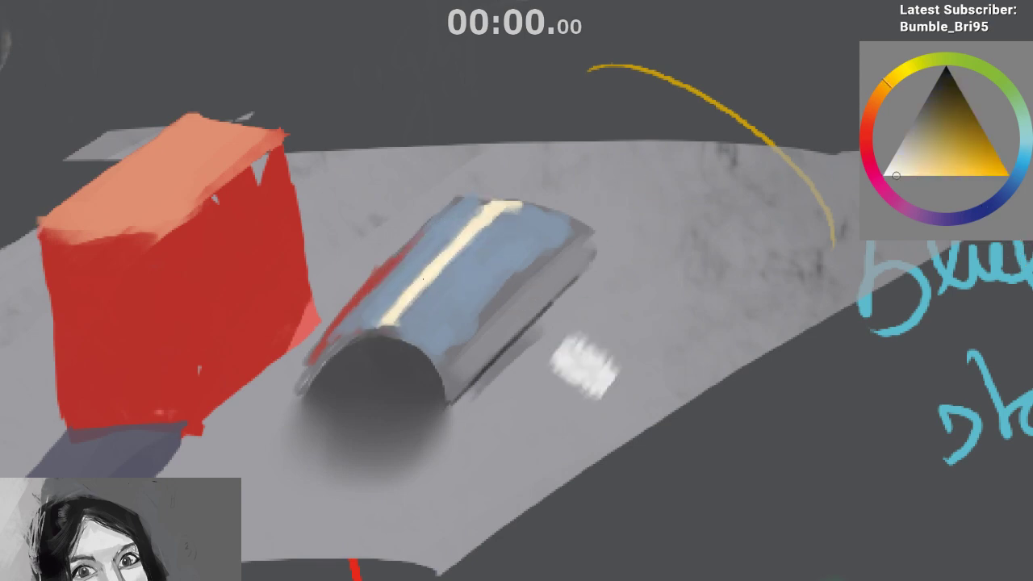
pyautogui.keyDown('ctrl'); pyautogui.click(389, 322); pyautogui.keyUp('ctrl')
pyautogui.moveTo(350, 342)
pyautogui.mouseDown()
pyautogui.moveTo(386, 329)
pyautogui.moveTo(411, 340)
pyautogui.mouseUp()
pyautogui.hotkey('ctrl', 'z')
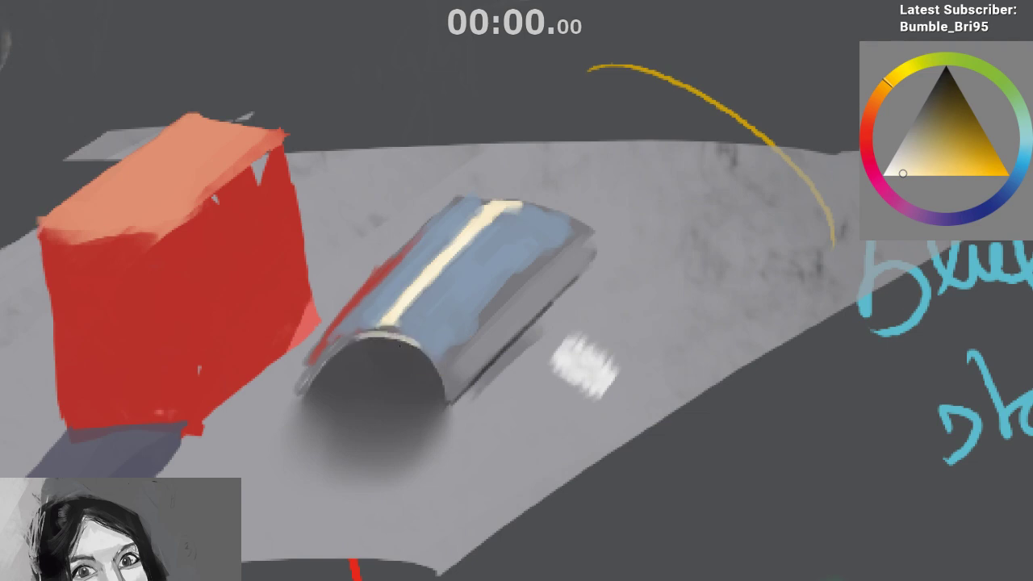
pyautogui.hotkey('ctrl', 'z')
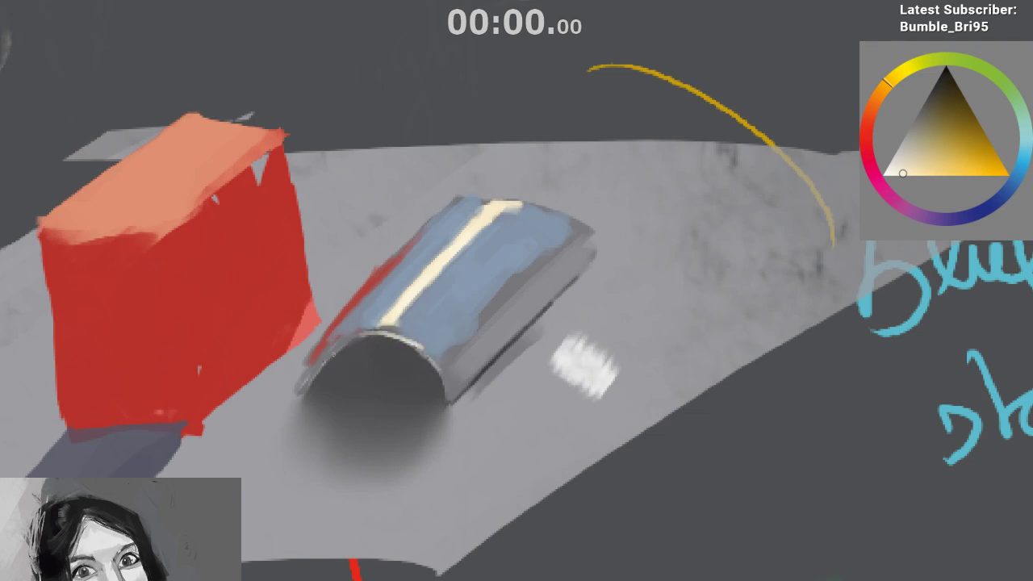
pyautogui.hotkey('ctrl', 'z')
pyautogui.moveTo(376, 331)
pyautogui.mouseDown()
pyautogui.moveTo(321, 373)
pyautogui.moveTo(386, 331)
pyautogui.mouseUp()
pyautogui.hotkey('ctrl', 'z')
# With the scene mirrored, sample the plate's greys and brush along the border between its blue top and shaded side
pyautogui.press('m')
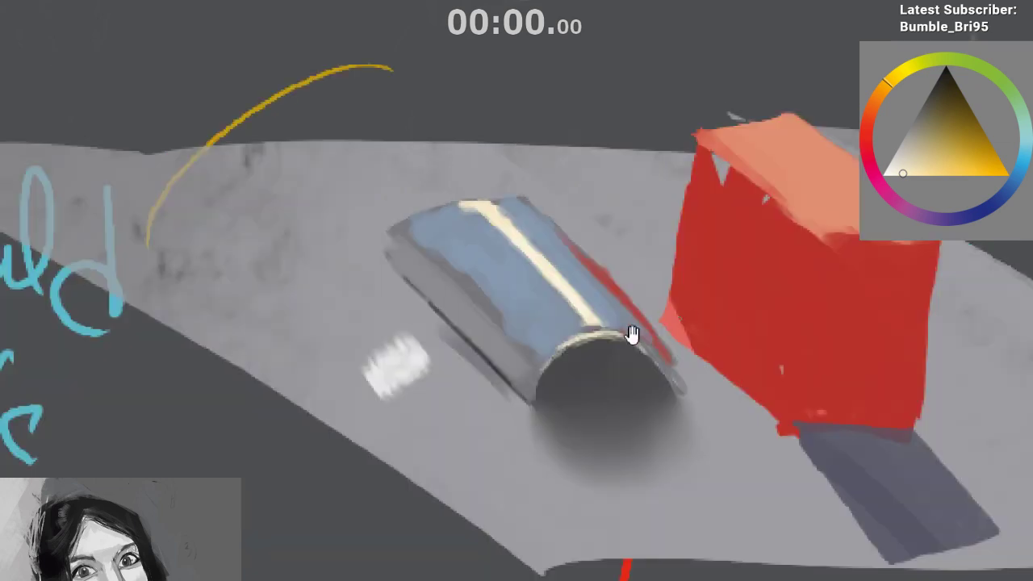
pyautogui.moveTo(632, 335); pyautogui.dragTo(586, 343)
pyautogui.keyDown('ctrl'); pyautogui.click(488, 303); pyautogui.keyUp('ctrl')
pyautogui.keyDown('ctrl'); pyautogui.click(427, 297); pyautogui.keyUp('ctrl')
pyautogui.moveTo(428, 297); pyautogui.dragTo(476, 349)
pyautogui.hotkey('ctrl', 'z')
pyautogui.moveTo(444, 306)
pyautogui.mouseDown()
pyautogui.moveTo(479, 360)
pyautogui.moveTo(510, 355)
pyautogui.mouseUp()
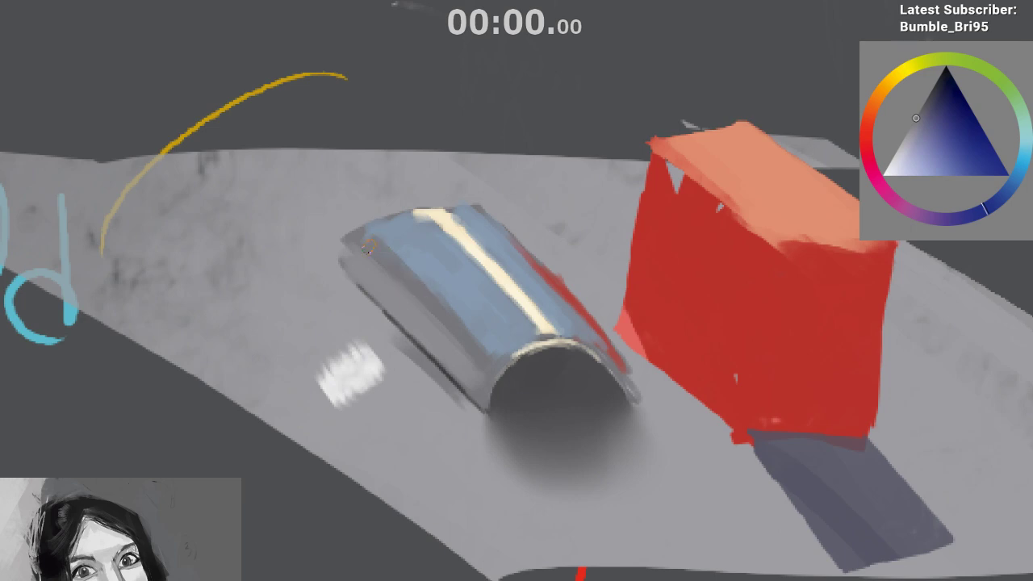
pyautogui.keyDown('ctrl'); pyautogui.click(347, 236); pyautogui.keyUp('ctrl')
pyautogui.moveTo(567, 270); pyautogui.dragTo(514, 221)
pyautogui.scroll(-1, 515, 223)
pyautogui.scroll(1, 549, 351)
pyautogui.moveTo(551, 351); pyautogui.dragTo(485, 400)
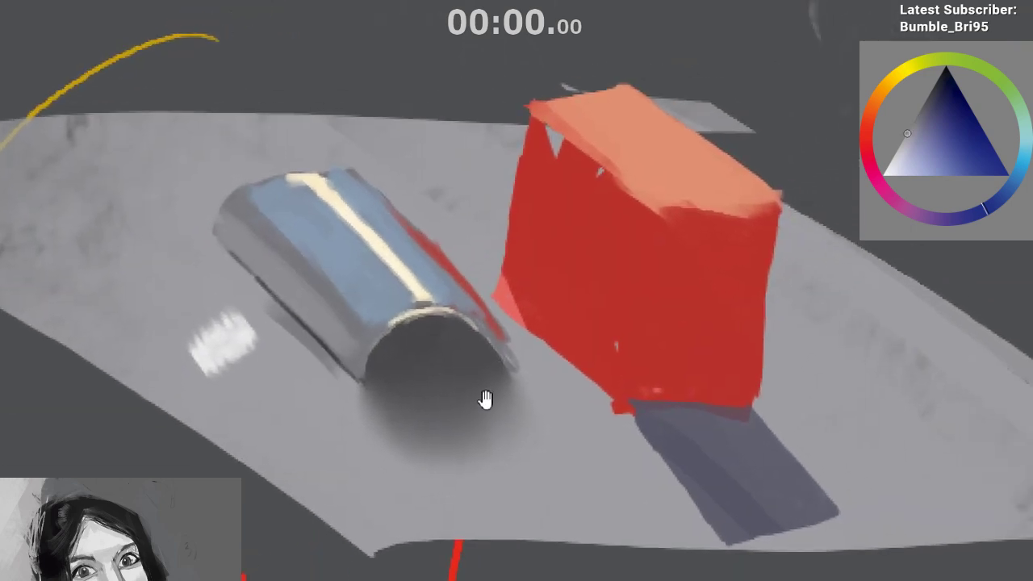
pyautogui.moveTo(484, 359); pyautogui.dragTo(486, 384)
# Sample the cream highlight and dab speckled pale texture onto the plate's blue area beside the strip with a spatter brush
pyautogui.keyDown('ctrl'); pyautogui.click(326, 339); pyautogui.keyUp('ctrl')
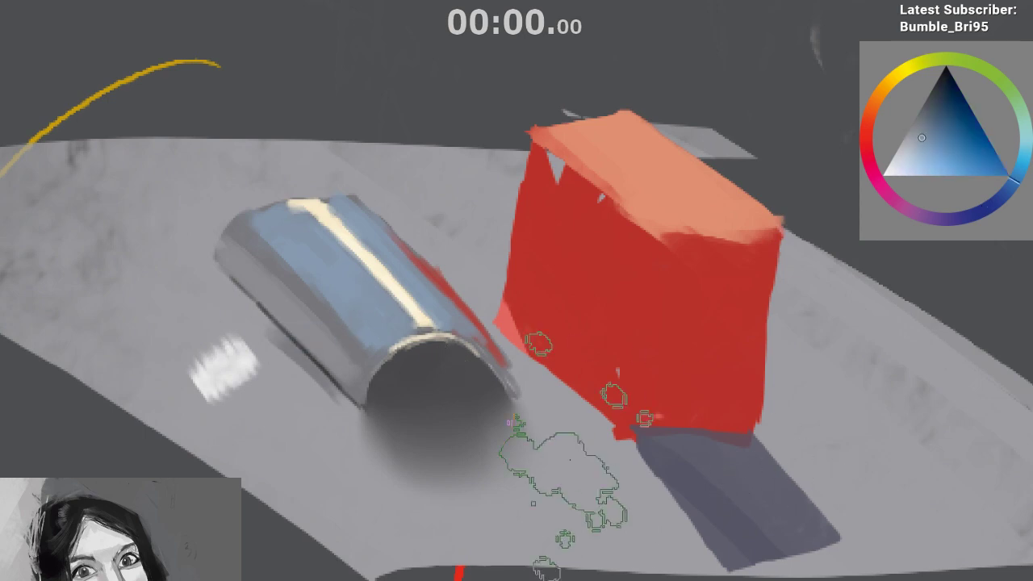
pyautogui.keyDown('ctrl'); pyautogui.click(380, 288); pyautogui.keyUp('ctrl')
pyautogui.moveTo(321, 283)
pyautogui.mouseDown()
pyautogui.moveTo(350, 272)
pyautogui.moveTo(343, 292)
pyautogui.mouseUp()
pyautogui.hotkey('ctrl', 'z')
pyautogui.click(353, 277)
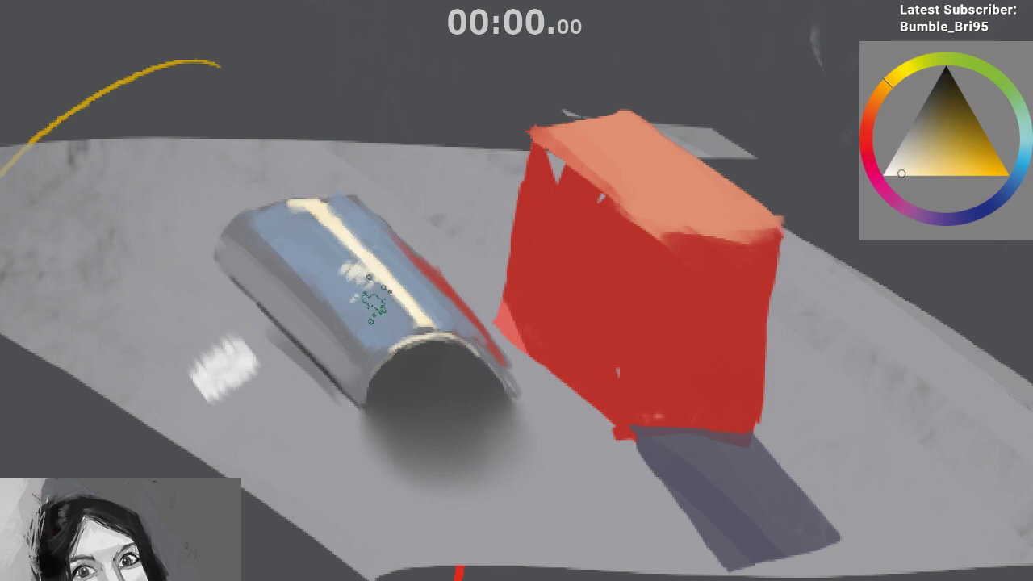
pyautogui.hotkey('ctrl', 'z')
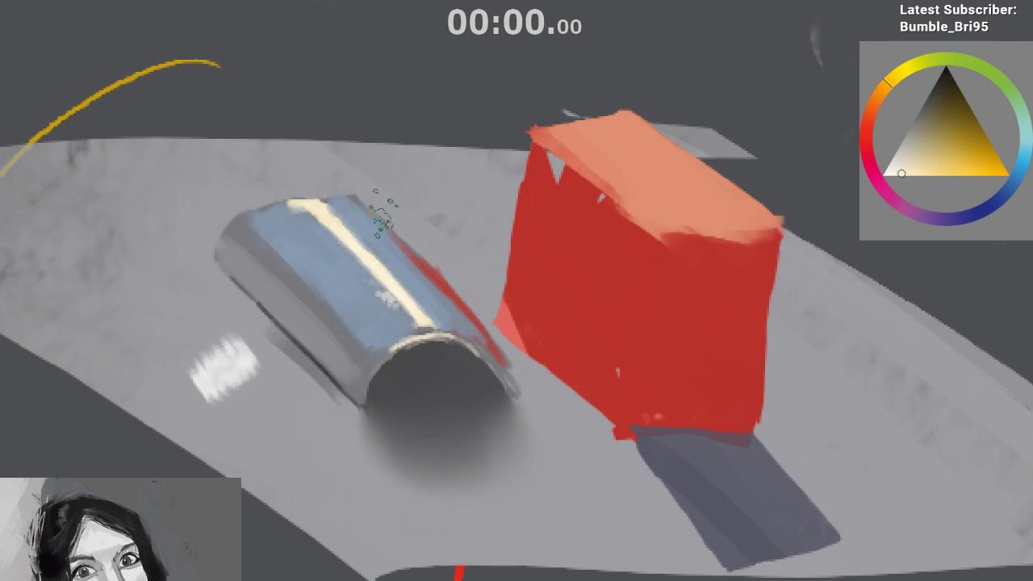
pyautogui.press('m')
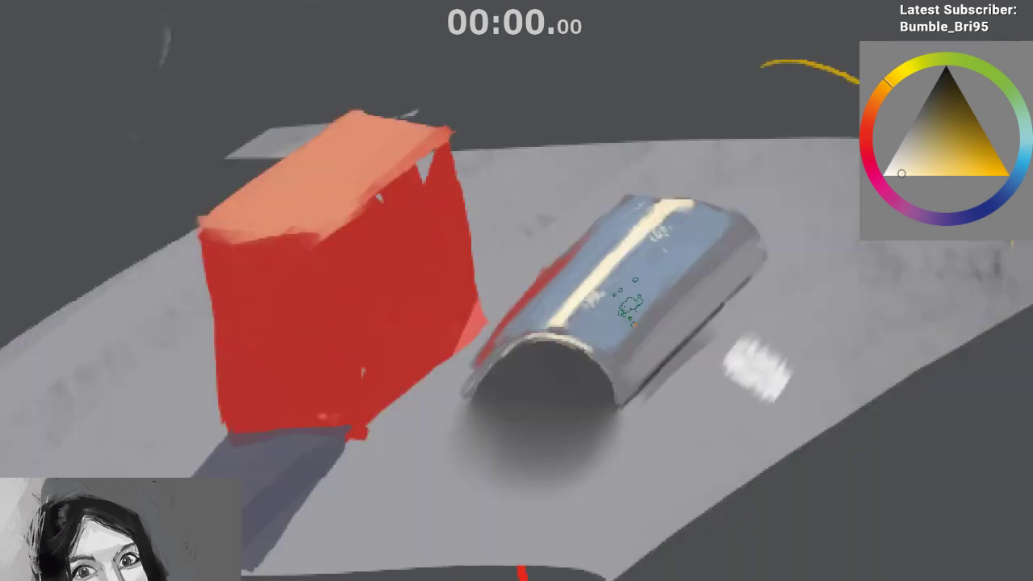
# Sample the plate's blue-grey and red tones and roughen its blue border and red reflection with textured dabs
pyautogui.keyDown('ctrl'); pyautogui.click(666, 307); pyautogui.keyUp('ctrl')
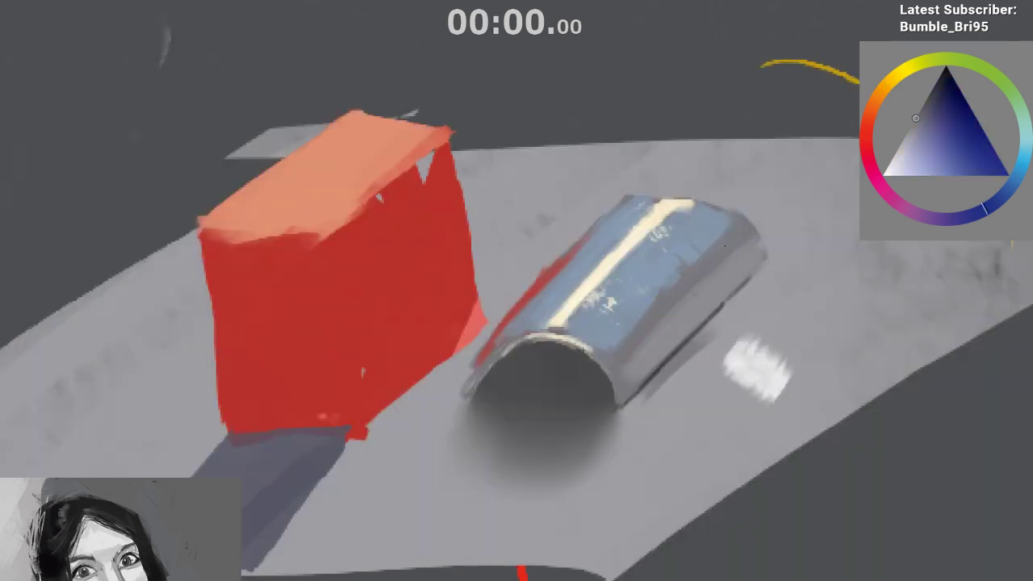
pyautogui.keyDown('ctrl'); pyautogui.click(542, 283); pyautogui.keyUp('ctrl')
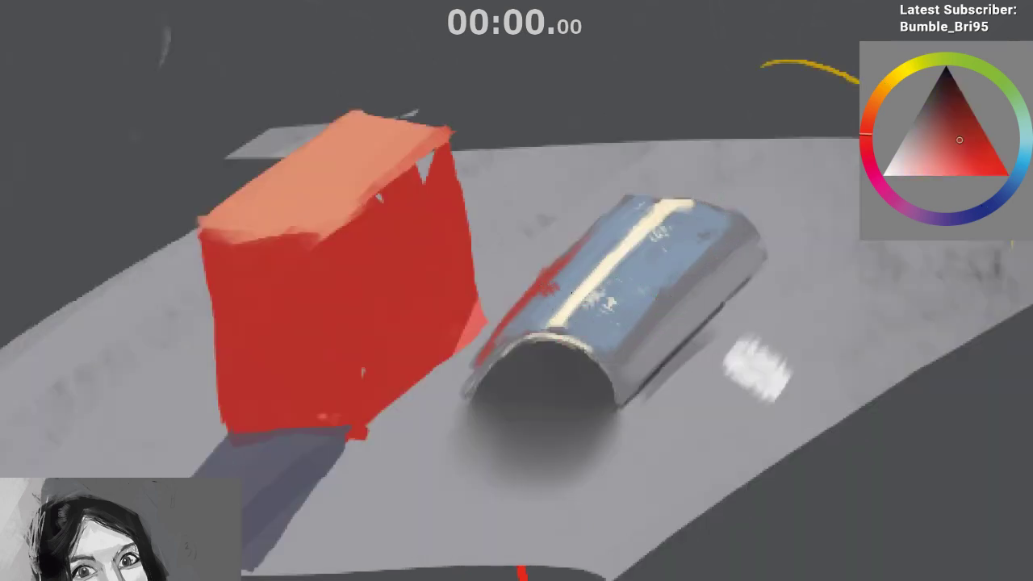
pyautogui.keyDown('ctrl'); pyautogui.click(565, 293); pyautogui.keyUp('ctrl')
pyautogui.keyDown('ctrl'); pyautogui.click(587, 286); pyautogui.keyUp('ctrl')
# Try dabbing sampled pale cream spatter onto the plate's blue area beside the red reflection, and undo it
pyautogui.moveTo(494, 472); pyautogui.dragTo(416, 456)
pyautogui.keyDown('ctrl'); pyautogui.click(519, 263); pyautogui.keyUp('ctrl')
pyautogui.keyDown('ctrl'); pyautogui.click(520, 257); pyautogui.keyUp('ctrl')
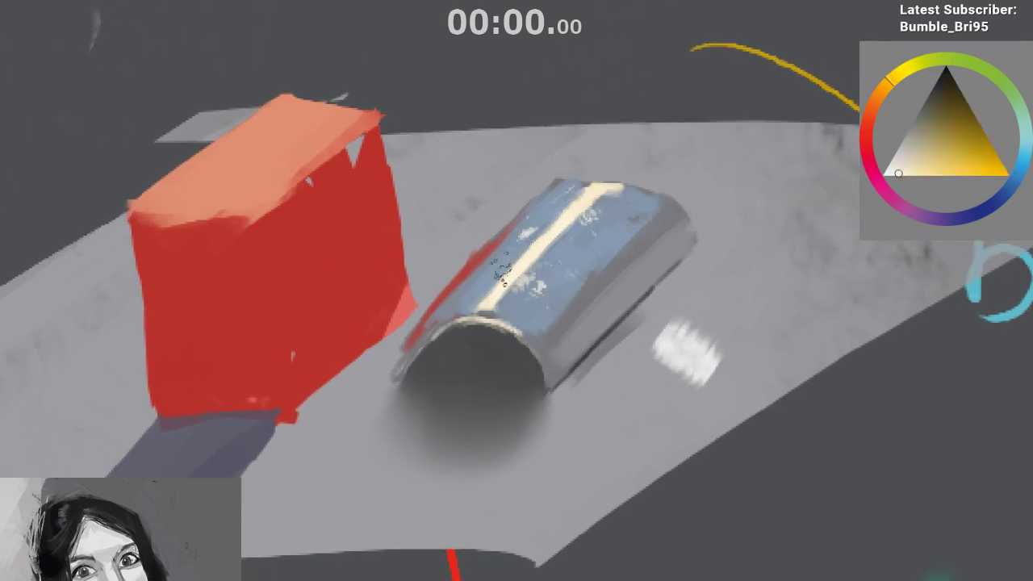
pyautogui.hotkey('ctrl', 'z')
pyautogui.moveTo(690, 227); pyautogui.dragTo(626, 210)
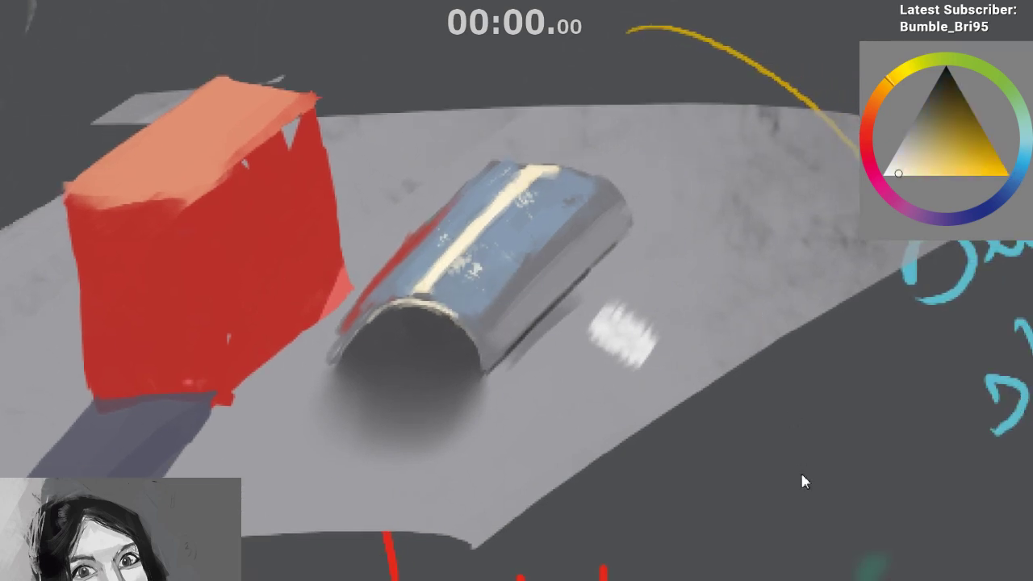
# Sample the cream highlight and brush a soft pale glow along the strip and the plate's front rim
pyautogui.keyDown('ctrl'); pyautogui.click(437, 293); pyautogui.keyUp('ctrl')
pyautogui.moveTo(412, 311)
pyautogui.mouseDown()
pyautogui.moveTo(430, 304)
pyautogui.moveTo(431, 314)
pyautogui.moveTo(435, 263)
pyautogui.moveTo(471, 229)
pyautogui.moveTo(443, 265)
pyautogui.mouseUp()
pyautogui.keyDown('ctrl'); pyautogui.click(462, 245); pyautogui.keyUp('ctrl')
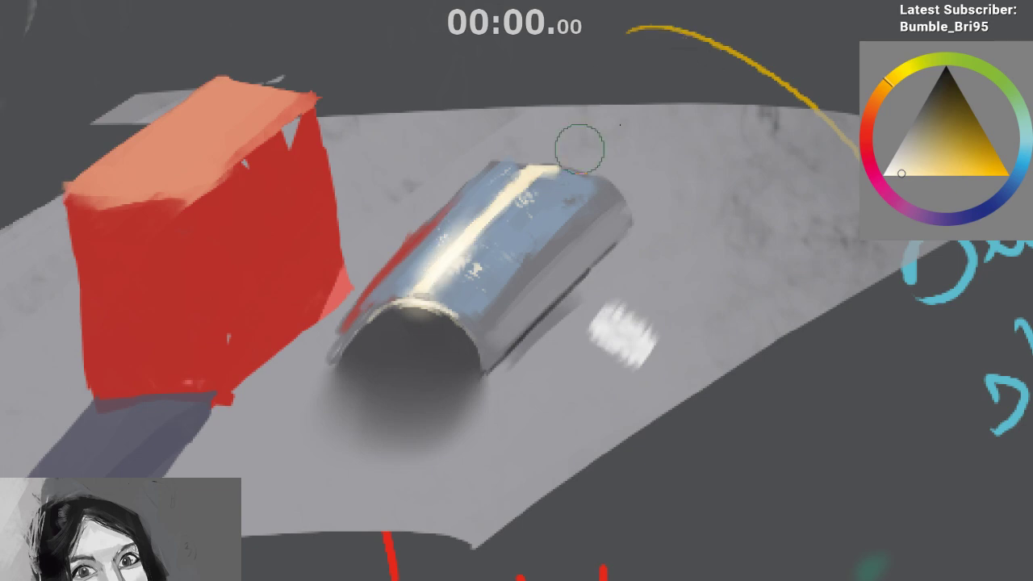
# Mirror the scene and dab a small pale cream spot on the ground between the plate and the box's shadow
pyautogui.press('m')
pyautogui.scroll(-1, 573, 360)
pyautogui.moveTo(572, 360)
pyautogui.mouseDown()
pyautogui.moveTo(551, 362)
pyautogui.moveTo(588, 457)
pyautogui.moveTo(586, 422)
pyautogui.moveTo(502, 487)
pyautogui.moveTo(549, 436)
pyautogui.mouseUp()
pyautogui.moveTo(543, 477); pyautogui.dragTo(528, 530)
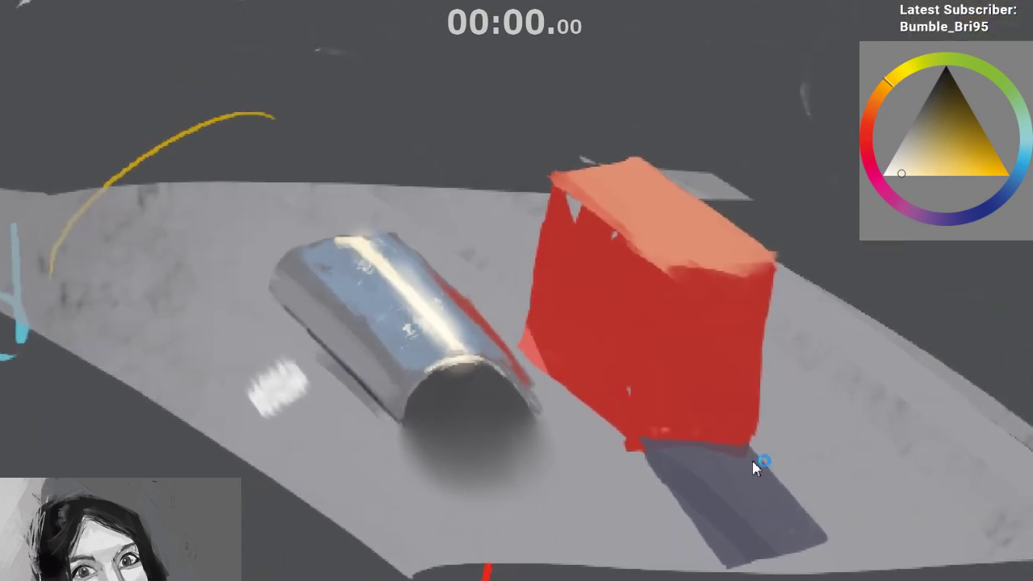
pyautogui.click(563, 476)
pyautogui.moveTo(641, 476); pyautogui.dragTo(647, 493)
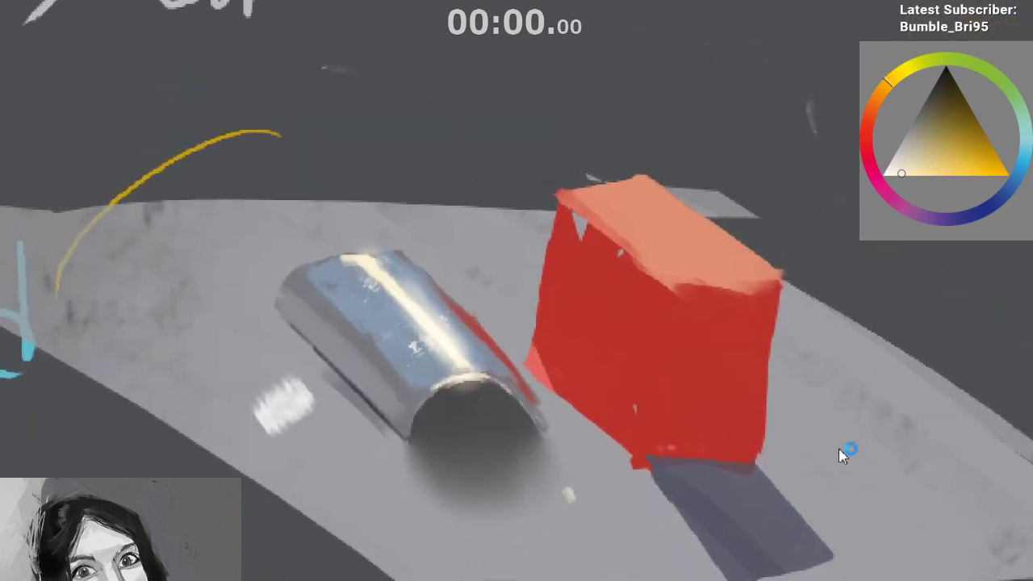
# With a much smaller textured brush, dab sampled cream specks and grey marks onto the plate's blue top around the highlight
pyautogui.press('[')
pyautogui.press('[')
pyautogui.press('[')
pyautogui.press('[')
pyautogui.press('[')
pyautogui.press('[')
pyautogui.press('[')
pyautogui.press('[')
pyautogui.press('[')
pyautogui.press('[')
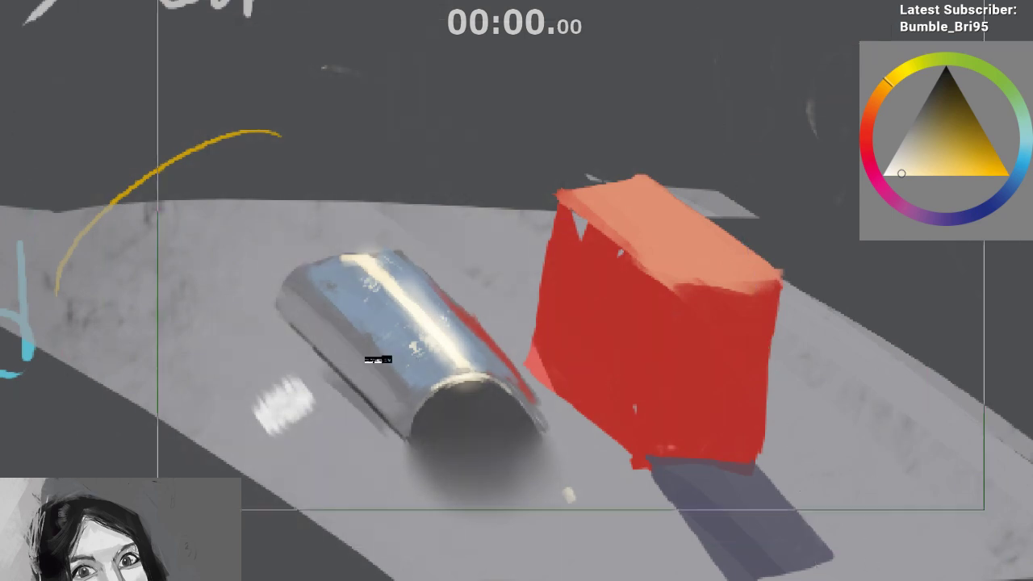
pyautogui.keyDown('ctrl'); pyautogui.click(411, 302); pyautogui.keyUp('ctrl')
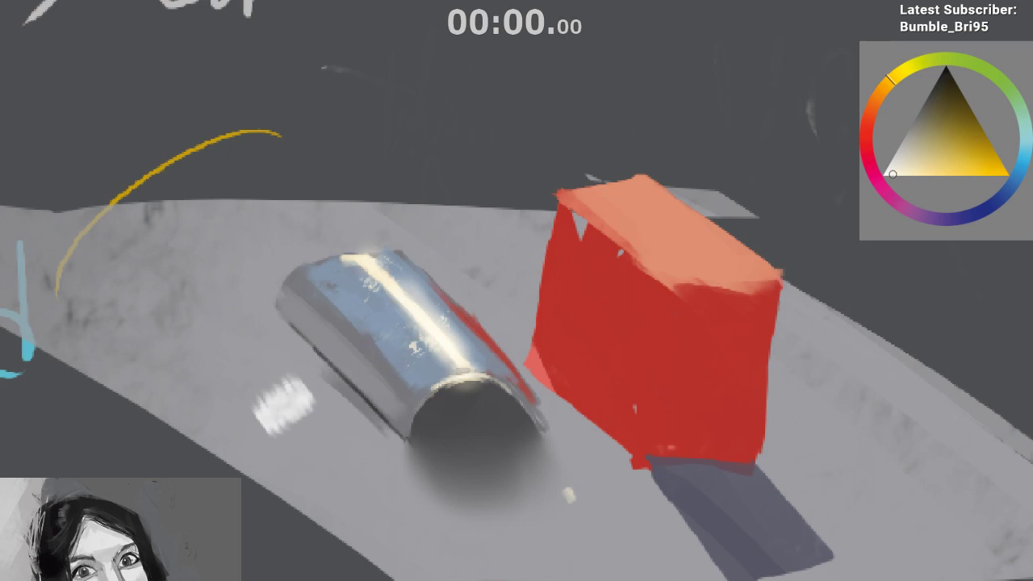
pyautogui.keyDown('ctrl'); pyautogui.click(411, 386); pyautogui.keyUp('ctrl')
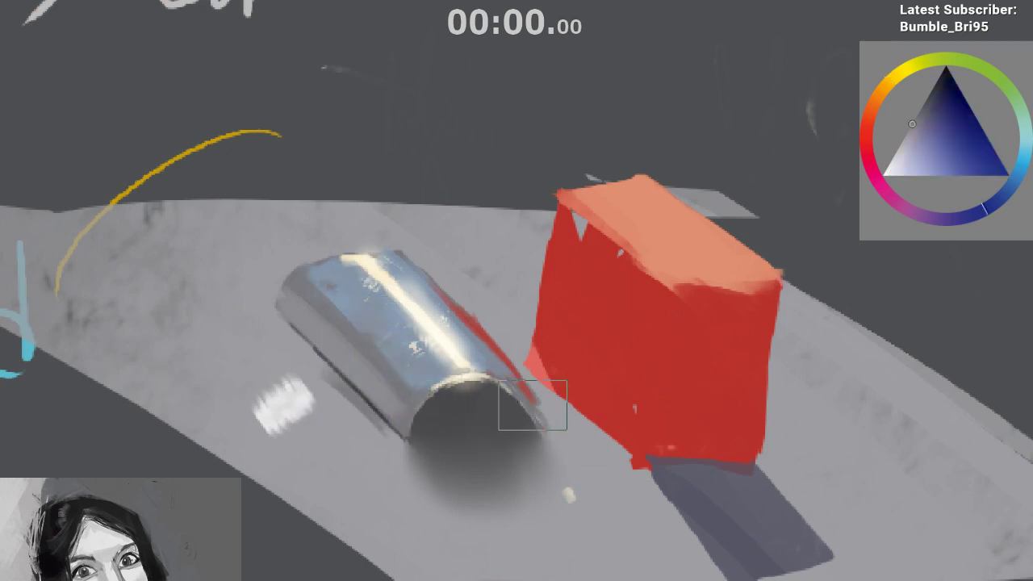
pyautogui.keyDown('ctrl'); pyautogui.click(516, 423); pyautogui.keyUp('ctrl')
# Dab a tiny pale speck near the far end of the plate's blue top and sample the grey of its shaded side
pyautogui.moveTo(563, 451); pyautogui.dragTo(562, 514)
pyautogui.moveTo(613, 489); pyautogui.dragTo(582, 390)
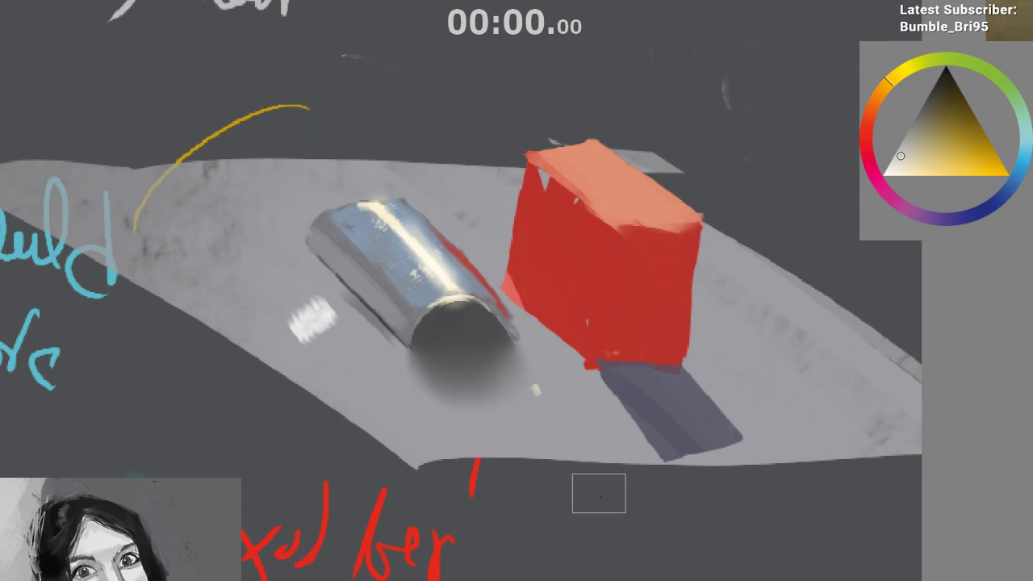
pyautogui.scroll(3, 468, 286)
pyautogui.moveTo(535, 447); pyautogui.dragTo(539, 471)
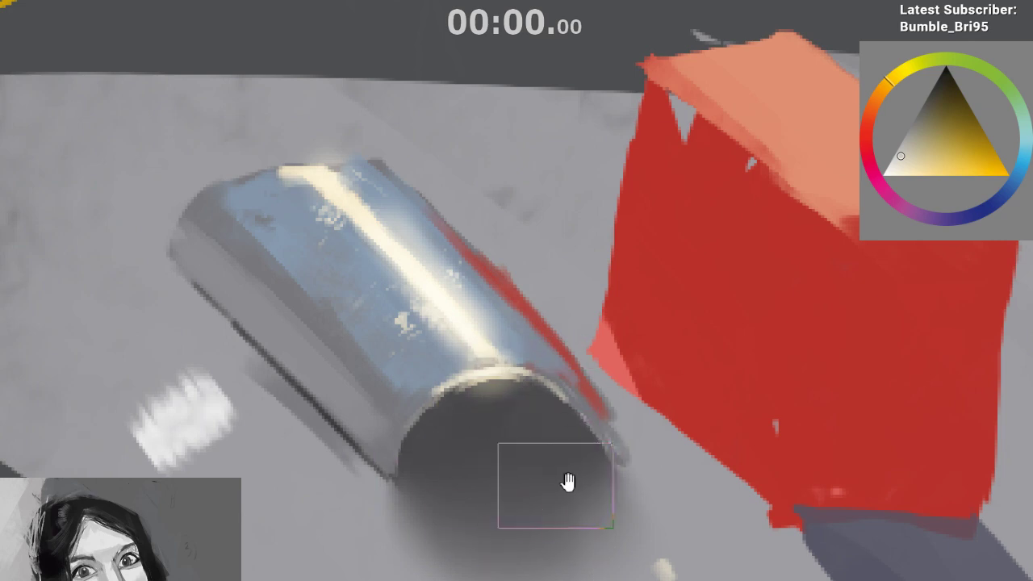
pyautogui.moveTo(576, 476); pyautogui.dragTo(603, 437)
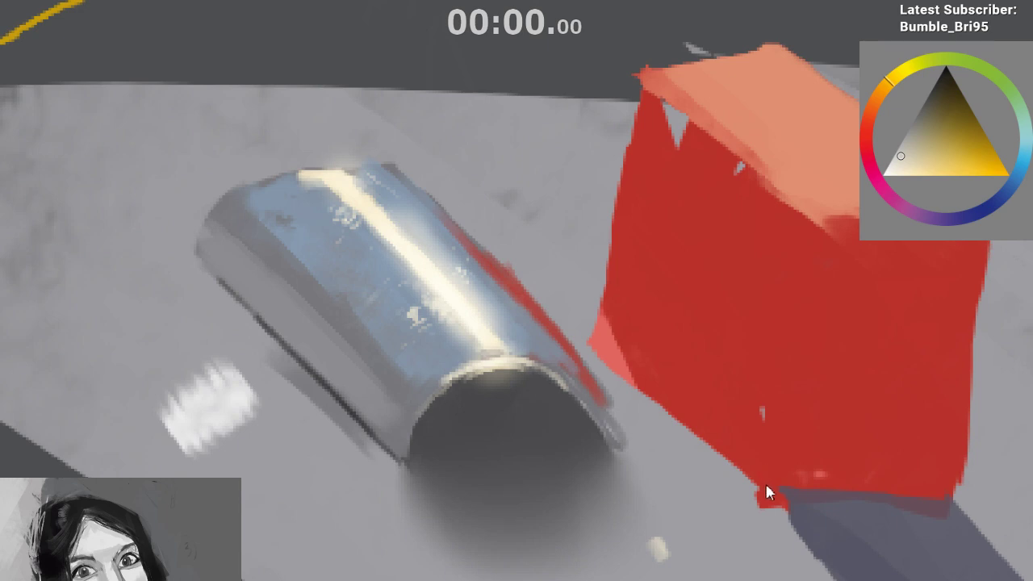
pyautogui.keyDown('ctrl'); pyautogui.click(448, 300); pyautogui.keyUp('ctrl')
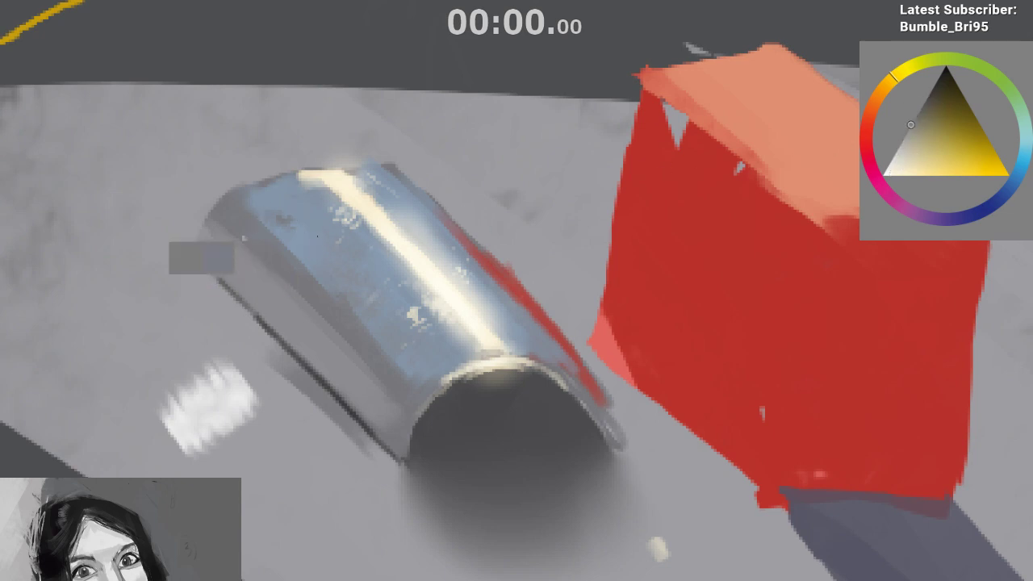
# Paint small dark rivets at the four corners of the blue metal plate with a dark color
pyautogui.keyDown('ctrl'); pyautogui.click(363, 255); pyautogui.keyUp('ctrl')
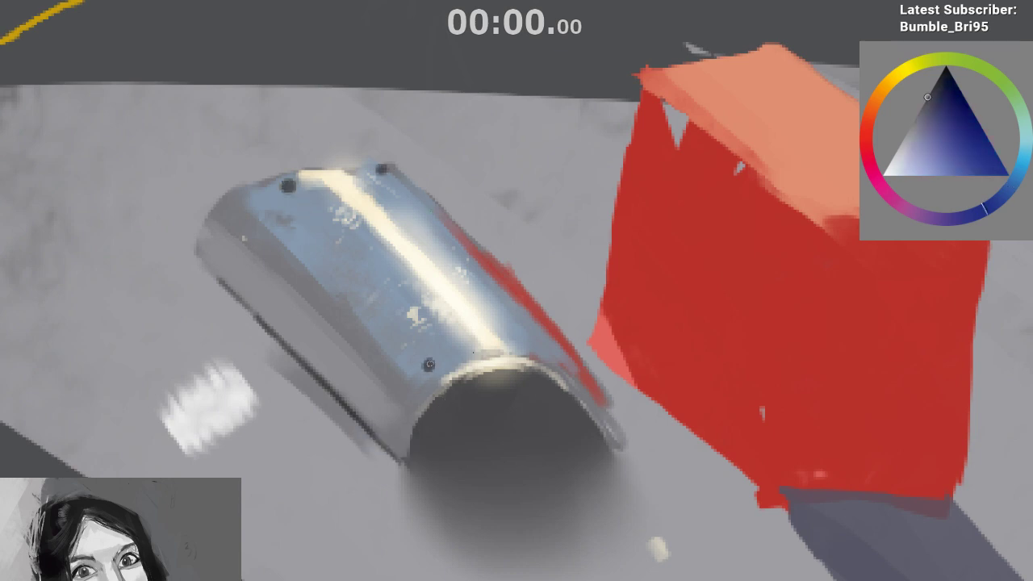
pyautogui.click(520, 342)
pyautogui.moveTo(591, 322)
pyautogui.mouseDown()
pyautogui.moveTo(614, 343)
pyautogui.moveTo(645, 352)
pyautogui.mouseUp()
pyautogui.scroll(1, 559, 345)
# Add highlights to the four corner rivets using the cream color sampled from the plate's bright streak
pyautogui.keyDown('ctrl'); pyautogui.click(549, 382); pyautogui.keyUp('ctrl')
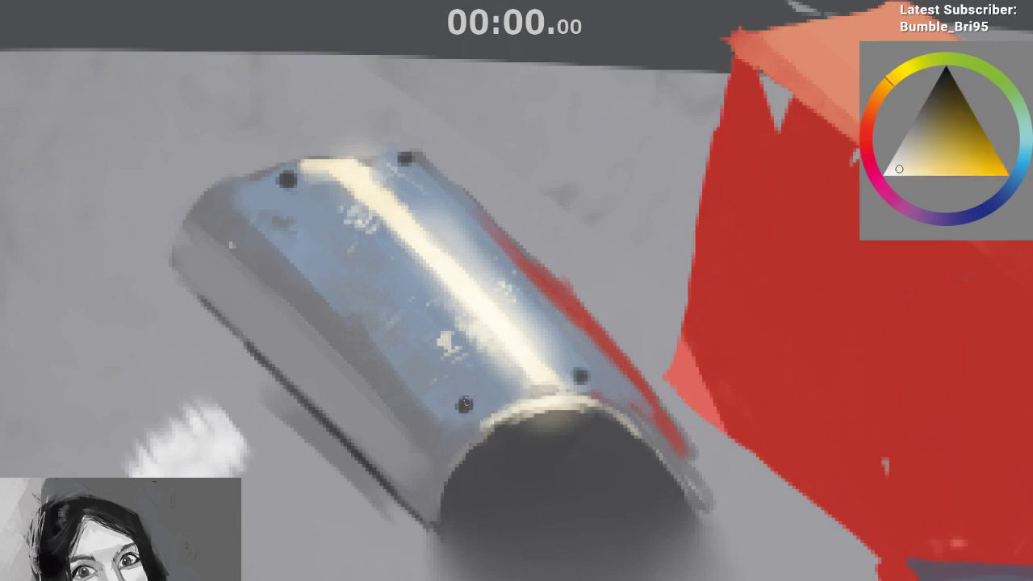
pyautogui.scroll(1, 562, 420)
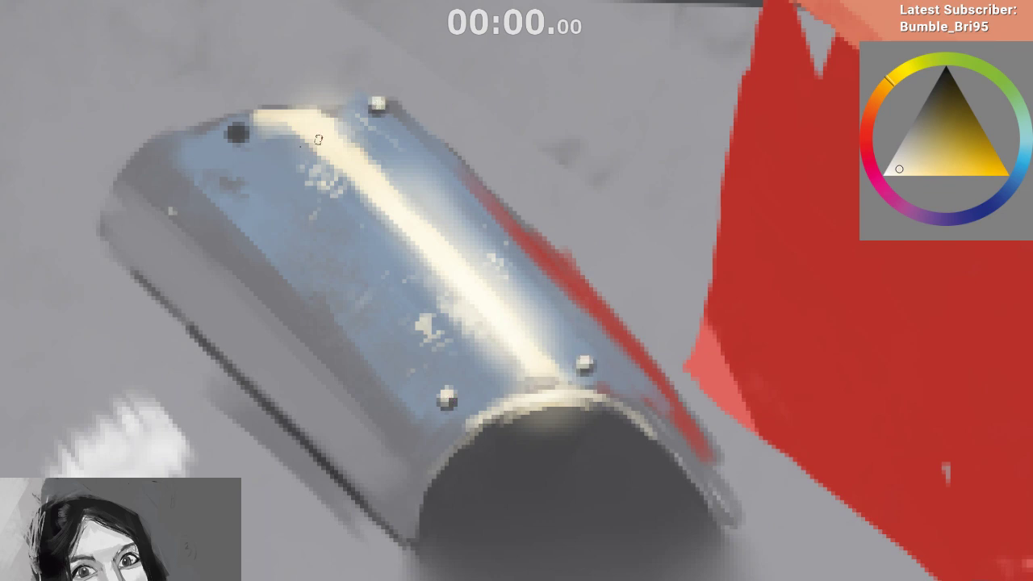
pyautogui.moveTo(369, 236); pyautogui.dragTo(473, 320)
pyautogui.keyDown('ctrl'); pyautogui.click(410, 341); pyautogui.keyUp('ctrl')
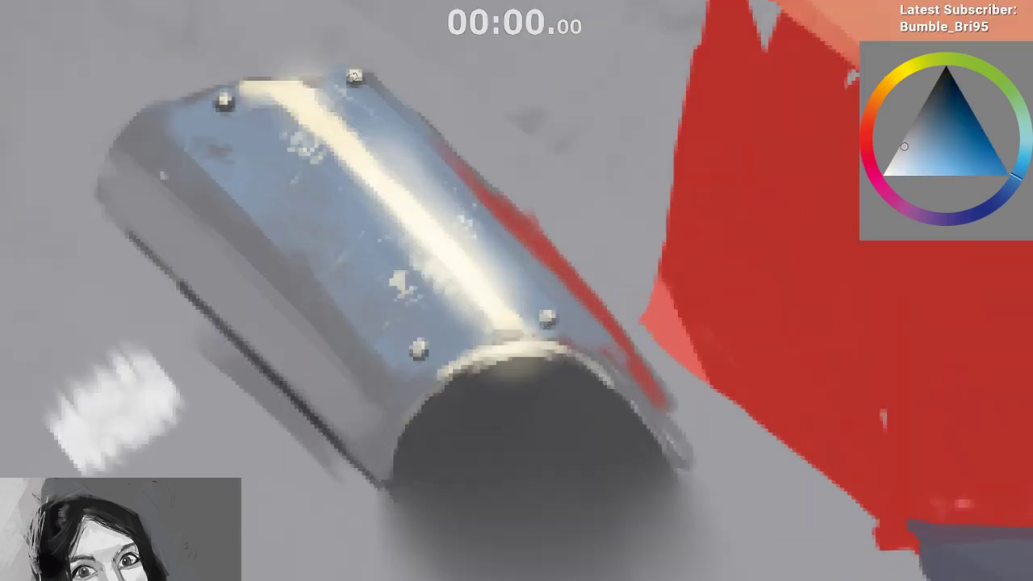
# Mirror the canvas view horizontally and check how the riveted metal plate reads in the whole scene
pyautogui.scroll(-2, 378, 293)
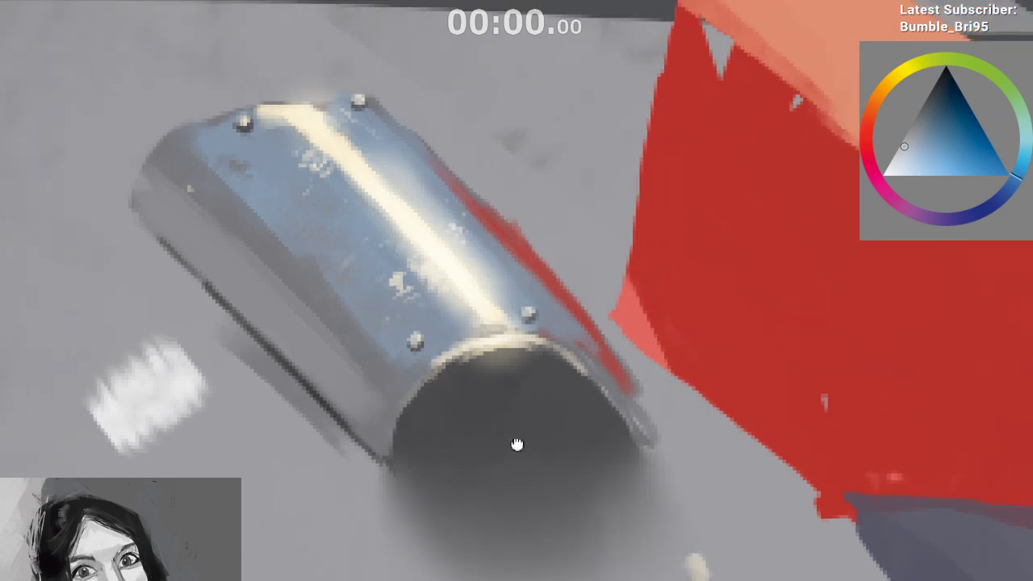
pyautogui.scroll(-3, 406, 392)
pyautogui.moveTo(457, 514); pyautogui.dragTo(449, 482)
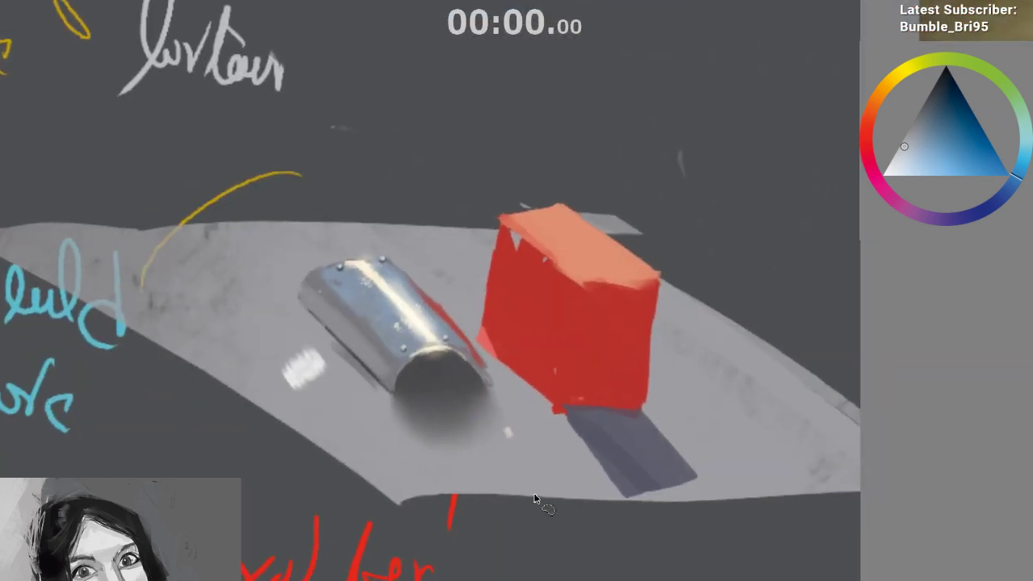
pyautogui.press('m')
pyautogui.moveTo(542, 506); pyautogui.dragTo(387, 458)
pyautogui.scroll(-2, 480, 473)
pyautogui.moveTo(553, 483); pyautogui.dragTo(530, 512)
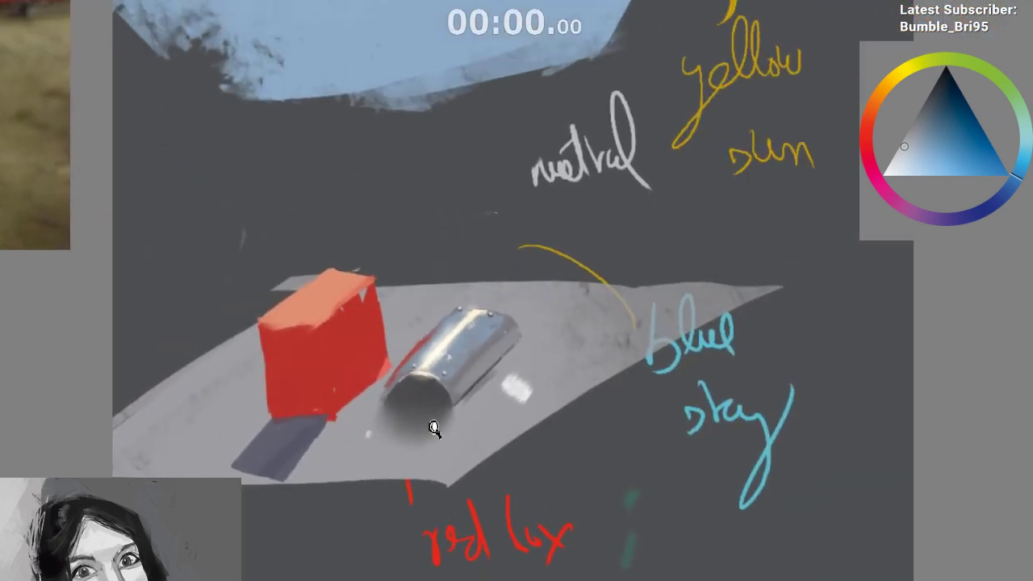
# Paint blue-grey sampled from the metal plate over the upper part of its red reflection beside the box
pyautogui.scroll(2, 435, 429)
pyautogui.keyDown('ctrl'); pyautogui.click(396, 310); pyautogui.keyUp('ctrl')
pyautogui.moveTo(440, 246); pyautogui.dragTo(367, 324)
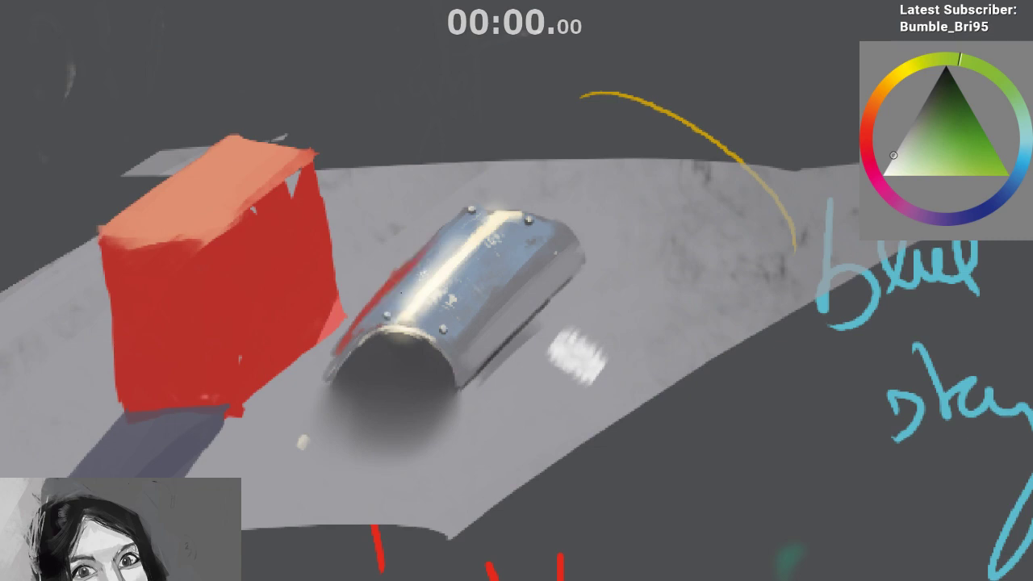
pyautogui.keyDown('ctrl'); pyautogui.click(385, 306); pyautogui.keyUp('ctrl')
pyautogui.moveTo(427, 248); pyautogui.dragTo(375, 318)
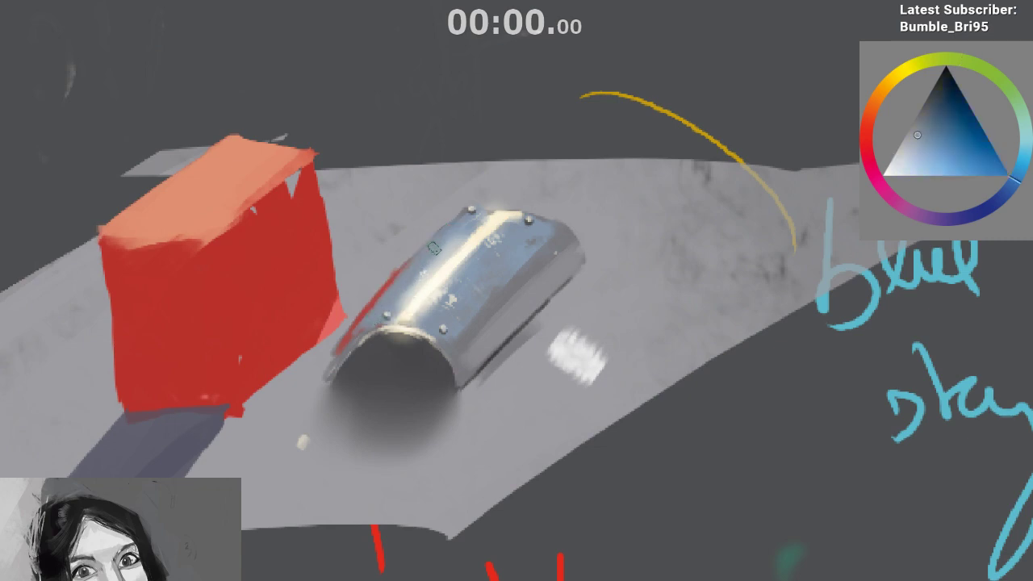
# Try a freehand selection around the metal plate's edge facing the red box, and clear the selection
pyautogui.scroll(-6, 489, 454)
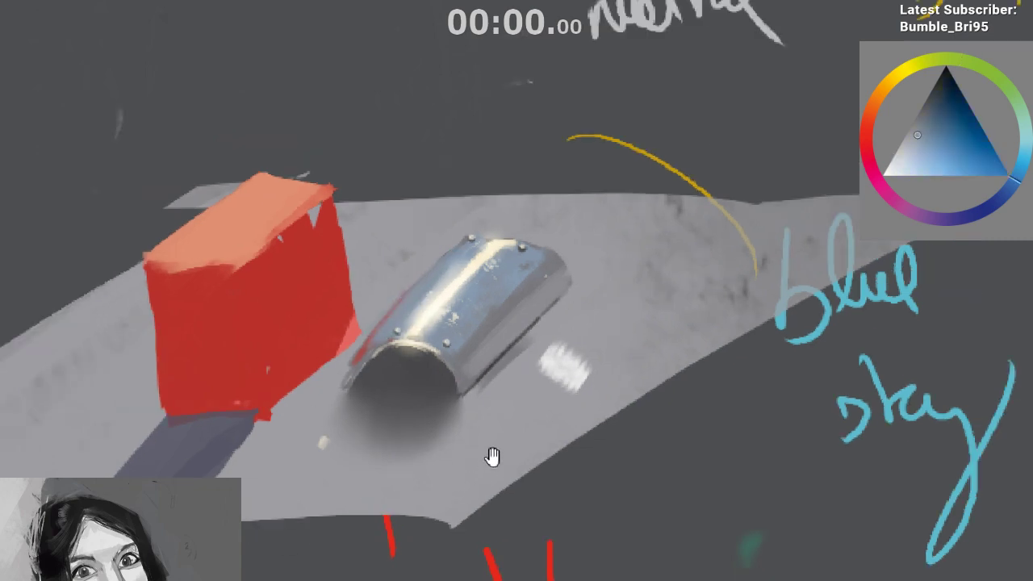
pyautogui.scroll(-5, 432, 460)
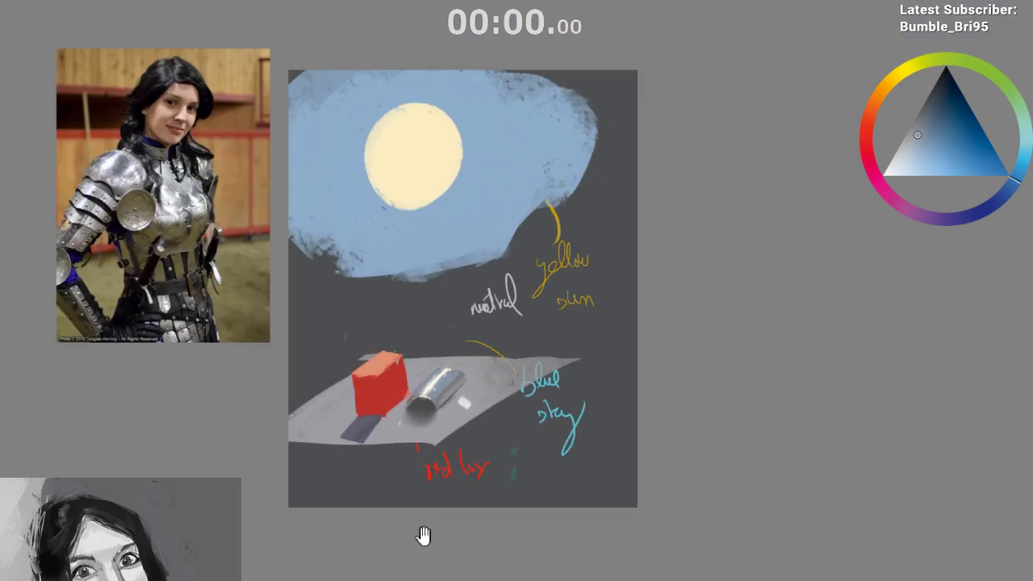
pyautogui.scroll(1, 427, 503)
pyautogui.scroll(2, 431, 505)
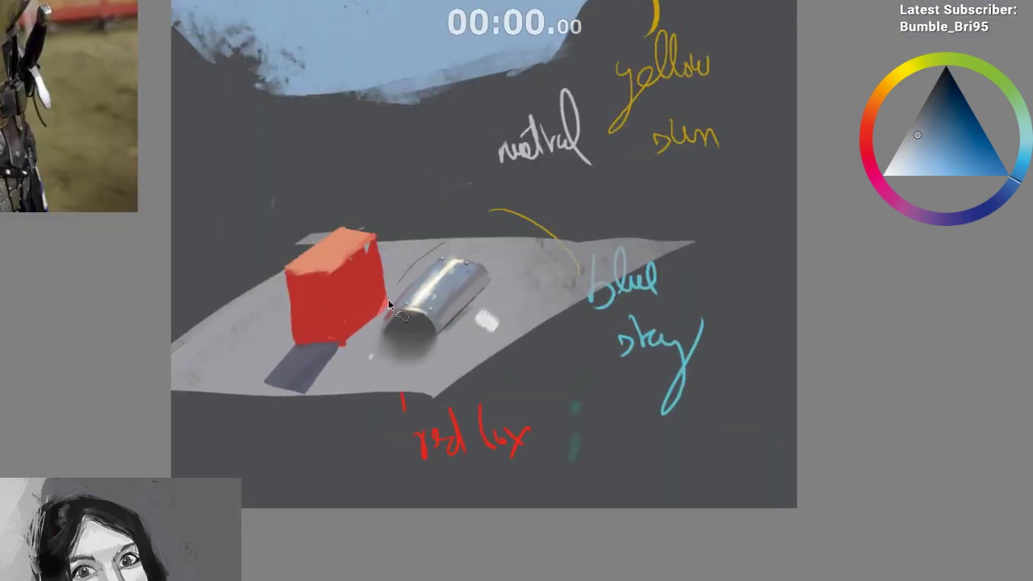
pyautogui.moveTo(388, 305); pyautogui.dragTo(391, 314)
pyautogui.hotkey('ctrl', 'shift', 'a')
# Try two vertical brush strokes in cream sampled from the plate's highlight, and undo both
pyautogui.press('b')
pyautogui.keyDown('ctrl'); pyautogui.click(441, 278); pyautogui.keyUp('ctrl')
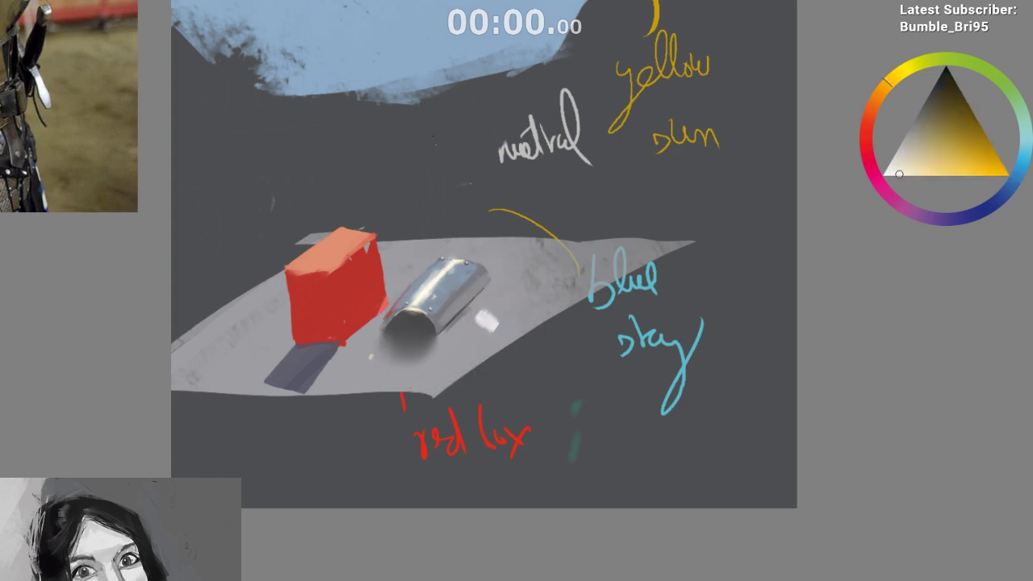
pyautogui.moveTo(429, 120); pyautogui.dragTo(441, 223)
pyautogui.moveTo(510, 334); pyautogui.dragTo(512, 452)
pyautogui.hotkey('ctrl', 'z')
pyautogui.hotkey('ctrl', 'z')
# Sample colors from the metal plate and sky, try light-blue strokes between sky and ground, and undo them
pyautogui.keyDown('ctrl'); pyautogui.click(470, 421); pyautogui.keyUp('ctrl')
pyautogui.keyDown('ctrl'); pyautogui.click(473, 415); pyautogui.keyUp('ctrl')
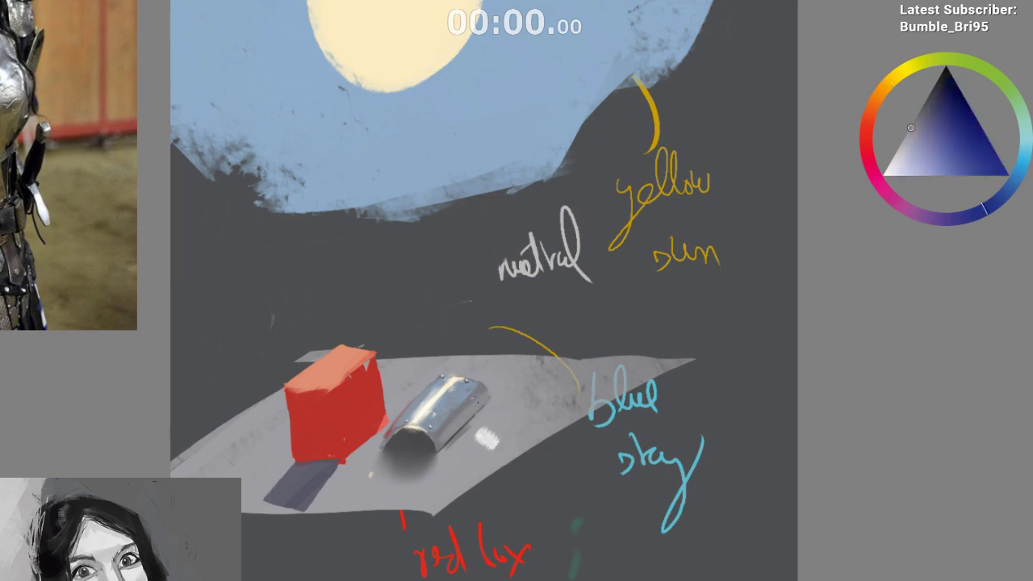
pyautogui.keyDown('ctrl'); pyautogui.click(428, 415); pyautogui.keyUp('ctrl')
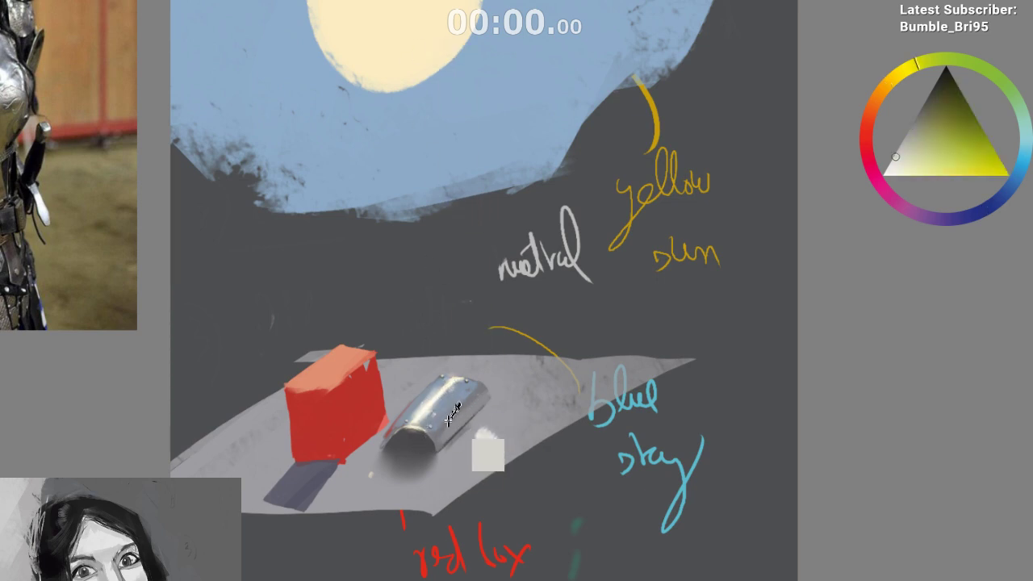
pyautogui.keyDown('ctrl'); pyautogui.click(450, 397); pyautogui.keyUp('ctrl')
pyautogui.keyDown('ctrl'); pyautogui.click(499, 198); pyautogui.keyUp('ctrl')
pyautogui.moveTo(461, 214); pyautogui.dragTo(467, 309)
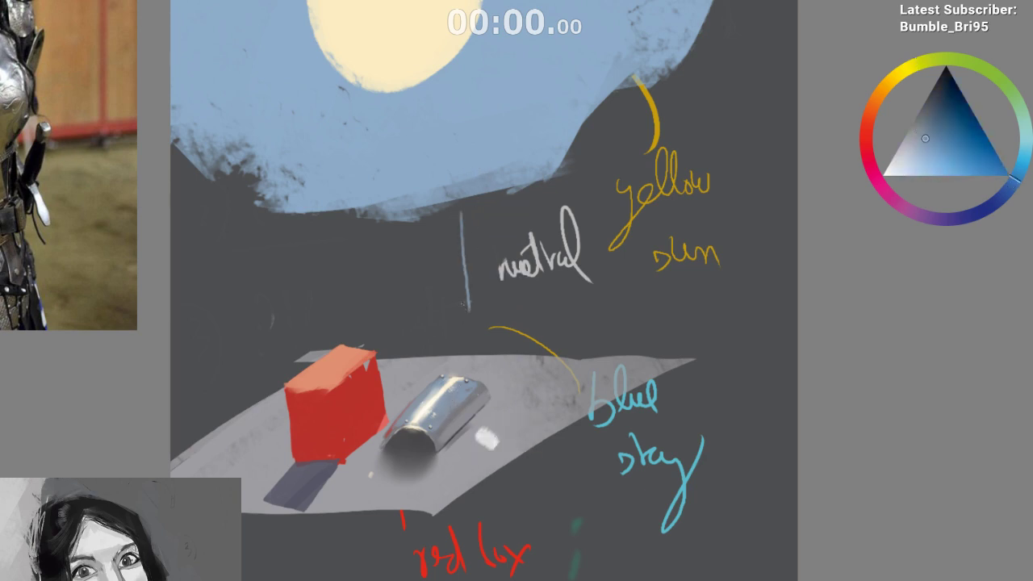
pyautogui.moveTo(492, 513); pyautogui.dragTo(493, 538)
pyautogui.moveTo(479, 503); pyautogui.dragTo(476, 472)
pyautogui.hotkey('ctrl', 'z')
pyautogui.hotkey('ctrl', 'z')
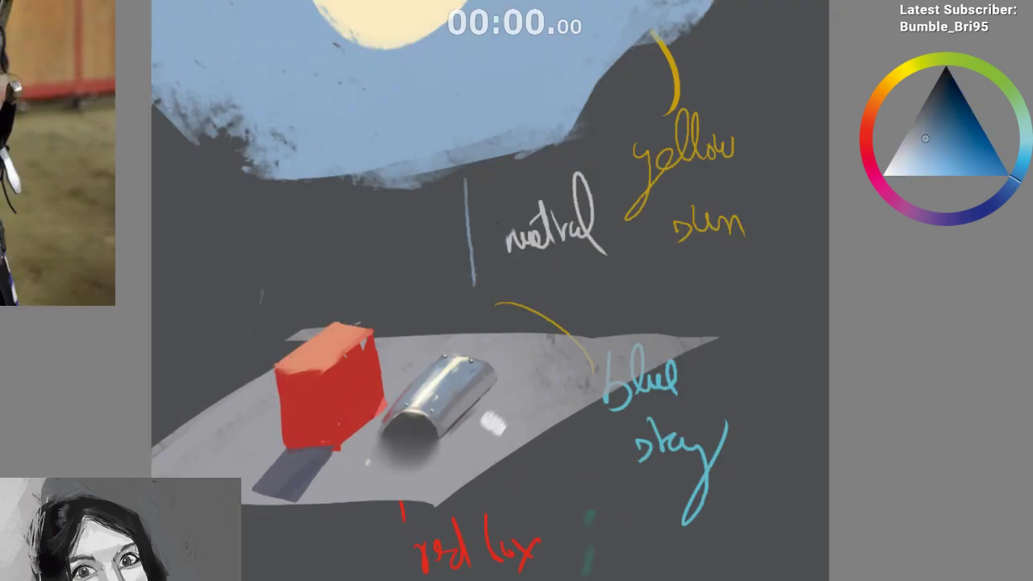
pyautogui.moveTo(469, 192); pyautogui.dragTo(475, 237)
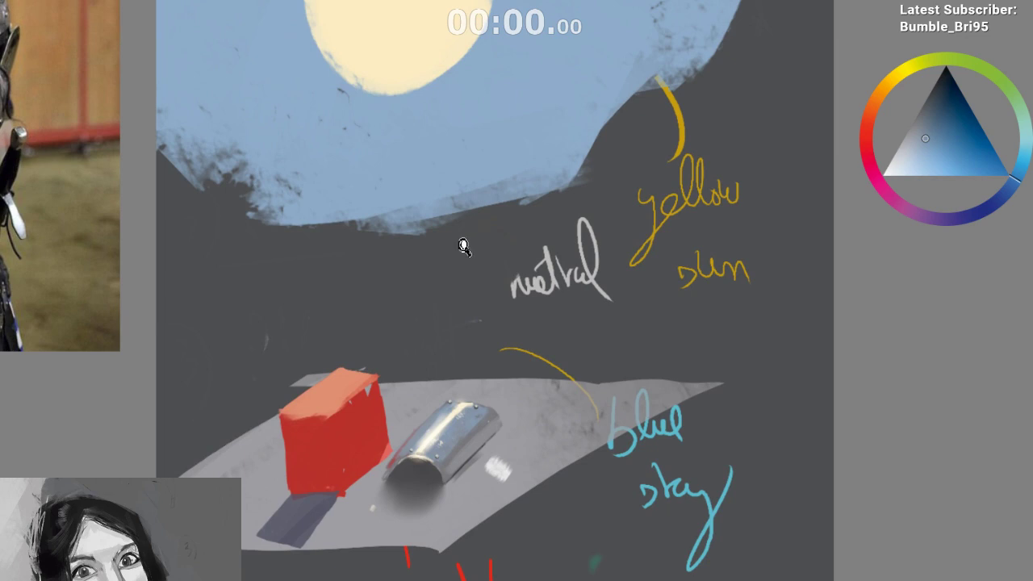
# Draw a circular selection on the grey ground beyond the metal plate, on the side away from the red box
pyautogui.moveTo(466, 321); pyautogui.dragTo(415, 362)
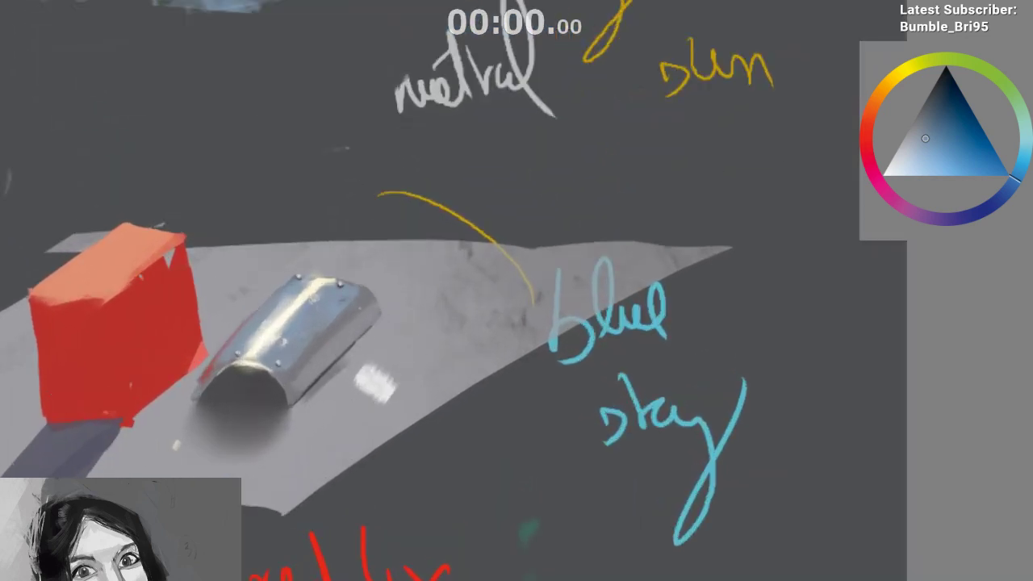
pyautogui.moveTo(399, 233); pyautogui.dragTo(513, 342)
pyautogui.moveTo(396, 213); pyautogui.dragTo(518, 338)
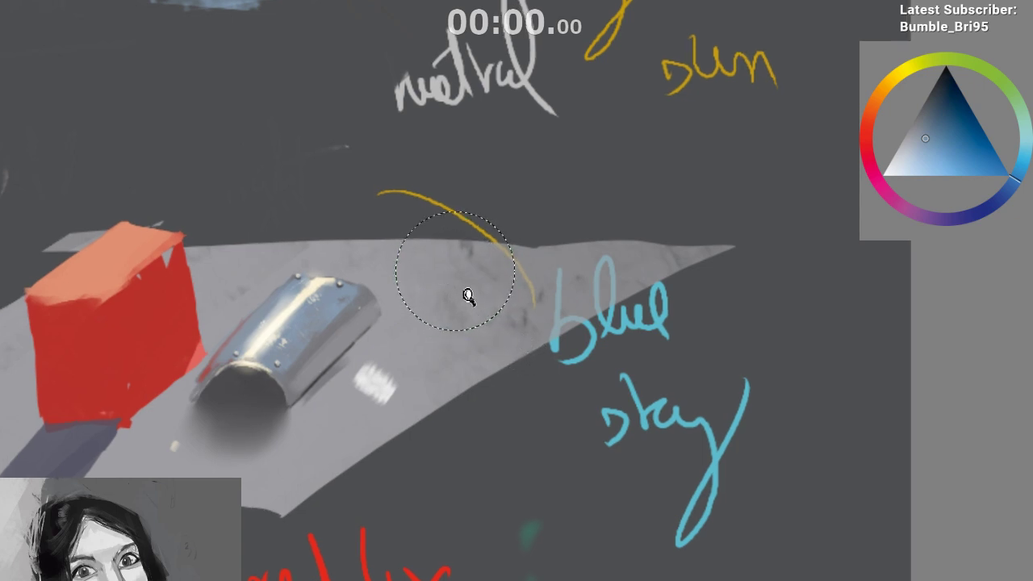
pyautogui.scroll(1, 468, 292)
# Fill the circular selection with a light greyish brown as the base tone of a sphere
pyautogui.click(985, 209)
pyautogui.click(869, 112)
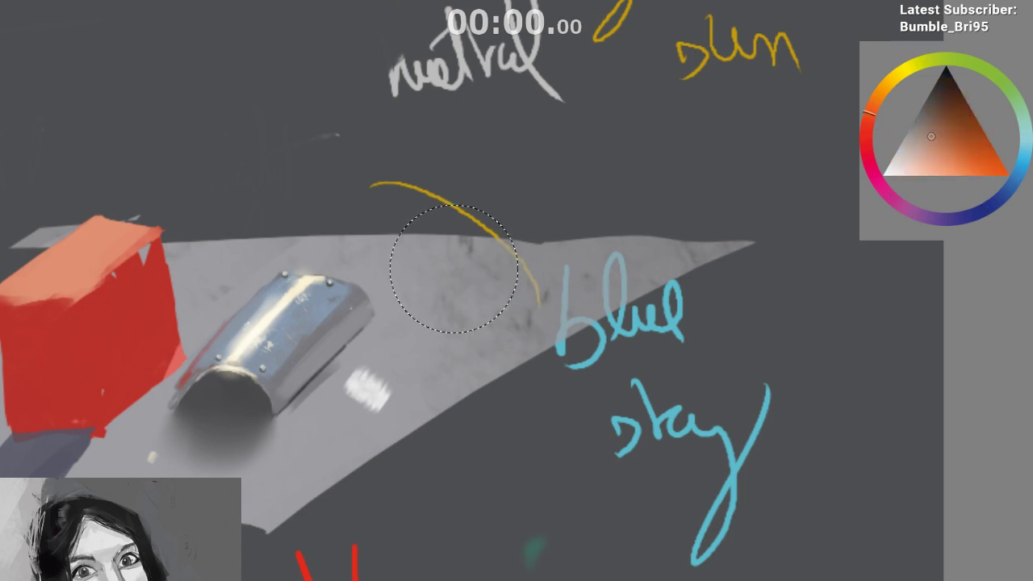
pyautogui.click(924, 137)
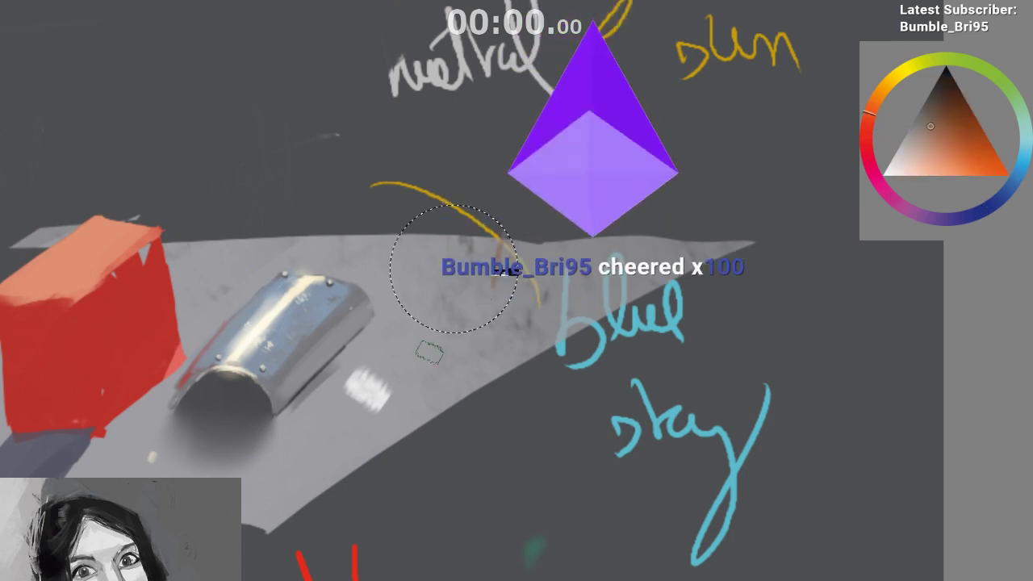
pyautogui.click(454, 268)
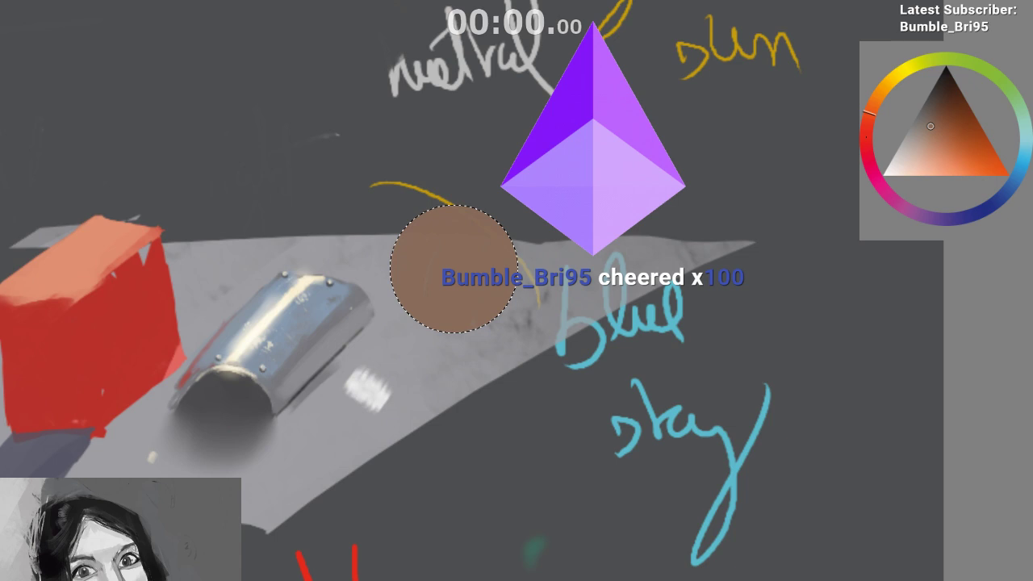
pyautogui.click(919, 137)
pyautogui.moveTo(419, 266)
pyautogui.mouseDown()
pyautogui.moveTo(473, 254)
pyautogui.moveTo(494, 326)
pyautogui.moveTo(527, 313)
pyautogui.mouseUp()
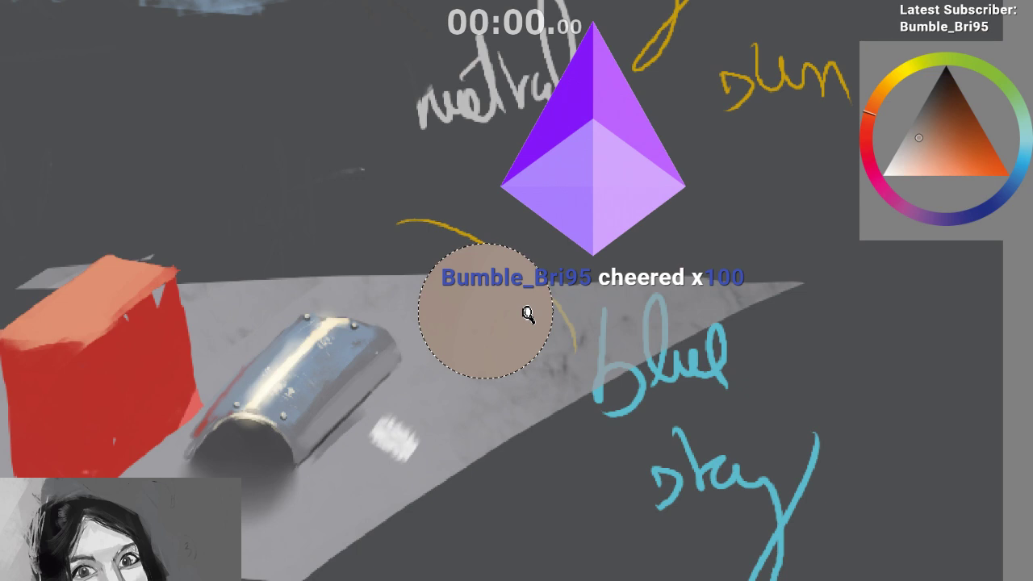
pyautogui.moveTo(528, 313); pyautogui.dragTo(532, 392)
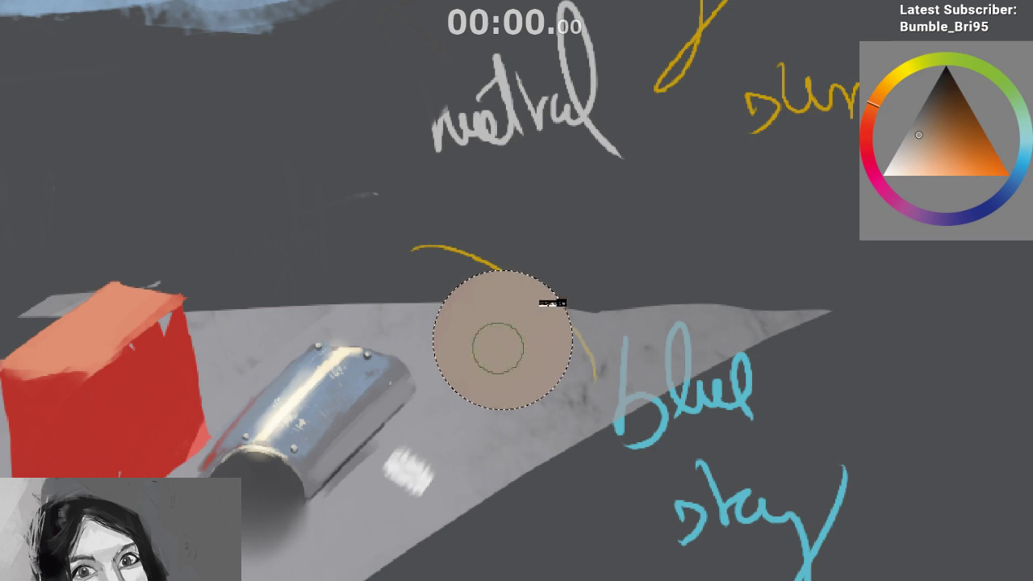
# Shift the hue toward yellow-orange and paint the sphere's upper half with a soft, light tan
pyautogui.moveTo(512, 338); pyautogui.dragTo(489, 434)
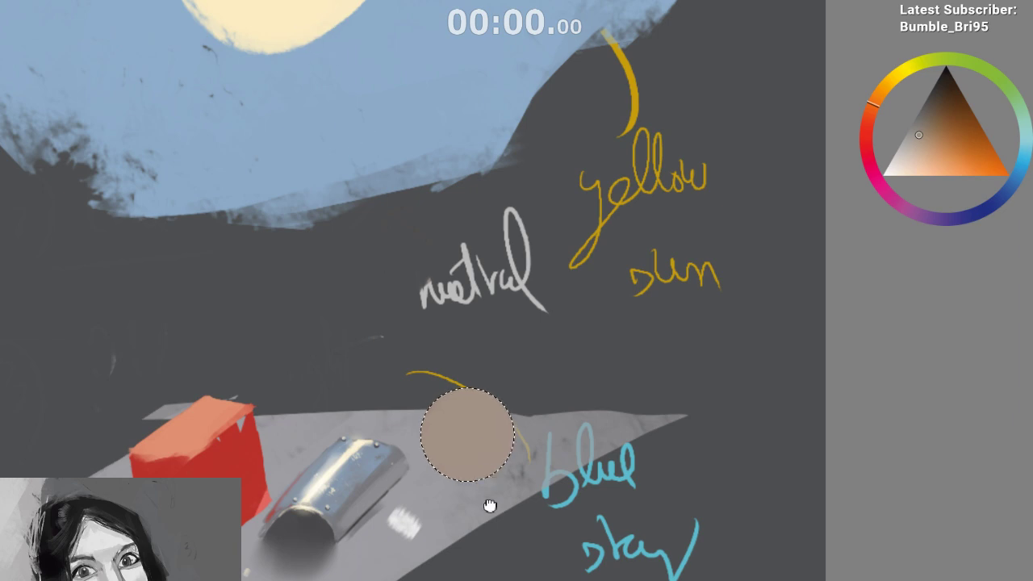
pyautogui.moveTo(469, 418); pyautogui.dragTo(470, 447)
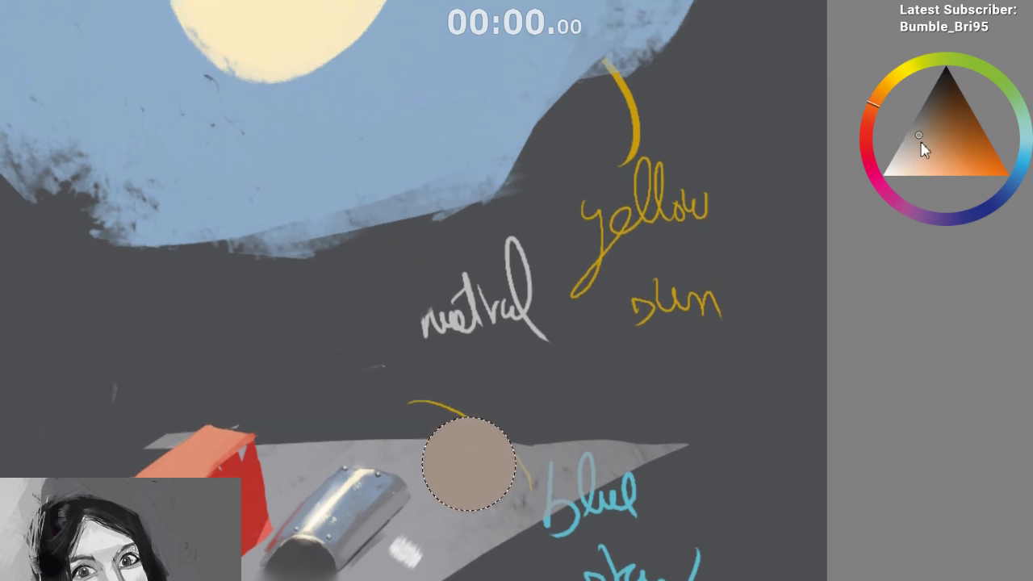
pyautogui.moveTo(876, 104)
pyautogui.mouseDown()
pyautogui.moveTo(890, 85)
pyautogui.moveTo(880, 94)
pyautogui.mouseUp()
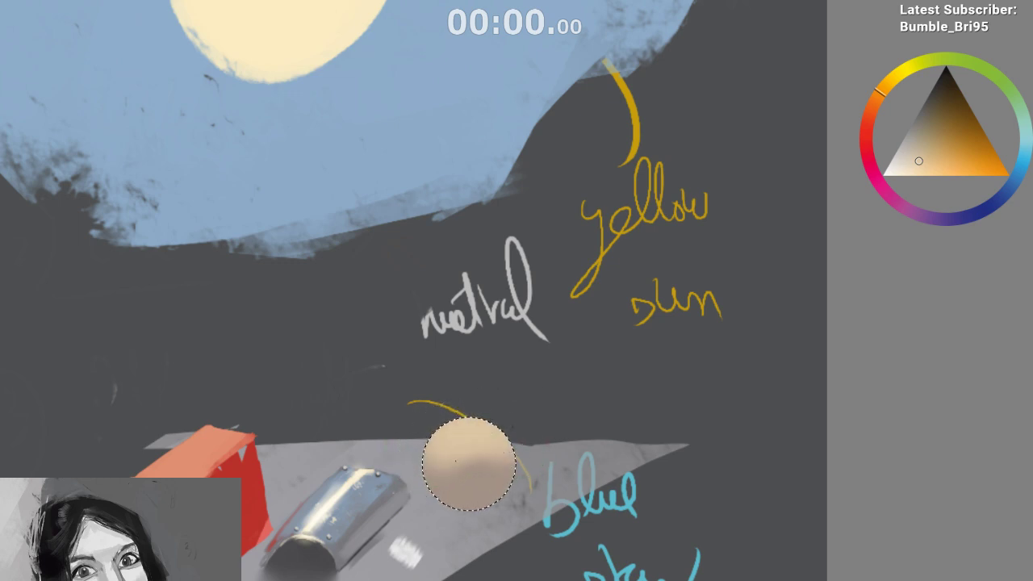
pyautogui.moveTo(460, 470); pyautogui.dragTo(450, 407)
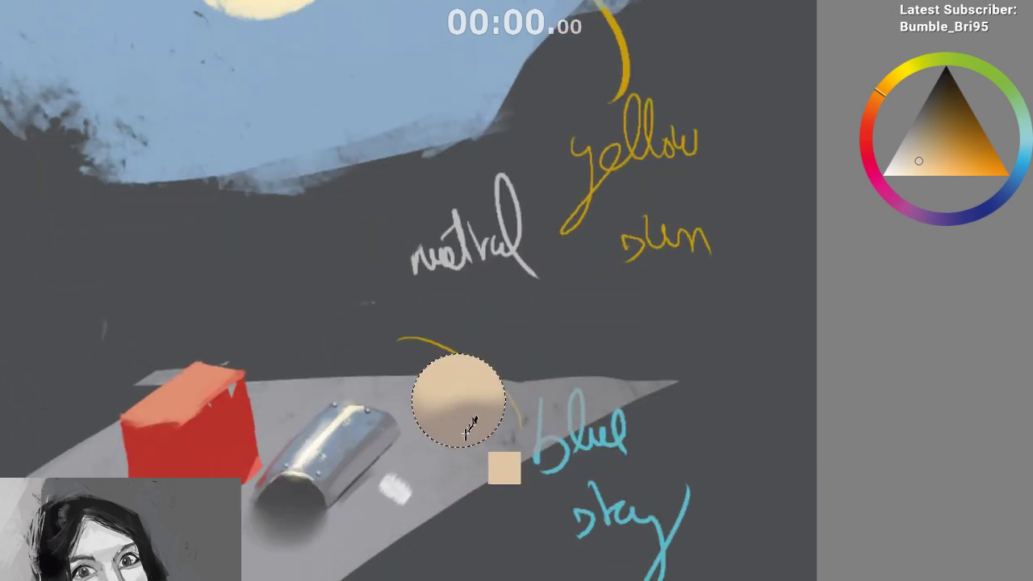
# Choose a darker brown and softly shade the sphere's lower side
pyautogui.keyDown('ctrl'); pyautogui.click(466, 432); pyautogui.keyUp('ctrl')
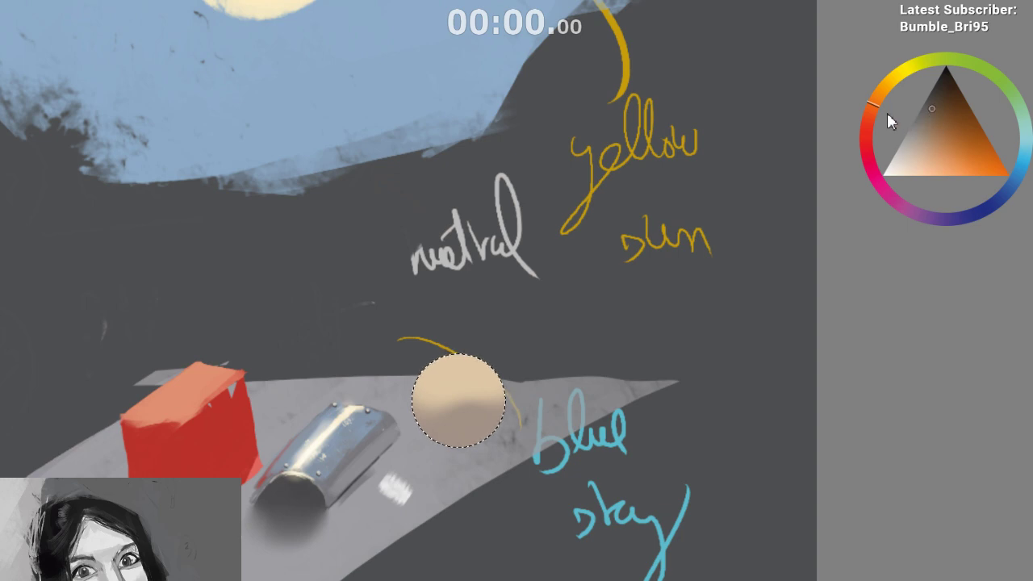
pyautogui.click(932, 108)
pyautogui.keyDown('ctrl'); pyautogui.click(458, 427); pyautogui.keyUp('ctrl')
pyautogui.moveTo(458, 428); pyautogui.dragTo(508, 407)
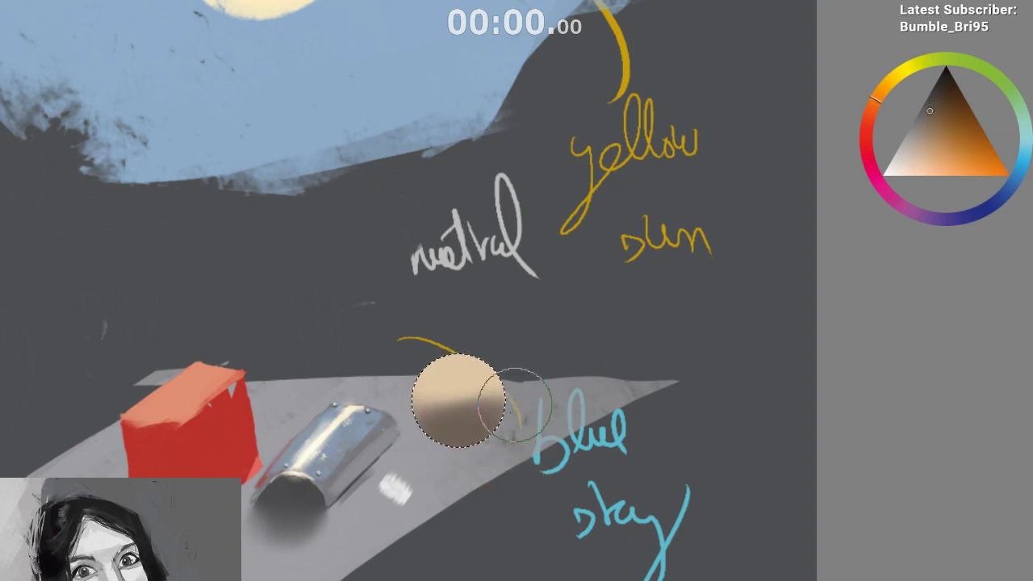
# Mirror the canvas view horizontally and deepen the shading on the sphere's lower side with a darker brown
pyautogui.press('m')
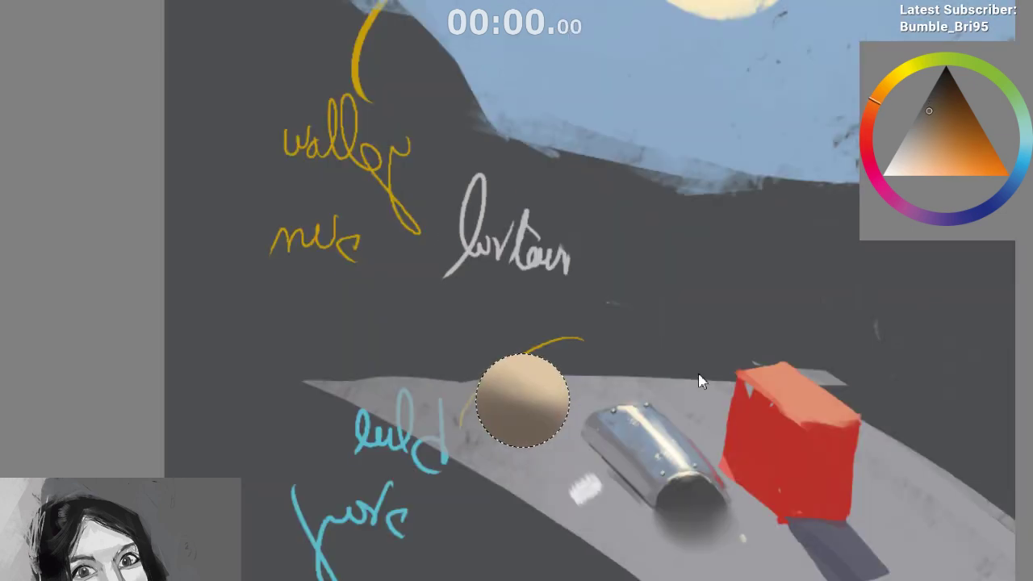
pyautogui.moveTo(539, 492); pyautogui.dragTo(486, 509)
pyautogui.keyDown('ctrl'); pyautogui.click(490, 443); pyautogui.keyUp('ctrl')
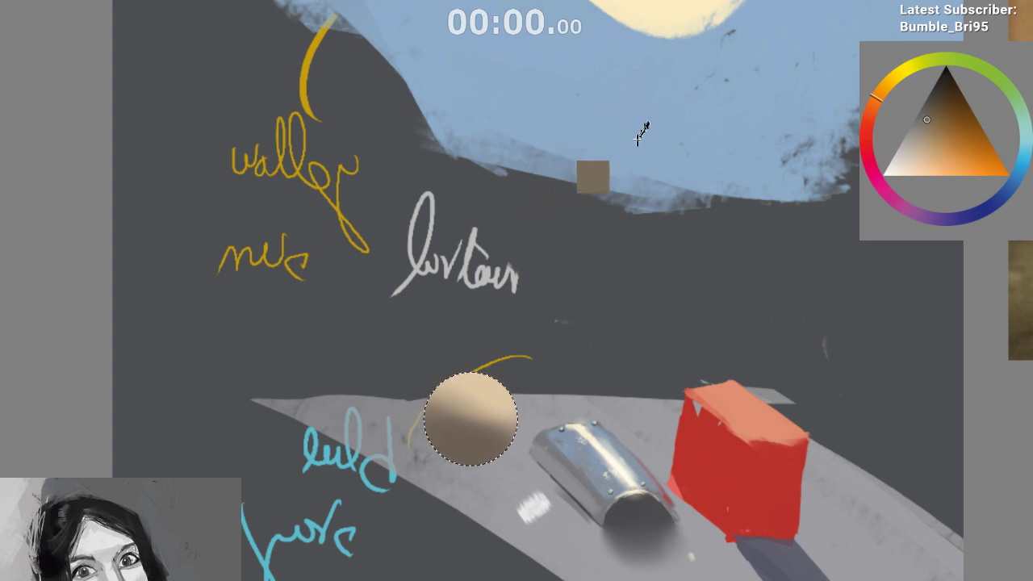
pyautogui.moveTo(593, 202); pyautogui.dragTo(558, 247)
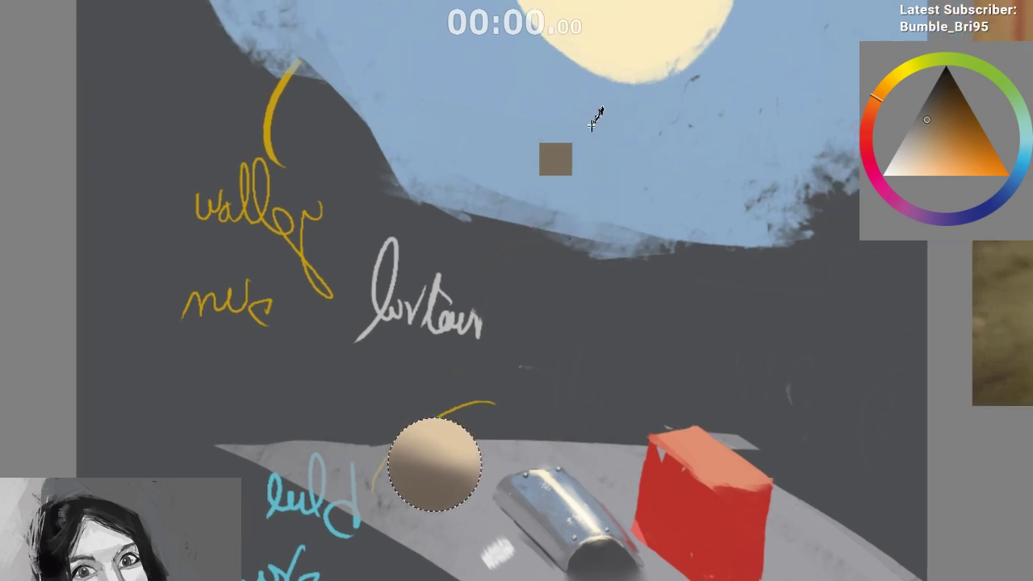
pyautogui.moveTo(557, 235); pyautogui.dragTo(528, 295)
pyautogui.moveTo(534, 386); pyautogui.dragTo(535, 350)
pyautogui.moveTo(505, 470); pyautogui.dragTo(495, 316)
pyautogui.click(929, 112)
pyautogui.moveTo(462, 280); pyautogui.dragTo(453, 323)
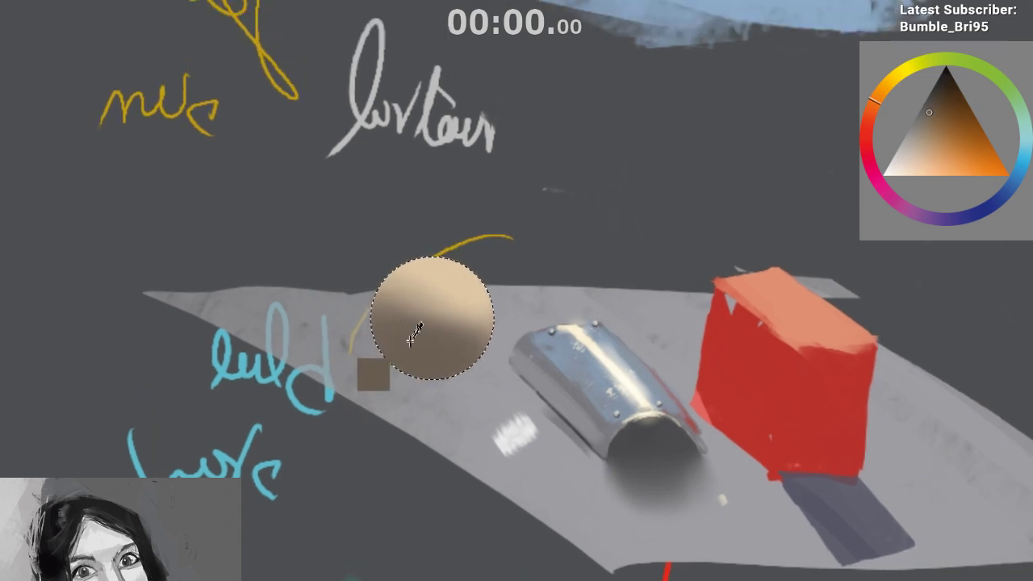
# Clear the selection, sample the sky's light blue and sketch a thin dome with an elliptical base around the sphere
pyautogui.moveTo(473, 164); pyautogui.dragTo(444, 237)
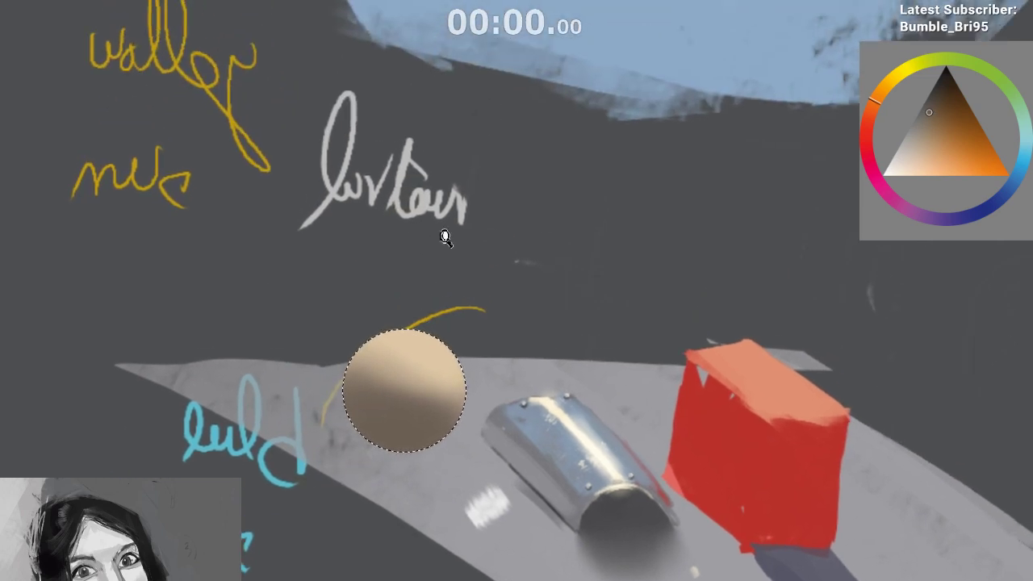
pyautogui.hotkey('ctrl', '-')
pyautogui.moveTo(536, 231); pyautogui.dragTo(539, 148)
pyautogui.hotkey('ctrl', 'd')
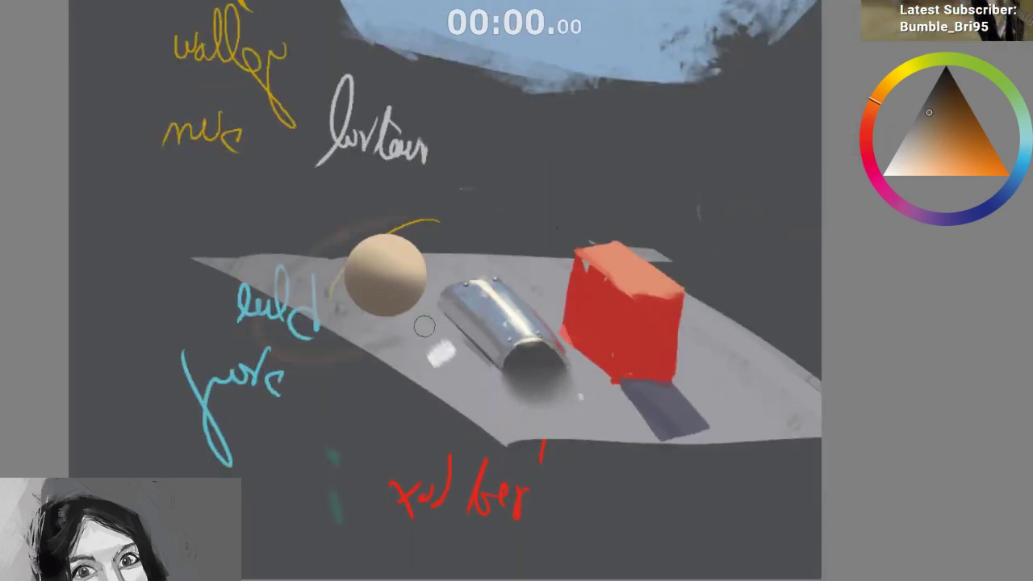
pyautogui.keyDown('ctrl'); pyautogui.click(492, 38); pyautogui.keyUp('ctrl')
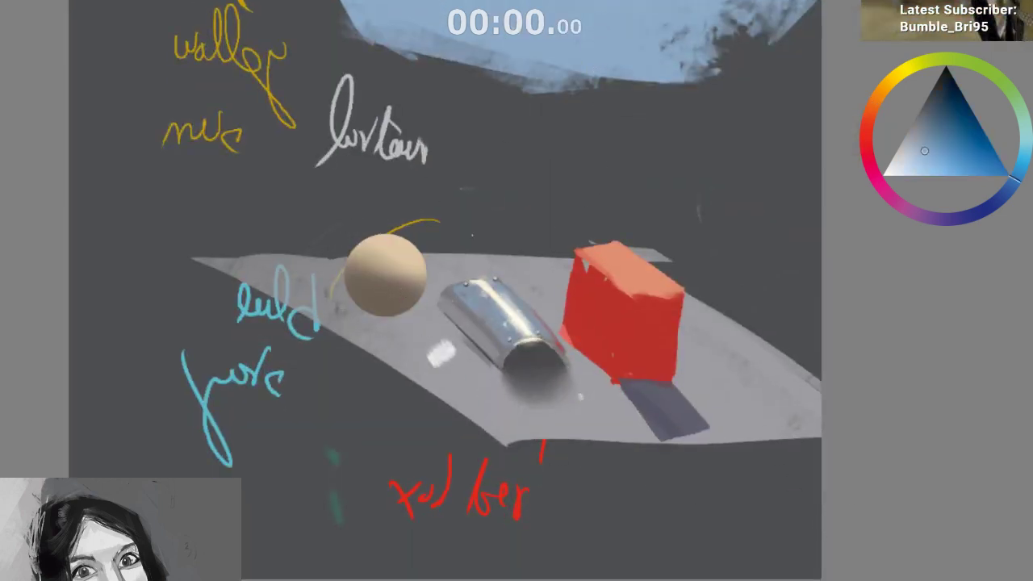
pyautogui.moveTo(289, 264); pyautogui.dragTo(397, 207)
pyautogui.hotkey('ctrl', 'z')
pyautogui.moveTo(339, 226)
pyautogui.mouseDown()
pyautogui.moveTo(423, 335)
pyautogui.moveTo(501, 318)
pyautogui.moveTo(351, 226)
pyautogui.moveTo(268, 282)
pyautogui.moveTo(327, 149)
pyautogui.moveTo(483, 230)
pyautogui.moveTo(488, 295)
pyautogui.mouseUp()
pyautogui.hotkey('ctrl', 'z')
pyautogui.moveTo(263, 283)
pyautogui.mouseDown()
pyautogui.moveTo(311, 155)
pyautogui.moveTo(513, 232)
pyautogui.moveTo(518, 304)
pyautogui.moveTo(518, 278)
pyautogui.mouseUp()
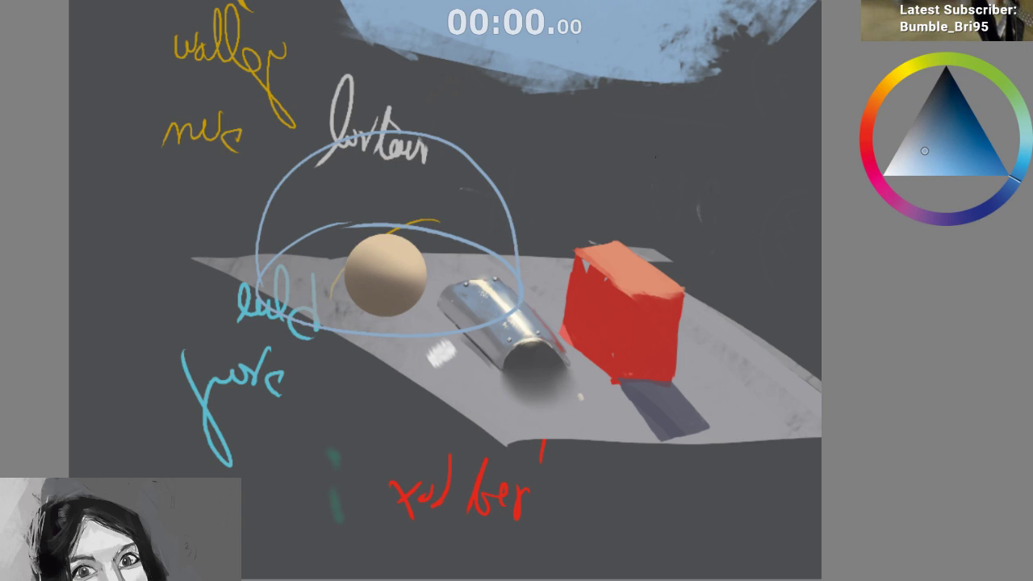
# Mark a small pale yellow sun spot on the dome's outline, and undo the dome sketch to restore the sphere's selection
pyautogui.click(892, 79)
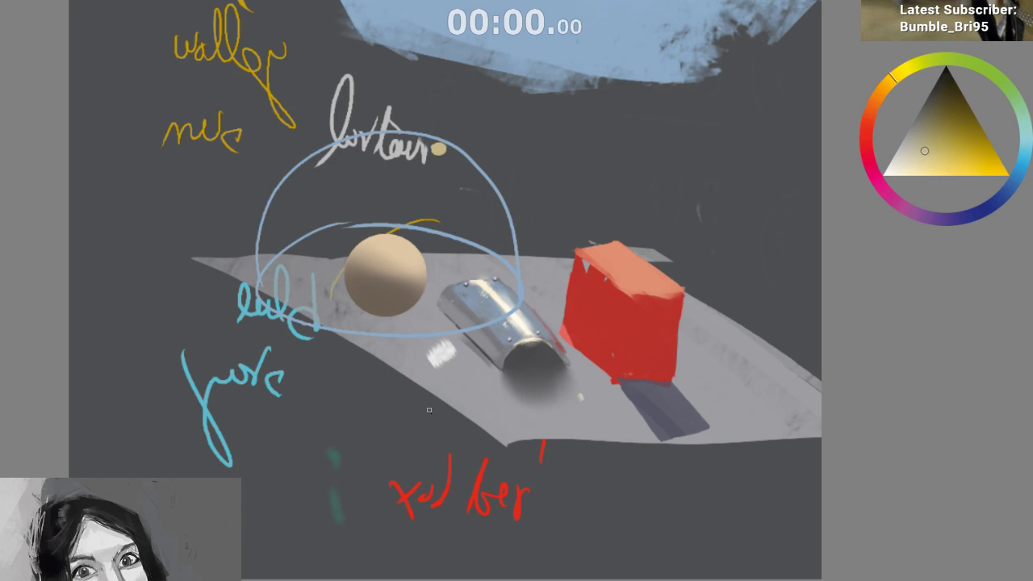
pyautogui.hotkey('ctrl', 'z')
pyautogui.hotkey('ctrl', 'z')
pyautogui.hotkey('ctrl', 'z')
pyautogui.hotkey('ctrl', 'z')
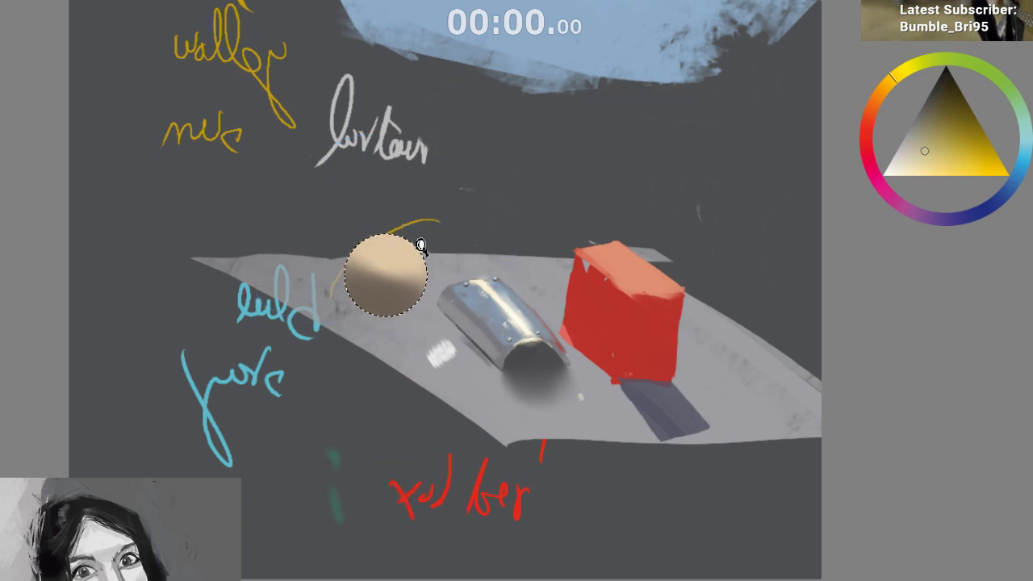
# Try a soft muted yellow tint over the shaded lower side of the sphere
pyautogui.scroll(2, 408, 287)
pyautogui.moveTo(400, 289); pyautogui.dragTo(407, 323)
pyautogui.scroll(1, 388, 299)
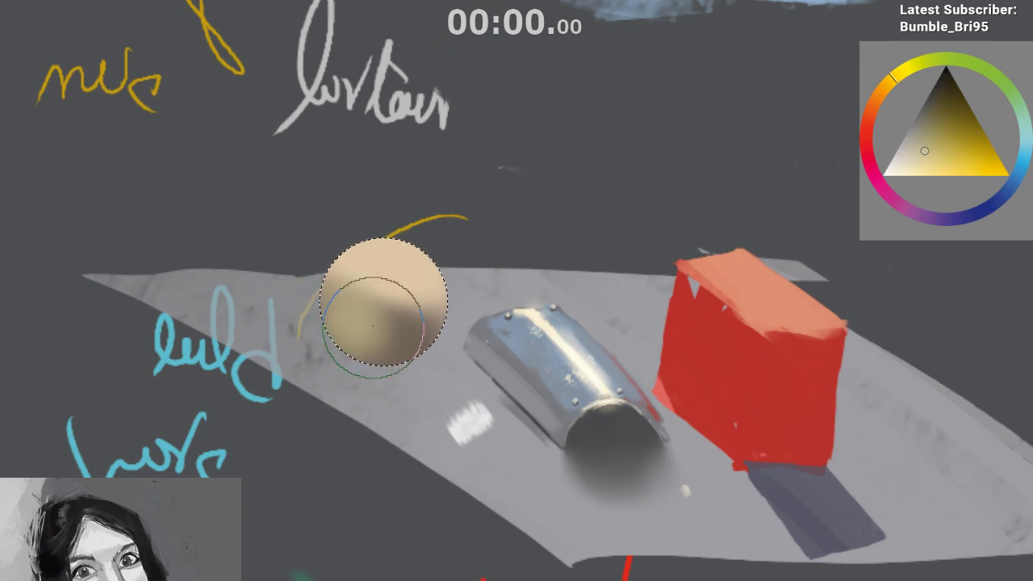
# Choose a lighter, greyer orange-brown, softly paint it over the sphere's shaded side and mirror the canvas view
pyautogui.keyDown('ctrl'); pyautogui.click(369, 316); pyautogui.keyUp('ctrl')
pyautogui.click(1018, 171)
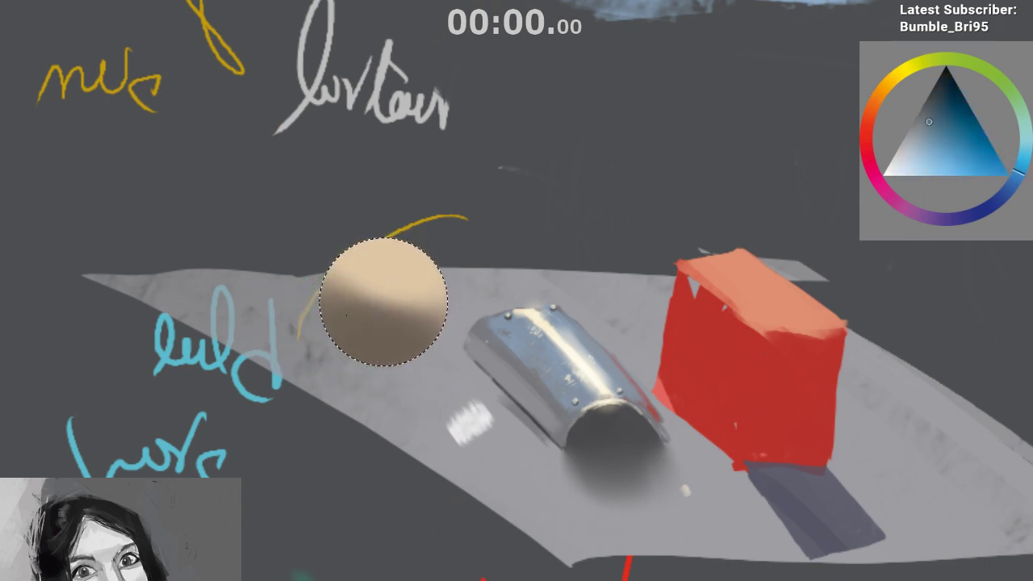
pyautogui.click(871, 100)
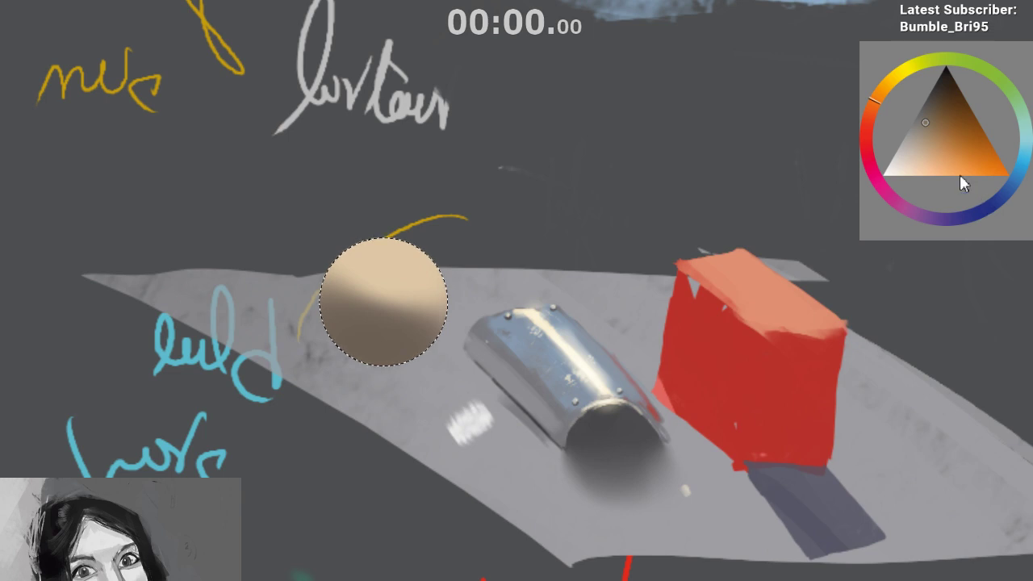
pyautogui.click(915, 126)
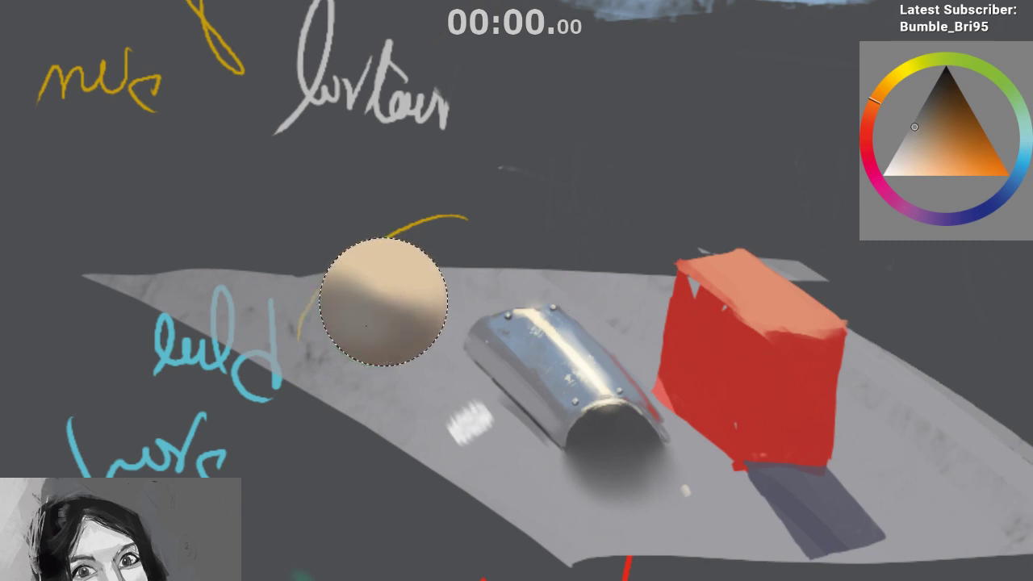
pyautogui.moveTo(417, 318); pyautogui.dragTo(443, 302)
pyautogui.press('m')
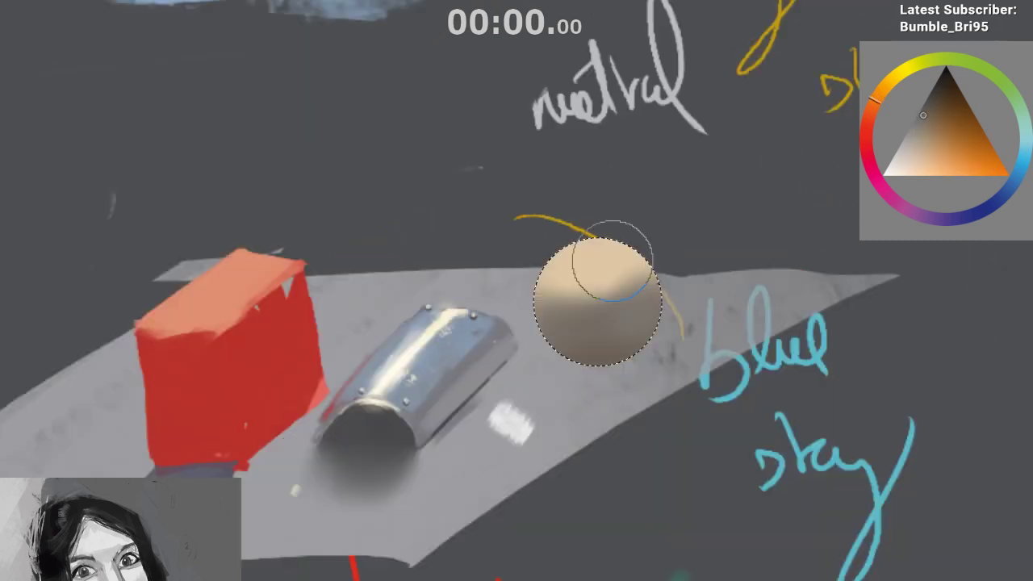
# Choose a pale cream and softly brighten the sunlit top of the sphere
pyautogui.keyDown('ctrl'); pyautogui.click(616, 289); pyautogui.keyUp('ctrl')
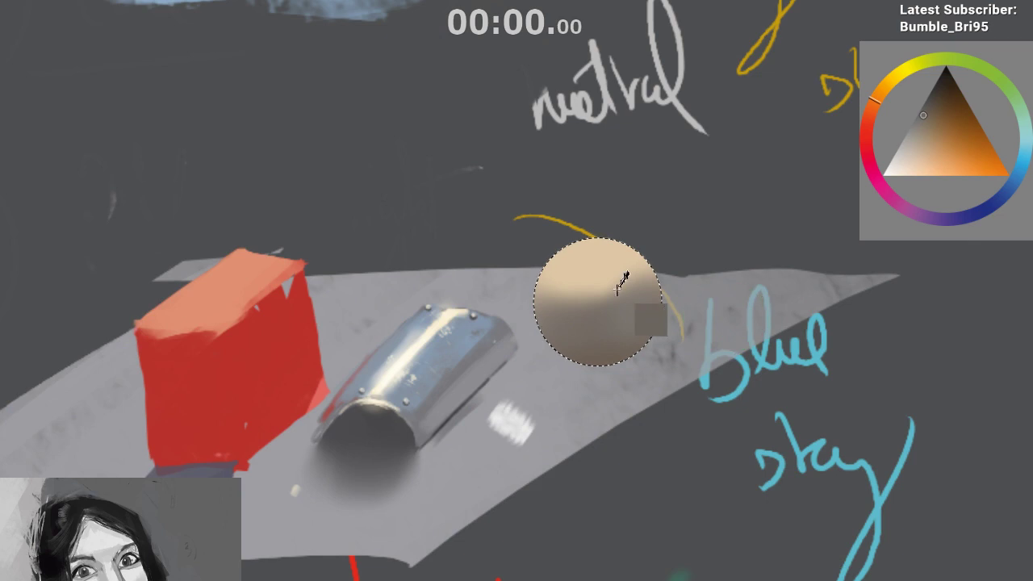
pyautogui.click(910, 168)
pyautogui.moveTo(604, 246)
pyautogui.mouseDown()
pyautogui.moveTo(557, 301)
pyautogui.moveTo(573, 266)
pyautogui.moveTo(555, 289)
pyautogui.moveTo(619, 243)
pyautogui.mouseUp()
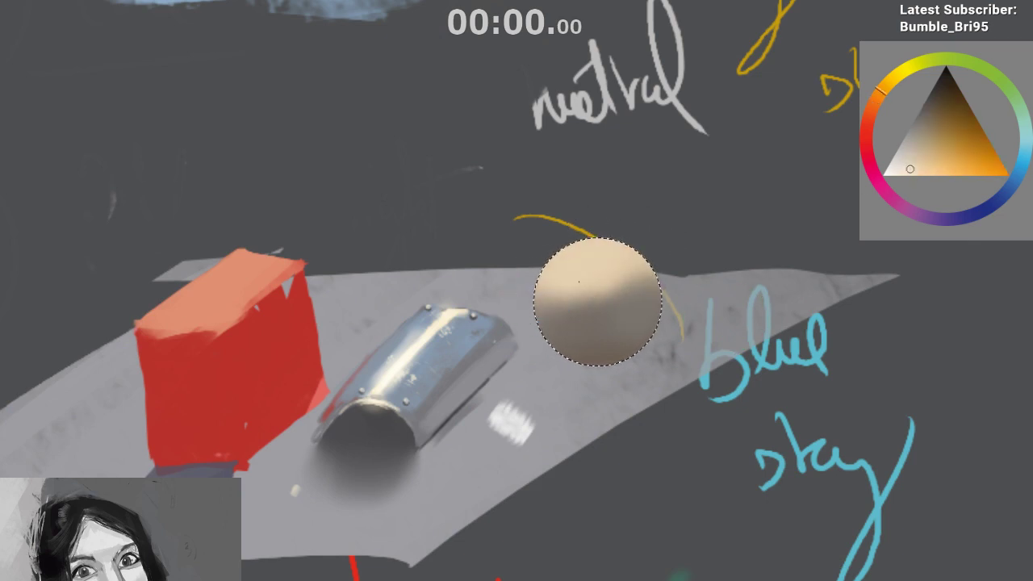
# Try to blend a tone sampled from the sphere into its shaded lower half
pyautogui.keyDown('ctrl'); pyautogui.click(619, 252); pyautogui.keyUp('ctrl')
pyautogui.moveTo(616, 313)
pyautogui.mouseDown()
pyautogui.moveTo(602, 308)
pyautogui.moveTo(604, 343)
pyautogui.mouseUp()
pyautogui.keyDown('ctrl'); pyautogui.click(601, 309); pyautogui.keyUp('ctrl')
pyautogui.hotkey('ctrl', 'z')
# Choose a muted blue-grey and softly tint the sphere's shaded side that faces away from the metal plate
pyautogui.keyDown('ctrl'); pyautogui.click(639, 318); pyautogui.keyUp('ctrl')
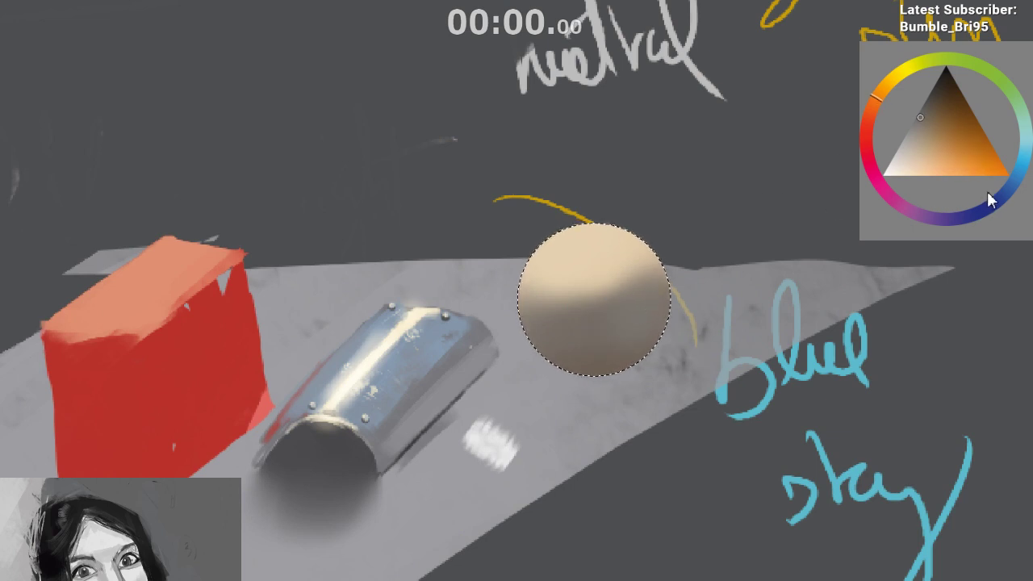
pyautogui.click(998, 201)
pyautogui.click(925, 122)
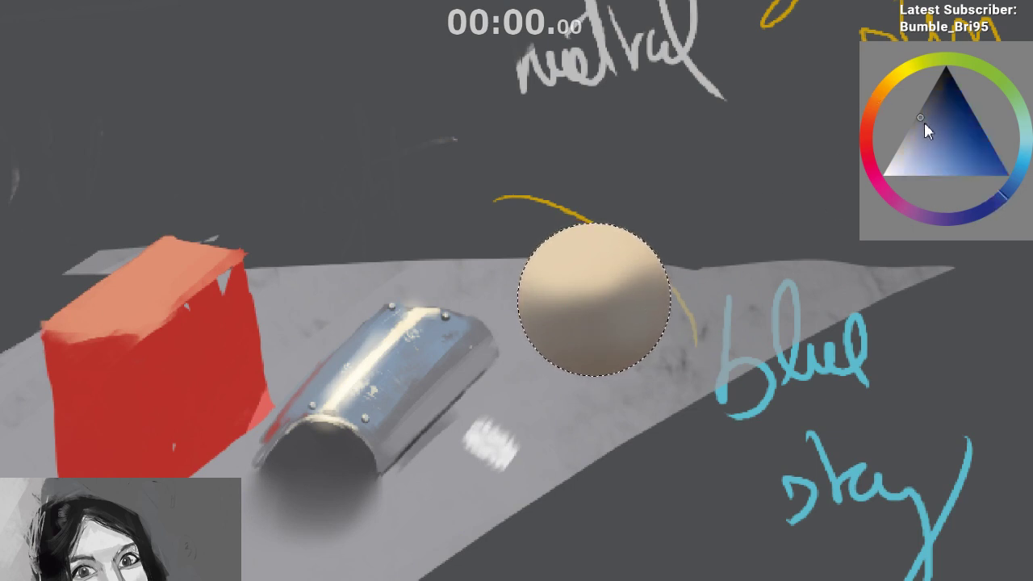
pyautogui.click(1018, 155)
pyautogui.click(920, 128)
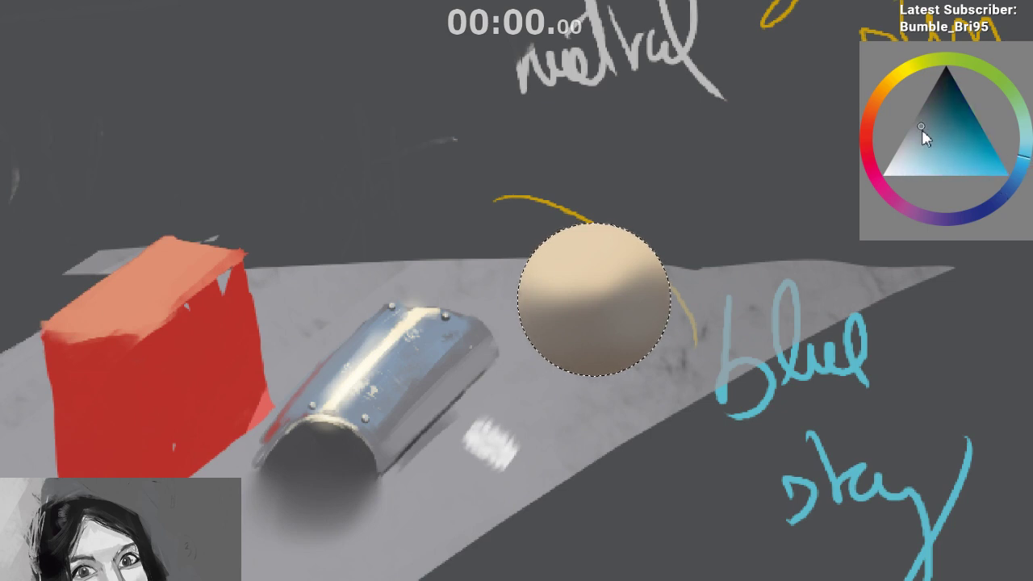
pyautogui.click(1008, 181)
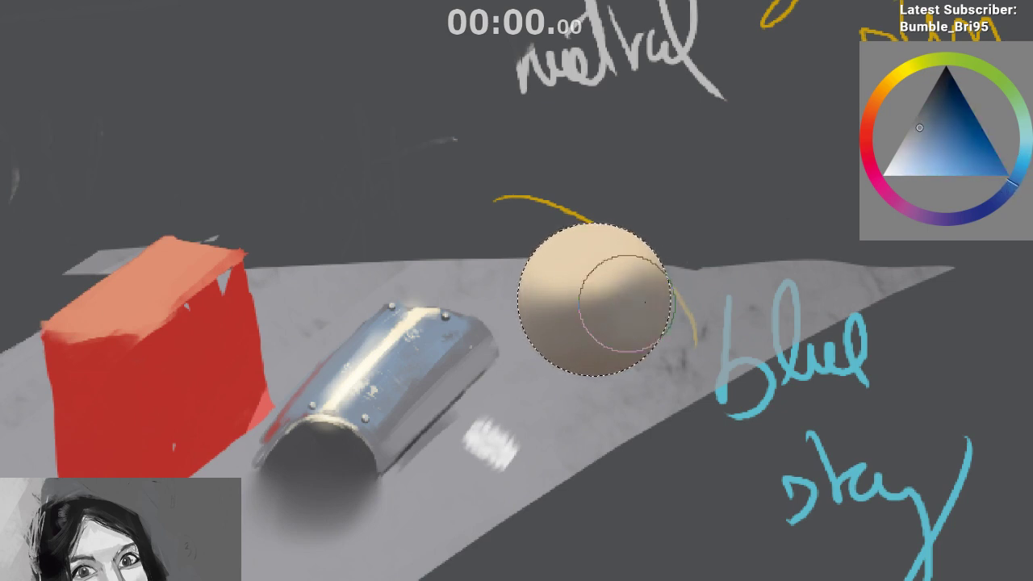
pyautogui.moveTo(644, 302); pyautogui.dragTo(659, 285)
pyautogui.keyDown('ctrl'); pyautogui.click(636, 308); pyautogui.keyUp('ctrl')
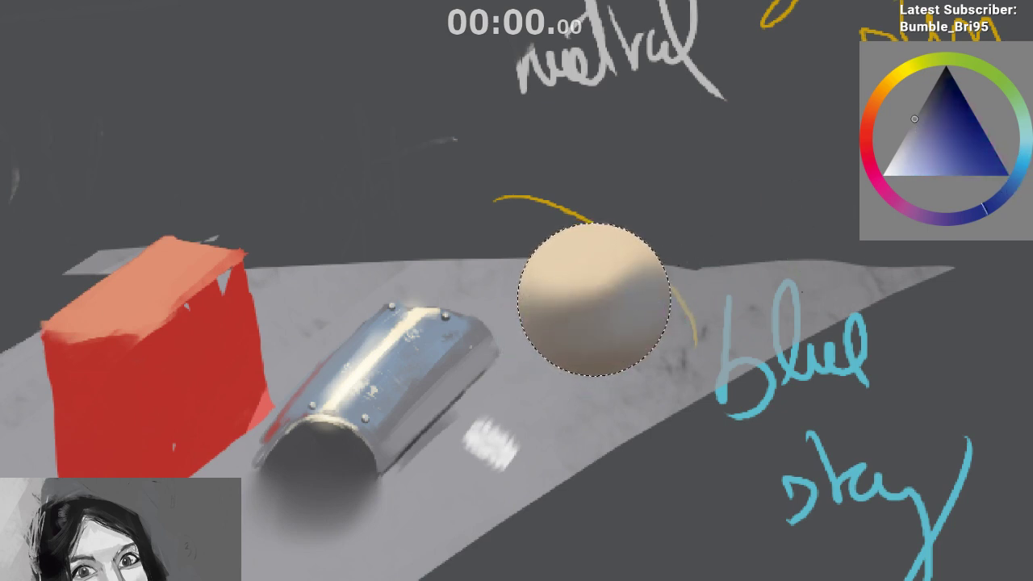
# Sample the sphere's shadow tones in the mirrored view, choose a darker brown and deepen the shading along the sphere's underside
pyautogui.press('m')
pyautogui.keyDown('ctrl'); pyautogui.click(394, 343); pyautogui.keyUp('ctrl')
pyautogui.keyDown('ctrl'); pyautogui.click(429, 333); pyautogui.keyUp('ctrl')
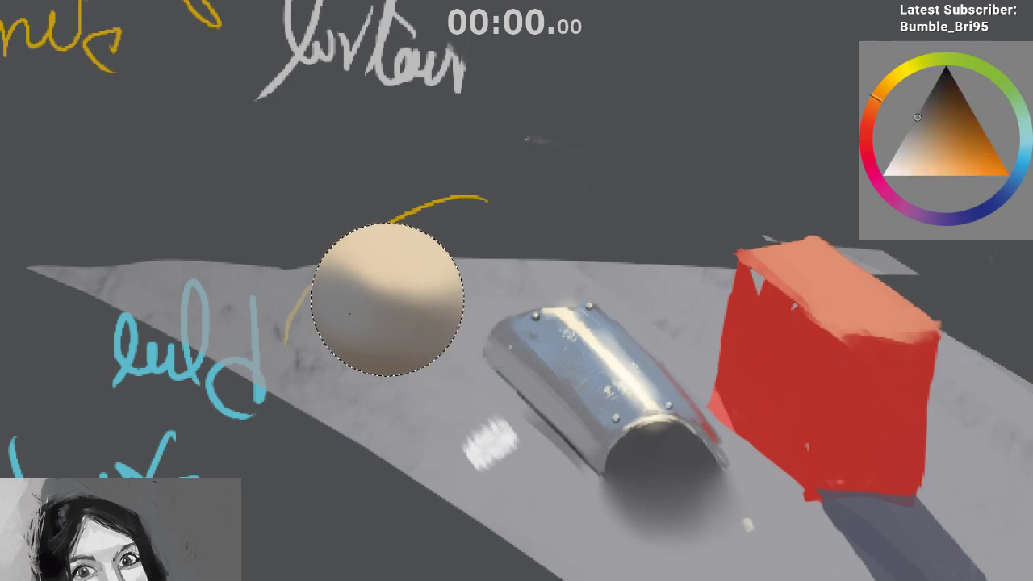
pyautogui.keyDown('ctrl'); pyautogui.click(395, 368); pyautogui.keyUp('ctrl')
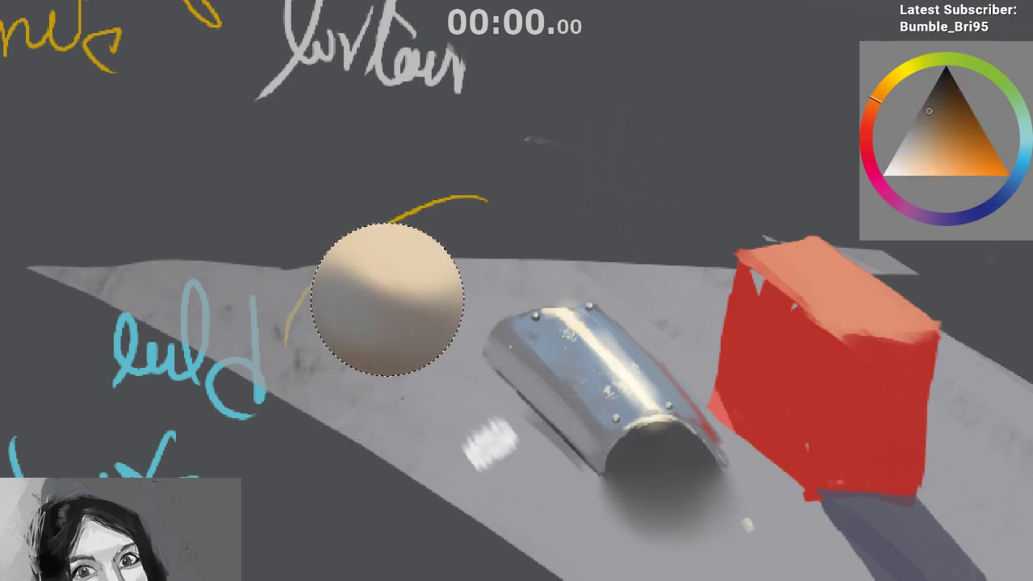
pyautogui.keyDown('ctrl'); pyautogui.click(386, 371); pyautogui.keyUp('ctrl')
pyautogui.click(928, 102)
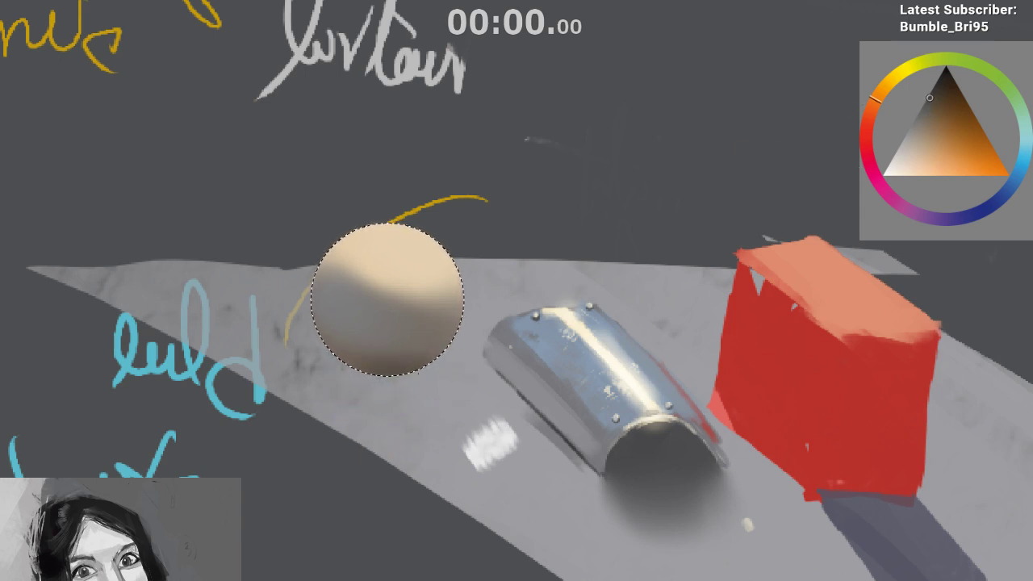
pyautogui.keyDown('ctrl'); pyautogui.click(357, 367); pyautogui.keyUp('ctrl')
pyautogui.moveTo(388, 367); pyautogui.dragTo(444, 362)
pyautogui.press('m')
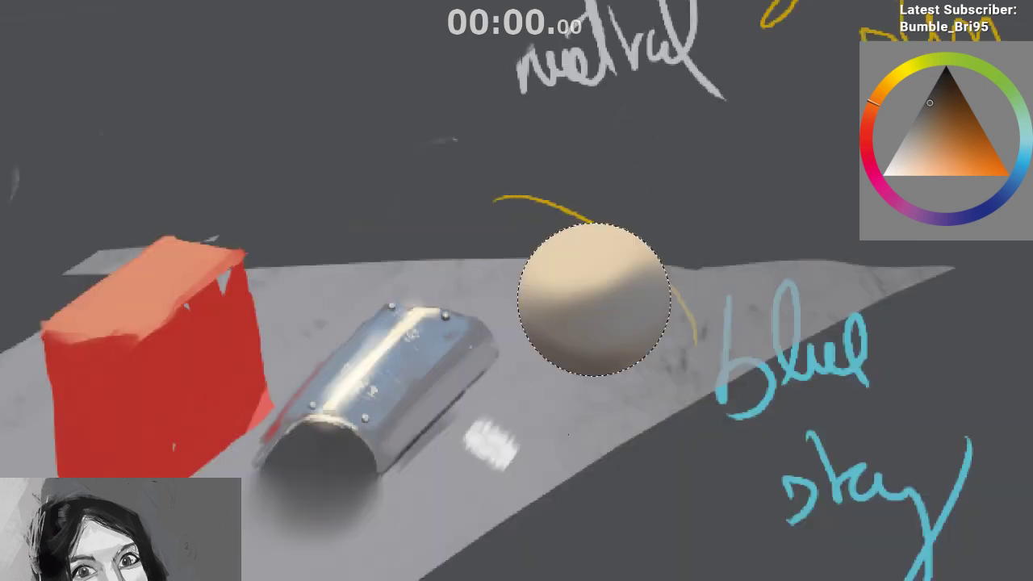
# Choose a pale cream, add a small soft highlight near the top of the sphere and clear the selection
pyautogui.scroll(-3, 560, 457)
pyautogui.moveTo(581, 410); pyautogui.dragTo(588, 396)
pyautogui.keyDown('ctrl'); pyautogui.click(551, 418); pyautogui.keyUp('ctrl')
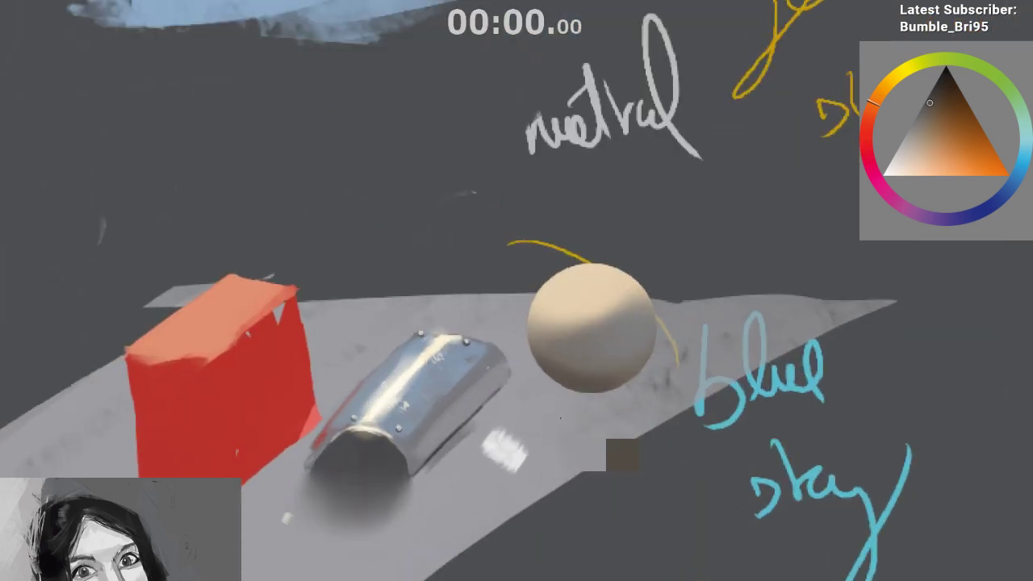
pyautogui.moveTo(561, 437); pyautogui.dragTo(449, 484)
pyautogui.scroll(2, 484, 403)
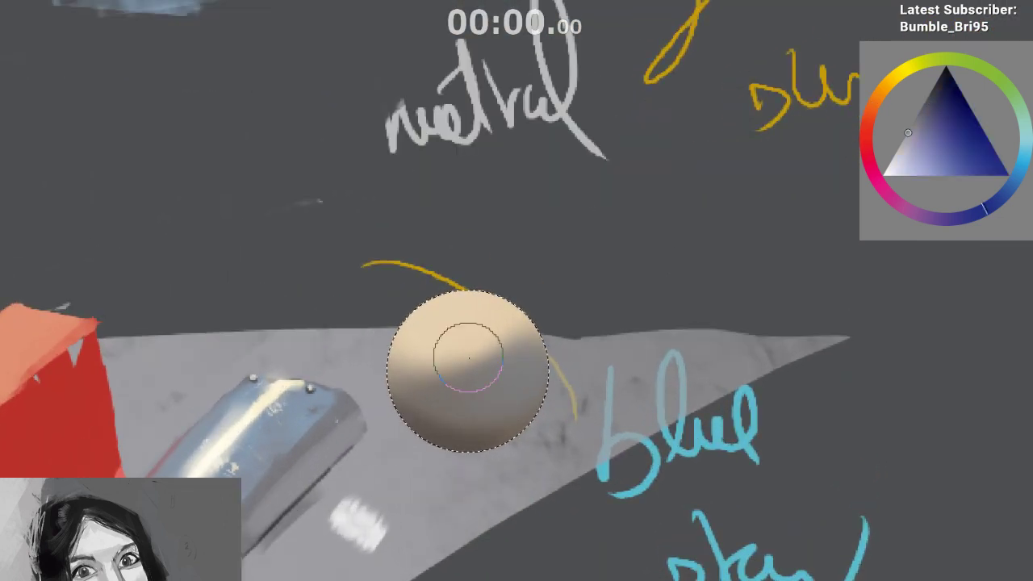
pyautogui.keyDown('ctrl'); pyautogui.click(468, 357); pyautogui.keyUp('ctrl')
pyautogui.click(907, 170)
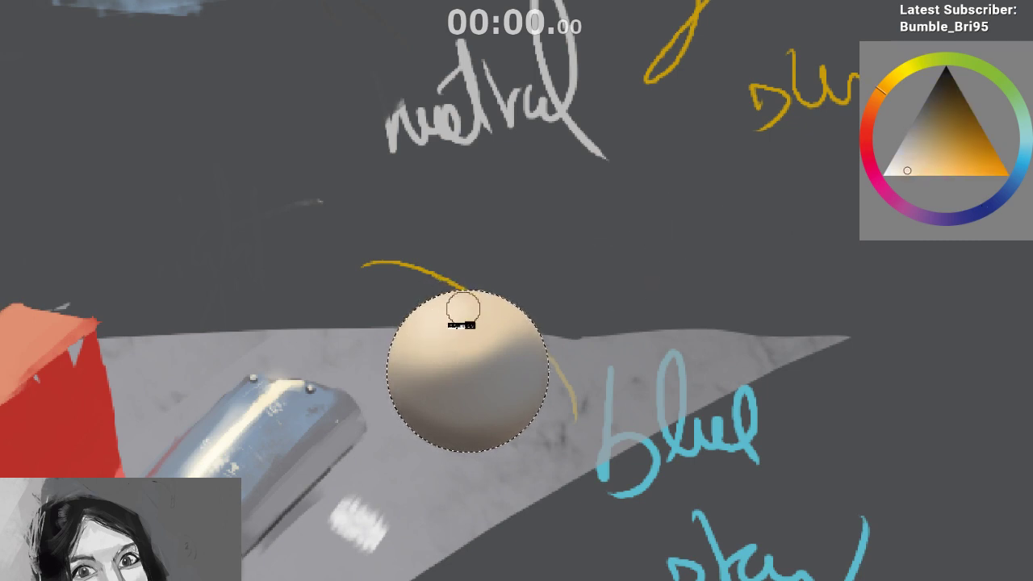
pyautogui.hotkey('ctrl', 'shift', 'a')
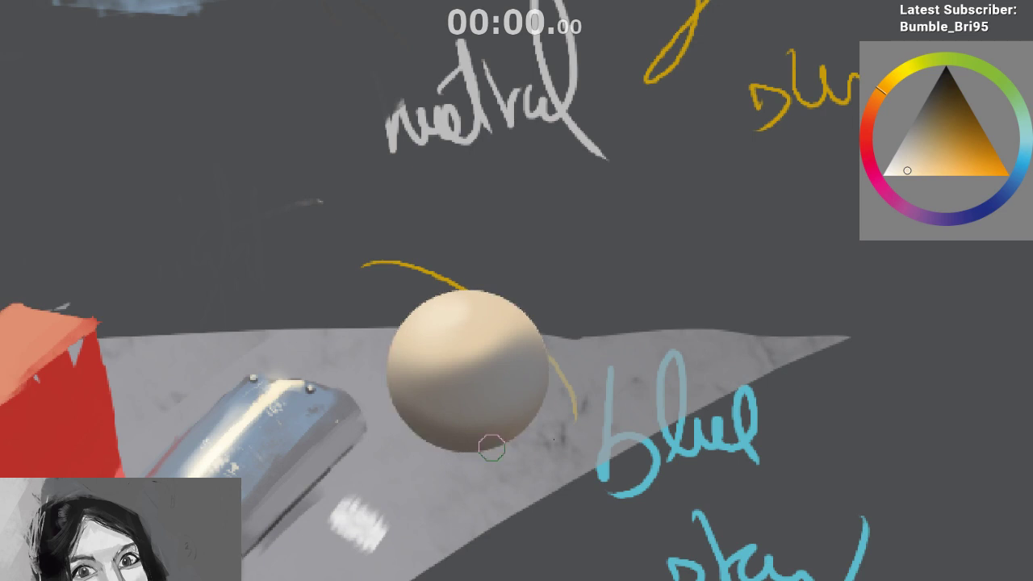
# Restore the sphere's selection and sample the metal plate's blue reflection and pale yellow highlight for comparison
pyautogui.scroll(-1, 558, 419)
pyautogui.moveTo(565, 427); pyautogui.dragTo(550, 354)
pyautogui.hotkey('ctrl', 'shift', 'd')
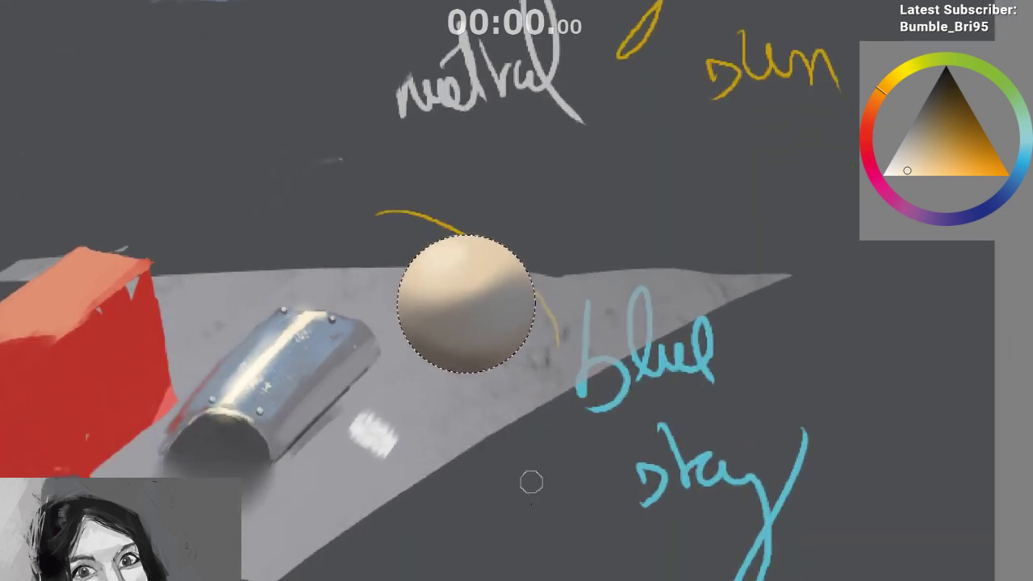
pyautogui.moveTo(523, 448); pyautogui.dragTo(565, 463)
pyautogui.keyDown('ctrl'); pyautogui.click(232, 359); pyautogui.keyUp('ctrl')
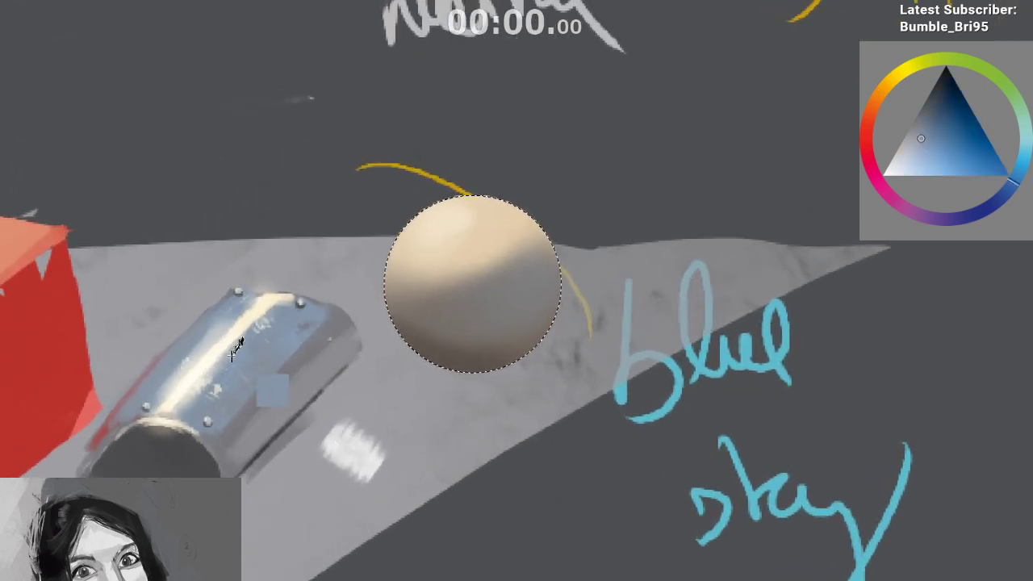
pyautogui.keyDown('ctrl'); pyautogui.click(240, 360); pyautogui.keyUp('ctrl')
pyautogui.moveTo(229, 339)
pyautogui.mouseDown()
pyautogui.moveTo(259, 363)
pyautogui.moveTo(218, 355)
pyautogui.mouseUp()
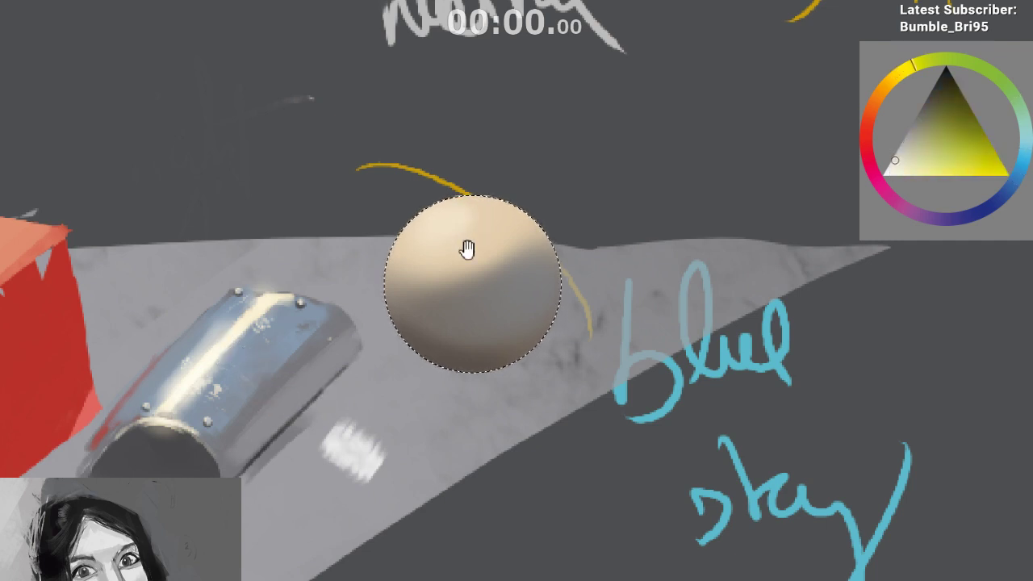
# Sample the tones across the sphere's shadow transition and compare them with a slightly more saturated brown
pyautogui.moveTo(468, 249); pyautogui.dragTo(462, 260)
pyautogui.moveTo(466, 295); pyautogui.dragTo(491, 273)
pyautogui.keyDown('ctrl'); pyautogui.click(492, 273); pyautogui.keyUp('ctrl')
pyautogui.moveTo(494, 360); pyautogui.dragTo(489, 410)
pyautogui.keyDown('ctrl'); pyautogui.click(490, 338); pyautogui.keyUp('ctrl')
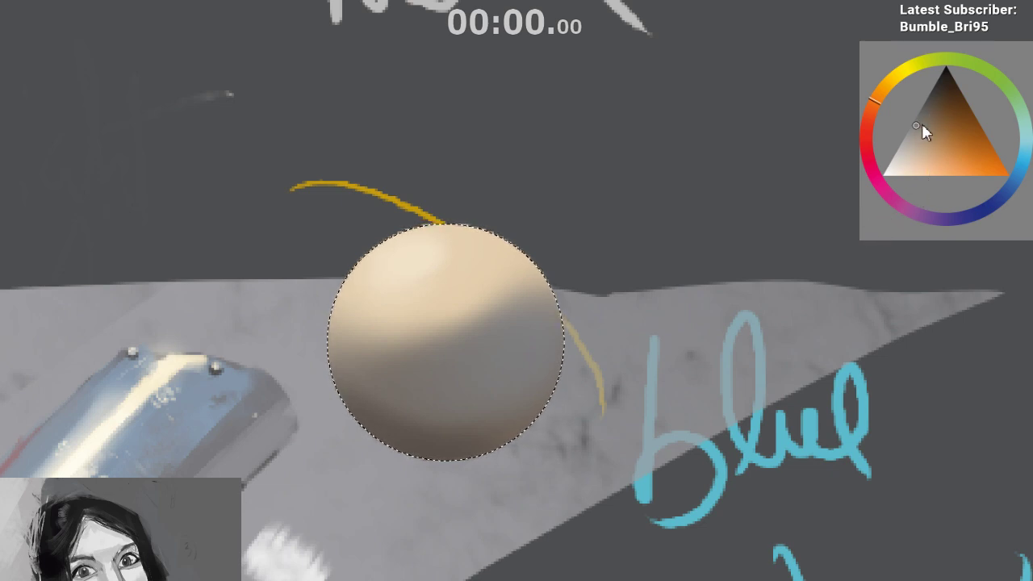
pyautogui.click(923, 127)
pyautogui.moveTo(927, 126); pyautogui.dragTo(928, 123)
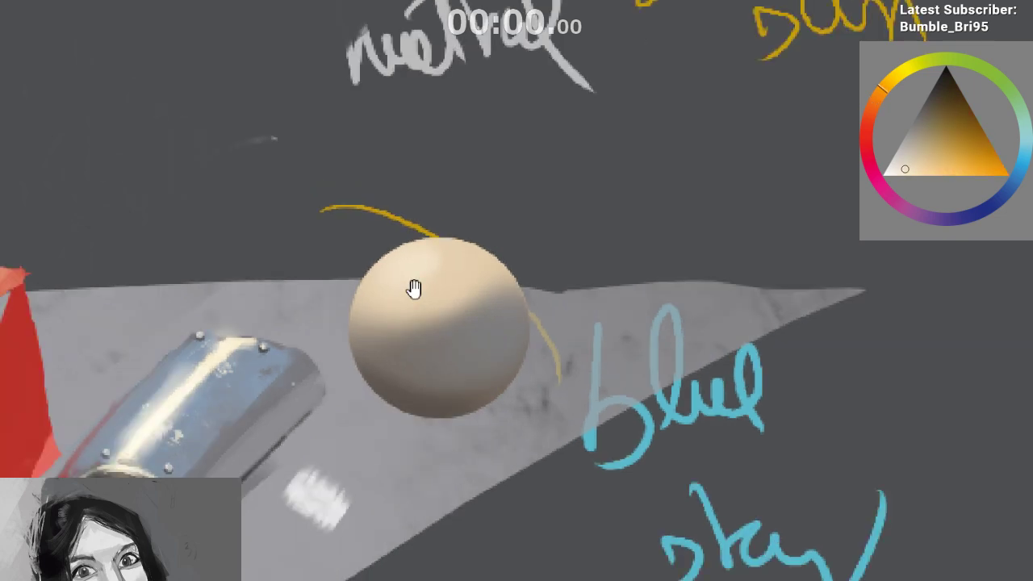
# Sample the sun's pale yellow and try to sketch a thin light ray from the sun down to the sphere
pyautogui.moveTo(415, 288)
pyautogui.mouseDown()
pyautogui.moveTo(403, 350)
pyautogui.moveTo(417, 379)
pyautogui.mouseUp()
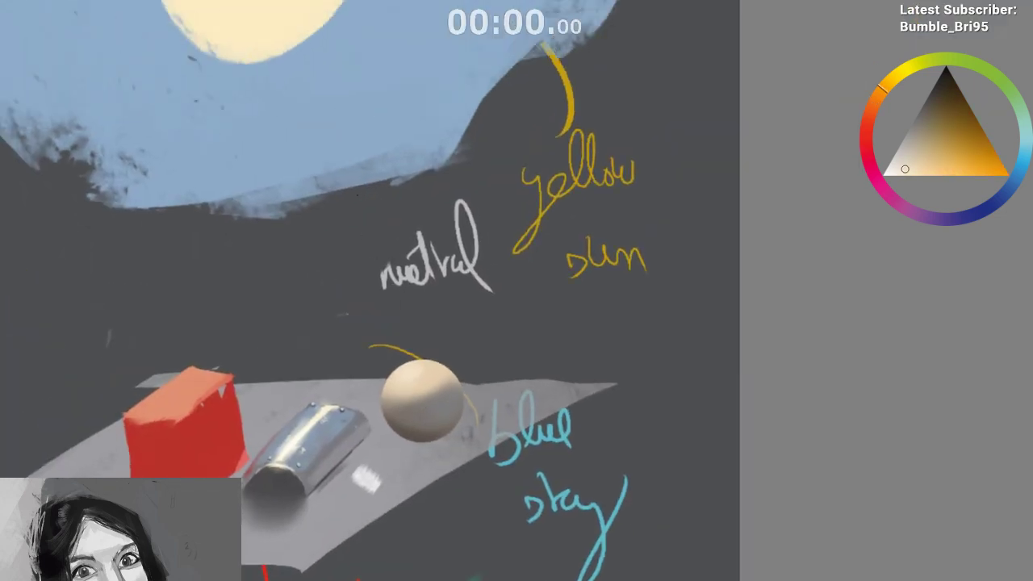
pyautogui.keyDown('ctrl'); pyautogui.click(279, 54); pyautogui.keyUp('ctrl')
pyautogui.moveTo(285, 69); pyautogui.dragTo(396, 364)
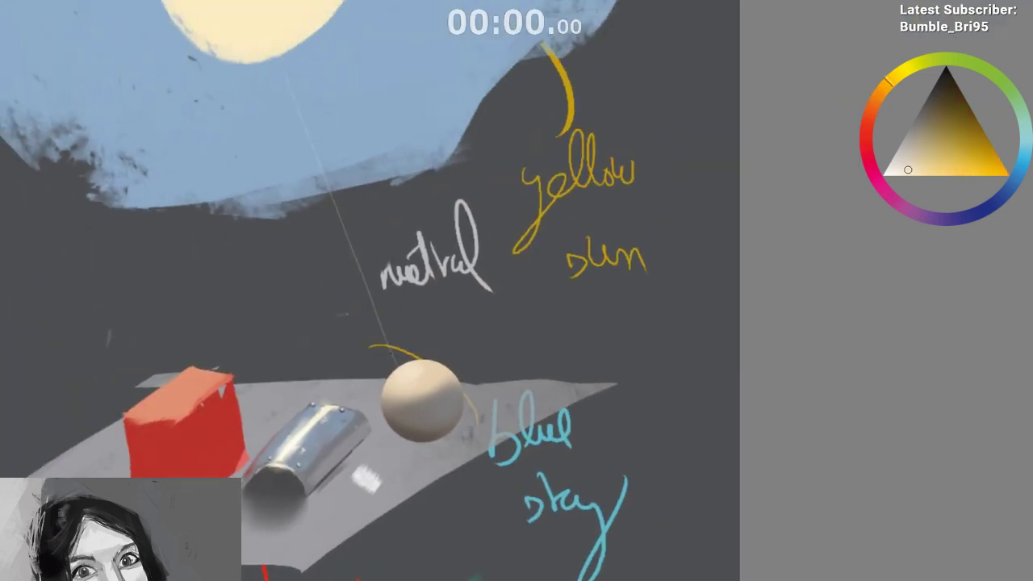
pyautogui.hotkey('ctrl', 'z')
pyautogui.moveTo(291, 59); pyautogui.dragTo(399, 344)
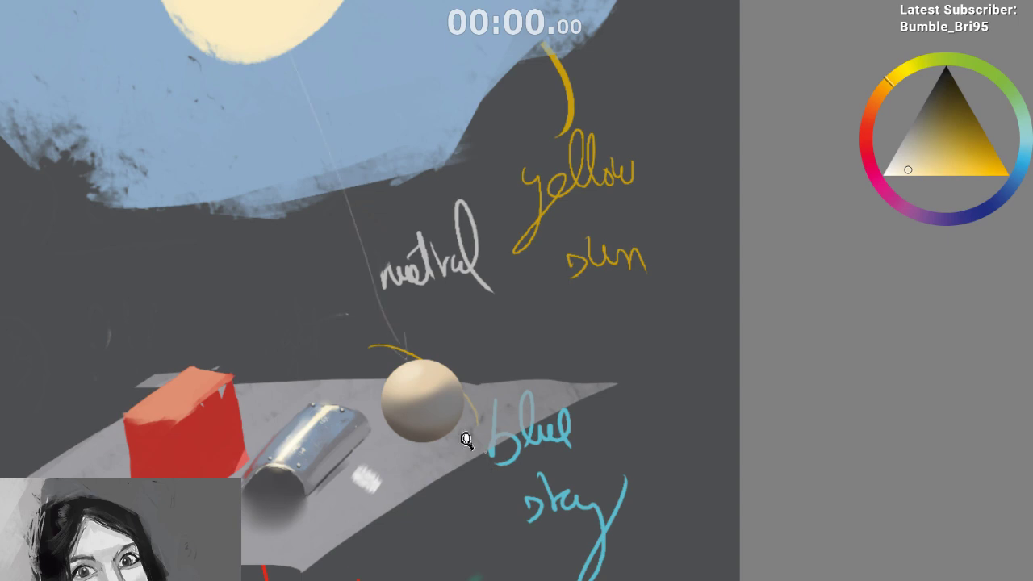
pyautogui.moveTo(466, 440); pyautogui.dragTo(461, 420)
pyautogui.hotkey('ctrl', 'z')
pyautogui.hotkey('ctrl', 'z')
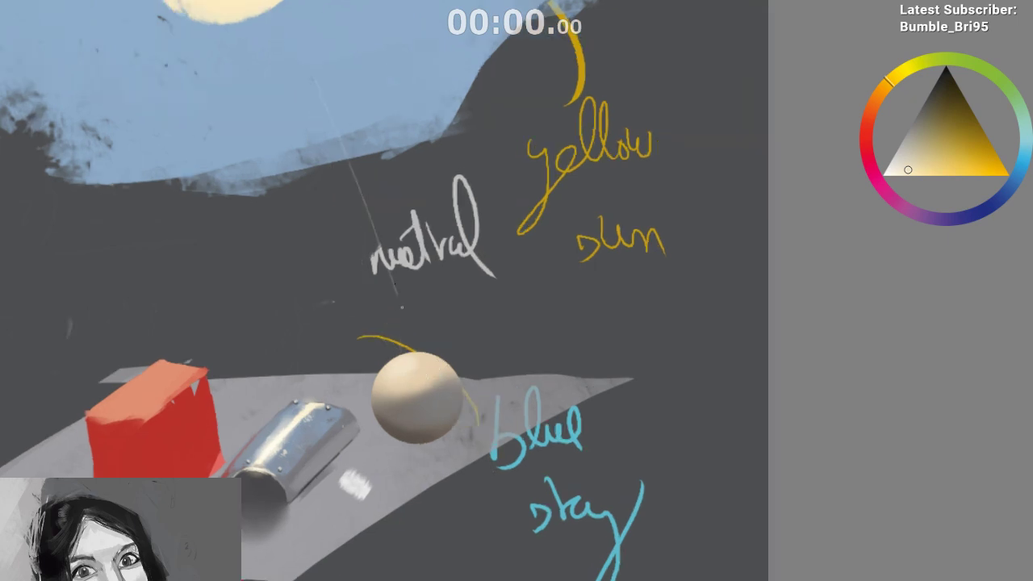
# Undo the light ray sketched down to the sphere, together with the trial strokes across its surface
pyautogui.moveTo(456, 447); pyautogui.dragTo(442, 329)
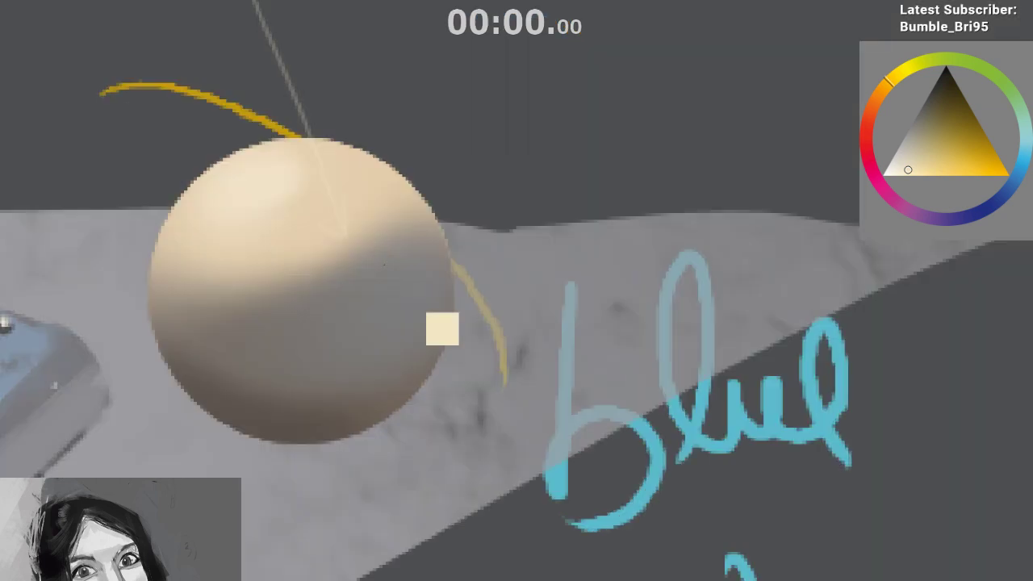
pyautogui.hotkey('ctrl', 'z')
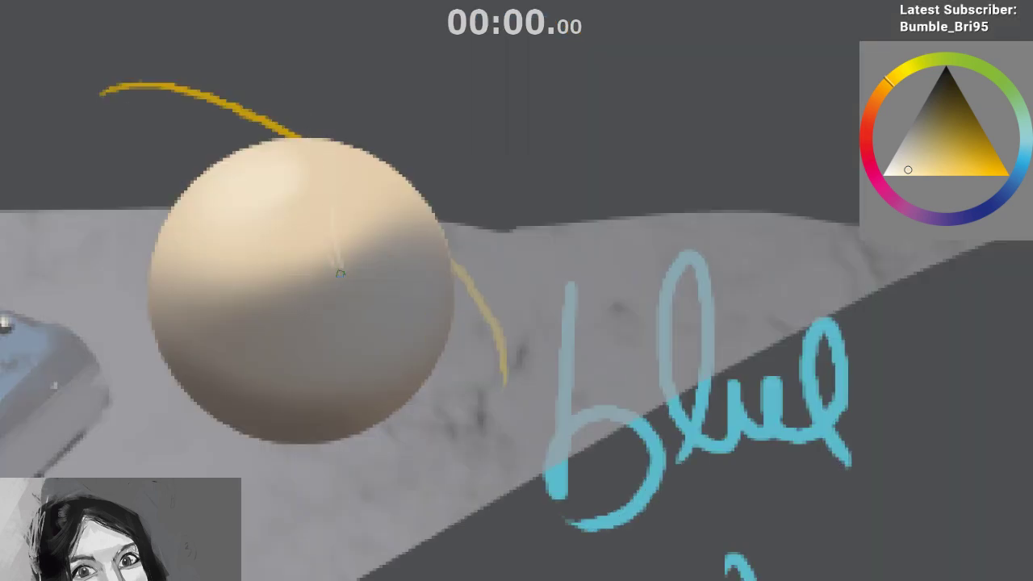
pyautogui.moveTo(324, 253)
pyautogui.mouseDown()
pyautogui.moveTo(323, 302)
pyautogui.moveTo(346, 274)
pyautogui.moveTo(397, 301)
pyautogui.moveTo(519, 405)
pyautogui.mouseUp()
pyautogui.hotkey('ctrl', 'z')
pyautogui.hotkey('ctrl', 'z')
# Sample the grey-brown tones just below the sphere's shadow edge and brush them lightly into the transition
pyautogui.keyDown('ctrl'); pyautogui.click(347, 287); pyautogui.keyUp('ctrl')
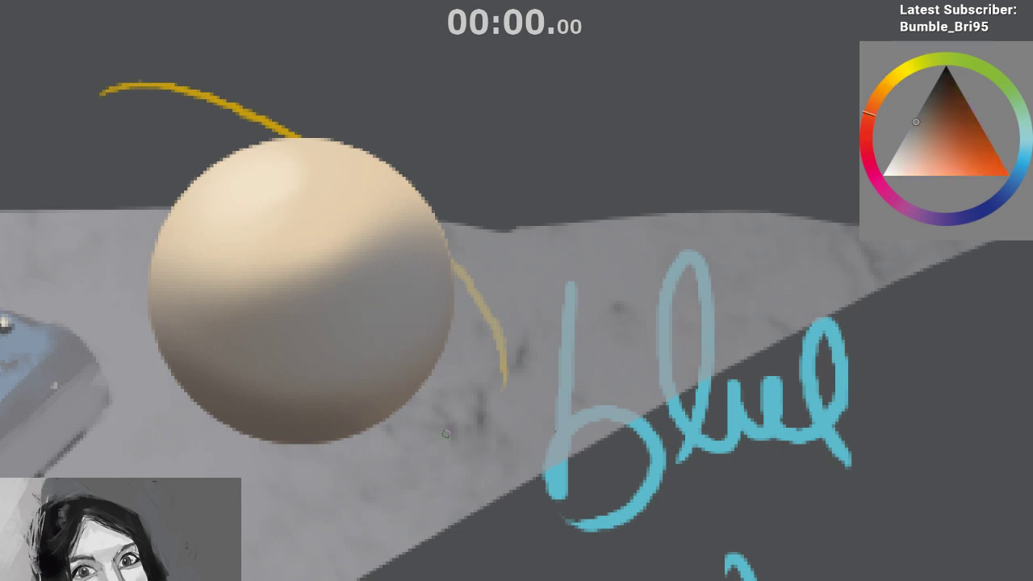
pyautogui.click(769, 469)
pyautogui.moveTo(340, 239); pyautogui.dragTo(367, 288)
pyautogui.keyDown('ctrl'); pyautogui.click(368, 288); pyautogui.keyUp('ctrl')
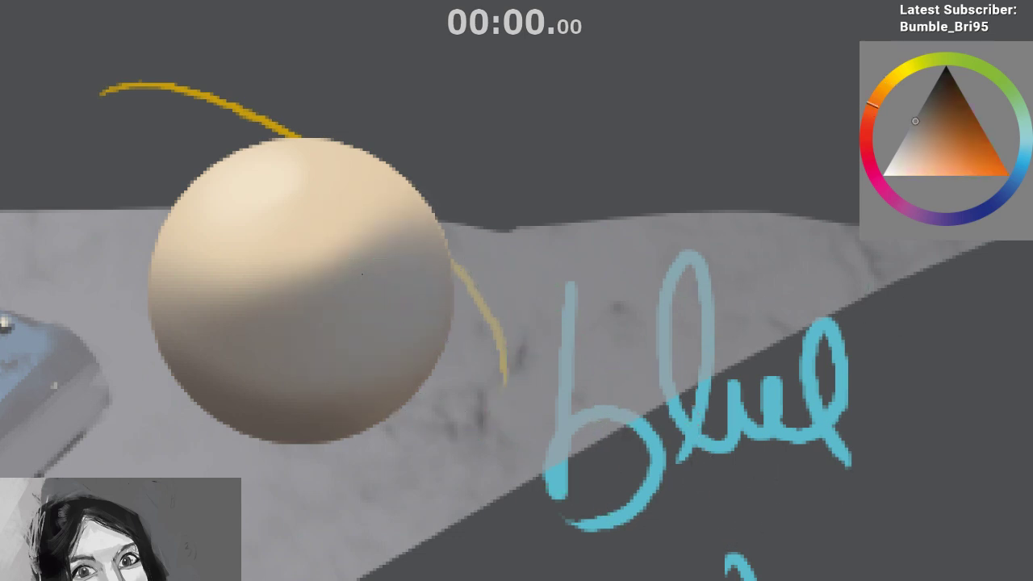
pyautogui.keyDown('ctrl'); pyautogui.click(363, 284); pyautogui.keyUp('ctrl')
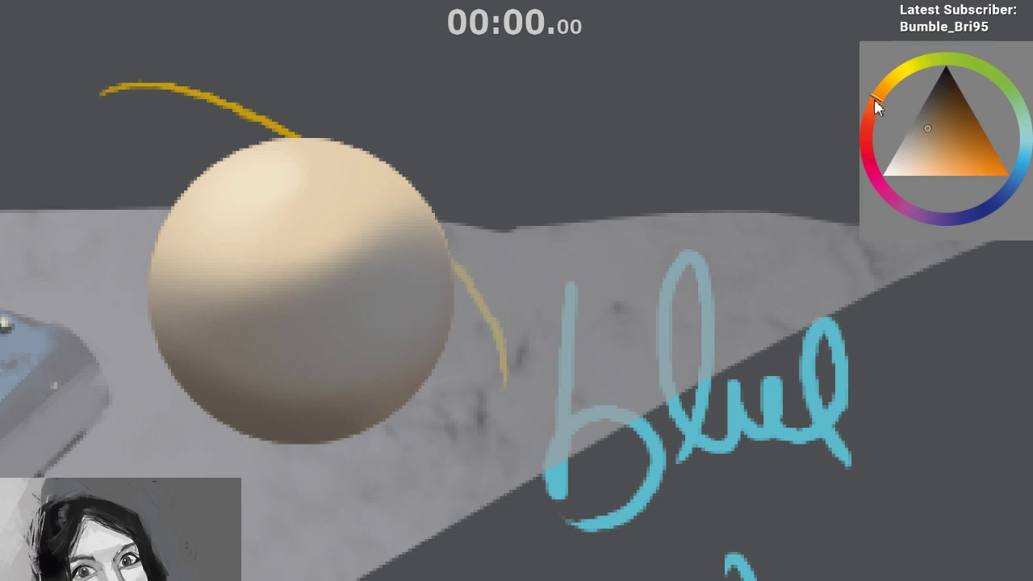
# Shift the sampled brown toward reddish orange and paint a soft warm band along the sphere's shadow edge
pyautogui.moveTo(875, 99); pyautogui.dragTo(874, 110)
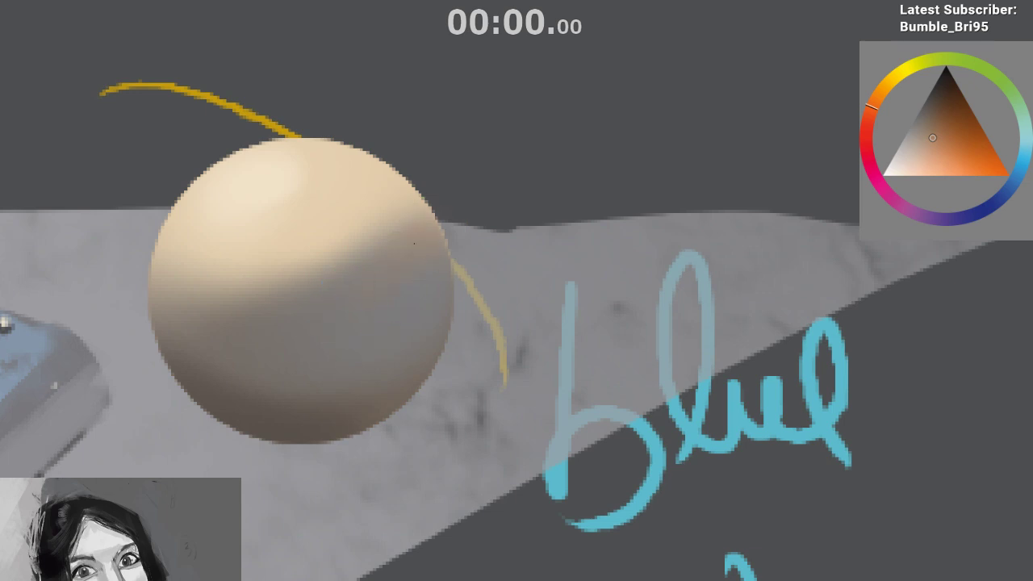
pyautogui.moveTo(408, 247); pyautogui.dragTo(332, 303)
pyautogui.click(866, 123)
pyautogui.moveTo(408, 247); pyautogui.dragTo(328, 300)
pyautogui.keyDown('ctrl'); pyautogui.click(347, 290); pyautogui.keyUp('ctrl')
# Mirror the canvas, extend the warm band across the sphere with sampled transition tones, and restore the original orientation
pyautogui.press('m')
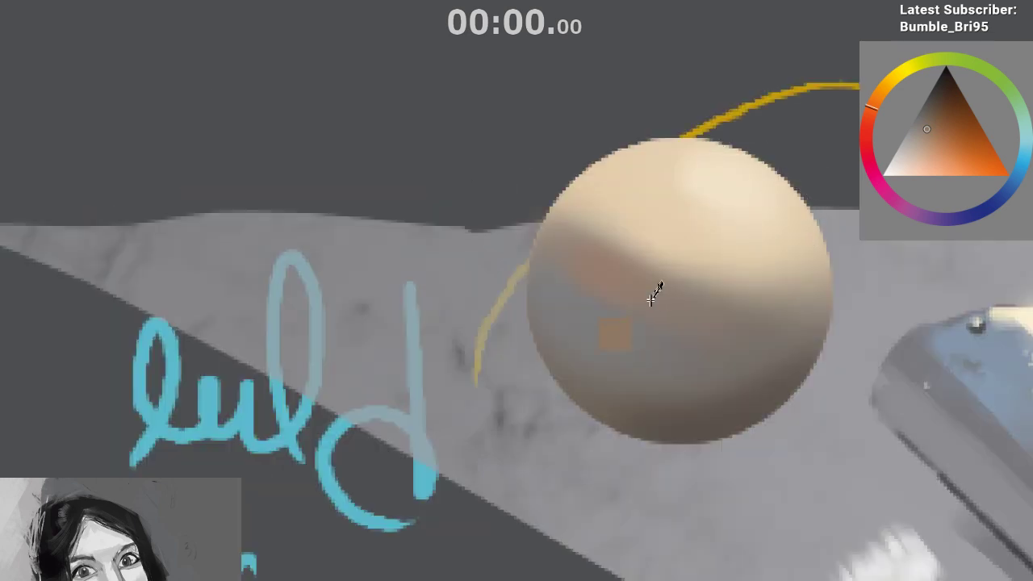
pyautogui.moveTo(560, 374); pyautogui.dragTo(439, 354)
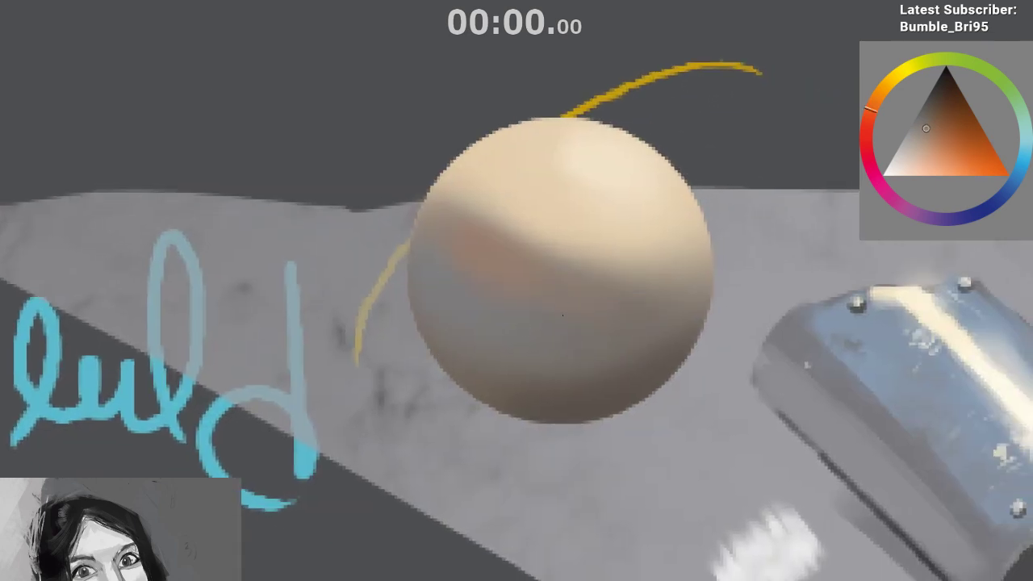
pyautogui.keyDown('ctrl'); pyautogui.click(562, 314); pyautogui.keyUp('ctrl')
pyautogui.moveTo(516, 278)
pyautogui.mouseDown()
pyautogui.moveTo(553, 295)
pyautogui.moveTo(529, 284)
pyautogui.moveTo(585, 312)
pyautogui.mouseUp()
pyautogui.keyDown('ctrl'); pyautogui.click(586, 300); pyautogui.keyUp('ctrl')
pyautogui.moveTo(659, 311); pyautogui.dragTo(689, 312)
pyautogui.keyDown('ctrl'); pyautogui.click(569, 315); pyautogui.keyUp('ctrl')
pyautogui.moveTo(613, 317); pyautogui.dragTo(666, 322)
pyautogui.keyDown('ctrl'); pyautogui.click(615, 338); pyautogui.keyUp('ctrl')
pyautogui.keyDown('ctrl'); pyautogui.click(571, 427); pyautogui.keyUp('ctrl')
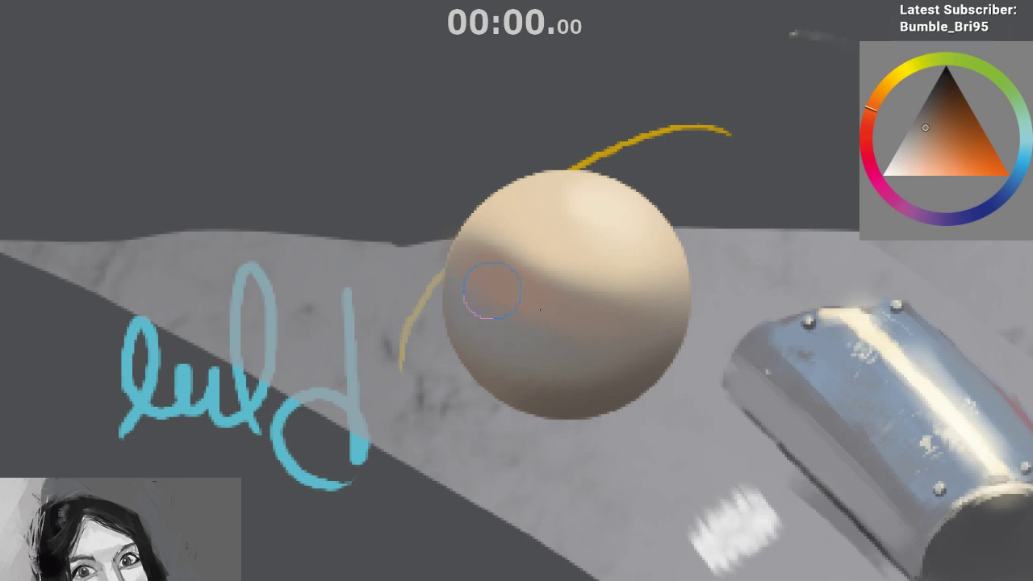
pyautogui.press('m')
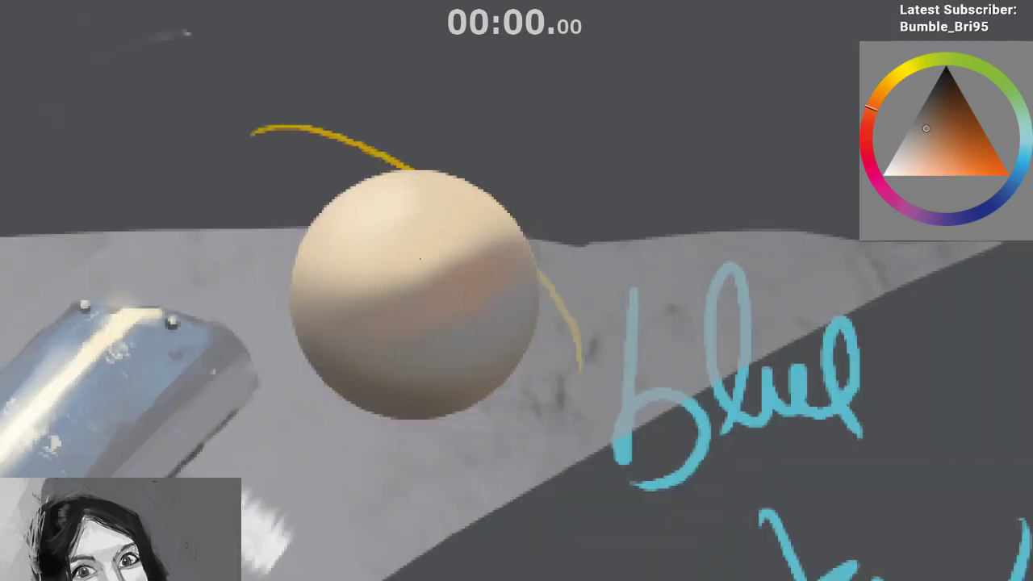
# Try to blend a sampled light tone along the upper edge of the sphere's warm band
pyautogui.keyDown('ctrl'); pyautogui.click(419, 258); pyautogui.keyUp('ctrl')
pyautogui.moveTo(417, 279); pyautogui.dragTo(480, 244)
pyautogui.hotkey('ctrl', 'z')
# Choose a redder, more saturated brown and intensify the warm band along the sphere's shadow edge
pyautogui.keyDown('ctrl'); pyautogui.click(500, 358); pyautogui.keyUp('ctrl')
pyautogui.scroll(1, 471, 286)
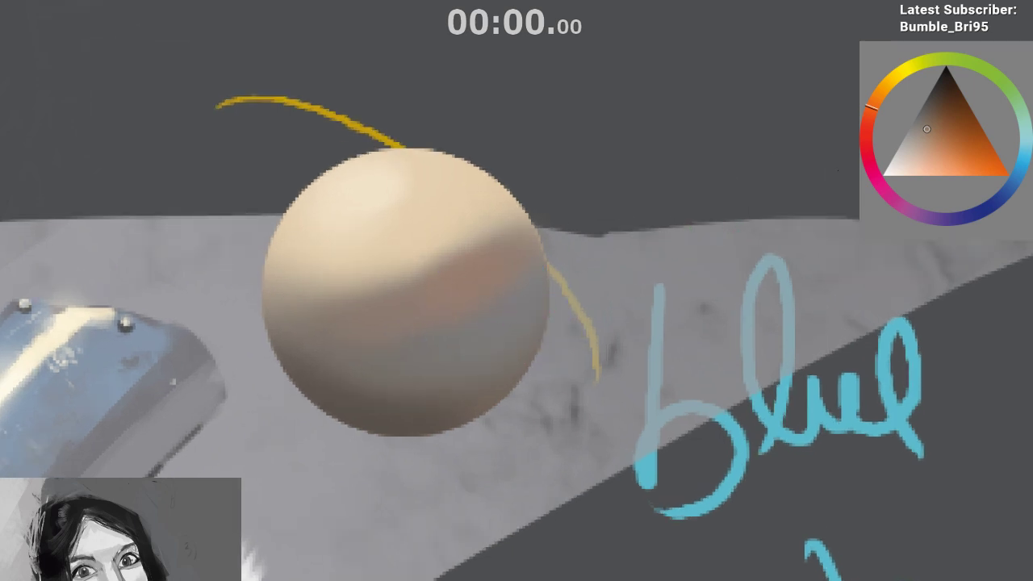
pyautogui.click(873, 122)
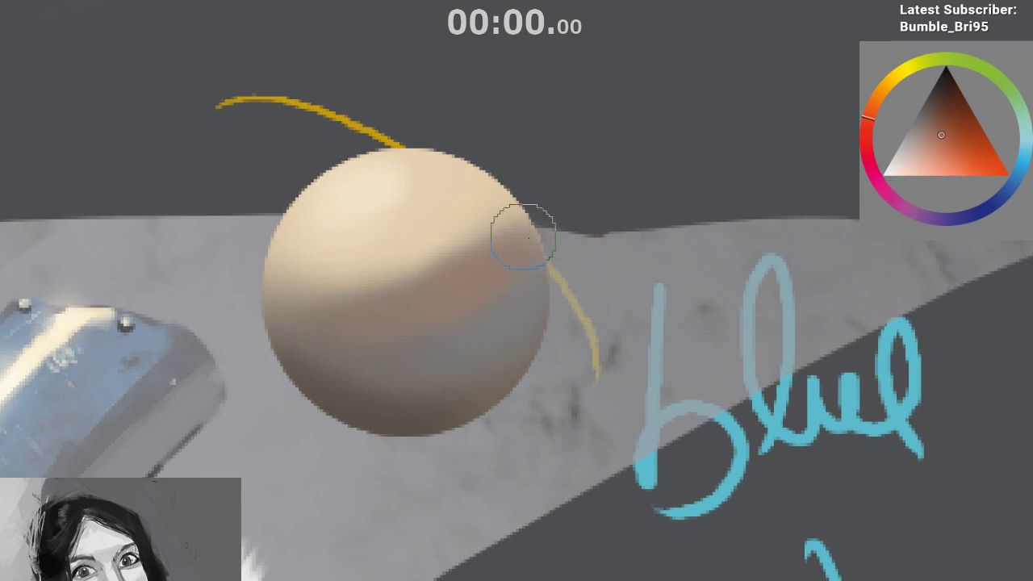
pyautogui.moveTo(451, 278)
pyautogui.mouseDown()
pyautogui.moveTo(421, 312)
pyautogui.moveTo(446, 287)
pyautogui.moveTo(420, 298)
pyautogui.moveTo(513, 246)
pyautogui.moveTo(486, 272)
pyautogui.moveTo(521, 241)
pyautogui.moveTo(464, 287)
pyautogui.mouseUp()
pyautogui.hotkey('ctrl', 'z')
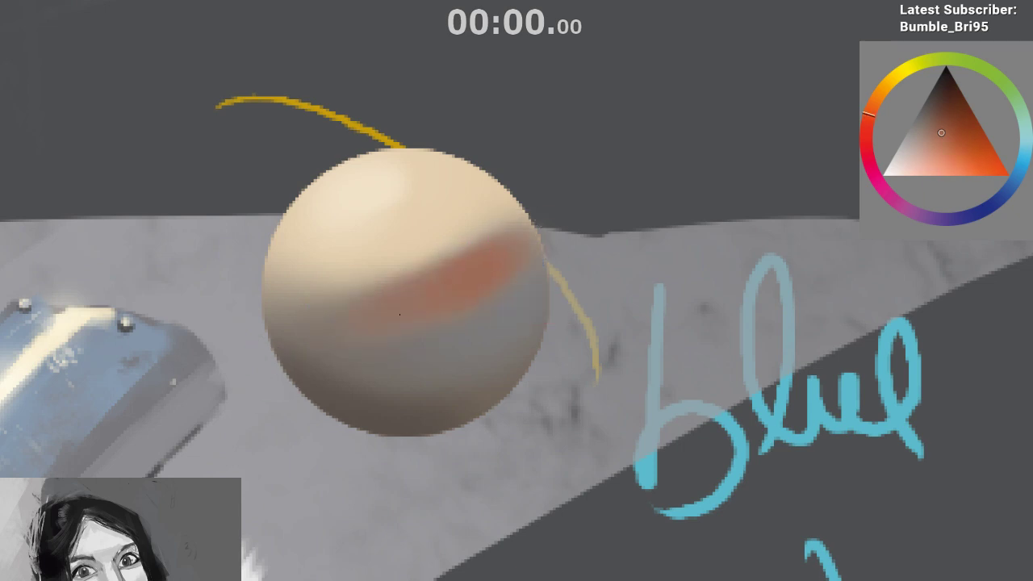
# Extend the reddish band toward the sphere's far side and brush a muted cyan into the shadow beneath it
pyautogui.press('m')
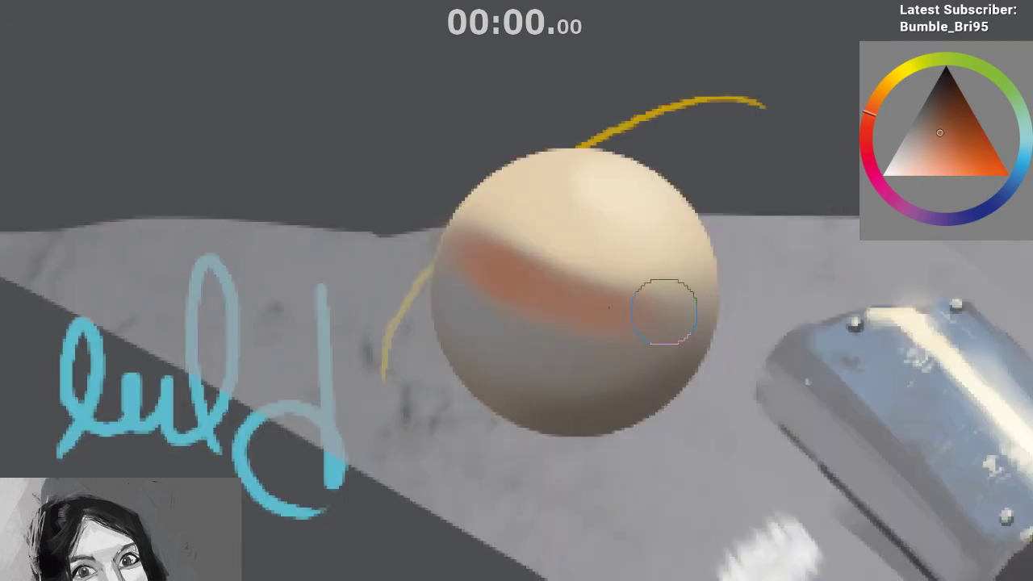
pyautogui.keyDown('ctrl'); pyautogui.click(663, 312); pyautogui.keyUp('ctrl')
pyautogui.click(1021, 146)
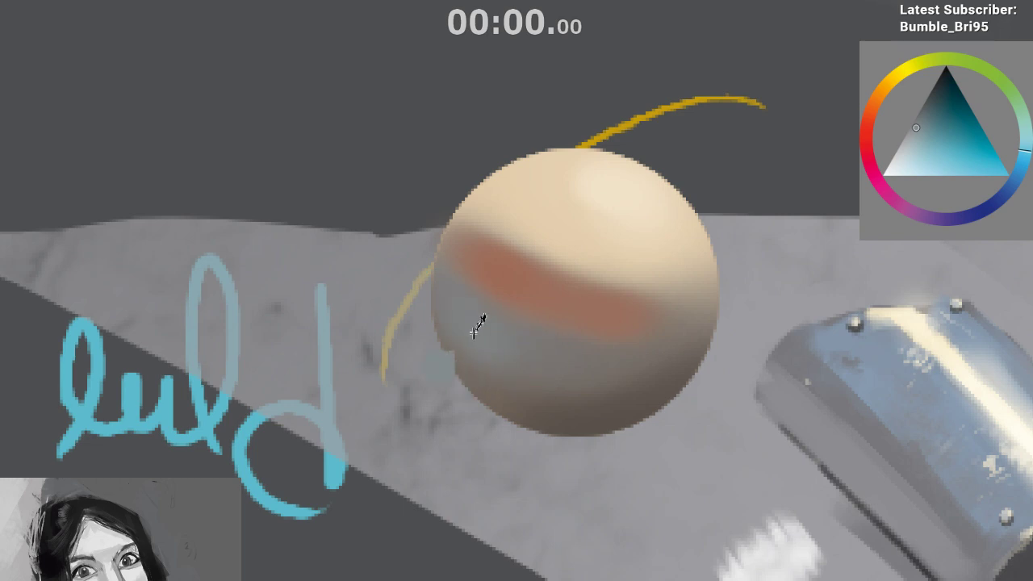
pyautogui.press('m')
pyautogui.press('x')
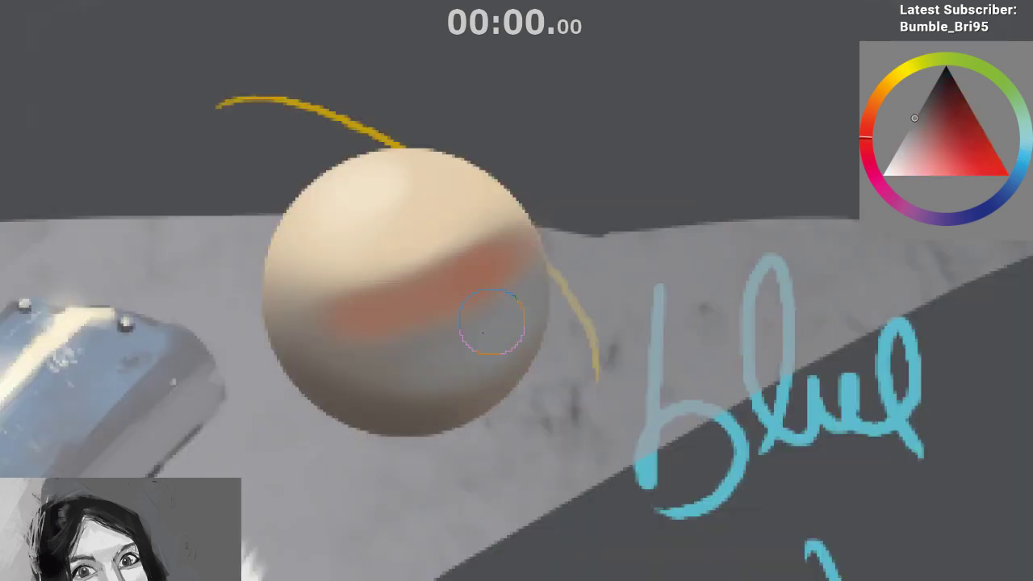
# Sample the sphere's shadow and band colors and soften the reddish band into its surroundings
pyautogui.keyDown('ctrl'); pyautogui.click(476, 348); pyautogui.keyUp('ctrl')
pyautogui.keyDown('ctrl'); pyautogui.click(507, 258); pyautogui.keyUp('ctrl')
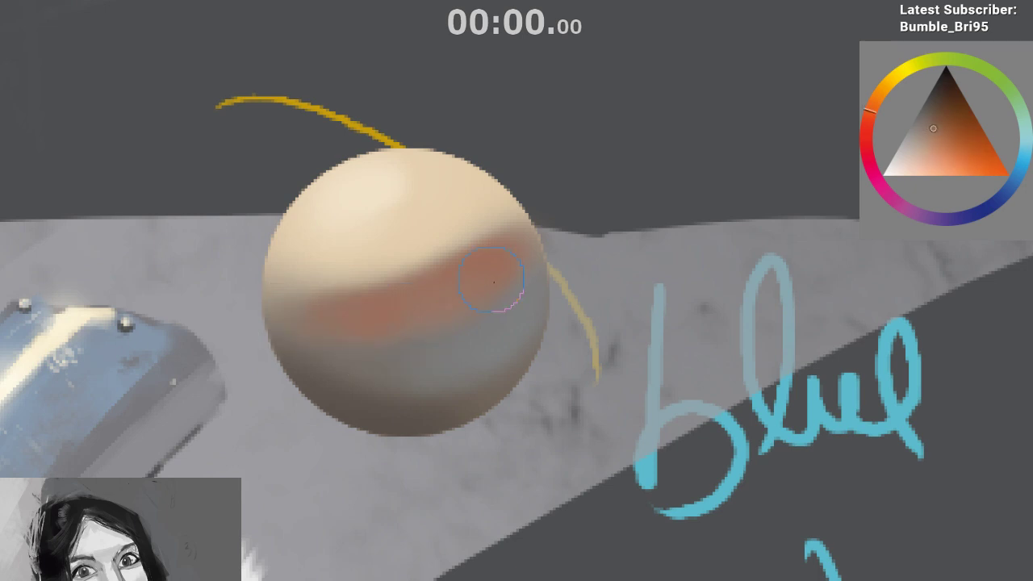
pyautogui.keyDown('ctrl'); pyautogui.click(486, 251); pyautogui.keyUp('ctrl')
pyautogui.moveTo(485, 251); pyautogui.dragTo(501, 432)
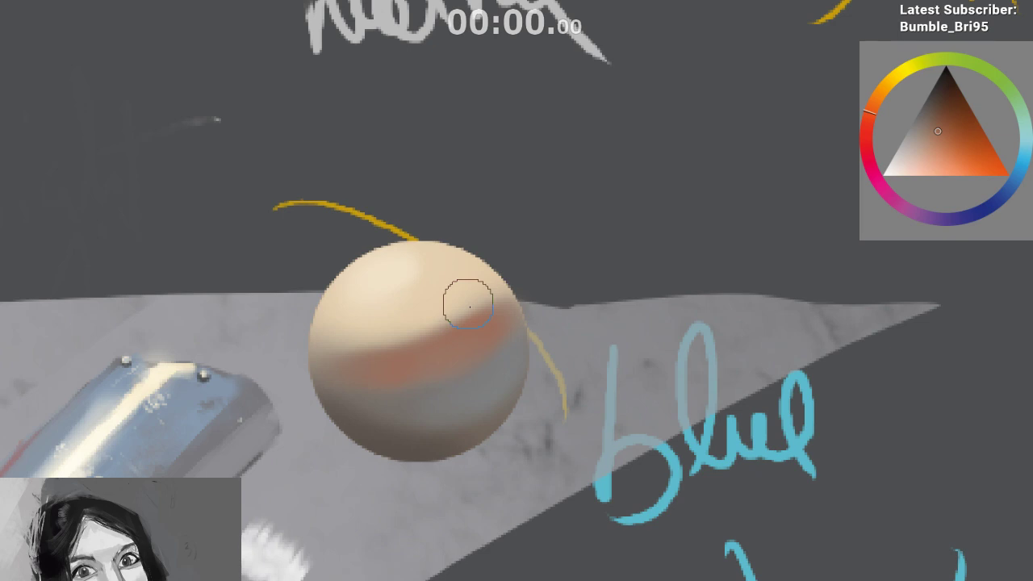
# Sample the sphere's highlight, lit side, shadow and reddish band to compare their hue and saturation
pyautogui.keyDown('ctrl'); pyautogui.click(495, 334); pyautogui.keyUp('ctrl')
pyautogui.keyDown('ctrl'); pyautogui.click(402, 271); pyautogui.keyUp('ctrl')
pyautogui.keyDown('ctrl'); pyautogui.click(438, 310); pyautogui.keyUp('ctrl')
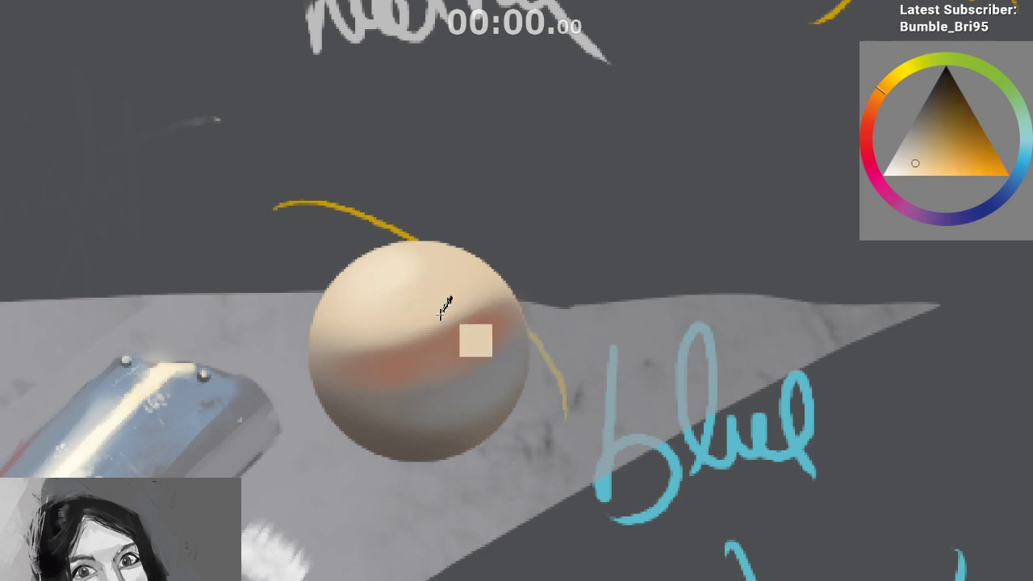
pyautogui.keyDown('ctrl'); pyautogui.click(472, 346); pyautogui.keyUp('ctrl')
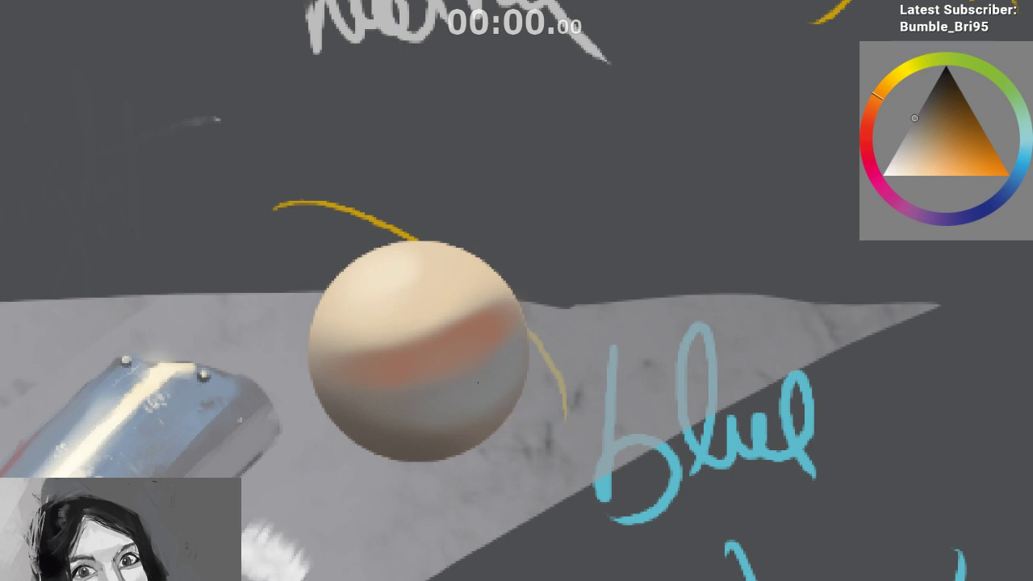
pyautogui.keyDown('ctrl'); pyautogui.click(471, 339); pyautogui.keyUp('ctrl')
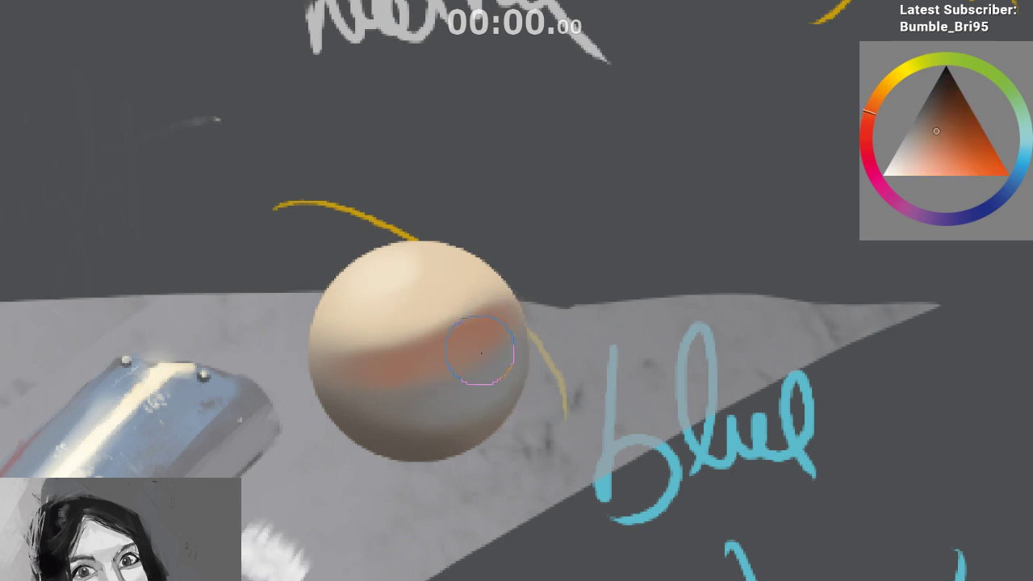
pyautogui.keyDown('ctrl'); pyautogui.click(462, 338); pyautogui.keyUp('ctrl')
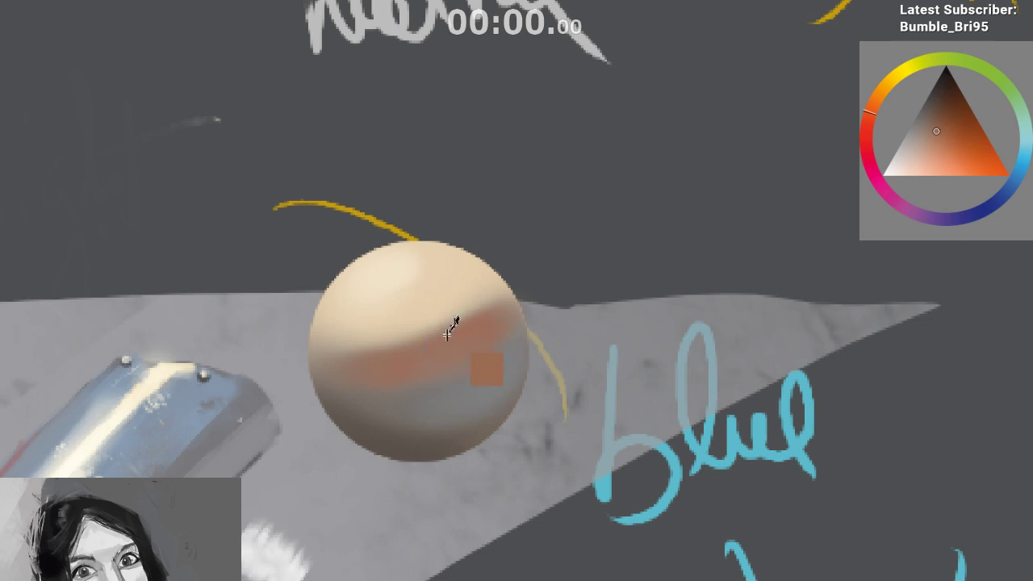
# Touch up the sphere's reddish band with its own sampled tone and check the whole painting mirrored and unmirrored
pyautogui.scroll(-4, 445, 401)
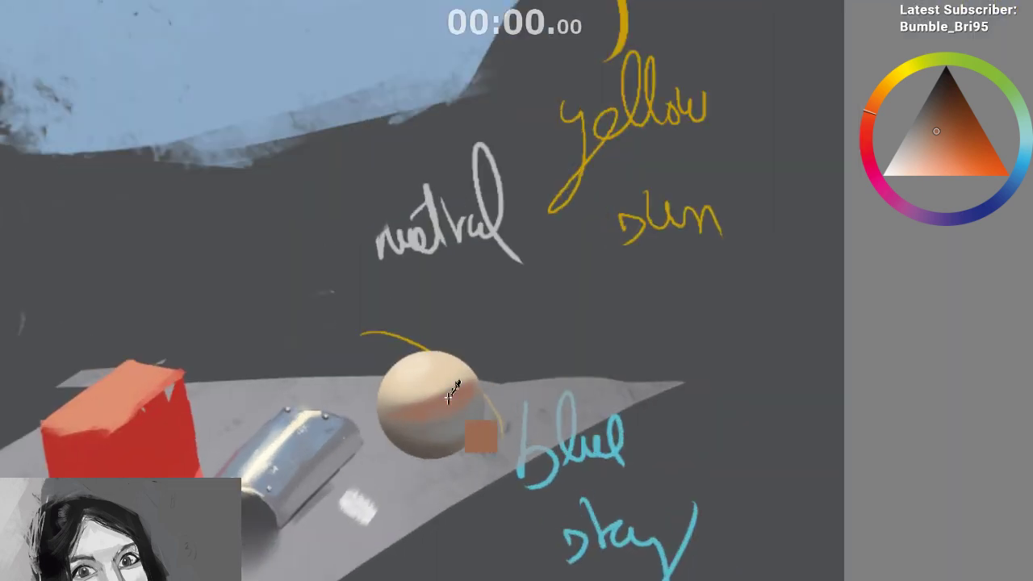
pyautogui.keyDown('ctrl'); pyautogui.click(440, 415); pyautogui.keyUp('ctrl')
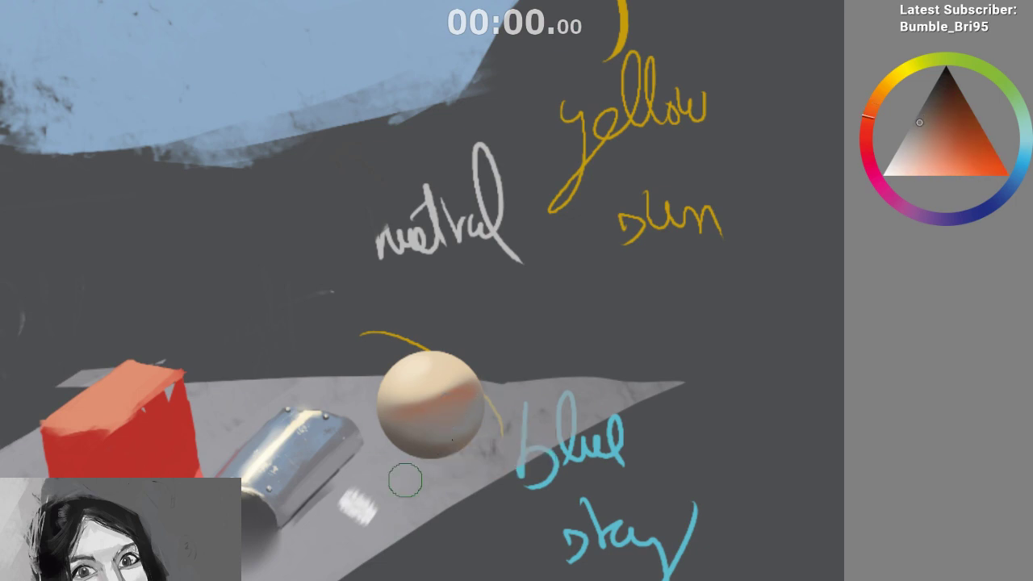
pyautogui.press('m')
pyautogui.keyDown('ctrl'); pyautogui.click(539, 427); pyautogui.keyUp('ctrl')
pyautogui.moveTo(524, 426)
pyautogui.mouseDown()
pyautogui.moveTo(510, 404)
pyautogui.moveTo(556, 430)
pyautogui.mouseUp()
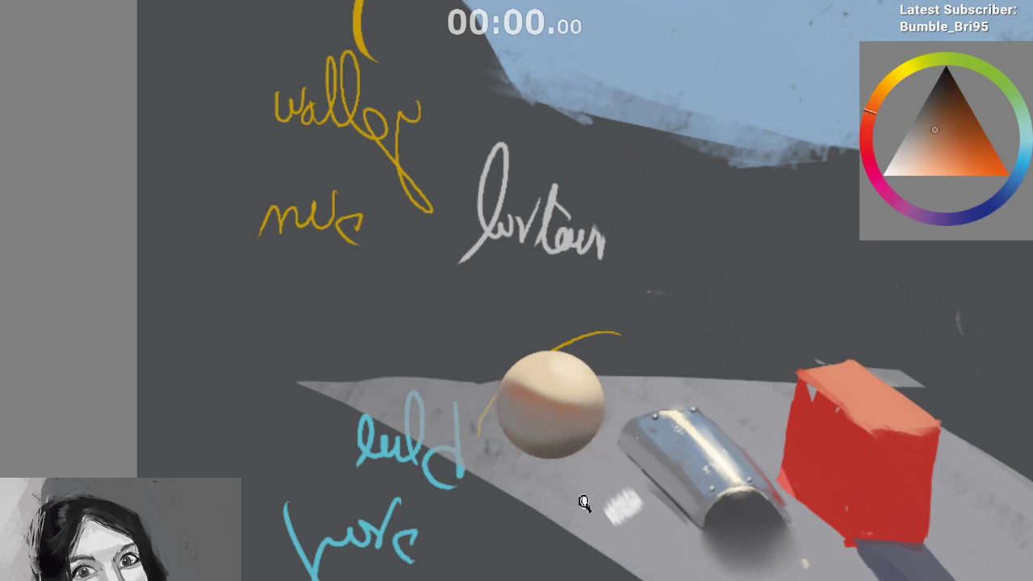
pyautogui.scroll(-5, 573, 508)
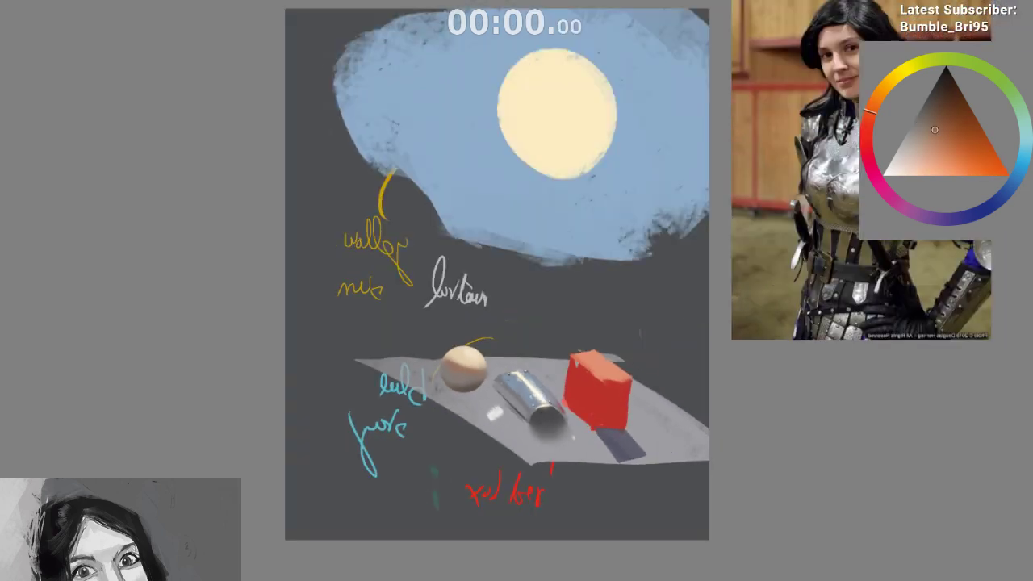
pyautogui.press('m')
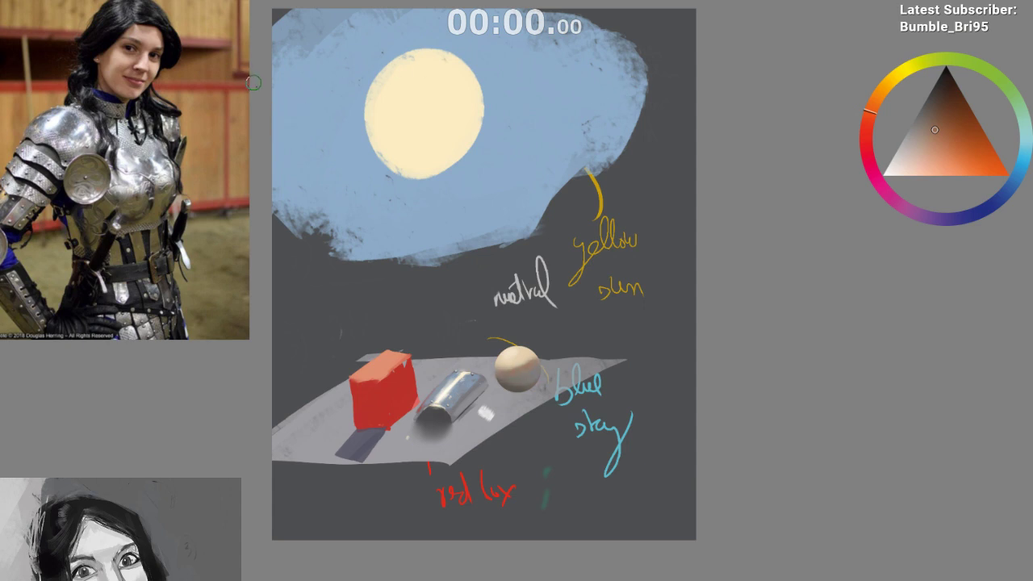
# Draw a thin vertical reddish-brown stroke across the blue sky label
pyautogui.moveTo(459, 141); pyautogui.dragTo(425, 144)
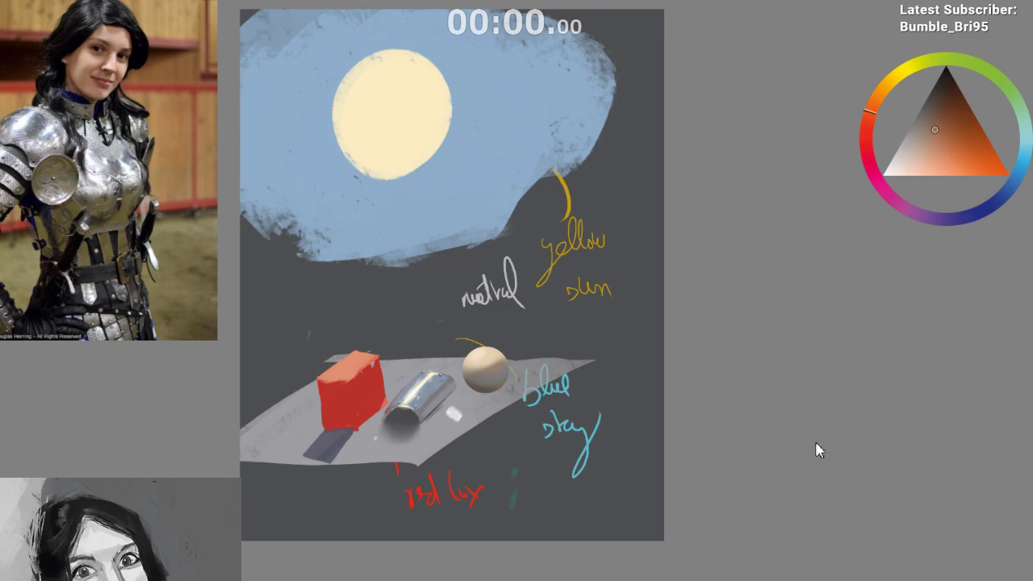
pyautogui.moveTo(557, 408); pyautogui.dragTo(552, 473)
pyautogui.moveTo(495, 422)
pyautogui.mouseDown()
pyautogui.moveTo(514, 382)
pyautogui.moveTo(502, 364)
pyautogui.moveTo(473, 478)
pyautogui.mouseUp()
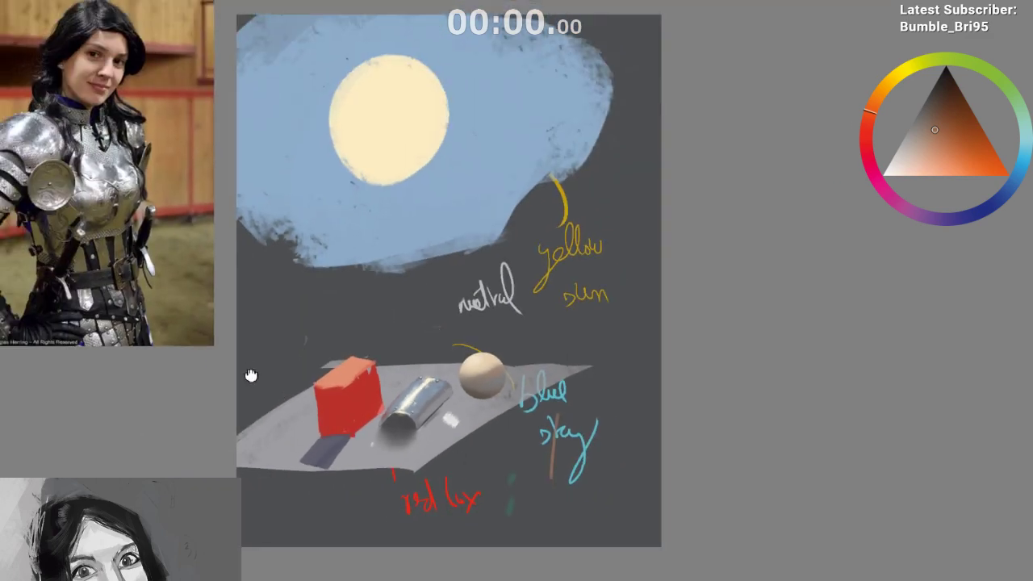
# Examine the reflections on the armor's shoulder plate in the reference photo and compare them with the painted objects
pyautogui.moveTo(111, 254); pyautogui.dragTo(379, 393)
pyautogui.moveTo(358, 318); pyautogui.dragTo(413, 286)
pyautogui.moveTo(394, 343); pyautogui.dragTo(412, 359)
pyautogui.moveTo(356, 123); pyautogui.dragTo(357, 169)
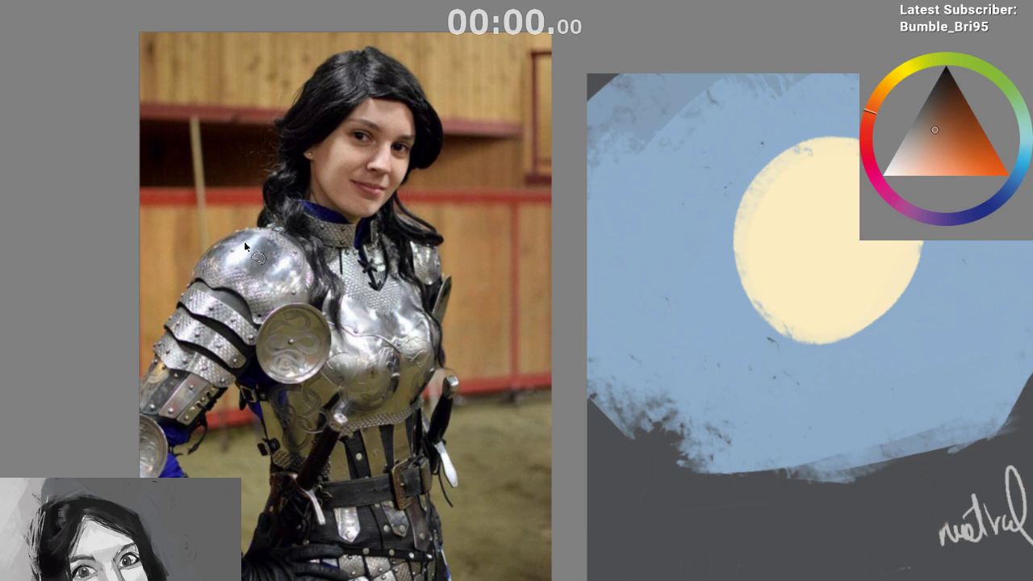
pyautogui.moveTo(253, 234)
pyautogui.mouseDown()
pyautogui.moveTo(266, 231)
pyautogui.moveTo(252, 297)
pyautogui.moveTo(303, 242)
pyautogui.mouseUp()
pyautogui.scroll(-3, 303, 406)
pyautogui.moveTo(303, 406)
pyautogui.mouseDown()
pyautogui.moveTo(272, 291)
pyautogui.moveTo(210, 272)
pyautogui.mouseUp()
pyautogui.scroll(4, 577, 434)
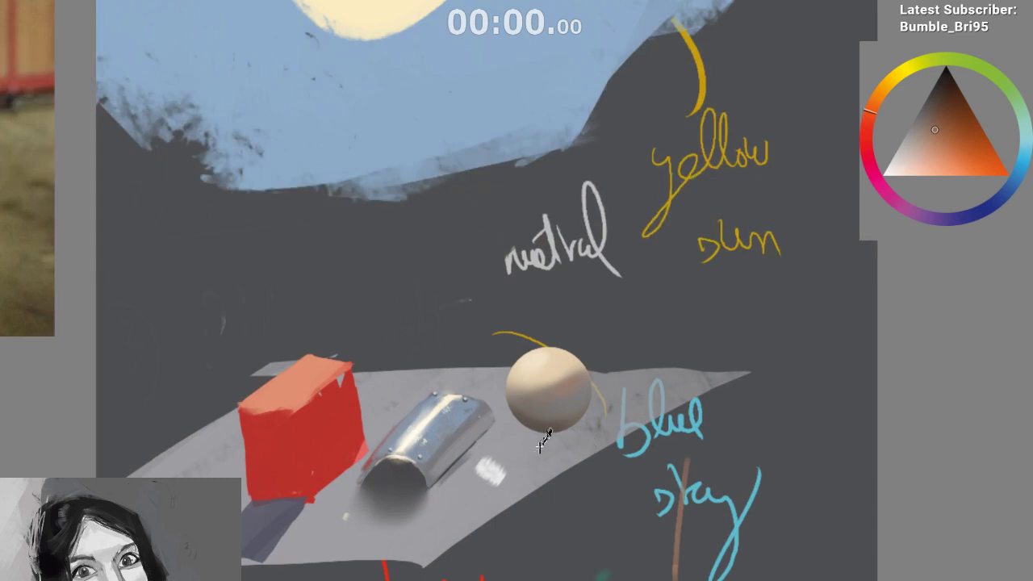
# Sample the dark brown at the sphere's lower edge and try a stroke along its underside
pyautogui.keyDown('ctrl'); pyautogui.click(546, 430); pyautogui.keyUp('ctrl')
pyautogui.moveTo(526, 432); pyautogui.dragTo(563, 430)
pyautogui.hotkey('ctrl', 'z')
# Examine how the armor in the reference photo reflects the ground and wooden walls, comparing it with the painted plate
pyautogui.moveTo(484, 472)
pyautogui.mouseDown()
pyautogui.moveTo(427, 473)
pyautogui.moveTo(433, 496)
pyautogui.mouseUp()
pyautogui.moveTo(433, 496); pyautogui.dragTo(740, 543)
pyautogui.moveTo(335, 293); pyautogui.dragTo(335, 269)
pyautogui.moveTo(336, 269); pyautogui.dragTo(448, 389)
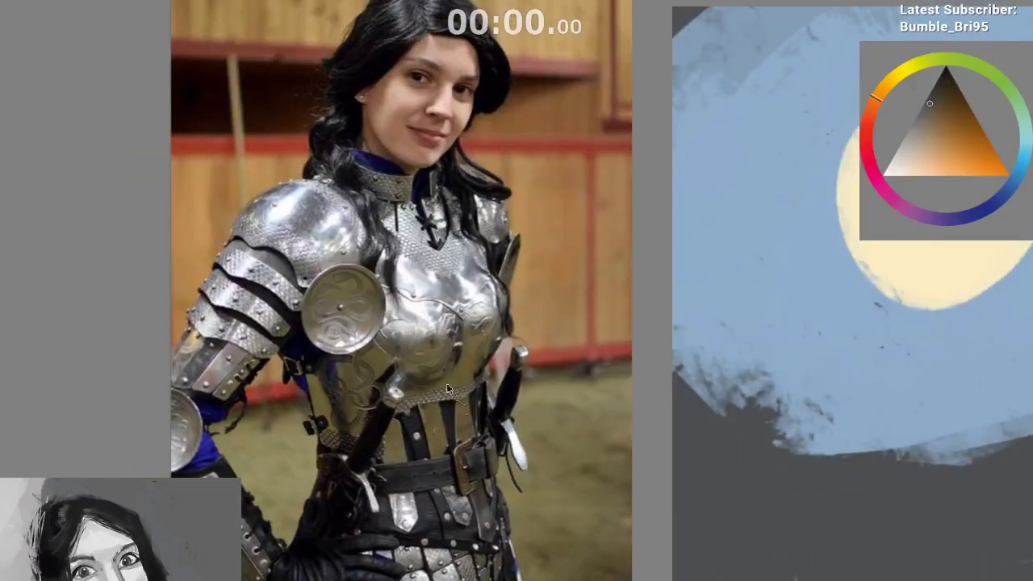
pyautogui.moveTo(349, 353)
pyautogui.mouseDown()
pyautogui.moveTo(350, 494)
pyautogui.moveTo(466, 312)
pyautogui.moveTo(456, 422)
pyautogui.moveTo(405, 321)
pyautogui.moveTo(414, 357)
pyautogui.moveTo(341, 381)
pyautogui.mouseUp()
pyautogui.moveTo(340, 381)
pyautogui.mouseDown()
pyautogui.moveTo(330, 392)
pyautogui.moveTo(223, 344)
pyautogui.mouseUp()
pyautogui.moveTo(362, 268)
pyautogui.mouseDown()
pyautogui.moveTo(327, 365)
pyautogui.moveTo(373, 263)
pyautogui.mouseUp()
pyautogui.click(339, 349)
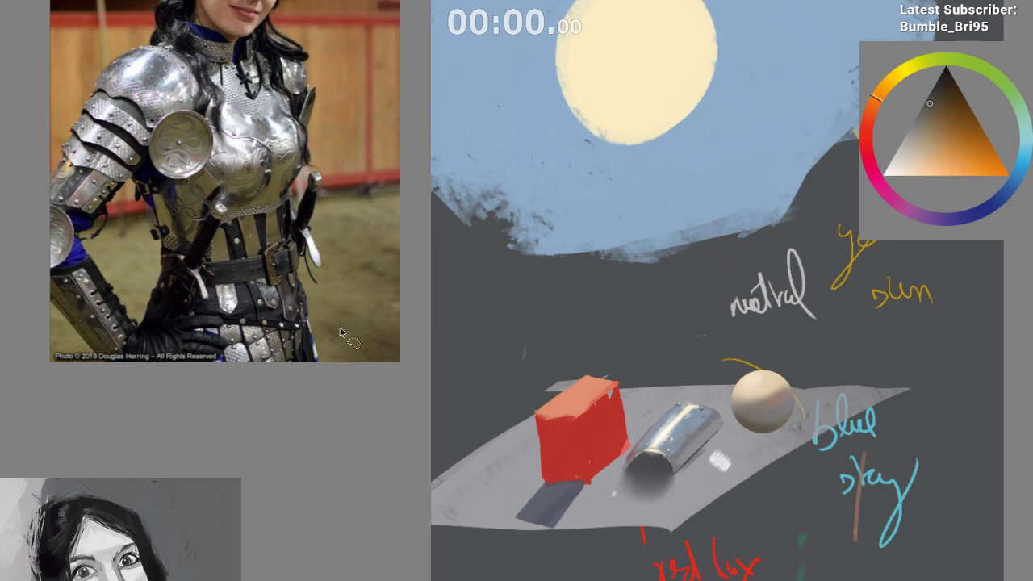
pyautogui.moveTo(358, 366)
pyautogui.mouseDown()
pyautogui.moveTo(260, 212)
pyautogui.moveTo(255, 248)
pyautogui.mouseUp()
pyautogui.moveTo(427, 529); pyautogui.dragTo(472, 577)
pyautogui.click(415, 328)
# Sample the muted grey from the armor in the reference photo to check its hue
pyautogui.moveTo(393, 358); pyautogui.dragTo(416, 468)
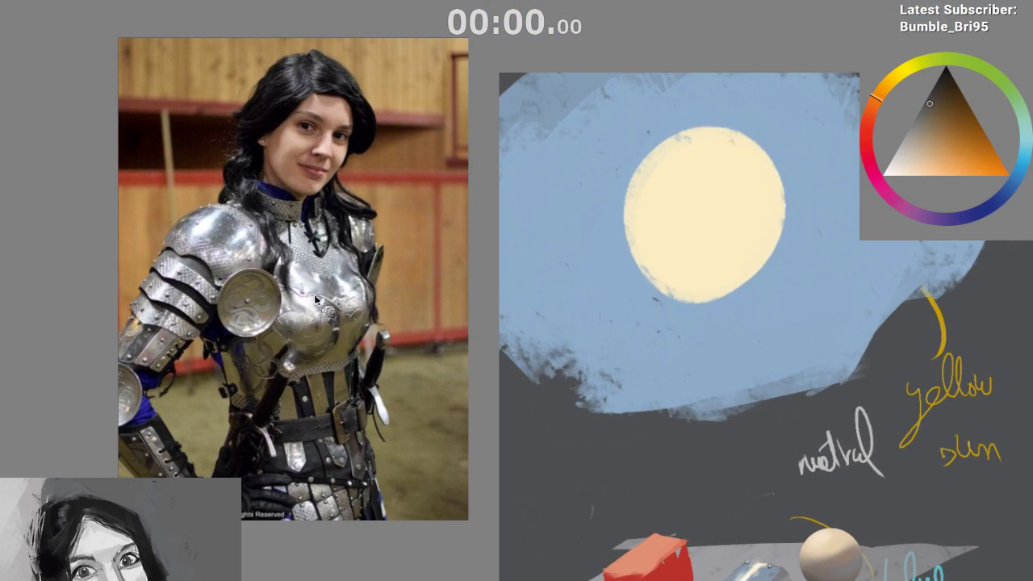
pyautogui.moveTo(344, 351); pyautogui.dragTo(293, 407)
pyautogui.keyDown('ctrl'); pyautogui.click(342, 334); pyautogui.keyUp('ctrl')
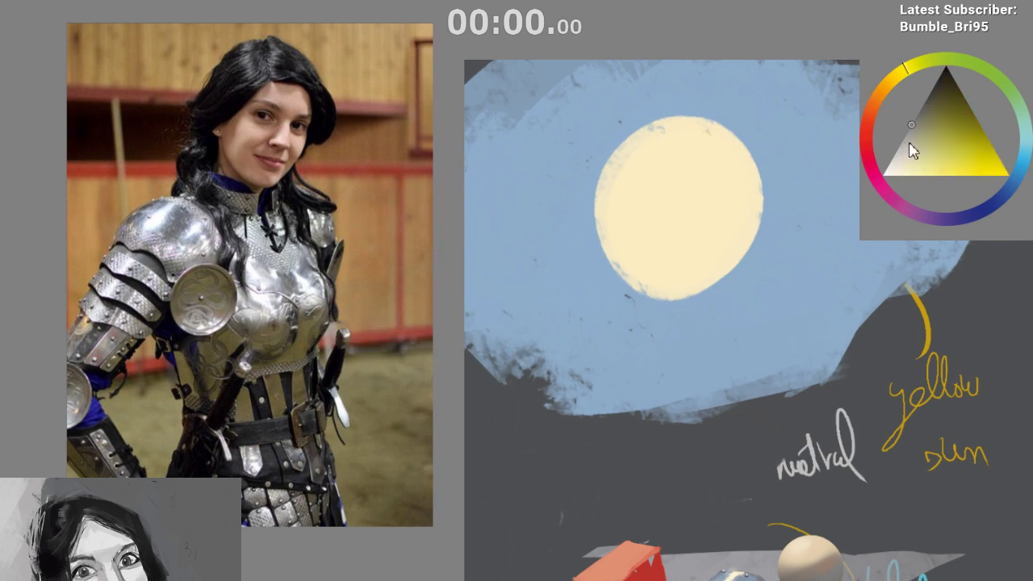
# Choose near-black and sketch a curved plate outline with a double lower edge on the blue sky, beside the sun
pyautogui.moveTo(913, 151); pyautogui.dragTo(933, 84)
pyautogui.moveTo(479, 312); pyautogui.dragTo(505, 245)
pyautogui.hotkey('ctrl', 'z')
pyautogui.moveTo(470, 297); pyautogui.dragTo(543, 218)
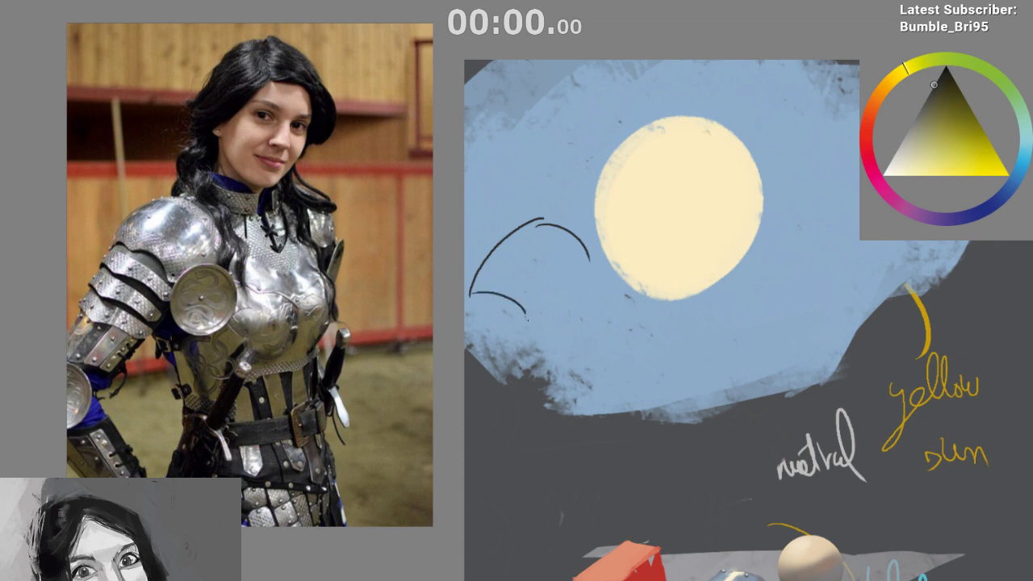
pyautogui.moveTo(473, 293); pyautogui.dragTo(531, 325)
pyautogui.moveTo(534, 337); pyautogui.dragTo(597, 274)
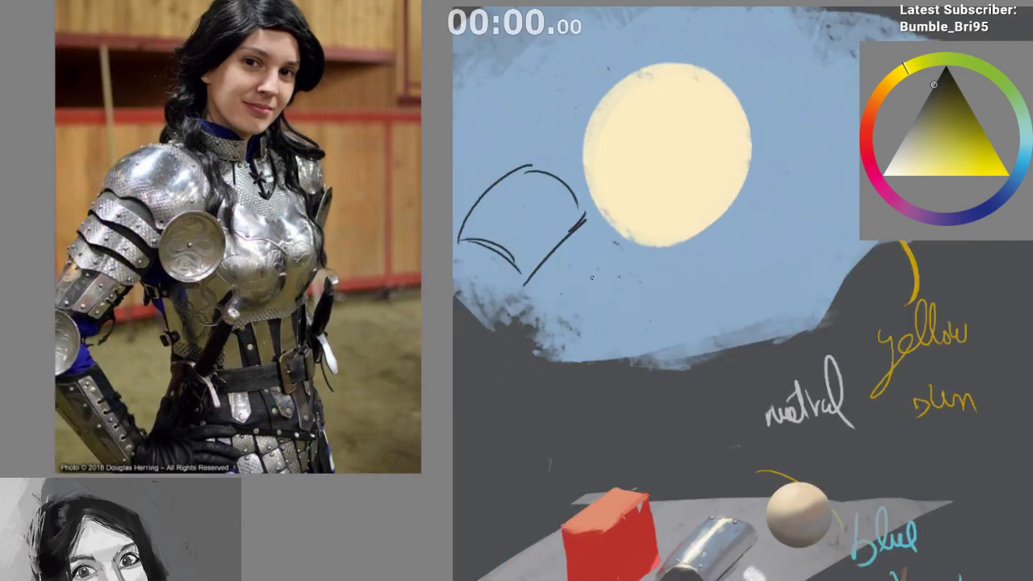
# Sketch two plate planes meeting at an angle below the sun, with one arrow towards the sky and one towards the ground
pyautogui.moveTo(571, 331)
pyautogui.mouseDown()
pyautogui.moveTo(585, 257)
pyautogui.moveTo(644, 286)
pyautogui.mouseUp()
pyautogui.hotkey('ctrl', 'z')
pyautogui.moveTo(560, 321); pyautogui.dragTo(603, 262)
pyautogui.moveTo(566, 320); pyautogui.dragTo(632, 412)
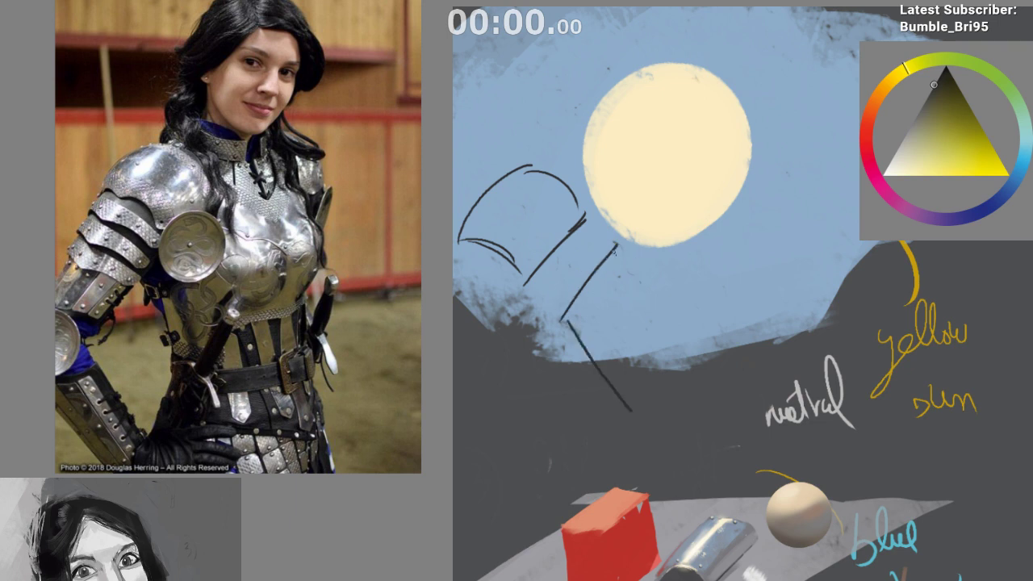
pyautogui.moveTo(574, 315); pyautogui.dragTo(638, 410)
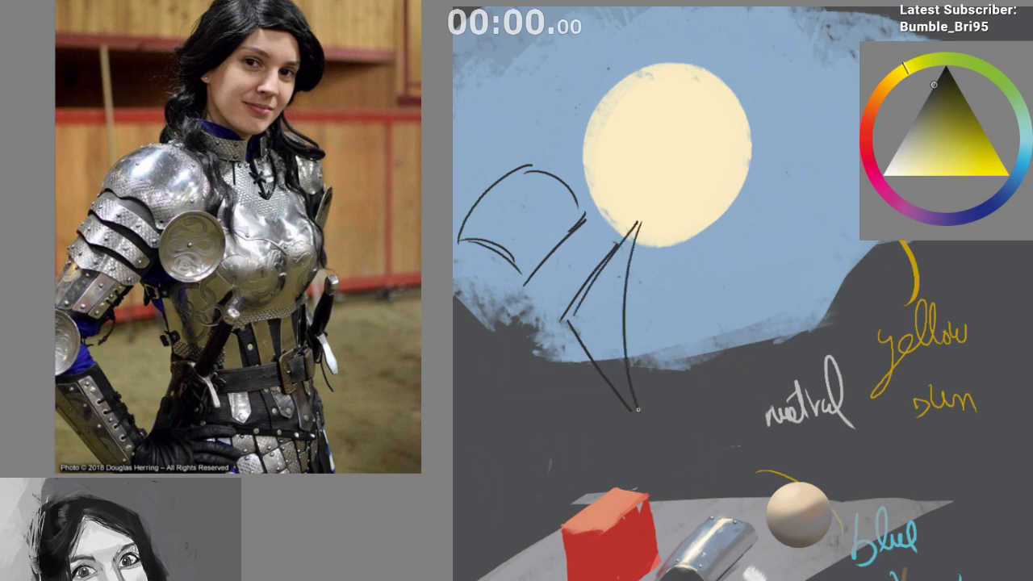
pyautogui.moveTo(620, 299)
pyautogui.mouseDown()
pyautogui.moveTo(532, 231)
pyautogui.moveTo(591, 342)
pyautogui.moveTo(598, 318)
pyautogui.mouseUp()
pyautogui.moveTo(559, 255); pyautogui.dragTo(608, 202)
pyautogui.moveTo(583, 205); pyautogui.dragTo(607, 238)
# Outline the shoulder highlight, the round disc's upper half and the sandy ground in the reference photo, and clear the selections
pyautogui.moveTo(559, 408); pyautogui.dragTo(759, 496)
pyautogui.moveTo(302, 304); pyautogui.dragTo(294, 277)
pyautogui.scroll(1, 294, 277)
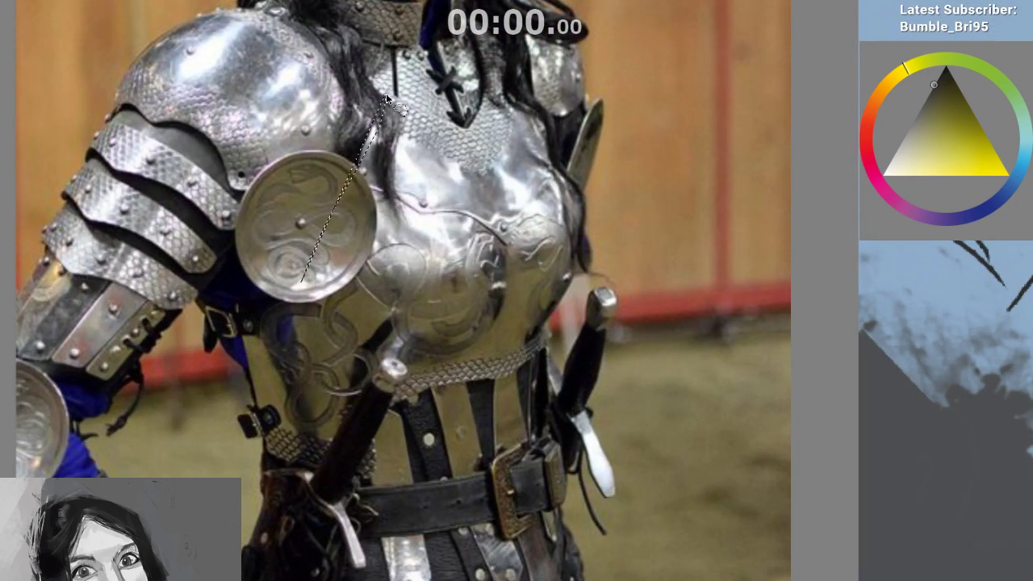
pyautogui.moveTo(187, 65); pyautogui.dragTo(185, 68)
pyautogui.moveTo(262, 177); pyautogui.dragTo(264, 187)
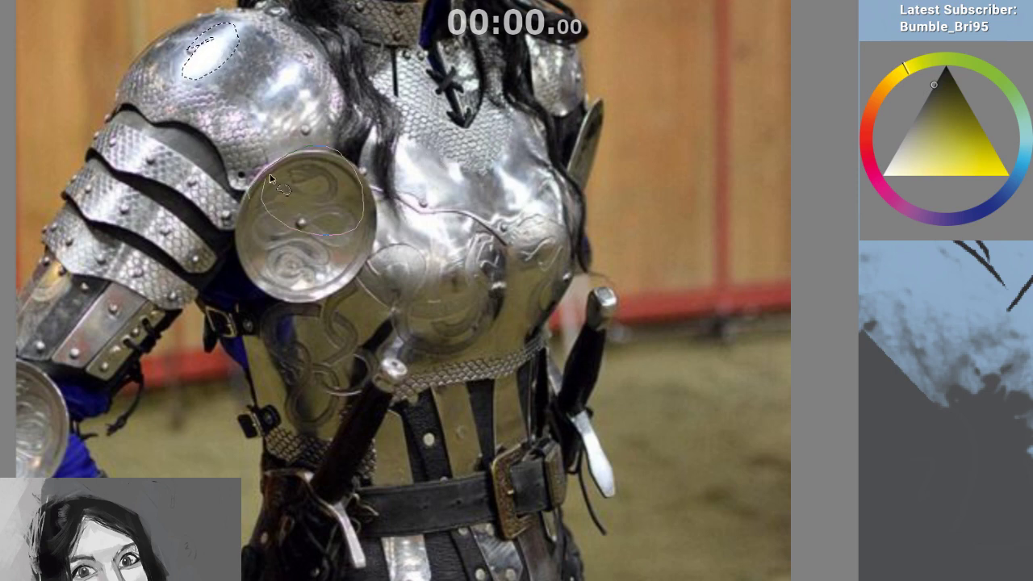
pyautogui.moveTo(454, 344); pyautogui.dragTo(318, 188)
pyautogui.moveTo(546, 430)
pyautogui.mouseDown()
pyautogui.moveTo(604, 363)
pyautogui.moveTo(521, 492)
pyautogui.mouseUp()
pyautogui.scroll(-2, 533, 501)
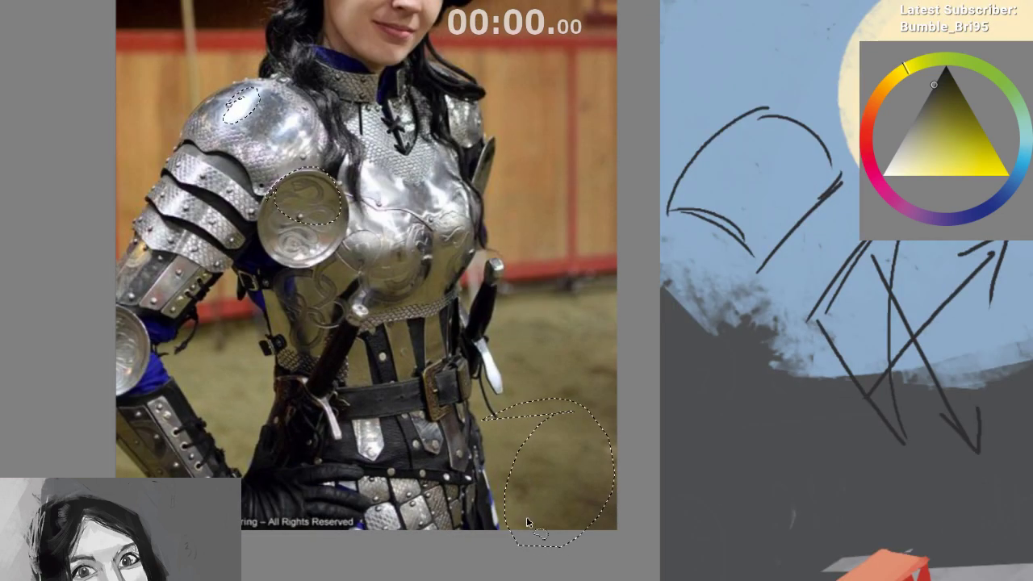
pyautogui.moveTo(539, 533); pyautogui.dragTo(514, 529)
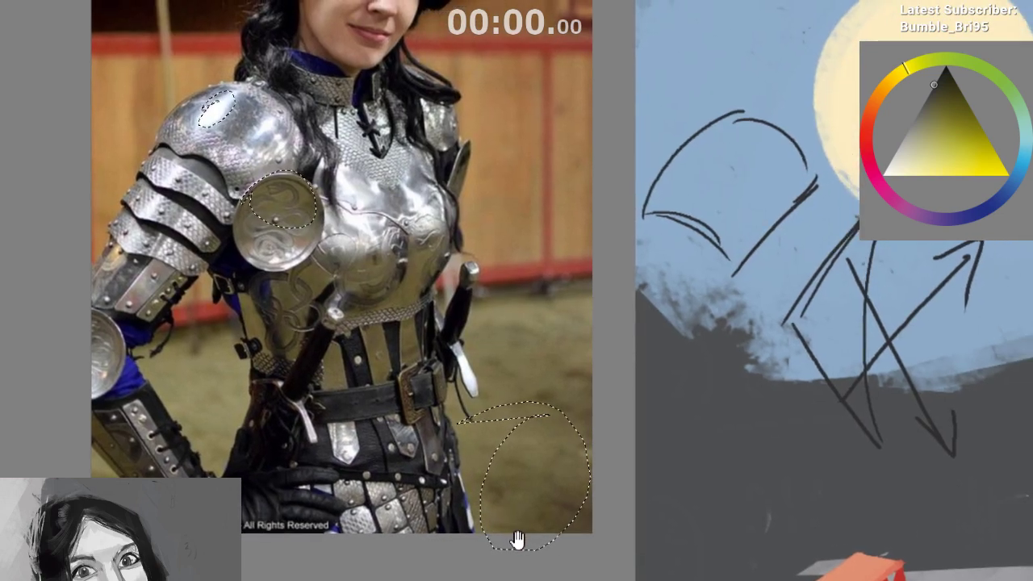
pyautogui.moveTo(535, 485); pyautogui.dragTo(533, 545)
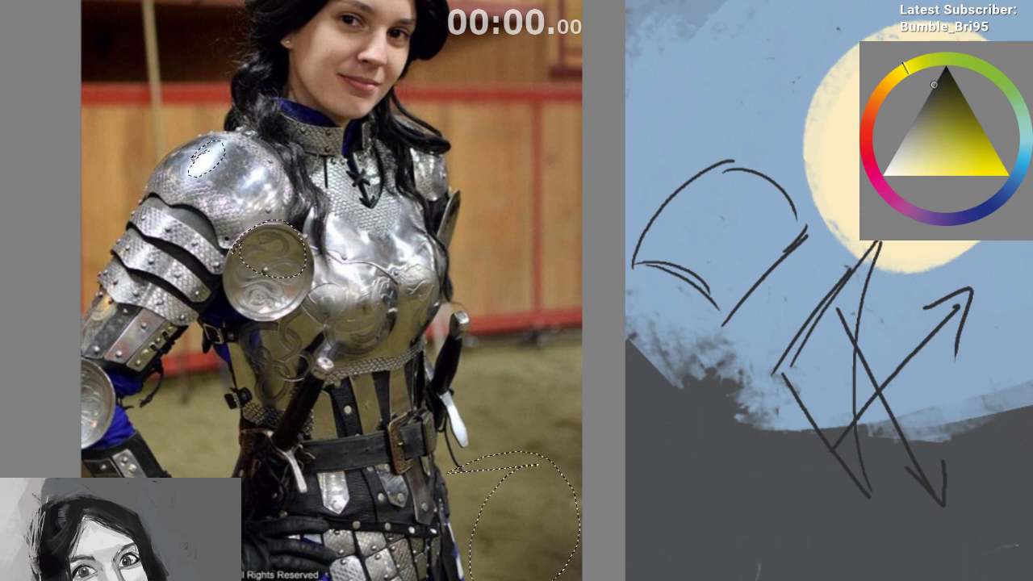
pyautogui.hotkey('ctrl', 'shift', 'a')
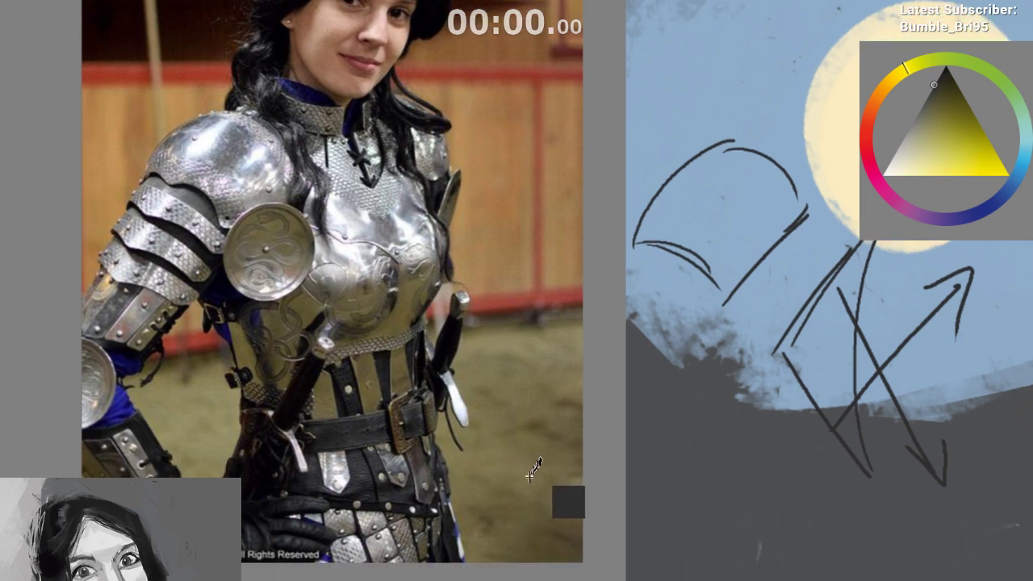
# Sample the sandy ground and the armor's lower torso in the reference photo to compare their hues
pyautogui.keyDown('ctrl'); pyautogui.click(531, 481); pyautogui.keyUp('ctrl')
pyautogui.moveTo(520, 489)
pyautogui.mouseDown()
pyautogui.moveTo(511, 521)
pyautogui.moveTo(514, 460)
pyautogui.moveTo(526, 474)
pyautogui.mouseUp()
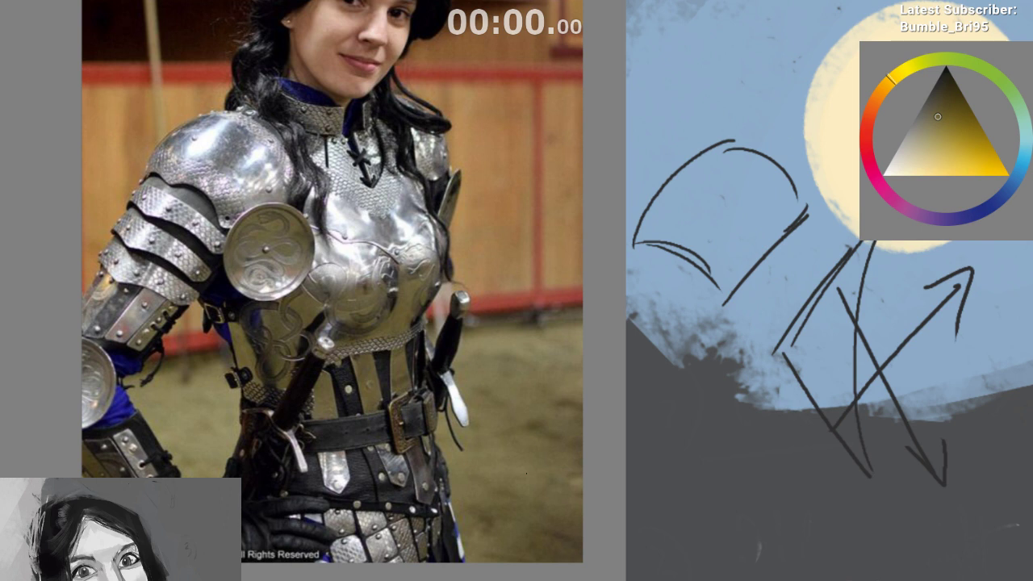
pyautogui.click(403, 327)
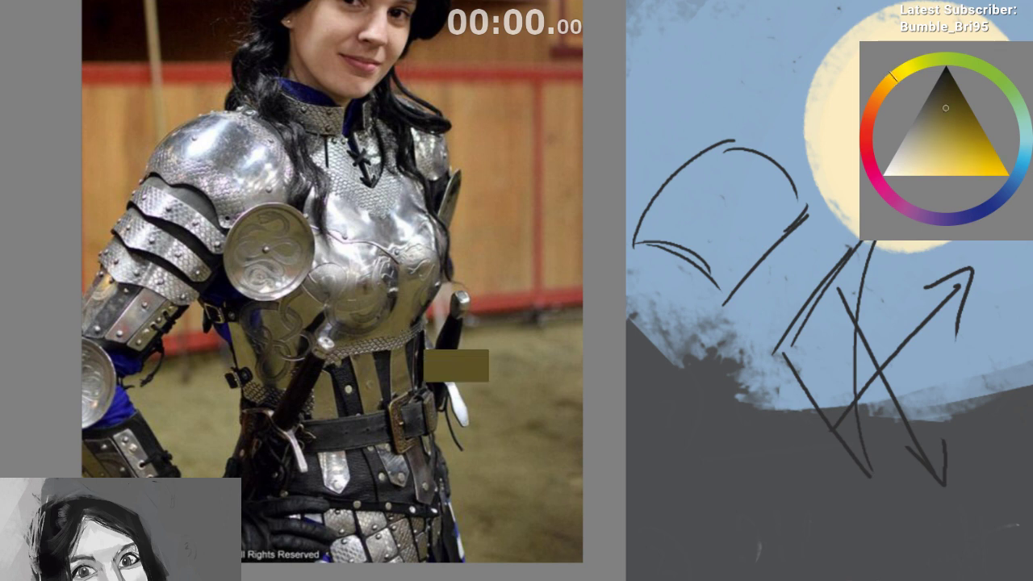
pyautogui.moveTo(421, 384)
pyautogui.mouseDown()
pyautogui.moveTo(347, 410)
pyautogui.moveTo(412, 213)
pyautogui.moveTo(259, 339)
pyautogui.moveTo(401, 321)
pyautogui.moveTo(518, 447)
pyautogui.moveTo(513, 481)
pyautogui.mouseUp()
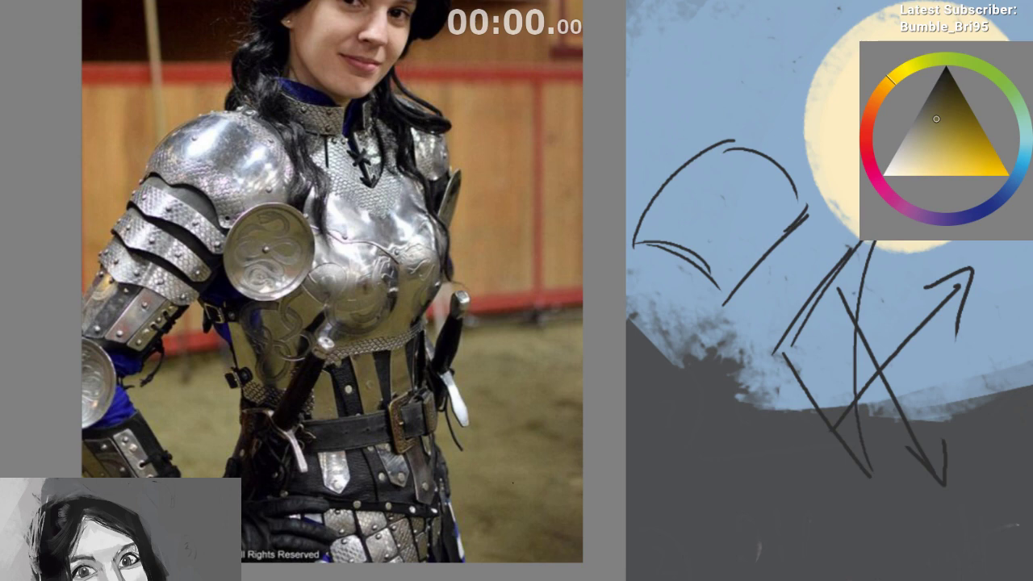
pyautogui.moveTo(449, 468)
pyautogui.mouseDown()
pyautogui.moveTo(410, 539)
pyautogui.moveTo(396, 509)
pyautogui.mouseUp()
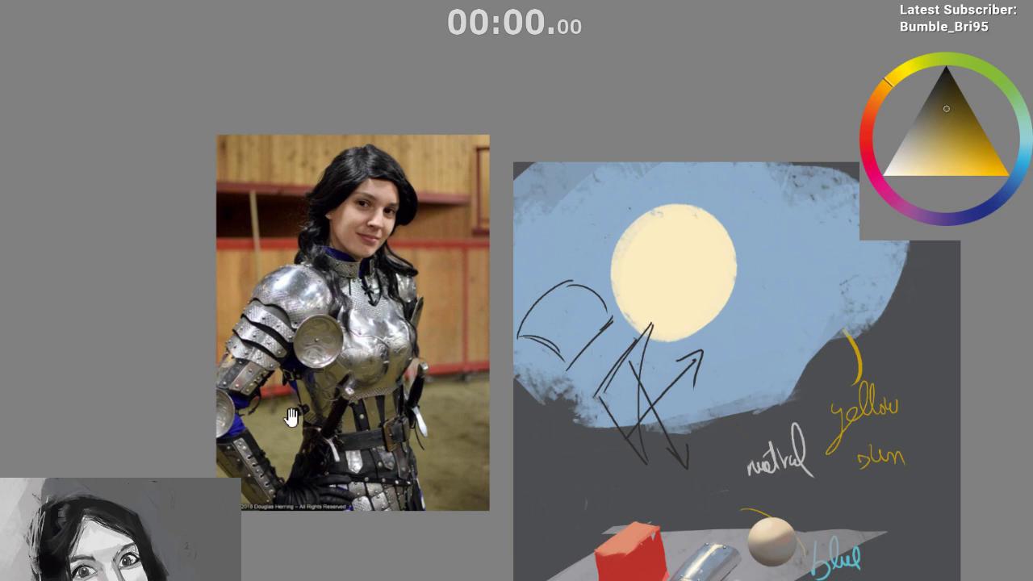
# Sample several orange tones from the wooden wall and the dark brown of the ground in the reference photo
pyautogui.moveTo(293, 417); pyautogui.dragTo(443, 425)
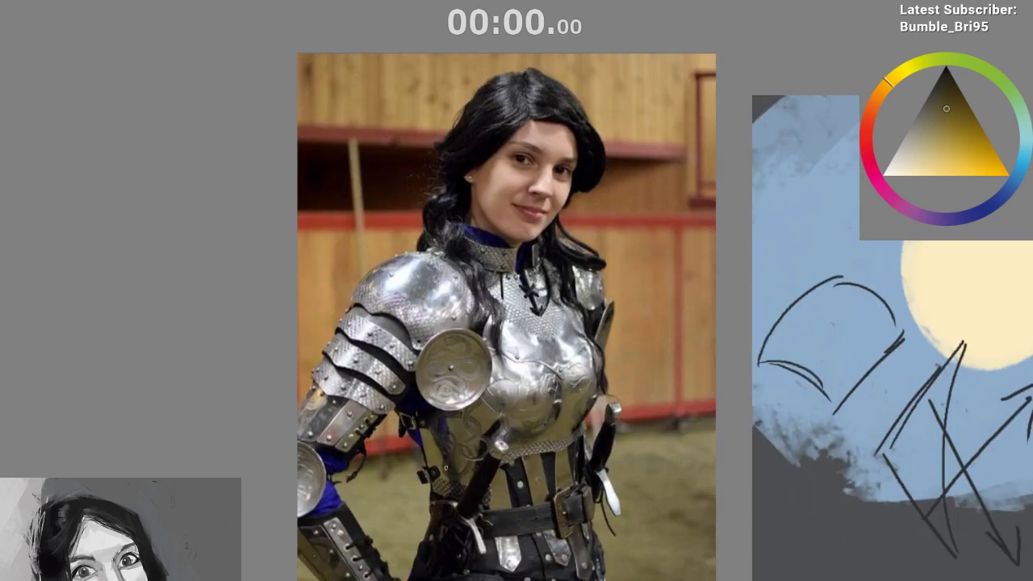
pyautogui.keyDown('ctrl'); pyautogui.click(344, 256); pyautogui.keyUp('ctrl')
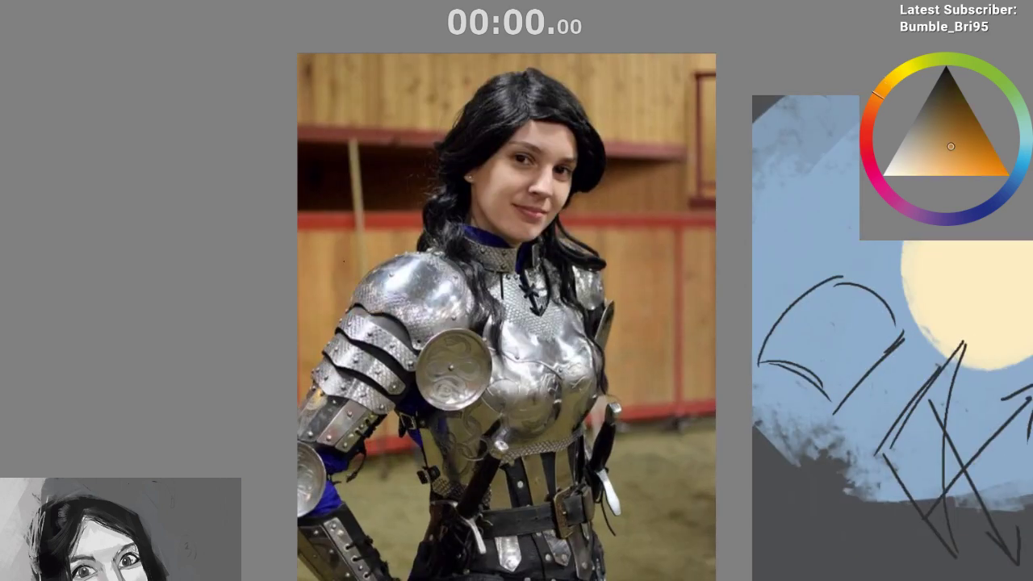
pyautogui.keyDown('ctrl'); pyautogui.click(339, 285); pyautogui.keyUp('ctrl')
pyautogui.keyDown('ctrl'); pyautogui.click(326, 307); pyautogui.keyUp('ctrl')
pyautogui.moveTo(458, 359); pyautogui.dragTo(391, 307)
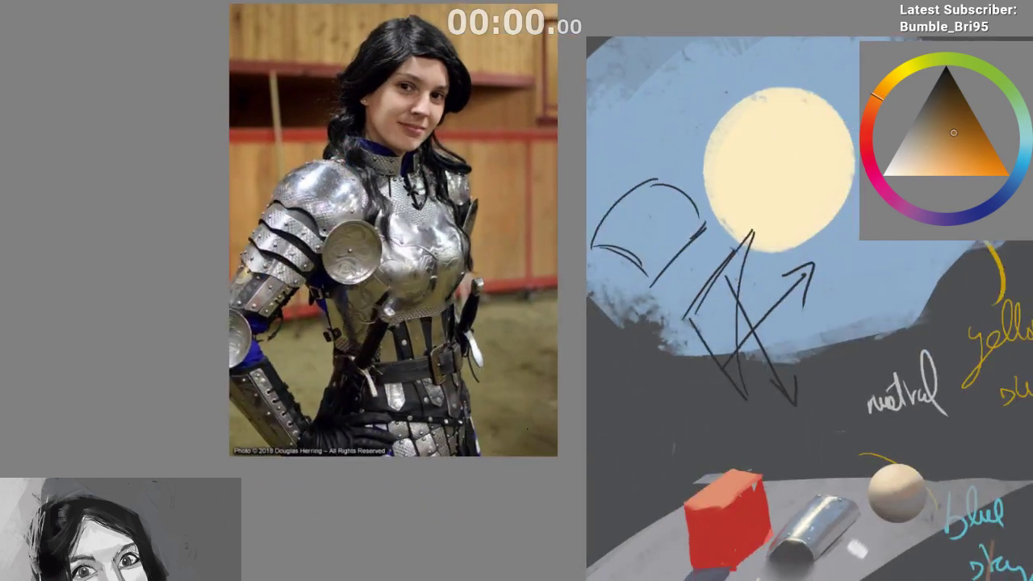
pyautogui.keyDown('ctrl'); pyautogui.click(529, 439); pyautogui.keyUp('ctrl')
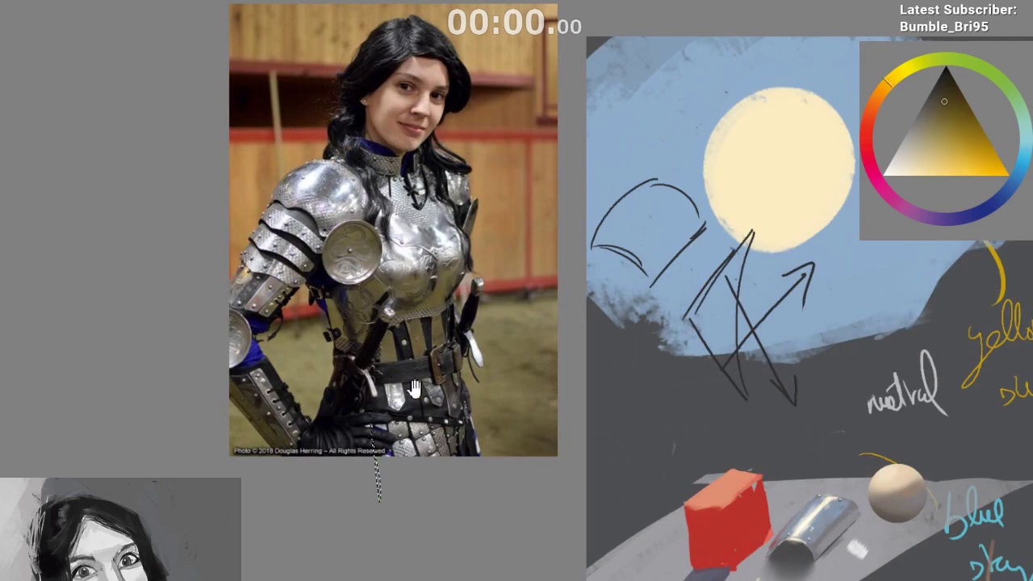
# Examine the armor's shoulder, arm and waist plates in the reference photo and compare them with the whole lighting demo
pyautogui.scroll(3, 407, 387)
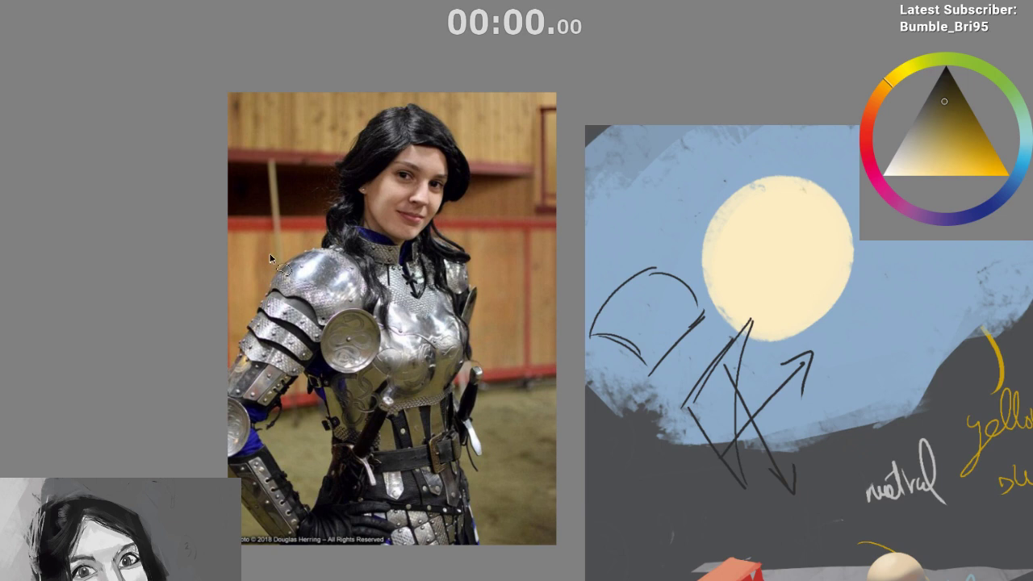
pyautogui.moveTo(321, 264)
pyautogui.mouseDown()
pyautogui.moveTo(326, 295)
pyautogui.moveTo(353, 281)
pyautogui.moveTo(339, 292)
pyautogui.mouseUp()
pyautogui.moveTo(282, 319); pyautogui.dragTo(254, 323)
pyautogui.moveTo(393, 411); pyautogui.dragTo(371, 504)
pyautogui.scroll(-2, 370, 504)
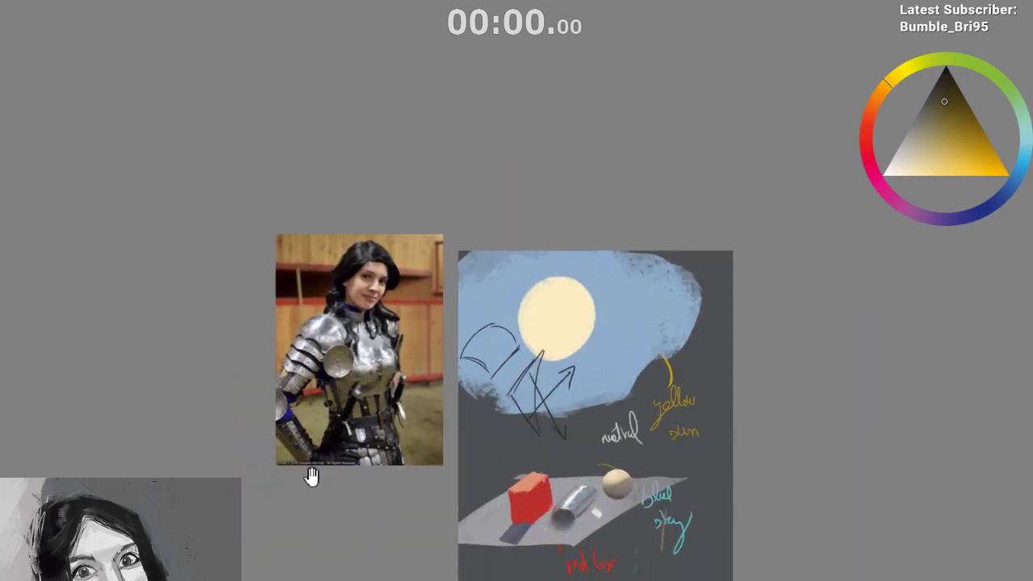
pyautogui.moveTo(454, 477); pyautogui.dragTo(332, 416)
pyautogui.moveTo(429, 444); pyautogui.dragTo(439, 404)
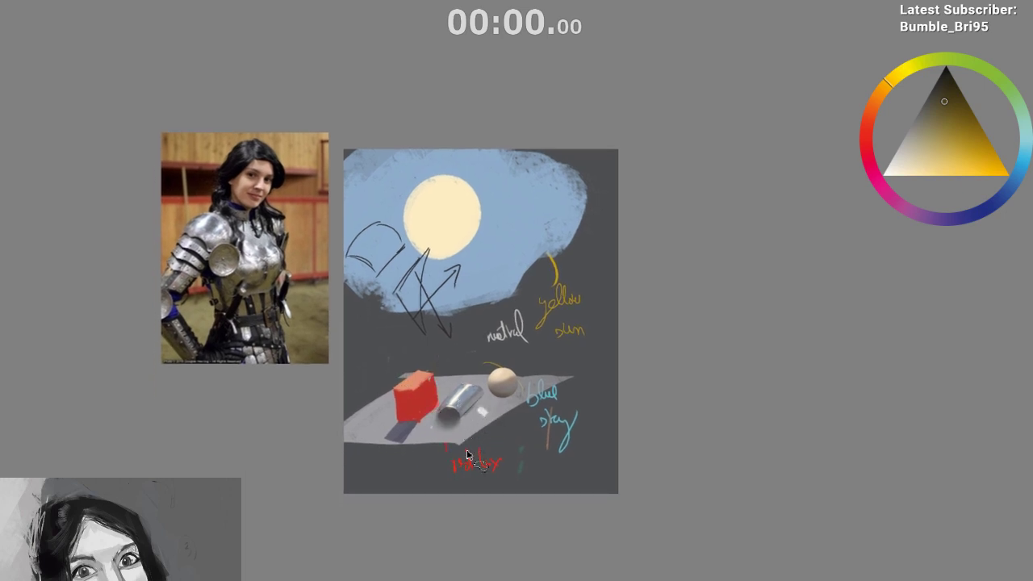
pyautogui.scroll(2, 466, 454)
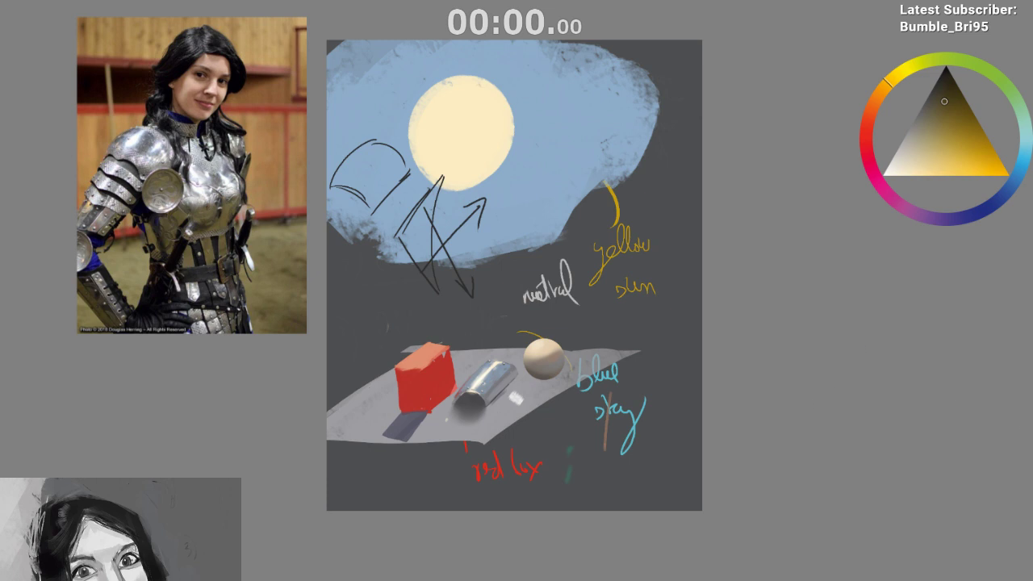
# Try broad vertical strokes in olive-brown and dark grey along the sky's edge beside the yellow sun note
pyautogui.moveTo(627, 74)
pyautogui.mouseDown()
pyautogui.moveTo(622, 327)
pyautogui.moveTo(567, 341)
pyautogui.mouseUp()
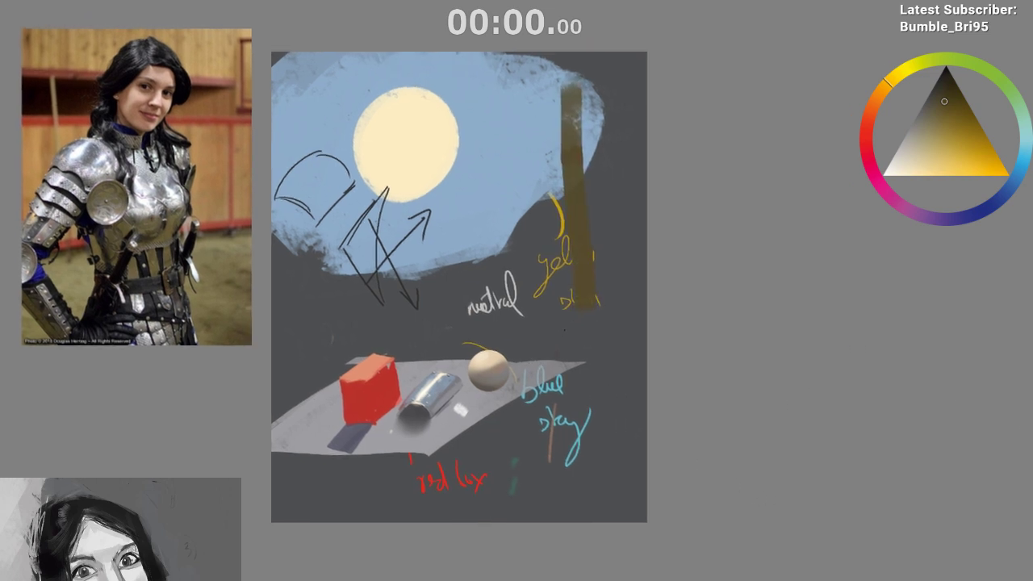
pyautogui.hotkey('ctrl', 'z')
pyautogui.click(905, 92)
pyautogui.moveTo(600, 56); pyautogui.dragTo(605, 188)
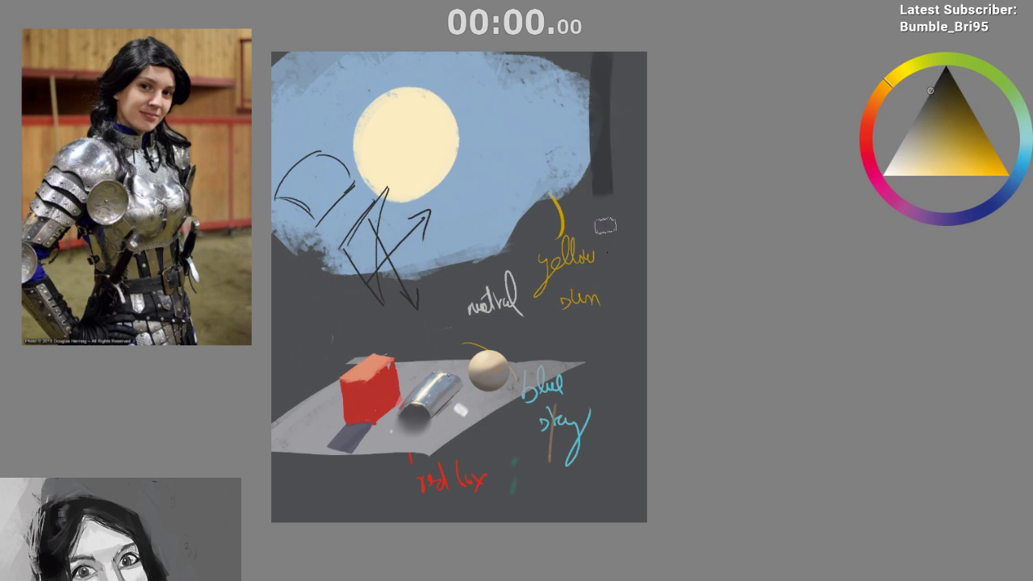
pyautogui.moveTo(605, 226)
pyautogui.mouseDown()
pyautogui.moveTo(605, 254)
pyautogui.moveTo(626, 255)
pyautogui.mouseUp()
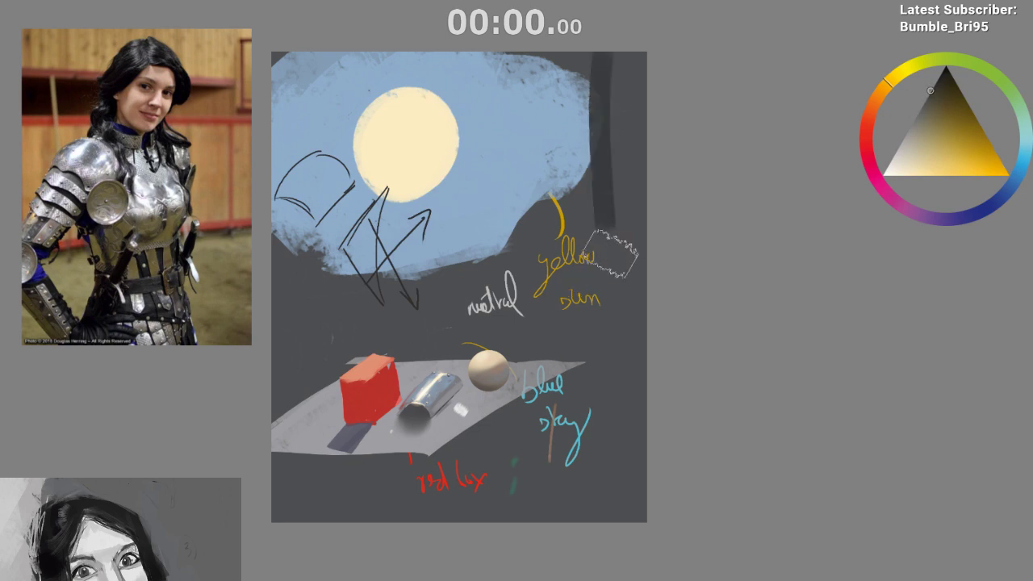
pyautogui.hotkey('ctrl', 'z')
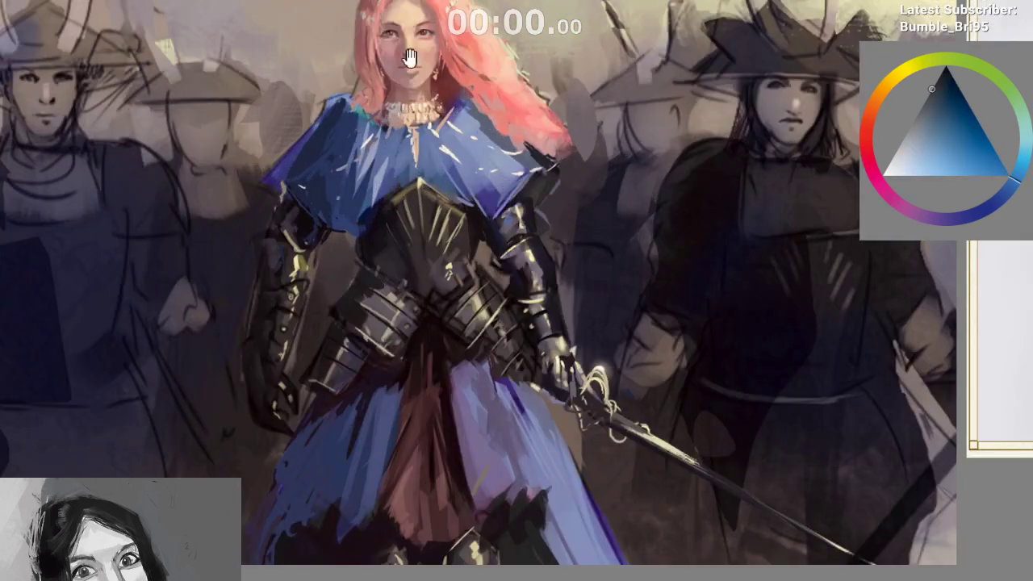
# Examine the armor and blue cape of the pink-haired swordswoman in the group painting, and clear the selection
pyautogui.moveTo(403, 65); pyautogui.dragTo(402, 127)
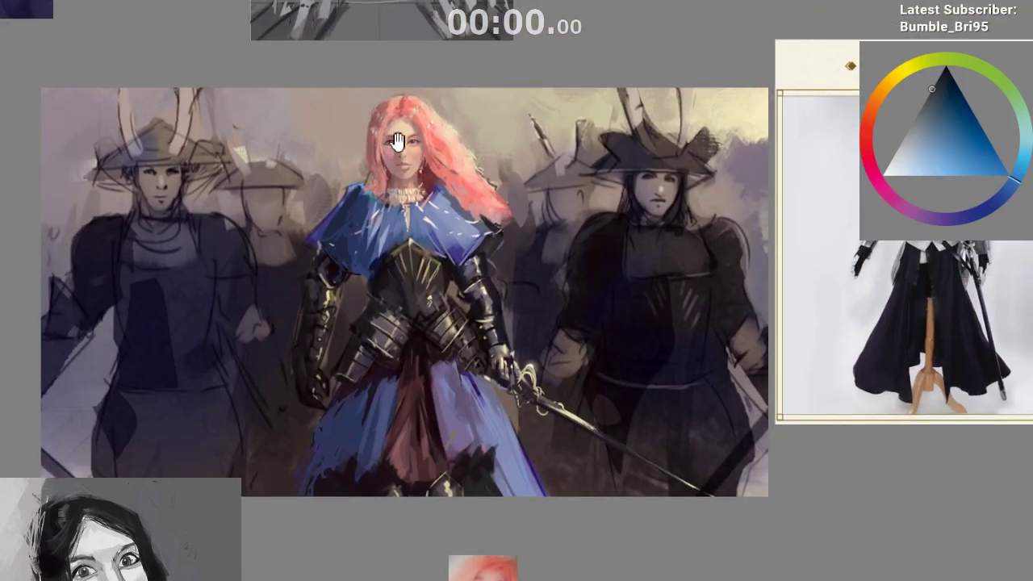
pyautogui.moveTo(392, 143); pyautogui.dragTo(408, 151)
pyautogui.moveTo(215, 69); pyautogui.dragTo(219, 46)
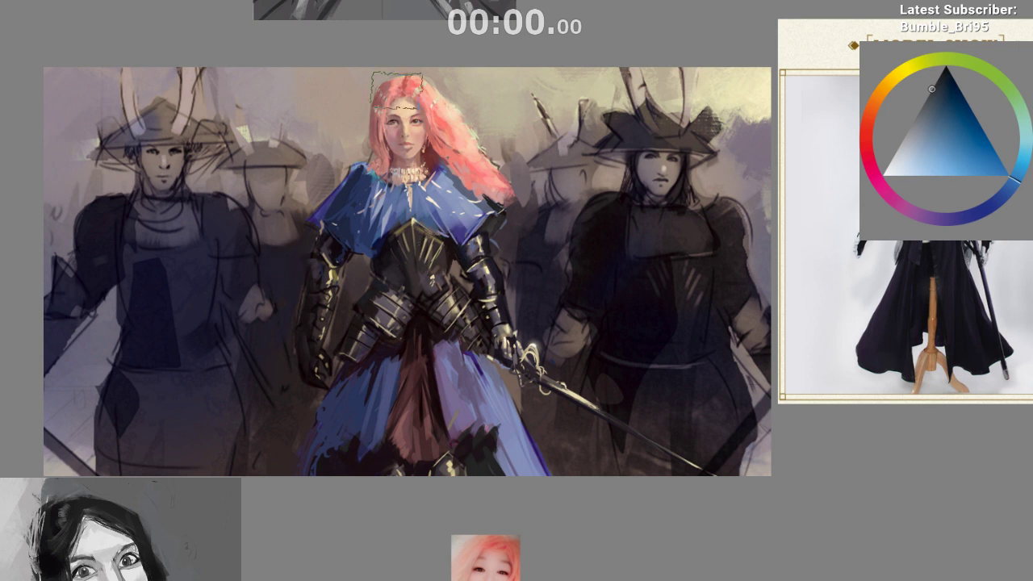
pyautogui.hotkey('ctrl', 'd')
# Switch to the board of painted studies and look over the knight, animal and runner paintings
pyautogui.hotkey('ctrl', 'Tab')
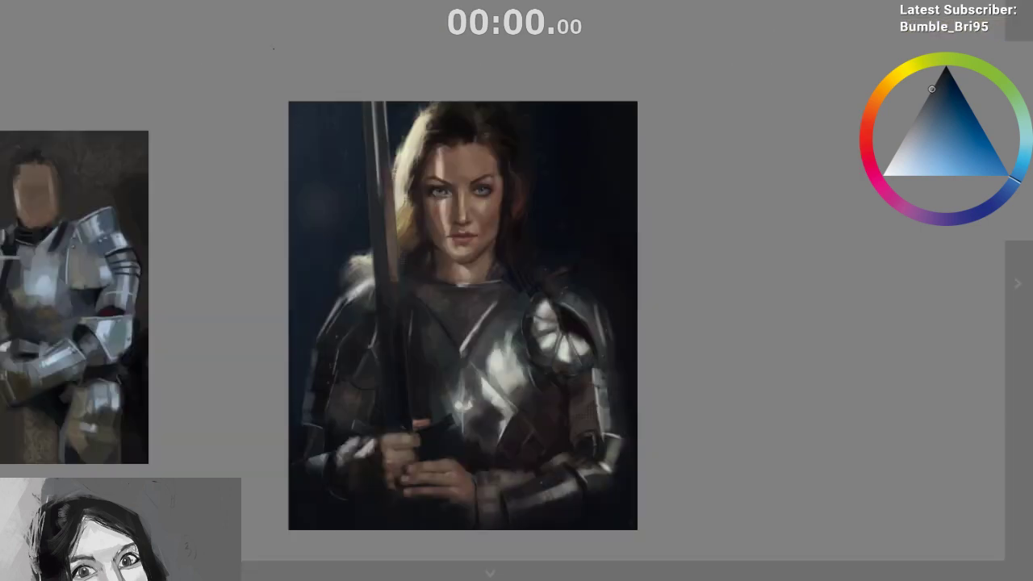
pyautogui.scroll(-6, 254, 216)
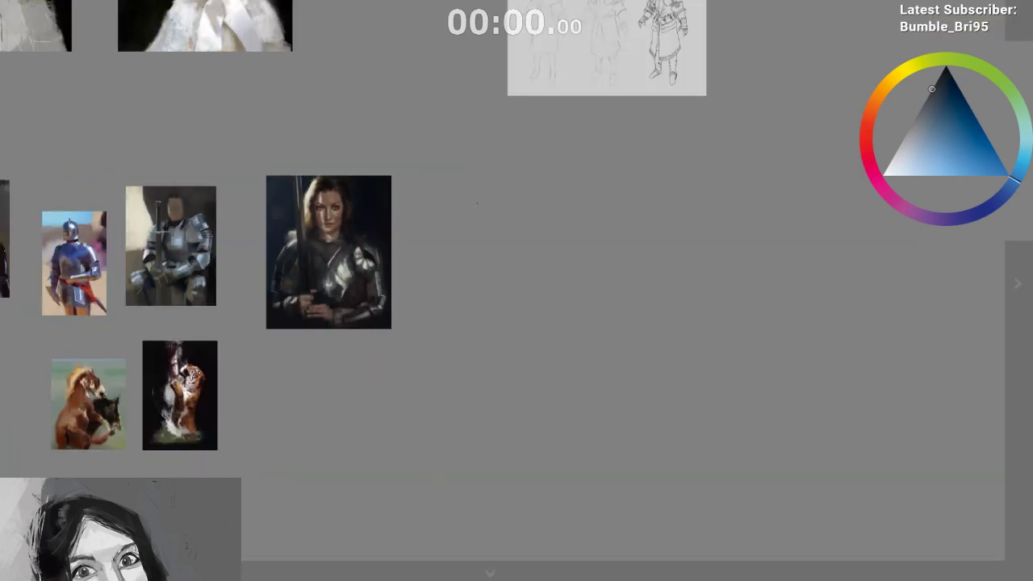
pyautogui.scroll(-1, 242, 204)
pyautogui.moveTo(130, 270); pyautogui.dragTo(229, 152)
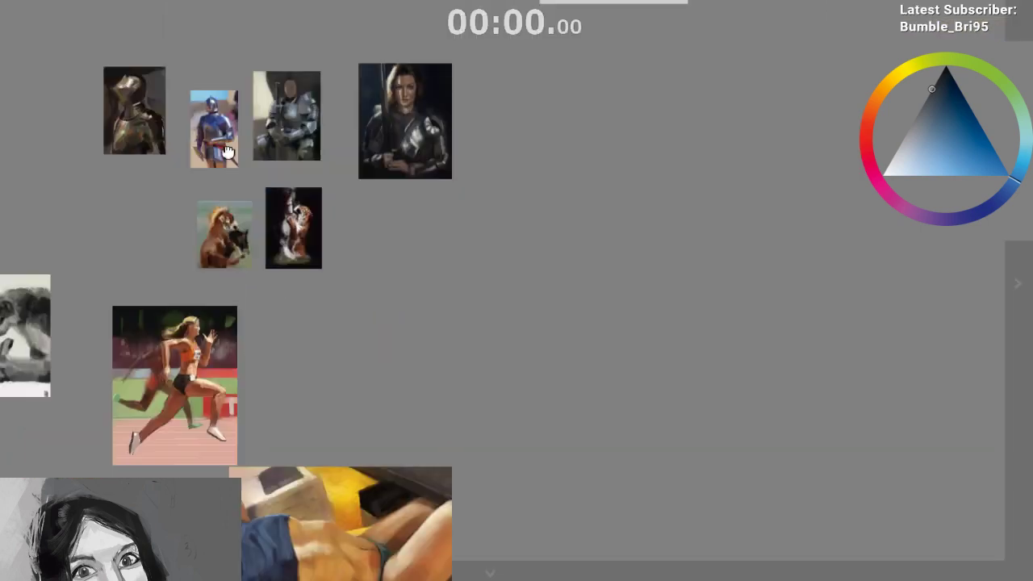
pyautogui.moveTo(145, 235); pyautogui.dragTo(263, 169)
pyautogui.moveTo(76, 307); pyautogui.dragTo(277, 166)
pyautogui.moveTo(276, 202)
pyautogui.mouseDown()
pyautogui.moveTo(260, 242)
pyautogui.moveTo(250, 216)
pyautogui.moveTo(208, 219)
pyautogui.moveTo(246, 250)
pyautogui.moveTo(263, 345)
pyautogui.moveTo(231, 339)
pyautogui.moveTo(213, 362)
pyautogui.moveTo(166, 501)
pyautogui.mouseUp()
pyautogui.moveTo(337, 54); pyautogui.dragTo(259, 345)
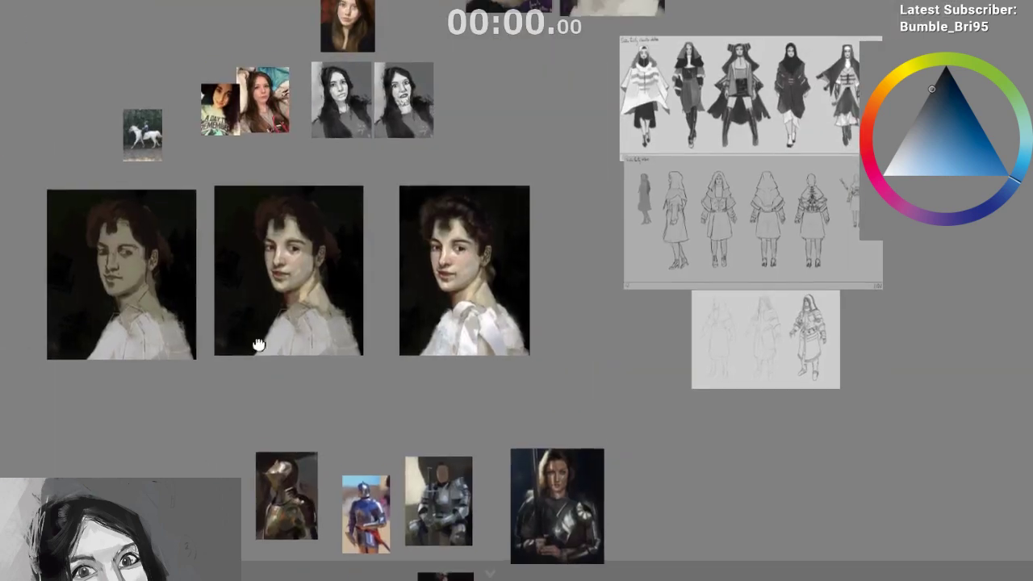
# Examine the portrait studies with the white blouse and the painted armor studies below them up close
pyautogui.keyDown('ctrl'); pyautogui.click(466, 348); pyautogui.keyUp('ctrl')
pyautogui.keyDown('ctrl'); pyautogui.click(466, 347); pyautogui.keyUp('ctrl')
pyautogui.keyDown('ctrl'); pyautogui.click(466, 348); pyautogui.keyUp('ctrl')
pyautogui.keyDown('ctrl'); pyautogui.keyDown('alt'); pyautogui.click(425, 446); pyautogui.keyUp('alt'); pyautogui.keyUp('ctrl')
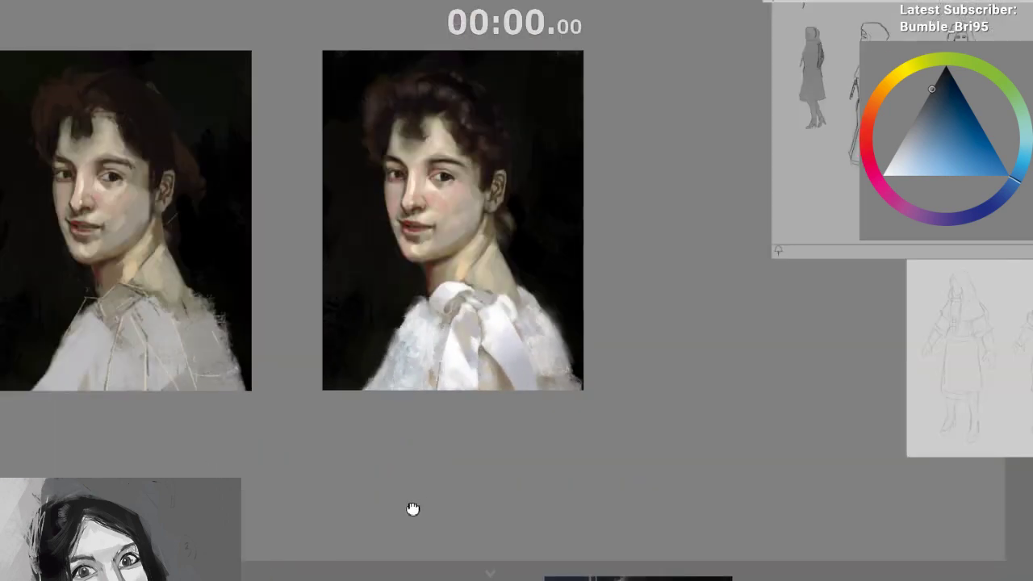
pyautogui.moveTo(413, 509); pyautogui.dragTo(388, 245)
pyautogui.moveTo(360, 500); pyautogui.dragTo(348, 394)
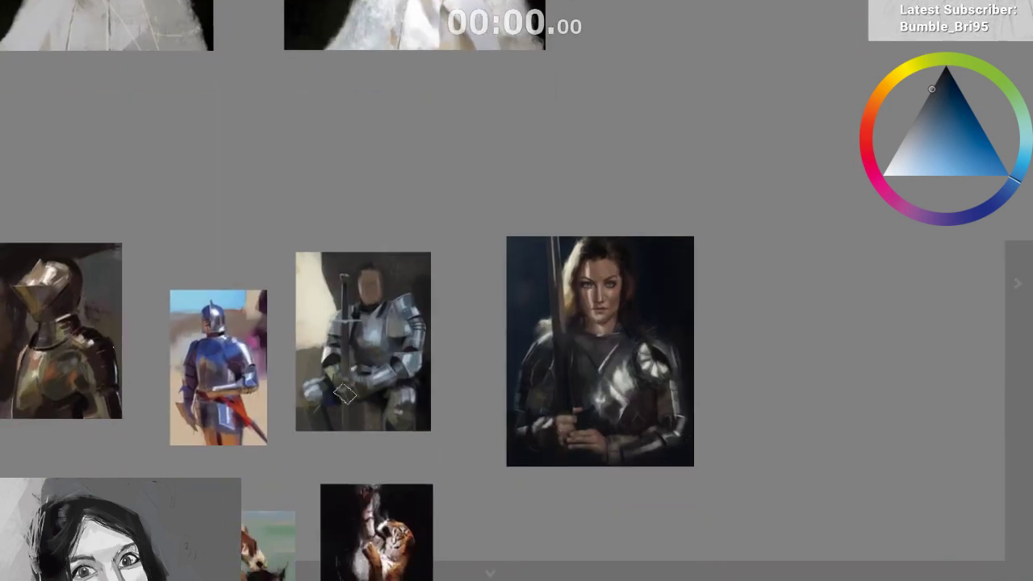
pyautogui.scroll(2, 344, 395)
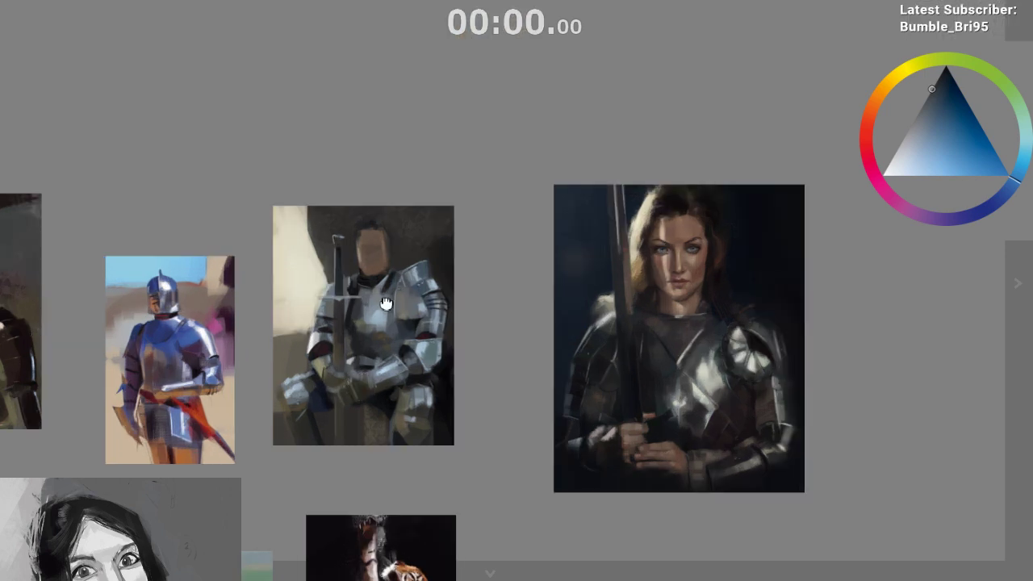
# Enlarge the armor reference photo and position it over the edge of the painted lighting demo
pyautogui.moveTo(386, 303); pyautogui.dragTo(288, 326)
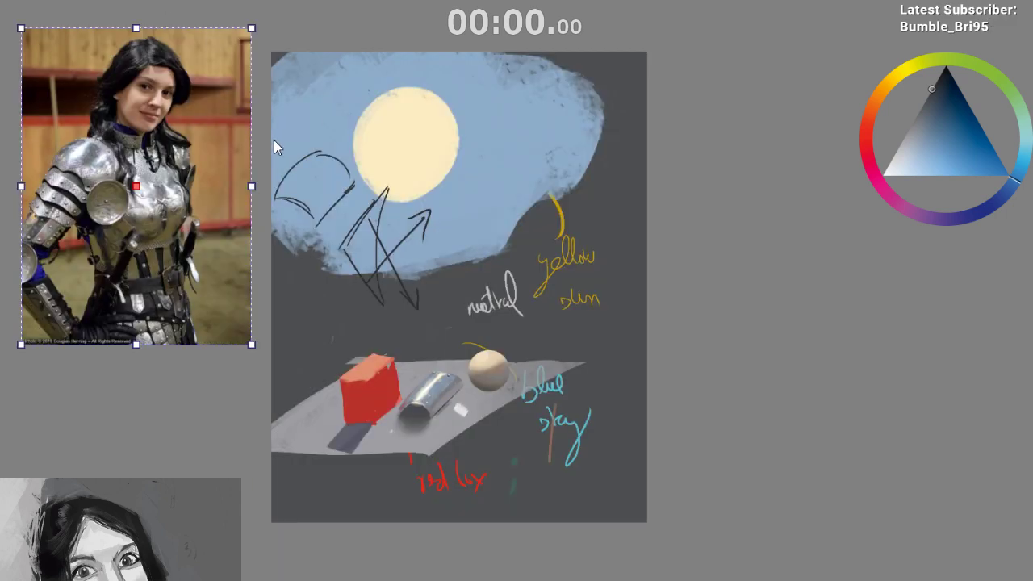
pyautogui.scroll(-1, 277, 143)
pyautogui.scroll(1, 288, 137)
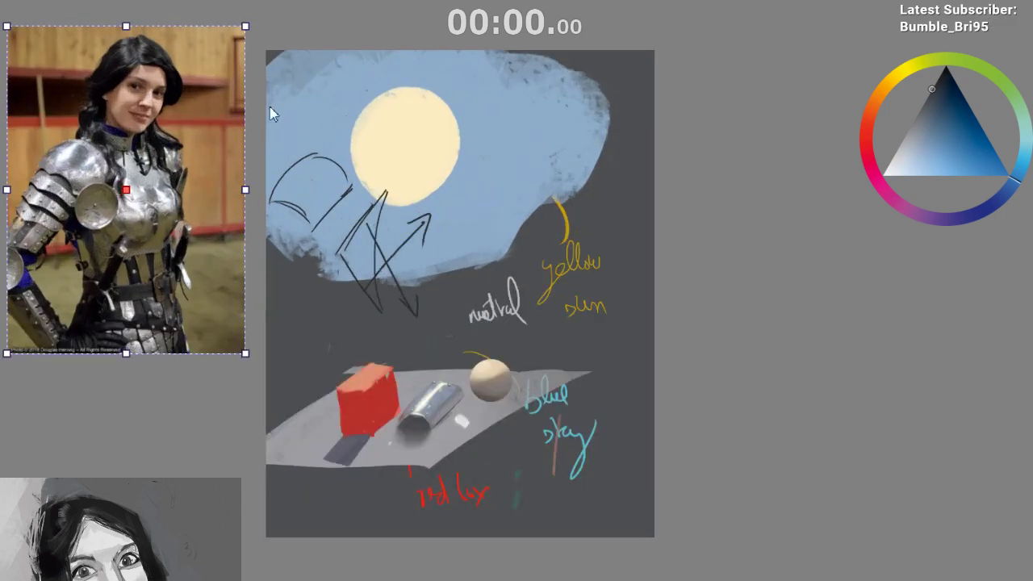
pyautogui.moveTo(155, 77); pyautogui.dragTo(163, 156)
pyautogui.moveTo(253, 104); pyautogui.dragTo(337, 37)
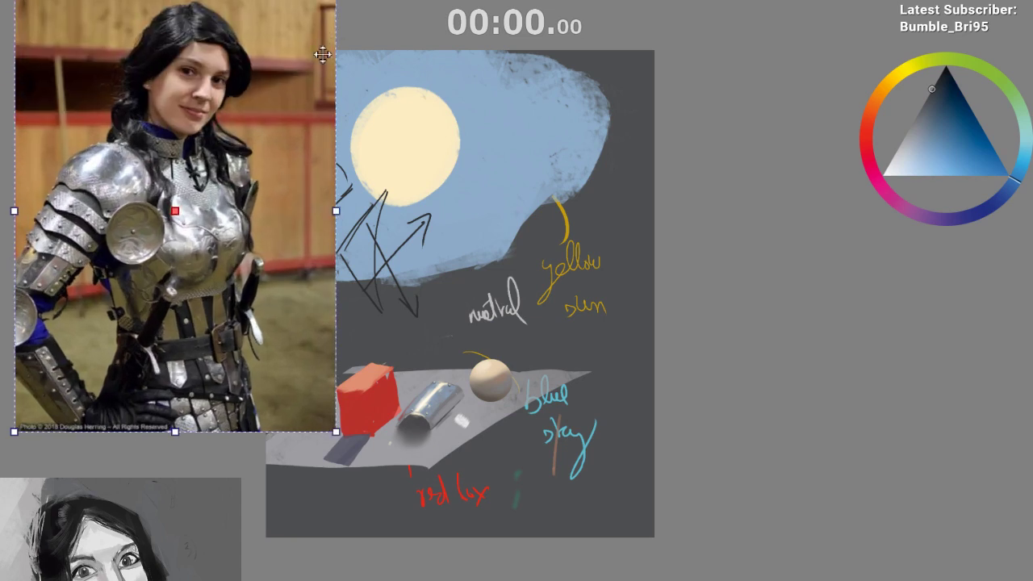
pyautogui.moveTo(284, 84); pyautogui.dragTo(450, 70)
pyautogui.moveTo(391, 91); pyautogui.dragTo(318, 107)
pyautogui.scroll(-1, 470, 112)
pyautogui.moveTo(448, 146); pyautogui.dragTo(429, 174)
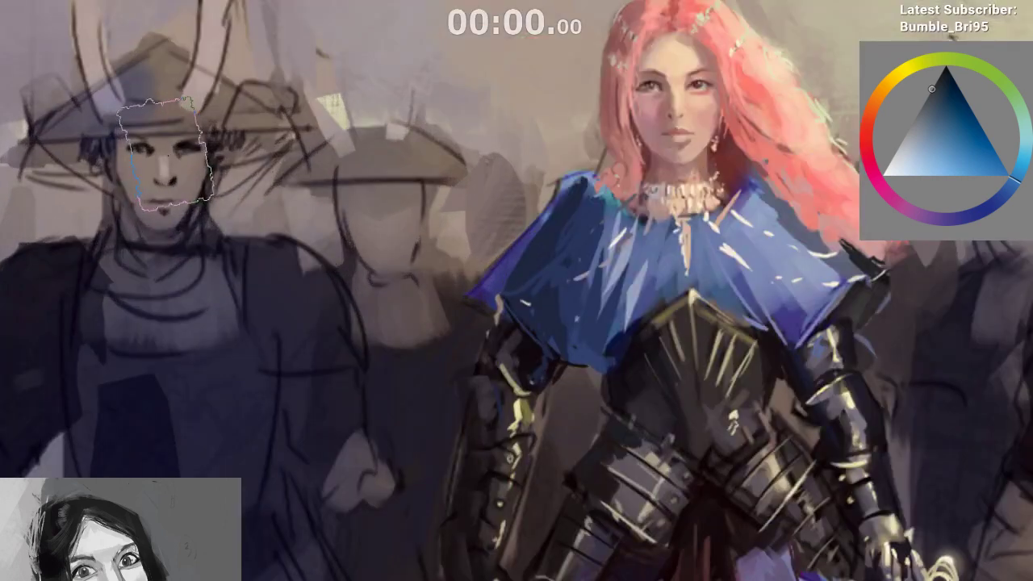
# Move the dark-haired man's photo higher above the group painting and shift the greyscale composition sketch aside
pyautogui.scroll(-1, 149, 201)
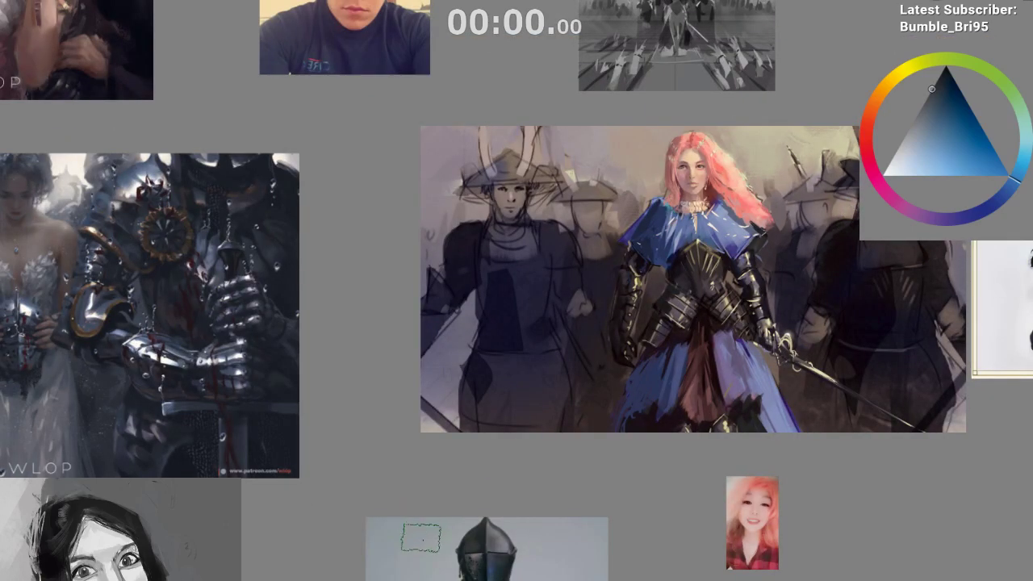
pyautogui.hscroll(5, 516, 291)
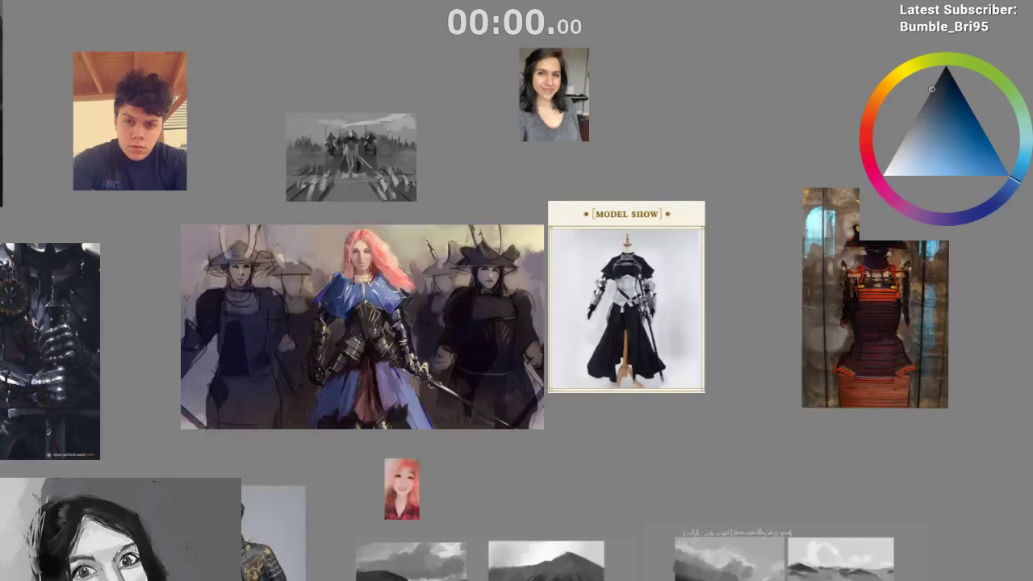
pyautogui.moveTo(108, 188); pyautogui.dragTo(209, 131)
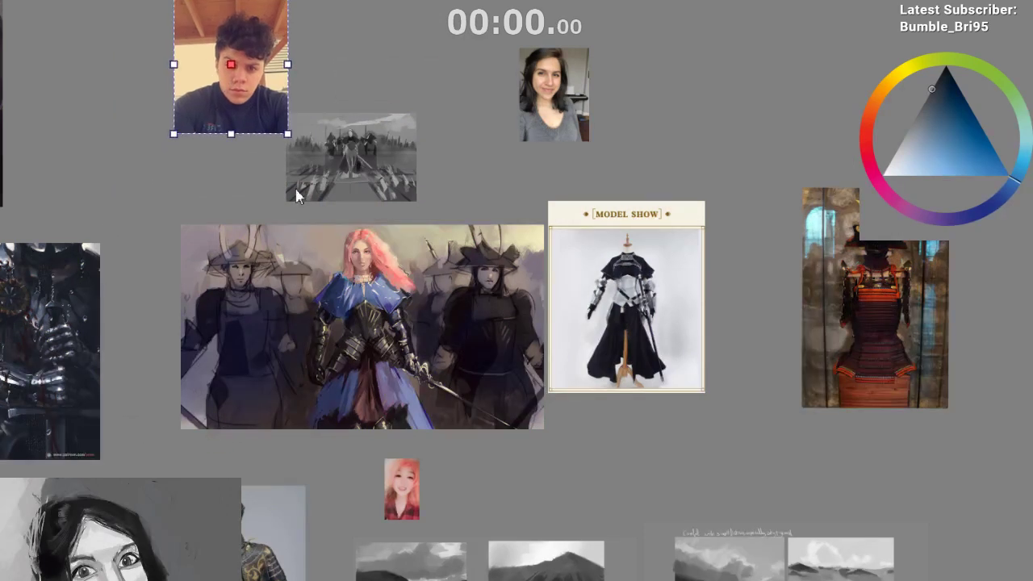
pyautogui.moveTo(351, 157); pyautogui.dragTo(44, 240)
# Enlarge the pink-haired selfie and the dark-haired woman's photo and place them beside the man's photo above the group painting
pyautogui.click(401, 488)
pyautogui.moveTo(404, 476)
pyautogui.mouseDown()
pyautogui.moveTo(320, 102)
pyautogui.moveTo(427, 30)
pyautogui.mouseUp()
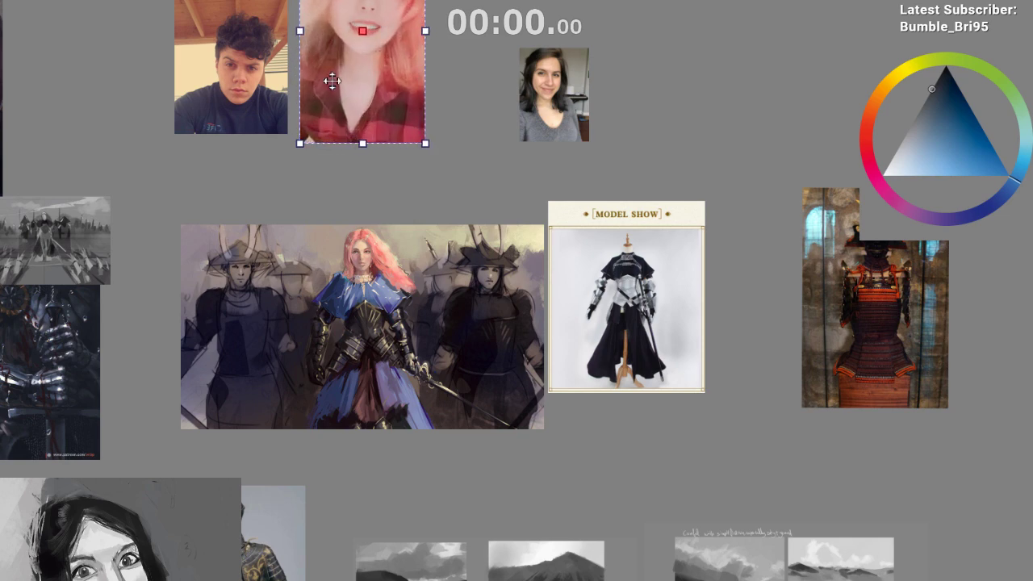
pyautogui.moveTo(331, 81); pyautogui.dragTo(333, 87)
pyautogui.moveTo(496, 104); pyautogui.dragTo(476, 196)
pyautogui.moveTo(529, 191); pyautogui.dragTo(425, 173)
pyautogui.moveTo(464, 125); pyautogui.dragTo(491, 139)
pyautogui.click(563, 141)
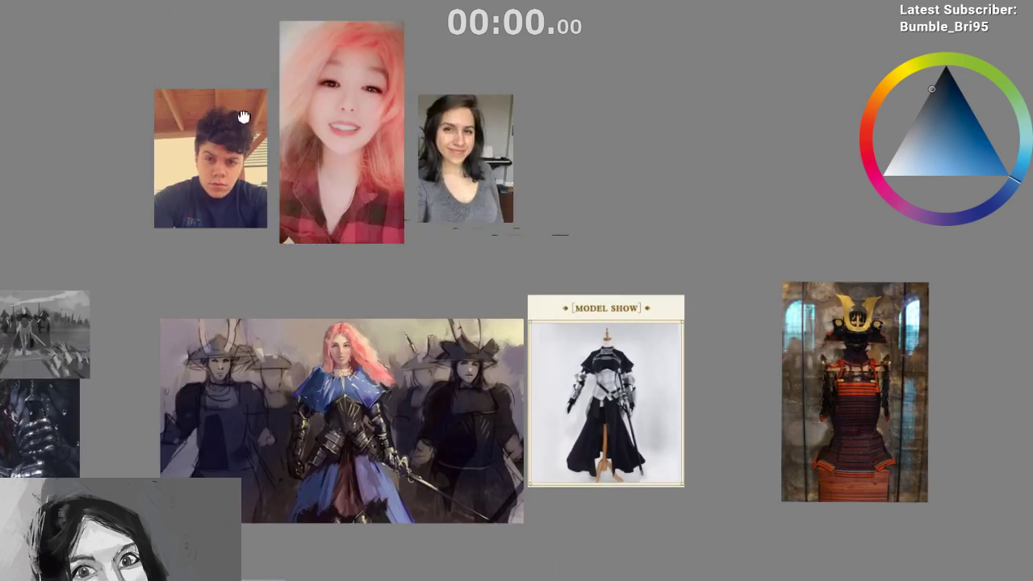
# Space the three face photos evenly in a row above the group painting for comparison with its painted figures
pyautogui.moveTo(240, 141); pyautogui.dragTo(244, 62)
pyautogui.scroll(3, 241, 168)
pyautogui.moveTo(202, 165); pyautogui.dragTo(185, 243)
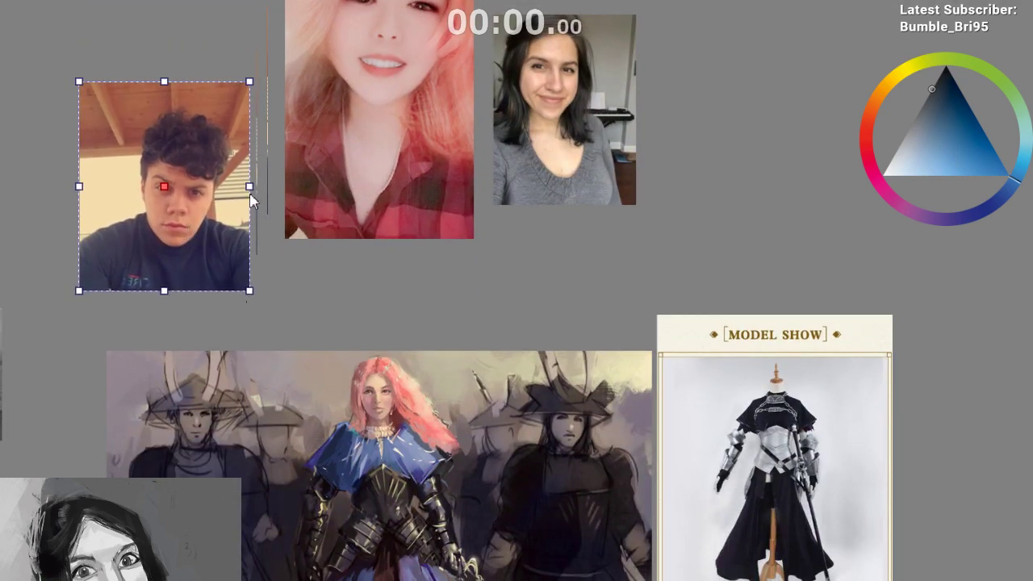
pyautogui.moveTo(376, 157); pyautogui.dragTo(377, 234)
pyautogui.moveTo(547, 166); pyautogui.dragTo(579, 259)
pyautogui.click(525, 331)
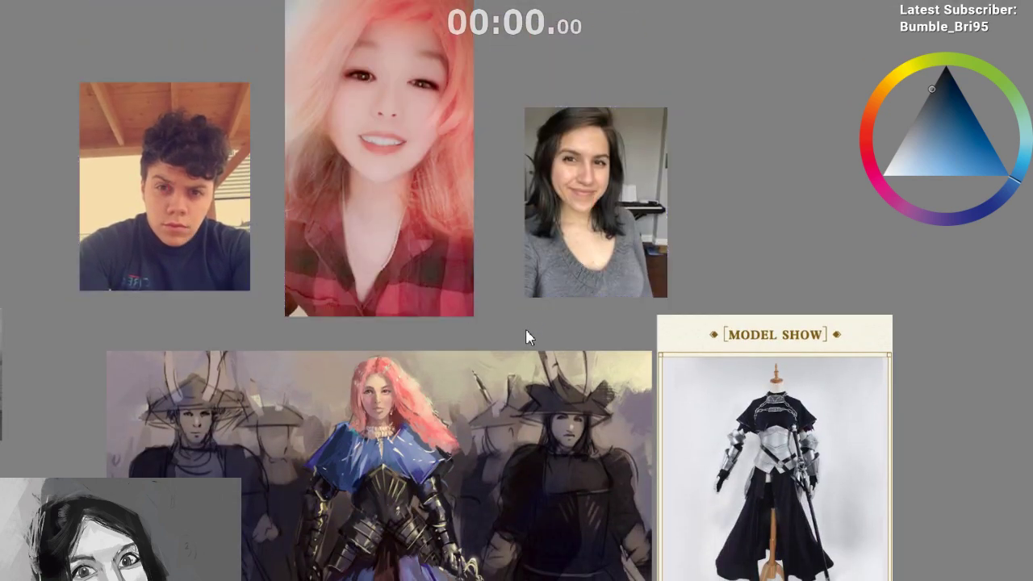
pyautogui.moveTo(464, 404); pyautogui.dragTo(471, 311)
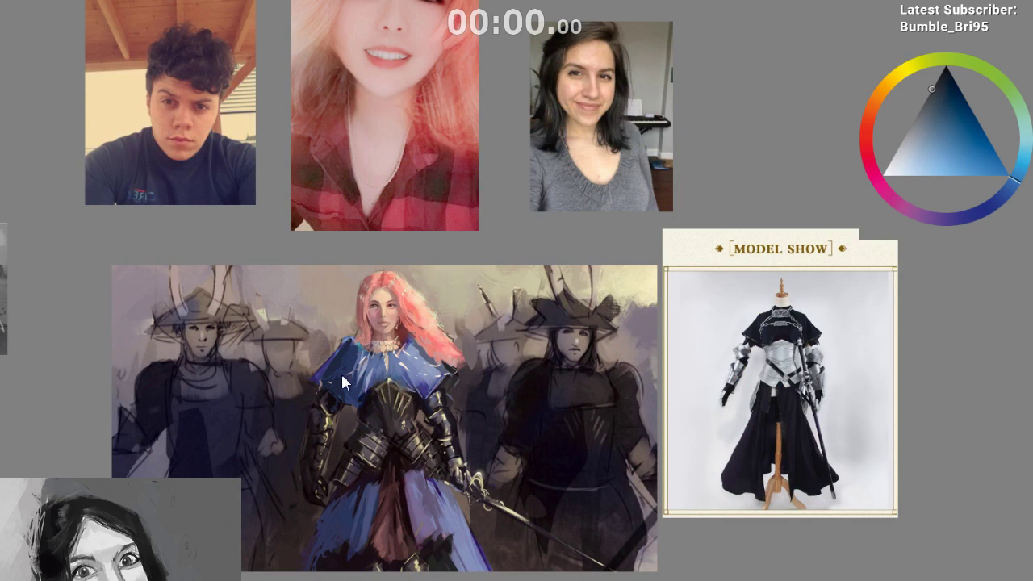
pyautogui.moveTo(371, 133); pyautogui.dragTo(370, 130)
pyautogui.click(355, 260)
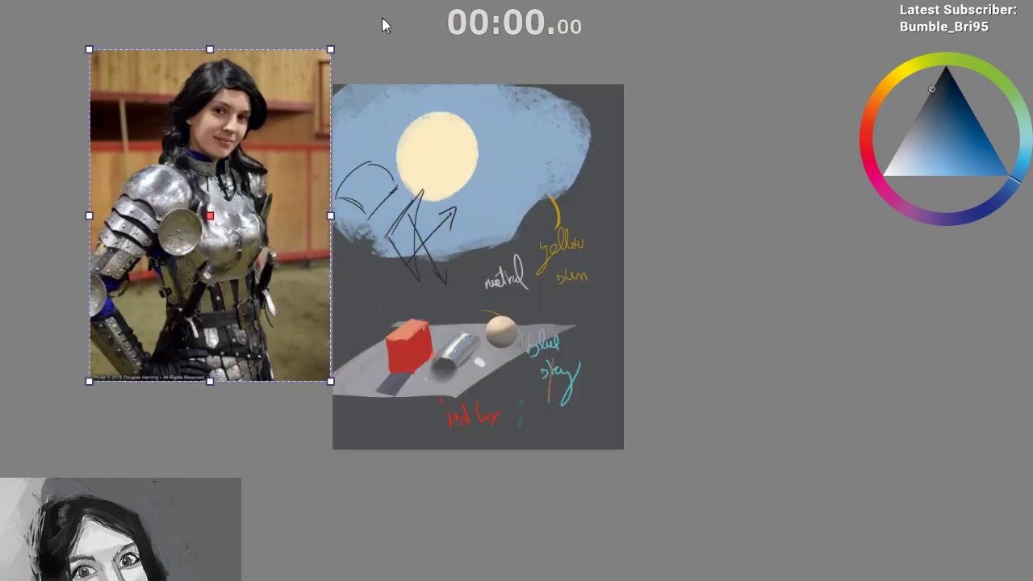
# Position the enlarged armor photo directly beside the lighting demo and apply the transform
pyautogui.moveTo(303, 220); pyautogui.dragTo(292, 247)
pyautogui.scroll(2, 366, 263)
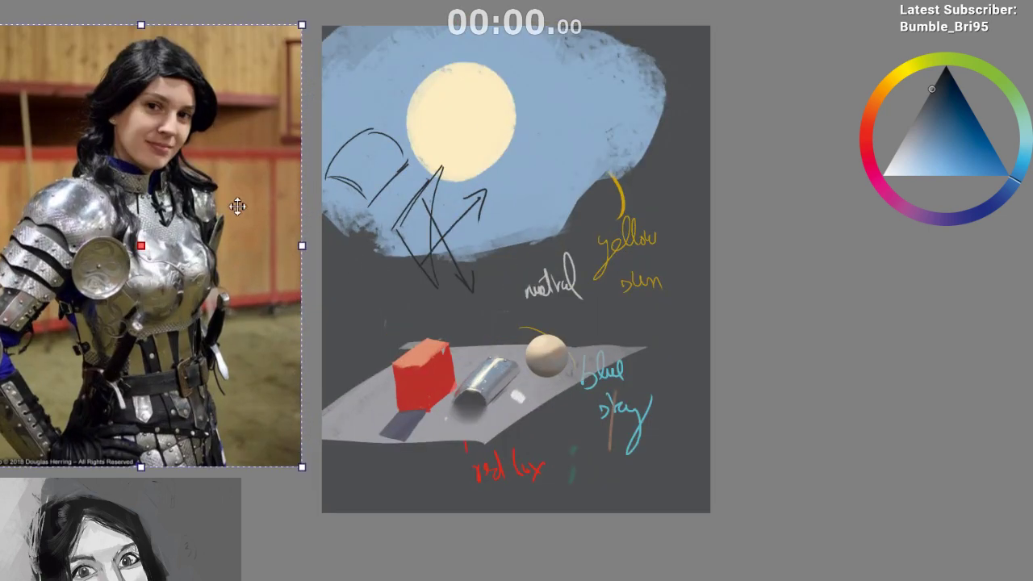
pyautogui.moveTo(235, 202); pyautogui.dragTo(240, 225)
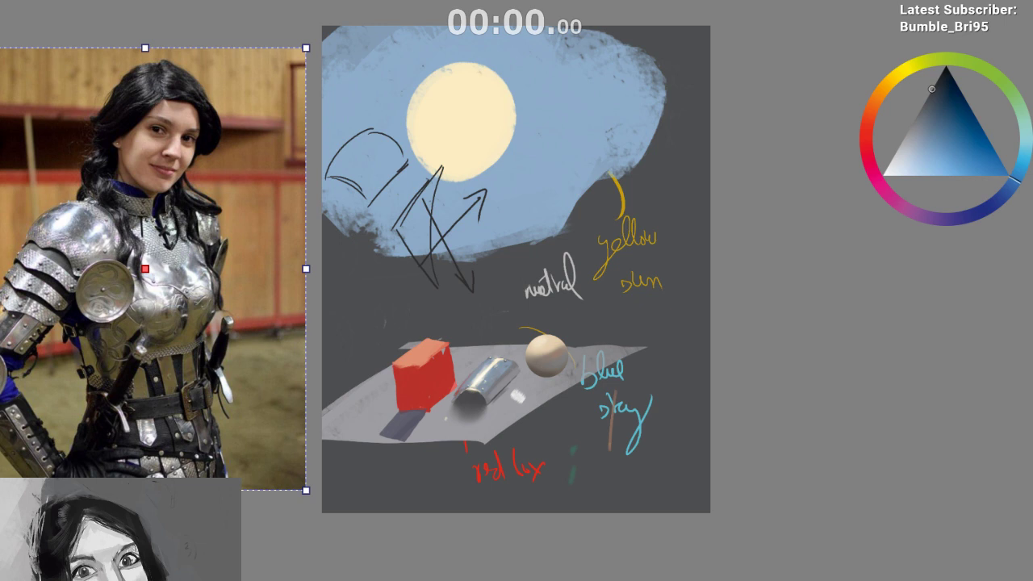
pyautogui.moveTo(212, 269)
pyautogui.mouseDown()
pyautogui.moveTo(241, 269)
pyautogui.moveTo(224, 269)
pyautogui.mouseUp()
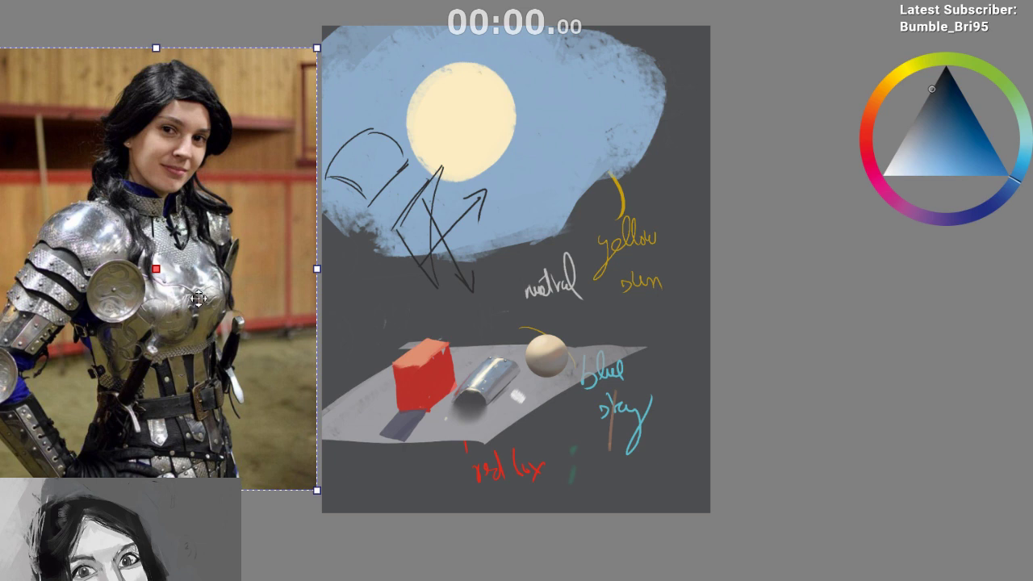
pyautogui.press('Return')
# Cover the middle of the lighting demo with broad diagonal dark grey strokes
pyautogui.moveTo(518, 273)
pyautogui.mouseDown()
pyautogui.moveTo(526, 279)
pyautogui.moveTo(491, 218)
pyautogui.moveTo(515, 235)
pyautogui.moveTo(515, 261)
pyautogui.mouseUp()
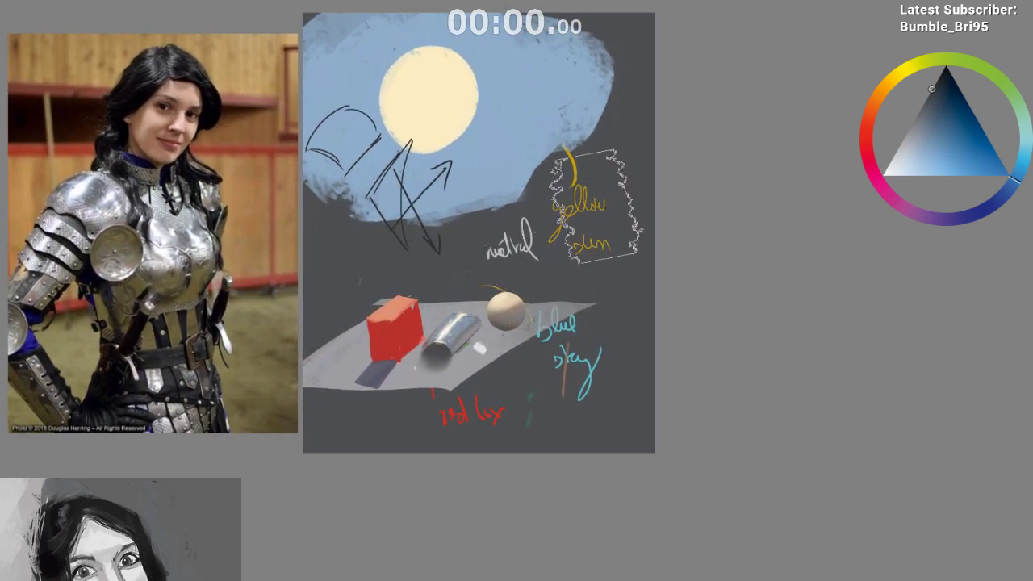
pyautogui.moveTo(648, 240); pyautogui.dragTo(722, 191)
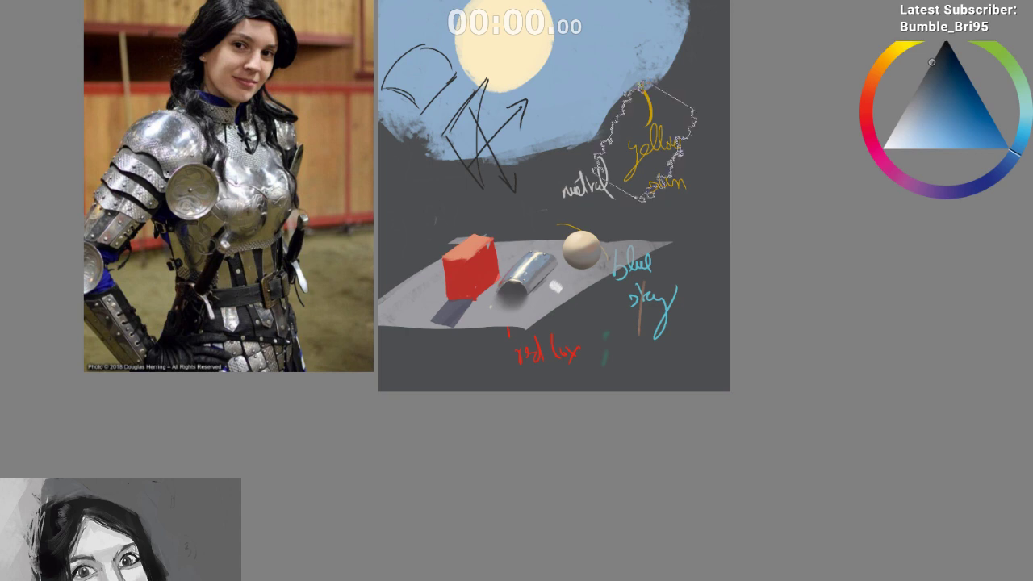
pyautogui.moveTo(601, 81); pyautogui.dragTo(493, 240)
pyautogui.moveTo(589, 177)
pyautogui.mouseDown()
pyautogui.moveTo(514, 264)
pyautogui.moveTo(522, 294)
pyautogui.mouseUp()
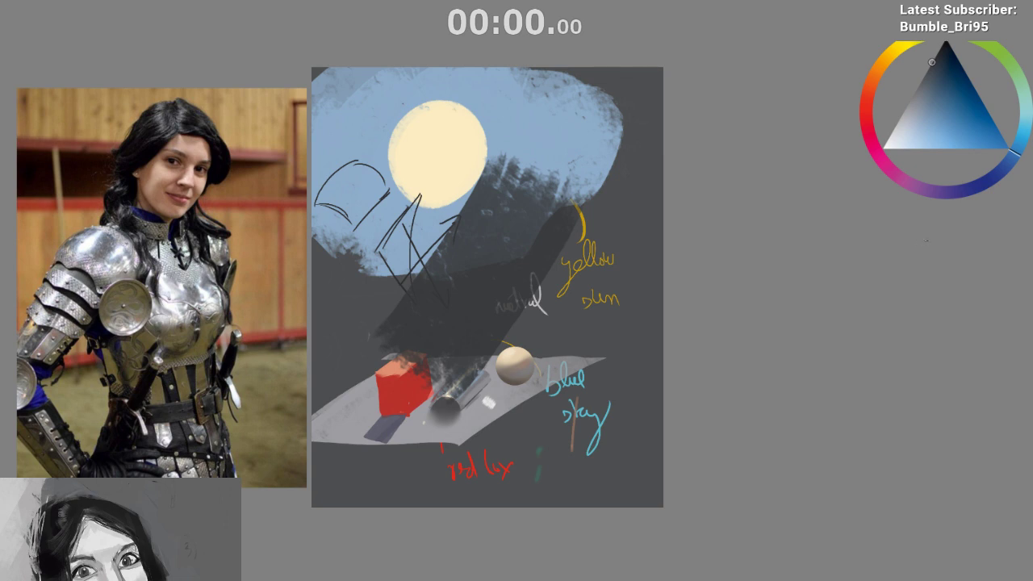
pyautogui.moveTo(579, 341); pyautogui.dragTo(598, 311)
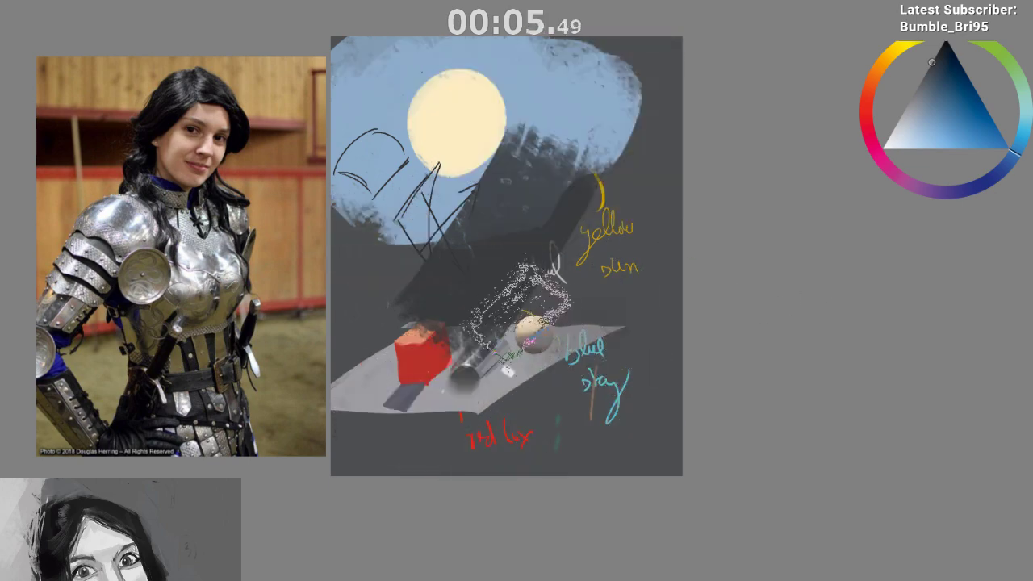
# Cover the whole canvas with textured ochre-brown and olive strokes based on the photo's background, and undo the last stroke
pyautogui.click(874, 74)
pyautogui.click(929, 79)
pyautogui.moveTo(629, 73)
pyautogui.mouseDown()
pyautogui.moveTo(577, 105)
pyautogui.moveTo(431, 137)
pyautogui.moveTo(533, 140)
pyautogui.moveTo(620, 292)
pyautogui.moveTo(612, 217)
pyautogui.mouseUp()
pyautogui.moveTo(612, 218)
pyautogui.mouseDown()
pyautogui.moveTo(542, 231)
pyautogui.moveTo(485, 415)
pyautogui.moveTo(351, 408)
pyautogui.moveTo(634, 346)
pyautogui.moveTo(516, 417)
pyautogui.moveTo(565, 355)
pyautogui.moveTo(314, 410)
pyautogui.mouseUp()
pyautogui.click(895, 50)
pyautogui.click(933, 73)
pyautogui.moveTo(624, 384); pyautogui.dragTo(605, 364)
pyautogui.keyDown('ctrl'); pyautogui.click(559, 363); pyautogui.keyUp('ctrl')
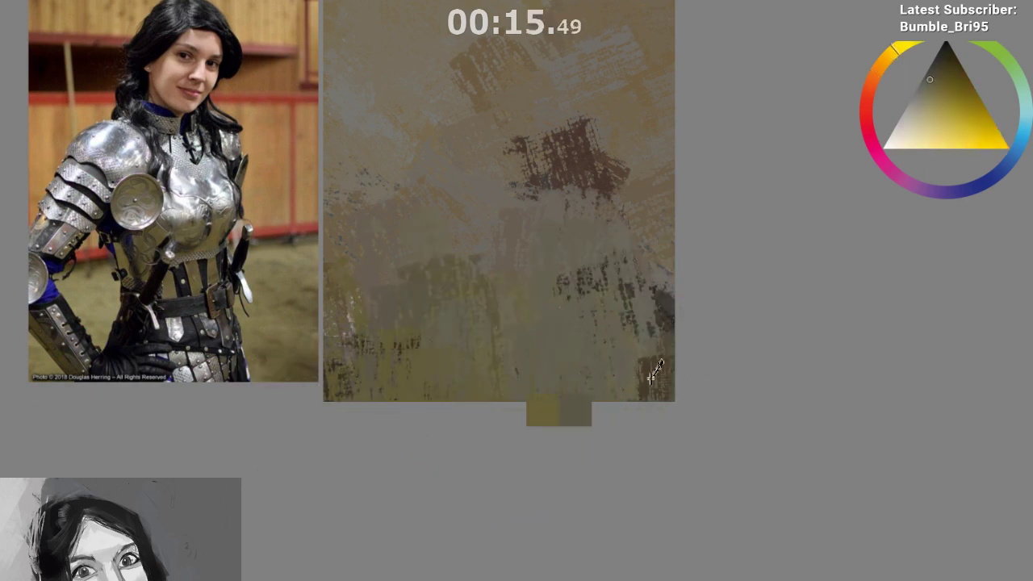
pyautogui.moveTo(529, 286); pyautogui.dragTo(484, 286)
pyautogui.hotkey('ctrl', 'z')
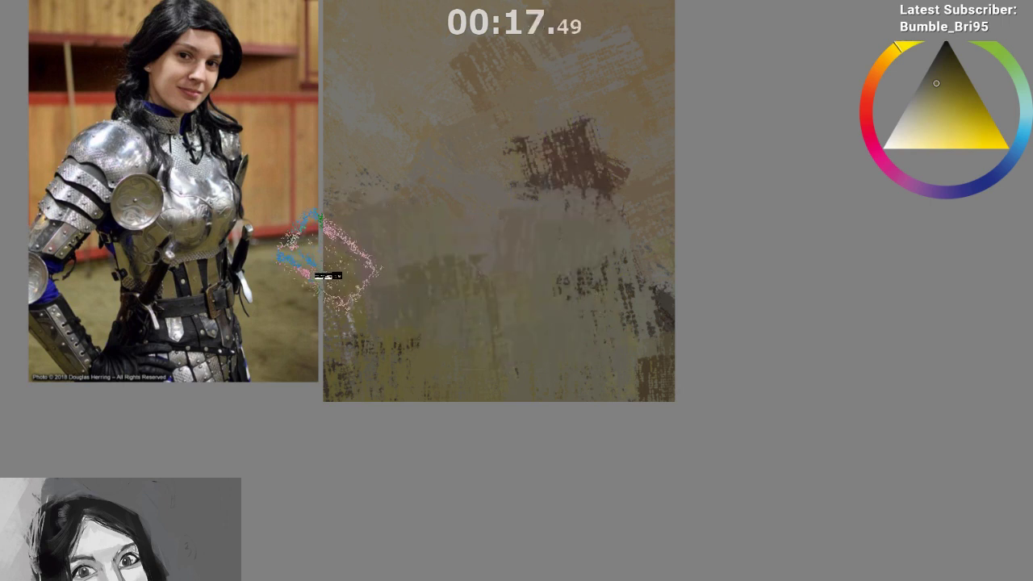
# Lasso the upper part of the canvas along a slanted line where wall meets ground, and return to the brush
pyautogui.press('l')
pyautogui.moveTo(304, 288)
pyautogui.mouseDown()
pyautogui.moveTo(715, 212)
pyautogui.moveTo(690, 1)
pyautogui.mouseUp()
pyautogui.moveTo(292, 166); pyautogui.dragTo(302, 300)
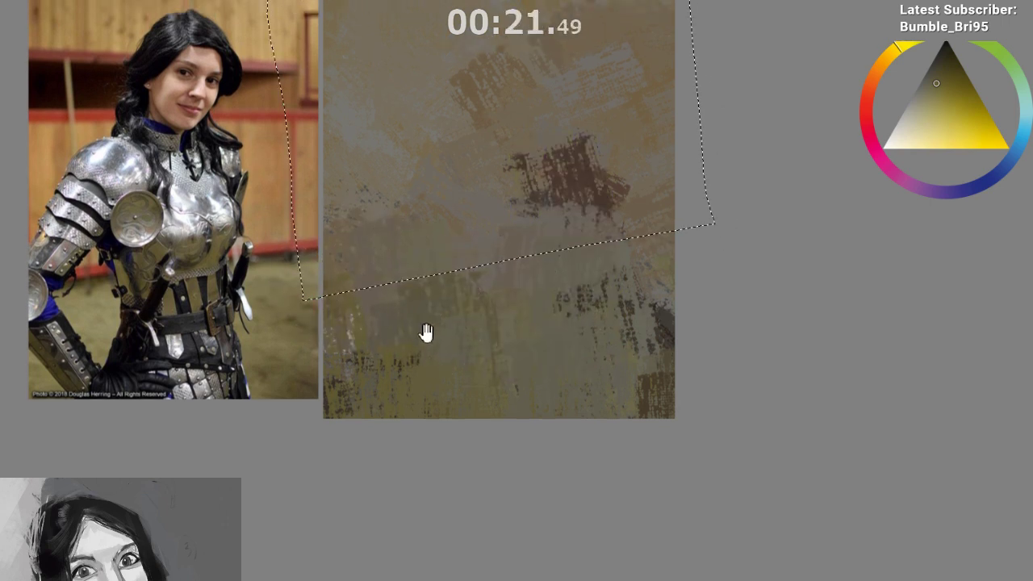
pyautogui.moveTo(426, 332); pyautogui.dragTo(400, 330)
pyautogui.press('b')
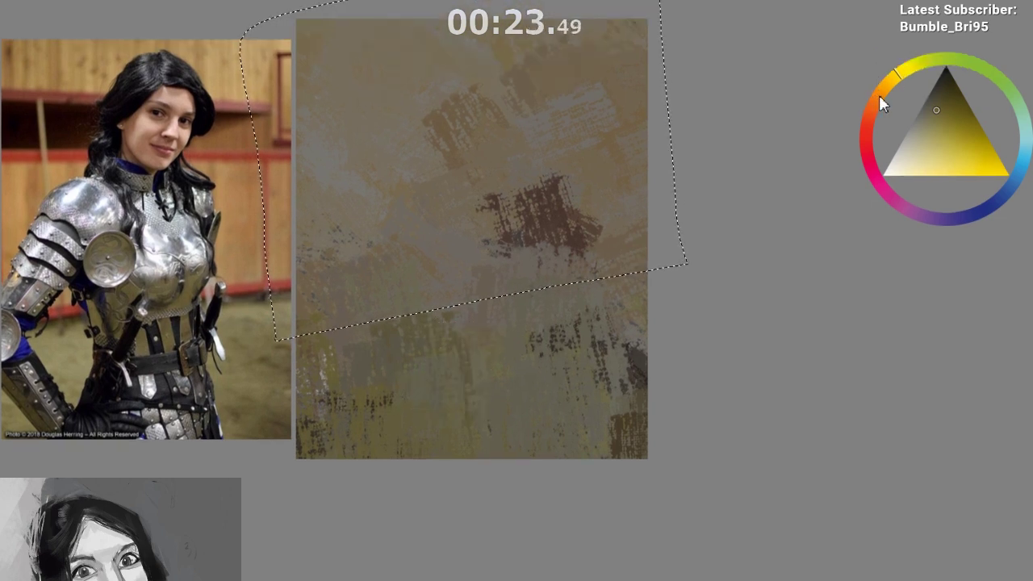
# Try pale yellow strokes in a yellow-orange hue near the lower edge of the selected wall area
pyautogui.scroll(-2, 878, 95)
pyautogui.press('Tab')
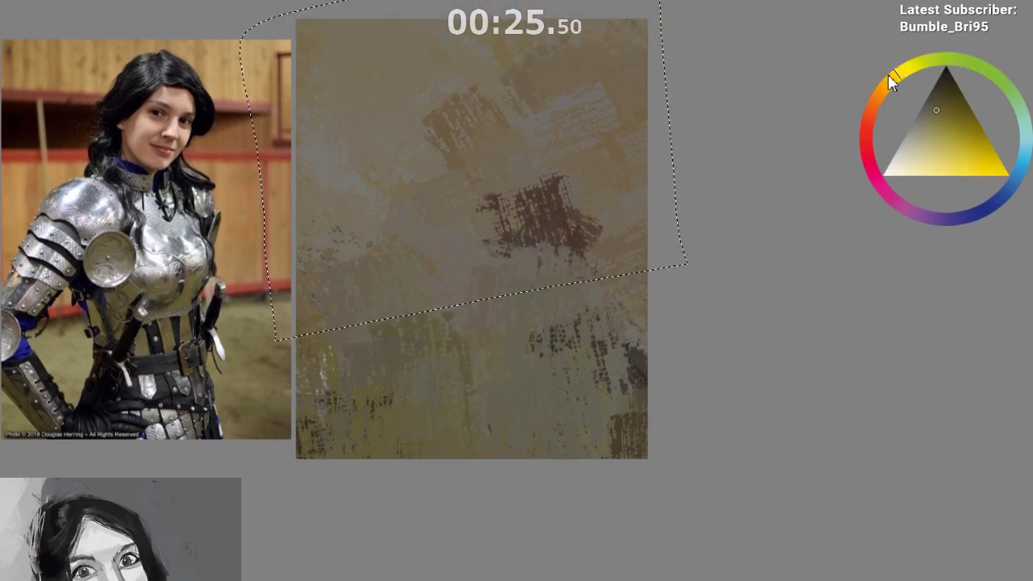
pyautogui.moveTo(888, 73); pyautogui.dragTo(885, 84)
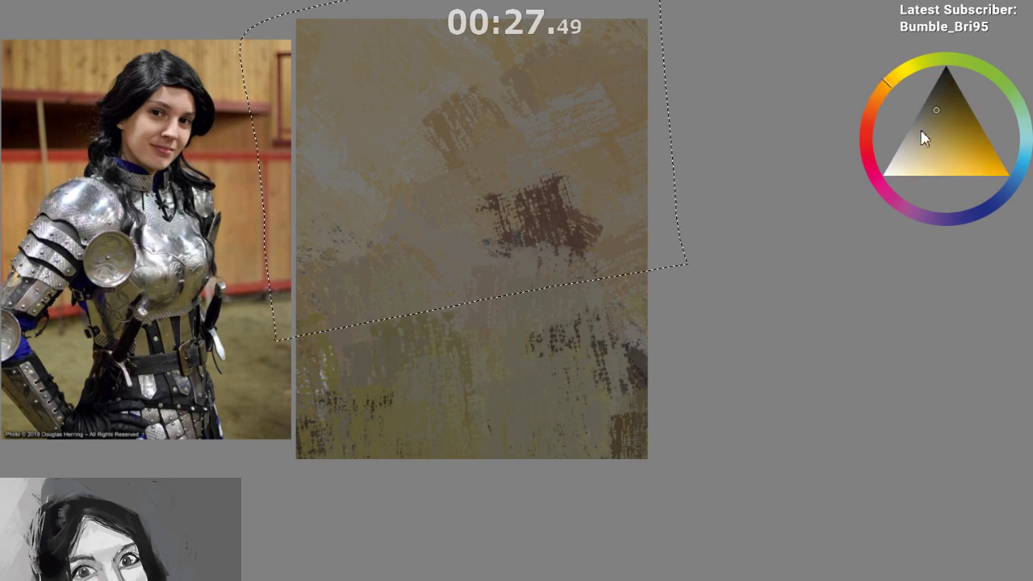
pyautogui.moveTo(428, 242); pyautogui.dragTo(379, 282)
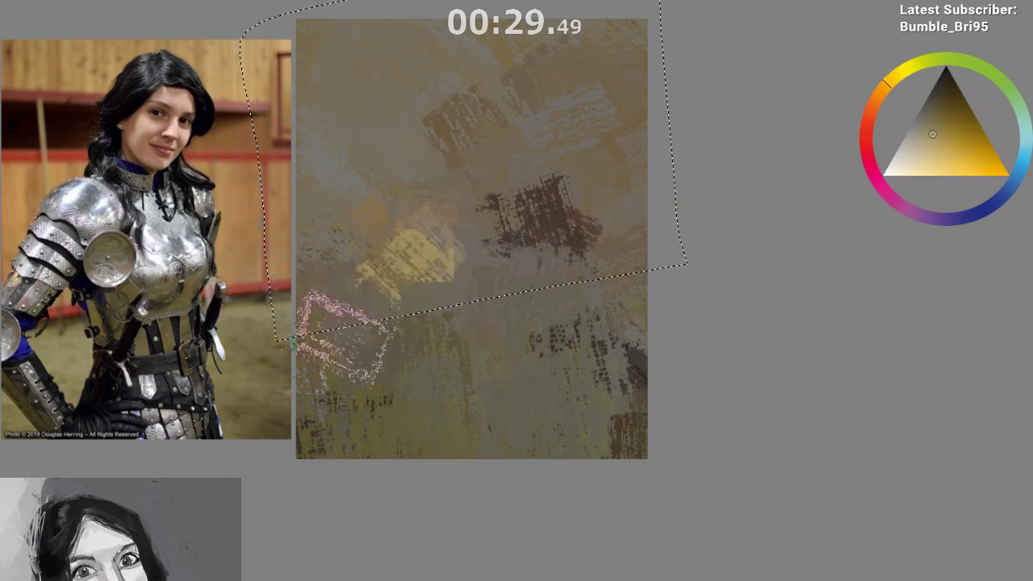
pyautogui.moveTo(342, 334); pyautogui.dragTo(383, 331)
pyautogui.moveTo(363, 129); pyautogui.dragTo(494, 265)
# Paint broad orange, yellow and brown strokes across the lower half of the selected wall area
pyautogui.moveTo(892, 84); pyautogui.dragTo(878, 94)
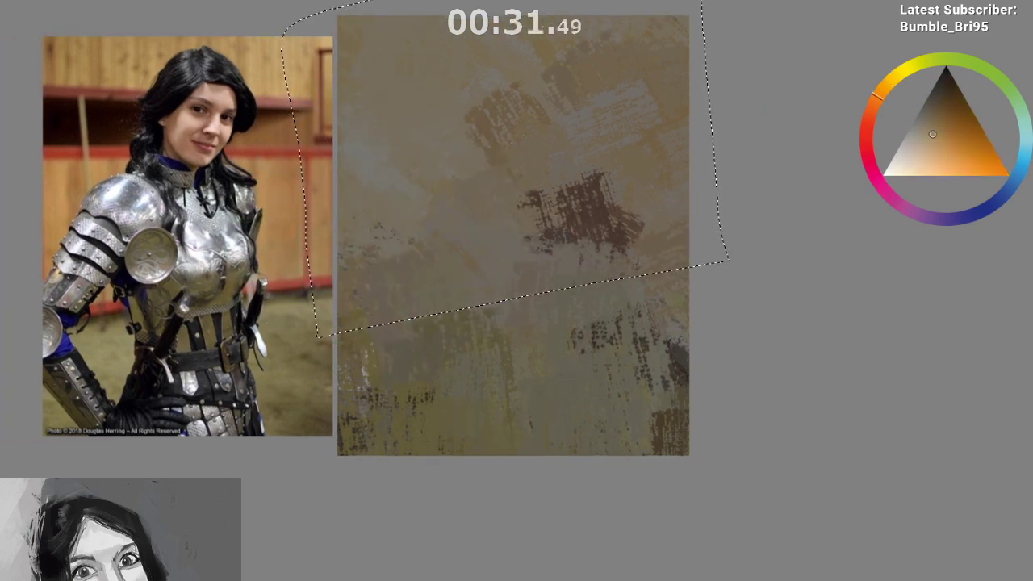
pyautogui.keyDown('alt'); pyautogui.click(392, 266); pyautogui.keyUp('alt')
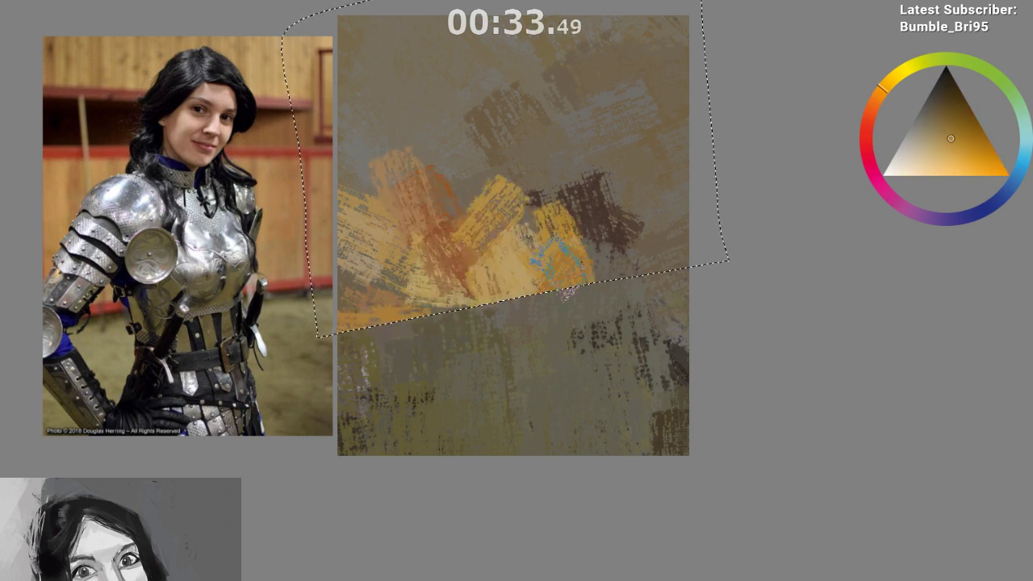
pyautogui.hotkey('ctrl', 'z')
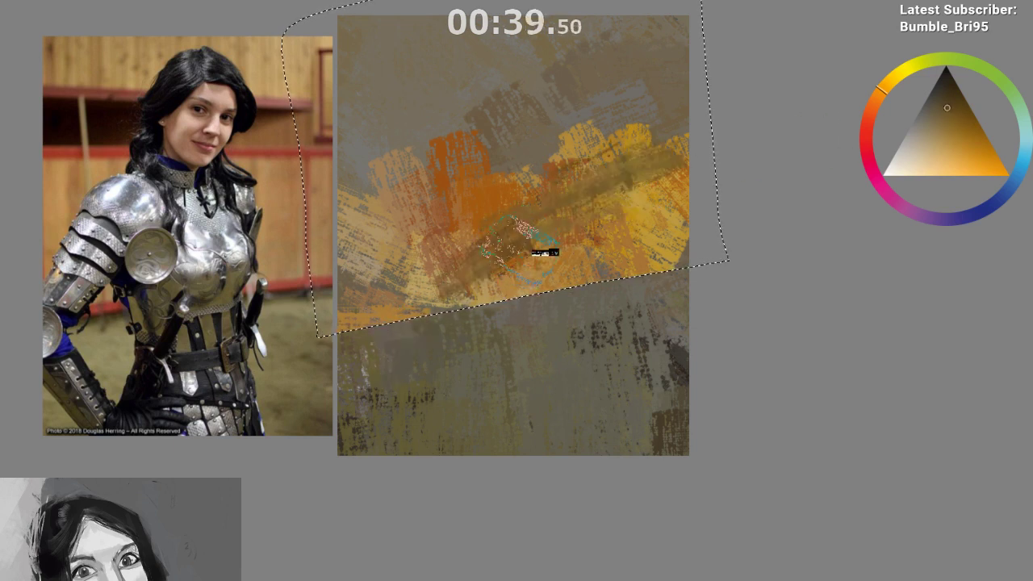
pyautogui.moveTo(428, 275); pyautogui.dragTo(678, 178)
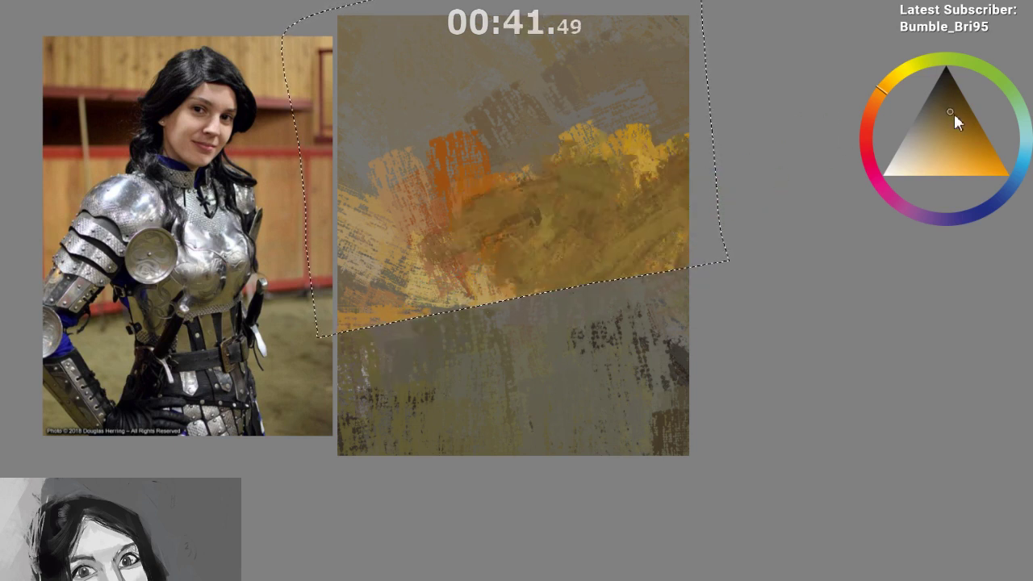
# Blend the orange and yellow wall strokes together with ochre-brown strokes inside the selection
pyautogui.click(955, 118)
pyautogui.moveTo(420, 282); pyautogui.dragTo(553, 222)
pyautogui.moveTo(577, 260)
pyautogui.mouseDown()
pyautogui.moveTo(317, 359)
pyautogui.moveTo(242, 331)
pyautogui.moveTo(464, 217)
pyautogui.moveTo(383, 281)
pyautogui.mouseUp()
pyautogui.keyDown('ctrl'); pyautogui.click(542, 151); pyautogui.keyUp('ctrl')
pyautogui.moveTo(513, 117); pyautogui.dragTo(396, 209)
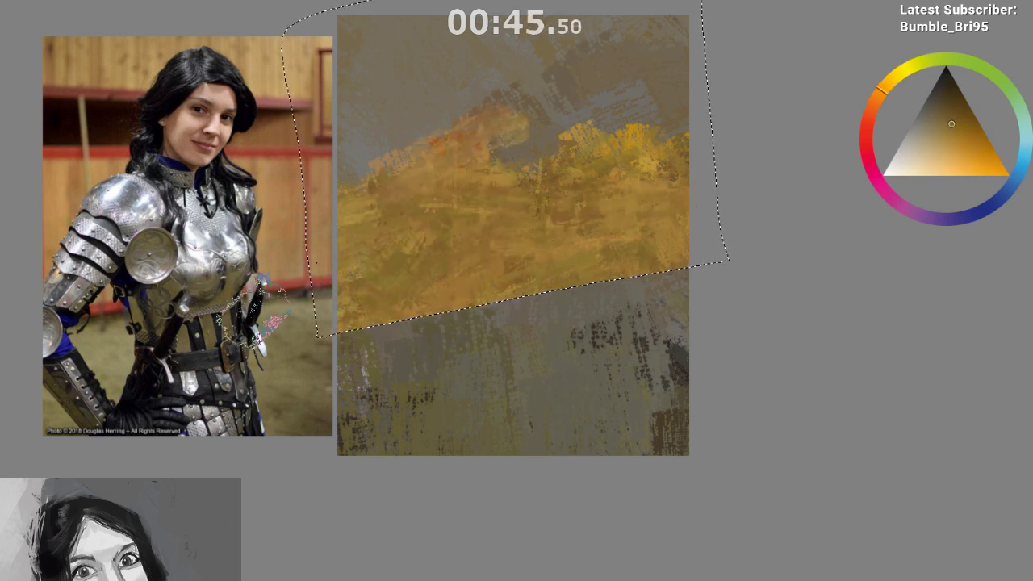
# Add lighter peach strokes diagonally over the upper edge of the ochre wall patch
pyautogui.keyDown('ctrl'); pyautogui.click(476, 145); pyautogui.keyUp('ctrl')
pyautogui.moveTo(476, 145); pyautogui.dragTo(388, 222)
pyautogui.moveTo(949, 137); pyautogui.dragTo(924, 129)
pyautogui.moveTo(512, 178); pyautogui.dragTo(387, 258)
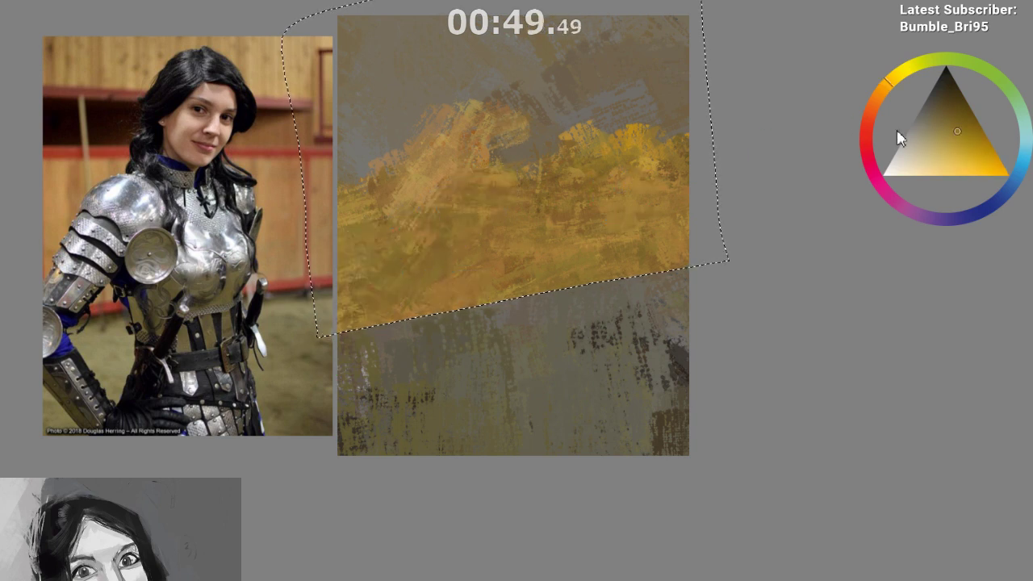
# Brush light peach-orange strokes along the slanted lower edge of the wall area and clear the selection
pyautogui.click(881, 91)
pyautogui.click(957, 132)
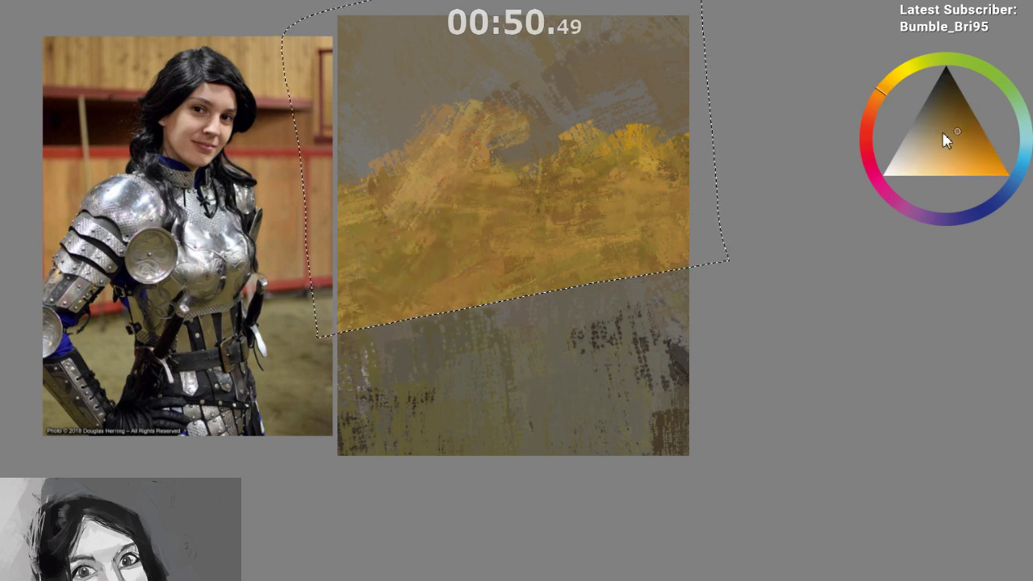
pyautogui.keyDown('ctrl'); pyautogui.click(425, 244); pyautogui.keyUp('ctrl')
pyautogui.moveTo(425, 250); pyautogui.dragTo(687, 245)
pyautogui.hotkey('ctrl', 'shift', 'a')
# Soften the top of the peach patch with muted brown and brush grey-brown floor color along the wall's slanted lower edge
pyautogui.keyDown('ctrl'); pyautogui.click(544, 143); pyautogui.keyUp('ctrl')
pyautogui.moveTo(543, 77)
pyautogui.mouseDown()
pyautogui.moveTo(371, 161)
pyautogui.moveTo(516, 105)
pyautogui.moveTo(542, 74)
pyautogui.mouseUp()
pyautogui.keyDown('ctrl'); pyautogui.click(491, 298); pyautogui.keyUp('ctrl')
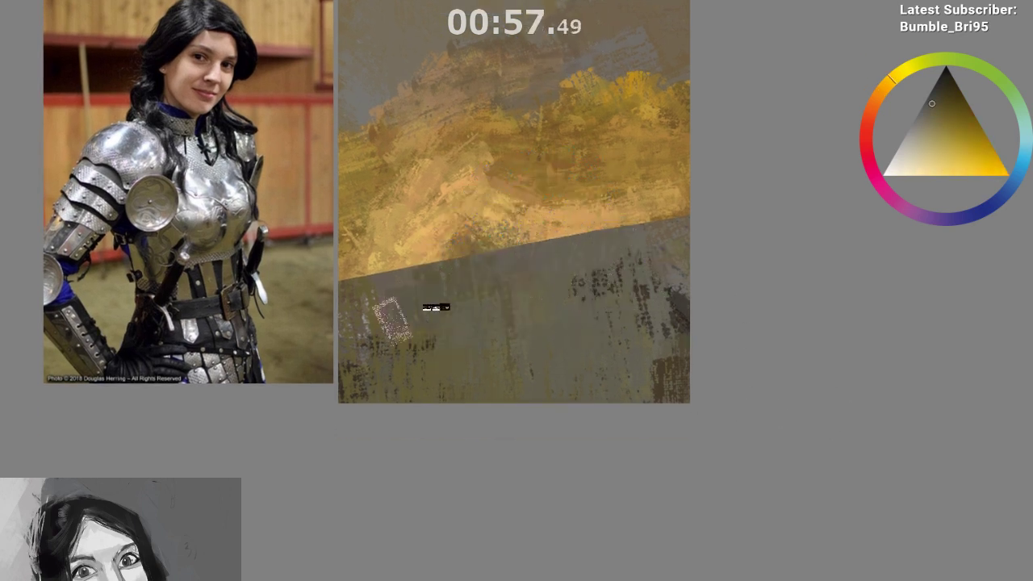
pyautogui.moveTo(568, 238)
pyautogui.mouseDown()
pyautogui.moveTo(486, 269)
pyautogui.moveTo(697, 204)
pyautogui.moveTo(573, 230)
pyautogui.moveTo(521, 274)
pyautogui.moveTo(473, 275)
pyautogui.moveTo(450, 251)
pyautogui.moveTo(310, 295)
pyautogui.moveTo(445, 279)
pyautogui.mouseUp()
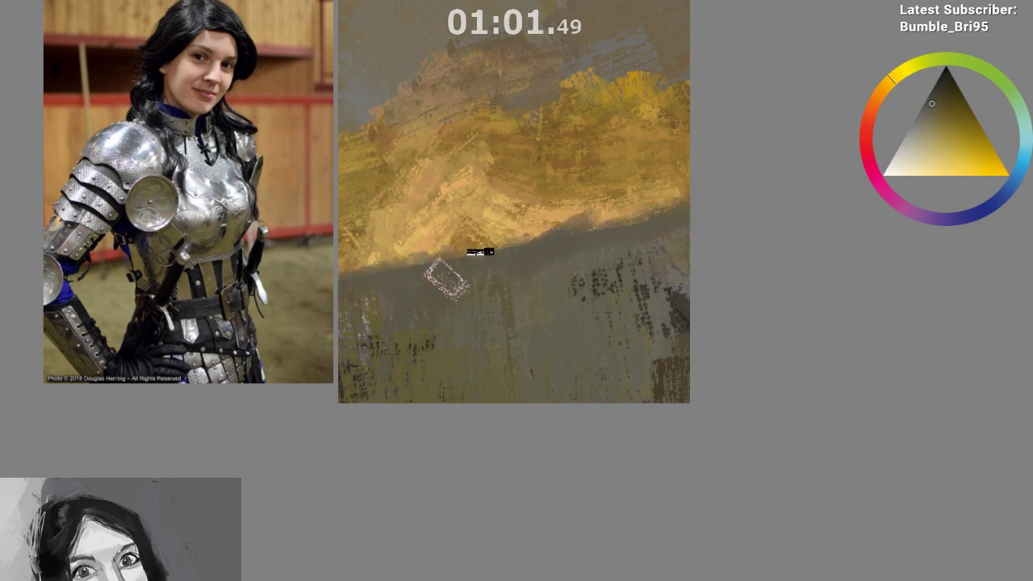
# Paint a narrow near-black line along the slanted boundary between the ochre wall and the grey floor
pyautogui.moveTo(933, 102); pyautogui.dragTo(937, 81)
pyautogui.moveTo(677, 212); pyautogui.dragTo(480, 282)
pyautogui.hotkey('ctrl', 'z')
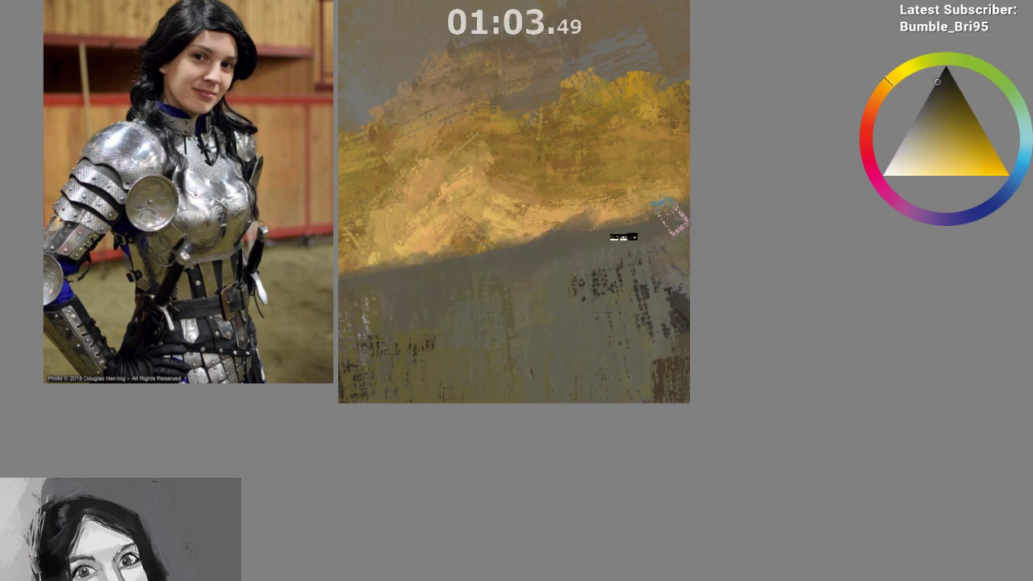
pyautogui.moveTo(676, 216)
pyautogui.mouseDown()
pyautogui.moveTo(405, 270)
pyautogui.moveTo(542, 237)
pyautogui.moveTo(736, 219)
pyautogui.moveTo(155, 334)
pyautogui.mouseUp()
pyautogui.hotkey('ctrl', 'z')
pyautogui.moveTo(223, 312); pyautogui.dragTo(855, 205)
pyautogui.moveTo(525, 242); pyautogui.dragTo(529, 321)
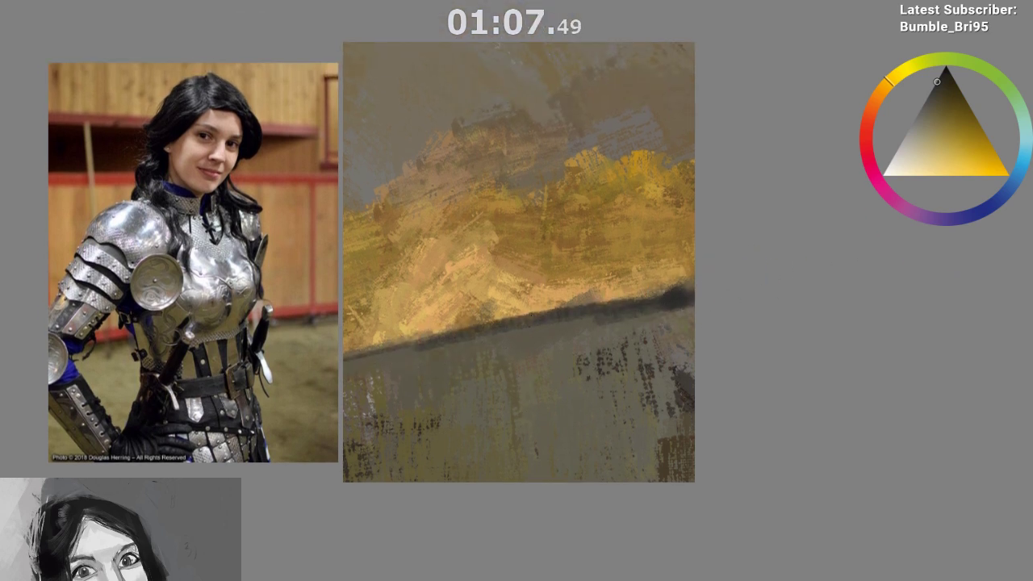
# Paint a broad dark reddish-brown band across the wall above the ochre area and mirror the view
pyautogui.keyDown('ctrl'); pyautogui.click(495, 333); pyautogui.keyUp('ctrl')
pyautogui.keyDown('ctrl'); pyautogui.click(474, 154); pyautogui.keyUp('ctrl')
pyautogui.keyDown('ctrl'); pyautogui.click(372, 195); pyautogui.keyUp('ctrl')
pyautogui.moveTo(493, 129)
pyautogui.mouseDown()
pyautogui.moveTo(461, 154)
pyautogui.moveTo(500, 165)
pyautogui.moveTo(524, 143)
pyautogui.moveTo(387, 190)
pyautogui.moveTo(484, 153)
pyautogui.moveTo(363, 165)
pyautogui.moveTo(787, 158)
pyautogui.moveTo(673, 145)
pyautogui.mouseUp()
pyautogui.click(874, 103)
pyautogui.click(945, 85)
pyautogui.moveTo(522, 141); pyautogui.dragTo(649, 129)
pyautogui.press('m')
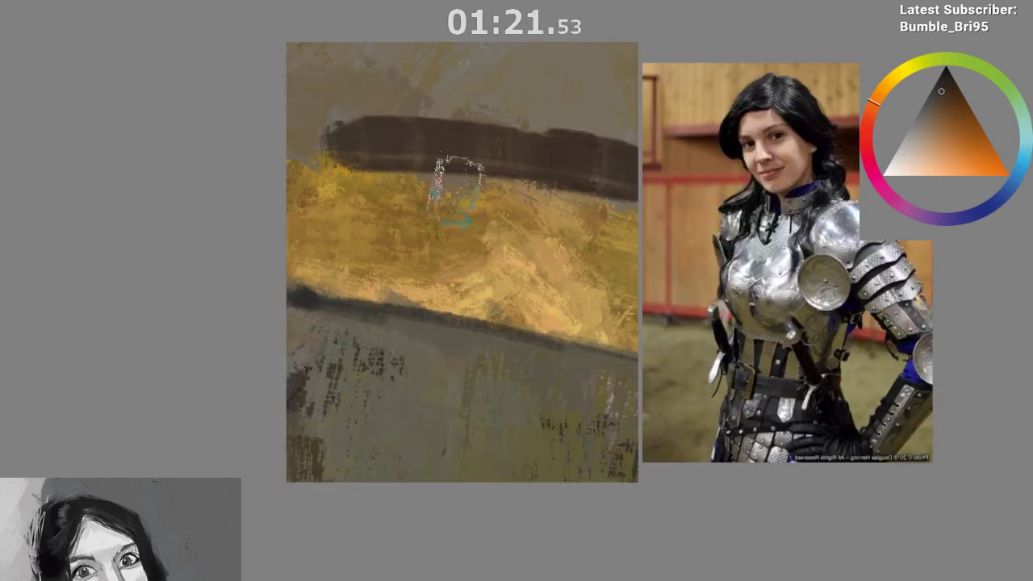
# Brush a muted ochre patch along the lower edge of the dark brown band
pyautogui.keyDown('ctrl'); pyautogui.click(410, 193); pyautogui.keyUp('ctrl')
pyautogui.moveTo(410, 191)
pyautogui.mouseDown()
pyautogui.moveTo(502, 206)
pyautogui.moveTo(451, 213)
pyautogui.moveTo(503, 194)
pyautogui.moveTo(496, 203)
pyautogui.moveTo(480, 184)
pyautogui.mouseUp()
pyautogui.hotkey('ctrl', 'z')
pyautogui.keyDown('ctrl'); pyautogui.click(443, 229); pyautogui.keyUp('ctrl')
# Try to shorten the dark brown band by covering its free end with grey and brown background strokes
pyautogui.keyDown('ctrl'); pyautogui.click(403, 152); pyautogui.keyUp('ctrl')
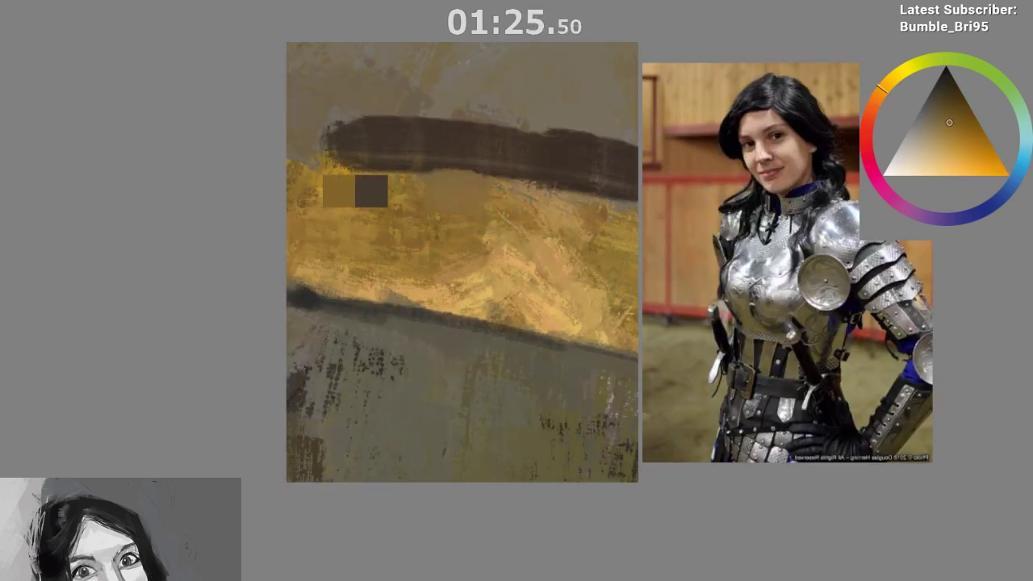
pyautogui.moveTo(367, 147)
pyautogui.mouseDown()
pyautogui.moveTo(327, 113)
pyautogui.moveTo(298, 133)
pyautogui.moveTo(413, 139)
pyautogui.mouseUp()
pyautogui.hotkey('ctrl', 'z')
pyautogui.keyDown('ctrl'); pyautogui.click(328, 114); pyautogui.keyUp('ctrl')
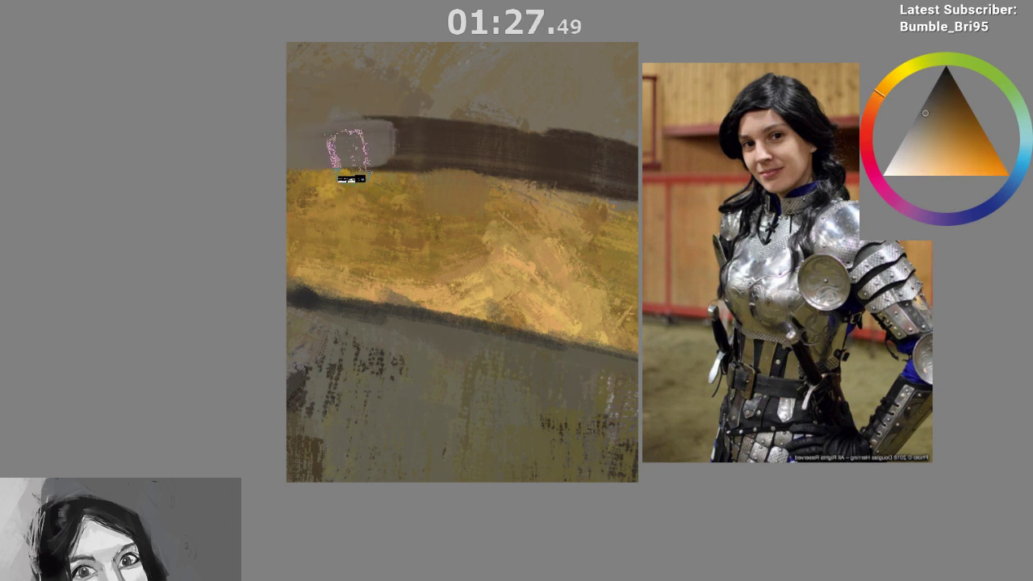
pyautogui.hotkey('ctrl', 'z')
pyautogui.moveTo(342, 142); pyautogui.dragTo(442, 147)
pyautogui.keyDown('ctrl'); pyautogui.click(333, 135); pyautogui.keyUp('ctrl')
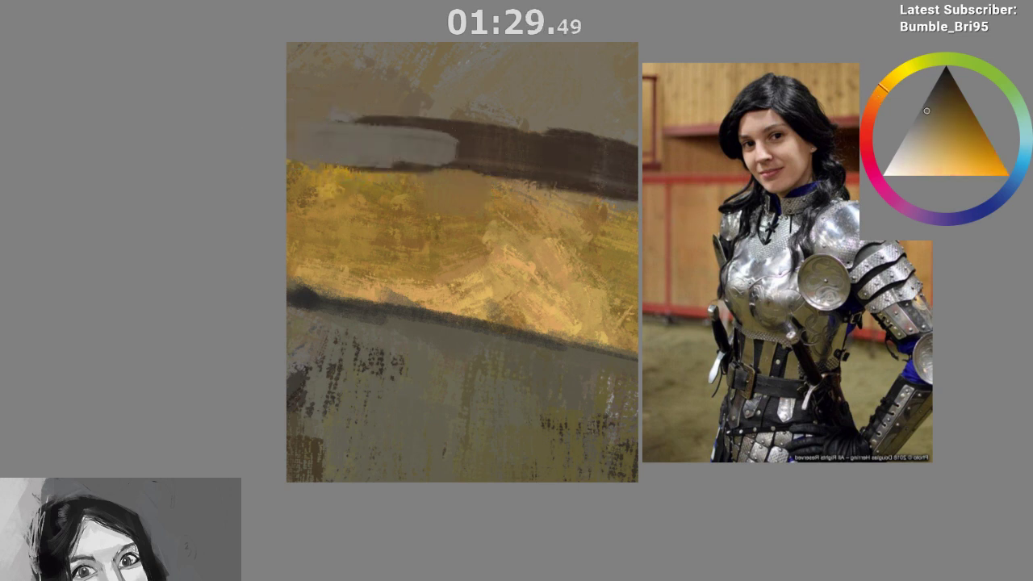
pyautogui.hotkey('ctrl', 'z')
pyautogui.moveTo(460, 270); pyautogui.dragTo(457, 334)
pyautogui.moveTo(498, 401); pyautogui.dragTo(468, 385)
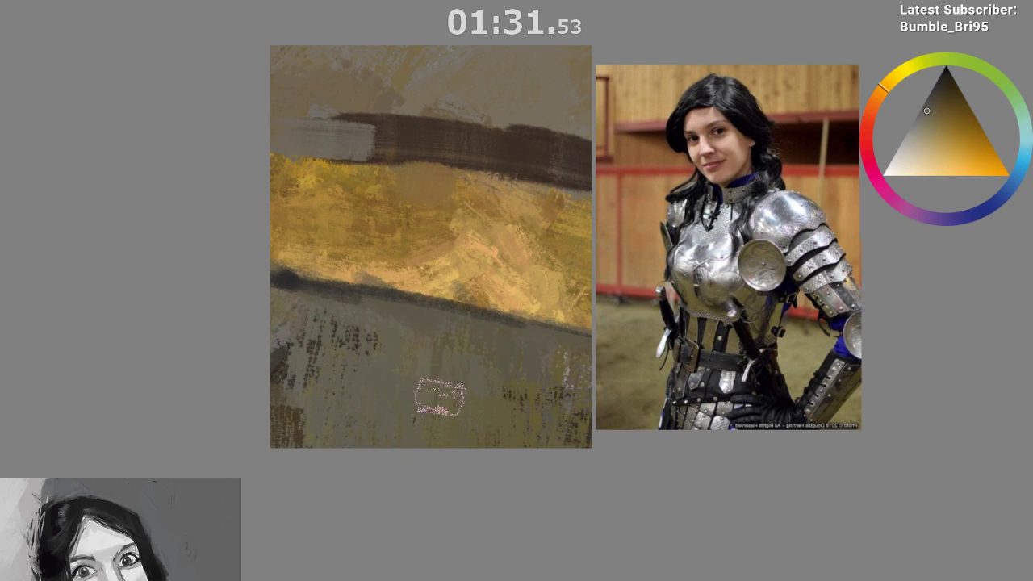
pyautogui.keyDown('ctrl'); pyautogui.click(336, 100); pyautogui.keyUp('ctrl')
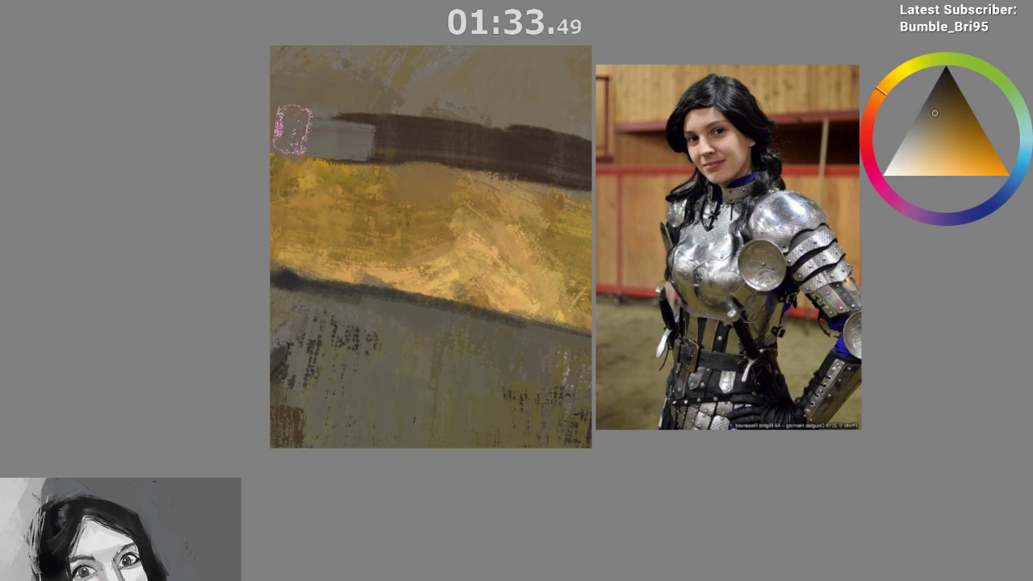
pyautogui.moveTo(294, 131)
pyautogui.mouseDown()
pyautogui.moveTo(376, 141)
pyautogui.moveTo(333, 121)
pyautogui.mouseUp()
pyautogui.keyDown('ctrl'); pyautogui.click(363, 109); pyautogui.keyUp('ctrl')
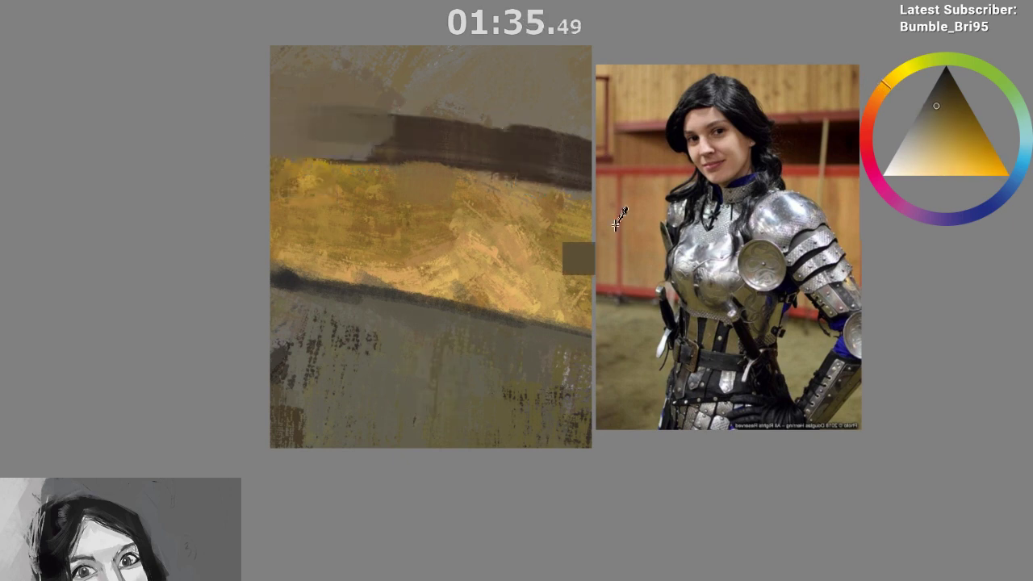
pyautogui.press('m')
pyautogui.moveTo(563, 410); pyautogui.dragTo(541, 380)
pyautogui.hotkey('ctrl', 'z')
pyautogui.hotkey('ctrl', 'z')
pyautogui.hotkey('ctrl', 'z')
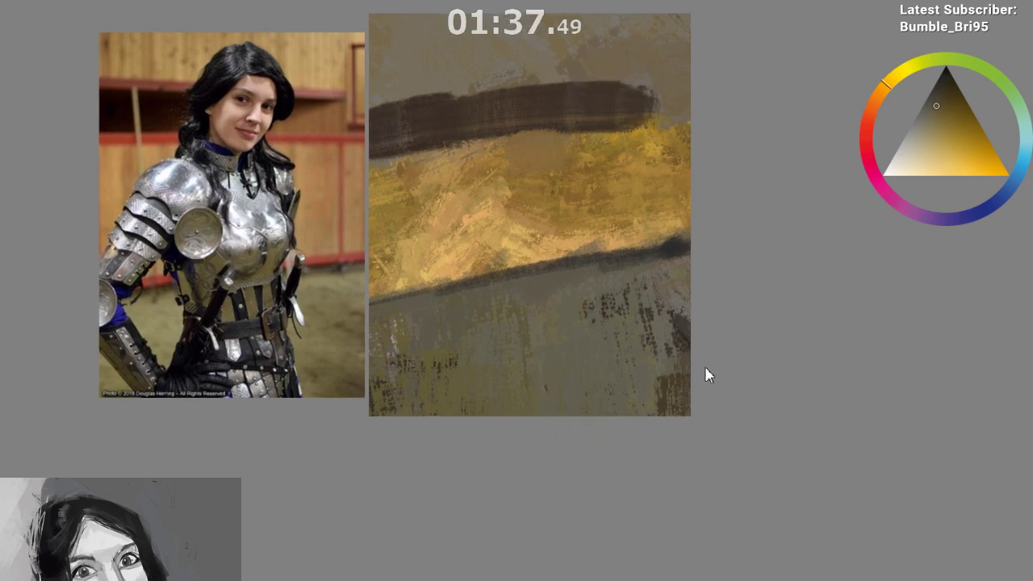
# Brush textured pale grey strokes over the free end of the dark band and the background above it
pyautogui.moveTo(657, 116)
pyautogui.mouseDown()
pyautogui.moveTo(656, 63)
pyautogui.moveTo(607, 102)
pyautogui.moveTo(667, 77)
pyautogui.moveTo(645, 95)
pyautogui.moveTo(635, 73)
pyautogui.moveTo(660, 12)
pyautogui.moveTo(602, 74)
pyautogui.moveTo(579, 40)
pyautogui.moveTo(550, 60)
pyautogui.moveTo(669, 58)
pyautogui.moveTo(683, 72)
pyautogui.moveTo(644, 37)
pyautogui.moveTo(598, 44)
pyautogui.mouseUp()
pyautogui.keyDown('ctrl'); pyautogui.click(622, 76); pyautogui.keyUp('ctrl')
pyautogui.keyDown('ctrl'); pyautogui.click(568, 60); pyautogui.keyUp('ctrl')
pyautogui.moveTo(597, 255)
pyautogui.mouseDown()
pyautogui.moveTo(567, 443)
pyautogui.moveTo(514, 470)
pyautogui.mouseUp()
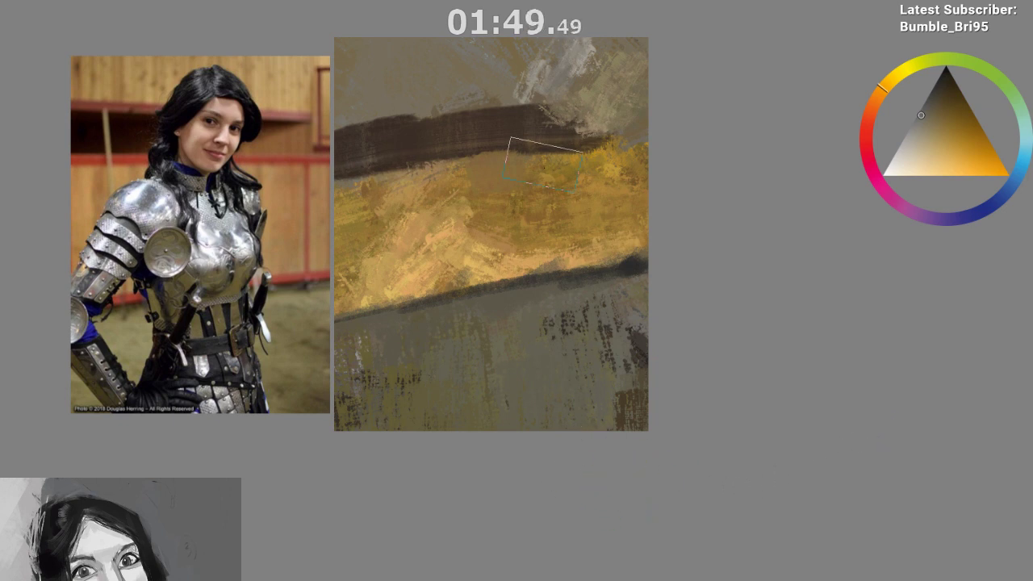
# Sweep broad greyish-ochre strokes diagonally down the half of the ochre wall nearest the reference photo
pyautogui.moveTo(549, 143); pyautogui.dragTo(493, 263)
pyautogui.hotkey('ctrl', 'z')
pyautogui.moveTo(490, 159); pyautogui.dragTo(373, 284)
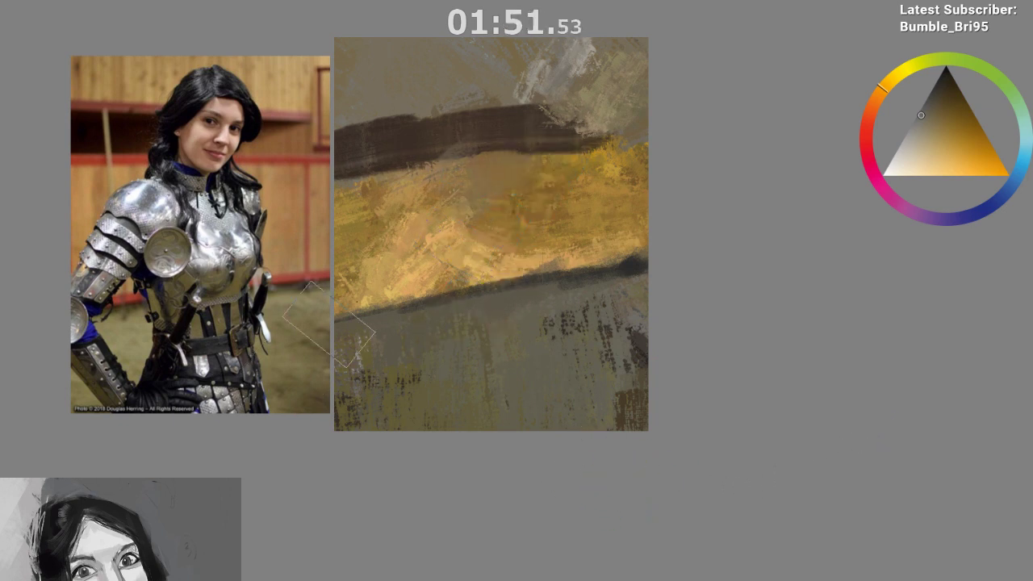
pyautogui.keyDown('ctrl'); pyautogui.click(447, 200); pyautogui.keyUp('ctrl')
pyautogui.hotkey('ctrl', 'z')
pyautogui.moveTo(380, 173); pyautogui.dragTo(355, 259)
pyautogui.moveTo(436, 198)
pyautogui.mouseDown()
pyautogui.moveTo(375, 287)
pyautogui.moveTo(384, 303)
pyautogui.mouseUp()
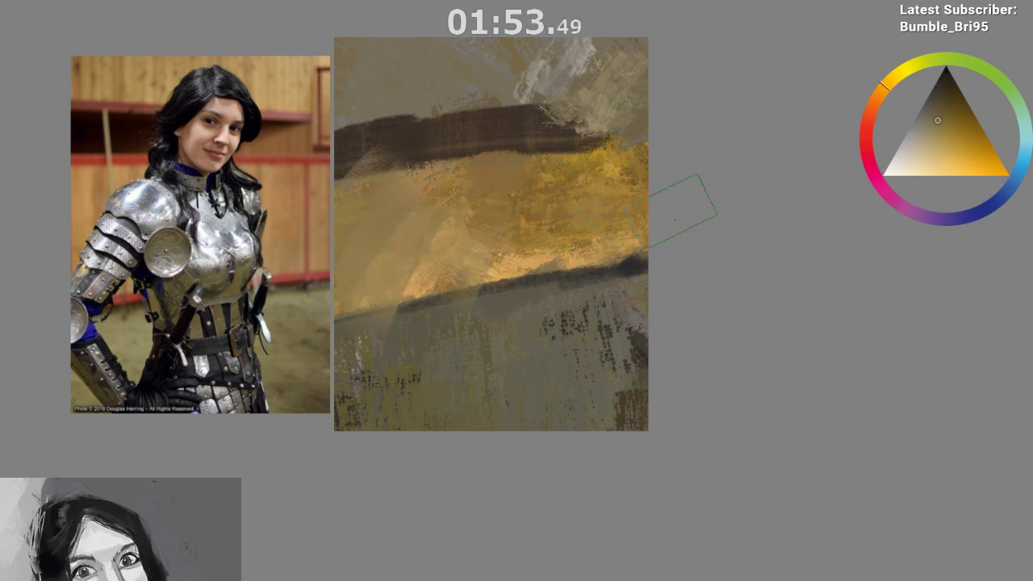
# Brush wide muted ochre strokes across the rest of the wall and soften the dark line at its base
pyautogui.moveTo(605, 218)
pyautogui.mouseDown()
pyautogui.moveTo(557, 247)
pyautogui.moveTo(730, 199)
pyautogui.moveTo(730, 182)
pyautogui.mouseUp()
pyautogui.keyDown('ctrl'); pyautogui.click(502, 231); pyautogui.keyUp('ctrl')
pyautogui.moveTo(527, 302)
pyautogui.mouseDown()
pyautogui.moveTo(516, 287)
pyautogui.moveTo(606, 277)
pyautogui.moveTo(404, 297)
pyautogui.mouseUp()
pyautogui.moveTo(566, 285)
pyautogui.mouseDown()
pyautogui.moveTo(571, 272)
pyautogui.moveTo(629, 278)
pyautogui.mouseUp()
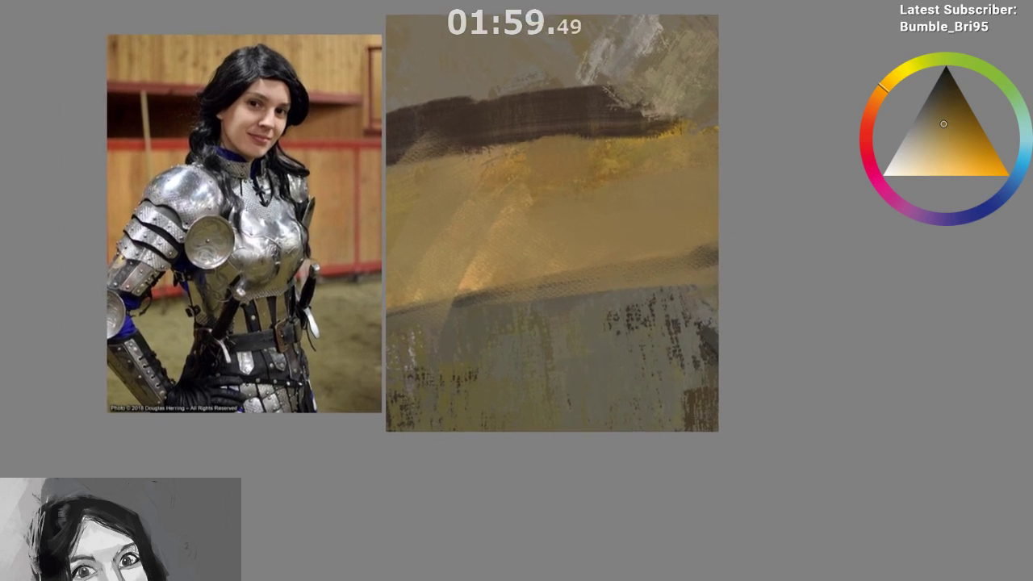
pyautogui.hotkey('ctrl', 'z')
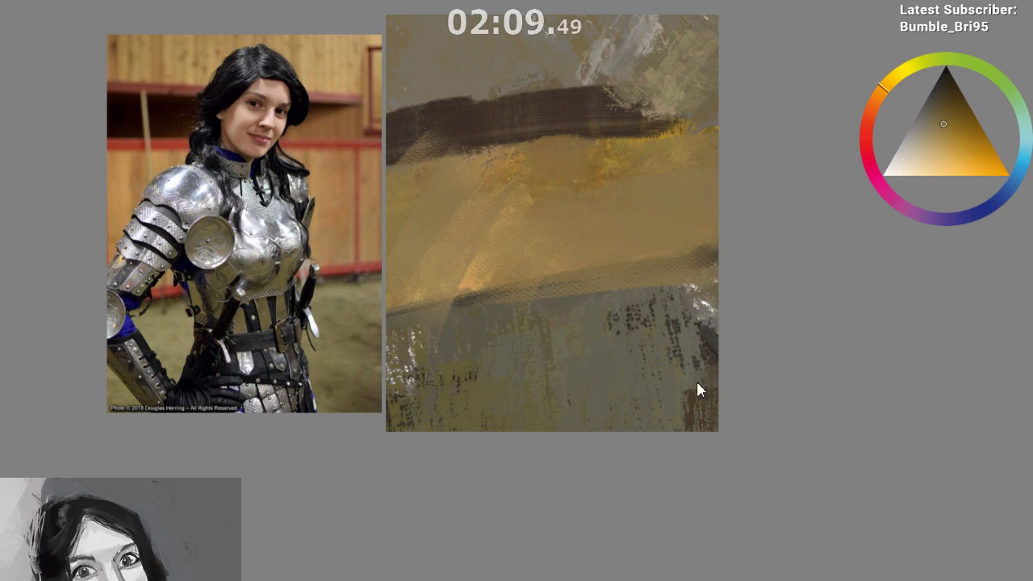
# Choose a near-black color and sketch thin lines for the figure's waist and hip on the bent-arm side
pyautogui.scroll(1, 568, 113)
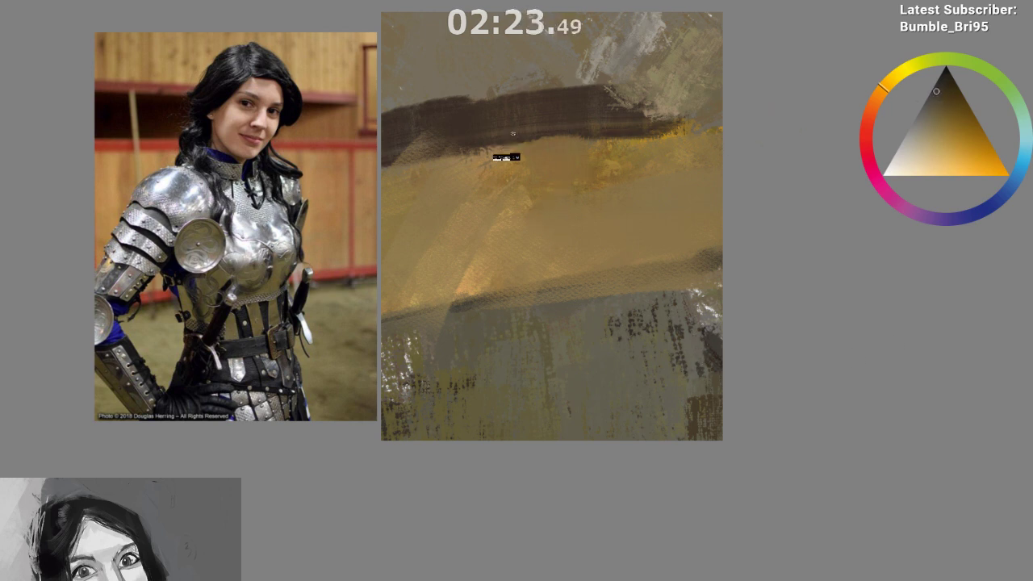
pyautogui.click(945, 75)
pyautogui.moveTo(516, 59); pyautogui.dragTo(495, 104)
pyautogui.hotkey('ctrl', 'z')
pyautogui.click(944, 87)
pyautogui.moveTo(519, 97); pyautogui.dragTo(514, 161)
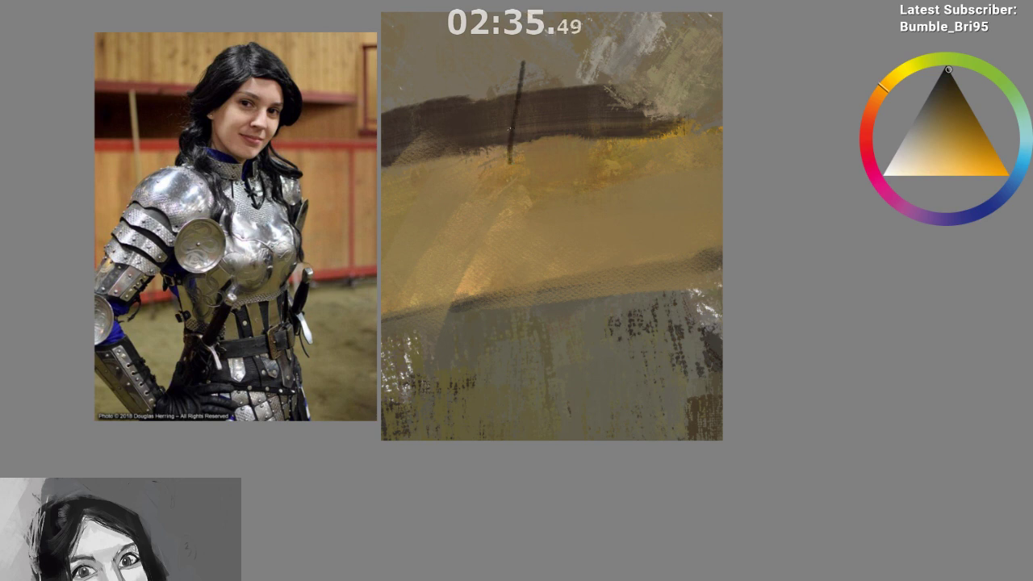
pyautogui.hotkey('ctrl', 'z')
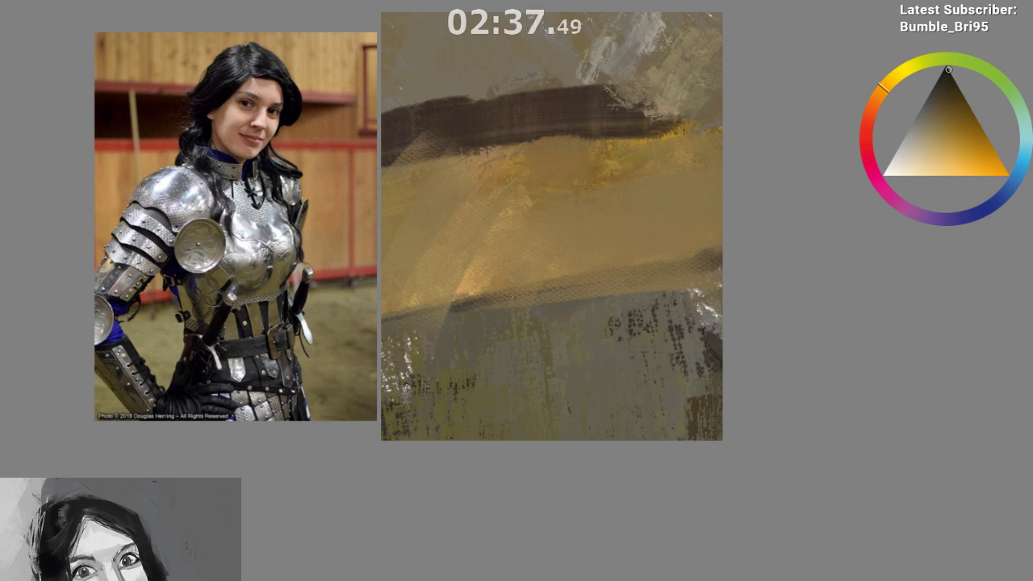
pyautogui.moveTo(494, 239); pyautogui.dragTo(506, 337)
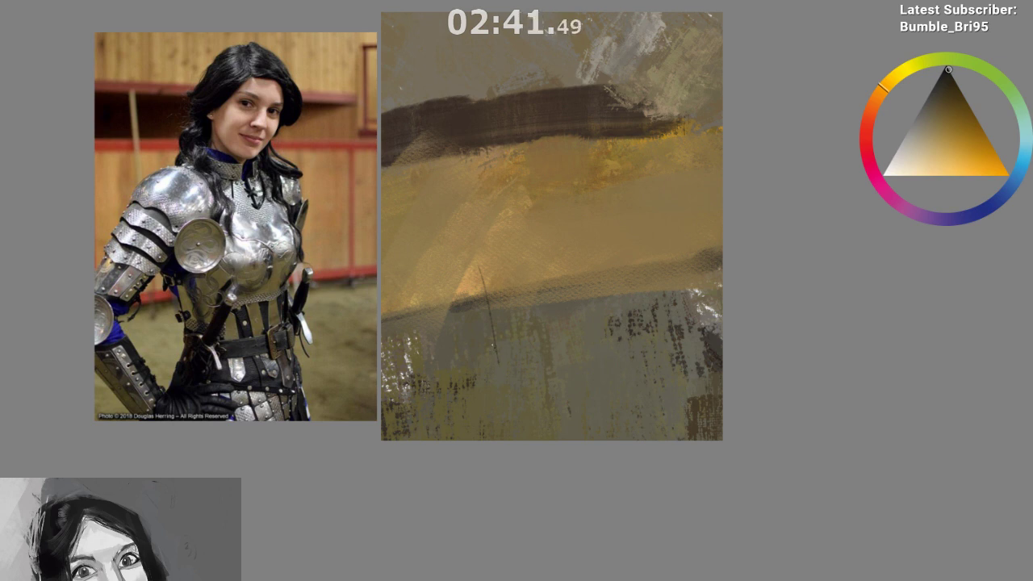
pyautogui.moveTo(490, 357)
pyautogui.mouseDown()
pyautogui.moveTo(467, 438)
pyautogui.moveTo(433, 440)
pyautogui.mouseUp()
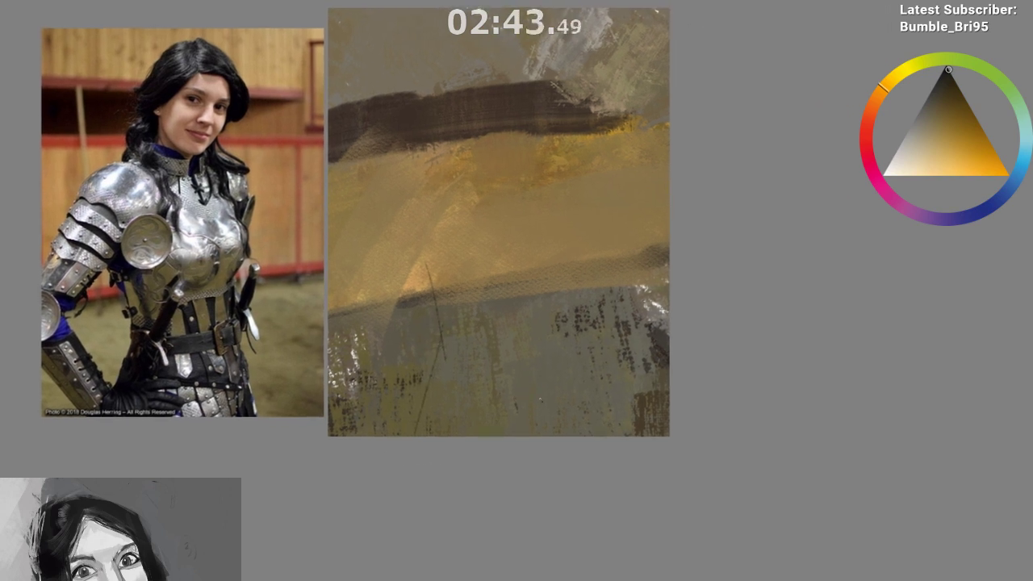
pyautogui.hotkey('ctrl', 'z')
# Sketch thin construction lines for the far side of the torso, the shoulders and the bent arm
pyautogui.moveTo(559, 430); pyautogui.dragTo(550, 342)
pyautogui.moveTo(539, 160); pyautogui.dragTo(471, 152)
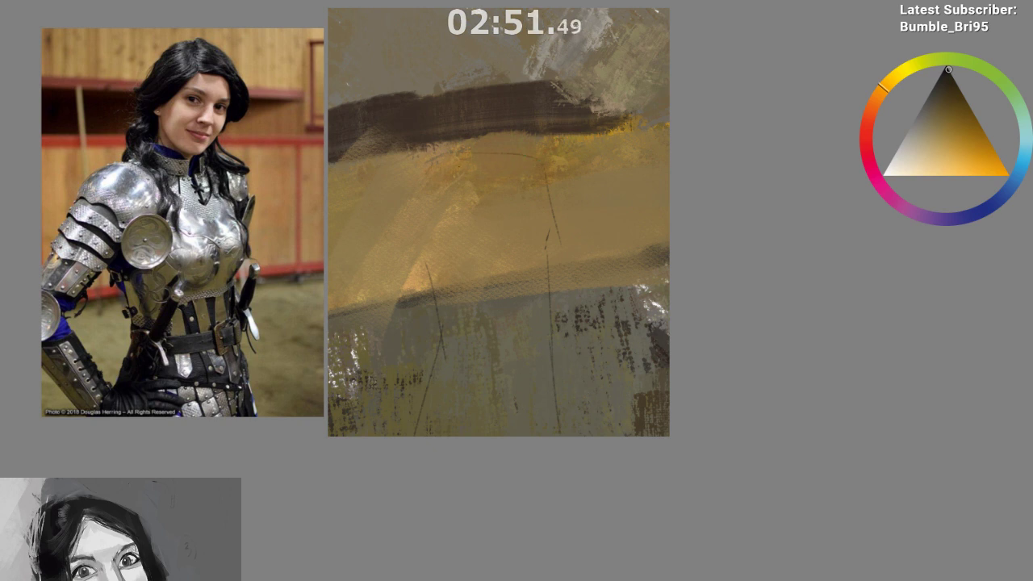
pyautogui.moveTo(542, 199); pyautogui.dragTo(582, 183)
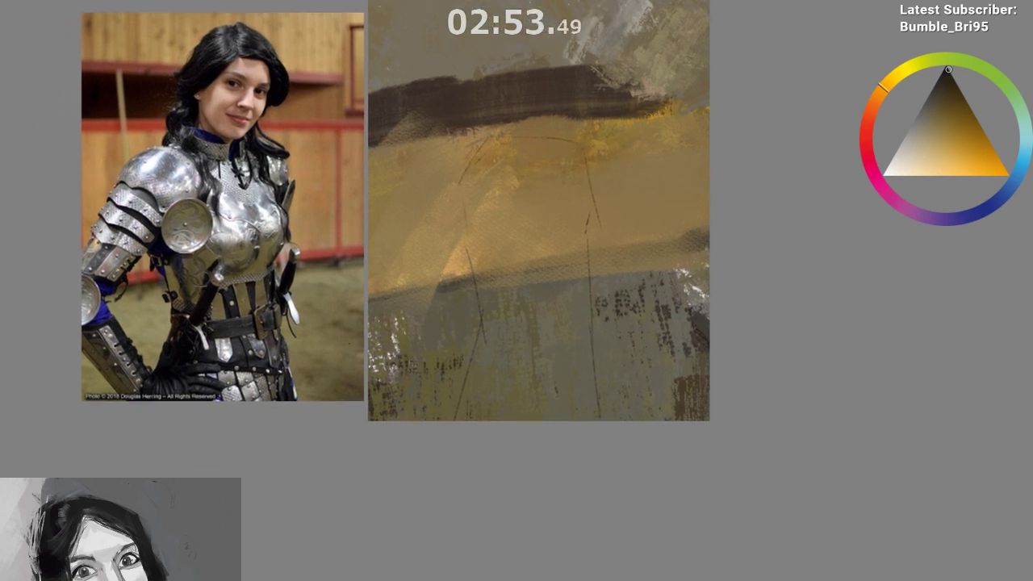
pyautogui.moveTo(398, 286); pyautogui.dragTo(440, 217)
pyautogui.moveTo(545, 323); pyautogui.dragTo(470, 309)
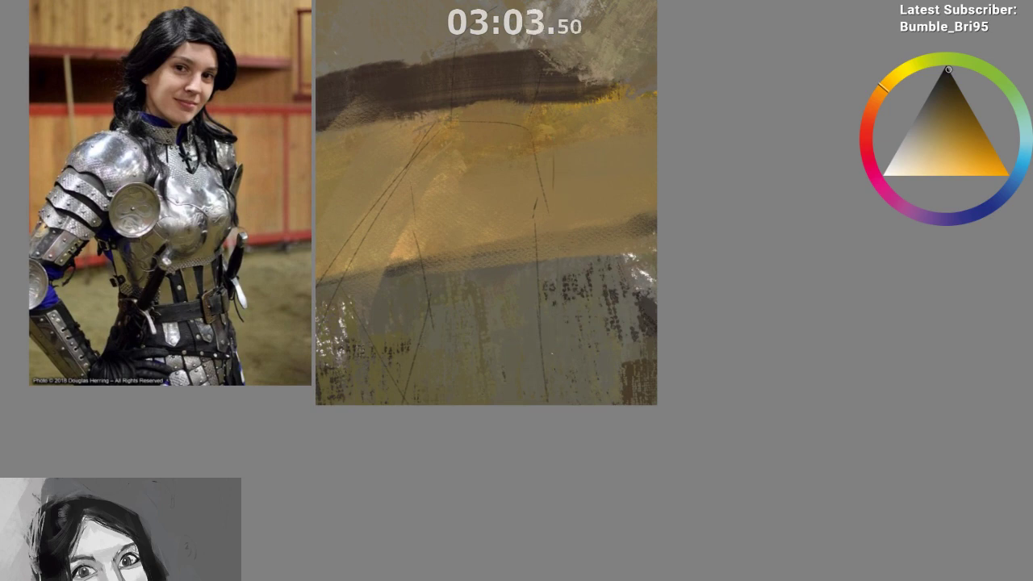
pyautogui.moveTo(542, 353); pyautogui.dragTo(552, 326)
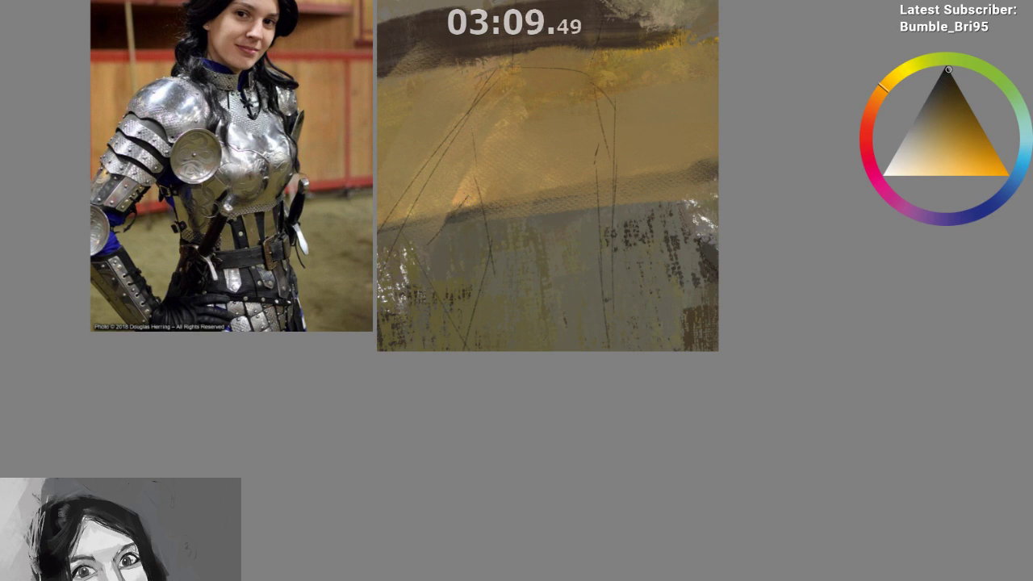
# Try heavier dark lines for the inner edge of the bent arm and the side of the waist
pyautogui.moveTo(426, 240); pyautogui.dragTo(464, 194)
pyautogui.hotkey('ctrl', 'z')
pyautogui.hotkey('ctrl', 'z')
pyautogui.moveTo(425, 239)
pyautogui.mouseDown()
pyautogui.moveTo(465, 194)
pyautogui.moveTo(490, 242)
pyautogui.mouseUp()
pyautogui.hotkey('ctrl', 'z')
pyautogui.moveTo(466, 196); pyautogui.dragTo(490, 246)
pyautogui.hotkey('ctrl', 'z')
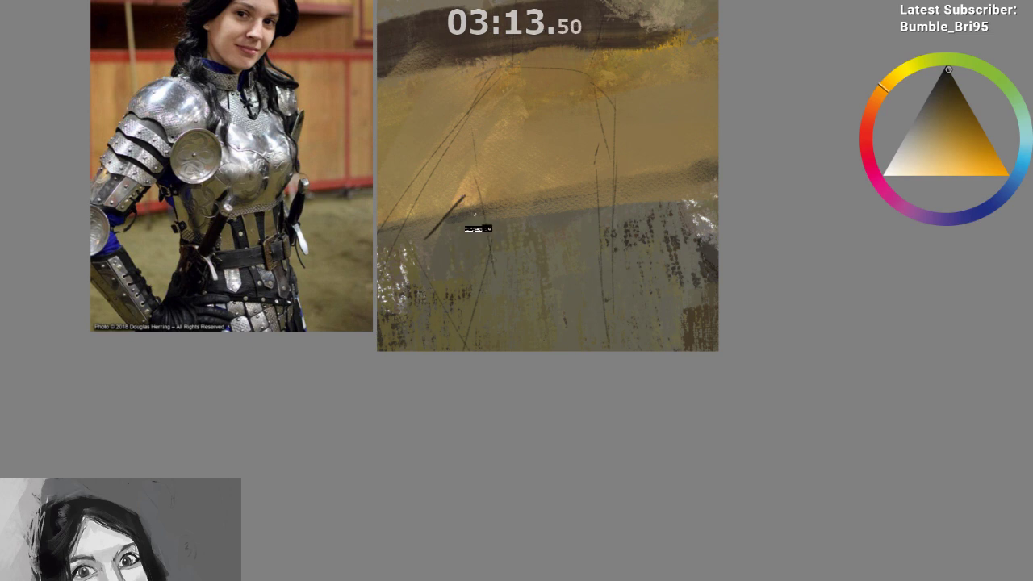
pyautogui.moveTo(468, 196); pyautogui.dragTo(488, 279)
pyautogui.hotkey('ctrl', 'z')
pyautogui.hotkey('ctrl', 'z')
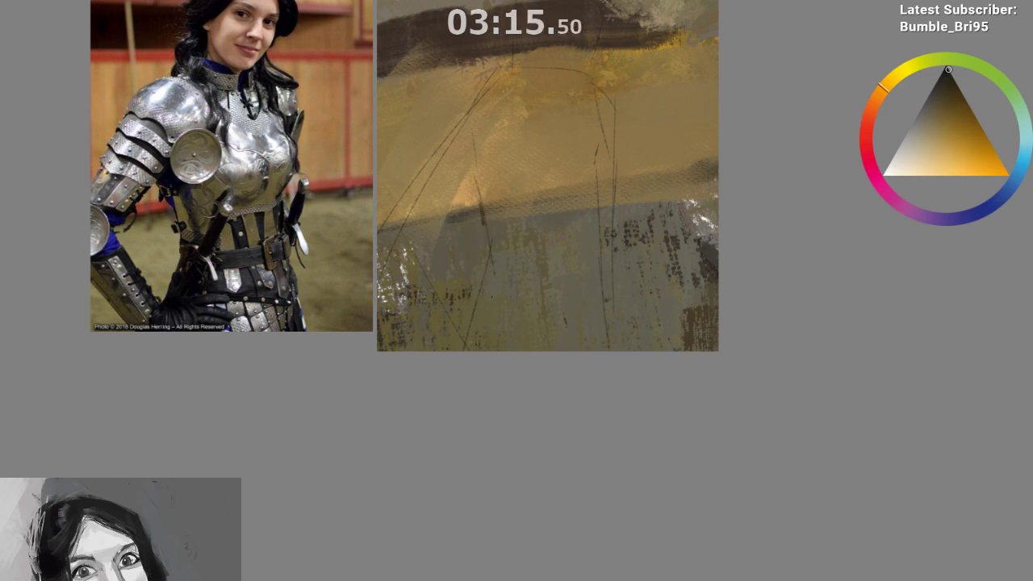
# Outline the diamond-shaped gap between the bent arm and the waist with heavier dark lines
pyautogui.moveTo(478, 200); pyautogui.dragTo(493, 305)
pyautogui.moveTo(494, 257)
pyautogui.mouseDown()
pyautogui.moveTo(459, 347)
pyautogui.moveTo(463, 340)
pyautogui.mouseUp()
pyautogui.hotkey('ctrl', 'z')
pyautogui.moveTo(460, 296); pyautogui.dragTo(467, 310)
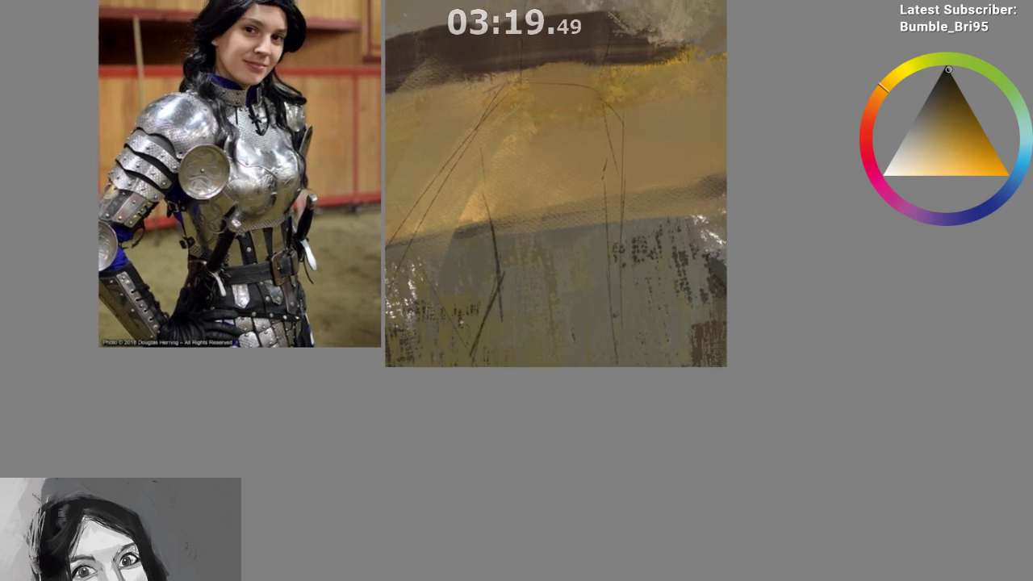
pyautogui.moveTo(430, 269)
pyautogui.mouseDown()
pyautogui.moveTo(471, 356)
pyautogui.moveTo(467, 347)
pyautogui.mouseUp()
pyautogui.hotkey('ctrl', 'z')
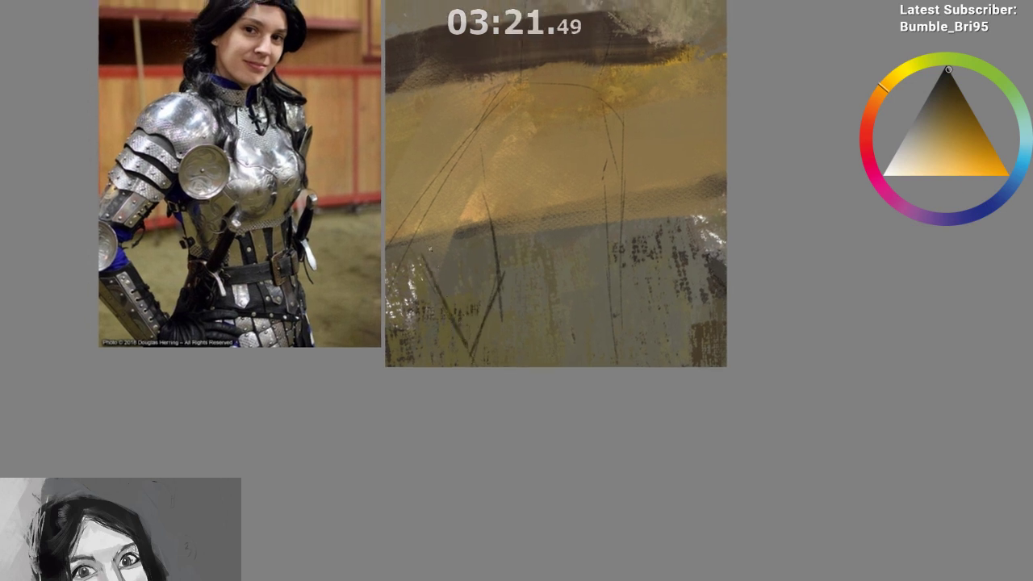
pyautogui.moveTo(418, 263); pyautogui.dragTo(472, 215)
pyautogui.hotkey('ctrl', 'z')
pyautogui.moveTo(414, 266); pyautogui.dragTo(477, 214)
pyautogui.hotkey('ctrl', 'z')
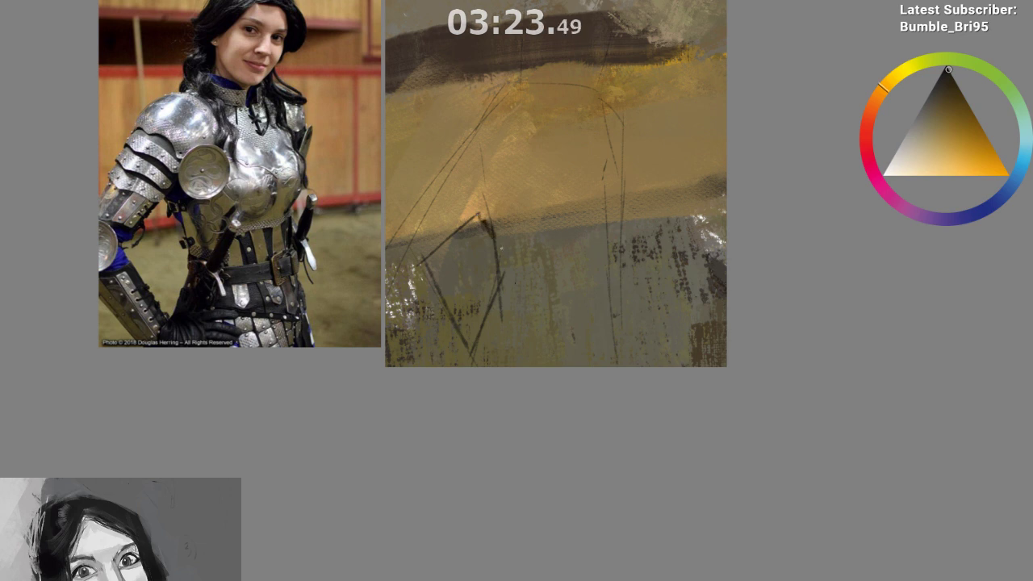
# Draw the outer edge of the upper arm and rough in the round disc in front of the shoulder
pyautogui.moveTo(400, 225); pyautogui.dragTo(463, 136)
pyautogui.hotkey('ctrl', 'z')
pyautogui.moveTo(465, 136); pyautogui.dragTo(482, 210)
pyautogui.moveTo(472, 147)
pyautogui.mouseDown()
pyautogui.moveTo(508, 218)
pyautogui.moveTo(536, 226)
pyautogui.mouseUp()
pyautogui.hotkey('ctrl', 'z')
pyautogui.moveTo(576, 197); pyautogui.dragTo(553, 214)
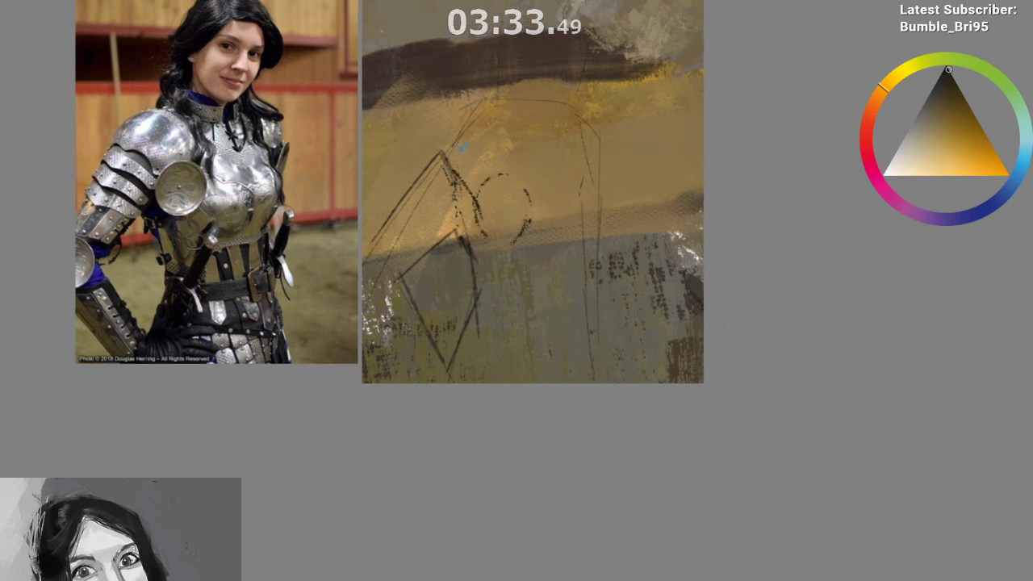
# Sketch the curved outline of the shoulder armor above the upper arm and round disc
pyautogui.moveTo(416, 168); pyautogui.dragTo(409, 181)
pyautogui.moveTo(484, 117); pyautogui.dragTo(515, 157)
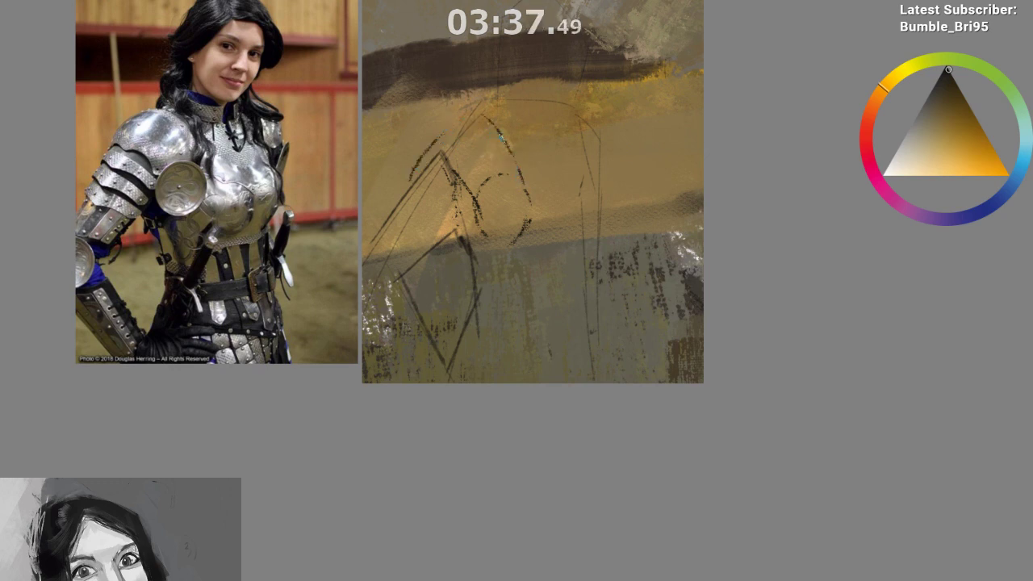
pyautogui.hotkey('ctrl', 'z')
pyautogui.moveTo(476, 114); pyautogui.dragTo(520, 194)
pyautogui.moveTo(549, 153); pyautogui.dragTo(526, 157)
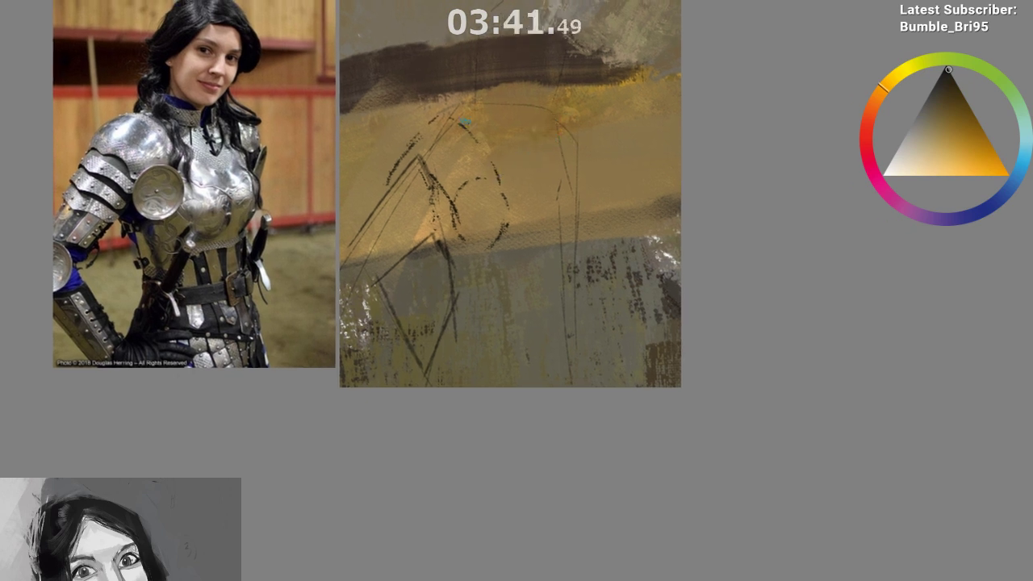
# Mark the collar area and the far shoulder's inner edge with short dark strokes
pyautogui.moveTo(465, 103)
pyautogui.mouseDown()
pyautogui.moveTo(519, 112)
pyautogui.moveTo(519, 123)
pyautogui.mouseUp()
pyautogui.hotkey('ctrl', 'z')
pyautogui.hotkey('ctrl', 'z')
pyautogui.moveTo(561, 150); pyautogui.dragTo(569, 174)
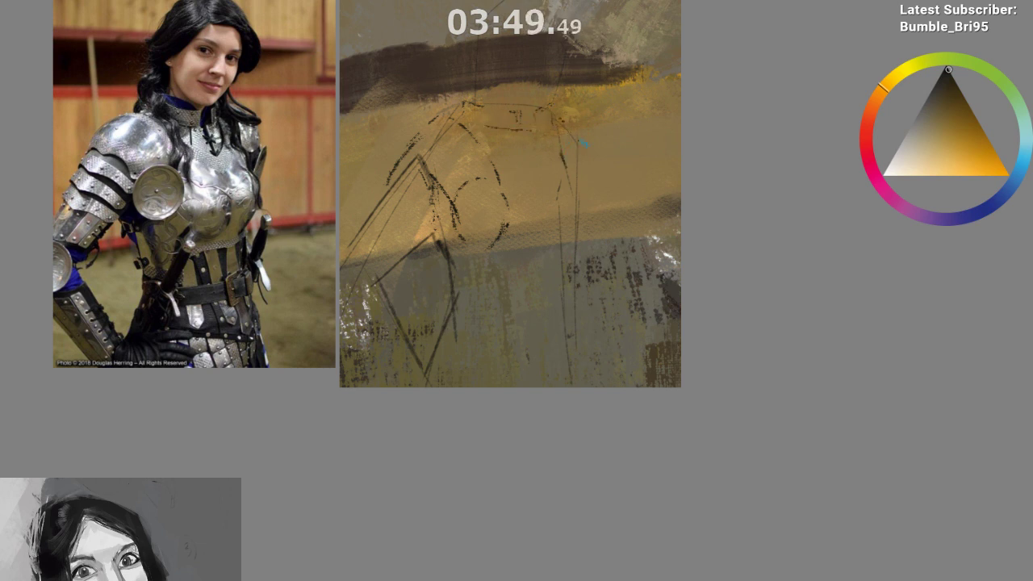
# Outline the outer edge of the far shoulder and the far side of the breastplate tapering down to the waist
pyautogui.moveTo(556, 120); pyautogui.dragTo(577, 136)
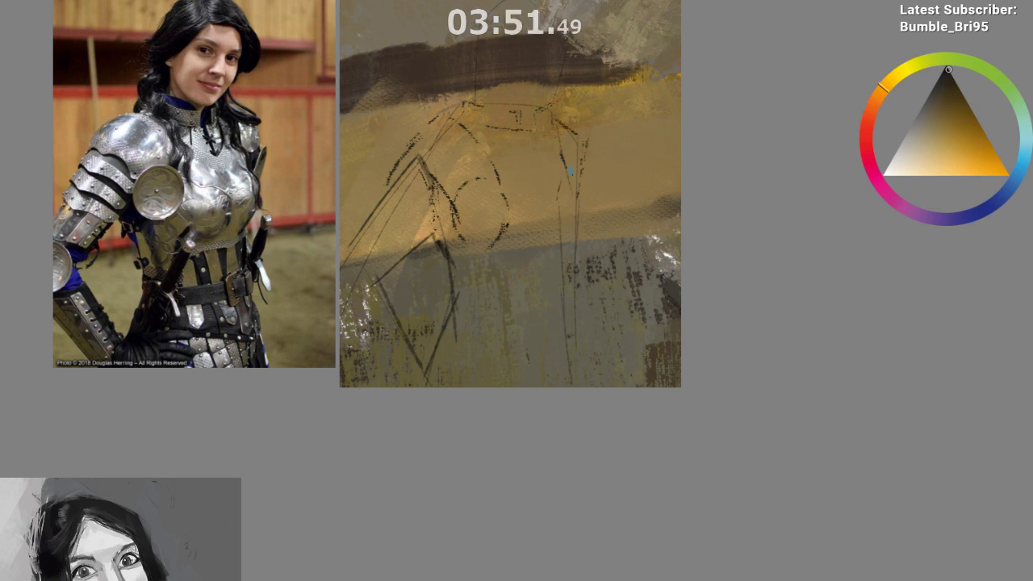
pyautogui.moveTo(578, 135)
pyautogui.mouseDown()
pyautogui.moveTo(576, 171)
pyautogui.moveTo(590, 147)
pyautogui.moveTo(573, 216)
pyautogui.mouseUp()
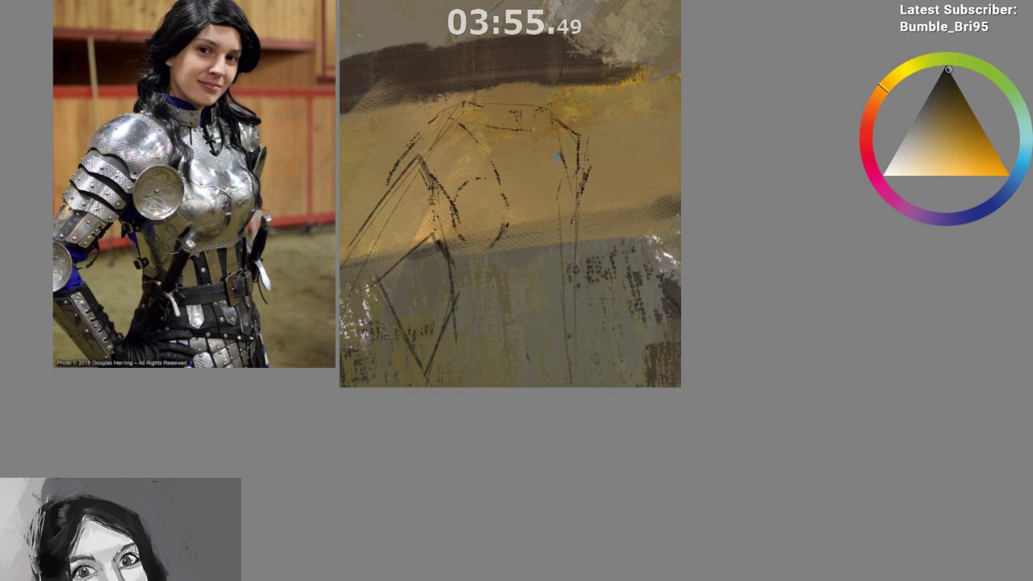
pyautogui.moveTo(560, 152)
pyautogui.mouseDown()
pyautogui.moveTo(585, 212)
pyautogui.moveTo(539, 286)
pyautogui.moveTo(573, 210)
pyautogui.moveTo(557, 256)
pyautogui.mouseUp()
pyautogui.hotkey('ctrl', 'z')
pyautogui.moveTo(576, 208); pyautogui.dragTo(565, 243)
pyautogui.moveTo(547, 355); pyautogui.dragTo(503, 267)
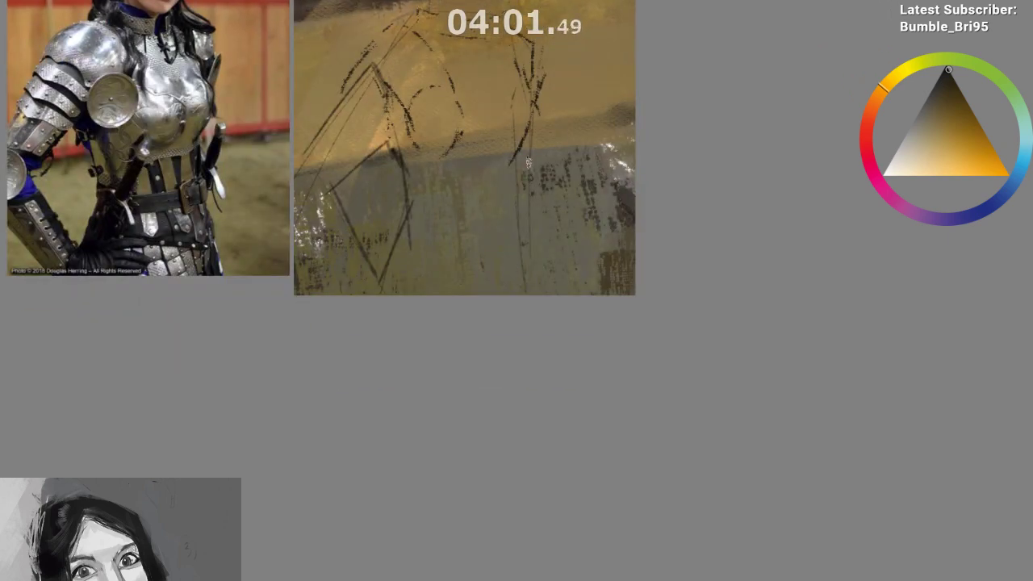
# Draw the far side of the waist downward from the breastplate's lower corner
pyautogui.moveTo(515, 157); pyautogui.dragTo(519, 207)
pyautogui.hotkey('ctrl', 'z')
pyautogui.moveTo(518, 152); pyautogui.dragTo(515, 245)
pyautogui.moveTo(513, 301); pyautogui.dragTo(513, 339)
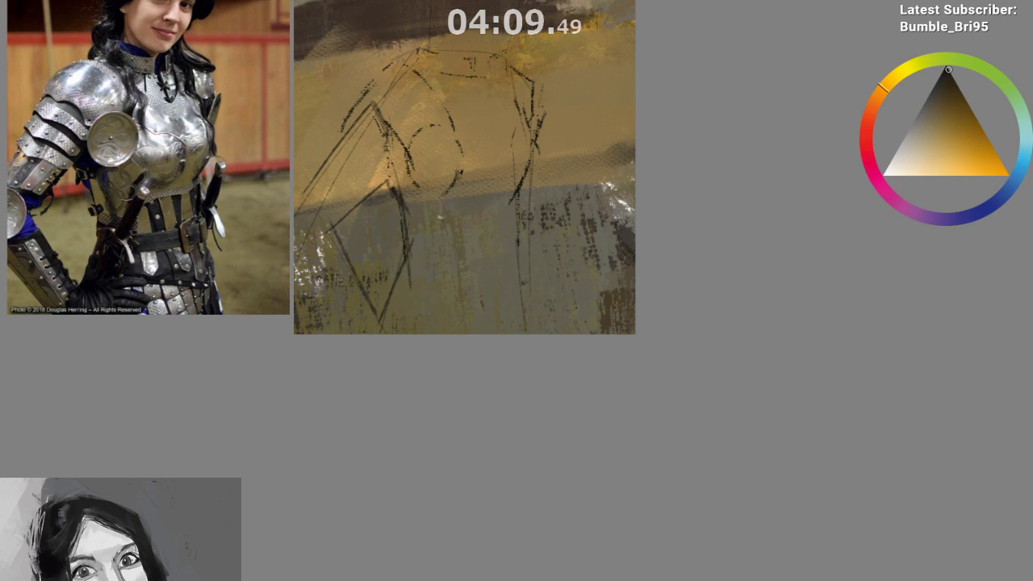
# Mark the breastplate's lower edge and the belt line with two nearly horizontal strokes across the waist
pyautogui.hotkey('ctrl', 'z')
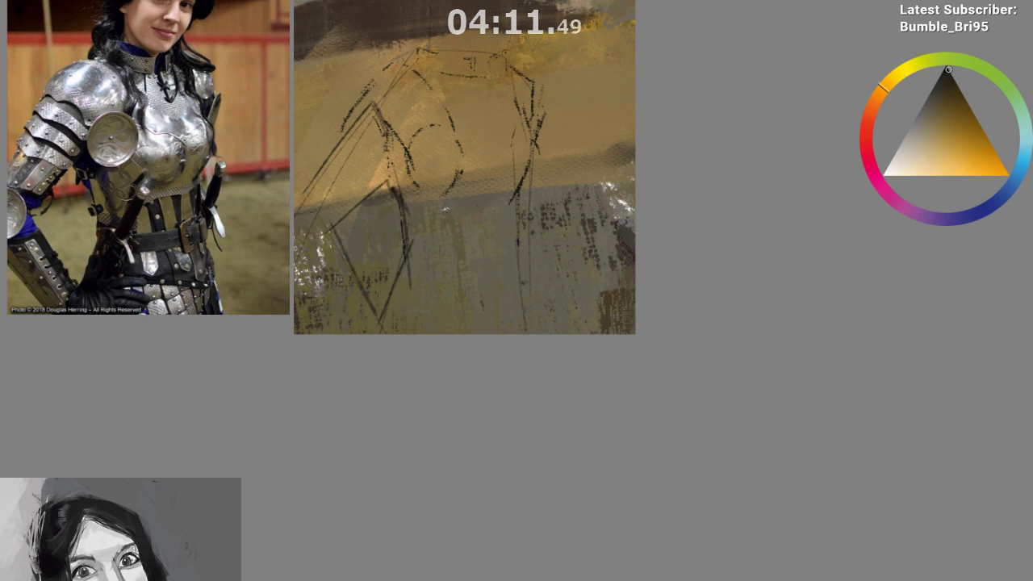
pyautogui.hotkey('ctrl', 'z')
pyautogui.moveTo(444, 210); pyautogui.dragTo(508, 205)
pyautogui.moveTo(439, 247)
pyautogui.mouseDown()
pyautogui.moveTo(452, 236)
pyautogui.moveTo(521, 236)
pyautogui.mouseUp()
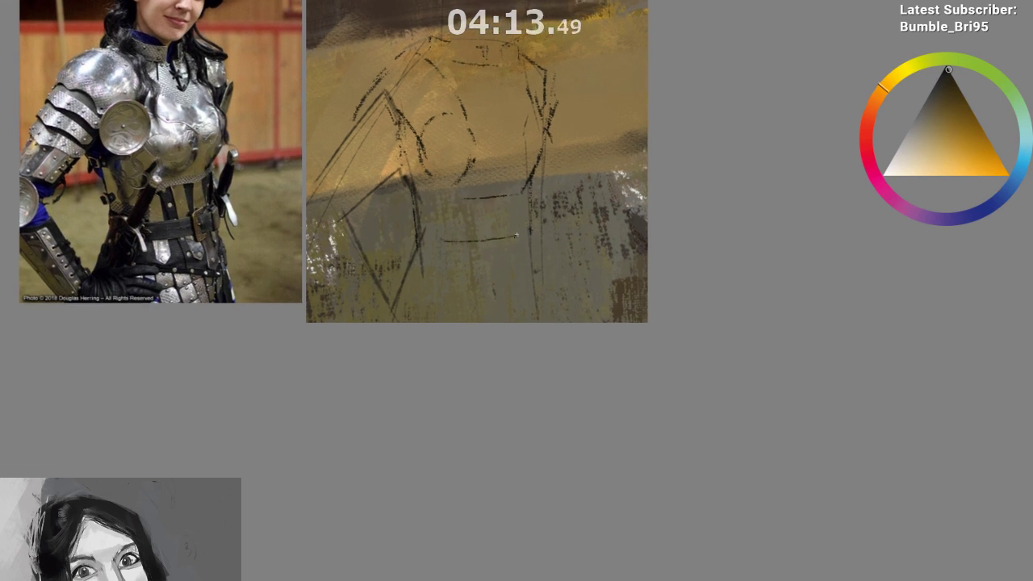
pyautogui.moveTo(523, 337); pyautogui.dragTo(557, 348)
pyautogui.moveTo(420, 350); pyautogui.dragTo(431, 337)
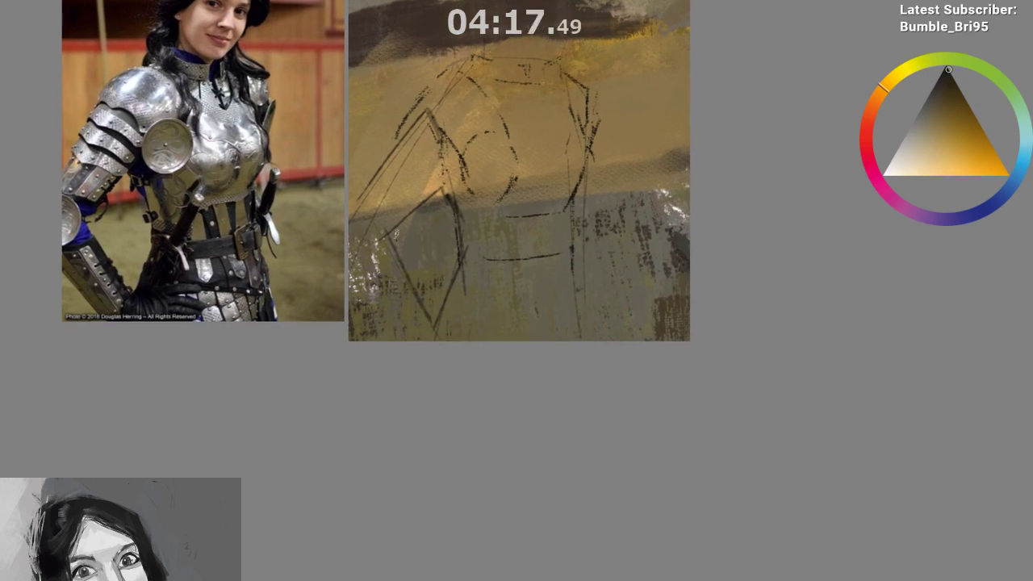
# Draw the back edge of the hair up from the near shoulder and slant it toward the top of the head
pyautogui.moveTo(530, 429); pyautogui.dragTo(527, 479)
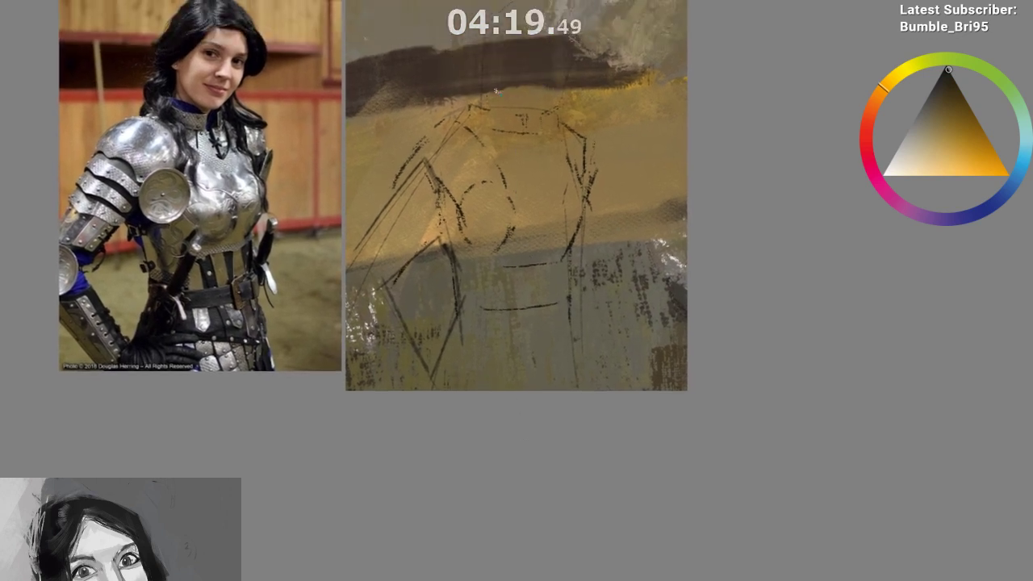
pyautogui.moveTo(464, 93)
pyautogui.mouseDown()
pyautogui.moveTo(457, 144)
pyautogui.moveTo(457, 118)
pyautogui.mouseUp()
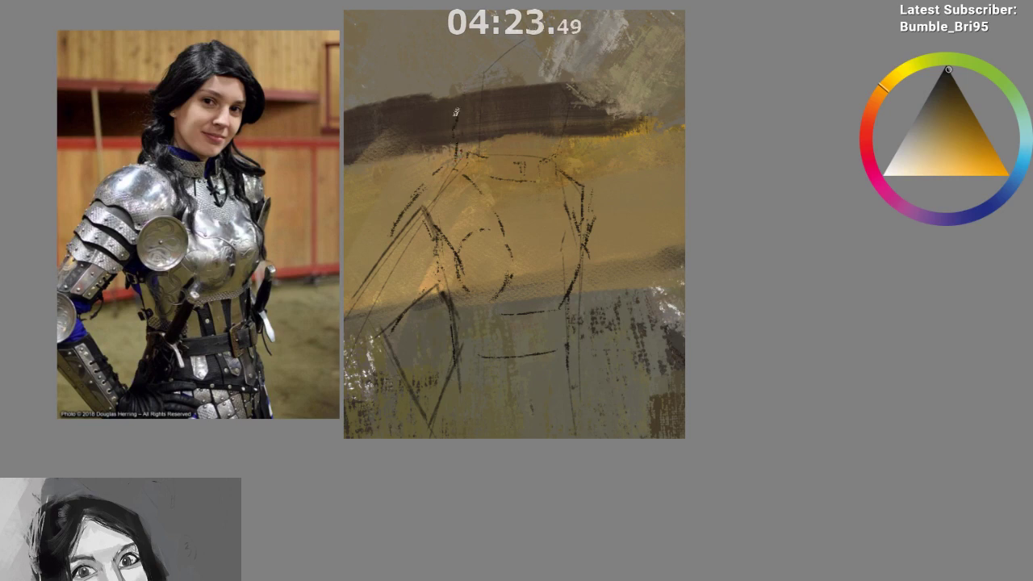
pyautogui.keyDown('ctrl'); pyautogui.click(450, 86); pyautogui.keyUp('ctrl')
pyautogui.moveTo(456, 76); pyautogui.dragTo(507, 29)
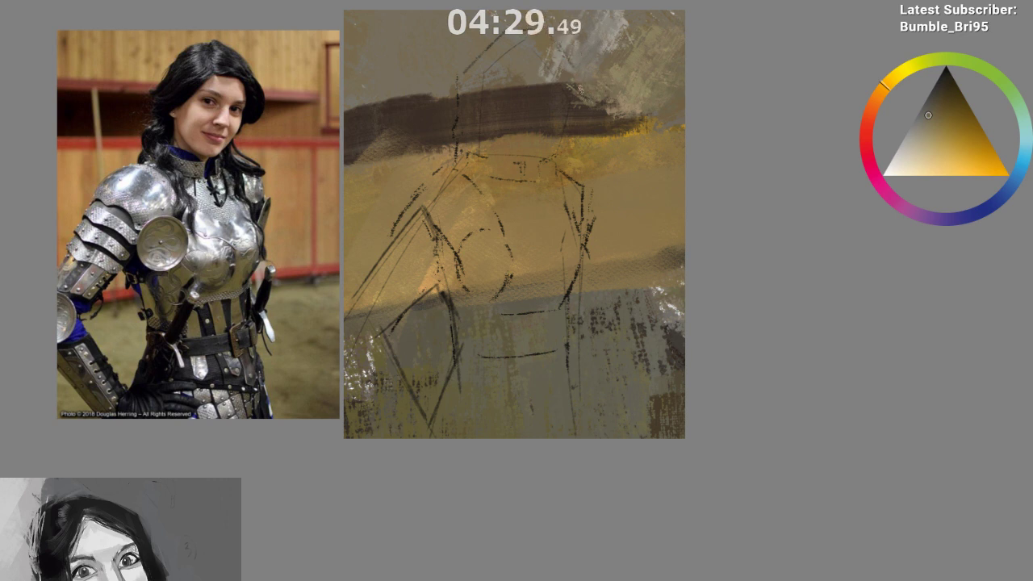
# Sample a dark brown from the sketch lines and sketch the bent elbow and the forearm's edge toward the hand
pyautogui.moveTo(538, 270); pyautogui.dragTo(542, 179)
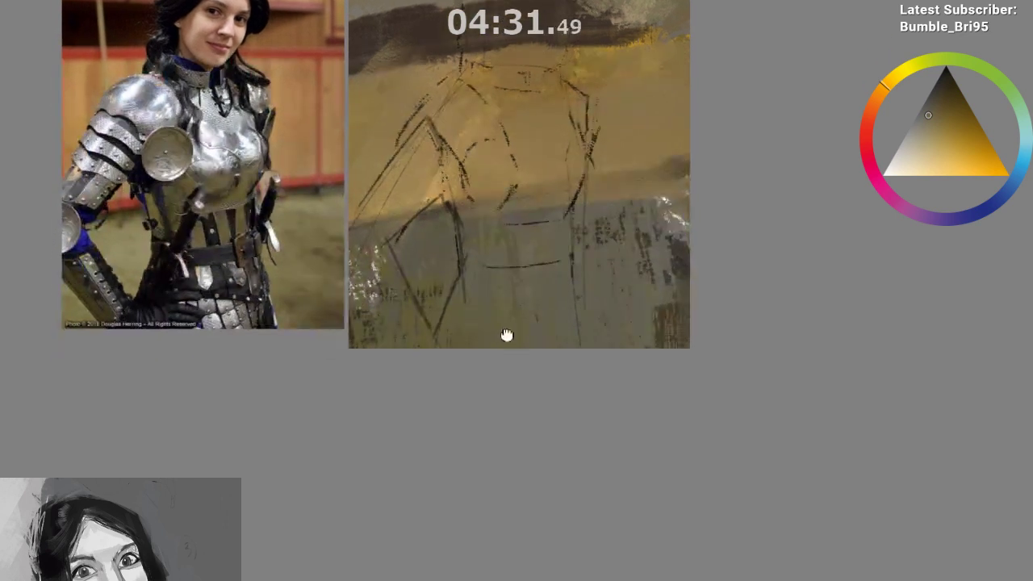
pyautogui.moveTo(506, 337); pyautogui.dragTo(539, 320)
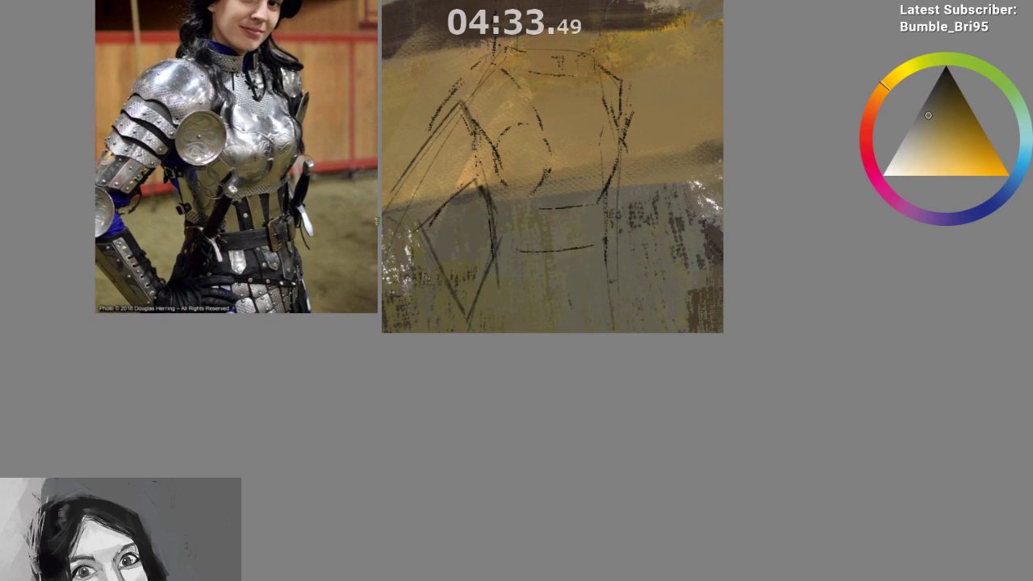
pyautogui.moveTo(482, 326); pyautogui.dragTo(461, 333)
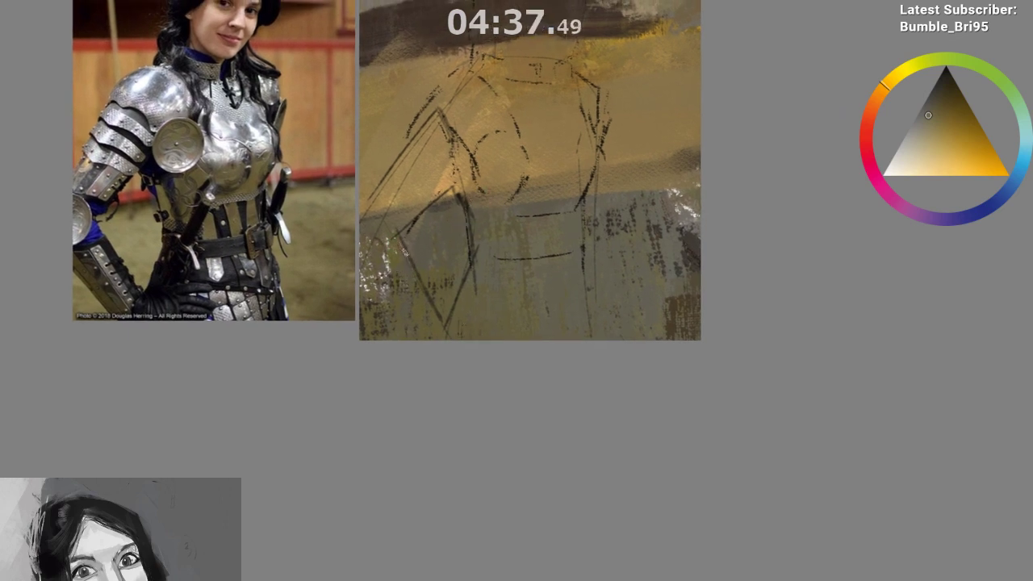
pyautogui.keyDown('ctrl'); pyautogui.click(469, 195); pyautogui.keyUp('ctrl')
pyautogui.press('k')
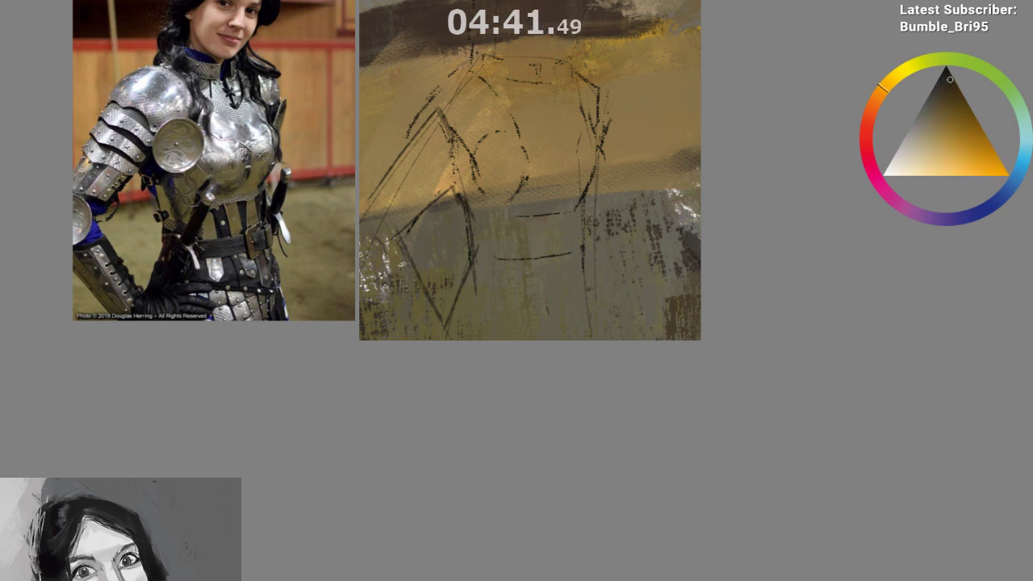
pyautogui.moveTo(376, 278)
pyautogui.mouseDown()
pyautogui.moveTo(403, 265)
pyautogui.moveTo(391, 232)
pyautogui.mouseUp()
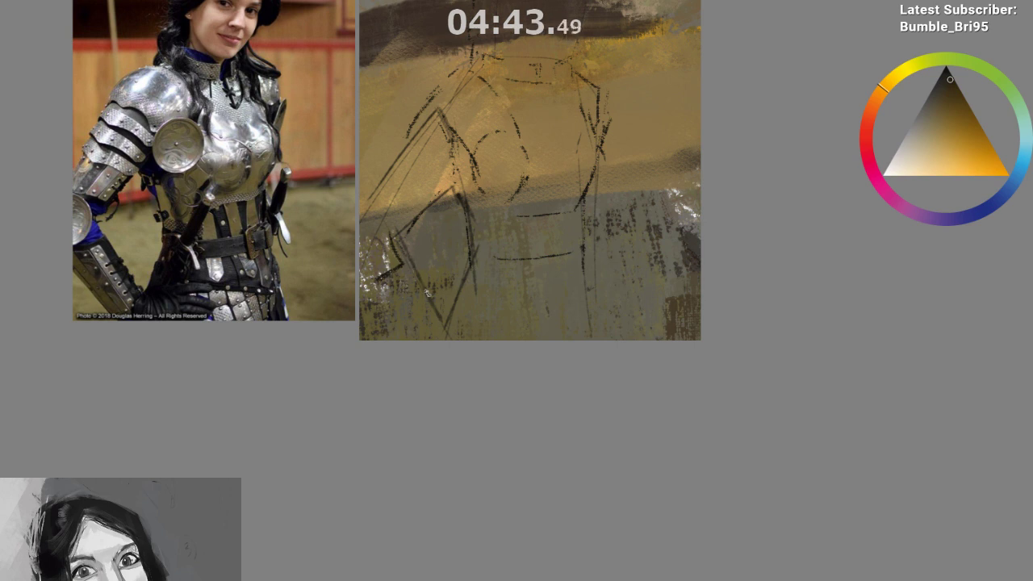
pyautogui.moveTo(406, 267); pyautogui.dragTo(448, 323)
# Mirror the canvas and darken the far hip line from the belt down to the canvas edge
pyautogui.moveTo(507, 444); pyautogui.dragTo(452, 511)
pyautogui.press('m')
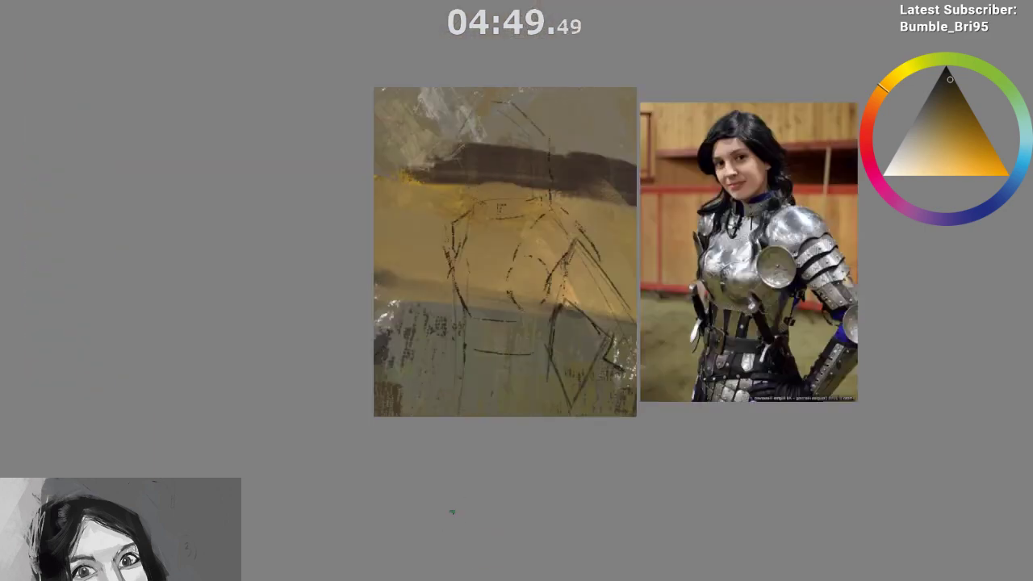
pyautogui.moveTo(392, 496); pyautogui.dragTo(162, 435)
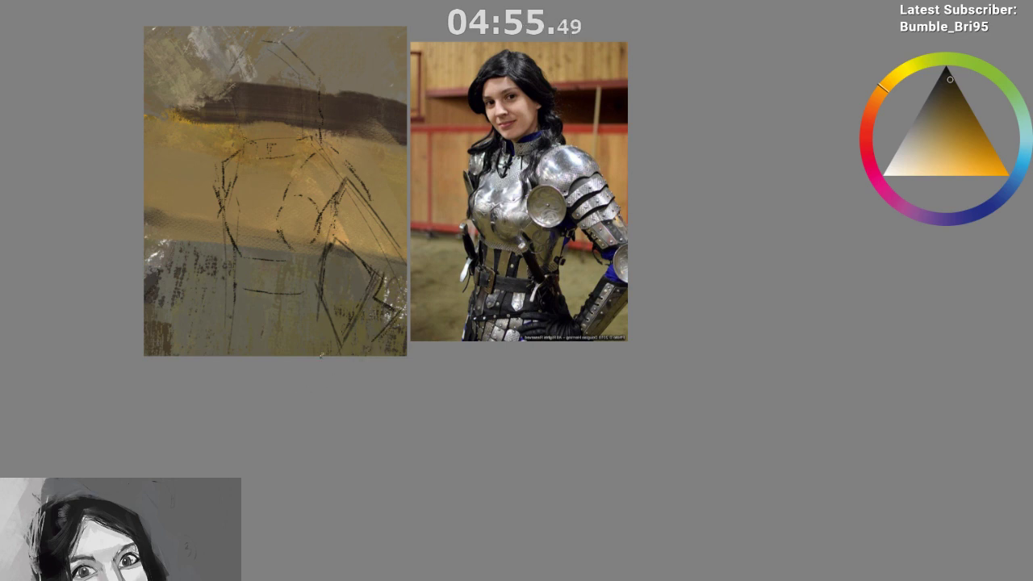
pyautogui.moveTo(230, 295); pyautogui.dragTo(226, 347)
pyautogui.moveTo(232, 272); pyautogui.dragTo(228, 320)
pyautogui.moveTo(253, 194)
pyautogui.mouseDown()
pyautogui.moveTo(268, 231)
pyautogui.moveTo(296, 214)
pyautogui.moveTo(294, 202)
pyautogui.mouseUp()
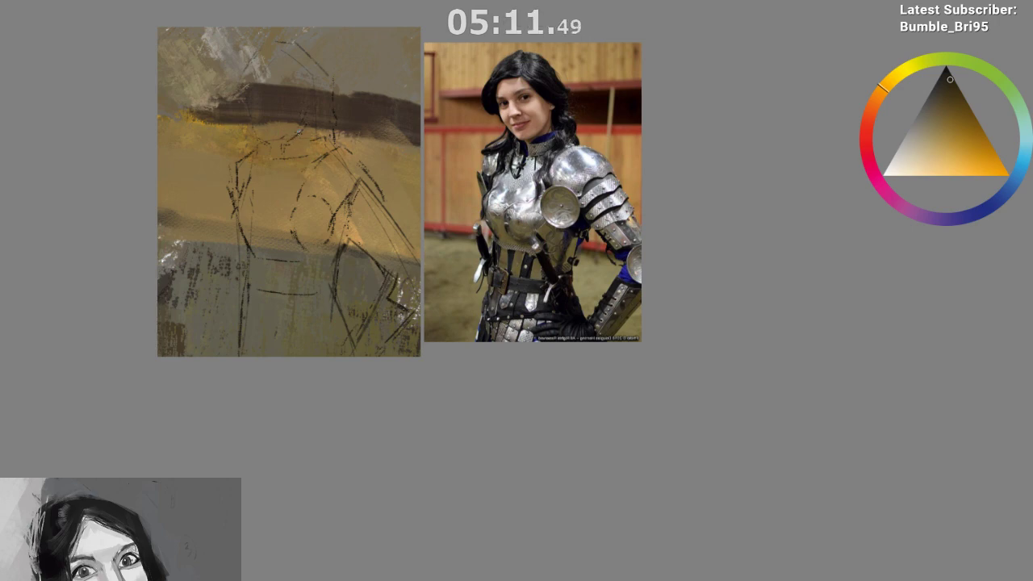
# Restore the canvas to its original orientation and sketch the face contour with its jaw, chin and parted hairline
pyautogui.press('m')
pyautogui.moveTo(481, 313); pyautogui.dragTo(370, 305)
pyautogui.moveTo(637, 119); pyautogui.dragTo(618, 96)
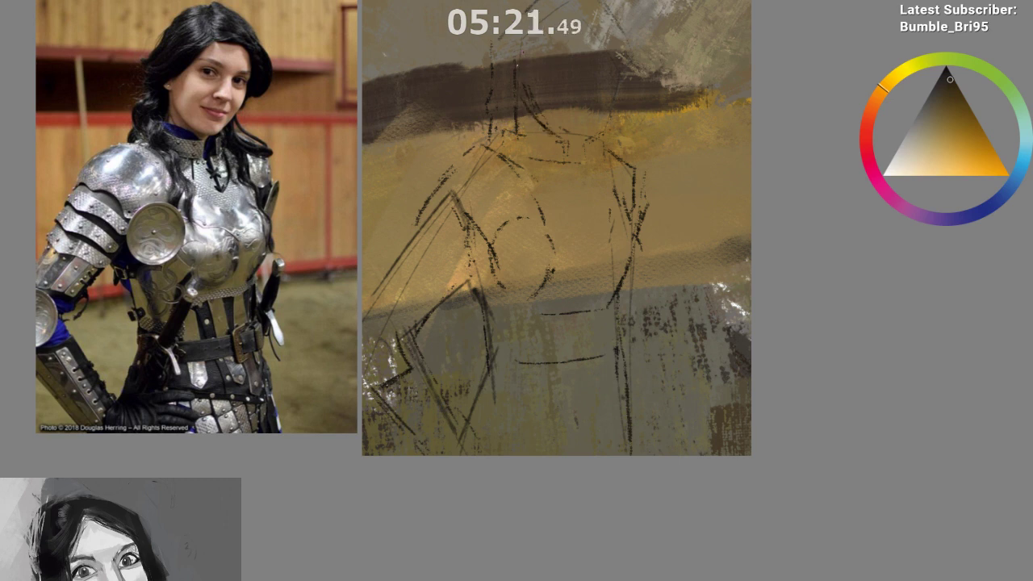
pyautogui.moveTo(545, 169); pyautogui.dragTo(540, 211)
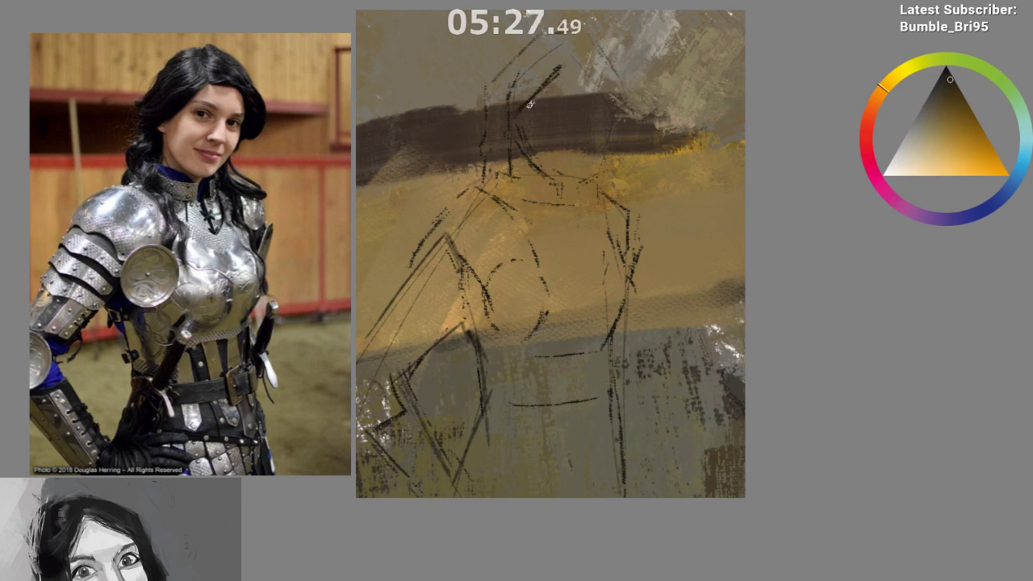
pyautogui.moveTo(569, 67); pyautogui.dragTo(621, 75)
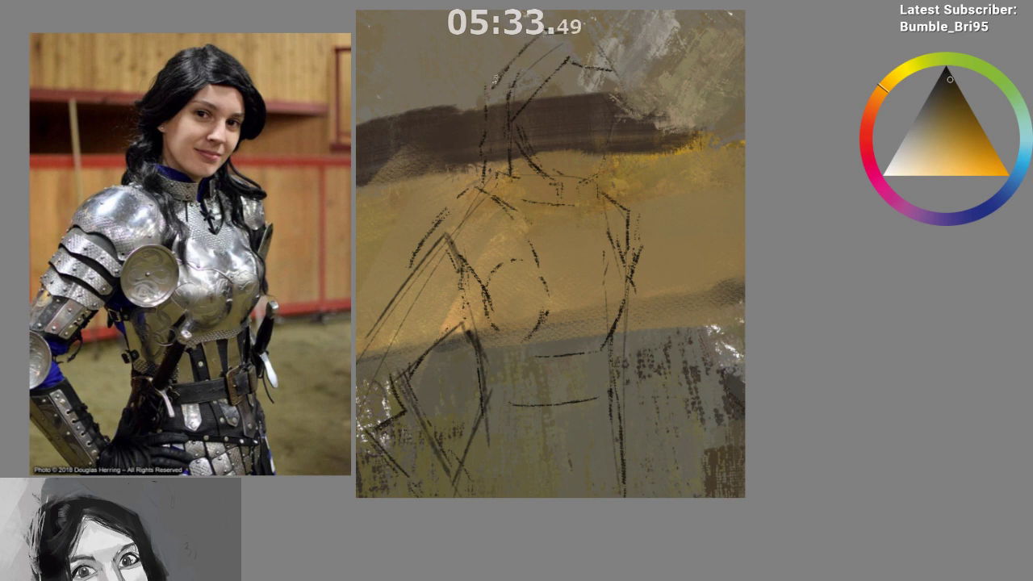
pyautogui.moveTo(481, 153); pyautogui.dragTo(474, 181)
pyautogui.moveTo(602, 389); pyautogui.dragTo(559, 348)
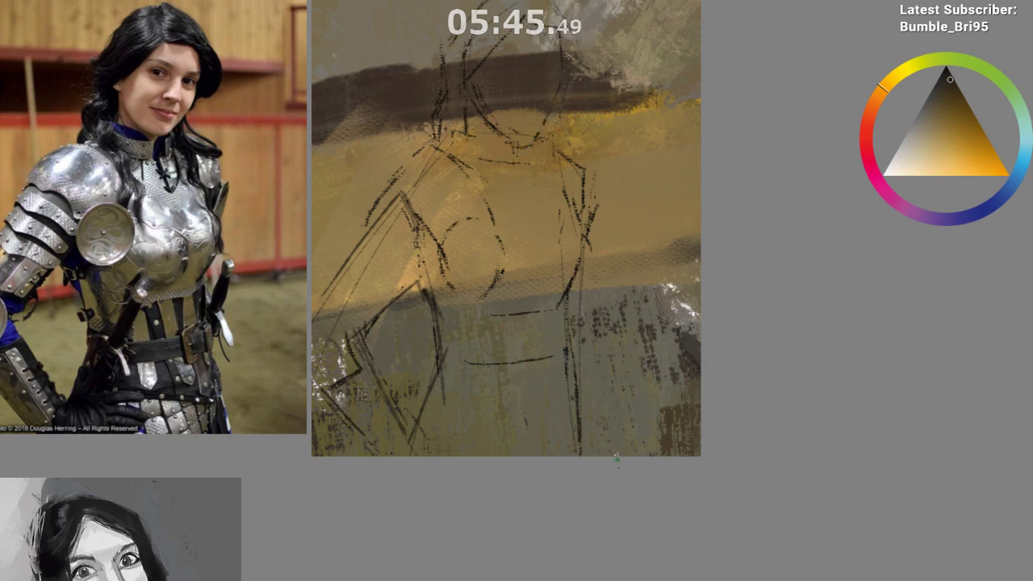
# Mirror the canvas and outline the top of the hair and its far side falling toward the shoulder
pyautogui.moveTo(595, 514); pyautogui.dragTo(586, 533)
pyautogui.press('m')
pyautogui.moveTo(535, 500); pyautogui.dragTo(456, 473)
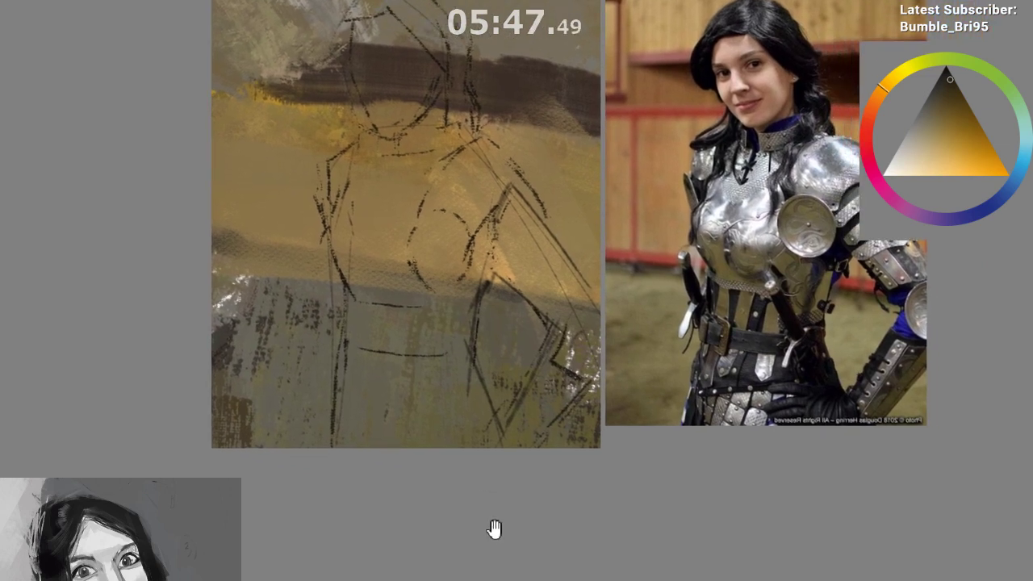
pyautogui.moveTo(494, 528)
pyautogui.mouseDown()
pyautogui.moveTo(456, 514)
pyautogui.moveTo(472, 564)
pyautogui.mouseUp()
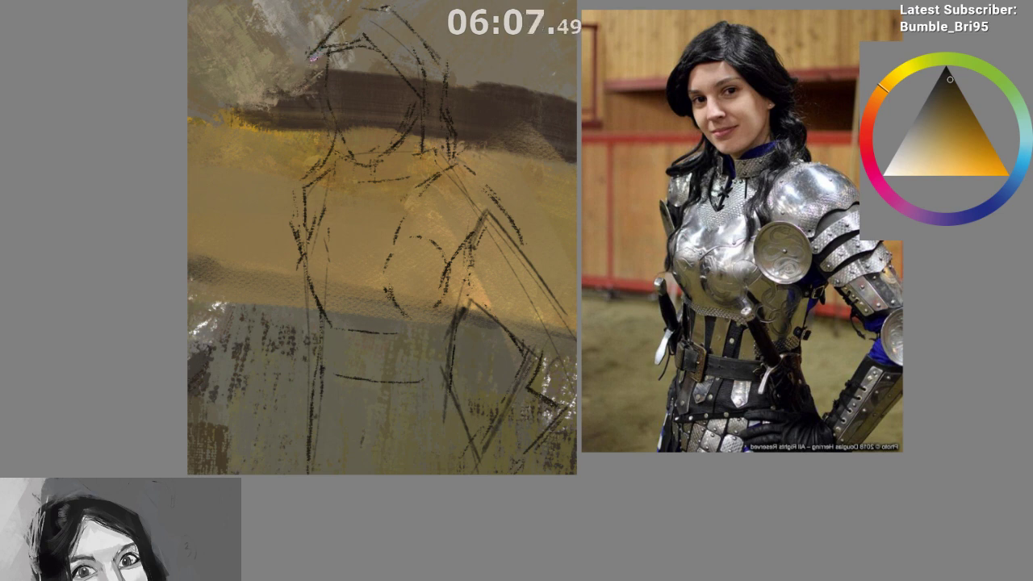
pyautogui.moveTo(381, 223); pyautogui.dragTo(360, 192)
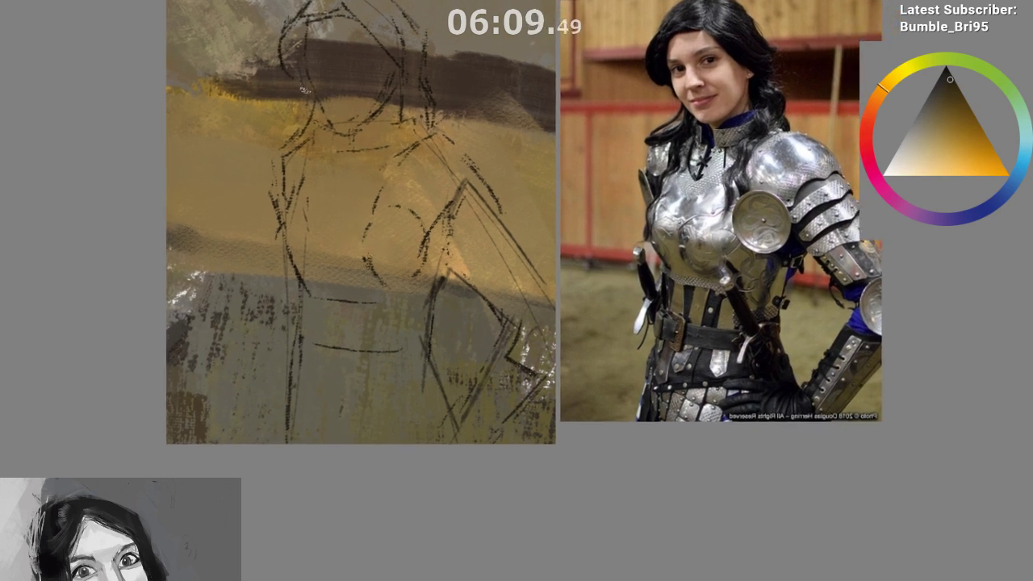
pyautogui.moveTo(422, 422); pyautogui.dragTo(387, 412)
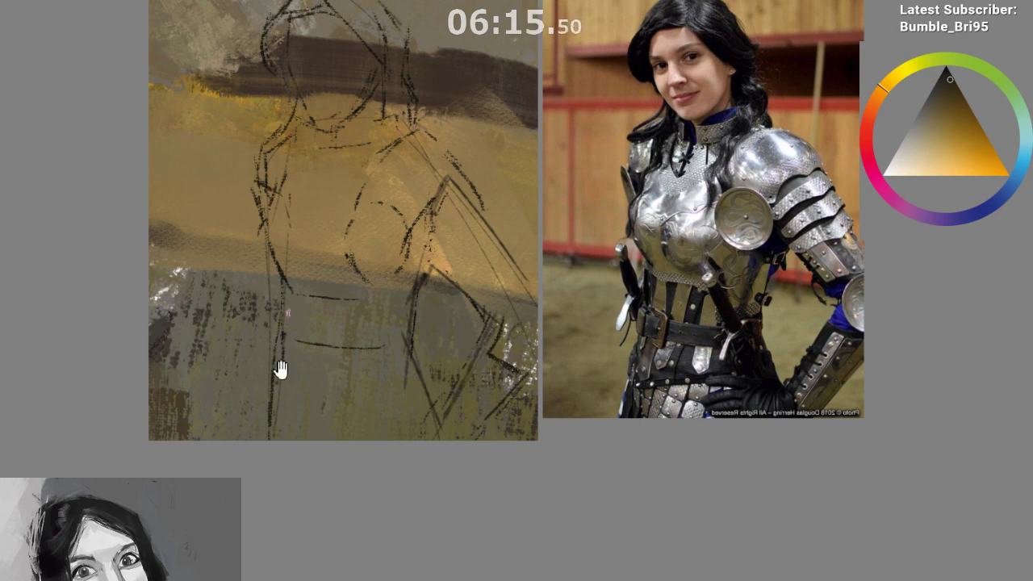
# Rough in the dagger at the far hip with short angled strokes and flip the canvas back to its original orientation
pyautogui.moveTo(277, 368); pyautogui.dragTo(270, 341)
pyautogui.moveTo(264, 430)
pyautogui.mouseDown()
pyautogui.moveTo(244, 479)
pyautogui.moveTo(215, 407)
pyautogui.mouseUp()
pyautogui.scroll(-1, 249, 456)
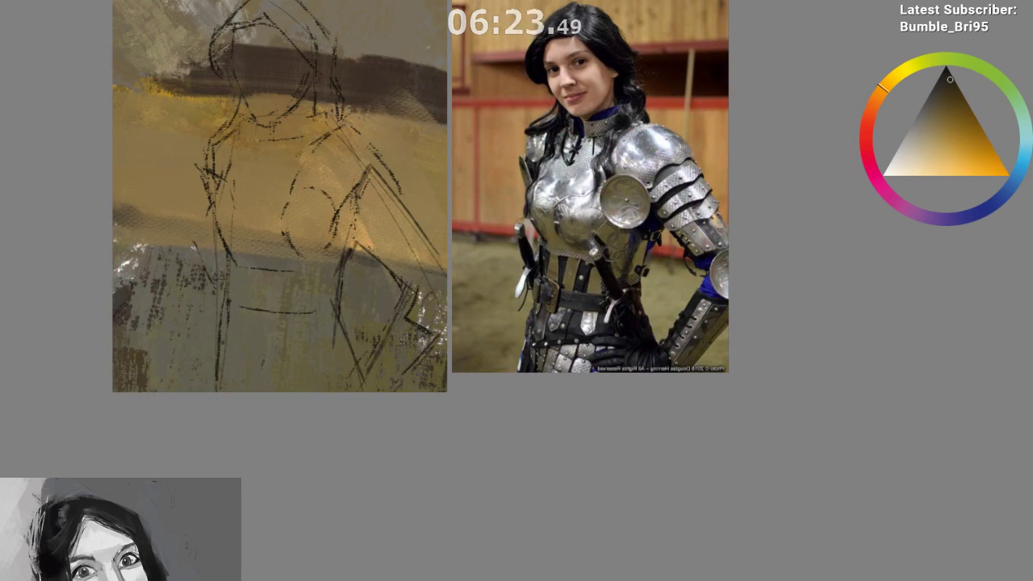
pyautogui.press('m')
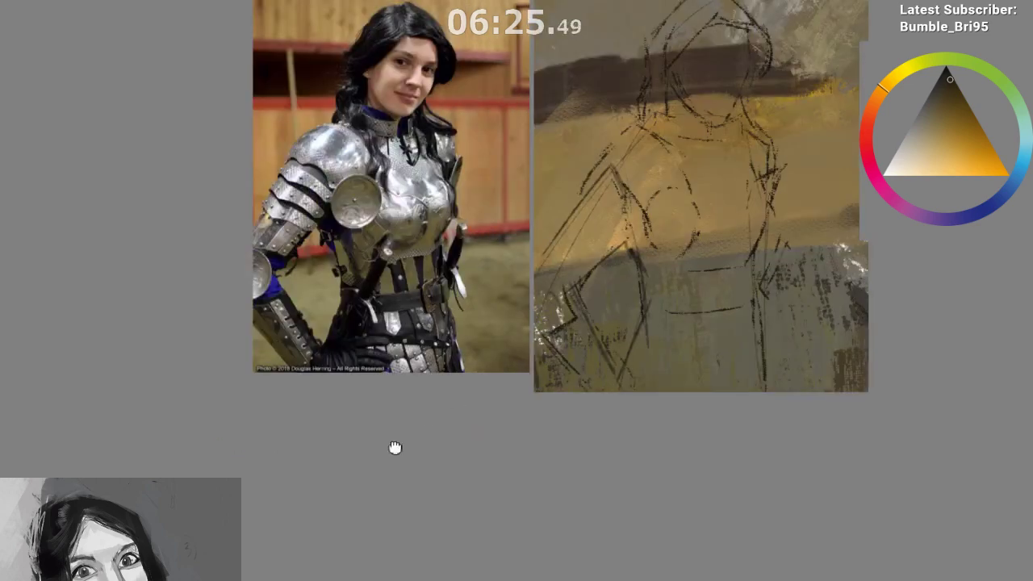
pyautogui.moveTo(395, 447); pyautogui.dragTo(109, 384)
pyautogui.moveTo(332, 314); pyautogui.dragTo(360, 267)
pyautogui.moveTo(521, 256)
pyautogui.mouseDown()
pyautogui.moveTo(539, 257)
pyautogui.moveTo(526, 255)
pyautogui.mouseUp()
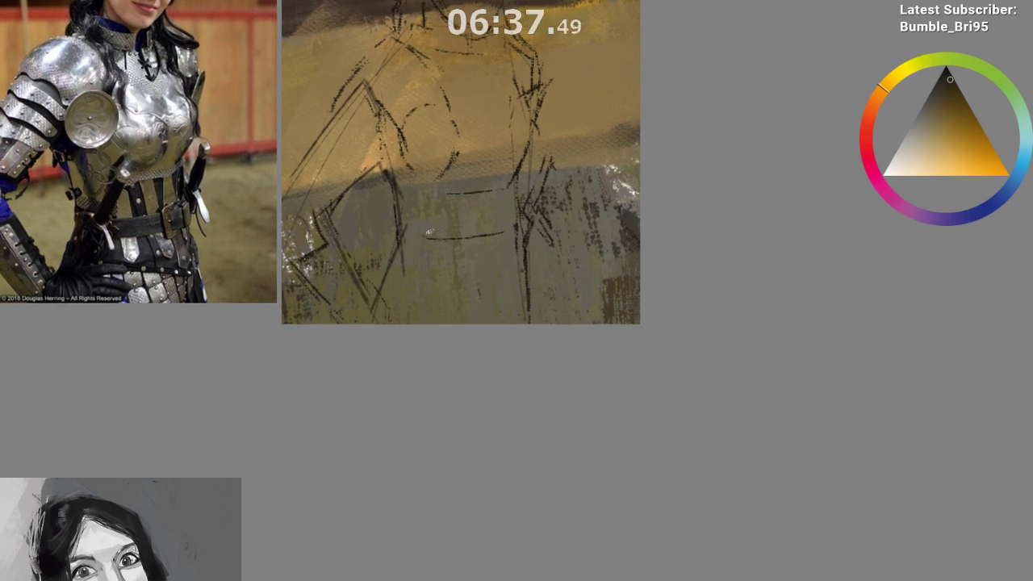
# Sketch the dagger hanging diagonally across the waist with parallel slanted strokes from the breastplate's lower edge past the belt
pyautogui.moveTo(458, 186); pyautogui.dragTo(434, 235)
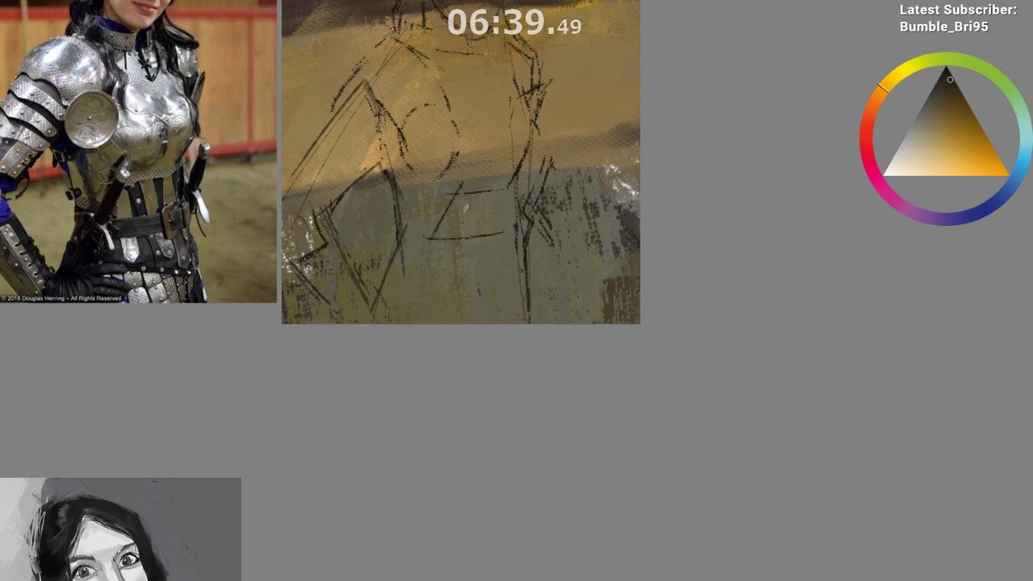
pyautogui.hotkey('ctrl', 'z')
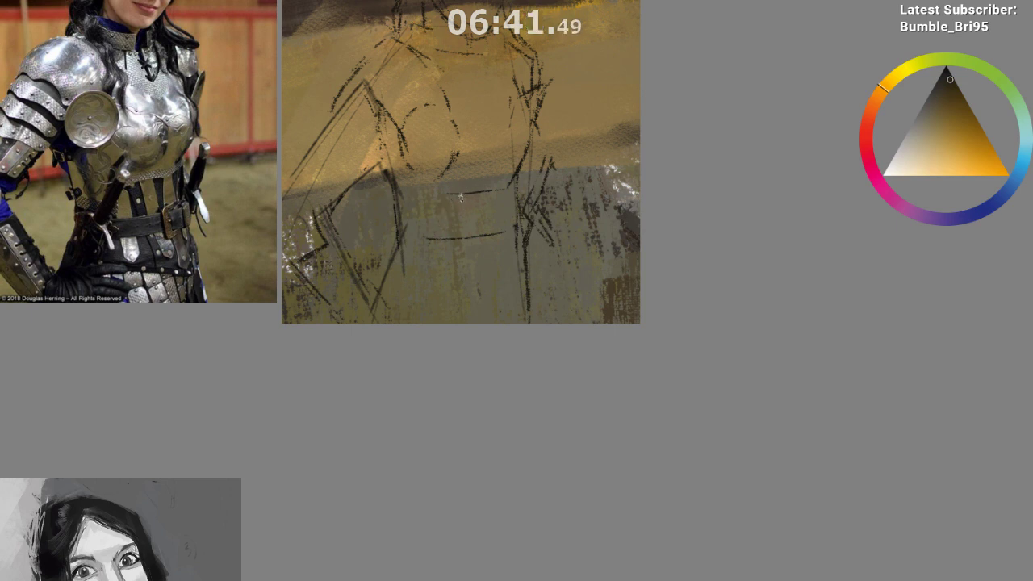
pyautogui.moveTo(462, 194); pyautogui.dragTo(426, 268)
pyautogui.moveTo(462, 207)
pyautogui.mouseDown()
pyautogui.moveTo(438, 271)
pyautogui.moveTo(416, 270)
pyautogui.mouseUp()
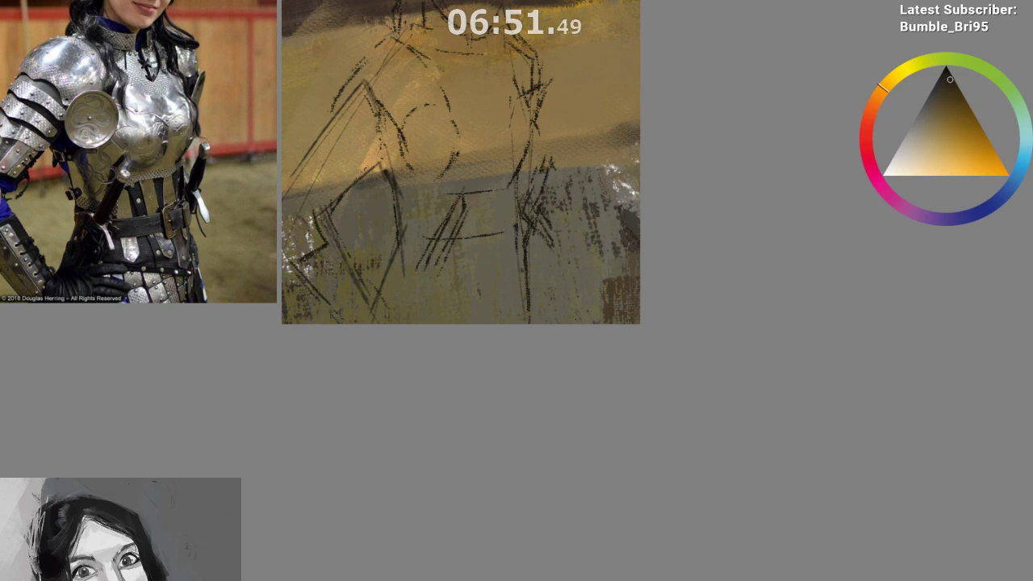
# Extend the belt line across the waist, add the belt's lower edge, and darken the near-side line below the waist
pyautogui.moveTo(564, 415)
pyautogui.mouseDown()
pyautogui.moveTo(572, 410)
pyautogui.moveTo(557, 369)
pyautogui.mouseUp()
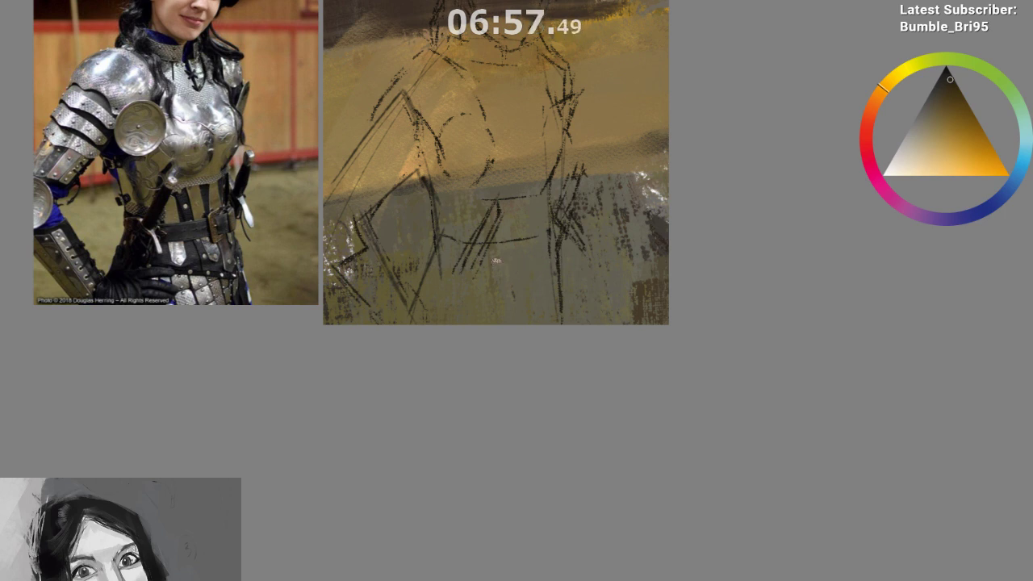
pyautogui.moveTo(494, 263)
pyautogui.mouseDown()
pyautogui.moveTo(549, 252)
pyautogui.moveTo(547, 233)
pyautogui.mouseUp()
pyautogui.moveTo(551, 238); pyautogui.dragTo(529, 264)
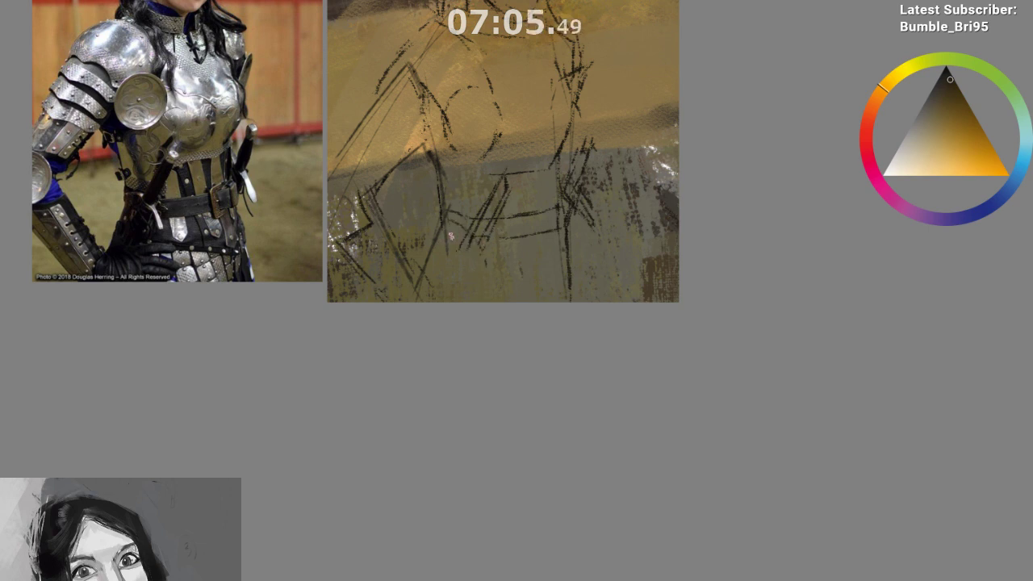
pyautogui.moveTo(444, 205); pyautogui.dragTo(422, 281)
pyautogui.moveTo(426, 398); pyautogui.dragTo(395, 482)
pyautogui.moveTo(443, 436); pyautogui.dragTo(473, 398)
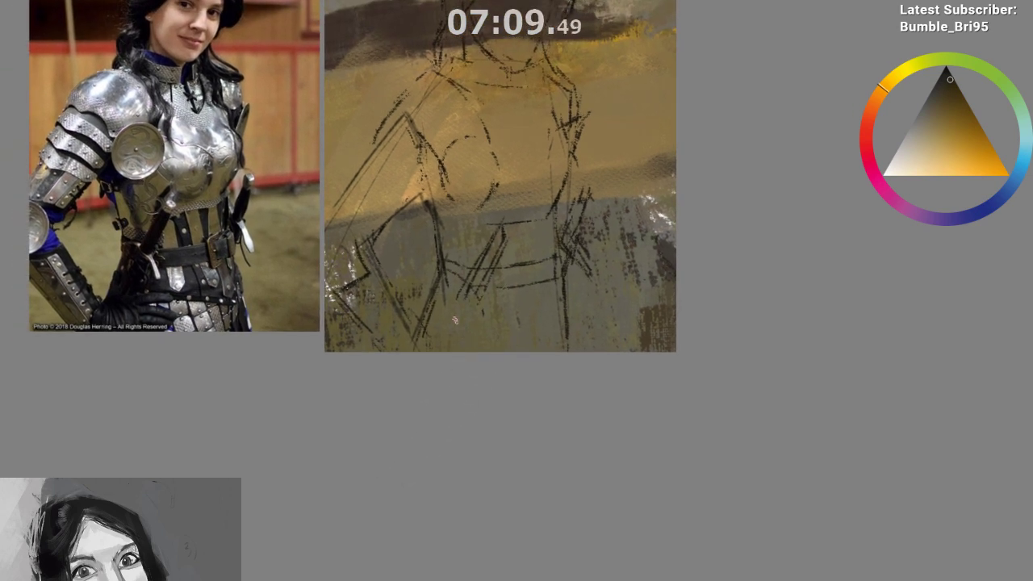
# Sketch the gloved hand on the hip with short angular strokes and extend the lower hip line toward the far side
pyautogui.moveTo(449, 317); pyautogui.dragTo(482, 311)
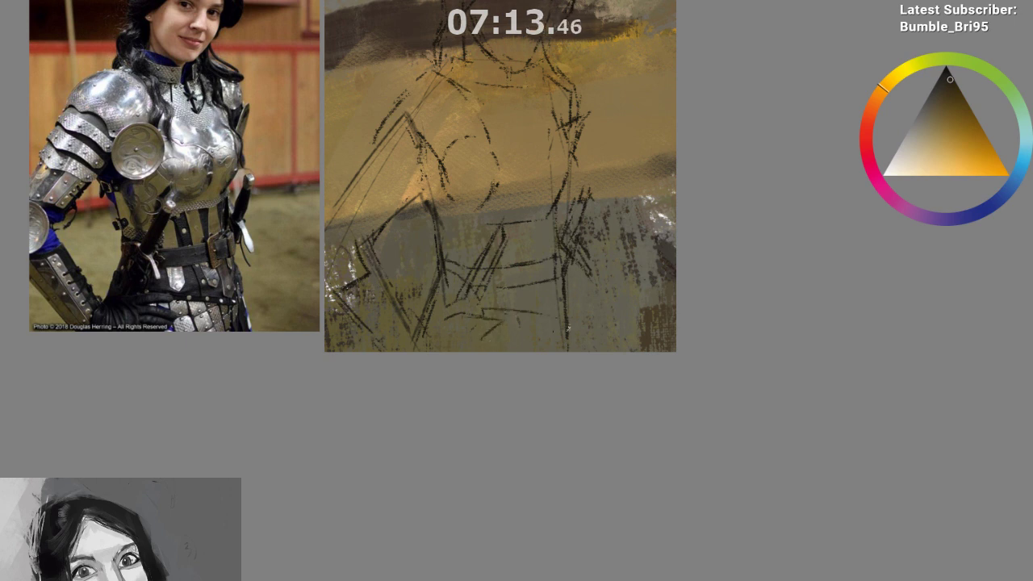
pyautogui.moveTo(506, 314); pyautogui.dragTo(572, 331)
pyautogui.moveTo(553, 365); pyautogui.dragTo(535, 460)
pyautogui.moveTo(494, 219); pyautogui.dragTo(515, 207)
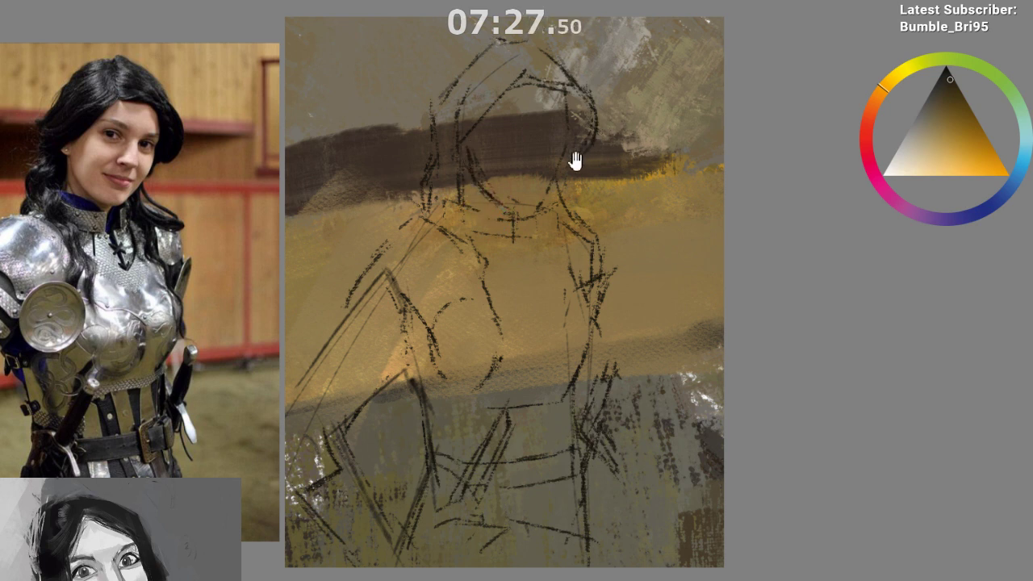
# Darken the near shoulder's outer contour and sketch the lower edge and plate bands across the upper arm
pyautogui.scroll(-3, 564, 216)
pyautogui.moveTo(595, 134); pyautogui.dragTo(583, 93)
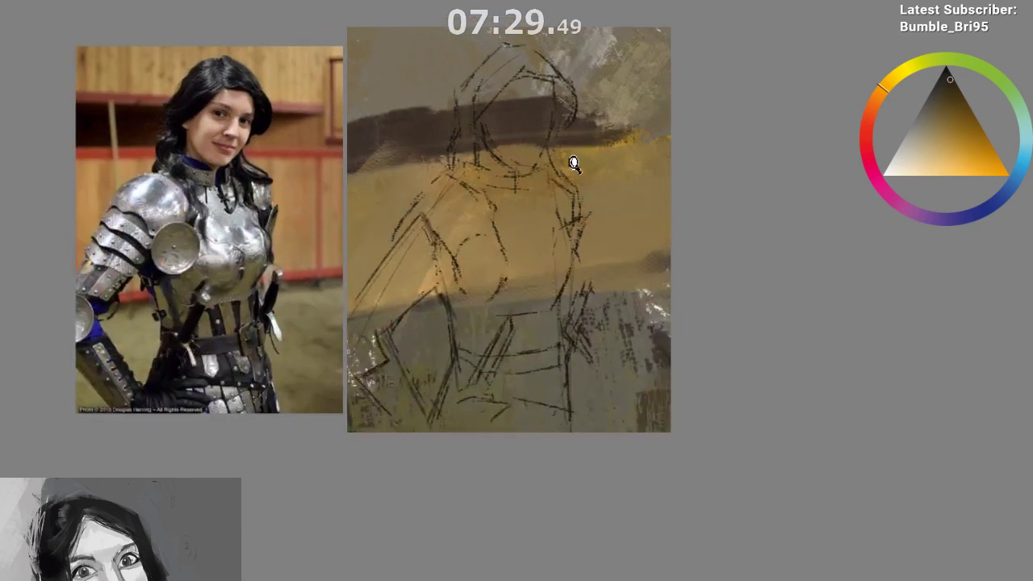
pyautogui.scroll(1, 574, 164)
pyautogui.scroll(-1, 477, 214)
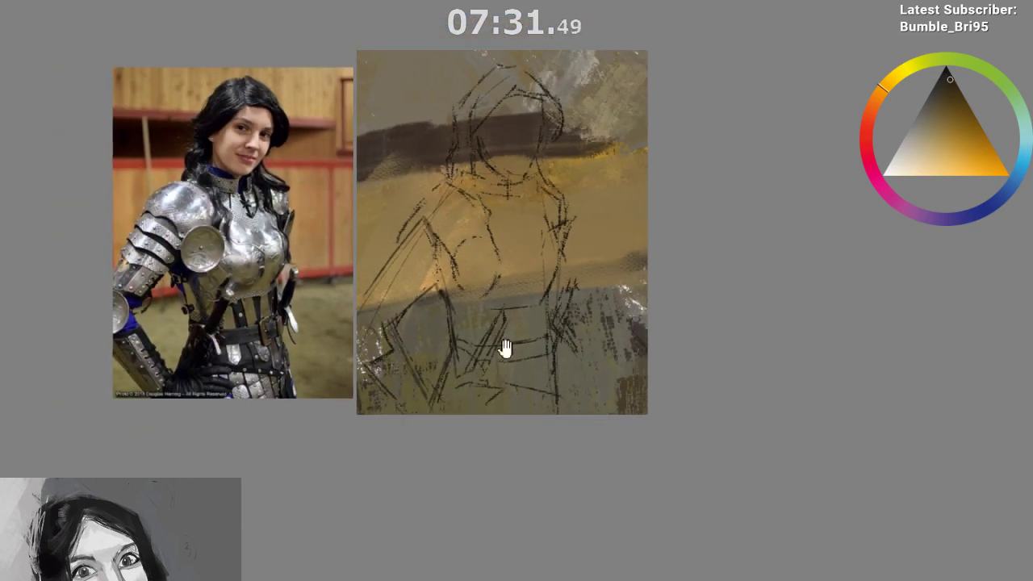
pyautogui.scroll(-2, 501, 403)
pyautogui.moveTo(501, 451); pyautogui.dragTo(478, 379)
pyautogui.scroll(2, 487, 379)
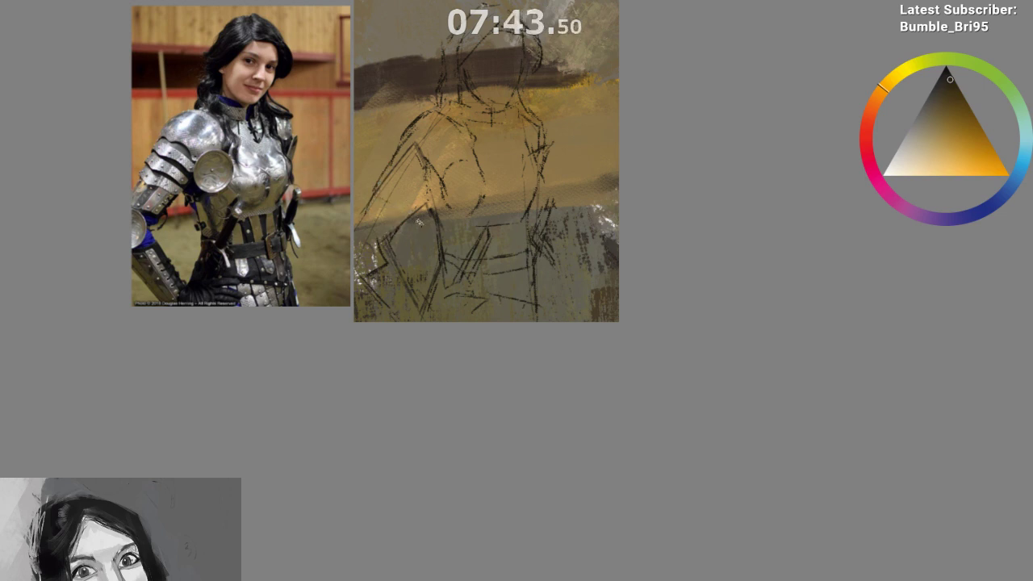
pyautogui.moveTo(398, 217); pyautogui.dragTo(406, 213)
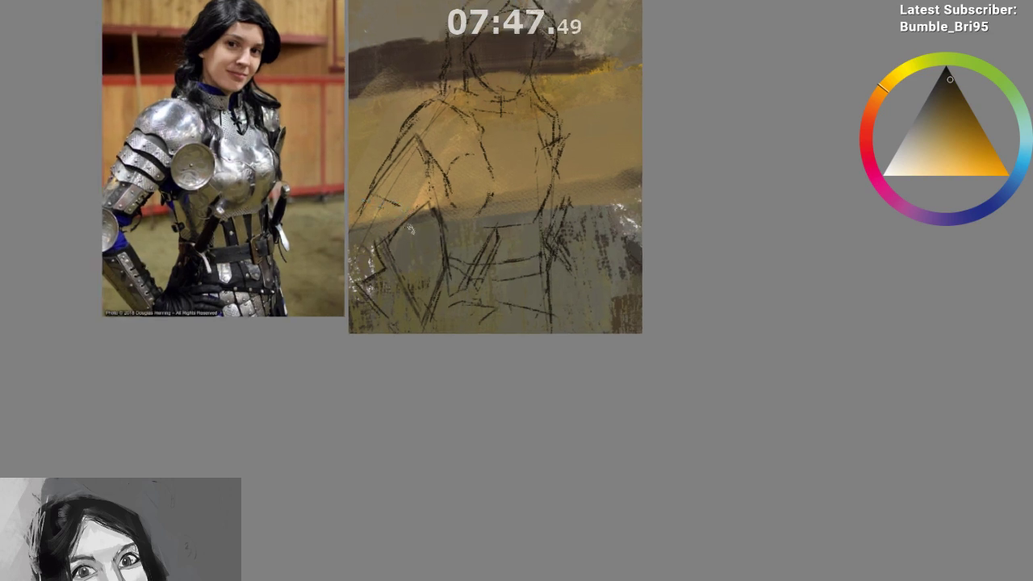
pyautogui.moveTo(364, 206); pyautogui.dragTo(405, 212)
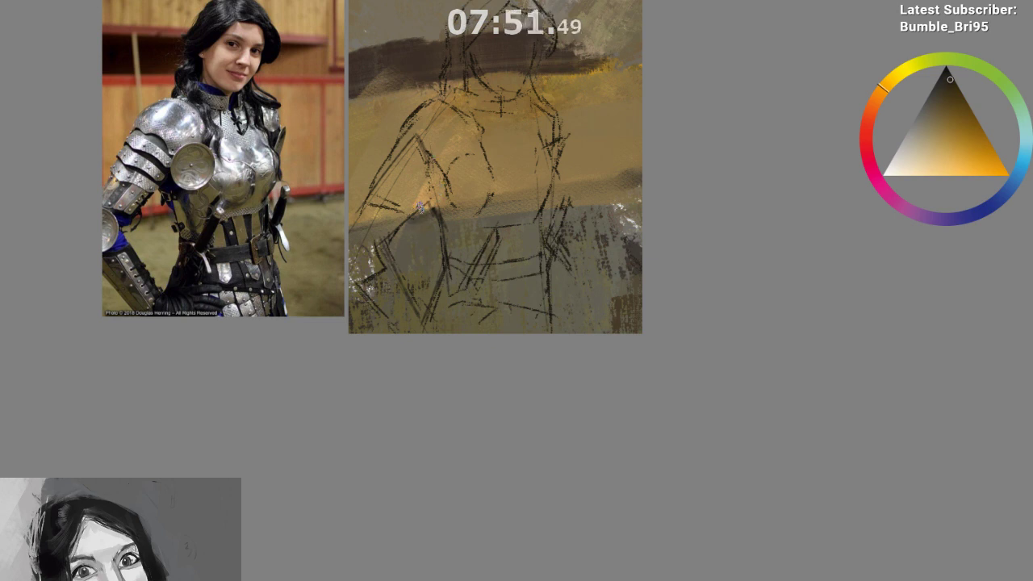
pyautogui.moveTo(418, 156); pyautogui.dragTo(445, 186)
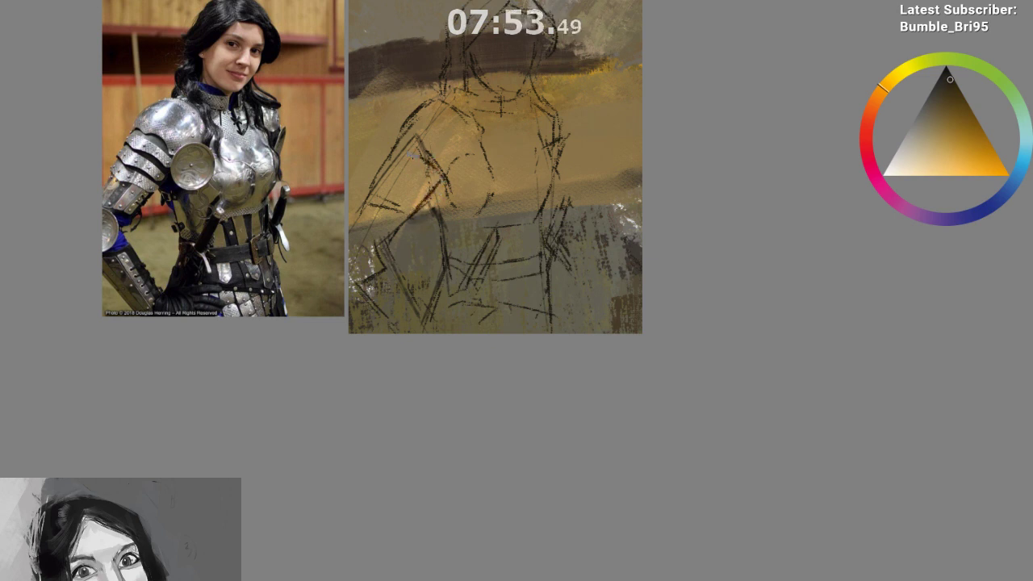
pyautogui.moveTo(400, 153); pyautogui.dragTo(442, 196)
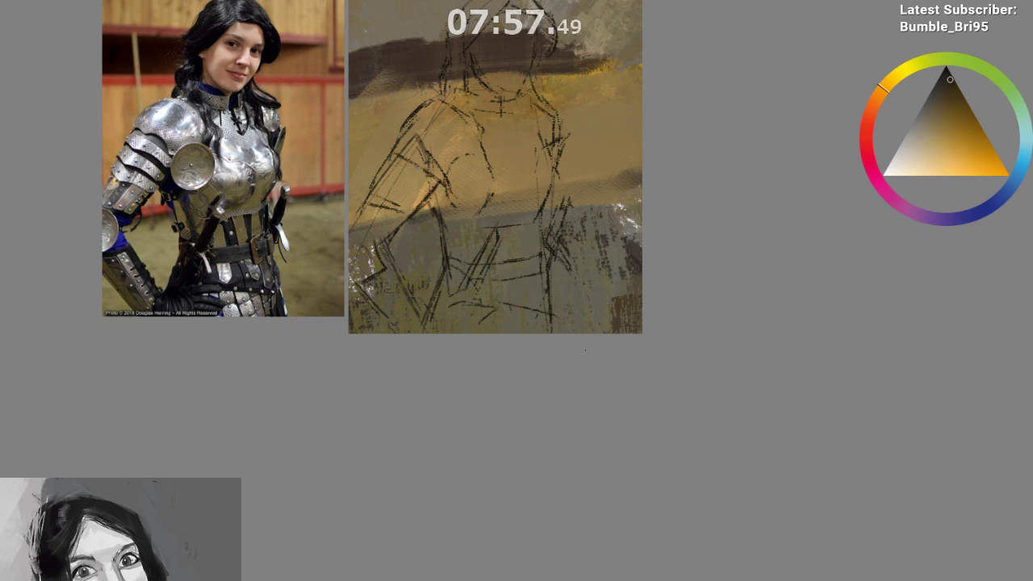
# Mirror the canvas and add more slanted plate bands across the armored upper arm
pyautogui.press('m')
pyautogui.moveTo(367, 384); pyautogui.dragTo(147, 368)
pyautogui.moveTo(297, 249); pyautogui.dragTo(301, 210)
pyautogui.moveTo(298, 282)
pyautogui.mouseDown()
pyautogui.moveTo(302, 242)
pyautogui.moveTo(295, 268)
pyautogui.mouseUp()
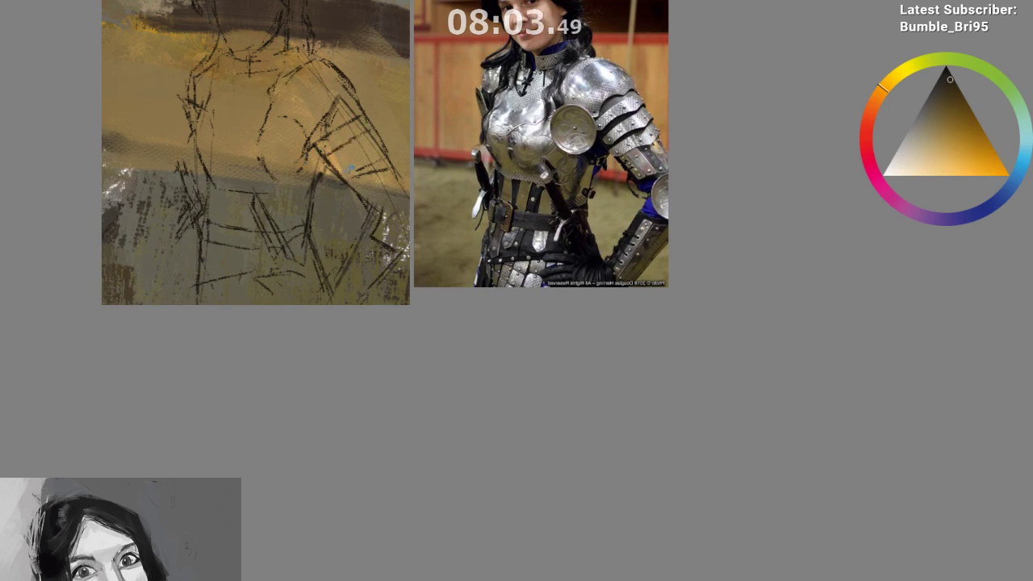
pyautogui.moveTo(384, 150); pyautogui.dragTo(347, 170)
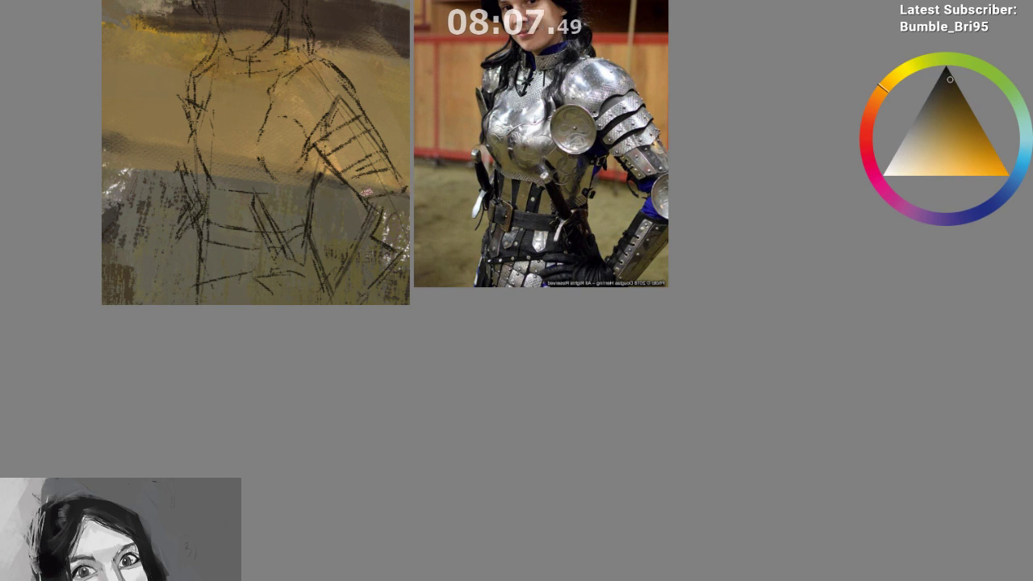
# Complete the round shoulder disc and the line across the lower chest, and flip the canvas back to its original orientation
pyautogui.moveTo(404, 306); pyautogui.dragTo(414, 354)
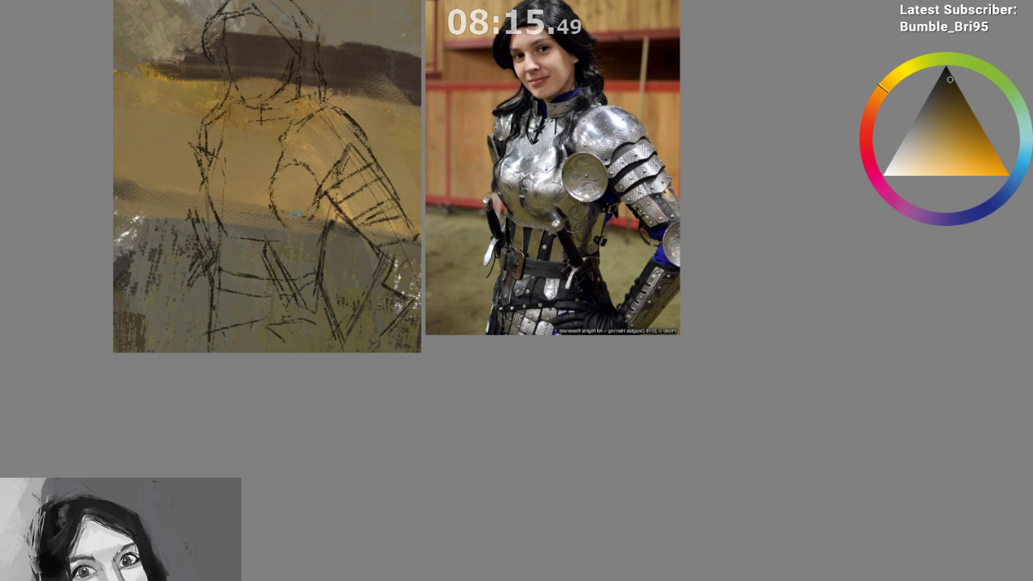
pyautogui.moveTo(216, 266); pyautogui.dragTo(218, 264)
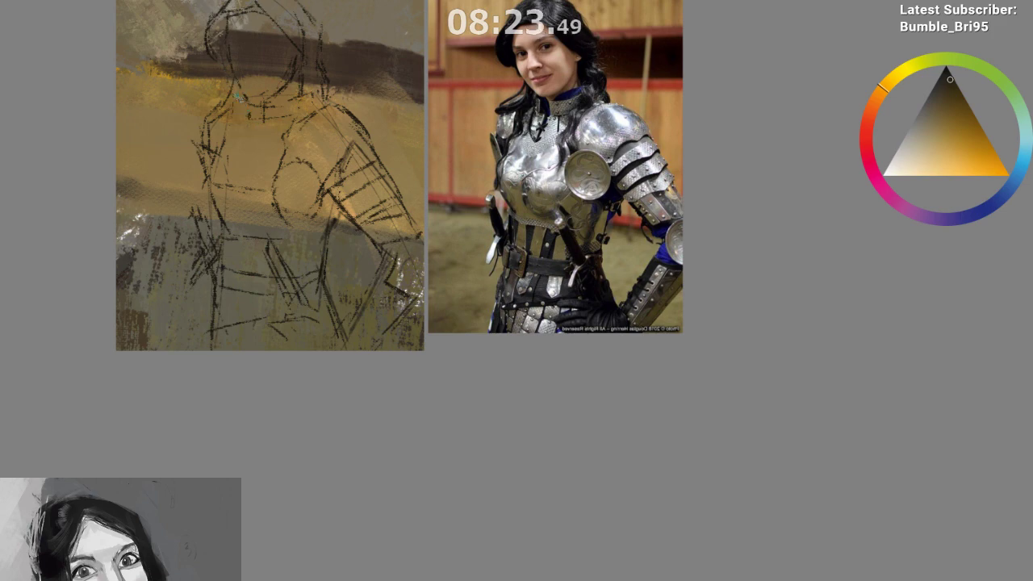
pyautogui.moveTo(293, 270); pyautogui.dragTo(294, 287)
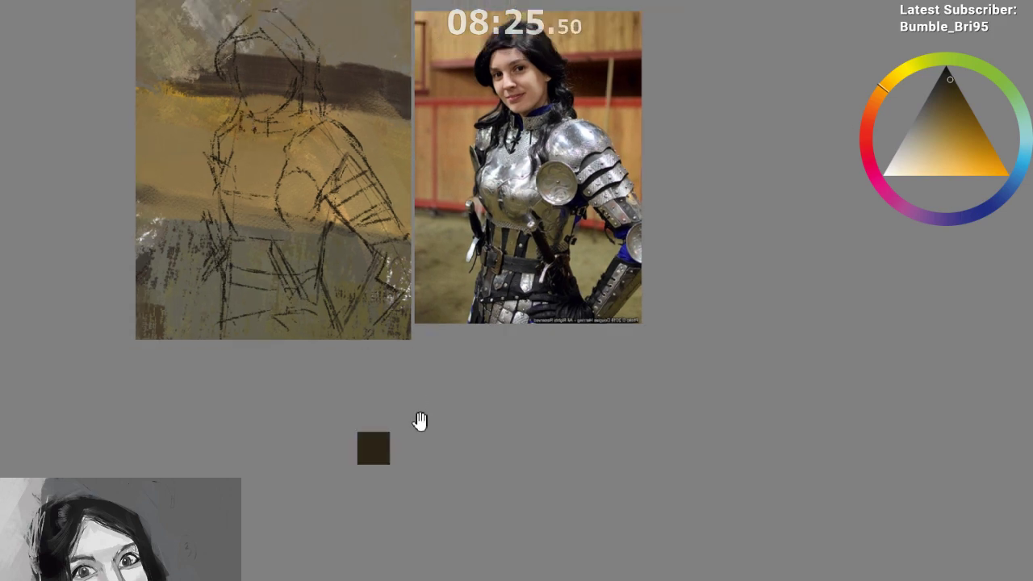
pyautogui.moveTo(419, 422); pyautogui.dragTo(409, 484)
pyautogui.press('m')
pyautogui.moveTo(587, 292)
pyautogui.mouseDown()
pyautogui.moveTo(667, 246)
pyautogui.moveTo(455, 238)
pyautogui.mouseUp()
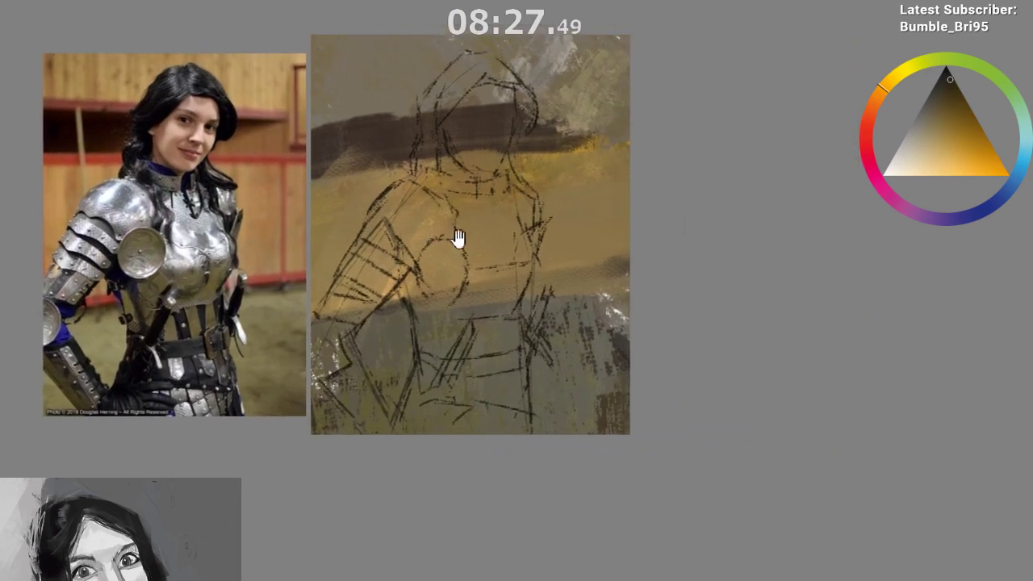
pyautogui.scroll(1, 521, 270)
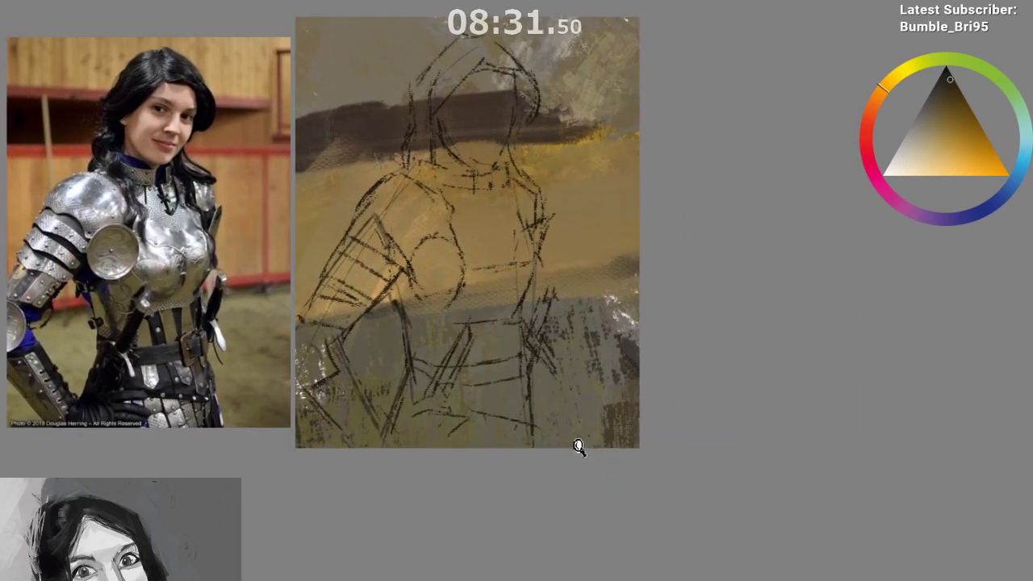
pyautogui.moveTo(579, 445)
pyautogui.mouseDown()
pyautogui.moveTo(589, 454)
pyautogui.moveTo(585, 431)
pyautogui.mouseUp()
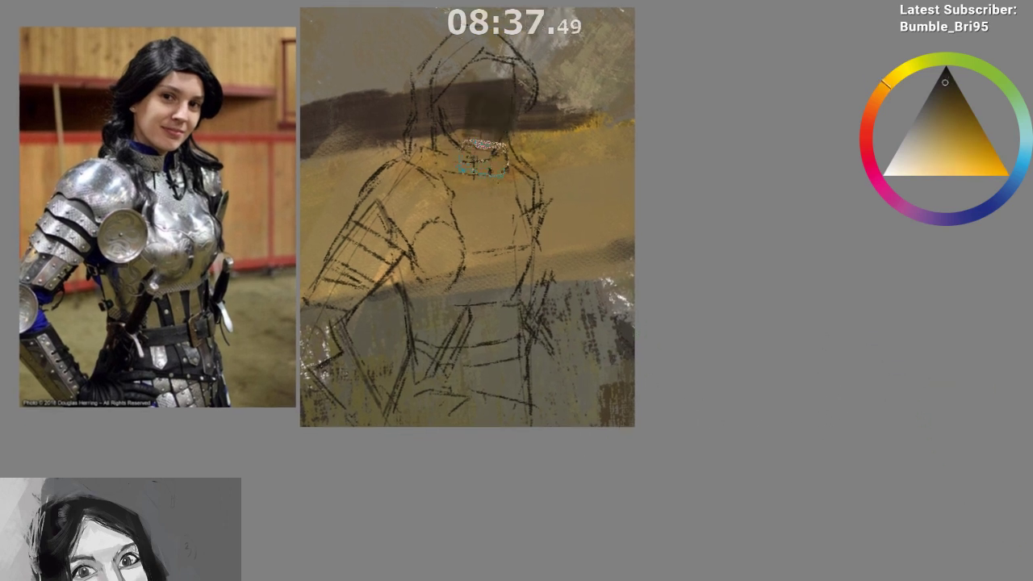
pyautogui.scroll(1, 540, 229)
pyautogui.moveTo(540, 229); pyautogui.dragTo(555, 243)
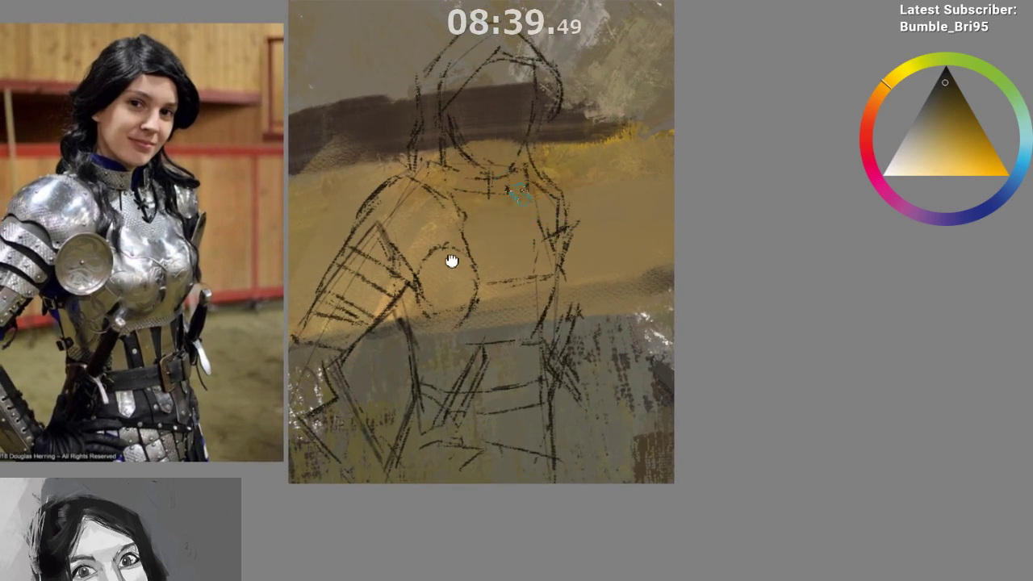
pyautogui.moveTo(478, 242); pyautogui.dragTo(488, 232)
pyautogui.moveTo(486, 223); pyautogui.dragTo(499, 241)
pyautogui.keyDown('ctrl'); pyautogui.click(500, 242); pyautogui.keyUp('ctrl')
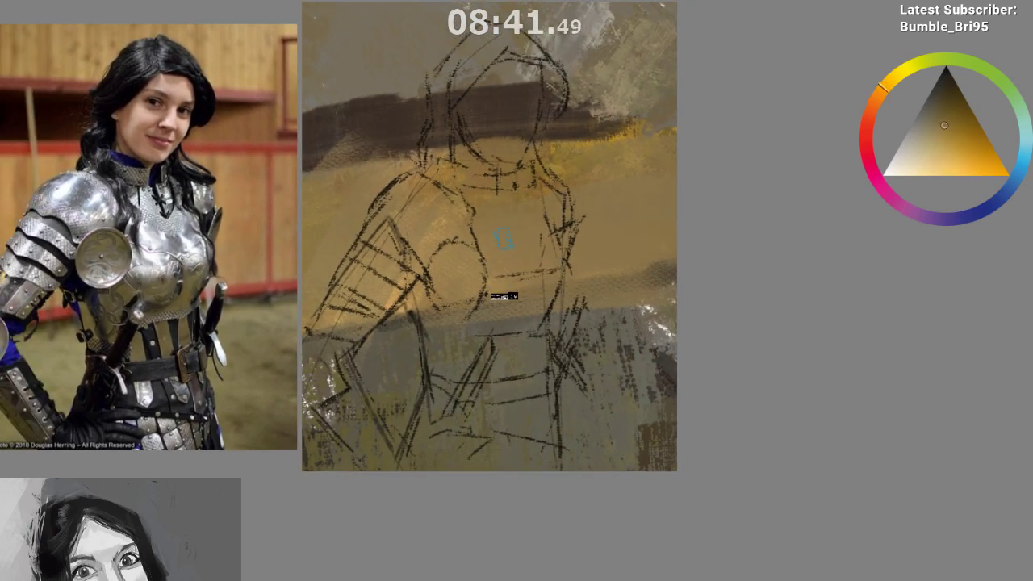
pyautogui.moveTo(500, 311); pyautogui.dragTo(493, 285)
pyautogui.moveTo(498, 334); pyautogui.dragTo(504, 403)
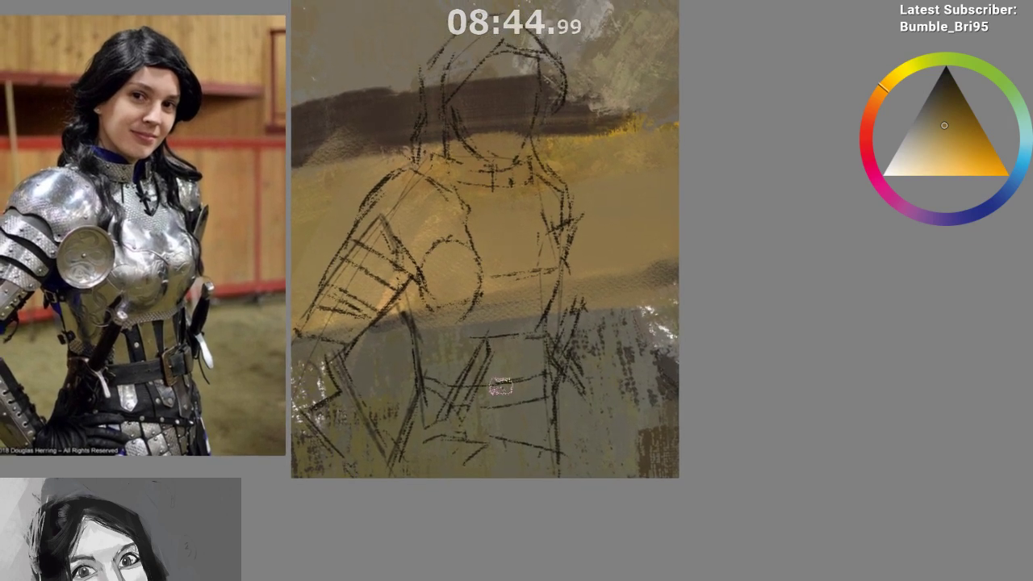
pyautogui.keyDown('ctrl'); pyautogui.click(504, 273); pyautogui.keyUp('ctrl')
pyautogui.moveTo(507, 276); pyautogui.dragTo(507, 292)
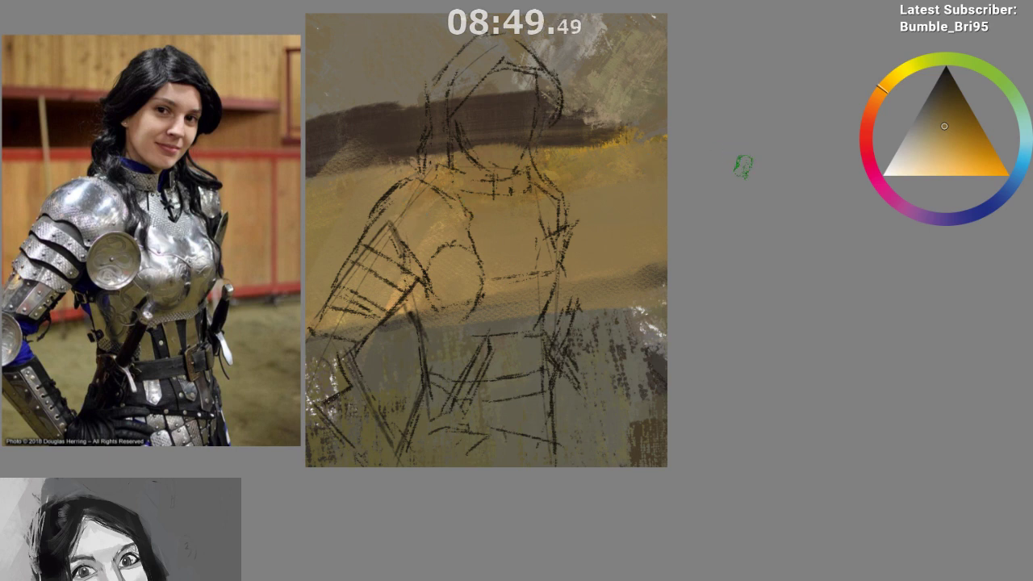
pyautogui.moveTo(740, 207); pyautogui.dragTo(761, 180)
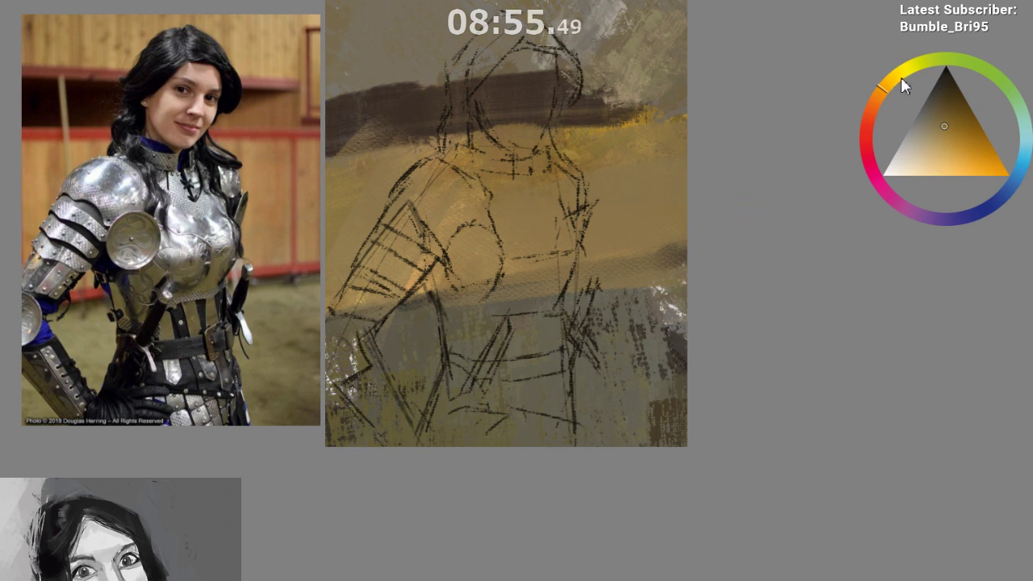
pyautogui.moveTo(272, 343); pyautogui.dragTo(215, 327)
pyautogui.moveTo(256, 333); pyautogui.dragTo(293, 367)
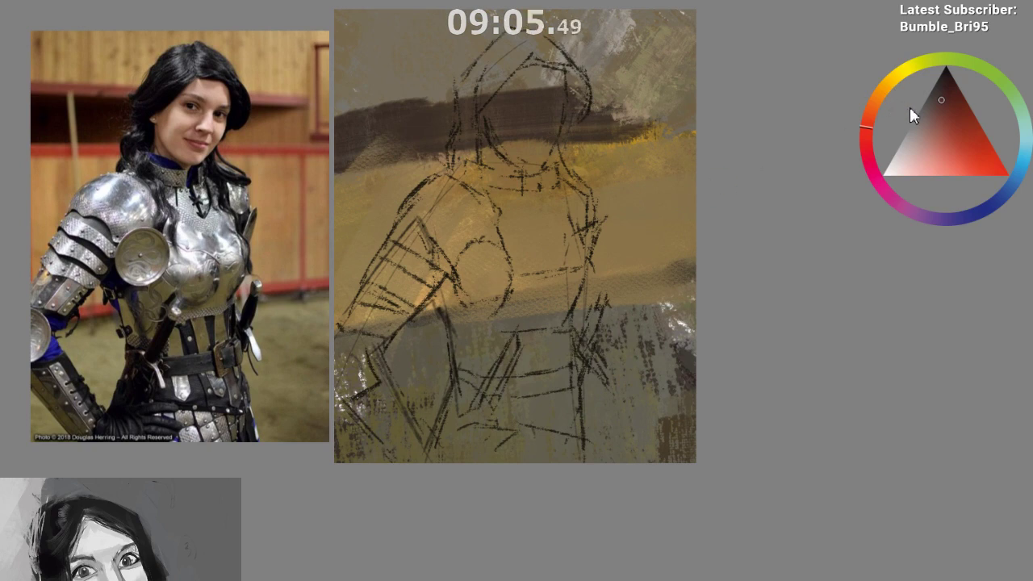
# Choose a muted blue-gray and block in a patch on the front of the near shoulder, undoing unwanted strokes
pyautogui.click(1014, 186)
pyautogui.moveTo(929, 112); pyautogui.dragTo(928, 110)
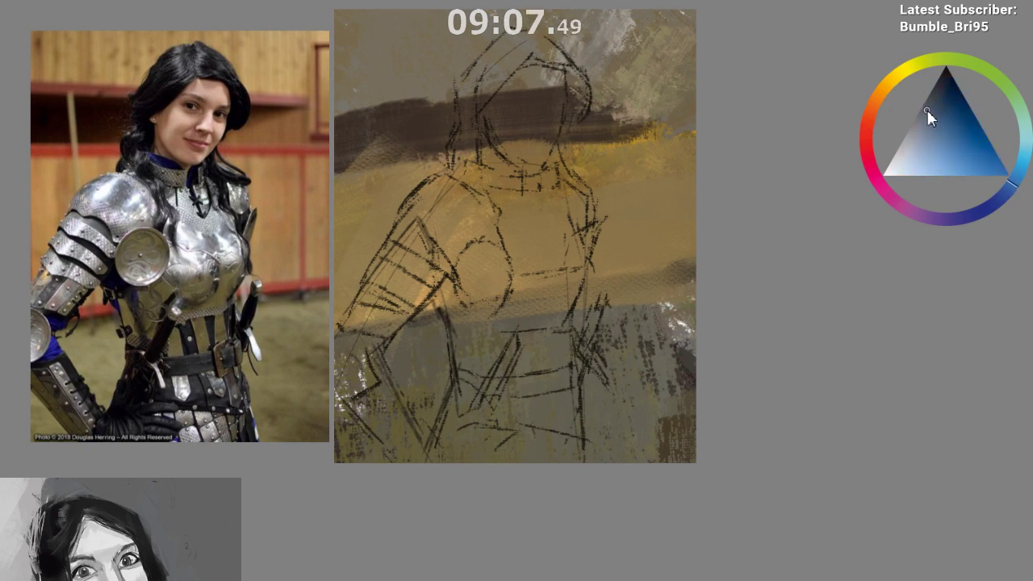
pyautogui.moveTo(436, 226)
pyautogui.mouseDown()
pyautogui.moveTo(467, 180)
pyautogui.moveTo(438, 229)
pyautogui.moveTo(456, 242)
pyautogui.moveTo(483, 222)
pyautogui.moveTo(420, 191)
pyautogui.moveTo(469, 216)
pyautogui.mouseUp()
pyautogui.hotkey('ctrl', 'z')
pyautogui.hotkey('ctrl', 'z')
pyautogui.hotkey('ctrl', 'z')
pyautogui.moveTo(406, 214); pyautogui.dragTo(439, 178)
pyautogui.moveTo(488, 206); pyautogui.dragTo(435, 185)
pyautogui.hotkey('ctrl', 'z')
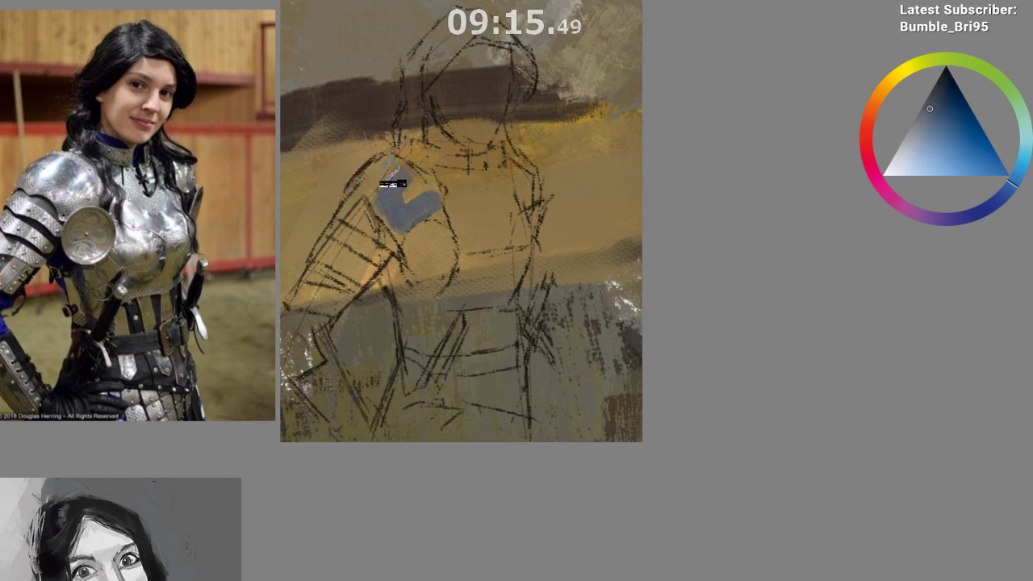
# Block in the outer edge of the near shoulder plate in blue-gray, replacing the first stroke with a shorter one
pyautogui.moveTo(351, 187); pyautogui.dragTo(401, 148)
pyautogui.moveTo(473, 204); pyautogui.dragTo(480, 211)
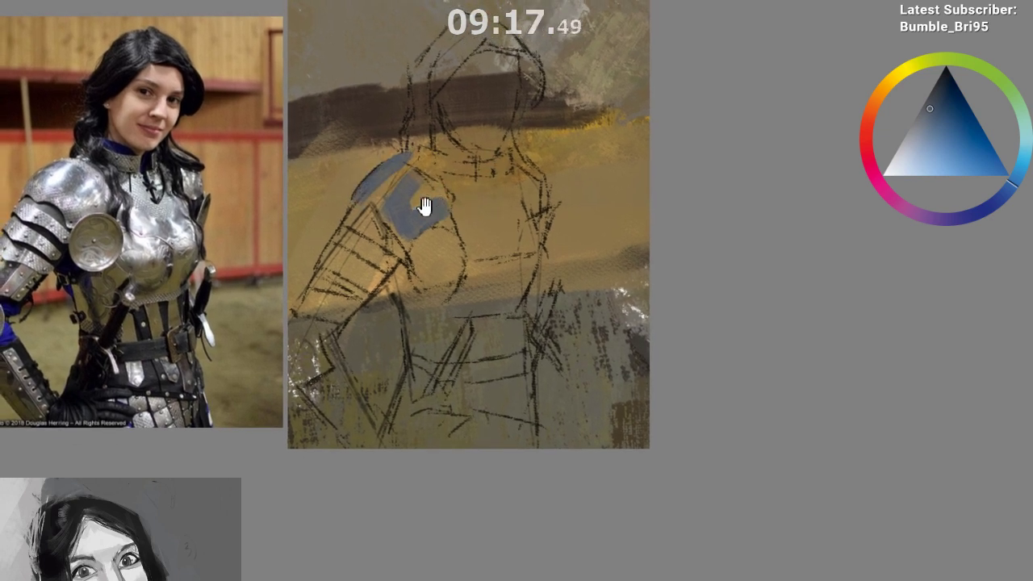
pyautogui.hotkey('ctrl', 'z')
pyautogui.moveTo(356, 197); pyautogui.dragTo(389, 171)
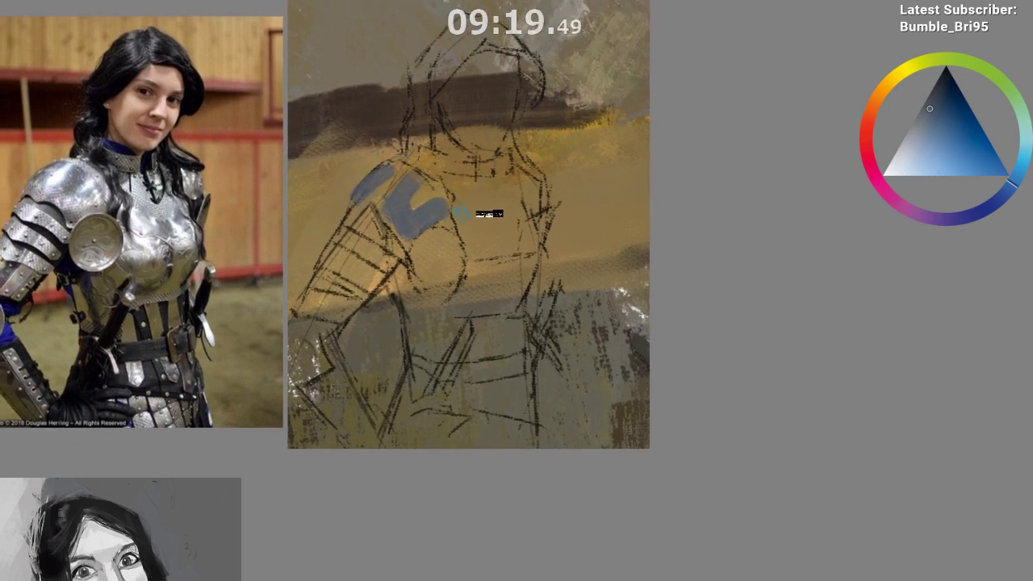
# Block in blue-gray patches on the breastplate, far shoulder, collar and the top of the near upper arm
pyautogui.moveTo(435, 242); pyautogui.dragTo(457, 233)
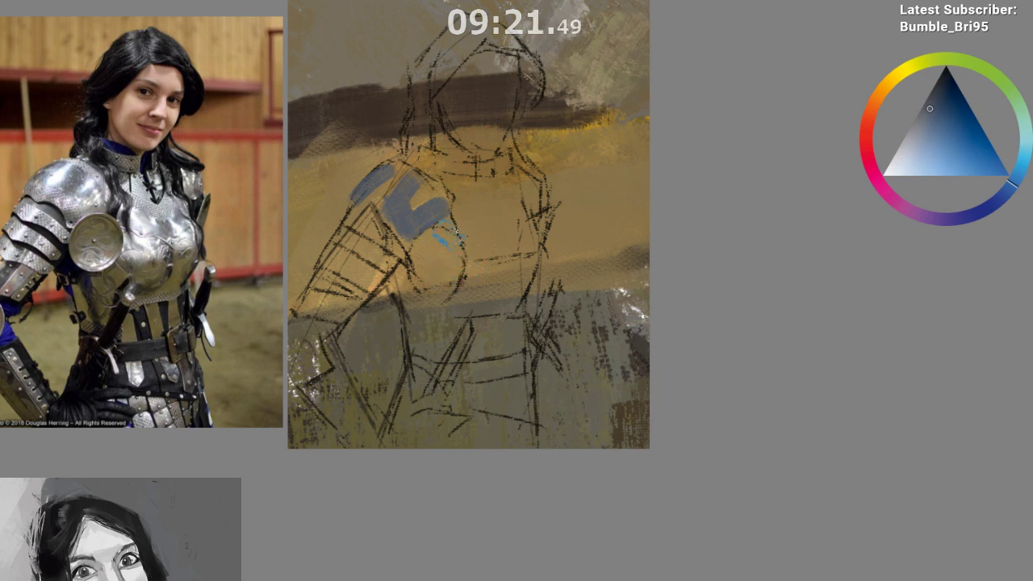
pyautogui.moveTo(517, 255); pyautogui.dragTo(514, 247)
pyautogui.moveTo(492, 208)
pyautogui.mouseDown()
pyautogui.moveTo(503, 246)
pyautogui.moveTo(500, 214)
pyautogui.moveTo(500, 242)
pyautogui.moveTo(518, 184)
pyautogui.mouseUp()
pyautogui.click(926, 100)
pyautogui.keyDown('alt'); pyautogui.click(498, 213); pyautogui.keyUp('alt')
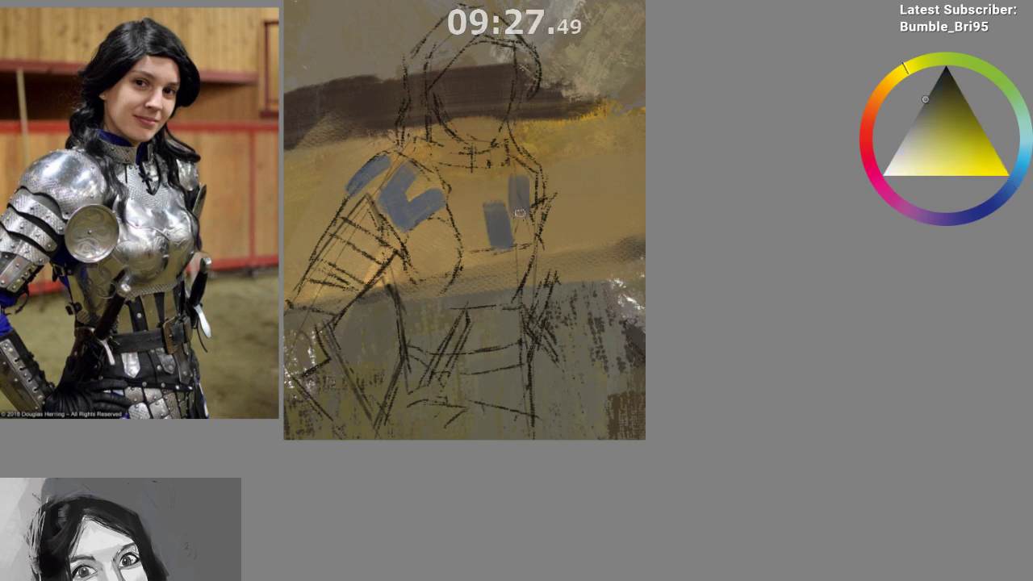
pyautogui.moveTo(431, 151); pyautogui.dragTo(474, 153)
pyautogui.moveTo(443, 271); pyautogui.dragTo(470, 196)
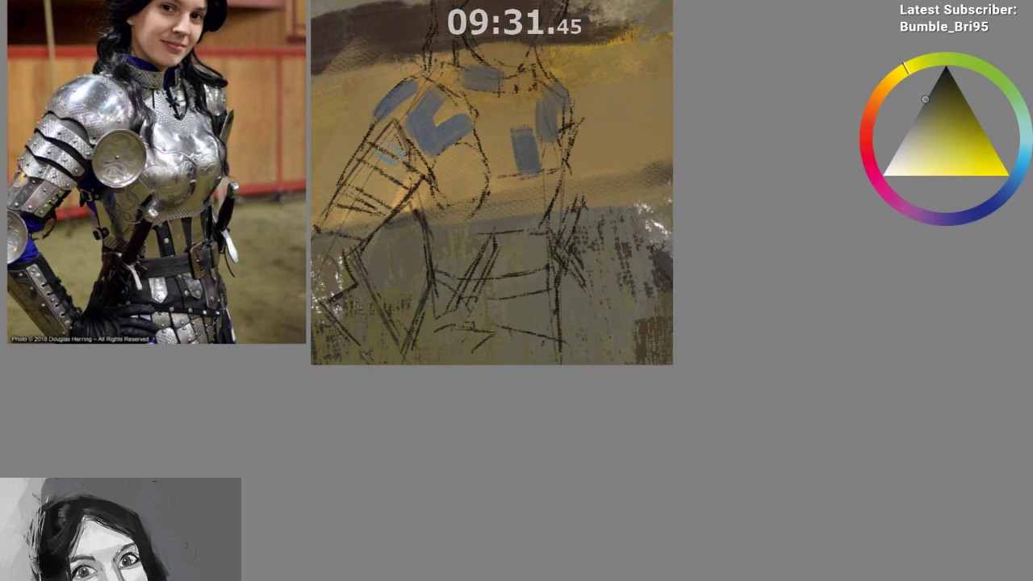
pyautogui.hotkey('ctrl', 'z')
pyautogui.moveTo(394, 139)
pyautogui.mouseDown()
pyautogui.moveTo(413, 164)
pyautogui.moveTo(405, 160)
pyautogui.mouseUp()
# Choose a muted warm gray and fill the torso, hips and near arm with broad strokes beneath the sketch lines
pyautogui.moveTo(505, 376); pyautogui.dragTo(498, 399)
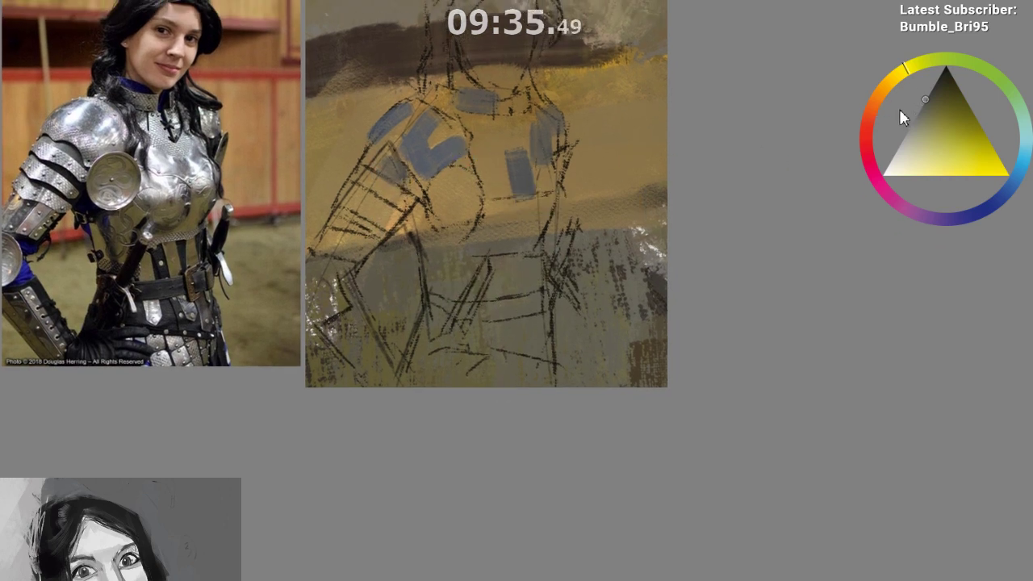
pyautogui.keyDown('ctrl'); pyautogui.click(506, 209); pyautogui.keyUp('ctrl')
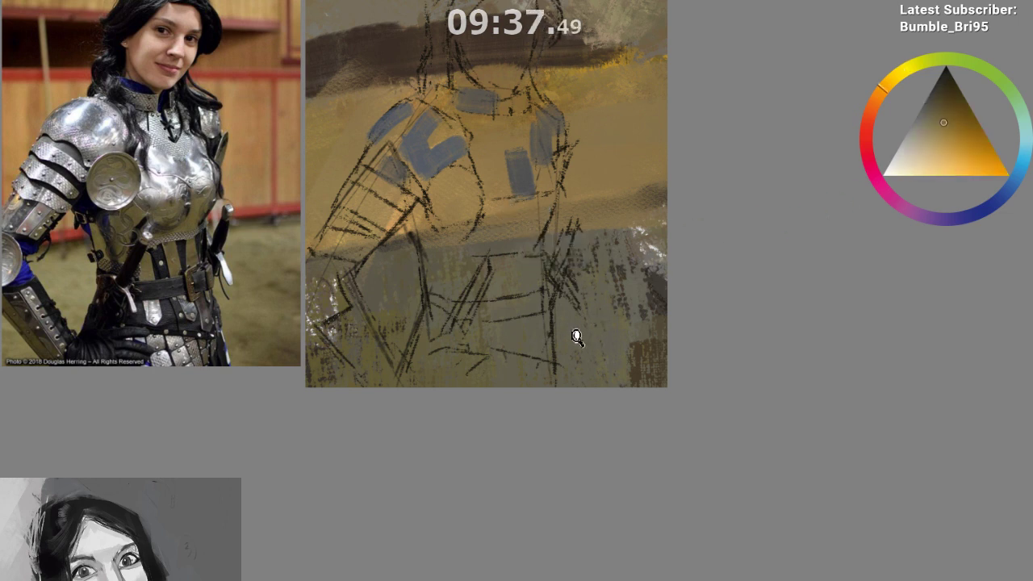
pyautogui.moveTo(578, 338); pyautogui.dragTo(613, 387)
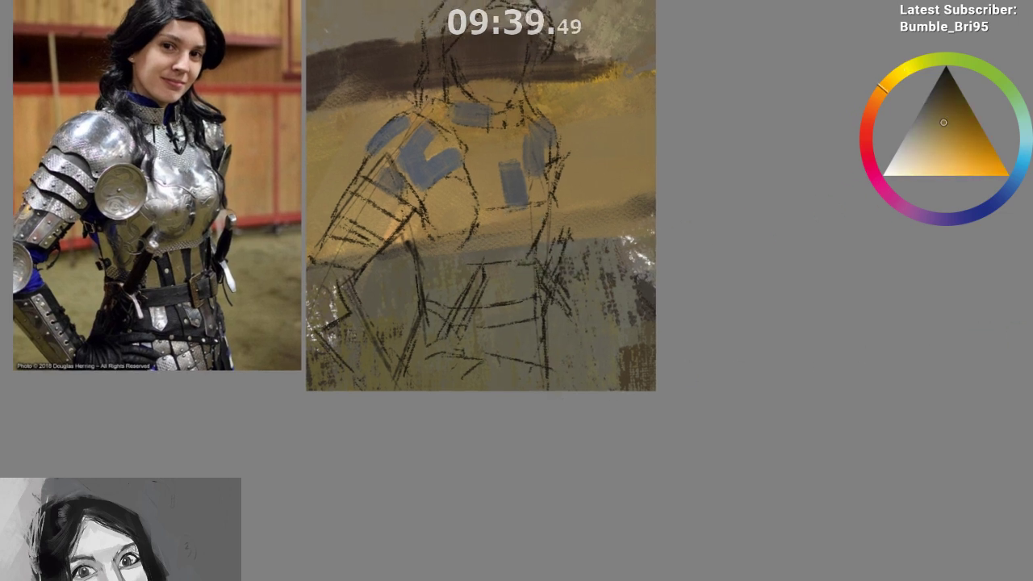
pyautogui.moveTo(473, 246); pyautogui.dragTo(465, 288)
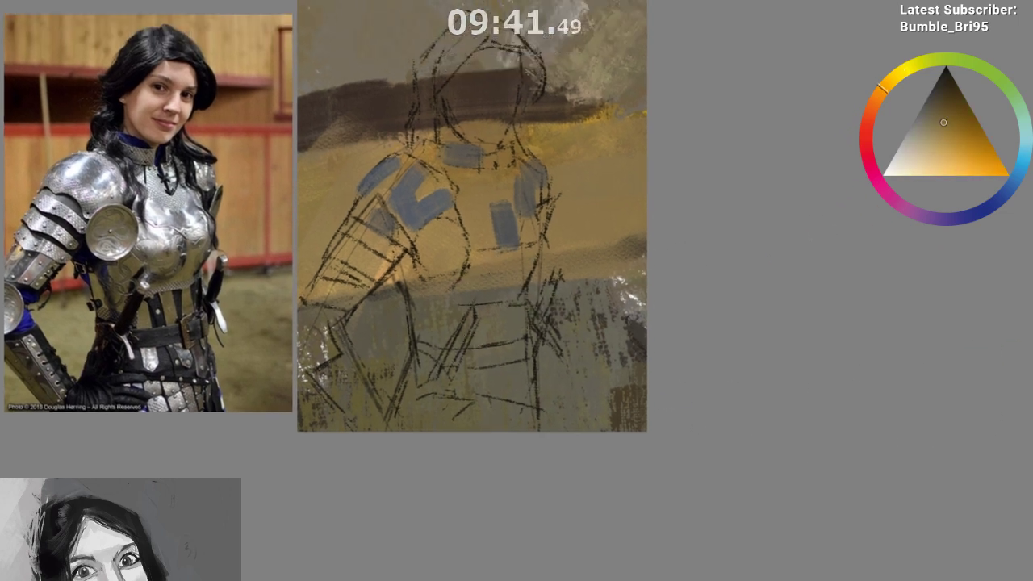
pyautogui.click(918, 128)
pyautogui.moveTo(485, 212)
pyautogui.mouseDown()
pyautogui.moveTo(485, 322)
pyautogui.moveTo(473, 296)
pyautogui.moveTo(459, 436)
pyautogui.mouseUp()
pyautogui.moveTo(425, 348)
pyautogui.mouseDown()
pyautogui.moveTo(472, 295)
pyautogui.moveTo(503, 363)
pyautogui.moveTo(489, 227)
pyautogui.moveTo(440, 206)
pyautogui.moveTo(423, 234)
pyautogui.moveTo(404, 218)
pyautogui.moveTo(435, 195)
pyautogui.moveTo(375, 216)
pyautogui.moveTo(383, 186)
pyautogui.moveTo(352, 300)
pyautogui.moveTo(319, 315)
pyautogui.moveTo(363, 227)
pyautogui.mouseUp()
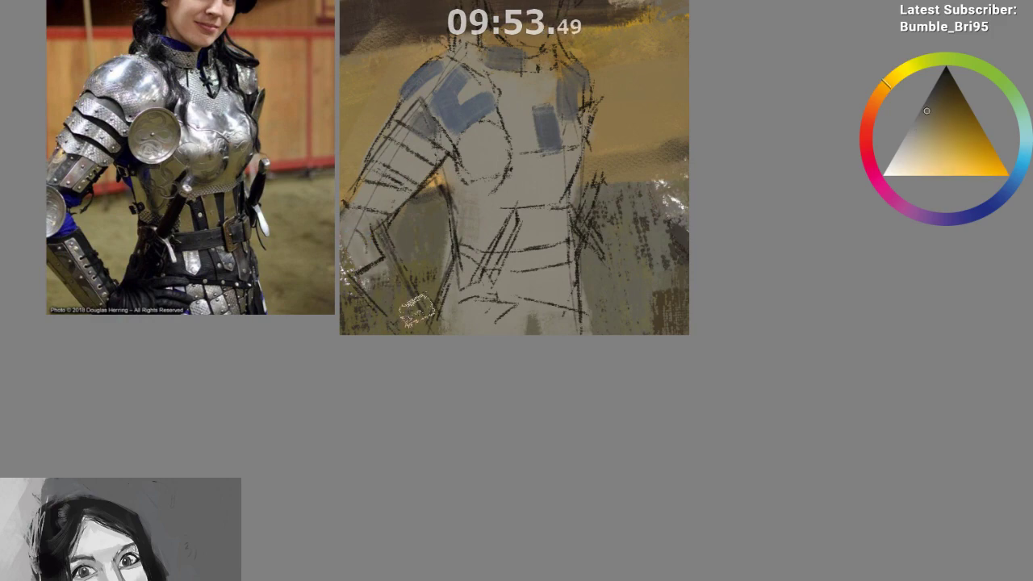
# Fill the face and the hair around it with muted warm and cool grays sampled from the painting, keeping the sketch lines
pyautogui.keyDown('ctrl'); pyautogui.click(418, 306); pyautogui.keyUp('ctrl')
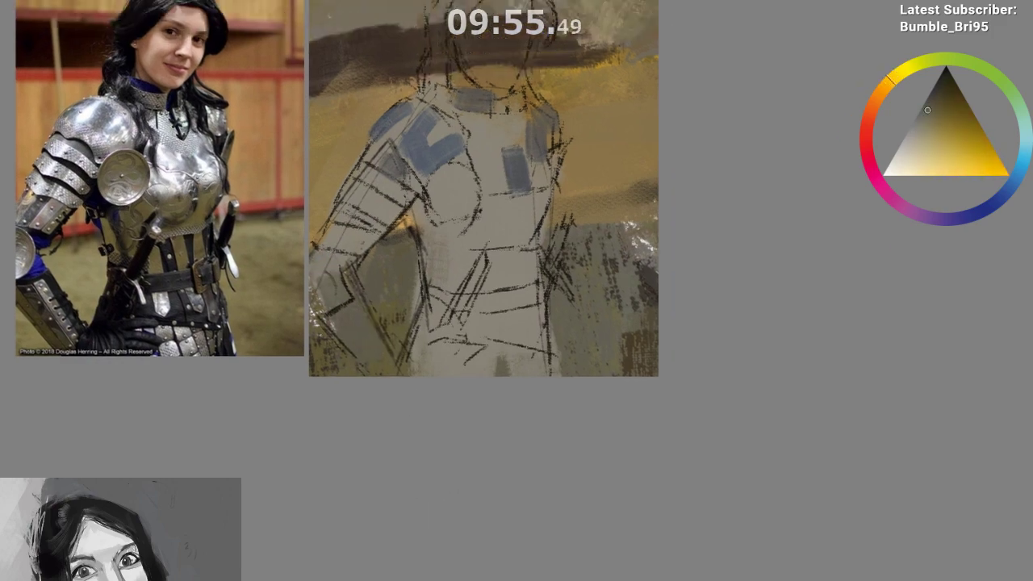
pyautogui.moveTo(511, 78); pyautogui.dragTo(470, 206)
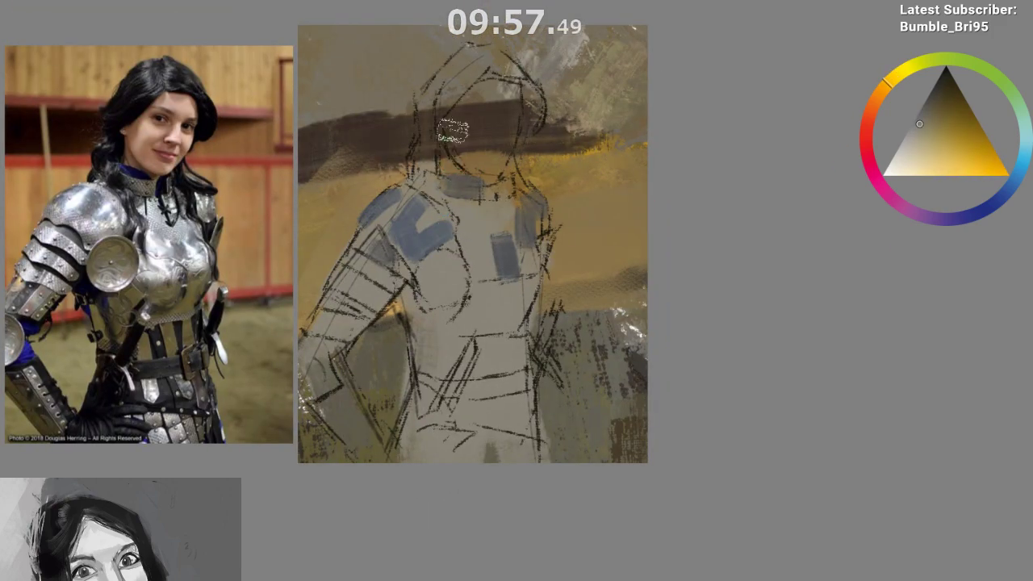
pyautogui.moveTo(477, 81)
pyautogui.mouseDown()
pyautogui.moveTo(468, 104)
pyautogui.moveTo(495, 124)
pyautogui.moveTo(507, 158)
pyautogui.mouseUp()
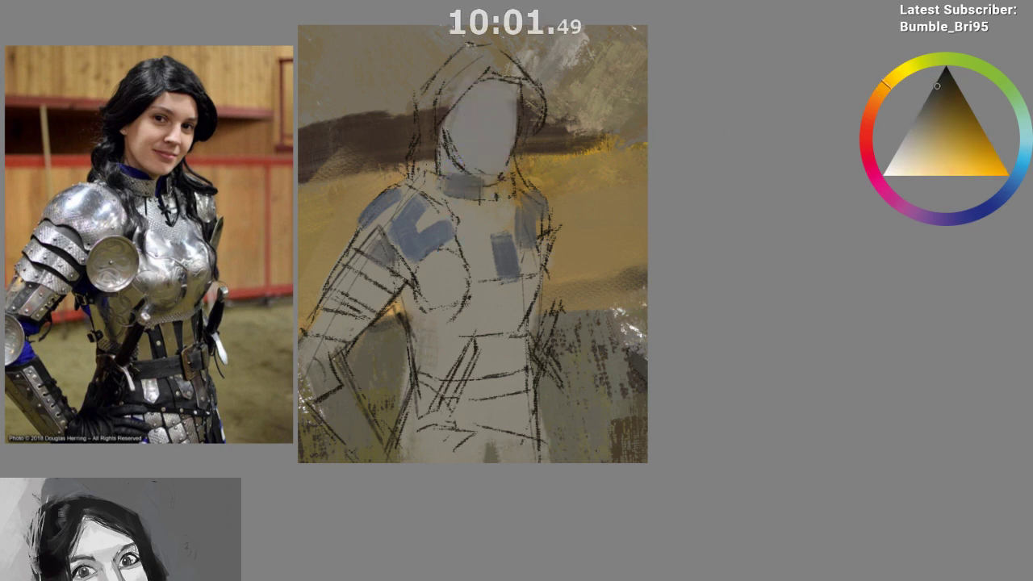
pyautogui.keyDown('ctrl'); pyautogui.click(421, 184); pyautogui.keyUp('ctrl')
pyautogui.moveTo(429, 124)
pyautogui.mouseDown()
pyautogui.moveTo(426, 168)
pyautogui.moveTo(423, 117)
pyautogui.moveTo(452, 65)
pyautogui.moveTo(496, 53)
pyautogui.moveTo(532, 105)
pyautogui.moveTo(520, 202)
pyautogui.mouseUp()
pyautogui.keyDown('ctrl'); pyautogui.click(524, 207); pyautogui.keyUp('ctrl')
pyautogui.keyDown('ctrl'); pyautogui.click(526, 333); pyautogui.keyUp('ctrl')
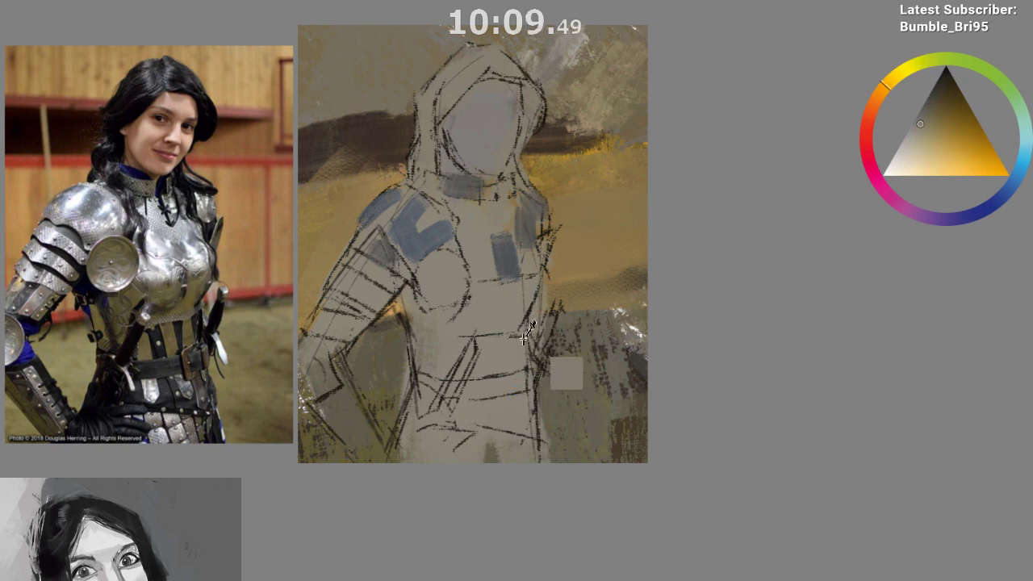
# Choose a near-black and lay a first stroke along the upper edge of the hair on the near side
pyautogui.press('m')
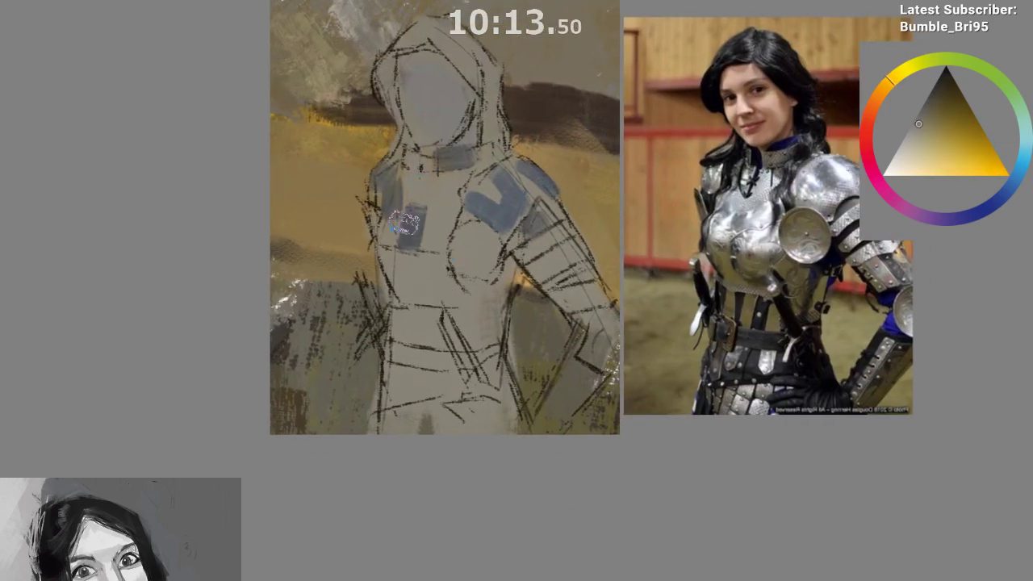
pyautogui.moveTo(419, 439); pyautogui.dragTo(347, 444)
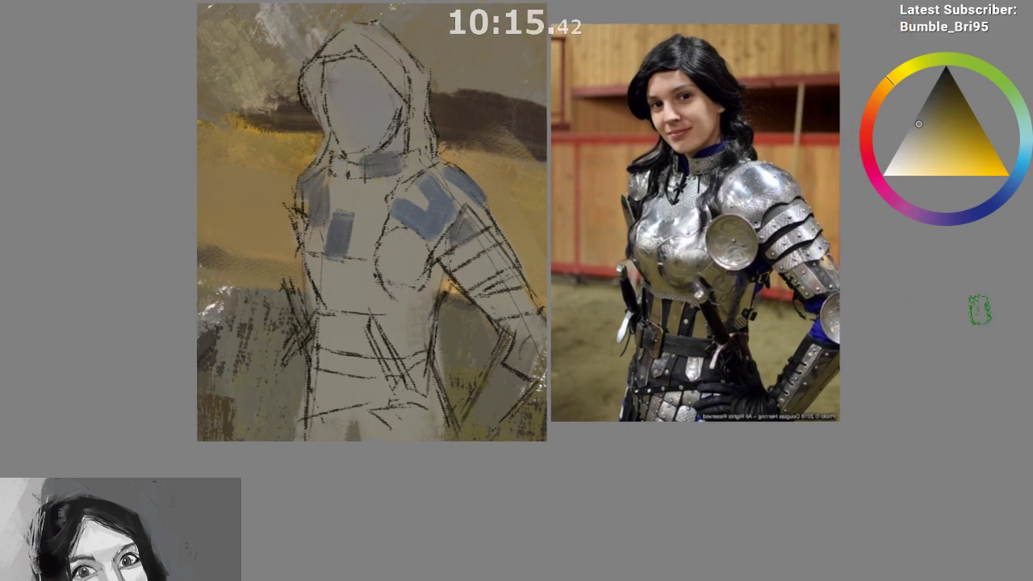
pyautogui.press('m')
pyautogui.moveTo(557, 479); pyautogui.dragTo(514, 505)
pyautogui.keyDown('ctrl'); pyautogui.click(557, 264); pyautogui.keyUp('ctrl')
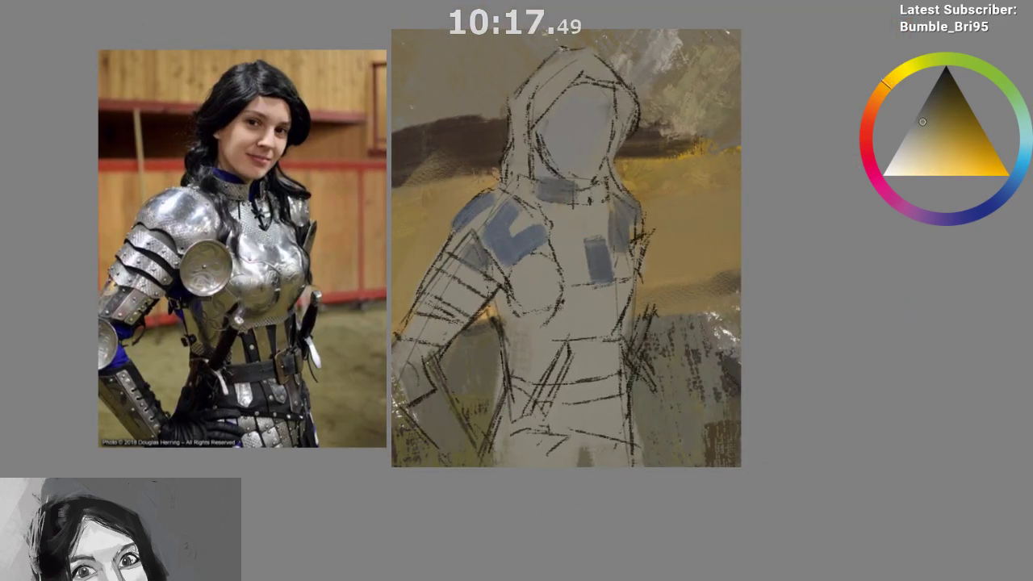
pyautogui.click(949, 81)
pyautogui.moveTo(565, 61)
pyautogui.mouseDown()
pyautogui.moveTo(523, 111)
pyautogui.moveTo(549, 82)
pyautogui.moveTo(522, 109)
pyautogui.mouseUp()
pyautogui.hotkey('ctrl', 'z')
# Shift the color to a very dark blue and block in the near side of the hair down to the neck
pyautogui.click(985, 206)
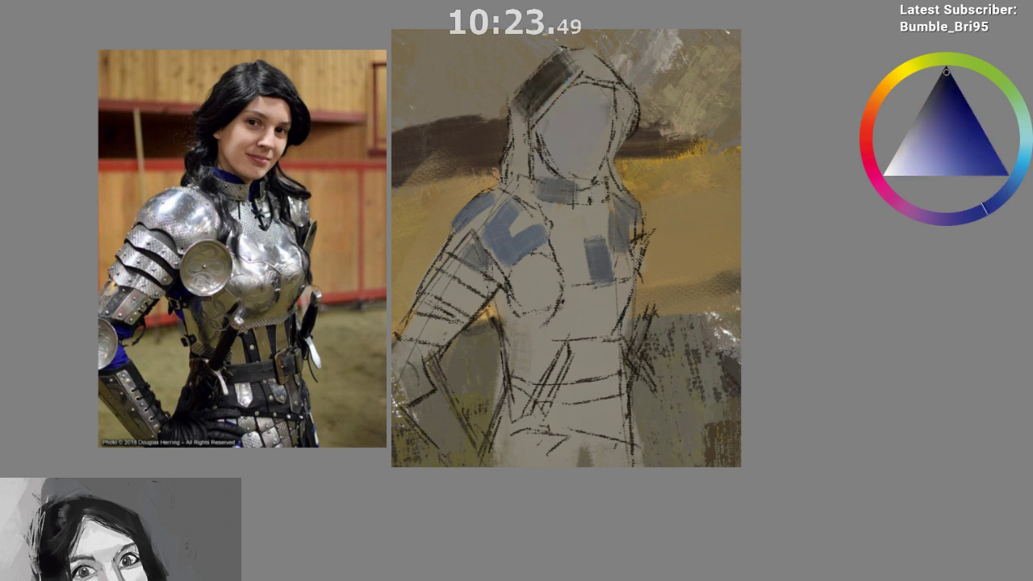
pyautogui.moveTo(568, 63)
pyautogui.mouseDown()
pyautogui.moveTo(524, 103)
pyautogui.moveTo(550, 76)
pyautogui.moveTo(536, 117)
pyautogui.moveTo(522, 123)
pyautogui.moveTo(513, 171)
pyautogui.mouseUp()
pyautogui.hotkey('ctrl', 'z')
pyautogui.keyDown('alt'); pyautogui.click(549, 89); pyautogui.keyUp('alt')
pyautogui.hotkey('ctrl', 'z')
pyautogui.moveTo(525, 115); pyautogui.dragTo(512, 172)
# Continue the blue-black hair over the crown and down the far side to the shoulder, undoing unwanted strokes
pyautogui.keyDown('ctrl'); pyautogui.click(565, 78); pyautogui.keyUp('ctrl')
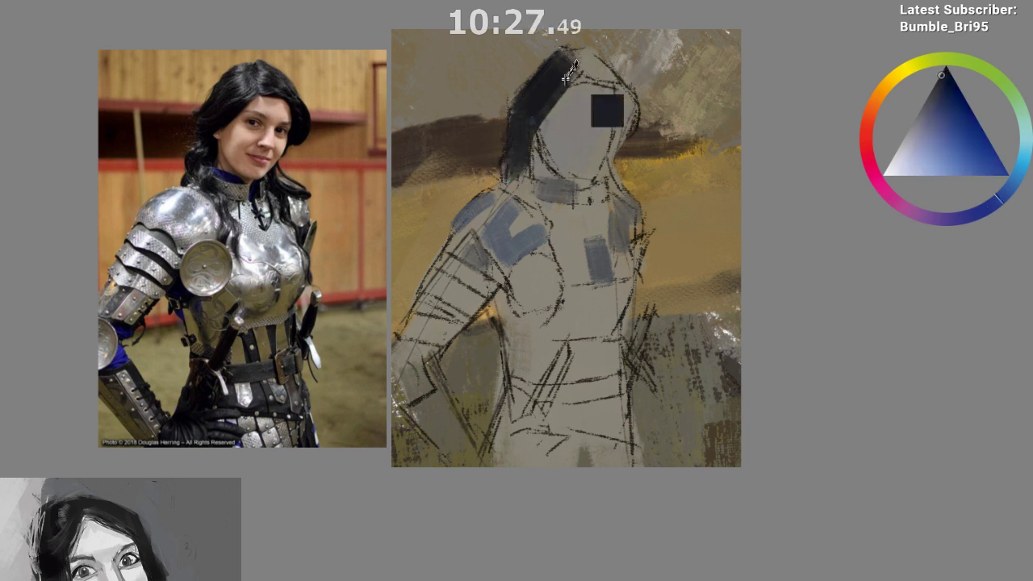
pyautogui.moveTo(576, 59)
pyautogui.mouseDown()
pyautogui.moveTo(632, 83)
pyautogui.moveTo(584, 67)
pyautogui.moveTo(628, 121)
pyautogui.moveTo(632, 87)
pyautogui.moveTo(619, 135)
pyautogui.moveTo(627, 102)
pyautogui.moveTo(605, 79)
pyautogui.moveTo(602, 179)
pyautogui.mouseUp()
pyautogui.hotkey('ctrl', 'z')
pyautogui.hotkey('ctrl', 'z')
pyautogui.keyDown('ctrl'); pyautogui.click(591, 63); pyautogui.keyUp('ctrl')
pyautogui.hotkey('ctrl', 'z')
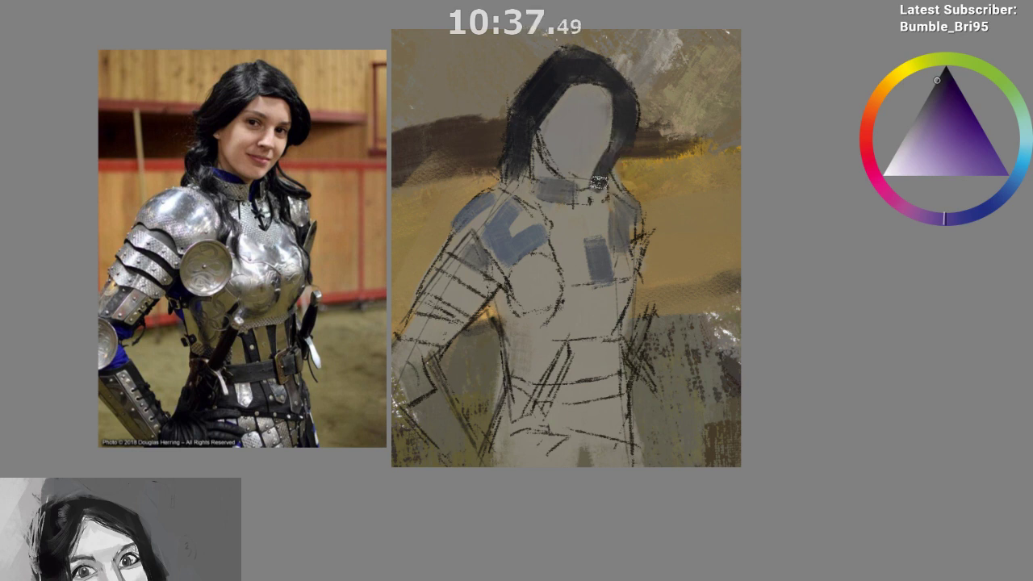
pyautogui.moveTo(609, 158); pyautogui.dragTo(546, 164)
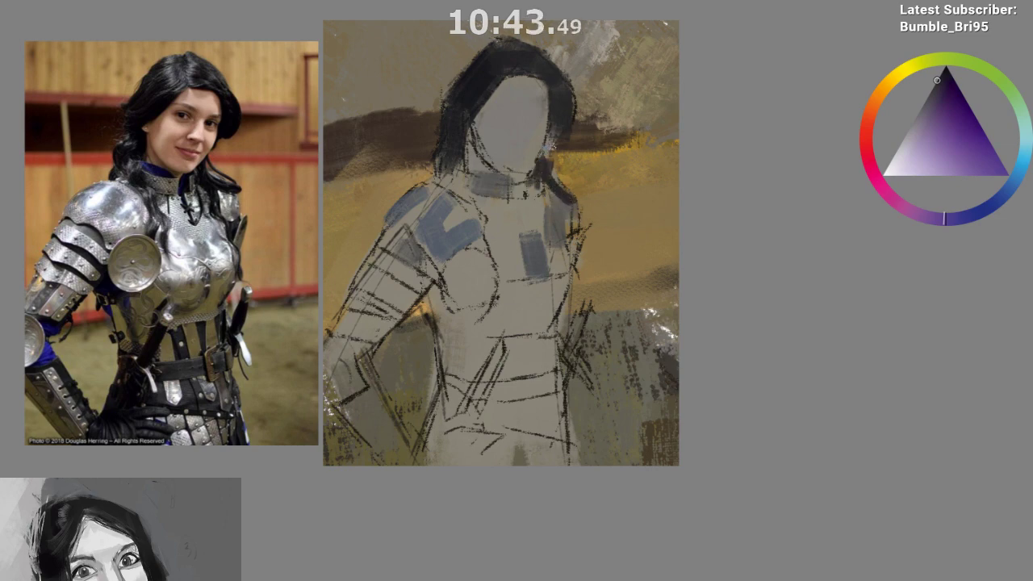
# Choose a very dark red-brown and block in the shadow under the near arm beside the round armor disc
pyautogui.press('m')
pyautogui.moveTo(485, 346); pyautogui.dragTo(290, 259)
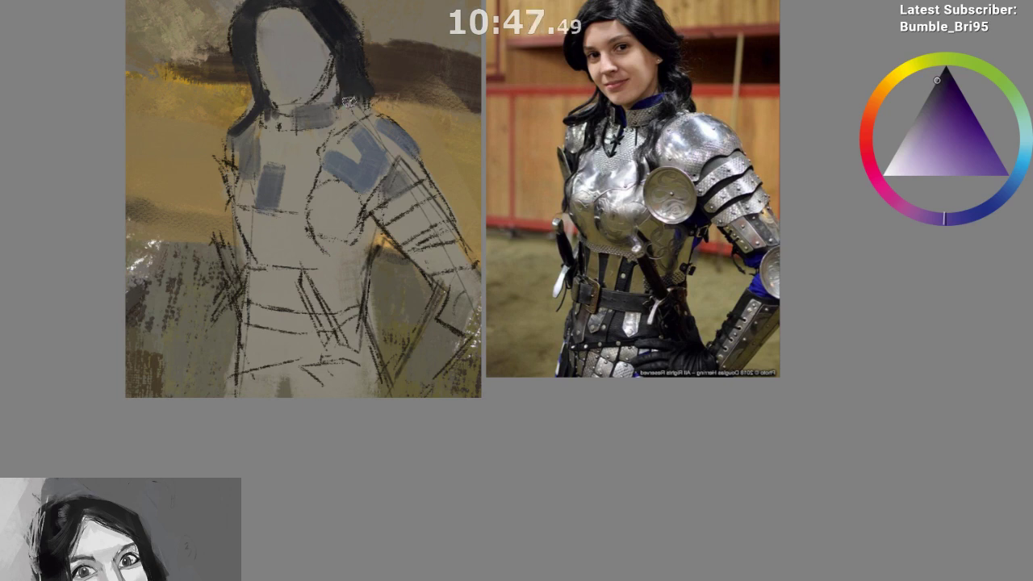
pyautogui.moveTo(335, 388); pyautogui.dragTo(316, 364)
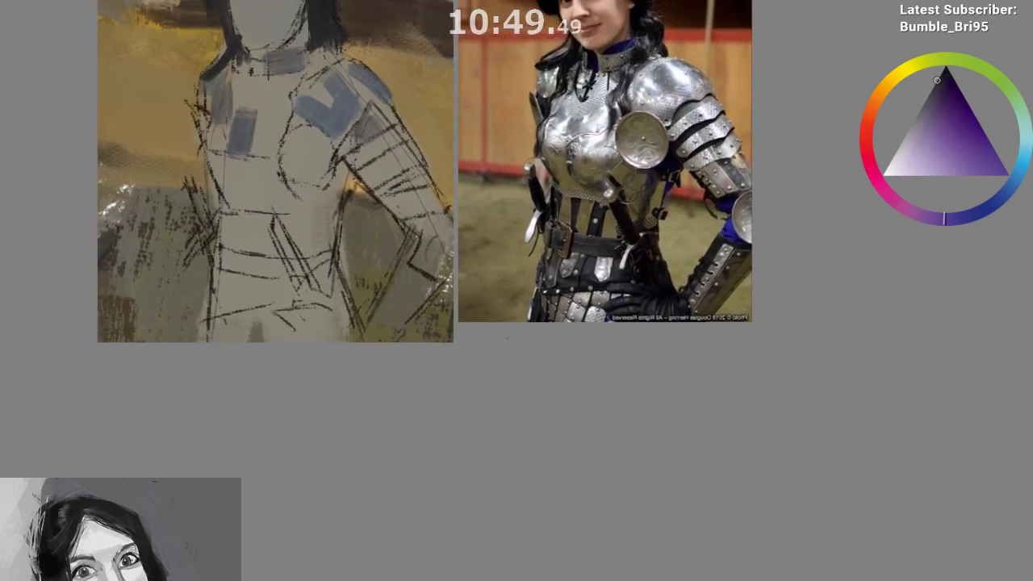
pyautogui.click(958, 80)
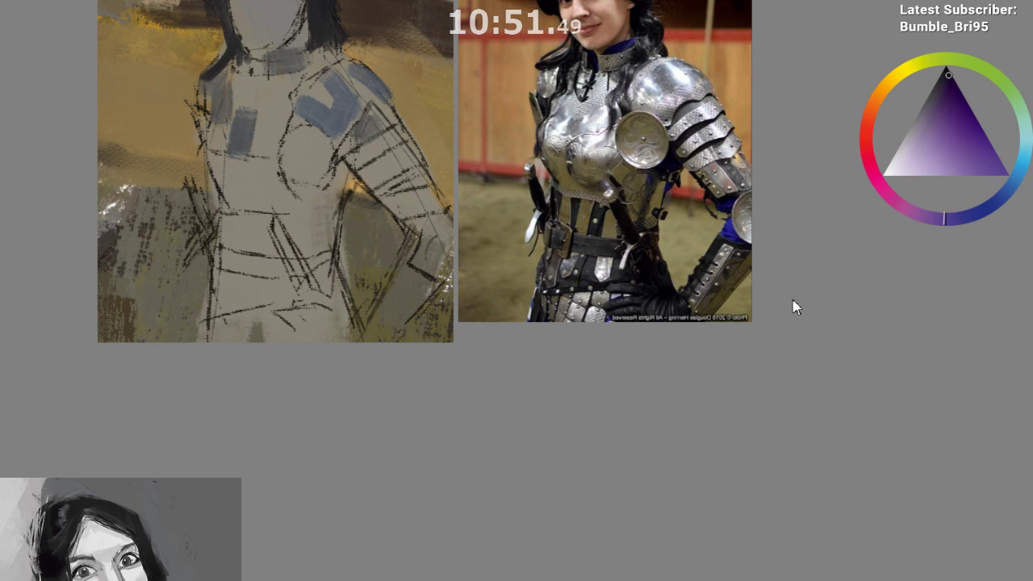
pyautogui.moveTo(876, 110); pyautogui.dragTo(876, 126)
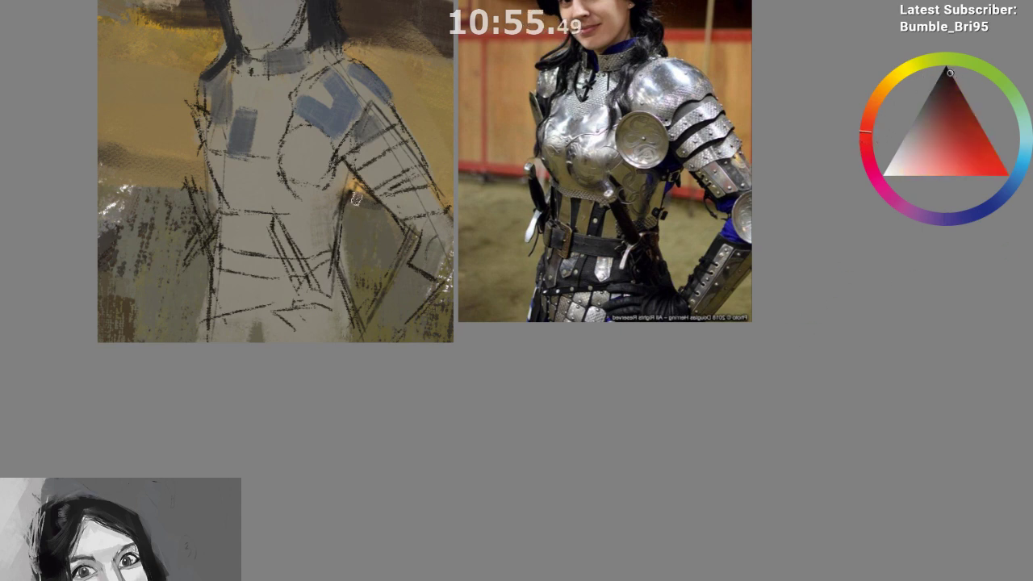
pyautogui.moveTo(345, 160)
pyautogui.mouseDown()
pyautogui.moveTo(332, 188)
pyautogui.moveTo(341, 183)
pyautogui.moveTo(345, 167)
pyautogui.moveTo(324, 185)
pyautogui.moveTo(373, 141)
pyautogui.mouseUp()
pyautogui.hotkey('ctrl', 'z')
pyautogui.hotkey('ctrl', 'z')
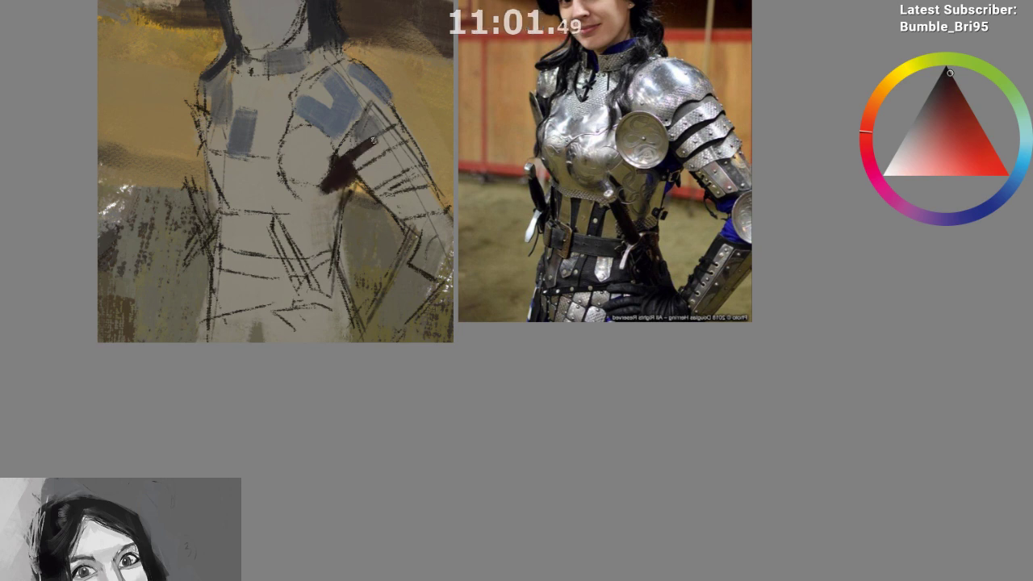
# Paint dark red-brown bands across the near upper arm for the gaps between the overlapping armor plates
pyautogui.hotkey('ctrl', 'z')
pyautogui.hotkey('ctrl', 'z')
pyautogui.moveTo(365, 168); pyautogui.dragTo(402, 149)
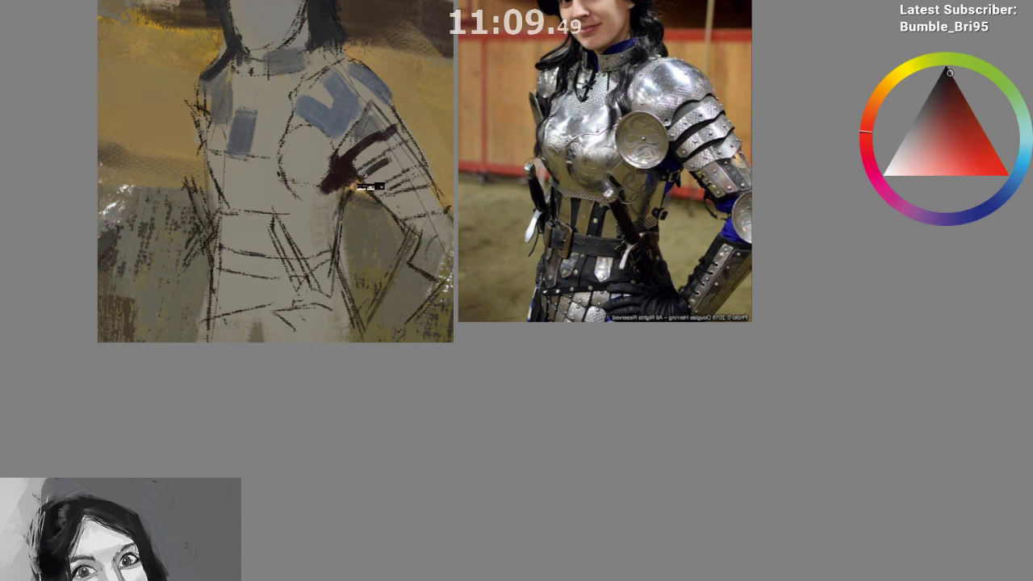
pyautogui.moveTo(360, 175); pyautogui.dragTo(417, 146)
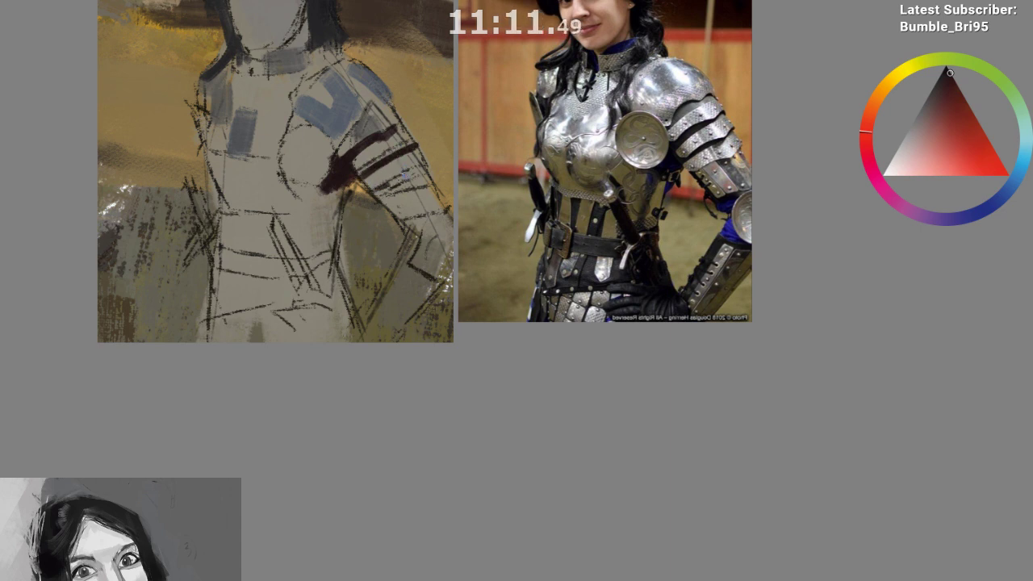
# Block in the gloved hand and near hip in dark red-brown, and darken the dagger at the far side of the waist
pyautogui.moveTo(458, 361); pyautogui.dragTo(462, 401)
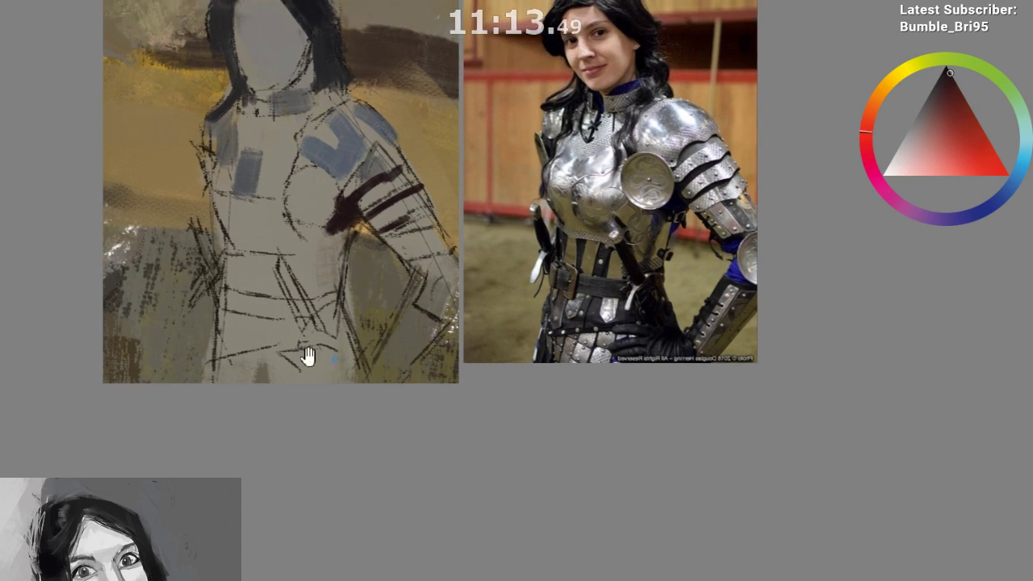
pyautogui.moveTo(307, 356)
pyautogui.mouseDown()
pyautogui.moveTo(311, 314)
pyautogui.moveTo(306, 338)
pyautogui.moveTo(326, 303)
pyautogui.moveTo(314, 325)
pyautogui.moveTo(334, 305)
pyautogui.moveTo(362, 362)
pyautogui.moveTo(335, 333)
pyautogui.moveTo(324, 343)
pyautogui.moveTo(317, 326)
pyautogui.moveTo(338, 359)
pyautogui.mouseUp()
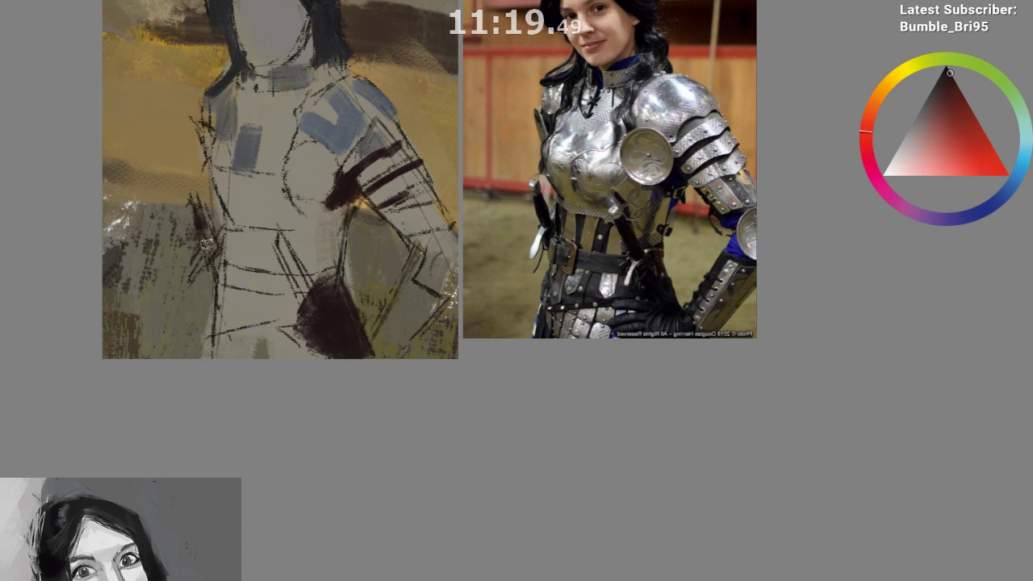
pyautogui.moveTo(196, 211); pyautogui.dragTo(211, 243)
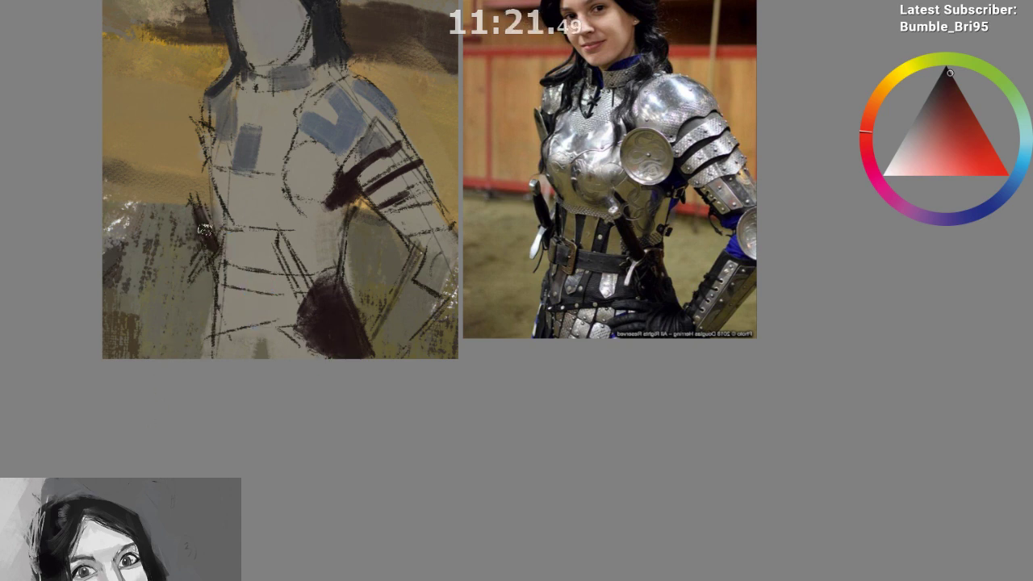
pyautogui.moveTo(195, 203)
pyautogui.mouseDown()
pyautogui.moveTo(214, 252)
pyautogui.moveTo(202, 277)
pyautogui.mouseUp()
# Paint the dagger hanging diagonally across the waist in dark red-brown, undoing and redoing its stroke
pyautogui.moveTo(278, 245); pyautogui.dragTo(301, 295)
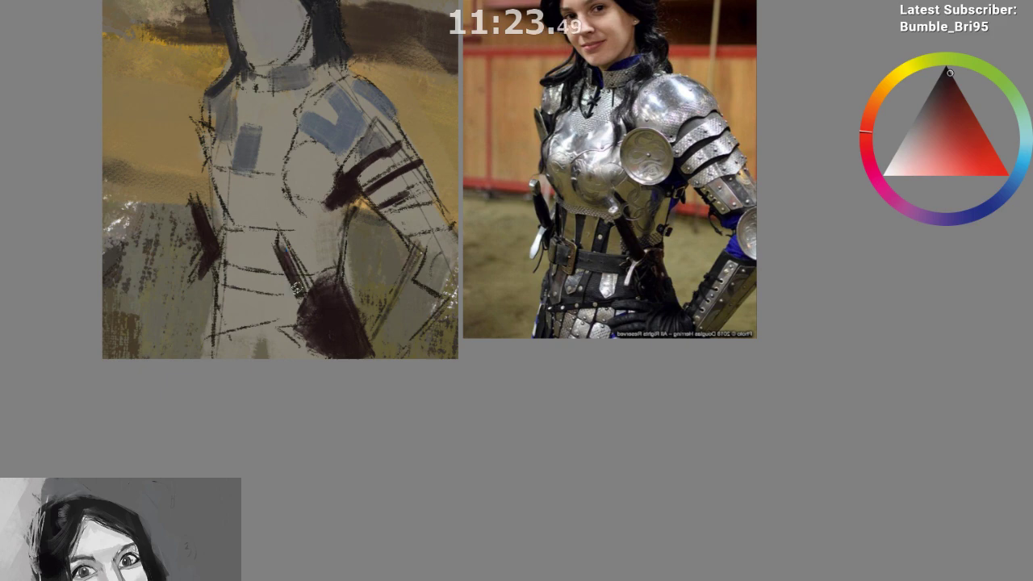
pyautogui.hotkey('ctrl', 'z')
pyautogui.press('m')
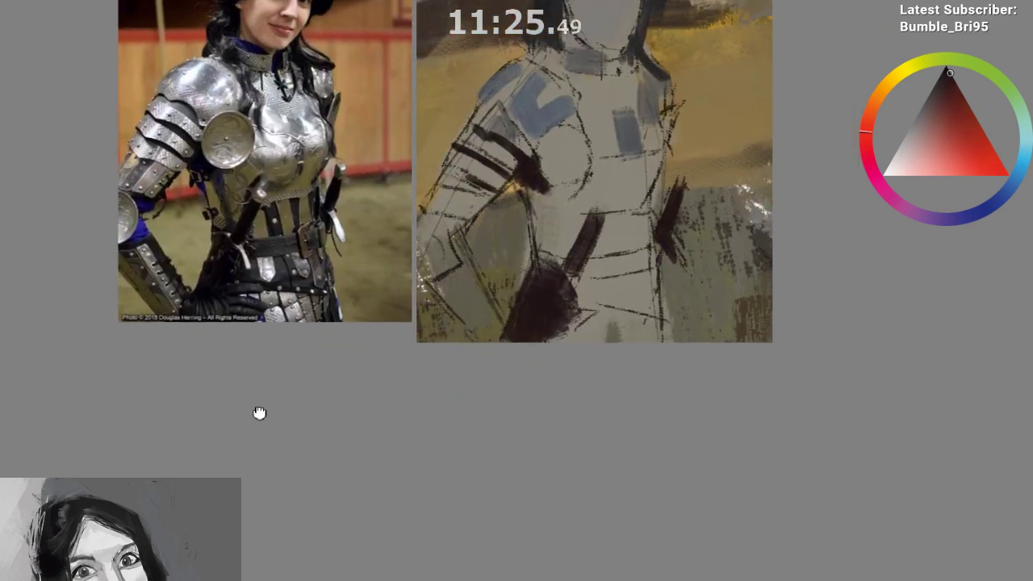
pyautogui.hotkey('ctrl', 'z')
pyautogui.hotkey('ctrl', 'z')
pyautogui.moveTo(514, 200)
pyautogui.mouseDown()
pyautogui.moveTo(493, 250)
pyautogui.moveTo(489, 236)
pyautogui.mouseUp()
pyautogui.moveTo(525, 364); pyautogui.dragTo(512, 399)
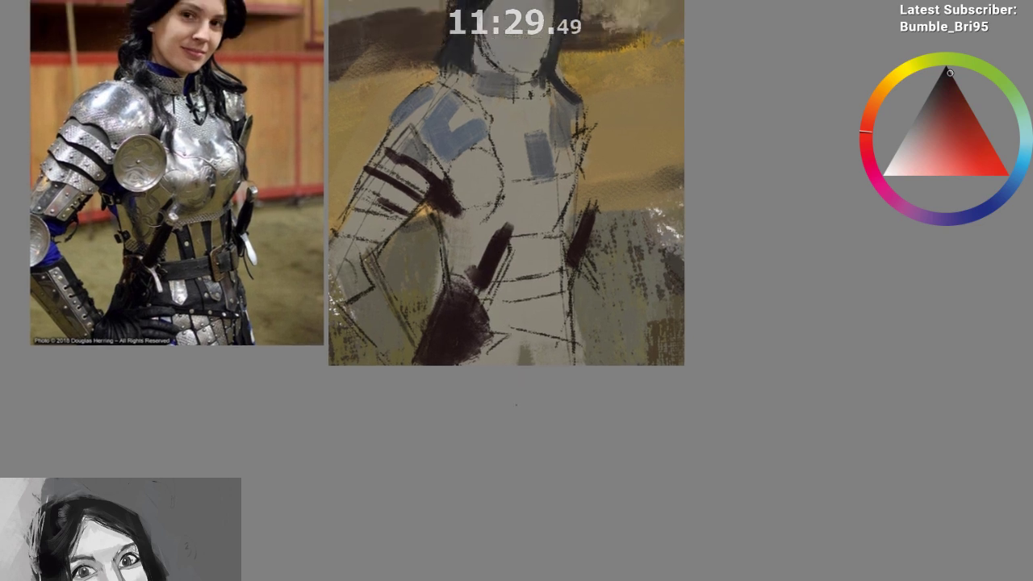
pyautogui.moveTo(513, 455); pyautogui.dragTo(514, 487)
pyautogui.scroll(1, 513, 472)
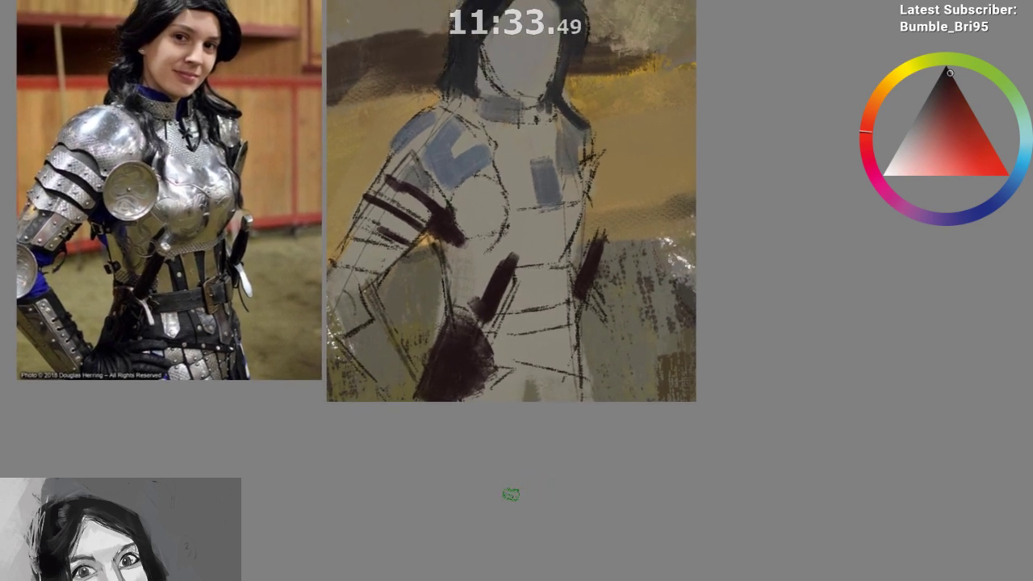
# Look over the other reference images, including the blue-caped knight painting, the costume photo and the painted armor portraits
pyautogui.hotkey('ctrl', 'Tab')
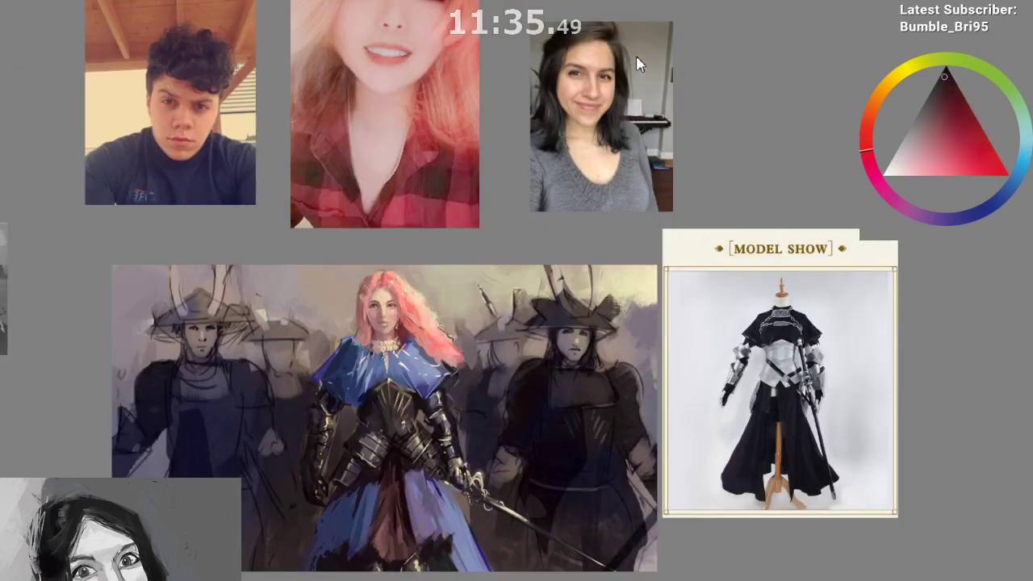
pyautogui.moveTo(531, 246)
pyautogui.mouseDown()
pyautogui.moveTo(535, 217)
pyautogui.moveTo(585, 132)
pyautogui.moveTo(575, 255)
pyautogui.mouseUp()
pyautogui.scroll(-5, 553, 339)
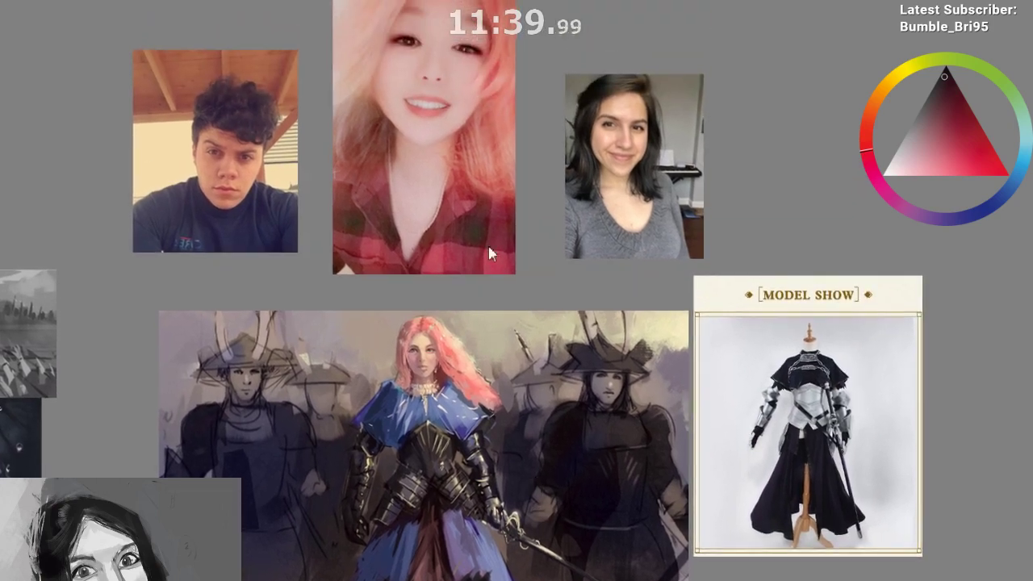
pyautogui.moveTo(486, 571)
pyautogui.mouseDown()
pyautogui.moveTo(493, 403)
pyautogui.moveTo(379, 409)
pyautogui.moveTo(500, 393)
pyautogui.mouseUp()
pyautogui.scroll(-2, 468, 419)
pyautogui.scroll(3, 469, 339)
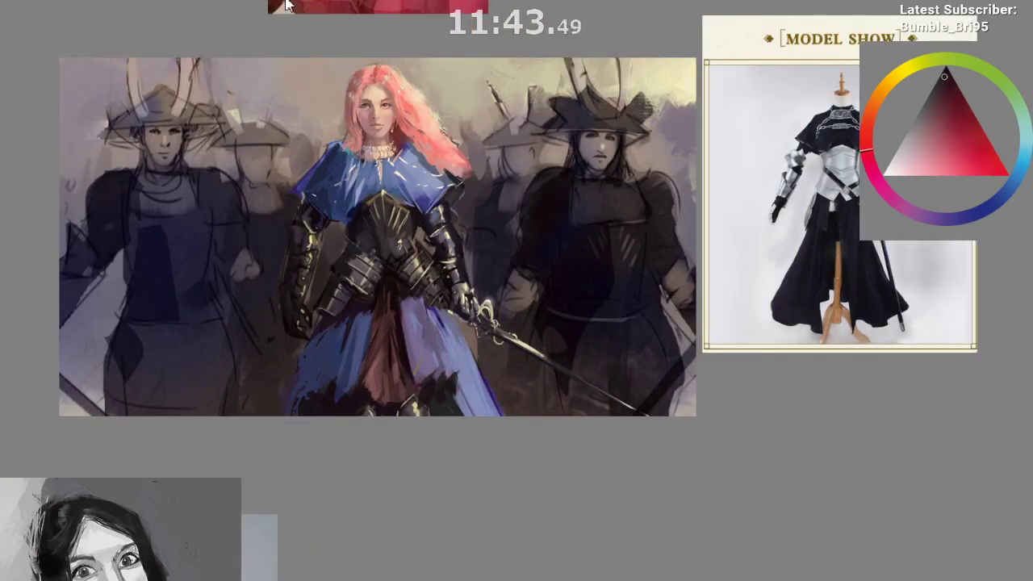
pyautogui.hotkey('alt', 'Tab')
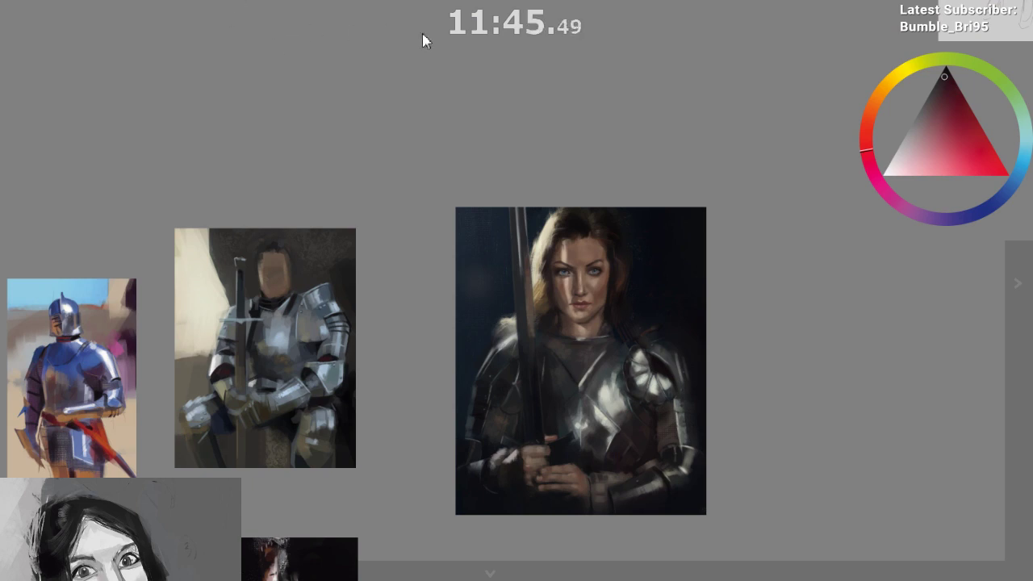
pyautogui.hotkey('alt', 'Tab')
# Choose a pale blue-gray and paint highlight patches on the near shoulder plate
pyautogui.scroll(1, 535, 168)
pyautogui.moveTo(563, 186); pyautogui.dragTo(580, 210)
pyautogui.keyDown('alt'); pyautogui.click(471, 197); pyautogui.keyUp('alt')
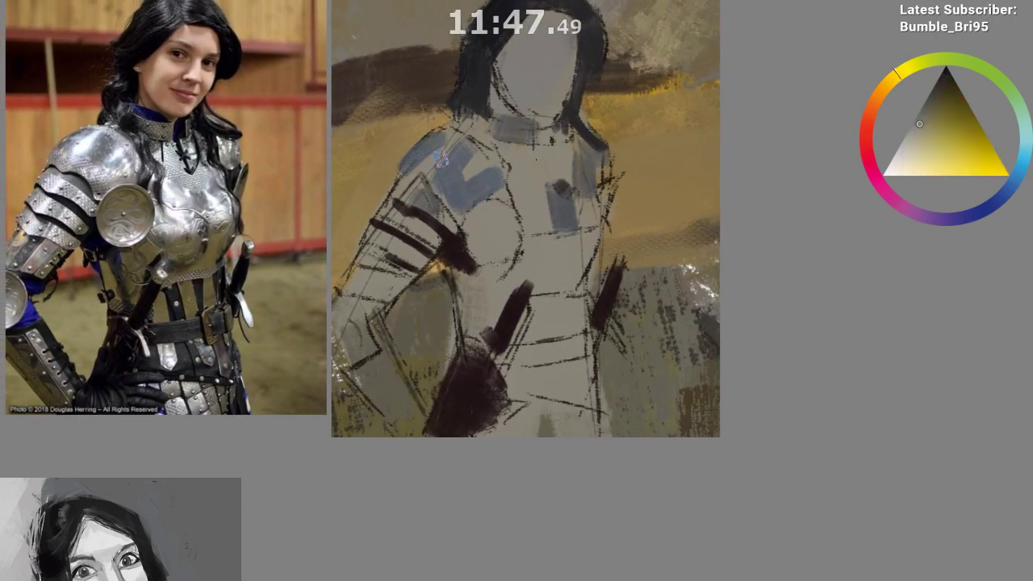
pyautogui.click(1014, 174)
pyautogui.click(914, 146)
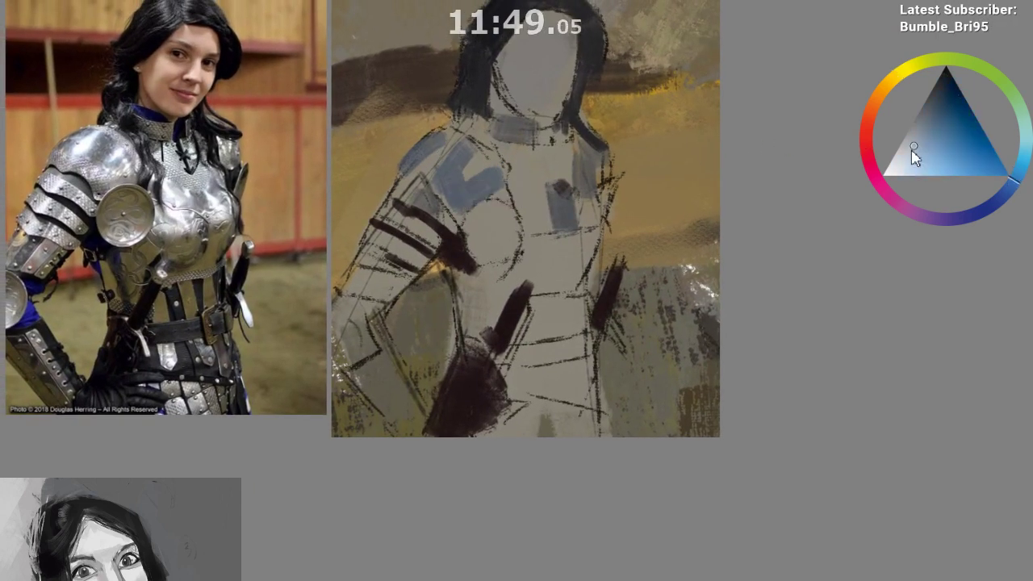
pyautogui.click(904, 153)
pyautogui.moveTo(437, 147)
pyautogui.mouseDown()
pyautogui.moveTo(442, 155)
pyautogui.moveTo(464, 128)
pyautogui.moveTo(468, 171)
pyautogui.mouseUp()
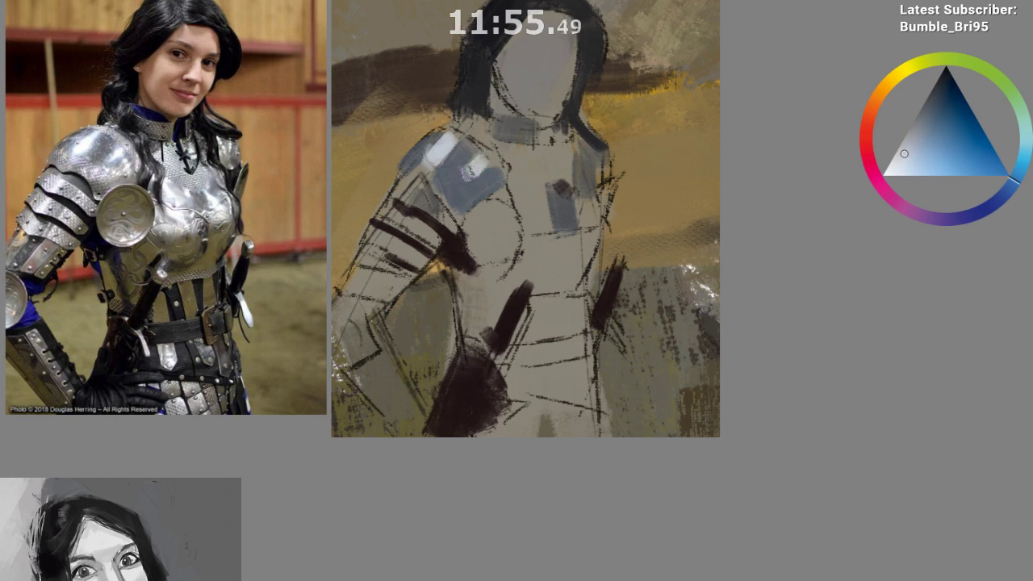
# Paint pale blue-gray highlights across the upper breastplate and down the plates of the near upper arm
pyautogui.moveTo(530, 184)
pyautogui.mouseDown()
pyautogui.moveTo(534, 221)
pyautogui.moveTo(521, 218)
pyautogui.moveTo(551, 230)
pyautogui.moveTo(587, 224)
pyautogui.moveTo(530, 153)
pyautogui.moveTo(551, 173)
pyautogui.mouseUp()
pyautogui.keyDown('ctrl'); pyautogui.click(532, 161); pyautogui.keyUp('ctrl')
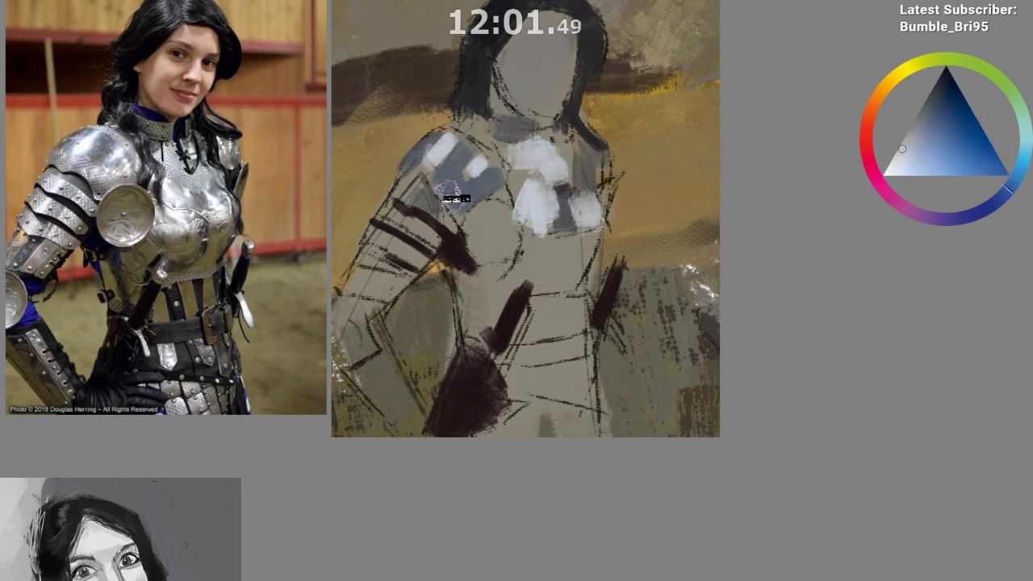
pyautogui.moveTo(399, 200)
pyautogui.mouseDown()
pyautogui.moveTo(415, 201)
pyautogui.moveTo(396, 231)
pyautogui.mouseUp()
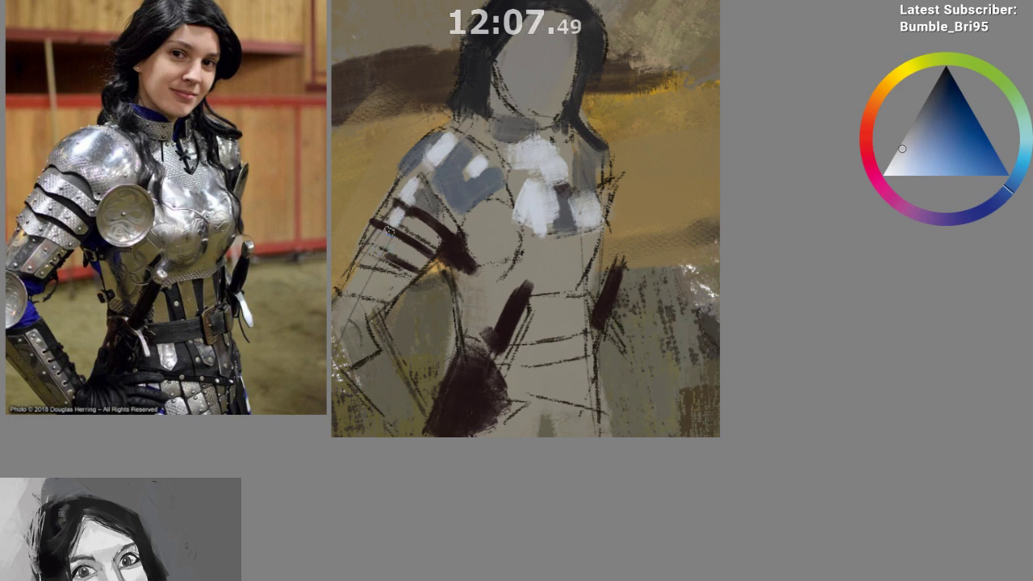
pyautogui.moveTo(389, 232); pyautogui.dragTo(377, 254)
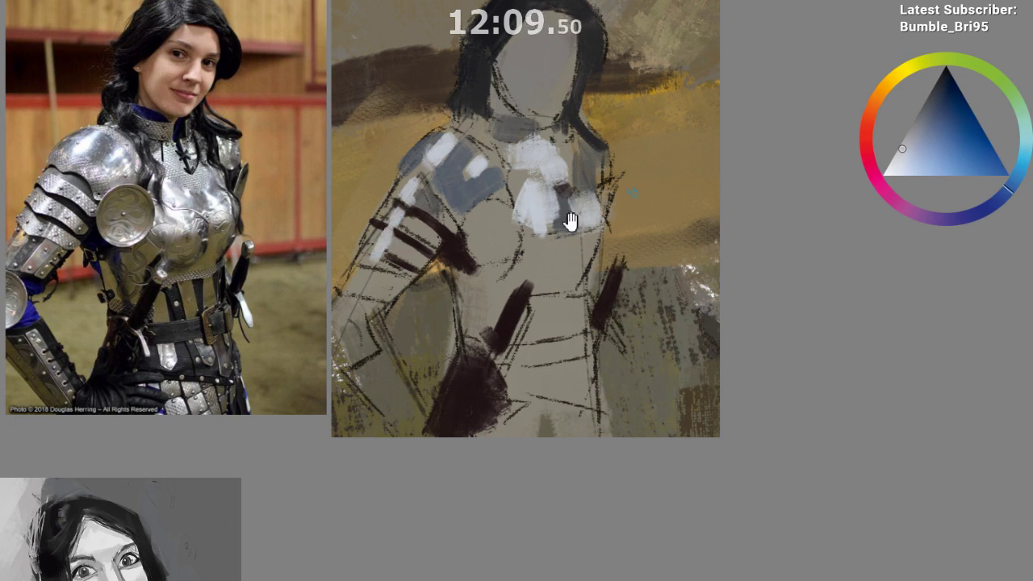
# Choose a muted olive and block in the abdomen just below the breastplate highlights
pyautogui.moveTo(570, 222); pyautogui.dragTo(538, 194)
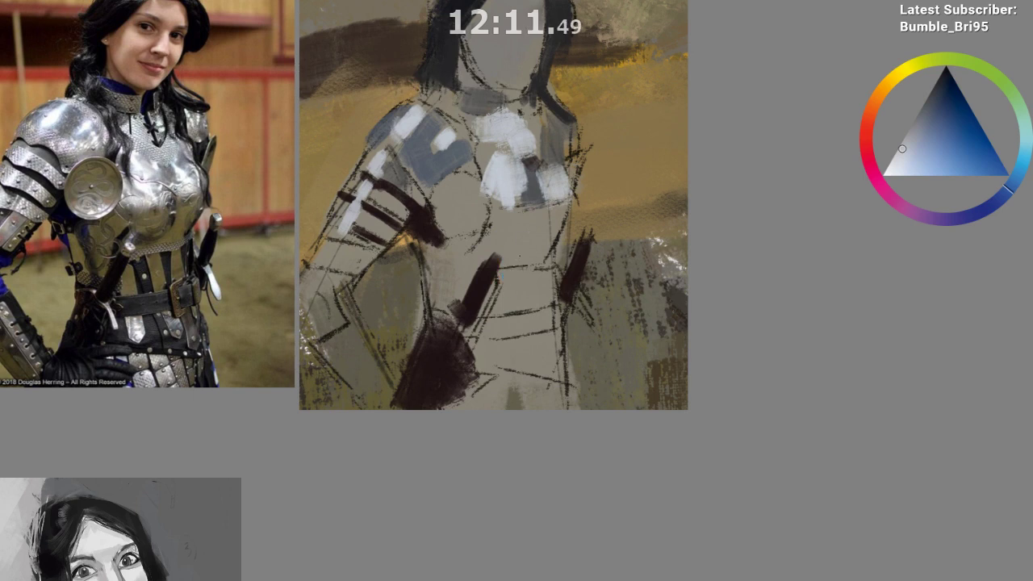
pyautogui.keyDown('ctrl'); pyautogui.click(499, 277); pyautogui.keyUp('ctrl')
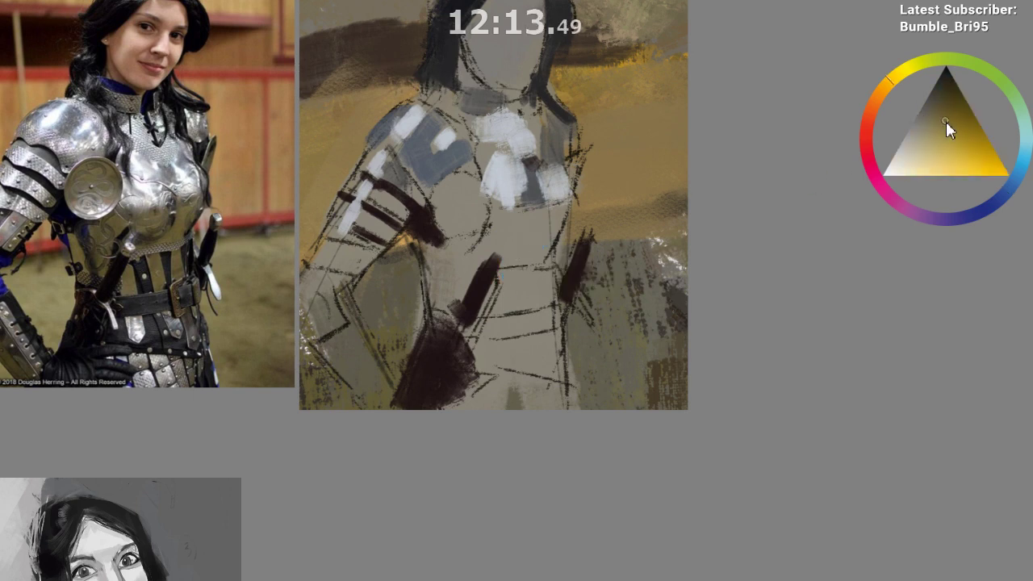
pyautogui.moveTo(535, 204)
pyautogui.mouseDown()
pyautogui.moveTo(523, 263)
pyautogui.moveTo(516, 239)
pyautogui.moveTo(509, 262)
pyautogui.moveTo(537, 231)
pyautogui.mouseUp()
pyautogui.hotkey('ctrl', 'z')
pyautogui.keyDown('ctrl'); pyautogui.click(529, 242); pyautogui.keyUp('ctrl')
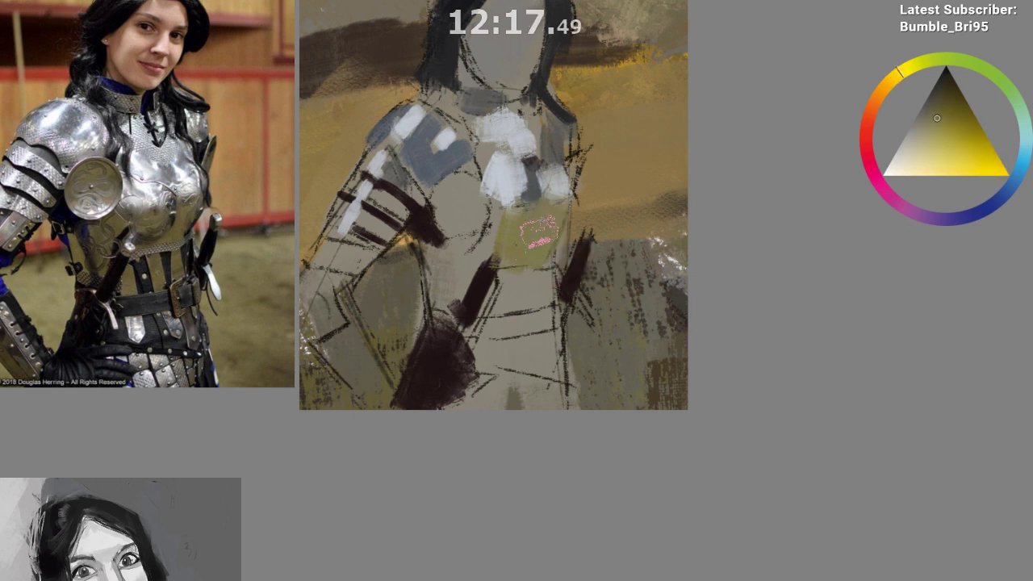
# Extend the muted olive over the near side of the torso and down the lower abdomen
pyautogui.moveTo(444, 247)
pyautogui.mouseDown()
pyautogui.moveTo(445, 306)
pyautogui.moveTo(441, 252)
pyautogui.moveTo(464, 282)
pyautogui.mouseUp()
pyautogui.keyDown('ctrl'); pyautogui.click(460, 266); pyautogui.keyUp('ctrl')
pyautogui.moveTo(532, 248)
pyautogui.mouseDown()
pyautogui.moveTo(517, 247)
pyautogui.moveTo(522, 285)
pyautogui.moveTo(494, 286)
pyautogui.moveTo(513, 270)
pyautogui.moveTo(504, 276)
pyautogui.mouseUp()
pyautogui.keyDown('ctrl'); pyautogui.click(511, 236); pyautogui.keyUp('ctrl')
pyautogui.keyDown('ctrl'); pyautogui.click(511, 236); pyautogui.keyUp('ctrl')
pyautogui.moveTo(510, 419); pyautogui.dragTo(517, 446)
pyautogui.keyDown('ctrl'); pyautogui.click(505, 235); pyautogui.keyUp('ctrl')
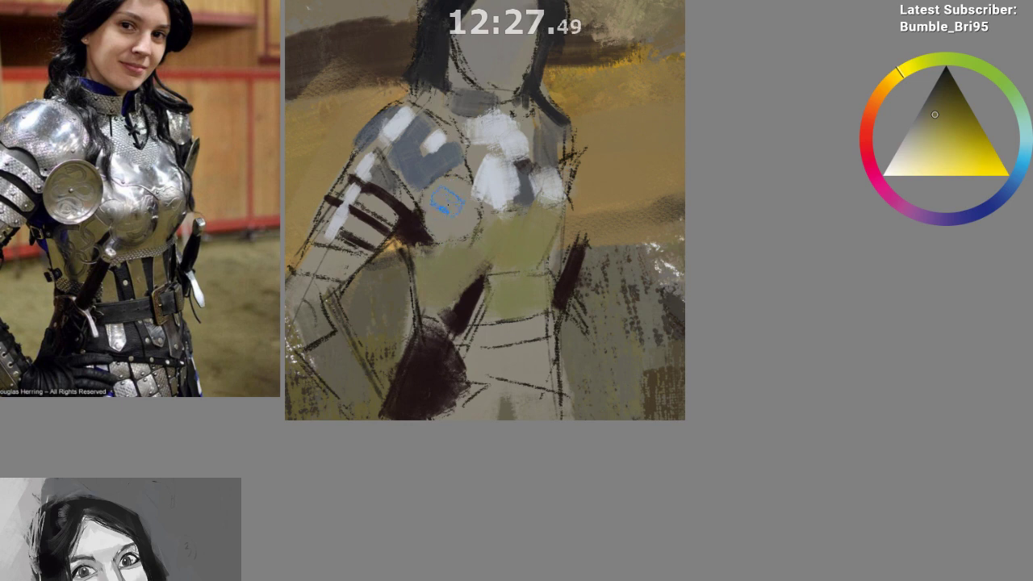
# Paint a darker olive over the upper part of the round disc in front of the near shoulder
pyautogui.moveTo(432, 204)
pyautogui.mouseDown()
pyautogui.moveTo(467, 200)
pyautogui.moveTo(456, 184)
pyautogui.moveTo(436, 202)
pyautogui.mouseUp()
pyautogui.keyDown('ctrl'); pyautogui.click(449, 189); pyautogui.keyUp('ctrl')
pyautogui.keyDown('ctrl'); pyautogui.click(444, 194); pyautogui.keyUp('ctrl')
pyautogui.keyDown('ctrl'); pyautogui.click(435, 198); pyautogui.keyUp('ctrl')
pyautogui.keyDown('ctrl'); pyautogui.click(443, 192); pyautogui.keyUp('ctrl')
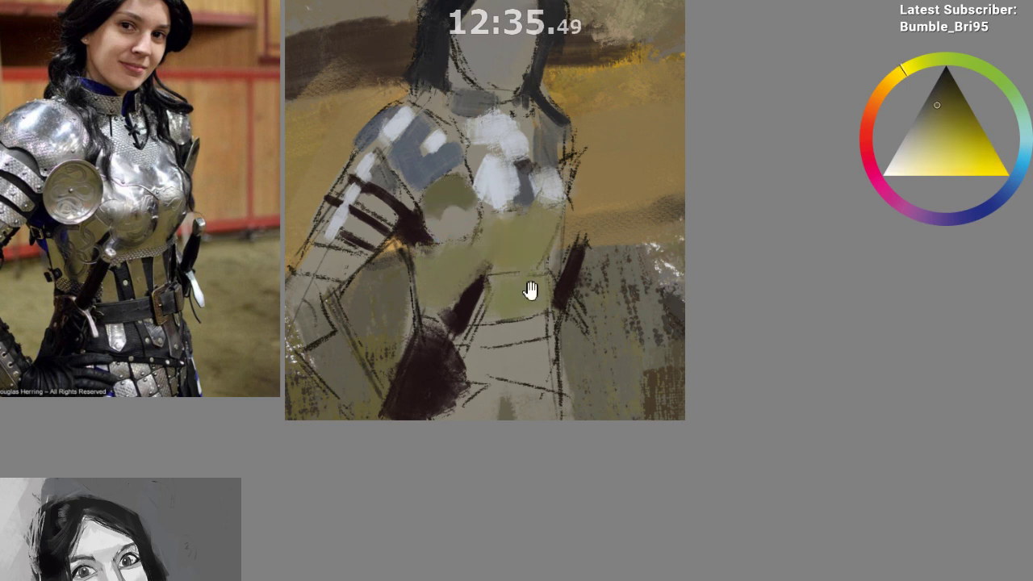
# Paint a dark lock of hair falling over the near shoulder beside the collar
pyautogui.moveTo(484, 443); pyautogui.dragTo(497, 439)
pyautogui.moveTo(528, 340); pyautogui.dragTo(525, 384)
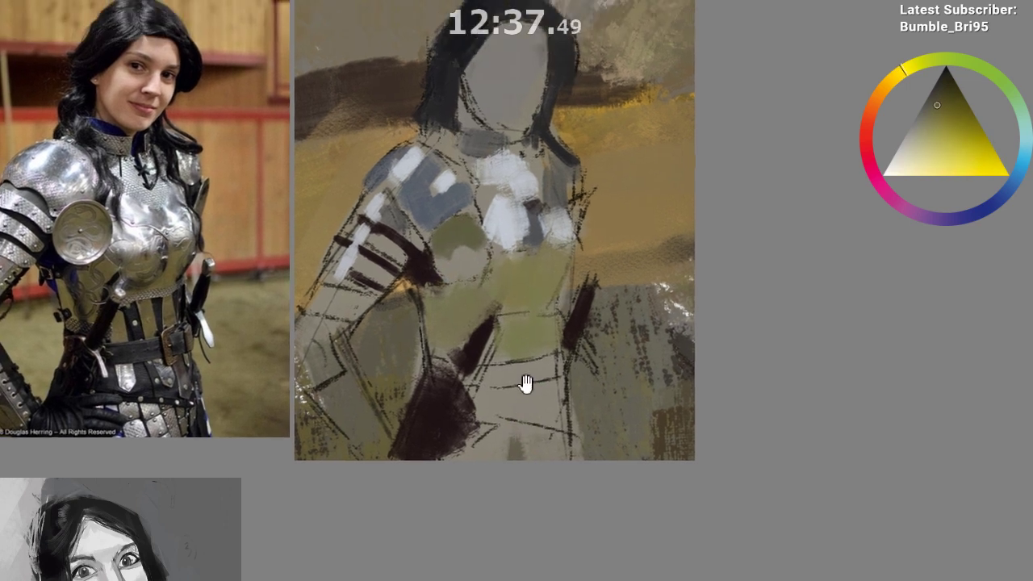
pyautogui.keyDown('ctrl'); pyautogui.click(476, 167); pyautogui.keyUp('ctrl')
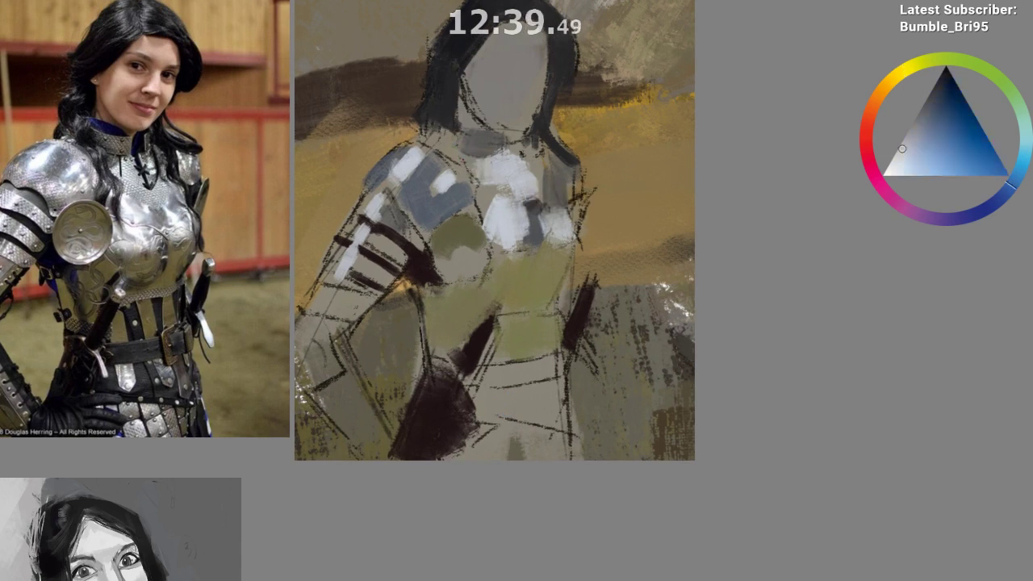
pyautogui.moveTo(442, 139); pyautogui.dragTo(463, 164)
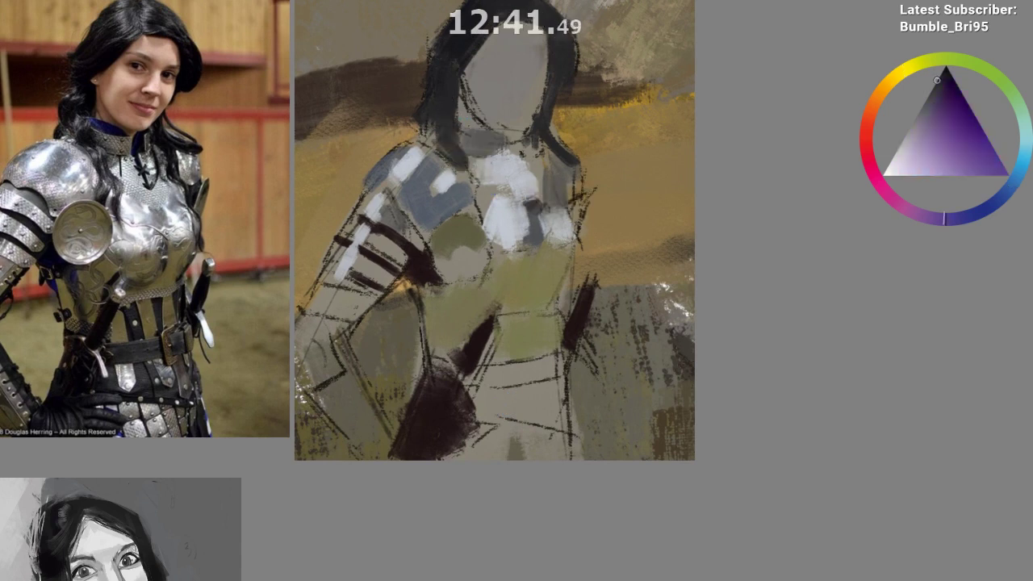
pyautogui.keyDown('ctrl'); pyautogui.click(495, 138); pyautogui.keyUp('ctrl')
pyautogui.moveTo(544, 285); pyautogui.dragTo(533, 217)
pyautogui.moveTo(460, 204); pyautogui.dragTo(484, 291)
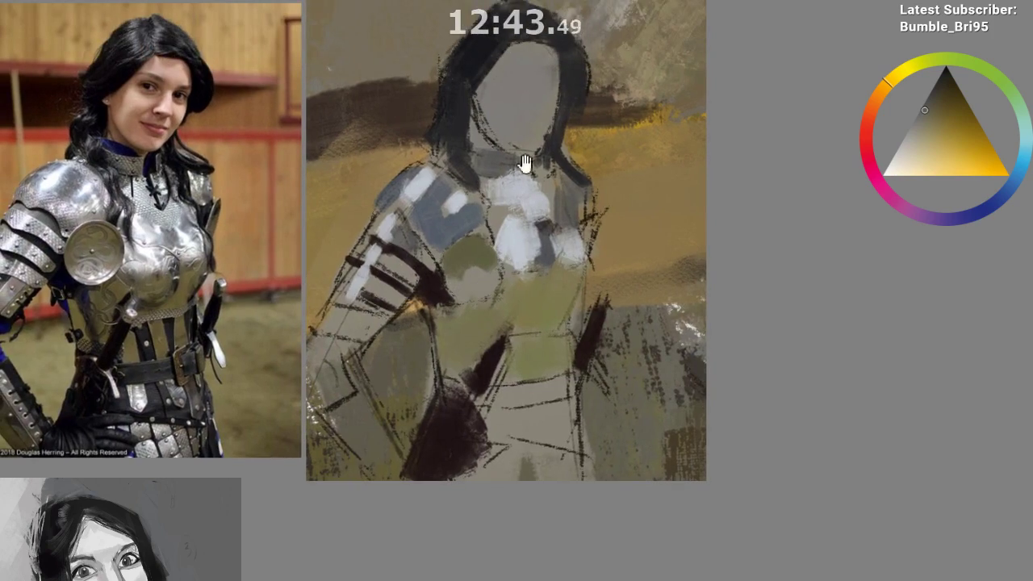
pyautogui.moveTo(519, 326); pyautogui.dragTo(534, 217)
# Paint blue-gray patches below the shoulder plate and on the arm plate above the near elbow
pyautogui.keyDown('ctrl'); pyautogui.click(373, 168); pyautogui.keyUp('ctrl')
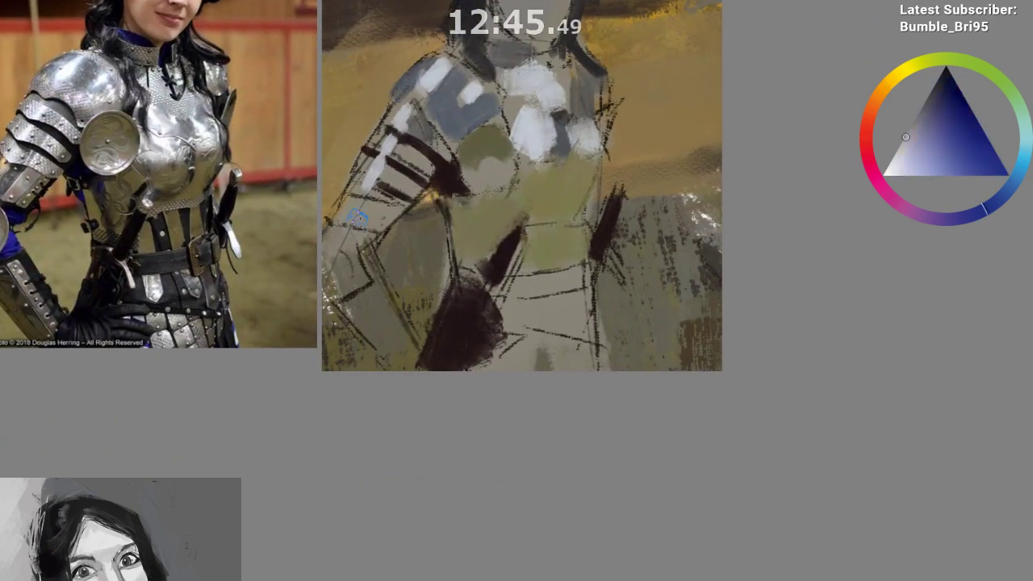
pyautogui.keyDown('ctrl'); pyautogui.click(448, 124); pyautogui.keyUp('ctrl')
pyautogui.moveTo(355, 201)
pyautogui.mouseDown()
pyautogui.moveTo(339, 227)
pyautogui.moveTo(353, 237)
pyautogui.mouseUp()
pyautogui.hotkey('ctrl', 'z')
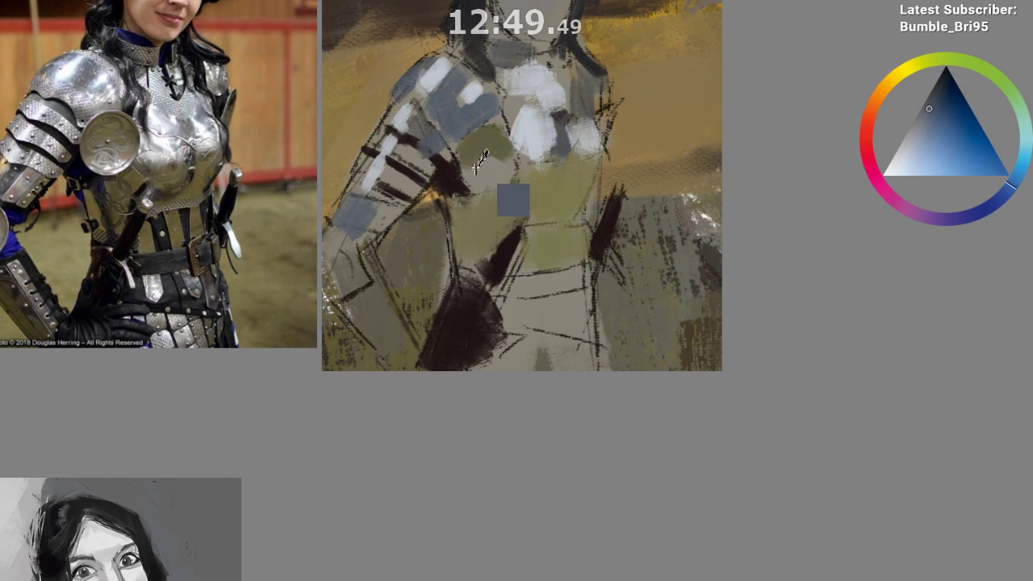
# Sample the pale blue-gray and widen the highlights across the layered plates of the near upper arm
pyautogui.keyDown('ctrl'); pyautogui.click(483, 177); pyautogui.keyUp('ctrl')
pyautogui.keyDown('ctrl'); pyautogui.click(404, 153); pyautogui.keyUp('ctrl')
pyautogui.keyDown('ctrl'); pyautogui.click(410, 176); pyautogui.keyUp('ctrl')
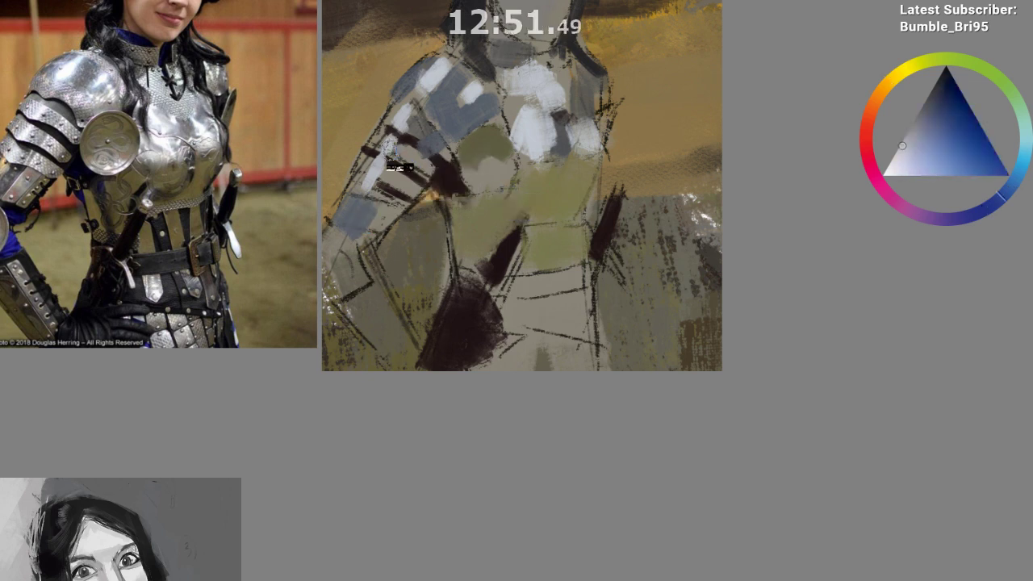
pyautogui.moveTo(395, 151)
pyautogui.mouseDown()
pyautogui.moveTo(428, 166)
pyautogui.moveTo(412, 156)
pyautogui.moveTo(425, 189)
pyautogui.moveTo(381, 211)
pyautogui.moveTo(381, 194)
pyautogui.moveTo(403, 210)
pyautogui.mouseUp()
pyautogui.hotkey('ctrl', 'z')
pyautogui.moveTo(438, 278); pyautogui.dragTo(435, 290)
# Paint medium blue-gray shading between the pale highlights on the near upper arm plates
pyautogui.keyDown('ctrl'); pyautogui.click(447, 138); pyautogui.keyUp('ctrl')
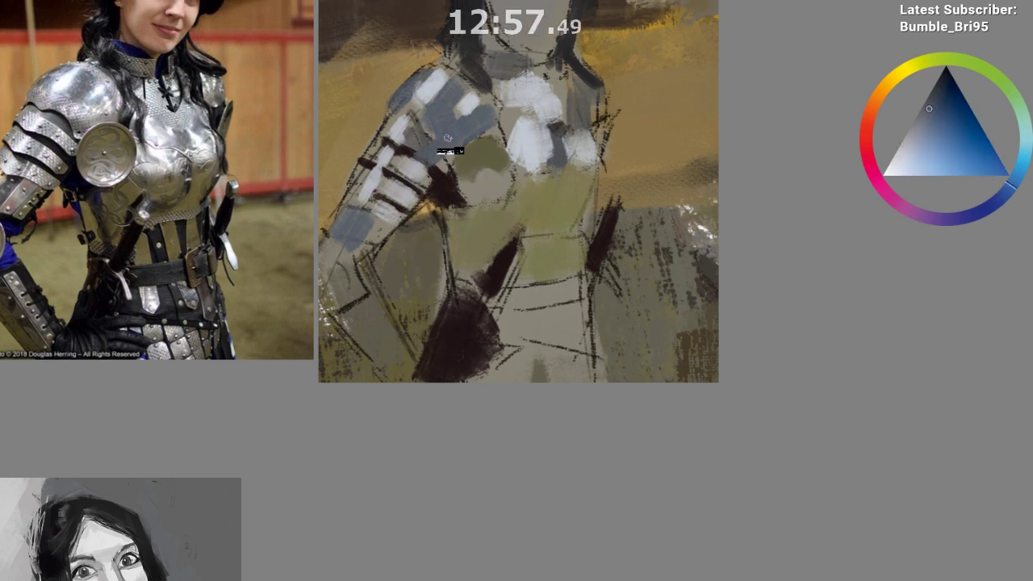
pyautogui.moveTo(395, 160); pyautogui.dragTo(402, 172)
pyautogui.moveTo(381, 205); pyautogui.dragTo(388, 179)
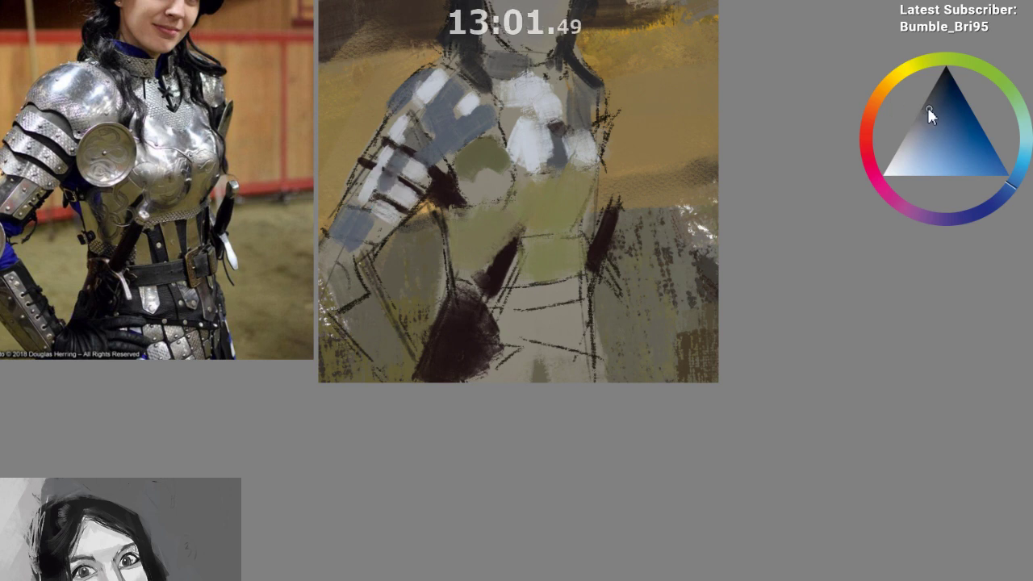
pyautogui.keyDown('ctrl'); pyautogui.click(388, 183); pyautogui.keyUp('ctrl')
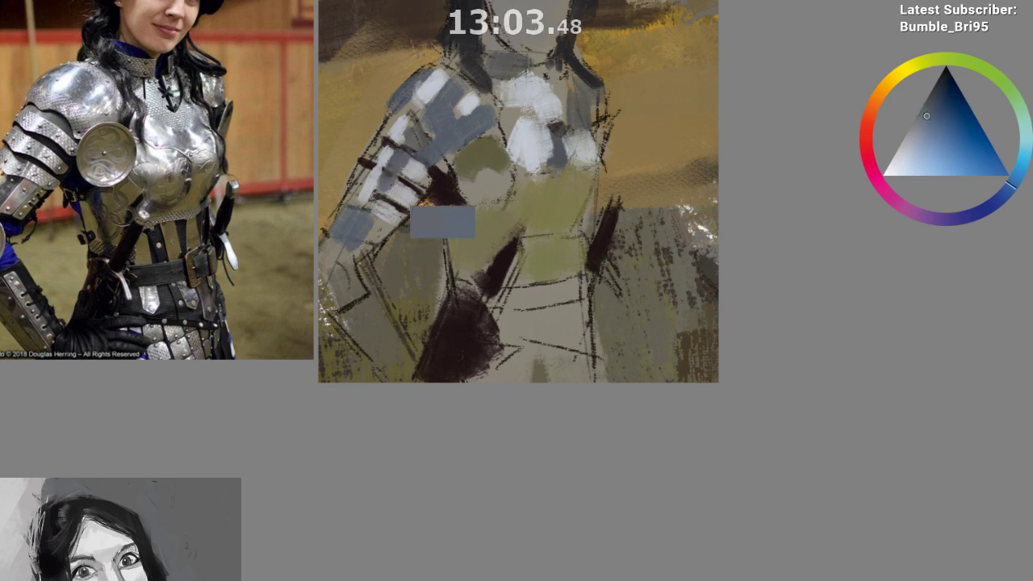
# Paint dark red-brown gaps between the near upper arm plates and flip the canvas horizontally
pyautogui.moveTo(391, 392); pyautogui.dragTo(371, 452)
pyautogui.keyDown('ctrl'); pyautogui.click(423, 246); pyautogui.keyUp('ctrl')
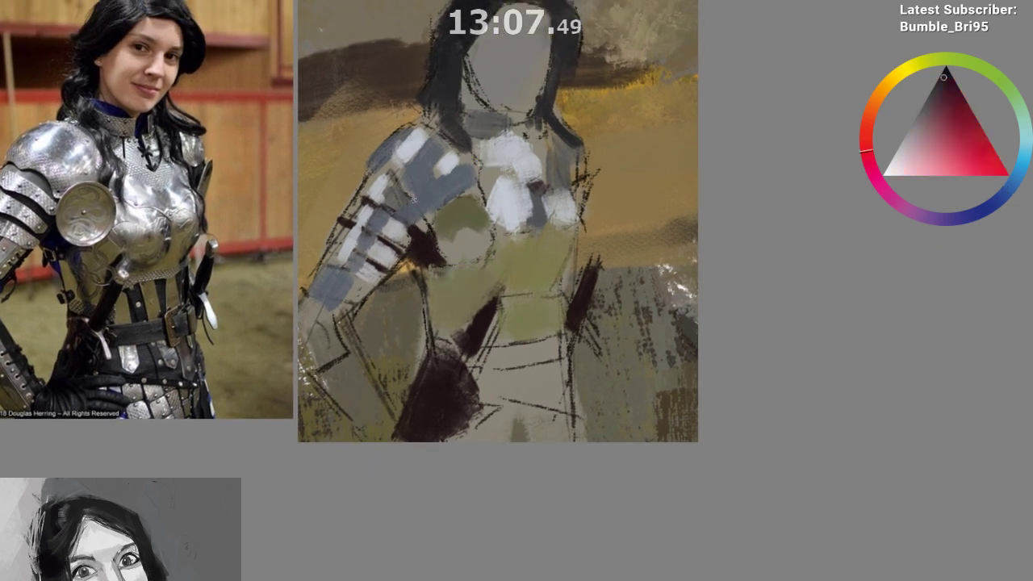
pyautogui.moveTo(394, 175); pyautogui.dragTo(422, 218)
pyautogui.press('m')
pyautogui.moveTo(415, 328)
pyautogui.mouseDown()
pyautogui.moveTo(307, 323)
pyautogui.moveTo(265, 234)
pyautogui.mouseUp()
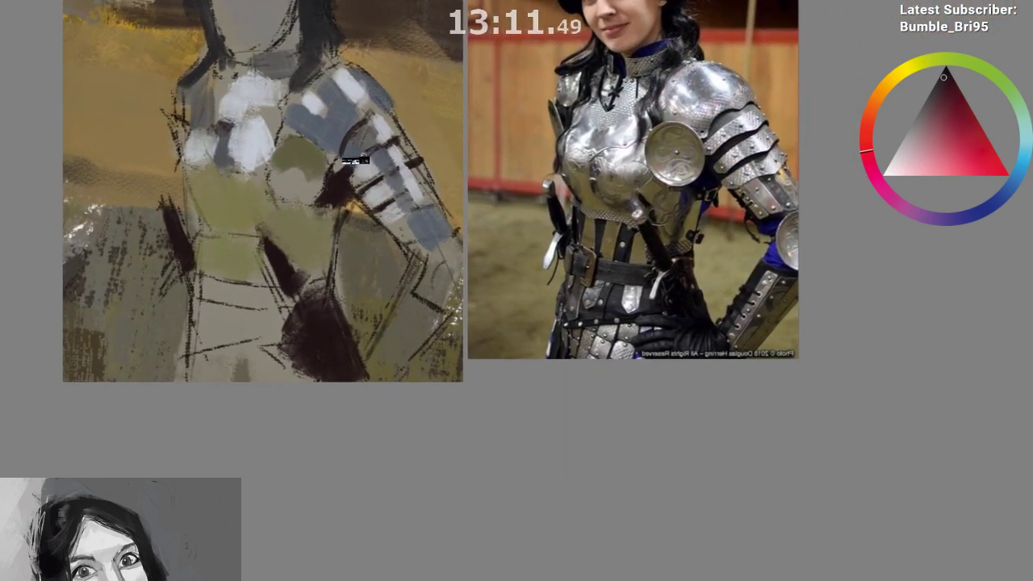
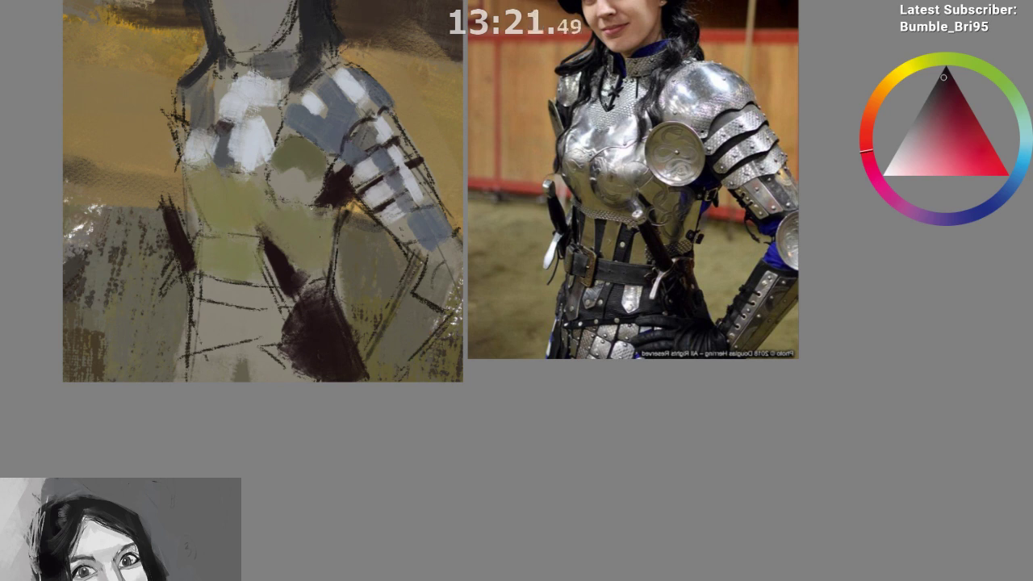
# Extend the dark hair lock down between the near shoulder plate and the breastplate
pyautogui.moveTo(320, 238); pyautogui.dragTo(288, 303)
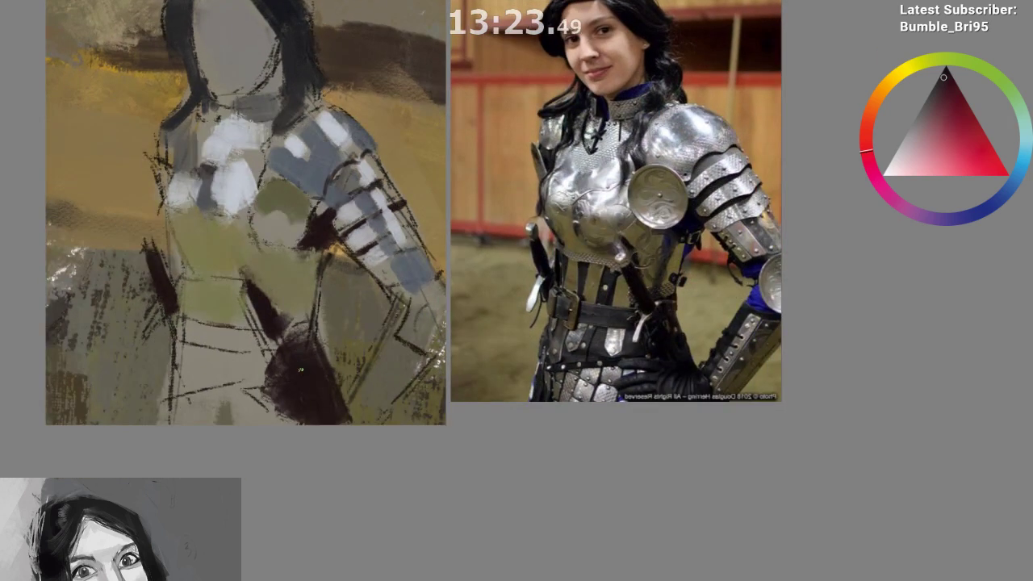
pyautogui.moveTo(295, 243)
pyautogui.mouseDown()
pyautogui.moveTo(289, 107)
pyautogui.moveTo(286, 118)
pyautogui.mouseUp()
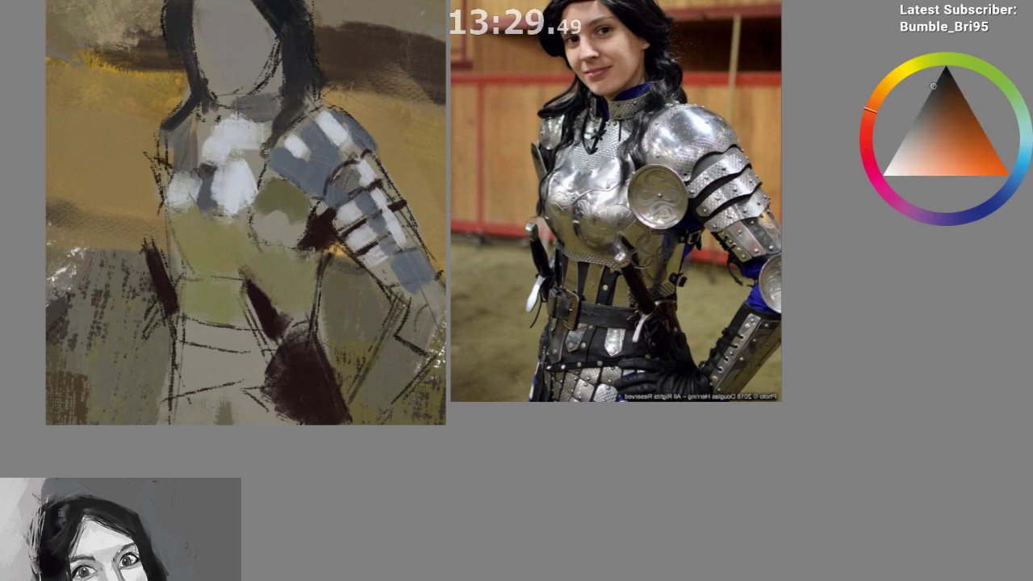
pyautogui.keyDown('ctrl'); pyautogui.click(296, 106); pyautogui.keyUp('ctrl')
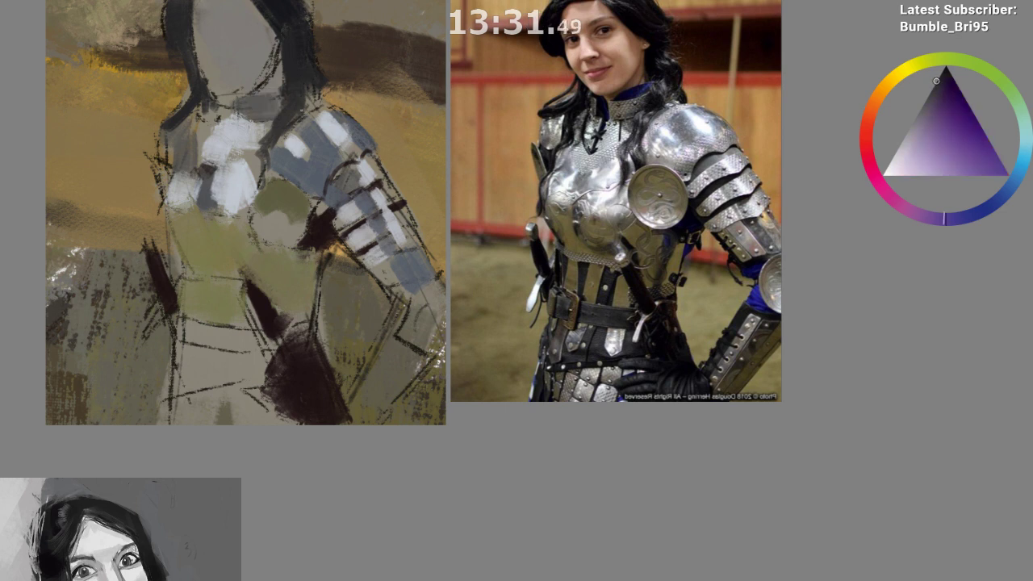
pyautogui.moveTo(323, 199); pyautogui.dragTo(300, 199)
pyautogui.moveTo(374, 282); pyautogui.dragTo(373, 263)
pyautogui.moveTo(323, 339)
pyautogui.mouseDown()
pyautogui.moveTo(309, 290)
pyautogui.moveTo(279, 261)
pyautogui.mouseUp()
pyautogui.keyDown('ctrl'); pyautogui.click(287, 132); pyautogui.keyUp('ctrl')
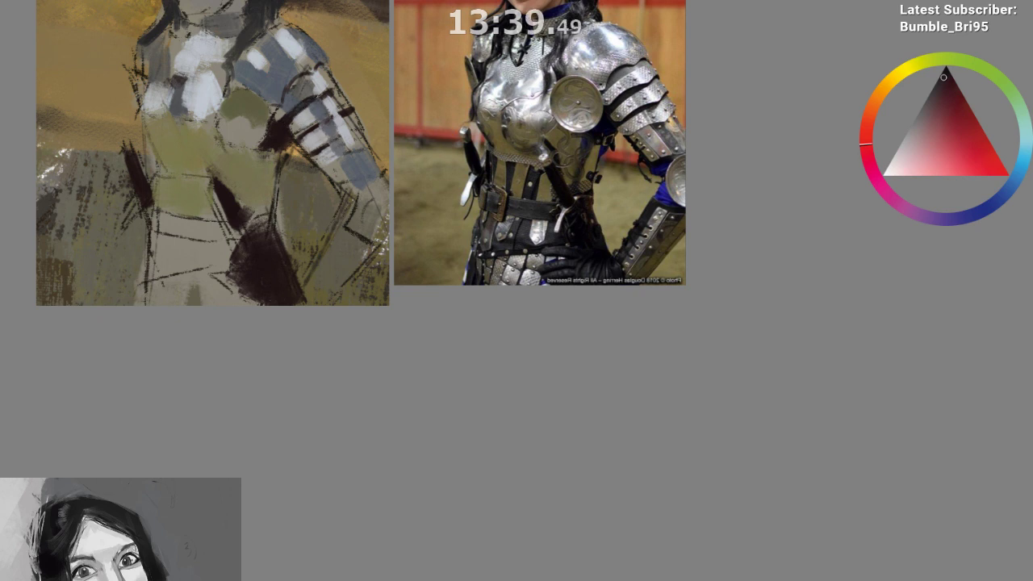
# Sample the torso olive and block in the collar below the chin with it
pyautogui.moveTo(340, 202)
pyautogui.mouseDown()
pyautogui.moveTo(369, 247)
pyautogui.moveTo(364, 306)
pyautogui.moveTo(387, 377)
pyautogui.mouseUp()
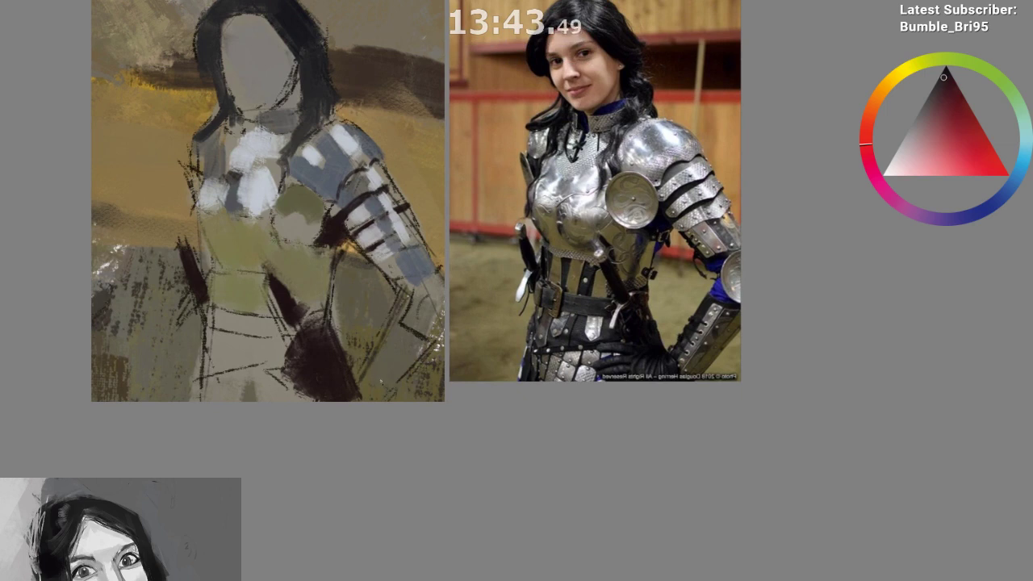
pyautogui.keyDown('ctrl'); pyautogui.click(212, 242); pyautogui.keyUp('ctrl')
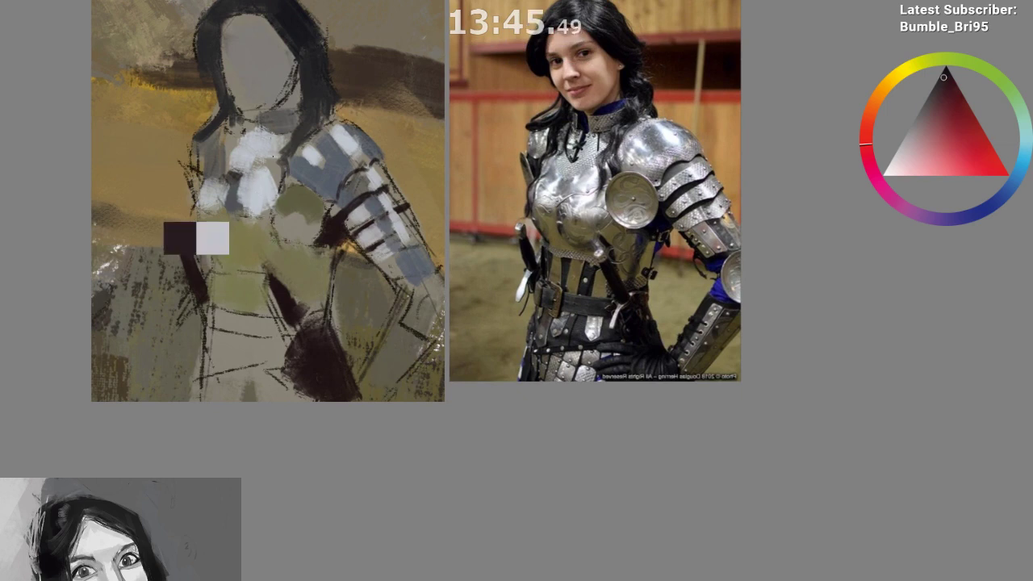
pyautogui.keyDown('ctrl'); pyautogui.click(270, 244); pyautogui.keyUp('ctrl')
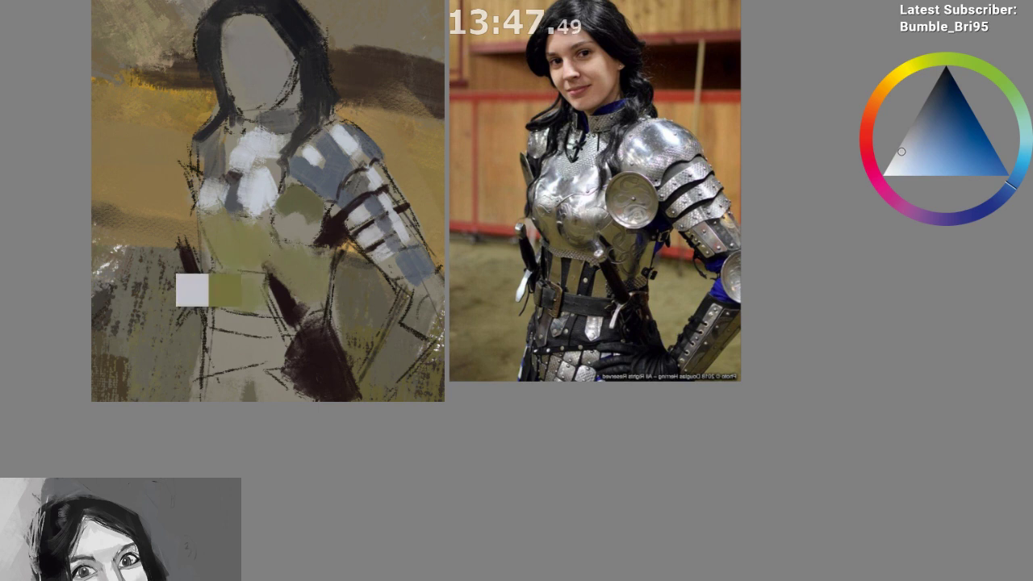
pyautogui.moveTo(273, 123)
pyautogui.mouseDown()
pyautogui.moveTo(295, 117)
pyautogui.moveTo(291, 125)
pyautogui.mouseUp()
pyautogui.keyDown('ctrl'); pyautogui.click(272, 125); pyautogui.keyUp('ctrl')
pyautogui.keyDown('ctrl'); pyautogui.click(270, 131); pyautogui.keyUp('ctrl')
pyautogui.moveTo(285, 162); pyautogui.dragTo(287, 187)
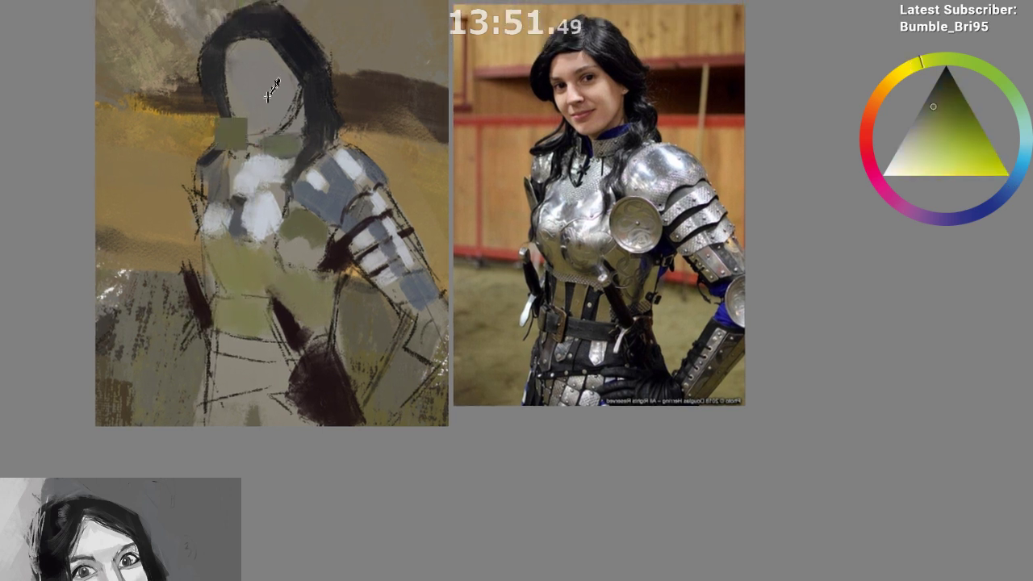
# Try light gray and pure white test swatches on the background beside the figure and undo them
pyautogui.keyDown('ctrl'); pyautogui.click(268, 100); pyautogui.keyUp('ctrl')
pyautogui.moveTo(322, 240); pyautogui.dragTo(344, 302)
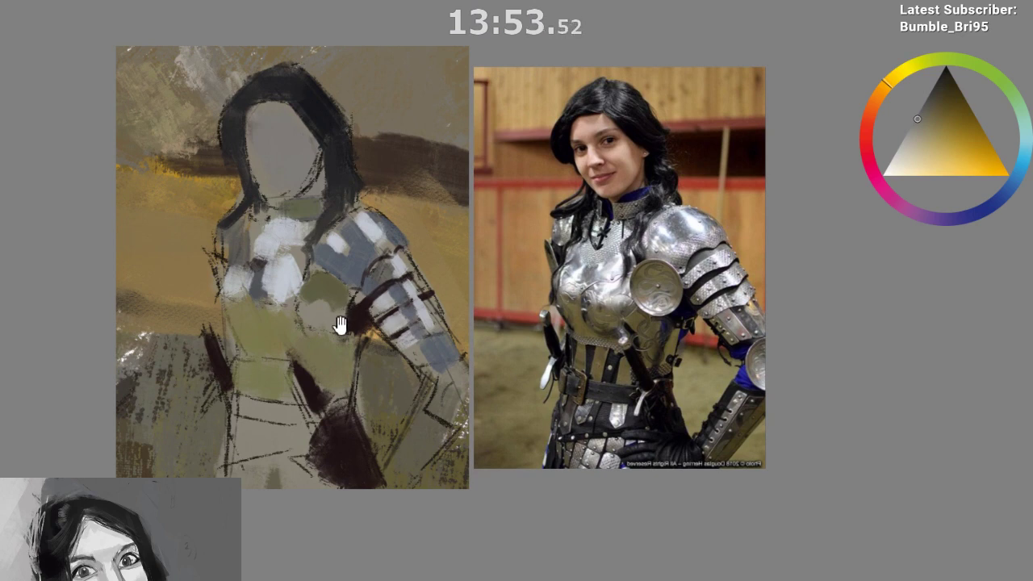
pyautogui.moveTo(341, 322); pyautogui.dragTo(347, 326)
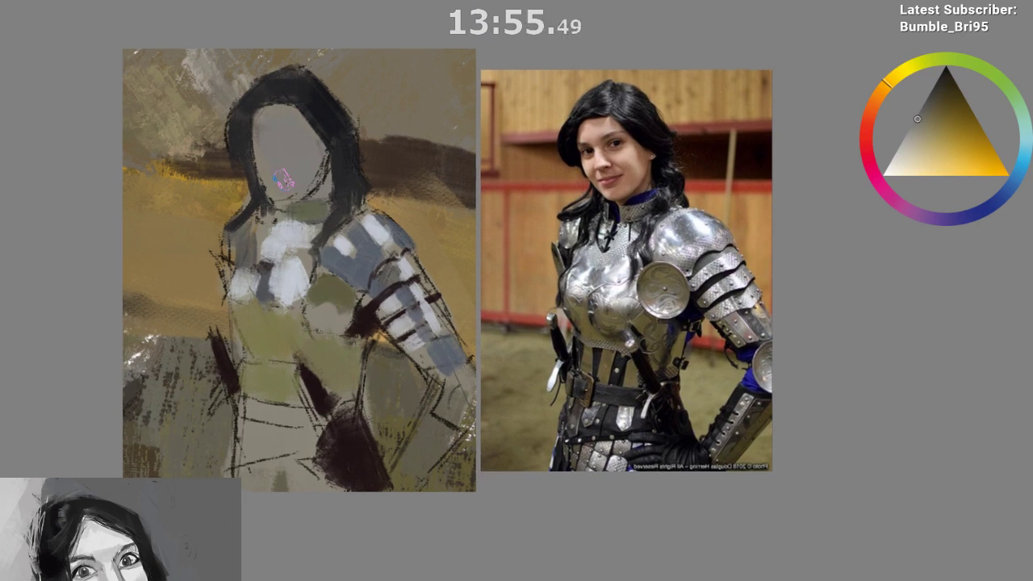
pyautogui.moveTo(349, 206); pyautogui.dragTo(457, 210)
pyautogui.moveTo(367, 212); pyautogui.dragTo(399, 212)
pyautogui.moveTo(408, 236); pyautogui.dragTo(459, 234)
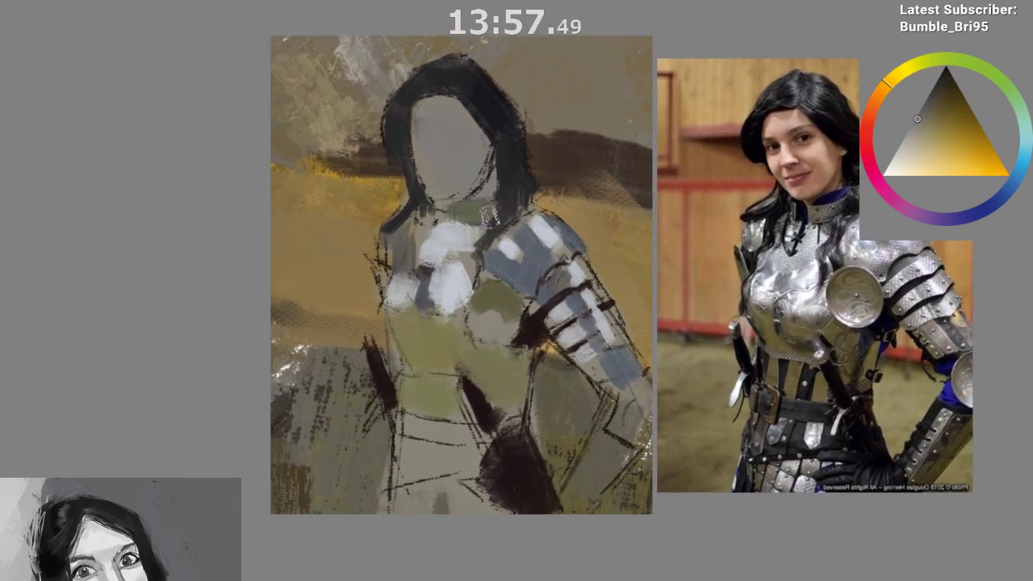
pyautogui.click(927, 150)
pyautogui.click(892, 155)
pyautogui.moveTo(352, 194)
pyautogui.mouseDown()
pyautogui.moveTo(345, 230)
pyautogui.moveTo(355, 236)
pyautogui.mouseUp()
pyautogui.hotkey('ctrl', 'z')
pyautogui.moveTo(335, 141)
pyautogui.mouseDown()
pyautogui.moveTo(308, 194)
pyautogui.moveTo(323, 182)
pyautogui.mouseUp()
pyautogui.click(885, 174)
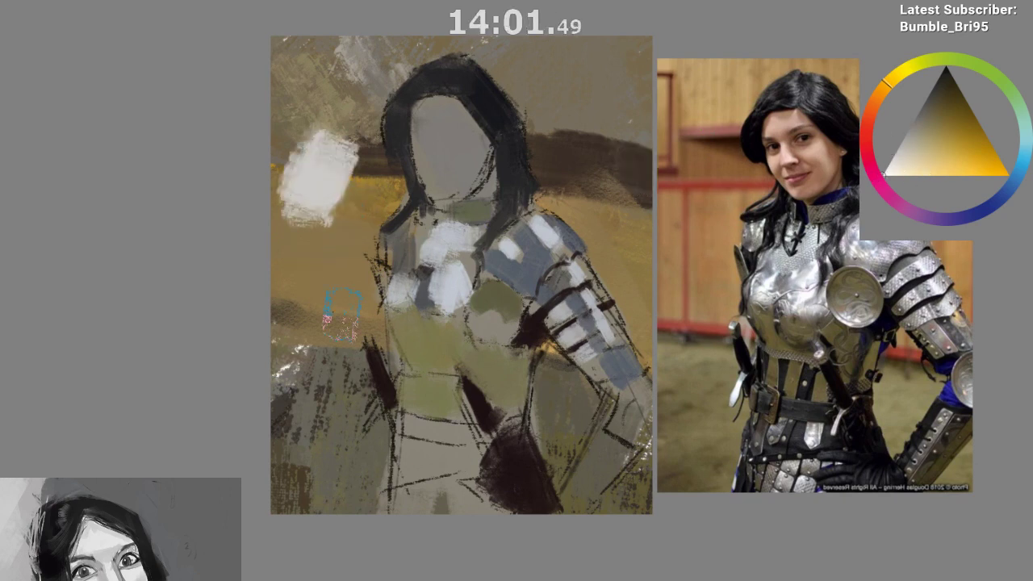
pyautogui.moveTo(314, 260)
pyautogui.mouseDown()
pyautogui.moveTo(303, 311)
pyautogui.moveTo(334, 282)
pyautogui.moveTo(332, 320)
pyautogui.moveTo(343, 331)
pyautogui.mouseUp()
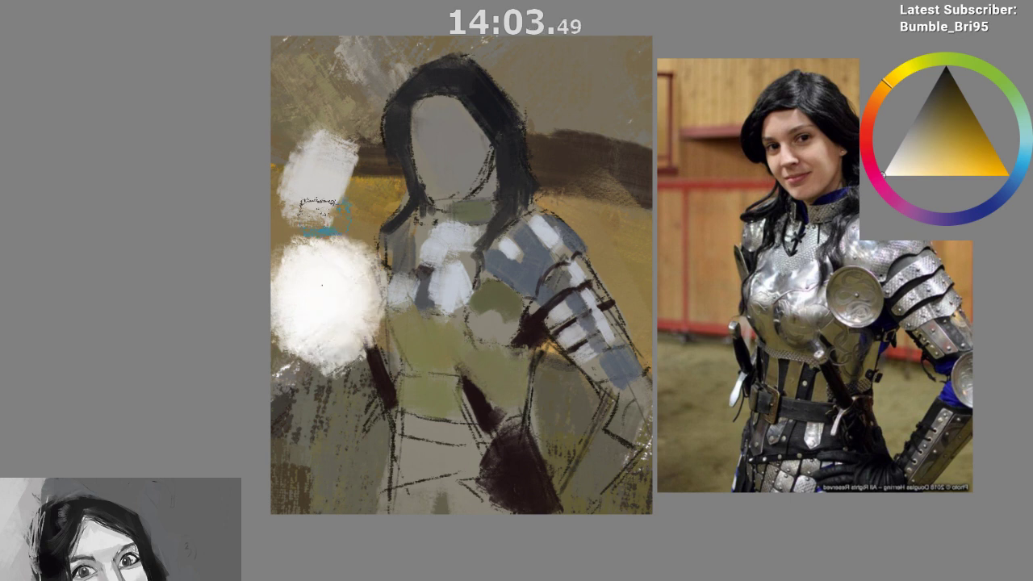
pyautogui.keyDown('ctrl'); pyautogui.click(317, 216); pyautogui.keyUp('ctrl')
pyautogui.moveTo(325, 282); pyautogui.dragTo(325, 323)
pyautogui.moveTo(327, 493); pyautogui.dragTo(276, 459)
pyautogui.hotkey('ctrl', 'z')
pyautogui.hotkey('ctrl', 'z')
pyautogui.hotkey('ctrl', 'z')
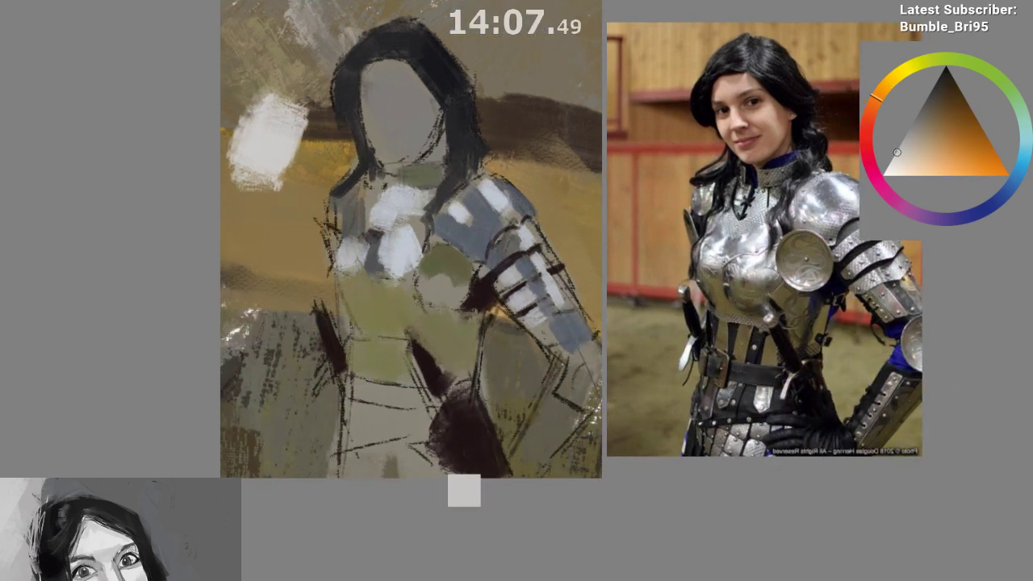
# Choose pure black and paint a dark accent at the far edge of the collar, undoing the oversized stroke
pyautogui.keyDown('ctrl'); pyautogui.click(475, 292); pyautogui.keyUp('ctrl')
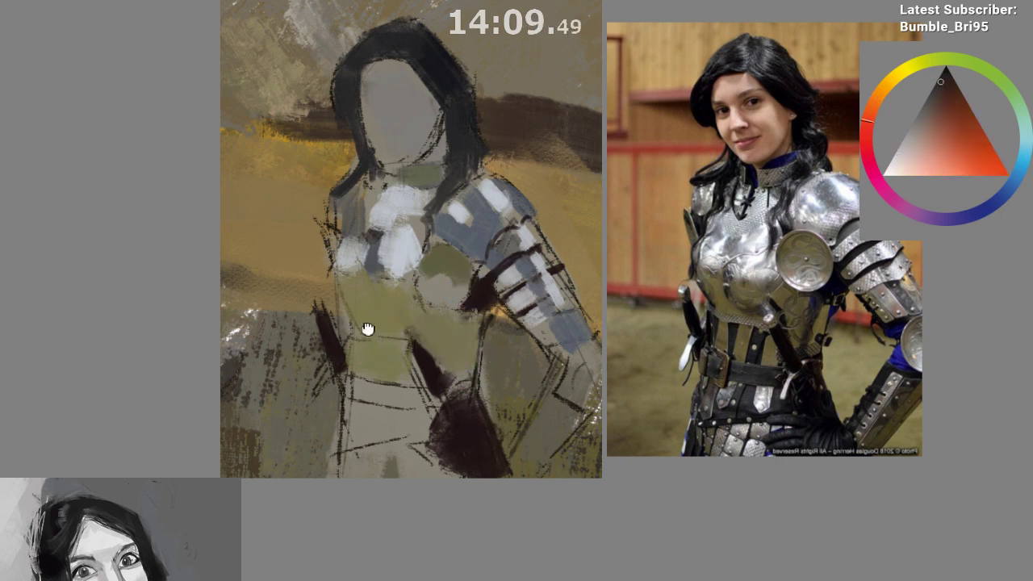
pyautogui.moveTo(366, 330); pyautogui.dragTo(323, 311)
pyautogui.click(947, 68)
pyautogui.moveTo(349, 150)
pyautogui.mouseDown()
pyautogui.moveTo(353, 179)
pyautogui.moveTo(350, 171)
pyautogui.mouseUp()
pyautogui.hotkey('ctrl', 'z')
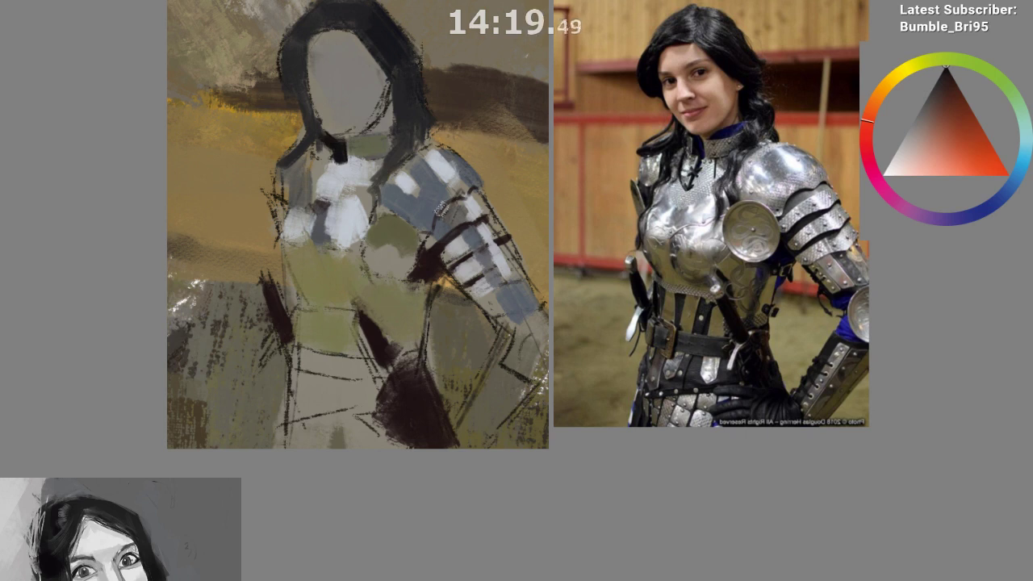
pyautogui.hotkey('ctrl', 'z')
pyautogui.moveTo(326, 230); pyautogui.dragTo(312, 230)
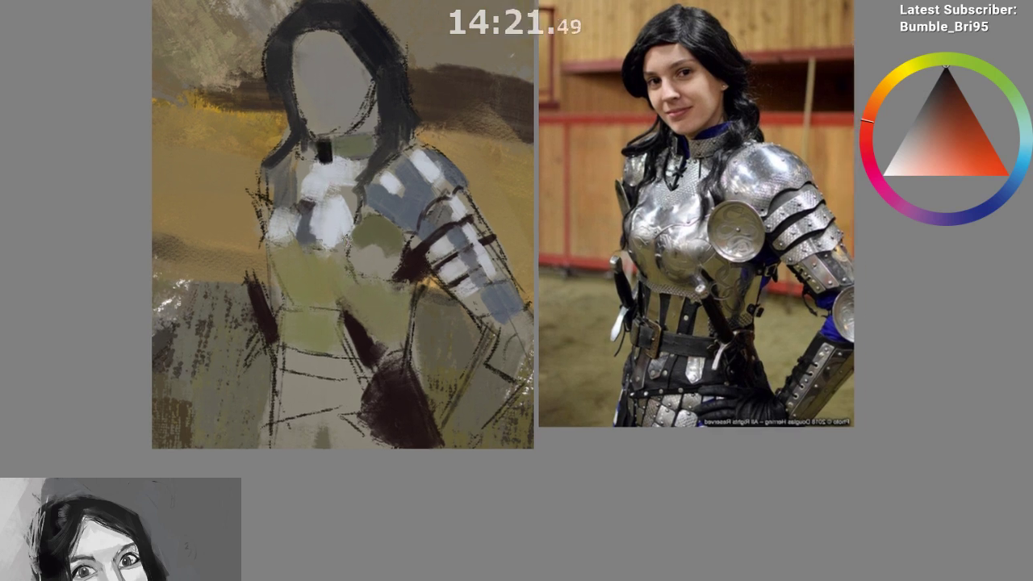
# Sample the breastplate's light blue-gray and dab a highlight on the far shoulder plate, undoing the stray stroke
pyautogui.keyDown('alt'); pyautogui.click(304, 233); pyautogui.keyUp('alt')
pyautogui.moveTo(274, 166); pyautogui.dragTo(282, 198)
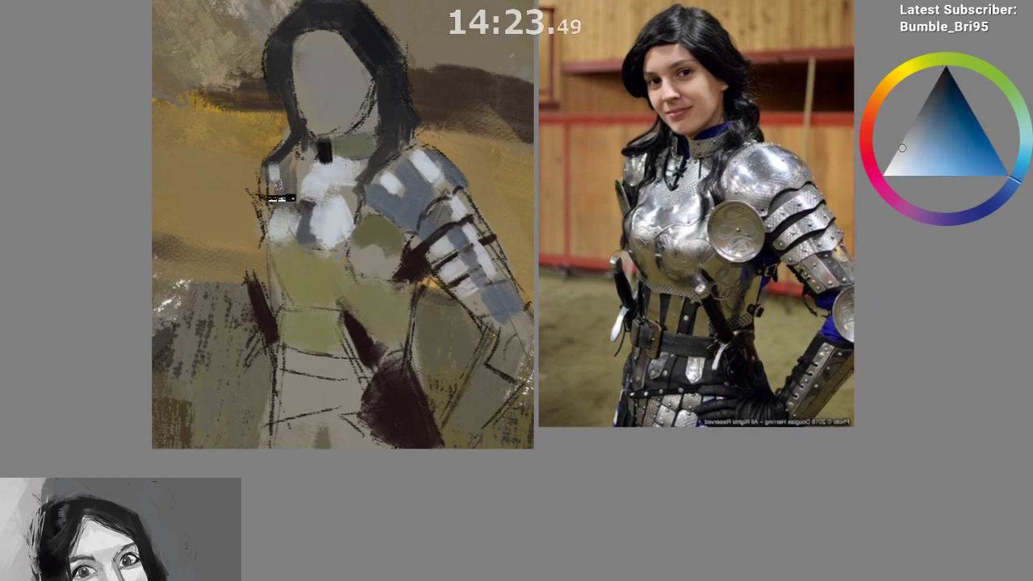
pyautogui.hotkey('ctrl', 'z')
pyautogui.keyDown('alt'); pyautogui.click(273, 187); pyautogui.keyUp('alt')
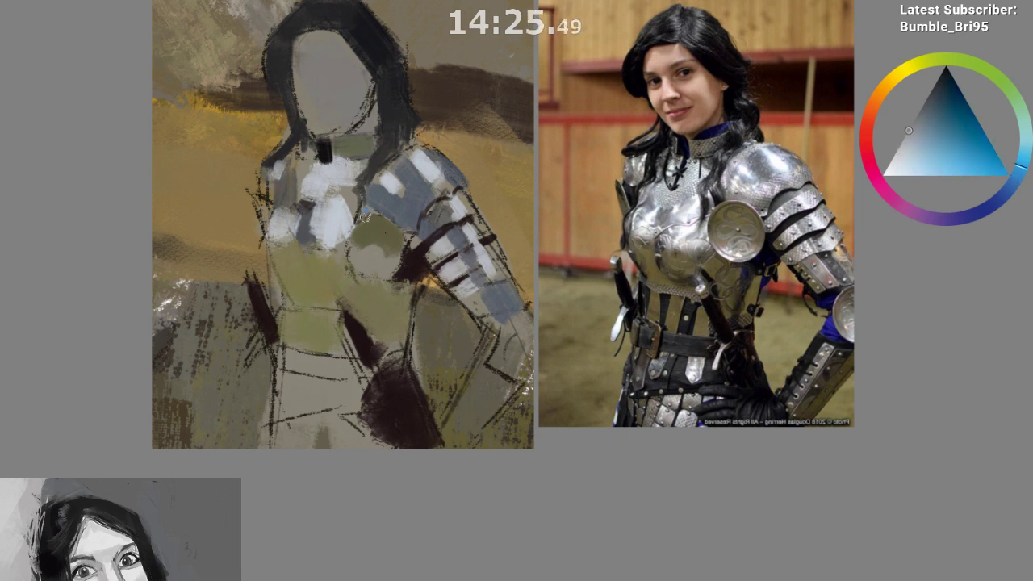
# Sample the dark maroon below the near arm and paint a dark wedge between the far shoulder and the breastplate, redoing the first stroke
pyautogui.moveTo(363, 343); pyautogui.dragTo(352, 307)
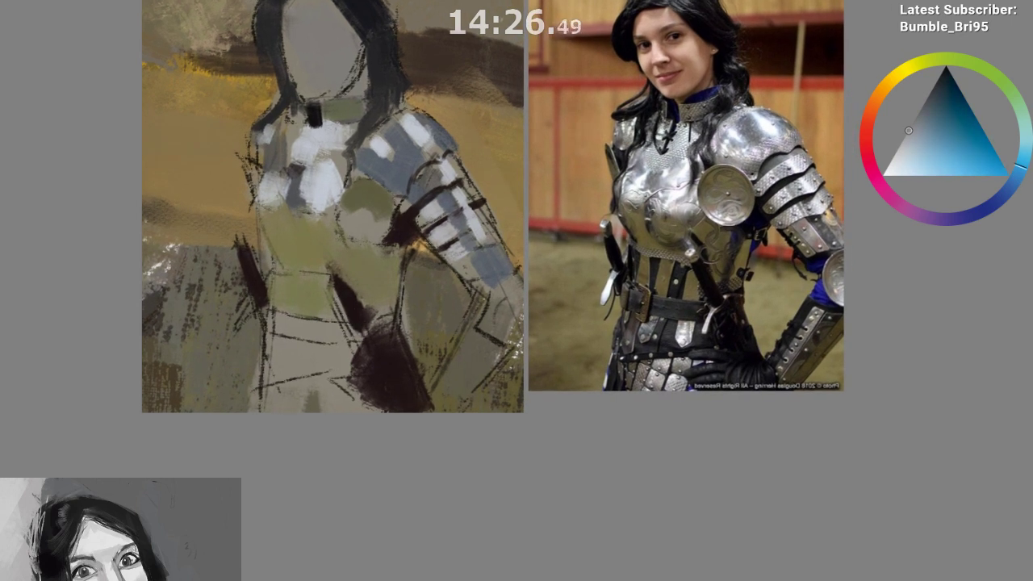
pyautogui.keyDown('alt'); pyautogui.click(412, 222); pyautogui.keyUp('alt')
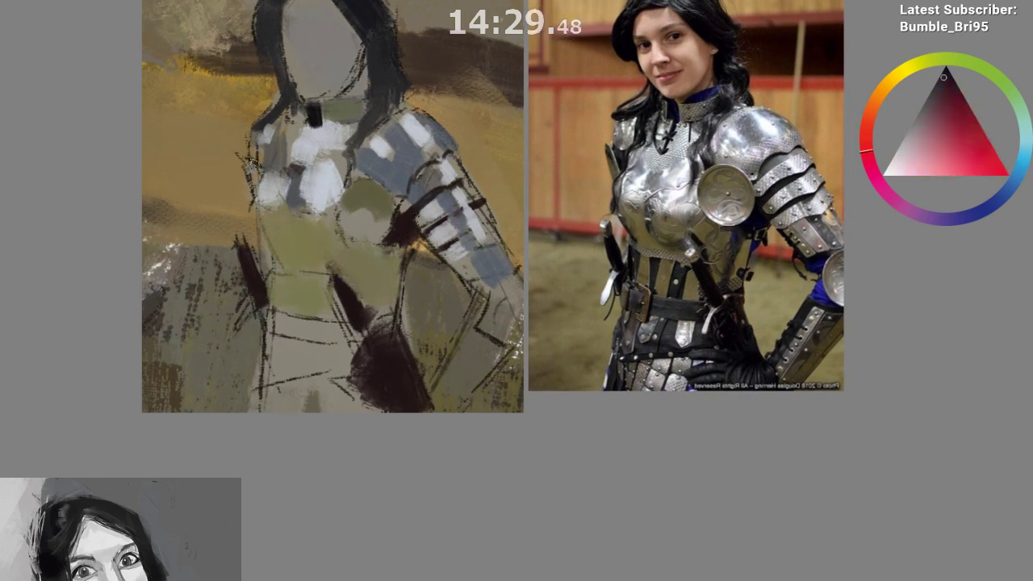
pyautogui.moveTo(250, 163); pyautogui.dragTo(265, 165)
pyautogui.hotkey('ctrl', 'z')
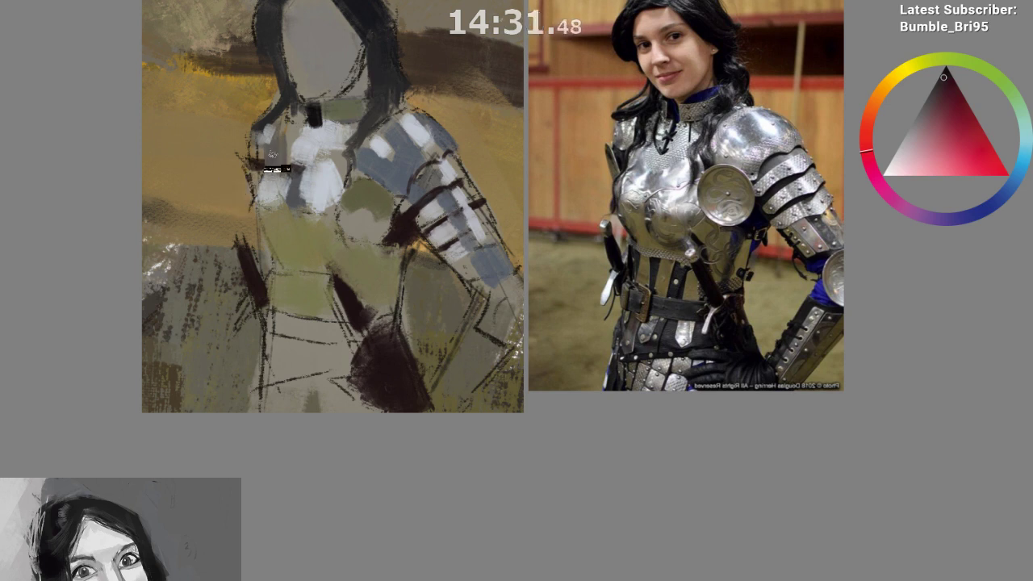
pyautogui.moveTo(252, 163); pyautogui.dragTo(253, 181)
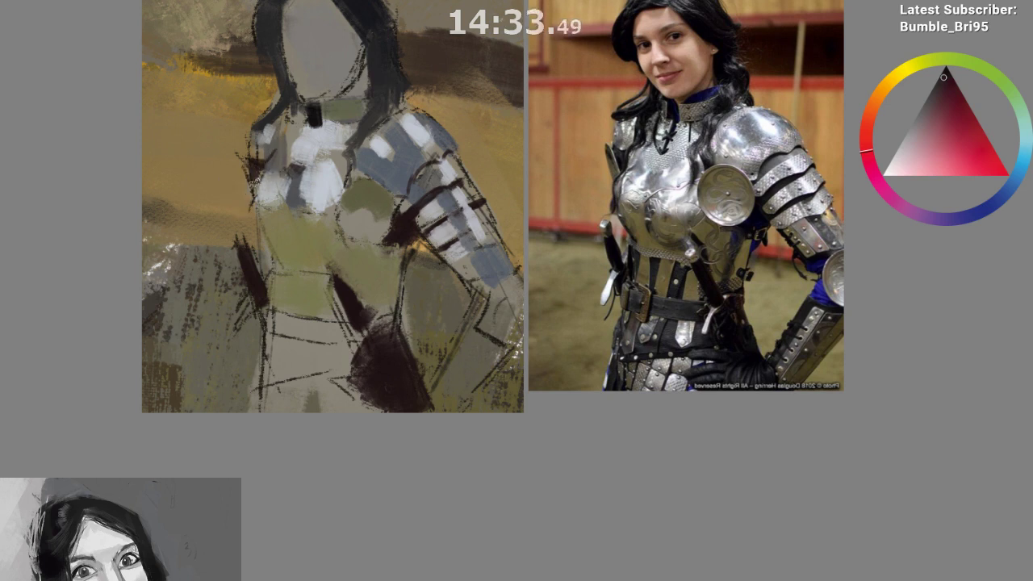
pyautogui.moveTo(332, 307); pyautogui.dragTo(328, 248)
pyautogui.keyDown('ctrl'); pyautogui.click(288, 137); pyautogui.keyUp('ctrl')
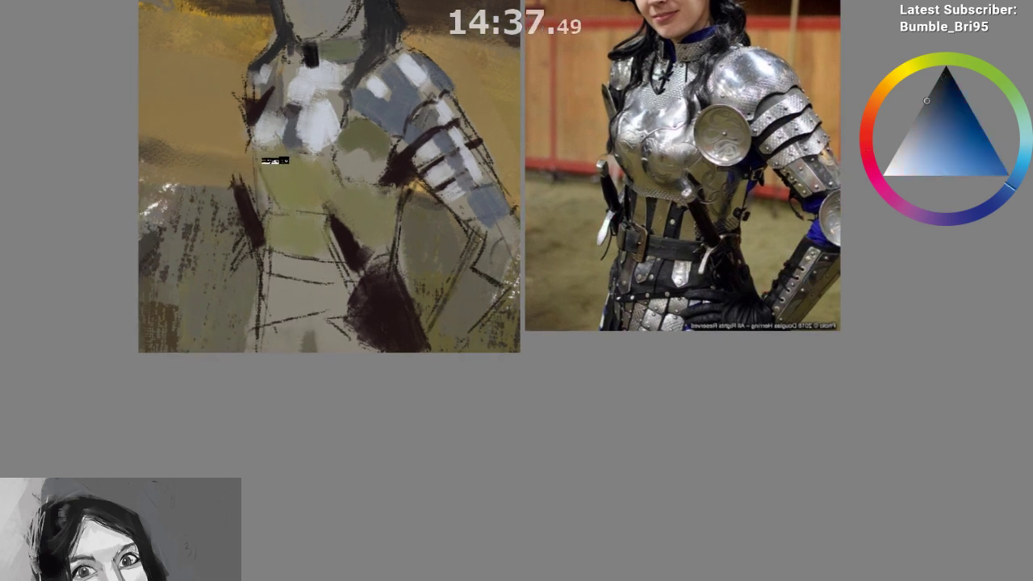
pyautogui.keyDown('ctrl'); pyautogui.click(249, 112); pyautogui.keyUp('ctrl')
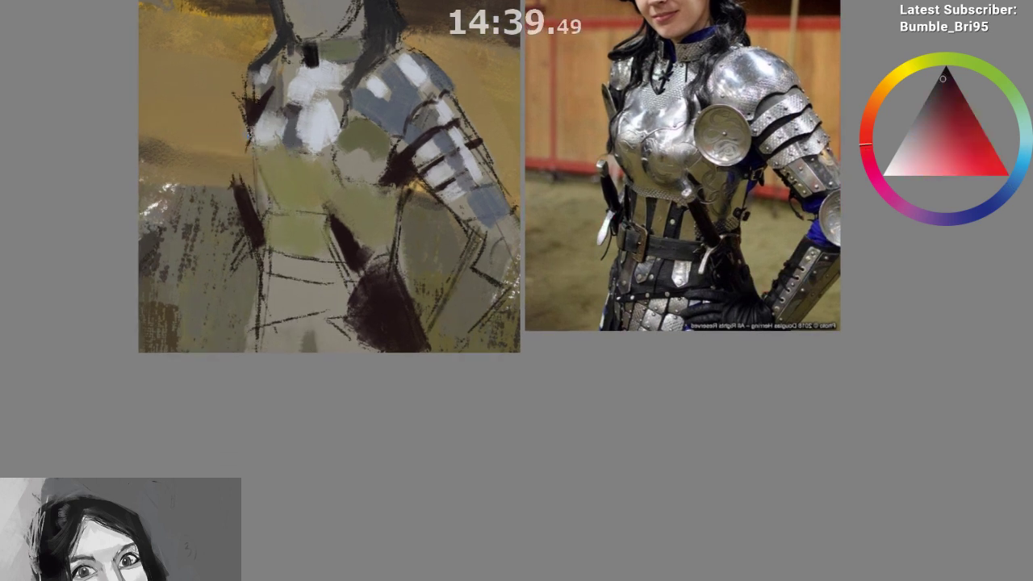
pyautogui.keyDown('ctrl'); pyautogui.click(257, 139); pyautogui.keyUp('ctrl')
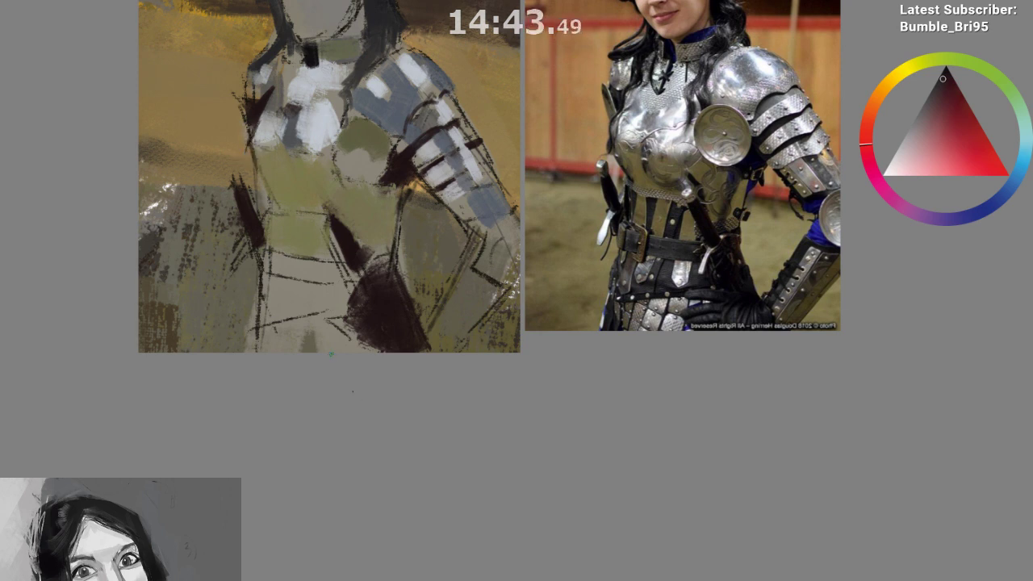
# Flip the canvas horizontally and sample the shoulder's blue-gray and the breastplate tones
pyautogui.moveTo(358, 429)
pyautogui.mouseDown()
pyautogui.moveTo(357, 480)
pyautogui.moveTo(196, 466)
pyautogui.mouseUp()
pyautogui.press('m')
pyautogui.moveTo(540, 294); pyautogui.dragTo(532, 331)
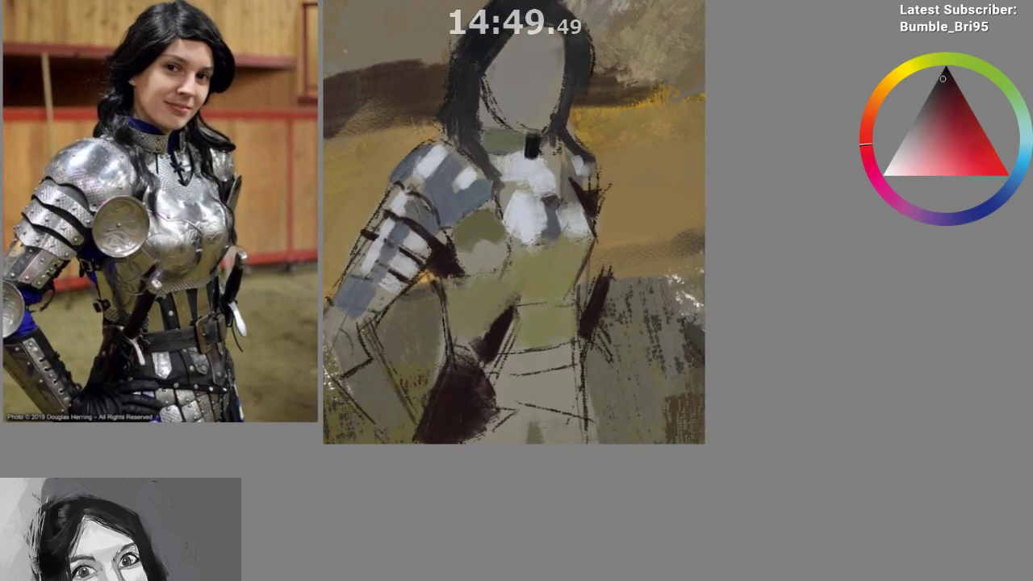
pyautogui.keyDown('ctrl'); pyautogui.click(458, 178); pyautogui.keyUp('ctrl')
pyautogui.keyDown('ctrl'); pyautogui.click(437, 187); pyautogui.keyUp('ctrl')
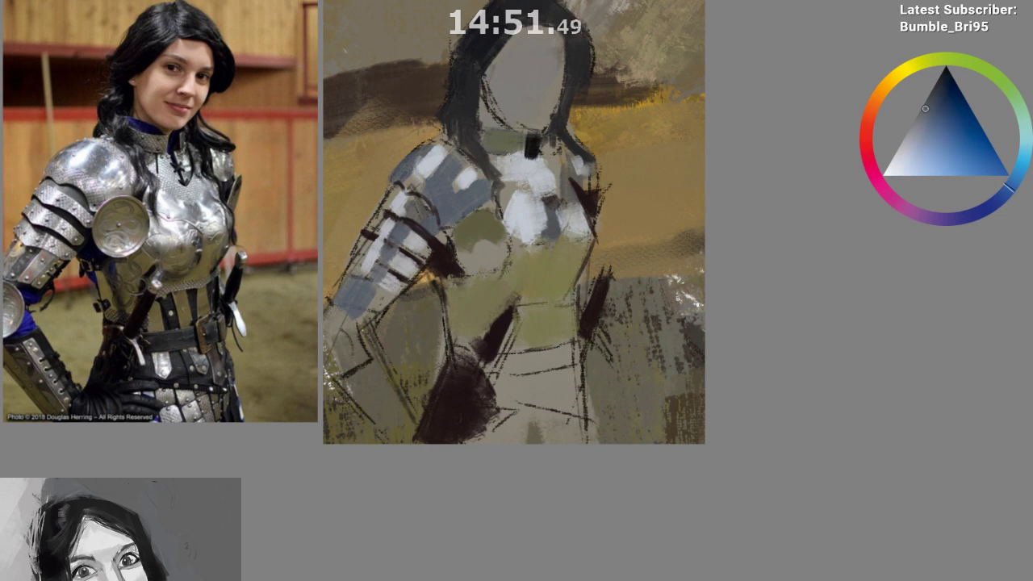
pyautogui.keyDown('ctrl'); pyautogui.click(539, 212); pyautogui.keyUp('ctrl')
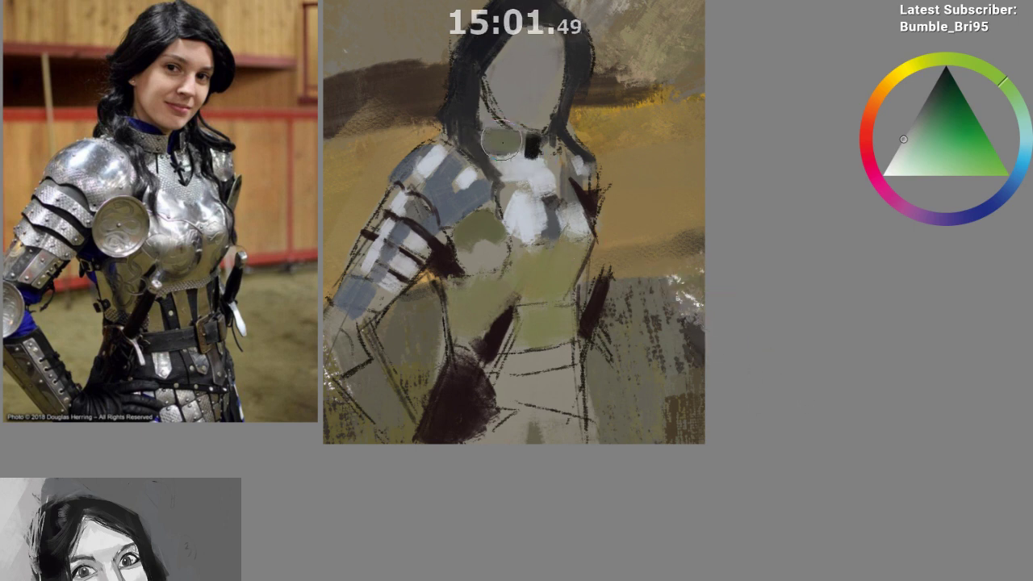
pyautogui.moveTo(502, 142); pyautogui.dragTo(522, 143)
pyautogui.moveTo(507, 150); pyautogui.dragTo(524, 159)
pyautogui.moveTo(627, 281); pyautogui.dragTo(599, 382)
pyautogui.hotkey('ctrl', 'z')
pyautogui.moveTo(492, 152)
pyautogui.mouseDown()
pyautogui.moveTo(504, 143)
pyautogui.moveTo(507, 153)
pyautogui.moveTo(508, 142)
pyautogui.mouseUp()
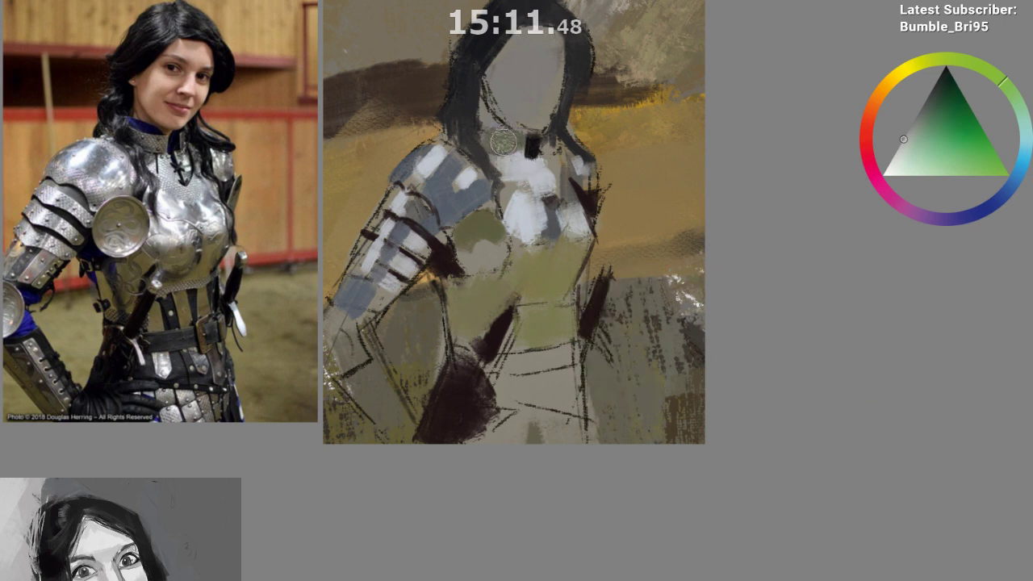
pyautogui.hotkey('ctrl', 'z')
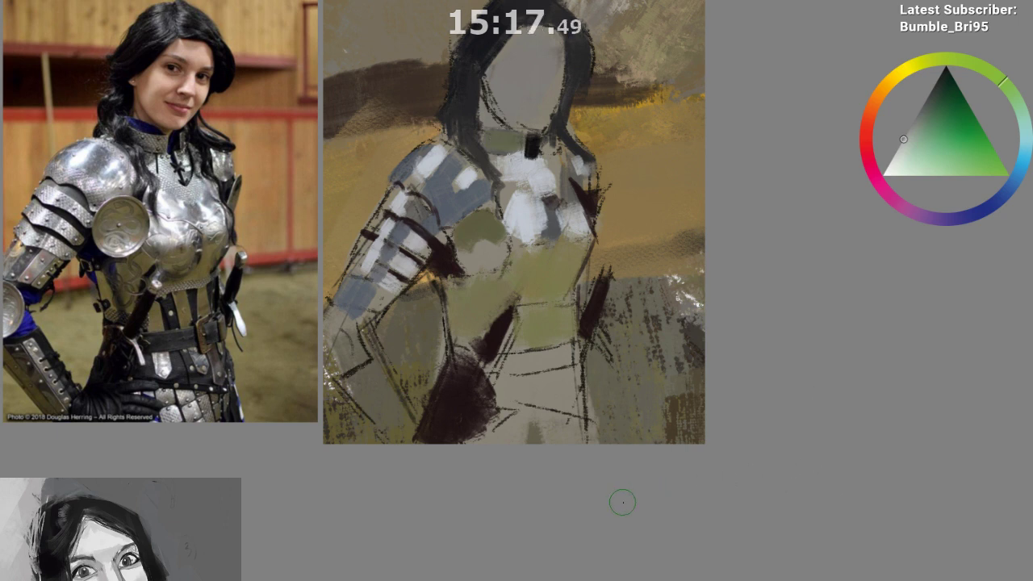
# Sample the breastplate's light blue-gray and paint a thin curved highlight along the lower rim of the round armpit plate
pyautogui.moveTo(608, 501); pyautogui.dragTo(615, 473)
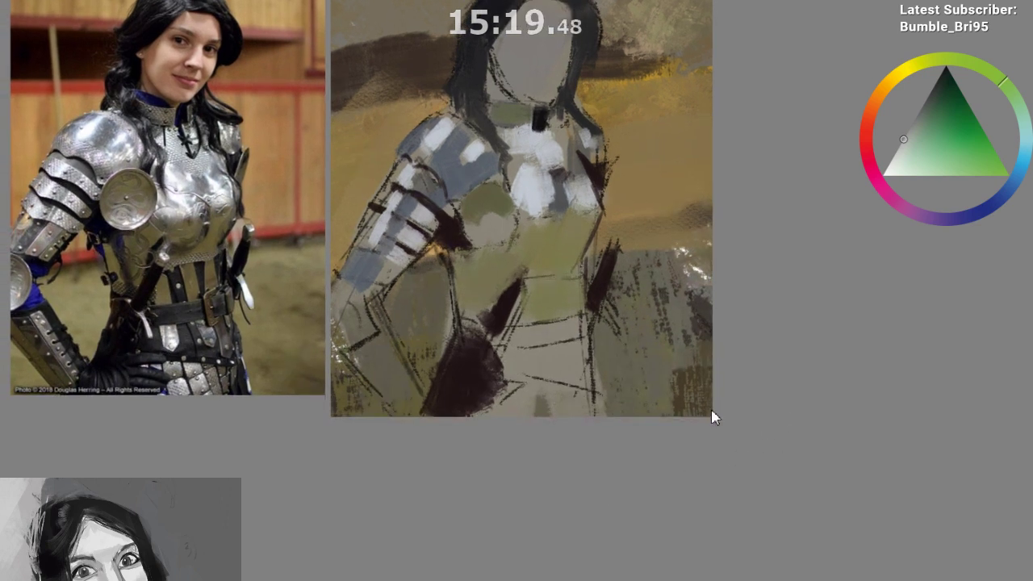
pyautogui.keyDown('ctrl'); pyautogui.click(533, 187); pyautogui.keyUp('ctrl')
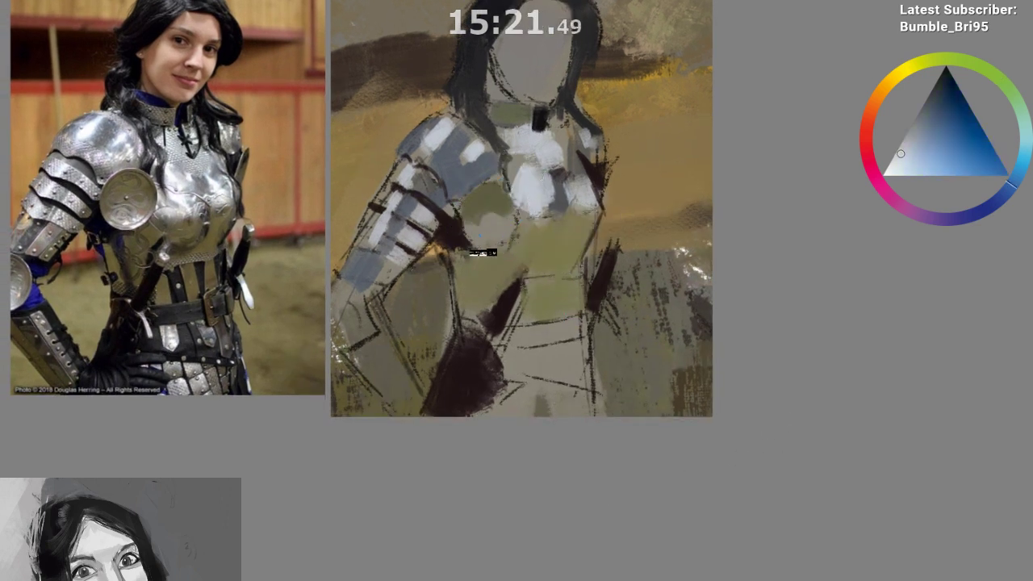
pyautogui.moveTo(499, 243); pyautogui.dragTo(484, 247)
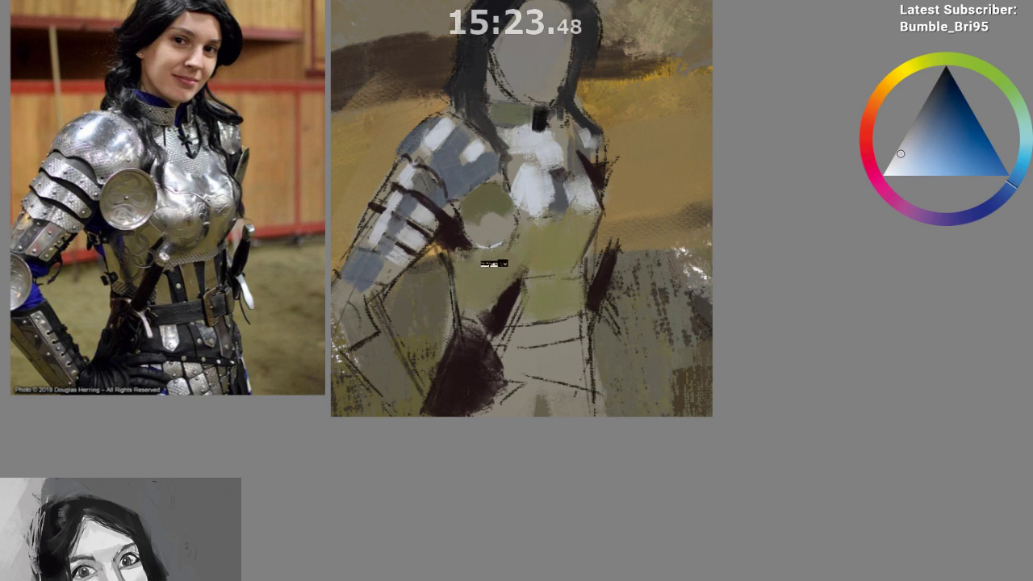
pyautogui.moveTo(484, 235); pyautogui.dragTo(500, 238)
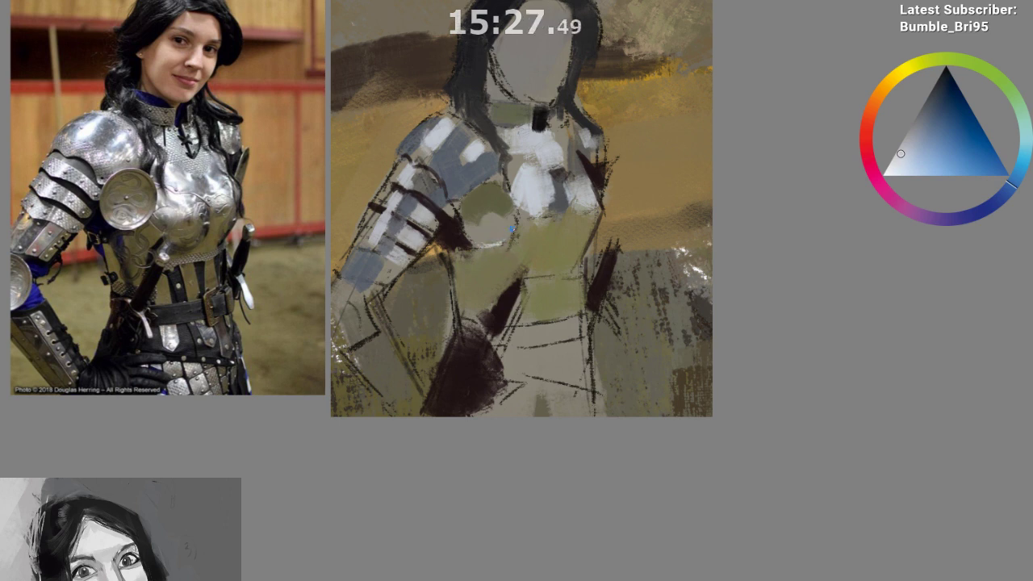
pyautogui.moveTo(513, 223); pyautogui.dragTo(506, 201)
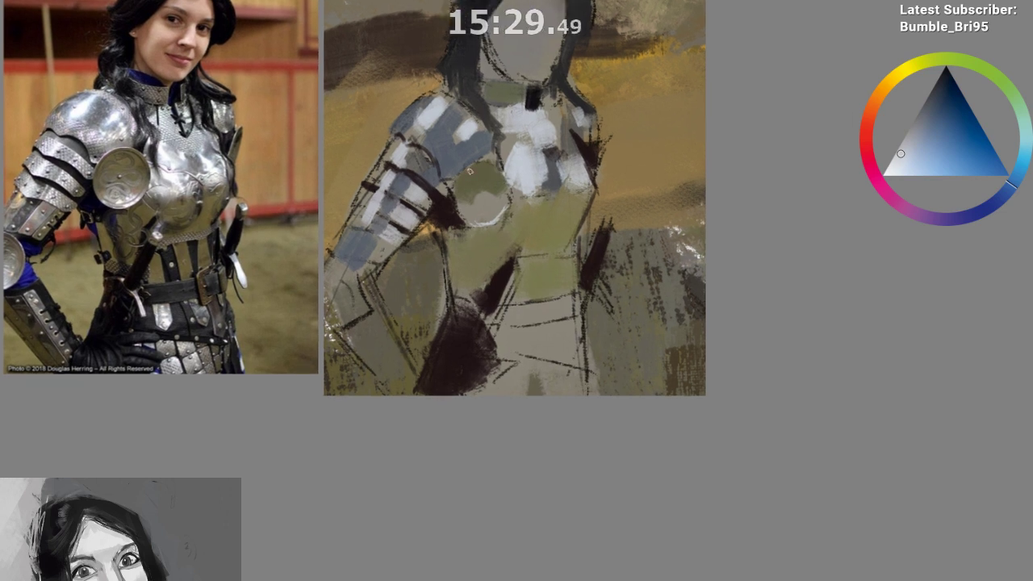
# Choose a warm light gray and continue the rim around the sides and upper edge of the round armpit plate
pyautogui.press('ctrl')
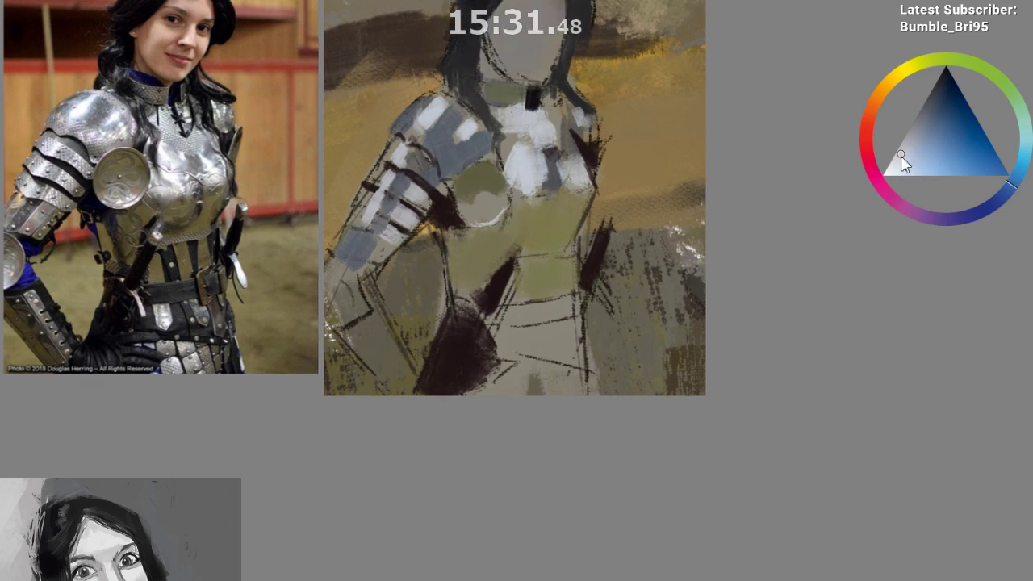
pyautogui.click(868, 121)
pyautogui.click(904, 159)
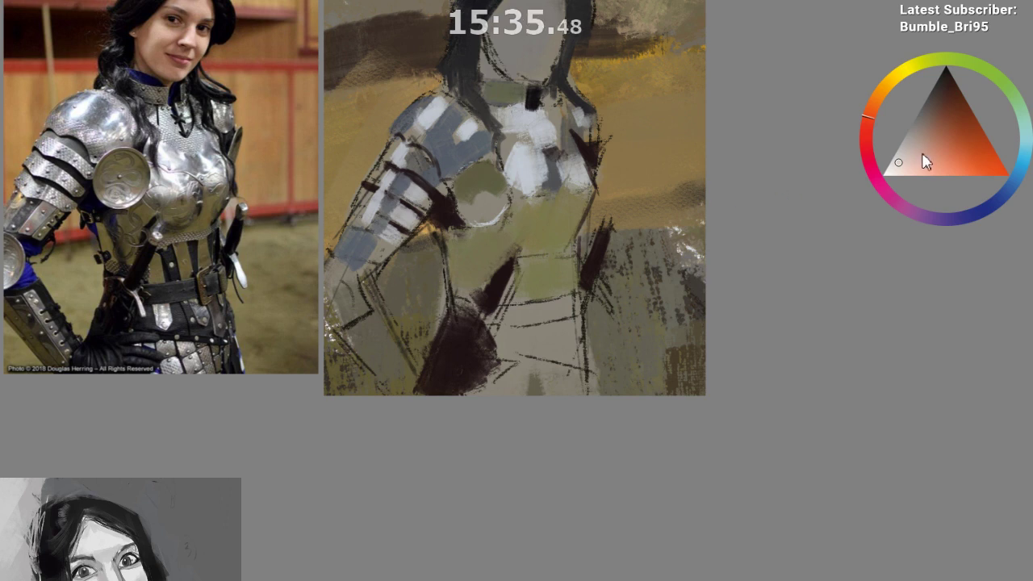
pyautogui.click(867, 135)
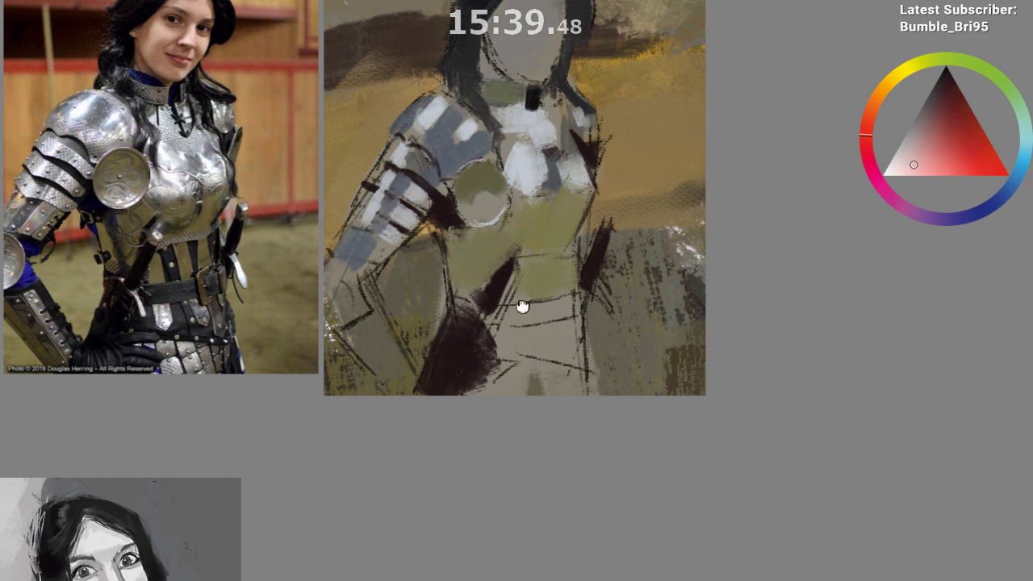
pyautogui.moveTo(523, 307); pyautogui.dragTo(519, 337)
pyautogui.keyDown('ctrl'); pyautogui.click(464, 200); pyautogui.keyUp('ctrl')
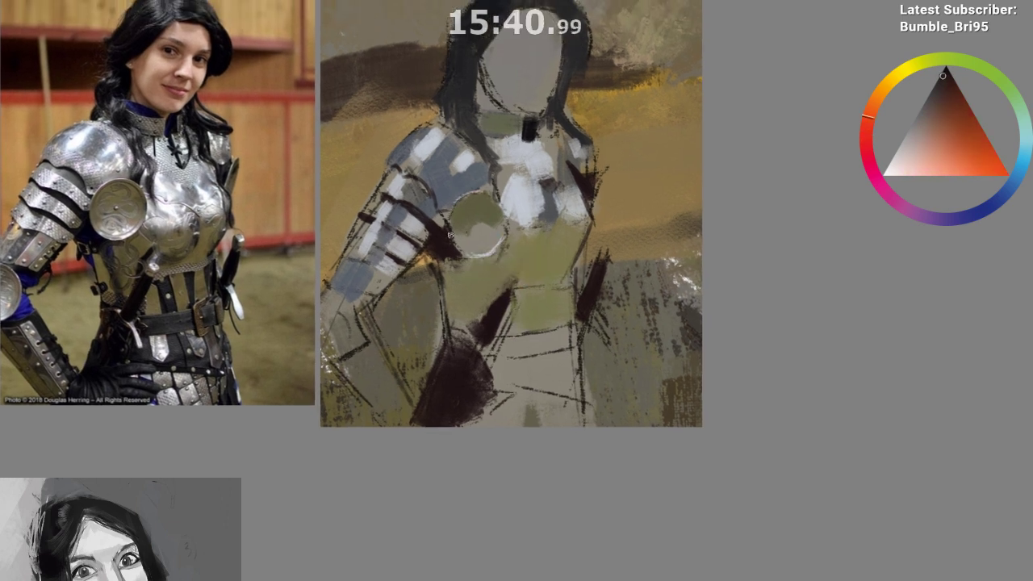
pyautogui.moveTo(472, 198)
pyautogui.mouseDown()
pyautogui.moveTo(482, 192)
pyautogui.moveTo(494, 207)
pyautogui.mouseUp()
pyautogui.keyDown('ctrl'); pyautogui.click(475, 198); pyautogui.keyUp('ctrl')
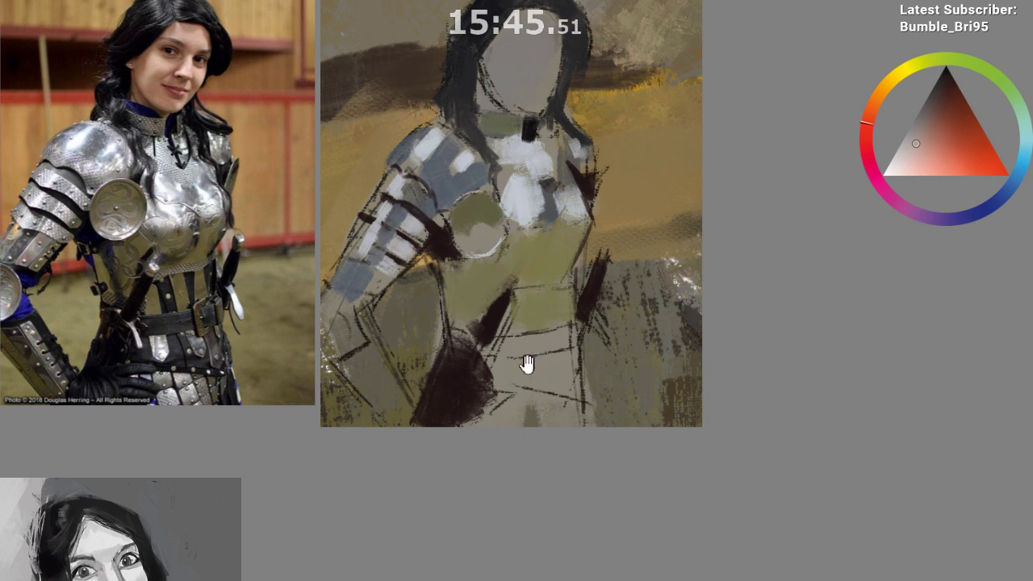
# Refine the edge of the round armpit plate using its sampled olive and light blue-gray rim tones
pyautogui.moveTo(526, 364)
pyautogui.mouseDown()
pyautogui.moveTo(521, 387)
pyautogui.moveTo(535, 365)
pyautogui.moveTo(554, 363)
pyautogui.mouseUp()
pyautogui.moveTo(553, 363)
pyautogui.mouseDown()
pyautogui.moveTo(565, 346)
pyautogui.moveTo(550, 355)
pyautogui.mouseUp()
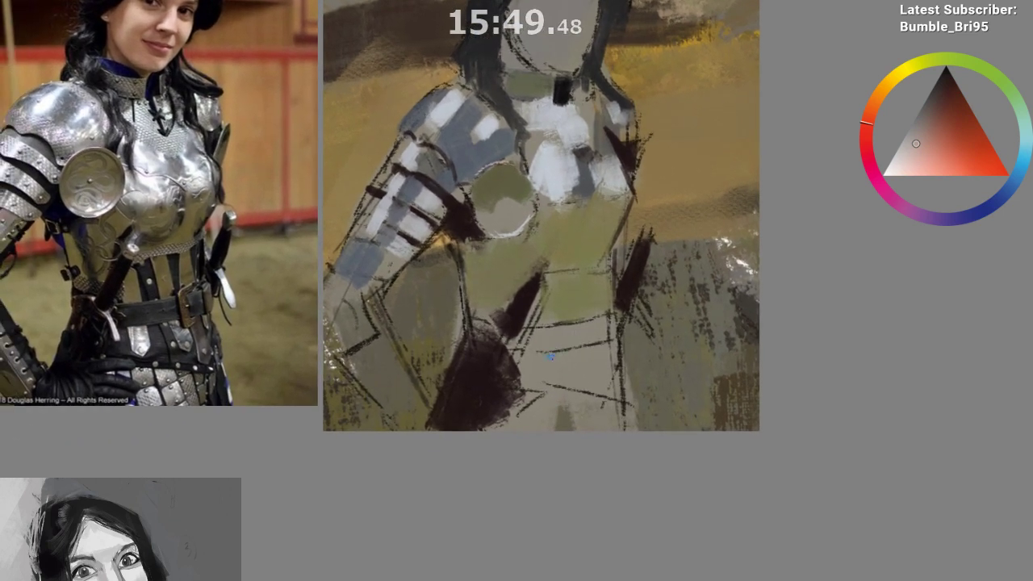
pyautogui.keyDown('ctrl'); pyautogui.click(489, 185); pyautogui.keyUp('ctrl')
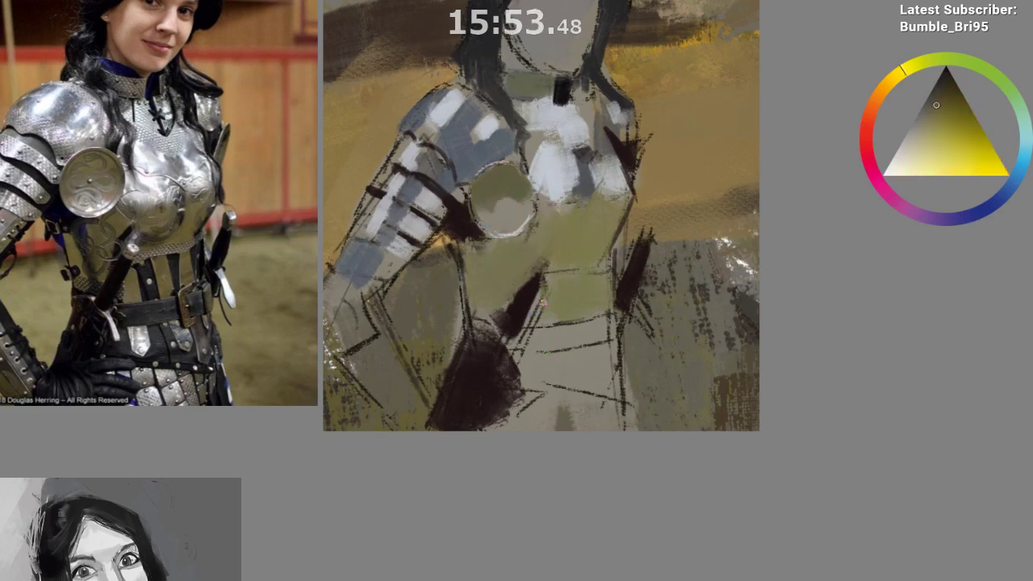
pyautogui.moveTo(499, 361); pyautogui.dragTo(497, 391)
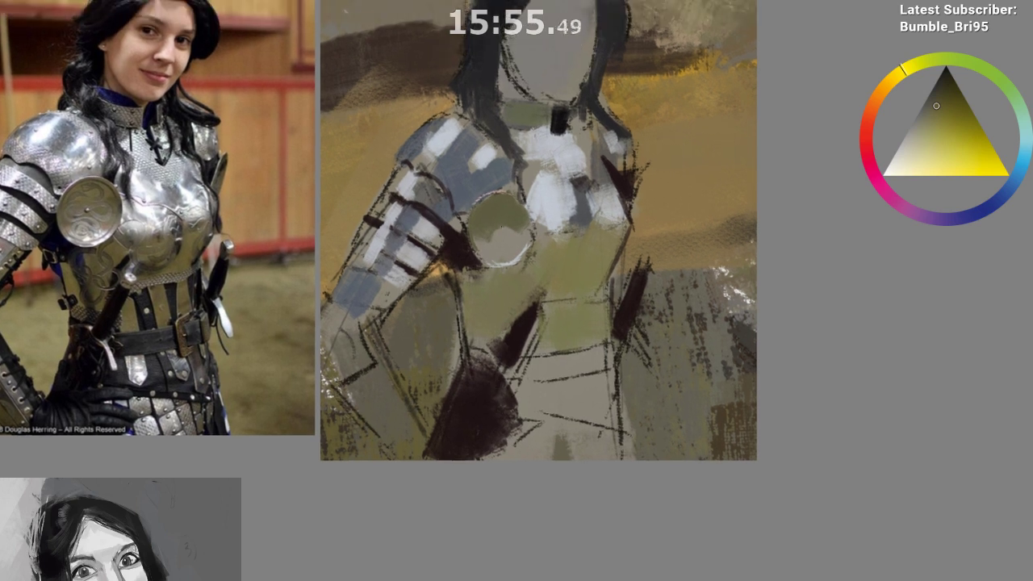
pyautogui.keyDown('ctrl'); pyautogui.click(485, 230); pyautogui.keyUp('ctrl')
pyautogui.keyDown('ctrl'); pyautogui.click(519, 241); pyautogui.keyUp('ctrl')
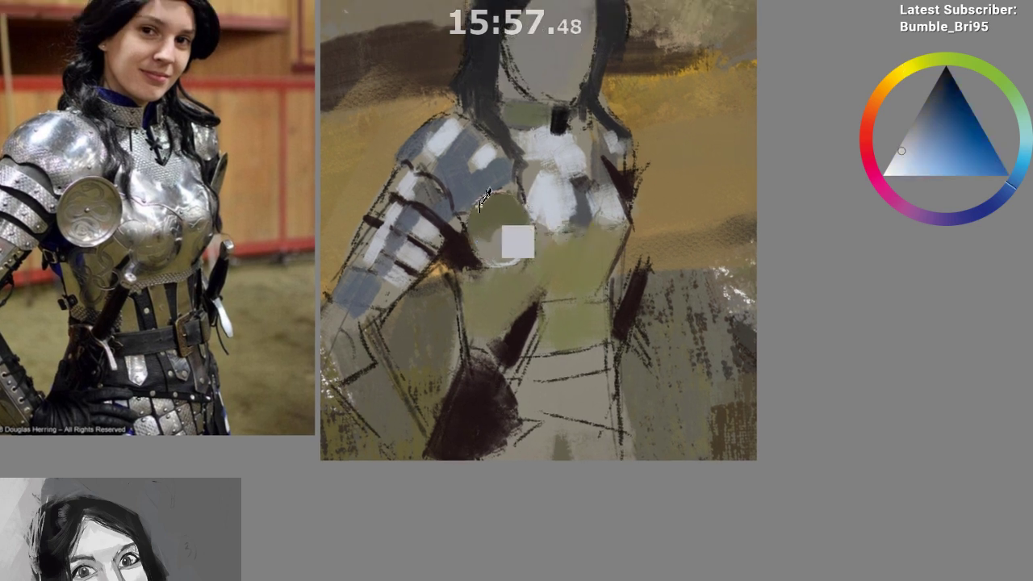
# Pick a darker olive and paint a shadow along the inside of the round plate's upper rim
pyautogui.keyDown('ctrl'); pyautogui.click(482, 222); pyautogui.keyUp('ctrl')
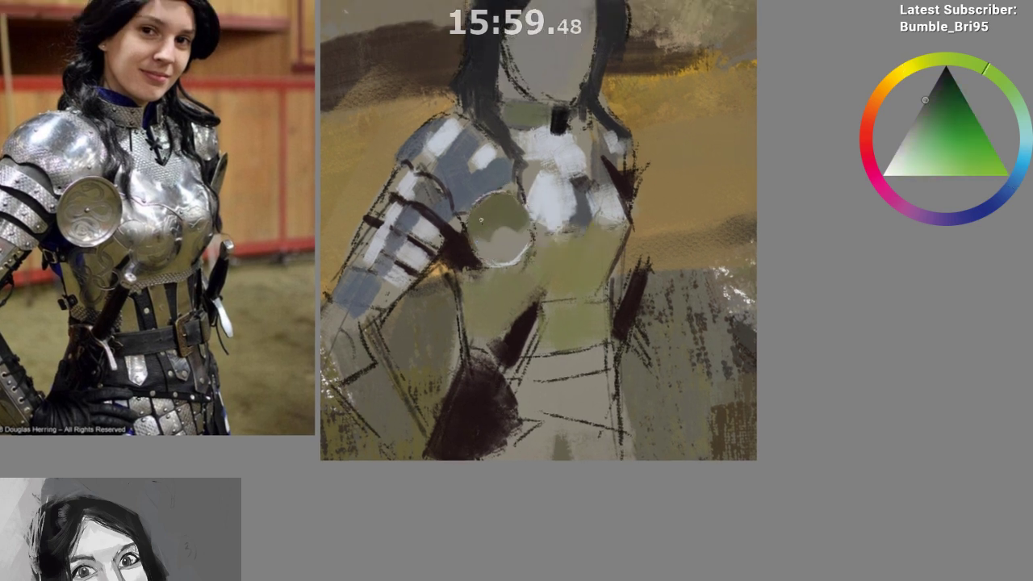
pyautogui.keyDown('ctrl'); pyautogui.click(516, 262); pyautogui.keyUp('ctrl')
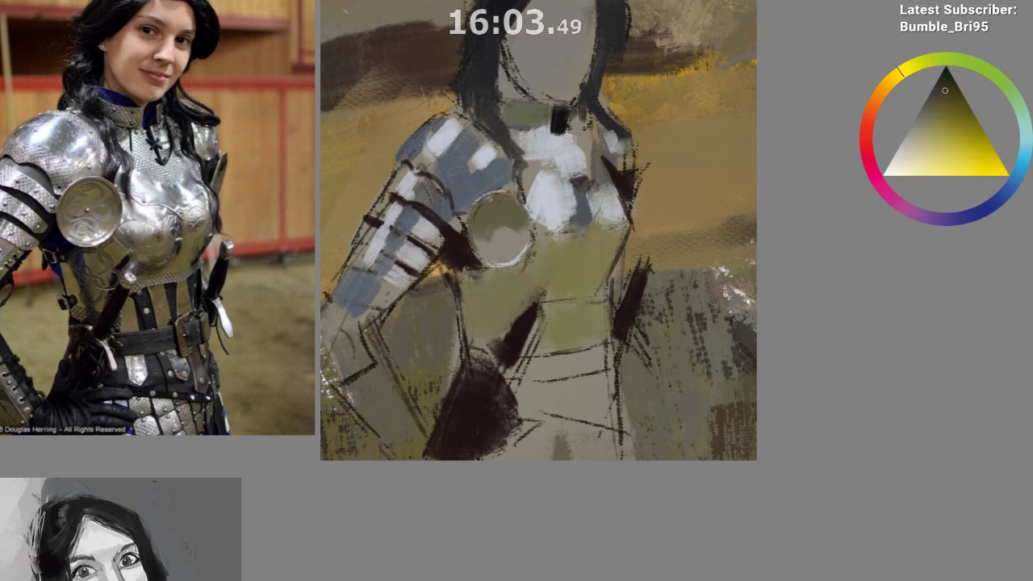
pyautogui.keyDown('ctrl'); pyautogui.click(483, 205); pyautogui.keyUp('ctrl')
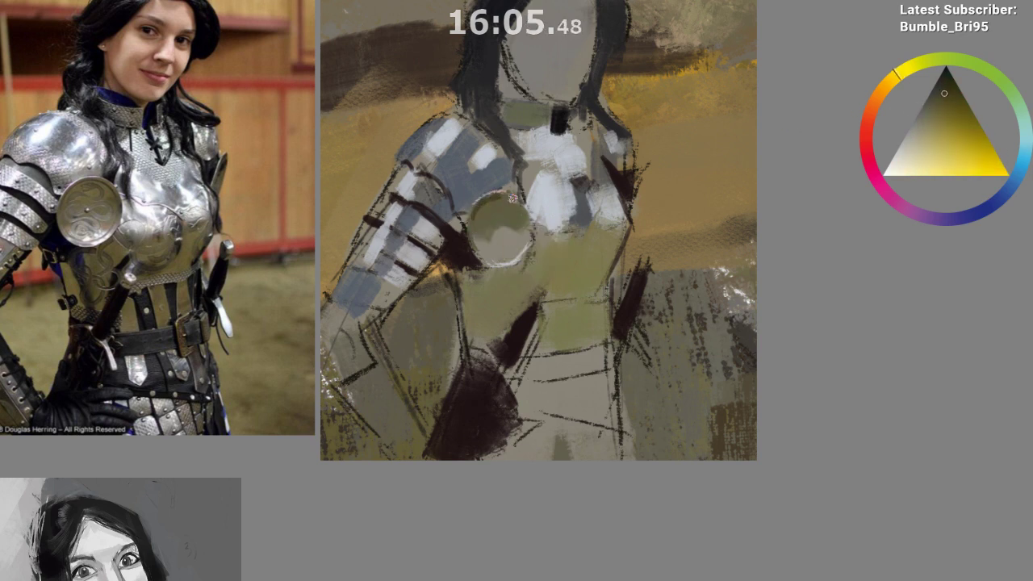
pyautogui.keyDown('ctrl'); pyautogui.click(491, 205); pyautogui.keyUp('ctrl')
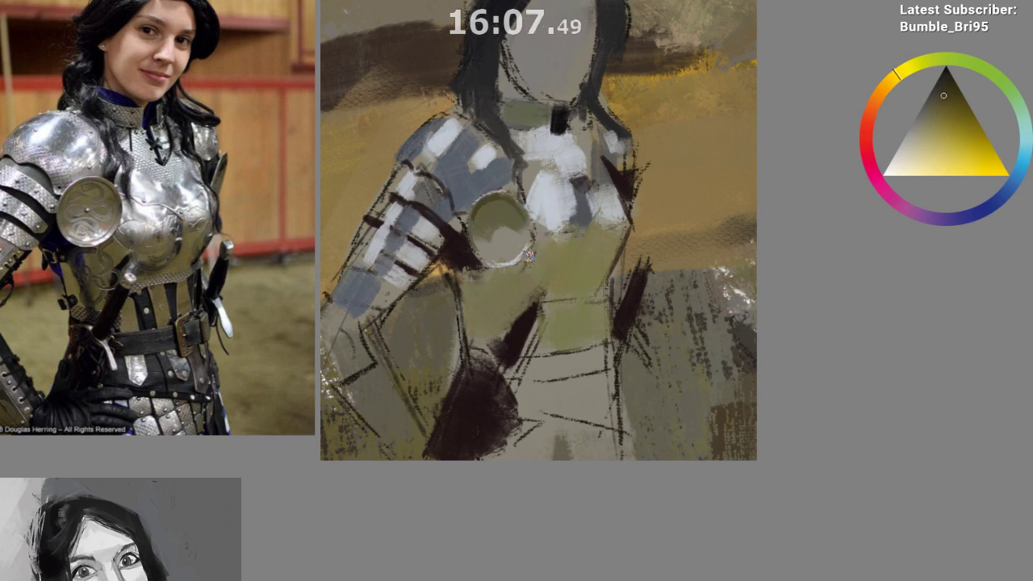
# Sample the near-black blue of the hair and darken the hair along both sides of the face with long strokes
pyautogui.moveTo(529, 314); pyautogui.dragTo(528, 317)
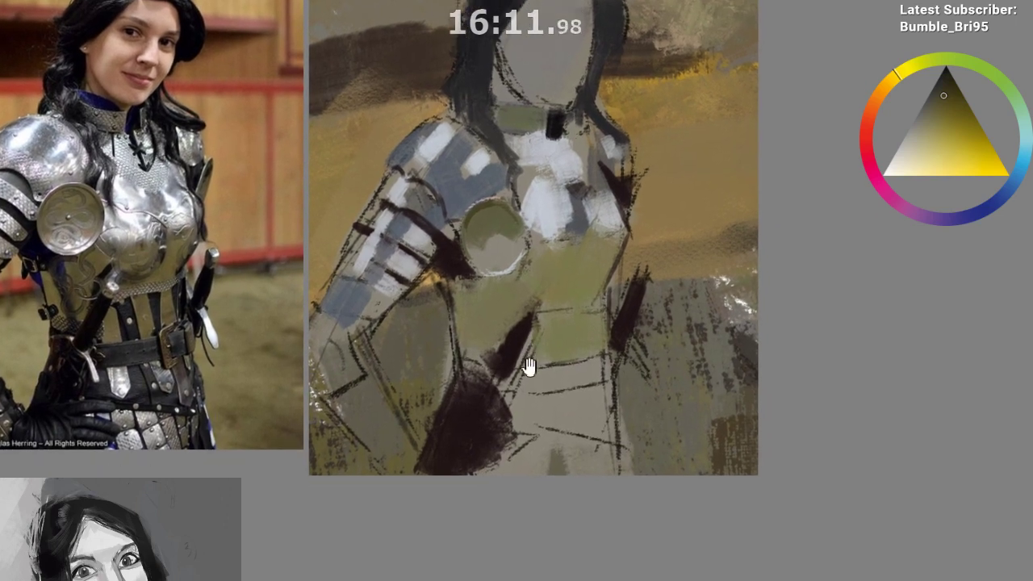
pyautogui.moveTo(529, 371); pyautogui.dragTo(529, 395)
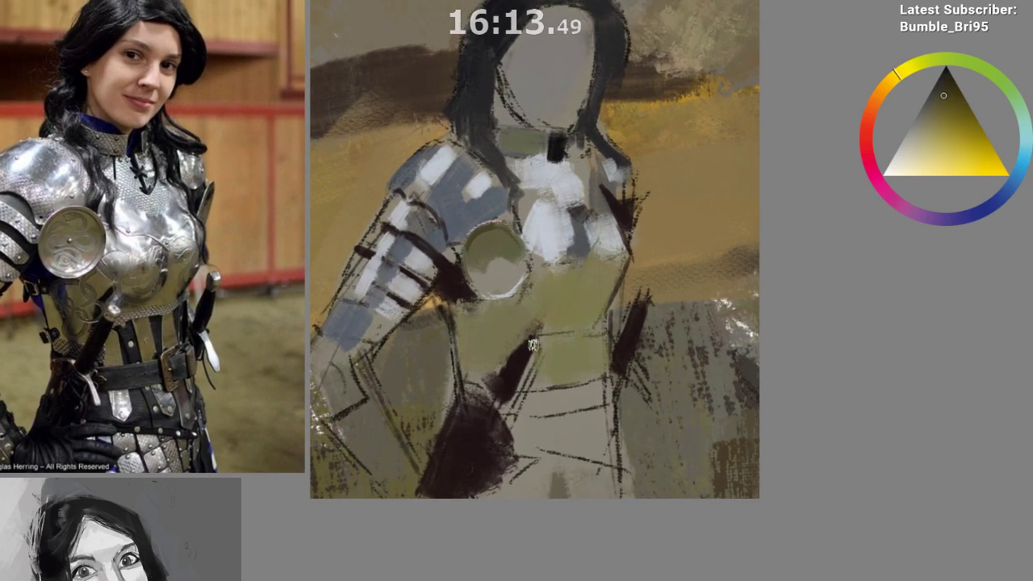
pyautogui.keyDown('ctrl'); pyautogui.click(498, 144); pyautogui.keyUp('ctrl')
pyautogui.moveTo(496, 149); pyautogui.dragTo(493, 176)
pyautogui.scroll(-2, 480, 156)
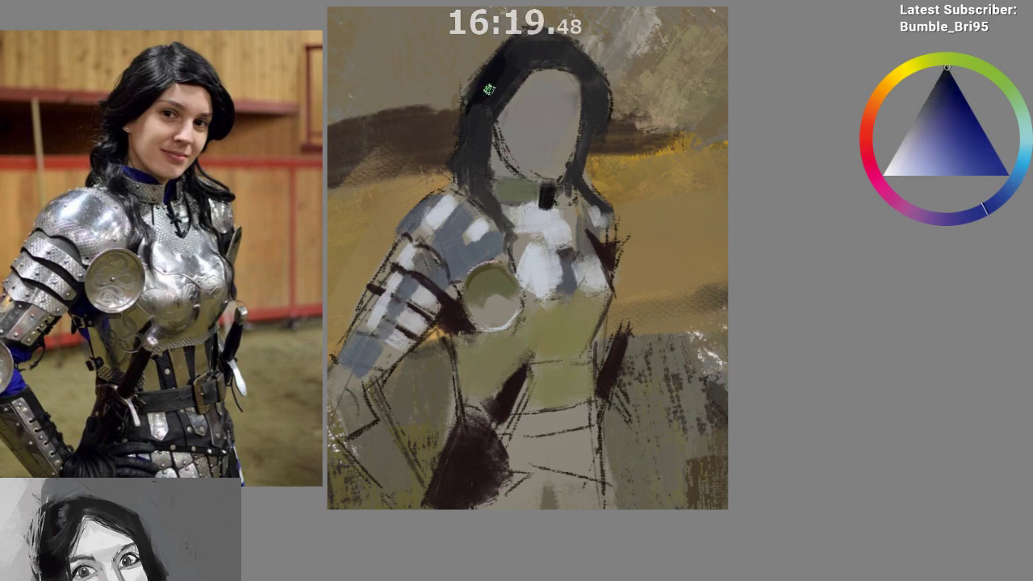
pyautogui.moveTo(504, 81); pyautogui.dragTo(476, 134)
pyautogui.moveTo(518, 82); pyautogui.dragTo(474, 130)
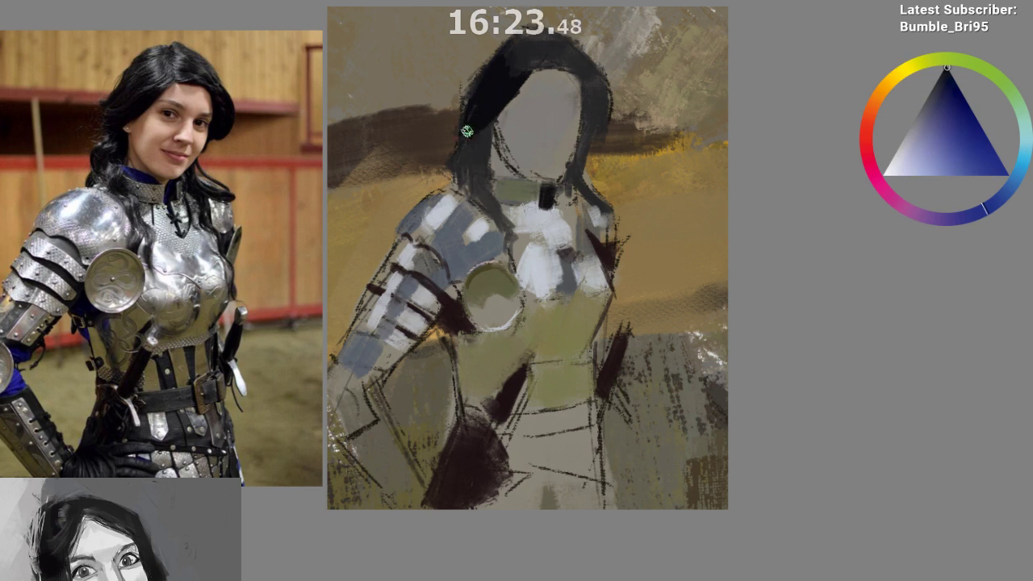
pyautogui.moveTo(485, 124)
pyautogui.mouseDown()
pyautogui.moveTo(481, 167)
pyautogui.moveTo(489, 162)
pyautogui.moveTo(484, 144)
pyautogui.moveTo(462, 173)
pyautogui.mouseUp()
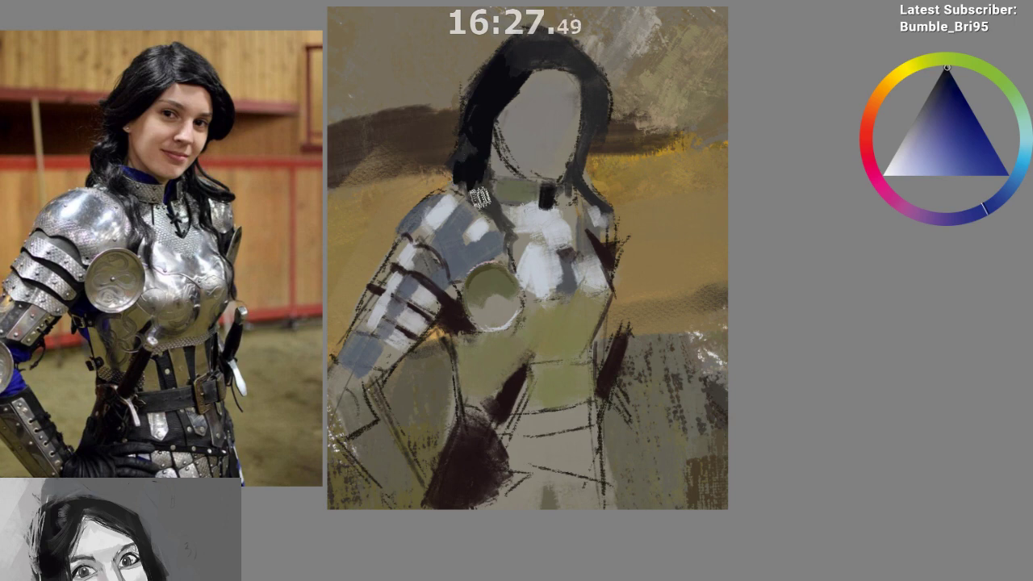
pyautogui.moveTo(595, 106)
pyautogui.mouseDown()
pyautogui.moveTo(589, 126)
pyautogui.moveTo(605, 122)
pyautogui.moveTo(590, 79)
pyautogui.mouseUp()
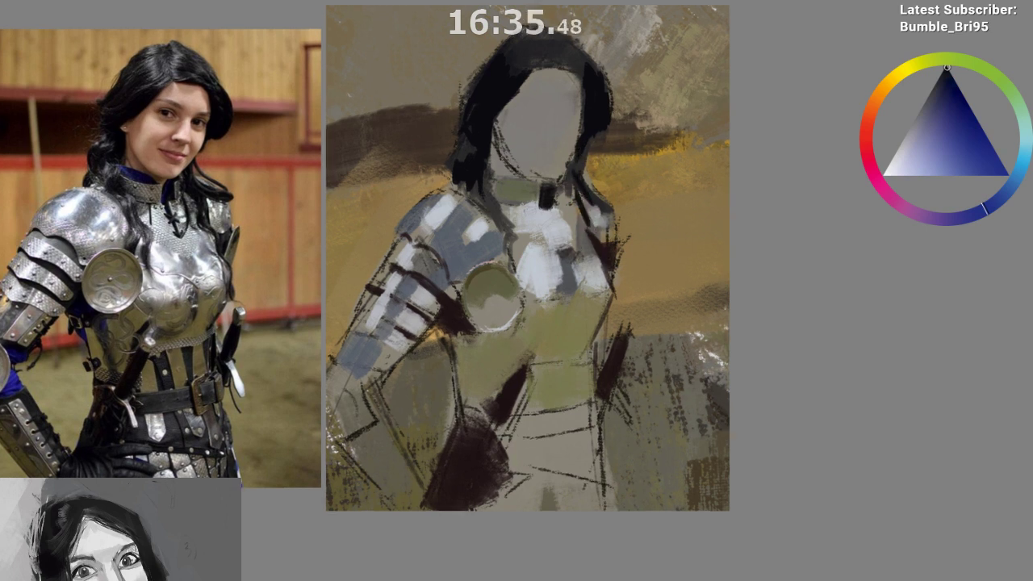
# Sample nearby gray and near-black tones and paint tapering dark locks of hair over the far shoulder and down onto the breastplate
pyautogui.keyDown('alt'); pyautogui.click(570, 184); pyautogui.keyUp('alt')
pyautogui.keyDown('alt'); pyautogui.click(573, 177); pyautogui.keyUp('alt')
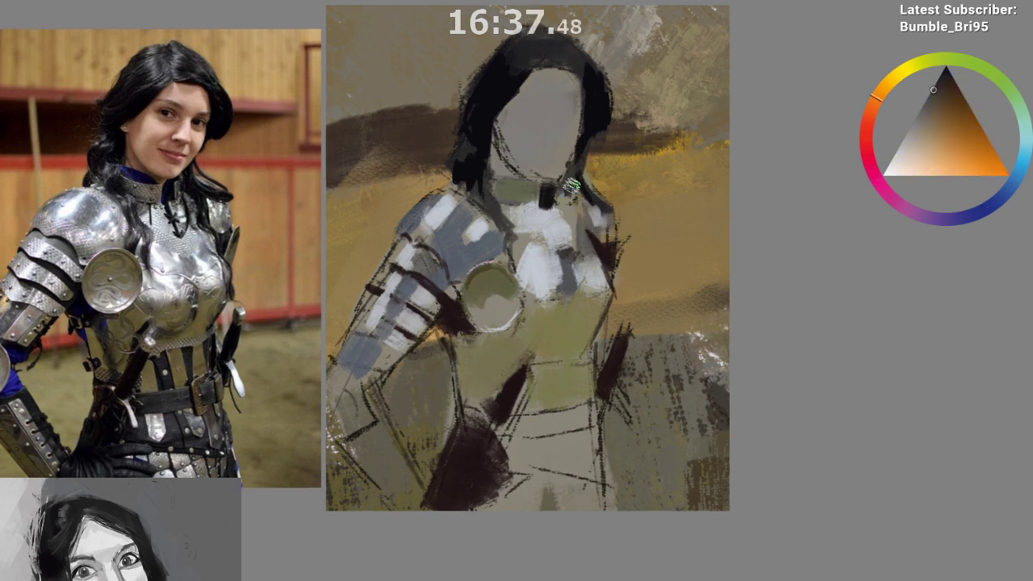
pyautogui.keyDown('alt'); pyautogui.click(585, 226); pyautogui.keyUp('alt')
pyautogui.moveTo(558, 249); pyautogui.dragTo(572, 253)
pyautogui.keyDown('alt'); pyautogui.click(550, 196); pyautogui.keyUp('alt')
pyautogui.moveTo(571, 175); pyautogui.dragTo(586, 247)
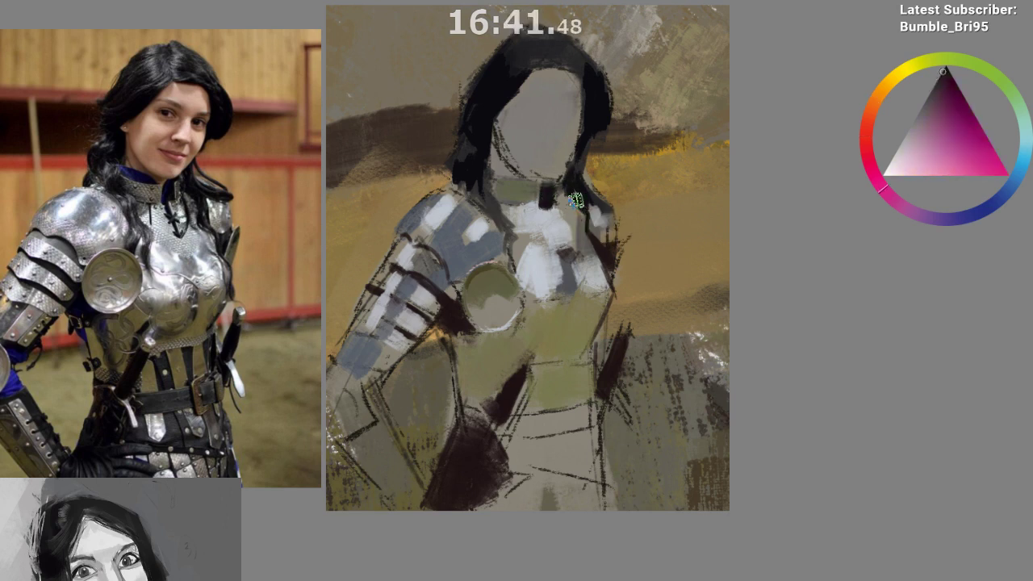
pyautogui.moveTo(578, 175)
pyautogui.mouseDown()
pyautogui.moveTo(602, 205)
pyautogui.moveTo(623, 207)
pyautogui.mouseUp()
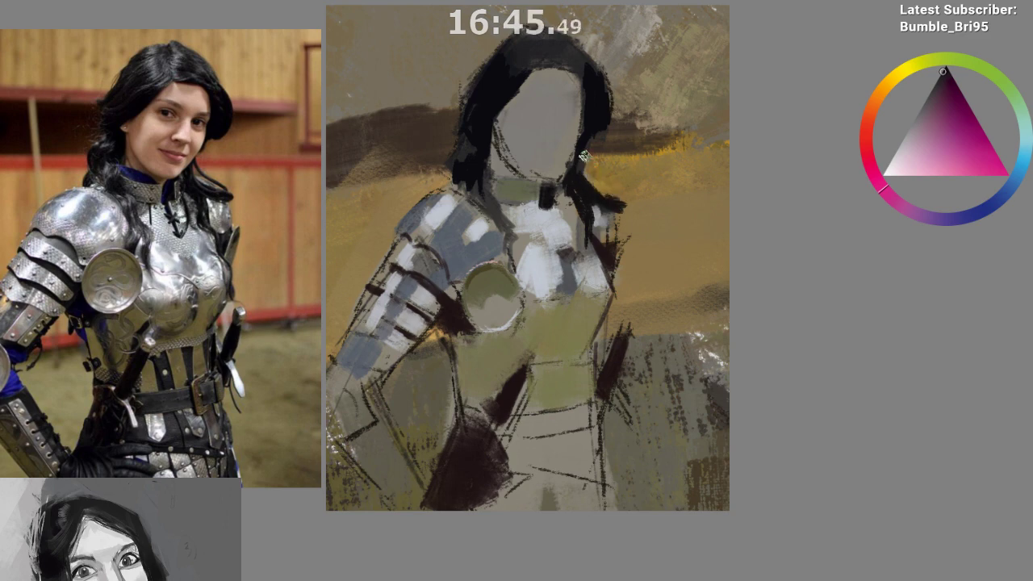
pyautogui.moveTo(589, 157)
pyautogui.mouseDown()
pyautogui.moveTo(615, 210)
pyautogui.moveTo(593, 243)
pyautogui.mouseUp()
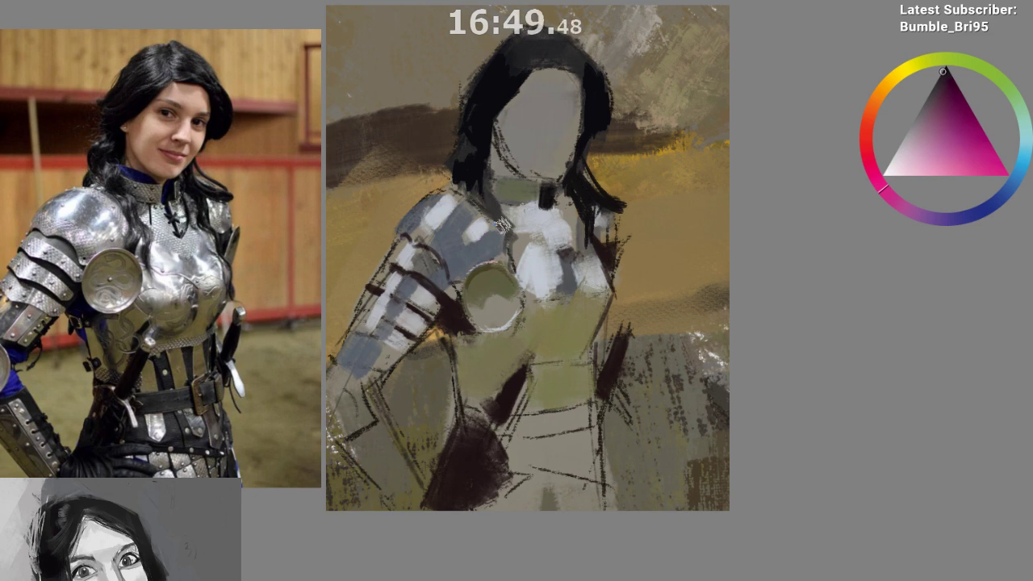
# Sample muted gray tones and refine the edge between the breastplate and the shoulder plate, above the round armpit plate
pyautogui.keyDown('ctrl'); pyautogui.click(499, 275); pyautogui.keyUp('ctrl')
pyautogui.keyDown('ctrl'); pyautogui.click(506, 242); pyautogui.keyUp('ctrl')
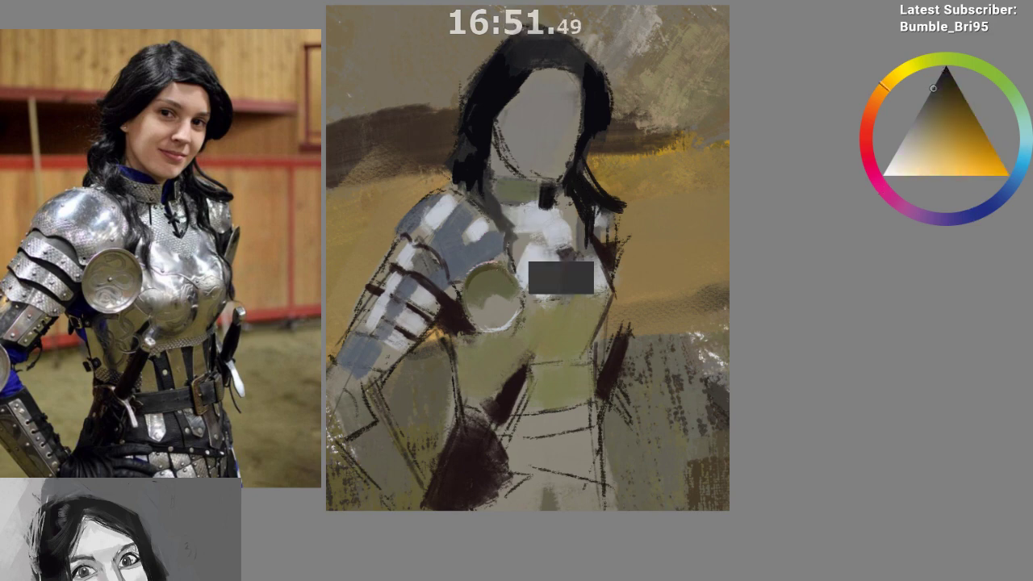
pyautogui.keyDown('ctrl'); pyautogui.click(511, 231); pyautogui.keyUp('ctrl')
pyautogui.moveTo(511, 230); pyautogui.dragTo(527, 264)
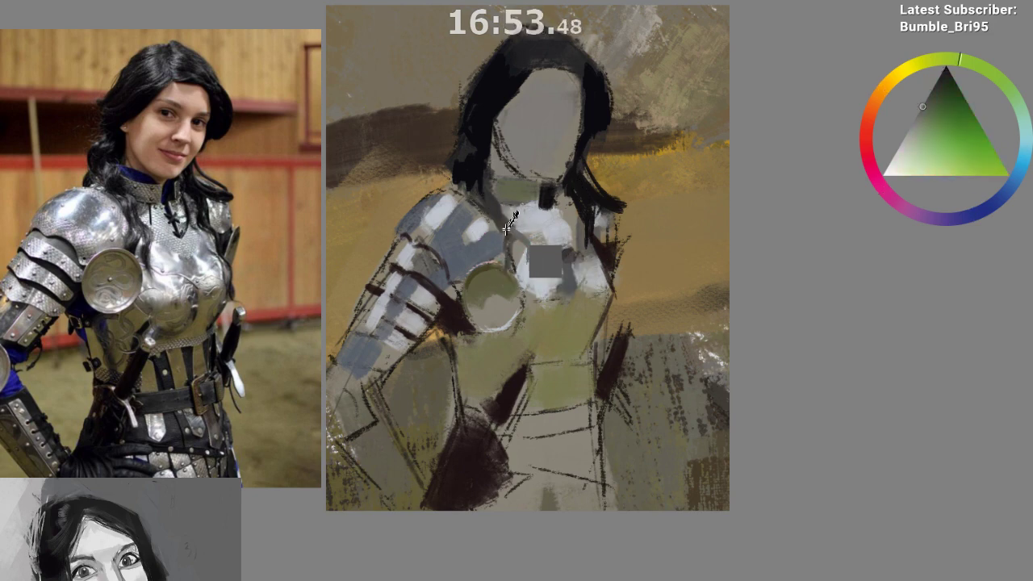
pyautogui.keyDown('ctrl'); pyautogui.click(526, 263); pyautogui.keyUp('ctrl')
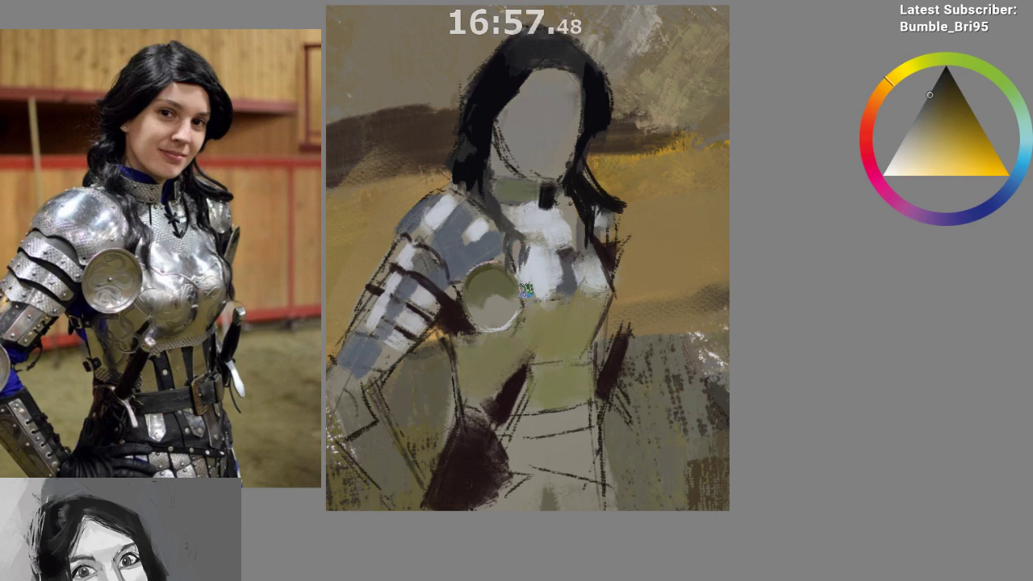
# Refine the dark hair lock falling over the shoulder beside the breastplate, using dark tones sampled from the hair
pyautogui.moveTo(456, 400); pyautogui.dragTo(339, 348)
pyautogui.keyDown('ctrl'); pyautogui.click(380, 159); pyautogui.keyUp('ctrl')
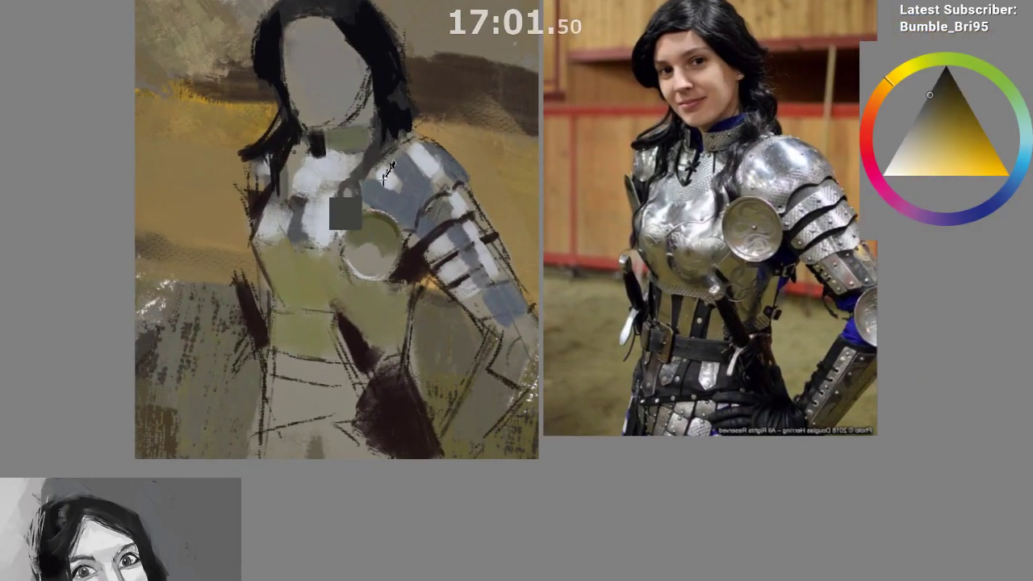
pyautogui.keyDown('ctrl'); pyautogui.click(337, 194); pyautogui.keyUp('ctrl')
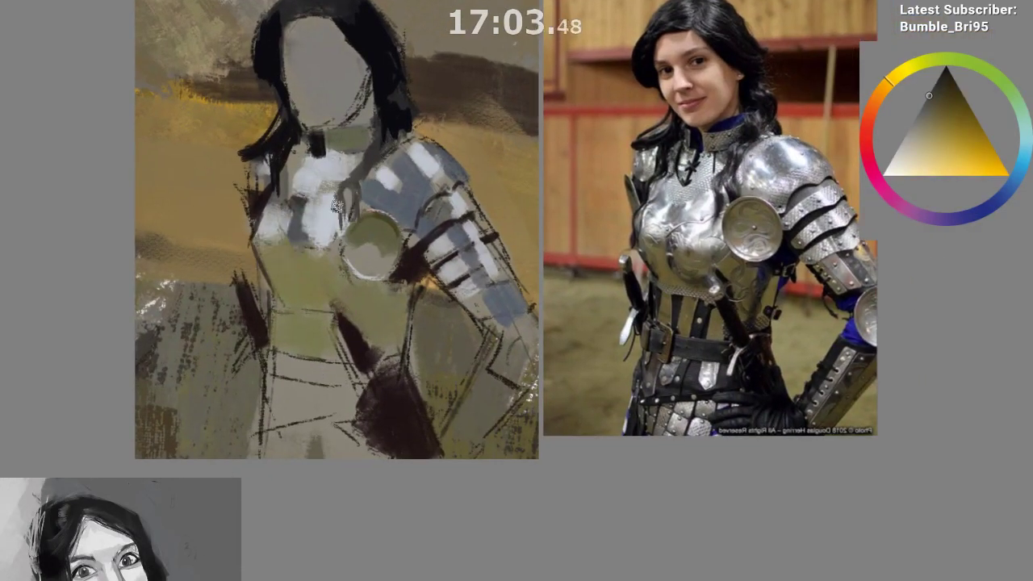
pyautogui.keyDown('ctrl'); pyautogui.click(375, 147); pyautogui.keyUp('ctrl')
pyautogui.keyDown('ctrl'); pyautogui.click(345, 205); pyautogui.keyUp('ctrl')
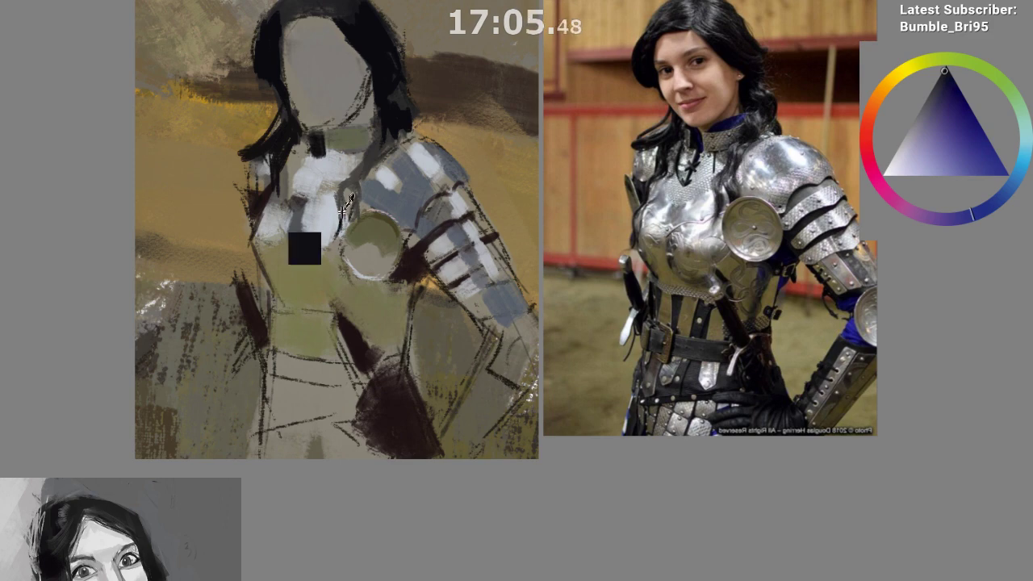
pyautogui.moveTo(251, 425); pyautogui.dragTo(287, 451)
pyautogui.moveTo(346, 374); pyautogui.dragTo(329, 388)
pyautogui.moveTo(212, 269); pyautogui.dragTo(249, 315)
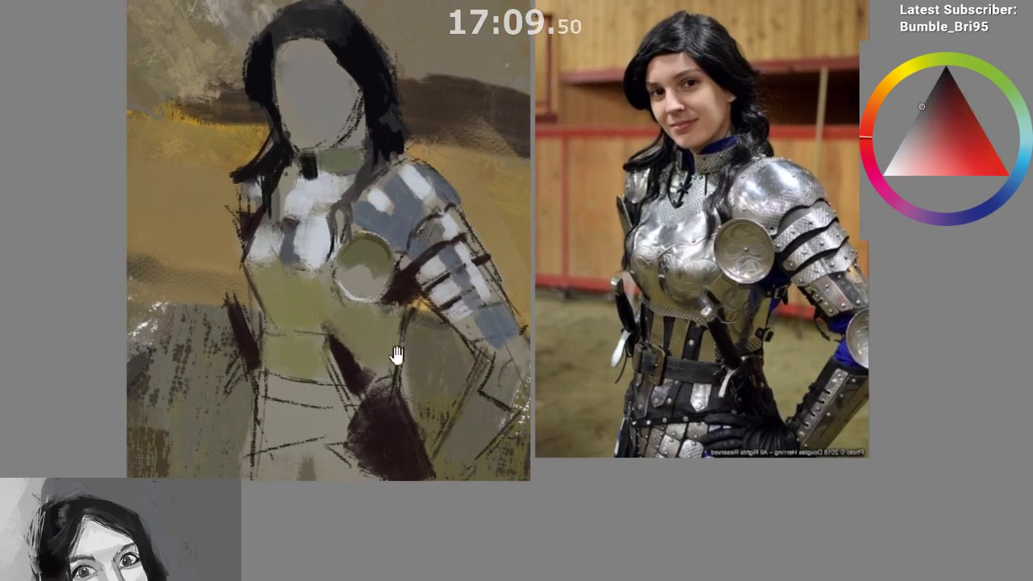
pyautogui.moveTo(396, 357); pyautogui.dragTo(404, 362)
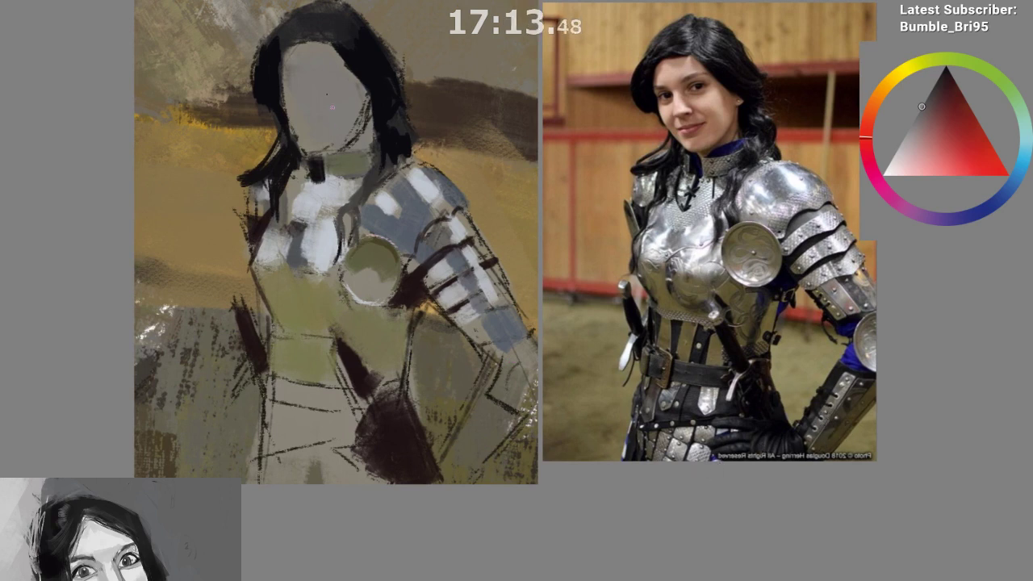
# Choose a light peach skin tone and block in the lit centre of the blank face
pyautogui.moveTo(333, 184); pyautogui.dragTo(342, 234)
pyautogui.keyDown('ctrl'); pyautogui.click(220, 161); pyautogui.keyUp('ctrl')
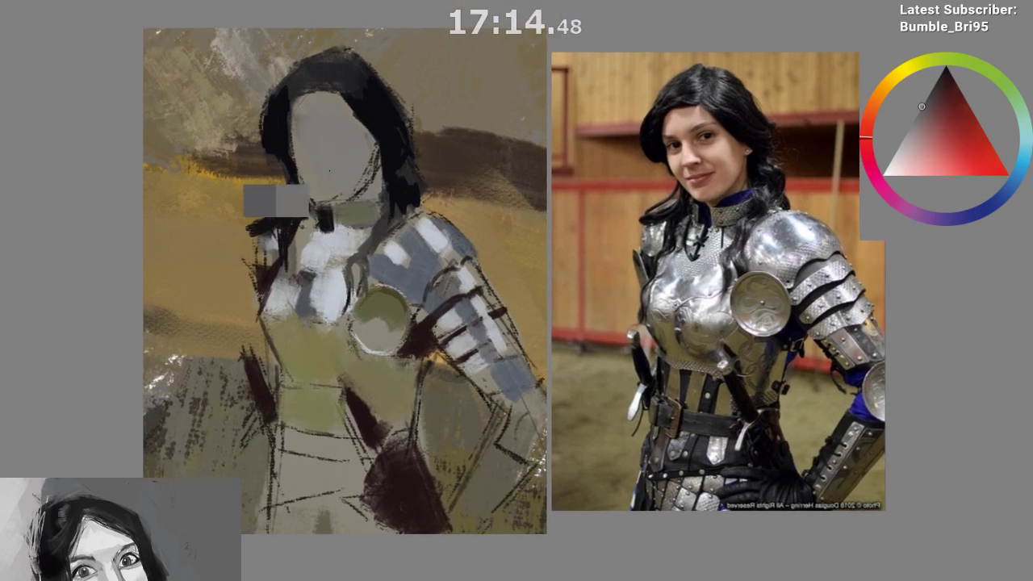
pyautogui.click(878, 97)
pyautogui.click(922, 146)
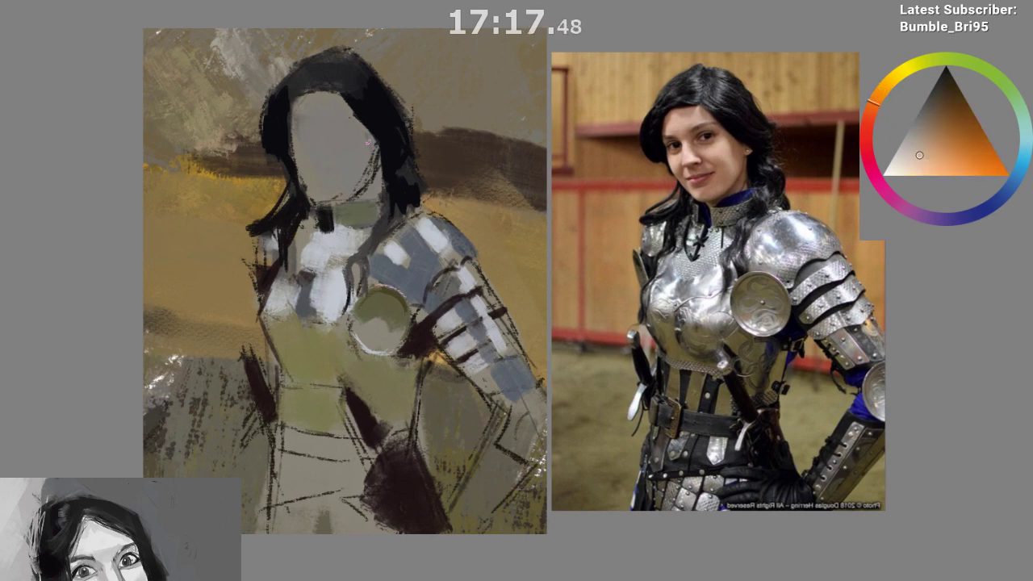
pyautogui.moveTo(321, 109); pyautogui.dragTo(329, 166)
pyautogui.keyDown('ctrl'); pyautogui.click(321, 148); pyautogui.keyUp('ctrl')
pyautogui.moveTo(319, 113)
pyautogui.mouseDown()
pyautogui.moveTo(322, 169)
pyautogui.moveTo(339, 125)
pyautogui.moveTo(329, 154)
pyautogui.moveTo(314, 121)
pyautogui.mouseUp()
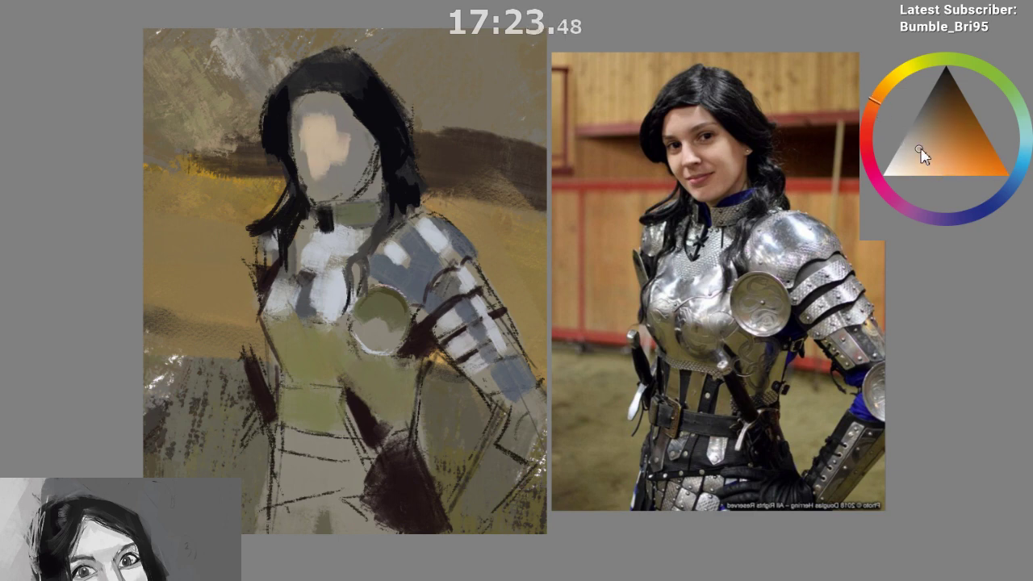
# Mix a more saturated orange skin tone into the face and extend the peach base out towards the hairline and jaw
pyautogui.click(934, 152)
pyautogui.moveTo(327, 152); pyautogui.dragTo(329, 166)
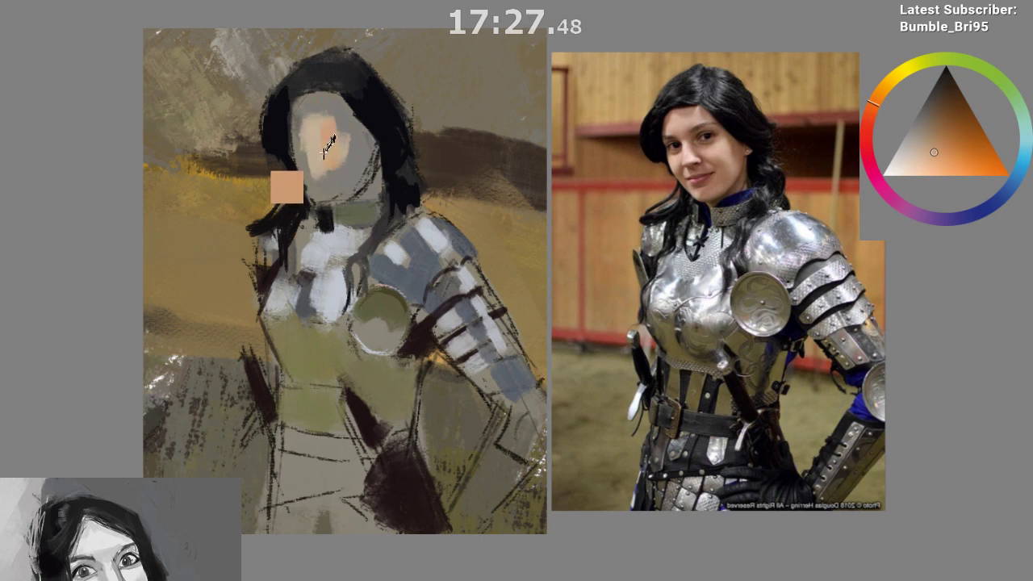
pyautogui.keyDown('ctrl'); pyautogui.click(331, 137); pyautogui.keyUp('ctrl')
pyautogui.moveTo(328, 117); pyautogui.dragTo(332, 168)
pyautogui.keyDown('ctrl'); pyautogui.click(324, 123); pyautogui.keyUp('ctrl')
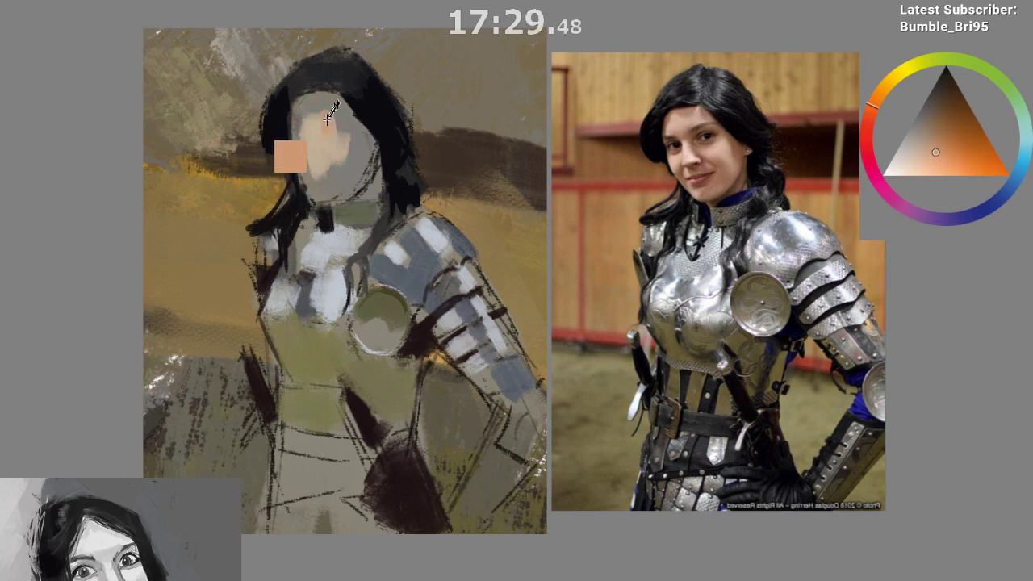
pyautogui.moveTo(329, 115); pyautogui.dragTo(334, 171)
pyautogui.moveTo(328, 117)
pyautogui.mouseDown()
pyautogui.moveTo(315, 138)
pyautogui.moveTo(332, 172)
pyautogui.moveTo(324, 129)
pyautogui.moveTo(339, 167)
pyautogui.moveTo(347, 133)
pyautogui.moveTo(323, 137)
pyautogui.moveTo(323, 125)
pyautogui.moveTo(319, 165)
pyautogui.moveTo(325, 129)
pyautogui.moveTo(311, 121)
pyautogui.moveTo(323, 169)
pyautogui.moveTo(306, 125)
pyautogui.moveTo(319, 181)
pyautogui.moveTo(309, 147)
pyautogui.moveTo(319, 113)
pyautogui.mouseUp()
pyautogui.keyDown('ctrl'); pyautogui.click(317, 149); pyautogui.keyUp('ctrl')
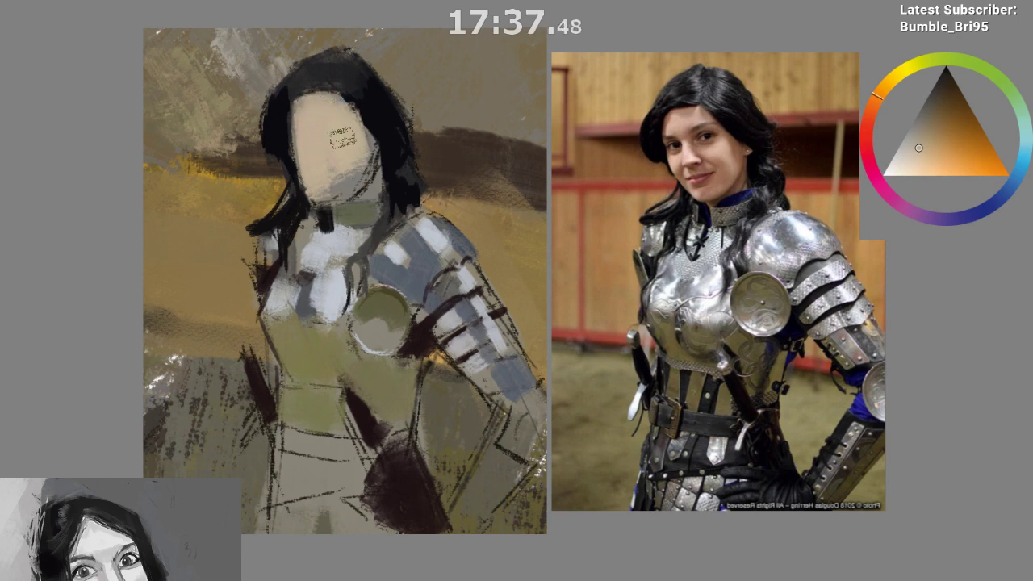
# Shift the skin colour to a warmer hue and paint pinkish tones over the face
pyautogui.press('m')
pyautogui.moveTo(575, 133)
pyautogui.mouseDown()
pyautogui.moveTo(565, 173)
pyautogui.moveTo(557, 137)
pyautogui.moveTo(561, 169)
pyautogui.moveTo(588, 162)
pyautogui.moveTo(555, 184)
pyautogui.moveTo(549, 145)
pyautogui.mouseUp()
pyautogui.click(880, 114)
pyautogui.moveTo(580, 111)
pyautogui.mouseDown()
pyautogui.moveTo(580, 185)
pyautogui.moveTo(574, 117)
pyautogui.moveTo(556, 131)
pyautogui.moveTo(562, 108)
pyautogui.moveTo(544, 145)
pyautogui.moveTo(568, 118)
pyautogui.moveTo(539, 179)
pyautogui.mouseUp()
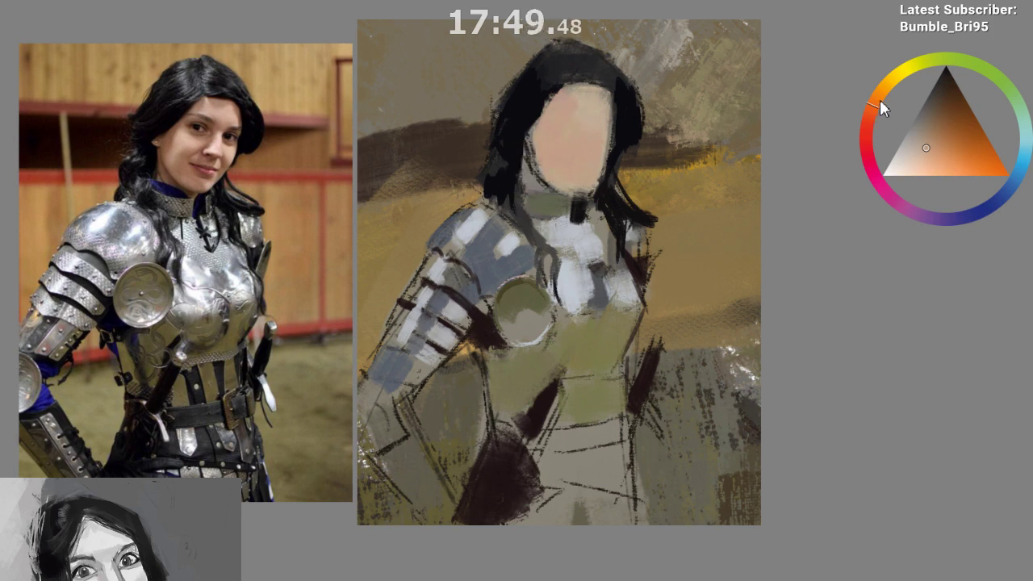
# Choose a dark brown and paint the neck shadow beneath the jaw next to the hair
pyautogui.moveTo(879, 99)
pyautogui.mouseDown()
pyautogui.moveTo(870, 119)
pyautogui.moveTo(873, 105)
pyautogui.mouseUp()
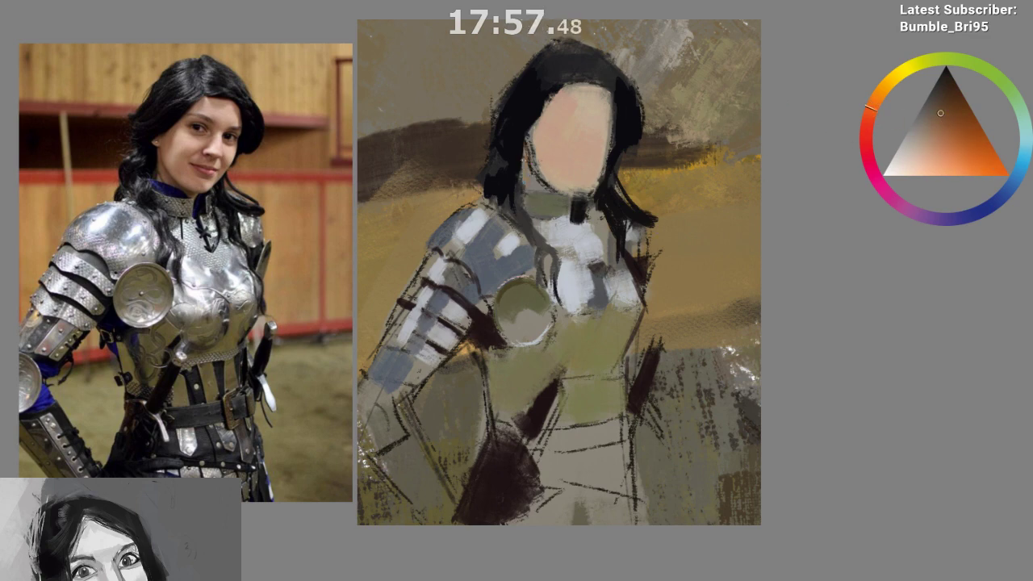
pyautogui.keyDown('ctrl'); pyautogui.click(532, 185); pyautogui.keyUp('ctrl')
pyautogui.keyDown('ctrl'); pyautogui.click(531, 184); pyautogui.keyUp('ctrl')
pyautogui.moveTo(524, 187)
pyautogui.mouseDown()
pyautogui.moveTo(524, 150)
pyautogui.moveTo(536, 189)
pyautogui.mouseUp()
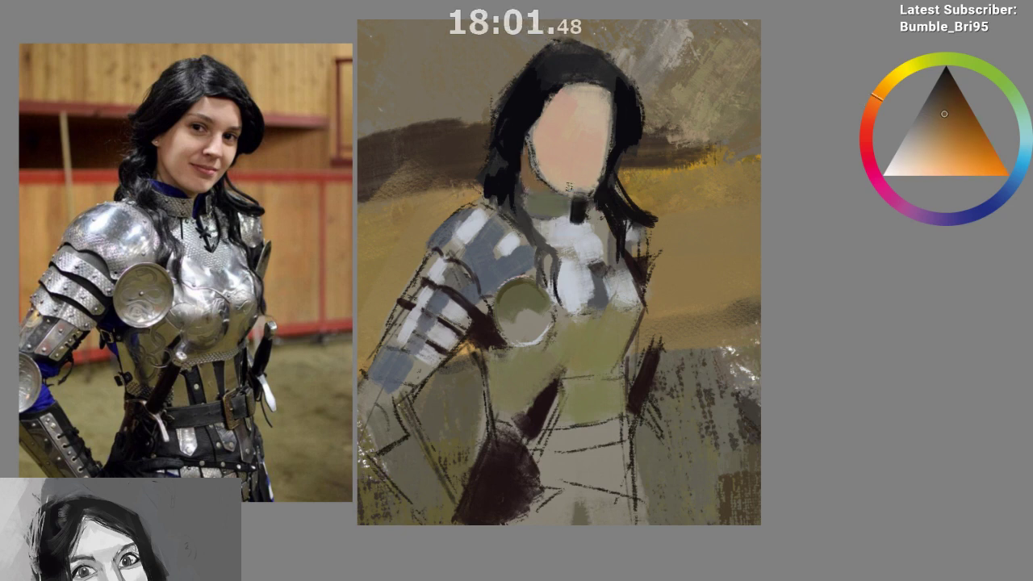
# Clean up the jaw edge with sampled skin tone and touch up the dark hair and collar shapes around the neck
pyautogui.keyDown('ctrl'); pyautogui.click(546, 167); pyautogui.keyUp('ctrl')
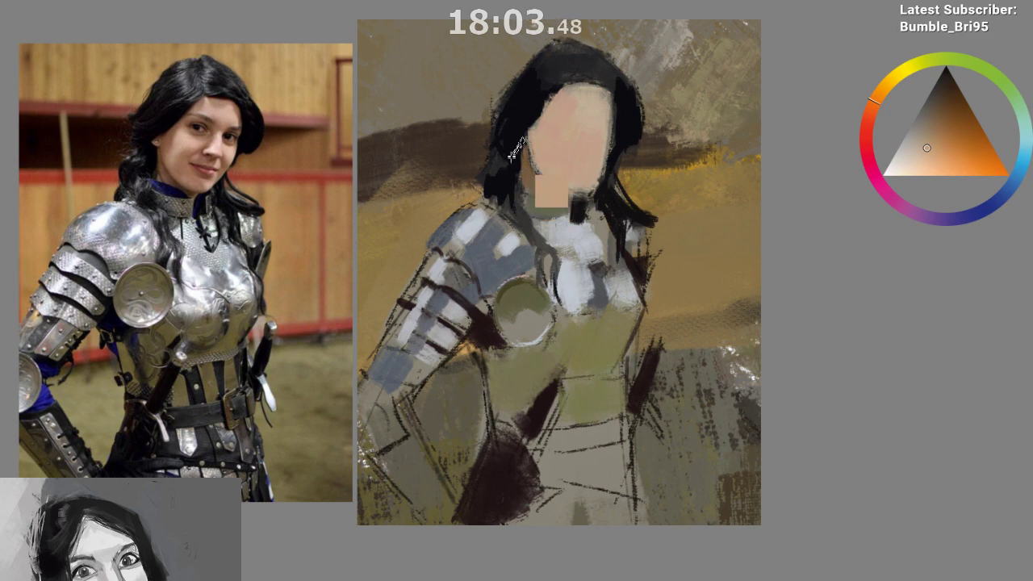
pyautogui.keyDown('ctrl'); pyautogui.click(580, 215); pyautogui.keyUp('ctrl')
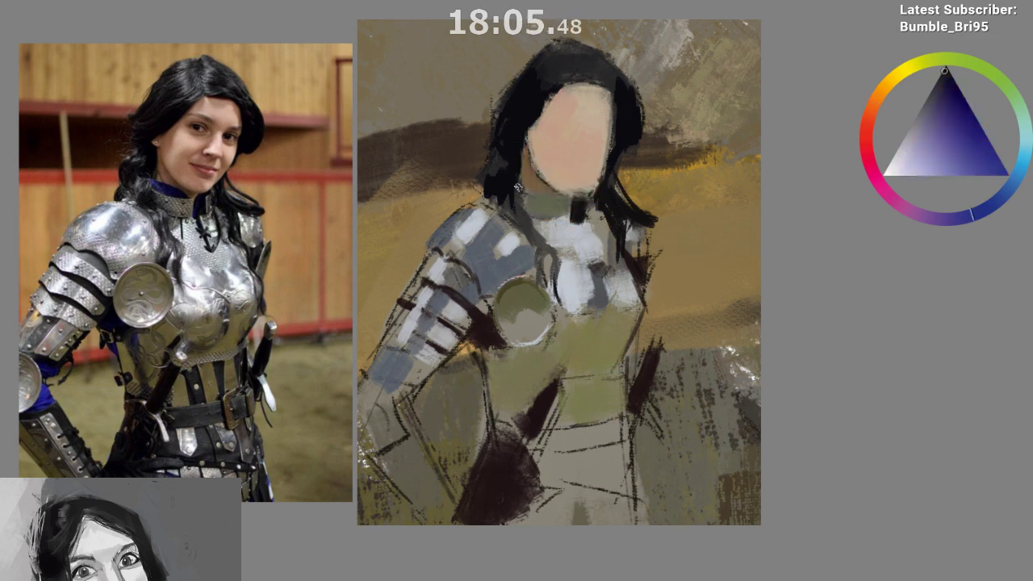
pyautogui.keyDown('ctrl'); pyautogui.click(580, 208); pyautogui.keyUp('ctrl')
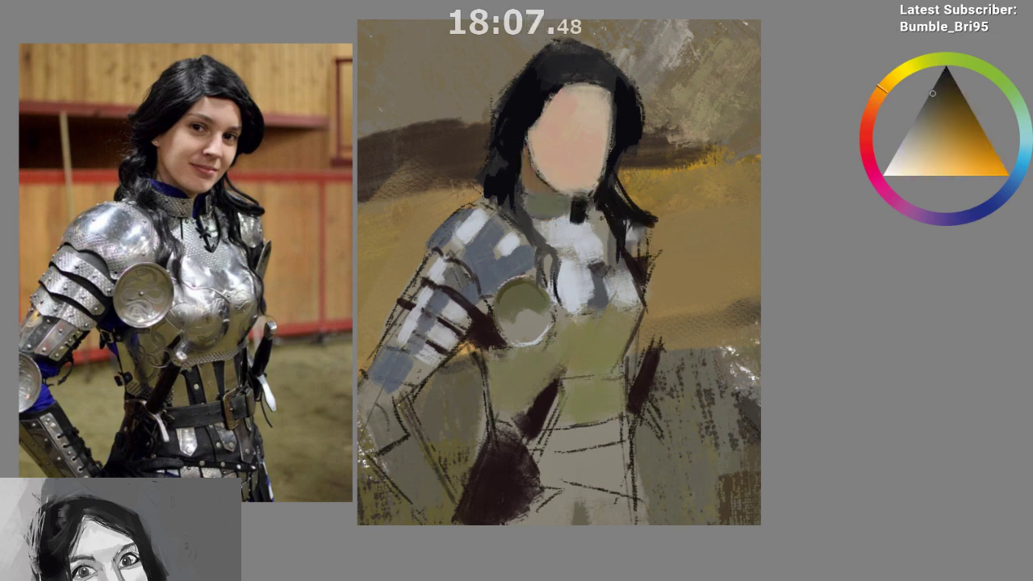
pyautogui.keyDown('ctrl'); pyautogui.click(585, 195); pyautogui.keyUp('ctrl')
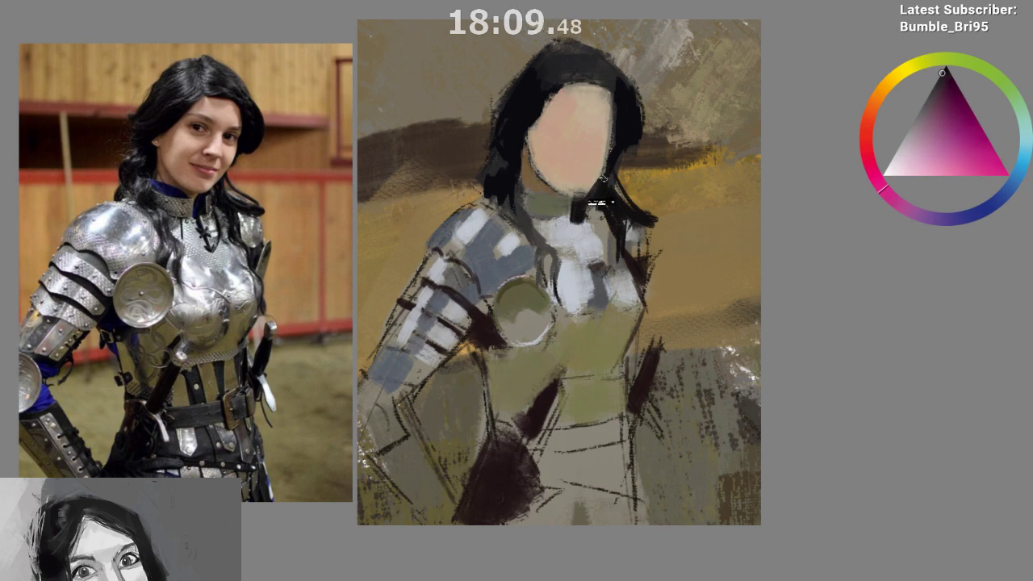
pyautogui.moveTo(593, 236); pyautogui.dragTo(601, 161)
pyautogui.moveTo(599, 215)
pyautogui.mouseDown()
pyautogui.moveTo(606, 295)
pyautogui.moveTo(618, 262)
pyautogui.moveTo(611, 417)
pyautogui.moveTo(601, 407)
pyautogui.moveTo(605, 355)
pyautogui.mouseUp()
# Extend the pale blue-grey highlights across the lower part of the breastplate with colours sampled from the armour
pyautogui.keyDown('ctrl'); pyautogui.click(549, 254); pyautogui.keyUp('ctrl')
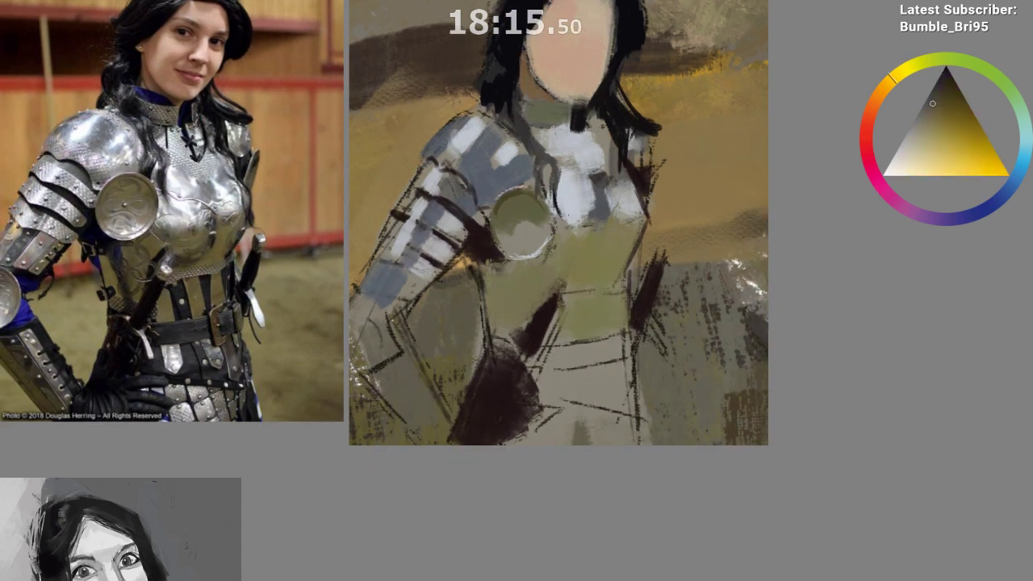
pyautogui.keyDown('ctrl'); pyautogui.click(622, 248); pyautogui.keyUp('ctrl')
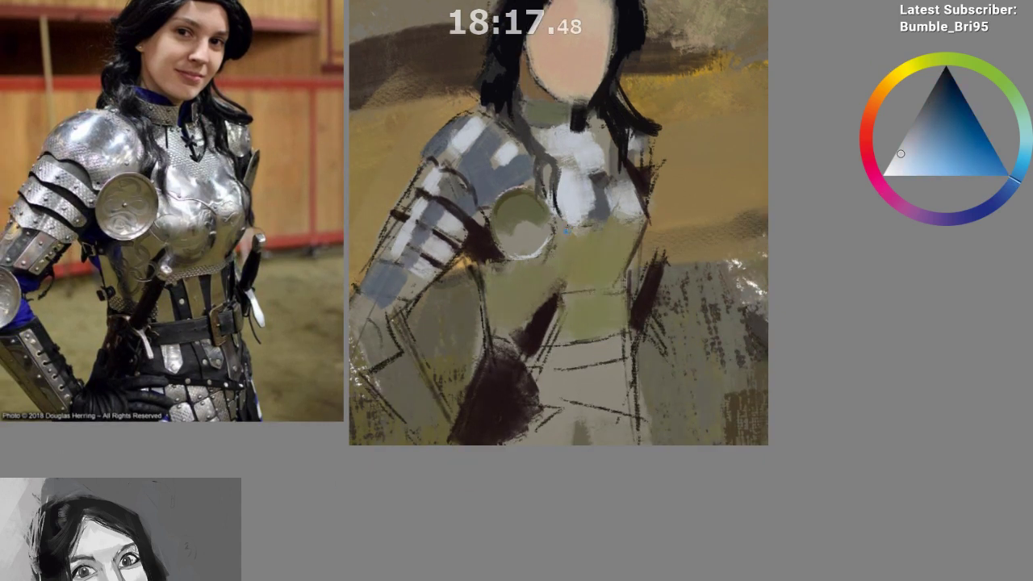
pyautogui.moveTo(551, 248)
pyautogui.mouseDown()
pyautogui.moveTo(562, 218)
pyautogui.moveTo(568, 242)
pyautogui.moveTo(594, 224)
pyautogui.moveTo(572, 226)
pyautogui.moveTo(599, 215)
pyautogui.mouseUp()
pyautogui.keyDown('ctrl'); pyautogui.click(628, 229); pyautogui.keyUp('ctrl')
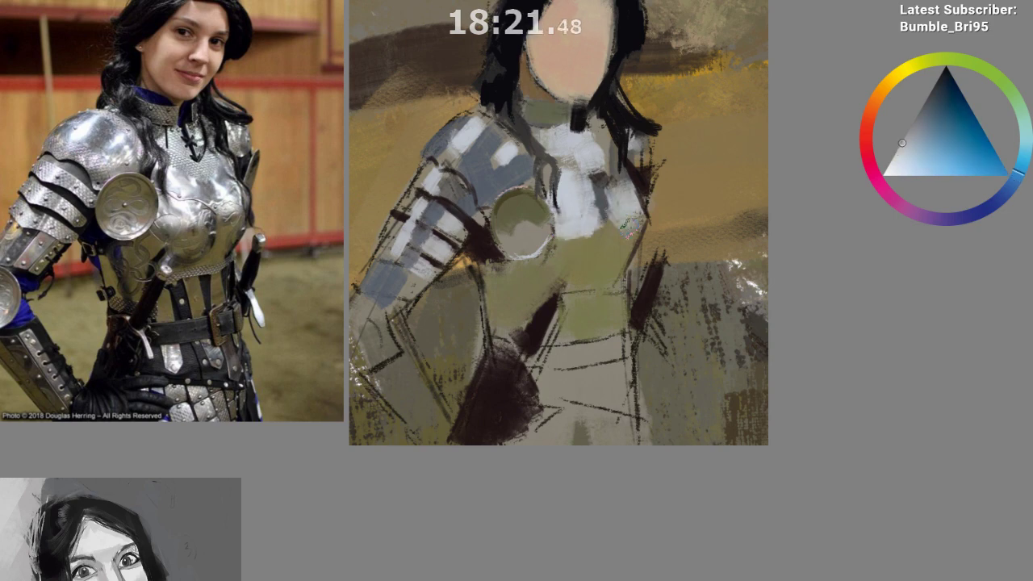
pyautogui.keyDown('ctrl'); pyautogui.click(637, 235); pyautogui.keyUp('ctrl')
pyautogui.moveTo(627, 296); pyautogui.dragTo(624, 271)
# Mix a darker brownish olive and paint a soft shadow on the torso just below the round shoulder disc
pyautogui.keyDown('ctrl'); pyautogui.click(530, 245); pyautogui.keyUp('ctrl')
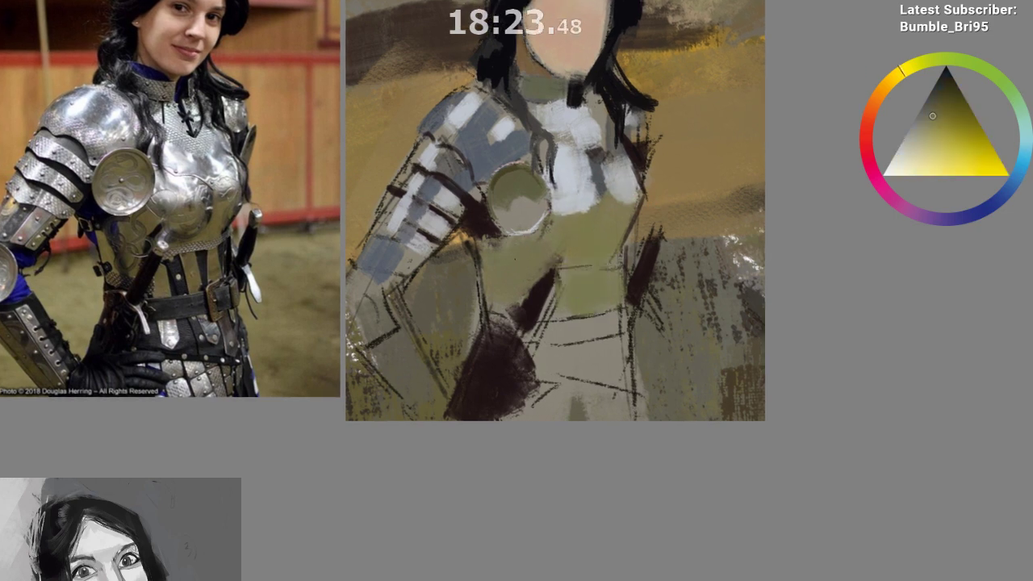
pyautogui.click(946, 105)
pyautogui.click(889, 81)
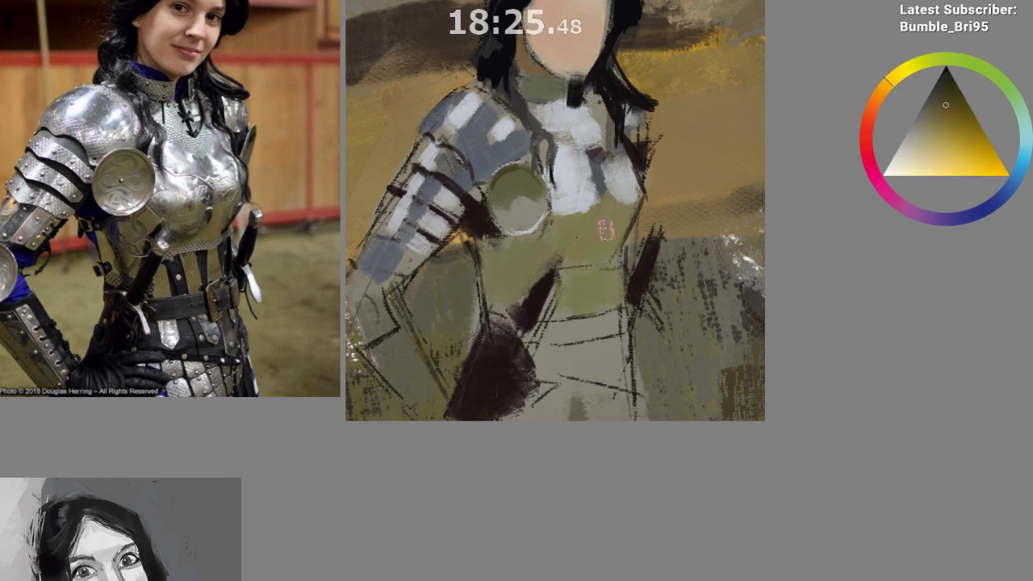
pyautogui.moveTo(520, 240)
pyautogui.mouseDown()
pyautogui.moveTo(549, 241)
pyautogui.moveTo(546, 233)
pyautogui.mouseUp()
pyautogui.hotkey('ctrl', 'z')
pyautogui.keyDown('ctrl'); pyautogui.click(534, 241); pyautogui.keyUp('ctrl')
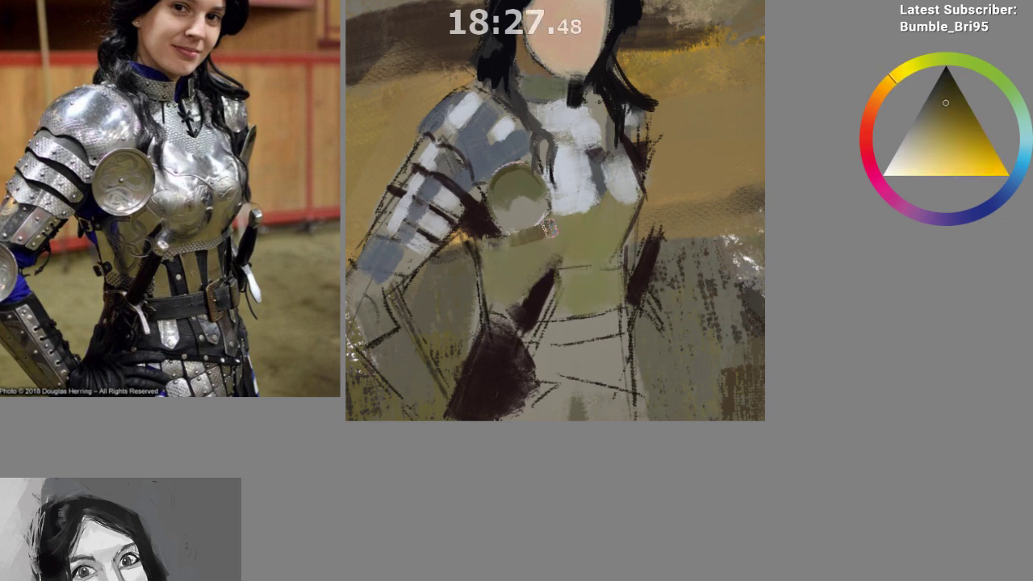
pyautogui.keyDown('ctrl'); pyautogui.click(532, 241); pyautogui.keyUp('ctrl')
pyautogui.keyDown('ctrl'); pyautogui.click(555, 263); pyautogui.keyUp('ctrl')
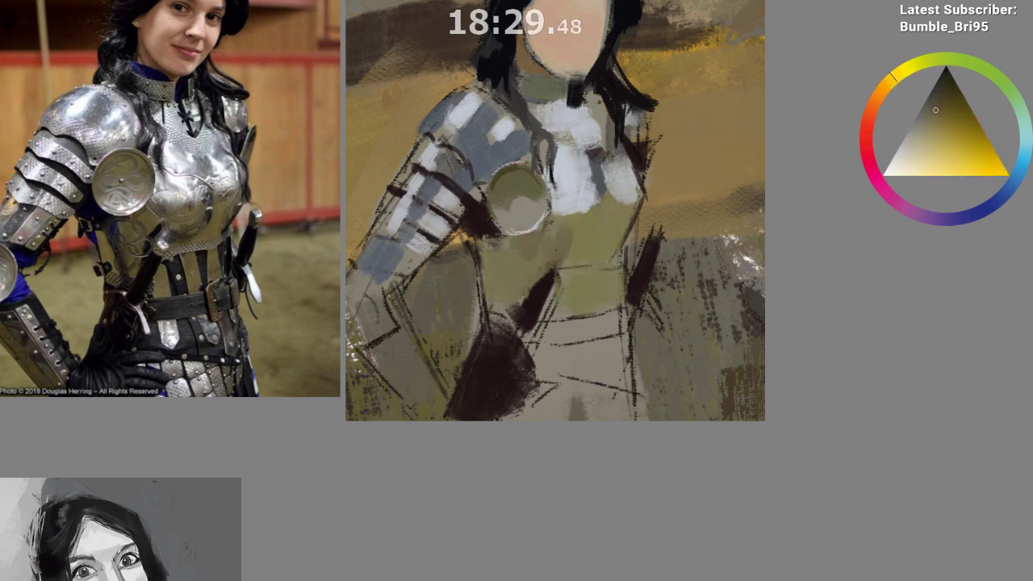
# Blend sampled olive tones across the torso directly below the breastplate highlights
pyautogui.keyDown('ctrl'); pyautogui.click(563, 251); pyautogui.keyUp('ctrl')
pyautogui.keyDown('ctrl'); pyautogui.click(560, 230); pyautogui.keyUp('ctrl')
pyautogui.keyDown('ctrl'); pyautogui.click(581, 231); pyautogui.keyUp('ctrl')
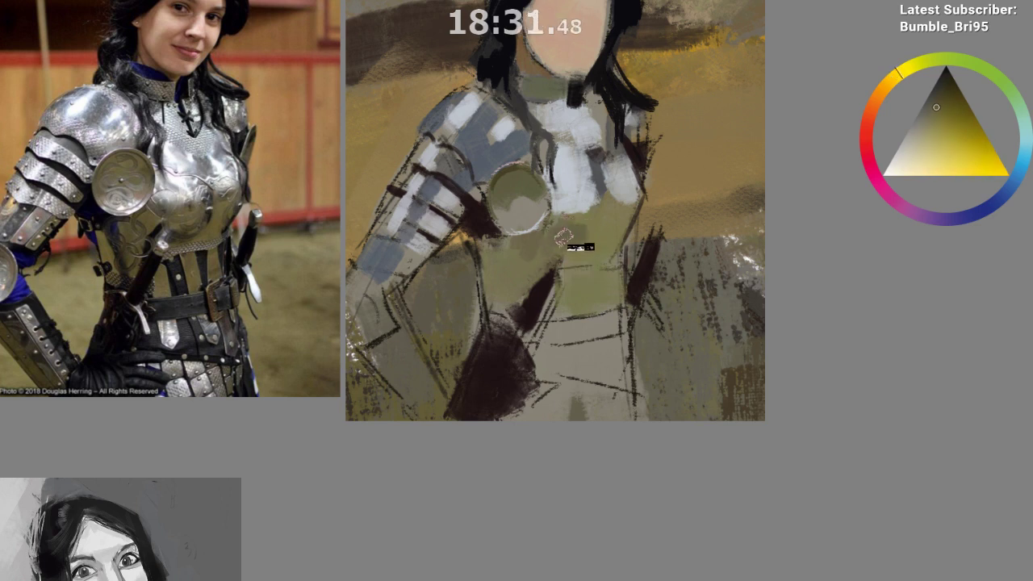
pyautogui.moveTo(549, 226)
pyautogui.mouseDown()
pyautogui.moveTo(575, 234)
pyautogui.moveTo(596, 217)
pyautogui.mouseUp()
pyautogui.keyDown('ctrl'); pyautogui.click(571, 236); pyautogui.keyUp('ctrl')
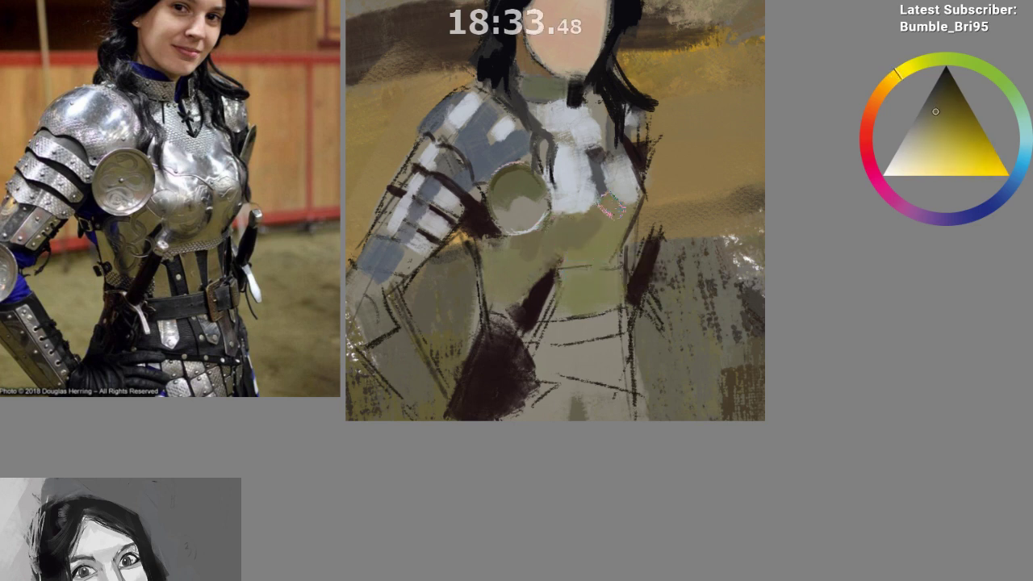
pyautogui.keyDown('ctrl'); pyautogui.click(494, 234); pyautogui.keyUp('ctrl')
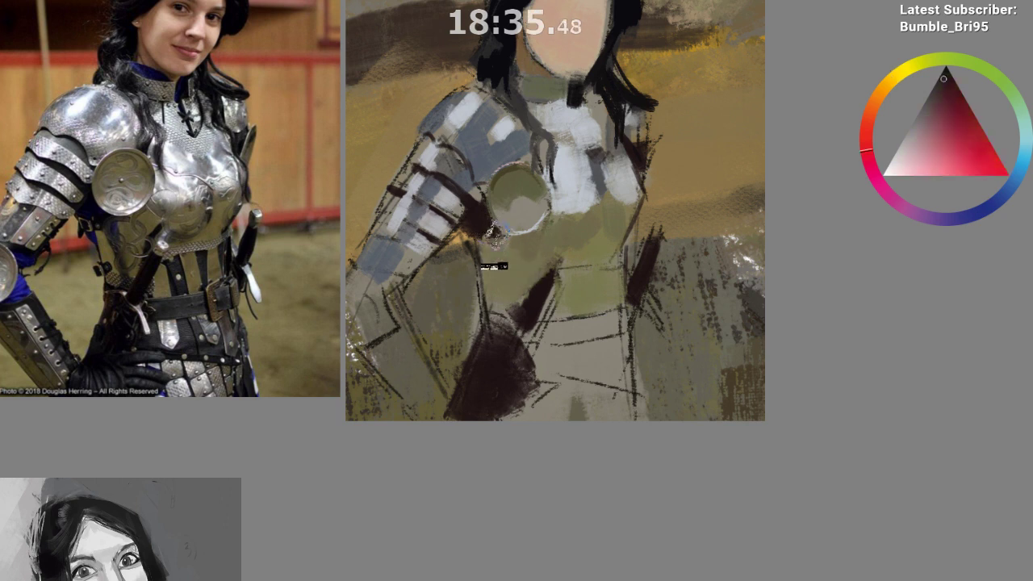
pyautogui.press('x')
pyautogui.moveTo(497, 239); pyautogui.dragTo(512, 283)
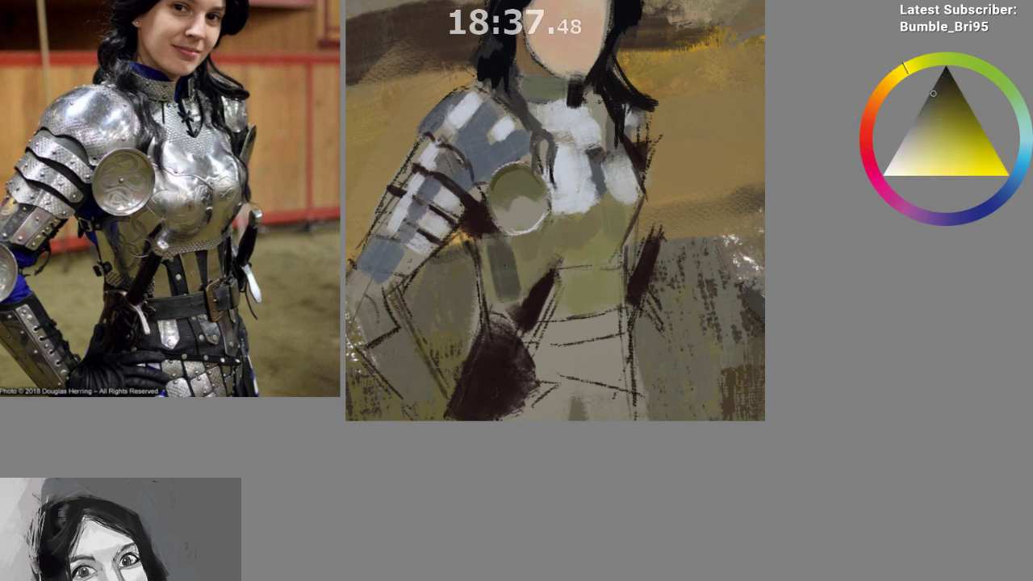
pyautogui.hotkey('ctrl', 'z')
pyautogui.moveTo(497, 239); pyautogui.dragTo(511, 287)
pyautogui.keyDown('ctrl'); pyautogui.click(508, 284); pyautogui.keyUp('ctrl')
pyautogui.hotkey('ctrl', 'z')
pyautogui.moveTo(492, 242); pyautogui.dragTo(510, 287)
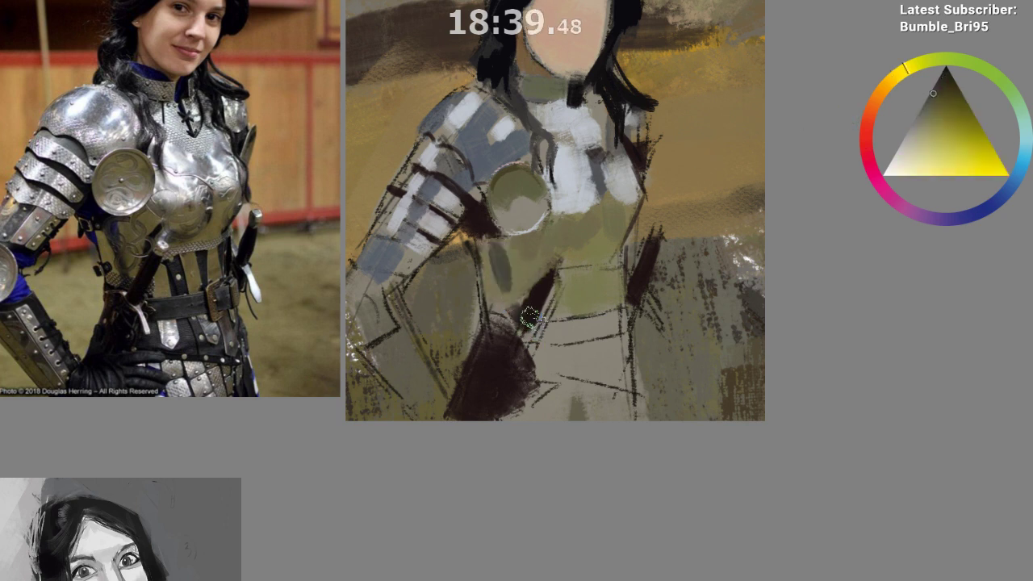
pyautogui.keyDown('ctrl'); pyautogui.click(536, 296); pyautogui.keyUp('ctrl')
pyautogui.hotkey('ctrl', 'z')
pyautogui.moveTo(491, 240); pyautogui.dragTo(508, 293)
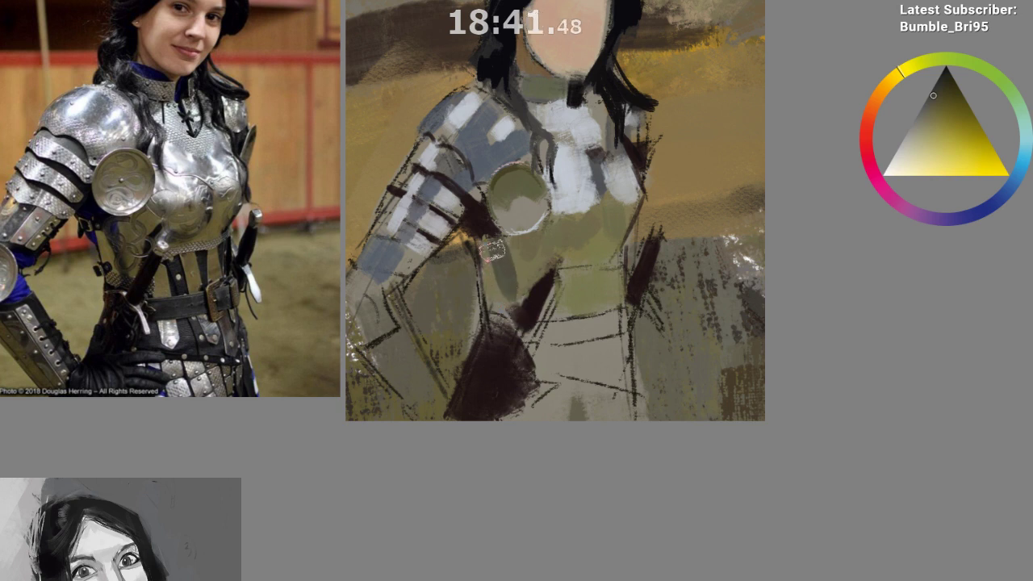
pyautogui.hotkey('ctrl', 'z')
# Paint a dark olive strip down the side of the waist below the round disc and adjust the tone beside it
pyautogui.moveTo(489, 239)
pyautogui.mouseDown()
pyautogui.moveTo(510, 302)
pyautogui.moveTo(604, 297)
pyautogui.mouseUp()
pyautogui.keyDown('ctrl'); pyautogui.click(493, 290); pyautogui.keyUp('ctrl')
pyautogui.hotkey('ctrl', 'z')
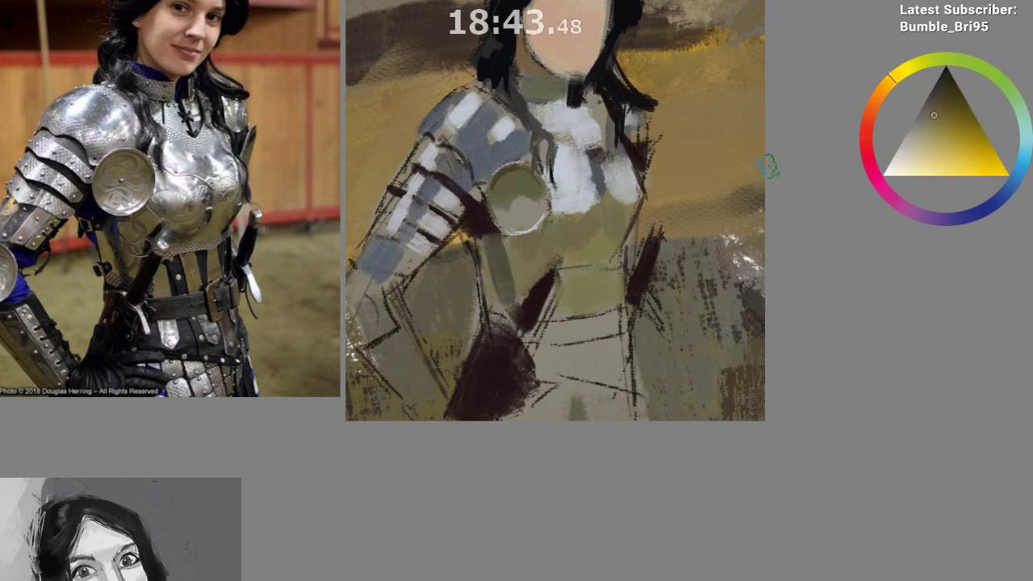
pyautogui.moveTo(482, 252)
pyautogui.mouseDown()
pyautogui.moveTo(494, 299)
pyautogui.moveTo(484, 234)
pyautogui.moveTo(492, 315)
pyautogui.moveTo(487, 271)
pyautogui.moveTo(484, 284)
pyautogui.mouseUp()
pyautogui.keyDown('ctrl'); pyautogui.click(483, 277); pyautogui.keyUp('ctrl')
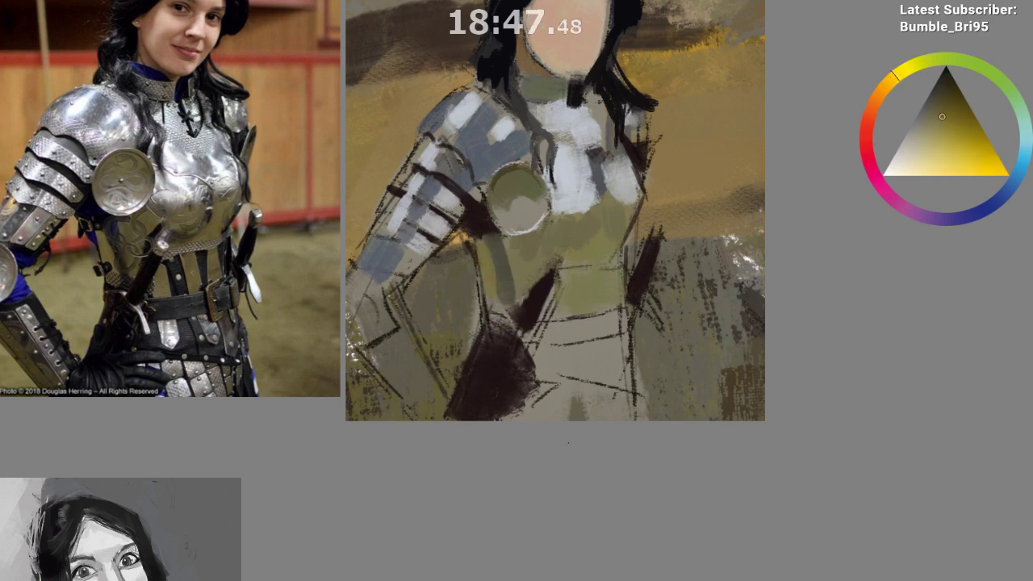
# Mirror the view, sample the pale blue-grey of the breastplate highlight and make the brush smaller
pyautogui.press('m')
pyautogui.moveTo(535, 414); pyautogui.dragTo(440, 370)
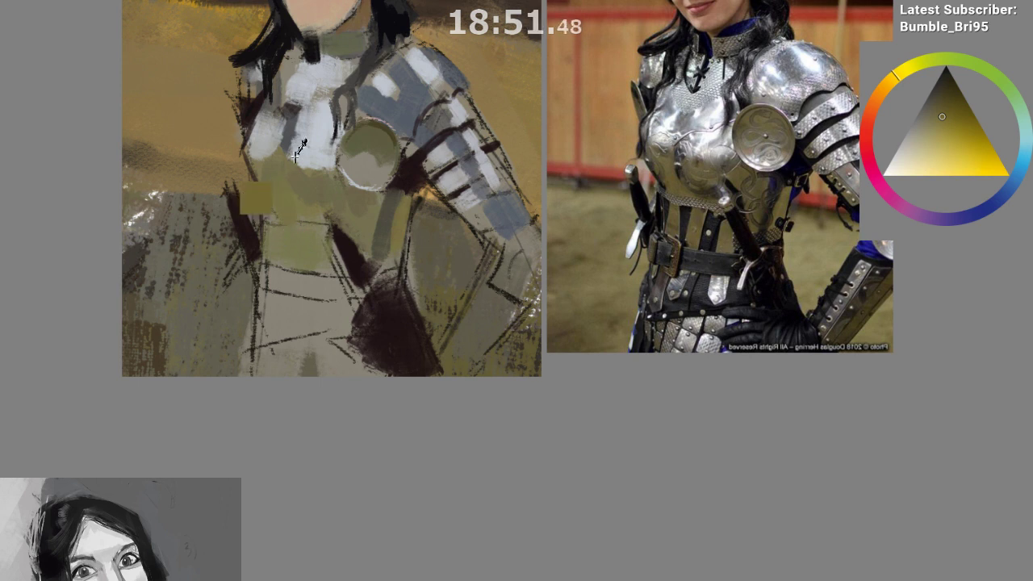
pyautogui.keyDown('ctrl'); pyautogui.click(317, 165); pyautogui.keyUp('ctrl')
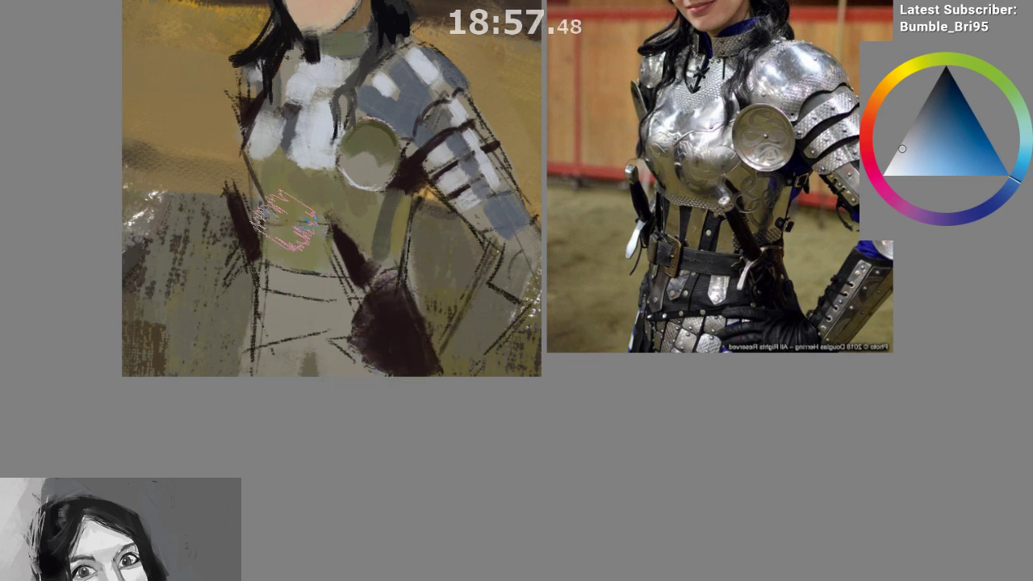
pyautogui.press('[')
pyautogui.press('[')
pyautogui.press('[')
pyautogui.press('[')
# Try pale blue-grey strokes with different textures along the lower edge of the breastplate
pyautogui.moveTo(273, 220); pyautogui.dragTo(324, 222)
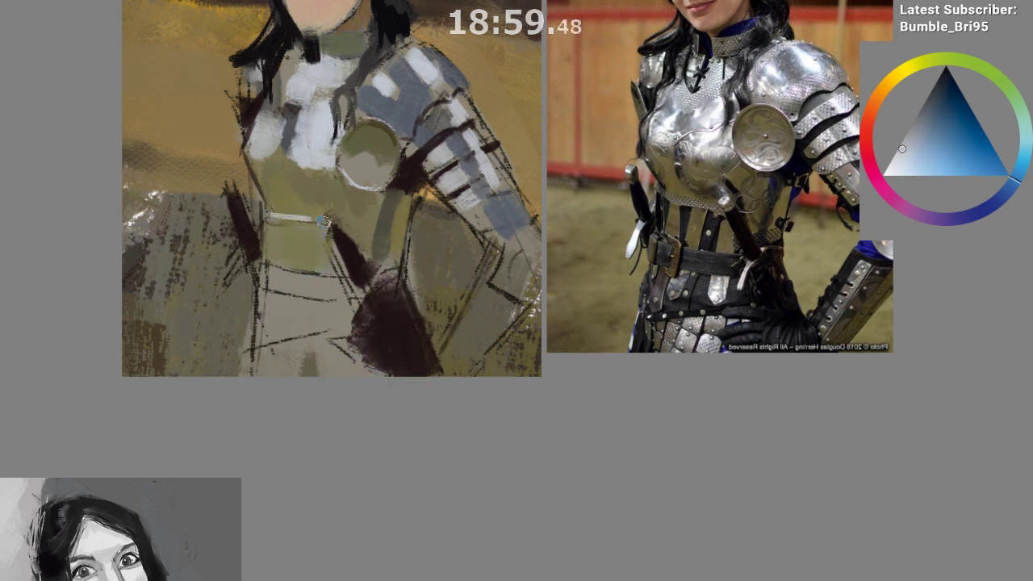
pyautogui.moveTo(415, 368); pyautogui.dragTo(395, 318)
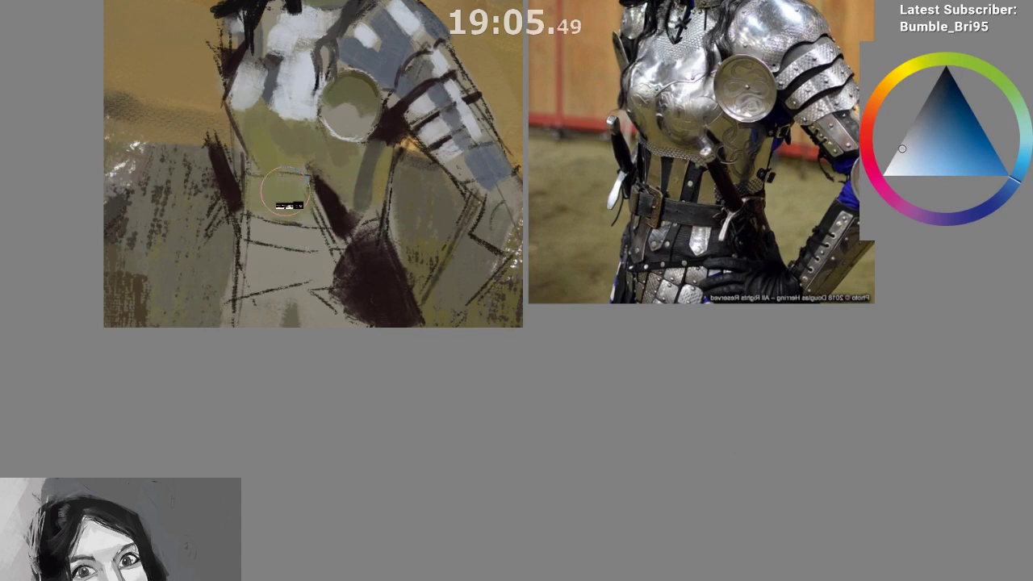
pyautogui.moveTo(245, 161); pyautogui.dragTo(303, 173)
pyautogui.hotkey('ctrl', 'z')
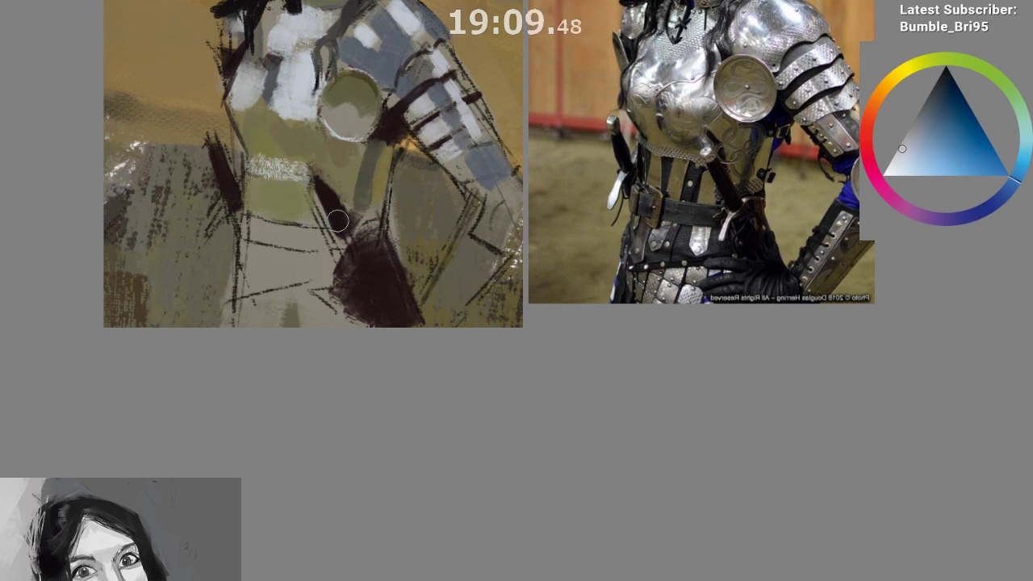
pyautogui.hotkey('ctrl', 'z')
pyautogui.hotkey('ctrl', 'z')
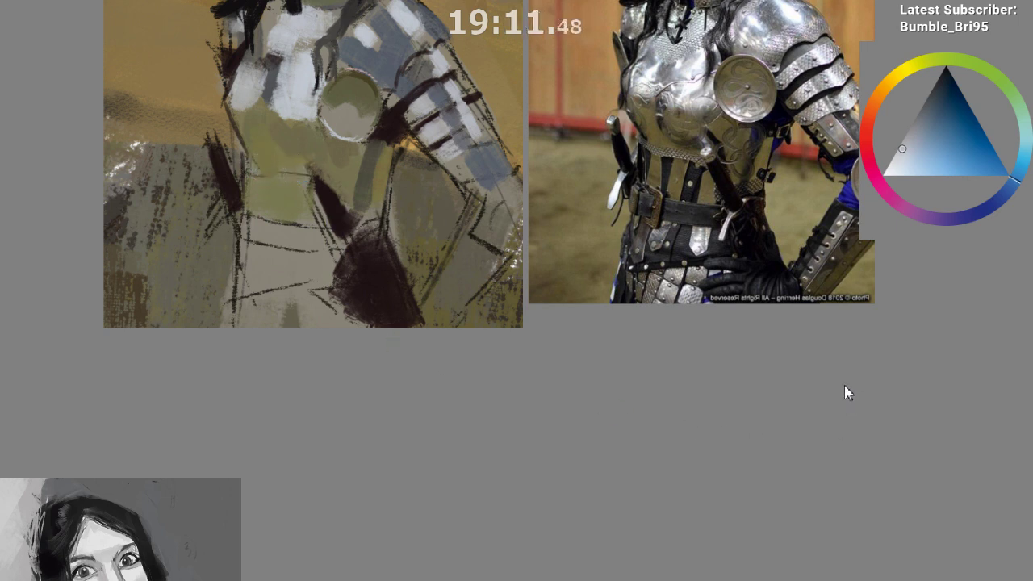
pyautogui.moveTo(257, 168)
pyautogui.mouseDown()
pyautogui.moveTo(281, 171)
pyautogui.moveTo(268, 179)
pyautogui.moveTo(296, 175)
pyautogui.moveTo(252, 166)
pyautogui.mouseUp()
pyautogui.hotkey('ctrl', 'z')
pyautogui.hotkey('ctrl', 'z')
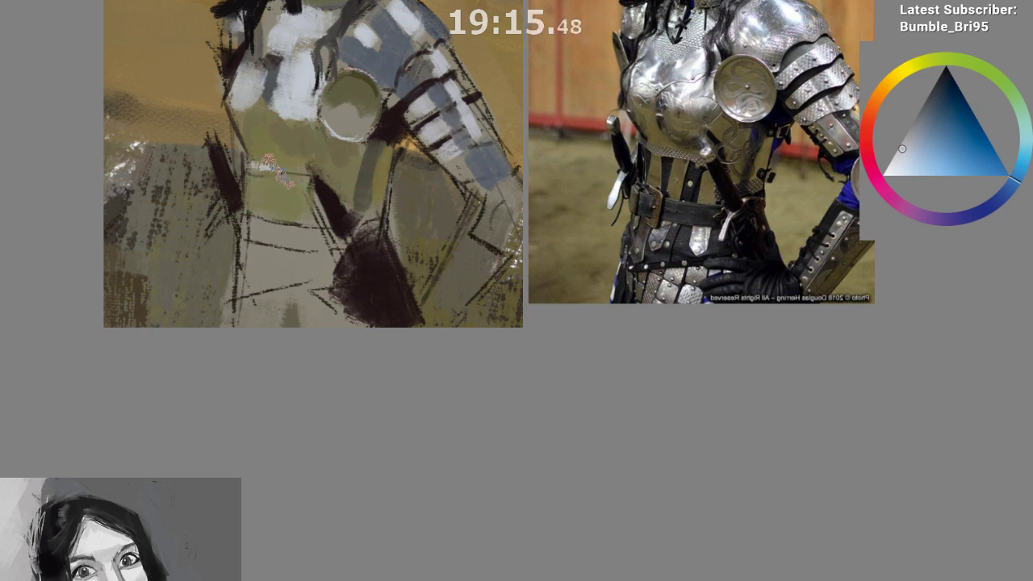
pyautogui.moveTo(375, 343); pyautogui.dragTo(393, 417)
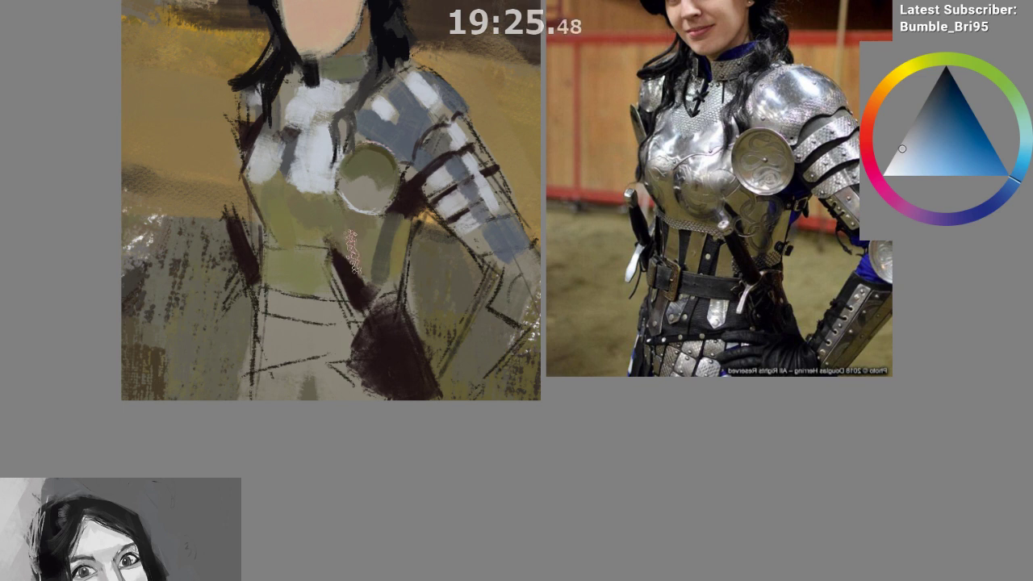
pyautogui.moveTo(271, 244)
pyautogui.mouseDown()
pyautogui.moveTo(287, 264)
pyautogui.moveTo(304, 244)
pyautogui.mouseUp()
pyautogui.hotkey('ctrl', 'z')
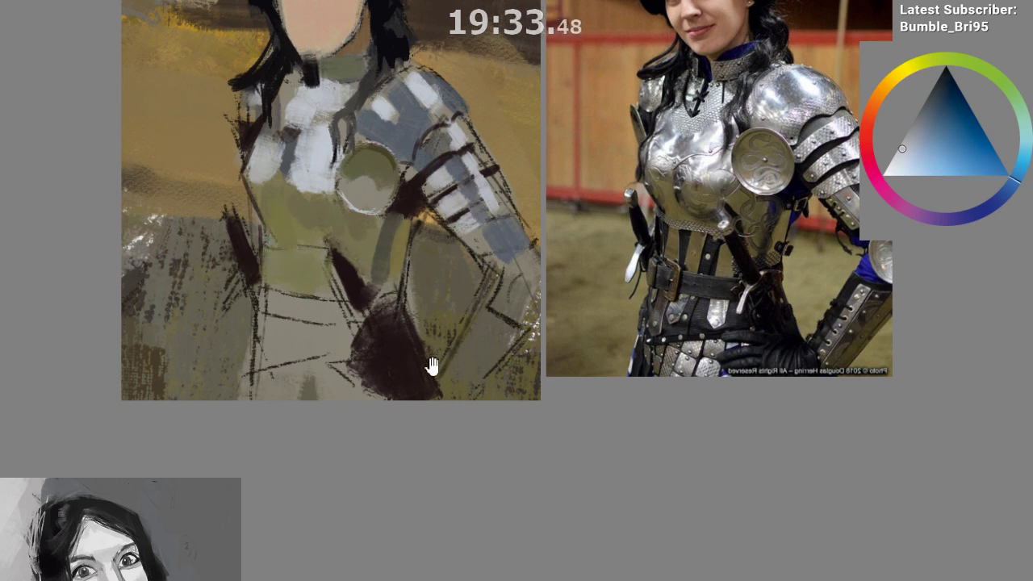
# Paint a pale grey rim band along the breastplate's lower edge, sample the olive above it and unmirror the view
pyautogui.moveTo(432, 364); pyautogui.dragTo(441, 337)
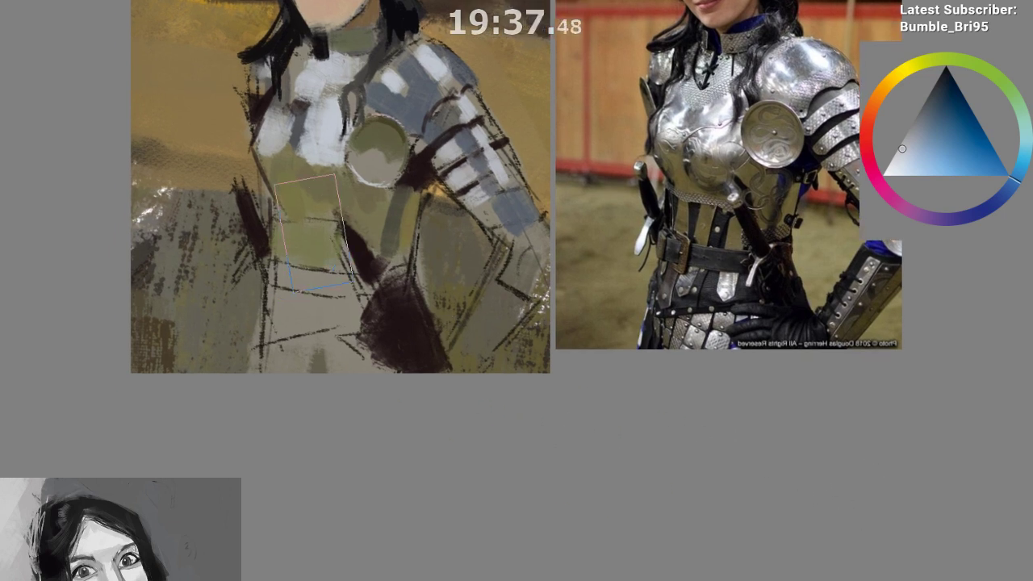
pyautogui.moveTo(283, 211)
pyautogui.mouseDown()
pyautogui.moveTo(390, 226)
pyautogui.moveTo(339, 214)
pyautogui.mouseUp()
pyautogui.hotkey('ctrl', 'z')
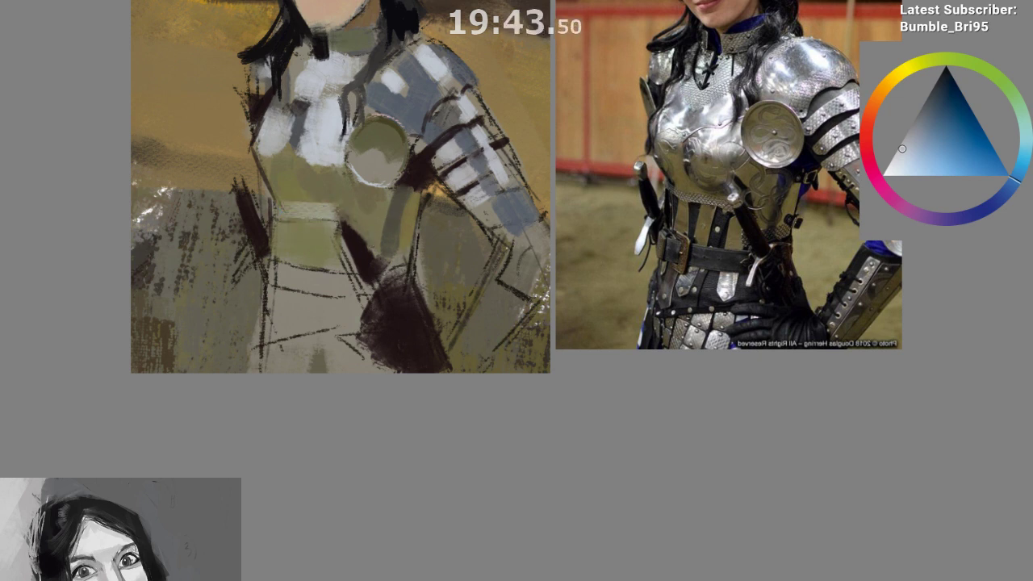
pyautogui.click(868, 138)
pyautogui.moveTo(299, 213); pyautogui.dragTo(346, 208)
pyautogui.keyDown('ctrl'); pyautogui.click(326, 192); pyautogui.keyUp('ctrl')
pyautogui.press('m')
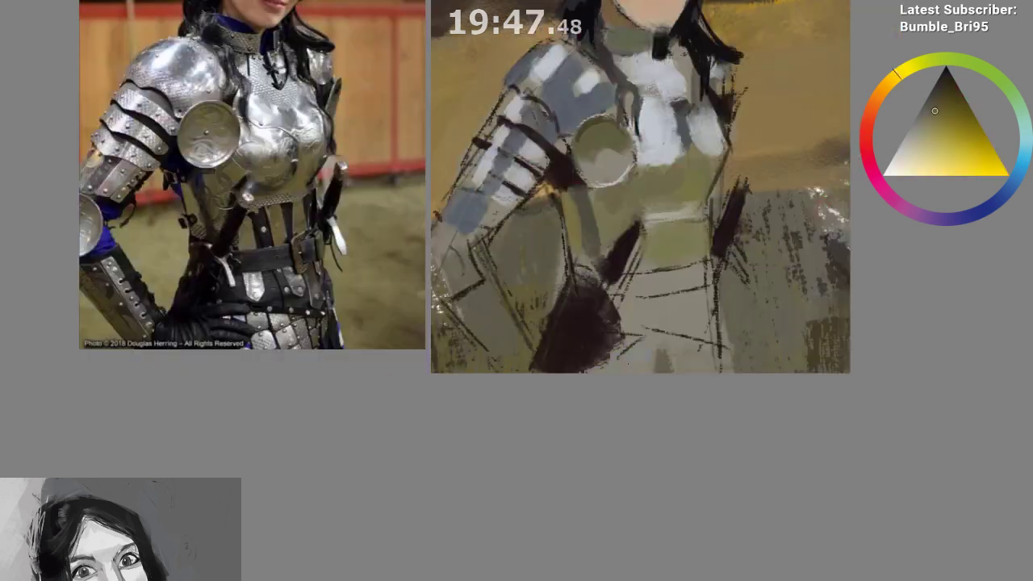
# Mix a very dark muted blue and paint vertical straps down the olive waist panel below the breastplate
pyautogui.moveTo(574, 346); pyautogui.dragTo(517, 357)
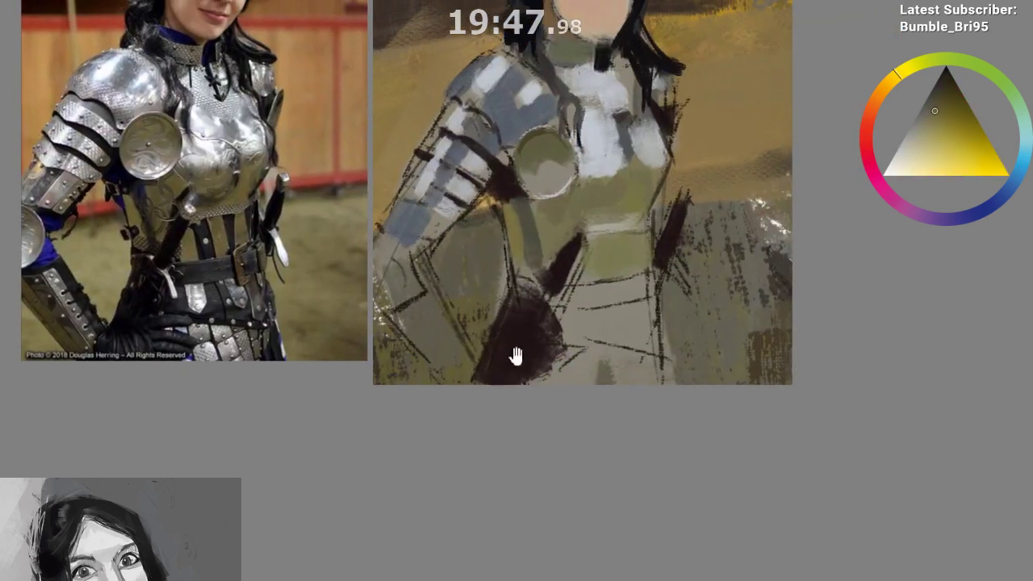
pyautogui.keyDown('ctrl'); pyautogui.click(605, 255); pyautogui.keyUp('ctrl')
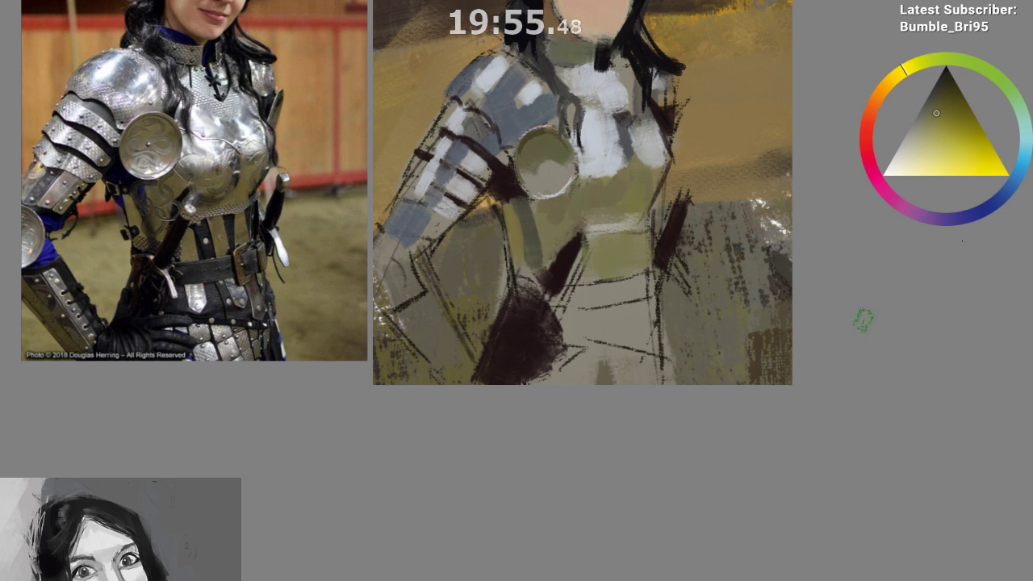
pyautogui.moveTo(548, 318); pyautogui.dragTo(546, 315)
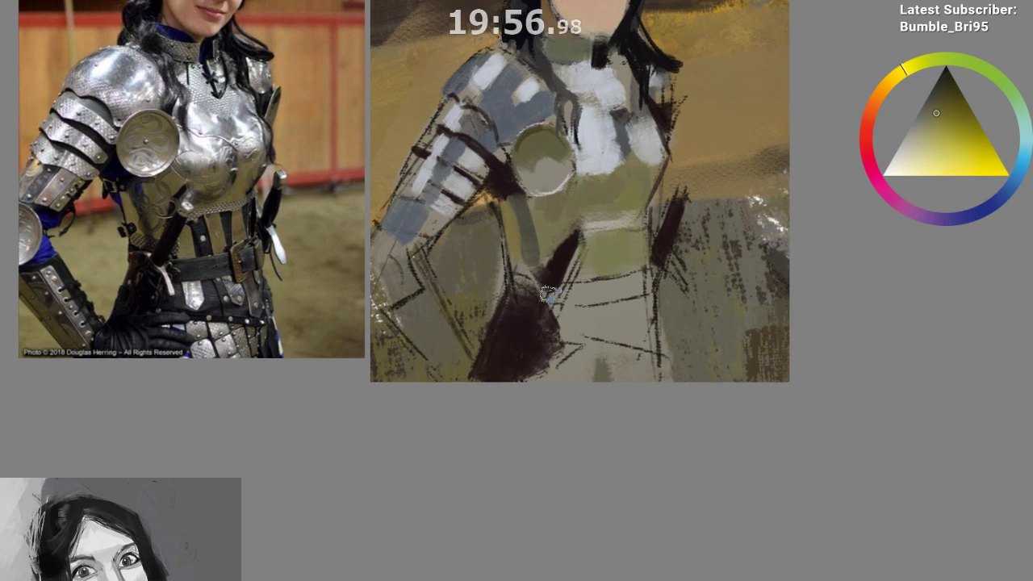
pyautogui.keyDown('ctrl'); pyautogui.click(563, 253); pyautogui.keyUp('ctrl')
pyautogui.keyDown('ctrl'); pyautogui.click(594, 253); pyautogui.keyUp('ctrl')
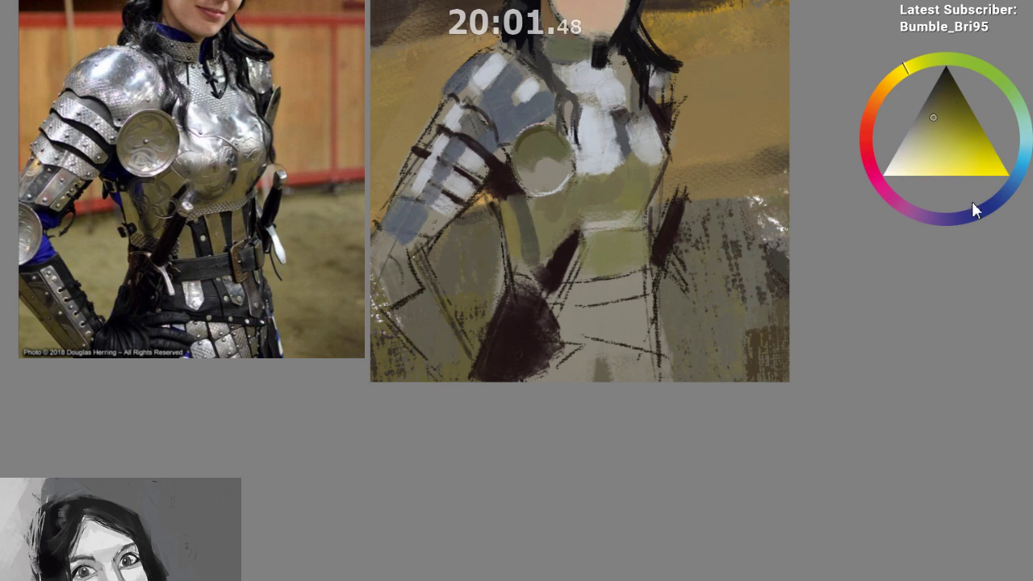
pyautogui.click(989, 211)
pyautogui.click(938, 79)
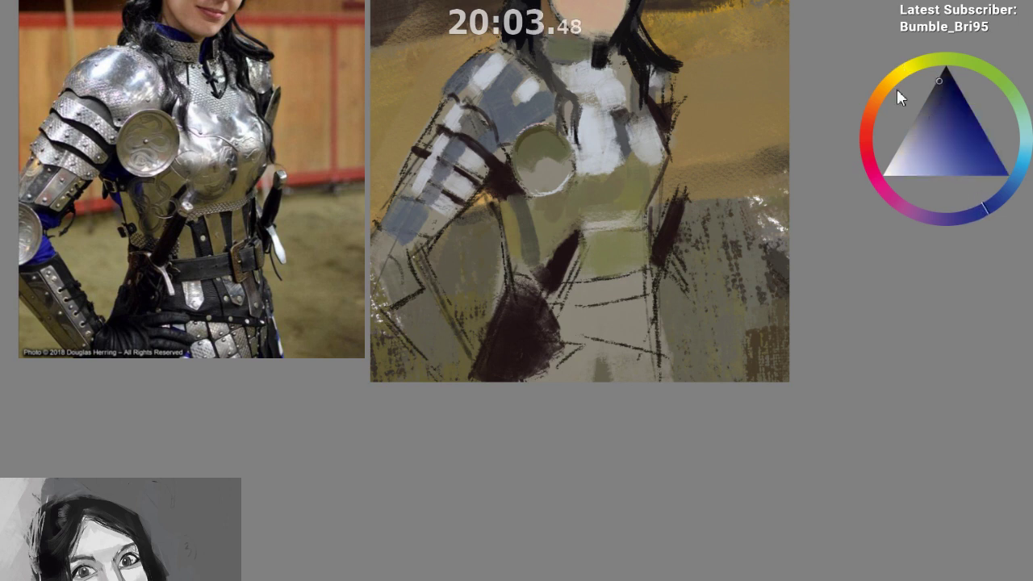
pyautogui.moveTo(592, 227); pyautogui.dragTo(595, 281)
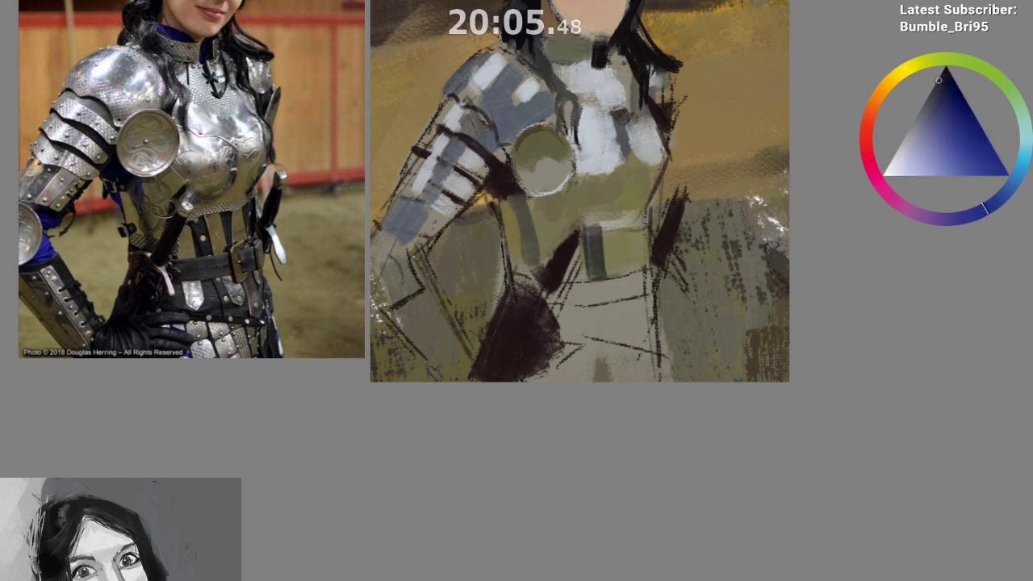
pyautogui.hotkey('ctrl', 'z')
pyautogui.moveTo(593, 235); pyautogui.dragTo(595, 278)
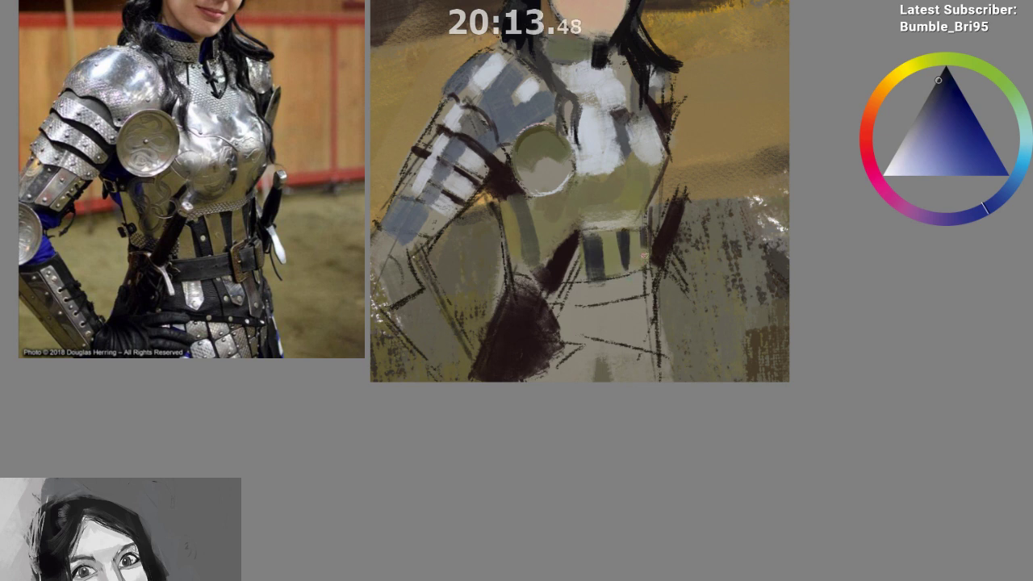
# Sample the waist olive, mix a warmer yellowish olive and repaint the gap between the dark waist straps
pyautogui.moveTo(629, 371); pyautogui.dragTo(620, 391)
pyautogui.keyDown('ctrl'); pyautogui.click(639, 264); pyautogui.keyUp('ctrl')
pyautogui.keyDown('ctrl'); pyautogui.click(592, 259); pyautogui.keyUp('ctrl')
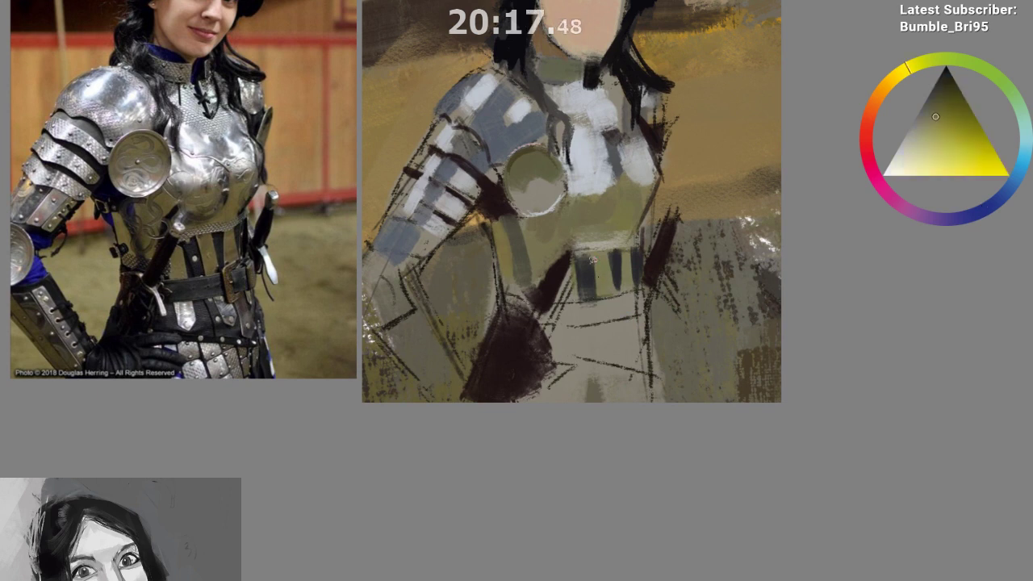
pyautogui.keyDown('ctrl'); pyautogui.click(617, 276); pyautogui.keyUp('ctrl')
pyautogui.keyDown('ctrl'); pyautogui.click(613, 282); pyautogui.keyUp('ctrl')
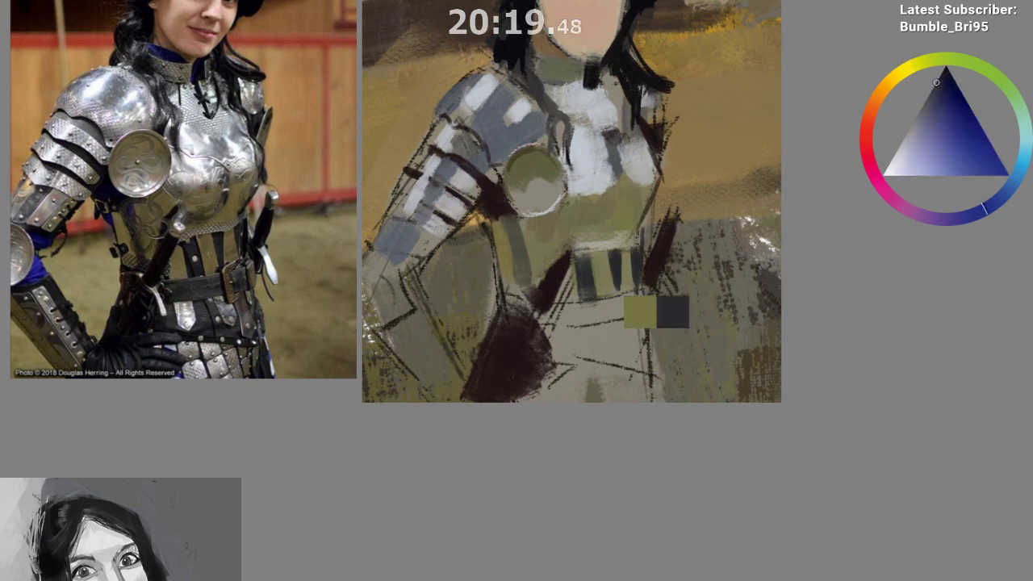
pyautogui.click(898, 78)
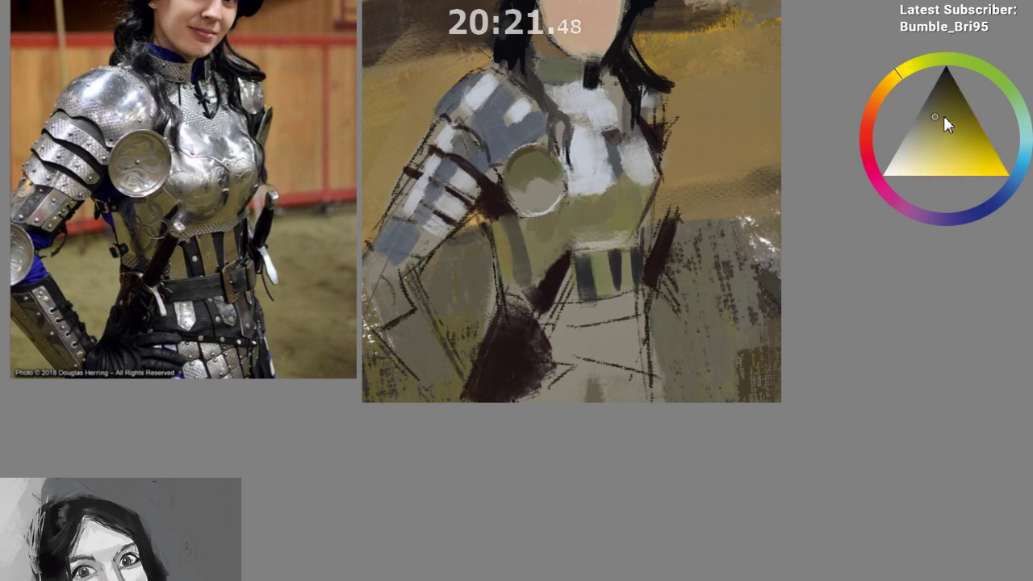
pyautogui.moveTo(602, 253); pyautogui.dragTo(609, 295)
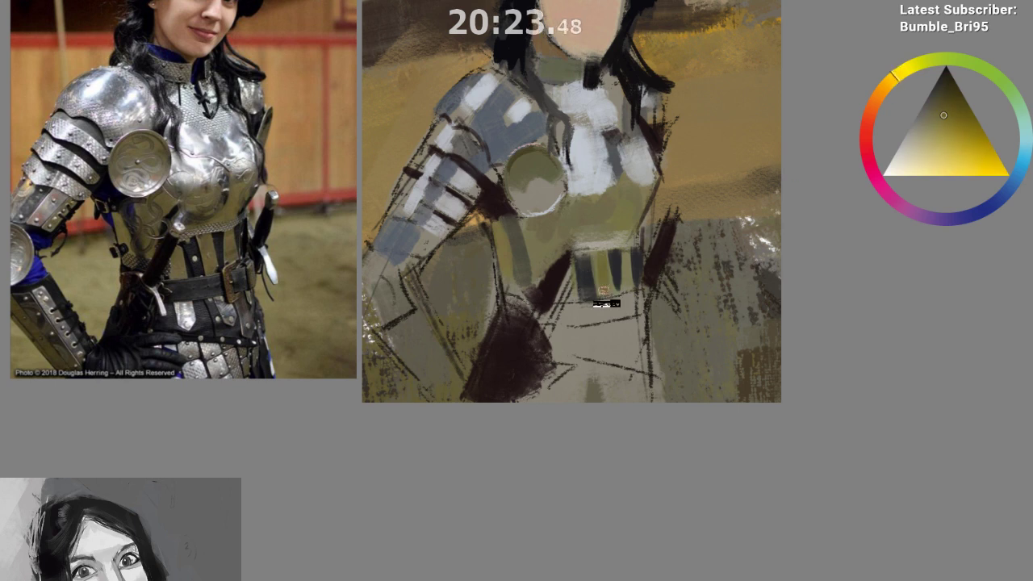
pyautogui.hotkey('ctrl', 'z')
pyautogui.moveTo(598, 251); pyautogui.dragTo(605, 292)
# Shift the colour towards golden ochre and paint it over the light strip between the dark waist straps
pyautogui.moveTo(677, 314); pyautogui.dragTo(616, 340)
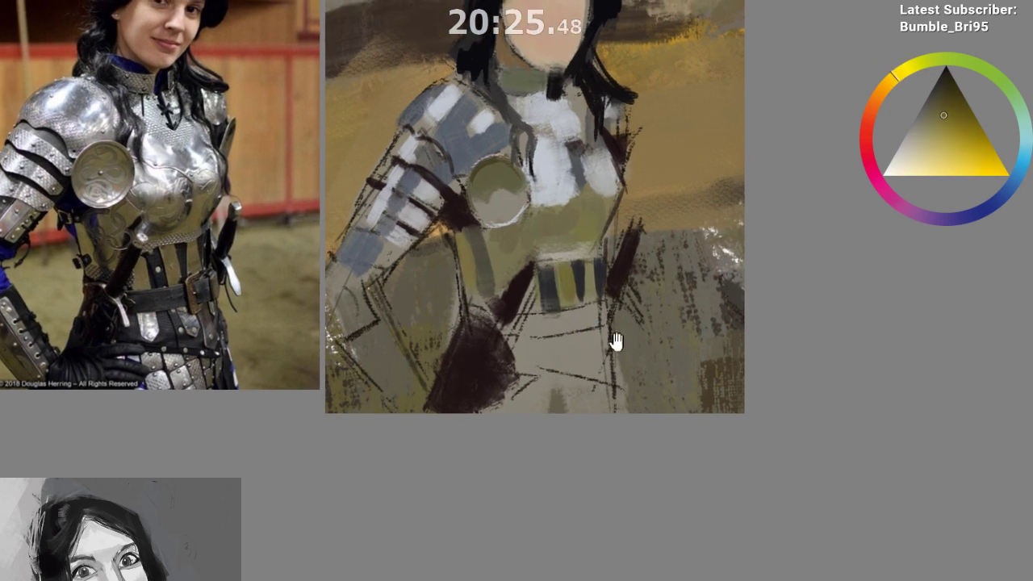
pyautogui.click(901, 98)
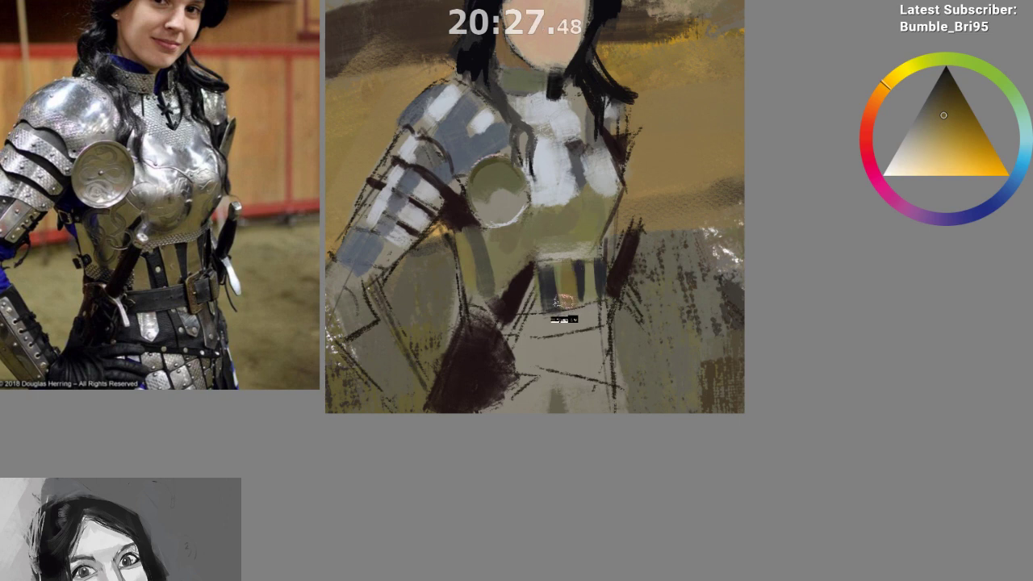
pyautogui.moveTo(570, 306); pyautogui.dragTo(568, 267)
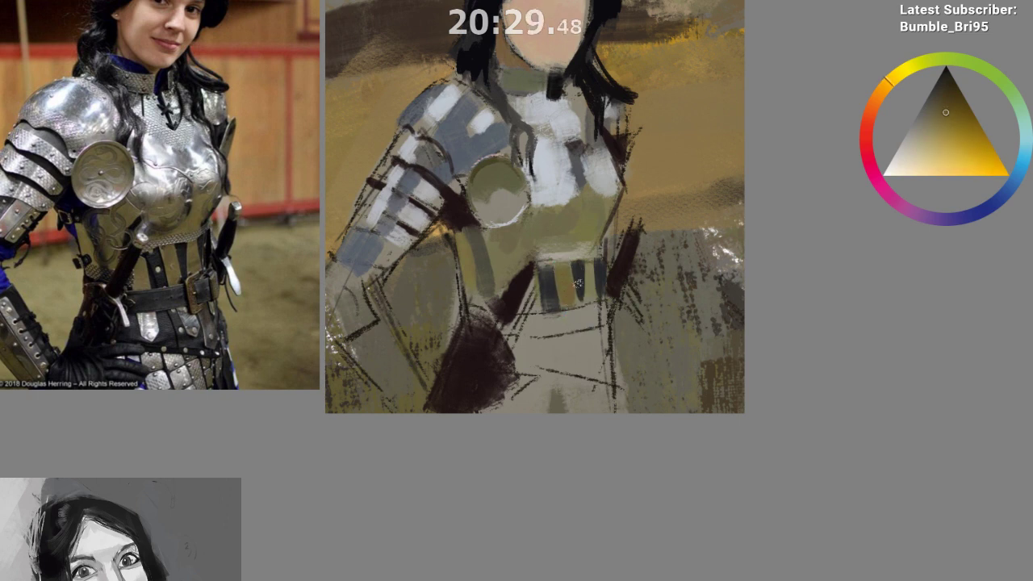
# Blend sampled olive tones along the breastplate's lower edge and across the torso below the round disc
pyautogui.moveTo(582, 305)
pyautogui.mouseDown()
pyautogui.moveTo(573, 277)
pyautogui.moveTo(572, 305)
pyautogui.mouseUp()
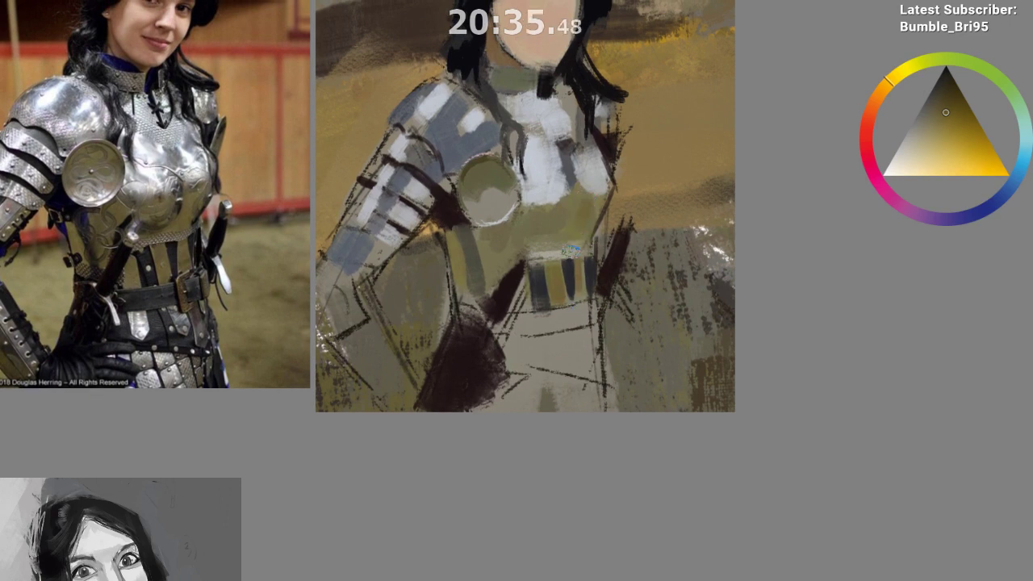
pyautogui.keyDown('ctrl'); pyautogui.click(619, 260); pyautogui.keyUp('ctrl')
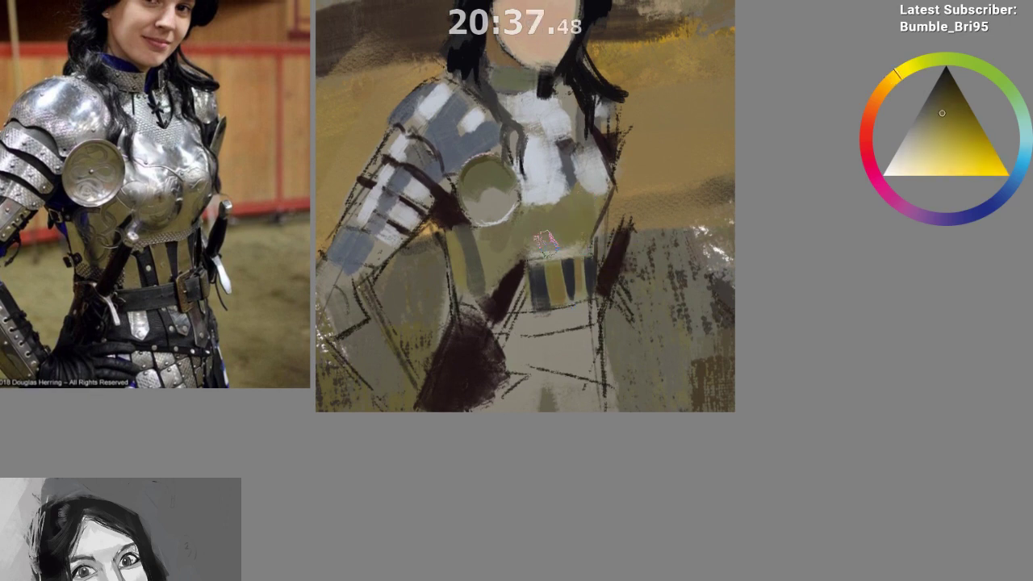
pyautogui.moveTo(512, 260); pyautogui.dragTo(496, 246)
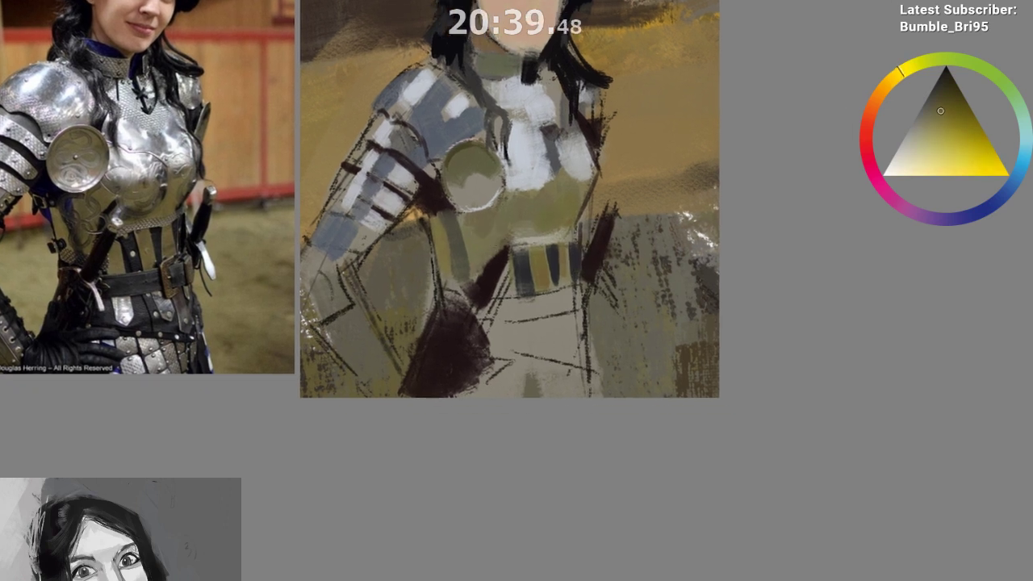
pyautogui.moveTo(575, 251); pyautogui.dragTo(634, 250)
pyautogui.keyDown('ctrl'); pyautogui.click(476, 248); pyautogui.keyUp('ctrl')
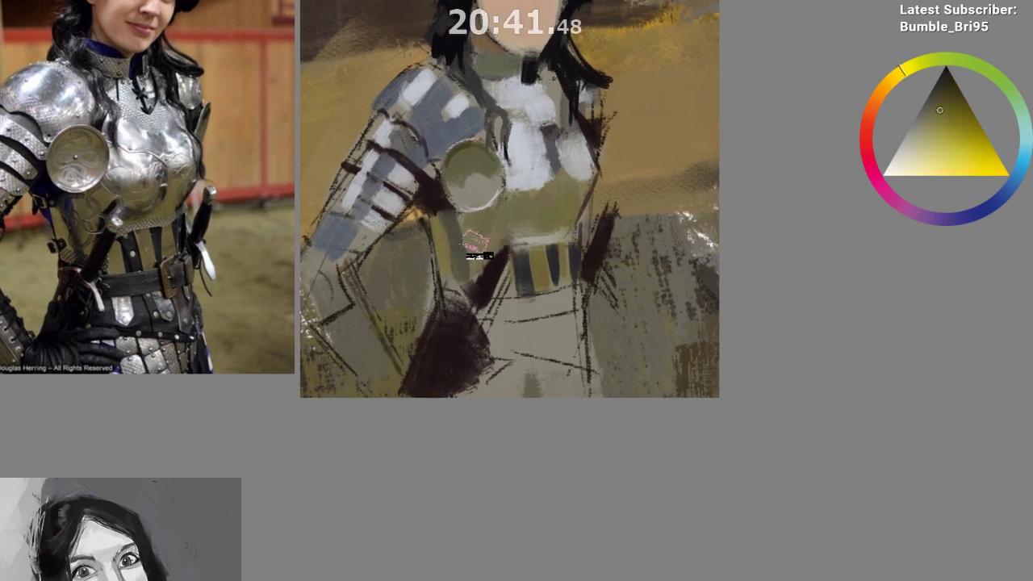
pyautogui.keyDown('ctrl'); pyautogui.click(537, 224); pyautogui.keyUp('ctrl')
pyautogui.moveTo(537, 224)
pyautogui.mouseDown()
pyautogui.moveTo(536, 270)
pyautogui.moveTo(507, 241)
pyautogui.mouseUp()
pyautogui.keyDown('ctrl'); pyautogui.click(485, 222); pyautogui.keyUp('ctrl')
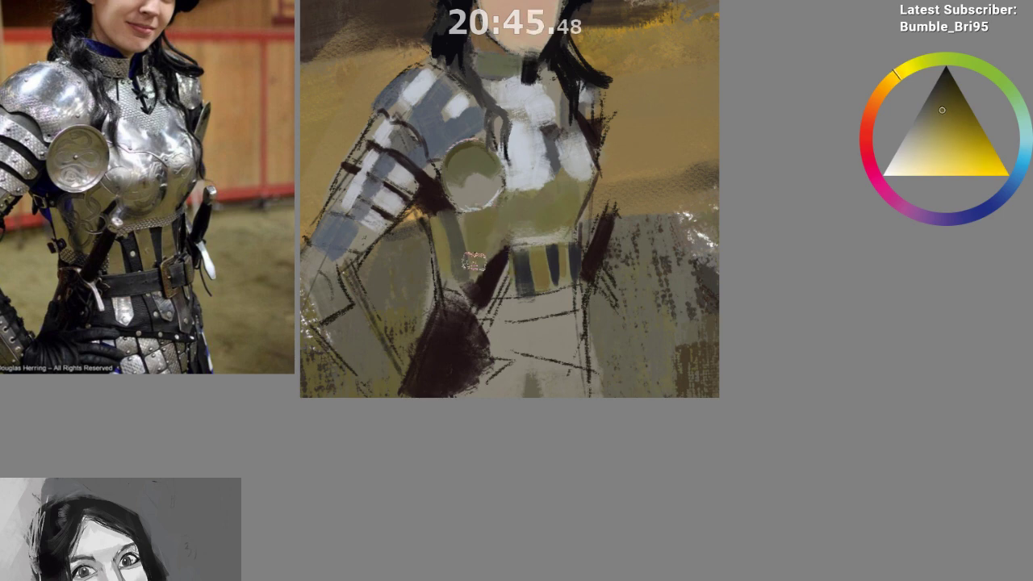
# Sample the ochre of the waist strip and fill the area between the dark dagger shape and the first strap
pyautogui.moveTo(478, 384)
pyautogui.mouseDown()
pyautogui.moveTo(537, 350)
pyautogui.moveTo(553, 314)
pyautogui.mouseUp()
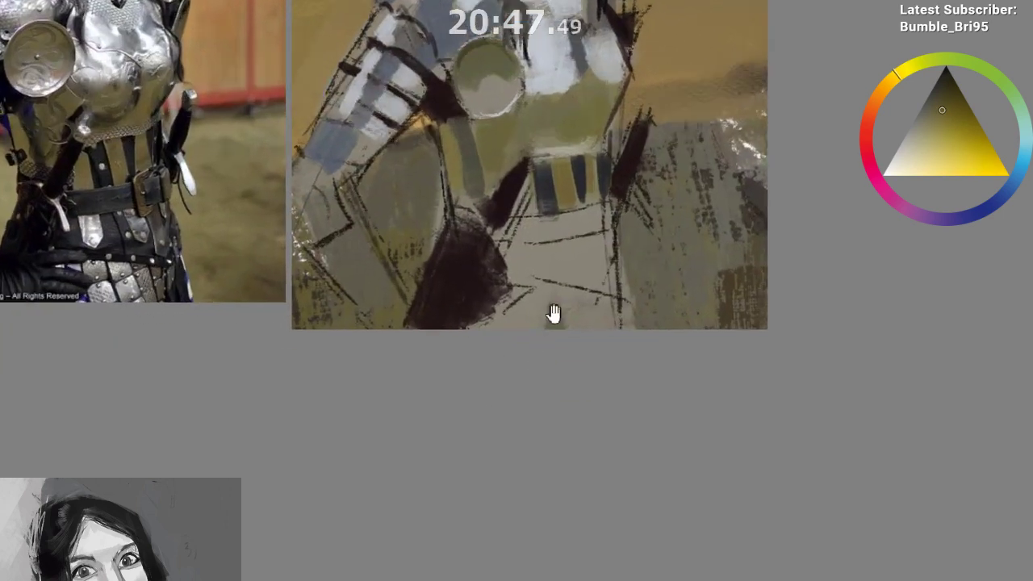
pyautogui.keyDown('ctrl'); pyautogui.click(565, 183); pyautogui.keyUp('ctrl')
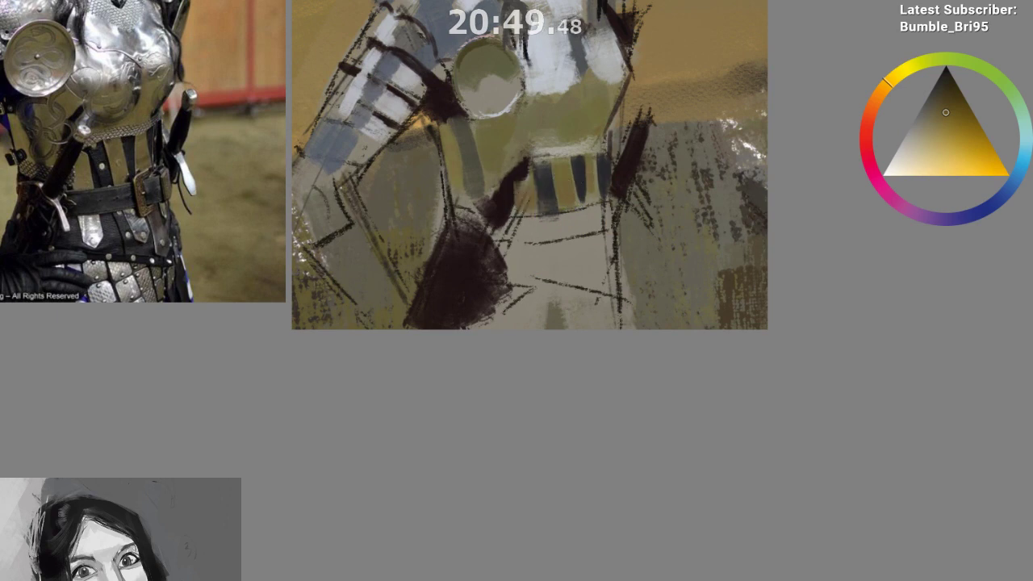
pyautogui.moveTo(528, 206); pyautogui.dragTo(525, 230)
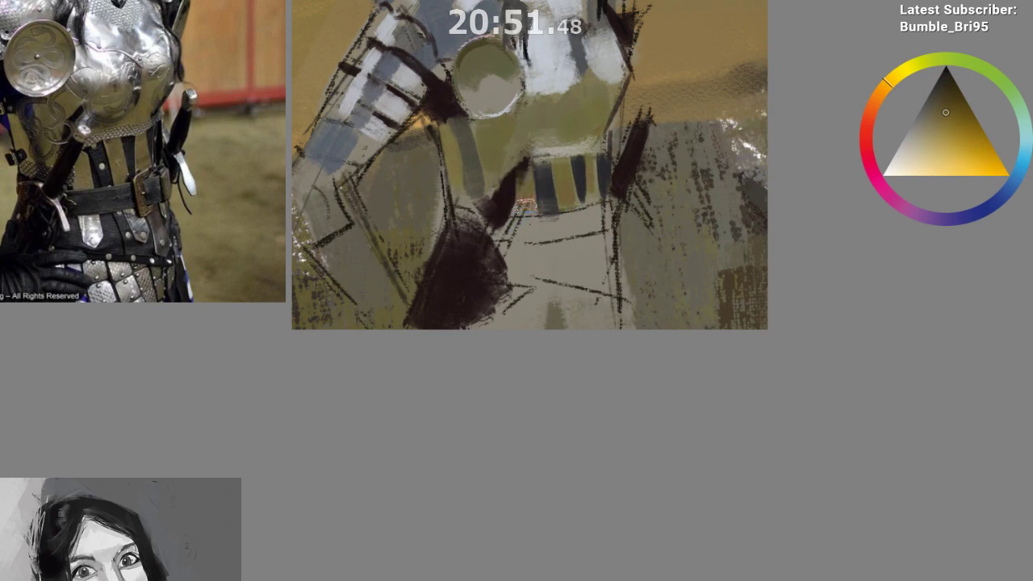
pyautogui.moveTo(552, 385); pyautogui.dragTo(547, 466)
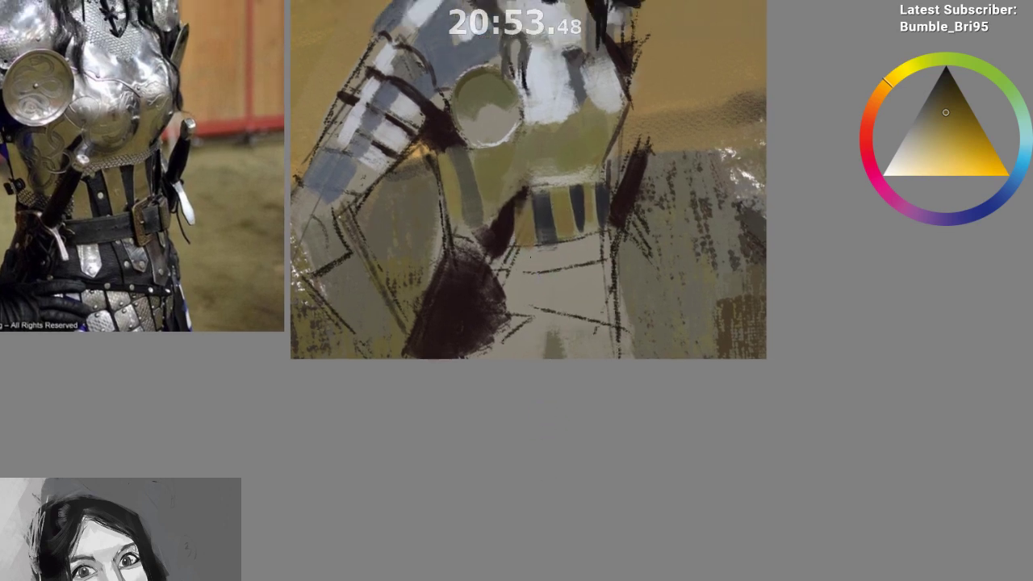
# Sample the dark slate of the waist straps and paint a broad blue-grey belt band directly beneath them
pyautogui.keyDown('ctrl'); pyautogui.click(538, 252); pyautogui.keyUp('ctrl')
pyautogui.moveTo(514, 257); pyautogui.dragTo(571, 252)
pyautogui.keyDown('ctrl'); pyautogui.click(538, 252); pyautogui.keyUp('ctrl')
pyautogui.moveTo(509, 258)
pyautogui.mouseDown()
pyautogui.moveTo(568, 260)
pyautogui.moveTo(599, 247)
pyautogui.moveTo(584, 242)
pyautogui.moveTo(596, 253)
pyautogui.moveTo(575, 284)
pyautogui.mouseUp()
pyautogui.keyDown('ctrl'); pyautogui.click(538, 255); pyautogui.keyUp('ctrl')
pyautogui.keyDown('ctrl'); pyautogui.click(514, 292); pyautogui.keyUp('ctrl')
pyautogui.moveTo(487, 287)
pyautogui.mouseDown()
pyautogui.moveTo(527, 300)
pyautogui.moveTo(524, 360)
pyautogui.moveTo(556, 305)
pyautogui.mouseUp()
pyautogui.moveTo(546, 430); pyautogui.dragTo(535, 452)
# Fill the area below the belt with a dark neutral grey band and blend sampled greys along the belt
pyautogui.keyDown('ctrl'); pyautogui.click(510, 322); pyautogui.keyUp('ctrl')
pyautogui.keyDown('ctrl'); pyautogui.click(664, 310); pyautogui.keyUp('ctrl')
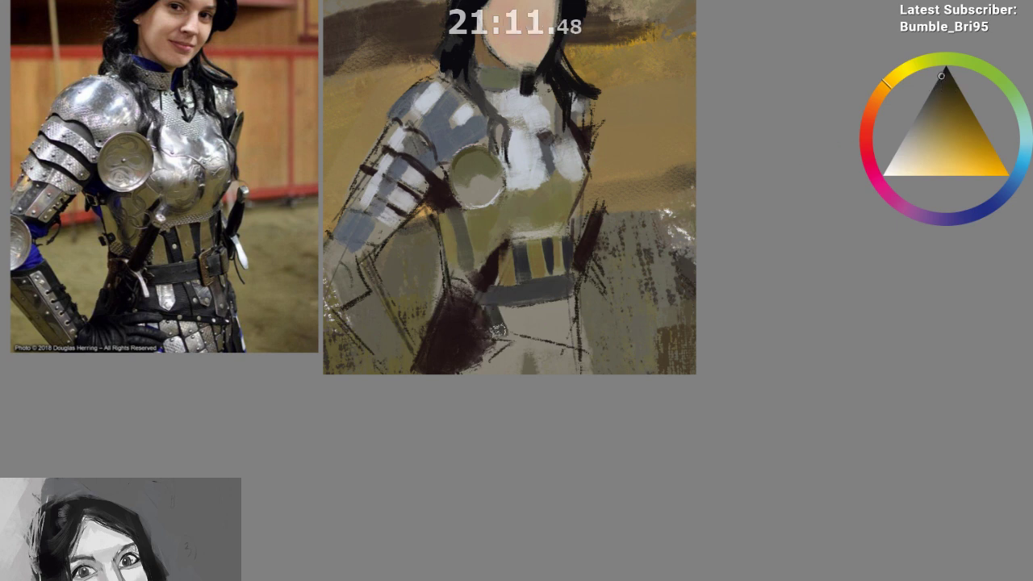
pyautogui.moveTo(496, 359)
pyautogui.mouseDown()
pyautogui.moveTo(475, 330)
pyautogui.moveTo(486, 311)
pyautogui.moveTo(470, 286)
pyautogui.moveTo(486, 294)
pyautogui.moveTo(503, 286)
pyautogui.moveTo(487, 276)
pyautogui.moveTo(553, 277)
pyautogui.moveTo(521, 266)
pyautogui.moveTo(550, 308)
pyautogui.mouseUp()
pyautogui.keyDown('ctrl'); pyautogui.click(475, 282); pyautogui.keyUp('ctrl')
pyautogui.keyDown('ctrl'); pyautogui.click(549, 276); pyautogui.keyUp('ctrl')
pyautogui.keyDown('ctrl'); pyautogui.click(526, 276); pyautogui.keyUp('ctrl')
pyautogui.keyDown('ctrl'); pyautogui.click(517, 292); pyautogui.keyUp('ctrl')
pyautogui.keyDown('ctrl'); pyautogui.click(502, 291); pyautogui.keyUp('ctrl')
pyautogui.moveTo(494, 289)
pyautogui.mouseDown()
pyautogui.moveTo(544, 298)
pyautogui.moveTo(552, 315)
pyautogui.moveTo(535, 293)
pyautogui.moveTo(539, 271)
pyautogui.moveTo(546, 299)
pyautogui.moveTo(556, 299)
pyautogui.moveTo(535, 267)
pyautogui.moveTo(502, 274)
pyautogui.moveTo(496, 288)
pyautogui.moveTo(508, 297)
pyautogui.moveTo(525, 279)
pyautogui.mouseUp()
pyautogui.keyDown('ctrl'); pyautogui.click(539, 295); pyautogui.keyUp('ctrl')
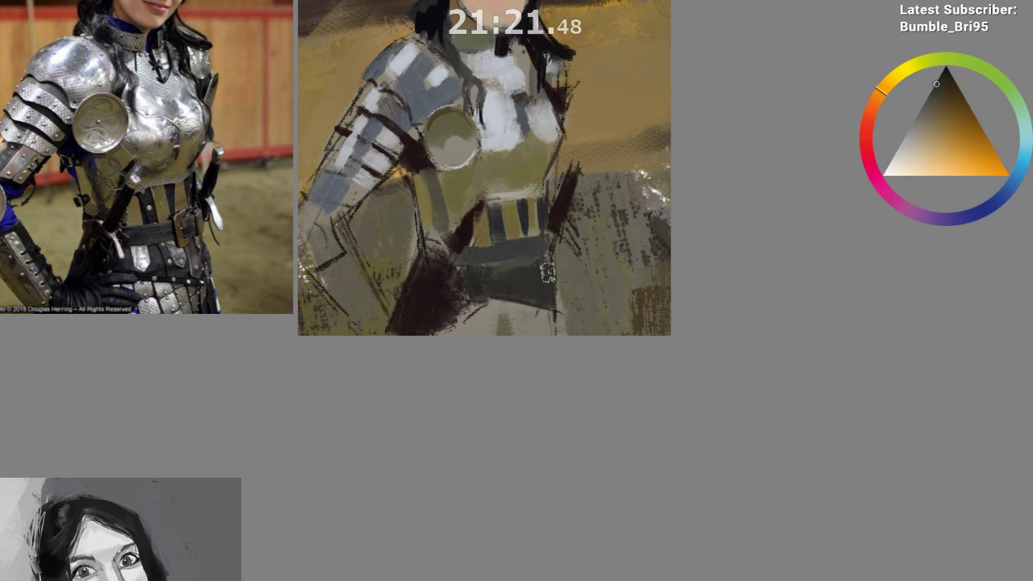
pyautogui.moveTo(547, 344)
pyautogui.mouseDown()
pyautogui.moveTo(532, 398)
pyautogui.moveTo(533, 337)
pyautogui.mouseUp()
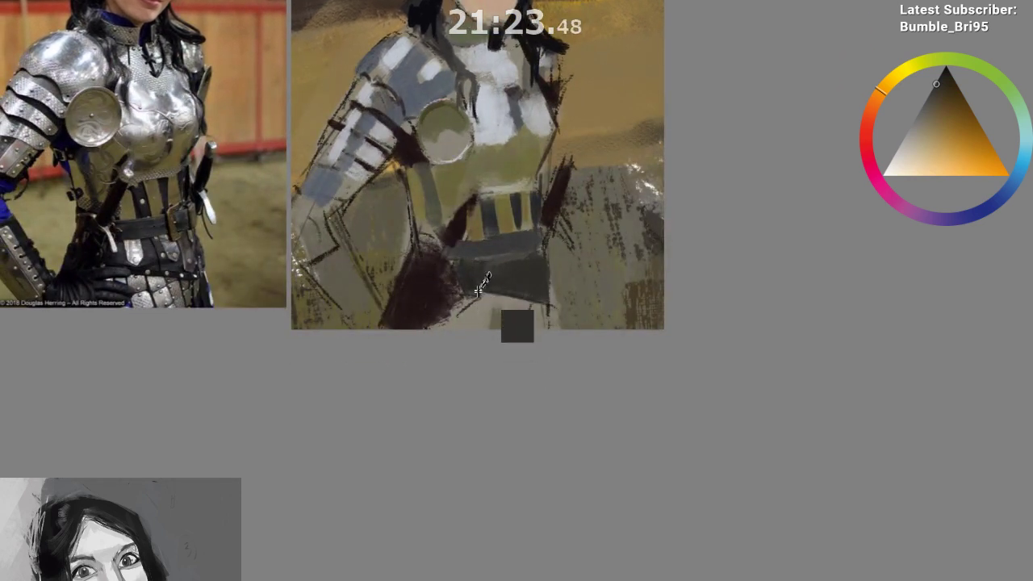
pyautogui.keyDown('ctrl'); pyautogui.click(477, 319); pyautogui.keyUp('ctrl')
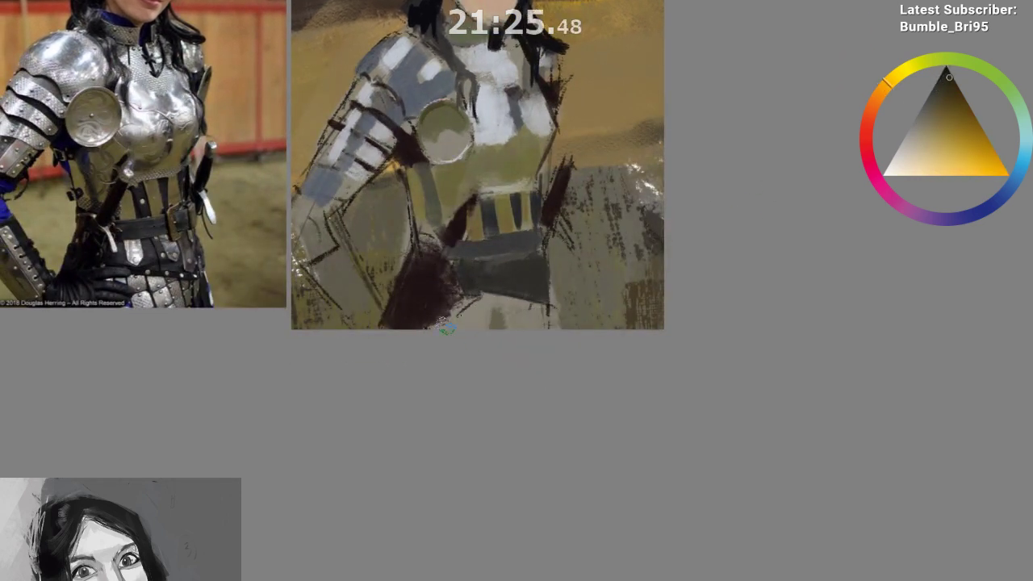
pyautogui.moveTo(447, 328)
pyautogui.mouseDown()
pyautogui.moveTo(435, 282)
pyautogui.moveTo(457, 227)
pyautogui.moveTo(452, 329)
pyautogui.mouseUp()
pyautogui.hotkey('ctrl', 'z')
pyautogui.hotkey('ctrl', 'z')
# Sample the dark maroon beside the waist and fill the pale hip area below the dark grey band
pyautogui.keyDown('ctrl'); pyautogui.click(455, 233); pyautogui.keyUp('ctrl')
pyautogui.keyDown('ctrl'); pyautogui.click(432, 299); pyautogui.keyUp('ctrl')
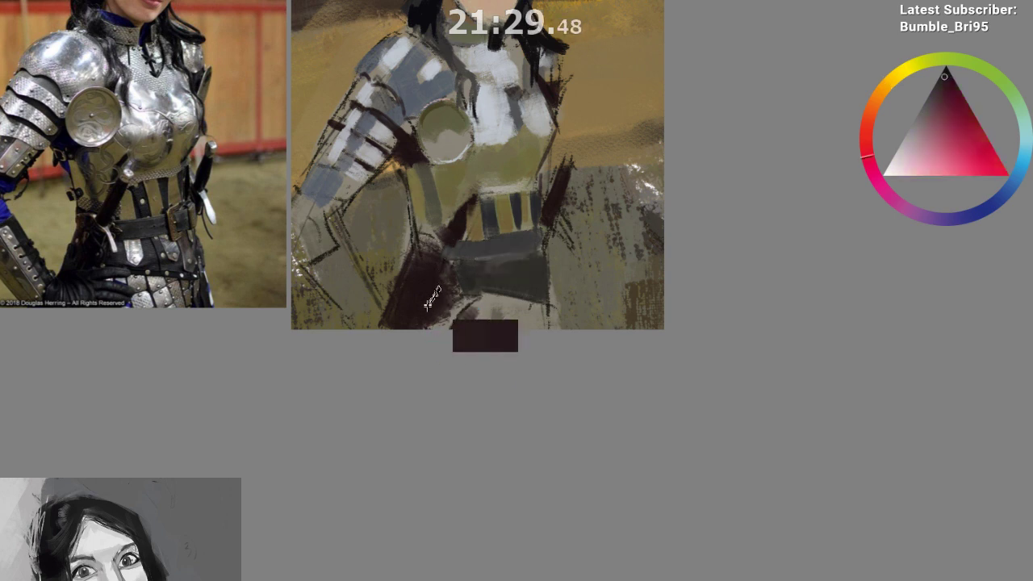
pyautogui.moveTo(429, 276)
pyautogui.mouseDown()
pyautogui.moveTo(431, 306)
pyautogui.moveTo(404, 329)
pyautogui.mouseUp()
pyautogui.click(862, 159)
pyautogui.moveTo(431, 281)
pyautogui.mouseDown()
pyautogui.moveTo(402, 336)
pyautogui.moveTo(435, 308)
pyautogui.moveTo(482, 356)
pyautogui.moveTo(468, 351)
pyautogui.moveTo(459, 371)
pyautogui.moveTo(493, 354)
pyautogui.moveTo(512, 360)
pyautogui.moveTo(488, 339)
pyautogui.moveTo(494, 331)
pyautogui.moveTo(480, 337)
pyautogui.moveTo(544, 351)
pyautogui.moveTo(533, 370)
pyautogui.moveTo(506, 351)
pyautogui.moveTo(442, 378)
pyautogui.moveTo(529, 344)
pyautogui.moveTo(571, 354)
pyautogui.mouseUp()
pyautogui.keyDown('ctrl'); pyautogui.click(450, 324); pyautogui.keyUp('ctrl')
# Examine the riveted metal plates at the hip of the reference photo, tracing them with a temporary lasso selection
pyautogui.moveTo(172, 386); pyautogui.dragTo(281, 244)
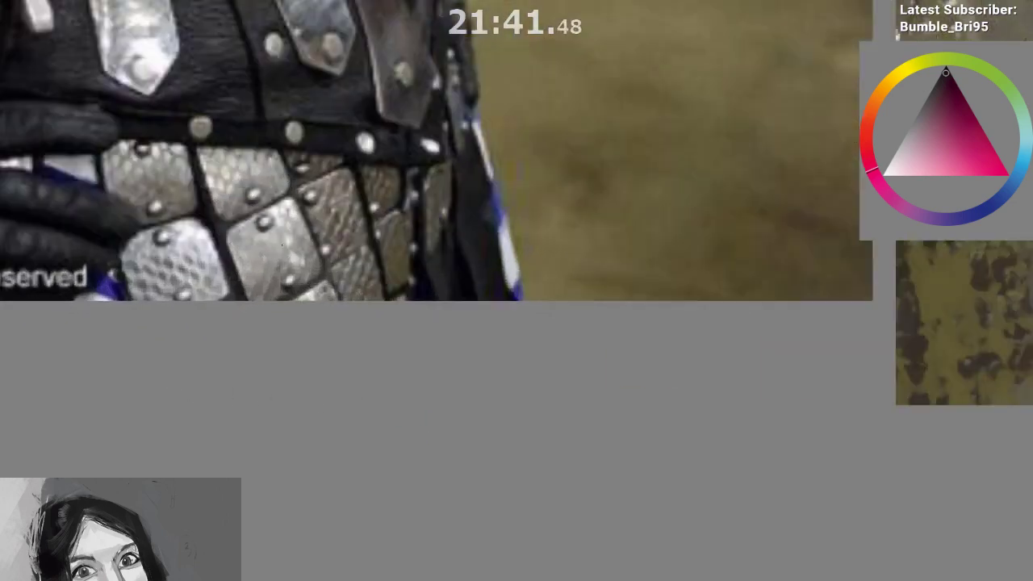
pyautogui.moveTo(202, 186); pyautogui.dragTo(196, 155)
pyautogui.moveTo(109, 142)
pyautogui.mouseDown()
pyautogui.moveTo(190, 214)
pyautogui.moveTo(297, 216)
pyautogui.moveTo(347, 174)
pyautogui.mouseUp()
pyautogui.click(195, 184)
pyautogui.moveTo(187, 149); pyautogui.dragTo(248, 312)
pyautogui.moveTo(112, 148)
pyautogui.mouseDown()
pyautogui.moveTo(334, 332)
pyautogui.moveTo(436, 194)
pyautogui.moveTo(100, 178)
pyautogui.moveTo(119, 156)
pyautogui.mouseUp()
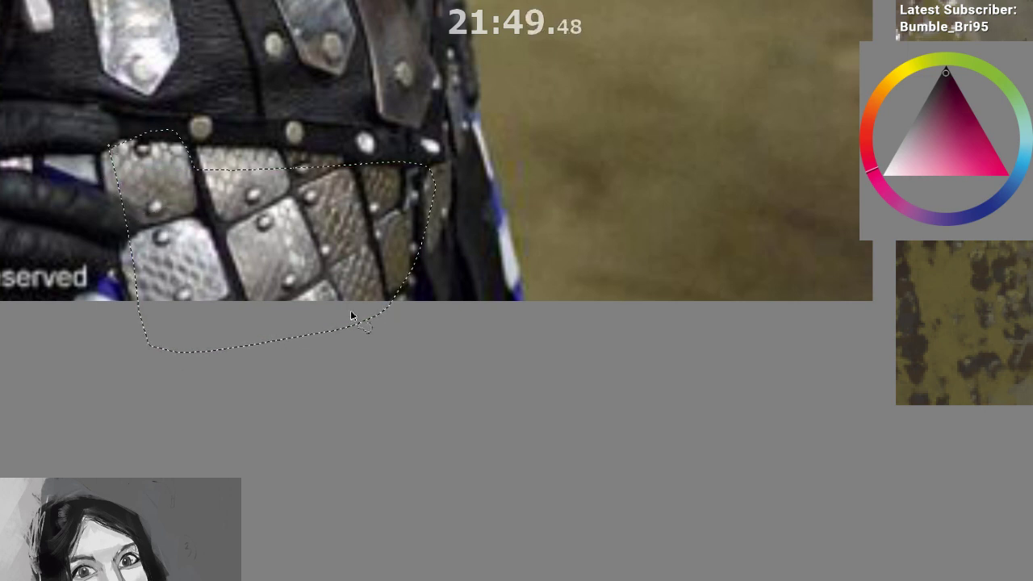
pyautogui.scroll(-4, 408, 417)
pyautogui.scroll(-1, 244, 307)
pyautogui.moveTo(488, 318); pyautogui.dragTo(385, 282)
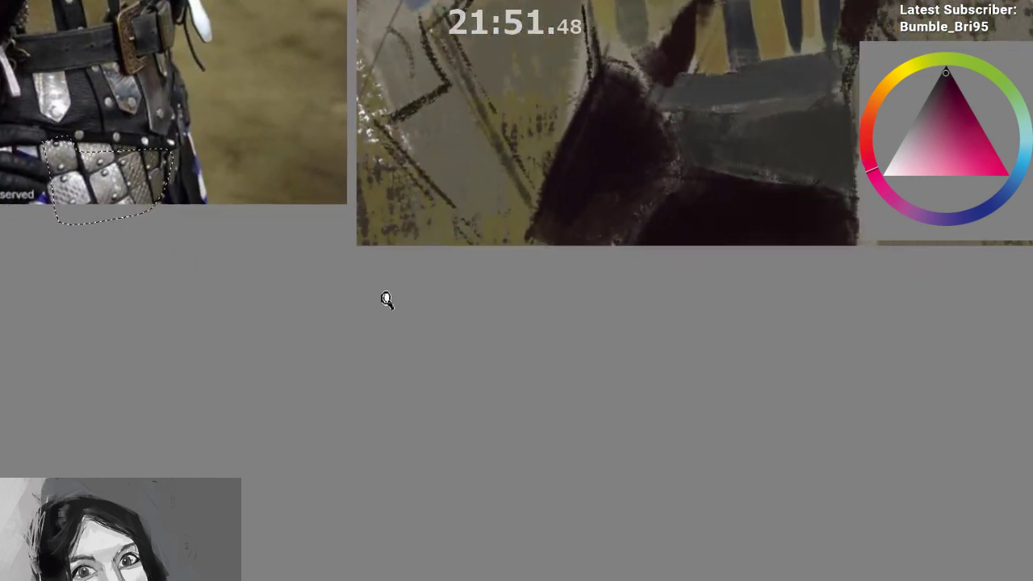
pyautogui.scroll(-1, 385, 298)
pyautogui.moveTo(436, 359); pyautogui.dragTo(445, 411)
pyautogui.moveTo(495, 314); pyautogui.dragTo(451, 337)
pyautogui.scroll(-1, 509, 299)
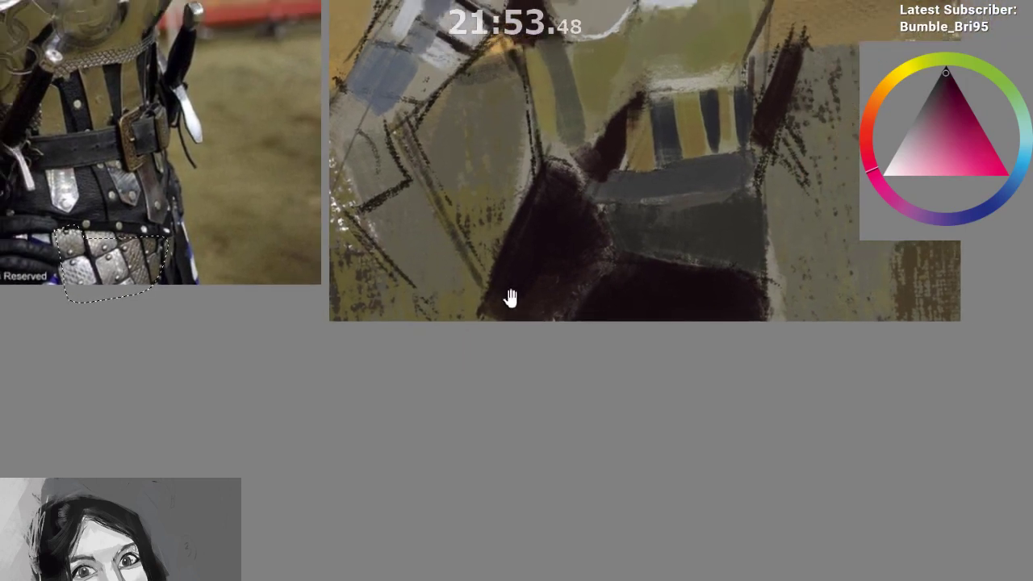
pyautogui.moveTo(509, 300); pyautogui.dragTo(443, 300)
pyautogui.scroll(-3, 443, 299)
pyautogui.moveTo(551, 238); pyautogui.dragTo(538, 229)
pyautogui.hotkey('ctrl', 'shift', 'a')
pyautogui.scroll(1, 525, 250)
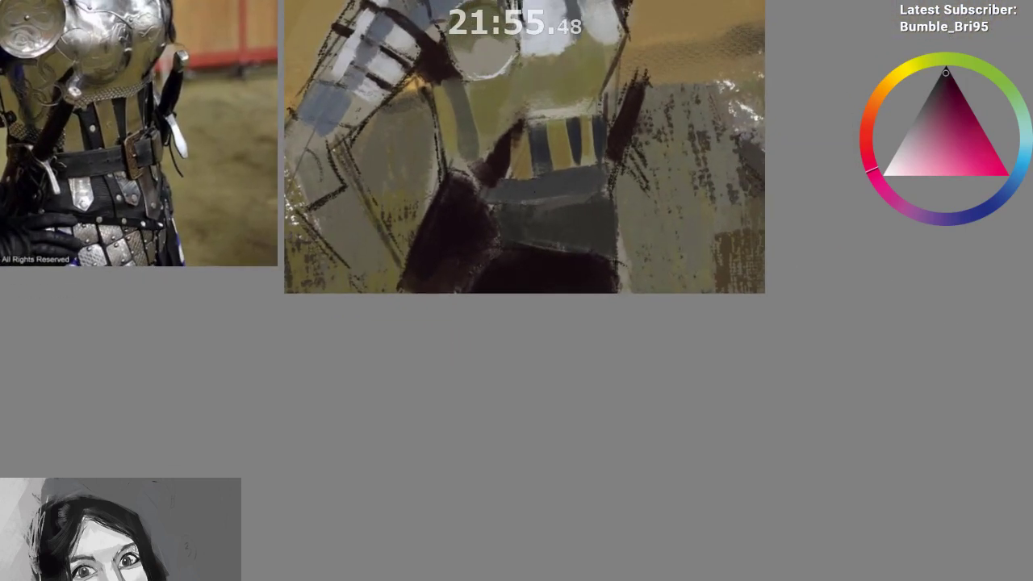
# Lasso the dark hip area below the grey band and paint a row of grey plates along its upper edge
pyautogui.keyDown('ctrl'); pyautogui.click(547, 49); pyautogui.keyUp('ctrl')
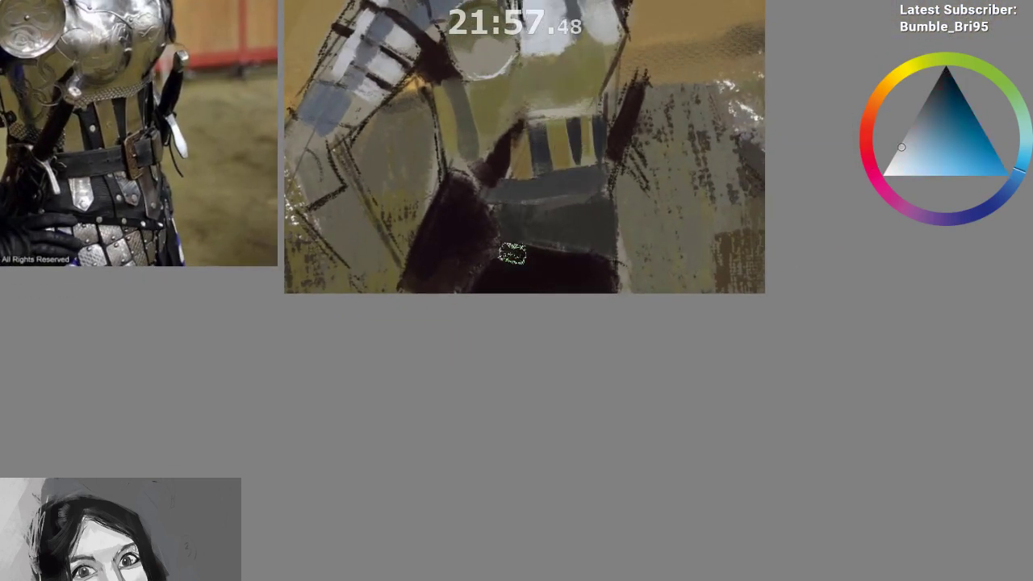
pyautogui.moveTo(520, 381); pyautogui.dragTo(517, 387)
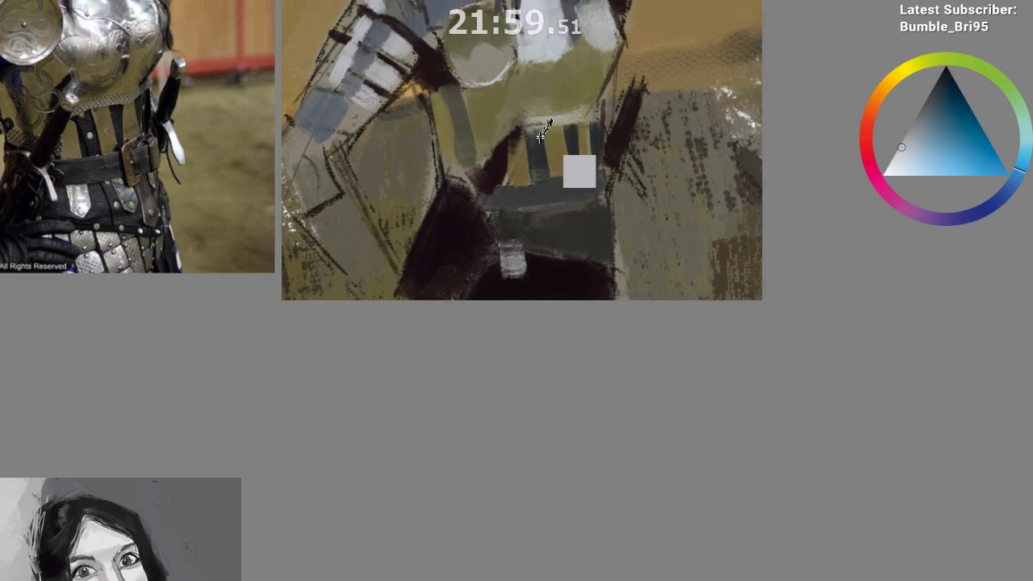
pyautogui.keyDown('ctrl'); pyautogui.click(532, 277); pyautogui.keyUp('ctrl')
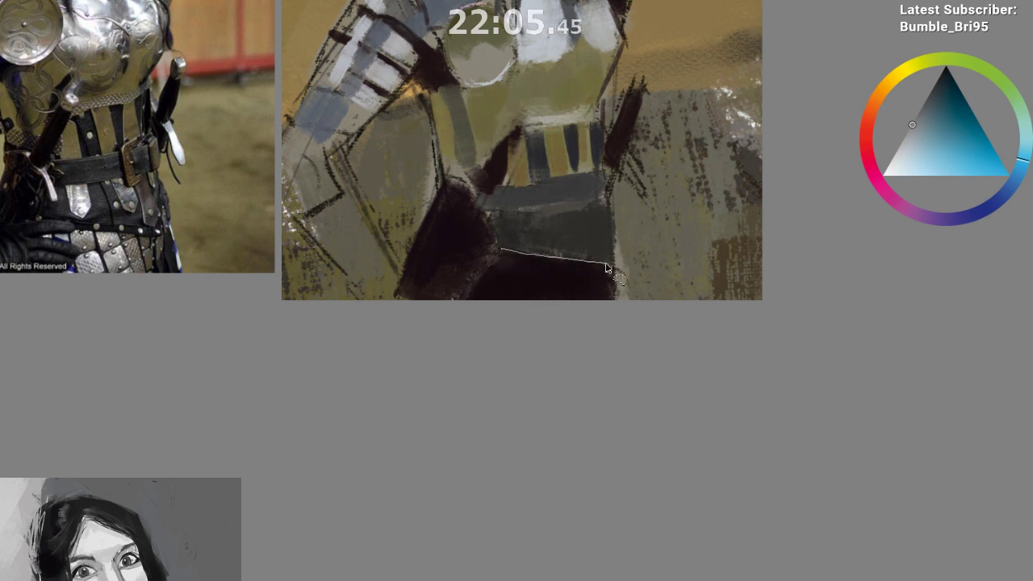
pyautogui.moveTo(494, 266); pyautogui.dragTo(516, 279)
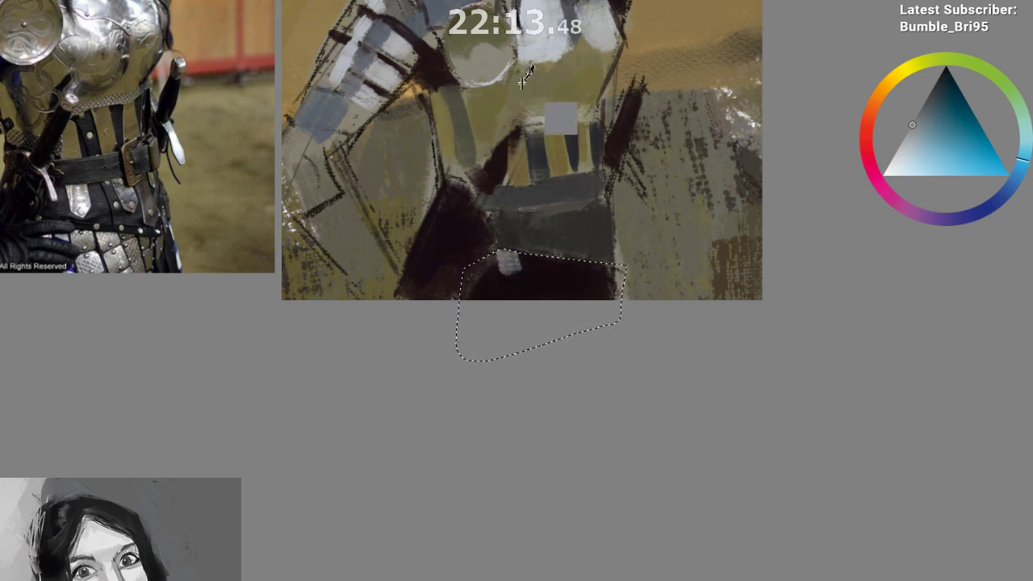
pyautogui.keyDown('ctrl'); pyautogui.click(455, 97); pyautogui.keyUp('ctrl')
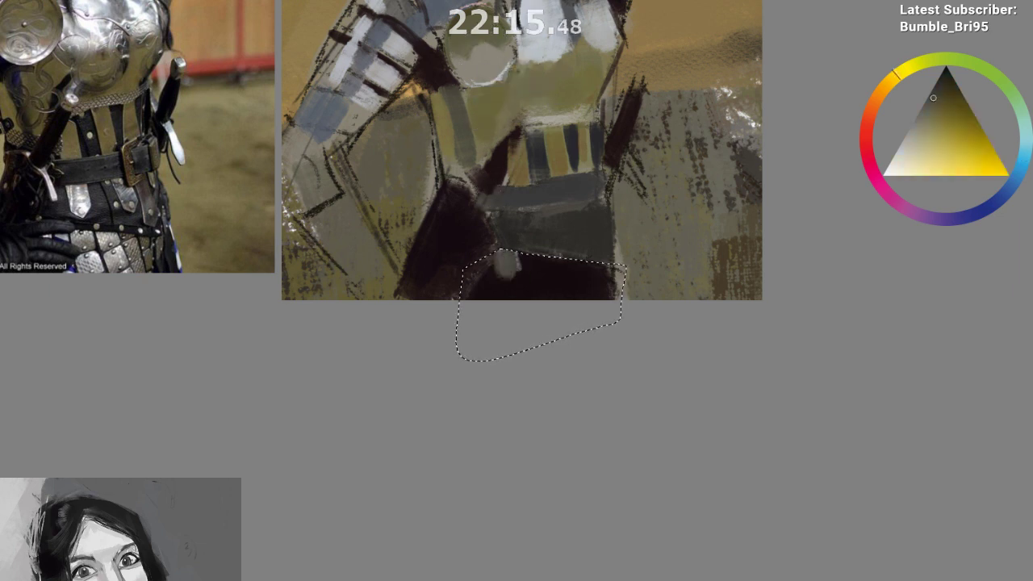
pyautogui.keyDown('ctrl'); pyautogui.click(508, 261); pyautogui.keyUp('ctrl')
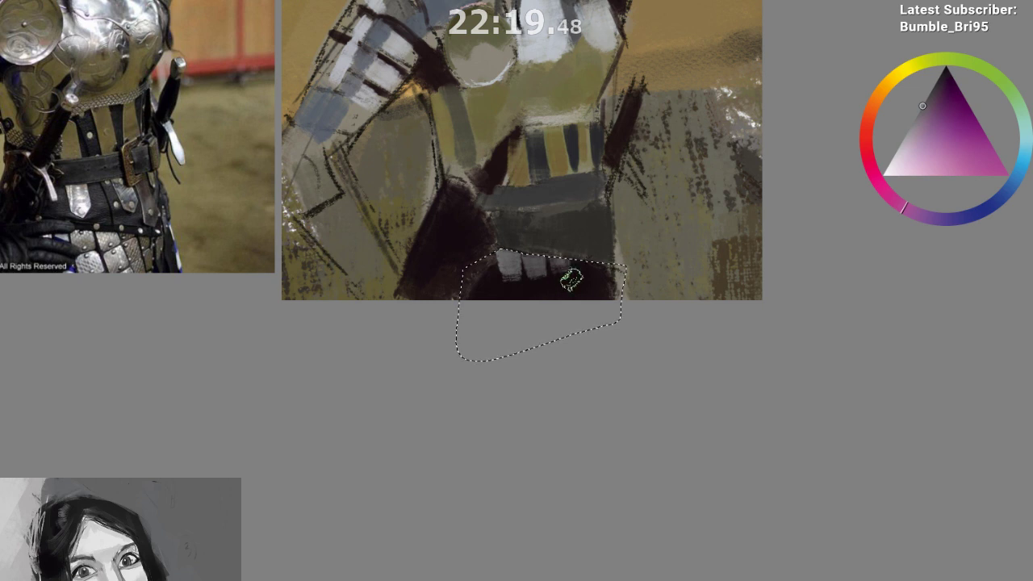
pyautogui.moveTo(575, 359); pyautogui.dragTo(569, 389)
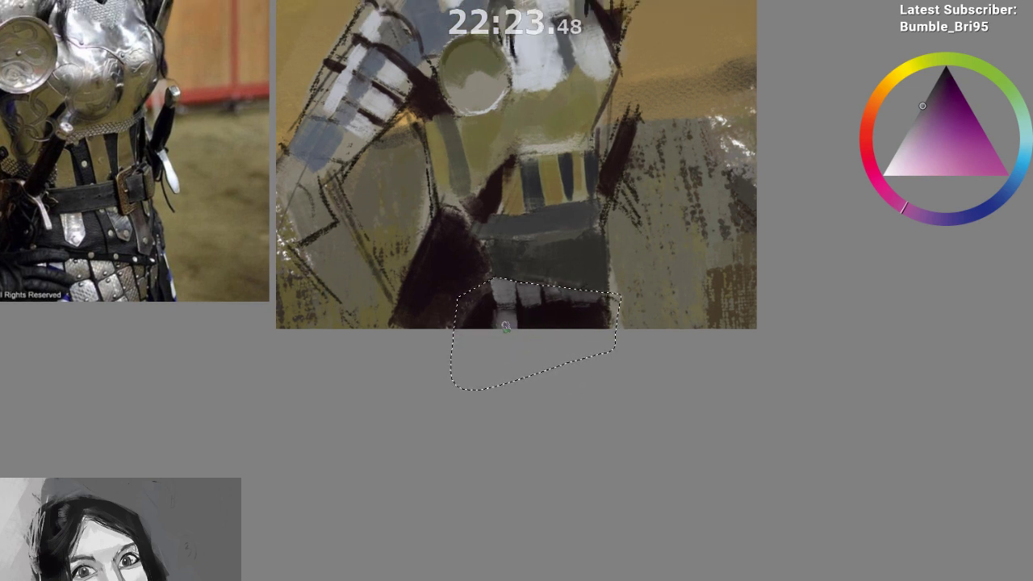
# Add a second row of hip plates, tinting the ones farthest from the hand with sampled ochre
pyautogui.moveTo(529, 313)
pyautogui.mouseDown()
pyautogui.moveTo(537, 339)
pyautogui.moveTo(535, 322)
pyautogui.moveTo(546, 332)
pyautogui.moveTo(564, 318)
pyautogui.moveTo(563, 327)
pyautogui.moveTo(589, 327)
pyautogui.mouseUp()
pyautogui.keyDown('ctrl'); pyautogui.click(562, 212); pyautogui.keyUp('ctrl')
pyautogui.keyDown('ctrl'); pyautogui.click(562, 328); pyautogui.keyUp('ctrl')
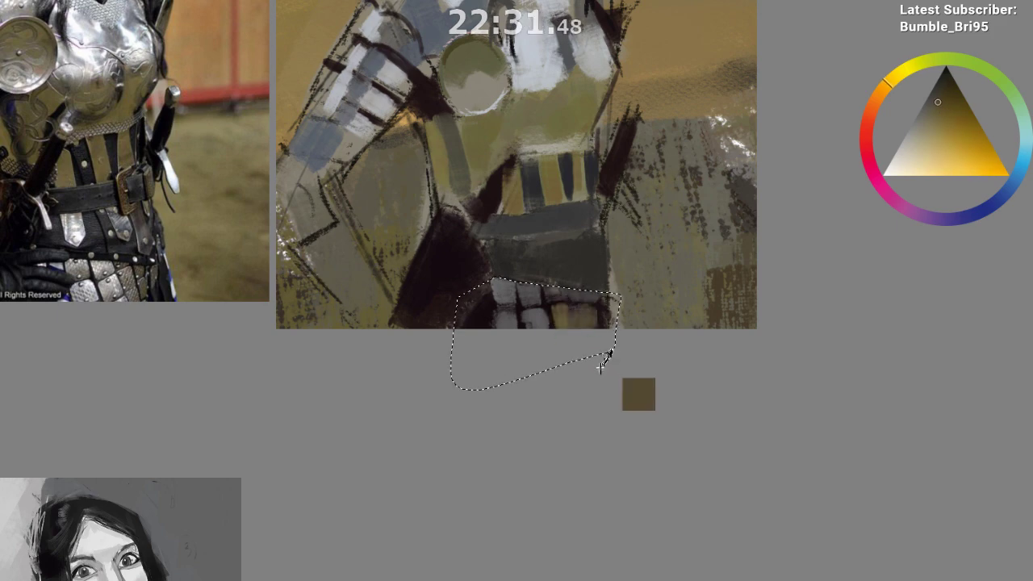
# Mirror the canvas, clear the selection, touch up the hip plates and belt with sampled greys and dark maroon, and restore the original orientation
pyautogui.press('m')
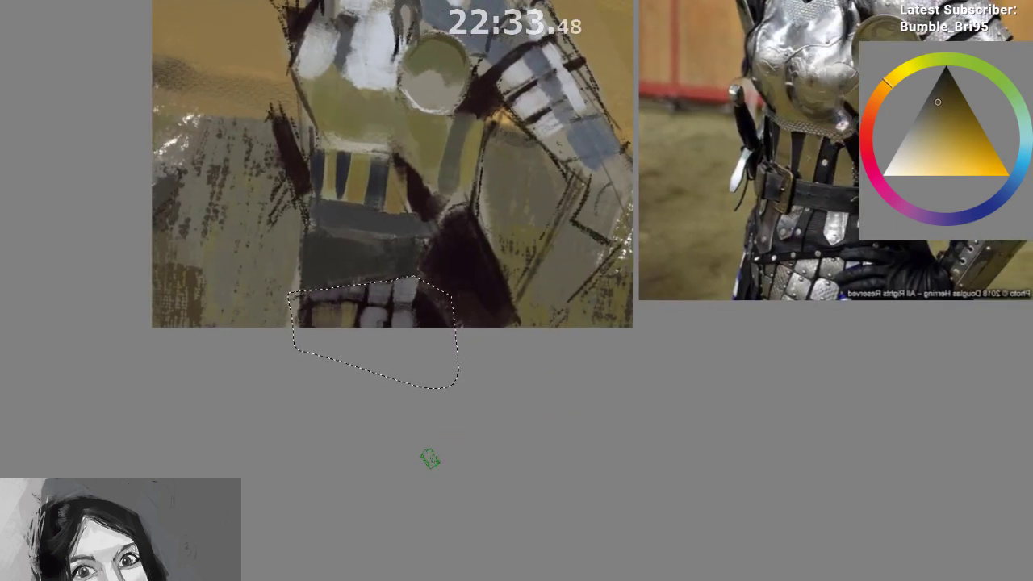
pyautogui.hotkey('ctrl', 'shift', 'a')
pyautogui.keyDown('ctrl'); pyautogui.click(403, 286); pyautogui.keyUp('ctrl')
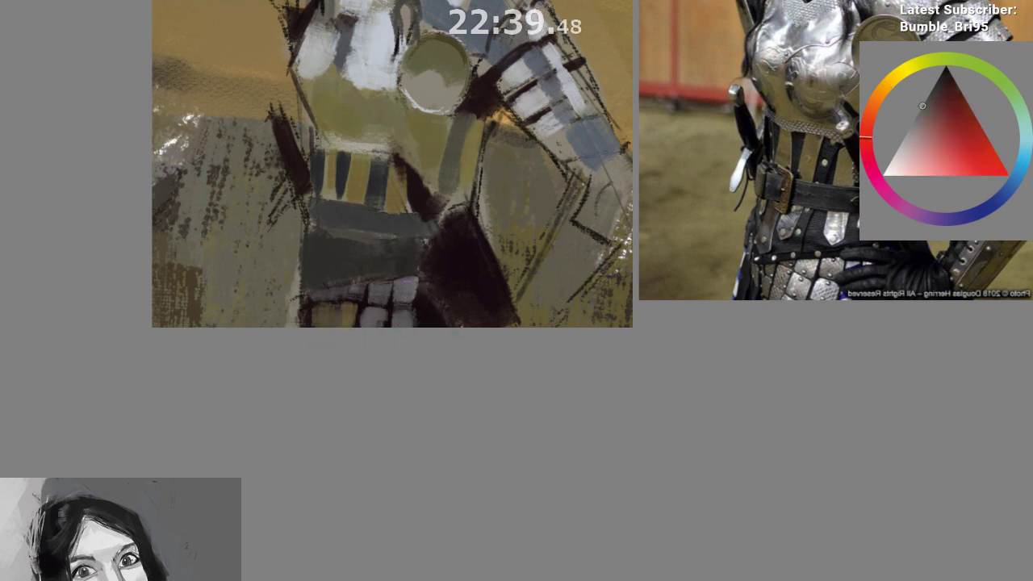
pyautogui.keyDown('ctrl'); pyautogui.click(397, 80); pyautogui.keyUp('ctrl')
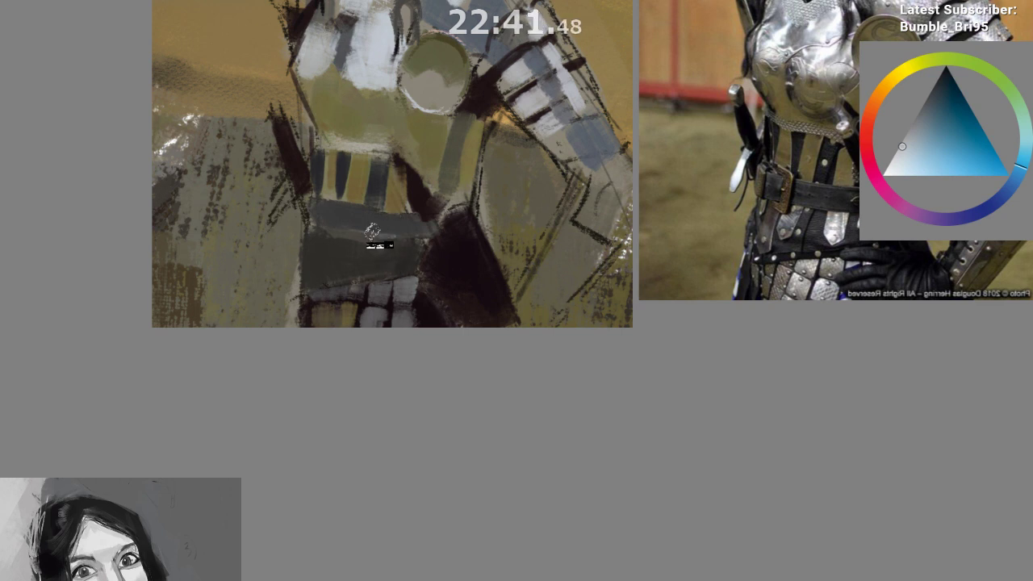
pyautogui.keyDown('ctrl'); pyautogui.click(418, 276); pyautogui.keyUp('ctrl')
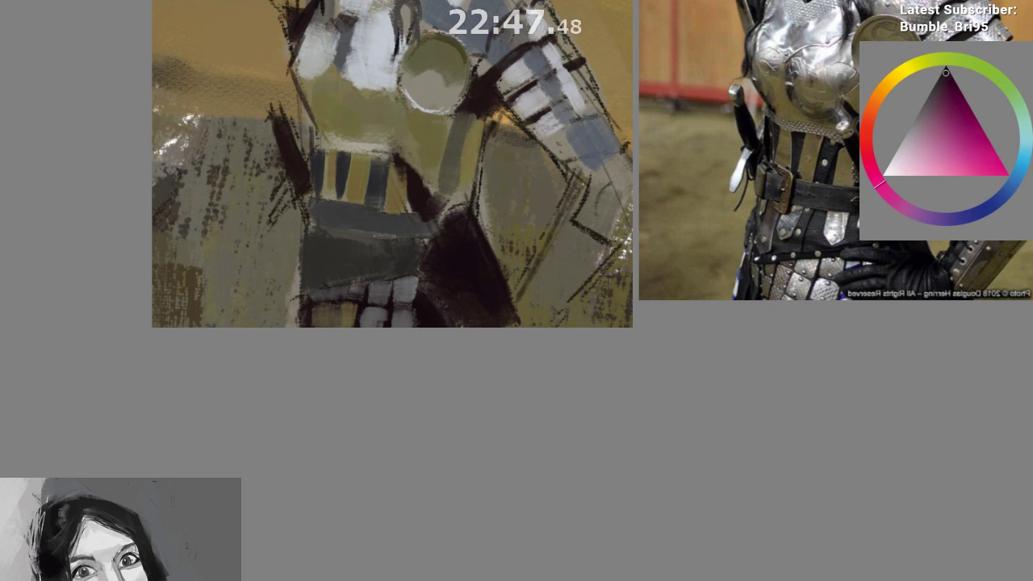
pyautogui.keyDown('ctrl'); pyautogui.click(368, 243); pyautogui.keyUp('ctrl')
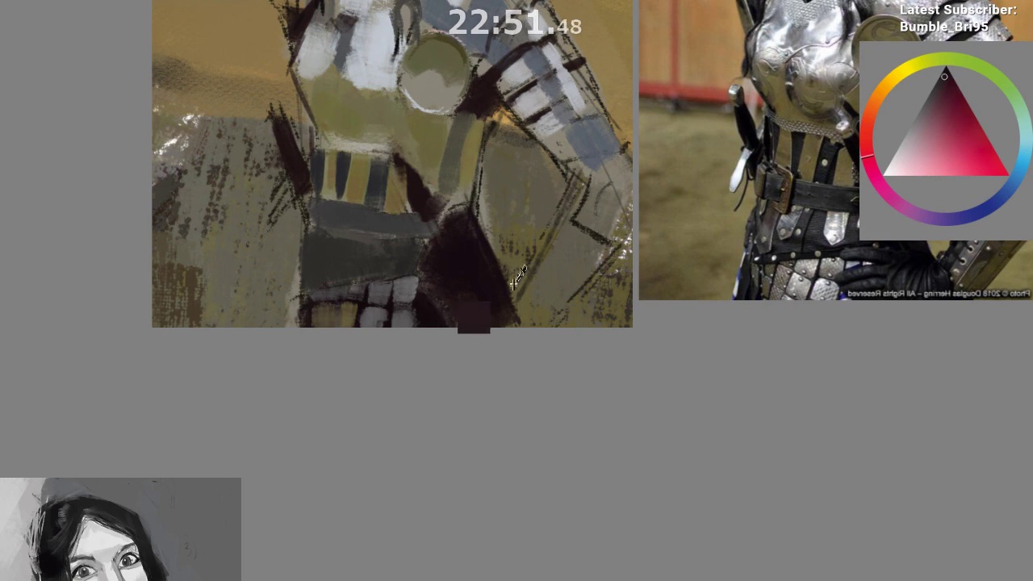
pyautogui.press('m')
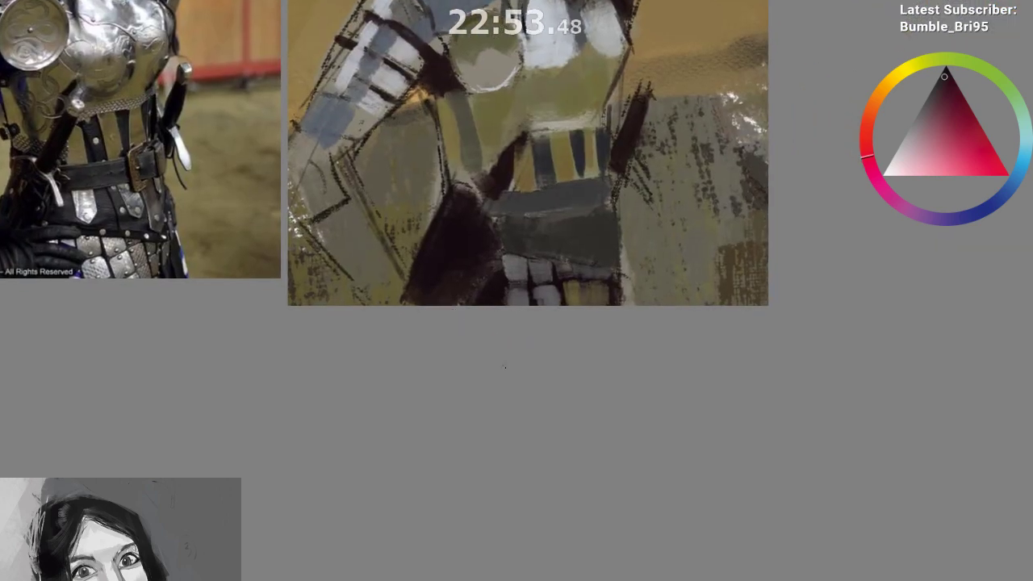
pyautogui.keyDown('ctrl'); pyautogui.click(493, 288); pyautogui.keyUp('ctrl')
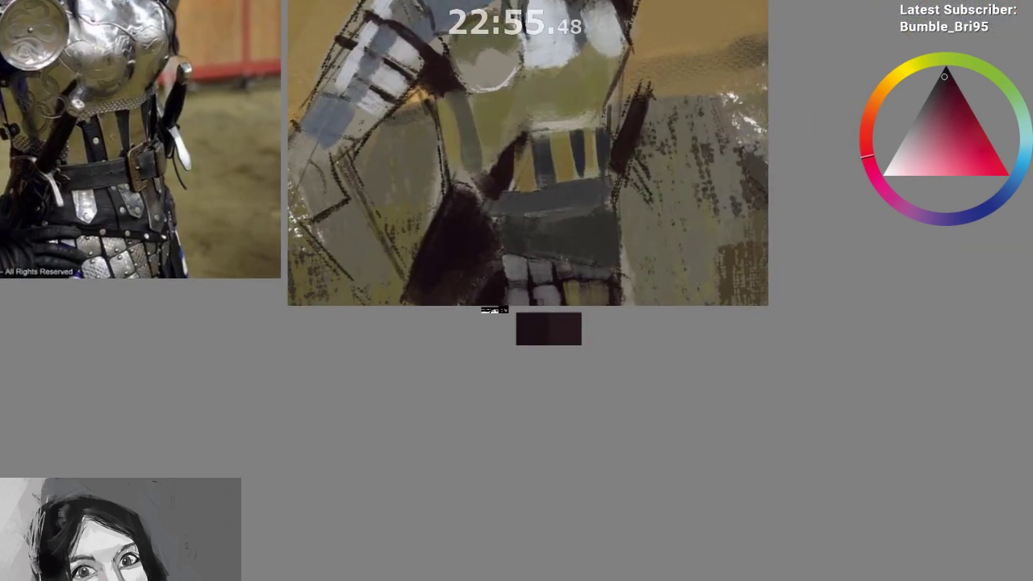
pyautogui.moveTo(508, 364); pyautogui.dragTo(607, 235)
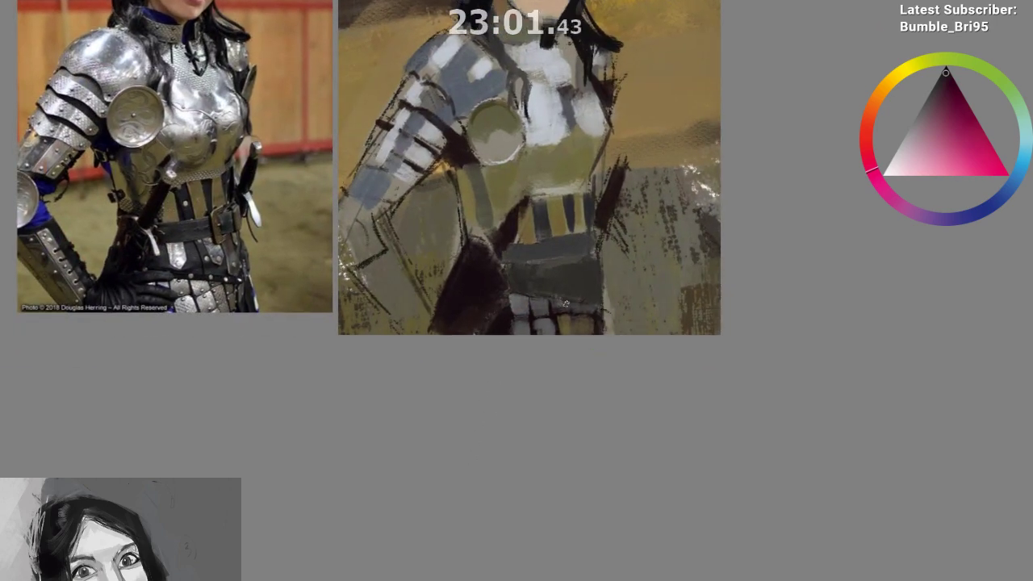
# Lasso three narrow pointed plate shapes hanging from the belt across the dark grey band
pyautogui.scroll(1, 565, 303)
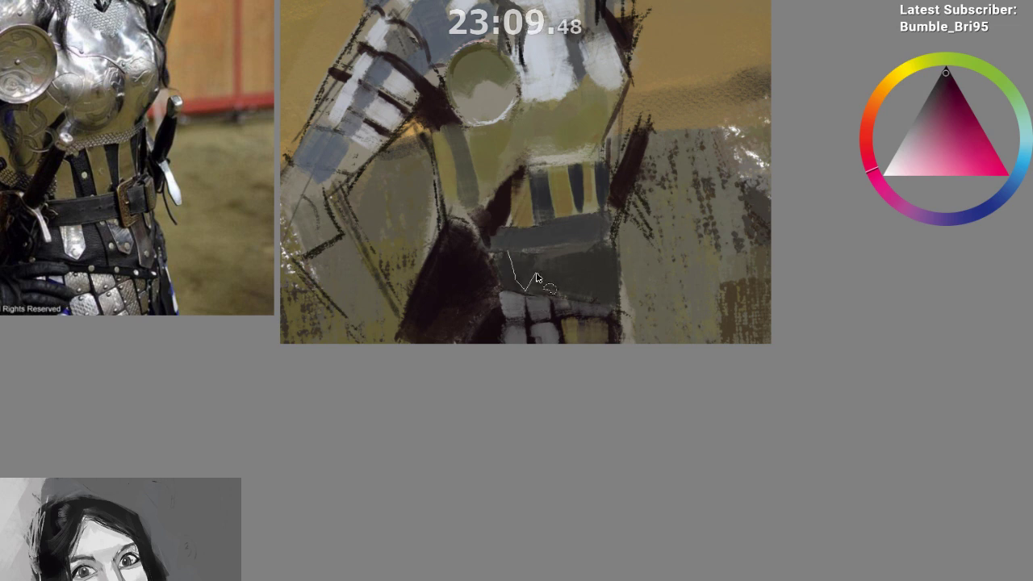
pyautogui.moveTo(535, 276); pyautogui.dragTo(531, 252)
pyautogui.moveTo(591, 264); pyautogui.dragTo(542, 252)
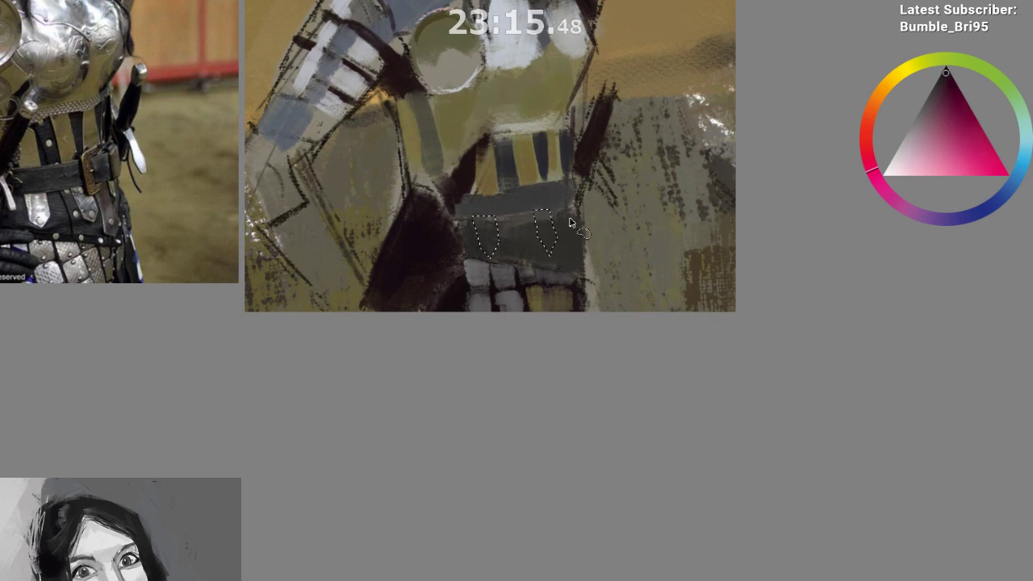
pyautogui.moveTo(559, 213); pyautogui.dragTo(565, 240)
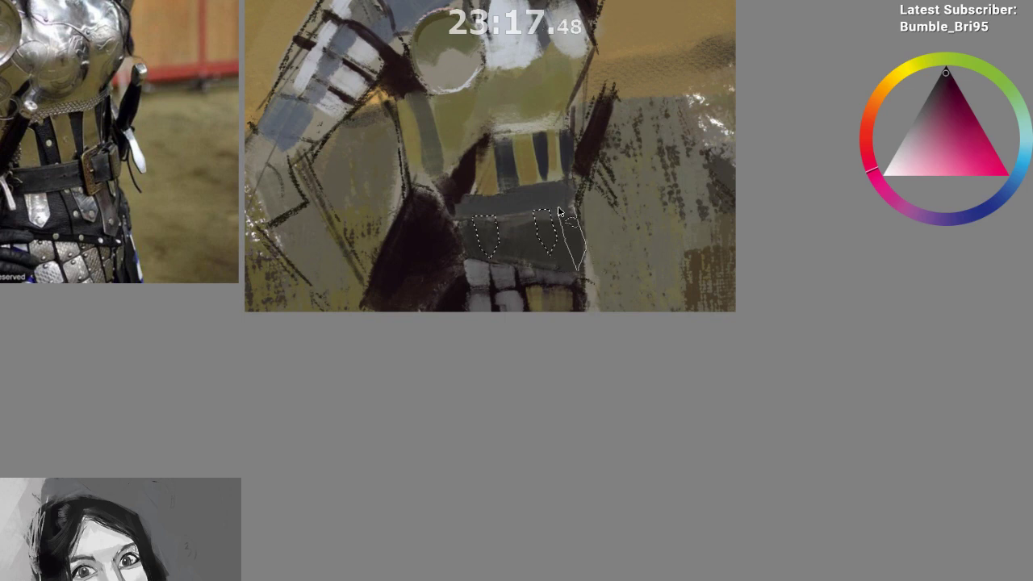
# Sample light breastplate grey and paint it inside the selected pointed plates below the belt
pyautogui.keyDown('ctrl'); pyautogui.click(484, 271); pyautogui.keyUp('ctrl')
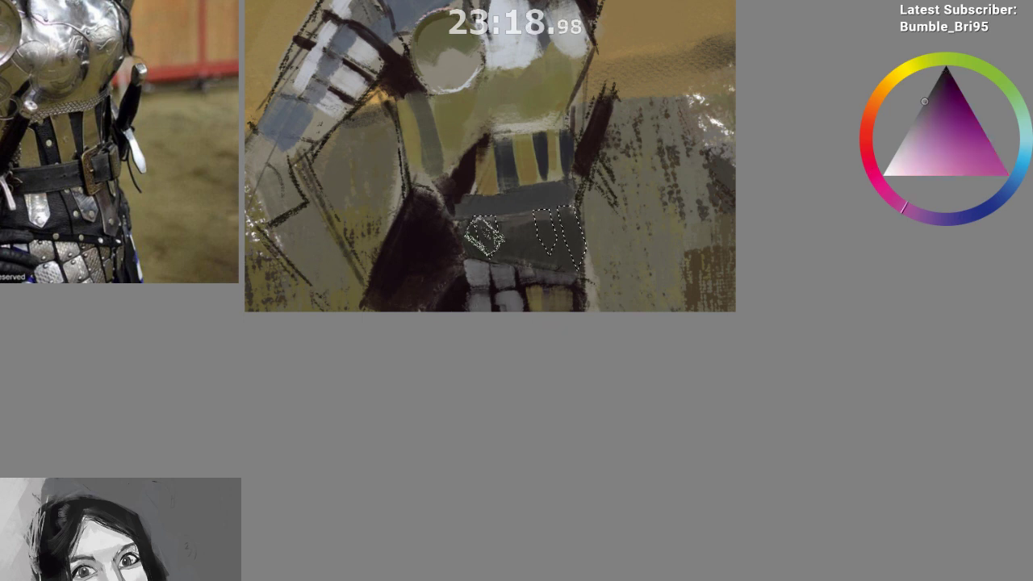
pyautogui.keyDown('ctrl'); pyautogui.click(526, 57); pyautogui.keyUp('ctrl')
pyautogui.moveTo(486, 222); pyautogui.dragTo(487, 282)
pyautogui.moveTo(547, 228); pyautogui.dragTo(557, 322)
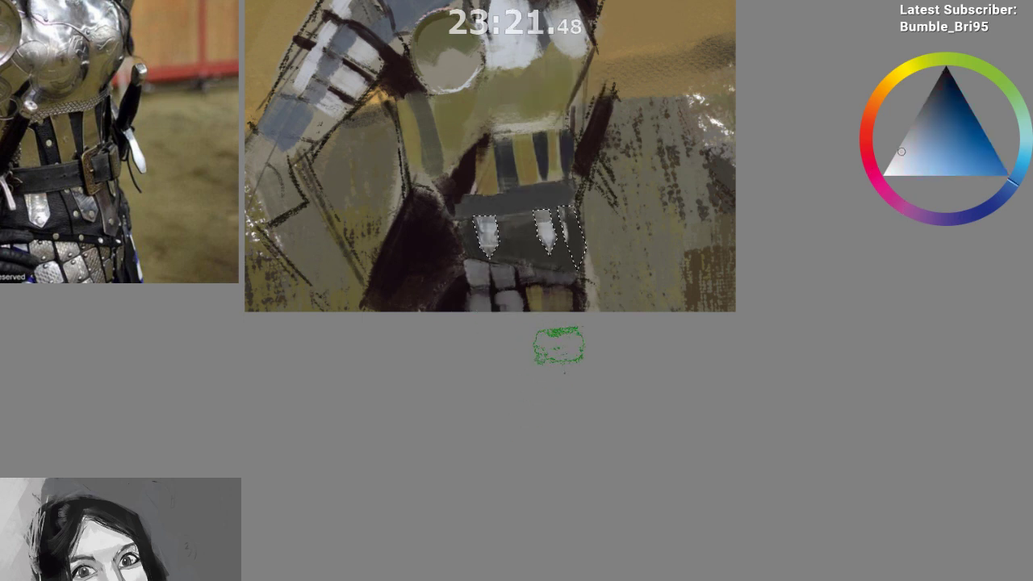
# Tone the middle pointed plate down with sampled blue-grey and paint the outermost one dark reddish brown
pyautogui.keyDown('ctrl'); pyautogui.click(546, 25); pyautogui.keyUp('ctrl')
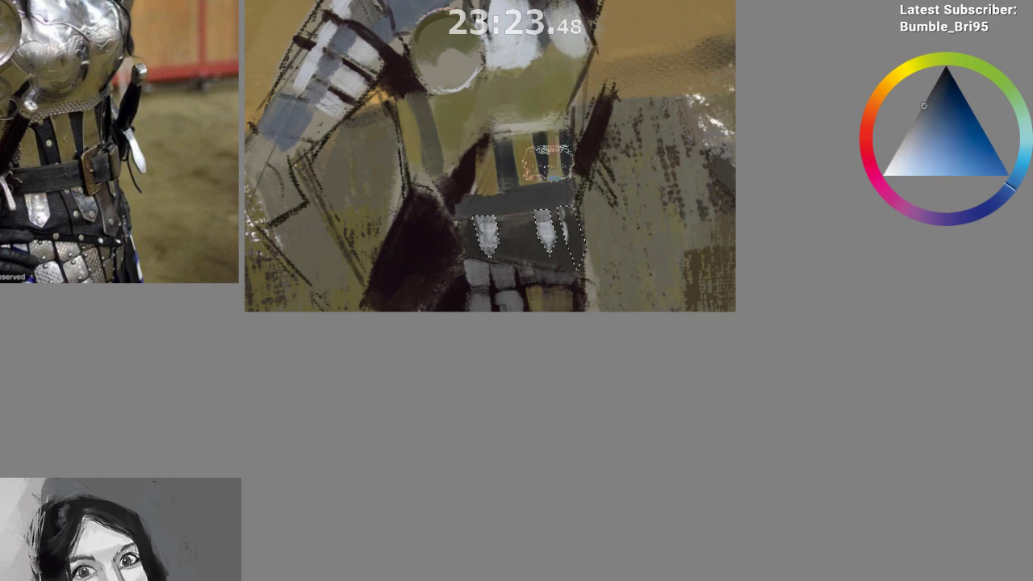
pyautogui.moveTo(547, 166)
pyautogui.mouseDown()
pyautogui.moveTo(560, 292)
pyautogui.moveTo(572, 211)
pyautogui.mouseUp()
pyautogui.keyDown('ctrl'); pyautogui.click(559, 299); pyautogui.keyUp('ctrl')
pyautogui.keyDown('ctrl'); pyautogui.click(589, 139); pyautogui.keyUp('ctrl')
# Mirror the canvas horizontally and undo clearing the selection around the three pointed plates
pyautogui.hotkey('ctrl', 'shift', 'a')
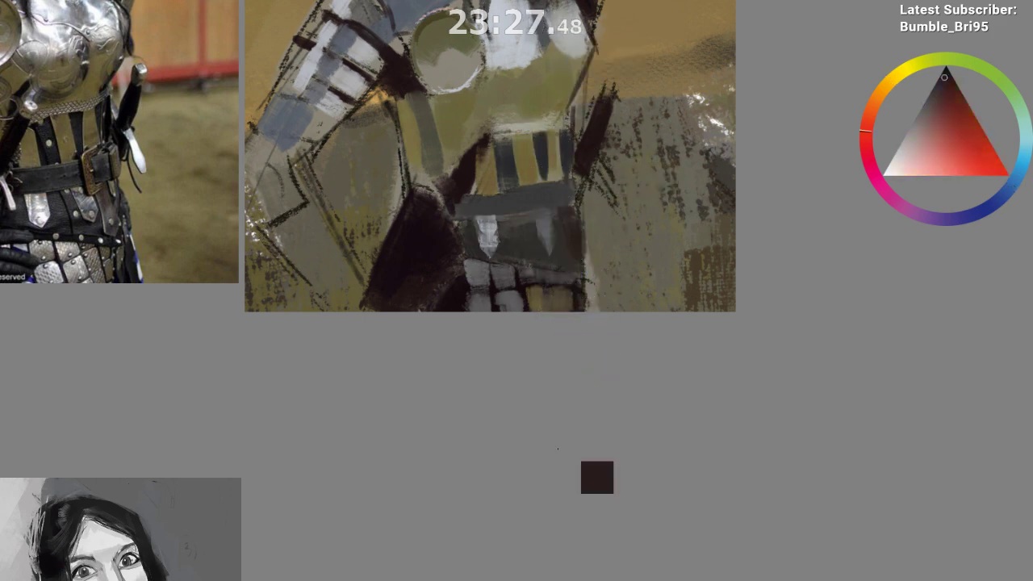
pyautogui.press('m')
pyautogui.moveTo(424, 473); pyautogui.dragTo(238, 508)
pyautogui.hotkey('ctrl', 'z')
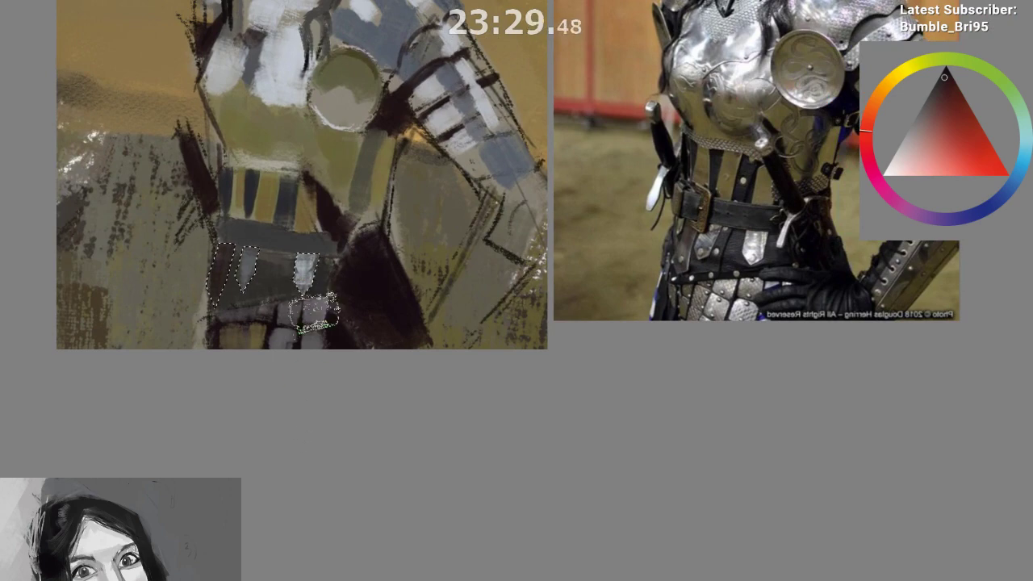
pyautogui.moveTo(323, 318)
pyautogui.mouseDown()
pyautogui.moveTo(345, 307)
pyautogui.moveTo(356, 345)
pyautogui.moveTo(330, 357)
pyautogui.moveTo(346, 363)
pyautogui.mouseUp()
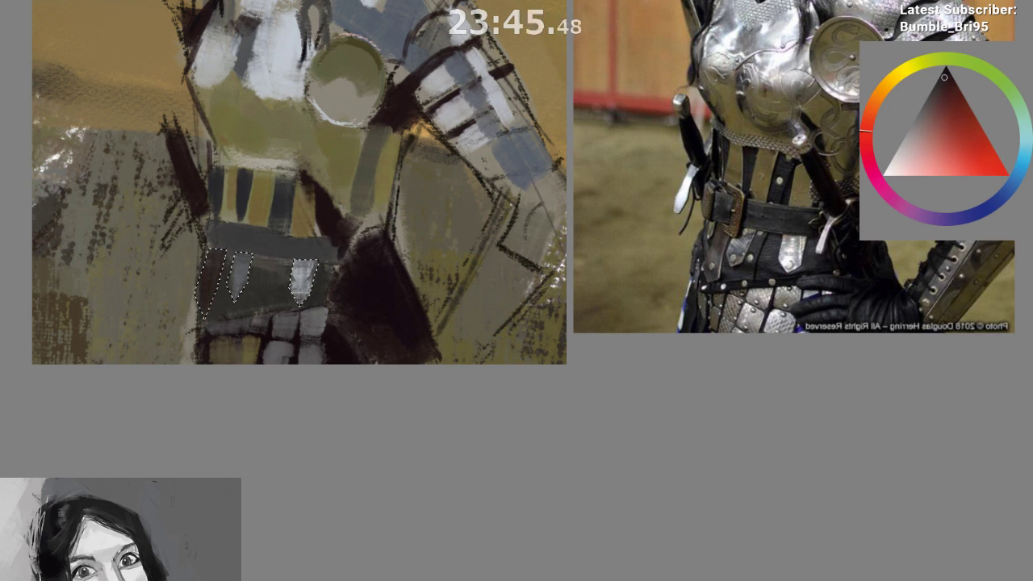
# Clear the selection around the pointed plates and clean up the belt's end and lower edge with sampled dark greys
pyautogui.keyDown('ctrl'); pyautogui.click(271, 249); pyautogui.keyUp('ctrl')
pyautogui.hotkey('ctrl', 'shift', 'a')
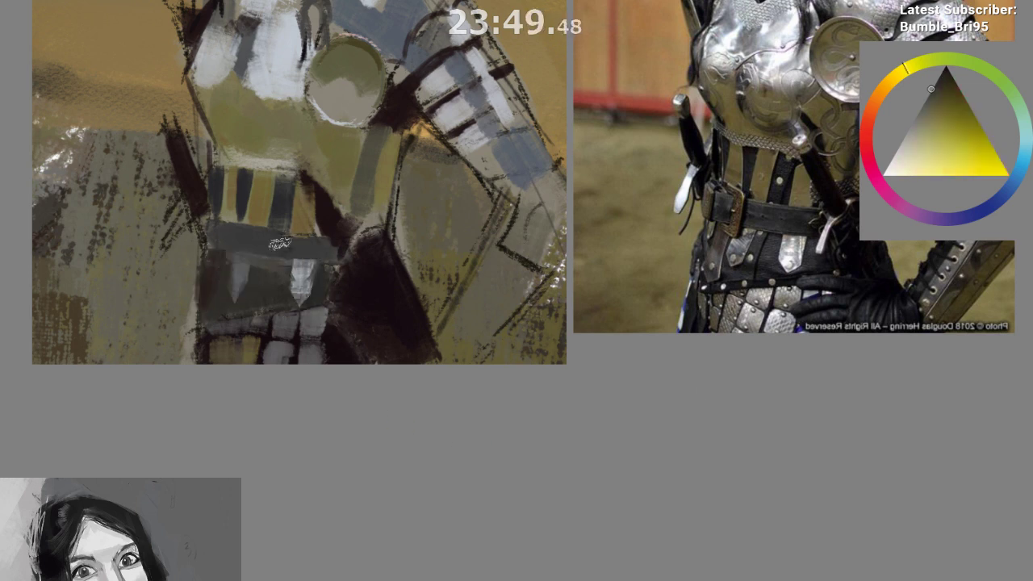
pyautogui.moveTo(301, 246); pyautogui.dragTo(298, 263)
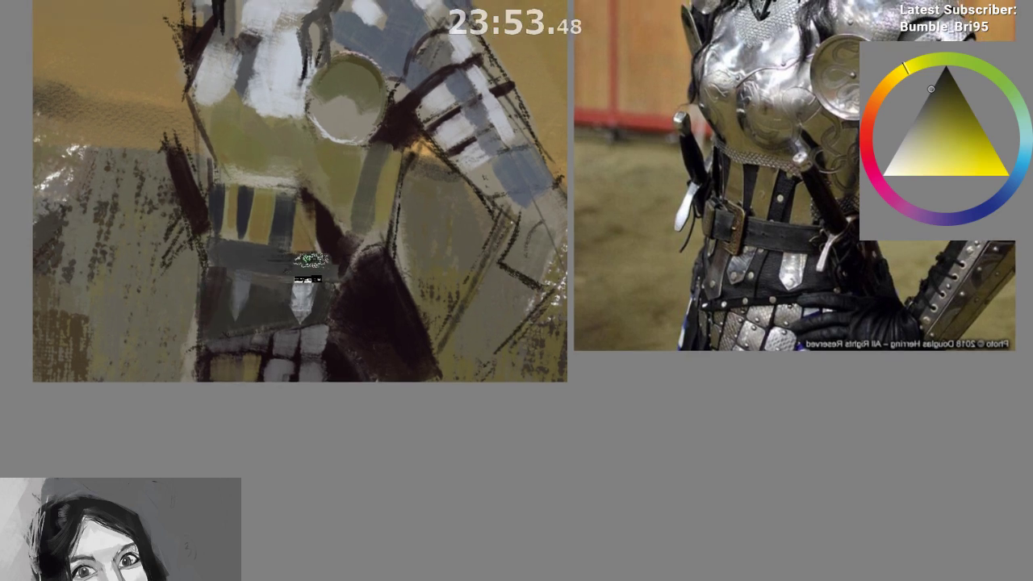
pyautogui.keyDown('alt'); pyautogui.click(311, 257); pyautogui.keyUp('alt')
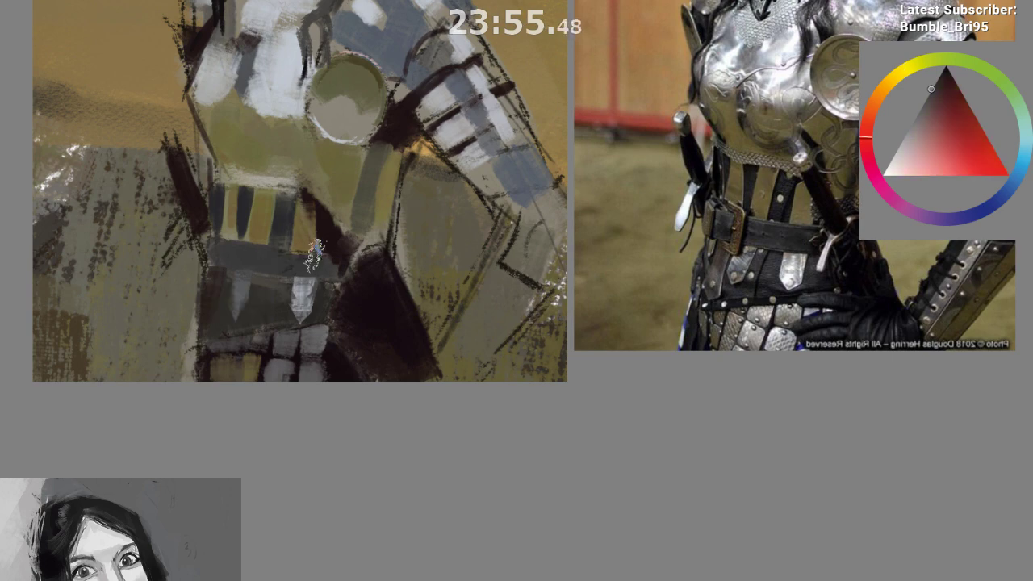
pyautogui.keyDown('alt'); pyautogui.click(335, 278); pyautogui.keyUp('alt')
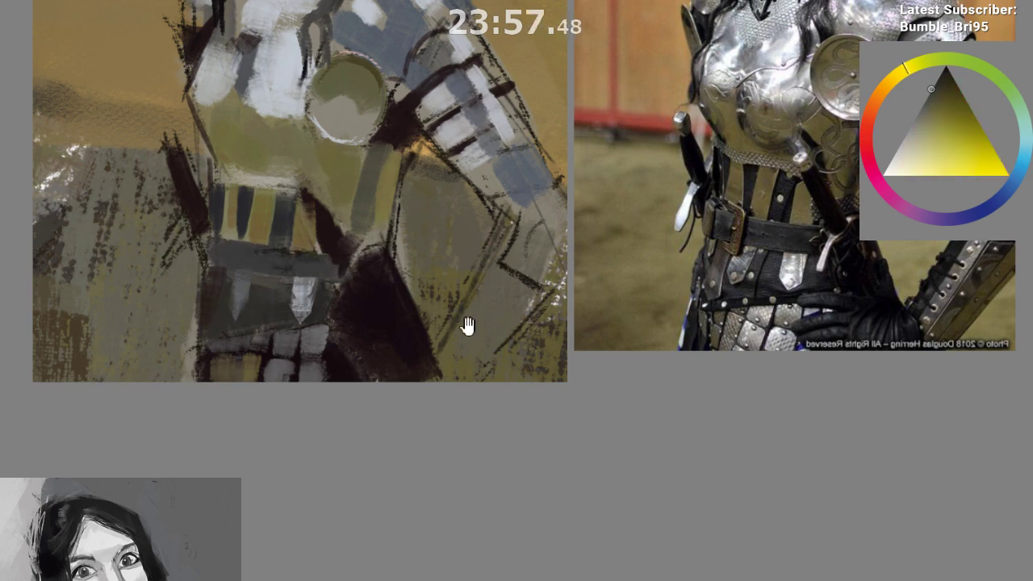
# Flip the mirrored canvas view back to its original orientation
pyautogui.scroll(-1, 464, 380)
pyautogui.scroll(-1, 464, 379)
pyautogui.moveTo(463, 431); pyautogui.dragTo(370, 472)
pyautogui.press('m')
pyautogui.scroll(1, 526, 415)
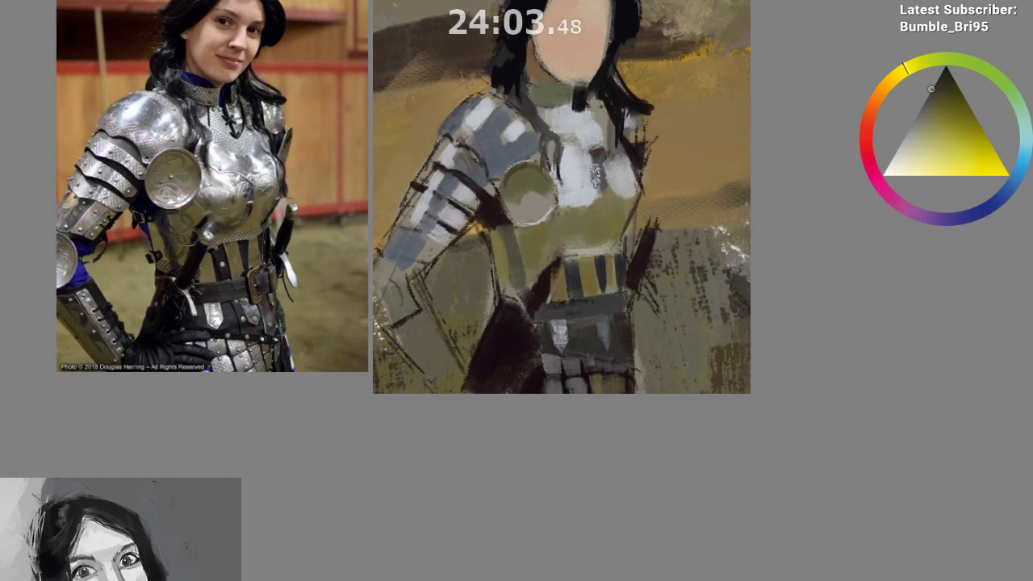
pyautogui.scroll(1, 591, 151)
pyautogui.moveTo(602, 185); pyautogui.dragTo(619, 201)
# Shade the lower part of the round armpit disc with sampled grey-brown and light blue-grey tones
pyautogui.keyDown('alt'); pyautogui.click(539, 242); pyautogui.keyUp('alt')
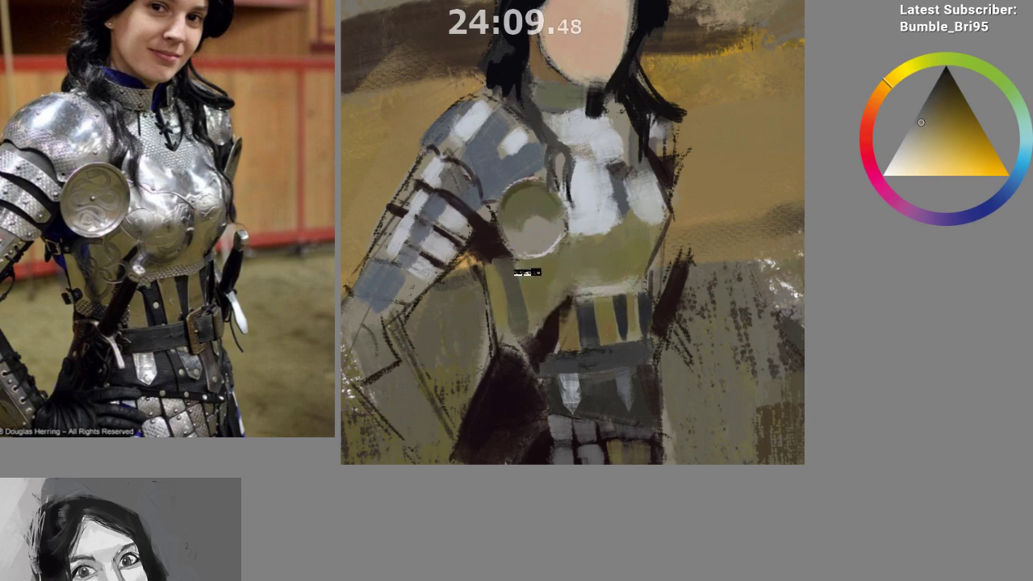
pyautogui.keyDown('alt'); pyautogui.click(538, 245); pyautogui.keyUp('alt')
pyautogui.moveTo(730, 342); pyautogui.dragTo(731, 316)
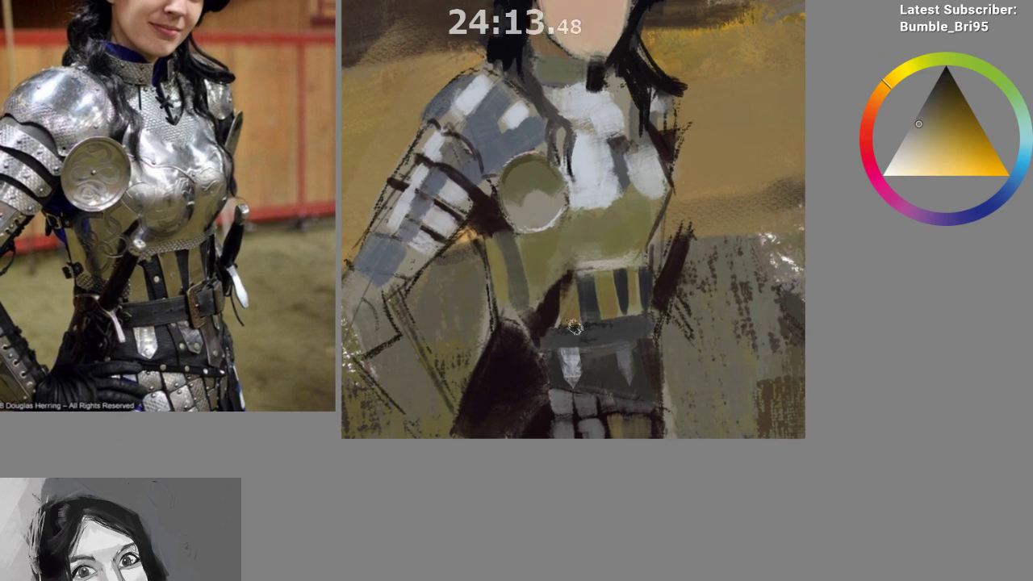
pyautogui.keyDown('alt'); pyautogui.click(539, 239); pyautogui.keyUp('alt')
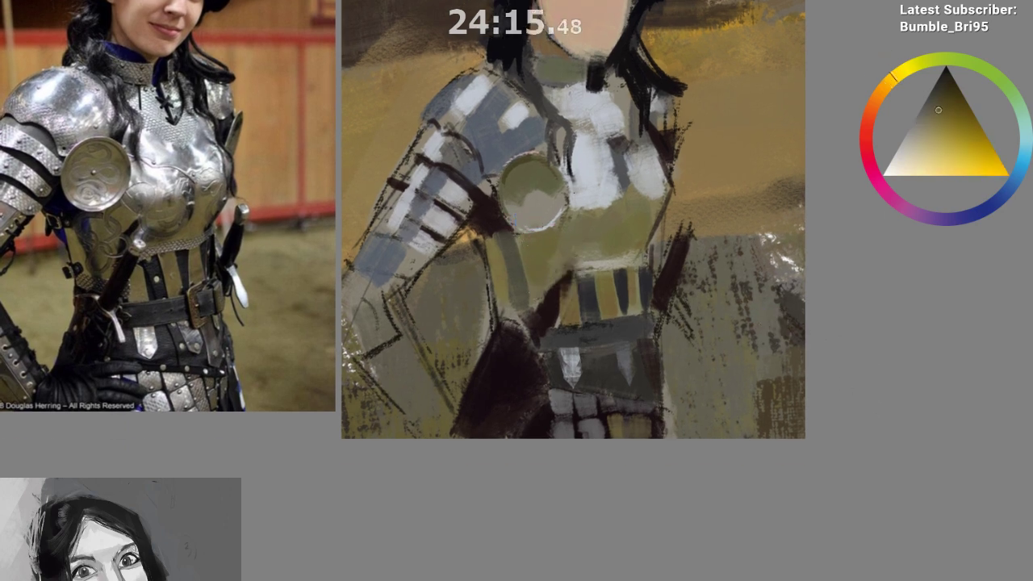
pyautogui.keyDown('alt'); pyautogui.click(559, 206); pyautogui.keyUp('alt')
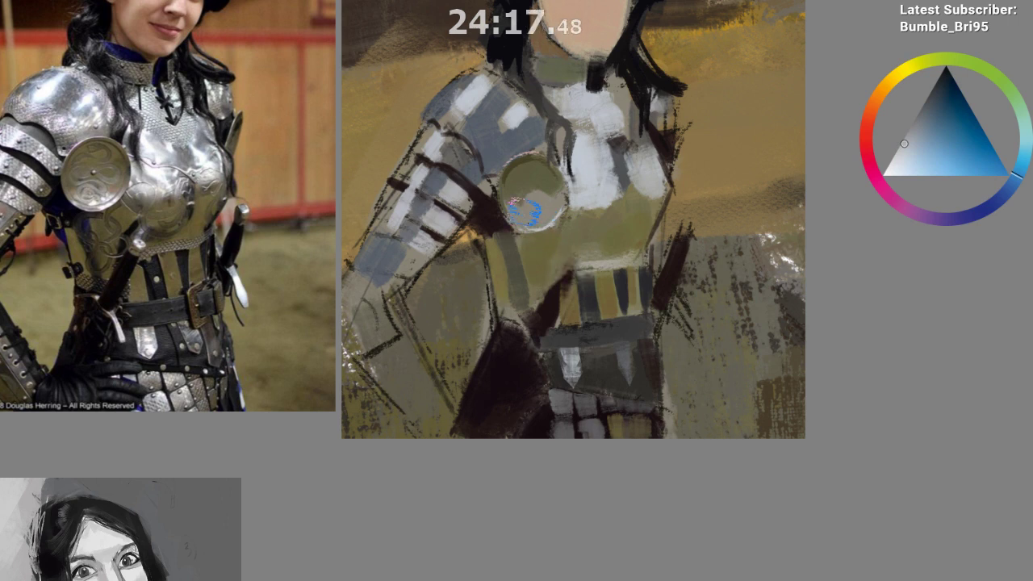
pyautogui.keyDown('alt'); pyautogui.click(554, 216); pyautogui.keyUp('alt')
pyautogui.keyDown('alt'); pyautogui.click(552, 216); pyautogui.keyUp('alt')
pyautogui.moveTo(537, 219); pyautogui.dragTo(543, 210)
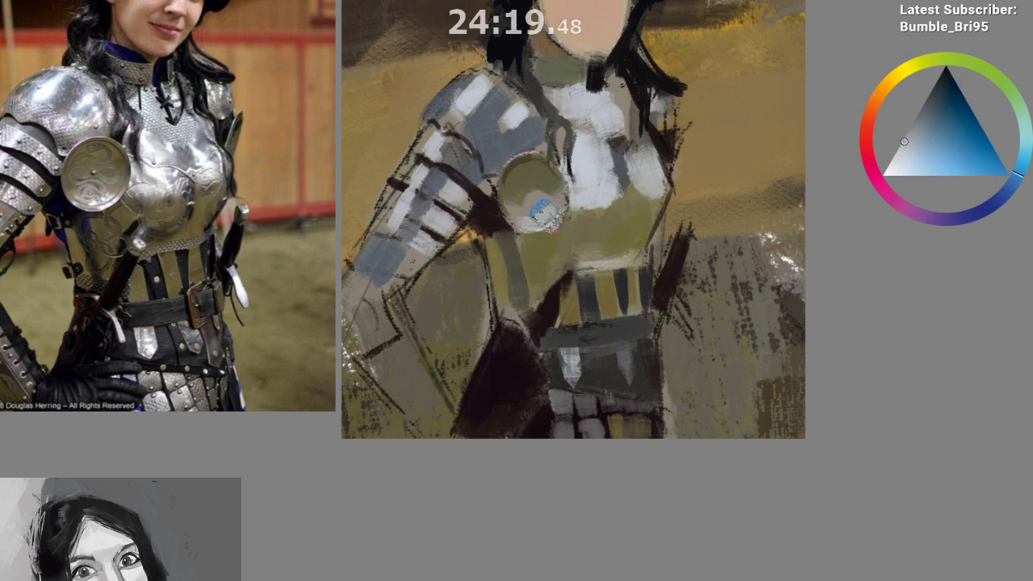
# Choose a muted orange-brown and dab warm reflections onto the light part of the round disc
pyautogui.click(874, 98)
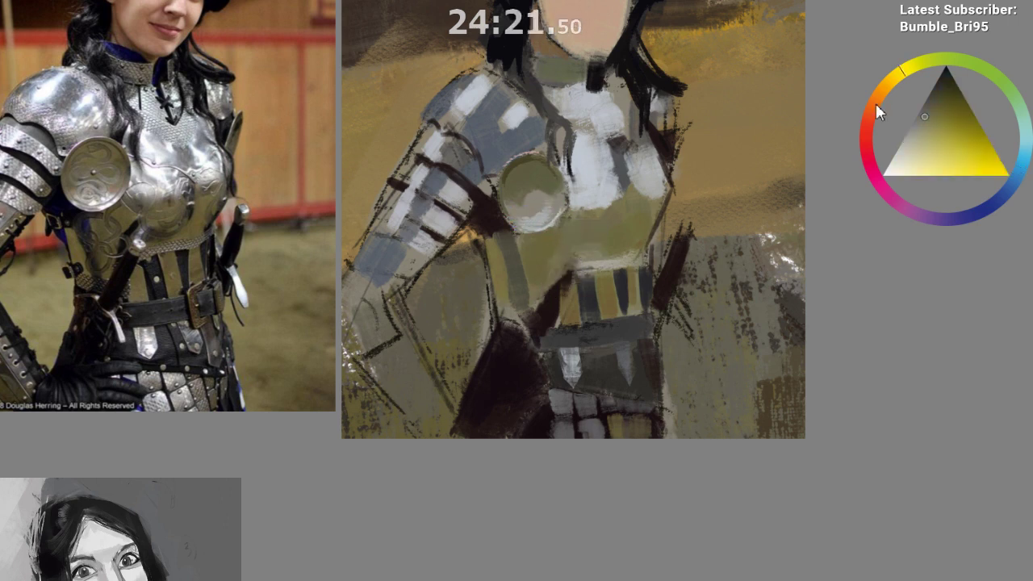
pyautogui.click(925, 117)
pyautogui.moveTo(565, 203)
pyautogui.mouseDown()
pyautogui.moveTo(557, 217)
pyautogui.moveTo(545, 205)
pyautogui.mouseUp()
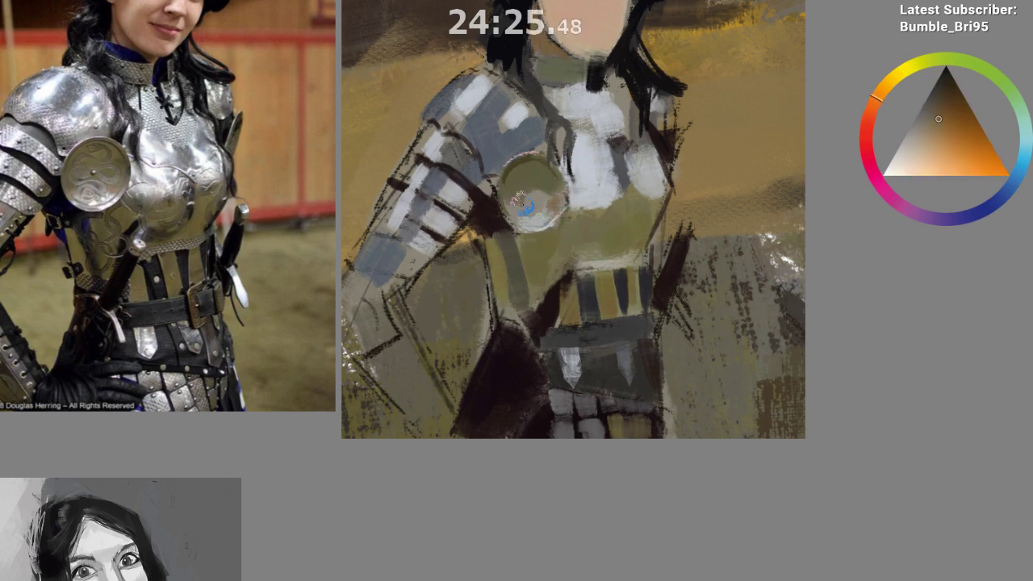
# Paint bright near-white highlights on the large shoulder plate, blending them with sampled light blue-greys
pyautogui.moveTo(557, 359); pyautogui.dragTo(554, 368)
pyautogui.moveTo(539, 321); pyautogui.dragTo(547, 368)
pyautogui.moveTo(447, 242); pyautogui.dragTo(450, 323)
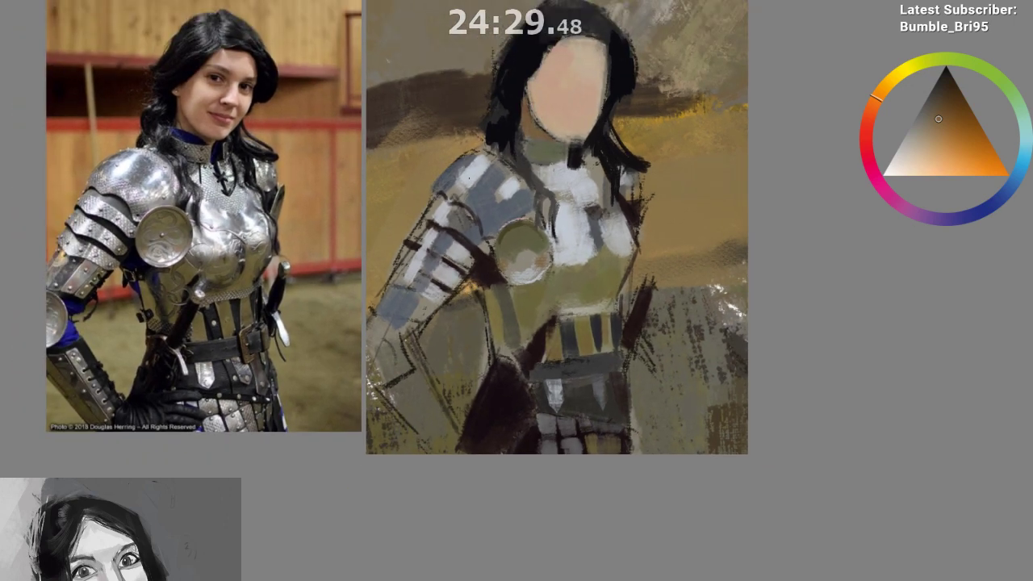
pyautogui.keyDown('ctrl'); pyautogui.click(512, 223); pyautogui.keyUp('ctrl')
pyautogui.moveTo(902, 171); pyautogui.dragTo(892, 172)
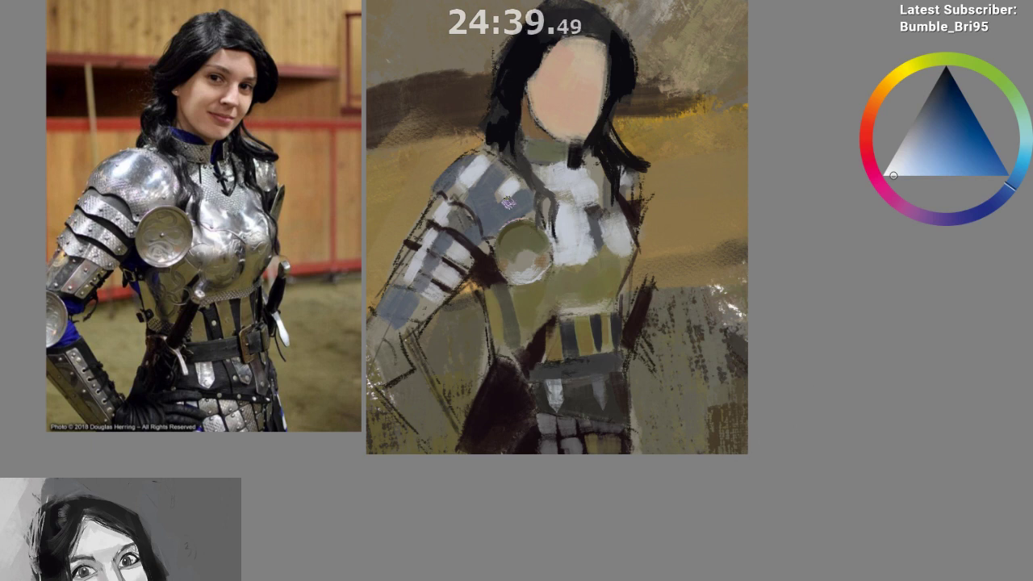
pyautogui.moveTo(483, 153); pyautogui.dragTo(466, 182)
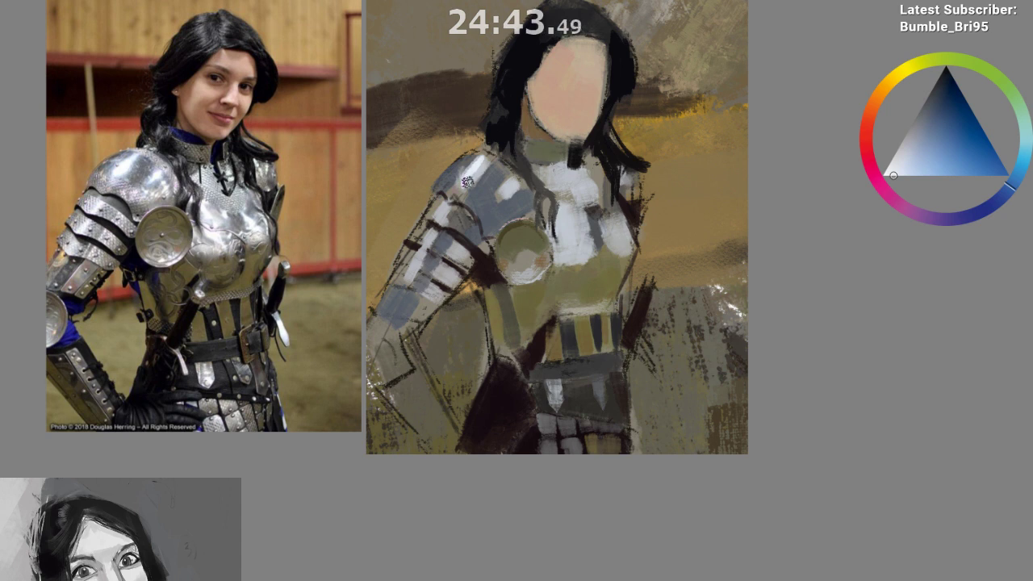
pyautogui.moveTo(509, 188); pyautogui.dragTo(513, 196)
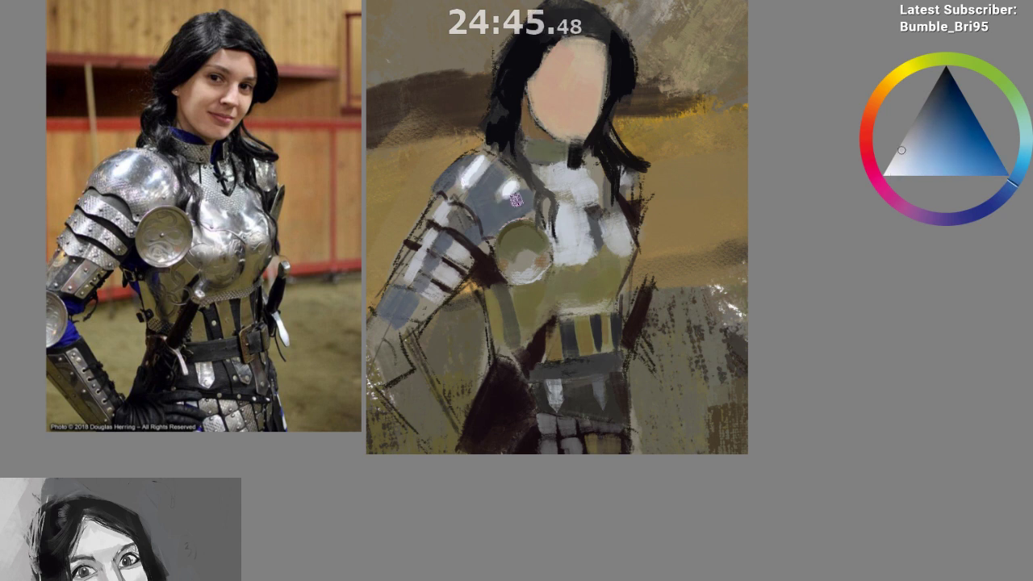
pyautogui.keyDown('ctrl'); pyautogui.click(518, 195); pyautogui.keyUp('ctrl')
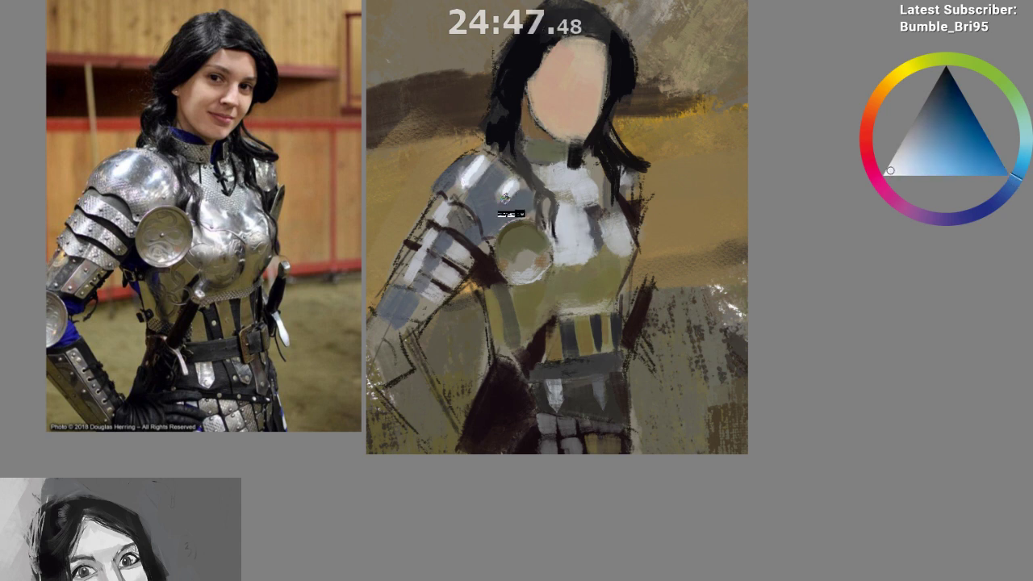
pyautogui.keyDown('alt'); pyautogui.click(517, 202); pyautogui.keyUp('alt')
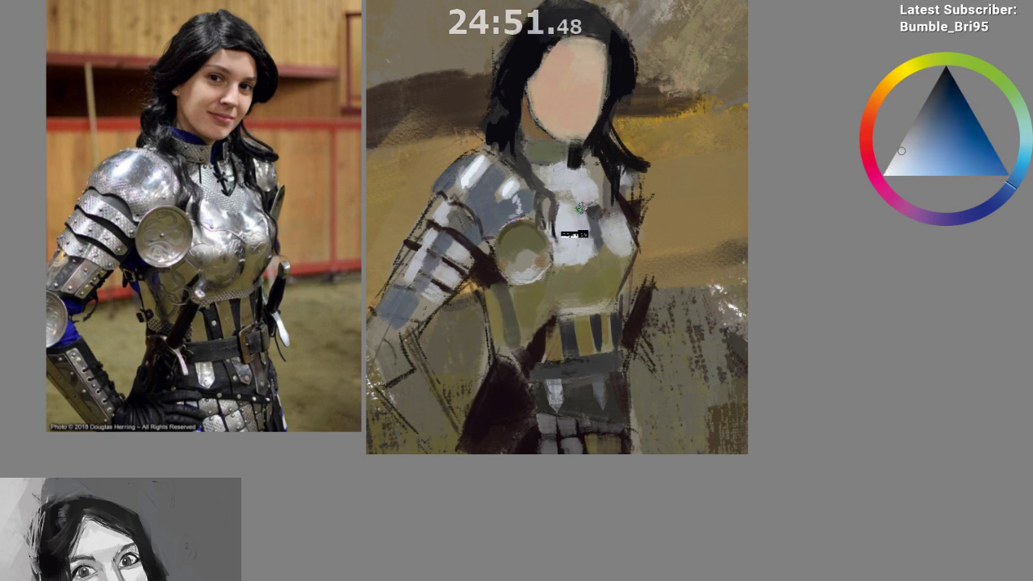
pyautogui.keyDown('alt'); pyautogui.click(525, 227); pyautogui.keyUp('alt')
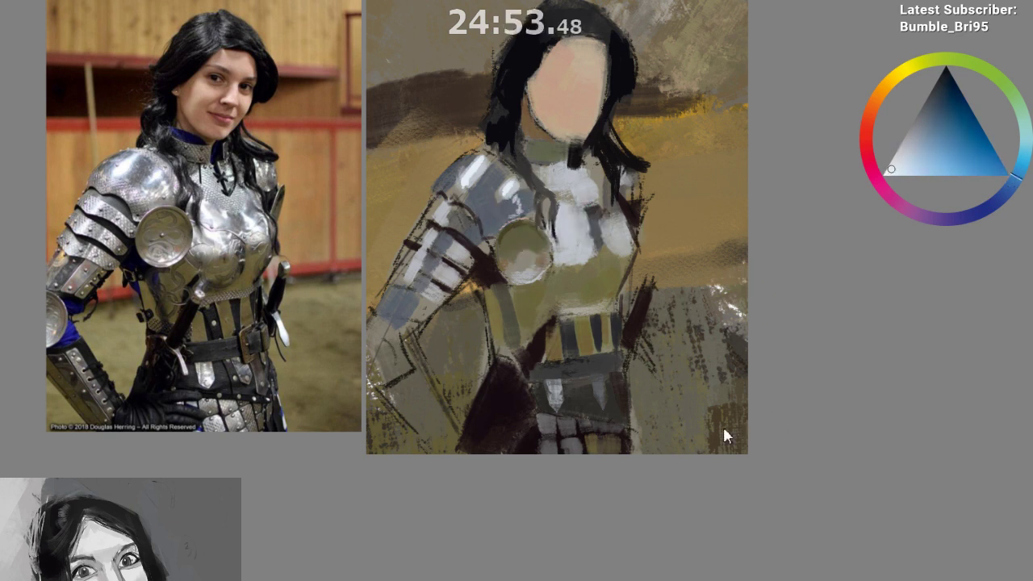
pyautogui.moveTo(516, 245)
pyautogui.mouseDown()
pyautogui.moveTo(472, 196)
pyautogui.moveTo(501, 232)
pyautogui.mouseUp()
pyautogui.hotkey('ctrl', 'z')
# Add warm grey textured strokes to the lower part of the shoulder plate beside the round disc
pyautogui.click(871, 114)
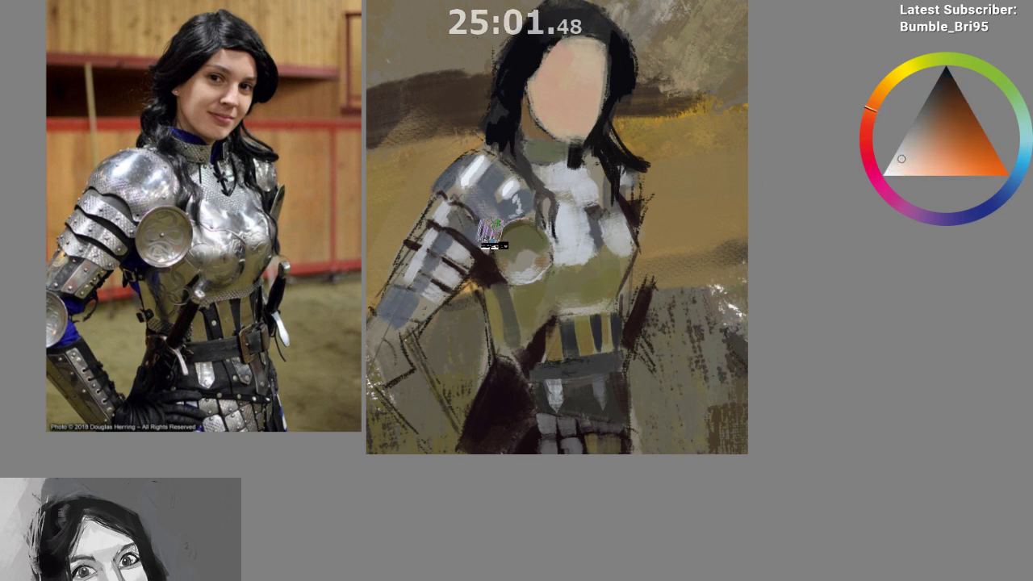
pyautogui.moveTo(452, 185)
pyautogui.mouseDown()
pyautogui.moveTo(491, 195)
pyautogui.moveTo(494, 237)
pyautogui.mouseUp()
pyautogui.keyDown('ctrl'); pyautogui.click(533, 225); pyautogui.keyUp('ctrl')
pyautogui.keyDown('ctrl'); pyautogui.click(536, 219); pyautogui.keyUp('ctrl')
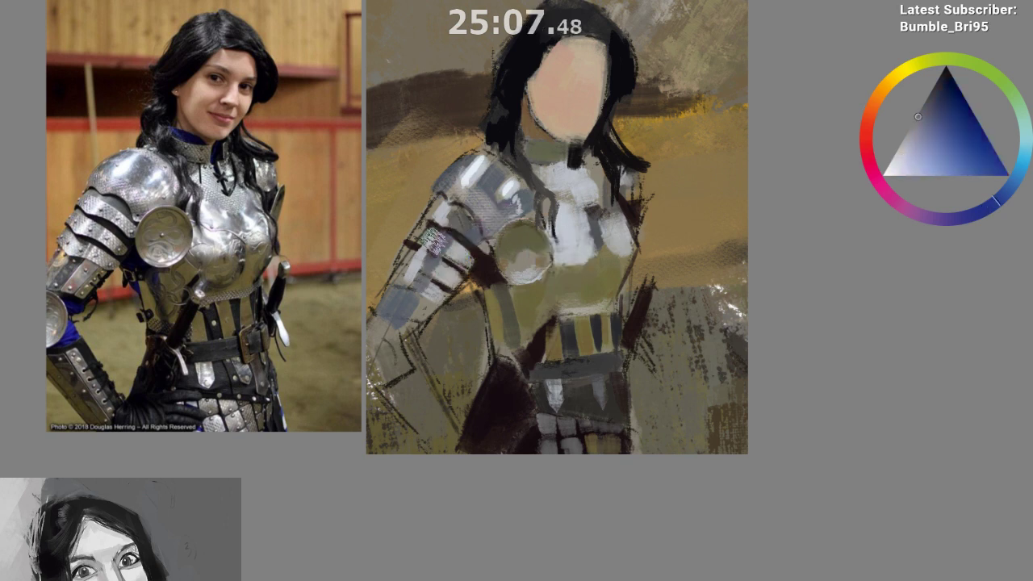
# Paint sampled dark blue-grey shading across the light upper-arm plates
pyautogui.keyDown('ctrl'); pyautogui.click(462, 258); pyautogui.keyUp('ctrl')
pyautogui.keyDown('ctrl'); pyautogui.click(476, 213); pyautogui.keyUp('ctrl')
pyautogui.moveTo(460, 238)
pyautogui.mouseDown()
pyautogui.moveTo(449, 242)
pyautogui.moveTo(460, 255)
pyautogui.mouseUp()
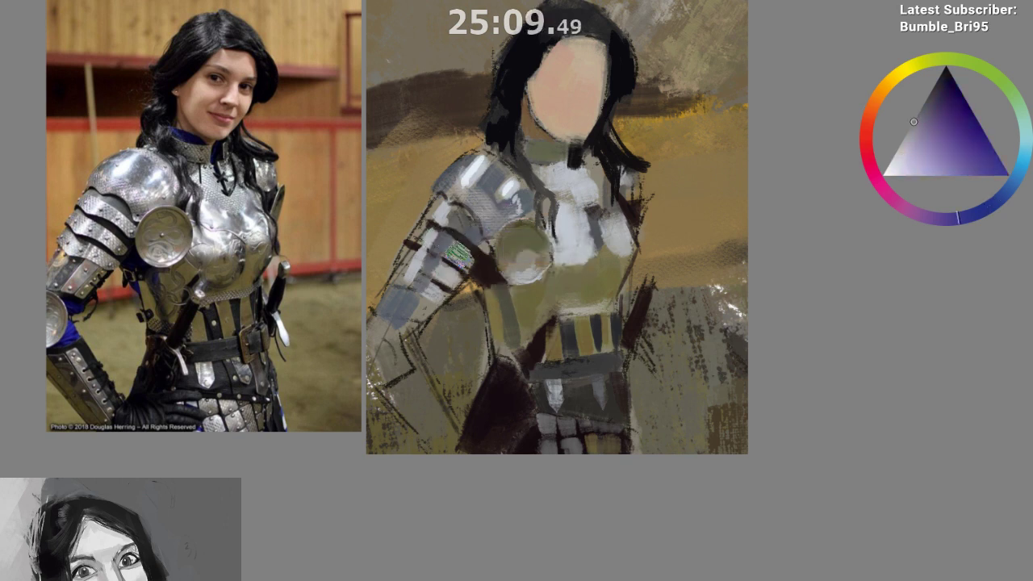
pyautogui.keyDown('ctrl'); pyautogui.click(486, 218); pyautogui.keyUp('ctrl')
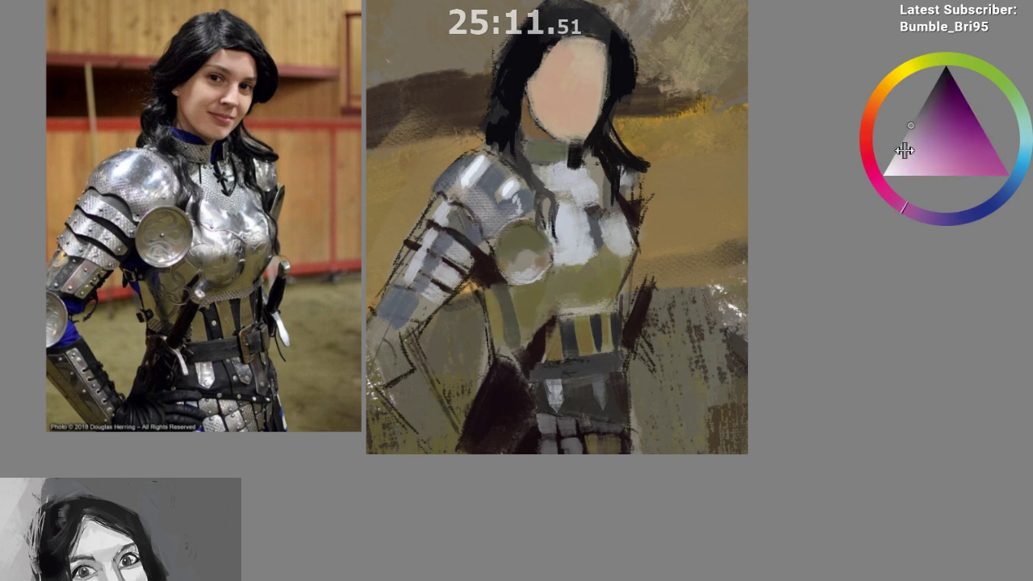
# Pick a muted warm grey-brown and add touches at the round disc's edge and on the arm plates
pyautogui.click(916, 138)
pyautogui.click(872, 105)
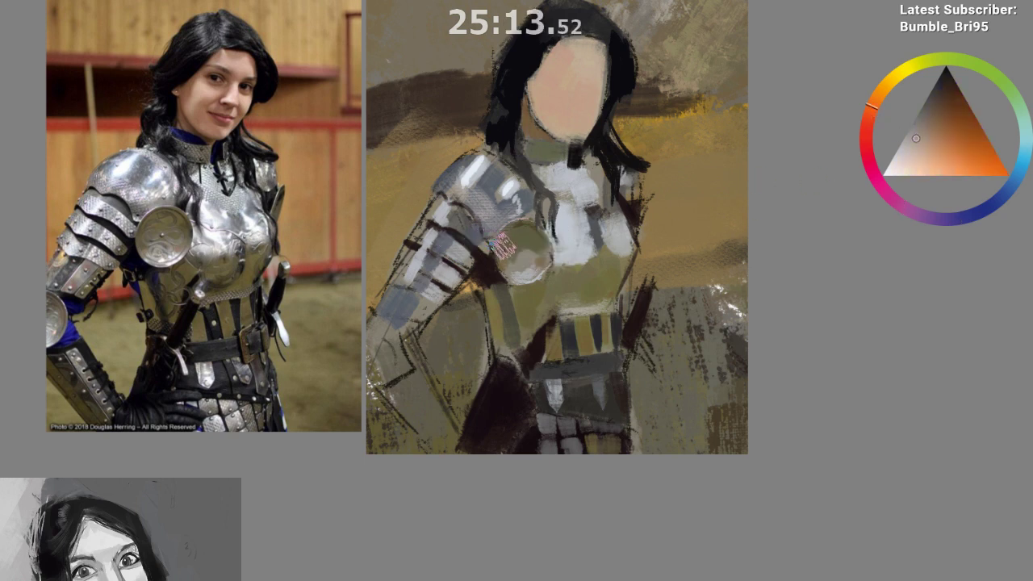
pyautogui.moveTo(498, 243); pyautogui.dragTo(509, 247)
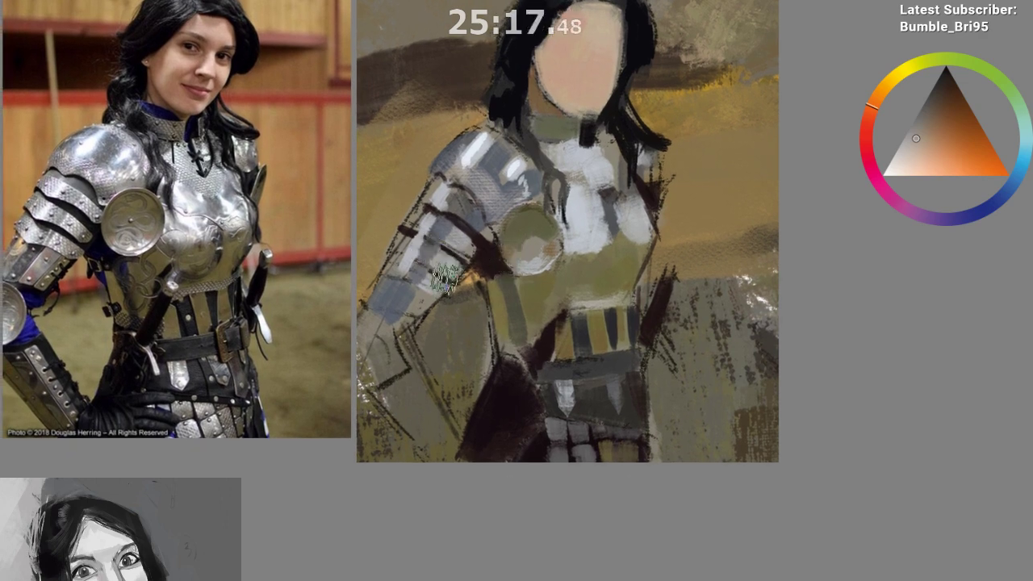
pyautogui.moveTo(520, 420); pyautogui.dragTo(494, 416)
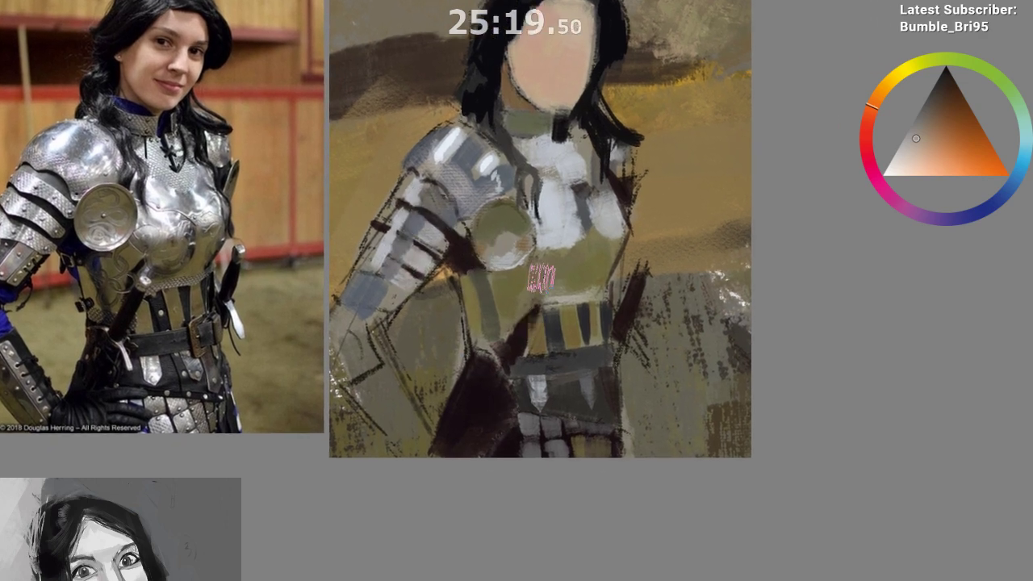
# Brighten the upper breastplate below the collar with near-white and refine its edge beside the hair with sampled dark tones
pyautogui.keyDown('ctrl'); pyautogui.click(491, 162); pyautogui.keyUp('ctrl')
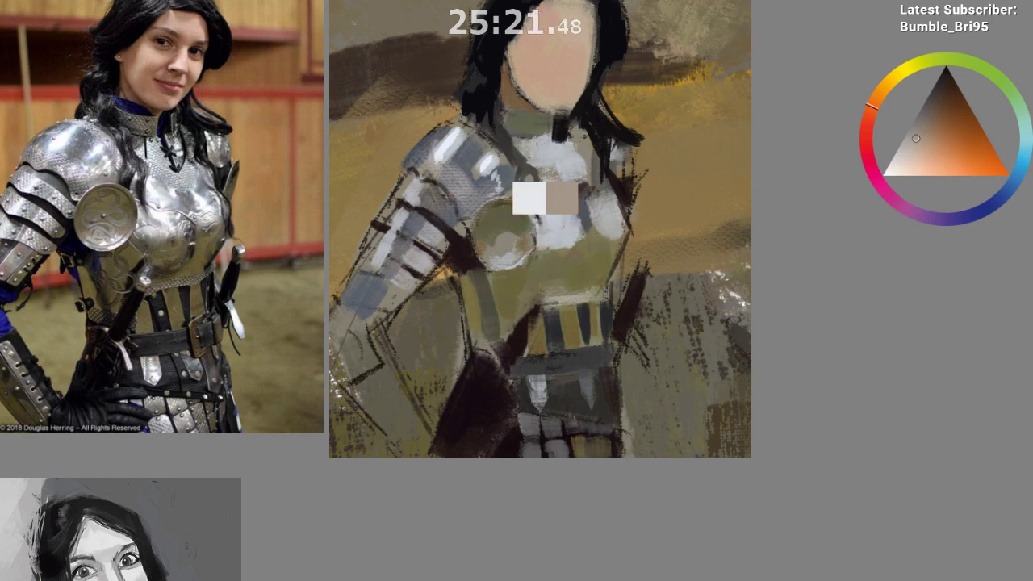
pyautogui.click(895, 172)
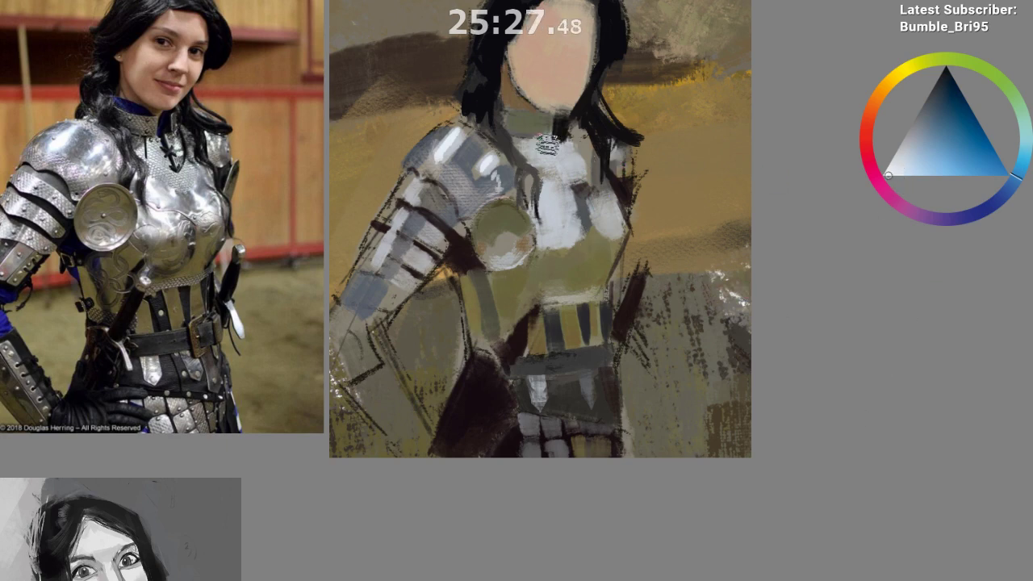
pyautogui.moveTo(586, 285); pyautogui.dragTo(581, 303)
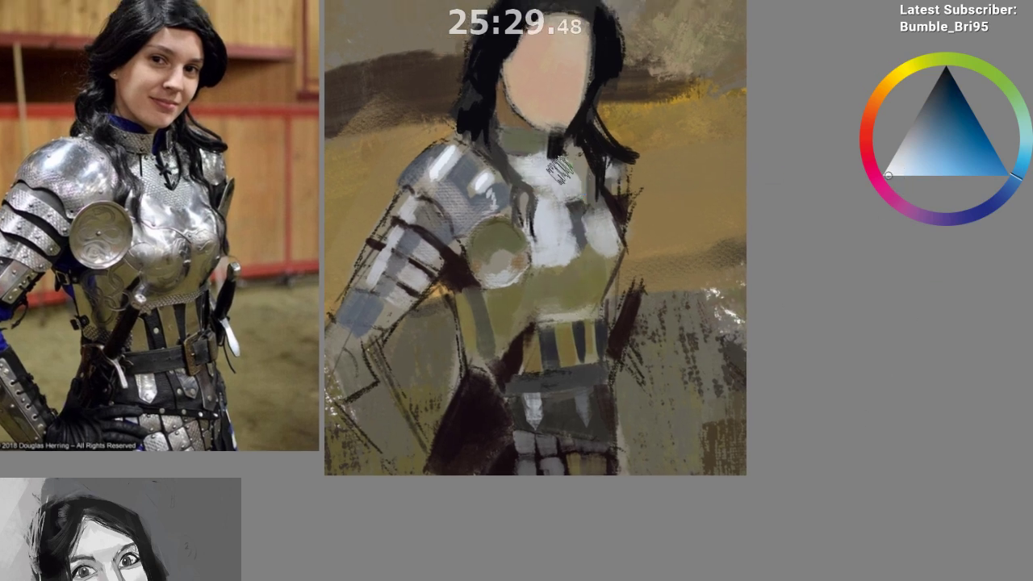
pyautogui.keyDown('ctrl'); pyautogui.click(517, 157); pyautogui.keyUp('ctrl')
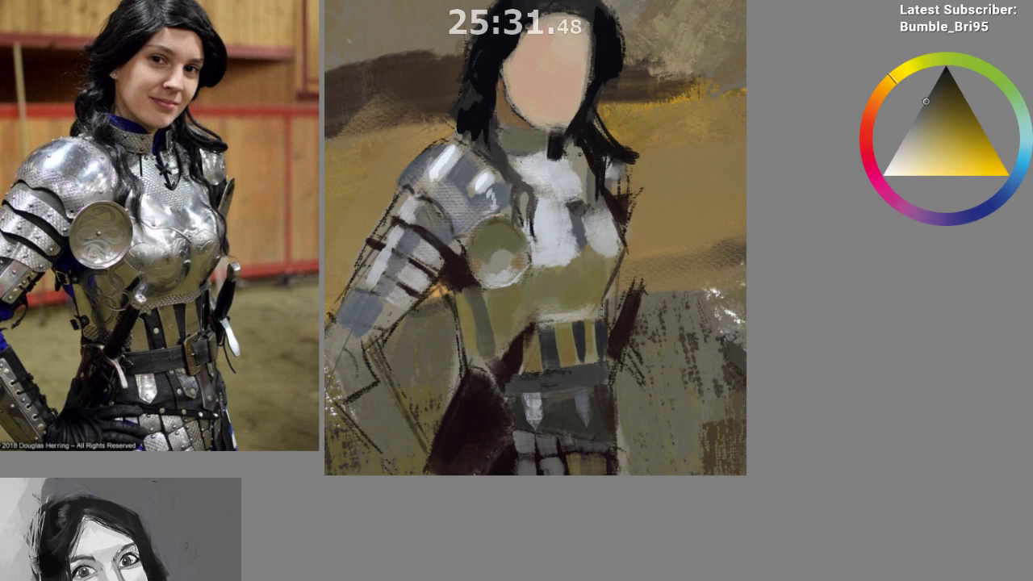
pyautogui.keyDown('ctrl'); pyautogui.click(520, 167); pyautogui.keyUp('ctrl')
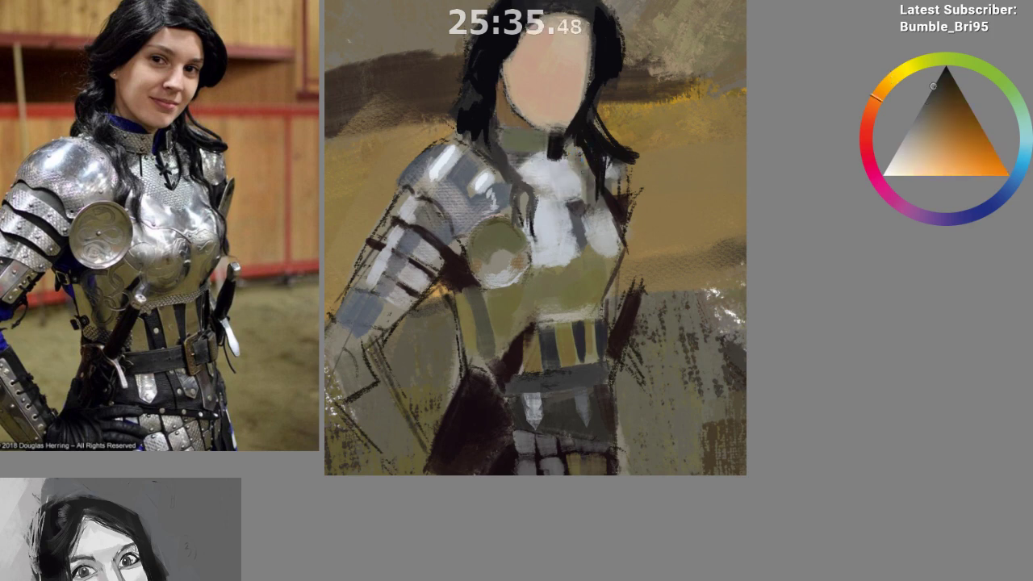
# Paint pale bluish-white highlights on the centre of the breastplate and break up its lower edge
pyautogui.keyDown('ctrl'); pyautogui.click(517, 217); pyautogui.keyUp('ctrl')
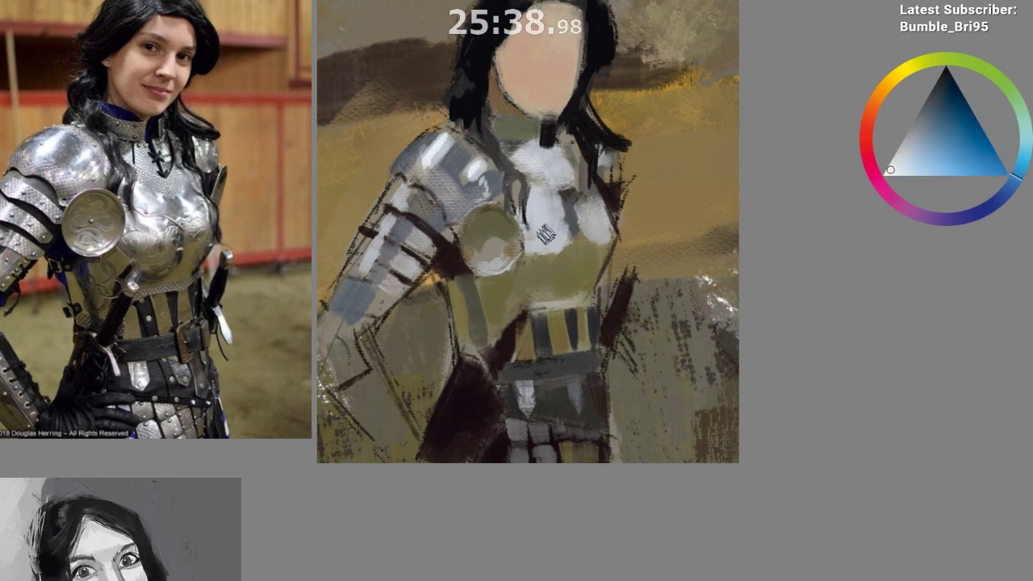
pyautogui.keyDown('ctrl'); pyautogui.click(556, 243); pyautogui.keyUp('ctrl')
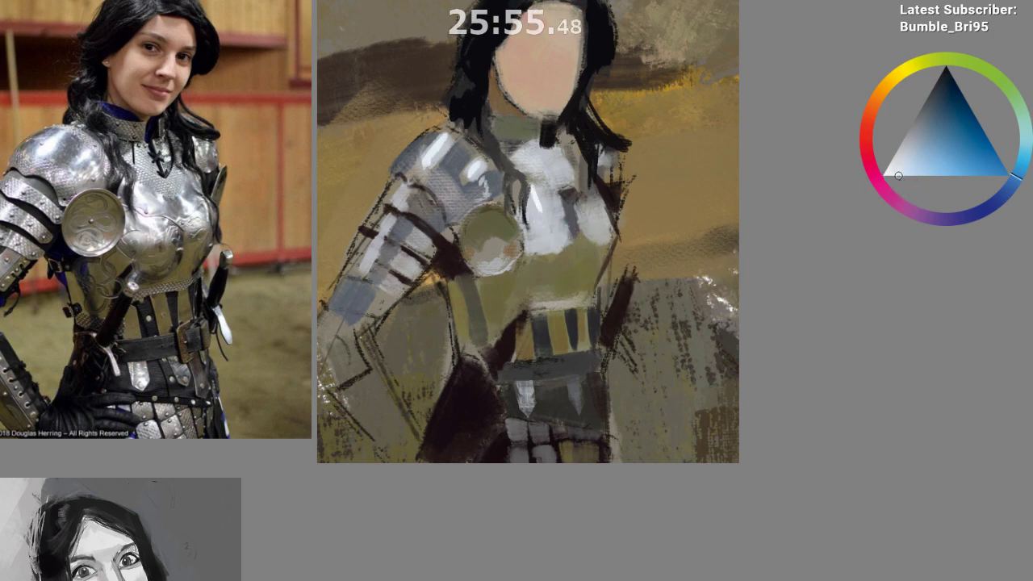
pyautogui.moveTo(546, 212); pyautogui.dragTo(541, 209)
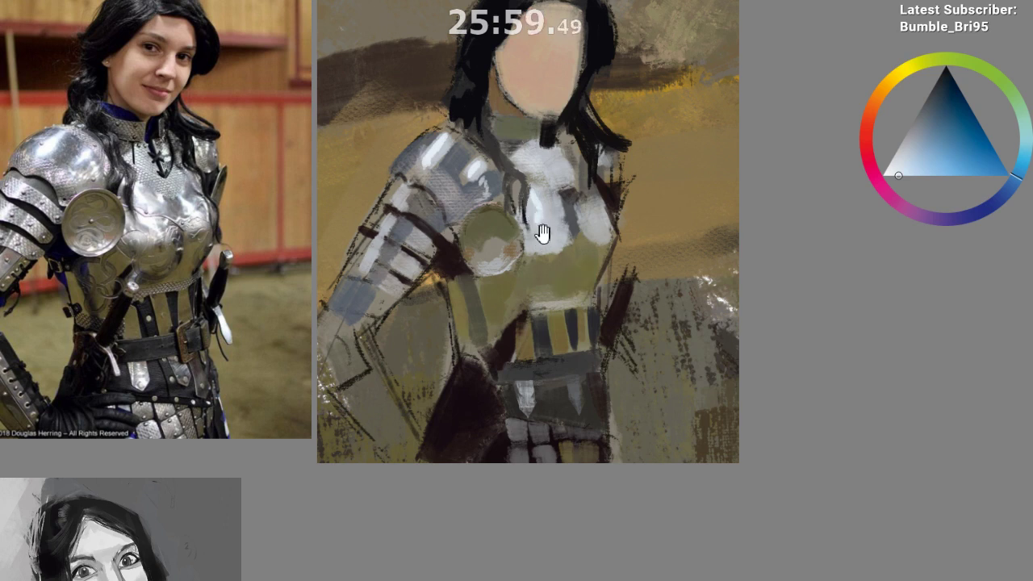
pyautogui.moveTo(543, 234); pyautogui.dragTo(534, 208)
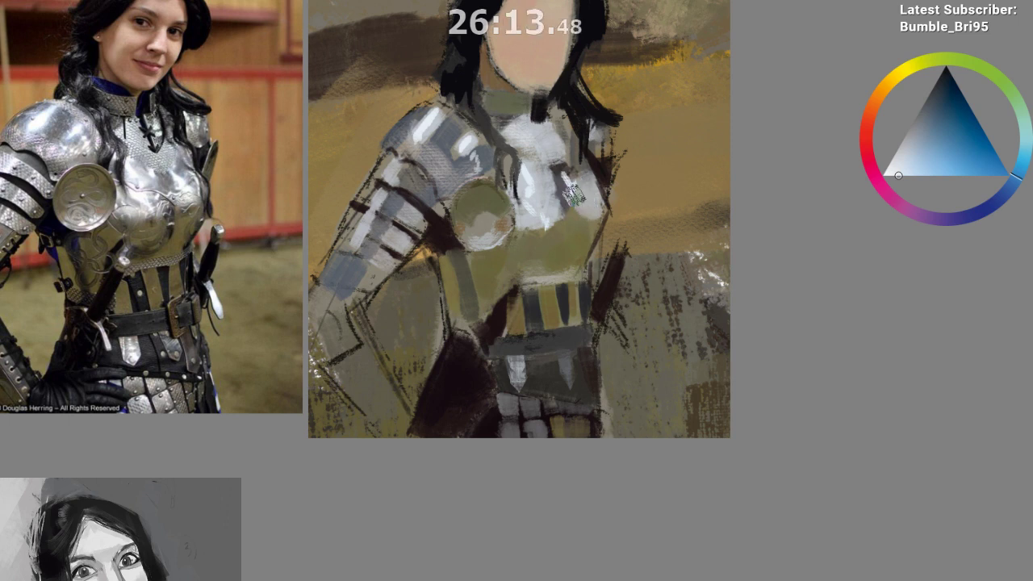
# Darken the centre of the breastplate between the chest highlights with dark tones sampled beside the torso
pyautogui.press('m')
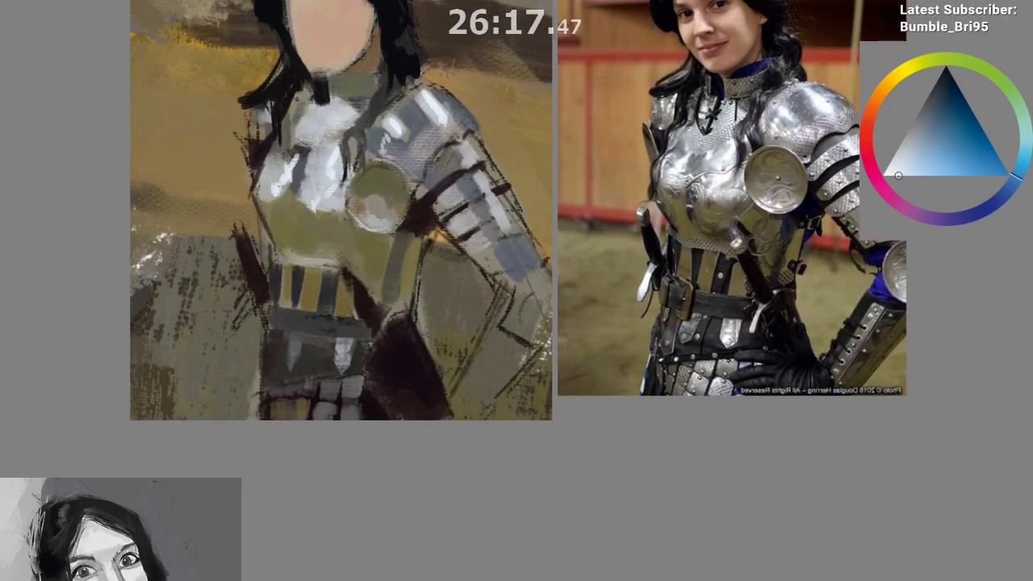
pyautogui.keyDown('ctrl'); pyautogui.click(242, 172); pyautogui.keyUp('ctrl')
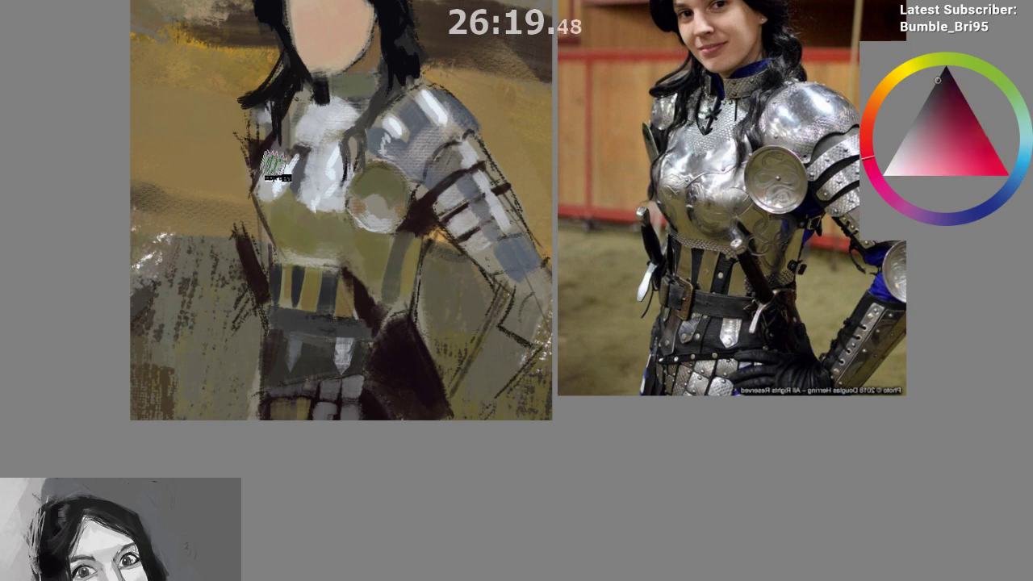
pyautogui.moveTo(303, 169); pyautogui.dragTo(322, 183)
pyautogui.keyDown('ctrl'); pyautogui.click(243, 214); pyautogui.keyUp('ctrl')
pyautogui.keyDown('ctrl'); pyautogui.click(251, 182); pyautogui.keyUp('ctrl')
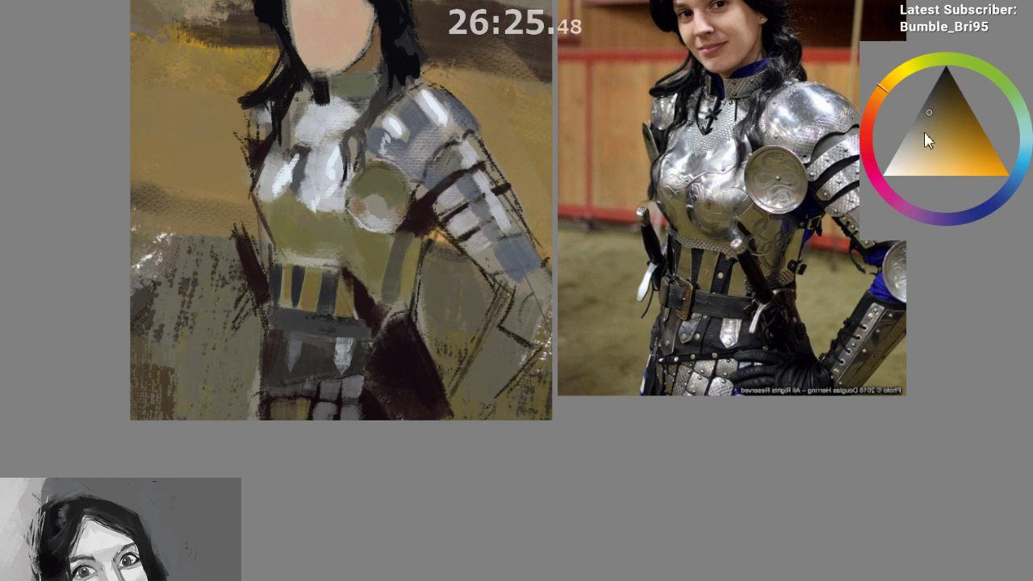
# Repaint the upper breastplate below the collar with sampled pale blue-white and muted grey-green strokes
pyautogui.keyDown('ctrl'); pyautogui.click(385, 146); pyautogui.keyUp('ctrl')
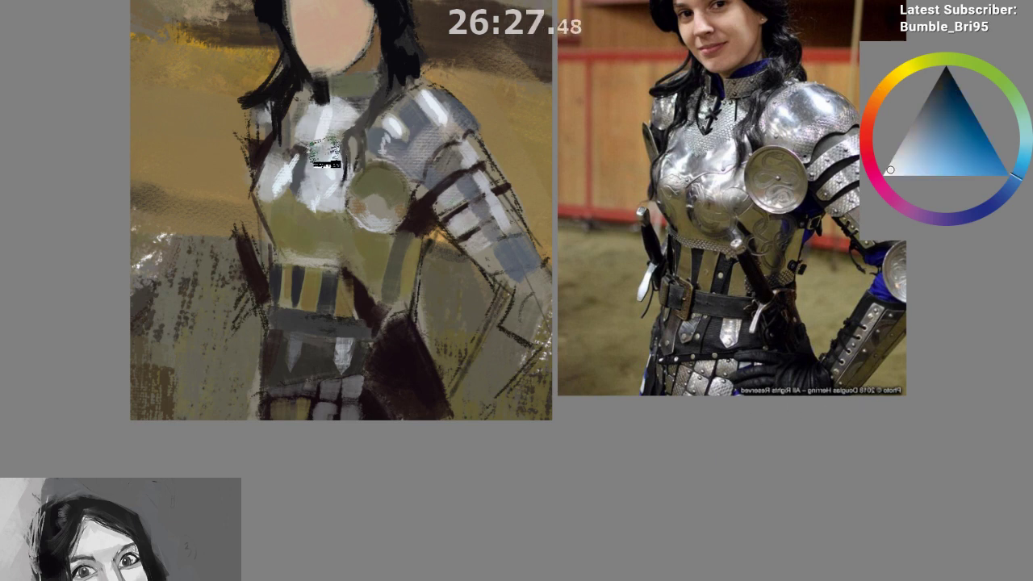
pyautogui.moveTo(319, 131)
pyautogui.mouseDown()
pyautogui.moveTo(310, 186)
pyautogui.moveTo(294, 149)
pyautogui.moveTo(320, 99)
pyautogui.moveTo(326, 166)
pyautogui.moveTo(310, 97)
pyautogui.moveTo(344, 106)
pyautogui.moveTo(309, 115)
pyautogui.moveTo(306, 137)
pyautogui.moveTo(294, 104)
pyautogui.mouseUp()
pyautogui.keyDown('ctrl'); pyautogui.click(346, 92); pyautogui.keyUp('ctrl')
pyautogui.keyDown('ctrl'); pyautogui.click(308, 119); pyautogui.keyUp('ctrl')
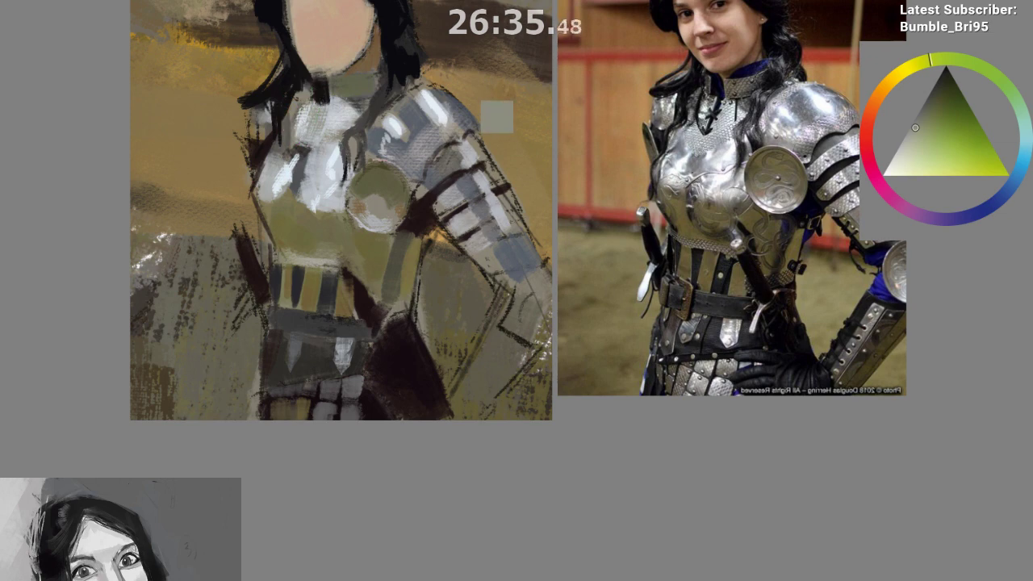
pyautogui.press('m')
pyautogui.moveTo(688, 169)
pyautogui.mouseDown()
pyautogui.moveTo(644, 176)
pyautogui.moveTo(627, 130)
pyautogui.moveTo(632, 160)
pyautogui.moveTo(643, 146)
pyautogui.mouseUp()
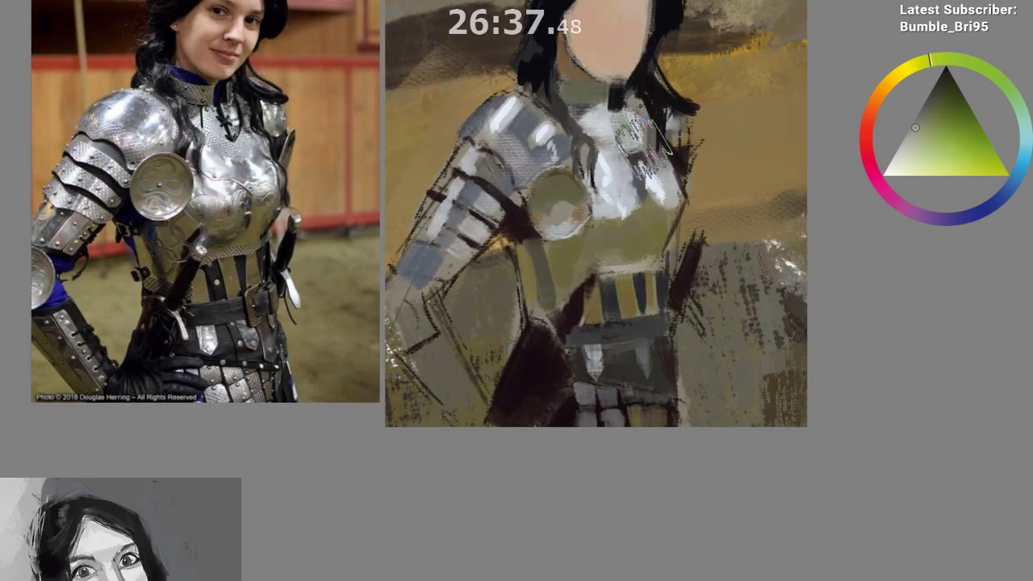
pyautogui.moveTo(644, 108)
pyautogui.mouseDown()
pyautogui.moveTo(578, 130)
pyautogui.moveTo(622, 105)
pyautogui.moveTo(671, 105)
pyautogui.moveTo(631, 119)
pyautogui.mouseUp()
# Brighten the breastplate beside the hair and above the chest with sampled near-white touches
pyautogui.moveTo(610, 303); pyautogui.dragTo(573, 355)
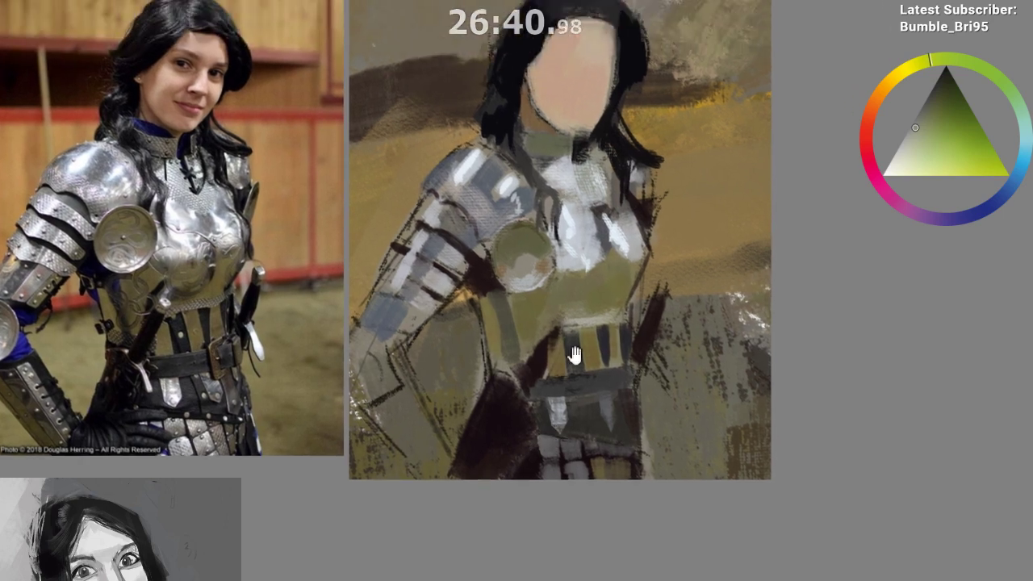
pyautogui.keyDown('ctrl'); pyautogui.click(585, 173); pyautogui.keyUp('ctrl')
pyautogui.keyDown('ctrl'); pyautogui.click(584, 207); pyautogui.keyUp('ctrl')
pyautogui.moveTo(570, 173)
pyautogui.mouseDown()
pyautogui.moveTo(552, 182)
pyautogui.moveTo(563, 168)
pyautogui.moveTo(557, 187)
pyautogui.mouseUp()
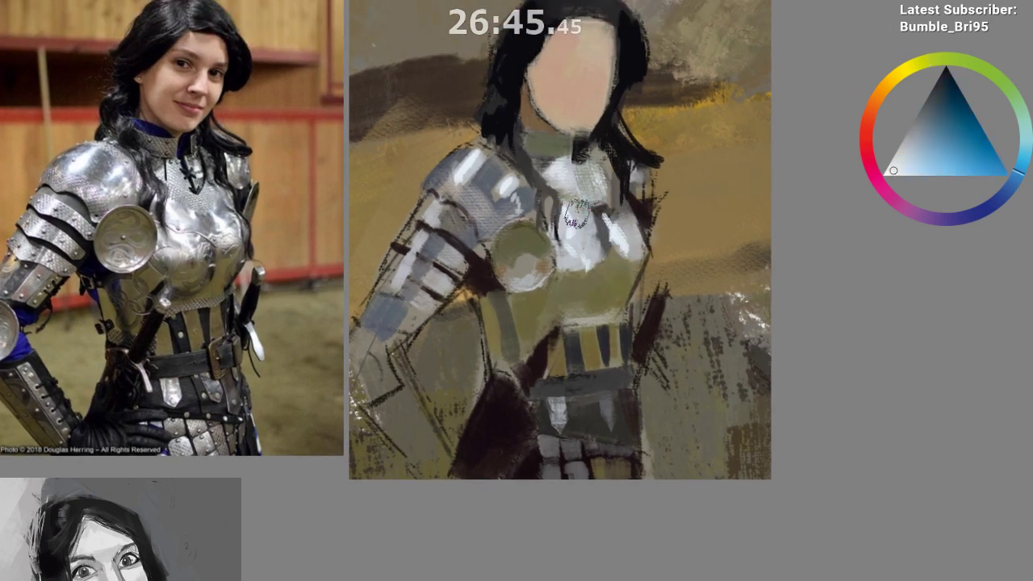
pyautogui.moveTo(574, 368); pyautogui.dragTo(564, 385)
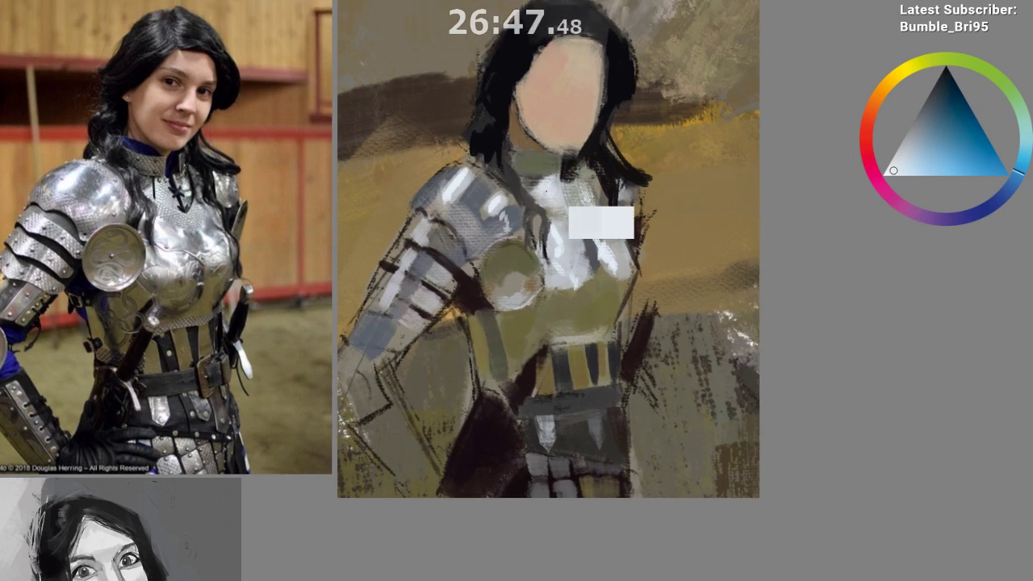
pyautogui.moveTo(542, 428)
pyautogui.mouseDown()
pyautogui.moveTo(540, 367)
pyautogui.moveTo(557, 454)
pyautogui.mouseUp()
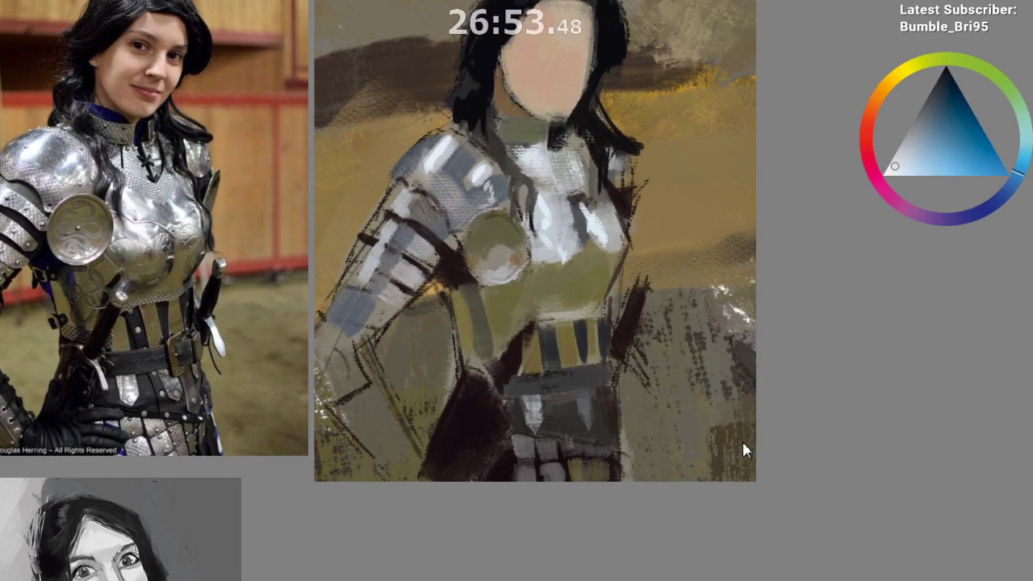
# Paint the dark crossed lace hanging below the collar over the upper breastplate with a sampled near-black
pyautogui.moveTo(541, 137); pyautogui.dragTo(552, 166)
pyautogui.keyDown('ctrl'); pyautogui.click(571, 126); pyautogui.keyUp('ctrl')
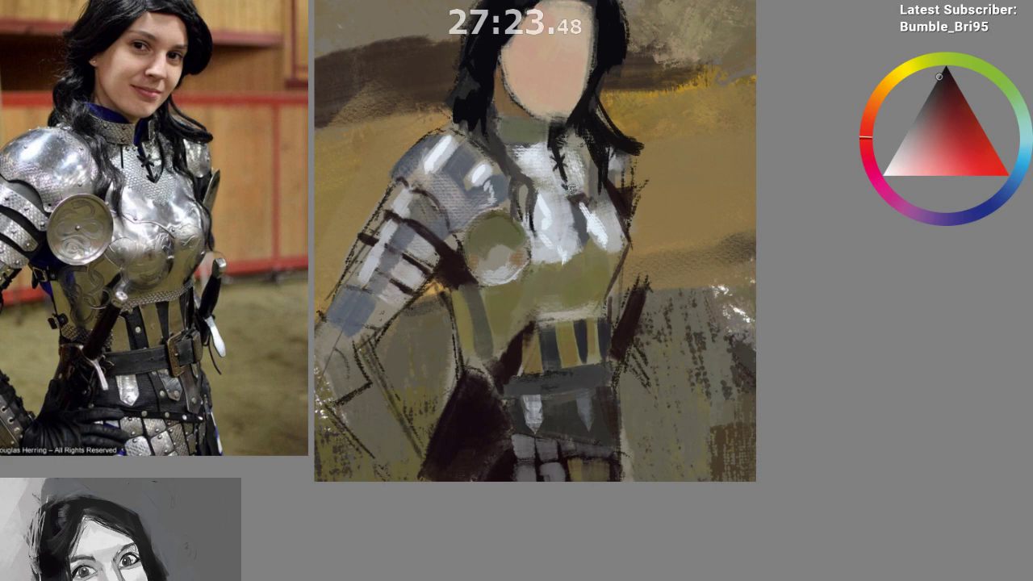
pyautogui.press('m')
pyautogui.moveTo(431, 384); pyautogui.dragTo(327, 319)
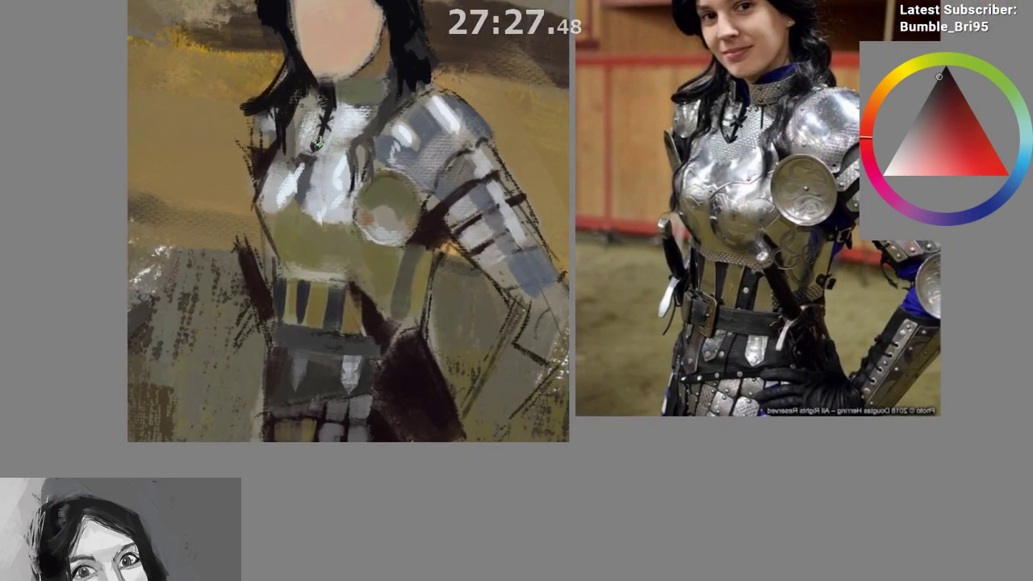
pyautogui.keyDown('ctrl'); pyautogui.click(270, 133); pyautogui.keyUp('ctrl')
# Pick a darker olive based on the lower breastplate's colour and paint a curved shadow beneath the chest, redoing the first stroke
pyautogui.moveTo(428, 234); pyautogui.dragTo(502, 427)
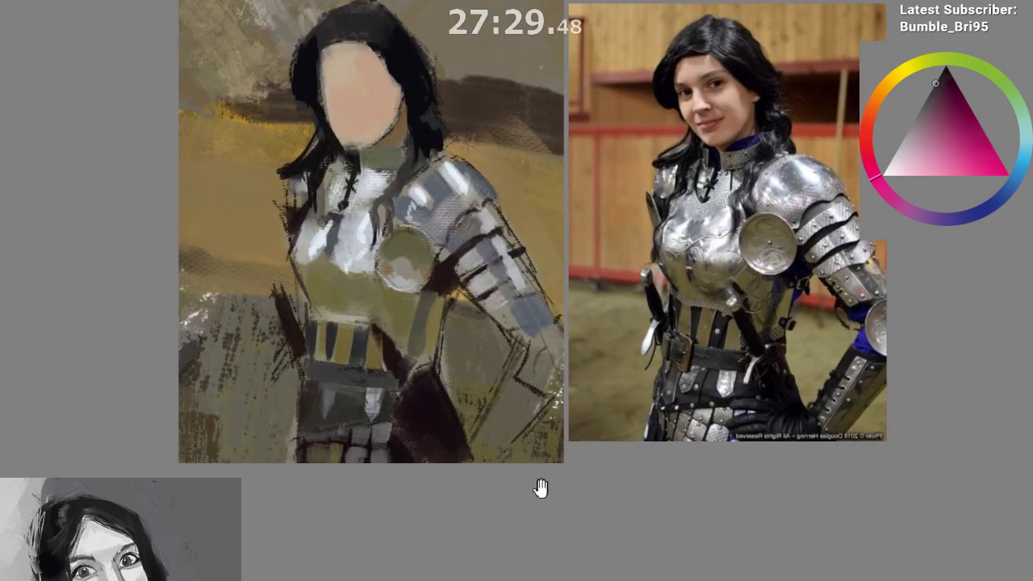
pyautogui.moveTo(519, 485); pyautogui.dragTo(521, 468)
pyautogui.moveTo(522, 494)
pyautogui.mouseDown()
pyautogui.moveTo(519, 473)
pyautogui.moveTo(529, 467)
pyautogui.mouseUp()
pyautogui.moveTo(346, 293); pyautogui.dragTo(335, 263)
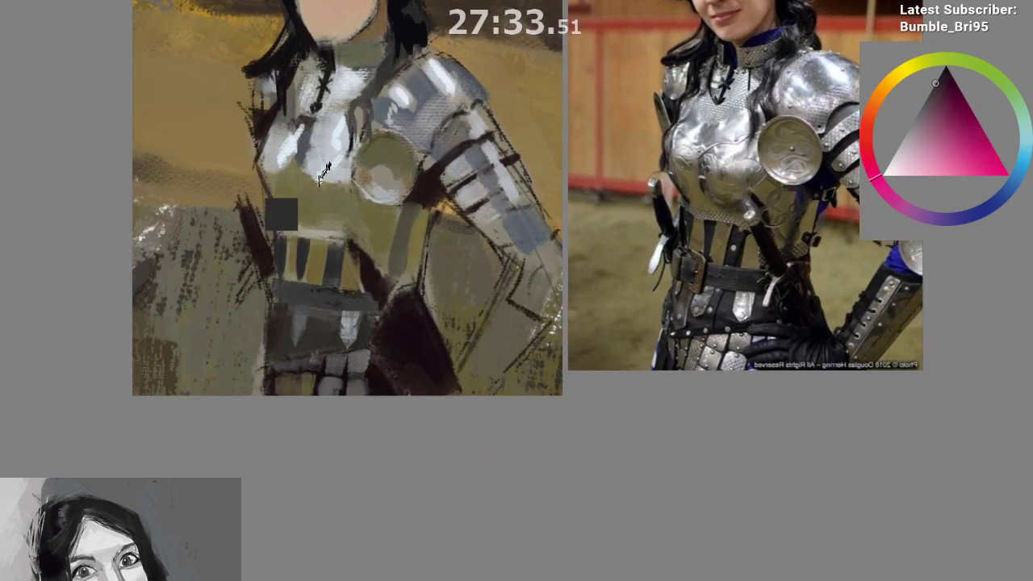
pyautogui.keyDown('ctrl'); pyautogui.click(329, 231); pyautogui.keyUp('ctrl')
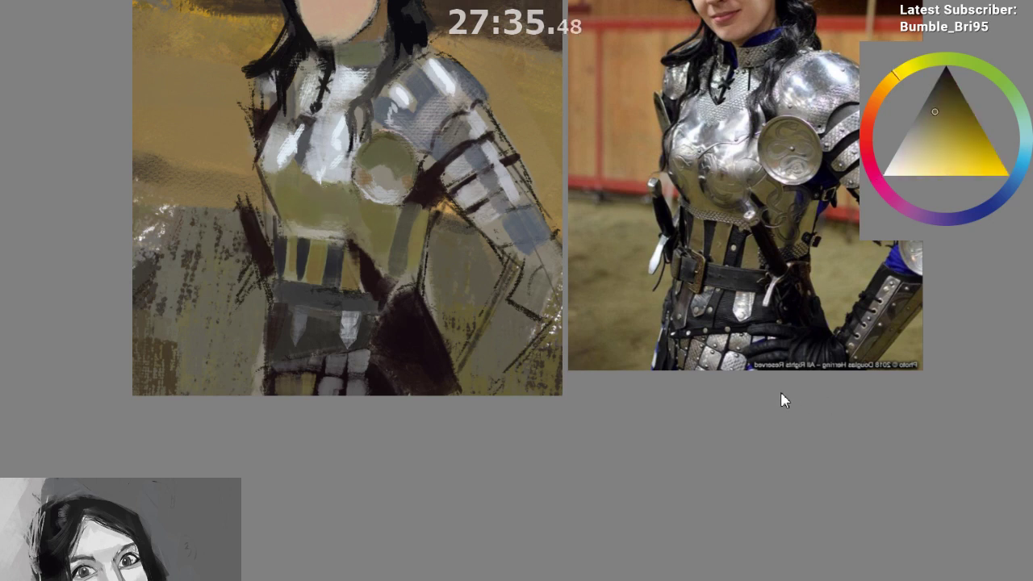
pyautogui.click(934, 100)
pyautogui.moveTo(303, 185); pyautogui.dragTo(318, 213)
pyautogui.hotkey('ctrl', 'z')
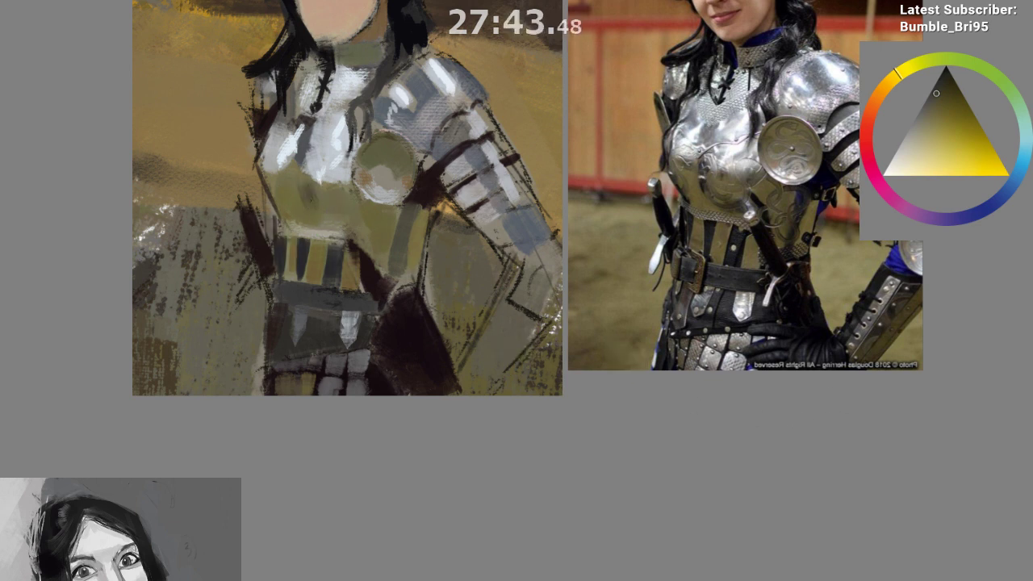
pyautogui.moveTo(308, 194); pyautogui.dragTo(325, 215)
pyautogui.keyDown('ctrl'); pyautogui.click(330, 213); pyautogui.keyUp('ctrl')
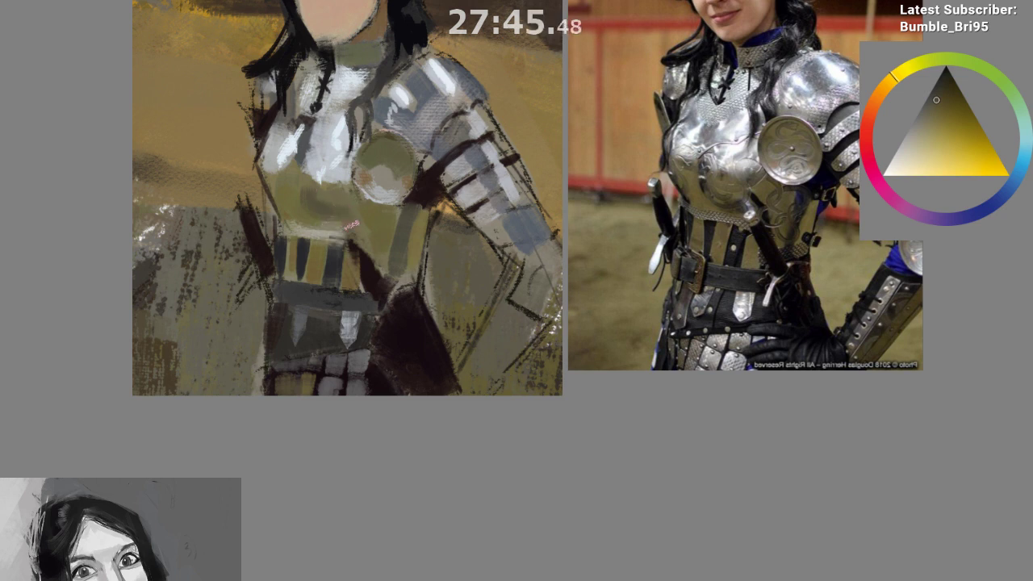
# Blend sampled olive into the lower breastplate above the waist and undo the stray touch at the torso's edge
pyautogui.moveTo(411, 401); pyautogui.dragTo(416, 418)
pyautogui.keyDown('ctrl'); pyautogui.click(315, 237); pyautogui.keyUp('ctrl')
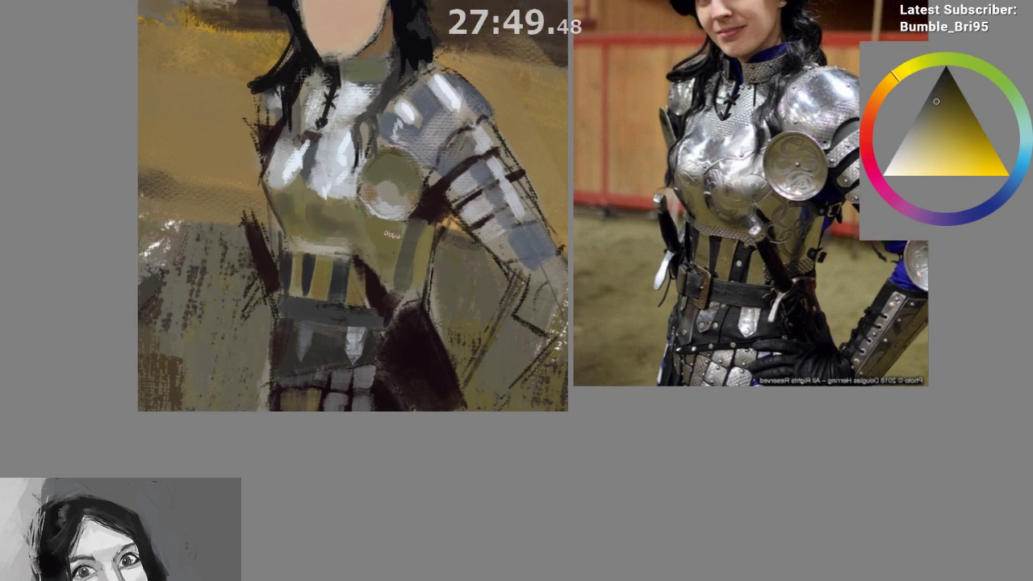
pyautogui.click(285, 255)
pyautogui.hotkey('ctrl', 'z')
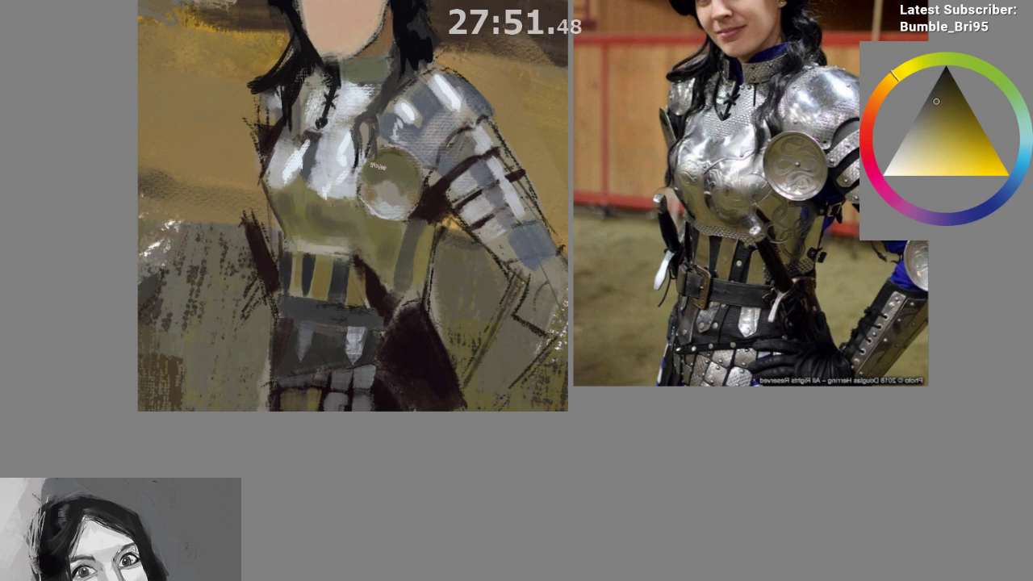
pyautogui.moveTo(443, 270); pyautogui.dragTo(439, 274)
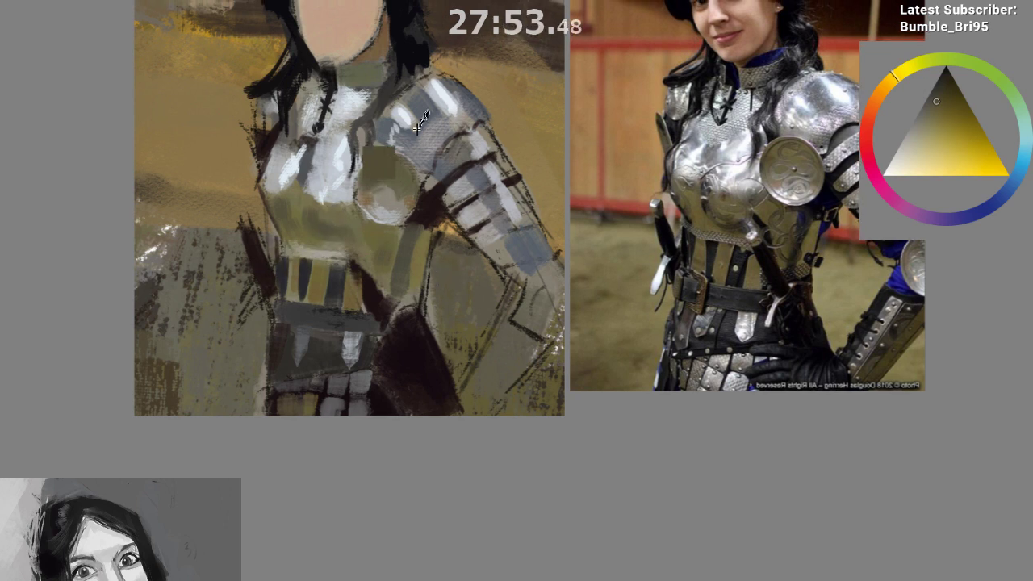
# Narrow and tone down the shoulder plate's highlights with sampled dark blue-grey
pyautogui.keyDown('ctrl'); pyautogui.click(417, 118); pyautogui.keyUp('ctrl')
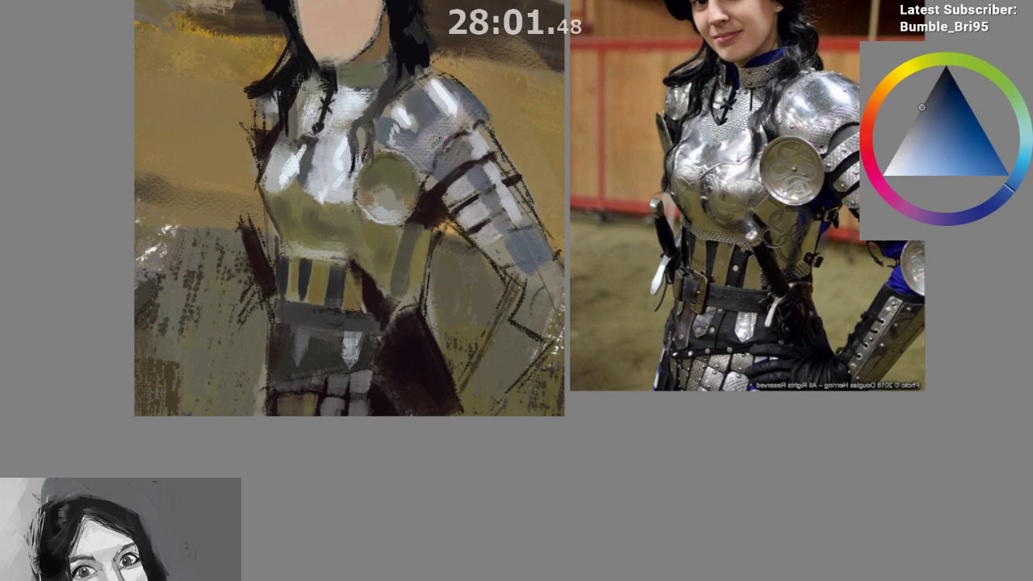
pyautogui.keyDown('ctrl'); pyautogui.click(435, 112); pyautogui.keyUp('ctrl')
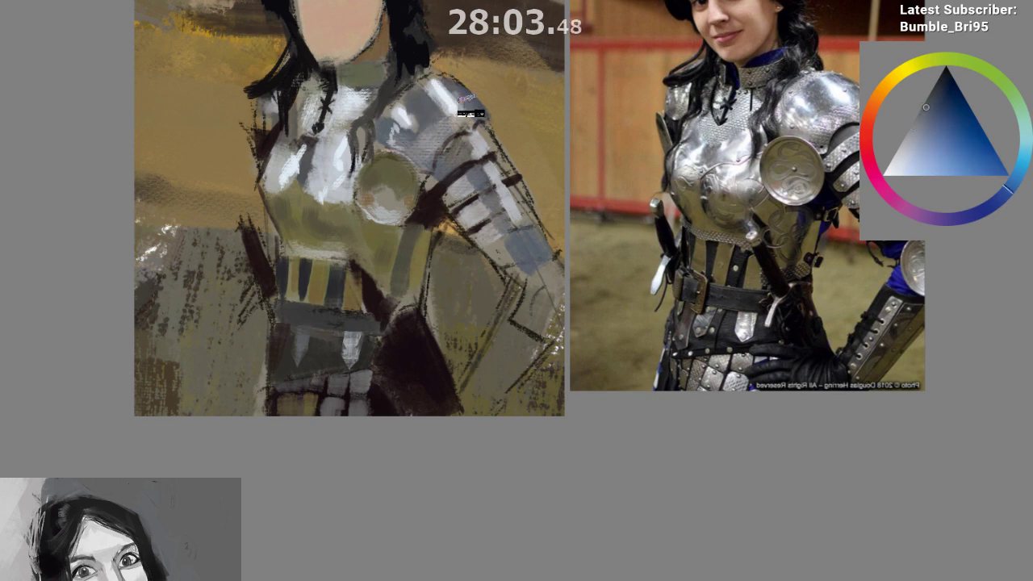
pyautogui.press('m')
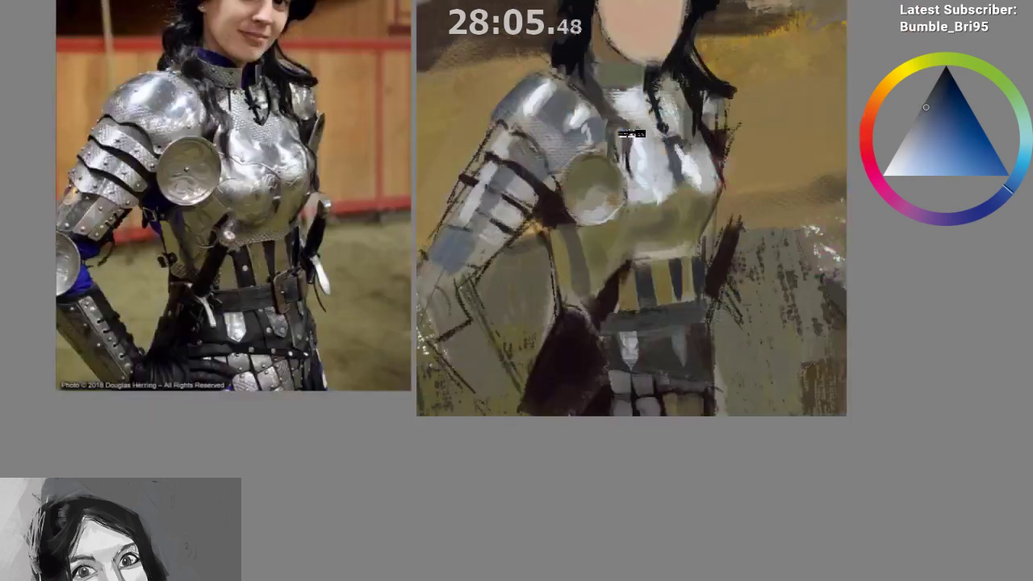
pyautogui.moveTo(545, 77); pyautogui.dragTo(531, 95)
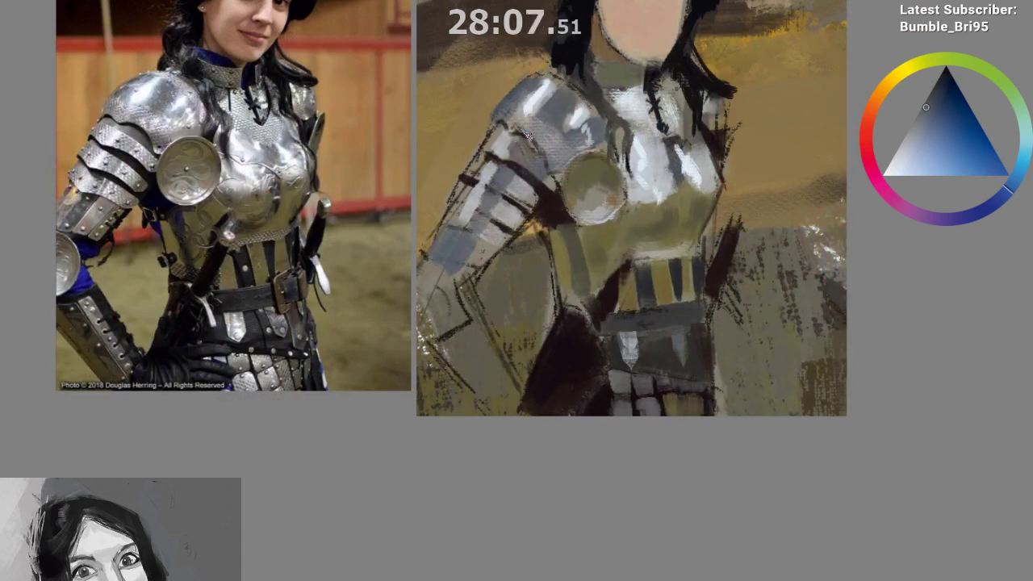
# Paint sampled warm light grey along the outer edge of the shoulder plate
pyautogui.keyDown('ctrl'); pyautogui.click(521, 95); pyautogui.keyUp('ctrl')
pyautogui.keyDown('ctrl'); pyautogui.click(523, 120); pyautogui.keyUp('ctrl')
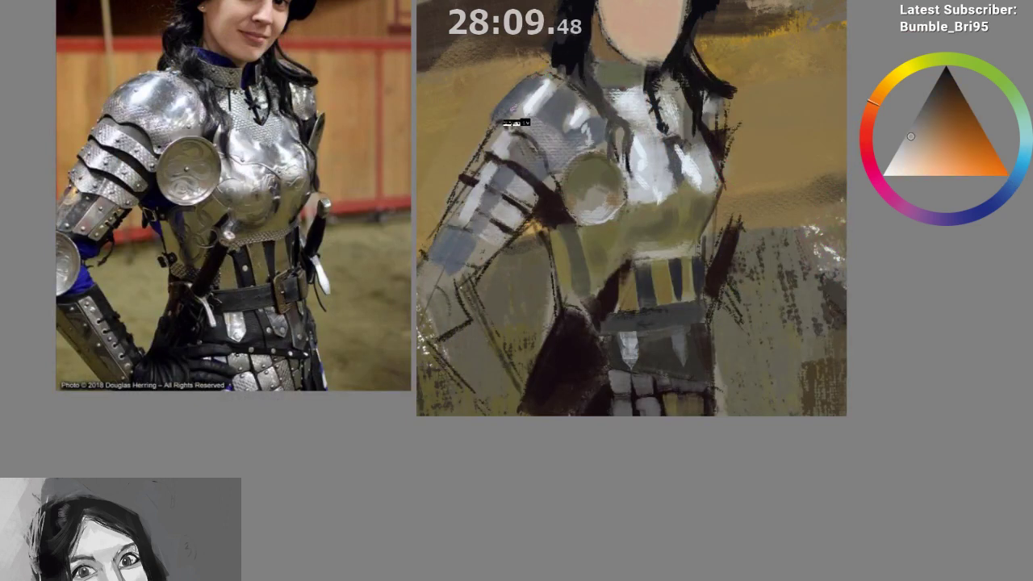
pyautogui.moveTo(522, 121); pyautogui.dragTo(510, 100)
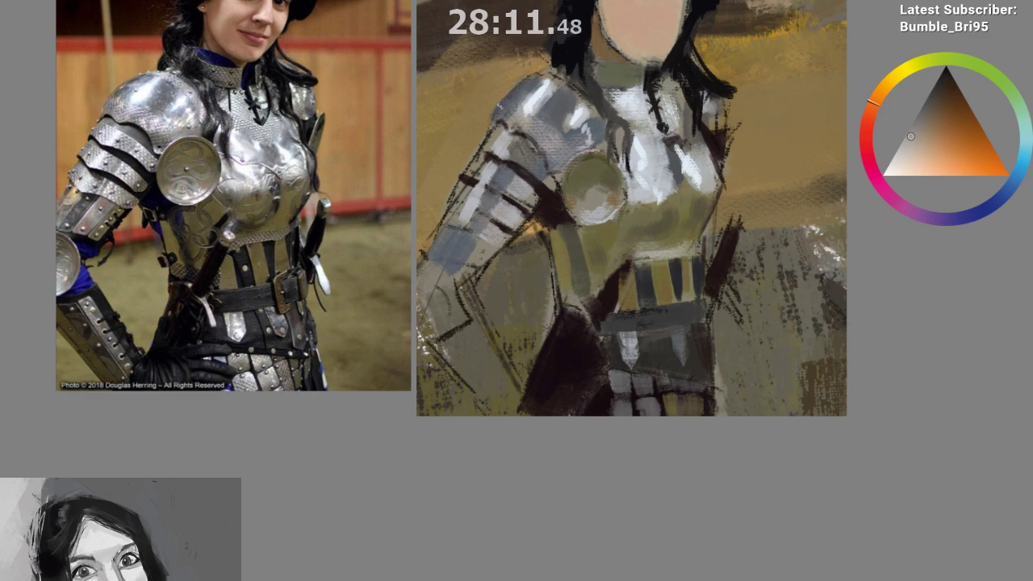
pyautogui.moveTo(518, 109); pyautogui.dragTo(508, 90)
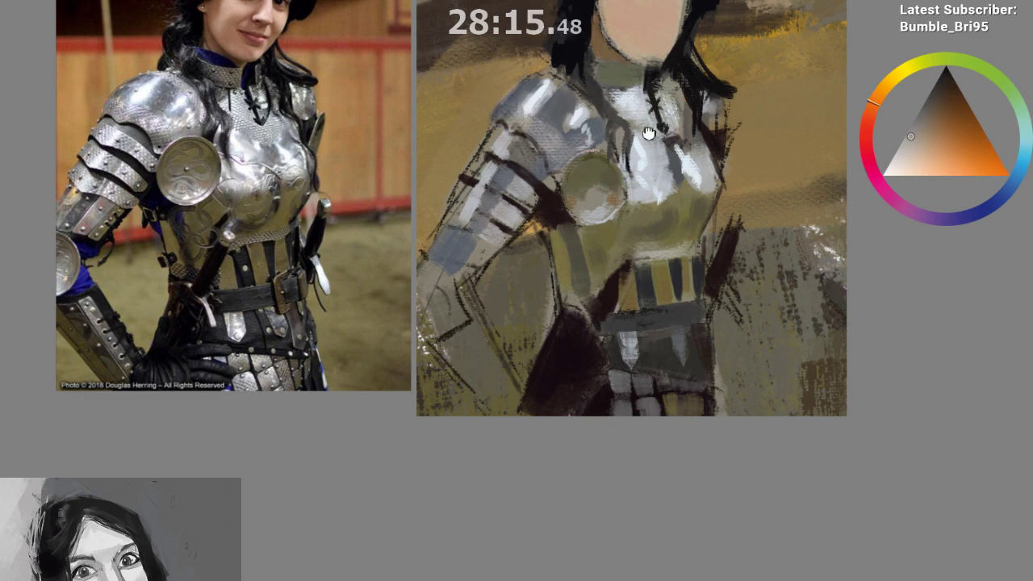
# Sample the shoulder's near-white highlight and paint bright accents on the upper-arm plates
pyautogui.moveTo(650, 134); pyautogui.dragTo(607, 94)
pyautogui.moveTo(637, 240); pyautogui.dragTo(609, 304)
pyautogui.moveTo(614, 219); pyautogui.dragTo(625, 184)
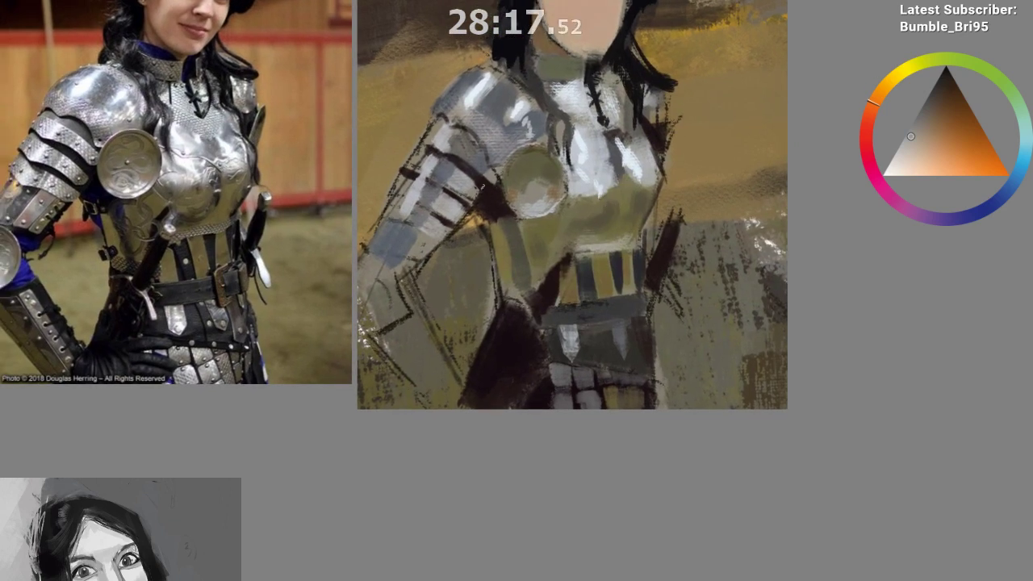
pyautogui.keyDown('ctrl'); pyautogui.click(465, 174); pyautogui.keyUp('ctrl')
pyautogui.keyDown('ctrl'); pyautogui.click(429, 166); pyautogui.keyUp('ctrl')
pyautogui.keyDown('ctrl'); pyautogui.click(429, 166); pyautogui.keyUp('ctrl')
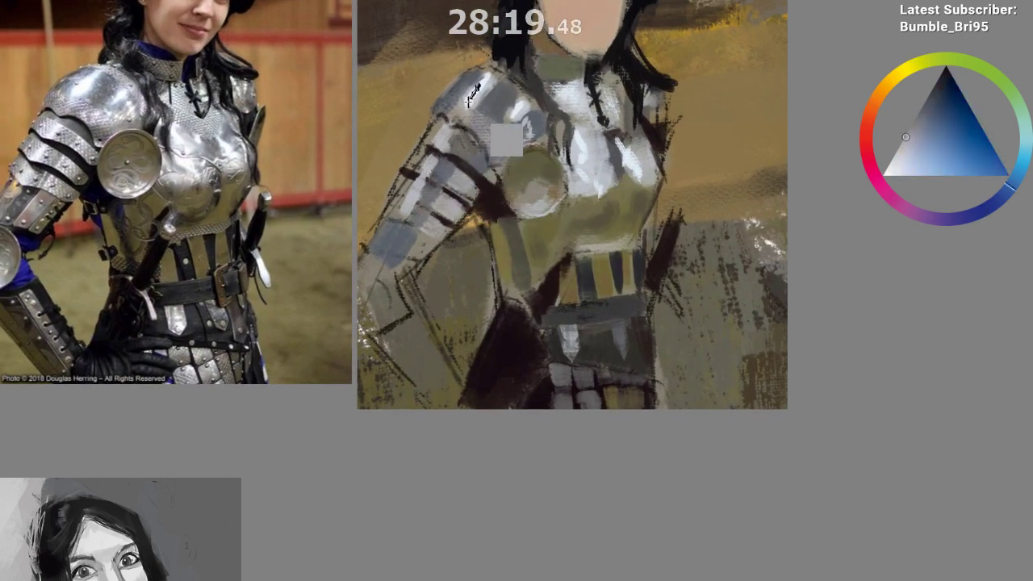
pyautogui.keyDown('ctrl'); pyautogui.click(473, 94); pyautogui.keyUp('ctrl')
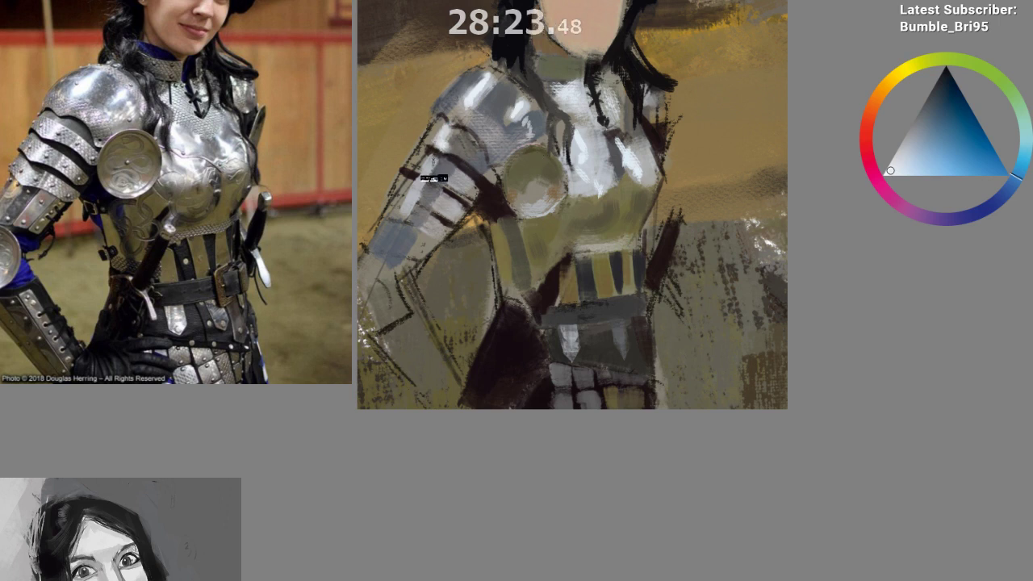
pyautogui.moveTo(432, 163); pyautogui.dragTo(423, 177)
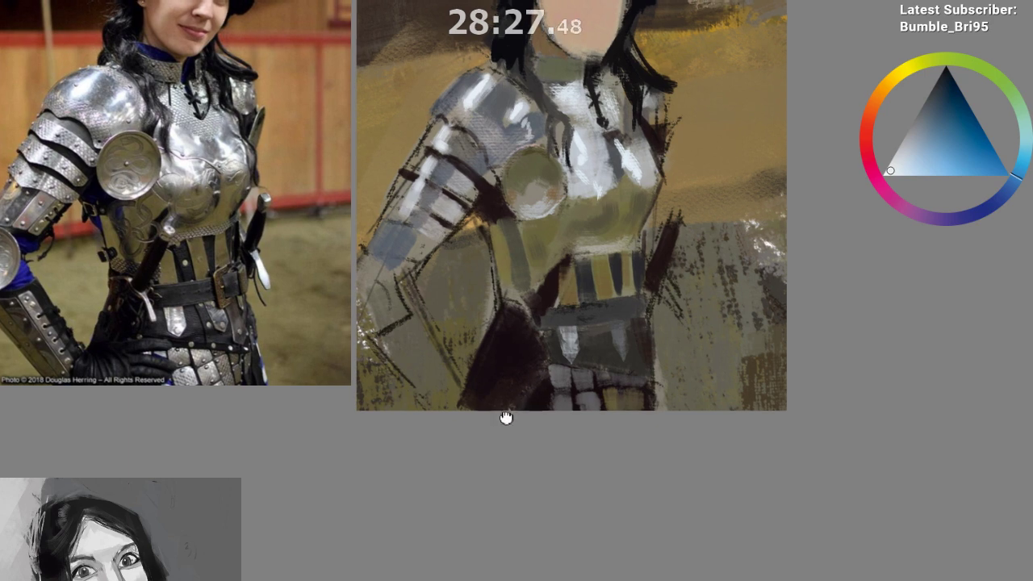
# Darken the vertical strip on the torso's side below the round disc with sampled dark brown
pyautogui.moveTo(570, 346); pyautogui.dragTo(496, 364)
pyautogui.moveTo(498, 281); pyautogui.dragTo(505, 234)
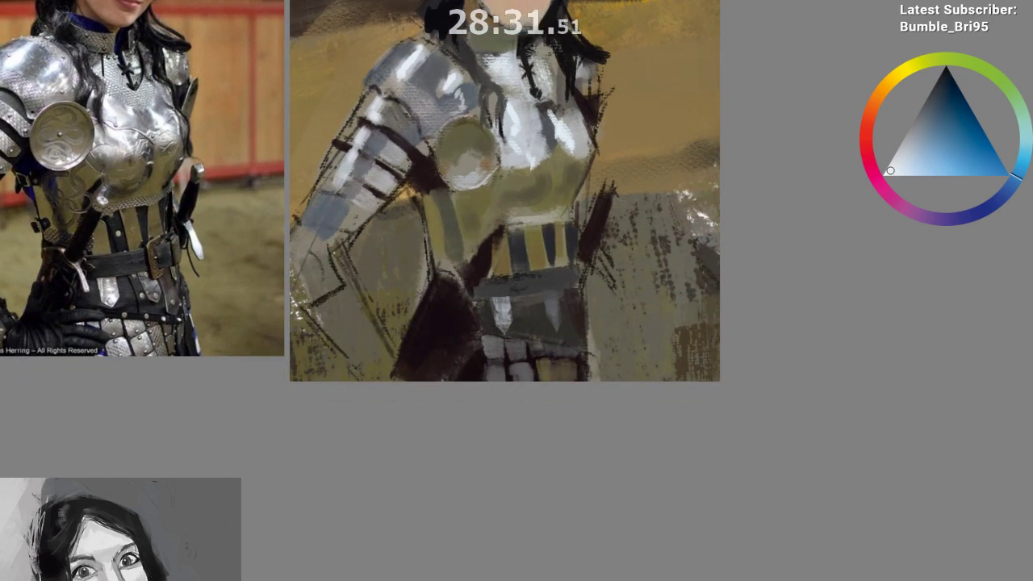
pyautogui.moveTo(527, 145); pyautogui.dragTo(529, 134)
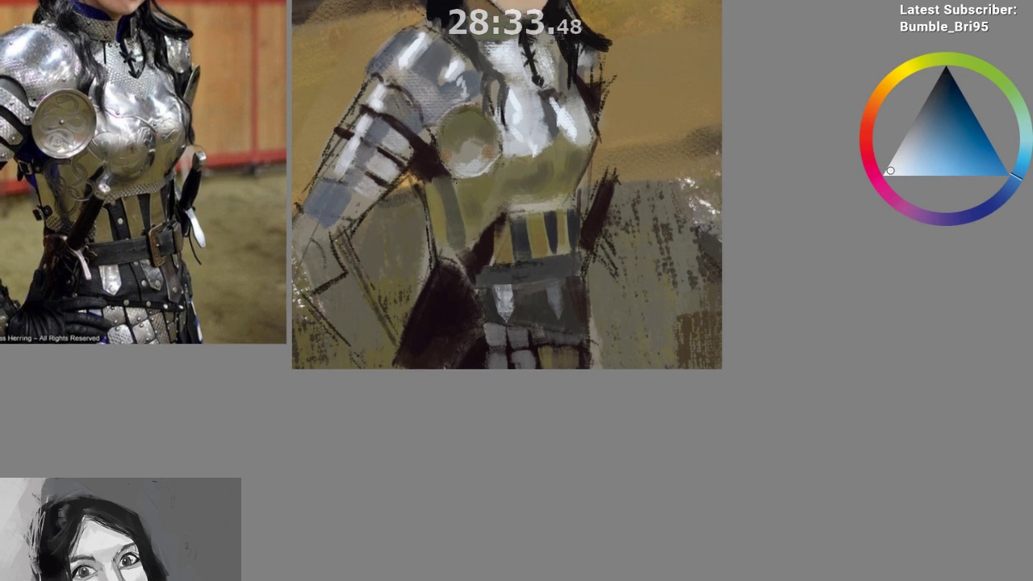
pyautogui.keyDown('ctrl'); pyautogui.click(423, 160); pyautogui.keyUp('ctrl')
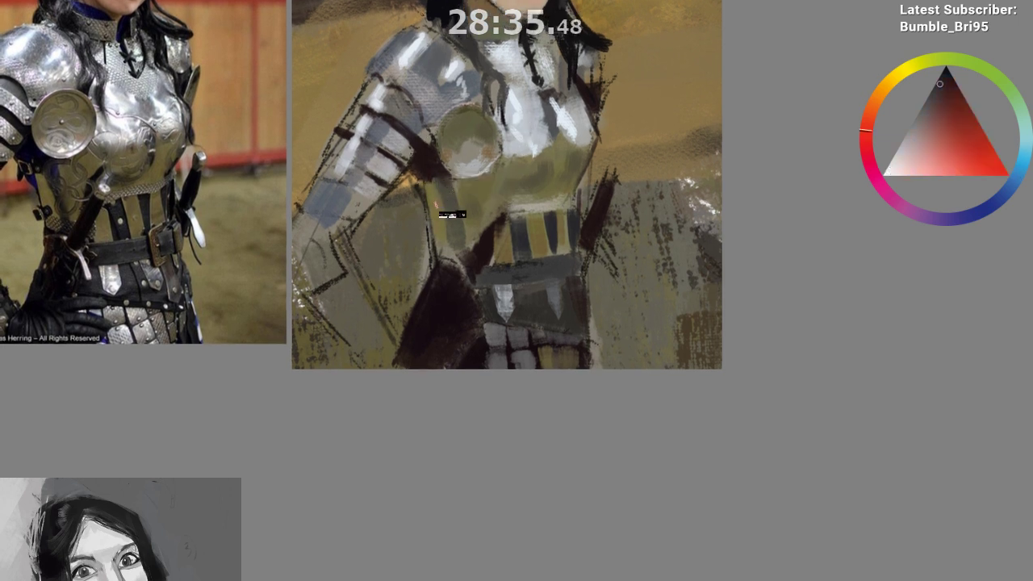
pyautogui.moveTo(450, 195); pyautogui.dragTo(455, 247)
pyautogui.keyDown('ctrl'); pyautogui.click(458, 234); pyautogui.keyUp('ctrl')
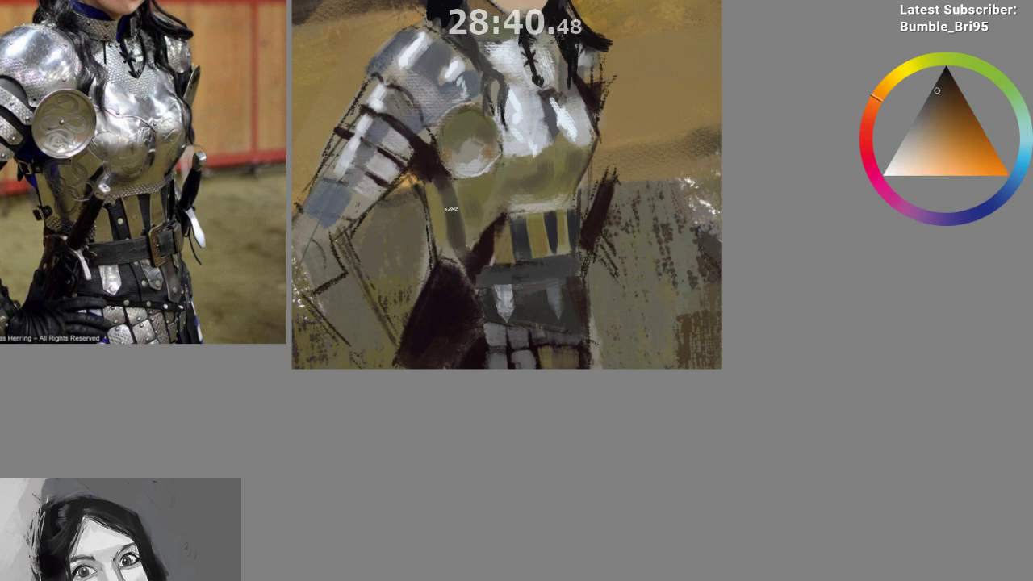
# Refine the vertical strip on the torso's side below the round disc with sampled olive and brown tones
pyautogui.keyDown('ctrl'); pyautogui.click(450, 242); pyautogui.keyUp('ctrl')
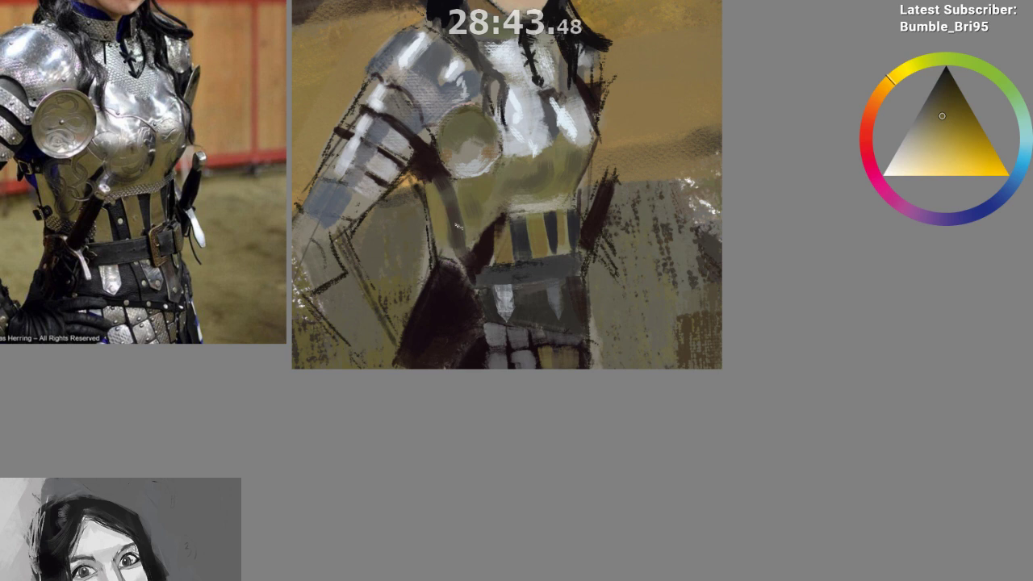
pyautogui.keyDown('ctrl'); pyautogui.click(463, 204); pyautogui.keyUp('ctrl')
pyautogui.moveTo(467, 228)
pyautogui.mouseDown()
pyautogui.moveTo(500, 225)
pyautogui.moveTo(469, 212)
pyautogui.mouseUp()
pyautogui.keyDown('ctrl'); pyautogui.click(381, 252); pyautogui.keyUp('ctrl')
pyautogui.moveTo(468, 364); pyautogui.dragTo(514, 509)
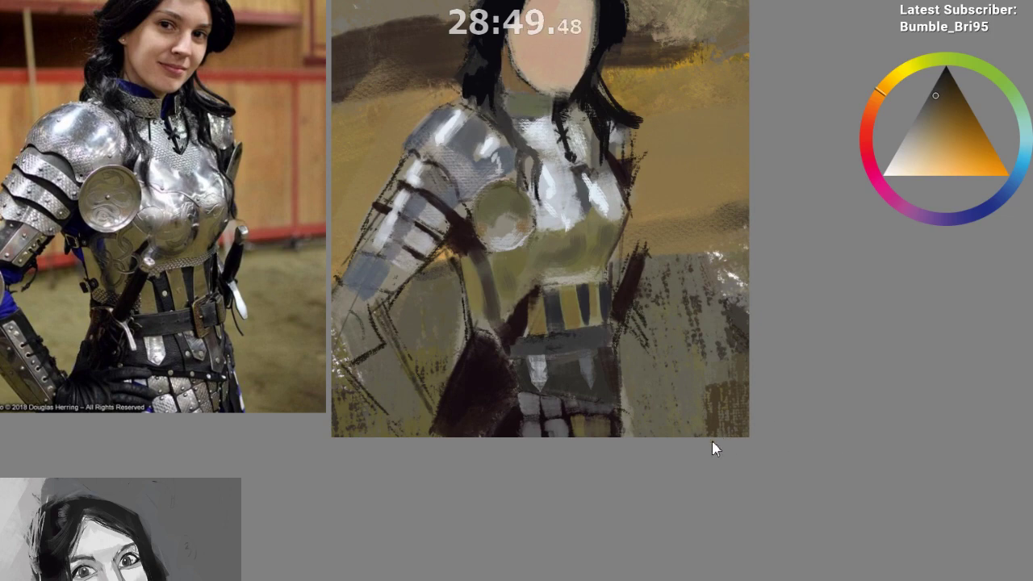
pyautogui.moveTo(378, 306); pyautogui.dragTo(394, 337)
pyautogui.moveTo(398, 335); pyautogui.dragTo(420, 244)
pyautogui.hotkey('ctrl', 'z')
# Mix a saturated blue and block in the cloth patch at the elbow below the upper-arm plates
pyautogui.keyDown('ctrl'); pyautogui.click(403, 238); pyautogui.keyUp('ctrl')
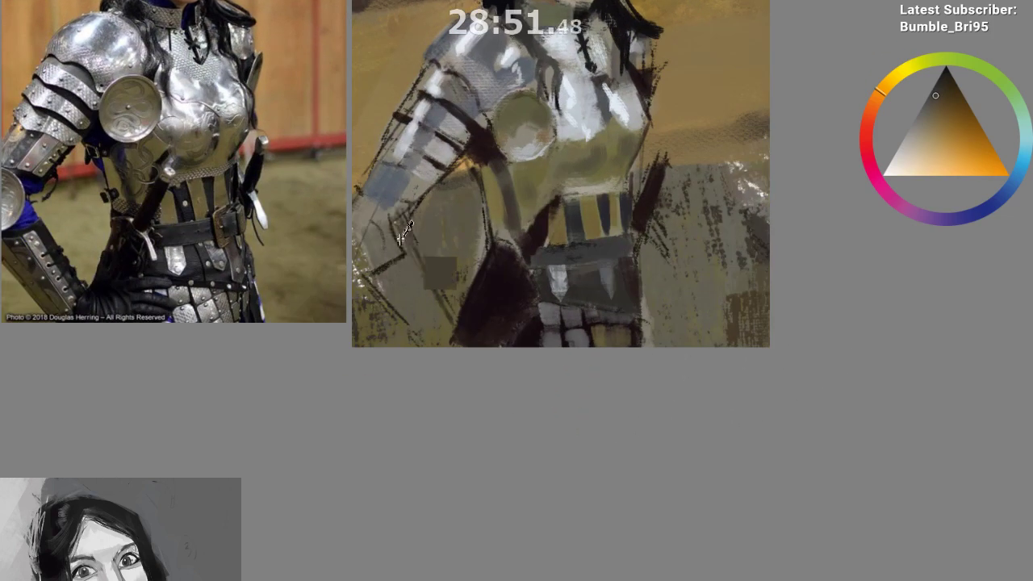
pyautogui.click(979, 212)
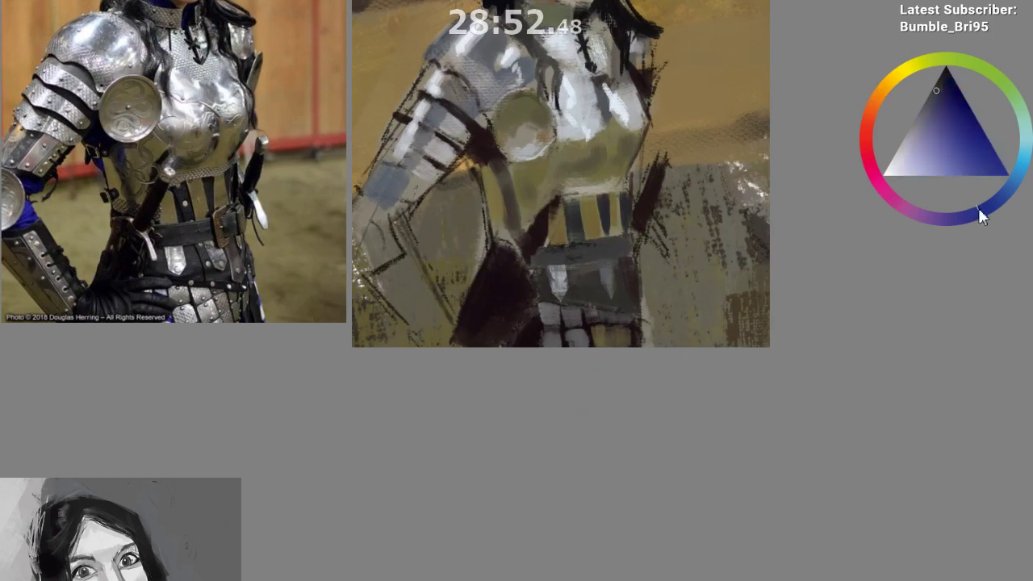
pyautogui.click(933, 142)
pyautogui.click(956, 138)
pyautogui.click(986, 211)
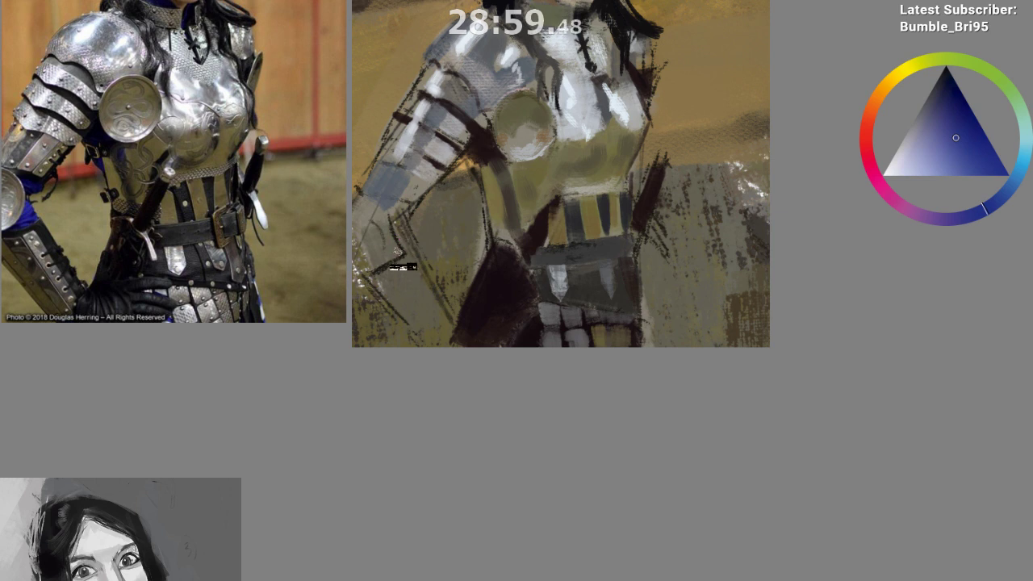
pyautogui.moveTo(395, 228)
pyautogui.mouseDown()
pyautogui.moveTo(404, 253)
pyautogui.moveTo(396, 230)
pyautogui.moveTo(414, 246)
pyautogui.moveTo(422, 237)
pyautogui.moveTo(396, 245)
pyautogui.moveTo(396, 234)
pyautogui.moveTo(392, 253)
pyautogui.moveTo(398, 221)
pyautogui.mouseUp()
pyautogui.keyDown('ctrl'); pyautogui.click(393, 239); pyautogui.keyUp('ctrl')
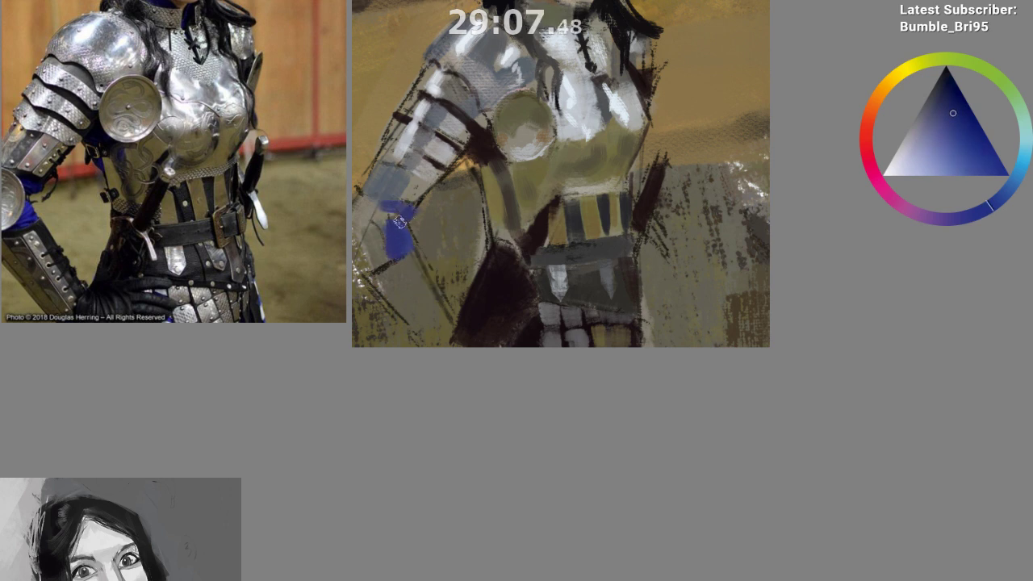
pyautogui.moveTo(393, 309); pyautogui.dragTo(401, 318)
pyautogui.keyDown('ctrl'); pyautogui.click(409, 249); pyautogui.keyUp('ctrl')
pyautogui.moveTo(395, 255); pyautogui.dragTo(391, 265)
# Paint a dark navy patch of cloth under the armpit, next to the torso's side
pyautogui.moveTo(493, 359); pyautogui.dragTo(512, 427)
pyautogui.moveTo(511, 386); pyautogui.dragTo(524, 339)
pyautogui.keyDown('ctrl'); pyautogui.click(440, 253); pyautogui.keyUp('ctrl')
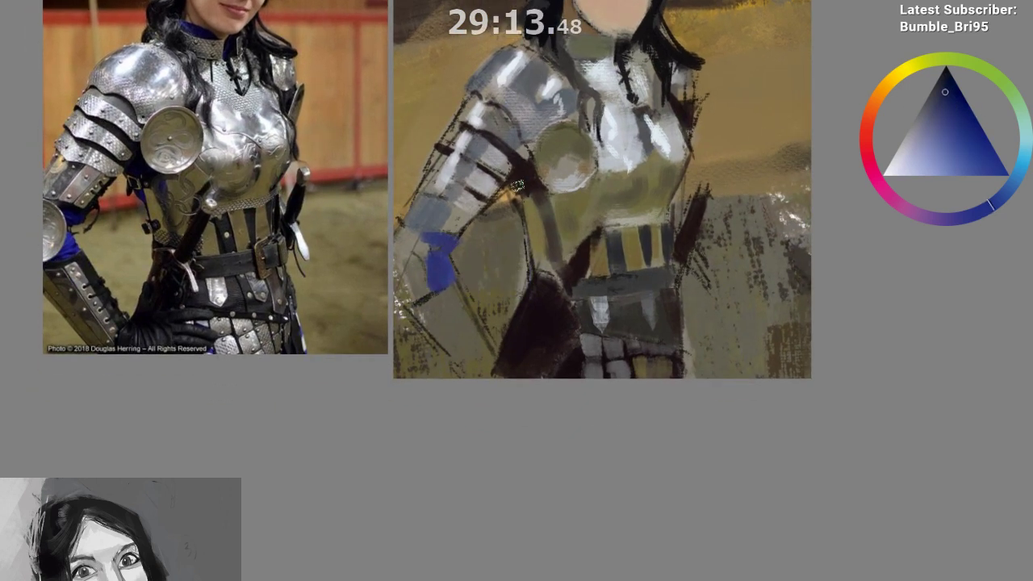
pyautogui.moveTo(514, 188)
pyautogui.mouseDown()
pyautogui.moveTo(527, 225)
pyautogui.moveTo(512, 192)
pyautogui.moveTo(545, 209)
pyautogui.moveTo(535, 279)
pyautogui.mouseUp()
pyautogui.keyDown('ctrl'); pyautogui.click(535, 216); pyautogui.keyUp('ctrl')
pyautogui.keyDown('ctrl'); pyautogui.click(517, 224); pyautogui.keyUp('ctrl')
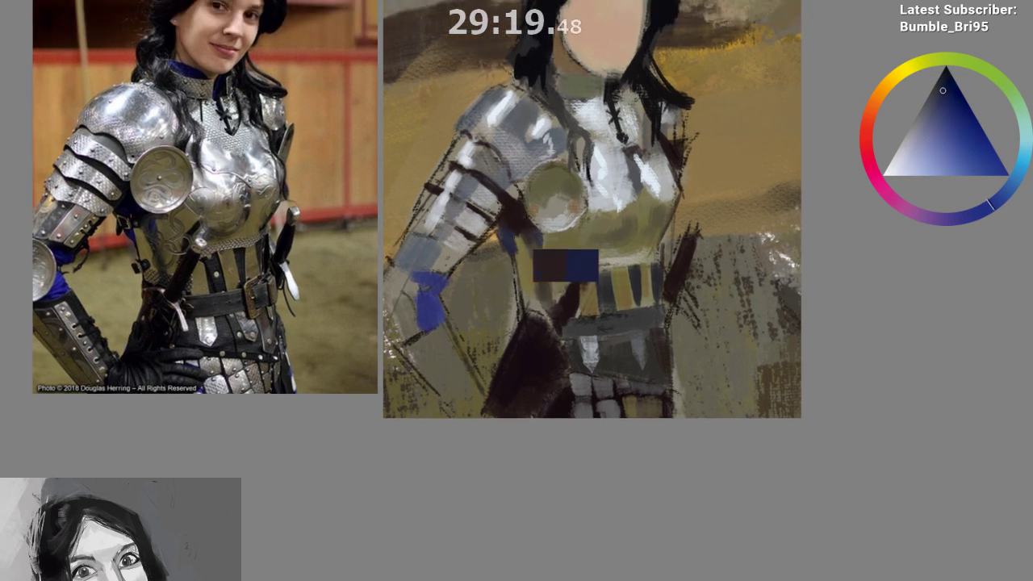
# Sample the elbow's blue and paint a blue lining along the upper edge of the collar on both flipped and normal views
pyautogui.keyDown('ctrl'); pyautogui.click(431, 300); pyautogui.keyUp('ctrl')
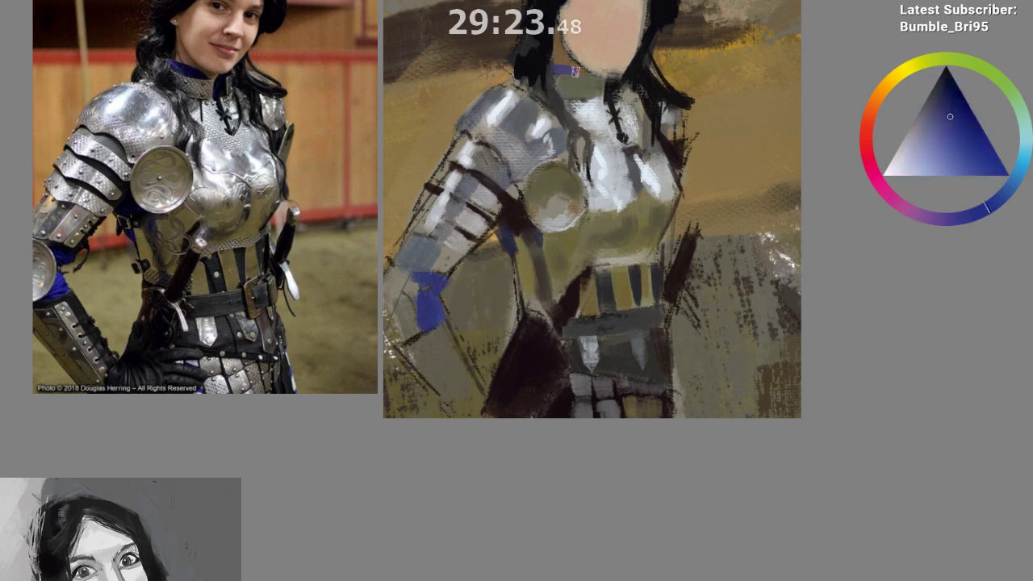
pyautogui.keyDown('ctrl'); pyautogui.click(545, 150); pyautogui.keyUp('ctrl')
pyautogui.moveTo(573, 74); pyautogui.dragTo(583, 74)
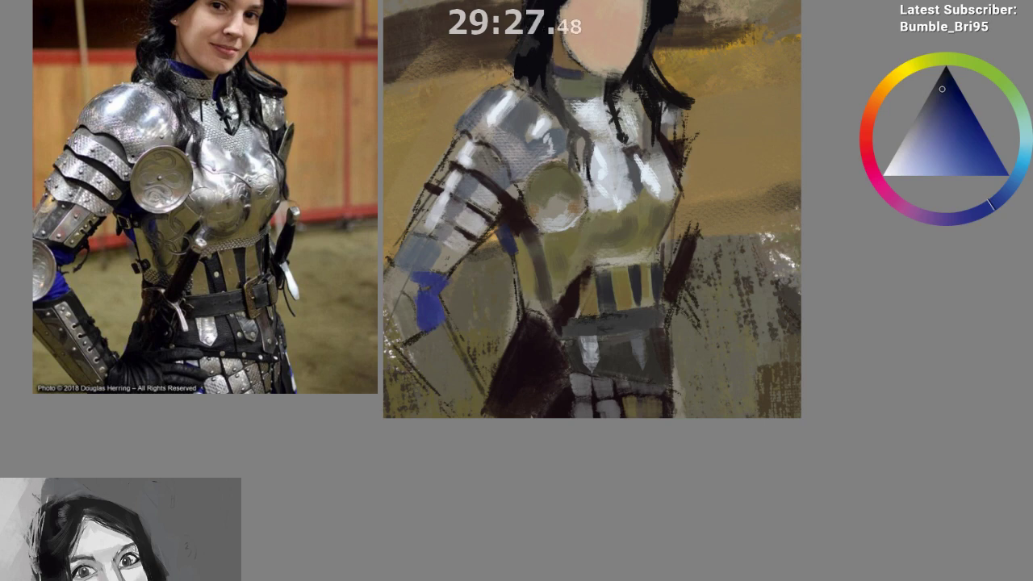
pyautogui.press('m')
pyautogui.moveTo(457, 159); pyautogui.dragTo(407, 171)
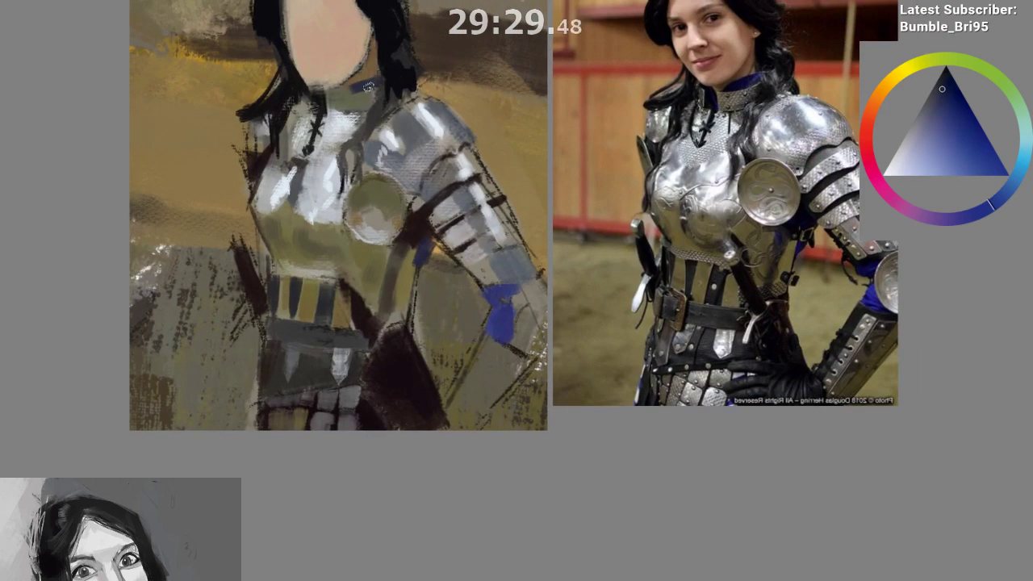
pyautogui.keyDown('ctrl'); pyautogui.click(493, 316); pyautogui.keyUp('ctrl')
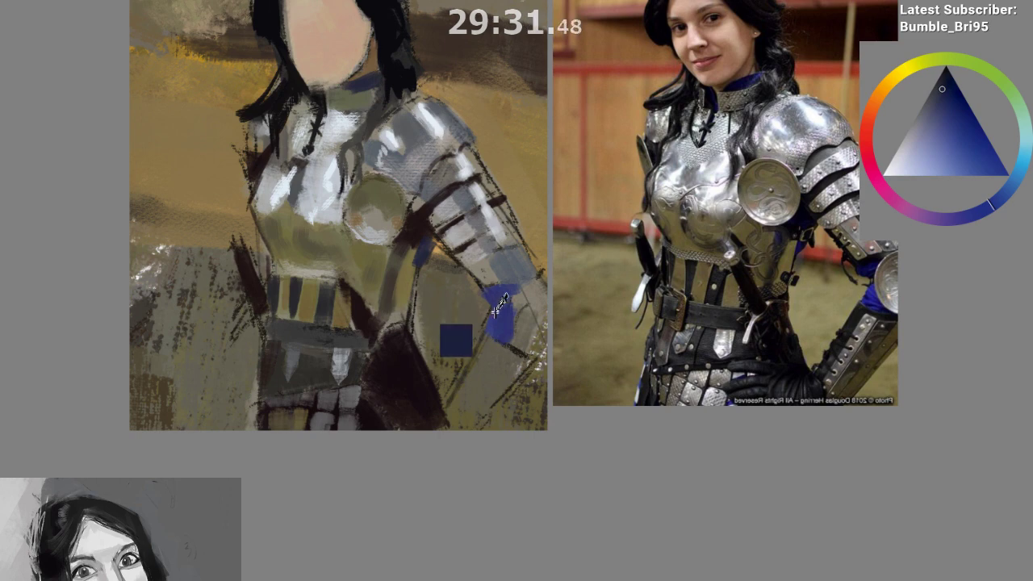
pyautogui.moveTo(364, 84); pyautogui.dragTo(384, 75)
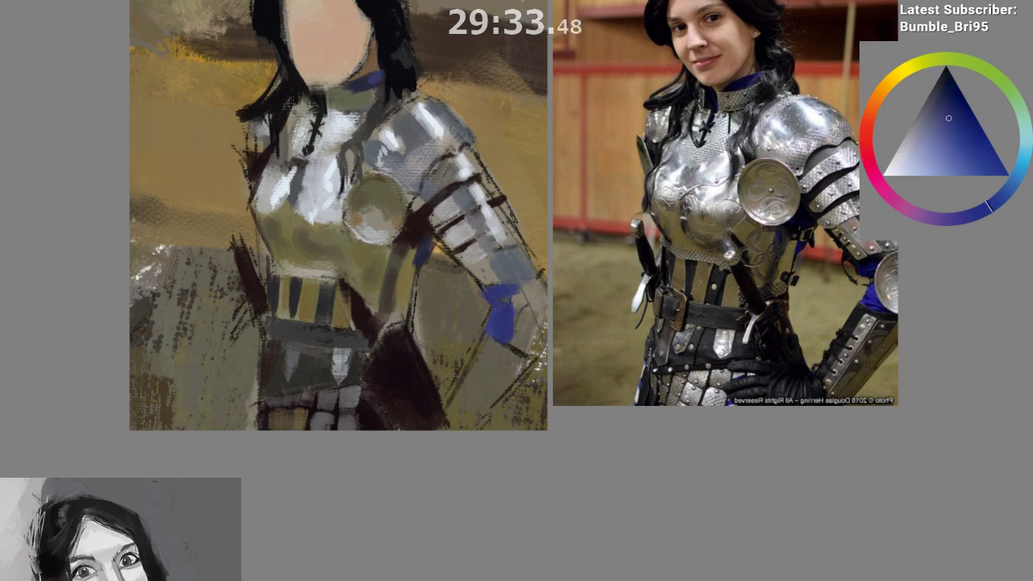
pyautogui.moveTo(324, 402); pyautogui.dragTo(354, 455)
# Brighten the highlight in the lower part of the round disc with sampled near-white
pyautogui.keyDown('ctrl'); pyautogui.click(339, 192); pyautogui.keyUp('ctrl')
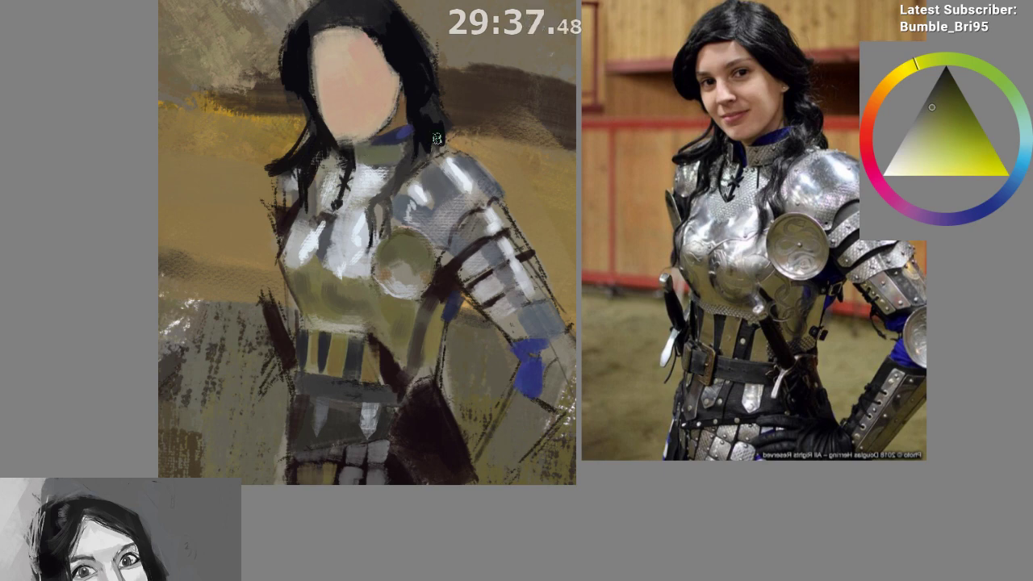
pyautogui.keyDown('ctrl'); pyautogui.click(416, 208); pyautogui.keyUp('ctrl')
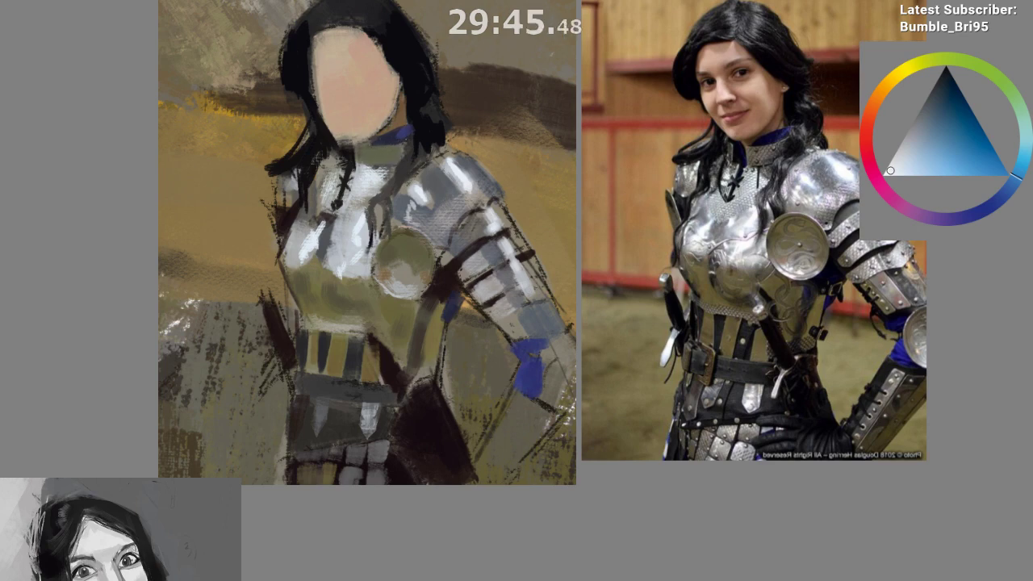
pyautogui.keyDown('ctrl'); pyautogui.click(370, 176); pyautogui.keyUp('ctrl')
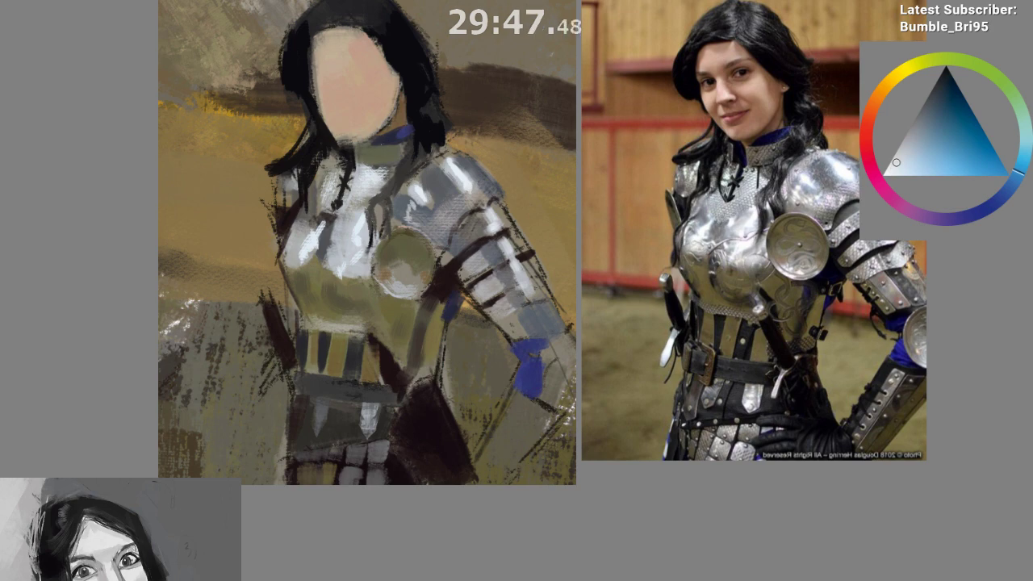
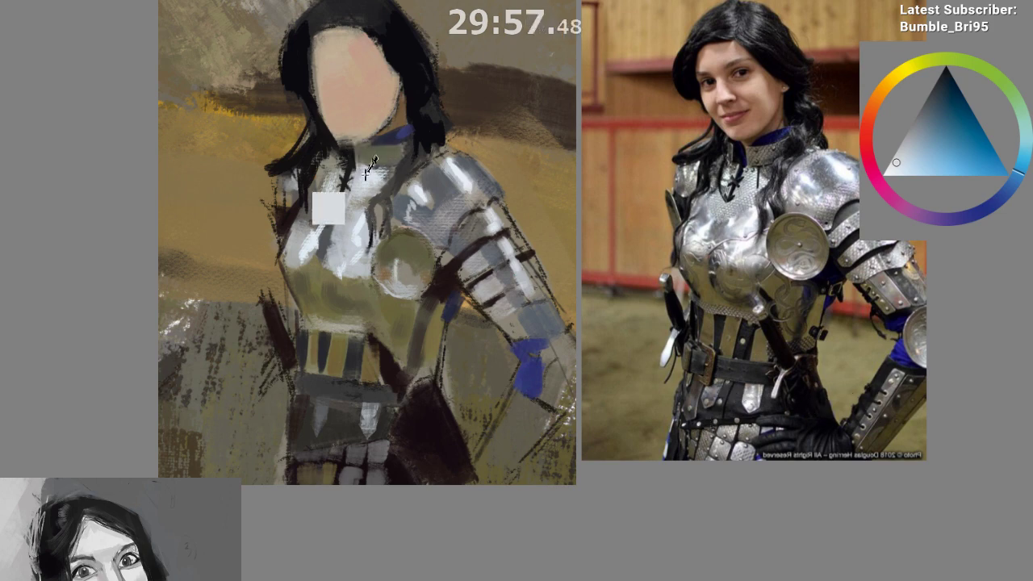
pyautogui.keyDown('ctrl'); pyautogui.click(412, 275); pyautogui.keyUp('ctrl')
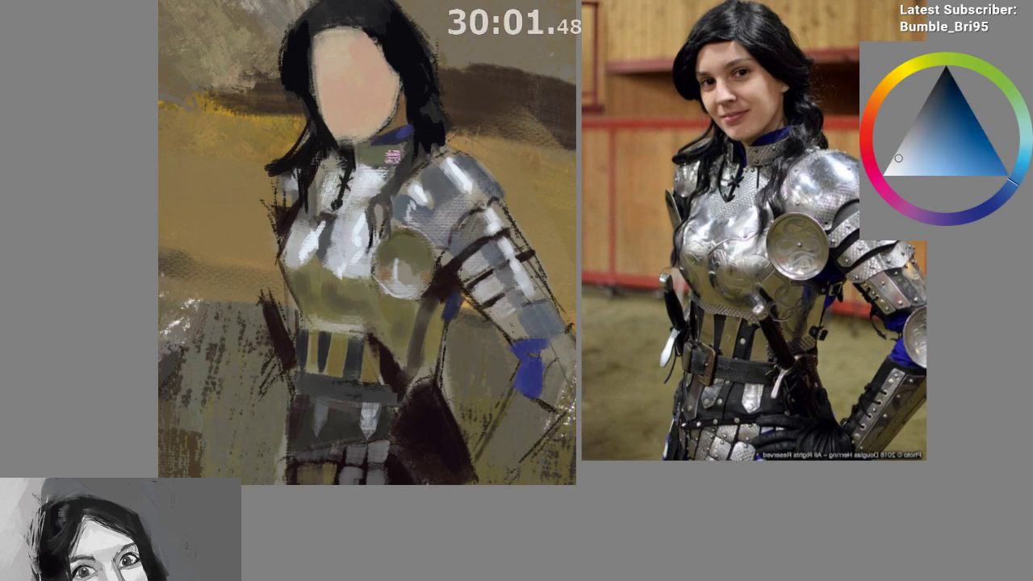
# Repaint the green collar below the blue lining with sampled warm grey
pyautogui.press('ctrl')
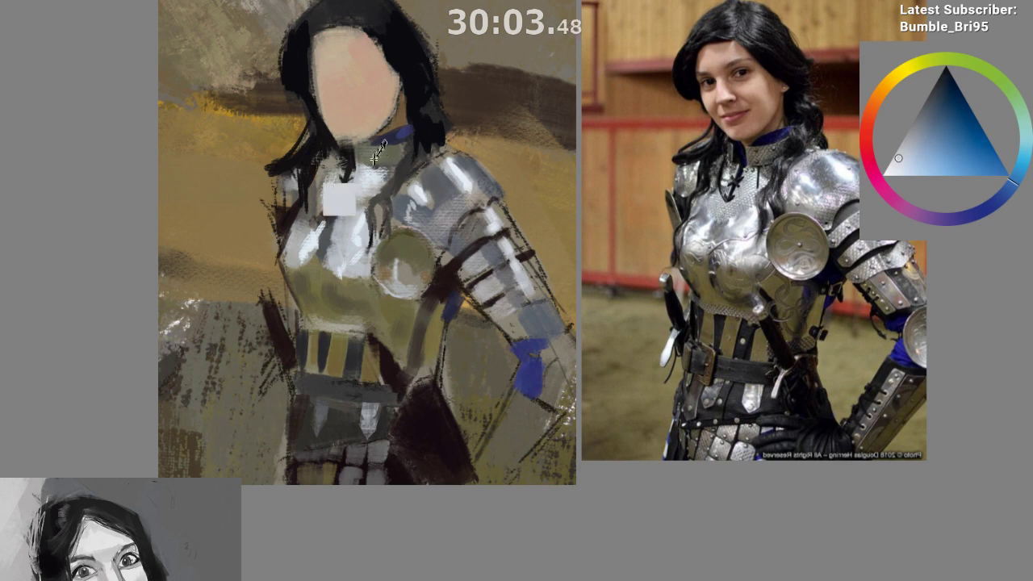
pyautogui.keyDown('ctrl'); pyautogui.click(367, 150); pyautogui.keyUp('ctrl')
pyautogui.moveTo(369, 150); pyautogui.dragTo(391, 154)
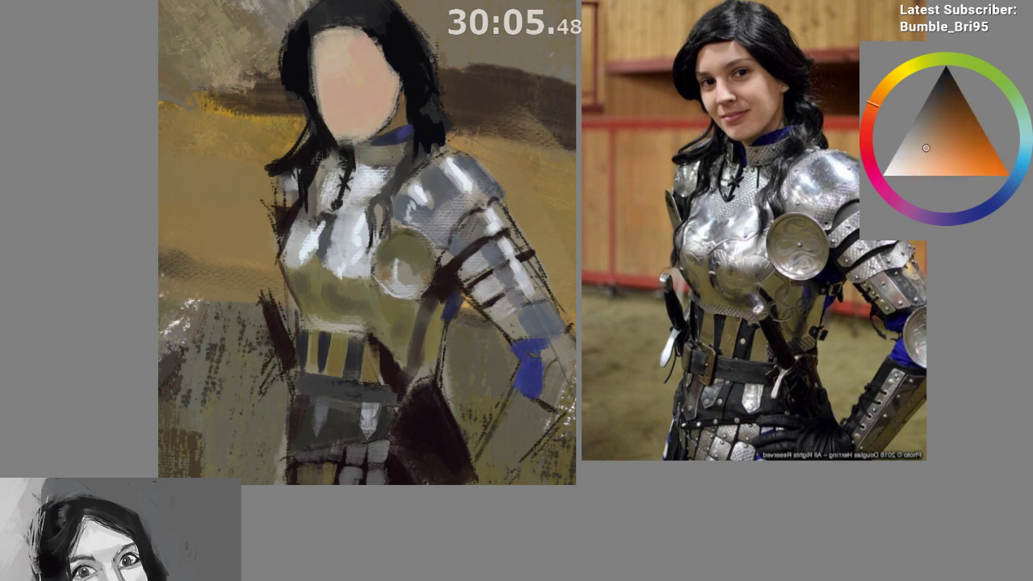
pyautogui.keyDown('ctrl'); pyautogui.click(317, 157); pyautogui.keyUp('ctrl')
# Refine the lower edge of the breastplate's bright highlight with sampled near-white and cool light grey
pyautogui.press('m')
pyautogui.moveTo(510, 446); pyautogui.dragTo(423, 339)
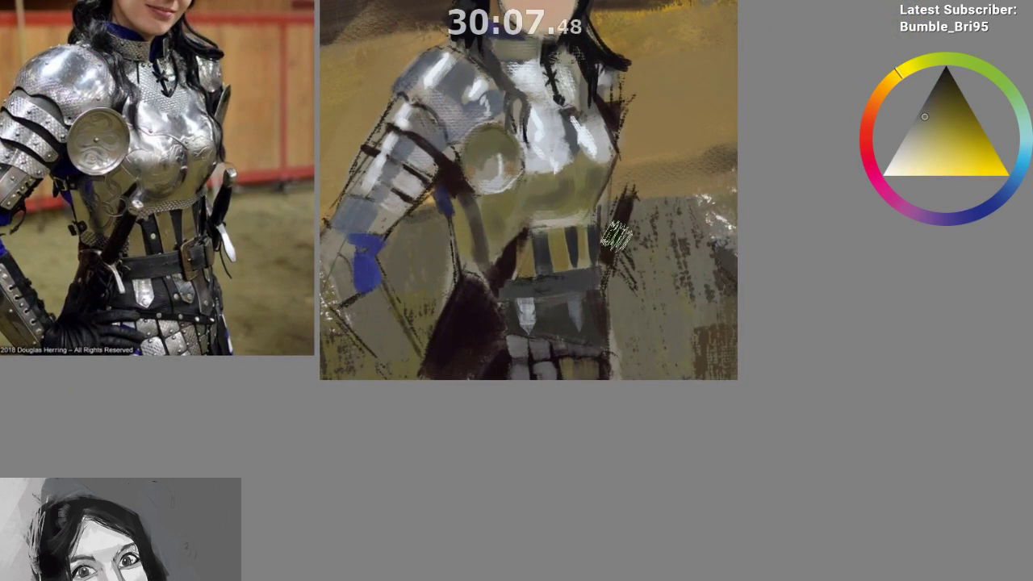
pyautogui.moveTo(608, 193); pyautogui.dragTo(630, 244)
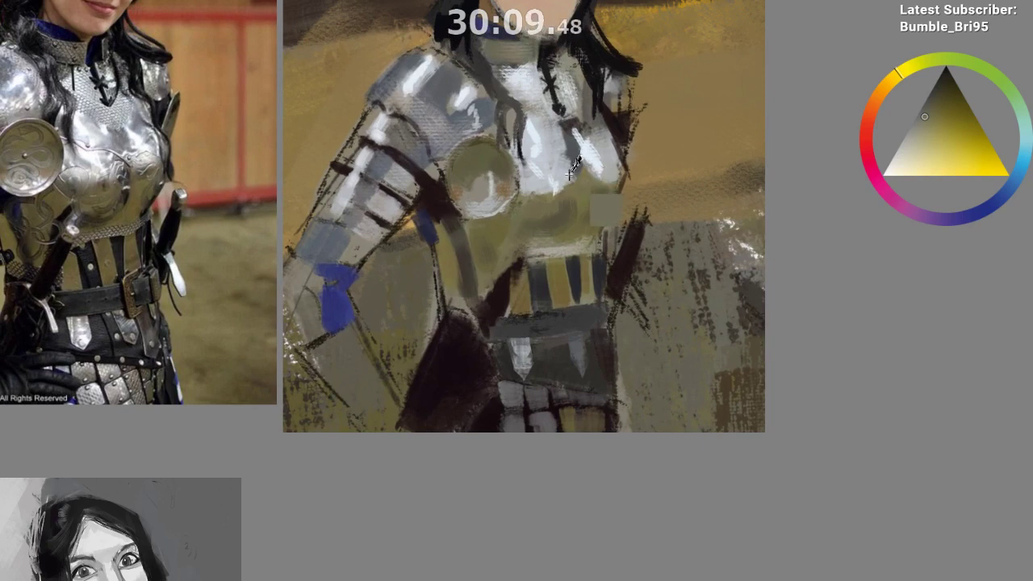
pyautogui.moveTo(526, 204); pyautogui.dragTo(539, 211)
pyautogui.keyDown('ctrl'); pyautogui.click(507, 212); pyautogui.keyUp('ctrl')
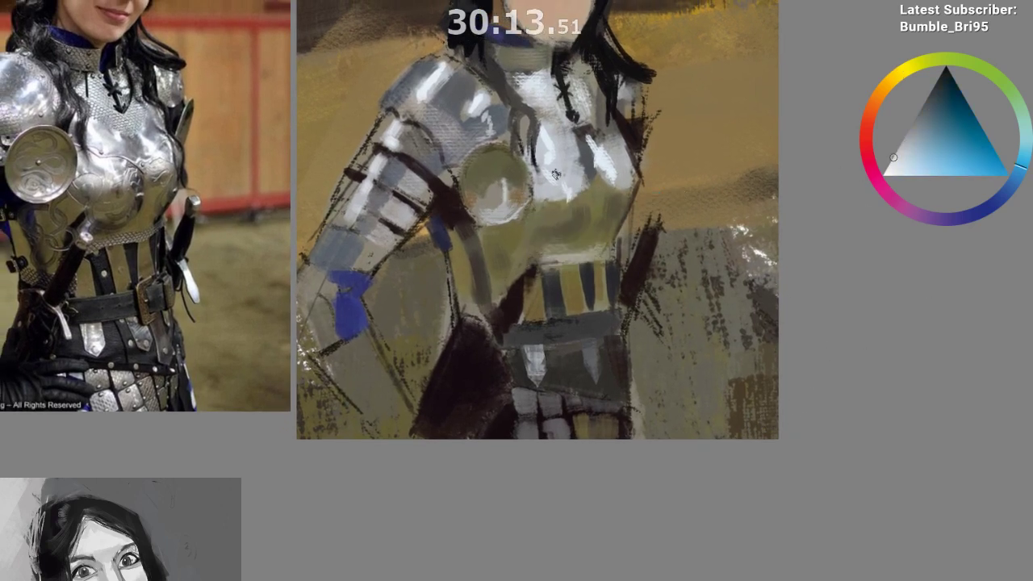
pyautogui.keyDown('ctrl'); pyautogui.click(391, 132); pyautogui.keyUp('ctrl')
# Paint a light rim along the lower edge of the round disc and blend it with sampled greys
pyautogui.moveTo(500, 226)
pyautogui.mouseDown()
pyautogui.moveTo(545, 196)
pyautogui.moveTo(521, 207)
pyautogui.mouseUp()
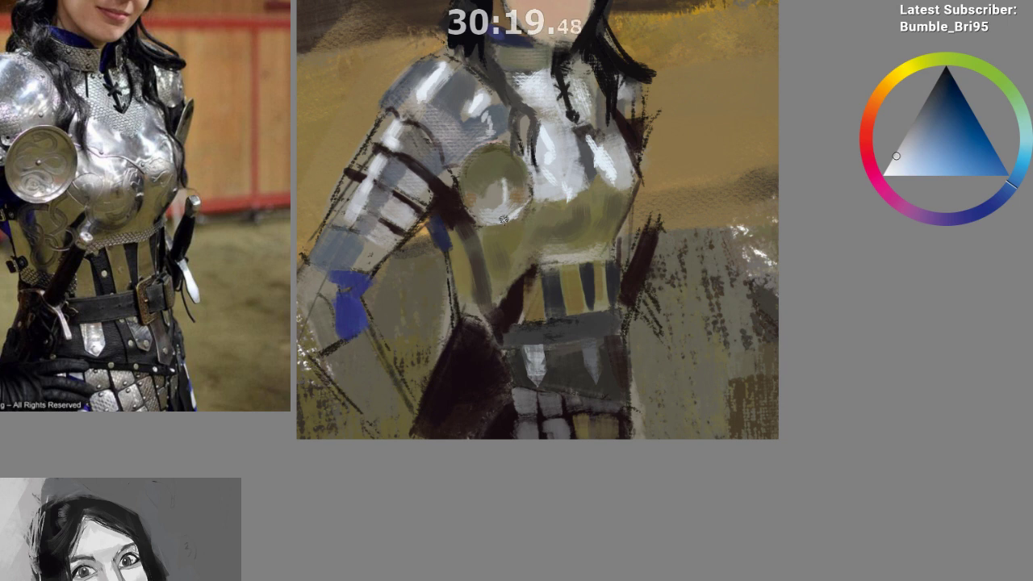
pyautogui.keyDown('ctrl'); pyautogui.click(522, 210); pyautogui.keyUp('ctrl')
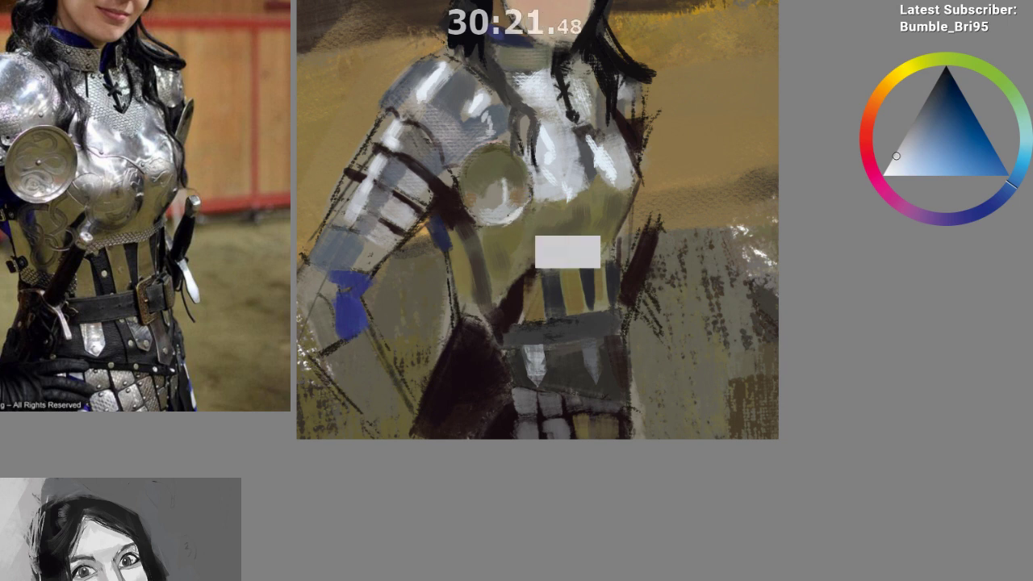
pyautogui.keyDown('ctrl'); pyautogui.click(519, 210); pyautogui.keyUp('ctrl')
pyautogui.keyDown('ctrl'); pyautogui.click(514, 209); pyautogui.keyUp('ctrl')
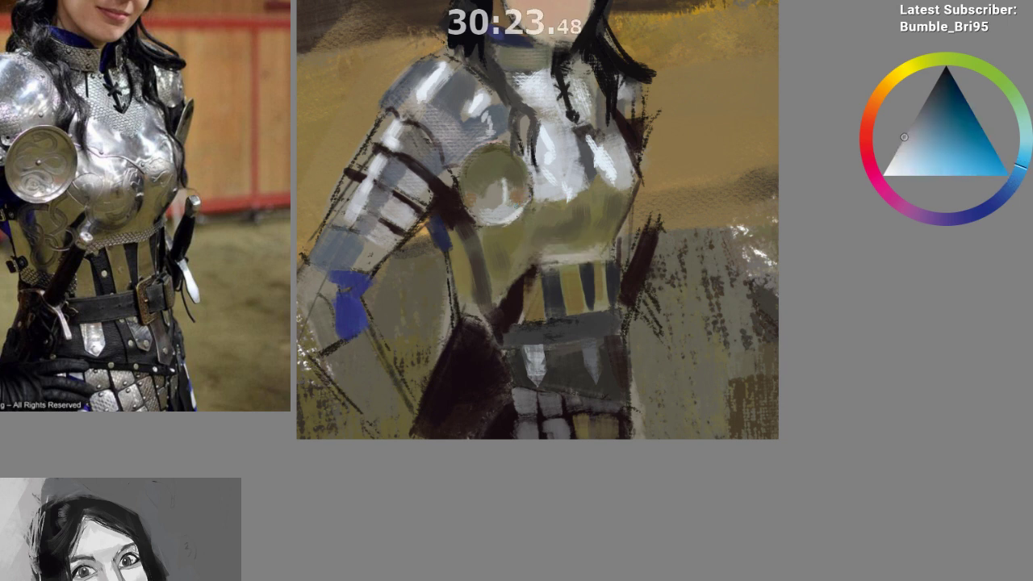
pyautogui.keyDown('ctrl'); pyautogui.click(499, 212); pyautogui.keyUp('ctrl')
pyautogui.keyDown('ctrl'); pyautogui.click(500, 215); pyautogui.keyUp('ctrl')
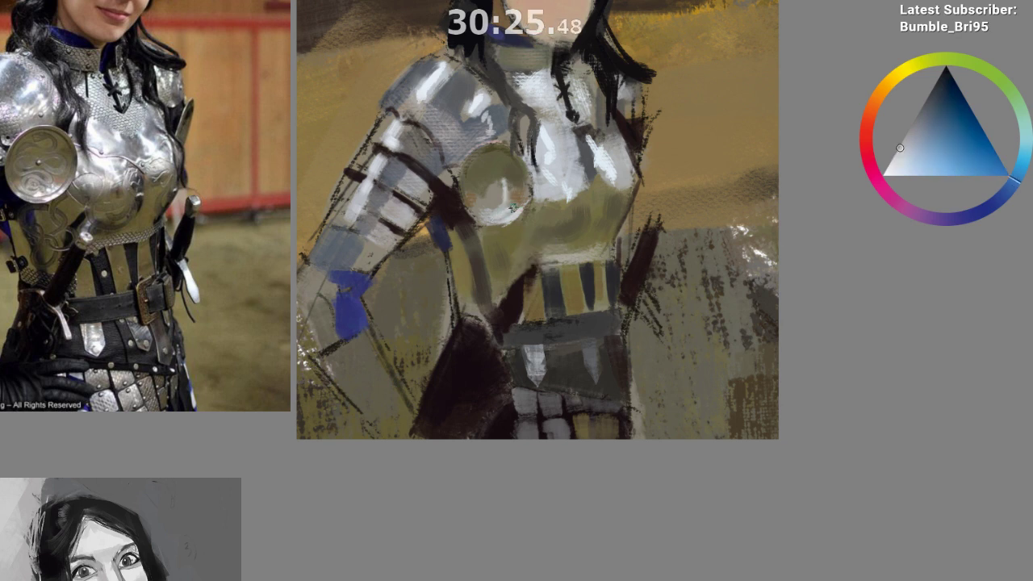
# Deepen the armpit shadow beside the round disc and the torso's outer contour with sampled near-black
pyautogui.moveTo(494, 387); pyautogui.dragTo(488, 447)
pyautogui.keyDown('ctrl'); pyautogui.click(504, 269); pyautogui.keyUp('ctrl')
pyautogui.moveTo(500, 303); pyautogui.dragTo(525, 239)
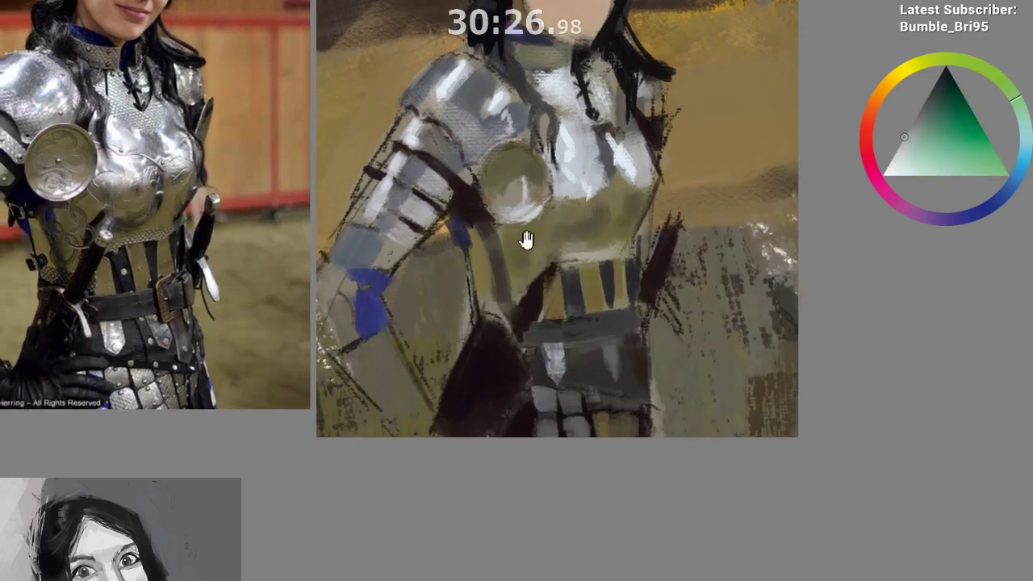
pyautogui.keyDown('ctrl'); pyautogui.click(475, 213); pyautogui.keyUp('ctrl')
pyautogui.keyDown('ctrl'); pyautogui.click(479, 215); pyautogui.keyUp('ctrl')
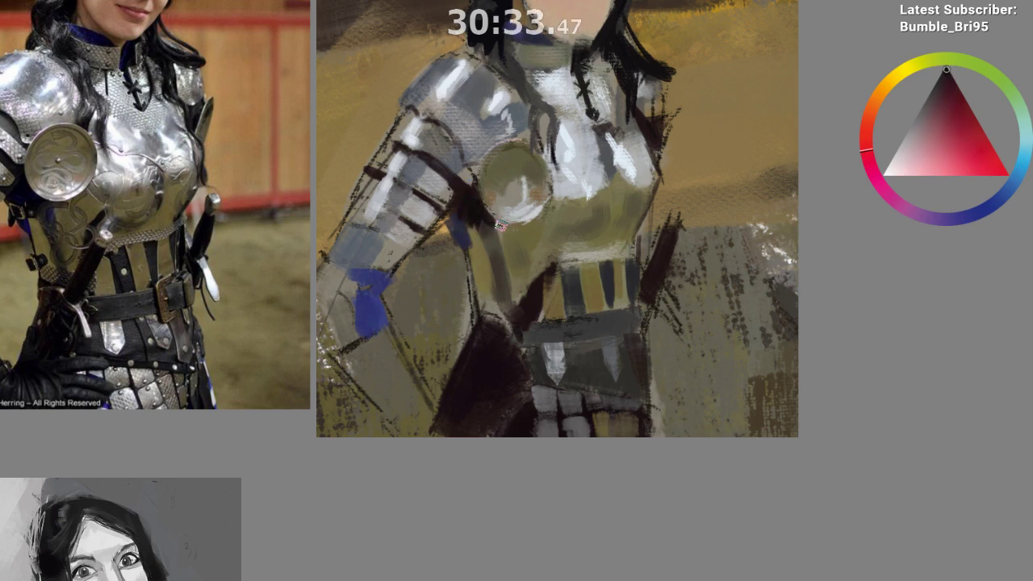
pyautogui.moveTo(533, 338); pyautogui.dragTo(550, 403)
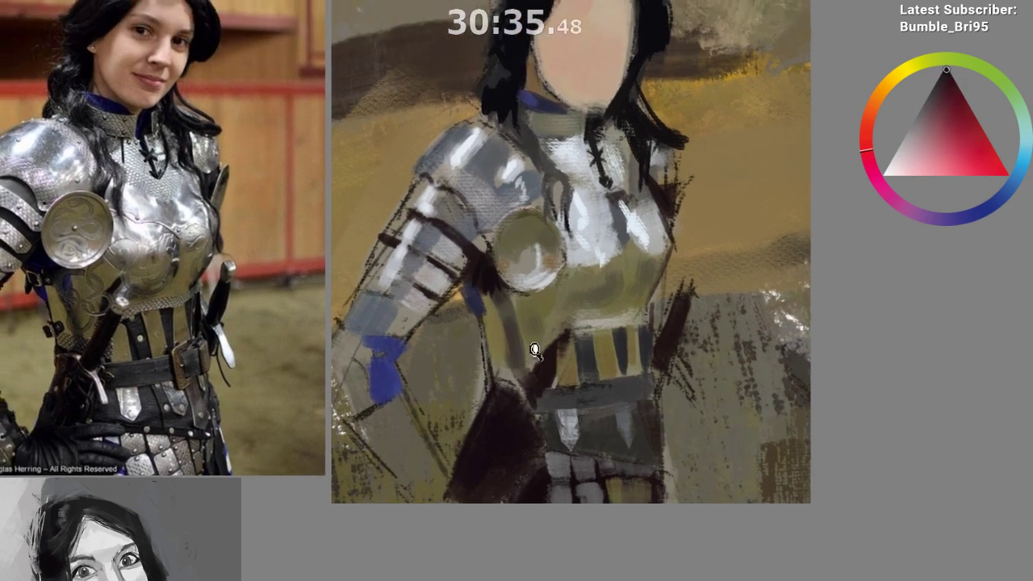
pyautogui.scroll(-1, 569, 388)
pyautogui.moveTo(622, 232); pyautogui.dragTo(623, 173)
pyautogui.moveTo(523, 247); pyautogui.dragTo(519, 210)
pyautogui.moveTo(484, 240)
pyautogui.mouseDown()
pyautogui.moveTo(481, 193)
pyautogui.moveTo(491, 255)
pyautogui.mouseUp()
pyautogui.moveTo(483, 211); pyautogui.dragTo(489, 268)
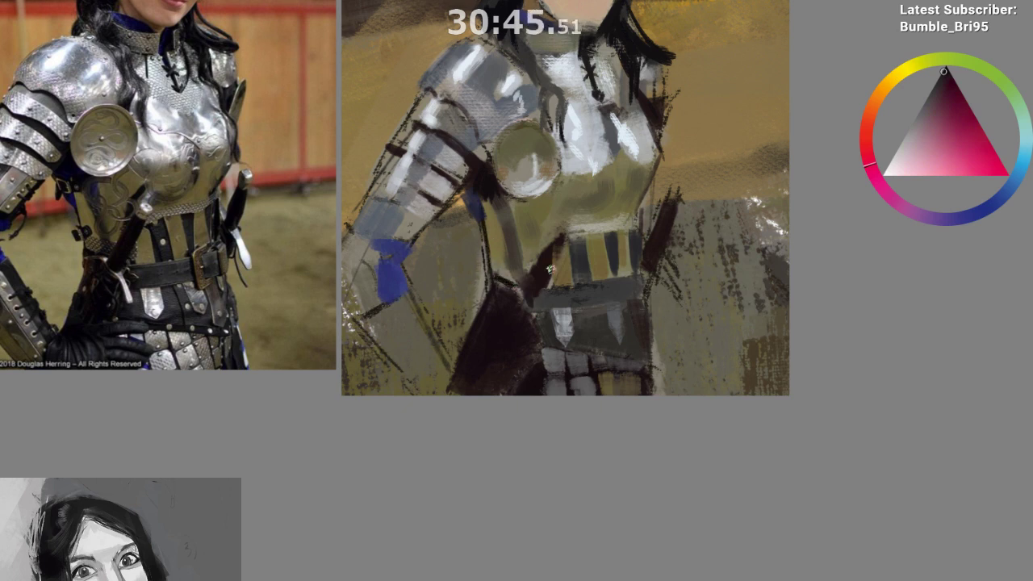
# Define the dark diagonal sword grip across the waist with sampled near-black
pyautogui.moveTo(565, 397); pyautogui.dragTo(551, 461)
pyautogui.moveTo(560, 352); pyautogui.dragTo(560, 299)
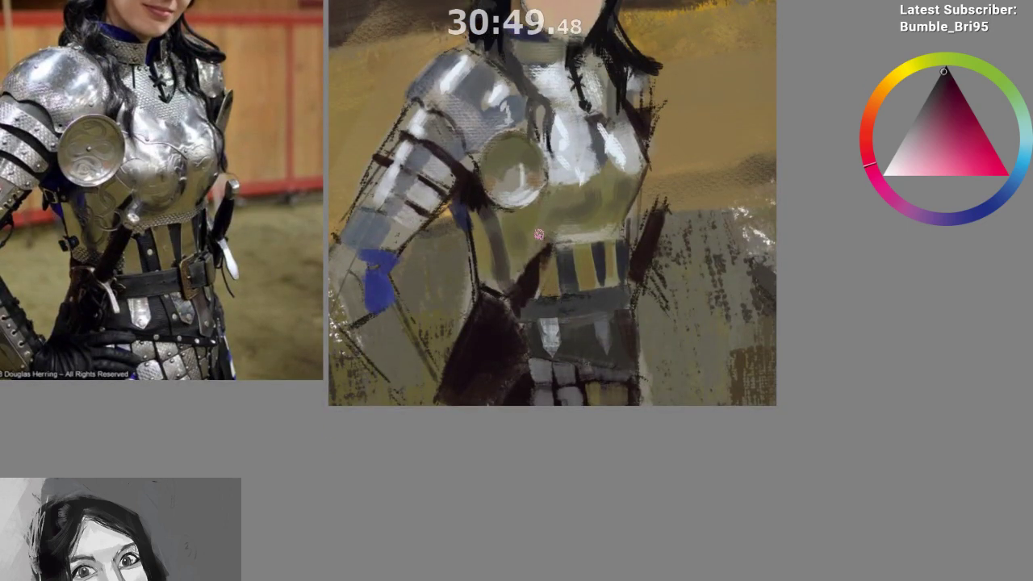
pyautogui.keyDown('ctrl'); pyautogui.click(539, 268); pyautogui.keyUp('ctrl')
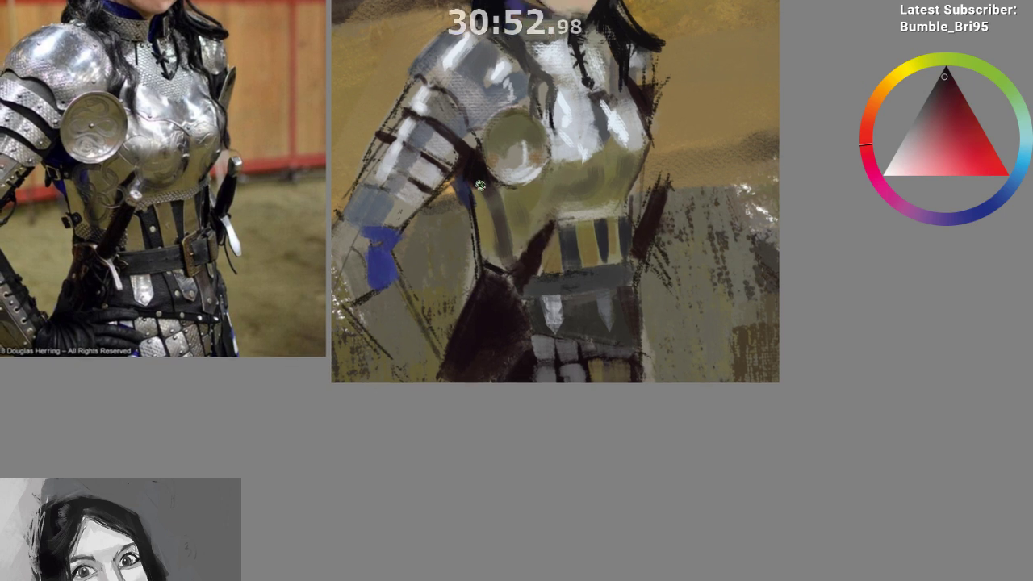
pyautogui.keyDown('ctrl'); pyautogui.click(475, 174); pyautogui.keyUp('ctrl')
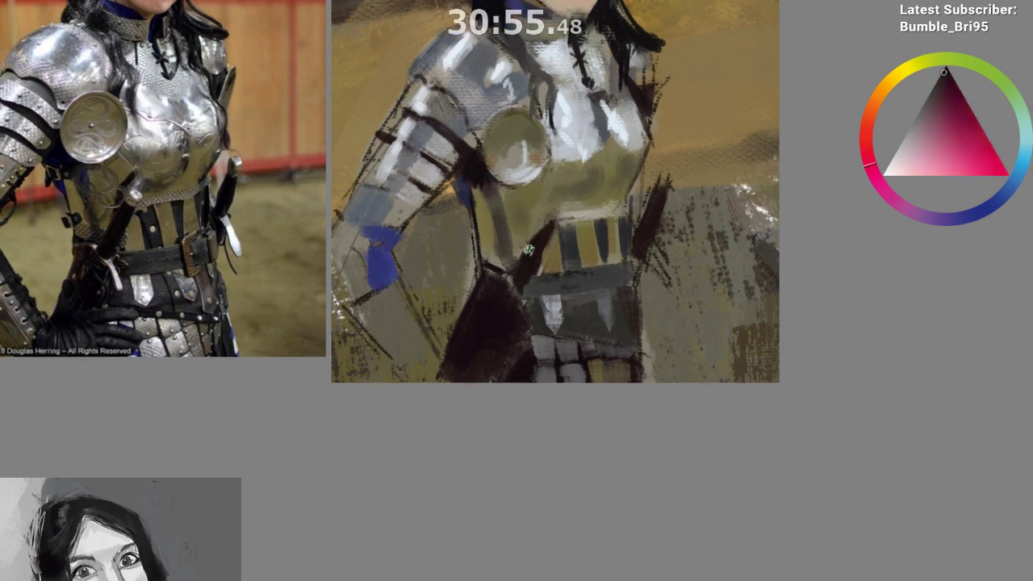
pyautogui.moveTo(544, 227)
pyautogui.mouseDown()
pyautogui.moveTo(520, 292)
pyautogui.moveTo(554, 231)
pyautogui.mouseUp()
pyautogui.press('m')
pyautogui.moveTo(482, 479); pyautogui.dragTo(434, 495)
pyautogui.scroll(-1, 434, 495)
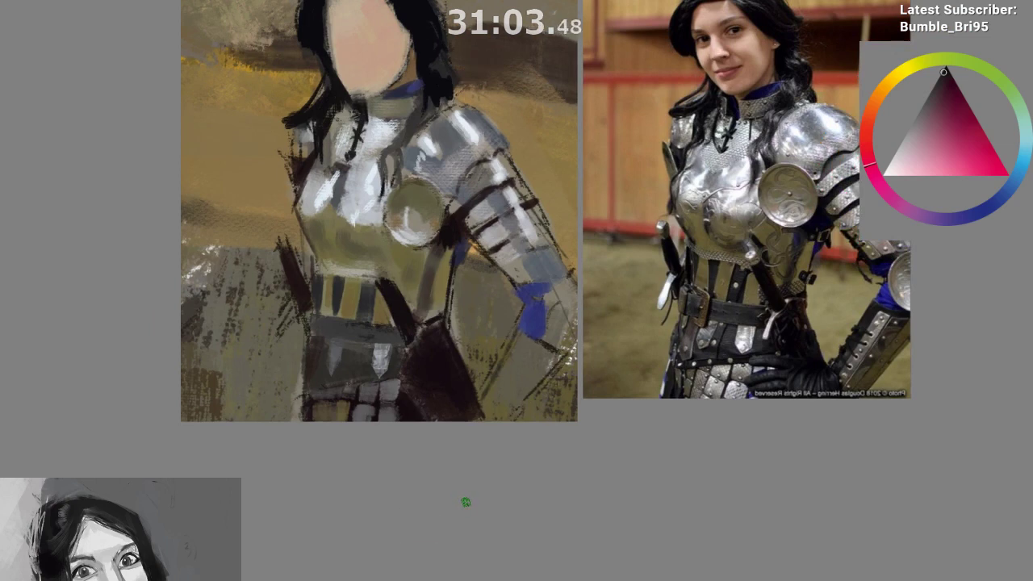
# Paint a slim near-white blade below the dark dagger grip beside the hip with a sampled cool white, redoing the first stroke
pyautogui.moveTo(405, 354); pyautogui.dragTo(398, 314)
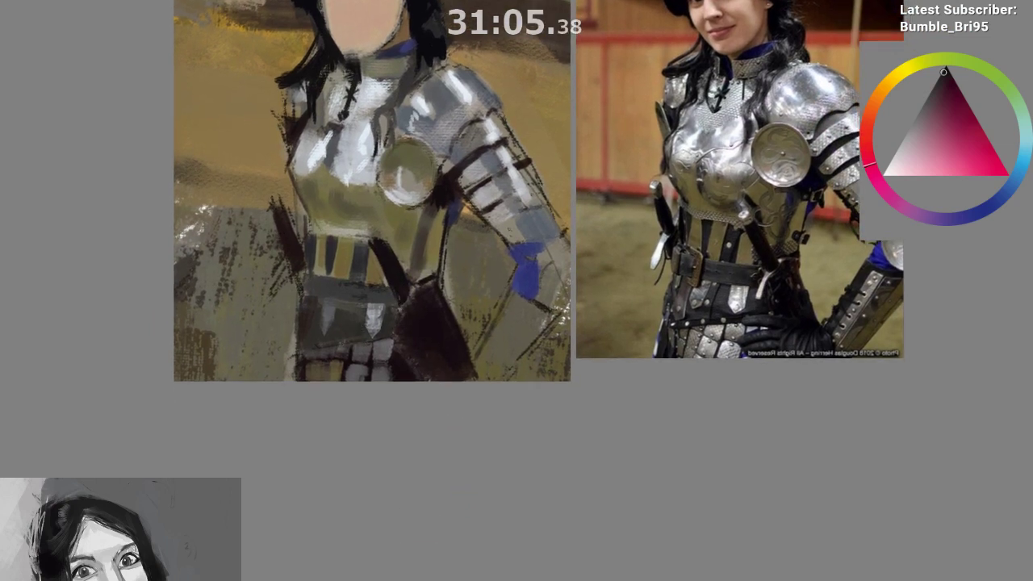
pyautogui.keyDown('ctrl'); pyautogui.click(342, 182); pyautogui.keyUp('ctrl')
pyautogui.moveTo(291, 252); pyautogui.dragTo(273, 295)
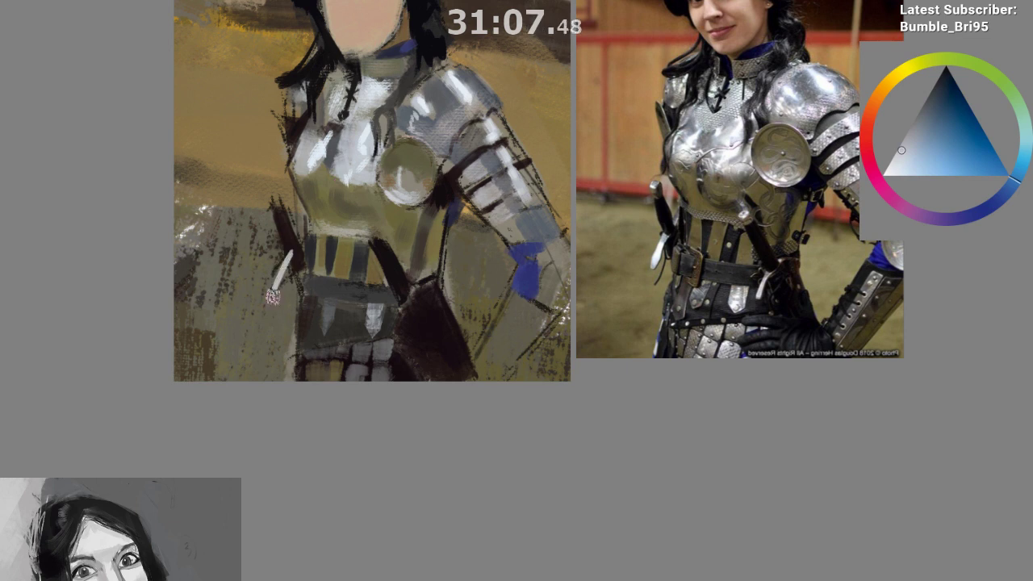
pyautogui.hotkey('ctrl', 'z')
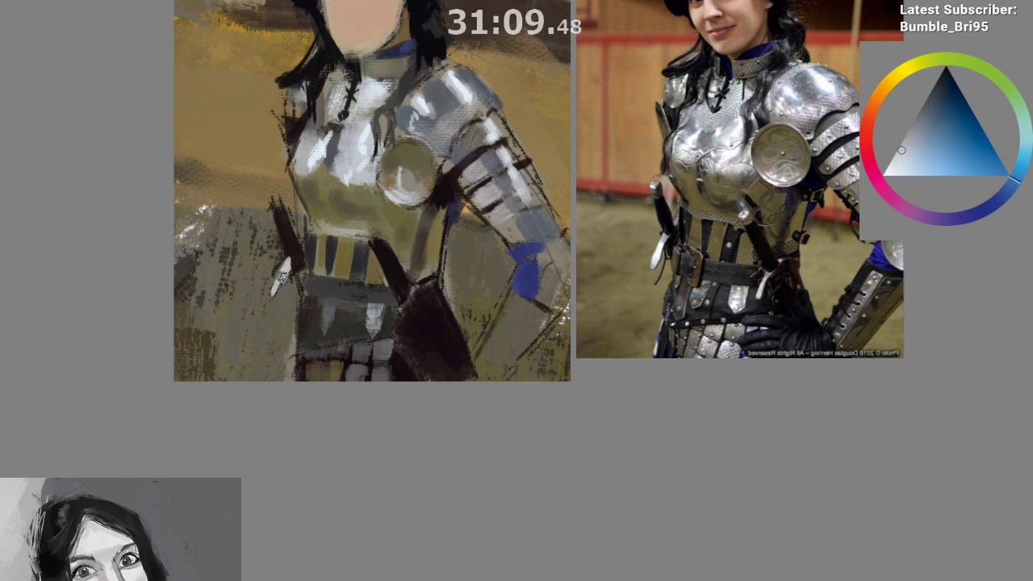
pyautogui.moveTo(411, 343); pyautogui.dragTo(394, 323)
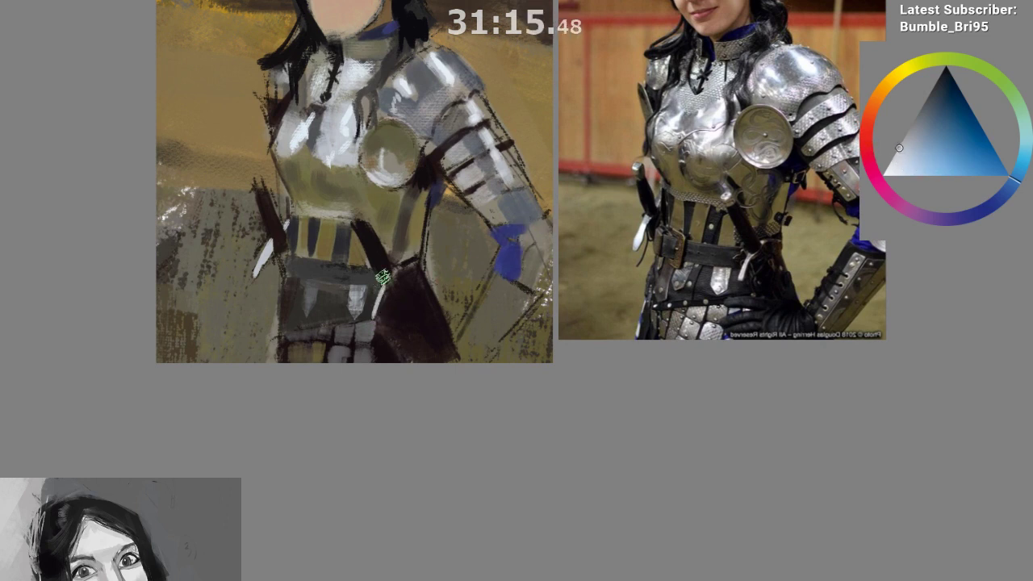
# Paint a light curved crossguard at the lower end of the diagonal sword grip and a pale pommel at its upper end
pyautogui.moveTo(384, 287); pyautogui.dragTo(372, 319)
pyautogui.keyDown('alt'); pyautogui.click(380, 303); pyautogui.keyUp('alt')
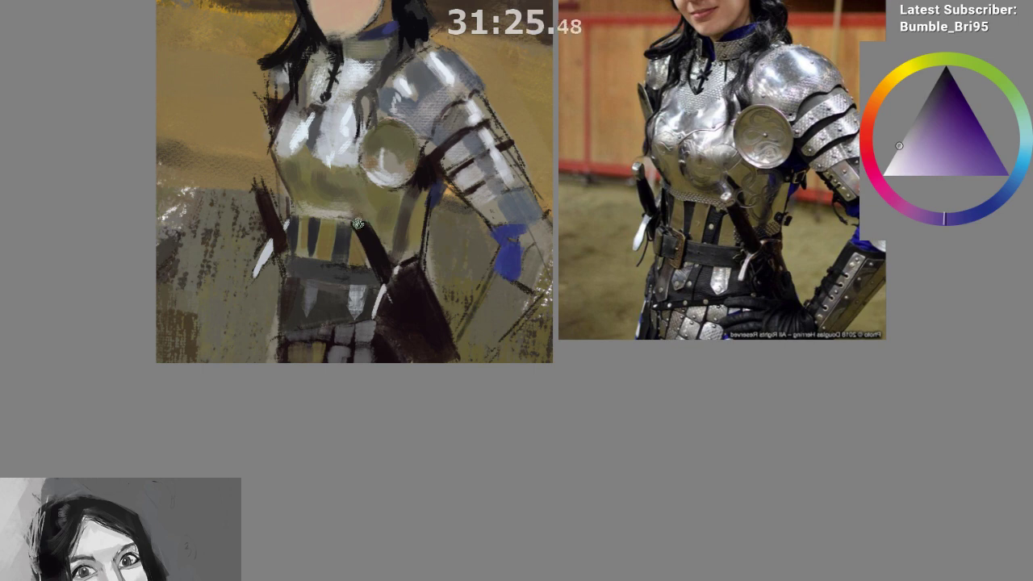
# Mirror the view and refine the edge where the sword's pale pommel meets the dark grip with sampled olive-greys
pyautogui.press('m')
pyautogui.moveTo(537, 368); pyautogui.dragTo(505, 335)
pyautogui.scroll(1, 506, 335)
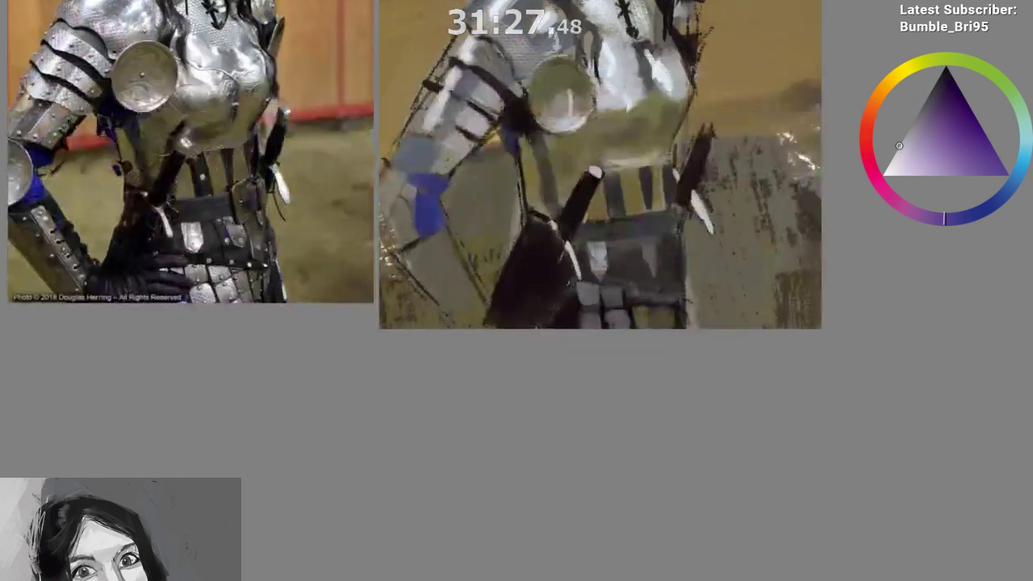
pyautogui.keyDown('ctrl'); pyautogui.click(639, 164); pyautogui.keyUp('ctrl')
pyautogui.keyDown('ctrl'); pyautogui.click(595, 208); pyautogui.keyUp('ctrl')
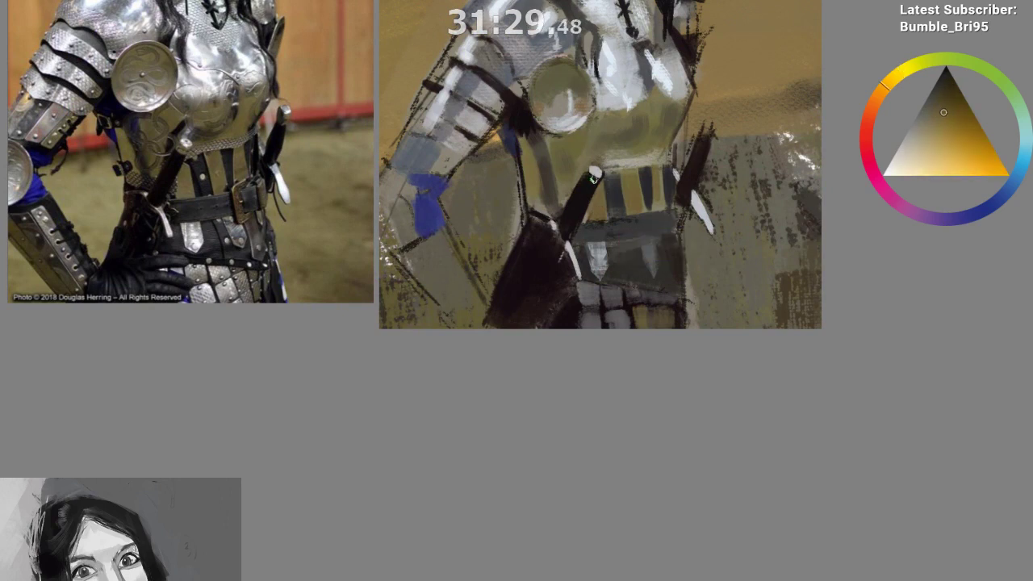
pyautogui.keyDown('ctrl'); pyautogui.click(592, 178); pyautogui.keyUp('ctrl')
pyautogui.keyDown('ctrl'); pyautogui.click(590, 172); pyautogui.keyUp('ctrl')
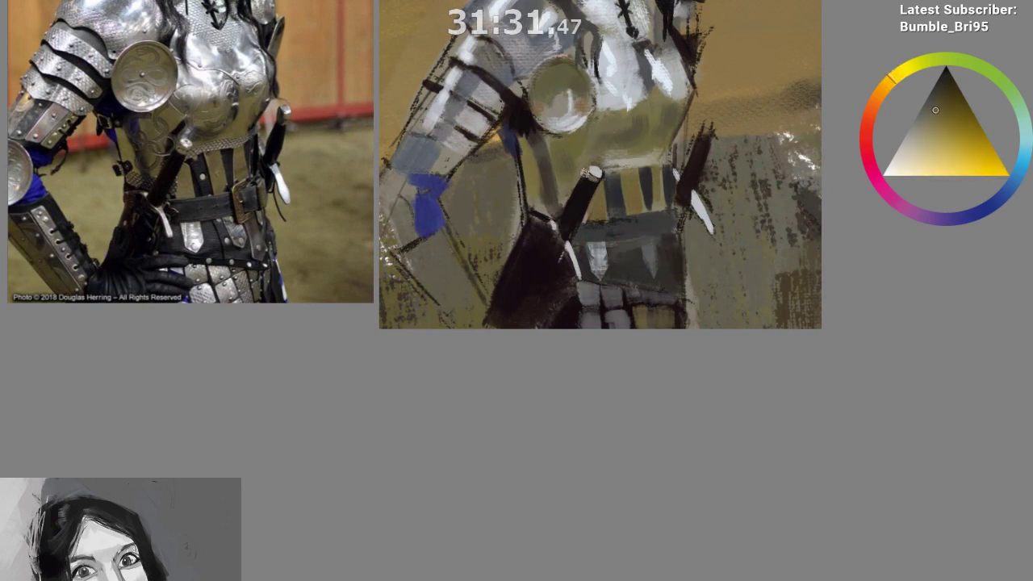
# Shape and brighten the sword pommel with sampled dark brown, light grey and near-white
pyautogui.moveTo(567, 342); pyautogui.dragTo(549, 412)
pyautogui.keyDown('ctrl'); pyautogui.click(573, 248); pyautogui.keyUp('ctrl')
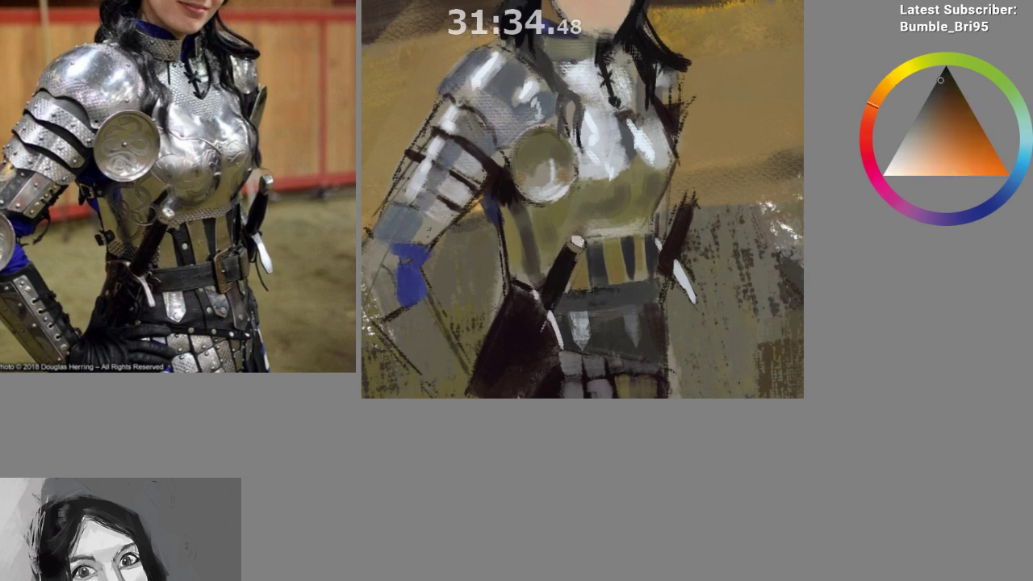
pyautogui.keyDown('ctrl'); pyautogui.click(572, 242); pyautogui.keyUp('ctrl')
pyautogui.keyDown('ctrl'); pyautogui.click(668, 160); pyautogui.keyUp('ctrl')
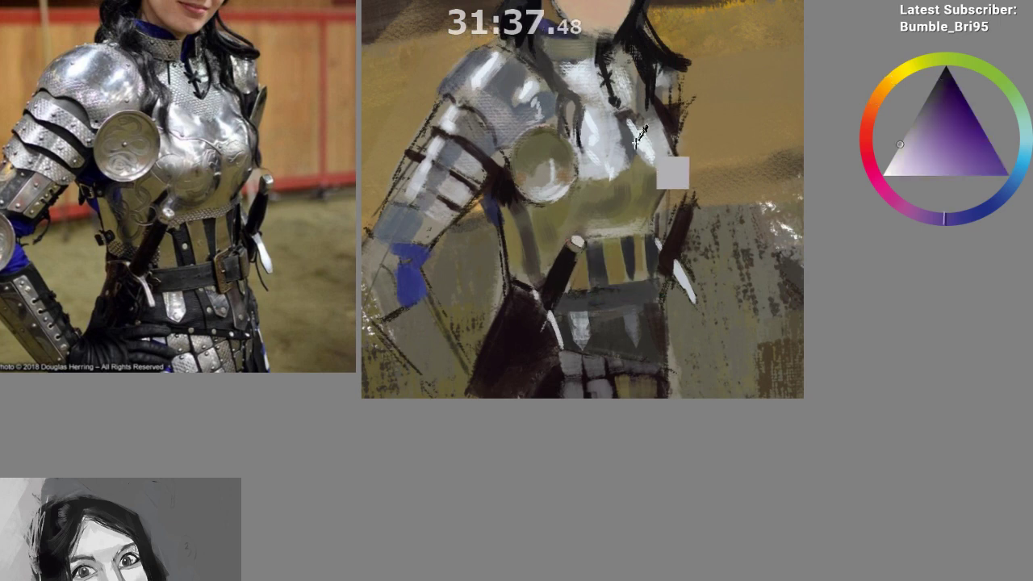
pyautogui.keyDown('ctrl'); pyautogui.click(680, 182); pyautogui.keyUp('ctrl')
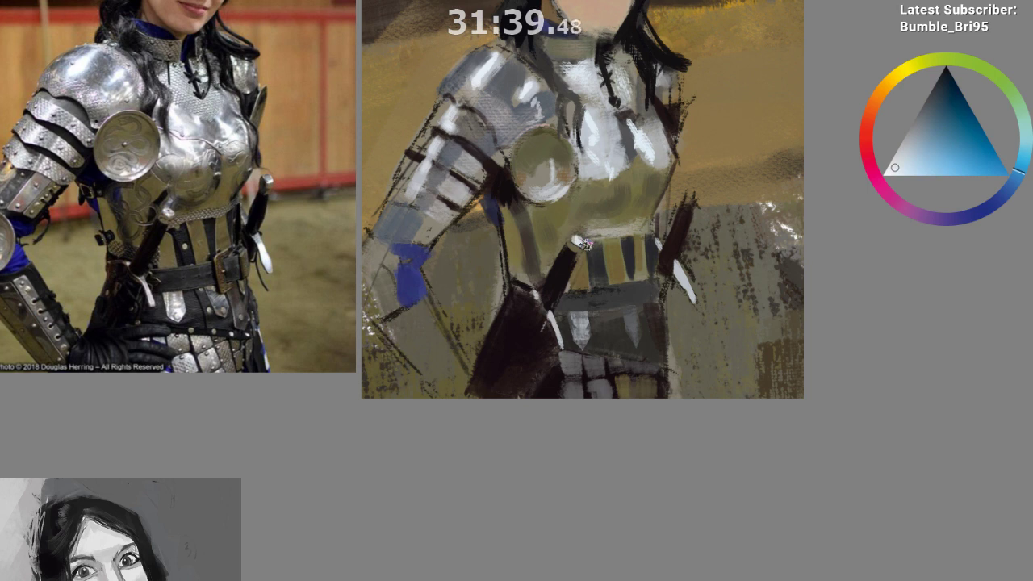
pyautogui.click(577, 242)
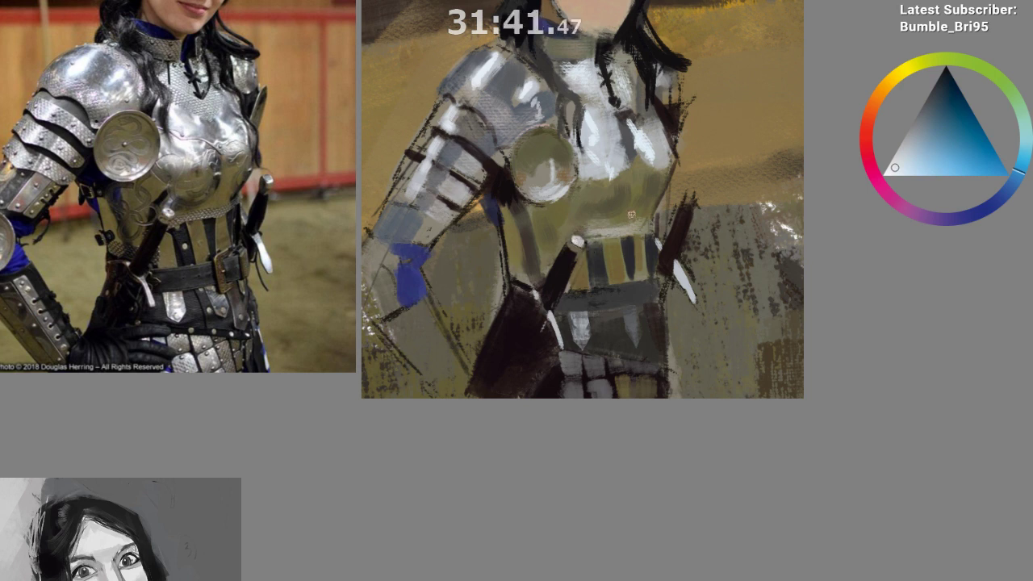
# Refine the torso side plate between the round disc and the sword pommel with sampled olive and dark brown tones
pyautogui.moveTo(593, 318); pyautogui.dragTo(583, 296)
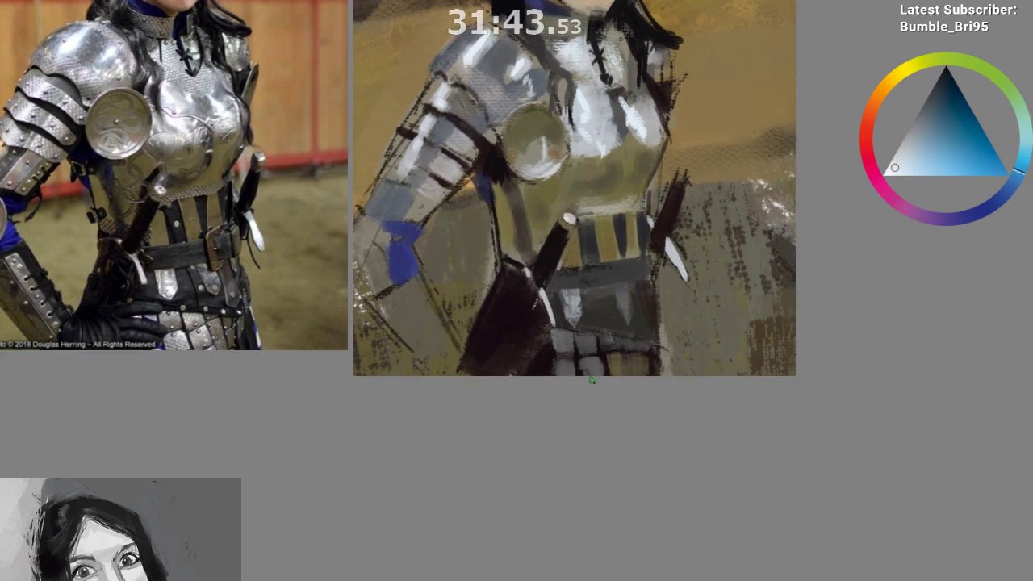
pyautogui.moveTo(591, 369); pyautogui.dragTo(592, 350)
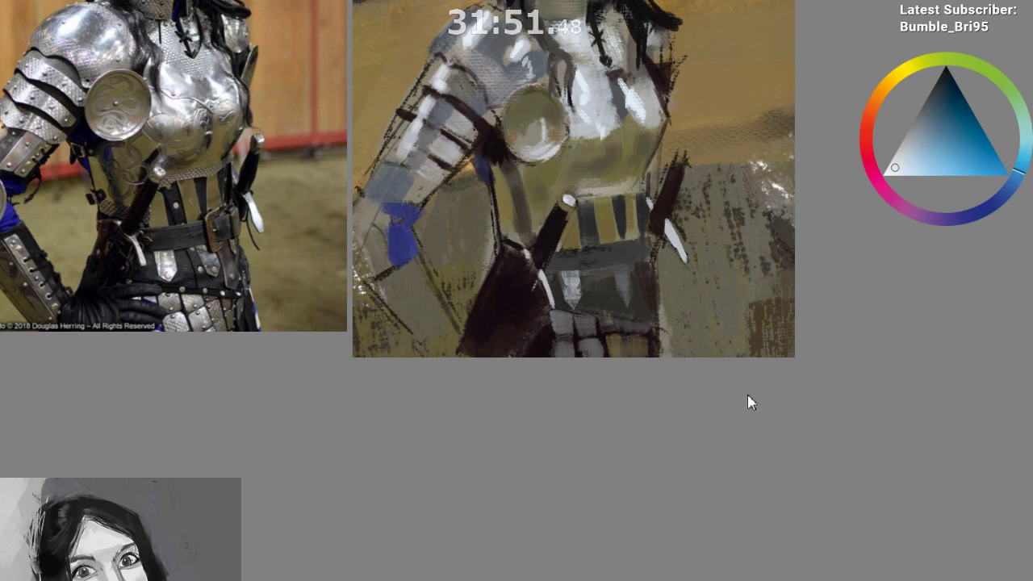
pyautogui.keyDown('ctrl'); pyautogui.click(535, 173); pyautogui.keyUp('ctrl')
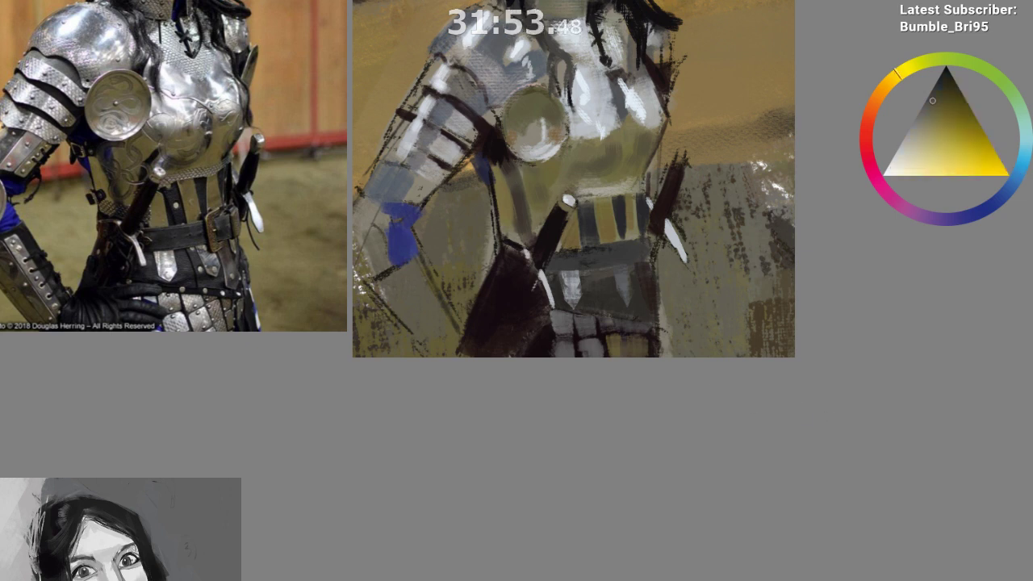
pyautogui.moveTo(574, 295); pyautogui.dragTo(586, 343)
pyautogui.keyDown('ctrl'); pyautogui.click(528, 213); pyautogui.keyUp('ctrl')
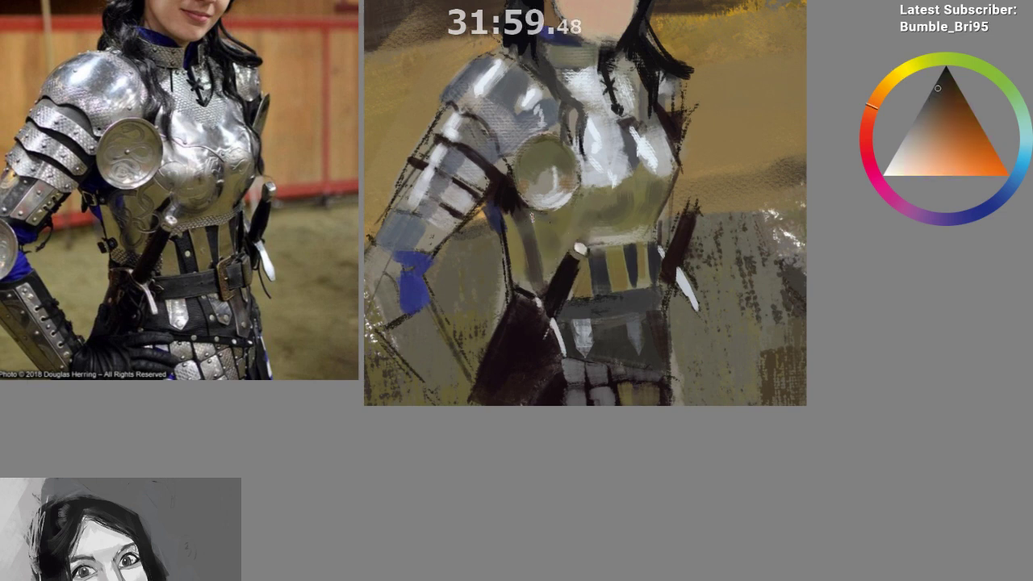
pyautogui.keyDown('ctrl'); pyautogui.click(557, 229); pyautogui.keyUp('ctrl')
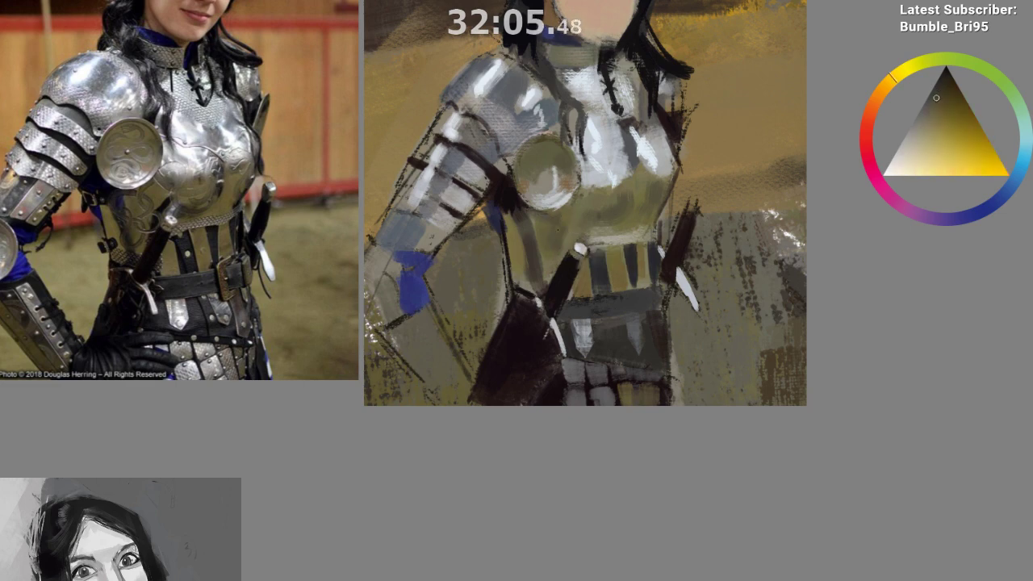
pyautogui.moveTo(580, 325); pyautogui.dragTo(579, 327)
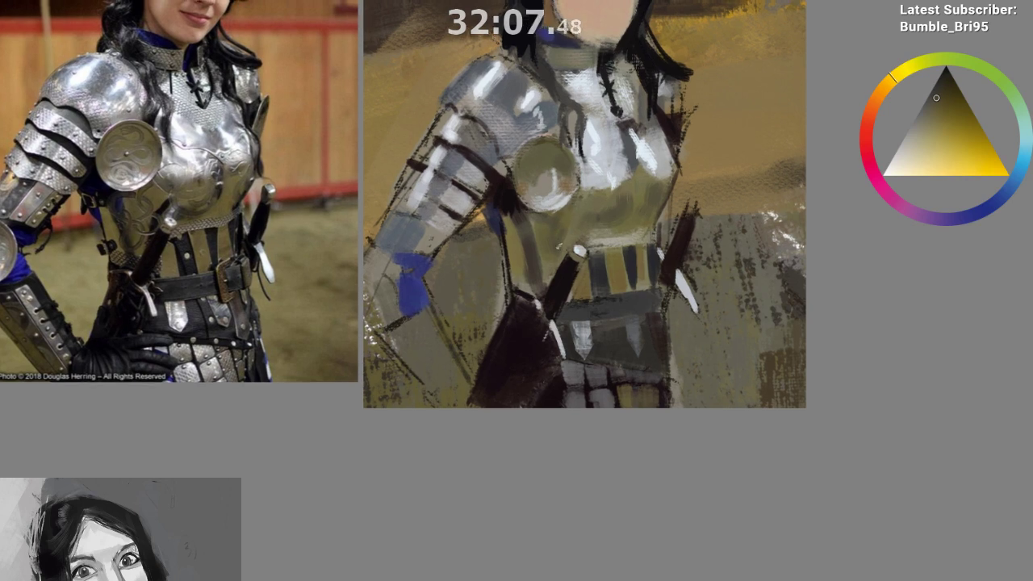
pyautogui.scroll(-1, 576, 413)
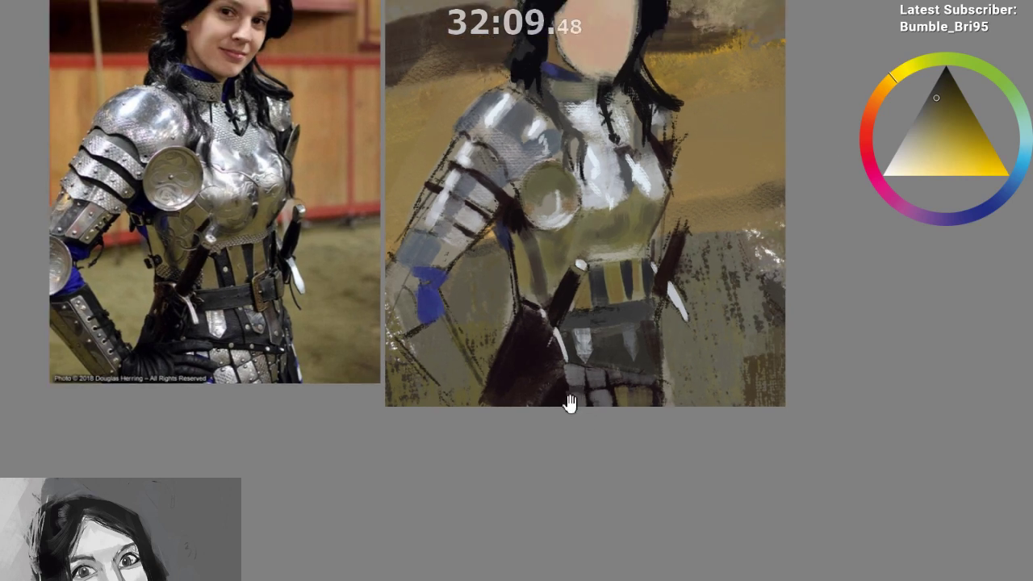
pyautogui.scroll(3, 568, 401)
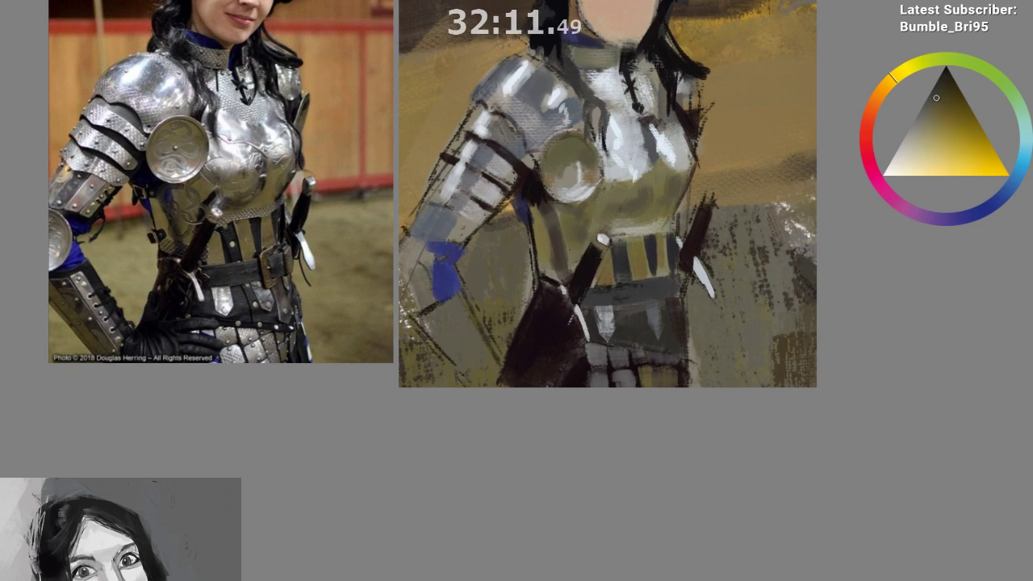
pyautogui.scroll(1, 761, 403)
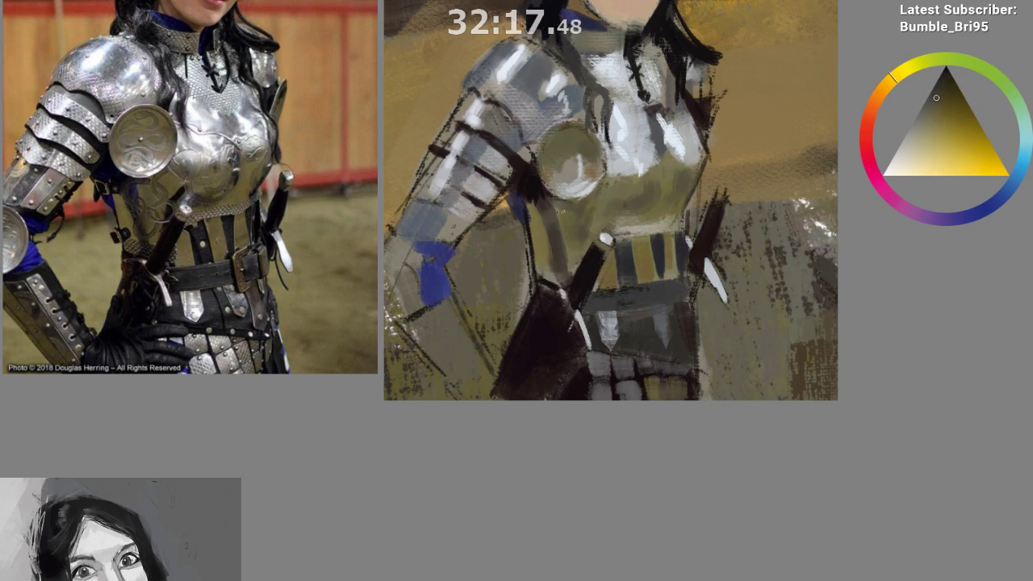
pyautogui.keyDown('ctrl'); pyautogui.click(540, 193); pyautogui.keyUp('ctrl')
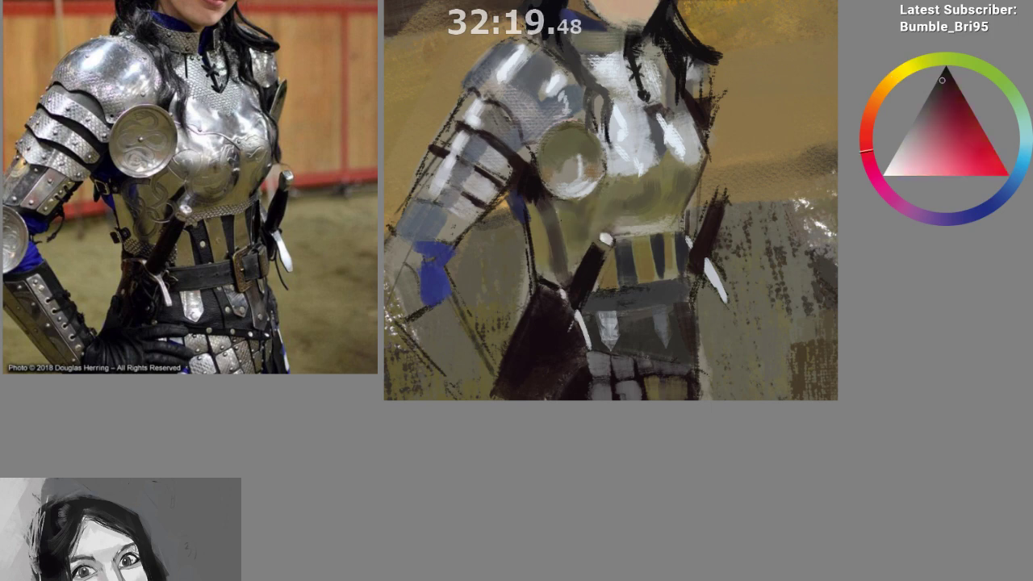
# Extend the breastplate's bright highlight beside the round disc with sampled near-white and cool light grey
pyautogui.moveTo(553, 363); pyautogui.dragTo(489, 382)
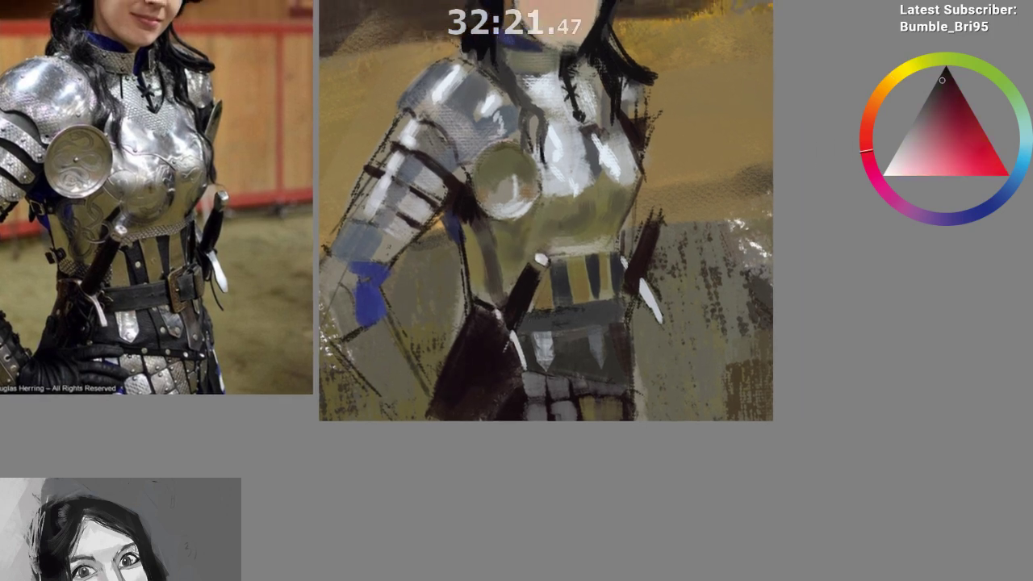
pyautogui.moveTo(577, 378); pyautogui.dragTo(553, 432)
pyautogui.scroll(1, 554, 420)
pyautogui.moveTo(588, 352); pyautogui.dragTo(659, 274)
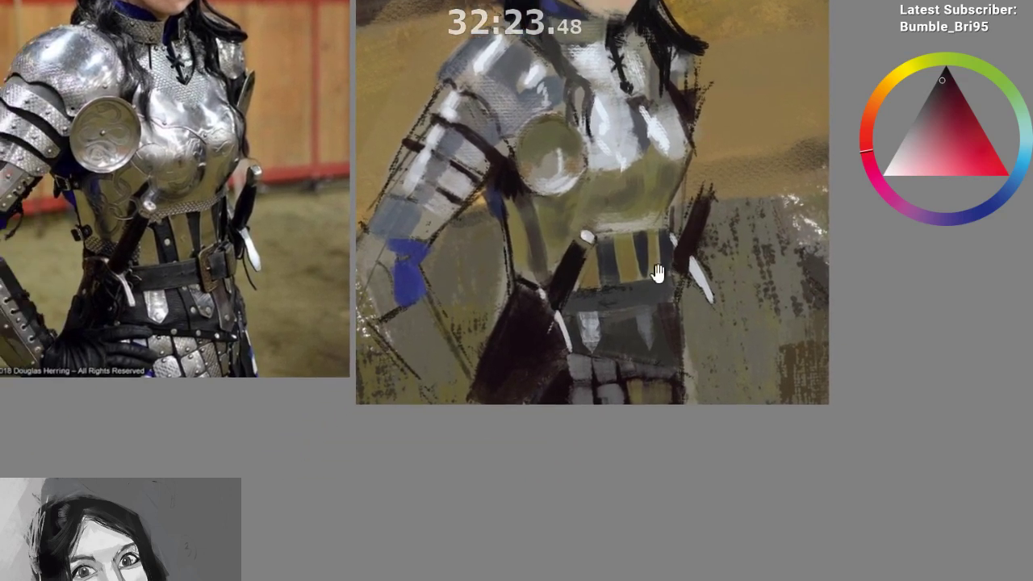
pyautogui.keyDown('ctrl'); pyautogui.click(634, 159); pyautogui.keyUp('ctrl')
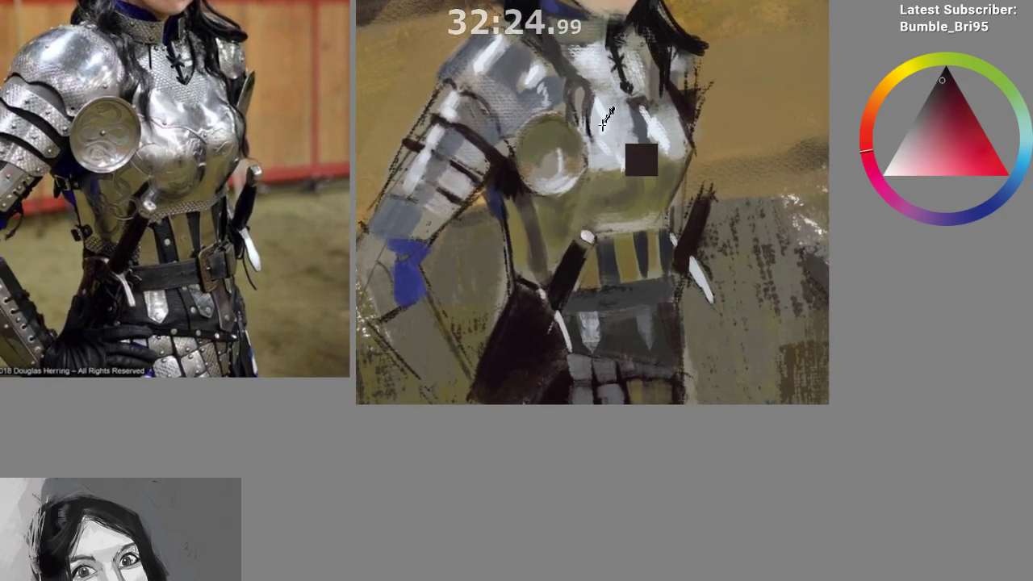
pyautogui.click(886, 167)
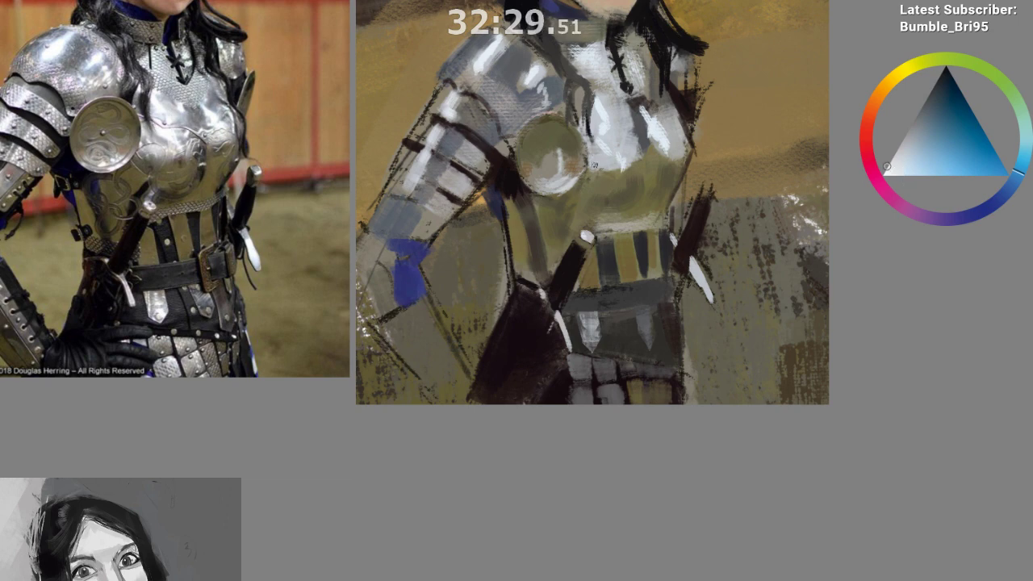
pyautogui.keyDown('ctrl'); pyautogui.click(607, 166); pyautogui.keyUp('ctrl')
pyautogui.moveTo(599, 164); pyautogui.dragTo(615, 173)
pyautogui.moveTo(619, 300); pyautogui.dragTo(616, 330)
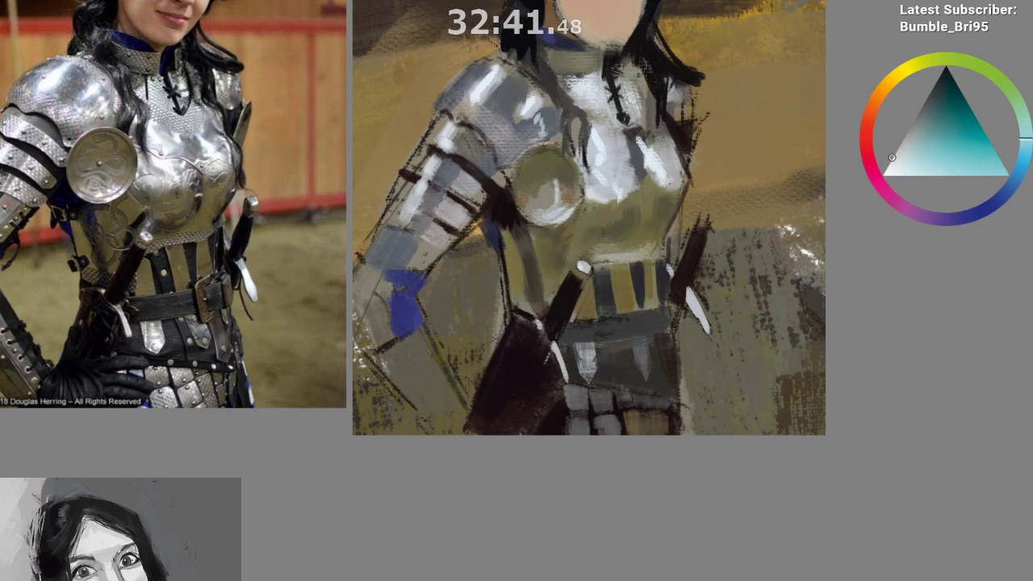
# Soften the lower outer edge of the breastplate highlight with sampled olive-grey and blue-grey
pyautogui.keyDown('ctrl'); pyautogui.click(672, 181); pyautogui.keyUp('ctrl')
pyautogui.keyDown('ctrl'); pyautogui.click(636, 170); pyautogui.keyUp('ctrl')
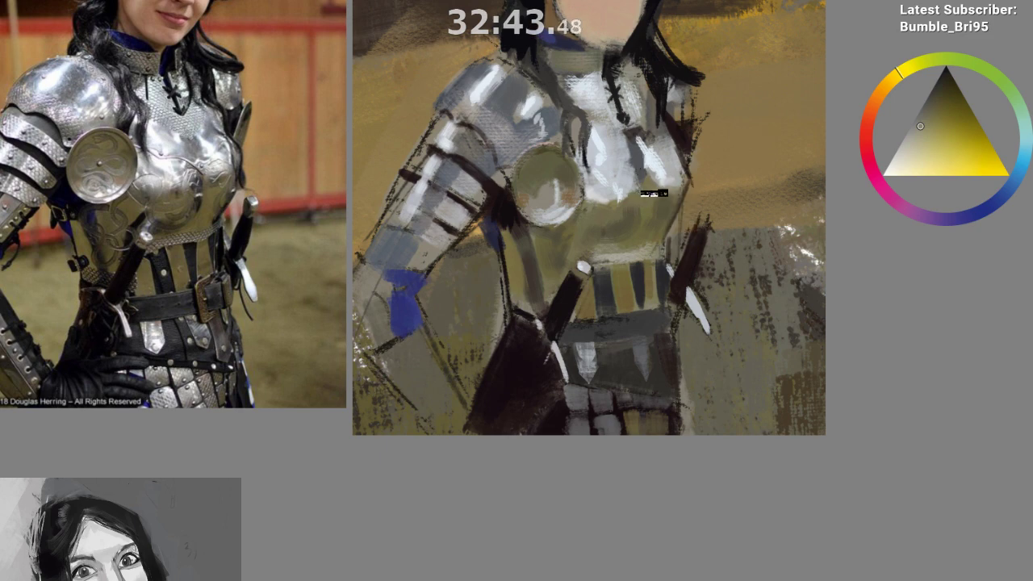
pyautogui.moveTo(649, 190); pyautogui.dragTo(675, 186)
pyautogui.keyDown('ctrl'); pyautogui.click(675, 188); pyautogui.keyUp('ctrl')
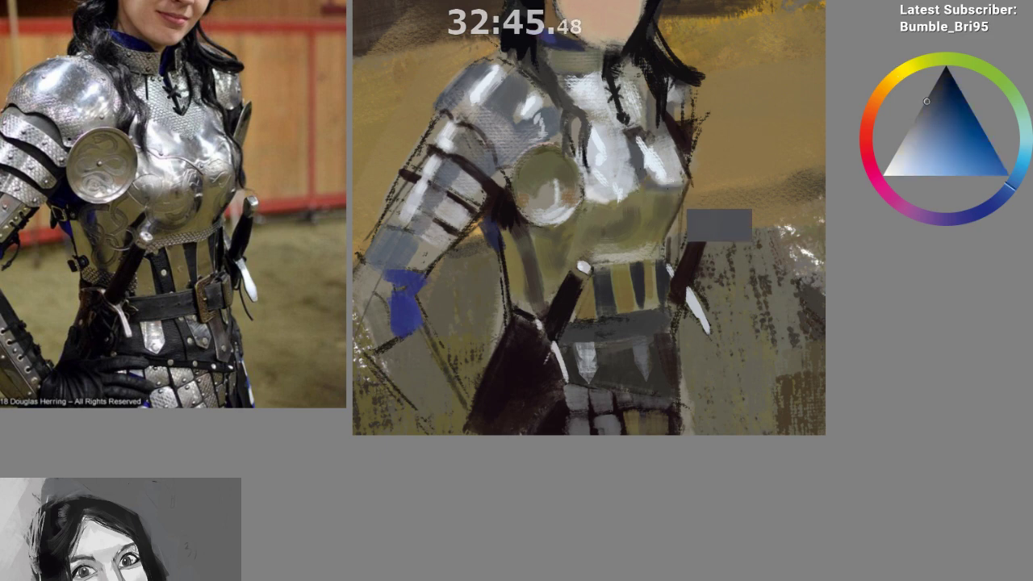
pyautogui.keyDown('ctrl'); pyautogui.click(661, 191); pyautogui.keyUp('ctrl')
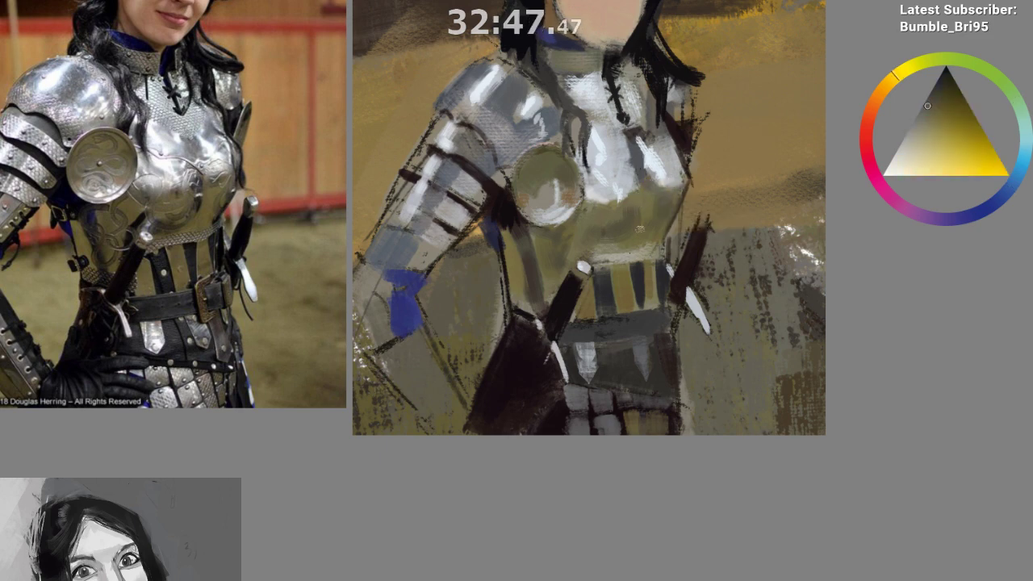
# Mirror the view back and blend the breastplate highlights into the olive lower plate with sampled near-white and olive-grey
pyautogui.press('m')
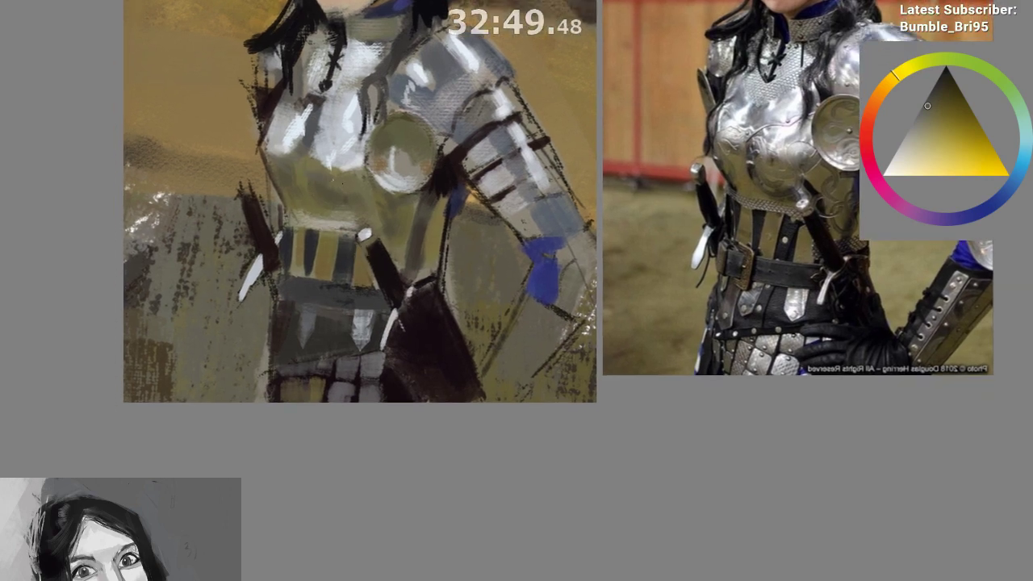
pyautogui.moveTo(355, 185); pyautogui.dragTo(395, 272)
pyautogui.keyDown('ctrl'); pyautogui.click(366, 193); pyautogui.keyUp('ctrl')
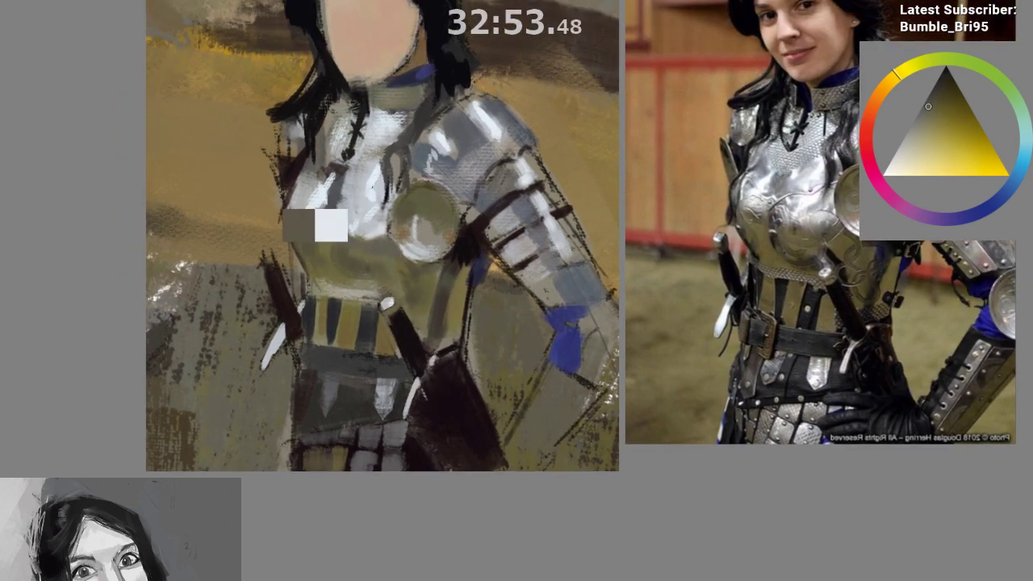
pyautogui.moveTo(370, 171); pyautogui.dragTo(350, 181)
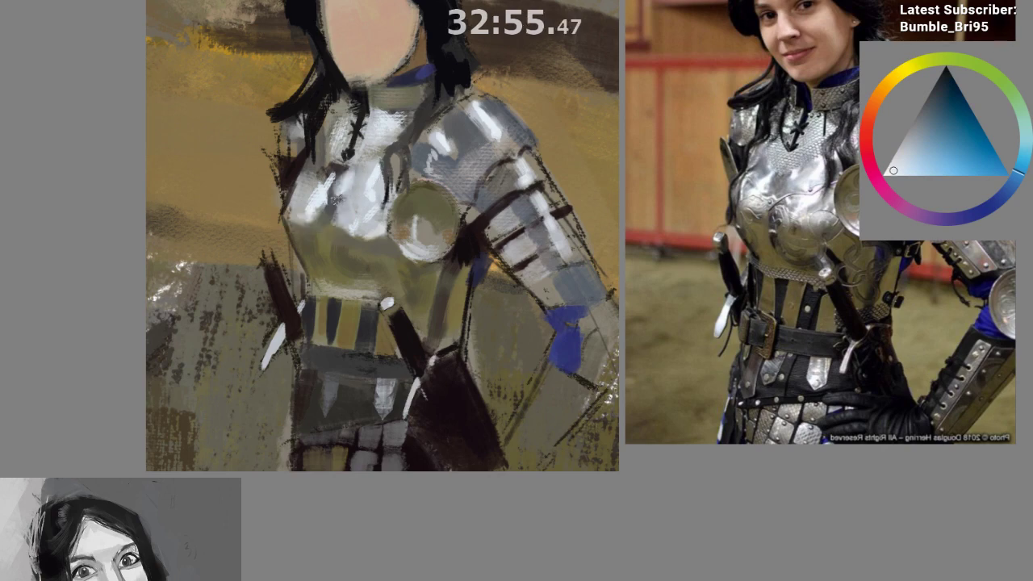
pyautogui.keyDown('ctrl'); pyautogui.click(368, 230); pyautogui.keyUp('ctrl')
pyautogui.keyDown('ctrl'); pyautogui.click(351, 256); pyautogui.keyUp('ctrl')
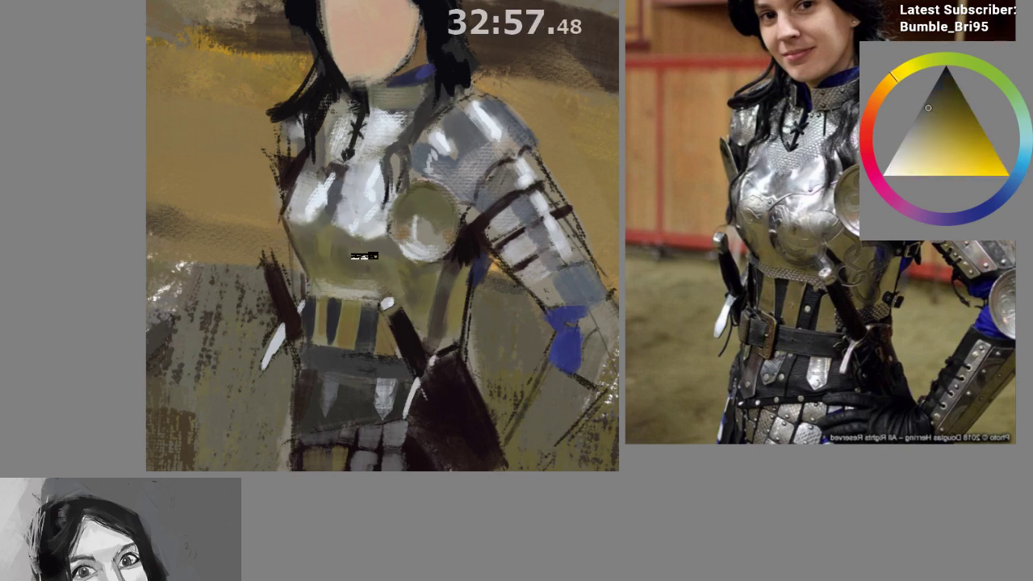
pyautogui.moveTo(686, 227); pyautogui.dragTo(559, 200)
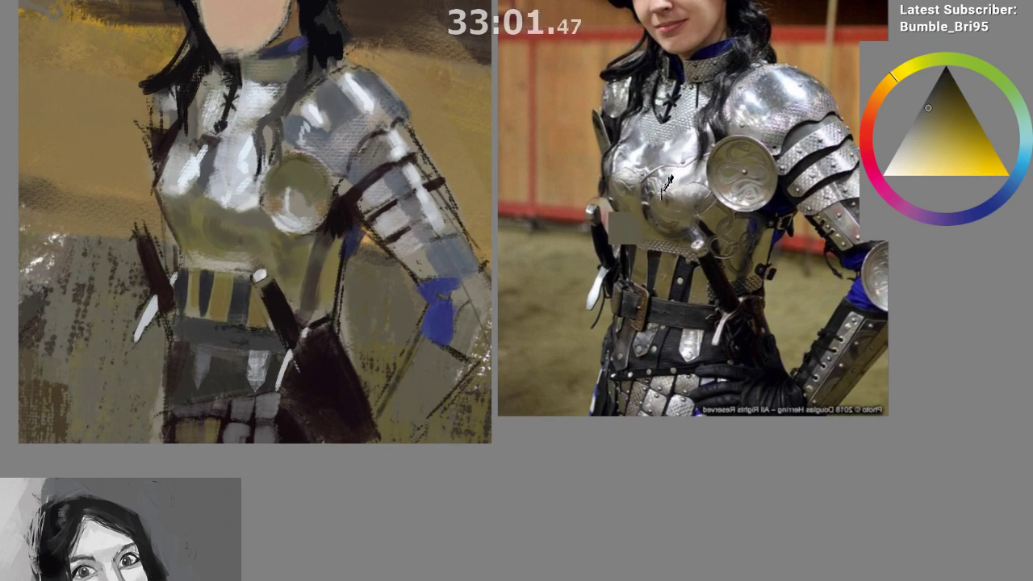
# Blend the lower edge of the breastplate's outer highlight into the olive lower plate with sampled olive and highlight tones
pyautogui.keyDown('ctrl'); pyautogui.click(227, 229); pyautogui.keyUp('ctrl')
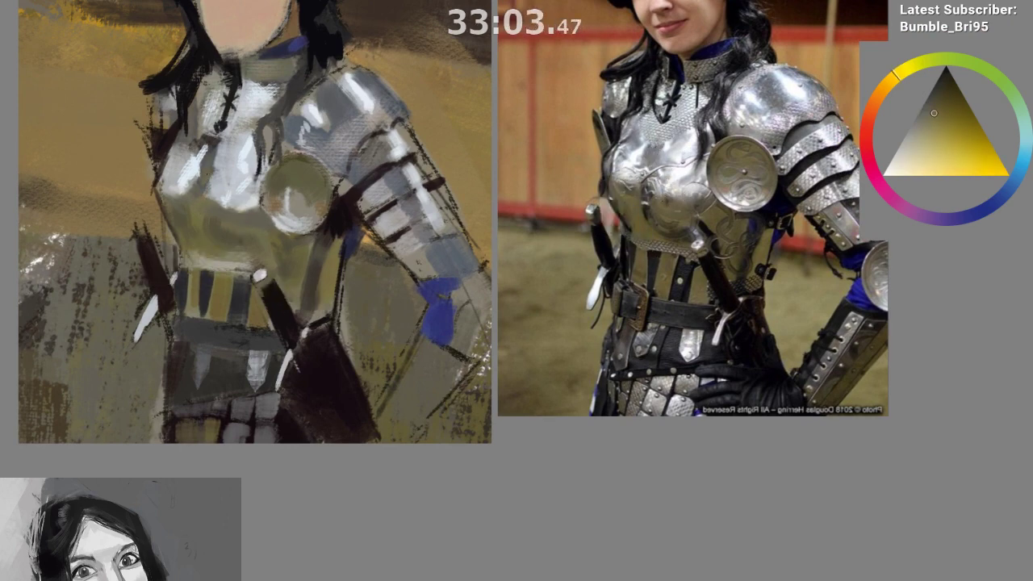
pyautogui.keyDown('ctrl'); pyautogui.click(206, 165); pyautogui.keyUp('ctrl')
pyautogui.moveTo(203, 164); pyautogui.dragTo(205, 201)
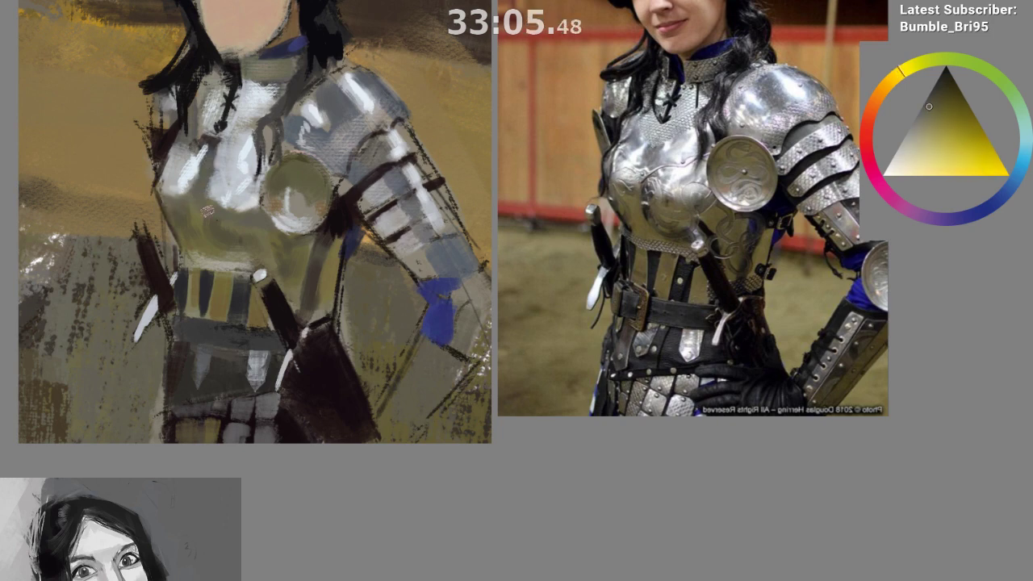
pyautogui.moveTo(390, 225); pyautogui.dragTo(436, 217)
pyautogui.moveTo(293, 193); pyautogui.dragTo(316, 246)
# Refine the transition beneath the breastplate highlights with sampled green-grey, pale blue-grey and olive-grey tones
pyautogui.keyDown('ctrl'); pyautogui.click(206, 214); pyautogui.keyUp('ctrl')
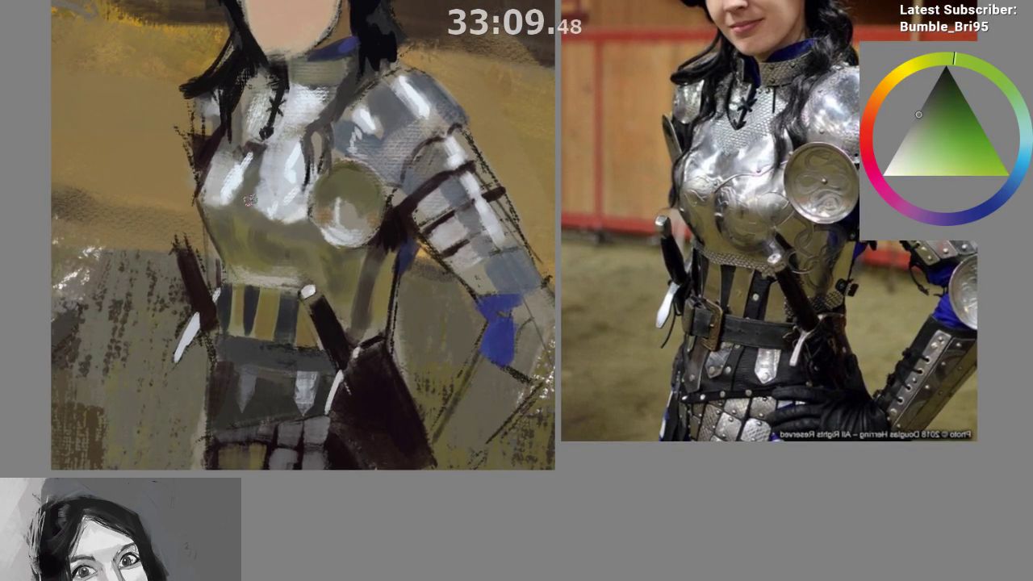
pyautogui.keyDown('ctrl'); pyautogui.click(248, 184); pyautogui.keyUp('ctrl')
pyautogui.keyDown('ctrl'); pyautogui.click(230, 196); pyautogui.keyUp('ctrl')
pyautogui.keyDown('ctrl'); pyautogui.click(234, 201); pyautogui.keyUp('ctrl')
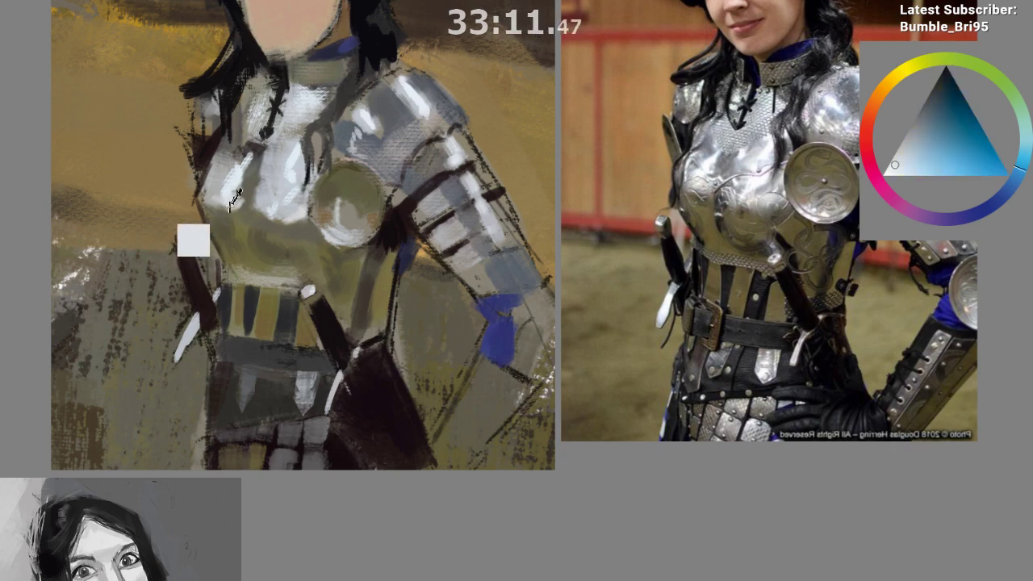
pyautogui.keyDown('ctrl'); pyautogui.click(234, 204); pyautogui.keyUp('ctrl')
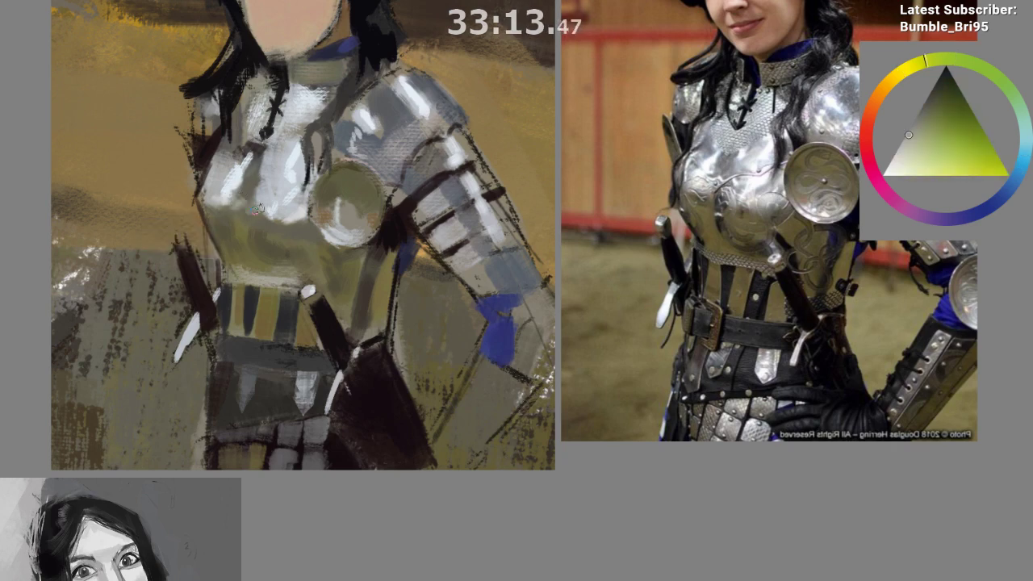
pyautogui.keyDown('ctrl'); pyautogui.click(256, 210); pyautogui.keyUp('ctrl')
pyautogui.moveTo(403, 442); pyautogui.dragTo(406, 386)
pyautogui.scroll(-3, 405, 445)
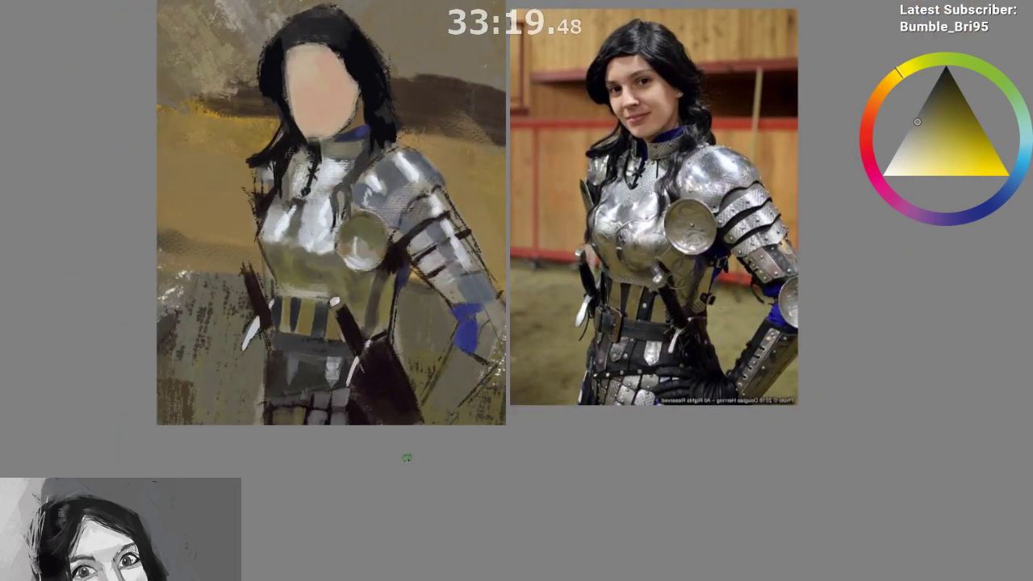
pyautogui.moveTo(405, 447); pyautogui.dragTo(413, 455)
pyautogui.scroll(-3, 411, 451)
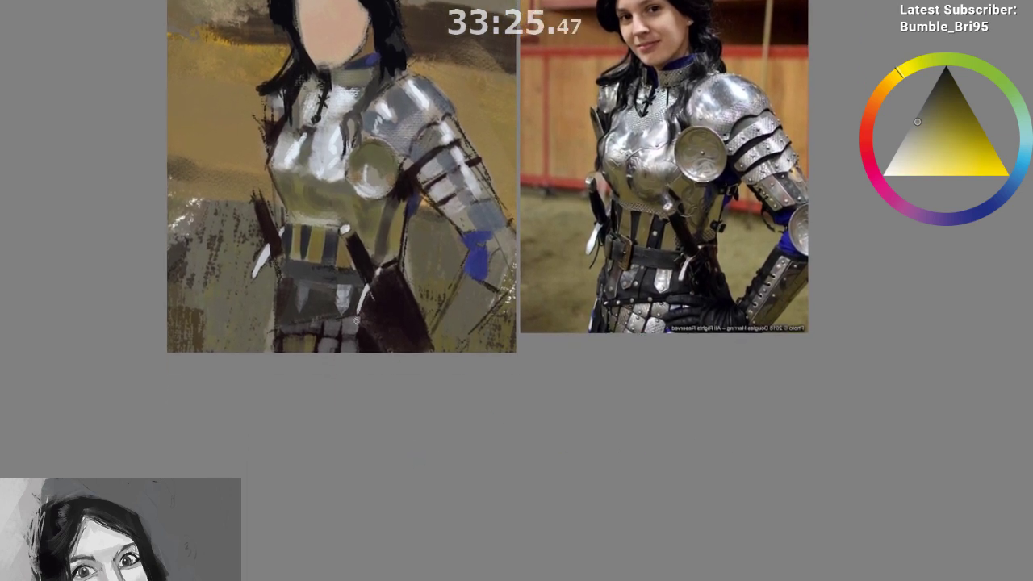
# Repaint the waist strips below the breastplate with sampled ochre-brown, dark navy and olive-grey
pyautogui.keyDown('ctrl'); pyautogui.click(298, 263); pyautogui.keyUp('ctrl')
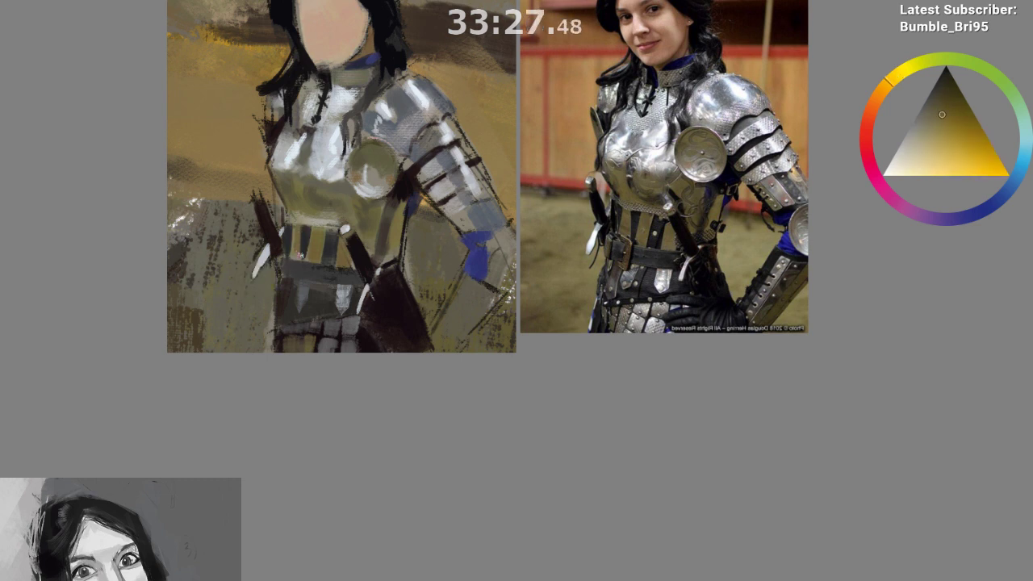
pyautogui.keyDown('ctrl'); pyautogui.click(307, 242); pyautogui.keyUp('ctrl')
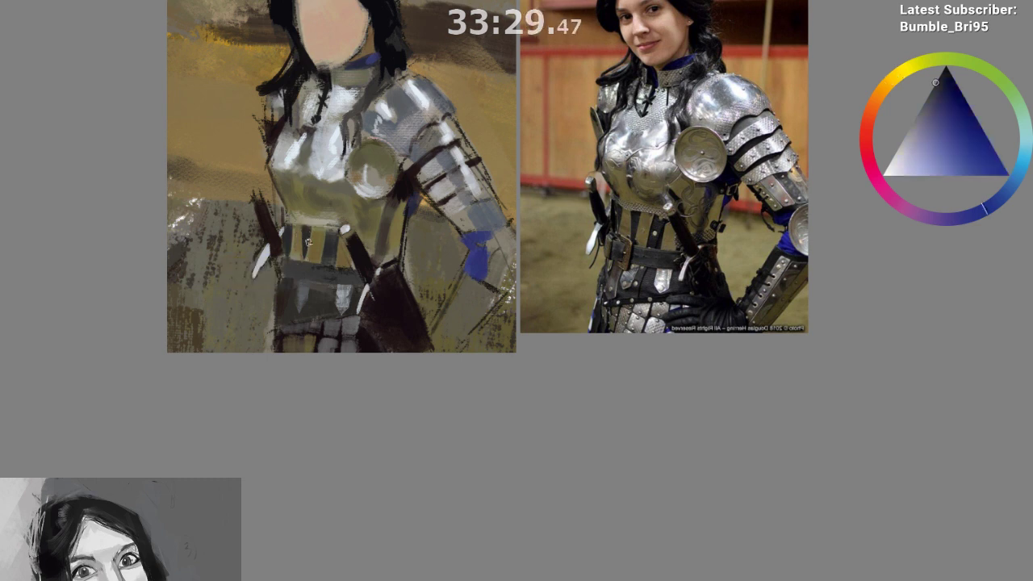
pyautogui.moveTo(328, 326); pyautogui.dragTo(318, 288)
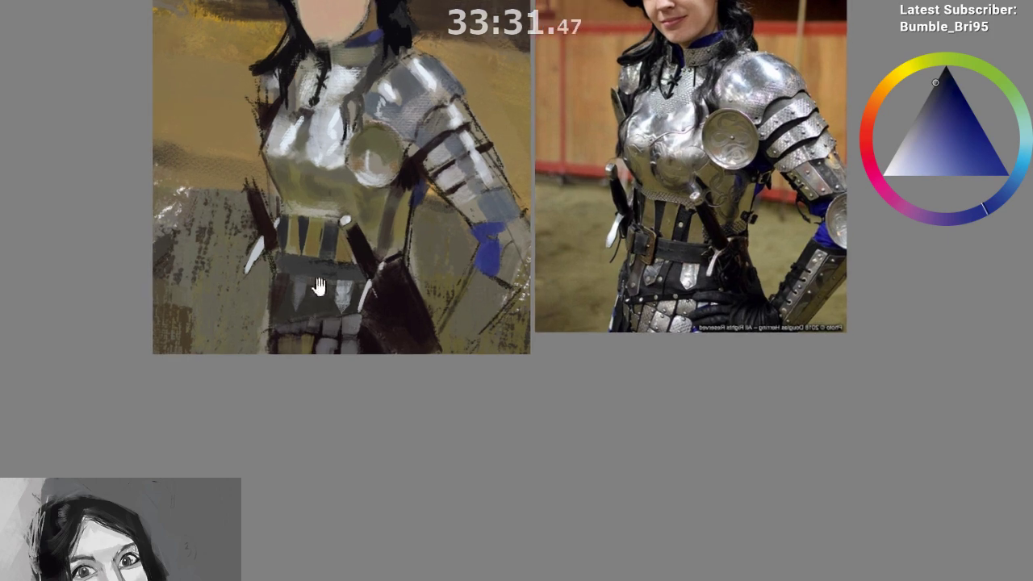
pyautogui.keyDown('ctrl'); pyautogui.click(293, 234); pyautogui.keyUp('ctrl')
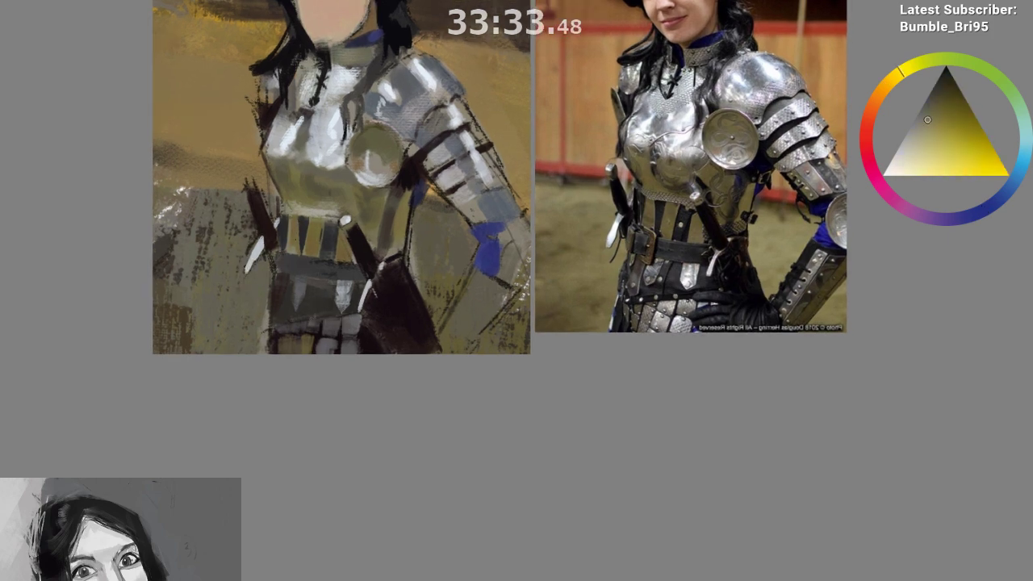
pyautogui.keyDown('ctrl'); pyautogui.click(290, 231); pyautogui.keyUp('ctrl')
# Mirror the view and touch up the lower breastplate edge and waist strips with sampled olive and ochre tones
pyautogui.press('m')
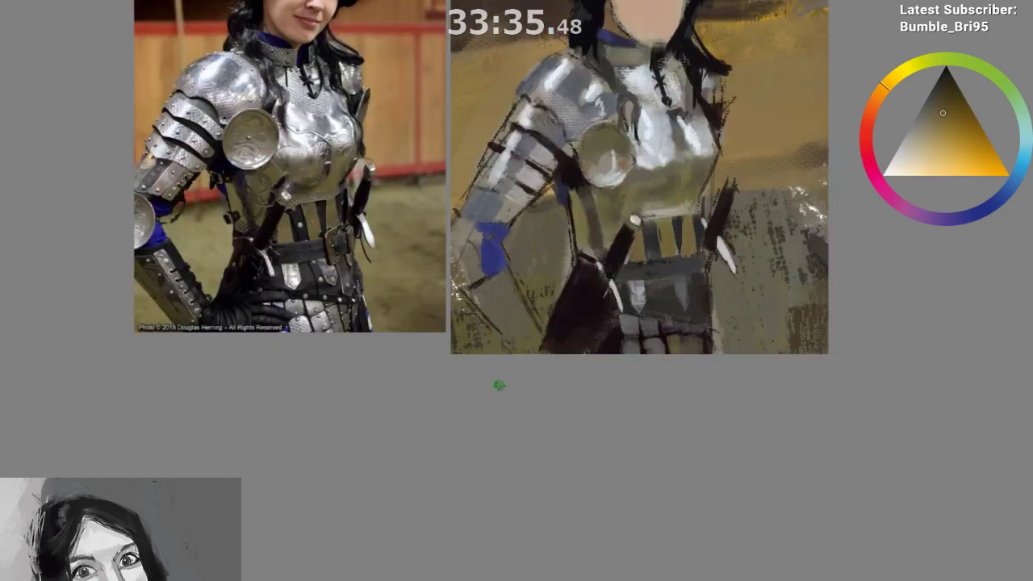
pyautogui.moveTo(649, 245); pyautogui.dragTo(675, 212)
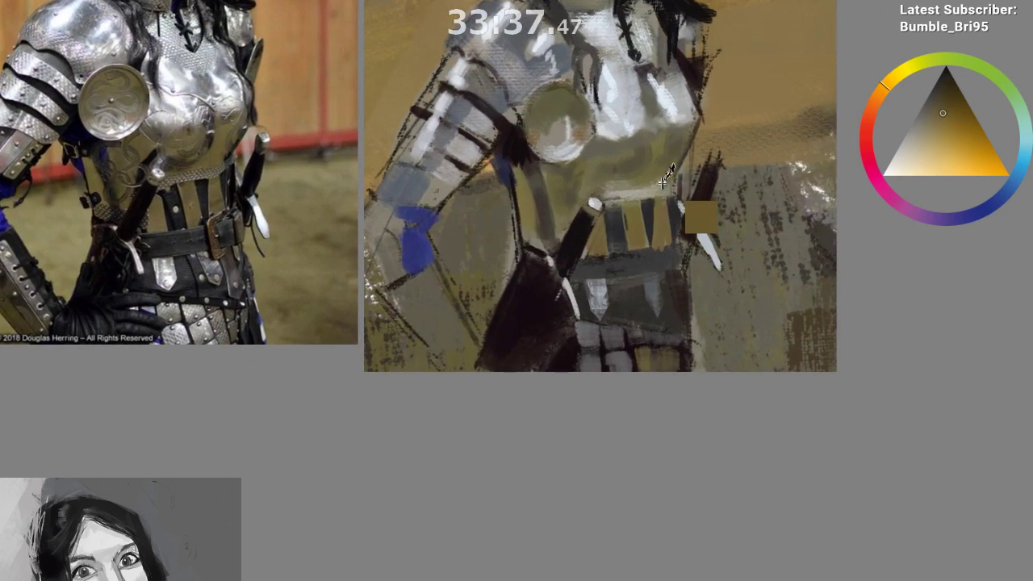
pyautogui.keyDown('ctrl'); pyautogui.click(669, 182); pyautogui.keyUp('ctrl')
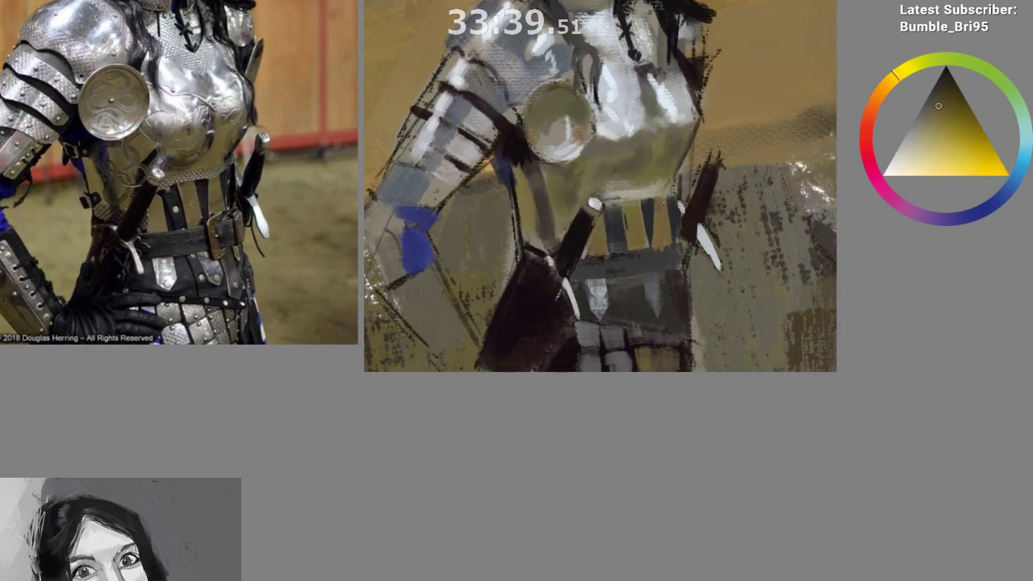
pyautogui.keyDown('ctrl'); pyautogui.click(656, 245); pyautogui.keyUp('ctrl')
pyautogui.moveTo(628, 296); pyautogui.dragTo(603, 278)
pyautogui.keyDown('ctrl'); pyautogui.click(635, 211); pyautogui.keyUp('ctrl')
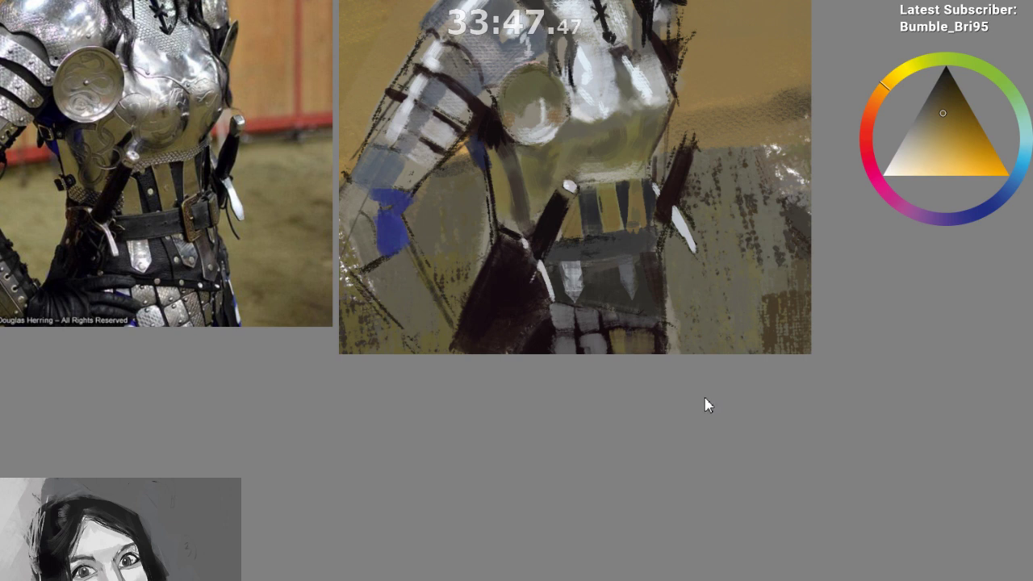
# Try greyed and lighter beige highlights on an ochre waist strip, and undo the strokes
pyautogui.moveTo(927, 122); pyautogui.dragTo(930, 129)
pyautogui.moveTo(629, 206); pyautogui.dragTo(638, 221)
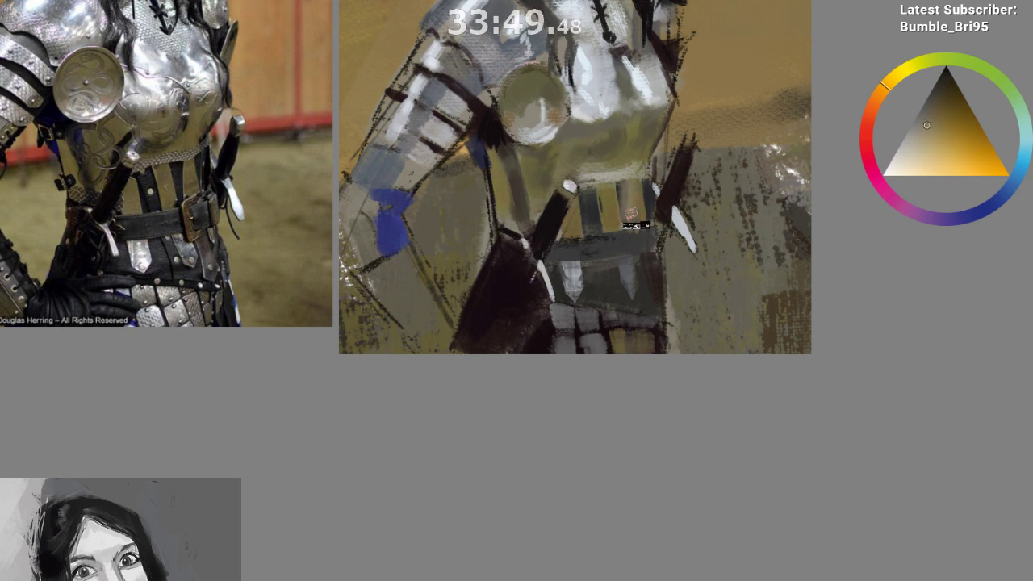
pyautogui.hotkey('ctrl', 'z')
pyautogui.click(901, 147)
pyautogui.moveTo(628, 181); pyautogui.dragTo(627, 223)
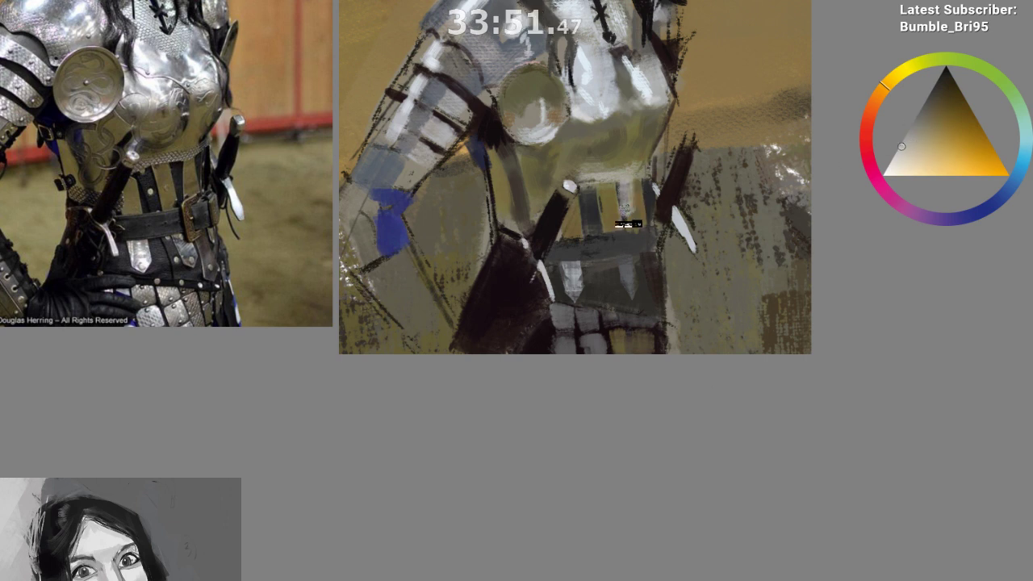
pyautogui.hotkey('ctrl', 'z')
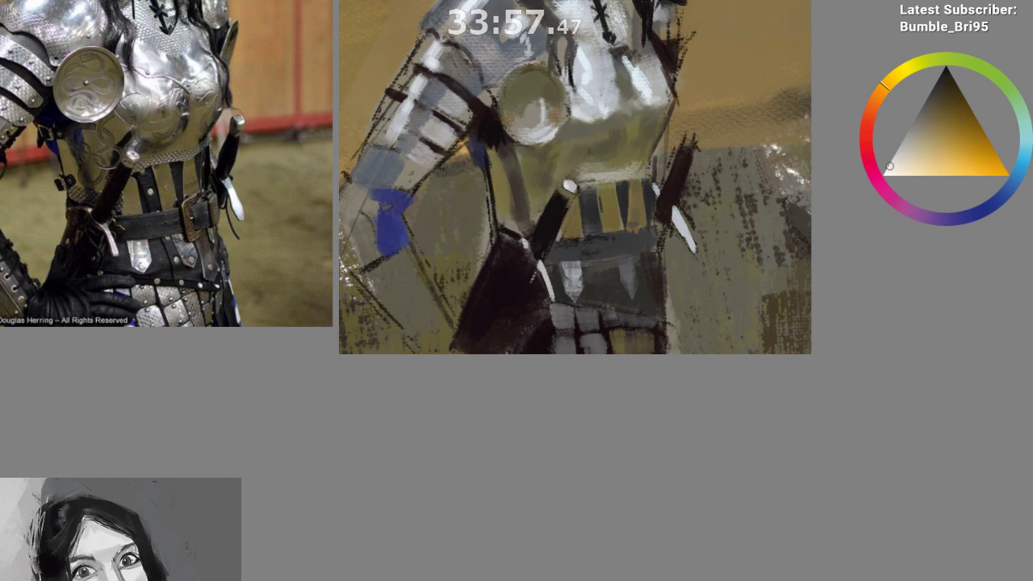
pyautogui.click(890, 166)
pyautogui.hotkey('ctrl', 'z')
pyautogui.hotkey('ctrl', 'z')
# Try thin near-white strokes on the background beside the torso, and undo them
pyautogui.moveTo(752, 74); pyautogui.dragTo(729, 161)
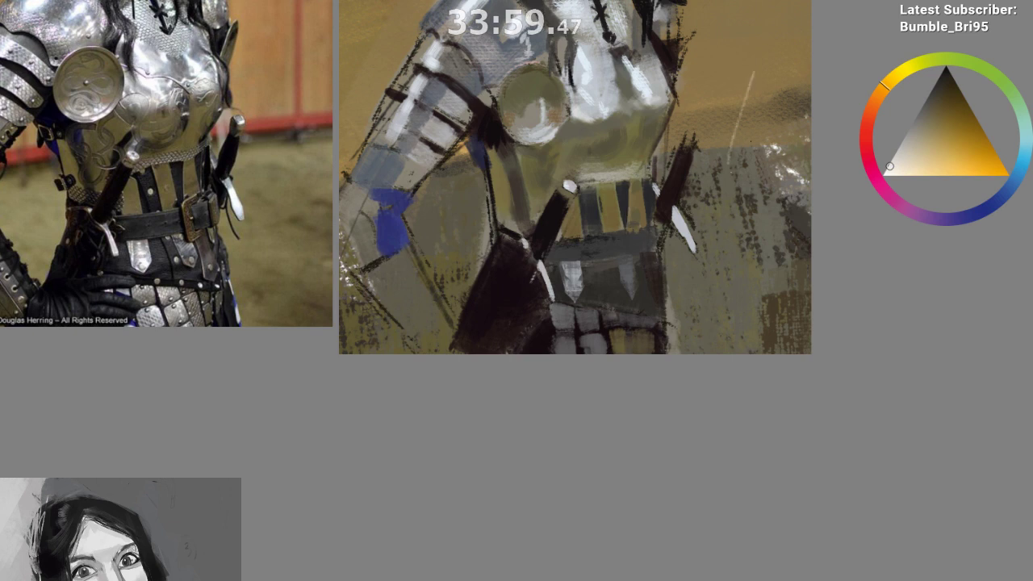
pyautogui.moveTo(765, 91); pyautogui.dragTo(731, 170)
pyautogui.moveTo(769, 106); pyautogui.dragTo(745, 185)
pyautogui.hotkey('ctrl', 'z')
pyautogui.hotkey('ctrl', 'z')
pyautogui.hotkey('ctrl', 'z')
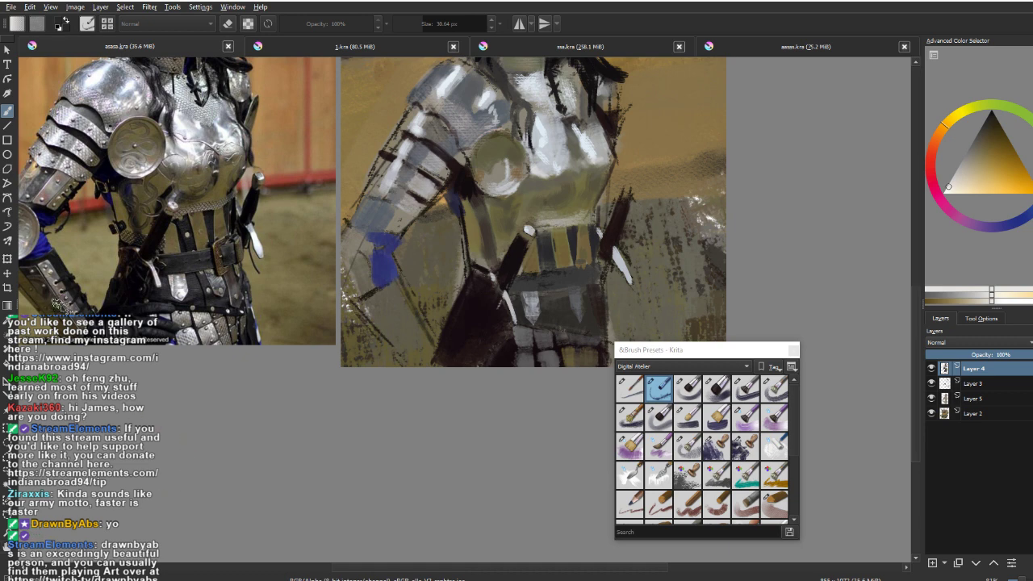
# Reposition the Twitch chat overlay over the canvas's lower corner and hide its window borders
pyautogui.moveTo(63, 310); pyautogui.dragTo(65, 289)
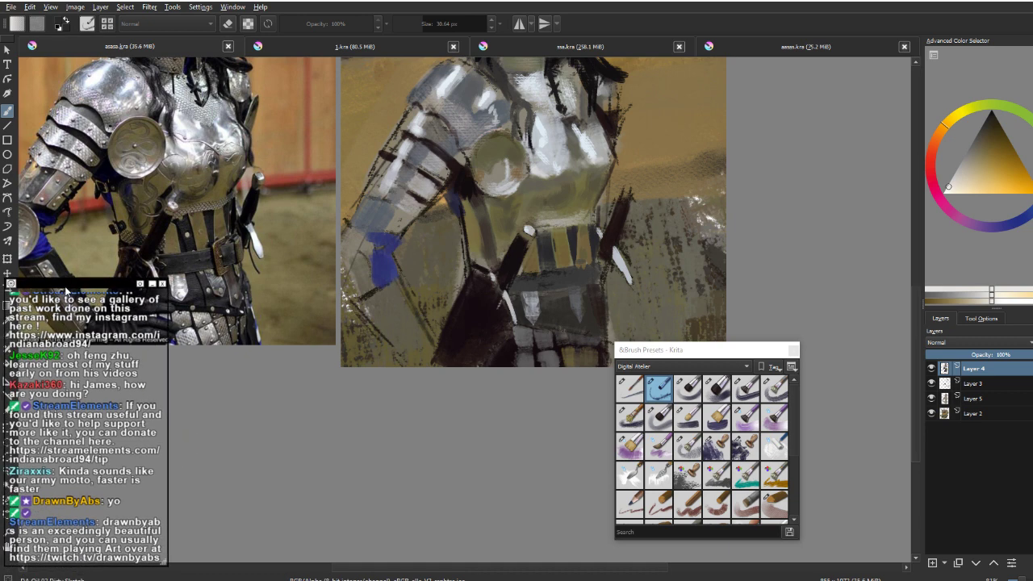
pyautogui.rightClick(66, 289)
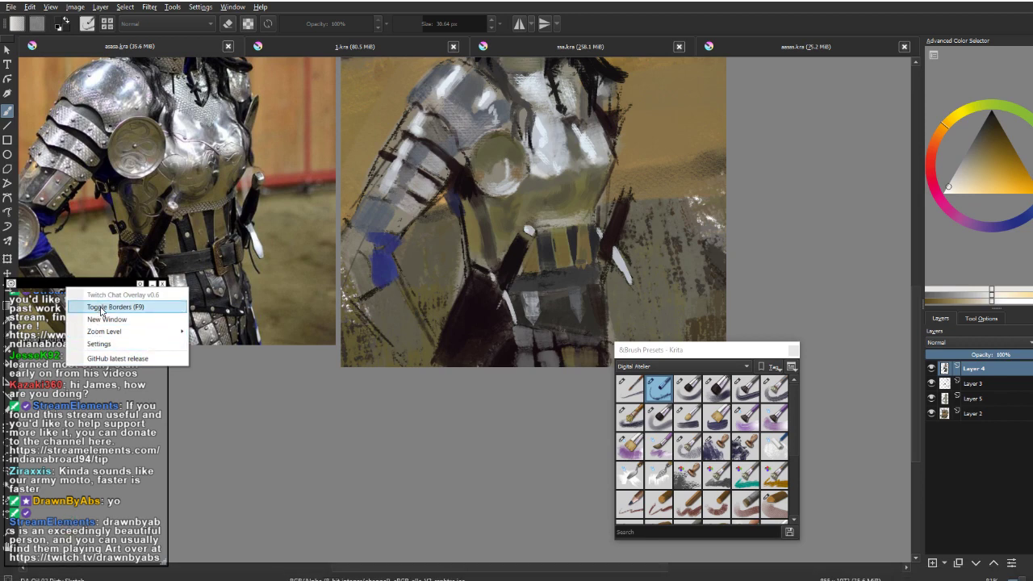
pyautogui.moveTo(52, 281); pyautogui.dragTo(63, 281)
pyautogui.rightClick(63, 282)
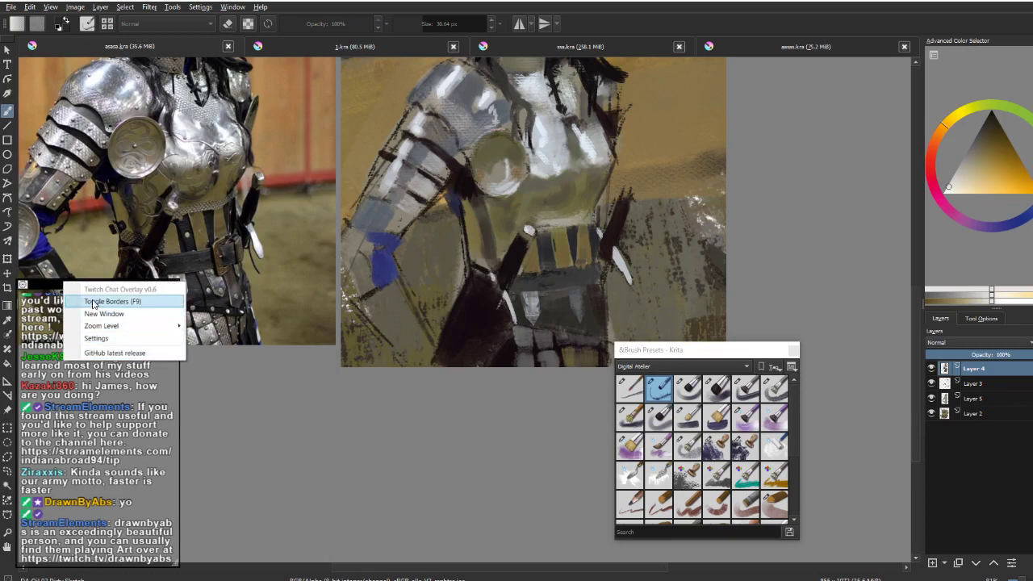
pyautogui.click(93, 303)
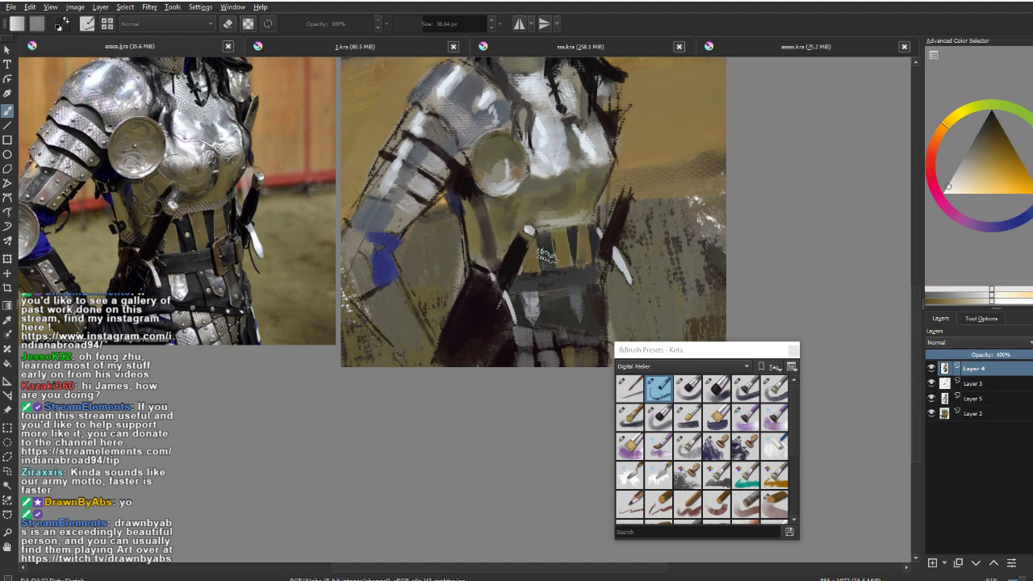
# Prepare a light warm grey, and darken the waist's outer edge between breastplate and dagger with sampled dark navy
pyautogui.scroll(1, 434, 152)
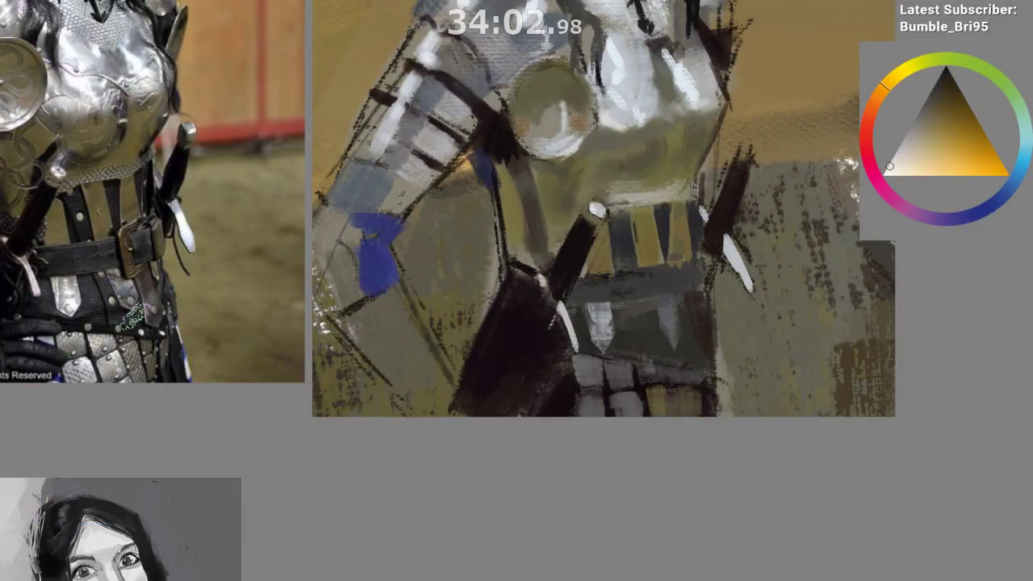
pyautogui.scroll(-2, 524, 323)
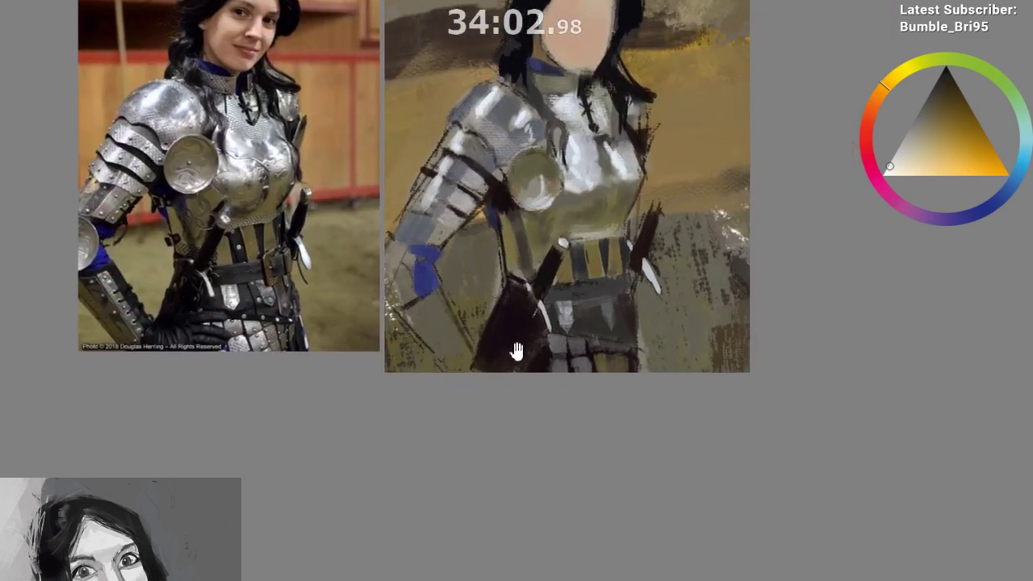
pyautogui.scroll(1, 598, 291)
pyautogui.moveTo(610, 256); pyautogui.dragTo(606, 159)
pyautogui.scroll(1, 641, 203)
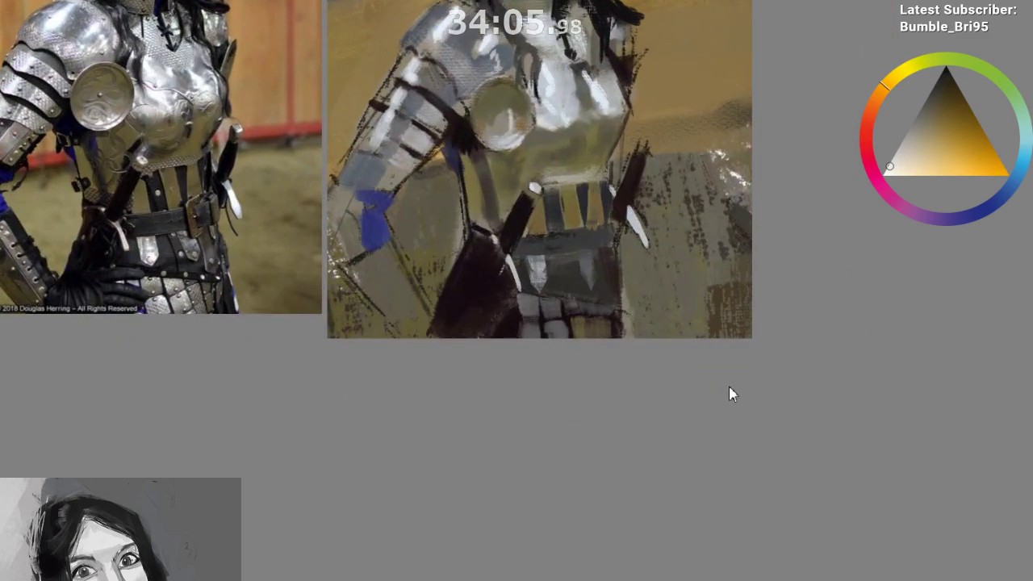
pyautogui.keyDown('ctrl'); pyautogui.click(519, 279); pyautogui.keyUp('ctrl')
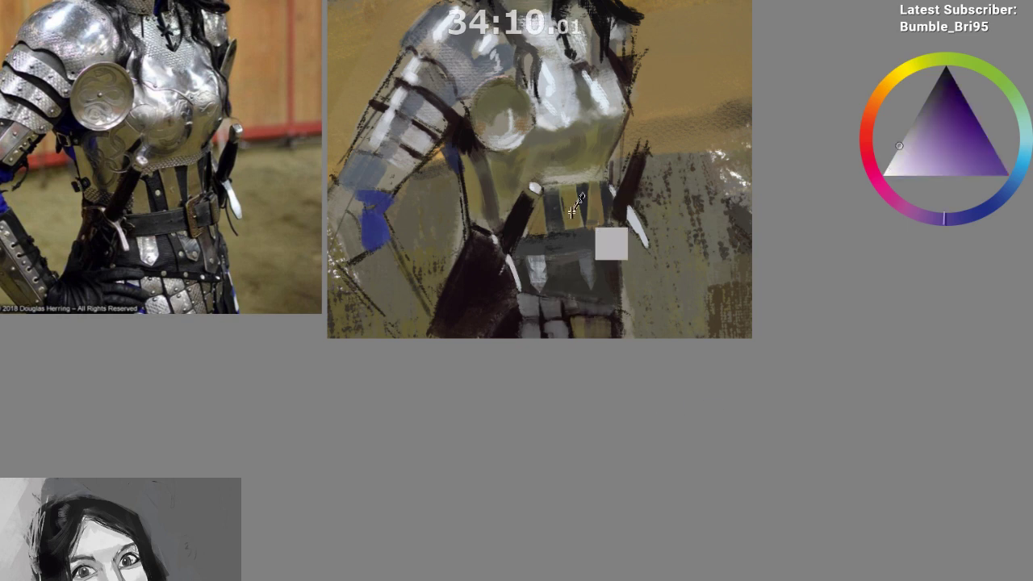
pyautogui.keyDown('ctrl'); pyautogui.click(609, 256); pyautogui.keyUp('ctrl')
pyautogui.click(933, 136)
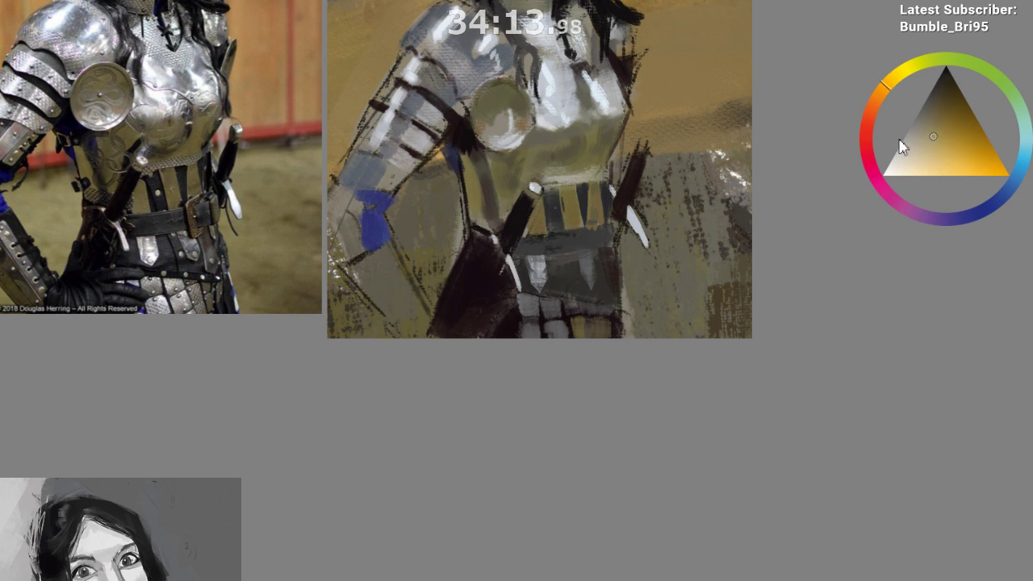
pyautogui.click(916, 144)
pyautogui.moveTo(593, 241); pyautogui.dragTo(588, 305)
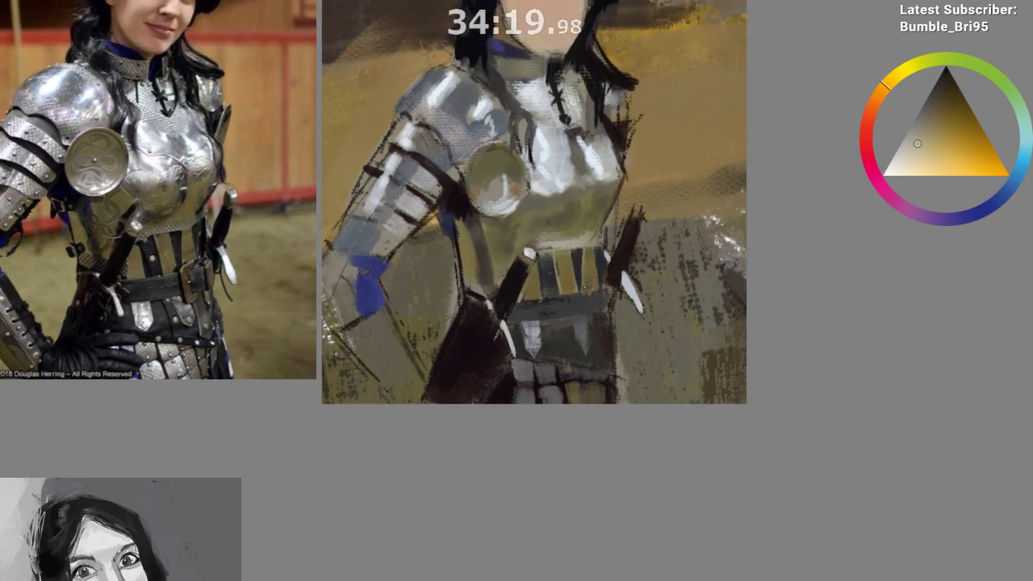
pyautogui.keyDown('ctrl'); pyautogui.click(573, 252); pyautogui.keyUp('ctrl')
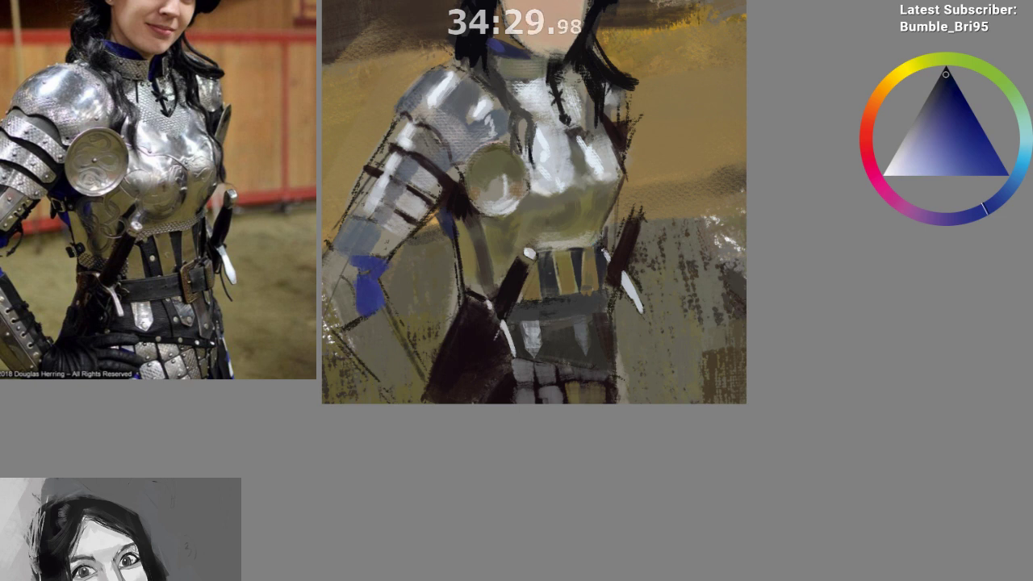
pyautogui.moveTo(601, 241)
pyautogui.mouseDown()
pyautogui.moveTo(602, 250)
pyautogui.moveTo(603, 232)
pyautogui.mouseUp()
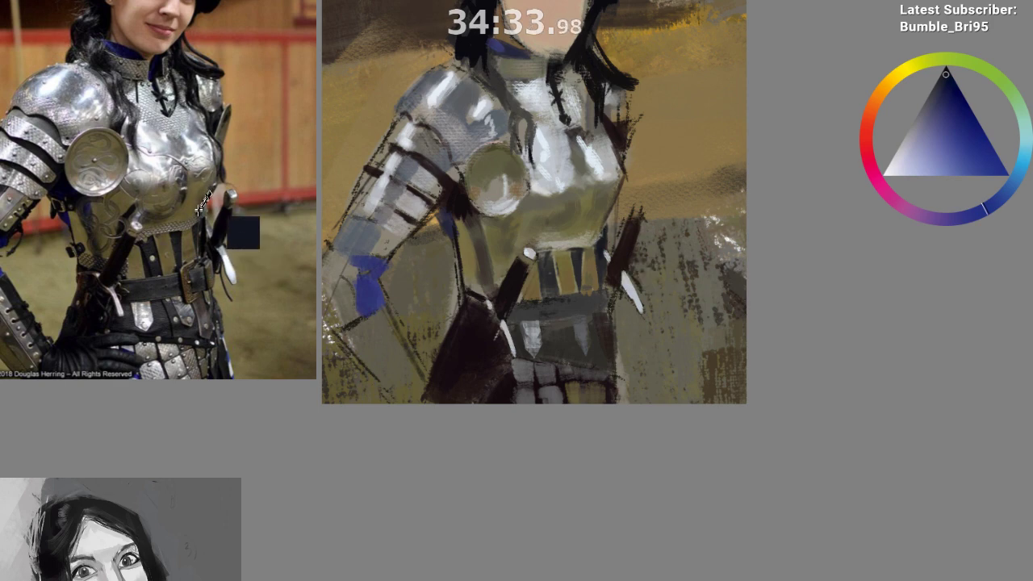
# Outline freehand selections on the reference photo around the breastplate's lower outer side and the sword pommel area
pyautogui.moveTo(201, 228); pyautogui.dragTo(246, 182)
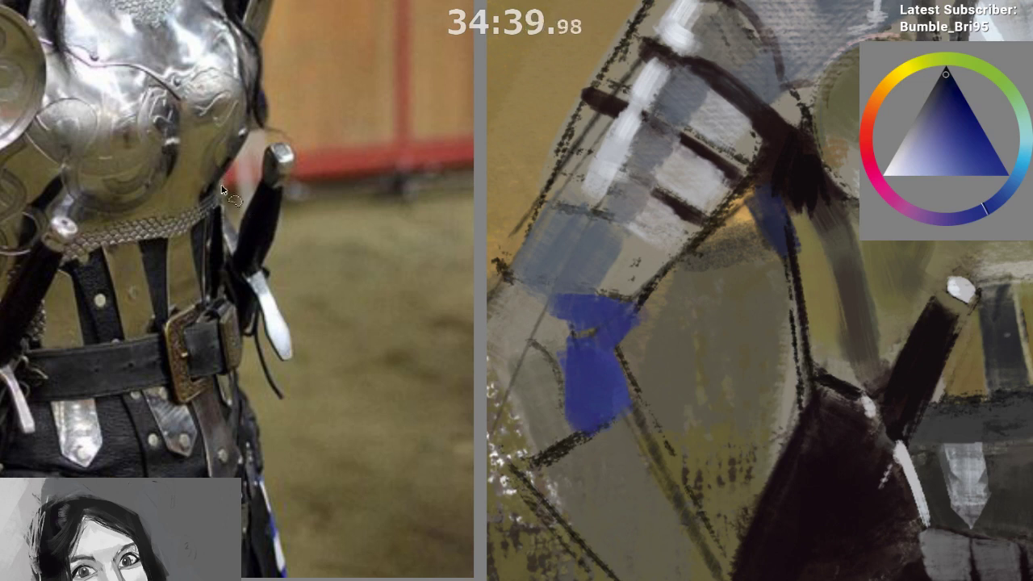
pyautogui.moveTo(238, 203); pyautogui.dragTo(247, 162)
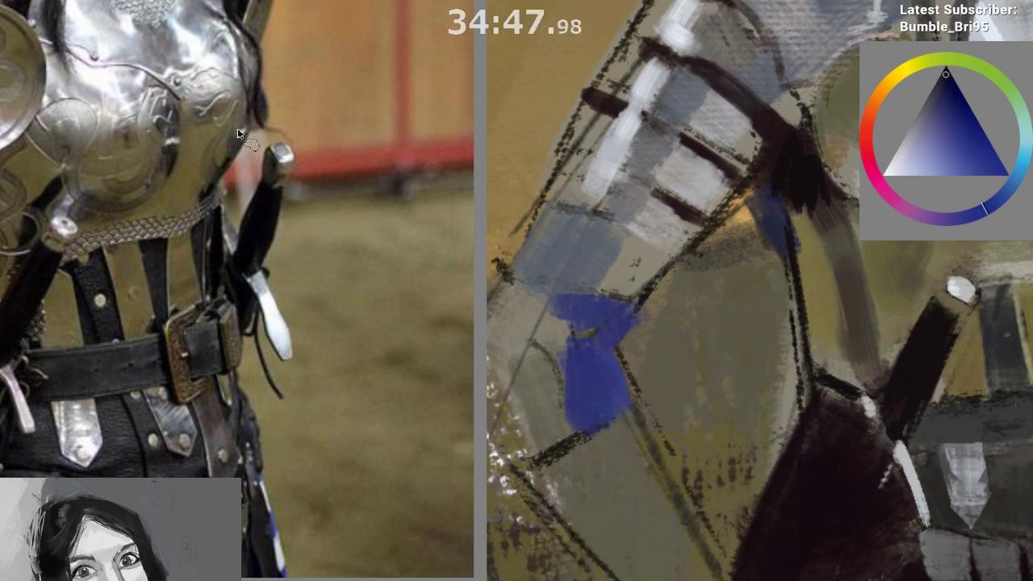
pyautogui.moveTo(238, 133); pyautogui.dragTo(234, 137)
pyautogui.moveTo(53, 171)
pyautogui.mouseDown()
pyautogui.moveTo(36, 266)
pyautogui.moveTo(47, 171)
pyautogui.mouseUp()
pyautogui.scroll(-2, 162, 387)
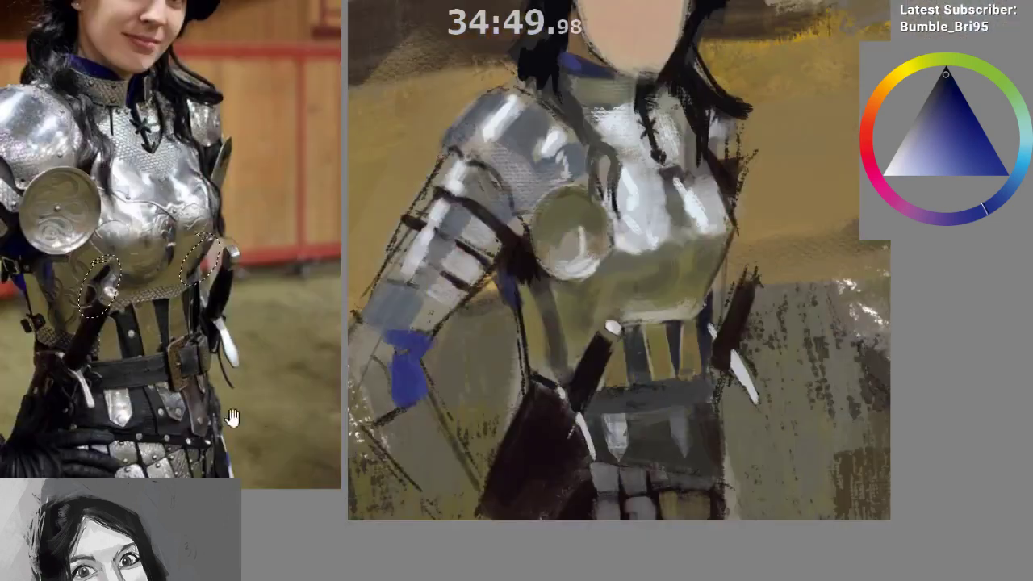
# Try sampled near-black strokes along the sword grip just below the pommel
pyautogui.scroll(-1, 323, 425)
pyautogui.moveTo(532, 294); pyautogui.dragTo(523, 160)
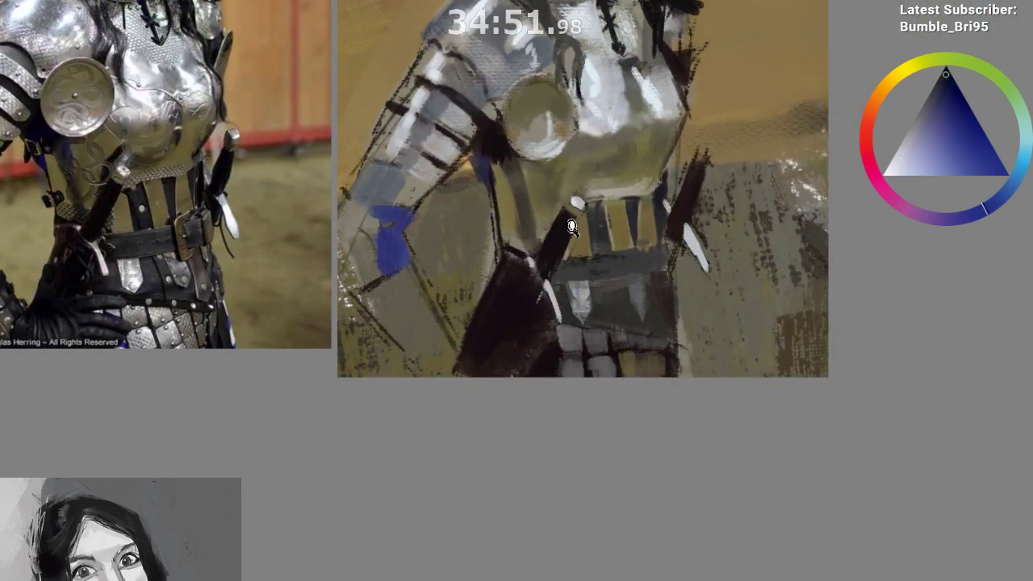
pyautogui.moveTo(572, 226)
pyautogui.mouseDown()
pyautogui.moveTo(582, 226)
pyautogui.moveTo(537, 243)
pyautogui.mouseUp()
pyautogui.keyDown('alt'); pyautogui.click(552, 236); pyautogui.keyUp('alt')
pyautogui.hotkey('ctrl', 'z')
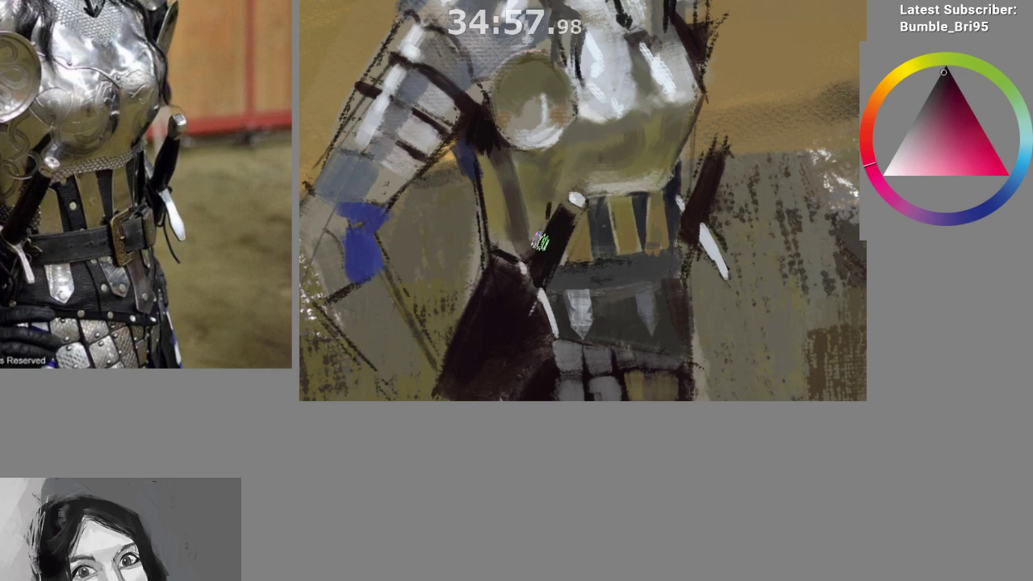
pyautogui.moveTo(553, 194); pyautogui.dragTo(542, 231)
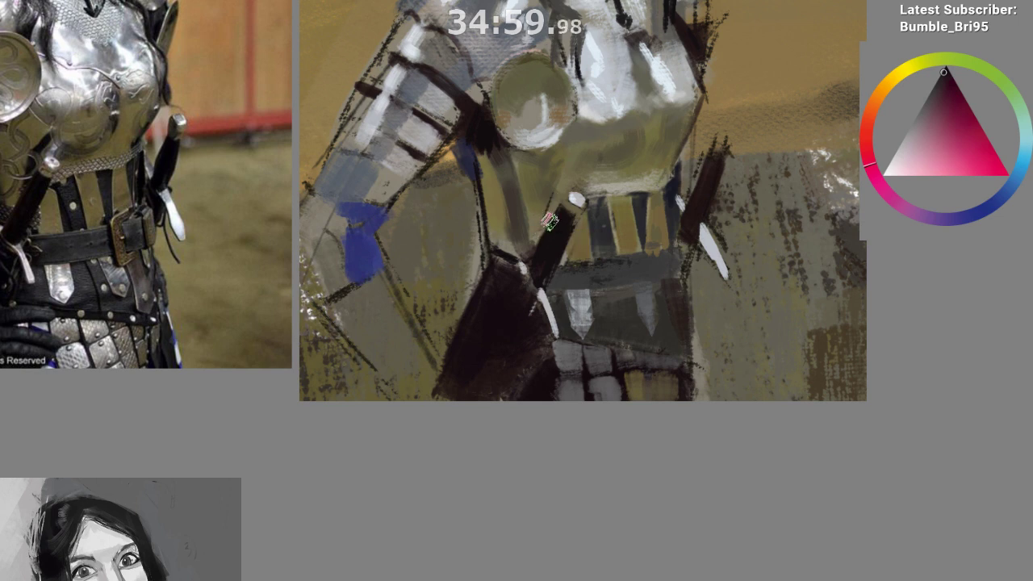
pyautogui.hotkey('ctrl', 'z')
# Paint a curved dark stroke from the sword grip up past the pommel onto the lower breastplate
pyautogui.moveTo(554, 195); pyautogui.dragTo(542, 226)
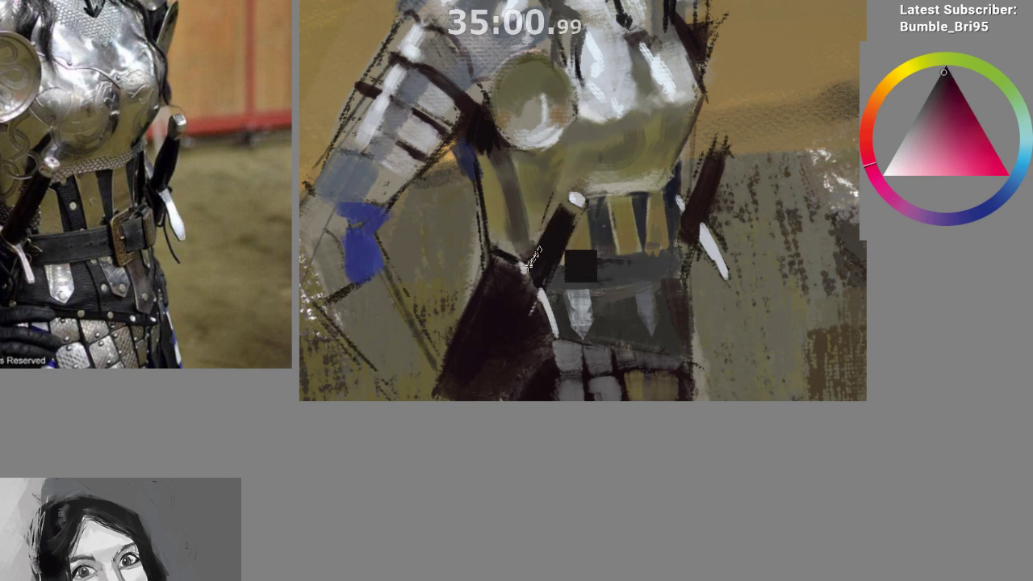
pyautogui.keyDown('ctrl'); pyautogui.click(545, 220); pyautogui.keyUp('ctrl')
pyautogui.moveTo(555, 195); pyautogui.dragTo(576, 165)
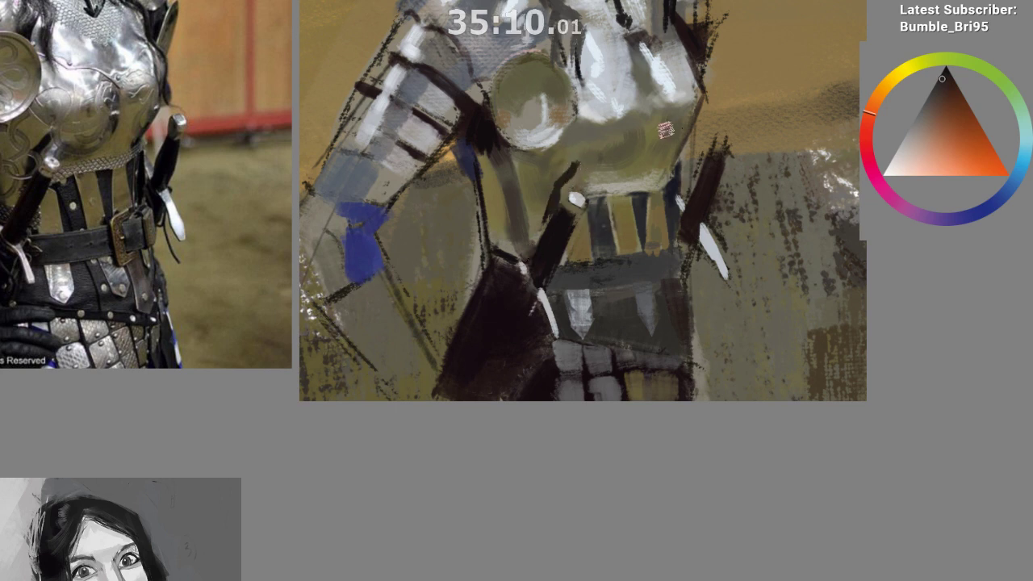
pyautogui.moveTo(705, 137)
pyautogui.mouseDown()
pyautogui.moveTo(659, 188)
pyautogui.moveTo(683, 160)
pyautogui.mouseUp()
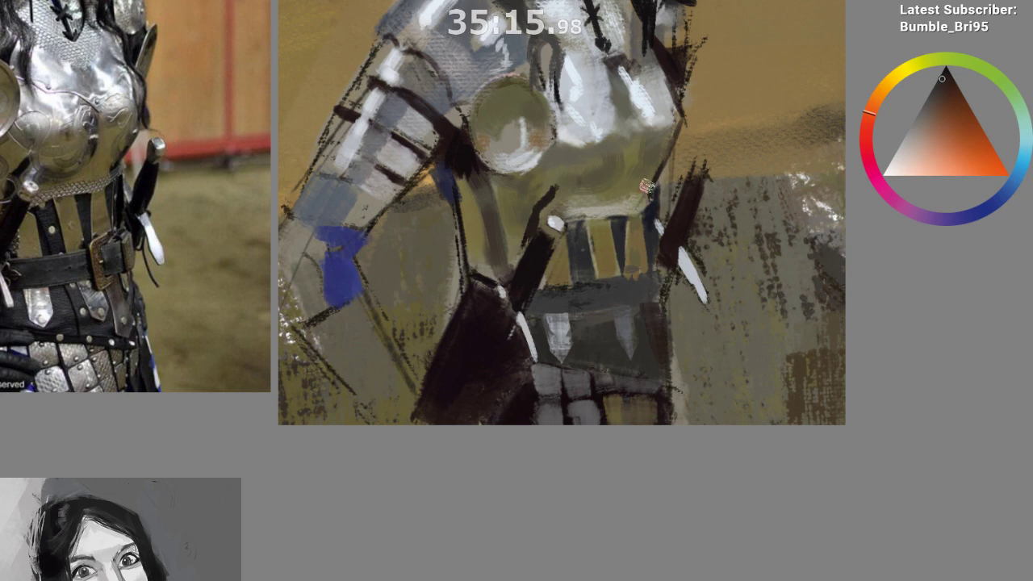
# Mirror the canvas horizontally, and refine the dark curved stroke beside the sword pommel with sampled olive and dark brown
pyautogui.press('m')
pyautogui.moveTo(519, 422)
pyautogui.mouseDown()
pyautogui.moveTo(420, 420)
pyautogui.moveTo(409, 384)
pyautogui.moveTo(373, 374)
pyautogui.mouseUp()
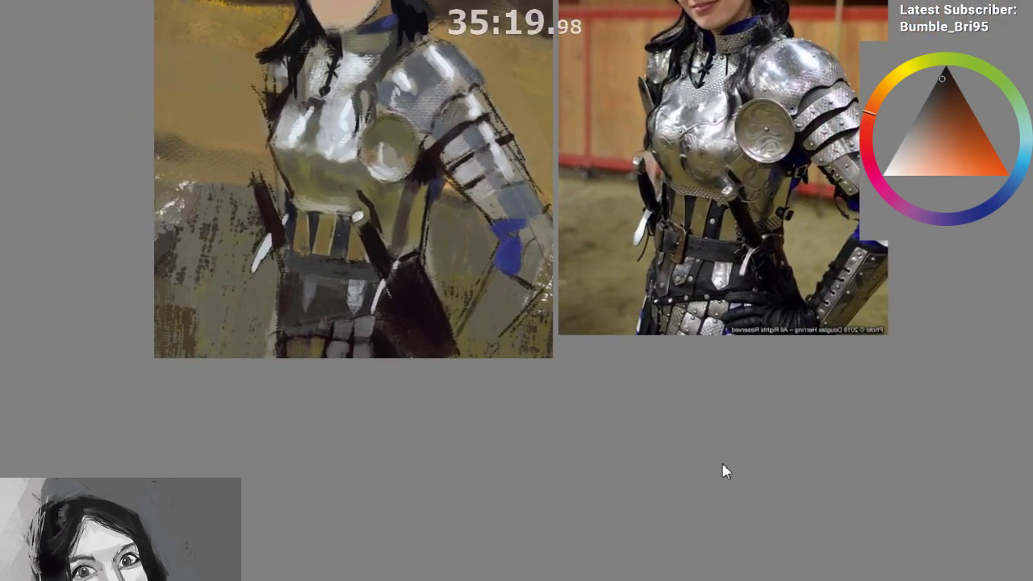
pyautogui.click(335, 245)
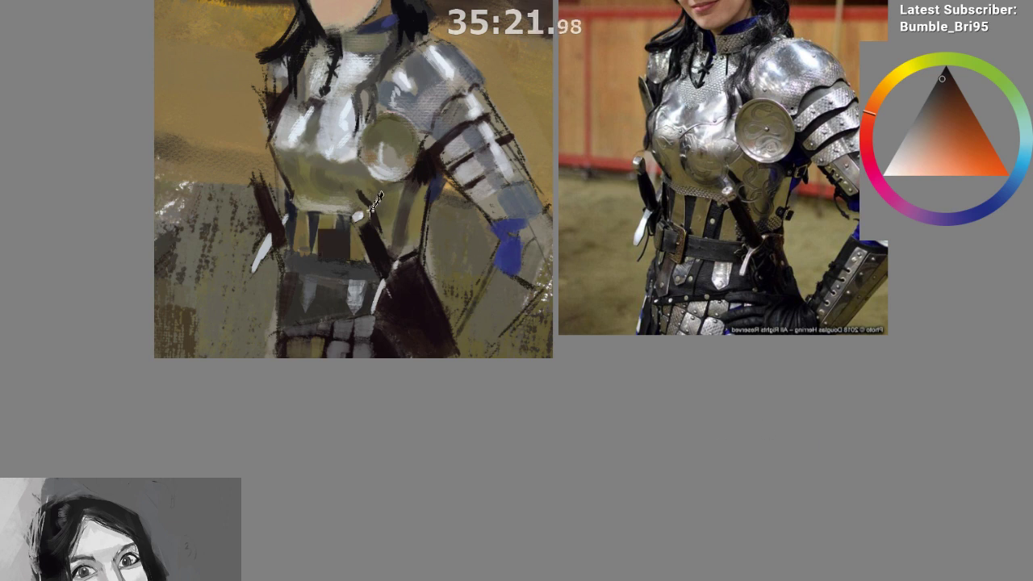
pyautogui.hotkey('ctrl', 'z')
pyautogui.scroll(1, 373, 198)
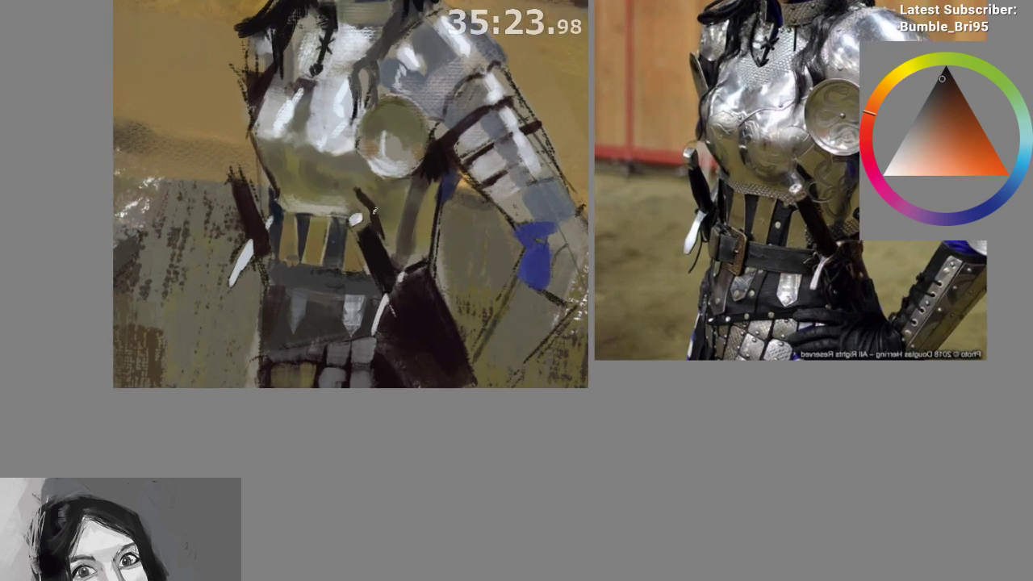
pyautogui.keyDown('alt'); pyautogui.click(370, 215); pyautogui.keyUp('alt')
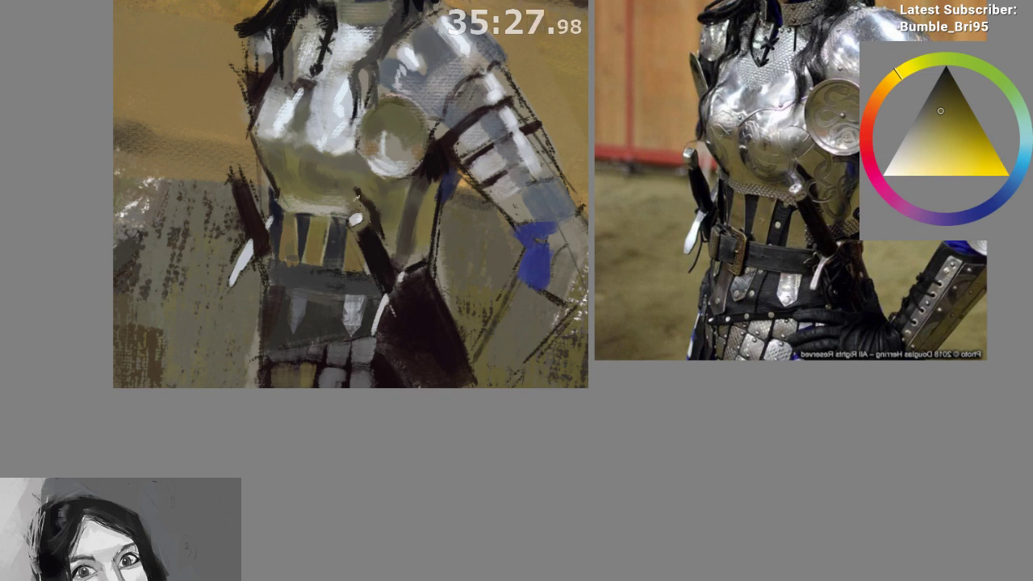
pyautogui.keyDown('ctrl'); pyautogui.click(369, 220); pyautogui.keyUp('ctrl')
pyautogui.keyDown('ctrl'); pyautogui.click(386, 229); pyautogui.keyUp('ctrl')
pyautogui.keyDown('ctrl'); pyautogui.click(389, 223); pyautogui.keyUp('ctrl')
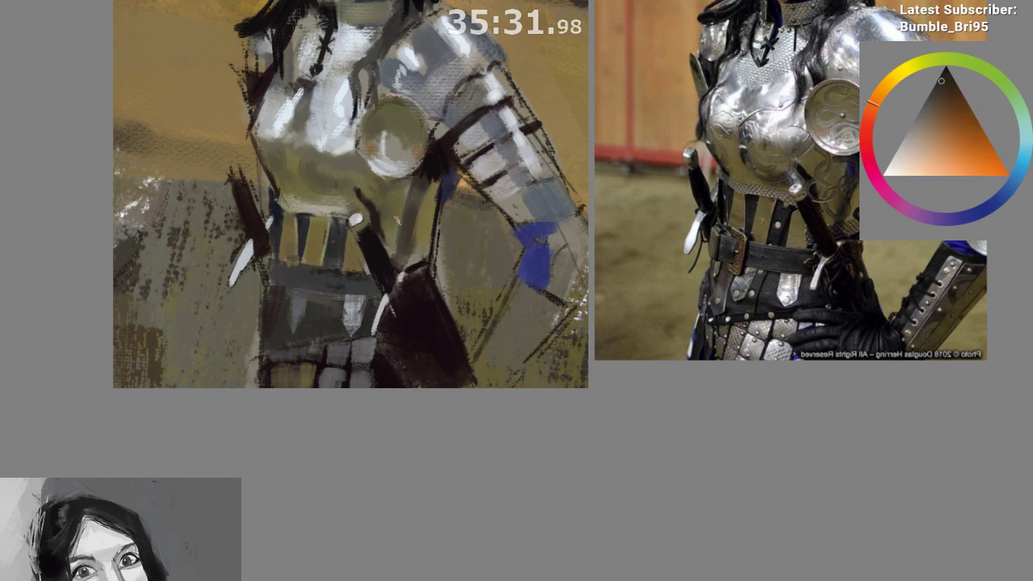
# Compare the waist's side plate with the reference, and tint its dark vertical strip with sampled muted navy
pyautogui.moveTo(405, 293)
pyautogui.mouseDown()
pyautogui.moveTo(298, 272)
pyautogui.moveTo(289, 247)
pyautogui.mouseUp()
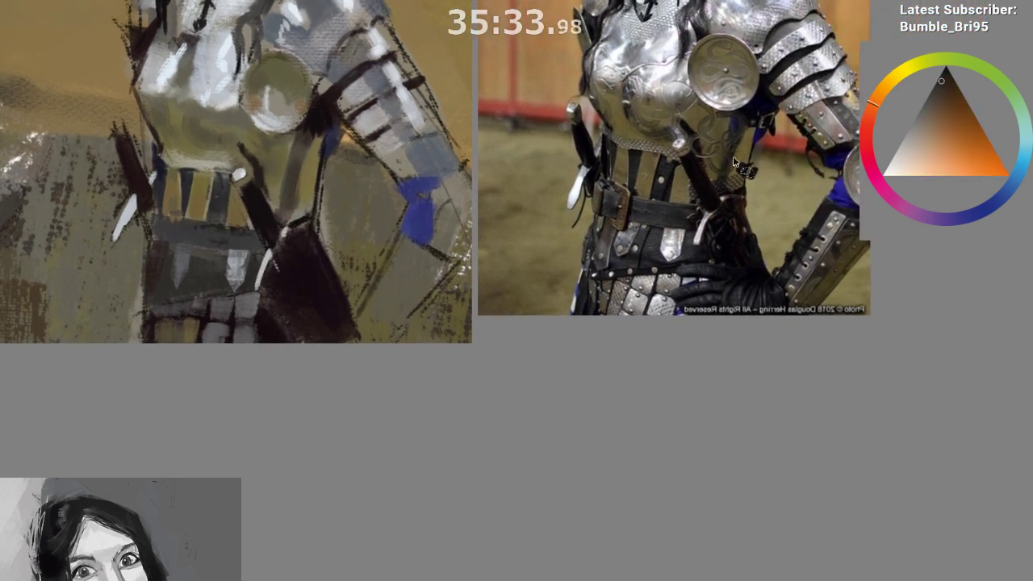
pyautogui.moveTo(738, 111); pyautogui.dragTo(715, 196)
pyautogui.keyDown('alt'); pyautogui.click(325, 142); pyautogui.keyUp('alt')
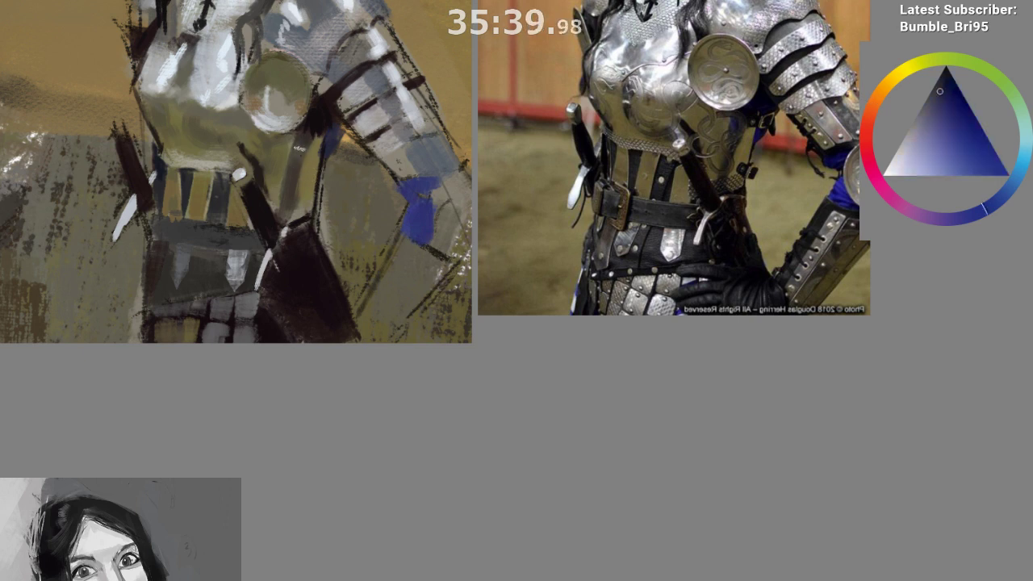
pyautogui.moveTo(316, 323); pyautogui.dragTo(334, 374)
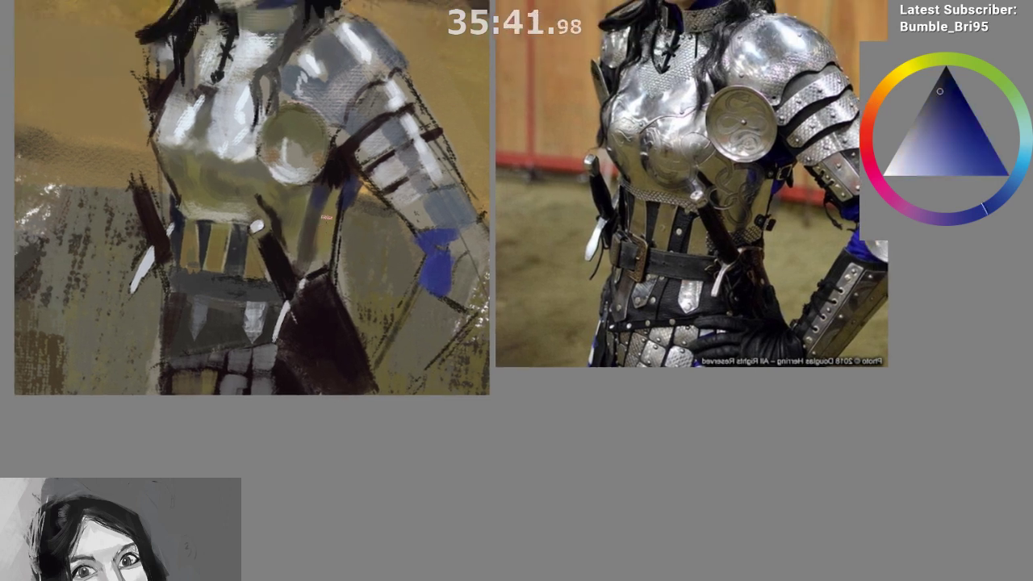
pyautogui.keyDown('alt'); pyautogui.click(343, 258); pyautogui.keyUp('alt')
# Touch up the belt beside the sword and the area around the light crossguard with sampled dark brown
pyautogui.keyDown('alt'); pyautogui.click(277, 251); pyautogui.keyUp('alt')
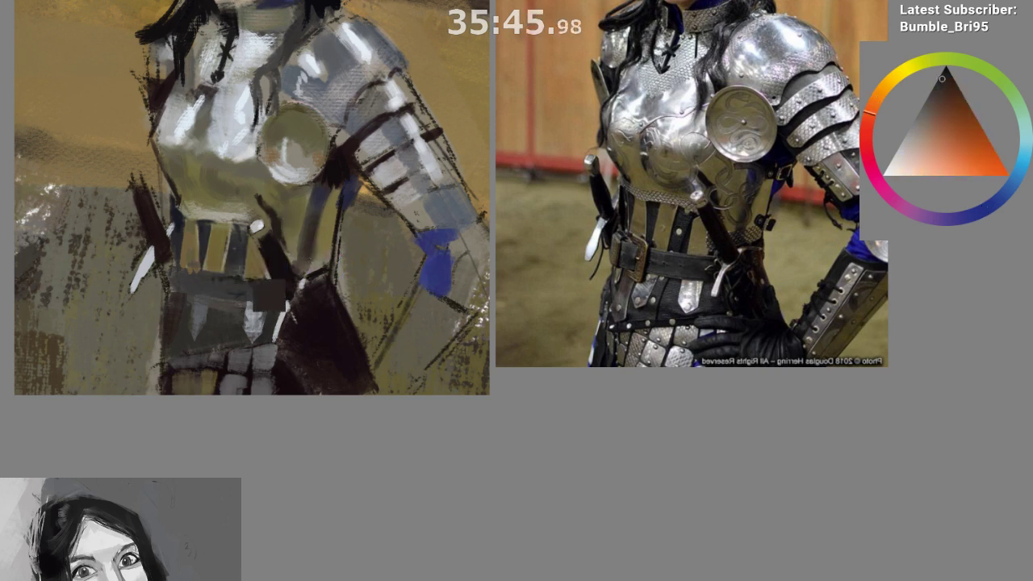
pyautogui.moveTo(270, 281); pyautogui.dragTo(237, 281)
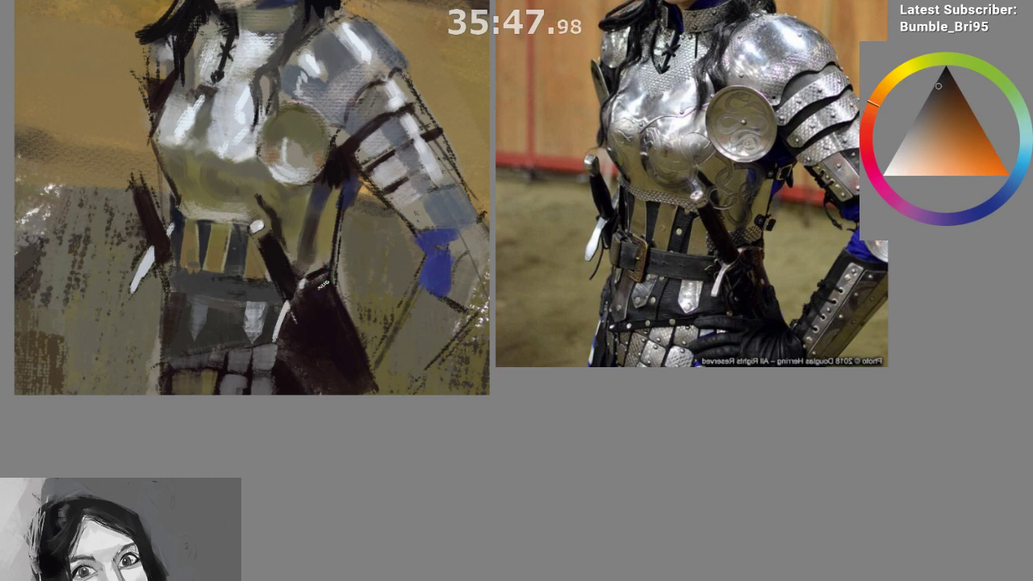
pyautogui.moveTo(279, 312); pyautogui.dragTo(299, 284)
pyautogui.keyDown('ctrl'); pyautogui.click(308, 267); pyautogui.keyUp('ctrl')
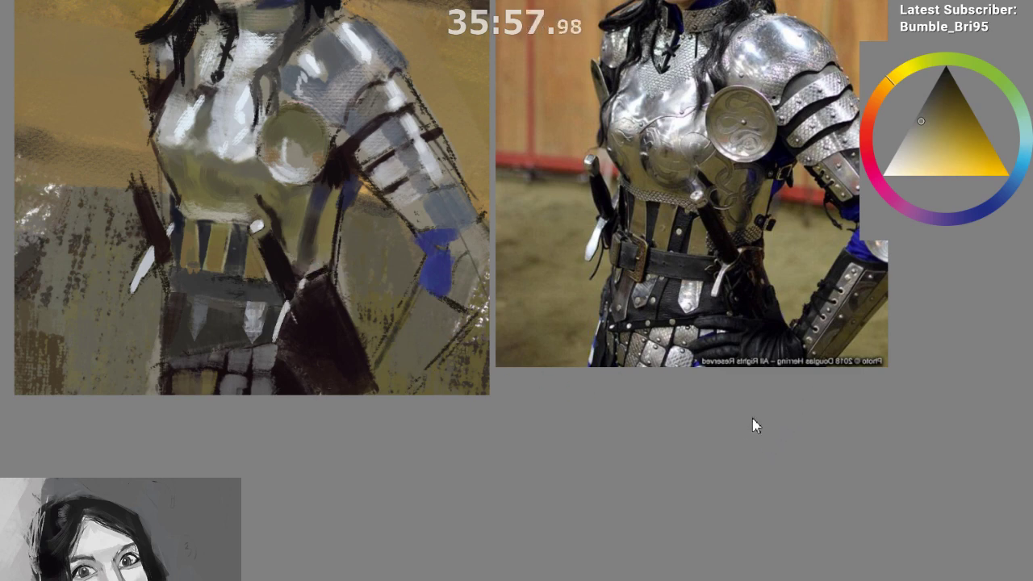
# Clean up the lower edge of the waist above the dark hip shape with sampled olive
pyautogui.keyDown('ctrl'); pyautogui.click(239, 206); pyautogui.keyUp('ctrl')
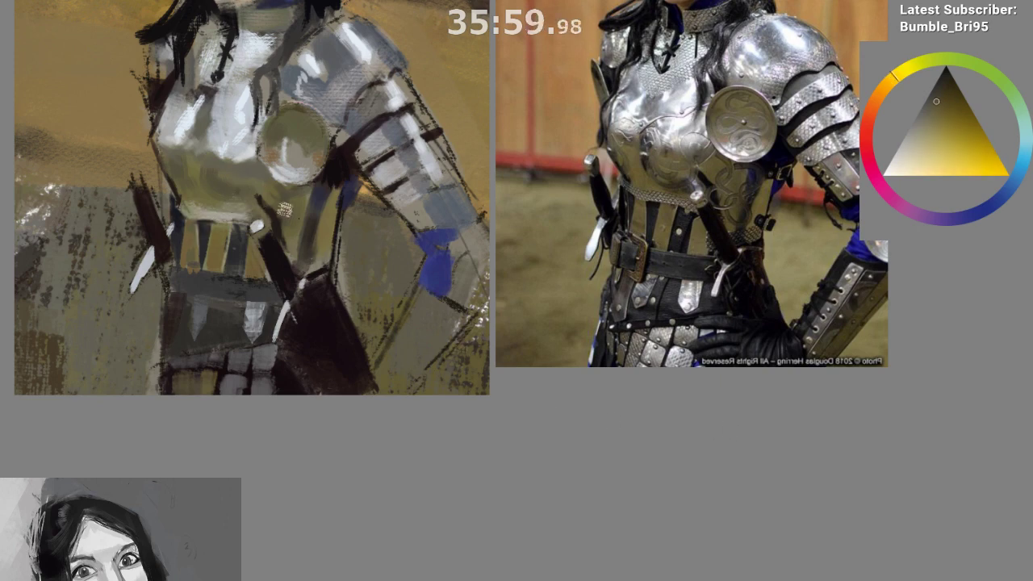
pyautogui.moveTo(308, 277); pyautogui.dragTo(326, 269)
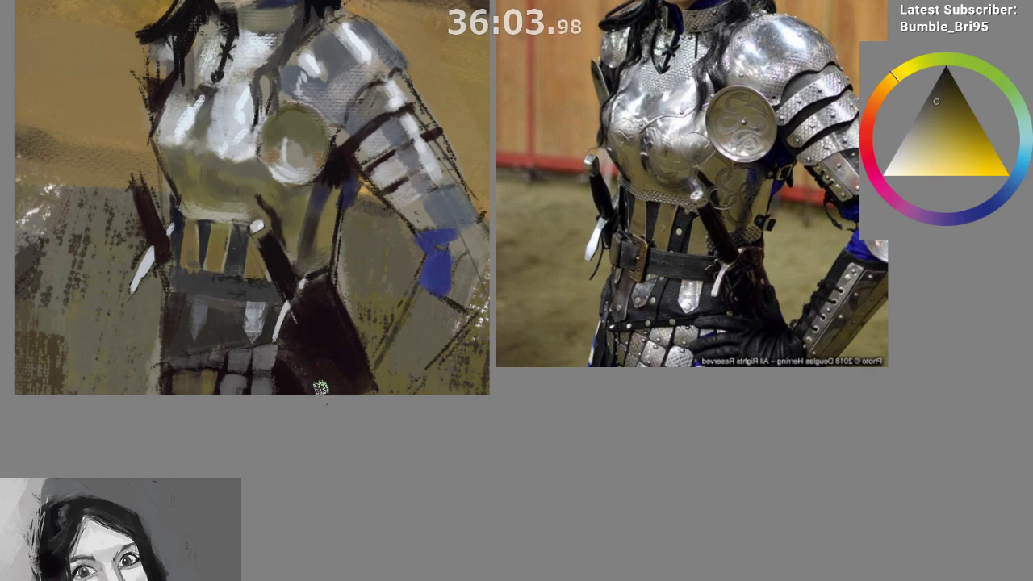
pyautogui.moveTo(327, 391); pyautogui.dragTo(325, 398)
# Soften the dark outline on the waist's outer edge with sampled light olive and the background's grey-green
pyautogui.keyDown('ctrl'); pyautogui.click(321, 237); pyautogui.keyUp('ctrl')
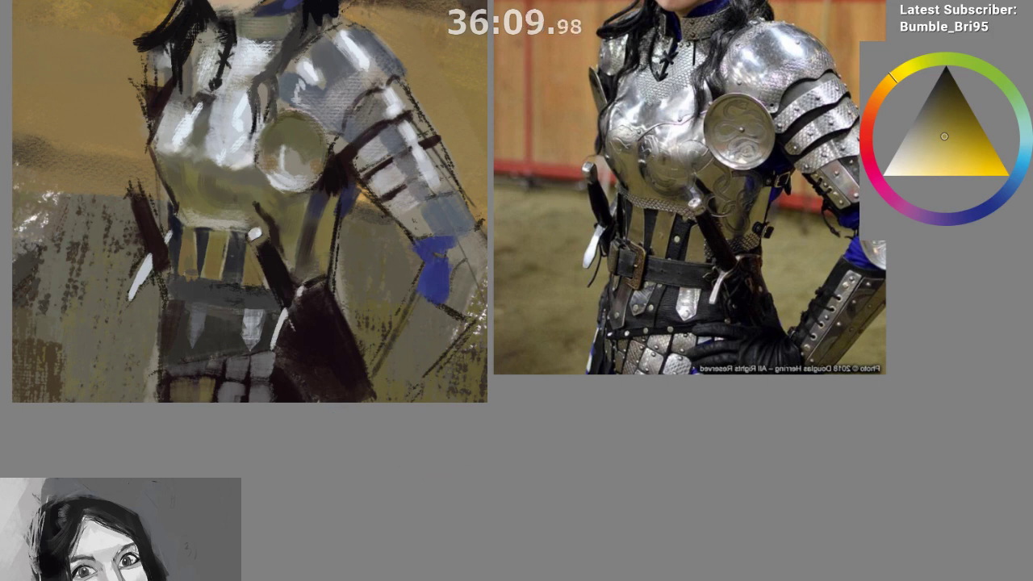
pyautogui.moveTo(355, 417); pyautogui.dragTo(354, 423)
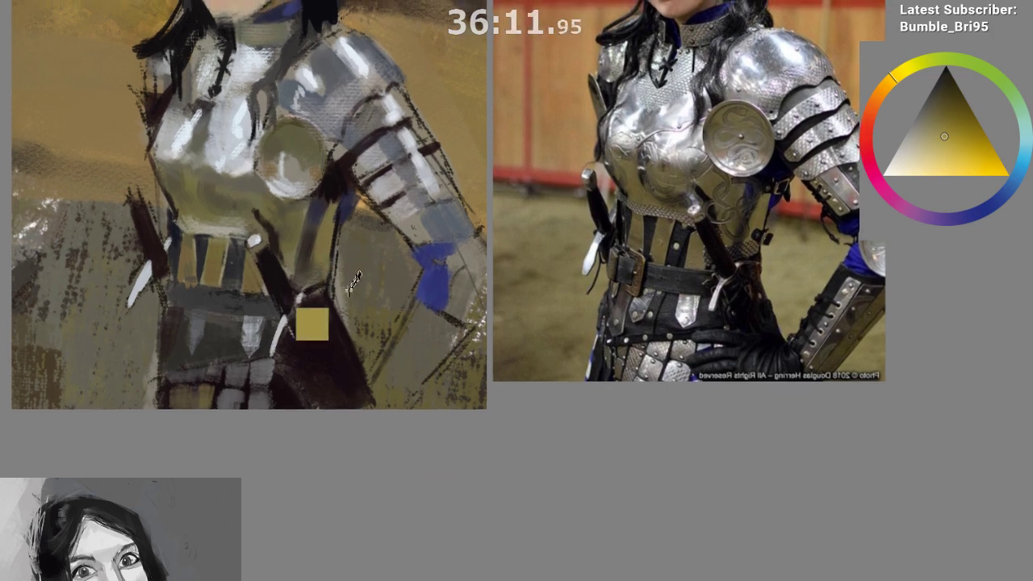
pyautogui.keyDown('ctrl'); pyautogui.click(348, 272); pyautogui.keyUp('ctrl')
pyautogui.moveTo(341, 259)
pyautogui.mouseDown()
pyautogui.moveTo(333, 297)
pyautogui.moveTo(343, 245)
pyautogui.moveTo(338, 333)
pyautogui.mouseUp()
pyautogui.keyDown('ctrl'); pyautogui.click(343, 266); pyautogui.keyUp('ctrl')
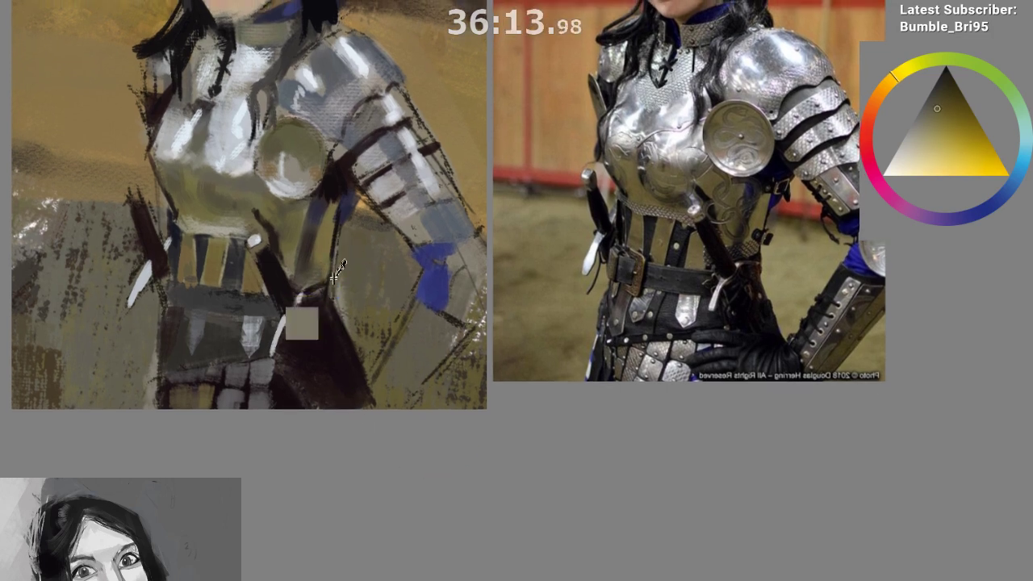
# Round out the top of the dark hip shape beside the sword with sampled near-black
pyautogui.moveTo(311, 408); pyautogui.dragTo(331, 417)
pyautogui.keyDown('ctrl'); pyautogui.click(334, 386); pyautogui.keyUp('ctrl')
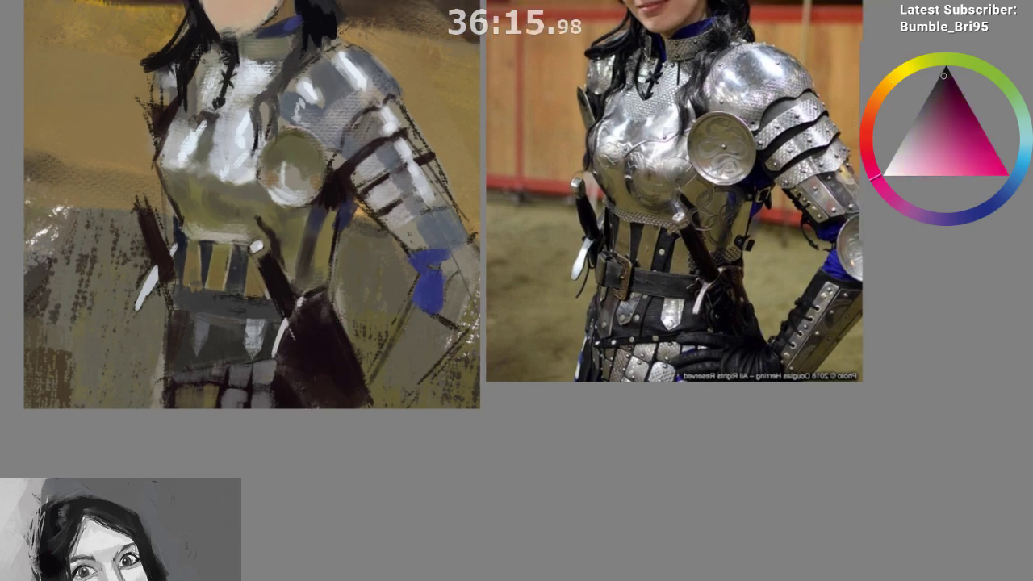
pyautogui.keyDown('ctrl'); pyautogui.click(320, 322); pyautogui.keyUp('ctrl')
pyautogui.moveTo(319, 322); pyautogui.dragTo(330, 289)
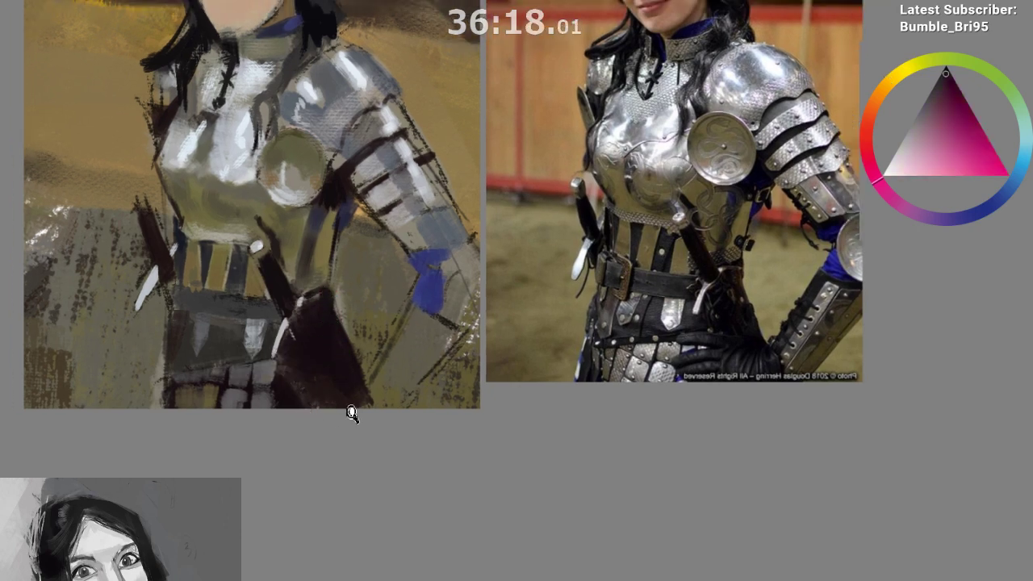
# Darken the vertical gaps between the ochre waist strips with sampled dark navy
pyautogui.moveTo(352, 413); pyautogui.dragTo(401, 491)
pyautogui.moveTo(422, 438)
pyautogui.mouseDown()
pyautogui.moveTo(383, 449)
pyautogui.moveTo(338, 407)
pyautogui.mouseUp()
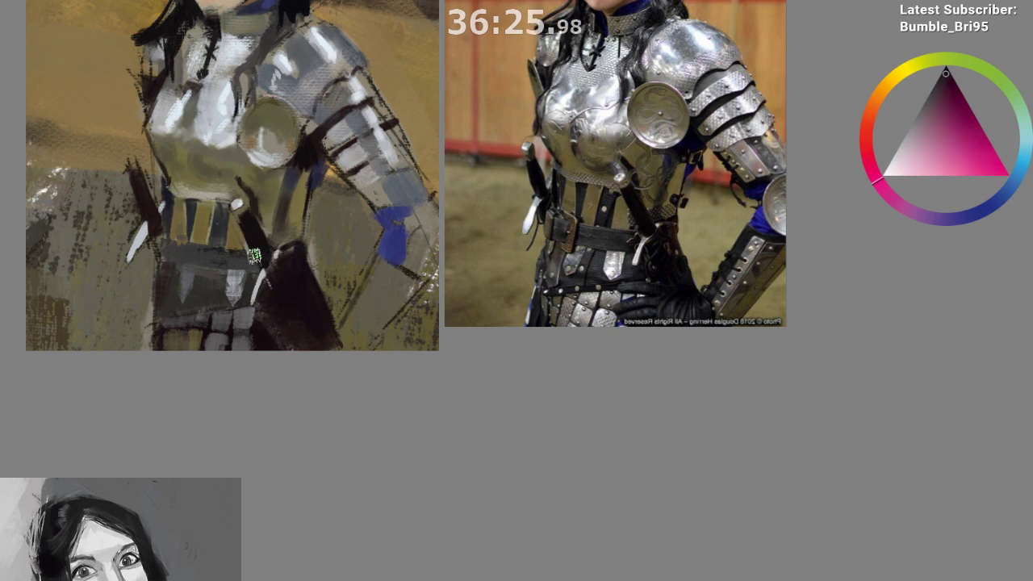
pyautogui.press('ctrl')
pyautogui.keyDown('ctrl'); pyautogui.click(189, 214); pyautogui.keyUp('ctrl')
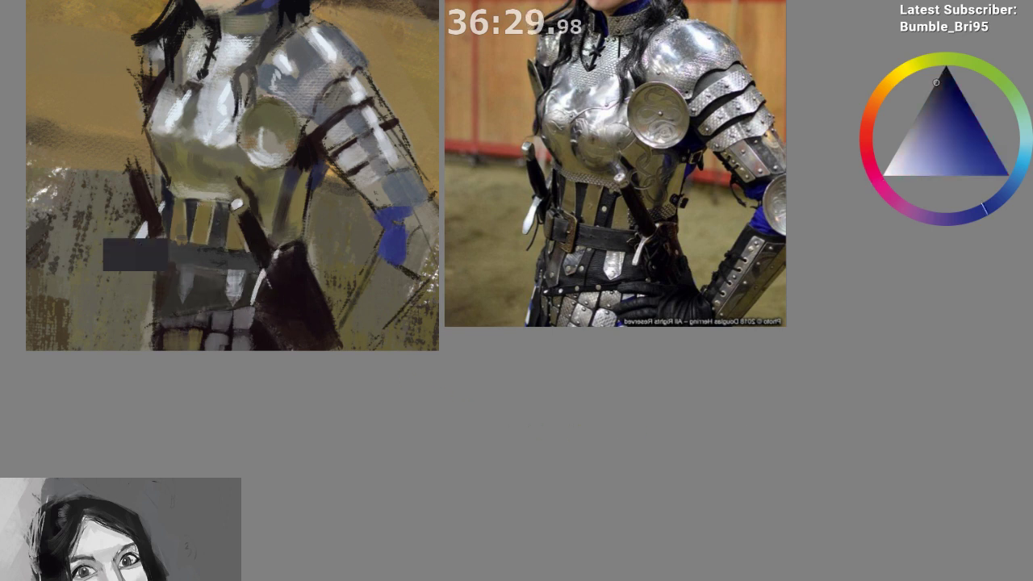
pyautogui.keyDown('ctrl'); pyautogui.click(201, 211); pyautogui.keyUp('ctrl')
pyautogui.moveTo(225, 222); pyautogui.dragTo(224, 244)
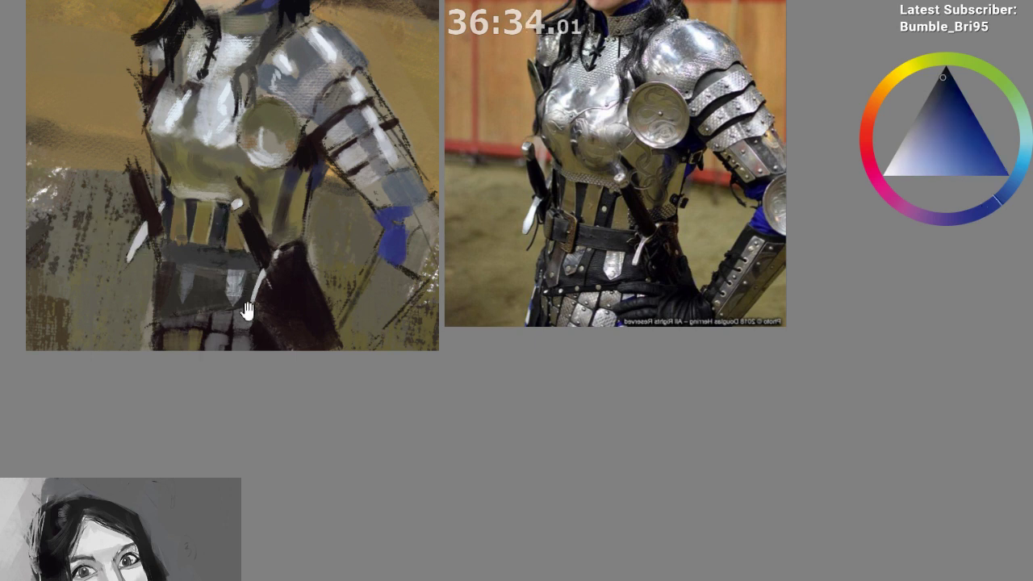
# Touch up the waist strips and belt edge beside the sword with sampled warm ochre
pyautogui.moveTo(237, 247); pyautogui.dragTo(240, 298)
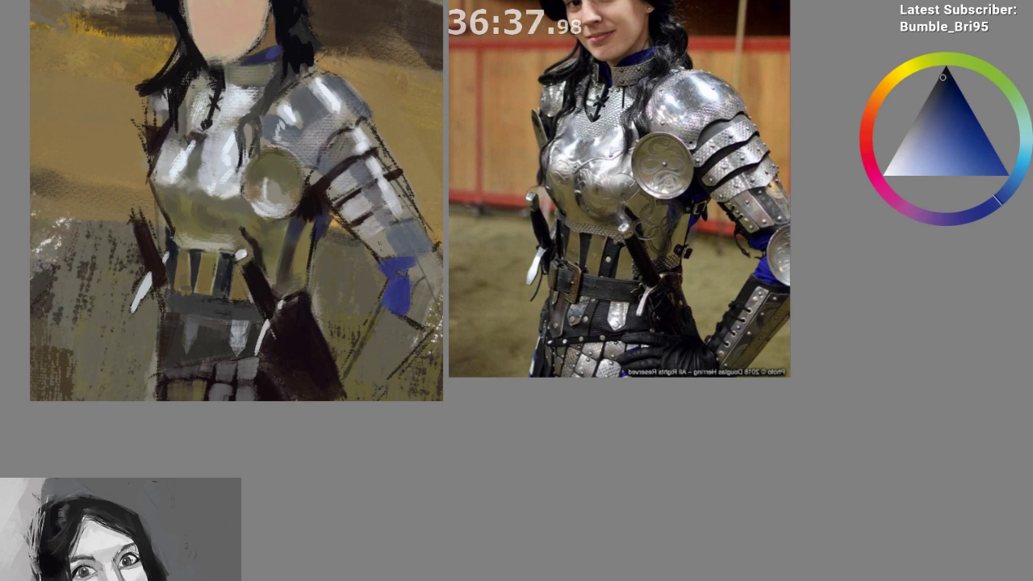
pyautogui.keyDown('ctrl'); pyautogui.click(251, 273); pyautogui.keyUp('ctrl')
pyautogui.keyDown('ctrl'); pyautogui.click(208, 312); pyautogui.keyUp('ctrl')
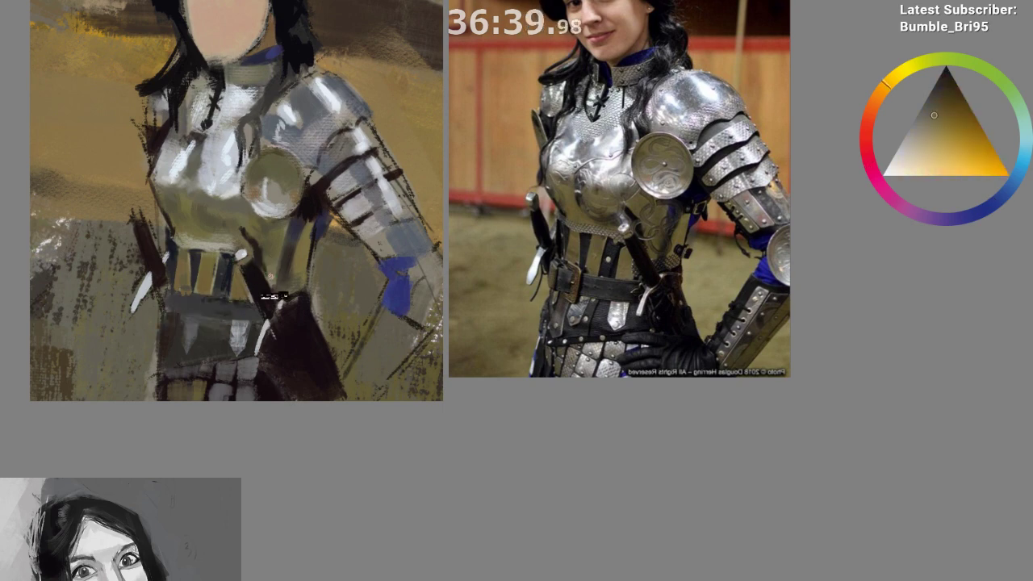
pyautogui.moveTo(293, 395)
pyautogui.mouseDown()
pyautogui.moveTo(311, 470)
pyautogui.moveTo(398, 452)
pyautogui.moveTo(378, 435)
pyautogui.moveTo(351, 460)
pyautogui.moveTo(375, 485)
pyautogui.moveTo(412, 450)
pyautogui.mouseUp()
pyautogui.moveTo(245, 319); pyautogui.dragTo(259, 319)
# Brighten the central breastplate highlights with near-white sampled from the painting and the reference photo
pyautogui.keyDown('ctrl'); pyautogui.click(262, 187); pyautogui.keyUp('ctrl')
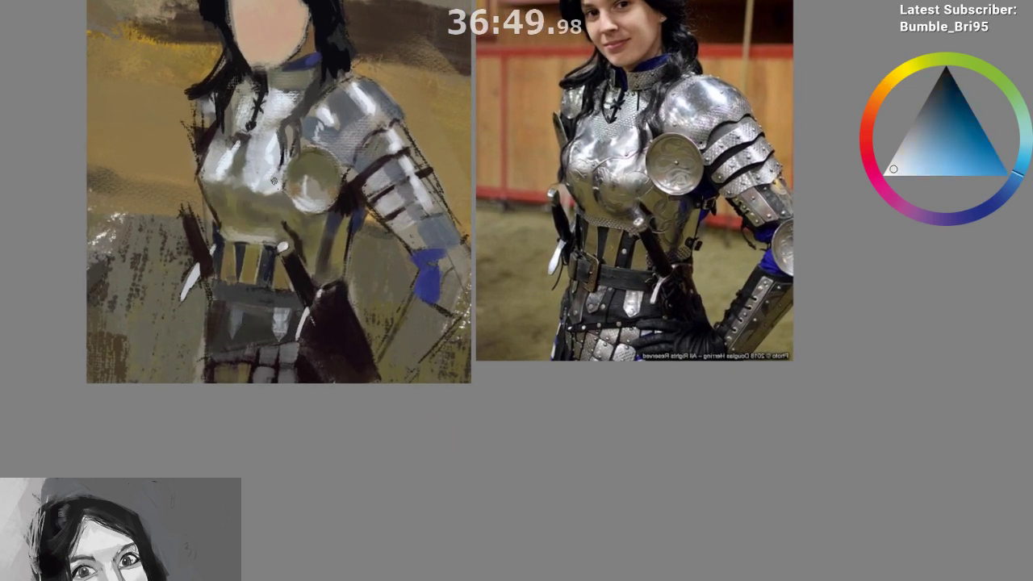
pyautogui.keyDown('ctrl'); pyautogui.click(622, 174); pyautogui.keyUp('ctrl')
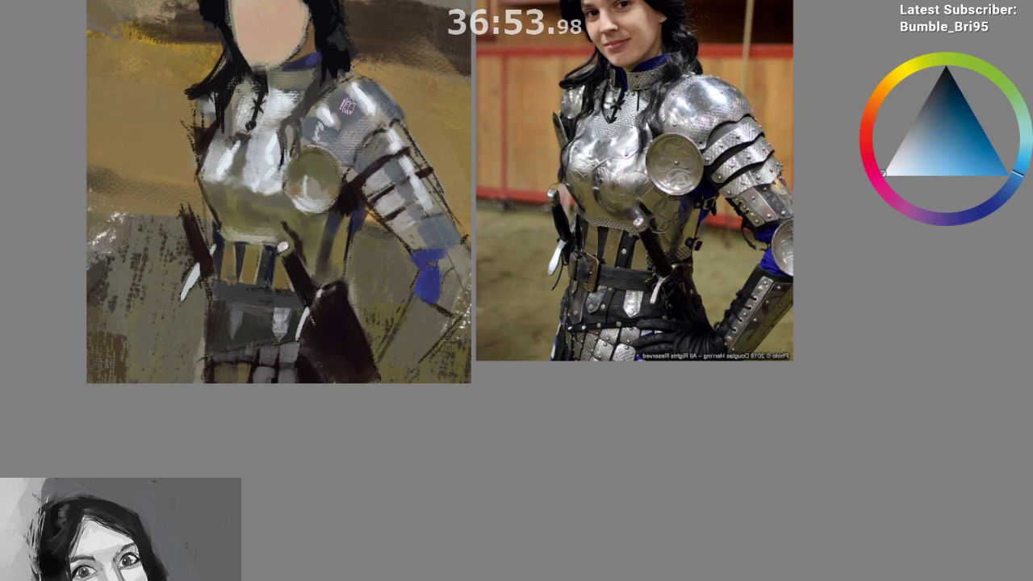
pyautogui.moveTo(288, 187); pyautogui.dragTo(293, 218)
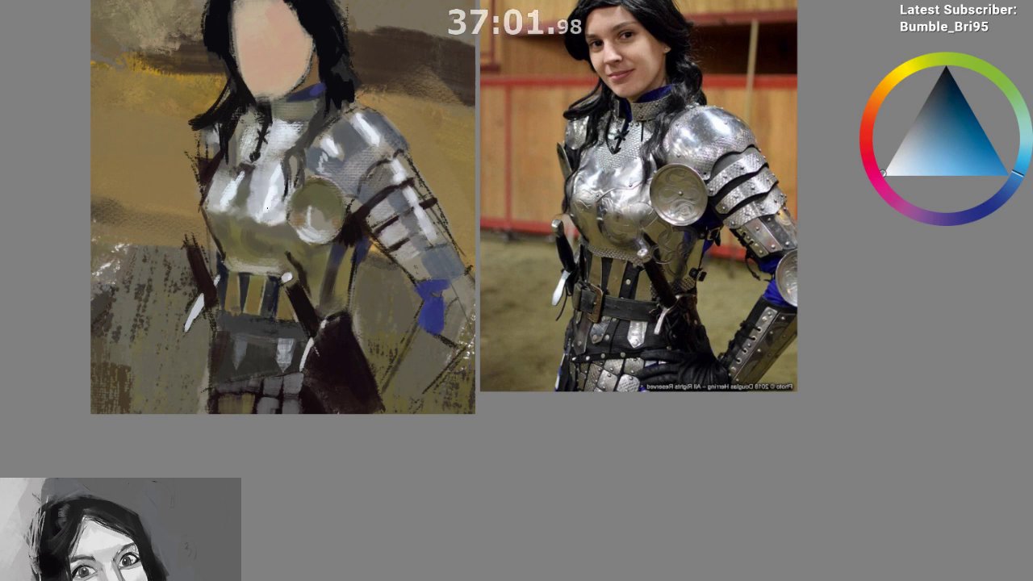
pyautogui.keyDown('ctrl'); pyautogui.click(260, 206); pyautogui.keyUp('ctrl')
# Flip the canvas back to its original orientation, and refine the outer breastplate highlight with sampled near-white
pyautogui.press('m')
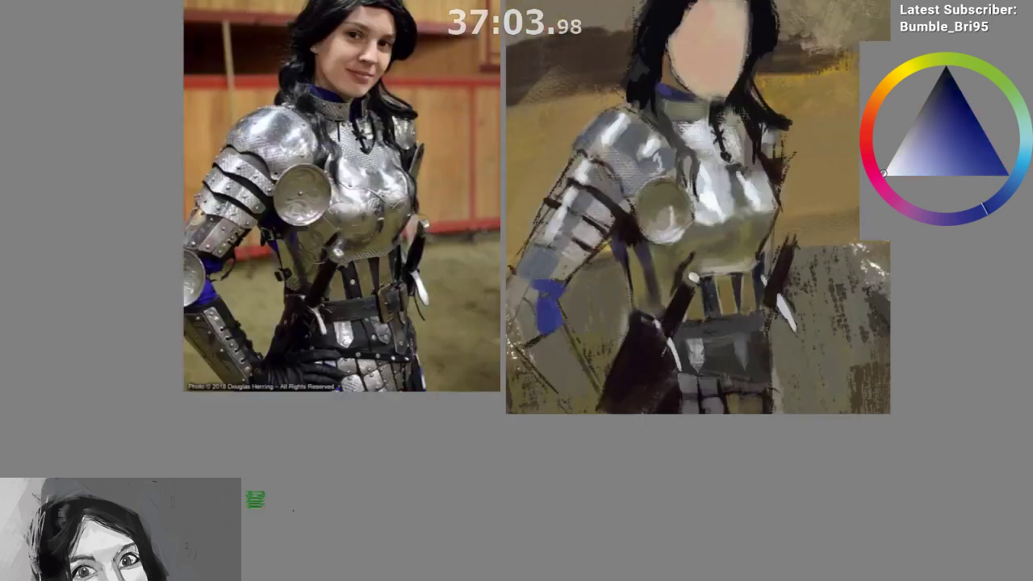
pyautogui.moveTo(356, 454); pyautogui.dragTo(259, 438)
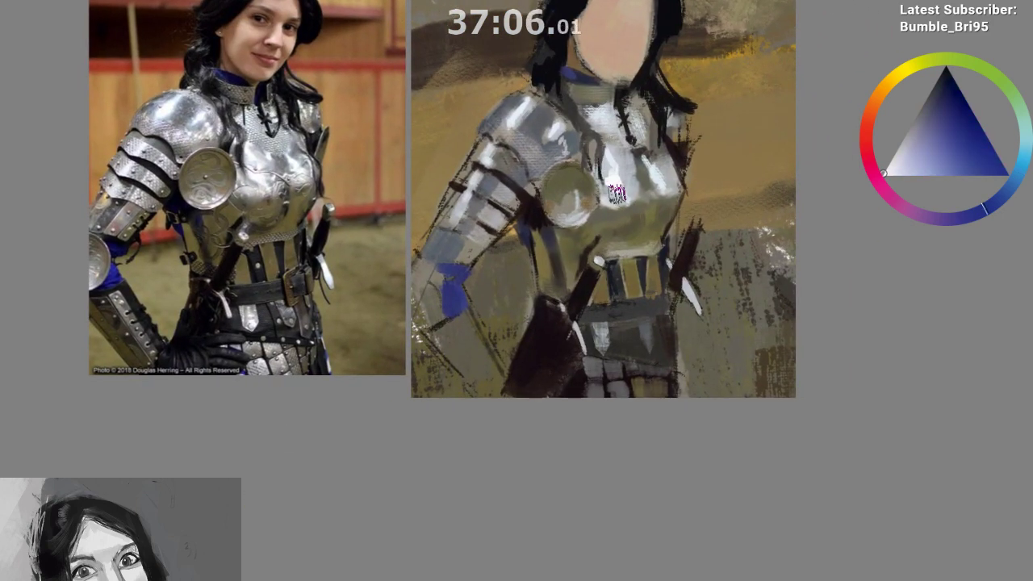
pyautogui.keyDown('ctrl'); pyautogui.click(669, 190); pyautogui.keyUp('ctrl')
pyautogui.keyDown('ctrl'); pyautogui.click(666, 181); pyautogui.keyUp('ctrl')
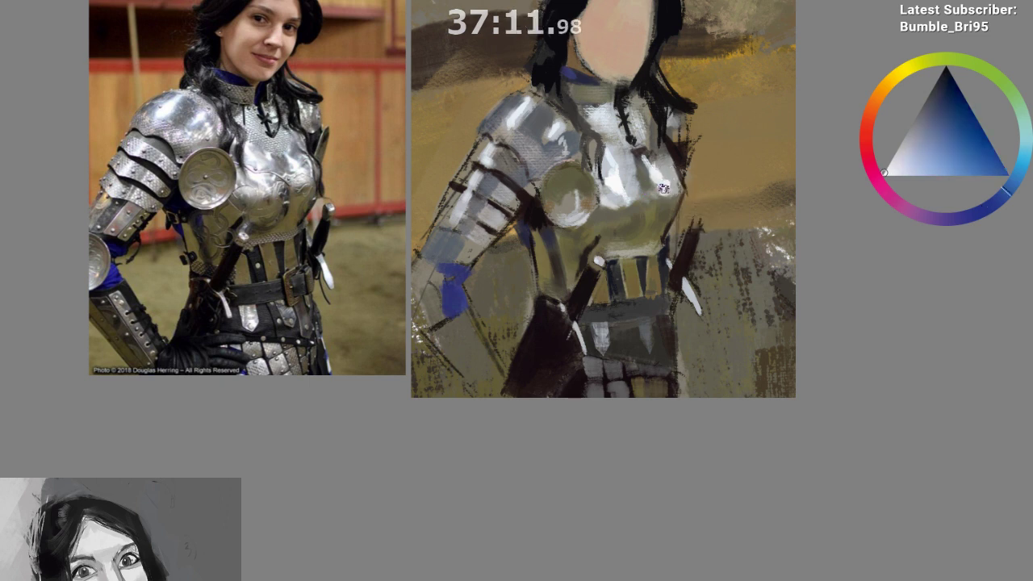
# Refine the breastplate highlights with near-white and light grey tones sampled from the painting
pyautogui.moveTo(537, 408); pyautogui.dragTo(502, 451)
pyautogui.keyDown('ctrl'); pyautogui.click(614, 251); pyautogui.keyUp('ctrl')
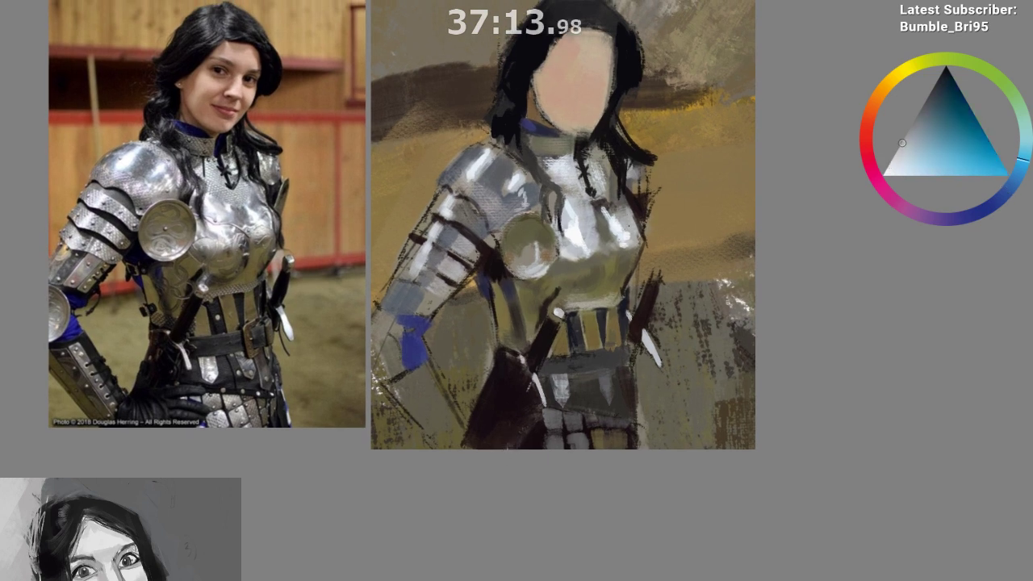
pyautogui.keyDown('ctrl'); pyautogui.click(631, 242); pyautogui.keyUp('ctrl')
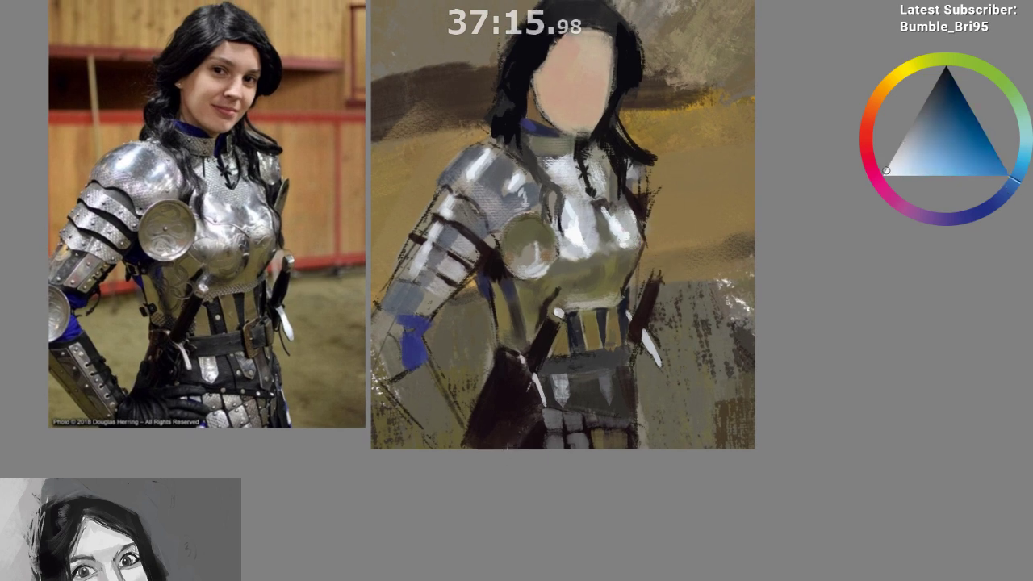
pyautogui.keyDown('ctrl'); pyautogui.click(578, 236); pyautogui.keyUp('ctrl')
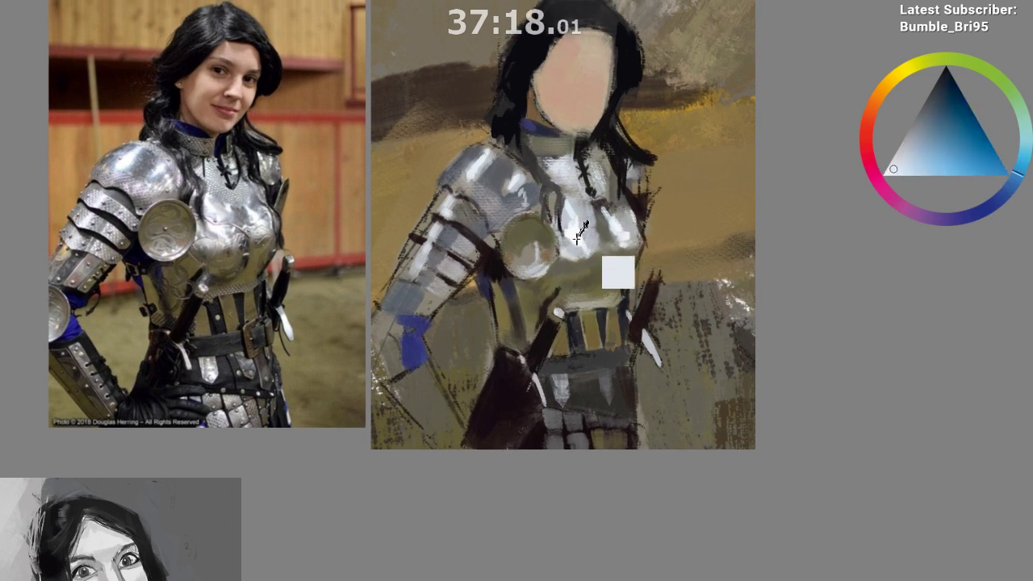
pyautogui.keyDown('ctrl'); pyautogui.click(576, 238); pyautogui.keyUp('ctrl')
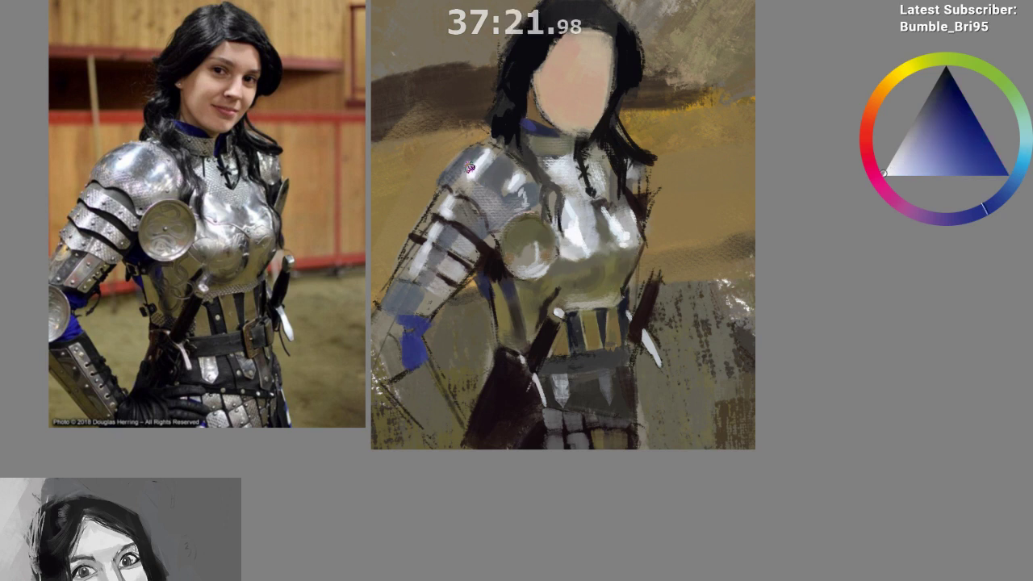
# Brighten and shape the pauldron highlights with near-white and grey tones sampled from the painting
pyautogui.moveTo(610, 199); pyautogui.dragTo(591, 160)
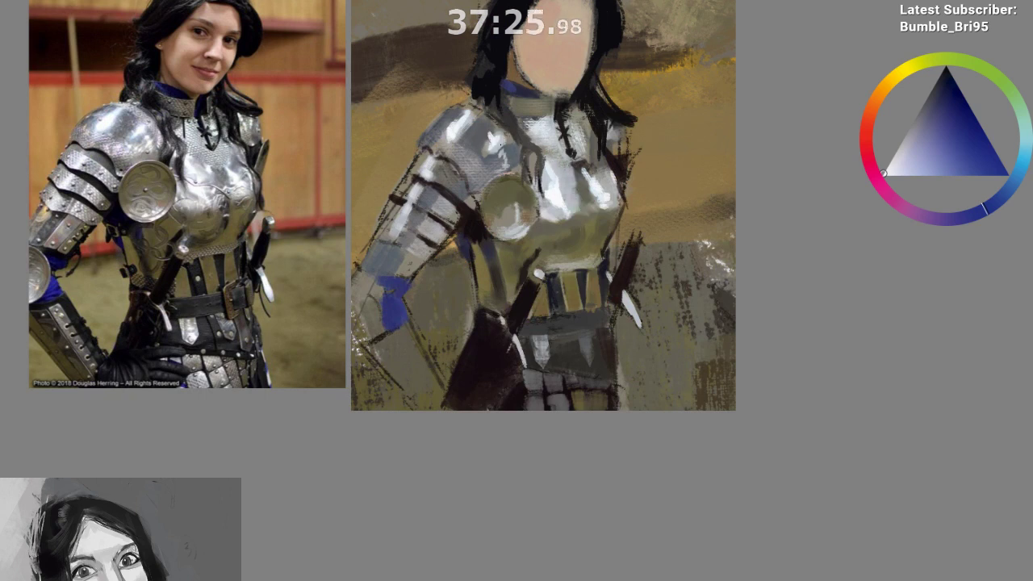
pyautogui.keyDown('ctrl'); pyautogui.click(499, 147); pyautogui.keyUp('ctrl')
pyautogui.keyDown('ctrl'); pyautogui.click(512, 153); pyautogui.keyUp('ctrl')
# Rework the breastplate highlights and the shading between them with sampled near-white and slate grey
pyautogui.moveTo(521, 359); pyautogui.dragTo(497, 401)
pyautogui.keyDown('ctrl'); pyautogui.click(531, 242); pyautogui.keyUp('ctrl')
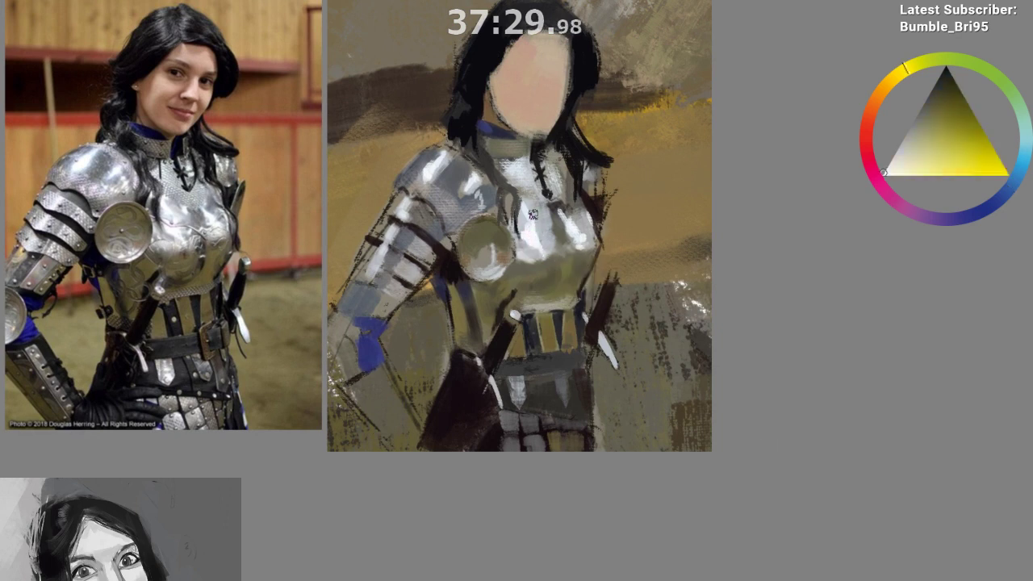
pyautogui.moveTo(503, 161); pyautogui.dragTo(521, 179)
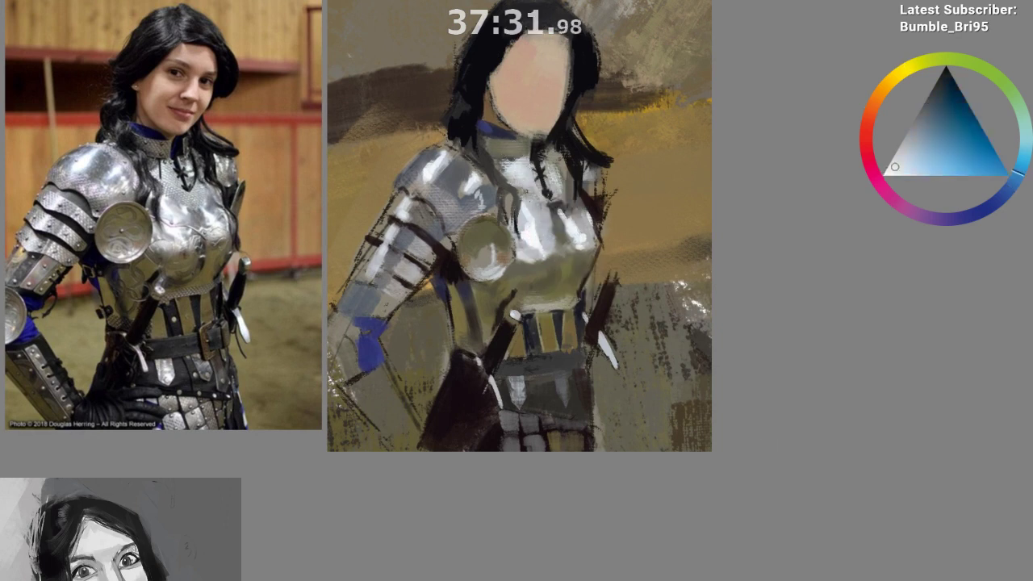
pyautogui.keyDown('ctrl'); pyautogui.click(527, 226); pyautogui.keyUp('ctrl')
pyautogui.keyDown('ctrl'); pyautogui.click(544, 229); pyautogui.keyUp('ctrl')
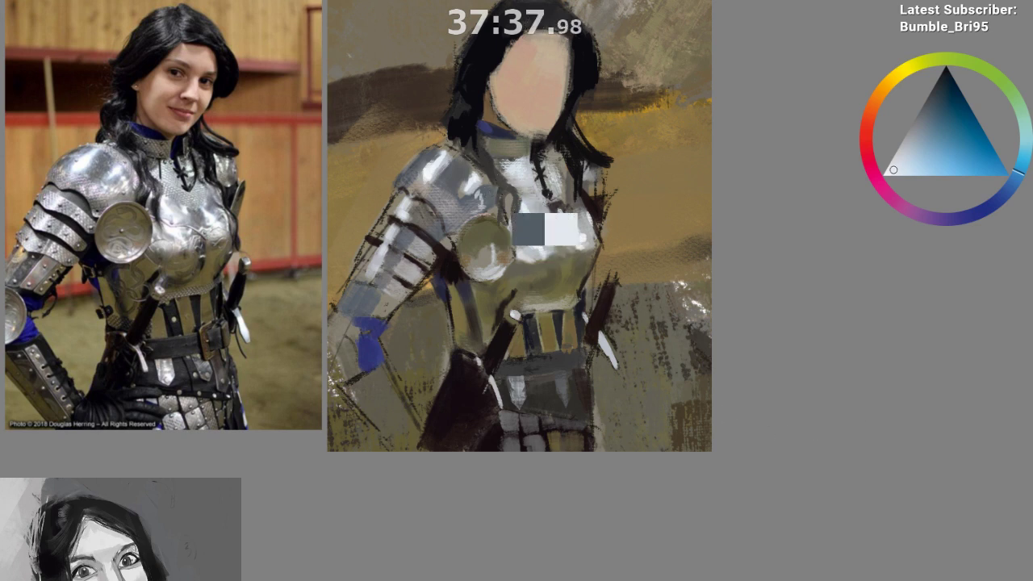
pyautogui.moveTo(524, 187); pyautogui.dragTo(566, 212)
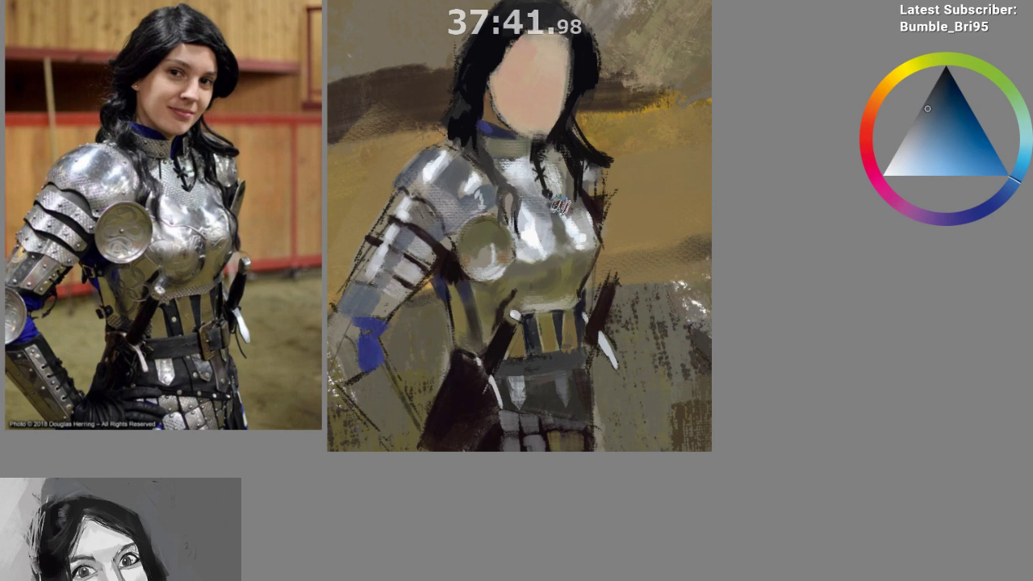
# Add a muted pinkish-grey tone to the pauldron's outer edge, adjusting the sampled colour on the colour wheel
pyautogui.moveTo(562, 429); pyautogui.dragTo(583, 386)
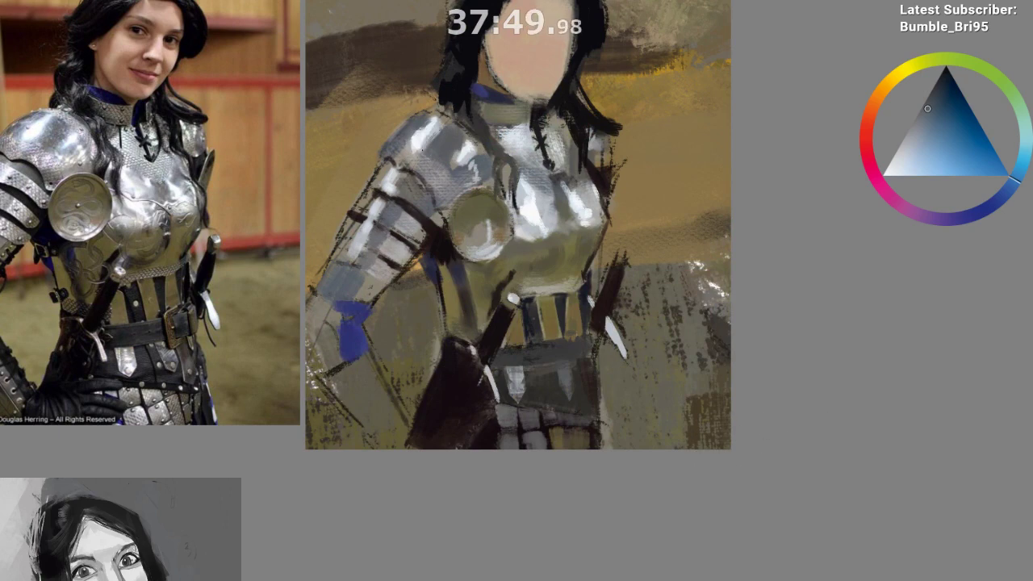
pyautogui.keyDown('ctrl'); pyautogui.click(407, 129); pyautogui.keyUp('ctrl')
pyautogui.keyDown('ctrl'); pyautogui.click(552, 101); pyautogui.keyUp('ctrl')
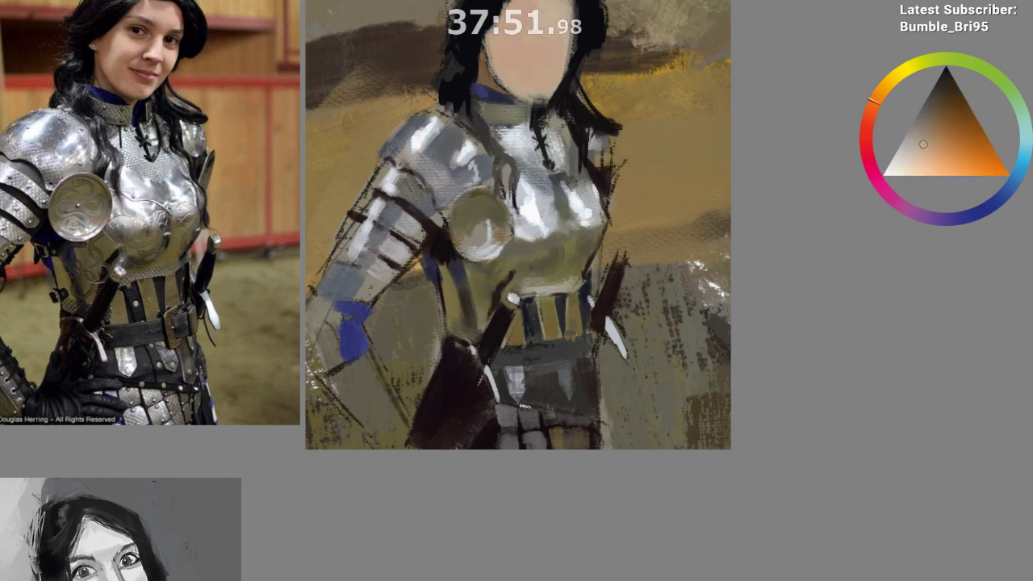
pyautogui.keyDown('ctrl'); pyautogui.click(418, 161); pyautogui.keyUp('ctrl')
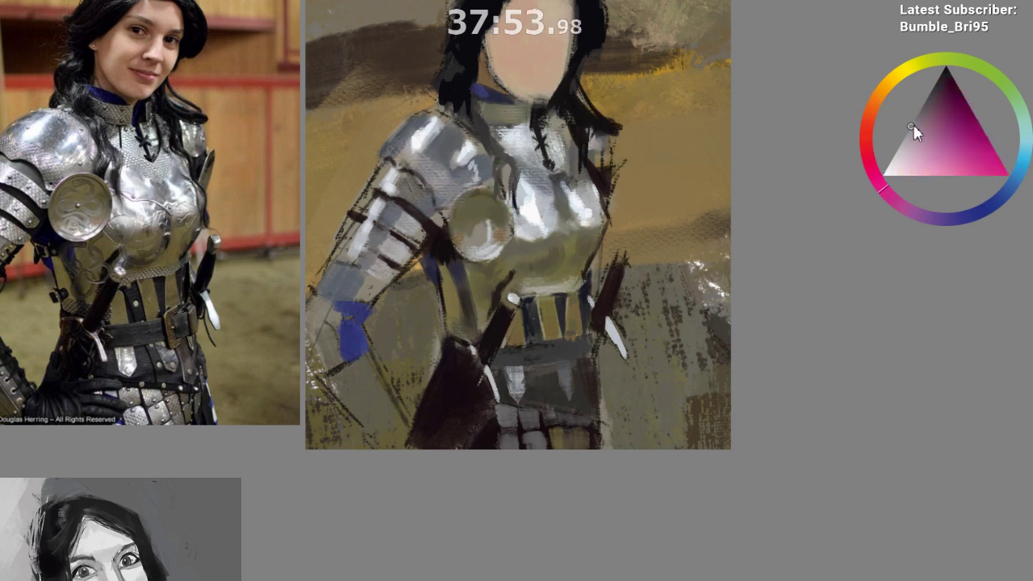
pyautogui.moveTo(904, 147); pyautogui.dragTo(917, 138)
pyautogui.moveTo(393, 142); pyautogui.dragTo(404, 159)
# Try sampled tones in further strokes on the pauldron's outer side and undo them
pyautogui.moveTo(512, 277); pyautogui.dragTo(536, 332)
pyautogui.moveTo(420, 202)
pyautogui.mouseDown()
pyautogui.moveTo(433, 177)
pyautogui.moveTo(451, 201)
pyautogui.mouseUp()
pyautogui.hotkey('ctrl', 'z')
pyautogui.keyDown('ctrl'); pyautogui.click(430, 190); pyautogui.keyUp('ctrl')
pyautogui.keyDown('ctrl'); pyautogui.click(427, 191); pyautogui.keyUp('ctrl')
pyautogui.keyDown('ctrl'); pyautogui.click(428, 191); pyautogui.keyUp('ctrl')
pyautogui.hotkey('ctrl', 'z')
pyautogui.press('x')
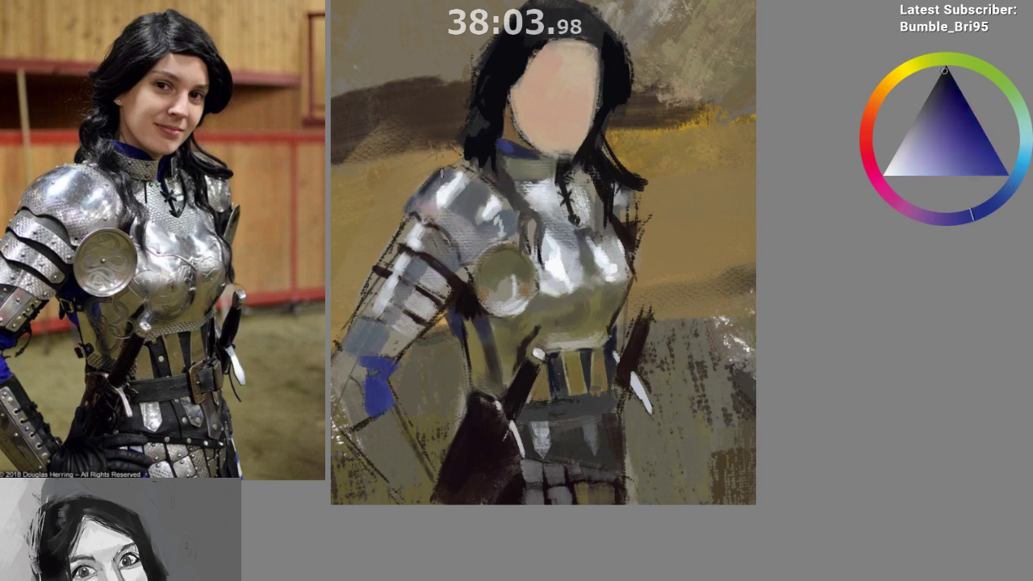
# Deepen the pauldron's shaded areas and outer edge with sampled dark blue-grey
pyautogui.keyDown('ctrl'); pyautogui.click(468, 218); pyautogui.keyUp('ctrl')
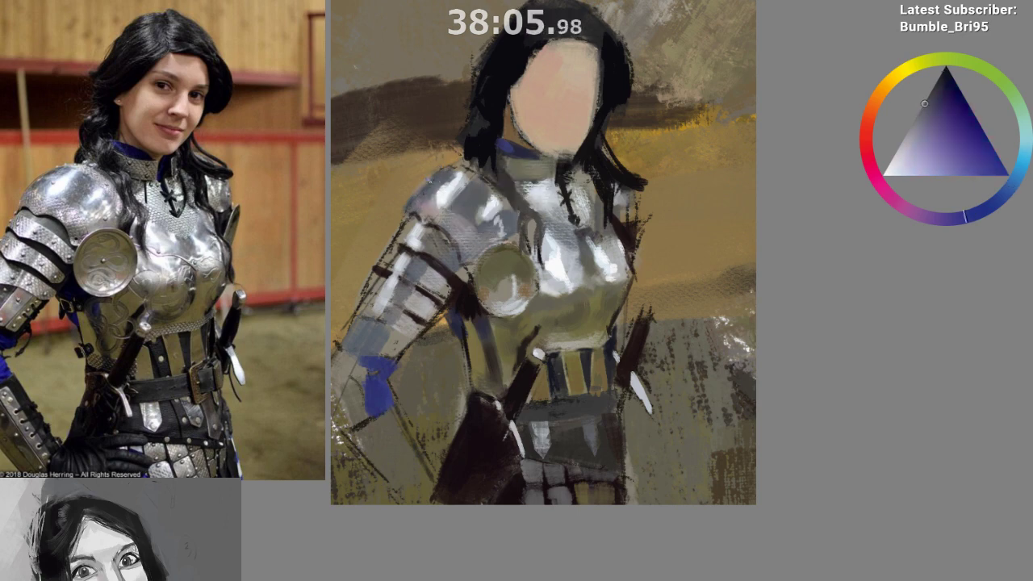
pyautogui.keyDown('ctrl'); pyautogui.click(467, 154); pyautogui.keyUp('ctrl')
pyautogui.keyDown('ctrl'); pyautogui.click(427, 186); pyautogui.keyUp('ctrl')
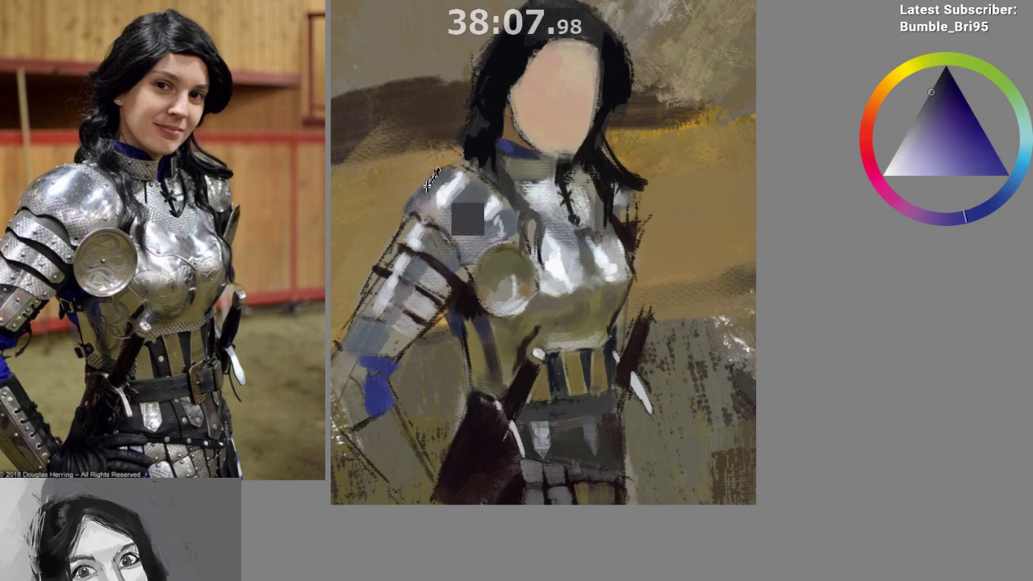
pyautogui.keyDown('ctrl'); pyautogui.click(427, 187); pyautogui.keyUp('ctrl')
# Flip the canvas horizontally, and darken the gap between the pauldron and the upper-arm plates with sampled near-black
pyautogui.moveTo(615, 107); pyautogui.dragTo(610, 69)
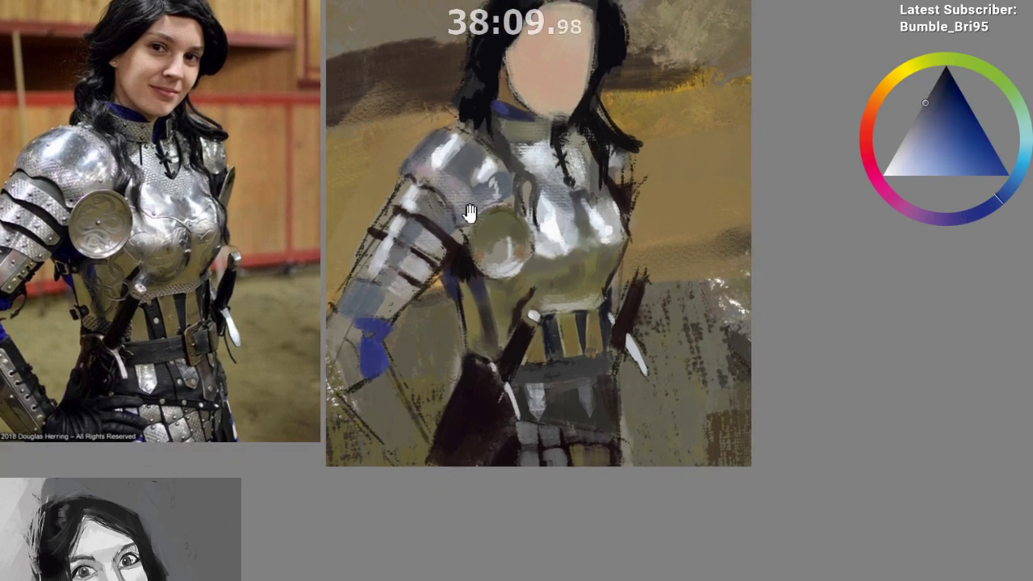
pyautogui.moveTo(466, 231); pyautogui.dragTo(491, 328)
pyautogui.press('m')
pyautogui.moveTo(607, 300); pyautogui.dragTo(607, 254)
pyautogui.moveTo(539, 347); pyautogui.dragTo(473, 411)
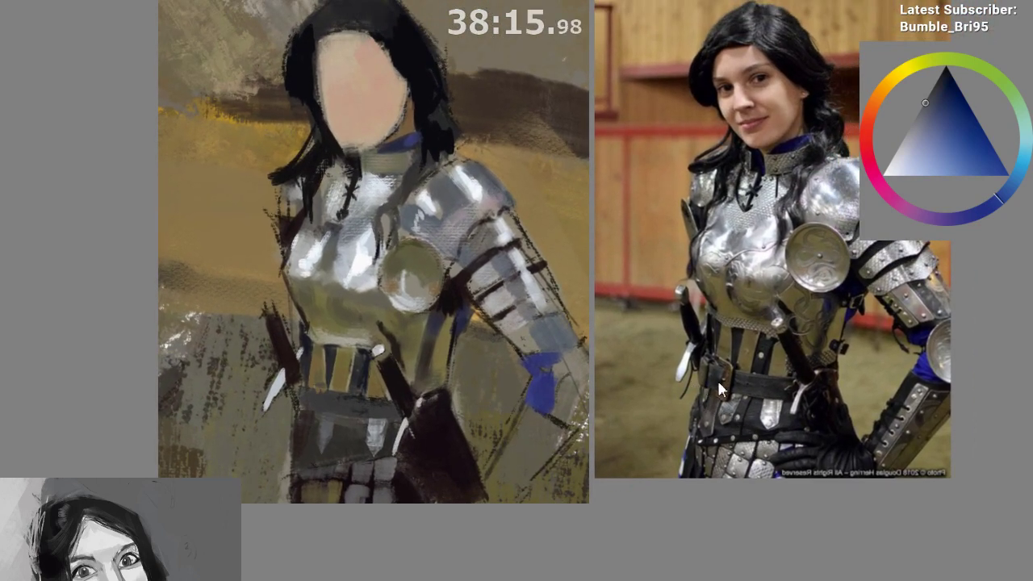
pyautogui.moveTo(444, 362); pyautogui.dragTo(408, 321)
pyautogui.keyDown('ctrl'); pyautogui.click(425, 232); pyautogui.keyUp('ctrl')
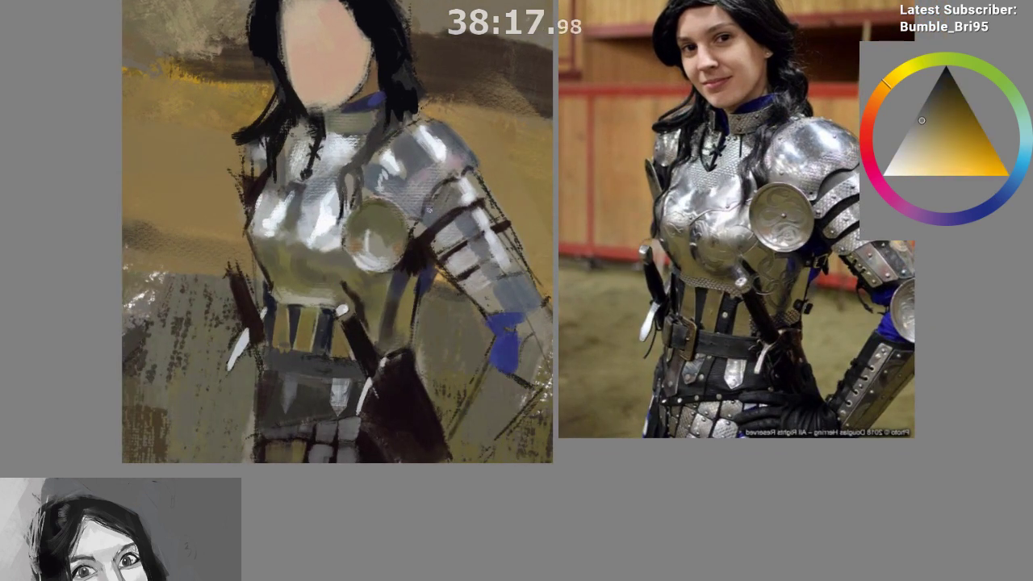
pyautogui.keyDown('ctrl'); pyautogui.click(416, 256); pyautogui.keyUp('ctrl')
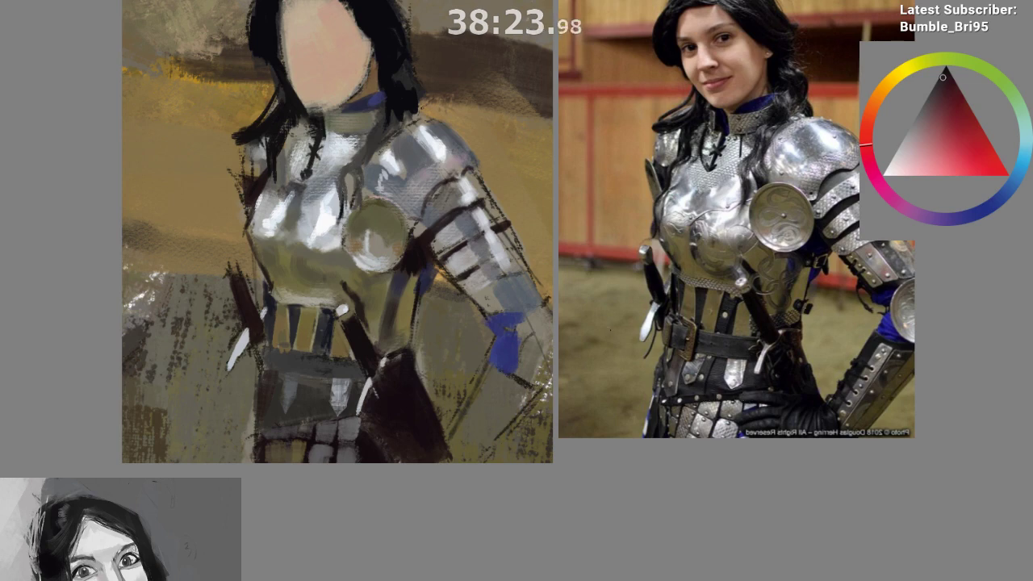
pyautogui.keyDown('ctrl'); pyautogui.click(420, 244); pyautogui.keyUp('ctrl')
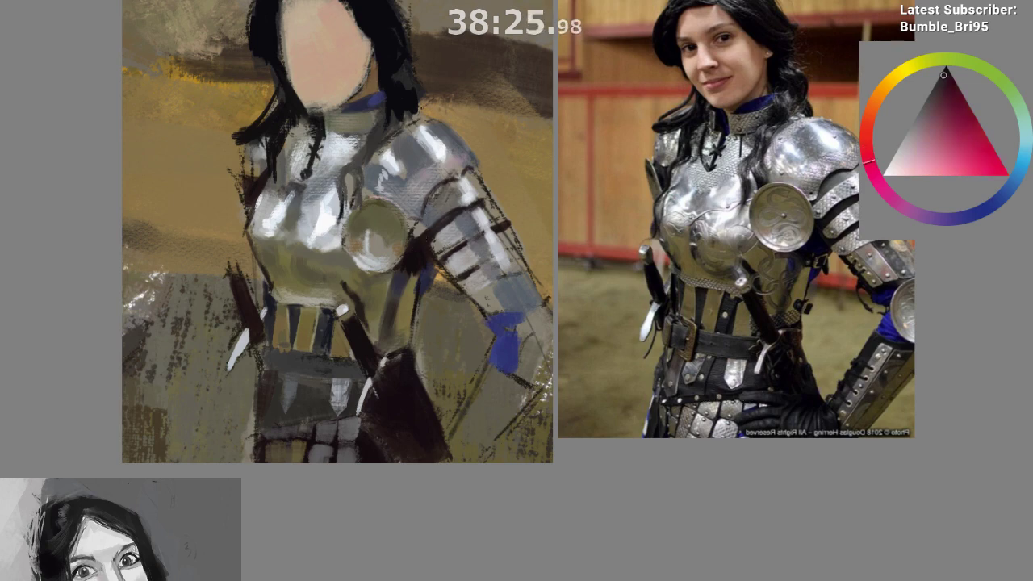
pyautogui.keyDown('ctrl'); pyautogui.click(422, 244); pyautogui.keyUp('ctrl')
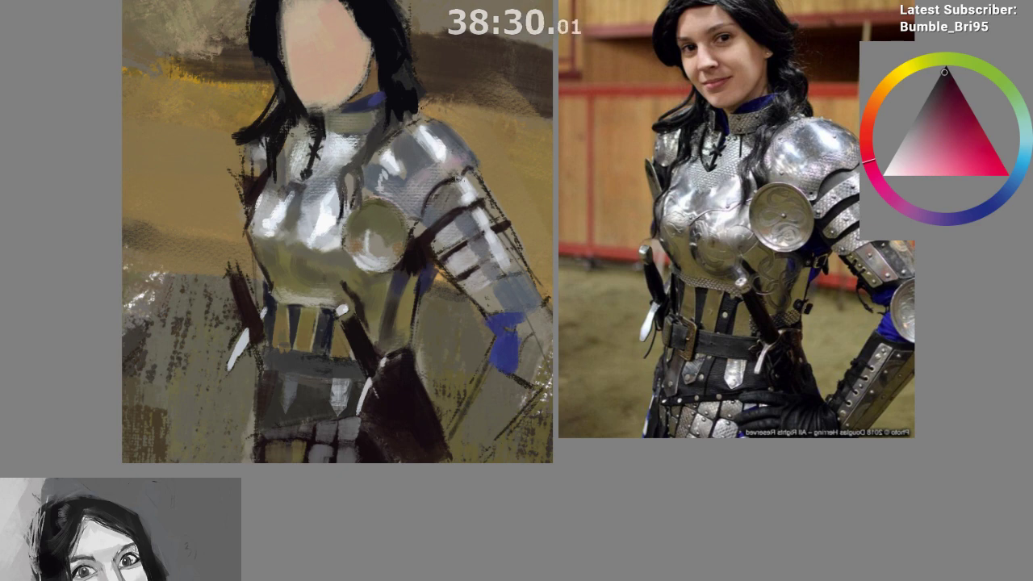
# Undo the stray arm stroke, and refine the dark gaps between the upper-arm plates with resampled near-black
pyautogui.moveTo(476, 185)
pyautogui.mouseDown()
pyautogui.moveTo(452, 291)
pyautogui.moveTo(500, 275)
pyautogui.moveTo(452, 435)
pyautogui.mouseUp()
pyautogui.hotkey('ctrl', 'z')
pyautogui.keyDown('ctrl'); pyautogui.click(415, 248); pyautogui.keyUp('ctrl')
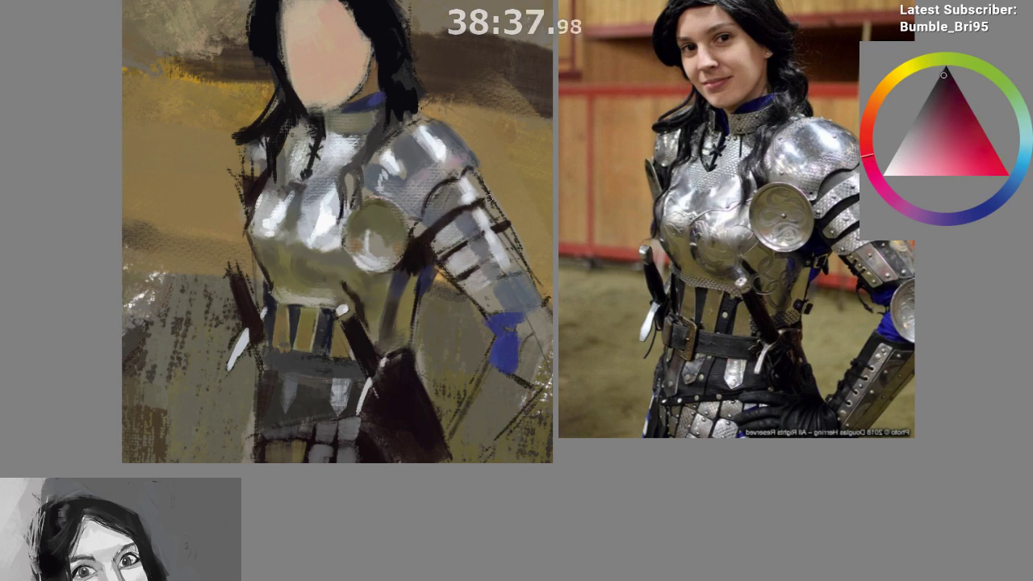
pyautogui.moveTo(473, 273); pyautogui.dragTo(458, 259)
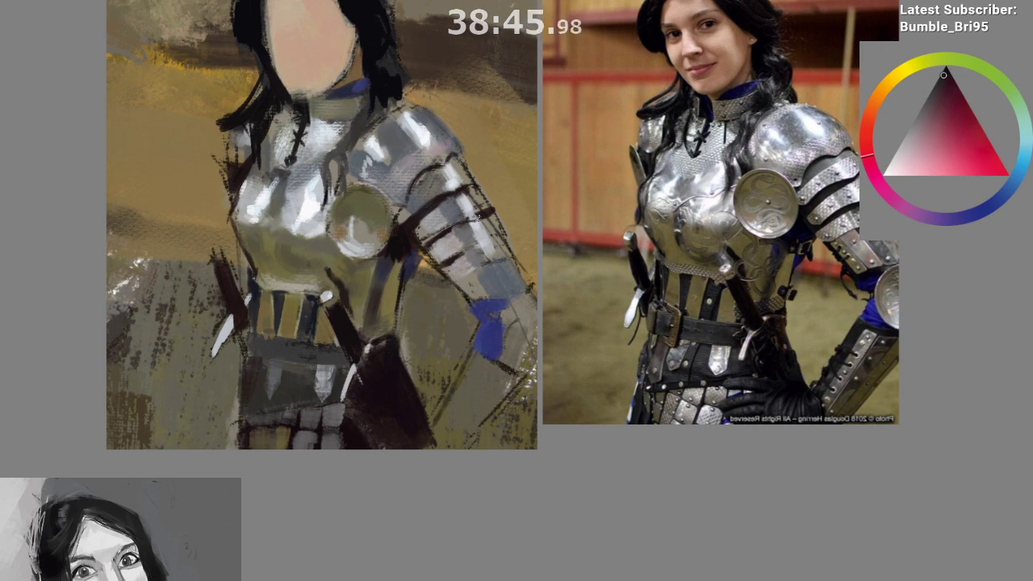
pyautogui.moveTo(488, 294); pyautogui.dragTo(481, 274)
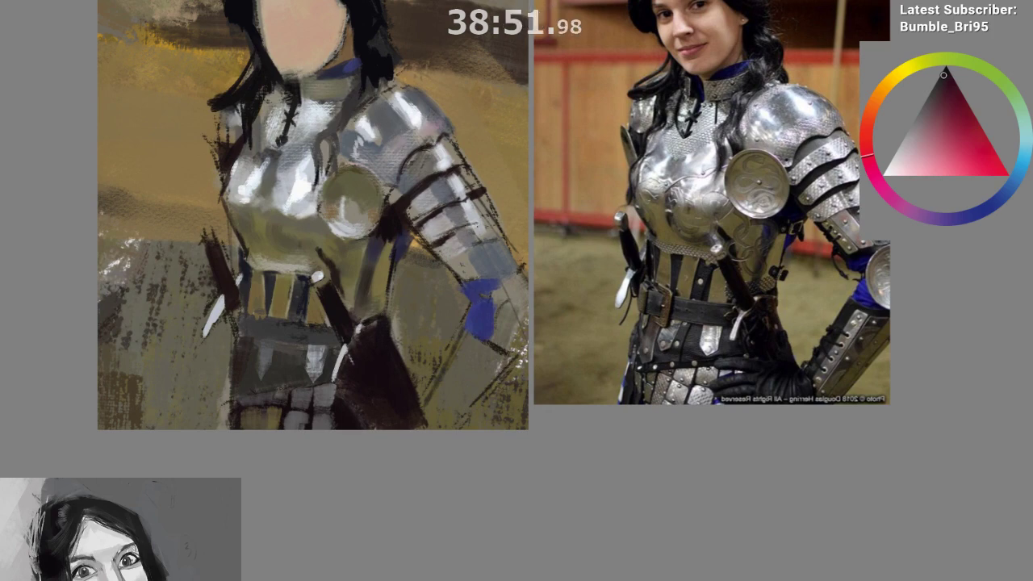
# Flip the canvas back to its original orientation, undo the last stroke, and touch up the pauldron with sampled slate blue
pyautogui.press('m')
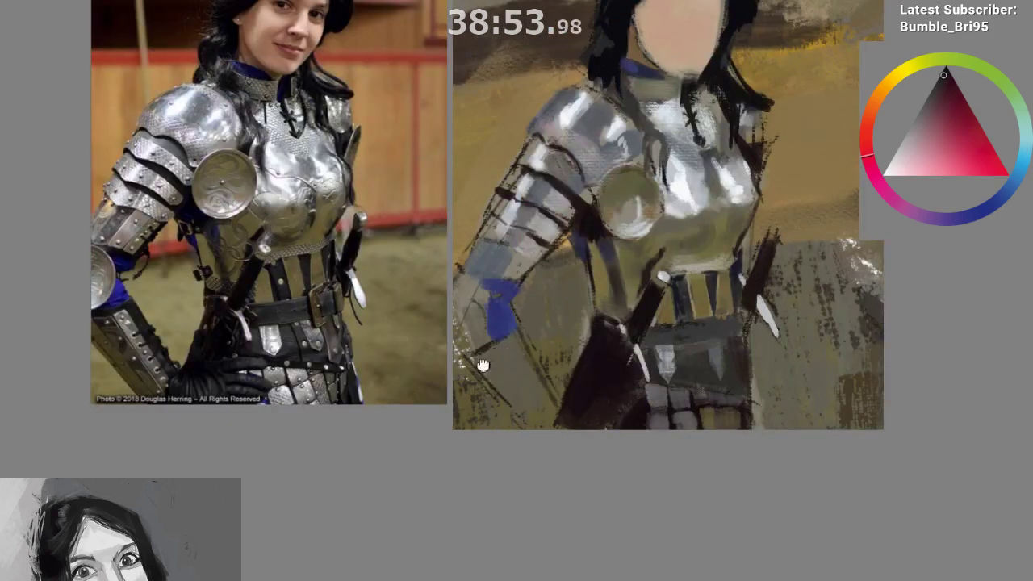
pyautogui.moveTo(482, 363)
pyautogui.mouseDown()
pyautogui.moveTo(413, 341)
pyautogui.moveTo(476, 431)
pyautogui.moveTo(450, 439)
pyautogui.mouseUp()
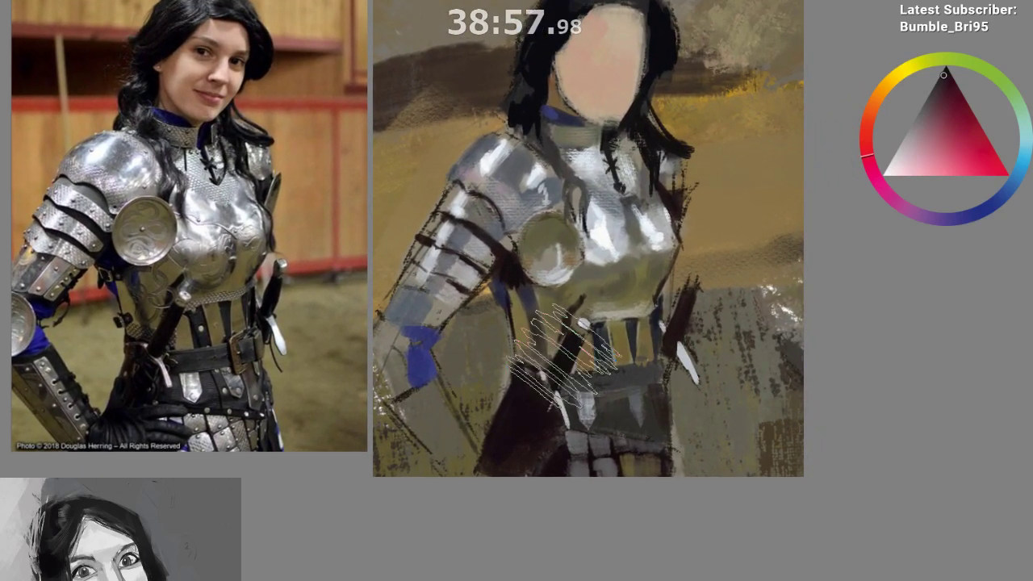
pyautogui.hotkey('ctrl', 'z')
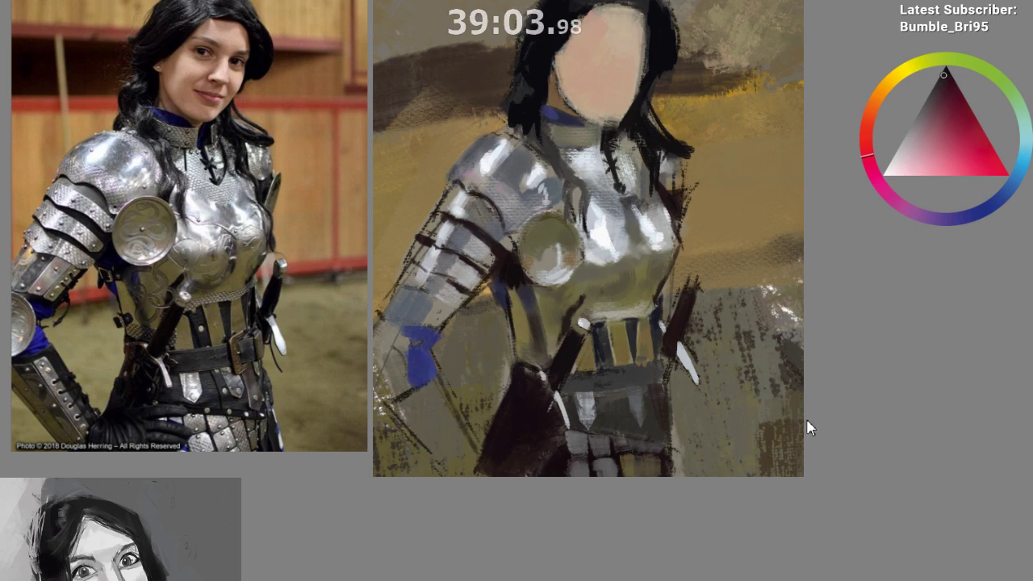
pyautogui.keyDown('ctrl'); pyautogui.click(473, 155); pyautogui.keyUp('ctrl')
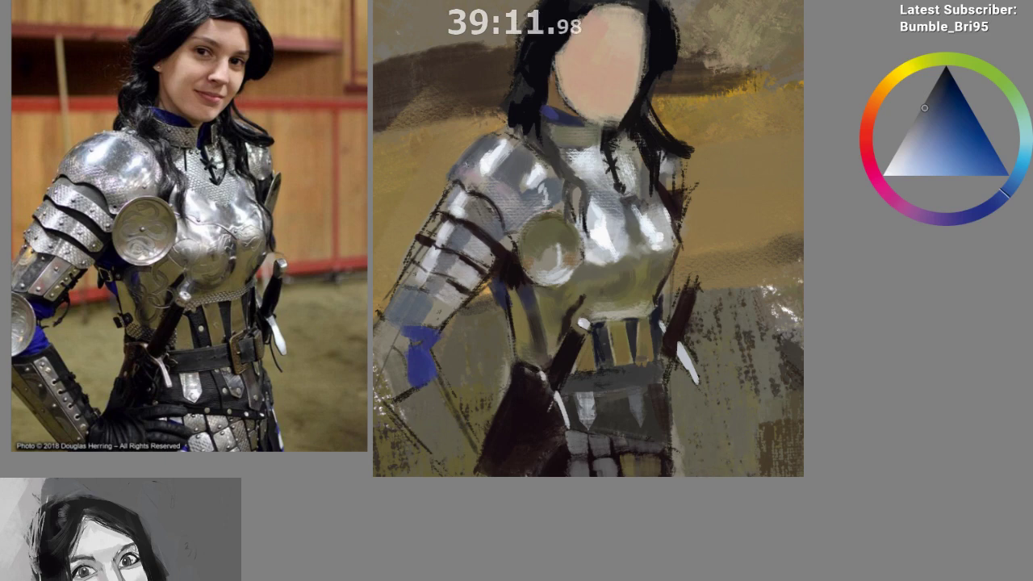
pyautogui.moveTo(598, 141); pyautogui.dragTo(624, 103)
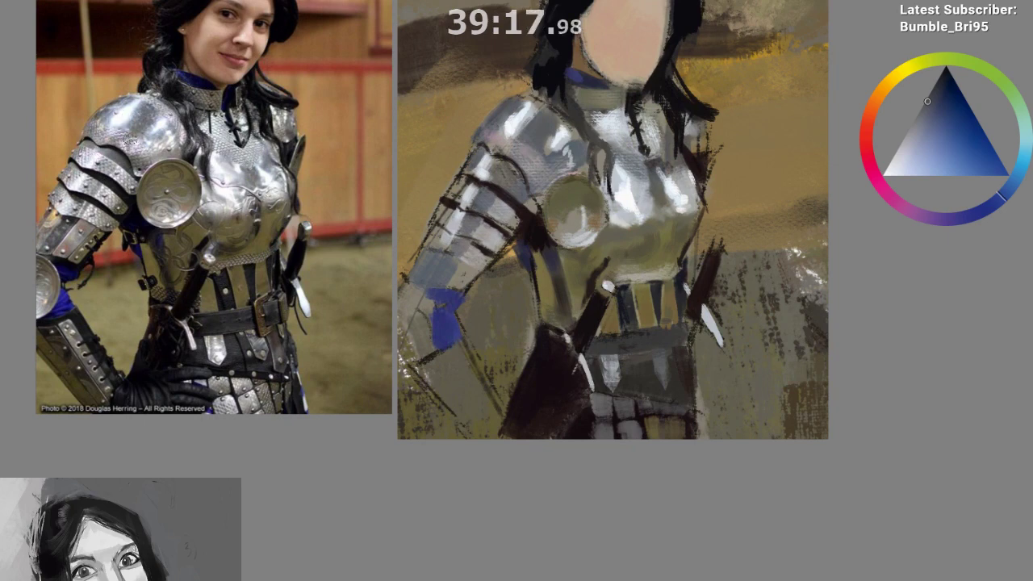
# Clean up the outer edge of the upper-arm plates with sampled muted purple-grey and brown tones
pyautogui.moveTo(87, 151)
pyautogui.mouseDown()
pyautogui.moveTo(110, 116)
pyautogui.moveTo(88, 150)
pyautogui.mouseUp()
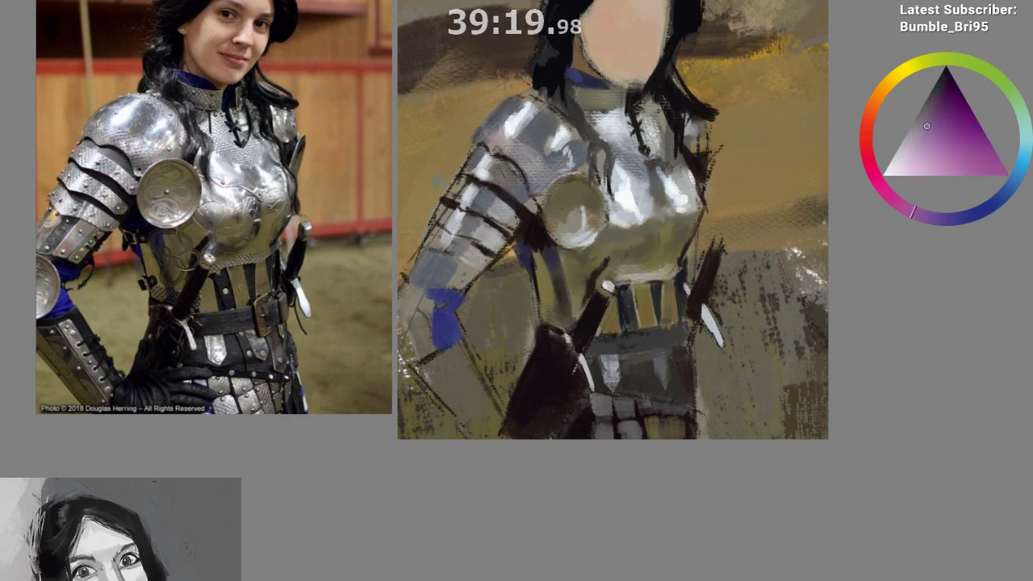
pyautogui.keyDown('ctrl'); pyautogui.click(459, 193); pyautogui.keyUp('ctrl')
pyautogui.keyDown('ctrl'); pyautogui.click(457, 188); pyautogui.keyUp('ctrl')
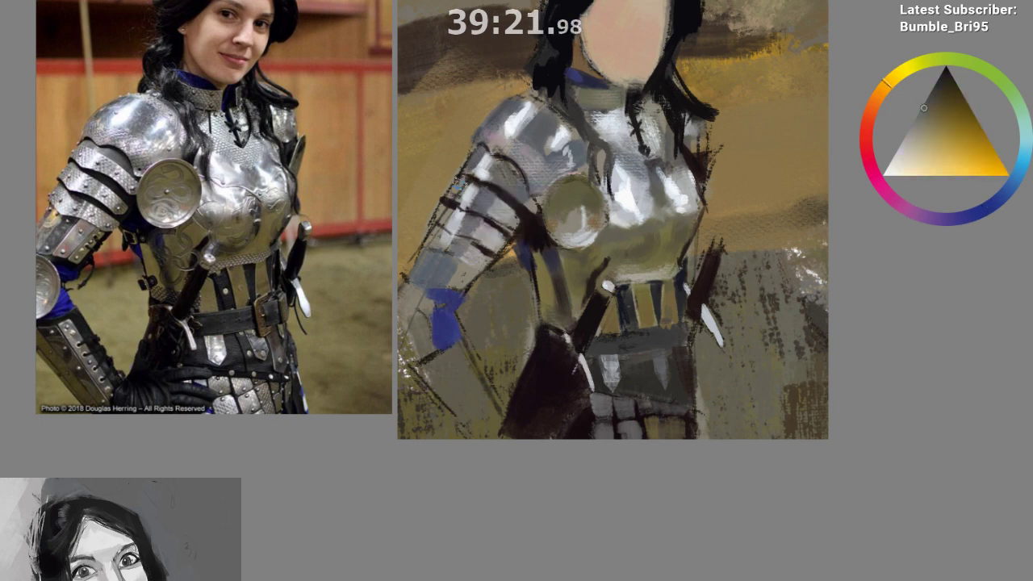
pyautogui.keyDown('ctrl'); pyautogui.click(453, 192); pyautogui.keyUp('ctrl')
pyautogui.moveTo(455, 201)
pyautogui.mouseDown()
pyautogui.moveTo(431, 240)
pyautogui.moveTo(455, 201)
pyautogui.mouseUp()
pyautogui.keyDown('ctrl'); pyautogui.click(426, 232); pyautogui.keyUp('ctrl')
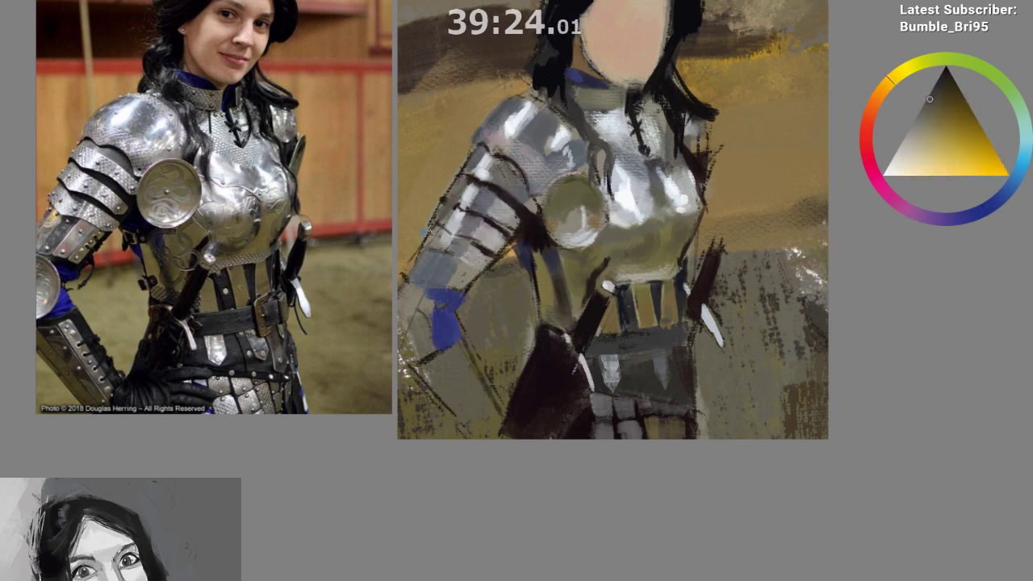
# Touch up the middle upper-arm plates with sampled grey and brown tones
pyautogui.moveTo(381, 468); pyautogui.dragTo(361, 558)
pyautogui.moveTo(515, 347); pyautogui.dragTo(559, 308)
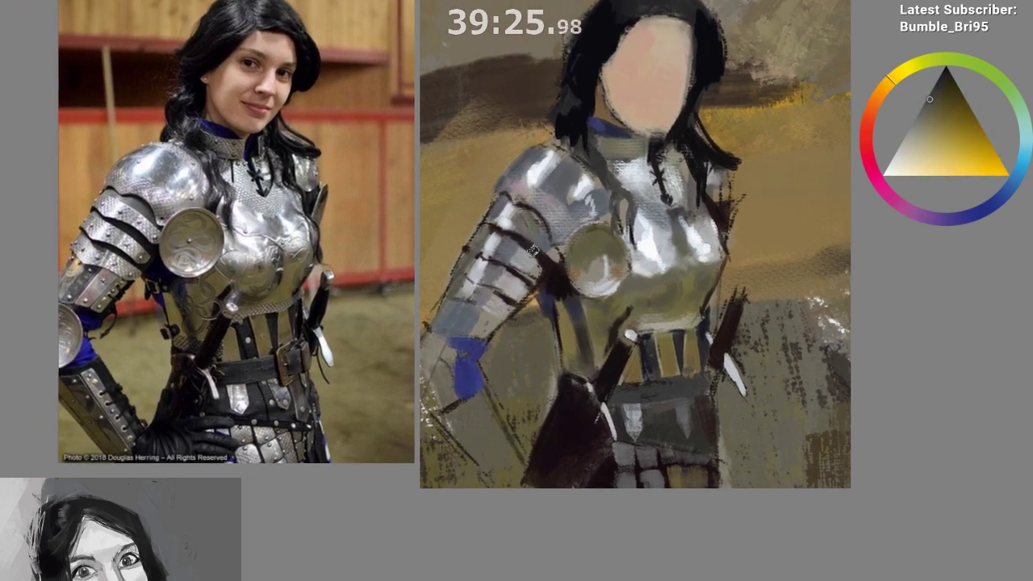
pyautogui.keyDown('ctrl'); pyautogui.click(498, 212); pyautogui.keyUp('ctrl')
pyautogui.moveTo(501, 209); pyautogui.dragTo(486, 217)
pyautogui.keyDown('ctrl'); pyautogui.click(484, 231); pyautogui.keyUp('ctrl')
pyautogui.moveTo(420, 443); pyautogui.dragTo(416, 382)
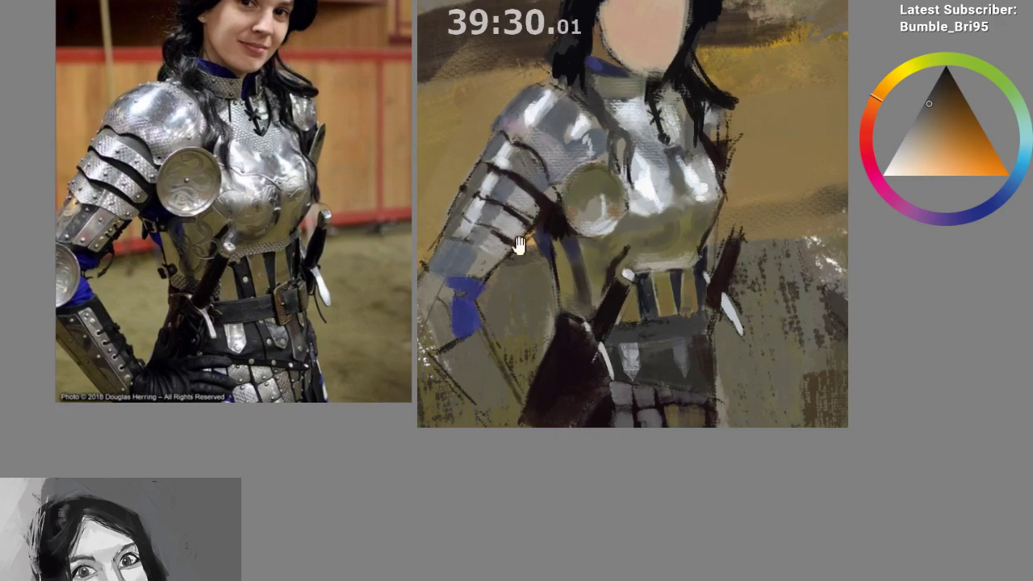
# Sharpen the dark gaps between the upper-arm plates with sampled reddish near-black
pyautogui.keyDown('ctrl'); pyautogui.click(501, 168); pyautogui.keyUp('ctrl')
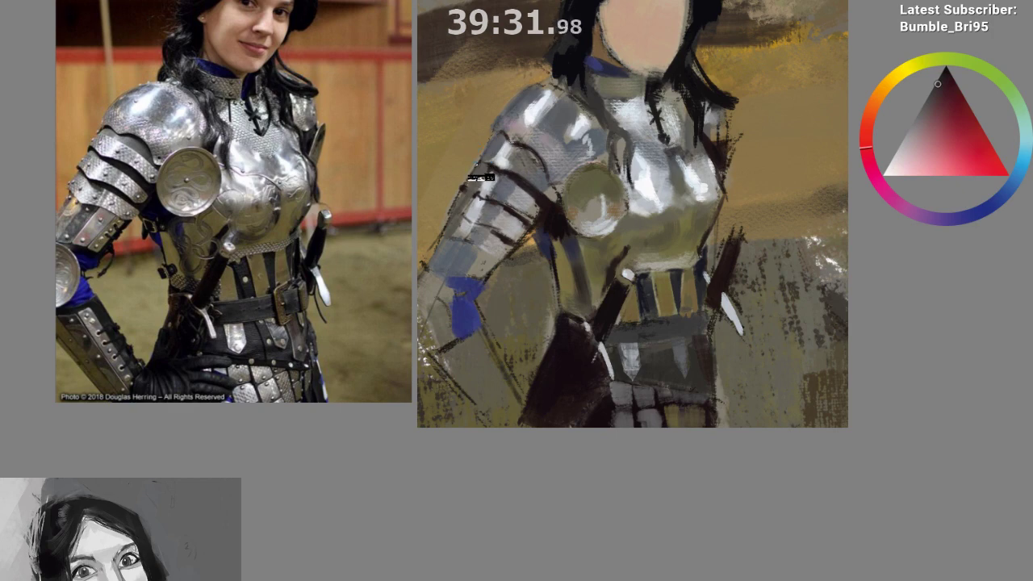
pyautogui.keyDown('ctrl'); pyautogui.click(495, 180); pyautogui.keyUp('ctrl')
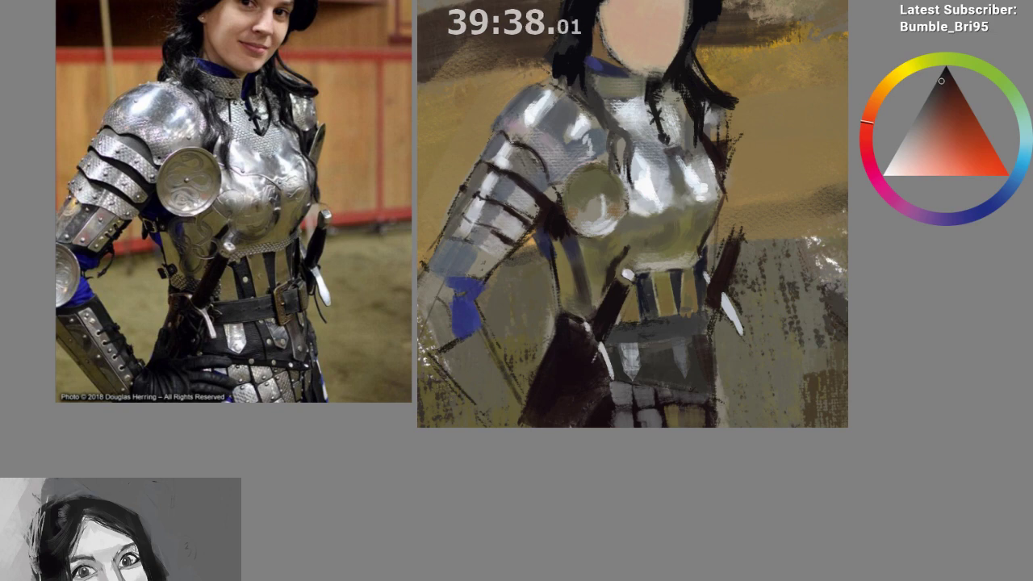
pyautogui.keyDown('ctrl'); pyautogui.click(504, 185); pyautogui.keyUp('ctrl')
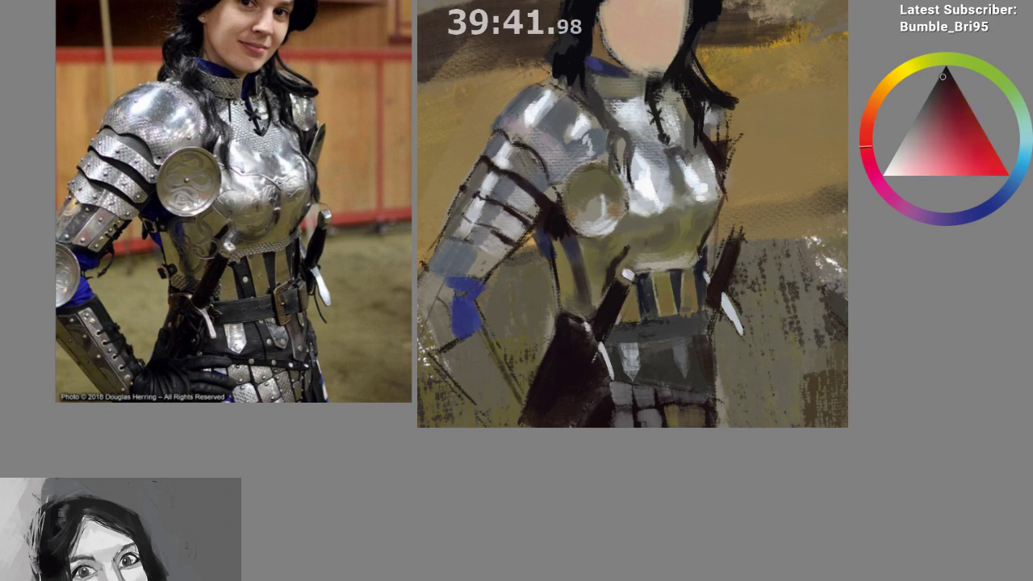
pyautogui.moveTo(547, 277)
pyautogui.mouseDown()
pyautogui.moveTo(556, 308)
pyautogui.moveTo(564, 293)
pyautogui.mouseUp()
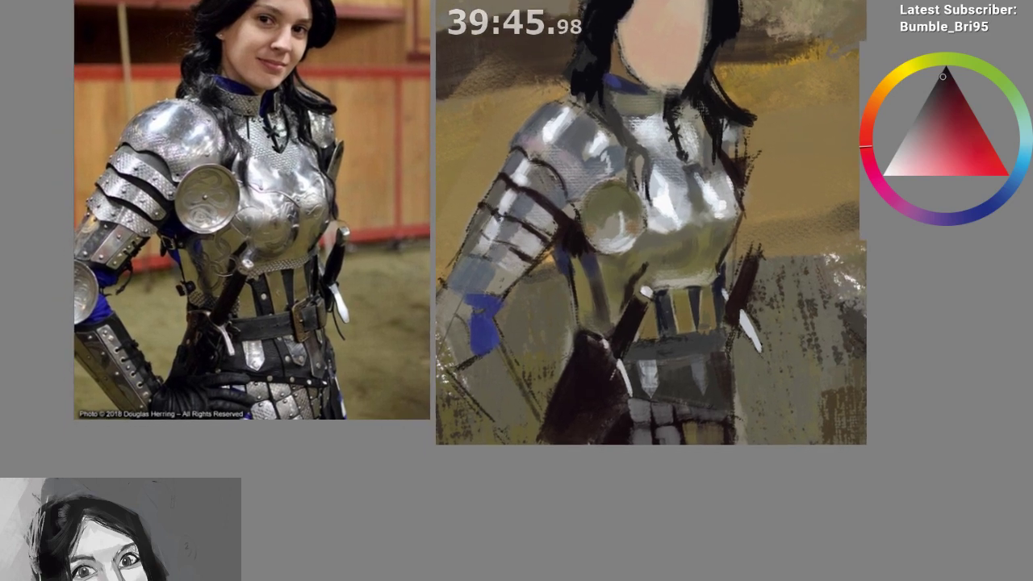
# Flip the canvas horizontally, and rework the upper-arm plate gaps near the armpit with sampled near-black and dark brown
pyautogui.moveTo(476, 234)
pyautogui.mouseDown()
pyautogui.moveTo(508, 254)
pyautogui.moveTo(470, 357)
pyautogui.moveTo(430, 378)
pyautogui.mouseUp()
pyautogui.press('m')
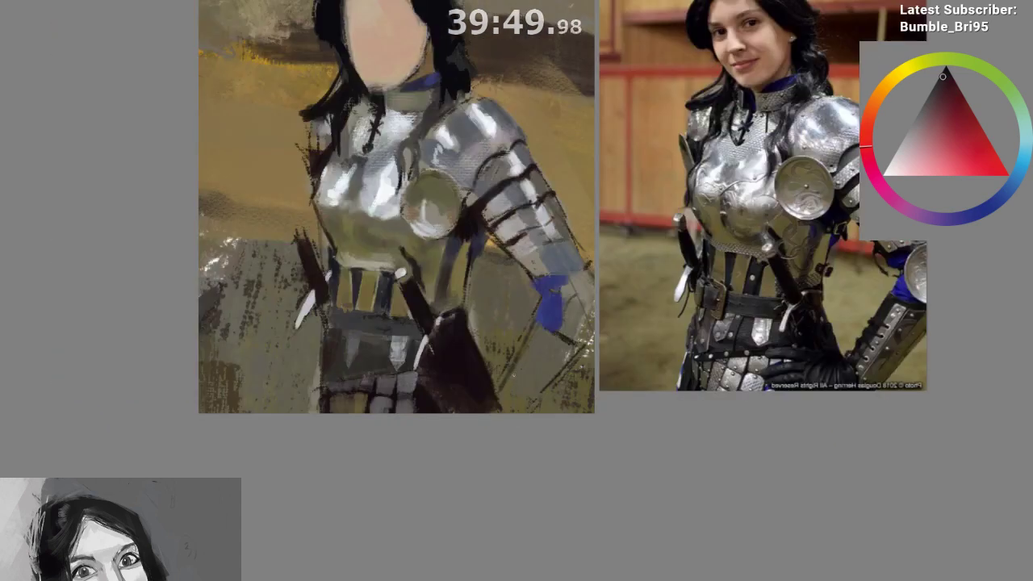
pyautogui.moveTo(581, 244); pyautogui.dragTo(547, 184)
pyautogui.keyDown('ctrl'); pyautogui.click(474, 187); pyautogui.keyUp('ctrl')
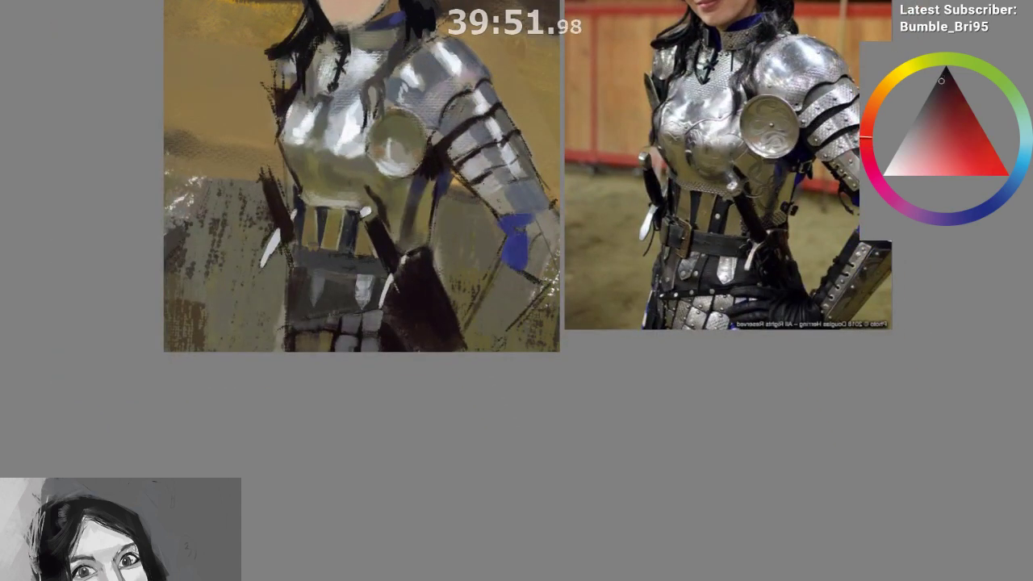
pyautogui.keyDown('ctrl'); pyautogui.click(481, 174); pyautogui.keyUp('ctrl')
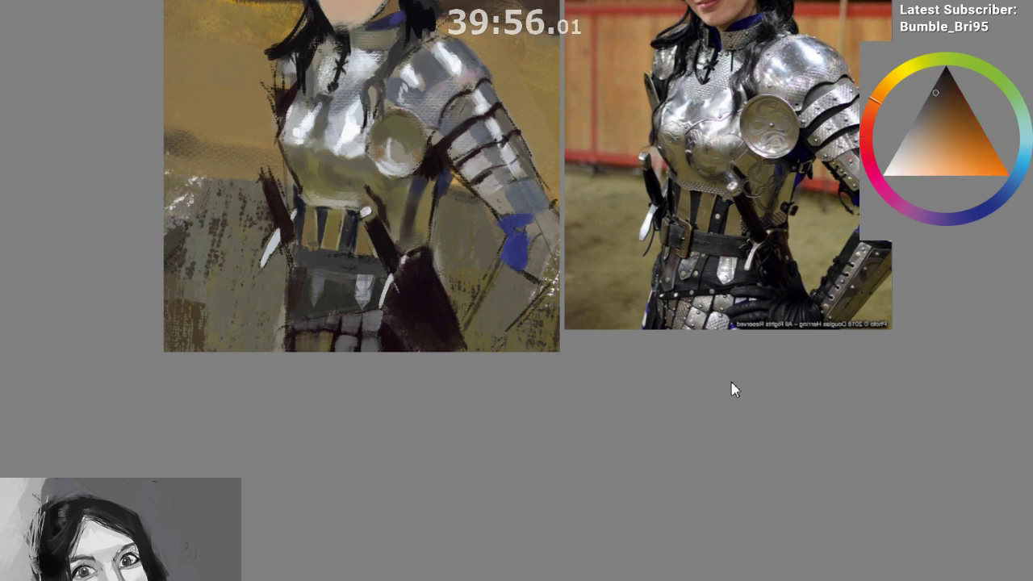
pyautogui.keyDown('ctrl'); pyautogui.click(441, 164); pyautogui.keyUp('ctrl')
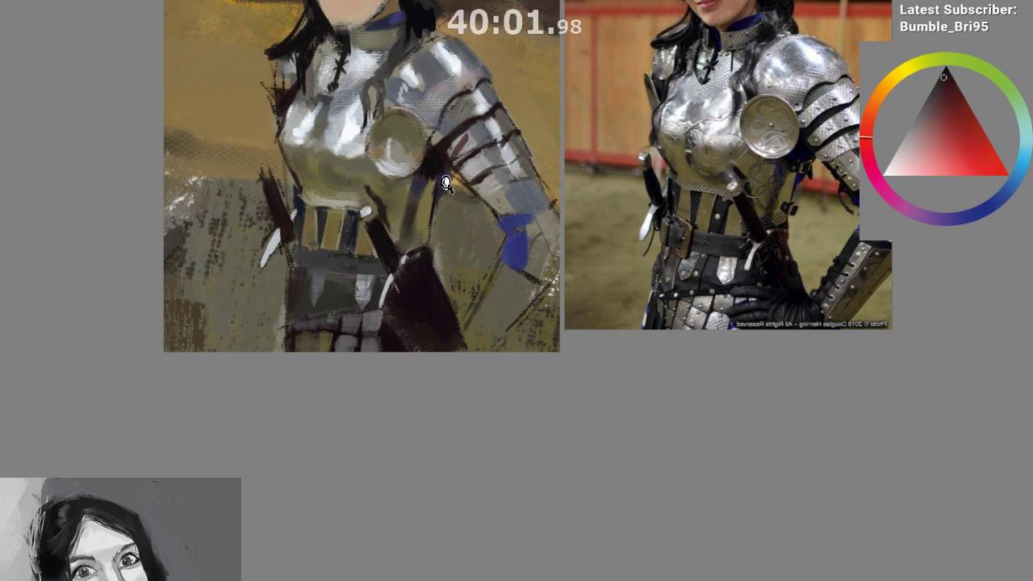
pyautogui.moveTo(458, 177); pyautogui.dragTo(691, 208)
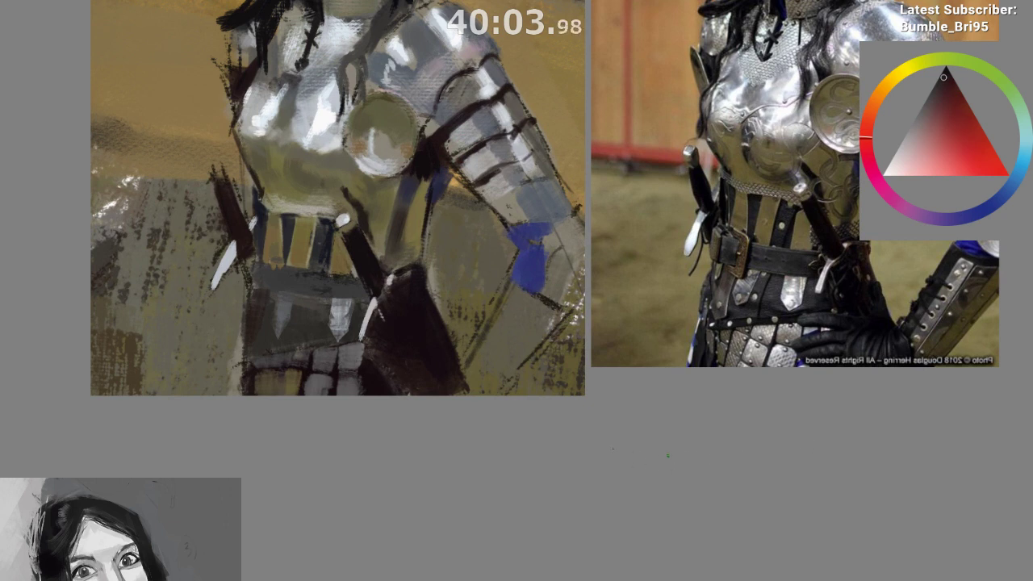
# Add sampled olive reflections to the inner edge of the upper-arm plates beside the round disc
pyautogui.keyDown('ctrl'); pyautogui.click(405, 216); pyautogui.keyUp('ctrl')
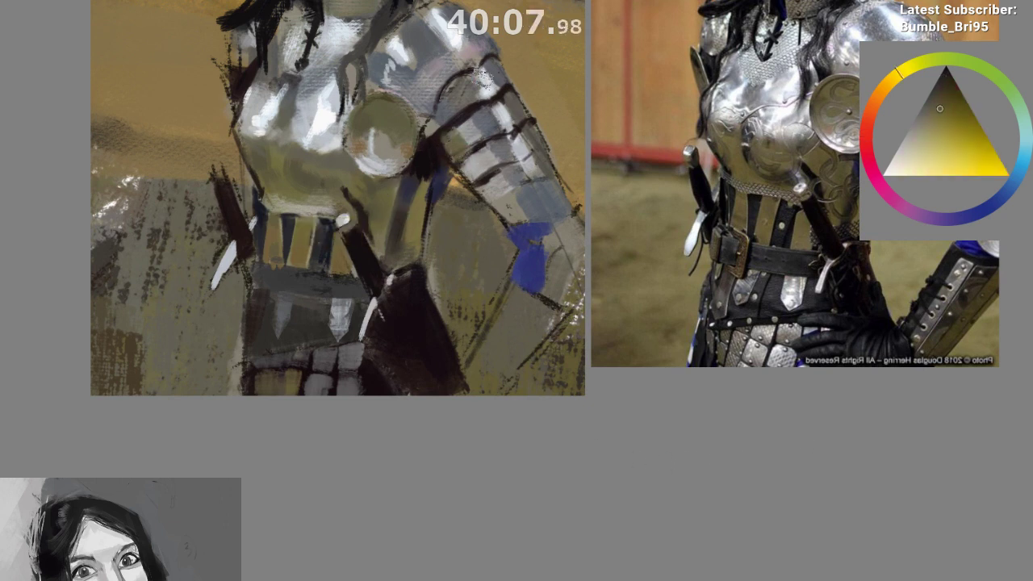
pyautogui.keyDown('ctrl'); pyautogui.click(470, 143); pyautogui.keyUp('ctrl')
pyautogui.moveTo(470, 164)
pyautogui.mouseDown()
pyautogui.moveTo(473, 187)
pyautogui.moveTo(476, 176)
pyautogui.moveTo(453, 236)
pyautogui.mouseUp()
pyautogui.keyDown('ctrl'); pyautogui.click(442, 229); pyautogui.keyUp('ctrl')
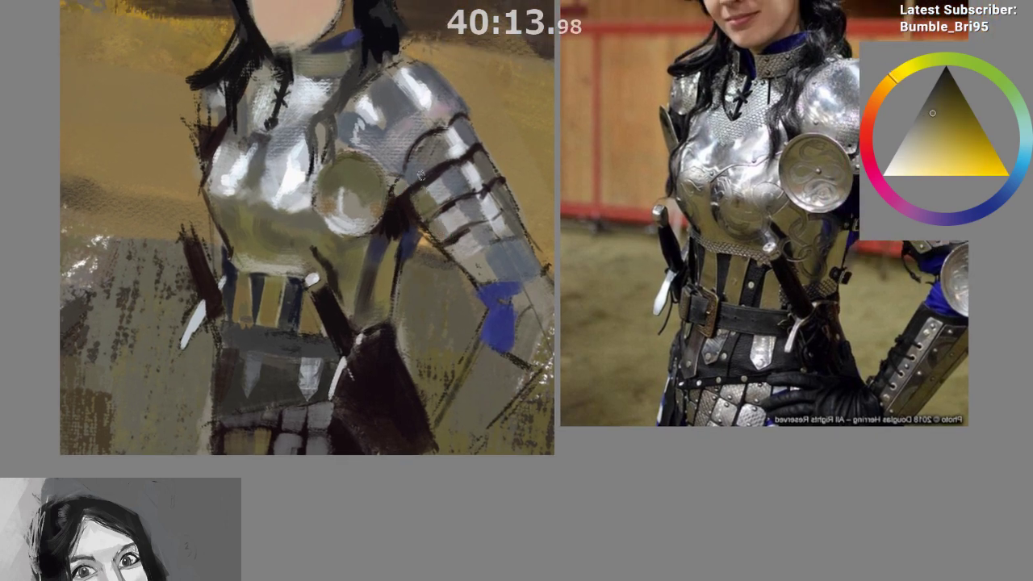
# Brighten the highlights on the upper-arm plates with sampled pale blue-white
pyautogui.keyDown('ctrl'); pyautogui.click(454, 170); pyautogui.keyUp('ctrl')
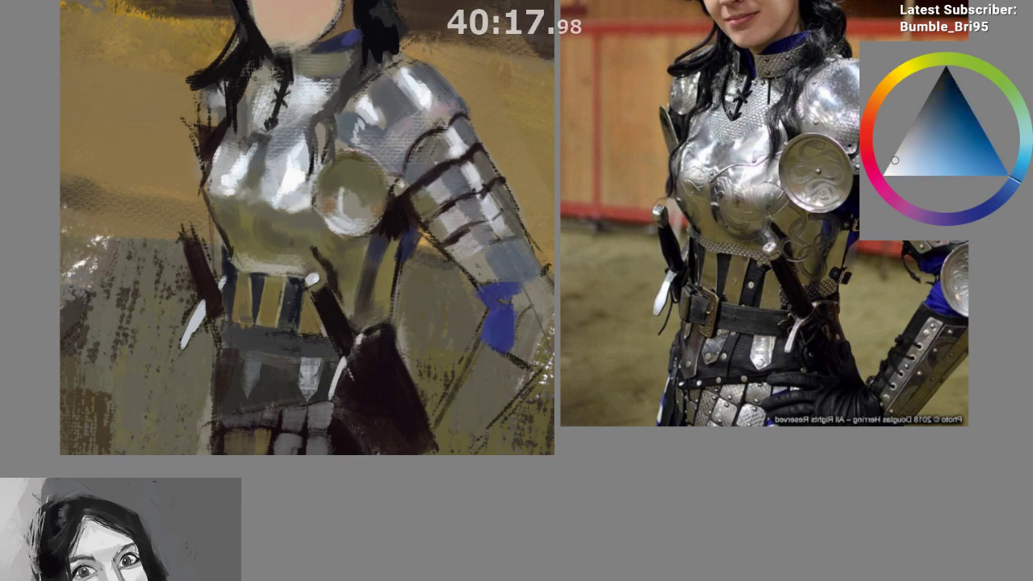
pyautogui.moveTo(498, 216); pyautogui.dragTo(495, 200)
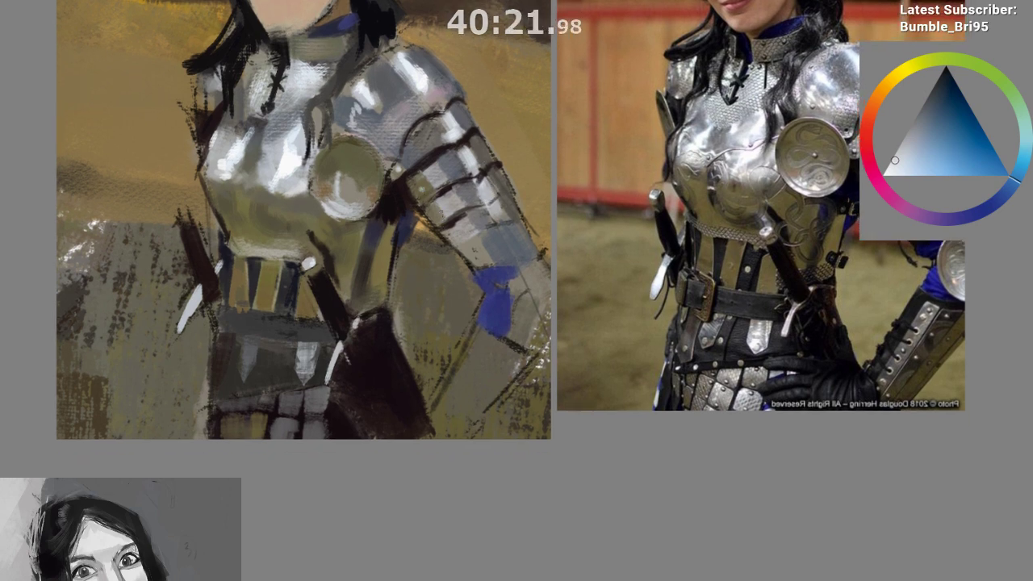
pyautogui.moveTo(458, 325); pyautogui.dragTo(454, 332)
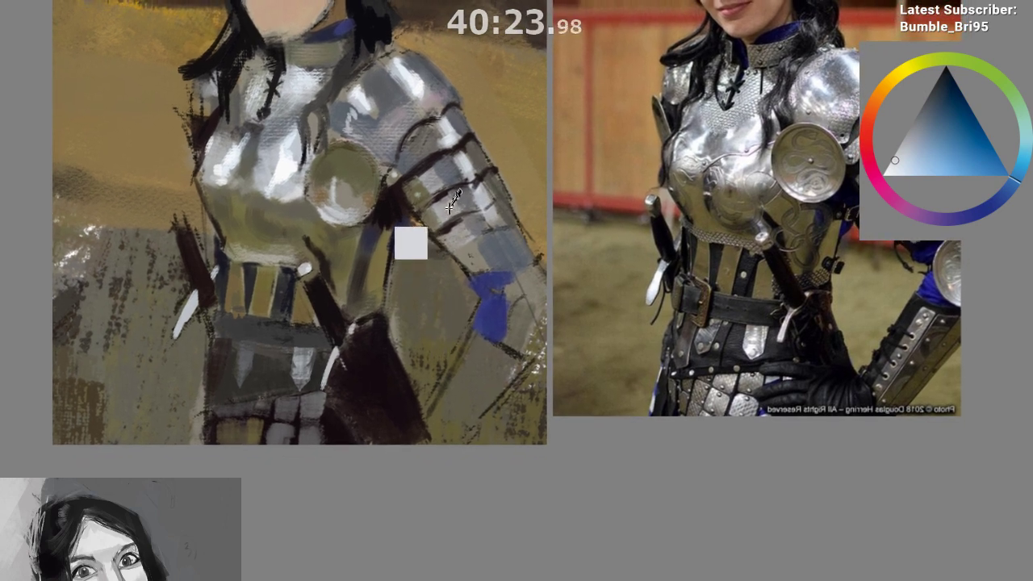
# Refine the lower upper-arm plates with sampled brown, near-black and light blue-grey
pyautogui.keyDown('ctrl'); pyautogui.click(378, 194); pyautogui.keyUp('ctrl')
pyautogui.keyDown('ctrl'); pyautogui.click(472, 184); pyautogui.keyUp('ctrl')
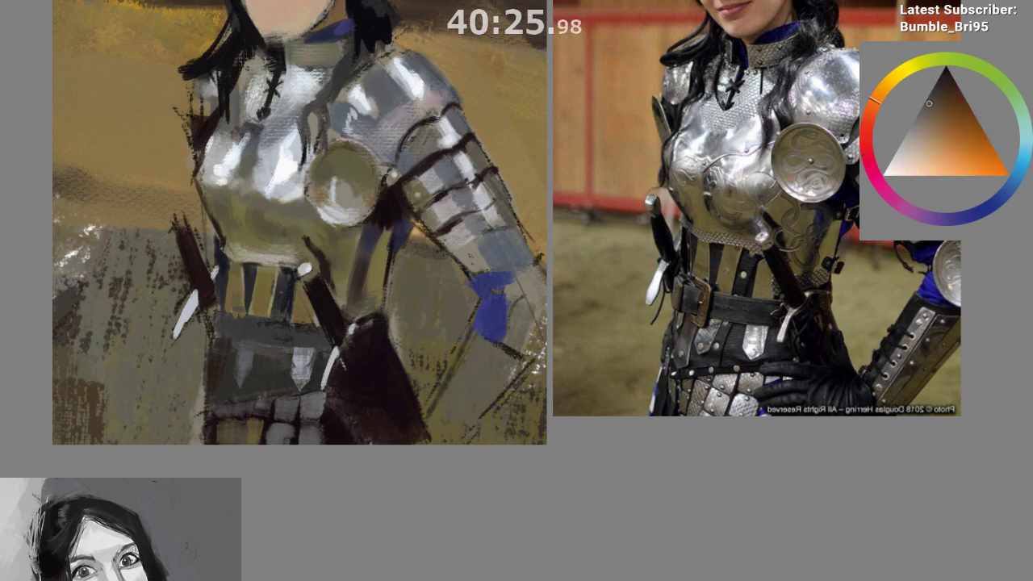
pyautogui.keyDown('ctrl'); pyautogui.click(469, 184); pyautogui.keyUp('ctrl')
pyautogui.moveTo(467, 184); pyautogui.dragTo(483, 172)
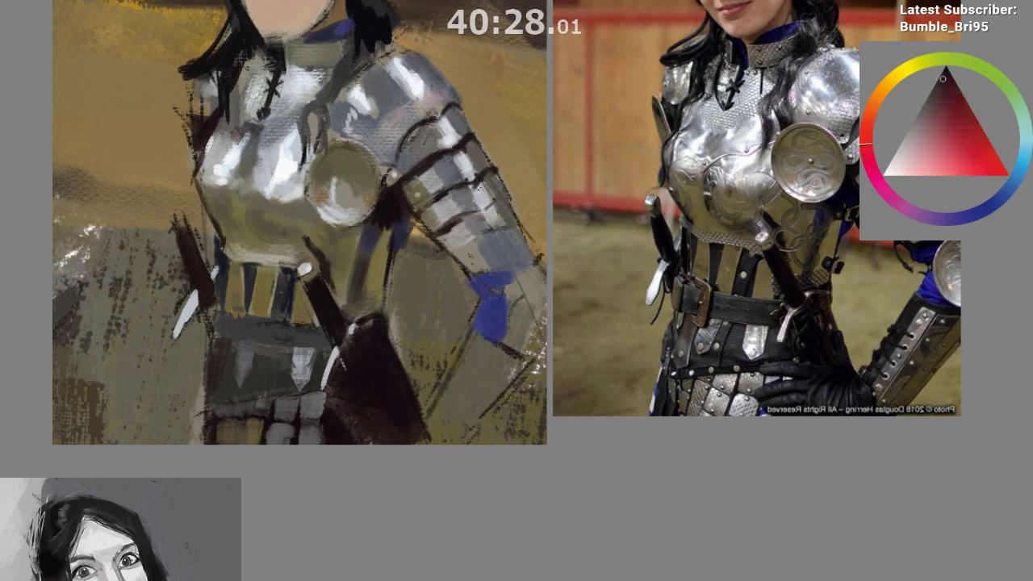
pyautogui.keyDown('ctrl'); pyautogui.click(432, 212); pyautogui.keyUp('ctrl')
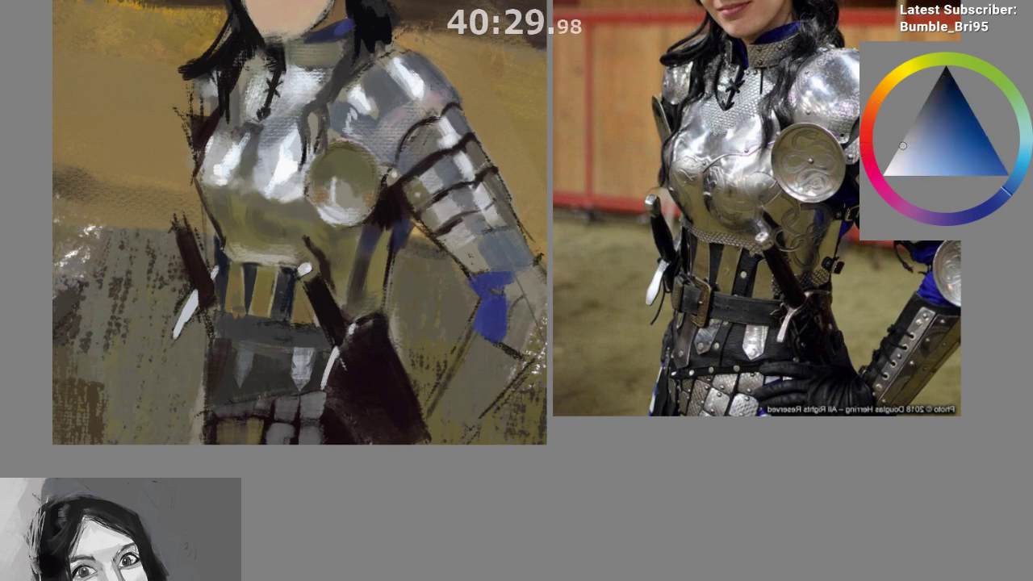
# Flip the canvas back to its original orientation, and darken the side of the waist below the round disc with sampled near-black
pyautogui.press('m')
pyautogui.moveTo(444, 342); pyautogui.dragTo(329, 286)
pyautogui.scroll(-5, 410, 323)
pyautogui.moveTo(505, 313); pyautogui.dragTo(491, 331)
pyautogui.scroll(1, 575, 195)
pyautogui.moveTo(575, 195); pyautogui.dragTo(596, 152)
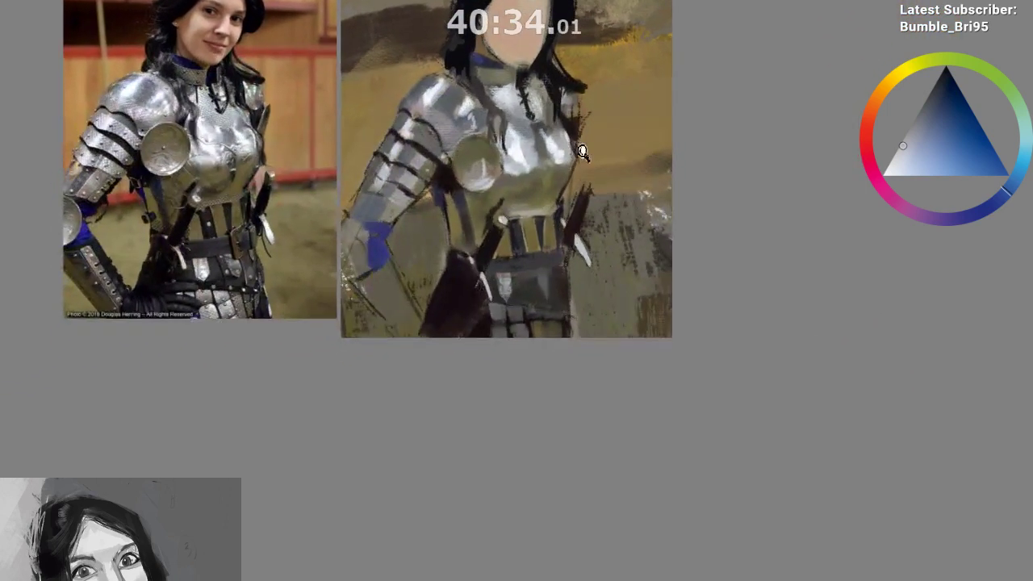
pyautogui.scroll(1, 581, 154)
pyautogui.moveTo(546, 216); pyautogui.dragTo(583, 174)
pyautogui.keyDown('ctrl'); pyautogui.click(479, 268); pyautogui.keyUp('ctrl')
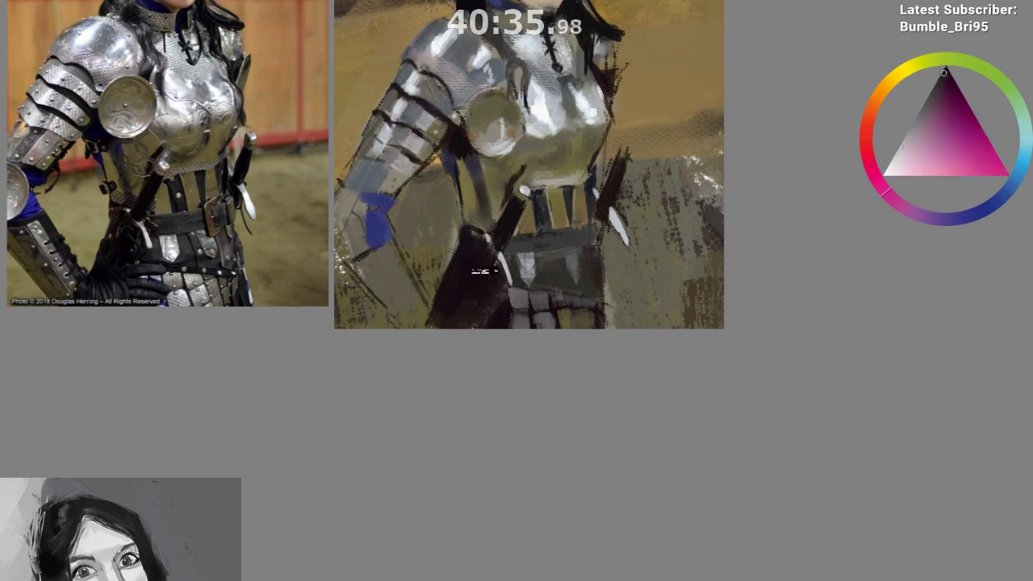
pyautogui.moveTo(479, 180); pyautogui.dragTo(488, 236)
pyautogui.keyDown('ctrl'); pyautogui.click(482, 200); pyautogui.keyUp('ctrl')
pyautogui.keyDown('ctrl'); pyautogui.click(482, 202); pyautogui.keyUp('ctrl')
pyautogui.keyDown('ctrl'); pyautogui.click(479, 187); pyautogui.keyUp('ctrl')
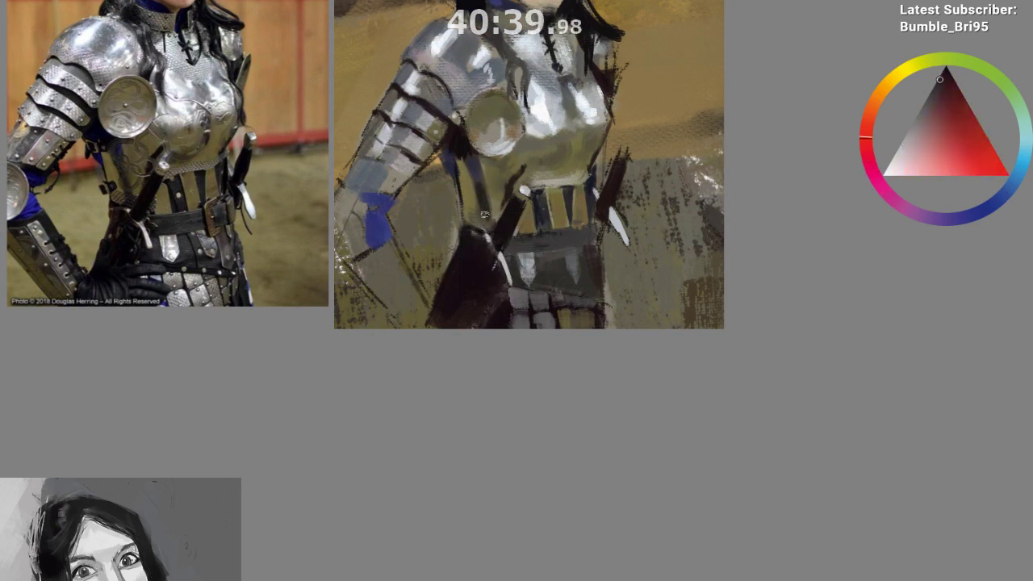
# Refine the upper edge of the dark shape at the hip with sampled dark brown and near-black
pyautogui.keyDown('ctrl'); pyautogui.click(485, 217); pyautogui.keyUp('ctrl')
pyautogui.keyDown('ctrl'); pyautogui.click(480, 221); pyautogui.keyUp('ctrl')
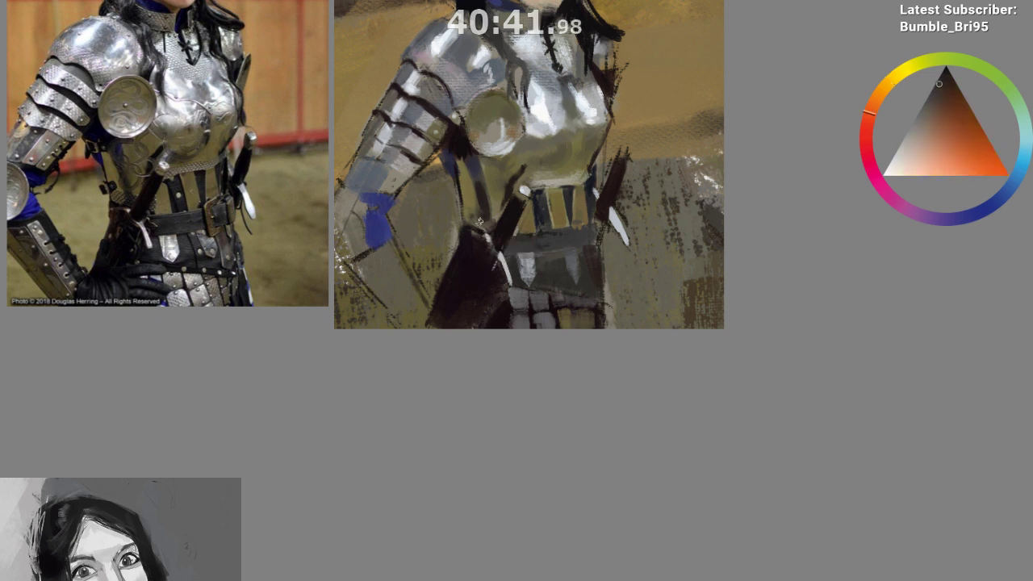
pyautogui.keyDown('ctrl'); pyautogui.click(496, 229); pyautogui.keyUp('ctrl')
pyautogui.keyDown('ctrl'); pyautogui.click(475, 236); pyautogui.keyUp('ctrl')
pyautogui.keyDown('ctrl'); pyautogui.click(489, 232); pyautogui.keyUp('ctrl')
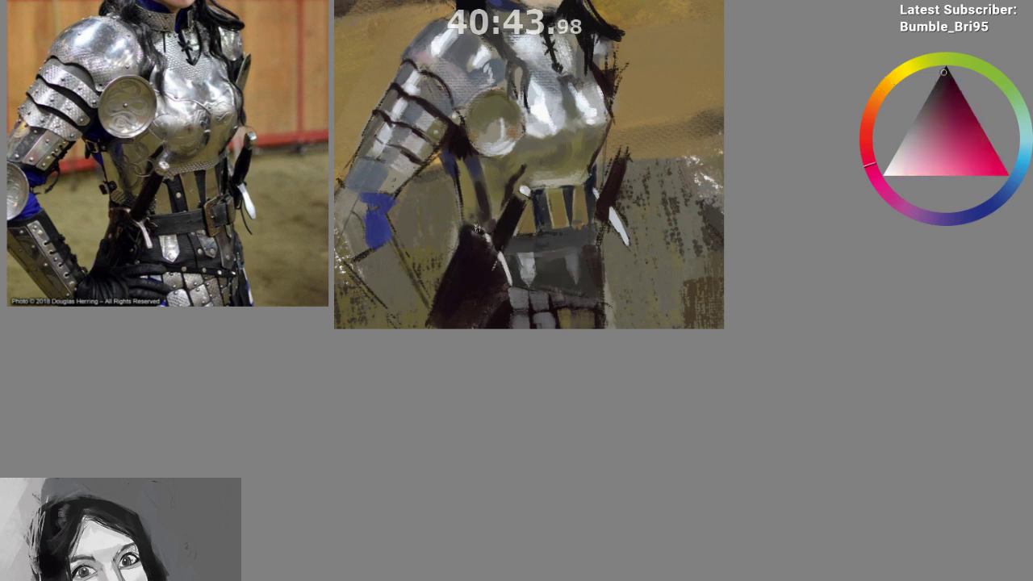
pyautogui.keyDown('ctrl'); pyautogui.click(493, 230); pyautogui.keyUp('ctrl')
# Paint a near-black band along the forearm's inner edge down to the hip, and sample olive-brown to tidy its edges
pyautogui.moveTo(549, 248); pyautogui.dragTo(602, 266)
pyautogui.scroll(-1, 538, 342)
pyautogui.moveTo(538, 340); pyautogui.dragTo(532, 280)
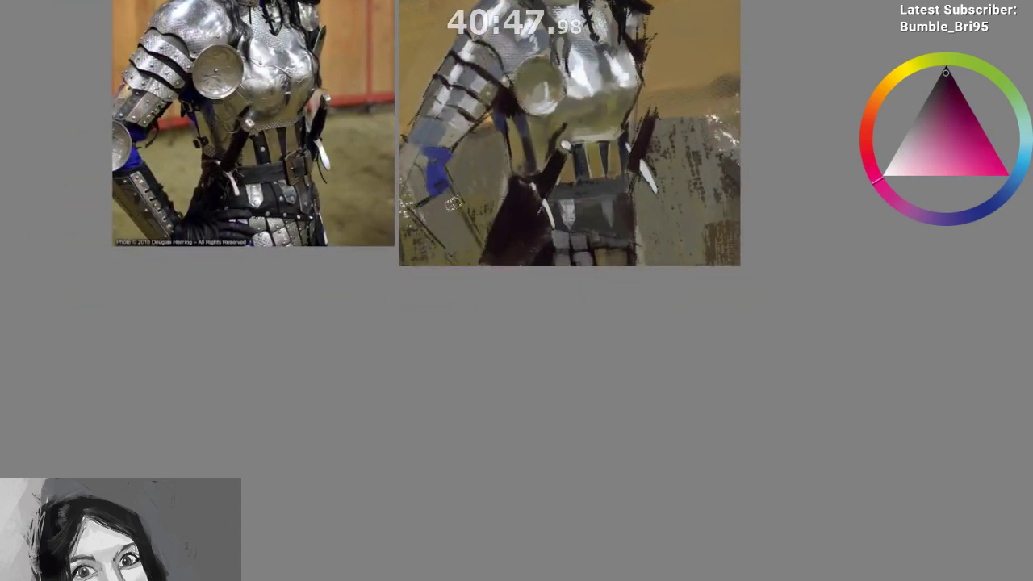
pyautogui.moveTo(452, 203)
pyautogui.mouseDown()
pyautogui.moveTo(478, 246)
pyautogui.moveTo(445, 196)
pyautogui.mouseUp()
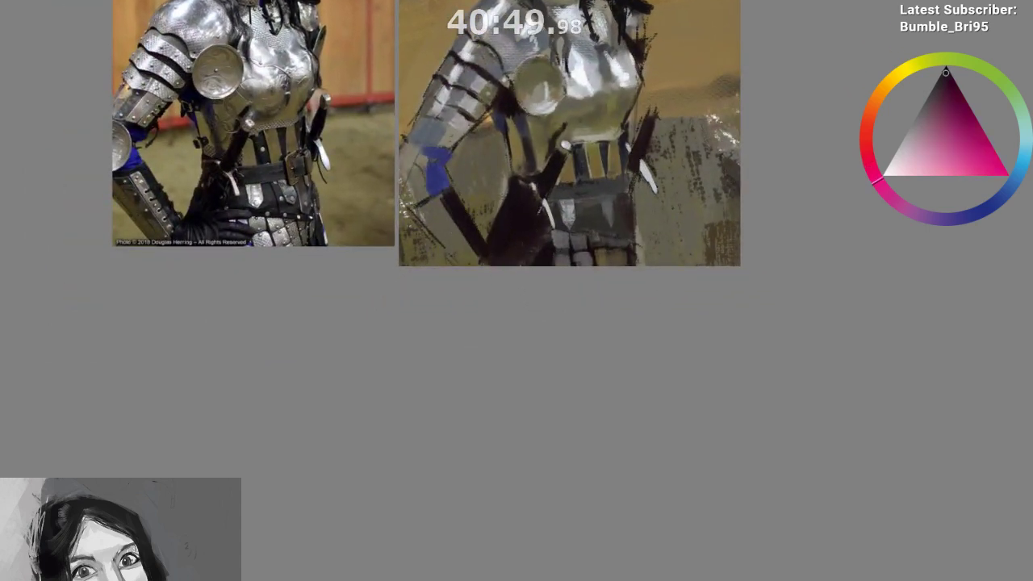
pyautogui.moveTo(522, 384); pyautogui.dragTo(527, 390)
pyautogui.keyDown('ctrl'); pyautogui.click(445, 234); pyautogui.keyUp('ctrl')
pyautogui.keyDown('ctrl'); pyautogui.click(446, 208); pyautogui.keyUp('ctrl')
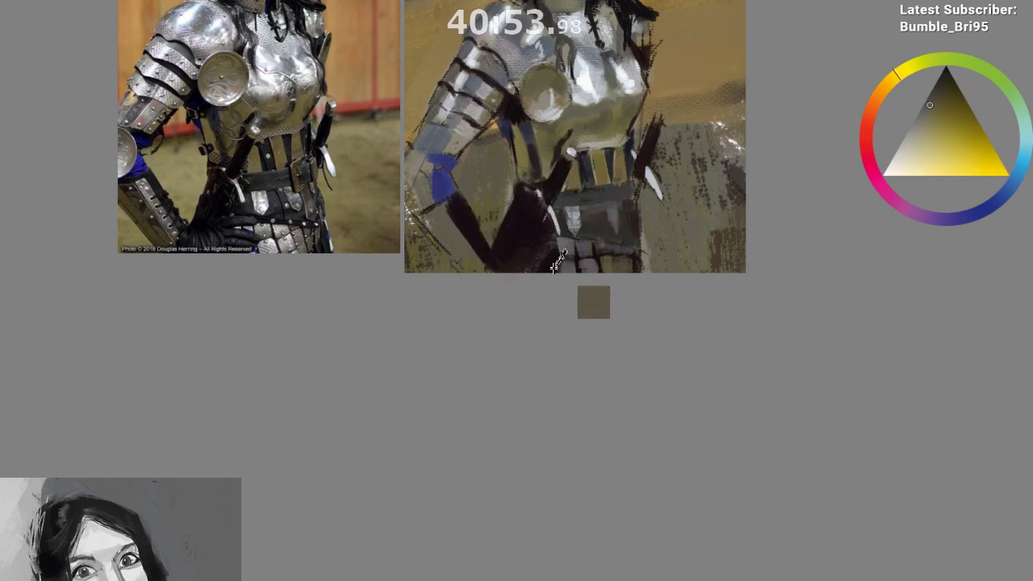
pyautogui.keyDown('ctrl'); pyautogui.click(439, 235); pyautogui.keyUp('ctrl')
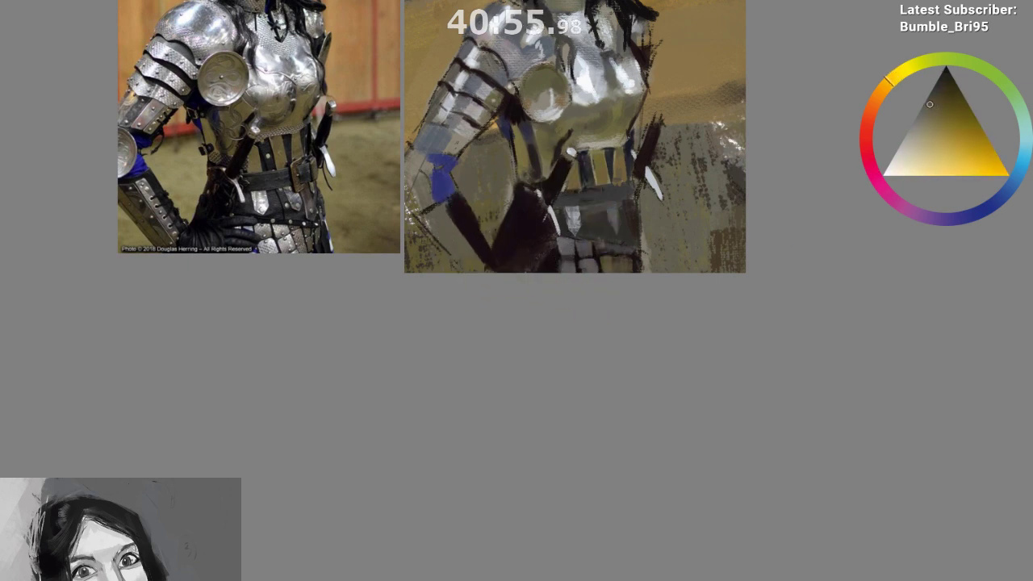
# Fill the rest of the forearm with sampled dark warm grey up to its outer edge
pyautogui.keyDown('ctrl'); pyautogui.click(552, 255); pyautogui.keyUp('ctrl')
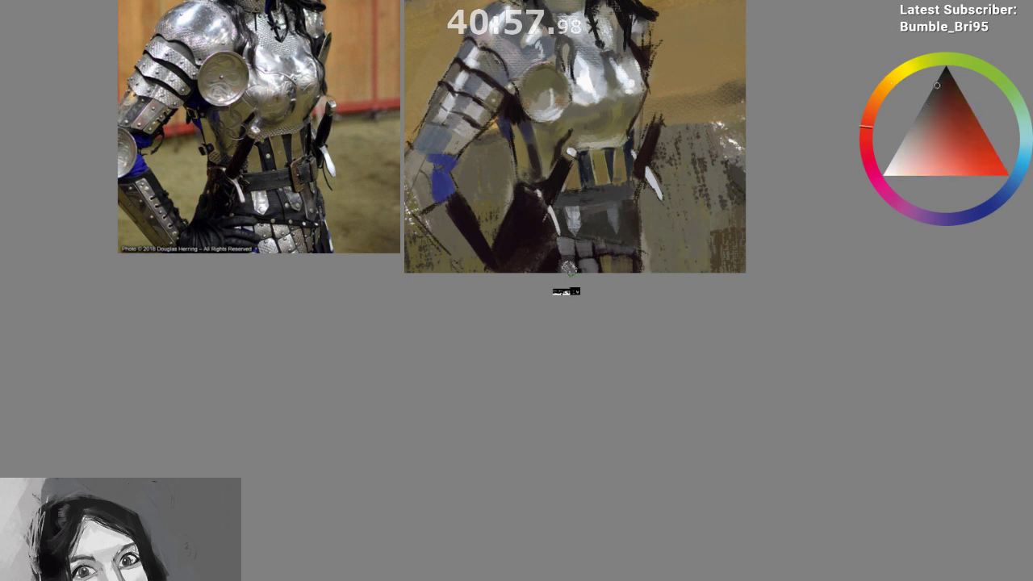
pyautogui.moveTo(433, 218); pyautogui.dragTo(482, 273)
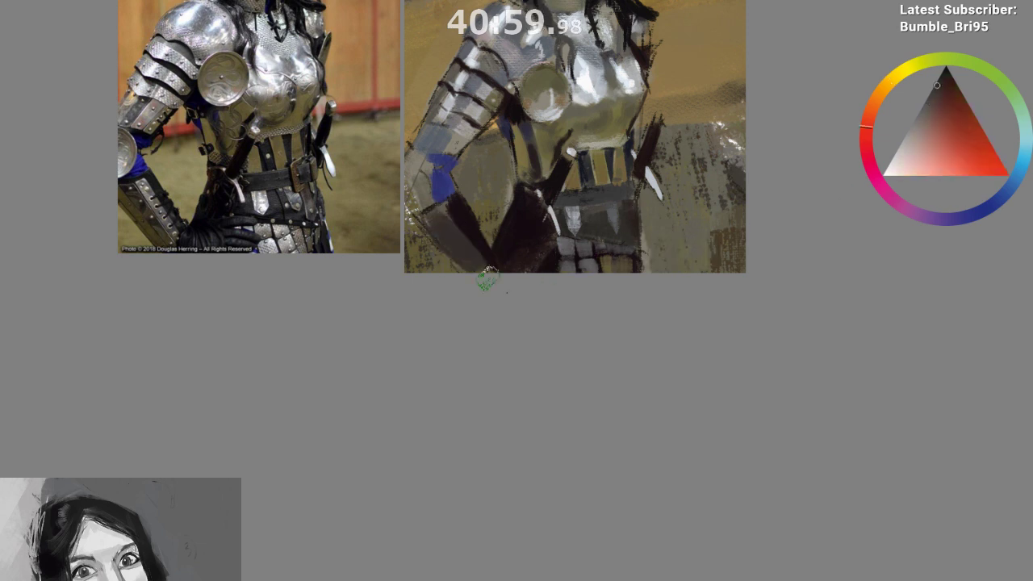
pyautogui.keyDown('ctrl'); pyautogui.click(447, 230); pyautogui.keyUp('ctrl')
pyautogui.moveTo(435, 213)
pyautogui.mouseDown()
pyautogui.moveTo(433, 239)
pyautogui.moveTo(428, 226)
pyautogui.mouseUp()
pyautogui.keyDown('ctrl'); pyautogui.click(450, 253); pyautogui.keyUp('ctrl')
# Flip the canvas horizontally, and paint a sampled warm-grey strip along the forearm plate, undoing a stray stroke
pyautogui.press('m')
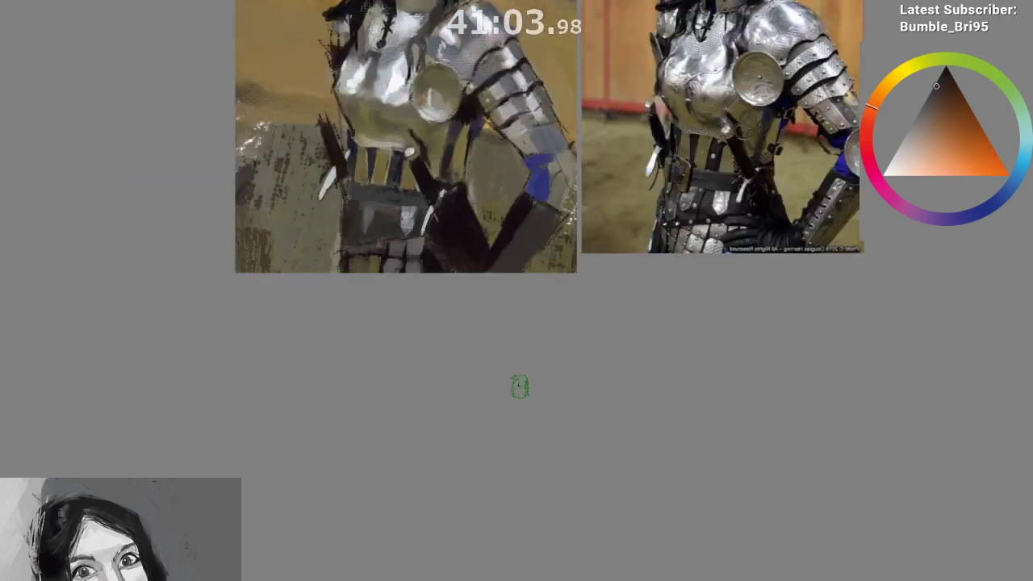
pyautogui.moveTo(458, 383); pyautogui.dragTo(310, 336)
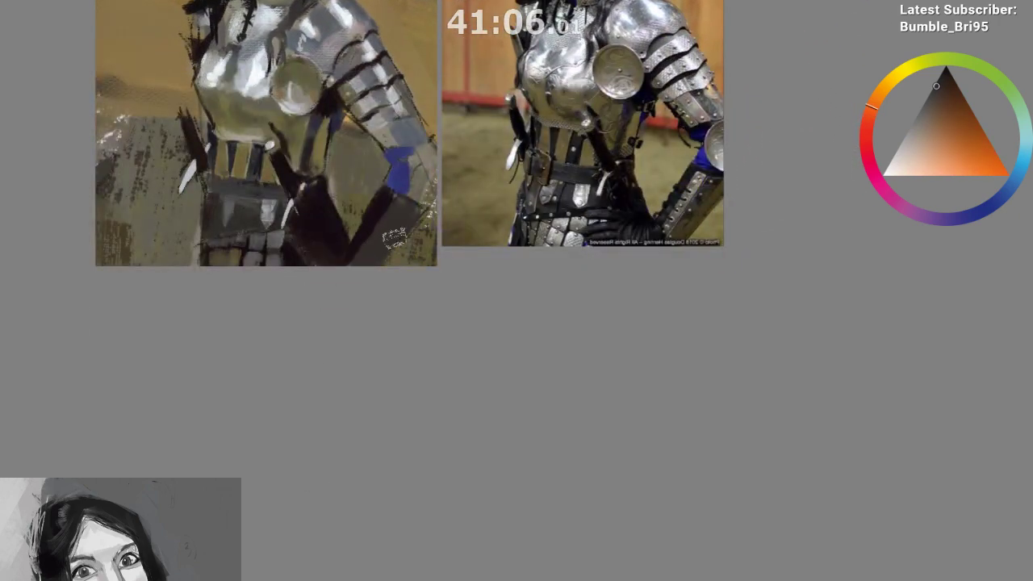
pyautogui.keyDown('ctrl'); pyautogui.click(373, 198); pyautogui.keyUp('ctrl')
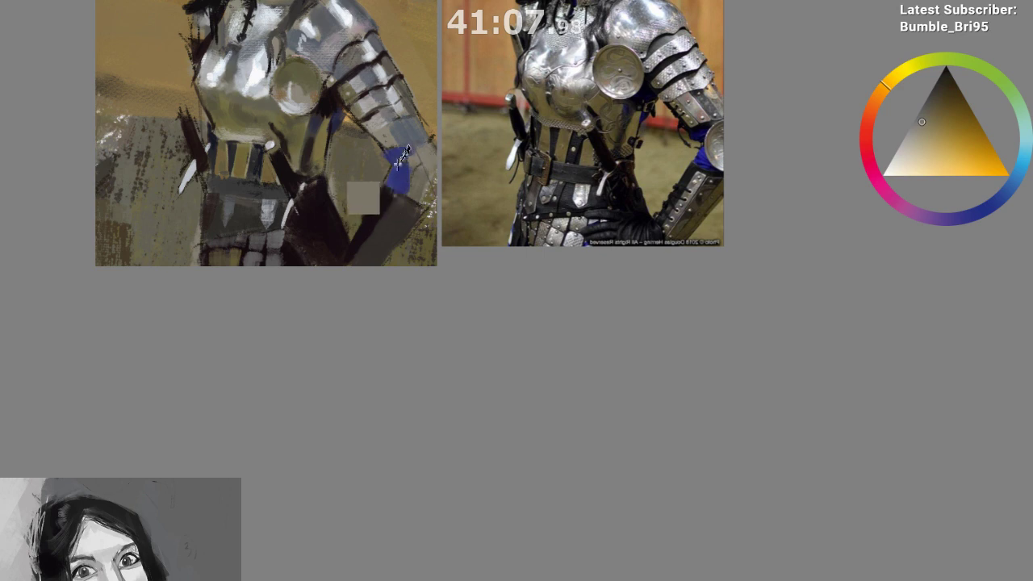
pyautogui.keyDown('ctrl'); pyautogui.click(423, 159); pyautogui.keyUp('ctrl')
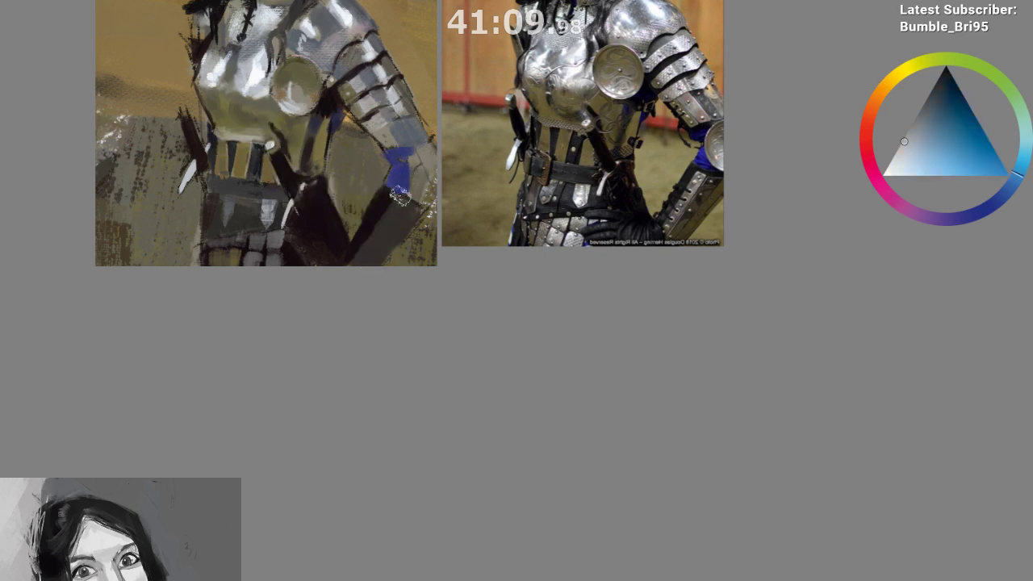
pyautogui.keyDown('ctrl'); pyautogui.click(379, 203); pyautogui.keyUp('ctrl')
pyautogui.moveTo(394, 202)
pyautogui.mouseDown()
pyautogui.moveTo(358, 270)
pyautogui.moveTo(367, 251)
pyautogui.mouseUp()
pyautogui.hotkey('ctrl', 'z')
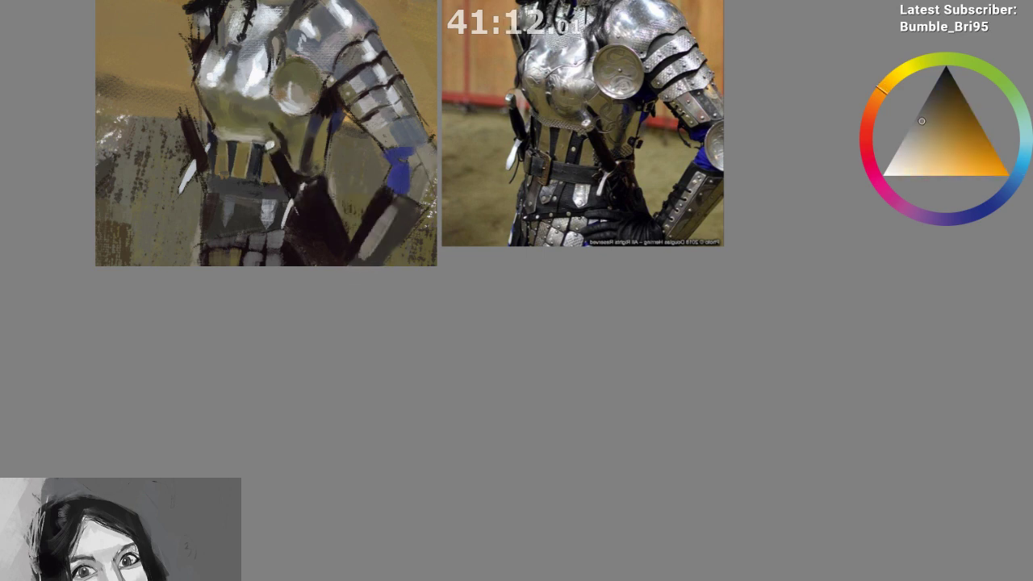
# Rework the warm-grey strip and dark inner edge of the forearm plate with sampled warm grey and near-black, undoing stray strokes
pyautogui.keyDown('ctrl'); pyautogui.click(386, 228); pyautogui.keyUp('ctrl')
pyautogui.hotkey('ctrl', 'z')
pyautogui.moveTo(400, 202)
pyautogui.mouseDown()
pyautogui.moveTo(355, 272)
pyautogui.moveTo(375, 246)
pyautogui.mouseUp()
pyautogui.hotkey('ctrl', 'z')
pyautogui.hotkey('ctrl', 'z')
pyautogui.moveTo(376, 323); pyautogui.dragTo(375, 329)
pyautogui.keyDown('ctrl'); pyautogui.click(391, 219); pyautogui.keyUp('ctrl')
pyautogui.keyDown('ctrl'); pyautogui.click(379, 214); pyautogui.keyUp('ctrl')
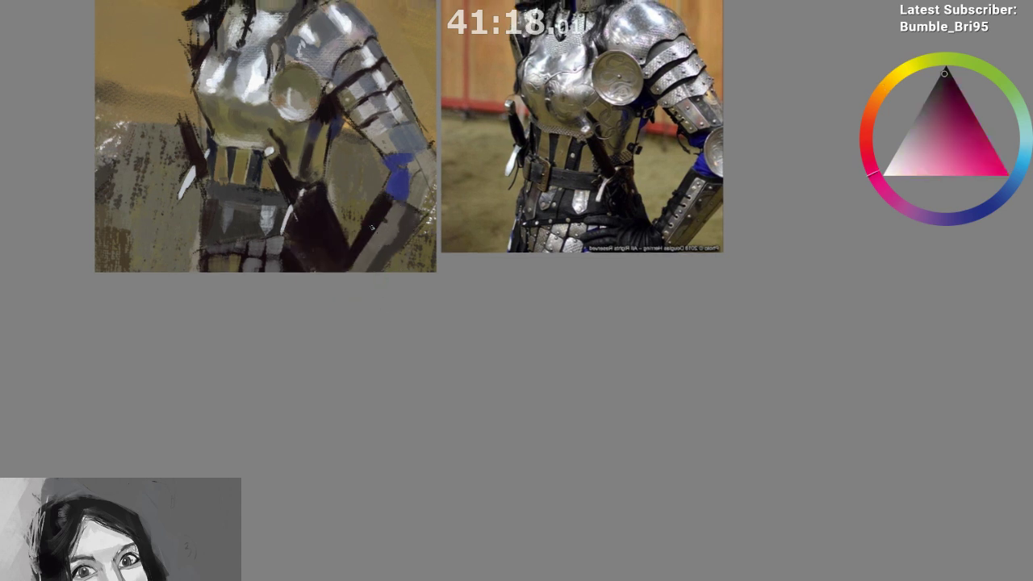
# Flip the canvas back horizontally, and dot light blue-grey rivets along the forearm plate with colour sampled near the dagger hilt
pyautogui.press('m')
pyautogui.moveTo(520, 405); pyautogui.dragTo(444, 472)
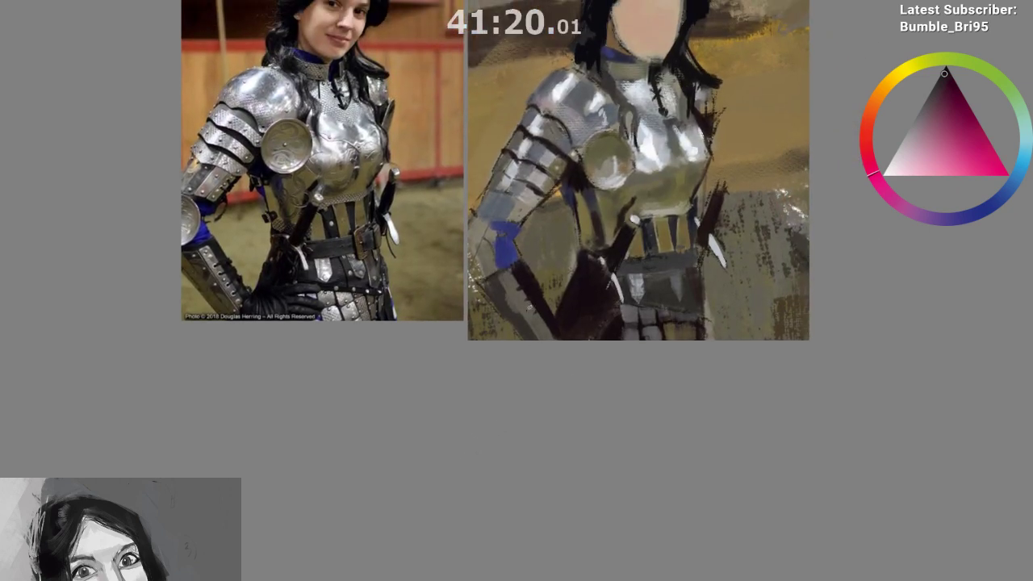
pyautogui.keyDown('ctrl'); pyautogui.click(608, 263); pyautogui.keyUp('ctrl')
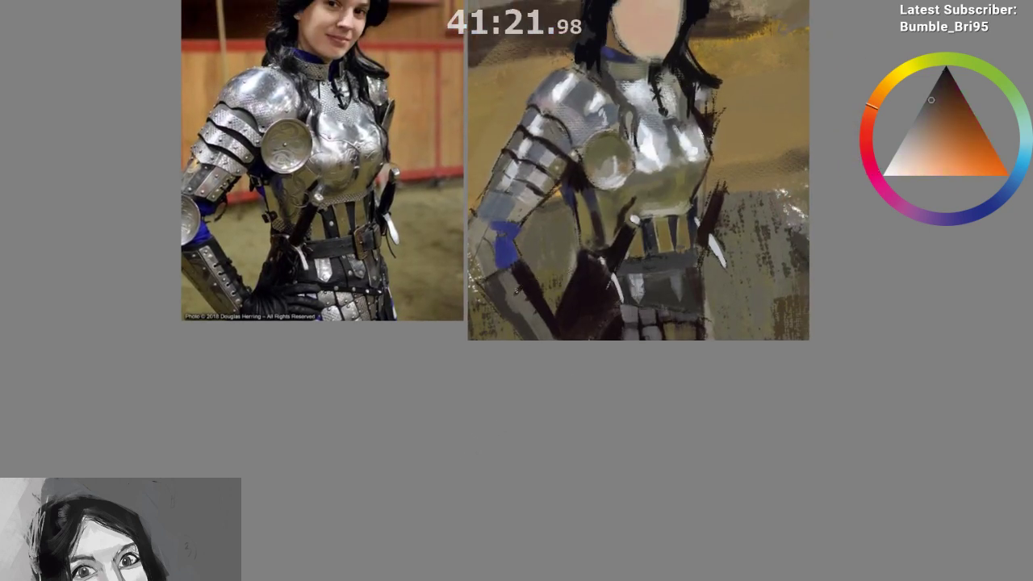
pyautogui.keyDown('ctrl'); pyautogui.click(634, 236); pyautogui.keyUp('ctrl')
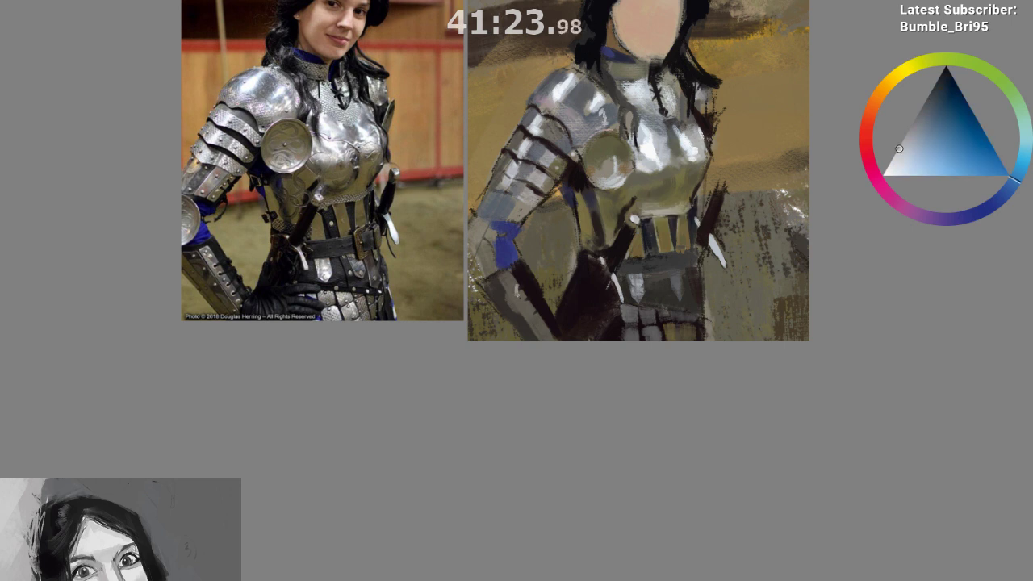
pyautogui.moveTo(553, 348); pyautogui.dragTo(494, 340)
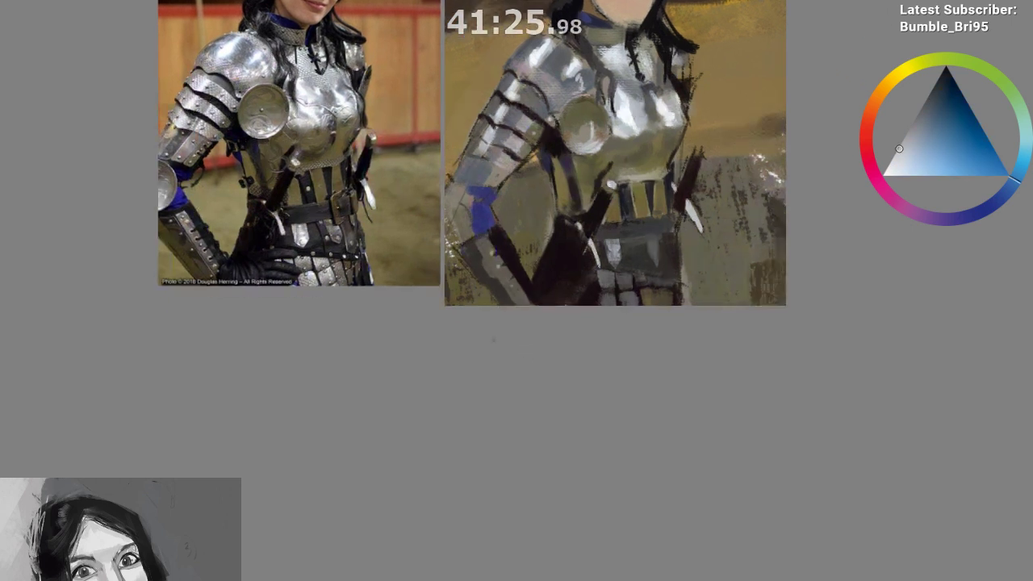
# Darken the outer side of the forearm plate with sampled dark brown, and shift the paint hue to a dark yellow-brown
pyautogui.keyDown('ctrl'); pyautogui.click(480, 271); pyautogui.keyUp('ctrl')
pyautogui.keyDown('ctrl'); pyautogui.click(469, 258); pyautogui.keyUp('ctrl')
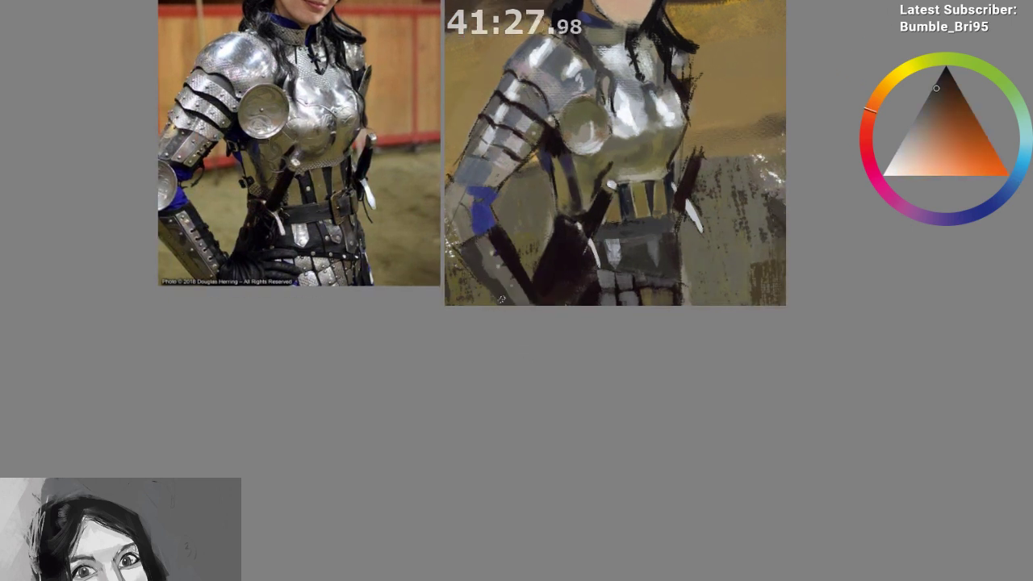
pyautogui.keyDown('ctrl'); pyautogui.moveTo(465, 263); pyautogui.dragTo(459, 291); pyautogui.keyUp('ctrl')
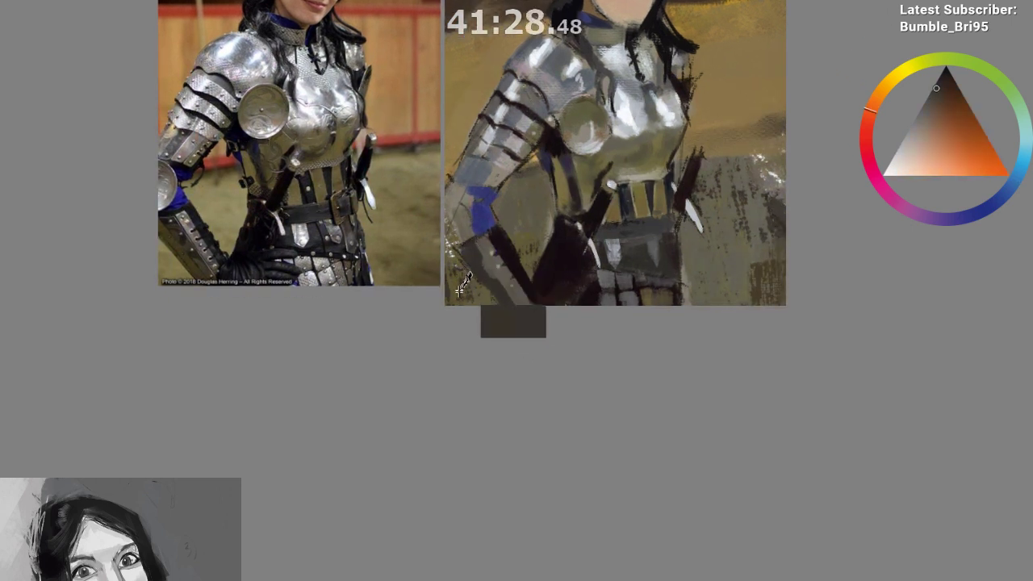
pyautogui.click(891, 87)
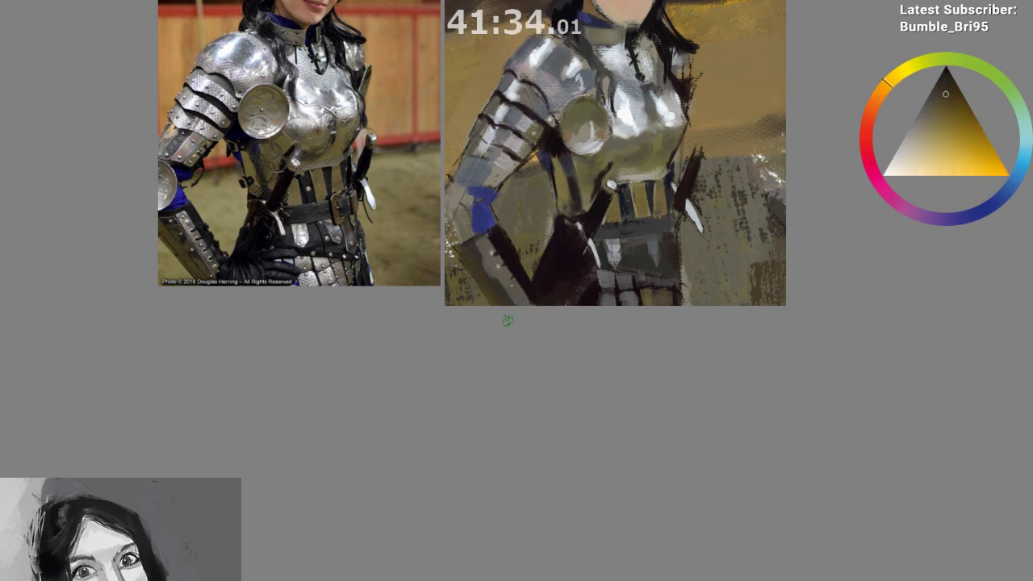
# Refine the forearm plate and its edges with sampled near-black, dark brown, olive and warm grey, undoing a stray dark stroke
pyautogui.keyDown('ctrl'); pyautogui.click(537, 250); pyautogui.keyUp('ctrl')
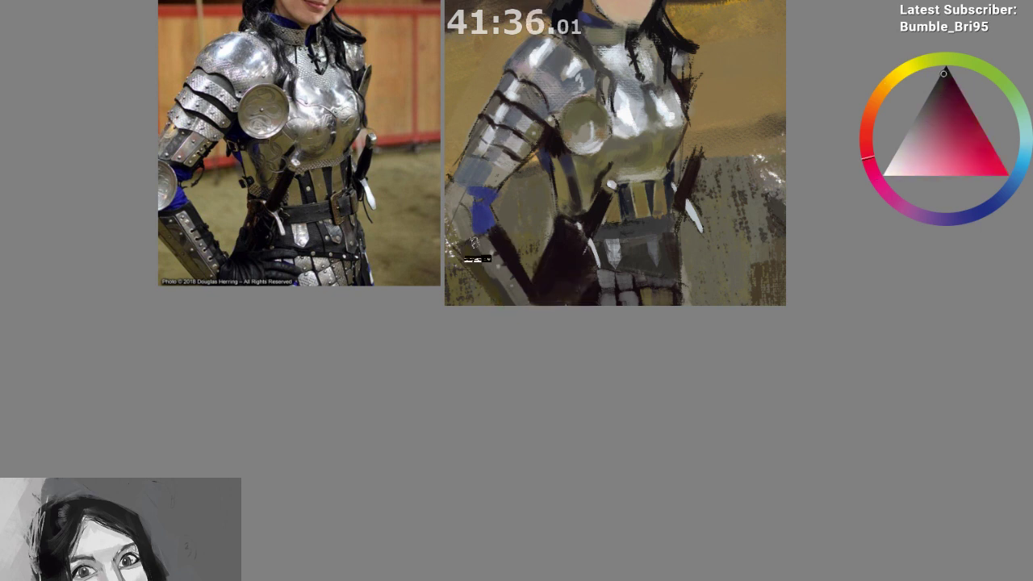
pyautogui.moveTo(473, 243); pyautogui.dragTo(494, 305)
pyautogui.hotkey('ctrl', 'z')
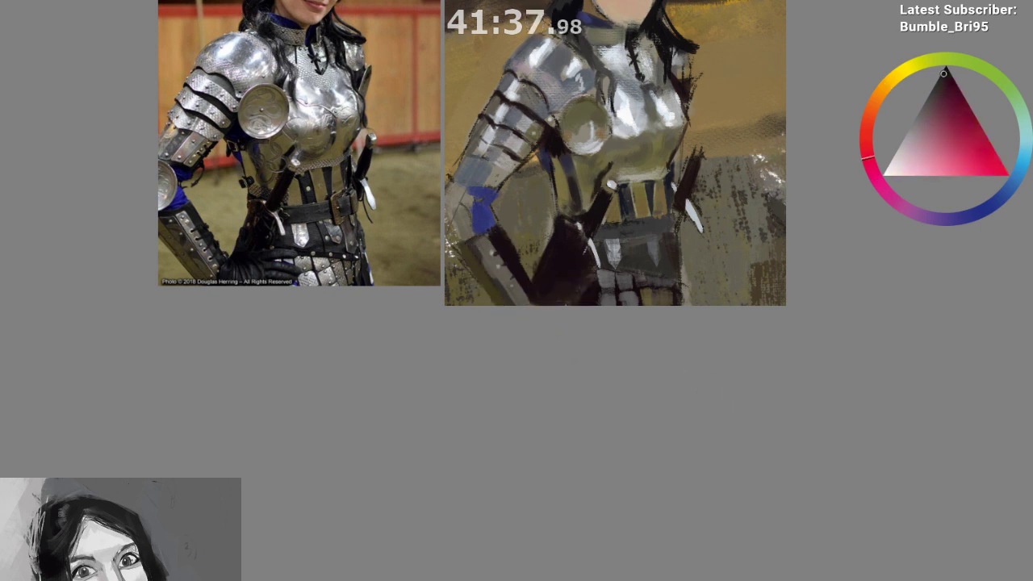
pyautogui.keyDown('ctrl'); pyautogui.click(481, 266); pyautogui.keyUp('ctrl')
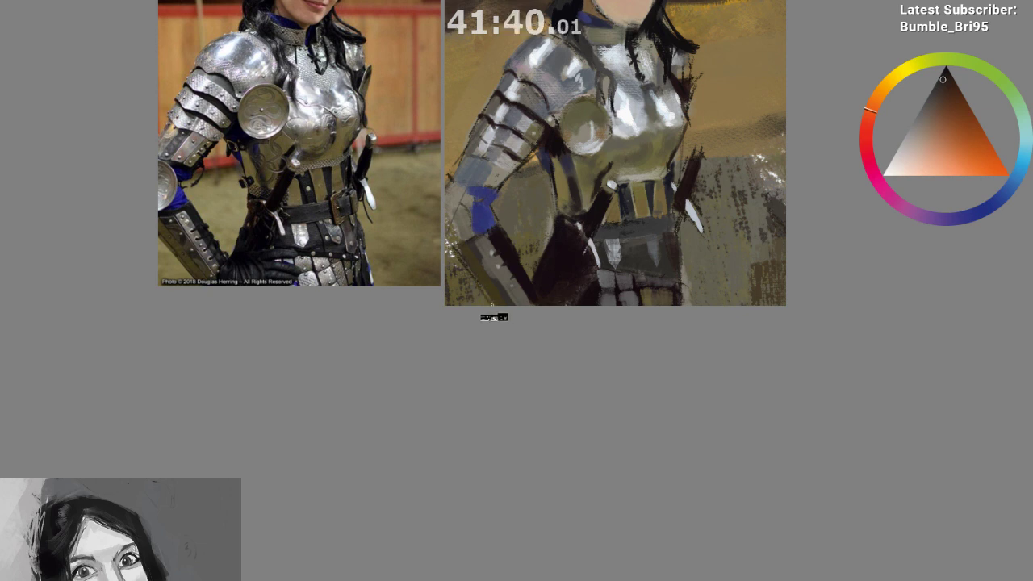
pyautogui.moveTo(592, 309); pyautogui.dragTo(582, 363)
pyautogui.keyDown('ctrl'); pyautogui.click(452, 284); pyautogui.keyUp('ctrl')
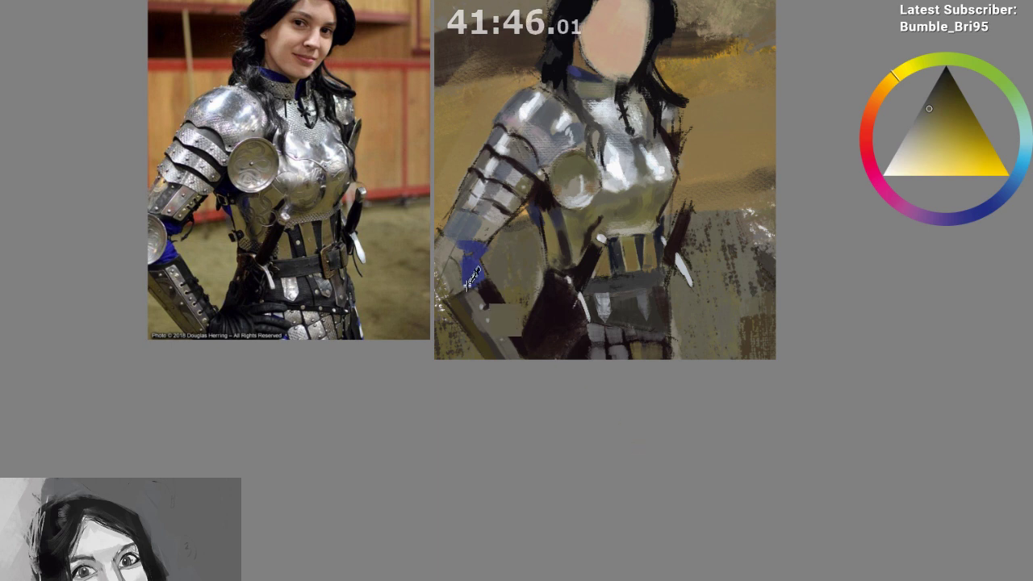
pyautogui.keyDown('ctrl'); pyautogui.click(482, 305); pyautogui.keyUp('ctrl')
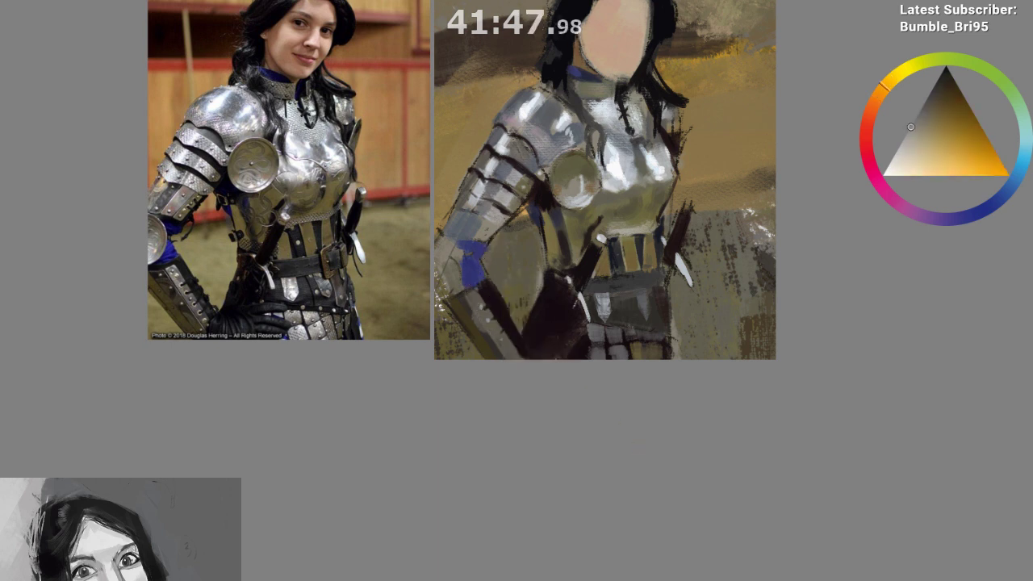
# Block in the elbow plate over the blue sleeve on the bent arm, using muted olive-gray sampled from the painting
pyautogui.keyDown('ctrl'); pyautogui.click(473, 321); pyautogui.keyUp('ctrl')
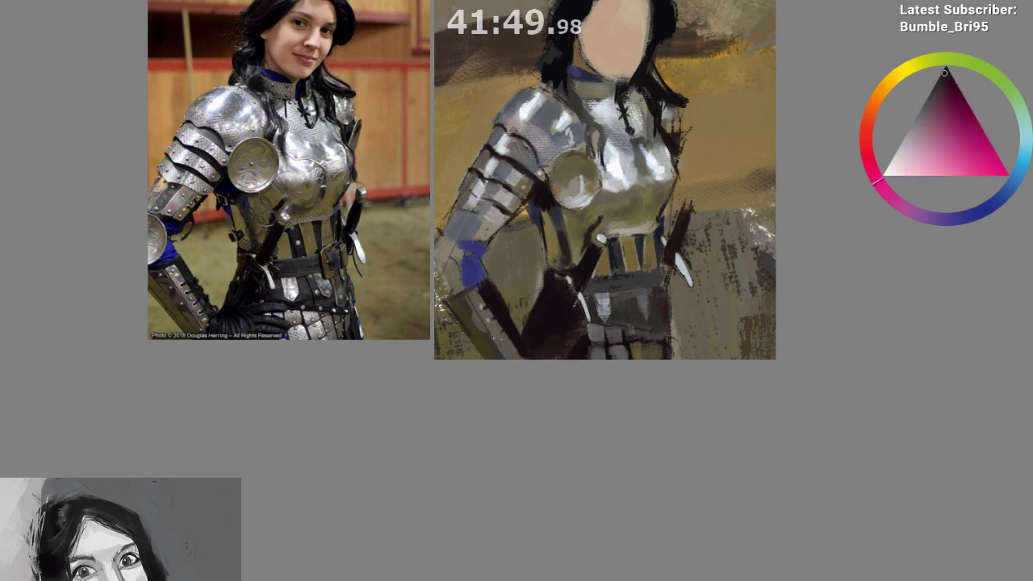
pyautogui.moveTo(560, 365); pyautogui.dragTo(565, 420)
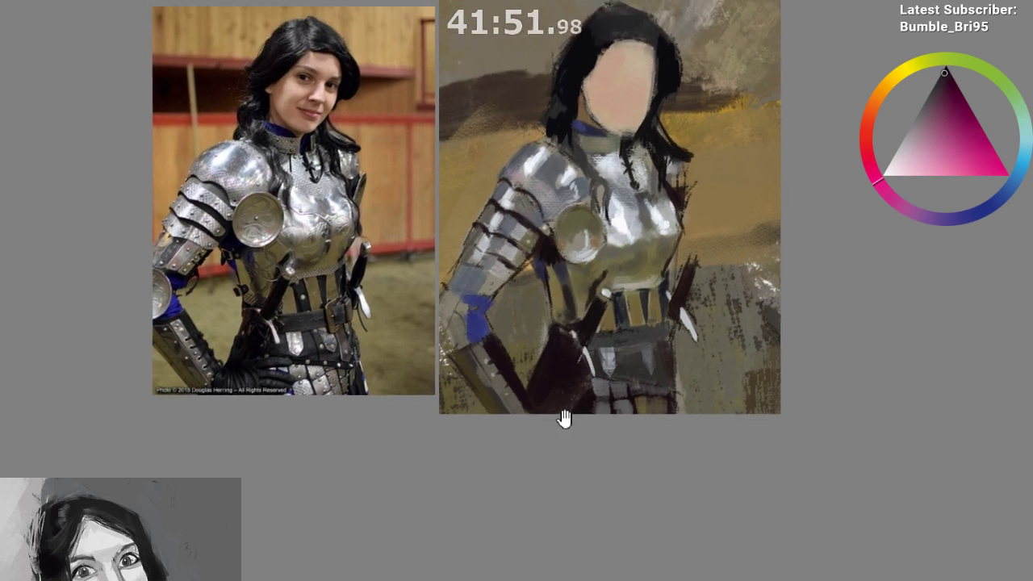
pyautogui.keyDown('ctrl'); pyautogui.click(574, 234); pyautogui.keyUp('ctrl')
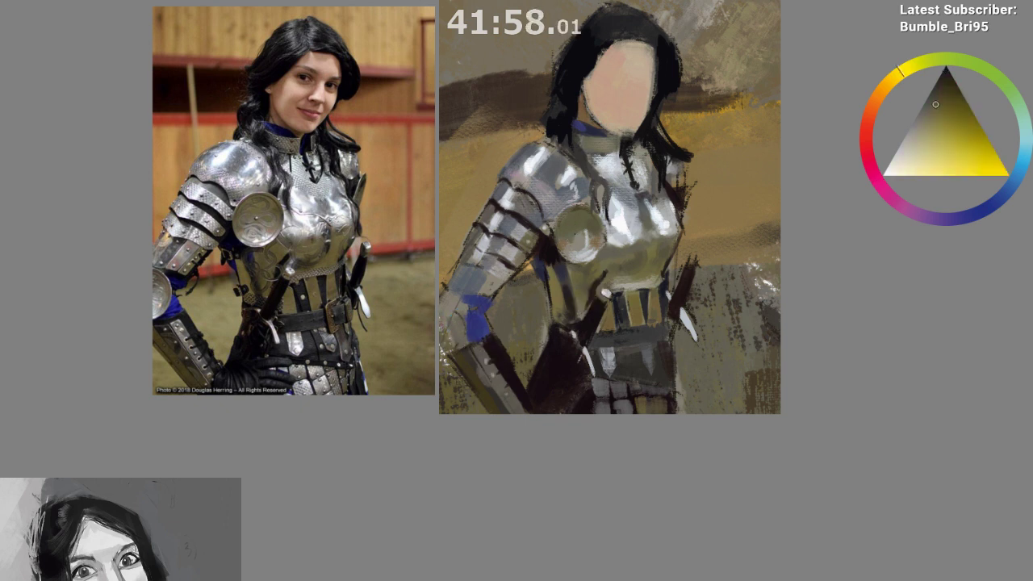
pyautogui.moveTo(438, 316); pyautogui.dragTo(460, 317)
pyautogui.keyDown('ctrl'); pyautogui.click(463, 334); pyautogui.keyUp('ctrl')
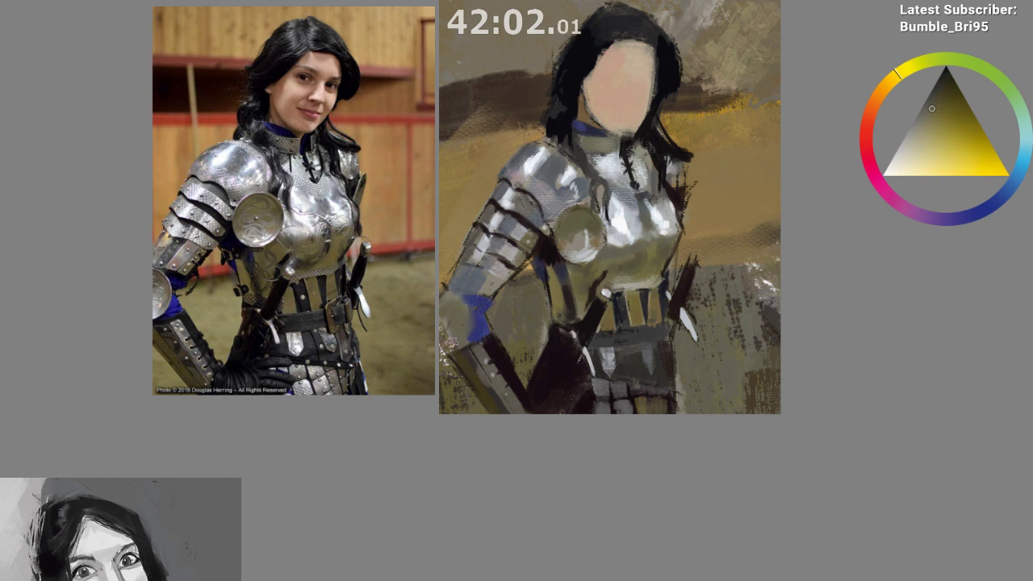
pyautogui.moveTo(468, 404); pyautogui.dragTo(443, 359)
pyautogui.moveTo(452, 265)
pyautogui.mouseDown()
pyautogui.moveTo(433, 282)
pyautogui.moveTo(428, 268)
pyautogui.moveTo(452, 280)
pyautogui.mouseUp()
pyautogui.keyDown('ctrl'); pyautogui.click(524, 212); pyautogui.keyUp('ctrl')
pyautogui.moveTo(462, 244)
pyautogui.mouseDown()
pyautogui.moveTo(436, 252)
pyautogui.moveTo(434, 266)
pyautogui.moveTo(482, 242)
pyautogui.moveTo(476, 253)
pyautogui.mouseUp()
pyautogui.hotkey('ctrl', 'z')
pyautogui.hotkey('ctrl', 'z')
# Paint a near-black shadow between the upper-arm plates and the elbow, adding thin loose dark strokes beside the arm
pyautogui.keyDown('ctrl'); pyautogui.click(526, 209); pyautogui.keyUp('ctrl')
pyautogui.keyDown('ctrl'); pyautogui.click(460, 279); pyautogui.keyUp('ctrl')
pyautogui.keyDown('ctrl'); pyautogui.click(466, 259); pyautogui.keyUp('ctrl')
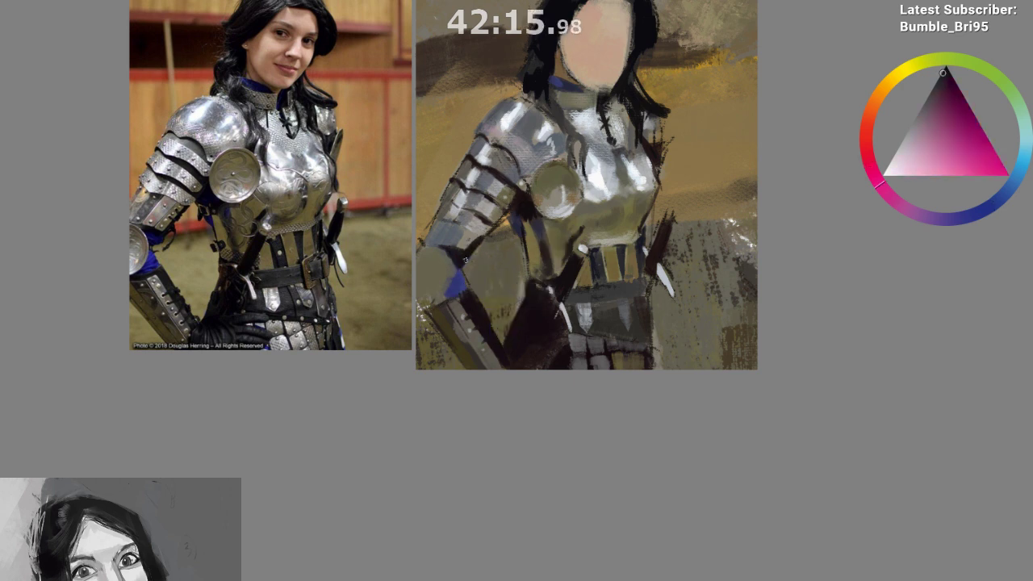
pyautogui.keyDown('ctrl'); pyautogui.click(468, 259); pyautogui.keyUp('ctrl')
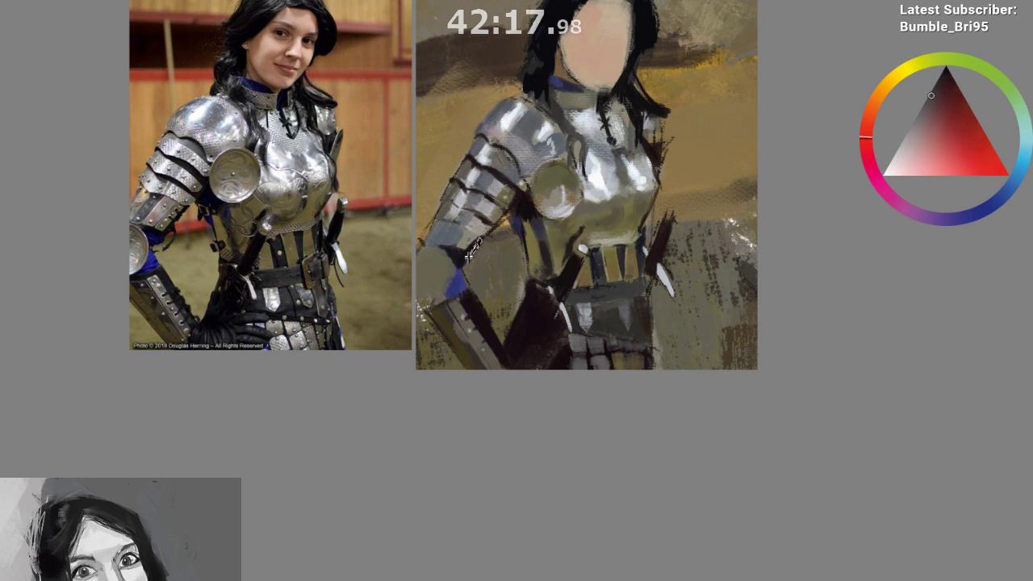
pyautogui.keyDown('ctrl'); pyautogui.click(469, 255); pyautogui.keyUp('ctrl')
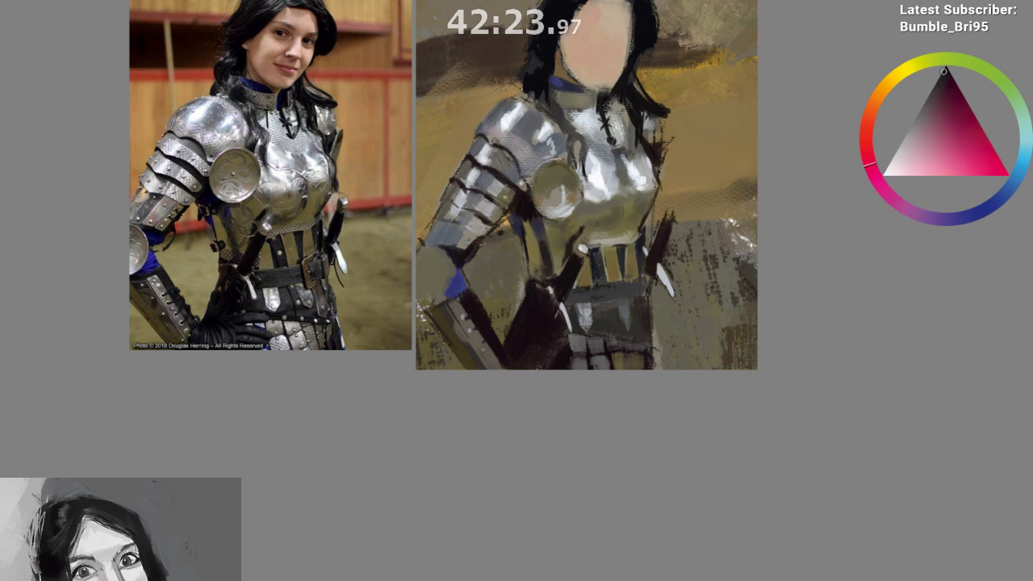
pyautogui.keyDown('ctrl'); pyautogui.click(479, 240); pyautogui.keyUp('ctrl')
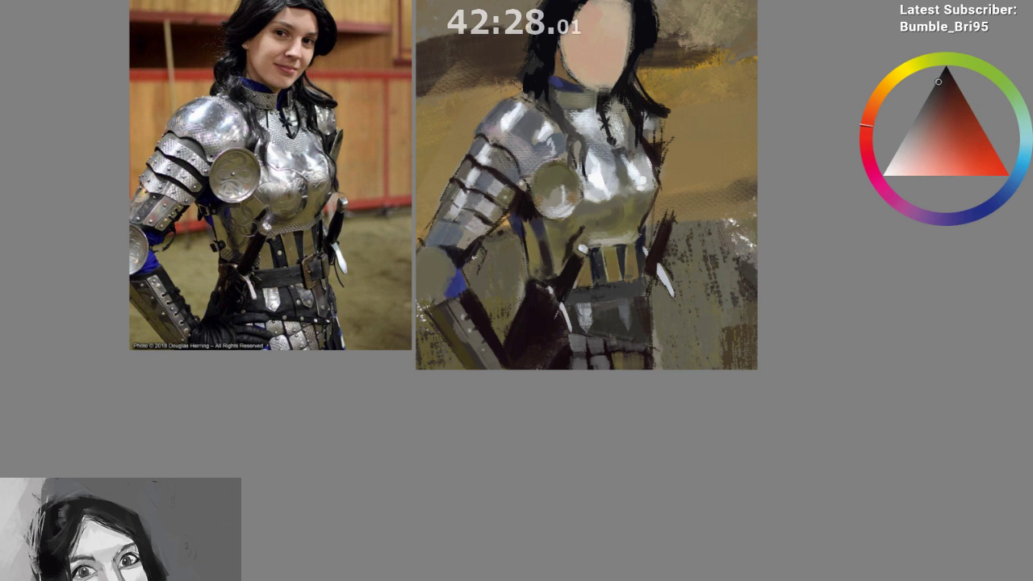
# Paint the round base shape of the elbow disc in sampled muted olive-gray
pyautogui.moveTo(556, 307); pyautogui.dragTo(542, 363)
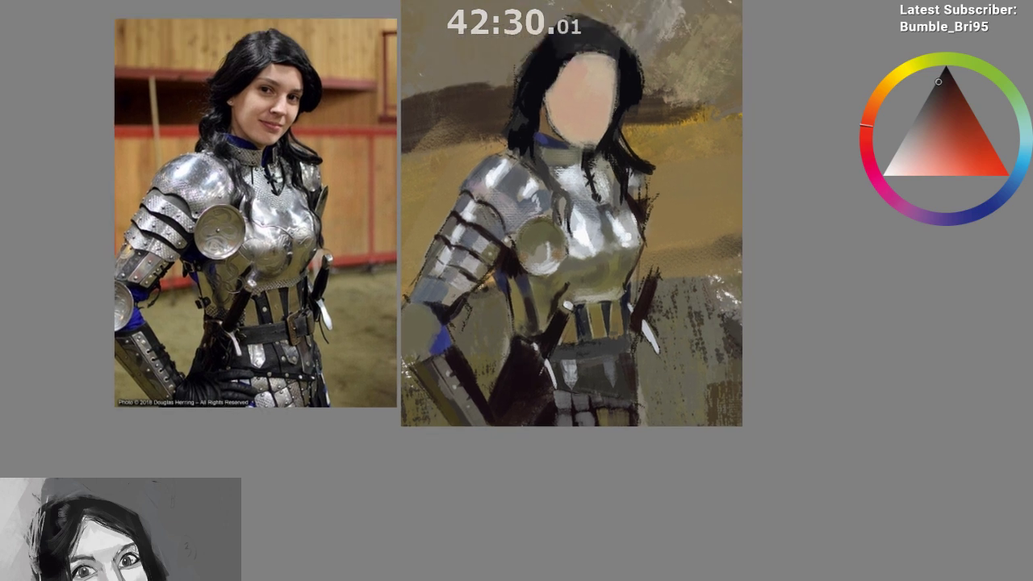
pyautogui.moveTo(615, 414)
pyautogui.mouseDown()
pyautogui.moveTo(594, 463)
pyautogui.moveTo(586, 348)
pyautogui.moveTo(577, 355)
pyautogui.moveTo(549, 319)
pyautogui.moveTo(499, 354)
pyautogui.moveTo(546, 322)
pyautogui.mouseUp()
pyautogui.keyDown('ctrl'); pyautogui.click(508, 348); pyautogui.keyUp('ctrl')
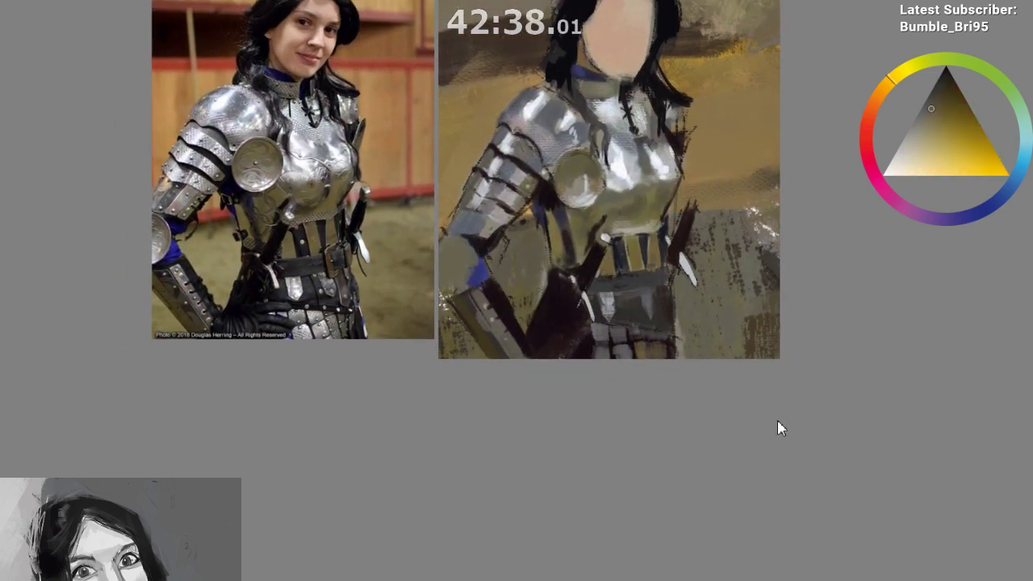
pyautogui.moveTo(441, 255); pyautogui.dragTo(457, 277)
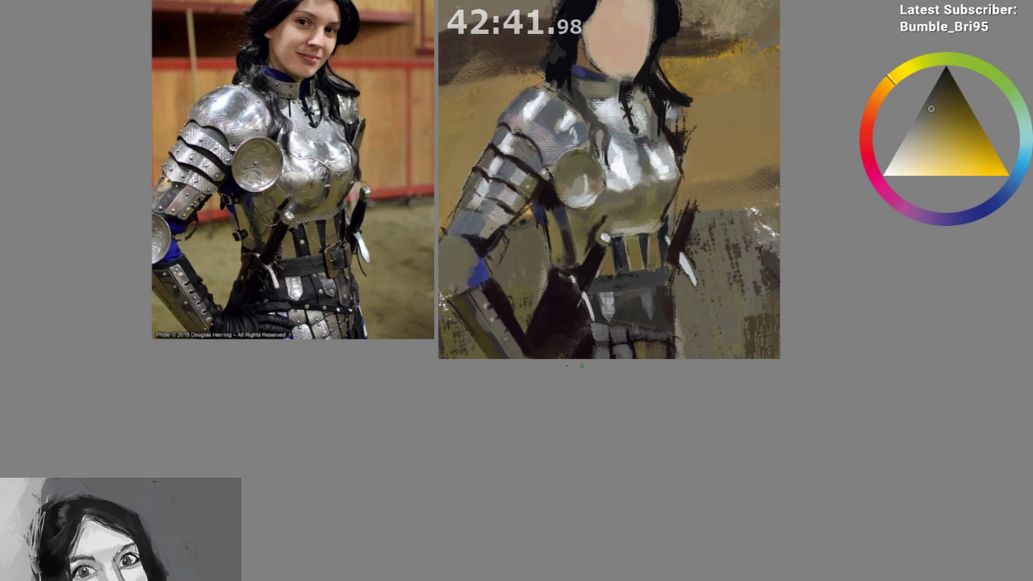
# Shade the elbow disc with olive-brown and lighter gray tones sampled from the chest disc and breastplate
pyautogui.keyDown('alt'); pyautogui.click(614, 212); pyautogui.keyUp('alt')
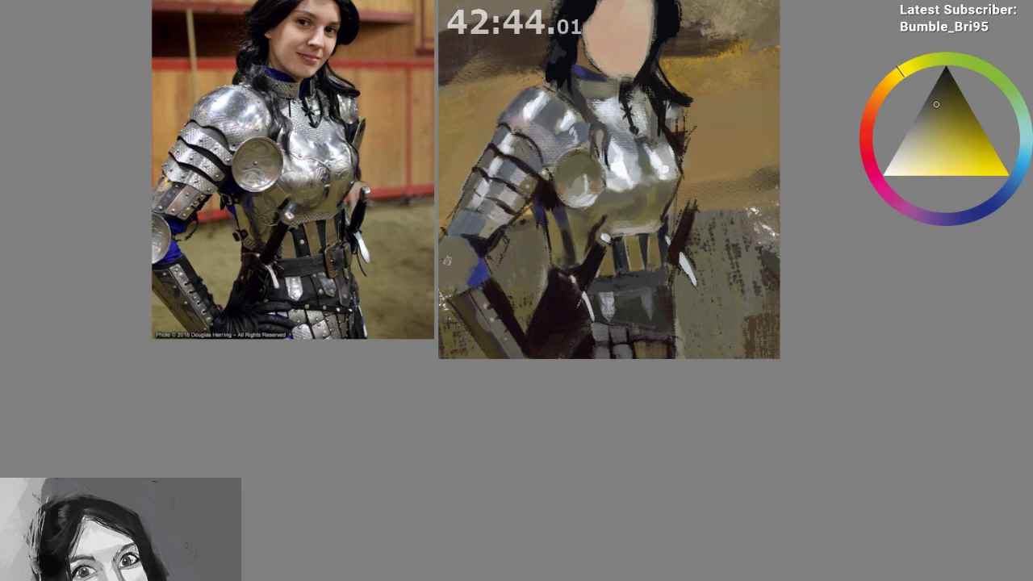
pyautogui.click(881, 90)
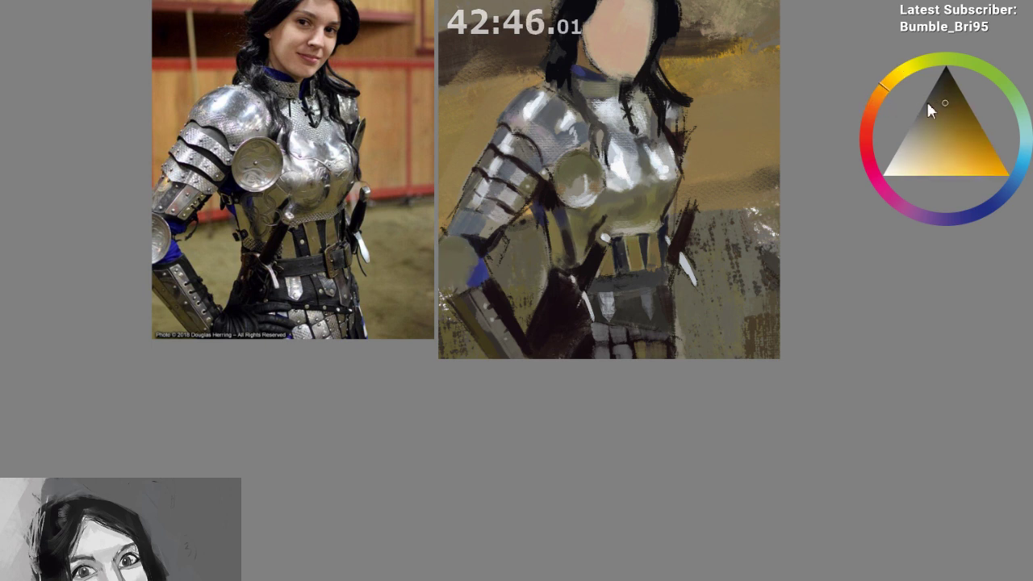
pyautogui.keyDown('alt'); pyautogui.click(456, 250); pyautogui.keyUp('alt')
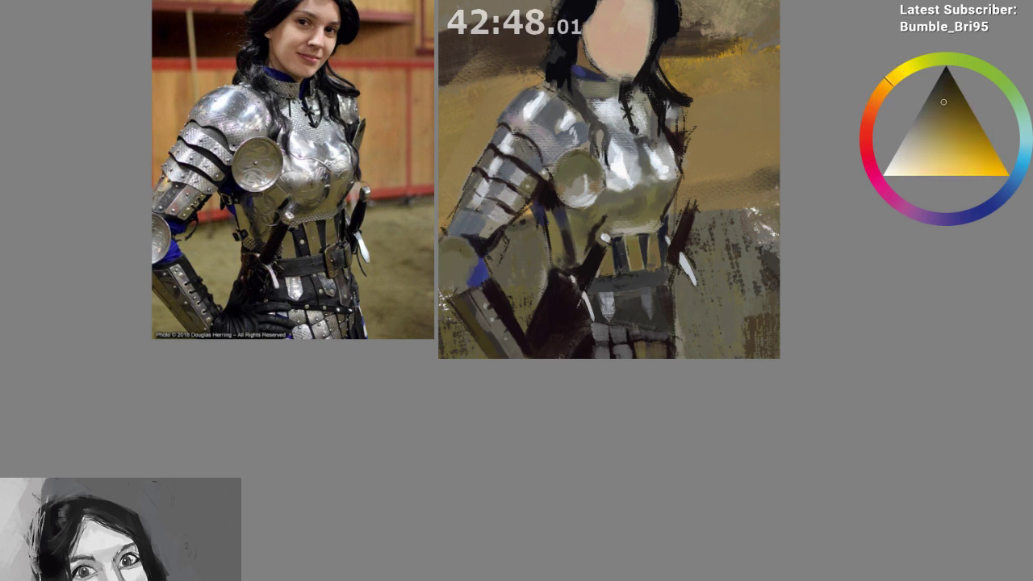
pyautogui.keyDown('alt'); pyautogui.click(577, 207); pyautogui.keyUp('alt')
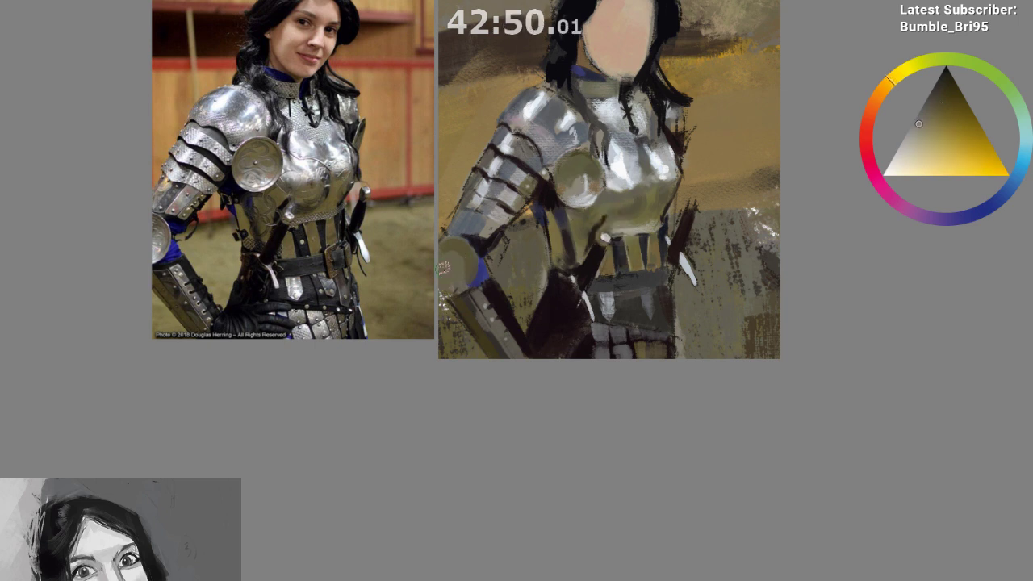
pyautogui.keyDown('alt'); pyautogui.click(456, 283); pyautogui.keyUp('alt')
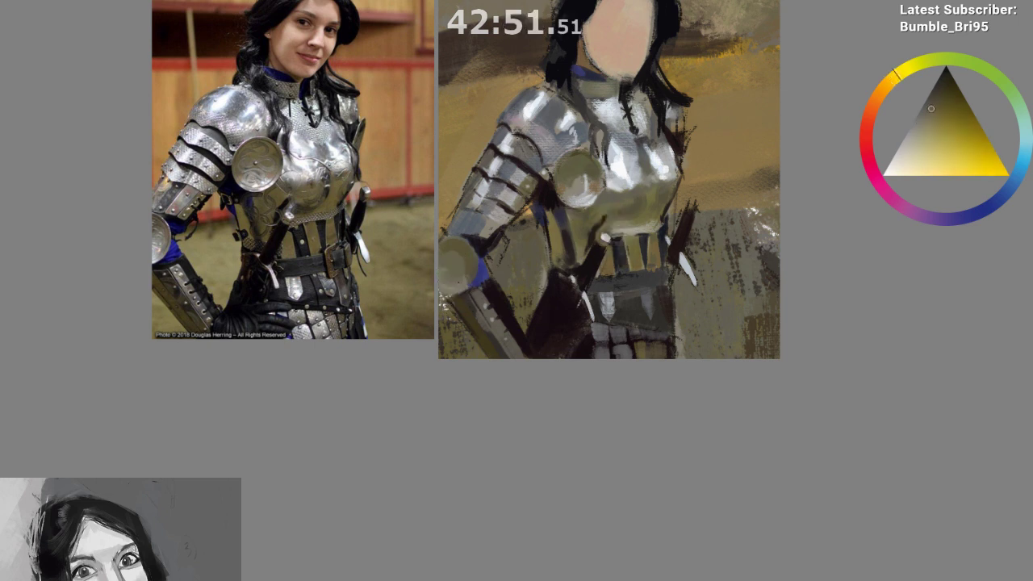
pyautogui.keyDown('alt'); pyautogui.click(459, 283); pyautogui.keyUp('alt')
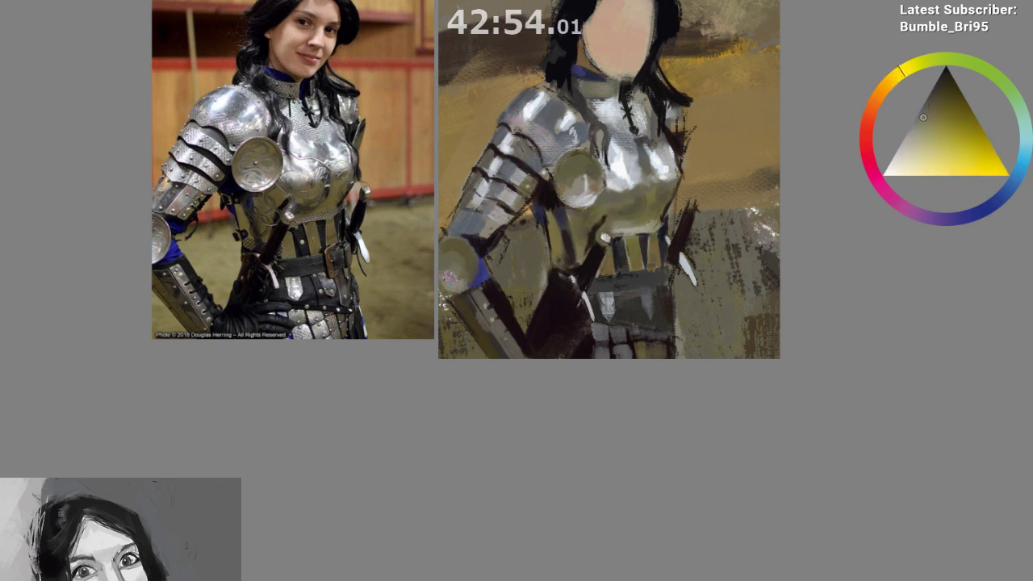
# Define the elbow disc's rim and the adjoining forearm guard with pale blue-gray and near-black accents
pyautogui.moveTo(443, 287); pyautogui.dragTo(454, 292)
pyautogui.keyDown('ctrl'); pyautogui.click(449, 293); pyautogui.keyUp('ctrl')
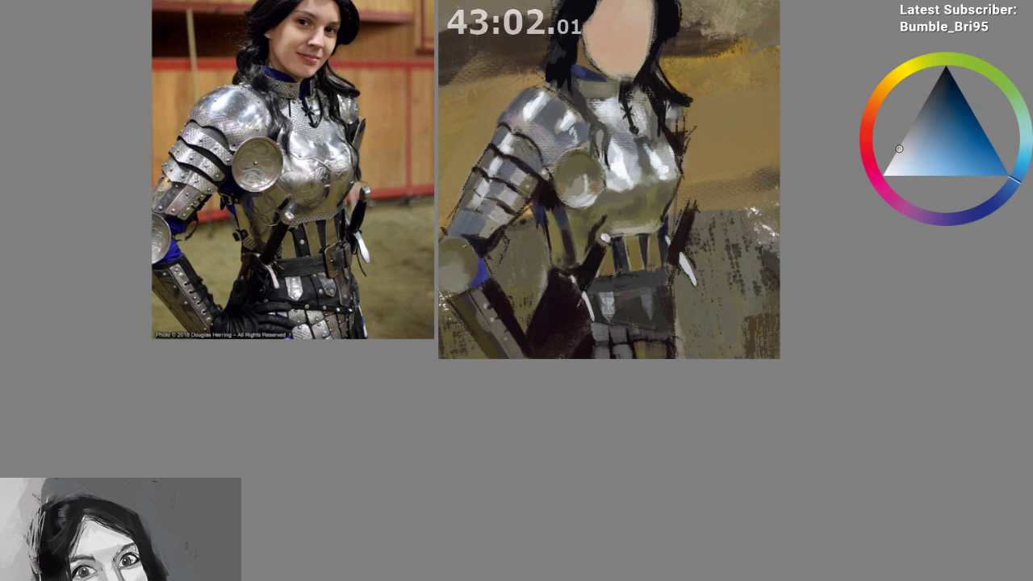
pyautogui.moveTo(465, 402); pyautogui.dragTo(381, 459)
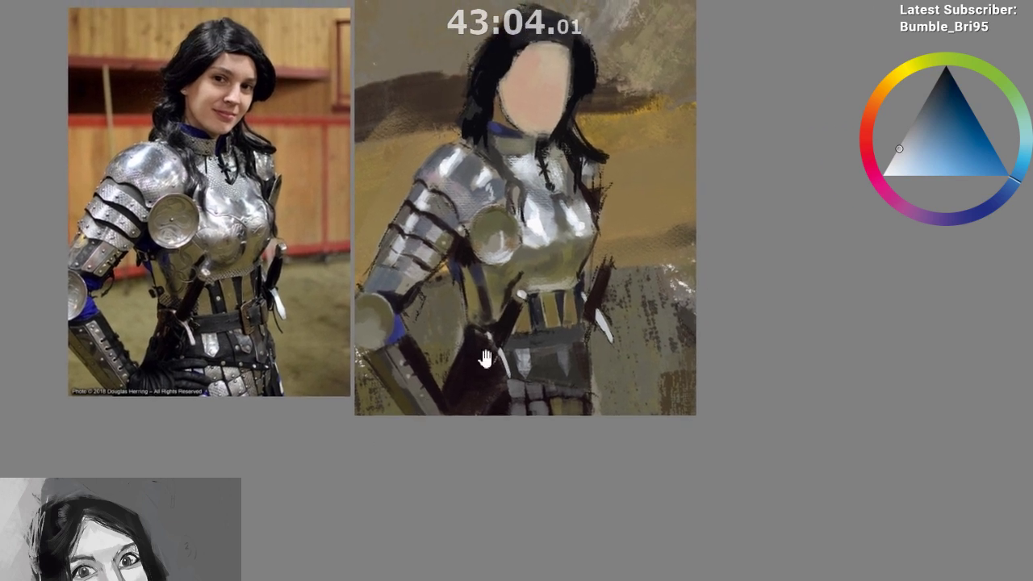
pyautogui.moveTo(449, 360); pyautogui.dragTo(473, 295)
pyautogui.moveTo(399, 295); pyautogui.dragTo(473, 289)
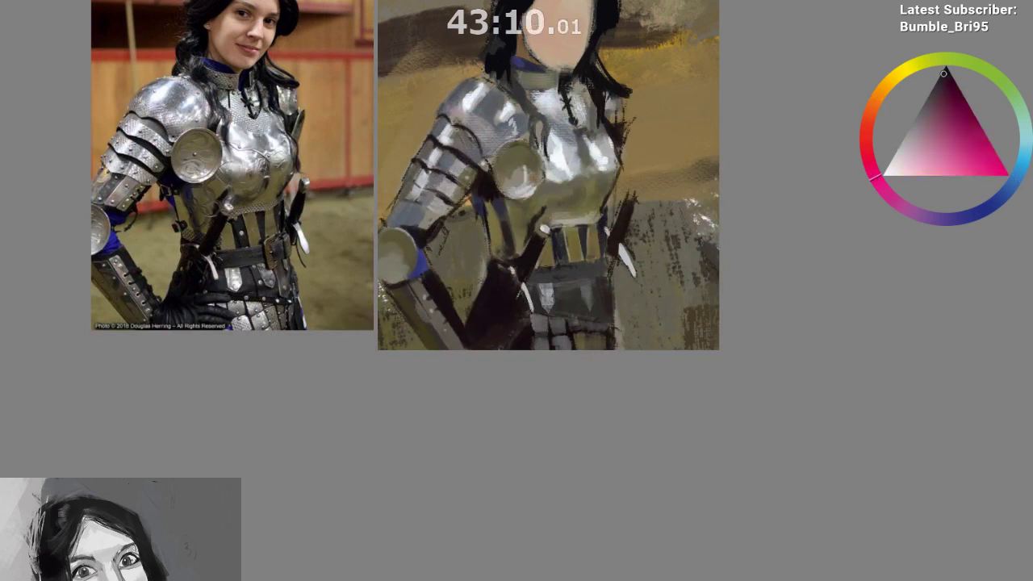
pyautogui.moveTo(445, 376)
pyautogui.mouseDown()
pyautogui.moveTo(444, 441)
pyautogui.moveTo(454, 363)
pyautogui.mouseUp()
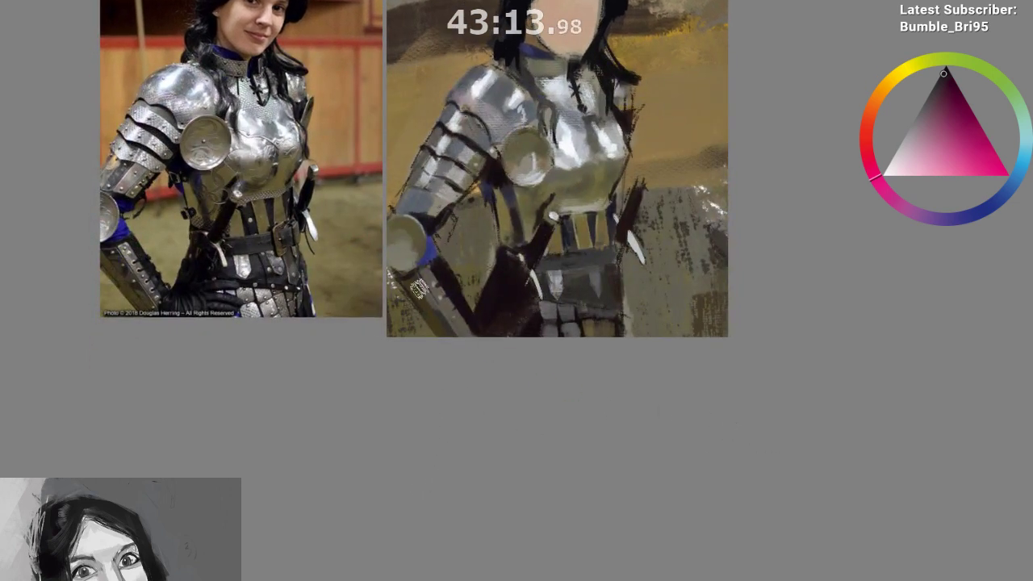
pyautogui.keyDown('ctrl'); pyautogui.click(419, 266); pyautogui.keyUp('ctrl')
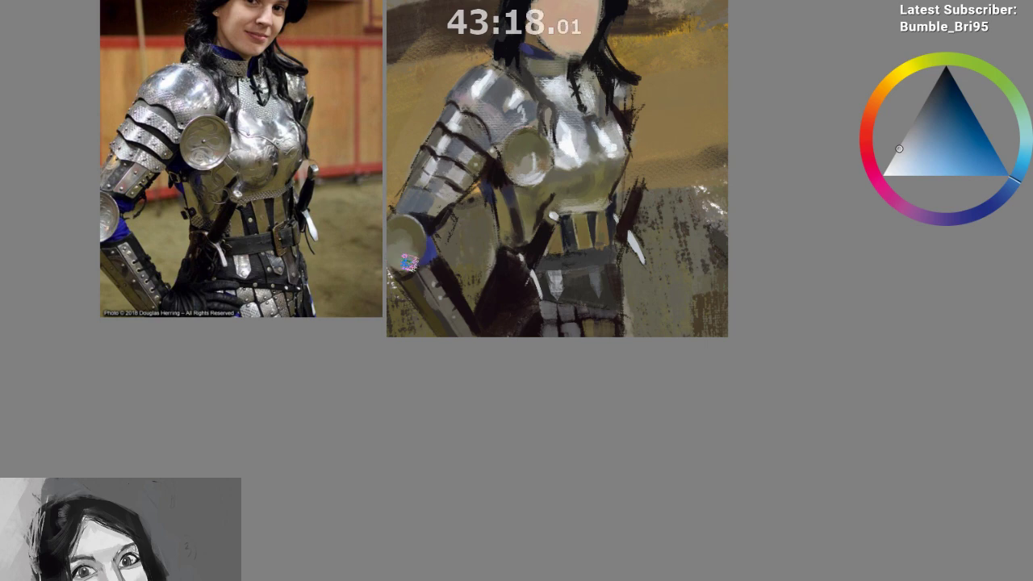
# Add near-black accents along the waist side beneath the arm and on the strap beside the chest disc
pyautogui.moveTo(418, 420); pyautogui.dragTo(351, 509)
pyautogui.moveTo(589, 240); pyautogui.dragTo(599, 276)
pyautogui.moveTo(579, 206); pyautogui.dragTo(611, 201)
pyautogui.moveTo(611, 201); pyautogui.dragTo(630, 151)
pyautogui.keyDown('ctrl'); pyautogui.click(463, 229); pyautogui.keyUp('ctrl')
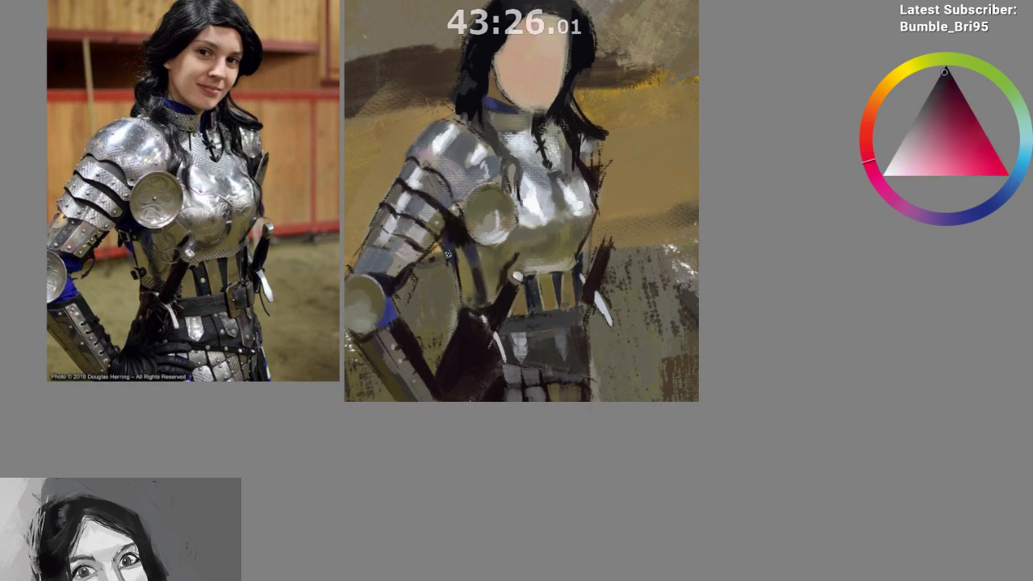
pyautogui.moveTo(524, 368); pyautogui.dragTo(525, 317)
pyautogui.keyDown('ctrl'); pyautogui.click(490, 247); pyautogui.keyUp('ctrl')
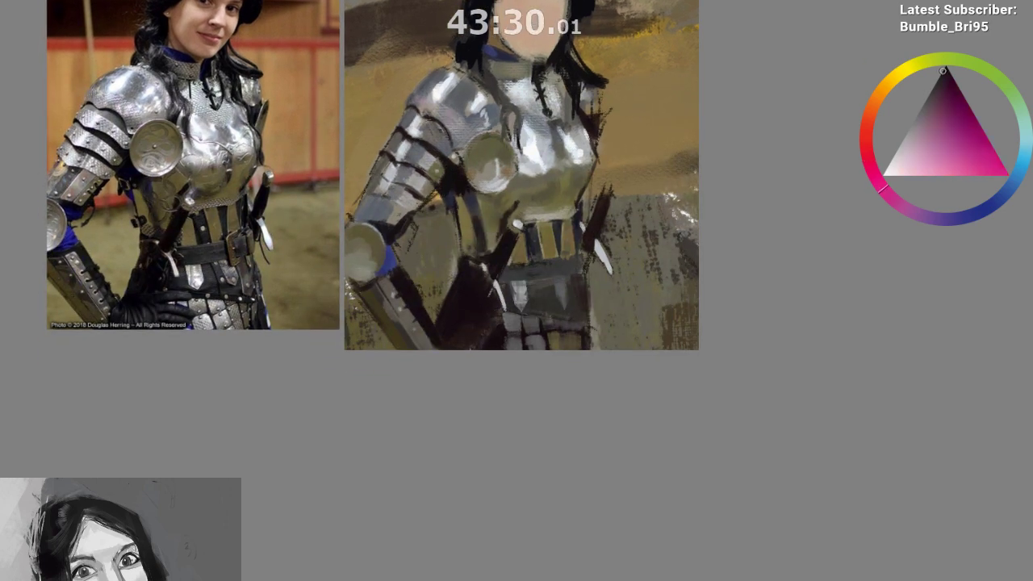
# Mirror the canvas view and touch up the far shoulder and upper breastplate with sampled dark brown and light gray
pyautogui.press('m')
pyautogui.scroll(1, 539, 299)
pyautogui.moveTo(497, 354); pyautogui.dragTo(416, 438)
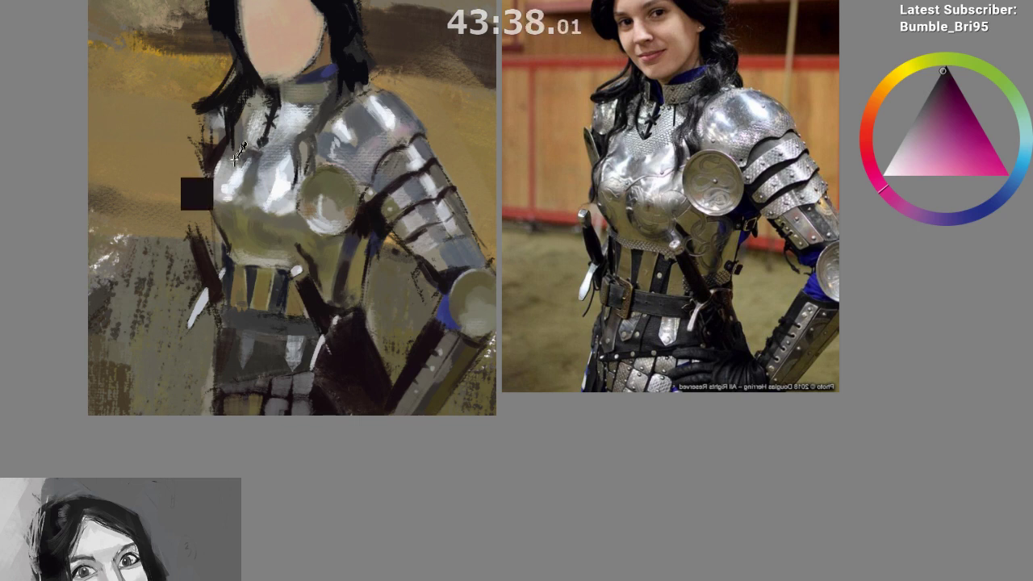
pyautogui.keyDown('ctrl'); pyautogui.click(207, 155); pyautogui.keyUp('ctrl')
pyautogui.keyDown('ctrl'); pyautogui.click(229, 155); pyautogui.keyUp('ctrl')
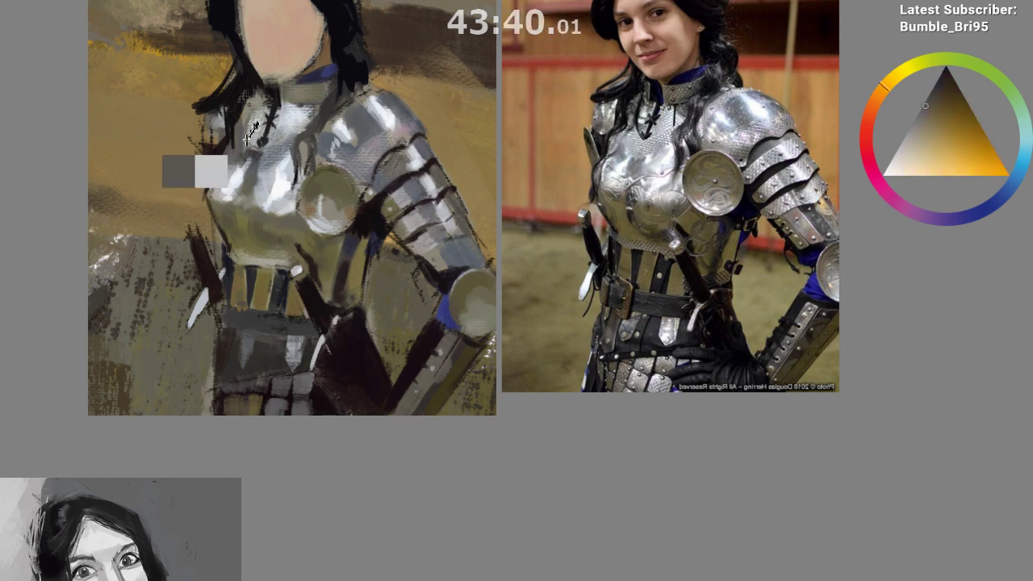
pyautogui.keyDown('ctrl'); pyautogui.click(242, 136); pyautogui.keyUp('ctrl')
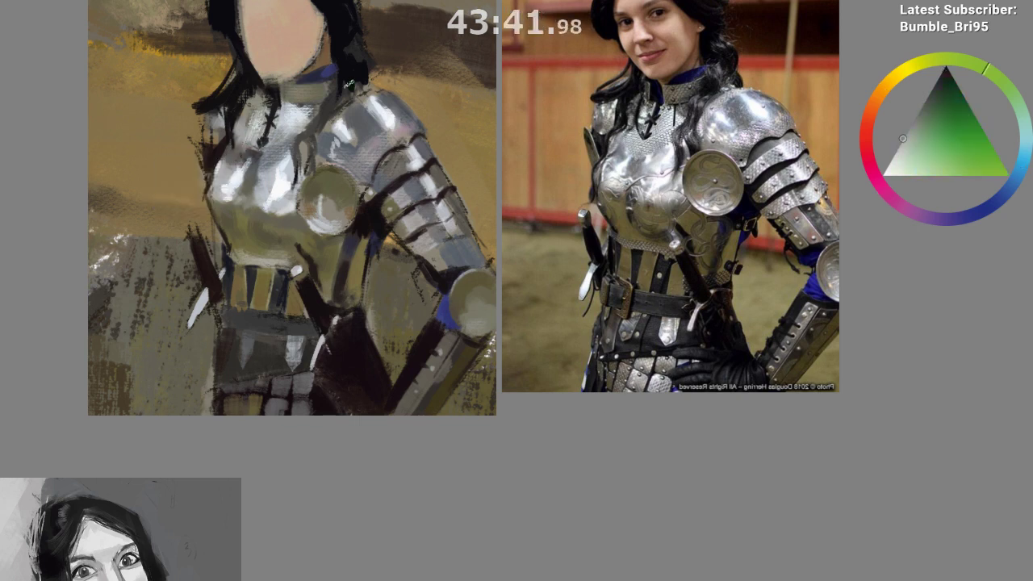
# Redefine the dark lacing cord at the front of the collar with sampled near-black brown
pyautogui.moveTo(337, 279); pyautogui.dragTo(342, 328)
pyautogui.keyDown('ctrl'); pyautogui.click(286, 147); pyautogui.keyUp('ctrl')
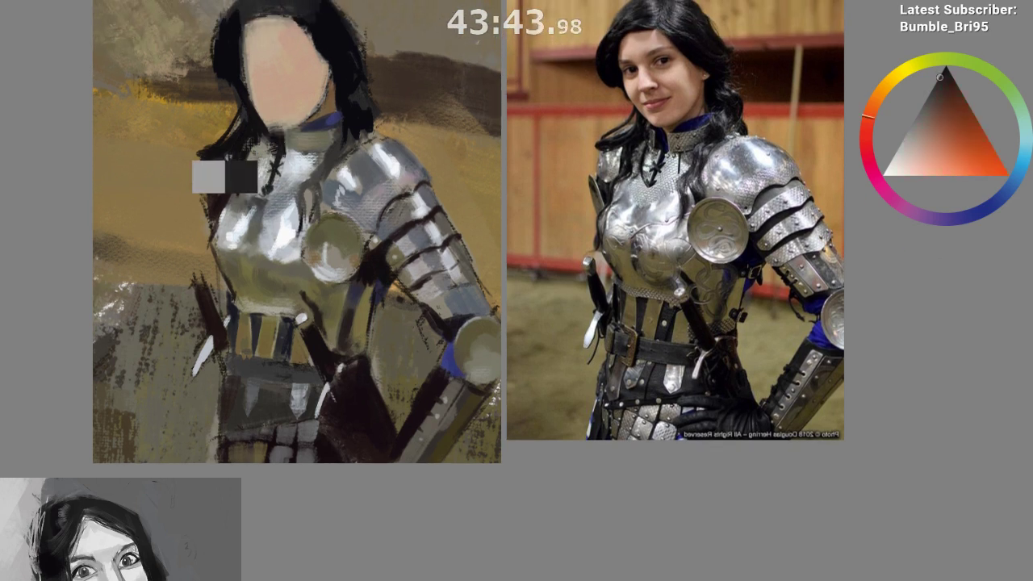
pyautogui.keyDown('ctrl'); pyautogui.click(282, 150); pyautogui.keyUp('ctrl')
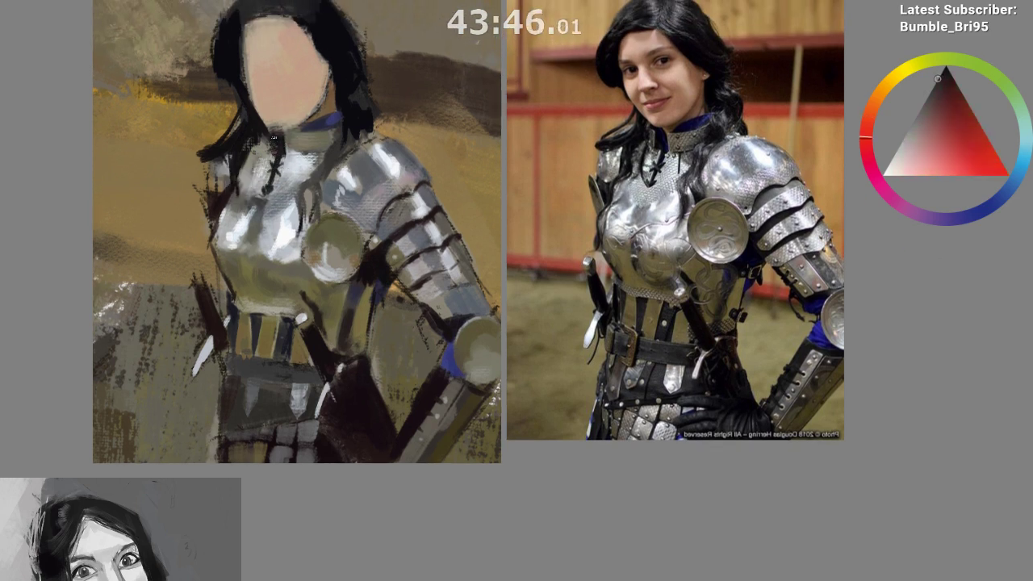
pyautogui.moveTo(295, 306); pyautogui.dragTo(297, 353)
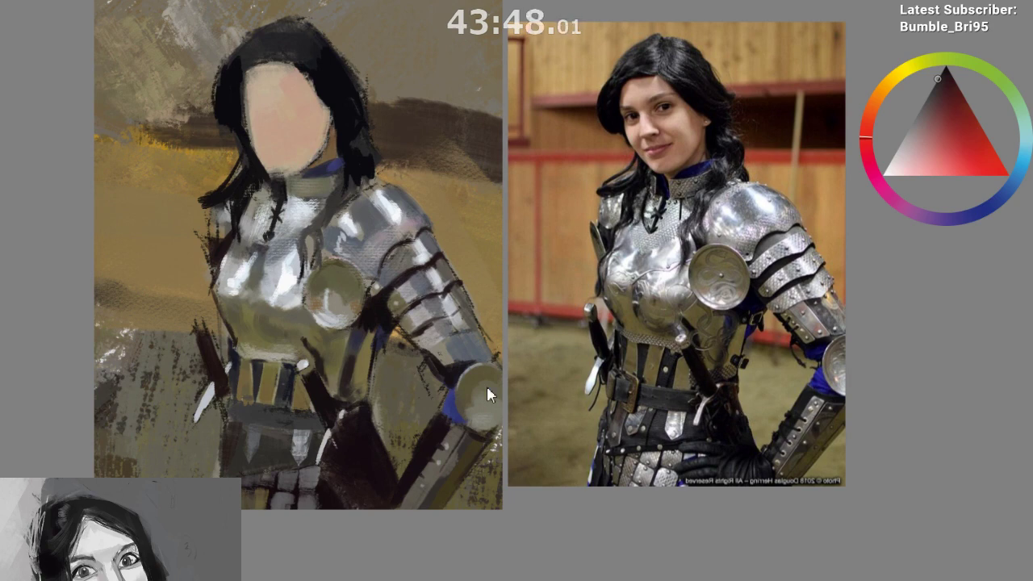
# Brighten the breastplate highlights with a pale blue-white sampled from the armor
pyautogui.keyDown('ctrl'); pyautogui.click(300, 234); pyautogui.keyUp('ctrl')
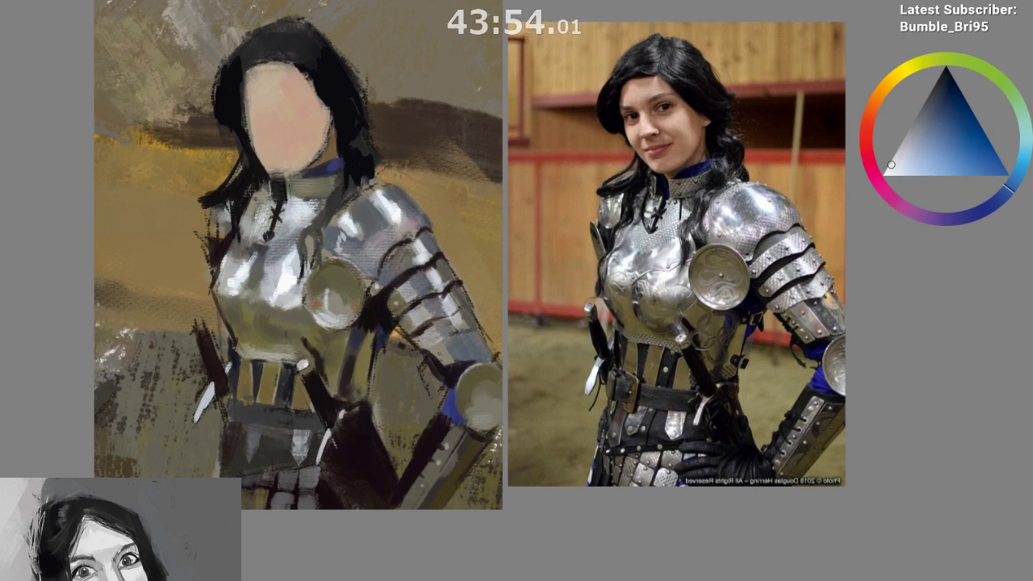
pyautogui.moveTo(322, 277); pyautogui.dragTo(324, 281)
pyautogui.keyDown('alt'); pyautogui.click(287, 316); pyautogui.keyUp('alt')
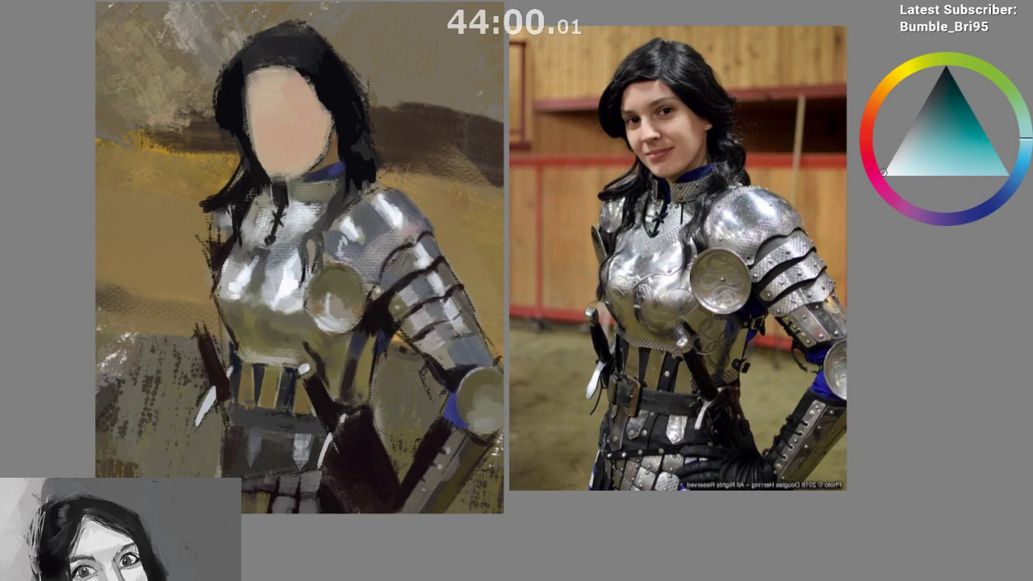
# Touch up the collar's blue lining and the adjacent breastplate with sampled dark blue and pale blue-gray
pyautogui.keyDown('ctrl'); pyautogui.click(323, 175); pyautogui.keyUp('ctrl')
pyautogui.keyDown('ctrl'); pyautogui.click(310, 273); pyautogui.keyUp('ctrl')
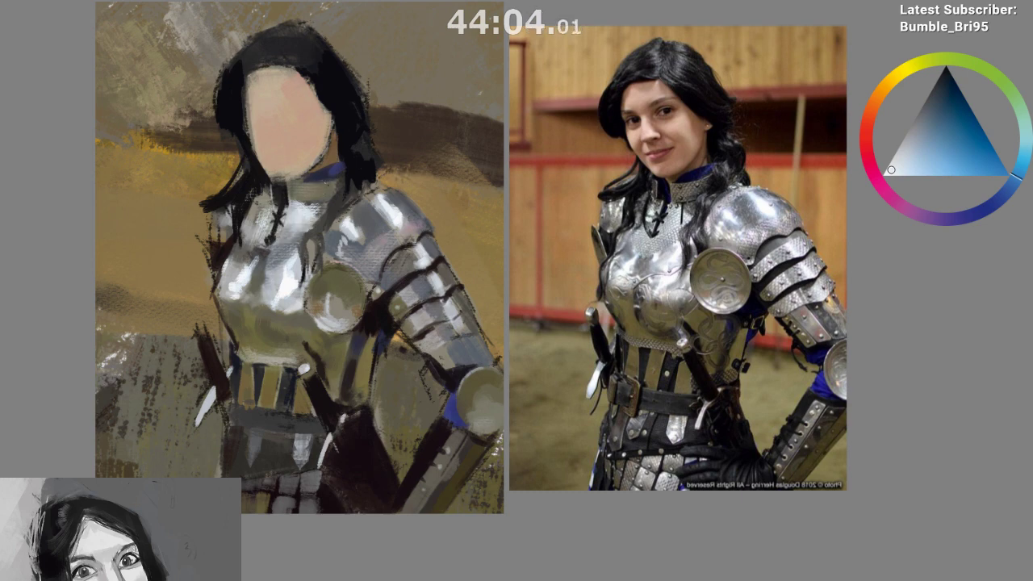
pyautogui.keyDown('ctrl'); pyautogui.click(324, 177); pyautogui.keyUp('ctrl')
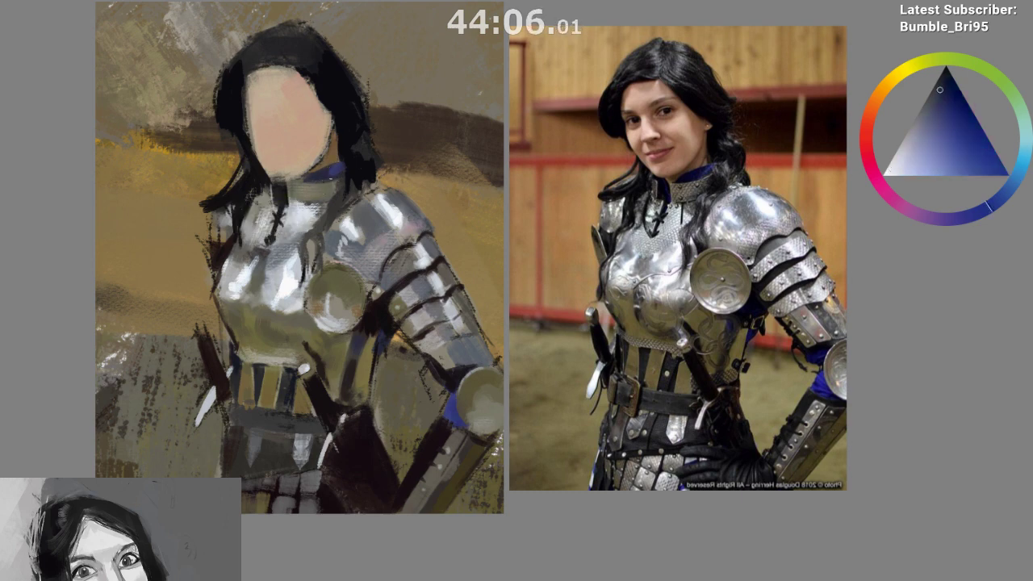
pyautogui.keyDown('ctrl'); pyautogui.click(342, 261); pyautogui.keyUp('ctrl')
pyautogui.press('x')
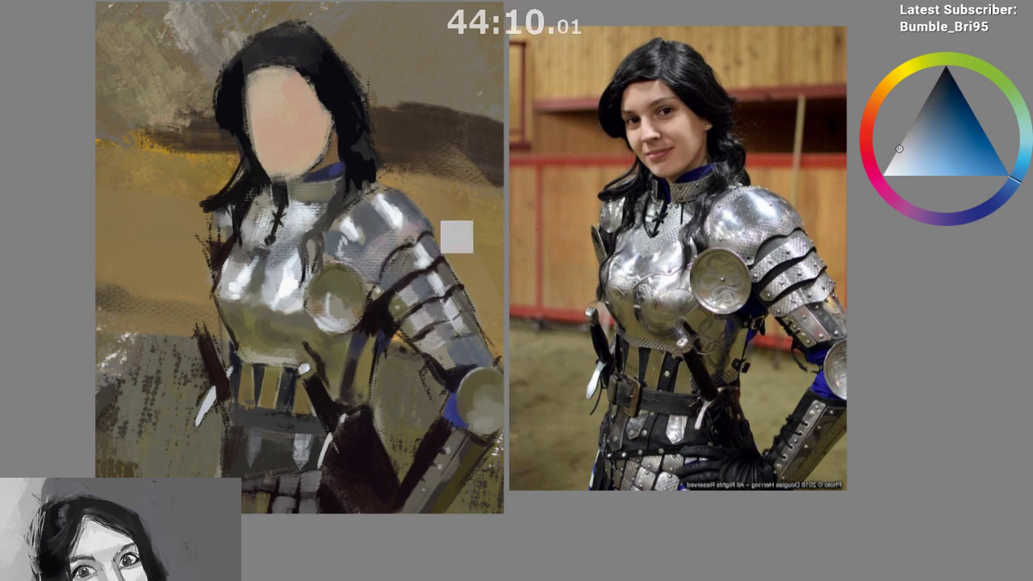
# Mirror the canvas view and refine the collar edge beneath the hair with sampled near-black navy and dark brown
pyautogui.press('m')
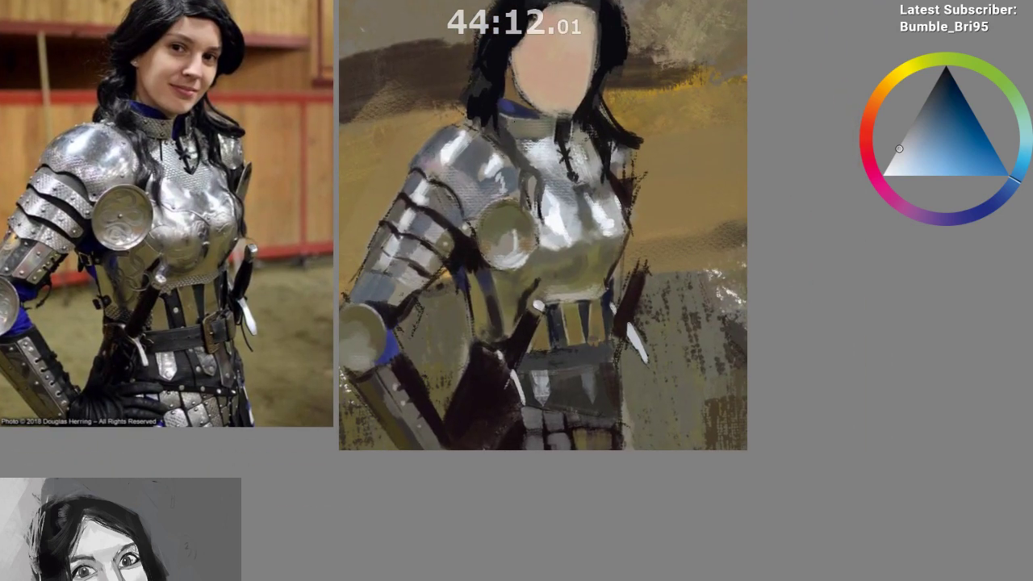
pyautogui.moveTo(527, 156); pyautogui.dragTo(522, 169)
pyautogui.moveTo(512, 339); pyautogui.dragTo(478, 386)
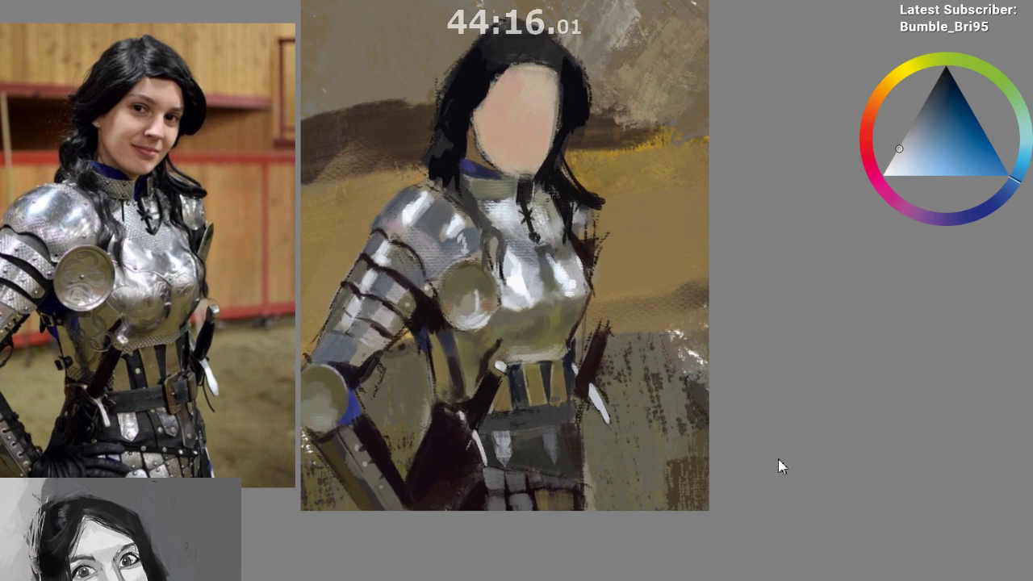
pyautogui.keyDown('alt'); pyautogui.click(461, 187); pyautogui.keyUp('alt')
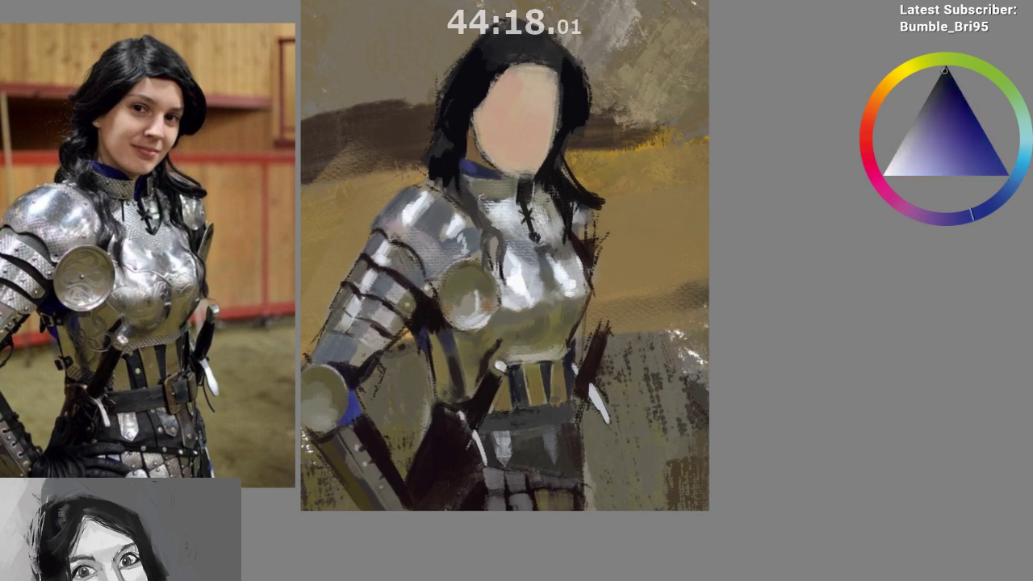
pyautogui.keyDown('alt'); pyautogui.click(477, 186); pyautogui.keyUp('alt')
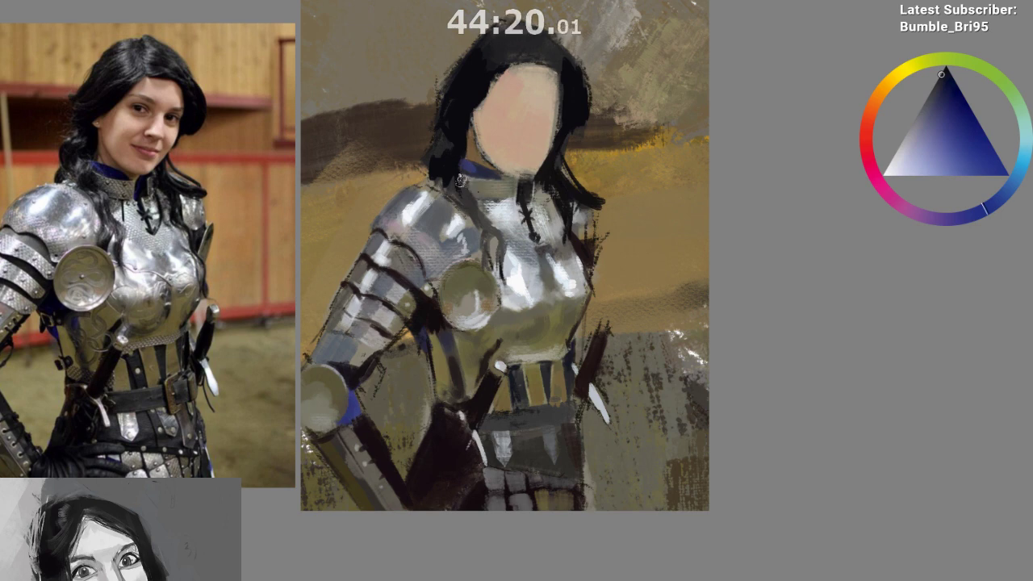
pyautogui.keyDown('alt'); pyautogui.click(478, 192); pyautogui.keyUp('alt')
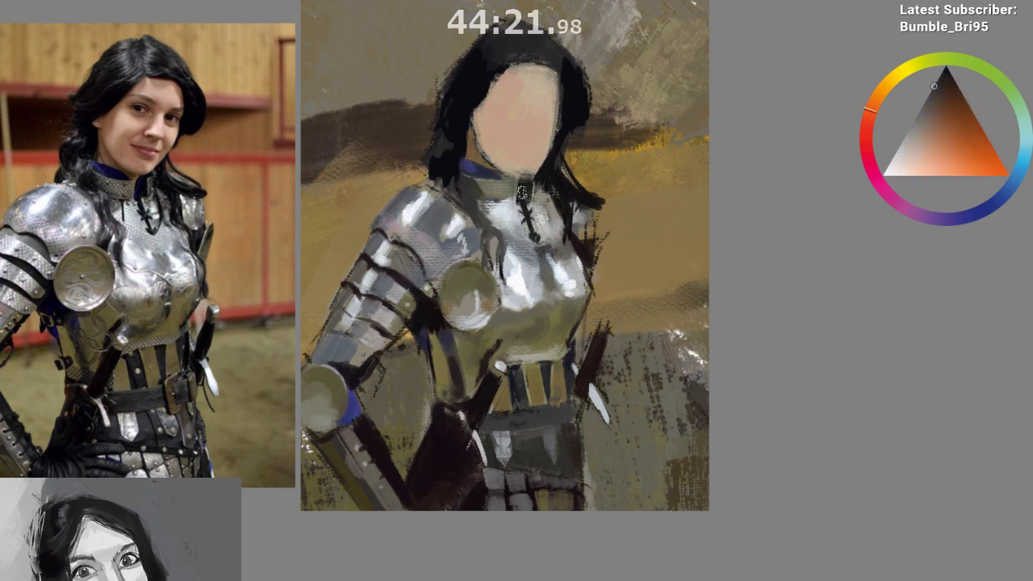
pyautogui.keyDown('alt'); pyautogui.click(515, 223); pyautogui.keyUp('alt')
pyautogui.keyDown('alt'); pyautogui.click(460, 181); pyautogui.keyUp('alt')
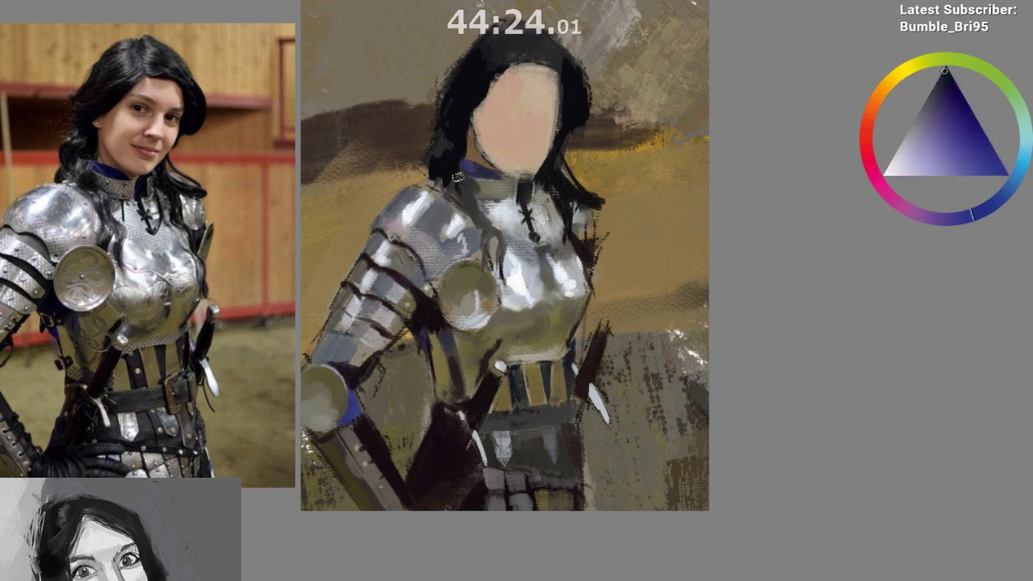
# Flip the canvas view back and darken the hair lock beside the collar with sampled near-black tones
pyautogui.press('m')
pyautogui.moveTo(529, 352)
pyautogui.mouseDown()
pyautogui.moveTo(519, 378)
pyautogui.moveTo(374, 247)
pyautogui.mouseUp()
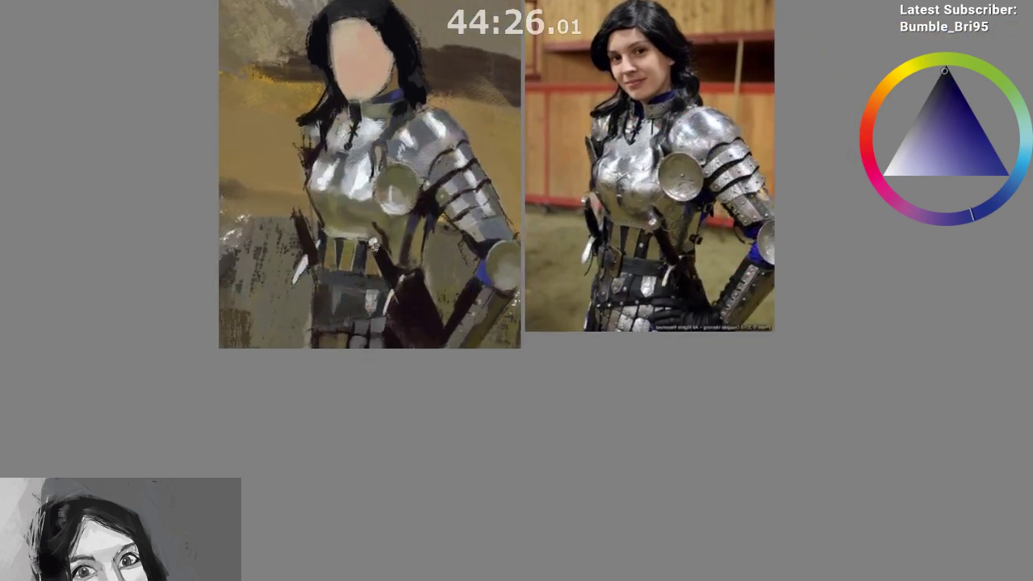
pyautogui.keyDown('ctrl'); pyautogui.click(401, 106); pyautogui.keyUp('ctrl')
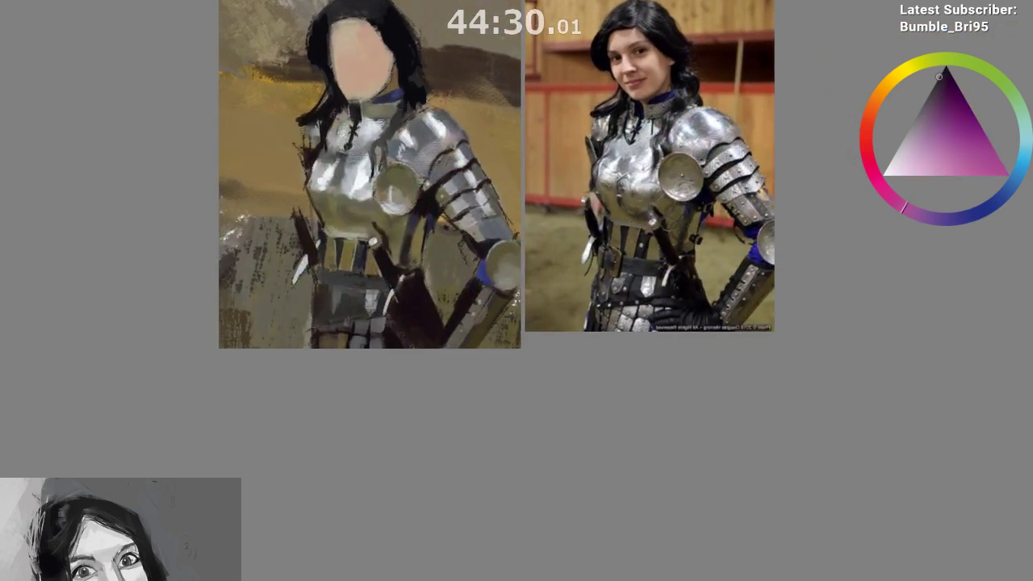
pyautogui.keyDown('ctrl'); pyautogui.click(401, 108); pyautogui.keyUp('ctrl')
pyautogui.moveTo(341, 287); pyautogui.dragTo(318, 349)
pyautogui.keyDown('ctrl'); pyautogui.click(373, 176); pyautogui.keyUp('ctrl')
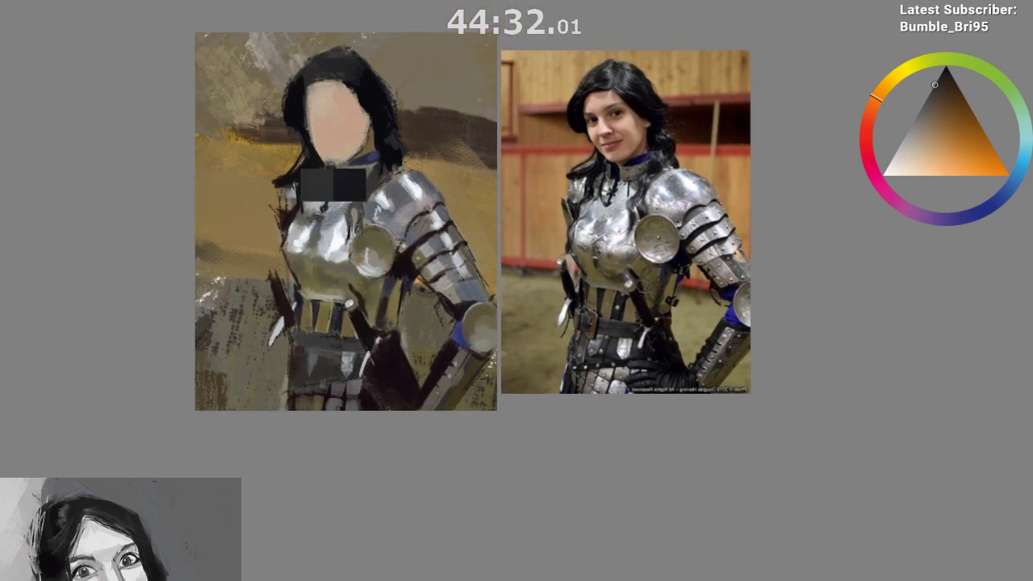
pyautogui.keyDown('ctrl'); pyautogui.click(375, 176); pyautogui.keyUp('ctrl')
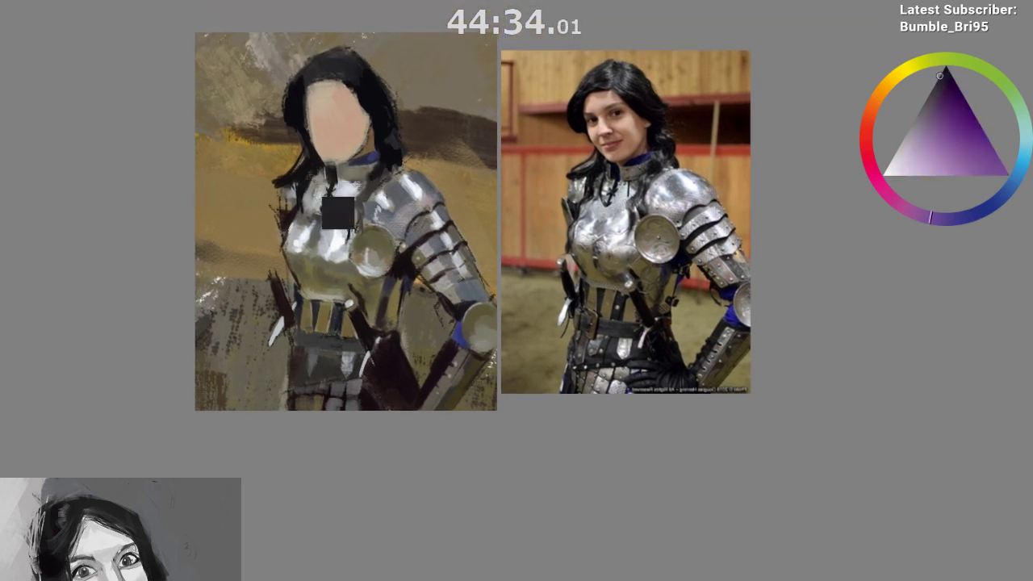
# Extend the dark hair strands from the collar down over the breastplate toward the chest disc
pyautogui.keyDown('ctrl'); pyautogui.click(373, 177); pyautogui.keyUp('ctrl')
pyautogui.moveTo(357, 230); pyautogui.dragTo(371, 198)
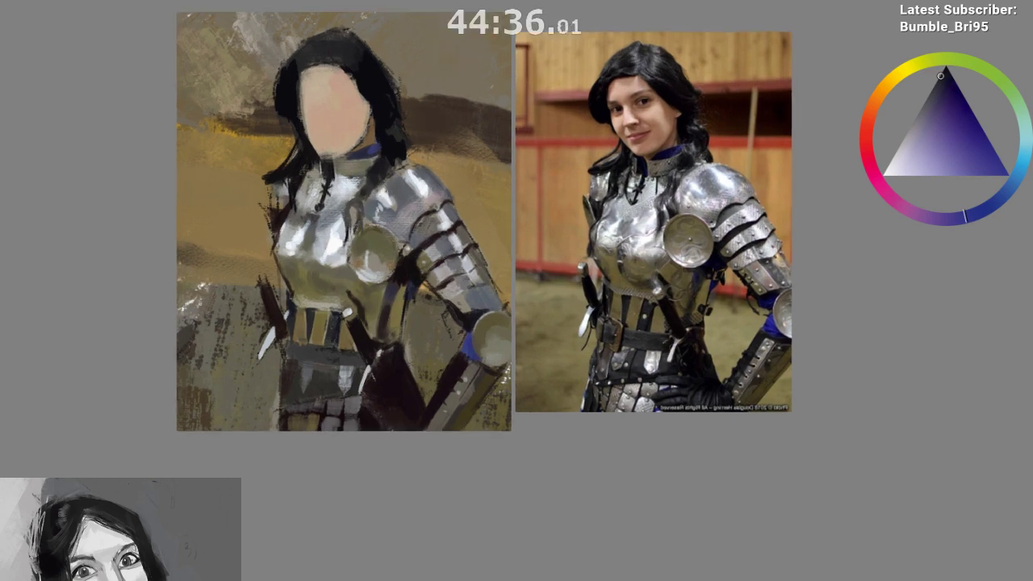
pyautogui.keyDown('ctrl'); pyautogui.click(373, 181); pyautogui.keyUp('ctrl')
pyautogui.moveTo(329, 339); pyautogui.dragTo(332, 314)
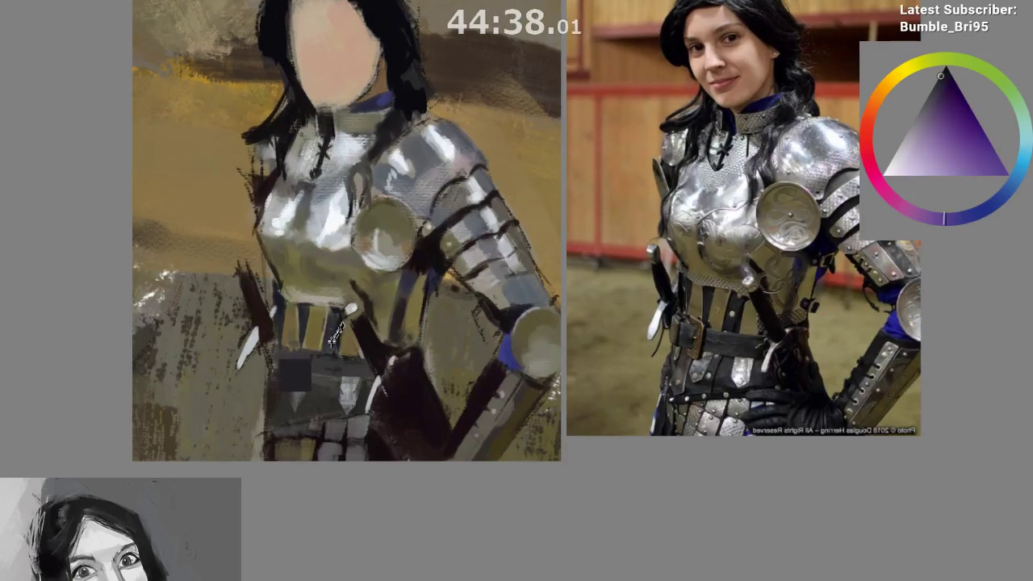
pyautogui.keyDown('ctrl'); pyautogui.click(370, 178); pyautogui.keyUp('ctrl')
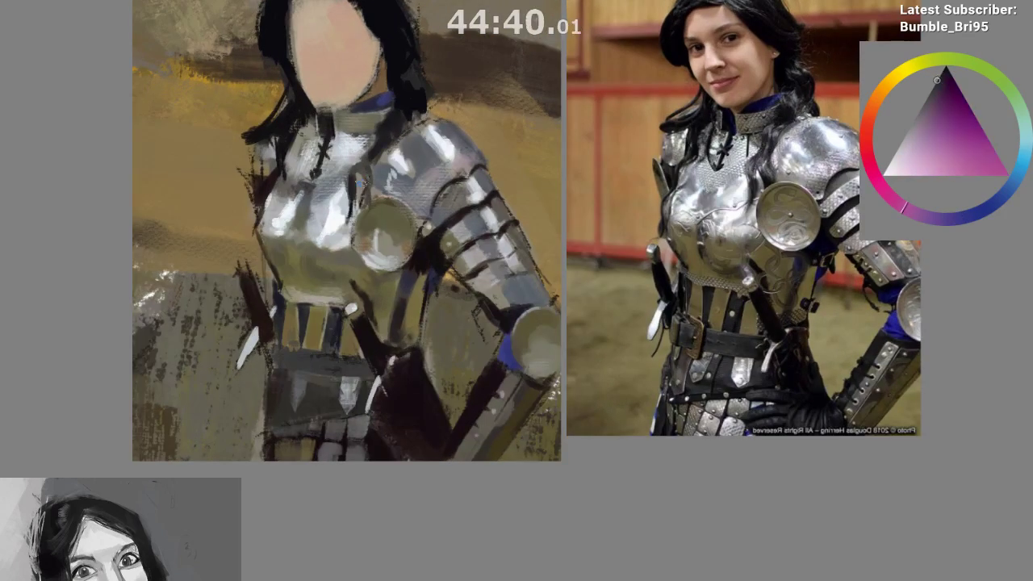
pyautogui.moveTo(357, 371); pyautogui.dragTo(349, 448)
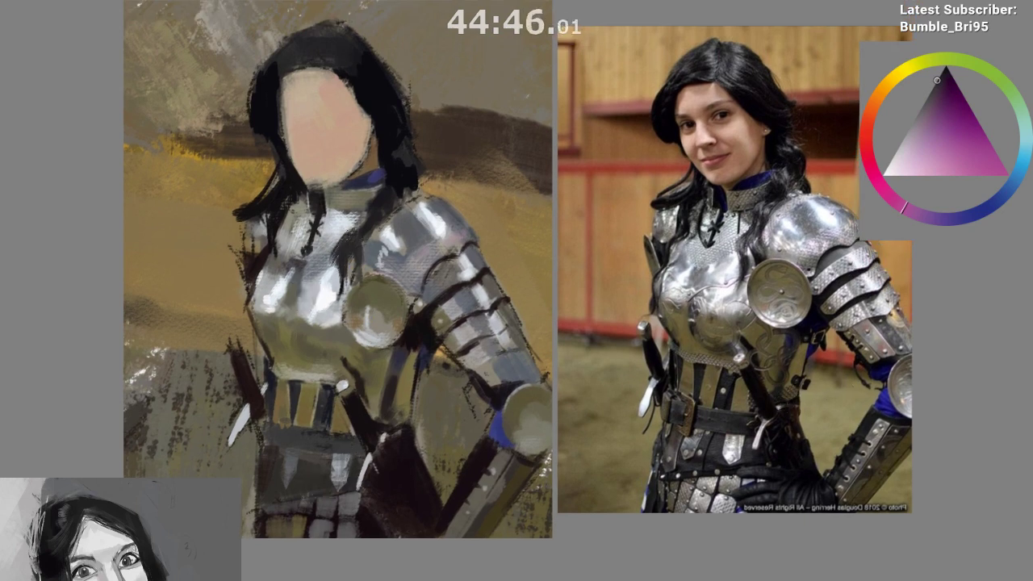
# Mix warm gray, pale lavender and mid blue-gray in turn for touching up the breastplate
pyautogui.click(918, 125)
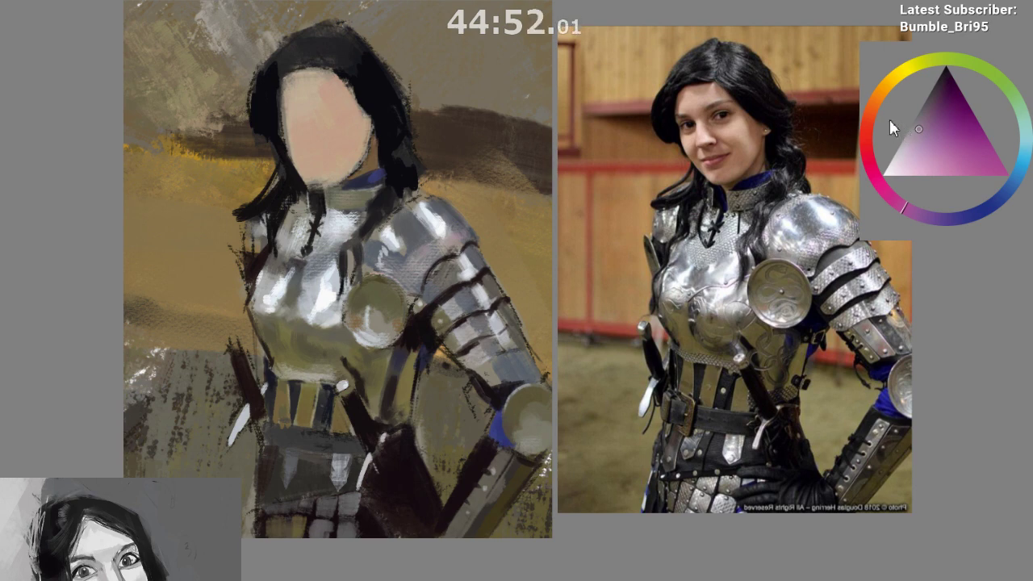
pyautogui.click(874, 105)
pyautogui.click(912, 137)
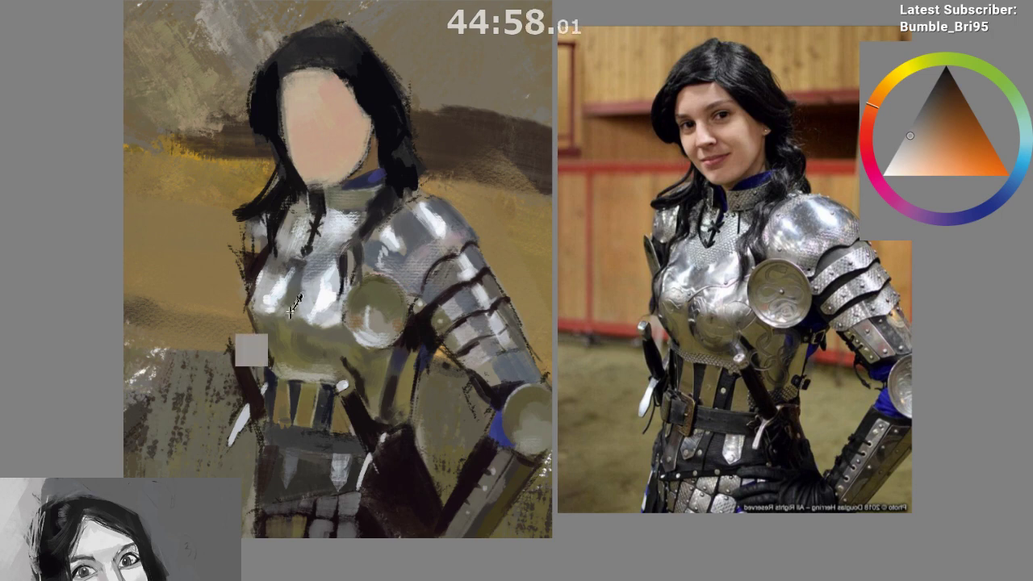
pyautogui.keyDown('ctrl'); pyautogui.click(326, 301); pyautogui.keyUp('ctrl')
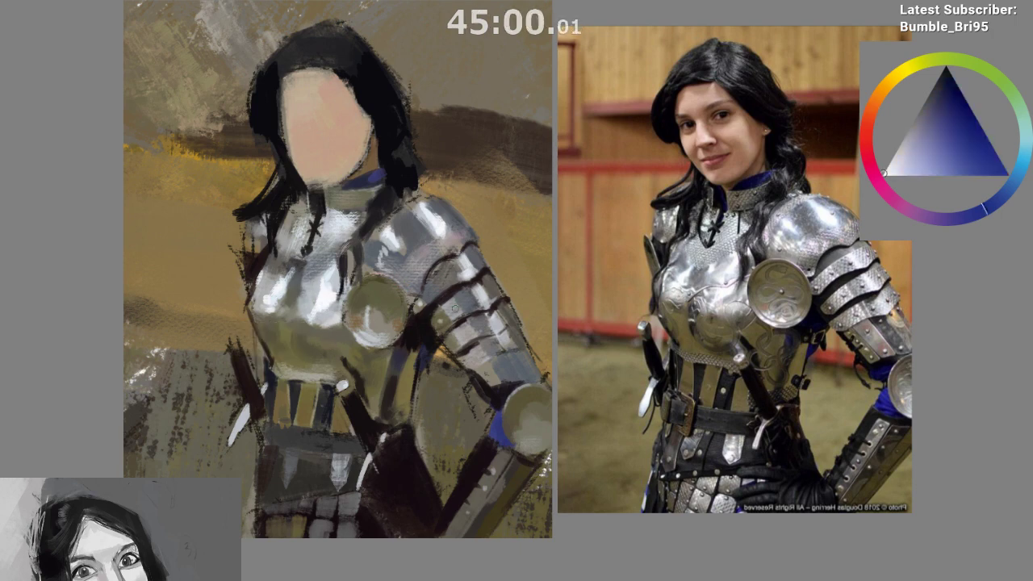
pyautogui.moveTo(904, 161); pyautogui.dragTo(896, 159)
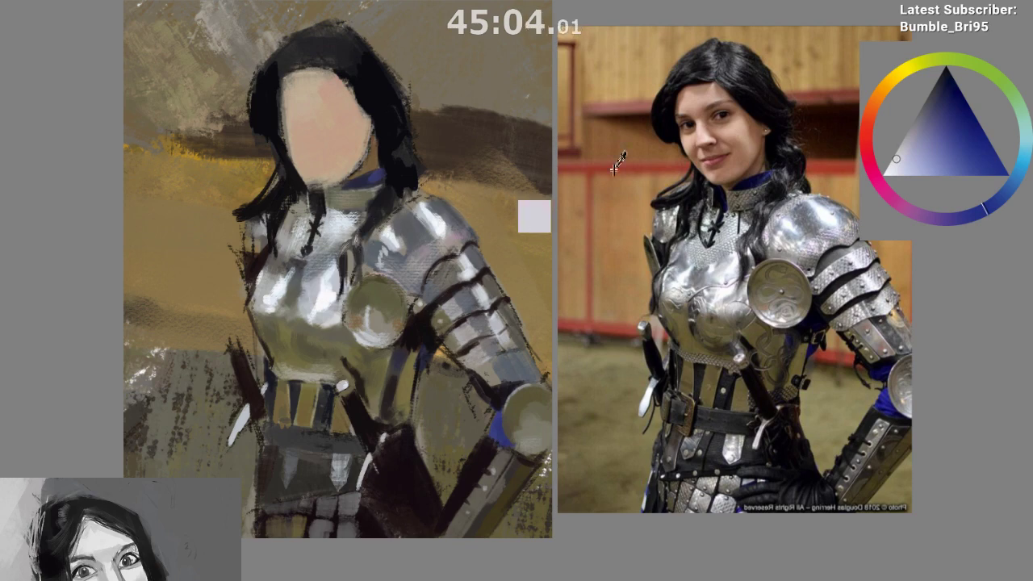
pyautogui.click(910, 131)
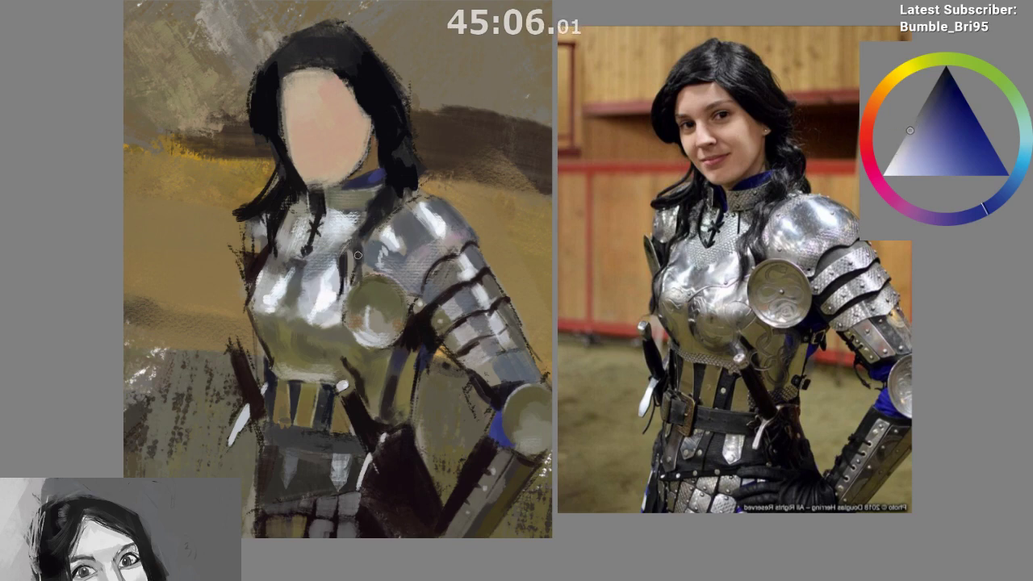
# Add muted violet-gray highlights to the hair lock over the near shoulder, checking it in a mirrored canvas view
pyautogui.keyDown('ctrl'); pyautogui.click(377, 204); pyautogui.keyUp('ctrl')
pyautogui.moveTo(373, 207); pyautogui.dragTo(402, 194)
pyautogui.press('m')
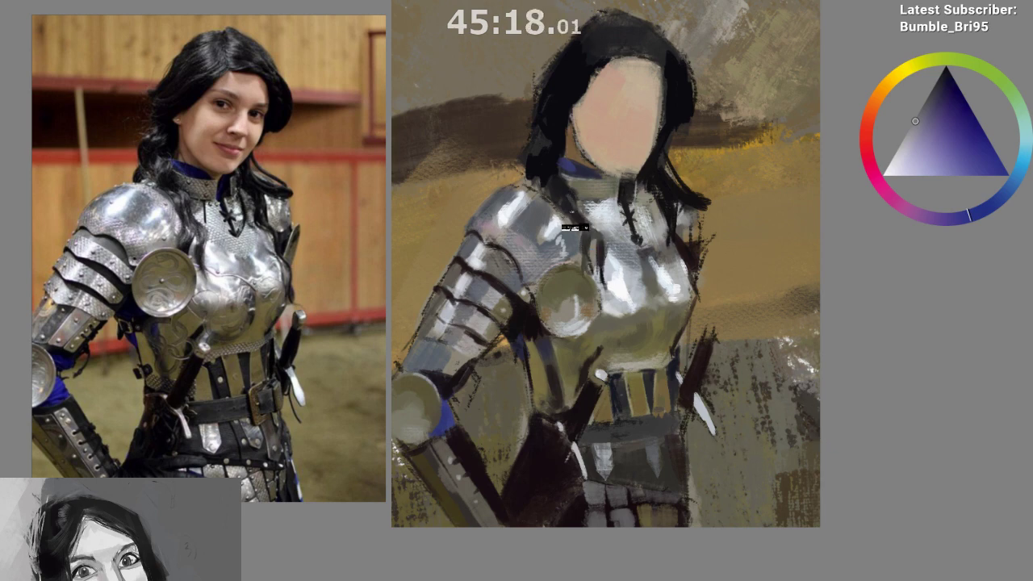
pyautogui.click(909, 139)
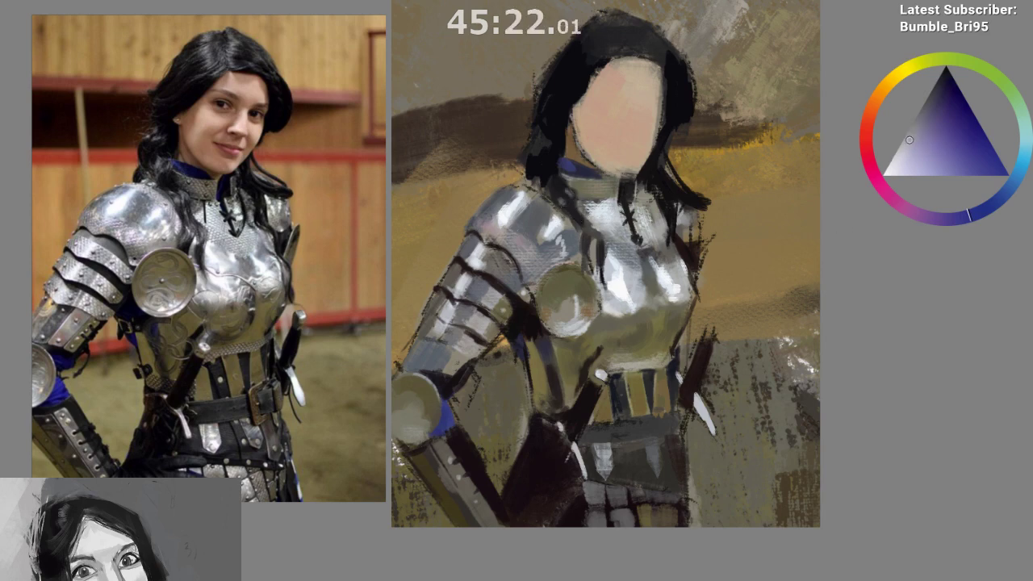
pyautogui.keyDown('alt'); pyautogui.click(577, 216); pyautogui.keyUp('alt')
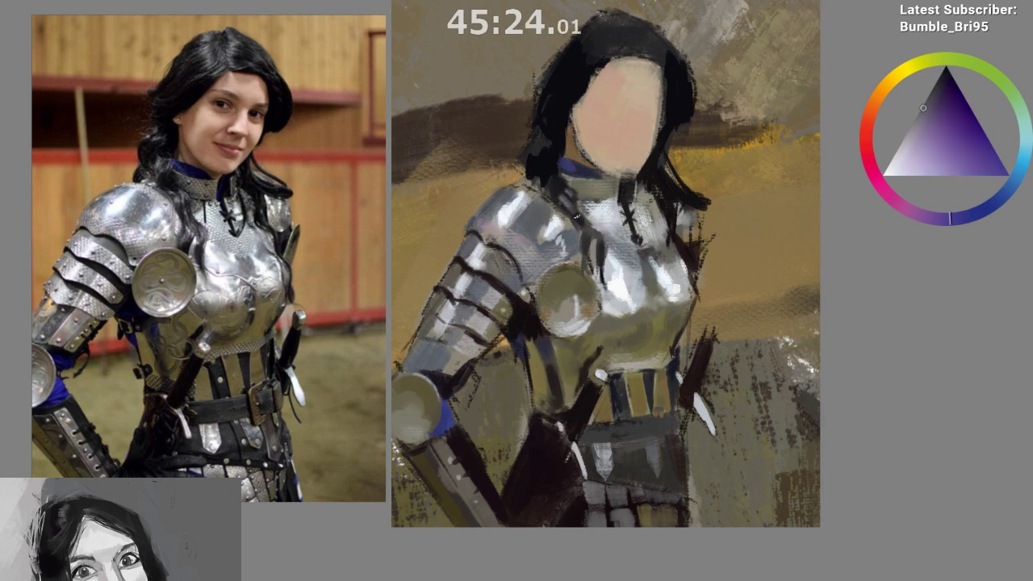
pyautogui.keyDown('ctrl'); pyautogui.click(568, 207); pyautogui.keyUp('ctrl')
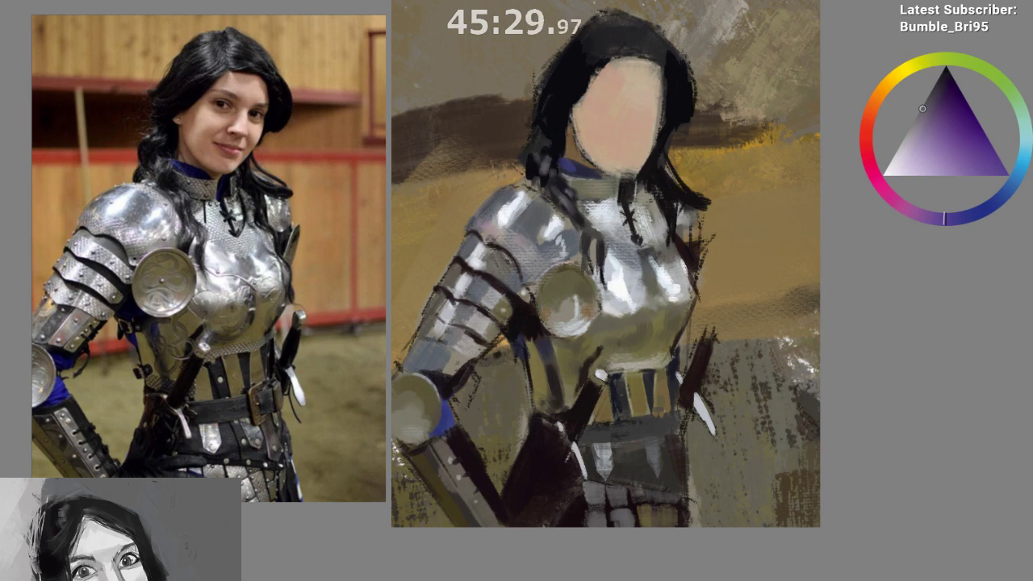
# Reshape the lower hair beside the collar with sampled near-black navy and clean up the armor edge with light blue-gray
pyautogui.keyDown('ctrl'); pyautogui.click(540, 171); pyautogui.keyUp('ctrl')
pyautogui.moveTo(613, 184); pyautogui.dragTo(596, 216)
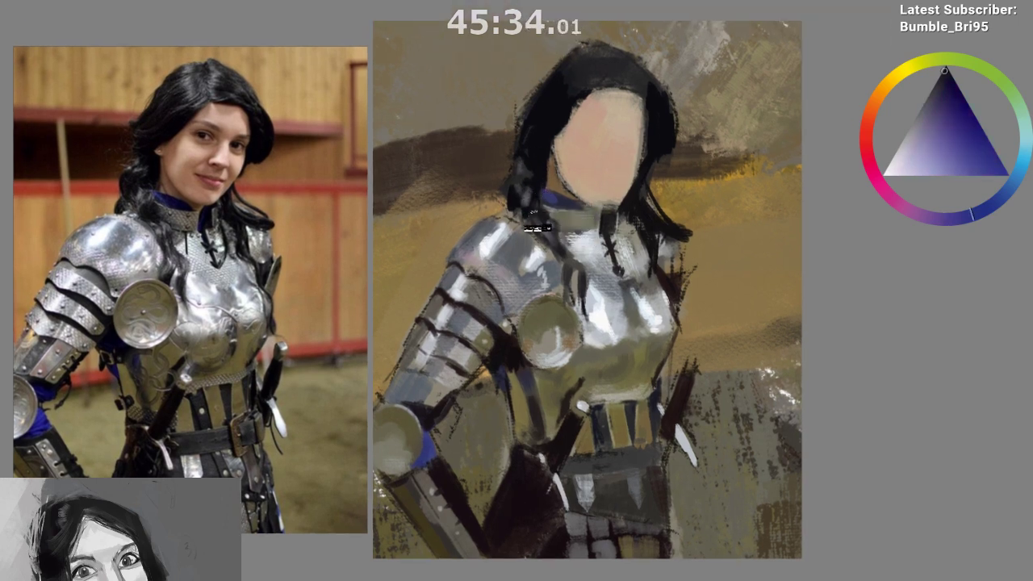
pyautogui.keyDown('ctrl'); pyautogui.click(536, 212); pyautogui.keyUp('ctrl')
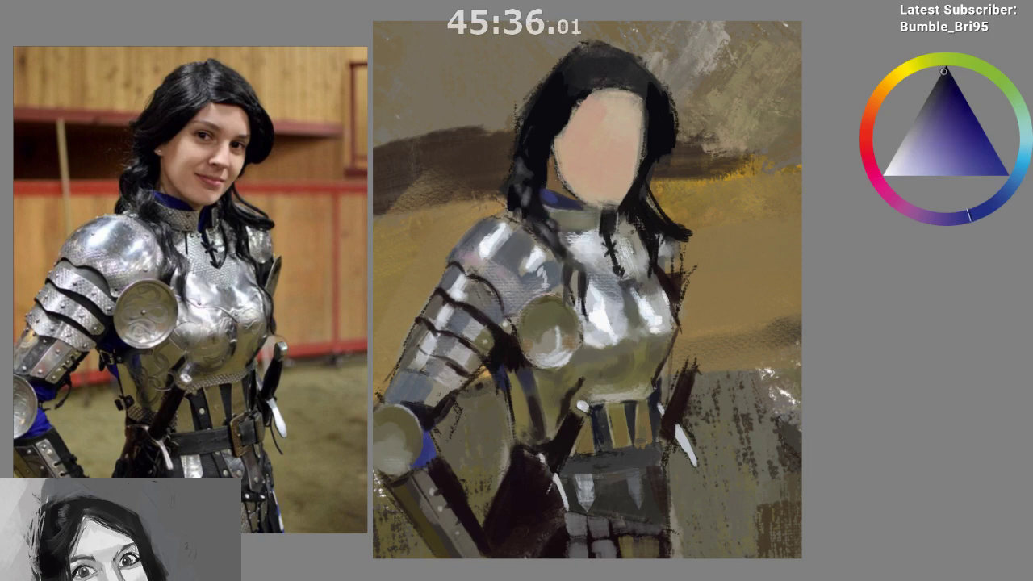
pyautogui.keyDown('ctrl'); pyautogui.click(542, 163); pyautogui.keyUp('ctrl')
pyautogui.keyDown('ctrl'); pyautogui.click(567, 256); pyautogui.keyUp('ctrl')
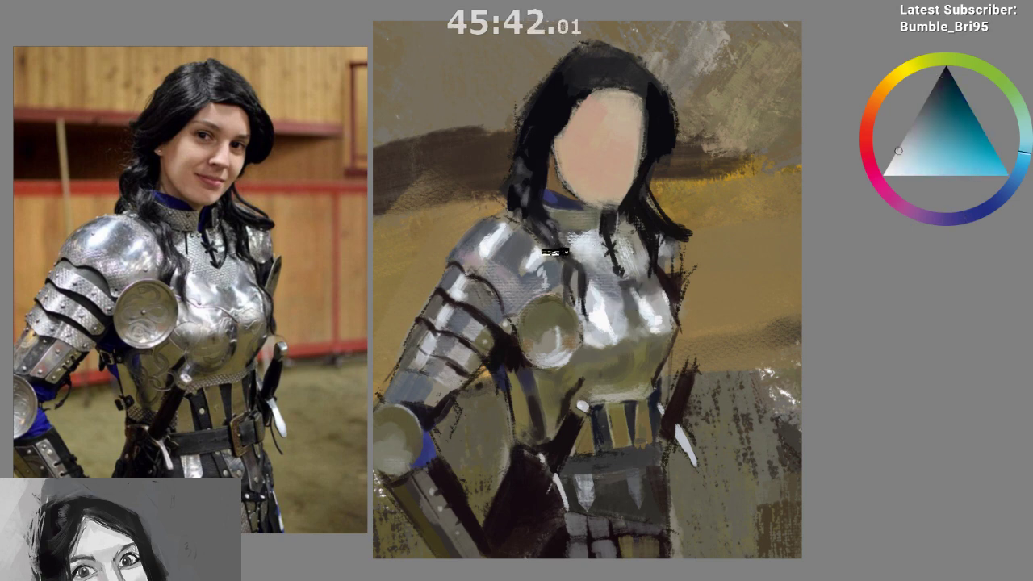
# Darken the hair around the face with near-black navy and paint violet-gray highlights across its crown
pyautogui.moveTo(545, 282); pyautogui.dragTo(530, 312)
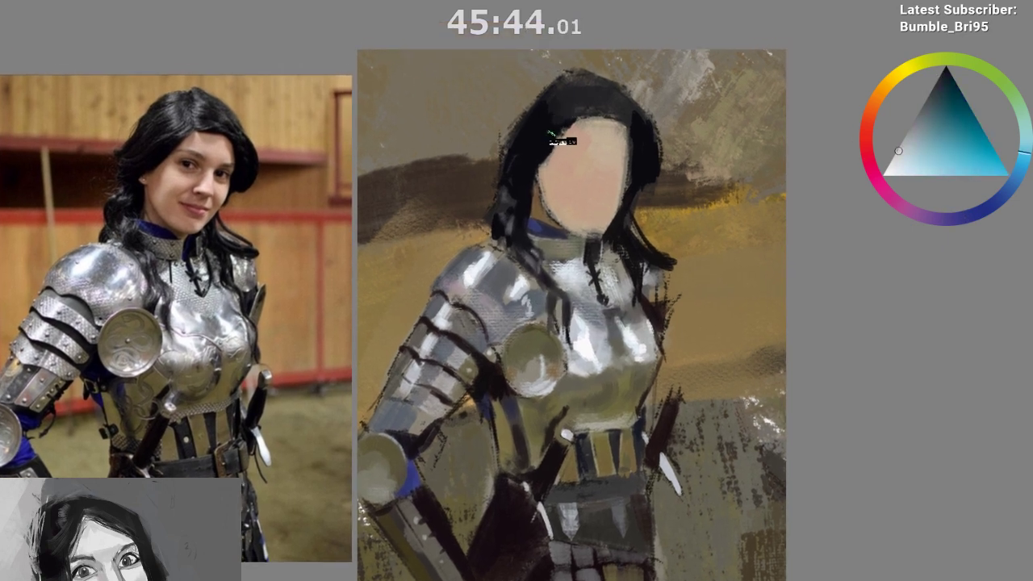
pyautogui.keyDown('ctrl'); pyautogui.click(557, 147); pyautogui.keyUp('ctrl')
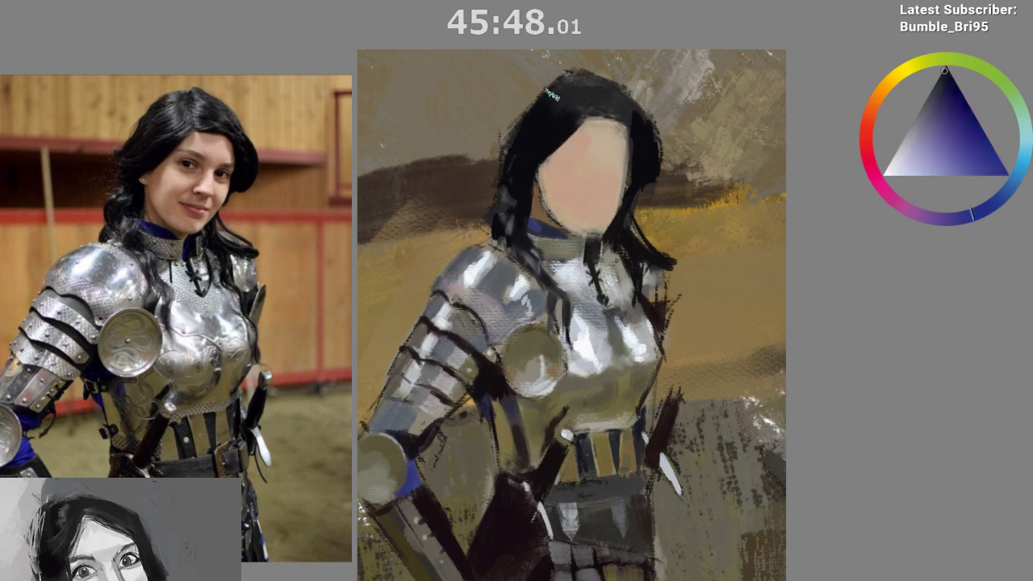
pyautogui.moveTo(655, 95); pyautogui.dragTo(653, 95)
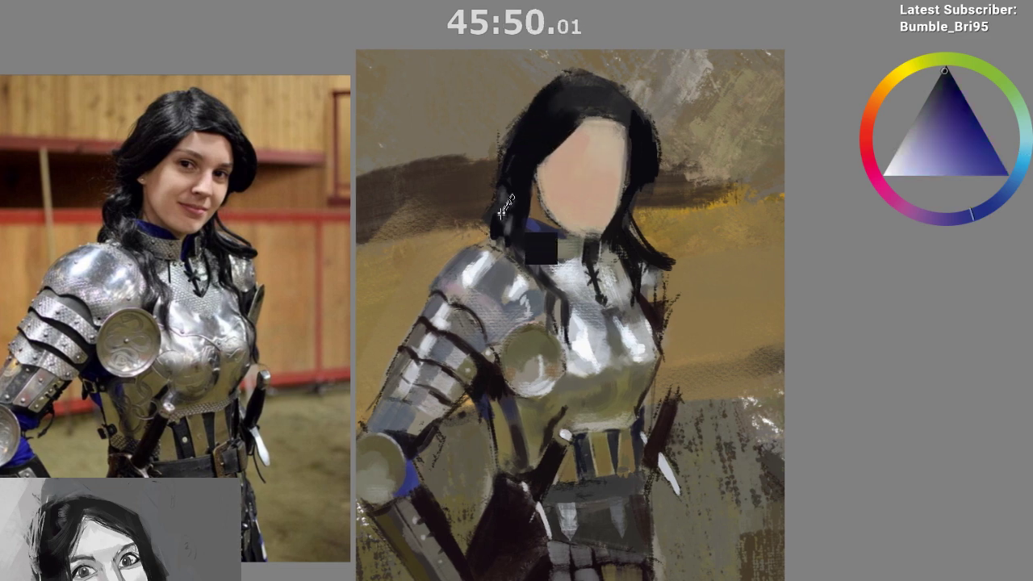
pyautogui.keyDown('ctrl'); pyautogui.click(554, 218); pyautogui.keyUp('ctrl')
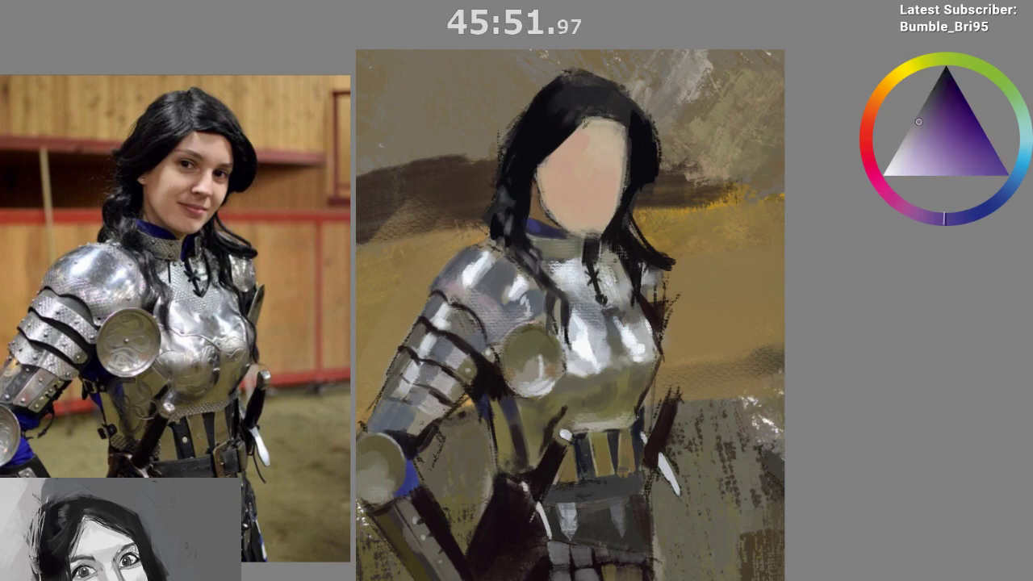
pyautogui.hotkey('ctrl', 'z')
pyautogui.moveTo(566, 126)
pyautogui.mouseDown()
pyautogui.moveTo(579, 111)
pyautogui.moveTo(557, 105)
pyautogui.moveTo(559, 81)
pyautogui.mouseUp()
pyautogui.keyDown('ctrl'); pyautogui.click(569, 122); pyautogui.keyUp('ctrl')
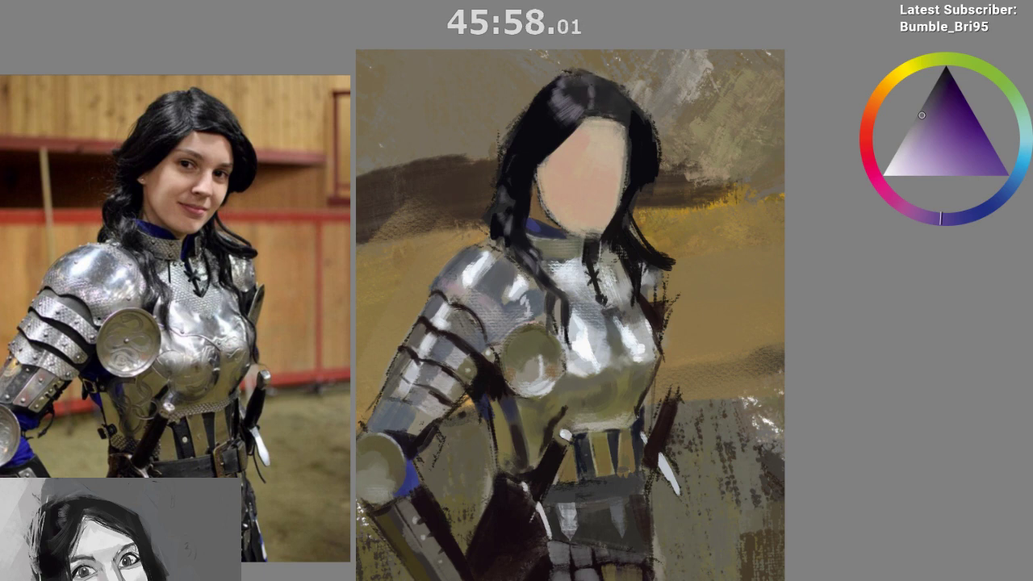
pyautogui.keyDown('alt'); pyautogui.click(610, 115); pyautogui.keyUp('alt')
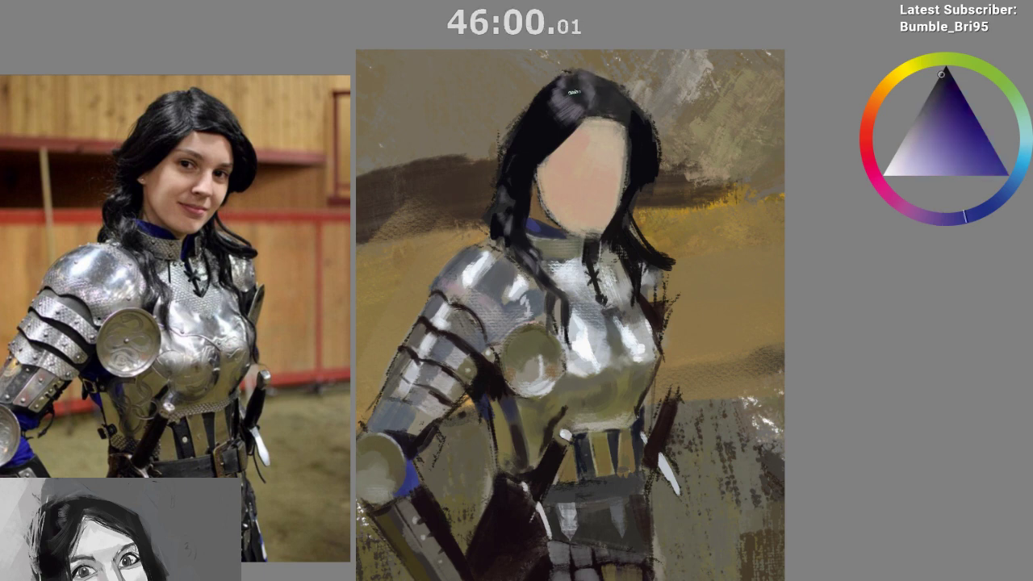
# Refine the black hair framing the face in a mirrored canvas view, using near-black violet, sampled navy and the background's brown
pyautogui.press('m')
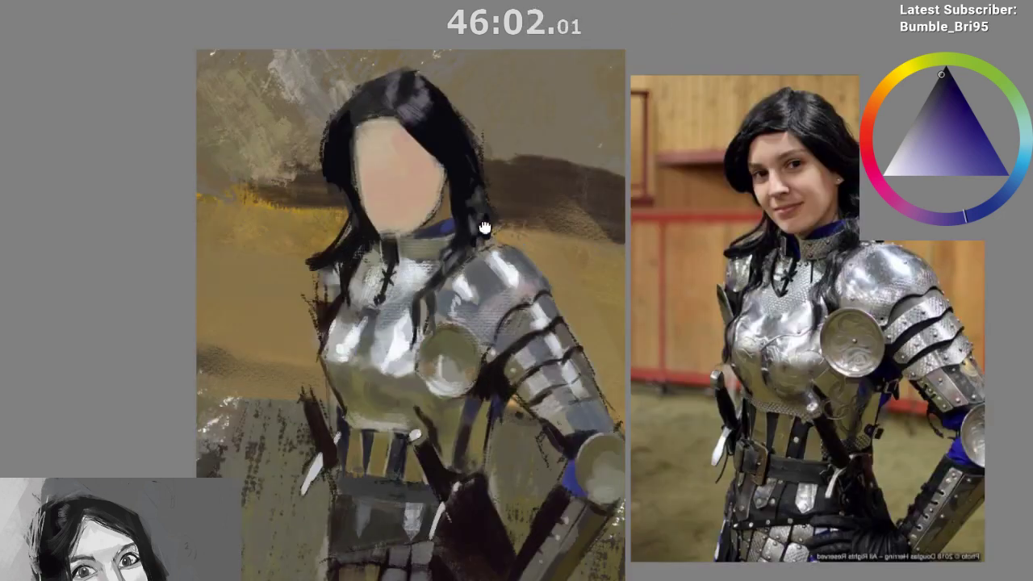
pyautogui.moveTo(484, 228); pyautogui.dragTo(443, 138)
pyautogui.keyDown('ctrl'); pyautogui.click(327, 14); pyautogui.keyUp('ctrl')
pyautogui.click(945, 219)
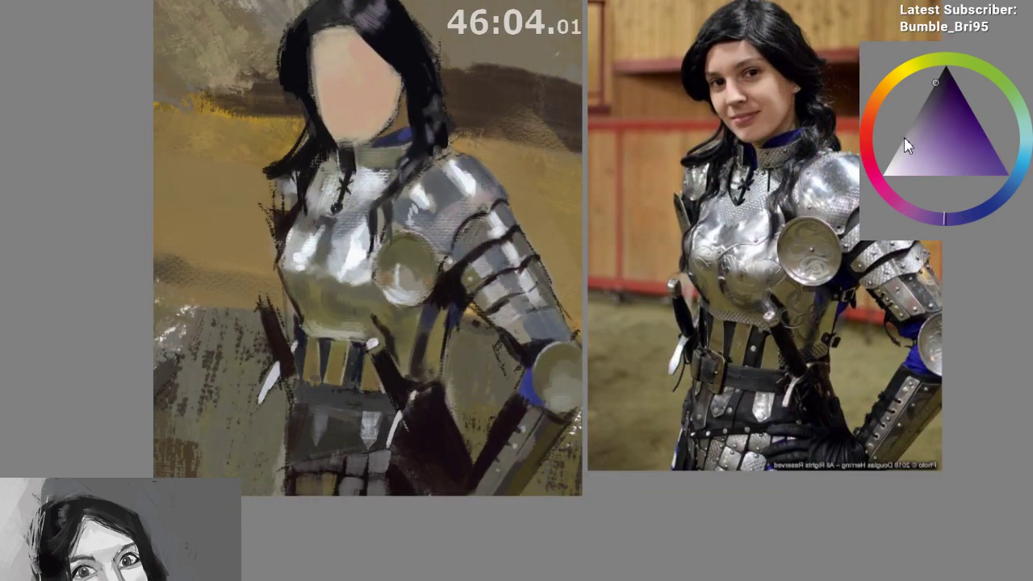
pyautogui.keyDown('ctrl'); pyautogui.click(298, 51); pyautogui.keyUp('ctrl')
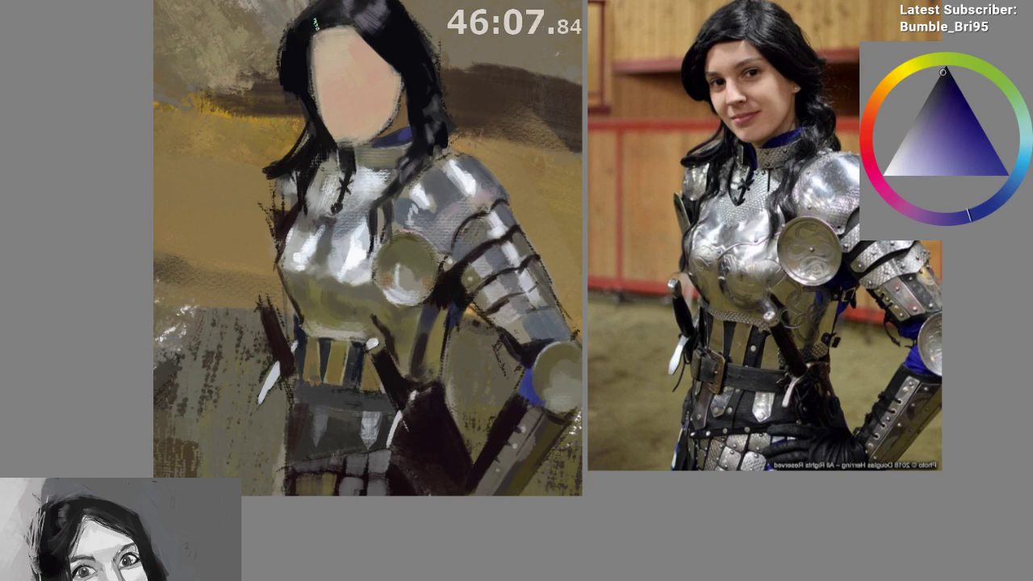
pyautogui.keyDown('ctrl'); pyautogui.click(236, 71); pyautogui.keyUp('ctrl')
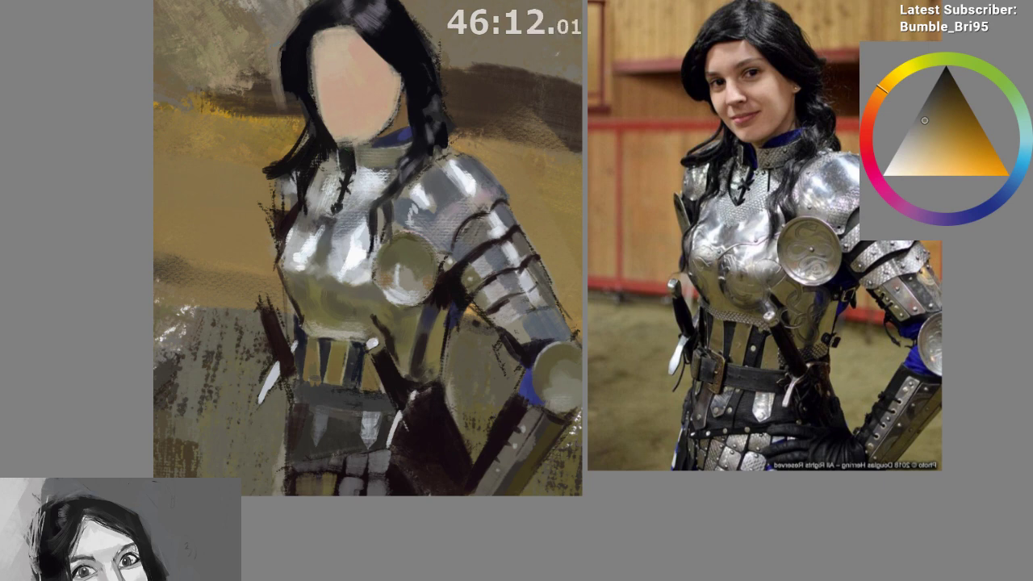
pyautogui.keyDown('ctrl'); pyautogui.click(272, 113); pyautogui.keyUp('ctrl')
pyautogui.moveTo(356, 247); pyautogui.dragTo(354, 300)
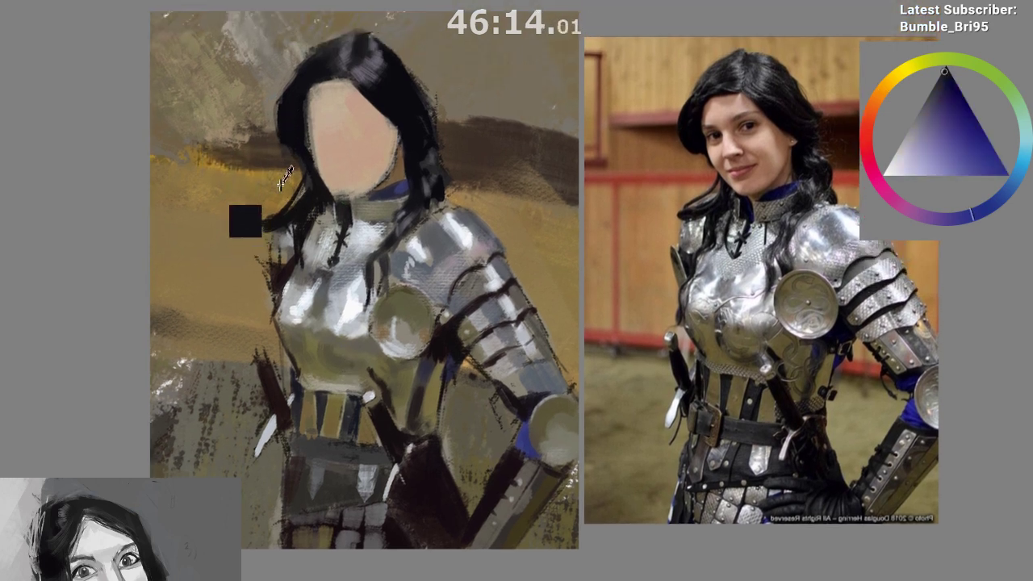
# Try to reshape the outer hair tip above the far shoulder with sampled colors, and return to the unmirrored view
pyautogui.keyDown('ctrl'); pyautogui.click(282, 185); pyautogui.keyUp('ctrl')
pyautogui.moveTo(281, 219); pyautogui.dragTo(258, 226)
pyautogui.hotkey('ctrl', 'z')
pyautogui.keyDown('ctrl'); pyautogui.click(276, 192); pyautogui.keyUp('ctrl')
pyautogui.hotkey('ctrl', 'z')
pyautogui.press('m')
pyautogui.scroll(-1, 605, 413)
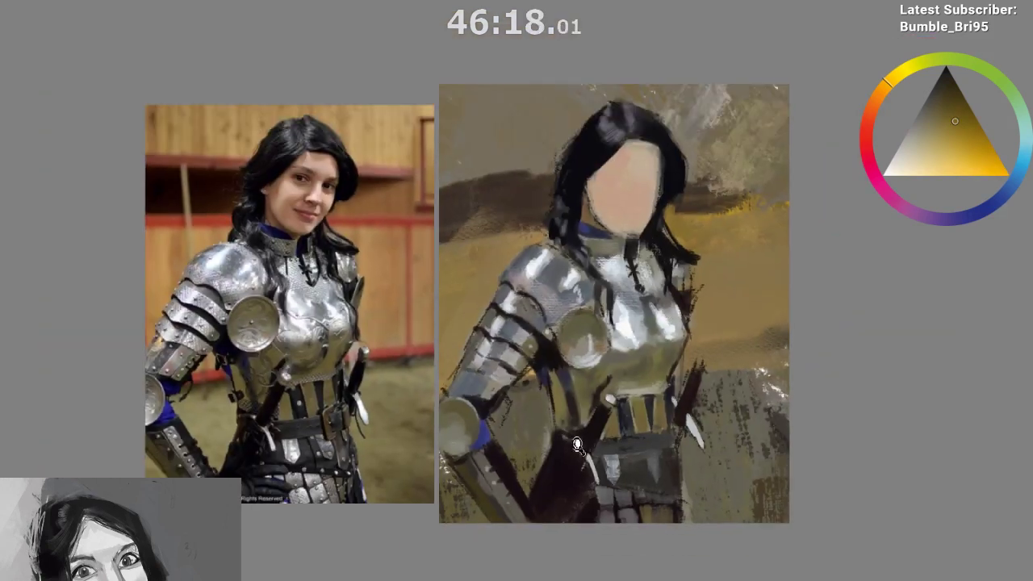
# Try to trim the white dagger blade at the far hip with the sampled olive background color
pyautogui.moveTo(602, 444); pyautogui.dragTo(557, 322)
pyautogui.moveTo(703, 262); pyautogui.dragTo(662, 280)
pyautogui.scroll(1, 667, 263)
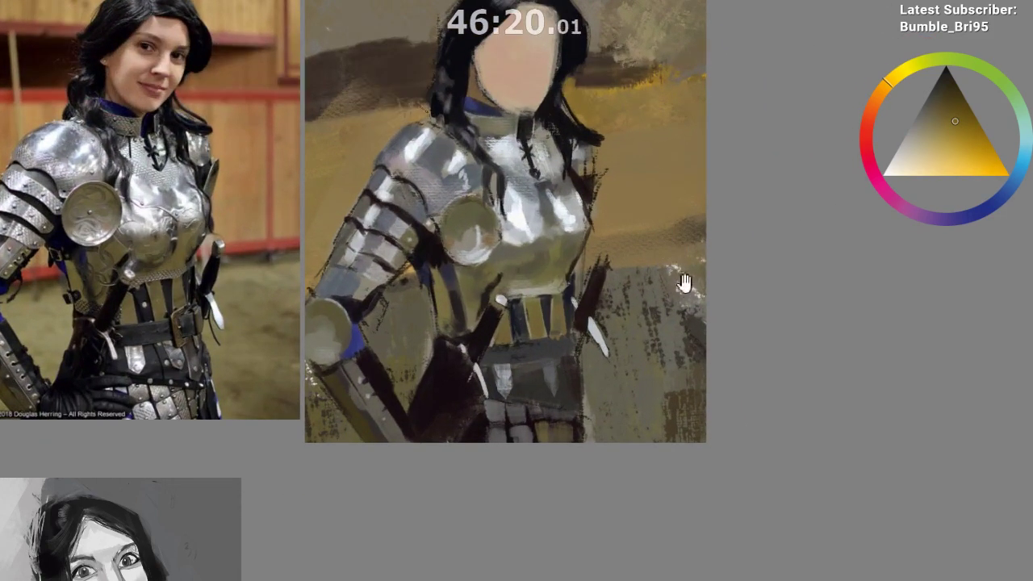
pyautogui.moveTo(660, 287); pyautogui.dragTo(651, 261)
pyautogui.keyDown('ctrl'); pyautogui.click(586, 307); pyautogui.keyUp('ctrl')
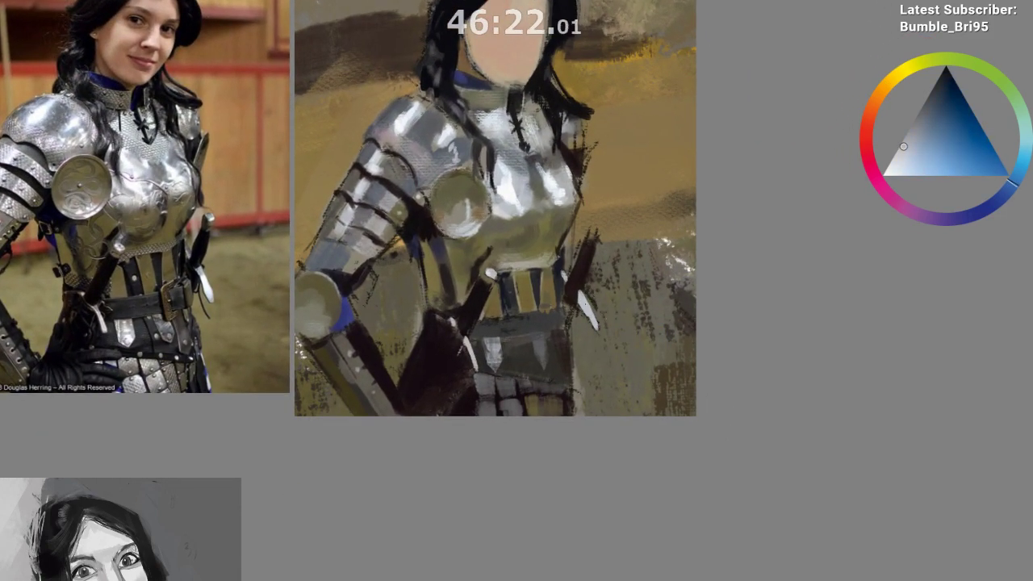
pyautogui.keyDown('ctrl'); pyautogui.click(575, 287); pyautogui.keyUp('ctrl')
pyautogui.keyDown('ctrl'); pyautogui.click(472, 322); pyautogui.keyUp('ctrl')
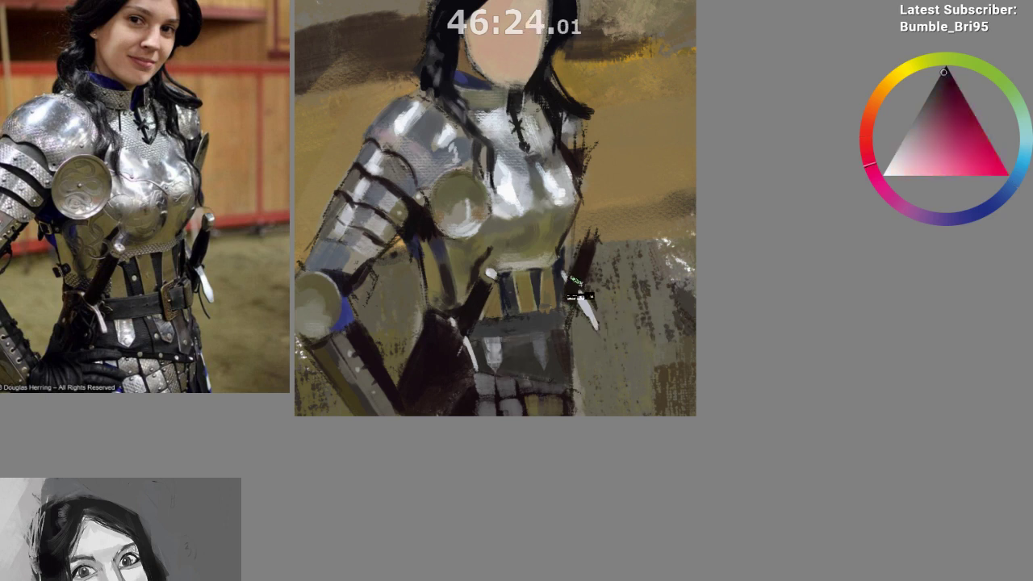
pyautogui.keyDown('ctrl'); pyautogui.click(641, 289); pyautogui.keyUp('ctrl')
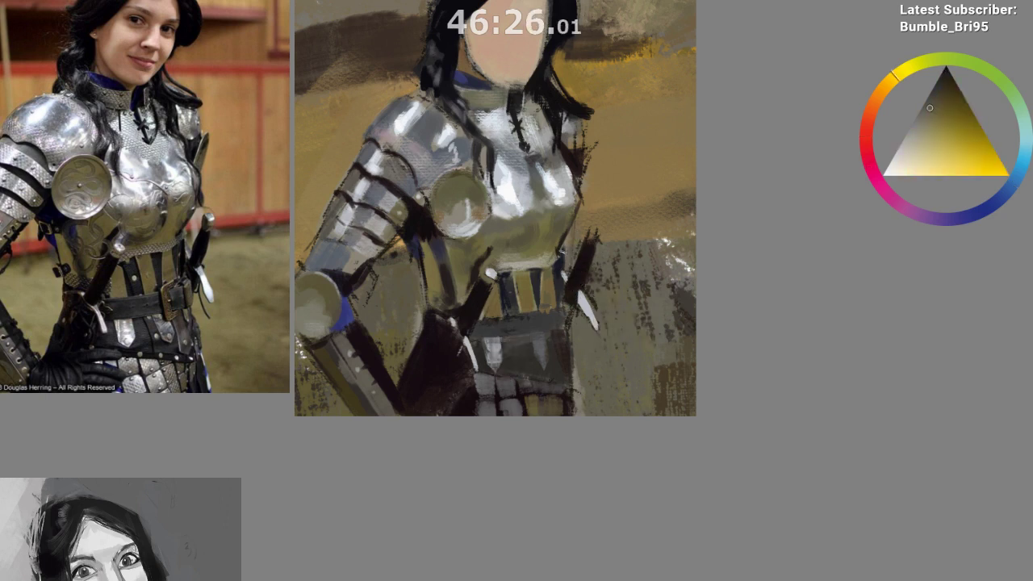
pyautogui.keyDown('ctrl'); pyautogui.click(632, 305); pyautogui.keyUp('ctrl')
pyautogui.moveTo(597, 329); pyautogui.dragTo(584, 304)
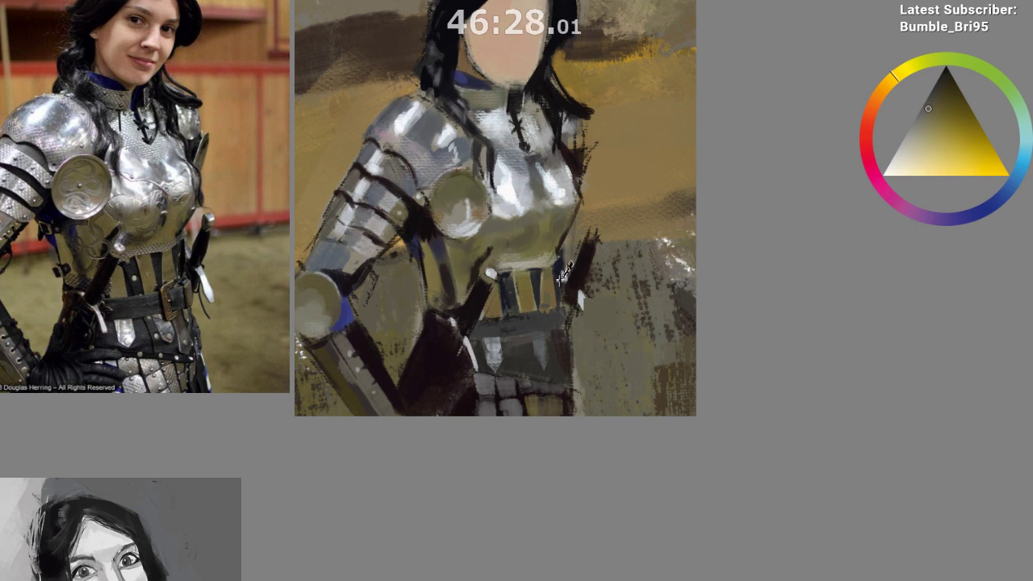
pyautogui.hotkey('ctrl', 'z')
# Darken the gaps between the gold waist strips with sampled near-black and paint a dark brown strap hanging over the belt
pyautogui.keyDown('ctrl'); pyautogui.click(575, 293); pyautogui.keyUp('ctrl')
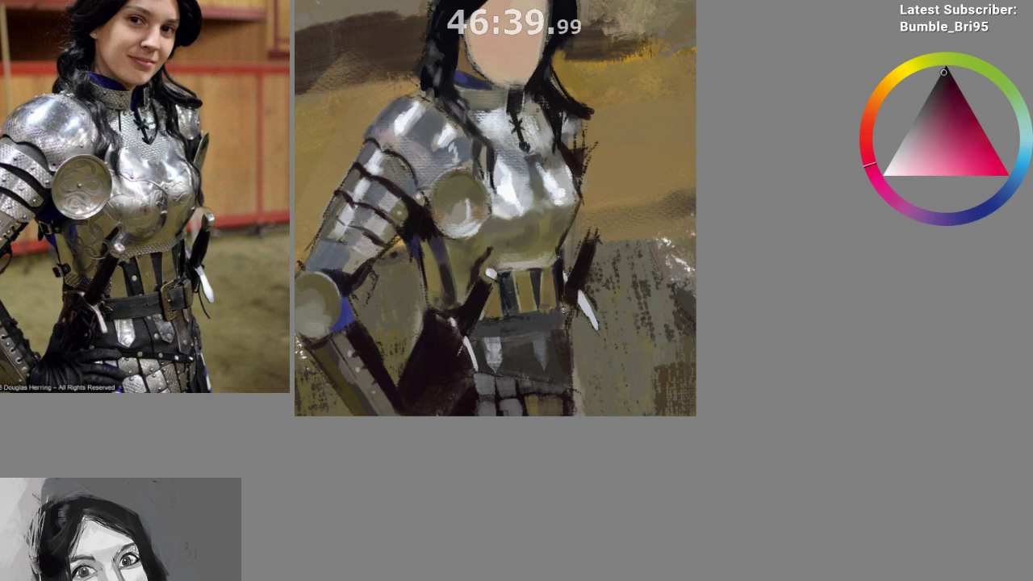
pyautogui.press('ctrl')
pyautogui.moveTo(506, 347); pyautogui.dragTo(509, 292)
pyautogui.keyDown('ctrl'); pyautogui.click(538, 255); pyautogui.keyUp('ctrl')
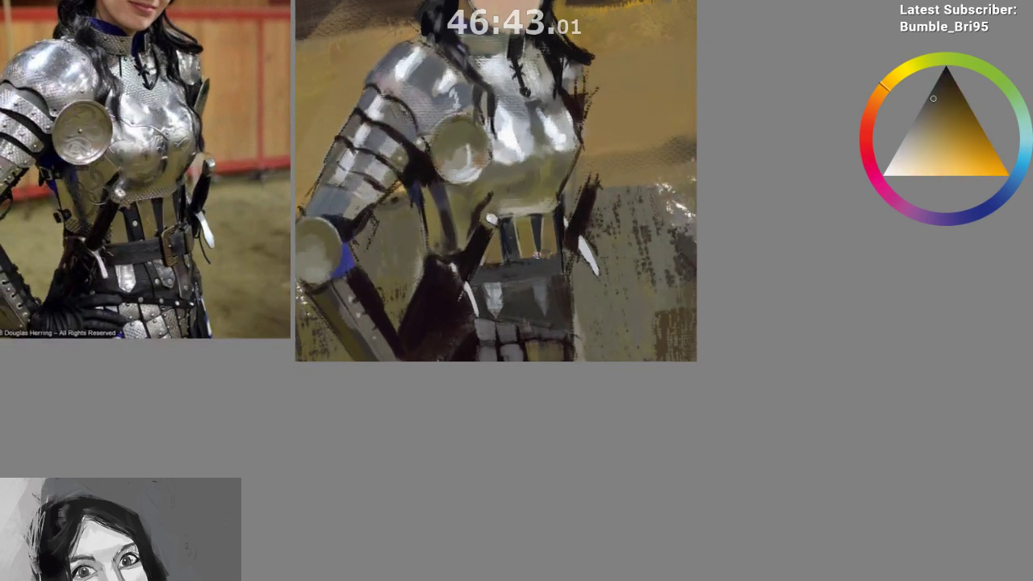
pyautogui.keyDown('ctrl'); pyautogui.click(551, 347); pyautogui.keyUp('ctrl')
pyautogui.click(932, 94)
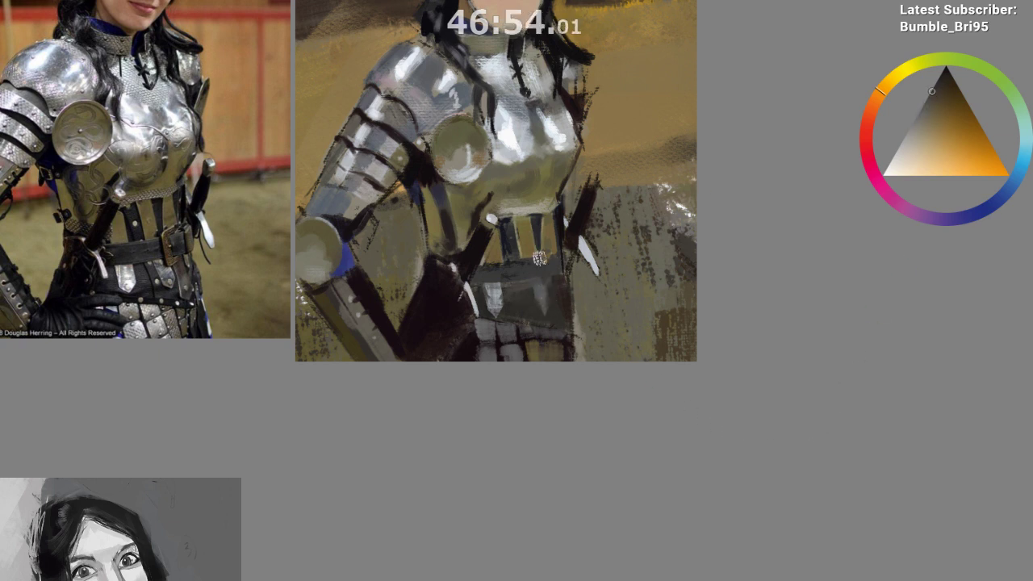
pyautogui.moveTo(542, 272); pyautogui.dragTo(540, 258)
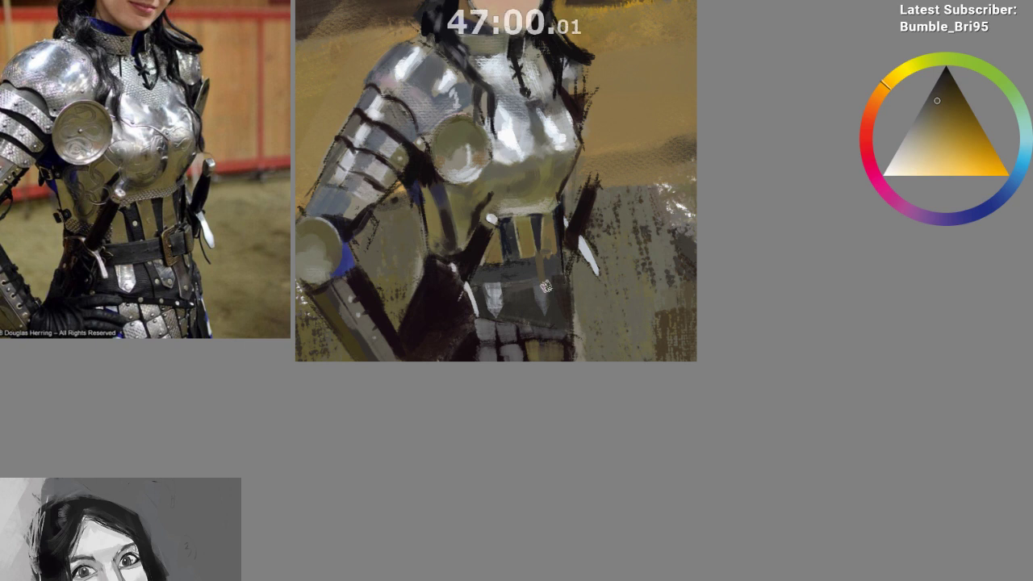
# Shape the belt around the hanging brown strap with sampled dark blue-gray, warm dark gray and reddish near-black
pyautogui.keyDown('ctrl'); pyautogui.click(546, 274); pyautogui.keyUp('ctrl')
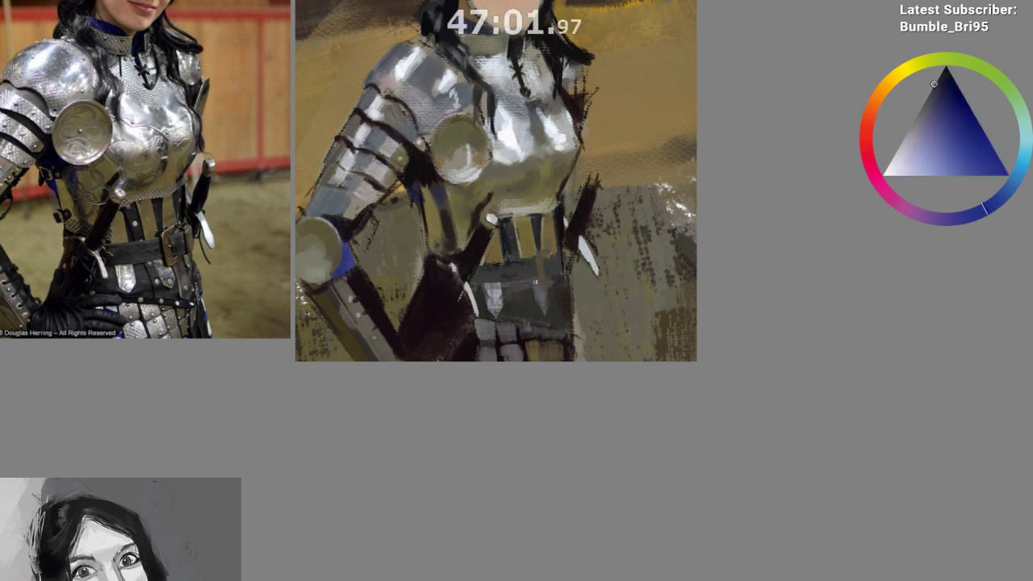
pyautogui.moveTo(535, 277); pyautogui.dragTo(538, 308)
pyautogui.keyDown('ctrl'); pyautogui.click(544, 280); pyautogui.keyUp('ctrl')
pyautogui.keyDown('ctrl'); pyautogui.click(545, 279); pyautogui.keyUp('ctrl')
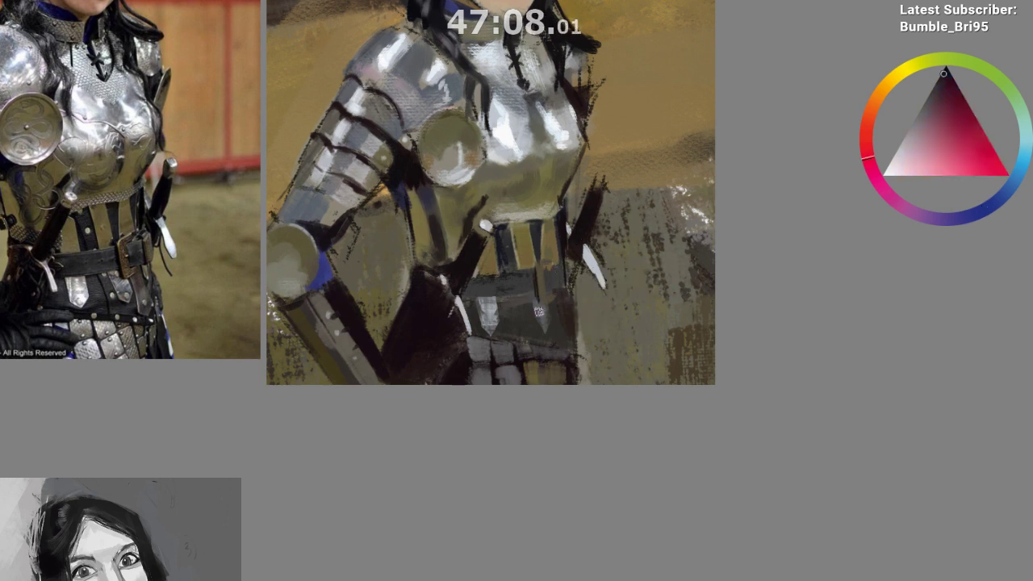
pyautogui.keyDown('ctrl'); pyautogui.click(536, 295); pyautogui.keyUp('ctrl')
pyautogui.keyDown('ctrl'); pyautogui.click(528, 282); pyautogui.keyUp('ctrl')
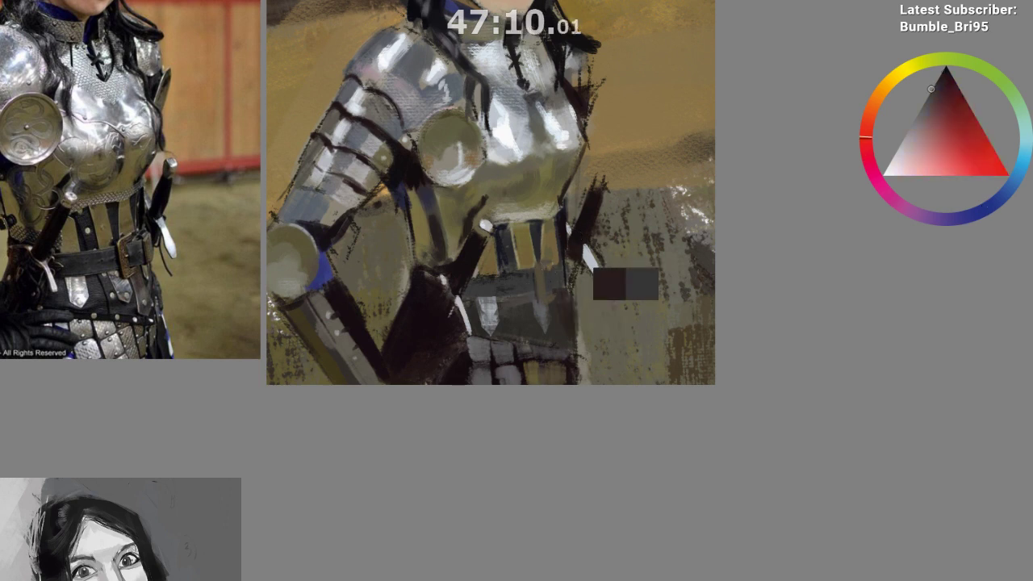
pyautogui.moveTo(571, 302)
pyautogui.mouseDown()
pyautogui.moveTo(574, 325)
pyautogui.moveTo(558, 329)
pyautogui.mouseUp()
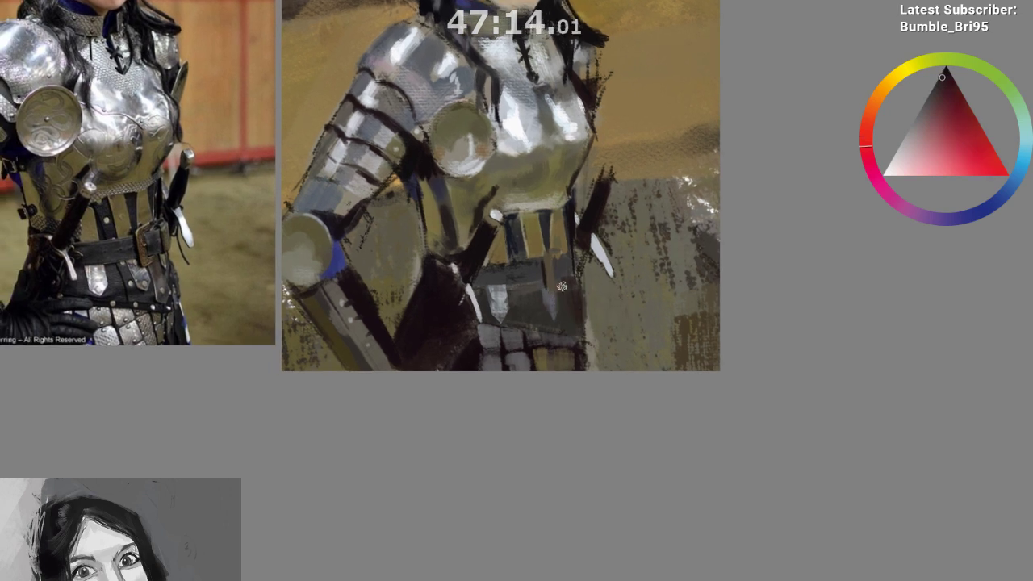
pyautogui.keyDown('ctrl'); pyautogui.click(560, 289); pyautogui.keyUp('ctrl')
pyautogui.keyDown('ctrl'); pyautogui.click(555, 293); pyautogui.keyUp('ctrl')
# Narrow the hanging strap with sampled warm dark gray in a mirrored canvas view and pick up its brown again
pyautogui.press('m')
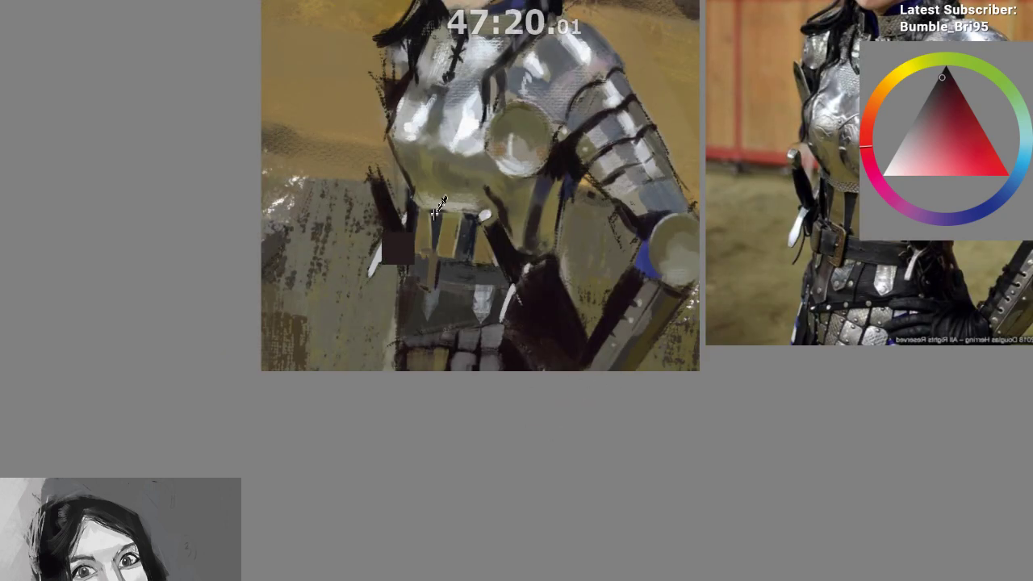
pyautogui.keyDown('ctrl'); pyautogui.click(420, 242); pyautogui.keyUp('ctrl')
pyautogui.keyDown('ctrl'); pyautogui.click(431, 271); pyautogui.keyUp('ctrl')
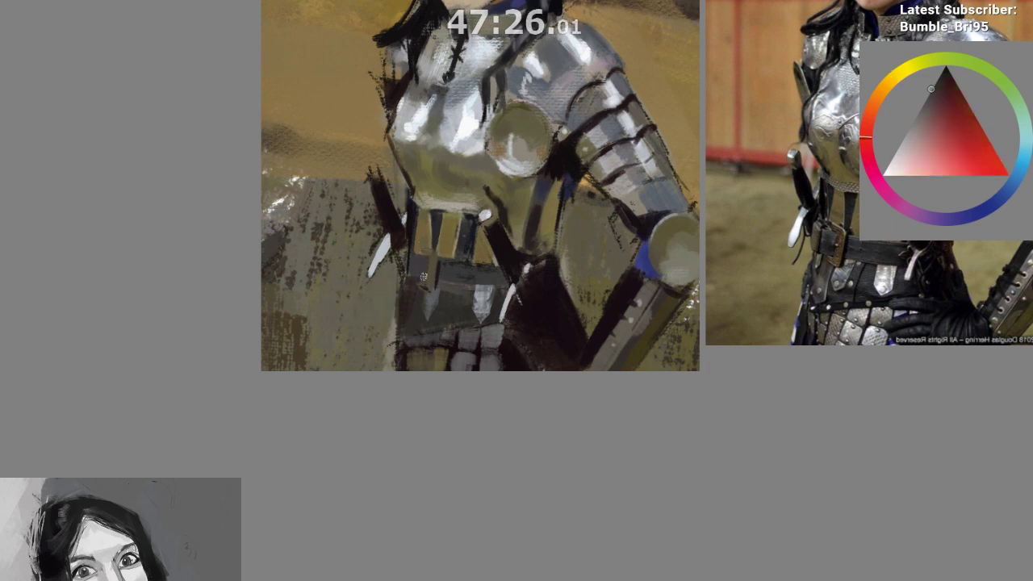
pyautogui.moveTo(447, 459); pyautogui.dragTo(440, 484)
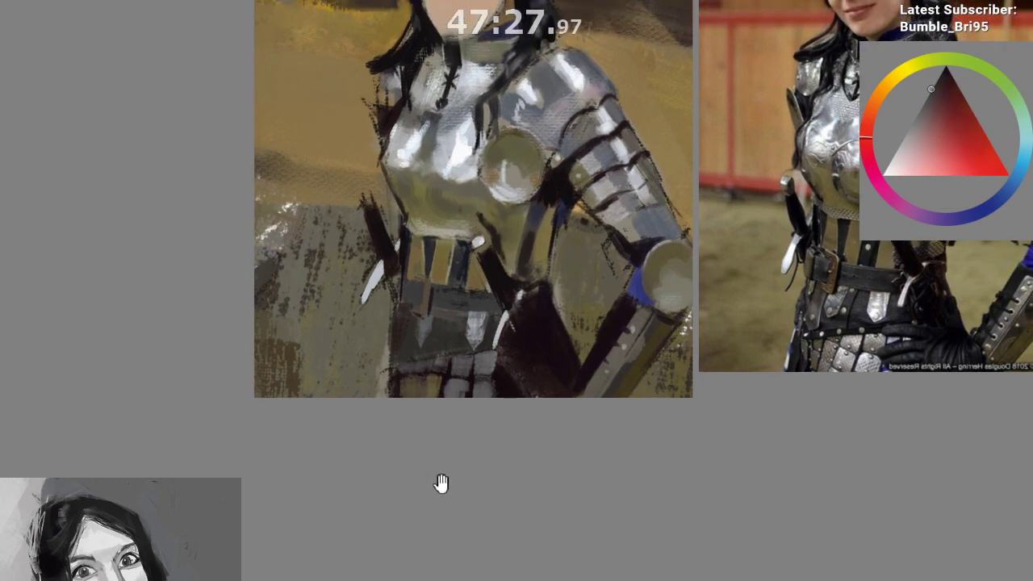
pyautogui.keyDown('ctrl'); pyautogui.click(388, 335); pyautogui.keyUp('ctrl')
pyautogui.press('m')
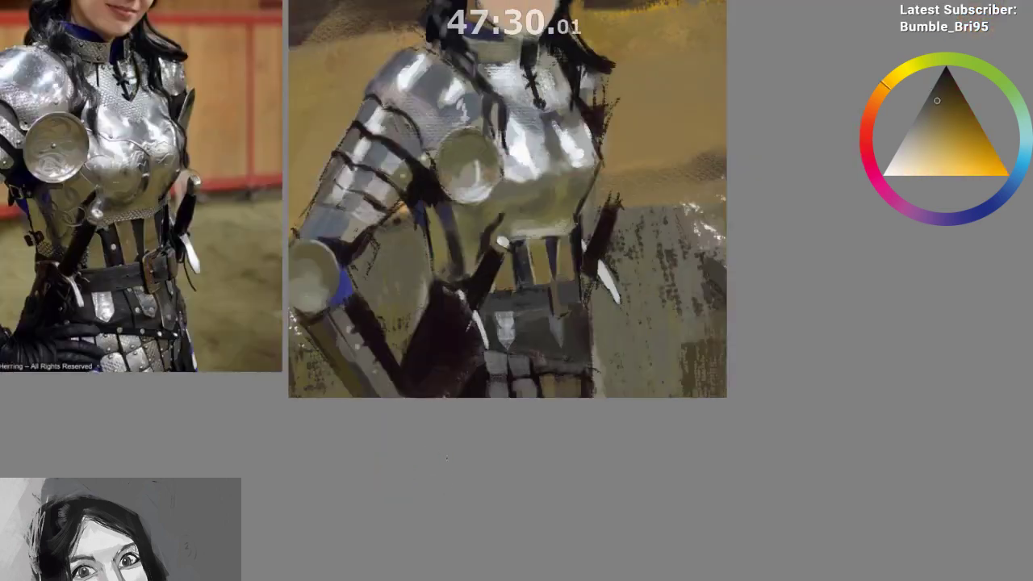
# Edge the strap with reddish near-black and paint a light warm beige highlight where it meets the belt's upper edge
pyautogui.keyDown('ctrl'); pyautogui.click(554, 303); pyautogui.keyUp('ctrl')
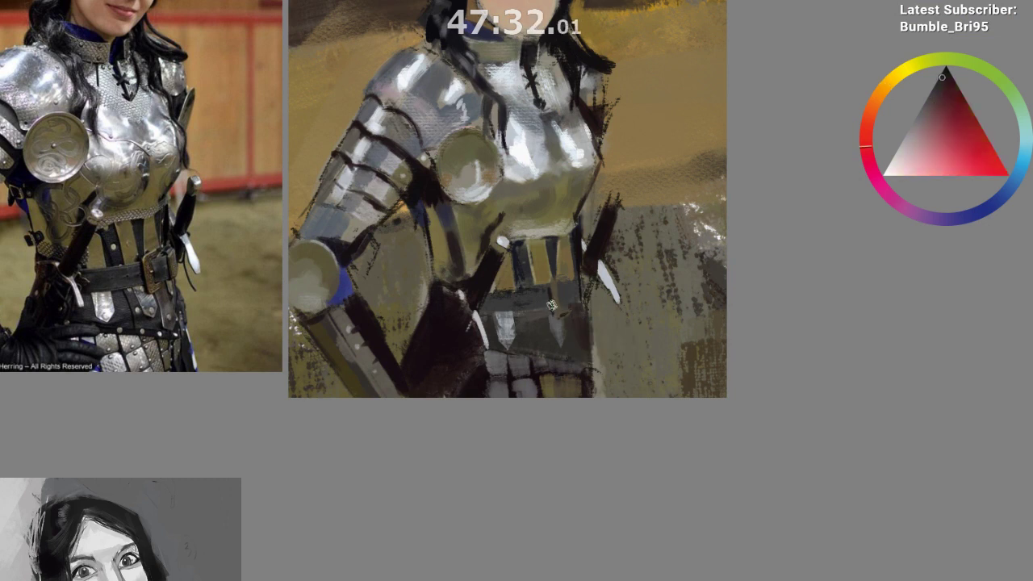
pyautogui.keyDown('ctrl'); pyautogui.click(554, 283); pyautogui.keyUp('ctrl')
pyautogui.click(931, 118)
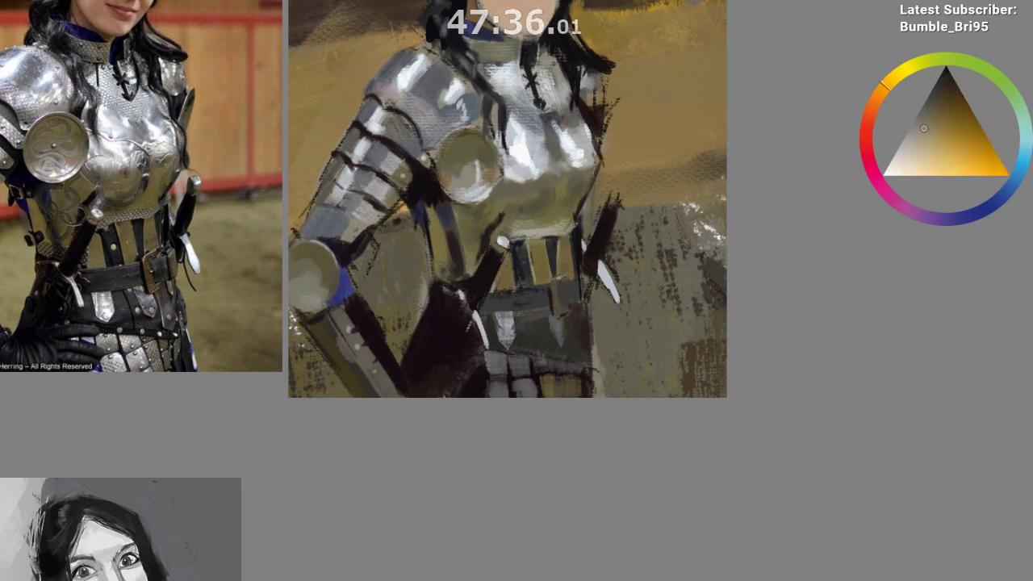
pyautogui.click(927, 153)
pyautogui.moveTo(582, 346); pyautogui.dragTo(676, 277)
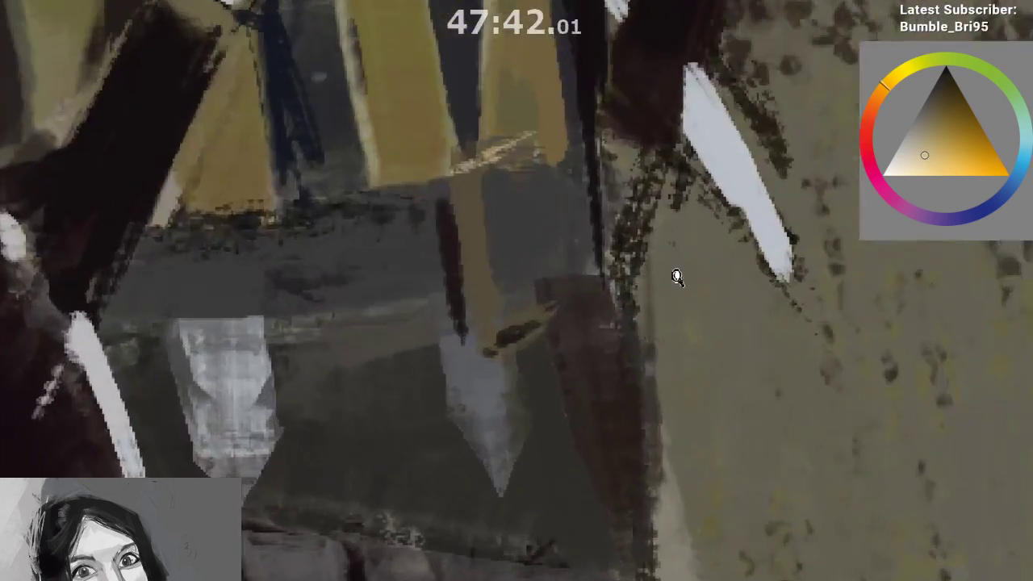
pyautogui.scroll(-6, 623, 342)
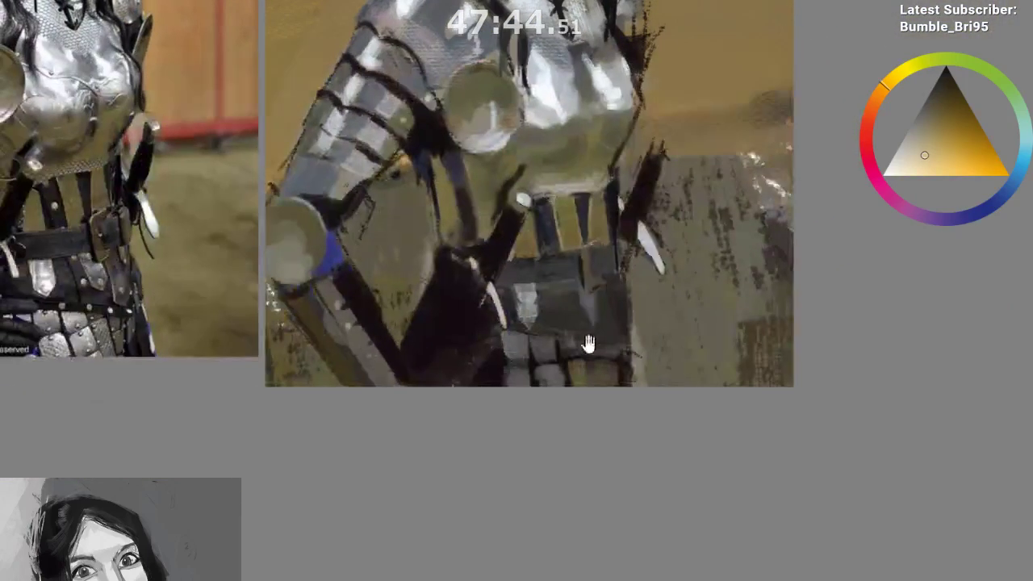
pyautogui.moveTo(589, 343); pyautogui.dragTo(597, 310)
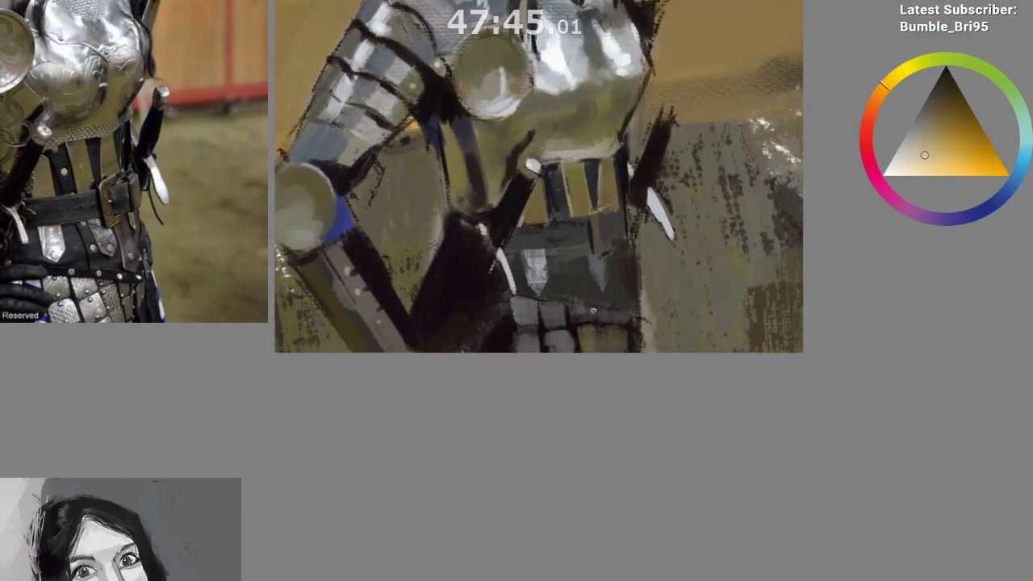
# Define the belt's lower edge above the dark skirt with sampled olive near-black, dark brown and reddish near-black
pyautogui.keyDown('ctrl'); pyautogui.click(524, 253); pyautogui.keyUp('ctrl')
pyautogui.keyDown('ctrl'); pyautogui.click(576, 245); pyautogui.keyUp('ctrl')
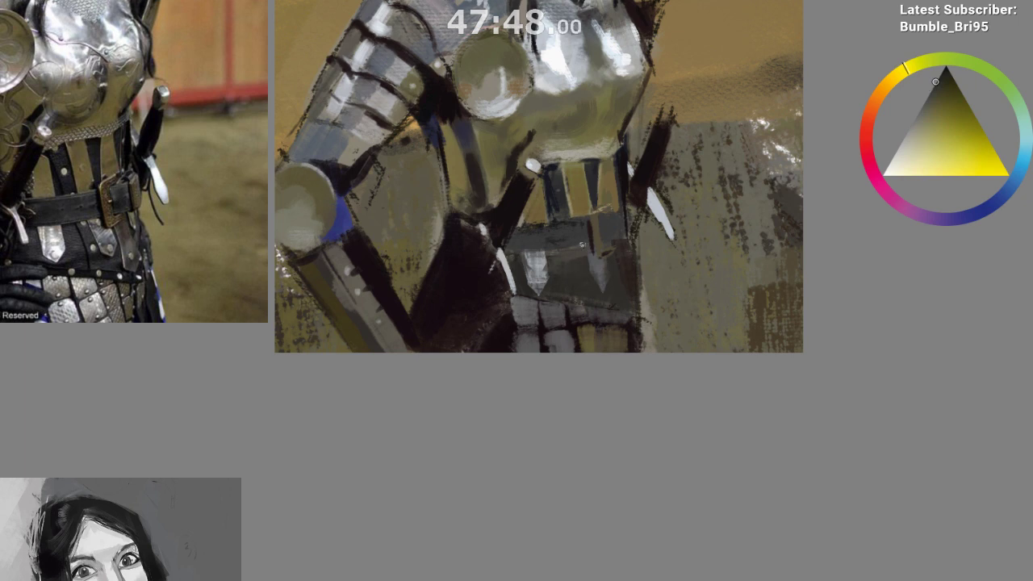
pyautogui.keyDown('ctrl'); pyautogui.click(549, 223); pyautogui.keyUp('ctrl')
pyautogui.keyDown('ctrl'); pyautogui.click(551, 240); pyautogui.keyUp('ctrl')
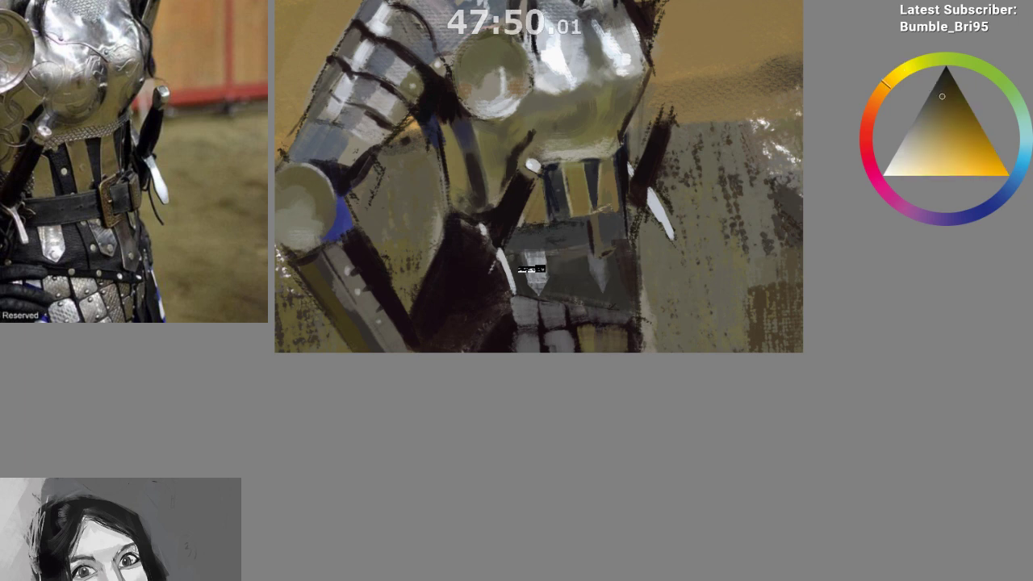
pyautogui.keyDown('ctrl'); pyautogui.click(502, 257); pyautogui.keyUp('ctrl')
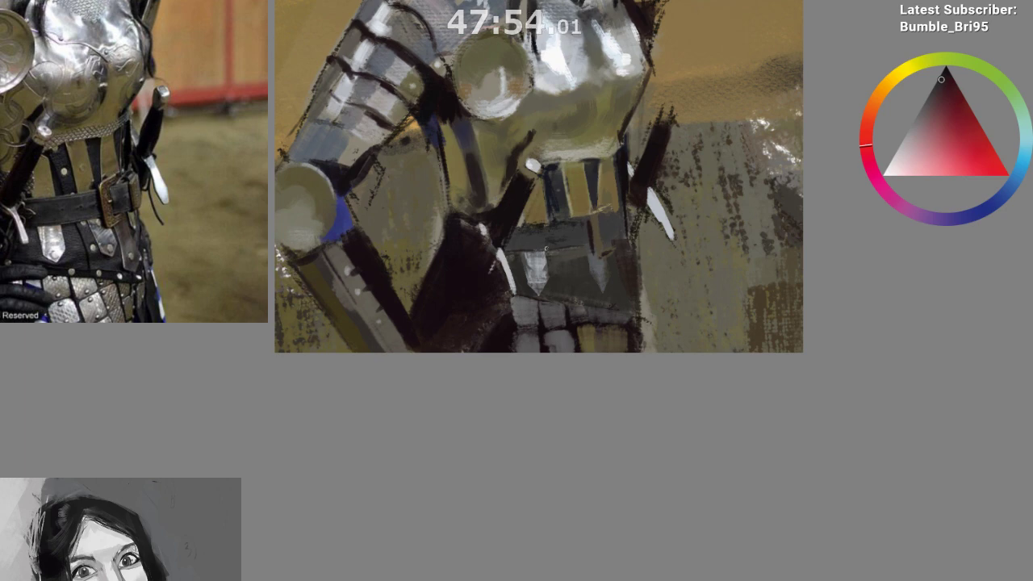
# Darken the far edge of the waist with near-black and touch up the skirt between the metal tabs with reddish dark gray
pyautogui.moveTo(611, 290)
pyautogui.mouseDown()
pyautogui.moveTo(595, 385)
pyautogui.moveTo(622, 293)
pyautogui.mouseUp()
pyautogui.keyDown('ctrl'); pyautogui.click(522, 335); pyautogui.keyUp('ctrl')
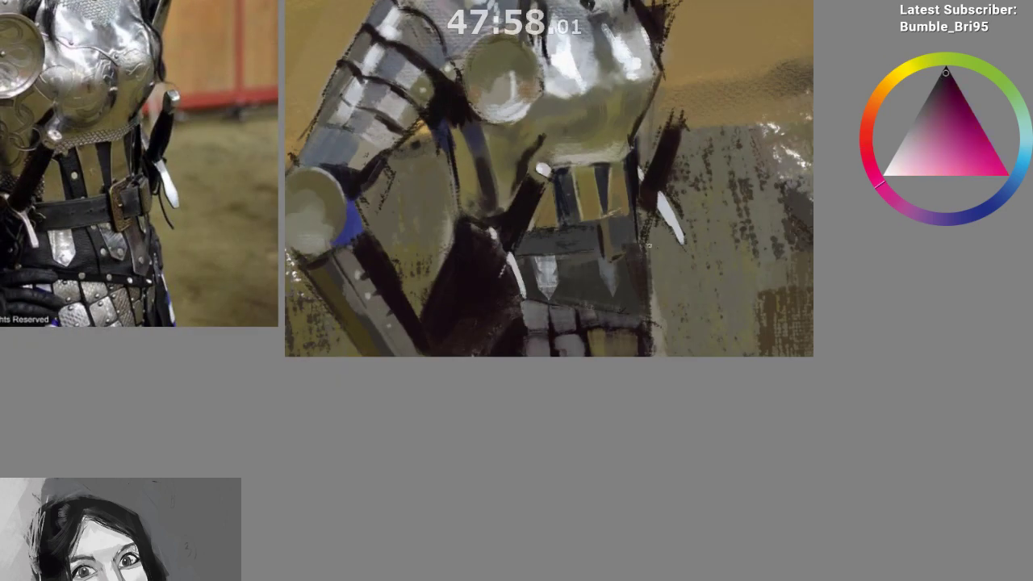
pyautogui.keyDown('ctrl'); pyautogui.click(587, 284); pyautogui.keyUp('ctrl')
pyautogui.keyDown('ctrl'); pyautogui.click(590, 325); pyautogui.keyUp('ctrl')
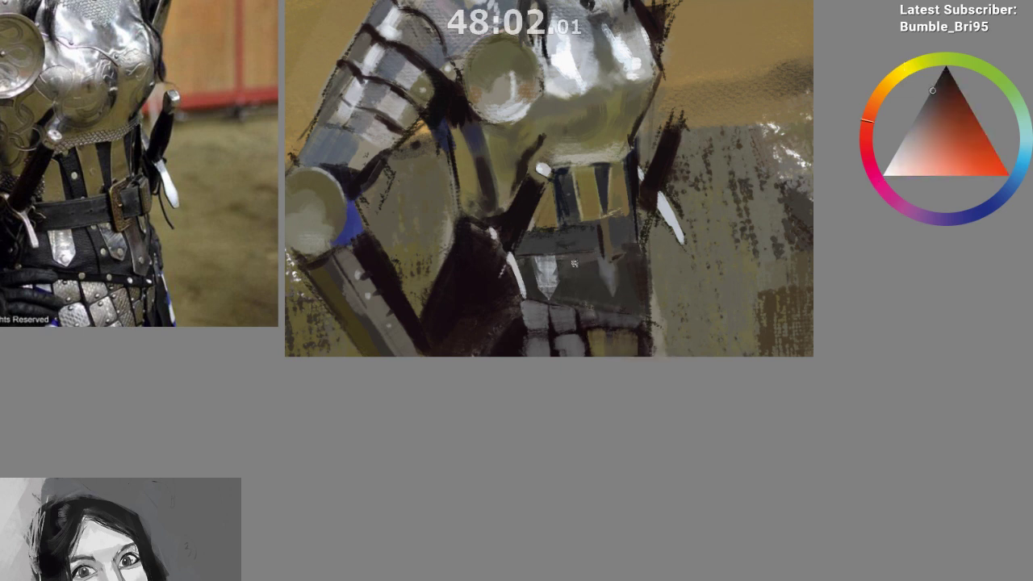
pyautogui.keyDown('ctrl'); pyautogui.click(586, 329); pyautogui.keyUp('ctrl')
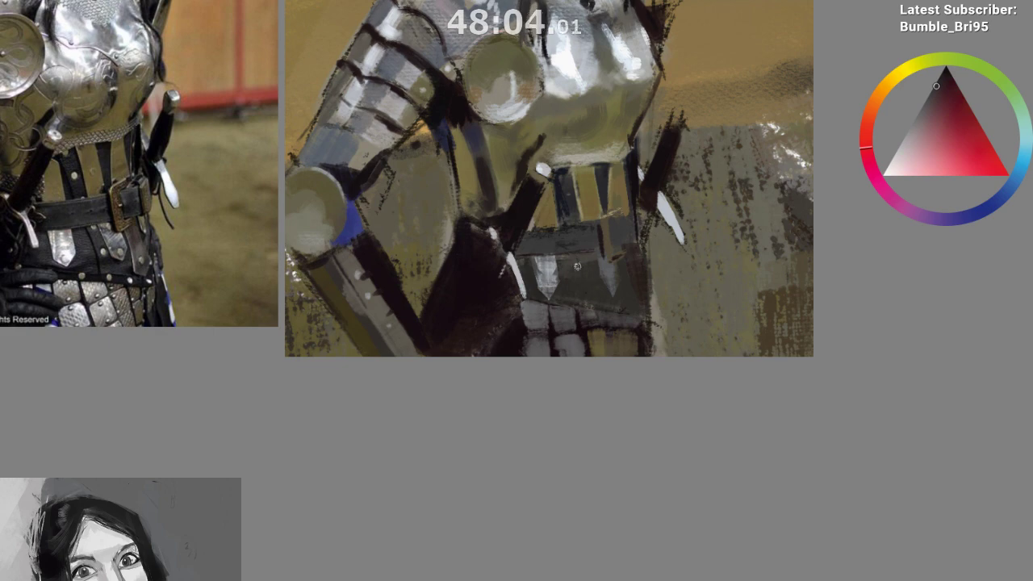
pyautogui.moveTo(586, 348); pyautogui.dragTo(577, 435)
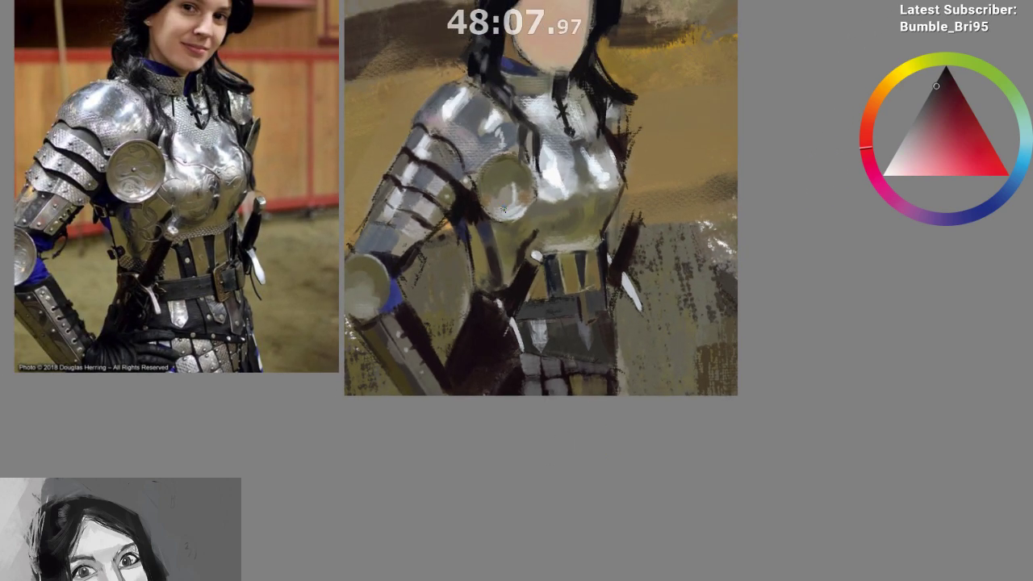
# Touch up the round armpit disc with sampled light blue-gray and pick up near-black from the shadow beside it
pyautogui.keyDown('ctrl'); pyautogui.click(502, 210); pyautogui.keyUp('ctrl')
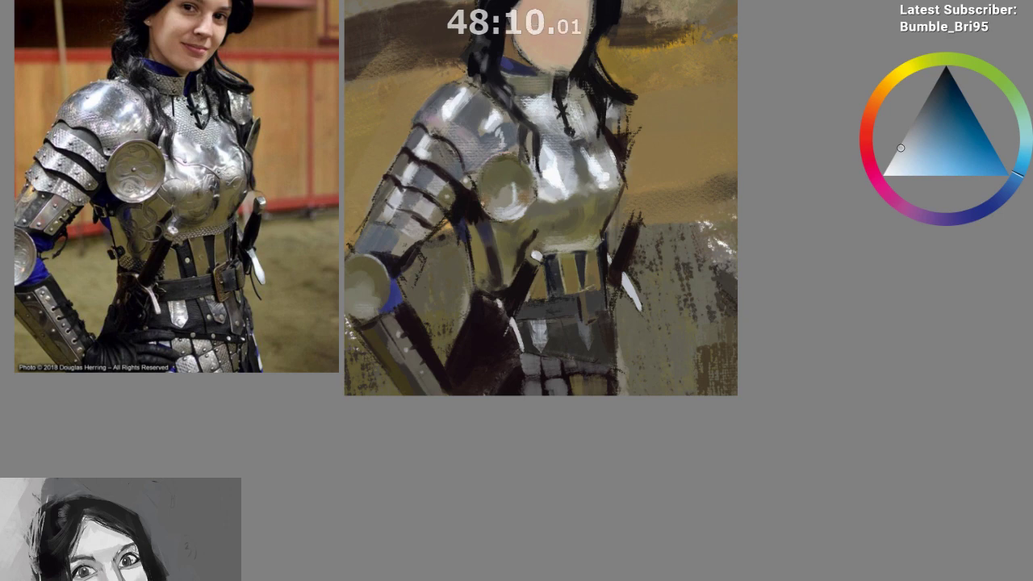
pyautogui.keyDown('ctrl'); pyautogui.click(464, 155); pyautogui.keyUp('ctrl')
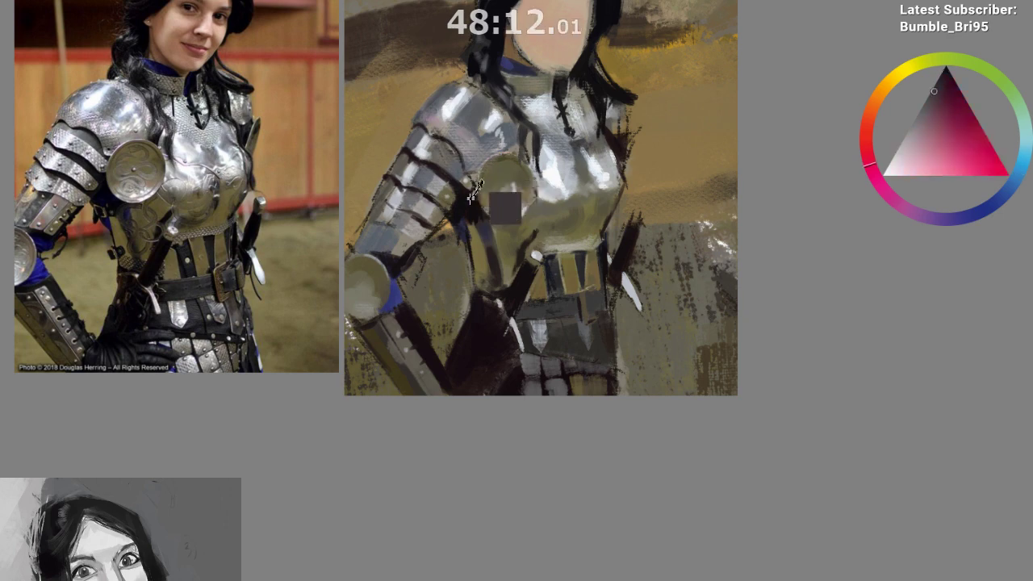
pyautogui.moveTo(463, 224); pyautogui.dragTo(483, 152)
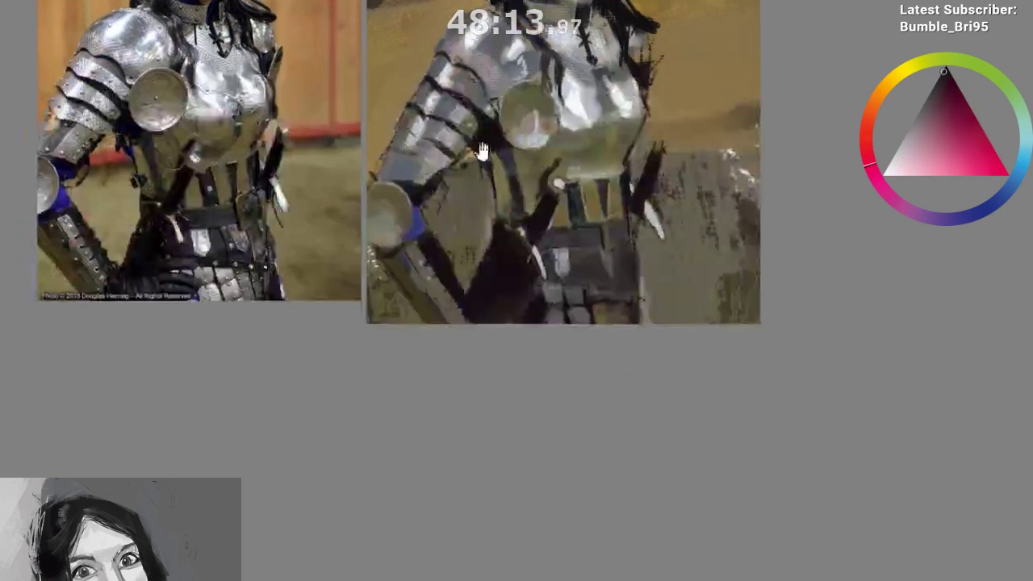
pyautogui.moveTo(461, 296); pyautogui.dragTo(457, 233)
pyautogui.moveTo(418, 265); pyautogui.dragTo(399, 294)
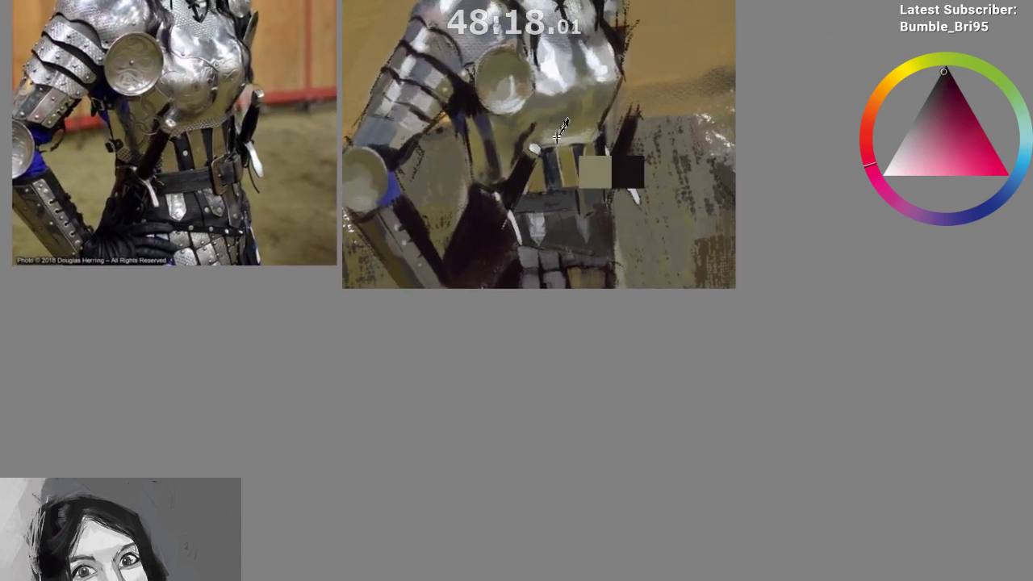
# Paint a small dark buckle on the back edge of the waist with sampled olive gray, reddish near-black and dark brown
pyautogui.keyDown('ctrl'); pyautogui.click(493, 174); pyautogui.keyUp('ctrl')
pyautogui.moveTo(498, 179); pyautogui.dragTo(480, 176)
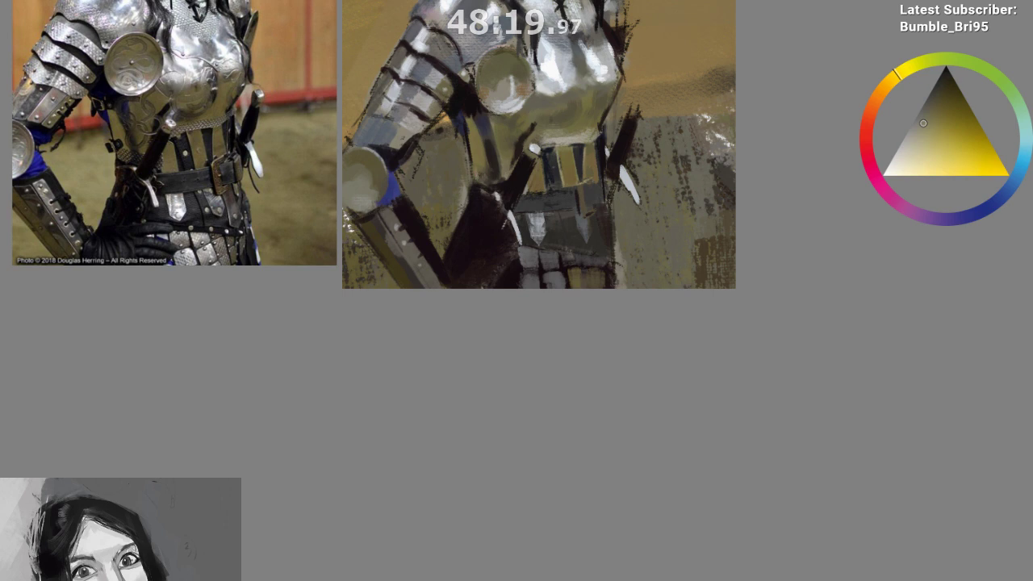
pyautogui.keyDown('ctrl'); pyautogui.click(476, 164); pyautogui.keyUp('ctrl')
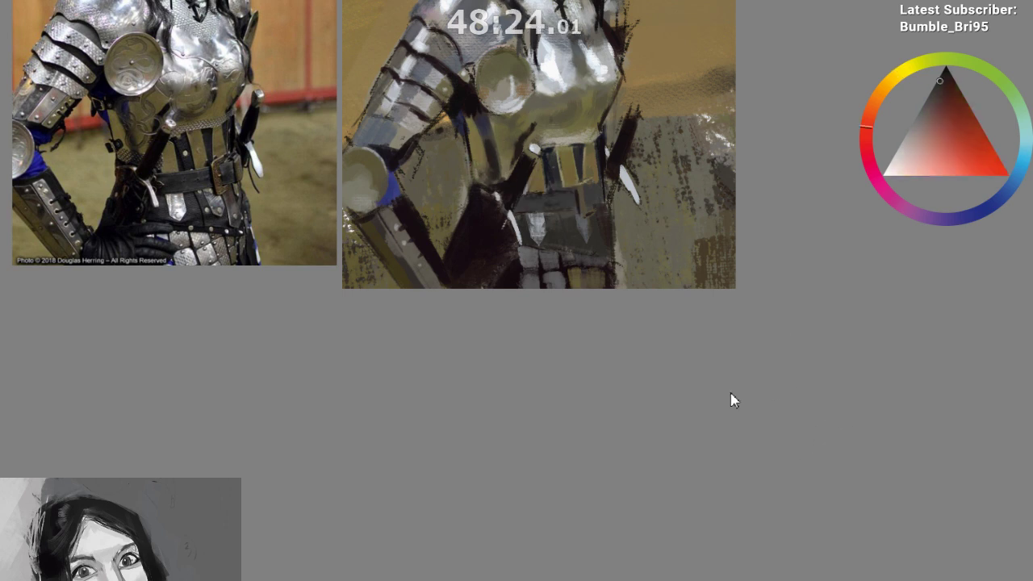
pyautogui.keyDown('ctrl'); pyautogui.click(483, 166); pyautogui.keyUp('ctrl')
pyautogui.keyDown('ctrl'); pyautogui.click(473, 162); pyautogui.keyUp('ctrl')
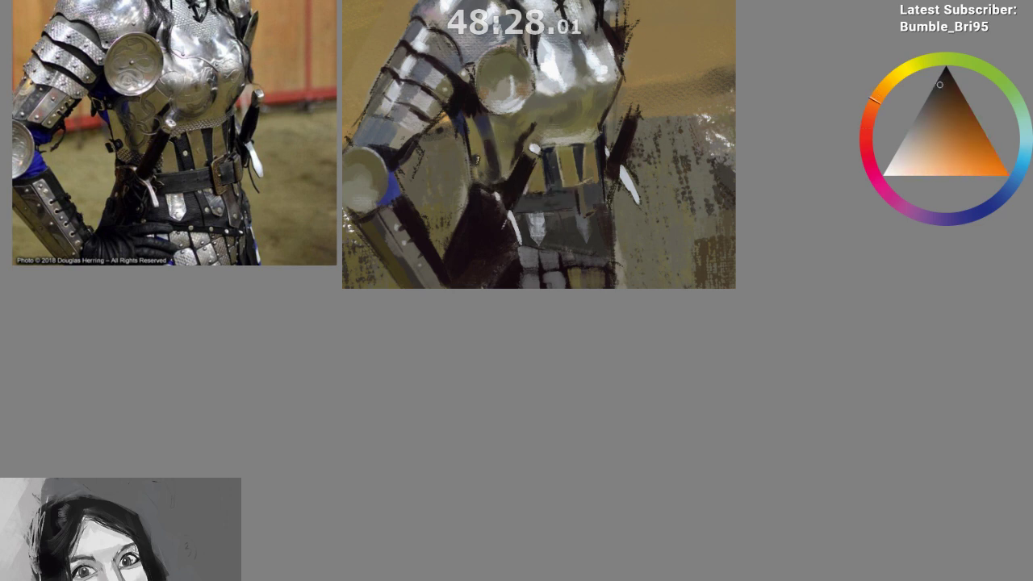
# Rework the dark stripe on the side of the waist below the disc with sampled reddish near-black, olive and near-black
pyautogui.moveTo(483, 268); pyautogui.dragTo(477, 333)
pyautogui.keyDown('ctrl'); pyautogui.click(470, 219); pyautogui.keyUp('ctrl')
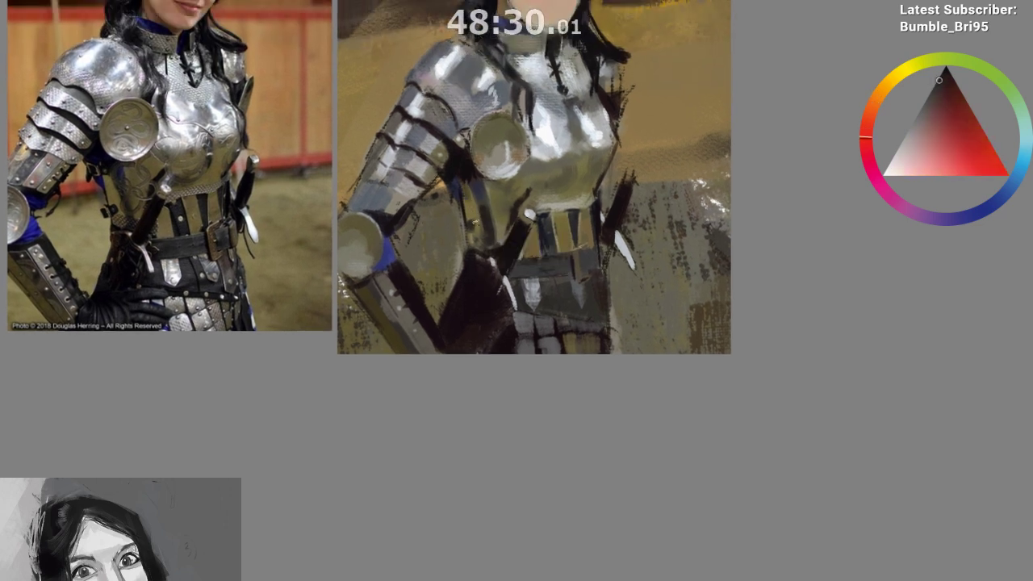
pyautogui.keyDown('ctrl'); pyautogui.click(467, 208); pyautogui.keyUp('ctrl')
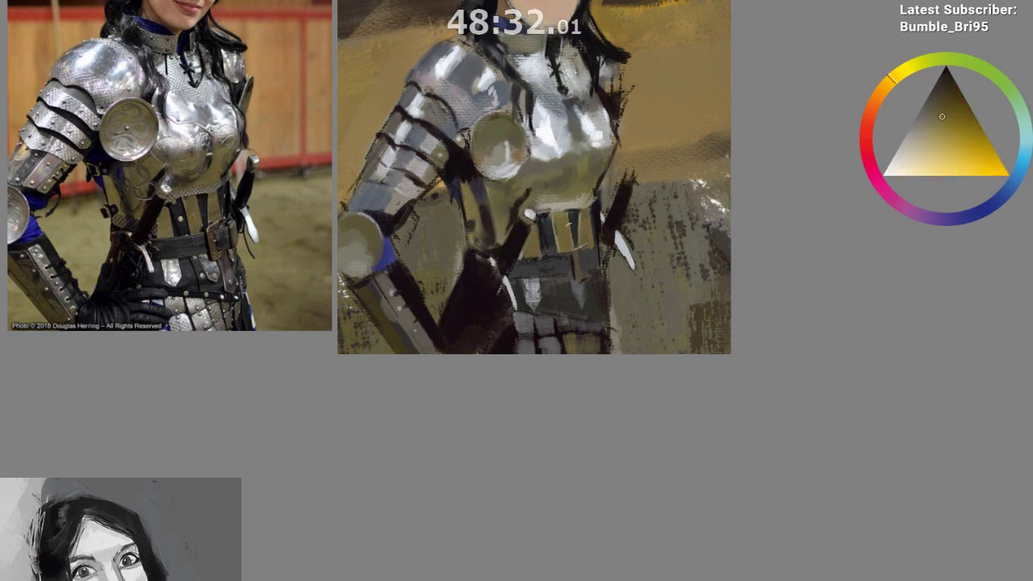
pyautogui.keyDown('ctrl'); pyautogui.click(461, 176); pyautogui.keyUp('ctrl')
pyautogui.keyDown('ctrl'); pyautogui.click(457, 182); pyautogui.keyUp('ctrl')
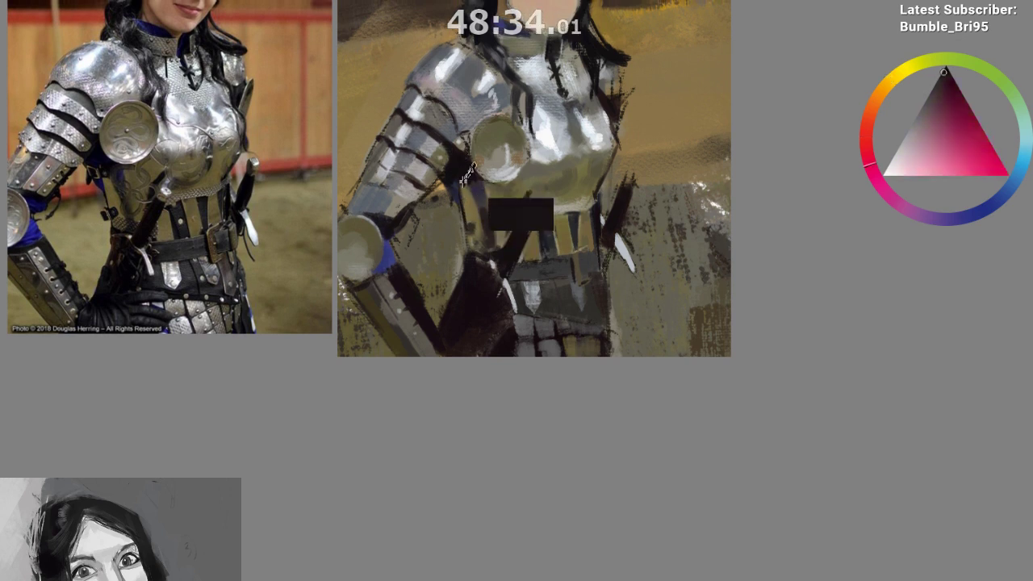
# In a mirrored view, touch up the breastplate and the gap beside the far dagger with sampled light blue-gray, olive brown and reddish near-black
pyautogui.moveTo(578, 392)
pyautogui.mouseDown()
pyautogui.moveTo(572, 444)
pyautogui.moveTo(440, 463)
pyautogui.moveTo(423, 454)
pyautogui.mouseUp()
pyautogui.press('m')
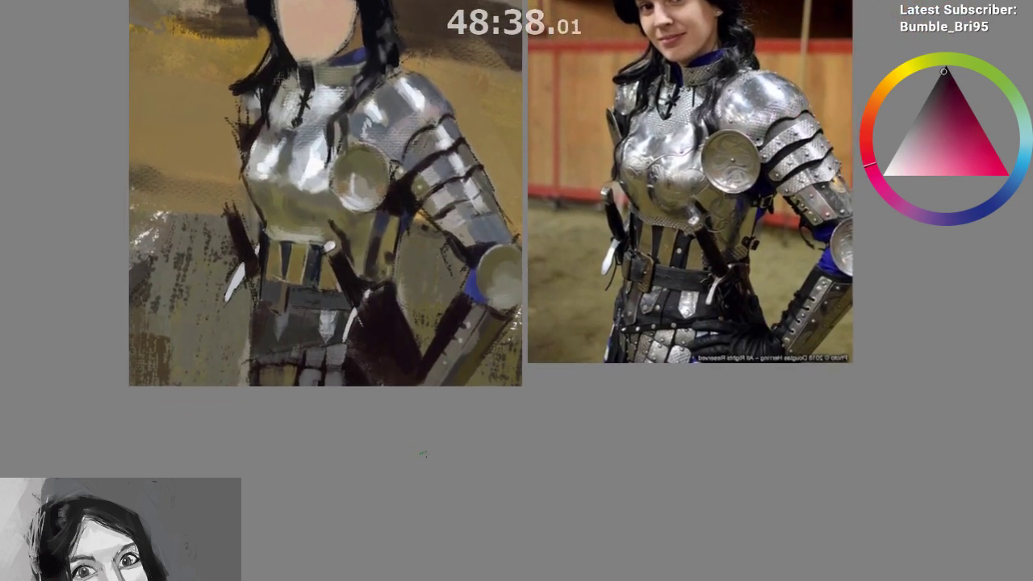
pyautogui.keyDown('ctrl'); pyautogui.click(313, 185); pyautogui.keyUp('ctrl')
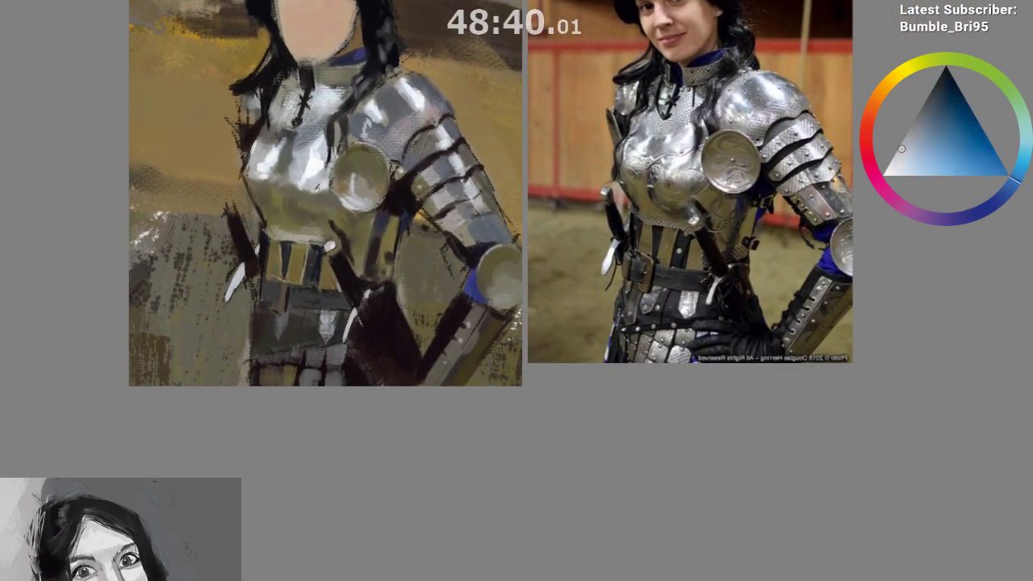
pyautogui.scroll(1, 315, 258)
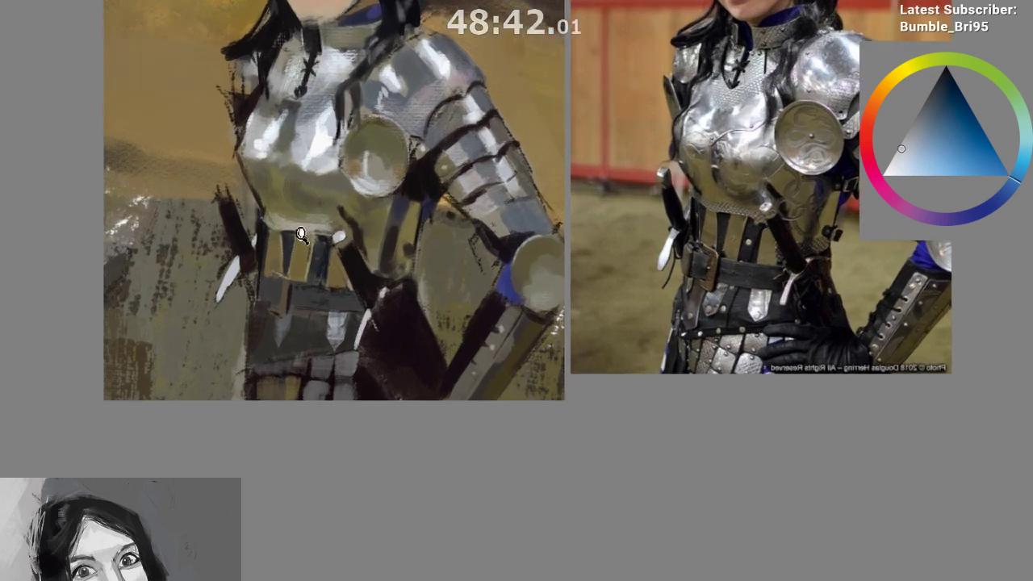
pyautogui.keyDown('ctrl'); pyautogui.click(239, 215); pyautogui.keyUp('ctrl')
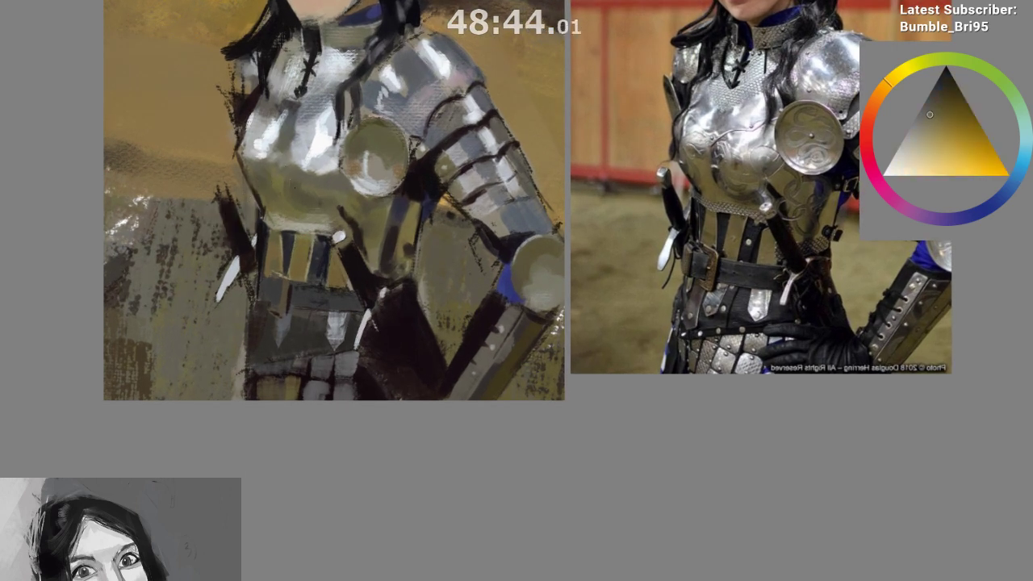
pyautogui.keyDown('ctrl'); pyautogui.click(232, 261); pyautogui.keyUp('ctrl')
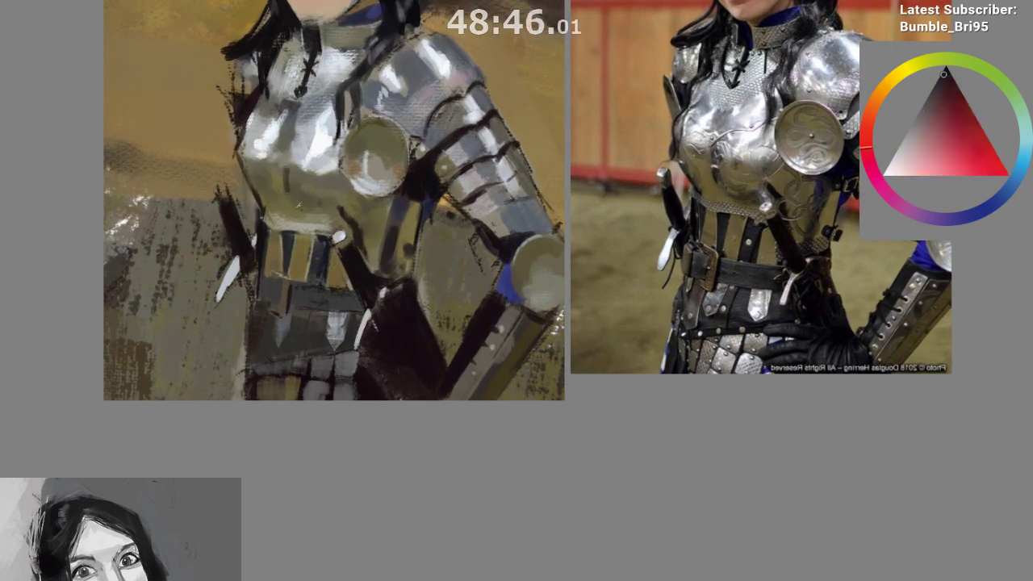
# Examine the round engraved shapes on the reference photo's breastplate, outlining them with a freehand selection and clearing it
pyautogui.scroll(4, 692, 117)
pyautogui.moveTo(805, 192); pyautogui.dragTo(664, 175)
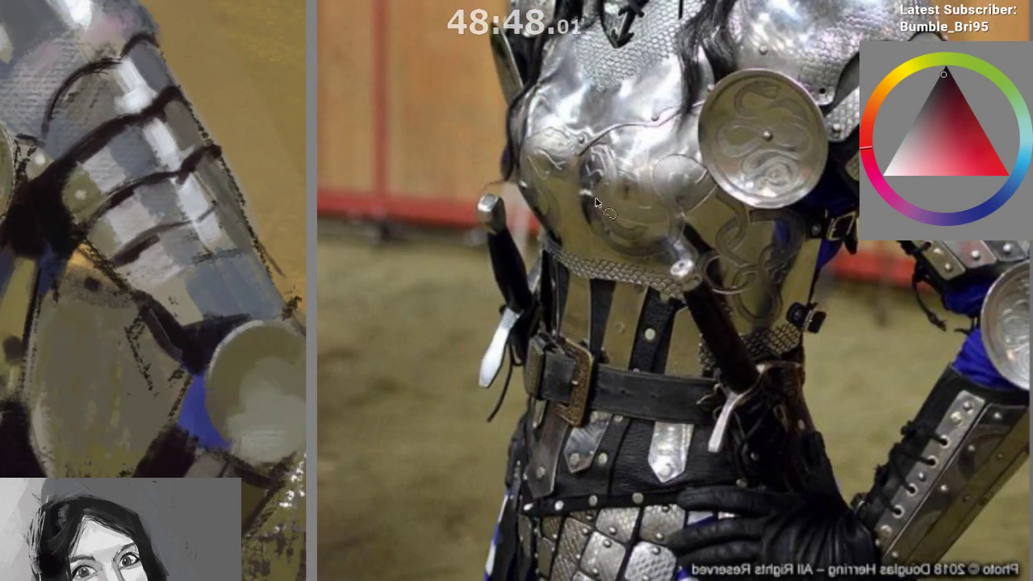
pyautogui.moveTo(593, 245); pyautogui.dragTo(549, 173)
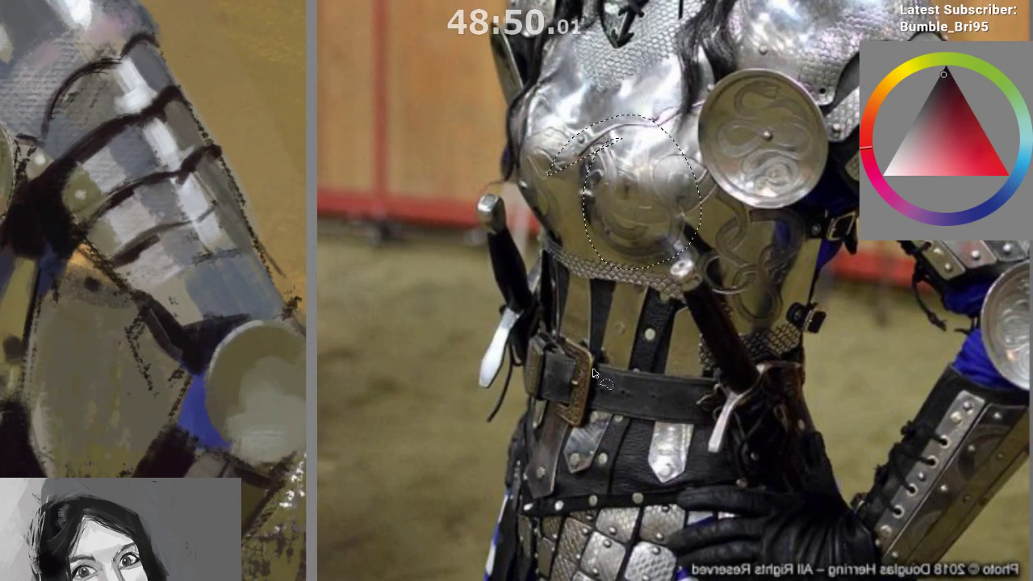
pyautogui.click(580, 219)
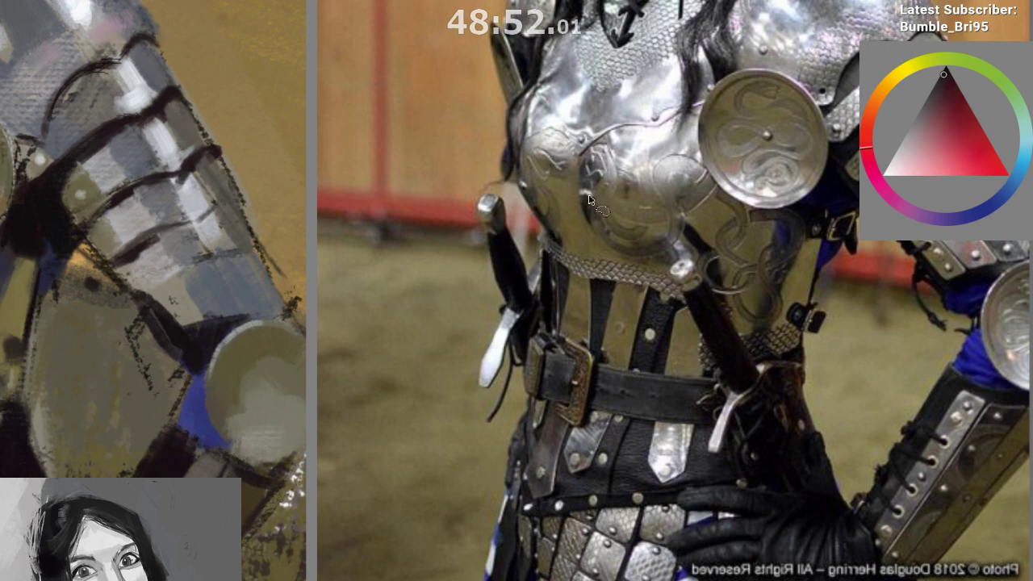
pyautogui.moveTo(586, 196); pyautogui.dragTo(525, 219)
pyautogui.hotkey('ctrl', 'd')
pyautogui.moveTo(555, 409); pyautogui.dragTo(437, 408)
pyautogui.moveTo(372, 401); pyautogui.dragTo(461, 268)
pyautogui.moveTo(302, 208); pyautogui.dragTo(339, 207)
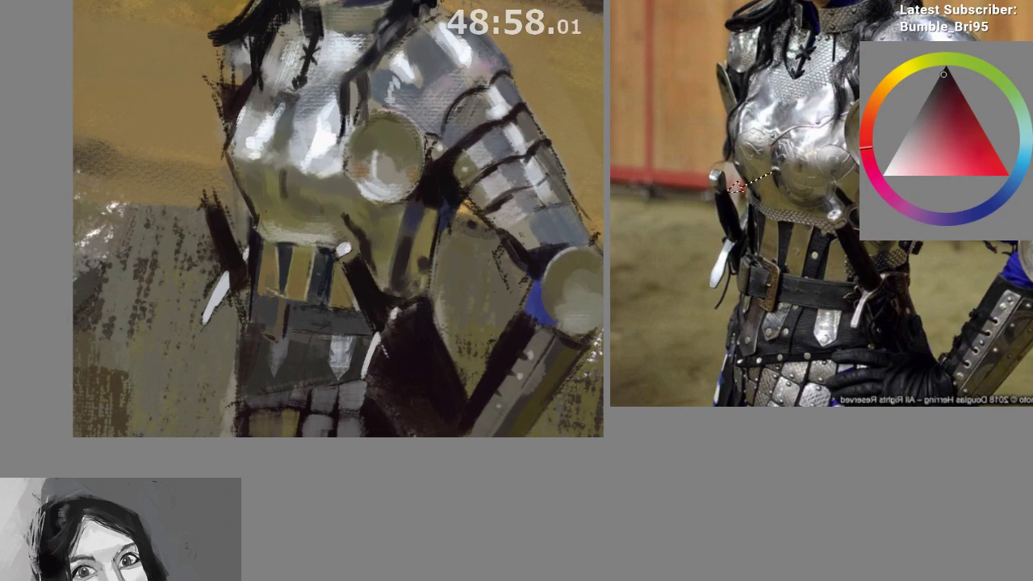
# Darken the far dagger's grip with near-black, add a light blue-gray pommel and return the canvas to its unmirrored view
pyautogui.keyDown('ctrl'); pyautogui.click(228, 232); pyautogui.keyUp('ctrl')
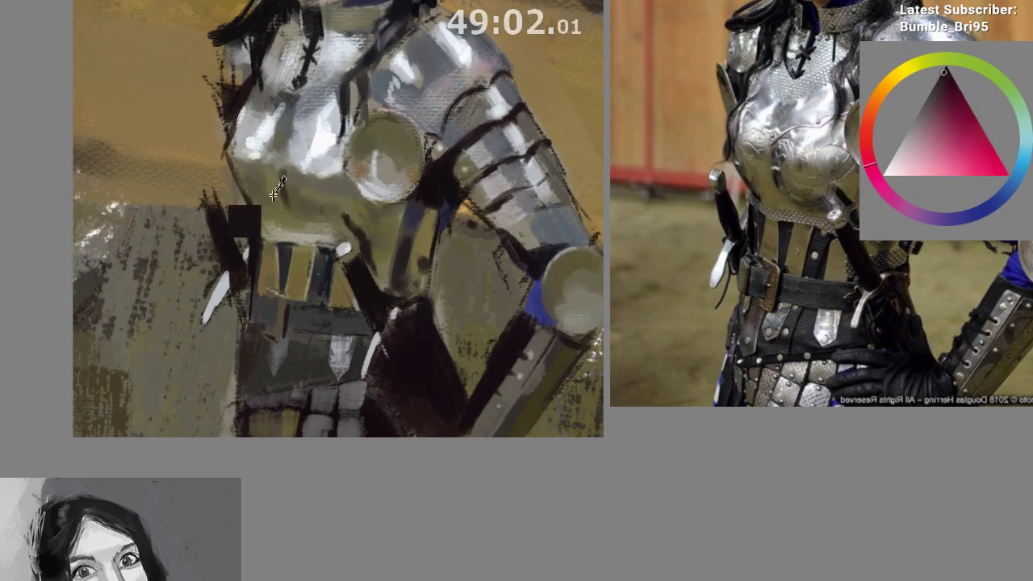
pyautogui.keyDown('ctrl'); pyautogui.click(217, 299); pyautogui.keyUp('ctrl')
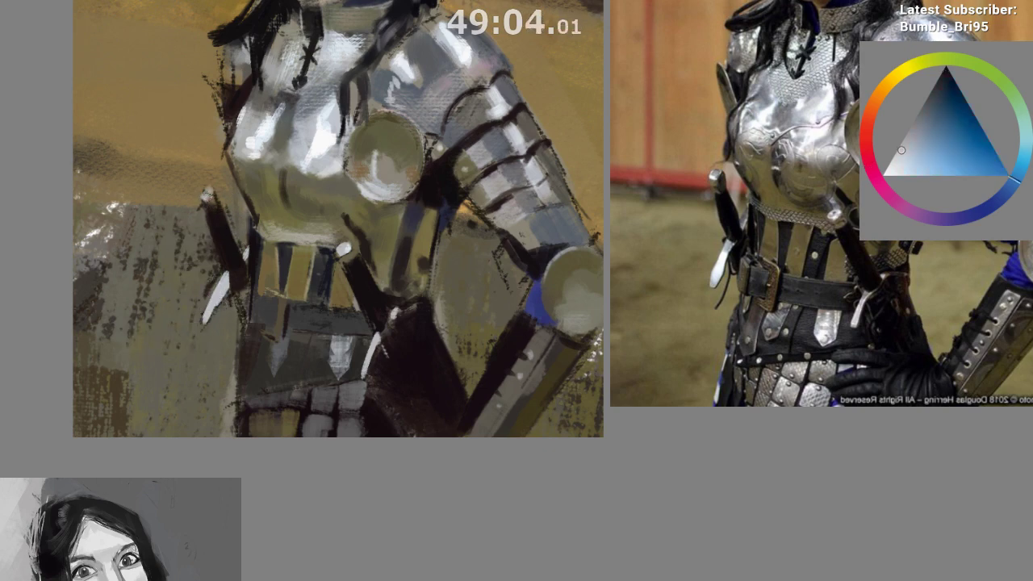
pyautogui.moveTo(267, 314); pyautogui.dragTo(292, 345)
pyautogui.scroll(-1, 350, 387)
pyautogui.moveTo(464, 328); pyautogui.dragTo(475, 305)
pyautogui.moveTo(452, 370); pyautogui.dragTo(457, 396)
pyautogui.press('m')
pyautogui.moveTo(551, 402); pyautogui.dragTo(551, 388)
pyautogui.press('+')
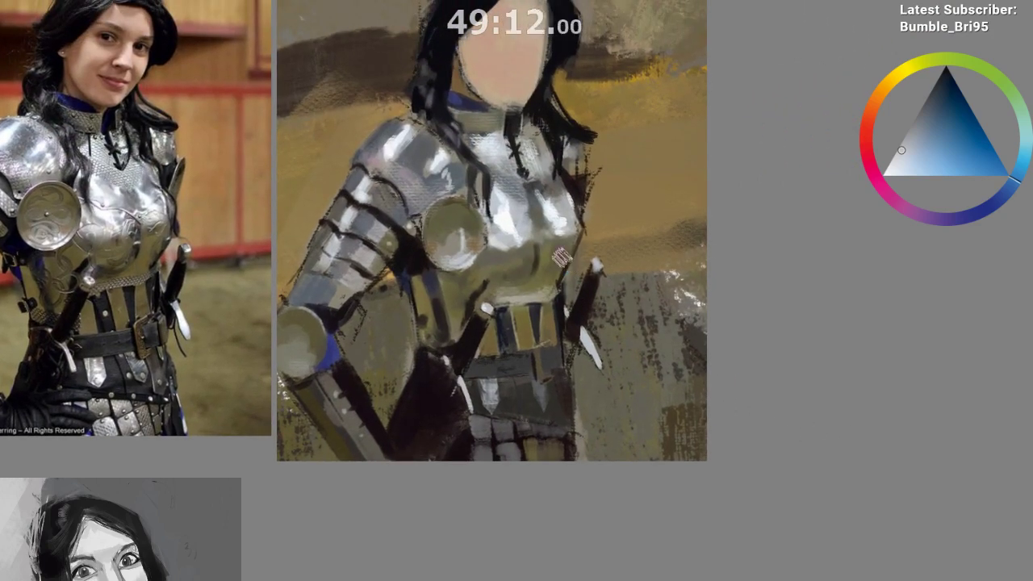
# Extend the far dagger's pommel with light blue-gray and shade its underside with sampled olive gray
pyautogui.moveTo(578, 276); pyautogui.dragTo(591, 259)
pyautogui.keyDown('ctrl'); pyautogui.click(609, 252); pyautogui.keyUp('ctrl')
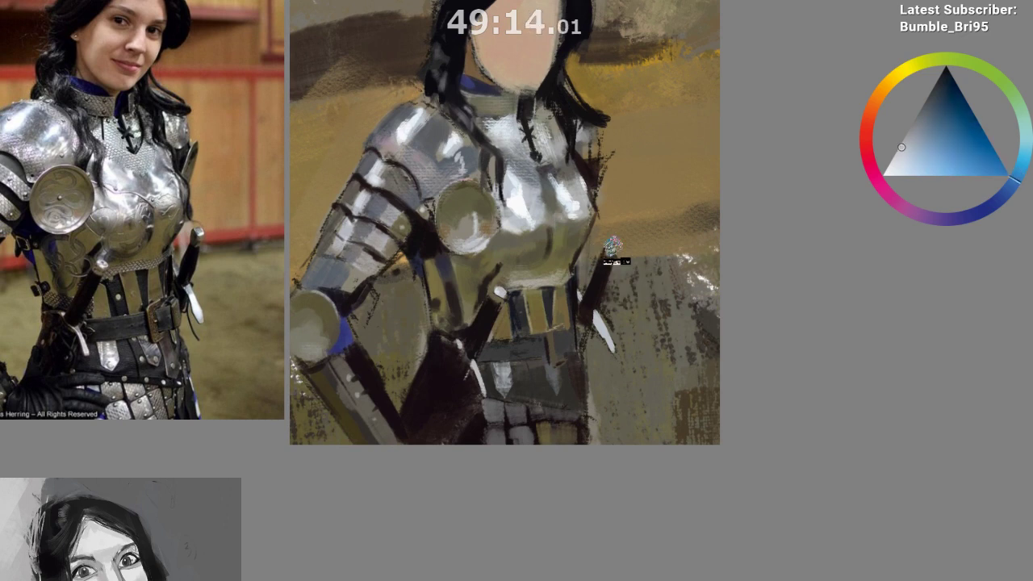
pyautogui.keyDown('ctrl'); pyautogui.click(604, 256); pyautogui.keyUp('ctrl')
pyautogui.keyDown('ctrl'); pyautogui.click(595, 222); pyautogui.keyUp('ctrl')
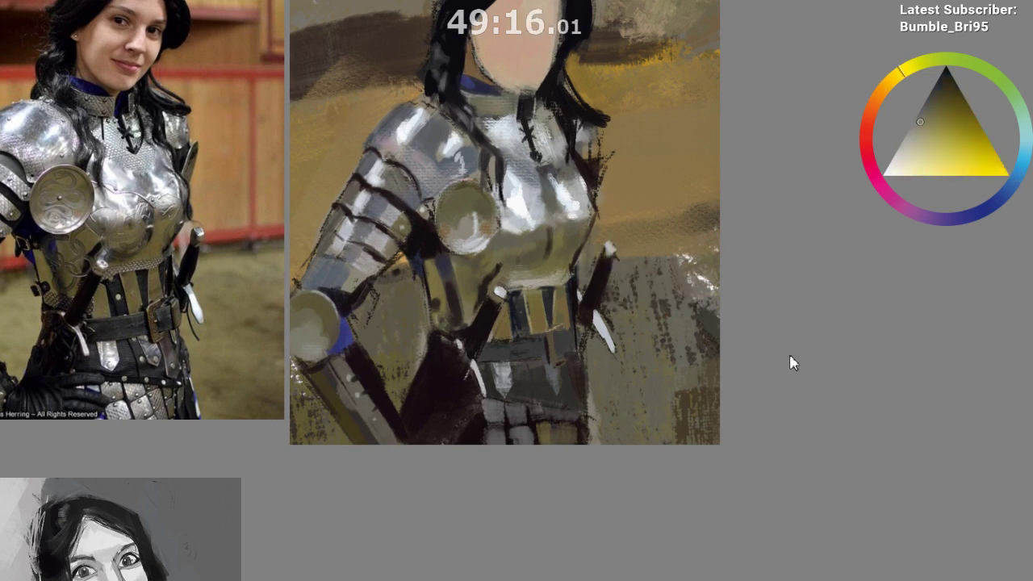
pyautogui.moveTo(610, 255); pyautogui.dragTo(603, 280)
# Trim both sides of the far dagger's upper grip with sampled dark olive and olive-brown background tones
pyautogui.keyDown('ctrl'); pyautogui.click(583, 236); pyautogui.keyUp('ctrl')
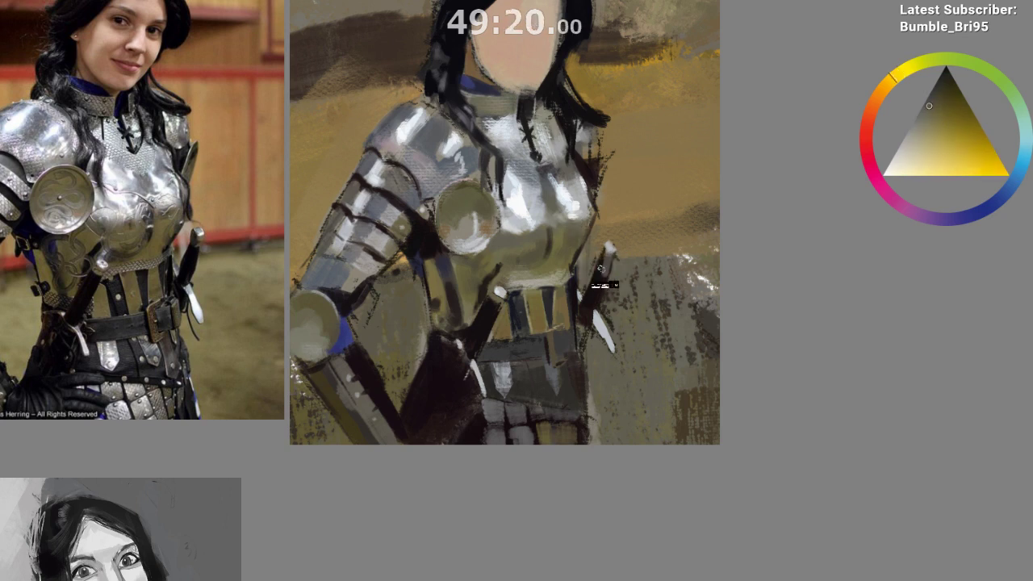
pyautogui.keyDown('ctrl'); pyautogui.click(604, 259); pyautogui.keyUp('ctrl')
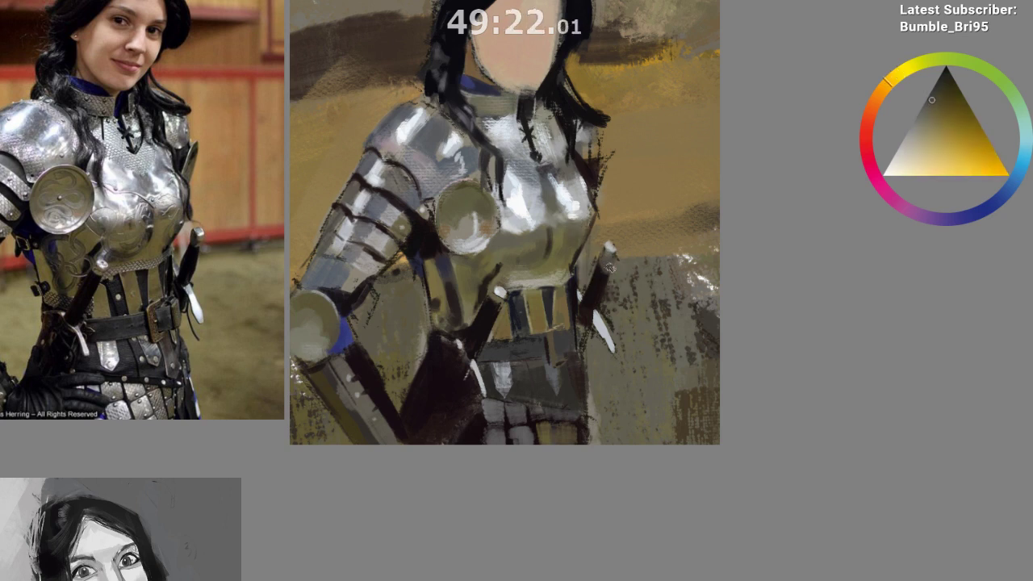
pyautogui.keyDown('ctrl'); pyautogui.click(592, 259); pyautogui.keyUp('ctrl')
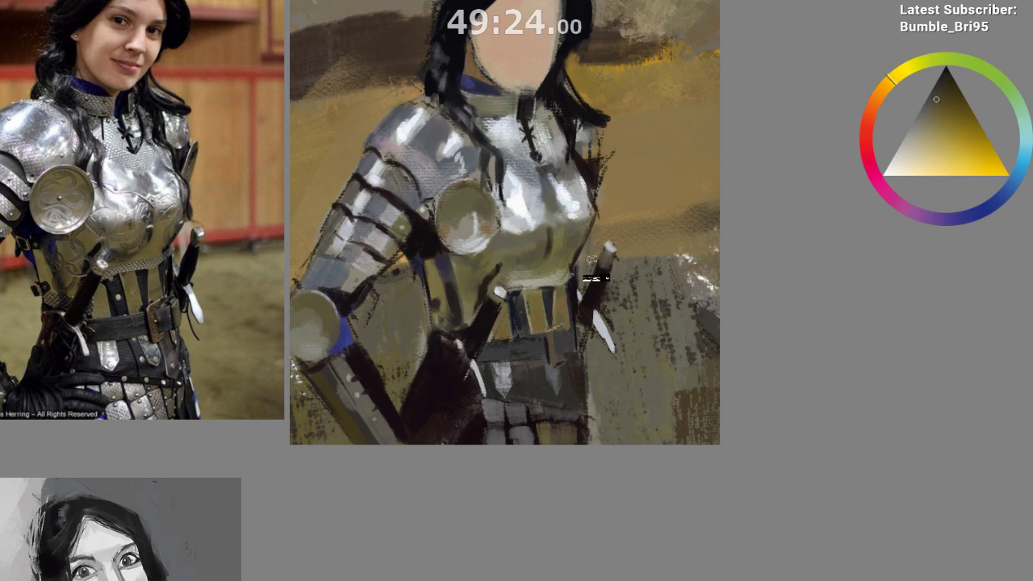
pyautogui.keyDown('ctrl'); pyautogui.click(613, 268); pyautogui.keyUp('ctrl')
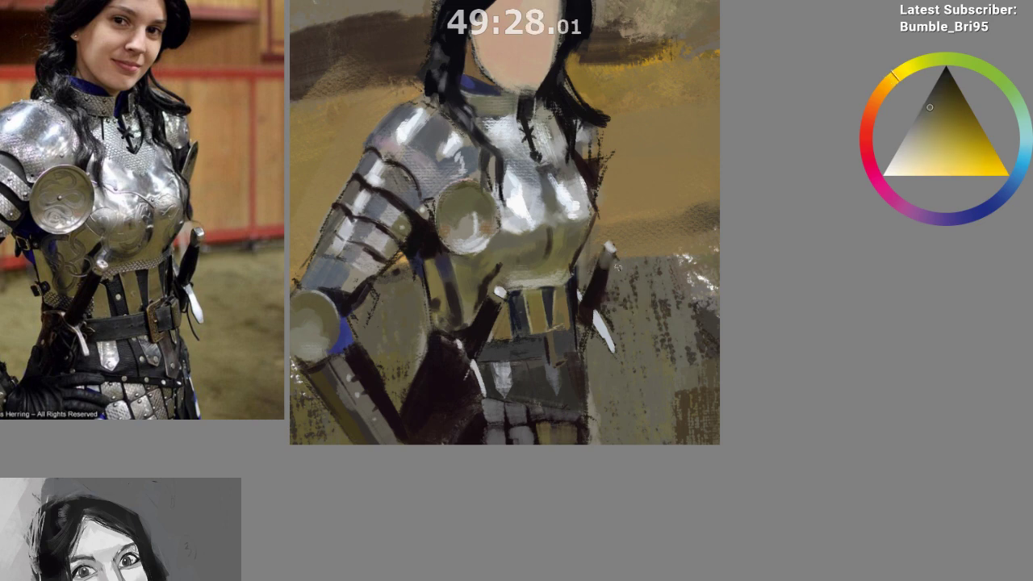
pyautogui.keyDown('ctrl'); pyautogui.click(627, 295); pyautogui.keyUp('ctrl')
# Clean up the background around the far dagger's pommel with sampled ochre brown and dark olive
pyautogui.moveTo(621, 290); pyautogui.dragTo(629, 248)
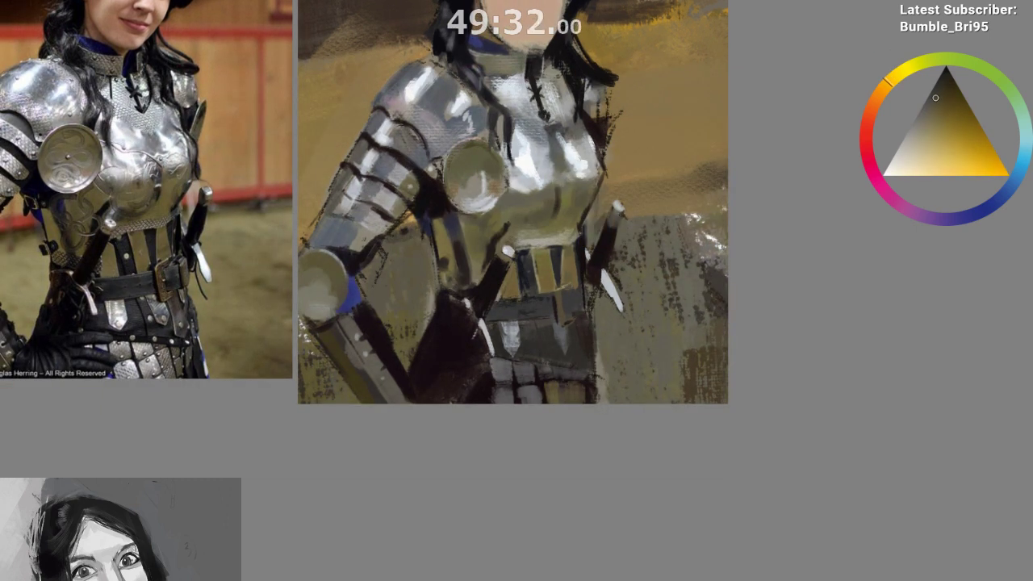
pyautogui.keyDown('ctrl'); pyautogui.click(658, 247); pyautogui.keyUp('ctrl')
pyautogui.keyDown('ctrl'); pyautogui.click(611, 203); pyautogui.keyUp('ctrl')
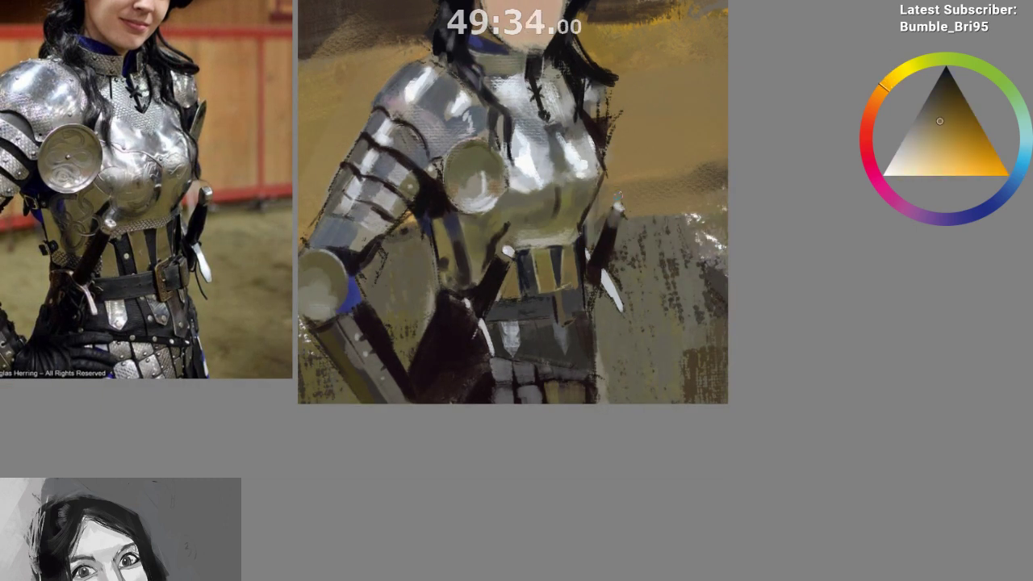
pyautogui.keyDown('ctrl'); pyautogui.click(623, 220); pyautogui.keyUp('ctrl')
pyautogui.moveTo(618, 198); pyautogui.dragTo(626, 223)
# Shade the lower part of the breastplate with sampled dark brown and dark olive
pyautogui.keyDown('ctrl'); pyautogui.click(556, 207); pyautogui.keyUp('ctrl')
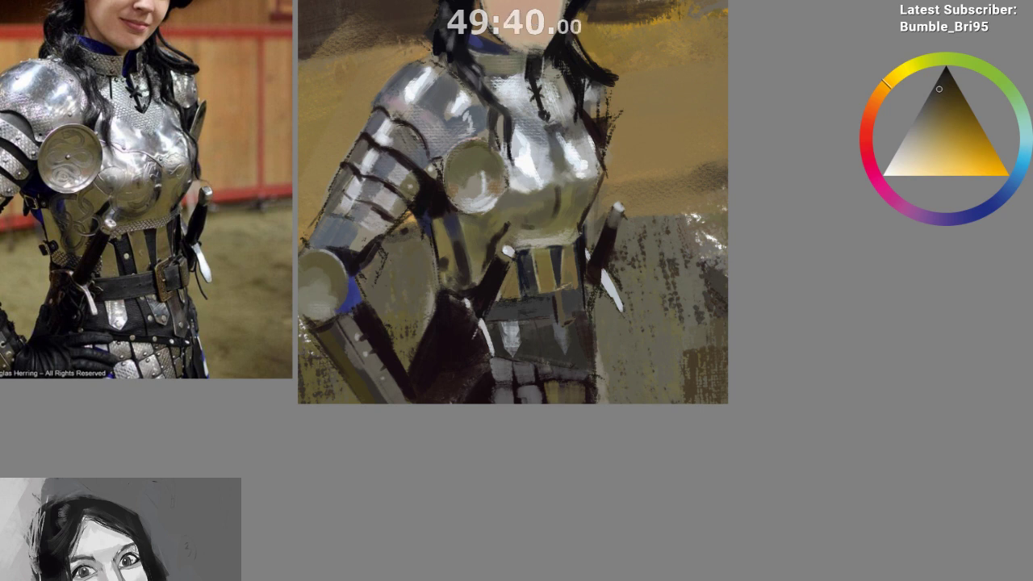
pyautogui.keyDown('ctrl'); pyautogui.click(532, 224); pyautogui.keyUp('ctrl')
pyautogui.moveTo(613, 218); pyautogui.dragTo(610, 264)
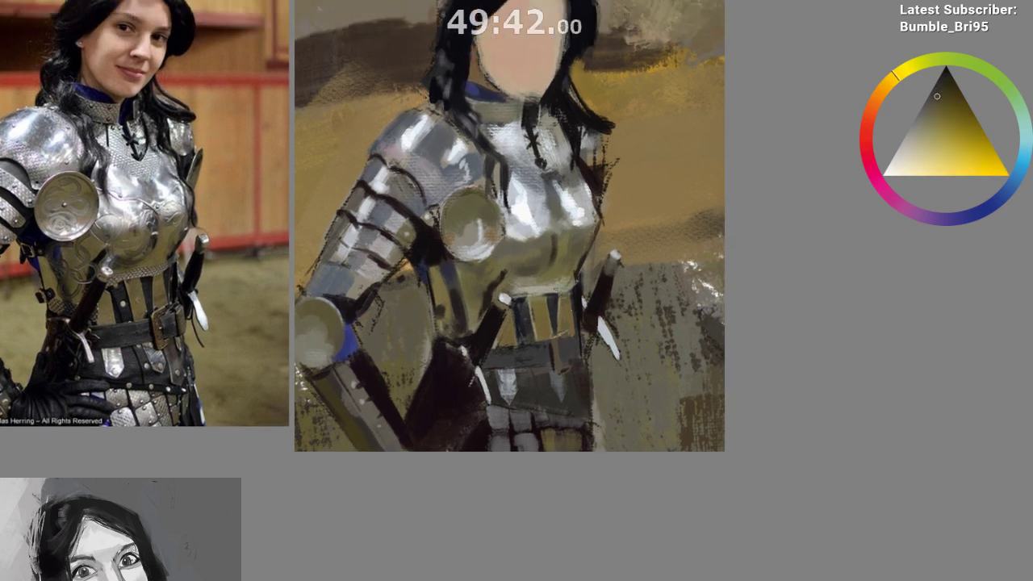
# Reinforce the far dagger's grip with sampled near-black and its pommel with sampled light blue-gray
pyautogui.keyDown('ctrl'); pyautogui.click(597, 291); pyautogui.keyUp('ctrl')
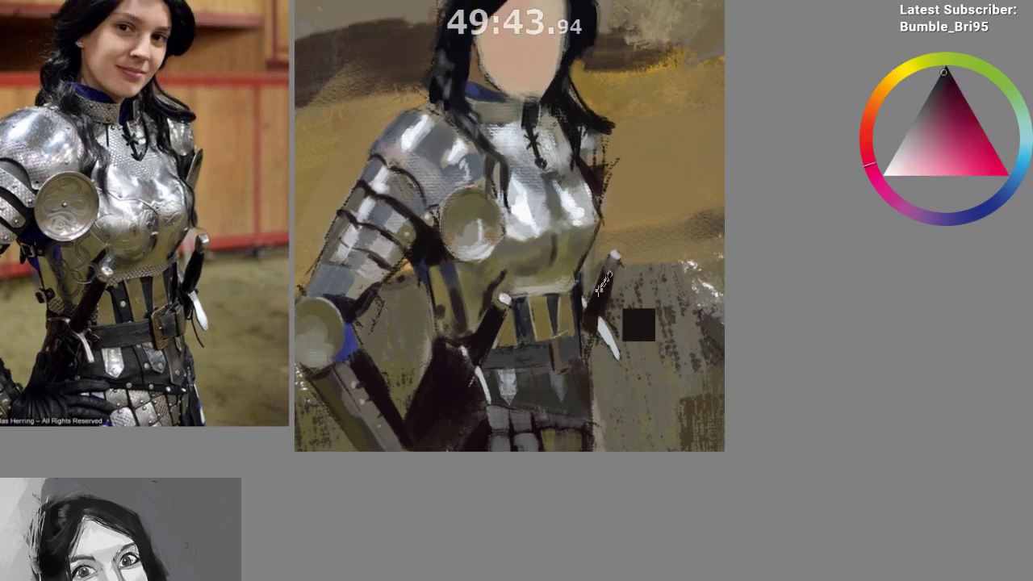
pyautogui.keyDown('ctrl'); pyautogui.click(612, 255); pyautogui.keyUp('ctrl')
pyautogui.moveTo(615, 257); pyautogui.dragTo(606, 268)
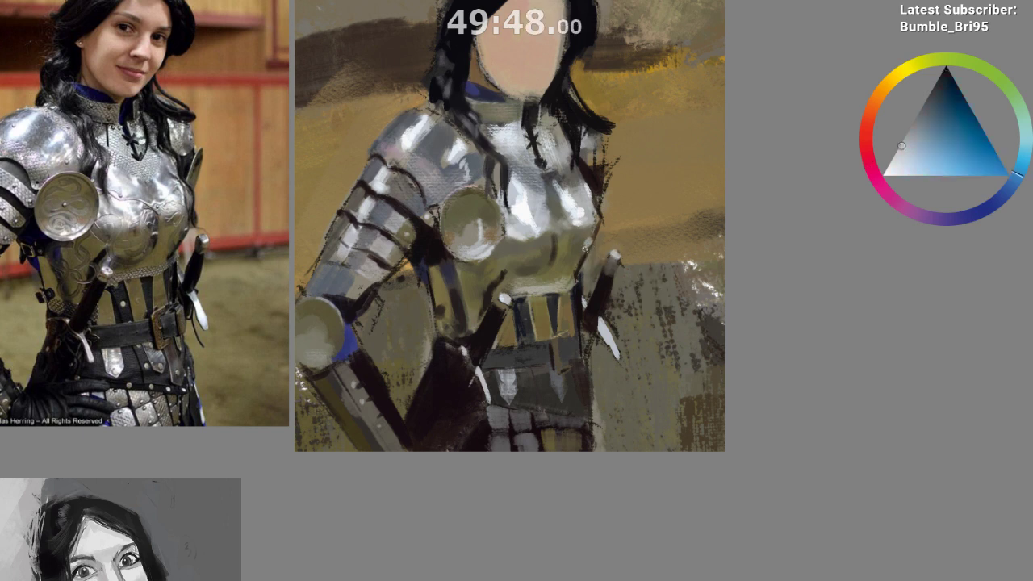
pyautogui.keyDown('ctrl'); pyautogui.click(596, 244); pyautogui.keyUp('ctrl')
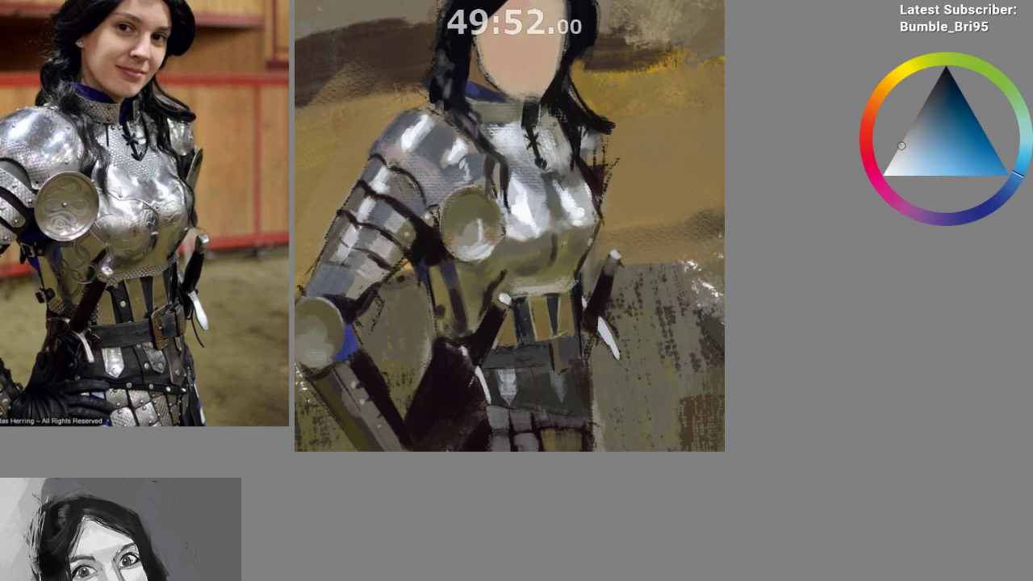
# Refine the lower breastplate and its far edge with sampled olive, olive-brown and near-black tones
pyautogui.moveTo(563, 334); pyautogui.dragTo(557, 360)
pyautogui.keyDown('ctrl'); pyautogui.click(571, 296); pyautogui.keyUp('ctrl')
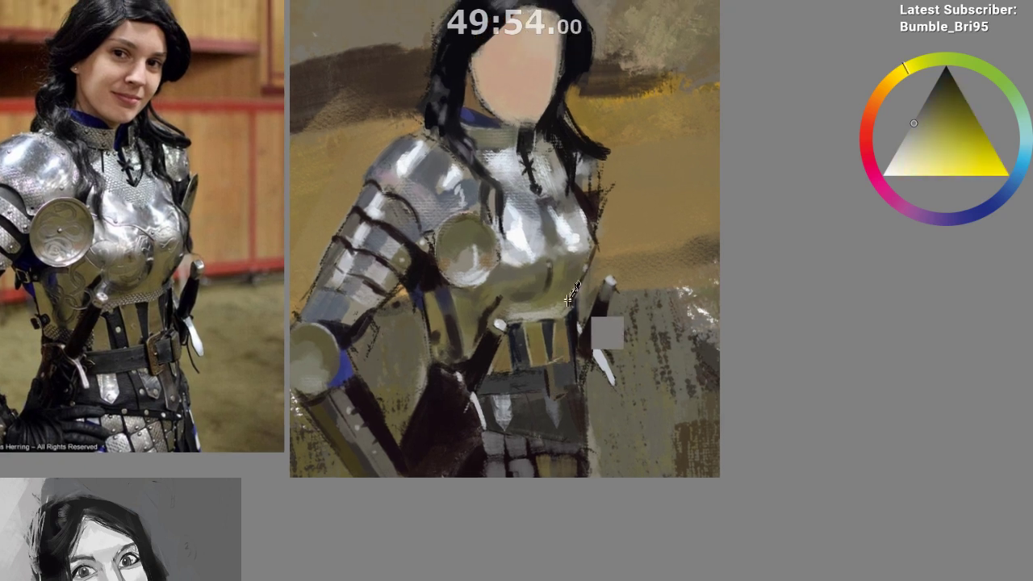
pyautogui.keyDown('ctrl'); pyautogui.click(550, 266); pyautogui.keyUp('ctrl')
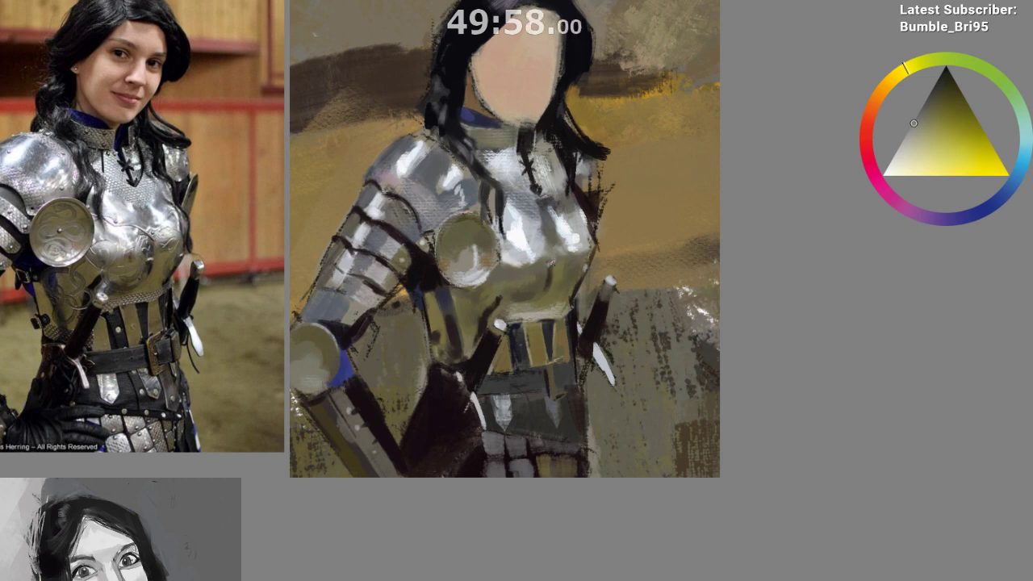
pyautogui.keyDown('ctrl'); pyautogui.click(590, 272); pyautogui.keyUp('ctrl')
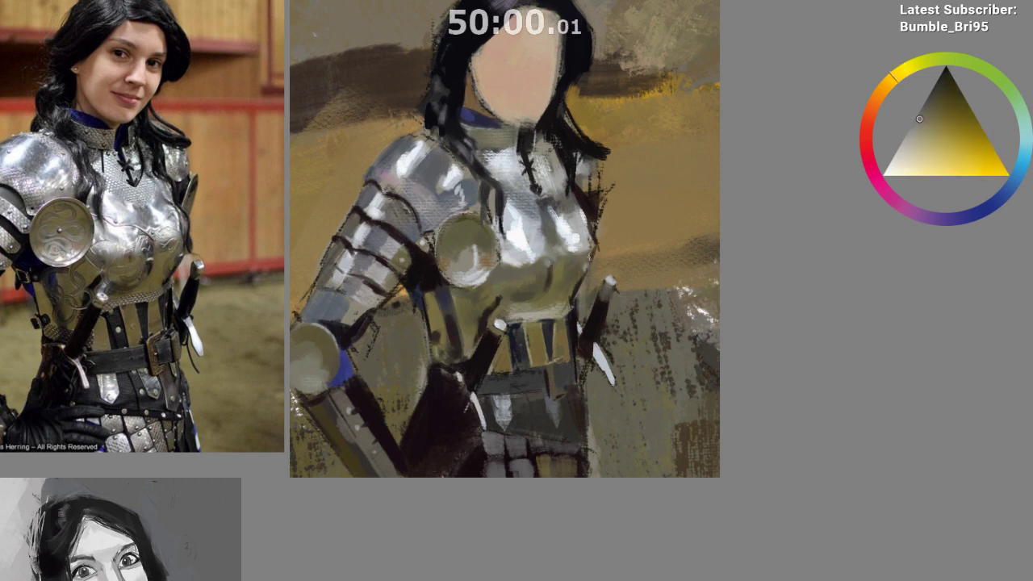
pyautogui.keyDown('ctrl'); pyautogui.click(599, 242); pyautogui.keyUp('ctrl')
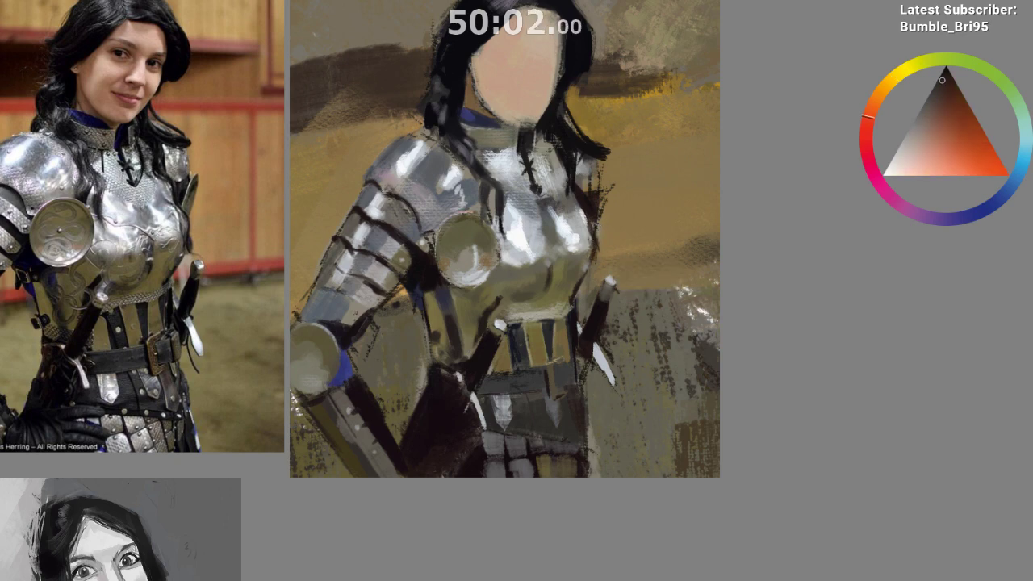
# Reinforce the dark gap and strip behind the breastplate, beneath the far shoulder, with sampled near-black tones
pyautogui.keyDown('ctrl'); pyautogui.click(630, 241); pyautogui.keyUp('ctrl')
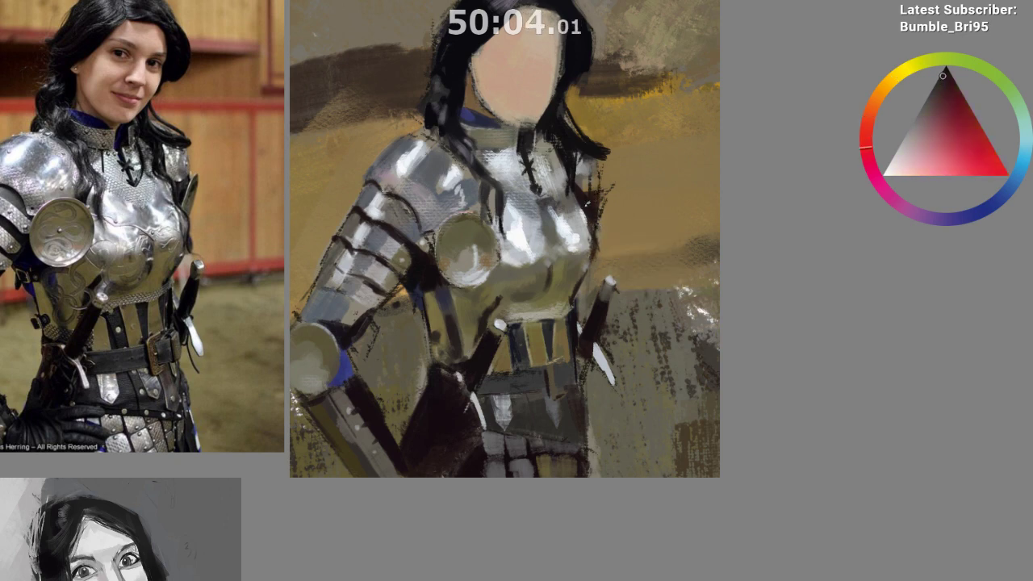
pyautogui.moveTo(605, 277); pyautogui.dragTo(610, 319)
pyautogui.keyDown('ctrl'); pyautogui.click(629, 258); pyautogui.keyUp('ctrl')
pyautogui.keyDown('ctrl'); pyautogui.click(589, 214); pyautogui.keyUp('ctrl')
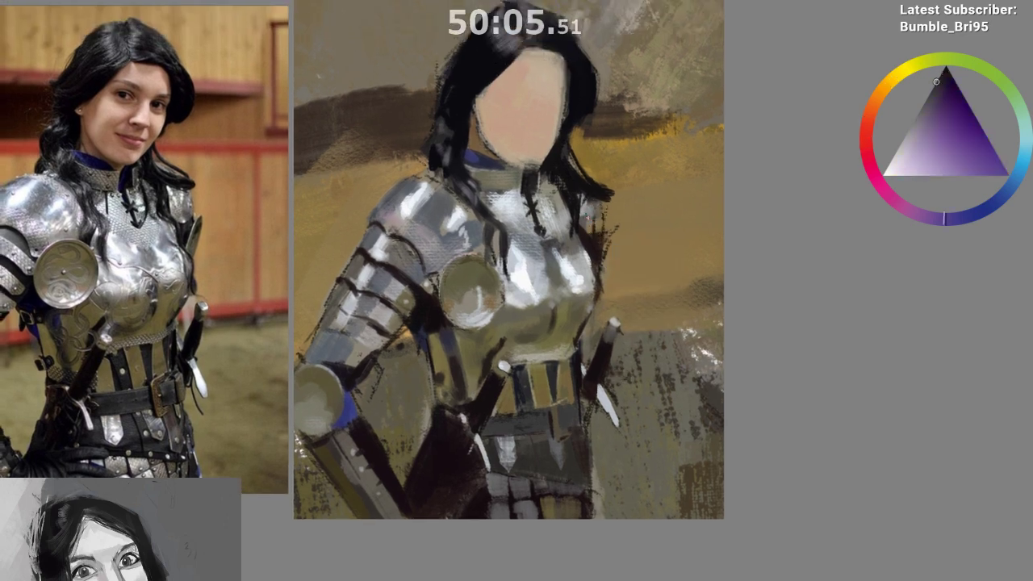
pyautogui.keyDown('ctrl'); pyautogui.click(585, 220); pyautogui.keyUp('ctrl')
pyautogui.keyDown('ctrl'); pyautogui.click(592, 243); pyautogui.keyUp('ctrl')
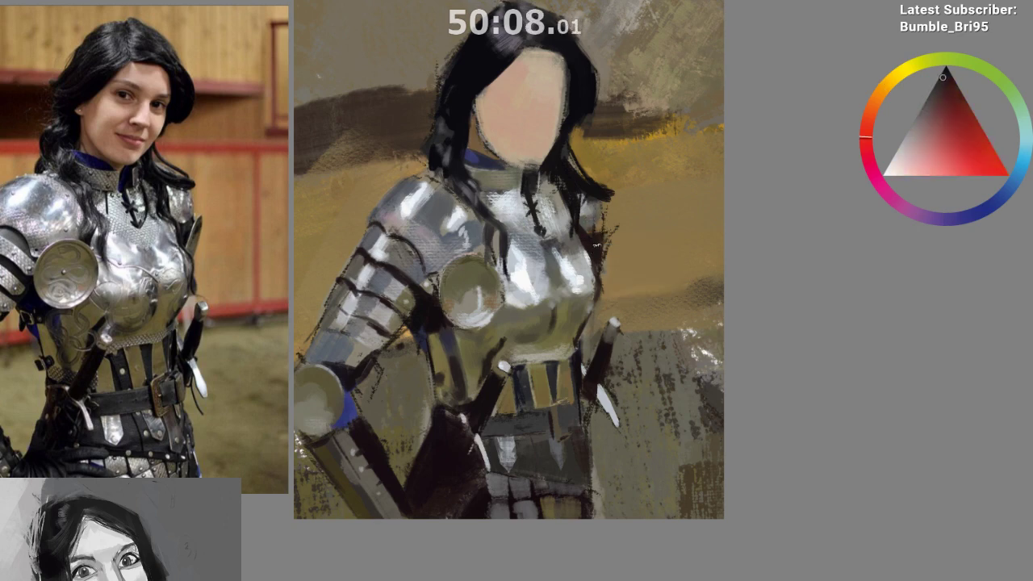
pyautogui.keyDown('ctrl'); pyautogui.click(571, 240); pyautogui.keyUp('ctrl')
pyautogui.moveTo(519, 285); pyautogui.dragTo(529, 262)
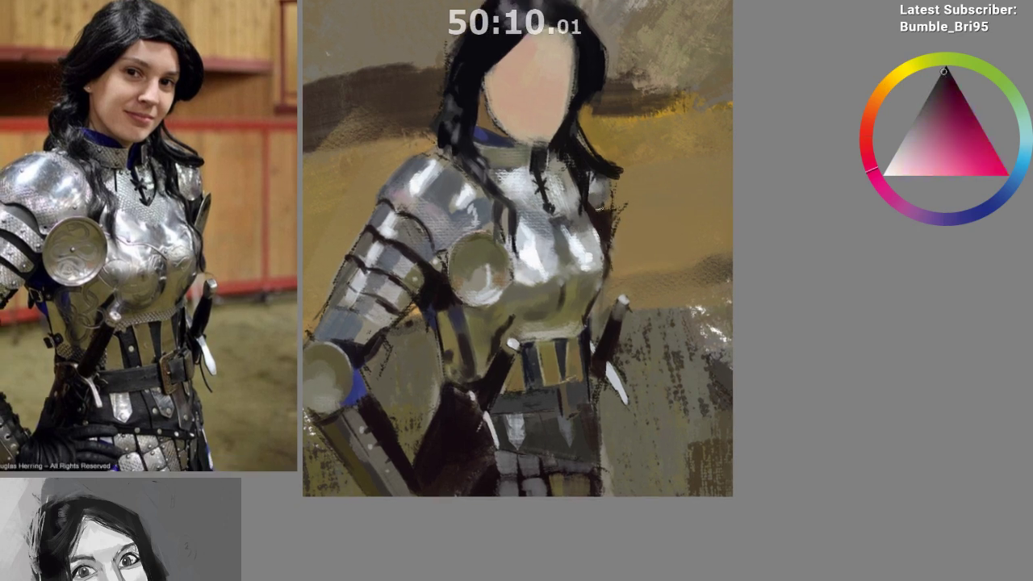
pyautogui.moveTo(605, 217); pyautogui.dragTo(605, 205)
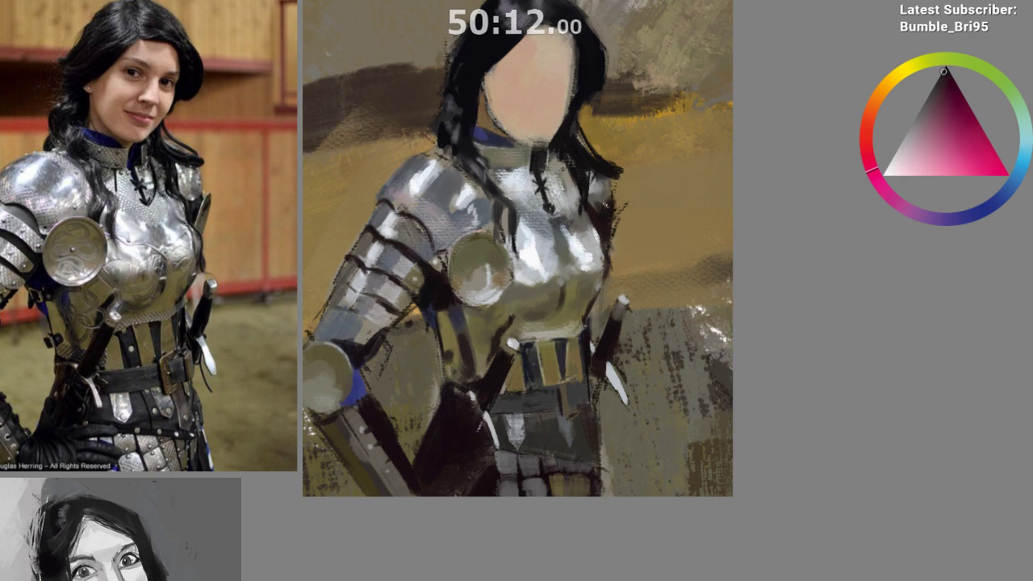
# Mirror the canvas horizontally to check the figure
pyautogui.press('m')
pyautogui.moveTo(523, 391); pyautogui.dragTo(501, 359)
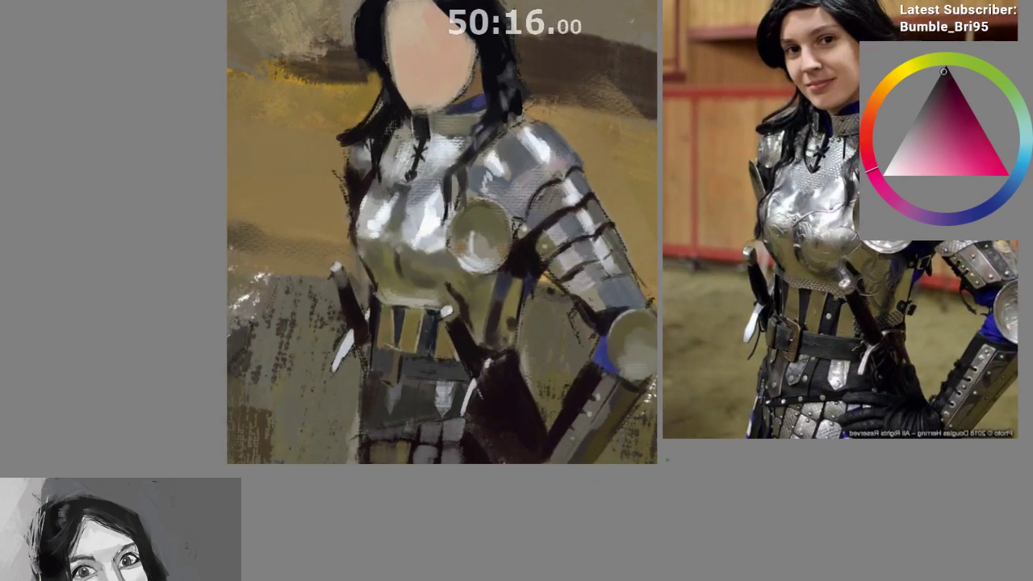
pyautogui.keyDown('ctrl'); pyautogui.click(455, 219); pyautogui.keyUp('ctrl')
pyautogui.moveTo(347, 179); pyautogui.dragTo(350, 215)
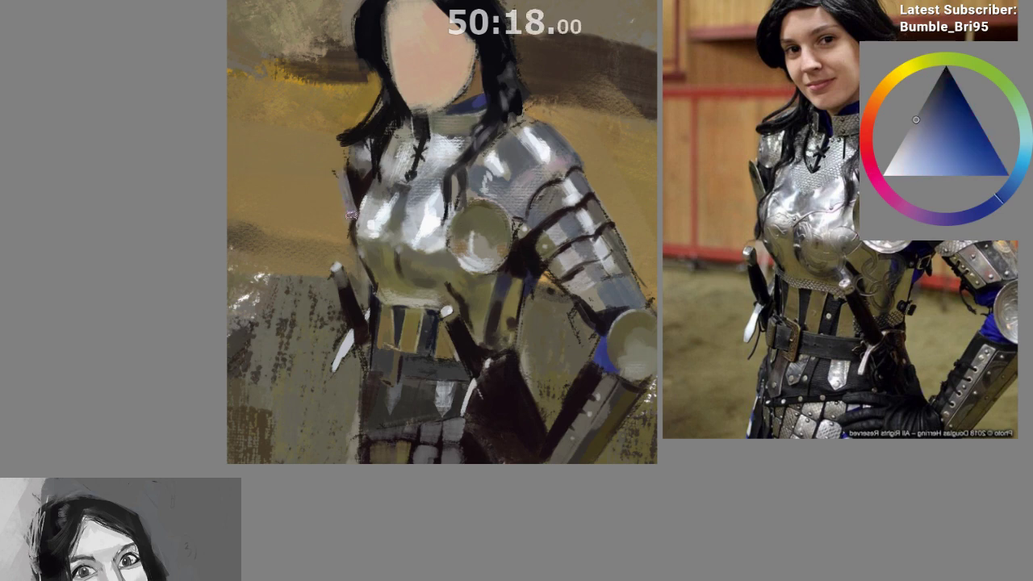
pyautogui.hotkey('ctrl', 'z')
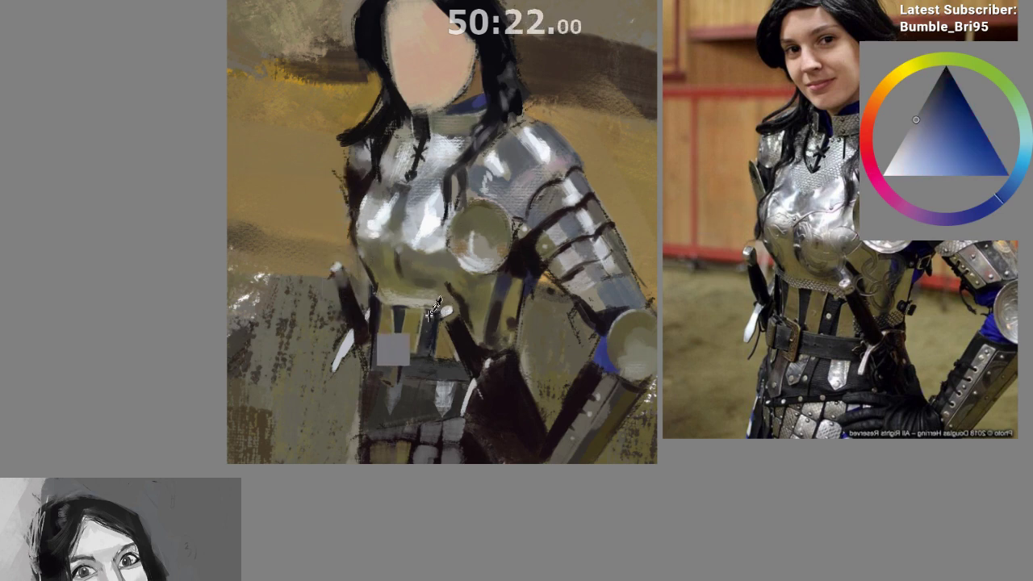
# Paint the narrow plate behind the far shoulder with sampled dark olive, near-black and pale blue-gray
pyautogui.keyDown('ctrl'); pyautogui.click(380, 246); pyautogui.keyUp('ctrl')
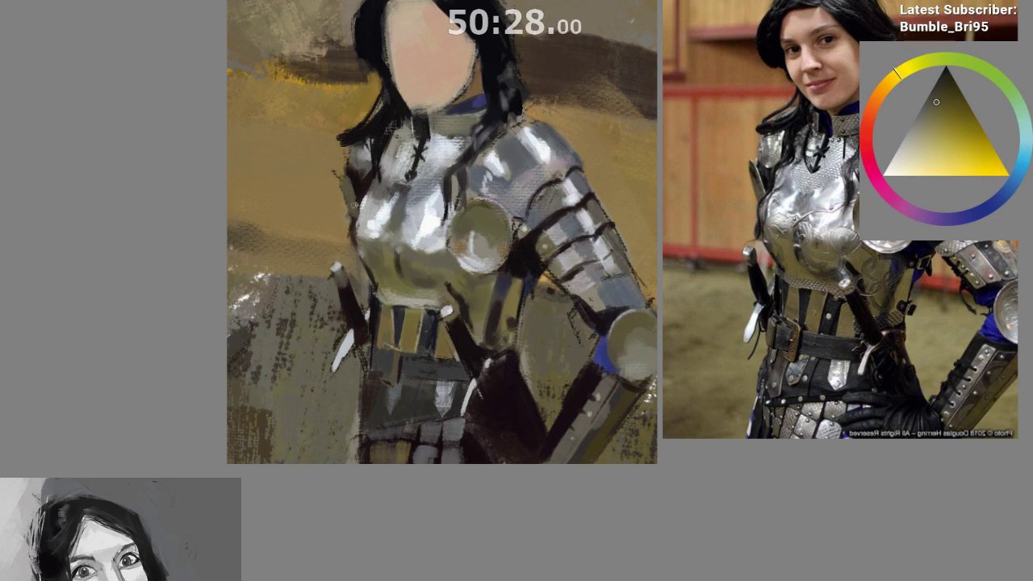
pyautogui.keyDown('ctrl'); pyautogui.click(358, 191); pyautogui.keyUp('ctrl')
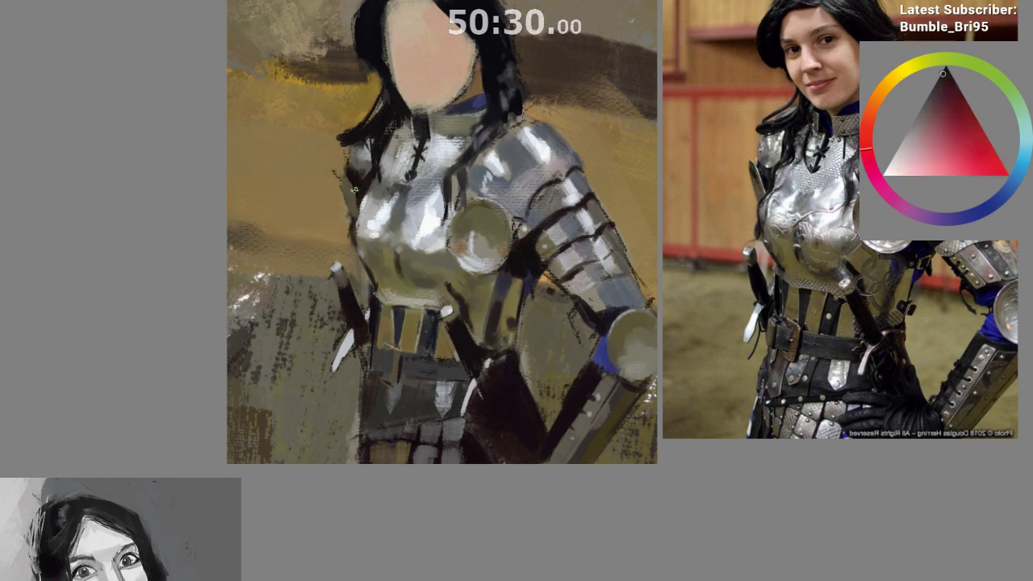
pyautogui.keyDown('ctrl'); pyautogui.click(384, 208); pyautogui.keyUp('ctrl')
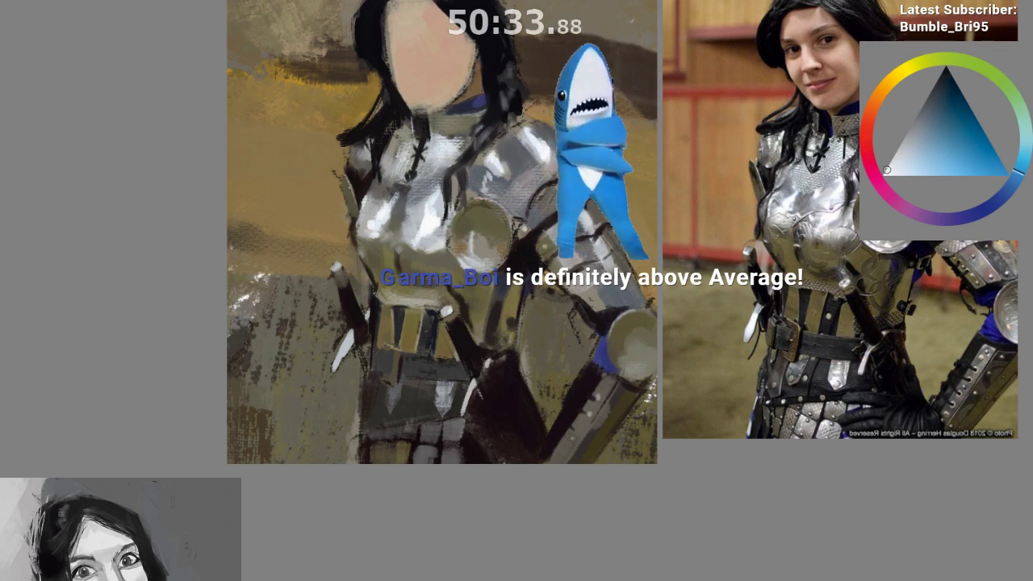
pyautogui.moveTo(364, 432); pyautogui.dragTo(317, 429)
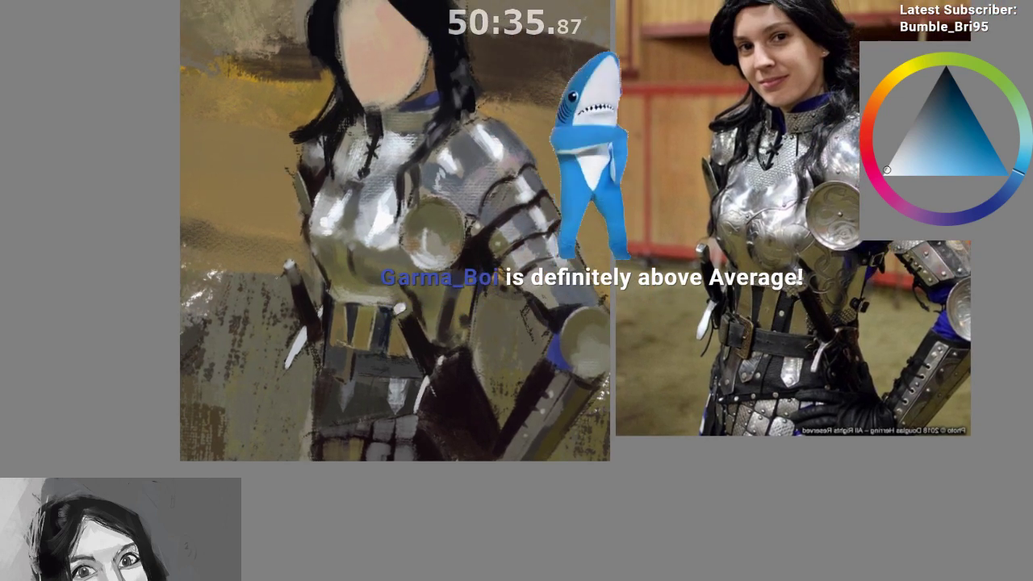
pyautogui.moveTo(307, 208); pyautogui.dragTo(294, 182)
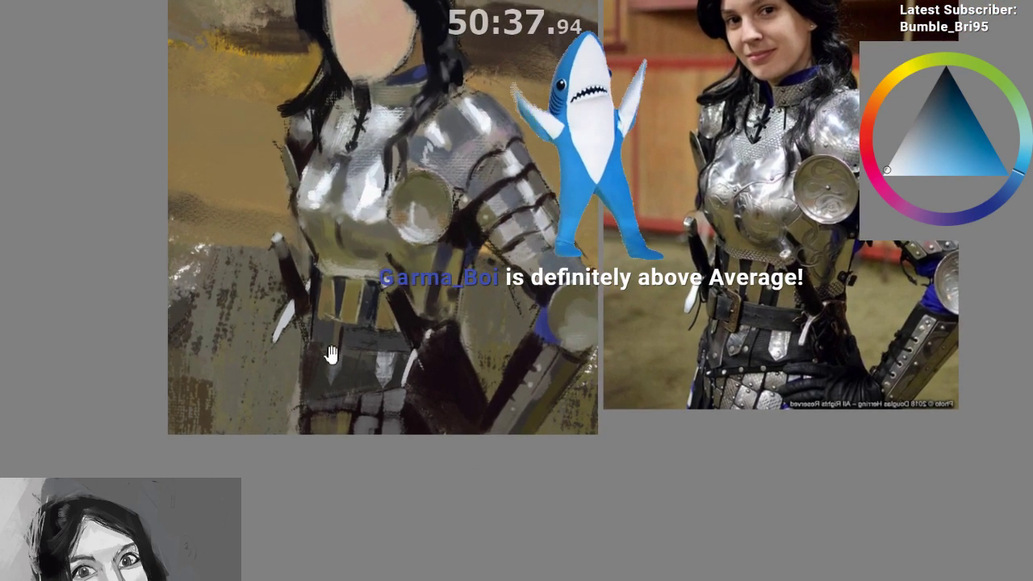
# Darken the plate behind the far shoulder with sampled near-black and dark brown, and trim its outer edge with ochre brown
pyautogui.keyDown('ctrl'); pyautogui.click(290, 280); pyautogui.keyUp('ctrl')
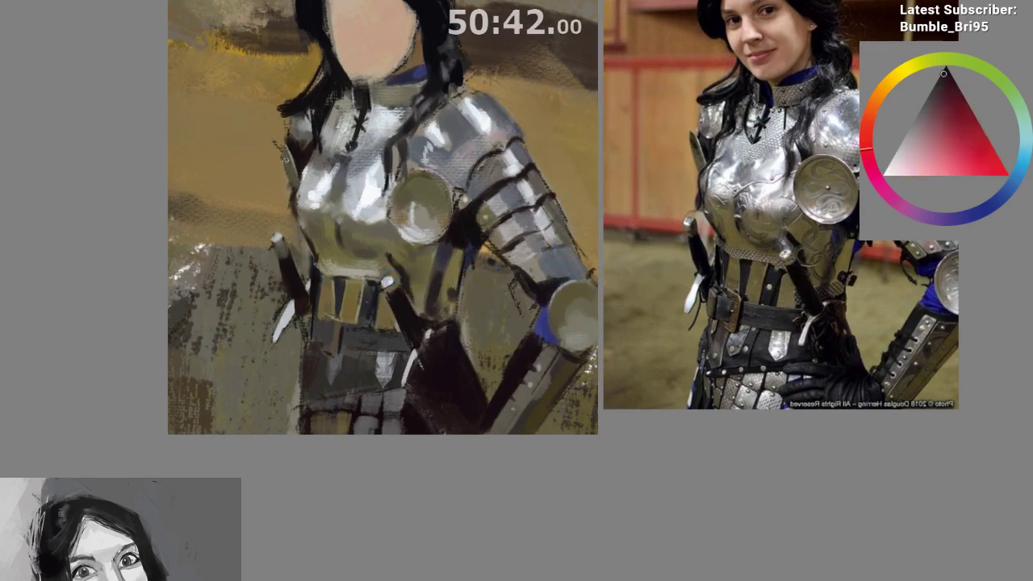
pyautogui.keyDown('ctrl'); pyautogui.click(284, 153); pyautogui.keyUp('ctrl')
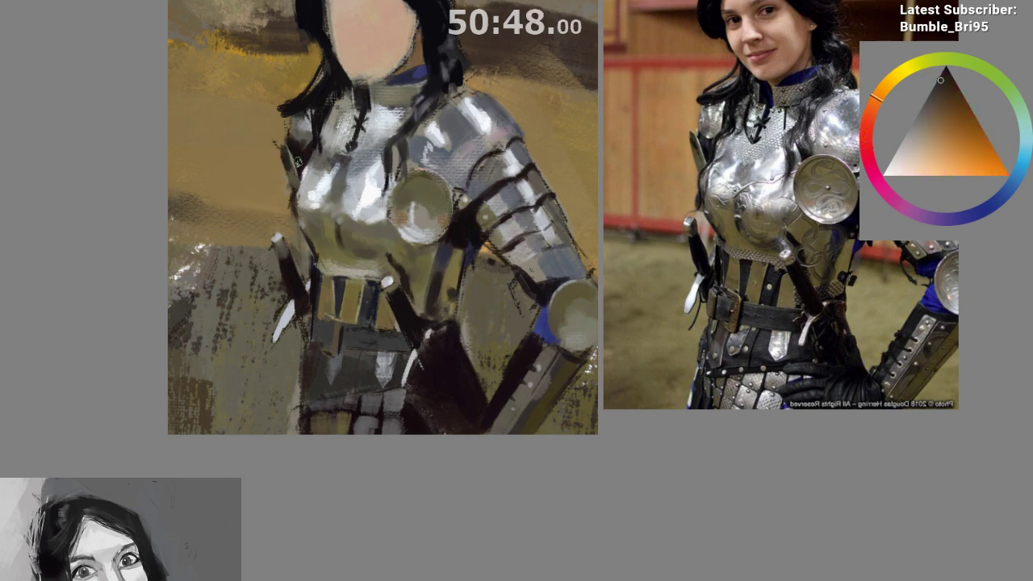
pyautogui.keyDown('alt'); pyautogui.click(276, 147); pyautogui.keyUp('alt')
pyautogui.moveTo(277, 151); pyautogui.dragTo(274, 137)
pyautogui.moveTo(294, 275); pyautogui.dragTo(293, 292)
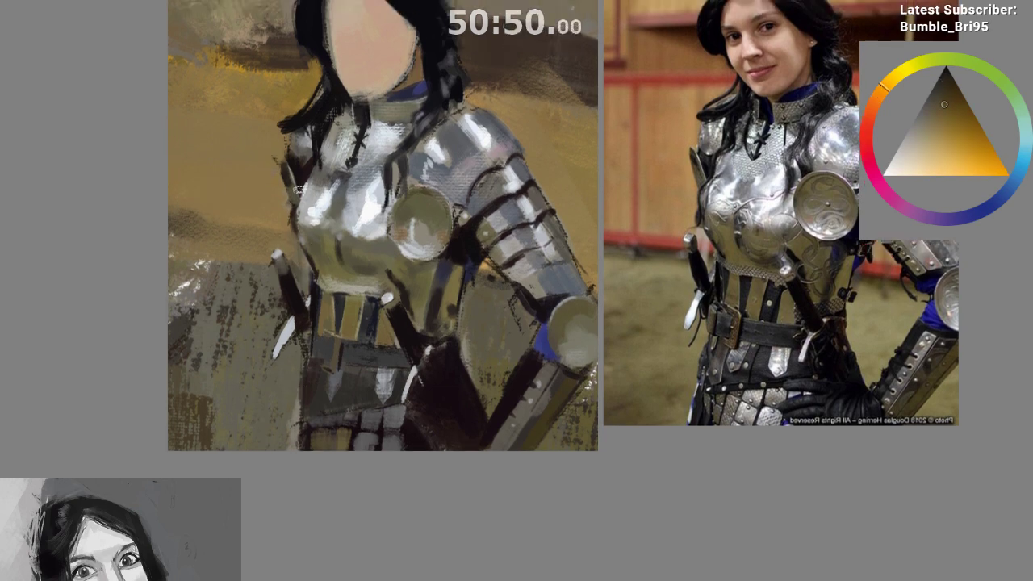
# Refine the chest highlights on the breastplate with sampled light blue-gray
pyautogui.moveTo(323, 344); pyautogui.dragTo(326, 372)
pyautogui.keyDown('ctrl'); pyautogui.click(327, 251); pyautogui.keyUp('ctrl')
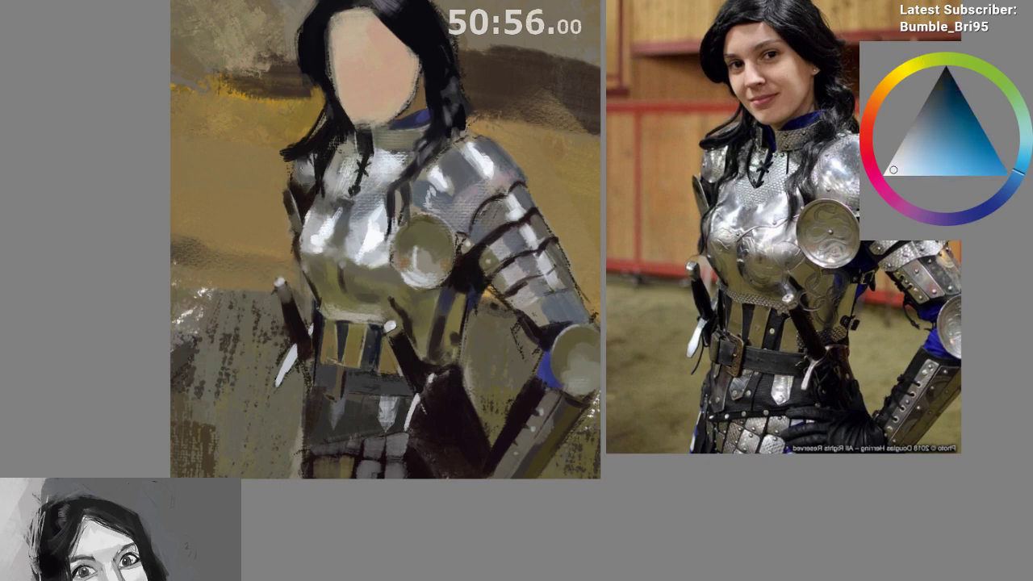
pyautogui.keyDown('ctrl'); pyautogui.click(321, 241); pyautogui.keyUp('ctrl')
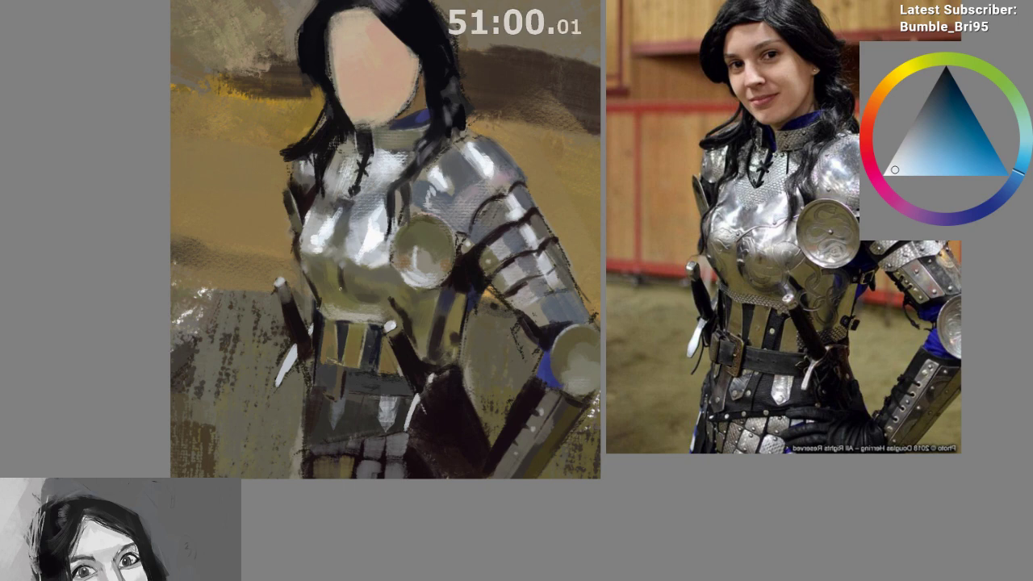
pyautogui.keyDown('ctrl'); pyautogui.click(322, 242); pyautogui.keyUp('ctrl')
pyautogui.keyDown('ctrl'); pyautogui.click(420, 398); pyautogui.keyUp('ctrl')
pyautogui.moveTo(337, 224); pyautogui.dragTo(371, 235)
# Rework the hair lock falling over the far shoulder with sampled near-black and dark brown
pyautogui.moveTo(332, 422); pyautogui.dragTo(321, 480)
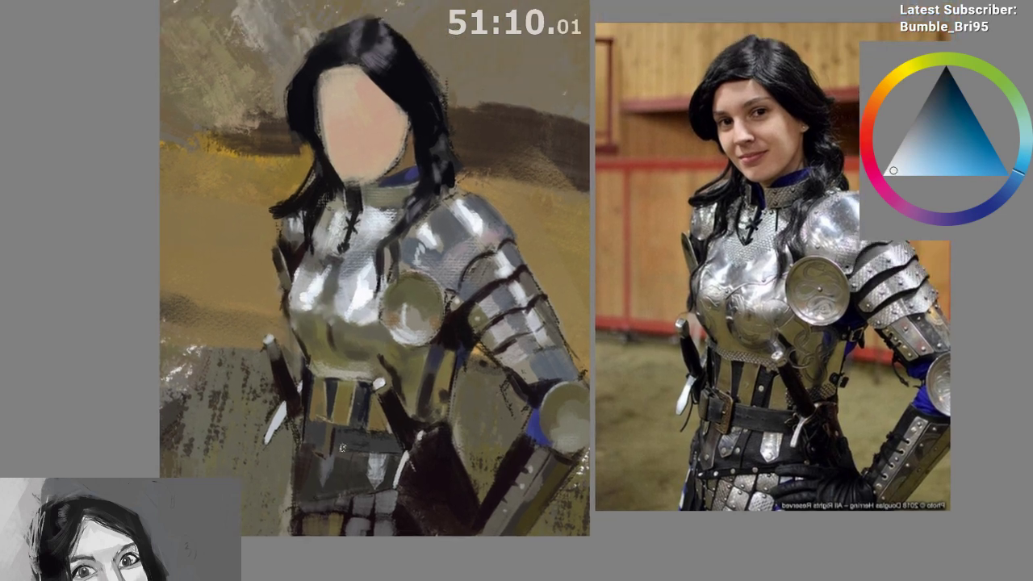
pyautogui.keyDown('ctrl'); pyautogui.click(314, 217); pyautogui.keyUp('ctrl')
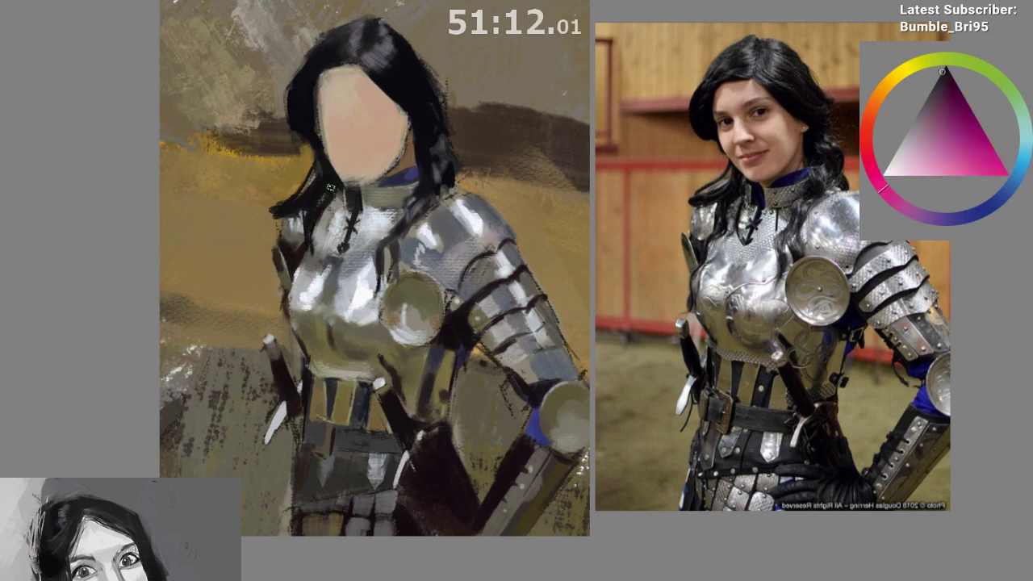
pyautogui.keyDown('ctrl'); pyautogui.click(328, 206); pyautogui.keyUp('ctrl')
pyautogui.moveTo(384, 483); pyautogui.dragTo(386, 503)
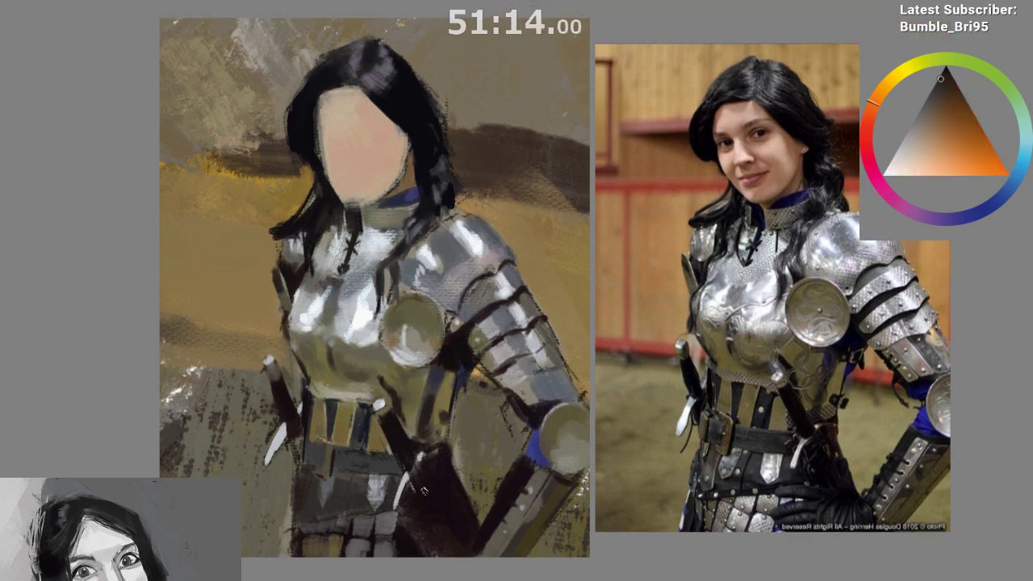
# Clean up the background beside the far hair lock with sampled ochre brown and extend the face's far edge with sampled skin tone
pyautogui.keyDown('alt'); pyautogui.click(294, 173); pyautogui.keyUp('alt')
pyautogui.keyDown('alt'); pyautogui.click(306, 179); pyautogui.keyUp('alt')
pyautogui.keyDown('alt'); pyautogui.click(318, 184); pyautogui.keyUp('alt')
pyautogui.keyDown('alt'); pyautogui.click(253, 216); pyautogui.keyUp('alt')
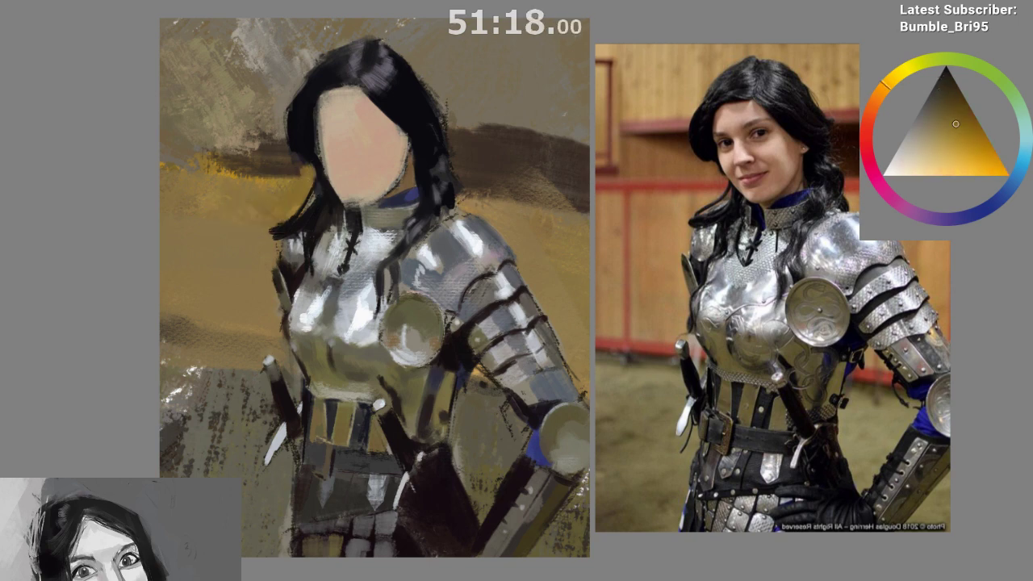
pyautogui.keyDown('alt'); pyautogui.click(338, 170); pyautogui.keyUp('alt')
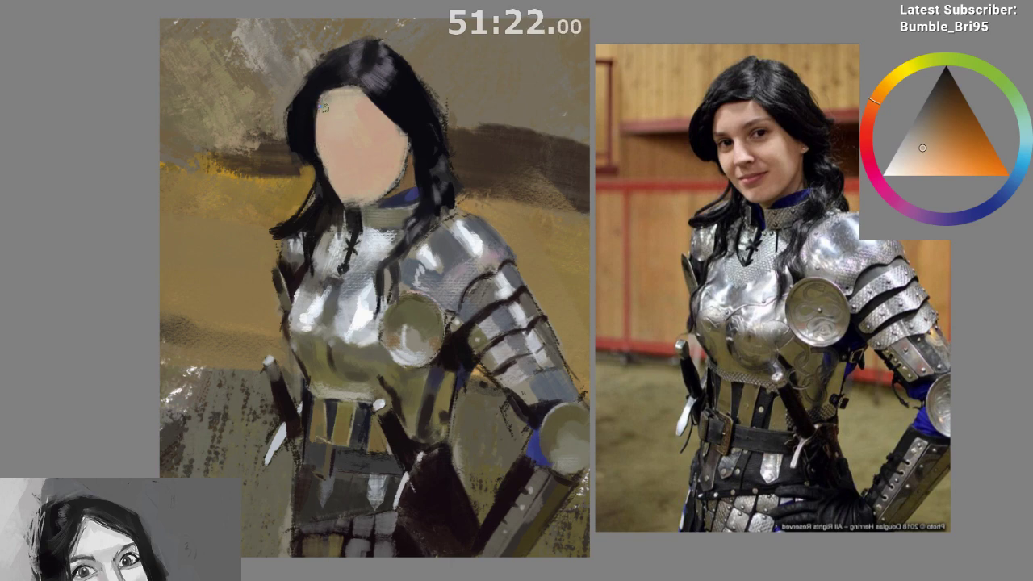
# Flip the canvas back to its unmirrored orientation
pyautogui.moveTo(447, 189); pyautogui.dragTo(498, 111)
pyautogui.press('m')
pyautogui.moveTo(497, 423); pyautogui.dragTo(435, 386)
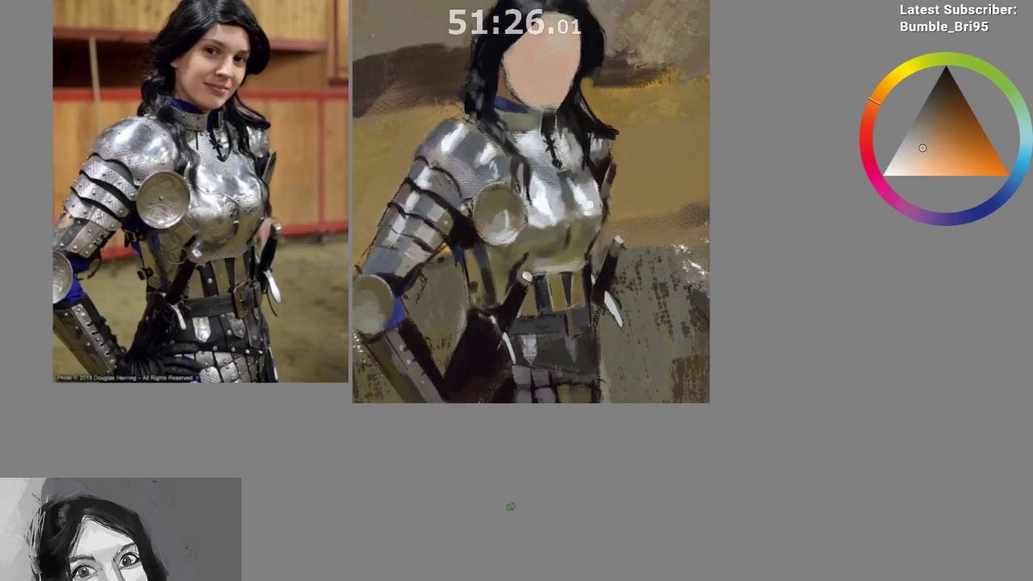
# Trim the outline of the far dagger's white guard with sampled dark olive background color
pyautogui.moveTo(603, 255)
pyautogui.mouseDown()
pyautogui.moveTo(604, 207)
pyautogui.moveTo(612, 274)
pyautogui.moveTo(595, 280)
pyautogui.moveTo(601, 289)
pyautogui.moveTo(688, 197)
pyautogui.mouseUp()
pyautogui.keyDown('ctrl'); pyautogui.click(611, 252); pyautogui.keyUp('ctrl')
pyautogui.keyDown('ctrl'); pyautogui.click(608, 264); pyautogui.keyUp('ctrl')
pyautogui.keyDown('ctrl'); pyautogui.click(608, 253); pyautogui.keyUp('ctrl')
pyautogui.keyDown('ctrl'); pyautogui.click(626, 275); pyautogui.keyUp('ctrl')
pyautogui.scroll(3, 687, 199)
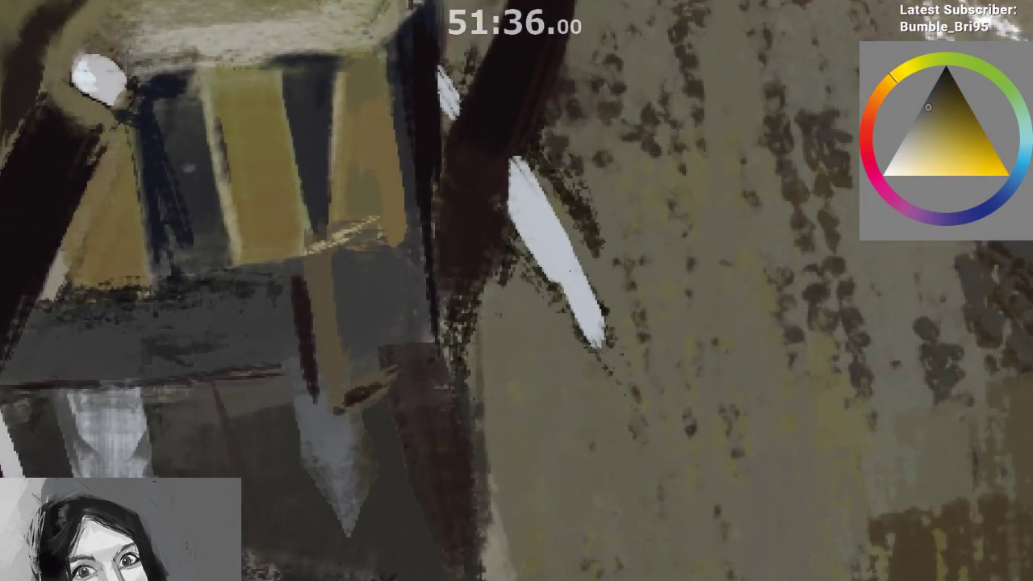
pyautogui.scroll(-5, 527, 325)
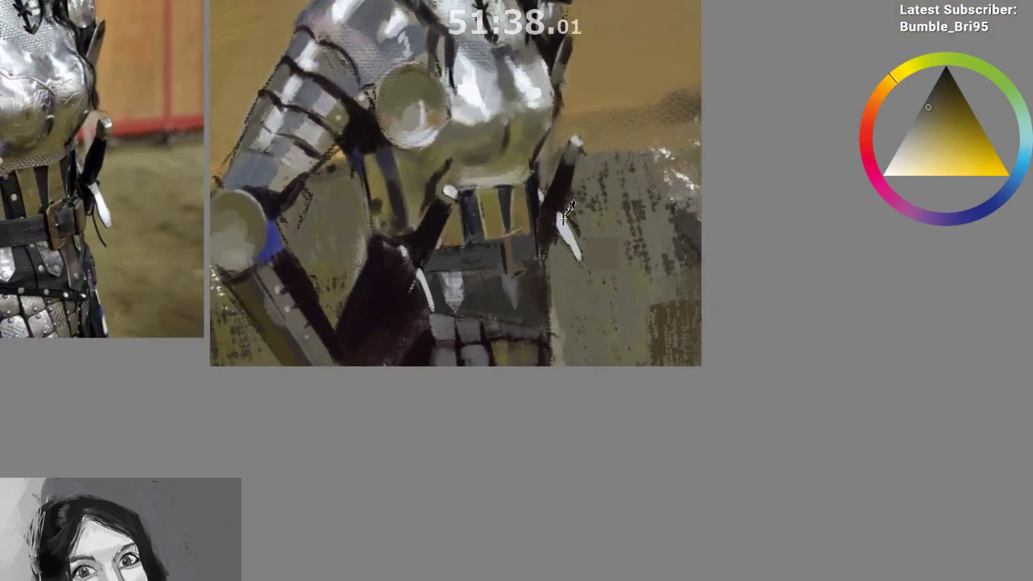
# Extend the upper end of the far dagger's white guard with sampled light blue-gray and sample dark olive for its surroundings
pyautogui.keyDown('alt'); pyautogui.click(563, 218); pyautogui.keyUp('alt')
pyautogui.keyDown('ctrl'); pyautogui.click(553, 215); pyautogui.keyUp('ctrl')
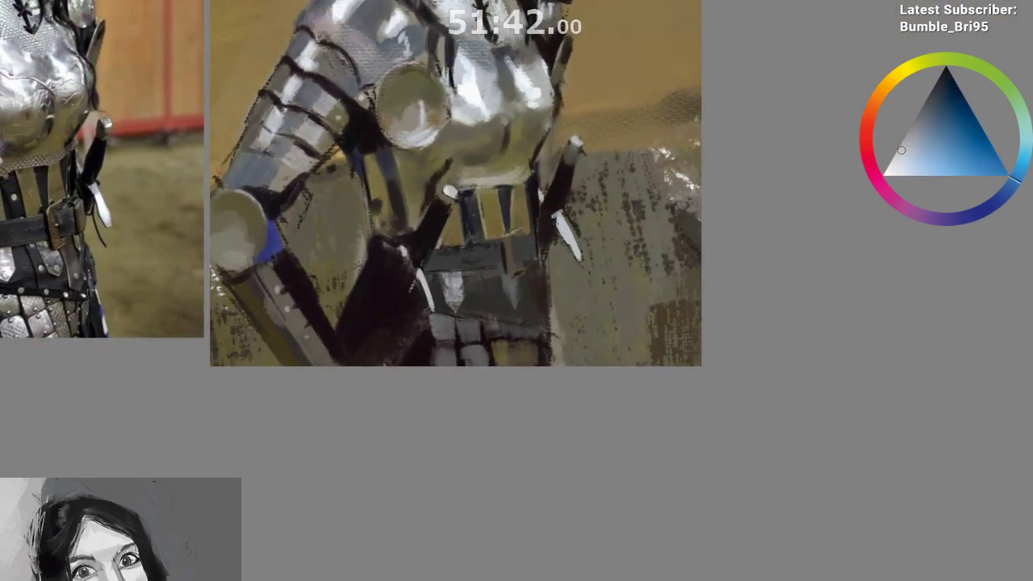
pyautogui.keyDown('ctrl'); pyautogui.click(555, 242); pyautogui.keyUp('ctrl')
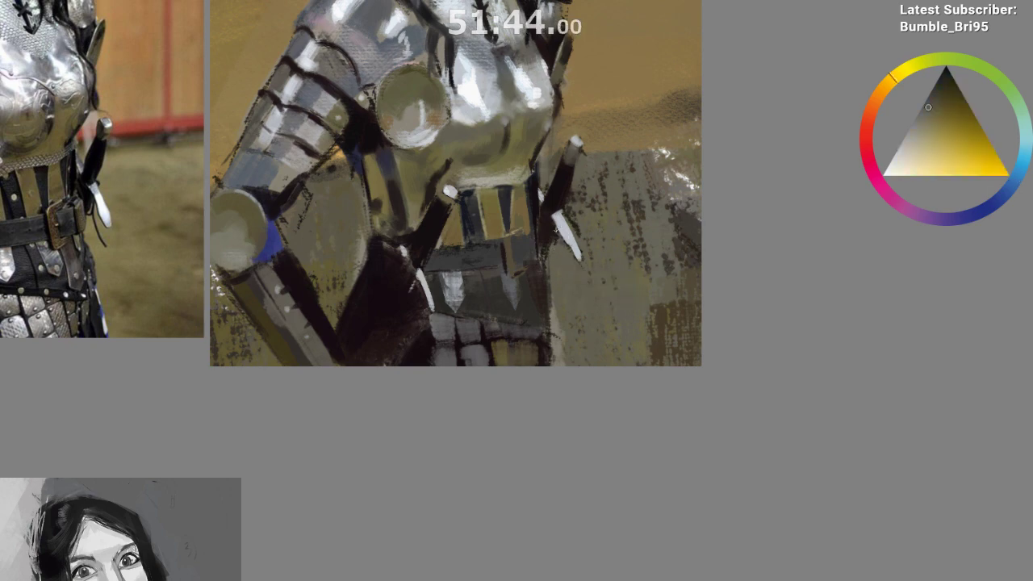
# Sharpen the far dagger's grip and the edge of its white guard with sampled near-black
pyautogui.keyDown('ctrl'); pyautogui.click(548, 216); pyautogui.keyUp('ctrl')
pyautogui.moveTo(554, 228); pyautogui.dragTo(563, 298)
pyautogui.moveTo(582, 253); pyautogui.dragTo(596, 208)
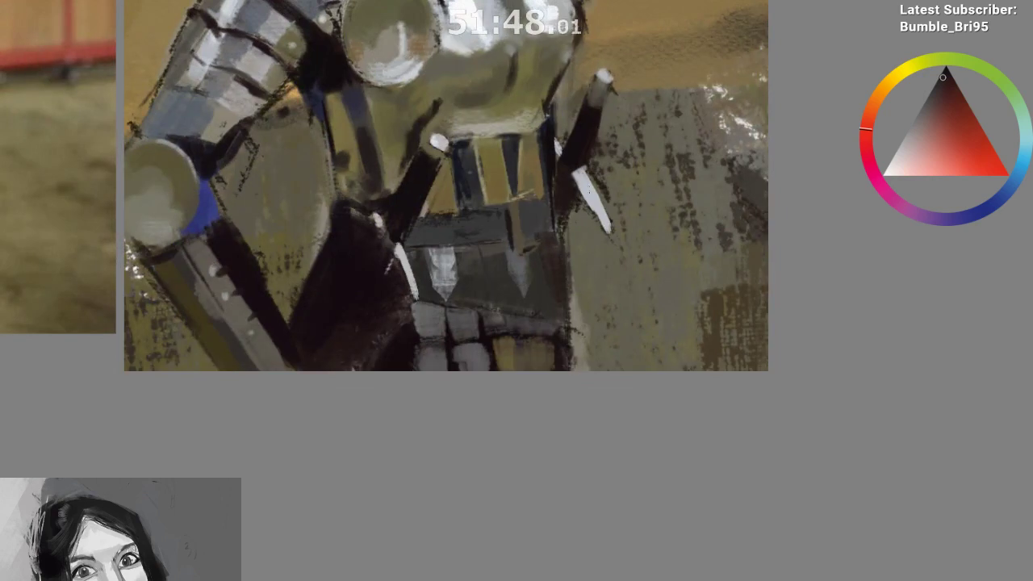
pyautogui.keyDown('ctrl'); pyautogui.click(575, 190); pyautogui.keyUp('ctrl')
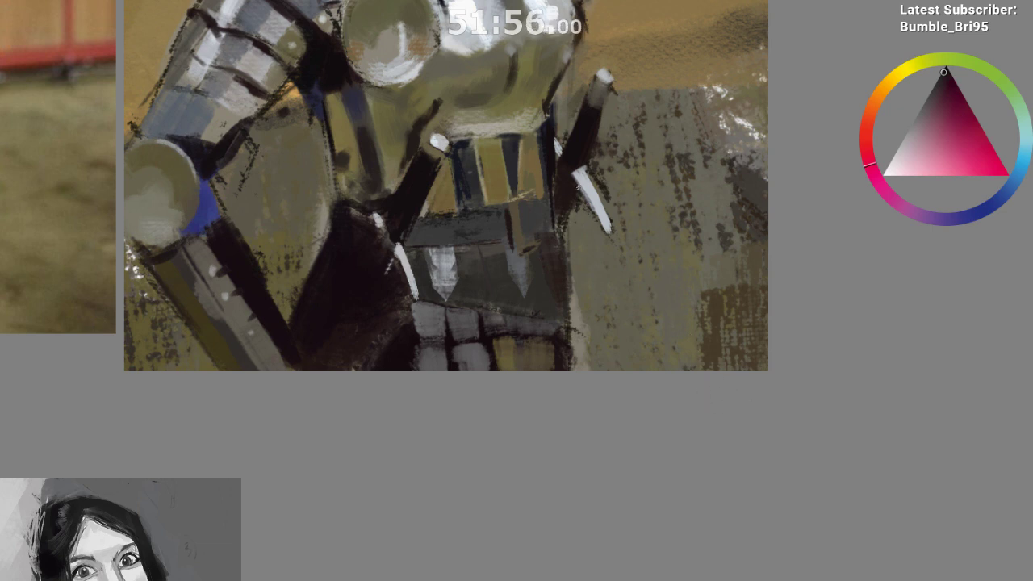
pyautogui.moveTo(578, 174); pyautogui.dragTo(609, 231)
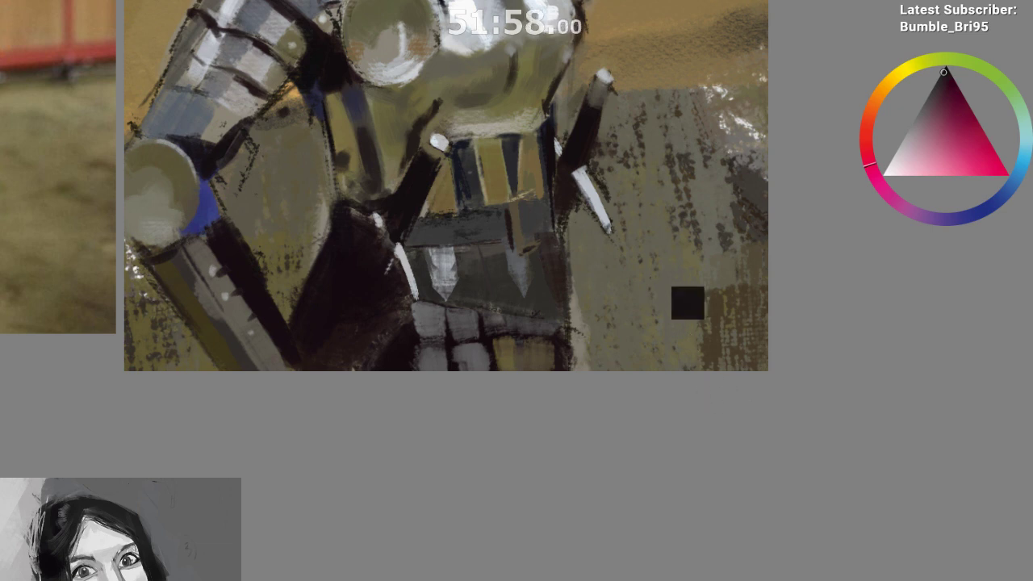
# Flip the canvas and taper the far dagger's white guard with sampled off-white and dark olive background color
pyautogui.press('m')
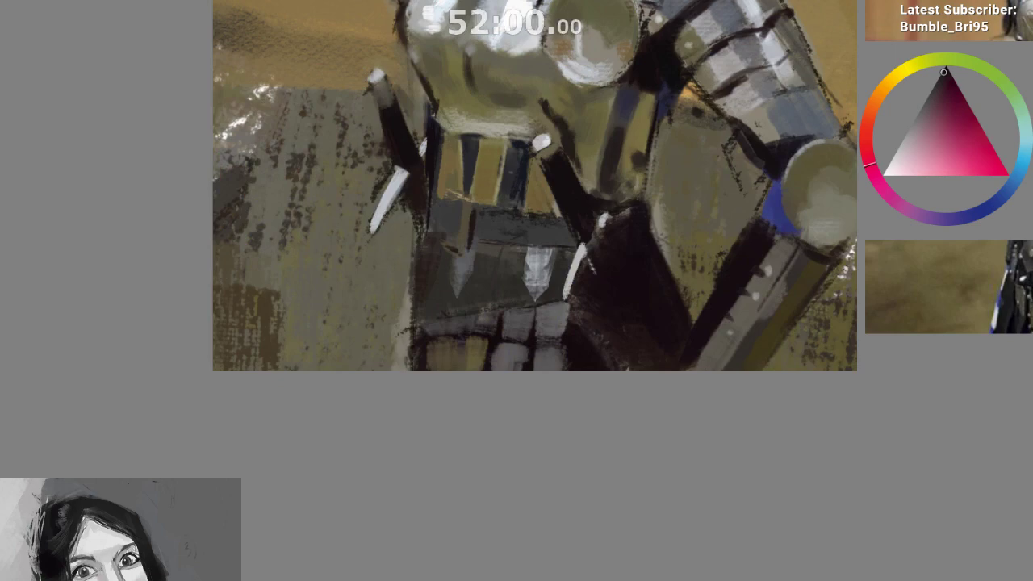
pyautogui.moveTo(385, 321); pyautogui.dragTo(378, 413)
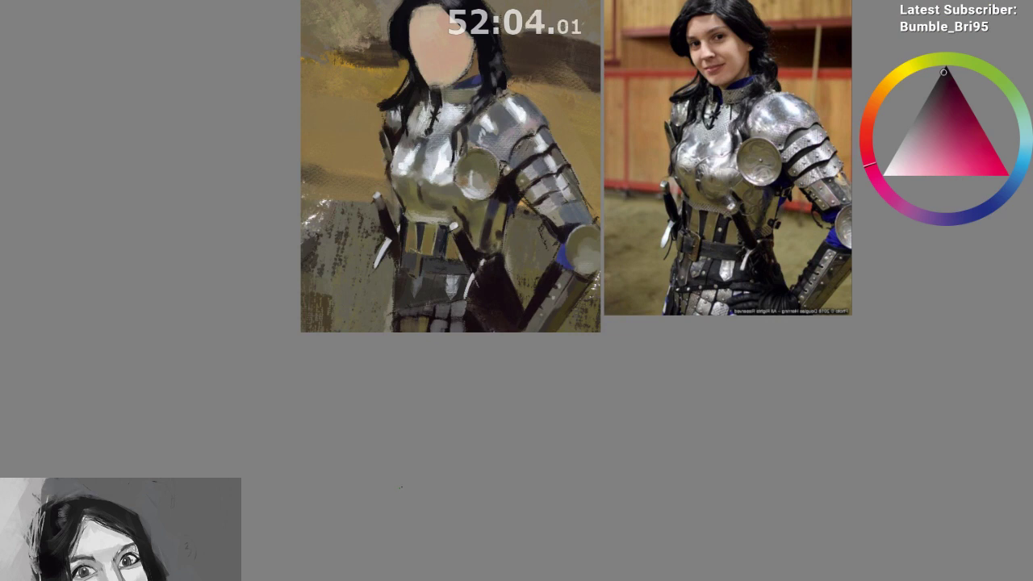
pyautogui.scroll(3, 383, 303)
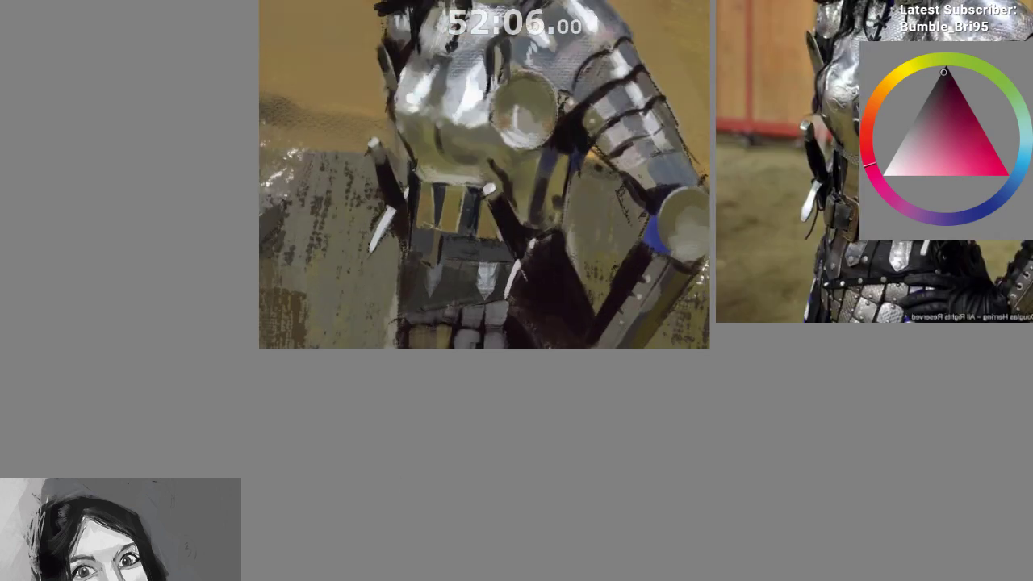
pyautogui.keyDown('alt'); pyautogui.click(461, 136); pyautogui.keyUp('alt')
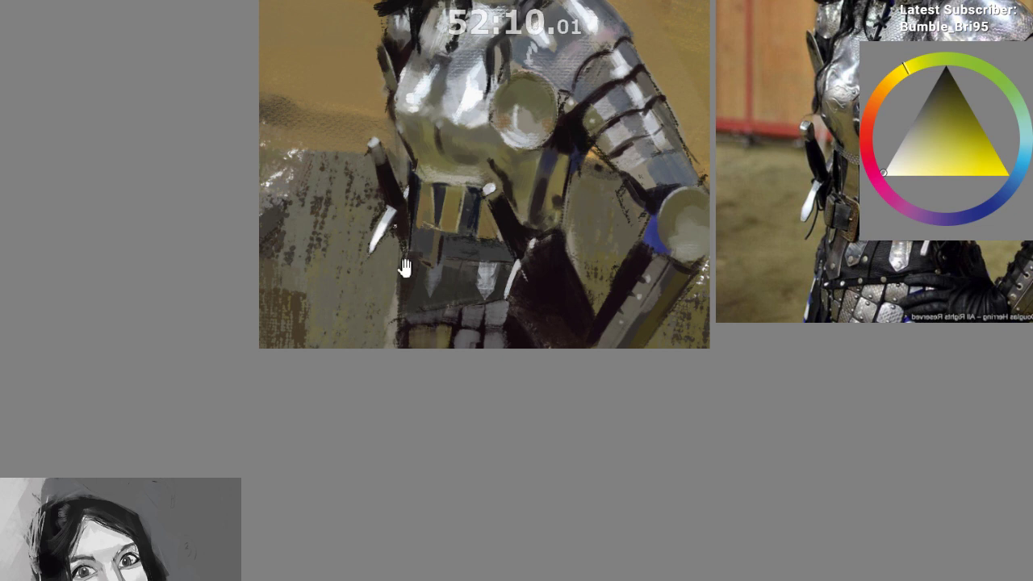
pyautogui.moveTo(406, 269); pyautogui.dragTo(402, 304)
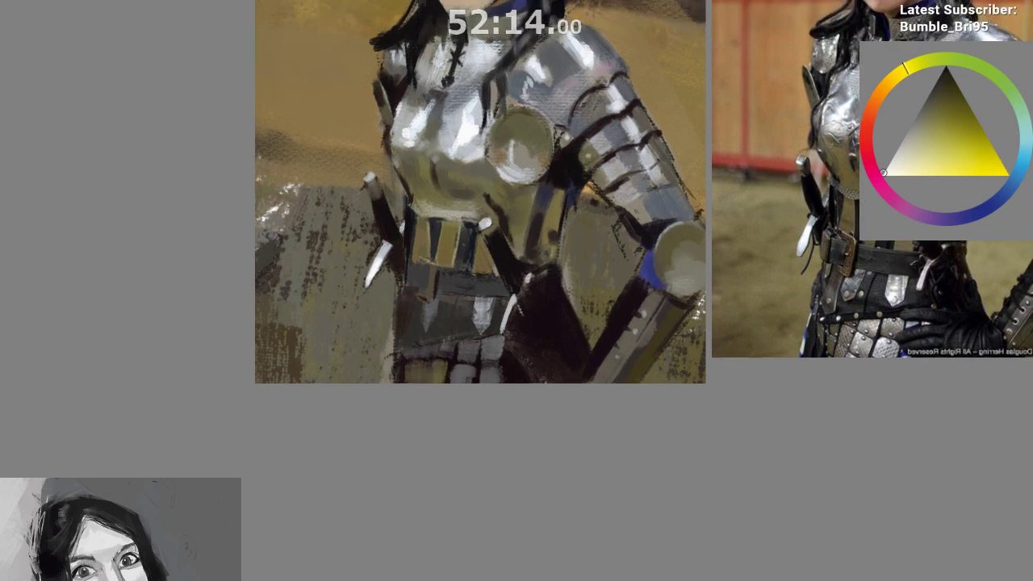
pyautogui.keyDown('ctrl'); pyautogui.click(321, 269); pyautogui.keyUp('ctrl')
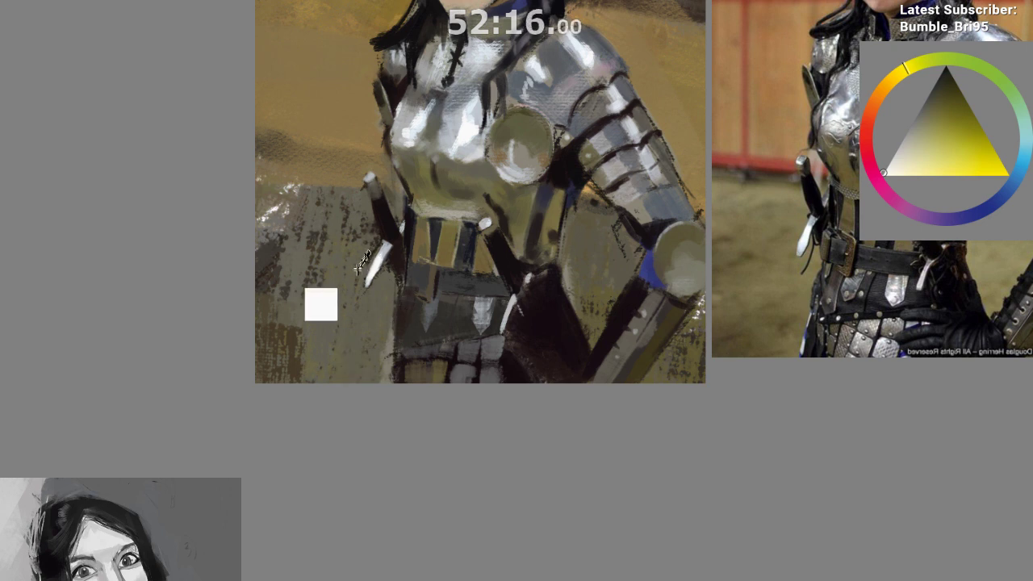
pyautogui.moveTo(355, 286); pyautogui.dragTo(377, 248)
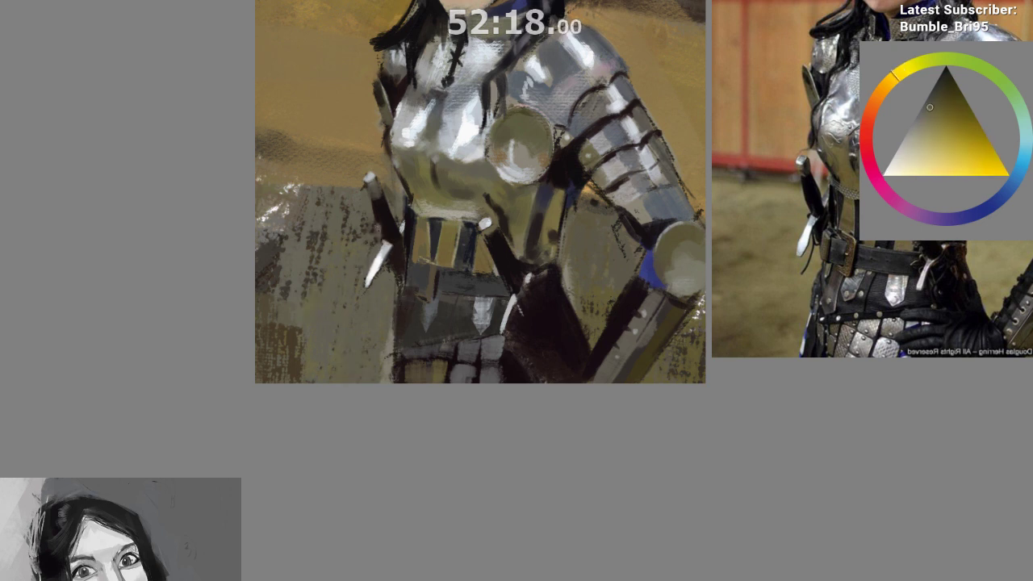
# Sample golden brown from the waist panels and paint the far edge of the waist down to the belt
pyautogui.moveTo(412, 396)
pyautogui.mouseDown()
pyautogui.moveTo(445, 417)
pyautogui.moveTo(449, 446)
pyautogui.mouseUp()
pyautogui.moveTo(448, 446); pyautogui.dragTo(355, 441)
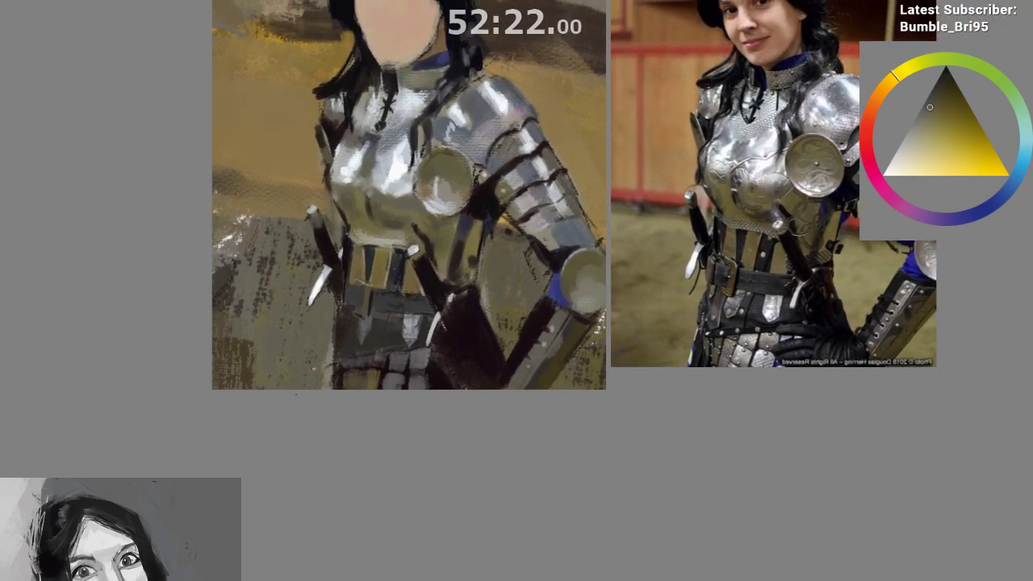
pyautogui.moveTo(312, 369)
pyautogui.mouseDown()
pyautogui.moveTo(349, 380)
pyautogui.moveTo(322, 346)
pyautogui.mouseUp()
pyautogui.keyDown('ctrl'); pyautogui.click(343, 175); pyautogui.keyUp('ctrl')
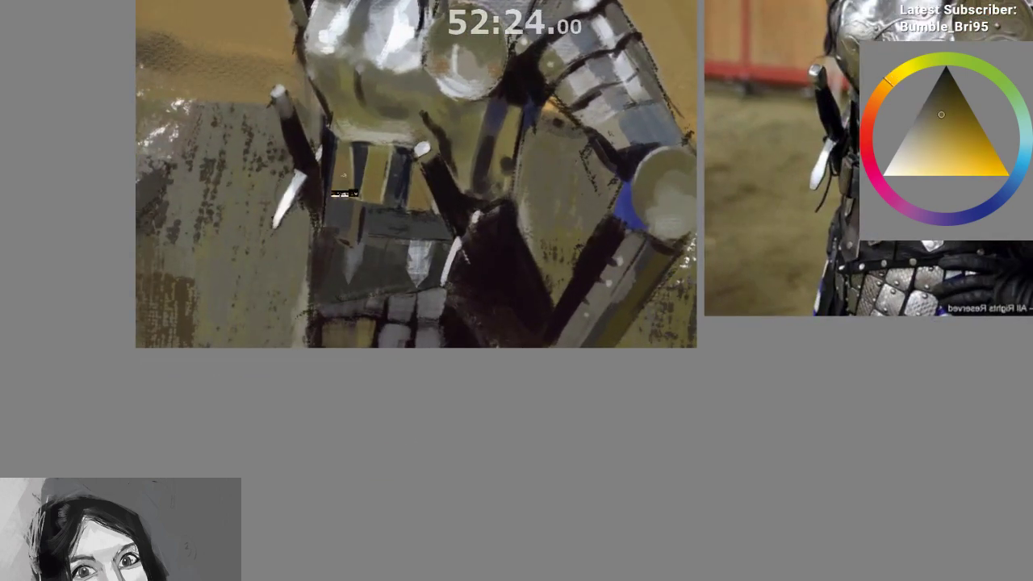
pyautogui.moveTo(323, 190); pyautogui.dragTo(318, 230)
pyautogui.moveTo(324, 416); pyautogui.dragTo(321, 440)
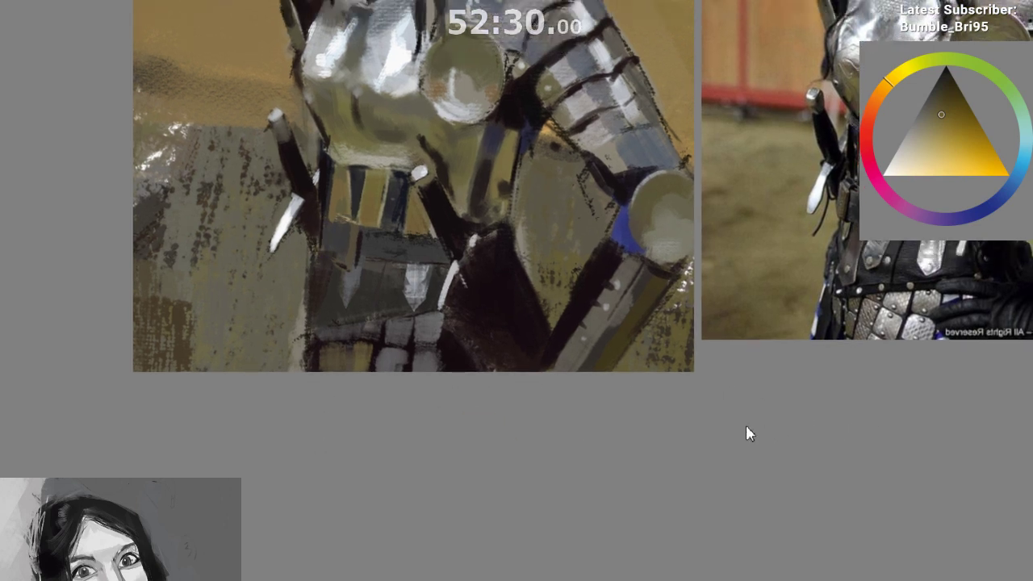
# Mix an orange-brown, resample the waist panel's golden brown and stroke in the outer side of the belt buckle
pyautogui.keyDown('ctrl'); pyautogui.click(360, 252); pyautogui.keyUp('ctrl')
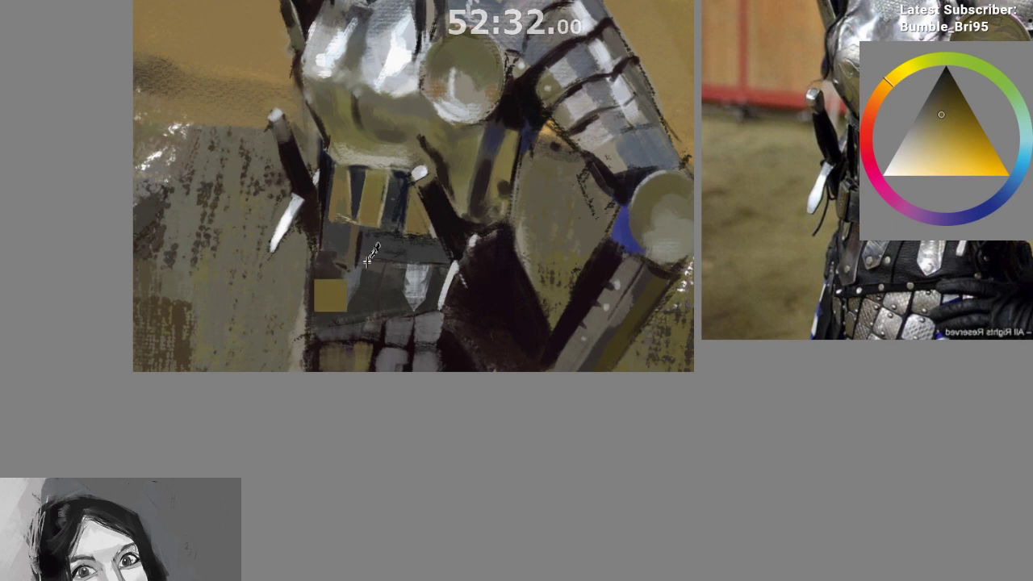
pyautogui.click(879, 93)
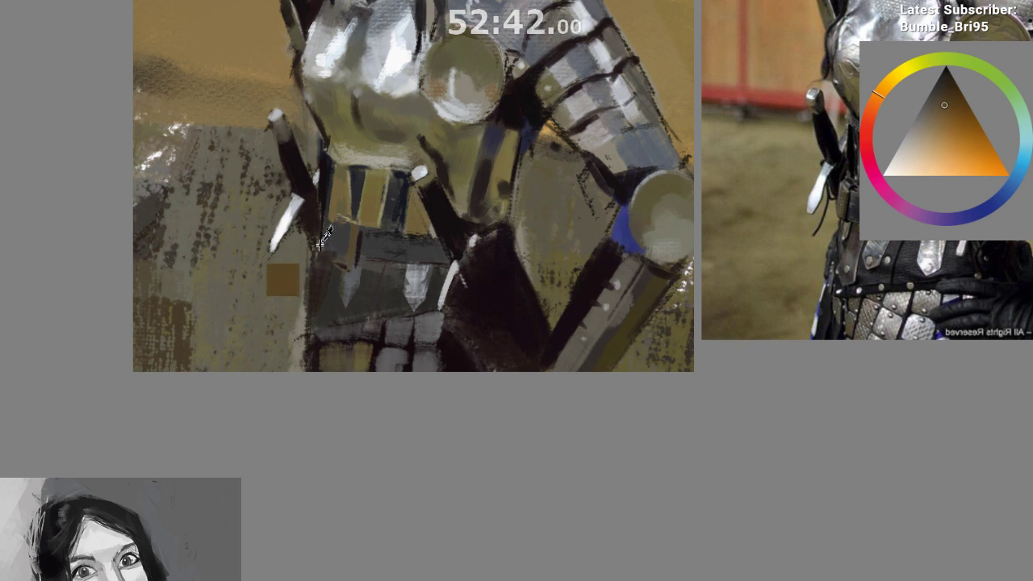
pyautogui.keyDown('ctrl'); pyautogui.click(338, 199); pyautogui.keyUp('ctrl')
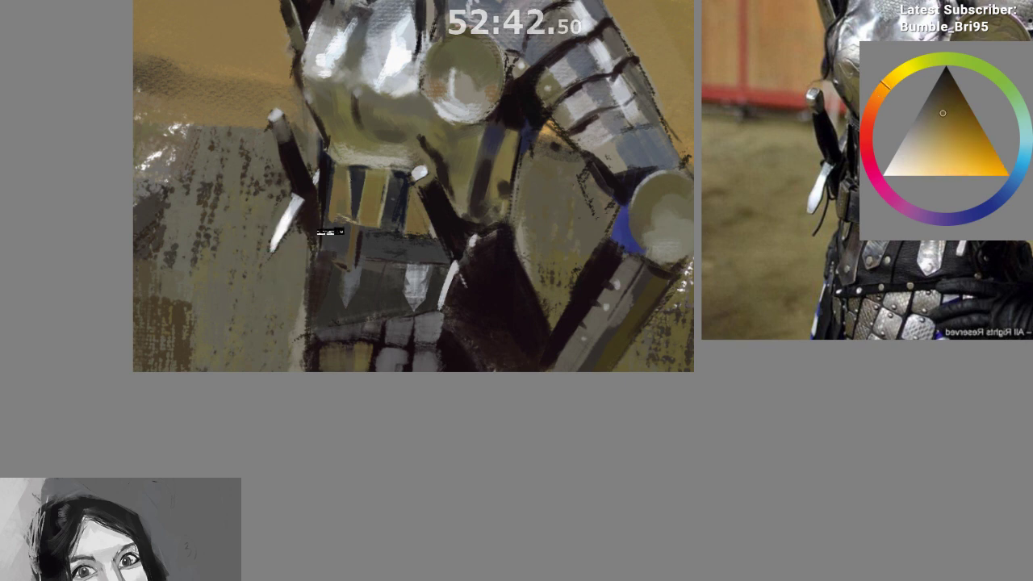
pyautogui.keyDown('ctrl'); pyautogui.click(317, 233); pyautogui.keyUp('ctrl')
pyautogui.moveTo(318, 226); pyautogui.dragTo(323, 249)
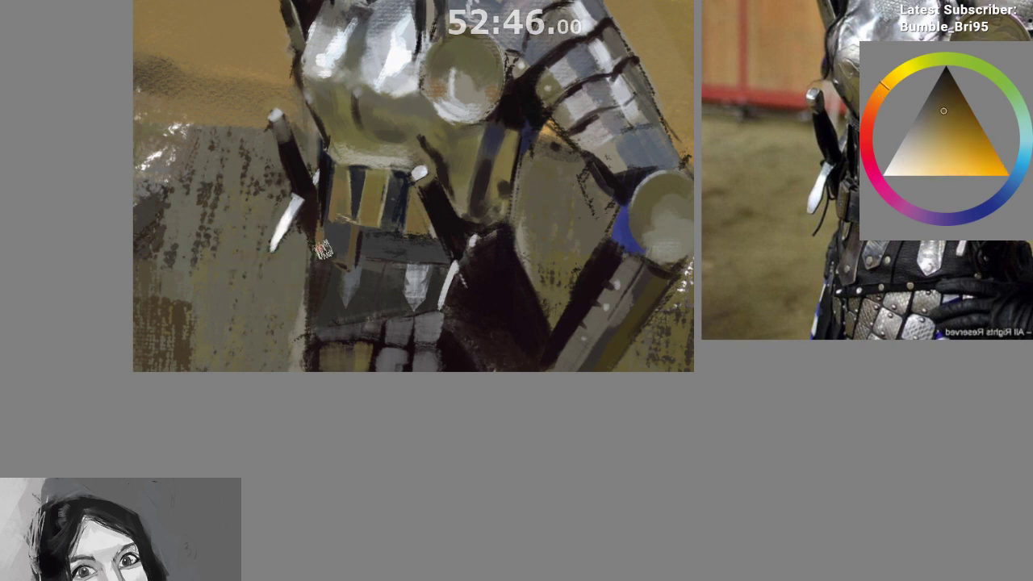
# Flip the canvas and shape the inside and surroundings of the belt buckle with sampled dark reddish brown
pyautogui.press('m')
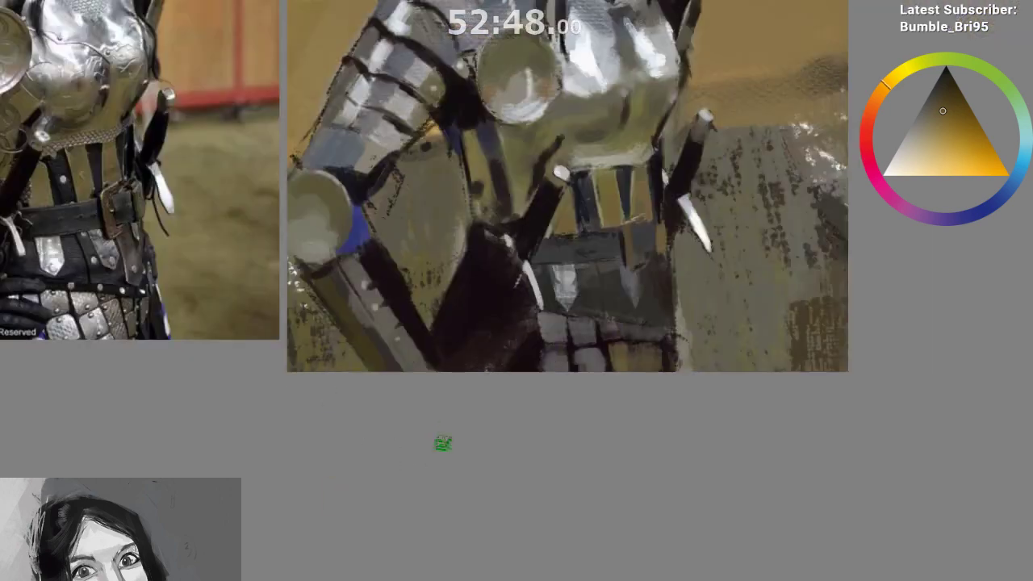
pyautogui.moveTo(637, 267); pyautogui.dragTo(611, 257)
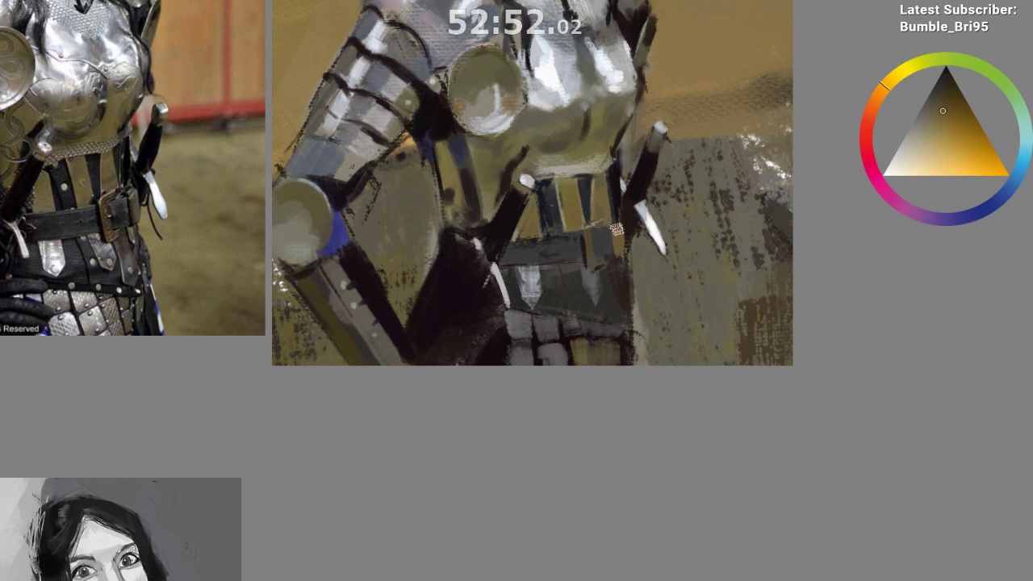
pyautogui.keyDown('ctrl'); pyautogui.click(627, 211); pyautogui.keyUp('ctrl')
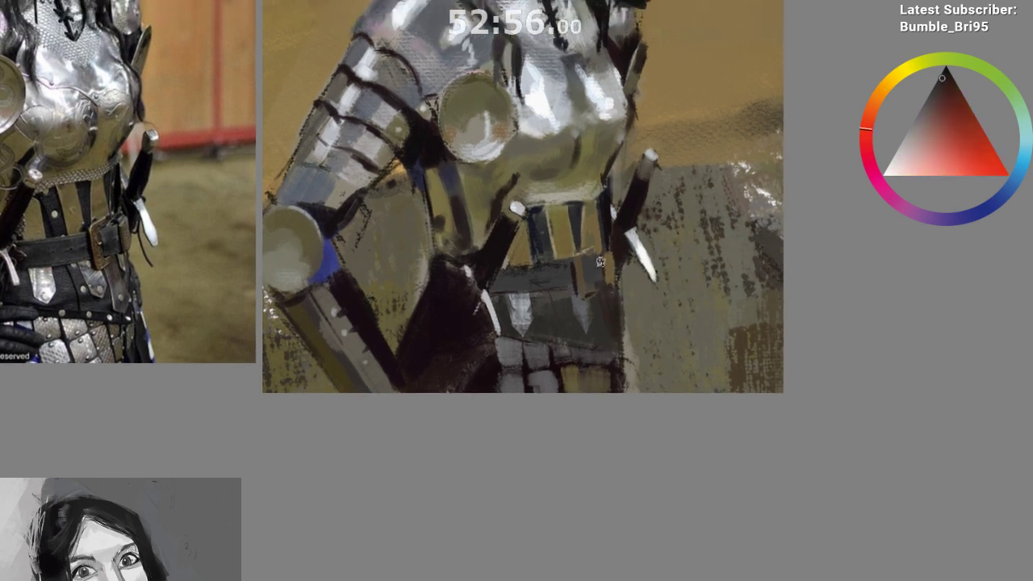
pyautogui.moveTo(601, 257); pyautogui.dragTo(603, 274)
pyautogui.keyDown('ctrl'); pyautogui.click(632, 308); pyautogui.keyUp('ctrl')
pyautogui.moveTo(597, 498); pyautogui.dragTo(604, 457)
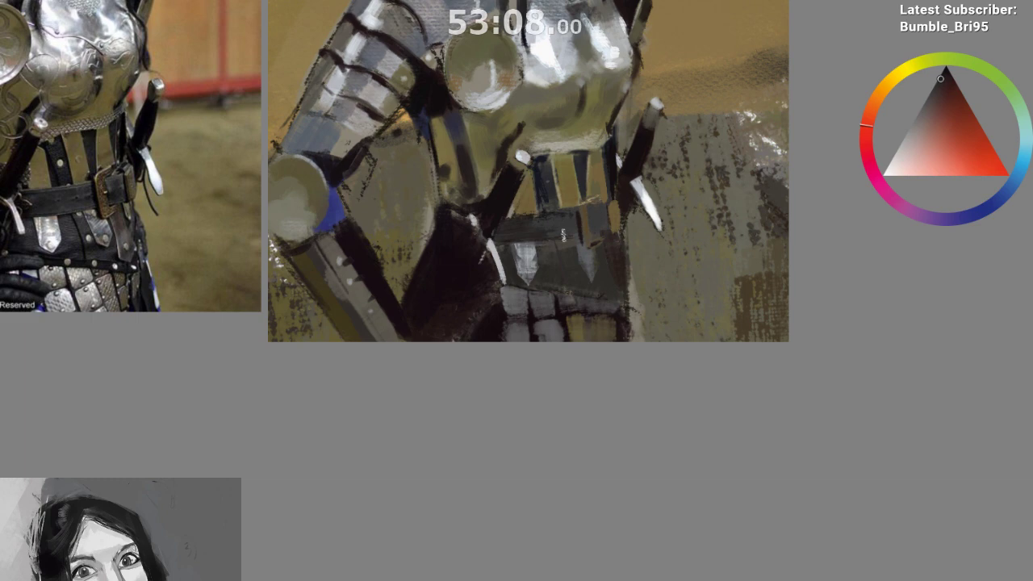
pyautogui.moveTo(597, 247); pyautogui.dragTo(595, 270)
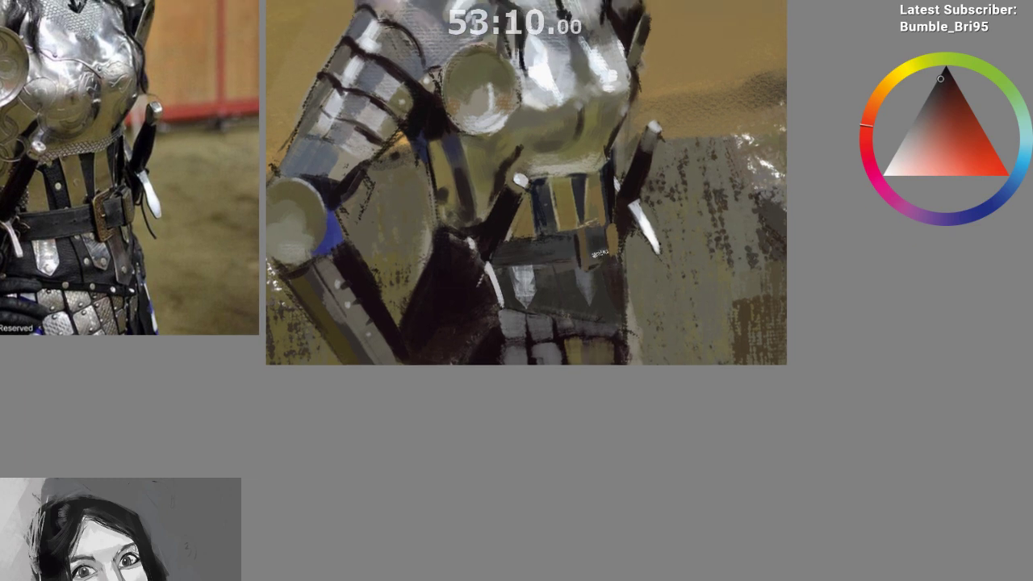
pyautogui.scroll(-3, 589, 380)
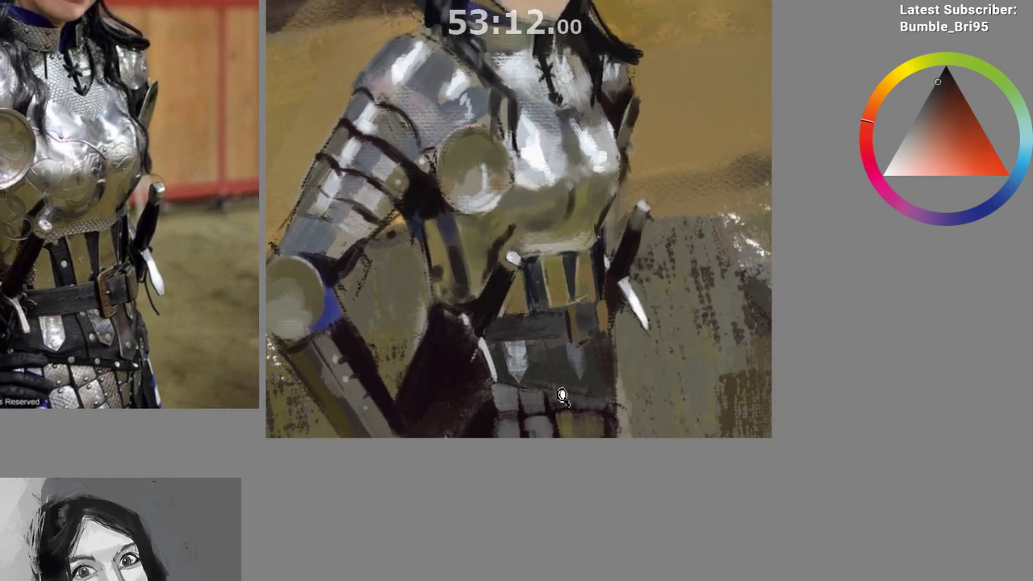
# Refine the near arm's lowest plate above the elbow with sampled olive gray, dark brown and light blue-gray
pyautogui.scroll(3, 580, 440)
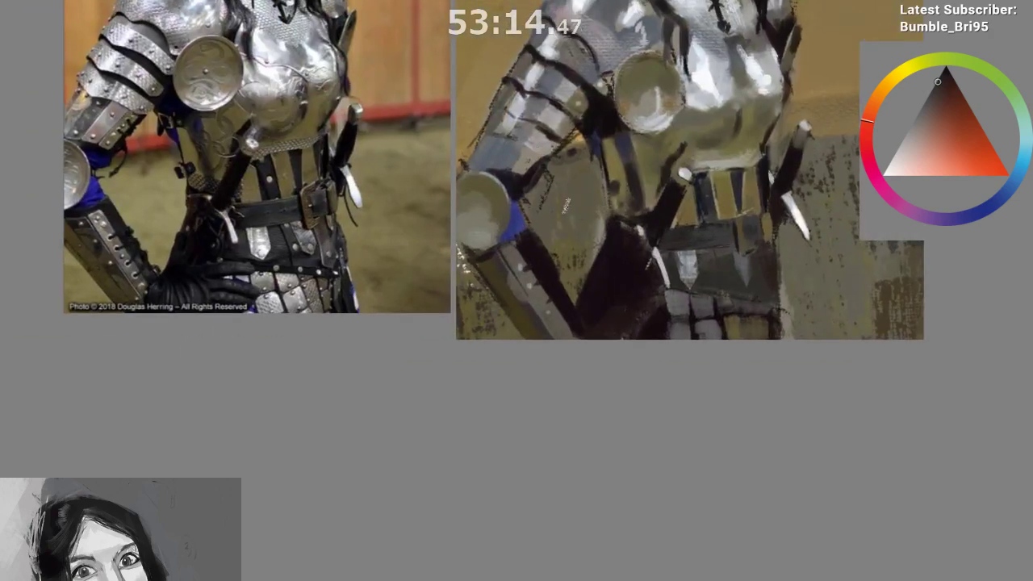
pyautogui.keyDown('ctrl'); pyautogui.click(563, 191); pyautogui.keyUp('ctrl')
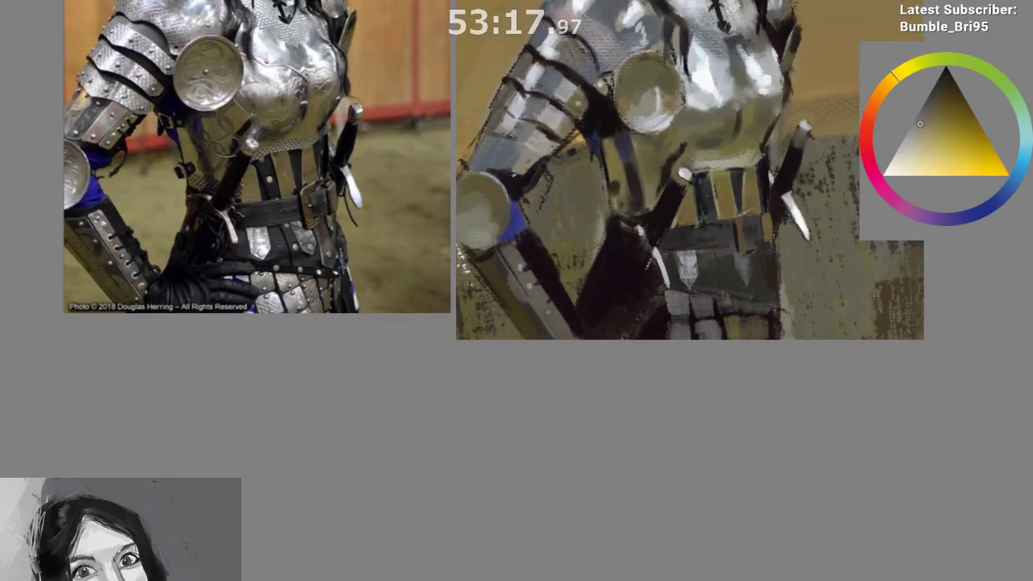
pyautogui.keyDown('ctrl'); pyautogui.click(555, 142); pyautogui.keyUp('ctrl')
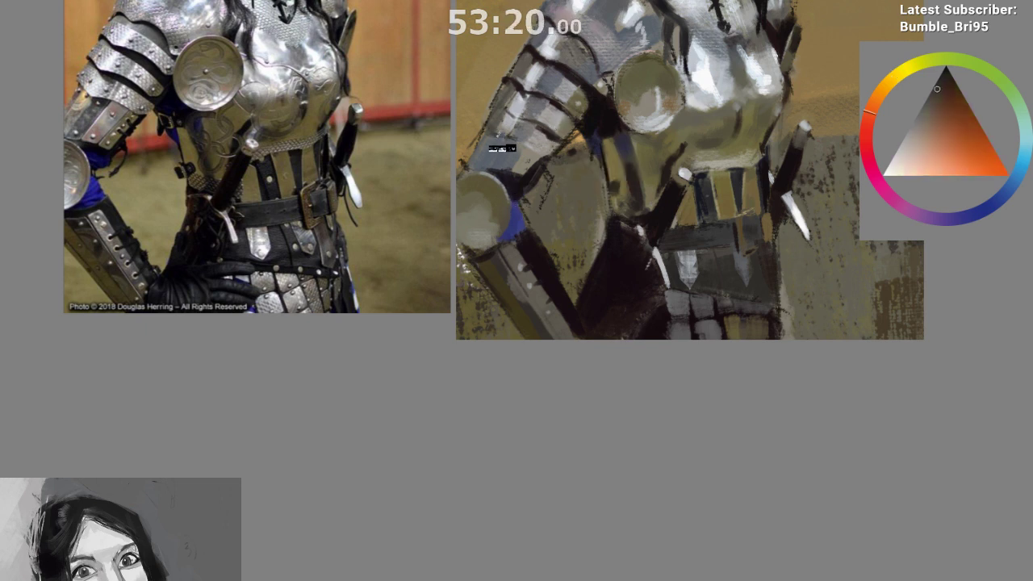
pyautogui.moveTo(554, 325); pyautogui.dragTo(542, 366)
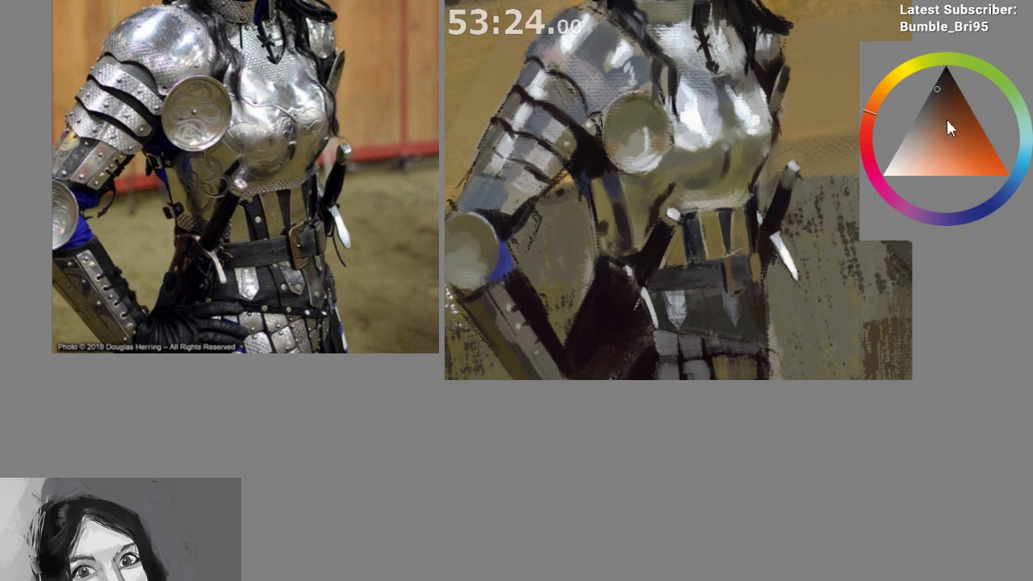
pyautogui.moveTo(496, 187)
pyautogui.mouseDown()
pyautogui.moveTo(494, 215)
pyautogui.moveTo(513, 195)
pyautogui.mouseUp()
pyautogui.keyDown('ctrl'); pyautogui.click(549, 137); pyautogui.keyUp('ctrl')
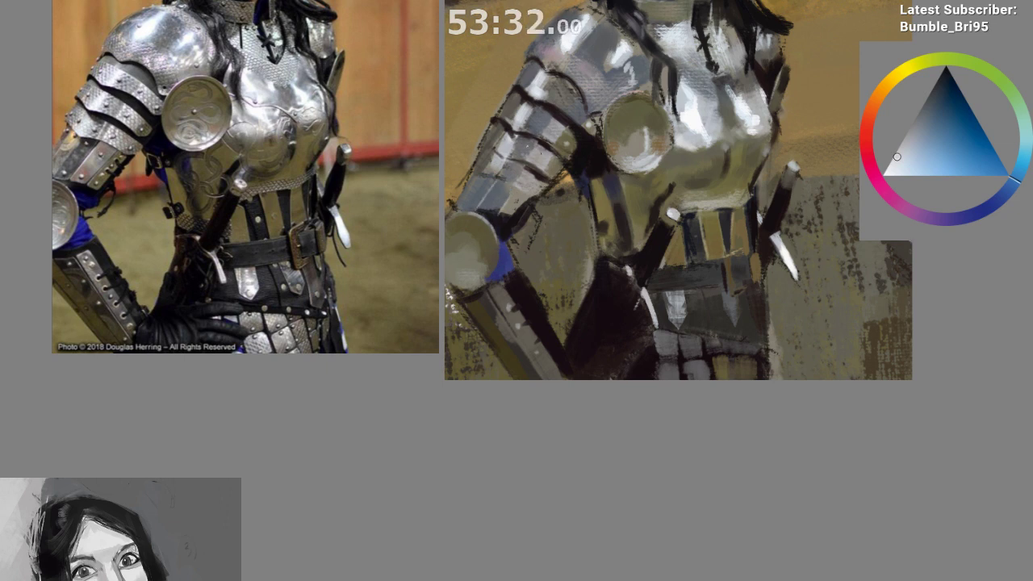
# Darken the gaps and underside of the near arm's segmented plates with sampled dark browns and near-black
pyautogui.moveTo(522, 248); pyautogui.dragTo(508, 318)
pyautogui.moveTo(497, 250); pyautogui.dragTo(503, 241)
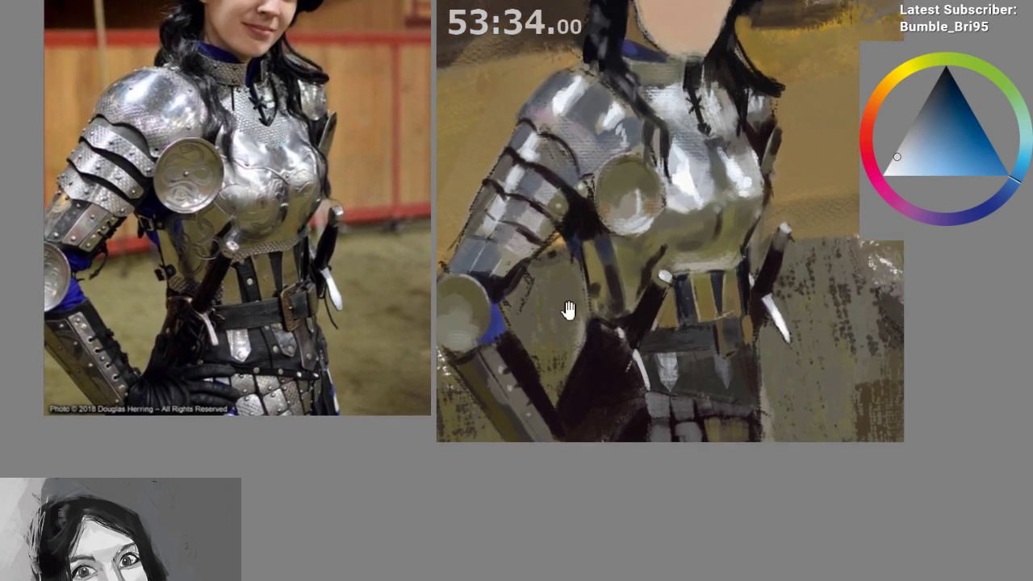
pyautogui.keyDown('ctrl'); pyautogui.click(522, 236); pyautogui.keyUp('ctrl')
pyautogui.keyDown('ctrl'); pyautogui.click(520, 240); pyautogui.keyUp('ctrl')
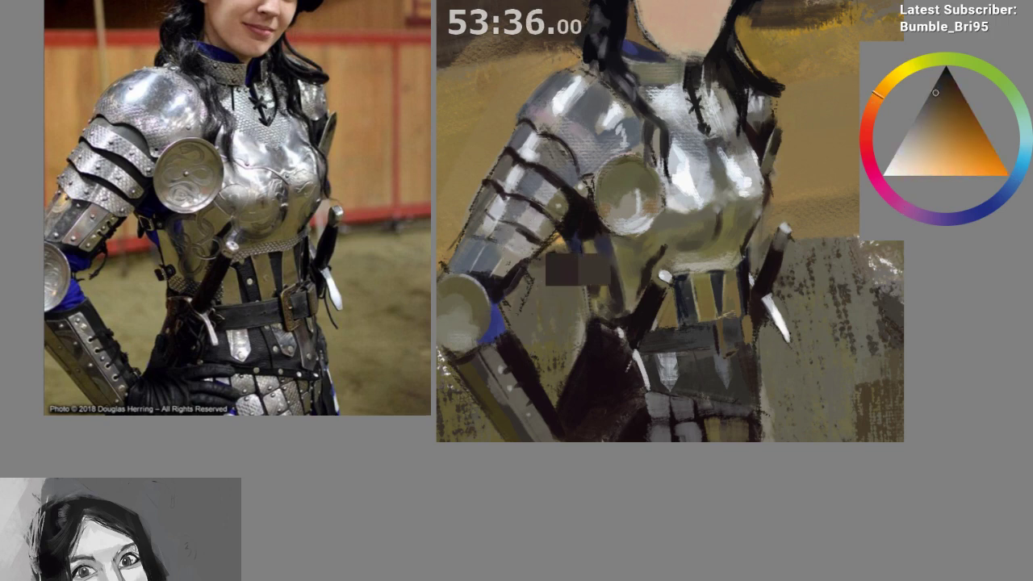
pyautogui.keyDown('ctrl'); pyautogui.click(529, 219); pyautogui.keyUp('ctrl')
pyautogui.keyDown('ctrl'); pyautogui.click(520, 201); pyautogui.keyUp('ctrl')
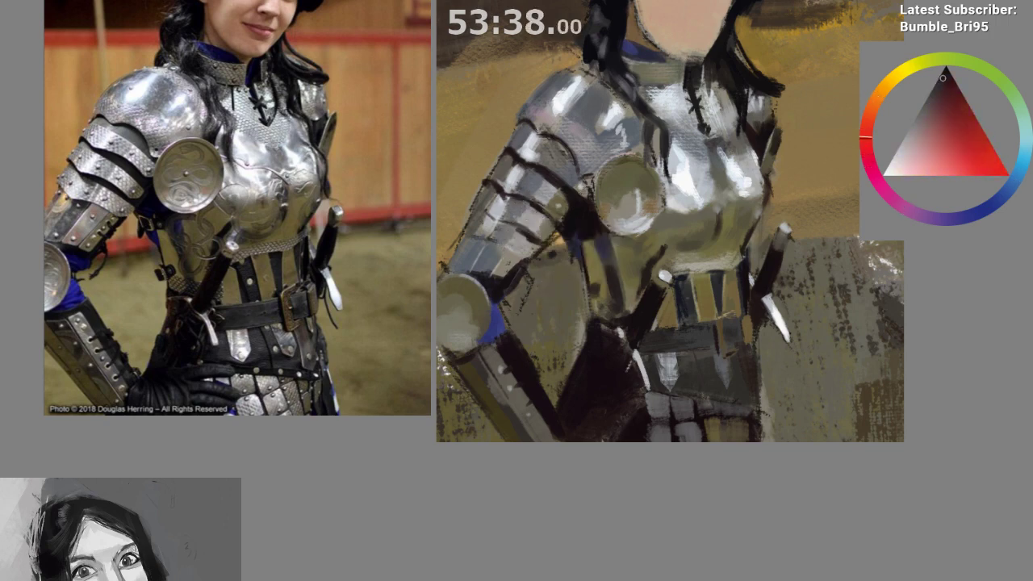
pyautogui.moveTo(625, 326); pyautogui.dragTo(594, 330)
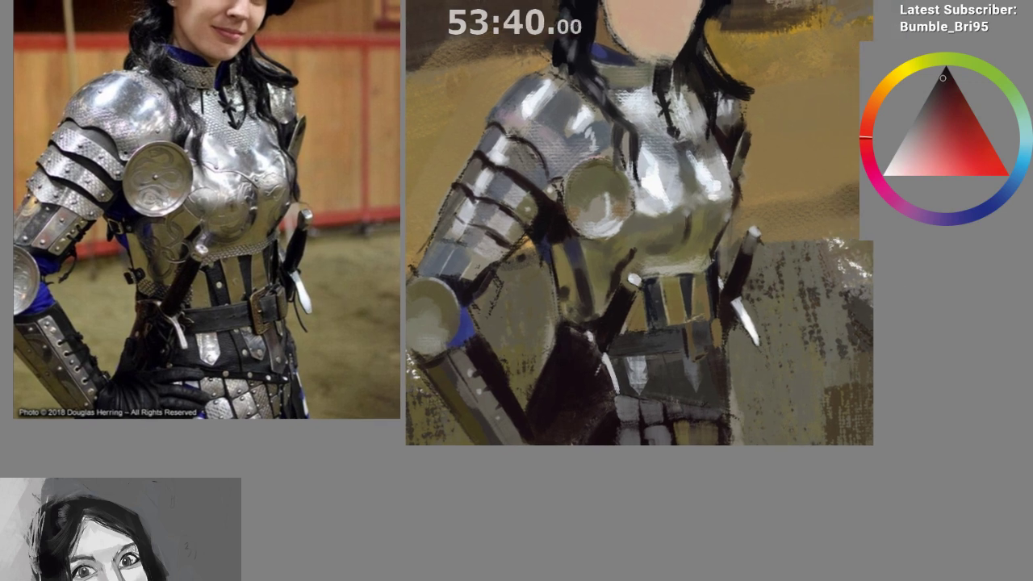
pyautogui.keyDown('ctrl'); pyautogui.click(562, 211); pyautogui.keyUp('ctrl')
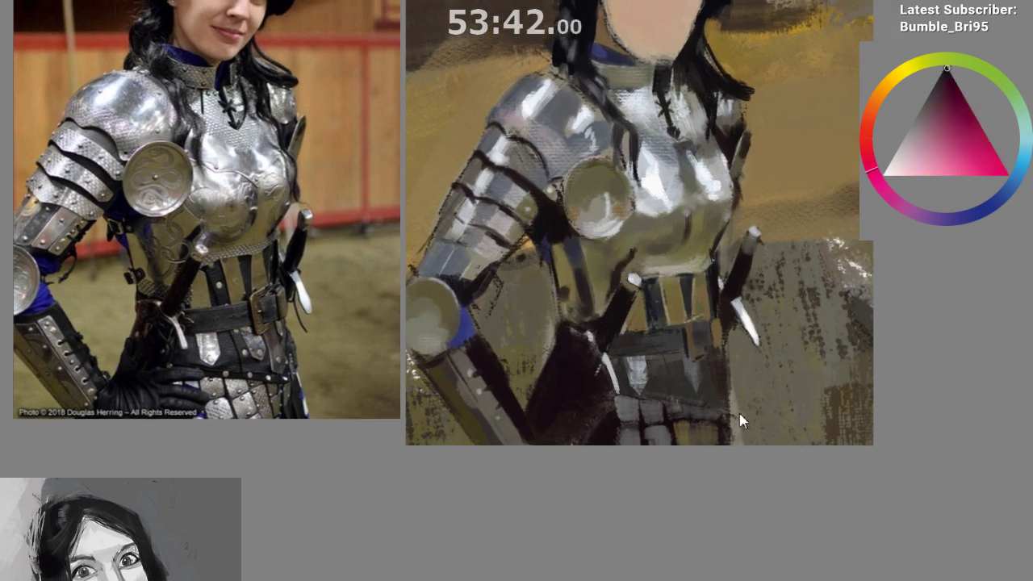
pyautogui.keyDown('ctrl'); pyautogui.click(528, 191); pyautogui.keyUp('ctrl')
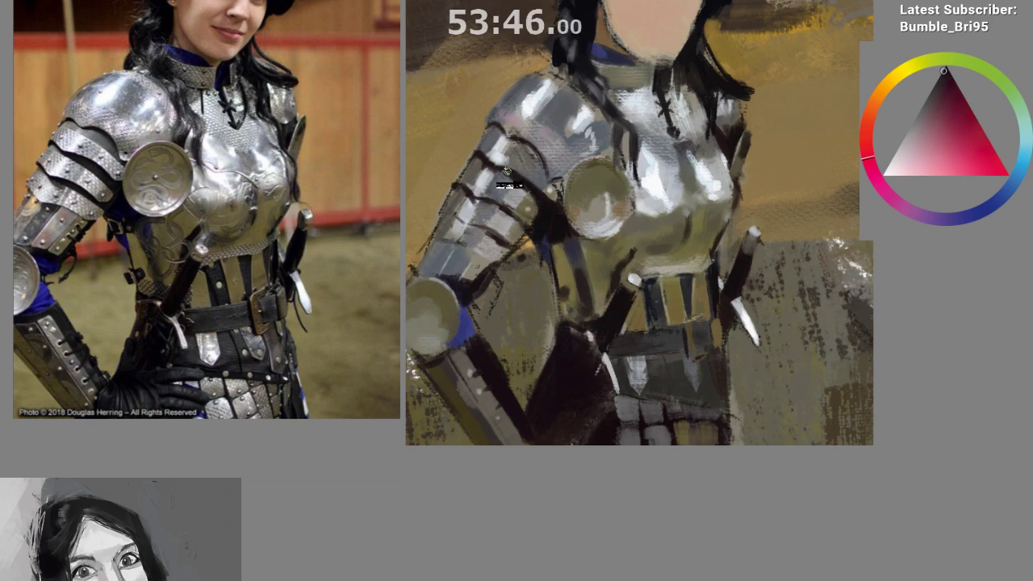
pyautogui.scroll(-1, 548, 228)
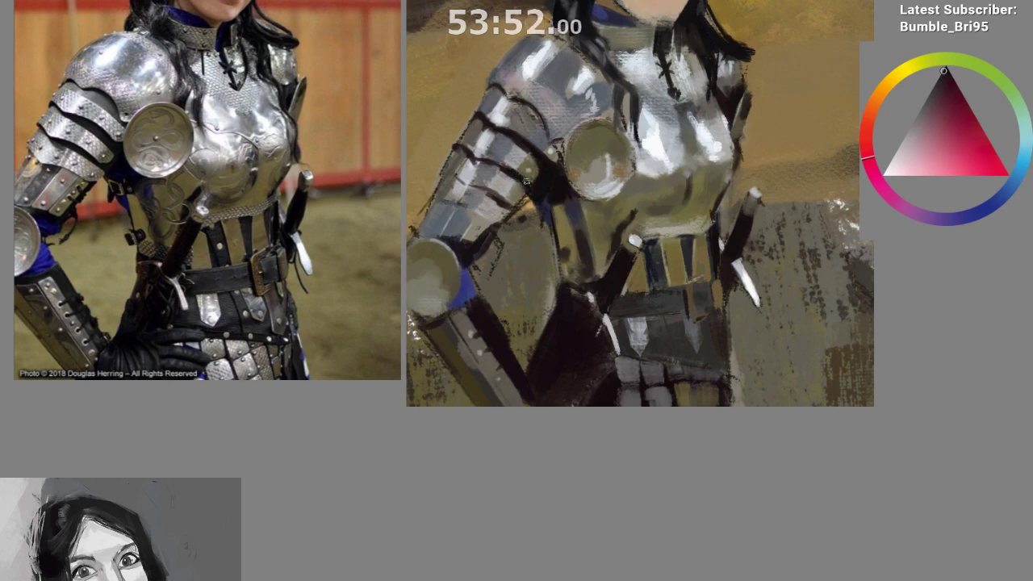
# Flip the canvas and clean up the underside edge of the near arm's plates with sampled dark olive
pyautogui.press('m')
pyautogui.moveTo(399, 353)
pyautogui.mouseDown()
pyautogui.moveTo(346, 357)
pyautogui.moveTo(275, 336)
pyautogui.mouseUp()
pyautogui.keyDown('ctrl'); pyautogui.click(293, 151); pyautogui.keyUp('ctrl')
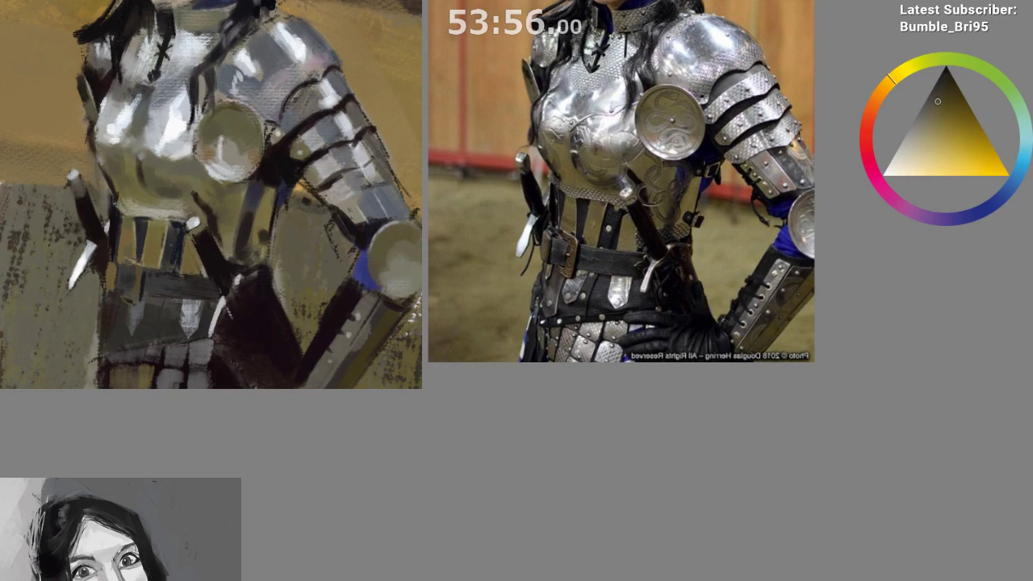
pyautogui.moveTo(302, 185); pyautogui.dragTo(295, 238)
pyautogui.moveTo(311, 132)
pyautogui.mouseDown()
pyautogui.moveTo(326, 278)
pyautogui.moveTo(314, 133)
pyautogui.mouseUp()
pyautogui.moveTo(270, 453)
pyautogui.mouseDown()
pyautogui.moveTo(281, 476)
pyautogui.moveTo(315, 484)
pyautogui.mouseUp()
pyautogui.hotkey('ctrl', 'shift', 'a')
pyautogui.moveTo(317, 433)
pyautogui.mouseDown()
pyautogui.moveTo(298, 443)
pyautogui.moveTo(316, 454)
pyautogui.moveTo(338, 408)
pyautogui.mouseUp()
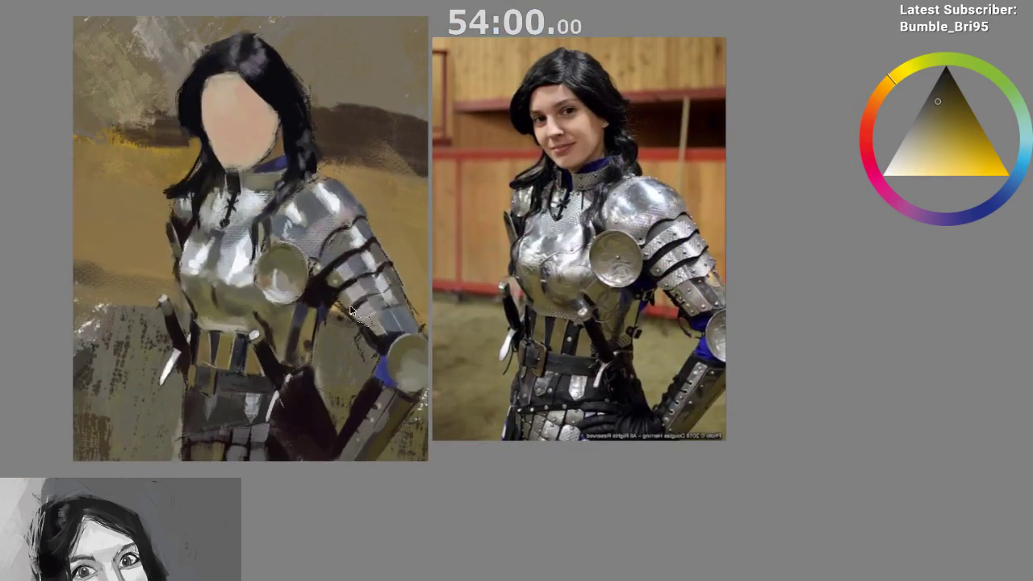
pyautogui.scroll(1, 337, 468)
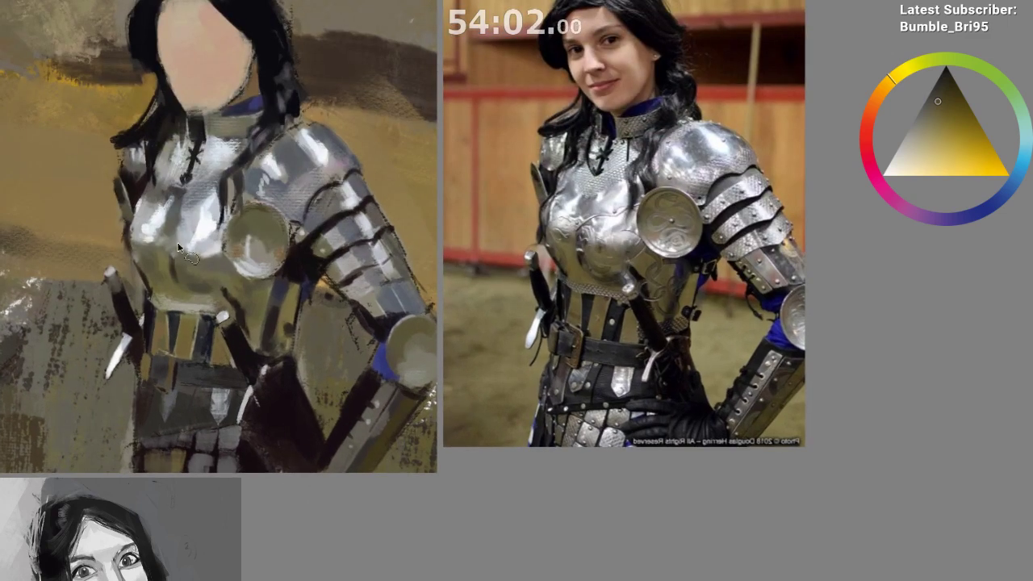
# Refine the near arm's segmented plates and the dark gaps between them with sampled light blue-gray, dark reddish brown and olive gray
pyautogui.moveTo(356, 337); pyautogui.dragTo(343, 304)
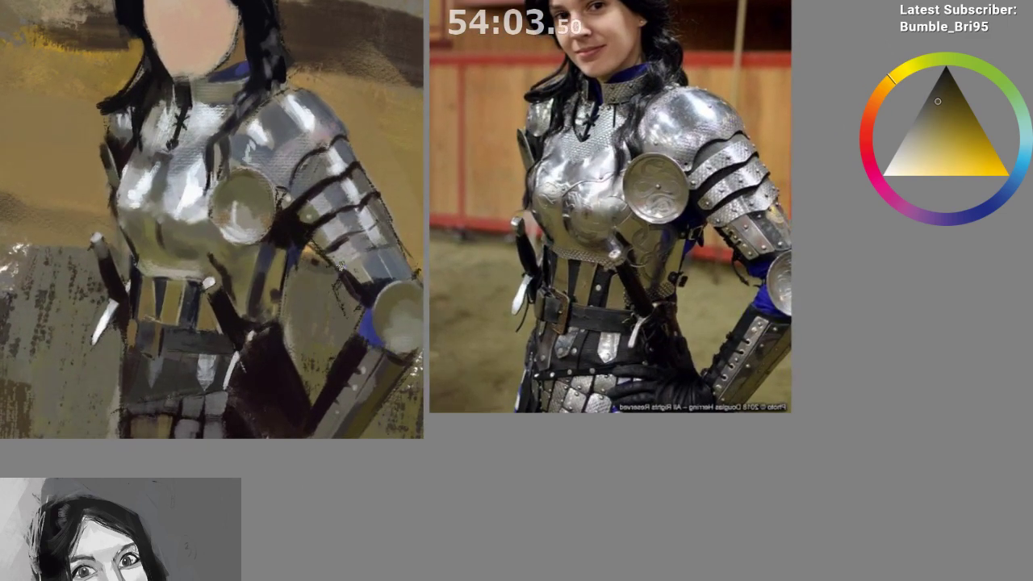
pyautogui.keyDown('ctrl'); pyautogui.click(309, 206); pyautogui.keyUp('ctrl')
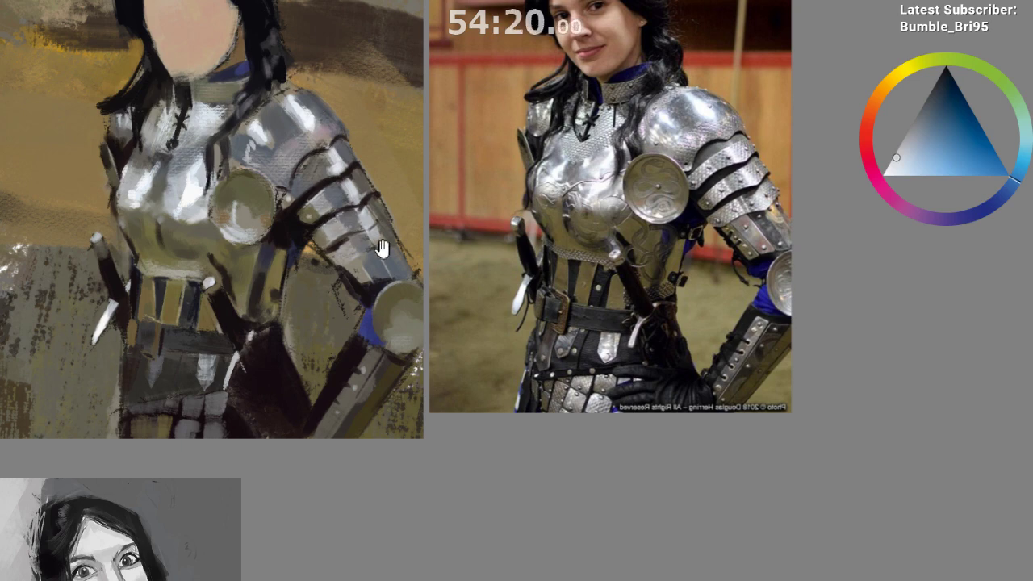
pyautogui.moveTo(378, 247); pyautogui.dragTo(380, 234)
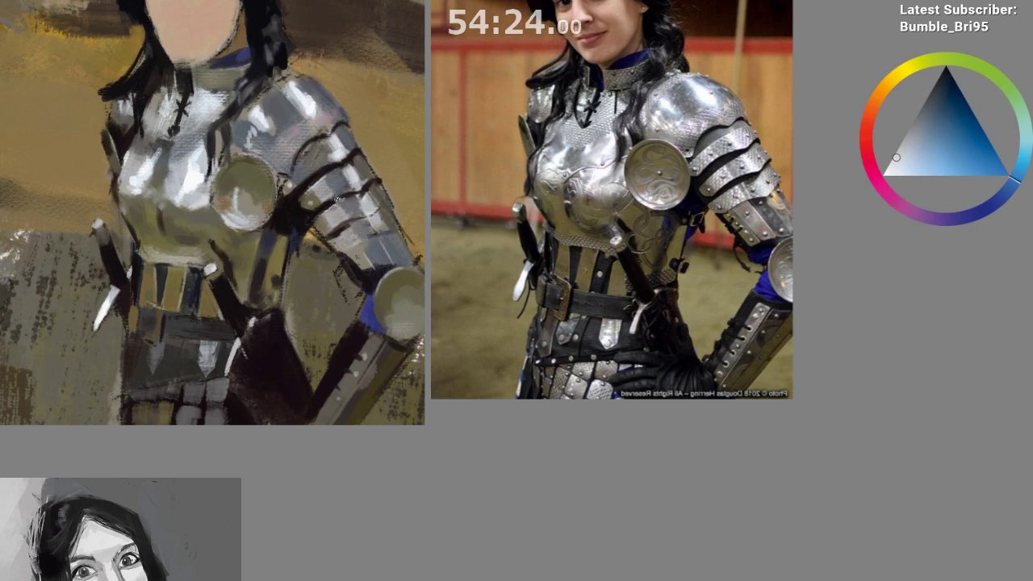
pyautogui.keyDown('ctrl'); pyautogui.click(311, 241); pyautogui.keyUp('ctrl')
pyautogui.moveTo(357, 269); pyautogui.dragTo(405, 308)
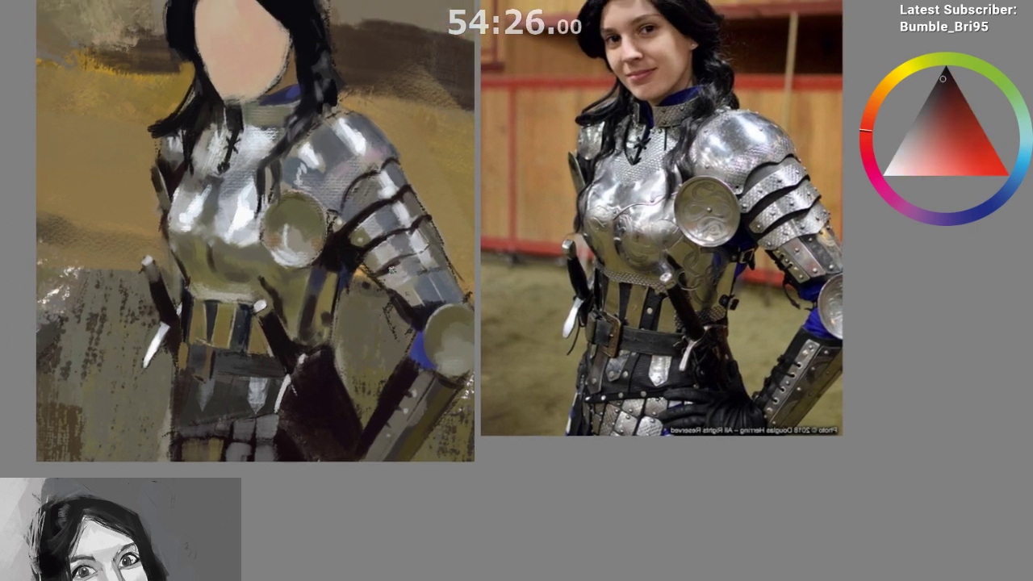
pyautogui.keyDown('ctrl'); pyautogui.click(347, 217); pyautogui.keyUp('ctrl')
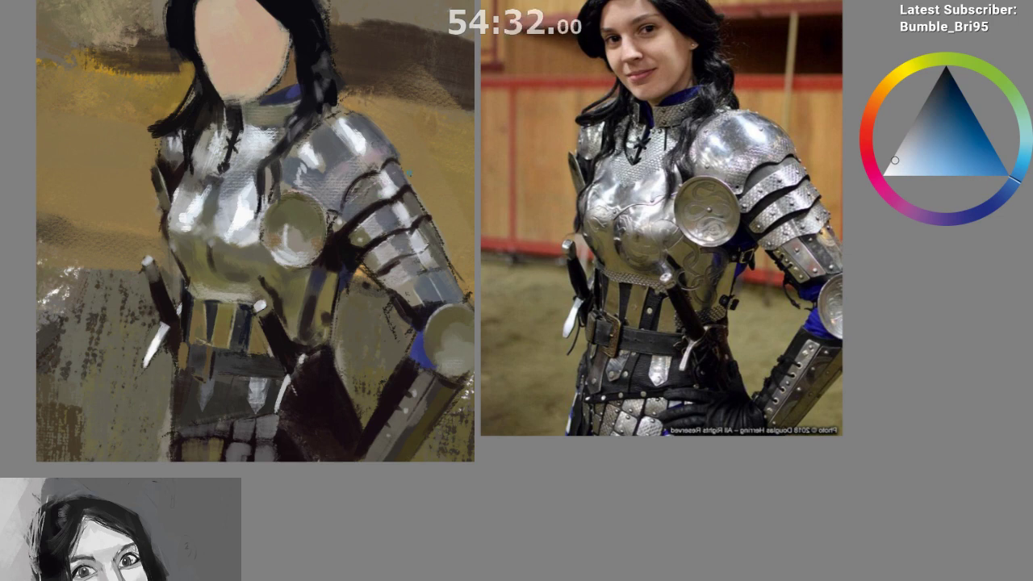
pyautogui.keyDown('alt'); pyautogui.click(354, 201); pyautogui.keyUp('alt')
pyautogui.keyDown('alt'); pyautogui.click(363, 205); pyautogui.keyUp('alt')
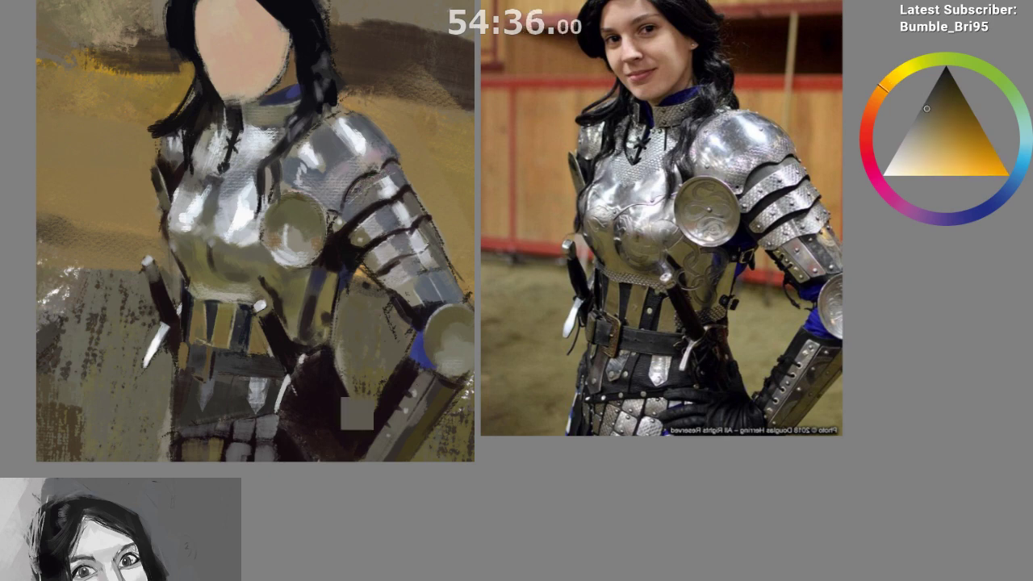
# Flip the canvas and refine the near arm's upper plates beside the shoulder disc with sampled muted and light blue-grays
pyautogui.press('m')
pyautogui.moveTo(613, 306); pyautogui.dragTo(452, 247)
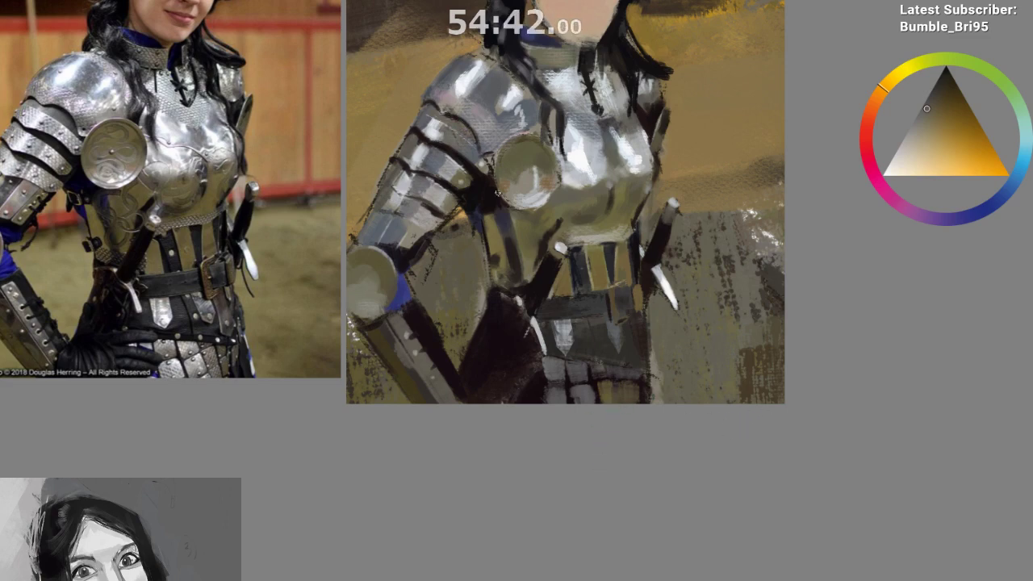
pyautogui.keyDown('alt'); pyautogui.click(437, 150); pyautogui.keyUp('alt')
pyautogui.moveTo(453, 135); pyautogui.dragTo(477, 164)
pyautogui.keyDown('alt'); pyautogui.click(463, 152); pyautogui.keyUp('alt')
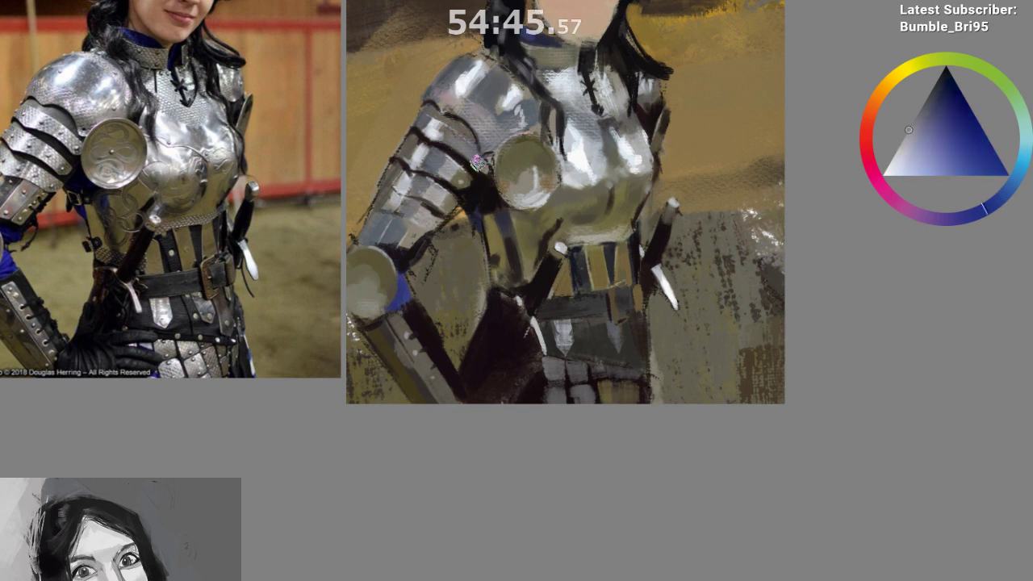
pyautogui.keyDown('ctrl'); pyautogui.click(466, 153); pyautogui.keyUp('ctrl')
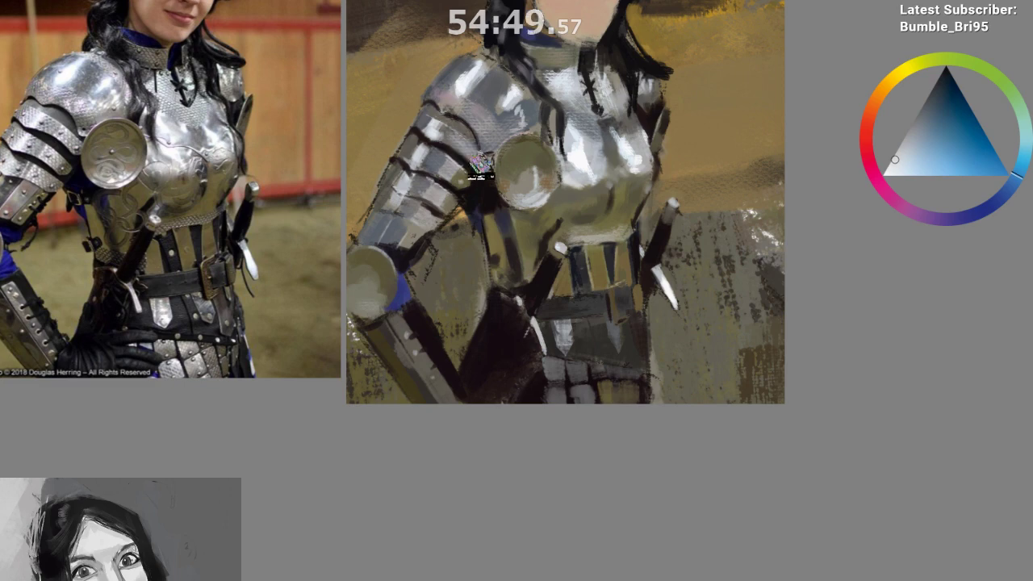
pyautogui.moveTo(481, 165); pyautogui.dragTo(477, 215)
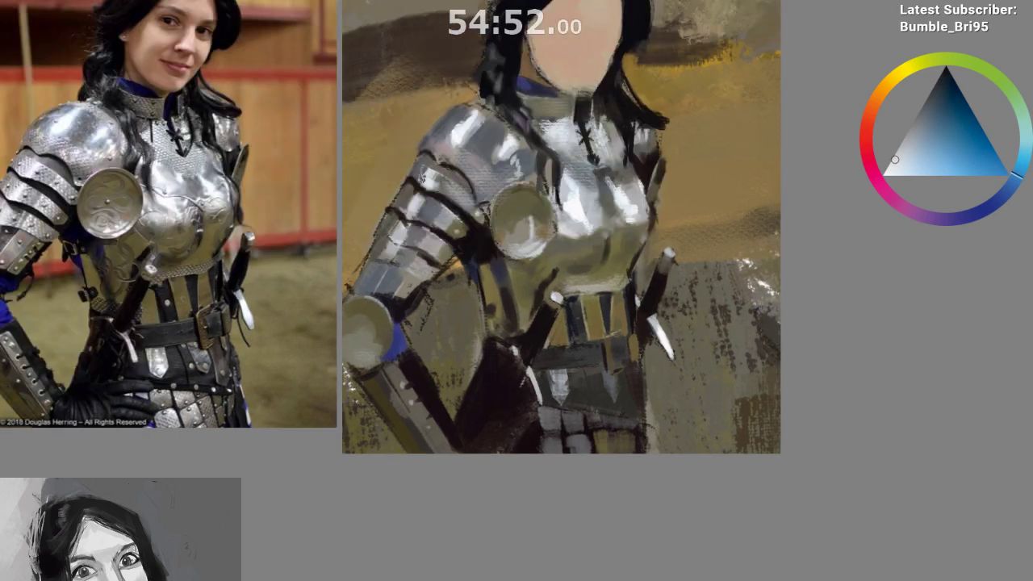
# Brighten the highlights on the near shoulder plate and the plate below it with sampled near-white blue
pyautogui.keyDown('ctrl'); pyautogui.click(472, 122); pyautogui.keyUp('ctrl')
pyautogui.moveTo(547, 362); pyautogui.dragTo(571, 406)
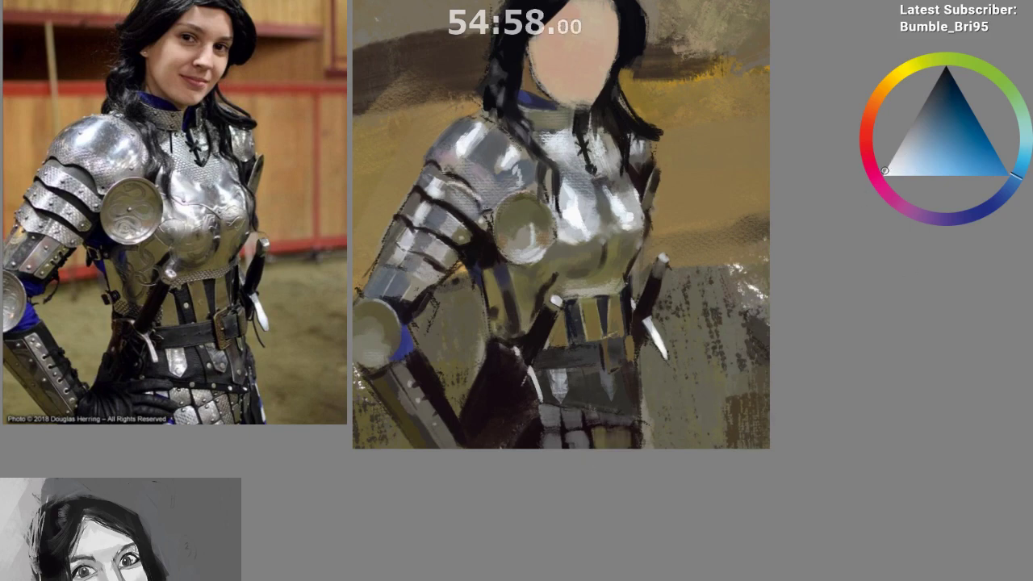
pyautogui.keyDown('ctrl'); pyautogui.click(468, 168); pyautogui.keyUp('ctrl')
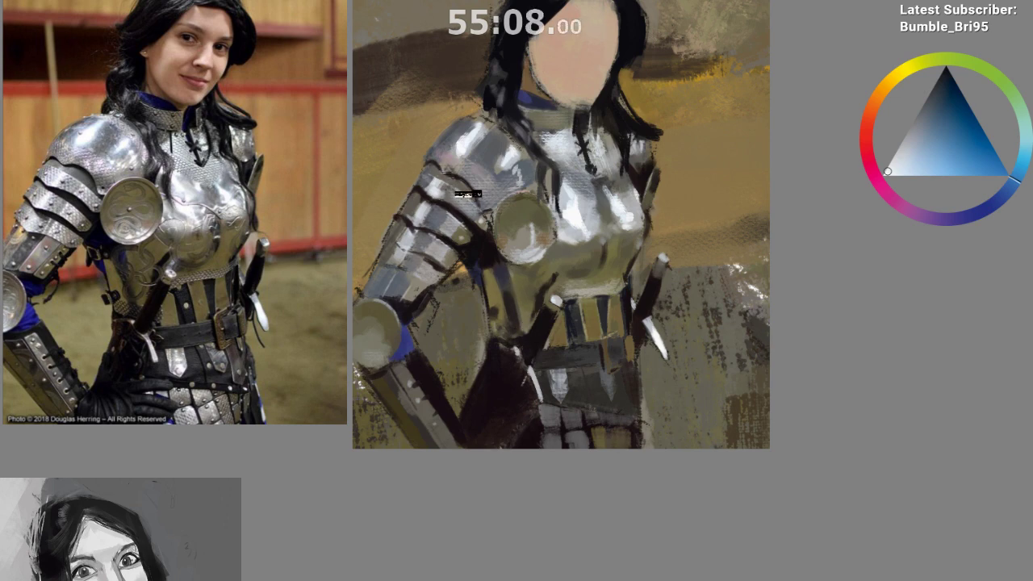
pyautogui.moveTo(510, 364); pyautogui.dragTo(501, 406)
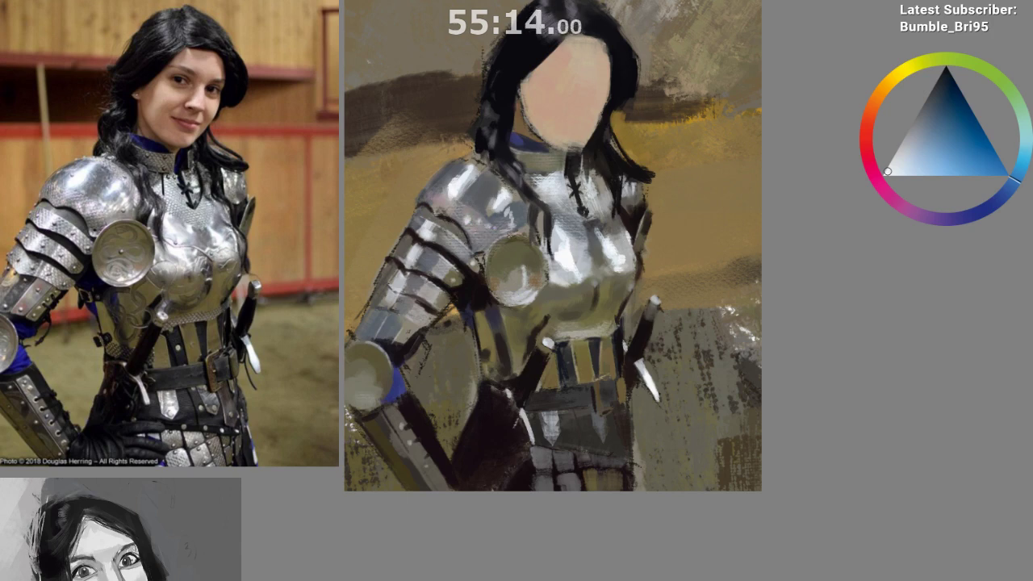
pyautogui.scroll(-1, 468, 171)
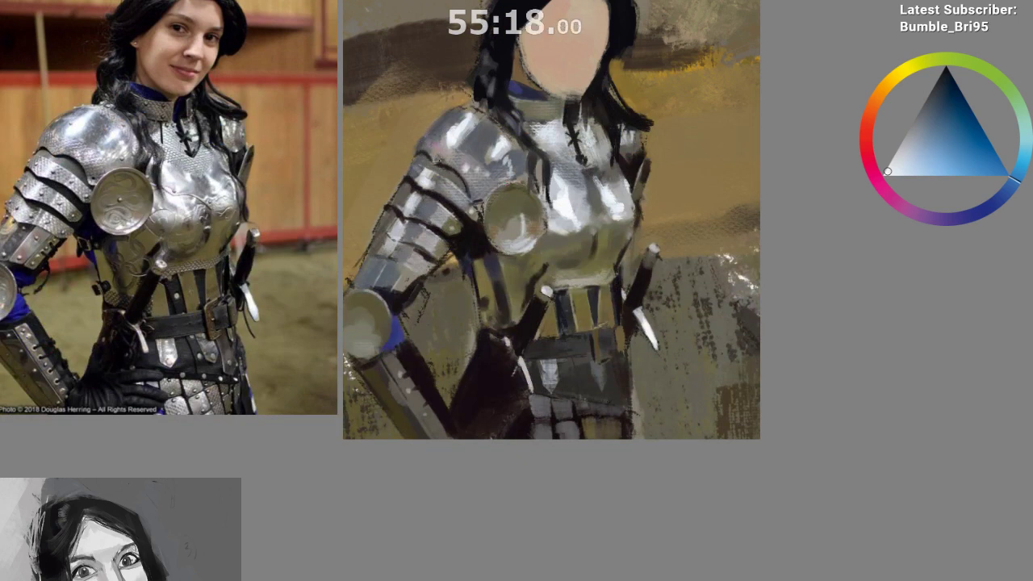
# Darken the edge where the near shoulder plate meets the arm plates with a very dark reddish brown
pyautogui.keyDown('ctrl'); pyautogui.click(427, 129); pyautogui.keyUp('ctrl')
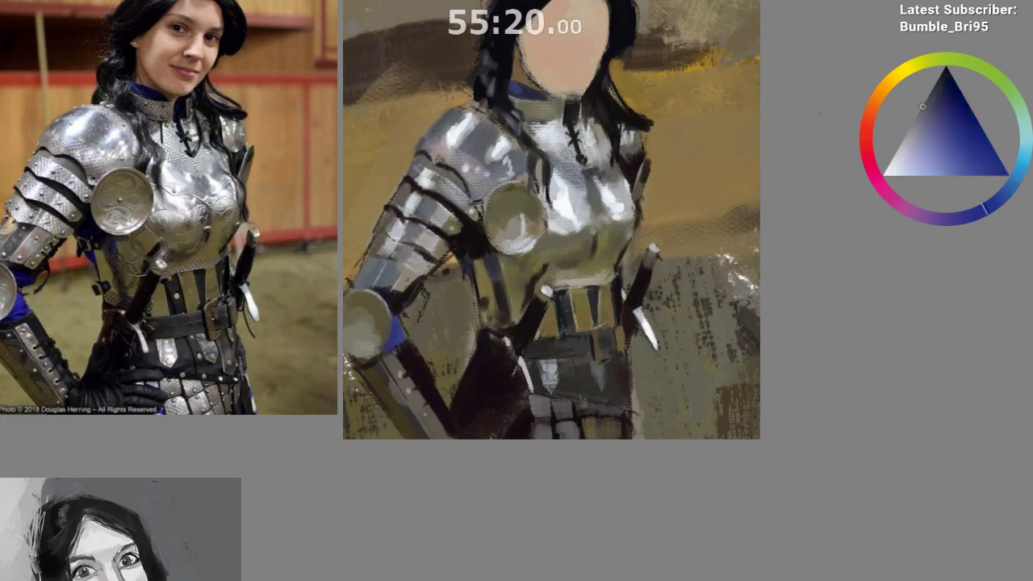
pyautogui.click(946, 90)
pyautogui.click(866, 126)
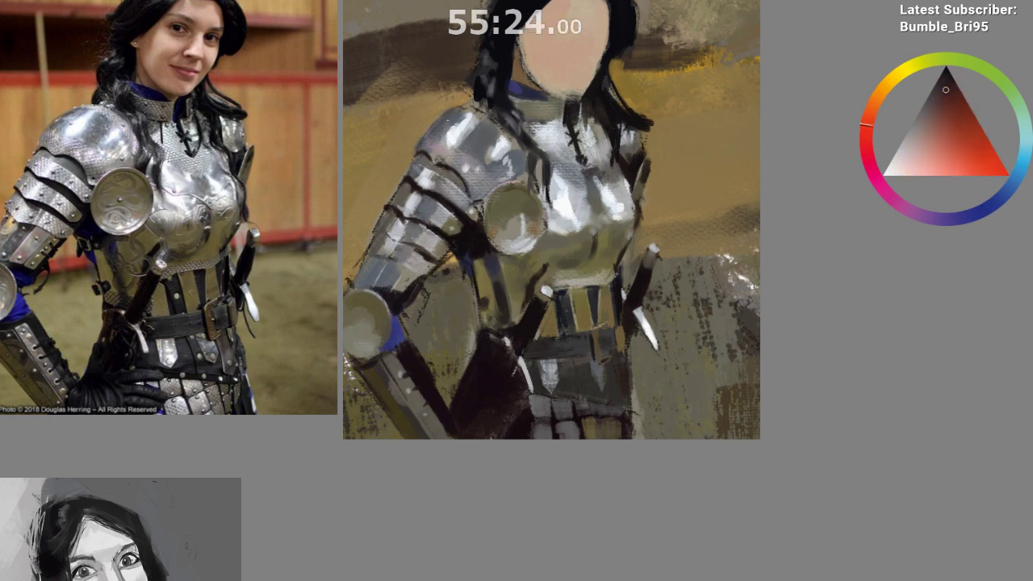
pyautogui.moveTo(509, 143); pyautogui.dragTo(491, 167)
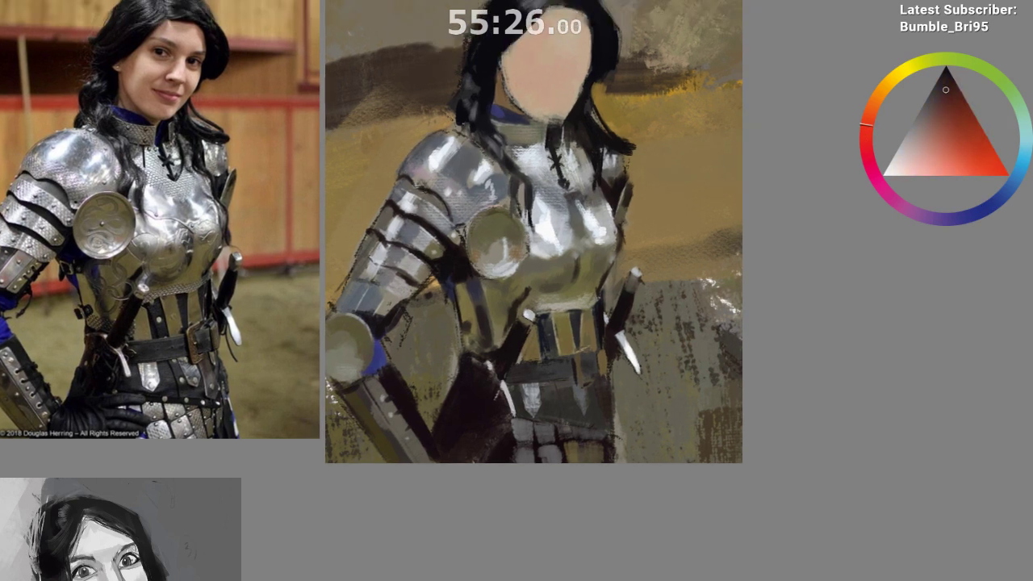
pyautogui.scroll(-1, 582, 269)
pyautogui.moveTo(563, 362)
pyautogui.mouseDown()
pyautogui.moveTo(541, 321)
pyautogui.moveTo(546, 258)
pyautogui.mouseUp()
# Tint the near shoulder plate's reflections with sampled light blue-gray and a pale pinkish gray, undoing the last stroke
pyautogui.keyDown('ctrl'); pyautogui.click(488, 216); pyautogui.keyUp('ctrl')
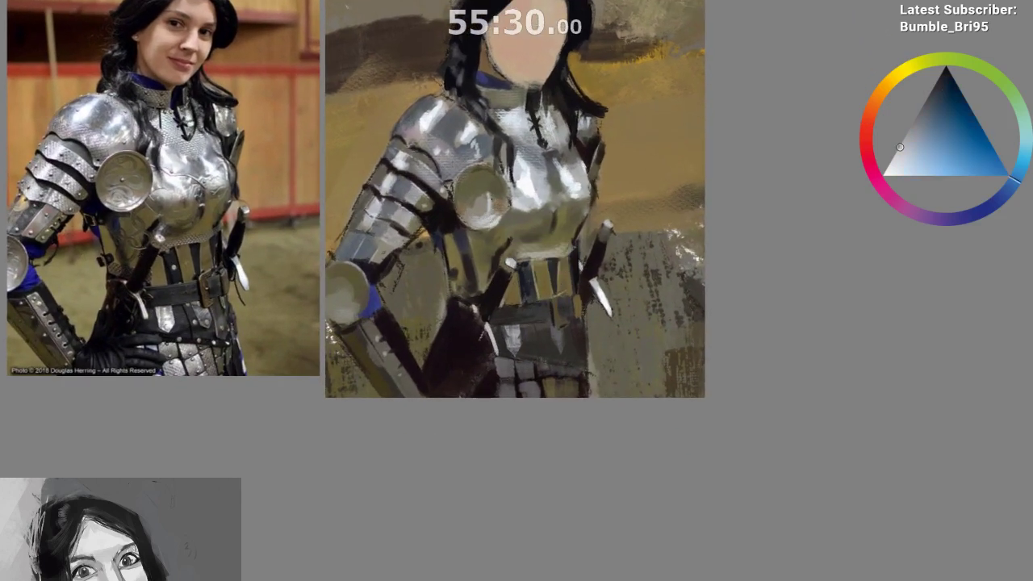
pyautogui.keyDown('ctrl'); pyautogui.click(473, 173); pyautogui.keyUp('ctrl')
pyautogui.scroll(2, 468, 177)
pyautogui.keyDown('ctrl'); pyautogui.click(472, 117); pyautogui.keyUp('ctrl')
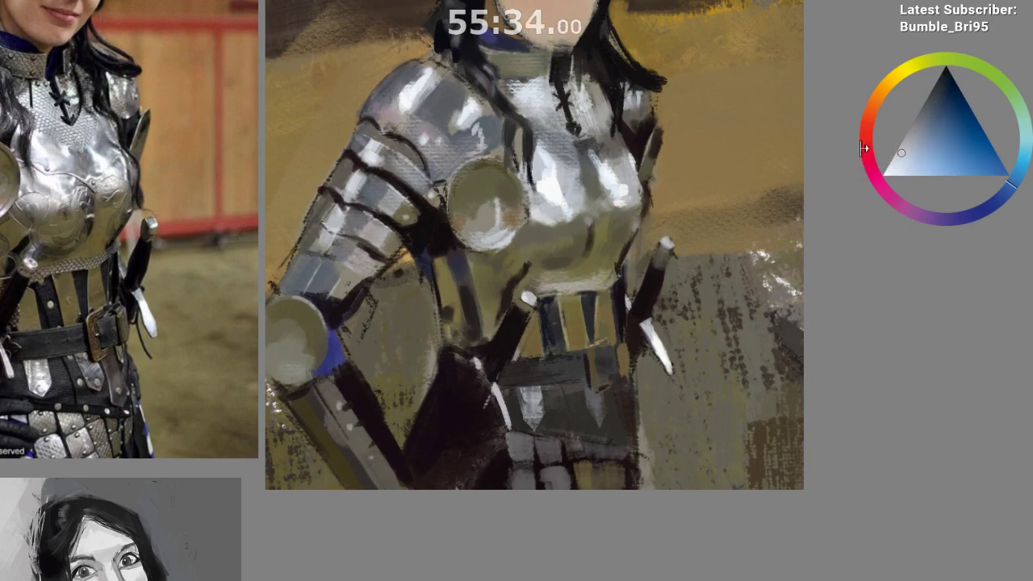
pyautogui.click(866, 156)
pyautogui.click(894, 164)
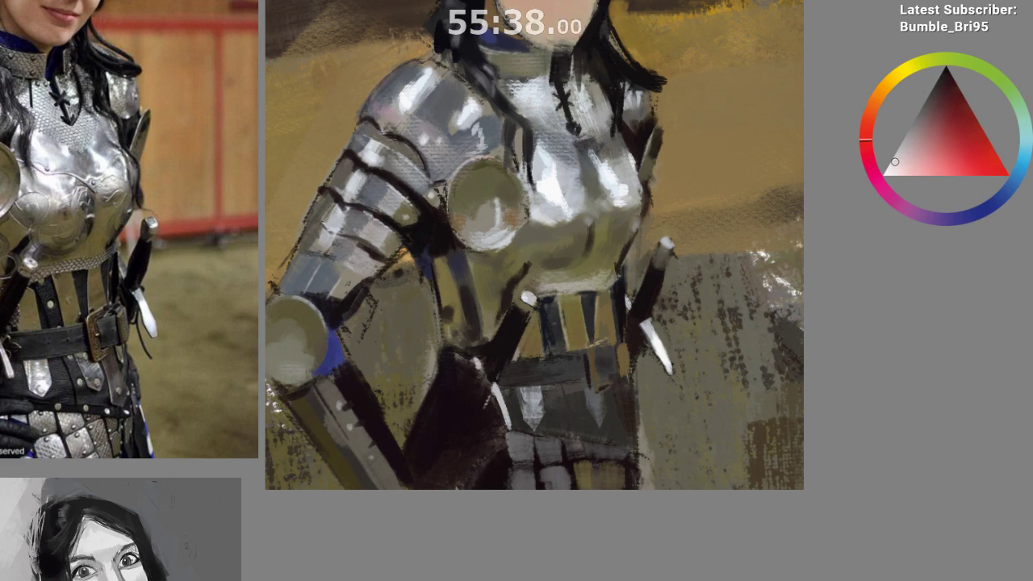
pyautogui.click(897, 168)
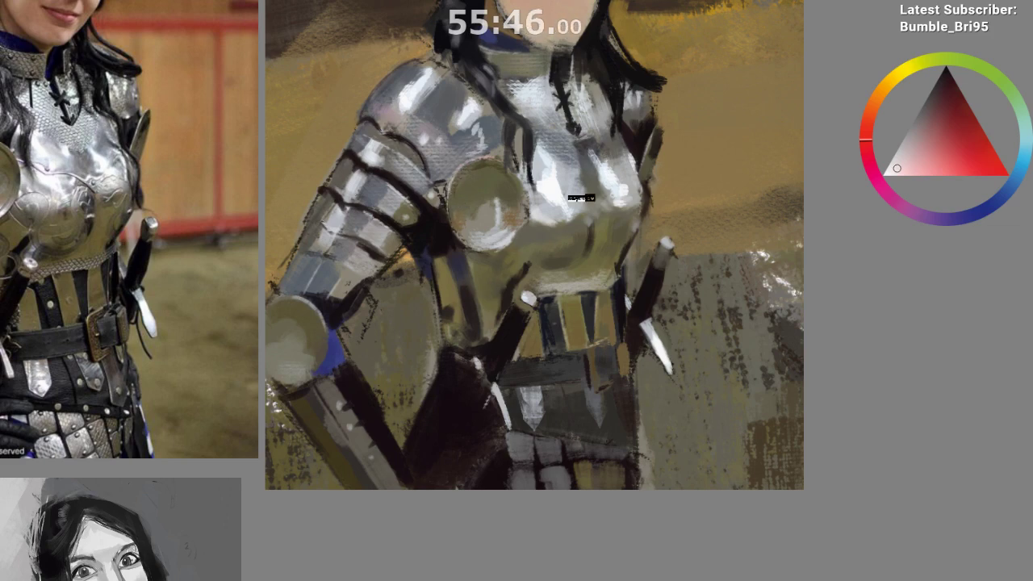
pyautogui.moveTo(590, 194)
pyautogui.mouseDown()
pyautogui.moveTo(715, 121)
pyautogui.moveTo(799, 234)
pyautogui.mouseUp()
pyautogui.hotkey('ctrl', 'z')
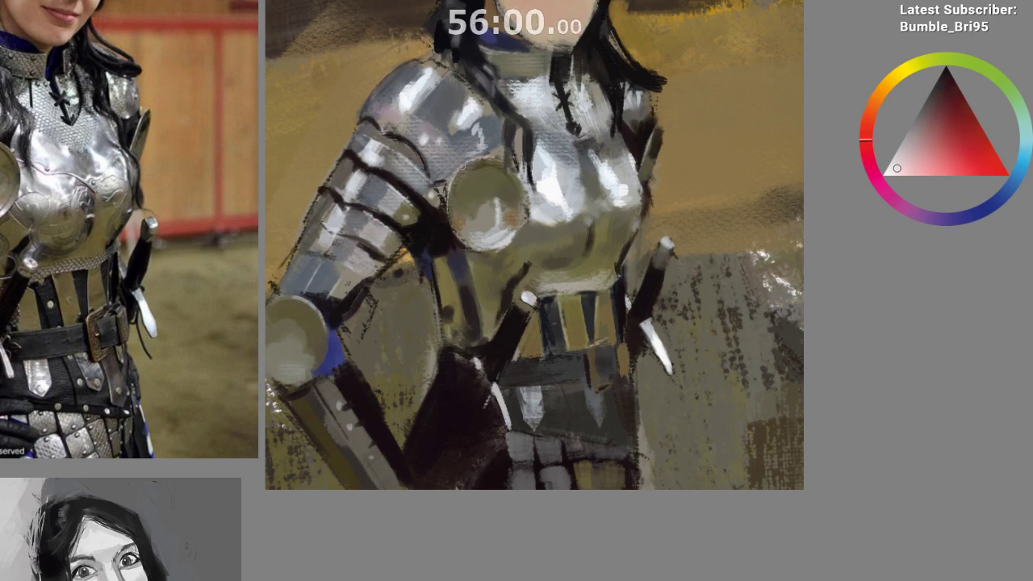
# Clean up the collar and the hair strands falling beside it with sampled olive gray and near-black
pyautogui.moveTo(484, 321); pyautogui.dragTo(528, 410)
pyautogui.moveTo(579, 335); pyautogui.dragTo(573, 404)
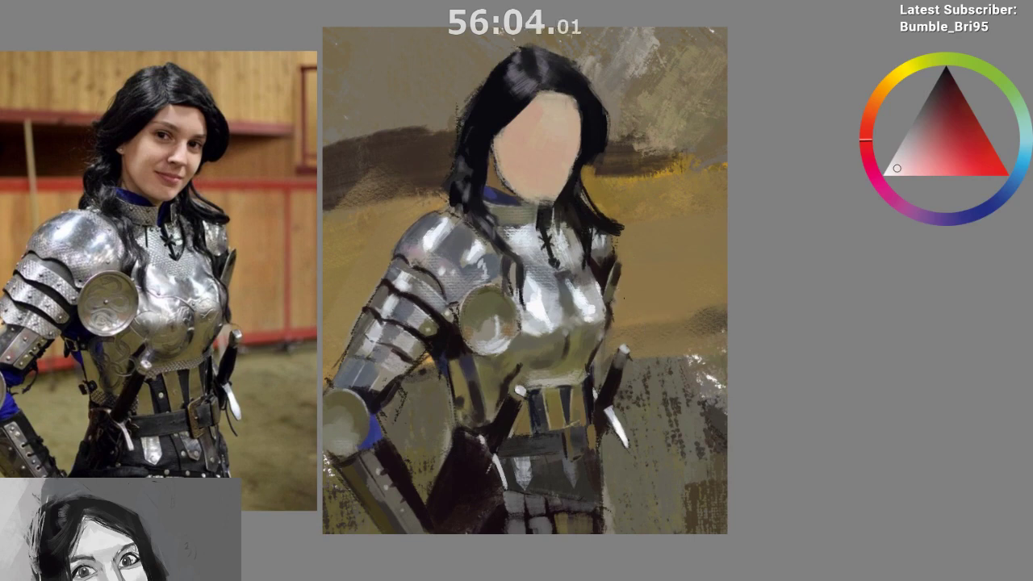
pyautogui.moveTo(525, 371); pyautogui.dragTo(538, 294)
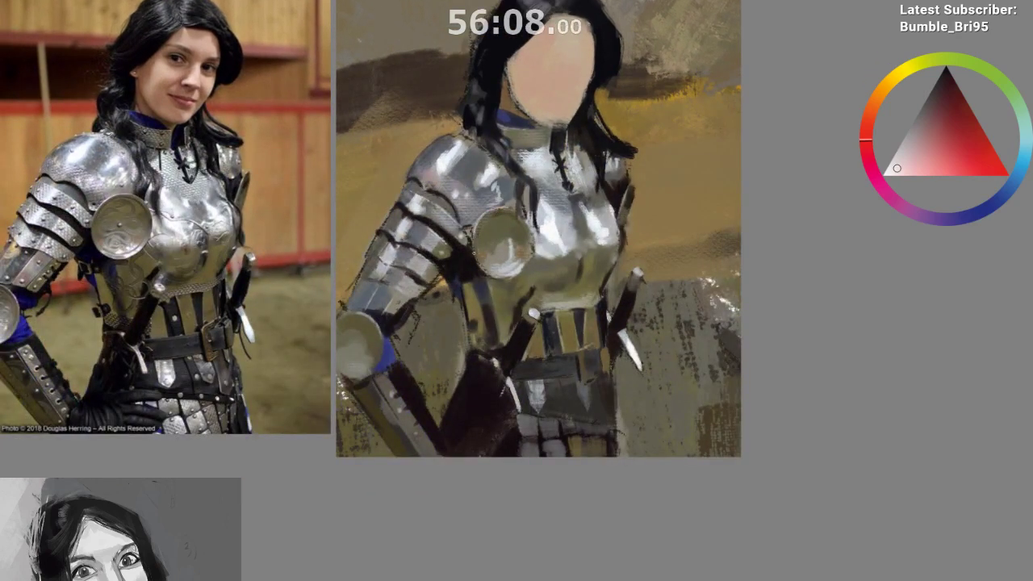
pyautogui.moveTo(537, 289); pyautogui.dragTo(525, 347)
pyautogui.moveTo(581, 148); pyautogui.dragTo(618, 213)
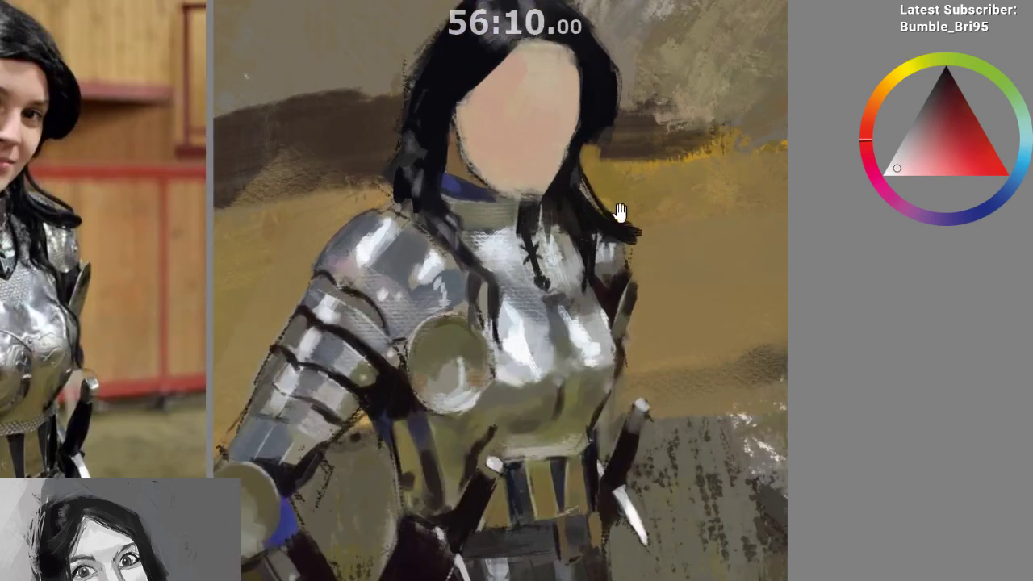
pyautogui.moveTo(601, 255); pyautogui.dragTo(662, 235)
pyautogui.keyDown('ctrl'); pyautogui.click(548, 208); pyautogui.keyUp('ctrl')
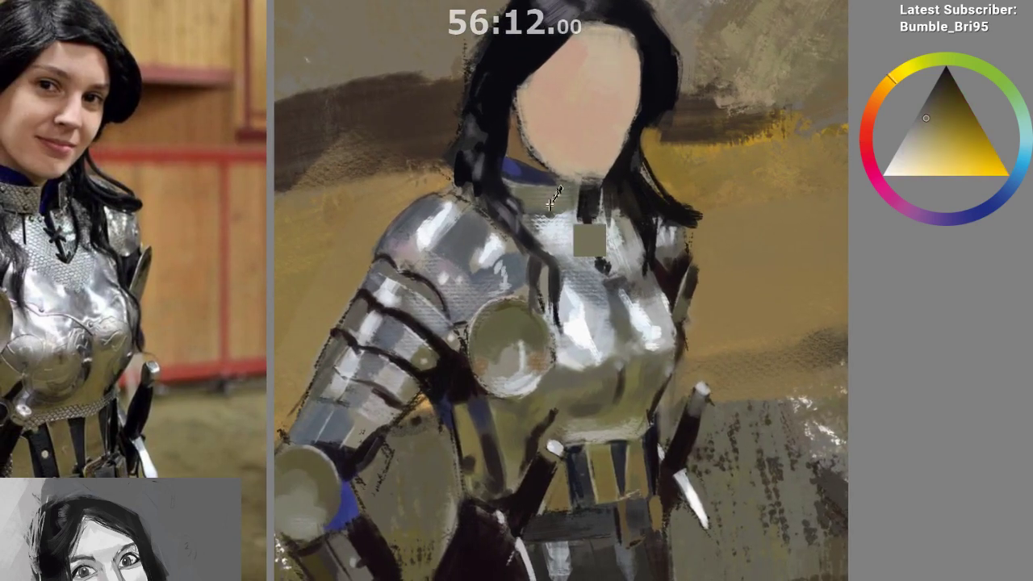
pyautogui.keyDown('ctrl'); pyautogui.click(526, 242); pyautogui.keyUp('ctrl')
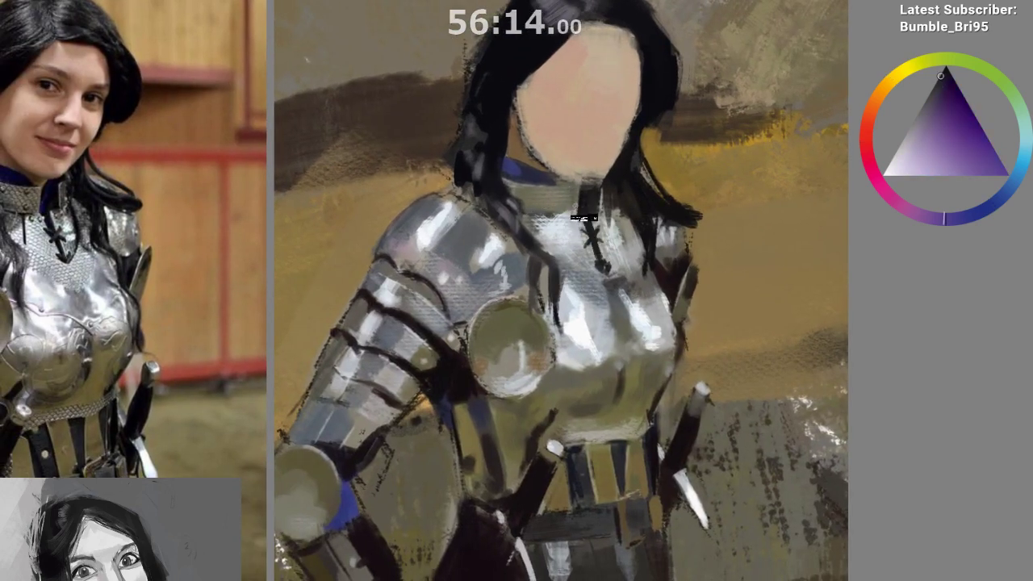
pyautogui.click(529, 211)
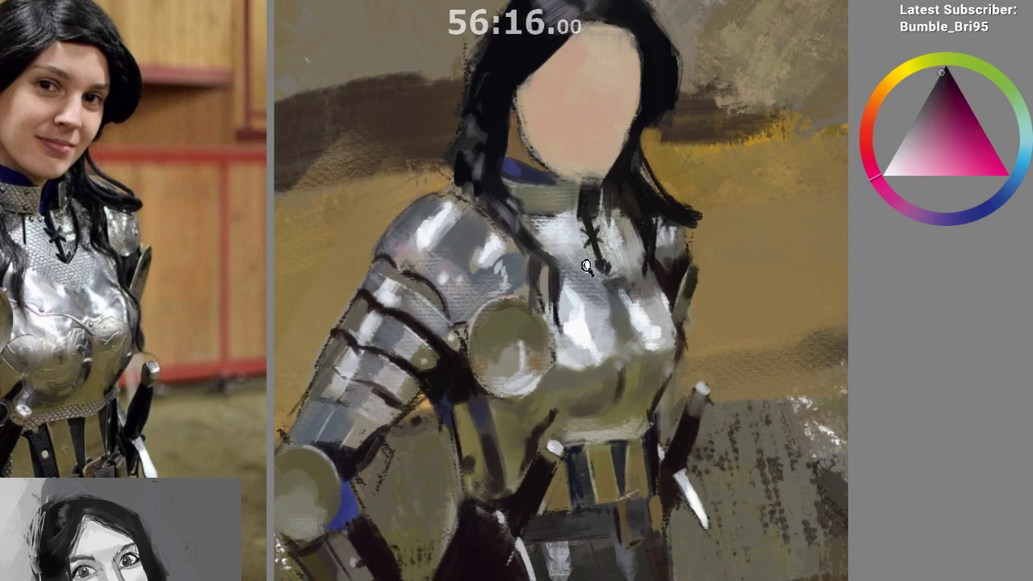
# Touch up the waist straps and the area around the near dagger with sampled dark brown and olive
pyautogui.scroll(-2, 573, 218)
pyautogui.click(587, 162)
pyautogui.moveTo(587, 161); pyautogui.dragTo(573, 162)
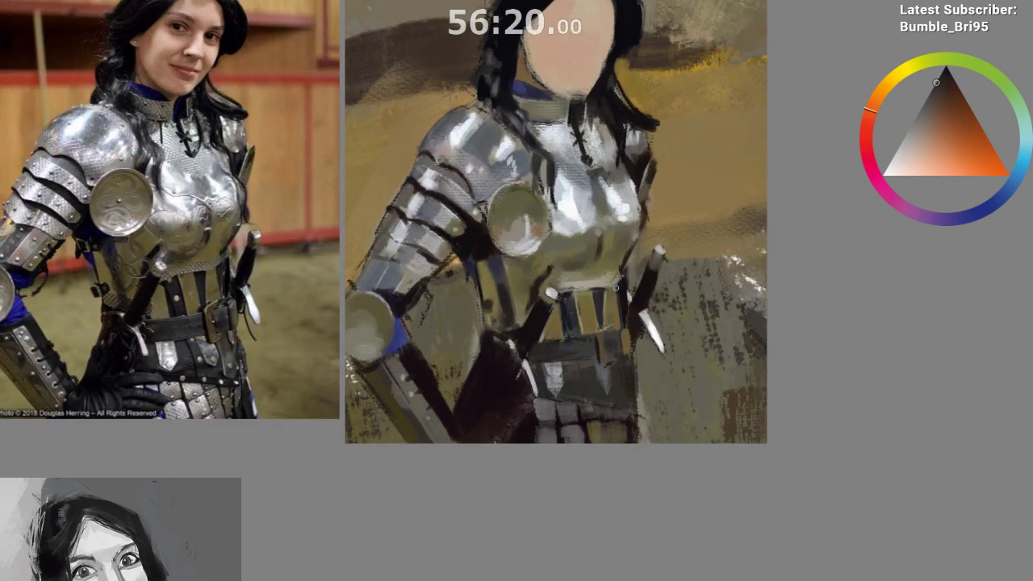
pyautogui.moveTo(563, 334)
pyautogui.mouseDown()
pyautogui.moveTo(569, 293)
pyautogui.moveTo(553, 302)
pyautogui.mouseUp()
pyautogui.keyDown('ctrl'); pyautogui.click(541, 303); pyautogui.keyUp('ctrl')
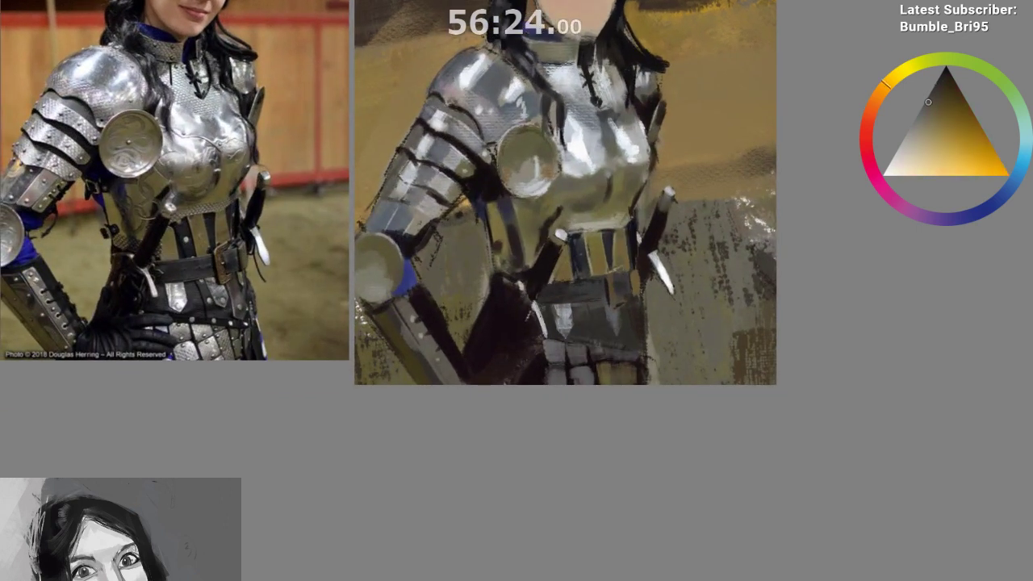
# Refine the pointed plates and dark skirt below the belt with sampled lavender gray and dark brown
pyautogui.keyDown('ctrl'); pyautogui.click(537, 311); pyautogui.keyUp('ctrl')
pyautogui.moveTo(581, 395); pyautogui.dragTo(568, 350)
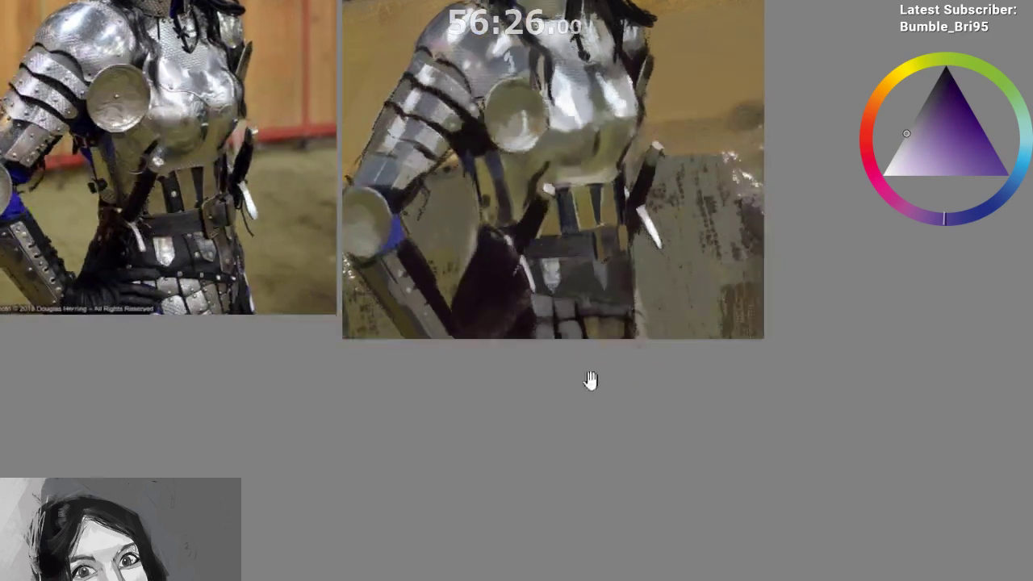
pyautogui.moveTo(596, 416); pyautogui.dragTo(575, 402)
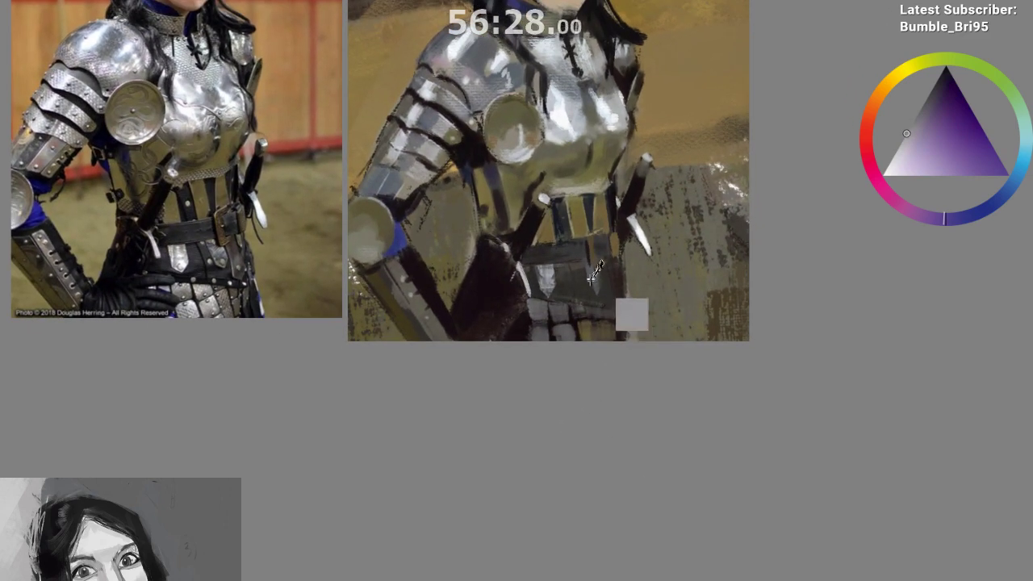
pyautogui.keyDown('ctrl'); pyautogui.click(559, 281); pyautogui.keyUp('ctrl')
pyautogui.moveTo(548, 369)
pyautogui.mouseDown()
pyautogui.moveTo(520, 481)
pyautogui.moveTo(553, 452)
pyautogui.mouseUp()
pyautogui.scroll(-2, 521, 484)
pyautogui.scroll(1, 545, 485)
pyautogui.scroll(1, 555, 453)
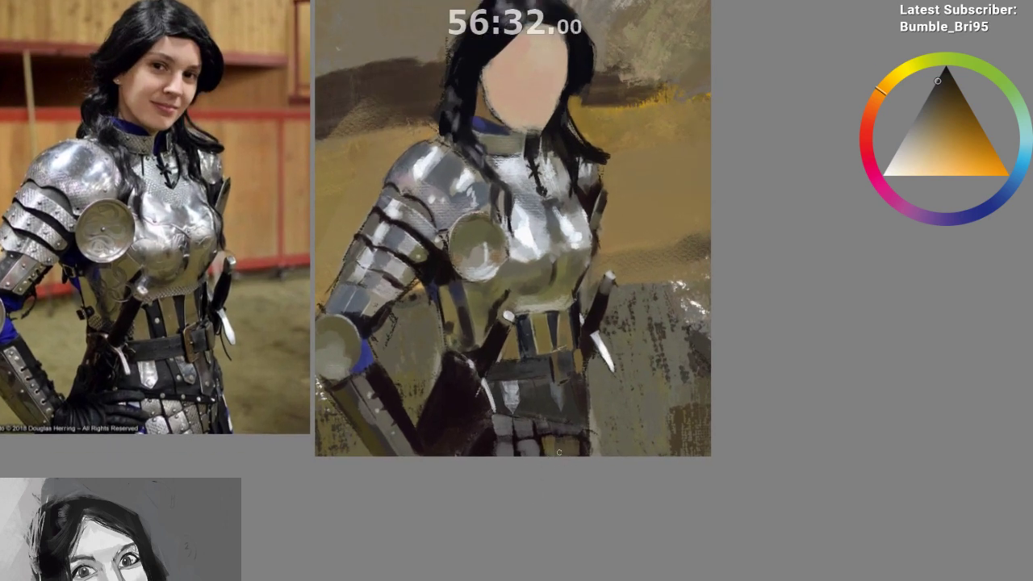
# Touch up the breastplate highlight and the far shoulder plate with sampled near-white and pale blue
pyautogui.keyDown('ctrl'); pyautogui.click(574, 239); pyautogui.keyUp('ctrl')
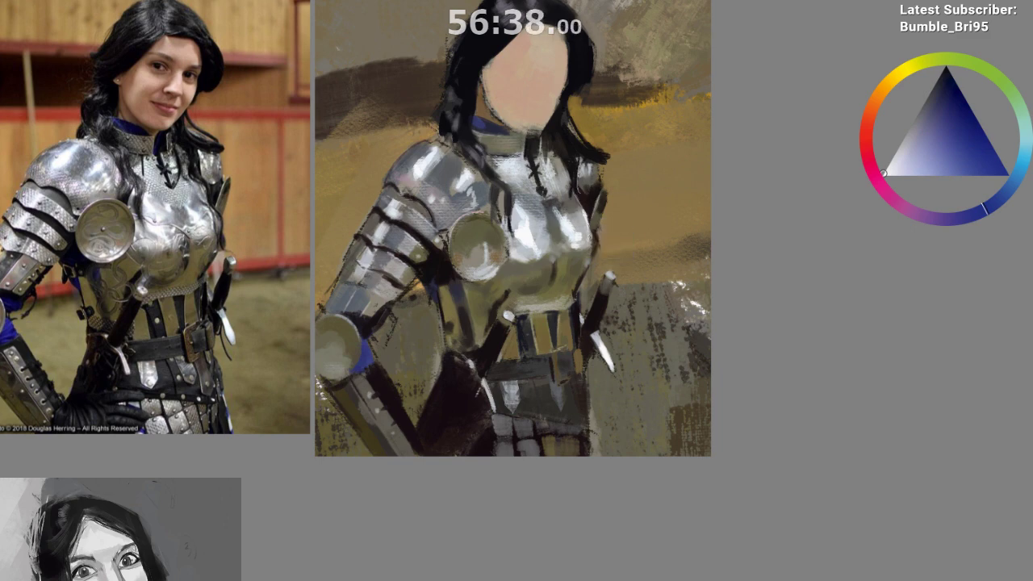
pyautogui.keyDown('ctrl'); pyautogui.click(587, 166); pyautogui.keyUp('ctrl')
pyautogui.keyDown('ctrl'); pyautogui.click(478, 183); pyautogui.keyUp('ctrl')
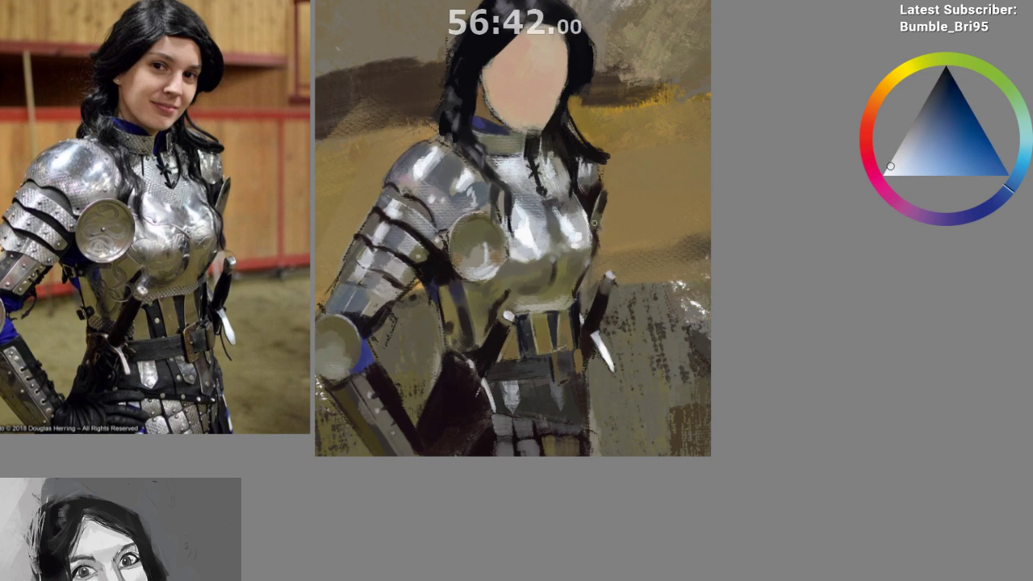
# Refine the top of the near shoulder plate beside the hair with sampled blue-gray, pinkish gray and warm gray
pyautogui.moveTo(594, 356); pyautogui.dragTo(597, 390)
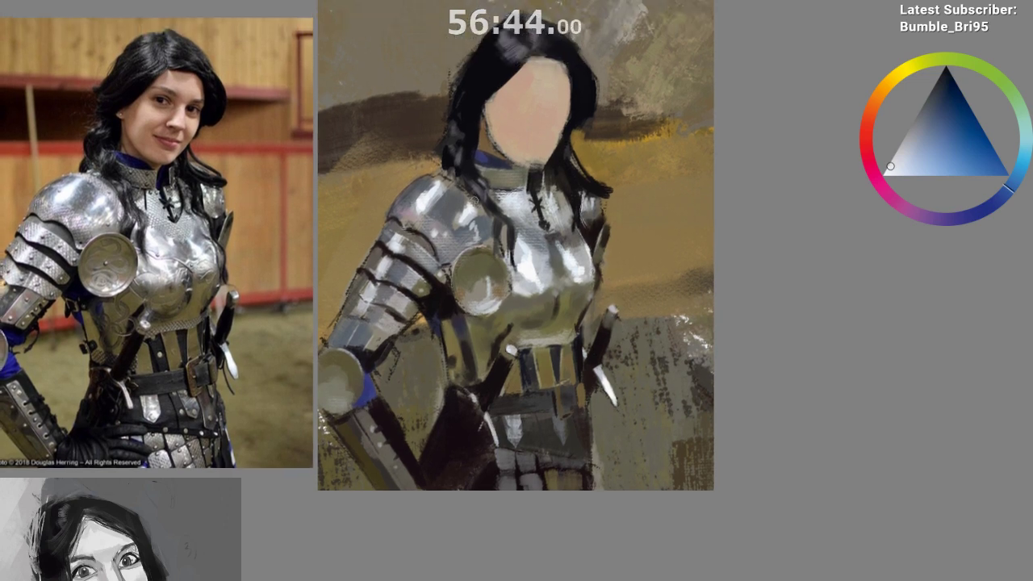
pyautogui.keyDown('ctrl'); pyautogui.click(461, 193); pyautogui.keyUp('ctrl')
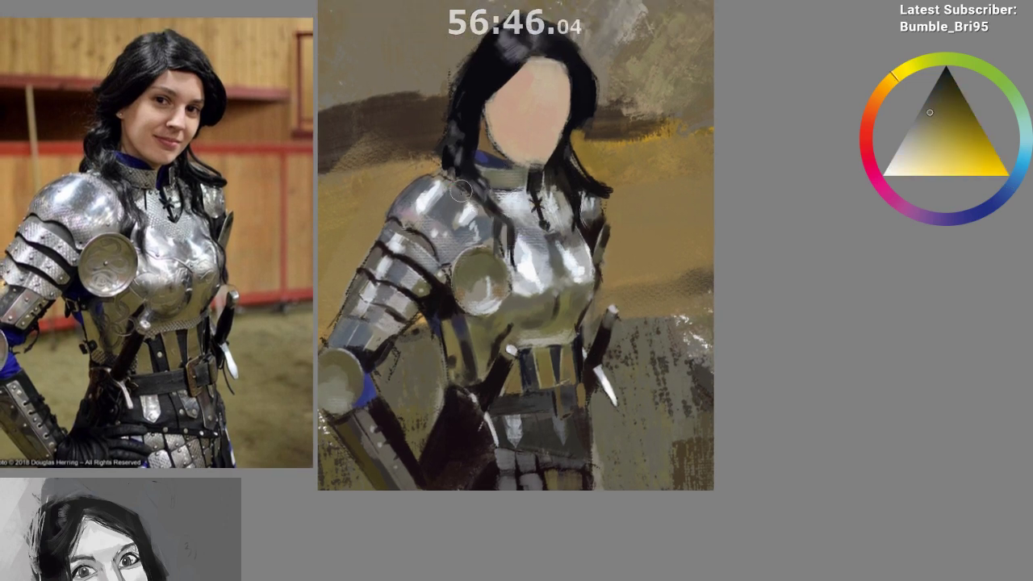
pyautogui.keyDown('ctrl'); pyautogui.click(505, 211); pyautogui.keyUp('ctrl')
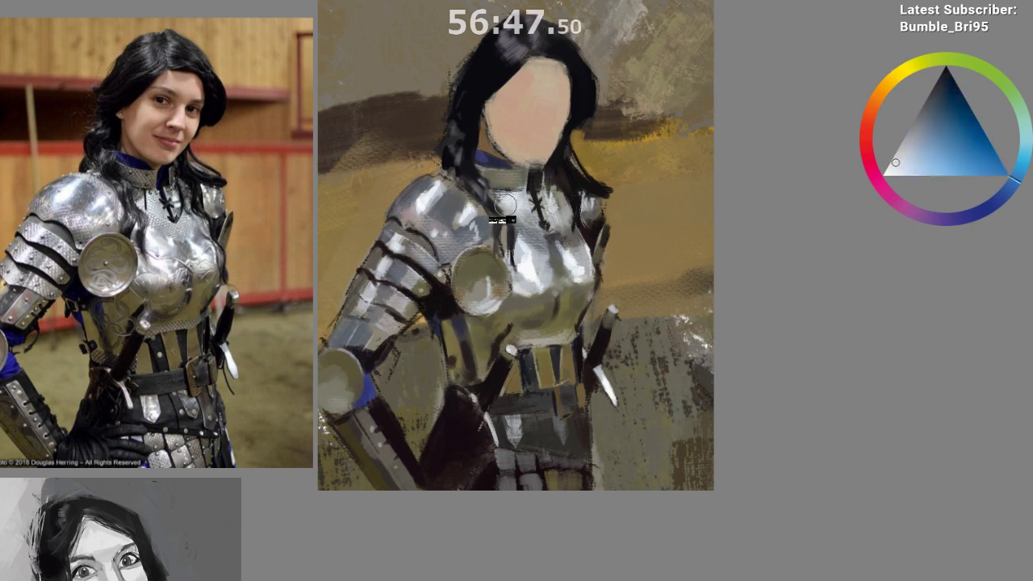
pyautogui.keyDown('ctrl'); pyautogui.click(464, 196); pyautogui.keyUp('ctrl')
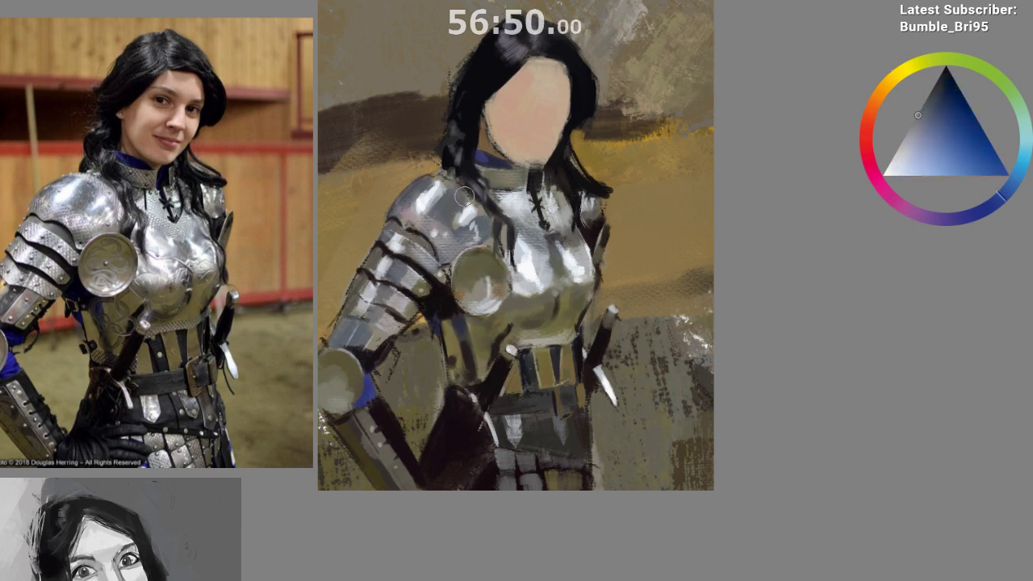
pyautogui.keyDown('ctrl'); pyautogui.click(440, 246); pyautogui.keyUp('ctrl')
pyautogui.keyDown('ctrl'); pyautogui.click(420, 212); pyautogui.keyUp('ctrl')
pyautogui.keyDown('ctrl'); pyautogui.click(457, 190); pyautogui.keyUp('ctrl')
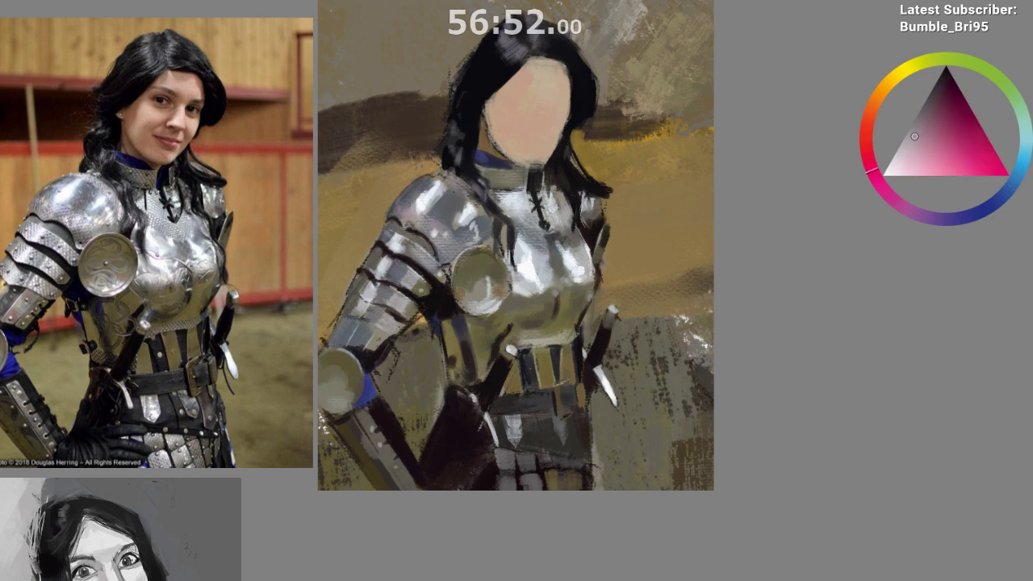
pyautogui.keyDown('ctrl'); pyautogui.click(484, 216); pyautogui.keyUp('ctrl')
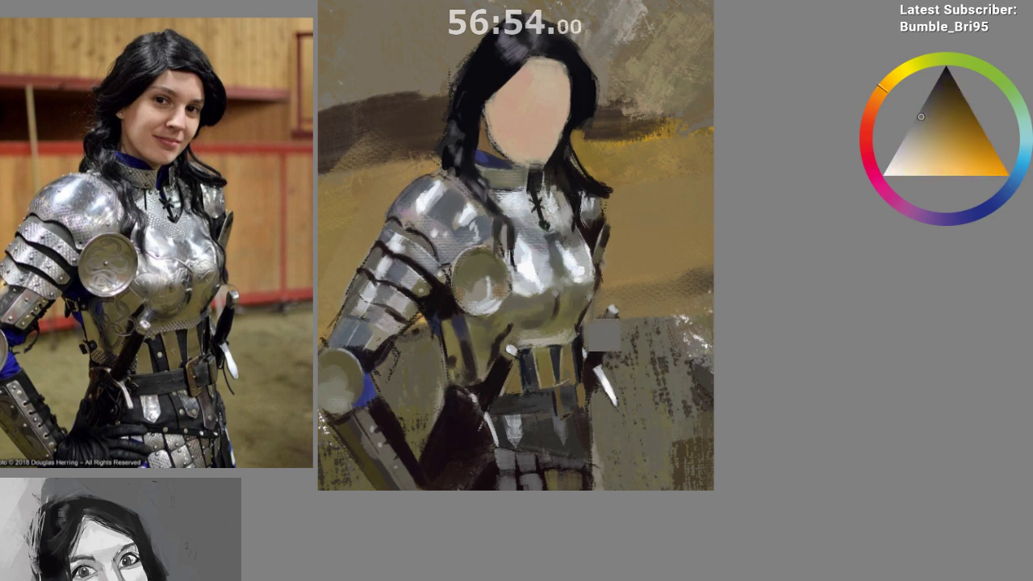
# Mirror the canvas and blend the near shoulder plate's edge beside the hair with sampled pinkish gray
pyautogui.press('m')
pyautogui.moveTo(569, 224); pyautogui.dragTo(515, 192)
pyautogui.keyDown('ctrl'); pyautogui.click(459, 164); pyautogui.keyUp('ctrl')
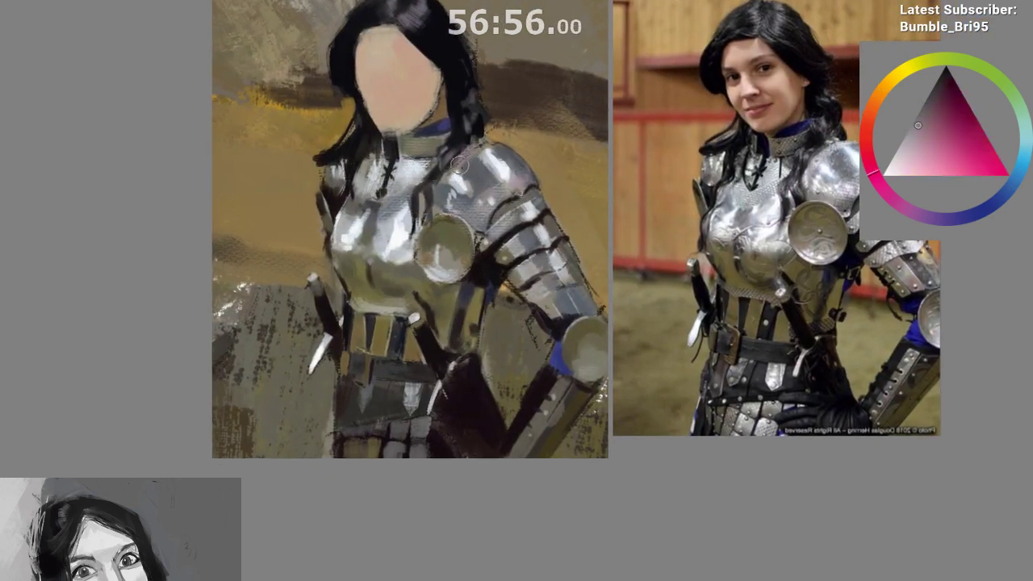
pyautogui.moveTo(451, 171); pyautogui.dragTo(445, 190)
pyautogui.keyDown('ctrl'); pyautogui.click(467, 163); pyautogui.keyUp('ctrl')
pyautogui.moveTo(473, 152); pyautogui.dragTo(494, 152)
pyautogui.keyDown('ctrl'); pyautogui.click(461, 159); pyautogui.keyUp('ctrl')
pyautogui.moveTo(492, 423); pyautogui.dragTo(494, 459)
pyautogui.moveTo(468, 367); pyautogui.dragTo(543, 347)
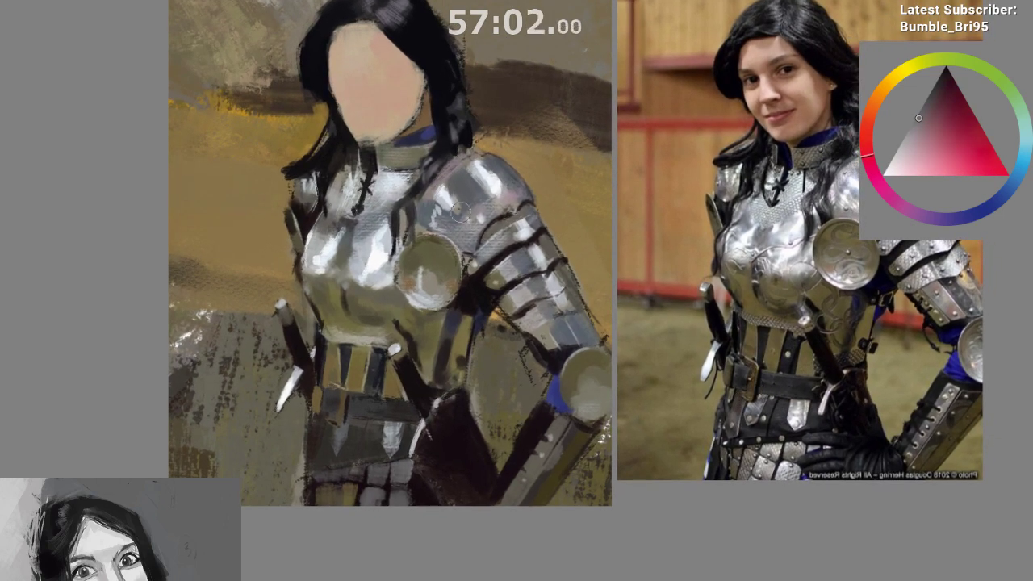
# Darken the gap between the near shoulder plate and the breastplate with sampled dark purple, and flip the canvas back
pyautogui.moveTo(449, 155); pyautogui.dragTo(428, 184)
pyautogui.keyDown('ctrl'); pyautogui.click(429, 184); pyautogui.keyUp('ctrl')
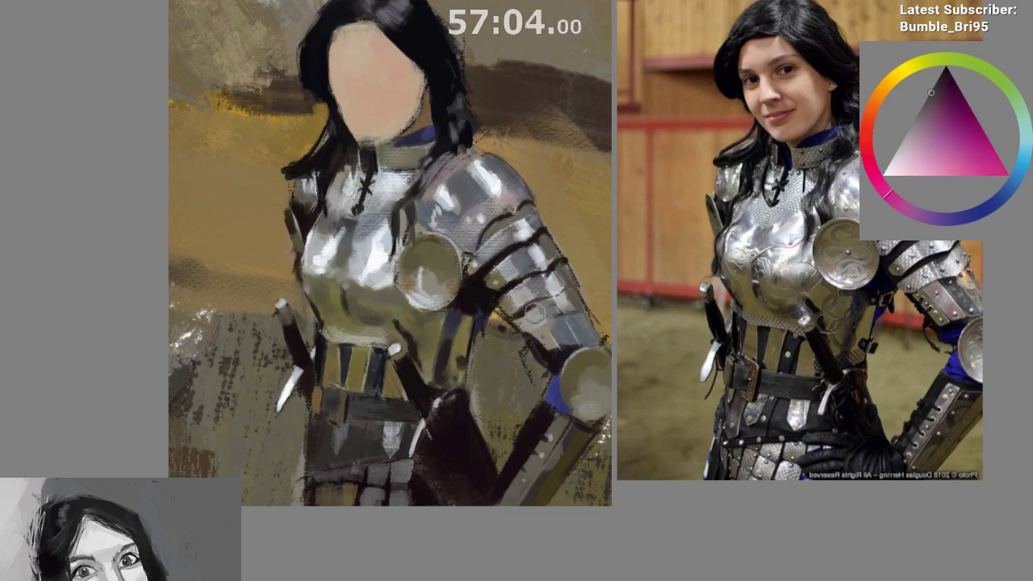
pyautogui.keyDown('ctrl'); pyautogui.click(421, 184); pyautogui.keyUp('ctrl')
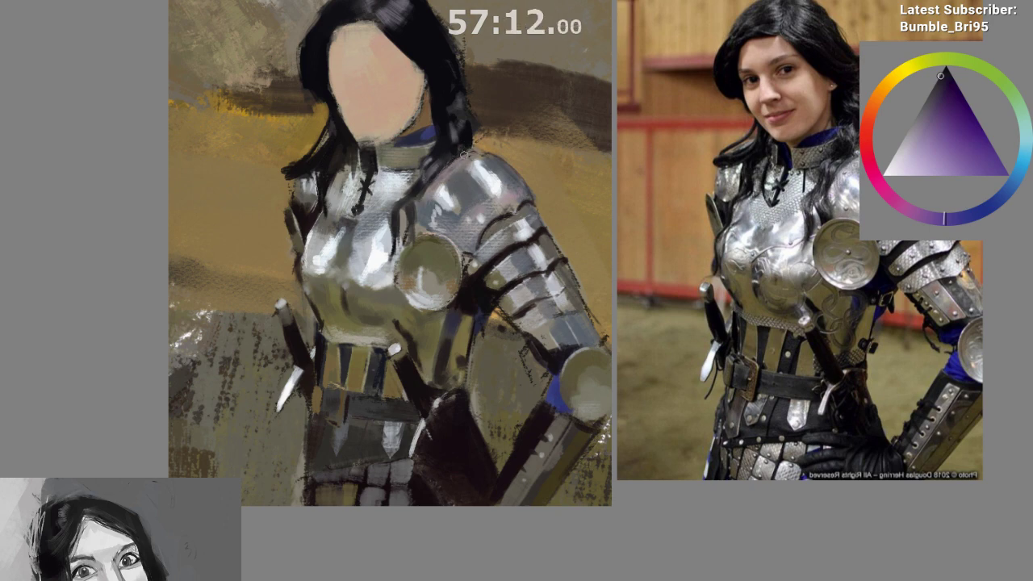
pyautogui.moveTo(540, 273); pyautogui.dragTo(542, 346)
pyautogui.moveTo(549, 393); pyautogui.dragTo(544, 364)
pyautogui.press('m')
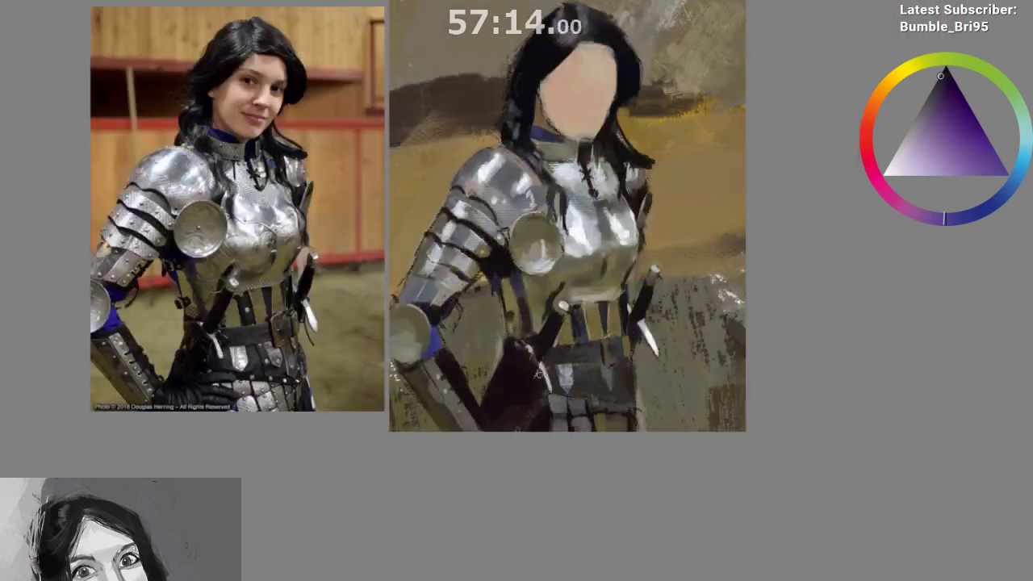
# Move the reference photo over so its breastplate and waist sit close beside the painted torso
pyautogui.moveTo(633, 195); pyautogui.dragTo(664, 244)
pyautogui.moveTo(517, 334); pyautogui.dragTo(514, 424)
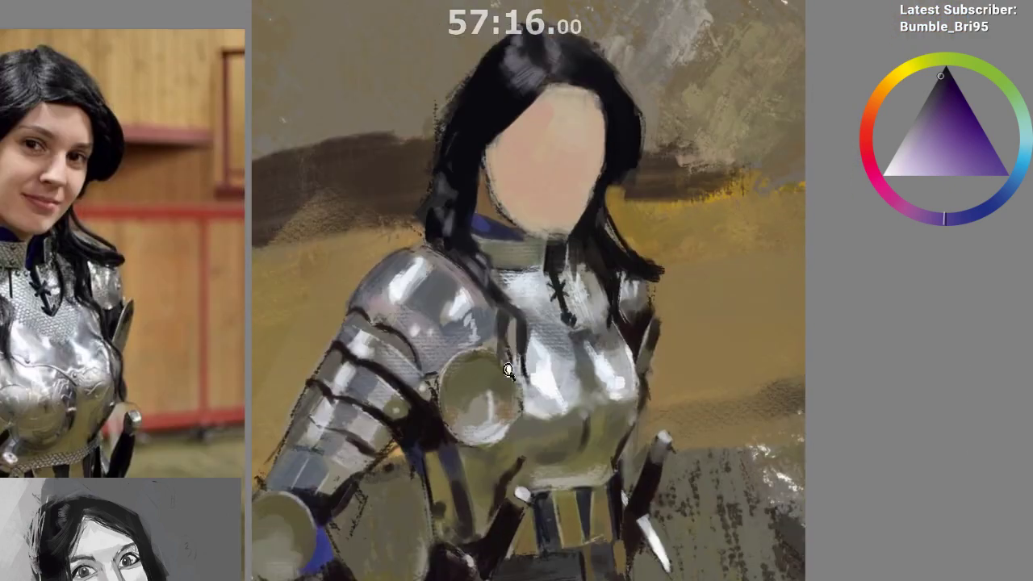
pyautogui.moveTo(507, 369); pyautogui.dragTo(531, 242)
pyautogui.moveTo(457, 301)
pyautogui.mouseDown()
pyautogui.moveTo(493, 309)
pyautogui.moveTo(498, 323)
pyautogui.moveTo(593, 190)
pyautogui.mouseUp()
pyautogui.moveTo(509, 382); pyautogui.dragTo(546, 238)
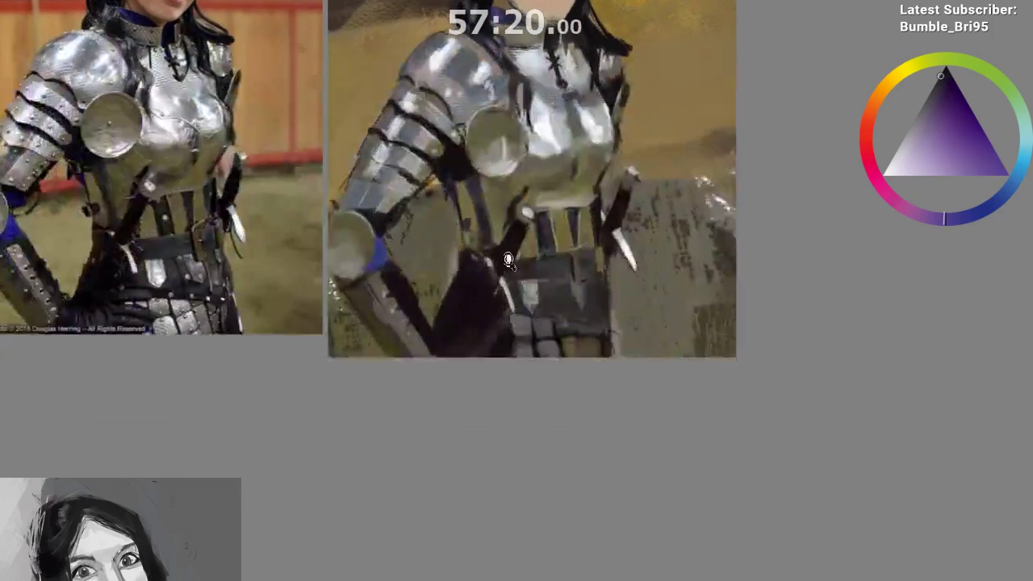
pyautogui.moveTo(453, 266); pyautogui.dragTo(484, 226)
pyautogui.moveTo(415, 367); pyautogui.dragTo(383, 438)
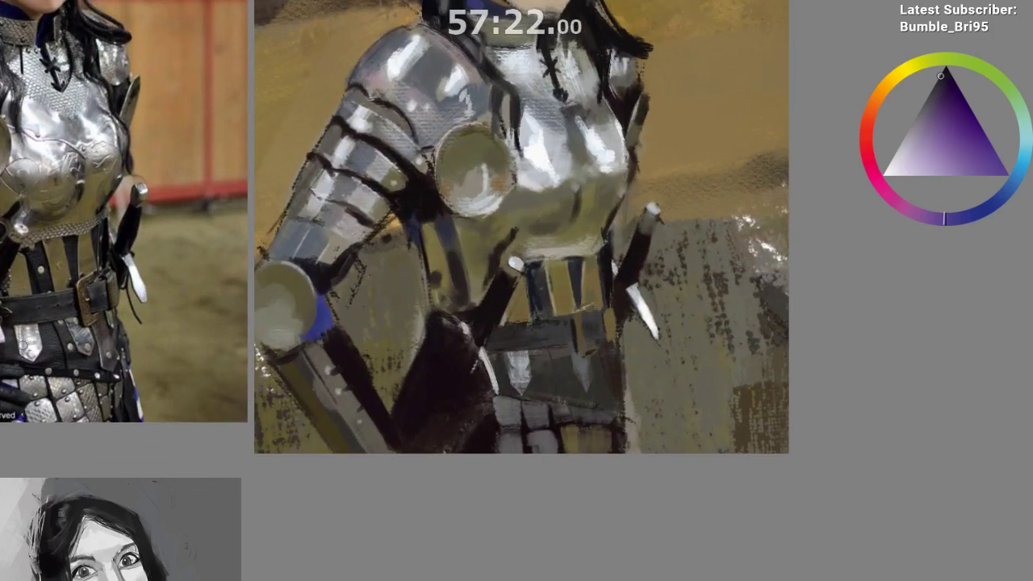
pyautogui.press('r')
pyautogui.moveTo(121, 233); pyautogui.dragTo(222, 244)
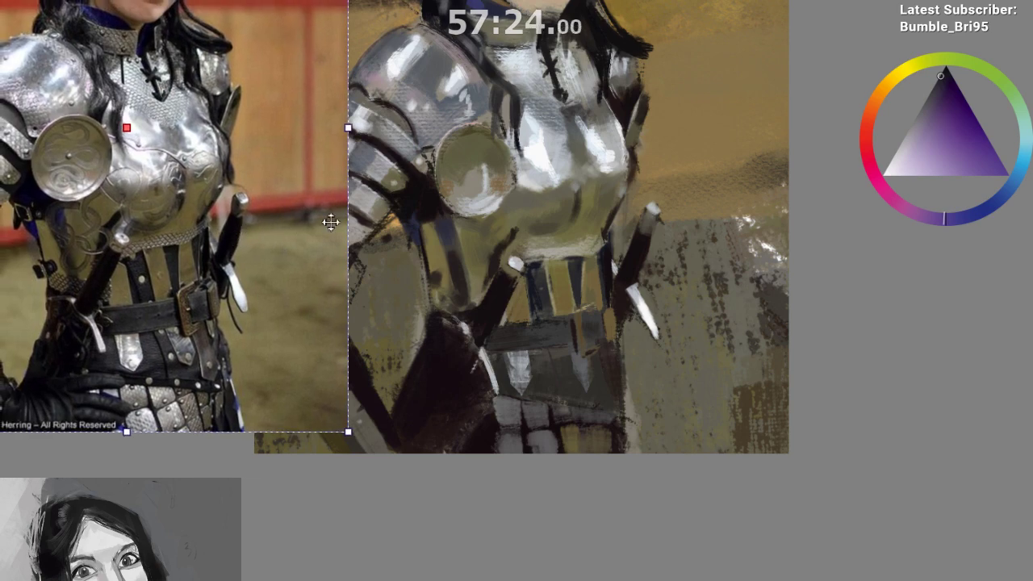
pyautogui.press('b')
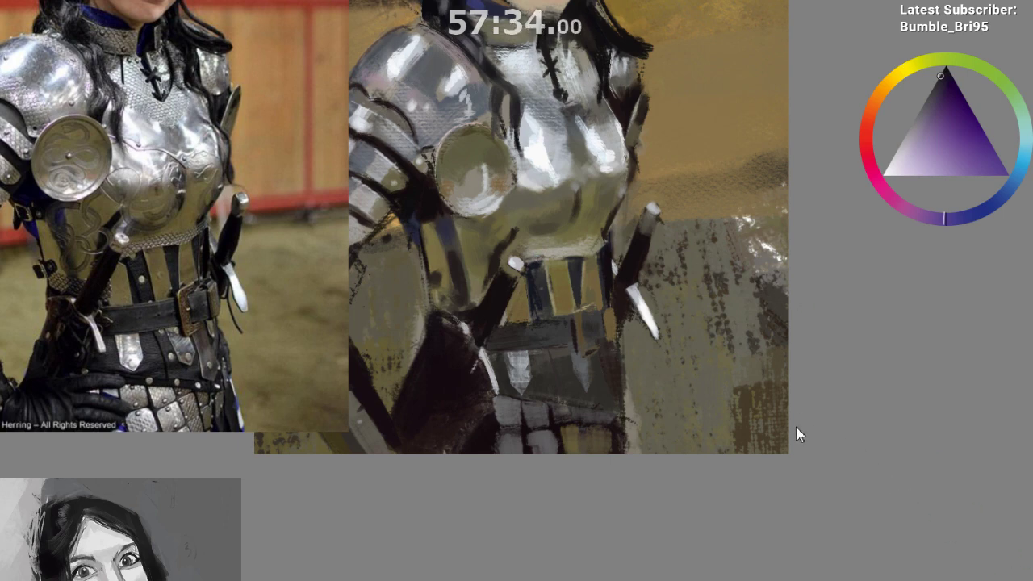
# Paint a dark curved shape across the lower breastplate with sampled dark brown, undoing the unsatisfactory strokes
pyautogui.keyDown('ctrl'); pyautogui.click(544, 230); pyautogui.keyUp('ctrl')
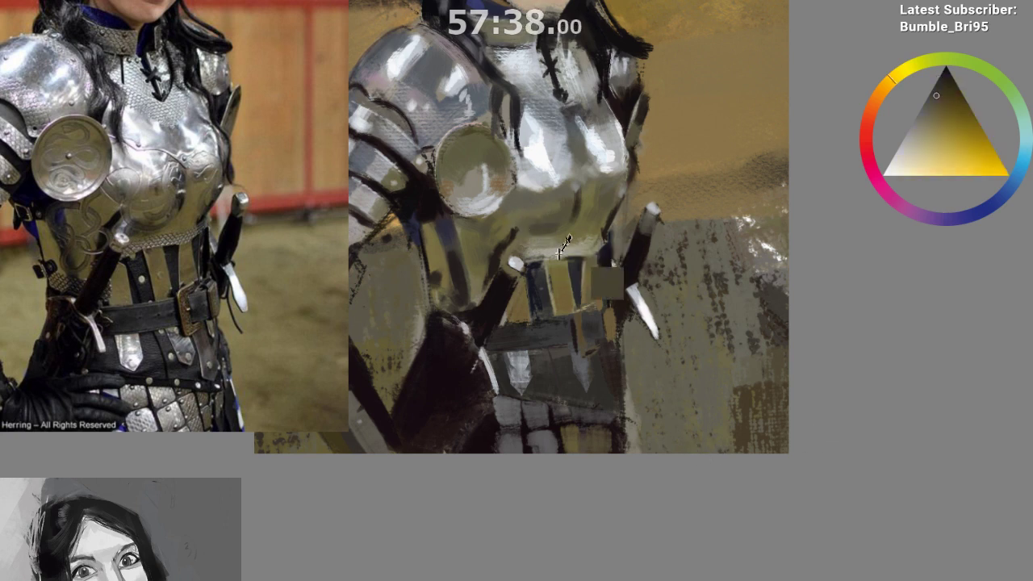
pyautogui.keyDown('ctrl'); pyautogui.click(509, 316); pyautogui.keyUp('ctrl')
pyautogui.moveTo(528, 199)
pyautogui.mouseDown()
pyautogui.moveTo(515, 207)
pyautogui.moveTo(545, 222)
pyautogui.moveTo(569, 199)
pyautogui.mouseUp()
pyautogui.hotkey('ctrl', 'z')
pyautogui.hotkey('ctrl', 'z')
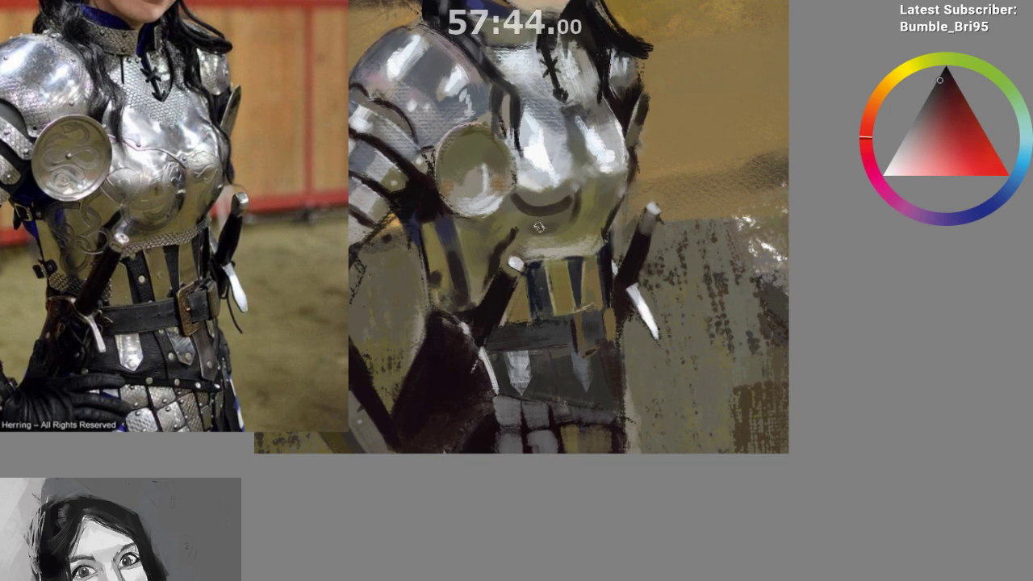
# Try to paint dark curling engraved ornaments across the lower breastplate and its sides, and undo them
pyautogui.moveTo(526, 173)
pyautogui.mouseDown()
pyautogui.moveTo(540, 232)
pyautogui.moveTo(528, 179)
pyautogui.moveTo(534, 234)
pyautogui.moveTo(573, 207)
pyautogui.mouseUp()
pyautogui.hotkey('ctrl', 'z')
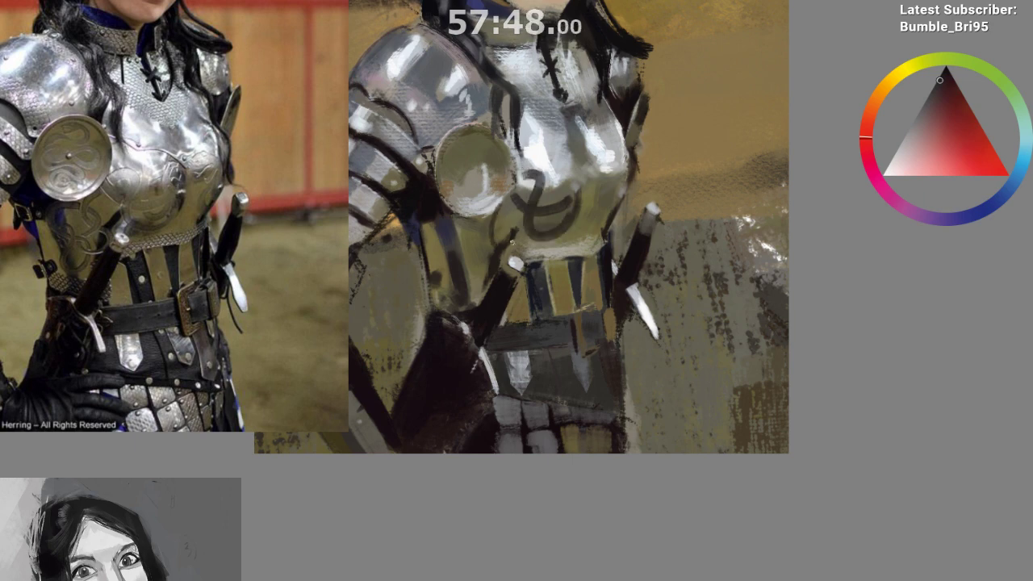
pyautogui.moveTo(499, 205); pyautogui.dragTo(517, 260)
pyautogui.moveTo(478, 225)
pyautogui.mouseDown()
pyautogui.moveTo(484, 250)
pyautogui.moveTo(491, 244)
pyautogui.moveTo(489, 274)
pyautogui.mouseUp()
pyautogui.moveTo(601, 193); pyautogui.dragTo(605, 220)
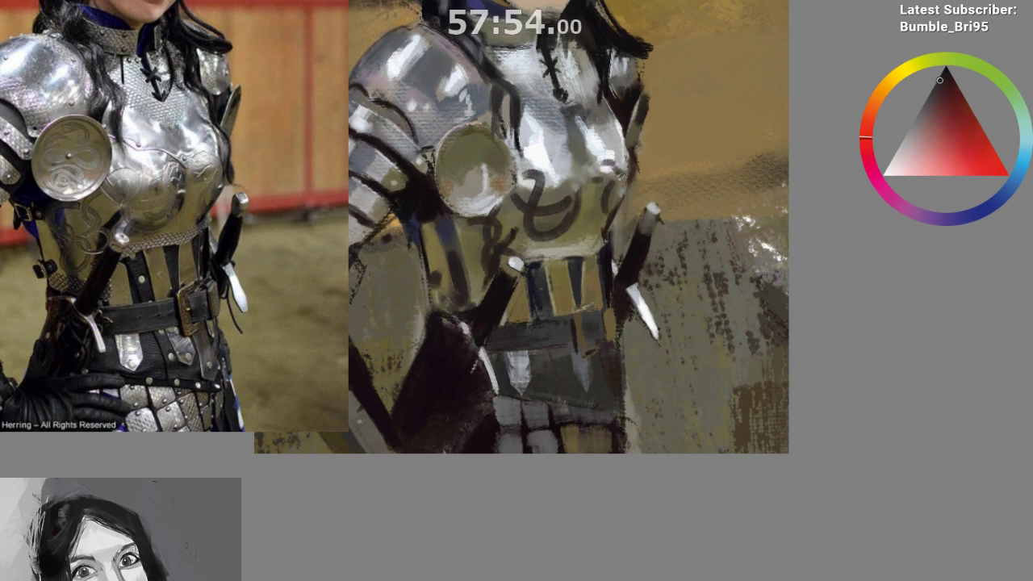
pyautogui.moveTo(613, 244); pyautogui.dragTo(605, 236)
pyautogui.hotkey('ctrl', 'z')
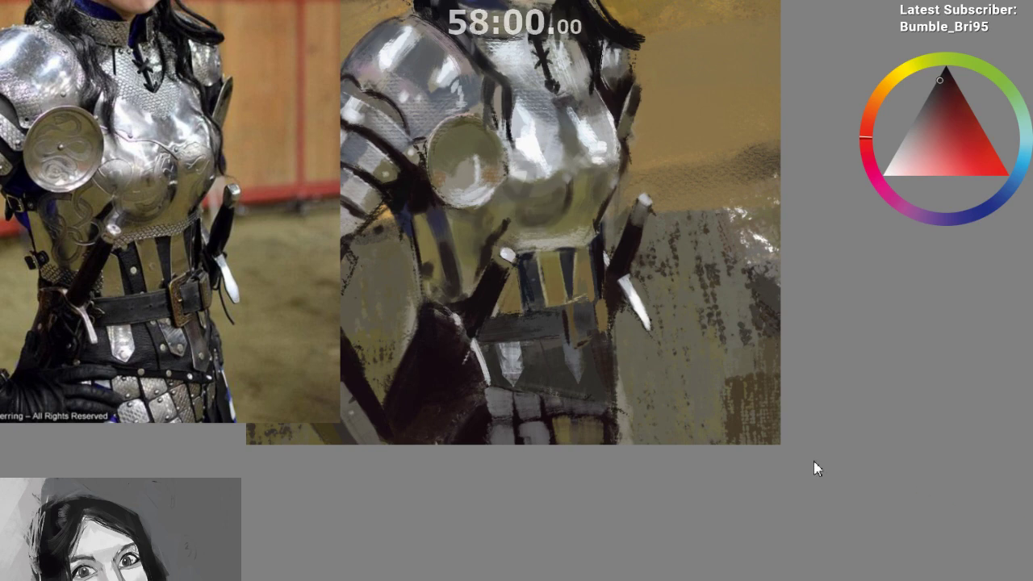
# Refine the highlights and olive reflections on the lower breastplate with sampled near-white, warm gray and pale olive gray
pyautogui.keyDown('ctrl'); pyautogui.click(542, 147); pyautogui.keyUp('ctrl')
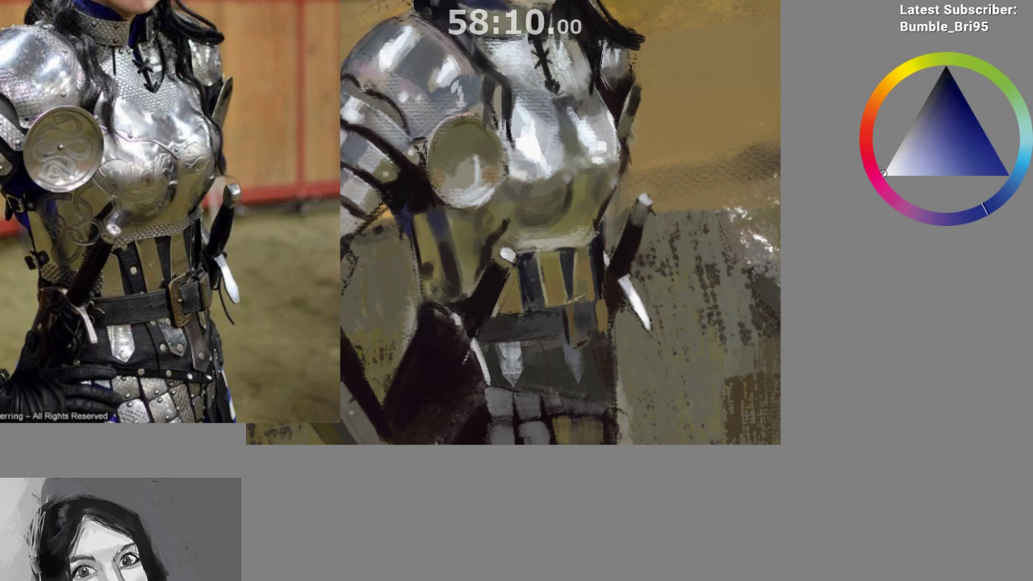
pyautogui.moveTo(525, 172); pyautogui.dragTo(516, 204)
pyautogui.keyDown('ctrl'); pyautogui.click(564, 177); pyautogui.keyUp('ctrl')
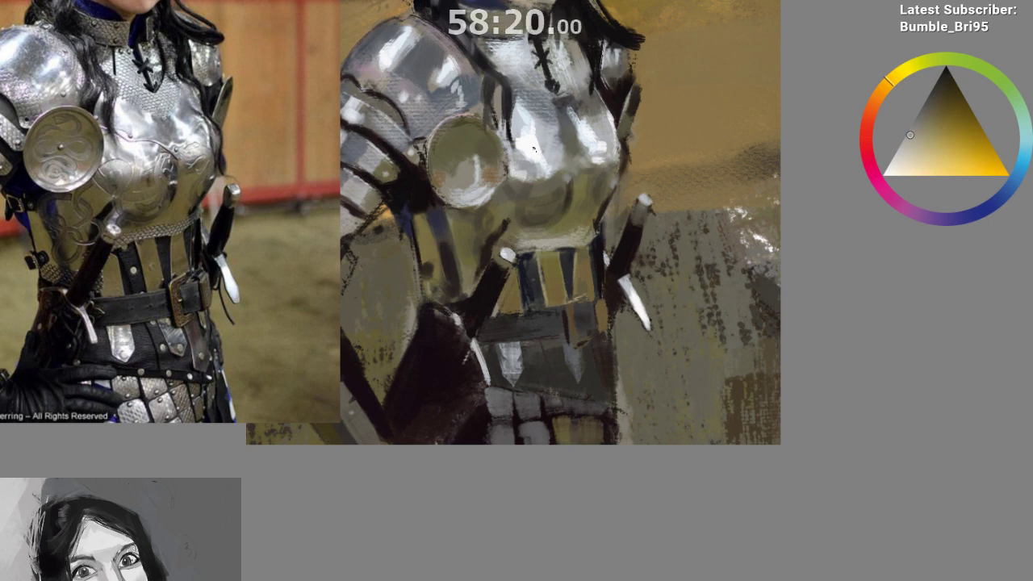
pyautogui.keyDown('ctrl'); pyautogui.click(532, 152); pyautogui.keyUp('ctrl')
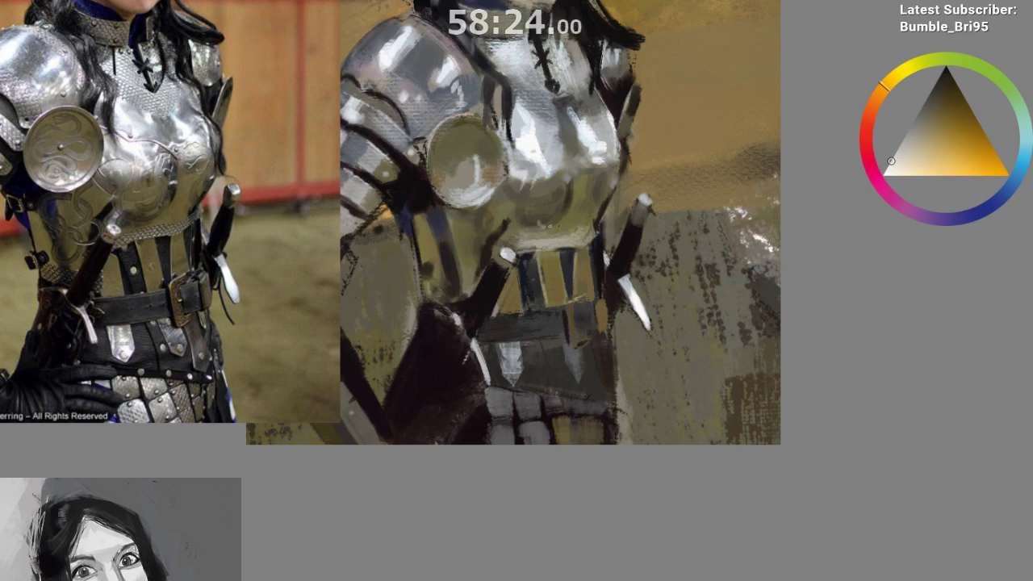
pyautogui.moveTo(549, 223); pyautogui.dragTo(555, 197)
pyautogui.keyDown('ctrl'); pyautogui.click(488, 212); pyautogui.keyUp('ctrl')
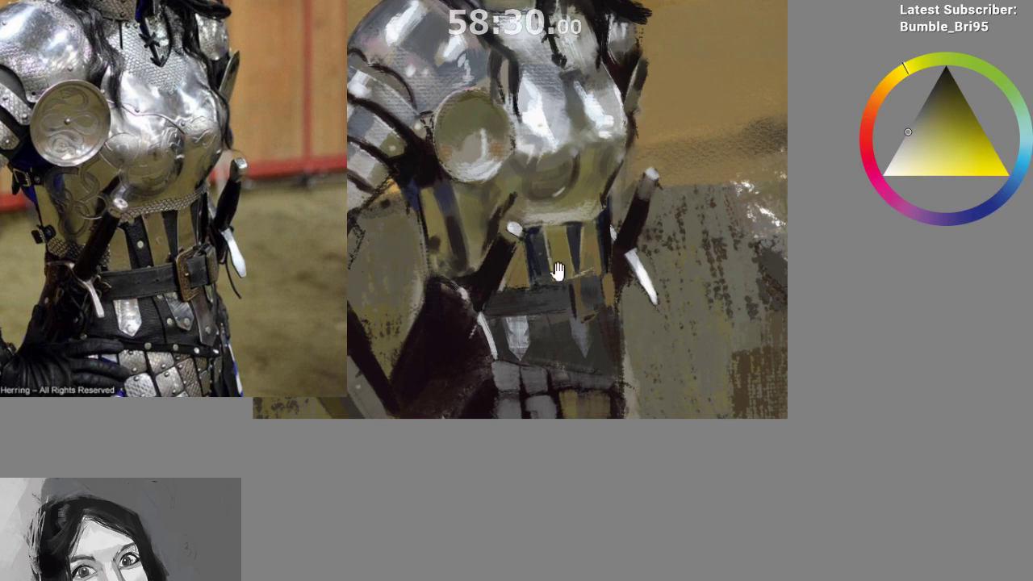
# Examine the whole armored figure against the reference photo, comparing the breastplate and its reflections
pyautogui.scroll(-1, 579, 212)
pyautogui.moveTo(593, 305); pyautogui.dragTo(574, 396)
pyautogui.scroll(-2, 581, 387)
pyautogui.scroll(2, 573, 440)
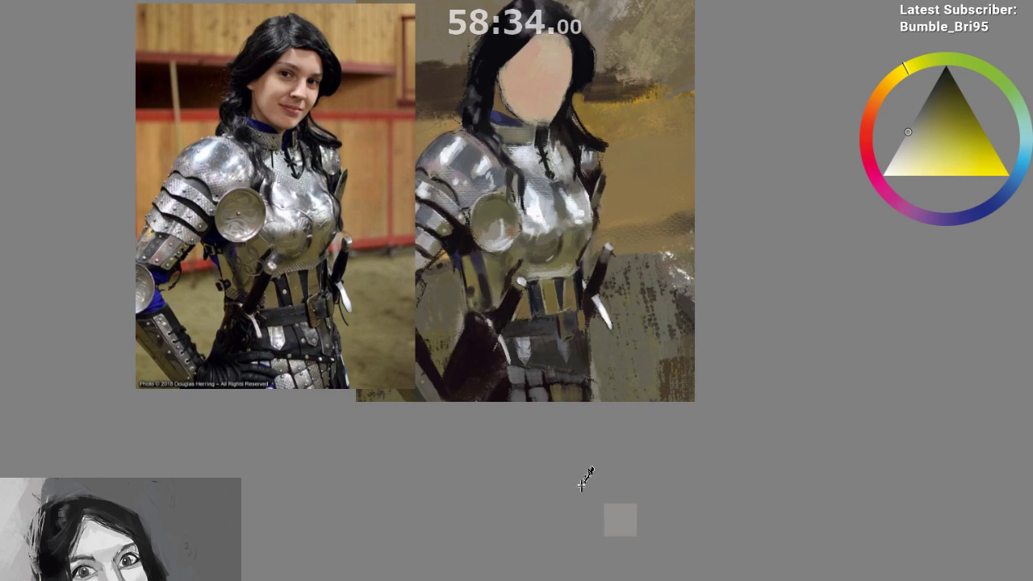
pyautogui.scroll(-1, 569, 494)
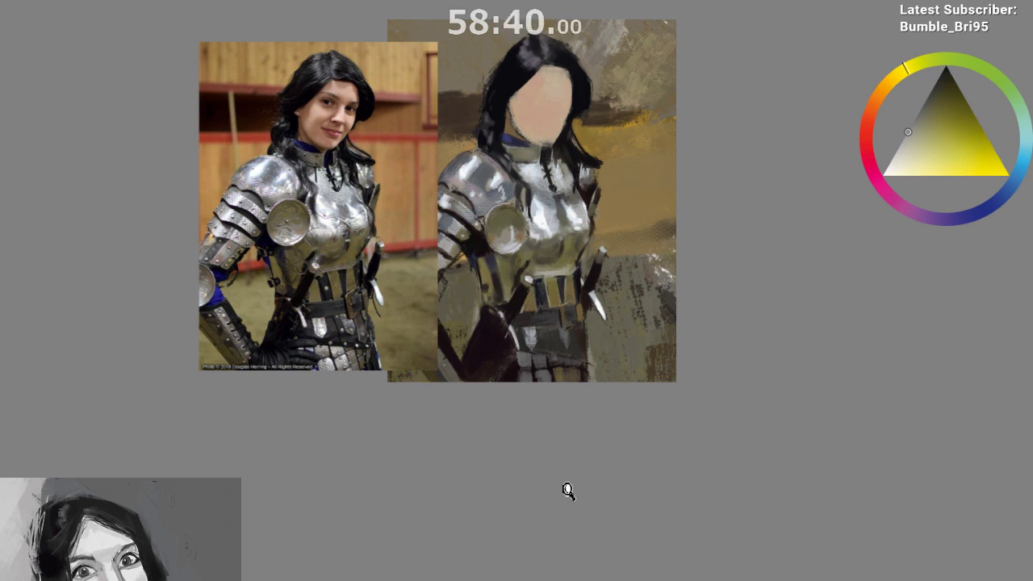
pyautogui.scroll(1, 573, 490)
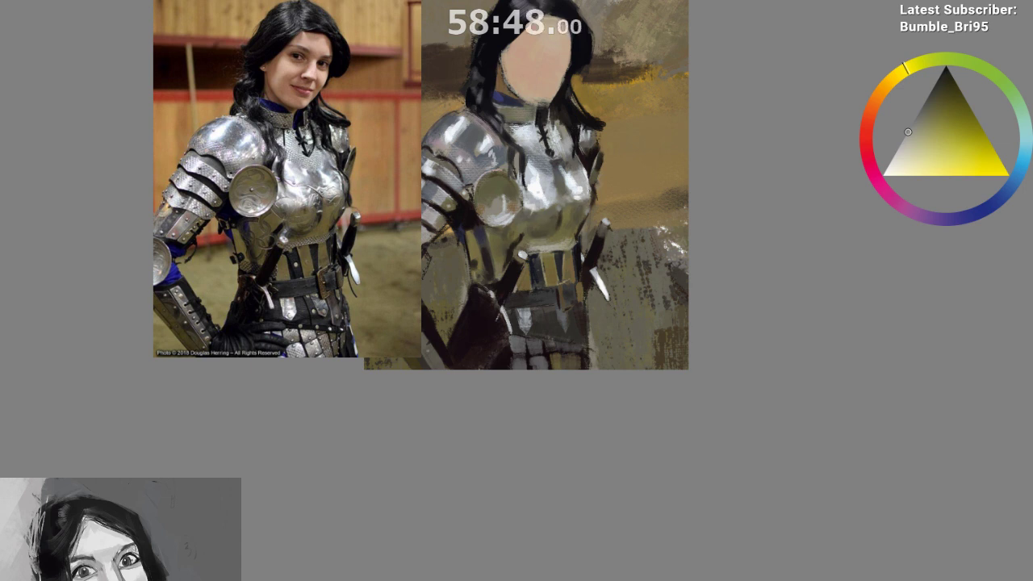
pyautogui.moveTo(623, 449); pyautogui.dragTo(636, 556)
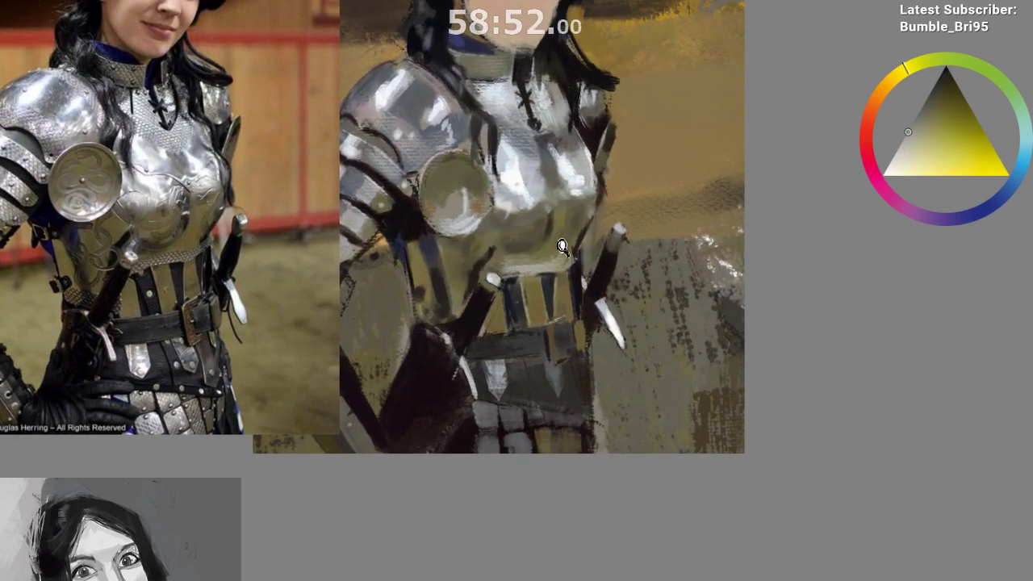
pyautogui.scroll(4, 570, 230)
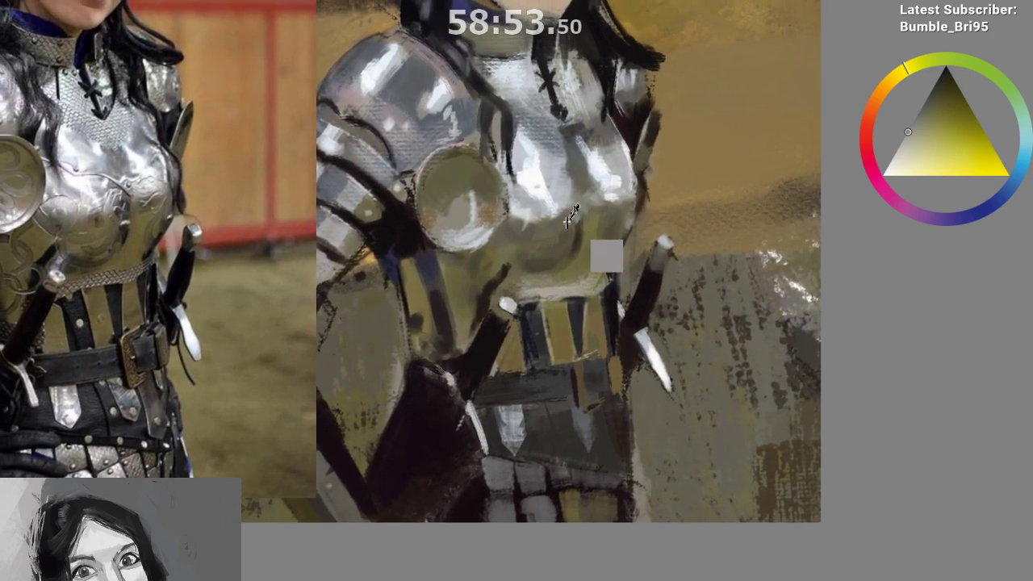
# Blend the bright bust highlights into the olive reflection on the breastplate with sampled warm gray, near-white and light blue-gray
pyautogui.keyDown('ctrl'); pyautogui.click(572, 226); pyautogui.keyUp('ctrl')
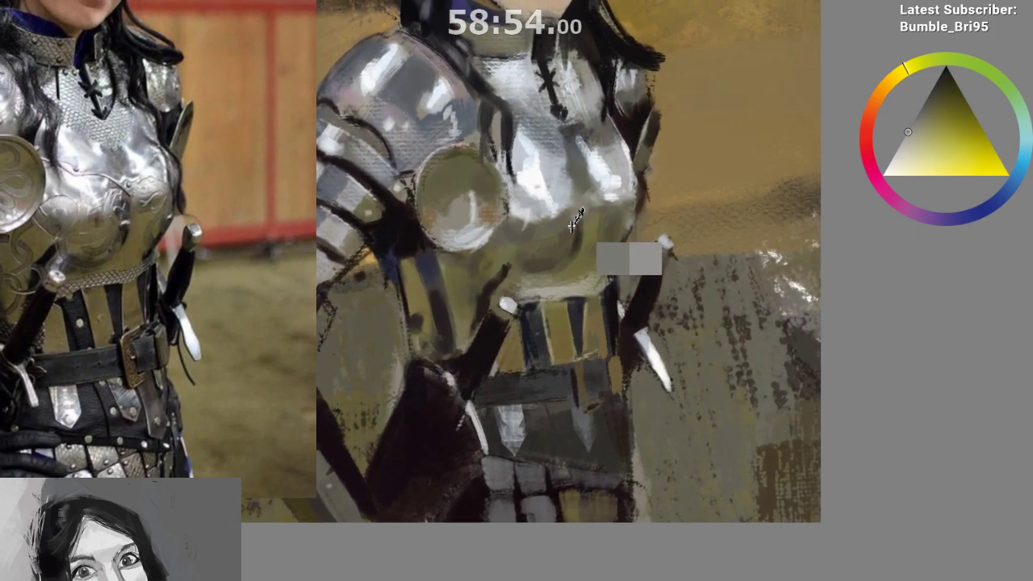
pyautogui.keyDown('ctrl'); pyautogui.click(549, 210); pyautogui.keyUp('ctrl')
pyautogui.click(553, 204)
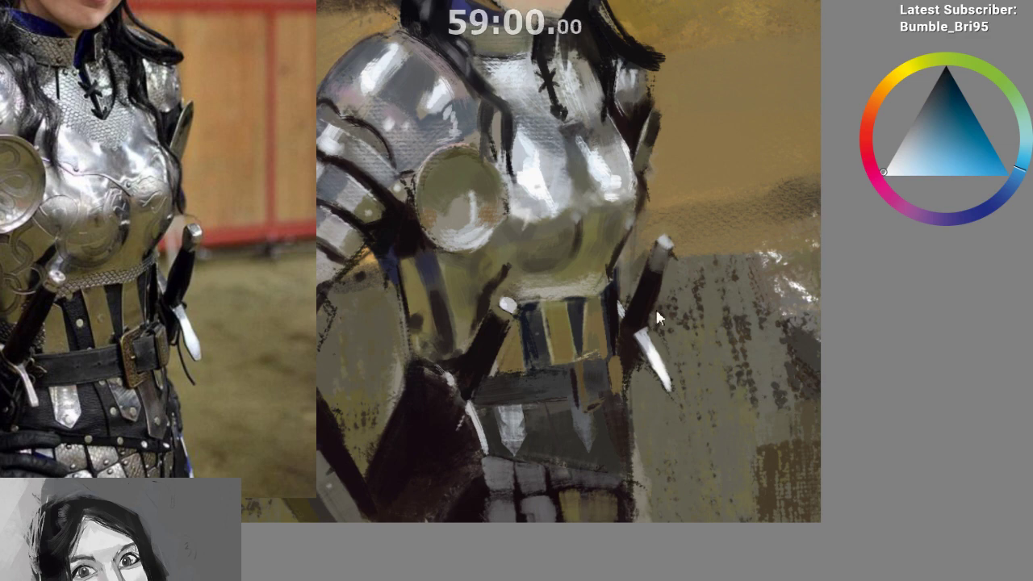
pyautogui.keyDown('ctrl'); pyautogui.click(548, 200); pyautogui.keyUp('ctrl')
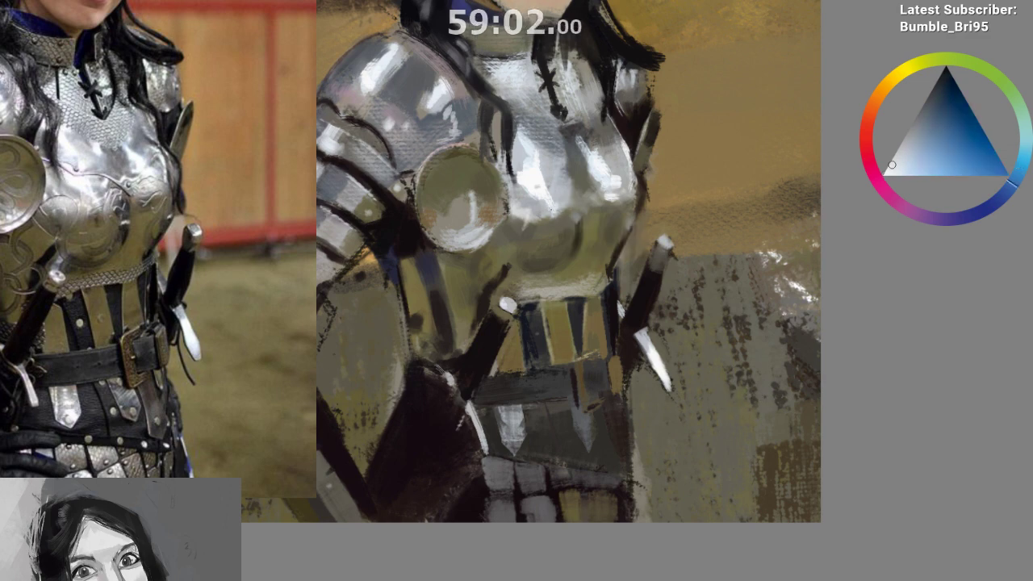
pyautogui.keyDown('ctrl'); pyautogui.click(549, 212); pyautogui.keyUp('ctrl')
pyautogui.keyDown('ctrl'); pyautogui.click(612, 260); pyautogui.keyUp('ctrl')
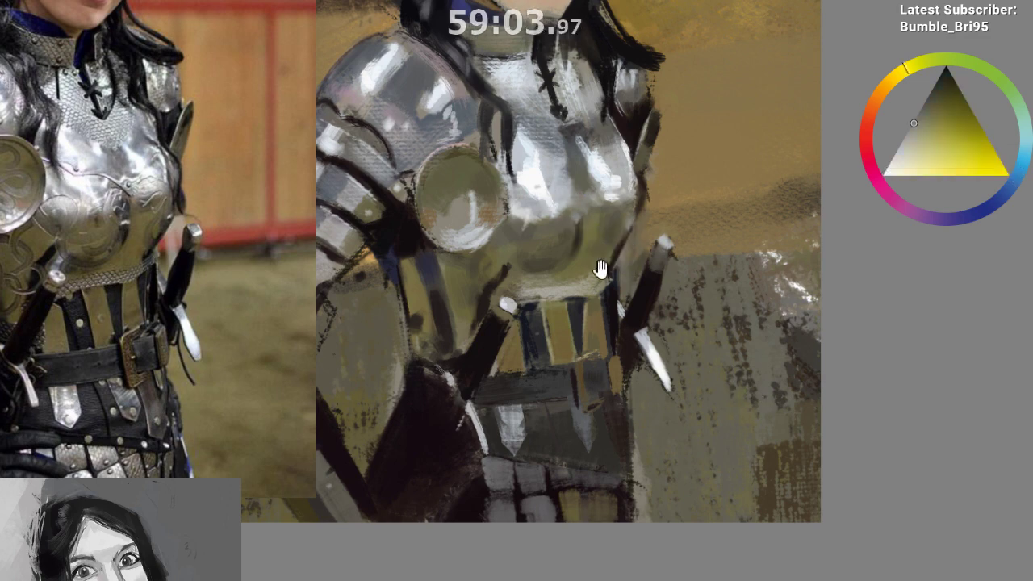
pyautogui.scroll(1, 628, 259)
pyautogui.keyDown('ctrl'); pyautogui.click(609, 225); pyautogui.keyUp('ctrl')
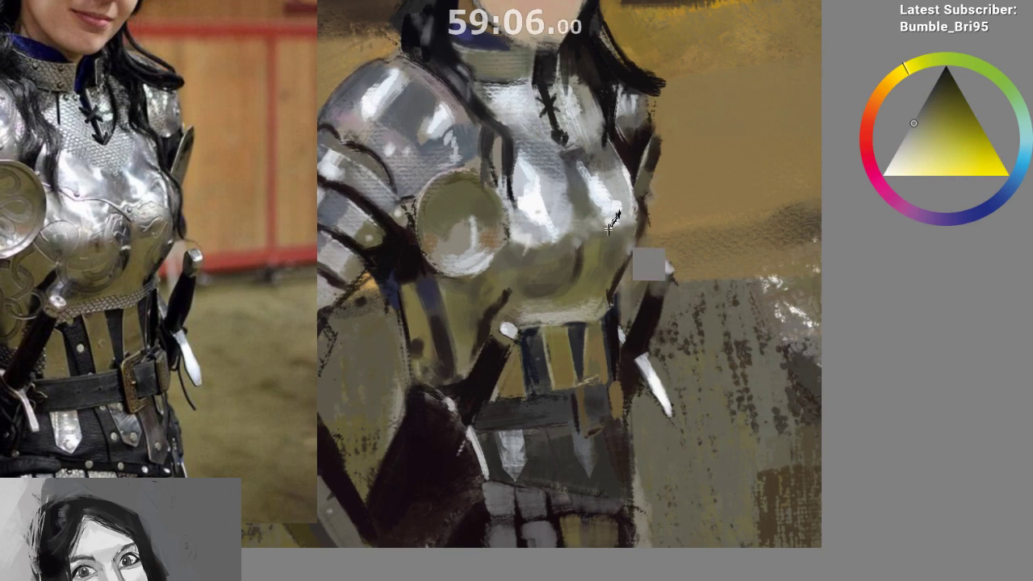
pyautogui.keyDown('ctrl'); pyautogui.click(609, 221); pyautogui.keyUp('ctrl')
# Try to draw a thin curved engraved line beneath the bust highlights with sampled dark brown, and undo the strokes
pyautogui.moveTo(600, 238); pyautogui.dragTo(570, 339)
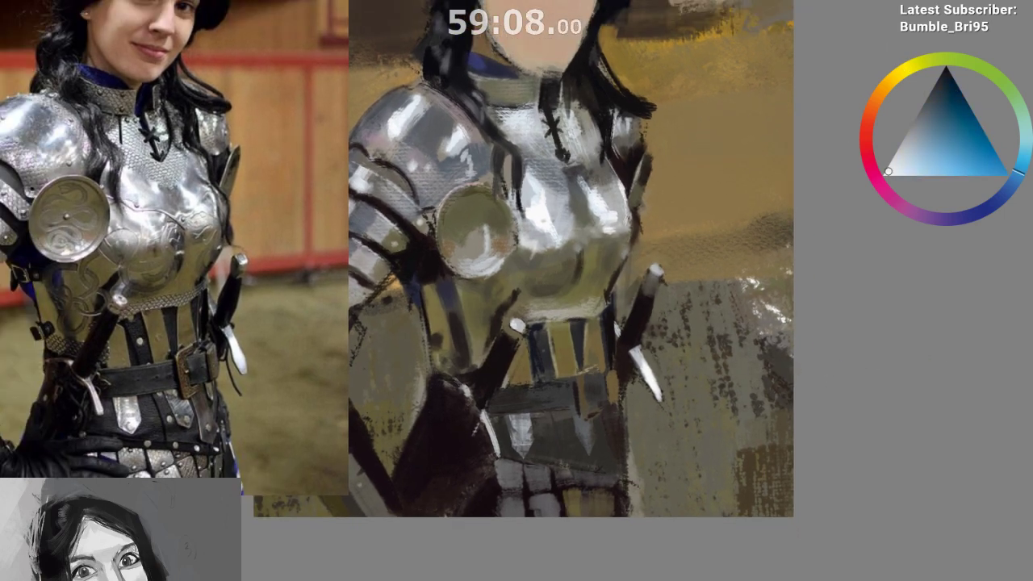
pyautogui.keyDown('ctrl'); pyautogui.click(583, 270); pyautogui.keyUp('ctrl')
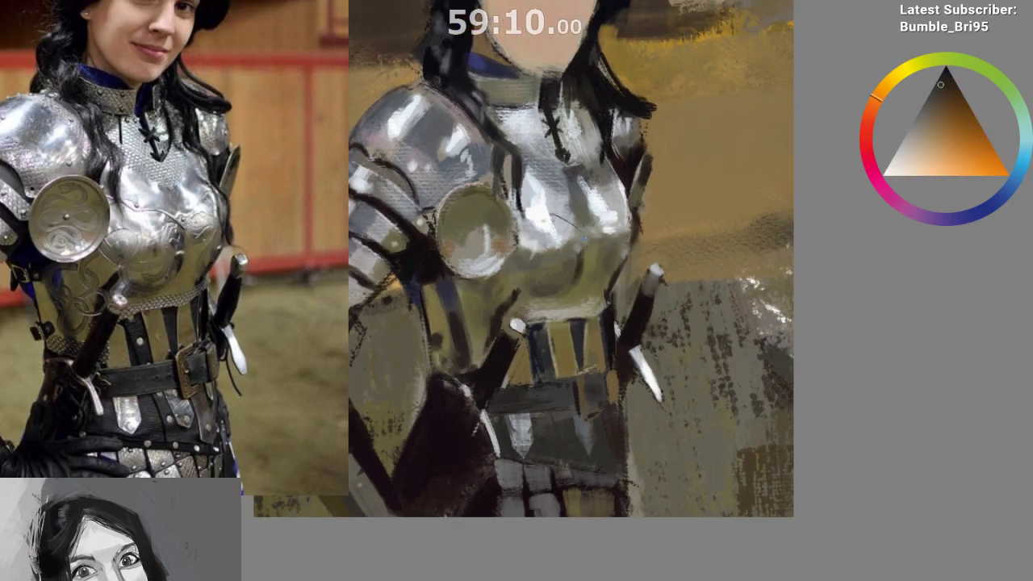
pyautogui.hotkey('ctrl', 'z')
pyautogui.moveTo(563, 216); pyautogui.dragTo(580, 234)
pyautogui.hotkey('ctrl', 'z')
# Draw a thin curved seam across the breastplate below the bust in a dark reddish brown
pyautogui.click(870, 109)
pyautogui.click(949, 92)
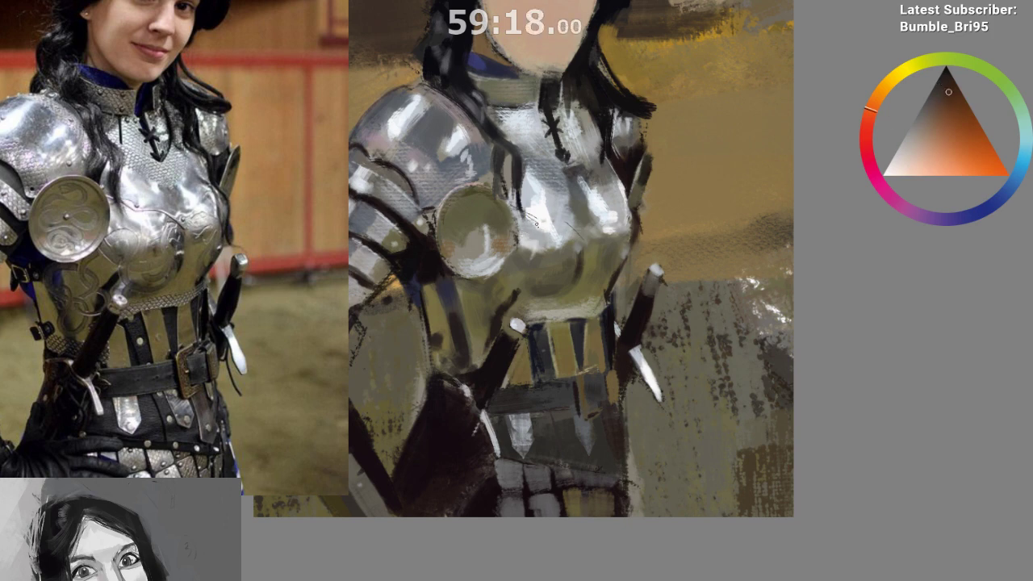
pyautogui.hotkey('ctrl', 'z')
pyautogui.moveTo(548, 216); pyautogui.dragTo(567, 223)
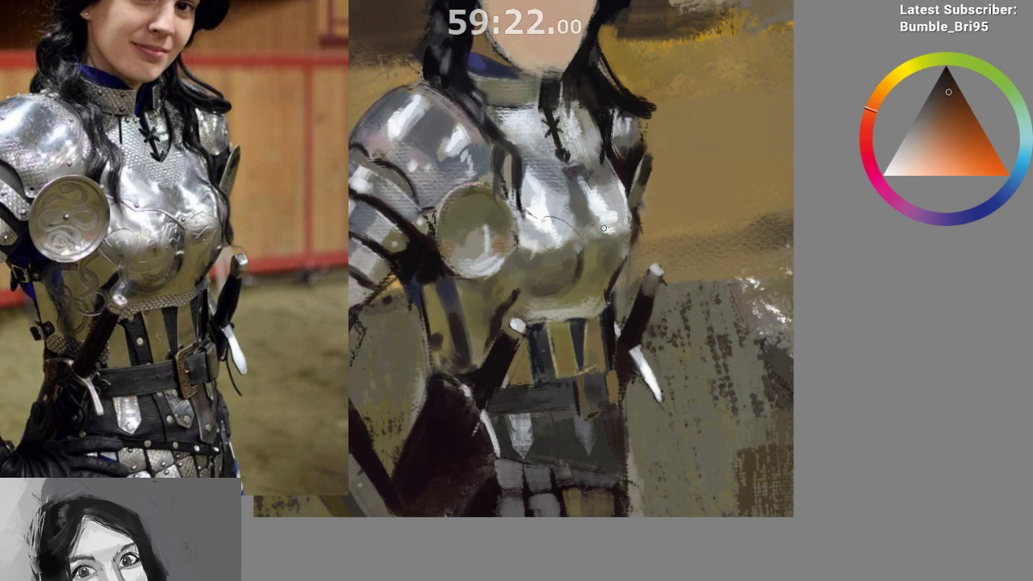
pyautogui.moveTo(618, 255); pyautogui.dragTo(596, 292)
pyautogui.moveTo(553, 254); pyautogui.dragTo(558, 248)
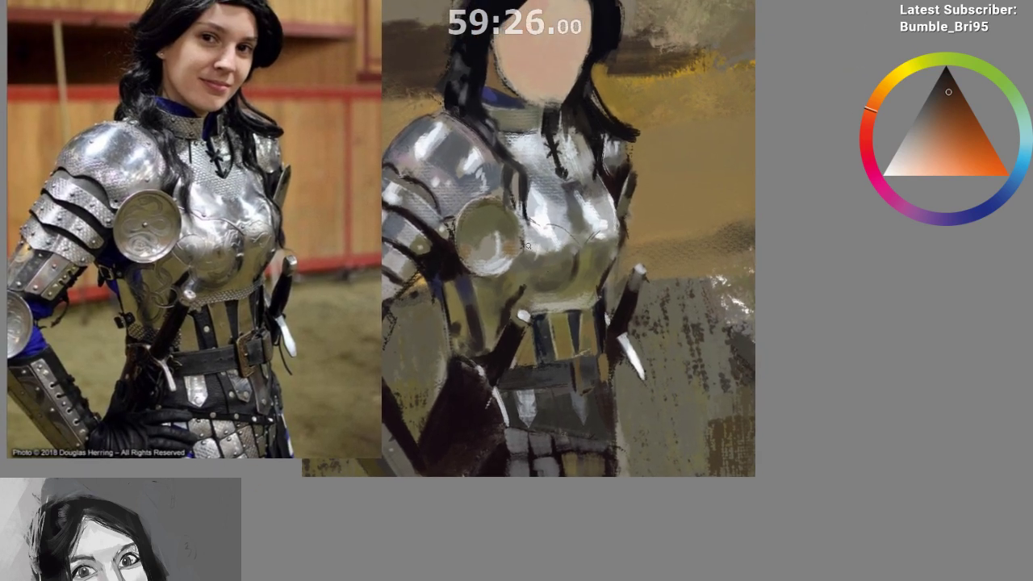
# Soften the curved breastplate seam and accent its edges with sampled warm gray and near-white
pyautogui.keyDown('ctrl'); pyautogui.click(535, 246); pyautogui.keyUp('ctrl')
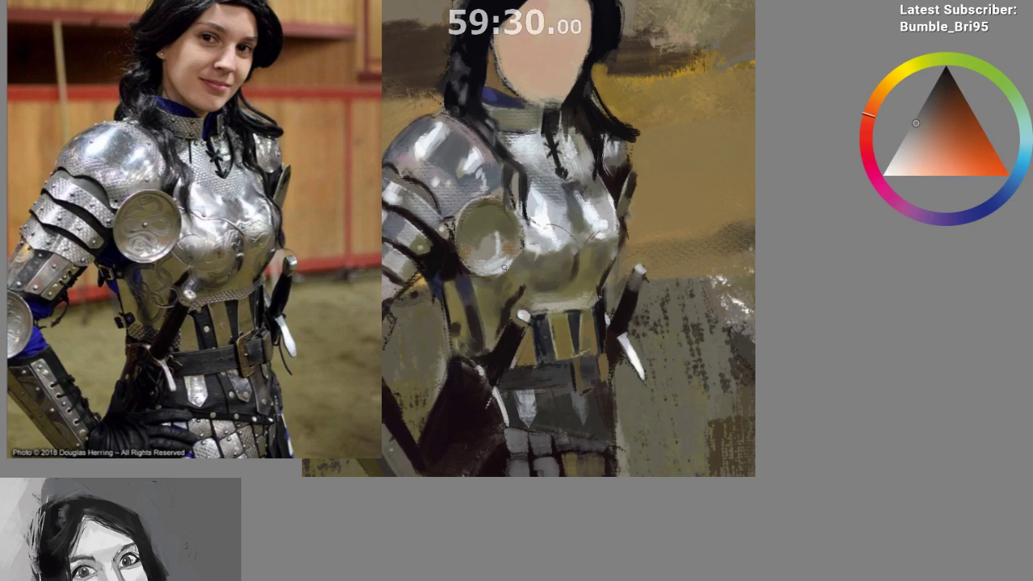
pyautogui.keyDown('ctrl'); pyautogui.click(523, 260); pyautogui.keyUp('ctrl')
pyautogui.moveTo(589, 273); pyautogui.dragTo(588, 289)
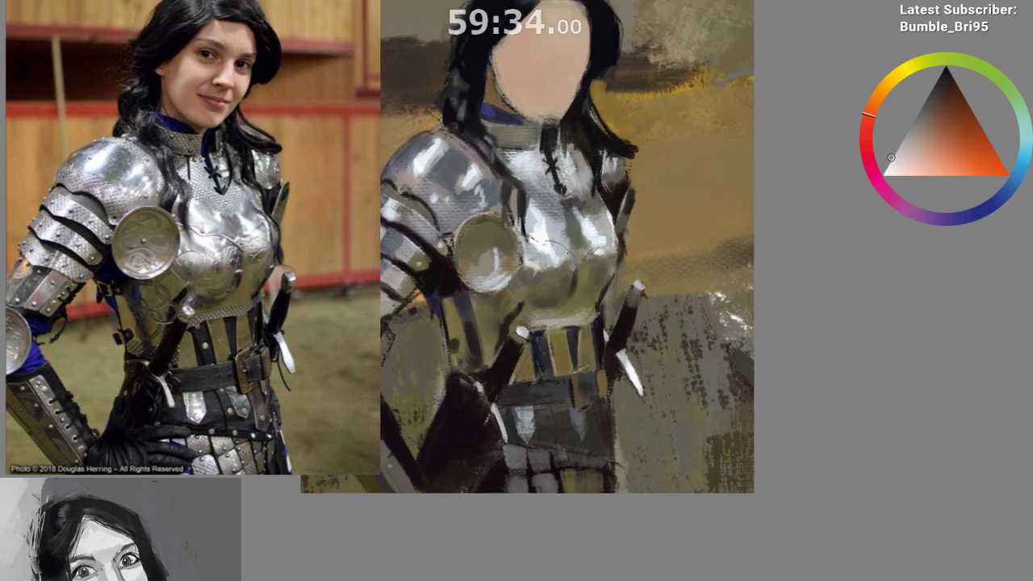
pyautogui.keyDown('ctrl'); pyautogui.click(543, 237); pyautogui.keyUp('ctrl')
pyautogui.moveTo(551, 240)
pyautogui.mouseDown()
pyautogui.moveTo(577, 260)
pyautogui.moveTo(602, 243)
pyautogui.mouseUp()
pyautogui.moveTo(602, 290); pyautogui.dragTo(600, 314)
# Mirror the view and paint swirling engraved ornaments on the round armpit disc with sampled light blue-gray, olive and pale gray-green
pyautogui.scroll(-1, 598, 358)
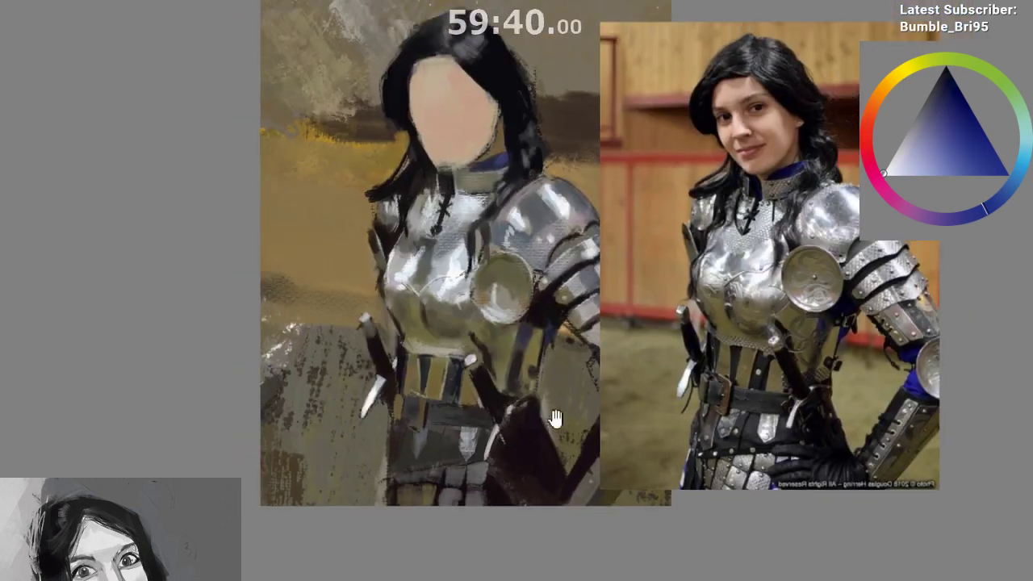
pyautogui.moveTo(554, 422); pyautogui.dragTo(484, 370)
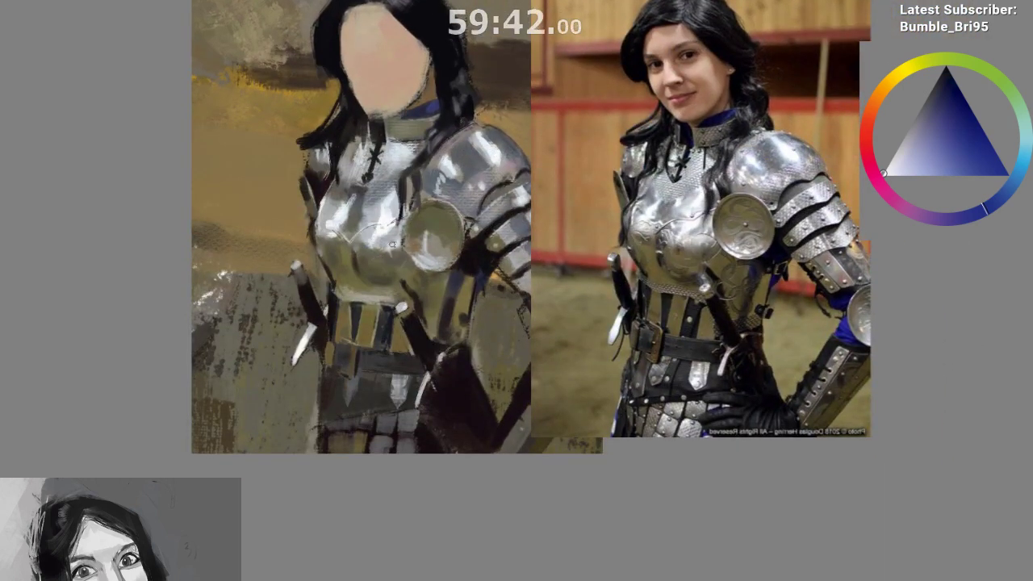
pyautogui.keyDown('alt'); pyautogui.click(436, 250); pyautogui.keyUp('alt')
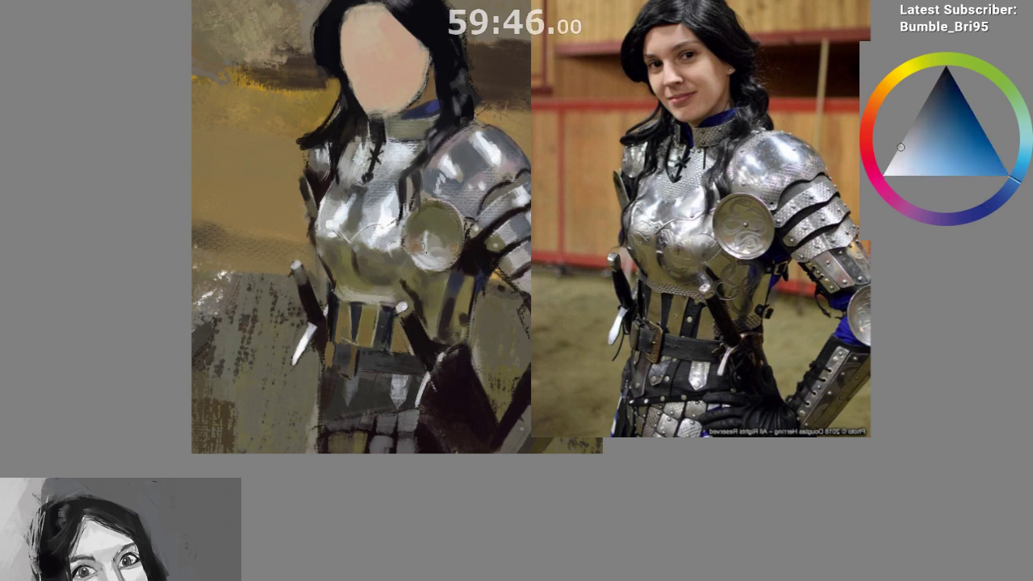
pyautogui.keyDown('alt'); pyautogui.click(431, 247); pyautogui.keyUp('alt')
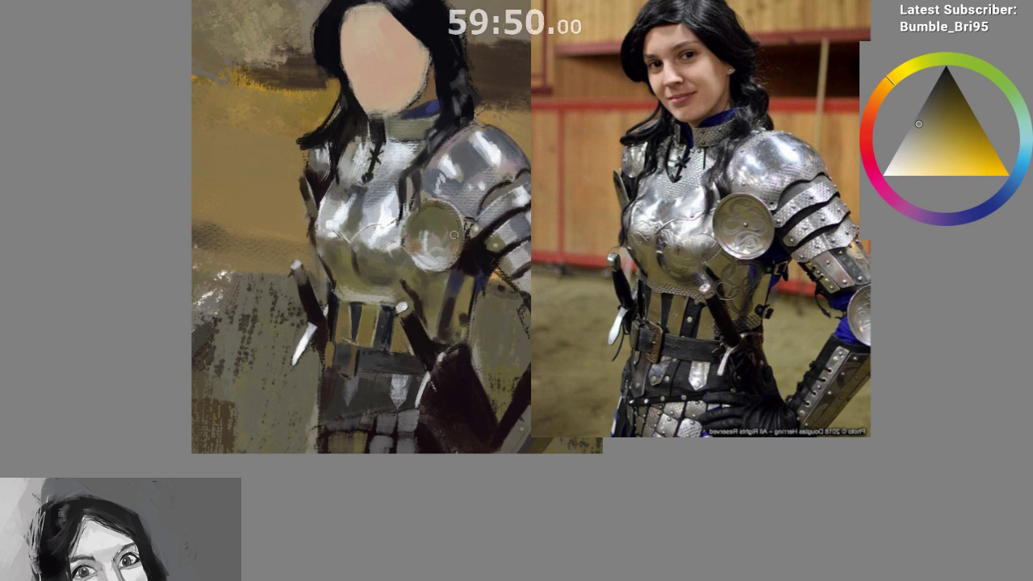
pyautogui.keyDown('alt'); pyautogui.click(428, 239); pyautogui.keyUp('alt')
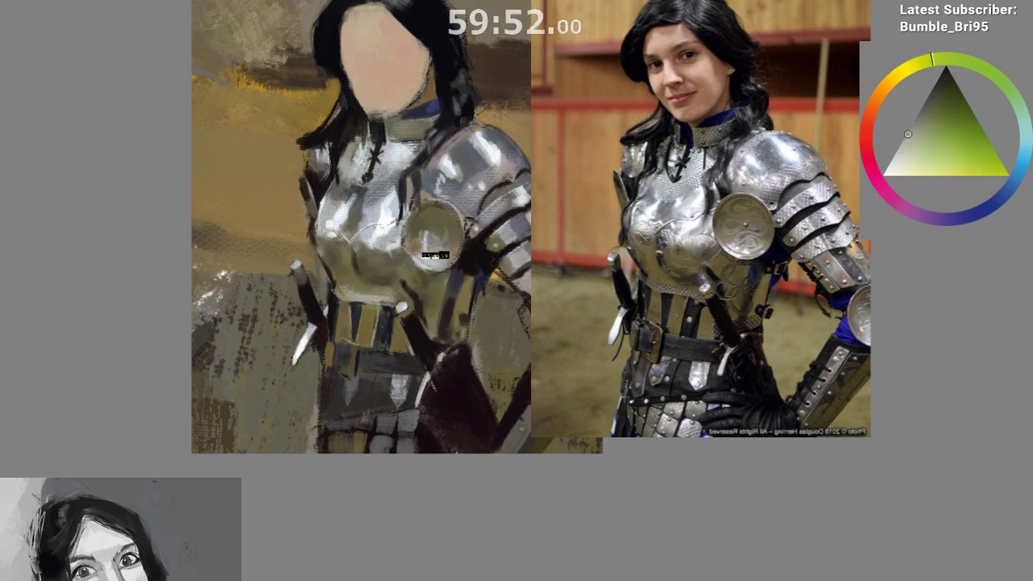
pyautogui.keyDown('alt'); pyautogui.click(427, 236); pyautogui.keyUp('alt')
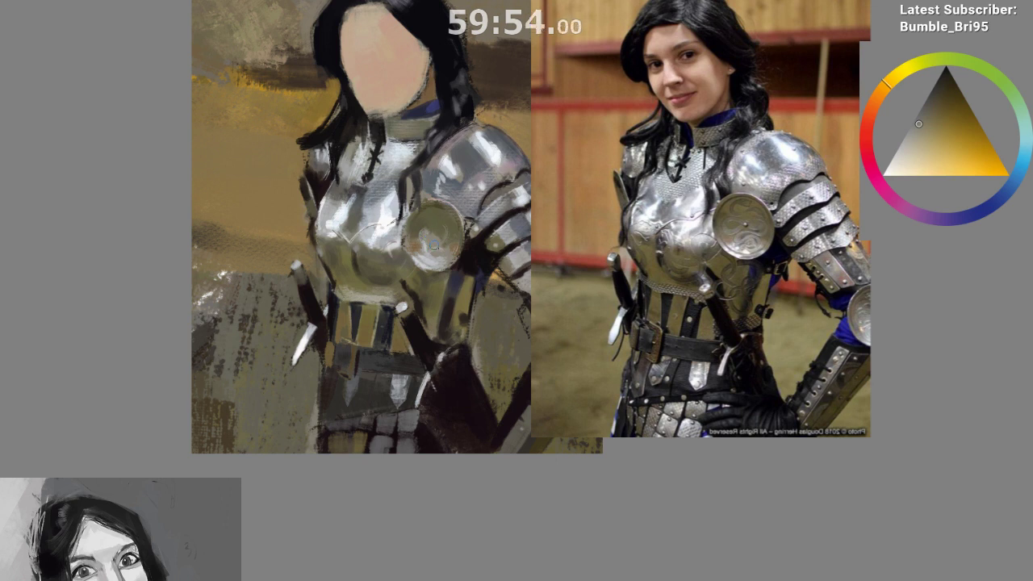
pyautogui.keyDown('alt'); pyautogui.click(427, 260); pyautogui.keyUp('alt')
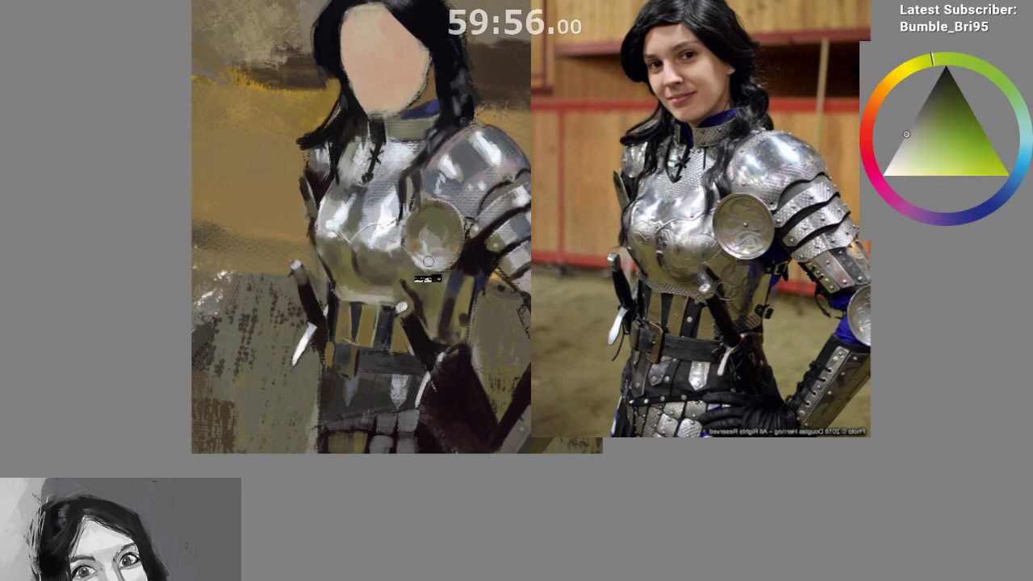
pyautogui.keyDown('alt'); pyautogui.click(402, 215); pyautogui.keyUp('alt')
pyautogui.keyDown('alt'); pyautogui.click(412, 226); pyautogui.keyUp('alt')
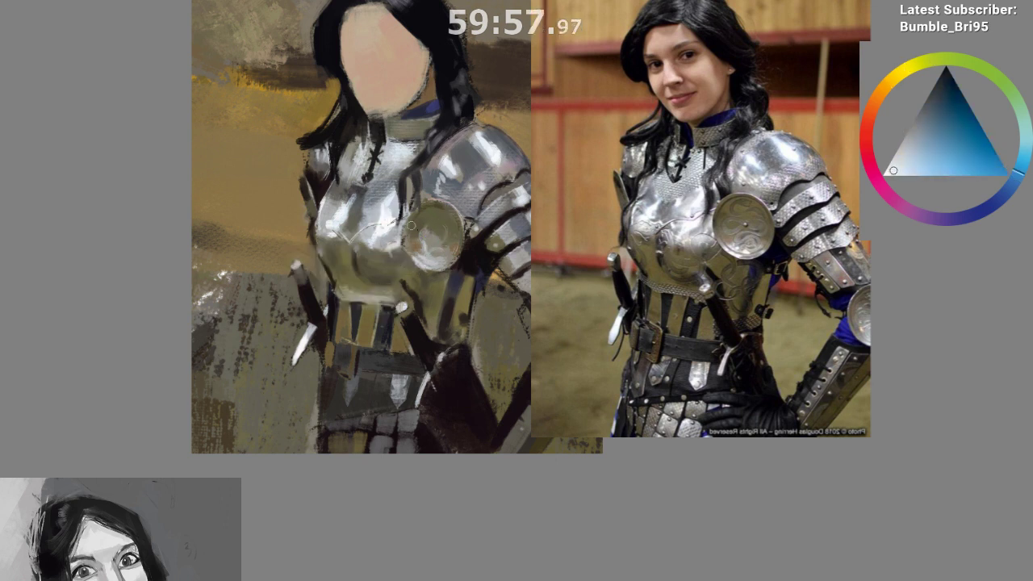
pyautogui.moveTo(433, 234); pyautogui.dragTo(430, 267)
# Paint a small dark rivet at the center of the round disc, soften it with sampled gray-brown, and restore the unmirrored view
pyautogui.keyDown('alt'); pyautogui.click(429, 268); pyautogui.keyUp('alt')
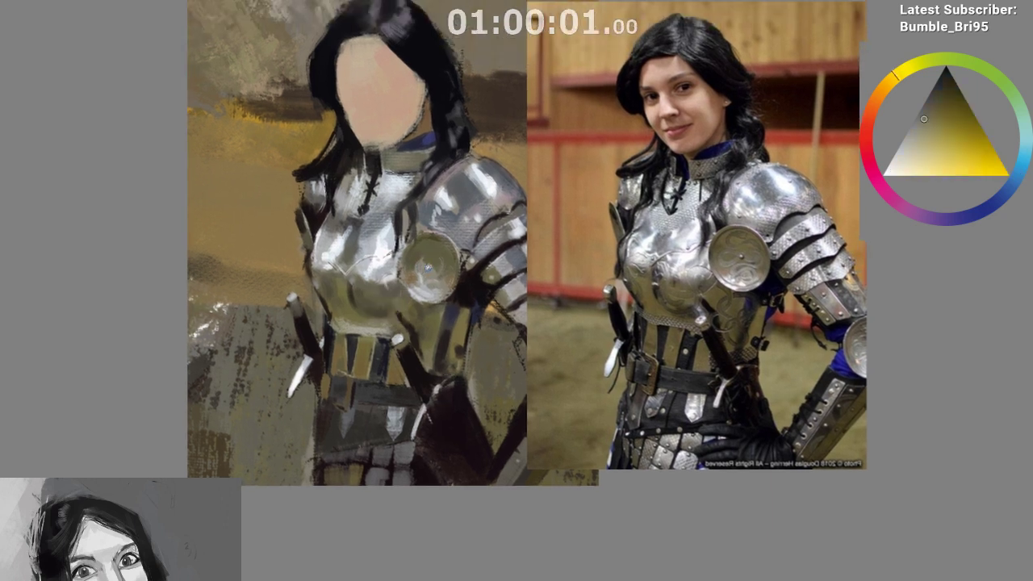
pyautogui.keyDown('alt'); pyautogui.click(458, 297); pyautogui.keyUp('alt')
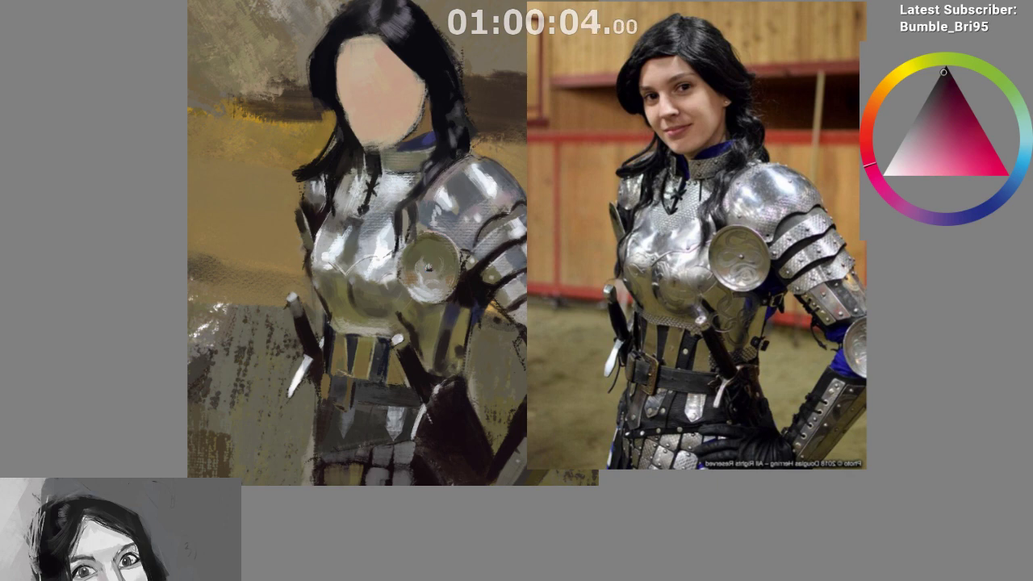
pyautogui.keyDown('alt'); pyautogui.click(429, 268); pyautogui.keyUp('alt')
pyautogui.keyDown('ctrl'); pyautogui.click(428, 274); pyautogui.keyUp('ctrl')
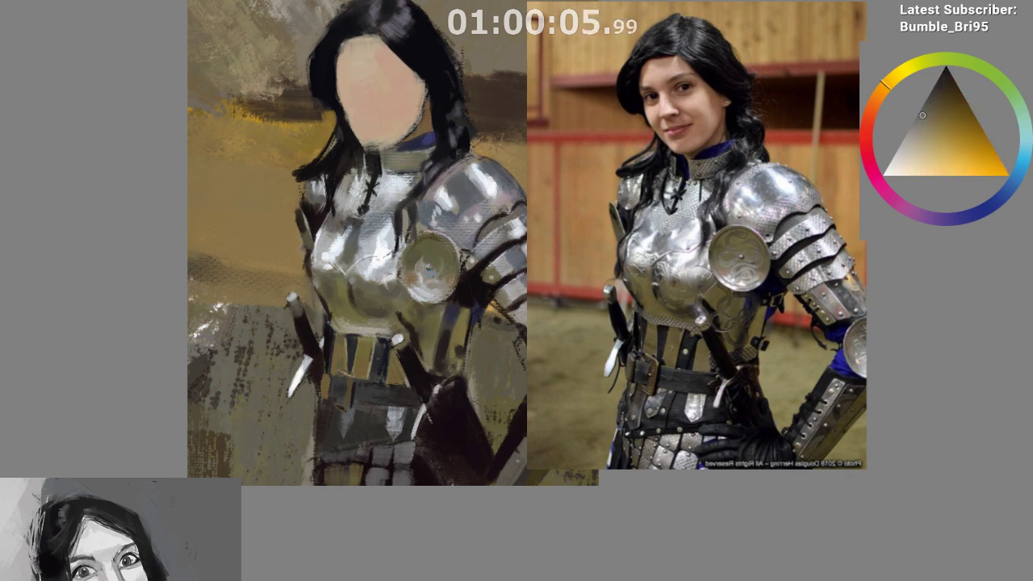
pyautogui.moveTo(482, 328); pyautogui.dragTo(477, 378)
pyautogui.press('m')
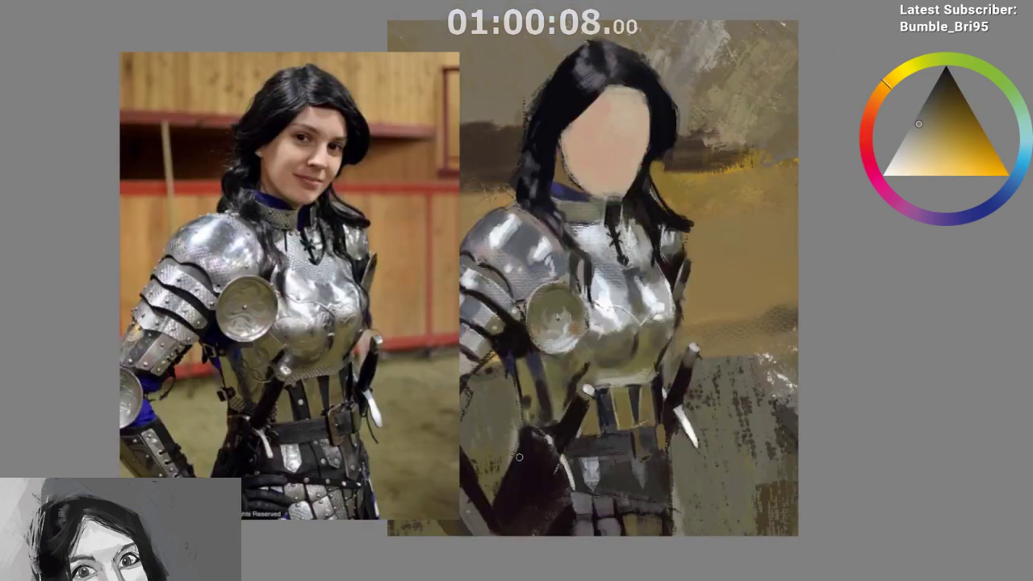
# Touch up the round disc's center and engraving with sampled near-black and muted gray-brown
pyautogui.moveTo(755, 450); pyautogui.dragTo(745, 421)
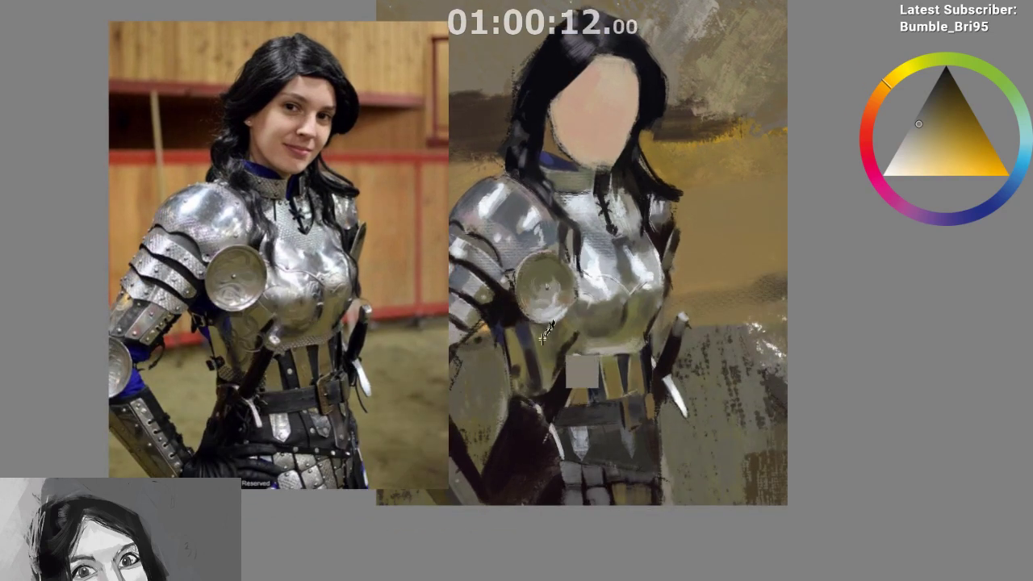
pyautogui.keyDown('ctrl'); pyautogui.click(536, 363); pyautogui.keyUp('ctrl')
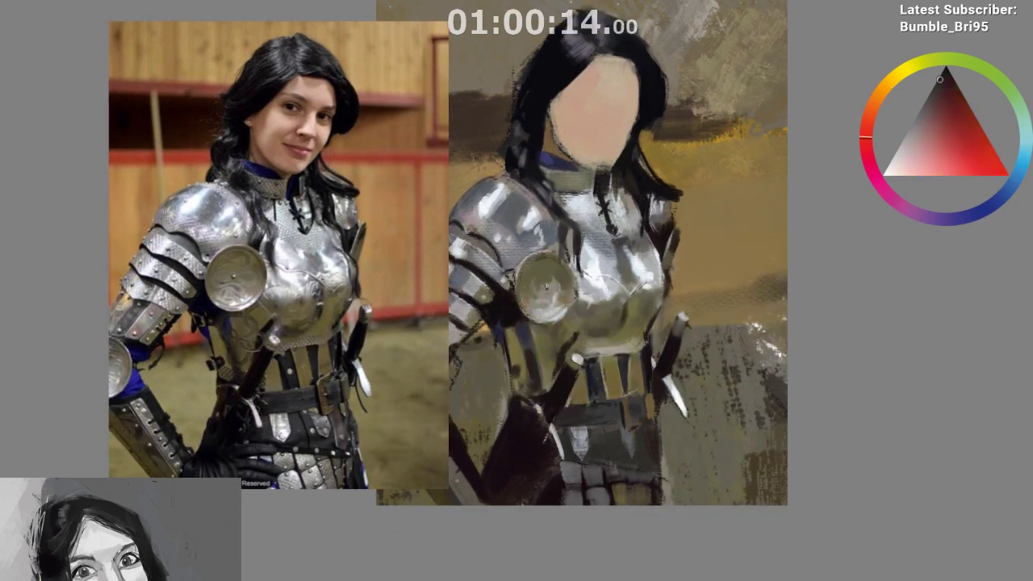
pyautogui.keyDown('ctrl'); pyautogui.click(547, 287); pyautogui.keyUp('ctrl')
pyautogui.keyDown('ctrl'); pyautogui.click(582, 354); pyautogui.keyUp('ctrl')
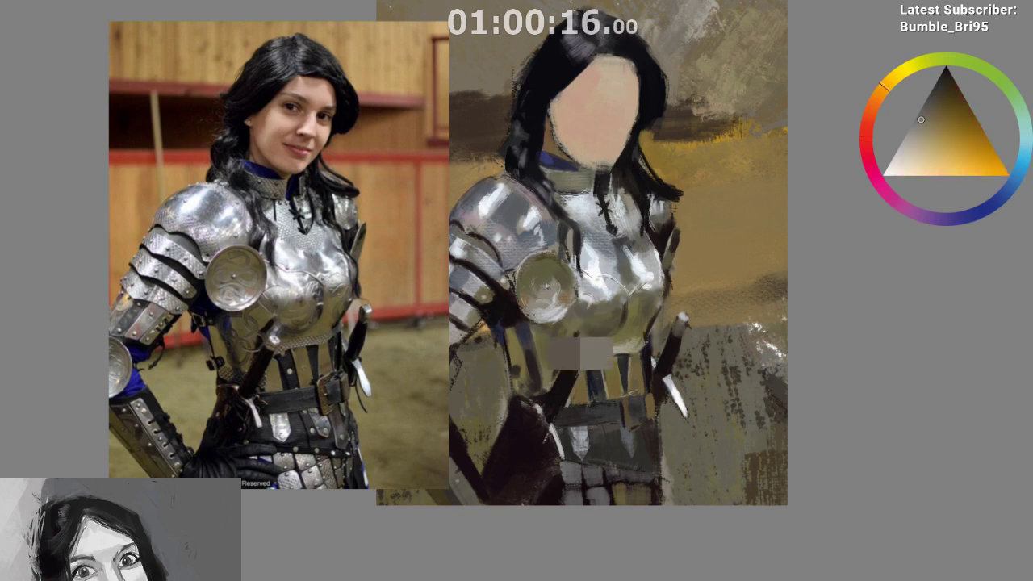
# Move the reference photo aside so it no longer covers the painted arm and elbow
pyautogui.moveTo(635, 373); pyautogui.dragTo(609, 393)
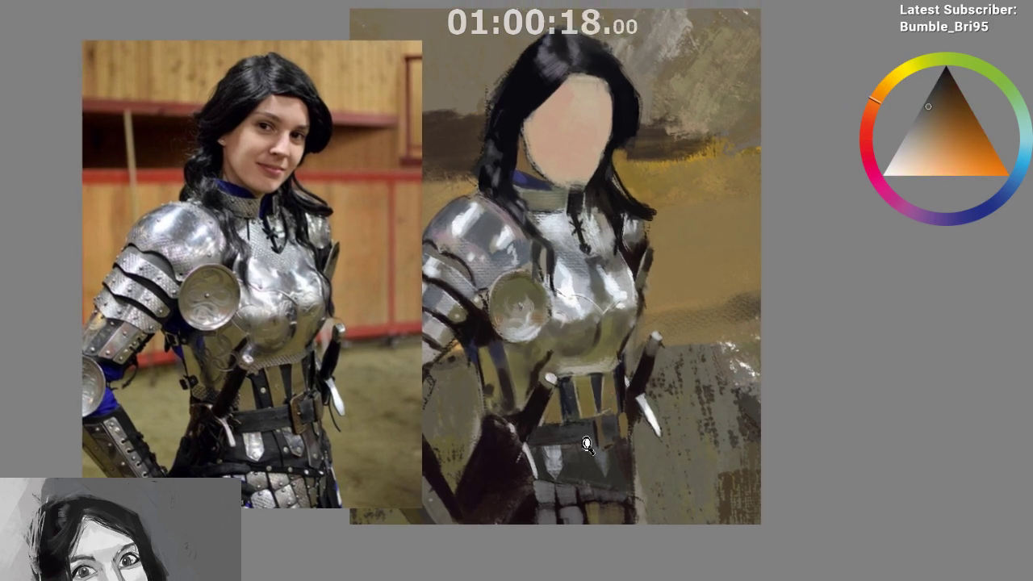
pyautogui.moveTo(611, 432); pyautogui.dragTo(579, 492)
pyautogui.moveTo(580, 492); pyautogui.dragTo(560, 485)
pyautogui.moveTo(585, 500); pyautogui.dragTo(539, 516)
pyautogui.hotkey('ctrl', 't')
pyautogui.moveTo(209, 401); pyautogui.dragTo(100, 400)
pyautogui.press('Return')
pyautogui.moveTo(643, 228); pyautogui.dragTo(626, 273)
pyautogui.moveTo(626, 273); pyautogui.dragTo(619, 212)
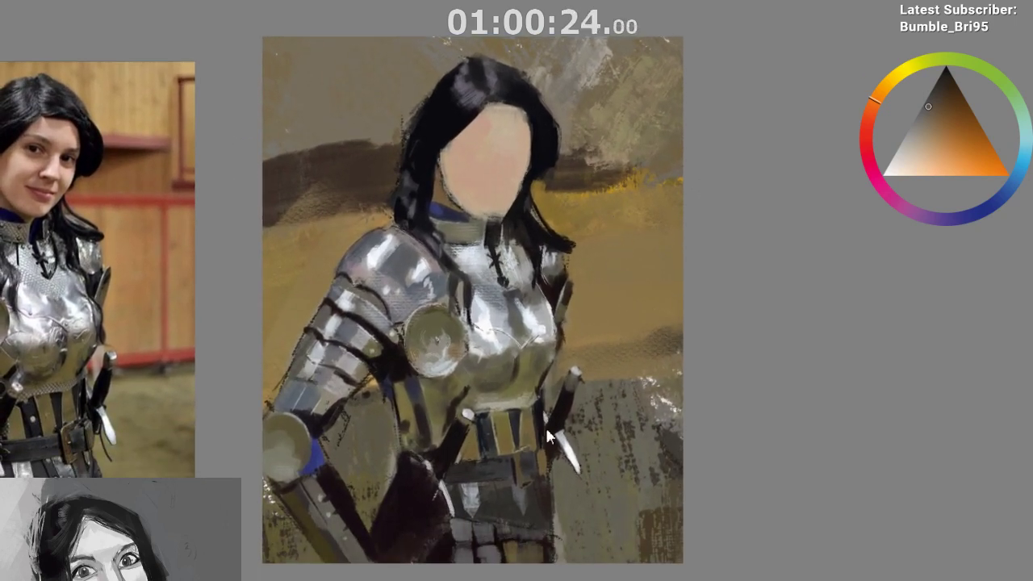
# Touch up the armor around the near dagger hilt with sampled near-black and light blue-gray
pyautogui.moveTo(498, 435)
pyautogui.mouseDown()
pyautogui.moveTo(546, 281)
pyautogui.moveTo(515, 278)
pyautogui.mouseUp()
pyautogui.keyDown('ctrl'); pyautogui.click(508, 283); pyautogui.keyUp('ctrl')
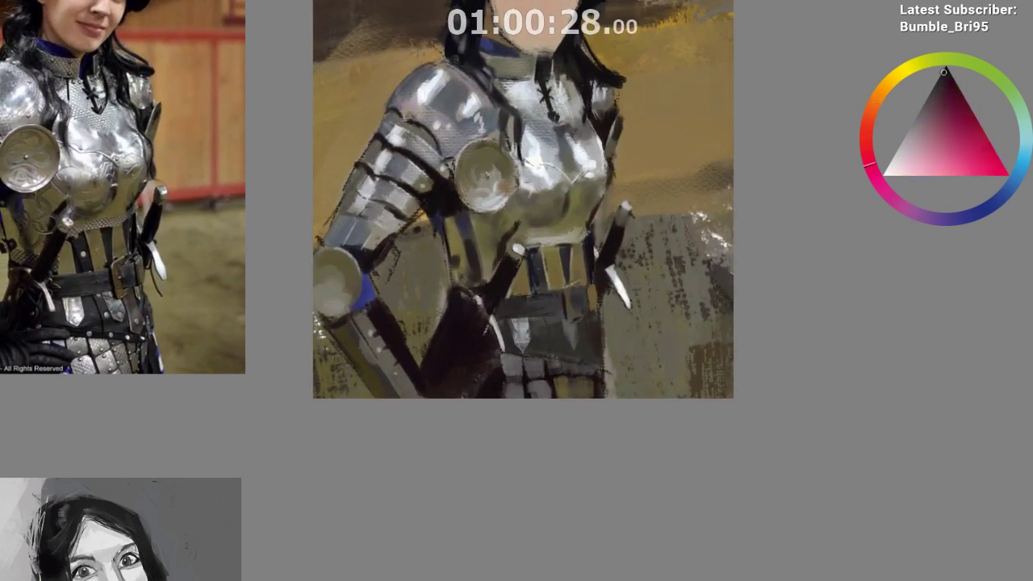
pyautogui.keyDown('alt'); pyautogui.click(502, 269); pyautogui.keyUp('alt')
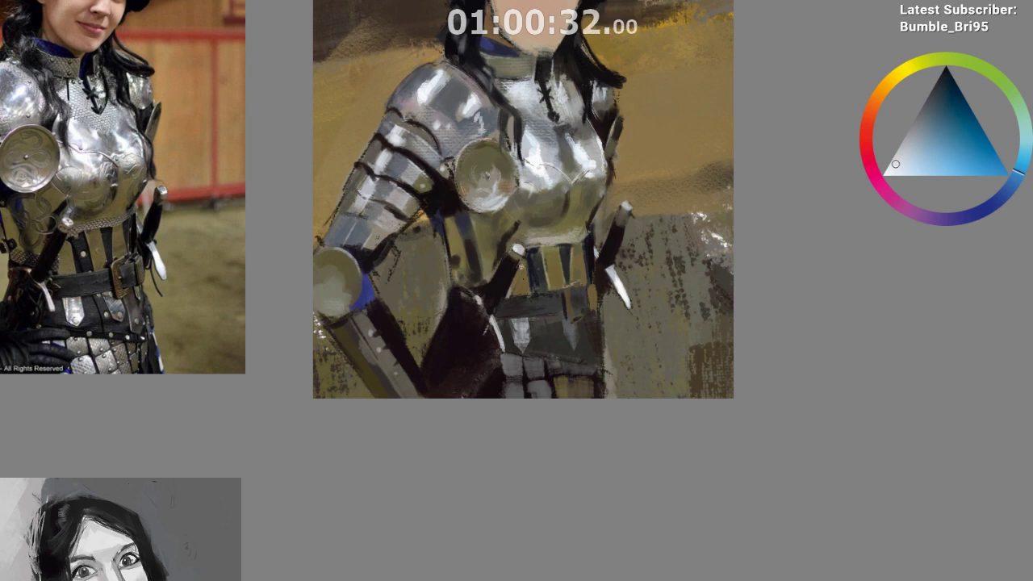
# Examine the complete armored figure beside the reference photo at several magnifications
pyautogui.moveTo(502, 371); pyautogui.dragTo(452, 477)
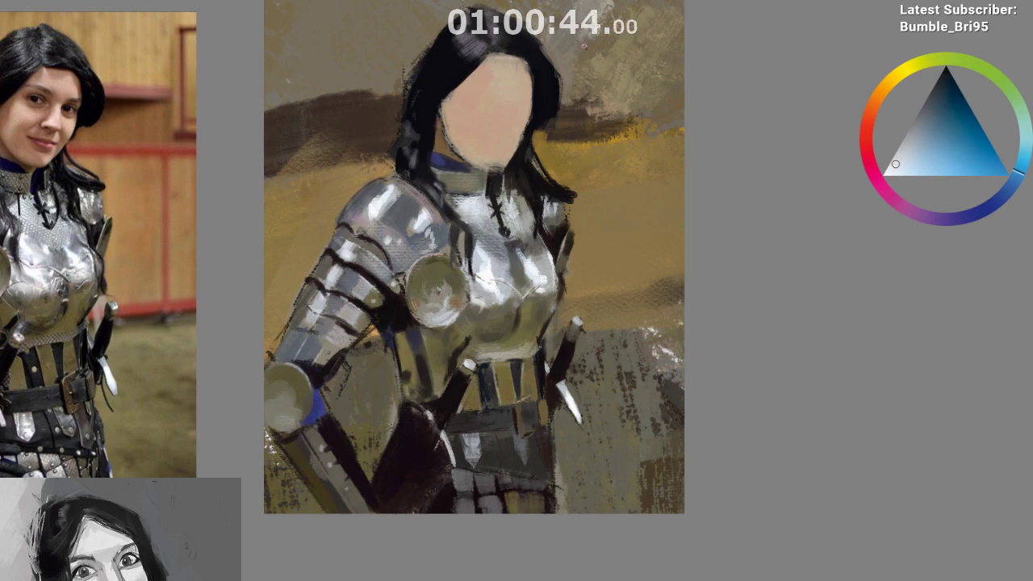
pyautogui.hotkey('ctrl', '1')
pyautogui.scroll(-2, 582, 46)
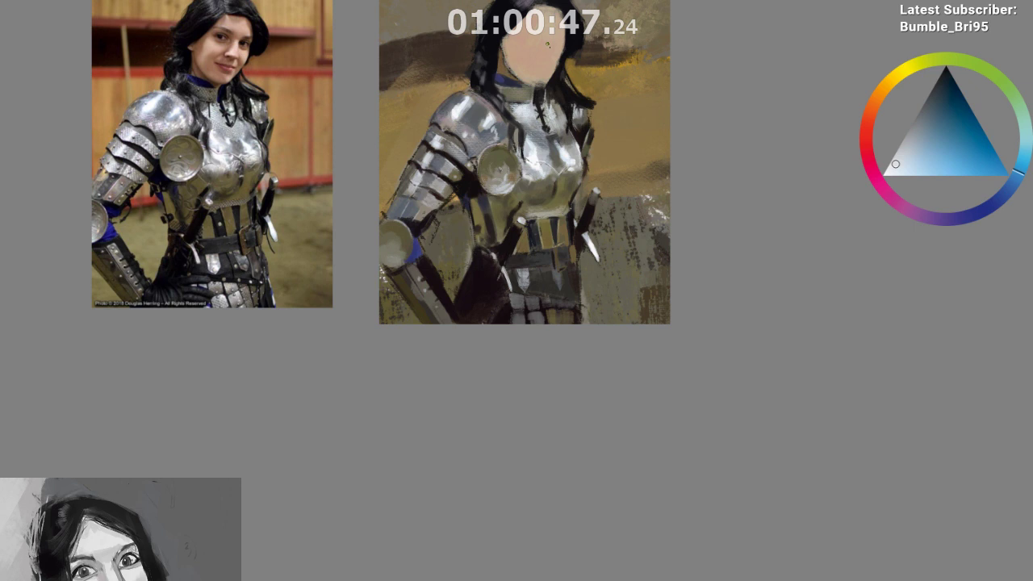
pyautogui.press('ctrl')
pyautogui.hotkey('ctrl', ',')
pyautogui.hotkey('ctrl', ',')
pyautogui.hotkey('ctrl', ',')
pyautogui.hotkey('ctrl', ',')
pyautogui.scroll(3, 577, 68)
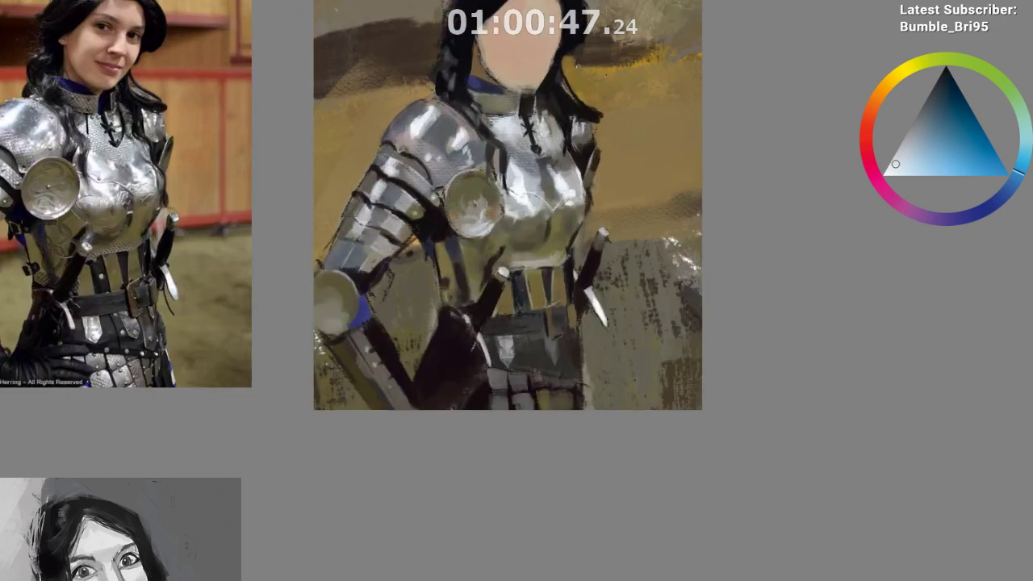
pyautogui.scroll(1, 578, 67)
pyautogui.scroll(-1, 661, 67)
pyautogui.moveTo(738, 85); pyautogui.dragTo(744, 152)
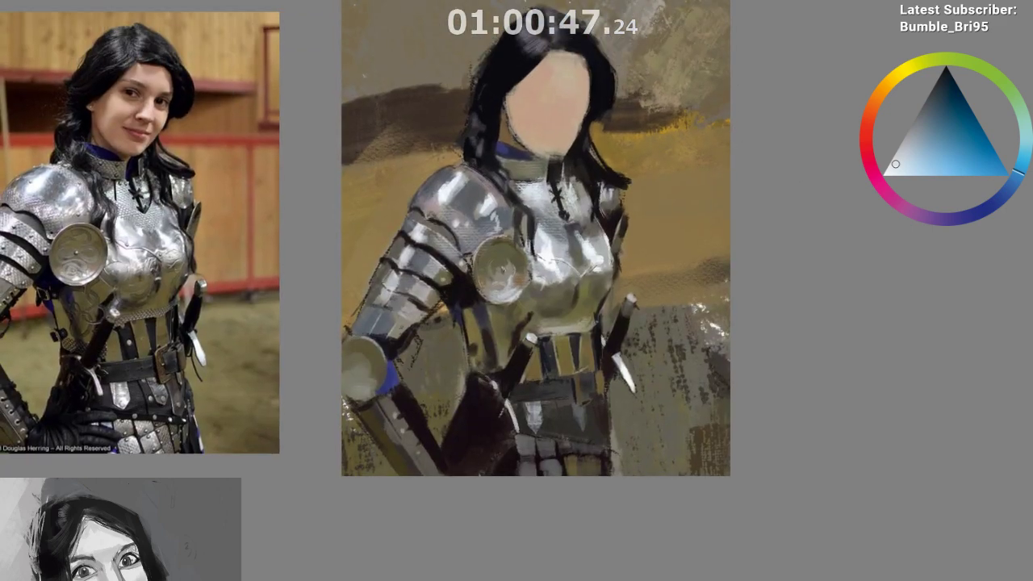
# Compare the painted armor and hair with the reference photo at closer and wider magnifications
pyautogui.hotkey('ctrl', ',')
pyautogui.hotkey('ctrl', ',')
pyautogui.hotkey('ctrl', ',')
pyautogui.scroll(1, 757, 137)
pyautogui.moveTo(616, 95); pyautogui.dragTo(679, 78)
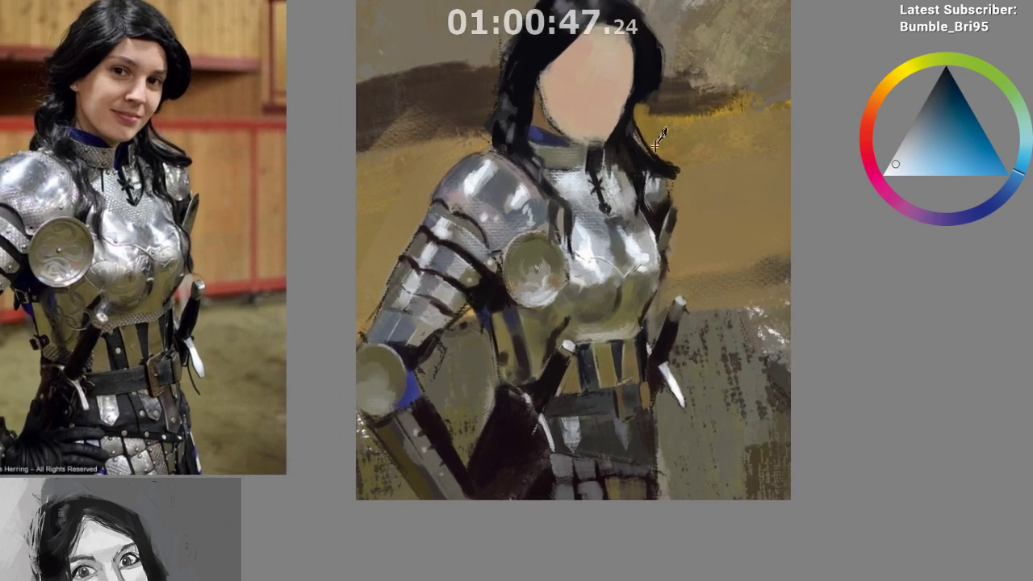
pyautogui.scroll(-2, 553, 484)
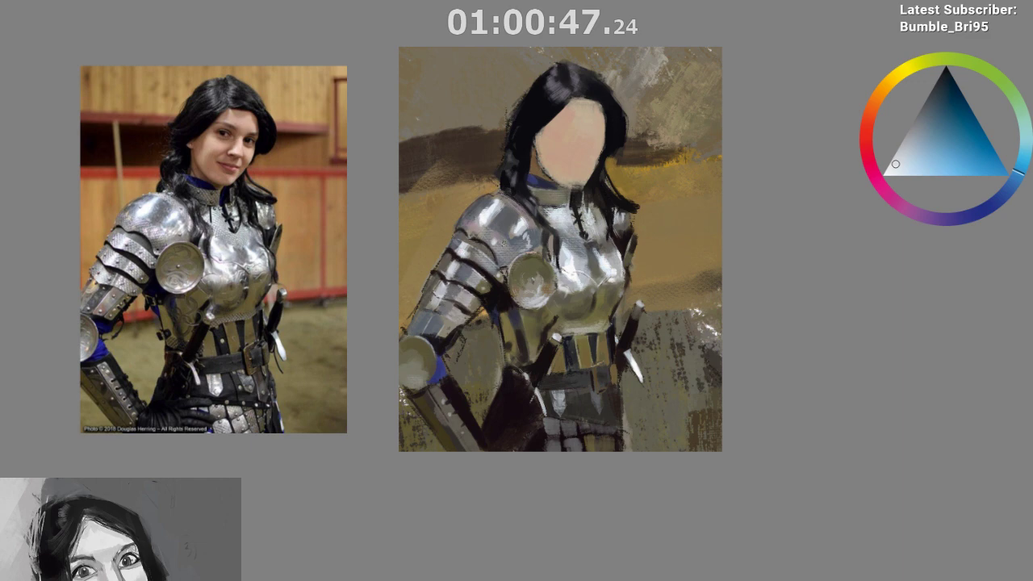
# Examine the pink-haired warrior painting and its surrounding costume references on the other canvas, then return to the armor study
pyautogui.scroll(1, 419, 274)
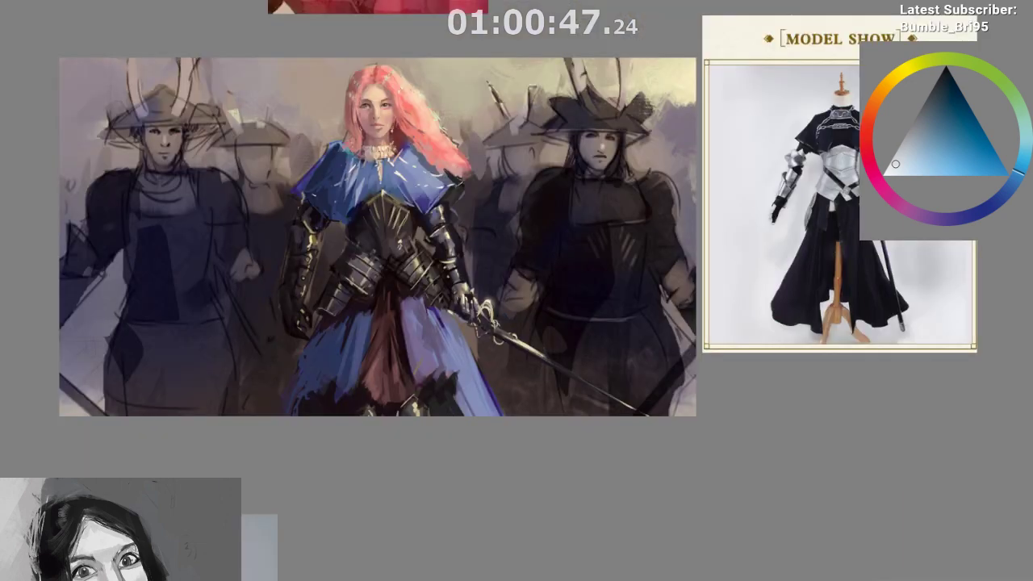
pyautogui.scroll(1, 286, 140)
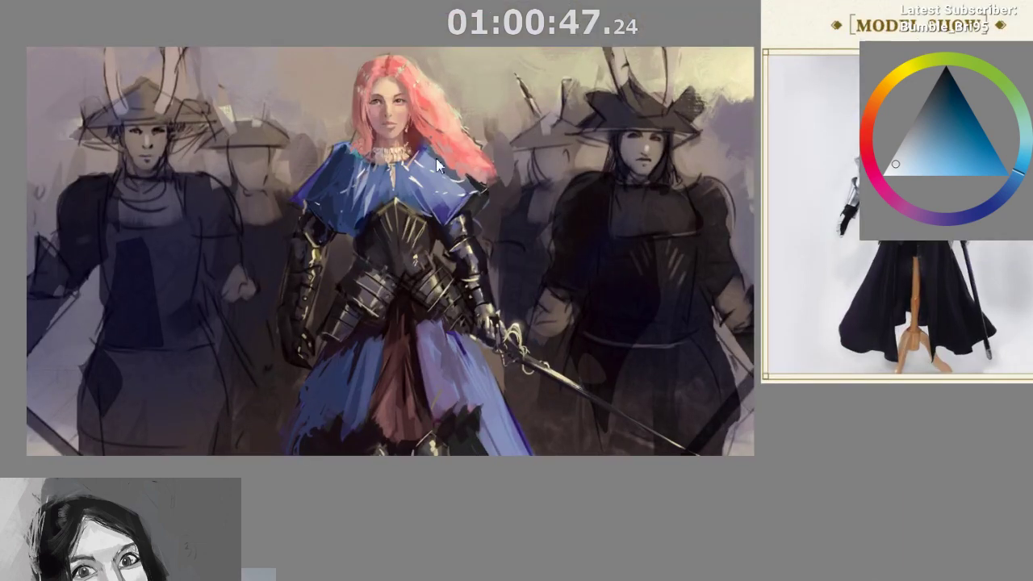
pyautogui.scroll(2, 435, 158)
pyautogui.scroll(-2, 438, 165)
pyautogui.scroll(-3, 440, 166)
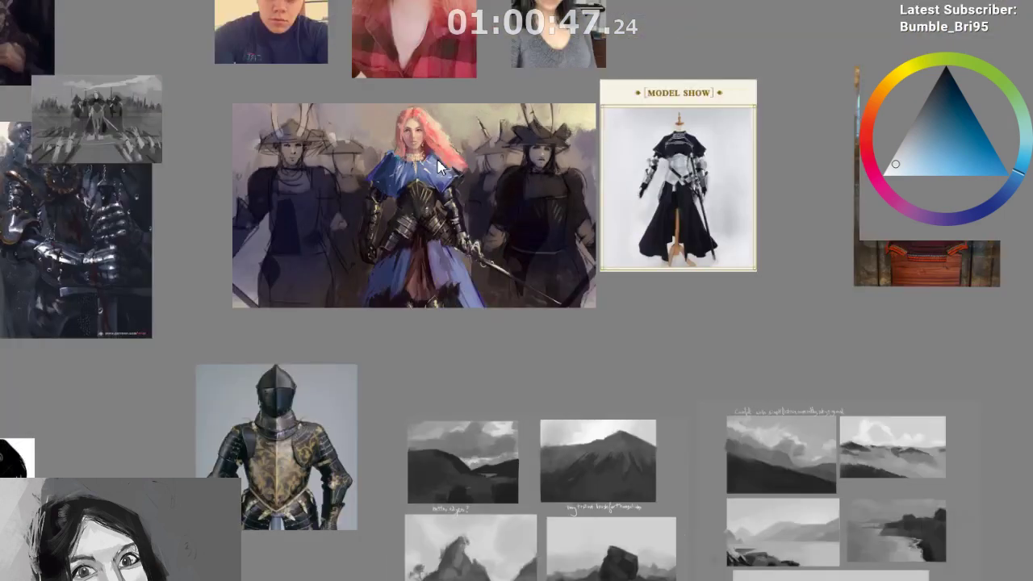
pyautogui.scroll(3, 441, 168)
pyautogui.scroll(1, 441, 167)
pyautogui.scroll(-3, 440, 167)
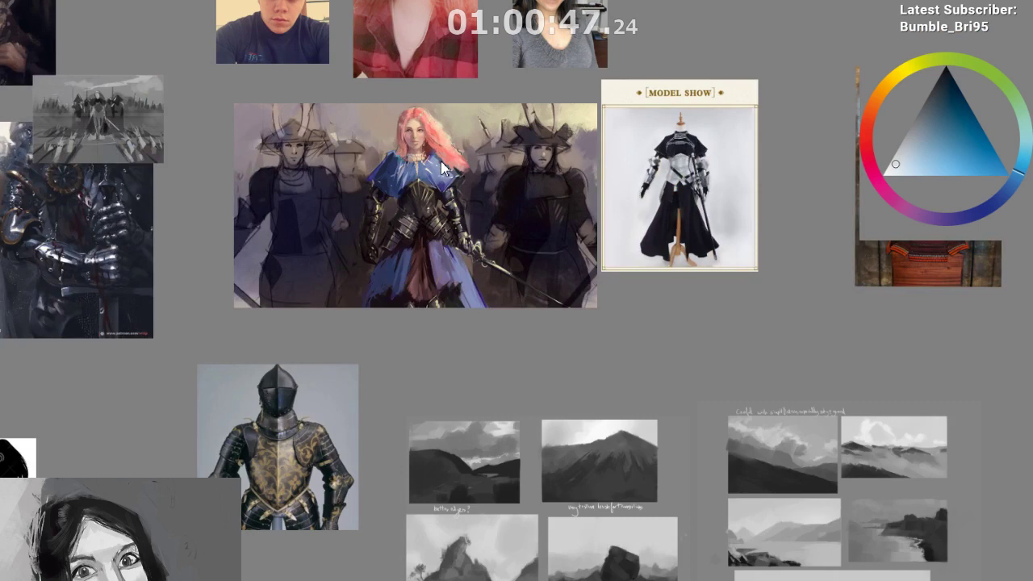
pyautogui.scroll(3, 423, 217)
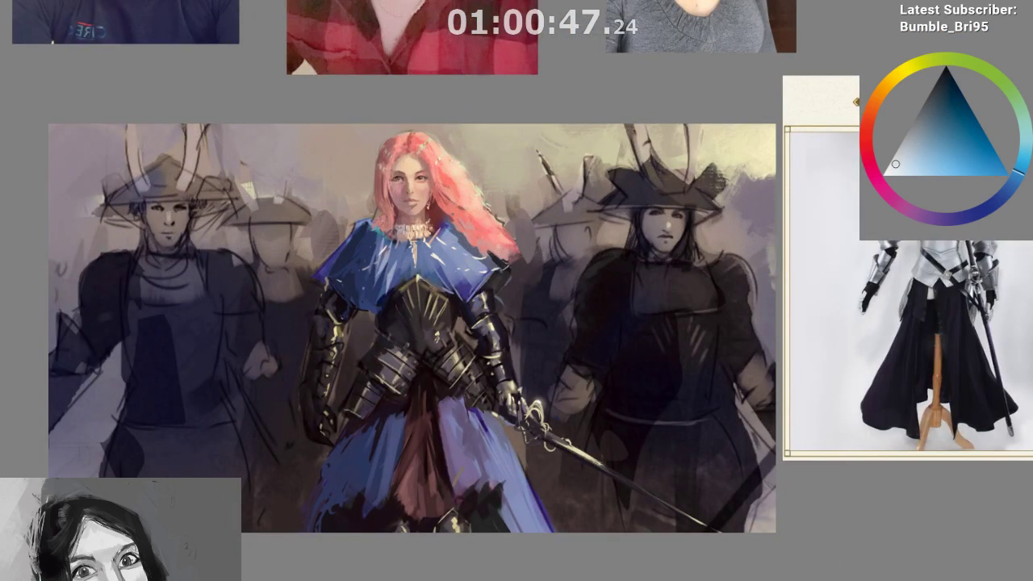
pyautogui.hotkey('ctrl', 'Tab')
pyautogui.hotkey('ctrl', 'Tab')
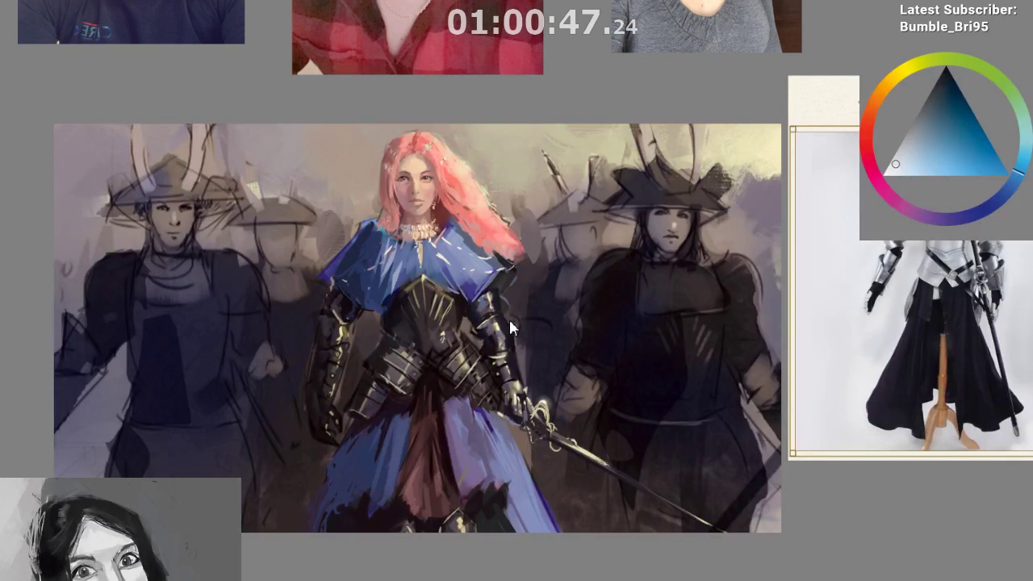
pyautogui.scroll(-5, 343, 254)
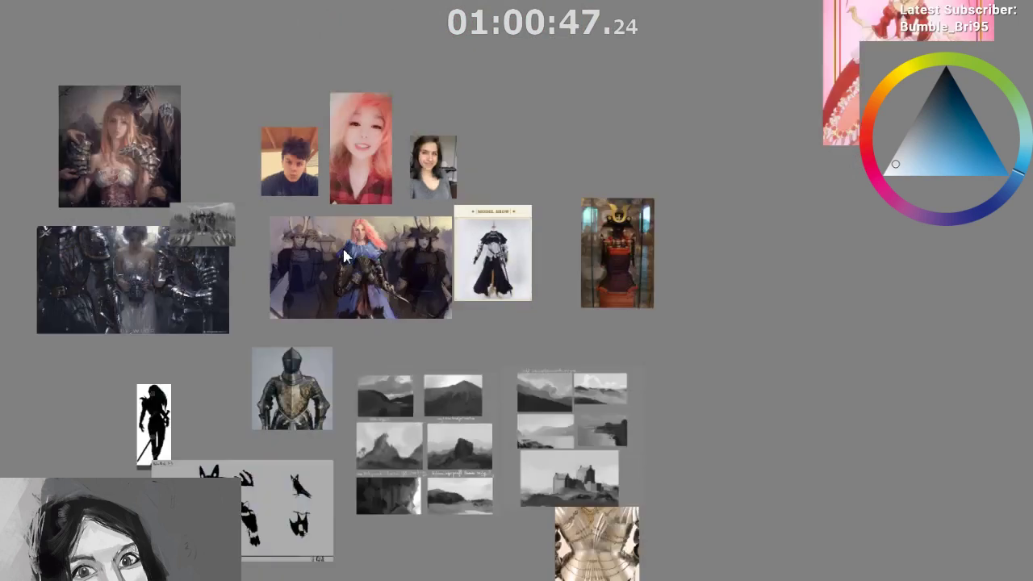
pyautogui.scroll(1, 344, 256)
pyautogui.scroll(4, 345, 255)
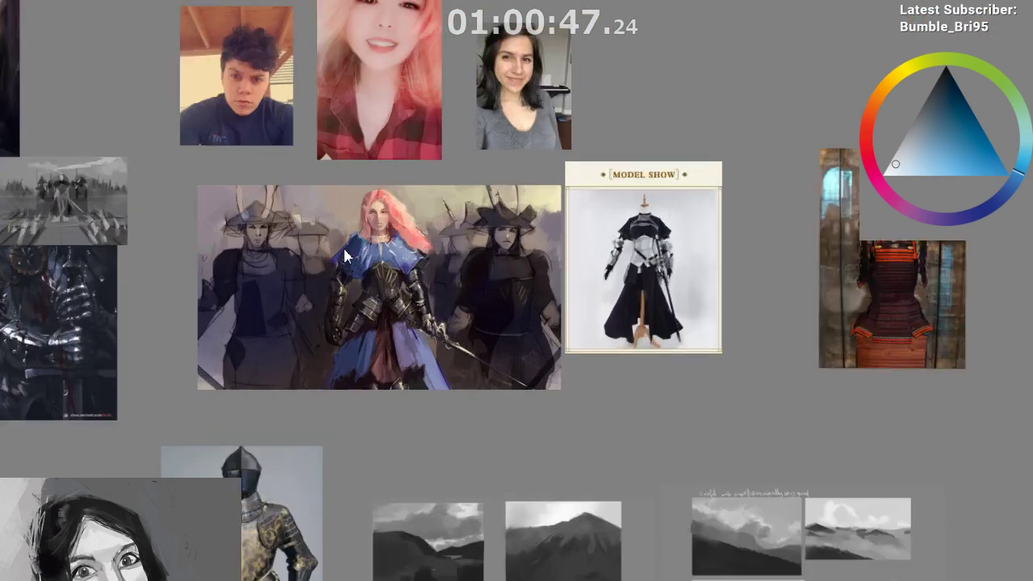
pyautogui.scroll(2, 401, 173)
pyautogui.scroll(-5, 401, 173)
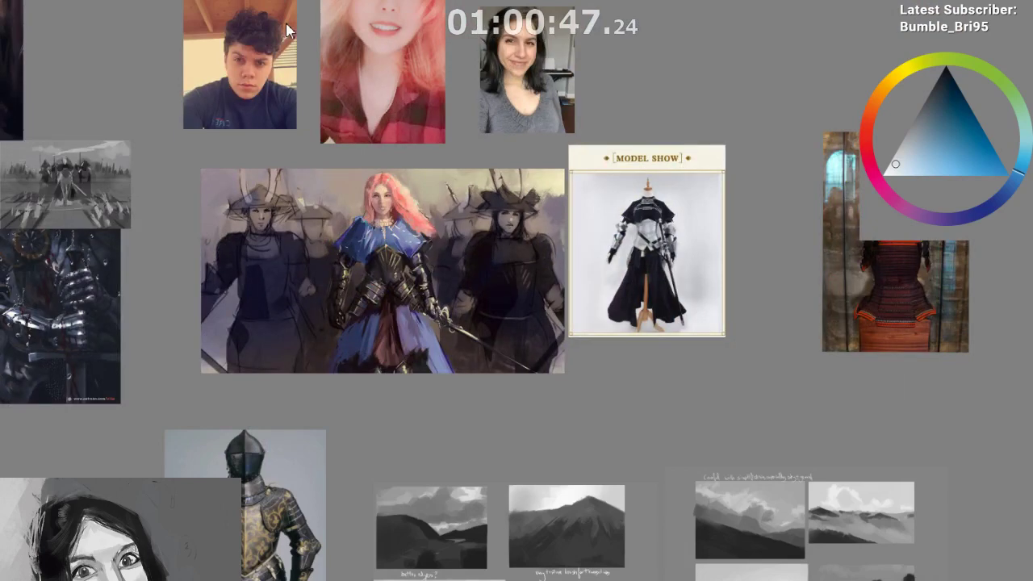
pyautogui.hotkey('alt', 'Tab')
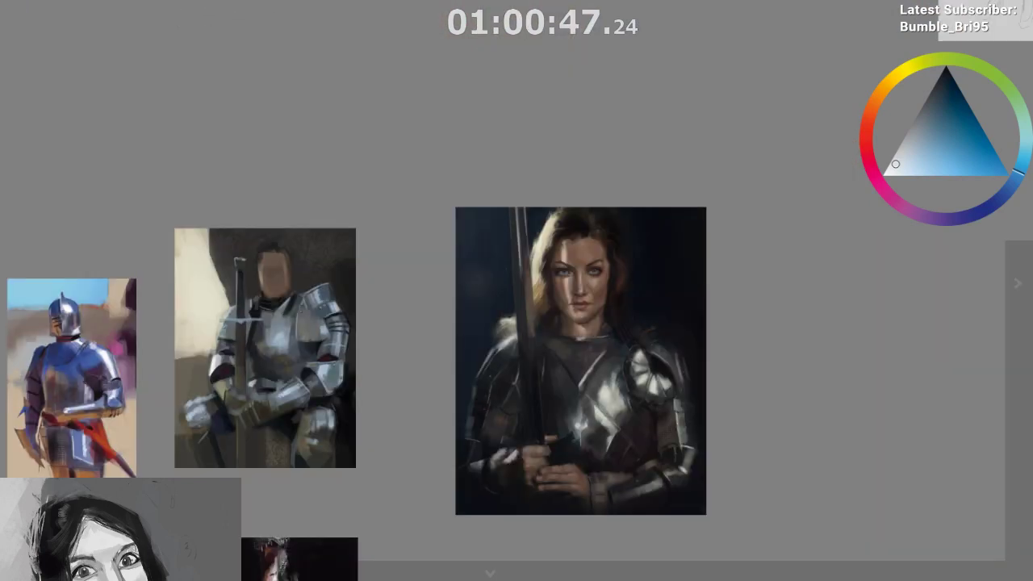
pyautogui.hotkey('alt', 'Tab')
pyautogui.scroll(-2, 675, 145)
pyautogui.scroll(2, 678, 177)
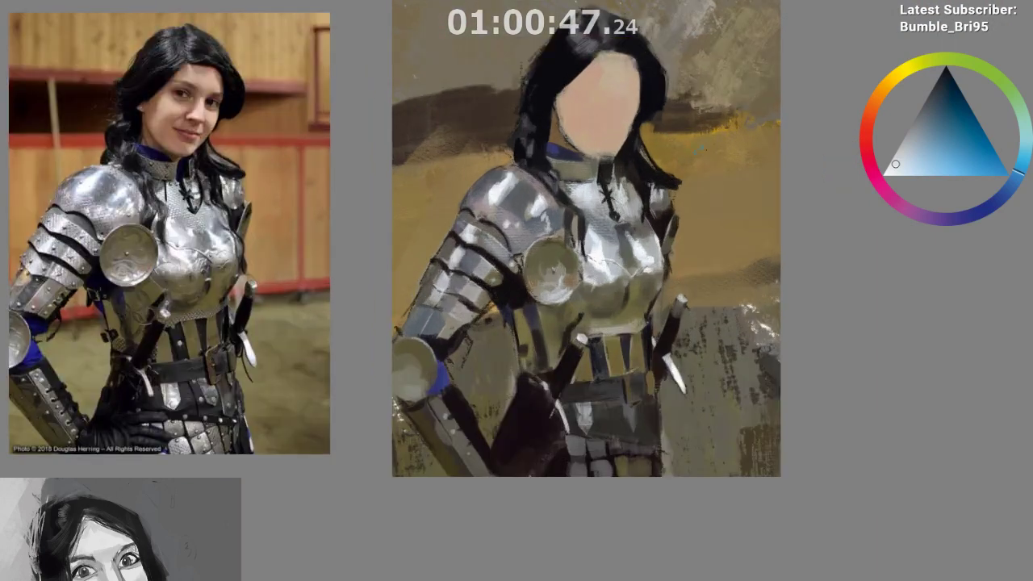
# Try to trim a strip of background from the painting's right side, and undo the trim
pyautogui.moveTo(785, 91); pyautogui.dragTo(699, 108)
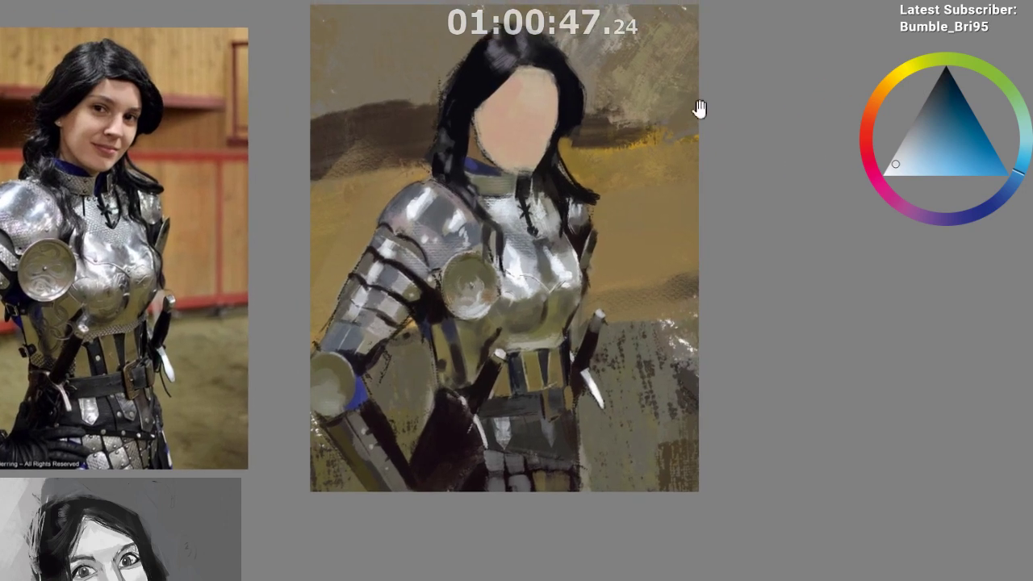
pyautogui.scroll(-2, 676, 122)
pyautogui.moveTo(574, 132); pyautogui.dragTo(468, 131)
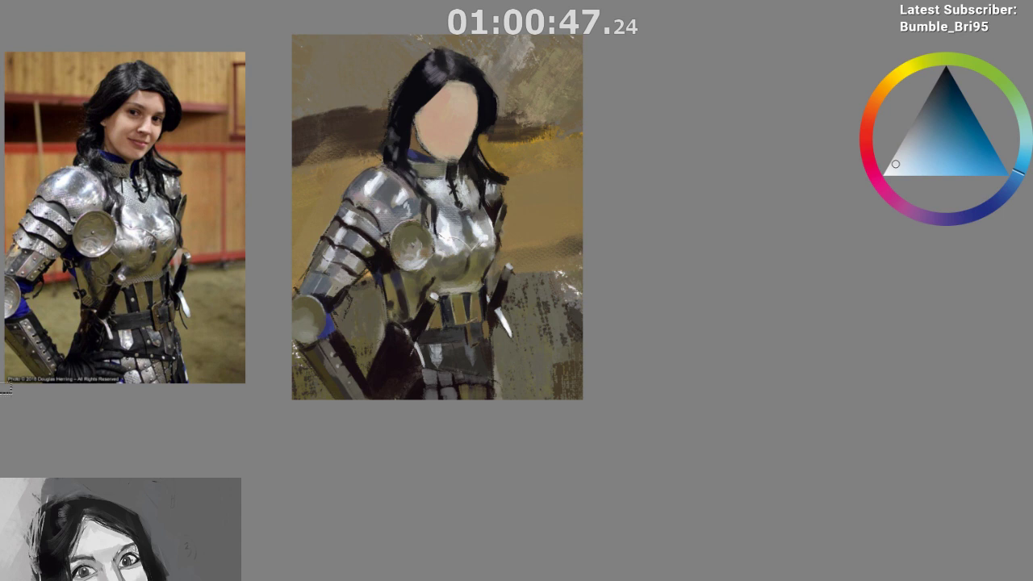
pyautogui.moveTo(291, 34)
pyautogui.mouseDown()
pyautogui.moveTo(413, 312)
pyautogui.moveTo(533, 412)
pyautogui.moveTo(558, 401)
pyautogui.mouseUp()
pyautogui.hotkey('ctrl', 'shift', 'x')
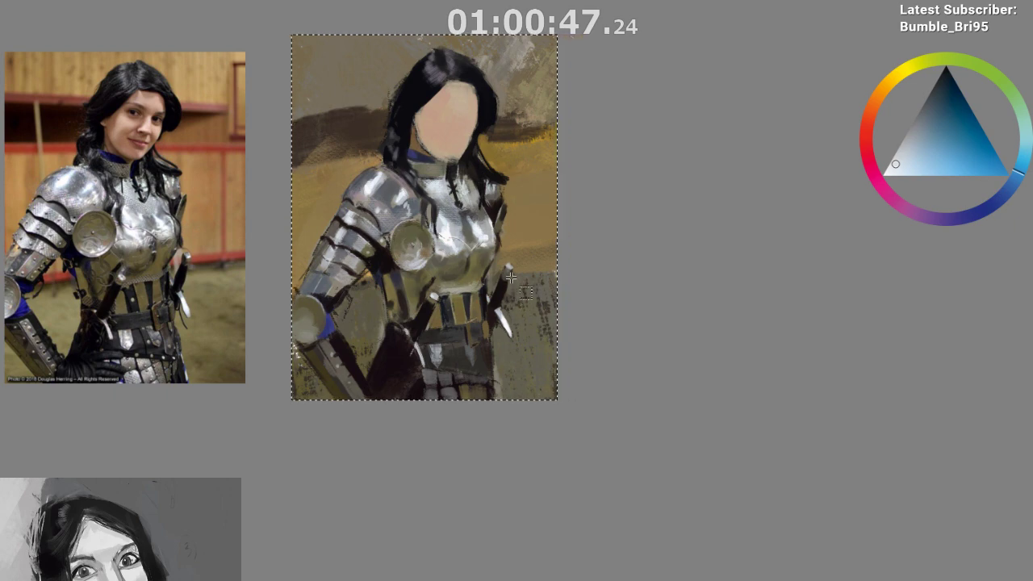
pyautogui.scroll(2, 511, 257)
pyautogui.moveTo(479, 229); pyautogui.dragTo(541, 279)
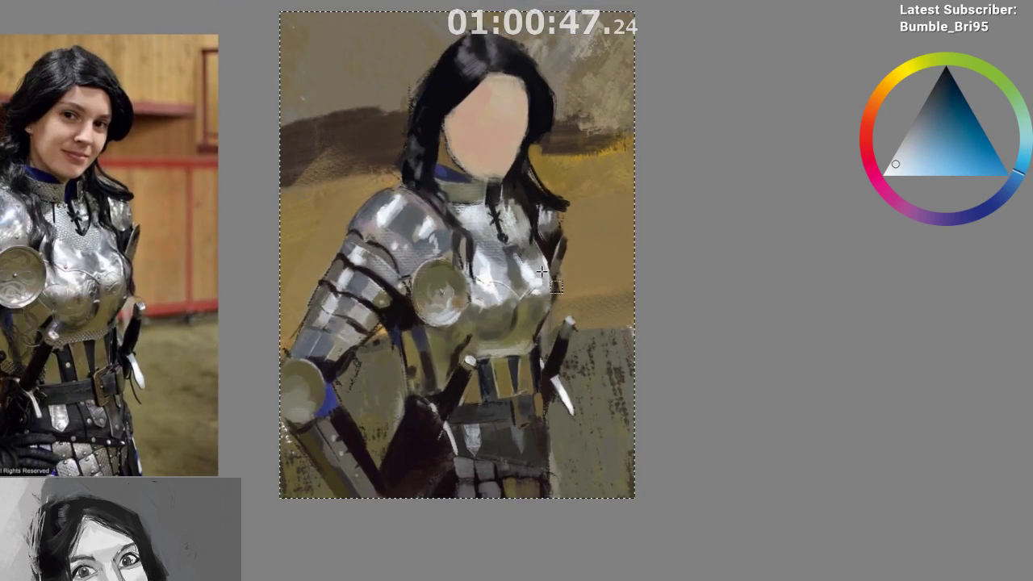
pyautogui.hotkey('ctrl', 'z')
pyautogui.click(274, 38)
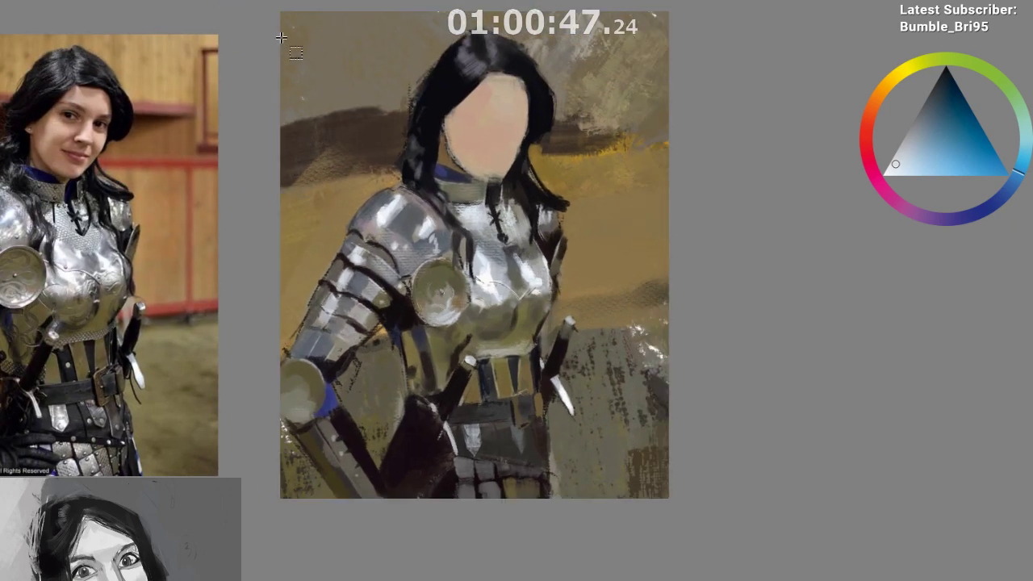
# Trim a narrow vertical strip of background off the painting's right edge, keeping its full height
pyautogui.moveTo(281, 11); pyautogui.dragTo(633, 504)
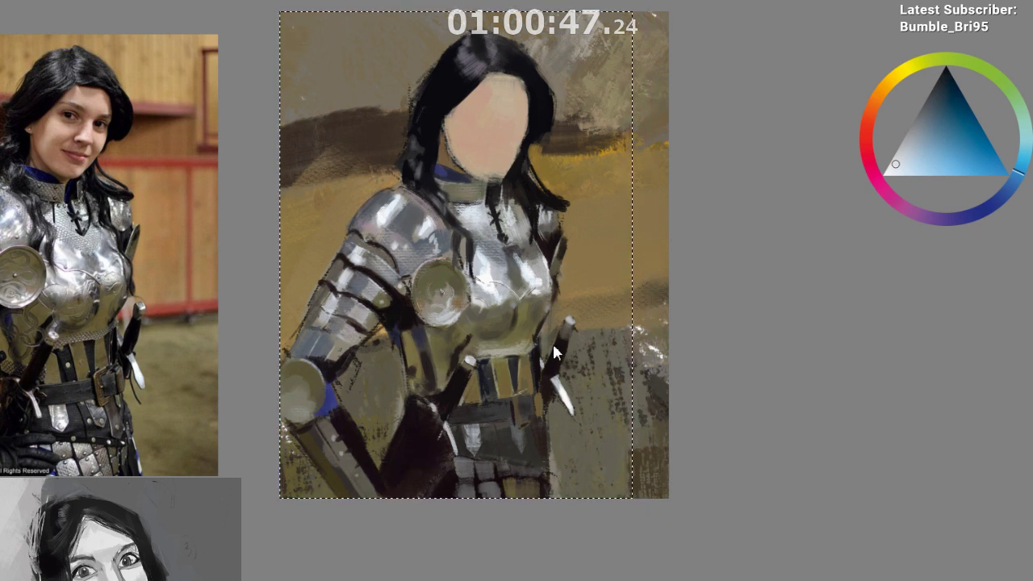
pyautogui.moveTo(625, 240); pyautogui.dragTo(633, 194)
pyautogui.scroll(1, 549, 159)
pyautogui.moveTo(549, 159); pyautogui.dragTo(558, 248)
pyautogui.scroll(-1, 558, 248)
pyautogui.moveTo(508, 175); pyautogui.dragTo(523, 170)
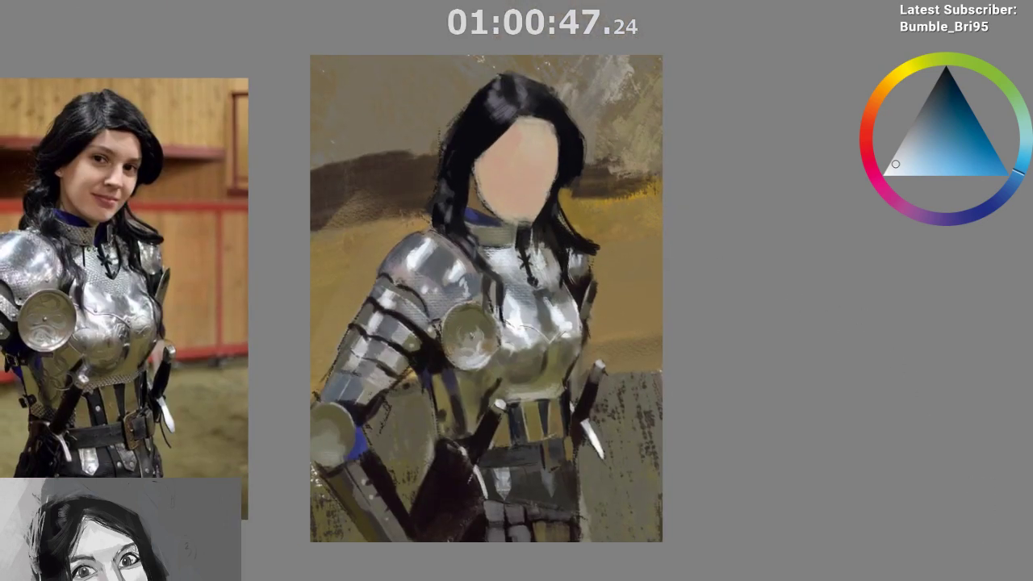
# Reposition the reference photo beside the painting's left edge, leaving a small gap so the painted arm stays uncovered
pyautogui.moveTo(107, 351); pyautogui.dragTo(243, 309)
pyautogui.scroll(1, 261, 266)
pyautogui.moveTo(261, 266); pyautogui.dragTo(192, 361)
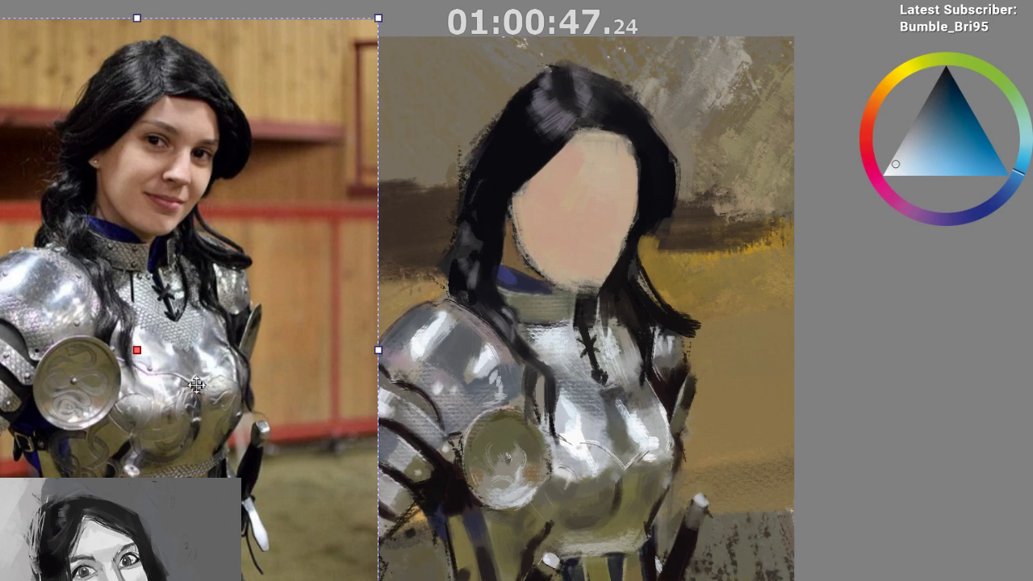
pyautogui.scroll(-1, 197, 385)
pyautogui.scroll(-1, 200, 392)
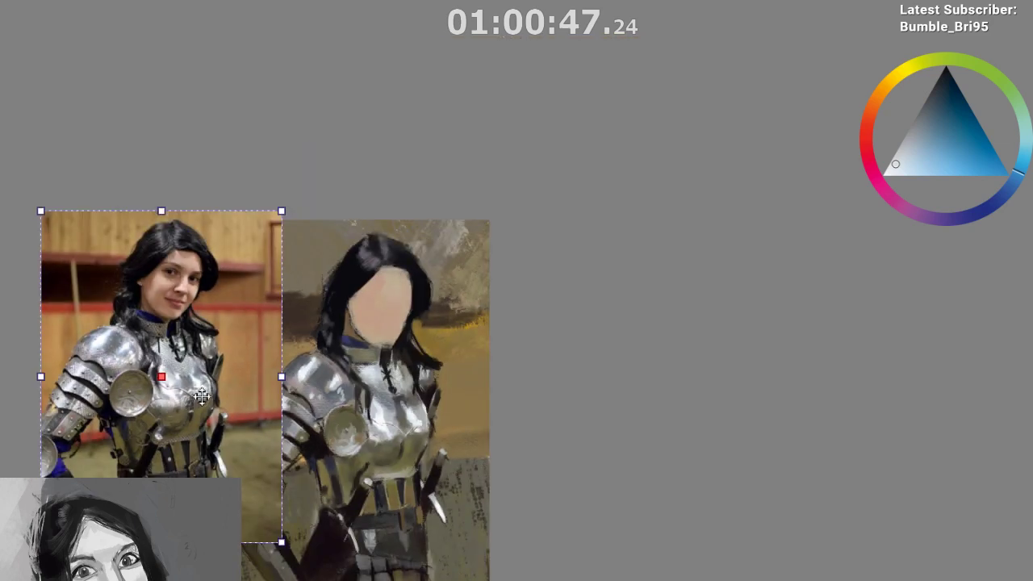
pyautogui.moveTo(200, 396)
pyautogui.mouseDown()
pyautogui.moveTo(120, 403)
pyautogui.moveTo(120, 421)
pyautogui.mouseUp()
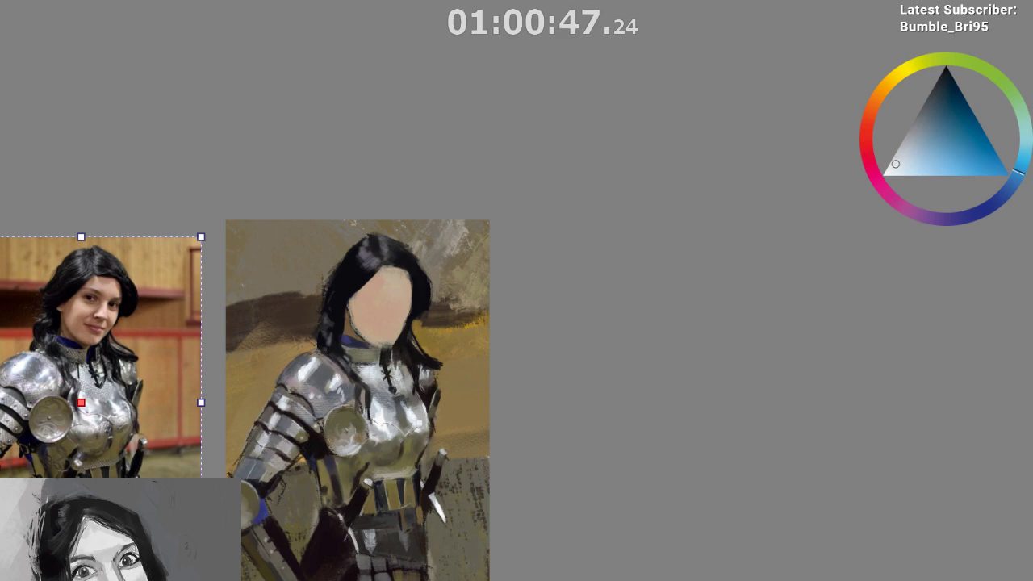
pyautogui.moveTo(379, 507); pyautogui.dragTo(456, 507)
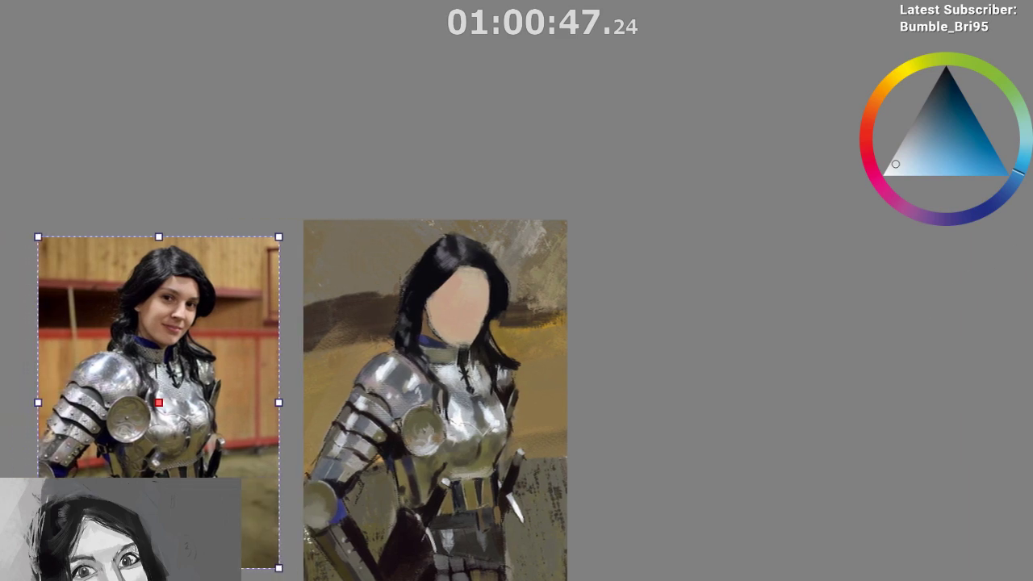
# Examine the trimmed painting against the reference photo, comparing the arm plates, breastplate and overall composition
pyautogui.scroll(2, 418, 432)
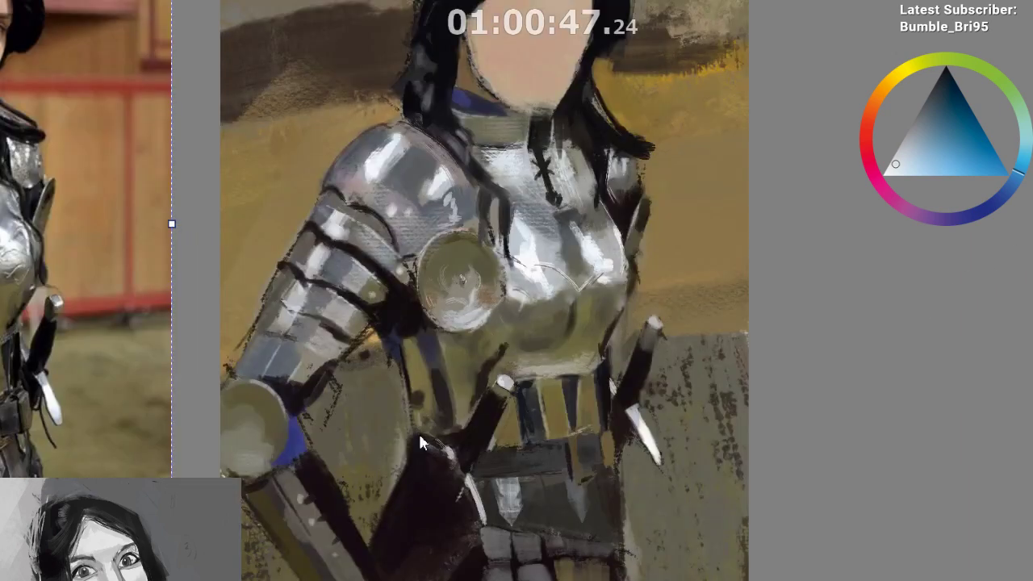
pyautogui.scroll(-1, 418, 432)
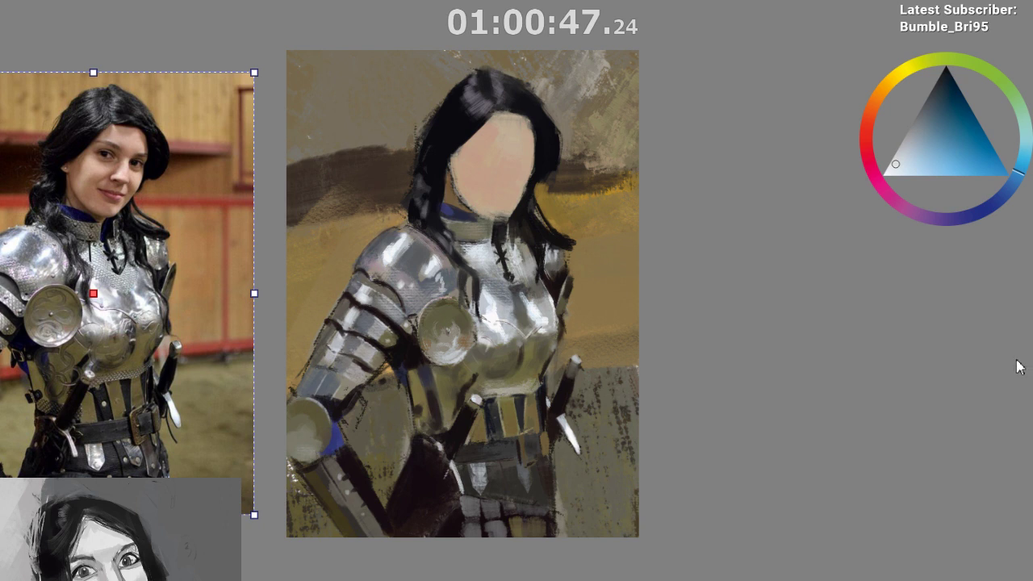
pyautogui.scroll(-1, 460, 424)
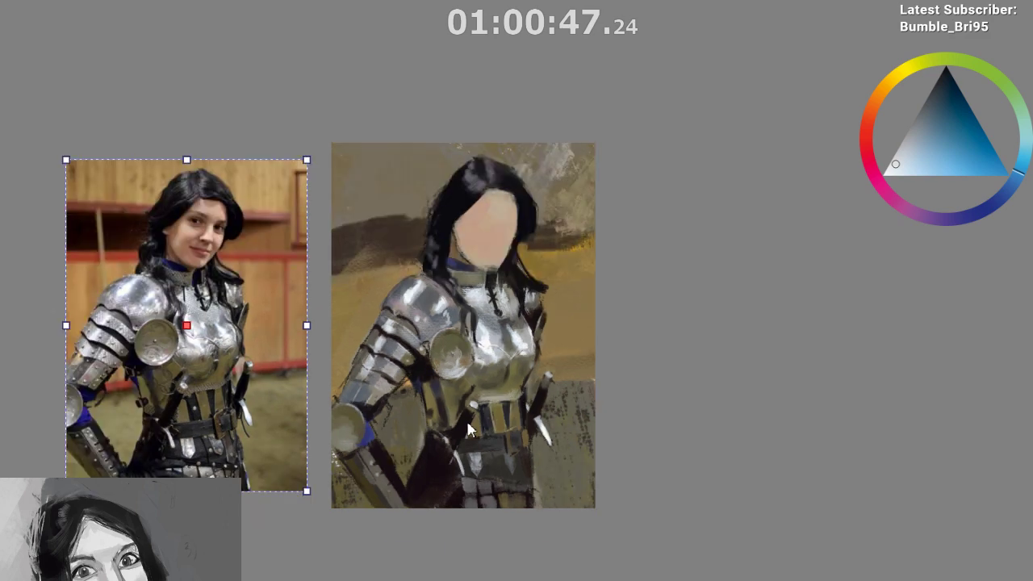
pyautogui.scroll(1, 494, 428)
pyautogui.scroll(1, 501, 435)
pyautogui.scroll(-1, 501, 435)
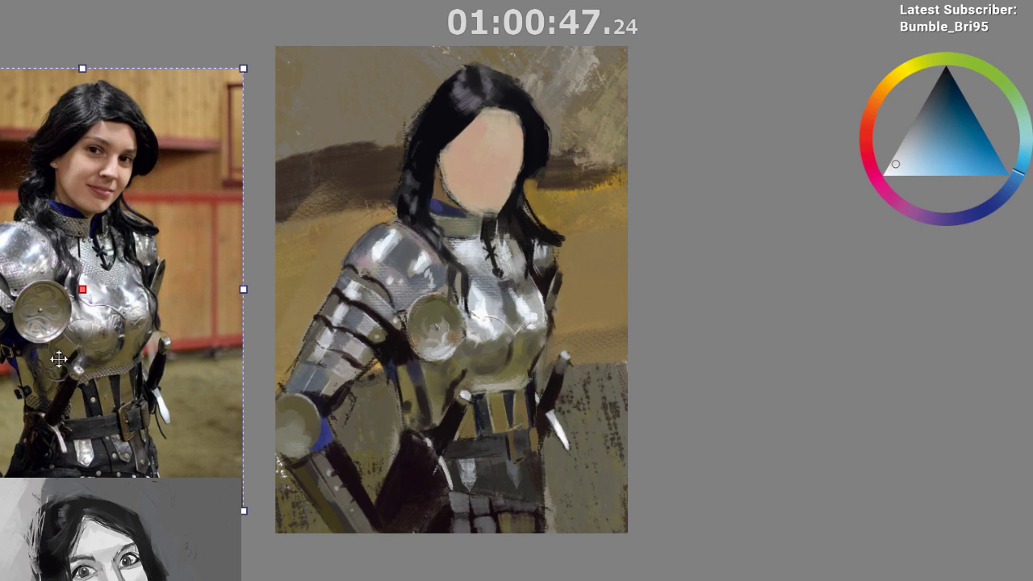
pyautogui.scroll(1, 298, 261)
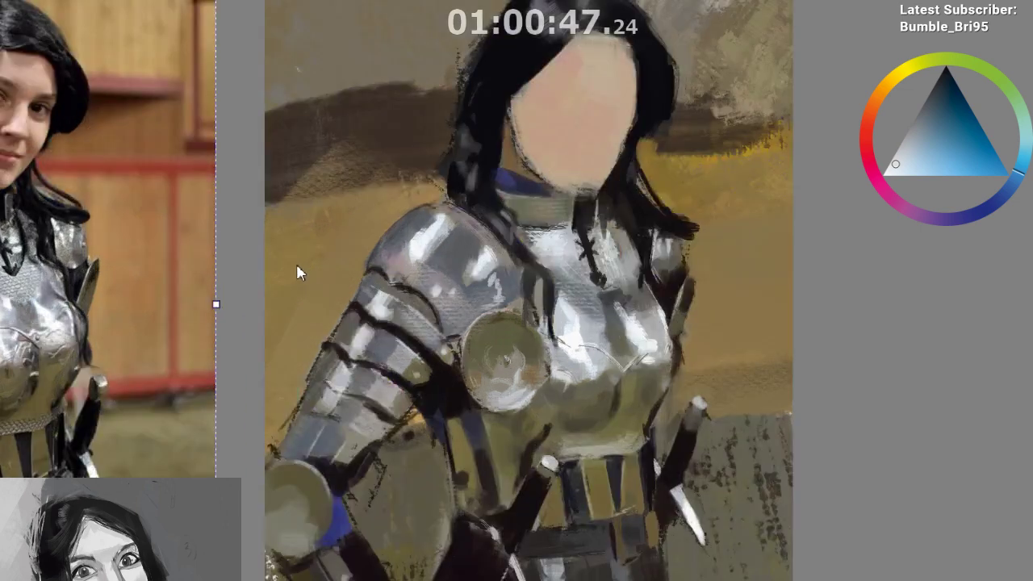
pyautogui.moveTo(318, 221); pyautogui.dragTo(399, 179)
pyautogui.scroll(-1, 399, 179)
pyautogui.scroll(-2, 400, 188)
pyautogui.scroll(2, 420, 154)
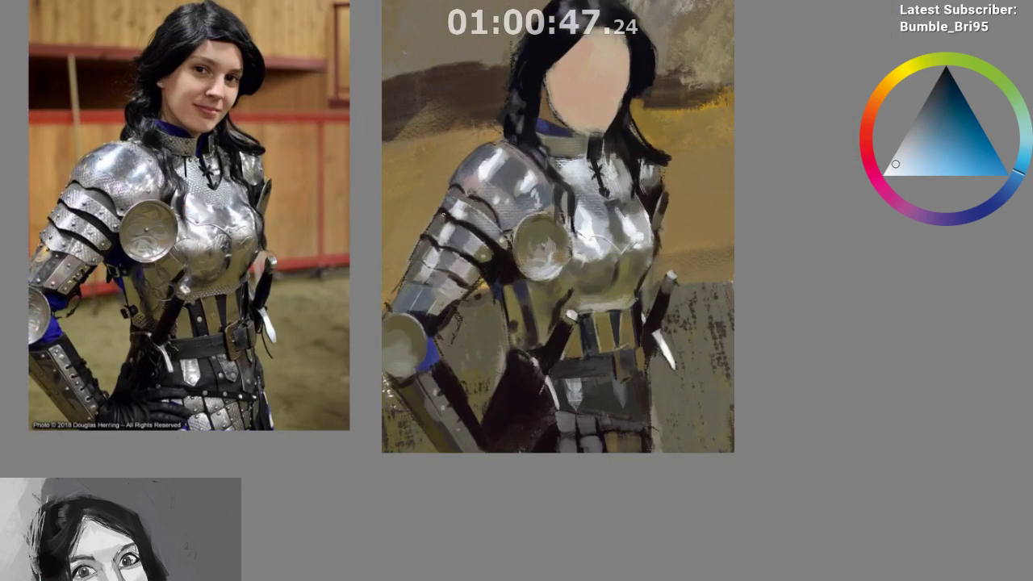
# Touch up the outer edge of the upper arm plates, alternating sampled background browns with sampled blue-gray armor tones
pyautogui.keyDown('ctrl'); pyautogui.click(433, 222); pyautogui.keyUp('ctrl')
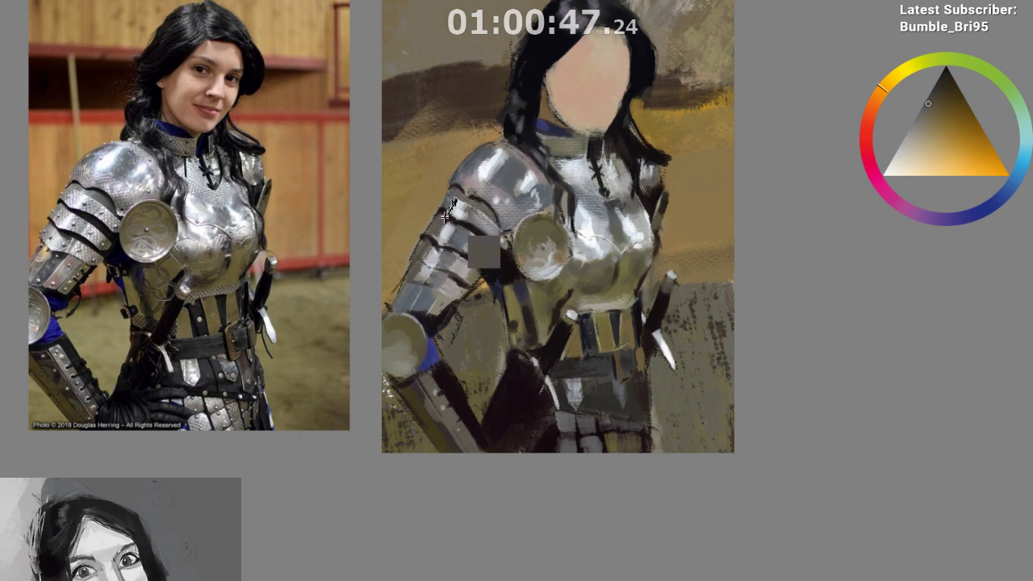
pyautogui.keyDown('ctrl'); pyautogui.click(482, 253); pyautogui.keyUp('ctrl')
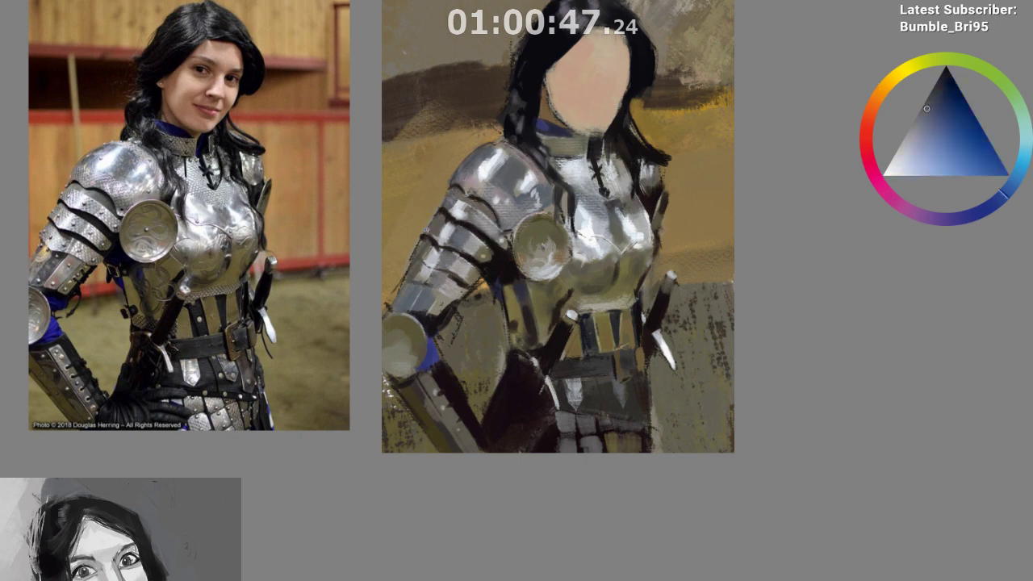
pyautogui.moveTo(437, 254); pyautogui.dragTo(458, 249)
pyautogui.press('ctrl')
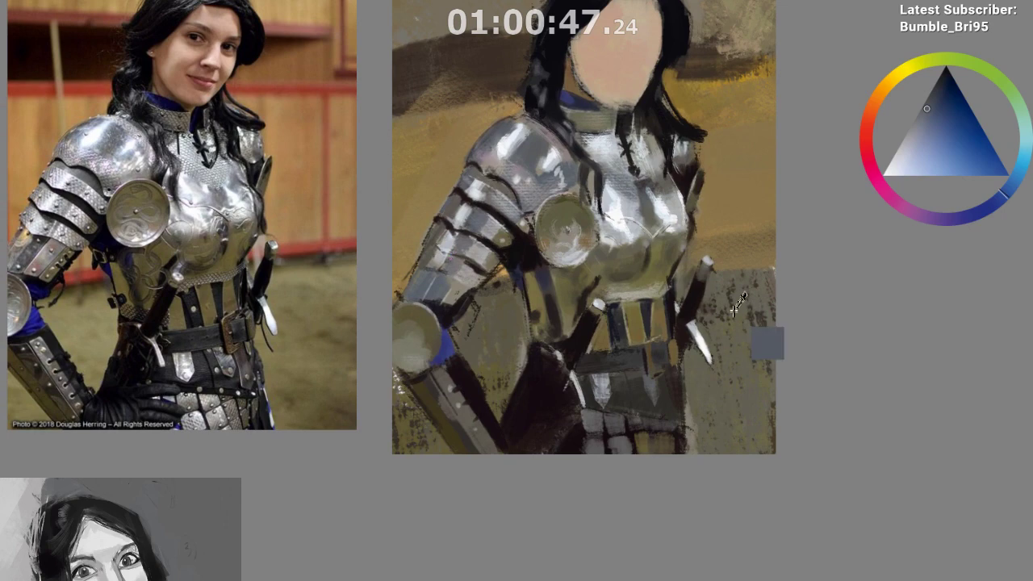
pyautogui.press('ctrl')
pyautogui.keyDown('ctrl'); pyautogui.click(430, 234); pyautogui.keyUp('ctrl')
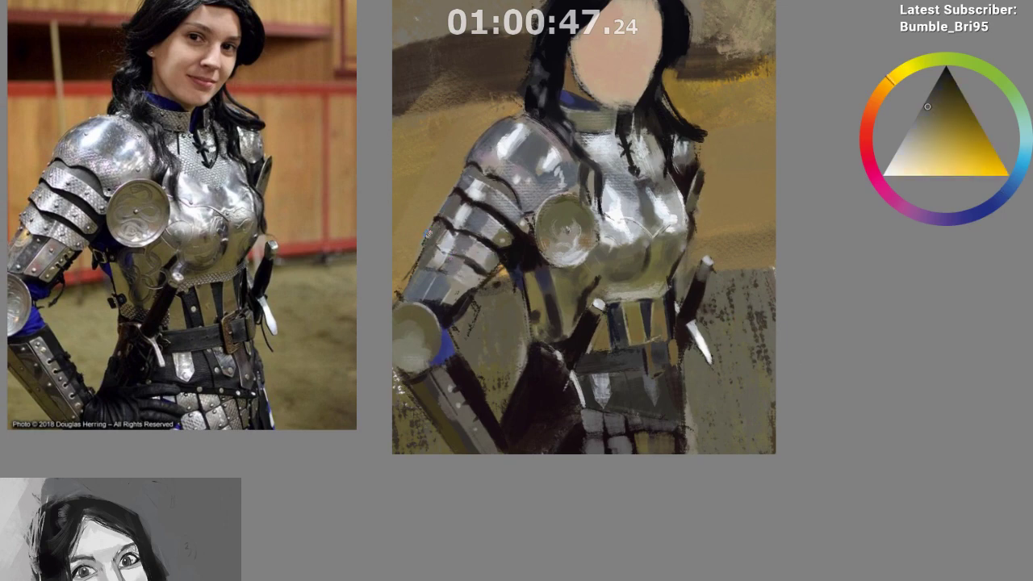
pyautogui.moveTo(469, 383)
pyautogui.mouseDown()
pyautogui.moveTo(460, 425)
pyautogui.moveTo(395, 382)
pyautogui.mouseUp()
pyautogui.keyDown('ctrl'); pyautogui.click(432, 170); pyautogui.keyUp('ctrl')
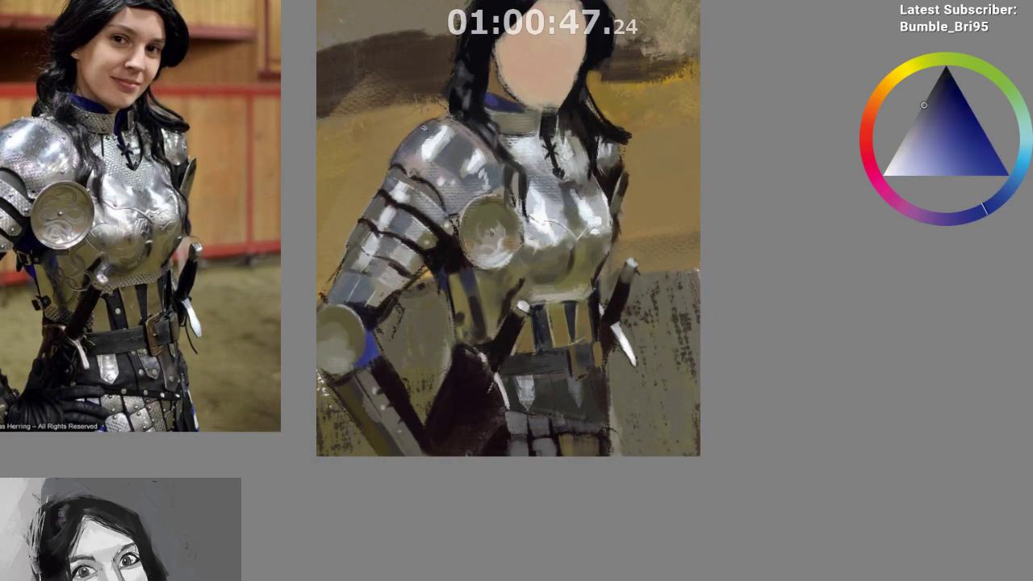
pyautogui.moveTo(496, 206); pyautogui.dragTo(495, 243)
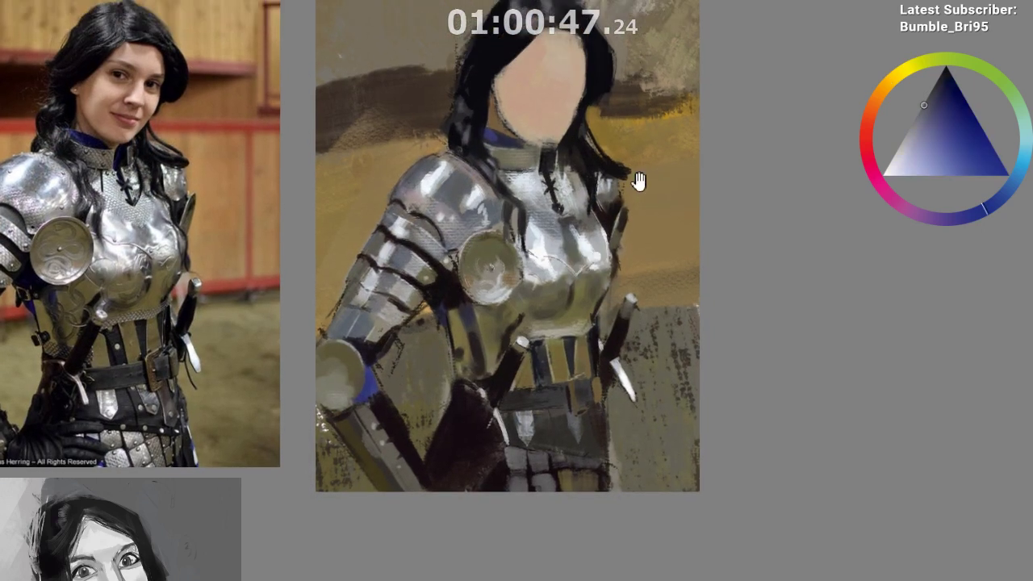
pyautogui.scroll(-1, 622, 252)
pyautogui.moveTo(622, 251); pyautogui.dragTo(612, 274)
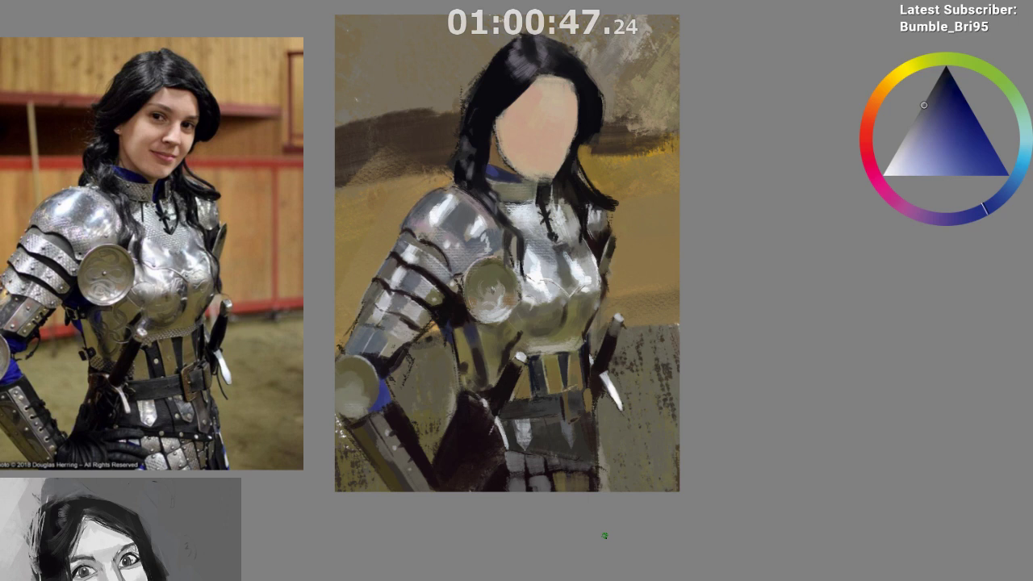
# Dab a small dark buckle on the side of the torso below the round armpit disc, using a sampled near-black purple
pyautogui.moveTo(539, 365); pyautogui.dragTo(558, 256)
pyautogui.scroll(2, 522, 304)
pyautogui.moveTo(549, 329); pyautogui.dragTo(611, 353)
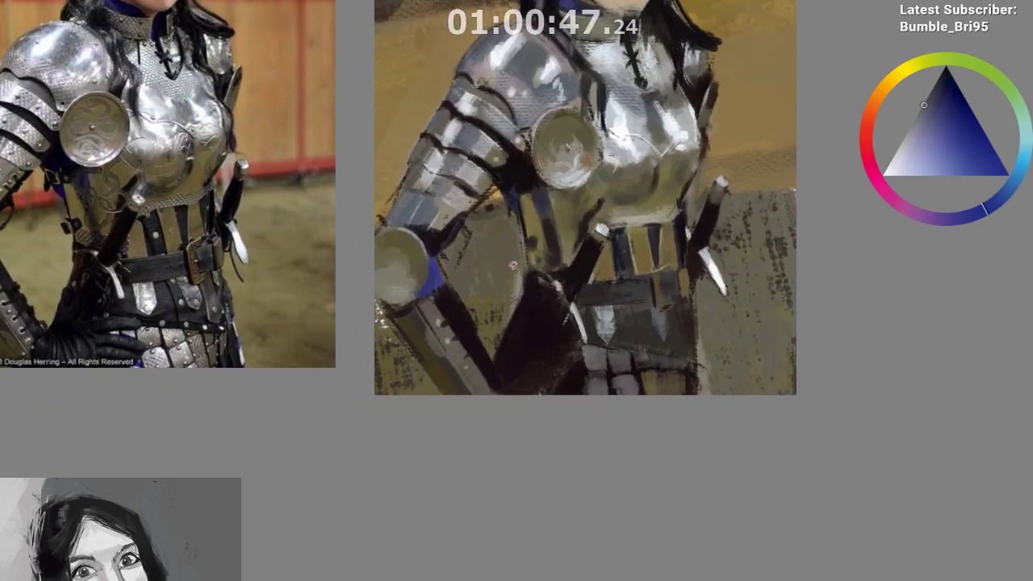
pyautogui.keyDown('ctrl'); pyautogui.click(528, 289); pyautogui.keyUp('ctrl')
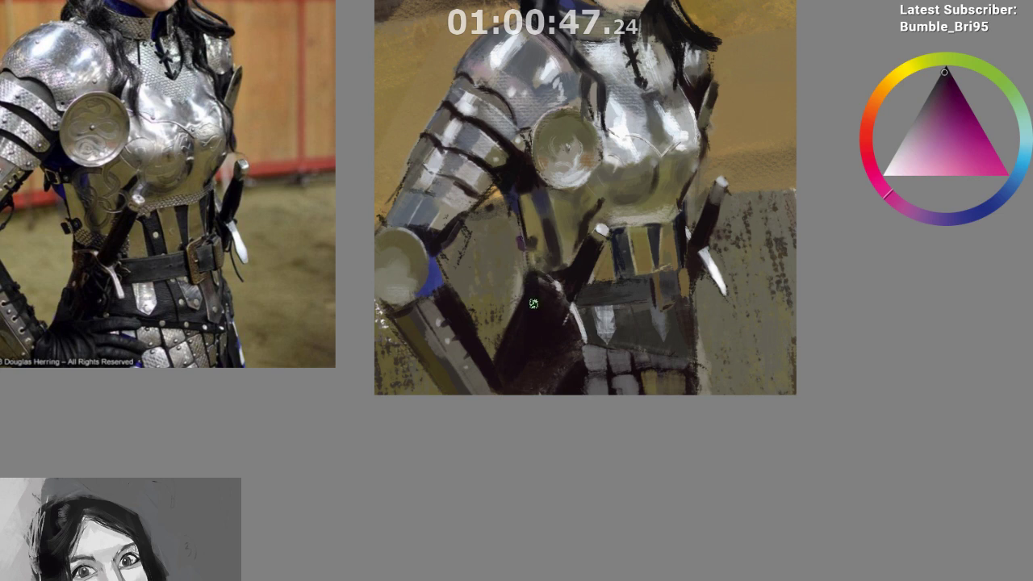
pyautogui.moveTo(527, 339); pyautogui.dragTo(526, 351)
pyautogui.moveTo(525, 352); pyautogui.dragTo(468, 505)
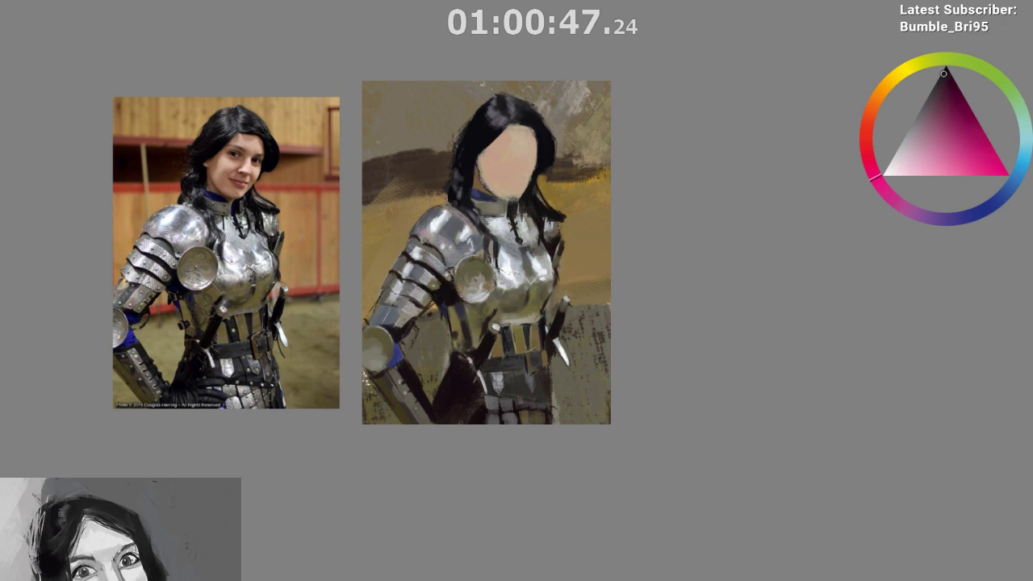
# Switch to the document of other studies and examine the armored knight paintings and the dark portrait of the woman holding a sword
pyautogui.hotkey('ctrl', 'Tab')
pyautogui.moveTo(436, 176)
pyautogui.mouseDown()
pyautogui.moveTo(438, 199)
pyautogui.moveTo(417, 115)
pyautogui.moveTo(494, 79)
pyautogui.mouseUp()
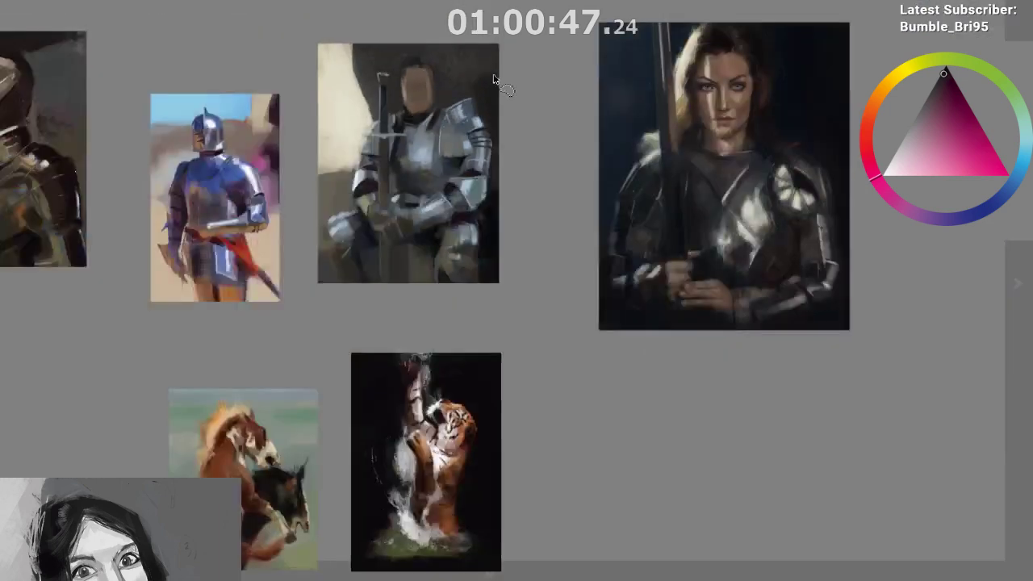
pyautogui.scroll(-2, 494, 78)
pyautogui.scroll(5, 494, 78)
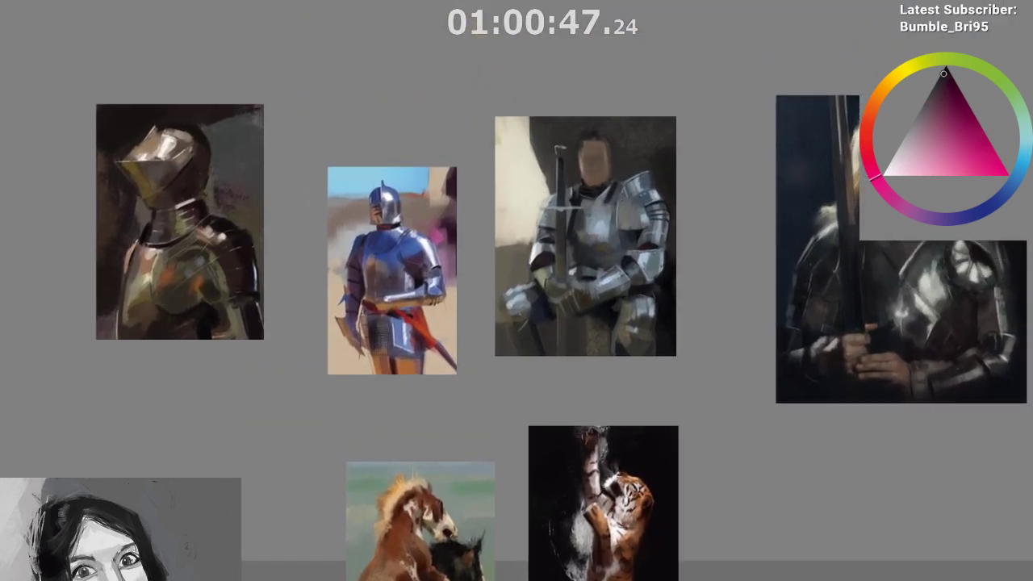
pyautogui.scroll(4, 189, 223)
pyautogui.moveTo(271, 207); pyautogui.dragTo(431, 203)
pyautogui.moveTo(606, 180); pyautogui.dragTo(256, 161)
pyautogui.scroll(-2, 506, 141)
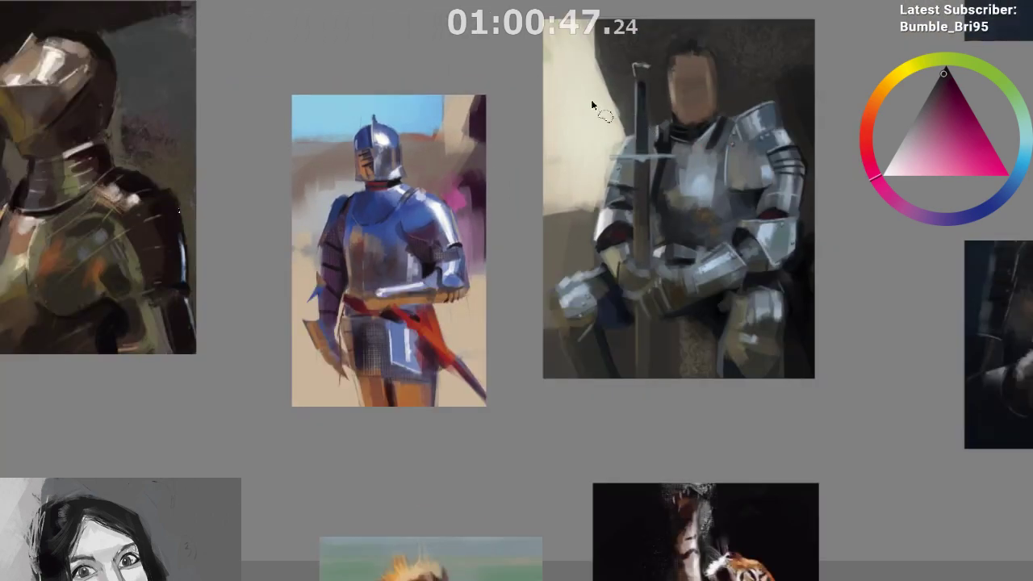
pyautogui.moveTo(557, 125); pyautogui.dragTo(181, 156)
pyautogui.moveTo(418, 113); pyautogui.dragTo(147, 116)
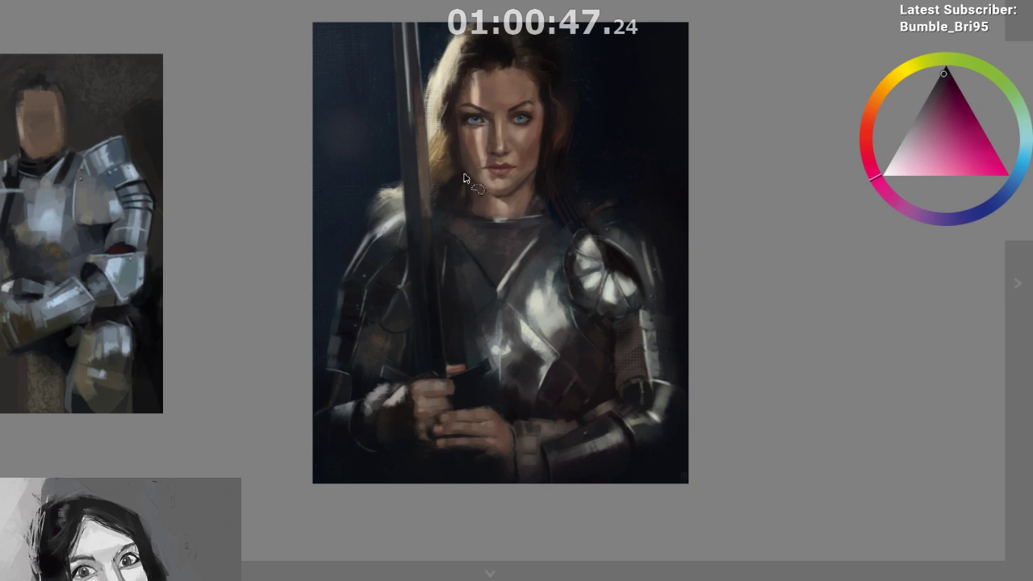
pyautogui.scroll(-1, 464, 175)
pyautogui.moveTo(375, 154); pyautogui.dragTo(484, 163)
pyautogui.scroll(-1, 524, 166)
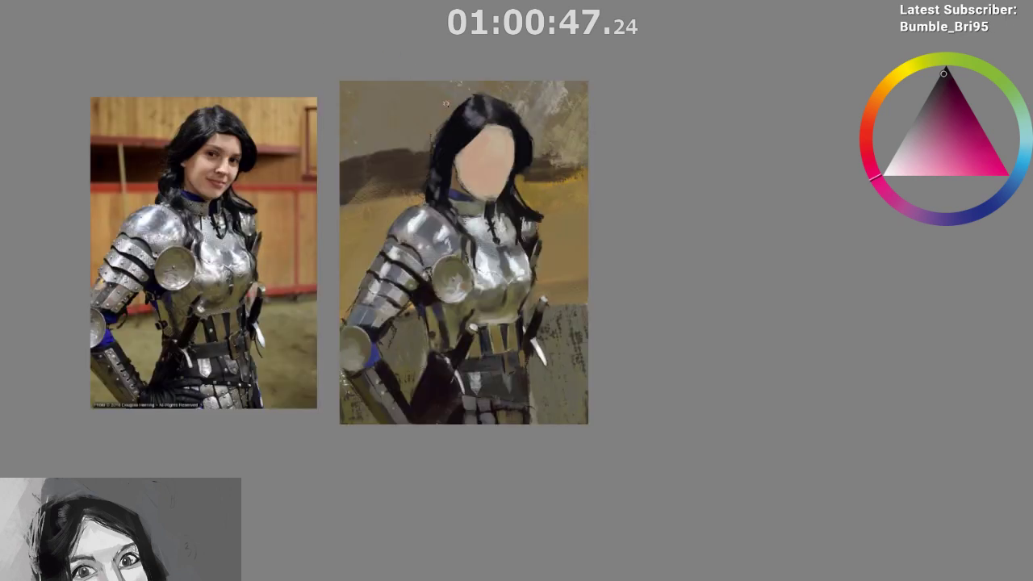
# Return to the armor painting and refine the shoulder plate's highlights with light blue-grays sampled from the metal
pyautogui.scroll(4, 538, 152)
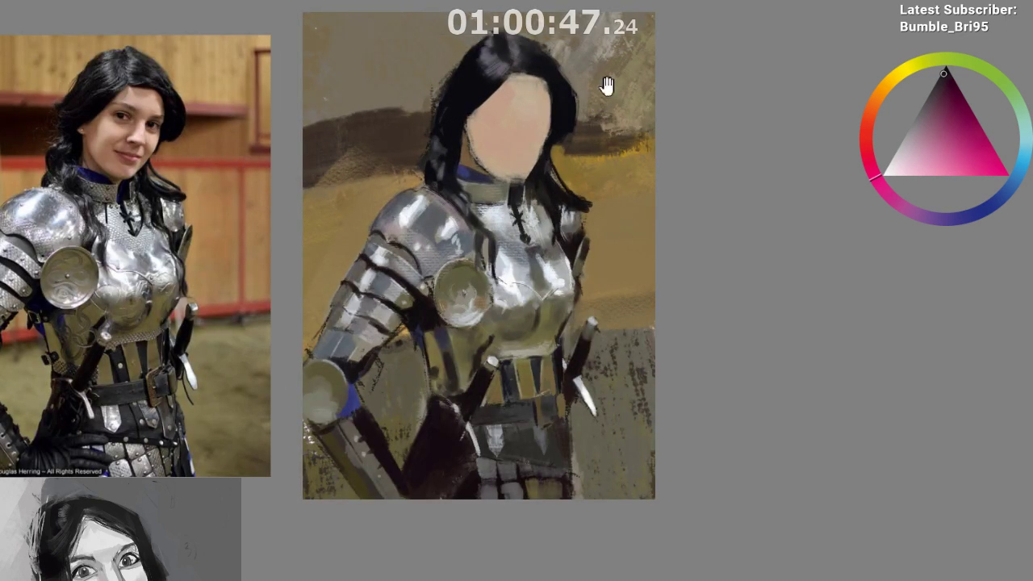
pyautogui.moveTo(583, 89); pyautogui.dragTo(600, 102)
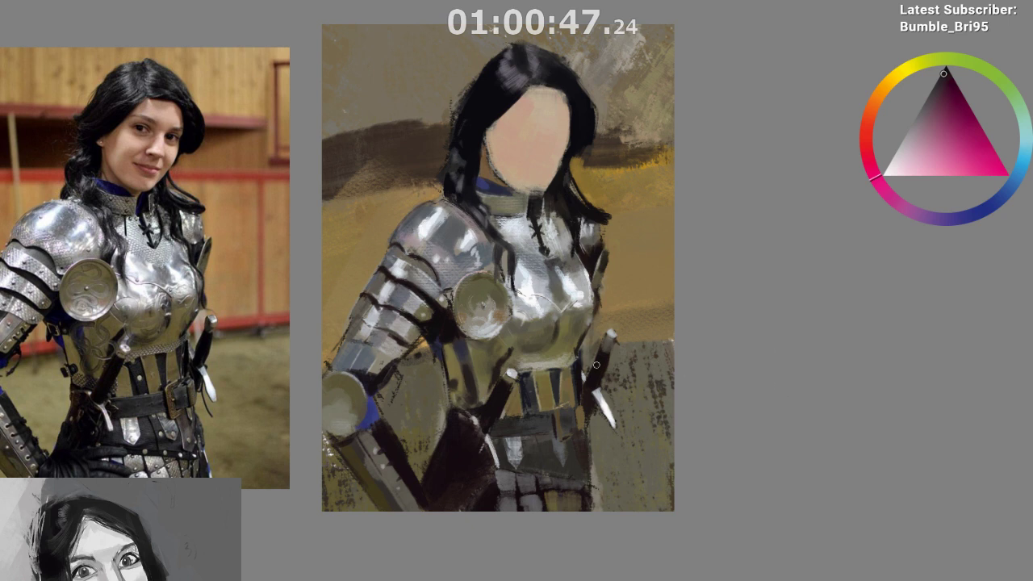
pyautogui.press('ctrl')
pyautogui.keyDown('ctrl'); pyautogui.click(432, 224); pyautogui.keyUp('ctrl')
pyautogui.moveTo(461, 235)
pyautogui.mouseDown()
pyautogui.moveTo(452, 254)
pyautogui.moveTo(442, 246)
pyautogui.mouseUp()
pyautogui.moveTo(486, 272); pyautogui.dragTo(540, 268)
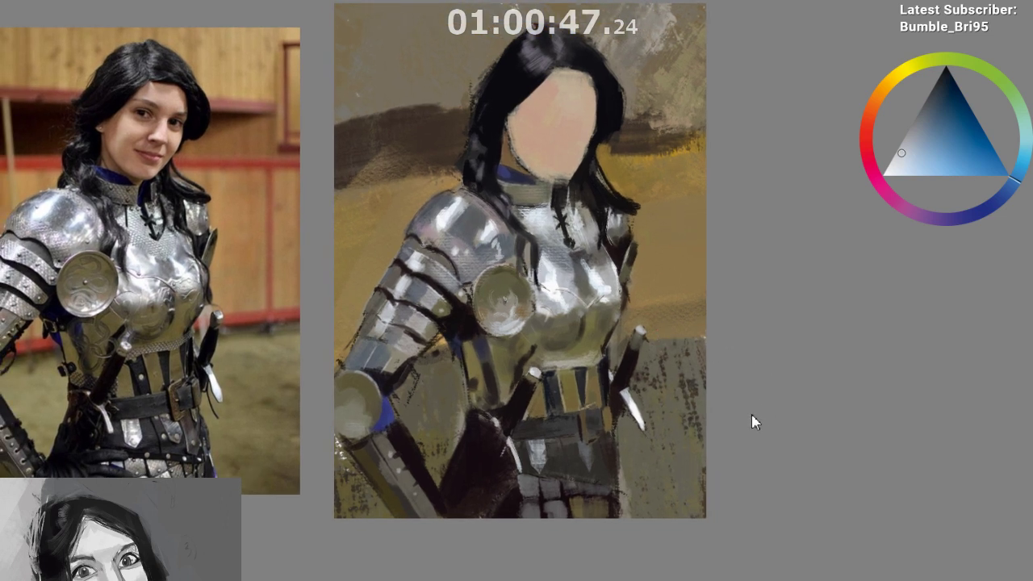
pyautogui.keyDown('ctrl'); pyautogui.click(465, 255); pyautogui.keyUp('ctrl')
pyautogui.keyDown('ctrl'); pyautogui.click(482, 274); pyautogui.keyUp('ctrl')
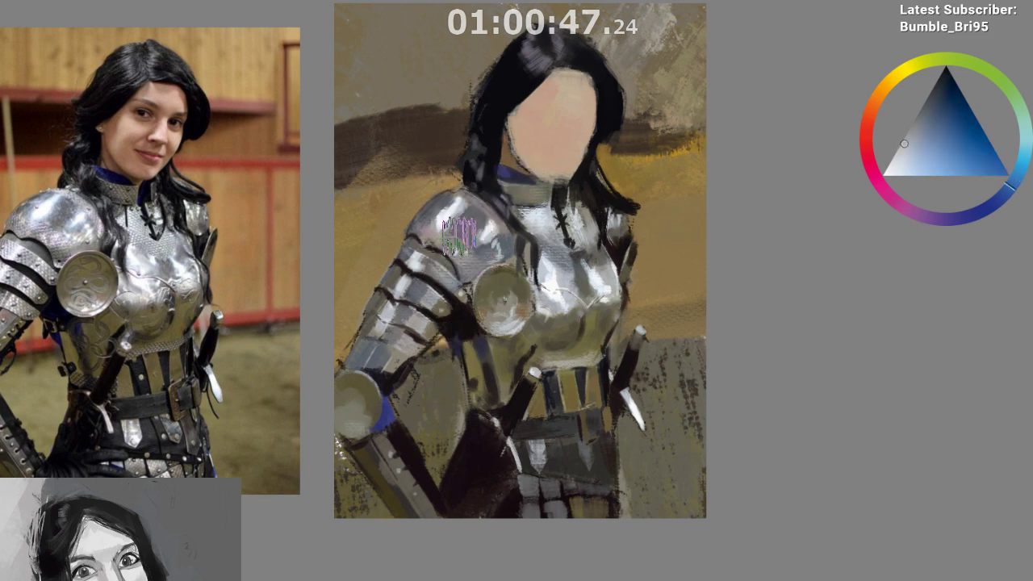
# Examine the shoulder and breastplate highlights up close and from farther back, comparing them with the reference photo
pyautogui.moveTo(483, 445); pyautogui.dragTo(413, 450)
pyautogui.moveTo(597, 302); pyautogui.dragTo(605, 396)
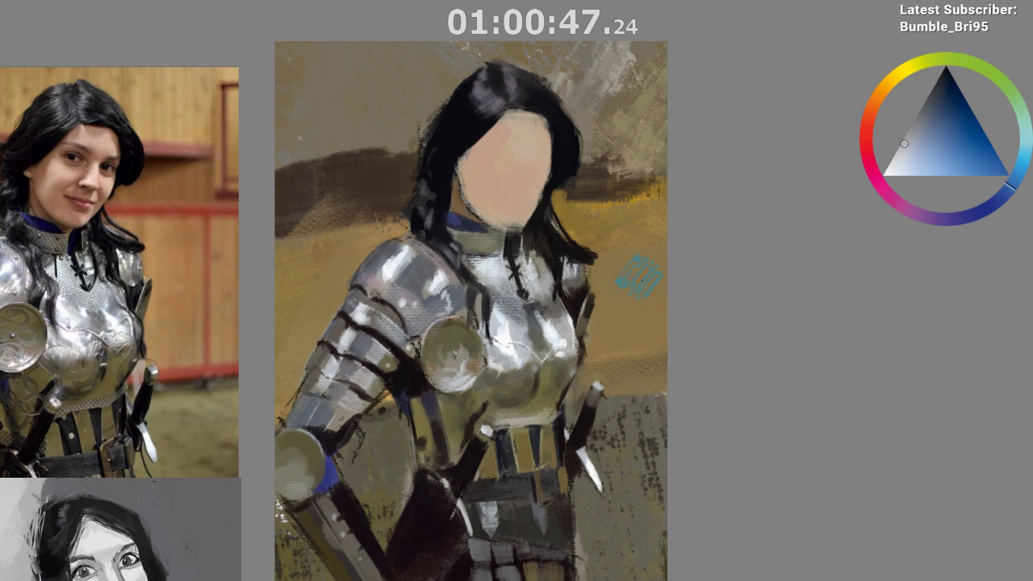
pyautogui.moveTo(527, 154); pyautogui.dragTo(618, 101)
pyautogui.moveTo(588, 145); pyautogui.dragTo(602, 124)
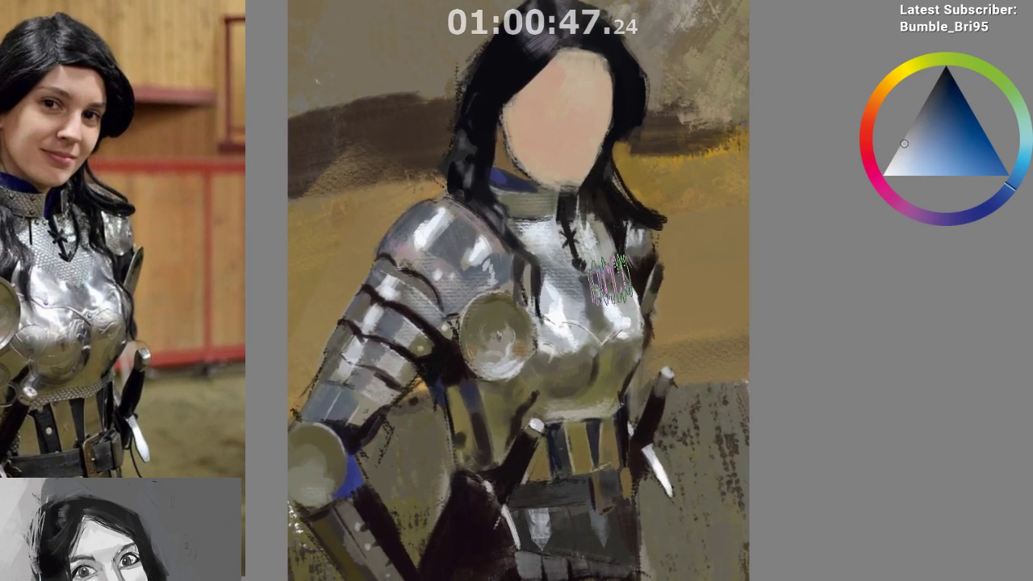
pyautogui.moveTo(609, 279)
pyautogui.mouseDown()
pyautogui.moveTo(597, 360)
pyautogui.moveTo(617, 379)
pyautogui.moveTo(609, 303)
pyautogui.mouseUp()
pyautogui.scroll(-2, 609, 394)
pyautogui.scroll(1, 605, 374)
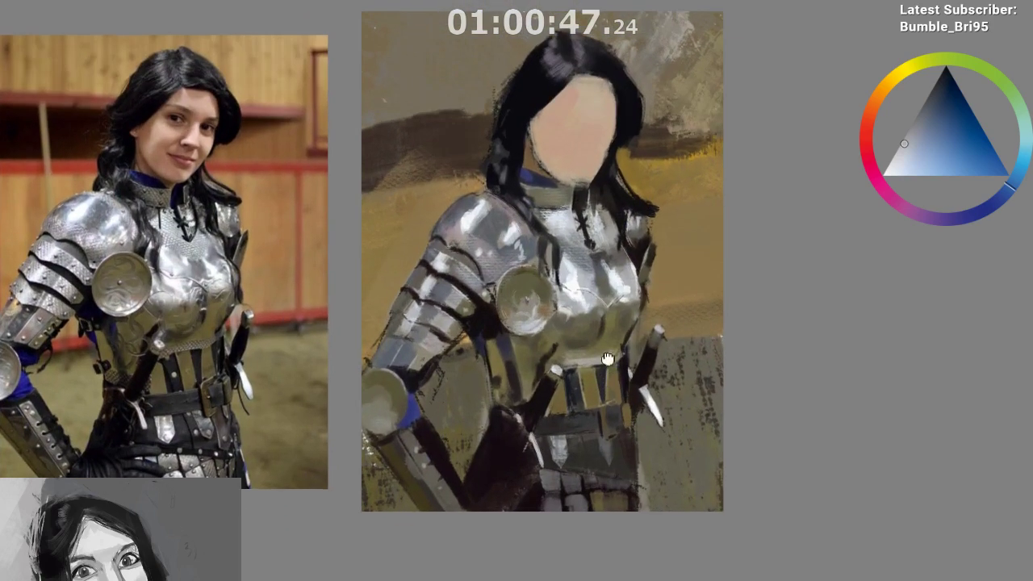
# Clean up the inner edge of the upper arm plates near the armpit with sampled pale armor gray and background olive-browns
pyautogui.moveTo(607, 374); pyautogui.dragTo(623, 271)
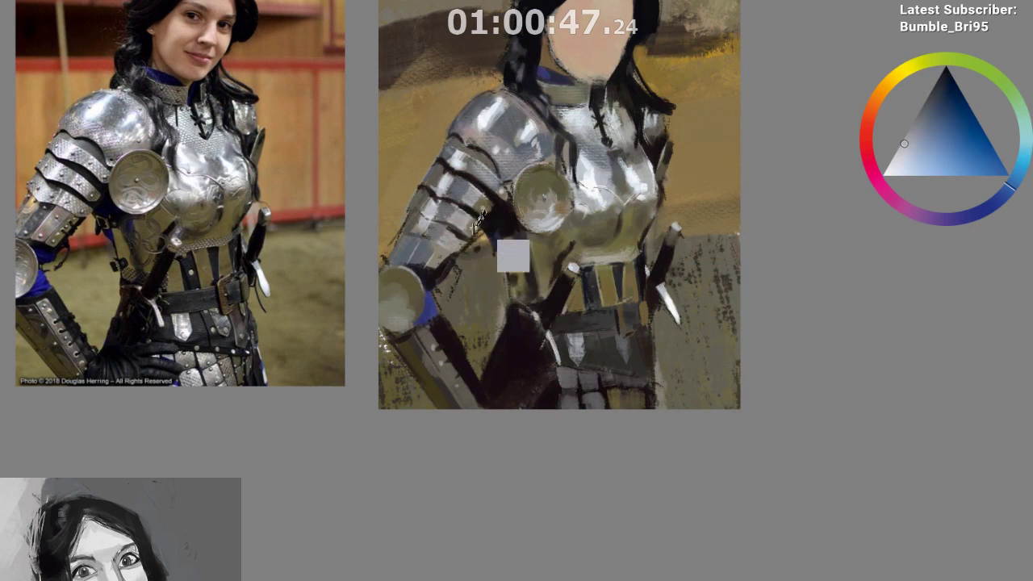
pyautogui.keyDown('ctrl'); pyautogui.click(453, 187); pyautogui.keyUp('ctrl')
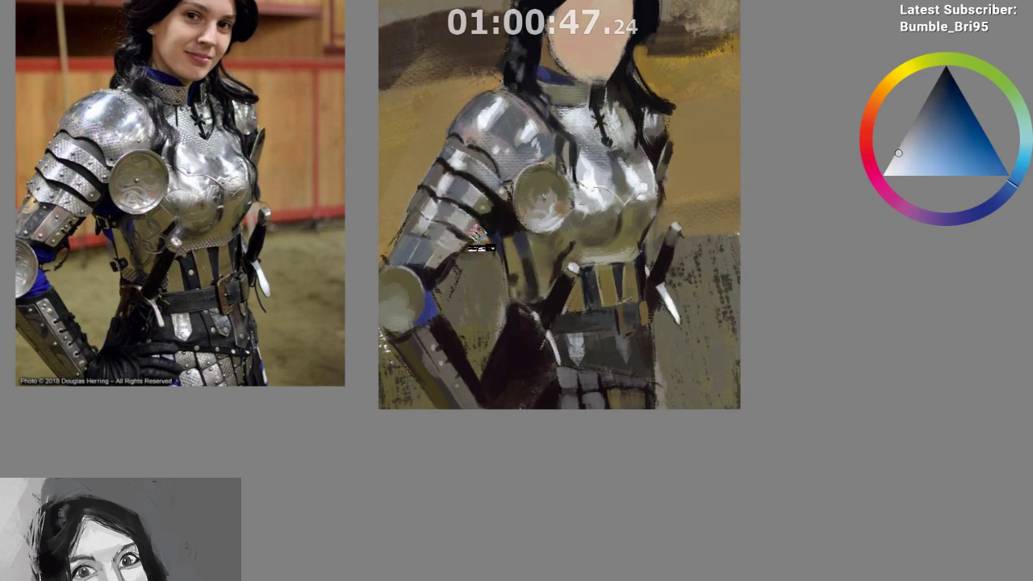
pyautogui.keyDown('ctrl'); pyautogui.click(506, 276); pyautogui.keyUp('ctrl')
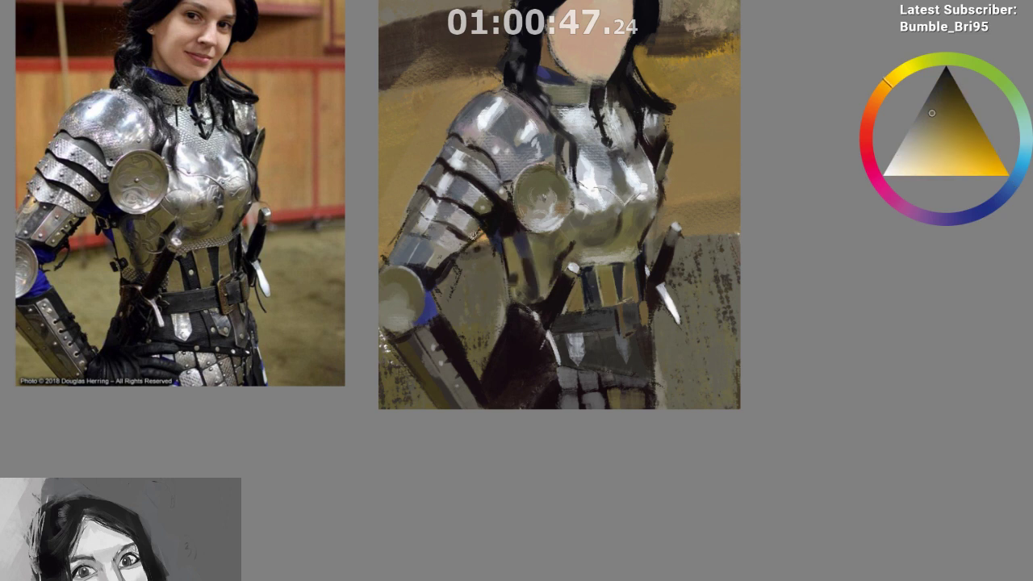
pyautogui.keyDown('ctrl'); pyautogui.click(514, 267); pyautogui.keyUp('ctrl')
pyautogui.keyDown('ctrl'); pyautogui.click(476, 237); pyautogui.keyUp('ctrl')
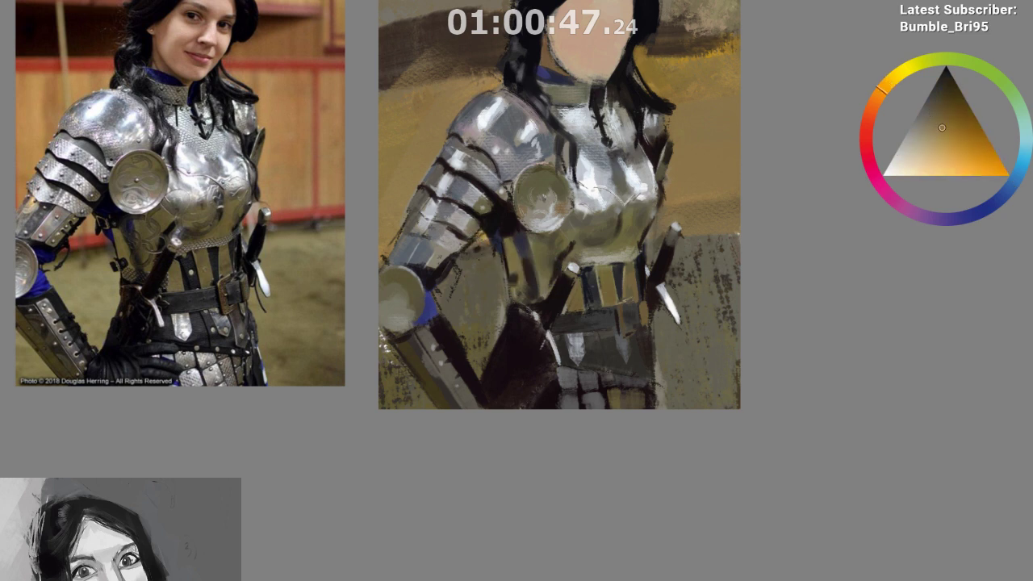
pyautogui.keyDown('ctrl'); pyautogui.click(479, 240); pyautogui.keyUp('ctrl')
pyautogui.moveTo(499, 387); pyautogui.dragTo(479, 476)
pyautogui.moveTo(473, 518); pyautogui.dragTo(420, 481)
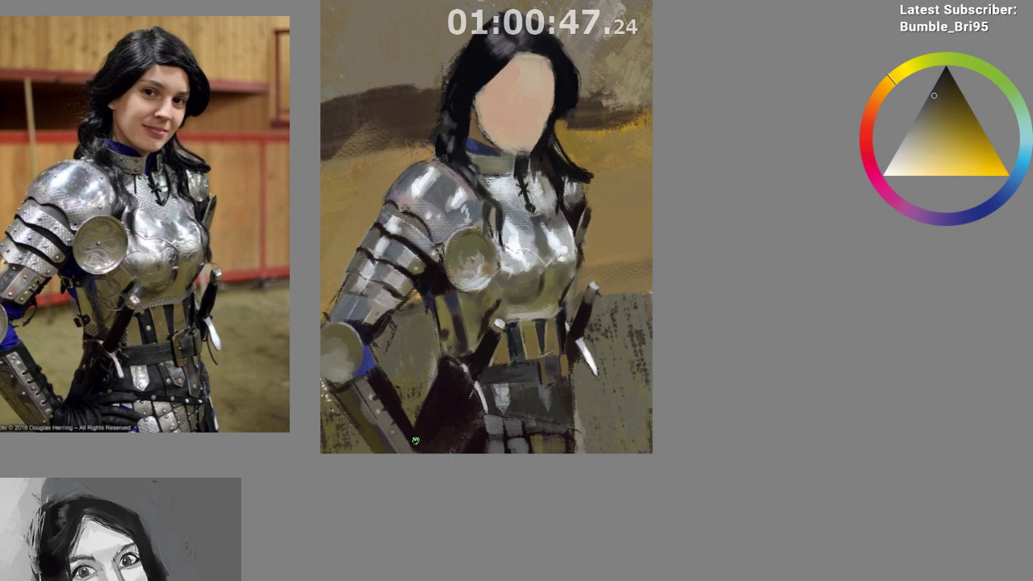
# Change the brush preset and brighten the shoulder plate's main highlight with a soft, sampled near-white stroke, redoing the first attempt
pyautogui.moveTo(458, 184); pyautogui.dragTo(554, 158)
pyautogui.rightClick(530, 165)
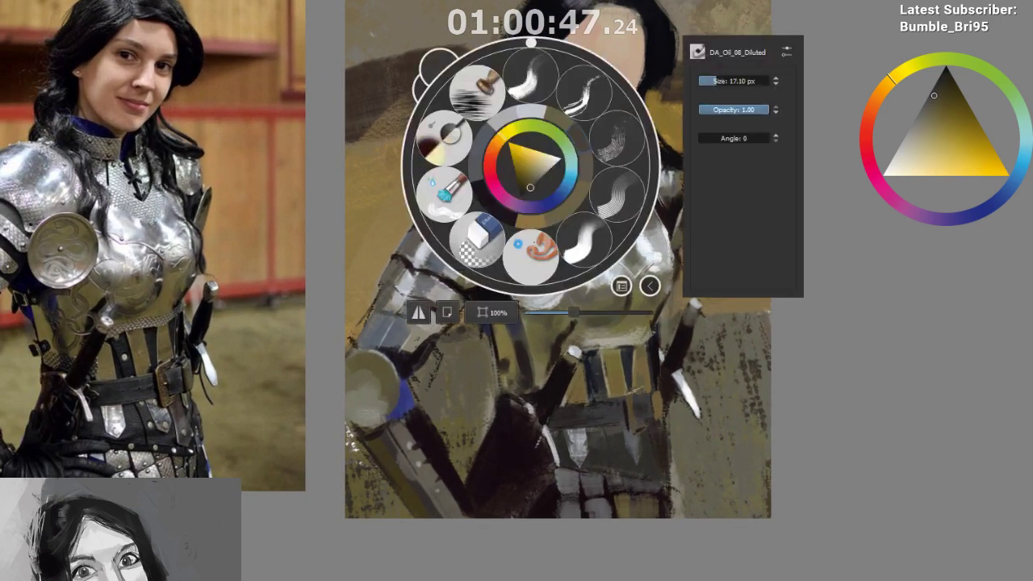
pyautogui.click(458, 230)
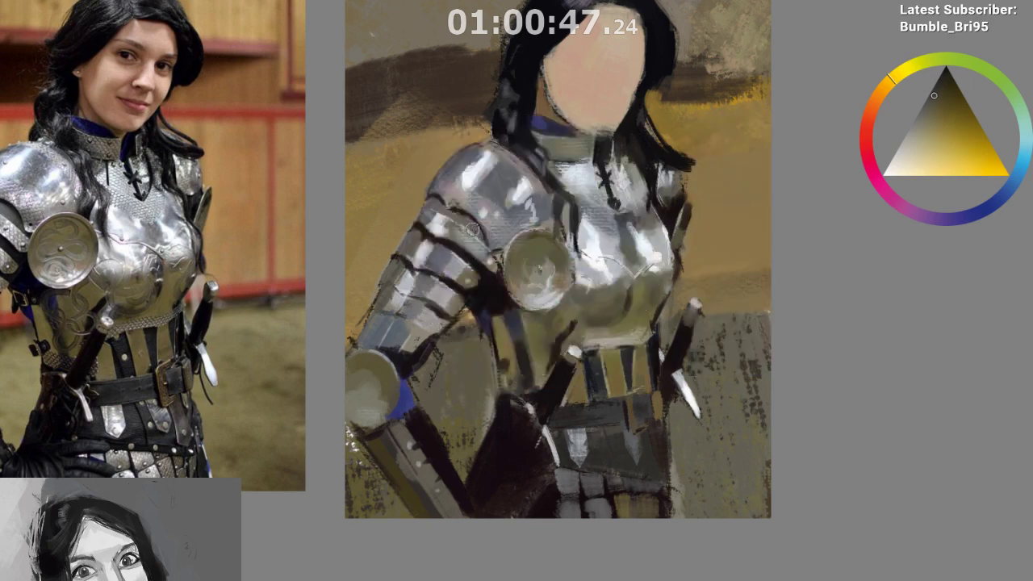
pyautogui.keyDown('ctrl'); pyautogui.click(465, 198); pyautogui.keyUp('ctrl')
pyautogui.moveTo(464, 197); pyautogui.dragTo(489, 160)
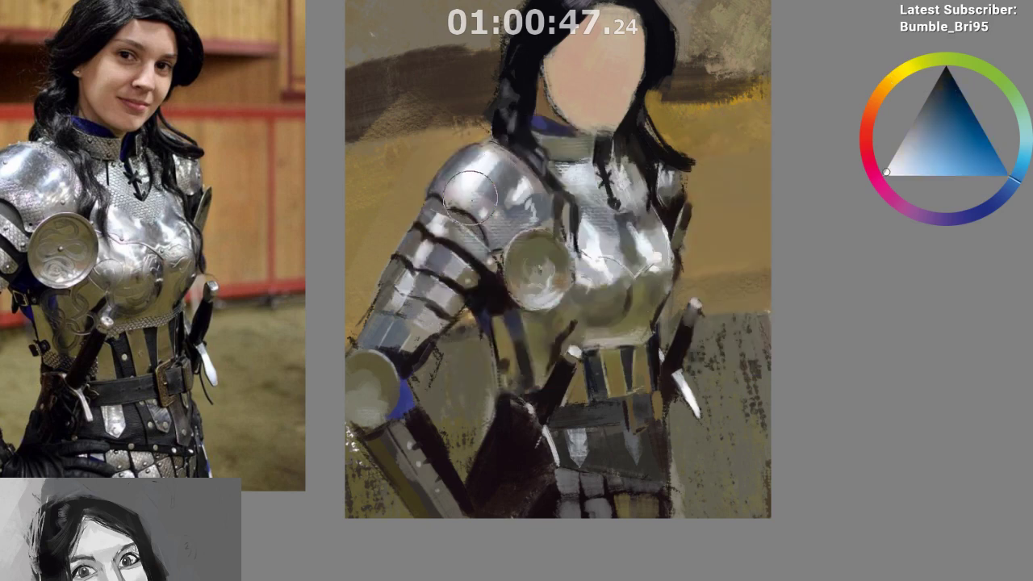
pyautogui.hotkey('ctrl', 'z')
pyautogui.moveTo(458, 192); pyautogui.dragTo(494, 152)
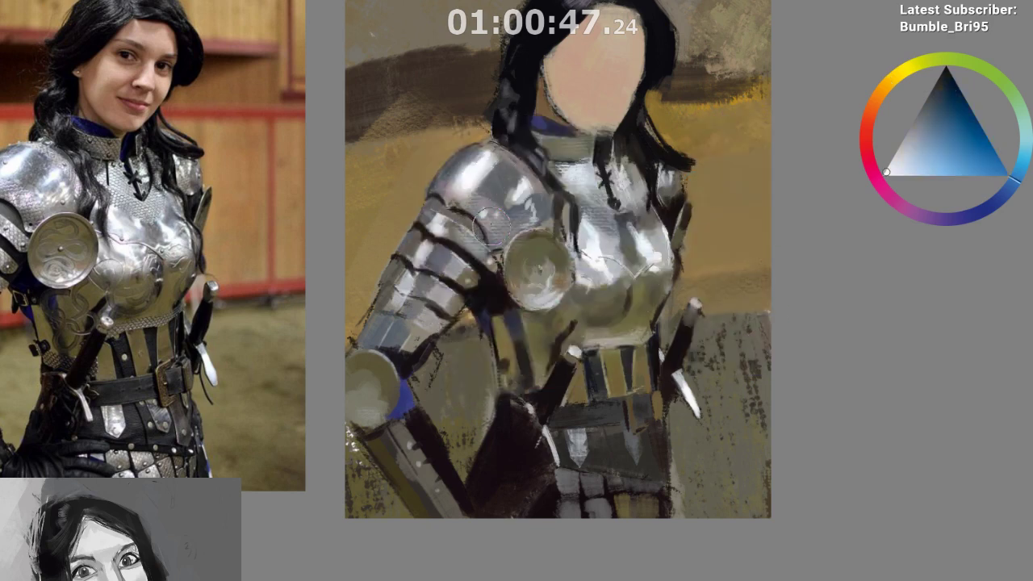
# Try to tint the lower breastplate with a sampled dark olive, and undo the stroke
pyautogui.moveTo(622, 276); pyautogui.dragTo(577, 230)
pyautogui.keyDown('ctrl'); pyautogui.click(618, 310); pyautogui.keyUp('ctrl')
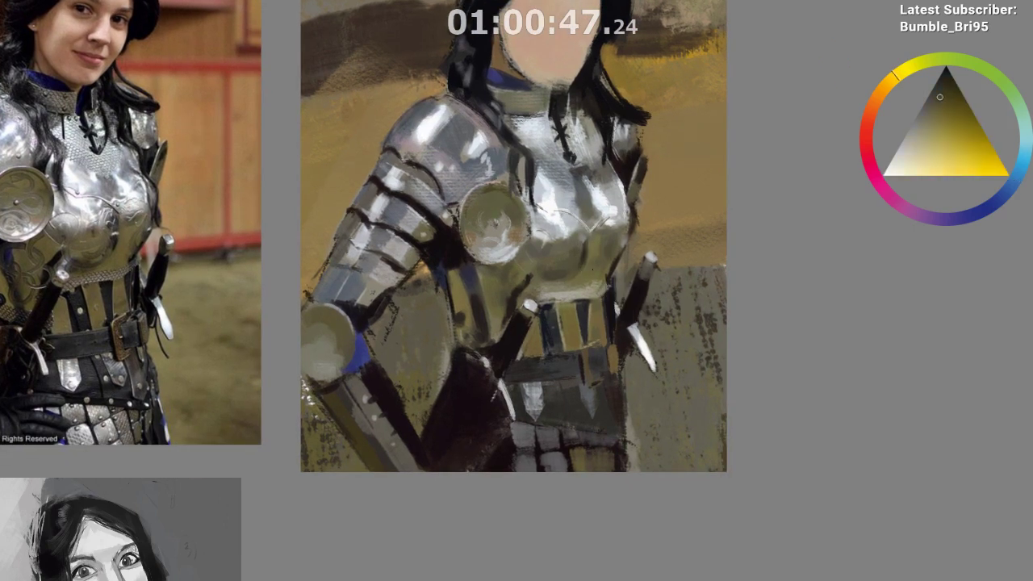
pyautogui.moveTo(601, 300); pyautogui.dragTo(570, 252)
pyautogui.hotkey('ctrl', 'z')
# Sample a dark olive and move the reference photo closer to the painting so it overlaps the canvas's left side
pyautogui.moveTo(545, 394)
pyautogui.mouseDown()
pyautogui.moveTo(551, 442)
pyautogui.moveTo(535, 398)
pyautogui.mouseUp()
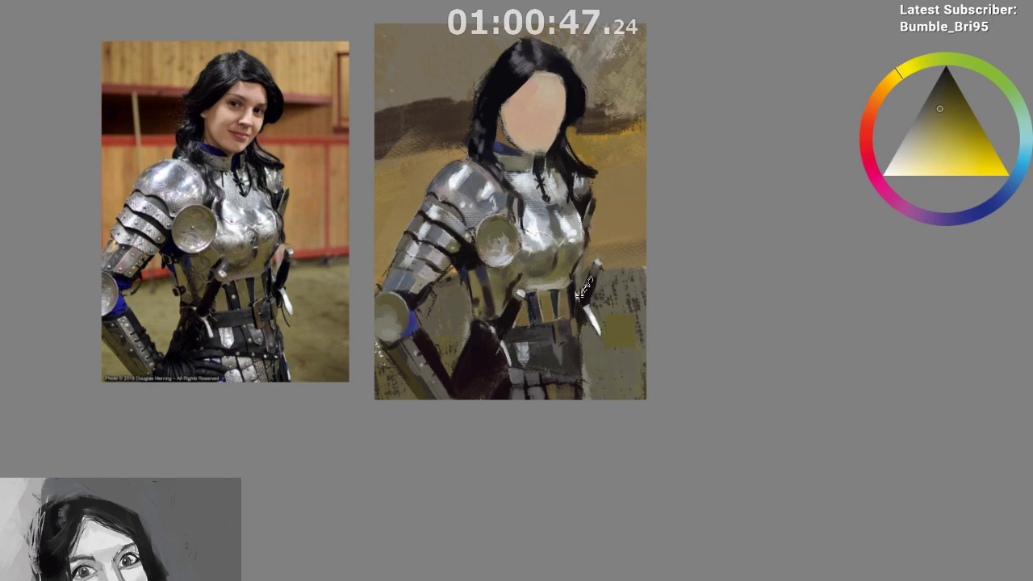
pyautogui.moveTo(587, 179)
pyautogui.mouseDown()
pyautogui.moveTo(568, 312)
pyautogui.moveTo(626, 121)
pyautogui.mouseUp()
pyautogui.scroll(4, 604, 161)
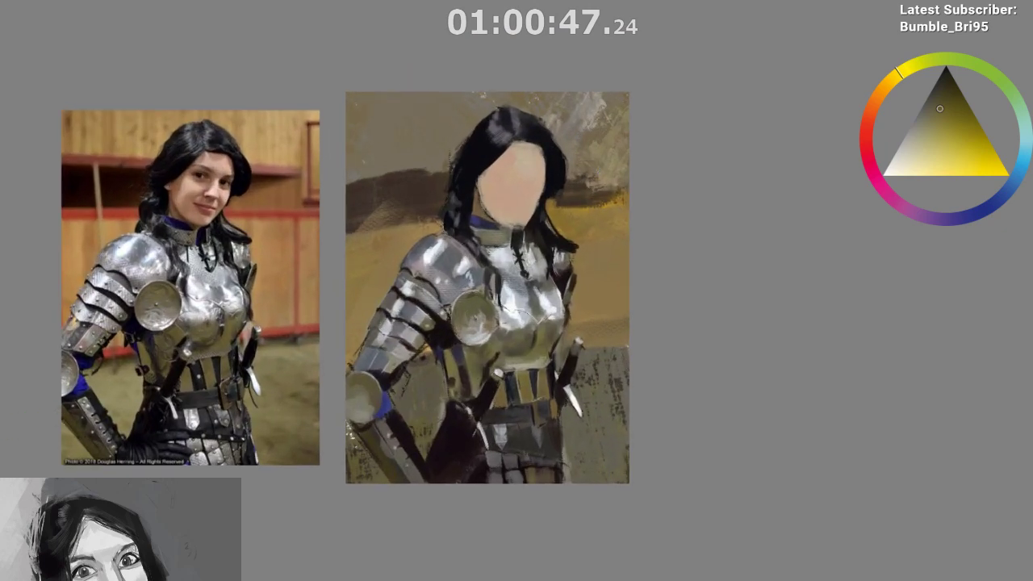
pyautogui.hotkey('ctrl', 't')
pyautogui.moveTo(204, 268); pyautogui.dragTo(333, 257)
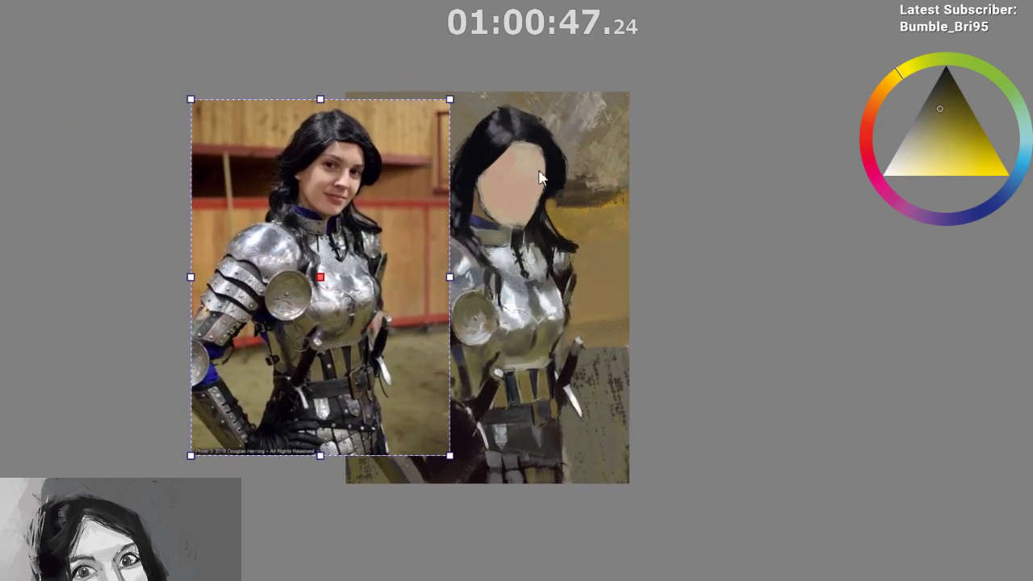
pyautogui.scroll(2, 522, 207)
pyautogui.moveTo(532, 218); pyautogui.dragTo(549, 219)
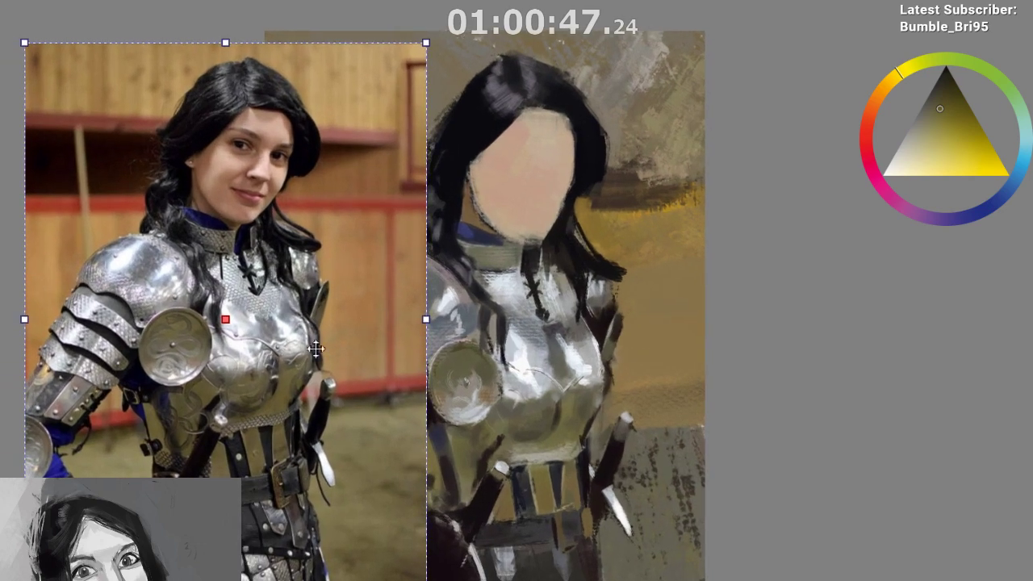
pyautogui.moveTo(373, 299); pyautogui.dragTo(344, 304)
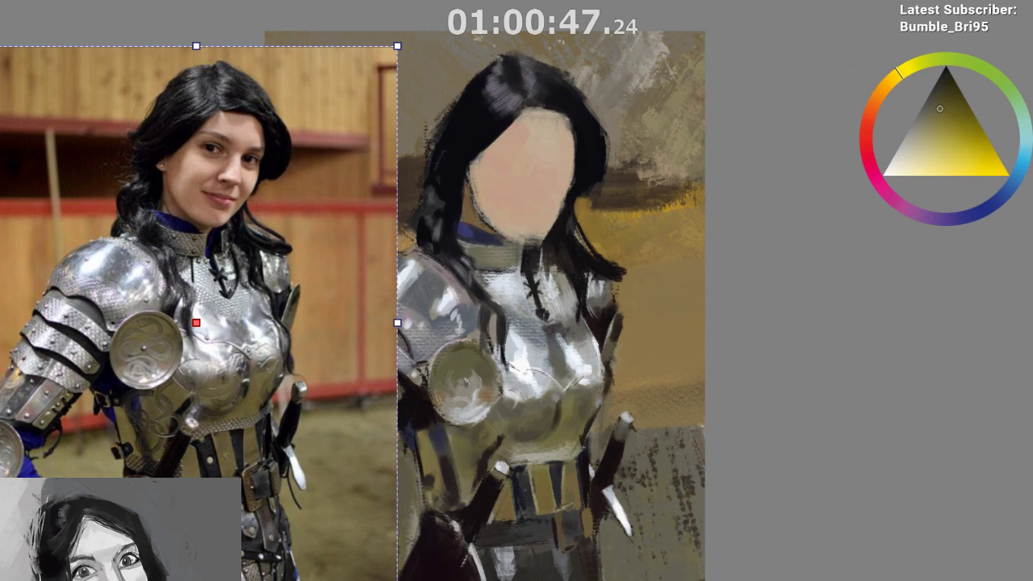
# Examine the pink-haired knight illustration on the reference board, and return to compare the armor study with its reference photo
pyautogui.hotkey('ctrl', 'Tab')
pyautogui.scroll(2, 344, 295)
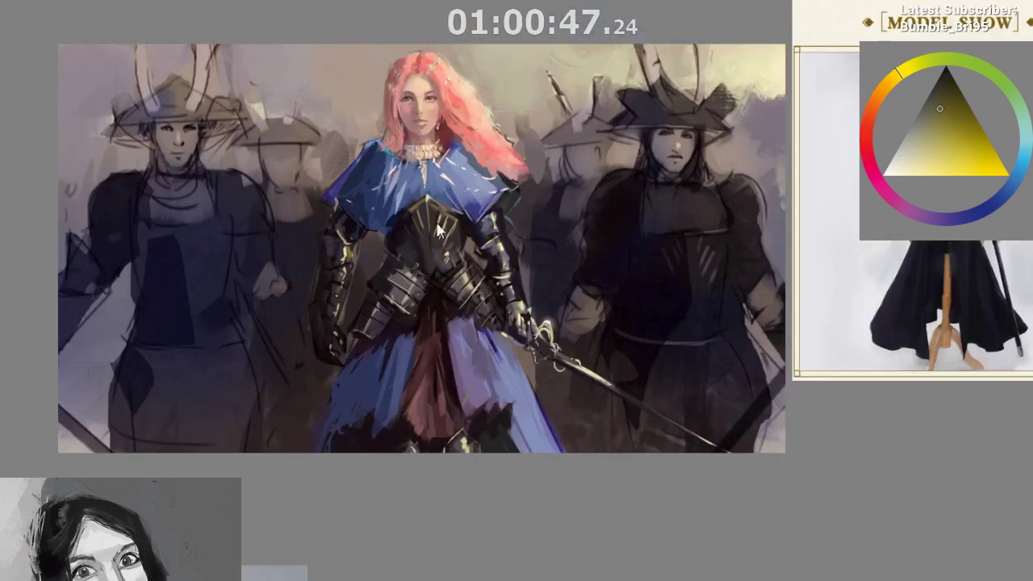
pyautogui.scroll(1, 437, 219)
pyautogui.scroll(-1, 463, 207)
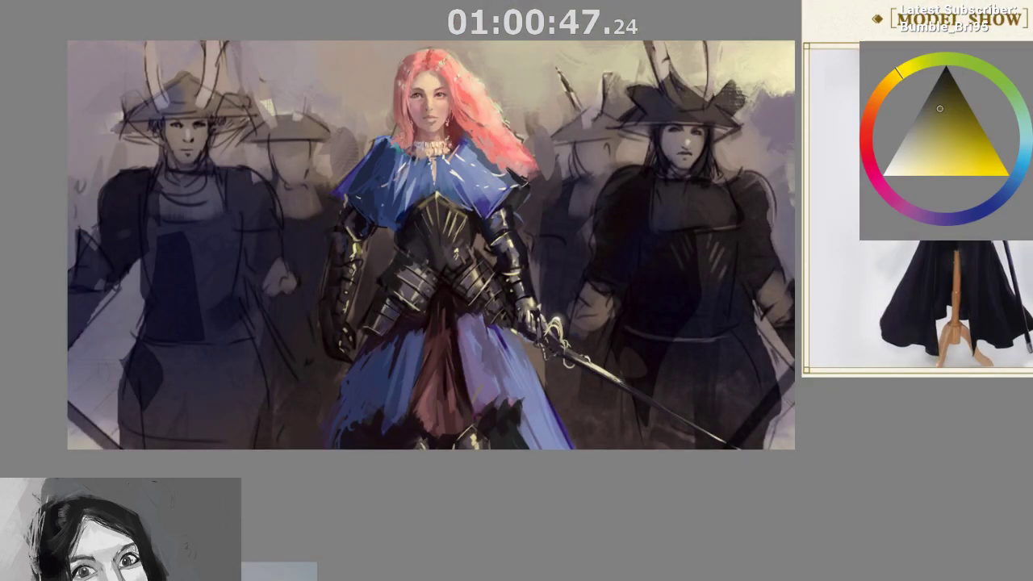
pyautogui.hotkey('alt', 'Tab')
pyautogui.scroll(-1, 460, 295)
pyautogui.scroll(1, 459, 294)
pyautogui.scroll(-1, 459, 295)
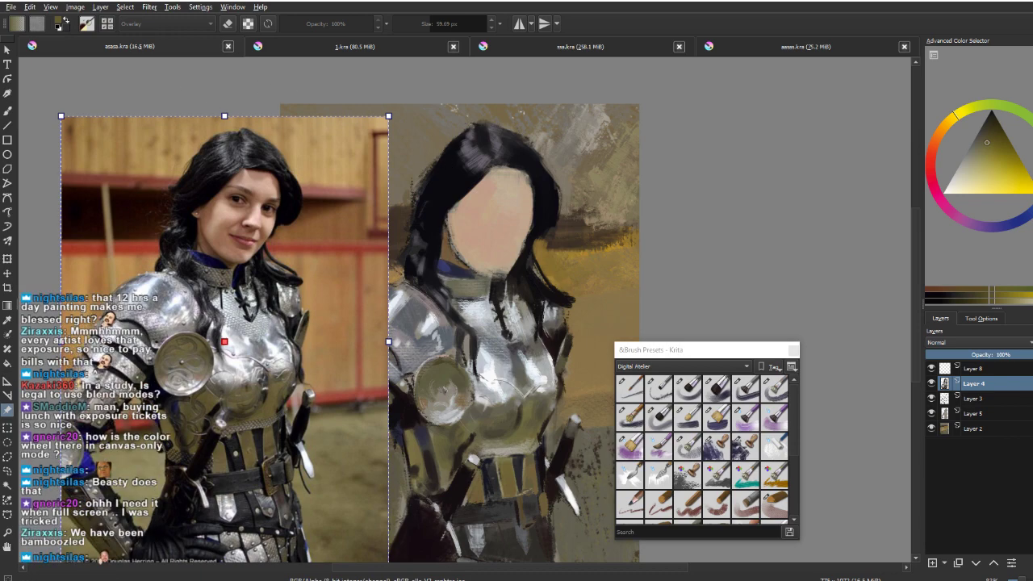
pyautogui.scroll(-1, 289, 275)
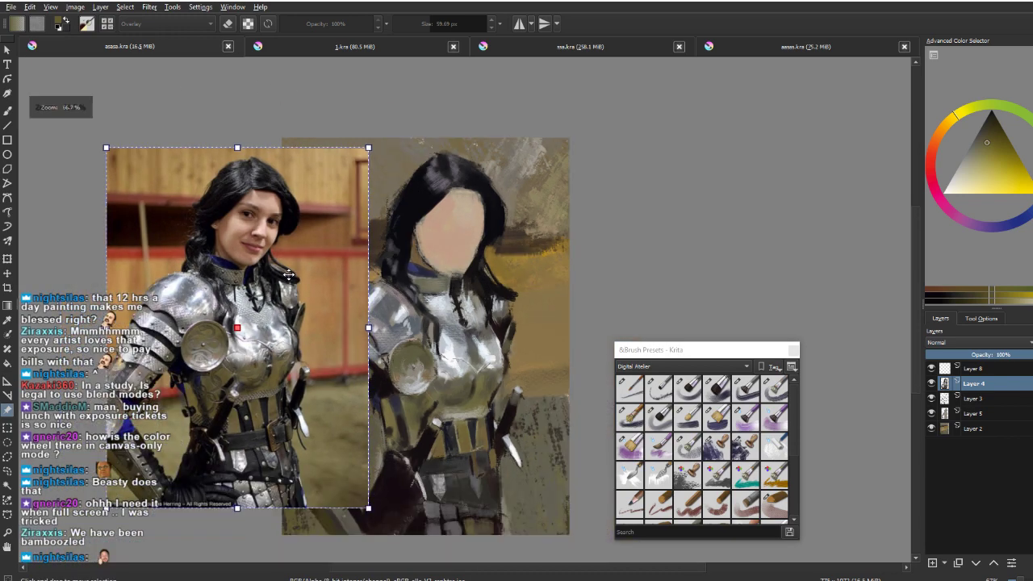
pyautogui.scroll(1, 288, 276)
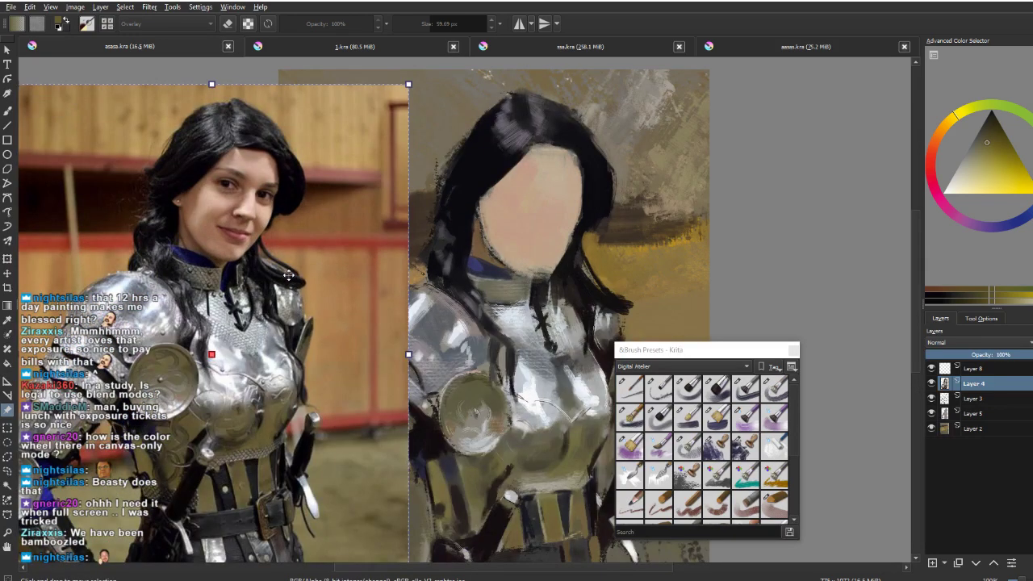
pyautogui.scroll(-1, 288, 275)
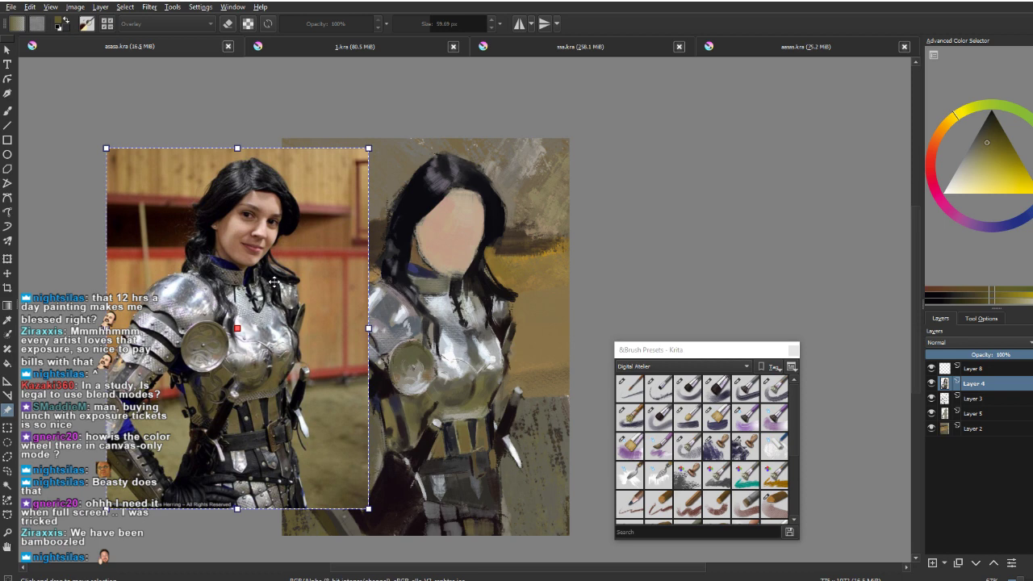
# Deselect the reference photo and toggle the canvas-only display
pyautogui.hotkey('ctrl', 'shift', 'a')
pyautogui.press('Tab')
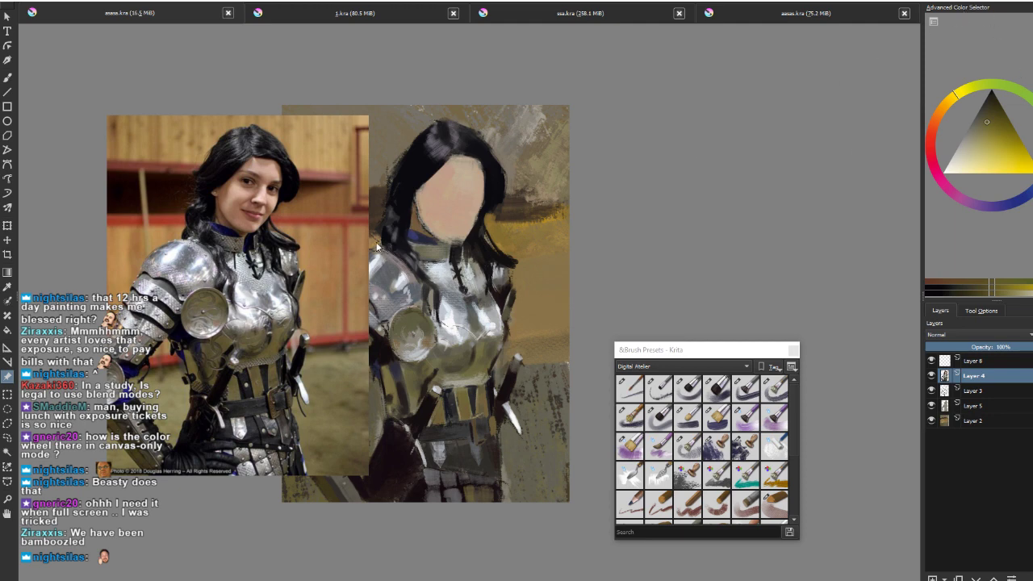
pyautogui.press('Tab')
pyautogui.click(168, 6)
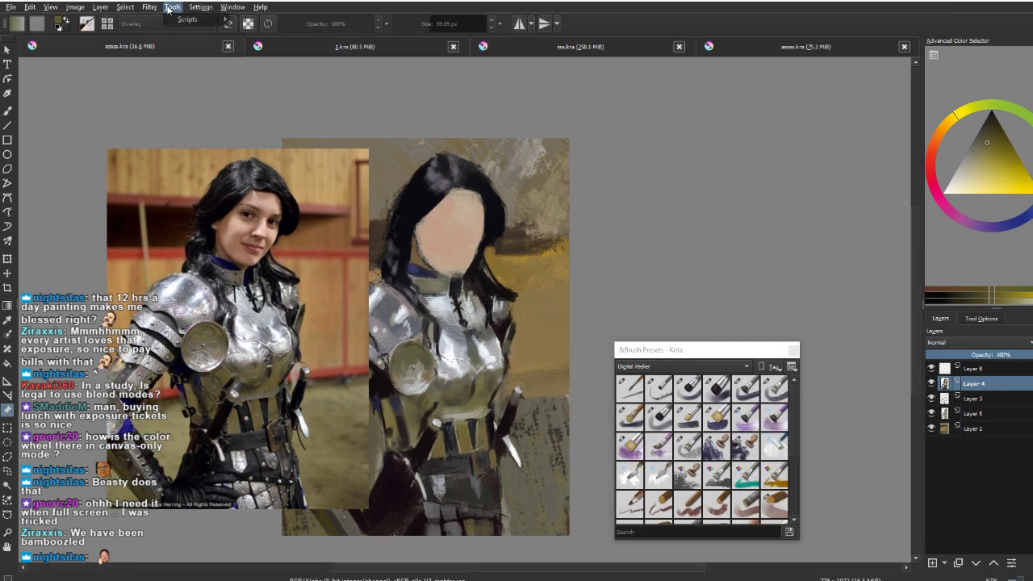
pyautogui.click(200, 7)
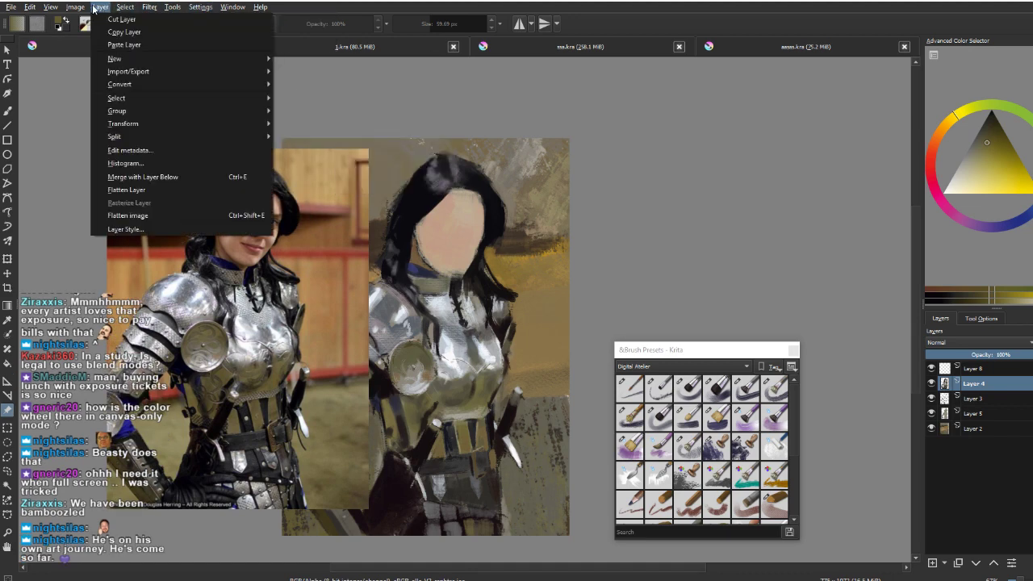
pyautogui.click(135, 8)
pyautogui.click(149, 8)
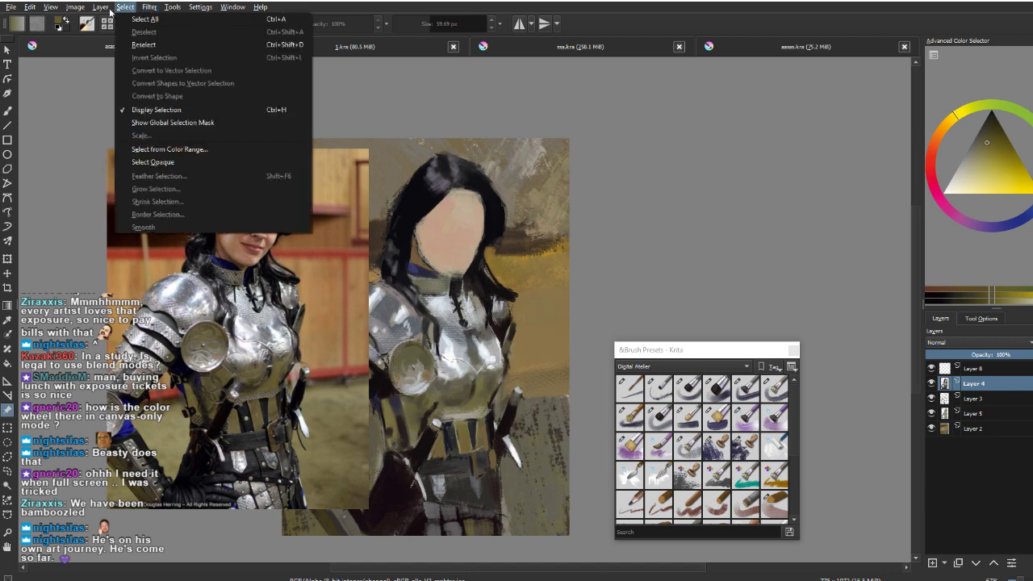
pyautogui.moveTo(76, 8)
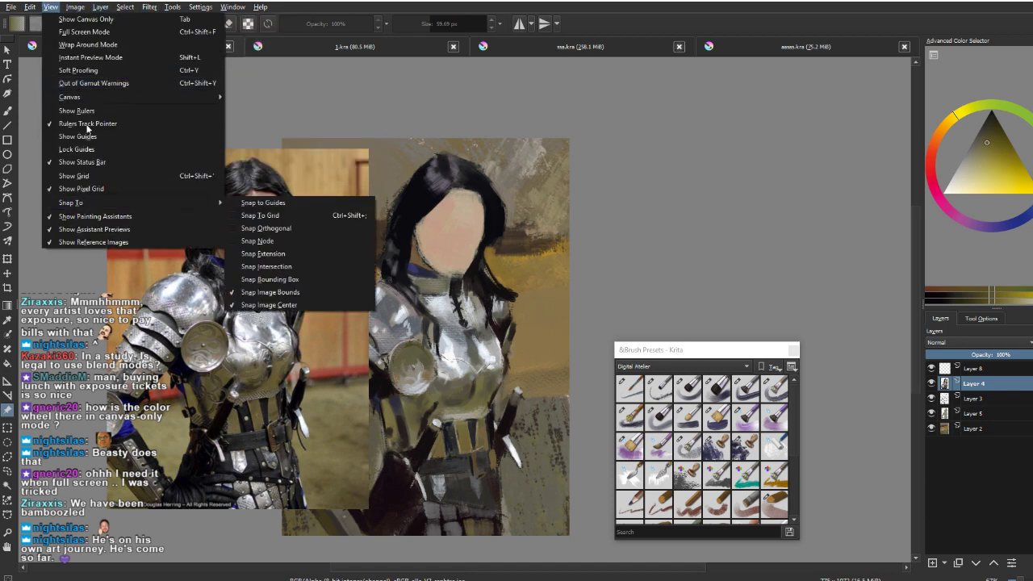
pyautogui.click(657, 159)
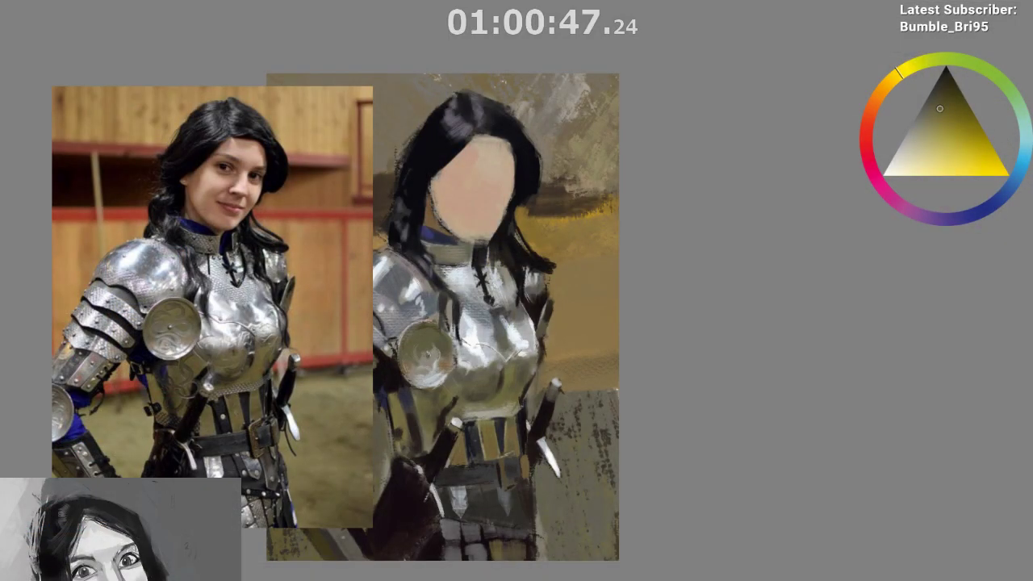
# Move the reference photo off the painting's left side and scale it down slightly
pyautogui.hotkey('ctrl', 't')
pyautogui.moveTo(250, 249); pyautogui.dragTo(169, 262)
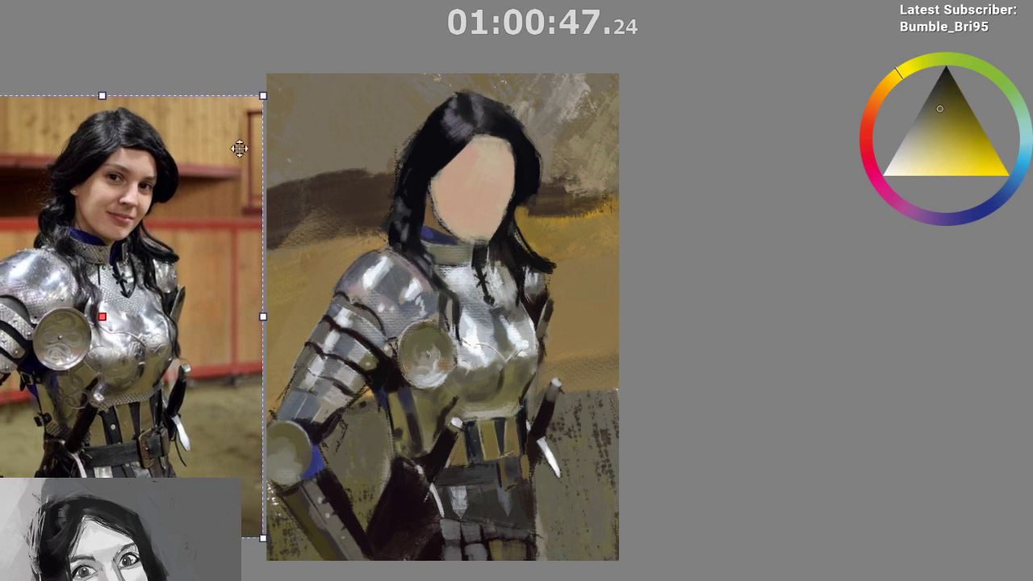
pyautogui.moveTo(263, 95); pyautogui.dragTo(234, 120)
pyautogui.moveTo(166, 182)
pyautogui.mouseDown()
pyautogui.moveTo(237, 132)
pyautogui.moveTo(214, 134)
pyautogui.mouseUp()
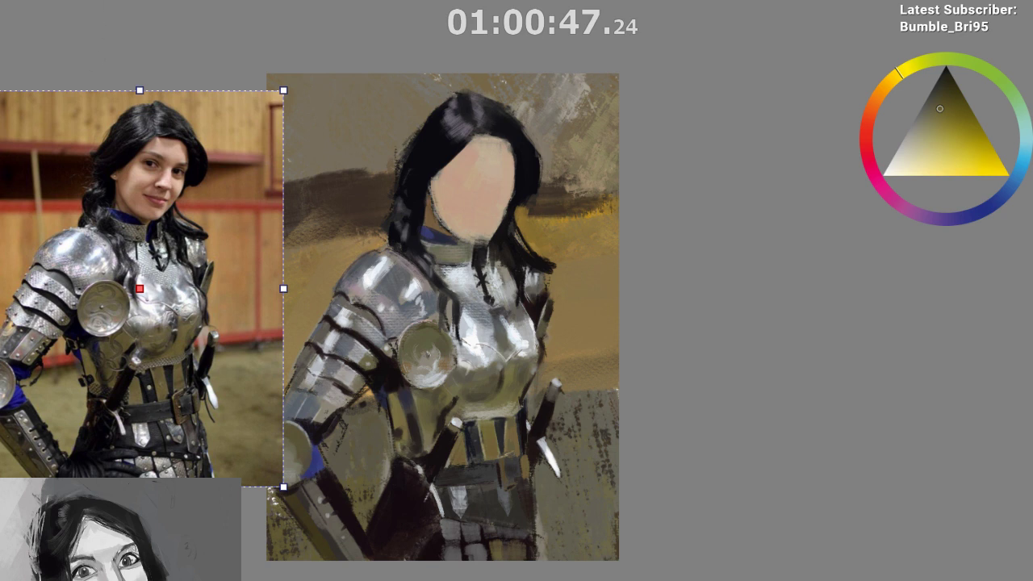
# Adjust the scaled-down reference photo's position so it sits just beside the painting's left edge without overlapping it
pyautogui.scroll(-1, 158, 213)
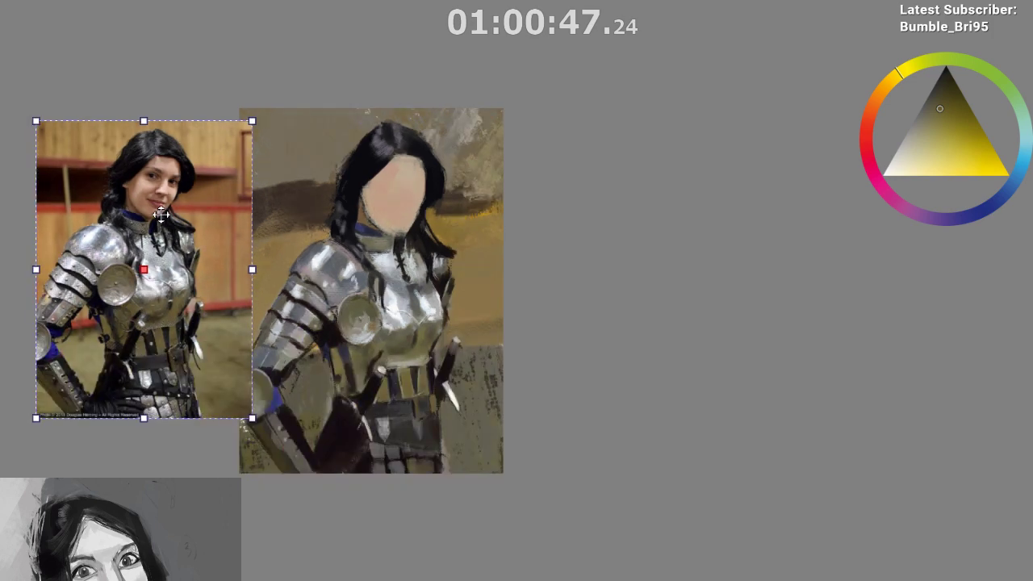
pyautogui.moveTo(138, 218)
pyautogui.mouseDown()
pyautogui.moveTo(127, 220)
pyautogui.moveTo(142, 222)
pyautogui.mouseUp()
pyautogui.scroll(1, 157, 222)
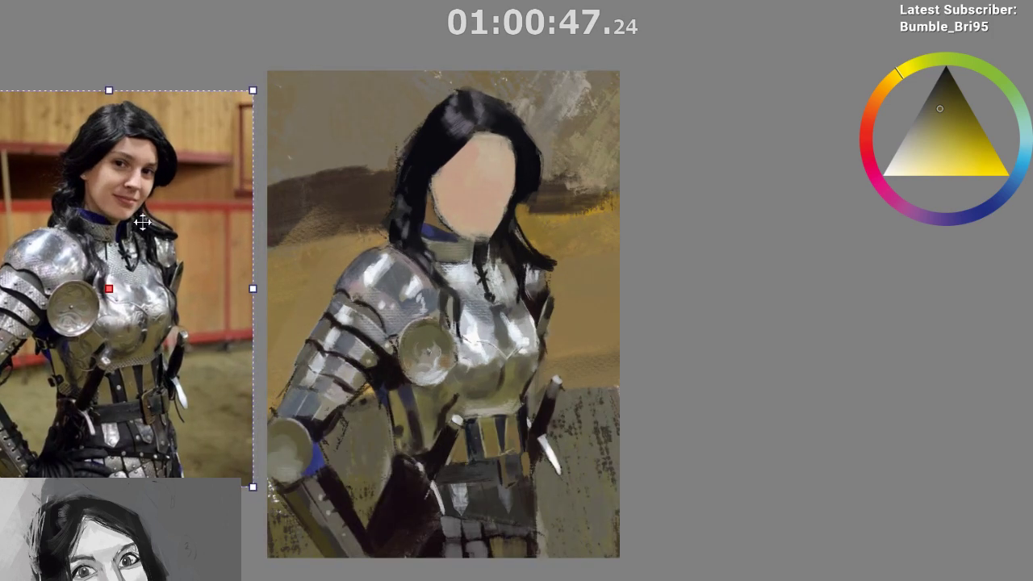
pyautogui.moveTo(200, 173); pyautogui.dragTo(245, 168)
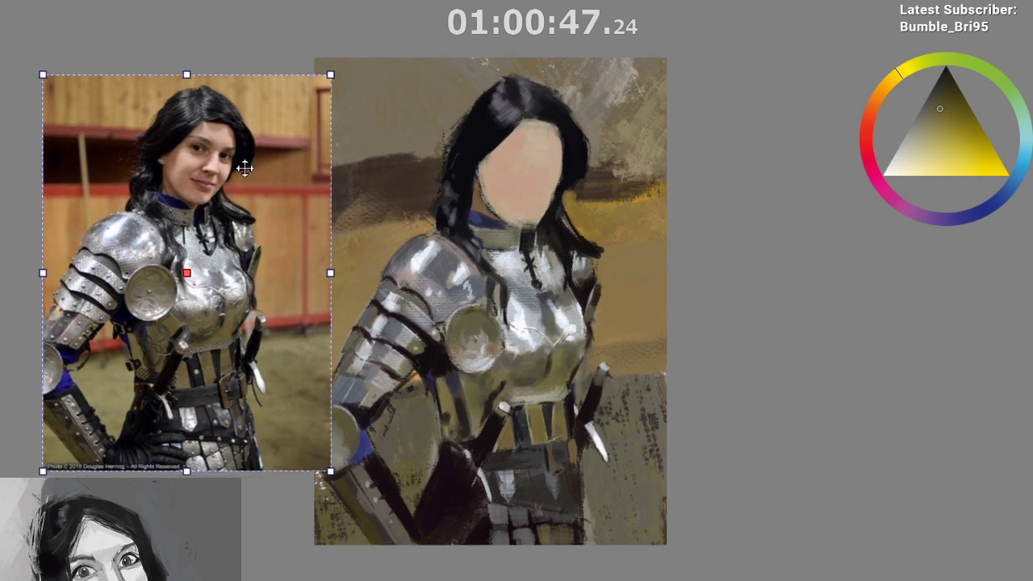
pyautogui.hotkey('ctrl', 'z')
pyautogui.moveTo(450, 106); pyautogui.dragTo(422, 147)
pyautogui.moveTo(367, 177); pyautogui.dragTo(338, 174)
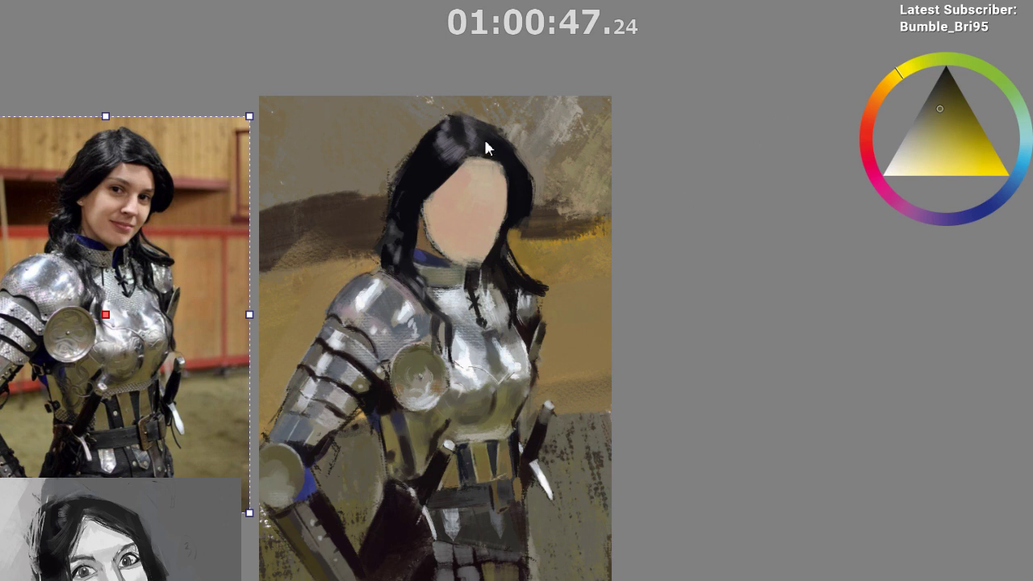
# Return to the reference board and survey the pink-haired knight illustration together with the surrounding armor, costume and landscape references
pyautogui.moveTo(436, 76); pyautogui.dragTo(434, 29)
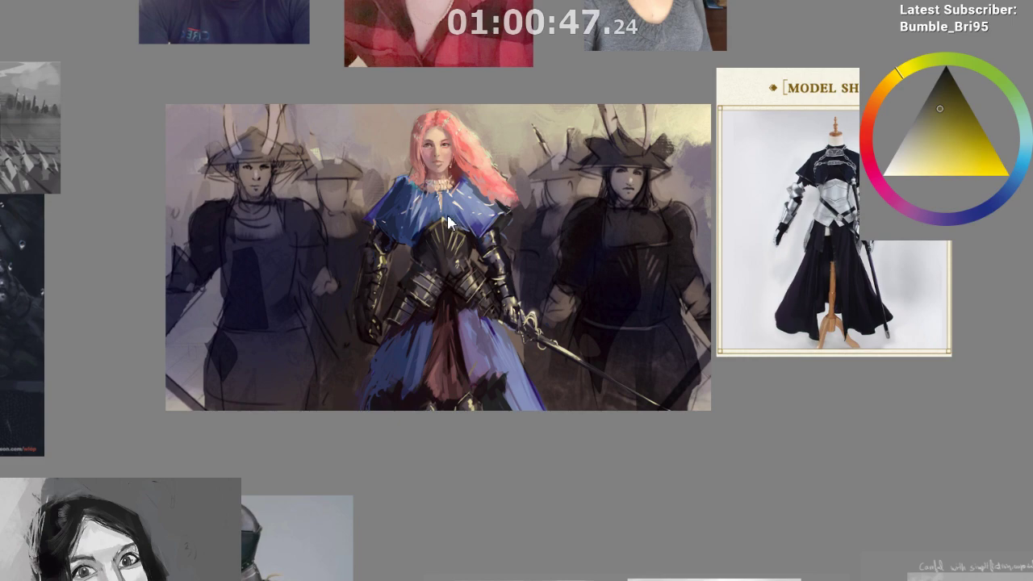
pyautogui.scroll(-5, 448, 222)
pyautogui.scroll(5, 448, 222)
pyautogui.scroll(-5, 446, 218)
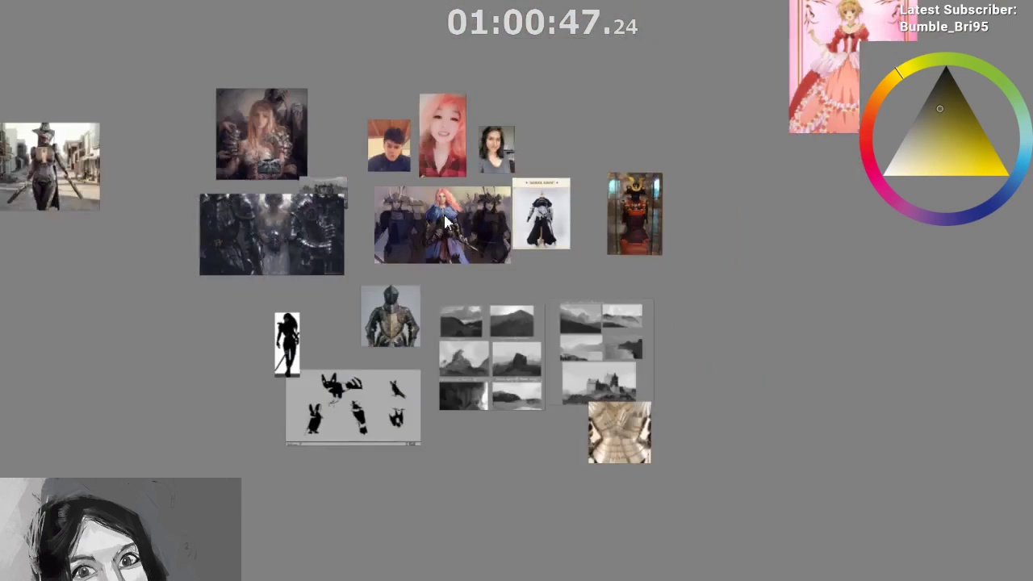
# Examine the unfinished female knight painting beside its armoured reference photo
pyautogui.scroll(3, 444, 213)
pyautogui.scroll(4, 460, 215)
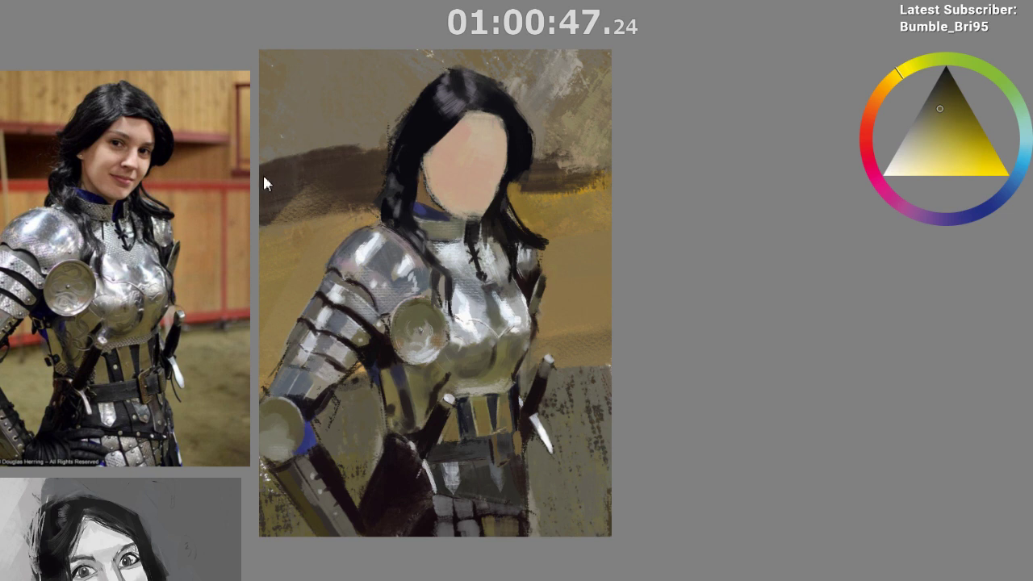
pyautogui.scroll(-1, 202, 203)
pyautogui.scroll(1, 205, 201)
pyautogui.moveTo(525, 198); pyautogui.dragTo(622, 170)
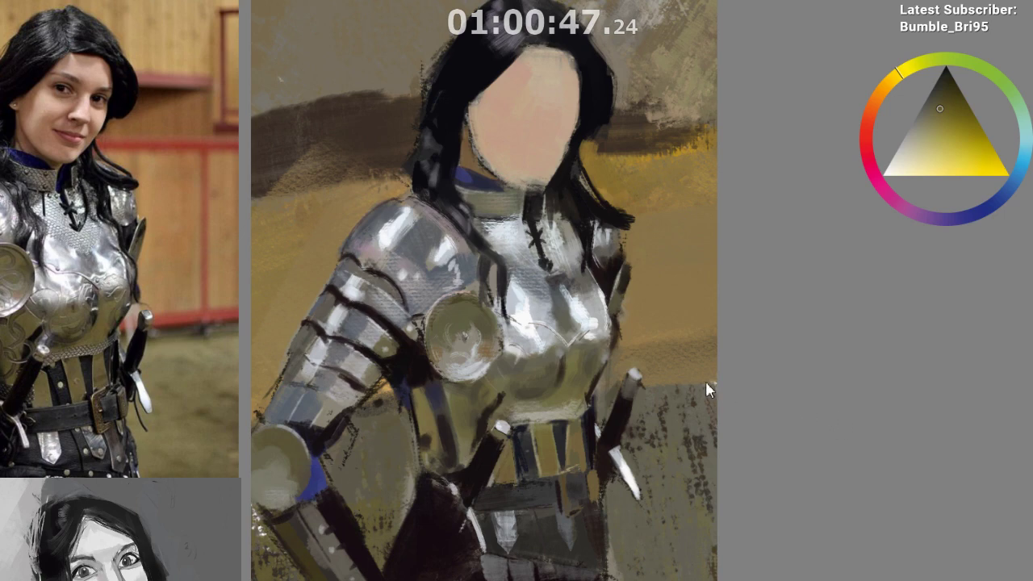
pyautogui.moveTo(531, 67); pyautogui.dragTo(530, 135)
pyautogui.moveTo(547, 200)
pyautogui.mouseDown()
pyautogui.moveTo(575, 237)
pyautogui.moveTo(569, 202)
pyautogui.mouseUp()
# Examine the earlier knight studies and compare the block-in and rendered stages of the portrait study on the dark background
pyautogui.scroll(-2, 574, 232)
pyautogui.hotkey('ctrl', 'z')
pyautogui.scroll(-3, 533, 321)
pyautogui.moveTo(531, 325); pyautogui.dragTo(533, 276)
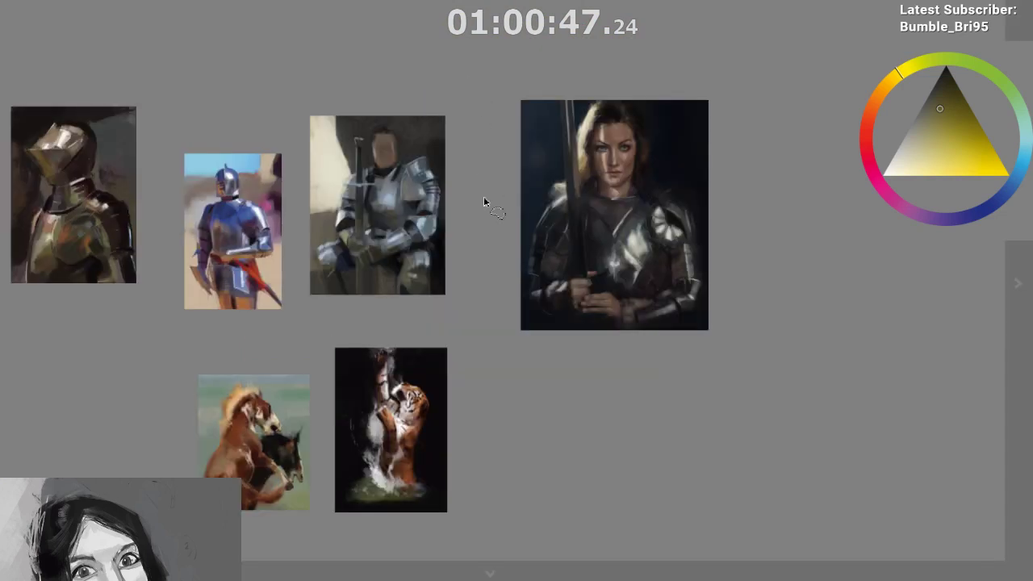
pyautogui.moveTo(484, 197); pyautogui.dragTo(452, 288)
pyautogui.scroll(-2, 457, 311)
pyautogui.moveTo(427, 184)
pyautogui.mouseDown()
pyautogui.moveTo(537, 463)
pyautogui.moveTo(551, 472)
pyautogui.mouseUp()
pyautogui.moveTo(454, 276); pyautogui.dragTo(520, 257)
pyautogui.moveTo(521, 257); pyautogui.dragTo(903, 277)
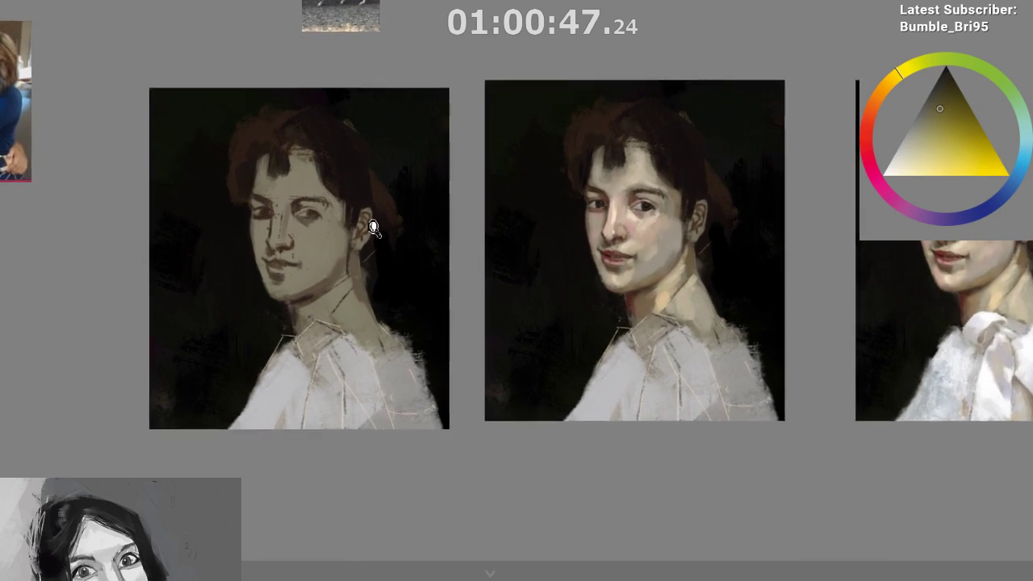
pyautogui.scroll(3, 336, 271)
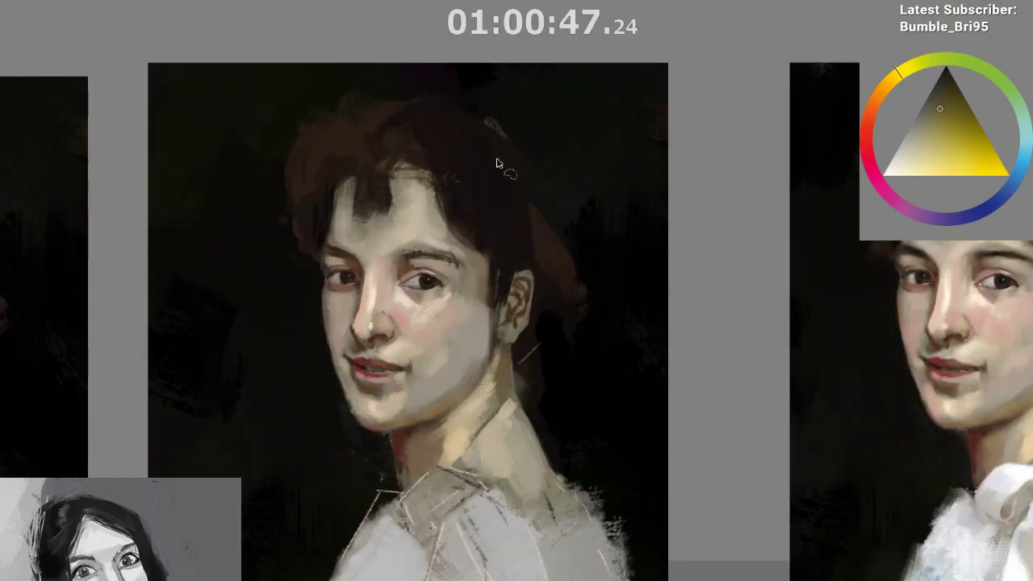
pyautogui.moveTo(497, 163)
pyautogui.mouseDown()
pyautogui.moveTo(526, 289)
pyautogui.moveTo(494, 169)
pyautogui.mouseUp()
# Return to the female knight painting and compare its blank face and hair with the reference photo
pyautogui.scroll(3, 511, 397)
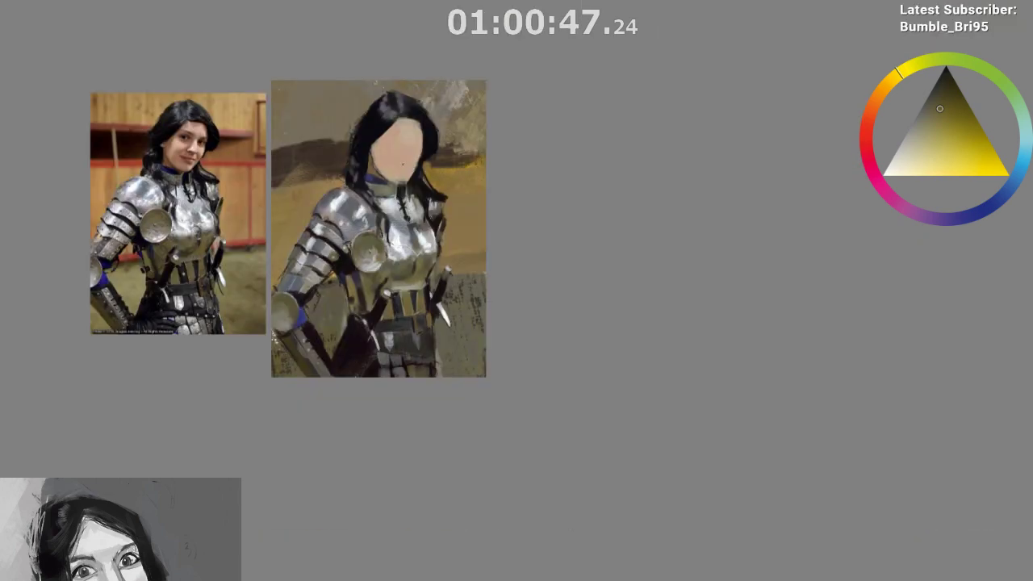
pyautogui.scroll(3, 444, 143)
pyautogui.moveTo(488, 162)
pyautogui.mouseDown()
pyautogui.moveTo(572, 152)
pyautogui.moveTo(583, 168)
pyautogui.moveTo(576, 211)
pyautogui.moveTo(592, 152)
pyautogui.mouseUp()
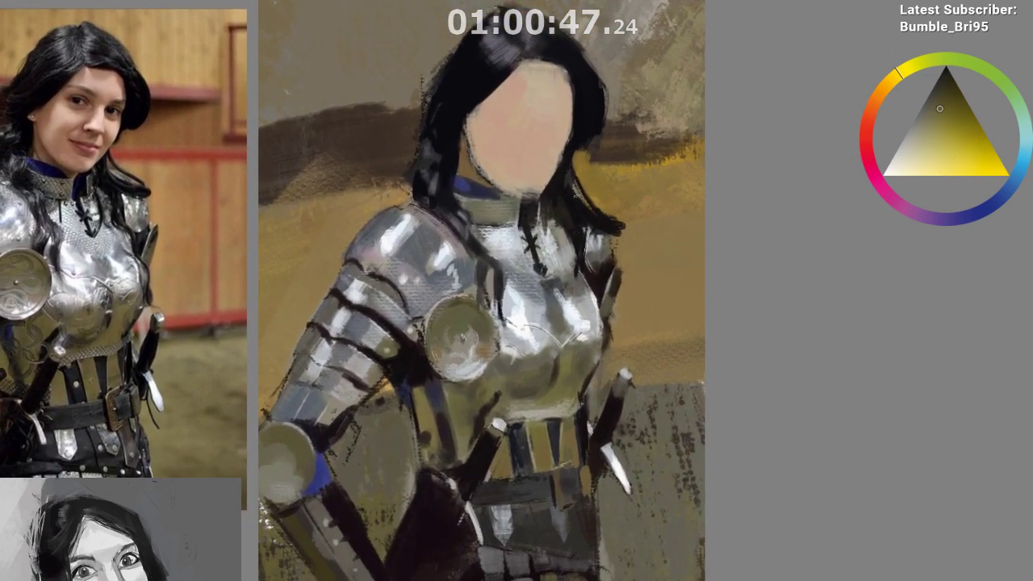
pyautogui.scroll(-1, 565, 205)
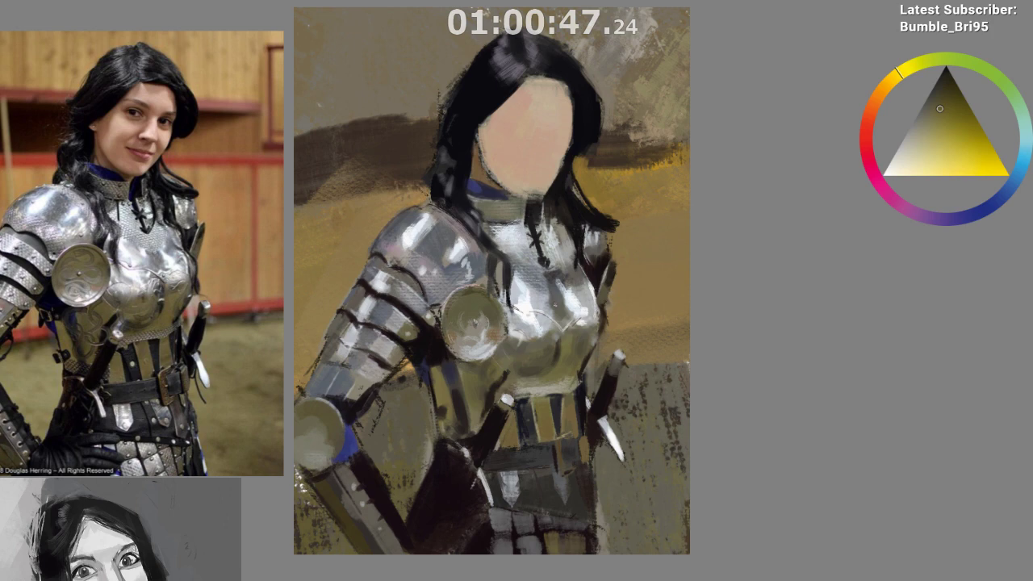
pyautogui.press('x')
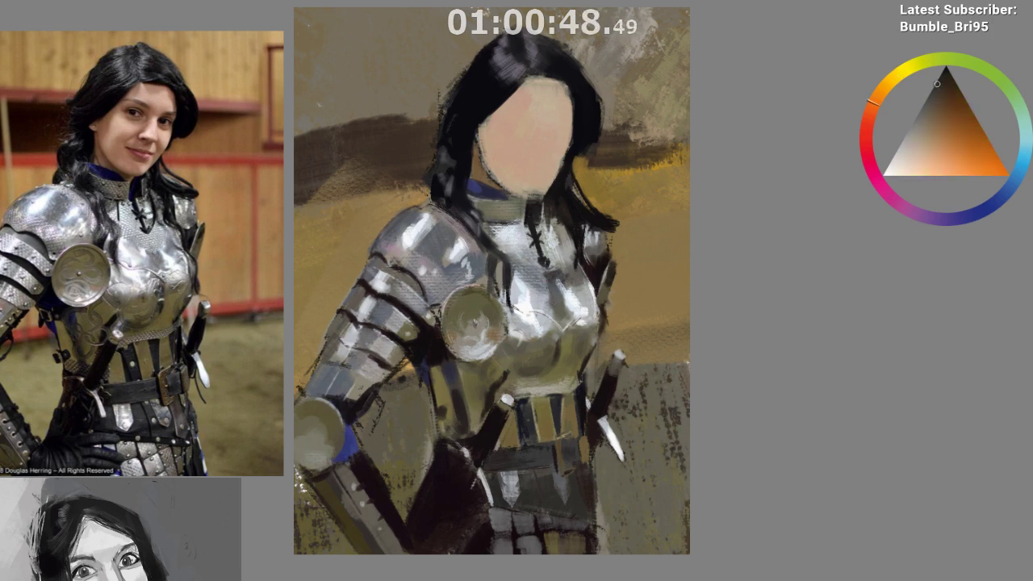
pyautogui.scroll(2, 543, 170)
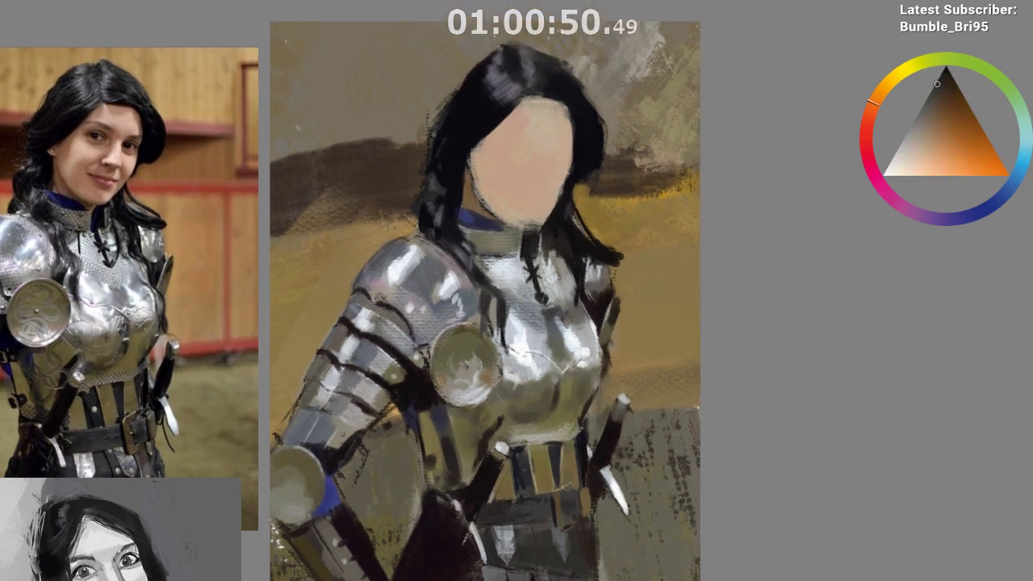
pyautogui.scroll(-2, 562, 151)
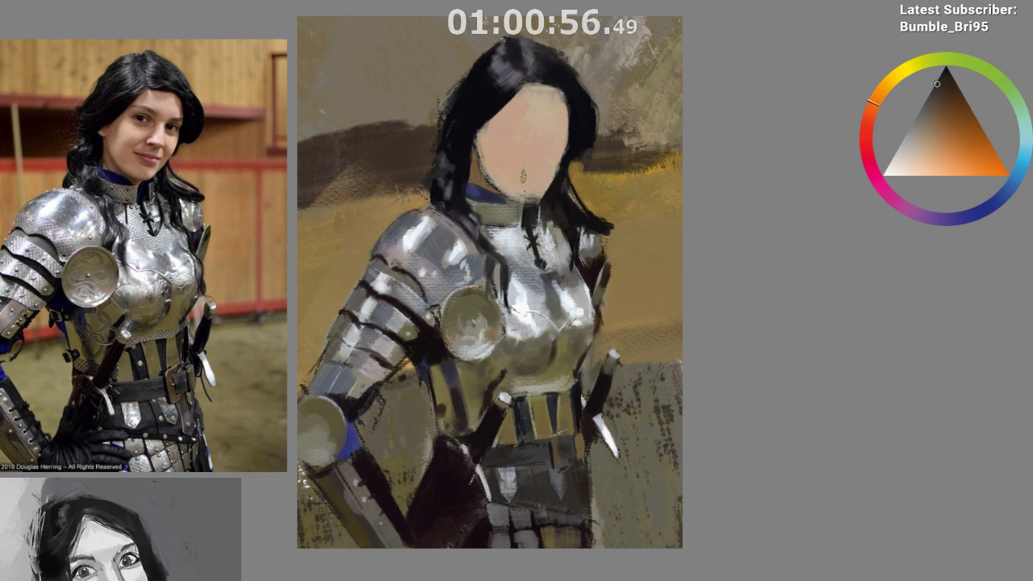
pyautogui.click(938, 119)
pyautogui.moveTo(526, 155)
pyautogui.mouseDown()
pyautogui.moveTo(531, 118)
pyautogui.moveTo(529, 165)
pyautogui.mouseUp()
pyautogui.scroll(1, 533, 157)
pyautogui.hotkey('ctrl', 'z')
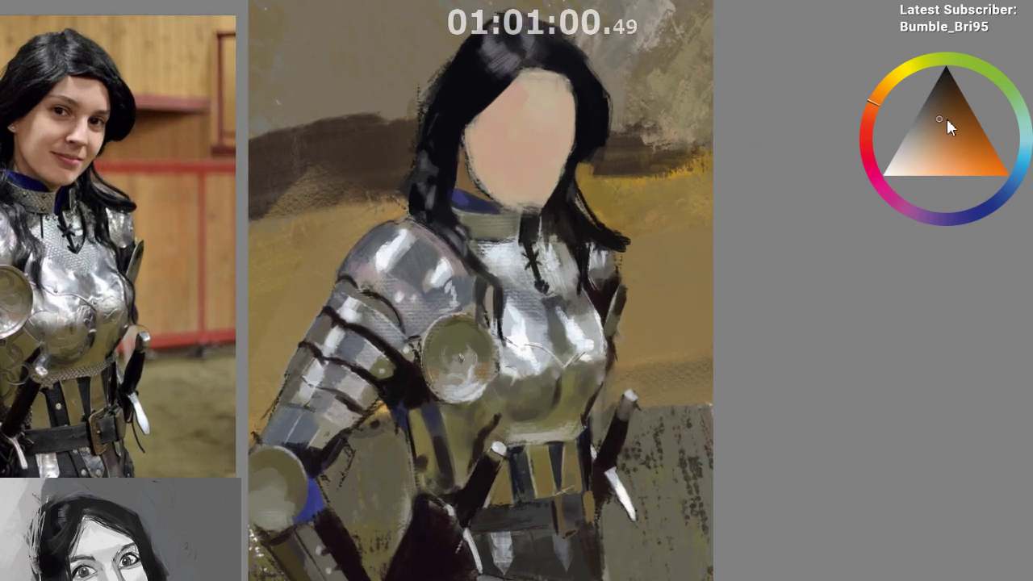
pyautogui.moveTo(650, 315); pyautogui.dragTo(656, 327)
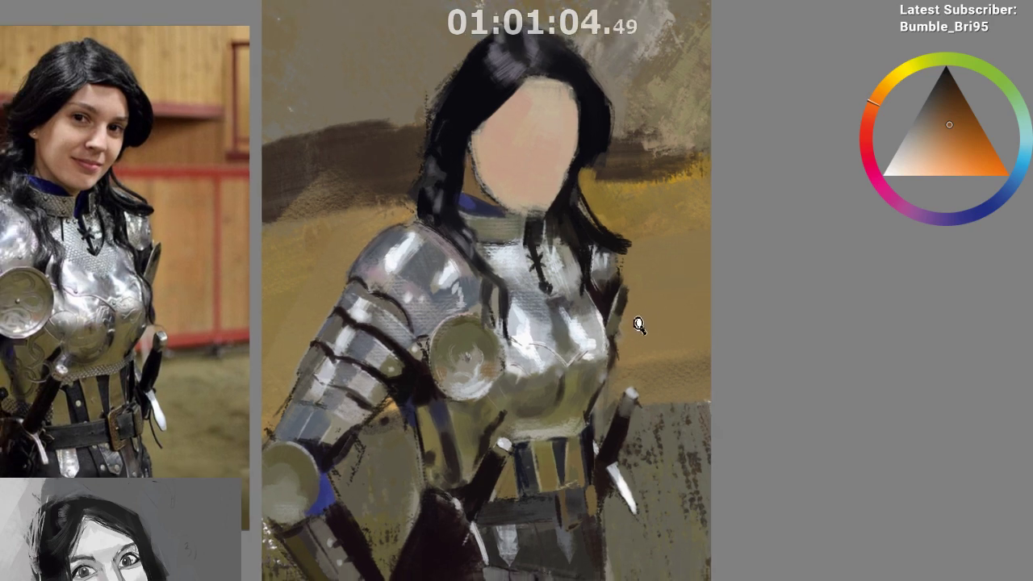
pyautogui.scroll(-1, 636, 322)
pyautogui.scroll(-1, 650, 323)
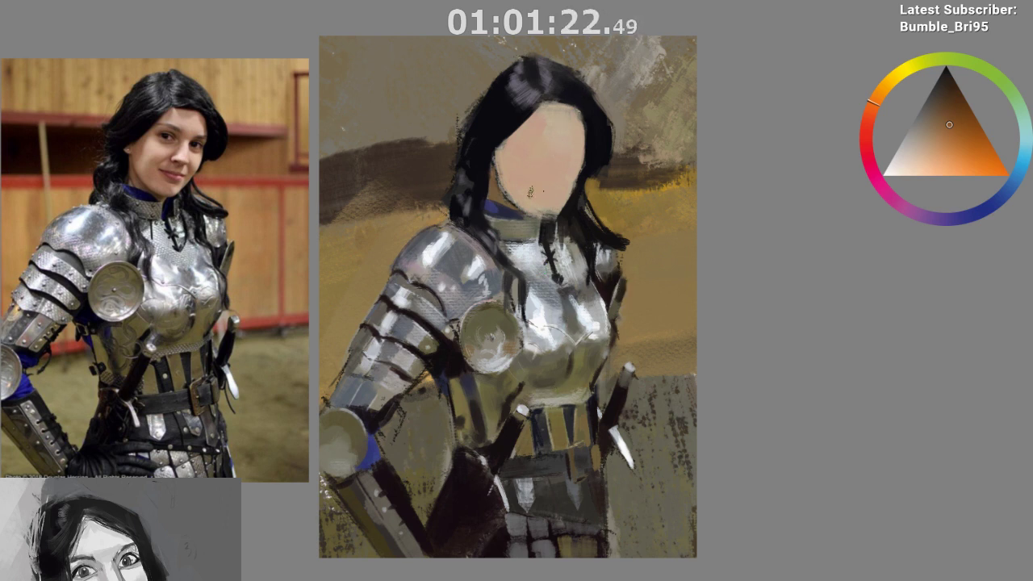
# Paint near-black strokes sampled from the hair along the top of the forehead to reshape the hairline
pyautogui.keyDown('ctrl'); pyautogui.click(523, 107); pyautogui.keyUp('ctrl')
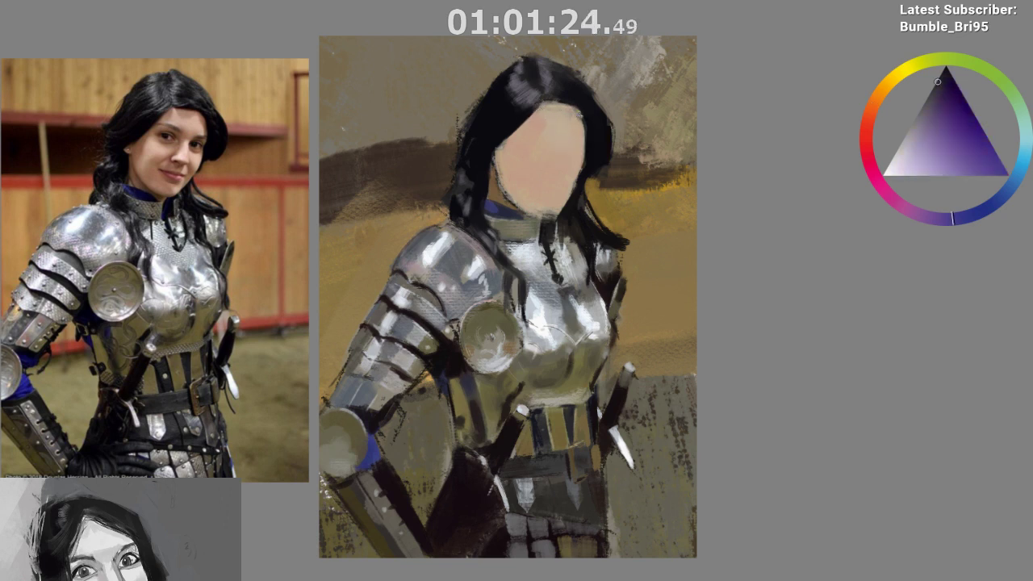
pyautogui.moveTo(541, 107); pyautogui.dragTo(579, 107)
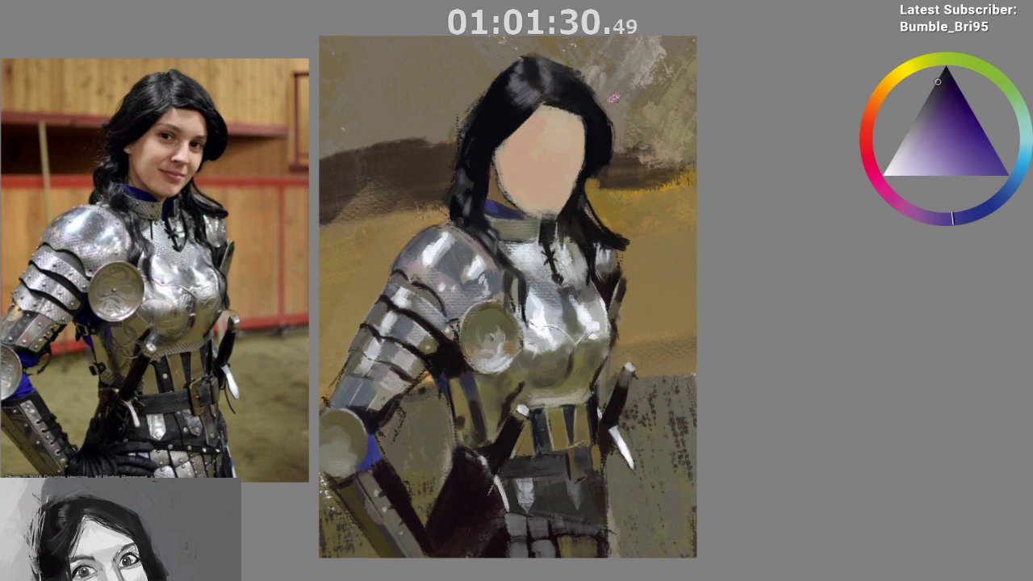
pyautogui.keyDown('ctrl'); pyautogui.click(600, 121); pyautogui.keyUp('ctrl')
pyautogui.keyDown('ctrl'); pyautogui.click(607, 134); pyautogui.keyUp('ctrl')
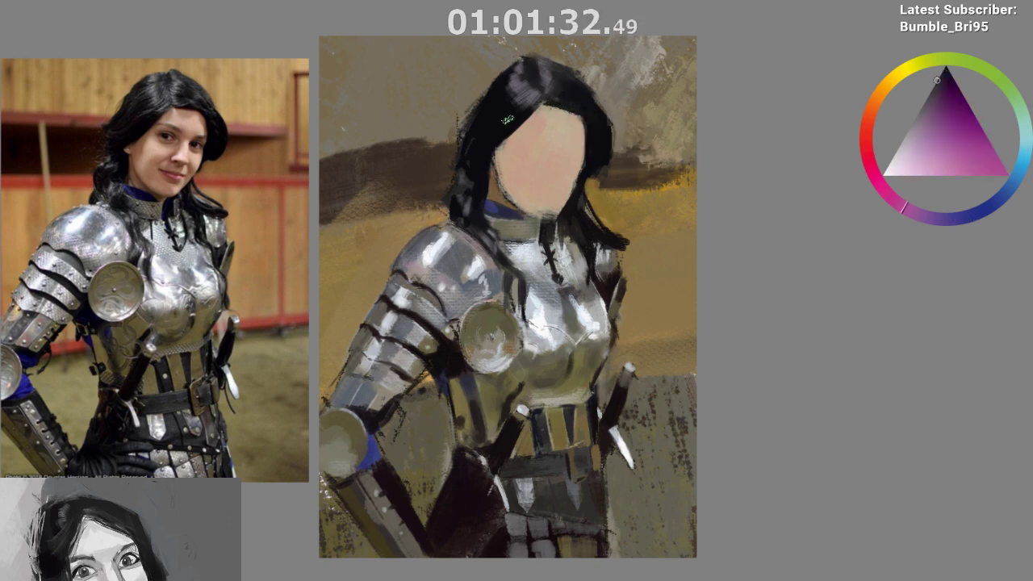
pyautogui.moveTo(560, 403); pyautogui.dragTo(544, 450)
pyautogui.keyDown('ctrl'); pyautogui.click(492, 165); pyautogui.keyUp('ctrl')
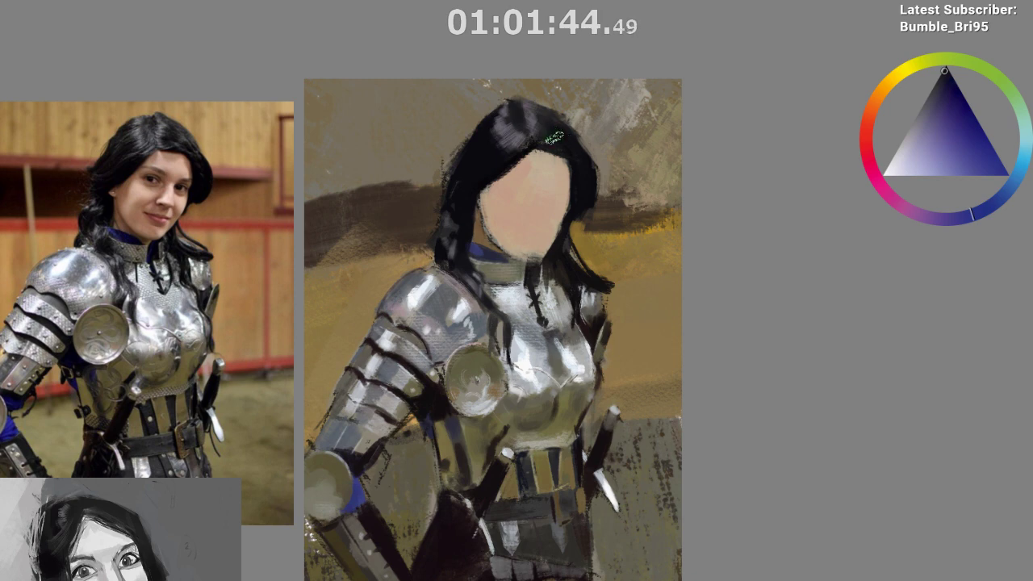
# Extend the dark hair inward against the edge of the cheek on the yellow-background side of the face
pyautogui.moveTo(554, 247)
pyautogui.mouseDown()
pyautogui.moveTo(558, 231)
pyautogui.moveTo(542, 204)
pyautogui.moveTo(524, 219)
pyautogui.mouseUp()
pyautogui.scroll(-2, 564, 234)
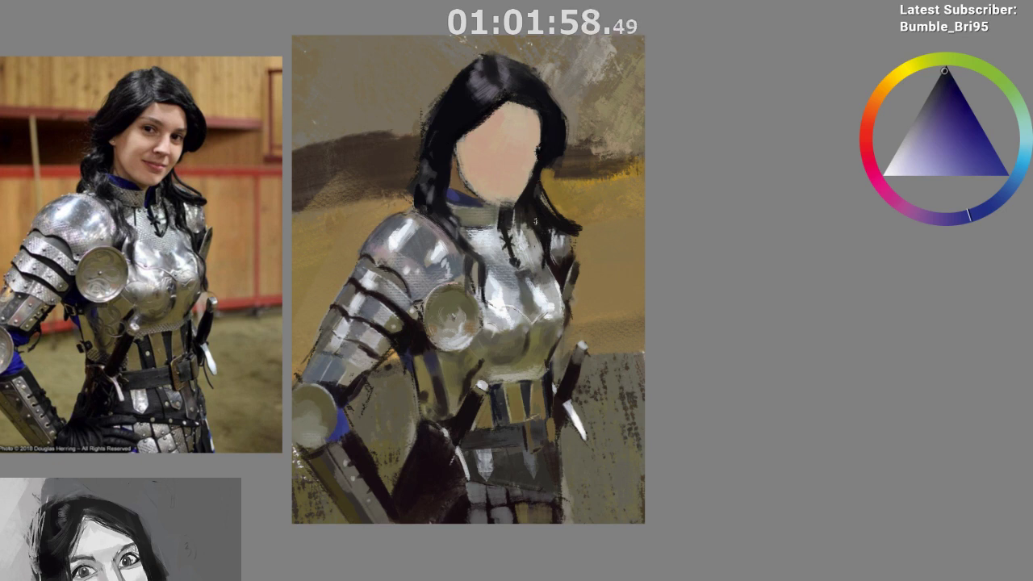
pyautogui.moveTo(483, 524); pyautogui.dragTo(464, 555)
pyautogui.moveTo(459, 496); pyautogui.dragTo(463, 521)
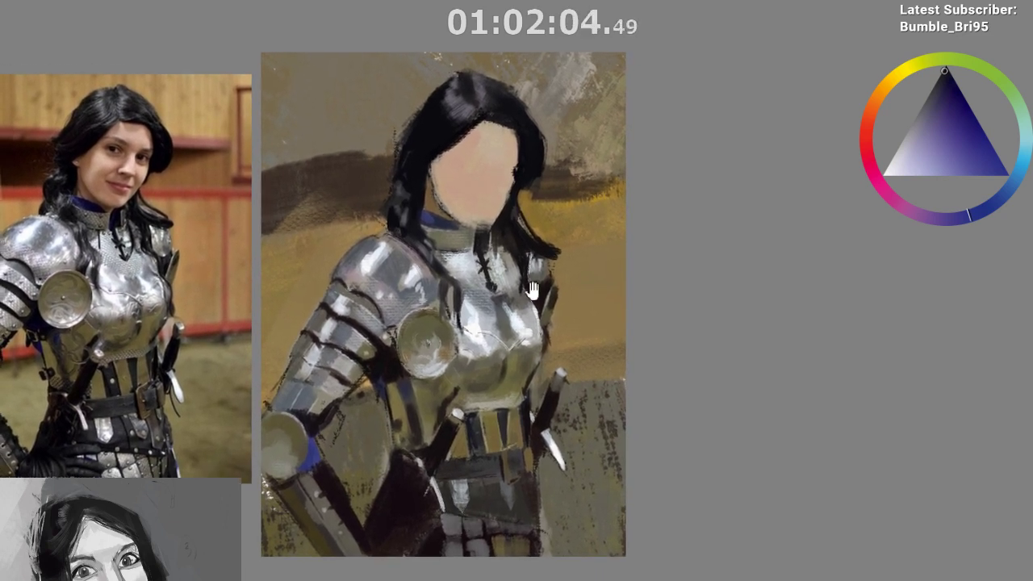
pyautogui.keyDown('ctrl'); pyautogui.click(519, 179); pyautogui.keyUp('ctrl')
pyautogui.moveTo(519, 220); pyautogui.dragTo(528, 201)
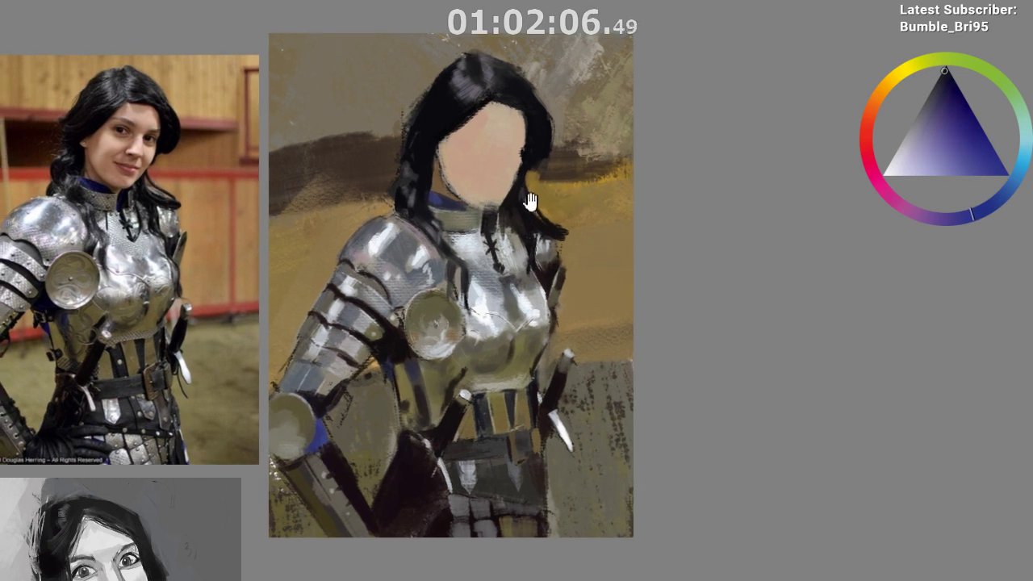
# Refine the hair lock beside the cheek and jaw, using sampled background brown and near-black hair tones
pyautogui.keyDown('ctrl'); pyautogui.click(546, 173); pyautogui.keyUp('ctrl')
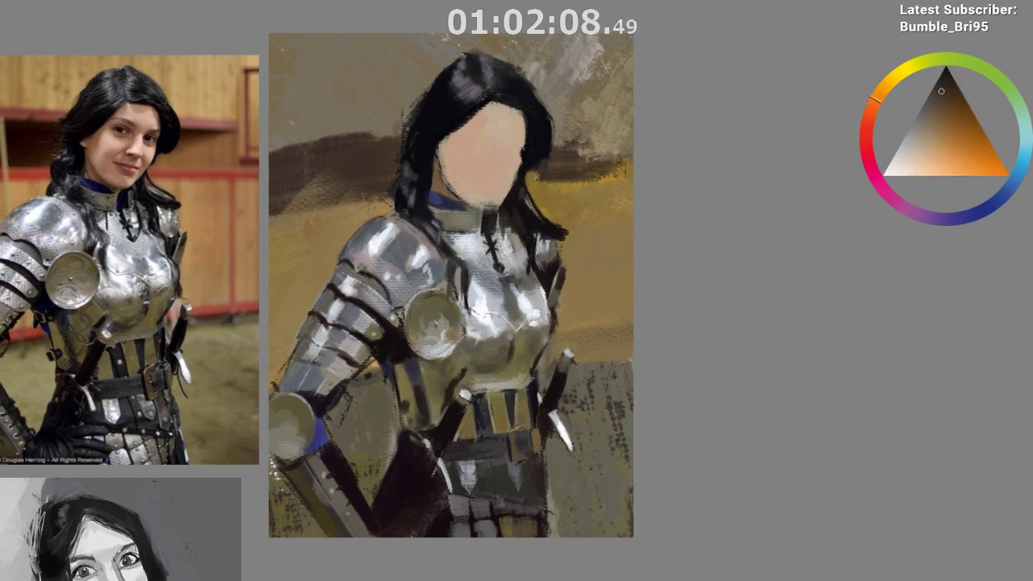
pyautogui.keyDown('ctrl'); pyautogui.click(561, 202); pyautogui.keyUp('ctrl')
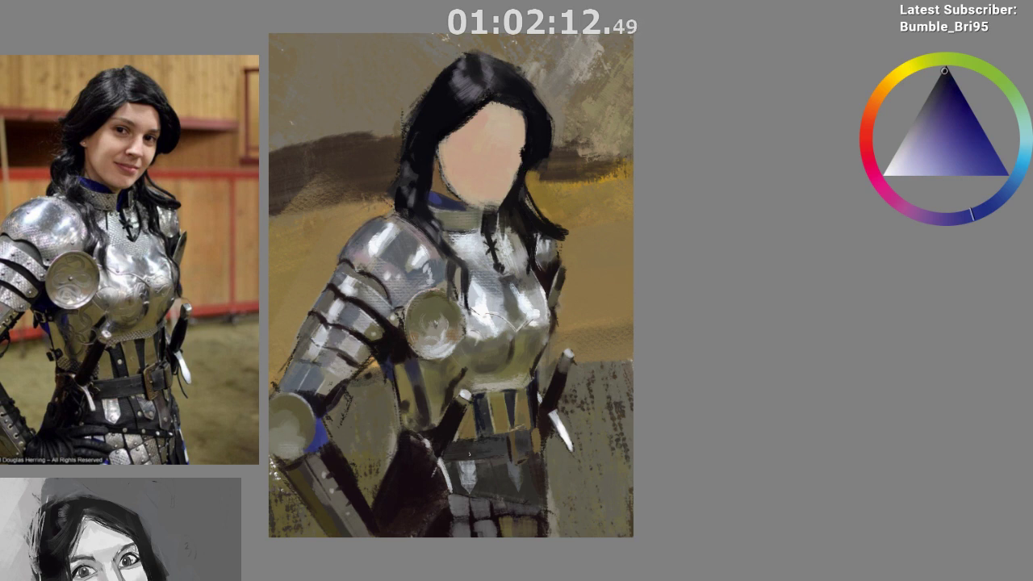
pyautogui.keyDown('ctrl'); pyautogui.click(553, 210); pyautogui.keyUp('ctrl')
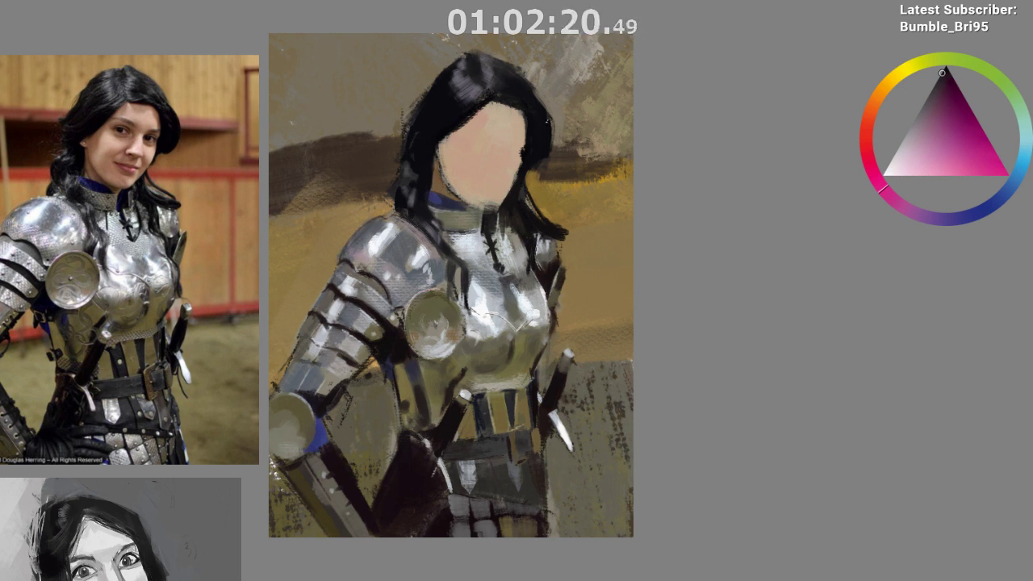
pyautogui.keyDown('ctrl'); pyautogui.click(514, 194); pyautogui.keyUp('ctrl')
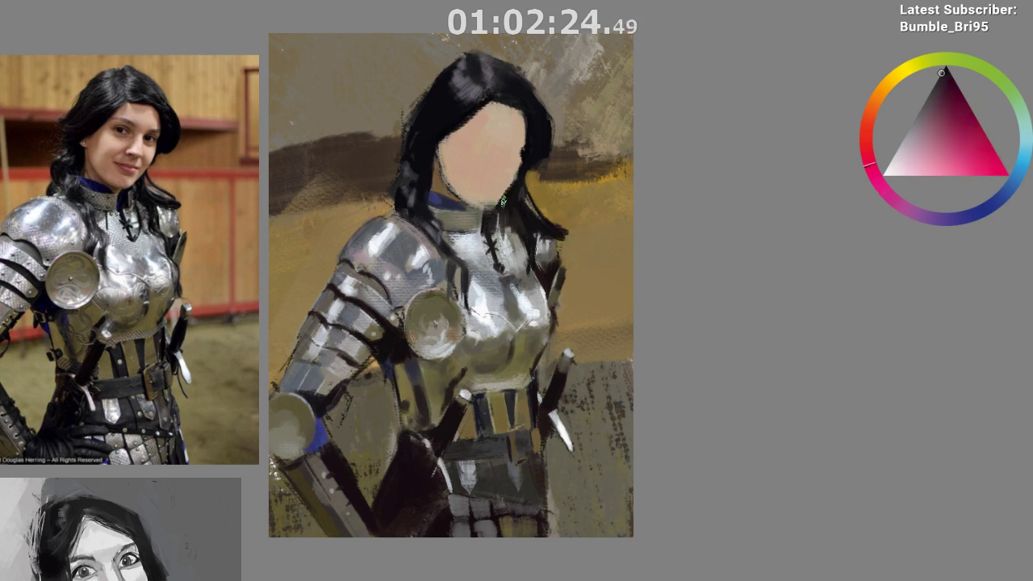
pyautogui.moveTo(440, 418); pyautogui.dragTo(447, 465)
pyautogui.moveTo(589, 224); pyautogui.dragTo(618, 190)
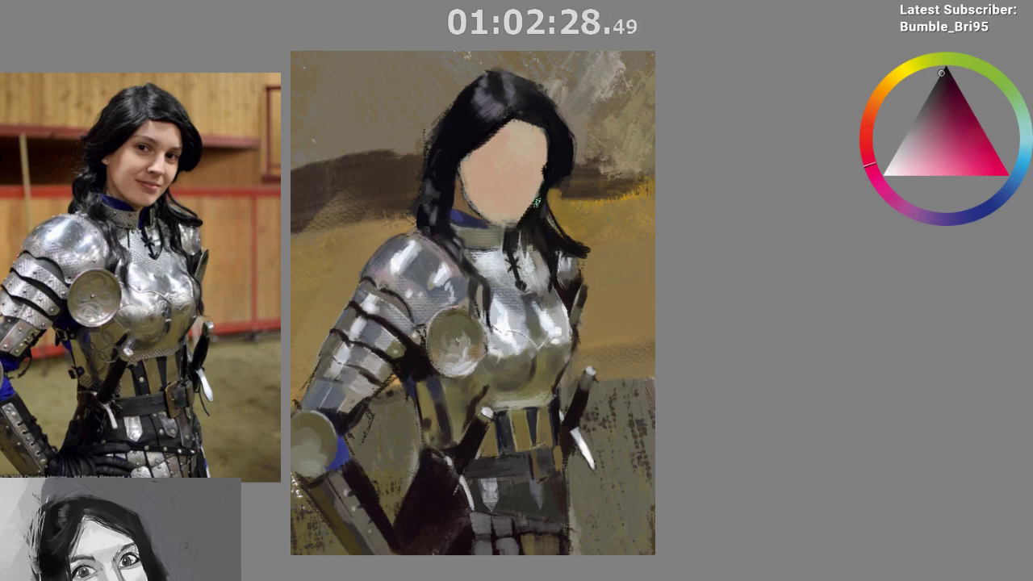
# Block in the first eyebrow on the blank face with a muted greyish brown and a larger brush
pyautogui.moveTo(519, 338); pyautogui.dragTo(527, 323)
pyautogui.moveTo(538, 234); pyautogui.dragTo(546, 266)
pyautogui.moveTo(546, 266)
pyautogui.mouseDown()
pyautogui.moveTo(539, 237)
pyautogui.moveTo(508, 234)
pyautogui.mouseUp()
pyautogui.keyDown('ctrl'); pyautogui.click(521, 205); pyautogui.keyUp('ctrl')
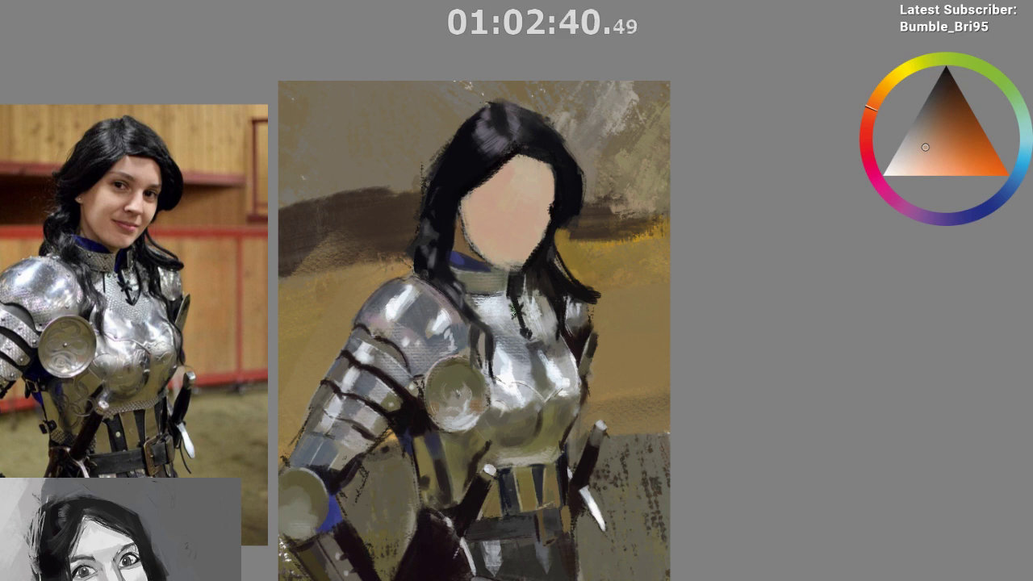
pyautogui.moveTo(514, 248); pyautogui.dragTo(514, 232)
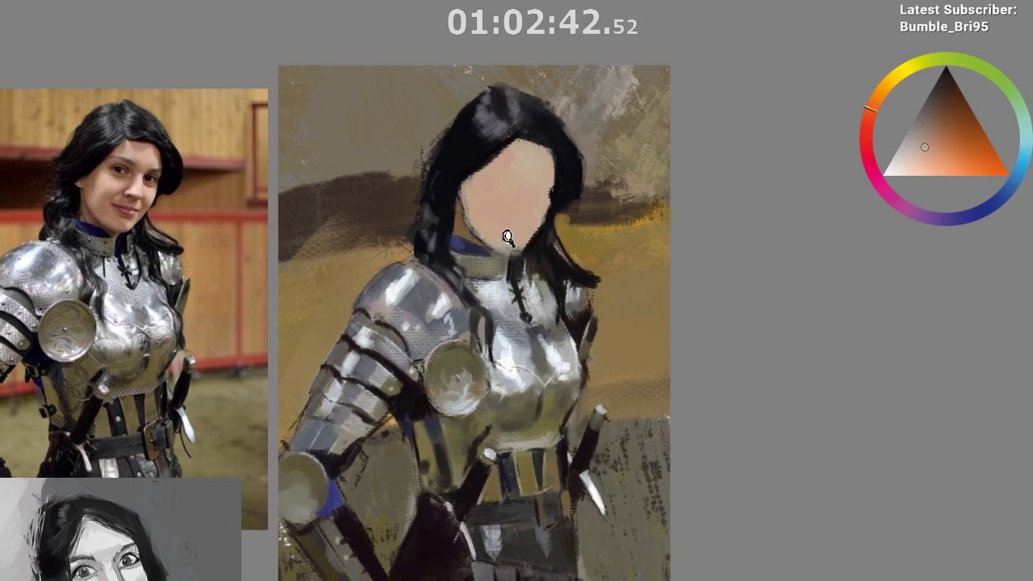
pyautogui.scroll(1, 513, 232)
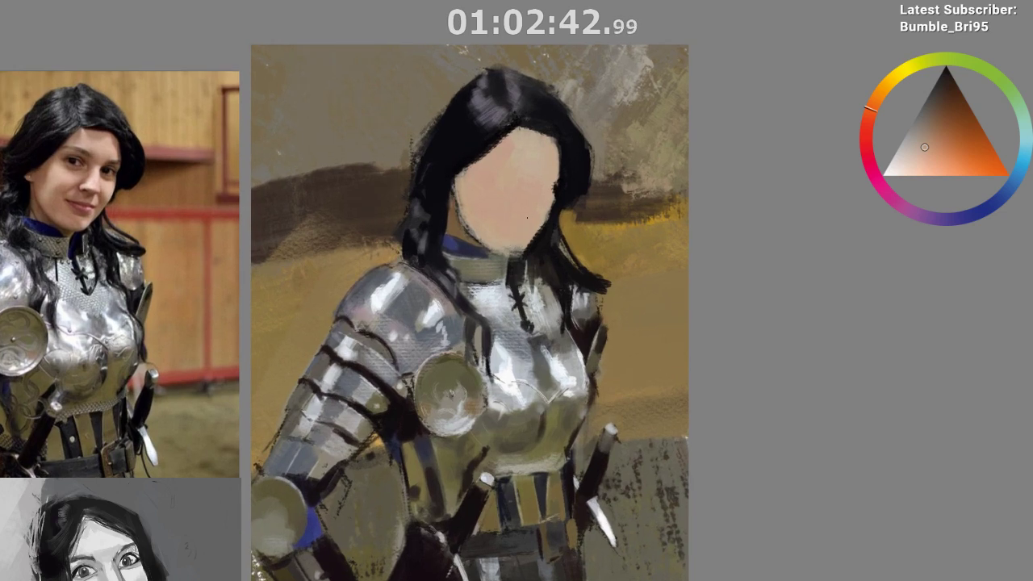
pyautogui.click(929, 134)
pyautogui.click(924, 132)
pyautogui.click(922, 137)
pyautogui.moveTo(494, 153); pyautogui.dragTo(523, 159)
pyautogui.hotkey('ctrl', 'z')
pyautogui.press(']')
pyautogui.moveTo(499, 162); pyautogui.dragTo(506, 164)
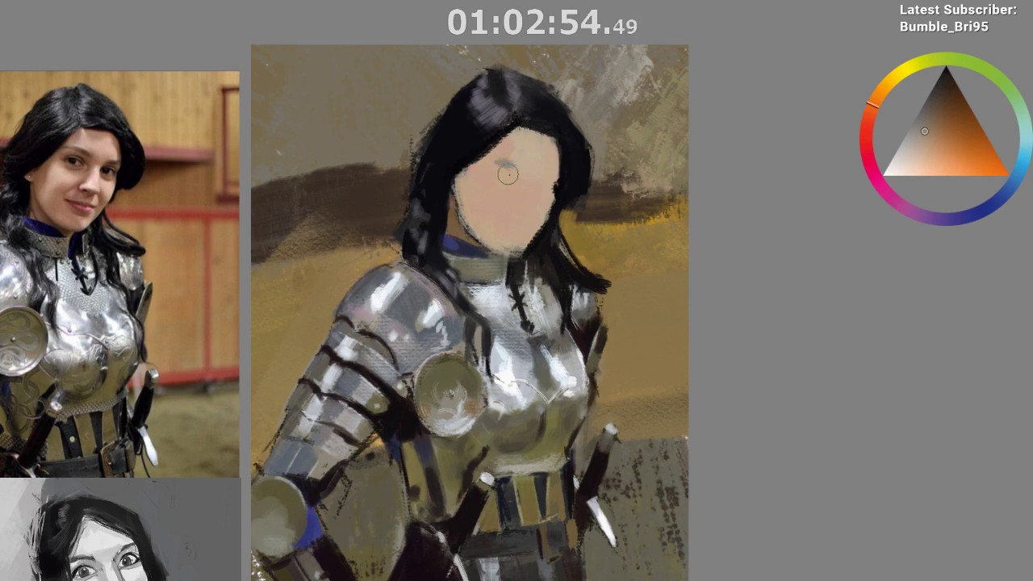
# Strengthen the eyebrow and lay shading strokes down the shoulder-plate side of the face in a darker muted brown
pyautogui.keyDown('ctrl'); pyautogui.click(556, 161); pyautogui.keyUp('ctrl')
pyautogui.click(930, 128)
pyautogui.moveTo(497, 157)
pyautogui.mouseDown()
pyautogui.moveTo(515, 168)
pyautogui.moveTo(459, 185)
pyautogui.moveTo(465, 214)
pyautogui.mouseUp()
pyautogui.hotkey('ctrl', 'z')
pyautogui.keyDown('ctrl'); pyautogui.click(505, 161); pyautogui.keyUp('ctrl')
pyautogui.hotkey('ctrl', 'z')
pyautogui.hotkey('ctrl', 'z')
pyautogui.hotkey('ctrl', 'z')
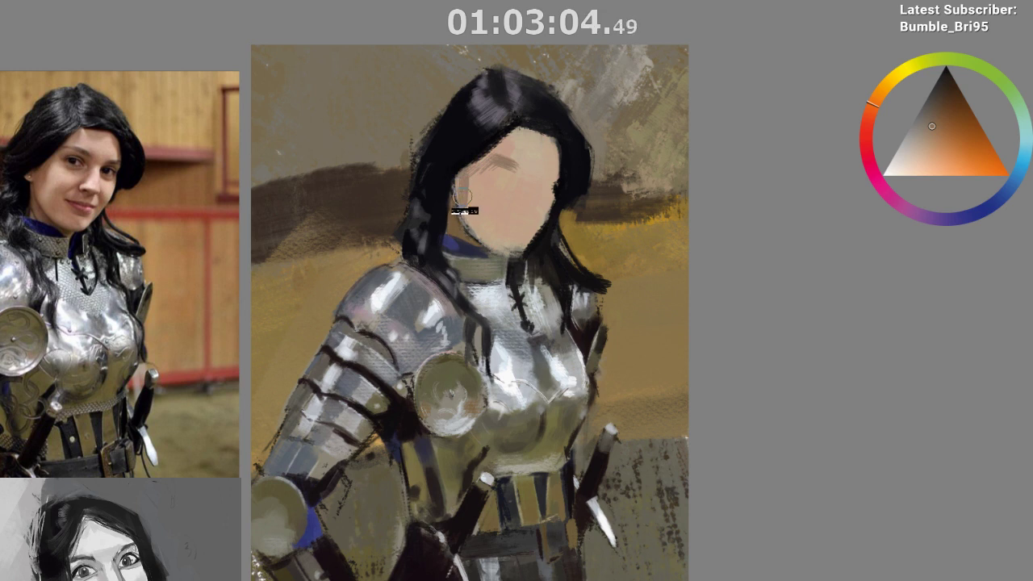
# Sketch thin brow lines across the upper face in dark brown to place both eyebrows
pyautogui.keyDown('ctrl'); pyautogui.click(501, 169); pyautogui.keyUp('ctrl')
pyautogui.keyDown('ctrl'); pyautogui.click(538, 171); pyautogui.keyUp('ctrl')
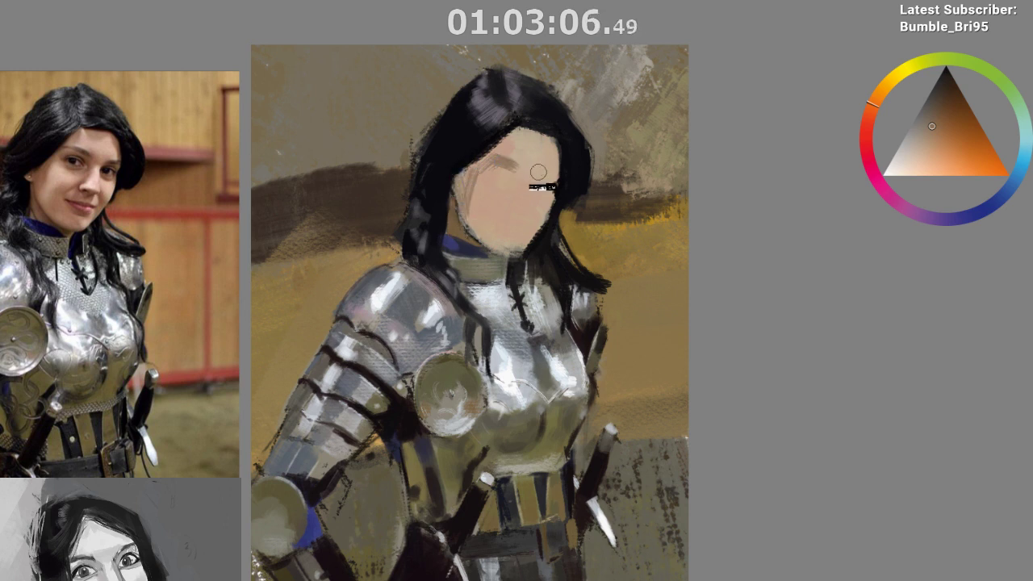
pyautogui.click(946, 118)
pyautogui.moveTo(499, 159); pyautogui.dragTo(550, 173)
pyautogui.hotkey('ctrl', 'z')
pyautogui.hotkey('ctrl', 'z')
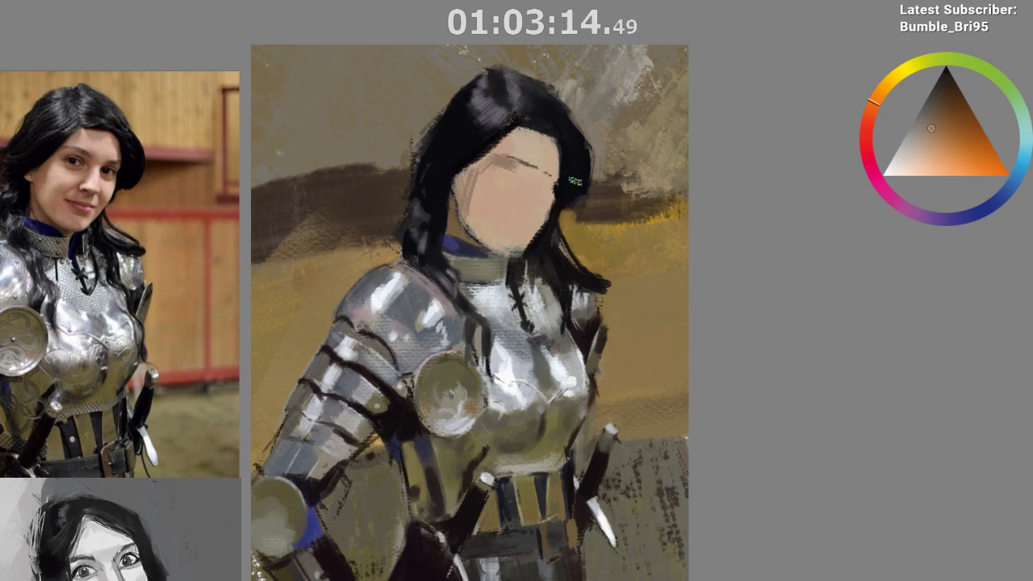
pyautogui.moveTo(506, 181); pyautogui.dragTo(514, 189)
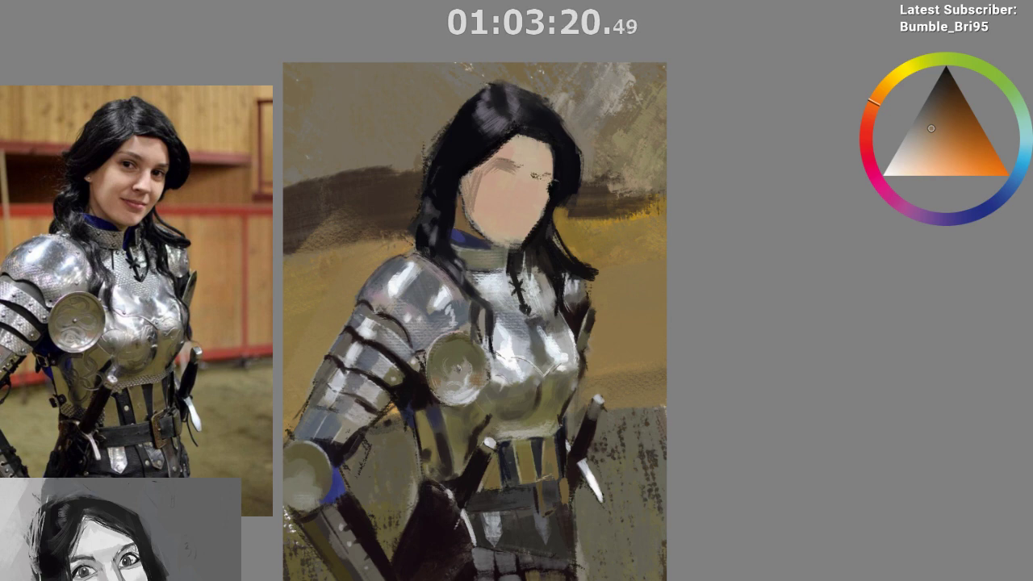
pyautogui.keyDown('alt'); pyautogui.click(586, 164); pyautogui.keyUp('alt')
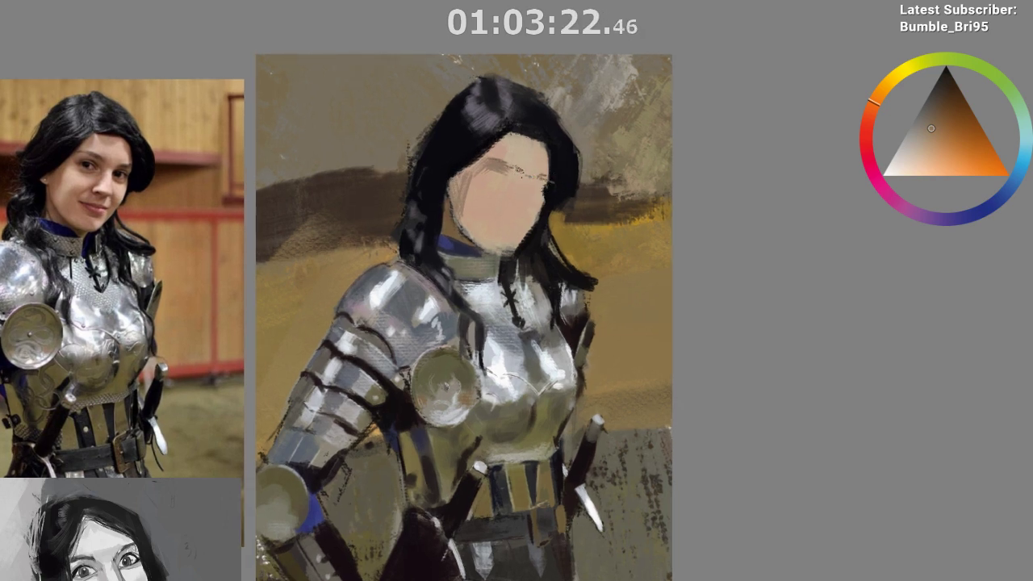
pyautogui.moveTo(522, 173); pyautogui.dragTo(519, 190)
pyautogui.hotkey('ctrl', 'z')
pyautogui.moveTo(519, 181); pyautogui.dragTo(502, 262)
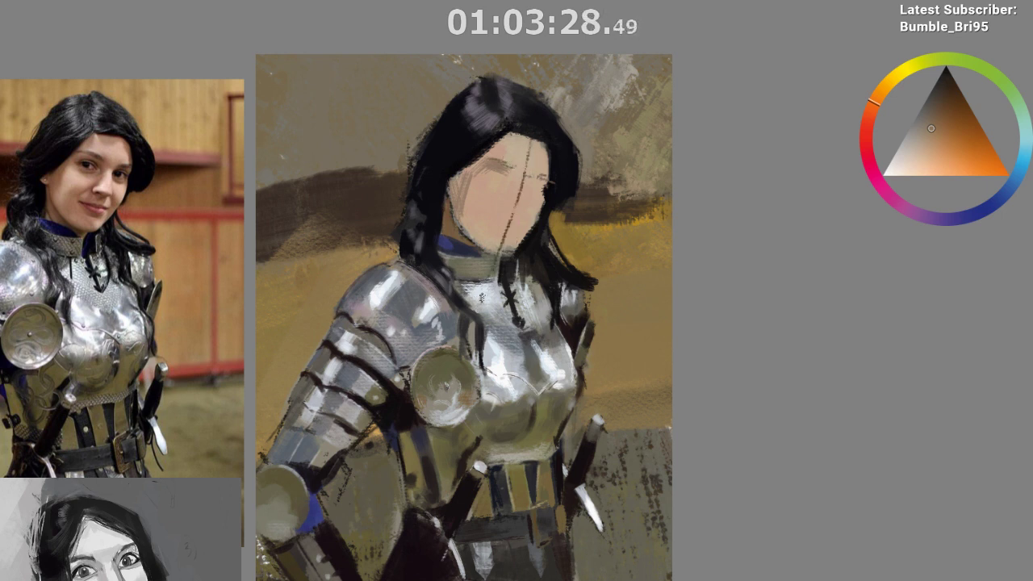
pyautogui.hotkey('ctrl', 'z')
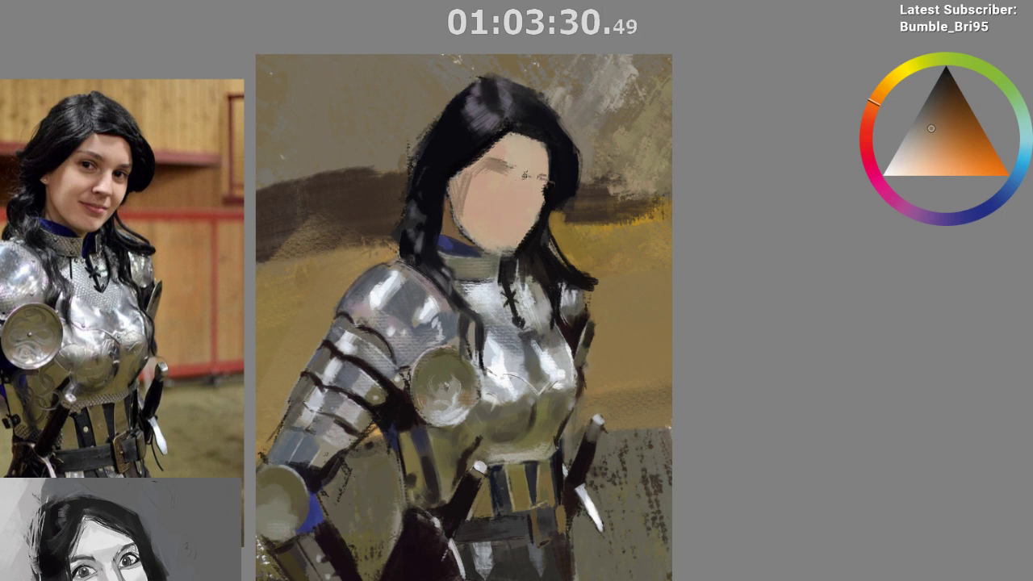
# Draw a broken centre guide line from the brow down to the chin in a sampled muted brown
pyautogui.keyDown('ctrl'); pyautogui.click(527, 172); pyautogui.keyUp('ctrl')
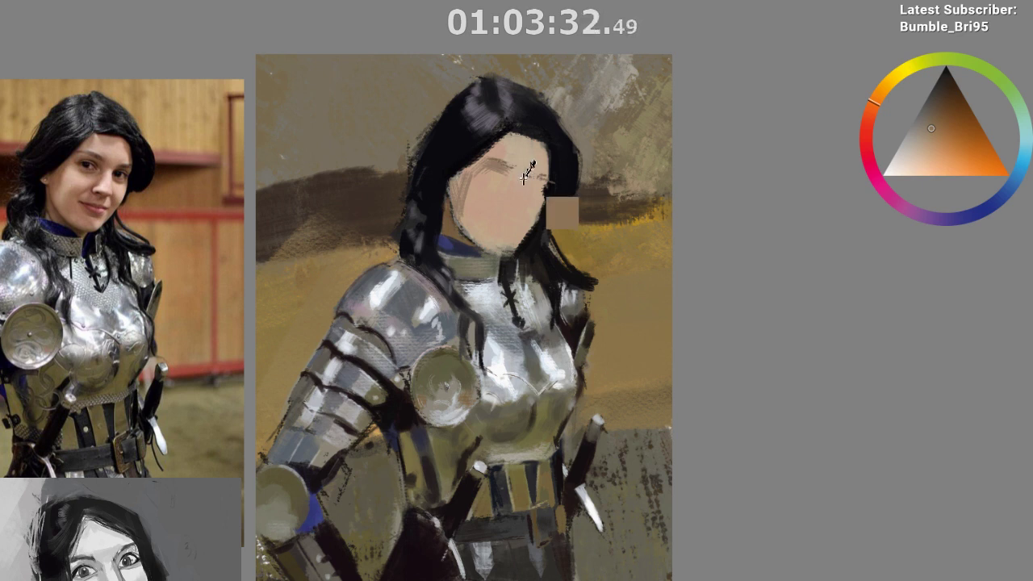
pyautogui.keyDown('ctrl'); pyautogui.click(523, 184); pyautogui.keyUp('ctrl')
pyautogui.moveTo(522, 174); pyautogui.dragTo(508, 239)
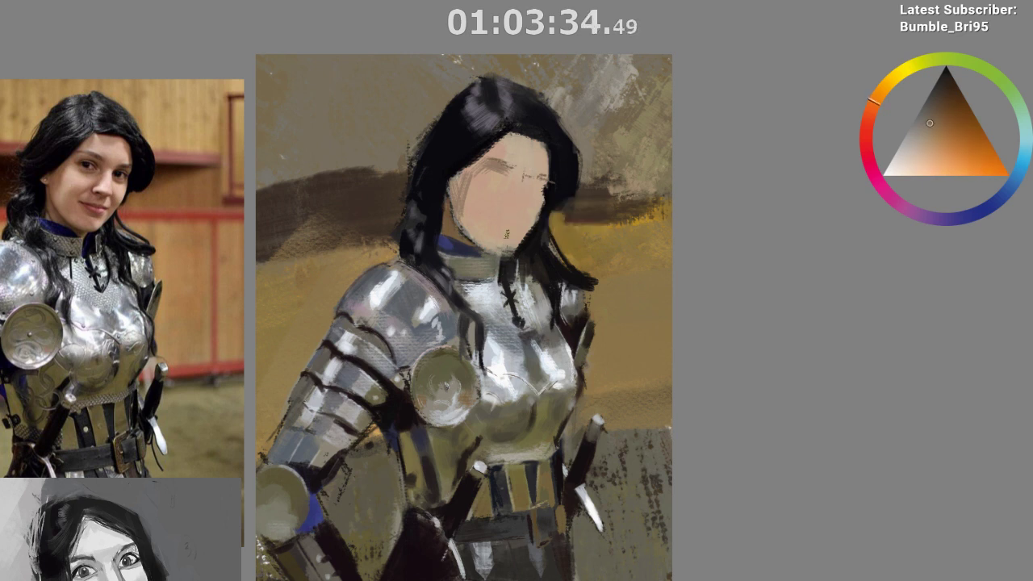
pyautogui.moveTo(514, 205); pyautogui.dragTo(513, 218)
pyautogui.moveTo(519, 499); pyautogui.dragTo(524, 476)
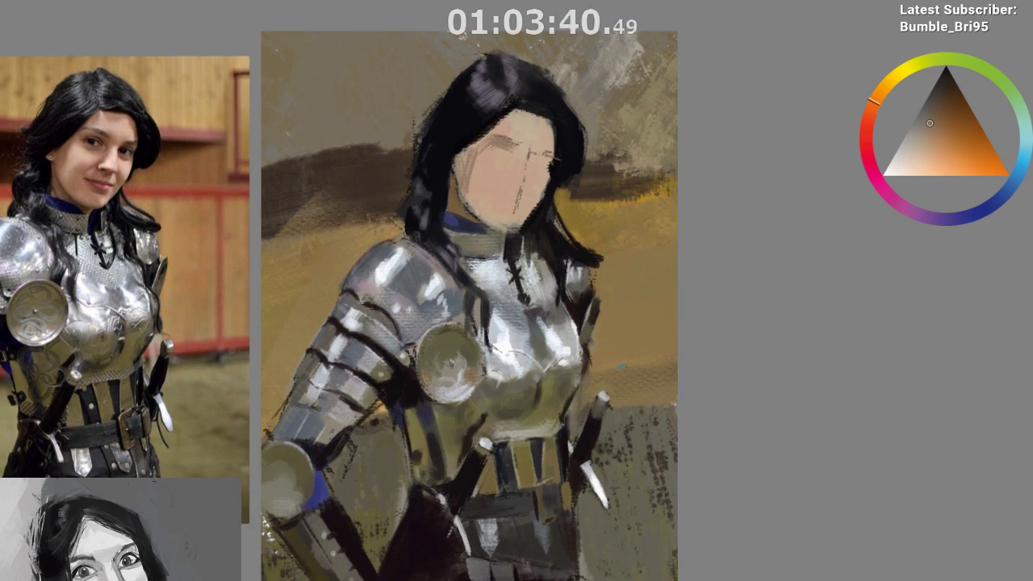
pyautogui.moveTo(575, 431); pyautogui.dragTo(553, 458)
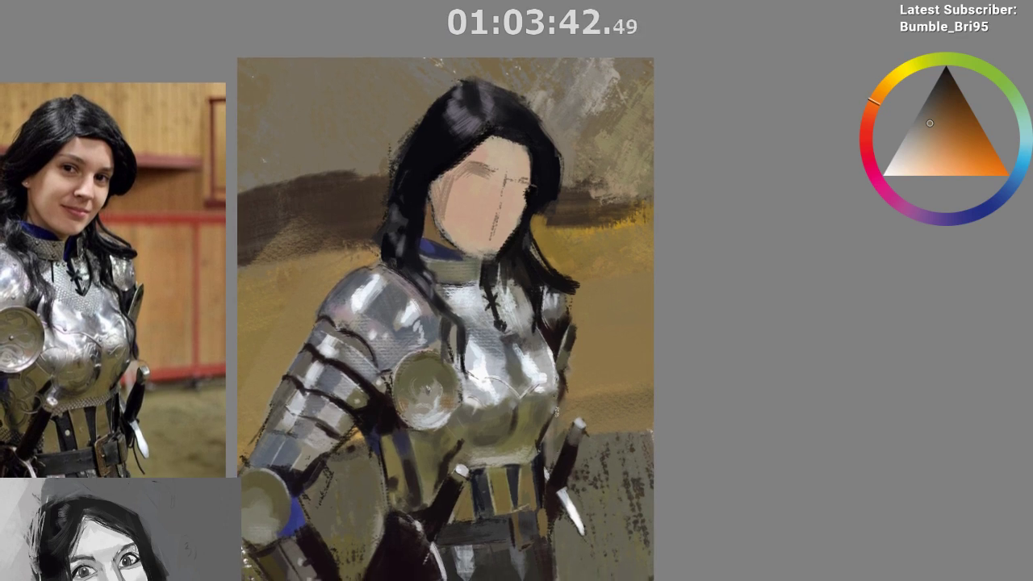
# Block in the shadows of both eye sockets below the brows with sampled greyish-brown skin tones
pyautogui.keyDown('ctrl'); pyautogui.click(487, 171); pyautogui.keyUp('ctrl')
pyautogui.keyDown('ctrl'); pyautogui.click(488, 177); pyautogui.keyUp('ctrl')
pyautogui.keyDown('ctrl'); pyautogui.click(491, 172); pyautogui.keyUp('ctrl')
pyautogui.keyDown('ctrl'); pyautogui.click(489, 170); pyautogui.keyUp('ctrl')
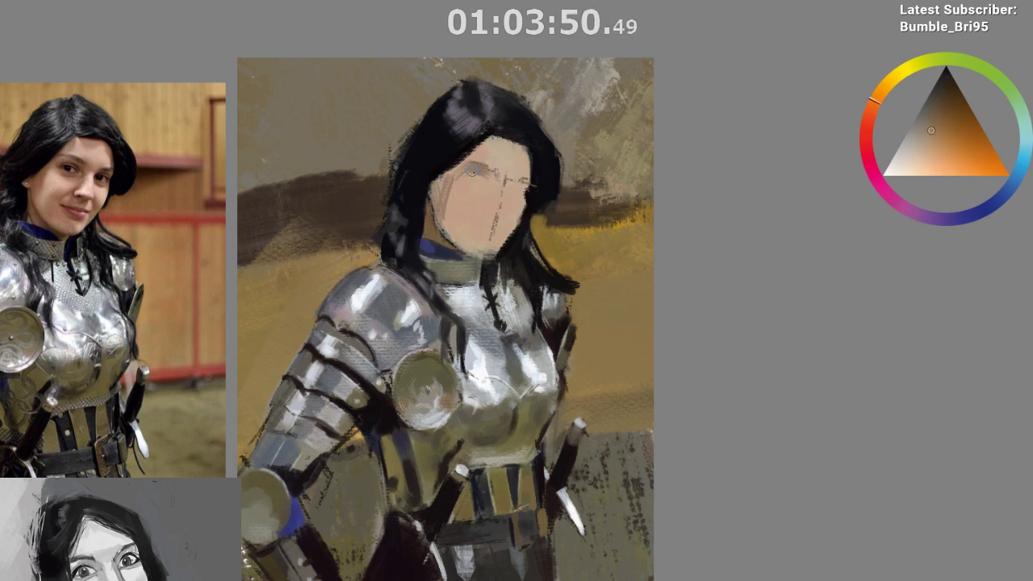
pyautogui.keyDown('ctrl'); pyautogui.click(476, 173); pyautogui.keyUp('ctrl')
pyautogui.moveTo(470, 173); pyautogui.dragTo(521, 191)
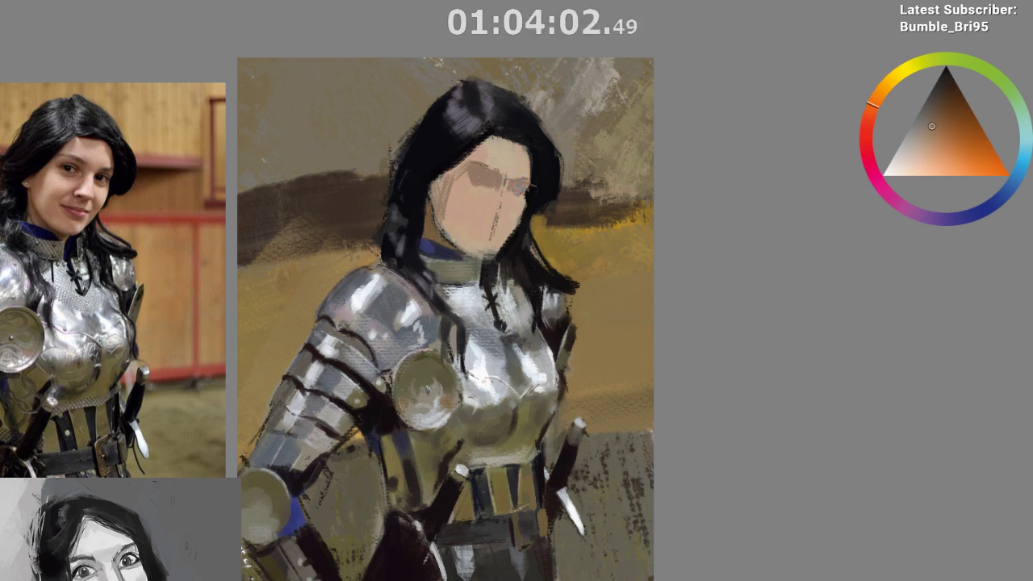
# Mirror the view and adjust the eye-socket shadow beside the nose bridge with a sampled brown
pyautogui.press('m')
pyautogui.moveTo(349, 387); pyautogui.dragTo(163, 337)
pyautogui.keyDown('ctrl'); pyautogui.click(283, 144); pyautogui.keyUp('ctrl')
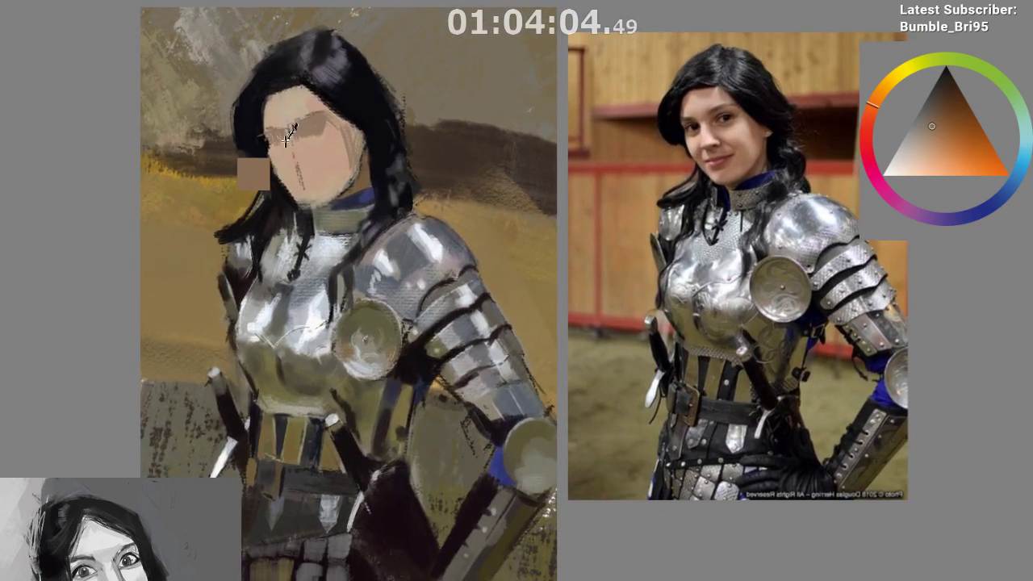
pyautogui.moveTo(276, 145); pyautogui.dragTo(282, 147)
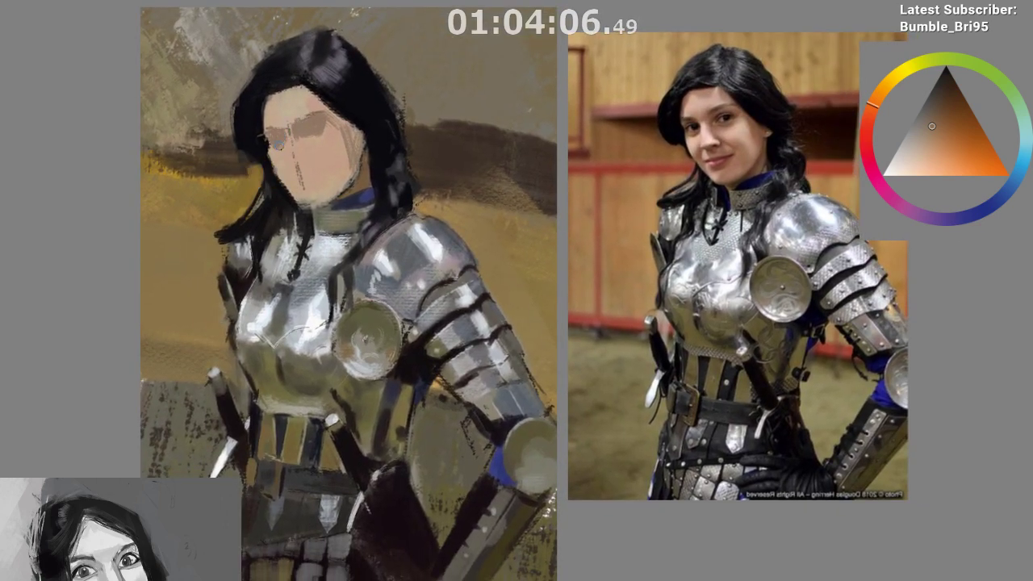
pyautogui.hotkey('ctrl', 'z')
pyautogui.moveTo(318, 141); pyautogui.dragTo(304, 138)
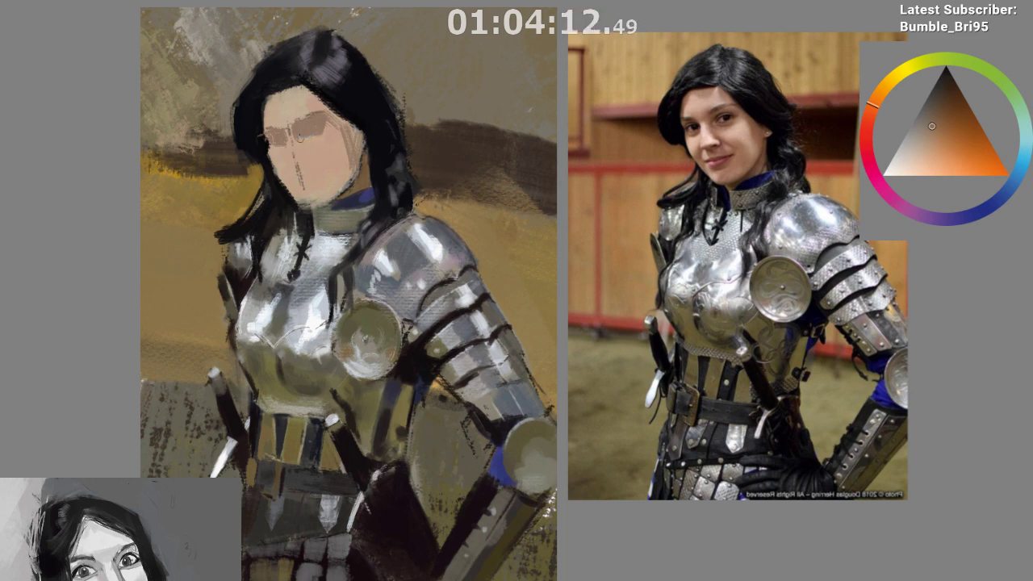
# Touch up the hairline along the forehead on the mirrored portrait with sampled near-black
pyautogui.keyDown('ctrl'); pyautogui.click(260, 115); pyautogui.keyUp('ctrl')
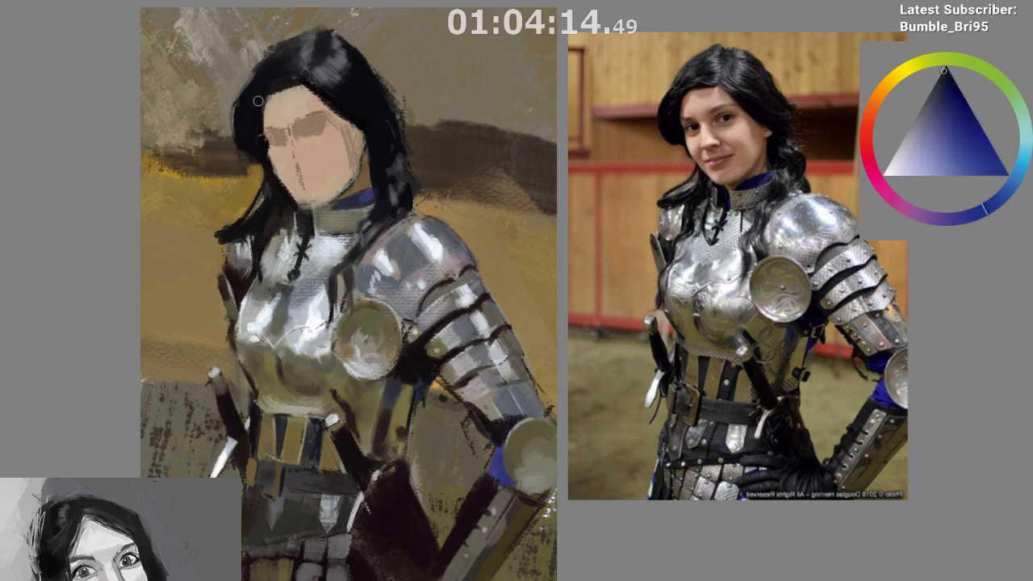
pyautogui.moveTo(293, 90)
pyautogui.mouseDown()
pyautogui.moveTo(367, 78)
pyautogui.moveTo(290, 84)
pyautogui.moveTo(316, 84)
pyautogui.mouseUp()
pyautogui.moveTo(303, 268); pyautogui.dragTo(290, 234)
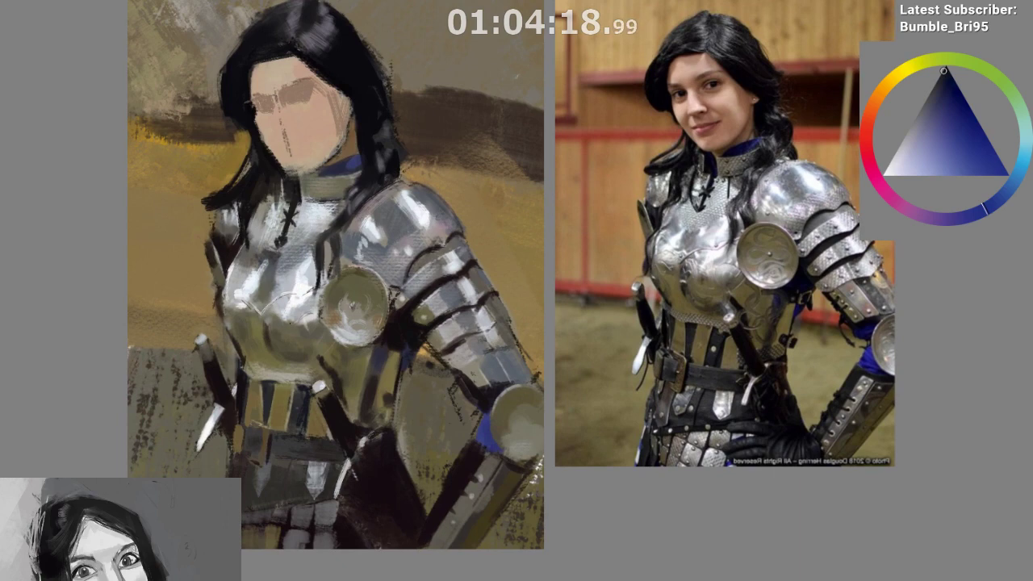
# Shade the far cheek and the side of the nose with sampled muted browns, and restore the unmirrored view
pyautogui.keyDown('ctrl'); pyautogui.click(282, 98); pyautogui.keyUp('ctrl')
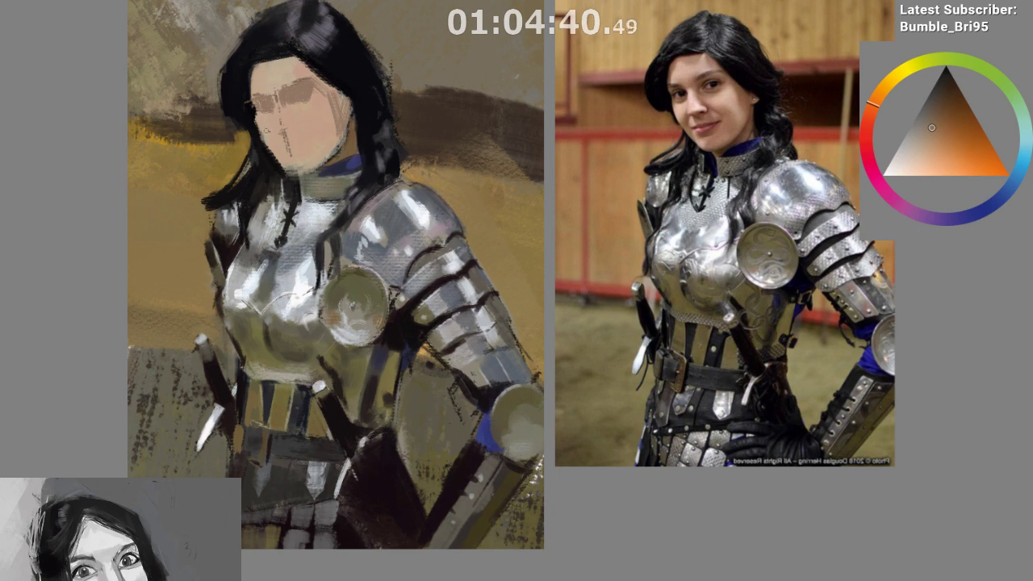
pyautogui.keyDown('ctrl'); pyautogui.click(274, 125); pyautogui.keyUp('ctrl')
pyautogui.keyDown('ctrl'); pyautogui.click(271, 134); pyautogui.keyUp('ctrl')
pyautogui.keyDown('ctrl'); pyautogui.click(267, 138); pyautogui.keyUp('ctrl')
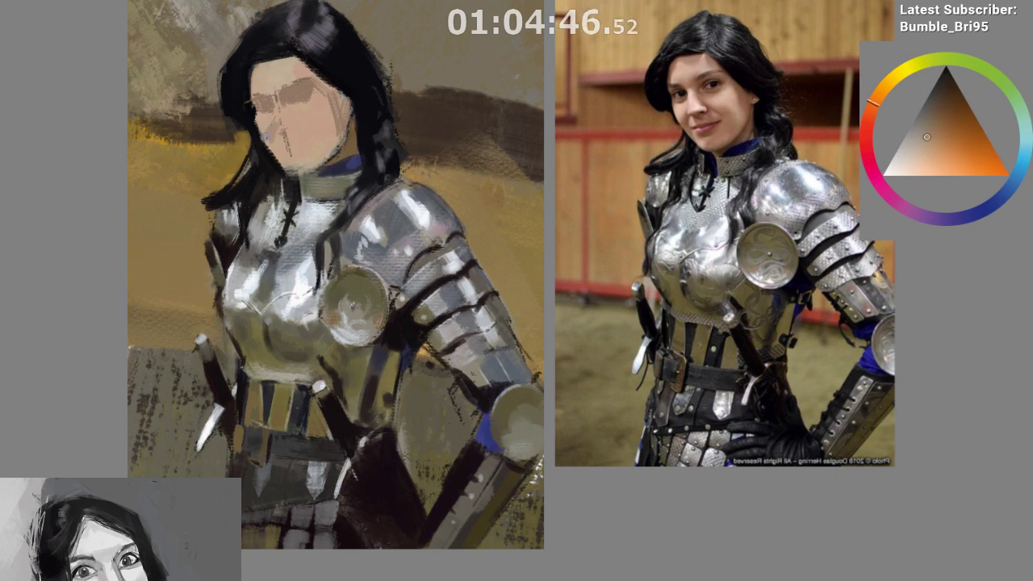
pyautogui.keyDown('ctrl'); pyautogui.click(280, 148); pyautogui.keyUp('ctrl')
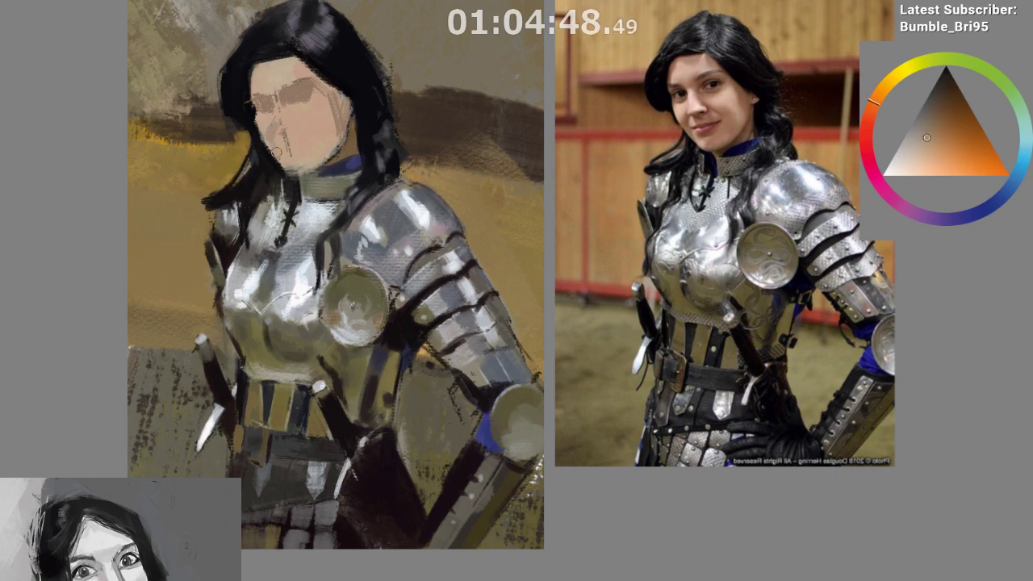
pyautogui.press('m')
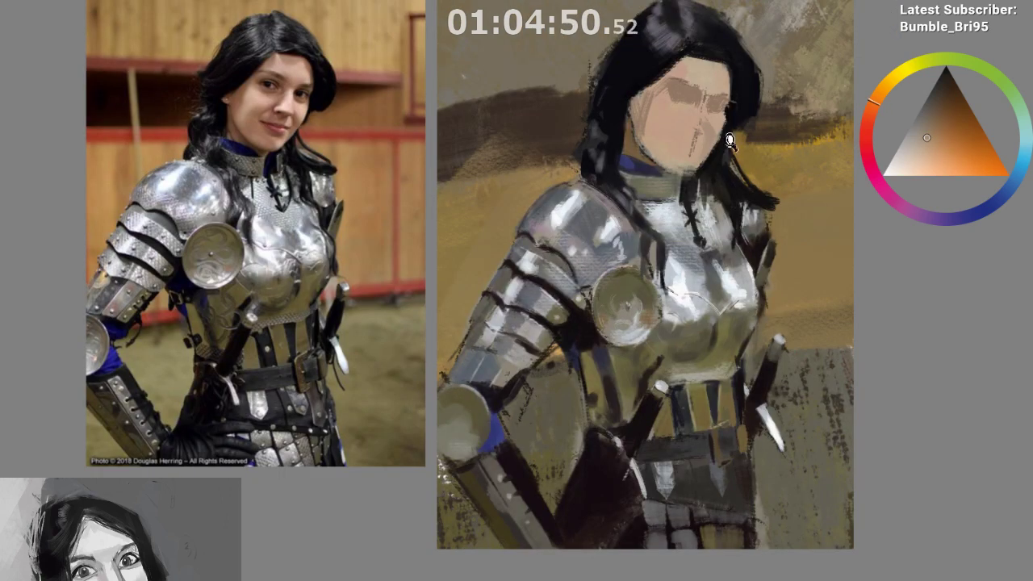
# Paint the shadow plane from the nose across the near cheek to the jaw in sampled muted browns
pyautogui.scroll(2, 755, 92)
pyautogui.moveTo(647, 178); pyautogui.dragTo(598, 209)
pyautogui.keyDown('ctrl'); pyautogui.click(633, 111); pyautogui.keyUp('ctrl')
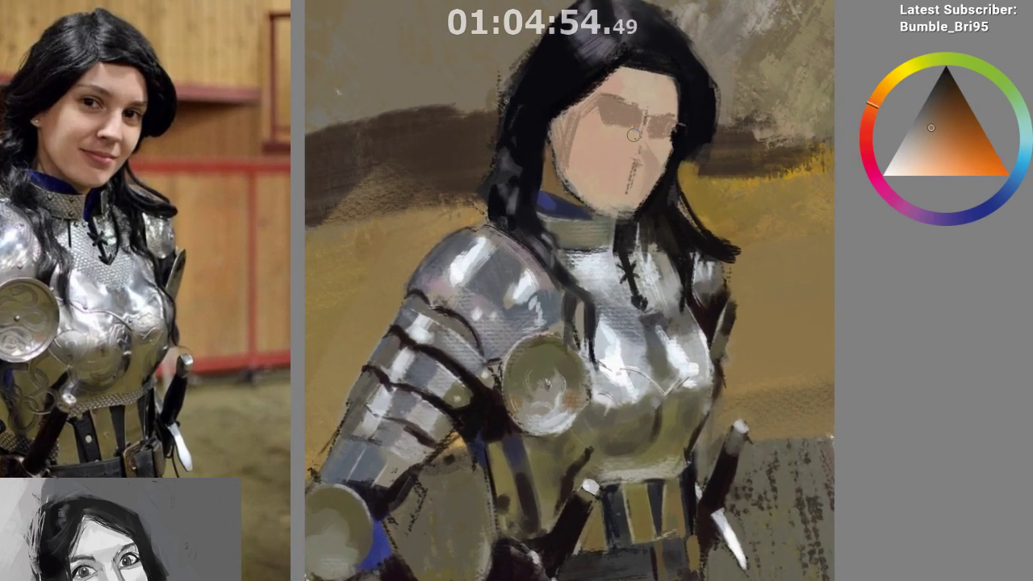
pyautogui.moveTo(634, 142); pyautogui.dragTo(625, 139)
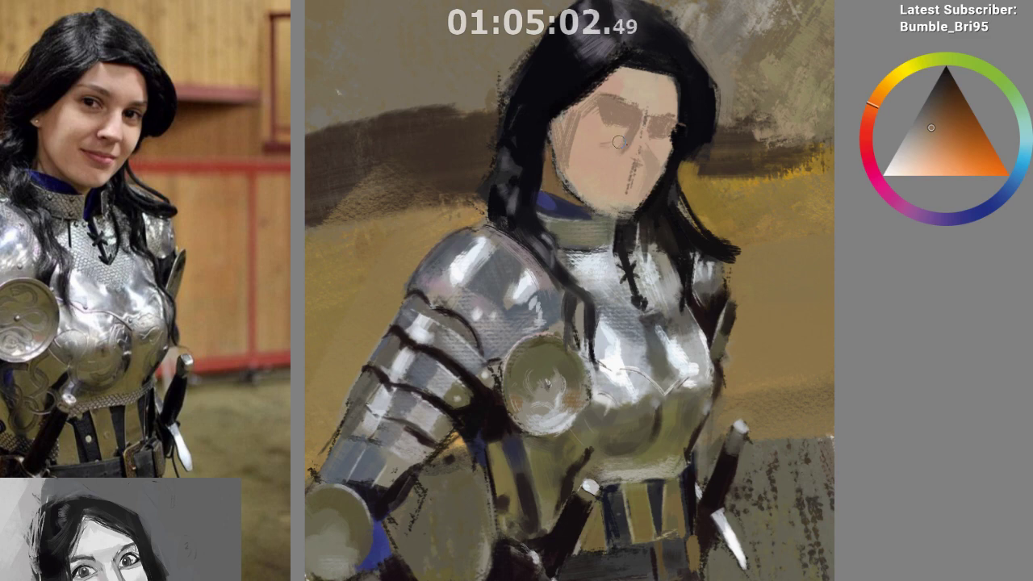
pyautogui.moveTo(596, 150)
pyautogui.mouseDown()
pyautogui.moveTo(580, 179)
pyautogui.moveTo(591, 157)
pyautogui.moveTo(582, 175)
pyautogui.moveTo(607, 156)
pyautogui.moveTo(607, 185)
pyautogui.mouseUp()
pyautogui.moveTo(538, 232); pyautogui.dragTo(531, 233)
pyautogui.keyDown('ctrl'); pyautogui.click(615, 166); pyautogui.keyUp('ctrl')
pyautogui.moveTo(613, 162); pyautogui.dragTo(600, 202)
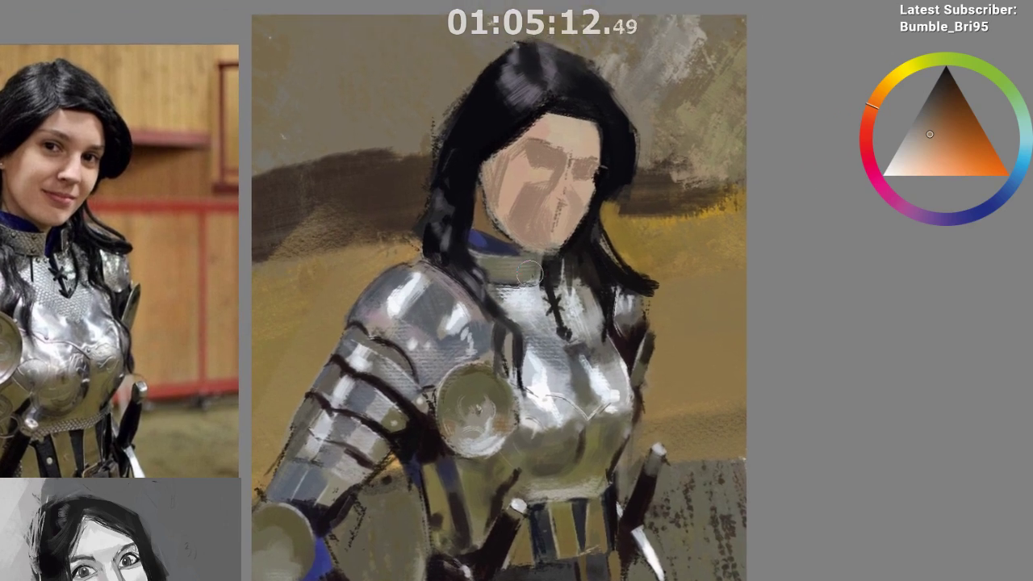
# Merge the dashed guide line into the shading around the nose base and mouth with sampled skin tones
pyautogui.keyDown('ctrl'); pyautogui.click(536, 212); pyautogui.keyUp('ctrl')
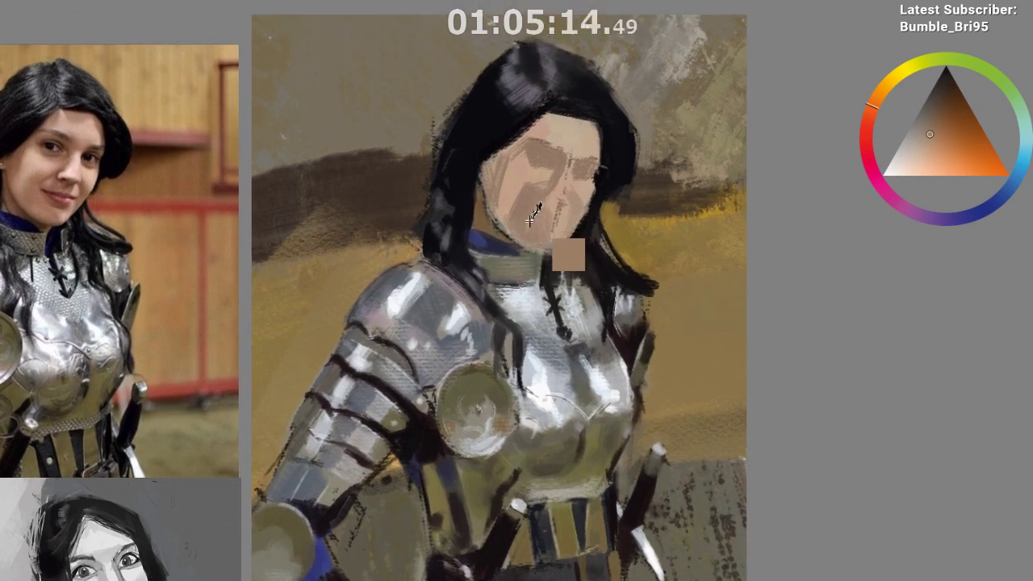
pyautogui.moveTo(554, 208); pyautogui.dragTo(556, 237)
pyautogui.keyDown('ctrl'); pyautogui.click(548, 204); pyautogui.keyUp('ctrl')
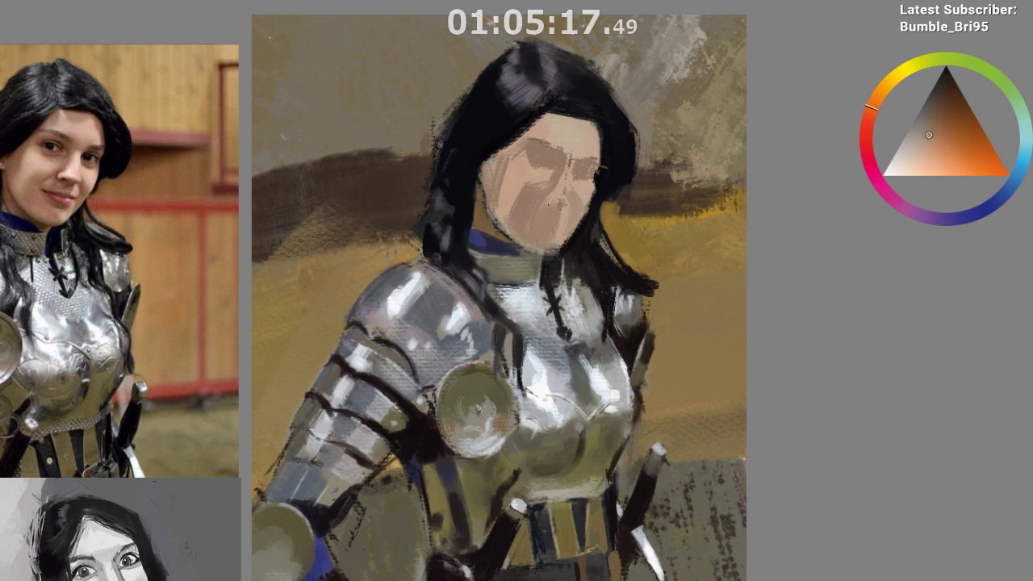
pyautogui.keyDown('ctrl'); pyautogui.click(562, 196); pyautogui.keyUp('ctrl')
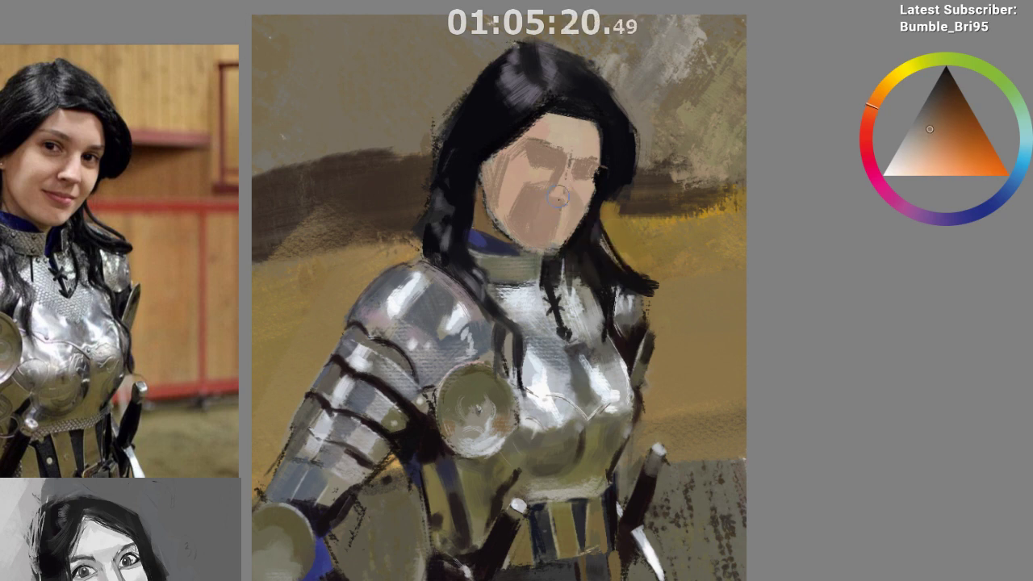
# Refine the shading along the near cheek and jaw edge with sampled skin and shadow tones
pyautogui.keyDown('ctrl'); pyautogui.click(506, 215); pyautogui.keyUp('ctrl')
pyautogui.keyDown('ctrl'); pyautogui.click(516, 218); pyautogui.keyUp('ctrl')
pyautogui.keyDown('ctrl'); pyautogui.click(505, 209); pyautogui.keyUp('ctrl')
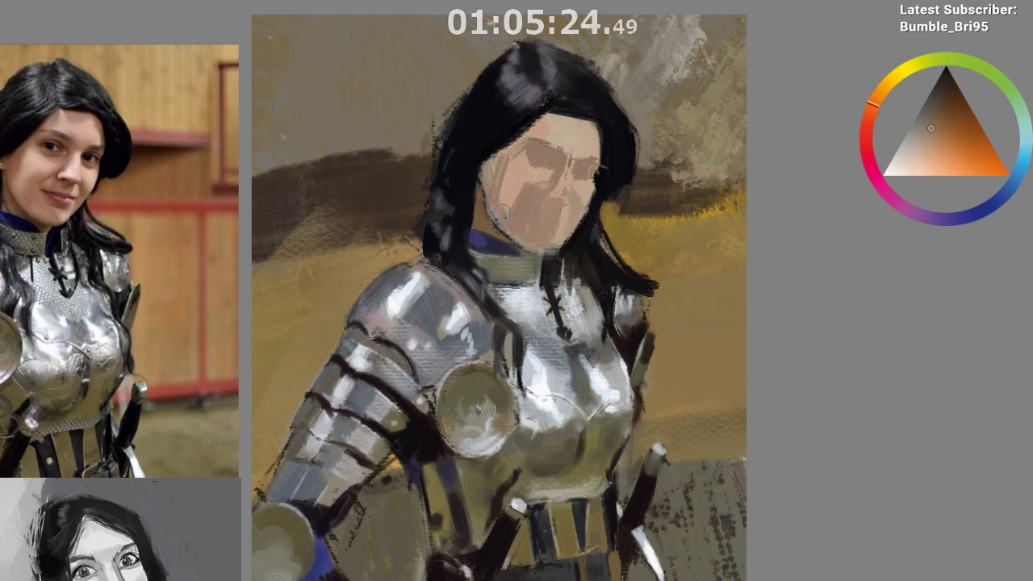
pyautogui.moveTo(550, 247); pyautogui.dragTo(526, 226)
pyautogui.keyDown('ctrl'); pyautogui.click(498, 198); pyautogui.keyUp('ctrl')
pyautogui.keyDown('ctrl'); pyautogui.click(534, 211); pyautogui.keyUp('ctrl')
pyautogui.moveTo(501, 160)
pyautogui.mouseDown()
pyautogui.moveTo(488, 179)
pyautogui.moveTo(540, 237)
pyautogui.moveTo(519, 201)
pyautogui.mouseUp()
# Refine the hair edge around the forehead and temple with sampled near-black hair tones
pyautogui.keyDown('ctrl'); pyautogui.click(513, 126); pyautogui.keyUp('ctrl')
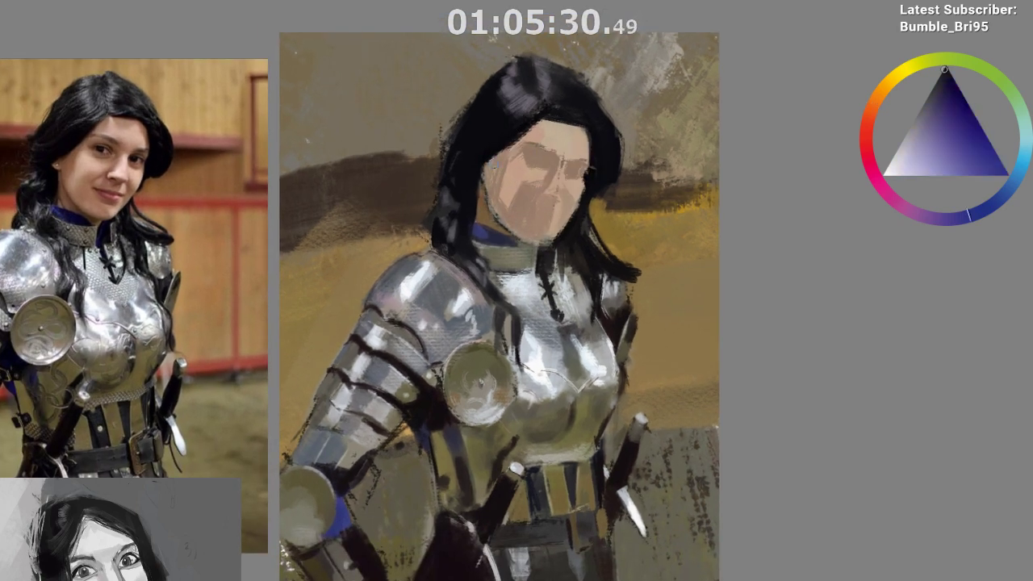
pyautogui.moveTo(599, 159)
pyautogui.mouseDown()
pyautogui.moveTo(606, 168)
pyautogui.moveTo(599, 143)
pyautogui.moveTo(583, 166)
pyautogui.moveTo(607, 149)
pyautogui.moveTo(604, 115)
pyautogui.mouseUp()
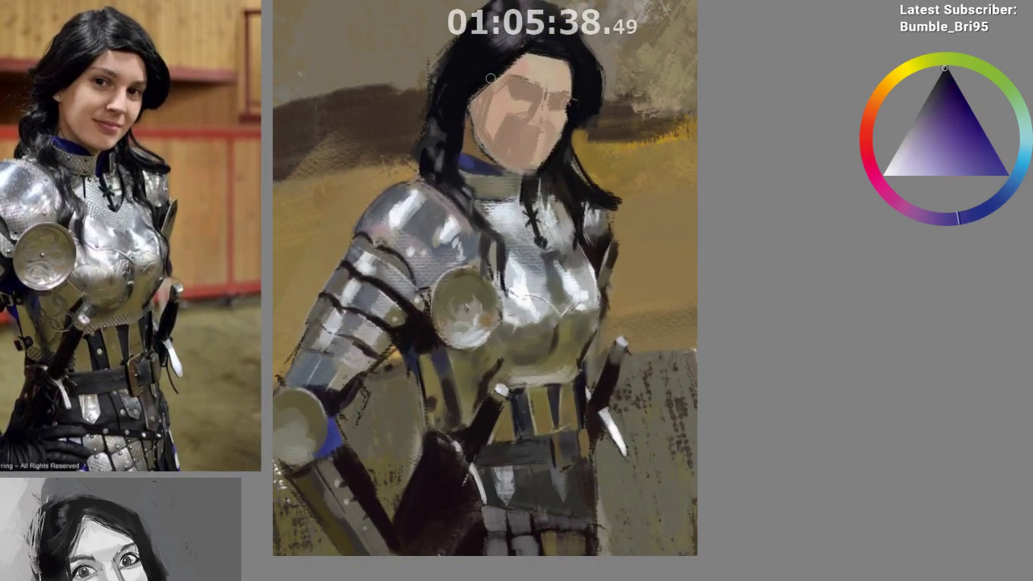
pyautogui.keyDown('alt'); pyautogui.click(493, 78); pyautogui.keyUp('alt')
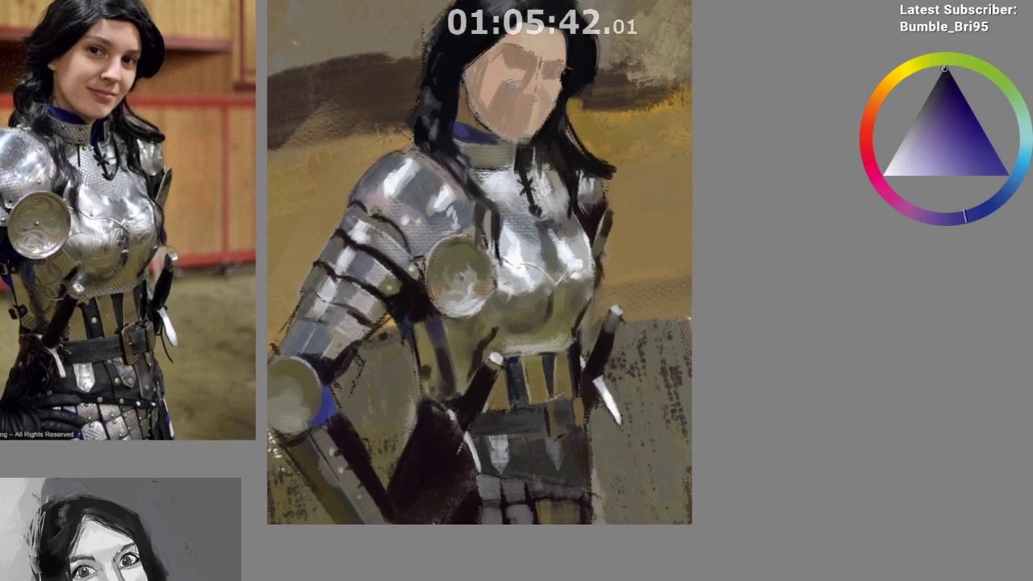
pyautogui.keyDown('alt'); pyautogui.click(464, 70); pyautogui.keyUp('alt')
pyautogui.moveTo(489, 46); pyautogui.dragTo(473, 62)
pyautogui.moveTo(484, 399); pyautogui.dragTo(478, 448)
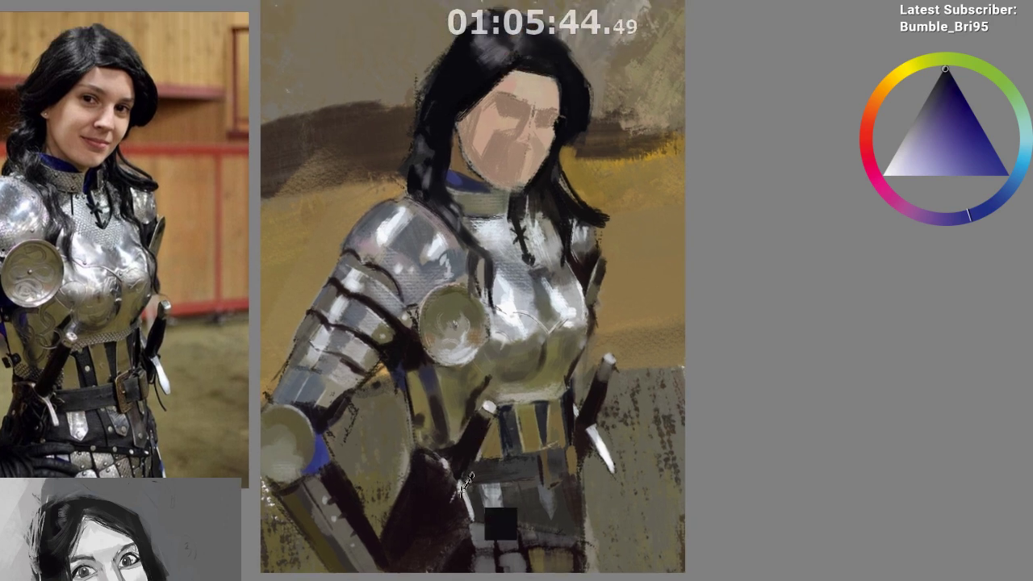
# Mirror the view and touch up the dark hair beside the far cheek and chin
pyautogui.press('m')
pyautogui.moveTo(441, 507); pyautogui.dragTo(349, 448)
pyautogui.moveTo(352, 487); pyautogui.dragTo(286, 491)
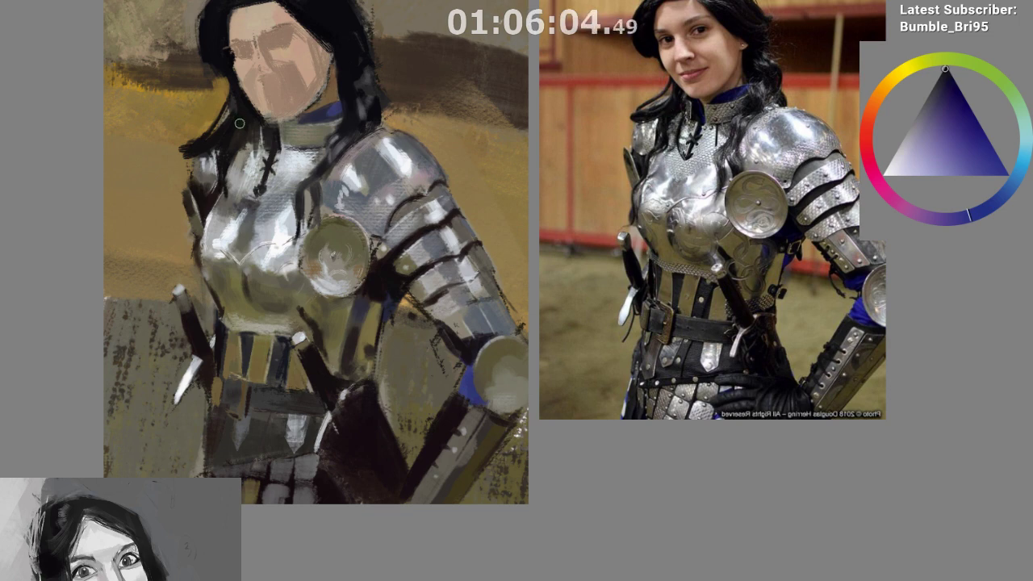
pyautogui.moveTo(369, 189); pyautogui.dragTo(378, 202)
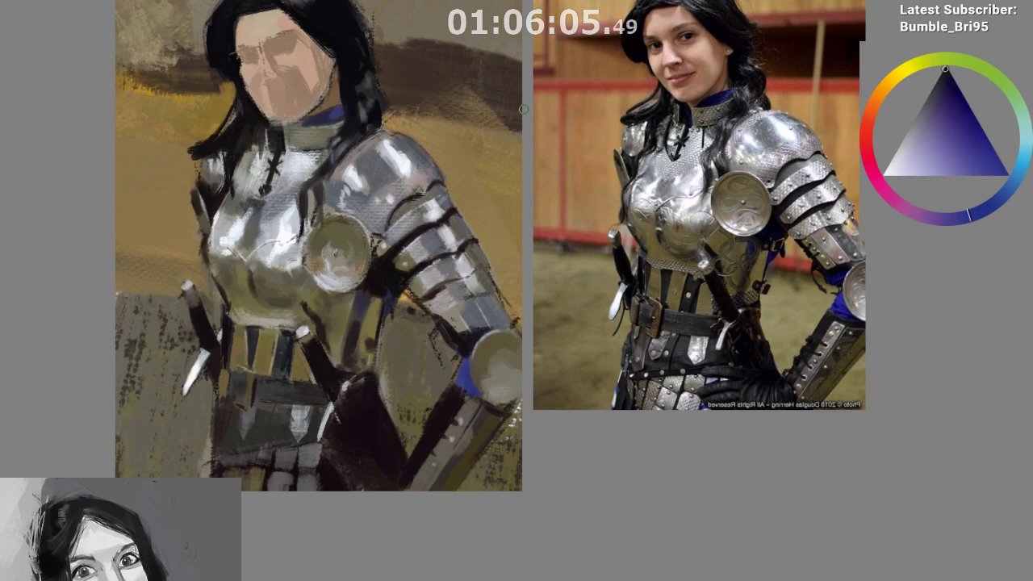
# Clean up the shadow between chin and collar with sampled dark olive and brown, and restore the unmirrored view
pyautogui.keyDown('ctrl'); pyautogui.click(303, 121); pyautogui.keyUp('ctrl')
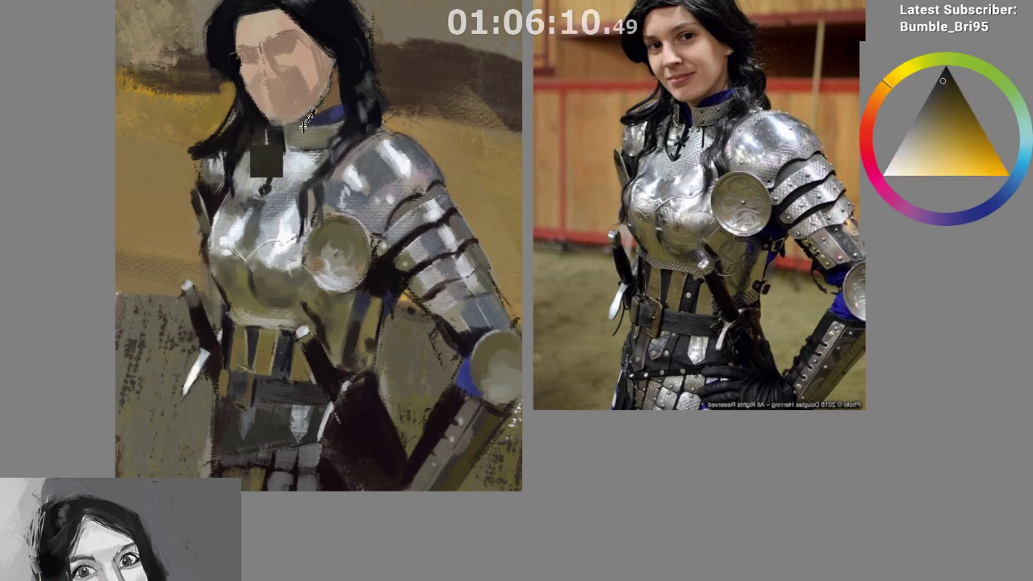
pyautogui.keyDown('ctrl'); pyautogui.click(300, 125); pyautogui.keyUp('ctrl')
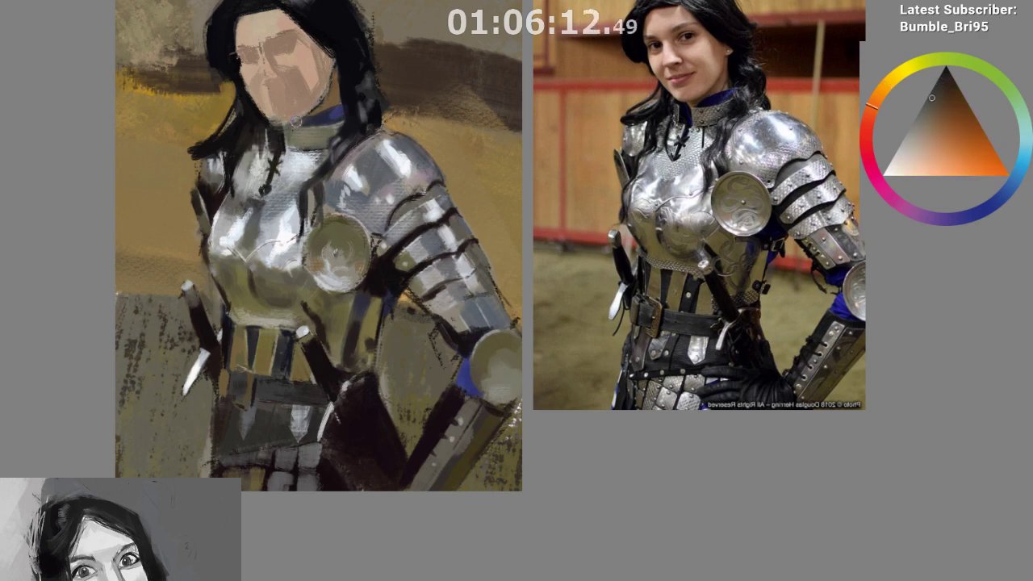
pyautogui.keyDown('ctrl'); pyautogui.click(304, 122); pyautogui.keyUp('ctrl')
pyautogui.moveTo(298, 363); pyautogui.dragTo(300, 419)
pyautogui.press('m')
pyautogui.moveTo(440, 345); pyautogui.dragTo(350, 338)
pyautogui.moveTo(609, 174)
pyautogui.mouseDown()
pyautogui.moveTo(601, 234)
pyautogui.moveTo(552, 226)
pyautogui.mouseUp()
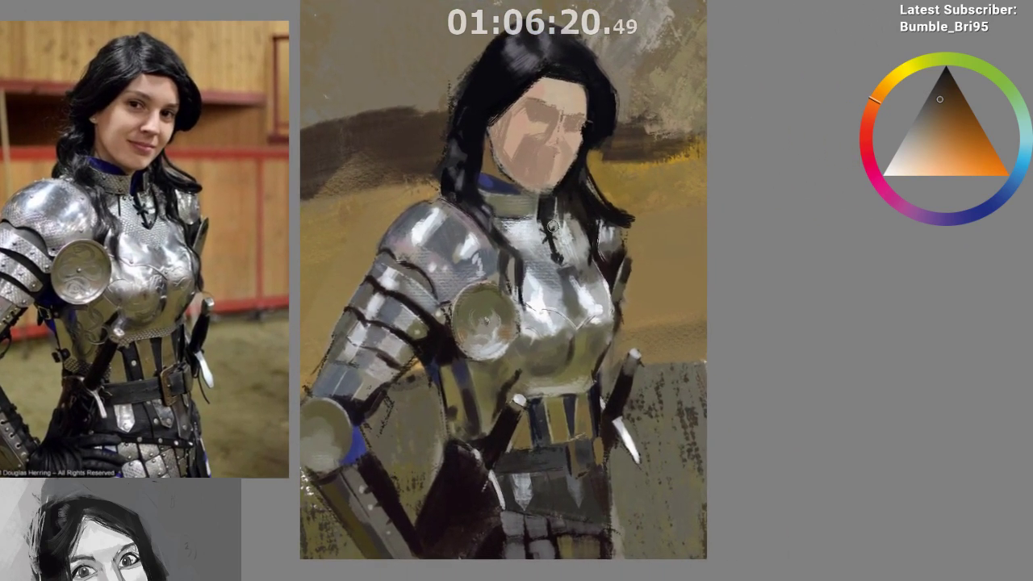
# Place the dark marks of both eyes inside the socket shadows in a very dark brown
pyautogui.keyDown('ctrl'); pyautogui.click(537, 157); pyautogui.keyUp('ctrl')
pyautogui.scroll(1, 539, 161)
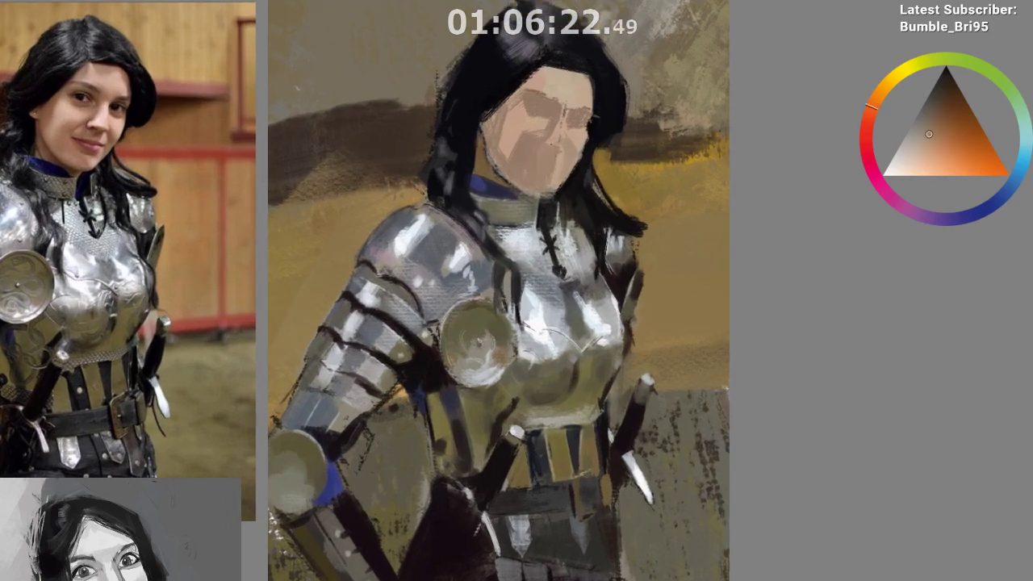
pyautogui.keyDown('ctrl'); pyautogui.click(536, 102); pyautogui.keyUp('ctrl')
pyautogui.moveTo(532, 109); pyautogui.dragTo(541, 102)
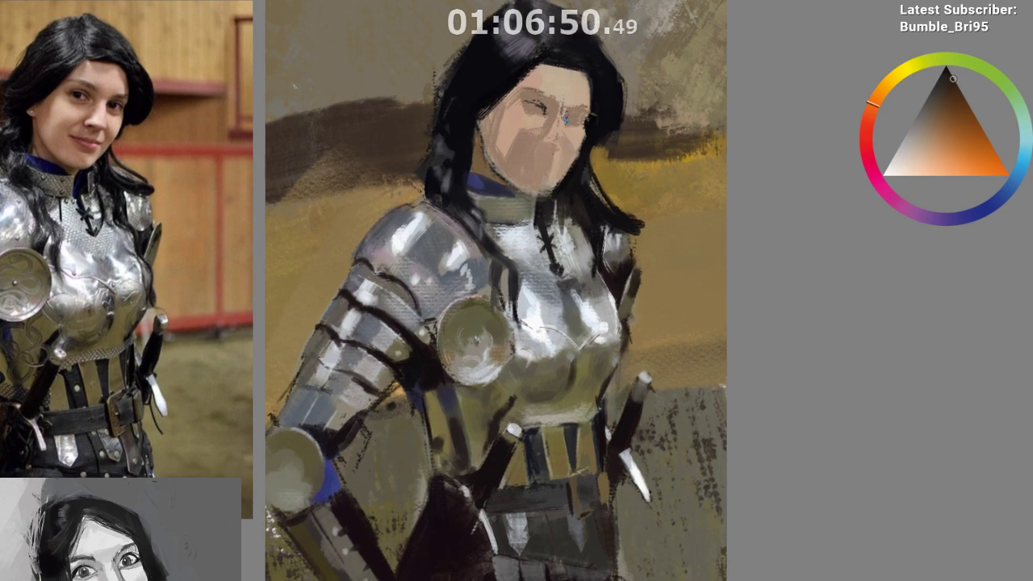
# Strengthen the far eye's lash line with short strokes of very dark brown inside its socket shadow
pyautogui.moveTo(572, 122); pyautogui.dragTo(583, 124)
pyautogui.moveTo(570, 120); pyautogui.dragTo(583, 120)
pyautogui.moveTo(577, 219); pyautogui.dragTo(563, 240)
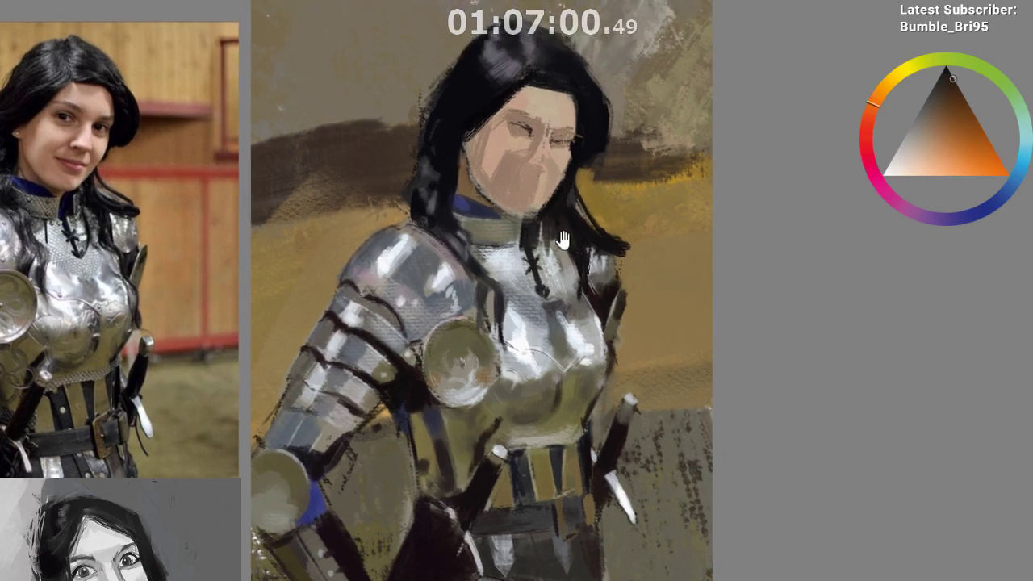
pyautogui.moveTo(572, 142); pyautogui.dragTo(563, 141)
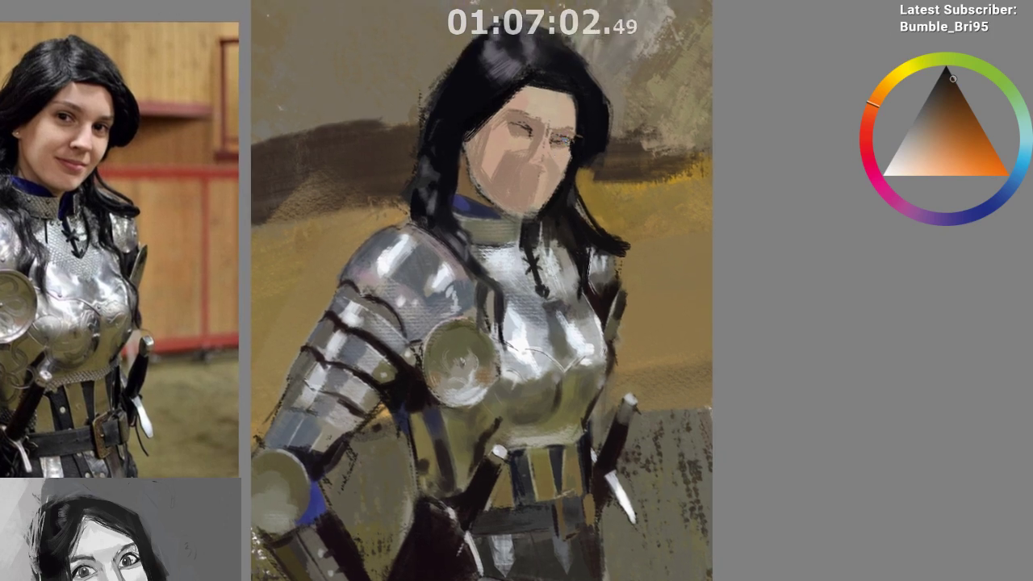
# Mirror the view and reinforce the dark marks of the nearer eye in very dark brown
pyautogui.press('m')
pyautogui.moveTo(427, 249); pyautogui.dragTo(325, 188)
pyautogui.moveTo(364, 81); pyautogui.dragTo(360, 74)
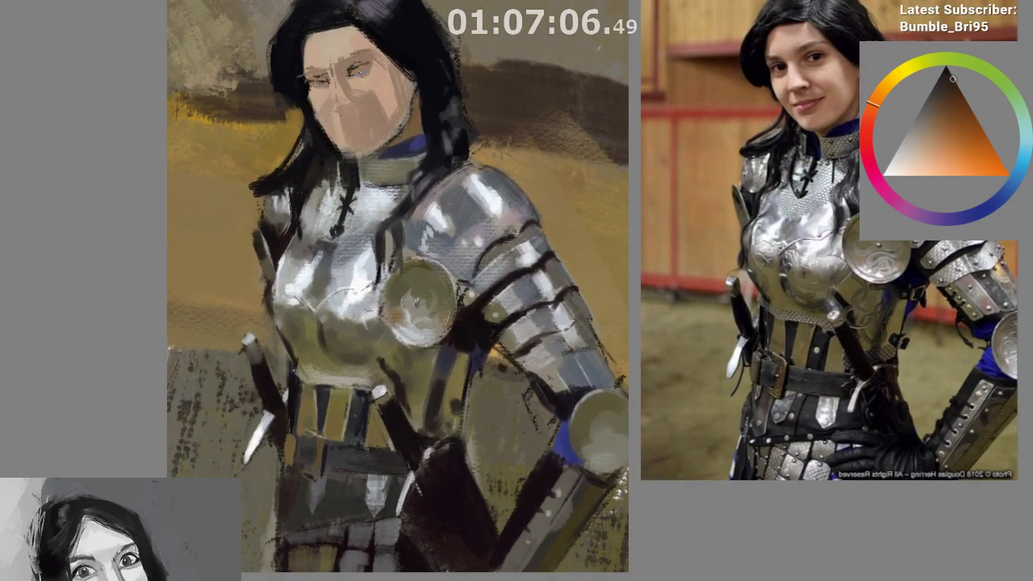
pyautogui.moveTo(343, 204); pyautogui.dragTo(340, 178)
pyautogui.keyDown('ctrl'); pyautogui.click(362, 46); pyautogui.keyUp('ctrl')
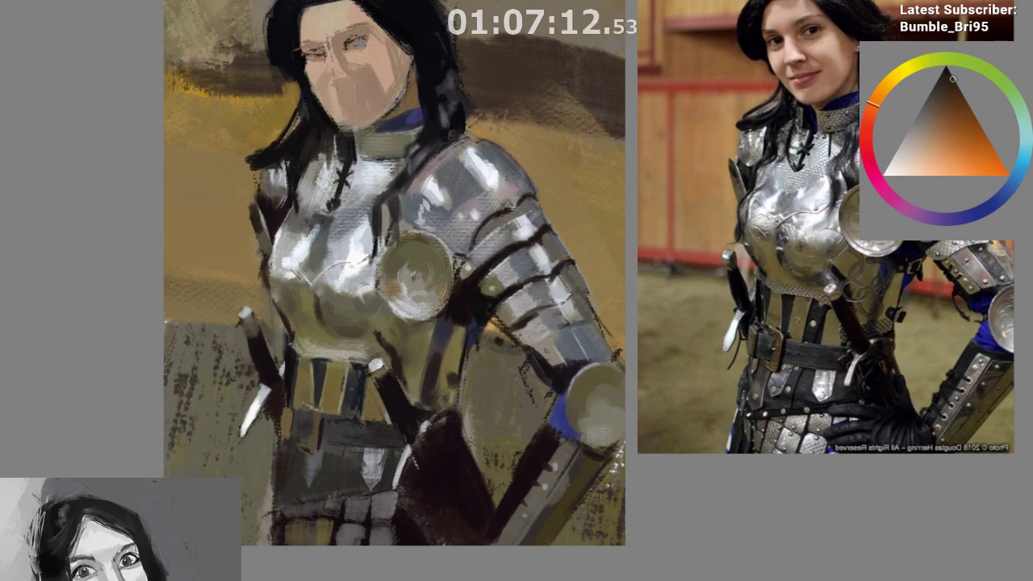
pyautogui.click(351, 43)
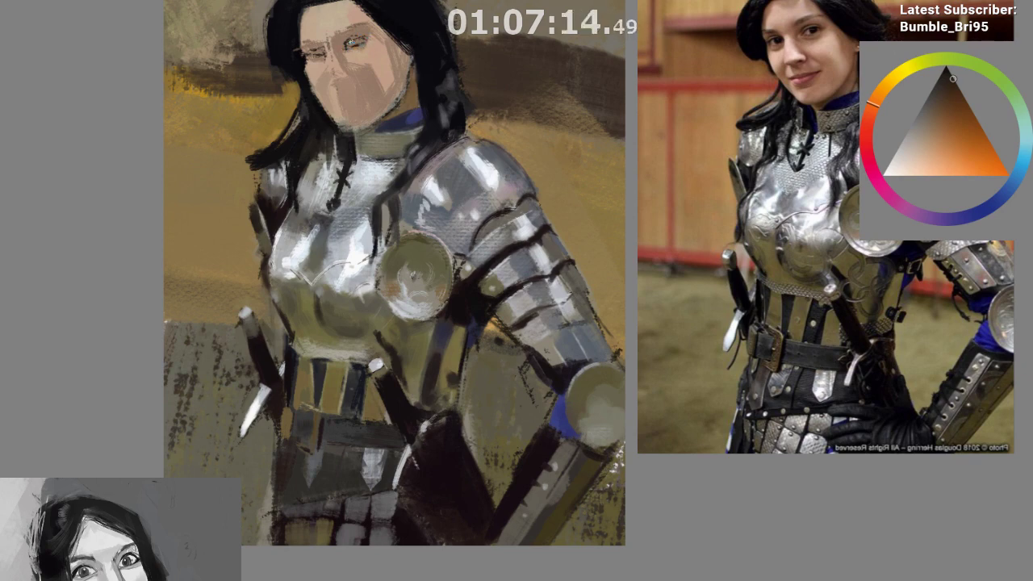
pyautogui.moveTo(371, 188); pyautogui.dragTo(355, 235)
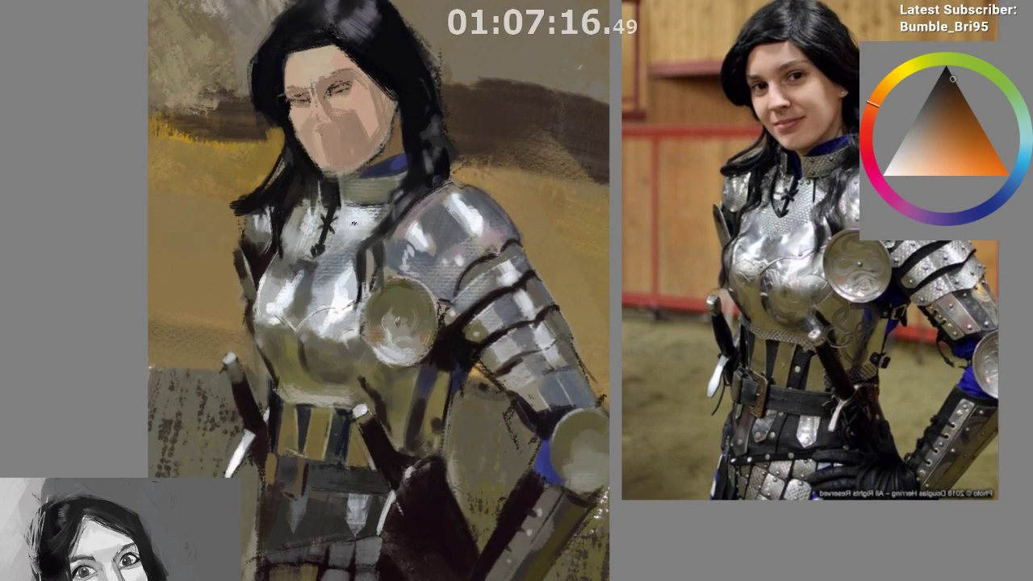
# Mark the nostril shadow under the nose with a sampled near-black brown, undoing the stray stroke
pyautogui.keyDown('ctrl'); pyautogui.click(329, 94); pyautogui.keyUp('ctrl')
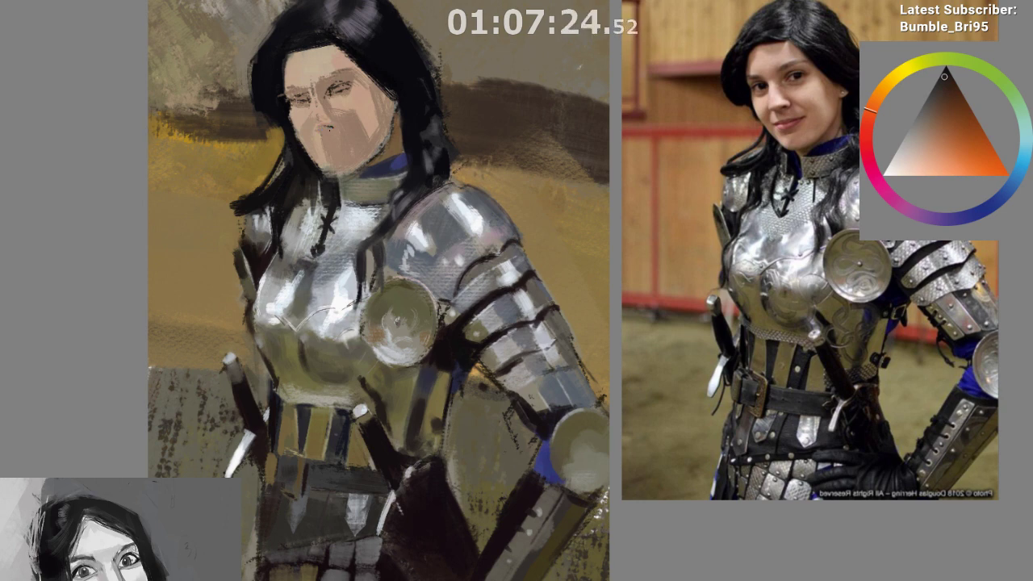
pyautogui.moveTo(326, 128); pyautogui.dragTo(339, 151)
pyautogui.hotkey('ctrl', 'z')
pyautogui.moveTo(335, 381); pyautogui.dragTo(333, 490)
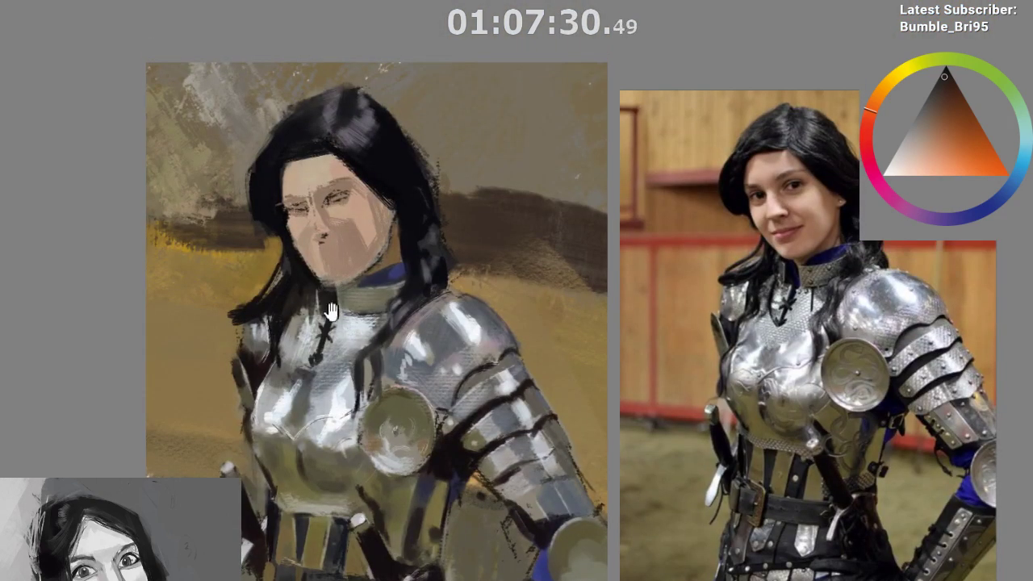
pyautogui.moveTo(331, 312); pyautogui.dragTo(326, 281)
# Start the mouth line below the nose with sampled and darkened muted browns, discarding the first stroke
pyautogui.keyDown('ctrl'); pyautogui.moveTo(315, 196); pyautogui.dragTo(327, 162); pyautogui.keyUp('ctrl')
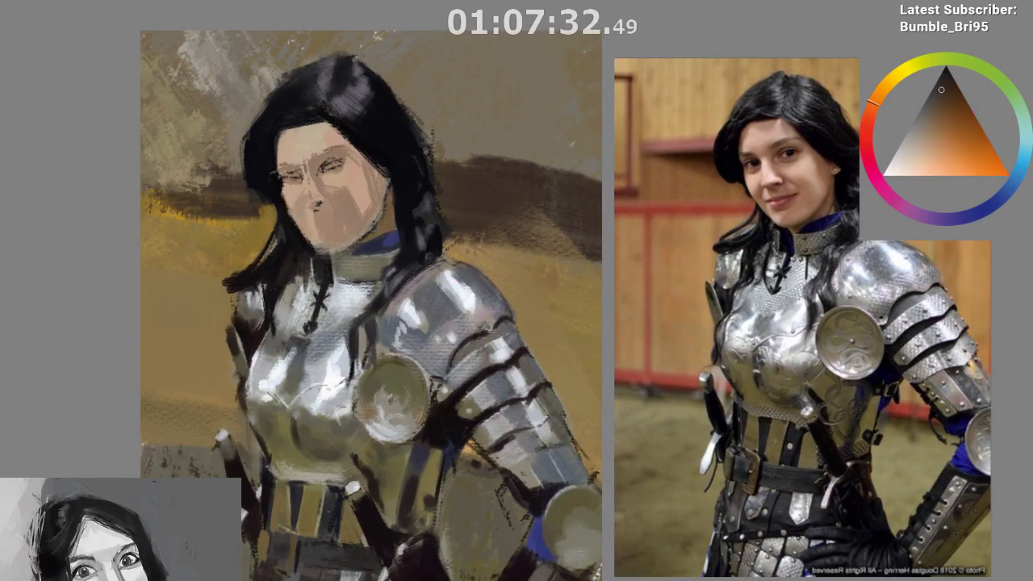
pyautogui.click(956, 103)
pyautogui.click(947, 117)
pyautogui.moveTo(318, 171); pyautogui.dragTo(345, 133)
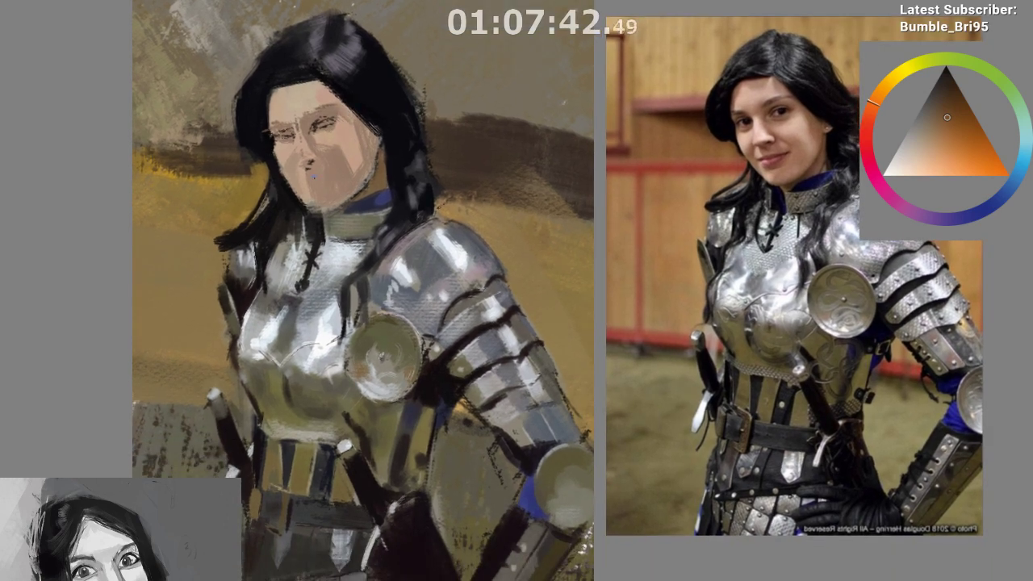
pyautogui.moveTo(300, 187)
pyautogui.mouseDown()
pyautogui.moveTo(328, 187)
pyautogui.moveTo(327, 164)
pyautogui.mouseUp()
pyautogui.hotkey('ctrl', 'z')
pyautogui.keyDown('ctrl'); pyautogui.click(308, 171); pyautogui.keyUp('ctrl')
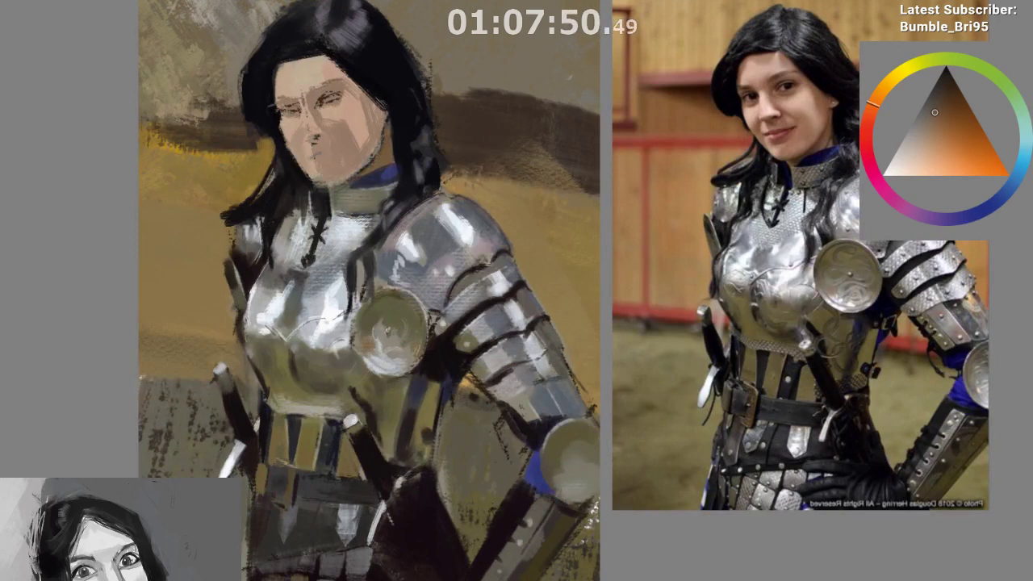
pyautogui.keyDown('ctrl'); pyautogui.click(310, 141); pyautogui.keyUp('ctrl')
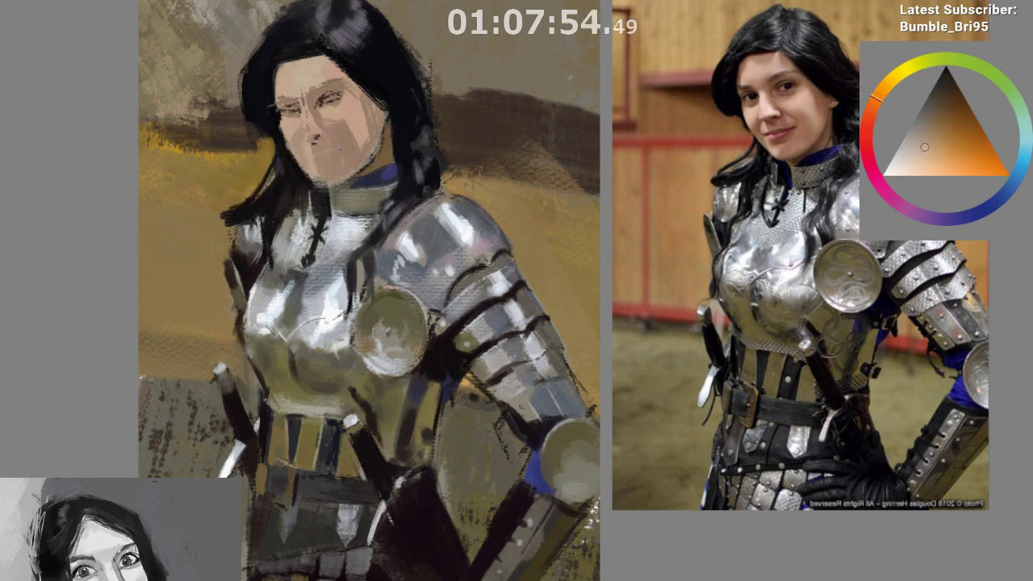
# Refine the inner corners of both eyes beside the nose bridge with sampled browns
pyautogui.keyDown('ctrl'); pyautogui.click(321, 108); pyautogui.keyUp('ctrl')
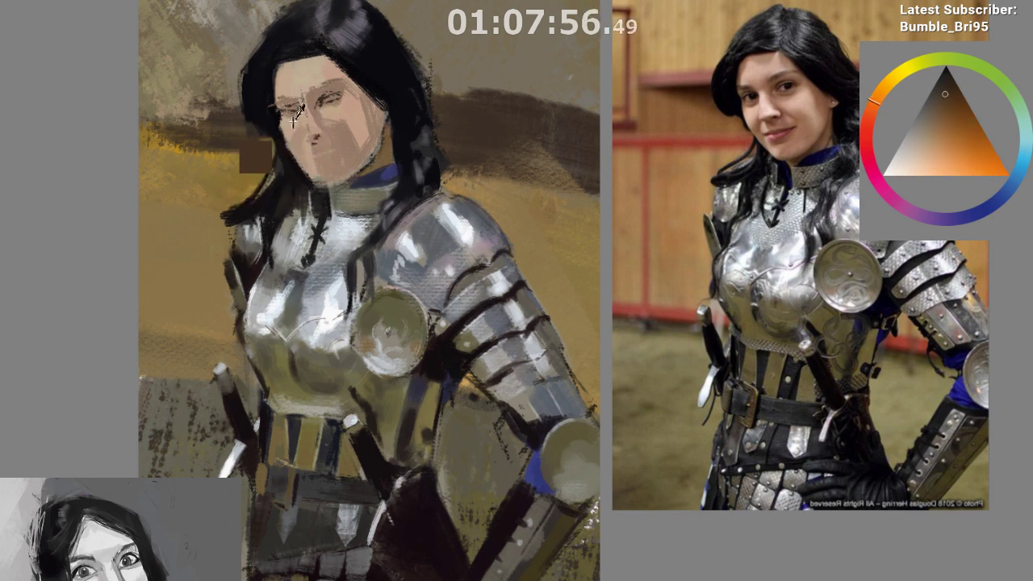
pyautogui.keyDown('ctrl'); pyautogui.click(318, 103); pyautogui.keyUp('ctrl')
pyautogui.keyDown('ctrl'); pyautogui.click(297, 115); pyautogui.keyUp('ctrl')
pyautogui.moveTo(302, 109); pyautogui.dragTo(320, 103)
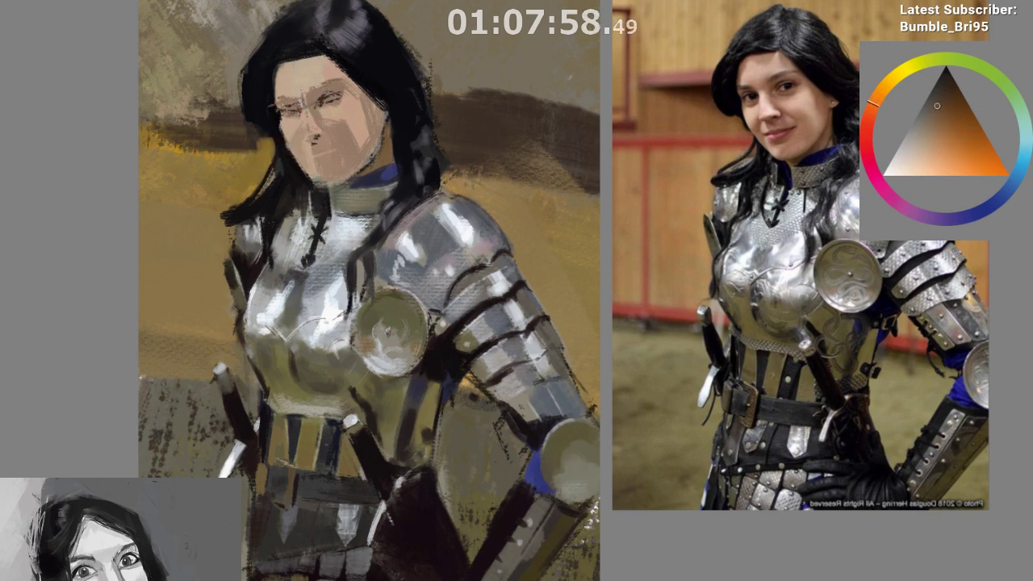
# Paint the smile line and the shadow beneath the lower lip in sampled dark brown, returning to the unmirrored view
pyautogui.keyDown('ctrl'); pyautogui.click(326, 102); pyautogui.keyUp('ctrl')
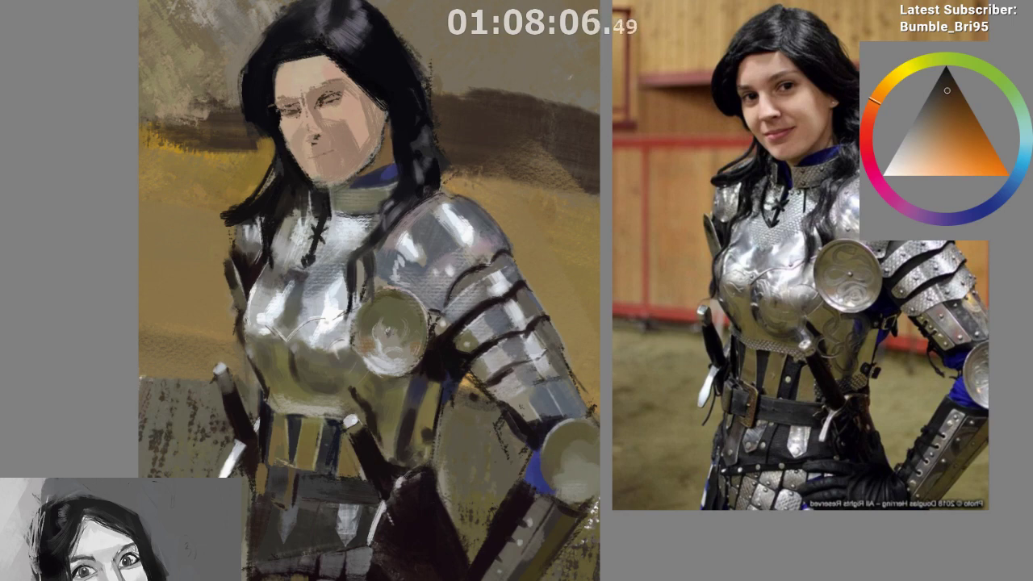
pyautogui.moveTo(322, 166); pyautogui.dragTo(315, 155)
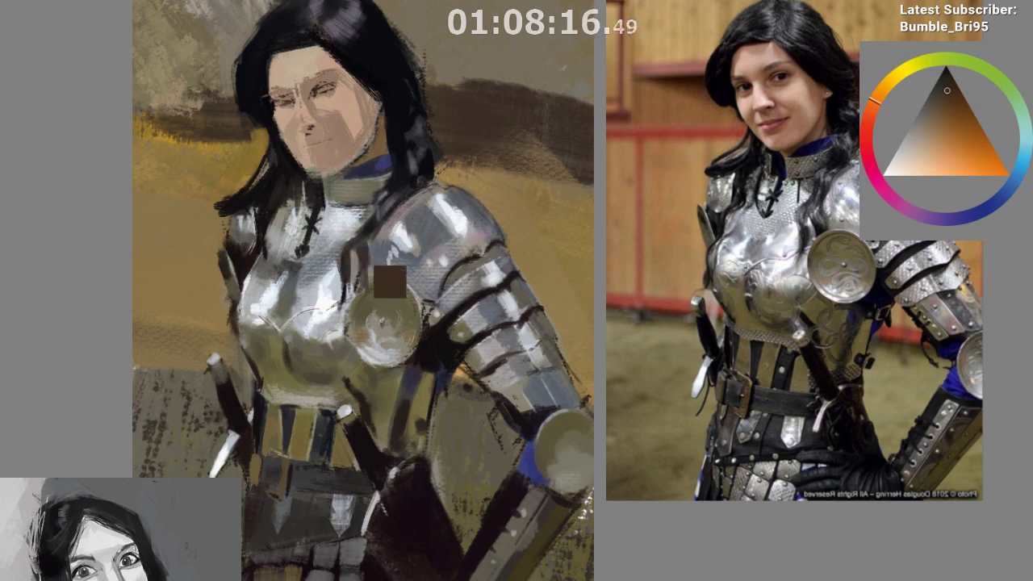
pyautogui.press('m')
pyautogui.moveTo(501, 281); pyautogui.dragTo(473, 306)
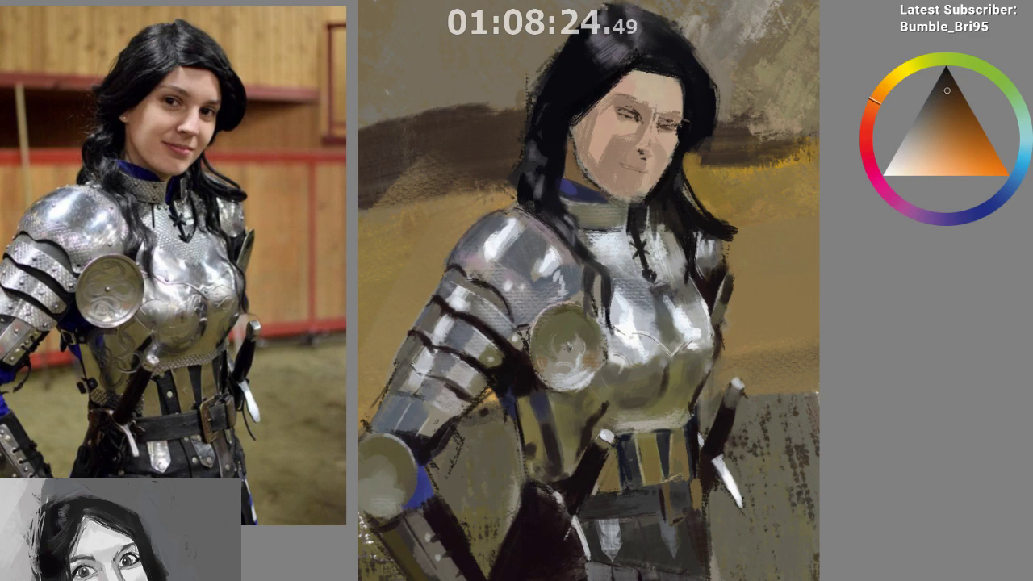
pyautogui.moveTo(641, 174)
pyautogui.mouseDown()
pyautogui.moveTo(609, 164)
pyautogui.moveTo(604, 173)
pyautogui.mouseUp()
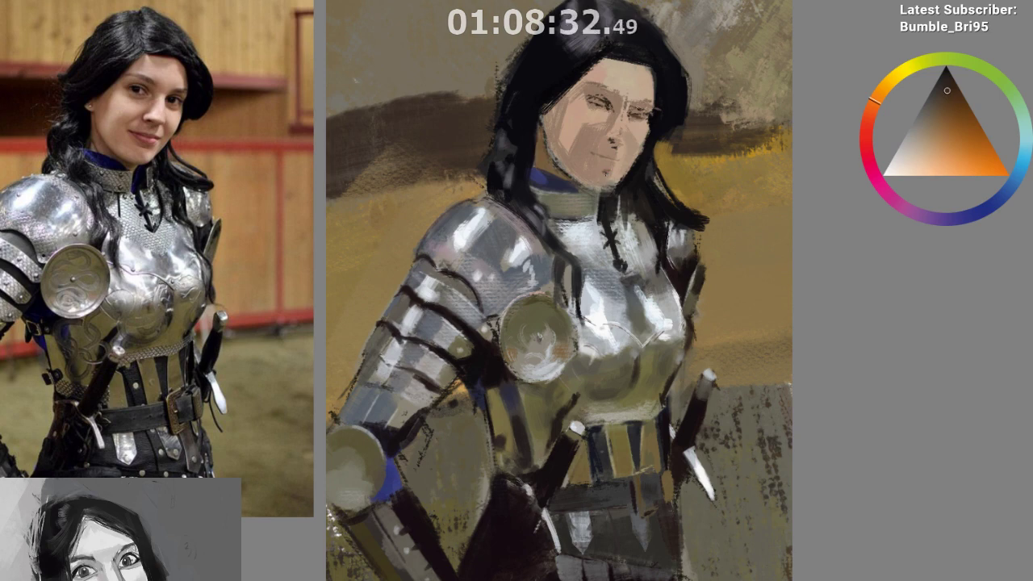
pyautogui.moveTo(576, 253); pyautogui.dragTo(568, 271)
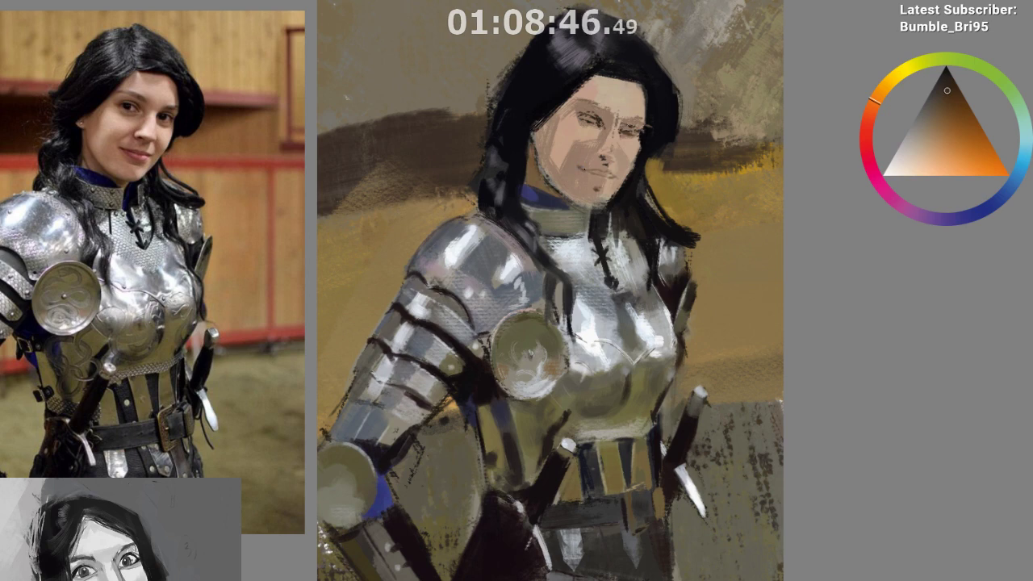
pyautogui.moveTo(606, 234); pyautogui.dragTo(555, 211)
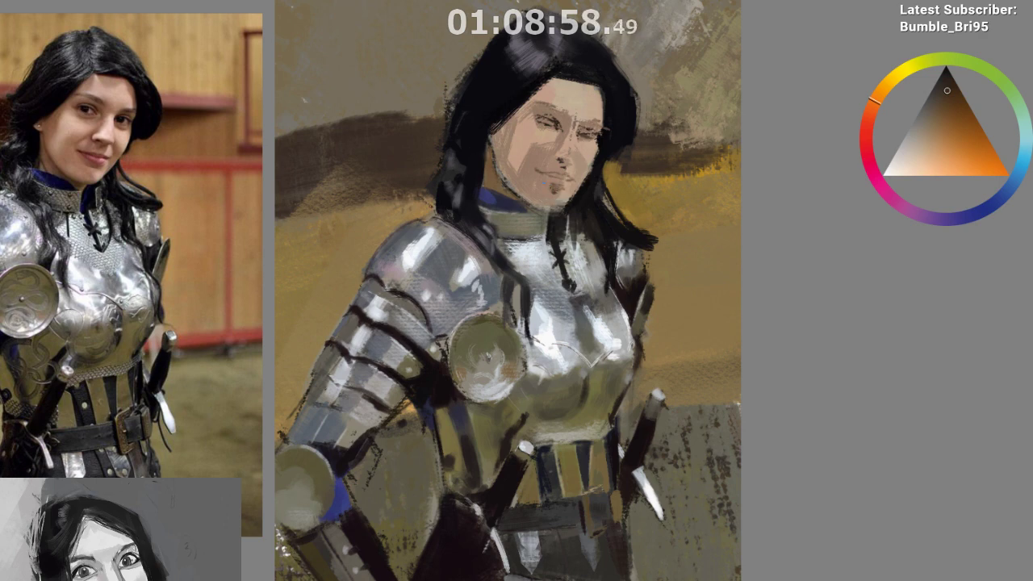
pyautogui.moveTo(586, 174); pyautogui.dragTo(589, 148)
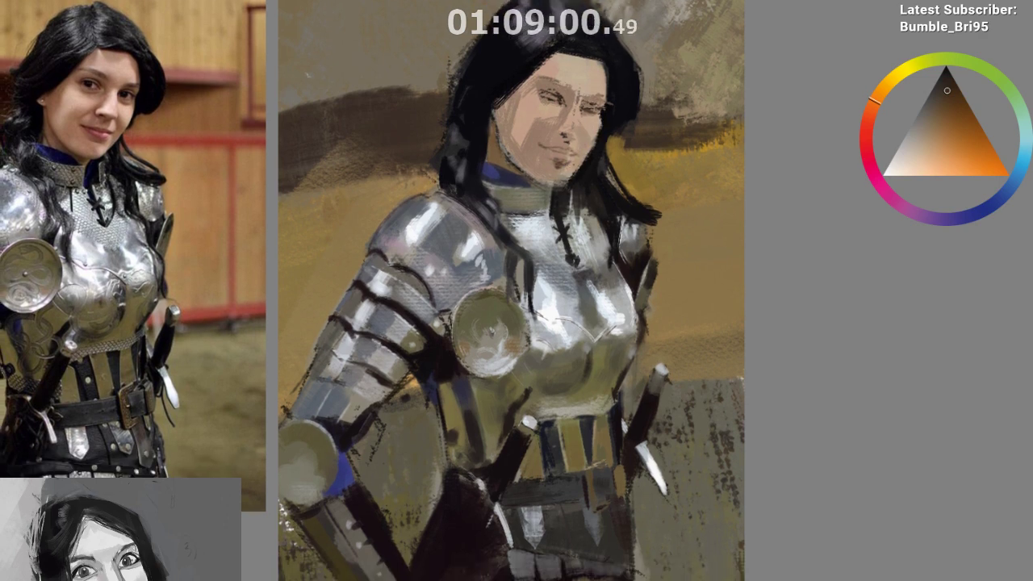
# Tidy the edge of the far jaw and chin using near-black purple sampled from the adjacent hair
pyautogui.keyDown('ctrl'); pyautogui.click(586, 171); pyautogui.keyUp('ctrl')
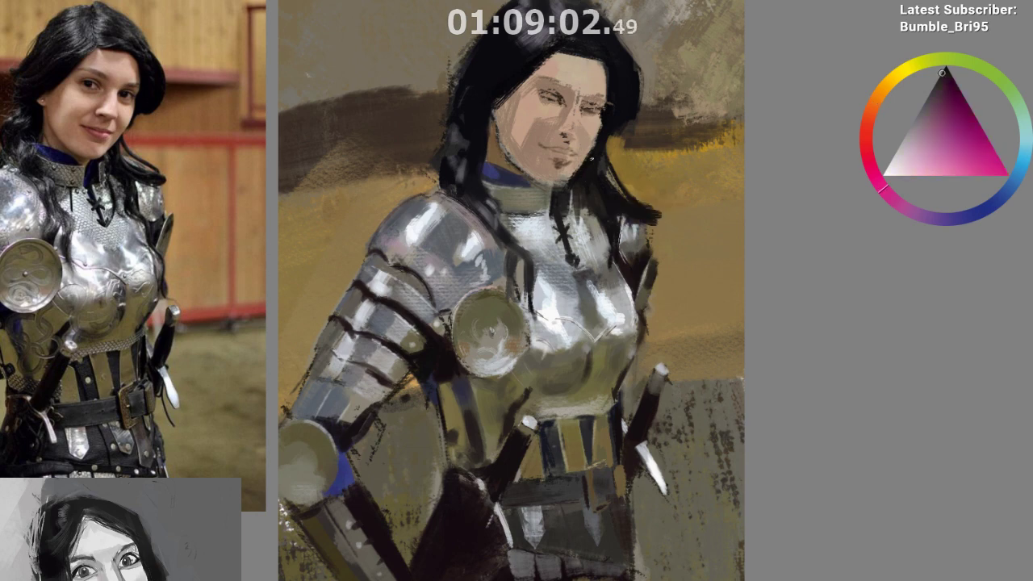
pyautogui.keyDown('ctrl'); pyautogui.click(584, 188); pyautogui.keyUp('ctrl')
pyautogui.click(578, 168)
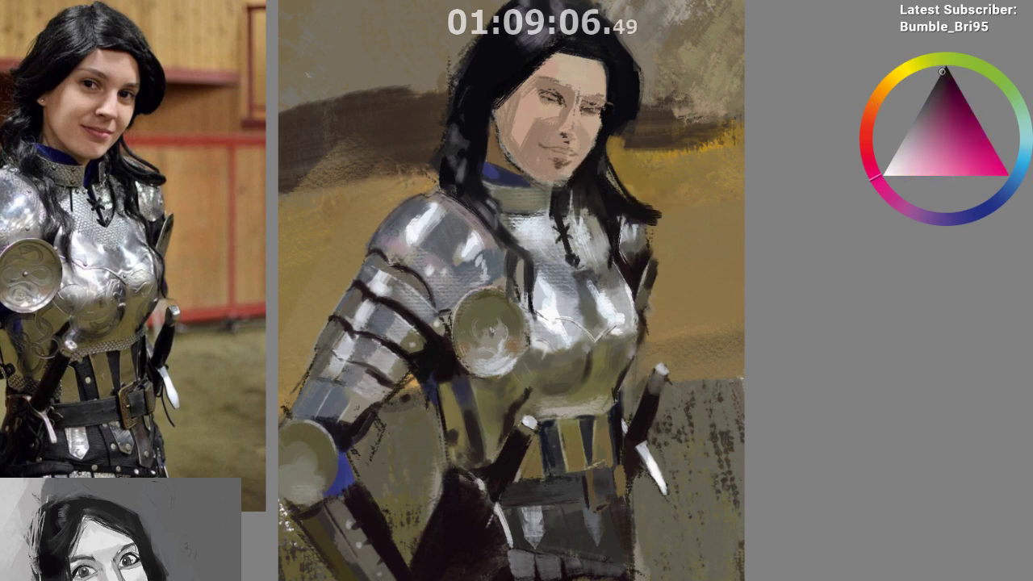
# Mirror the view and work on the dark area under the chin with sampled near-black tones
pyautogui.press('m')
pyautogui.moveTo(395, 467)
pyautogui.mouseDown()
pyautogui.moveTo(226, 436)
pyautogui.moveTo(224, 415)
pyautogui.mouseUp()
pyautogui.keyDown('ctrl'); pyautogui.click(243, 186); pyautogui.keyUp('ctrl')
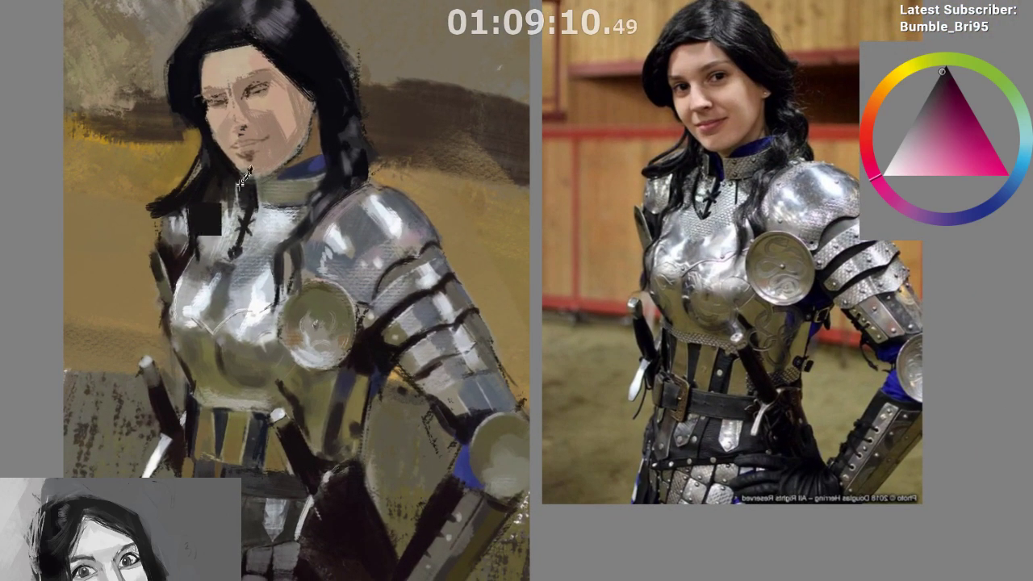
pyautogui.keyDown('ctrl'); pyautogui.click(233, 176); pyautogui.keyUp('ctrl')
pyautogui.keyDown('ctrl'); pyautogui.click(248, 197); pyautogui.keyUp('ctrl')
pyautogui.keyDown('ctrl'); pyautogui.click(250, 193); pyautogui.keyUp('ctrl')
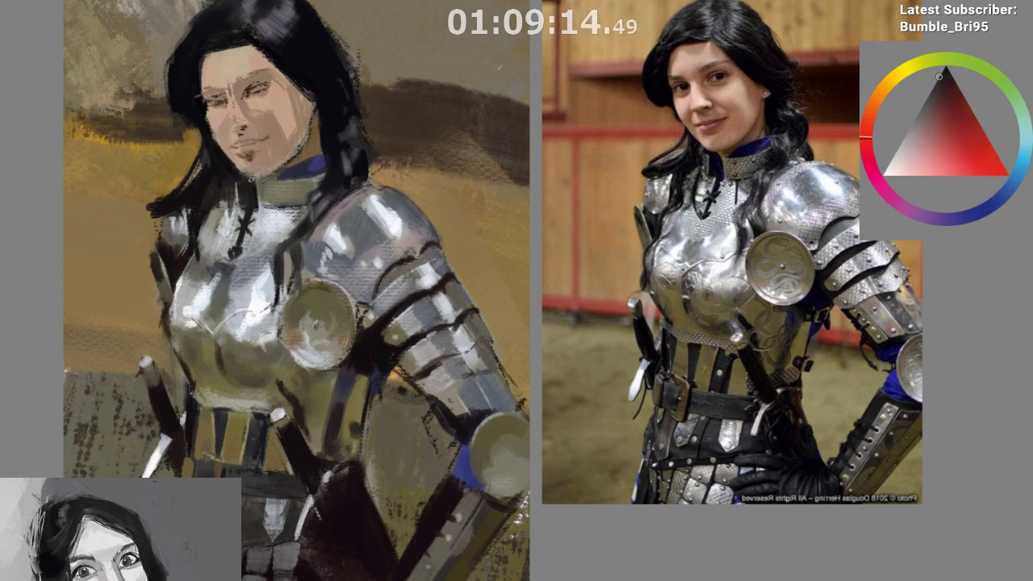
# Touch up the meeting of neck shadow and collar below the chin with small dabs of colour
pyautogui.moveTo(271, 239); pyautogui.dragTo(273, 277)
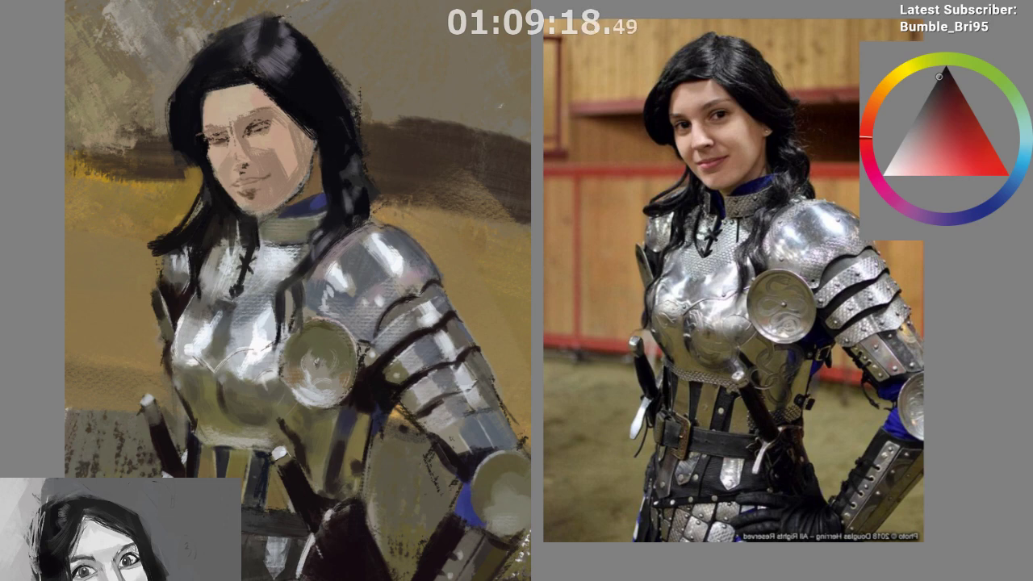
pyautogui.click(261, 232)
pyautogui.click(257, 232)
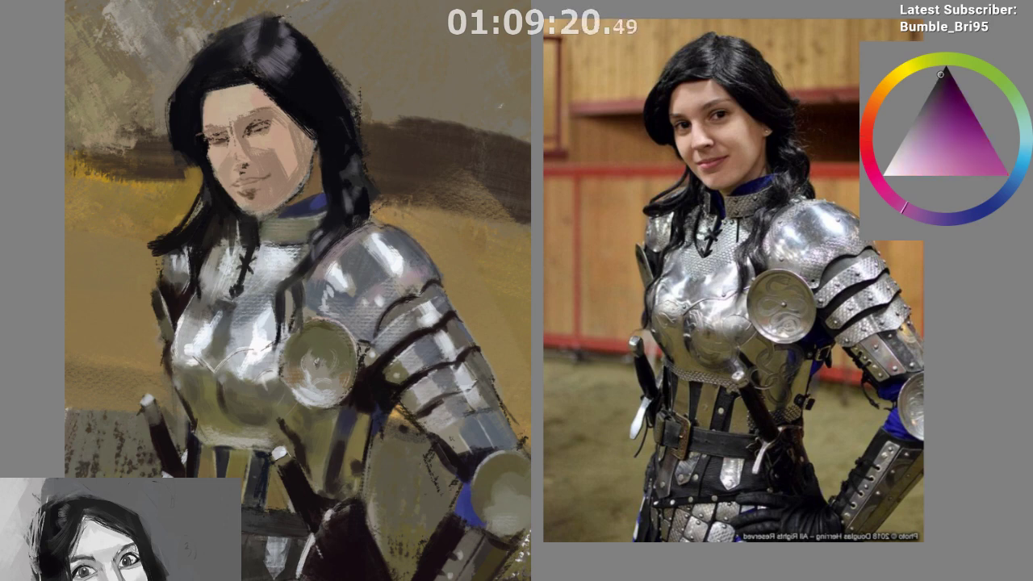
pyautogui.click(258, 234)
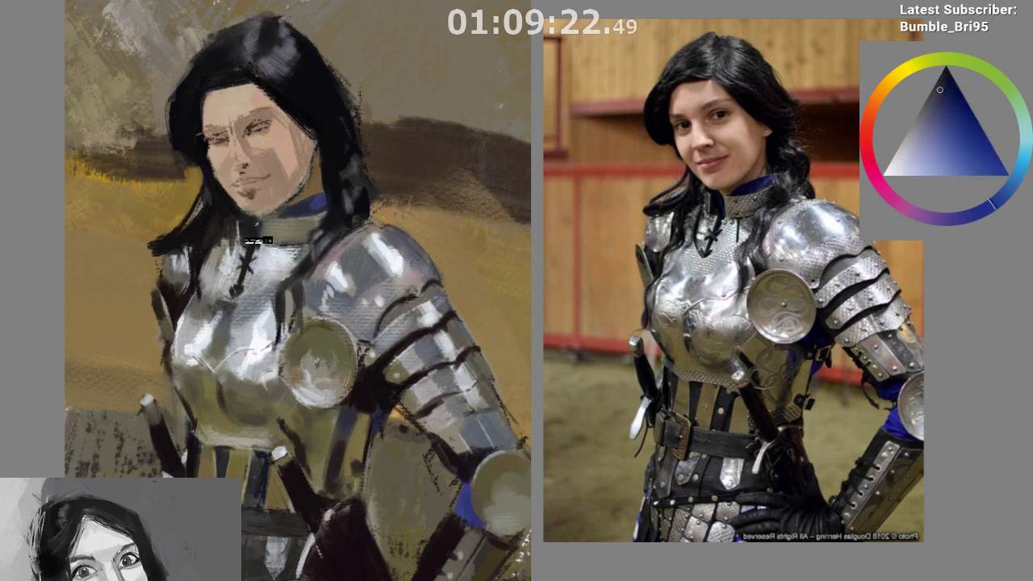
pyautogui.click(249, 238)
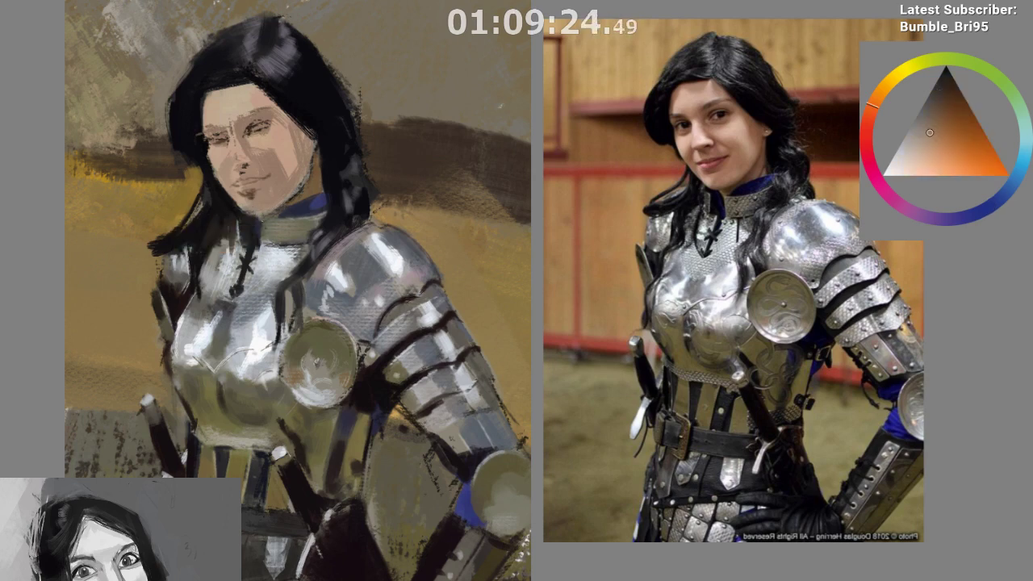
pyautogui.moveTo(331, 281); pyautogui.dragTo(346, 339)
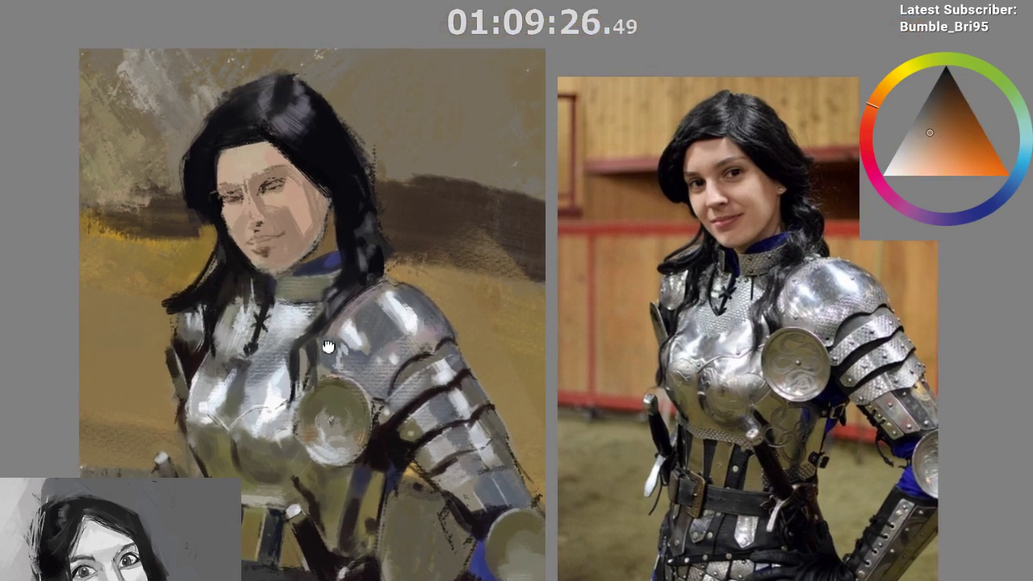
pyautogui.moveTo(334, 444); pyautogui.dragTo(331, 415)
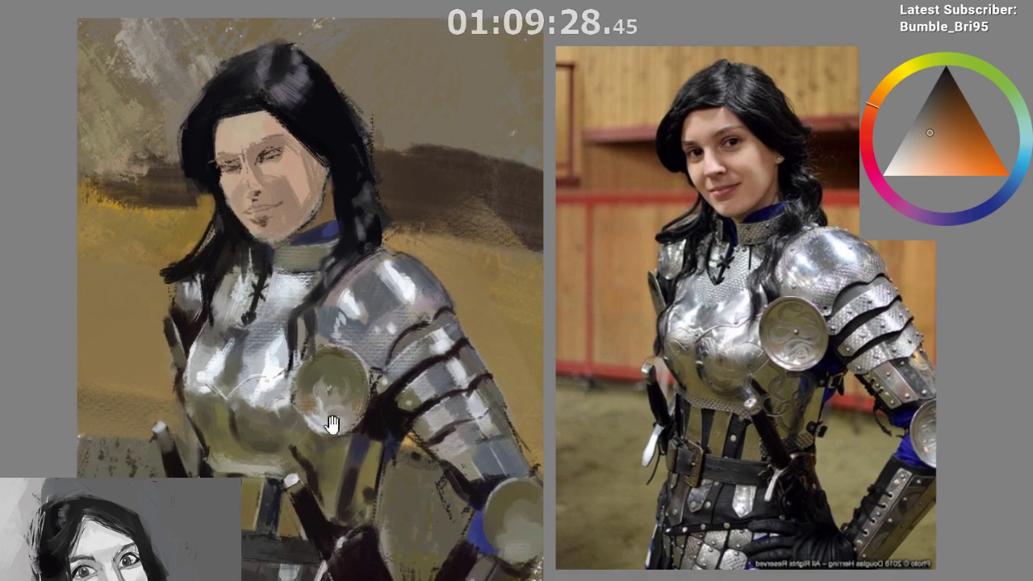
pyautogui.keyDown('ctrl'); pyautogui.click(261, 158); pyautogui.keyUp('ctrl')
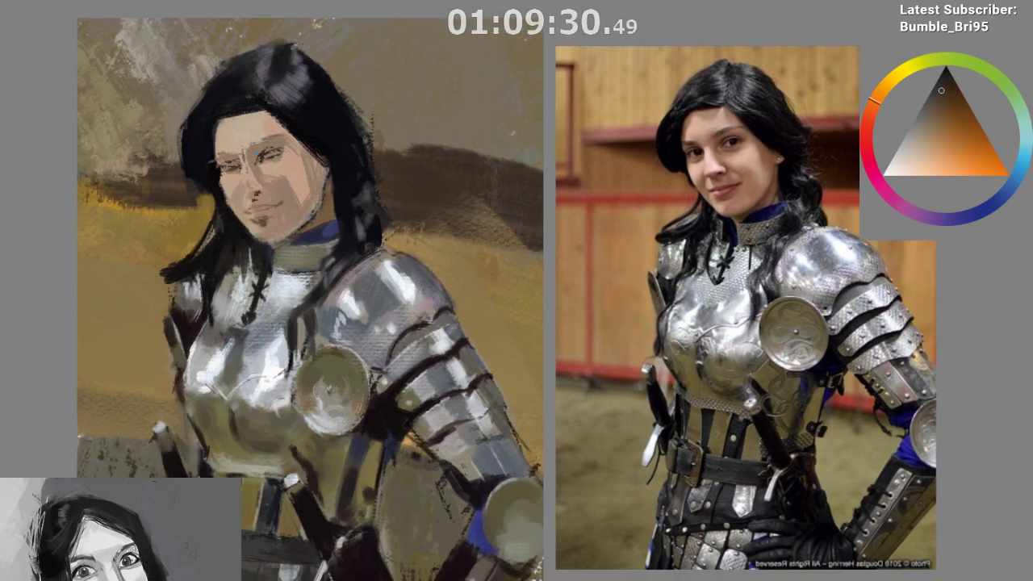
pyautogui.hotkey('ctrl', 'z')
pyautogui.moveTo(254, 148); pyautogui.dragTo(269, 136)
pyautogui.moveTo(252, 159); pyautogui.dragTo(277, 157)
pyautogui.hotkey('ctrl', 'z')
pyautogui.hotkey('ctrl', 'z')
# Refine the inner brow and socket of the nearer eye with small strokes of sampled dark browns
pyautogui.keyDown('ctrl'); pyautogui.click(258, 151); pyautogui.keyUp('ctrl')
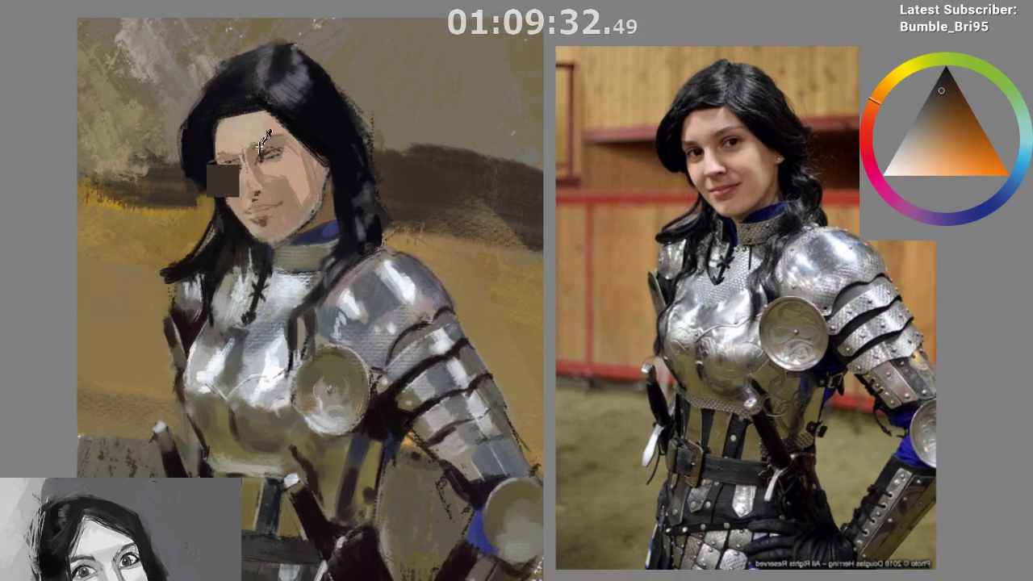
pyautogui.keyDown('ctrl'); pyautogui.click(264, 154); pyautogui.keyUp('ctrl')
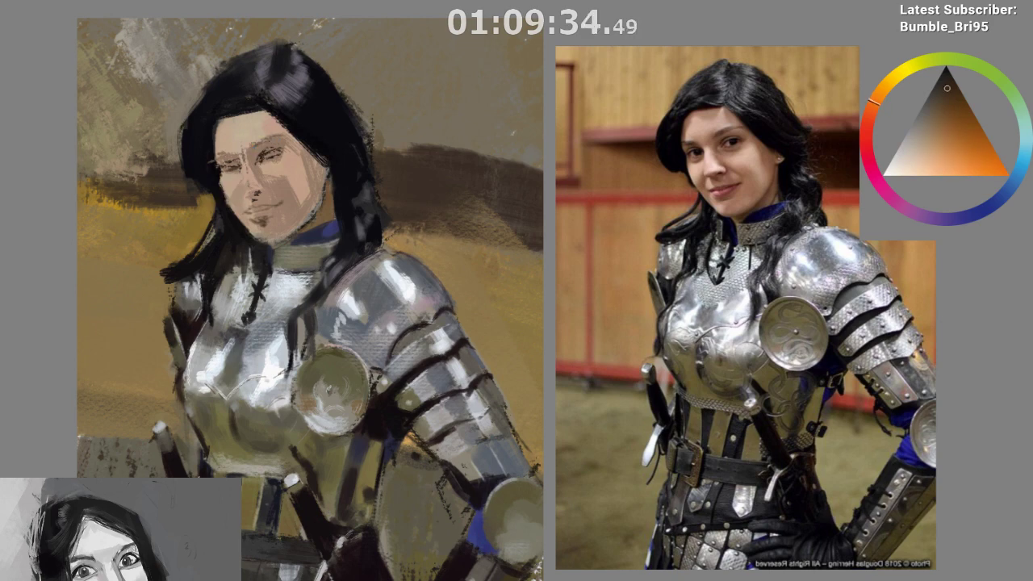
pyautogui.moveTo(261, 140); pyautogui.dragTo(265, 137)
pyautogui.click(273, 161)
pyautogui.click(259, 150)
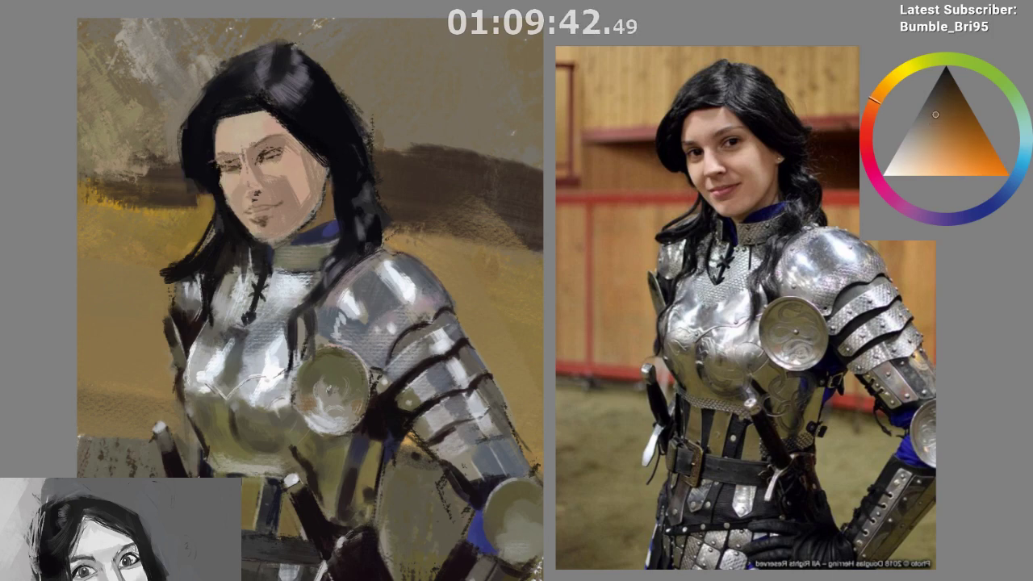
# Flip the mirrored view back and touch up the brows and far eye with small strokes of sampled dark browns
pyautogui.click(265, 138)
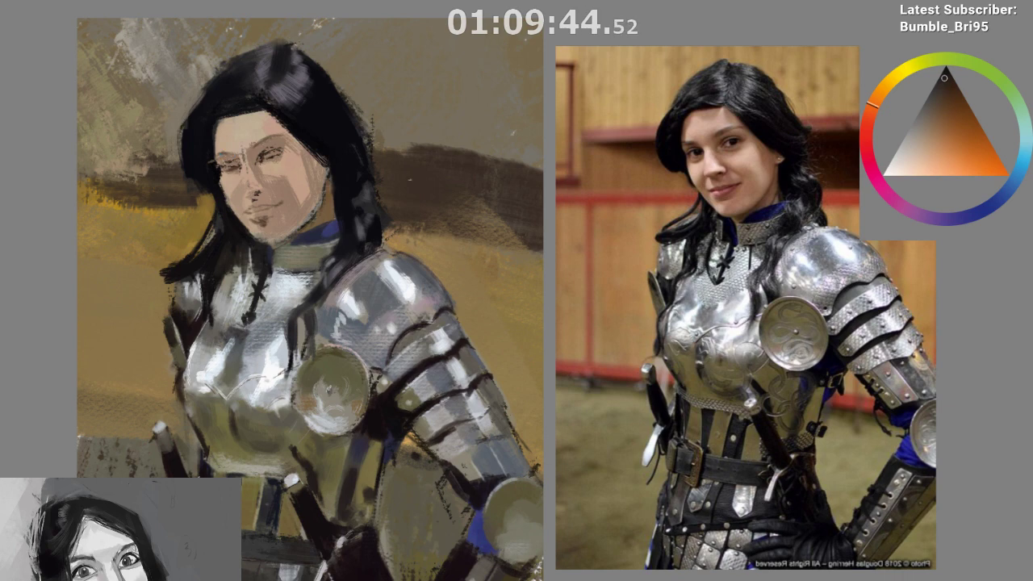
pyautogui.press('m')
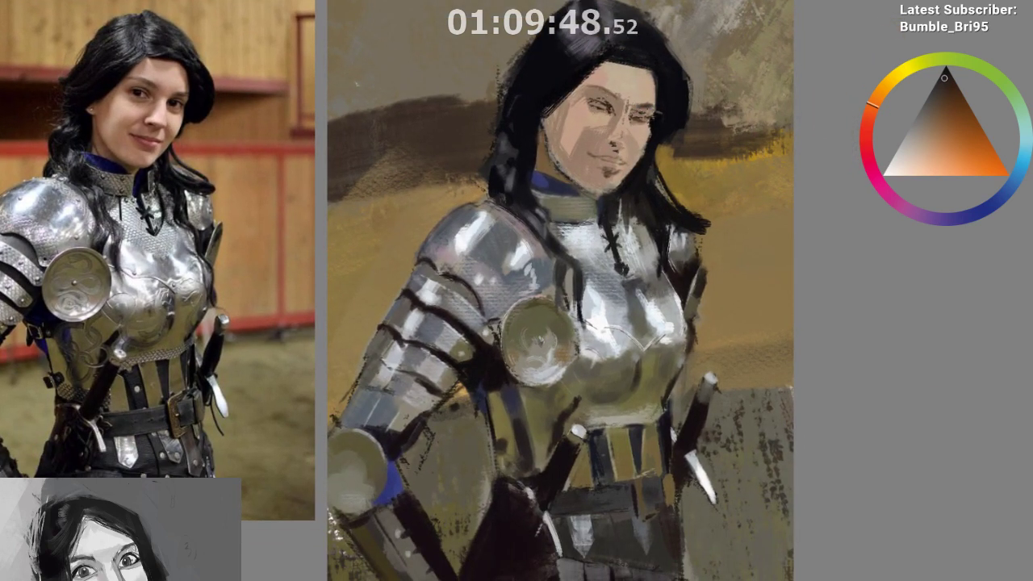
pyautogui.moveTo(587, 300); pyautogui.dragTo(536, 359)
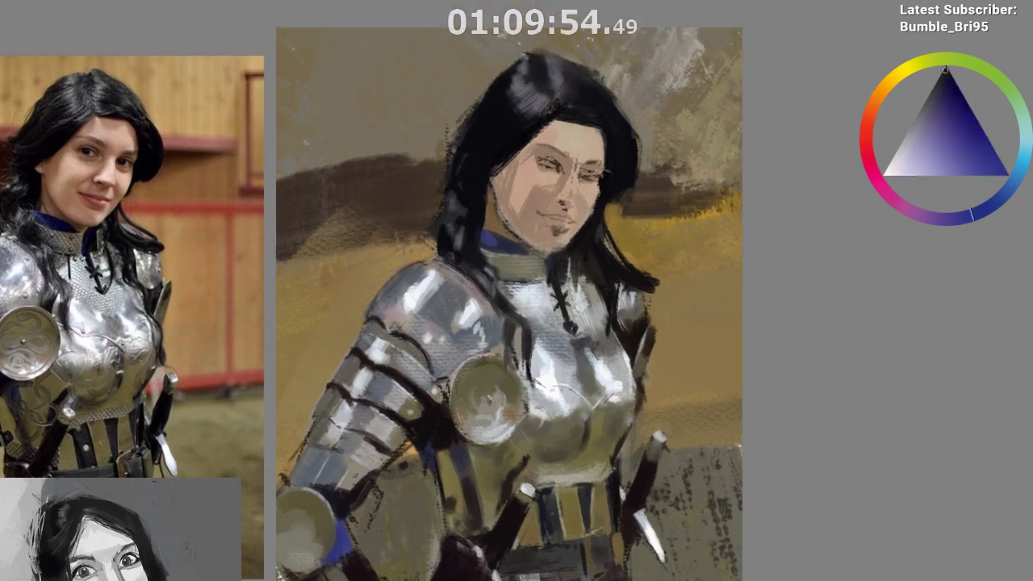
pyautogui.keyDown('ctrl'); pyautogui.click(593, 163); pyautogui.keyUp('ctrl')
pyautogui.keyDown('ctrl'); pyautogui.click(596, 160); pyautogui.keyUp('ctrl')
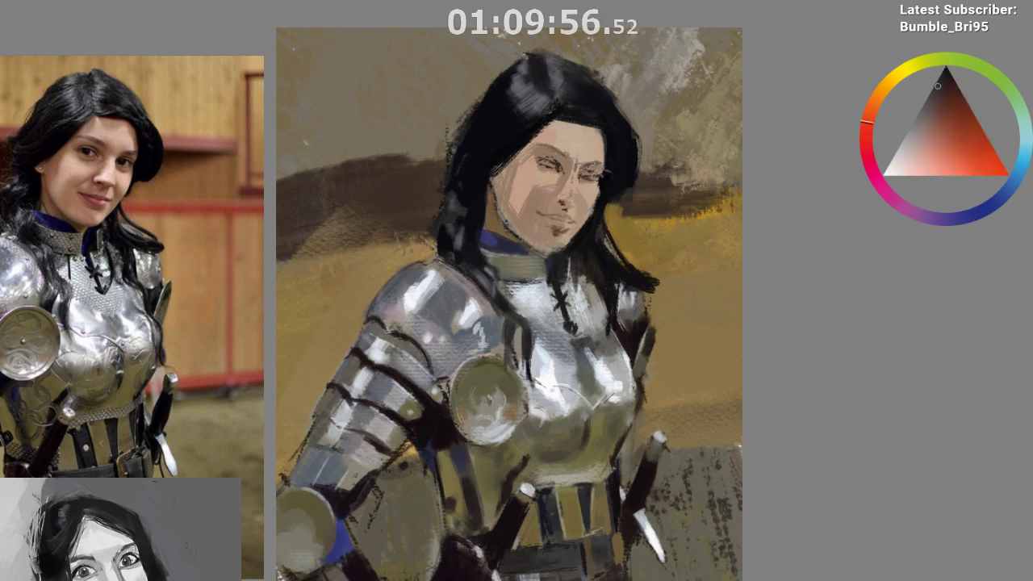
pyautogui.keyDown('ctrl'); pyautogui.click(593, 167); pyautogui.keyUp('ctrl')
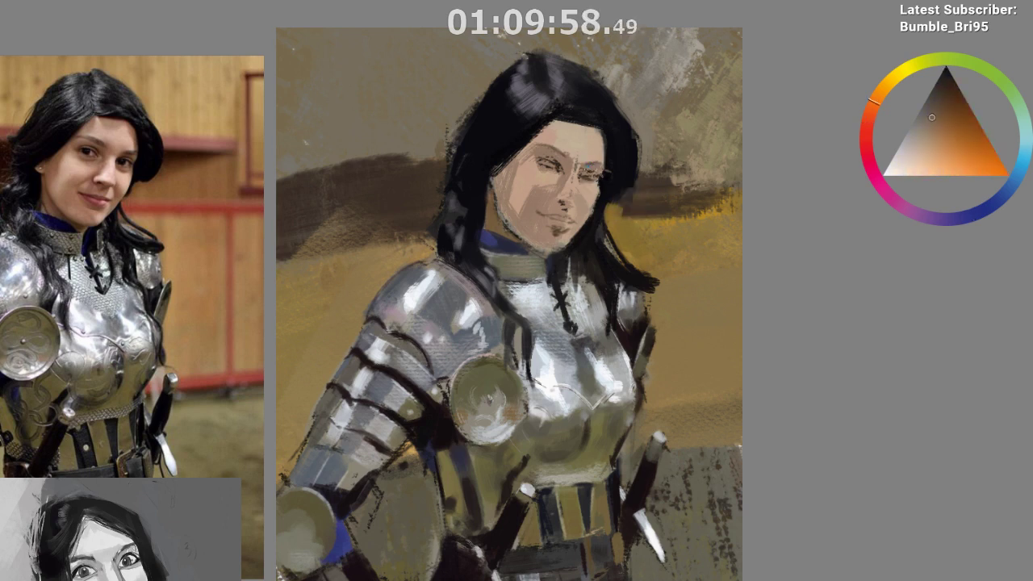
# Shade the side of the nose and the adjoining cheek with mid-brown skin tones sampled from the face
pyautogui.keyDown('ctrl'); pyautogui.click(565, 187); pyautogui.keyUp('ctrl')
pyautogui.moveTo(565, 187); pyautogui.dragTo(548, 187)
pyautogui.moveTo(615, 167); pyautogui.dragTo(609, 115)
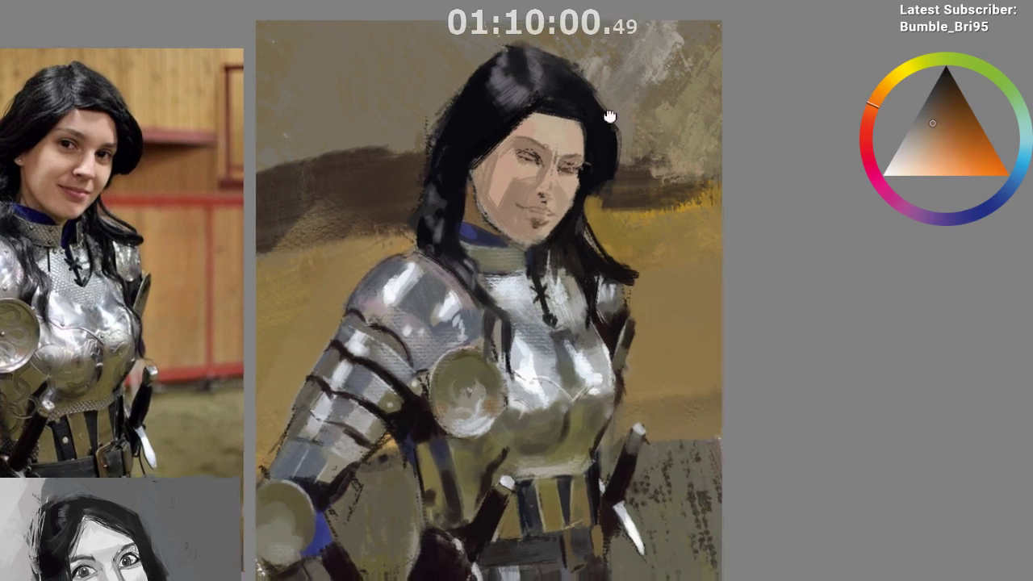
pyautogui.keyDown('ctrl'); pyautogui.click(545, 137); pyautogui.keyUp('ctrl')
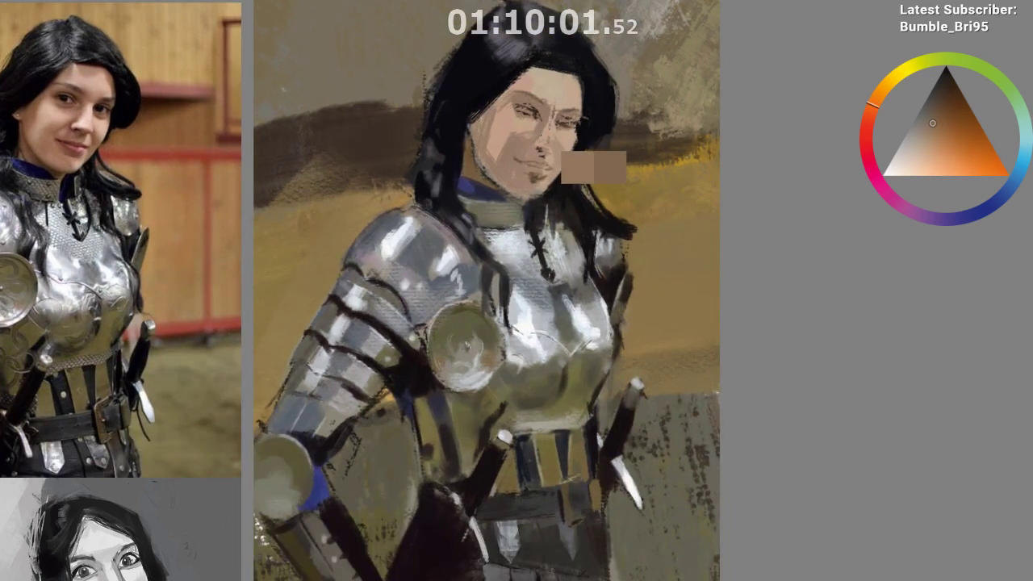
pyautogui.keyDown('ctrl'); pyautogui.click(544, 142); pyautogui.keyUp('ctrl')
# Rework the cheek below the nearer eye with sampled light and mid skin tones, undoing the last stroke
pyautogui.keyDown('ctrl'); pyautogui.click(512, 134); pyautogui.keyUp('ctrl')
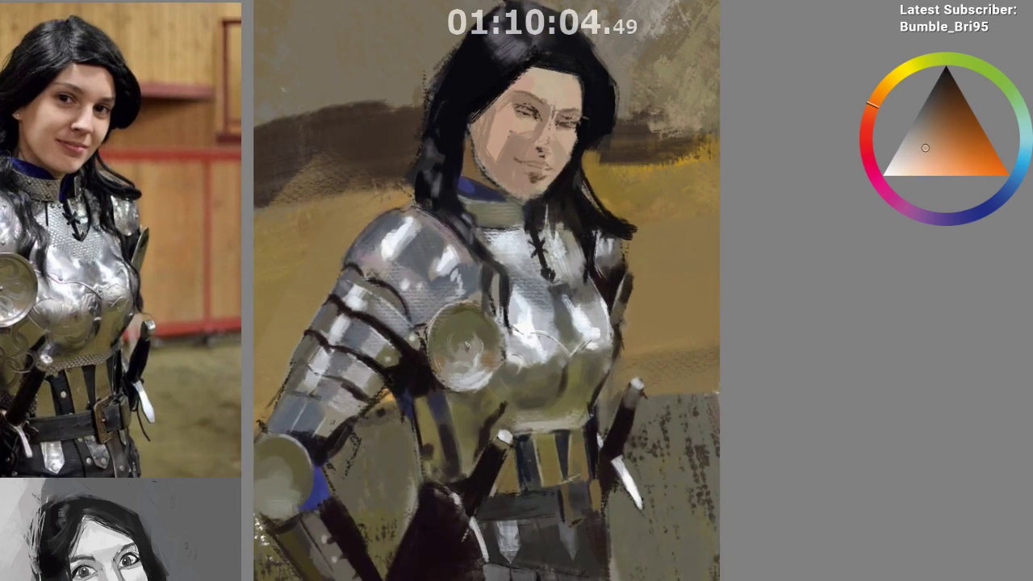
pyautogui.keyDown('ctrl'); pyautogui.click(515, 129); pyautogui.keyUp('ctrl')
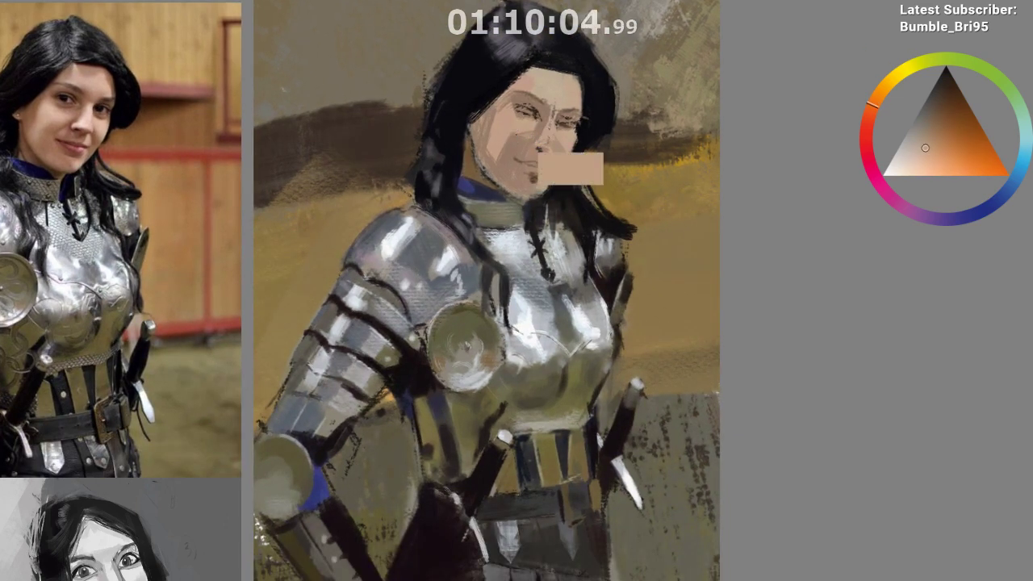
pyautogui.keyDown('ctrl'); pyautogui.click(525, 110); pyautogui.keyUp('ctrl')
pyautogui.moveTo(525, 126)
pyautogui.mouseDown()
pyautogui.moveTo(534, 119)
pyautogui.moveTo(538, 133)
pyautogui.moveTo(538, 122)
pyautogui.mouseUp()
pyautogui.keyDown('ctrl'); pyautogui.click(526, 116); pyautogui.keyUp('ctrl')
pyautogui.hotkey('ctrl', 'z')
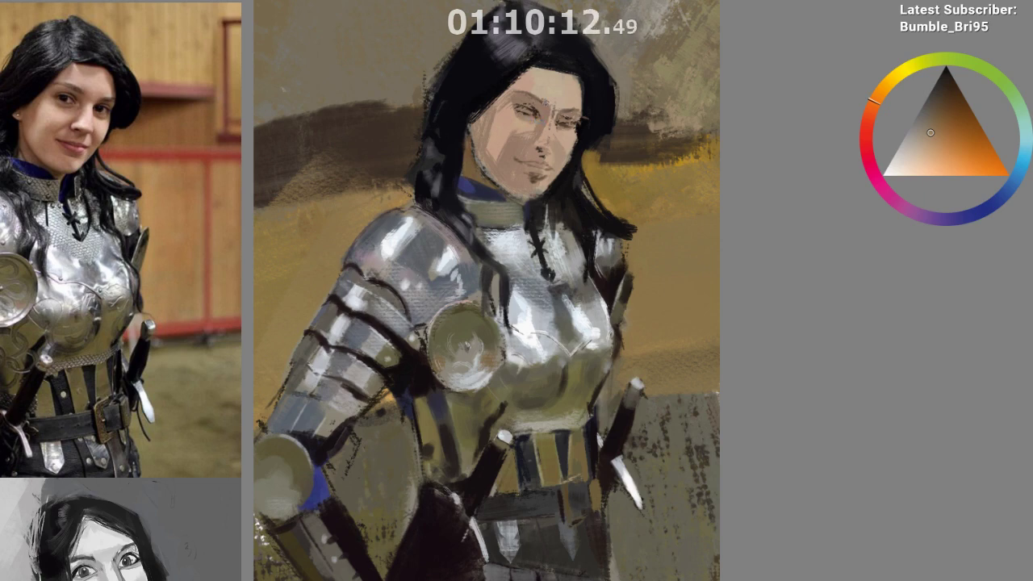
# Adjust the skin around the nearer brow and cheek with sampled tan tones and compare the whole figure with the photo
pyautogui.keyDown('ctrl'); pyautogui.click(519, 104); pyautogui.keyUp('ctrl')
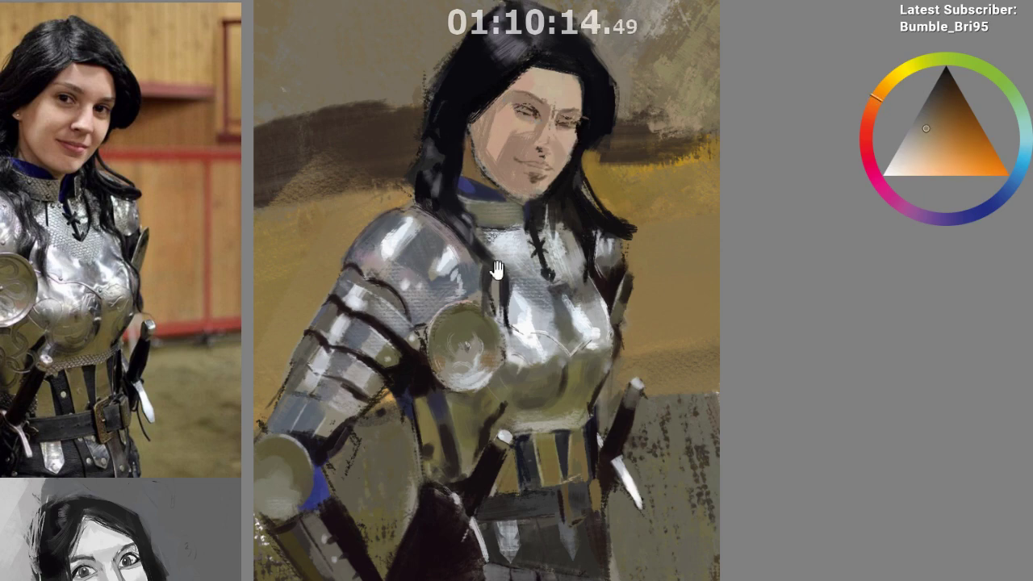
pyautogui.moveTo(497, 269); pyautogui.dragTo(495, 280)
pyautogui.keyDown('ctrl'); pyautogui.click(510, 142); pyautogui.keyUp('ctrl')
pyautogui.moveTo(483, 386); pyautogui.dragTo(497, 408)
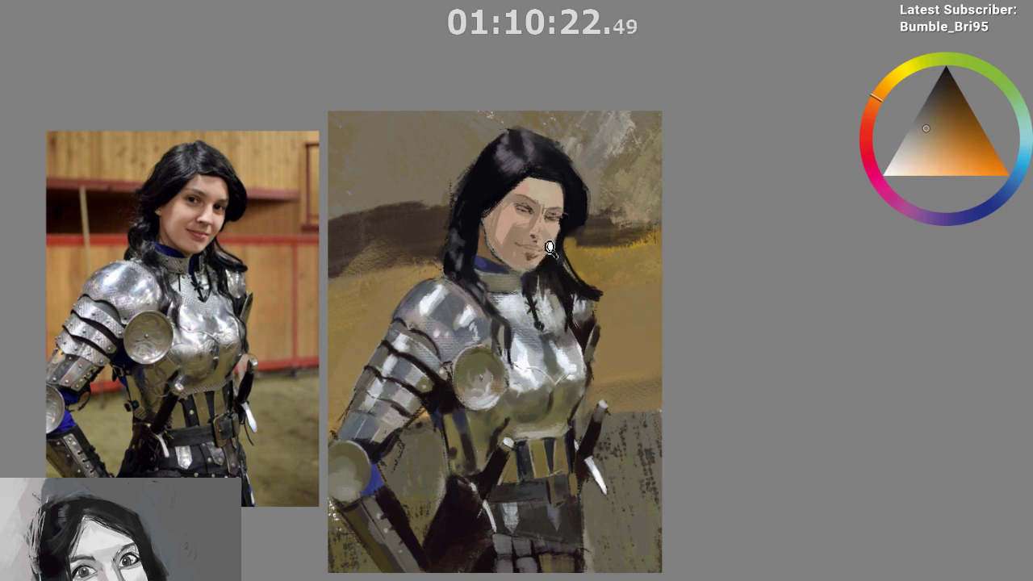
pyautogui.moveTo(549, 247); pyautogui.dragTo(577, 164)
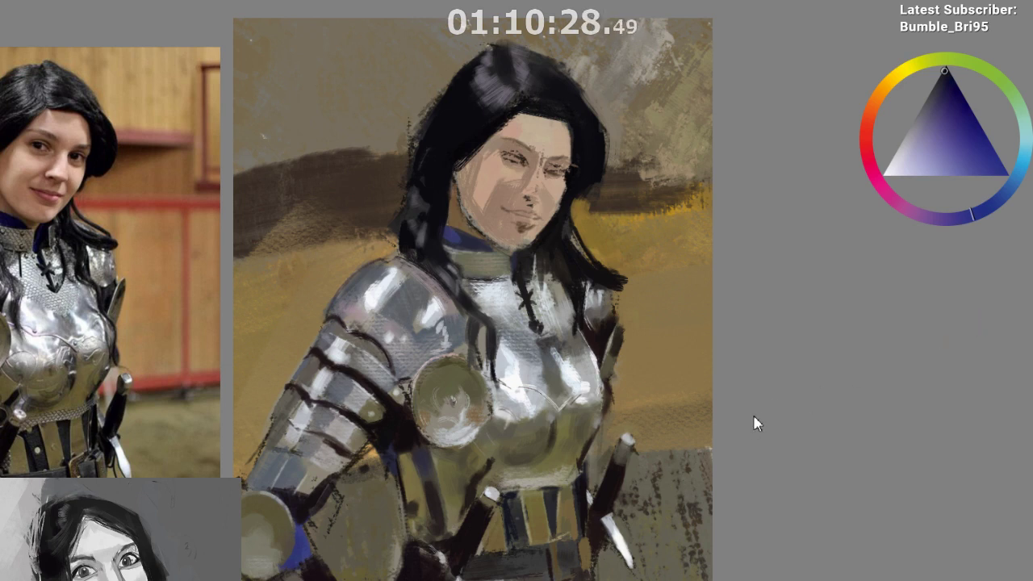
# Handwrite a short white note over the upper background and undo all of its strokes
pyautogui.press('x')
pyautogui.moveTo(623, 104); pyautogui.dragTo(620, 184)
pyautogui.hotkey('ctrl', 'z')
pyautogui.moveTo(248, 93)
pyautogui.mouseDown()
pyautogui.moveTo(277, 107)
pyautogui.moveTo(311, 97)
pyautogui.mouseUp()
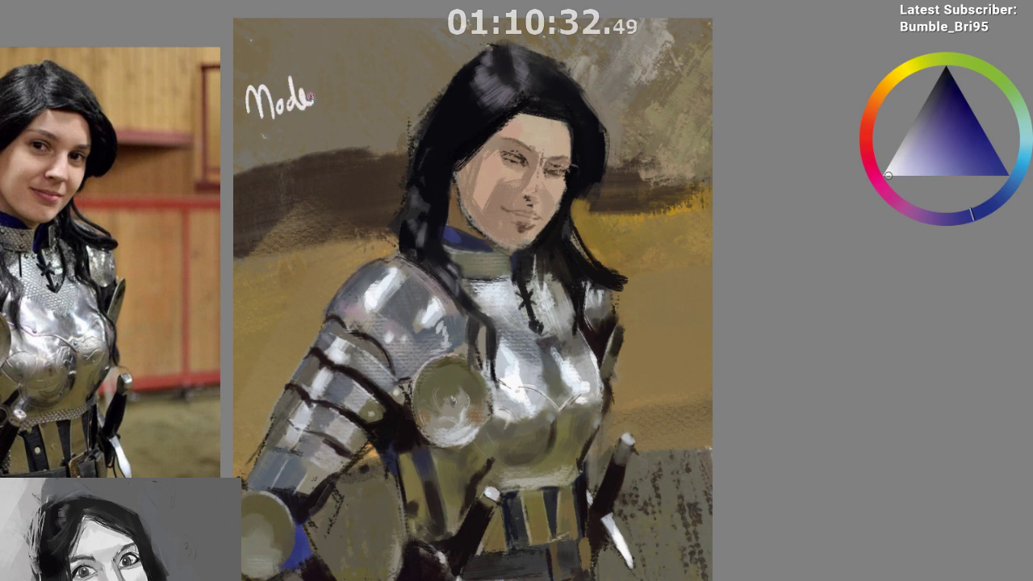
pyautogui.moveTo(281, 154)
pyautogui.mouseDown()
pyautogui.moveTo(300, 146)
pyautogui.moveTo(316, 190)
pyautogui.moveTo(303, 172)
pyautogui.moveTo(381, 226)
pyautogui.mouseUp()
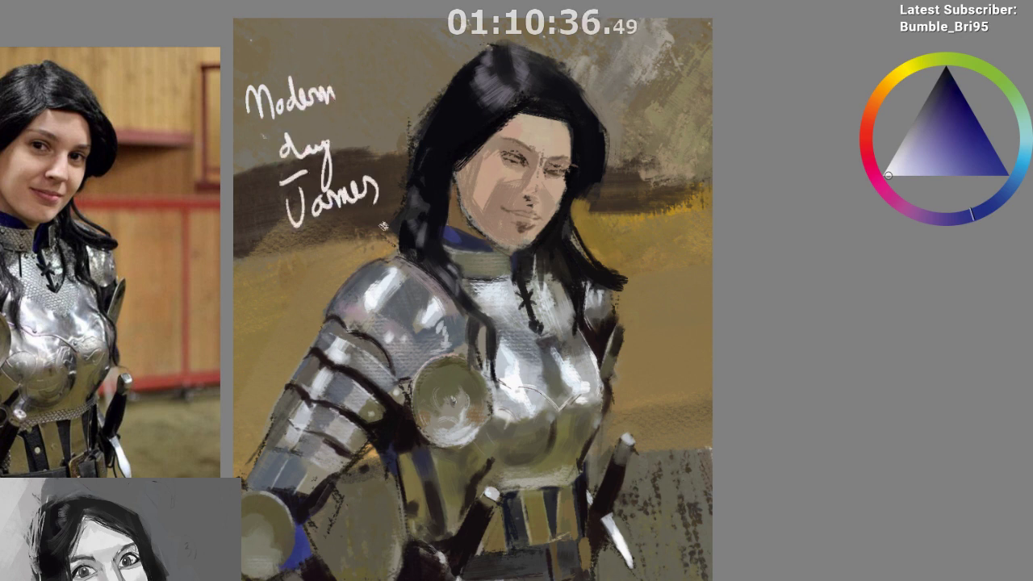
pyautogui.hotkey('ctrl', 'z')
pyautogui.hotkey('ctrl', 'z')
pyautogui.hotkey('ctrl', 'z')
pyautogui.hotkey('ctrl', 'z')
pyautogui.hotkey('ctrl', 'z')
pyautogui.hotkey('ctrl', 'z')
pyautogui.hotkey('ctrl', 'z')
pyautogui.hotkey('ctrl', 'z')
pyautogui.hotkey('ctrl', 'z')
pyautogui.hotkey('ctrl', 'z')
pyautogui.hotkey('ctrl', 'z')
pyautogui.hotkey('ctrl', 'z')
# Refine the nearer eye's brow with a brown sampled from the brow area
pyautogui.moveTo(571, 299); pyautogui.dragTo(611, 268)
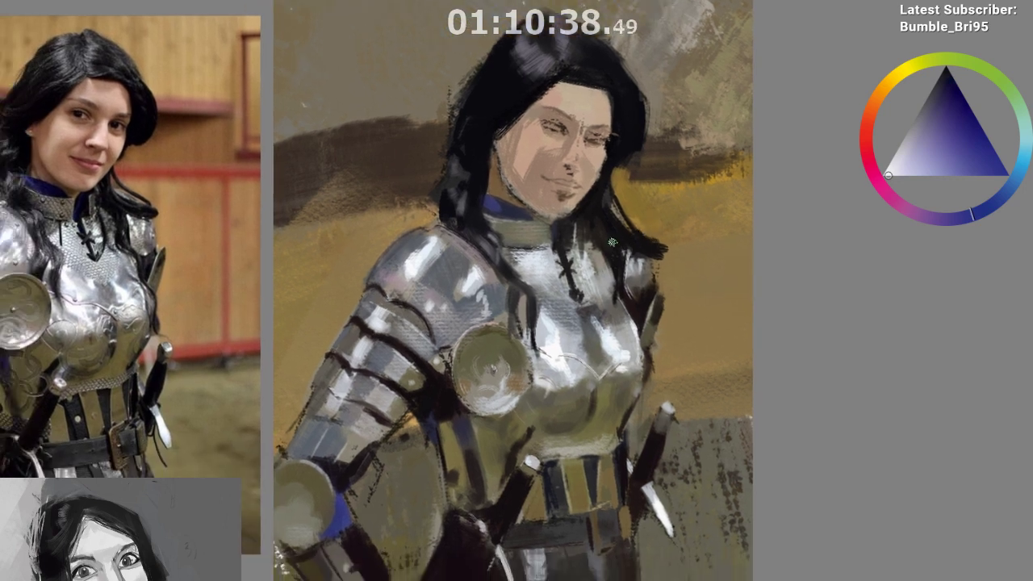
pyautogui.keyDown('ctrl'); pyautogui.click(561, 113); pyautogui.keyUp('ctrl')
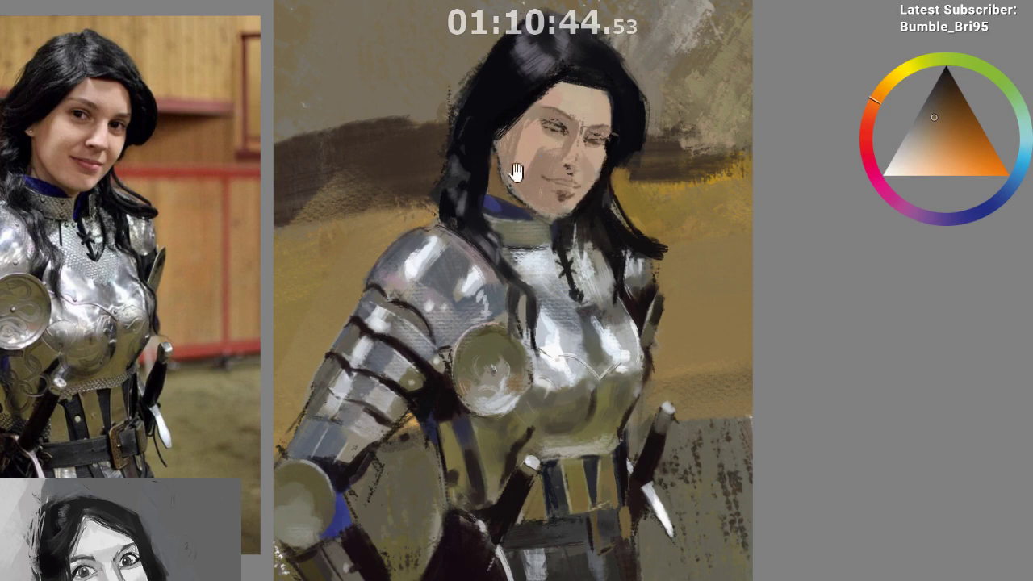
# Select a rectangle around the face, nudge it slightly while checking the mirrored view, and clear the selection
pyautogui.moveTo(505, 251); pyautogui.dragTo(476, 322)
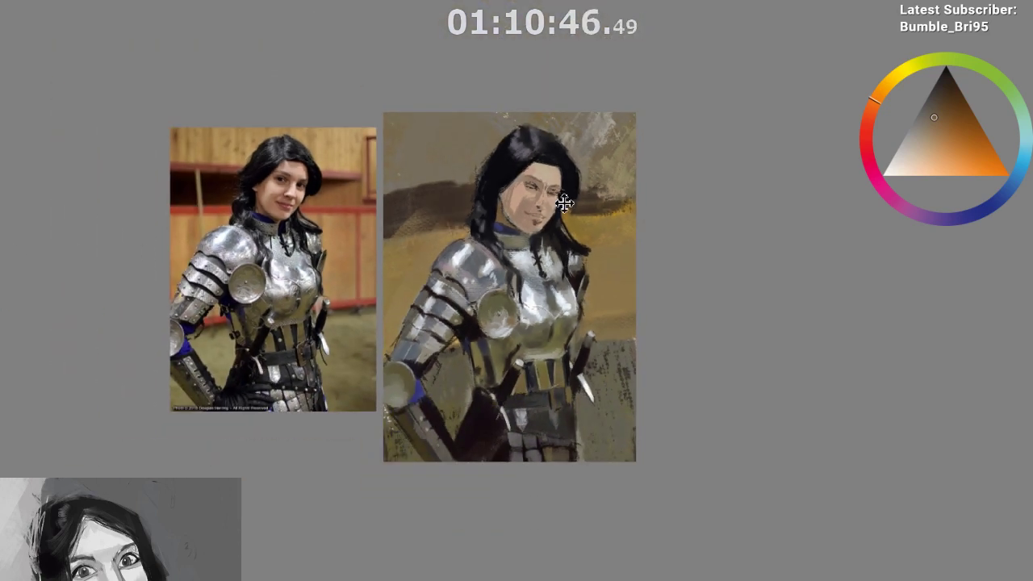
pyautogui.moveTo(491, 147); pyautogui.dragTo(575, 251)
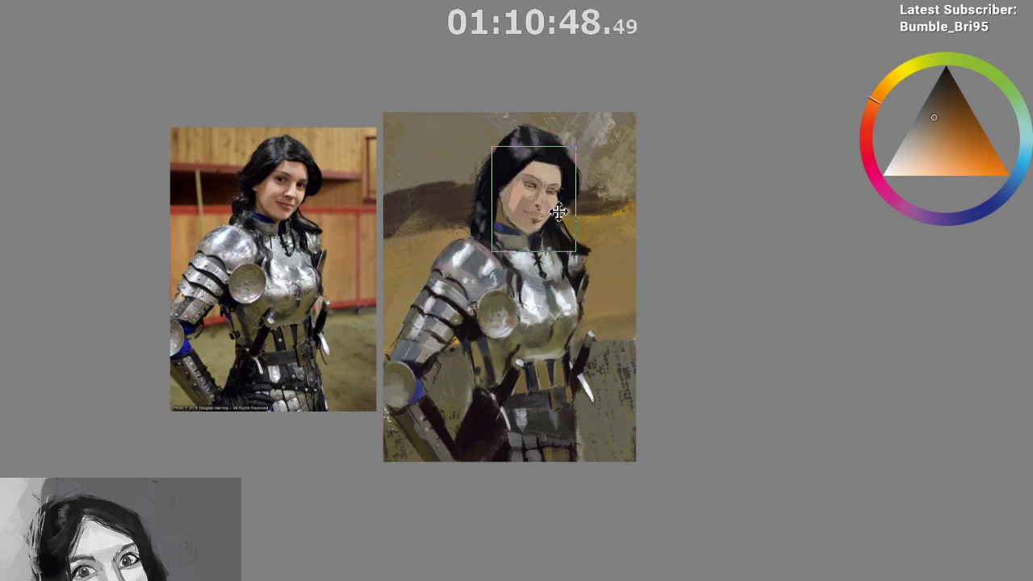
pyautogui.moveTo(555, 209); pyautogui.dragTo(555, 209)
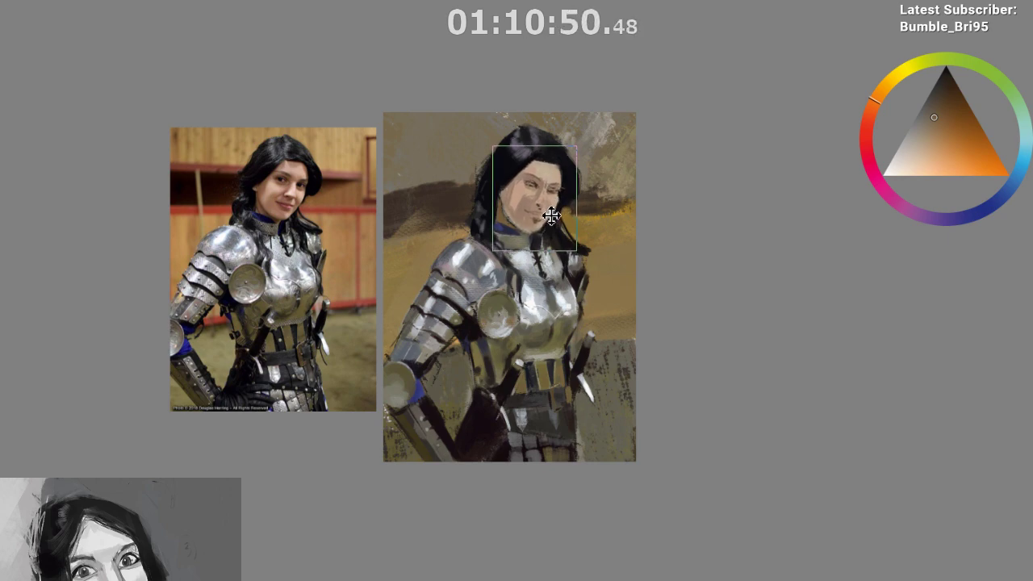
pyautogui.press('m')
pyautogui.click(556, 217)
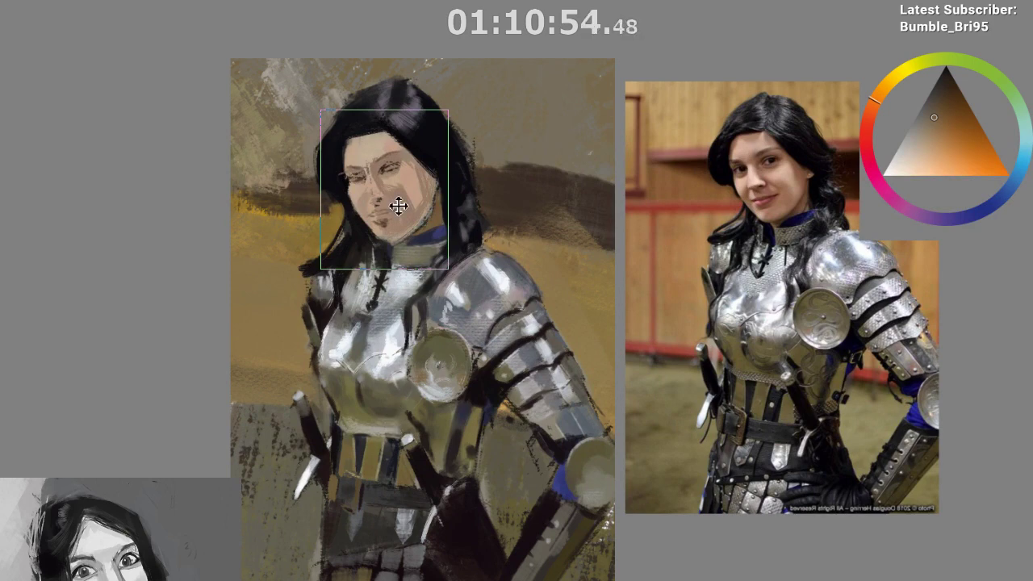
pyautogui.moveTo(397, 205); pyautogui.dragTo(398, 203)
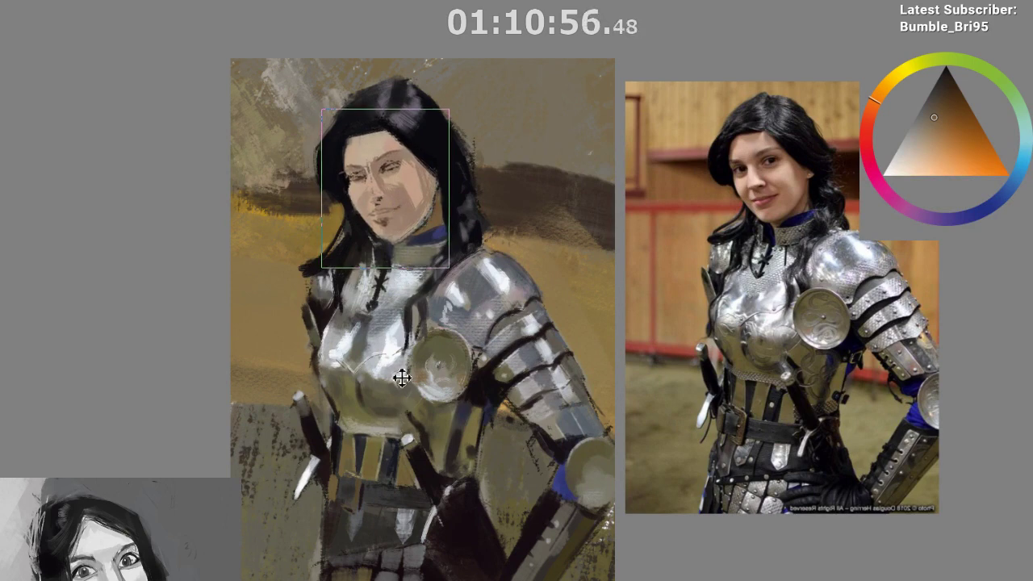
pyautogui.press('m')
pyautogui.hotkey('ctrl', 'd')
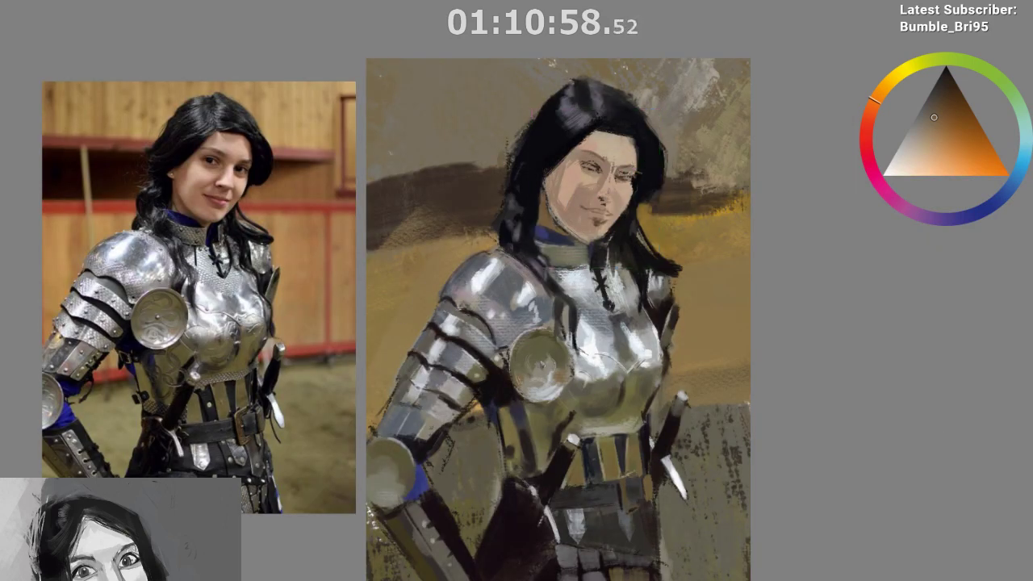
# Touch up the nearer jaw edge and neck shadow using a brown sampled from the neck
pyautogui.click(594, 172)
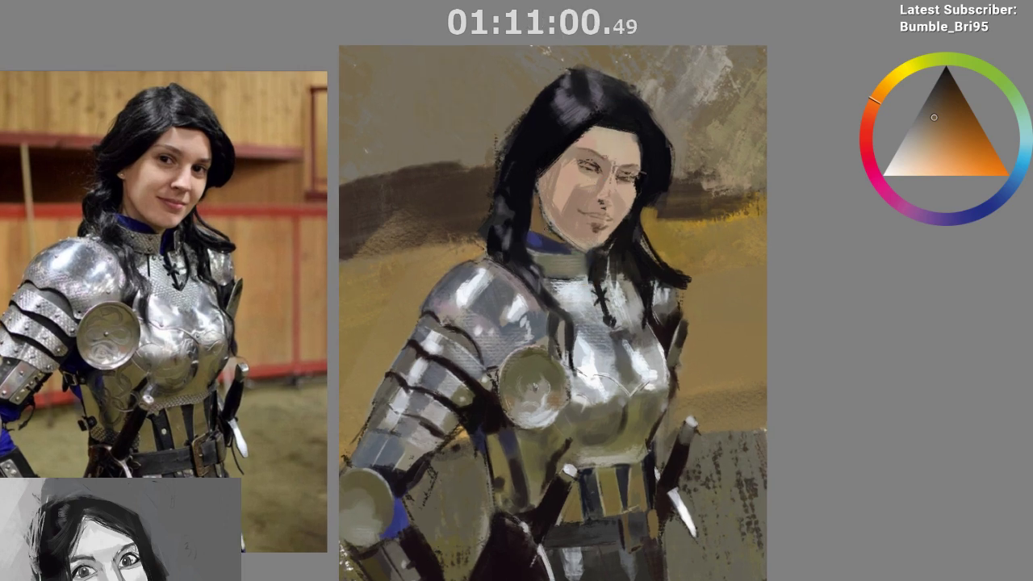
pyautogui.moveTo(538, 212); pyautogui.dragTo(555, 240)
pyautogui.keyDown('alt'); pyautogui.click(539, 217); pyautogui.keyUp('alt')
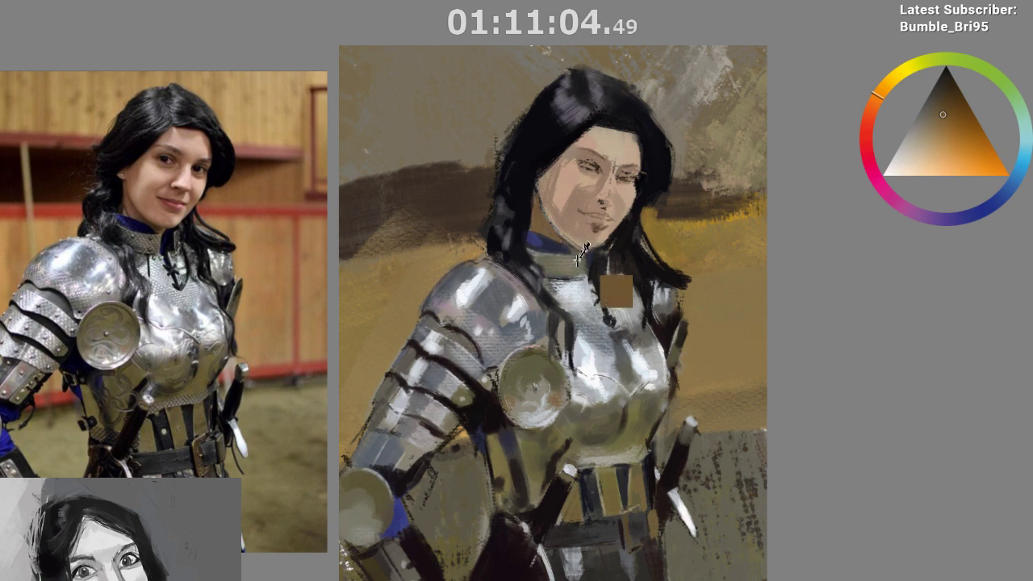
# Undo the last change and recheck the placement of the selected face area against the reference photo
pyautogui.moveTo(556, 331)
pyautogui.mouseDown()
pyautogui.moveTo(557, 375)
pyautogui.moveTo(519, 295)
pyautogui.mouseUp()
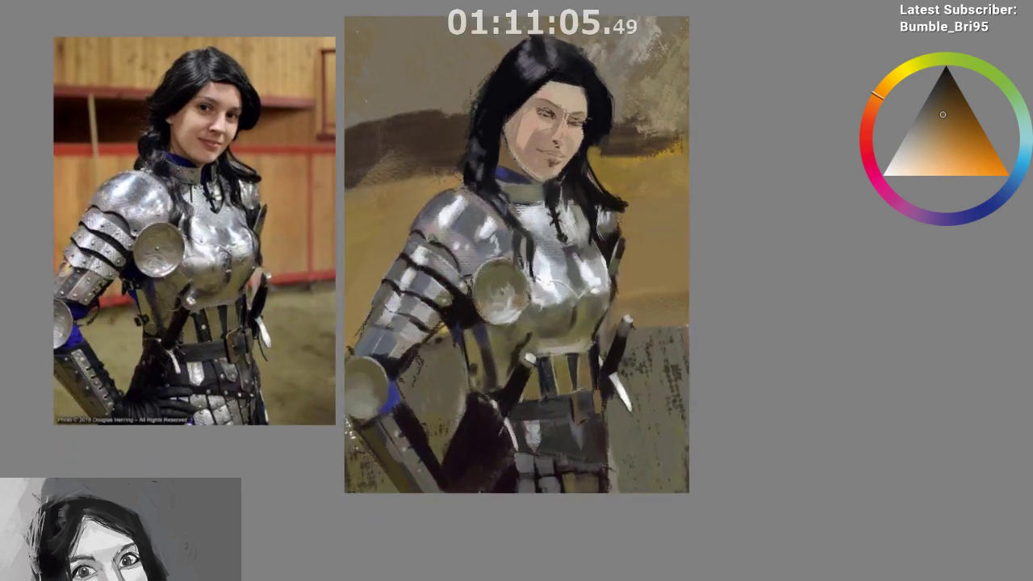
pyautogui.hotkey('ctrl', 'z')
pyautogui.keyDown('alt'); pyautogui.click(521, 448); pyautogui.keyUp('alt')
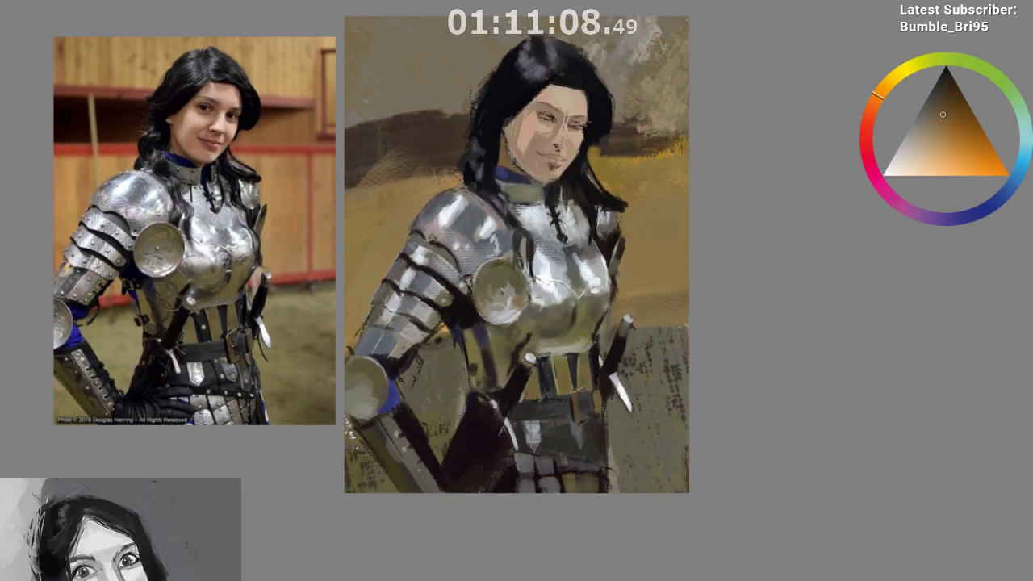
pyautogui.hotkey('ctrl', 't')
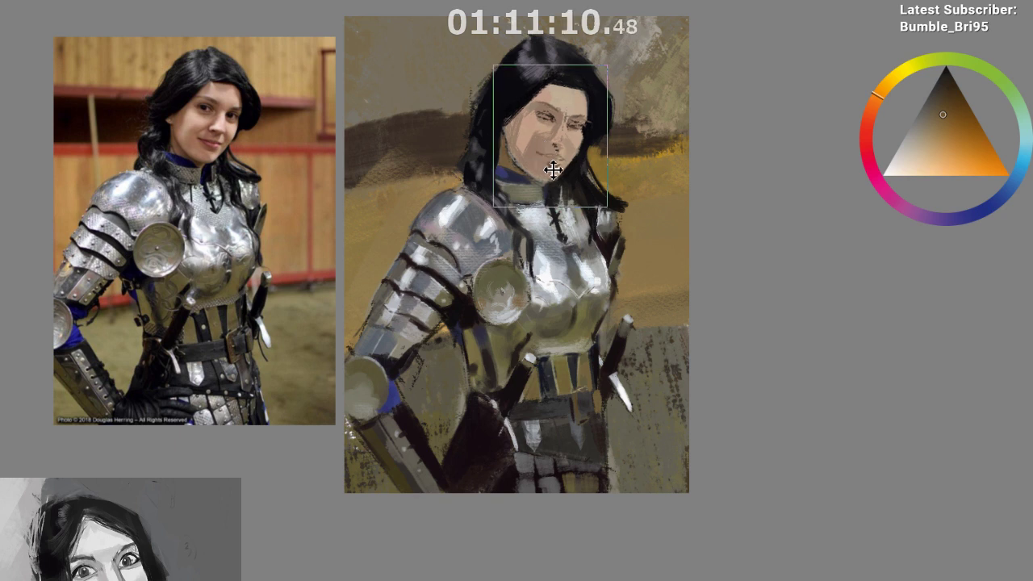
pyautogui.press('Return')
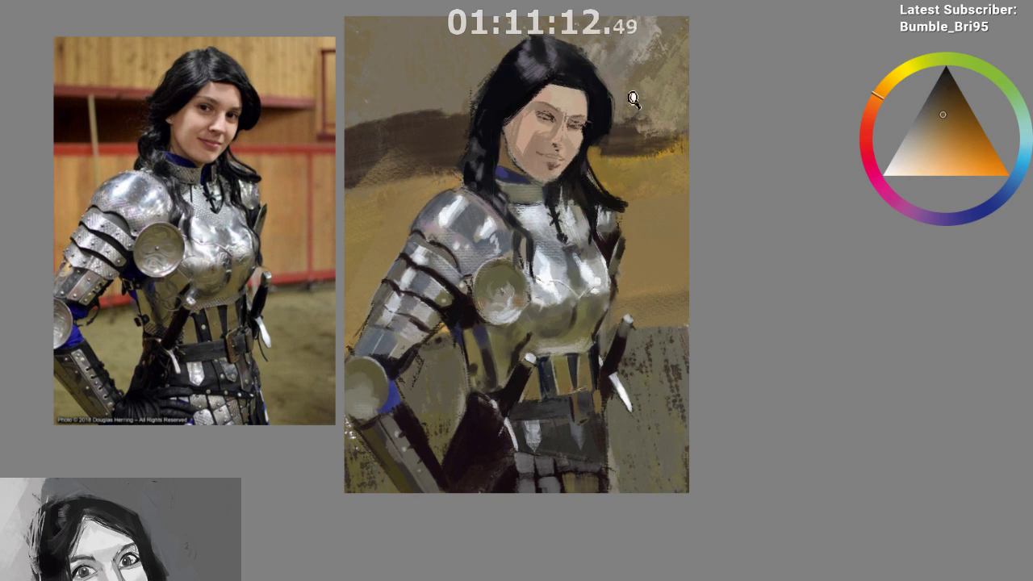
# Tidy the hair edge beside the nearer jaw and neck with sampled blue-black
pyautogui.scroll(1, 633, 121)
pyautogui.moveTo(570, 169); pyautogui.dragTo(572, 186)
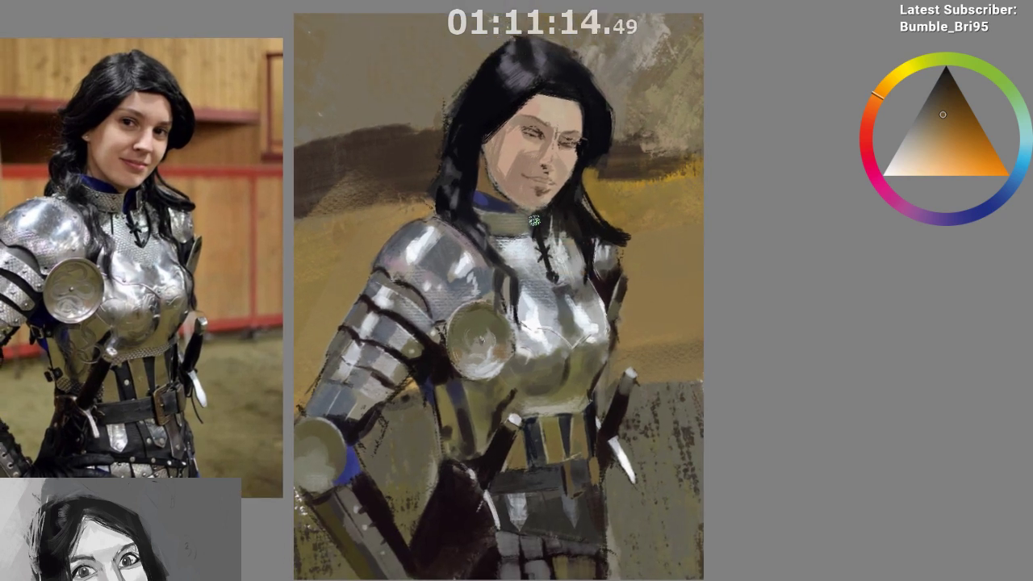
pyautogui.scroll(1, 579, 133)
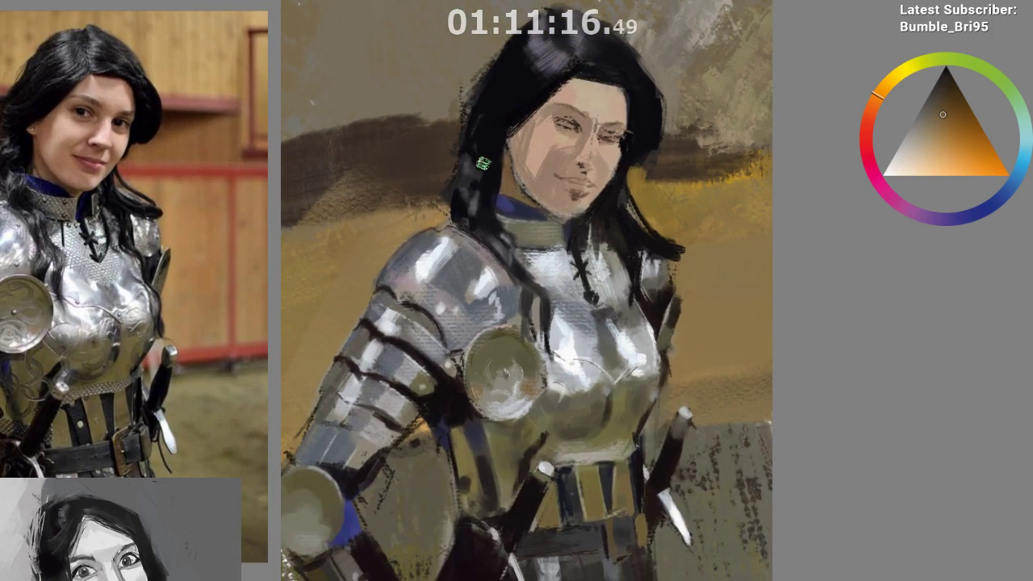
pyautogui.keyDown('ctrl'); pyautogui.click(500, 182); pyautogui.keyUp('ctrl')
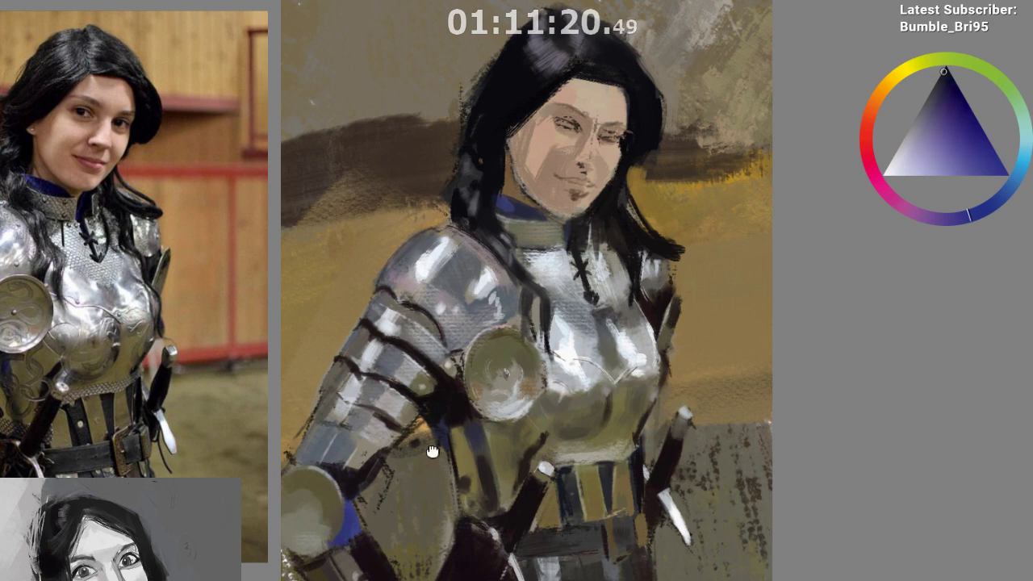
# Dab sampled brownish skin tones along the cheek edge where it meets the hair near the ear
pyautogui.moveTo(550, 218); pyautogui.dragTo(497, 172)
pyautogui.keyDown('ctrl'); pyautogui.click(460, 119); pyautogui.keyUp('ctrl')
pyautogui.keyDown('ctrl'); pyautogui.click(464, 113); pyautogui.keyUp('ctrl')
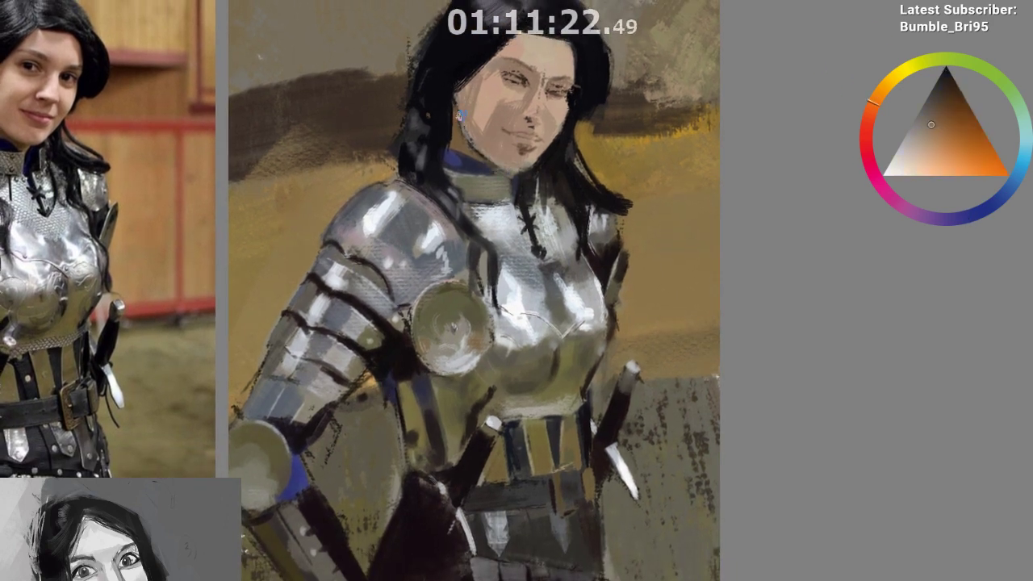
# Soften the shadows around the mouth and chin with skin tones sampled beside the nearer eye
pyautogui.moveTo(507, 339); pyautogui.dragTo(509, 432)
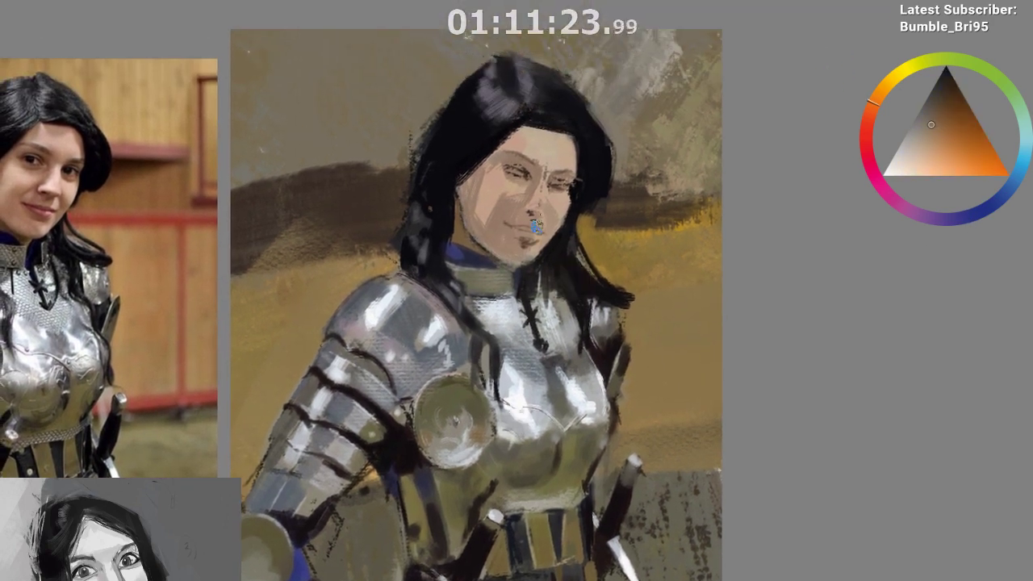
pyautogui.keyDown('ctrl'); pyautogui.click(530, 168); pyautogui.keyUp('ctrl')
pyautogui.keyDown('ctrl'); pyautogui.click(531, 185); pyautogui.keyUp('ctrl')
pyautogui.moveTo(530, 210); pyautogui.dragTo(521, 260)
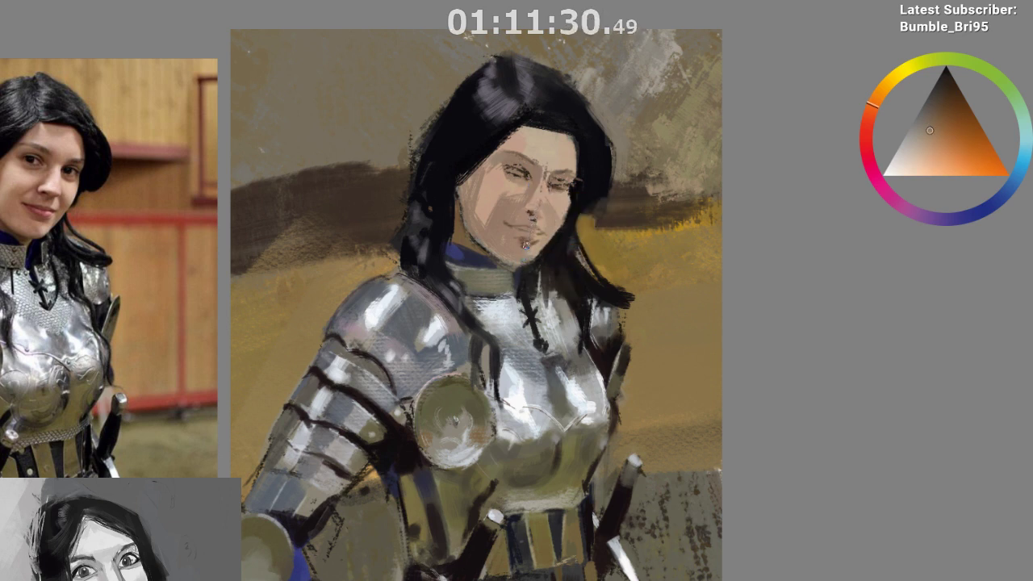
# Rework the nose bridge and the area between the brows with skin tones sampled from the chin and lower forehead
pyautogui.keyDown('ctrl'); pyautogui.click(525, 244); pyautogui.keyUp('ctrl')
pyautogui.keyDown('ctrl'); pyautogui.click(548, 160); pyautogui.keyUp('ctrl')
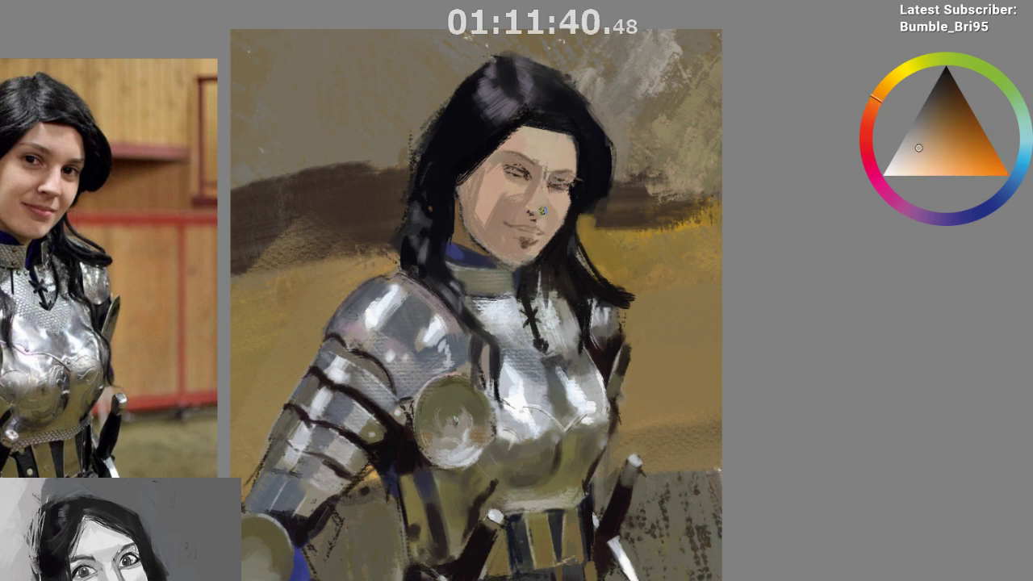
pyautogui.keyDown('ctrl'); pyautogui.click(546, 168); pyautogui.keyUp('ctrl')
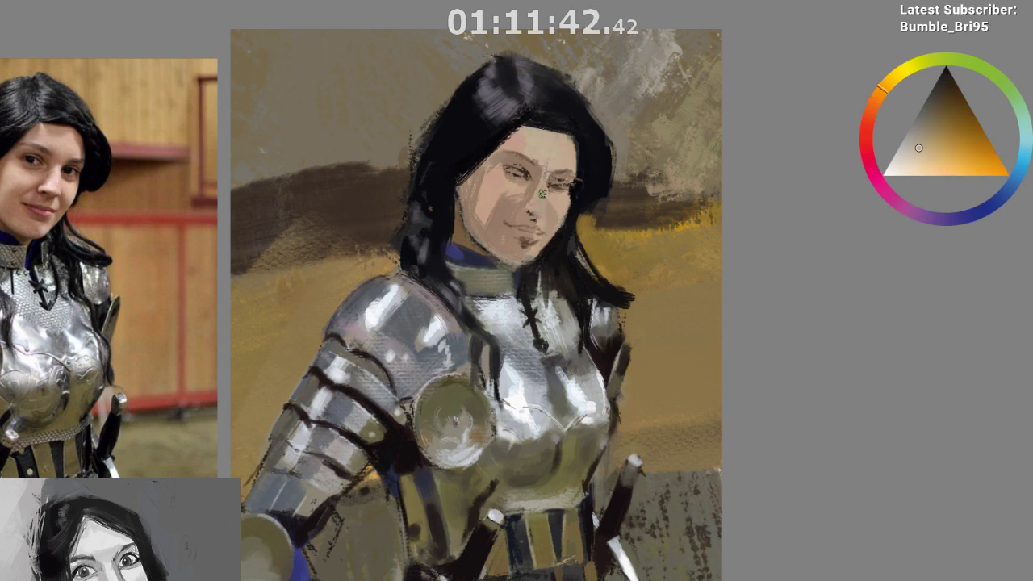
pyautogui.keyDown('ctrl'); pyautogui.click(547, 166); pyautogui.keyUp('ctrl')
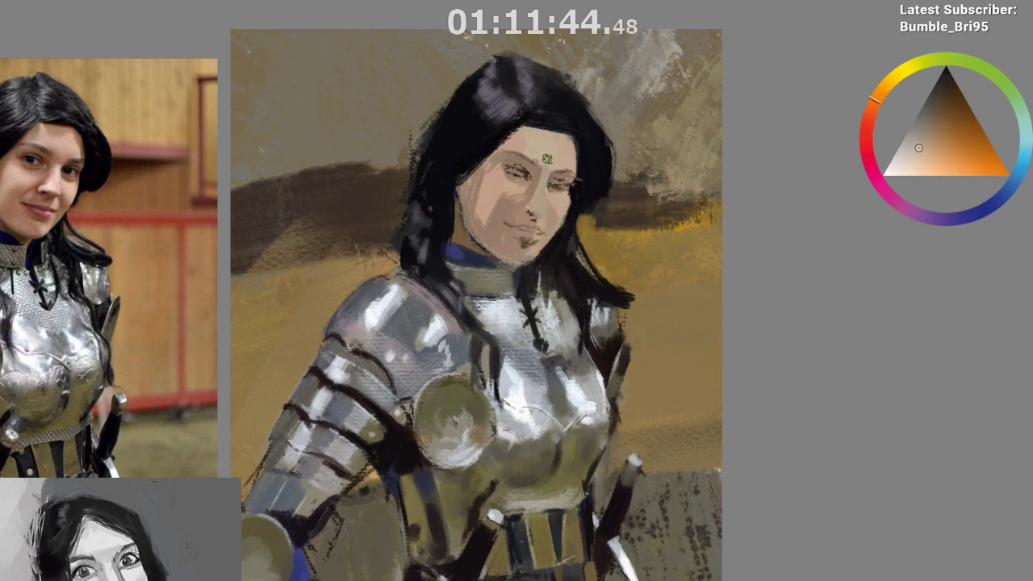
pyautogui.keyDown('ctrl'); pyautogui.click(538, 170); pyautogui.keyUp('ctrl')
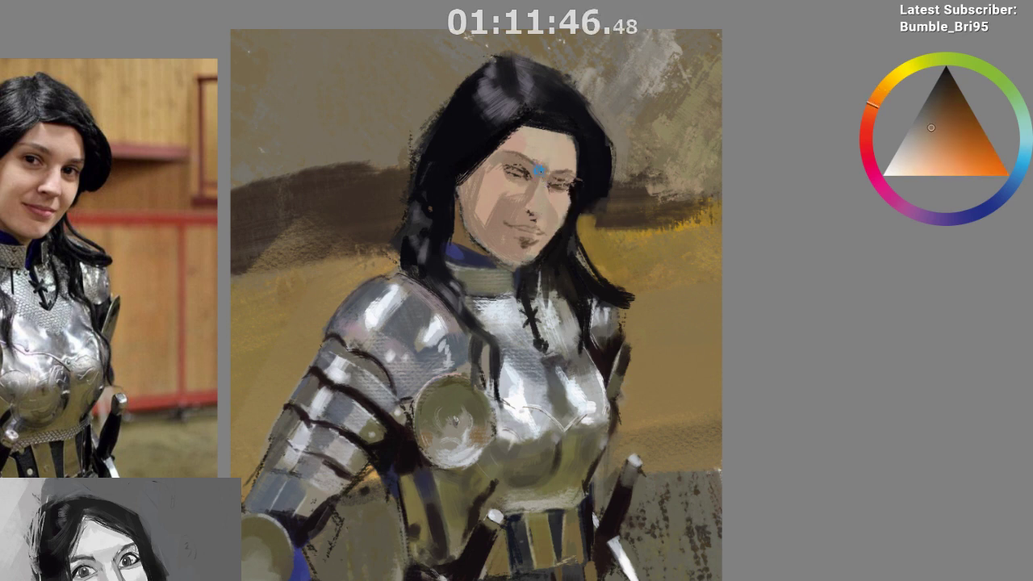
pyautogui.keyDown('ctrl'); pyautogui.click(545, 175); pyautogui.keyUp('ctrl')
# Mirror the view and refine the skin below the farther eye beside the nose with tones sampled there
pyautogui.press('m')
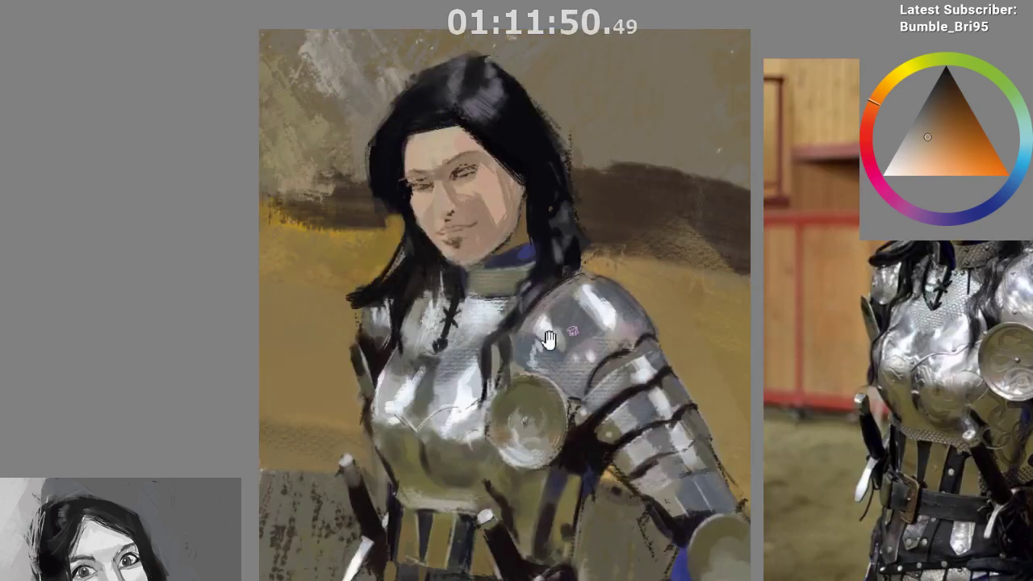
pyautogui.moveTo(405, 337); pyautogui.dragTo(301, 286)
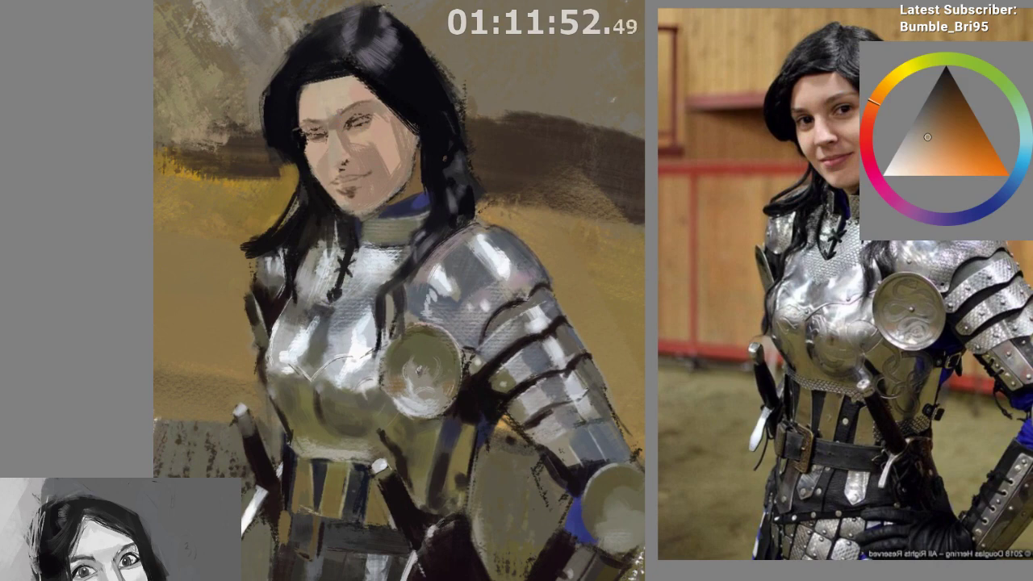
pyautogui.moveTo(366, 302); pyautogui.dragTo(361, 292)
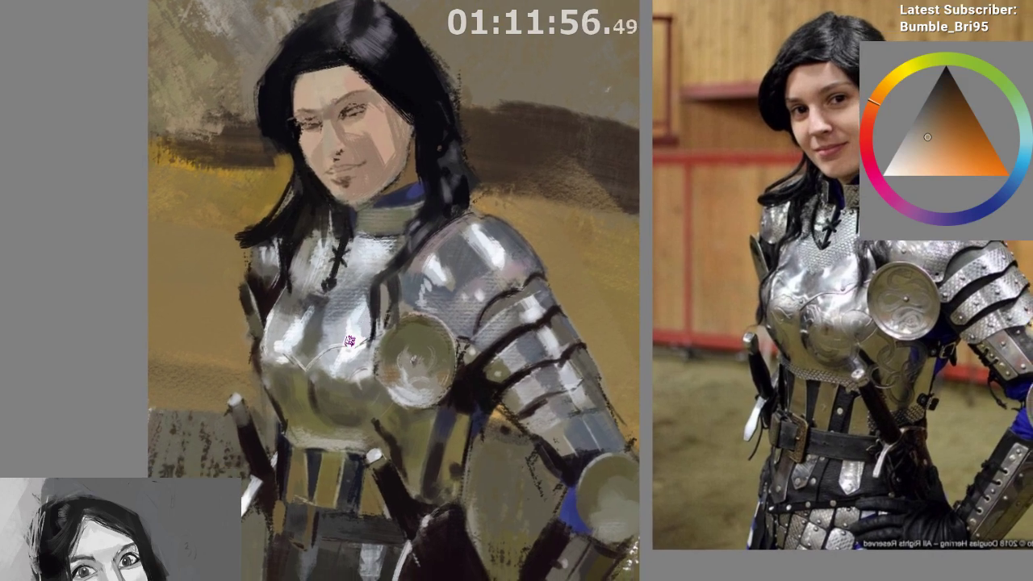
pyautogui.moveTo(355, 160); pyautogui.dragTo(352, 150)
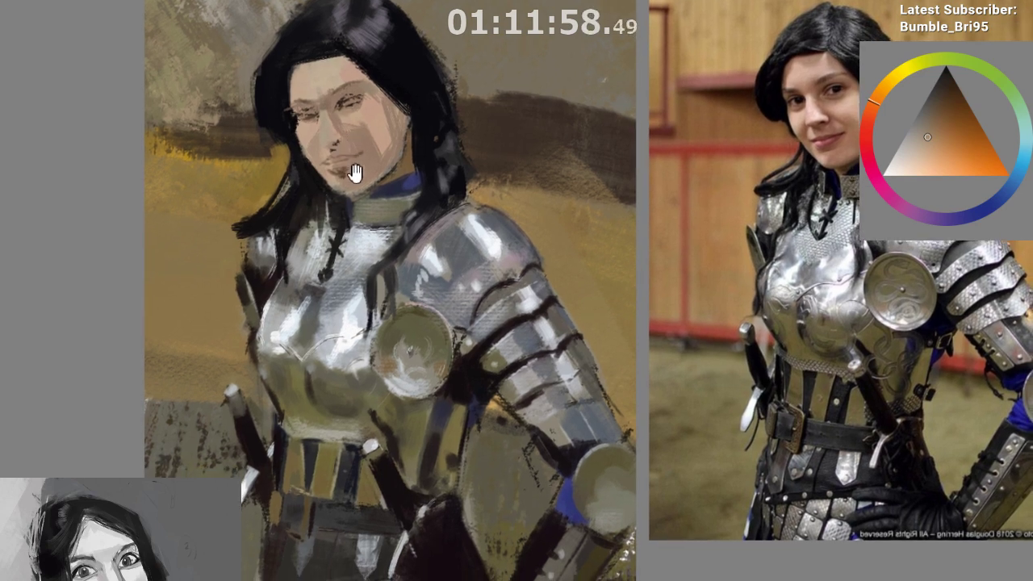
pyautogui.keyDown('ctrl'); pyautogui.click(310, 143); pyautogui.keyUp('ctrl')
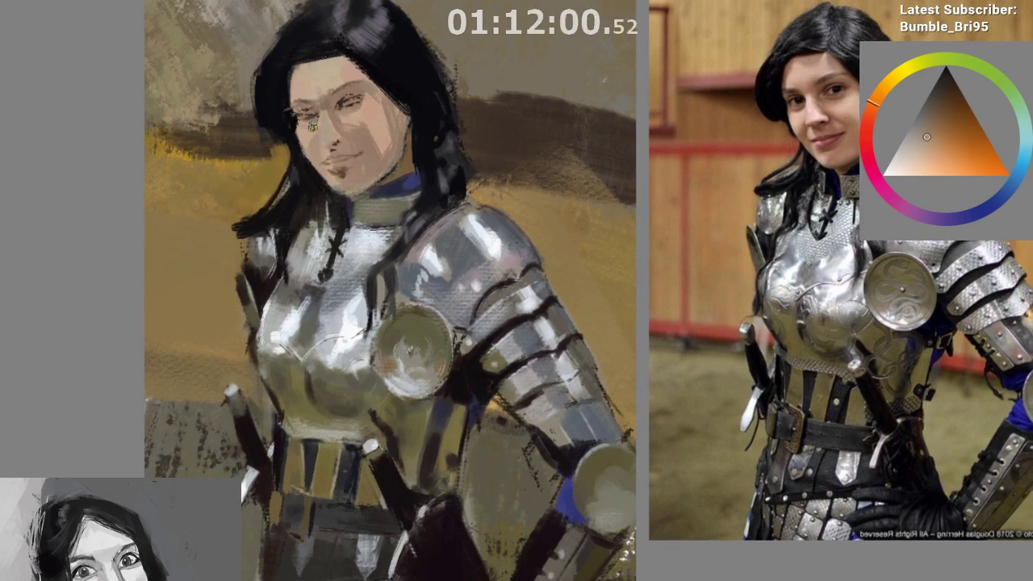
pyautogui.keyDown('ctrl'); pyautogui.click(313, 122); pyautogui.keyUp('ctrl')
# Blend the skin around the nearer eye, temple and upper cheek with light and shadow tones sampled beside the eye
pyautogui.moveTo(405, 283); pyautogui.dragTo(360, 262)
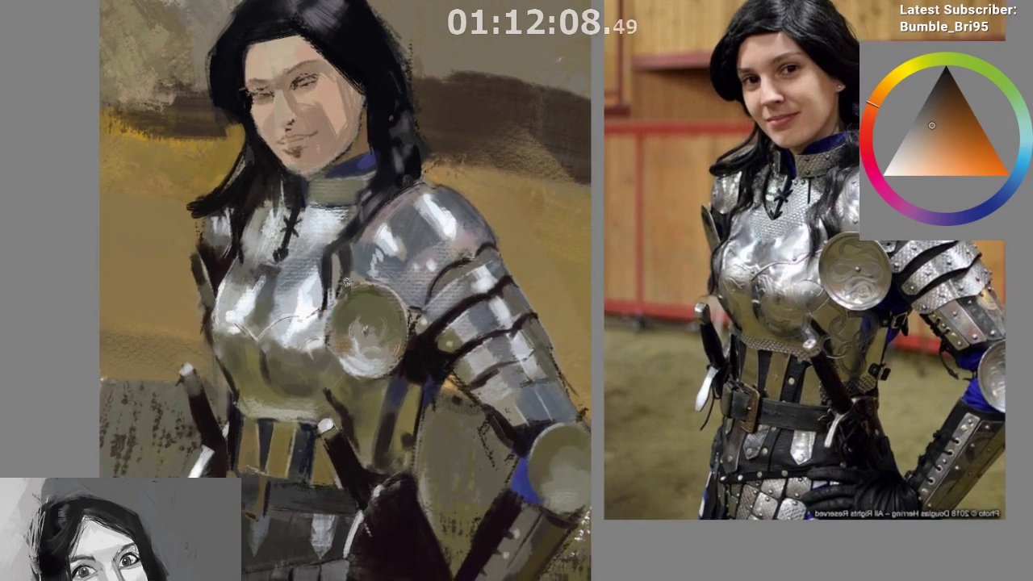
pyautogui.keyDown('ctrl'); pyautogui.click(306, 88); pyautogui.keyUp('ctrl')
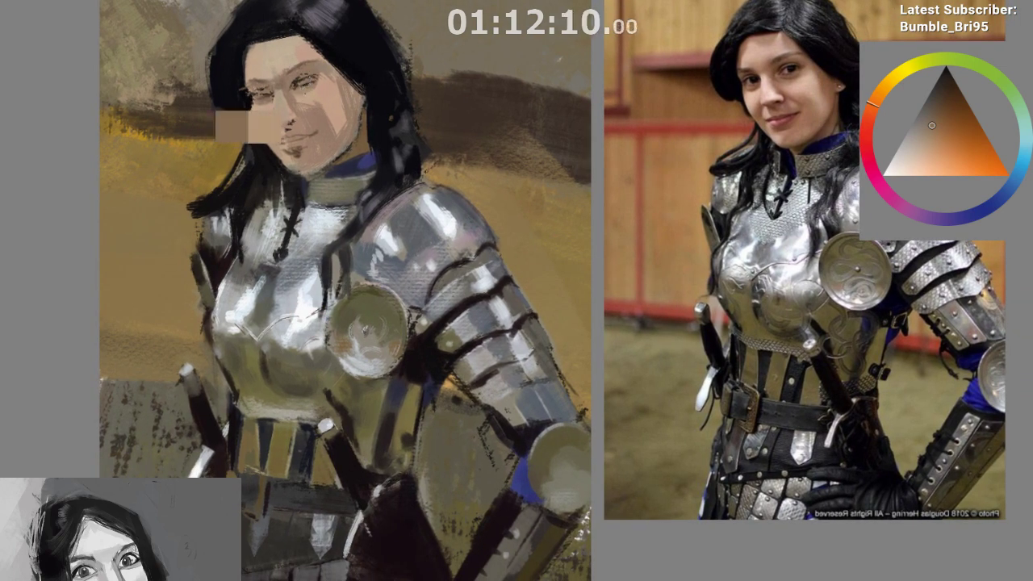
pyautogui.keyDown('ctrl'); pyautogui.click(316, 83); pyautogui.keyUp('ctrl')
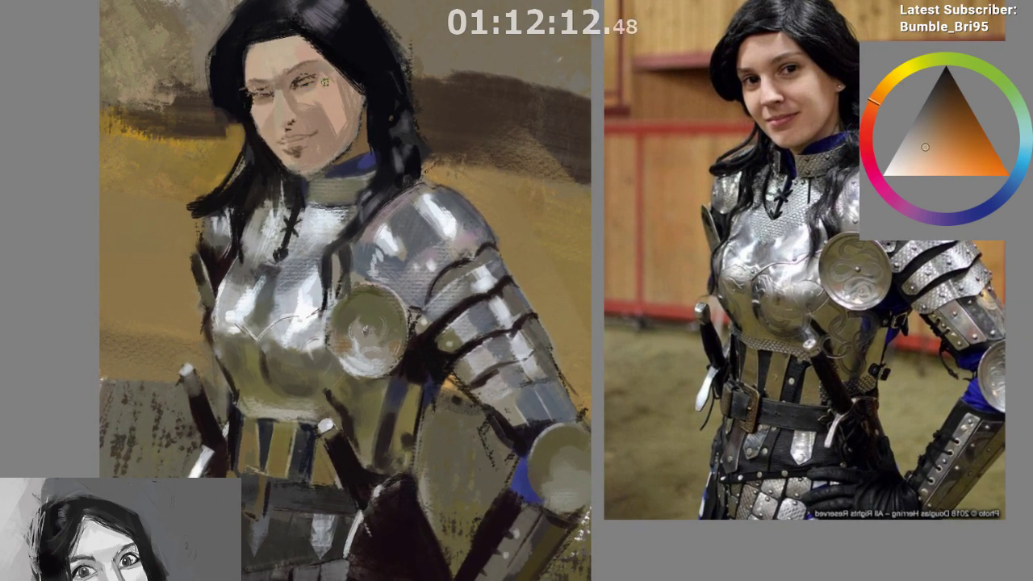
pyautogui.keyDown('ctrl'); pyautogui.click(341, 81); pyautogui.keyUp('ctrl')
pyautogui.keyDown('ctrl'); pyautogui.click(345, 91); pyautogui.keyUp('ctrl')
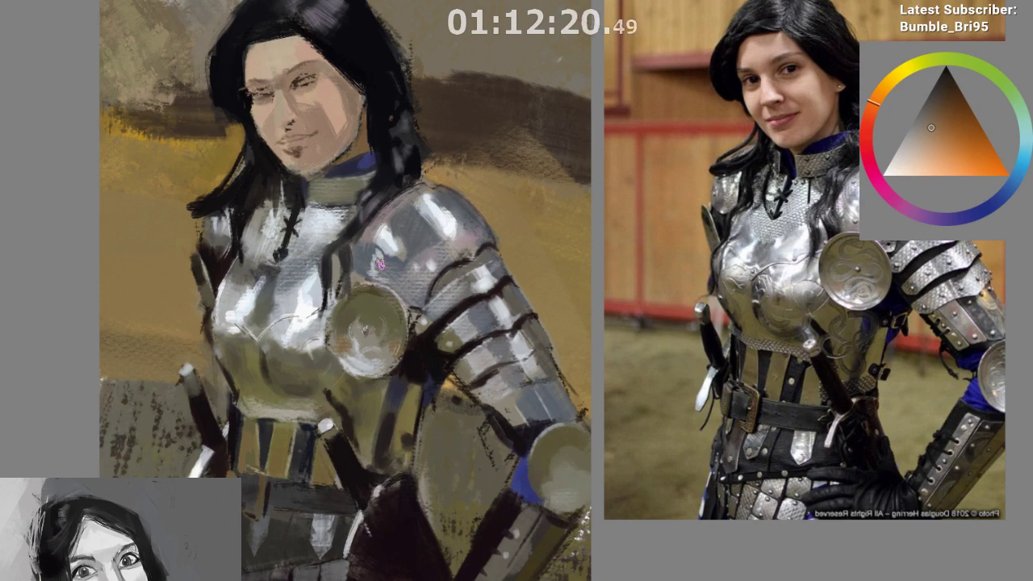
pyautogui.moveTo(329, 154); pyautogui.dragTo(332, 174)
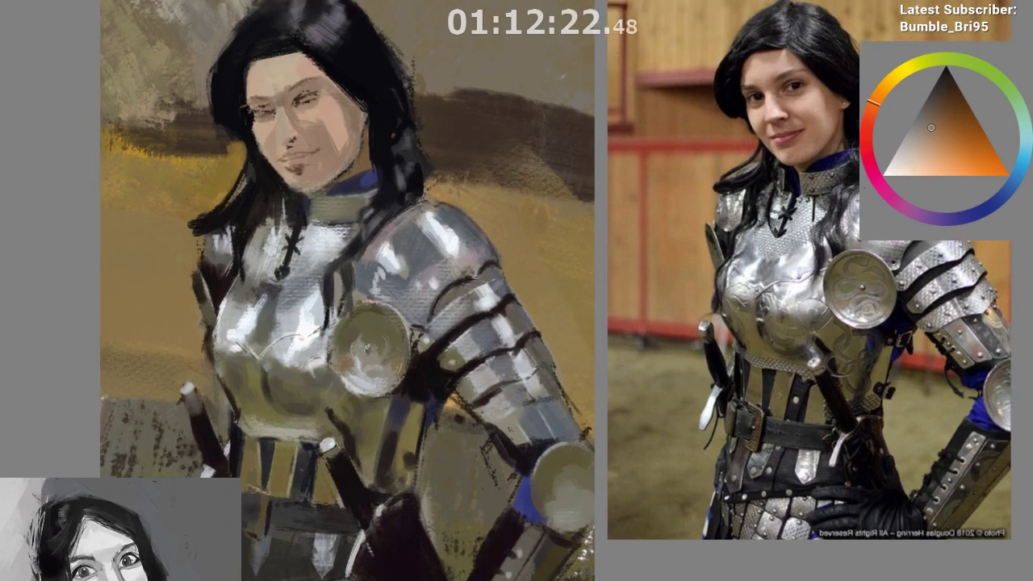
# Step back through the recent changes to the face and restore the painted features
pyautogui.hotkey('ctrl', 'z')
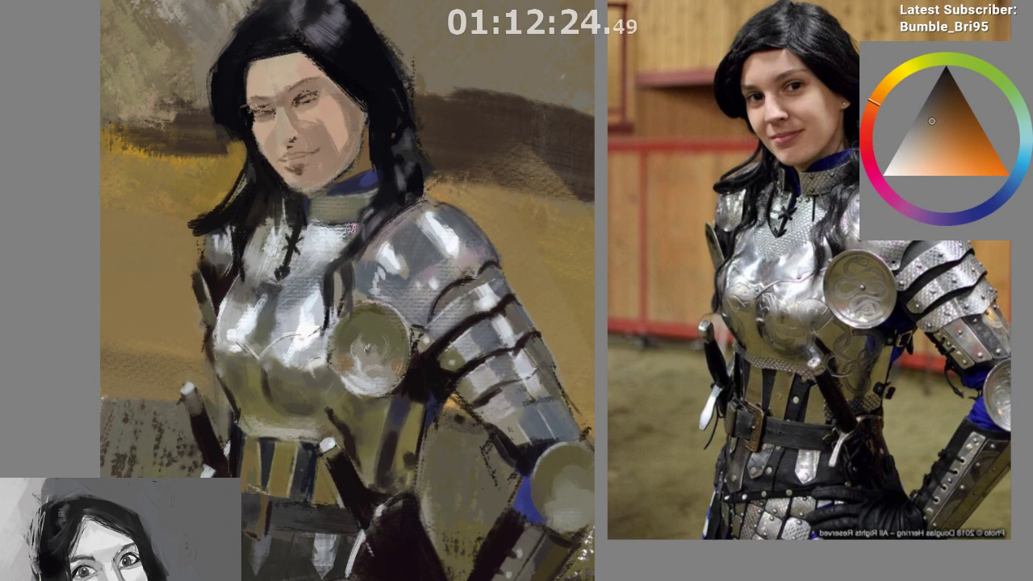
pyautogui.hotkey('ctrl', 'z')
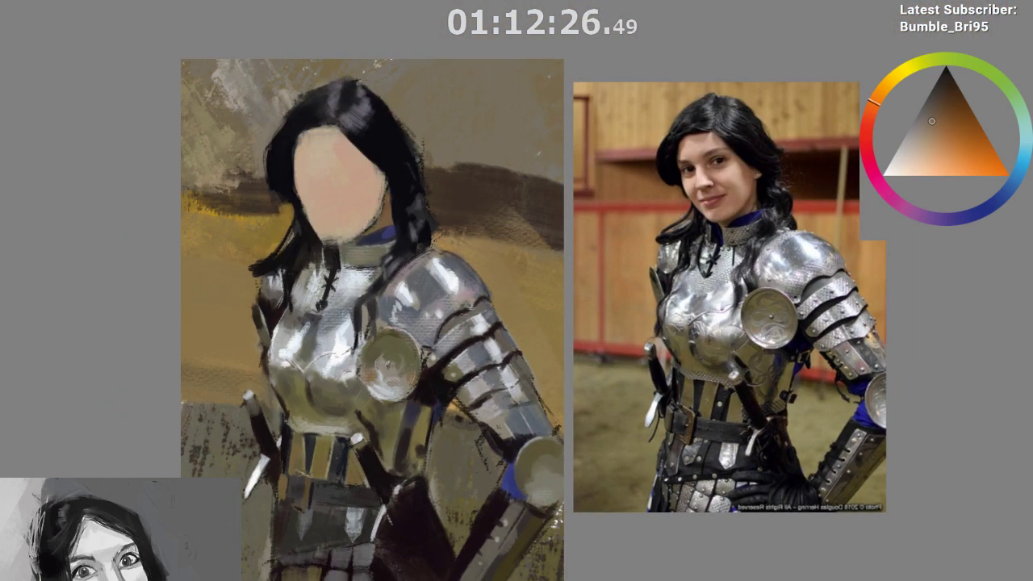
pyautogui.hotkey('ctrl', 'shift', 'z')
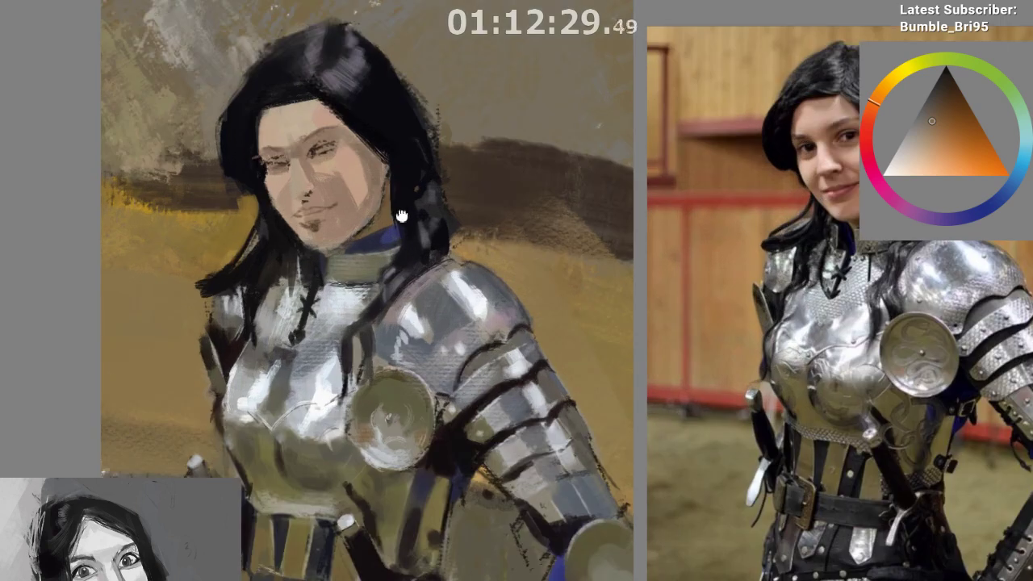
# Clean up the nearer jawline where it meets the neck with sampled brown shadow and skin tones
pyautogui.moveTo(402, 216); pyautogui.dragTo(385, 263)
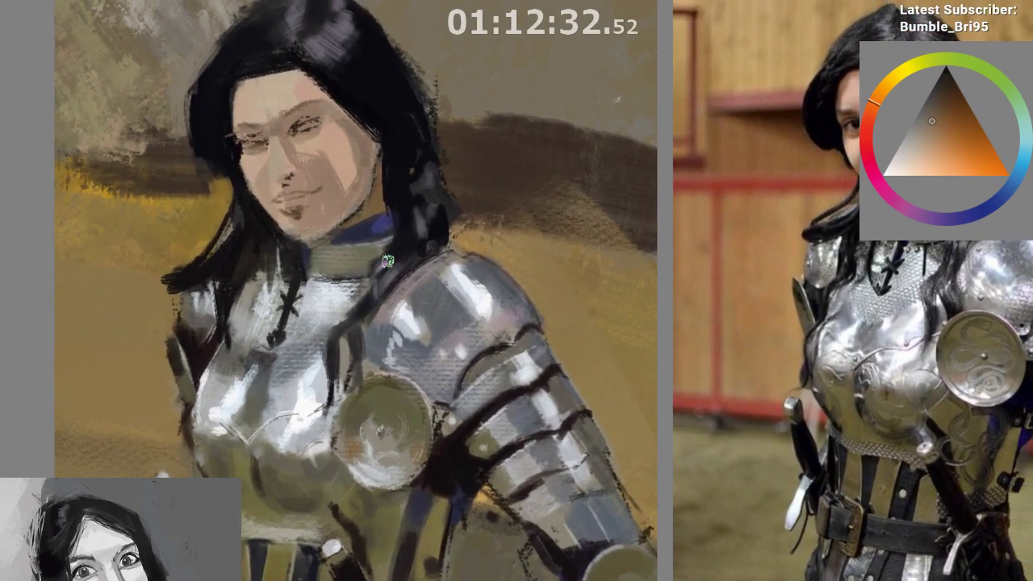
pyautogui.moveTo(348, 217); pyautogui.dragTo(366, 258)
pyautogui.keyDown('ctrl'); pyautogui.click(360, 222); pyautogui.keyUp('ctrl')
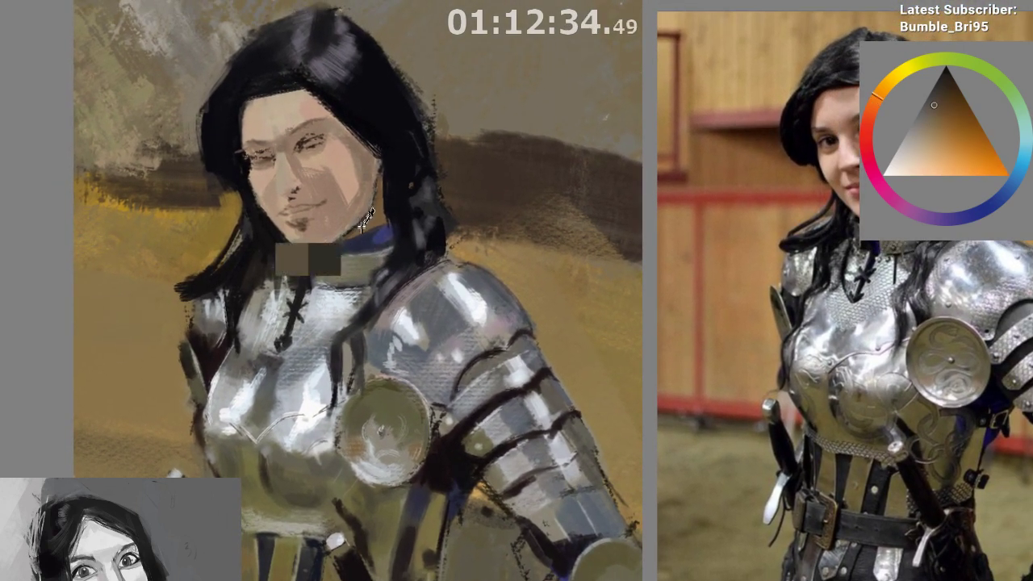
pyautogui.keyDown('ctrl'); pyautogui.click(371, 218); pyautogui.keyUp('ctrl')
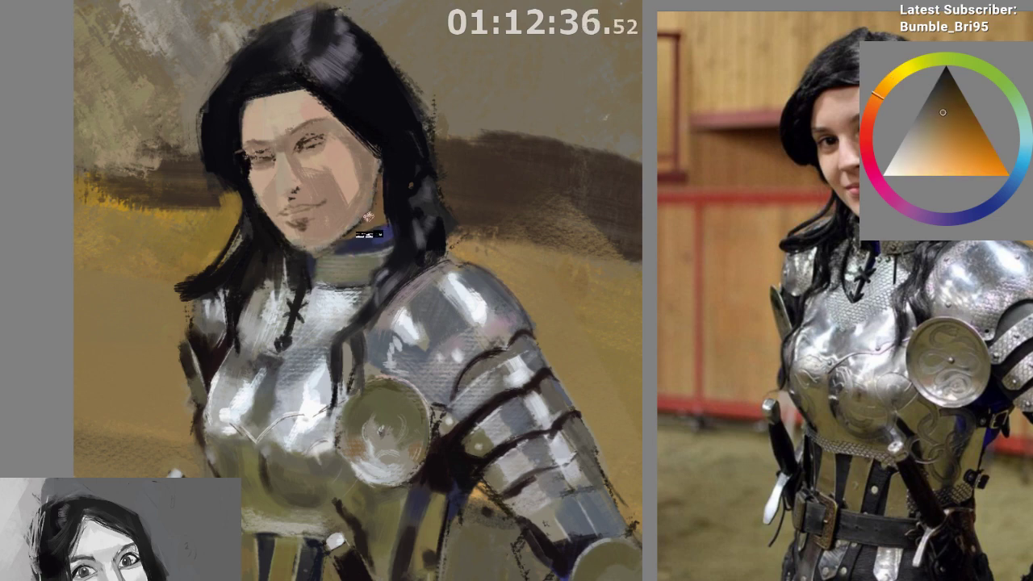
pyautogui.keyDown('ctrl'); pyautogui.click(368, 212); pyautogui.keyUp('ctrl')
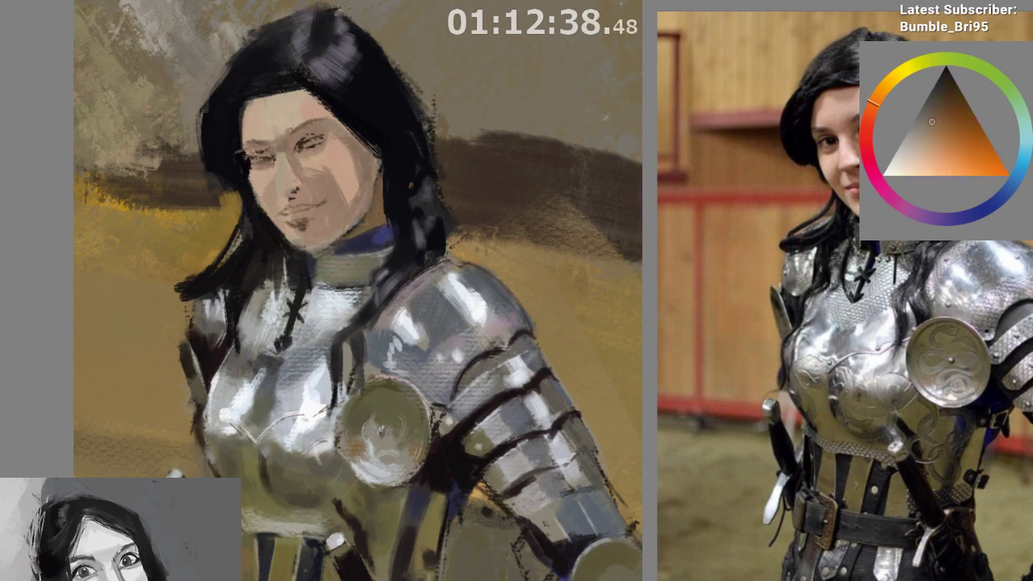
pyautogui.keyDown('ctrl'); pyautogui.click(376, 192); pyautogui.keyUp('ctrl')
pyautogui.keyDown('ctrl'); pyautogui.click(360, 226); pyautogui.keyUp('ctrl')
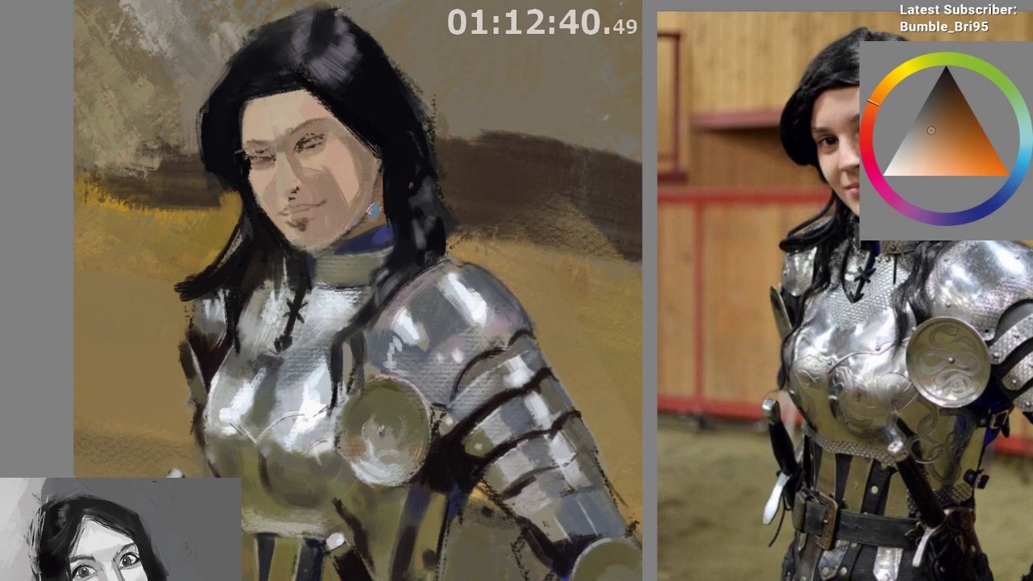
# Touch up the hair edge beside the farther cheek with a sampled near-black and mirror the view back
pyautogui.moveTo(423, 267); pyautogui.dragTo(482, 249)
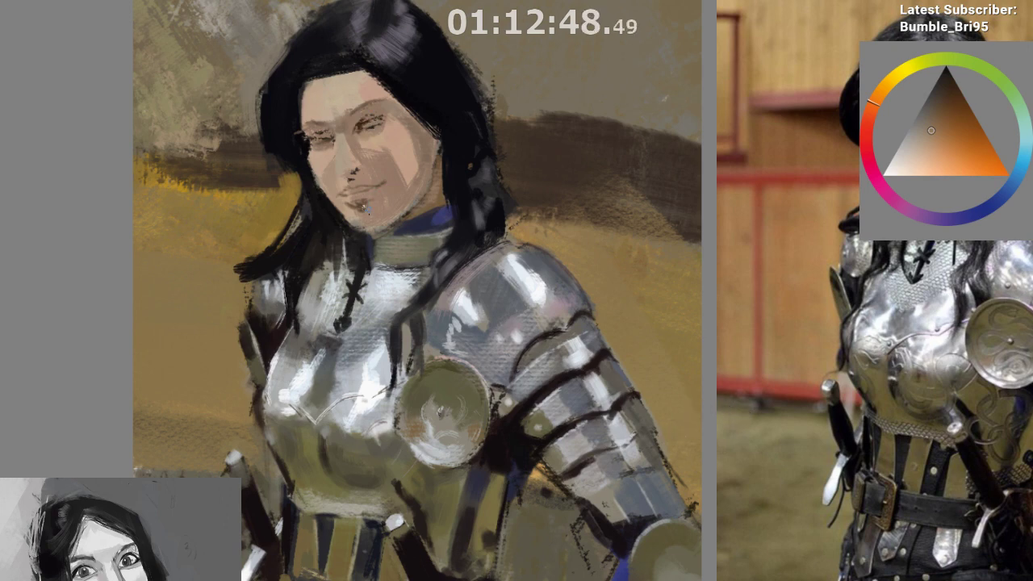
pyautogui.moveTo(362, 280); pyautogui.dragTo(328, 313)
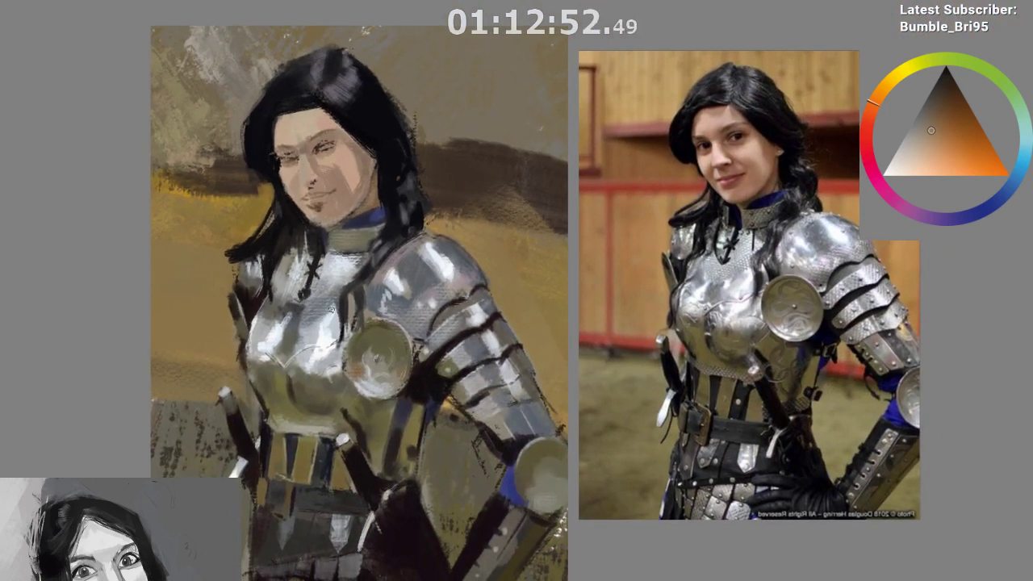
pyautogui.keyDown('ctrl'); pyautogui.click(276, 201); pyautogui.keyUp('ctrl')
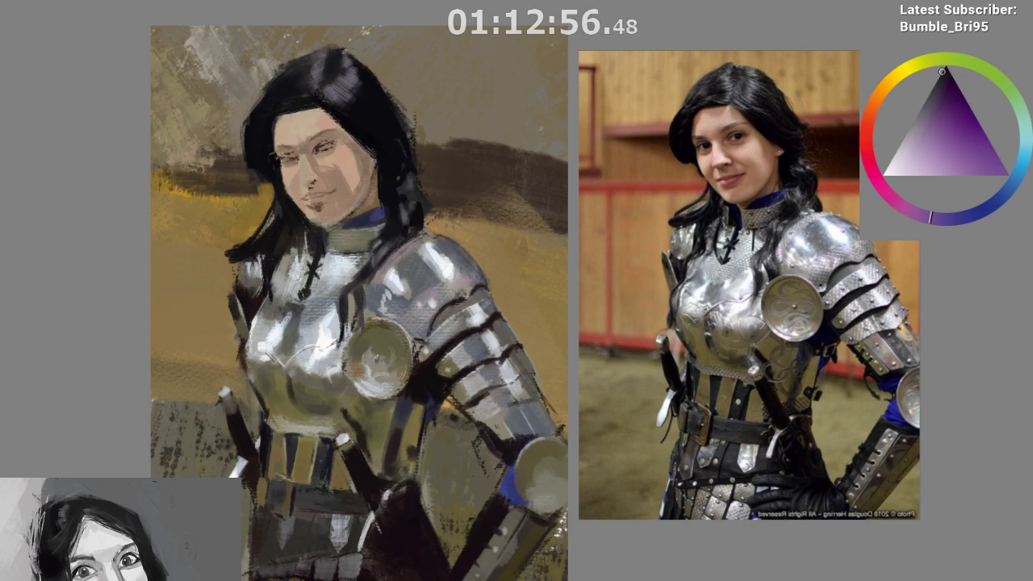
pyautogui.press('m')
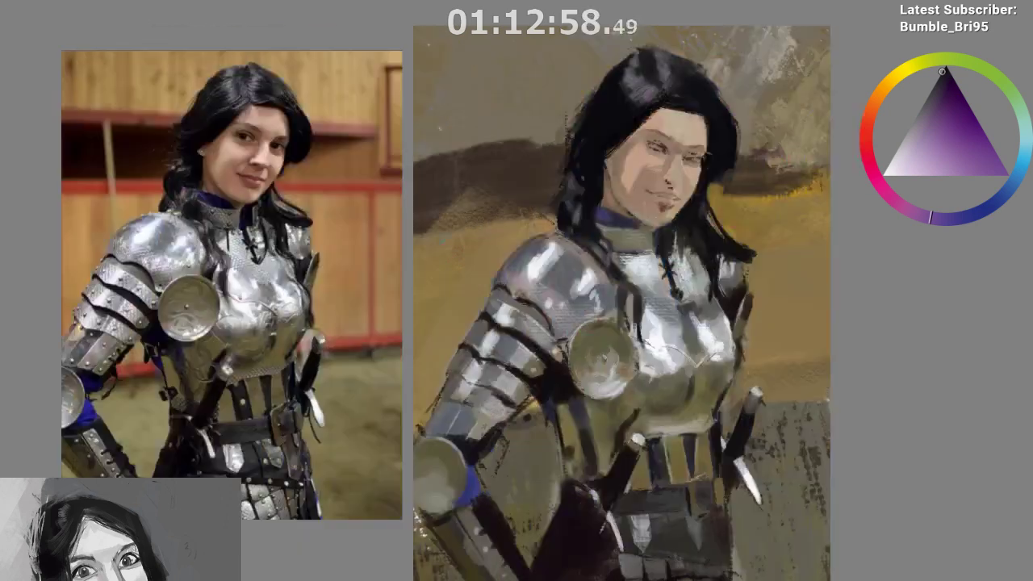
pyautogui.moveTo(456, 324); pyautogui.dragTo(360, 302)
pyautogui.moveTo(562, 177); pyautogui.dragTo(553, 258)
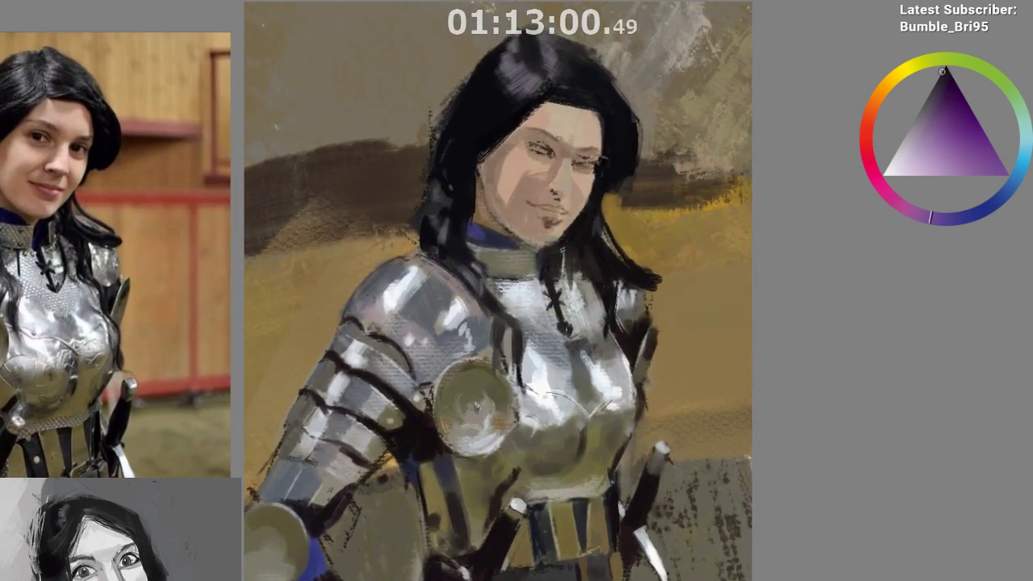
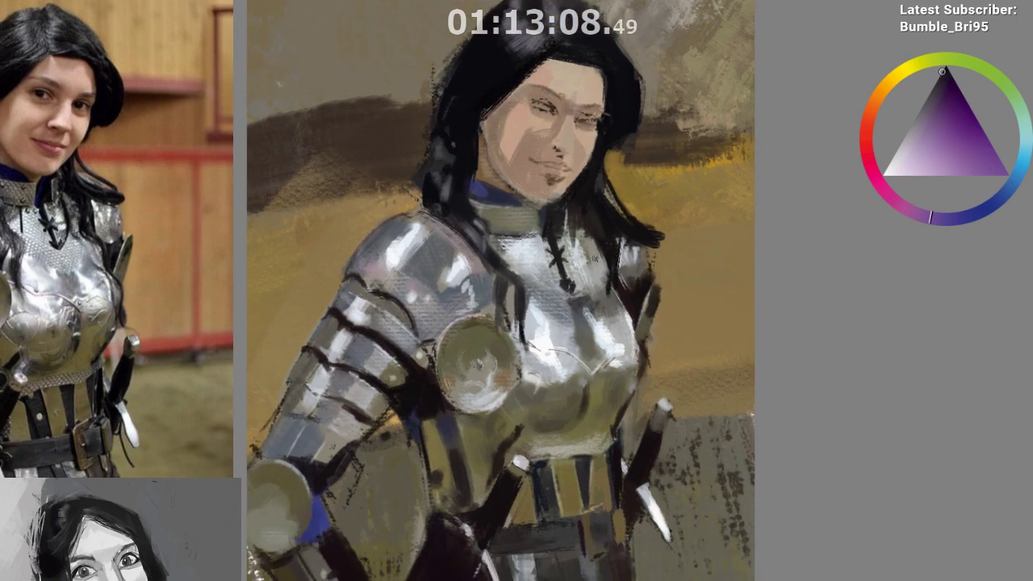
# Undo the stray stroke by the farther eye and darken the farther eyebrow with tones sampled from hair and brow
pyautogui.moveTo(567, 129); pyautogui.dragTo(591, 128)
pyautogui.hotkey('ctrl', 'z')
pyautogui.keyDown('alt'); pyautogui.click(603, 104); pyautogui.keyUp('alt')
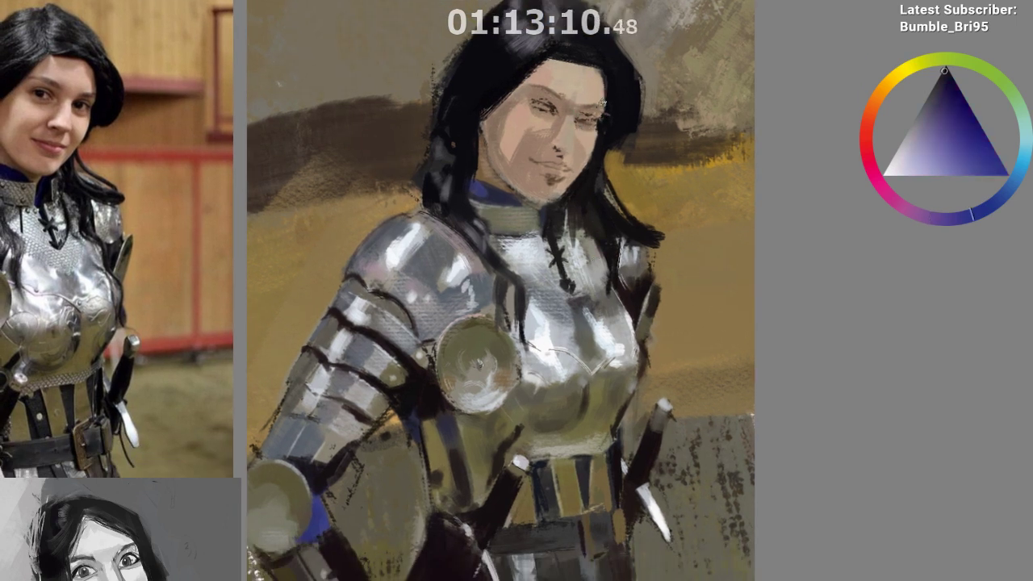
pyautogui.keyDown('alt'); pyautogui.click(591, 106); pyautogui.keyUp('alt')
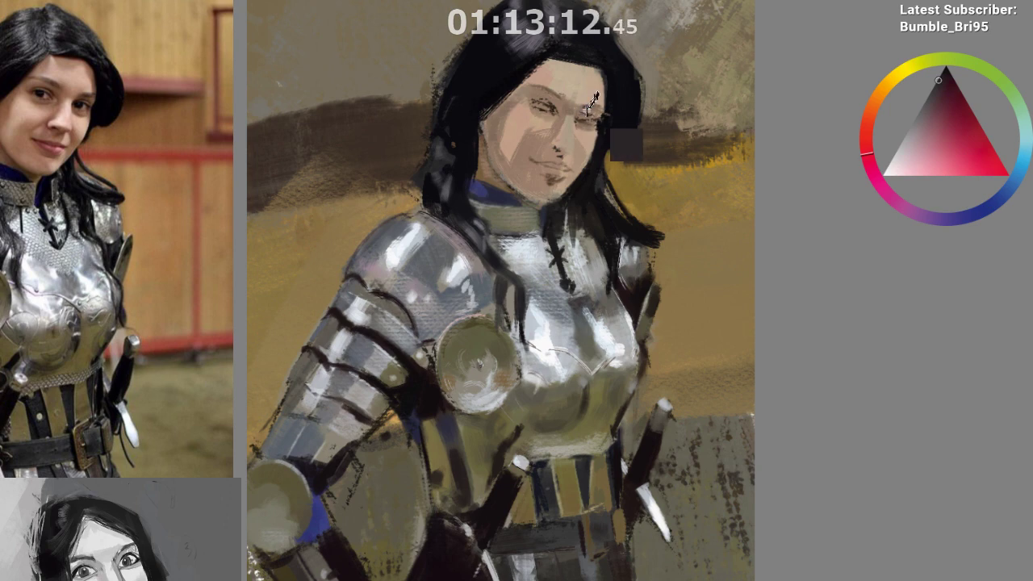
pyautogui.keyDown('alt'); pyautogui.click(587, 107); pyautogui.keyUp('alt')
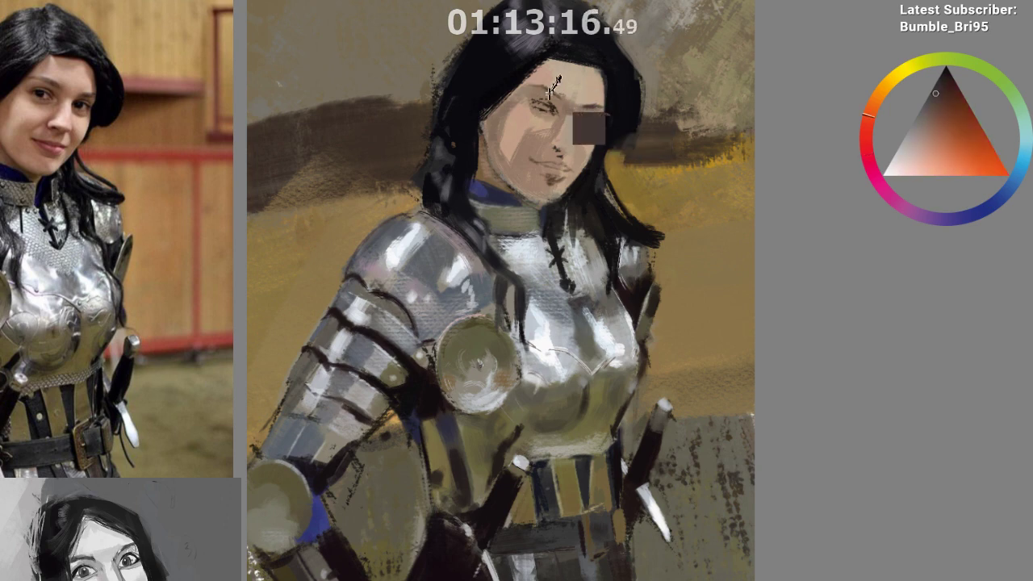
# Refine the nearer eyebrow with dark browns sampled from both brows
pyautogui.keyDown('alt'); pyautogui.click(557, 85); pyautogui.keyUp('alt')
pyautogui.keyDown('alt'); pyautogui.click(592, 108); pyautogui.keyUp('alt')
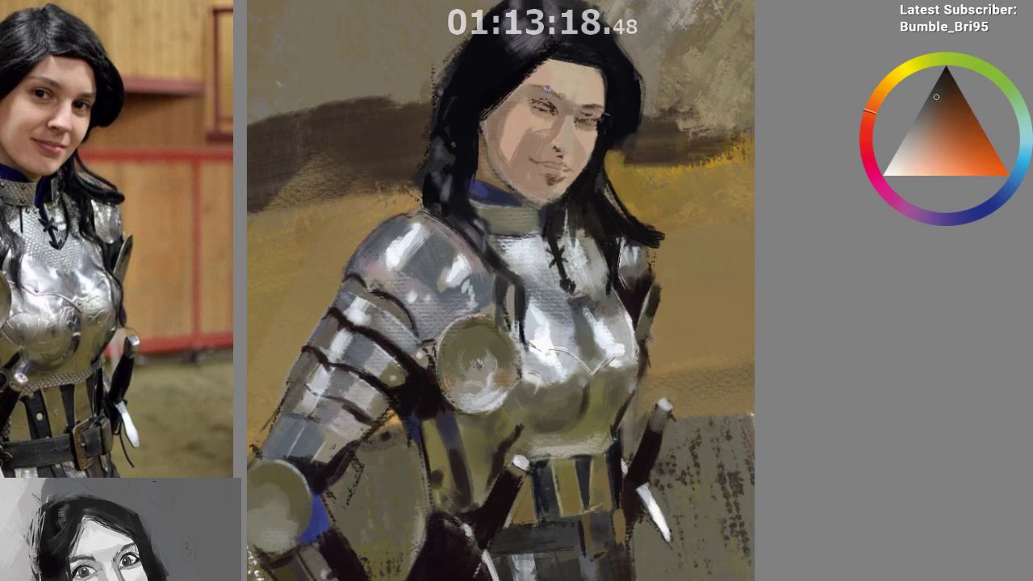
pyautogui.keyDown('alt'); pyautogui.click(548, 89); pyautogui.keyUp('alt')
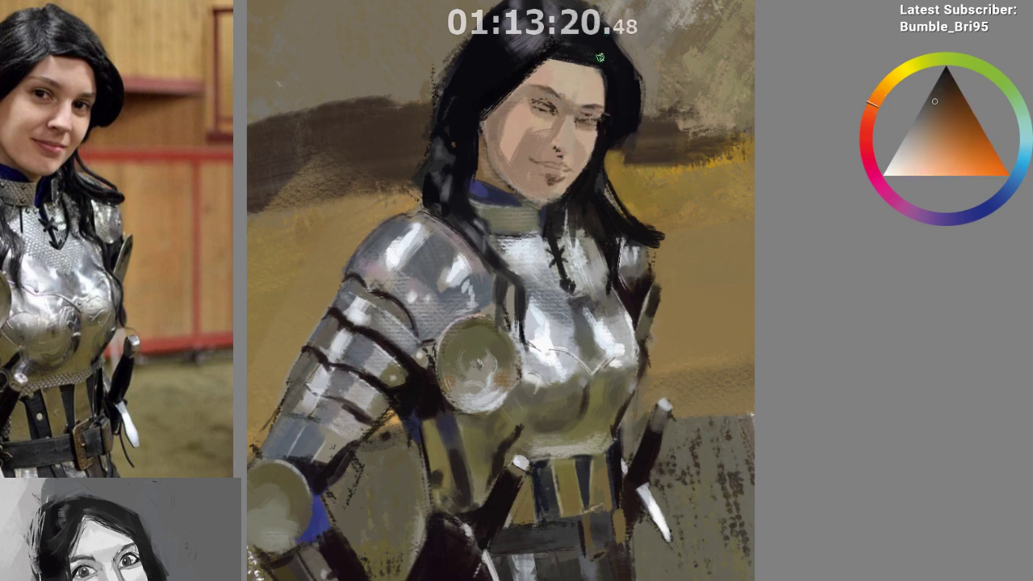
pyautogui.moveTo(513, 436); pyautogui.dragTo(488, 421)
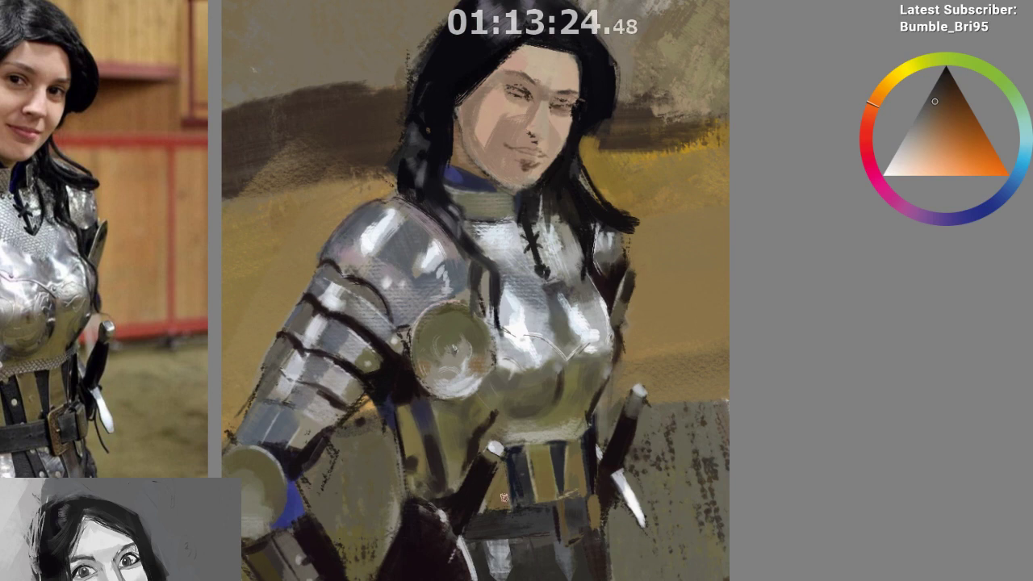
pyautogui.moveTo(513, 438); pyautogui.dragTo(526, 436)
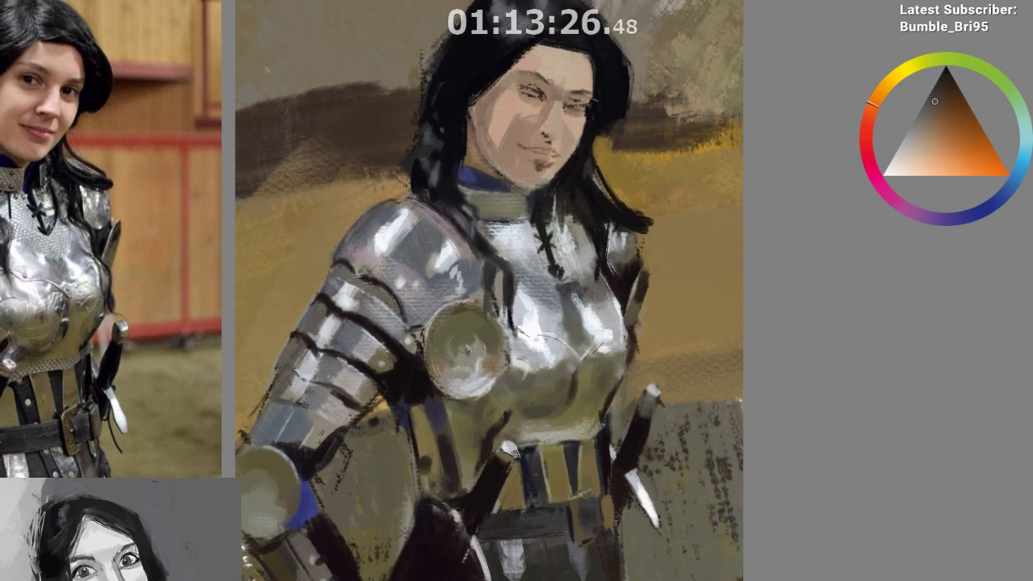
# Refine the shading around the nearer eye with a dark brown and softer skin tones sampled from the eye area
pyautogui.keyDown('ctrl'); pyautogui.click(538, 98); pyautogui.keyUp('ctrl')
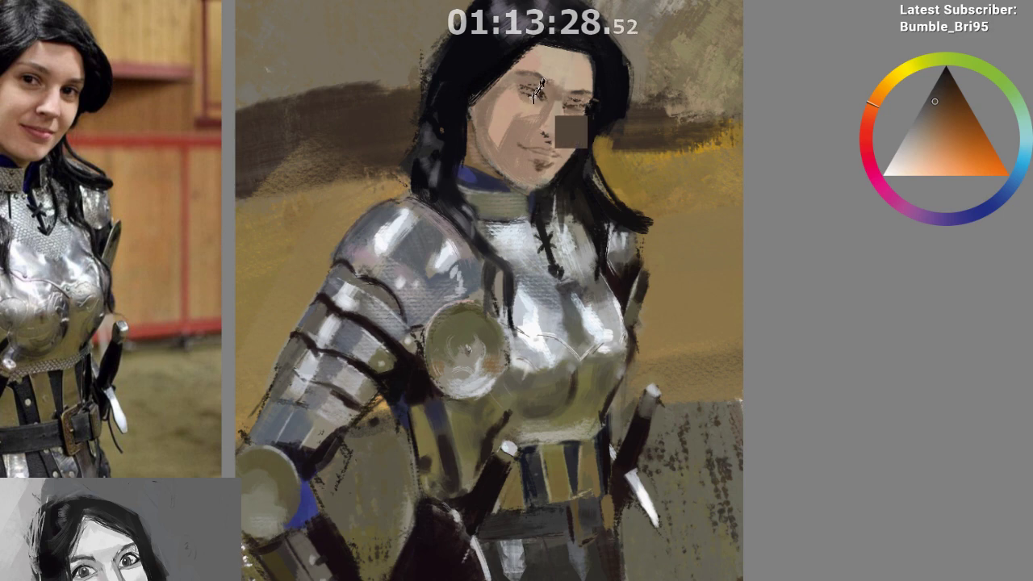
pyautogui.keyDown('ctrl'); pyautogui.click(538, 97); pyautogui.keyUp('ctrl')
pyautogui.keyDown('alt'); pyautogui.click(533, 94); pyautogui.keyUp('alt')
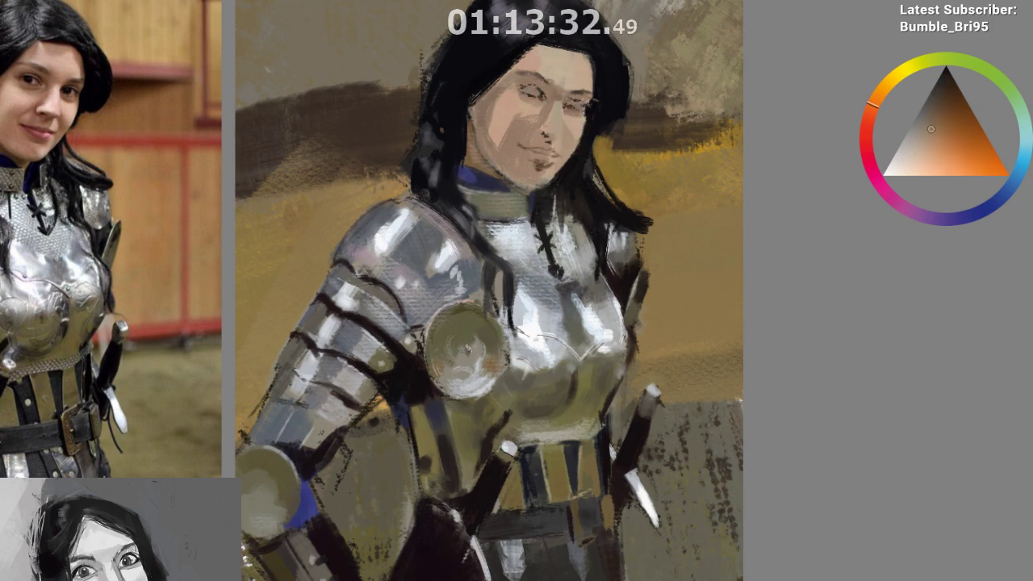
pyautogui.moveTo(587, 237); pyautogui.dragTo(589, 260)
pyautogui.moveTo(568, 308); pyautogui.dragTo(602, 279)
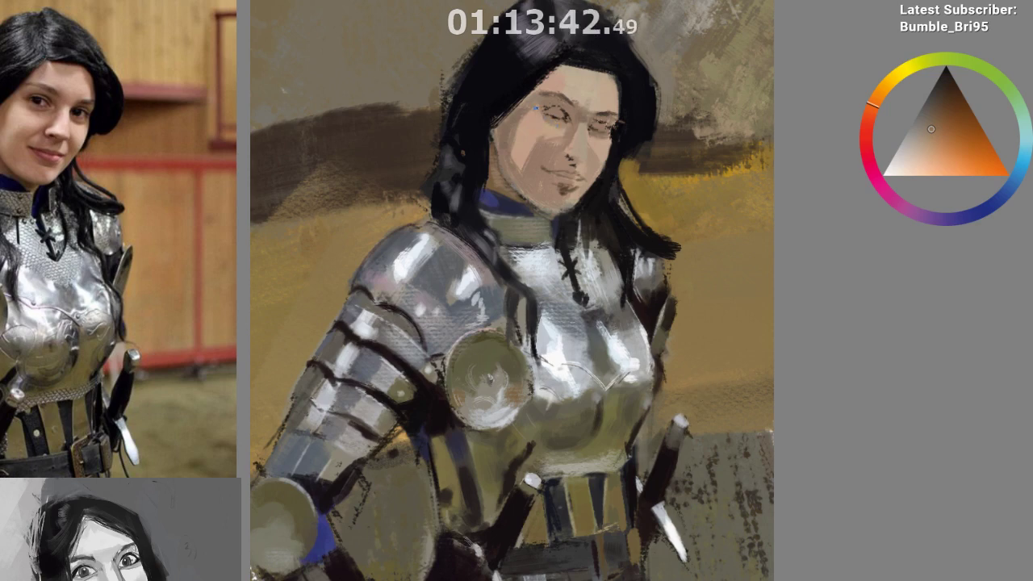
pyautogui.keyDown('alt'); pyautogui.click(559, 128); pyautogui.keyUp('alt')
# Touch up the shading between the nose and mouth with a sampled skin tone and compare the last stroke with and without it
pyautogui.press('space')
pyautogui.moveTo(621, 166)
pyautogui.mouseDown()
pyautogui.moveTo(627, 129)
pyautogui.moveTo(617, 158)
pyautogui.mouseUp()
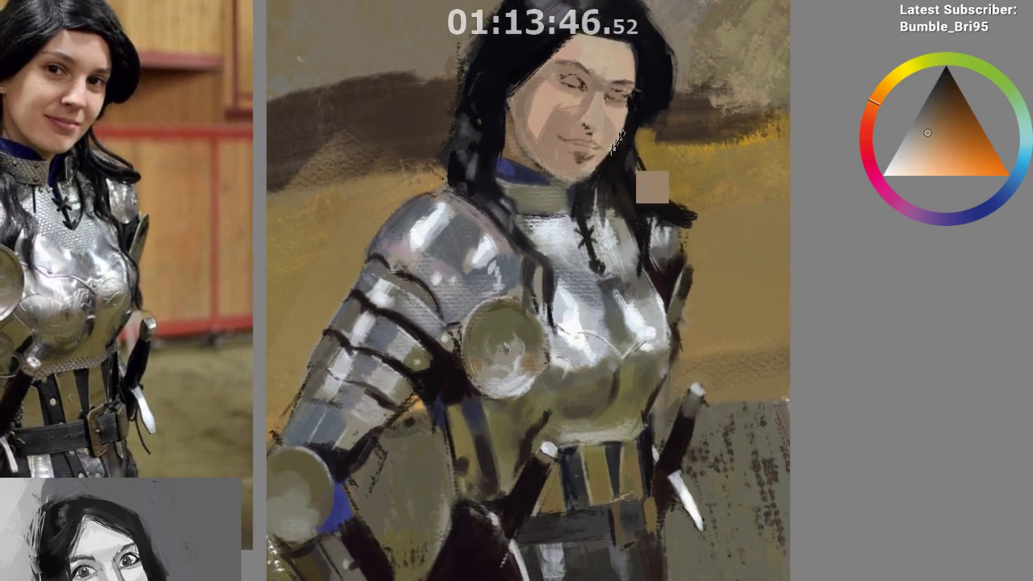
pyautogui.keyDown('ctrl'); pyautogui.click(587, 140); pyautogui.keyUp('ctrl')
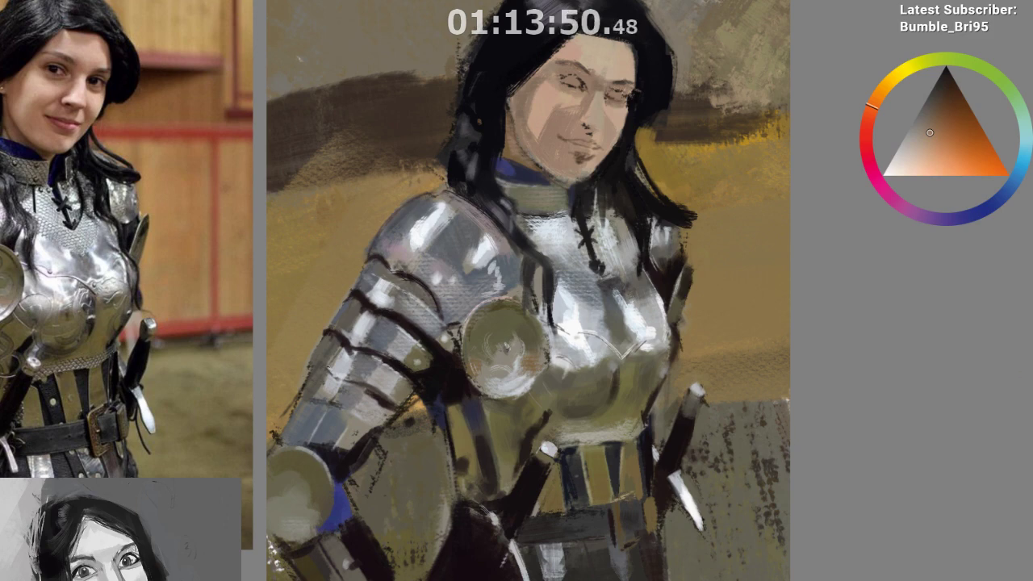
pyautogui.hotkey('ctrl', 'z')
pyautogui.hotkey('ctrl', 'shift', 'z')
pyautogui.hotkey('ctrl', 'z')
pyautogui.hotkey('ctrl', 'shift', 'z')
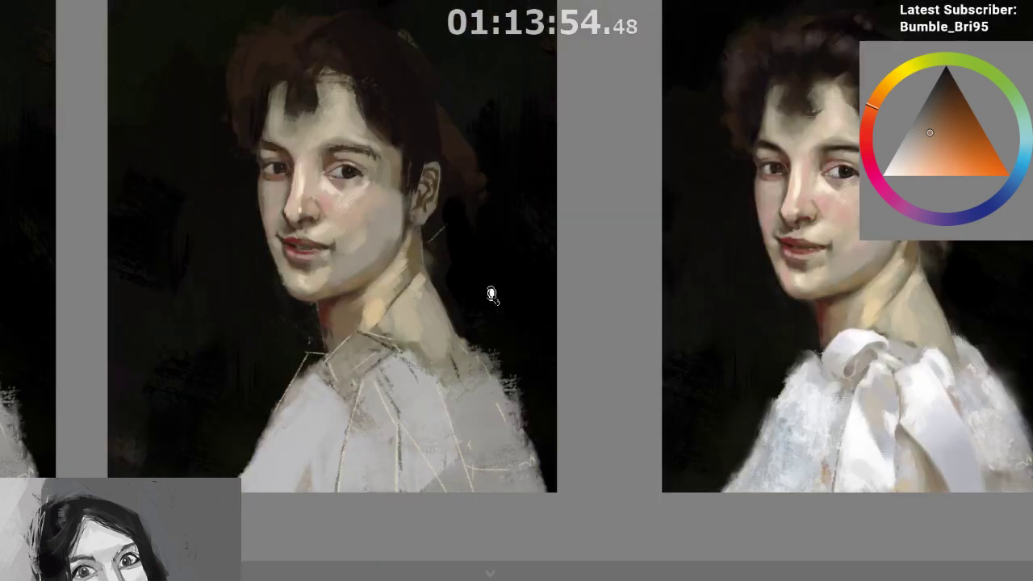
# Switch to the other portrait study, examine how its face was built up in stages, and return to the armour painting
pyautogui.moveTo(487, 293)
pyautogui.mouseDown()
pyautogui.moveTo(535, 299)
pyautogui.moveTo(634, 274)
pyautogui.moveTo(553, 258)
pyautogui.mouseUp()
pyautogui.moveTo(193, 157)
pyautogui.mouseDown()
pyautogui.moveTo(434, 210)
pyautogui.moveTo(500, 204)
pyautogui.mouseUp()
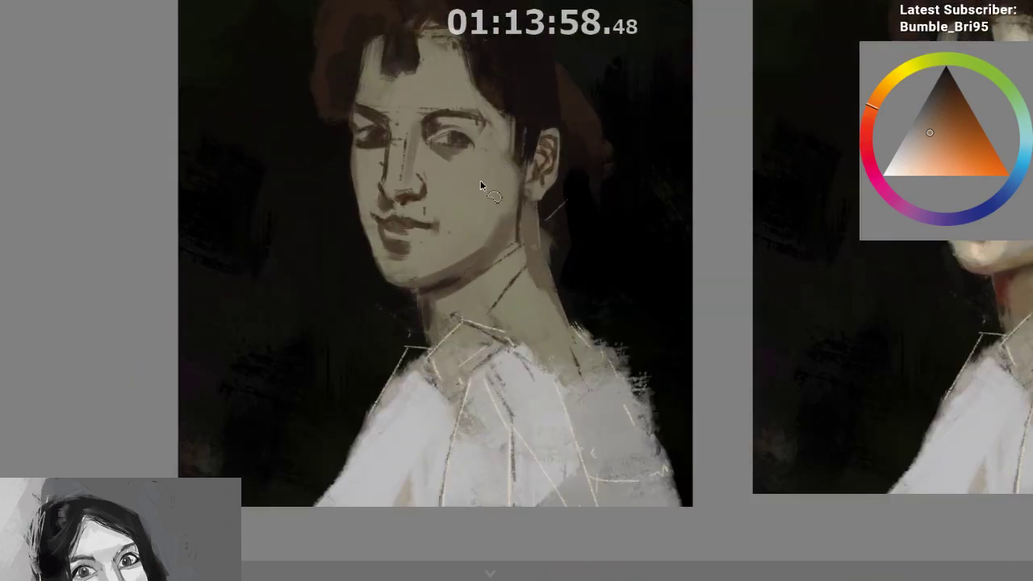
pyautogui.hotkey('ctrl', 'Tab')
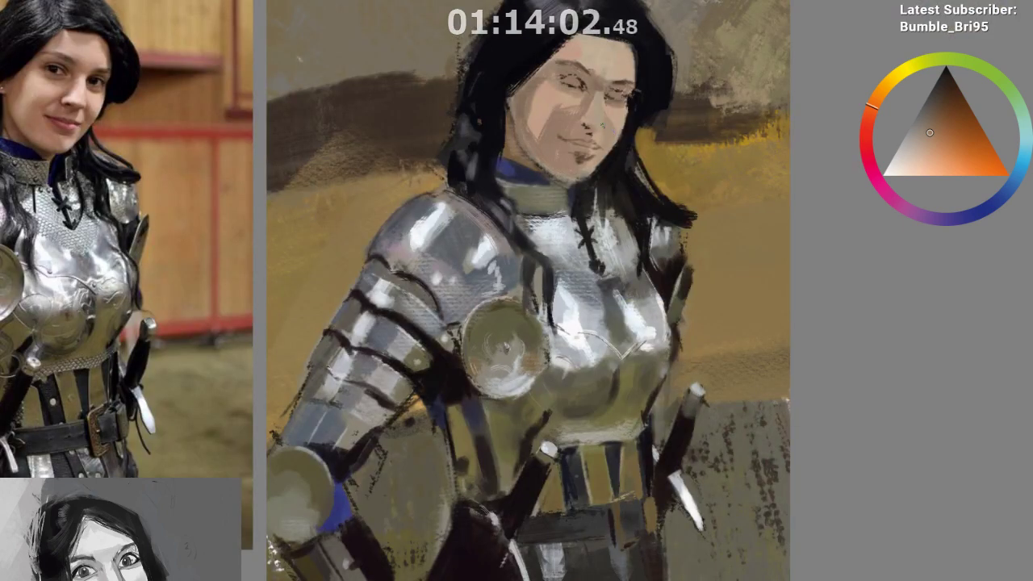
# Rework the shadow under the nose with a dark brown sampled around the mouth and chin, undoing the misplaced attempts
pyautogui.keyDown('ctrl'); pyautogui.click(588, 135); pyautogui.keyUp('ctrl')
pyautogui.keyDown('ctrl'); pyautogui.click(579, 160); pyautogui.keyUp('ctrl')
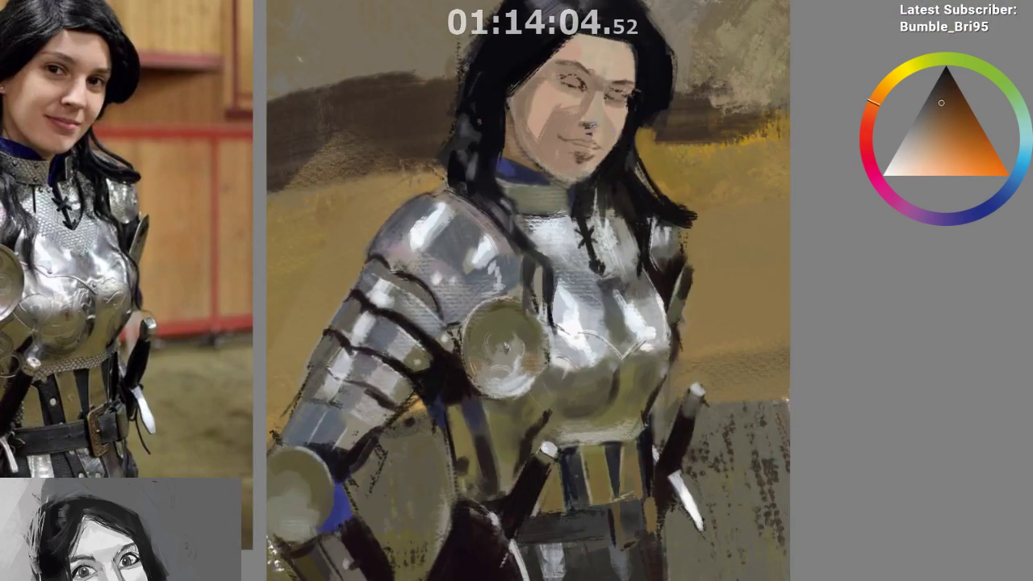
pyautogui.moveTo(585, 138)
pyautogui.mouseDown()
pyautogui.moveTo(608, 141)
pyautogui.moveTo(603, 128)
pyautogui.mouseUp()
pyautogui.hotkey('ctrl', 'z')
pyautogui.moveTo(589, 140); pyautogui.dragTo(615, 142)
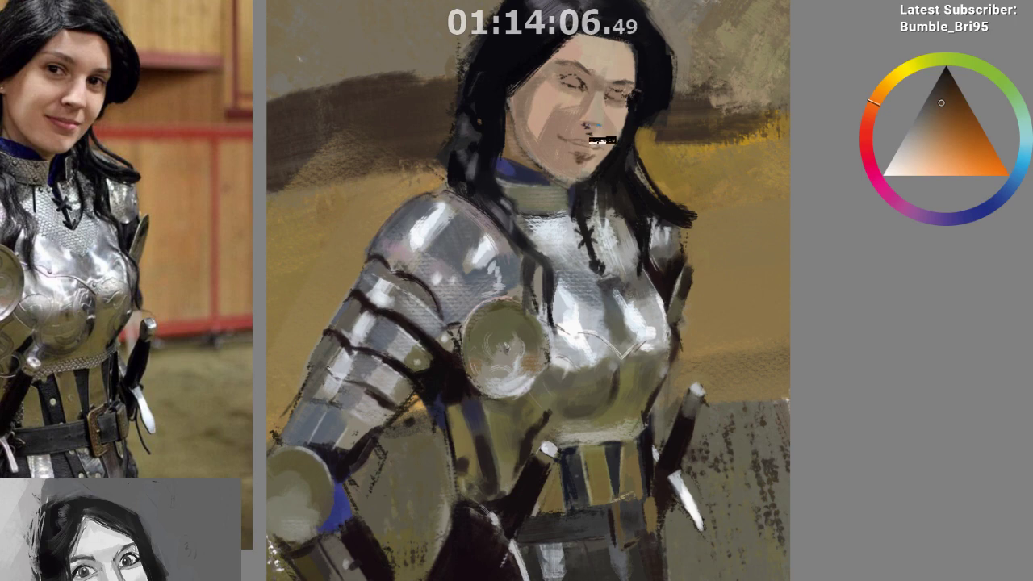
pyautogui.hotkey('ctrl', 'z')
pyautogui.hotkey('ctrl', 'z')
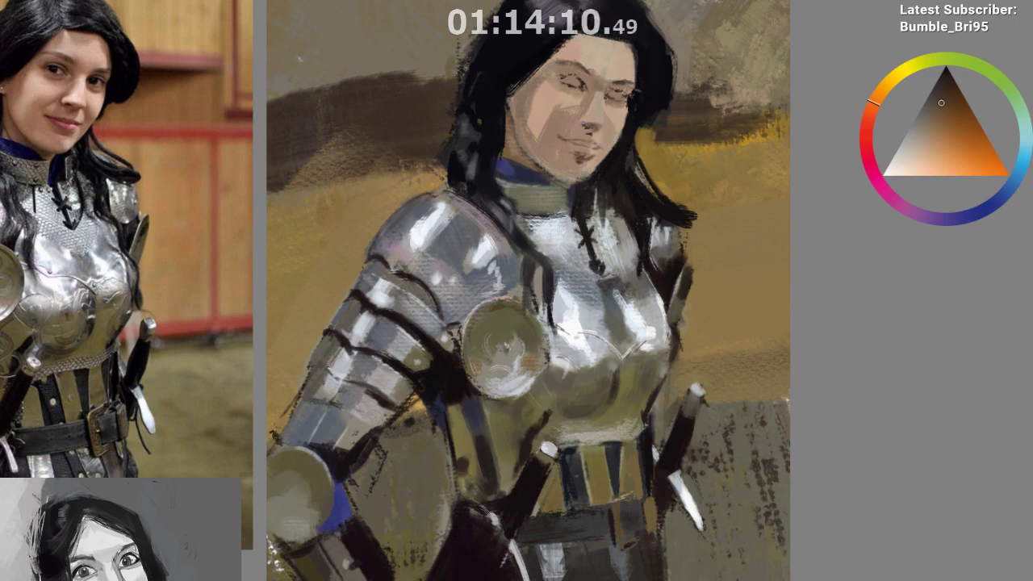
pyautogui.moveTo(590, 251); pyautogui.dragTo(584, 274)
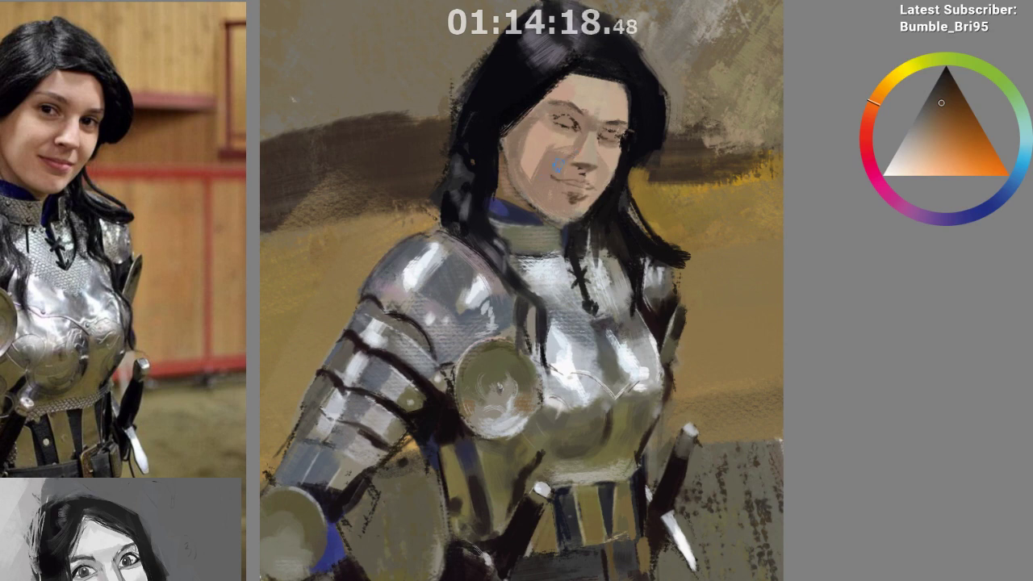
# Paint the smile crease on the nearer cheek with a mid brown sampled beside the nose
pyautogui.keyDown('alt'); pyautogui.click(571, 156); pyautogui.keyUp('alt')
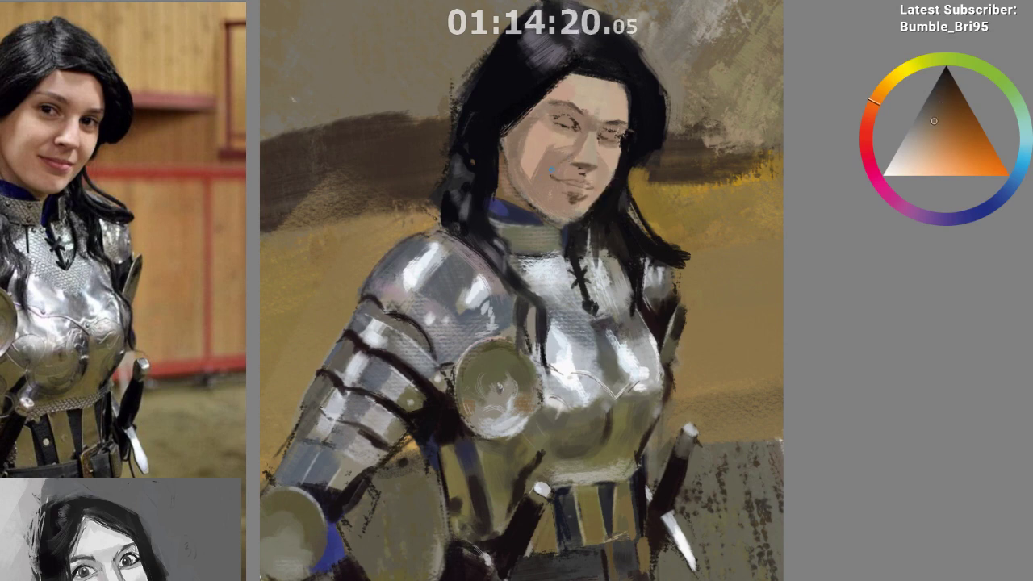
pyautogui.moveTo(552, 171); pyautogui.dragTo(551, 188)
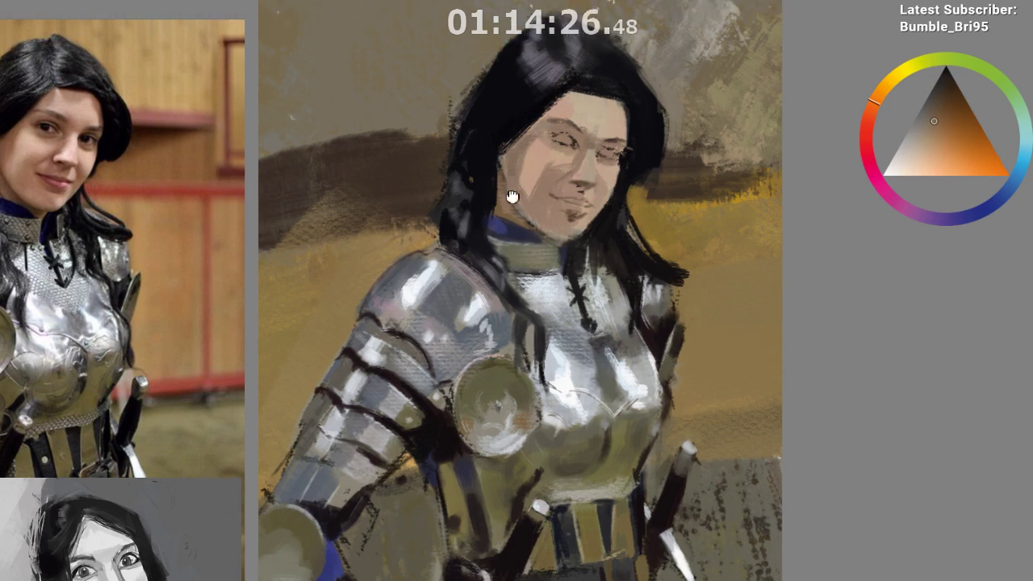
pyautogui.moveTo(512, 204); pyautogui.dragTo(506, 191)
pyautogui.scroll(-1, 506, 191)
pyautogui.scroll(1, 506, 191)
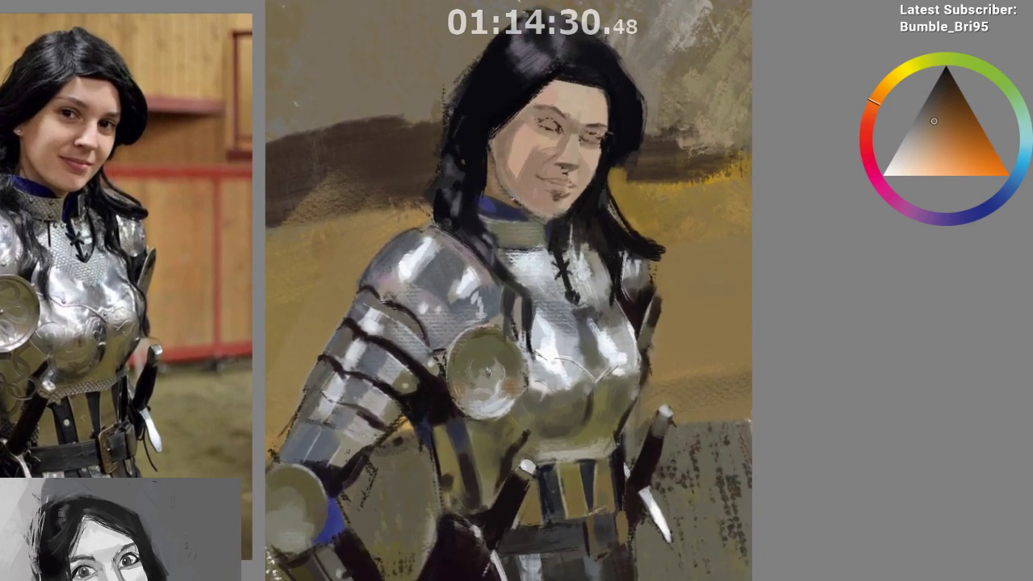
pyautogui.moveTo(519, 203)
pyautogui.mouseDown()
pyautogui.moveTo(514, 185)
pyautogui.moveTo(506, 211)
pyautogui.mouseUp()
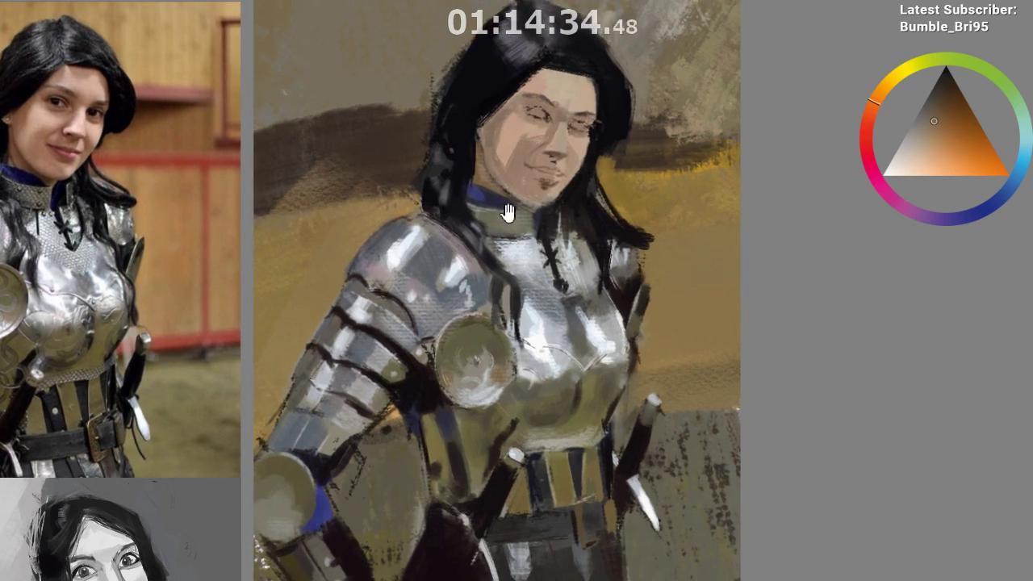
# Refine the nearer side of the face along the hair and under the chin with sampled brown shadow tones
pyautogui.keyDown('ctrl'); pyautogui.click(477, 148); pyautogui.keyUp('ctrl')
pyautogui.moveTo(485, 134); pyautogui.dragTo(478, 166)
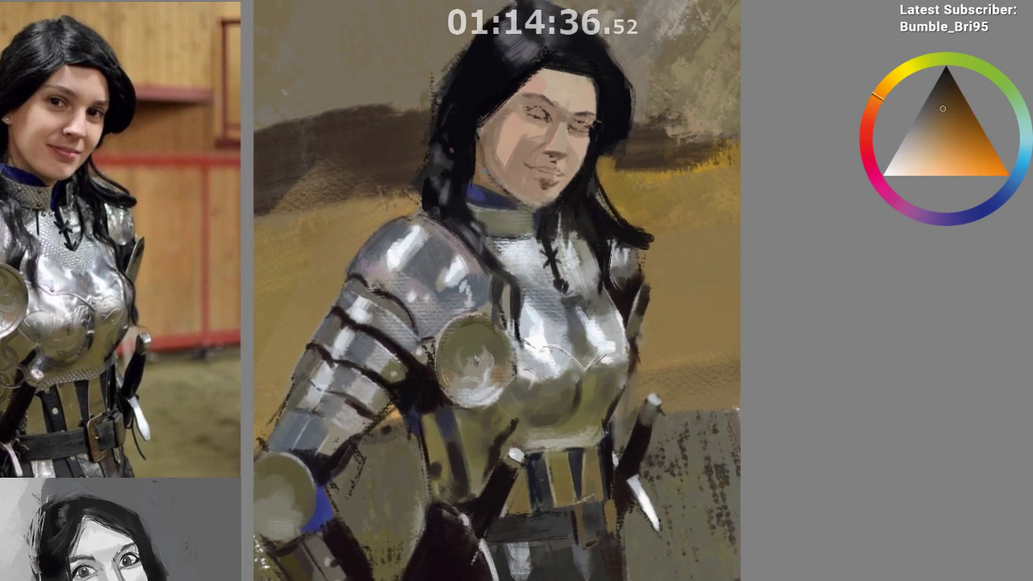
pyautogui.keyDown('ctrl'); pyautogui.click(477, 157); pyautogui.keyUp('ctrl')
pyautogui.keyDown('ctrl'); pyautogui.click(546, 208); pyautogui.keyUp('ctrl')
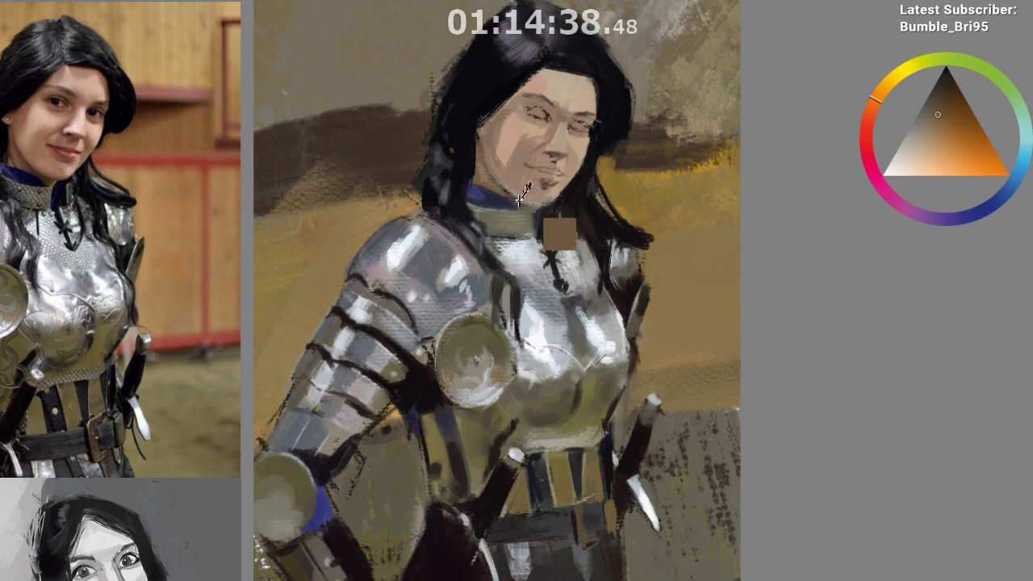
pyautogui.keyDown('ctrl'); pyautogui.click(551, 240); pyautogui.keyUp('ctrl')
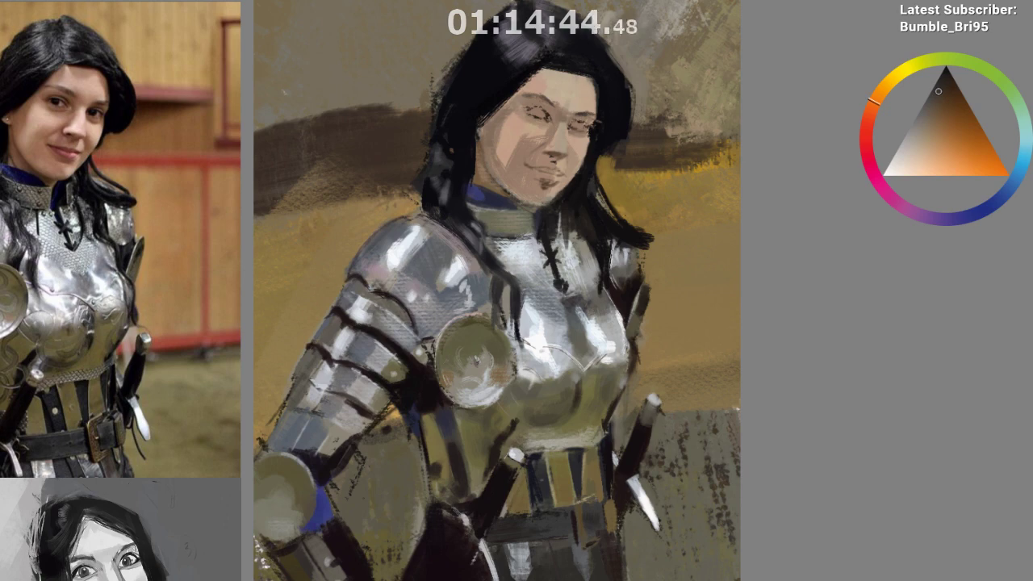
# Mirror the view and adjust the face's shadows with browns sampled near the jaw and a more saturated dark brown
pyautogui.press('m')
pyautogui.moveTo(415, 443); pyautogui.dragTo(302, 423)
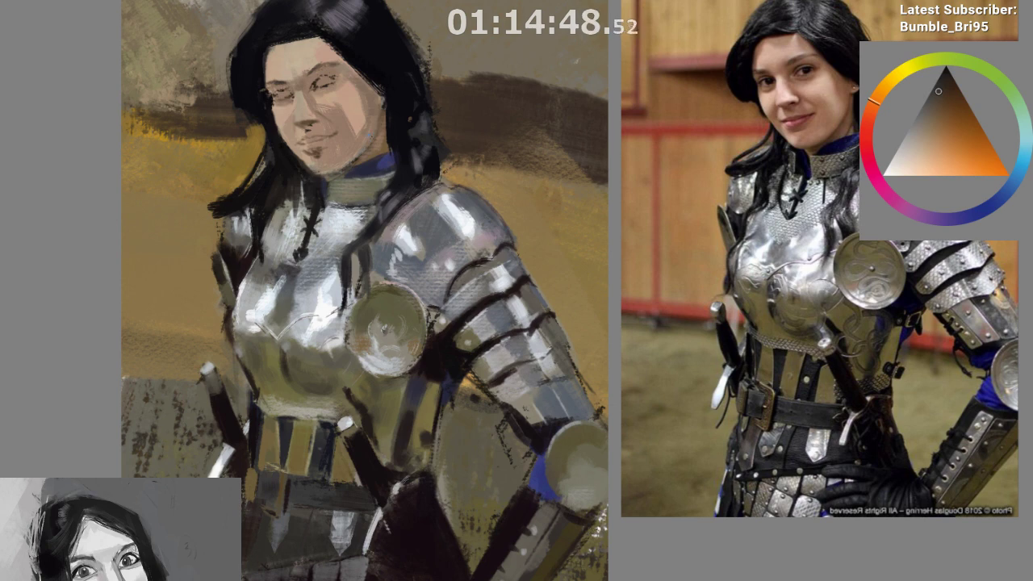
pyautogui.keyDown('ctrl'); pyautogui.click(363, 154); pyautogui.keyUp('ctrl')
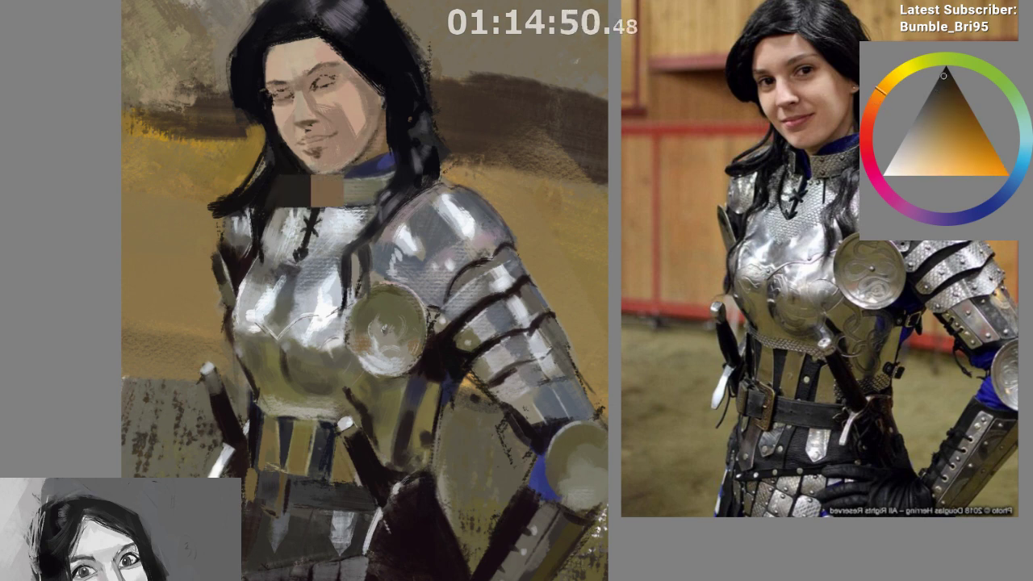
pyautogui.press('l')
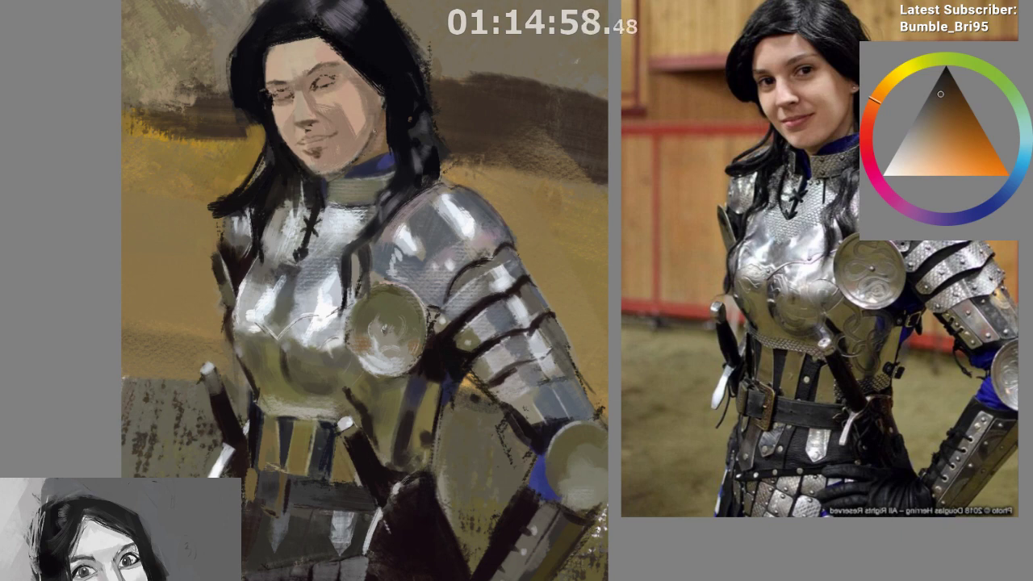
pyautogui.click(951, 96)
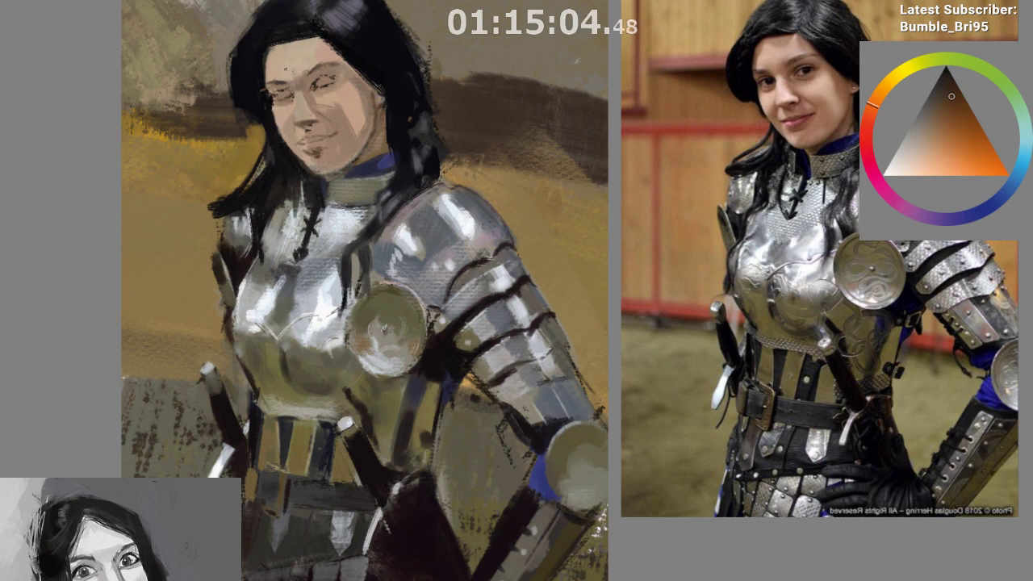
# Touch up the hair edge at the nearer temple with a near-black sampled from the hair and mirror the view back
pyautogui.keyDown('alt'); pyautogui.click(360, 68); pyautogui.keyUp('alt')
pyautogui.keyDown('alt'); pyautogui.click(363, 69); pyautogui.keyUp('alt')
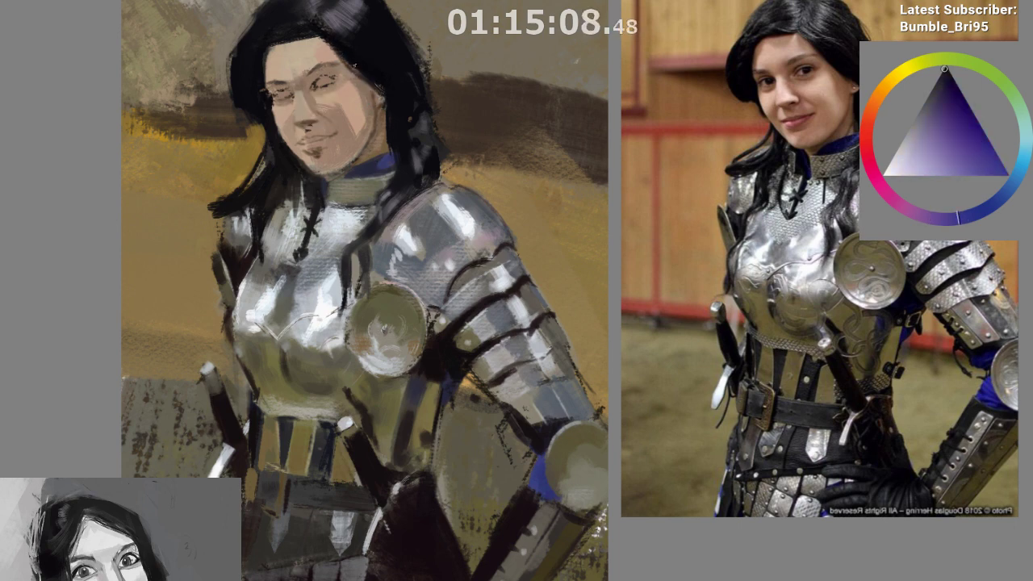
pyautogui.press('m')
pyautogui.moveTo(521, 302)
pyautogui.mouseDown()
pyautogui.moveTo(460, 276)
pyautogui.moveTo(445, 306)
pyautogui.mouseUp()
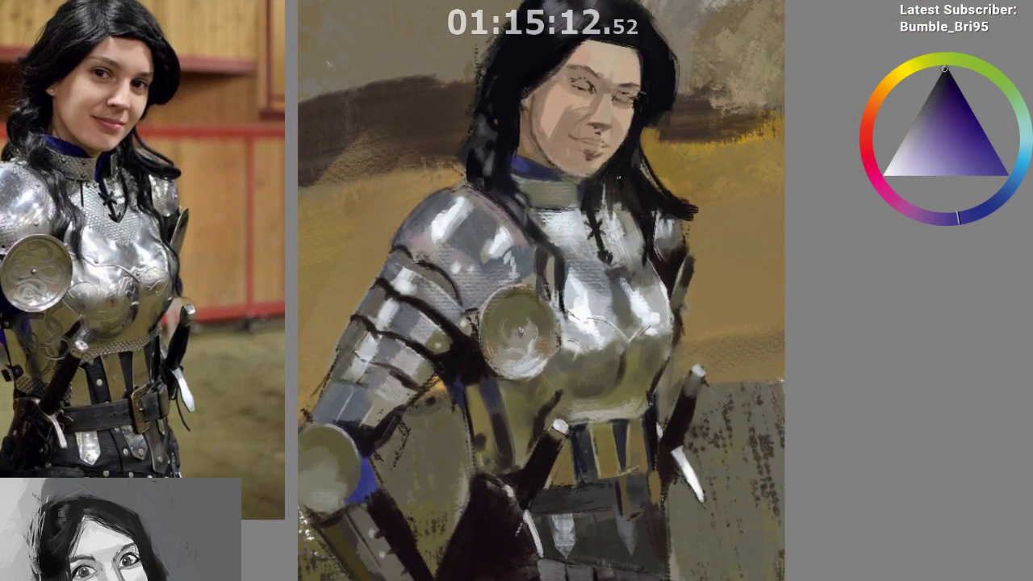
# Clean up the hairline and forehead edge with a sampled hair black and skin tones sampled from the nose and forehead
pyautogui.keyDown('ctrl'); pyautogui.click(568, 80); pyautogui.keyUp('ctrl')
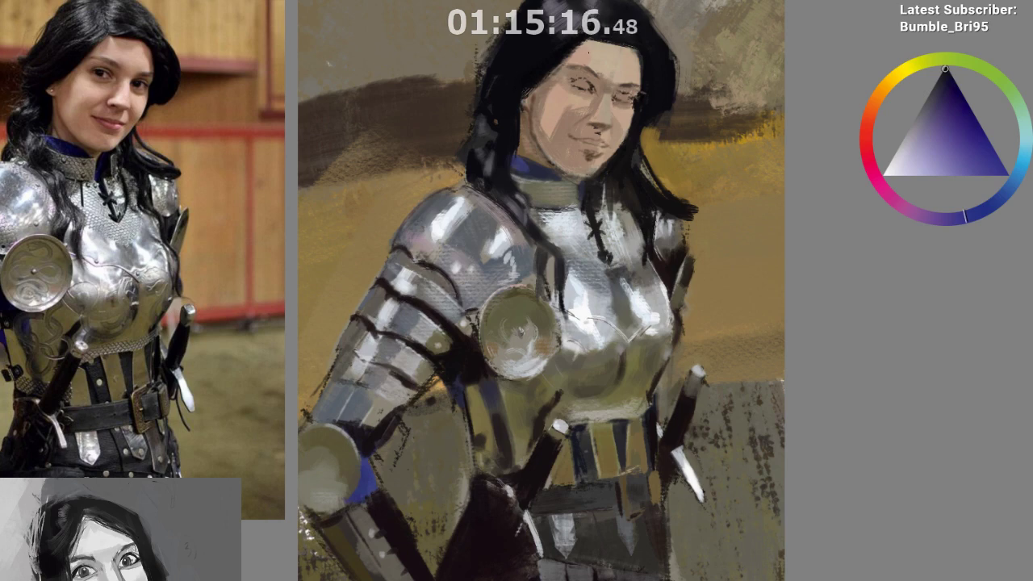
pyautogui.keyDown('ctrl'); pyautogui.click(577, 50); pyautogui.keyUp('ctrl')
pyautogui.keyDown('ctrl'); pyautogui.click(599, 122); pyautogui.keyUp('ctrl')
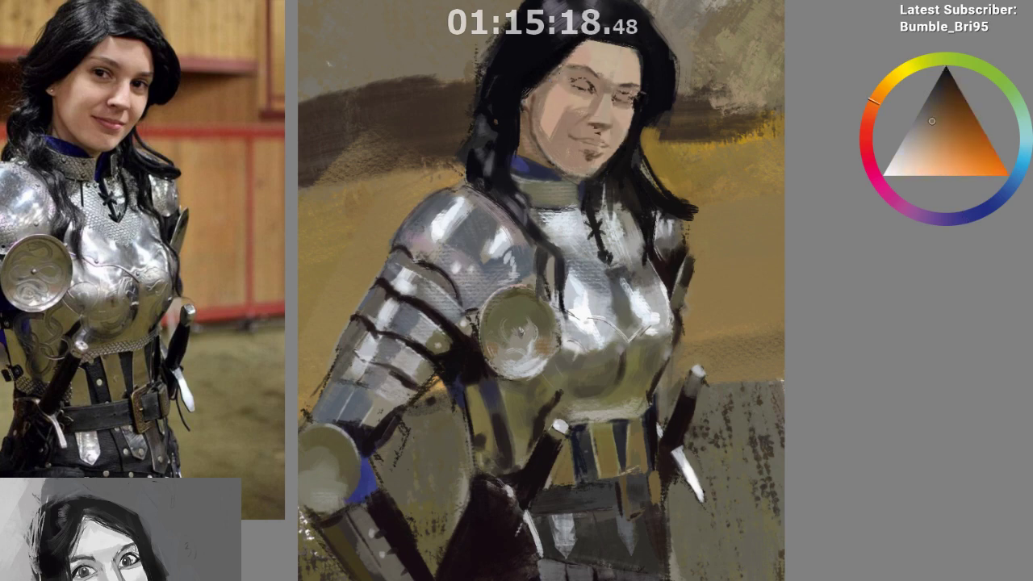
pyautogui.keyDown('alt'); pyautogui.click(609, 108); pyautogui.keyUp('alt')
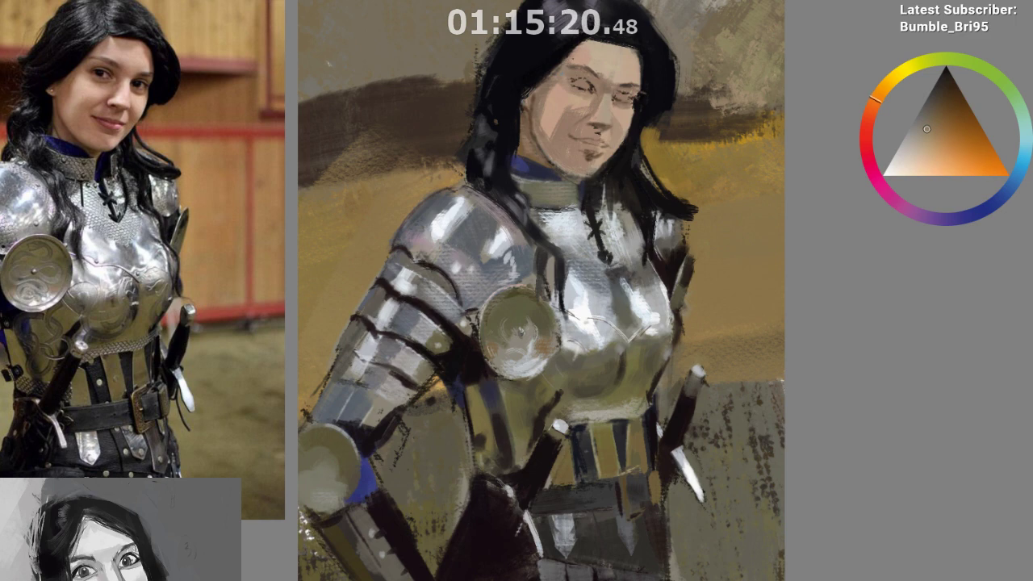
pyautogui.moveTo(568, 50); pyautogui.dragTo(579, 61)
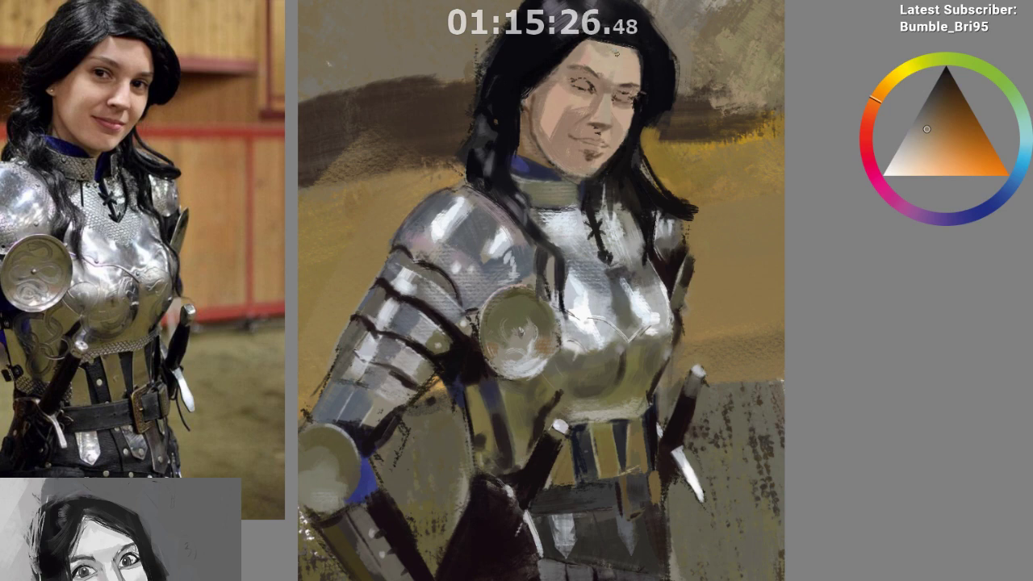
pyautogui.keyDown('ctrl'); pyautogui.click(606, 63); pyautogui.keyUp('ctrl')
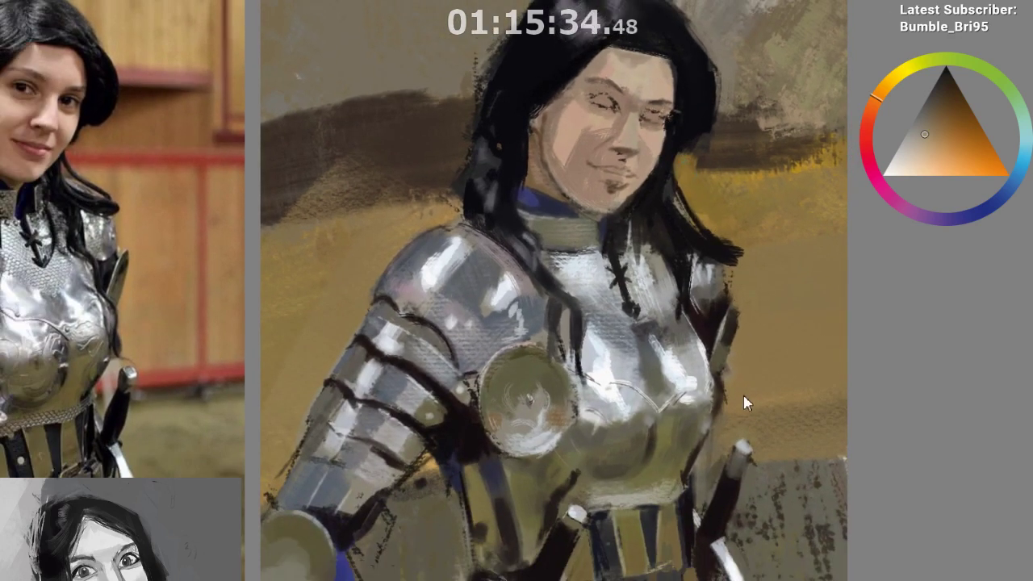
# Define the farther eye with a dark brown sampled from the nearer eye and a pale skin tone from the cheek below
pyautogui.keyDown('ctrl'); pyautogui.click(602, 97); pyautogui.keyUp('ctrl')
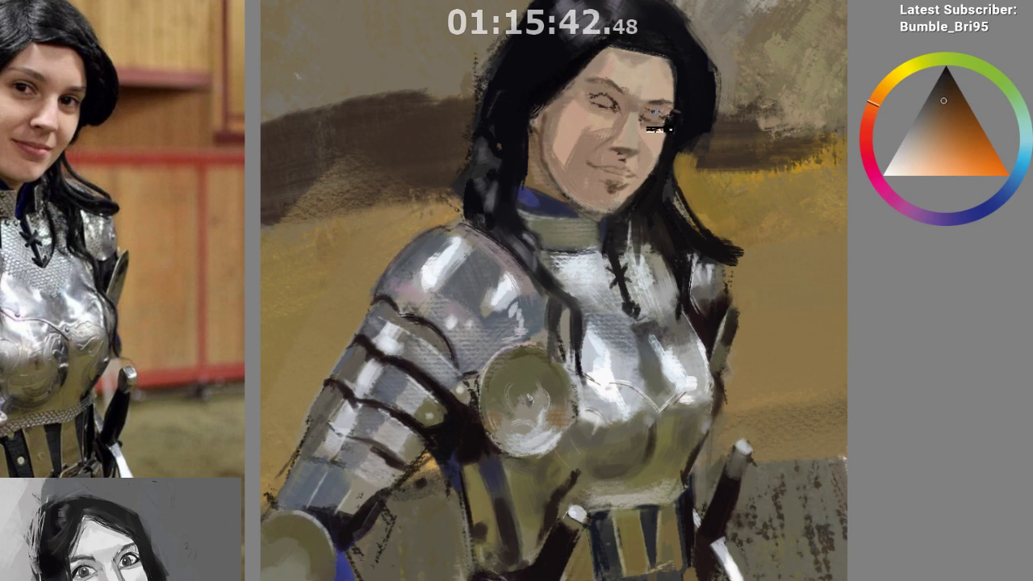
pyautogui.click(654, 115)
pyautogui.keyDown('ctrl'); pyautogui.click(647, 136); pyautogui.keyUp('ctrl')
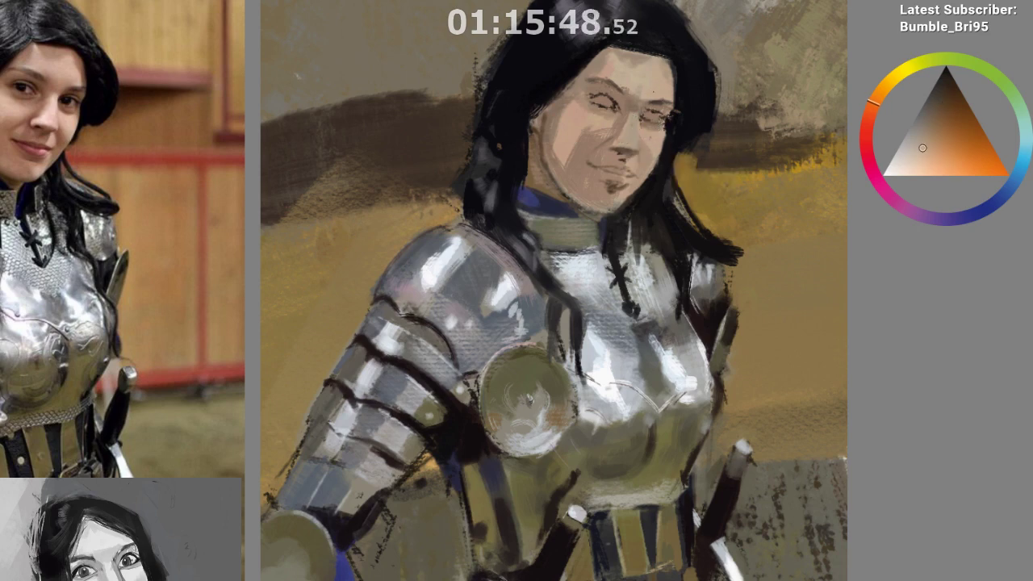
# Refine the nose and mouth with skin tones sampled beside the nose and a dark greyish brown sampled near the mouth
pyautogui.keyDown('ctrl'); pyautogui.click(627, 140); pyautogui.keyUp('ctrl')
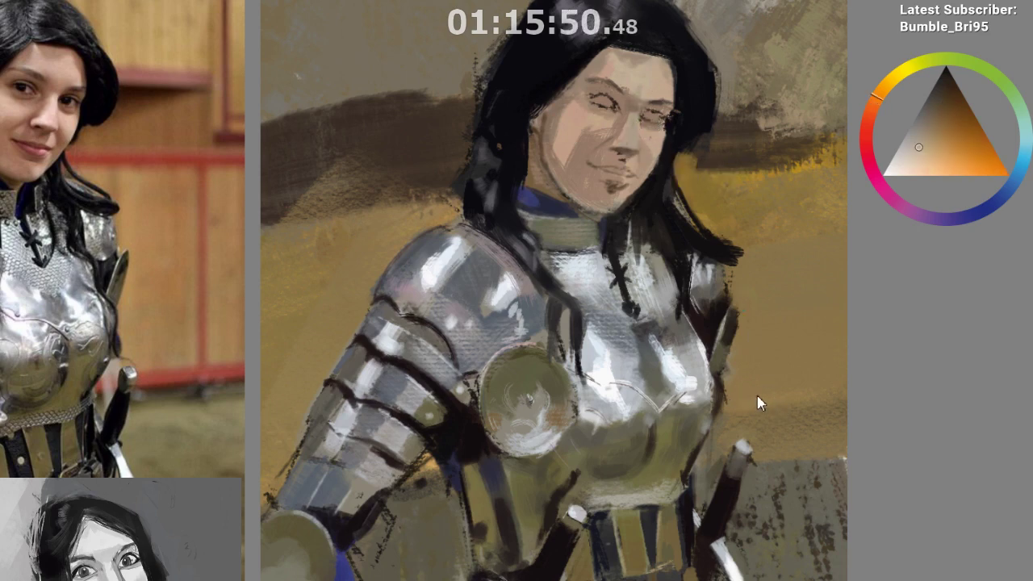
pyautogui.keyDown('ctrl'); pyautogui.click(642, 137); pyautogui.keyUp('ctrl')
pyautogui.keyDown('ctrl'); pyautogui.click(625, 144); pyautogui.keyUp('ctrl')
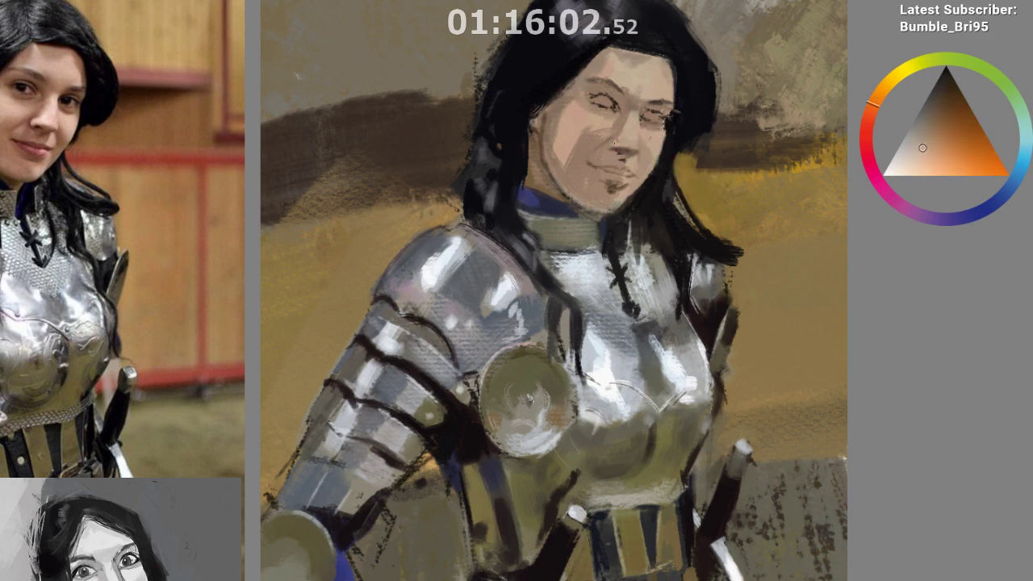
pyautogui.keyDown('ctrl'); pyautogui.click(622, 168); pyautogui.keyUp('ctrl')
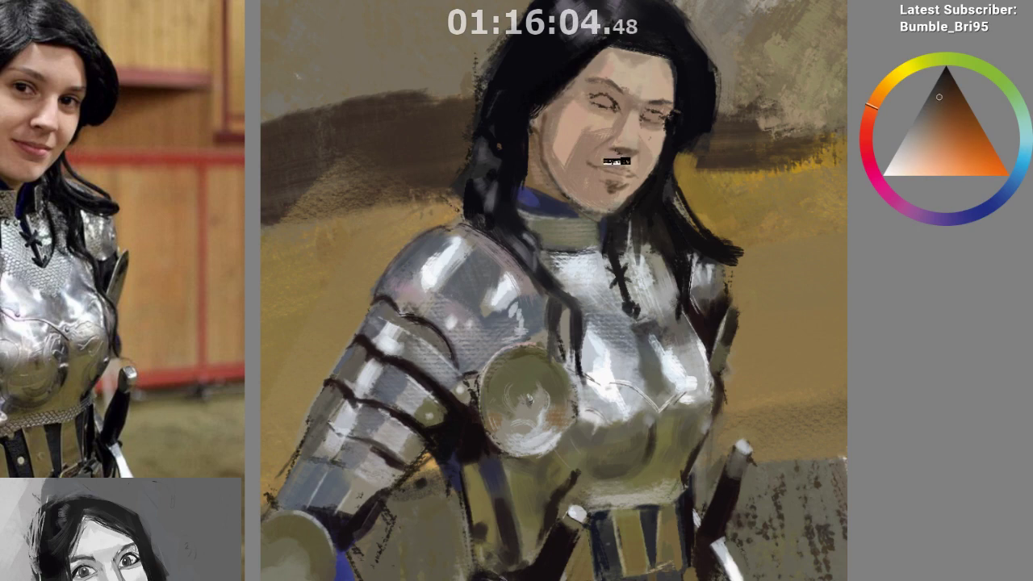
pyautogui.scroll(-1, 646, 242)
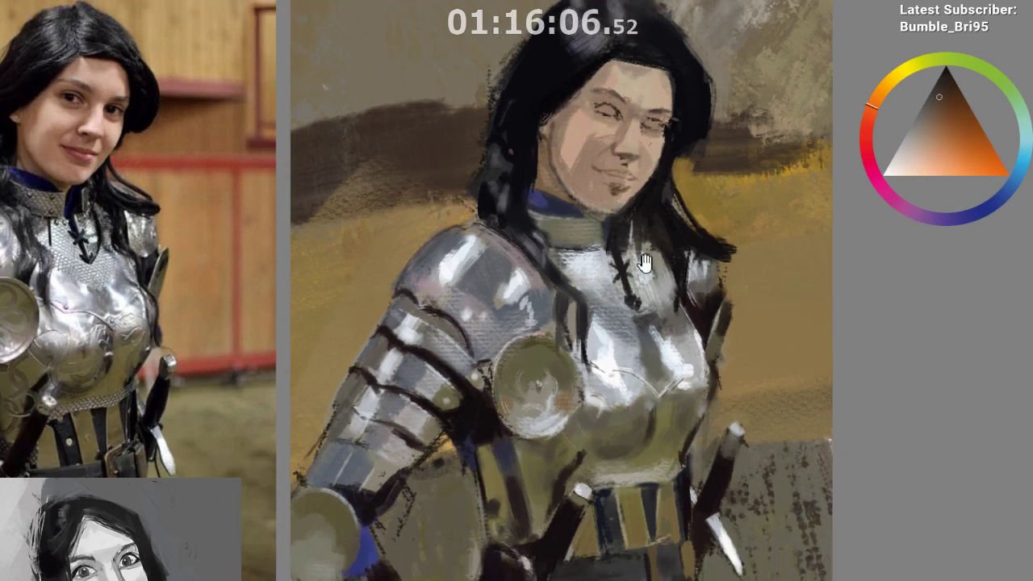
pyautogui.scroll(-1, 656, 178)
pyautogui.moveTo(708, 124); pyautogui.dragTo(707, 87)
pyautogui.scroll(2, 706, 88)
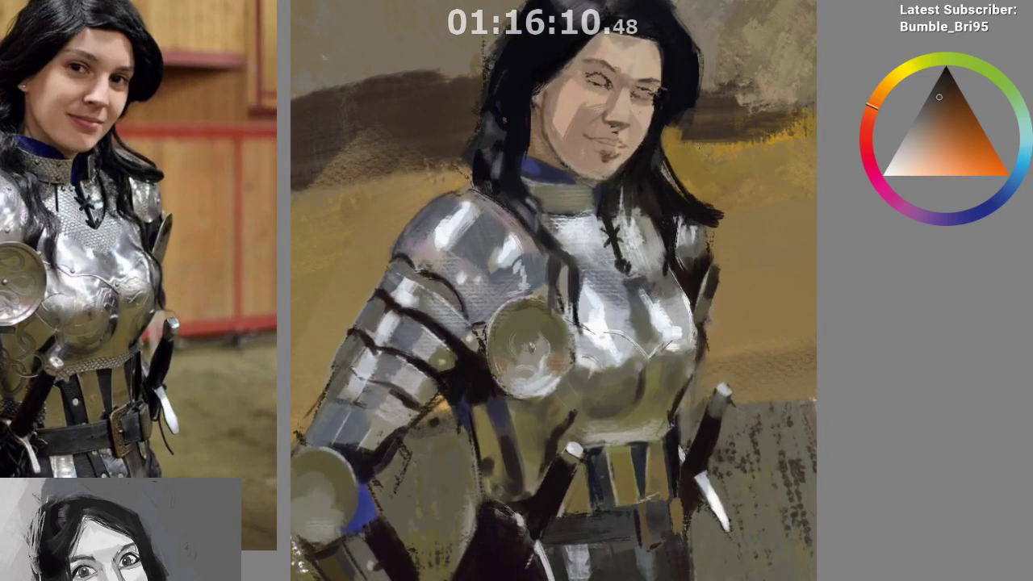
pyautogui.scroll(3, 687, 151)
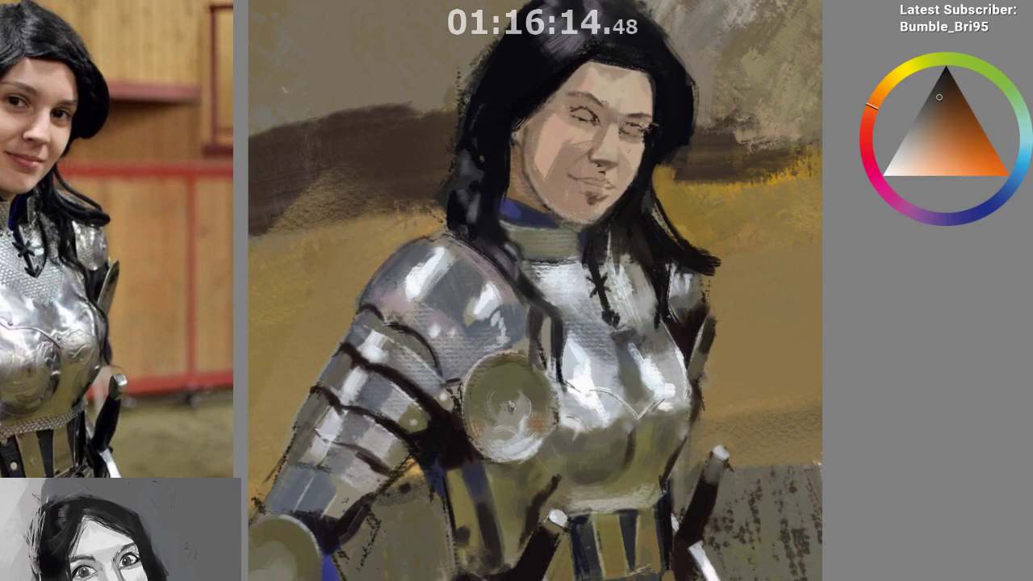
pyautogui.moveTo(586, 121); pyautogui.dragTo(595, 196)
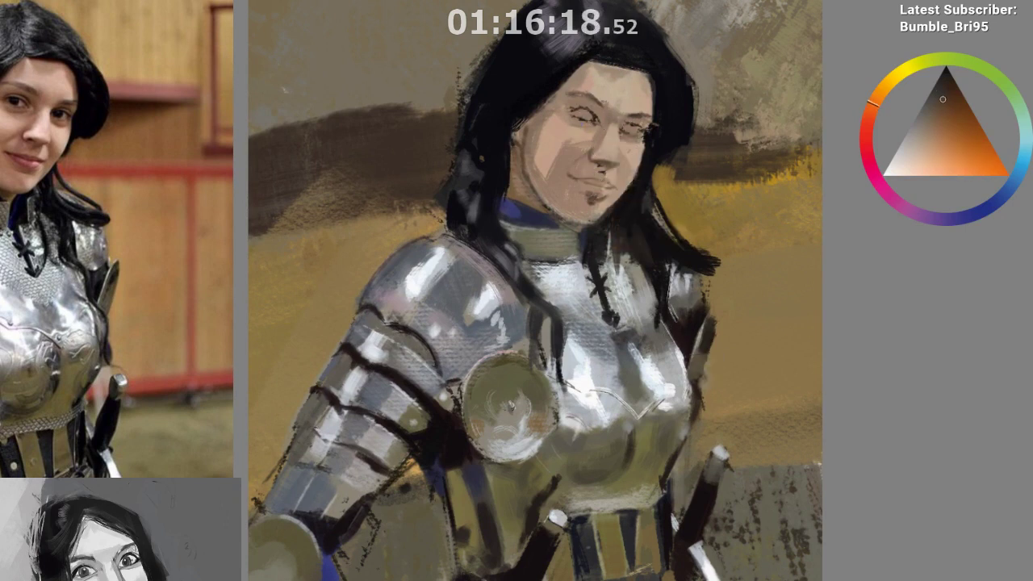
# Compare the whole painting with the reference photo
pyautogui.moveTo(656, 195); pyautogui.dragTo(616, 325)
pyautogui.moveTo(616, 325); pyautogui.dragTo(508, 232)
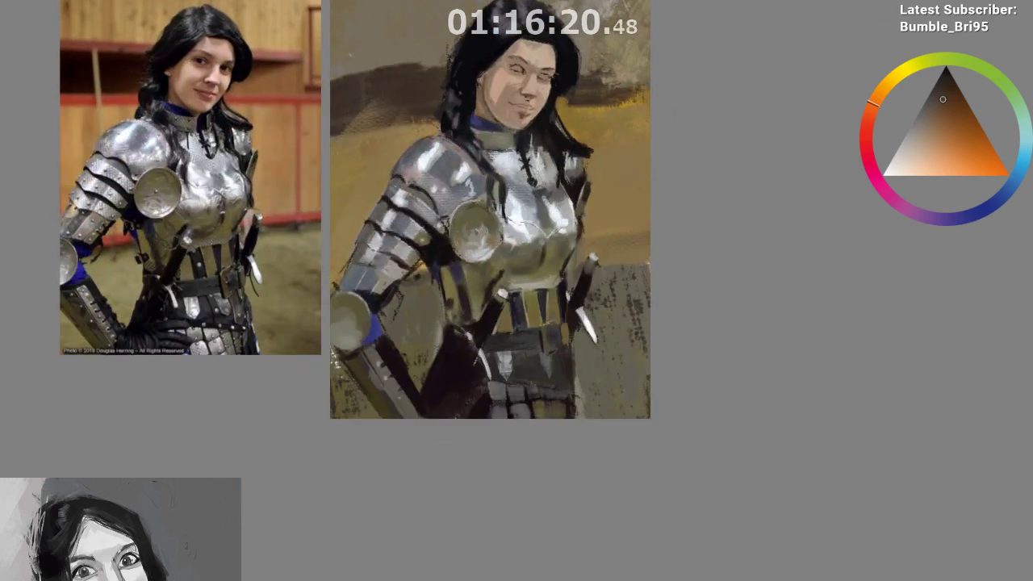
pyautogui.press('Delete')
pyautogui.hotkey('ctrl', 'z')
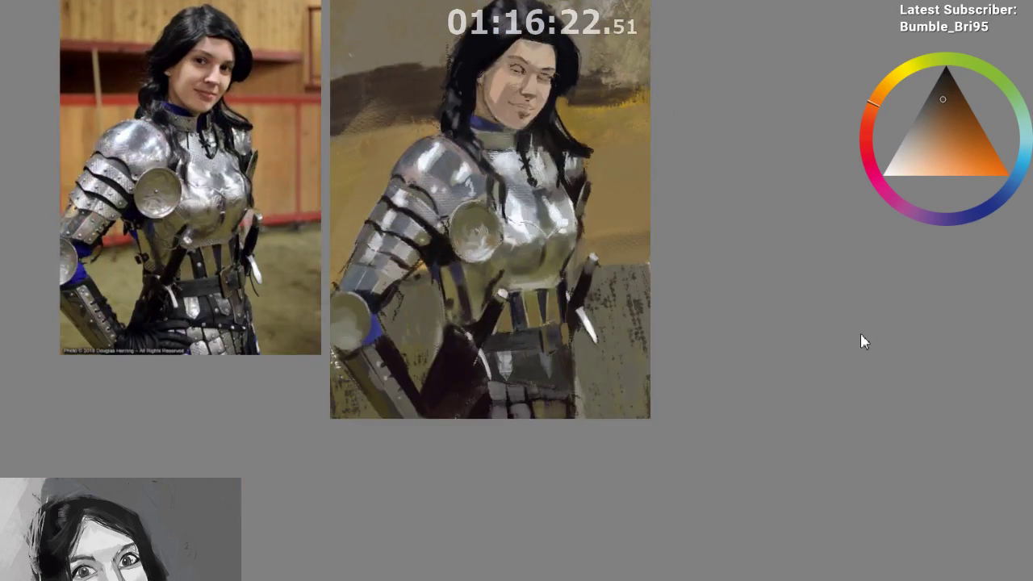
pyautogui.moveTo(571, 99); pyautogui.dragTo(691, 177)
pyautogui.keyDown('alt'); pyautogui.click(637, 160); pyautogui.keyUp('alt')
pyautogui.moveTo(500, 237); pyautogui.dragTo(441, 247)
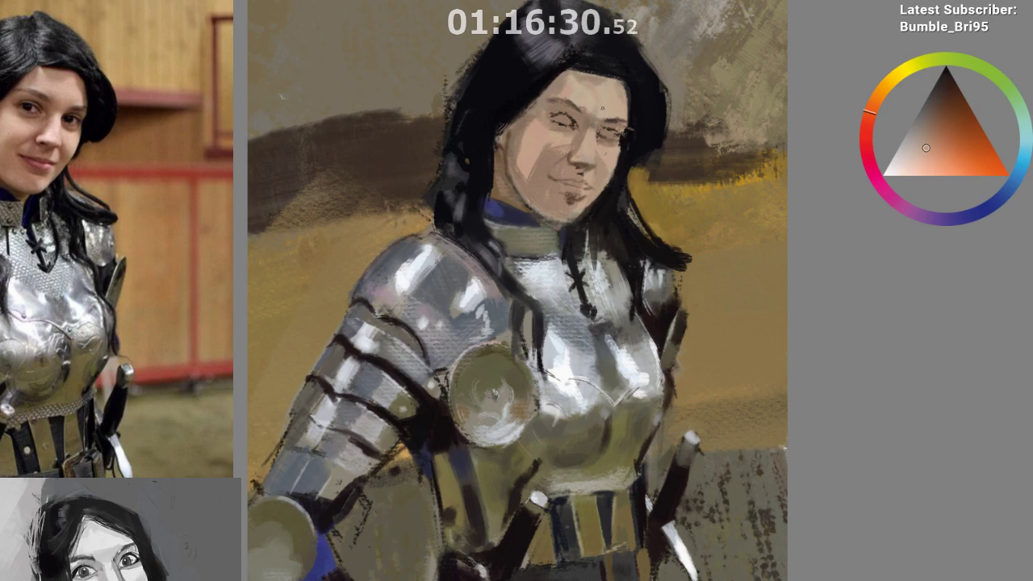
# Sample skin tones from the brow and nose, and mix a paler, slightly yellower tone for the nose highlight
pyautogui.keyDown('alt'); pyautogui.click(593, 109); pyautogui.keyUp('alt')
pyautogui.moveTo(593, 108); pyautogui.dragTo(605, 155)
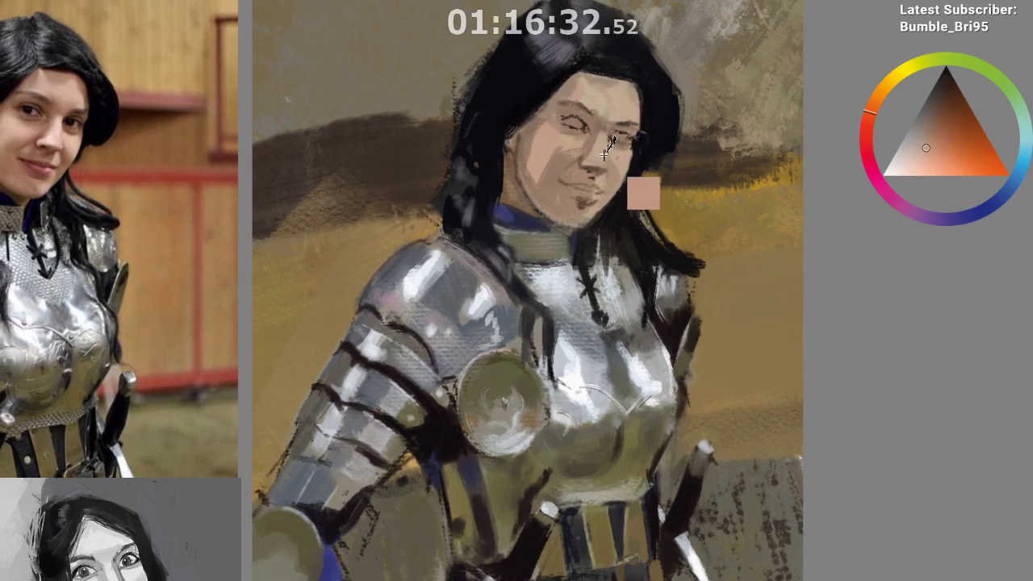
pyautogui.keyDown('ctrl'); pyautogui.click(603, 154); pyautogui.keyUp('ctrl')
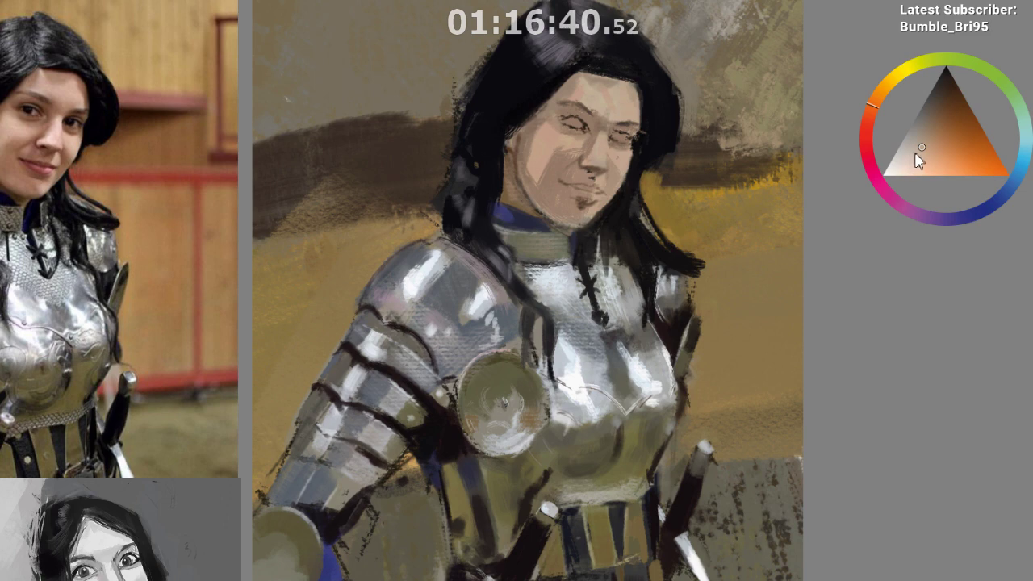
pyautogui.click(911, 160)
pyautogui.click(907, 163)
pyautogui.click(875, 98)
pyautogui.click(904, 161)
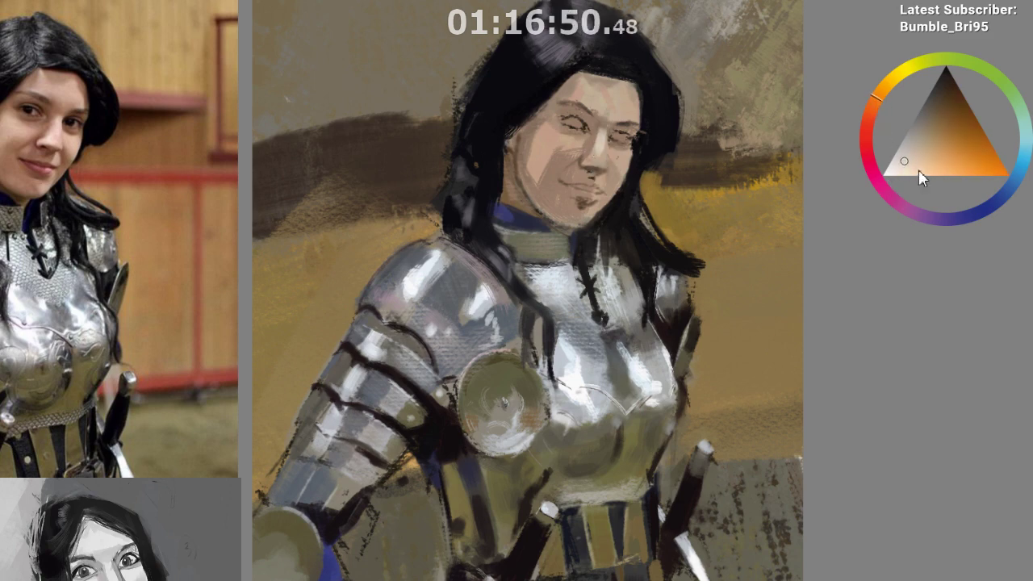
pyautogui.click(896, 171)
pyautogui.moveTo(601, 136); pyautogui.dragTo(599, 152)
pyautogui.hotkey('ctrl', 'z')
# Build up the highlight along the nose bridge and tip with pale cream tones sampled from the nose
pyautogui.keyDown('ctrl'); pyautogui.click(600, 149); pyautogui.keyUp('ctrl')
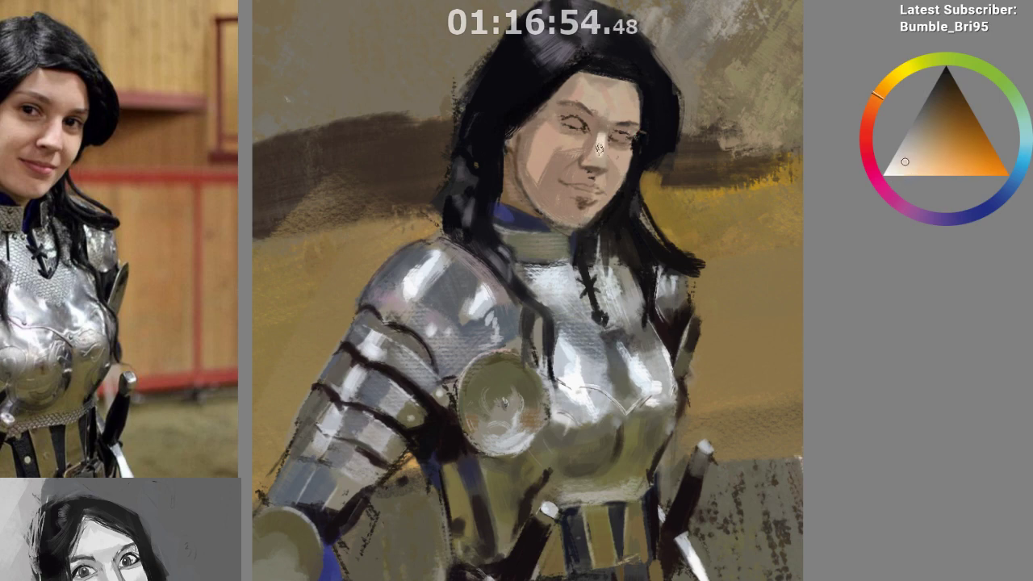
pyautogui.keyDown('ctrl'); pyautogui.click(602, 155); pyautogui.keyUp('ctrl')
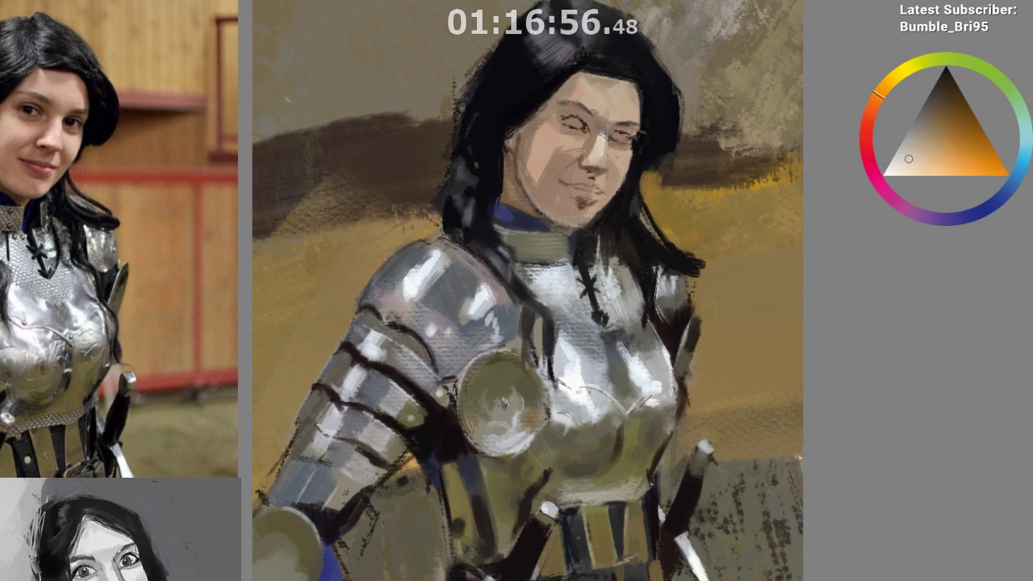
pyautogui.keyDown('ctrl'); pyautogui.click(590, 197); pyautogui.keyUp('ctrl')
pyautogui.keyDown('ctrl'); pyautogui.click(602, 147); pyautogui.keyUp('ctrl')
pyautogui.keyDown('ctrl'); pyautogui.click(605, 153); pyautogui.keyUp('ctrl')
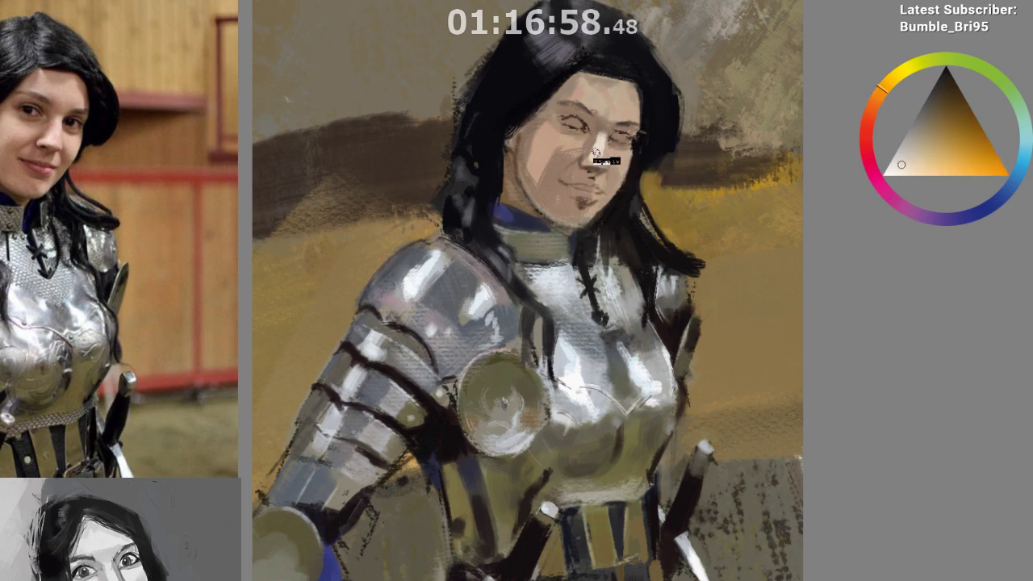
pyautogui.scroll(-3, 620, 218)
pyautogui.scroll(2, 622, 222)
pyautogui.keyDown('ctrl'); pyautogui.click(601, 133); pyautogui.keyUp('ctrl')
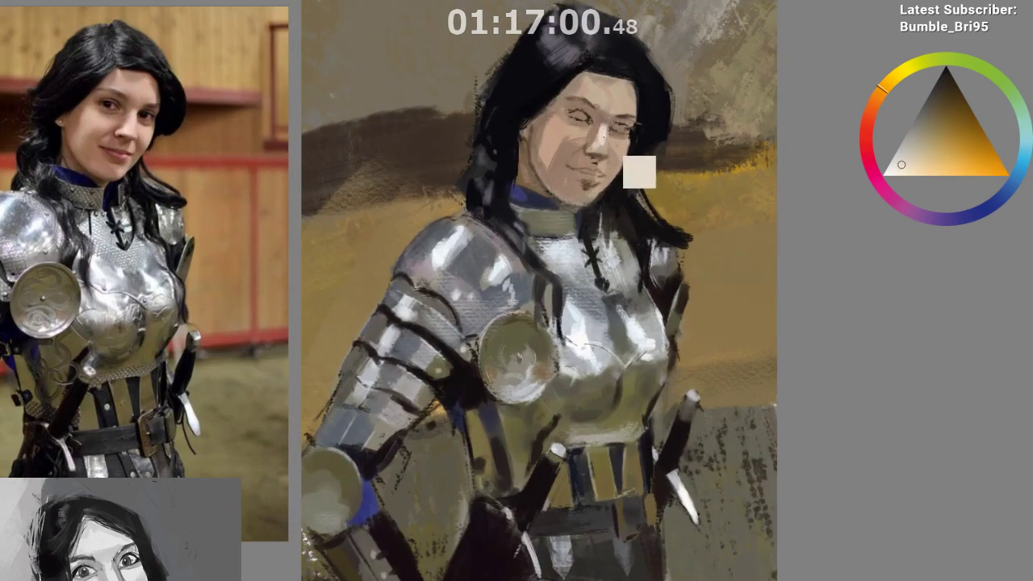
pyautogui.keyDown('ctrl'); pyautogui.click(602, 131); pyautogui.keyUp('ctrl')
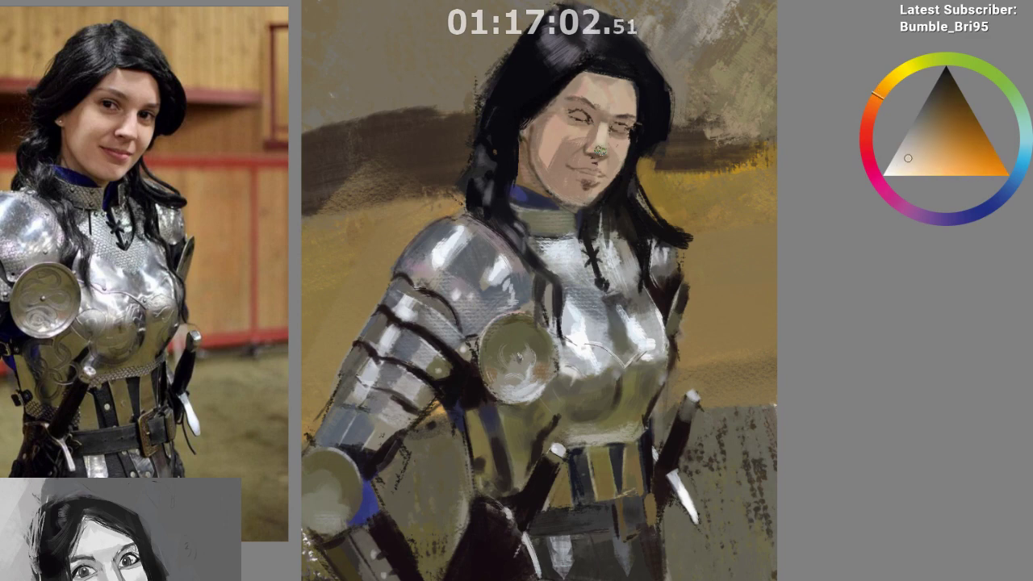
# Warm the nose highlight with a pale pinkish skin tone and soften it with tones sampled along the nose
pyautogui.click(870, 109)
pyautogui.click(905, 163)
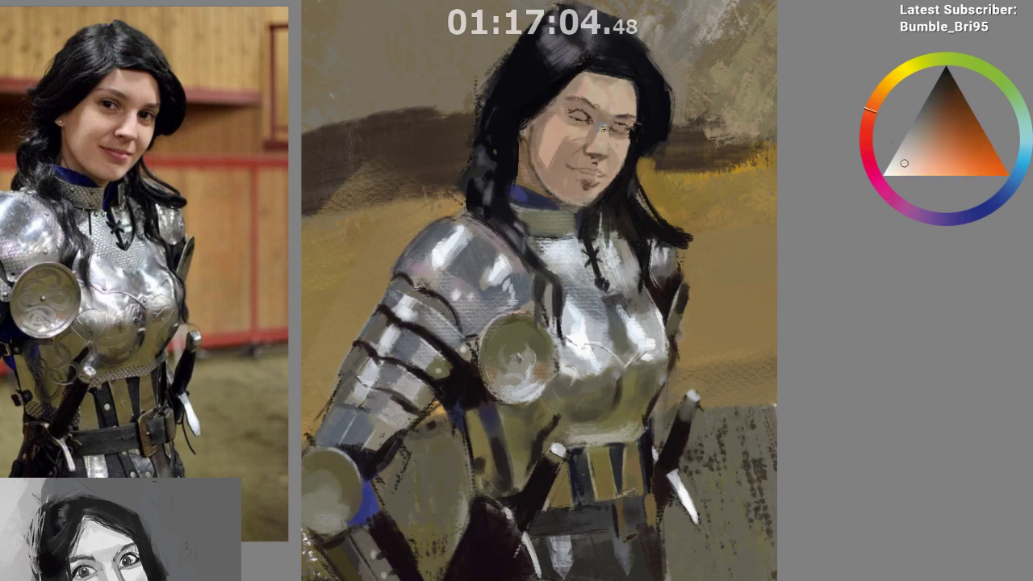
pyautogui.keyDown('ctrl'); pyautogui.click(602, 138); pyautogui.keyUp('ctrl')
pyautogui.scroll(1, 607, 117)
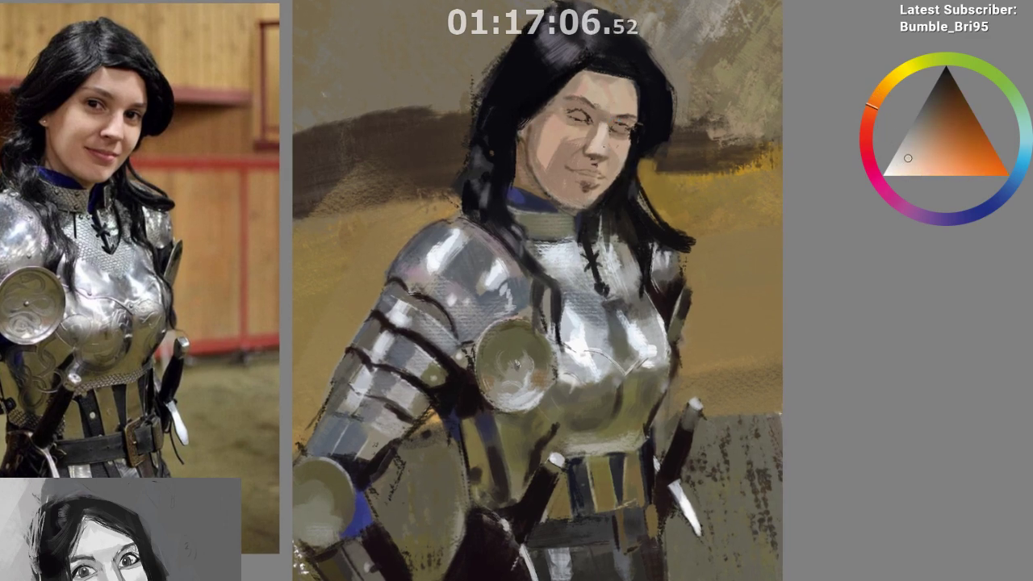
pyautogui.keyDown('ctrl'); pyautogui.click(600, 146); pyautogui.keyUp('ctrl')
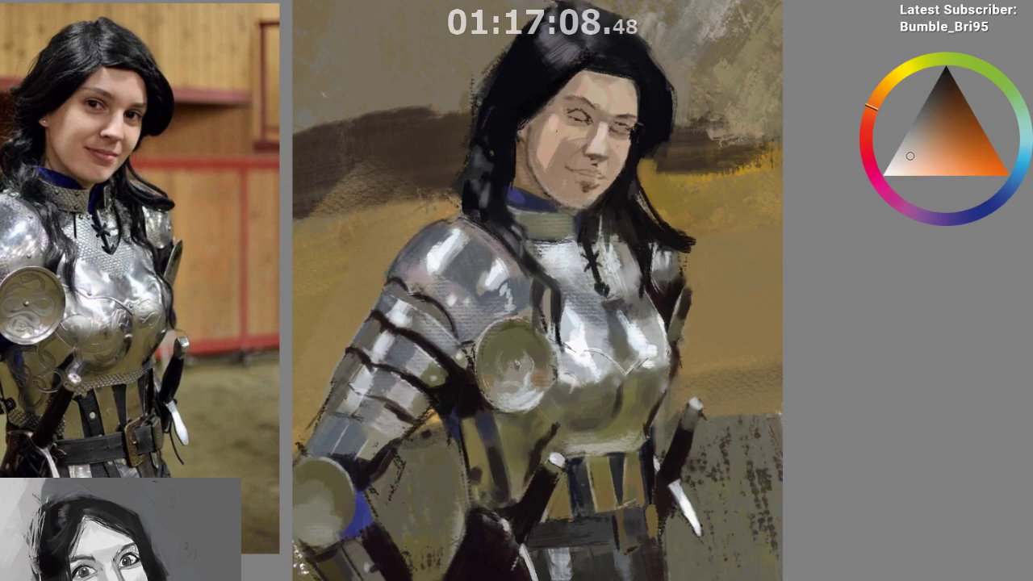
# Touch up the cheeks and nearer brow with skin tones sampled from the cheek, upper lip and brow
pyautogui.keyDown('ctrl'); pyautogui.click(557, 129); pyautogui.keyUp('ctrl')
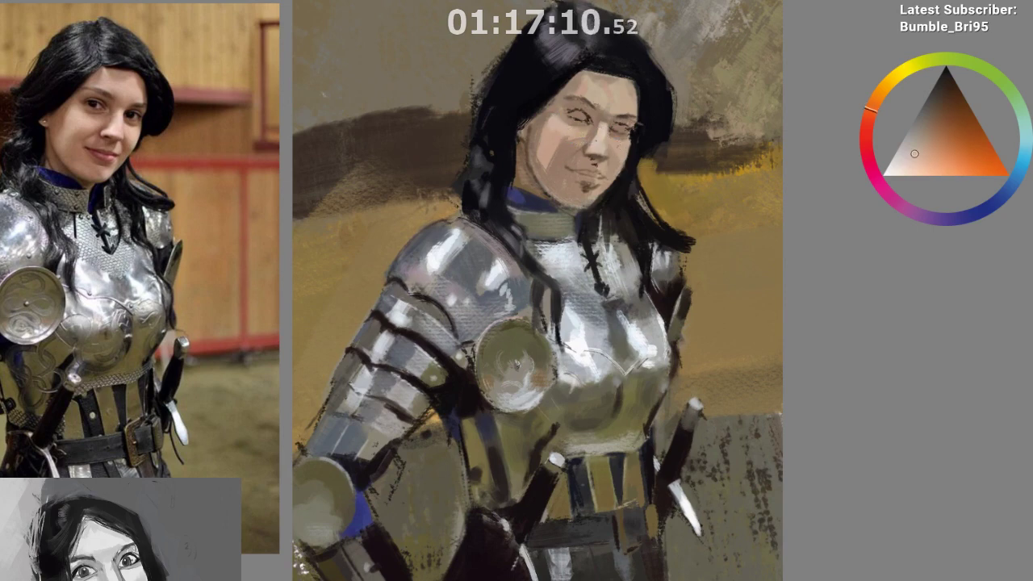
pyautogui.keyDown('ctrl'); pyautogui.click(600, 168); pyautogui.keyUp('ctrl')
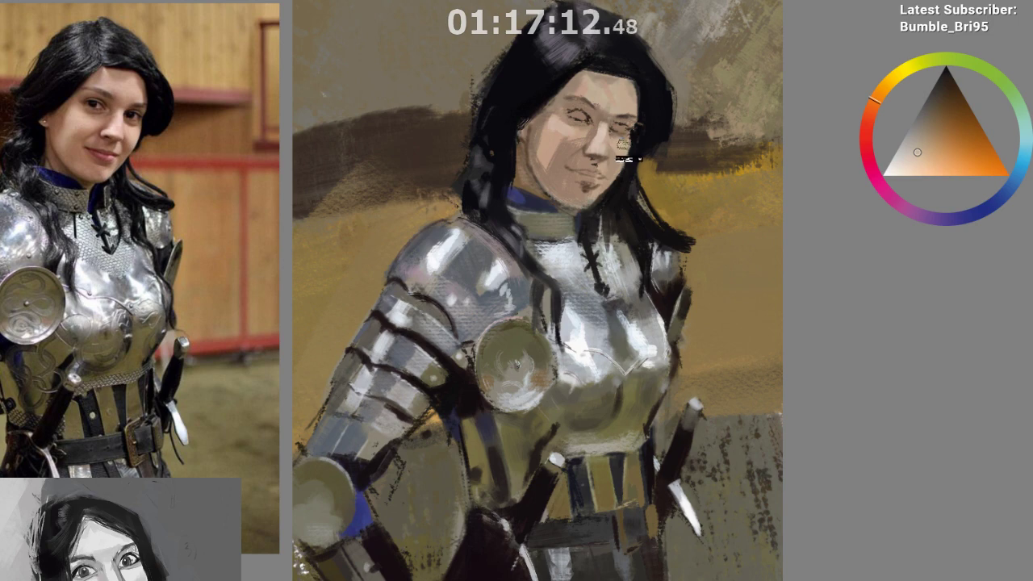
pyautogui.keyDown('ctrl'); pyautogui.click(583, 97); pyautogui.keyUp('ctrl')
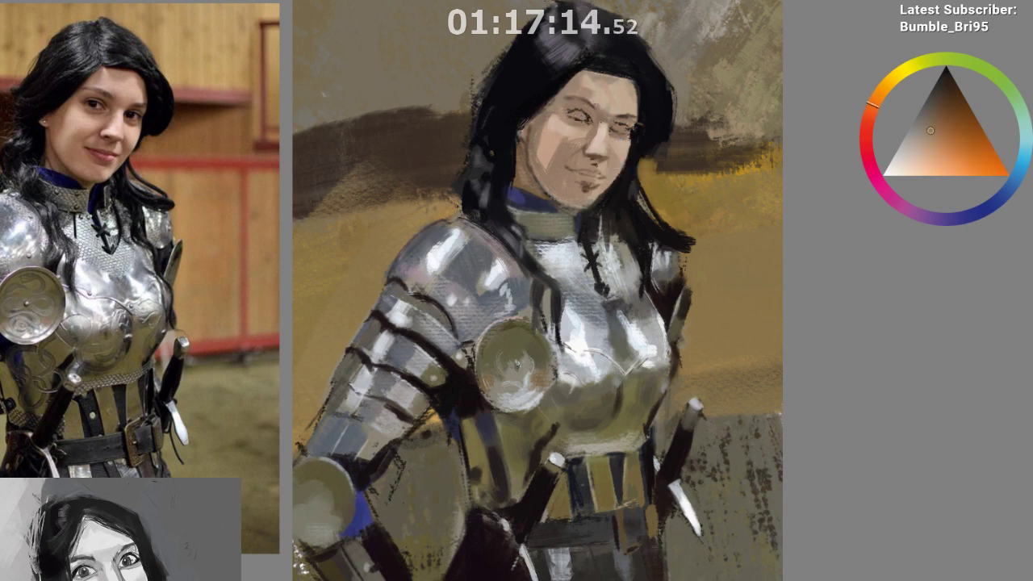
pyautogui.keyDown('ctrl'); pyautogui.click(582, 94); pyautogui.keyUp('ctrl')
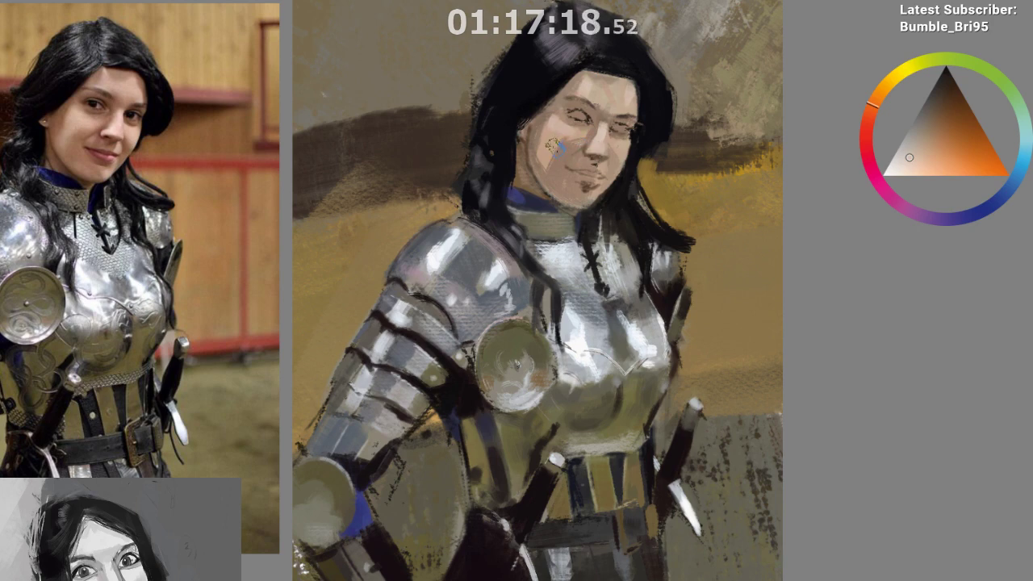
pyautogui.moveTo(556, 141); pyautogui.dragTo(568, 159)
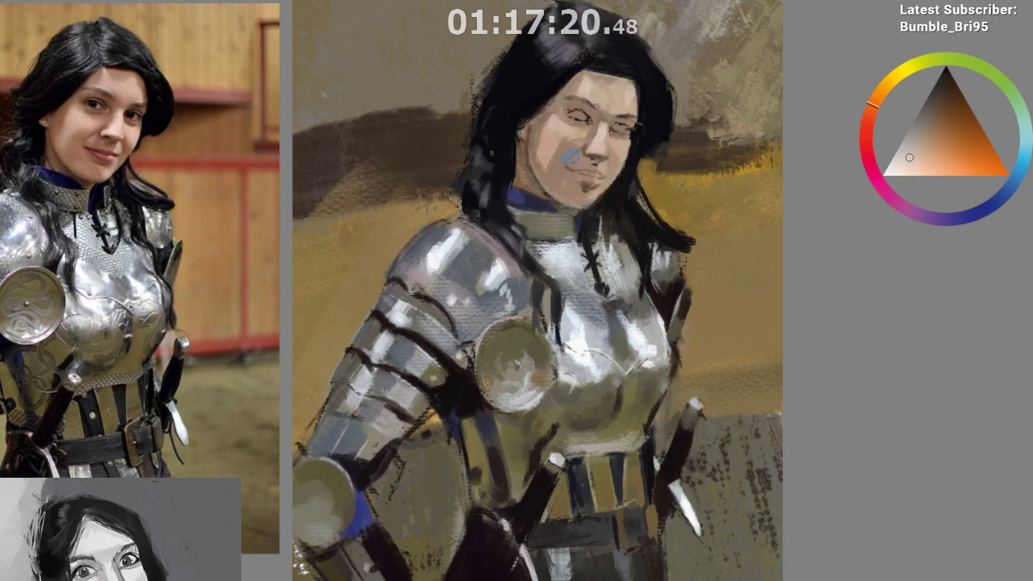
# Rework the nearer cheek's shadow beside the mouth with browns sampled around the mouth and a redder mid-brown
pyautogui.keyDown('ctrl'); pyautogui.click(601, 186); pyautogui.keyUp('ctrl')
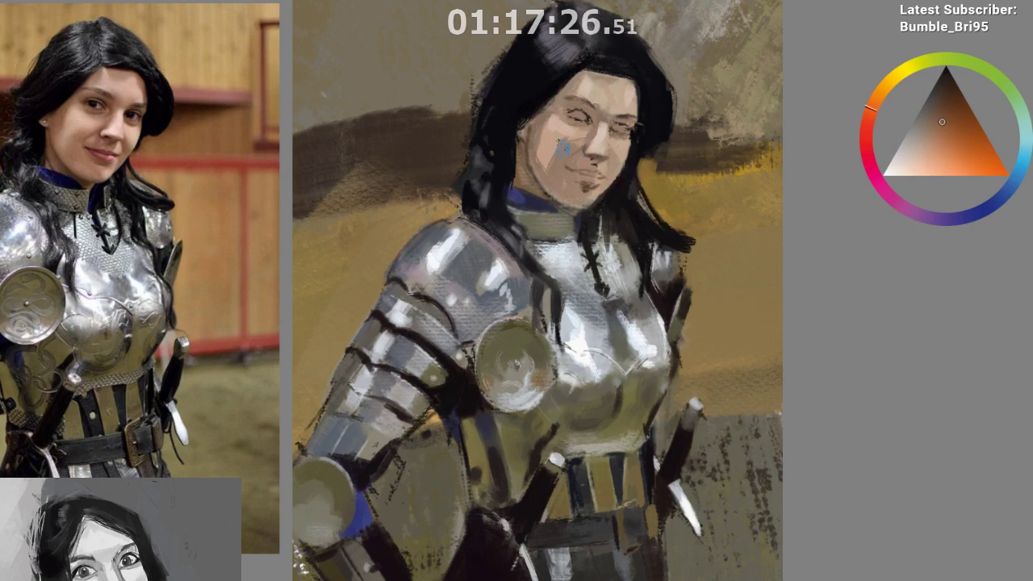
pyautogui.keyDown('ctrl'); pyautogui.click(565, 153); pyautogui.keyUp('ctrl')
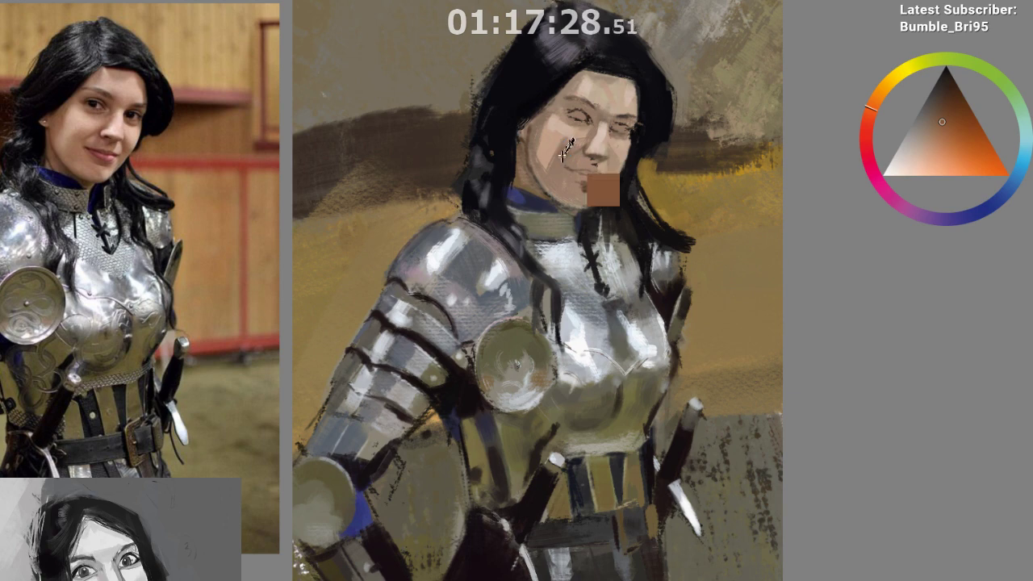
pyautogui.keyDown('ctrl'); pyautogui.click(565, 153); pyautogui.keyUp('ctrl')
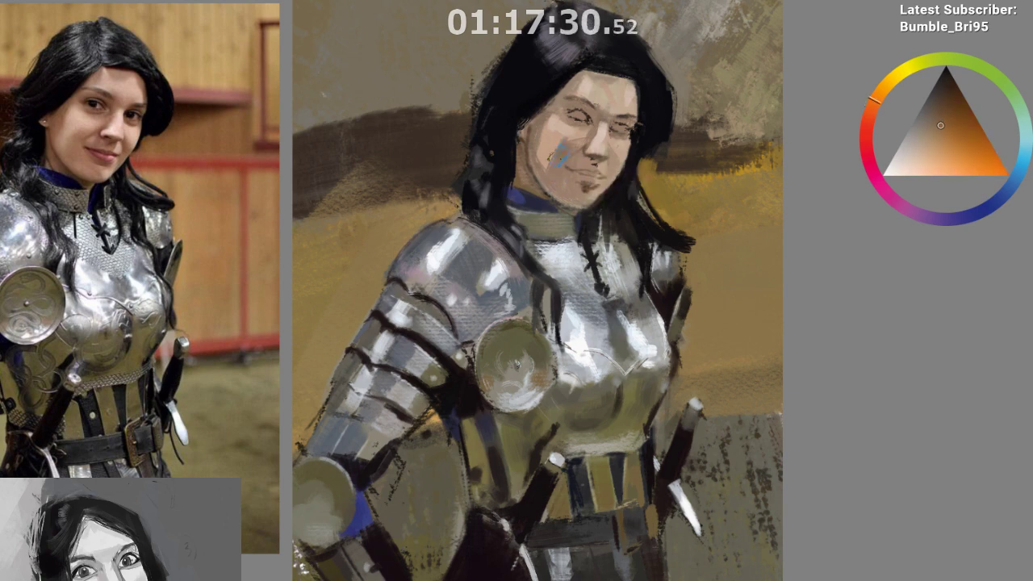
pyautogui.keyDown('ctrl'); pyautogui.click(588, 171); pyautogui.keyUp('ctrl')
pyautogui.click(871, 112)
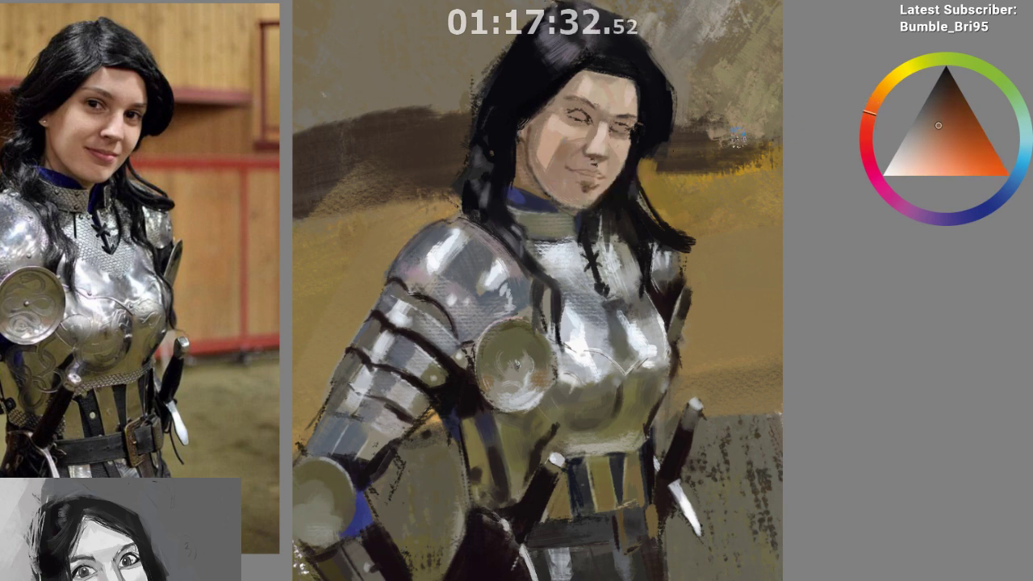
pyautogui.moveTo(566, 161); pyautogui.dragTo(570, 150)
pyautogui.keyDown('ctrl'); pyautogui.click(568, 157); pyautogui.keyUp('ctrl')
# Blend the nearer cheek into the side of the nose with sampled skin tones and choose a more saturated reddish brown
pyautogui.keyDown('ctrl'); pyautogui.click(576, 138); pyautogui.keyUp('ctrl')
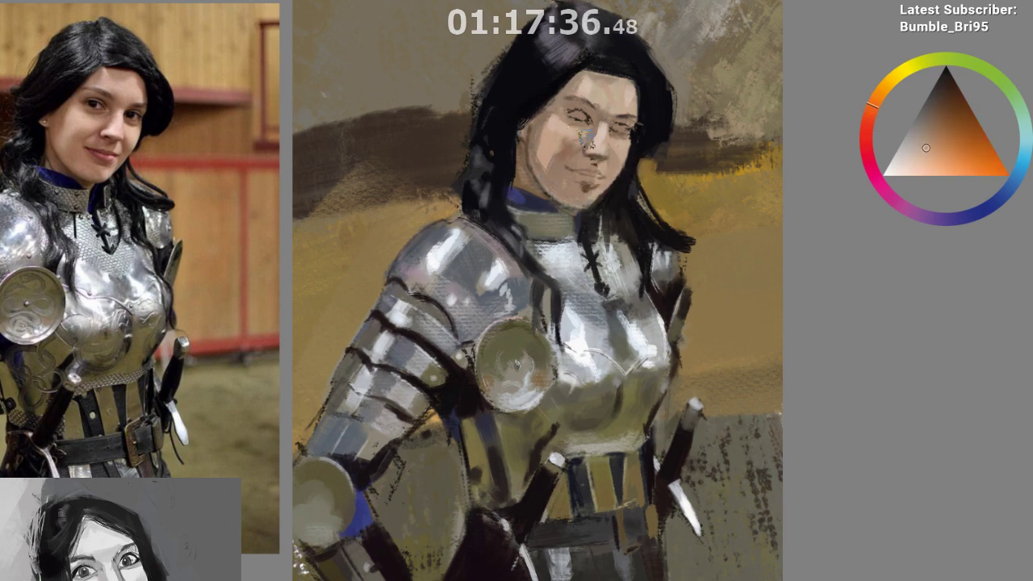
pyautogui.keyDown('ctrl'); pyautogui.click(563, 150); pyautogui.keyUp('ctrl')
pyautogui.keyDown('ctrl'); pyautogui.click(565, 159); pyautogui.keyUp('ctrl')
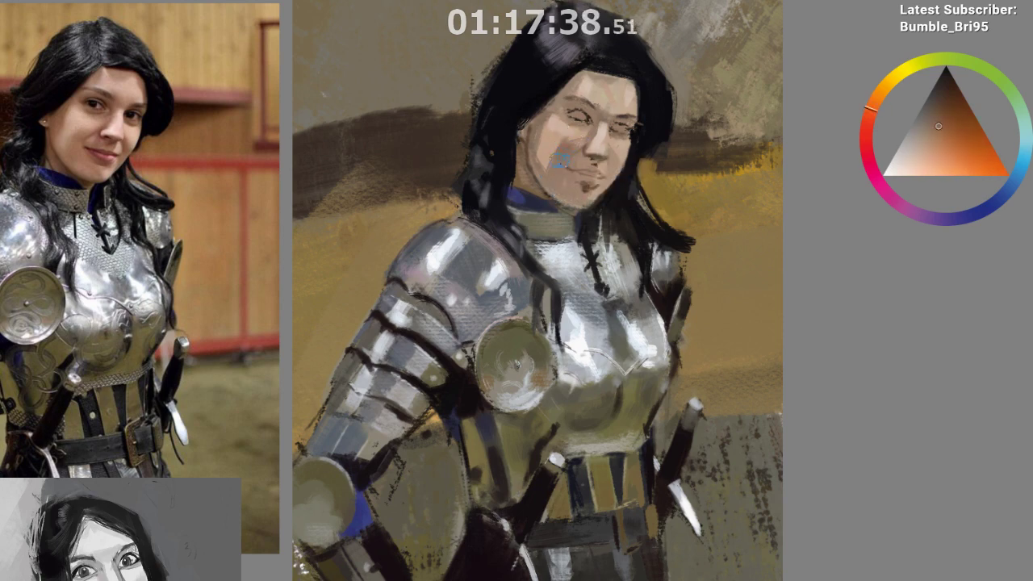
pyautogui.keyDown('ctrl'); pyautogui.click(578, 145); pyautogui.keyUp('ctrl')
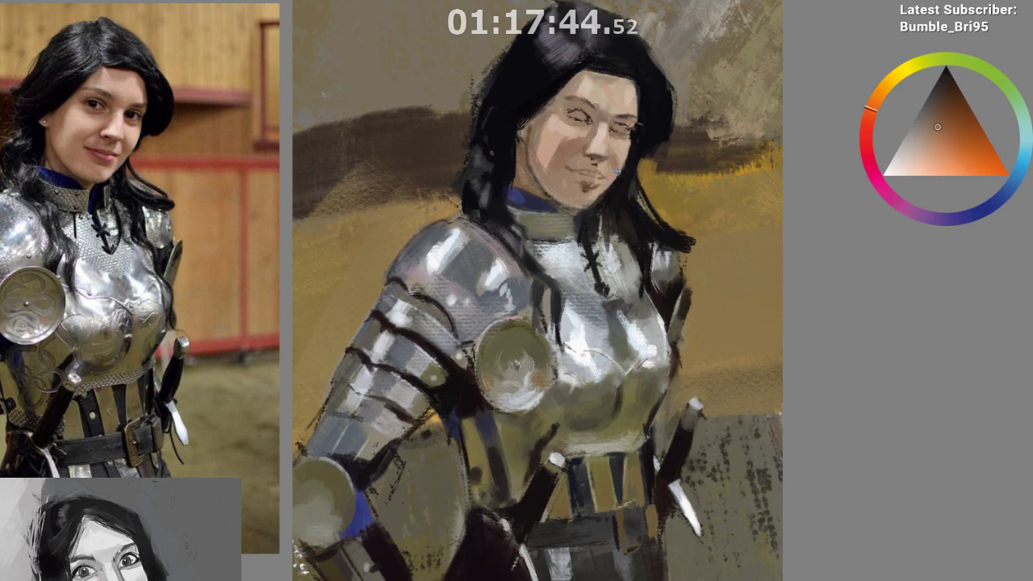
pyautogui.click(866, 115)
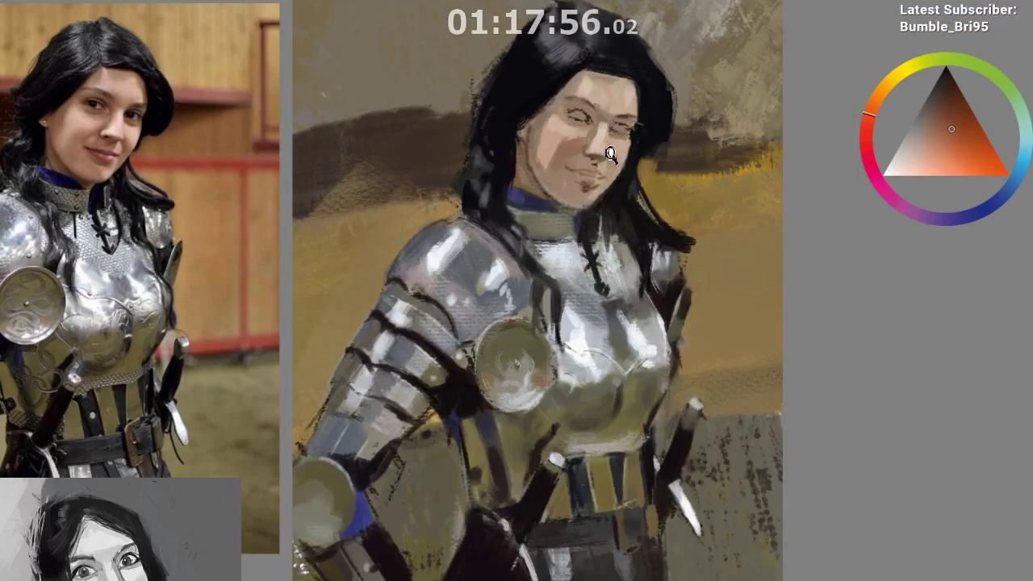
pyautogui.moveTo(611, 154); pyautogui.dragTo(622, 150)
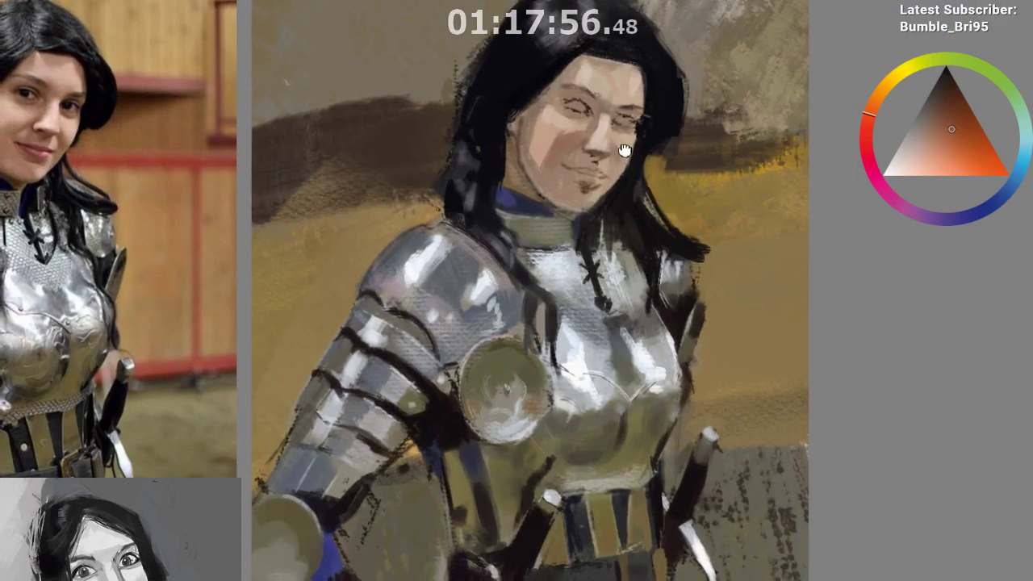
# Blend the nearer cheek and the shadow beside the mouth with brown and skin tones sampled across the face
pyautogui.moveTo(600, 191); pyautogui.dragTo(613, 178)
pyautogui.keyDown('alt'); pyautogui.click(572, 152); pyautogui.keyUp('alt')
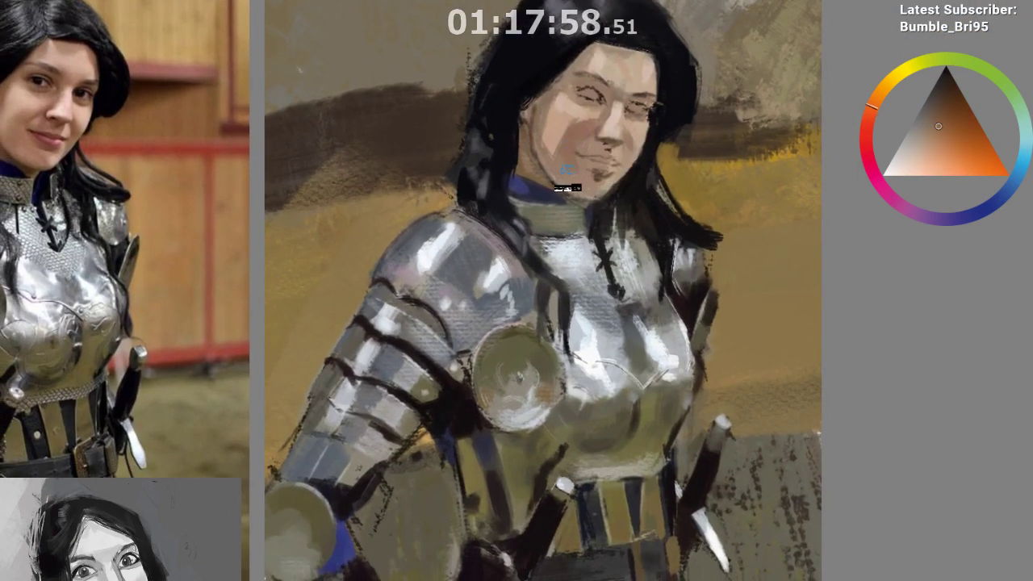
pyautogui.keyDown('ctrl'); pyautogui.click(585, 155); pyautogui.keyUp('ctrl')
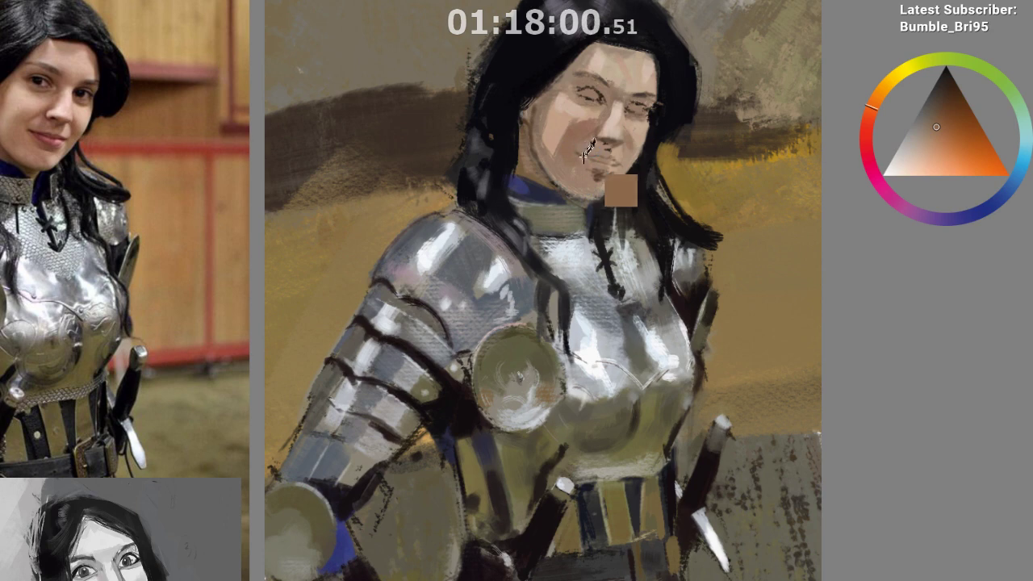
pyautogui.keyDown('ctrl'); pyautogui.click(548, 134); pyautogui.keyUp('ctrl')
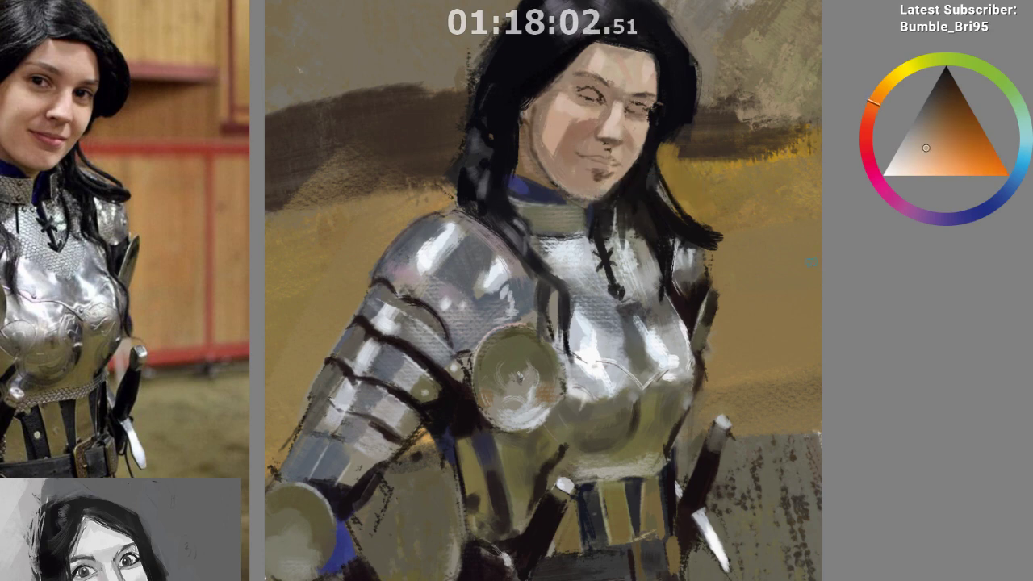
pyautogui.keyDown('alt'); pyautogui.click(601, 136); pyautogui.keyUp('alt')
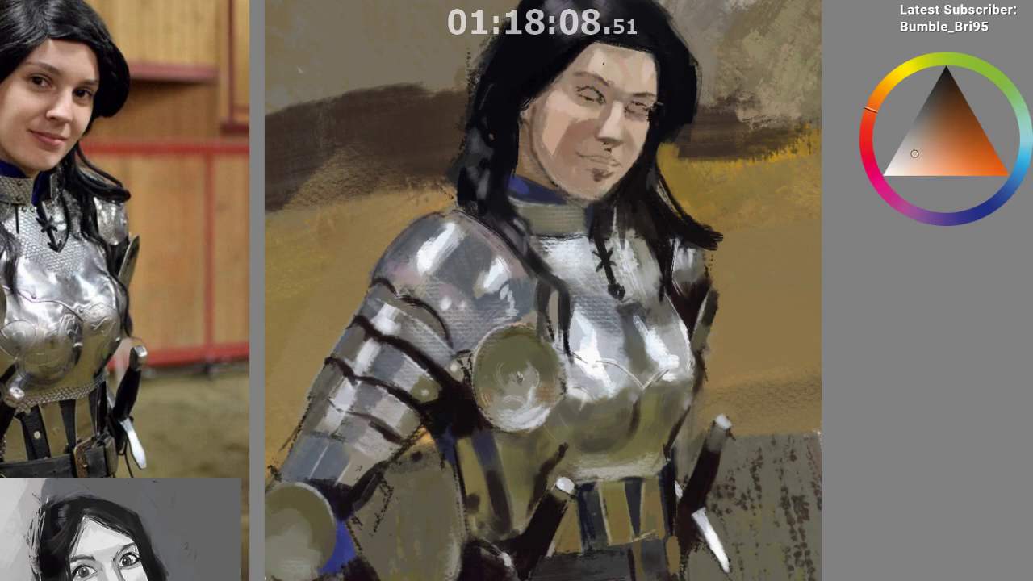
# Touch up the nose and farther cheek with light tones sampled from the forehead and nose, and choose a paler peach
pyautogui.keyDown('alt'); pyautogui.click(601, 55); pyautogui.keyUp('alt')
pyautogui.click(910, 163)
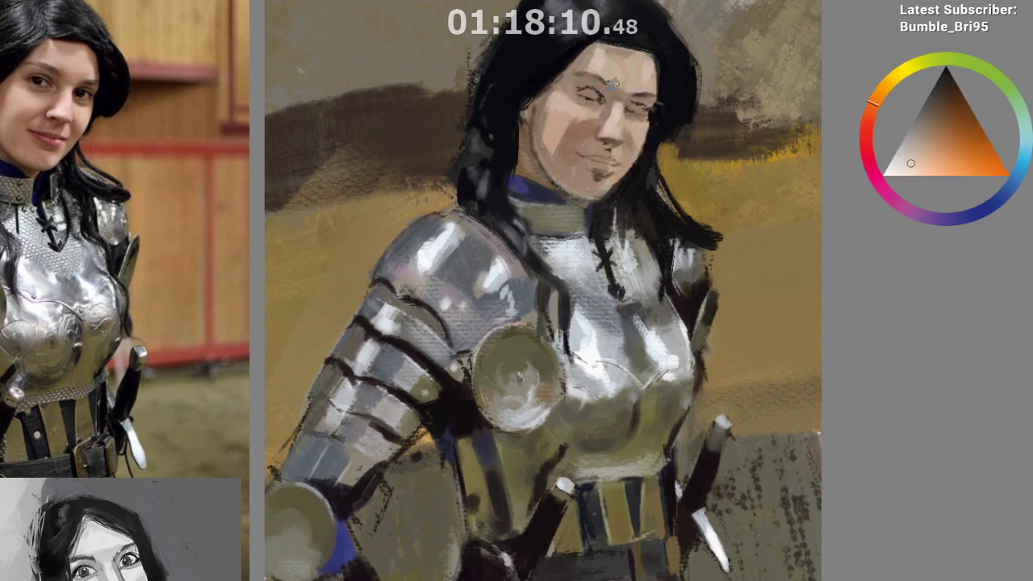
pyautogui.keyDown('alt'); pyautogui.click(629, 121); pyautogui.keyUp('alt')
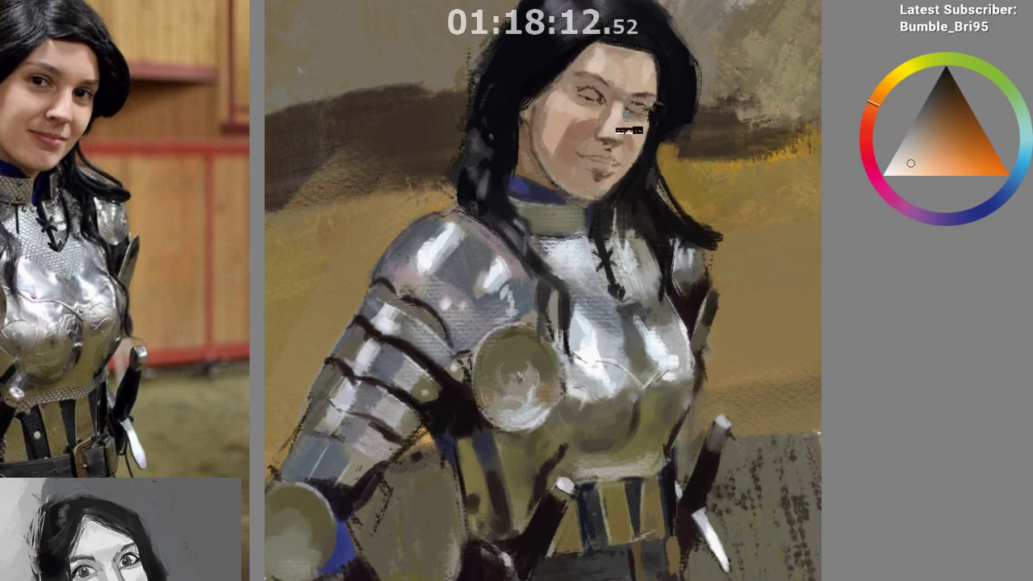
pyautogui.keyDown('alt'); pyautogui.click(619, 123); pyautogui.keyUp('alt')
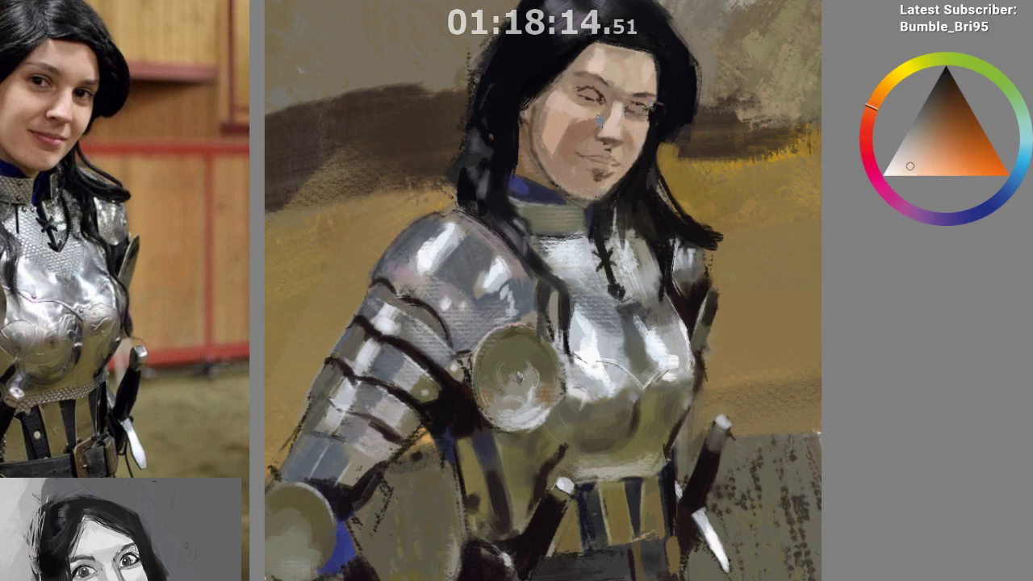
pyautogui.press('[')
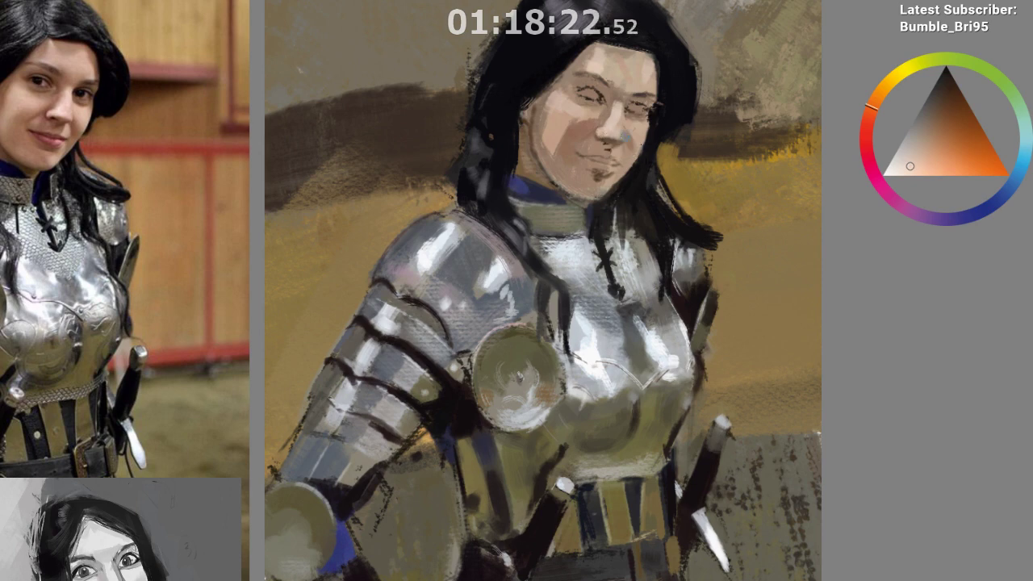
pyautogui.click(902, 175)
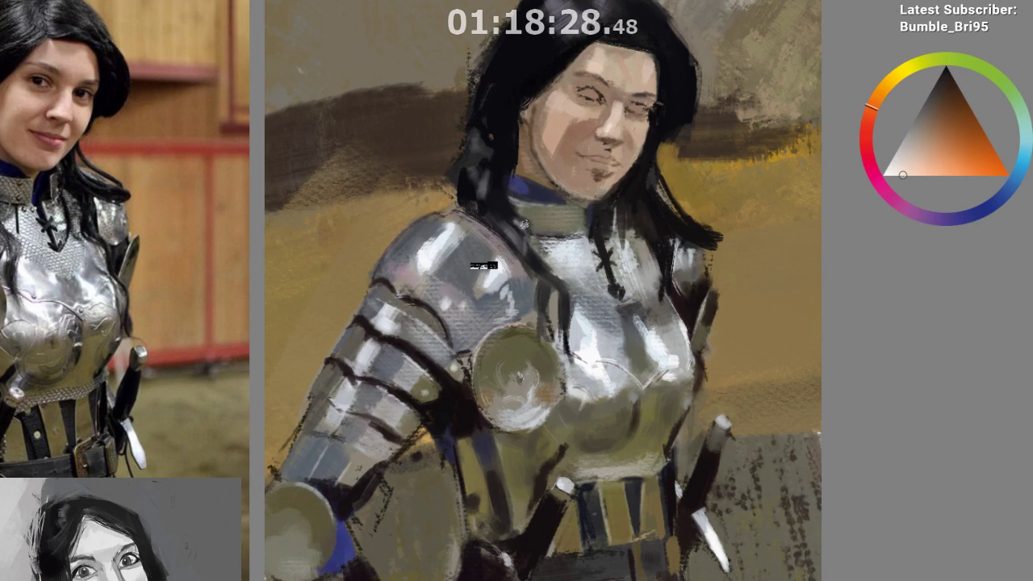
pyautogui.moveTo(423, 172)
pyautogui.mouseDown()
pyautogui.moveTo(363, 258)
pyautogui.moveTo(289, 492)
pyautogui.mouseUp()
pyautogui.moveTo(415, 151); pyautogui.dragTo(270, 379)
pyautogui.hotkey('ctrl', 'z')
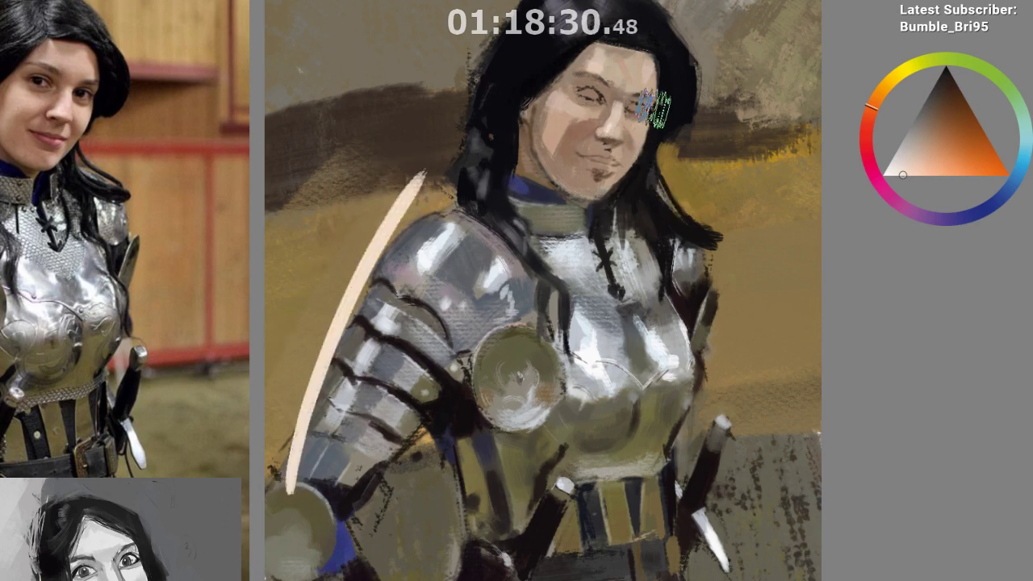
pyautogui.hotkey('ctrl', 'z')
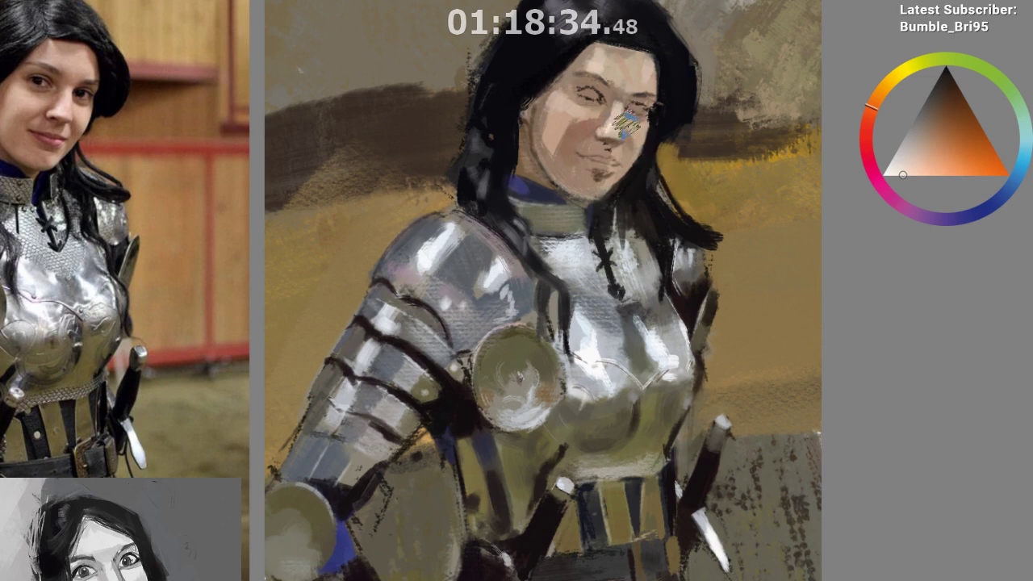
# Switch to the other image boards and look over their armour, portrait and costume artwork
pyautogui.hotkey('alt', 'Tab')
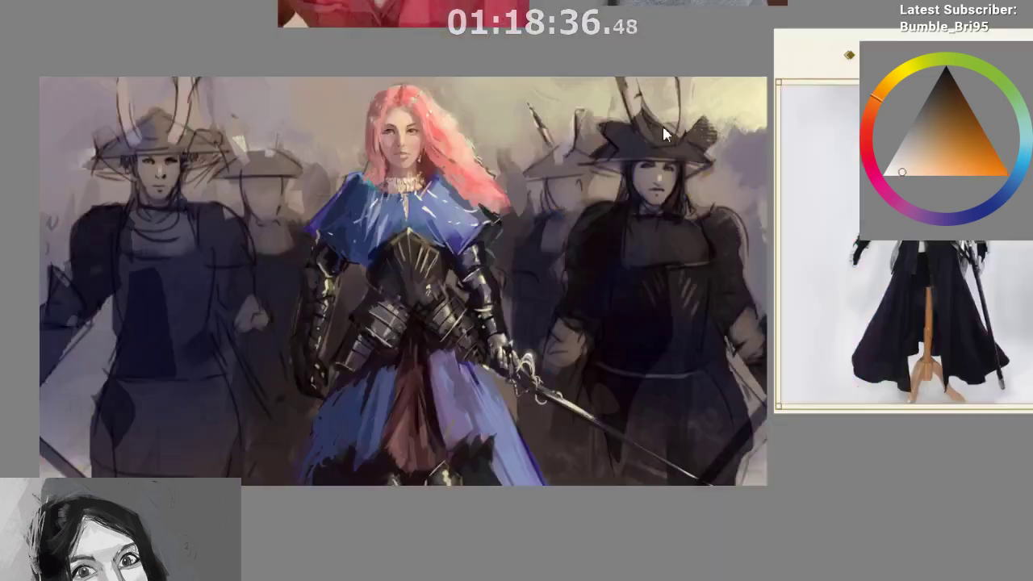
pyautogui.scroll(-8, 643, 184)
pyautogui.moveTo(674, 149)
pyautogui.mouseDown()
pyautogui.moveTo(651, 164)
pyautogui.moveTo(565, 161)
pyautogui.mouseUp()
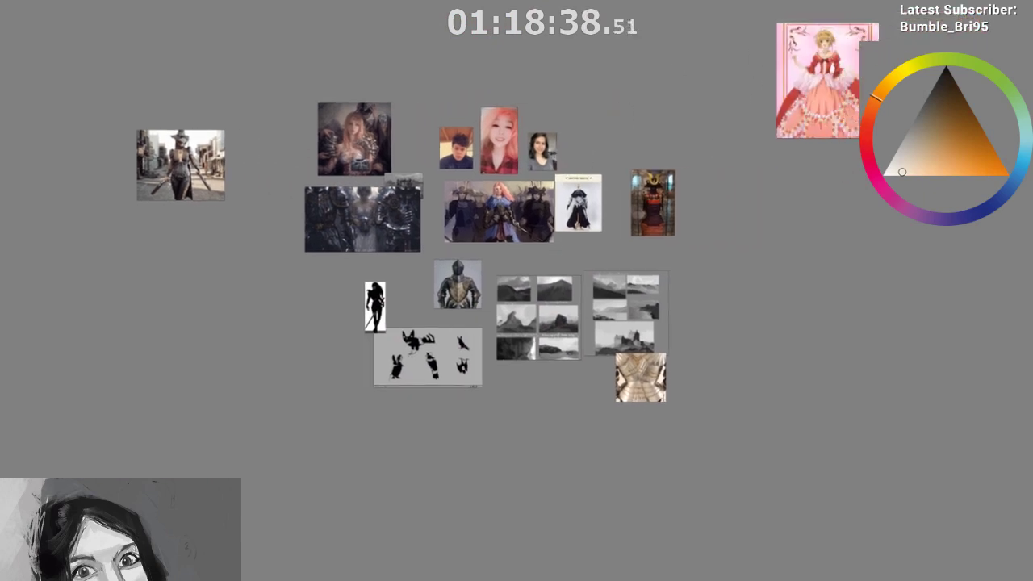
pyautogui.hotkey('alt', 'Tab')
pyautogui.hotkey('alt', 'Tab')
pyautogui.scroll(-7, 557, 251)
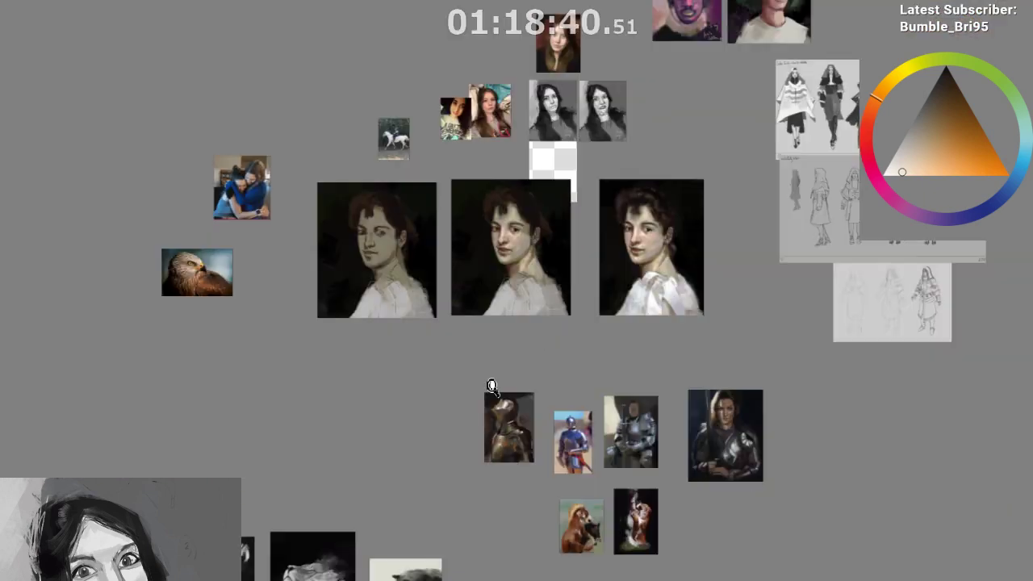
pyautogui.moveTo(565, 243); pyautogui.dragTo(155, 219)
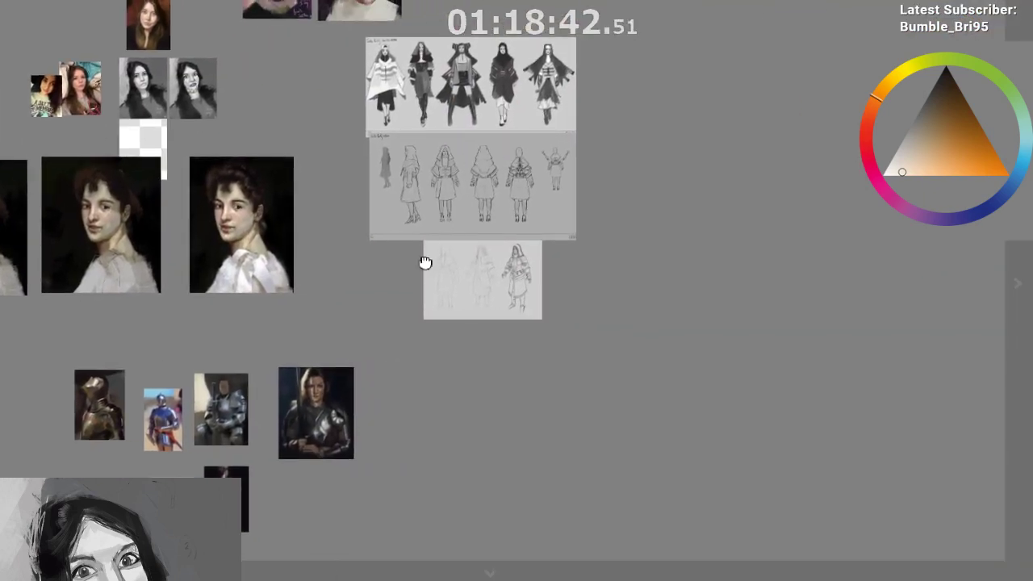
pyautogui.moveTo(424, 263); pyautogui.dragTo(342, 410)
# Examine the hooded costume turnarounds and the armoured figure sketches up close, and return to the armour portrait
pyautogui.scroll(7, 396, 330)
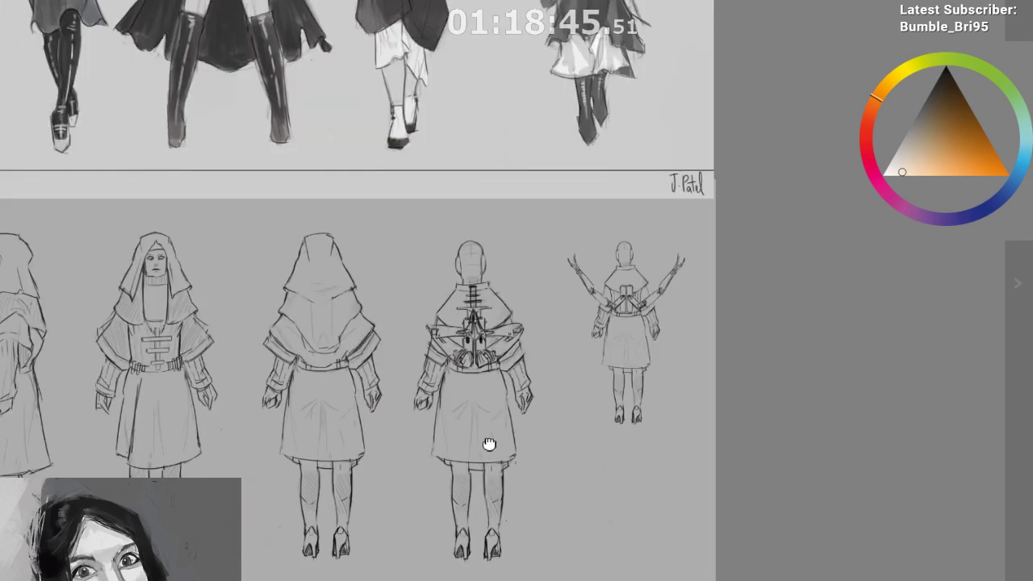
pyautogui.moveTo(489, 443)
pyautogui.mouseDown()
pyautogui.moveTo(457, 302)
pyautogui.moveTo(535, 237)
pyautogui.mouseUp()
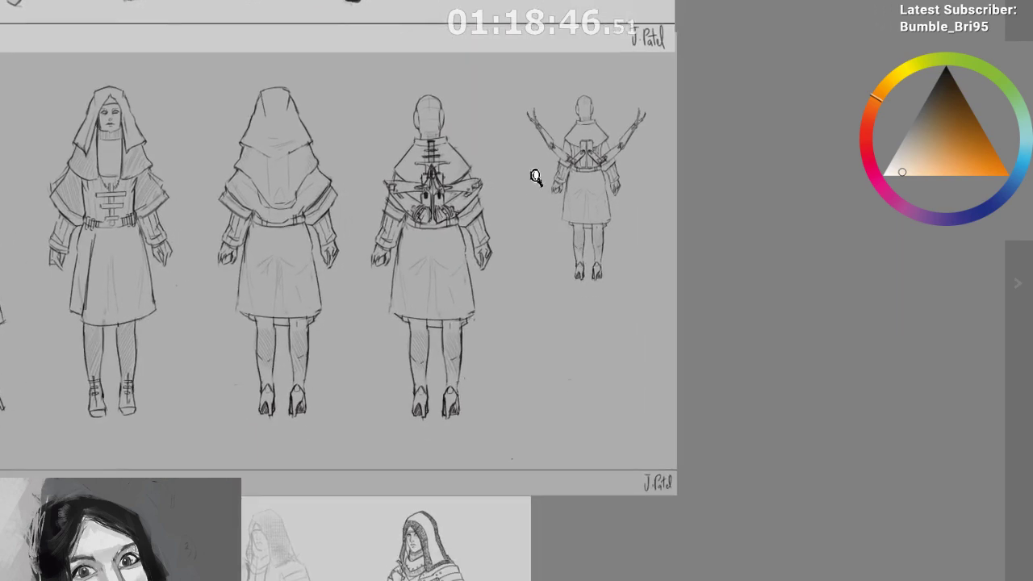
pyautogui.scroll(5, 523, 242)
pyautogui.moveTo(492, 297); pyautogui.dragTo(425, 406)
pyautogui.moveTo(473, 348)
pyautogui.mouseDown()
pyautogui.moveTo(487, 341)
pyautogui.moveTo(510, 120)
pyautogui.moveTo(548, 275)
pyautogui.mouseUp()
pyautogui.scroll(1, 547, 275)
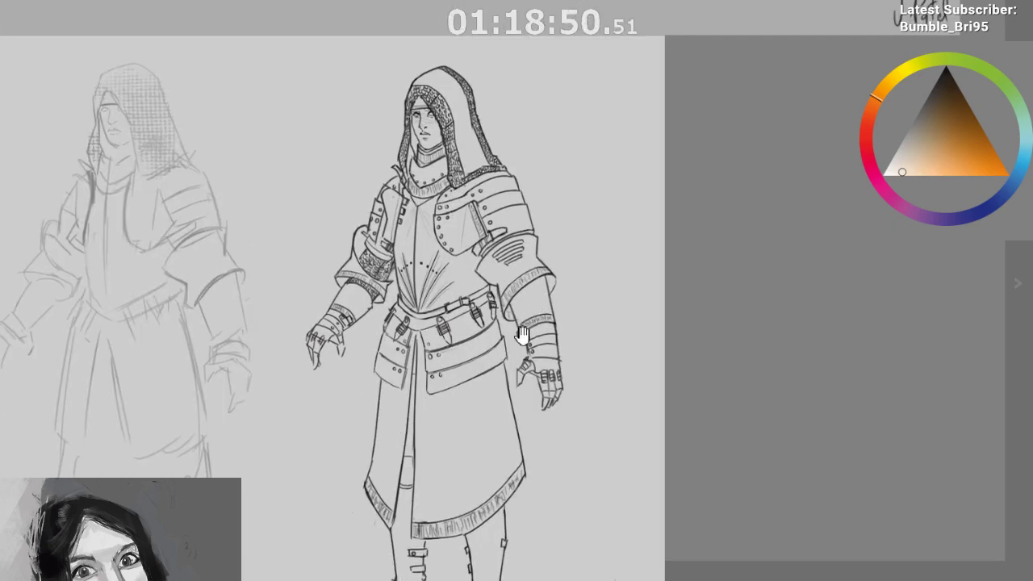
pyautogui.scroll(-6, 496, 376)
pyautogui.moveTo(481, 414); pyautogui.dragTo(473, 532)
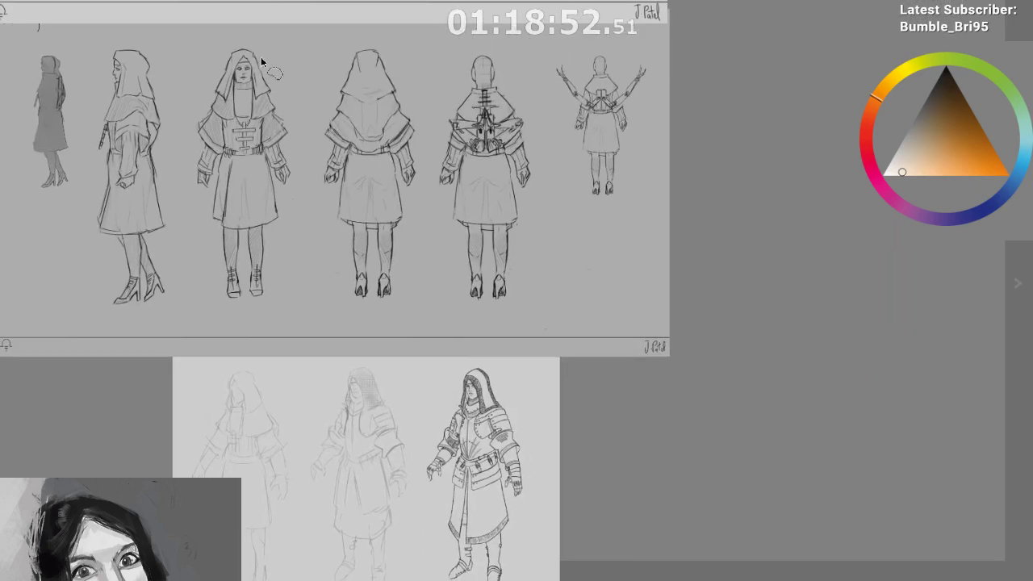
pyautogui.click(151, 3)
pyautogui.scroll(-1, 542, 316)
pyautogui.scroll(1, 625, 146)
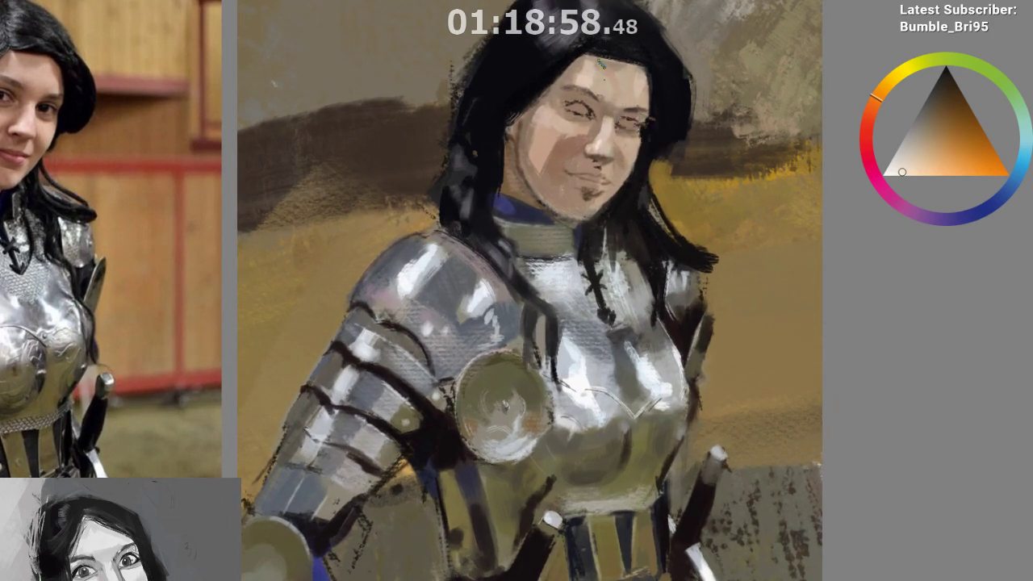
# Paint the white of the nearer eye in a light greyish tone and shift the colour to a redder hue
pyautogui.keyDown('ctrl'); pyautogui.click(595, 114); pyautogui.keyUp('ctrl')
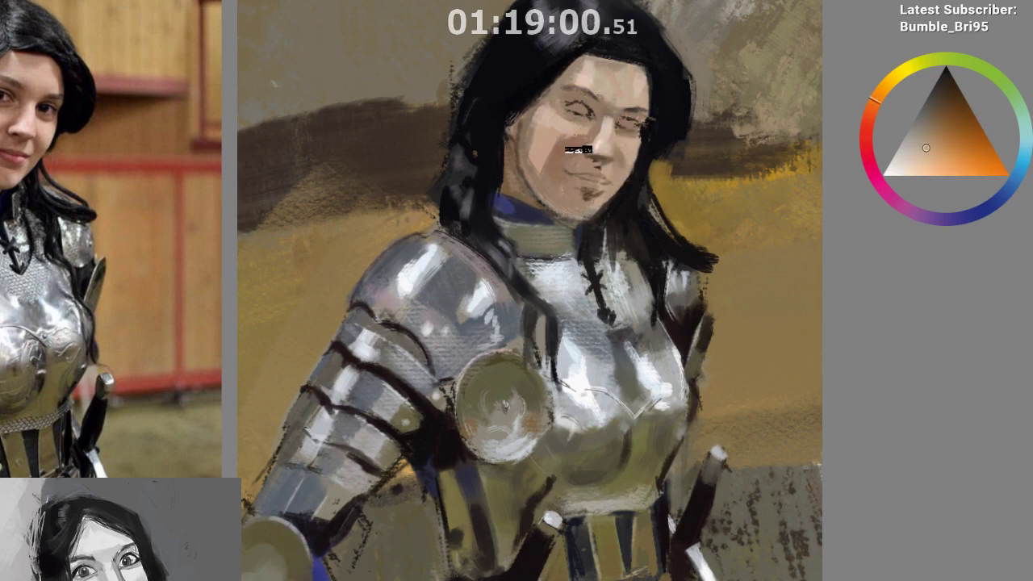
pyautogui.keyDown('ctrl'); pyautogui.click(583, 107); pyautogui.keyUp('ctrl')
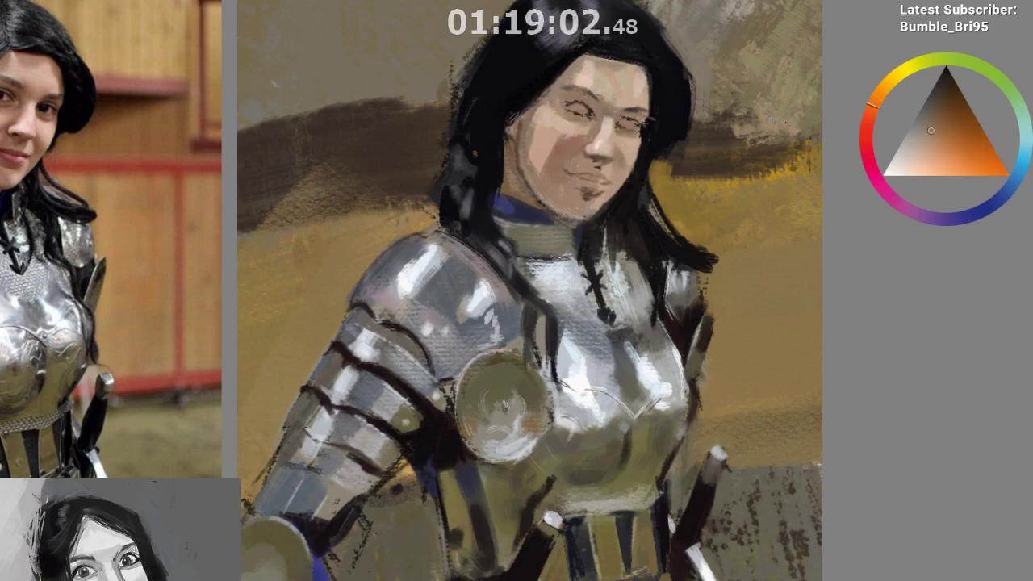
pyautogui.moveTo(545, 120)
pyautogui.mouseDown()
pyautogui.moveTo(550, 127)
pyautogui.moveTo(580, 109)
pyautogui.mouseUp()
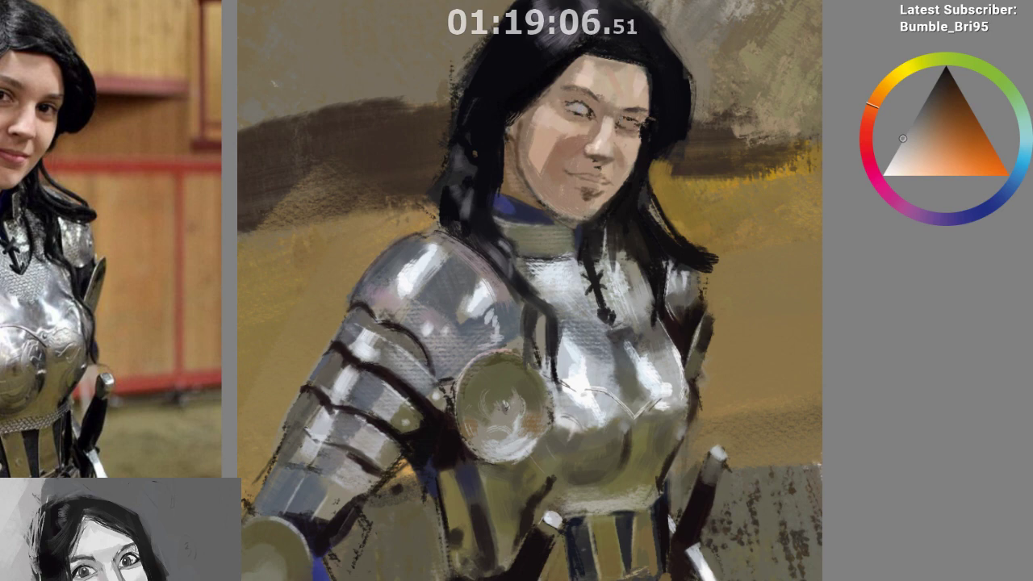
pyautogui.keyDown('ctrl'); pyautogui.click(602, 145); pyautogui.keyUp('ctrl')
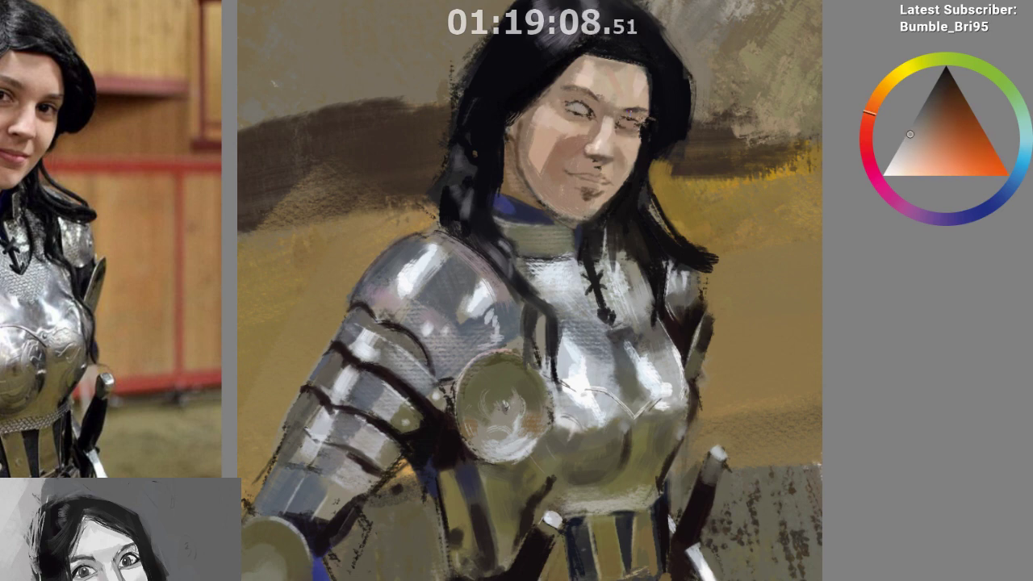
pyautogui.click(910, 134)
pyautogui.click(872, 129)
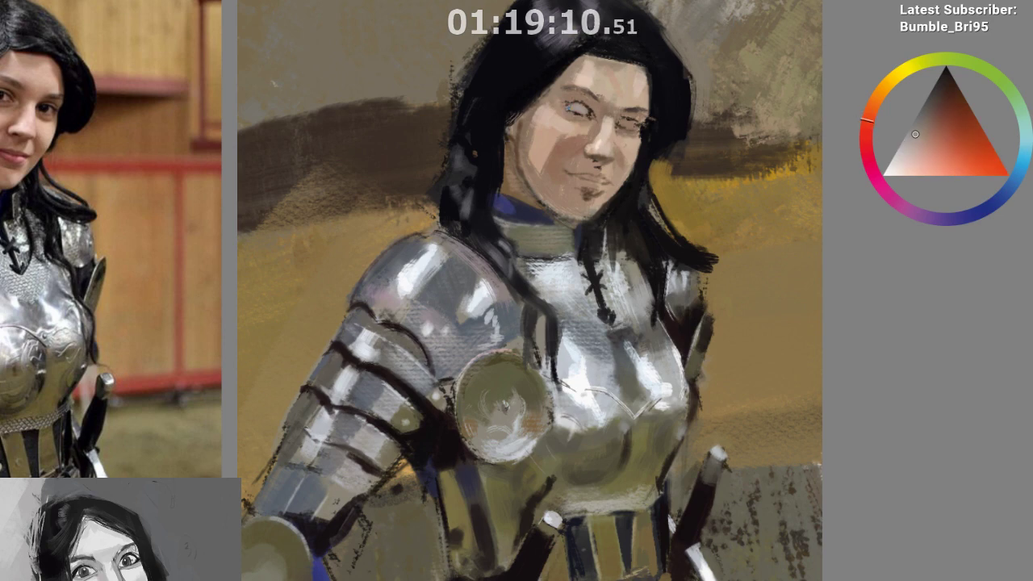
# Add muted light tones to the farther eye and soften both eyes with colours sampled around them
pyautogui.keyDown('ctrl'); pyautogui.click(581, 109); pyautogui.keyUp('ctrl')
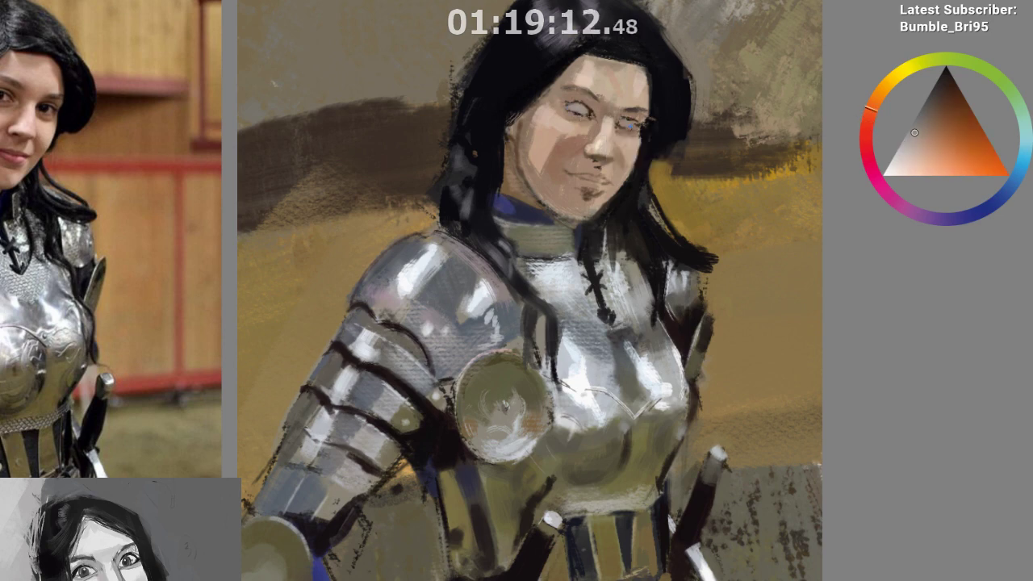
pyautogui.keyDown('ctrl'); pyautogui.click(621, 123); pyautogui.keyUp('ctrl')
pyautogui.keyDown('ctrl'); pyautogui.click(584, 118); pyautogui.keyUp('ctrl')
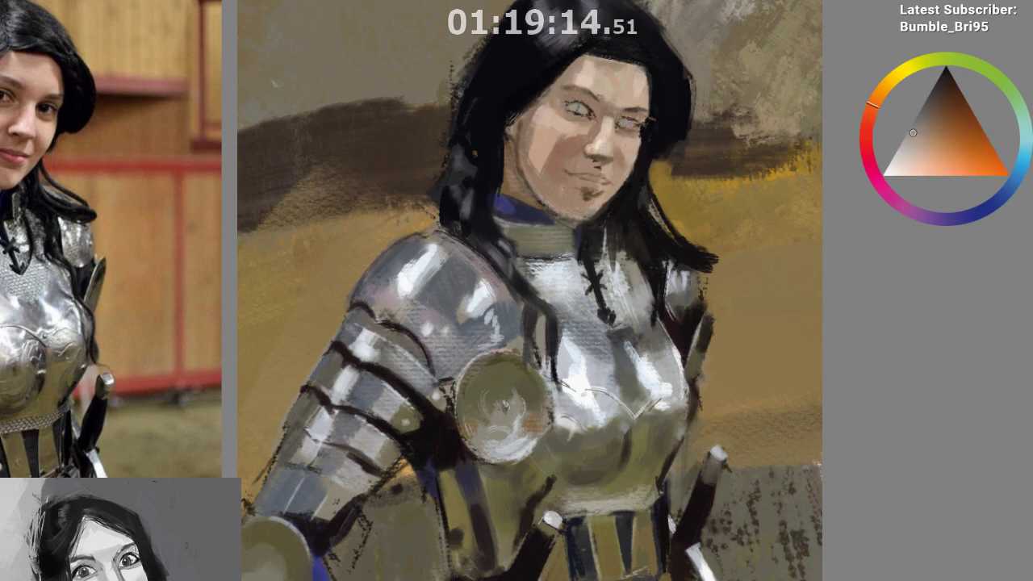
pyautogui.moveTo(605, 227); pyautogui.dragTo(606, 244)
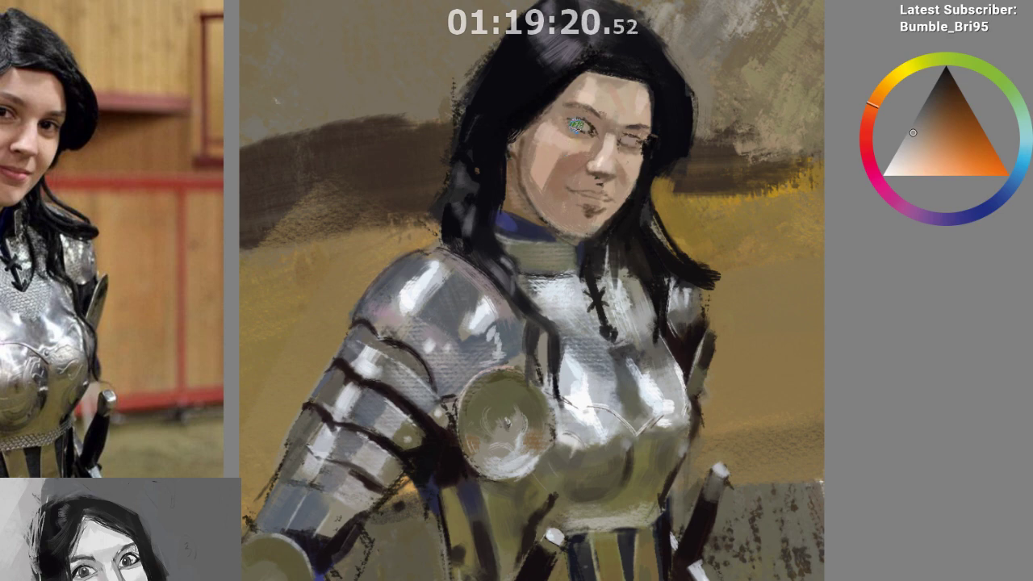
pyautogui.keyDown('ctrl'); pyautogui.click(570, 127); pyautogui.keyUp('ctrl')
pyautogui.keyDown('ctrl'); pyautogui.click(644, 139); pyautogui.keyUp('ctrl')
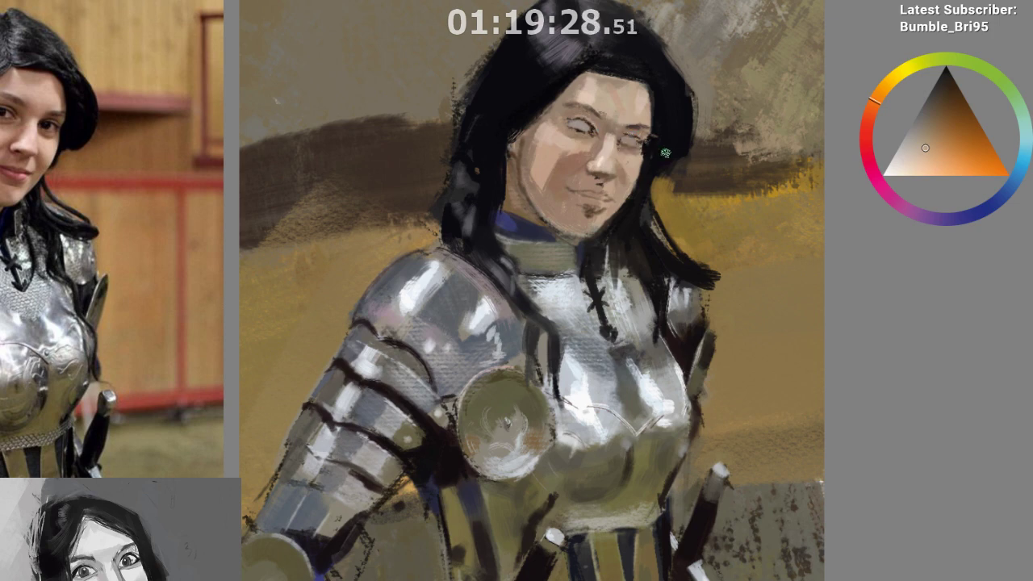
pyautogui.moveTo(618, 201)
pyautogui.mouseDown()
pyautogui.moveTo(632, 83)
pyautogui.moveTo(609, 218)
pyautogui.moveTo(566, 254)
pyautogui.mouseUp()
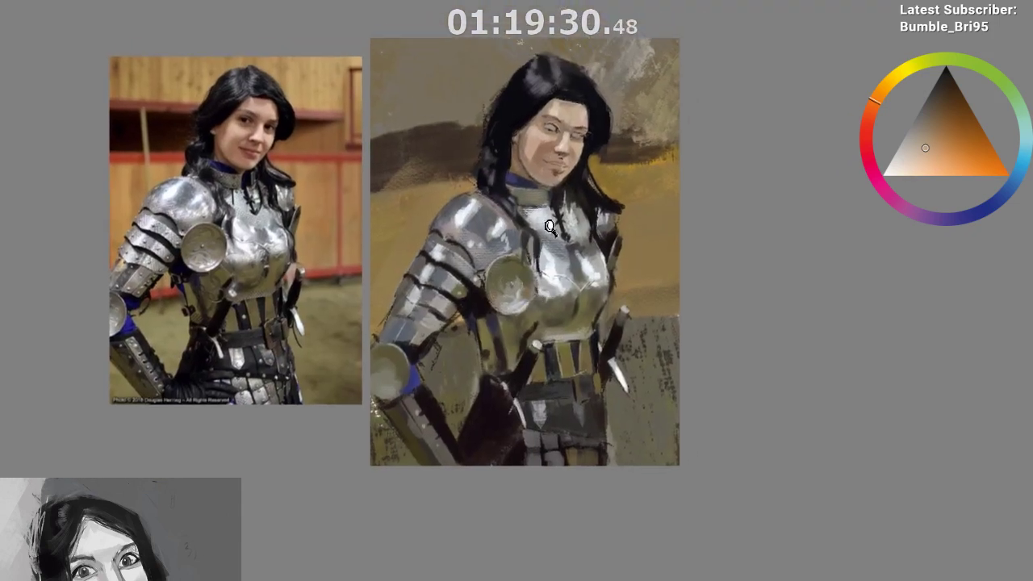
# Refine the nearer jaw and chin with browns sampled along the lower cheek, and choose a yellower, muted brown
pyautogui.scroll(3, 550, 227)
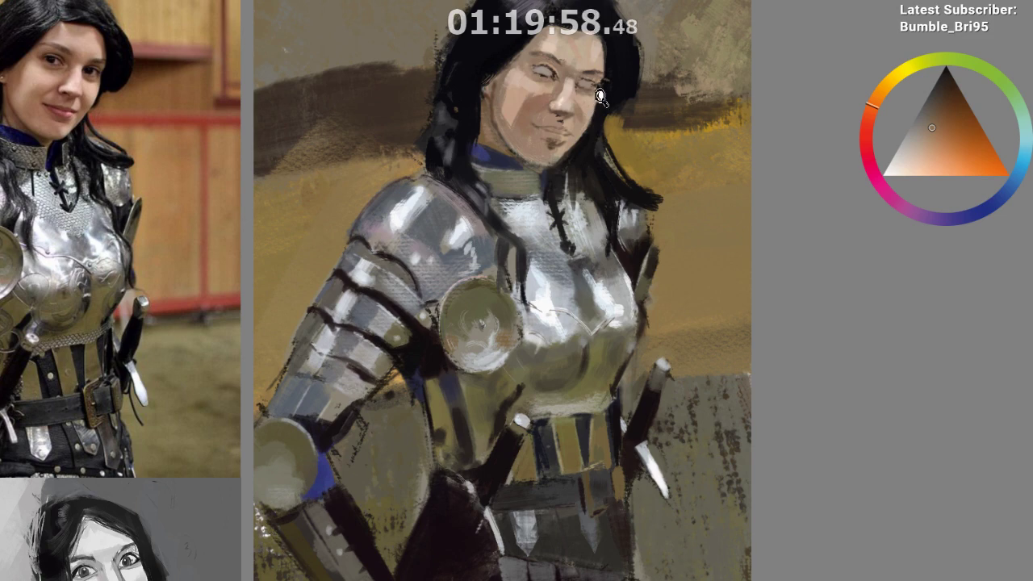
pyautogui.moveTo(599, 96); pyautogui.dragTo(629, 175)
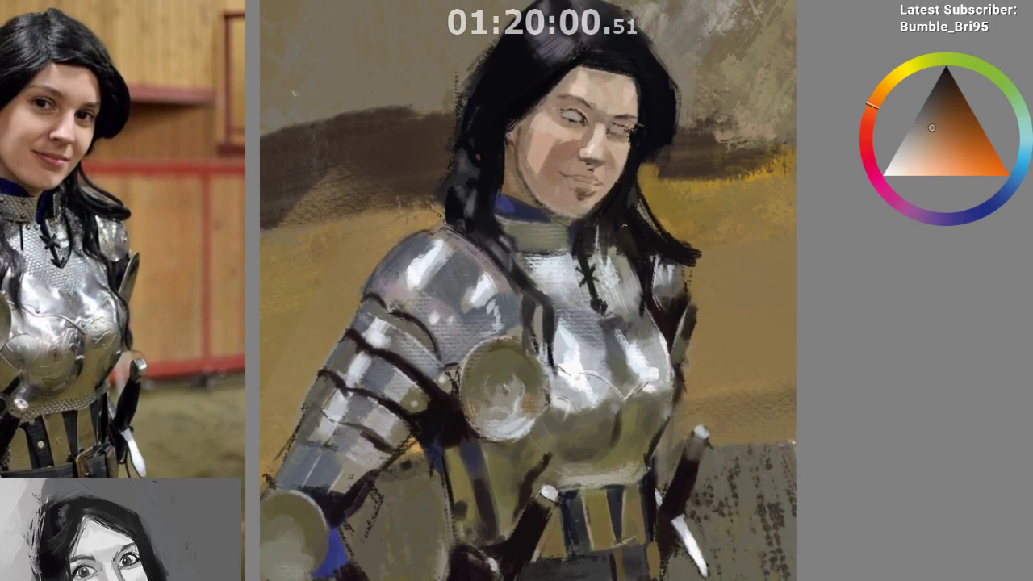
pyautogui.keyDown('alt'); pyautogui.click(555, 179); pyautogui.keyUp('alt')
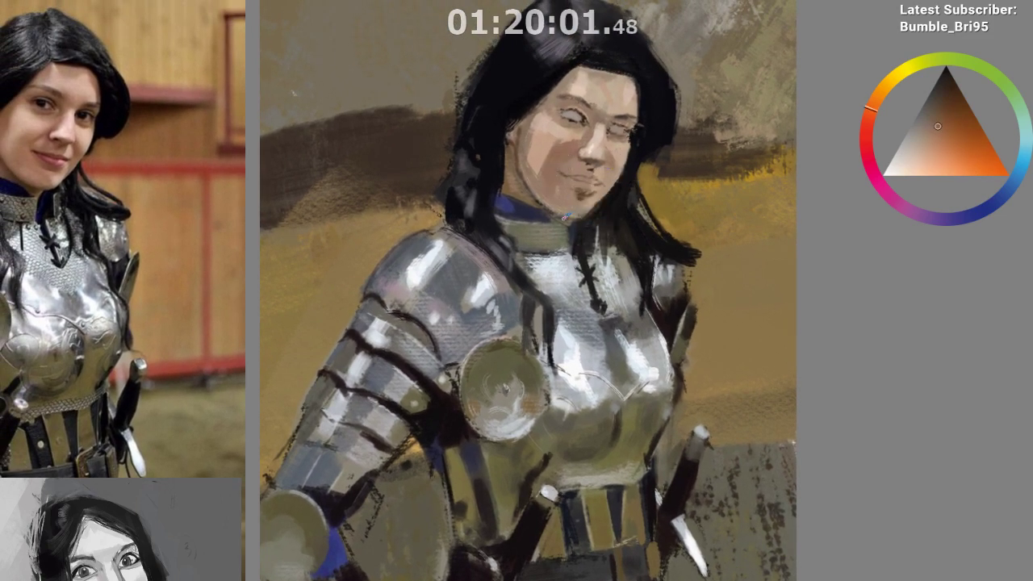
pyautogui.keyDown('ctrl'); pyautogui.click(547, 172); pyautogui.keyUp('ctrl')
pyautogui.keyDown('ctrl'); pyautogui.click(570, 205); pyautogui.keyUp('ctrl')
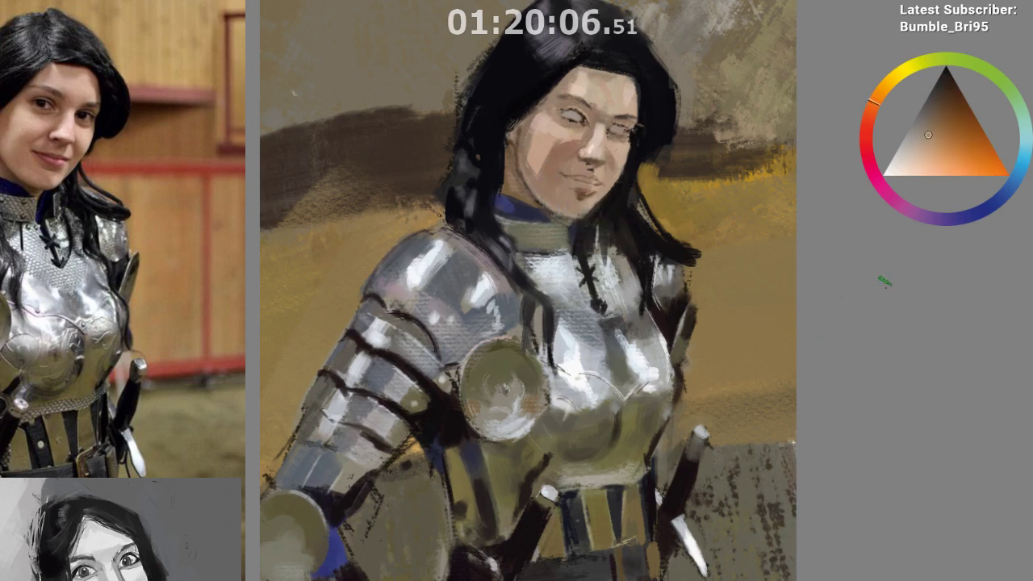
pyautogui.keyDown('ctrl'); pyautogui.click(546, 188); pyautogui.keyUp('ctrl')
pyautogui.click(883, 92)
pyautogui.click(927, 130)
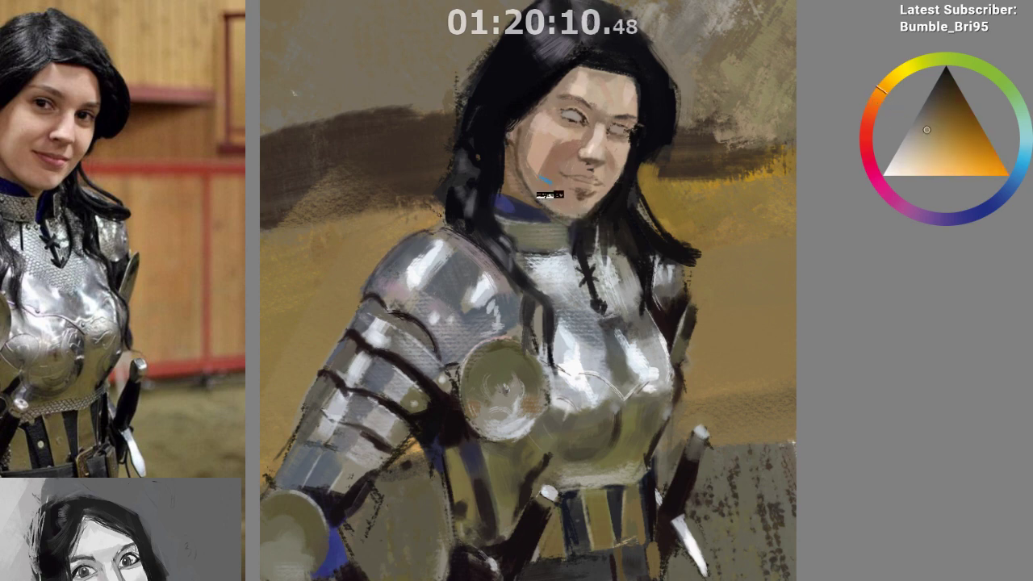
# Soften the nearer jaw and the underside of the chin with muted yellowish brown, and sample the cheek tone
pyautogui.moveTo(549, 194); pyautogui.dragTo(532, 205)
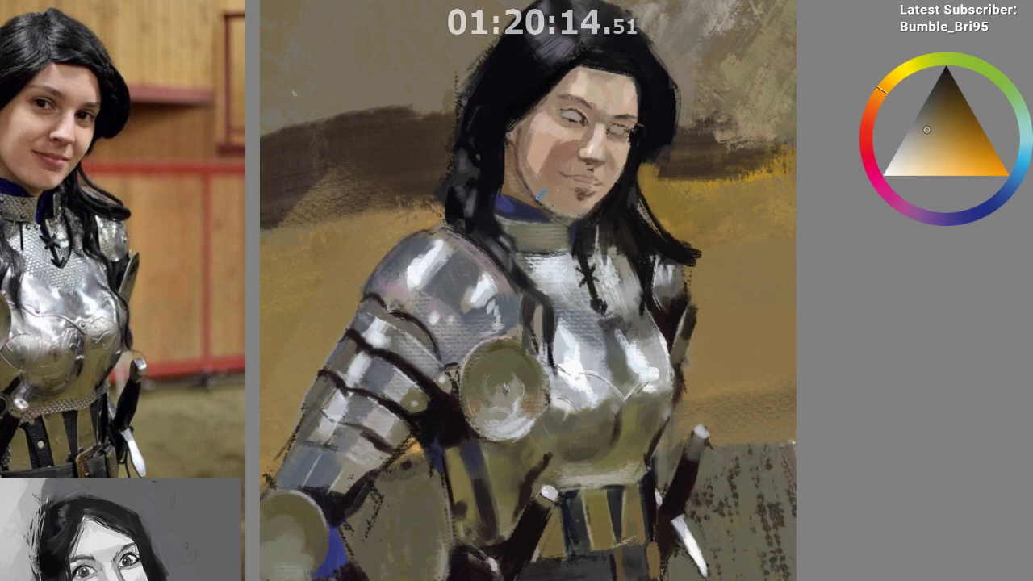
pyautogui.moveTo(568, 211); pyautogui.dragTo(601, 213)
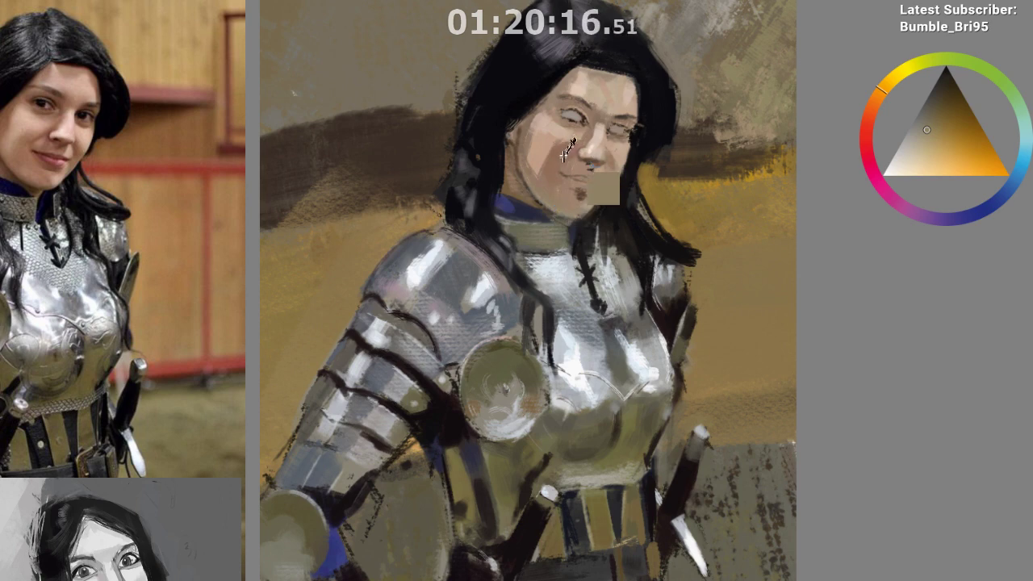
pyautogui.keyDown('ctrl'); pyautogui.click(565, 157); pyautogui.keyUp('ctrl')
# Try a darker, redder brown stroke along the mouth and undo it
pyautogui.keyDown('ctrl'); pyautogui.click(597, 166); pyautogui.keyUp('ctrl')
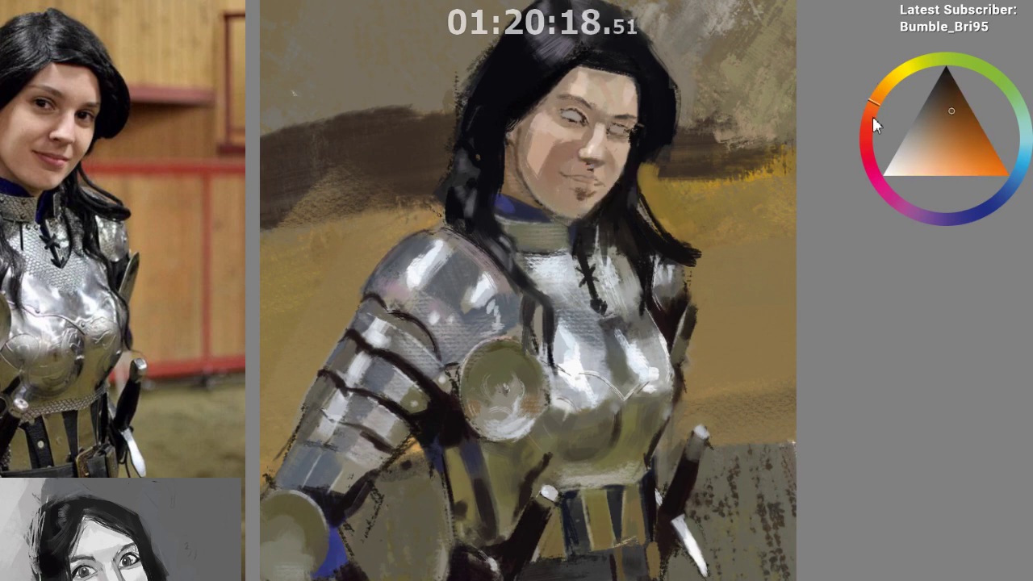
pyautogui.keyDown('ctrl'); pyautogui.click(647, 142); pyautogui.keyUp('ctrl')
pyautogui.moveTo(584, 182); pyautogui.dragTo(610, 184)
pyautogui.hotkey('ctrl', 'z')
pyautogui.hotkey('ctrl', 'z')
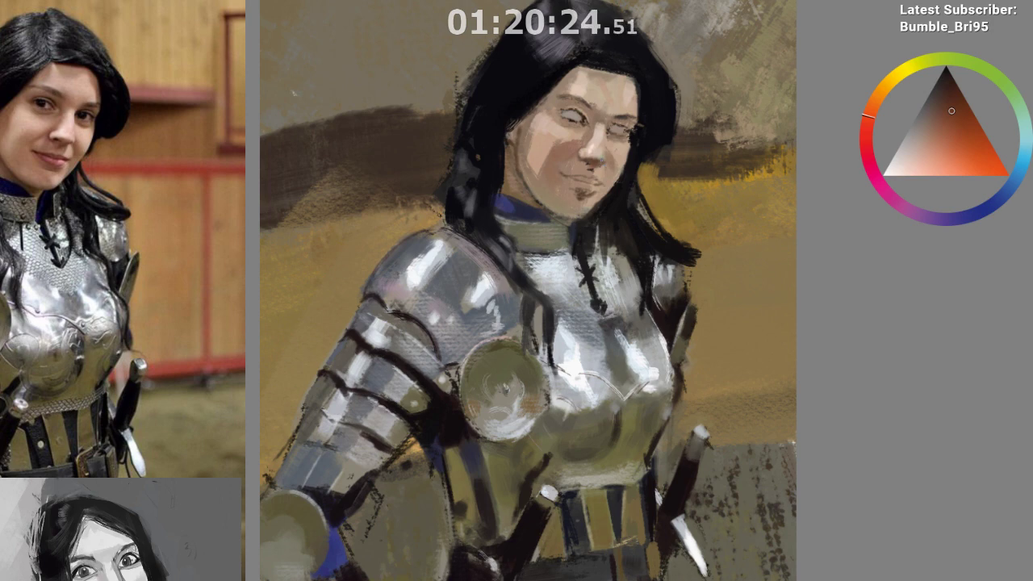
# Mirror the canvas and clean up the hairline by the farther temple with sampled skin tones and near-black hair colours
pyautogui.press('m')
pyautogui.moveTo(390, 302); pyautogui.dragTo(347, 282)
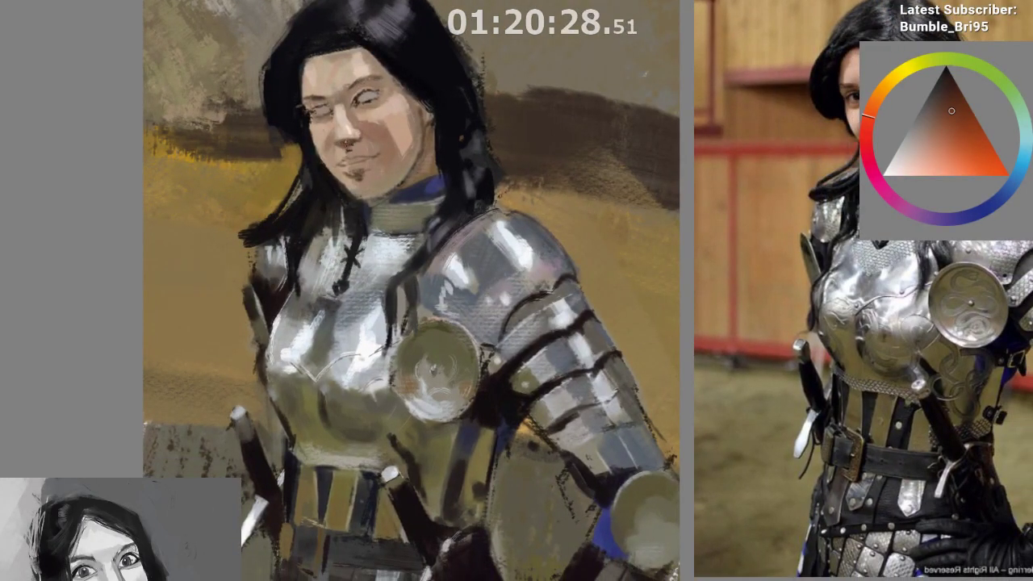
pyautogui.keyDown('ctrl'); pyautogui.click(347, 143); pyautogui.keyUp('ctrl')
pyautogui.keyDown('ctrl'); pyautogui.click(335, 118); pyautogui.keyUp('ctrl')
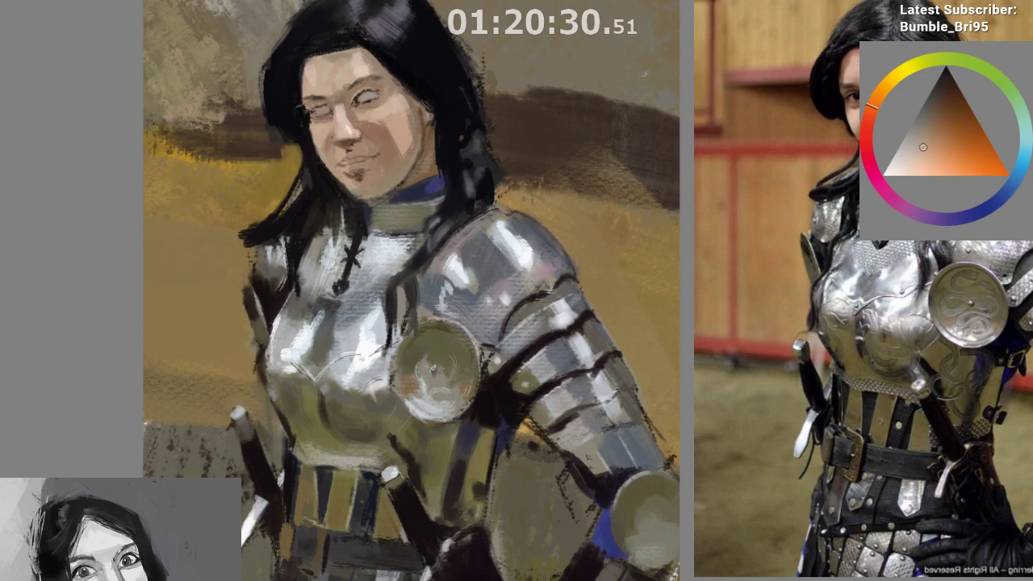
pyautogui.keyDown('ctrl'); pyautogui.click(305, 93); pyautogui.keyUp('ctrl')
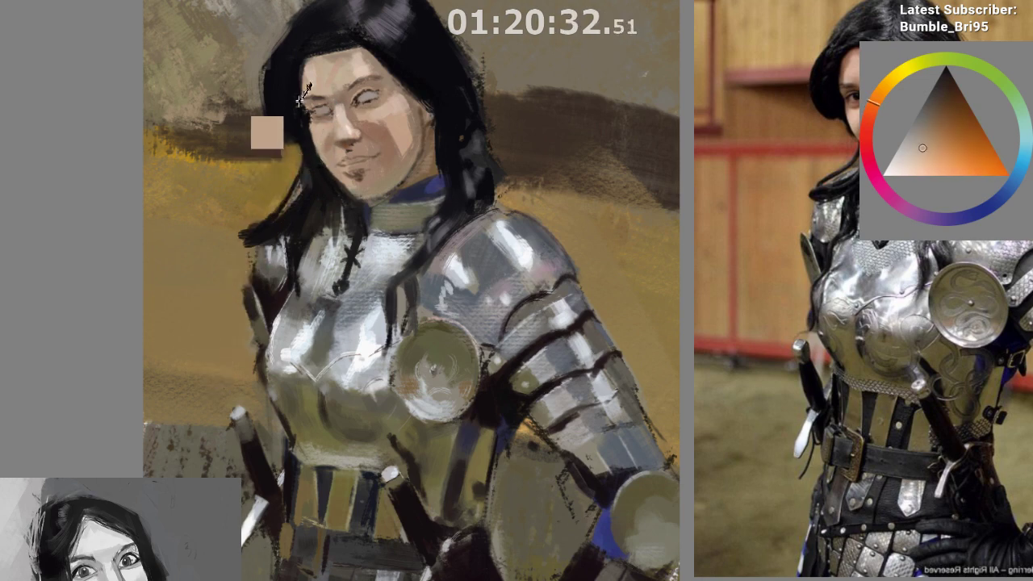
pyautogui.keyDown('ctrl'); pyautogui.click(343, 22); pyautogui.keyUp('ctrl')
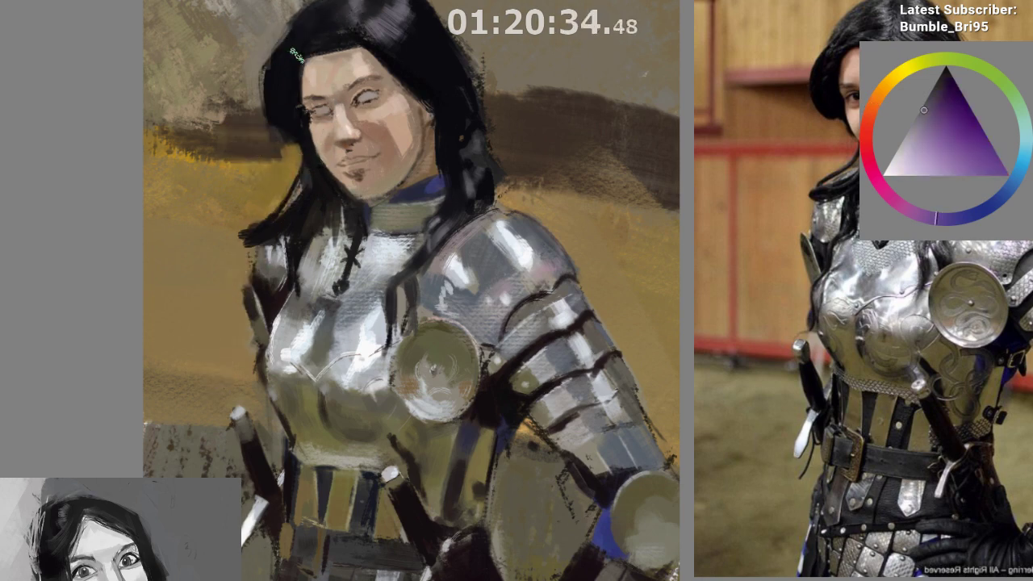
pyautogui.moveTo(297, 56); pyautogui.dragTo(326, 4)
pyautogui.keyDown('ctrl'); pyautogui.click(310, 45); pyautogui.keyUp('ctrl')
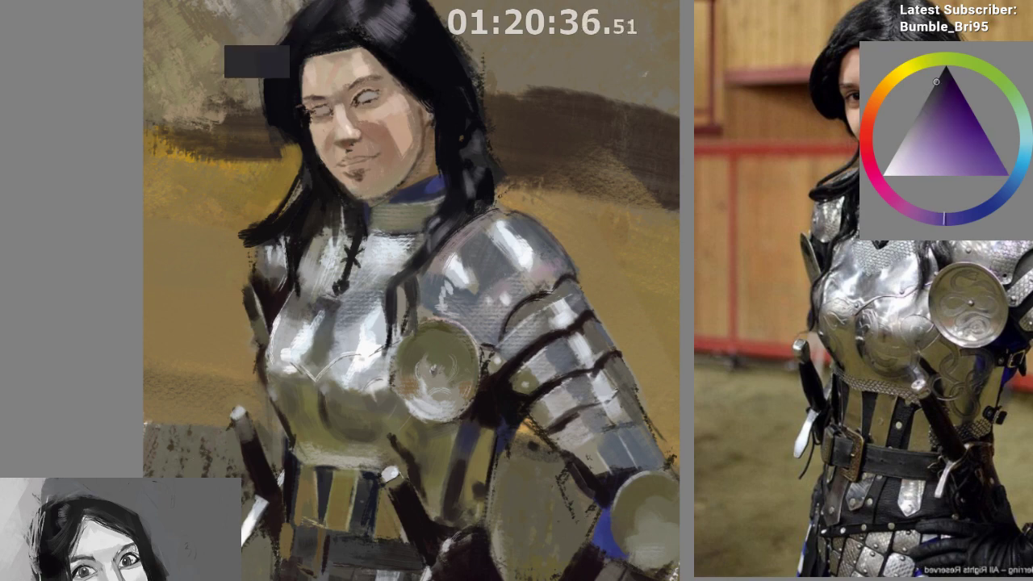
pyautogui.keyDown('ctrl'); pyautogui.click(304, 85); pyautogui.keyUp('ctrl')
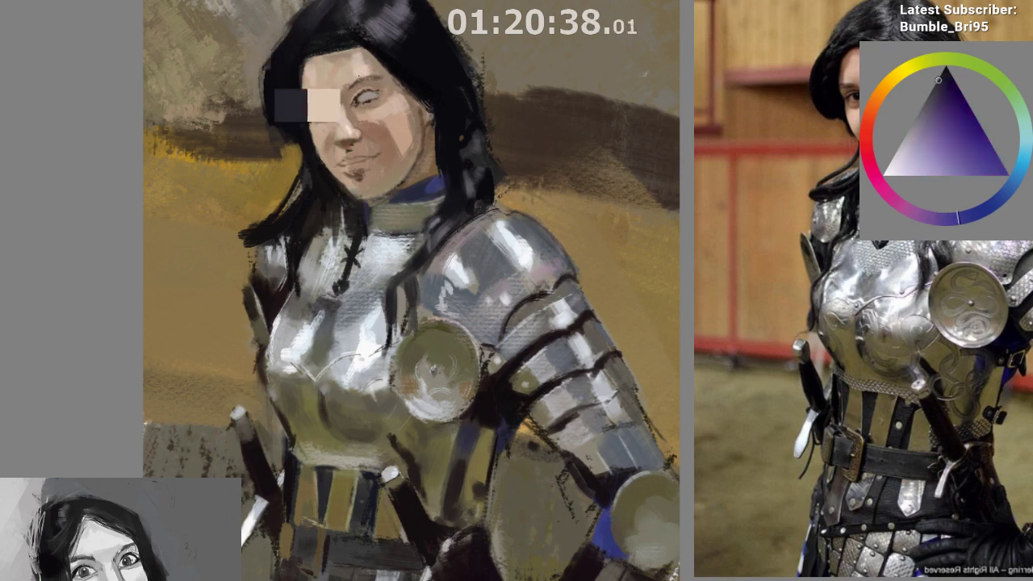
# Rework the nearer cheek with a light reddish-orange skin tone and browns sampled from the cheek
pyautogui.click(871, 109)
pyautogui.click(925, 159)
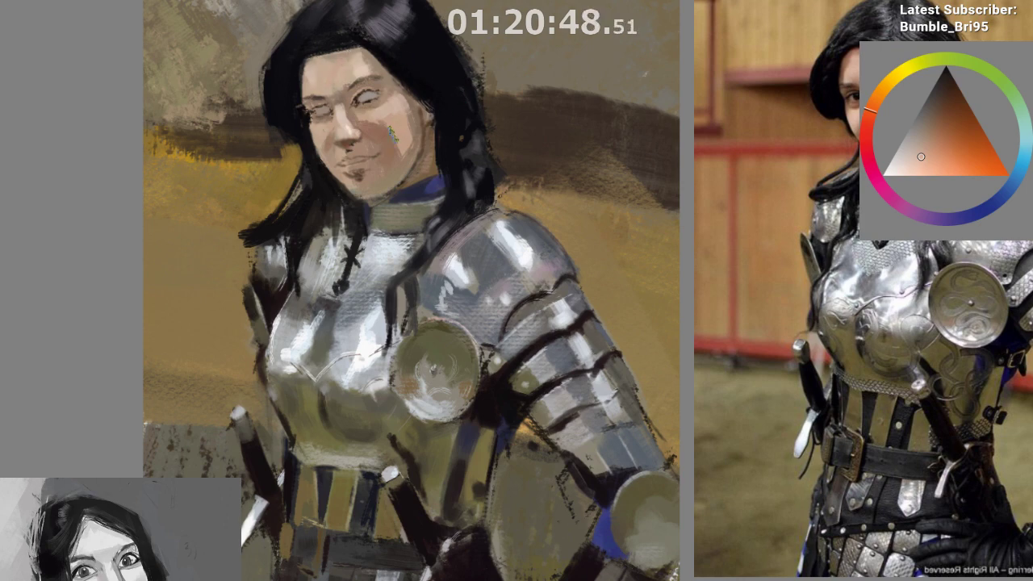
pyautogui.moveTo(397, 152); pyautogui.dragTo(397, 210)
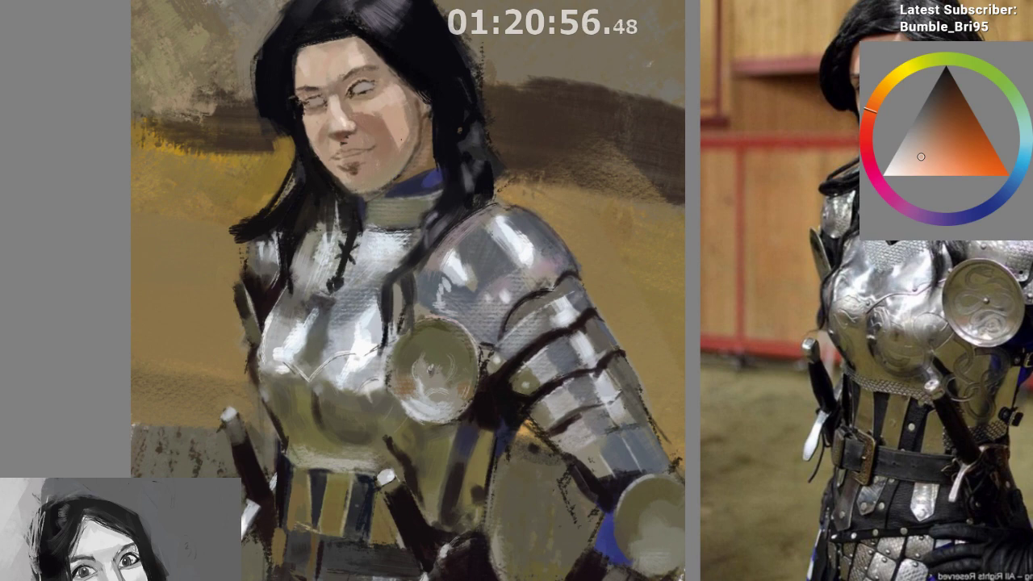
pyautogui.keyDown('ctrl'); pyautogui.click(393, 142); pyautogui.keyUp('ctrl')
pyautogui.keyDown('ctrl'); pyautogui.click(396, 153); pyautogui.keyUp('ctrl')
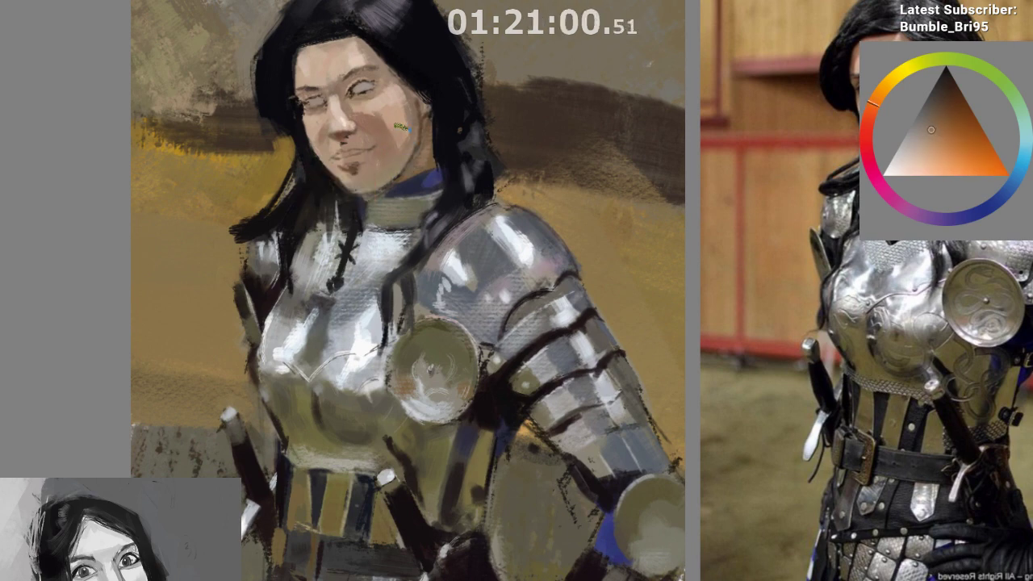
# Touch up the chin and nearer cheek with a muted mid-brown and mirror the canvas back
pyautogui.click(925, 131)
pyautogui.moveTo(355, 162); pyautogui.dragTo(339, 174)
pyautogui.keyDown('alt'); pyautogui.click(407, 143); pyautogui.keyUp('alt')
pyautogui.press('m')
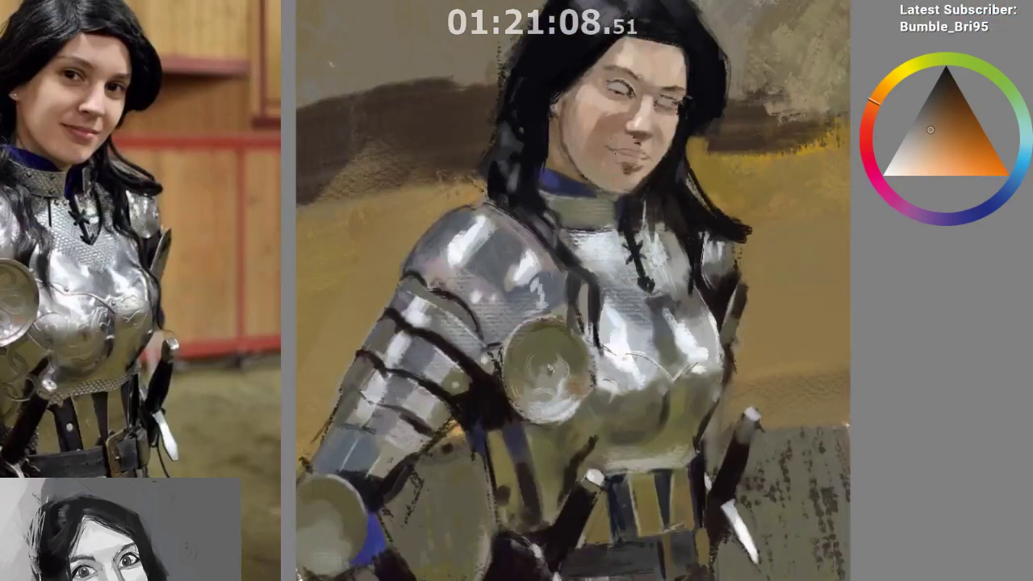
# Undo the last two strokes and work lighter skin tones into the nearer cheek and below the nearer eye
pyautogui.hotkey('ctrl', 'z')
pyautogui.hotkey('ctrl', 'z')
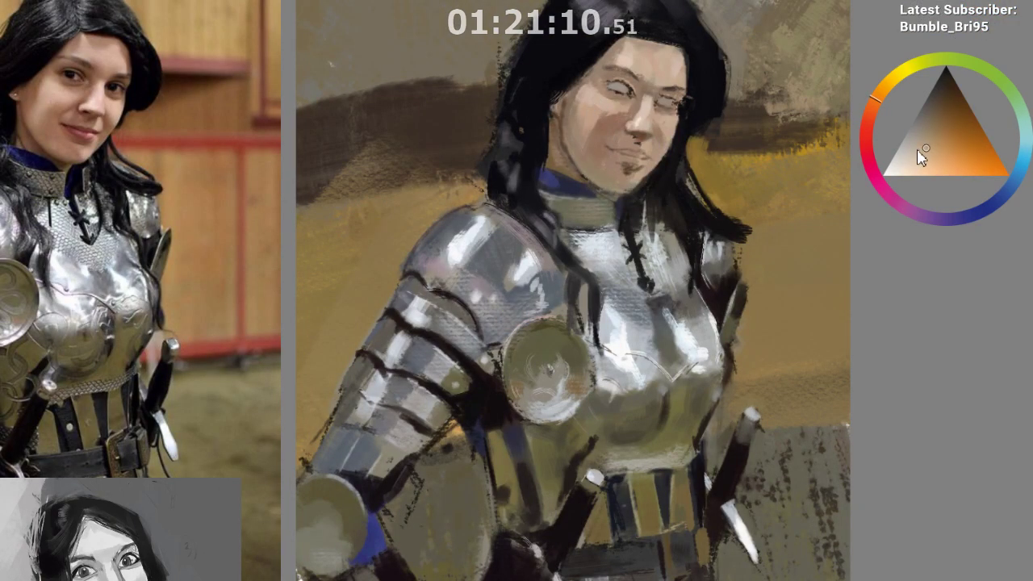
pyautogui.click(912, 151)
pyautogui.keyDown('ctrl'); pyautogui.click(580, 137); pyautogui.keyUp('ctrl')
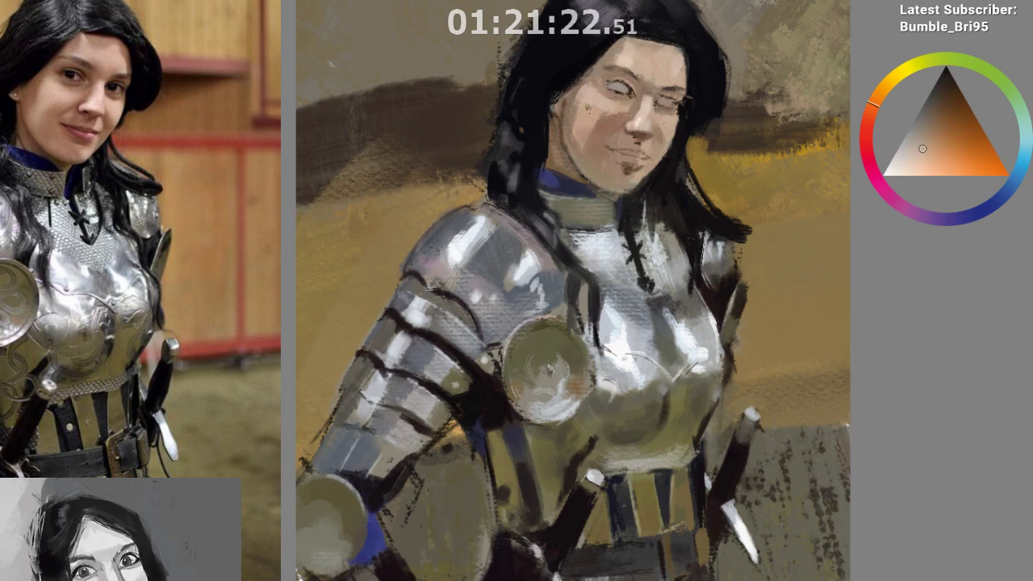
pyautogui.keyDown('ctrl'); pyautogui.click(634, 119); pyautogui.keyUp('ctrl')
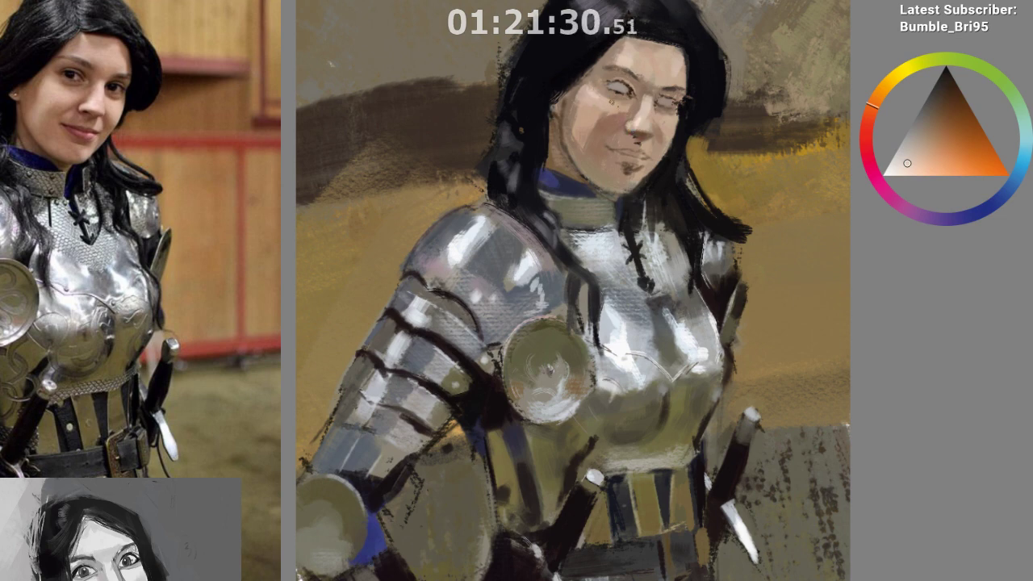
# Brush a pale, slightly redder skin tone onto the farther cheek below the eye
pyautogui.moveTo(682, 295); pyautogui.dragTo(669, 343)
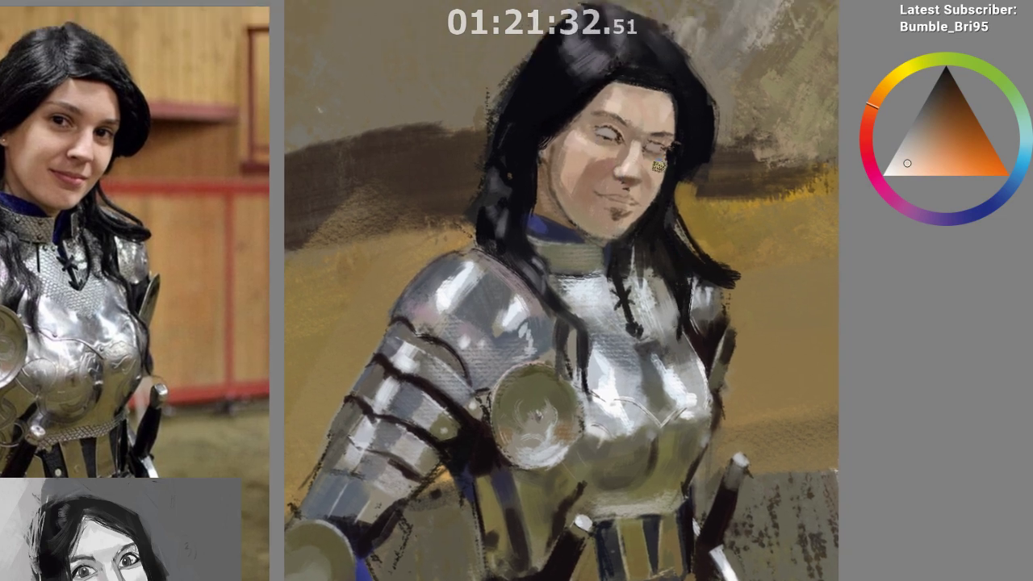
pyautogui.click(922, 162)
pyautogui.moveTo(646, 159); pyautogui.dragTo(655, 161)
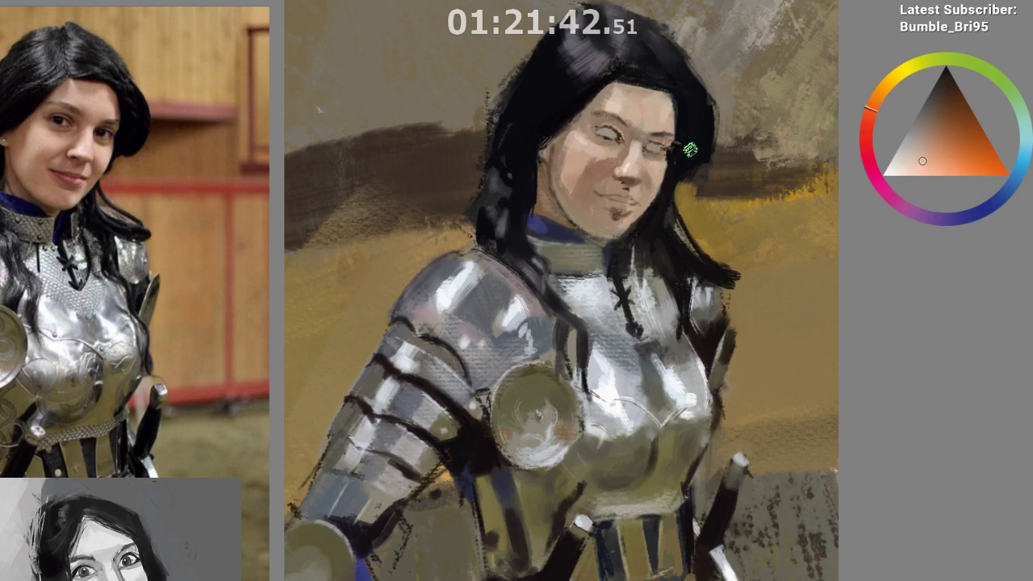
# Build up the lips with a darker, muted reddish brown and blend them with colours sampled around the mouth
pyautogui.moveTo(651, 279); pyautogui.dragTo(614, 347)
pyautogui.moveTo(683, 196); pyautogui.dragTo(746, 105)
pyautogui.moveTo(638, 220); pyautogui.dragTo(651, 181)
pyautogui.scroll(2, 629, 242)
pyautogui.moveTo(634, 239); pyautogui.dragTo(644, 183)
pyautogui.keyDown('alt'); pyautogui.click(620, 194); pyautogui.keyUp('alt')
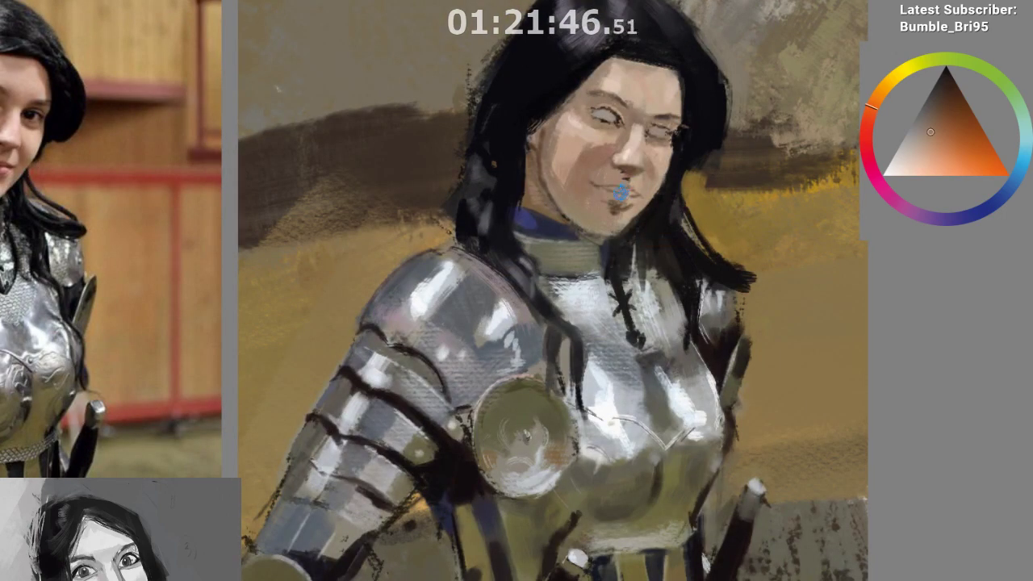
pyautogui.click(870, 131)
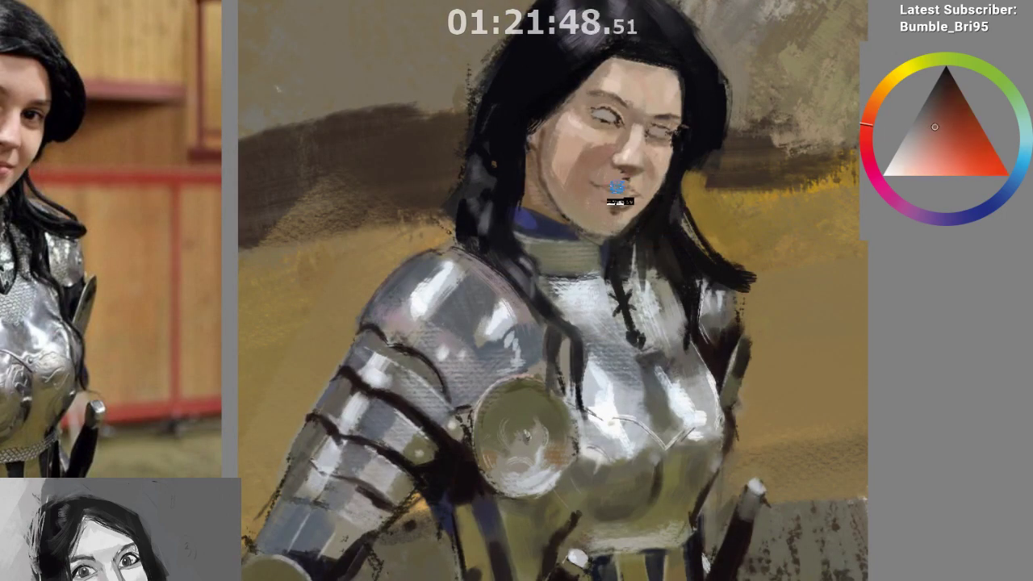
pyautogui.click(939, 110)
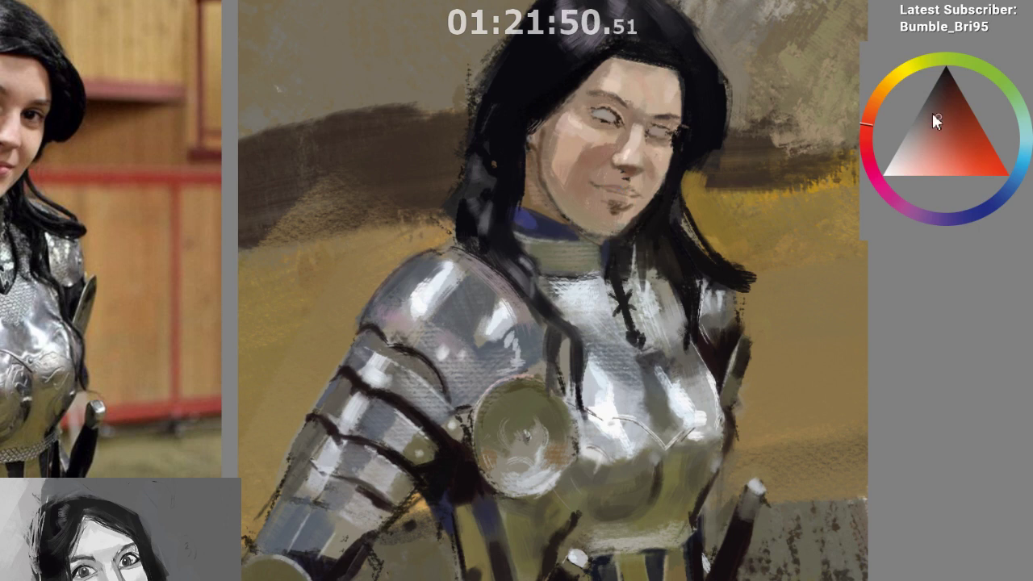
pyautogui.keyDown('ctrl'); pyautogui.click(619, 191); pyautogui.keyUp('ctrl')
pyautogui.keyDown('ctrl'); pyautogui.click(615, 192); pyautogui.keyUp('ctrl')
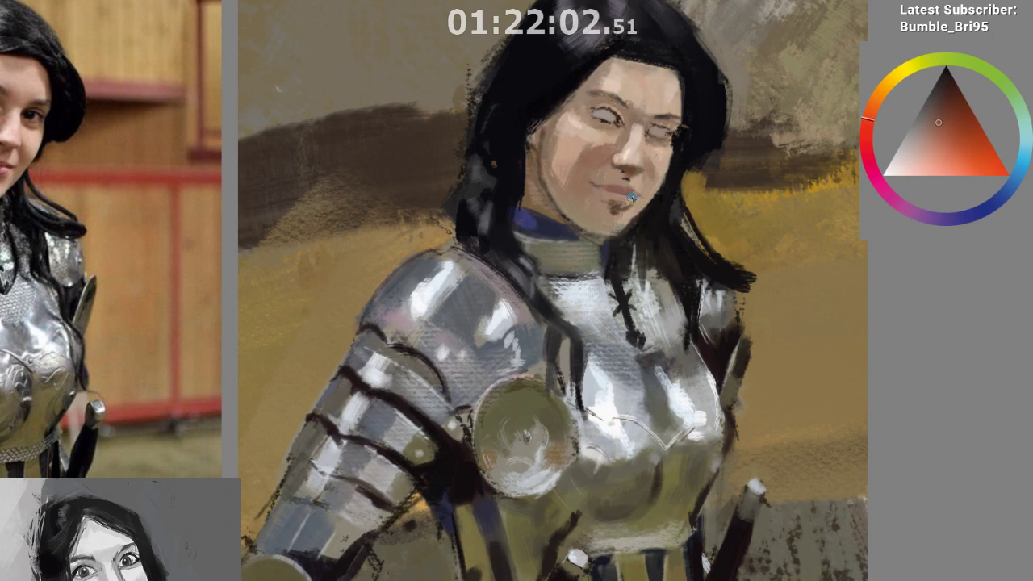
pyautogui.keyDown('ctrl'); pyautogui.click(631, 193); pyautogui.keyUp('ctrl')
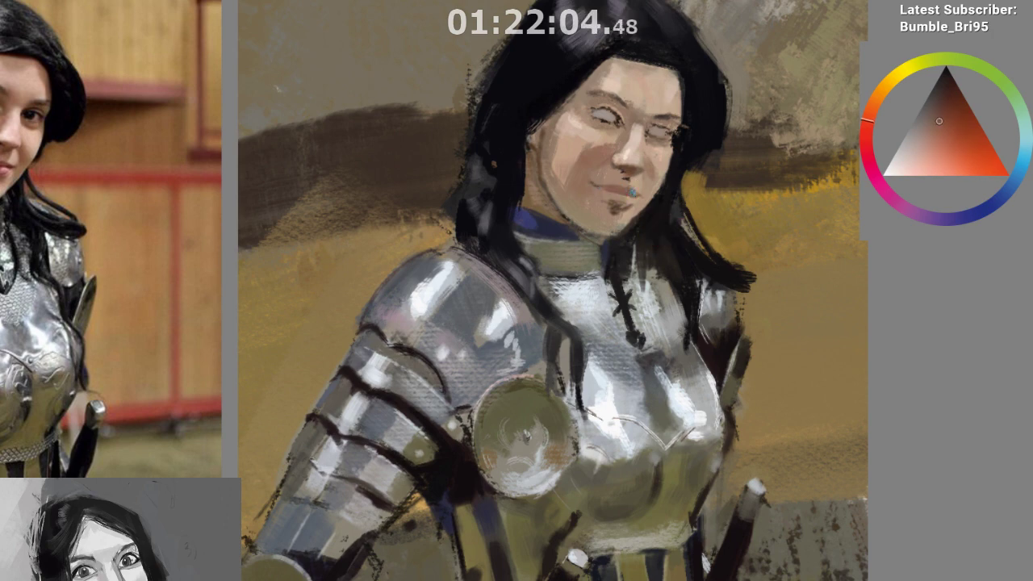
# Mirror the canvas and define the upper lip with dark reddish brown sampled from the mouth and nose area
pyautogui.press('m')
pyautogui.moveTo(436, 376); pyautogui.dragTo(345, 334)
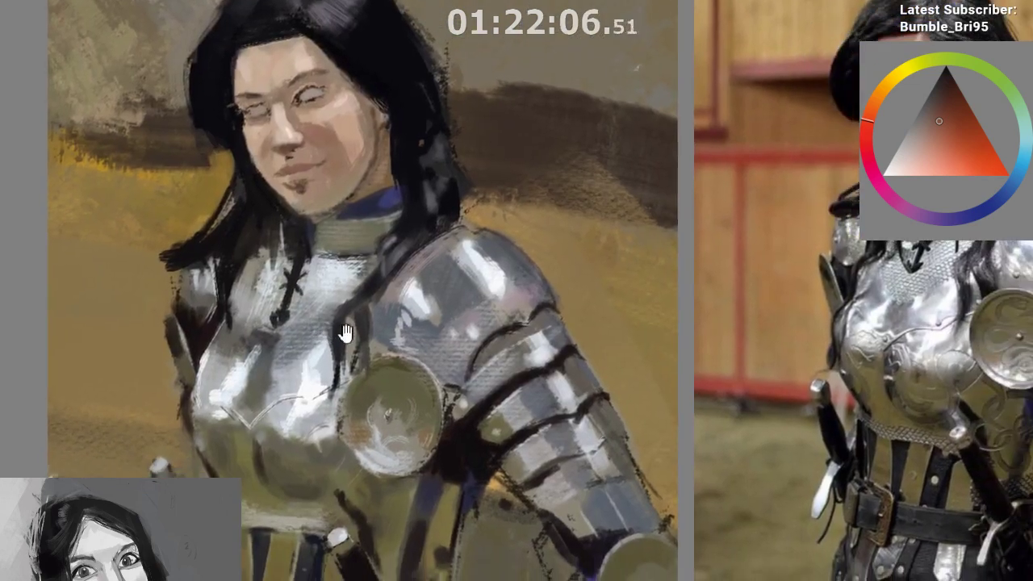
pyautogui.moveTo(346, 277); pyautogui.dragTo(342, 249)
pyautogui.keyDown('ctrl'); pyautogui.click(297, 138); pyautogui.keyUp('ctrl')
pyautogui.moveTo(308, 207); pyautogui.dragTo(315, 247)
pyautogui.keyDown('ctrl'); pyautogui.click(291, 176); pyautogui.keyUp('ctrl')
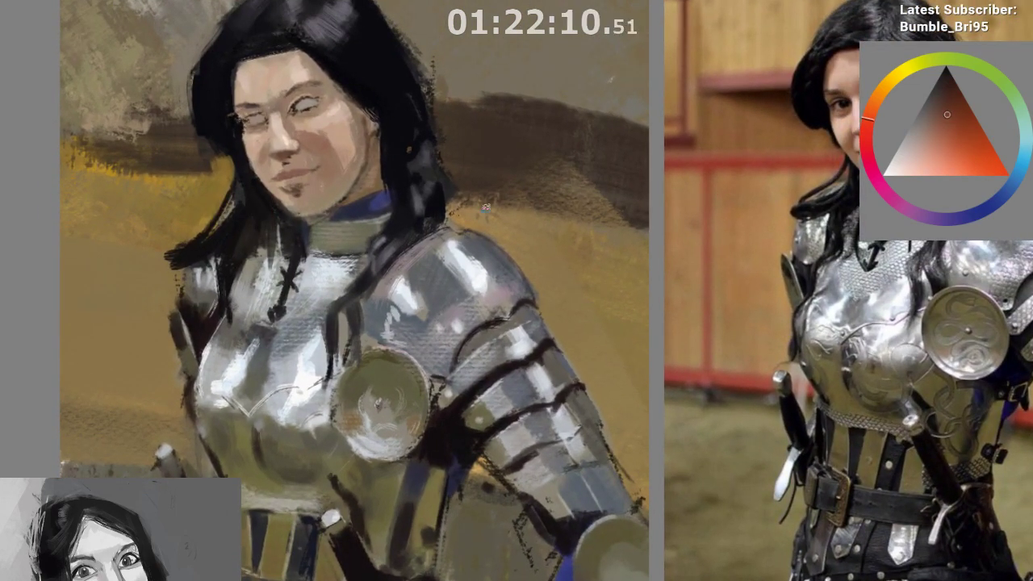
pyautogui.keyDown('ctrl'); pyautogui.click(296, 173); pyautogui.keyUp('ctrl')
pyautogui.keyDown('ctrl'); pyautogui.click(565, 157); pyautogui.keyUp('ctrl')
pyautogui.keyDown('ctrl'); pyautogui.click(295, 174); pyautogui.keyUp('ctrl')
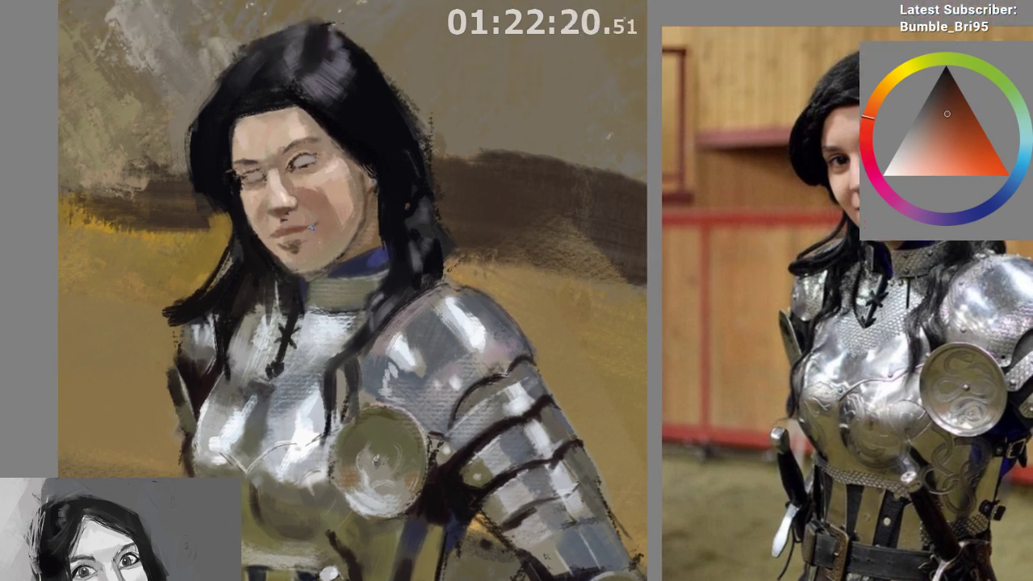
# Deepen the line between the lips with very dark red and soften the mouth corner with sampled cheek browns
pyautogui.keyDown('ctrl'); pyautogui.click(302, 229); pyautogui.keyUp('ctrl')
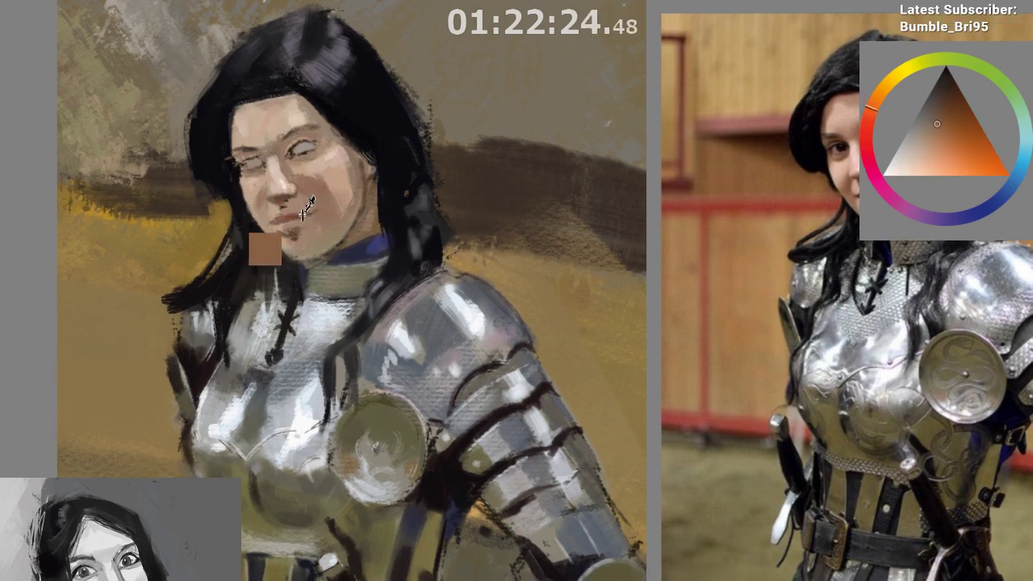
pyautogui.click(947, 114)
pyautogui.click(949, 94)
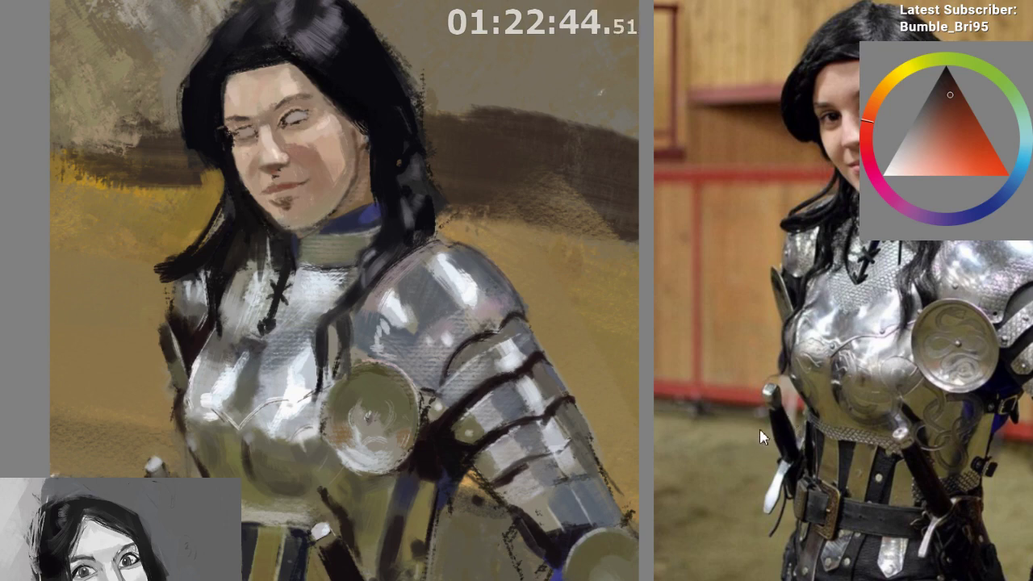
pyautogui.keyDown('alt'); pyautogui.click(313, 187); pyautogui.keyUp('alt')
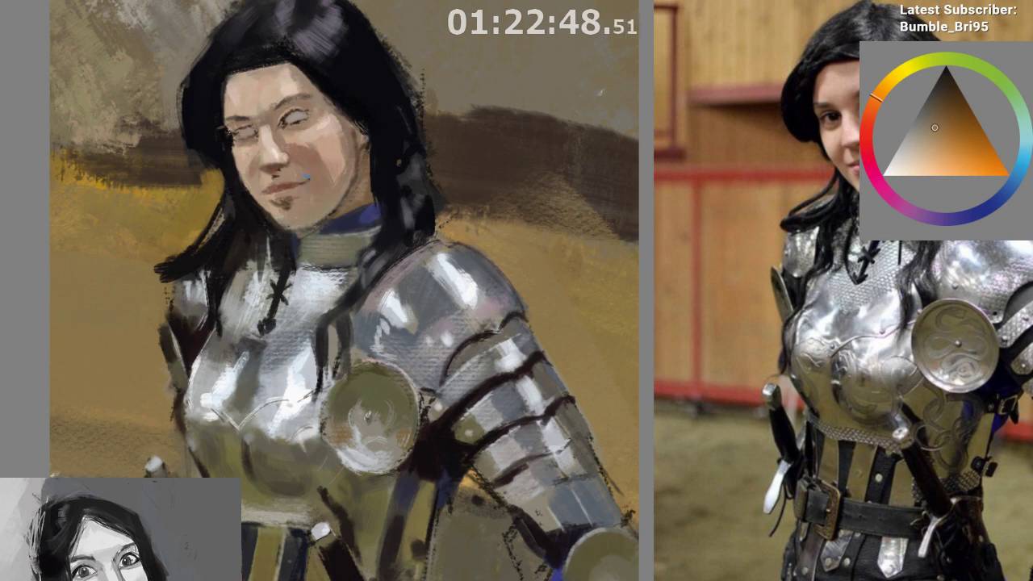
pyautogui.keyDown('alt'); pyautogui.click(313, 184); pyautogui.keyUp('alt')
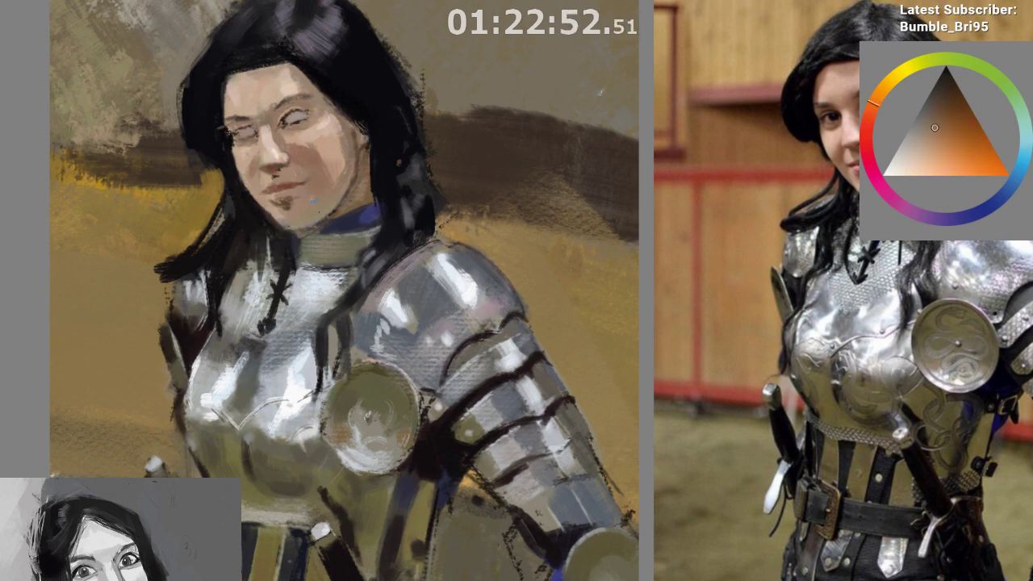
# Mirror the canvas and paint the lower lip with a muted red mixed from sampled tones, undoing the strokes that miss
pyautogui.press('m')
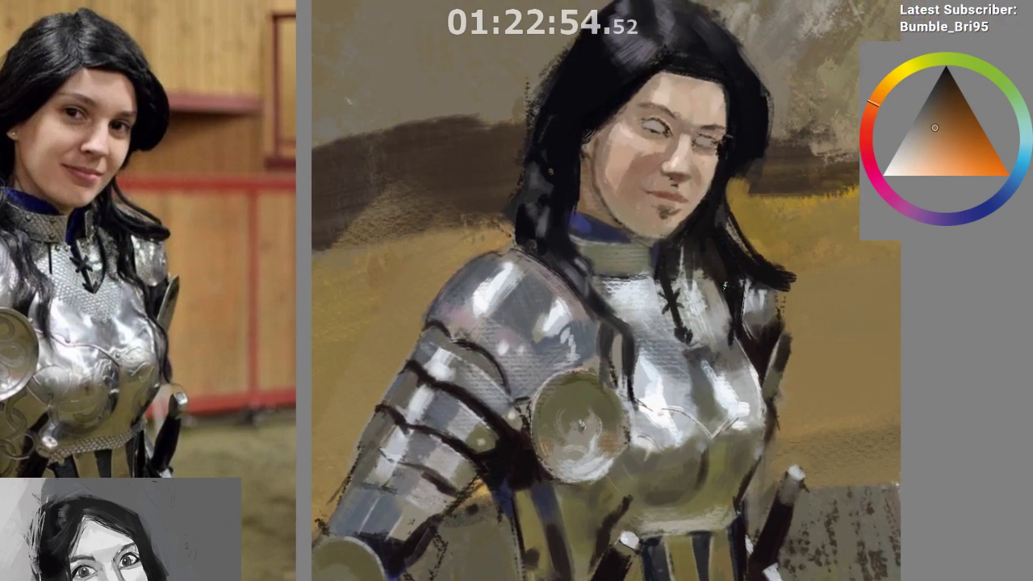
pyautogui.keyDown('alt'); pyautogui.click(665, 199); pyautogui.keyUp('alt')
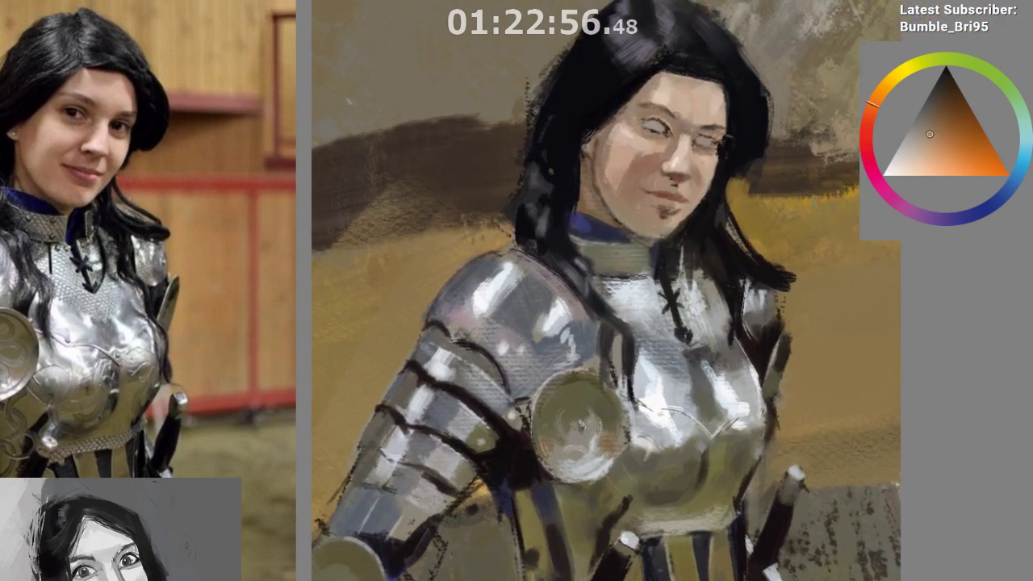
pyautogui.click(932, 146)
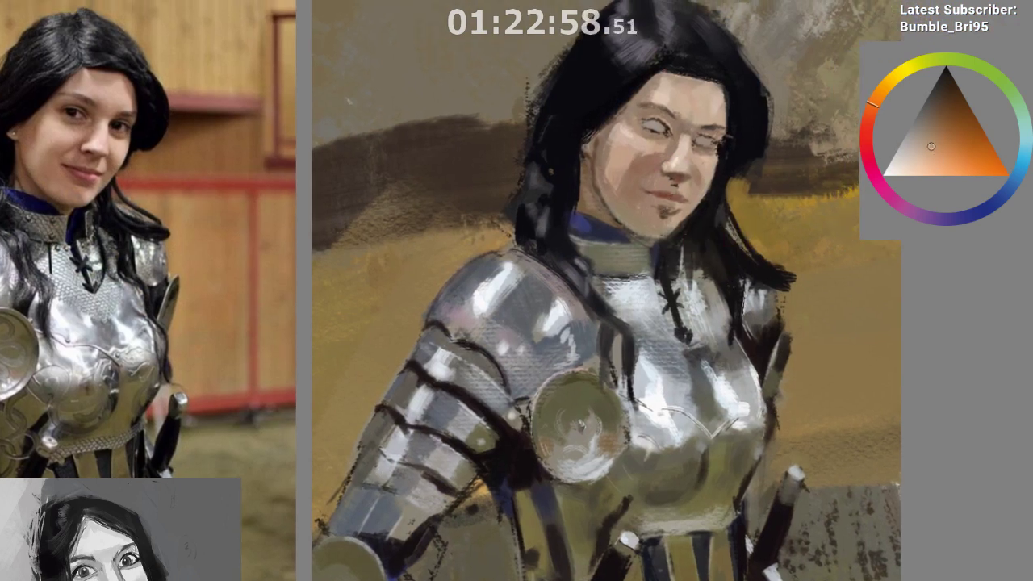
pyautogui.keyDown('alt'); pyautogui.click(705, 234); pyautogui.keyUp('alt')
pyautogui.click(873, 128)
pyautogui.click(943, 130)
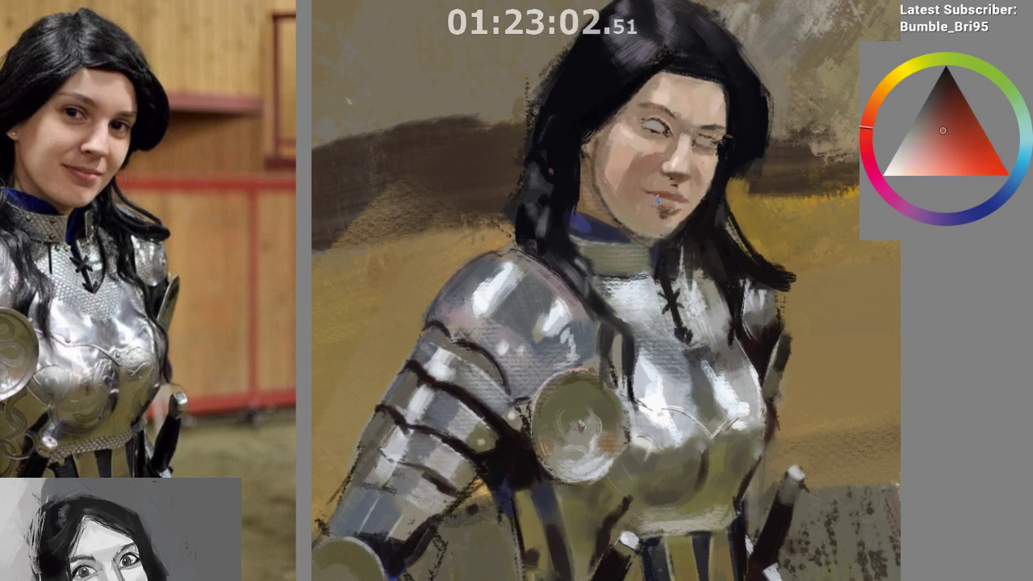
pyautogui.moveTo(653, 218); pyautogui.dragTo(680, 218)
pyautogui.hotkey('ctrl', 'z')
pyautogui.moveTo(638, 209); pyautogui.dragTo(666, 209)
pyautogui.hotkey('ctrl', 'z')
pyautogui.moveTo(652, 218); pyautogui.dragTo(679, 217)
pyautogui.hotkey('ctrl', 'z')
pyautogui.keyDown('alt'); pyautogui.click(656, 201); pyautogui.keyUp('alt')
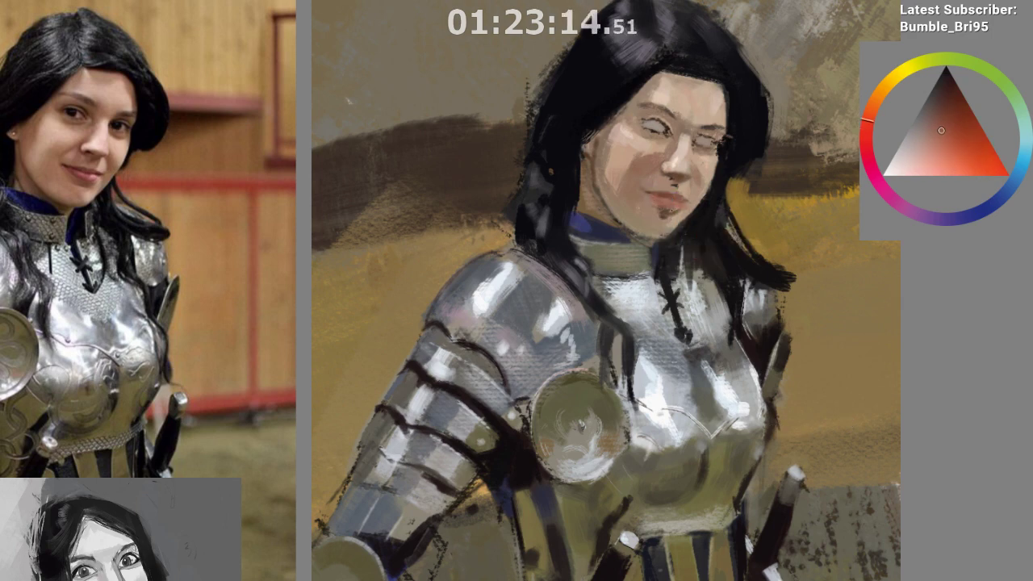
# Paint over the dark spot beneath the lower lip with brownish skin tones sampled around the mouth and nose
pyautogui.keyDown('alt'); pyautogui.click(654, 202); pyautogui.keyUp('alt')
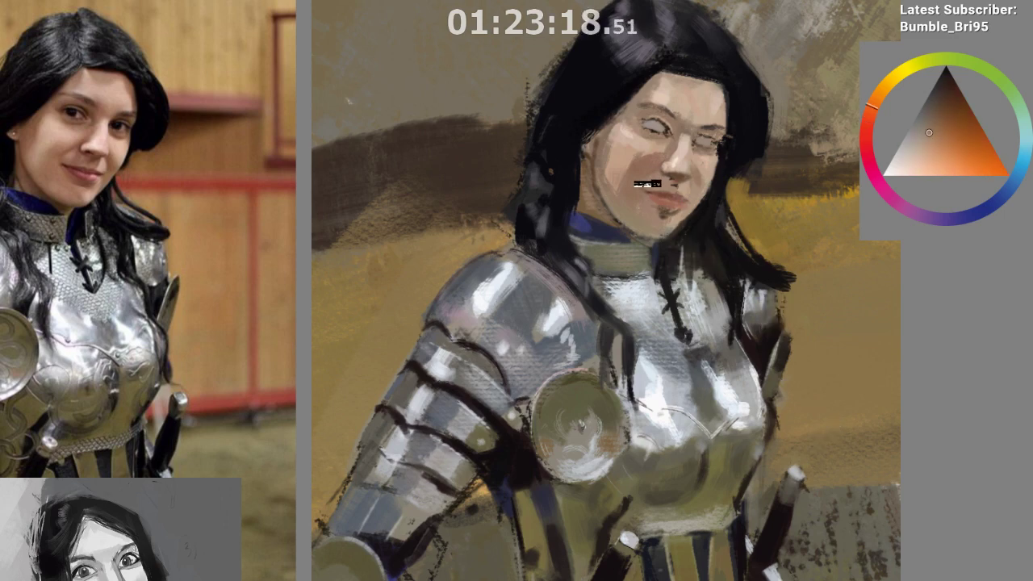
pyautogui.keyDown('alt'); pyautogui.click(662, 211); pyautogui.keyUp('alt')
pyautogui.keyDown('ctrl'); pyautogui.click(665, 212); pyautogui.keyUp('ctrl')
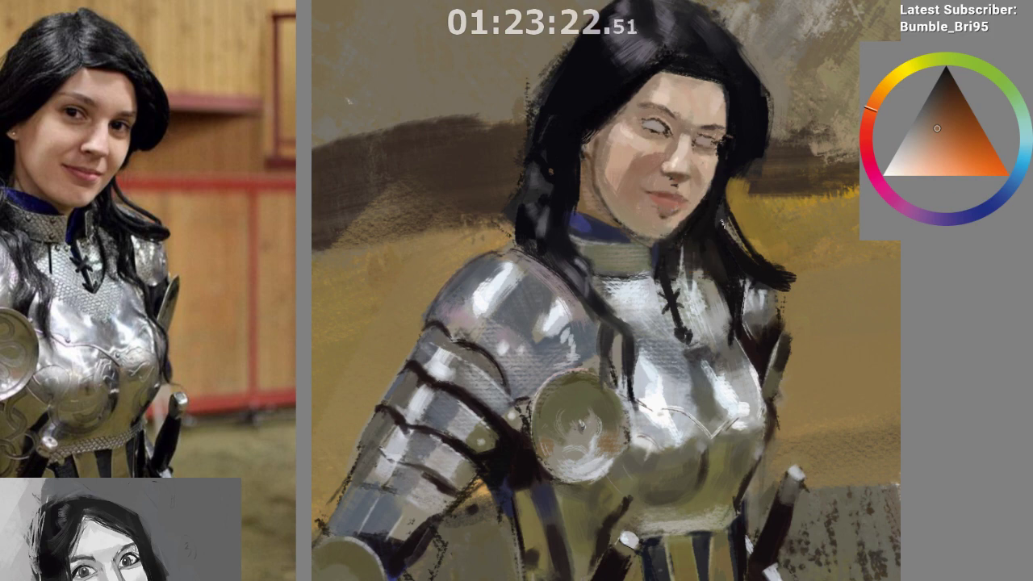
pyautogui.keyDown('alt'); pyautogui.click(673, 179); pyautogui.keyUp('alt')
pyautogui.click(943, 134)
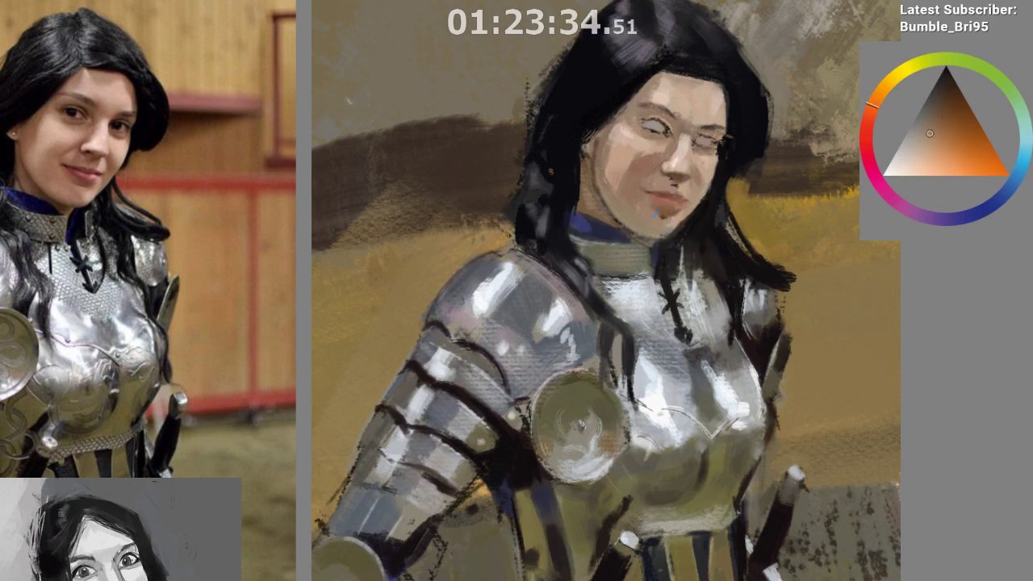
pyautogui.press('ctrl')
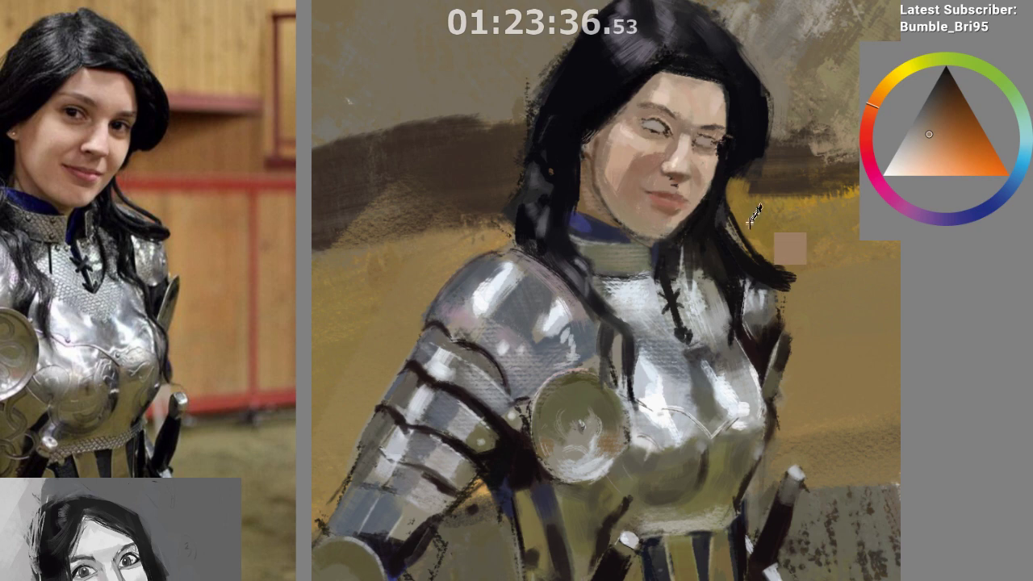
# Mirror the canvas and lighten the chin below the lips with paler sampled skin tones
pyautogui.press('m')
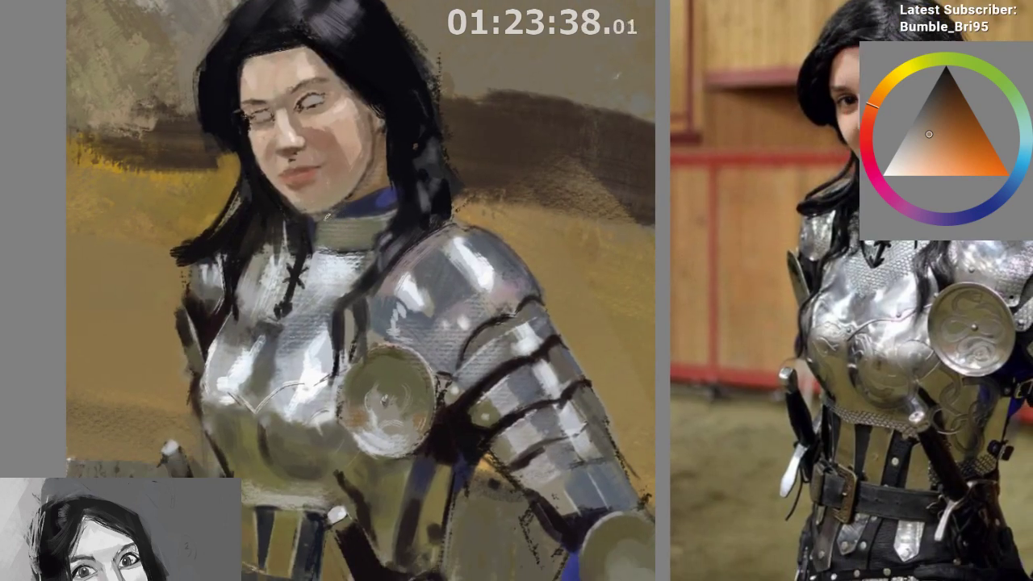
pyautogui.keyDown('ctrl'); pyautogui.click(316, 199); pyautogui.keyUp('ctrl')
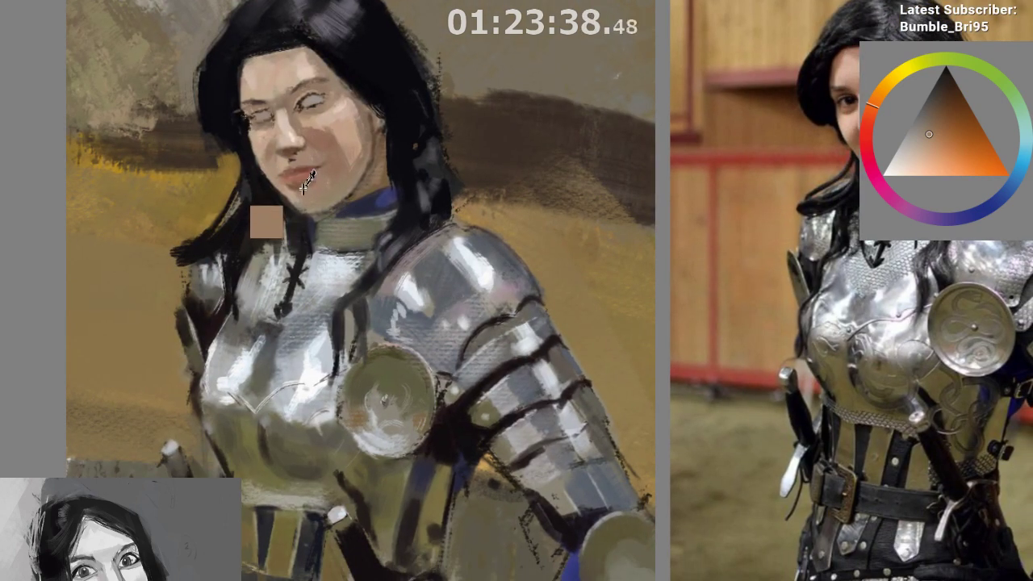
pyautogui.keyDown('ctrl'); pyautogui.click(301, 189); pyautogui.keyUp('ctrl')
pyautogui.keyDown('ctrl'); pyautogui.click(289, 201); pyautogui.keyUp('ctrl')
pyautogui.moveTo(293, 194); pyautogui.dragTo(292, 134)
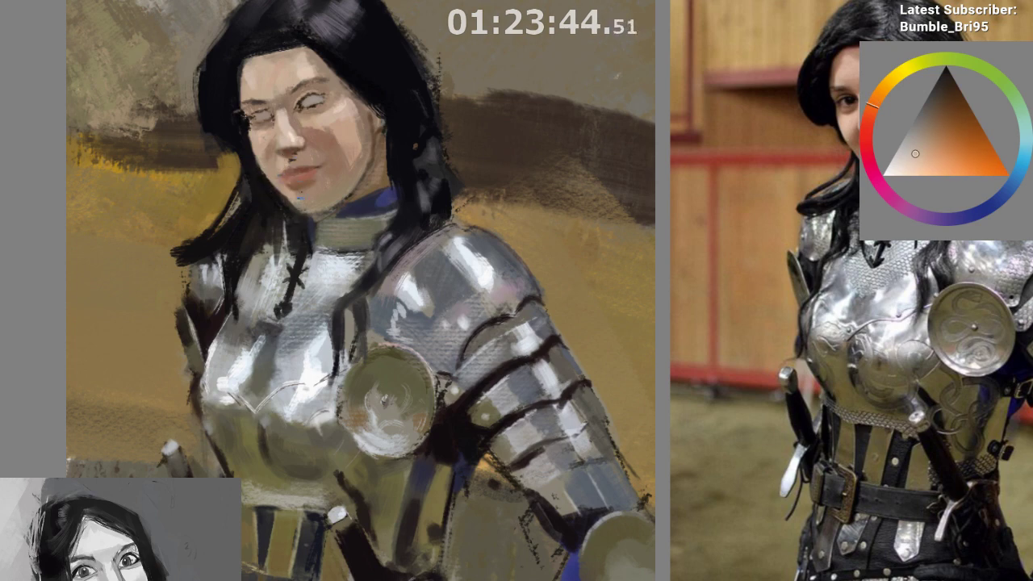
pyautogui.keyDown('ctrl'); pyautogui.click(285, 155); pyautogui.keyUp('ctrl')
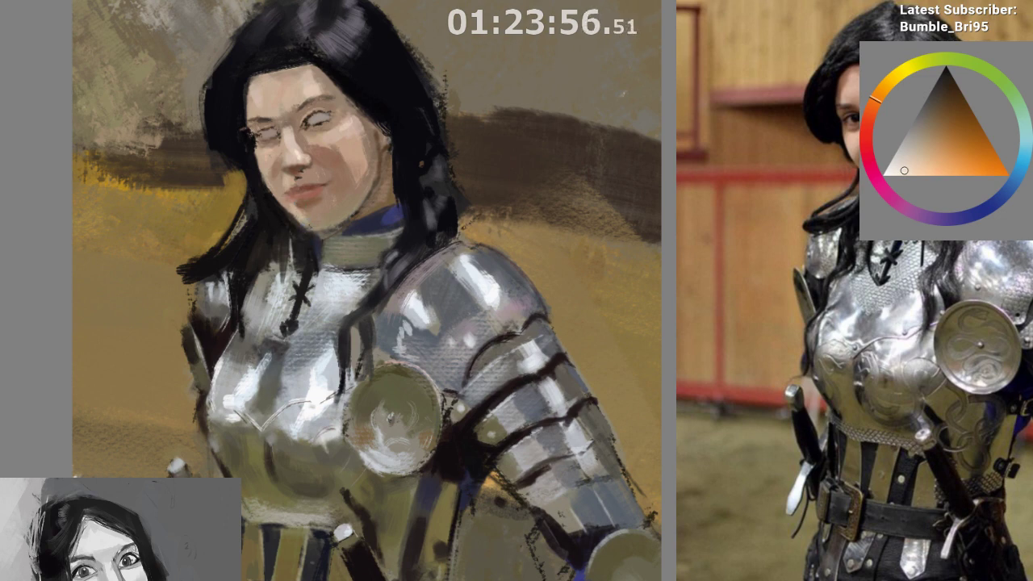
# Mirror the canvas and refine the upper lip and the base of the nose with browns sampled between them
pyautogui.press('m')
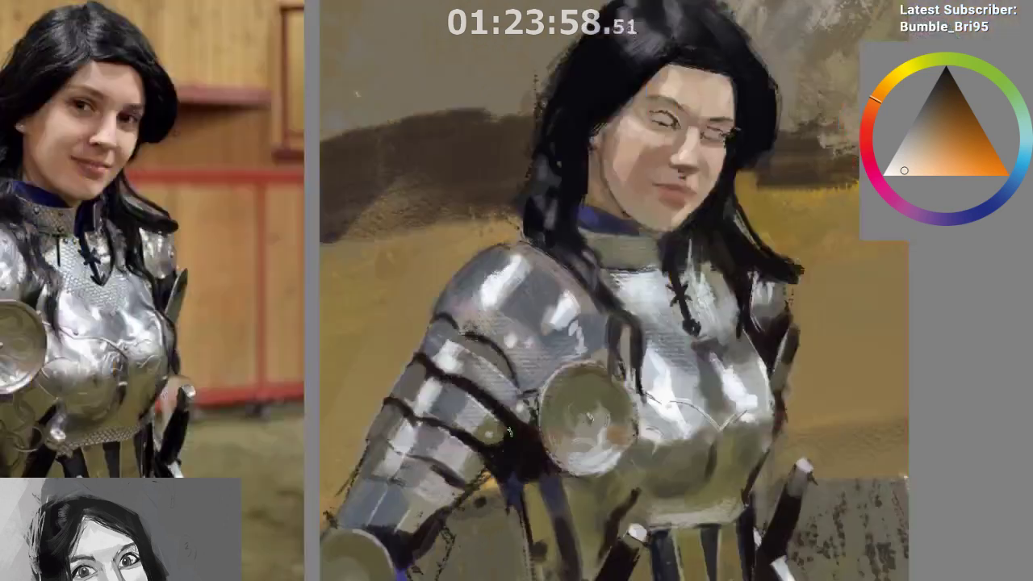
pyautogui.moveTo(510, 432); pyautogui.dragTo(458, 493)
pyautogui.moveTo(644, 263); pyautogui.dragTo(642, 238)
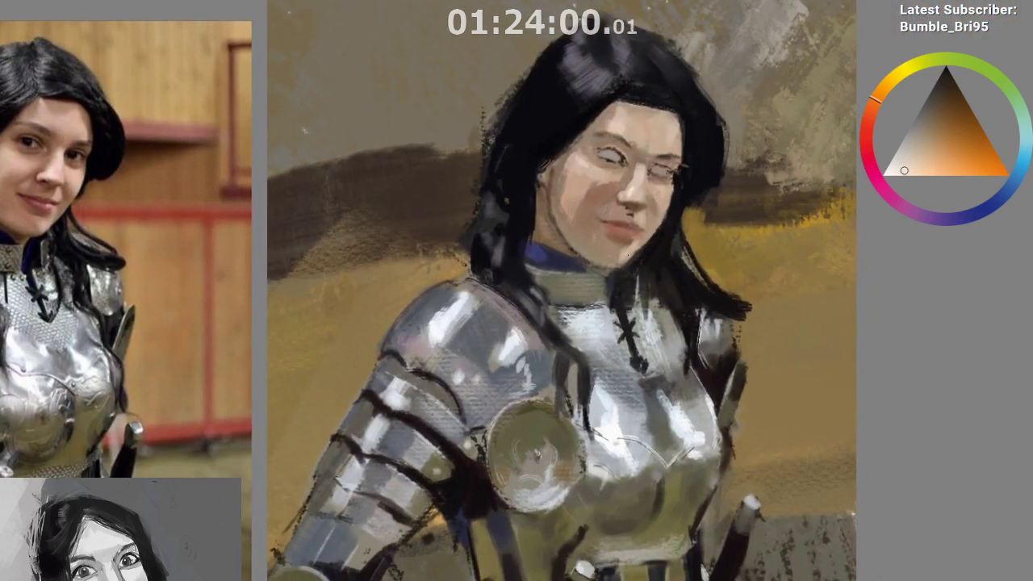
pyautogui.keyDown('ctrl'); pyautogui.click(622, 256); pyautogui.keyUp('ctrl')
pyautogui.keyDown('ctrl'); pyautogui.click(620, 248); pyautogui.keyUp('ctrl')
pyautogui.moveTo(598, 292)
pyautogui.mouseDown()
pyautogui.moveTo(599, 324)
pyautogui.moveTo(615, 281)
pyautogui.mouseUp()
pyautogui.moveTo(623, 241); pyautogui.dragTo(616, 266)
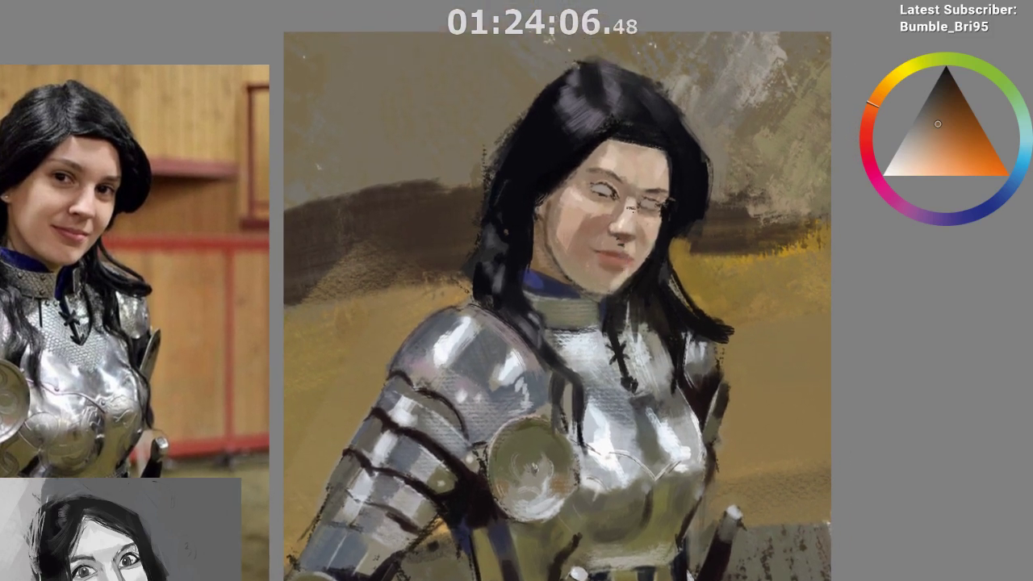
pyautogui.keyDown('ctrl'); pyautogui.click(620, 244); pyautogui.keyUp('ctrl')
pyautogui.keyDown('ctrl'); pyautogui.click(620, 242); pyautogui.keyUp('ctrl')
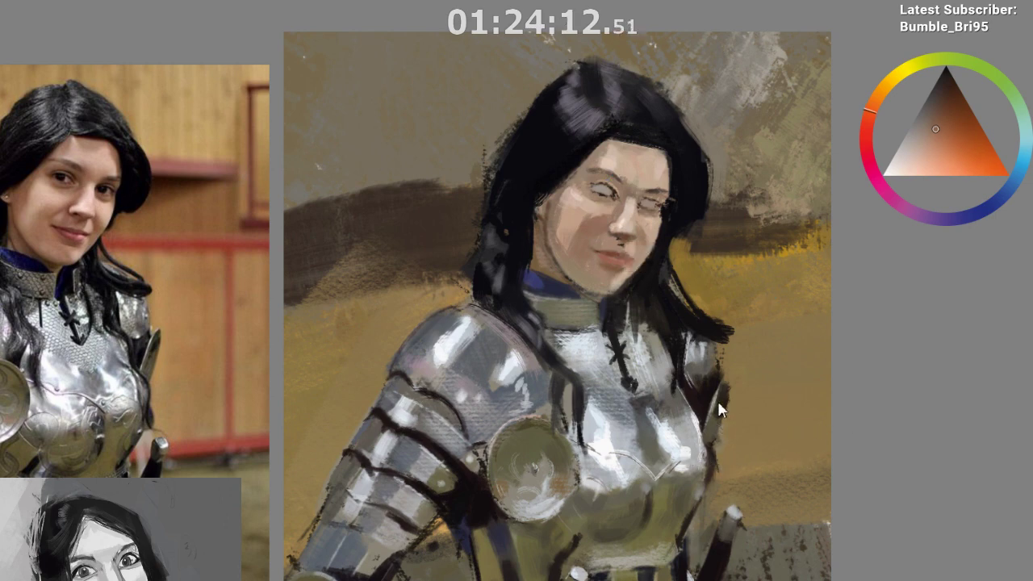
# Shade the crease between the nearer eye and its brow with a warm, more saturated reddish brown
pyautogui.keyDown('ctrl'); pyautogui.click(602, 225); pyautogui.keyUp('ctrl')
pyautogui.moveTo(941, 126); pyautogui.dragTo(947, 119)
pyautogui.click(866, 106)
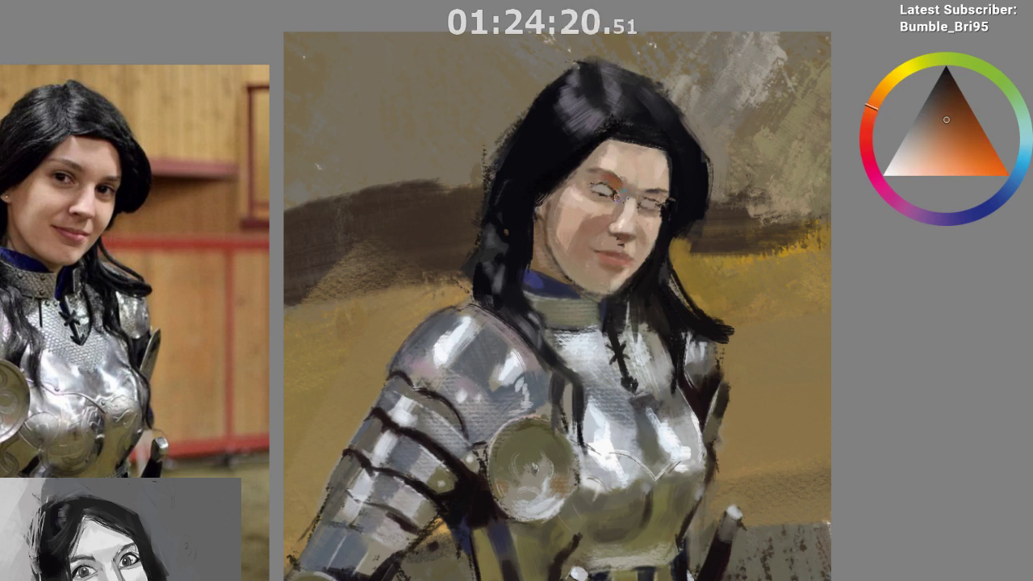
pyautogui.keyDown('ctrl'); pyautogui.click(613, 183); pyautogui.keyUp('ctrl')
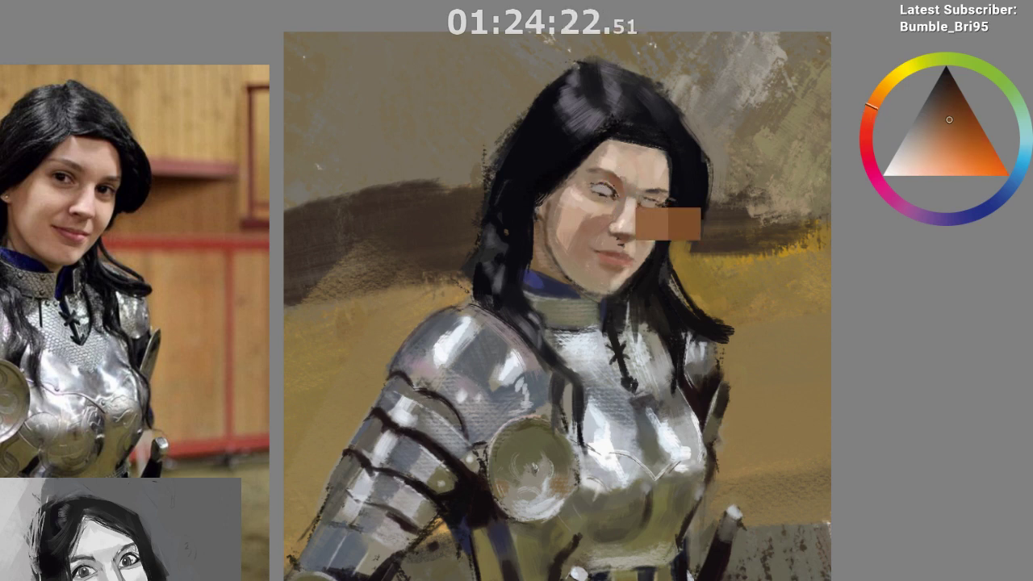
pyautogui.keyDown('ctrl'); pyautogui.click(612, 182); pyautogui.keyUp('ctrl')
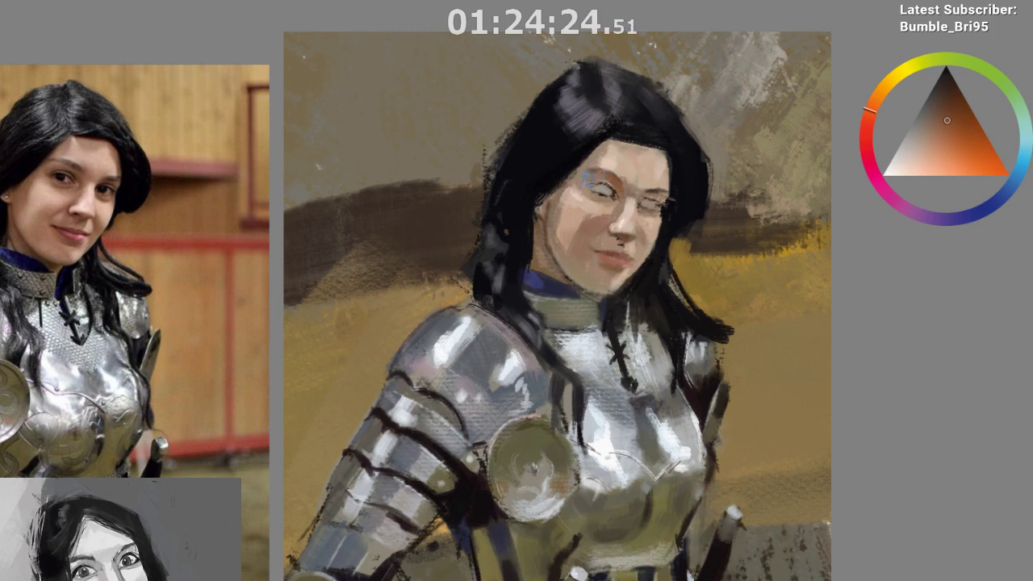
# Shade the farther eye socket and the inner corner of the nearer eye with darker, redder browns
pyautogui.keyDown('ctrl'); pyautogui.click(609, 184); pyautogui.keyUp('ctrl')
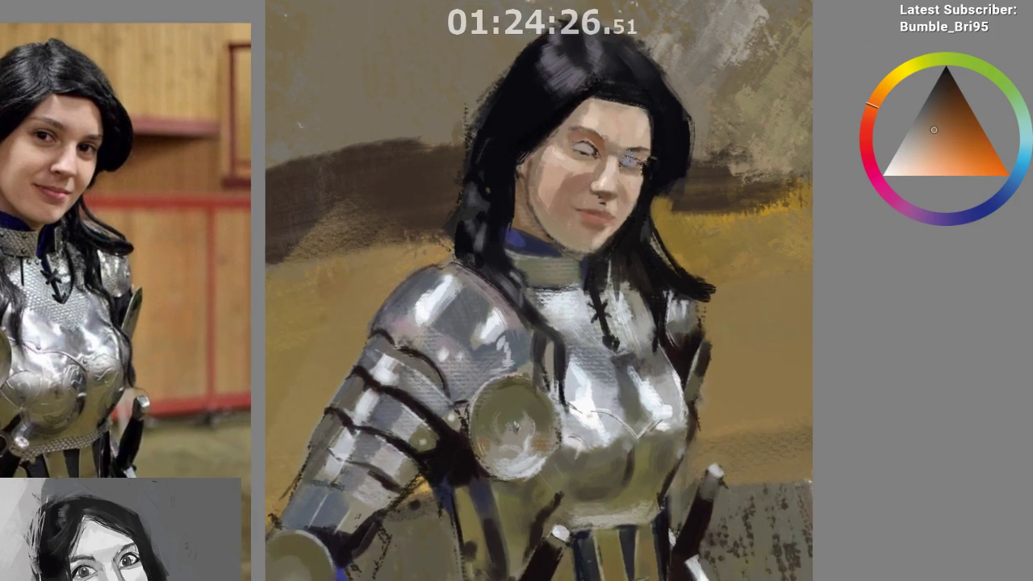
pyautogui.click(930, 122)
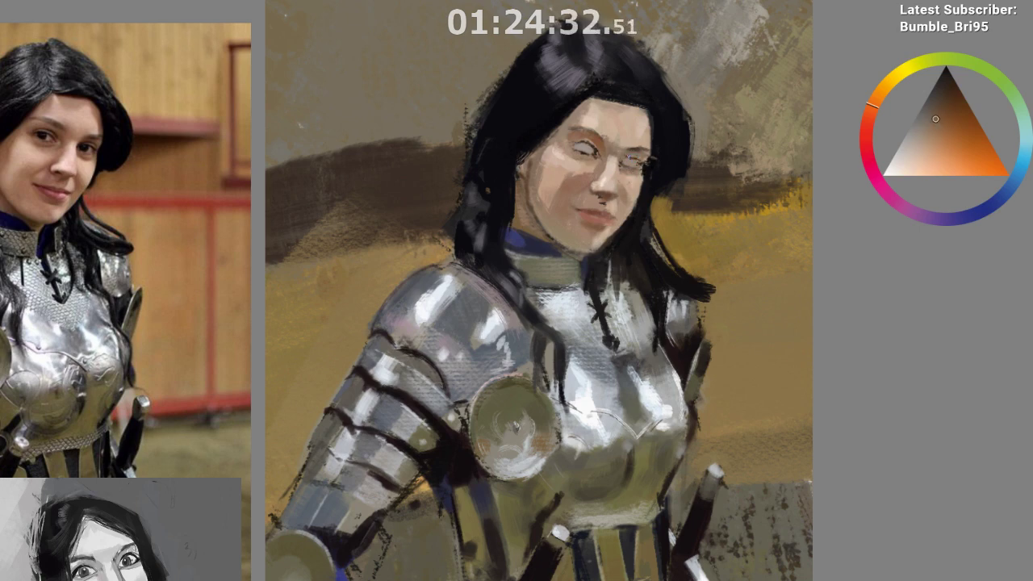
pyautogui.keyDown('ctrl'); pyautogui.click(603, 158); pyautogui.keyUp('ctrl')
pyautogui.keyDown('ctrl'); pyautogui.click(598, 149); pyautogui.keyUp('ctrl')
pyautogui.click(951, 115)
pyautogui.click(868, 117)
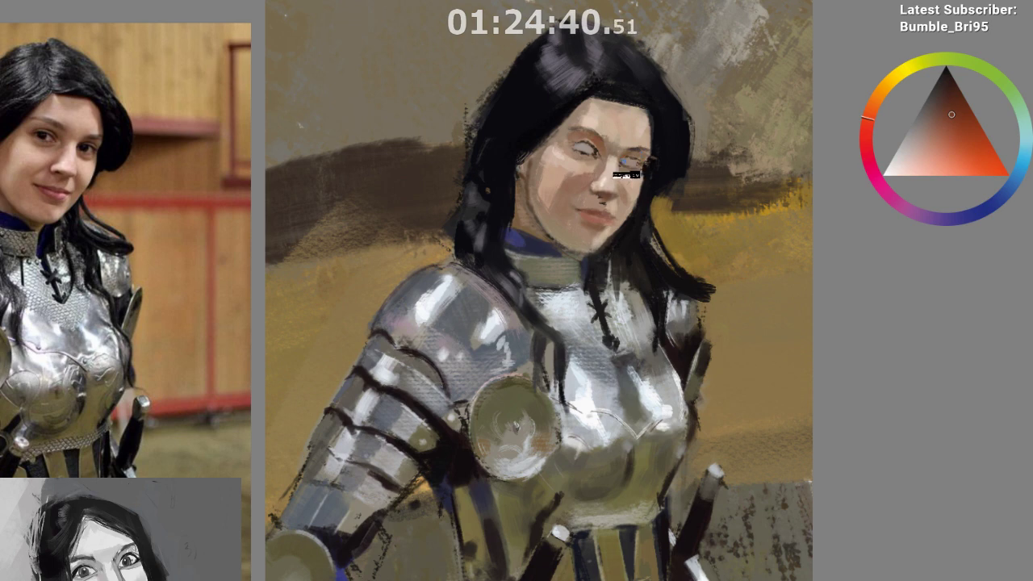
pyautogui.keyDown('ctrl'); pyautogui.click(634, 155); pyautogui.keyUp('ctrl')
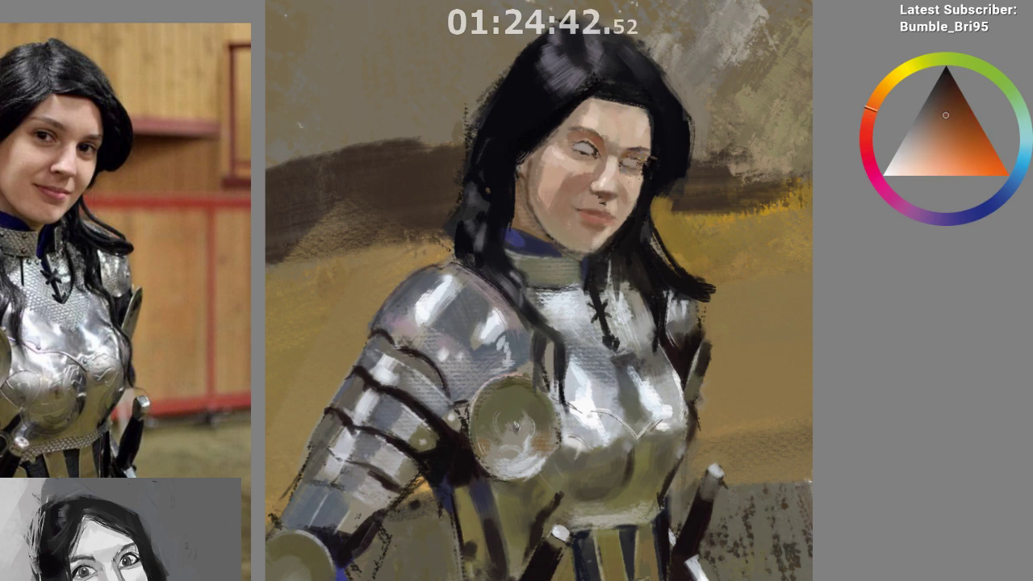
# Mirror the canvas and soften the dark mark beneath the nose with sampled skin browns
pyautogui.press('m')
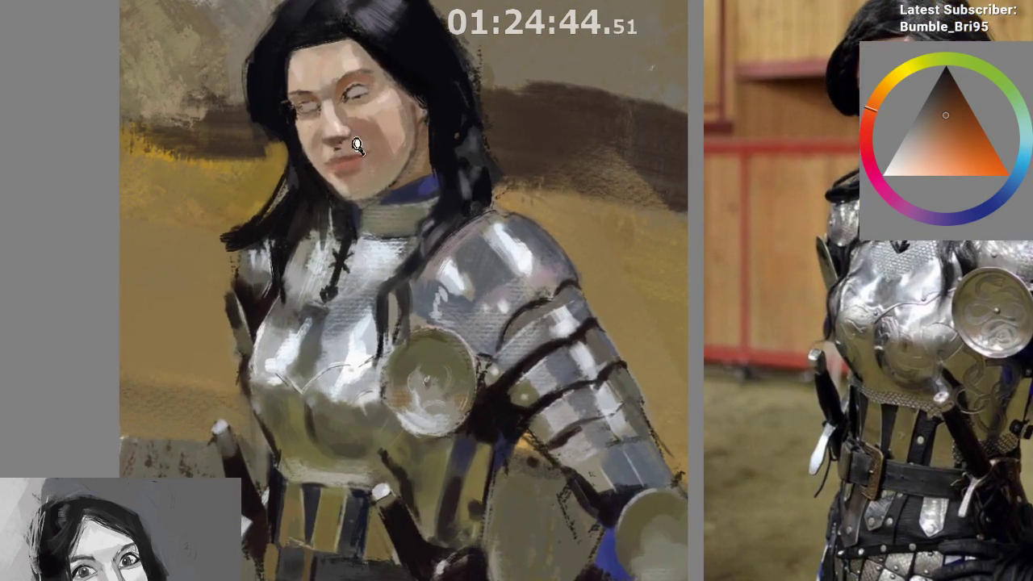
pyautogui.moveTo(356, 145); pyautogui.dragTo(265, 223)
pyautogui.keyDown('ctrl'); pyautogui.click(272, 191); pyautogui.keyUp('ctrl')
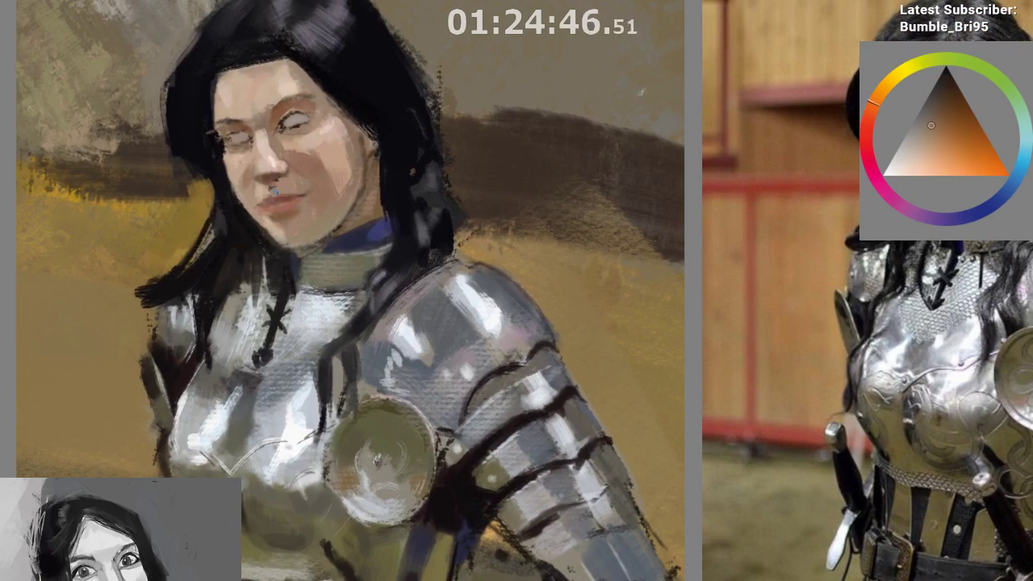
pyautogui.keyDown('ctrl'); pyautogui.click(274, 190); pyautogui.keyUp('ctrl')
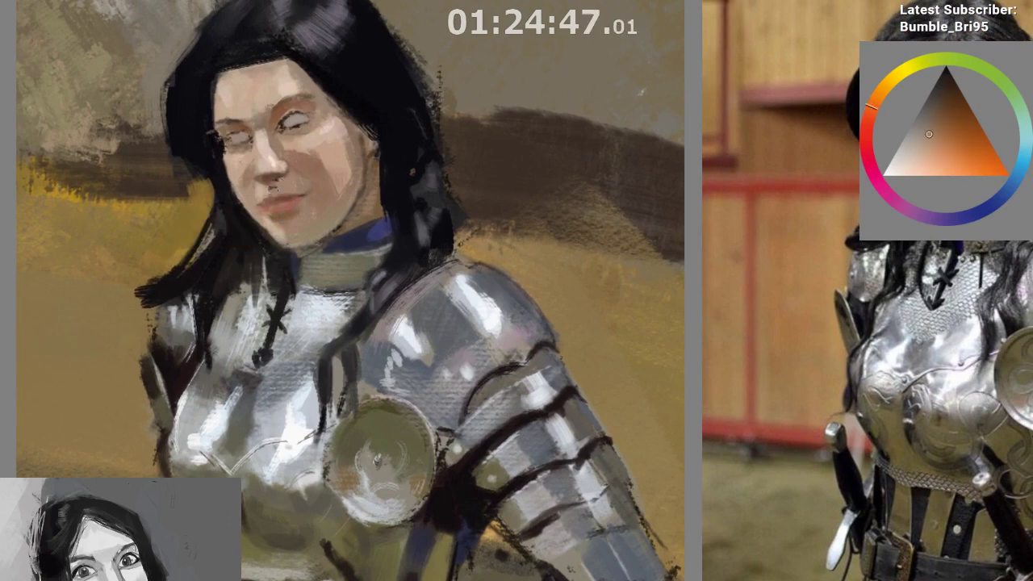
pyautogui.keyDown('ctrl'); pyautogui.click(274, 190); pyautogui.keyUp('ctrl')
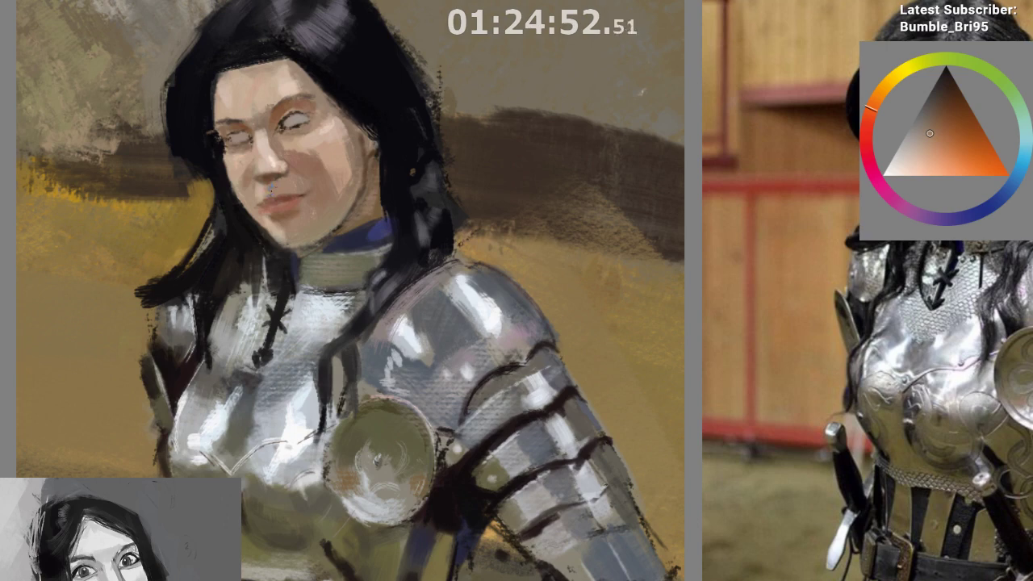
# Rework the underside of the nose with reddish browns sampled around the nostril and upper lip
pyautogui.keyDown('ctrl'); pyautogui.click(295, 183); pyautogui.keyUp('ctrl')
pyautogui.keyDown('ctrl'); pyautogui.click(269, 178); pyautogui.keyUp('ctrl')
pyautogui.moveTo(421, 347); pyautogui.dragTo(432, 385)
pyautogui.keyDown('ctrl'); pyautogui.click(292, 201); pyautogui.keyUp('ctrl')
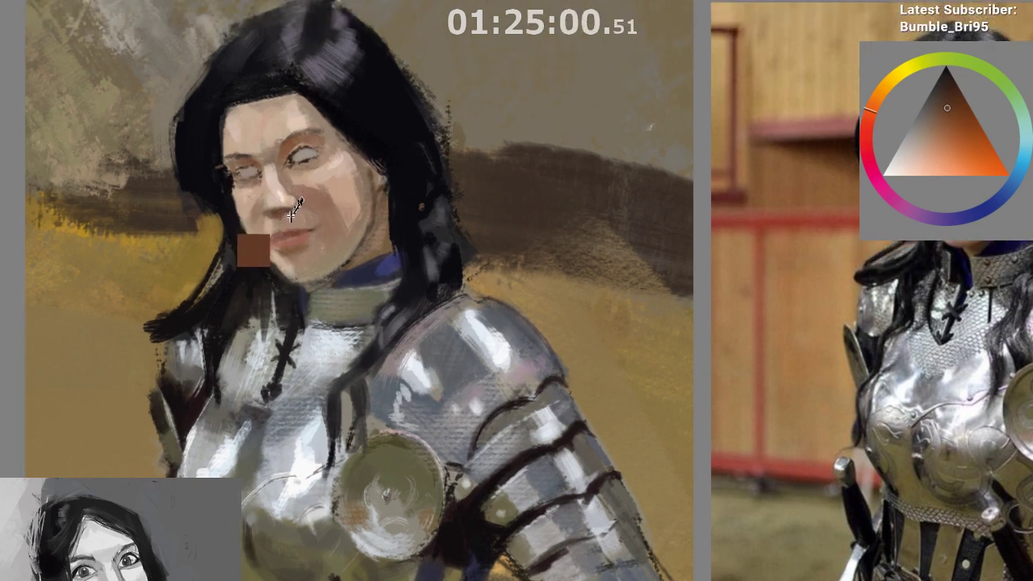
pyautogui.moveTo(380, 362); pyautogui.dragTo(383, 324)
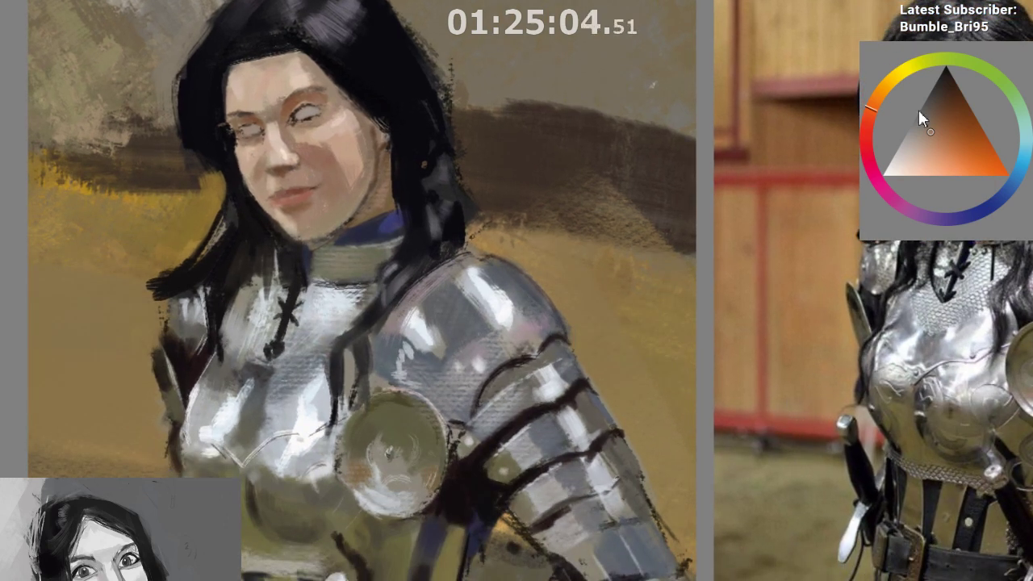
# Define the nostril on the underside of the nose with a very dark red
pyautogui.click(948, 78)
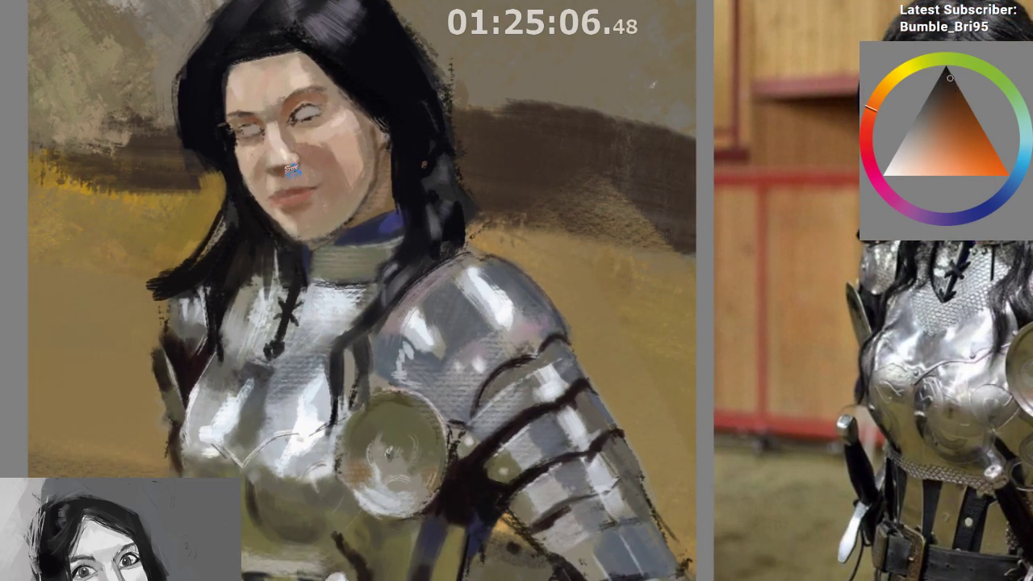
pyautogui.press('ctrl')
pyautogui.moveTo(309, 126)
pyautogui.mouseDown()
pyautogui.moveTo(303, 163)
pyautogui.moveTo(282, 179)
pyautogui.moveTo(249, 174)
pyautogui.mouseUp()
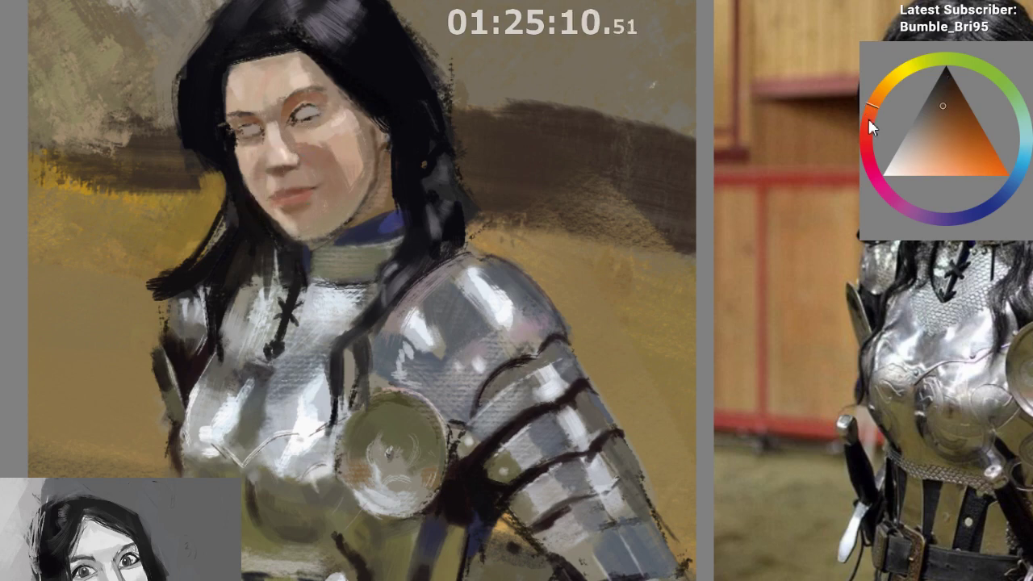
pyautogui.click(869, 127)
pyautogui.click(954, 88)
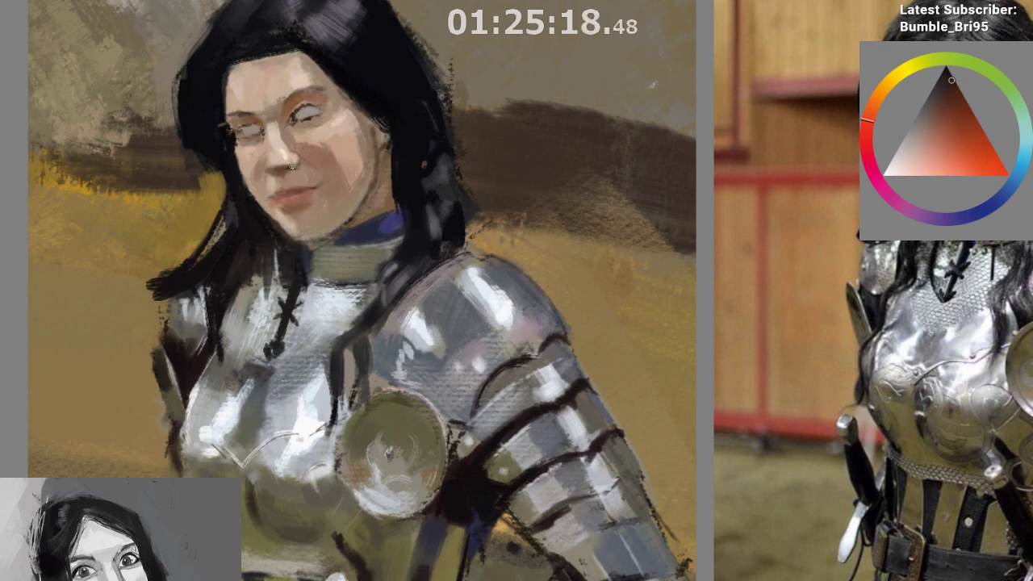
pyautogui.moveTo(315, 374); pyautogui.dragTo(305, 389)
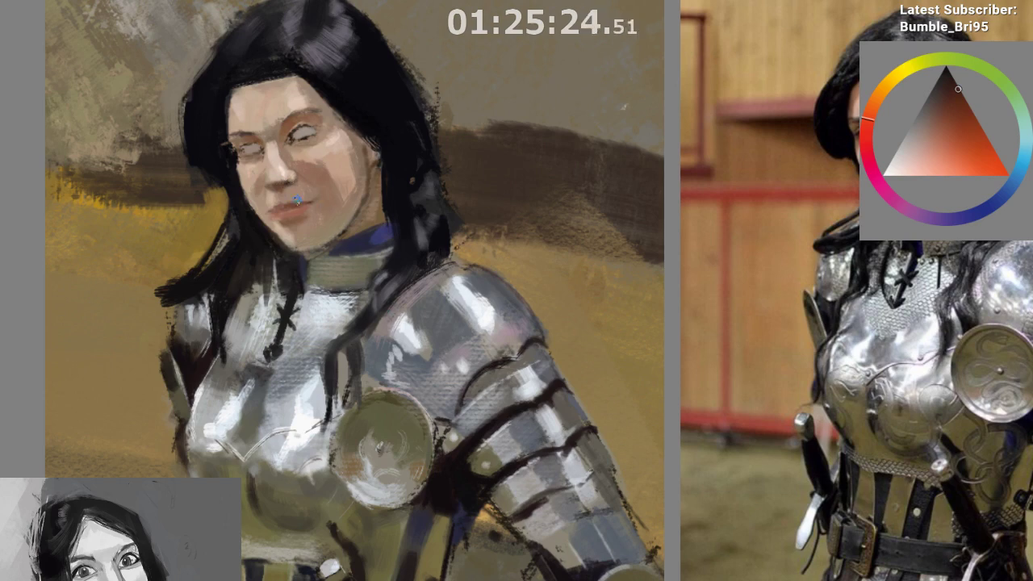
pyautogui.moveTo(469, 404); pyautogui.dragTo(464, 433)
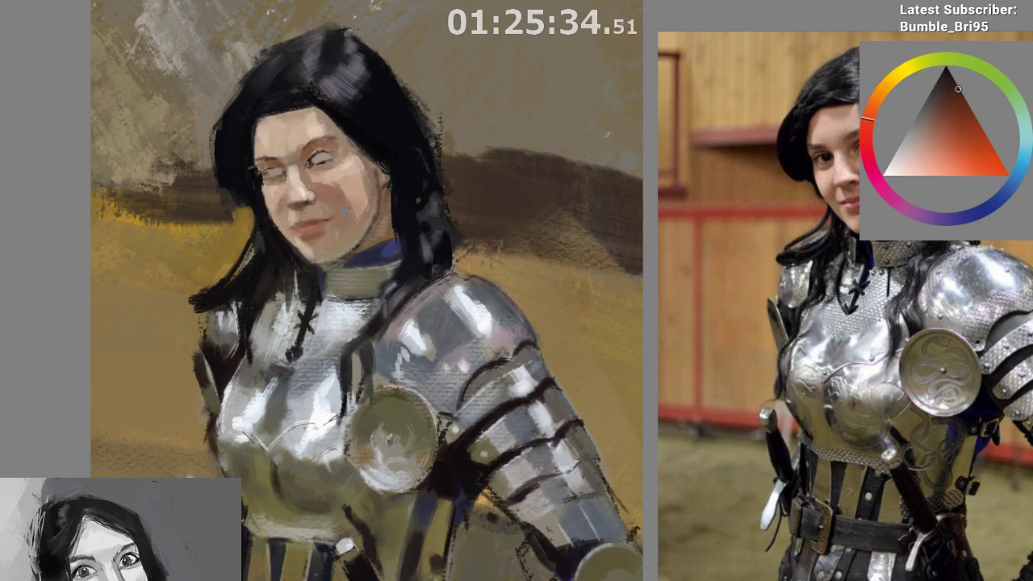
# Soften the nearer cheek beside the mouth with a sampled light skin tone and mirror the canvas
pyautogui.keyDown('ctrl'); pyautogui.click(348, 202); pyautogui.keyUp('ctrl')
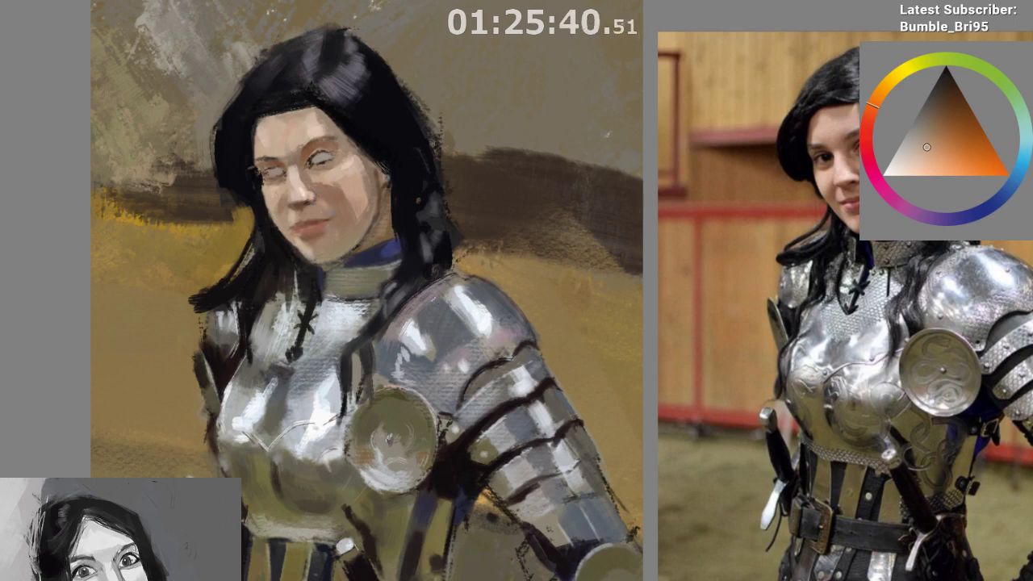
pyautogui.press('m')
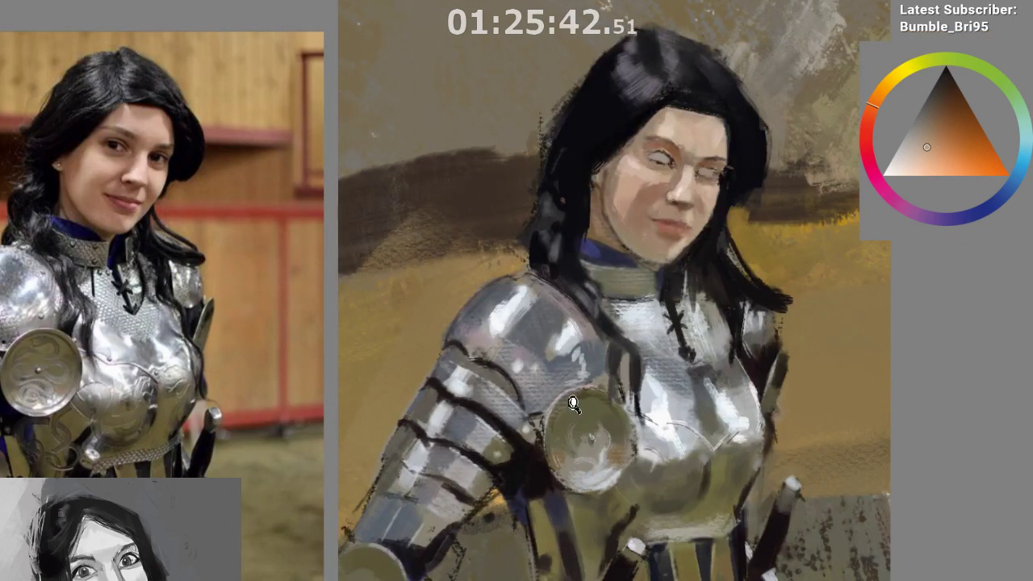
pyautogui.scroll(1, 584, 406)
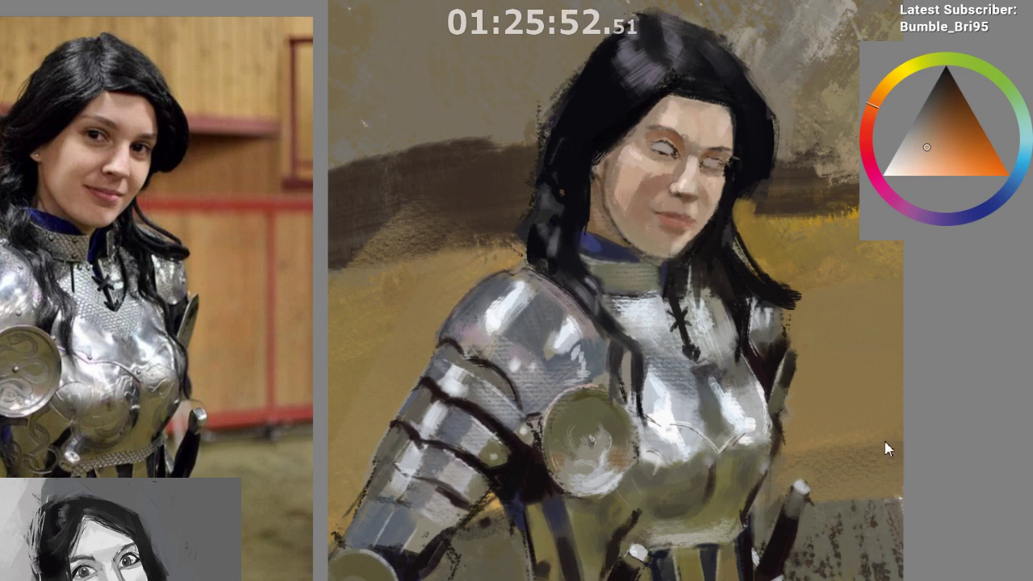
# Adjust the lips and the nearer mouth corner on the mirrored face
pyautogui.moveTo(696, 201)
pyautogui.mouseDown()
pyautogui.moveTo(650, 202)
pyautogui.moveTo(699, 226)
pyautogui.moveTo(670, 193)
pyautogui.mouseUp()
pyautogui.hotkey('ctrl', 'd')
pyautogui.moveTo(536, 491); pyautogui.dragTo(518, 491)
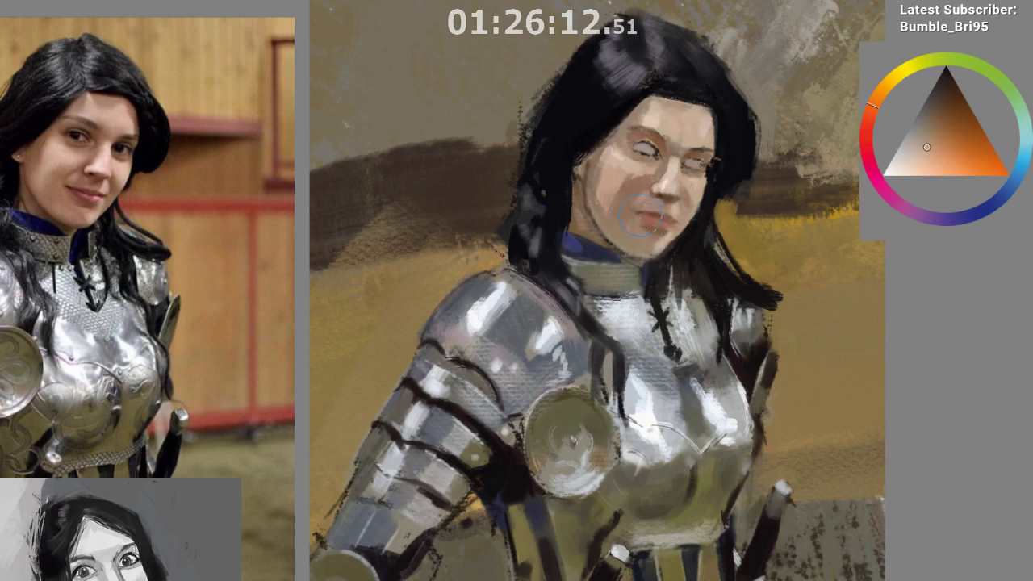
pyautogui.hotkey('ctrl', 'z')
pyautogui.hotkey('ctrl', 'shift', 'z')
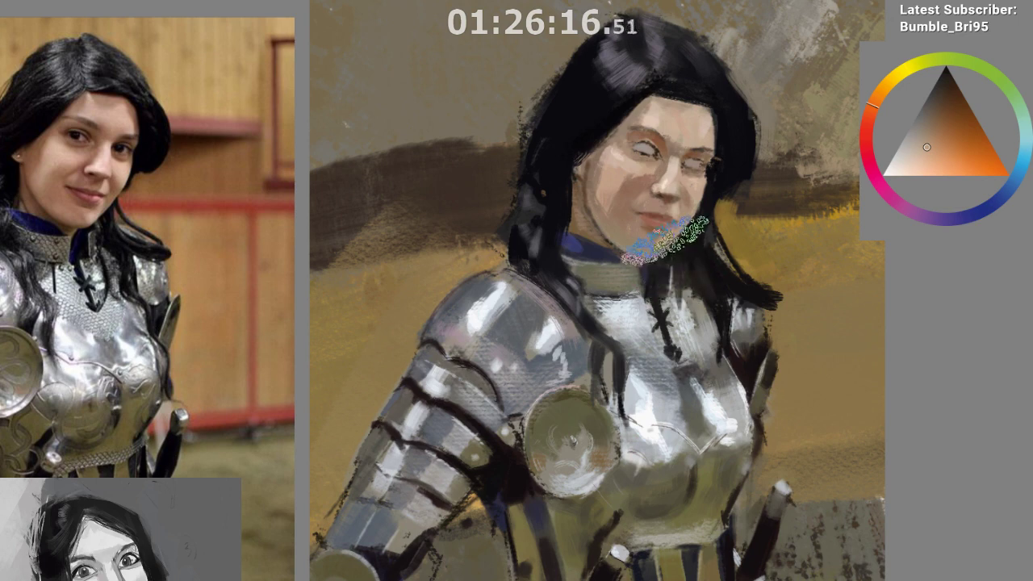
pyautogui.hotkey('ctrl', 'shift', 'a')
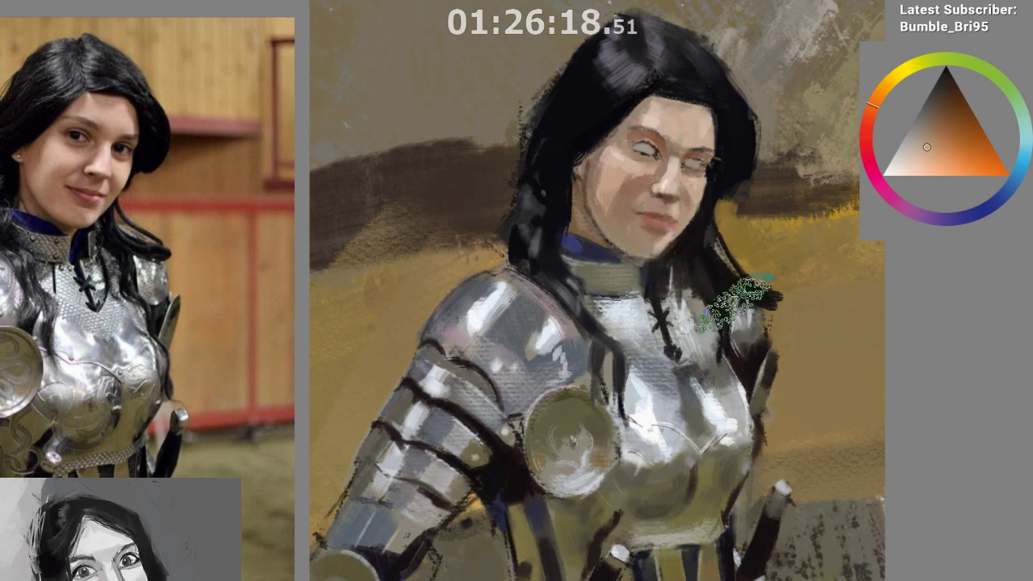
pyautogui.press('b')
pyautogui.moveTo(659, 219)
pyautogui.mouseDown()
pyautogui.moveTo(716, 270)
pyautogui.moveTo(641, 217)
pyautogui.mouseUp()
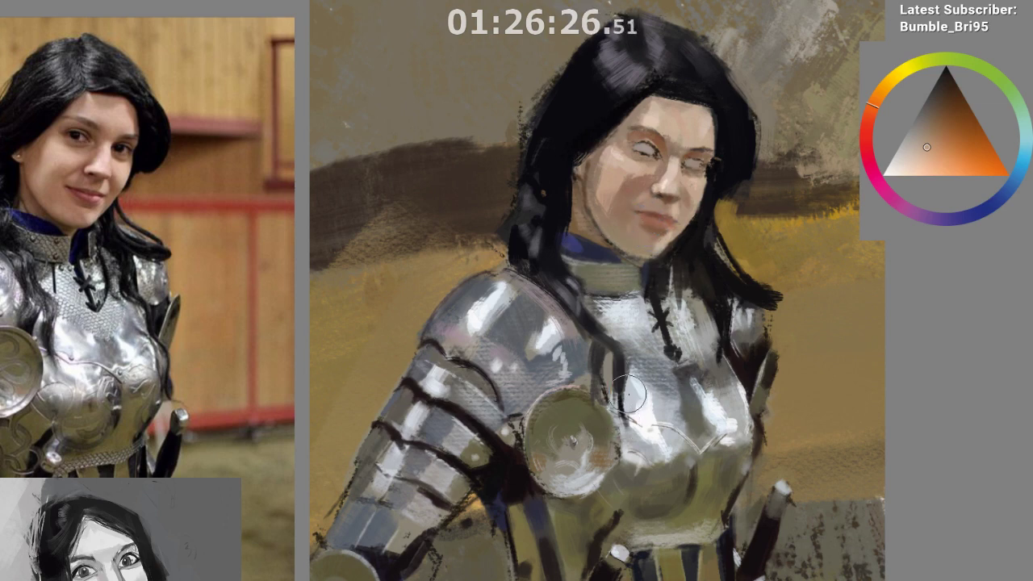
# Mirror the canvas and refine the lips with dark reddish browns sampled from the mouth
pyautogui.press('m')
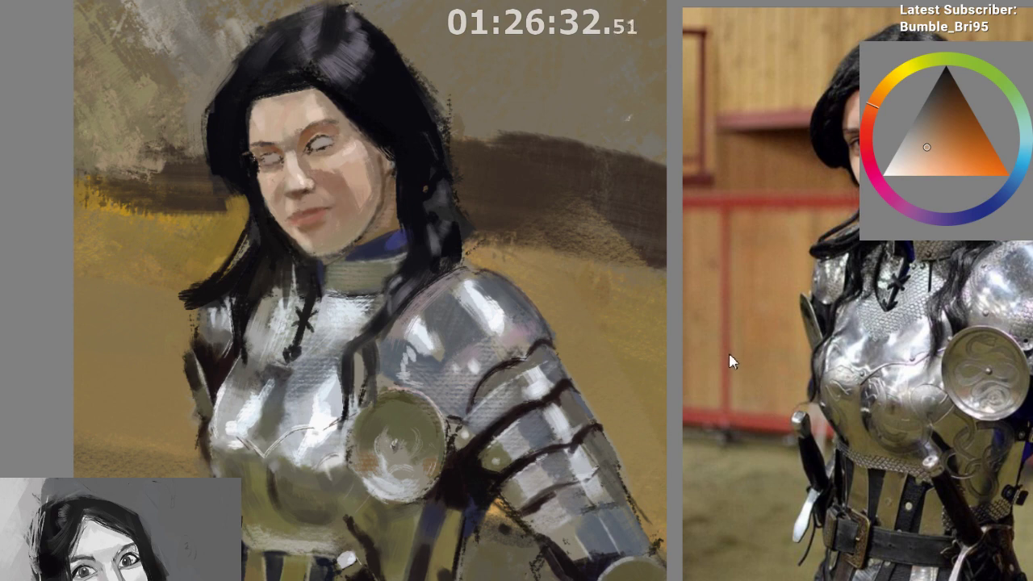
pyautogui.keyDown('ctrl'); pyautogui.click(311, 216); pyautogui.keyUp('ctrl')
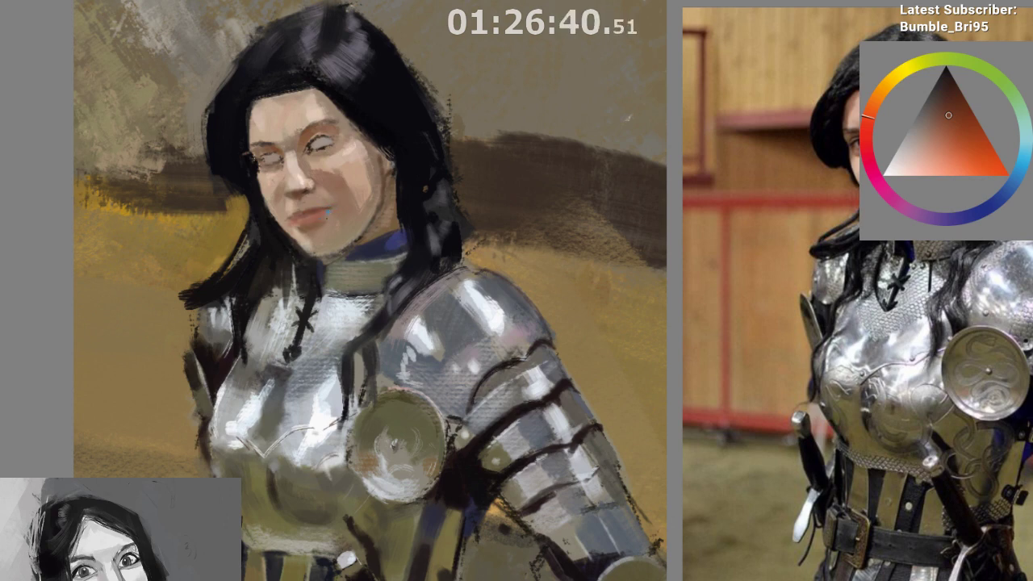
pyautogui.keyDown('ctrl'); pyautogui.click(313, 220); pyautogui.keyUp('ctrl')
# Touch up the temple beside the nearer eye with sampled skin brown and the adjoining hairline with near-black
pyautogui.keyDown('ctrl'); pyautogui.click(335, 128); pyautogui.keyUp('ctrl')
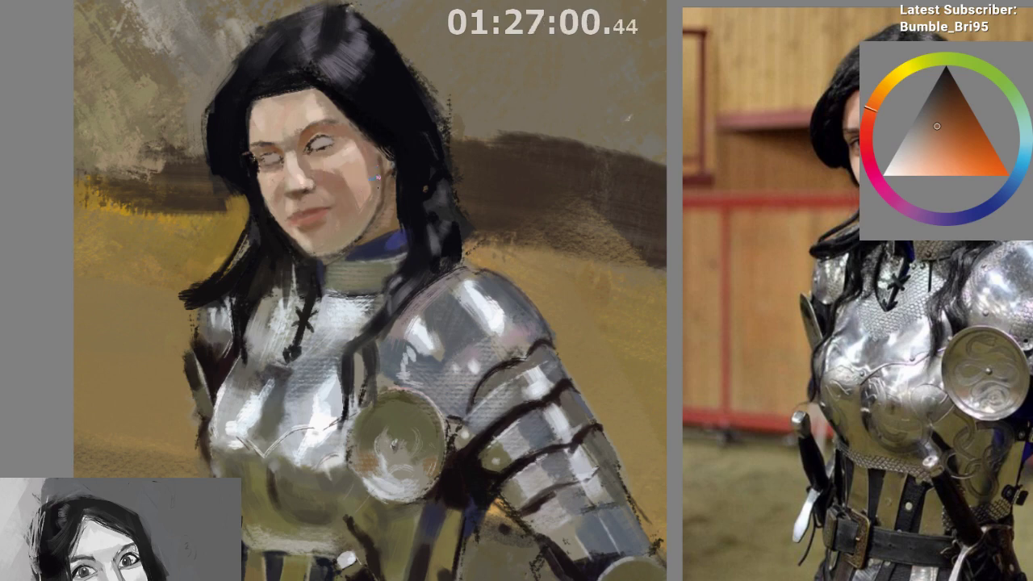
pyautogui.keyDown('alt'); pyautogui.click(348, 137); pyautogui.keyUp('alt')
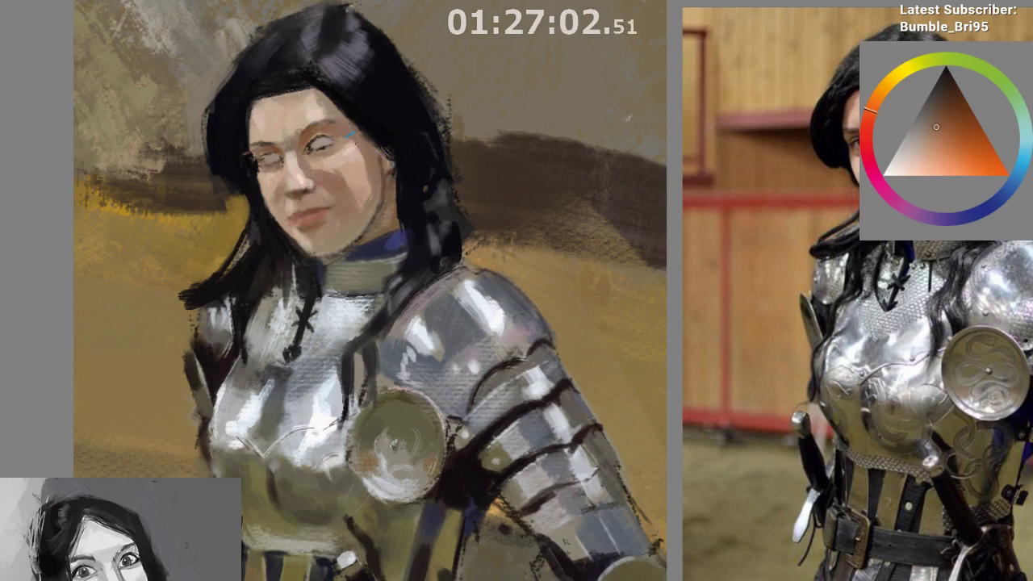
pyautogui.keyDown('ctrl'); pyautogui.click(331, 98); pyautogui.keyUp('ctrl')
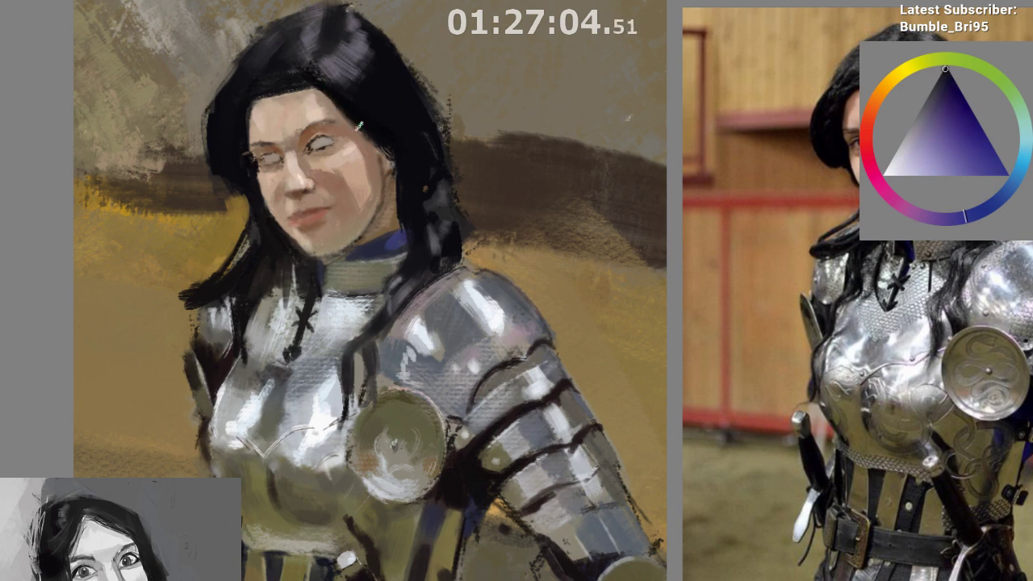
pyautogui.scroll(-1, 433, 159)
pyautogui.moveTo(433, 159); pyautogui.dragTo(424, 130)
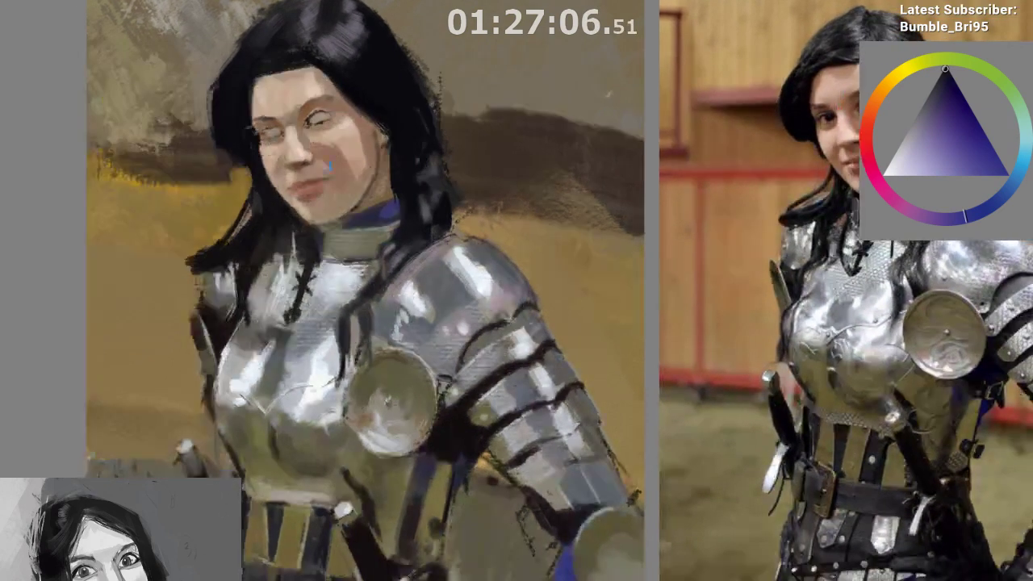
# Refine the nose and the farther side of the face with pale highlights and mid browns sampled from the skin
pyautogui.keyDown('alt'); pyautogui.click(267, 118); pyautogui.keyUp('alt')
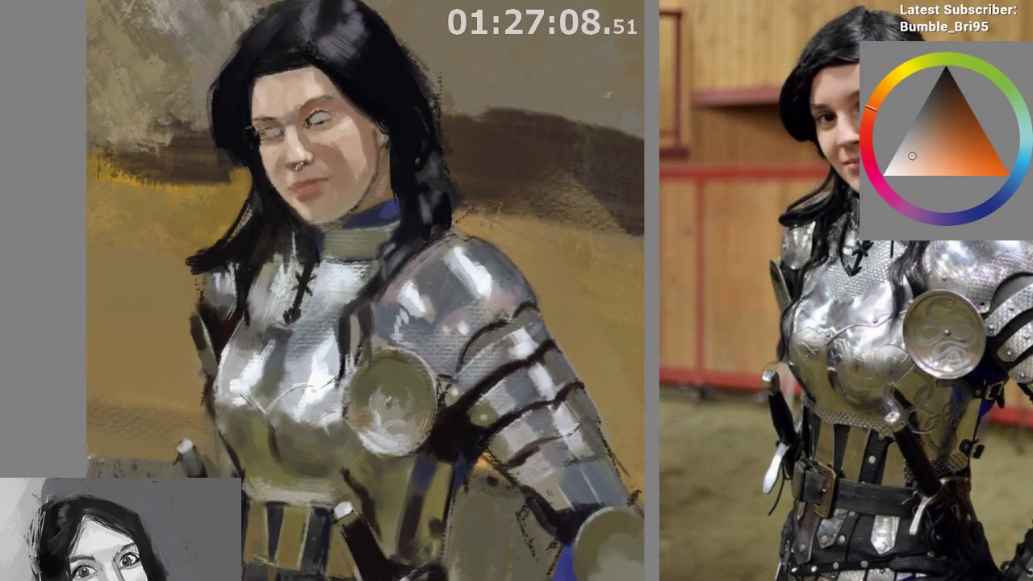
pyautogui.keyDown('ctrl'); pyautogui.click(301, 161); pyautogui.keyUp('ctrl')
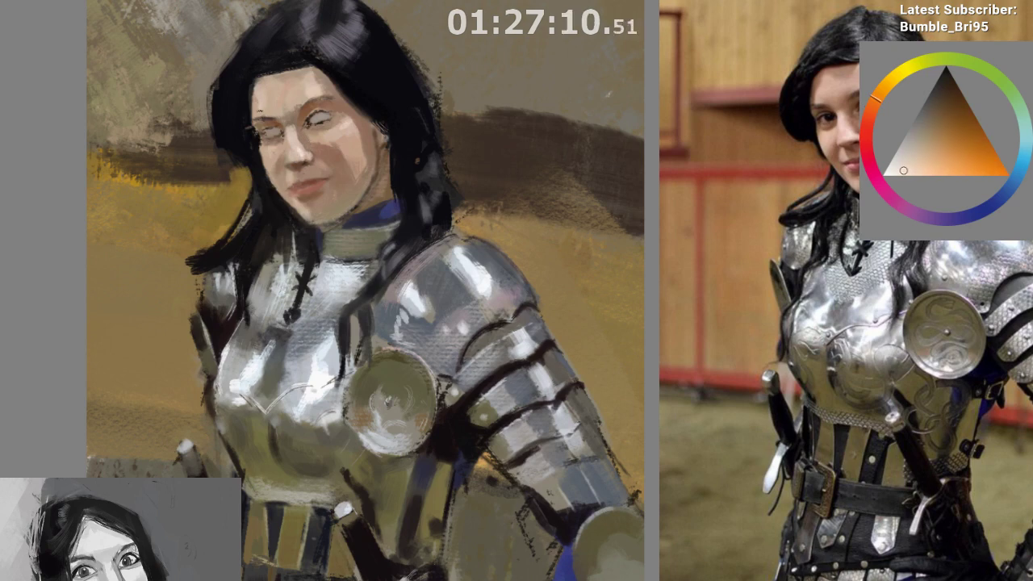
pyautogui.keyDown('ctrl'); pyautogui.click(264, 182); pyautogui.keyUp('ctrl')
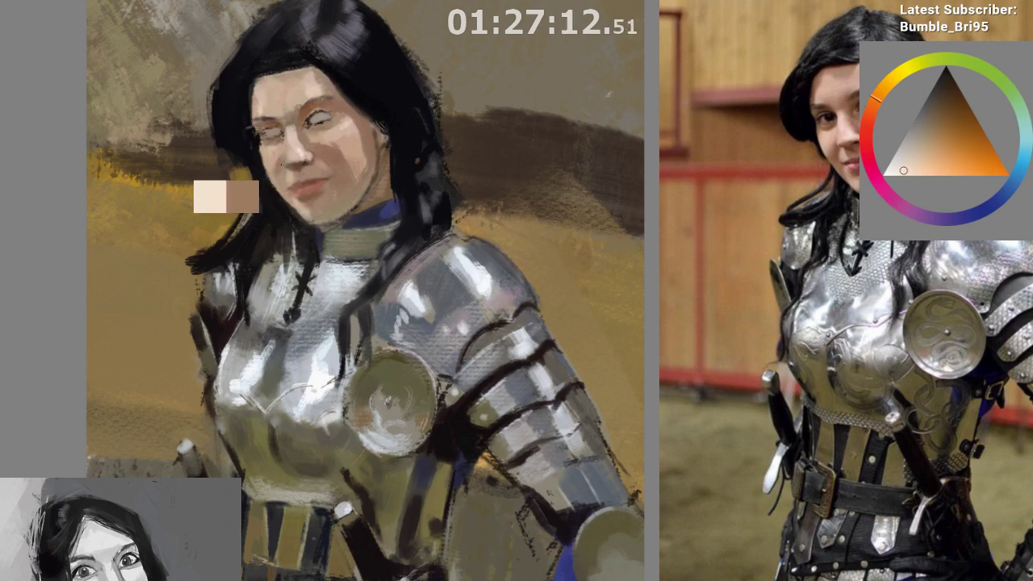
pyautogui.keyDown('ctrl'); pyautogui.click(252, 144); pyautogui.keyUp('ctrl')
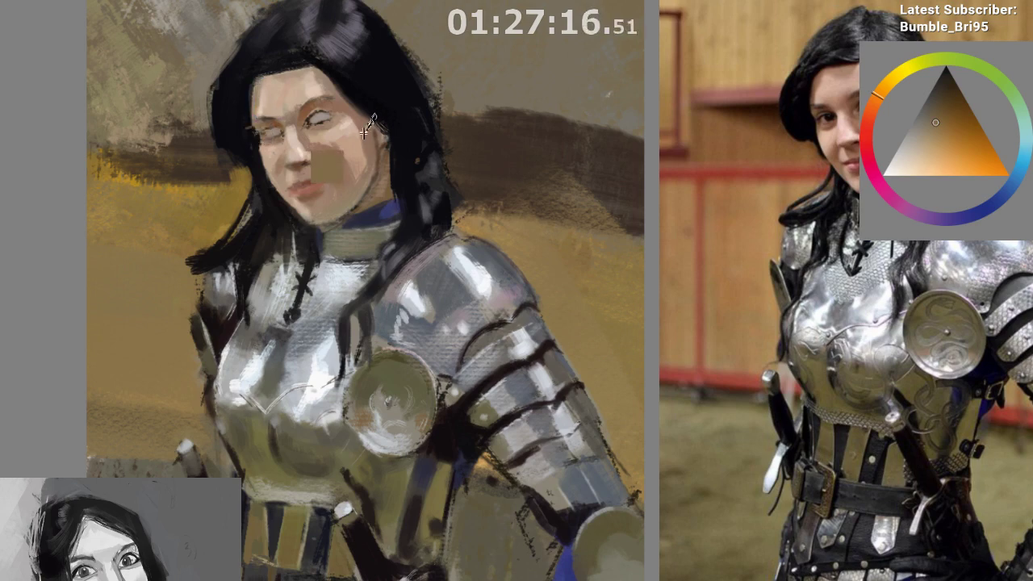
pyautogui.keyDown('ctrl'); pyautogui.click(296, 166); pyautogui.keyUp('ctrl')
pyautogui.keyDown('ctrl'); pyautogui.click(260, 82); pyautogui.keyUp('ctrl')
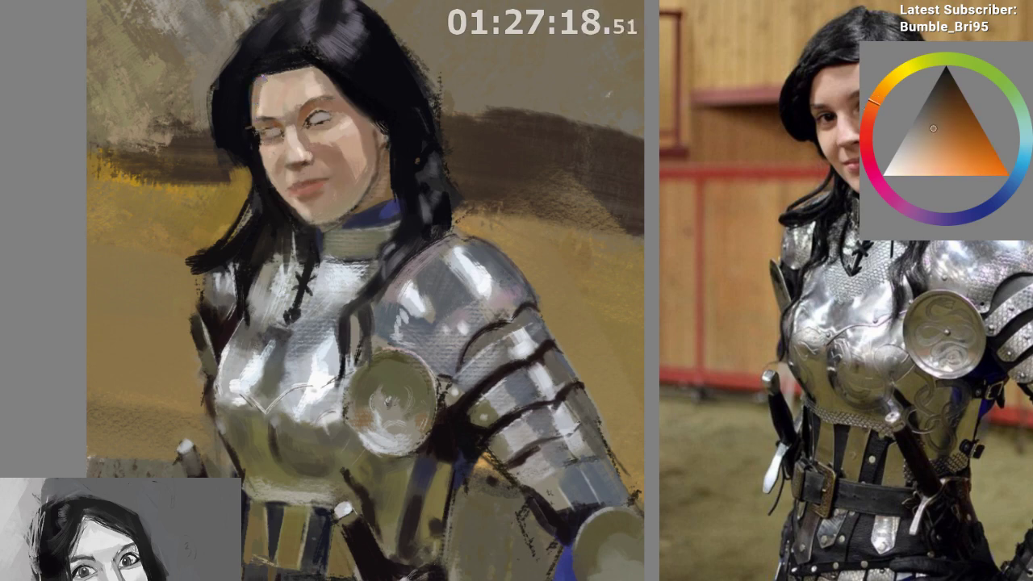
# Mirror the canvas and touch up the farther cheek with a skin tone sampled beside the nose
pyautogui.press('m')
pyautogui.moveTo(788, 122); pyautogui.dragTo(788, 115)
pyautogui.moveTo(723, 121); pyautogui.dragTo(740, 124)
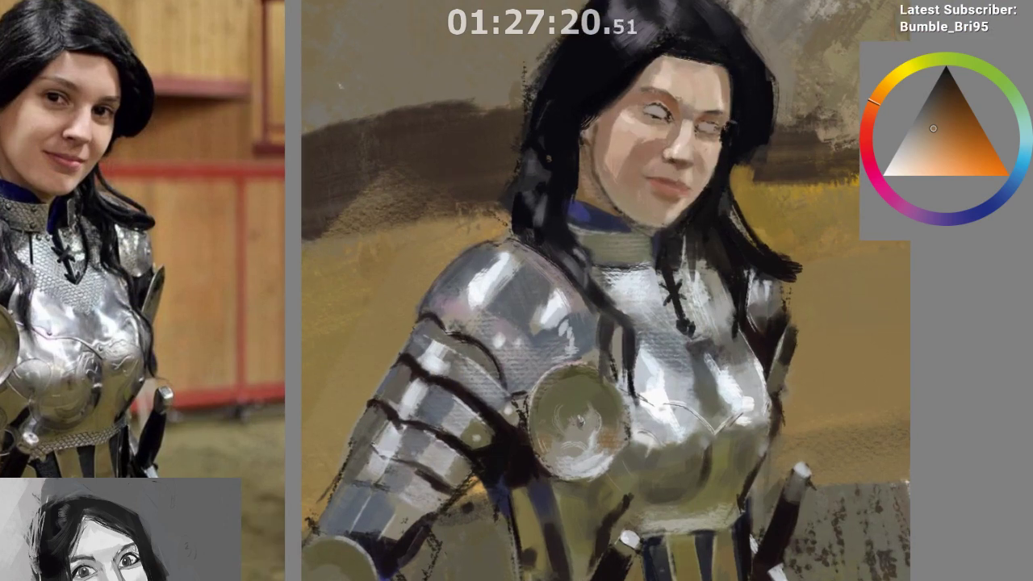
pyautogui.keyDown('ctrl'); pyautogui.click(711, 163); pyautogui.keyUp('ctrl')
pyautogui.moveTo(718, 188); pyautogui.dragTo(717, 199)
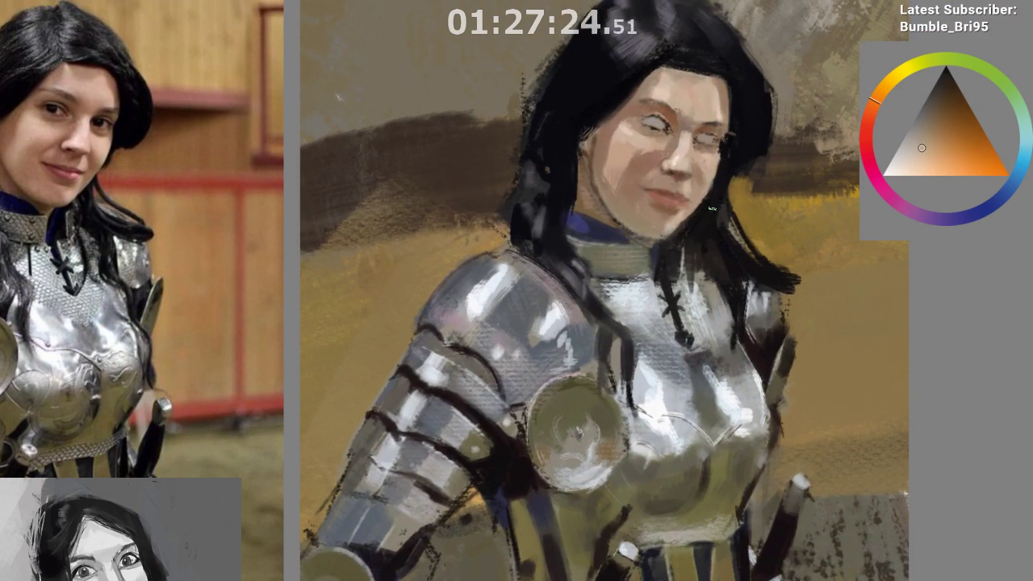
# Lighten the nearer cheek below the eye with a pale, redder skin tone
pyautogui.keyDown('ctrl'); pyautogui.click(629, 143); pyautogui.keyUp('ctrl')
pyautogui.click(912, 163)
pyautogui.click(869, 118)
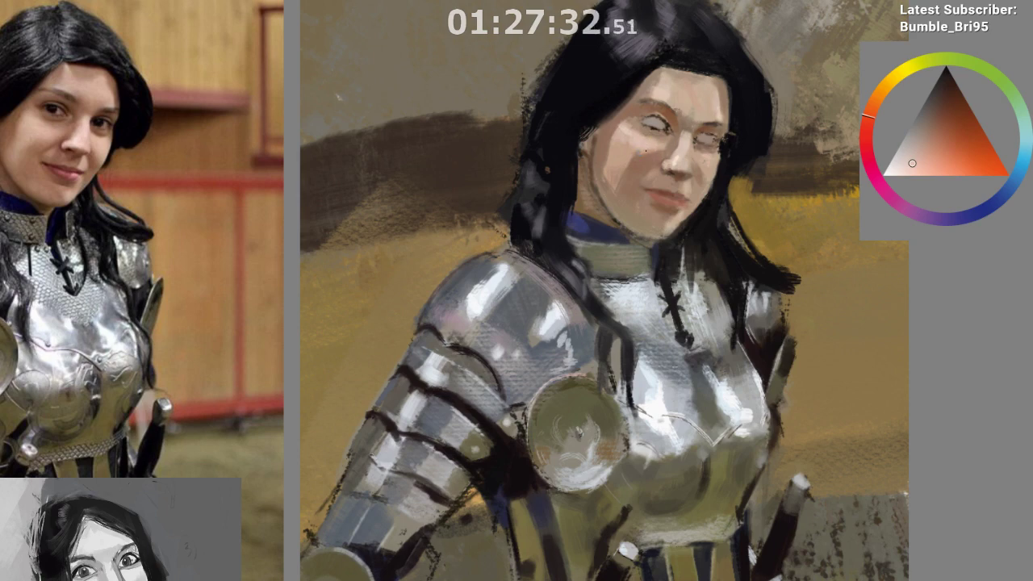
pyautogui.keyDown('alt'); pyautogui.click(645, 151); pyautogui.keyUp('alt')
pyautogui.keyDown('alt'); pyautogui.click(665, 152); pyautogui.keyUp('alt')
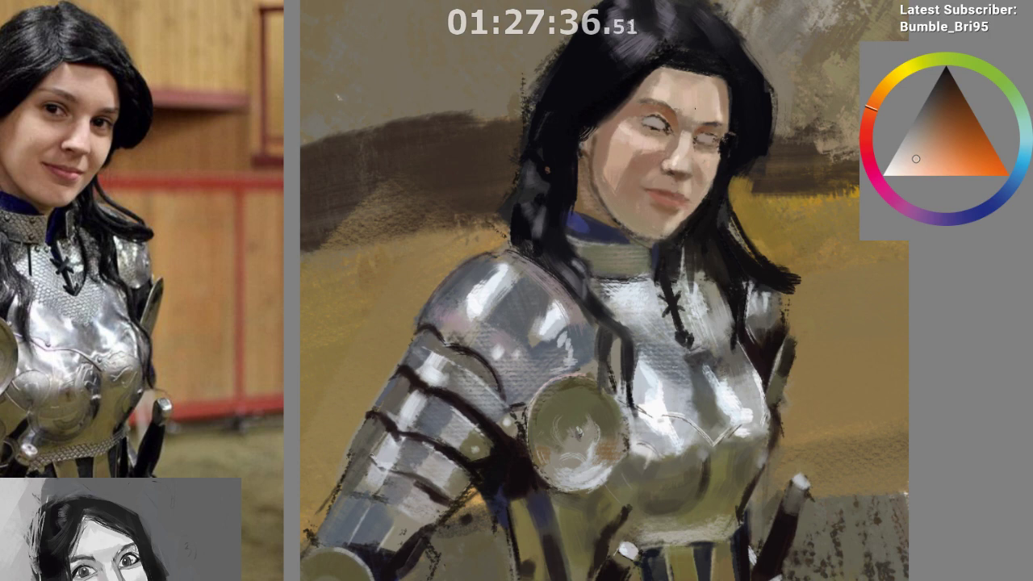
# Blend the forehead below the hairline with light and mid skin tones sampled from the face
pyautogui.keyDown('alt'); pyautogui.click(698, 92); pyautogui.keyUp('alt')
pyautogui.keyDown('ctrl'); pyautogui.click(679, 95); pyautogui.keyUp('ctrl')
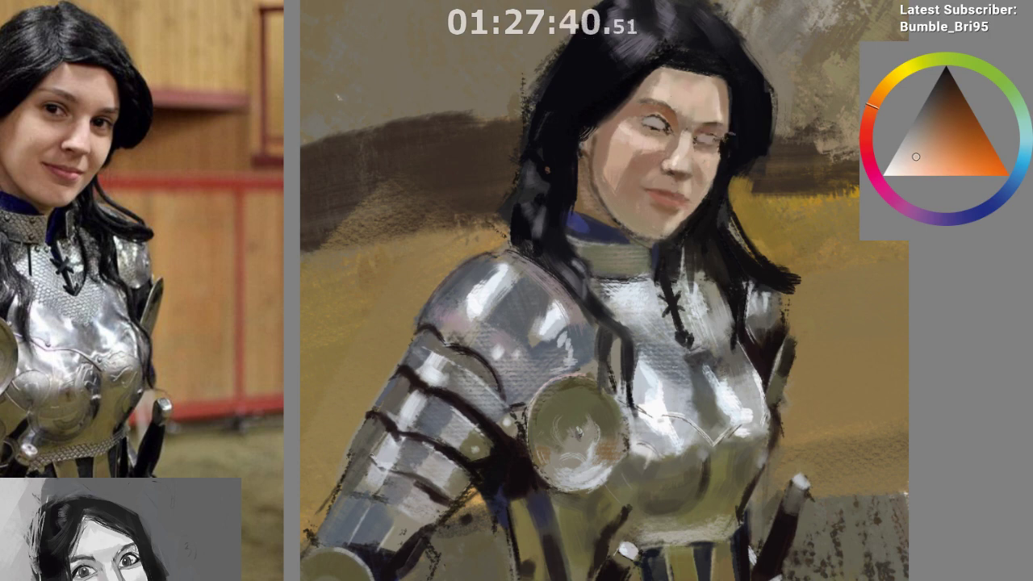
pyautogui.keyDown('ctrl'); pyautogui.click(650, 145); pyautogui.keyUp('ctrl')
pyautogui.keyDown('ctrl'); pyautogui.click(679, 78); pyautogui.keyUp('ctrl')
pyautogui.moveTo(699, 78)
pyautogui.mouseDown()
pyautogui.moveTo(713, 81)
pyautogui.moveTo(670, 69)
pyautogui.mouseUp()
pyautogui.keyDown('ctrl'); pyautogui.click(691, 89); pyautogui.keyUp('ctrl')
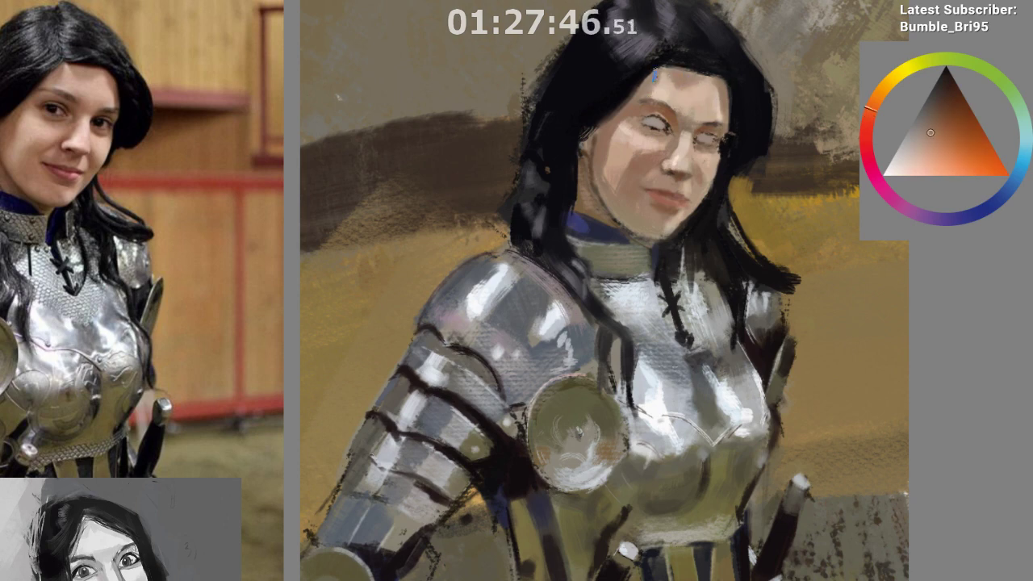
pyautogui.keyDown('ctrl'); pyautogui.click(655, 81); pyautogui.keyUp('ctrl')
pyautogui.moveTo(724, 38); pyautogui.dragTo(695, 143)
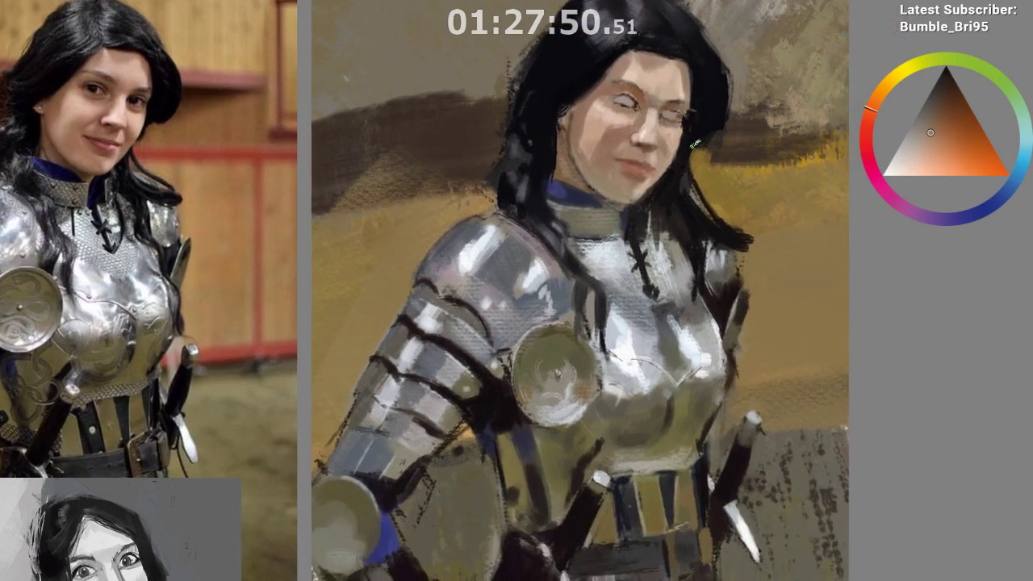
pyautogui.keyDown('ctrl'); pyautogui.click(658, 76); pyautogui.keyUp('ctrl')
pyautogui.keyDown('ctrl'); pyautogui.click(648, 81); pyautogui.keyUp('ctrl')
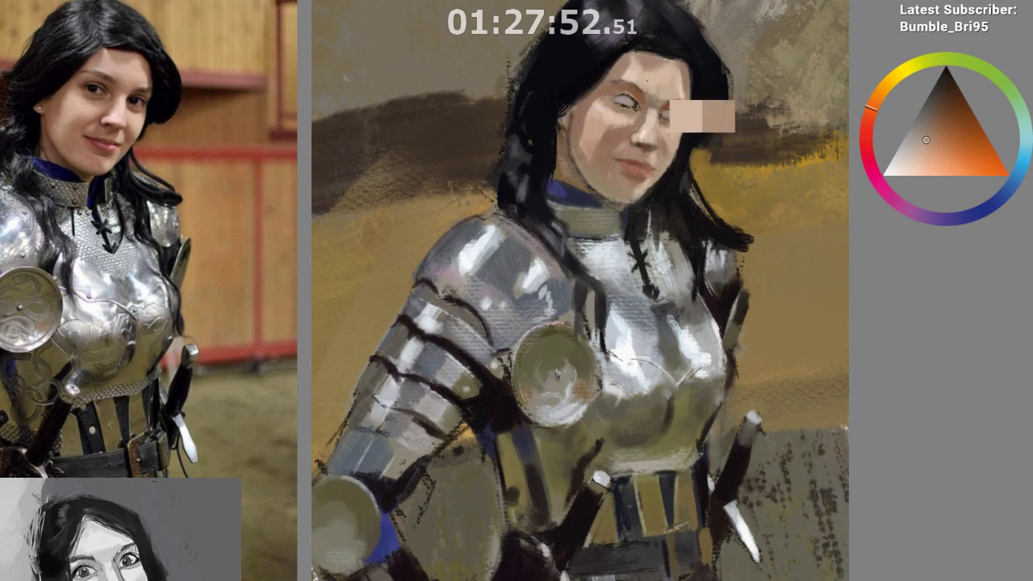
pyautogui.keyDown('ctrl'); pyautogui.click(648, 75); pyautogui.keyUp('ctrl')
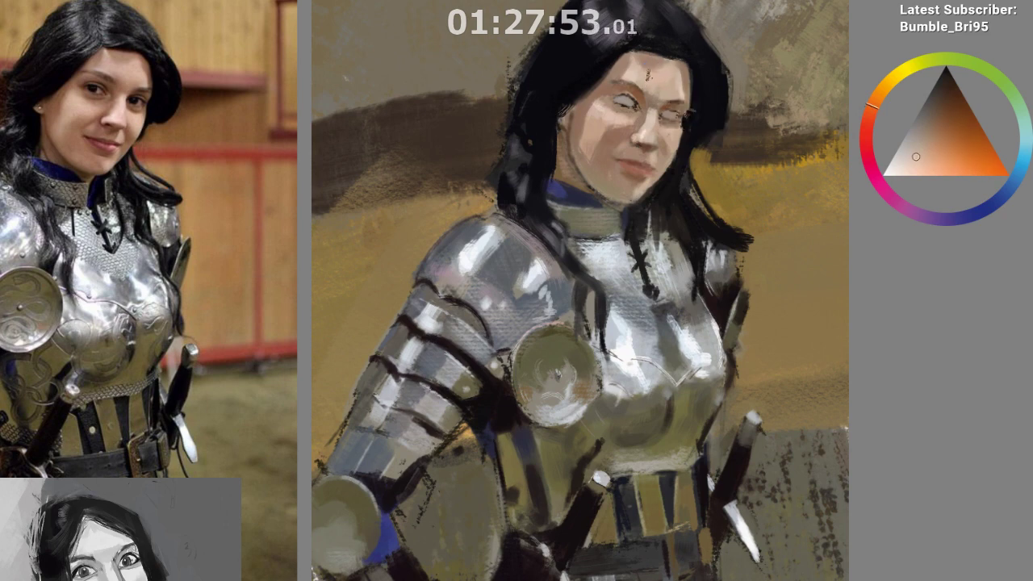
# Refine the contour of the farther cheek and eye with sampled skin brown and dark hair colour
pyautogui.keyDown('ctrl'); pyautogui.click(688, 102); pyautogui.keyUp('ctrl')
pyautogui.keyDown('ctrl'); pyautogui.click(677, 126); pyautogui.keyUp('ctrl')
pyautogui.keyDown('ctrl'); pyautogui.click(680, 150); pyautogui.keyUp('ctrl')
pyautogui.keyDown('ctrl'); pyautogui.click(678, 122); pyautogui.keyUp('ctrl')
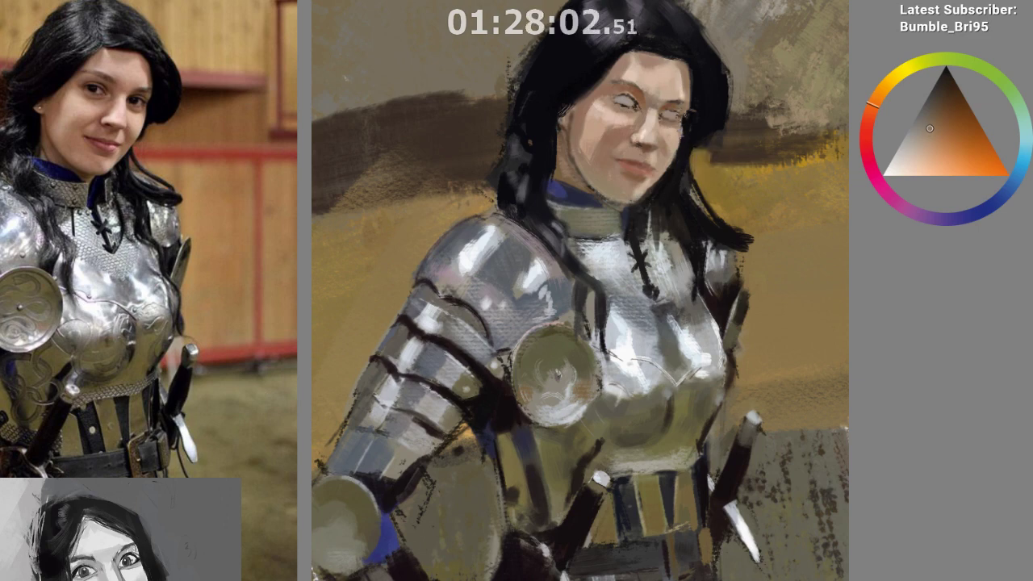
pyautogui.keyDown('ctrl'); pyautogui.click(684, 135); pyautogui.keyUp('ctrl')
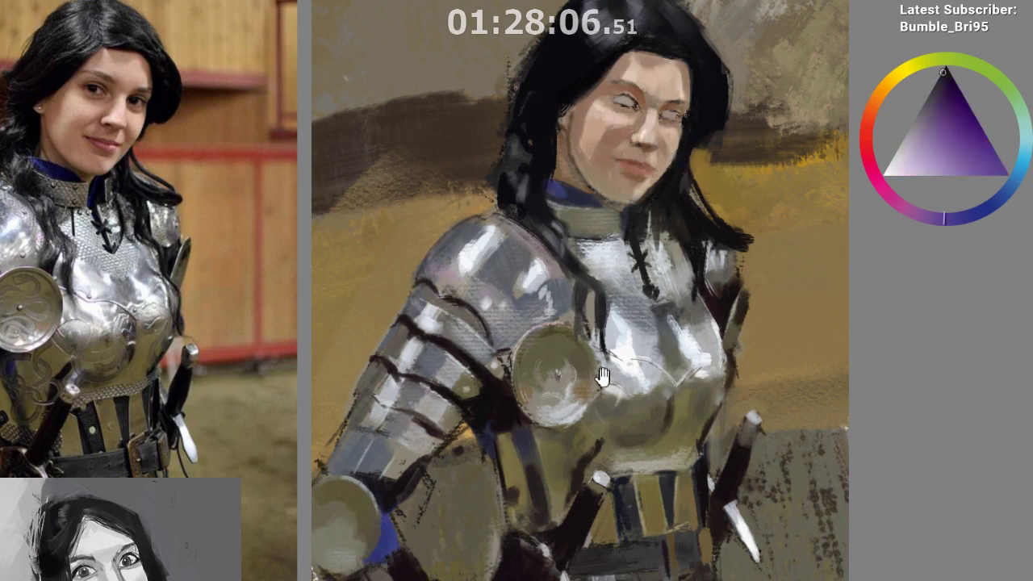
# Clean up the hair edge along the farther temple and forehead with sampled near-black blue, mirroring the canvas to check it
pyautogui.moveTo(600, 376); pyautogui.dragTo(557, 369)
pyautogui.keyDown('ctrl'); pyautogui.click(650, 79); pyautogui.keyUp('ctrl')
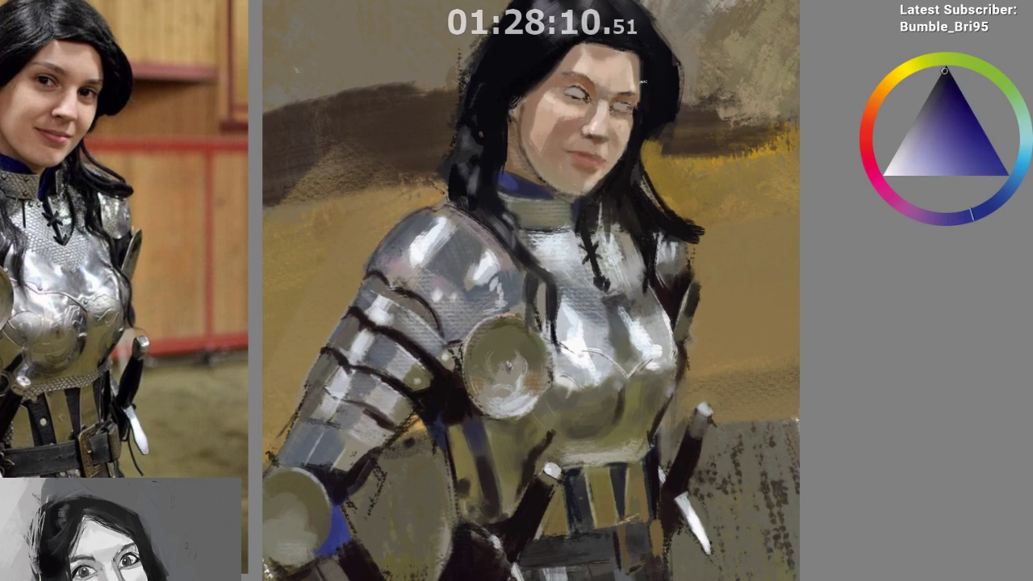
pyautogui.keyDown('ctrl'); pyautogui.click(645, 95); pyautogui.keyUp('ctrl')
pyautogui.press('m')
pyautogui.moveTo(502, 417); pyautogui.dragTo(384, 414)
pyautogui.keyDown('ctrl'); pyautogui.click(259, 89); pyautogui.keyUp('ctrl')
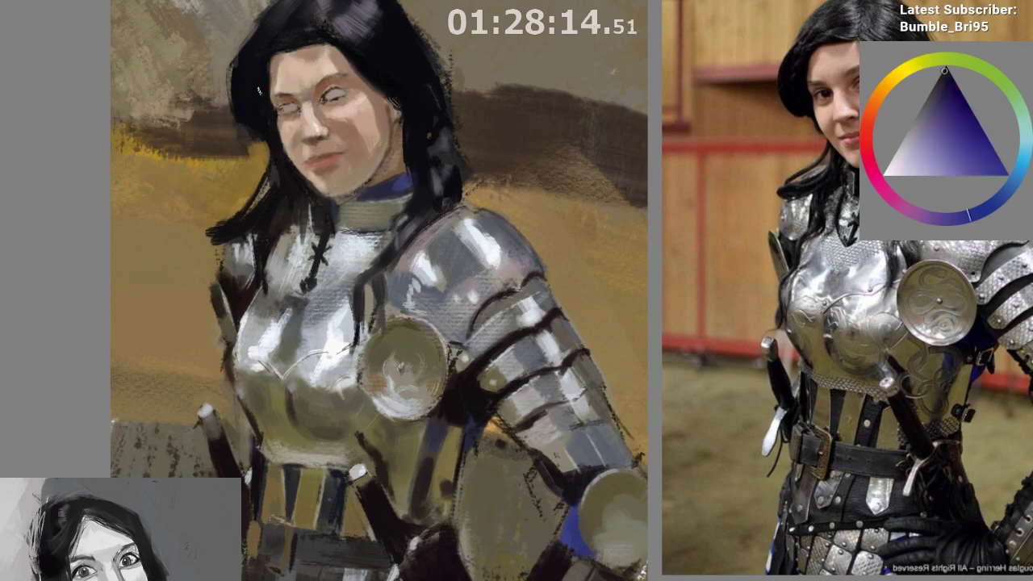
pyautogui.keyDown('ctrl'); pyautogui.click(260, 65); pyautogui.keyUp('ctrl')
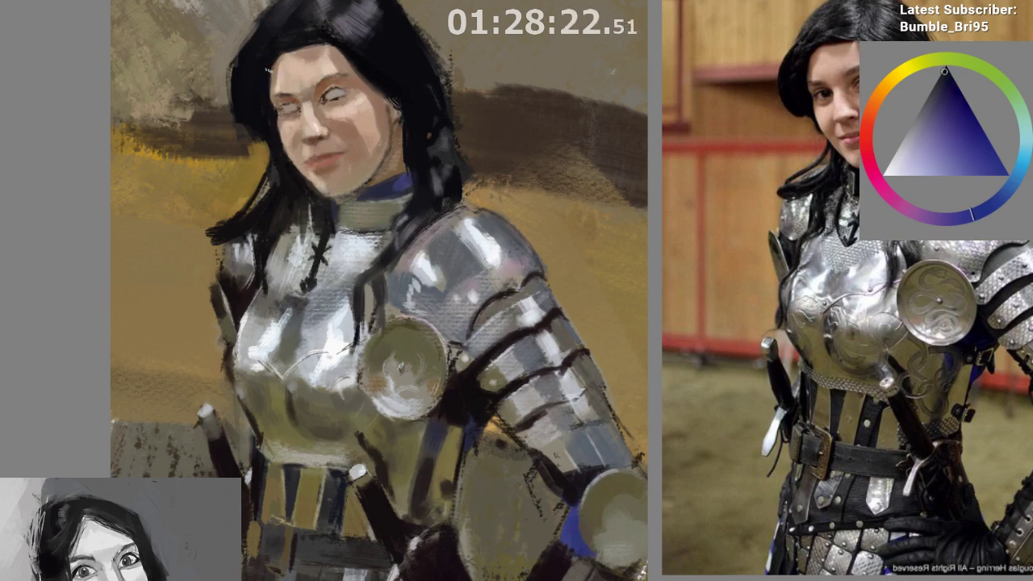
# Paint the background along the hair's outer edge beside the farther side of the face with sampled grey-browns
pyautogui.keyDown('alt'); pyautogui.click(215, 88); pyautogui.keyUp('alt')
pyautogui.scroll(-2, 226, 88)
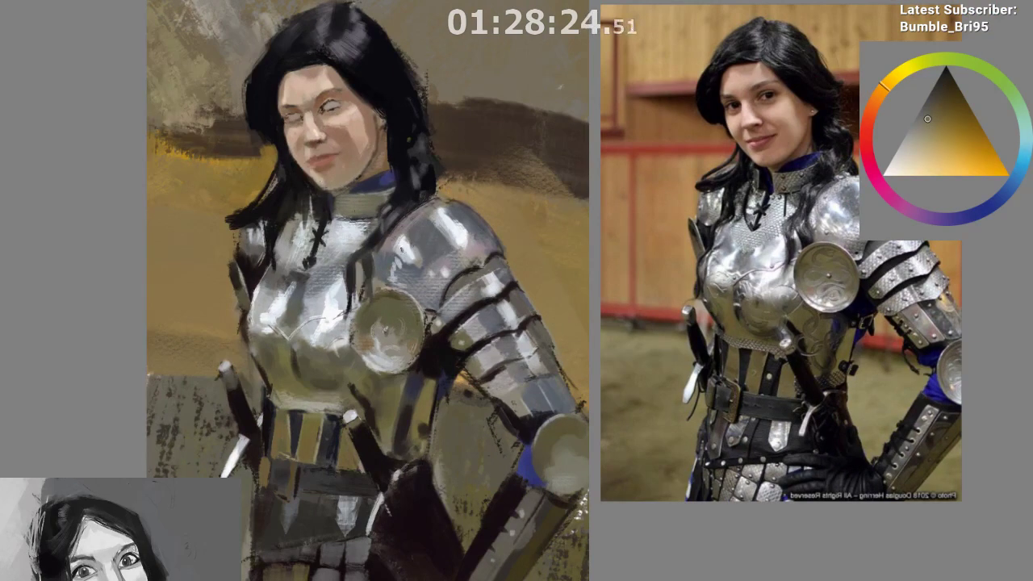
pyautogui.keyDown('alt'); pyautogui.click(238, 116); pyautogui.keyUp('alt')
pyautogui.keyDown('alt'); pyautogui.click(183, 130); pyautogui.keyUp('alt')
pyautogui.keyDown('ctrl'); pyautogui.click(242, 77); pyautogui.keyUp('ctrl')
pyautogui.keyDown('ctrl'); pyautogui.click(239, 101); pyautogui.keyUp('ctrl')
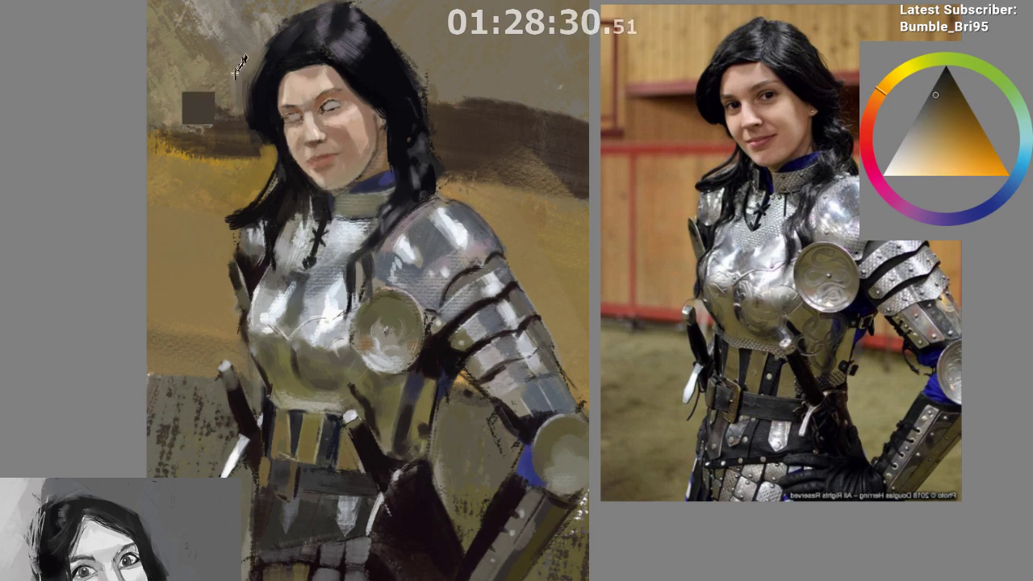
pyautogui.keyDown('ctrl'); pyautogui.click(242, 134); pyautogui.keyUp('ctrl')
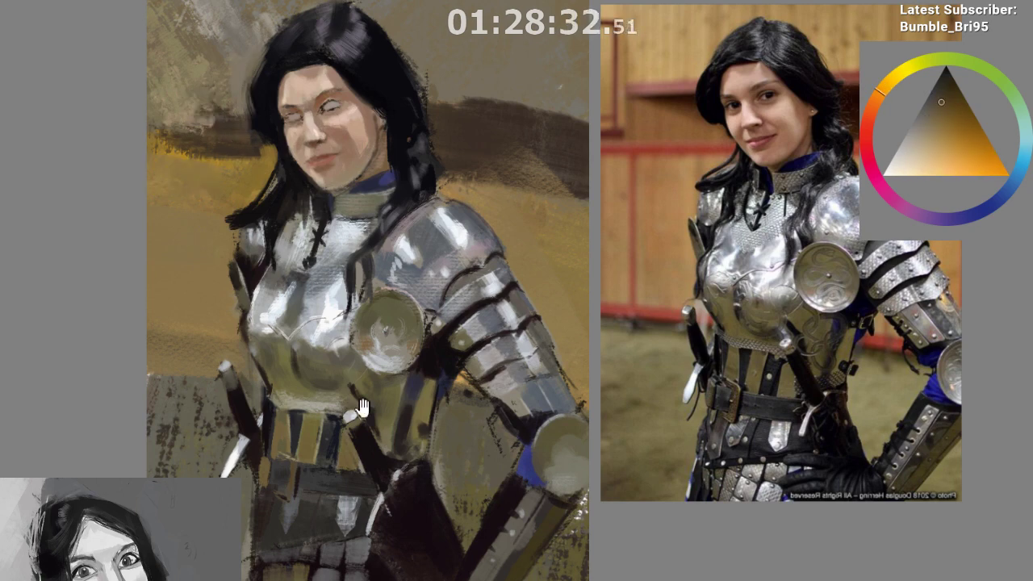
# Paint the background beside the hair on the face's farther side with sampled ochre and olive-browns and a greyer brown
pyautogui.moveTo(362, 408); pyautogui.dragTo(356, 383)
pyautogui.moveTo(252, 39); pyautogui.dragTo(242, 84)
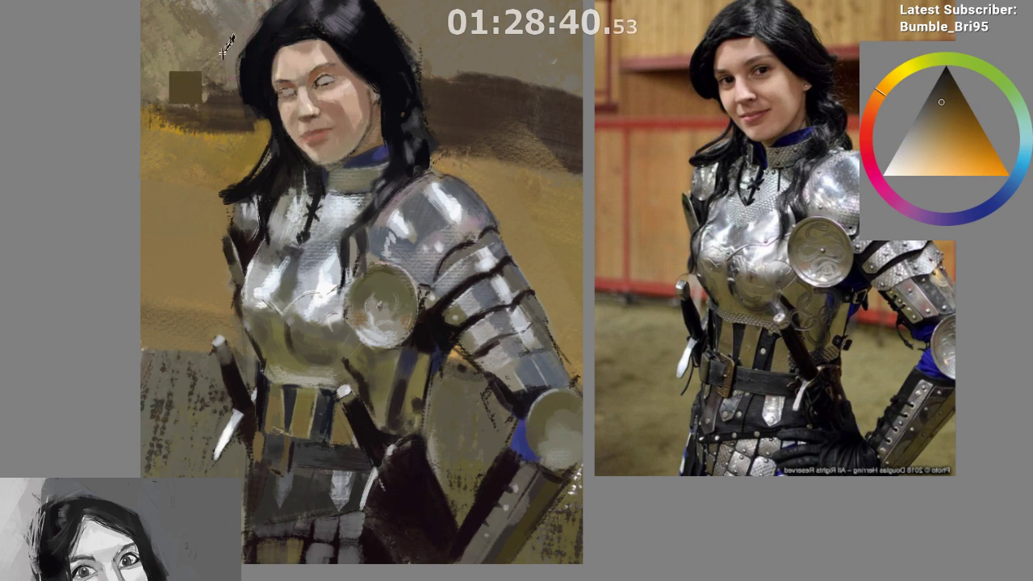
pyautogui.keyDown('ctrl'); pyautogui.click(239, 145); pyautogui.keyUp('ctrl')
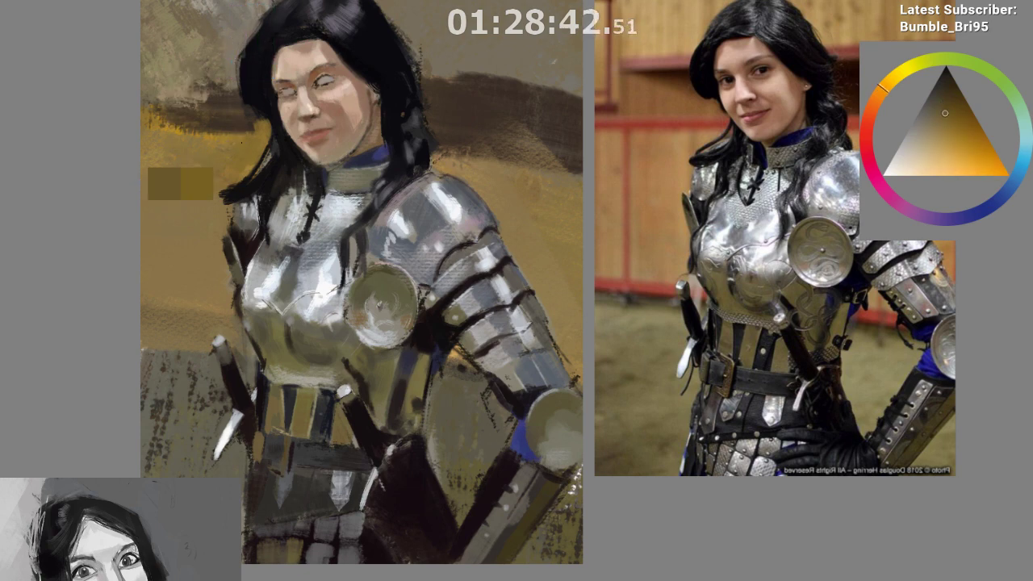
pyautogui.keyDown('ctrl'); pyautogui.click(244, 48); pyautogui.keyUp('ctrl')
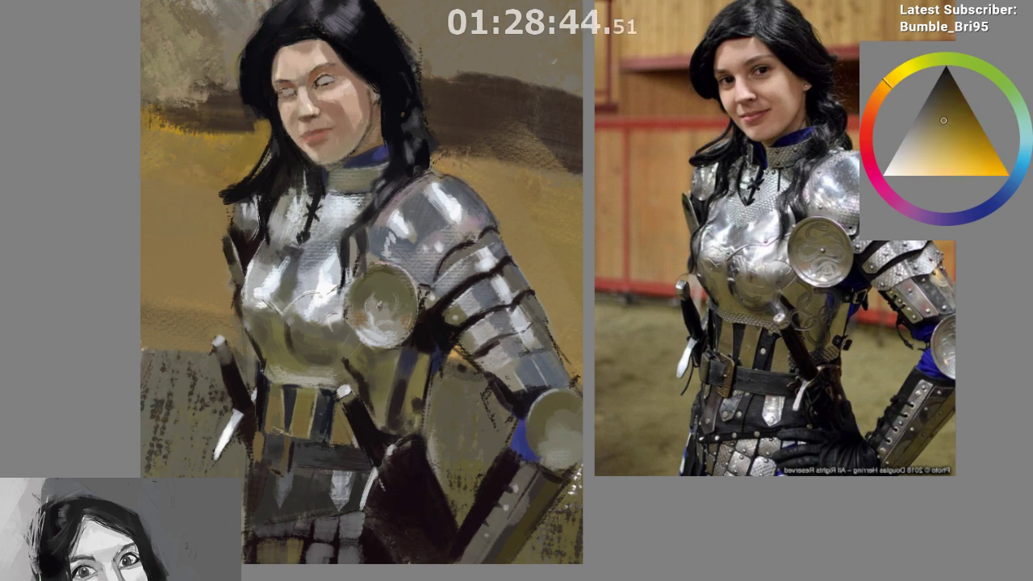
pyautogui.click(931, 127)
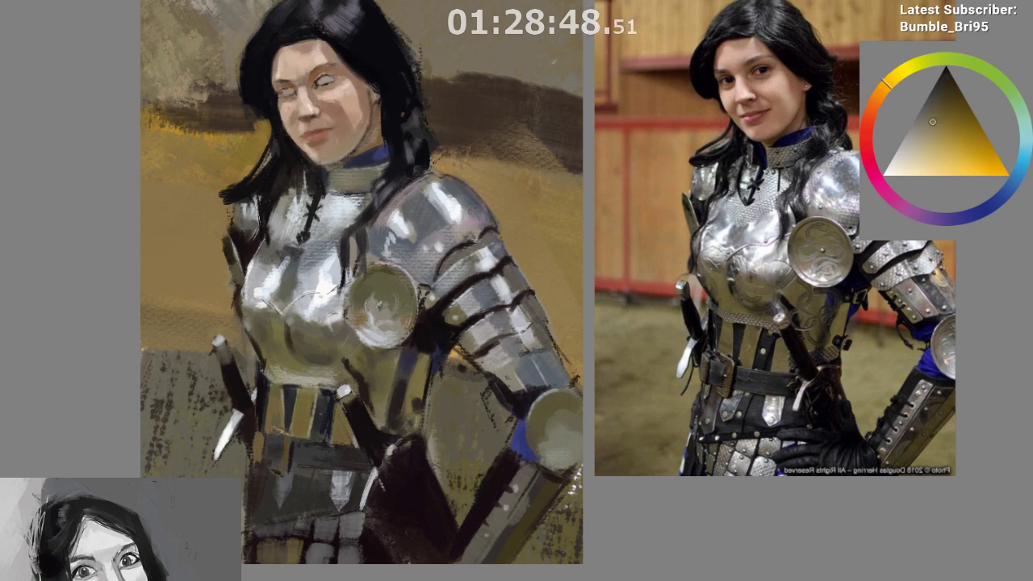
pyautogui.moveTo(463, 118); pyautogui.dragTo(470, 151)
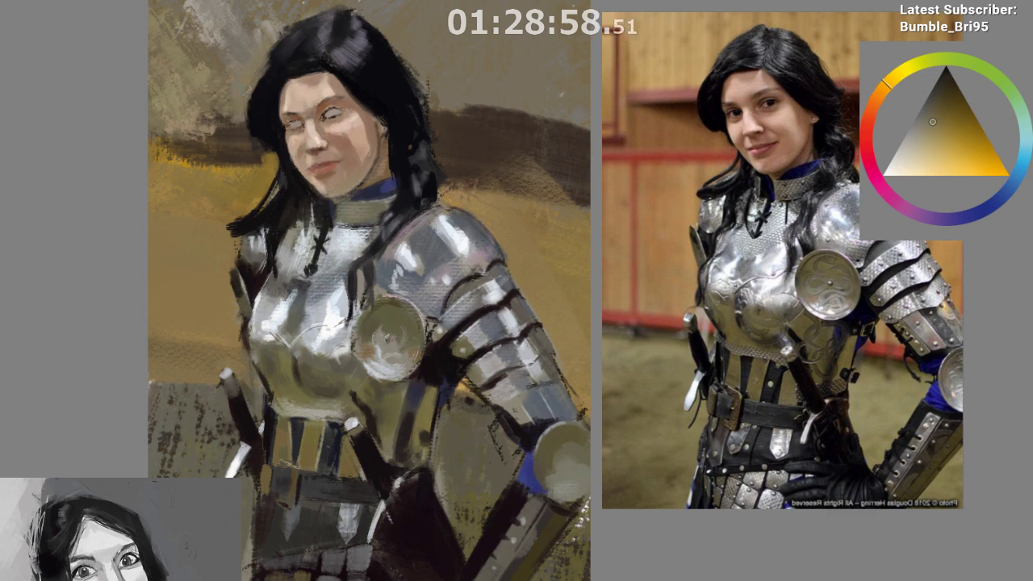
# Clean up the background around the upper hair contour and crown with sampled grey-browns, mirroring the canvas to check the silhouette
pyautogui.moveTo(288, 247); pyautogui.dragTo(289, 218)
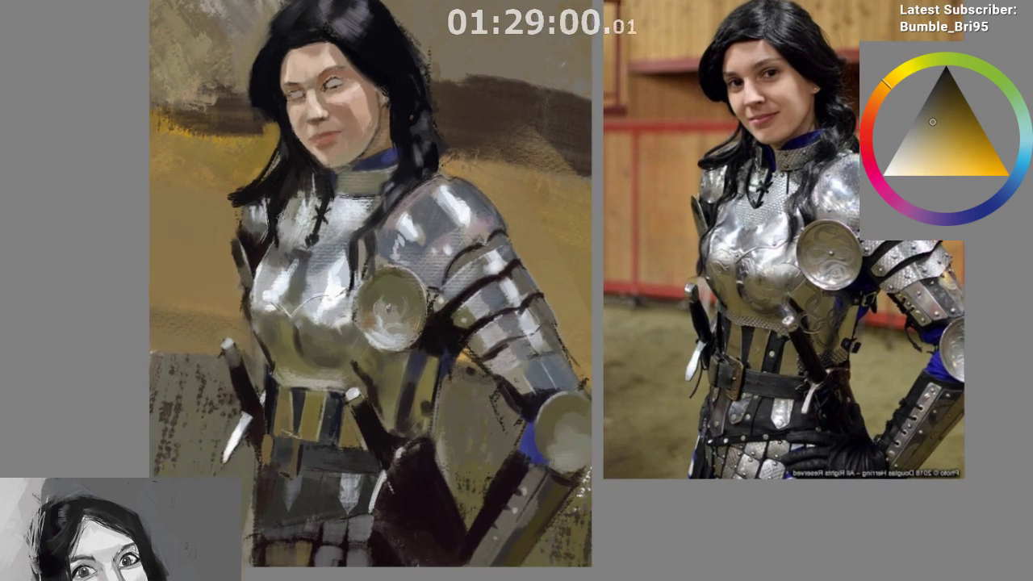
pyautogui.keyDown('ctrl'); pyautogui.click(276, 33); pyautogui.keyUp('ctrl')
pyautogui.keyDown('alt'); pyautogui.click(262, 39); pyautogui.keyUp('alt')
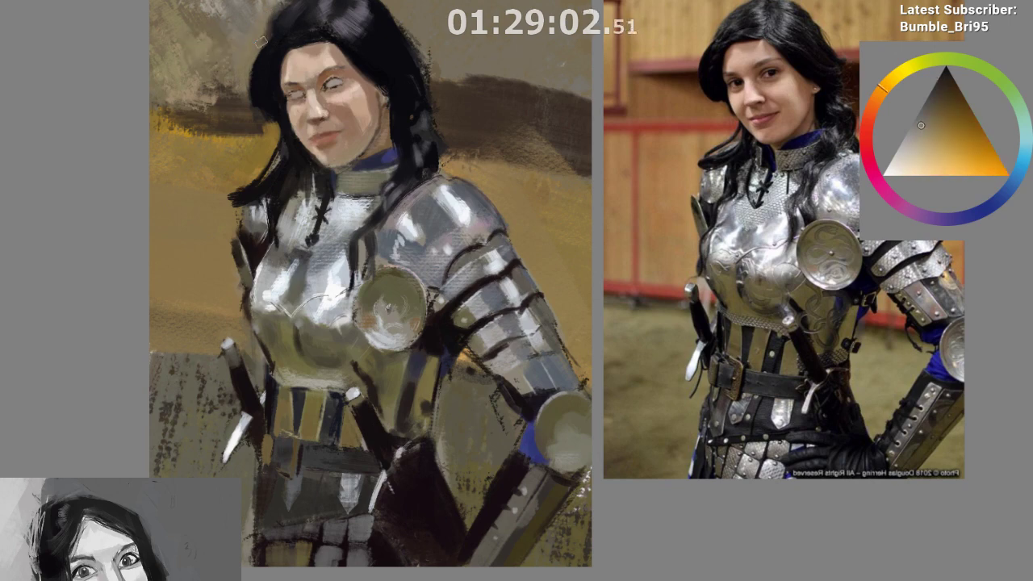
pyautogui.press('m')
pyautogui.moveTo(638, 146); pyautogui.dragTo(586, 177)
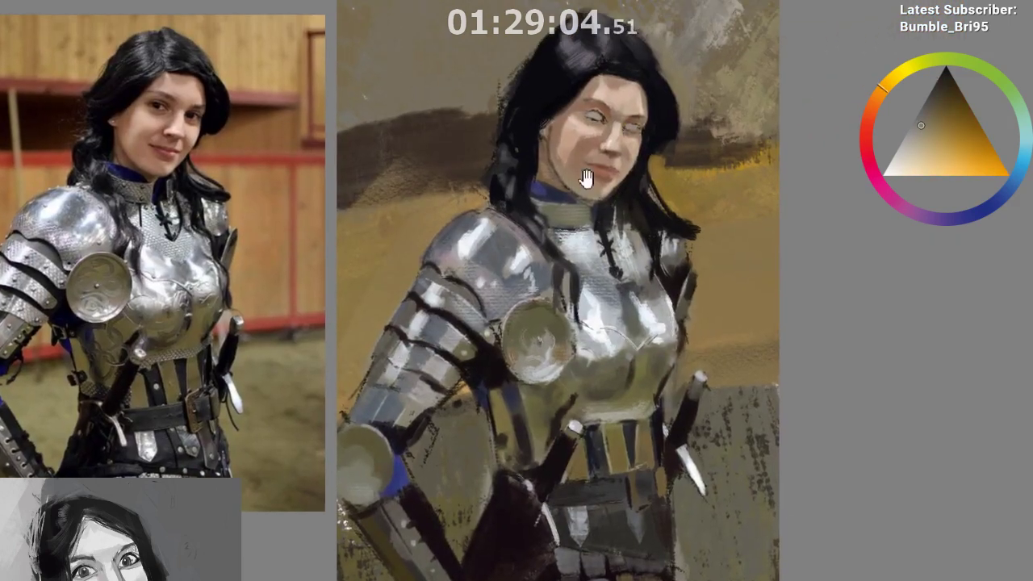
pyautogui.keyDown('ctrl'); pyautogui.click(663, 39); pyautogui.keyUp('ctrl')
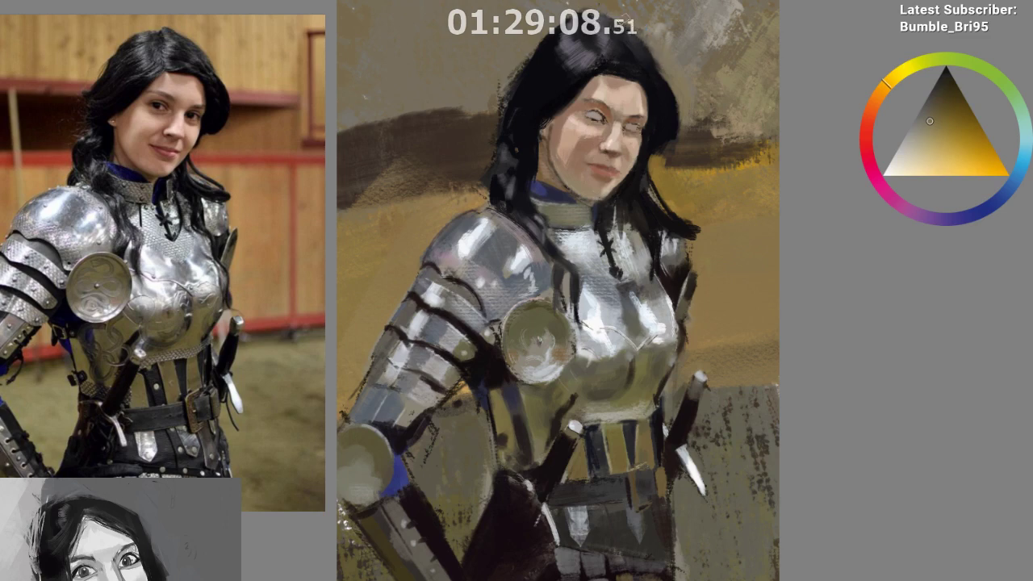
pyautogui.keyDown('alt'); pyautogui.click(602, 8); pyautogui.keyUp('alt')
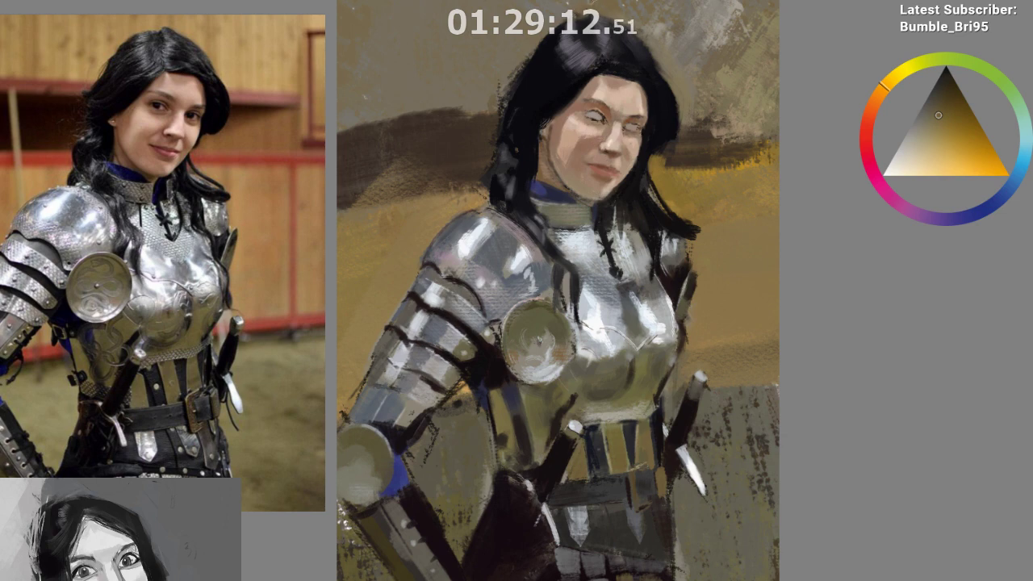
pyautogui.moveTo(680, 32); pyautogui.dragTo(670, 41)
# Refine the outer hair edge on the nearer side of the head with sampled near-black blue, dark violet-grey and background olive-brown
pyautogui.moveTo(391, 431); pyautogui.dragTo(327, 396)
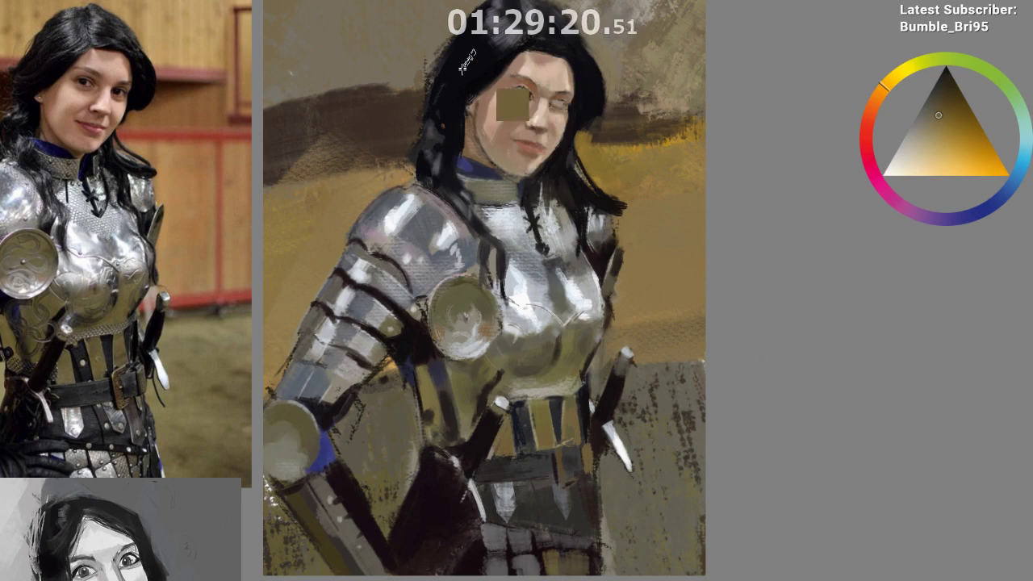
pyautogui.keyDown('ctrl'); pyautogui.click(437, 71); pyautogui.keyUp('ctrl')
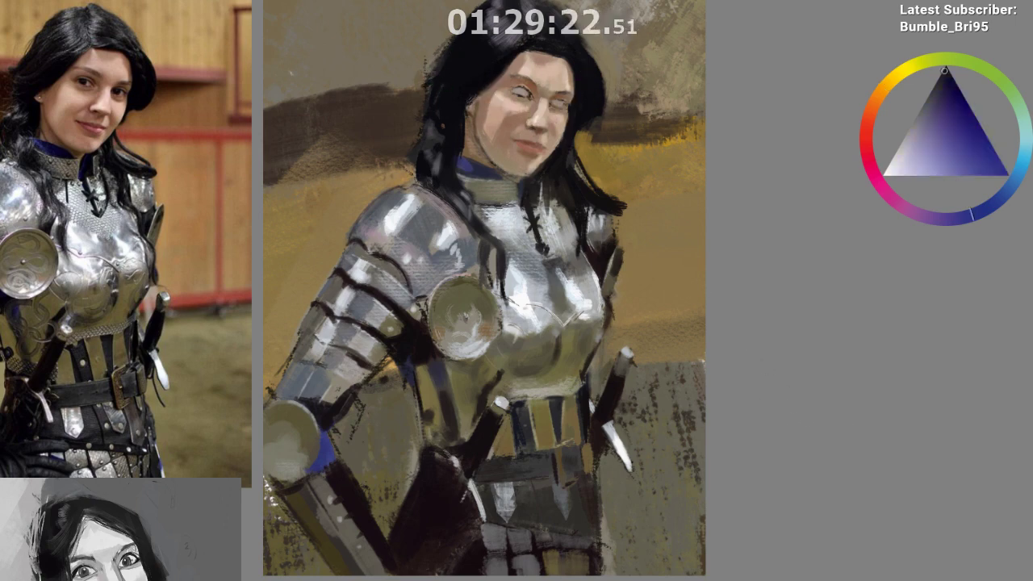
pyautogui.keyDown('ctrl'); pyautogui.click(429, 92); pyautogui.keyUp('ctrl')
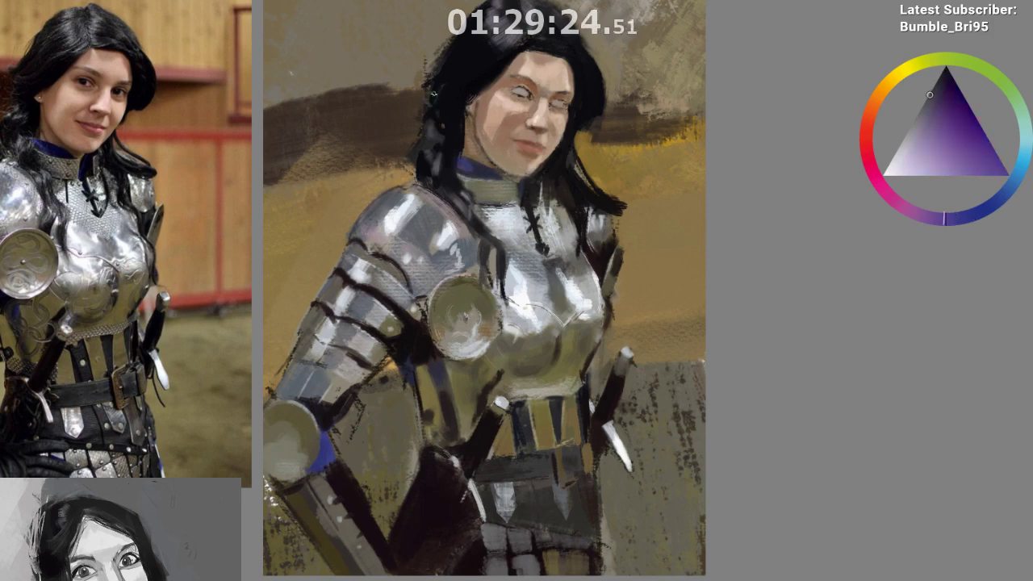
pyautogui.keyDown('ctrl'); pyautogui.click(429, 60); pyautogui.keyUp('ctrl')
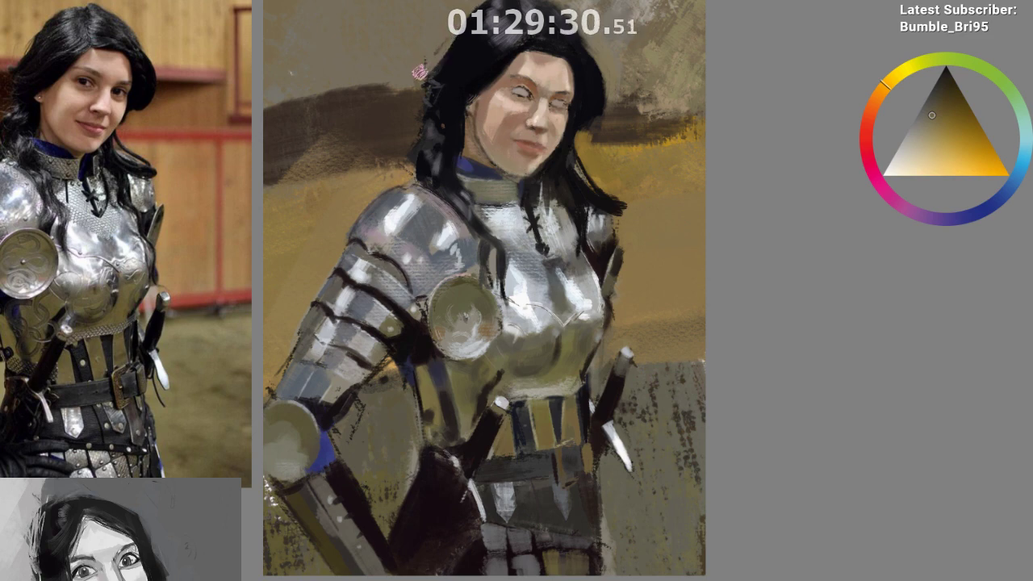
pyautogui.moveTo(497, 31); pyautogui.dragTo(491, 64)
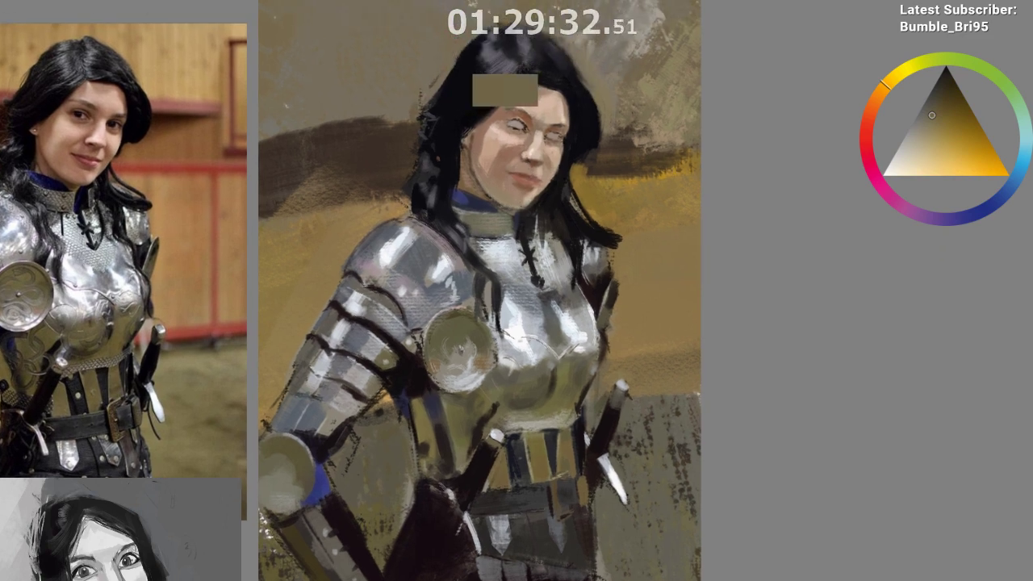
# Refine the outer edge of the woman's dark hair with a near-black blue sampled from the hair
pyautogui.keyDown('ctrl'); pyautogui.click(467, 57); pyautogui.keyUp('ctrl')
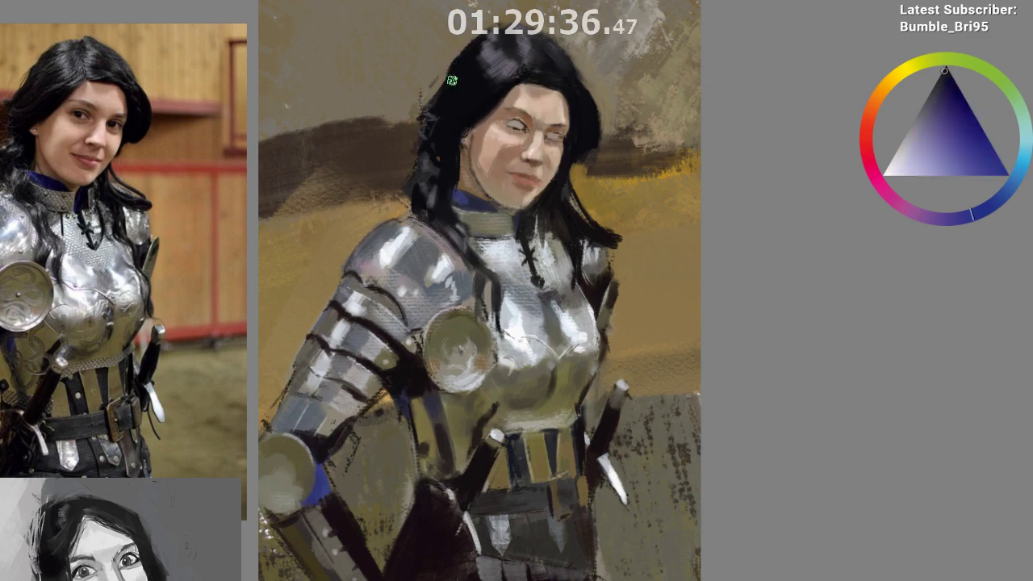
pyautogui.moveTo(621, 63); pyautogui.dragTo(598, 34)
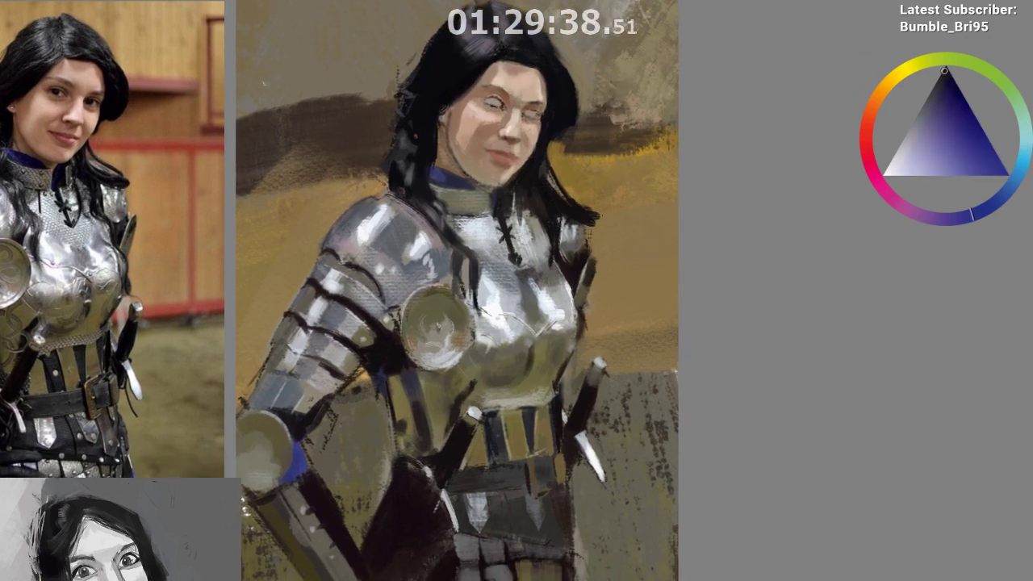
pyautogui.moveTo(473, 180); pyautogui.dragTo(602, 234)
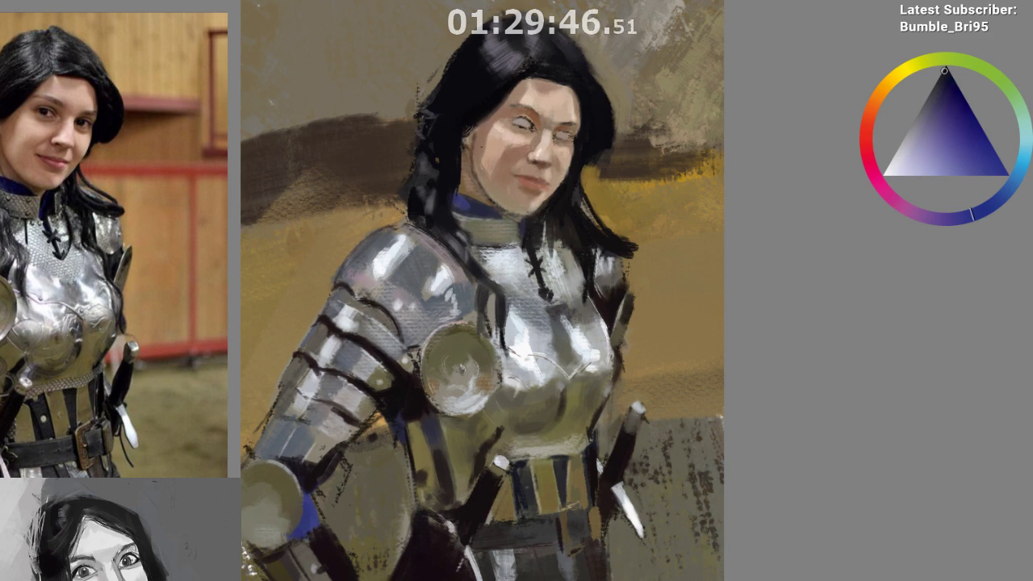
# Rework the ear and the shaded side of the cheek with brown skin tones sampled from the face
pyautogui.keyDown('ctrl'); pyautogui.click(474, 153); pyautogui.keyUp('ctrl')
pyautogui.keyDown('ctrl'); pyautogui.click(530, 115); pyautogui.keyUp('ctrl')
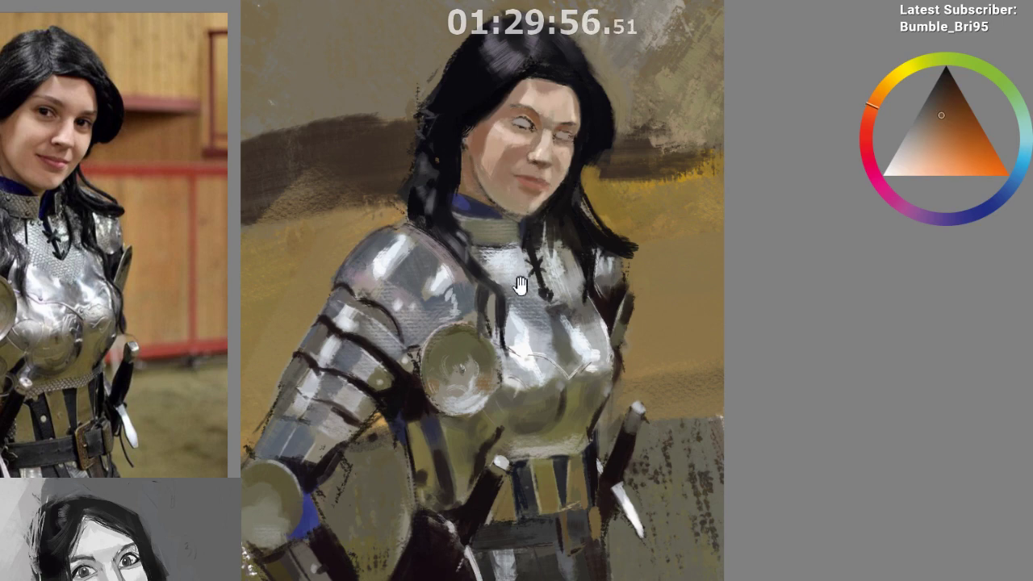
pyautogui.scroll(-1, 512, 286)
pyautogui.scroll(2, 512, 285)
pyautogui.moveTo(541, 257); pyautogui.dragTo(558, 224)
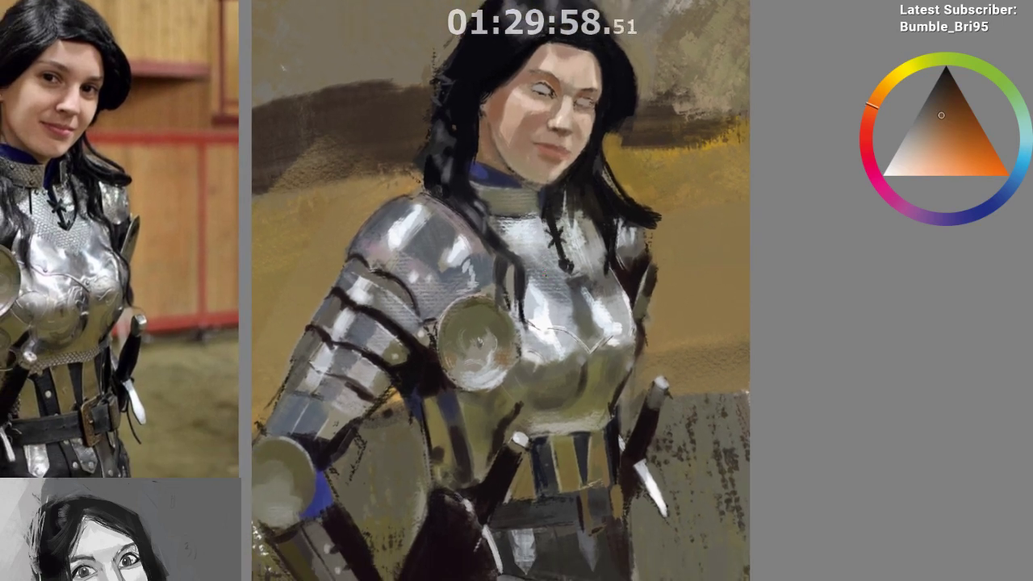
pyautogui.keyDown('ctrl'); pyautogui.click(498, 135); pyautogui.keyUp('ctrl')
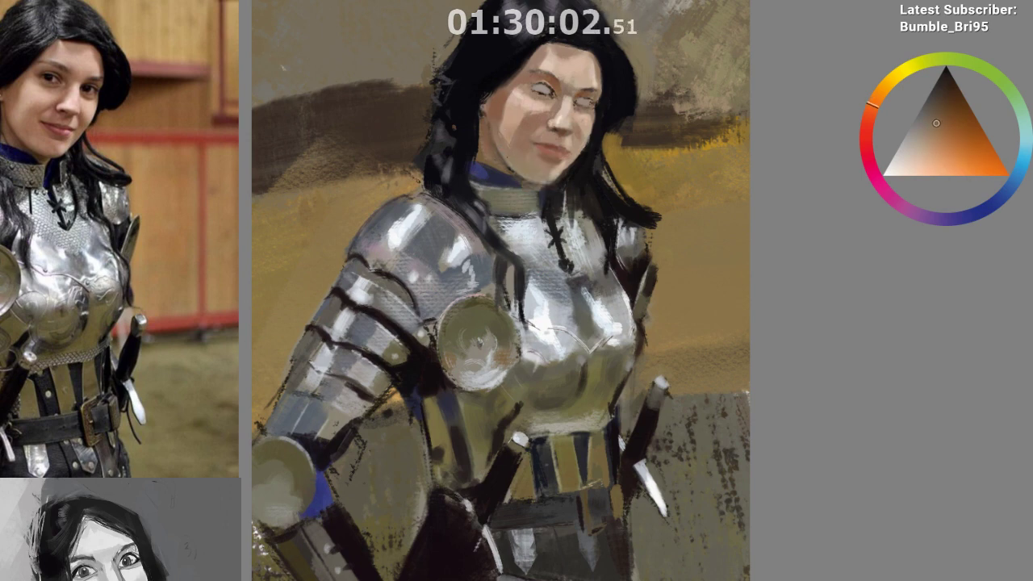
pyautogui.moveTo(530, 257); pyautogui.dragTo(531, 269)
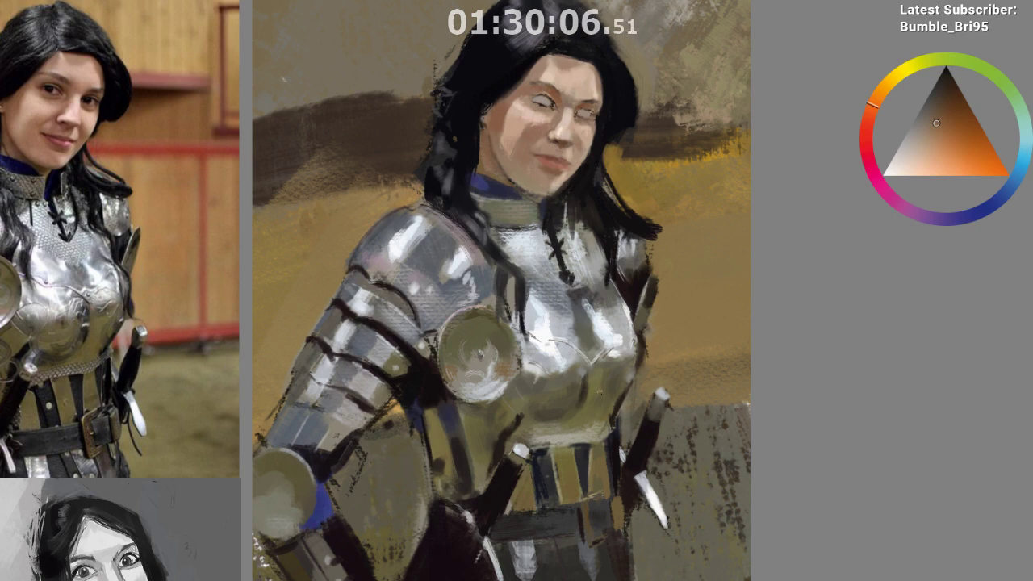
# Mirror the canvas view and adjust the edge between jaw and neck with browns sampled around the chin
pyautogui.press('m')
pyautogui.moveTo(545, 422); pyautogui.dragTo(515, 410)
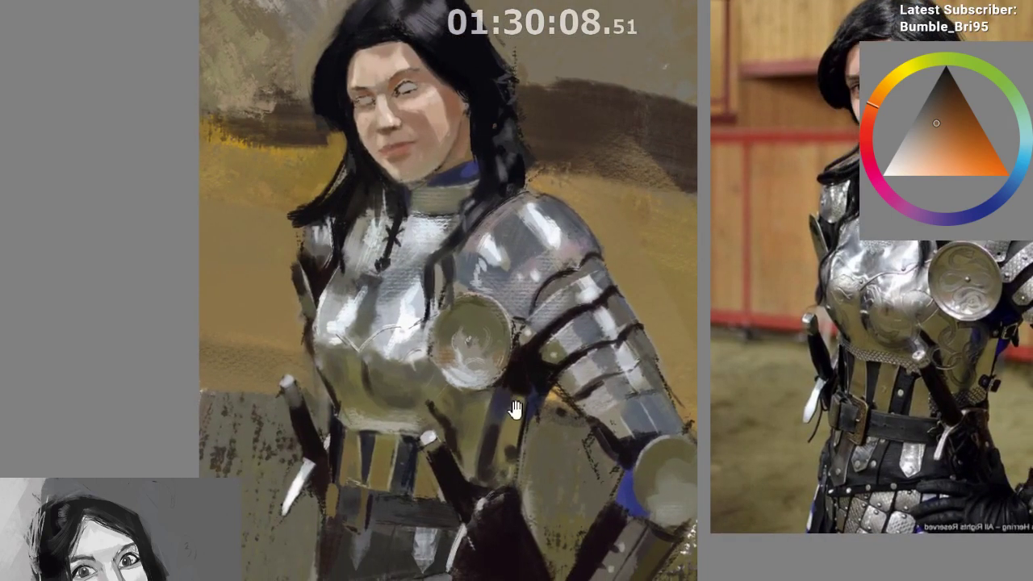
pyautogui.scroll(-1, 517, 445)
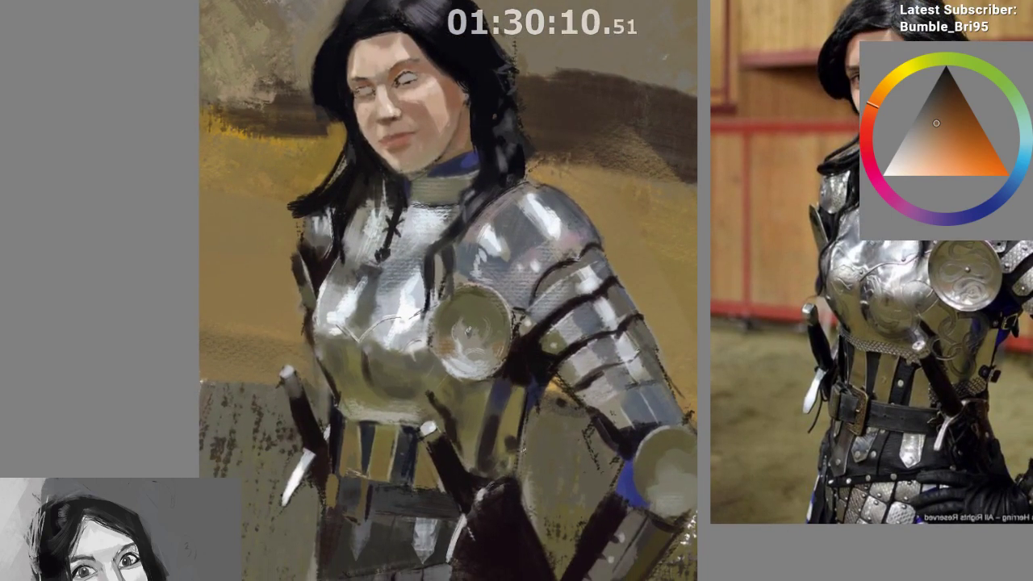
pyautogui.keyDown('ctrl'); pyautogui.click(432, 161); pyautogui.keyUp('ctrl')
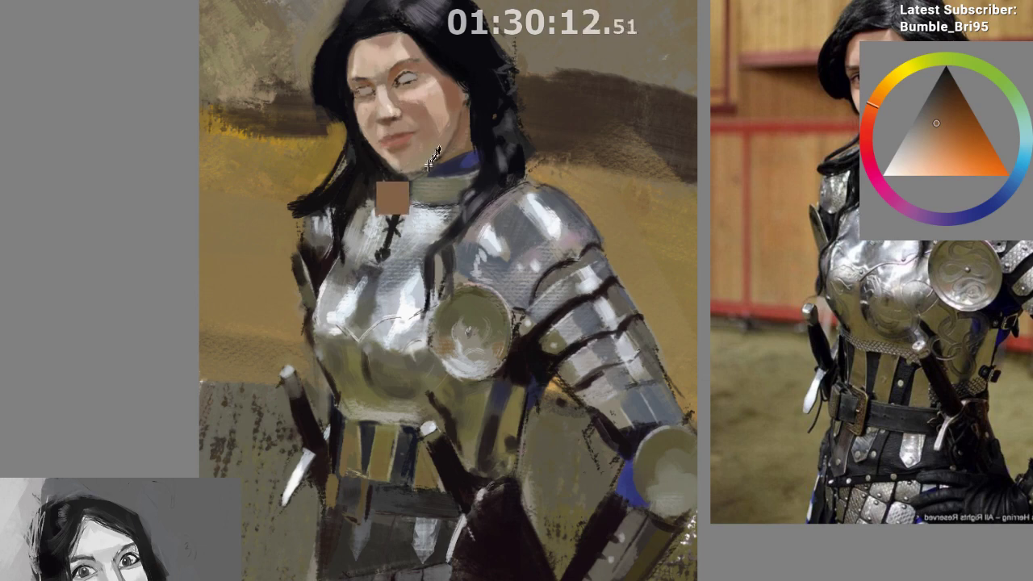
pyautogui.keyDown('ctrl'); pyautogui.click(424, 169); pyautogui.keyUp('ctrl')
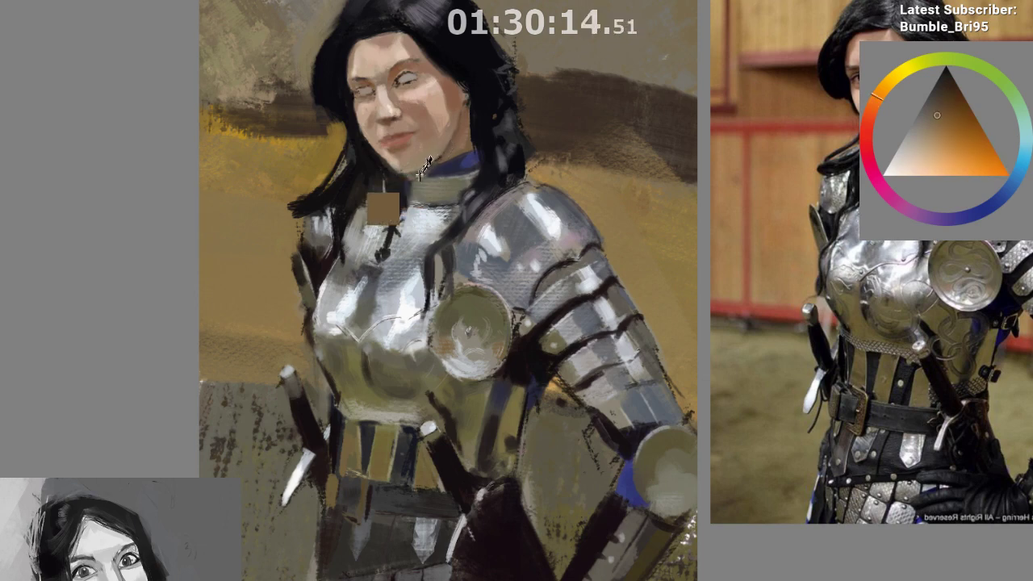
pyautogui.click(456, 142)
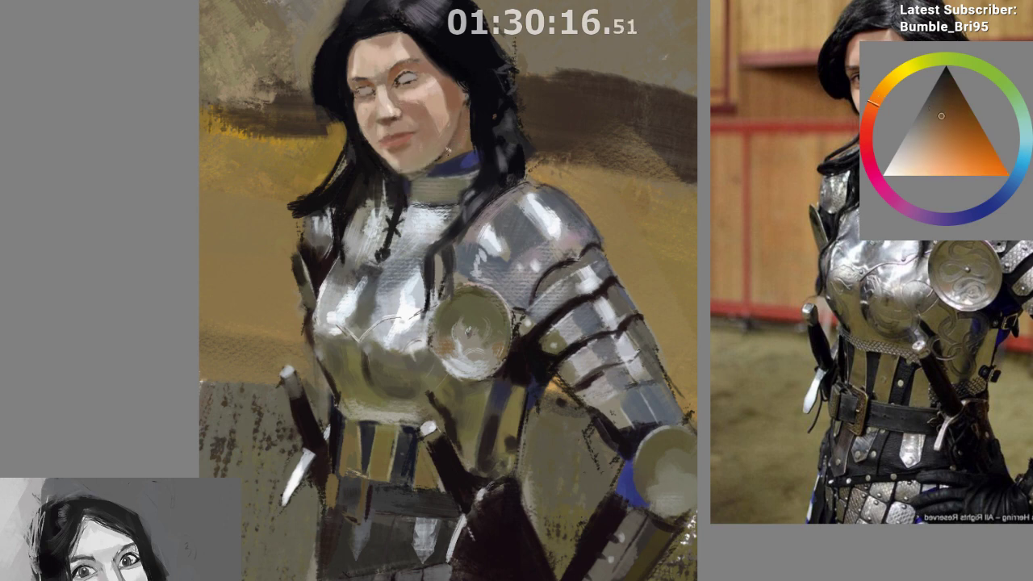
# Deepen the neck shadow below the jaw with a darker brown and blend it toward the collar
pyautogui.click(949, 107)
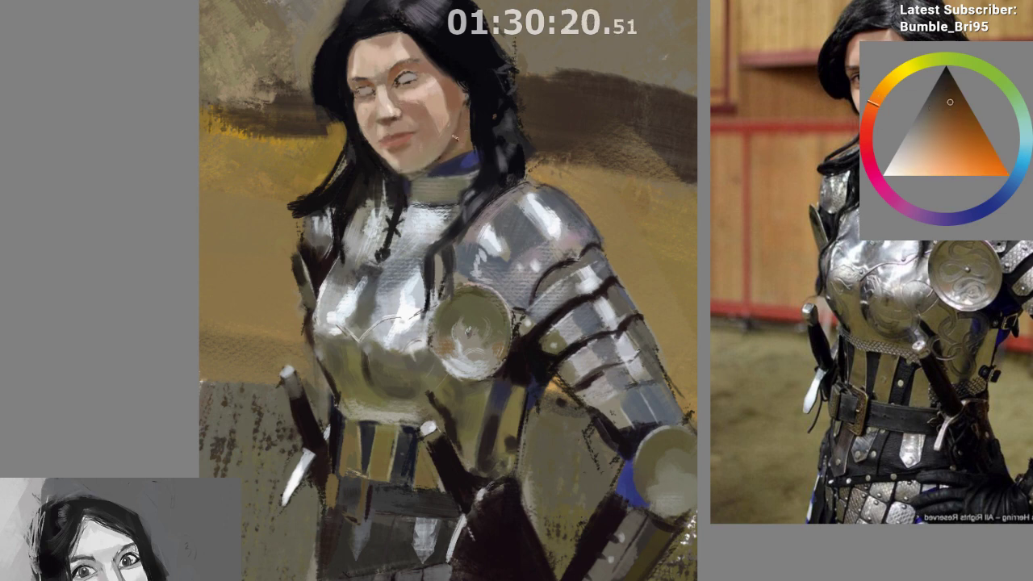
pyautogui.keyDown('alt'); pyautogui.click(448, 151); pyautogui.keyUp('alt')
pyautogui.keyDown('alt'); pyautogui.click(449, 146); pyautogui.keyUp('alt')
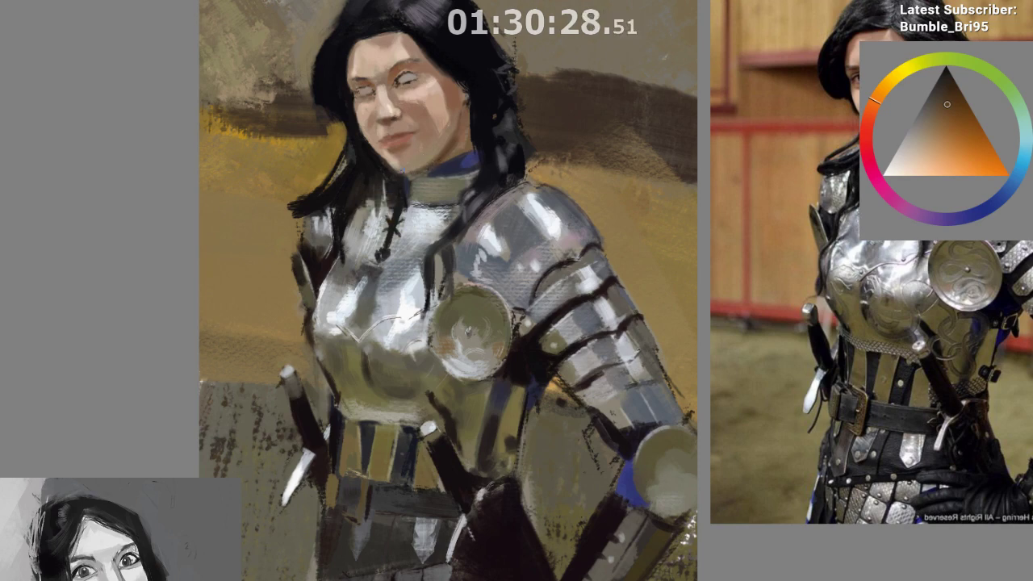
pyautogui.keyDown('alt'); pyautogui.click(413, 185); pyautogui.keyUp('alt')
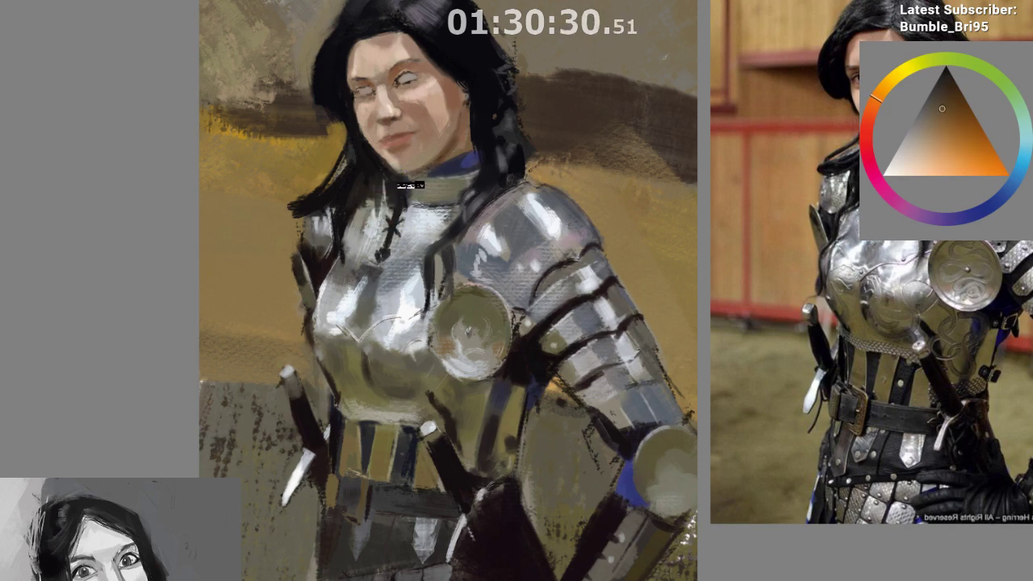
pyautogui.keyDown('alt'); pyautogui.click(423, 186); pyautogui.keyUp('alt')
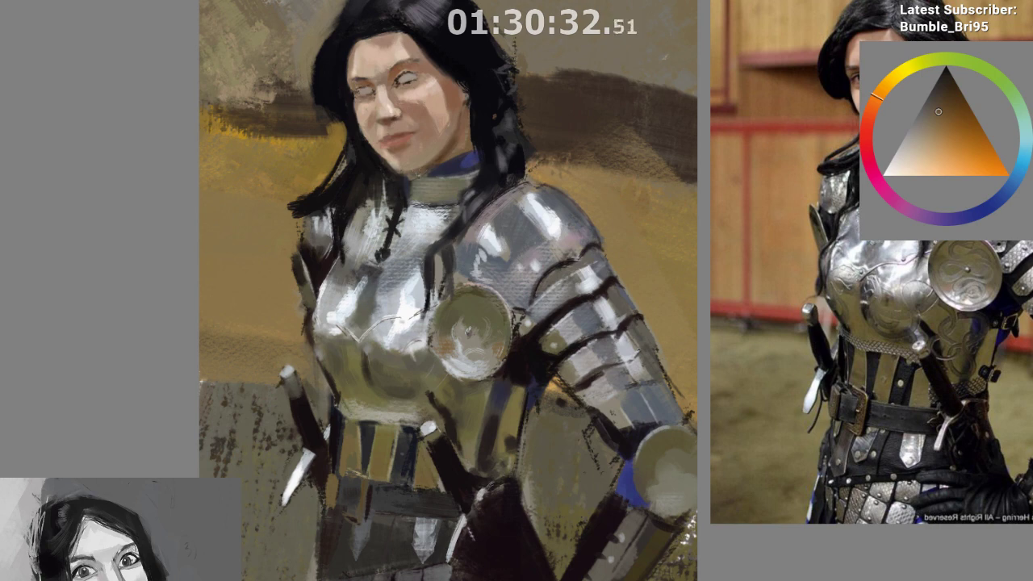
# Restore the unmirrored view and darken the shadow under the chin with a very dark brown
pyautogui.keyDown('ctrl'); pyautogui.click(436, 160); pyautogui.keyUp('ctrl')
pyautogui.press('m')
pyautogui.scroll(1, 571, 171)
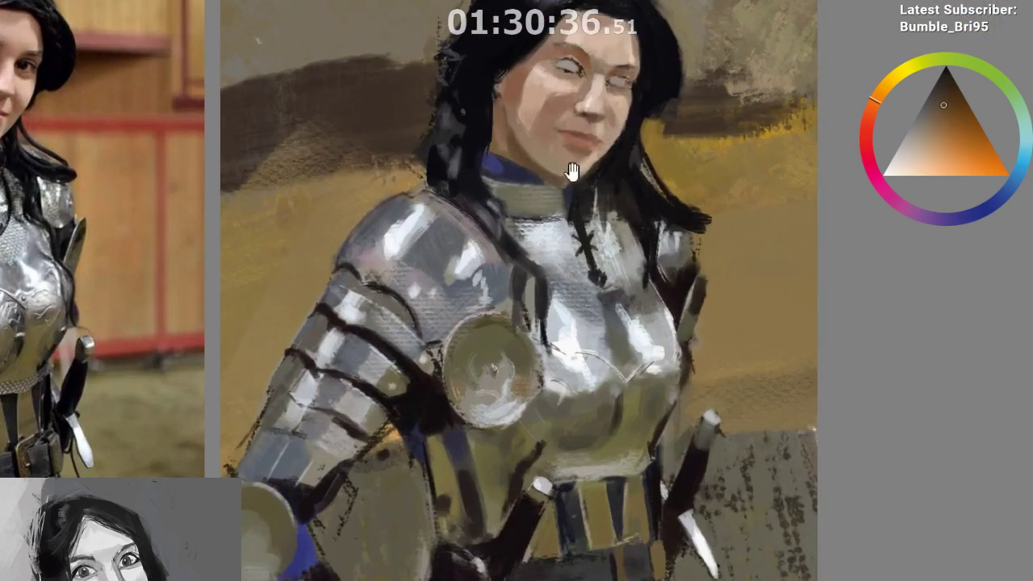
pyautogui.moveTo(571, 171); pyautogui.dragTo(602, 202)
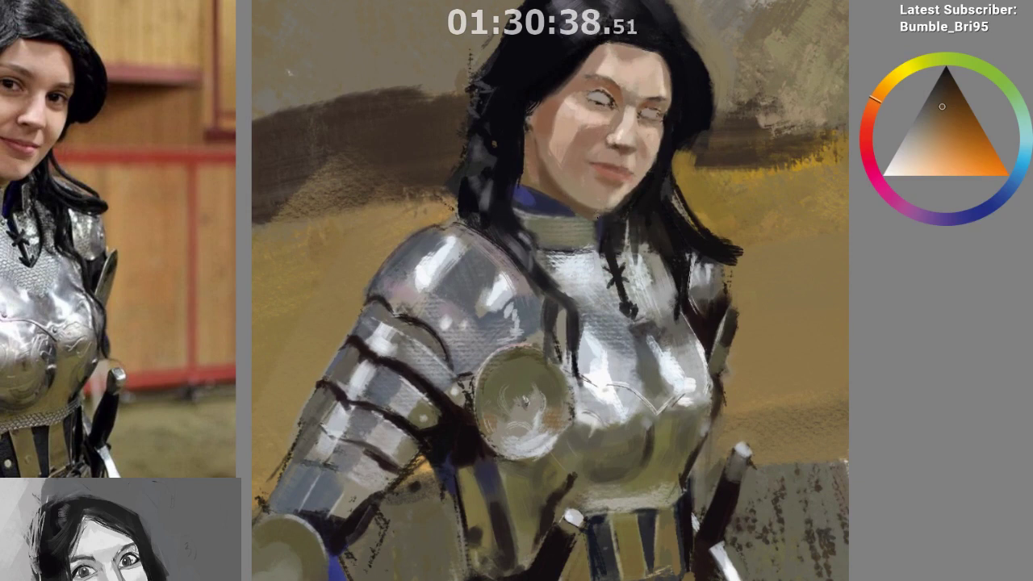
pyautogui.click(945, 92)
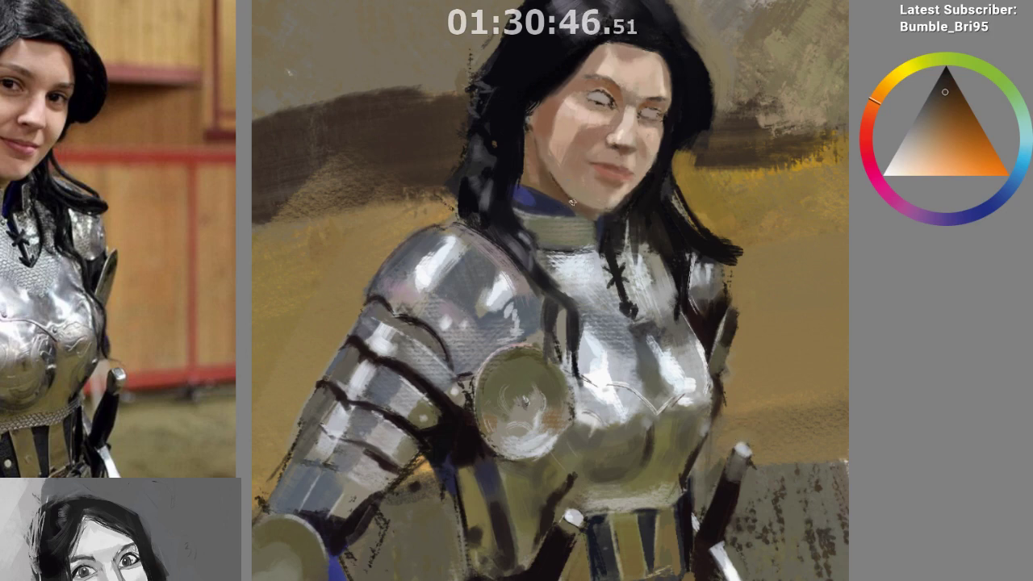
pyautogui.moveTo(572, 202); pyautogui.dragTo(545, 202)
# Blend the neck shadow with browns sampled along the jaw, and mirror the view to work in a dark reddish brown
pyautogui.press('ctrl')
pyautogui.keyDown('ctrl'); pyautogui.click(550, 184); pyautogui.keyUp('ctrl')
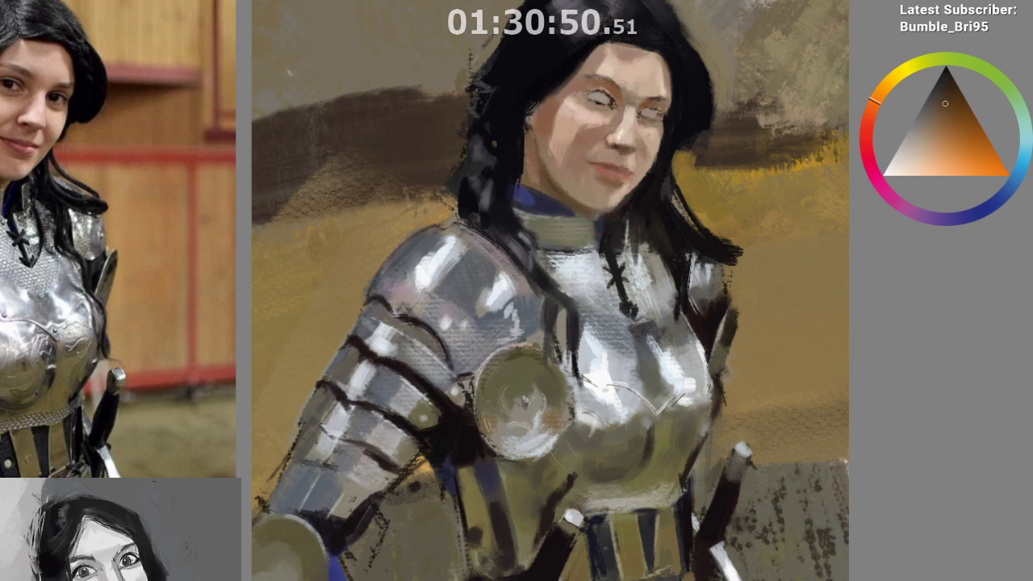
pyautogui.keyDown('ctrl'); pyautogui.click(550, 181); pyautogui.keyUp('ctrl')
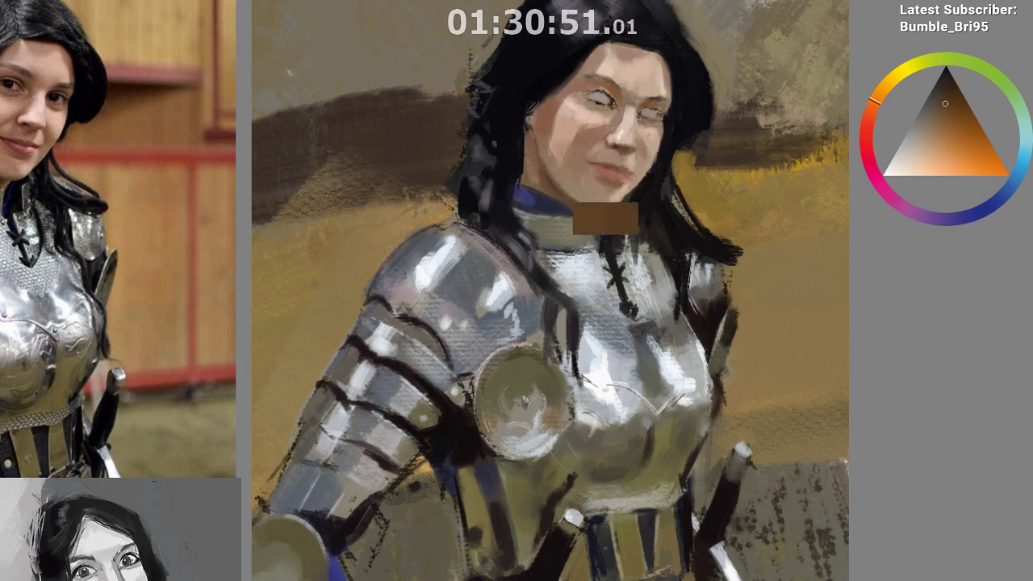
pyautogui.keyDown('ctrl'); pyautogui.click(550, 184); pyautogui.keyUp('ctrl')
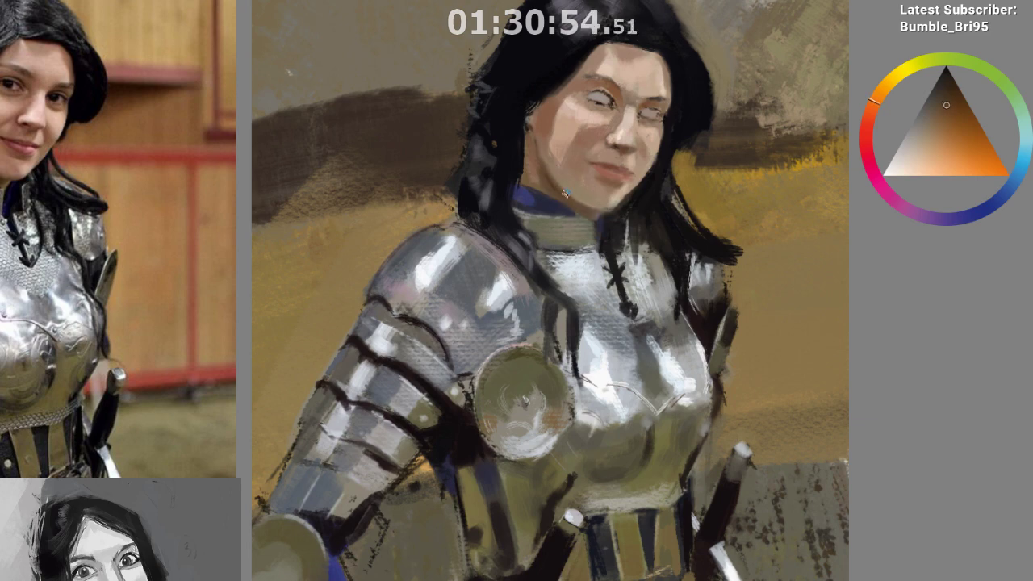
pyautogui.keyDown('ctrl'); pyautogui.click(565, 192); pyautogui.keyUp('ctrl')
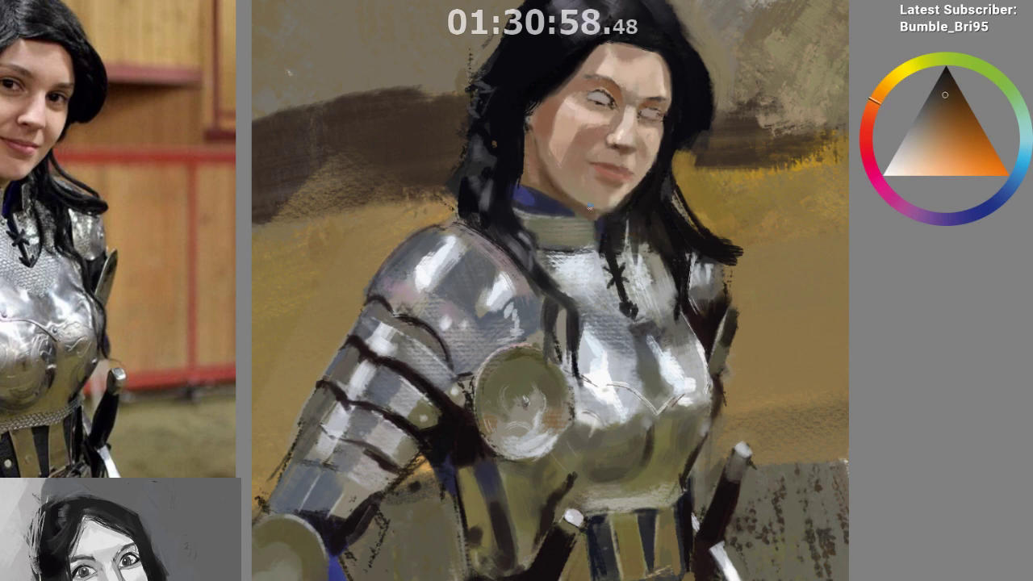
pyautogui.press('m')
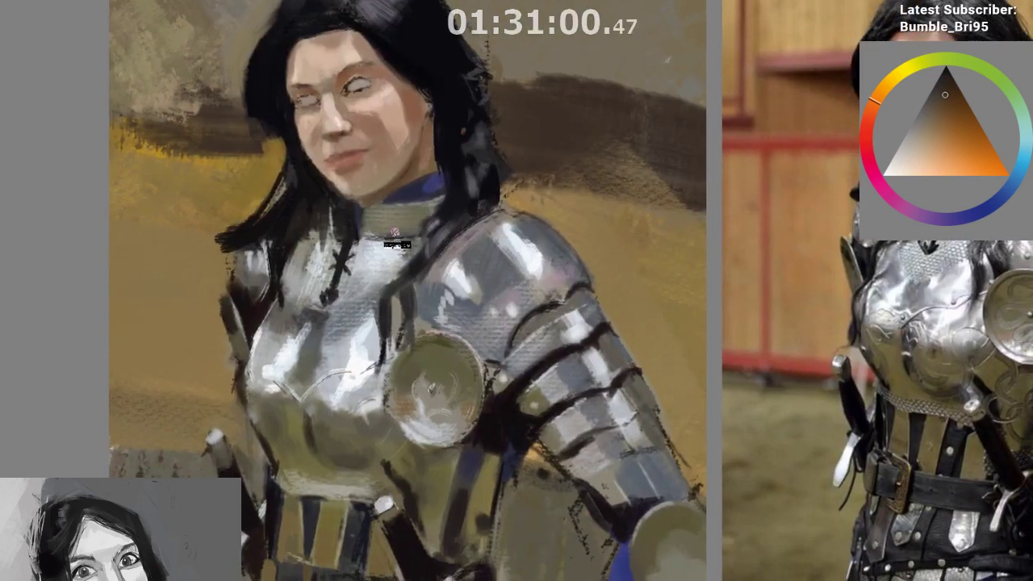
pyautogui.click(953, 97)
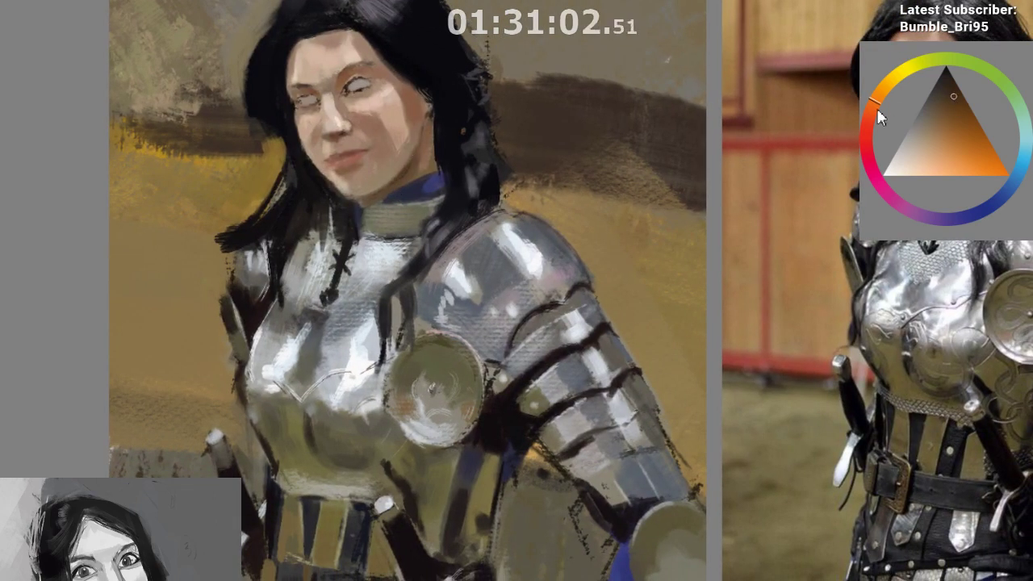
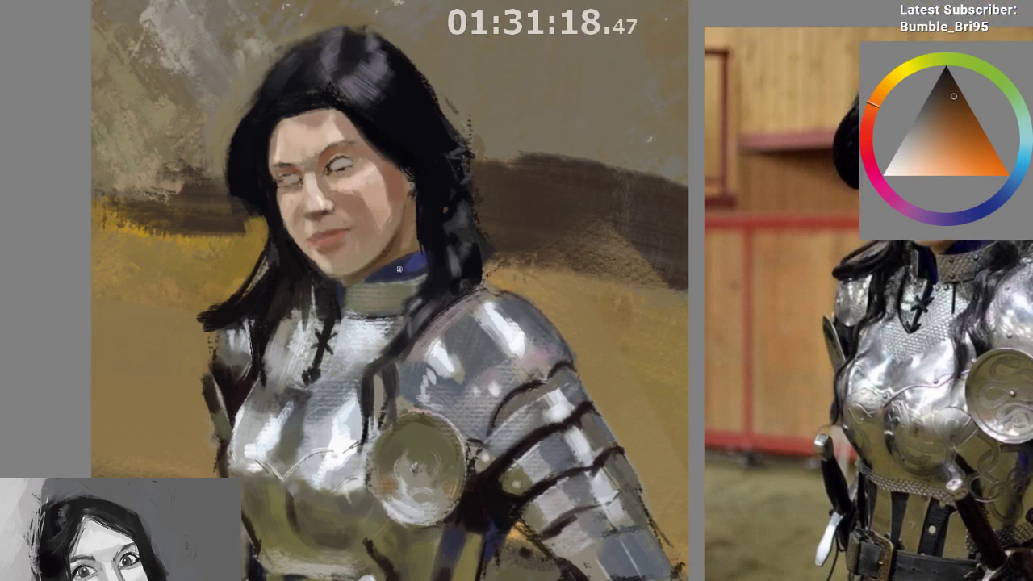
# Paint muted greyish reflected light along the jawline with sampled skin tones, then flip the view back to normal
pyautogui.keyDown('ctrl'); pyautogui.click(346, 257); pyautogui.keyUp('ctrl')
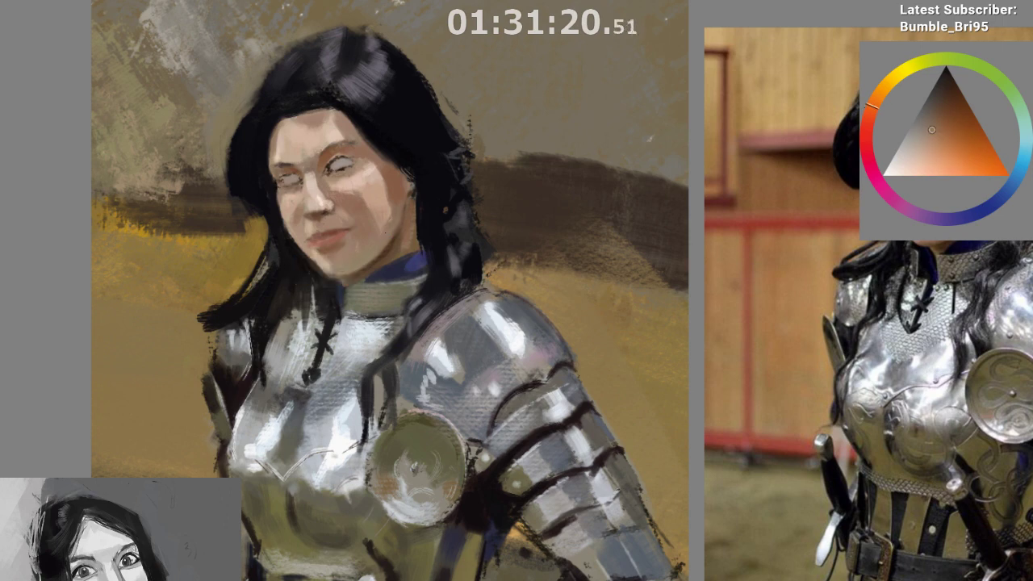
pyautogui.keyDown('ctrl'); pyautogui.click(529, 211); pyautogui.keyUp('ctrl')
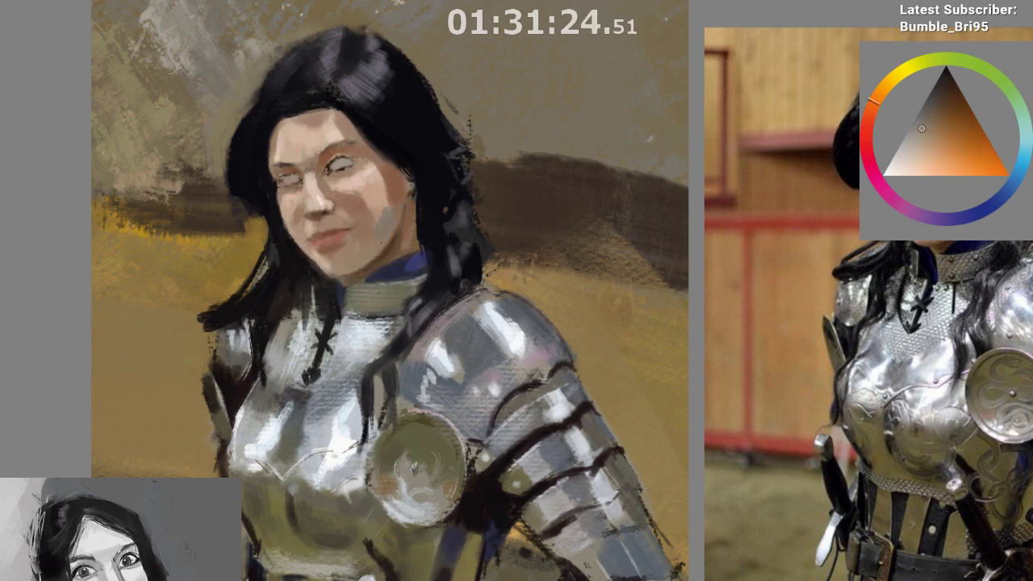
pyautogui.press('m')
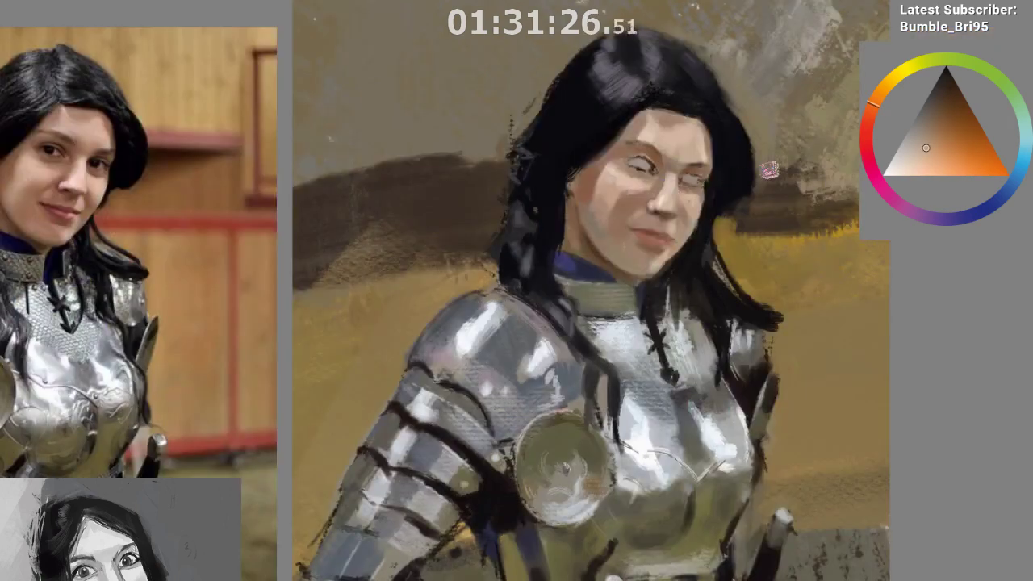
pyautogui.keyDown('ctrl'); pyautogui.click(600, 210); pyautogui.keyUp('ctrl')
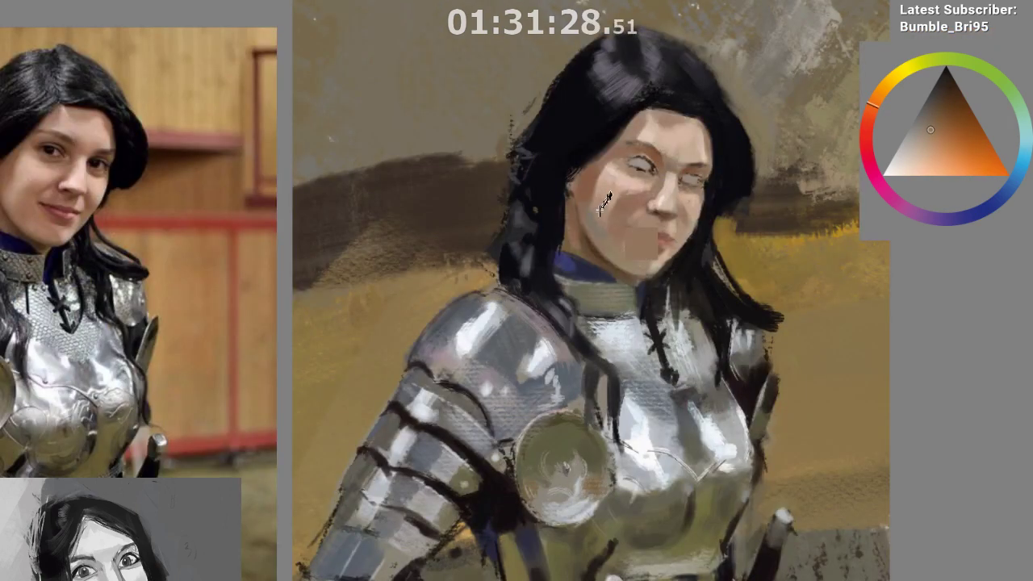
pyautogui.moveTo(546, 410); pyautogui.dragTo(481, 352)
pyautogui.keyDown('ctrl'); pyautogui.click(555, 172); pyautogui.keyUp('ctrl')
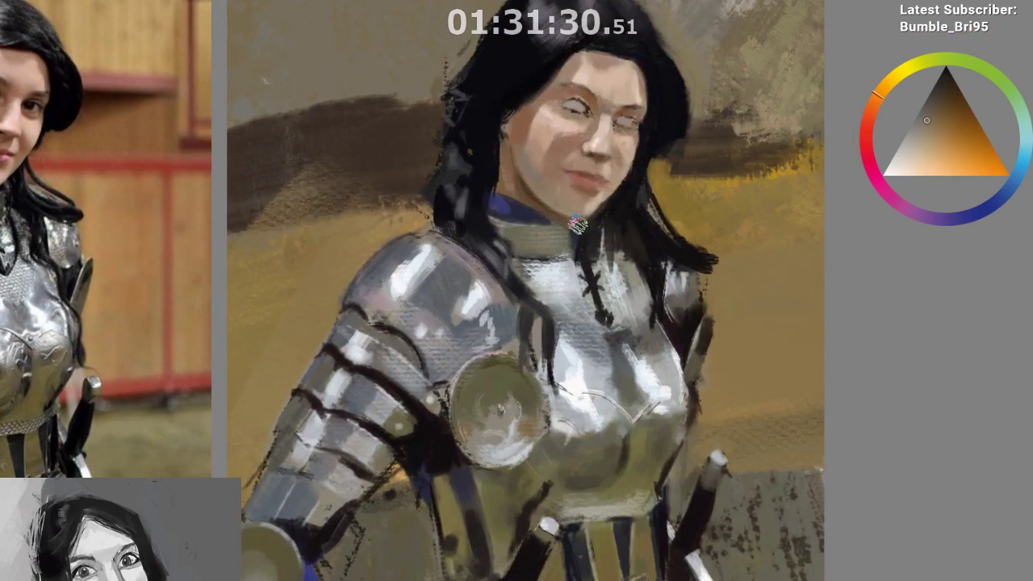
pyautogui.moveTo(577, 226); pyautogui.dragTo(597, 229)
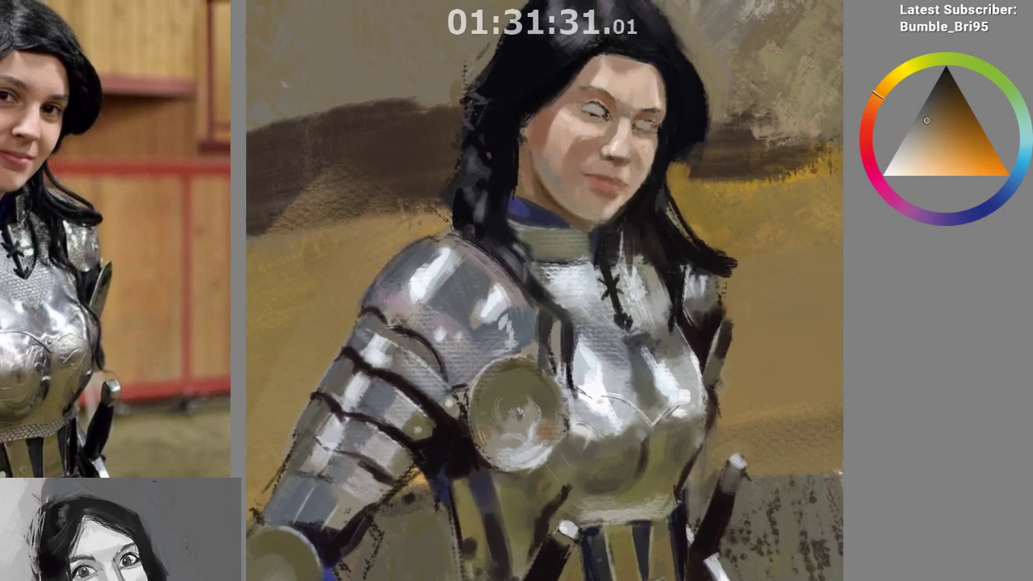
# Try shading beneath the nose with brown skin tones sampled from around it
pyautogui.keyDown('ctrl'); pyautogui.click(621, 162); pyautogui.keyUp('ctrl')
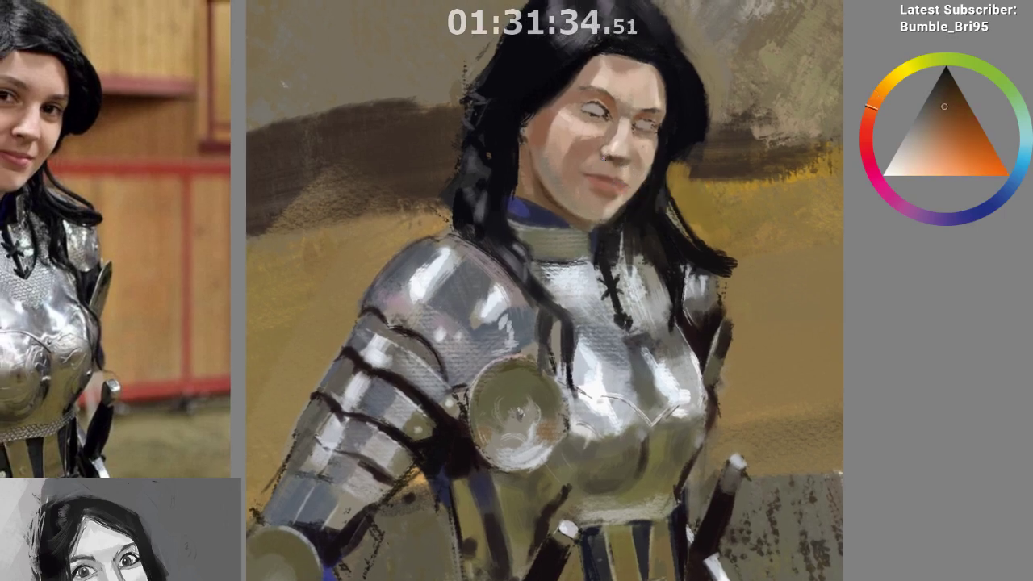
pyautogui.keyDown('ctrl'); pyautogui.click(612, 169); pyautogui.keyUp('ctrl')
pyautogui.moveTo(613, 171)
pyautogui.mouseDown()
pyautogui.moveTo(634, 173)
pyautogui.moveTo(601, 175)
pyautogui.mouseUp()
pyautogui.hotkey('ctrl', 'z')
pyautogui.keyDown('ctrl'); pyautogui.click(618, 164); pyautogui.keyUp('ctrl')
pyautogui.hotkey('ctrl', 'z')
# Refine the shading under the nose with brown tones sampled from the underside of the nose
pyautogui.scroll(2, 614, 158)
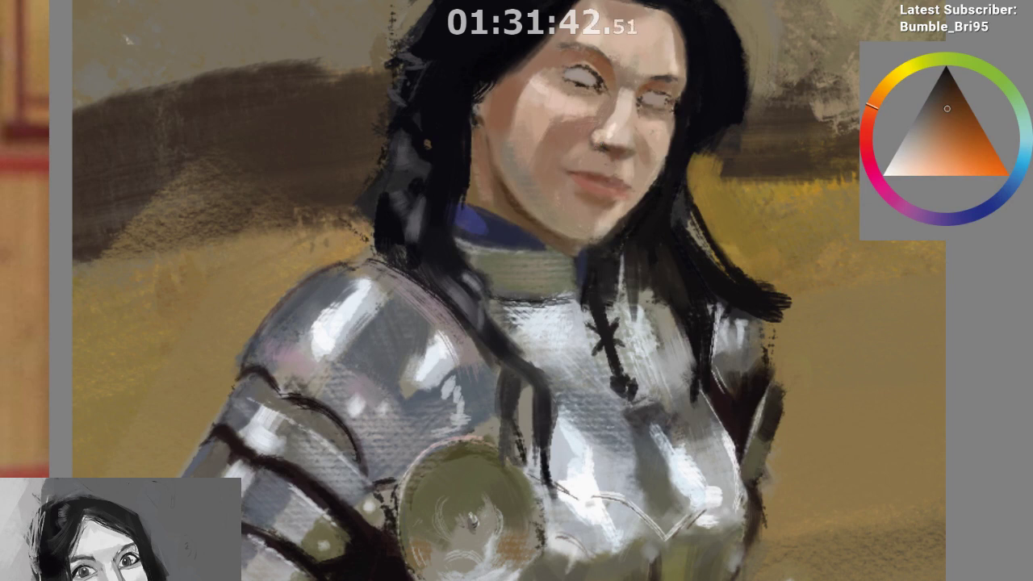
pyautogui.keyDown('ctrl'); pyautogui.click(603, 146); pyautogui.keyUp('ctrl')
pyautogui.moveTo(580, 269); pyautogui.dragTo(566, 368)
pyautogui.keyDown('ctrl'); pyautogui.click(595, 209); pyautogui.keyUp('ctrl')
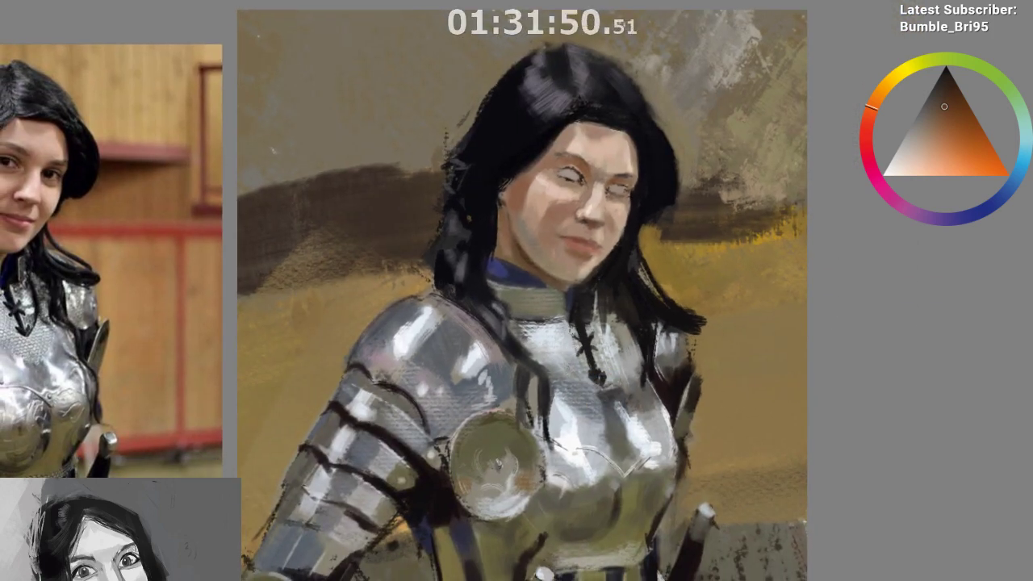
# Touch up the chin and mouth corner with sampled skin tones and a pale pinkish tone
pyautogui.keyDown('ctrl'); pyautogui.click(610, 282); pyautogui.keyUp('ctrl')
pyautogui.moveTo(678, 279); pyautogui.dragTo(683, 254)
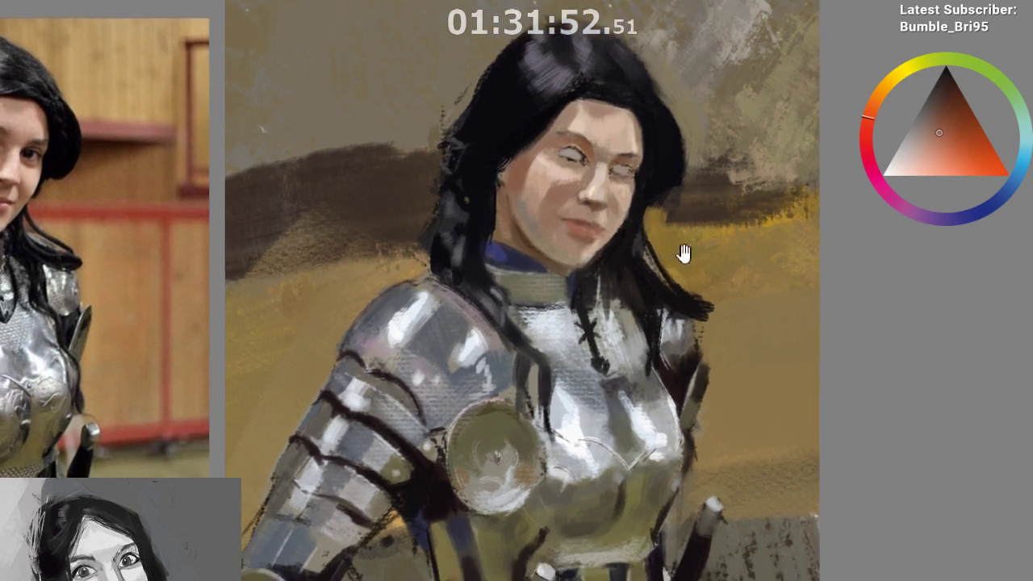
pyautogui.keyDown('ctrl'); pyautogui.click(593, 254); pyautogui.keyUp('ctrl')
pyautogui.click(909, 159)
pyautogui.click(865, 136)
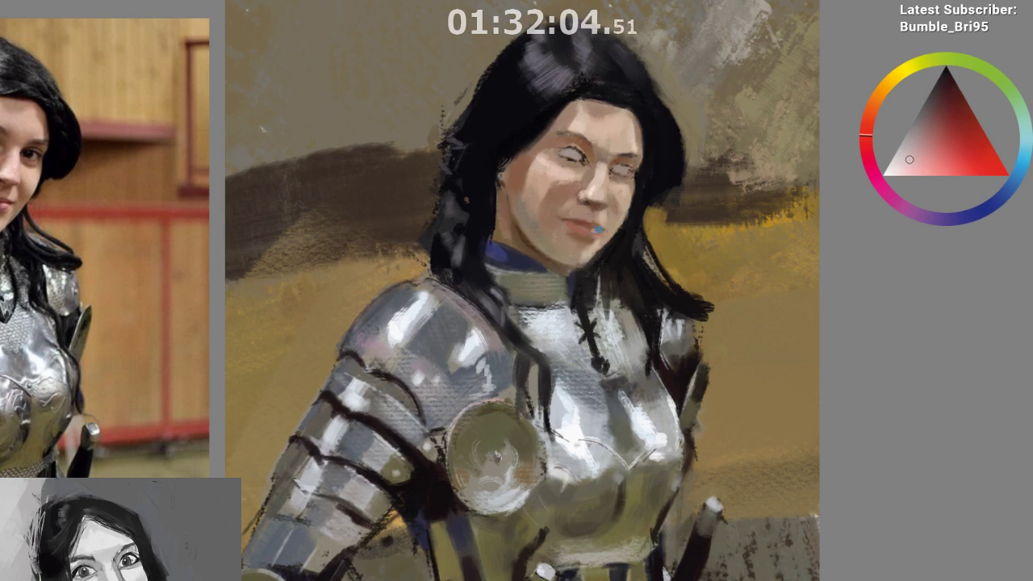
# Mirror the view and rework the skin around the upper lip with sampled light skin tones
pyautogui.press('m')
pyautogui.moveTo(421, 242); pyautogui.dragTo(390, 203)
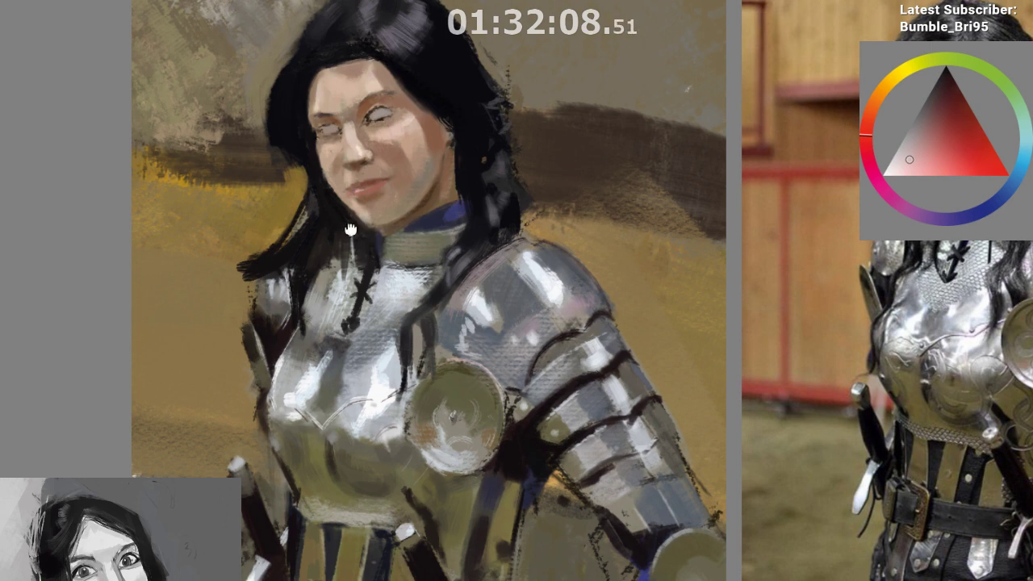
pyautogui.moveTo(351, 230); pyautogui.dragTo(347, 191)
pyautogui.keyDown('ctrl'); pyautogui.click(344, 142); pyautogui.keyUp('ctrl')
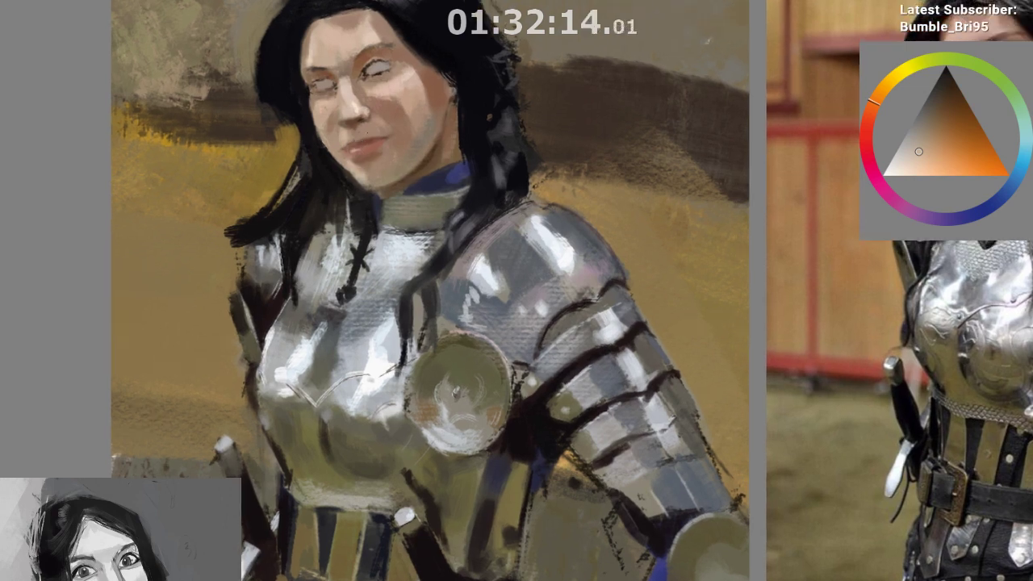
pyautogui.keyDown('ctrl'); pyautogui.click(344, 146); pyautogui.keyUp('ctrl')
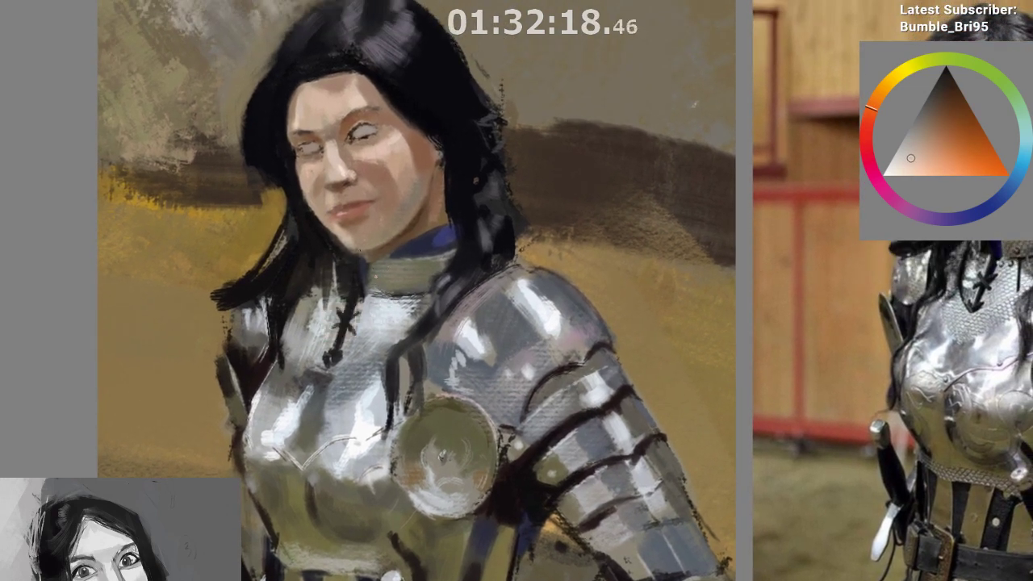
# Shade the underside of the nose with a dark brown sampled from its cast shadow
pyautogui.keyDown('ctrl'); pyautogui.click(342, 197); pyautogui.keyUp('ctrl')
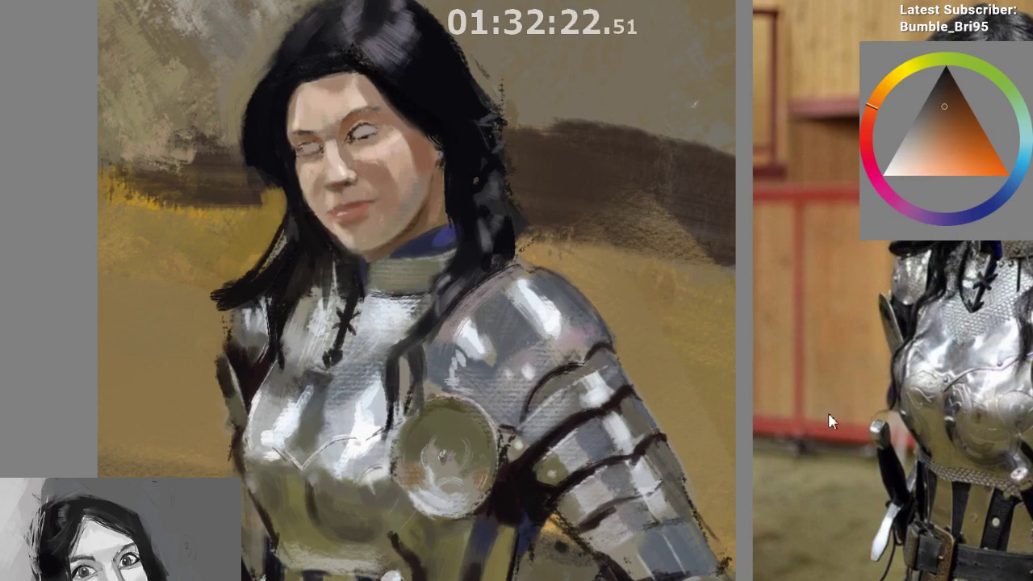
pyautogui.keyDown('ctrl'); pyautogui.click(339, 193); pyautogui.keyUp('ctrl')
pyautogui.keyDown('ctrl'); pyautogui.click(342, 196); pyautogui.keyUp('ctrl')
pyautogui.press('ctrl')
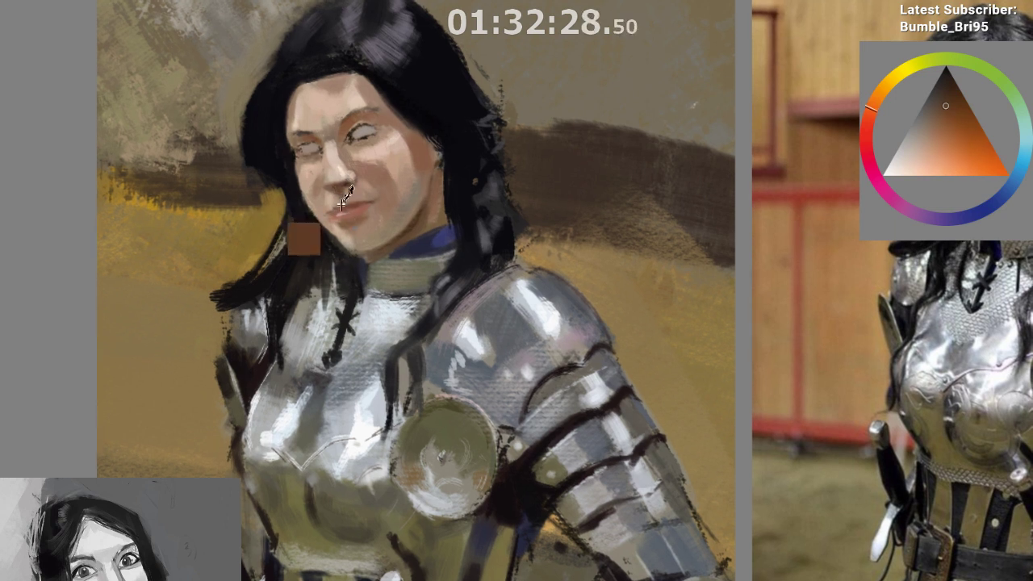
pyautogui.press('ctrl')
# Brighten and shape the nose tip with pale cream skin tones sampled from the nose
pyautogui.keyDown('ctrl'); pyautogui.click(341, 174); pyautogui.keyUp('ctrl')
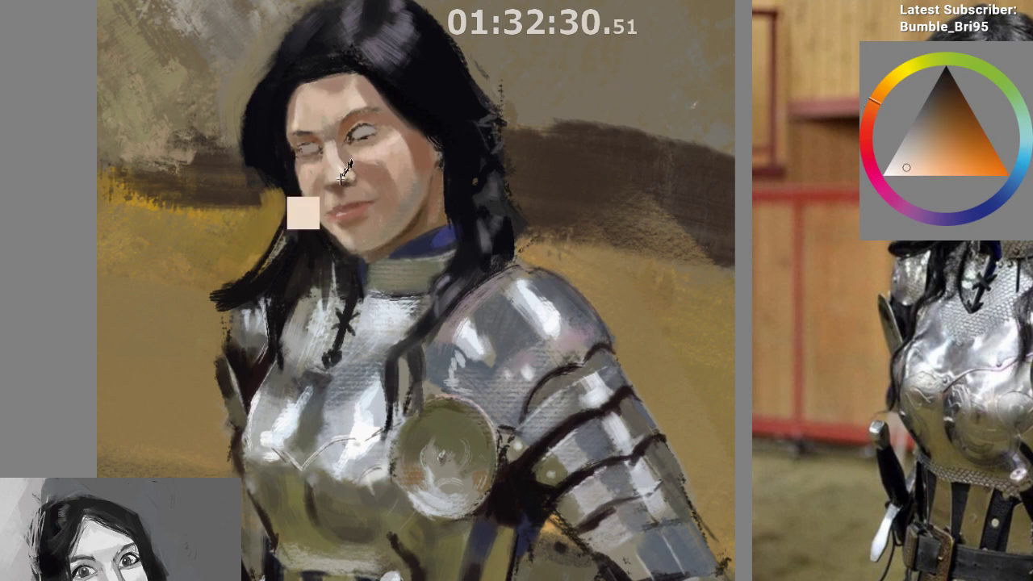
pyautogui.keyDown('ctrl'); pyautogui.click(338, 176); pyautogui.keyUp('ctrl')
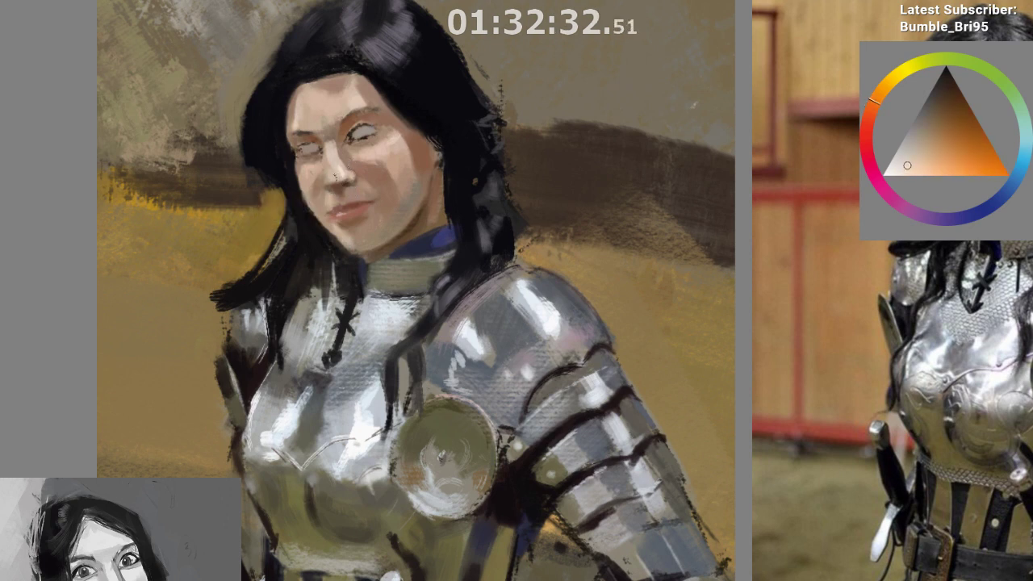
pyautogui.keyDown('ctrl'); pyautogui.click(343, 176); pyautogui.keyUp('ctrl')
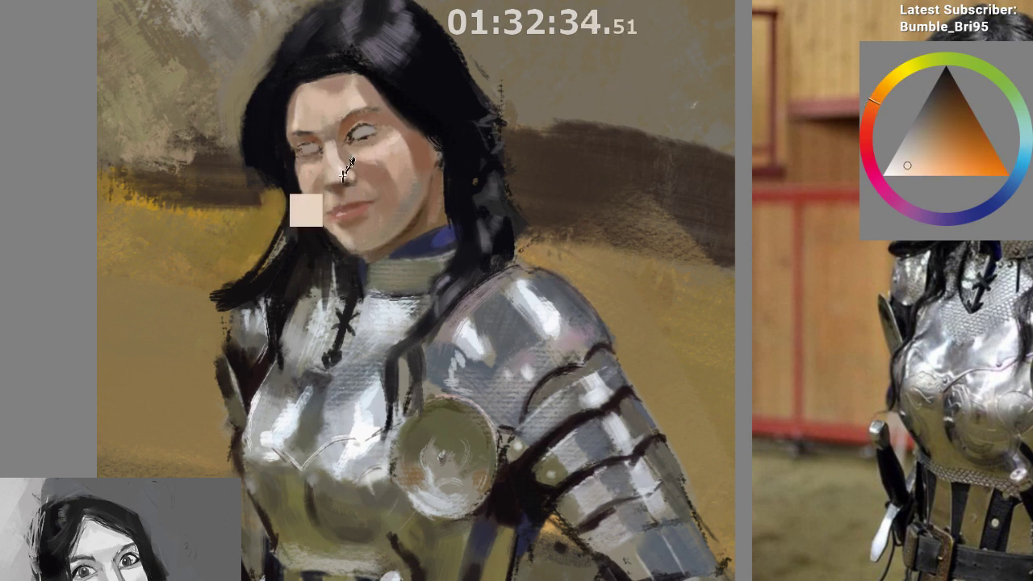
pyautogui.keyDown('ctrl'); pyautogui.click(347, 189); pyautogui.keyUp('ctrl')
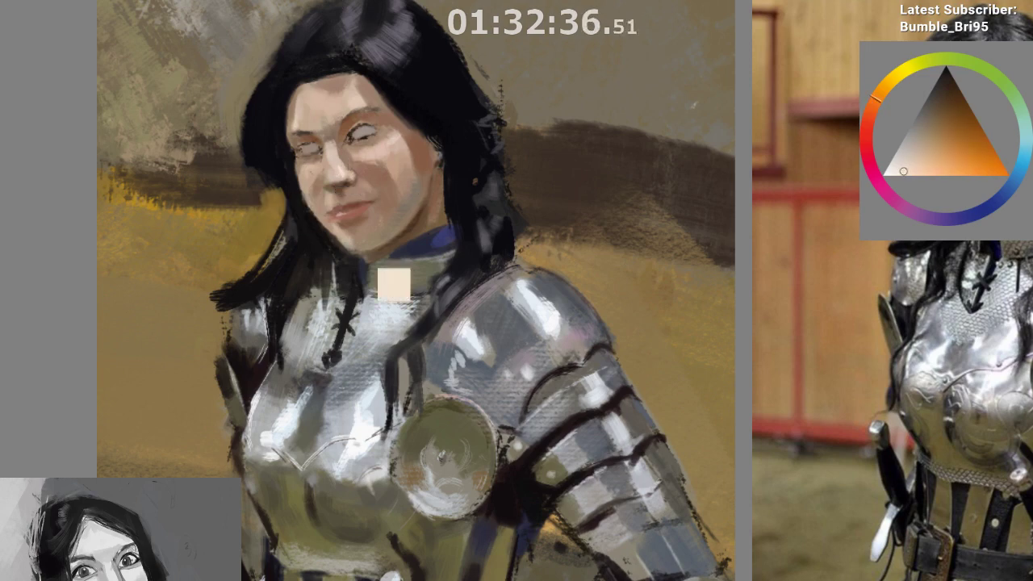
# Restore the unmirrored view and paint the nose bridge and side in a pale tone shifted towards red
pyautogui.press('m')
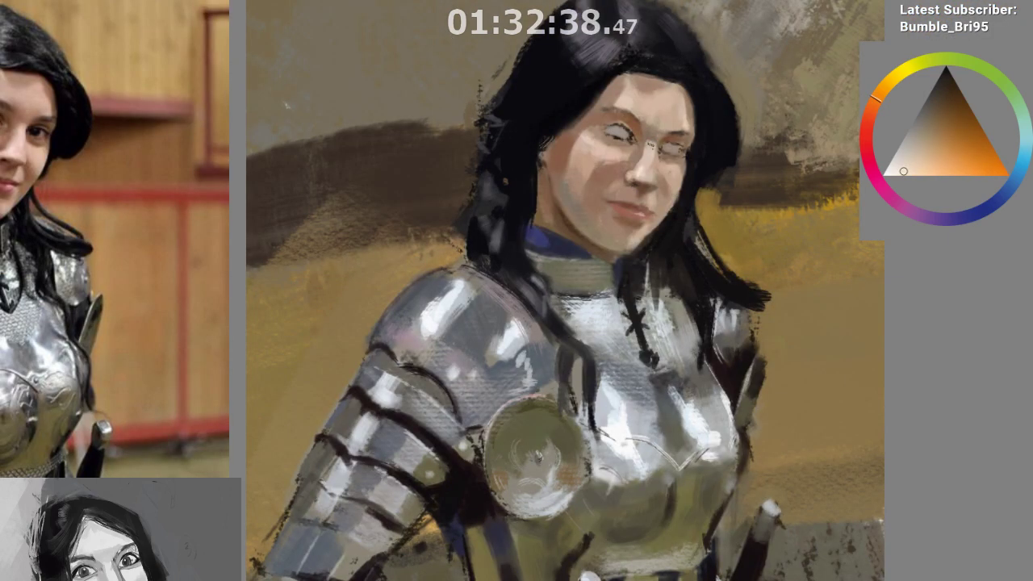
pyautogui.keyDown('ctrl'); pyautogui.click(652, 151); pyautogui.keyUp('ctrl')
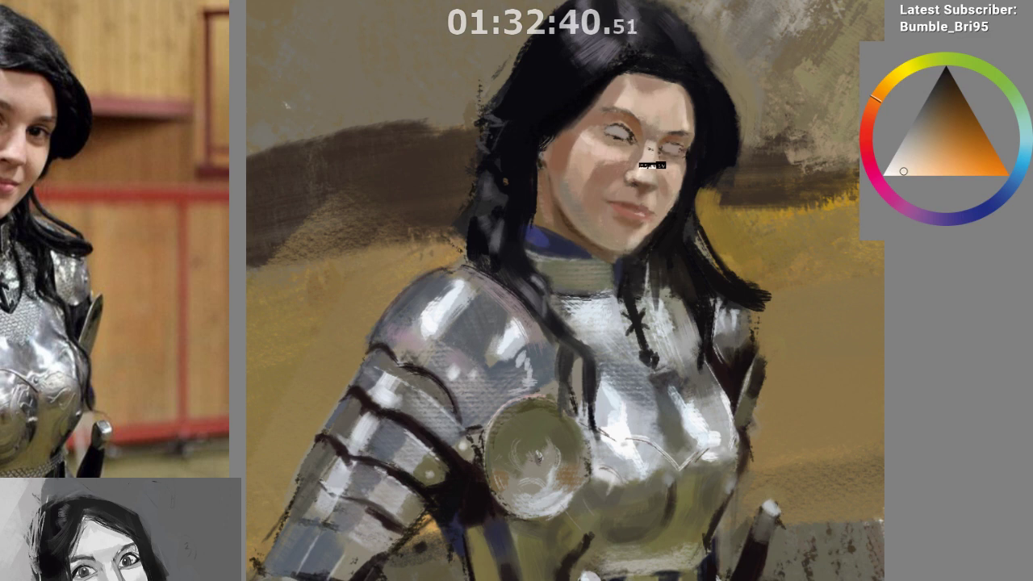
pyautogui.click(866, 115)
pyautogui.keyDown('ctrl'); pyautogui.click(654, 171); pyautogui.keyUp('ctrl')
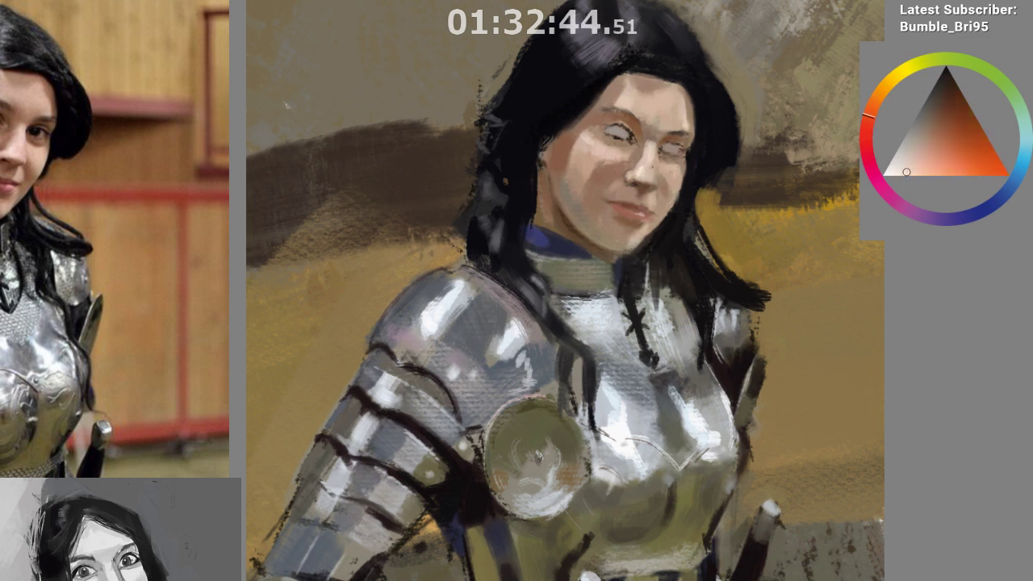
pyautogui.keyDown('ctrl'); pyautogui.click(652, 180); pyautogui.keyUp('ctrl')
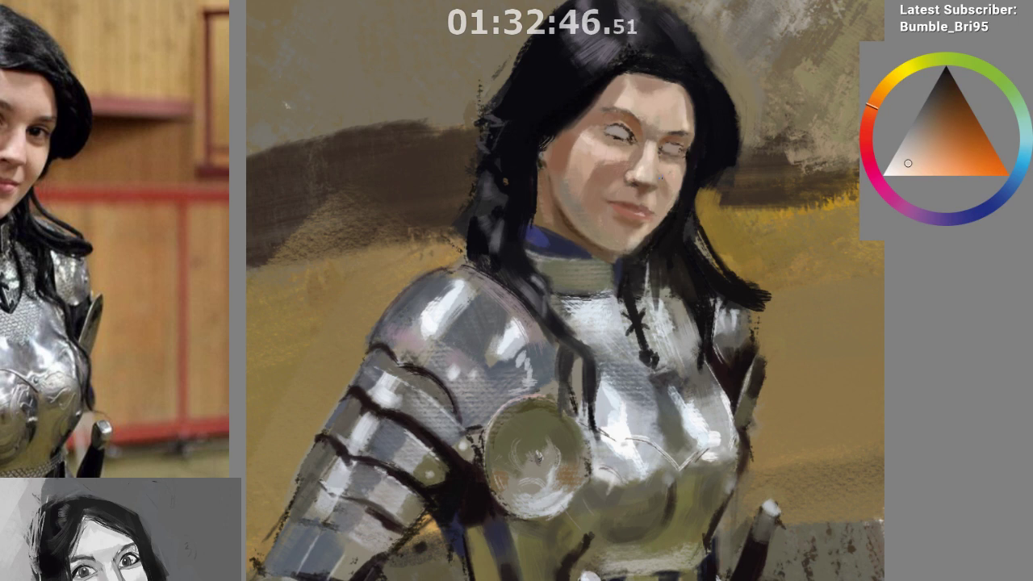
# Model the far side of the nose up to the inner eye corner with slightly redder mid skin tones
pyautogui.keyDown('ctrl'); pyautogui.click(658, 175); pyautogui.keyUp('ctrl')
pyautogui.keyDown('ctrl'); pyautogui.click(658, 174); pyautogui.keyUp('ctrl')
pyautogui.click(868, 117)
pyautogui.keyDown('ctrl'); pyautogui.click(654, 186); pyautogui.keyUp('ctrl')
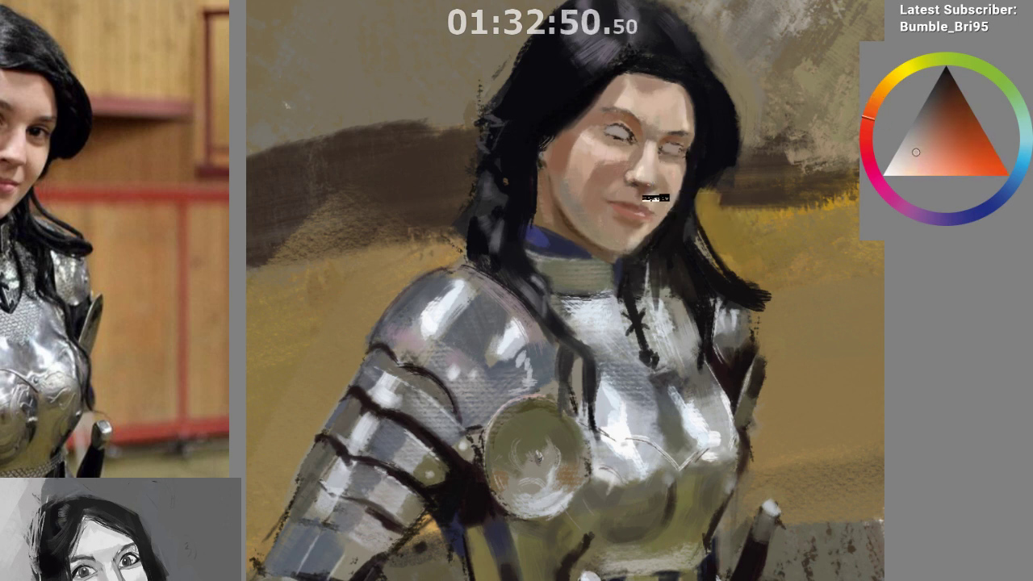
pyautogui.click(926, 156)
pyautogui.keyDown('ctrl'); pyautogui.click(659, 149); pyautogui.keyUp('ctrl')
pyautogui.keyDown('ctrl'); pyautogui.click(657, 161); pyautogui.keyUp('ctrl')
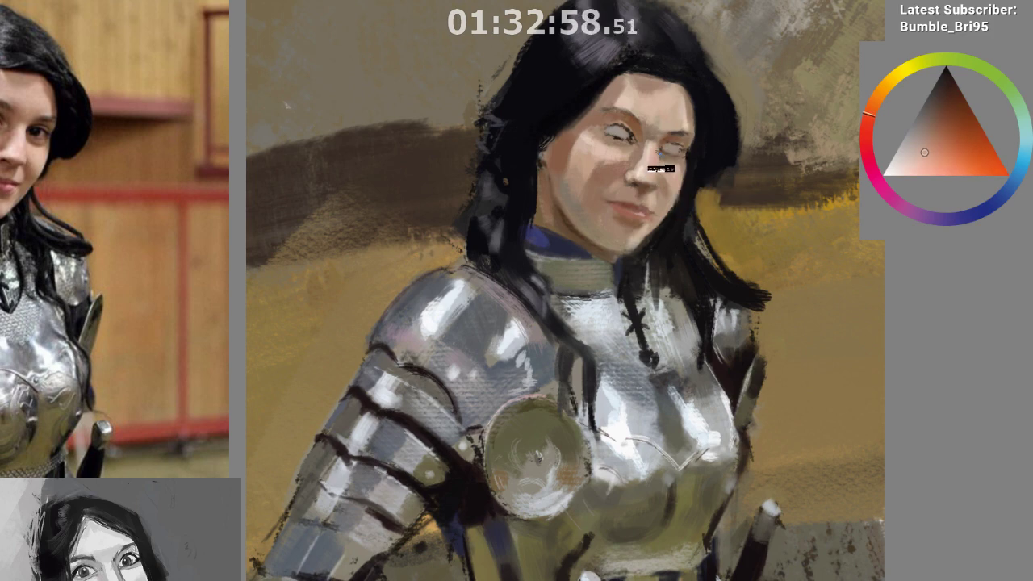
# Mirror the view and blend the nose bridge beside the far eye with sampled reddish skin tones
pyautogui.press('m')
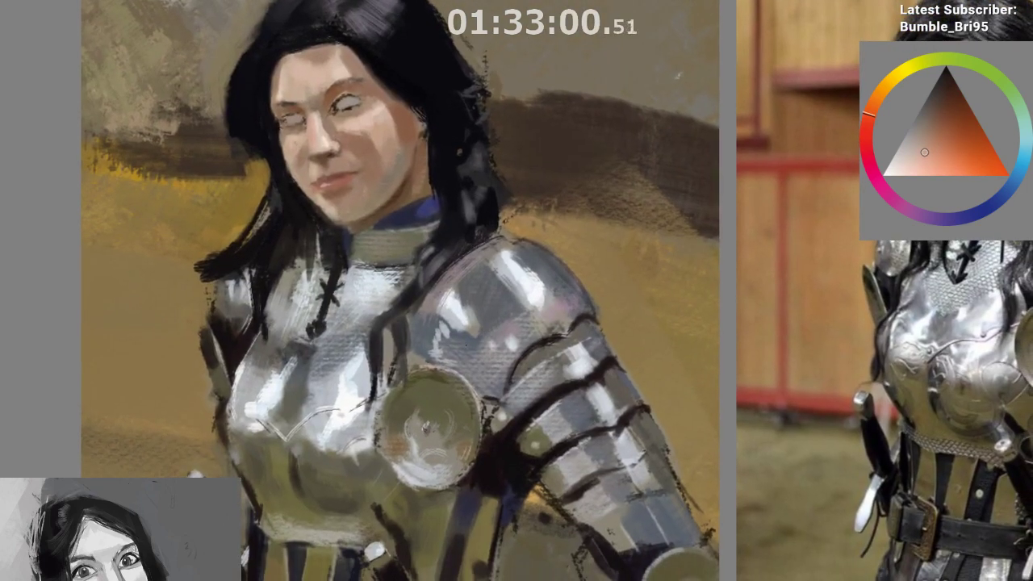
pyautogui.keyDown('ctrl'); pyautogui.click(324, 151); pyautogui.keyUp('ctrl')
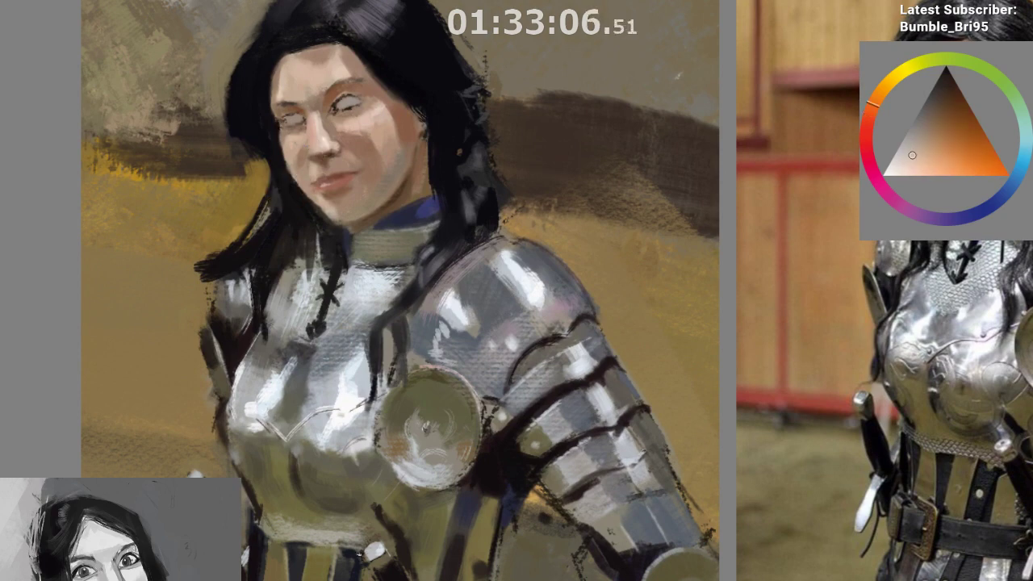
pyautogui.keyDown('ctrl'); pyautogui.click(317, 130); pyautogui.keyUp('ctrl')
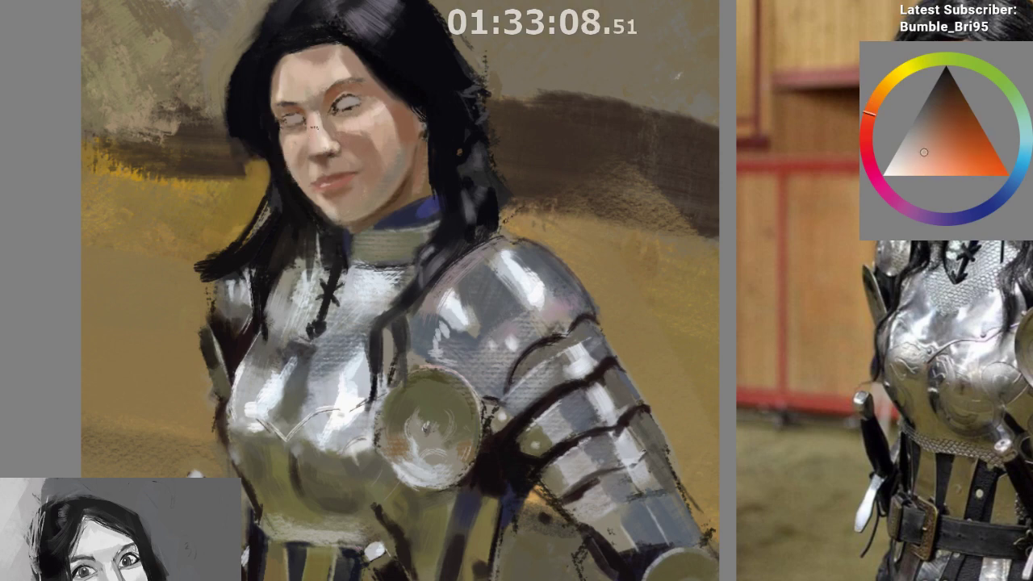
pyautogui.keyDown('ctrl'); pyautogui.click(308, 123); pyautogui.keyUp('ctrl')
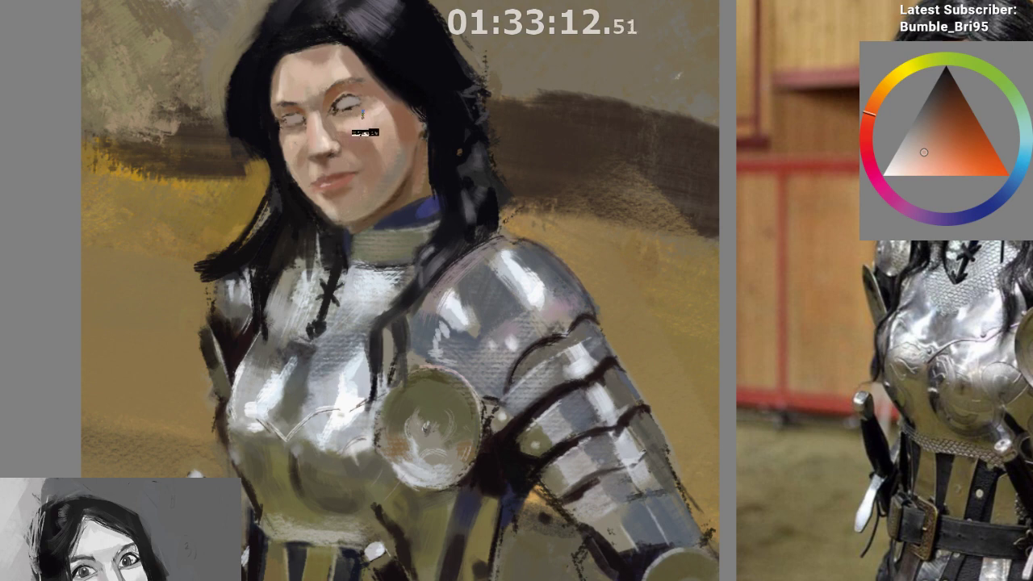
# Define the outer contour of the nose and the area above the lip with sampled brown skin tones
pyautogui.moveTo(393, 224); pyautogui.dragTo(383, 186)
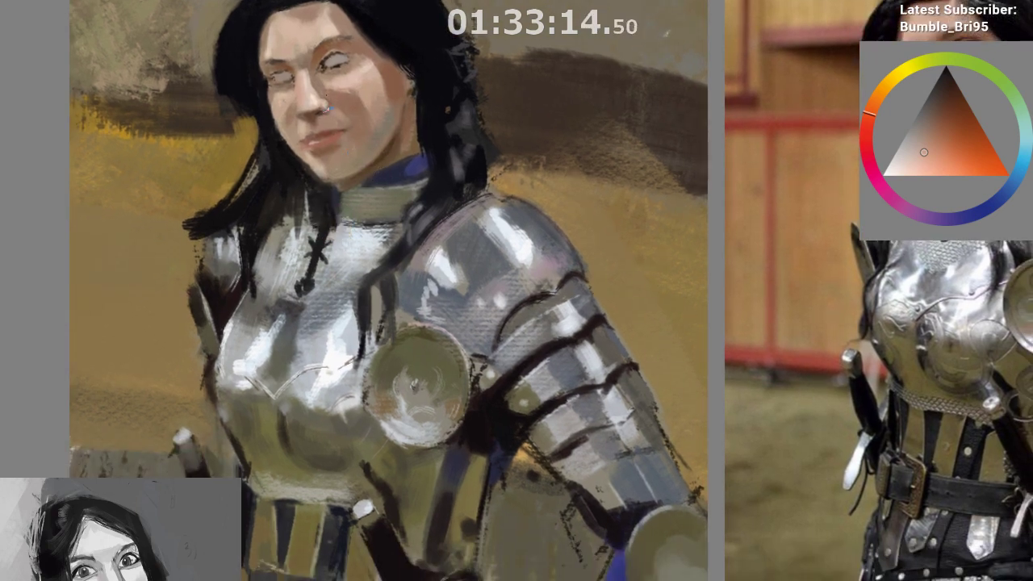
pyautogui.keyDown('ctrl'); pyautogui.click(290, 90); pyautogui.keyUp('ctrl')
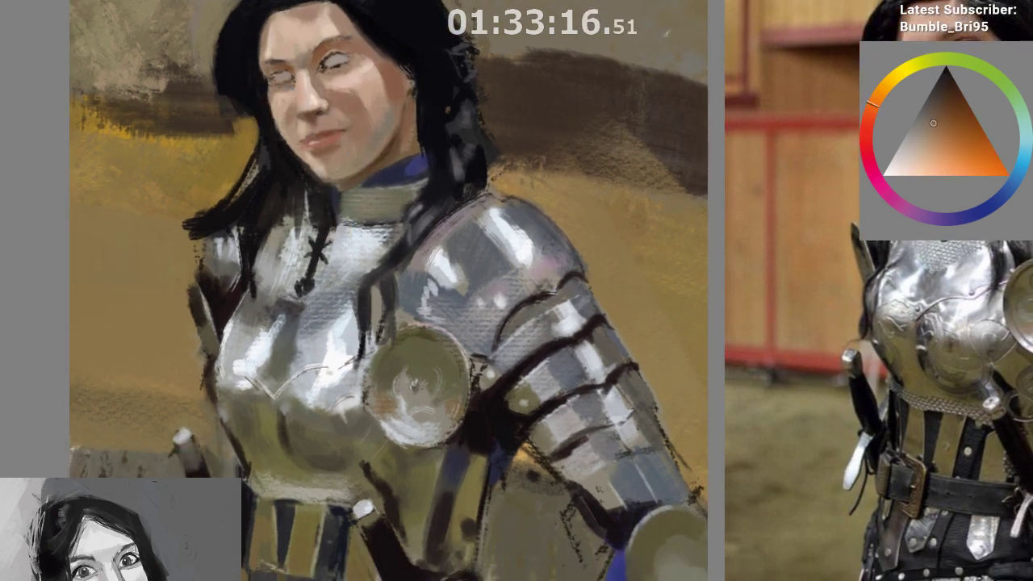
pyautogui.keyDown('ctrl'); pyautogui.click(289, 87); pyautogui.keyUp('ctrl')
pyautogui.keyDown('ctrl'); pyautogui.click(290, 99); pyautogui.keyUp('ctrl')
pyautogui.keyDown('ctrl'); pyautogui.click(295, 104); pyautogui.keyUp('ctrl')
pyautogui.keyDown('ctrl'); pyautogui.click(297, 126); pyautogui.keyUp('ctrl')
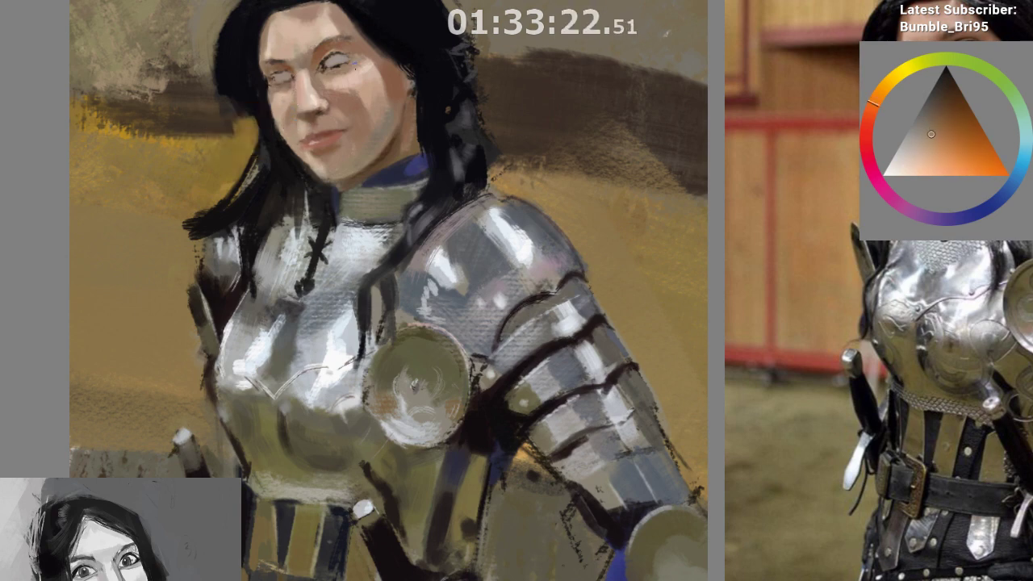
pyautogui.keyDown('ctrl'); pyautogui.click(297, 117); pyautogui.keyUp('ctrl')
# Refine the lit nose tip and nostril edge with pale skin tones sampled around the nose
pyautogui.keyDown('ctrl'); pyautogui.click(319, 110); pyautogui.keyUp('ctrl')
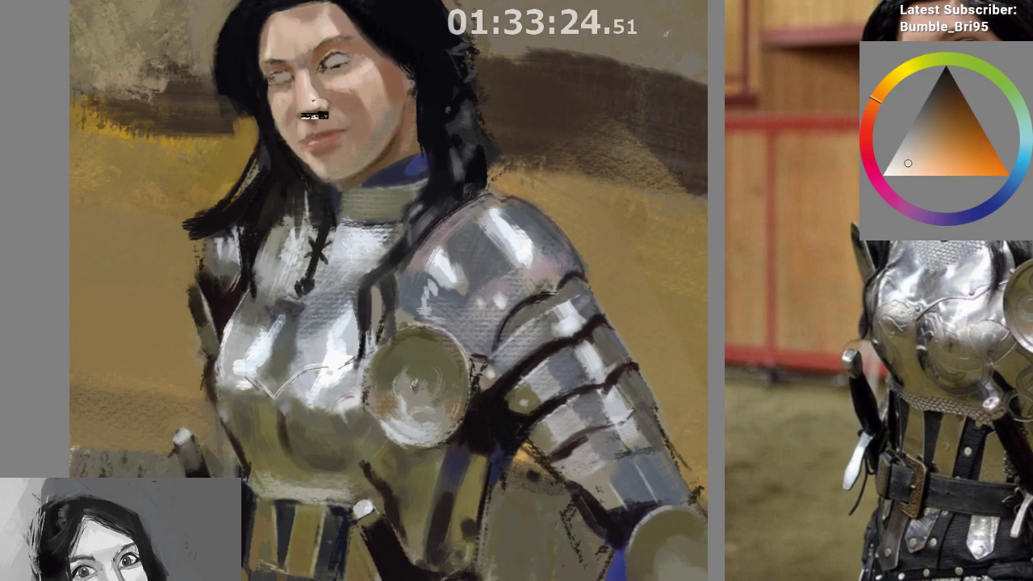
pyautogui.scroll(1, 315, 103)
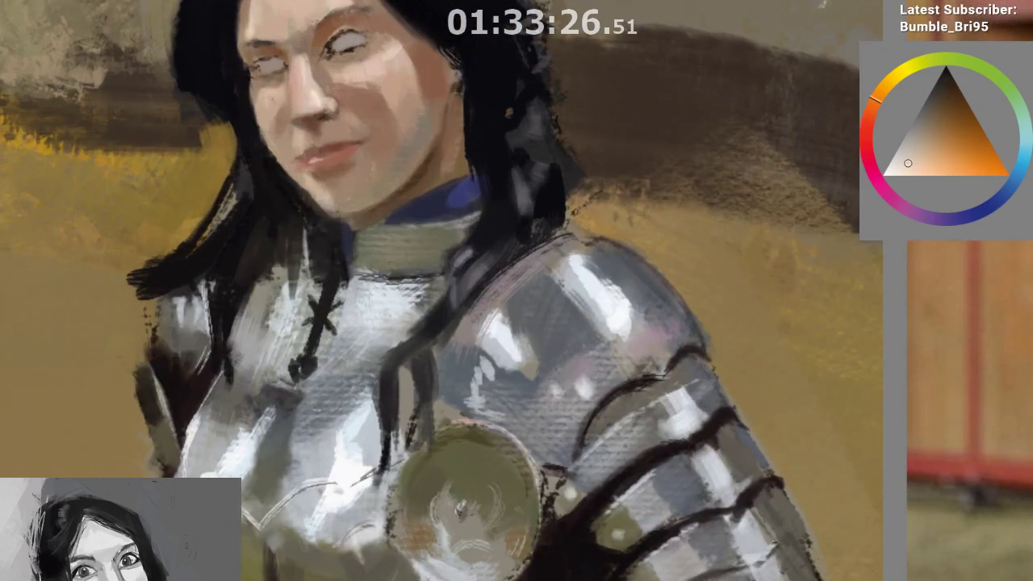
pyautogui.keyDown('ctrl'); pyautogui.click(294, 109); pyautogui.keyUp('ctrl')
pyautogui.scroll(-3, 357, 300)
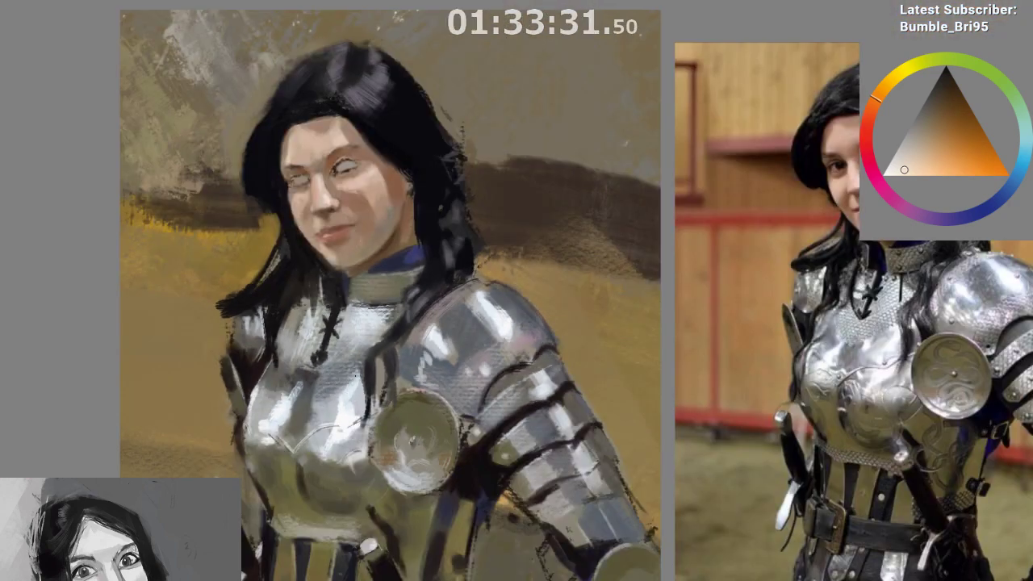
pyautogui.moveTo(351, 343); pyautogui.dragTo(350, 326)
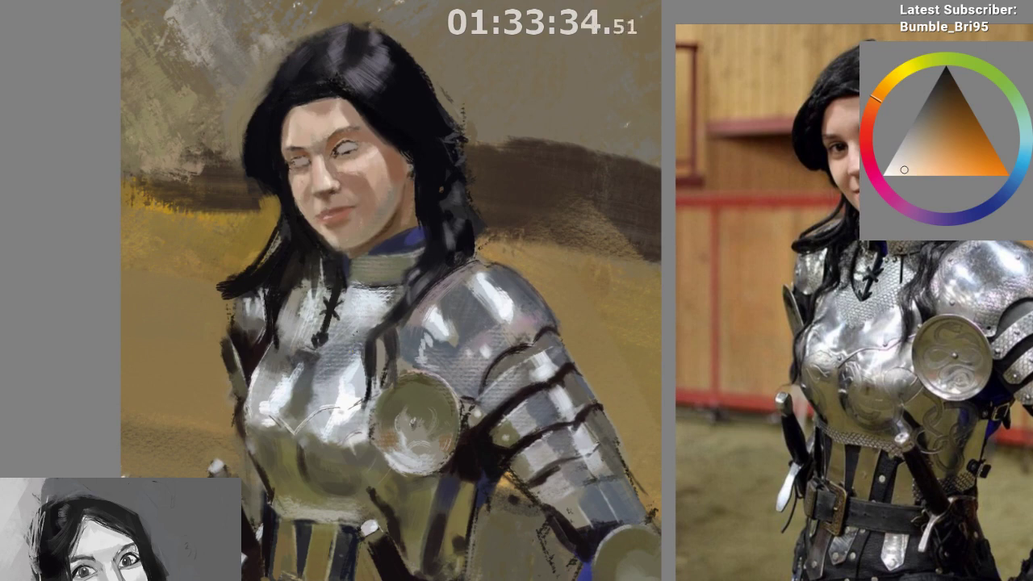
# Shade the nose bridge between the eyes with sampled browns and a more saturated reddish brown
pyautogui.keyDown('alt'); pyautogui.click(322, 157); pyautogui.keyUp('alt')
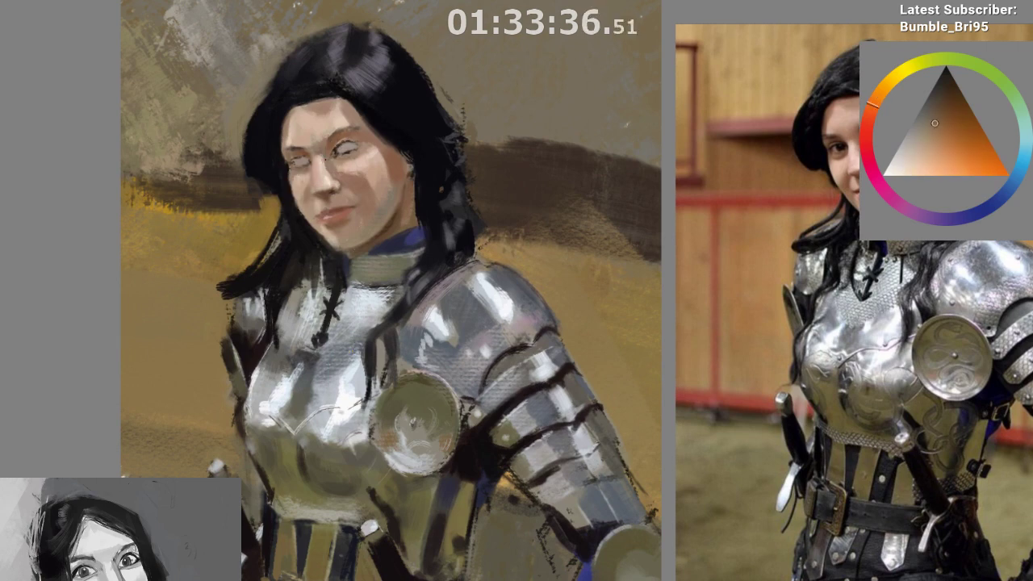
pyautogui.keyDown('alt'); pyautogui.click(319, 151); pyautogui.keyUp('alt')
pyautogui.keyDown('ctrl'); pyautogui.click(320, 147); pyautogui.keyUp('ctrl')
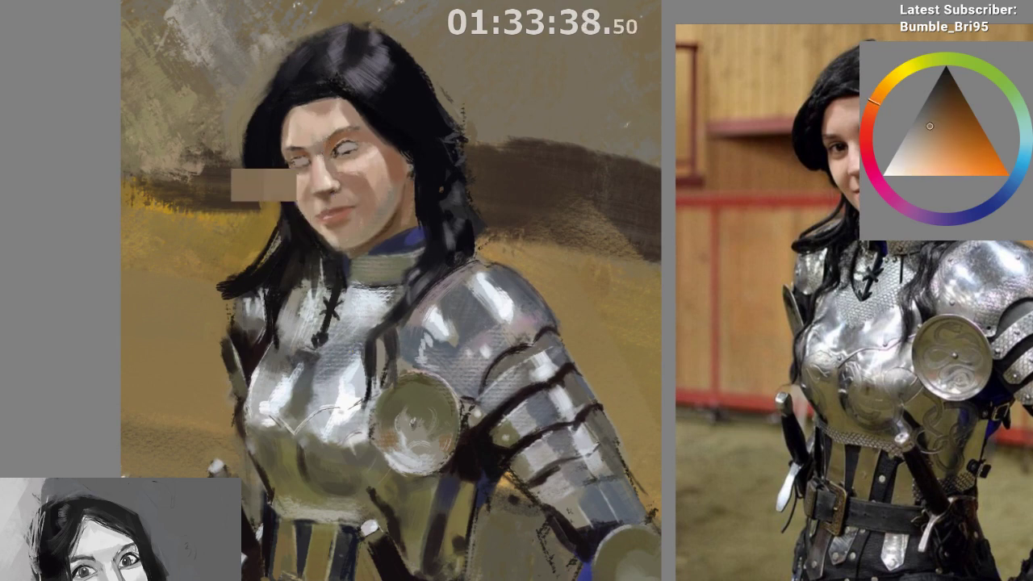
pyautogui.click(941, 133)
pyautogui.click(869, 113)
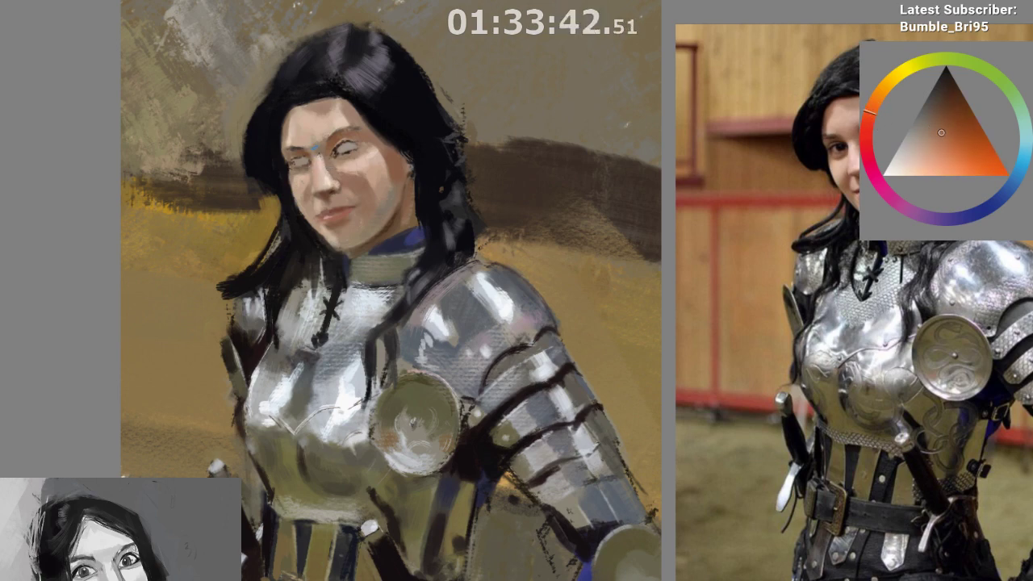
# Blend the nose bridge between the eyes with skin tones sampled from the face, and mirror the view
pyautogui.keyDown('ctrl'); pyautogui.click(337, 138); pyautogui.keyUp('ctrl')
pyautogui.keyDown('ctrl'); pyautogui.click(376, 179); pyautogui.keyUp('ctrl')
pyautogui.keyDown('ctrl'); pyautogui.click(373, 190); pyautogui.keyUp('ctrl')
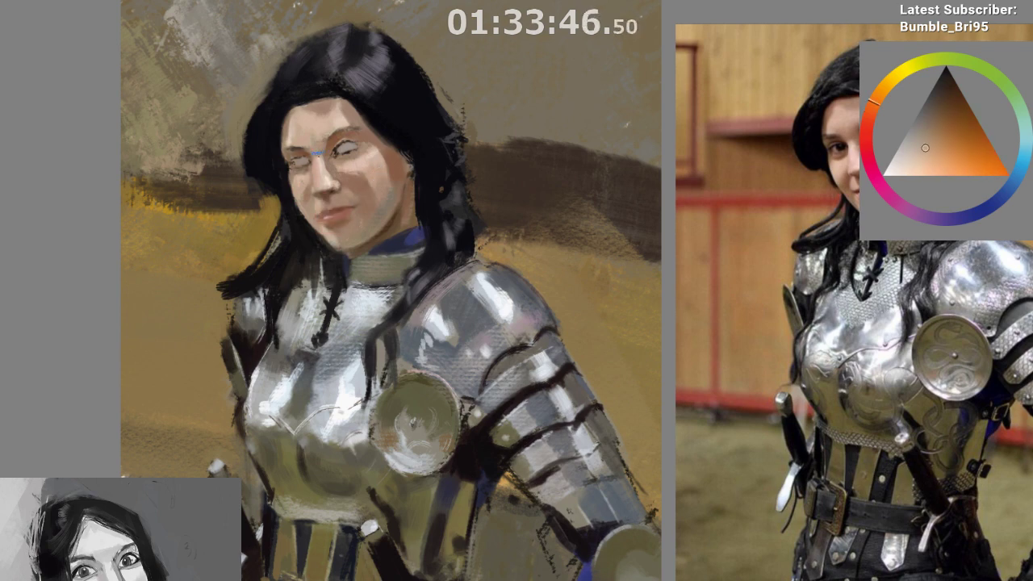
pyautogui.press('m')
pyautogui.keyDown('ctrl'); pyautogui.click(667, 149); pyautogui.keyUp('ctrl')
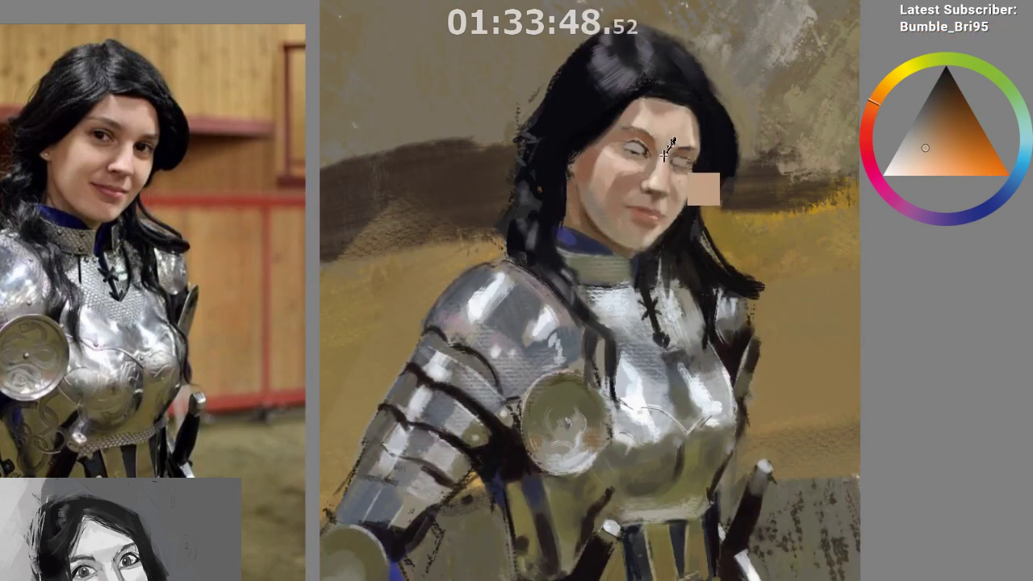
pyautogui.keyDown('ctrl'); pyautogui.click(664, 157); pyautogui.keyUp('ctrl')
pyautogui.moveTo(705, 129); pyautogui.dragTo(680, 106)
pyautogui.keyDown('ctrl'); pyautogui.moveTo(632, 149); pyautogui.dragTo(573, 168); pyautogui.keyUp('ctrl')
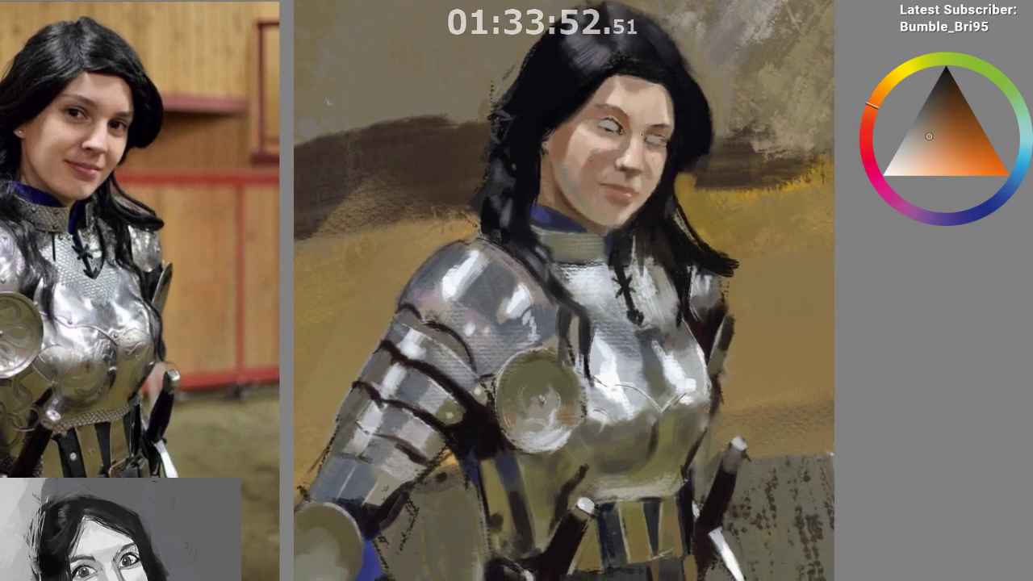
# Refine the inner corner of the far eye and the adjoining nose bridge with sampled light browns
pyautogui.keyDown('ctrl'); pyautogui.click(642, 132); pyautogui.keyUp('ctrl')
pyautogui.click(872, 109)
pyautogui.keyDown('ctrl'); pyautogui.click(634, 126); pyautogui.keyUp('ctrl')
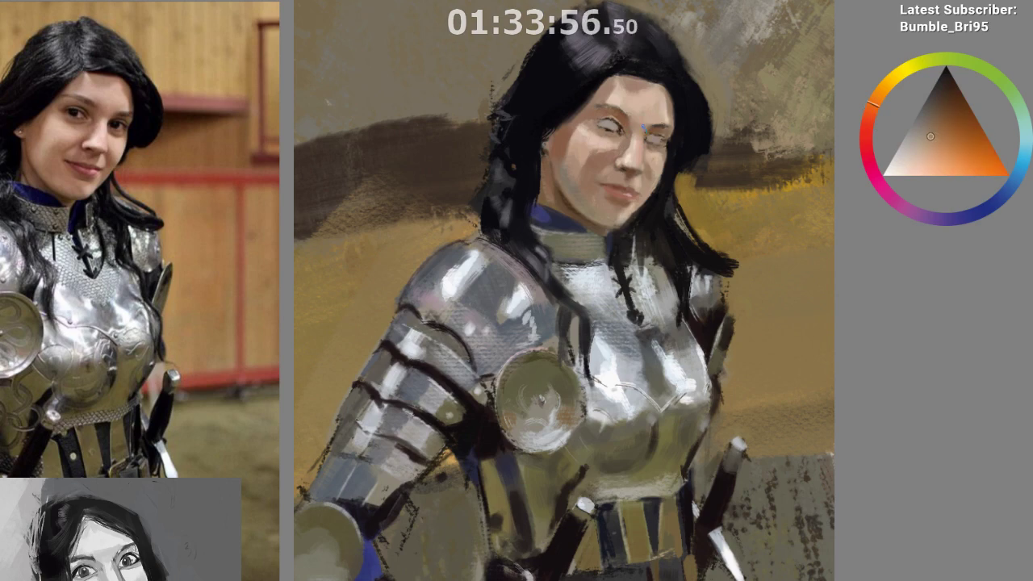
pyautogui.keyDown('ctrl'); pyautogui.click(655, 125); pyautogui.keyUp('ctrl')
pyautogui.moveTo(697, 98); pyautogui.dragTo(707, 120)
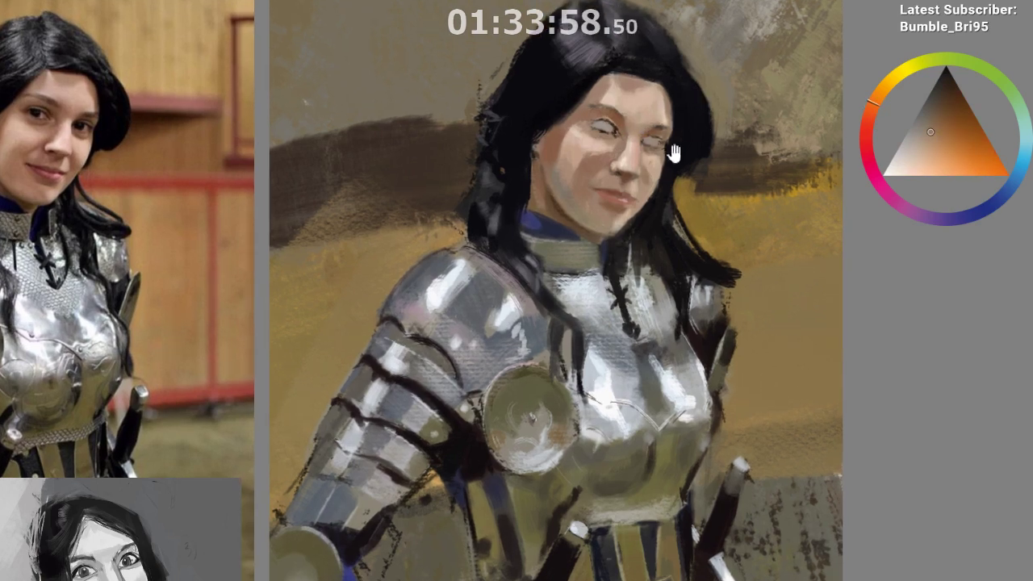
pyautogui.moveTo(674, 153); pyautogui.dragTo(681, 143)
# Soften the cheek below the near eye and the side of the nose with sampled pale pink and brown tones
pyautogui.keyDown('ctrl'); pyautogui.click(607, 138); pyautogui.keyUp('ctrl')
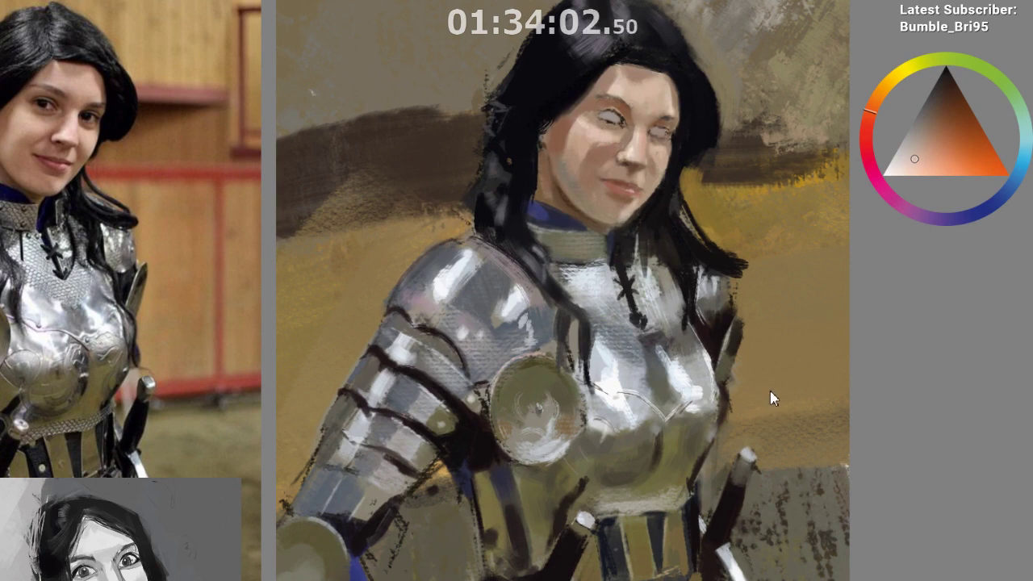
pyautogui.keyDown('ctrl'); pyautogui.click(596, 147); pyautogui.keyUp('ctrl')
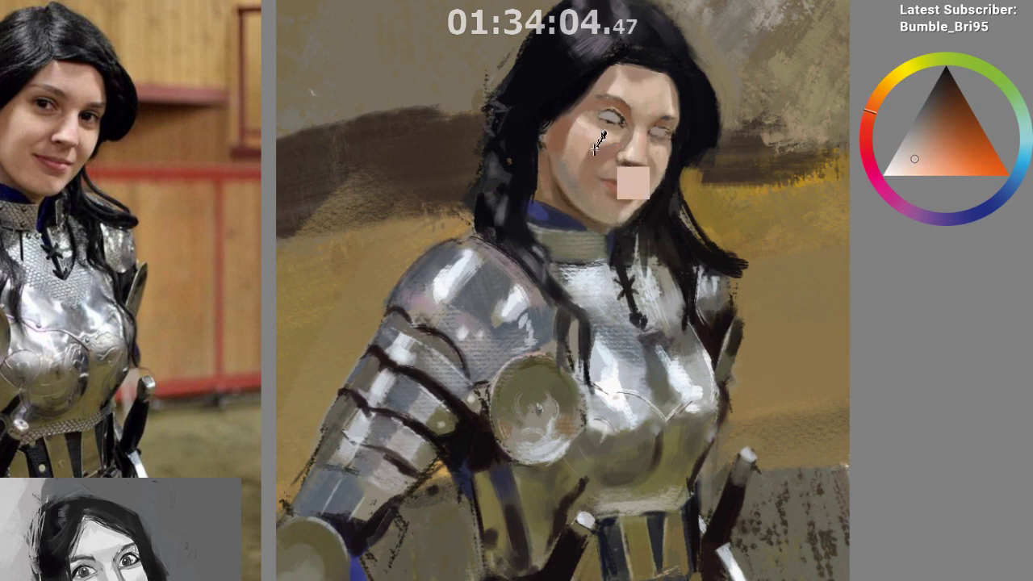
pyautogui.keyDown('ctrl'); pyautogui.click(624, 140); pyautogui.keyUp('ctrl')
pyautogui.keyDown('ctrl'); pyautogui.click(625, 144); pyautogui.keyUp('ctrl')
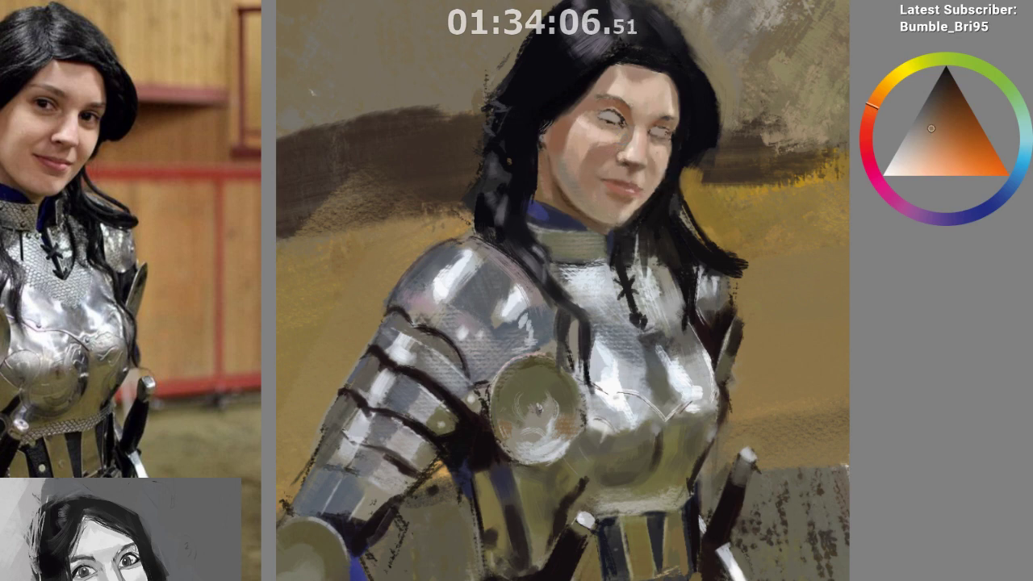
# Try redder and darker browns along the shaded side of the nose, undo the stroke and resample the local skin tone
pyautogui.click(868, 119)
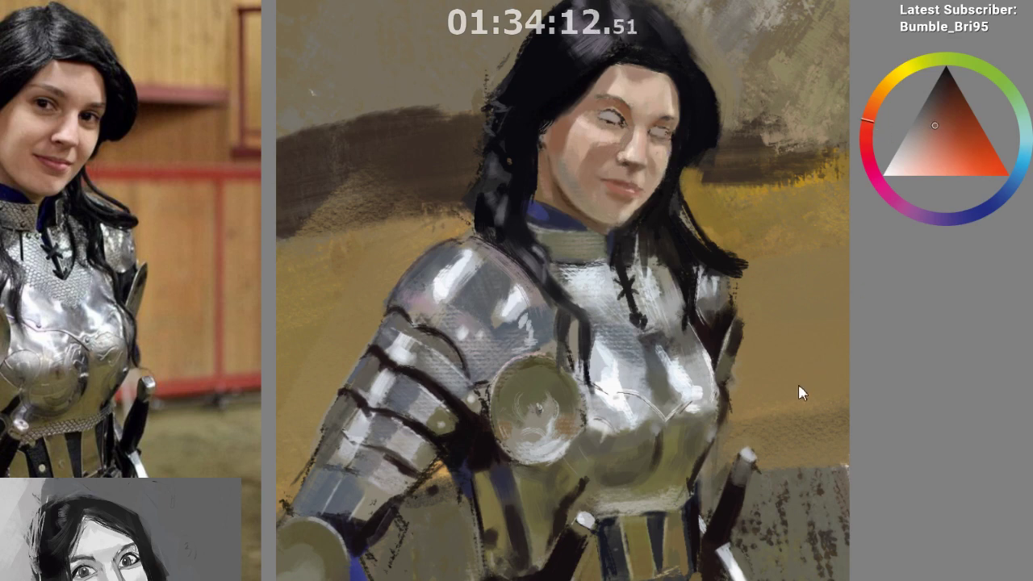
pyautogui.moveTo(640, 130)
pyautogui.mouseDown()
pyautogui.moveTo(622, 169)
pyautogui.moveTo(620, 157)
pyautogui.mouseUp()
pyautogui.hotkey('ctrl', 'z')
pyautogui.click(865, 127)
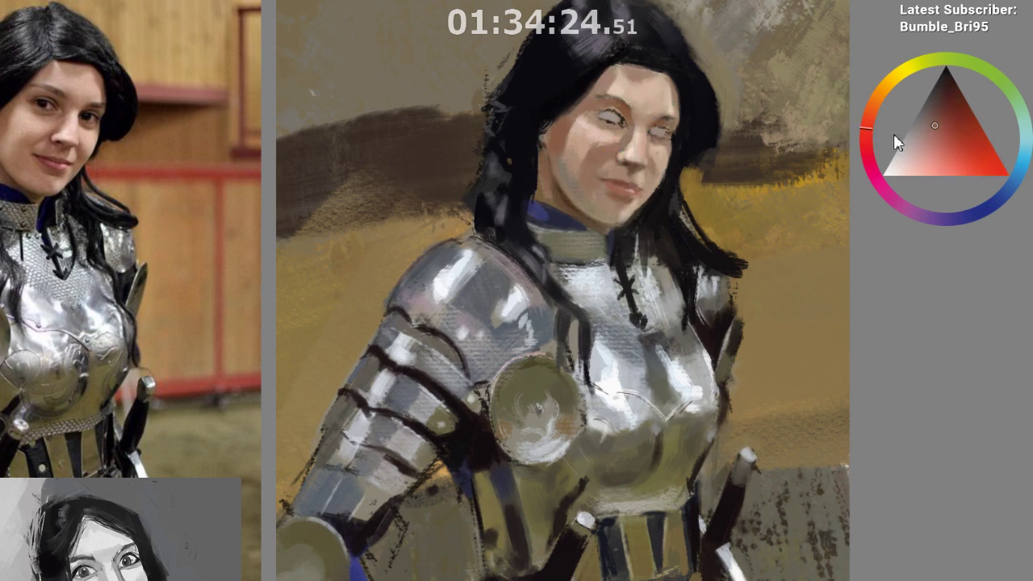
pyautogui.click(945, 118)
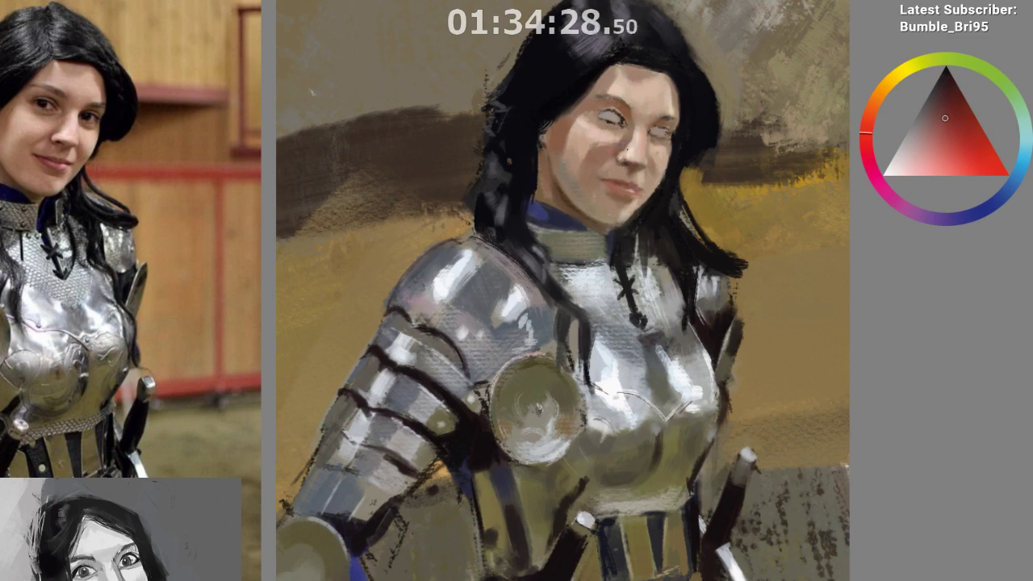
pyautogui.keyDown('alt'); pyautogui.click(630, 137); pyautogui.keyUp('alt')
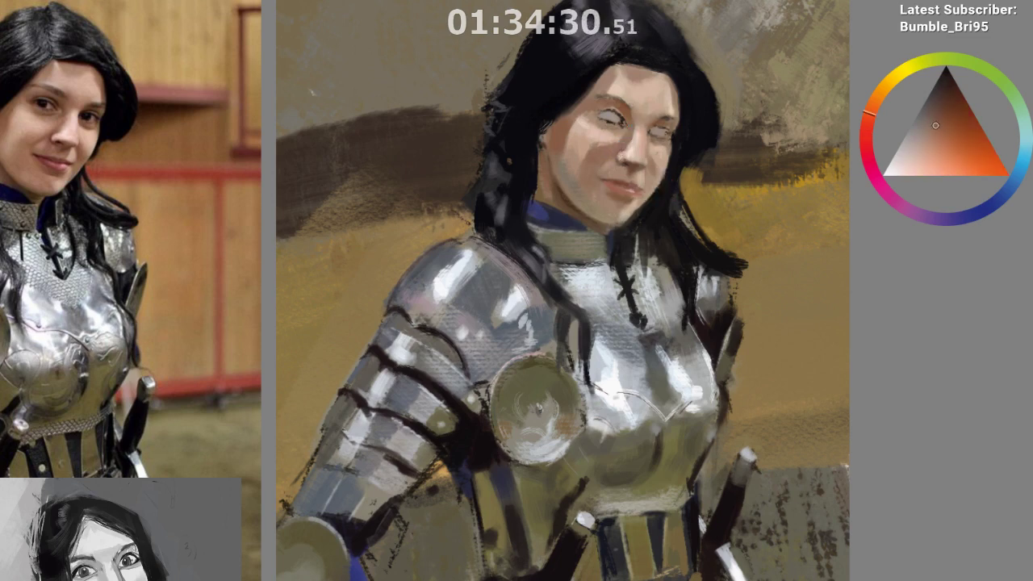
# Mirror the view and define the near corner of the mouth with sampled skin tones and a dark reddish brown
pyautogui.press('m')
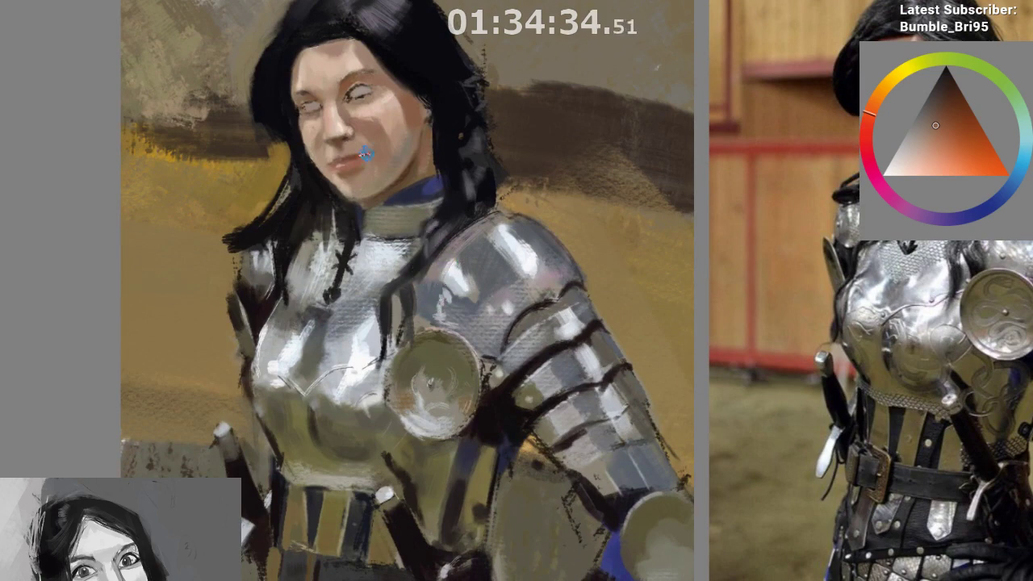
pyautogui.moveTo(361, 154); pyautogui.dragTo(368, 159)
pyautogui.keyDown('ctrl'); pyautogui.click(331, 179); pyautogui.keyUp('ctrl')
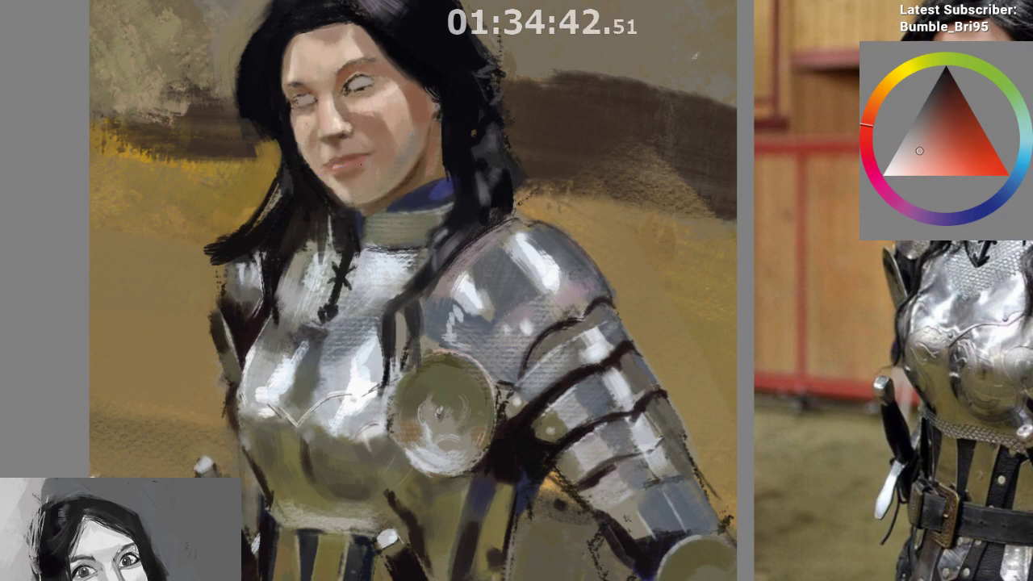
pyautogui.keyDown('alt'); pyautogui.click(357, 164); pyautogui.keyUp('alt')
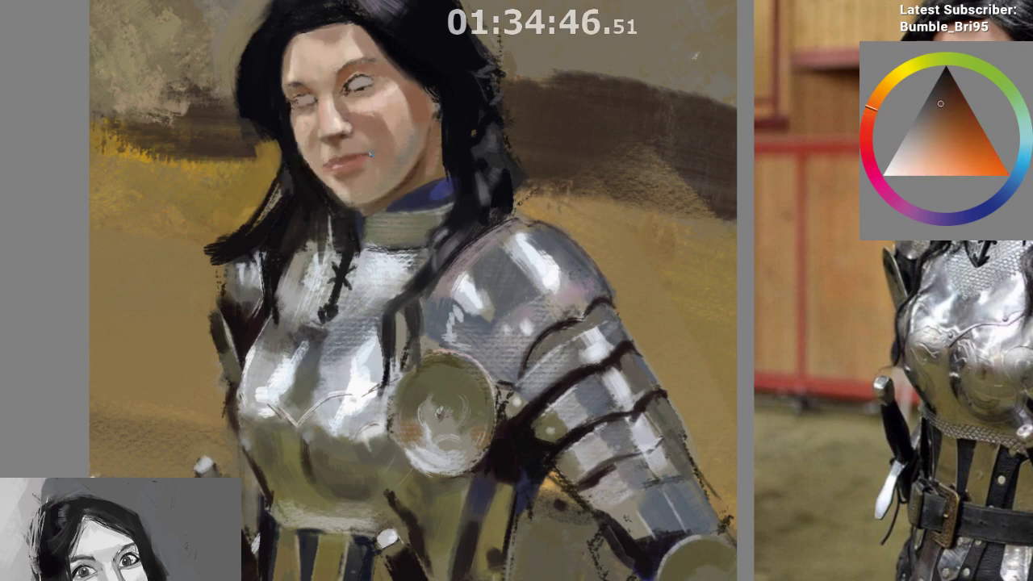
pyautogui.moveTo(352, 249); pyautogui.dragTo(350, 253)
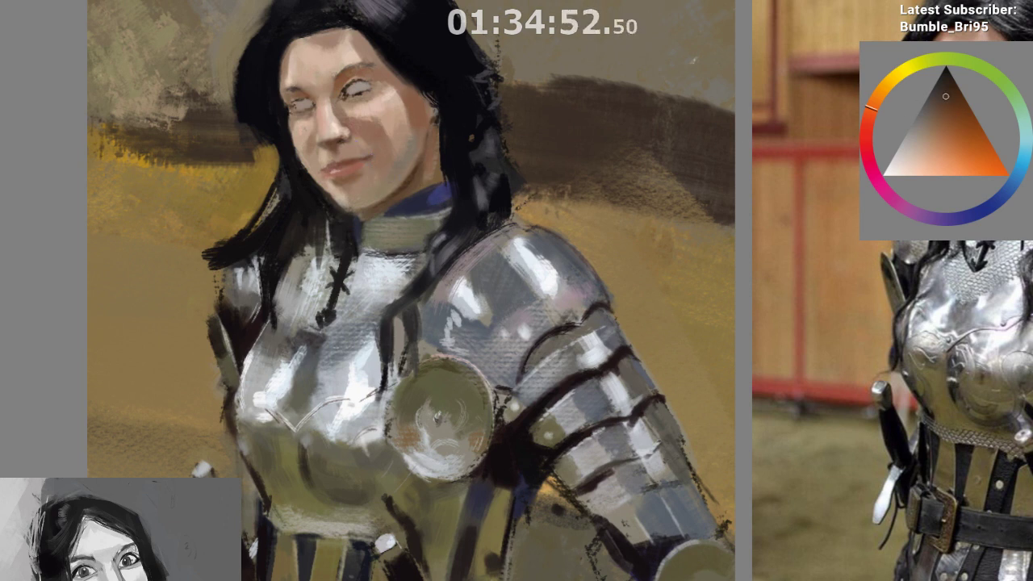
pyautogui.moveTo(925, 101); pyautogui.dragTo(955, 85)
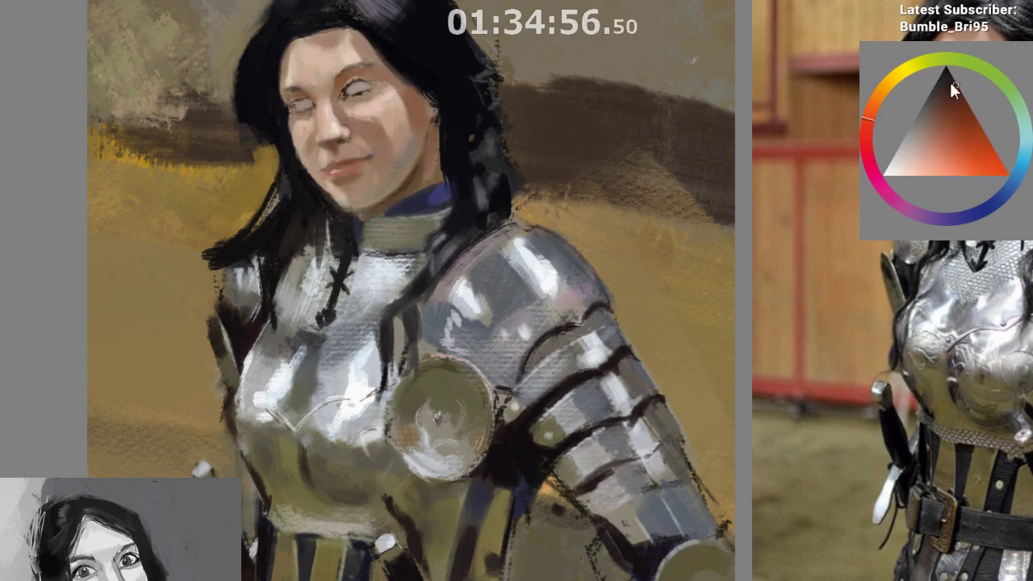
pyautogui.click(864, 126)
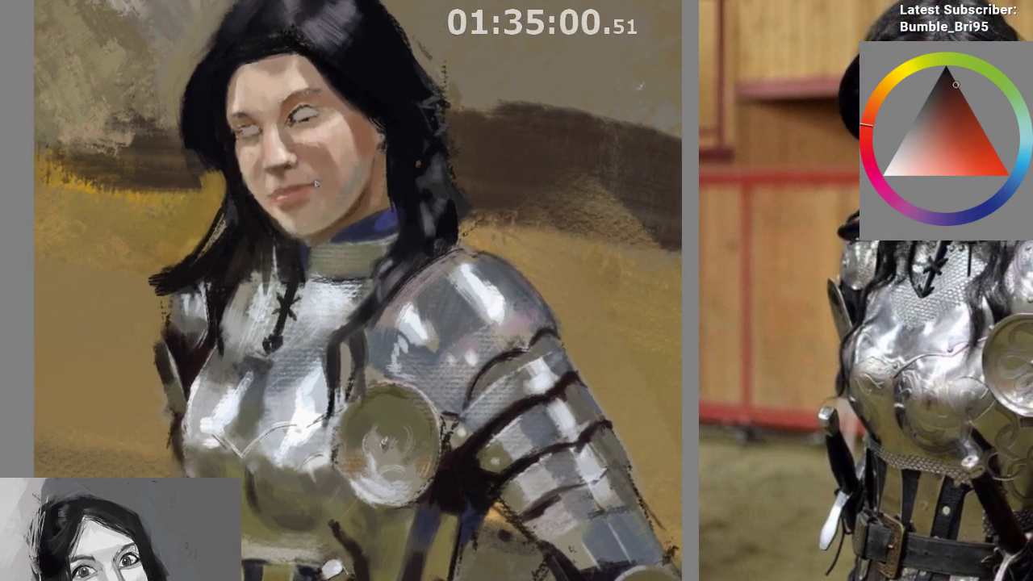
pyautogui.keyDown('ctrl'); pyautogui.click(326, 186); pyautogui.keyUp('ctrl')
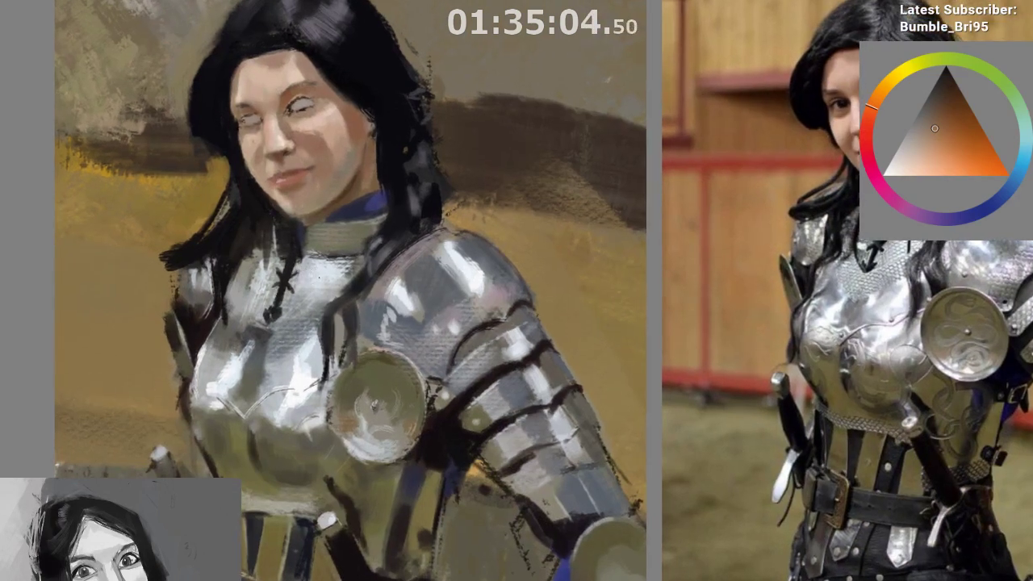
# Refine the skin between the nose and the far end of the upper lip with sampled brown and pale tones
pyautogui.keyDown('ctrl'); pyautogui.click(268, 178); pyautogui.keyUp('ctrl')
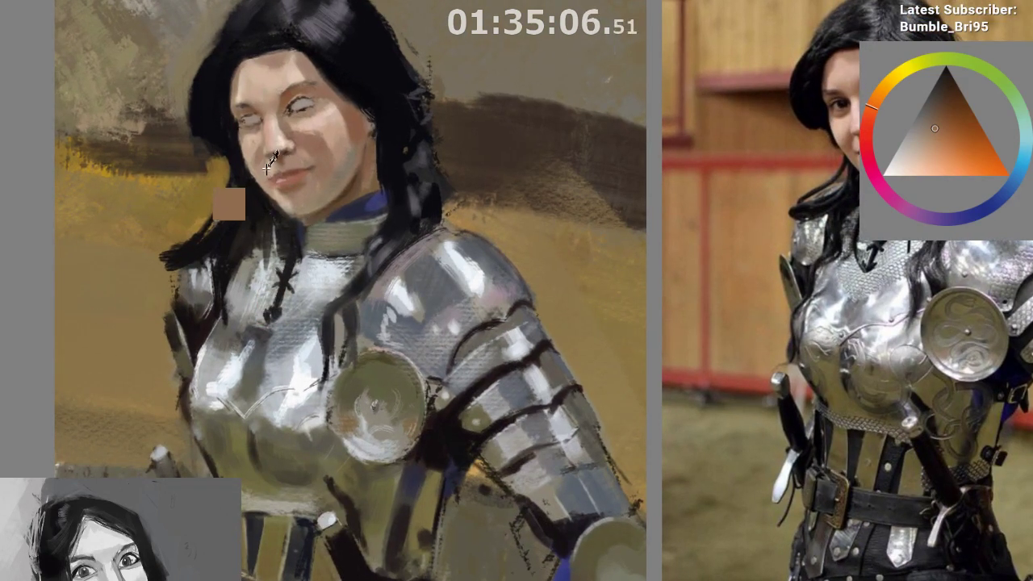
pyautogui.keyDown('ctrl'); pyautogui.click(266, 169); pyautogui.keyUp('ctrl')
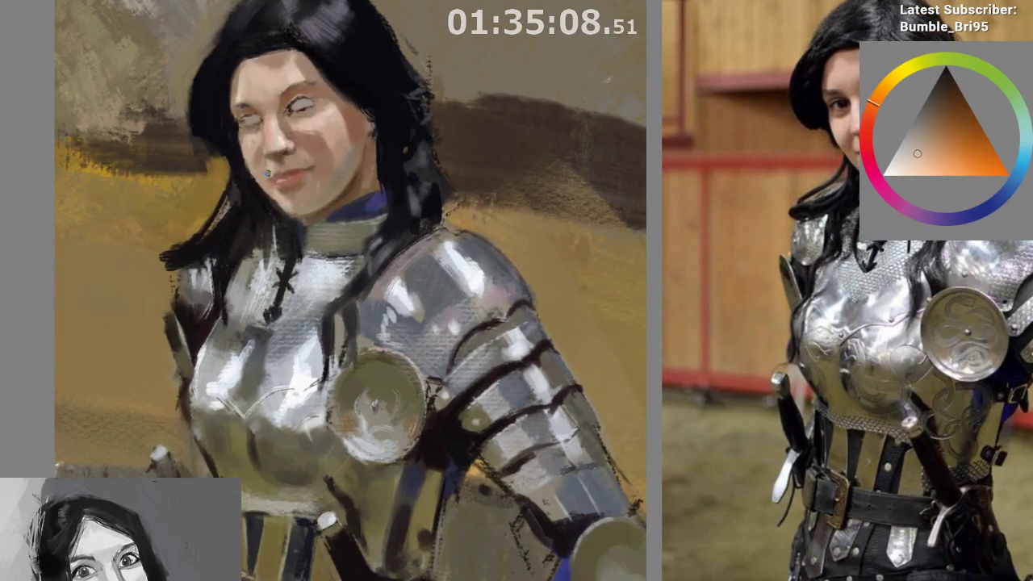
pyautogui.keyDown('ctrl'); pyautogui.click(265, 164); pyautogui.keyUp('ctrl')
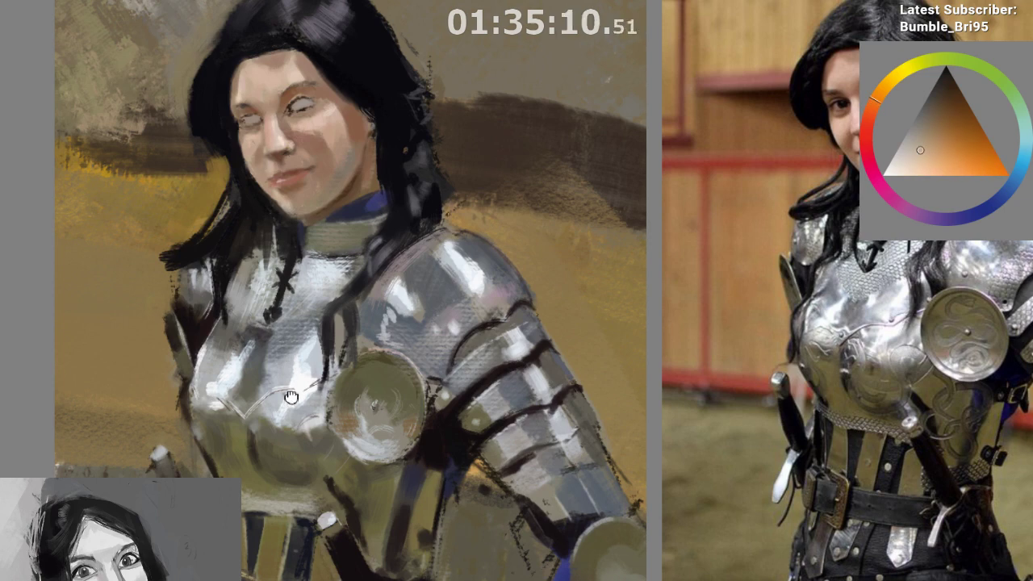
pyautogui.moveTo(290, 397); pyautogui.dragTo(293, 437)
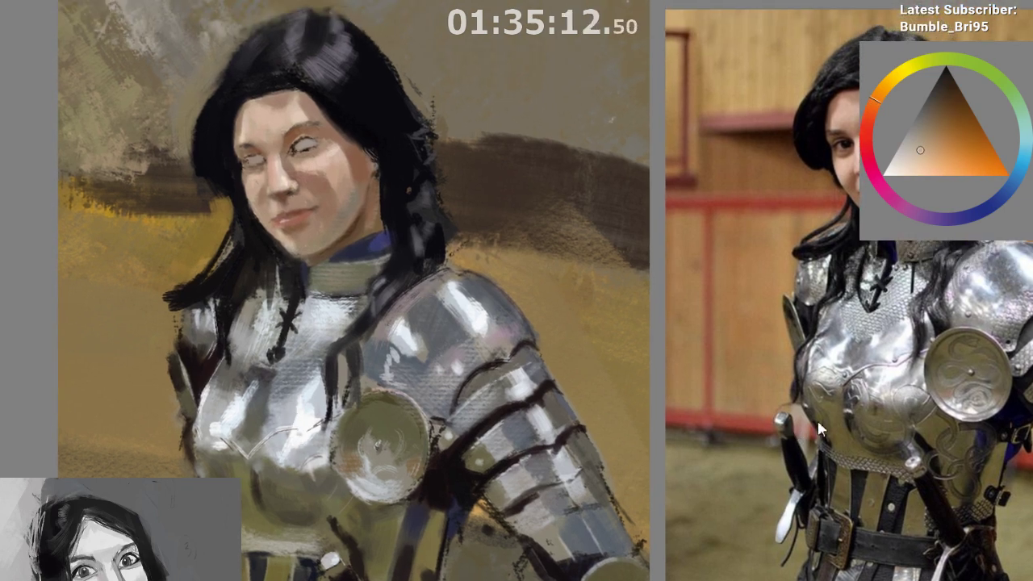
pyautogui.keyDown('ctrl'); pyautogui.click(264, 194); pyautogui.keyUp('ctrl')
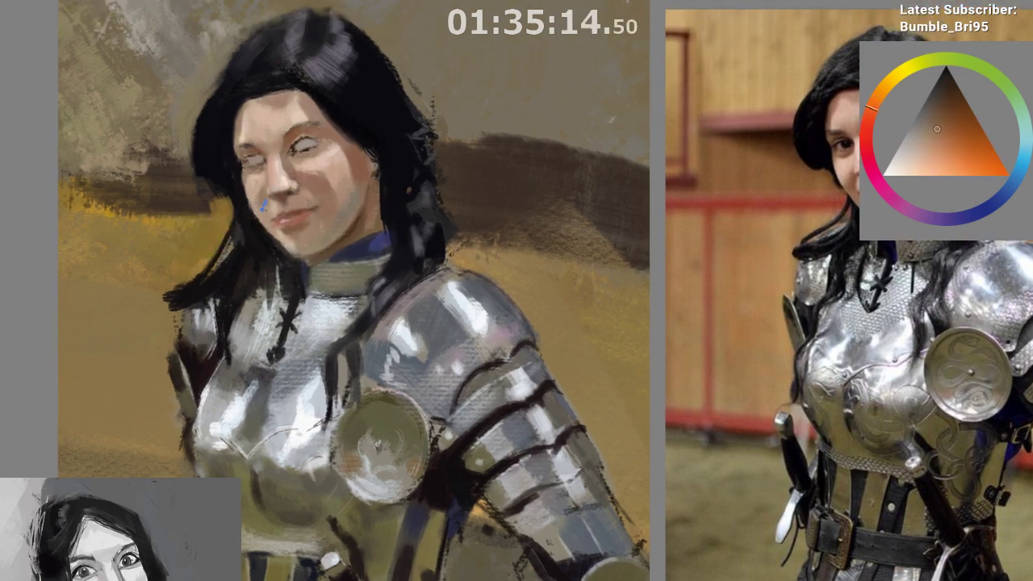
pyautogui.keyDown('ctrl'); pyautogui.click(264, 205); pyautogui.keyUp('ctrl')
# Mirror the view and shade the far cheek beside the nose and mouth with reddish browns sampled from the face
pyautogui.press('m')
pyautogui.moveTo(792, 172); pyautogui.dragTo(742, 162)
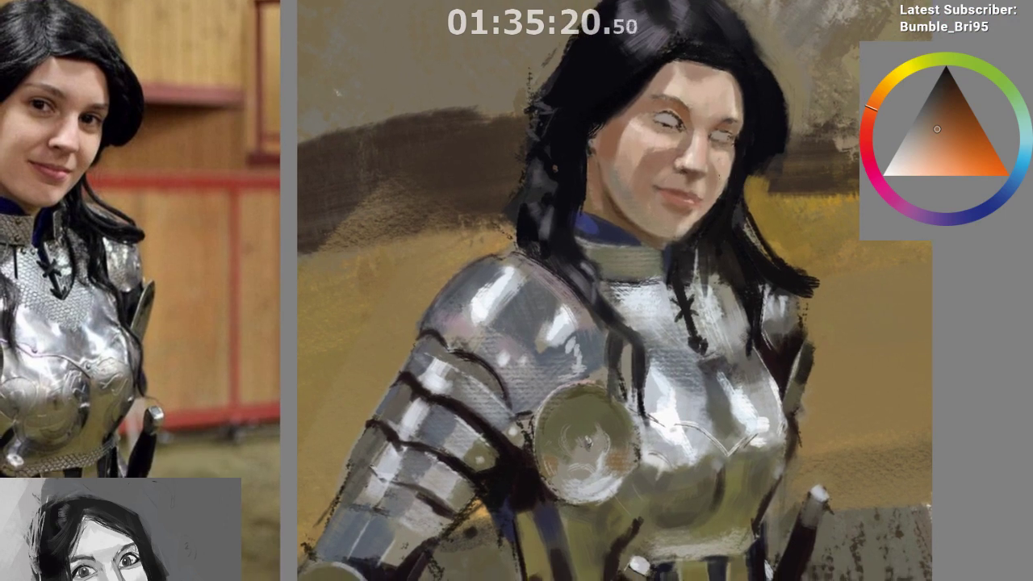
pyautogui.keyDown('ctrl'); pyautogui.click(718, 173); pyautogui.keyUp('ctrl')
pyautogui.keyDown('ctrl'); pyautogui.click(712, 184); pyautogui.keyUp('ctrl')
pyautogui.click(869, 125)
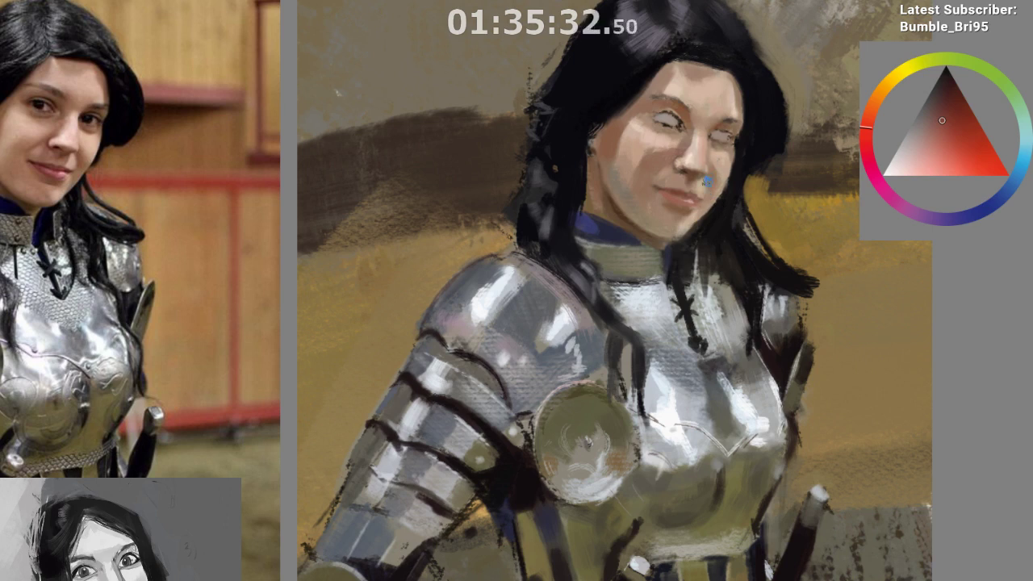
pyautogui.keyDown('ctrl'); pyautogui.click(707, 208); pyautogui.keyUp('ctrl')
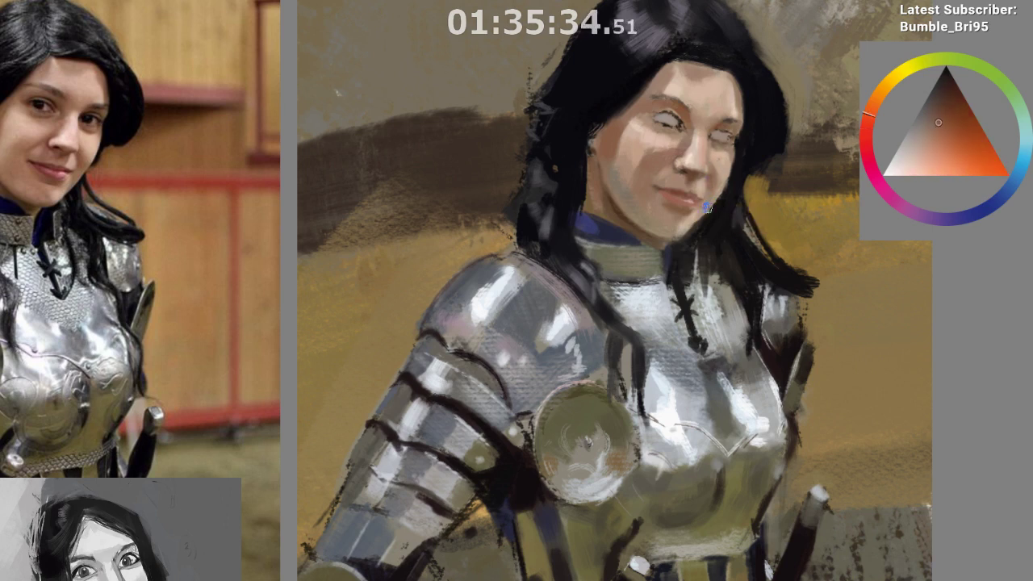
pyautogui.keyDown('ctrl'); pyautogui.click(711, 196); pyautogui.keyUp('ctrl')
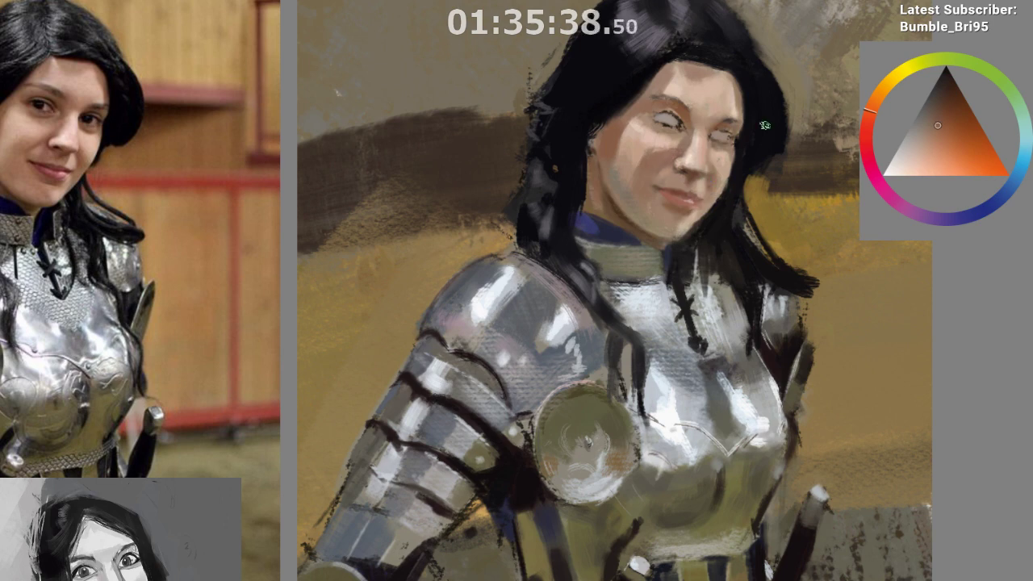
pyautogui.keyDown('ctrl'); pyautogui.click(709, 198); pyautogui.keyUp('ctrl')
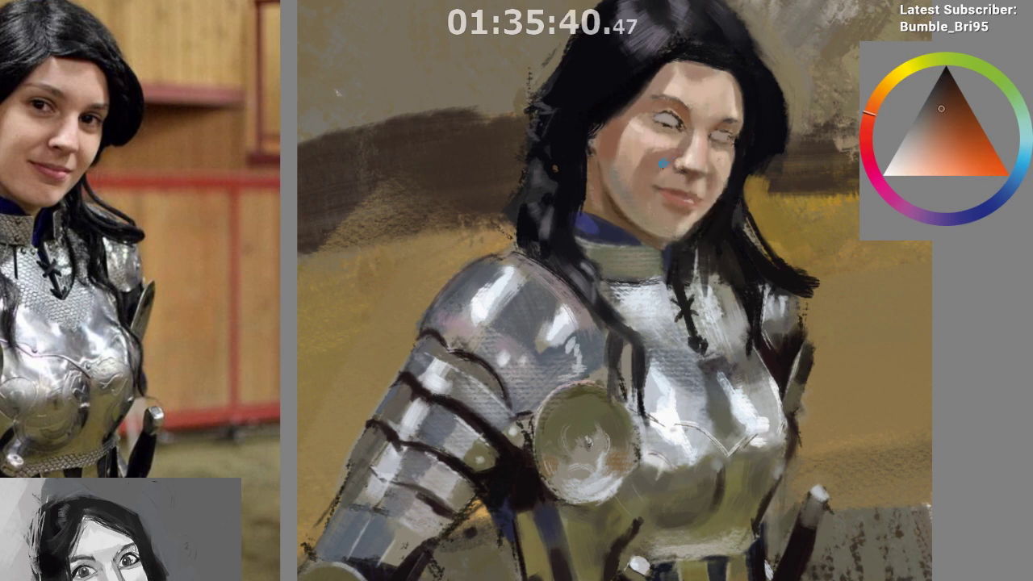
# Try a dark stroke at the near mouth corner, undo it and blend the smile fold with sampled reddish browns
pyautogui.moveTo(660, 186)
pyautogui.mouseDown()
pyautogui.moveTo(673, 164)
pyautogui.moveTo(658, 170)
pyautogui.moveTo(679, 158)
pyautogui.moveTo(665, 179)
pyautogui.mouseUp()
pyautogui.hotkey('ctrl', 'z')
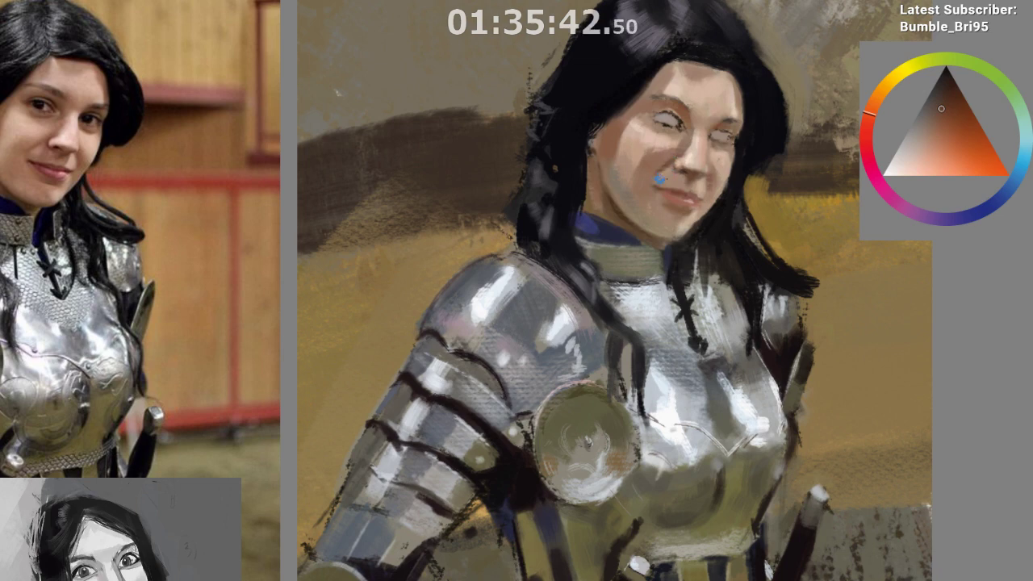
pyautogui.keyDown('ctrl'); pyautogui.click(671, 168); pyautogui.keyUp('ctrl')
pyautogui.keyDown('ctrl'); pyautogui.click(670, 165); pyautogui.keyUp('ctrl')
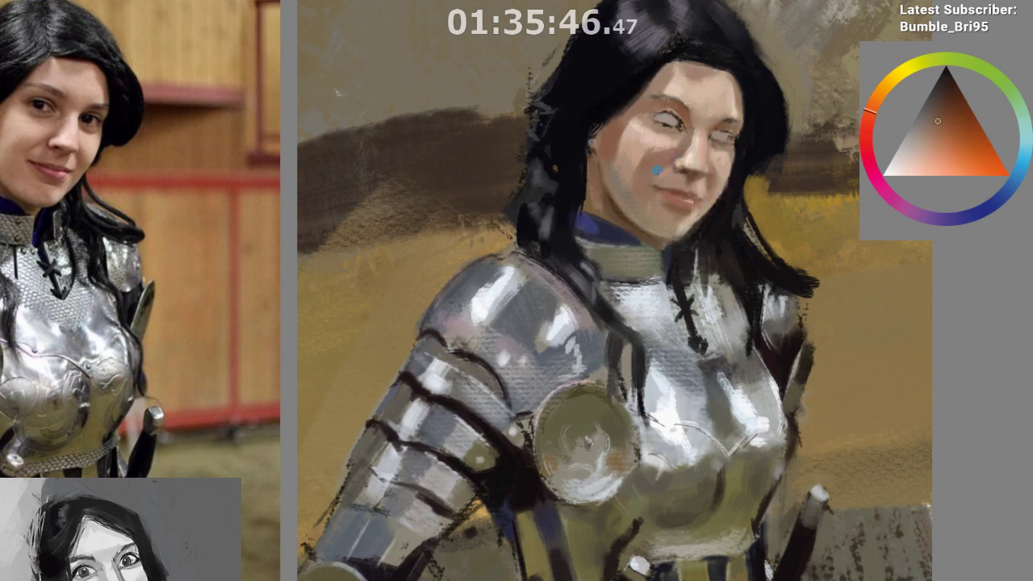
pyautogui.keyDown('ctrl'); pyautogui.click(672, 161); pyautogui.keyUp('ctrl')
pyautogui.moveTo(601, 367)
pyautogui.mouseDown()
pyautogui.moveTo(573, 416)
pyautogui.moveTo(604, 339)
pyautogui.moveTo(610, 371)
pyautogui.mouseUp()
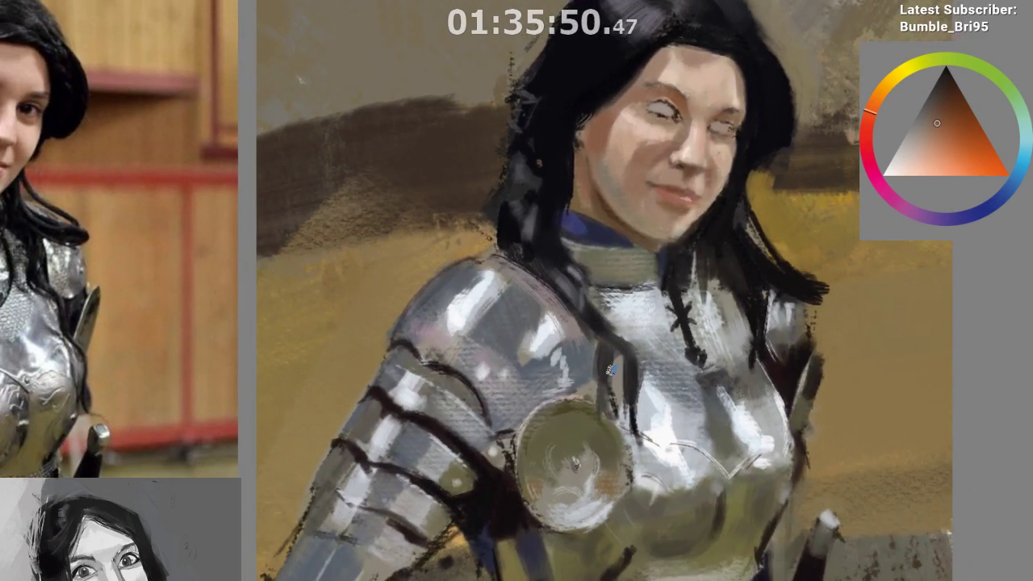
# Deepen the shadows beside the nose and the far eye with sampled browns and a darker reddish brown
pyautogui.keyDown('ctrl'); pyautogui.click(712, 179); pyautogui.keyUp('ctrl')
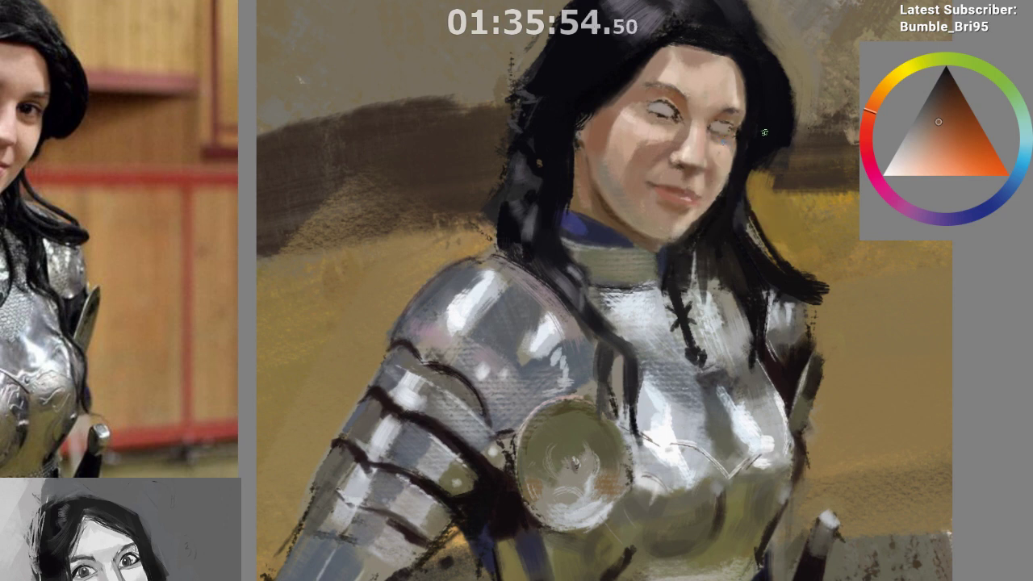
pyautogui.click(951, 118)
pyautogui.keyDown('ctrl'); pyautogui.click(713, 134); pyautogui.keyUp('ctrl')
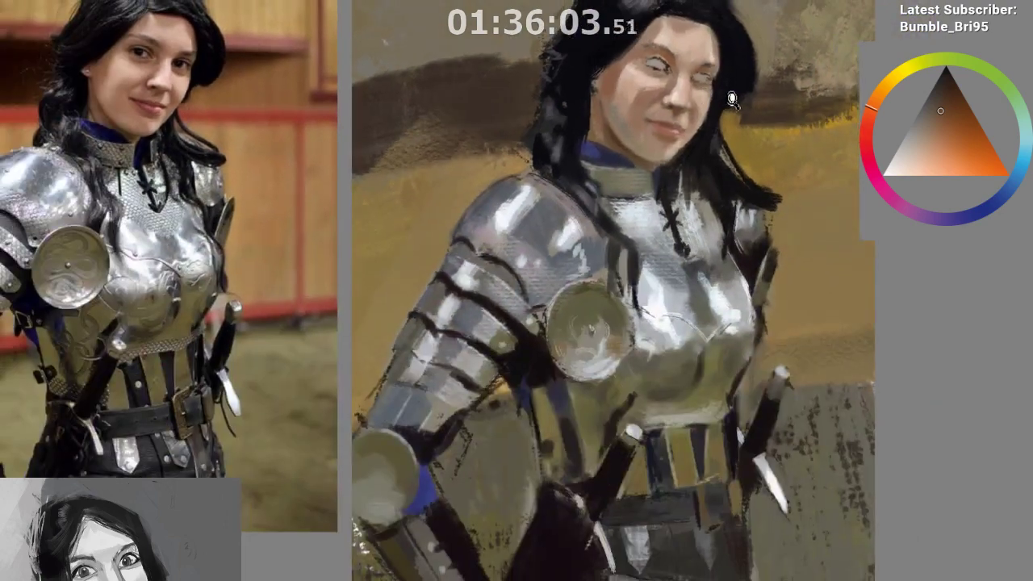
pyautogui.moveTo(732, 99); pyautogui.dragTo(703, 208)
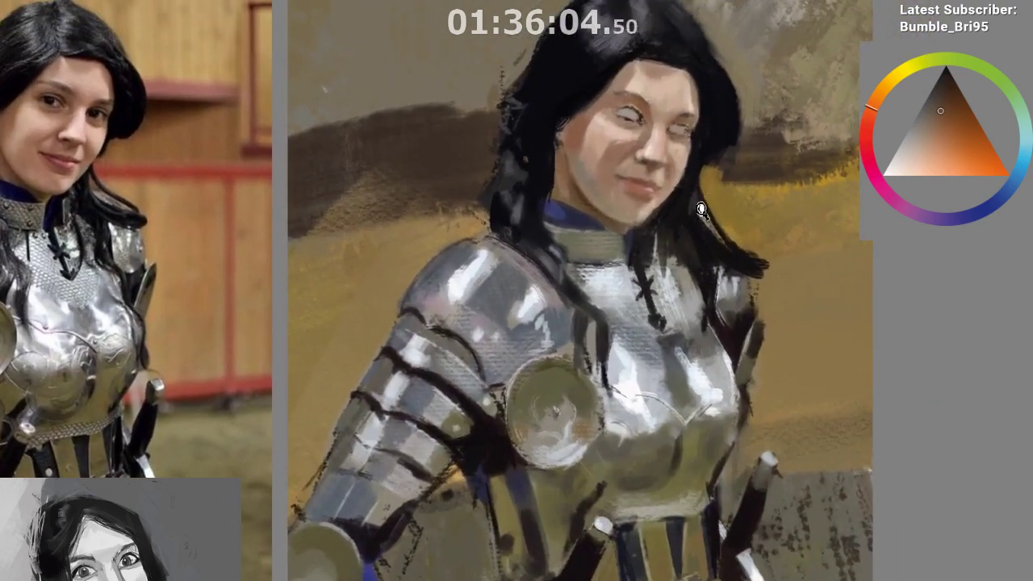
# Mirror the view and refine the nose bridge between the eyes with pale skin tones sampled from the face
pyautogui.press('m')
pyautogui.moveTo(446, 444)
pyautogui.mouseDown()
pyautogui.moveTo(446, 434)
pyautogui.moveTo(450, 464)
pyautogui.mouseUp()
pyautogui.moveTo(496, 389); pyautogui.dragTo(493, 271)
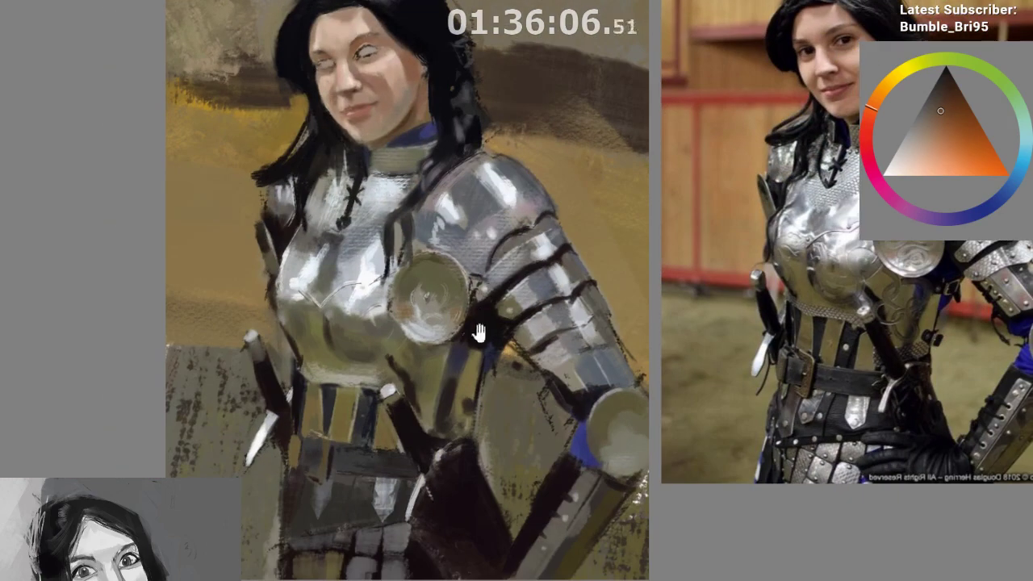
pyautogui.moveTo(479, 334); pyautogui.dragTo(486, 364)
pyautogui.moveTo(522, 251); pyautogui.dragTo(452, 259)
pyautogui.keyDown('ctrl'); pyautogui.click(314, 126); pyautogui.keyUp('ctrl')
pyautogui.keyDown('ctrl'); pyautogui.click(363, 105); pyautogui.keyUp('ctrl')
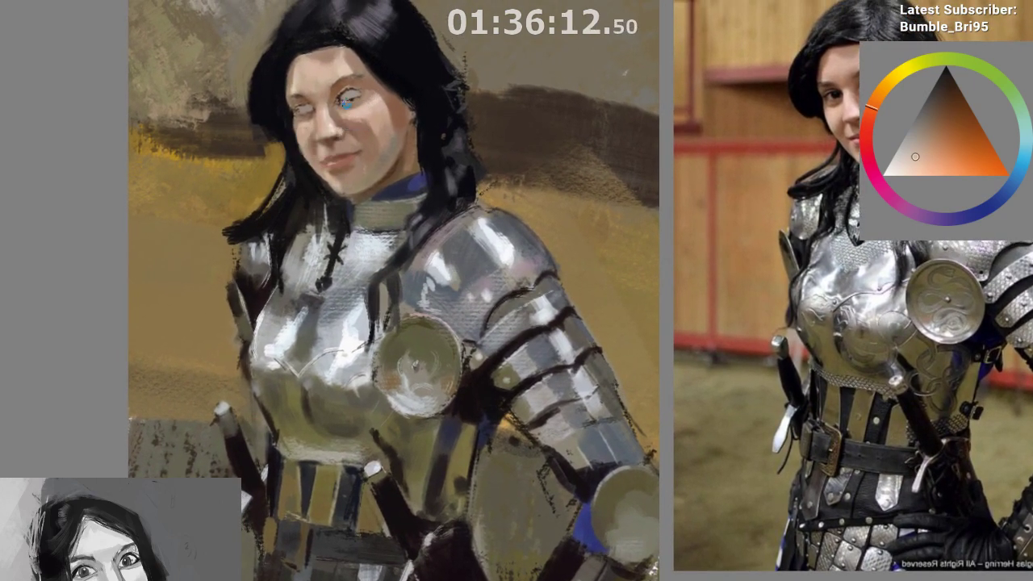
pyautogui.keyDown('ctrl'); pyautogui.click(325, 135); pyautogui.keyUp('ctrl')
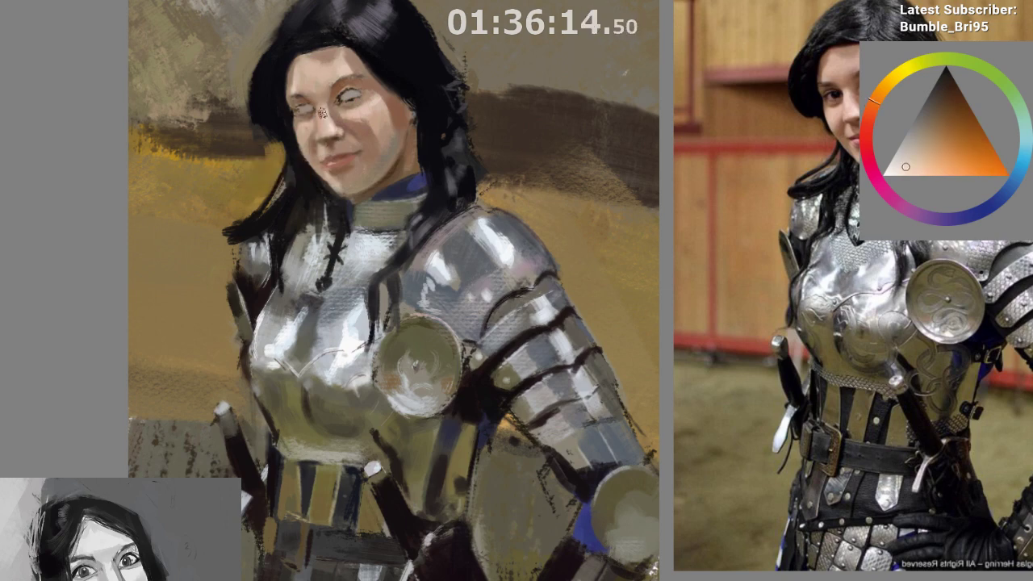
pyautogui.keyDown('ctrl'); pyautogui.click(320, 120); pyautogui.keyUp('ctrl')
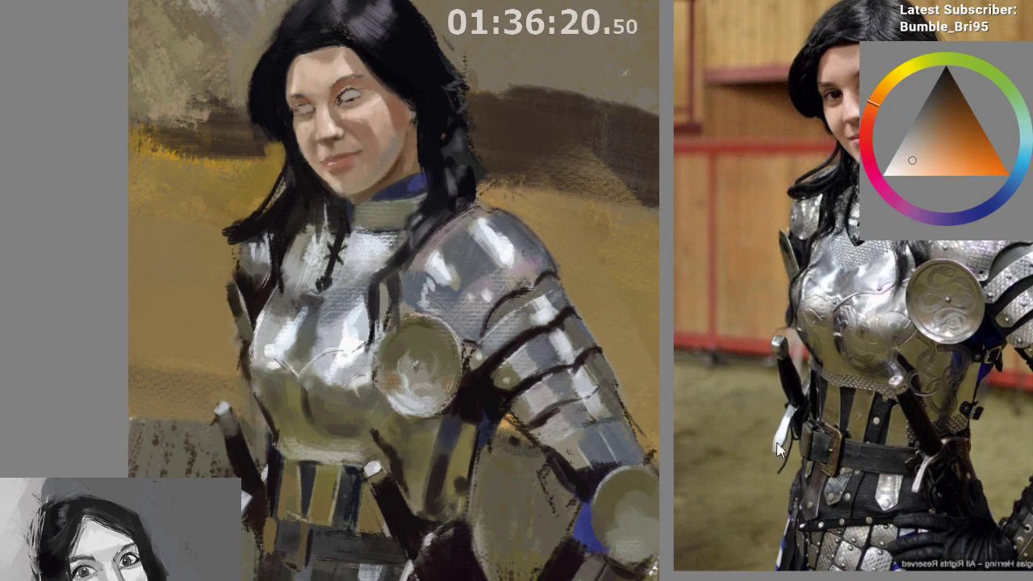
# Soften the light planes of the nose with pale tones sampled around its bridge and tip
pyautogui.keyDown('alt'); pyautogui.click(325, 124); pyautogui.keyUp('alt')
pyautogui.keyDown('alt'); pyautogui.click(326, 124); pyautogui.keyUp('alt')
pyautogui.keyDown('alt'); pyautogui.click(331, 131); pyautogui.keyUp('alt')
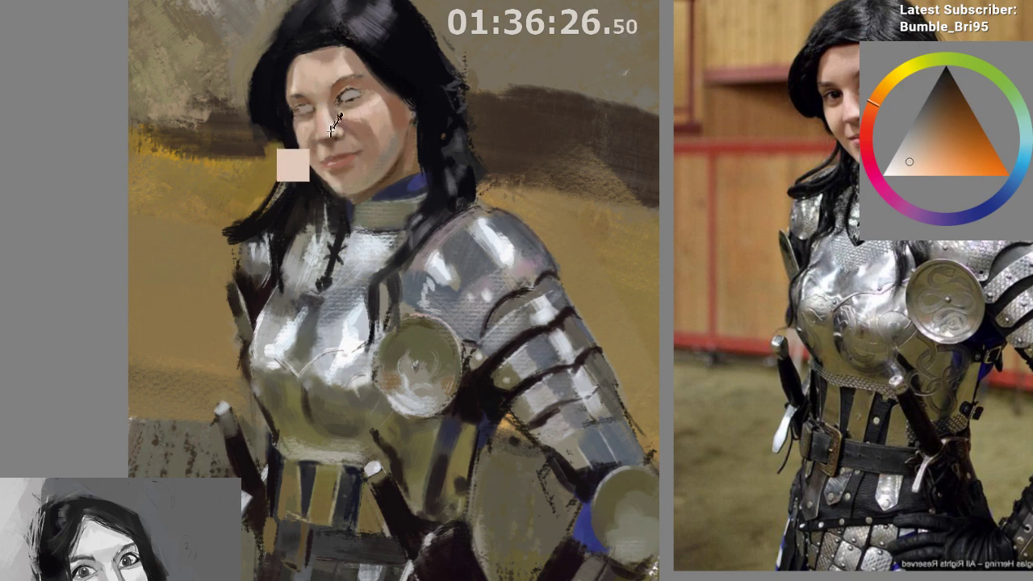
pyautogui.keyDown('alt'); pyautogui.click(323, 133); pyautogui.keyUp('alt')
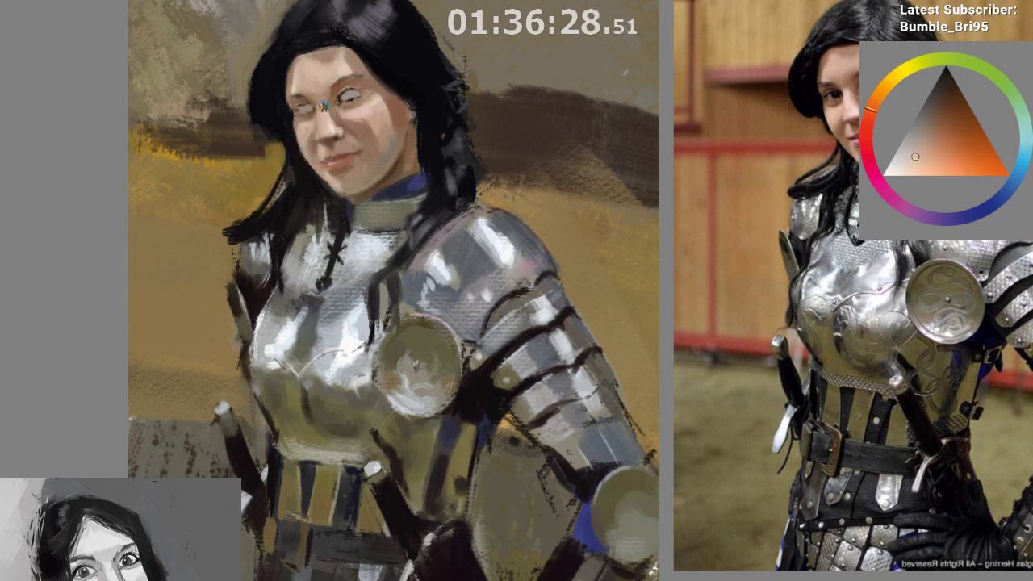
pyautogui.keyDown('alt'); pyautogui.click(329, 127); pyautogui.keyUp('alt')
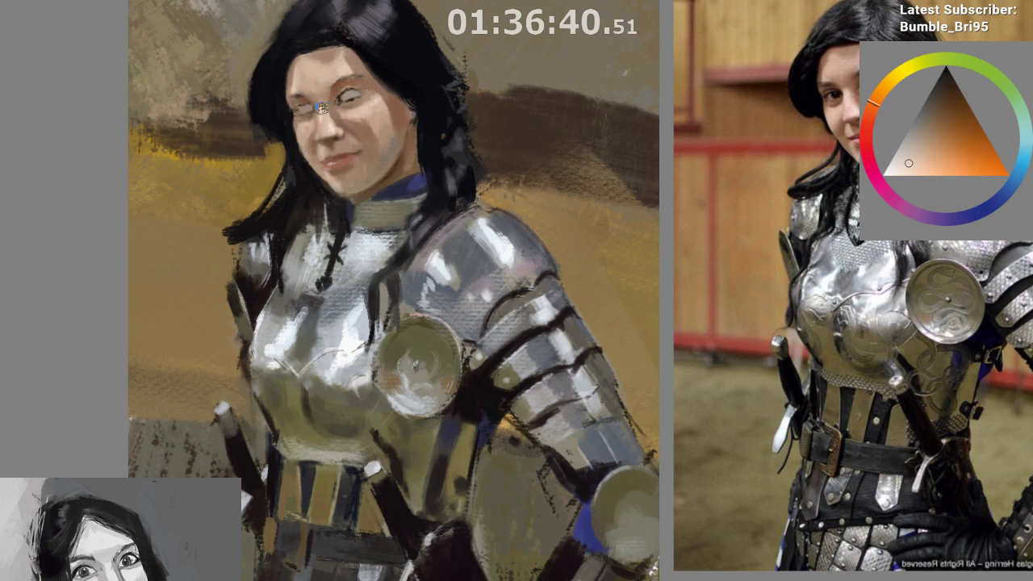
# Mirror the view back and blend the side of the nose with neighbouring sampled skin tones
pyautogui.press('m')
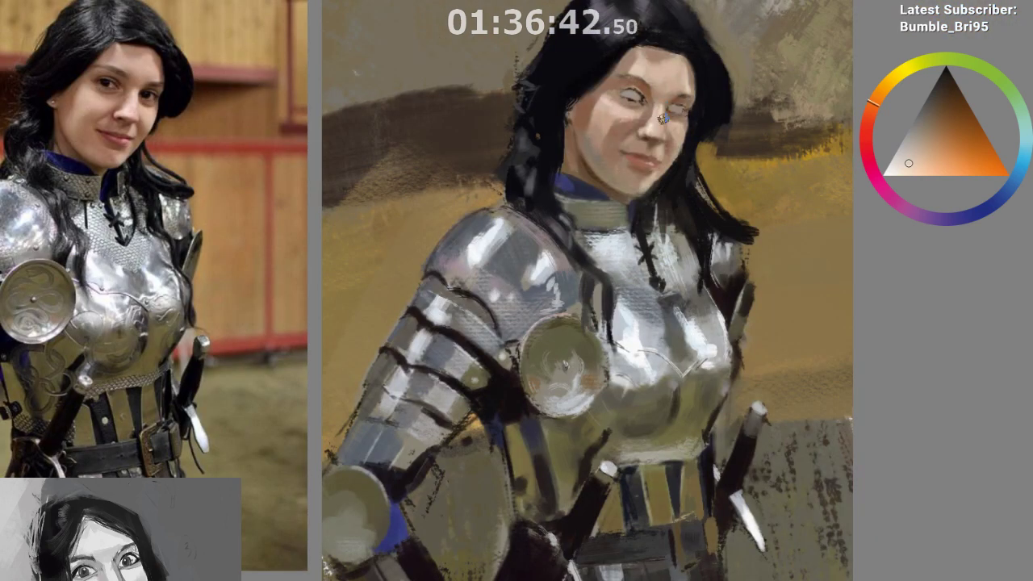
pyautogui.moveTo(665, 112); pyautogui.dragTo(653, 115)
pyautogui.keyDown('ctrl'); pyautogui.click(651, 115); pyautogui.keyUp('ctrl')
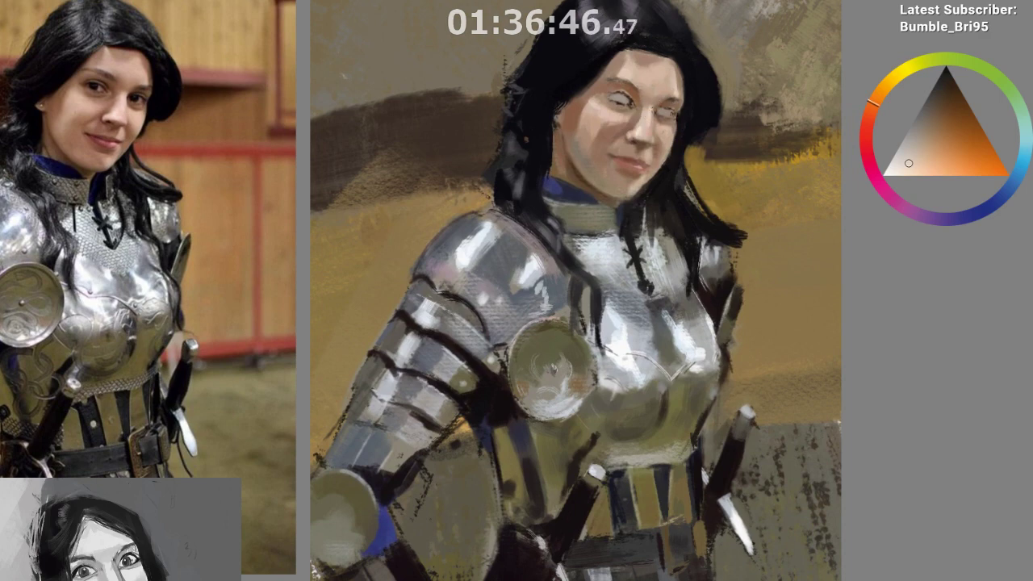
pyautogui.keyDown('ctrl'); pyautogui.click(655, 105); pyautogui.keyUp('ctrl')
pyautogui.keyDown('ctrl'); pyautogui.click(647, 114); pyautogui.keyUp('ctrl')
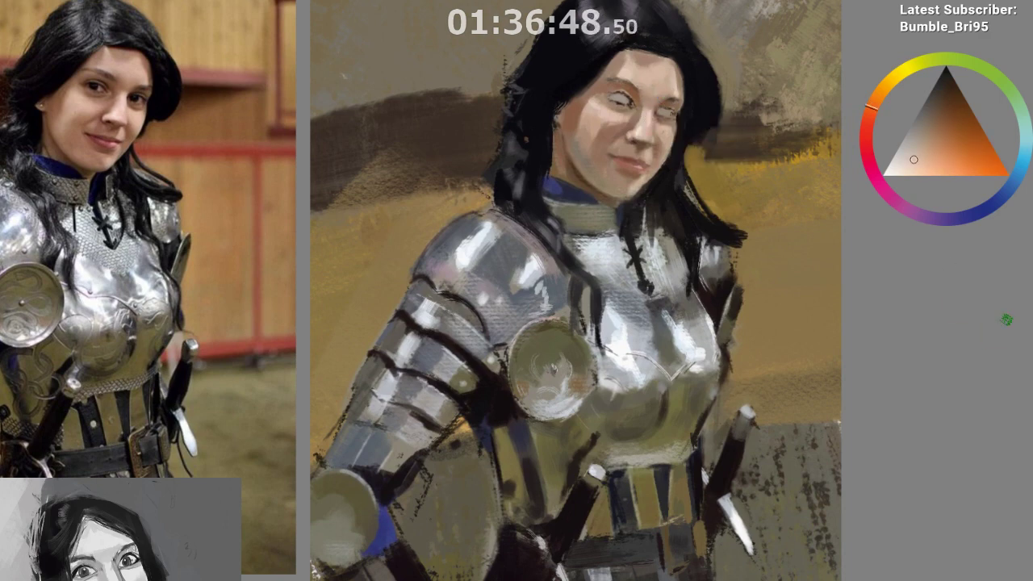
# Compare the painted face with its blank skin base by switching back and forth between the two states
pyautogui.hotkey('ctrl', 'z')
pyautogui.hotkey('ctrl', 'z')
pyautogui.hotkey('ctrl', 'shift', 'z')
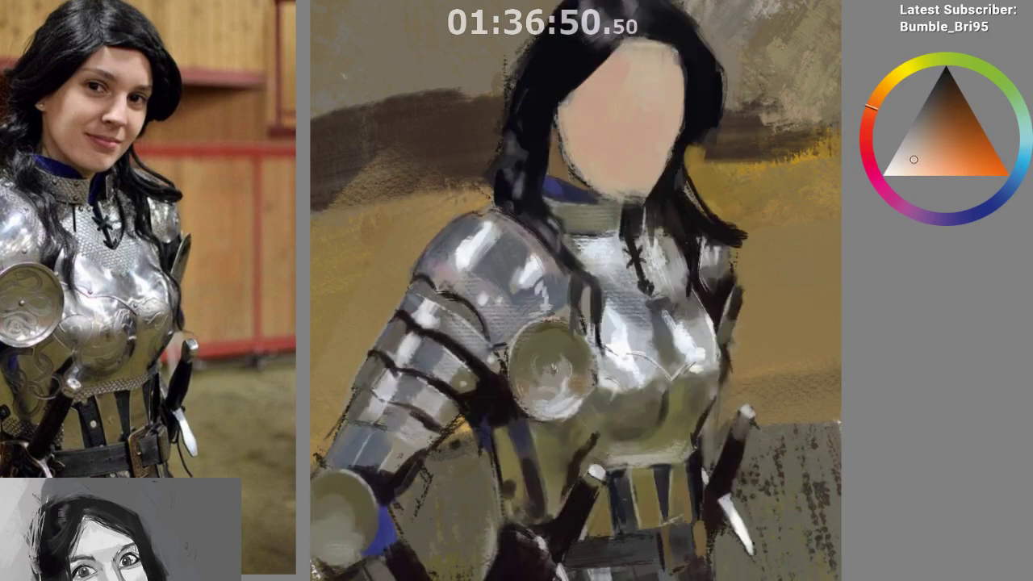
pyautogui.hotkey('ctrl', 'shift', 'z')
pyautogui.hotkey('ctrl', 'z')
pyautogui.hotkey('ctrl', 'shift', 'z')
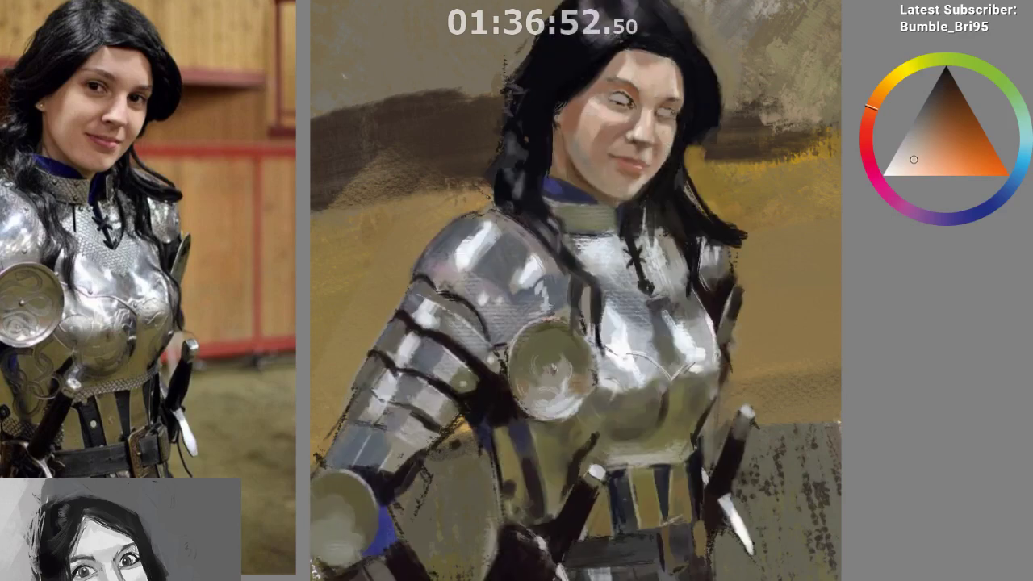
# Refine the far cheek below the eye with light skin tones sampled beside the nose
pyautogui.scroll(1, 673, 108)
pyautogui.keyDown('ctrl'); pyautogui.click(659, 136); pyautogui.keyUp('ctrl')
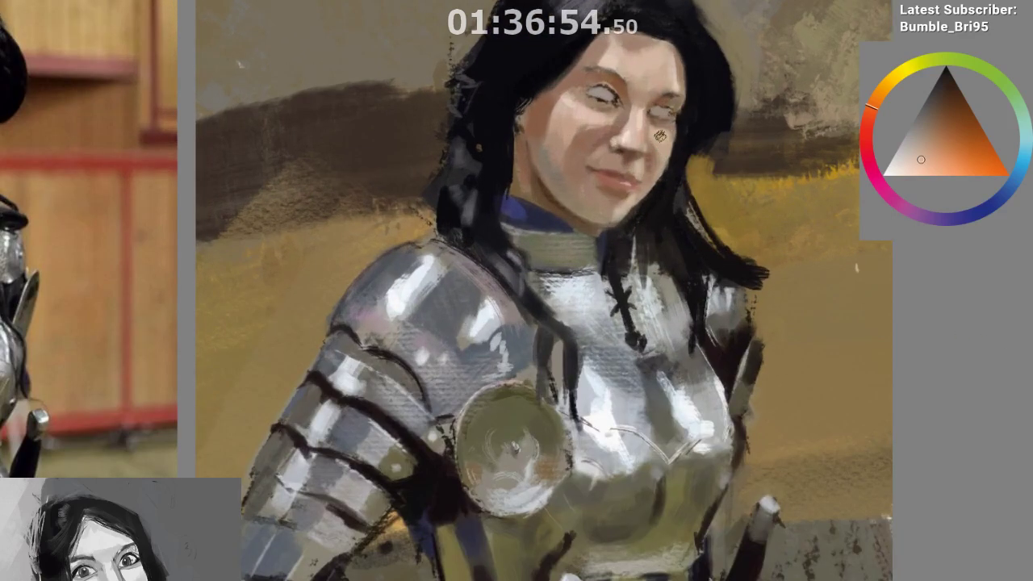
pyautogui.keyDown('ctrl'); pyautogui.click(657, 136); pyautogui.keyUp('ctrl')
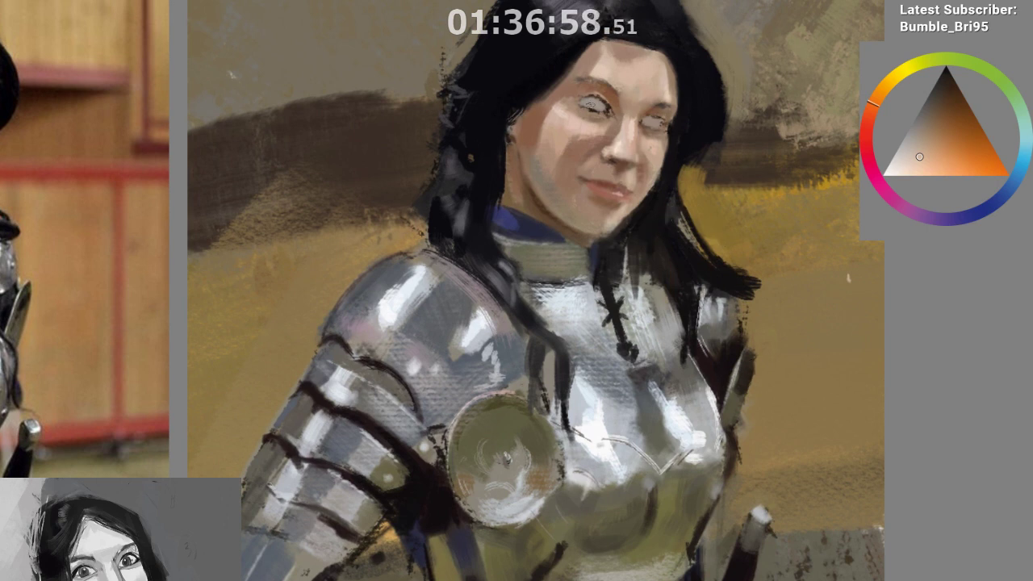
pyautogui.scroll(-1, 590, 115)
pyautogui.moveTo(629, 180); pyautogui.dragTo(665, 229)
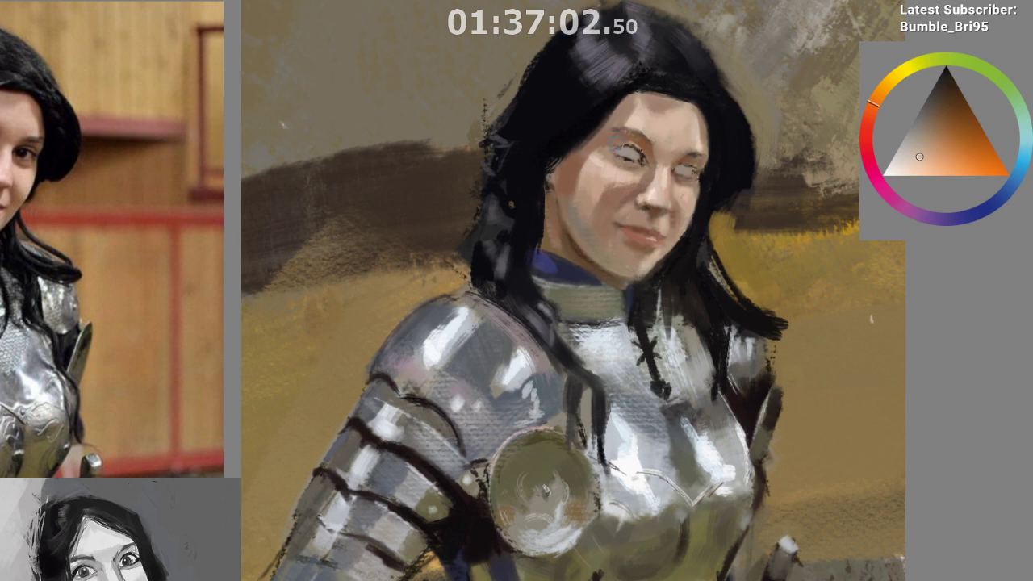
# Darken the near eye's upper lid and crease with sampled browns and a dark reddish brown
pyautogui.moveTo(628, 152); pyautogui.dragTo(659, 152)
pyautogui.keyDown('alt'); pyautogui.click(667, 155); pyautogui.keyUp('alt')
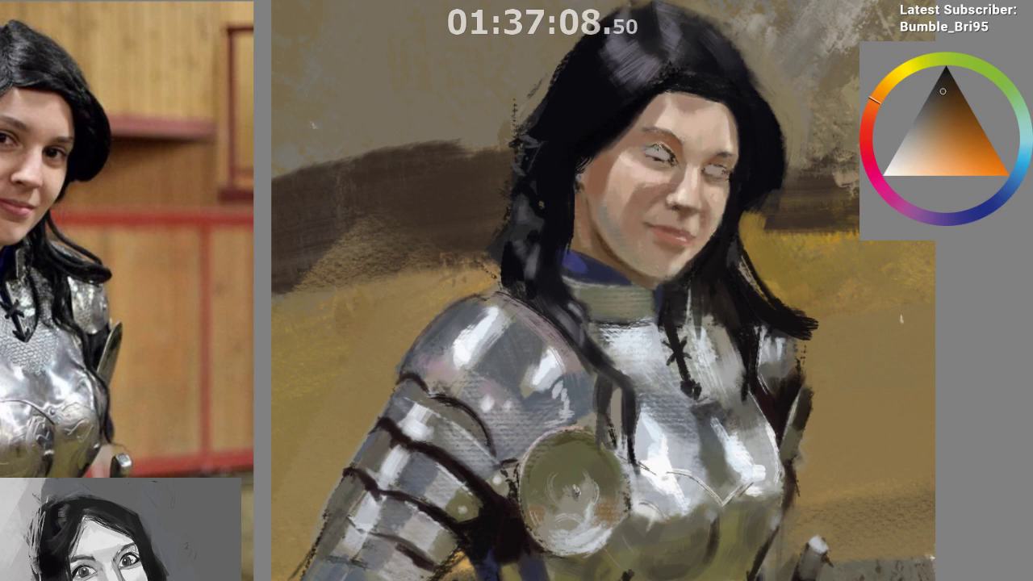
pyautogui.keyDown('ctrl'); pyautogui.click(620, 104); pyautogui.keyUp('ctrl')
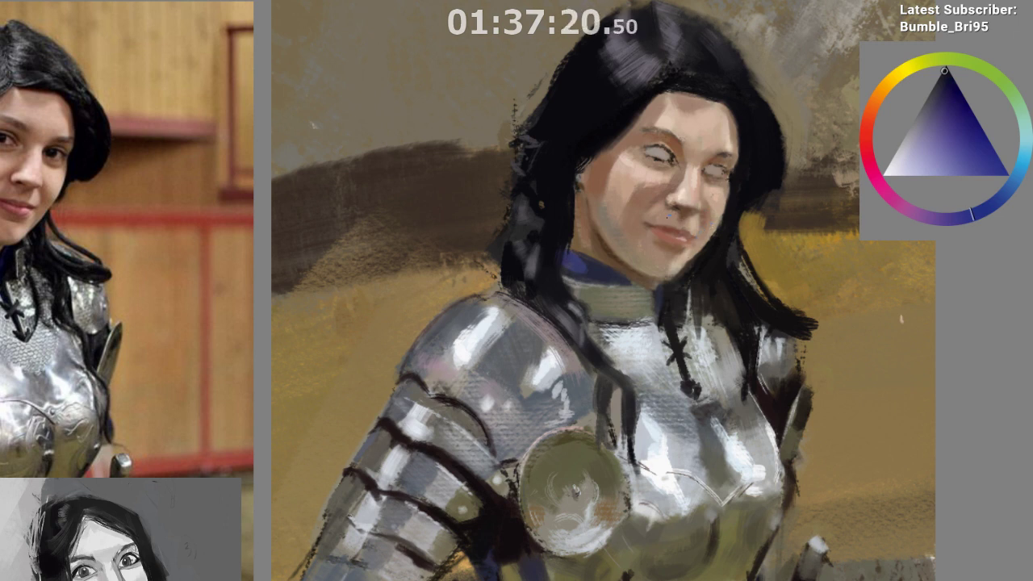
pyautogui.click(868, 117)
pyautogui.click(946, 111)
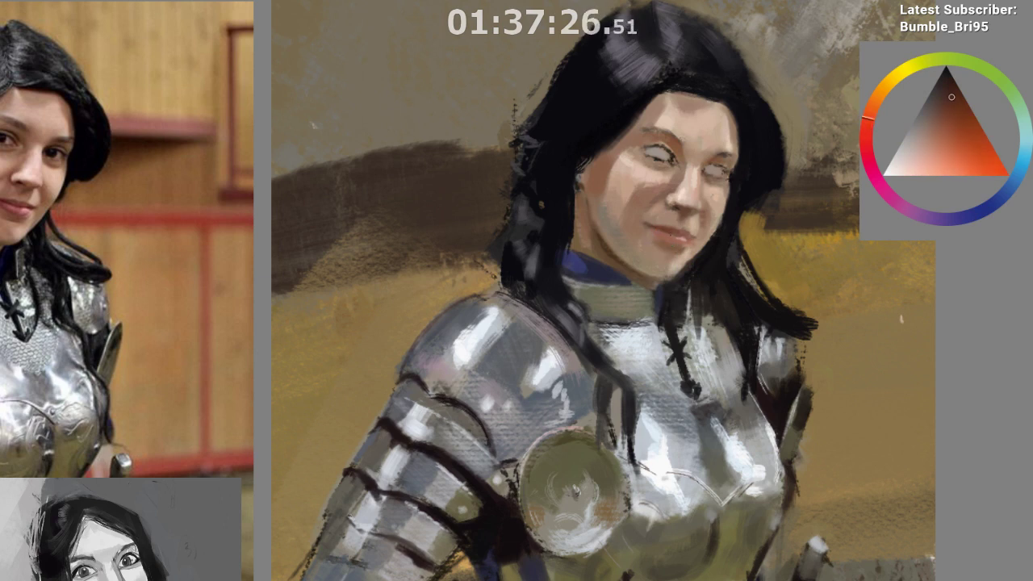
pyautogui.moveTo(735, 180); pyautogui.dragTo(732, 148)
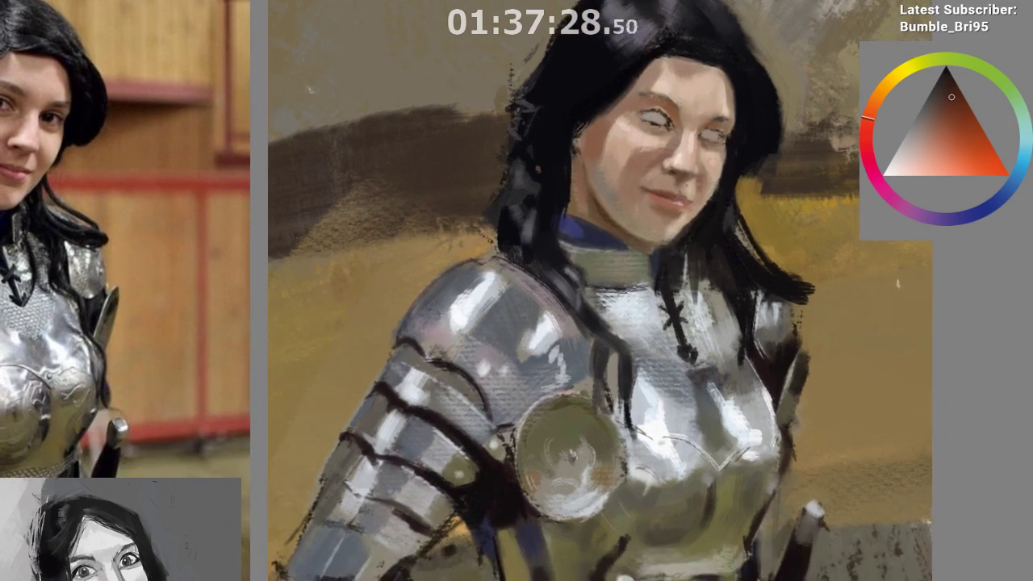
pyautogui.moveTo(680, 205); pyautogui.dragTo(662, 205)
pyautogui.moveTo(711, 170); pyautogui.dragTo(727, 169)
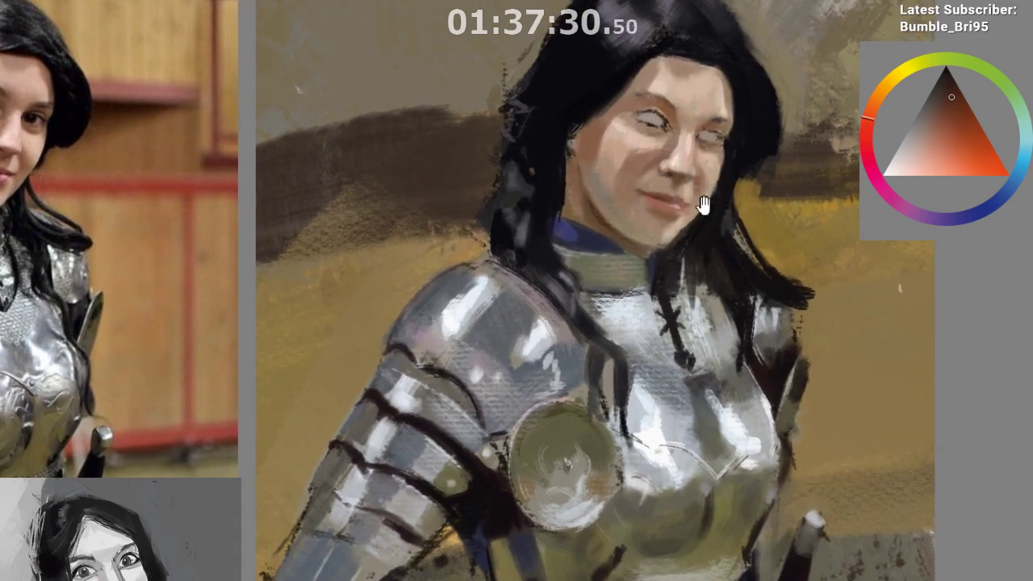
pyautogui.moveTo(703, 203)
pyautogui.mouseDown()
pyautogui.moveTo(711, 184)
pyautogui.moveTo(678, 199)
pyautogui.mouseUp()
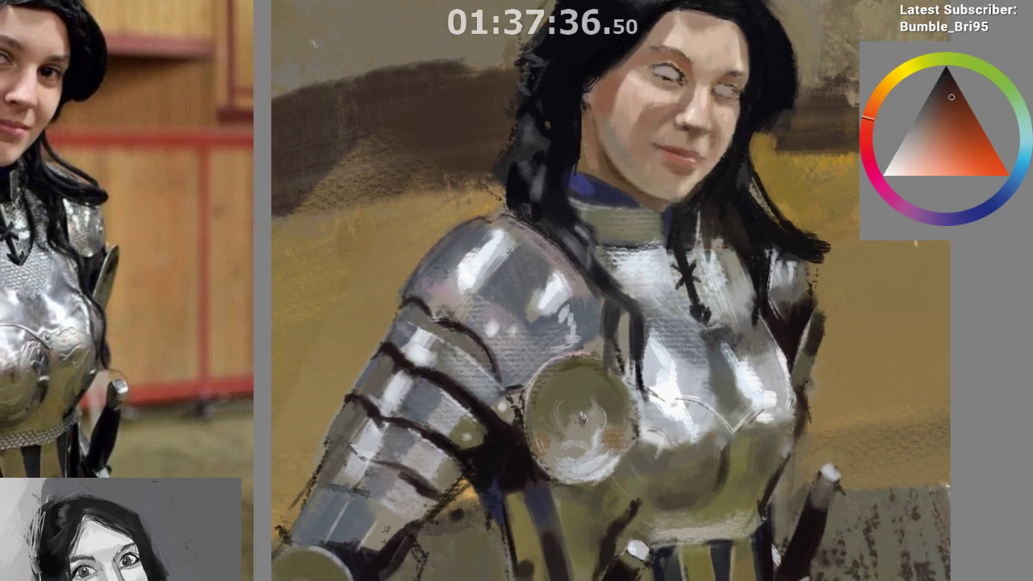
# Shape the underside of the chin and jaw with sampled skin tones and browns, mirroring the view midway
pyautogui.keyDown('ctrl'); pyautogui.click(681, 189); pyautogui.keyUp('ctrl')
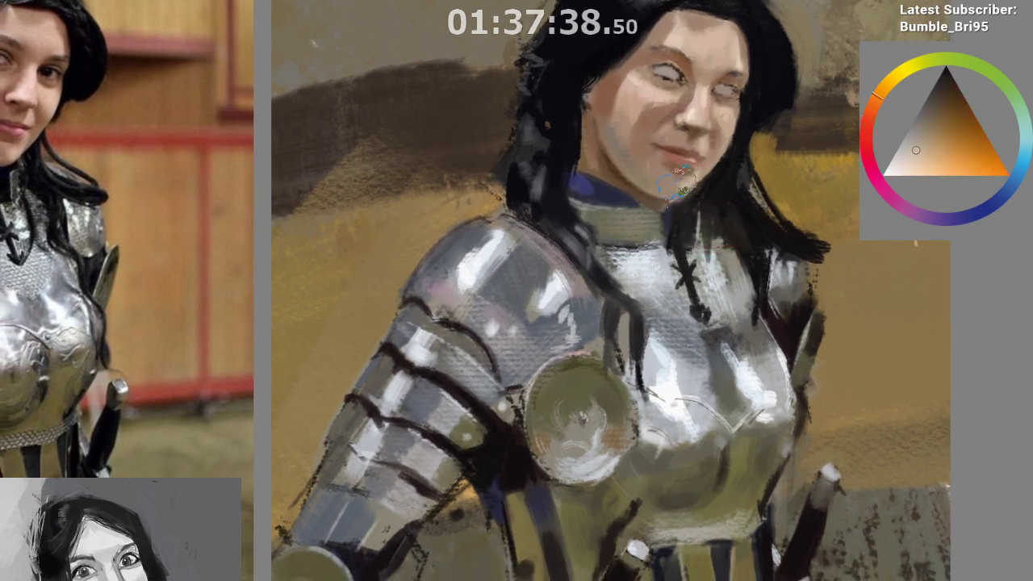
pyautogui.keyDown('ctrl'); pyautogui.click(675, 183); pyautogui.keyUp('ctrl')
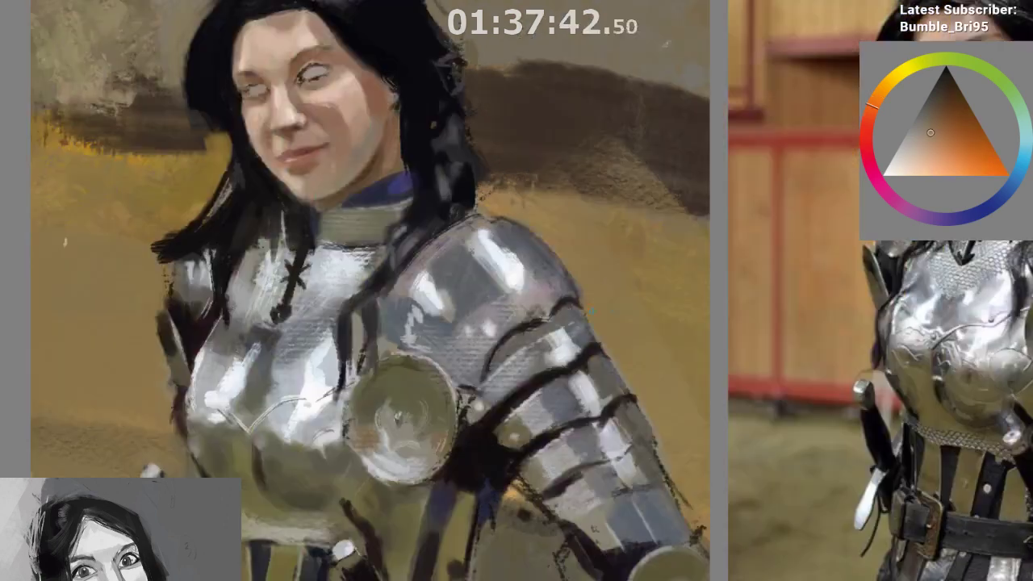
pyautogui.press('m')
pyautogui.keyDown('ctrl'); pyautogui.click(319, 198); pyautogui.keyUp('ctrl')
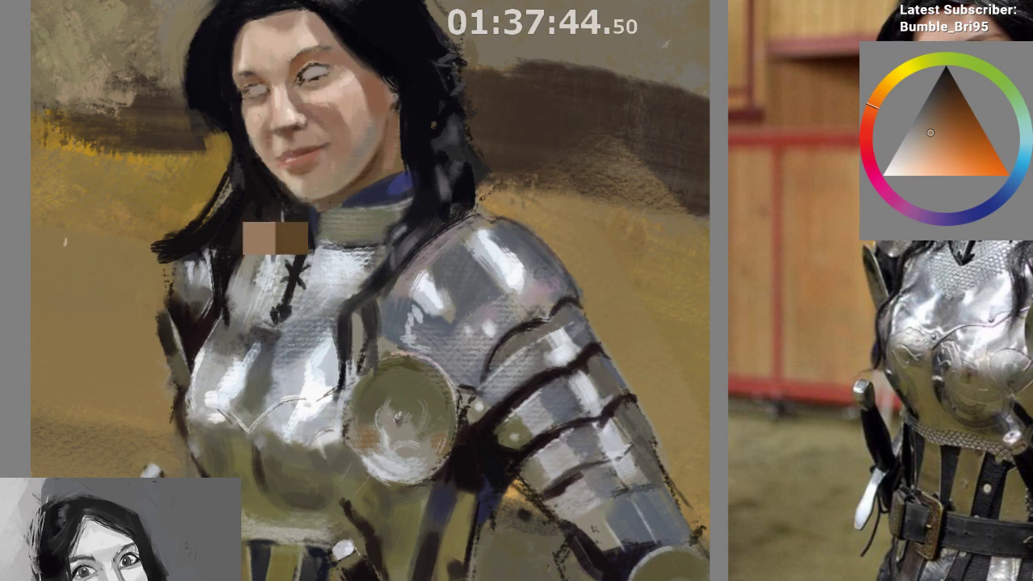
pyautogui.keyDown('ctrl'); pyautogui.click(316, 204); pyautogui.keyUp('ctrl')
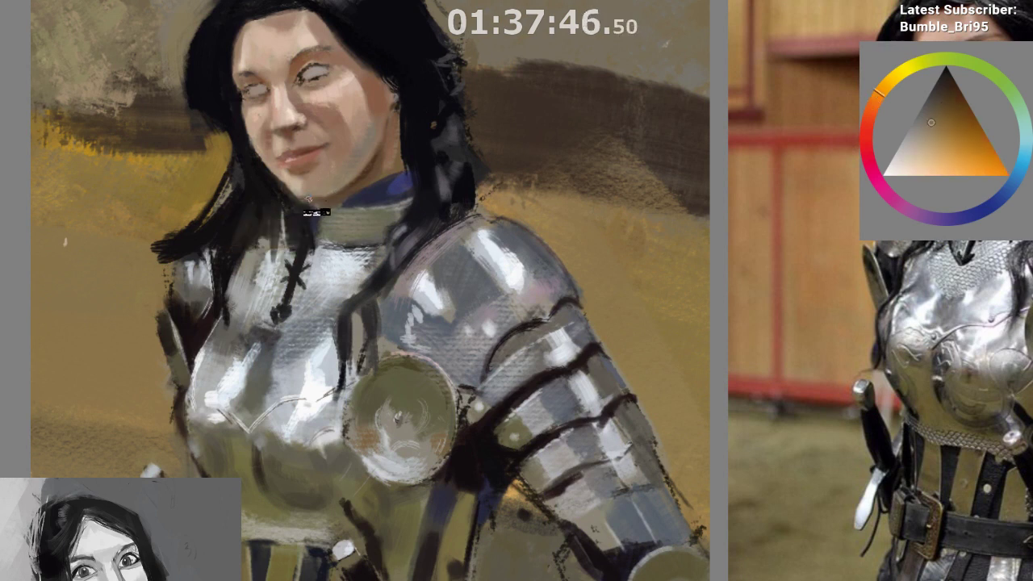
pyautogui.moveTo(306, 199); pyautogui.dragTo(321, 201)
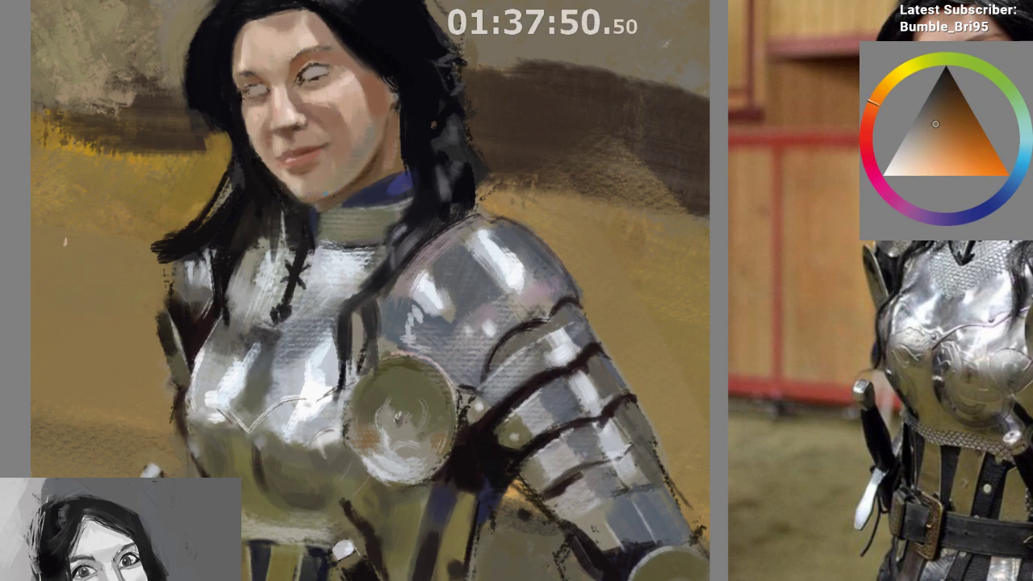
pyautogui.moveTo(325, 193); pyautogui.dragTo(343, 182)
# Define the edge between the chin and the hair with dark tones sampled from the hair
pyautogui.keyDown('ctrl'); pyautogui.click(303, 203); pyautogui.keyUp('ctrl')
pyautogui.keyDown('ctrl'); pyautogui.click(291, 195); pyautogui.keyUp('ctrl')
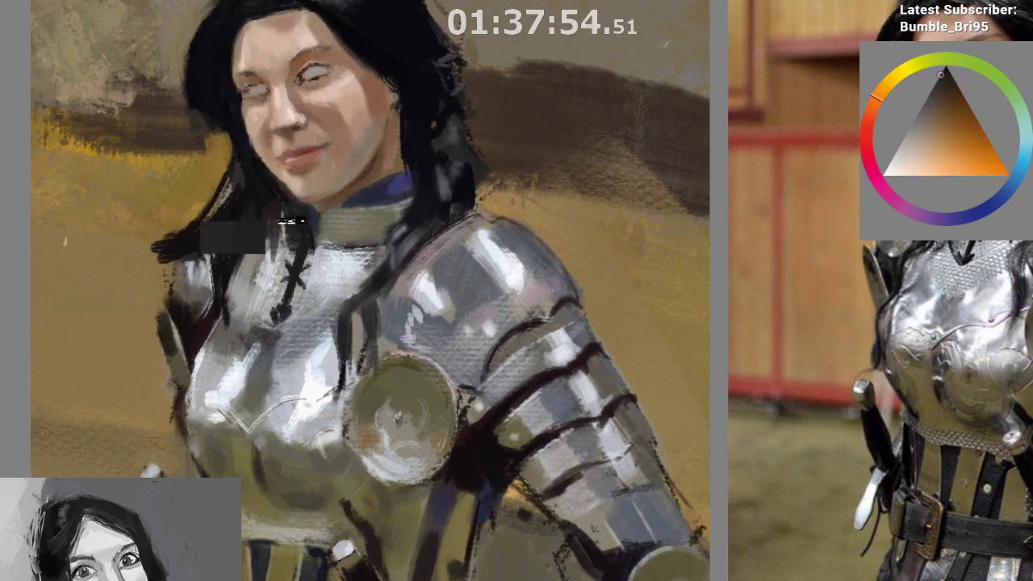
pyautogui.moveTo(302, 206); pyautogui.dragTo(312, 209)
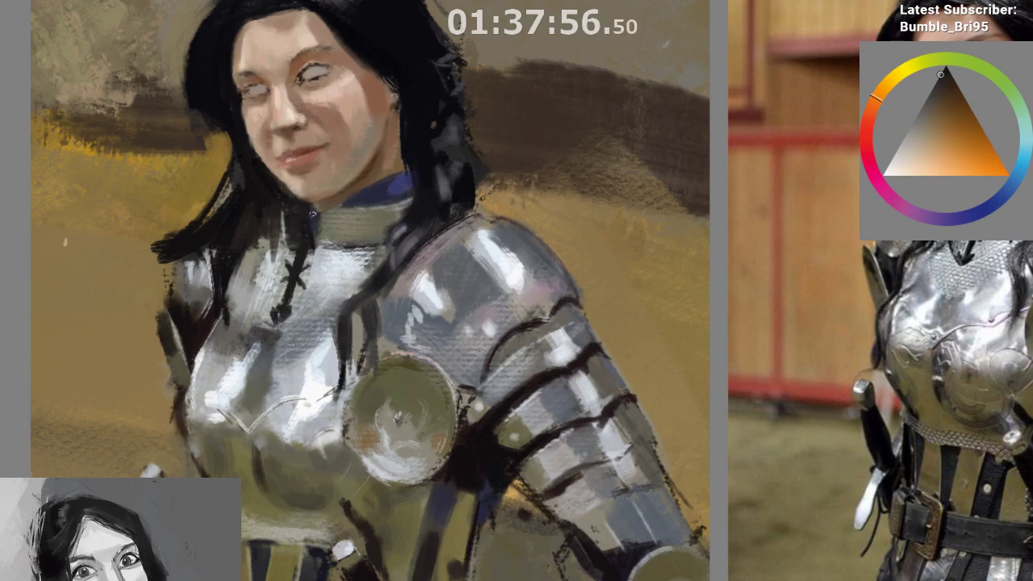
pyautogui.keyDown('ctrl'); pyautogui.click(231, 210); pyautogui.keyUp('ctrl')
# Clean up the hair edge beside the far cheek with dark and ochre tones sampled from the background
pyautogui.moveTo(348, 357); pyautogui.dragTo(307, 421)
pyautogui.moveTo(348, 356); pyautogui.dragTo(359, 313)
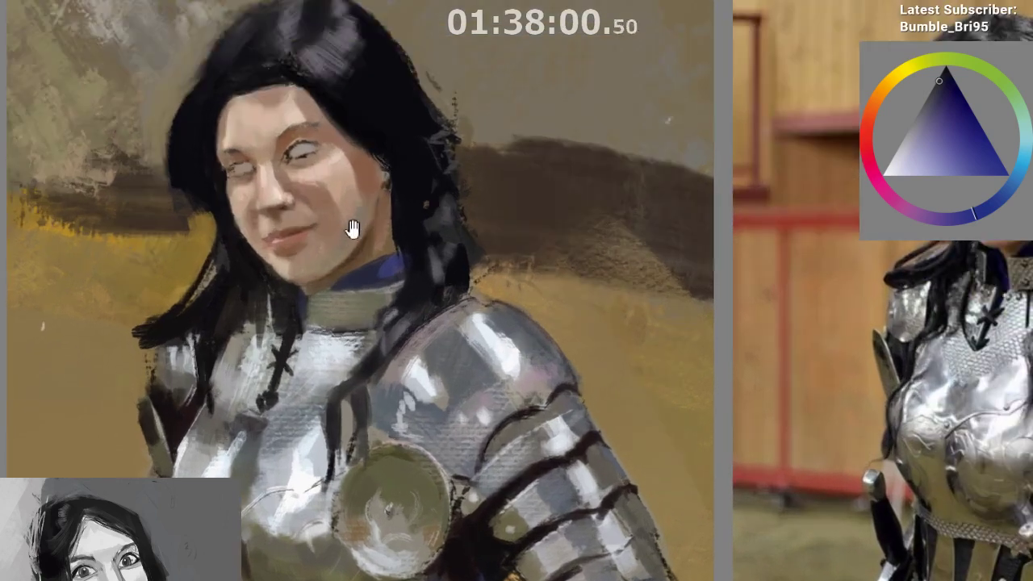
pyautogui.moveTo(353, 230); pyautogui.dragTo(318, 235)
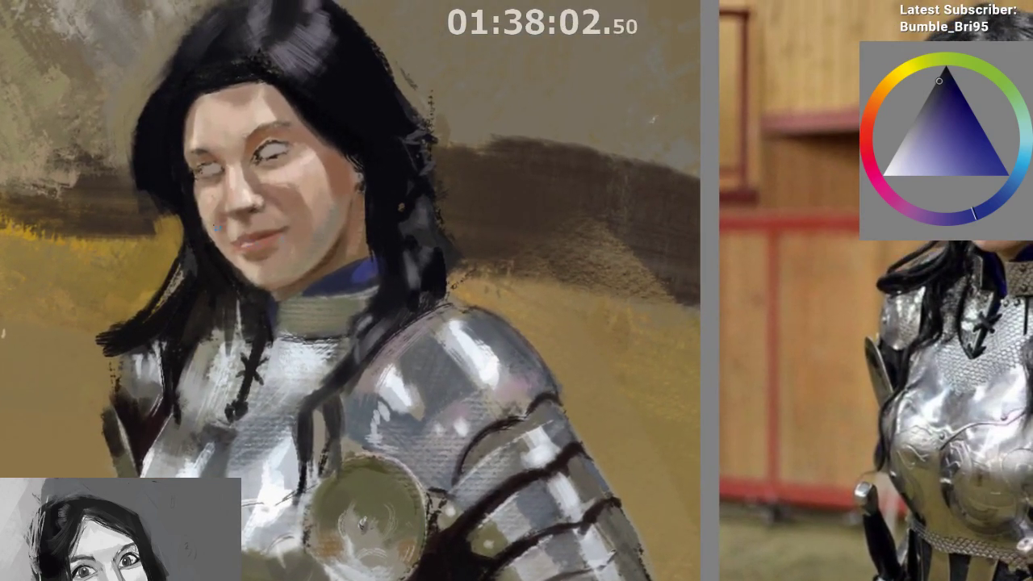
pyautogui.keyDown('ctrl'); pyautogui.click(177, 216); pyautogui.keyUp('ctrl')
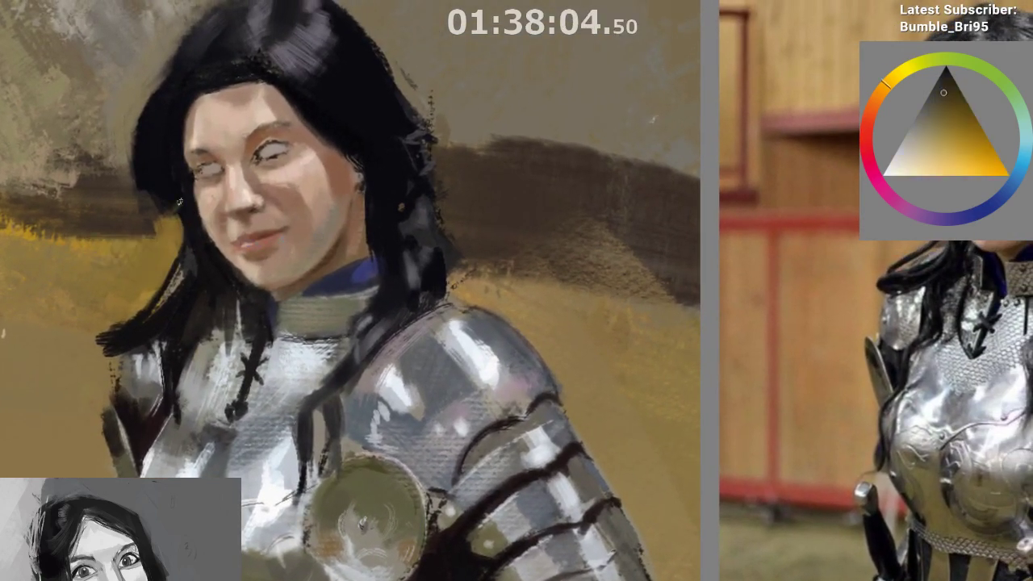
pyautogui.keyDown('ctrl'); pyautogui.click(165, 226); pyautogui.keyUp('ctrl')
pyautogui.moveTo(165, 224); pyautogui.dragTo(188, 211)
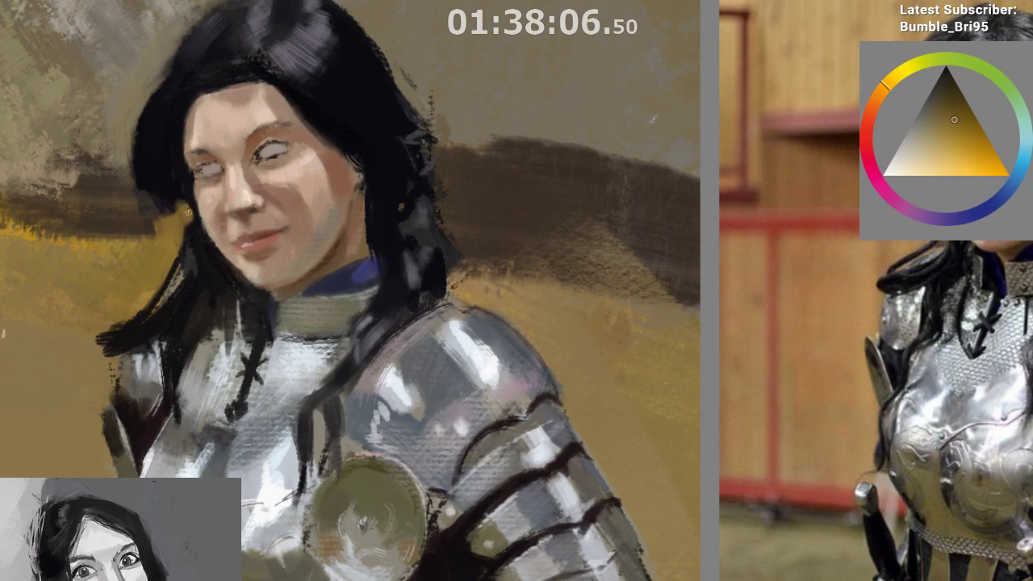
# Mirror the view and rework the hair beside the far cheek with sampled dark tones, undoing the last stroke
pyautogui.moveTo(186, 392); pyautogui.dragTo(250, 408)
pyautogui.press('m')
pyautogui.moveTo(474, 438); pyautogui.dragTo(371, 343)
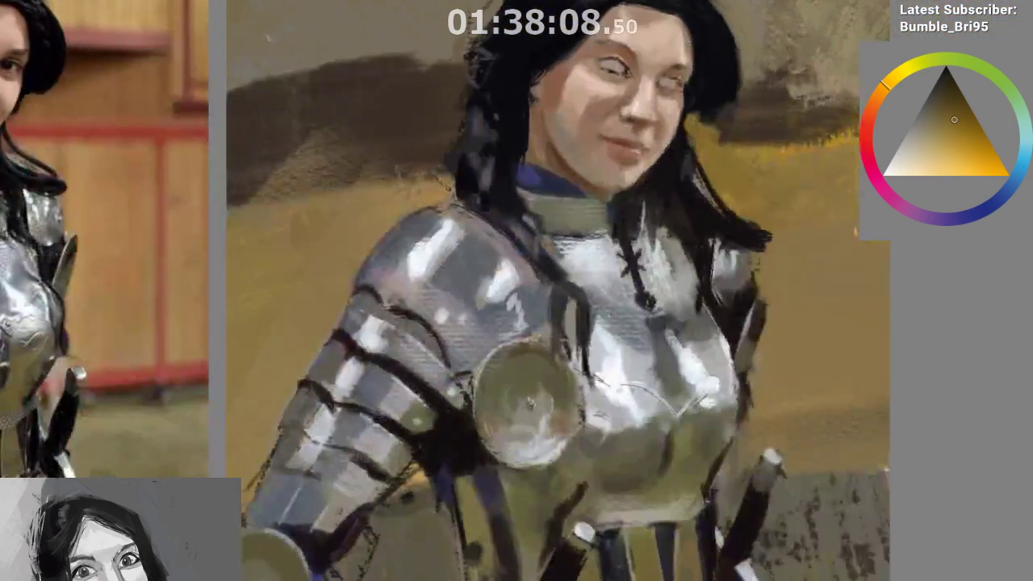
pyautogui.keyDown('ctrl'); pyautogui.click(702, 127); pyautogui.keyUp('ctrl')
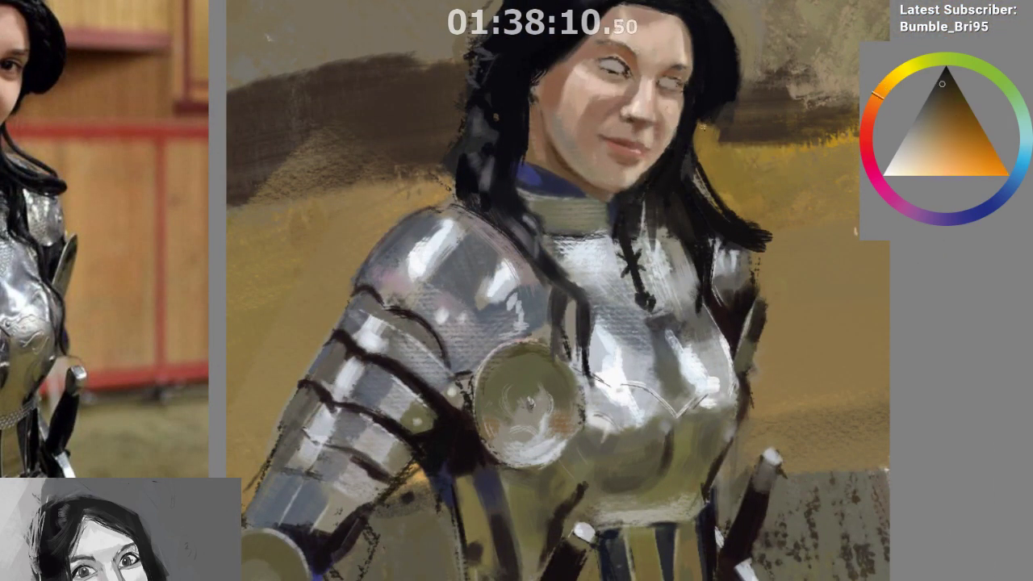
pyautogui.moveTo(703, 127); pyautogui.dragTo(691, 154)
pyautogui.keyDown('ctrl'); pyautogui.click(701, 138); pyautogui.keyUp('ctrl')
pyautogui.keyDown('ctrl'); pyautogui.click(695, 145); pyautogui.keyUp('ctrl')
pyautogui.hotkey('ctrl', 'z')
# Touch up the hair beside the chin with a dark tone sampled from the hair, and mirror the view
pyautogui.moveTo(742, 226); pyautogui.dragTo(785, 256)
pyautogui.moveTo(718, 253); pyautogui.dragTo(727, 188)
pyautogui.keyDown('ctrl'); pyautogui.click(727, 193); pyautogui.keyUp('ctrl')
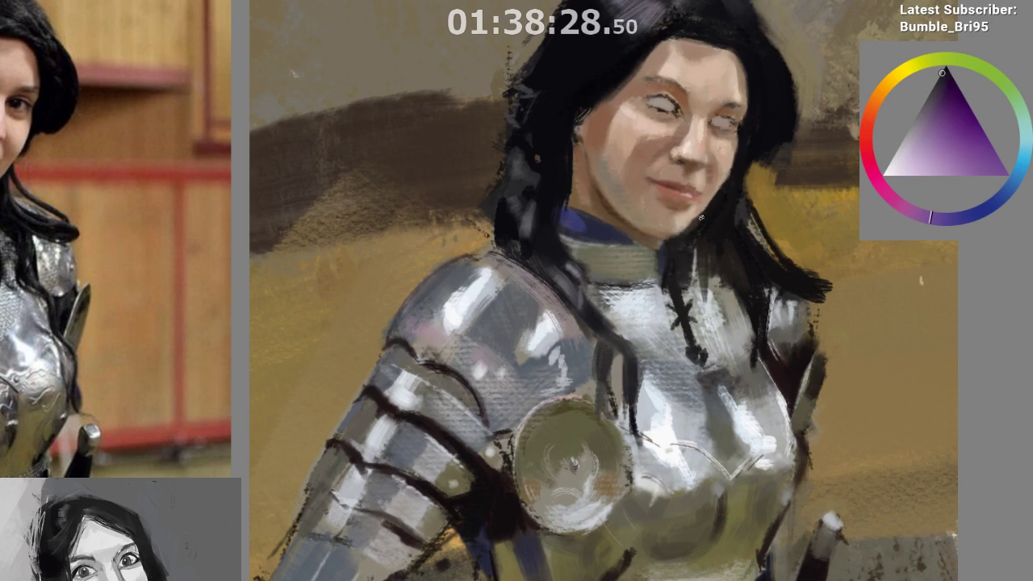
pyautogui.press('m')
pyautogui.moveTo(486, 413)
pyautogui.mouseDown()
pyautogui.moveTo(422, 454)
pyautogui.moveTo(406, 451)
pyautogui.moveTo(418, 449)
pyautogui.mouseUp()
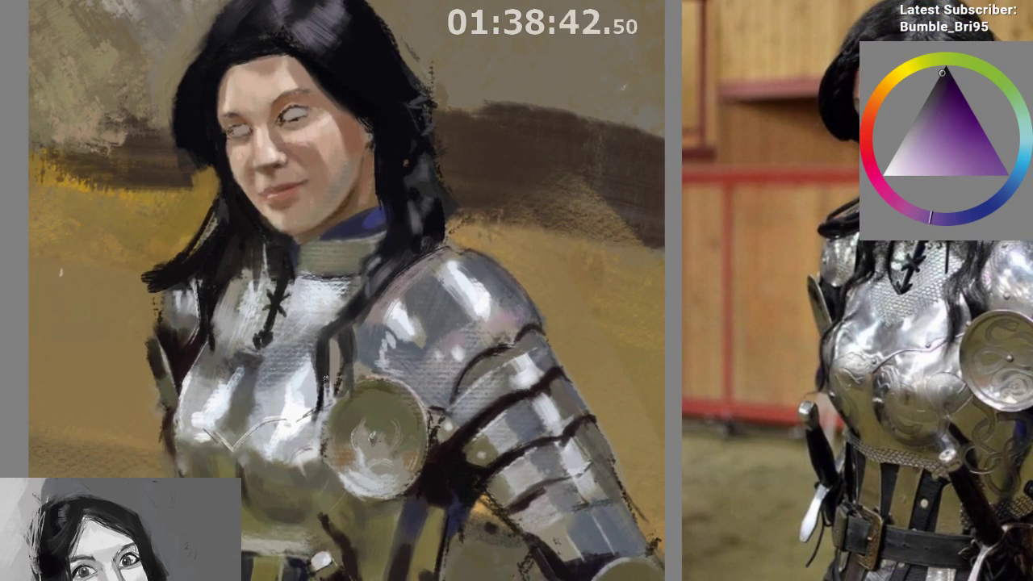
# Smooth the nose bridge and the cheek below the near eye with sampled light skin tones
pyautogui.keyDown('alt'); pyautogui.click(225, 115); pyautogui.keyUp('alt')
pyautogui.keyDown('alt'); pyautogui.click(259, 127); pyautogui.keyUp('alt')
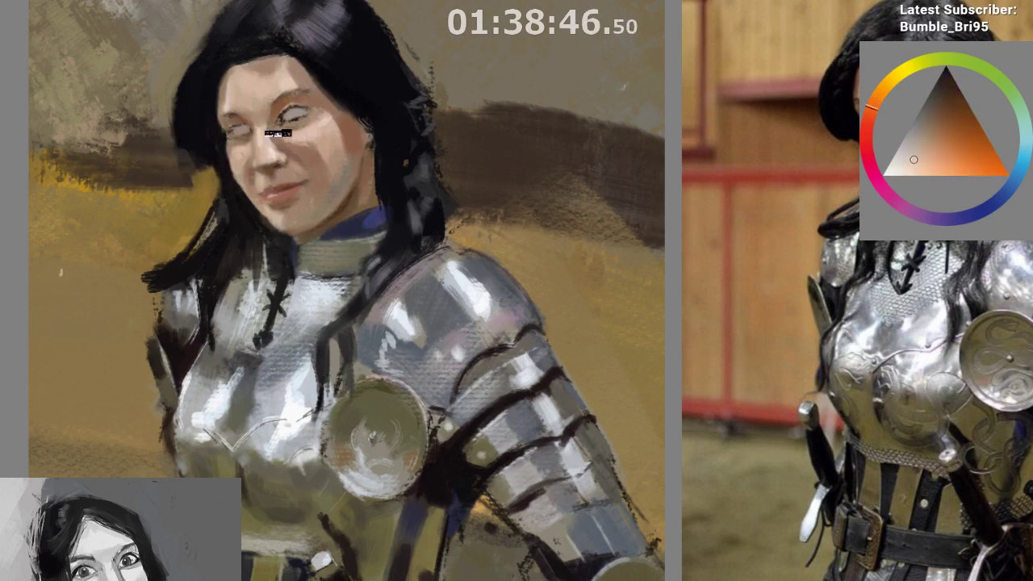
pyautogui.keyDown('alt'); pyautogui.click(286, 85); pyautogui.keyUp('alt')
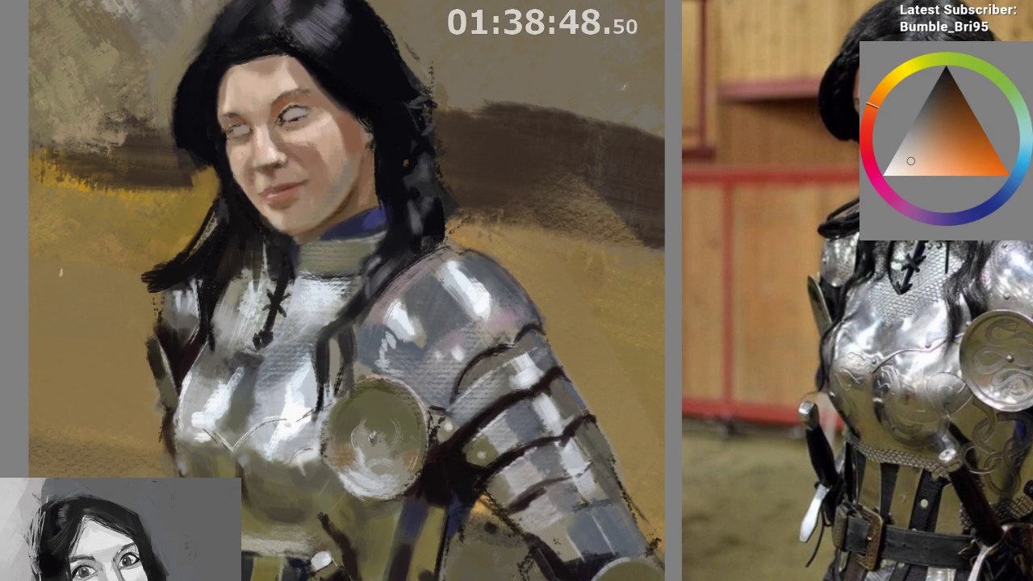
pyautogui.keyDown('alt'); pyautogui.click(296, 137); pyautogui.keyUp('alt')
pyautogui.keyDown('ctrl'); pyautogui.click(301, 141); pyautogui.keyUp('ctrl')
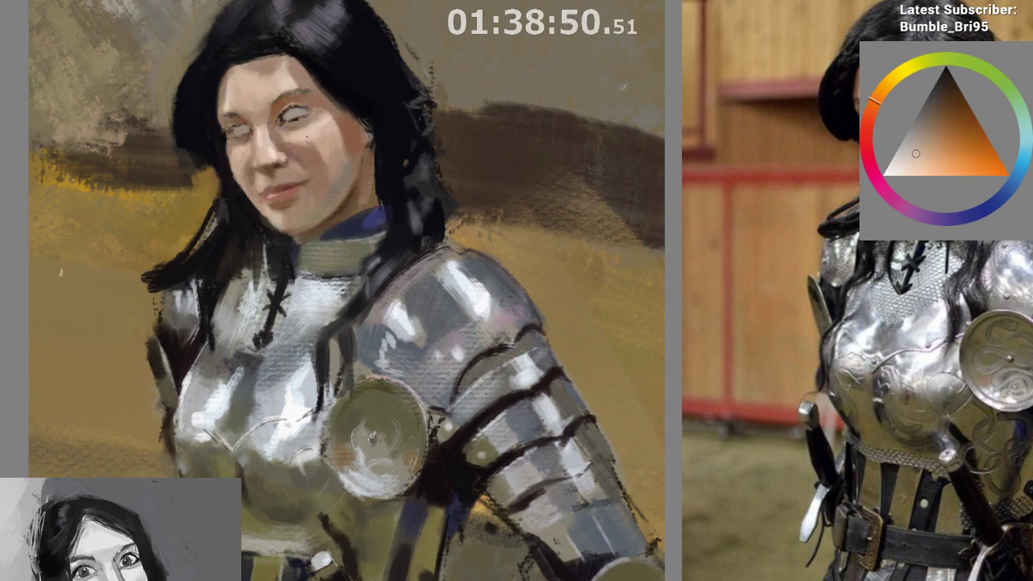
pyautogui.keyDown('ctrl'); pyautogui.click(300, 145); pyautogui.keyUp('ctrl')
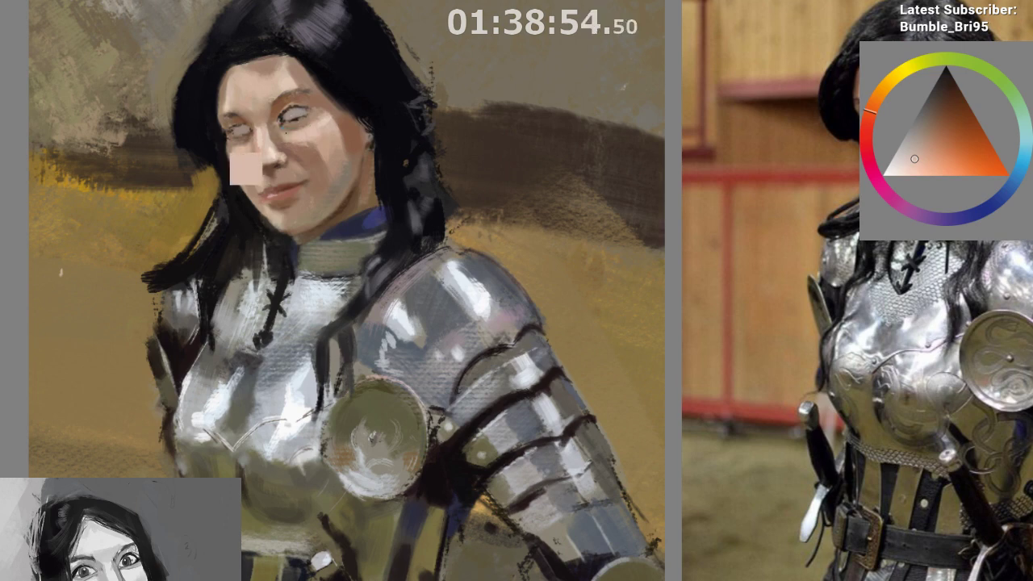
# Model the inner corner of the near eye, the far cheek and the near brow with sampled mid-brown skin tones
pyautogui.keyDown('ctrl'); pyautogui.click(281, 124); pyautogui.keyUp('ctrl')
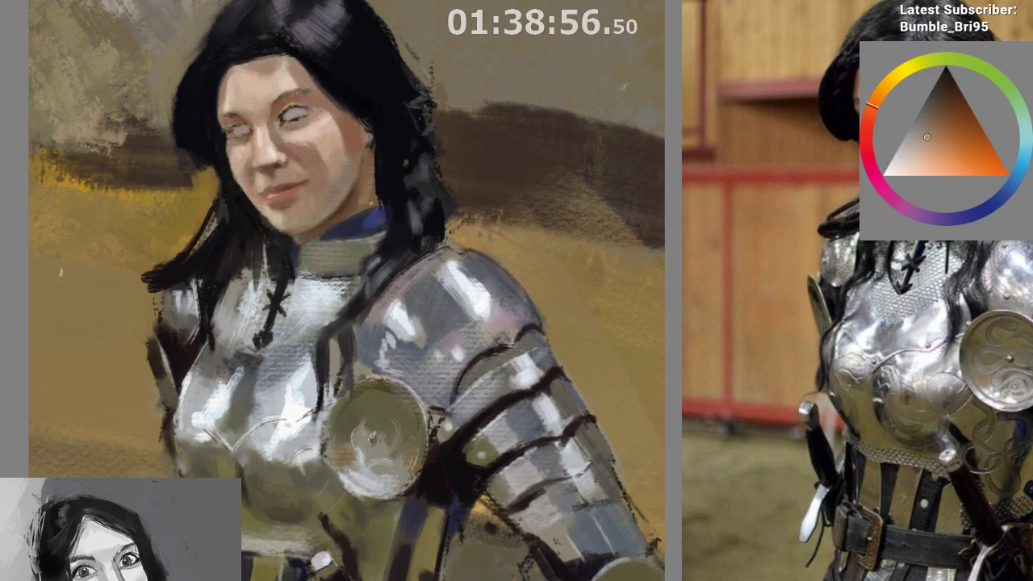
pyautogui.keyDown('ctrl'); pyautogui.click(285, 125); pyautogui.keyUp('ctrl')
pyautogui.keyDown('ctrl'); pyautogui.click(241, 140); pyautogui.keyUp('ctrl')
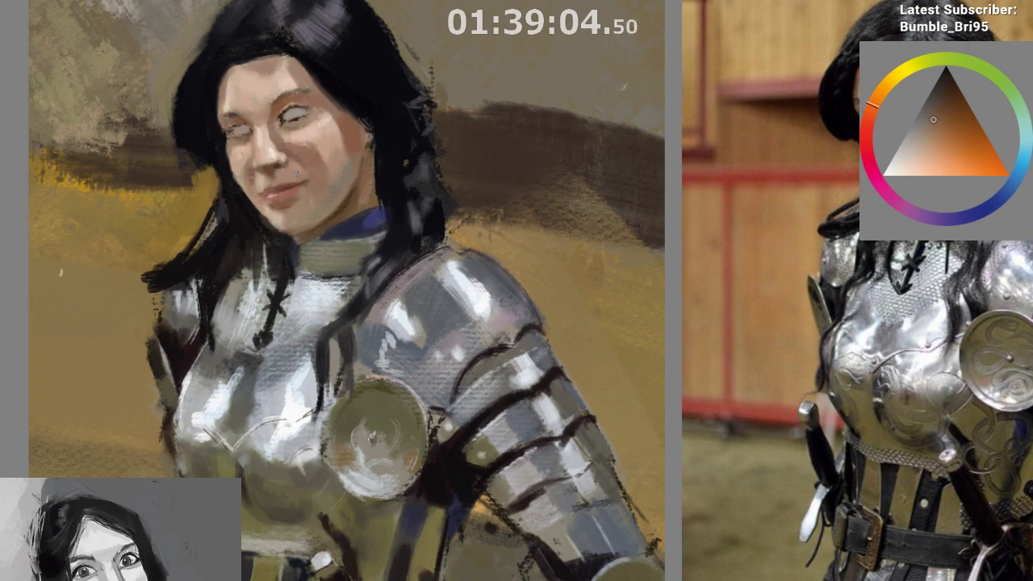
pyautogui.keyDown('ctrl'); pyautogui.click(305, 208); pyautogui.keyUp('ctrl')
pyautogui.keyDown('ctrl'); pyautogui.click(303, 80); pyautogui.keyUp('ctrl')
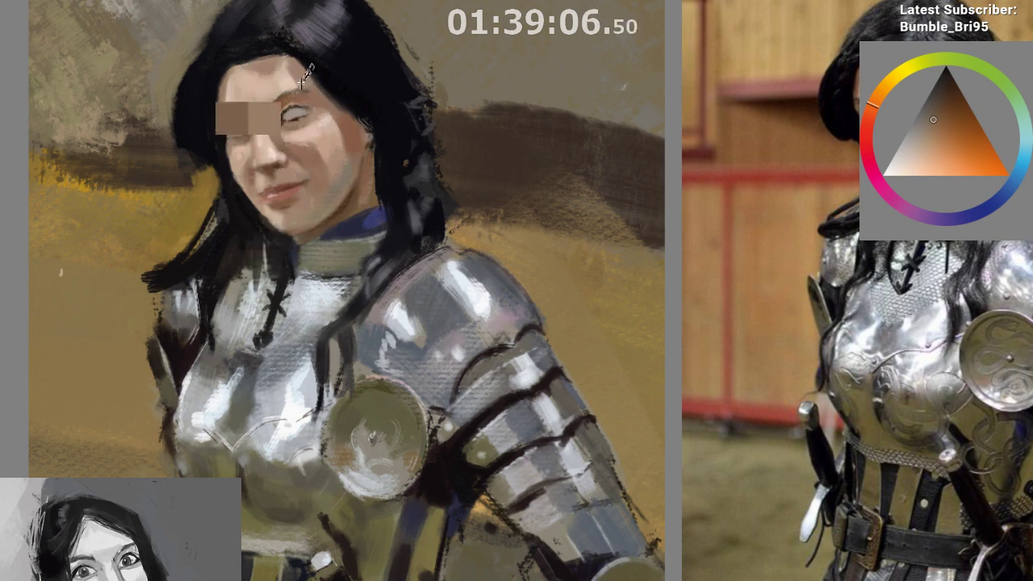
pyautogui.keyDown('ctrl'); pyautogui.click(301, 84); pyautogui.keyUp('ctrl')
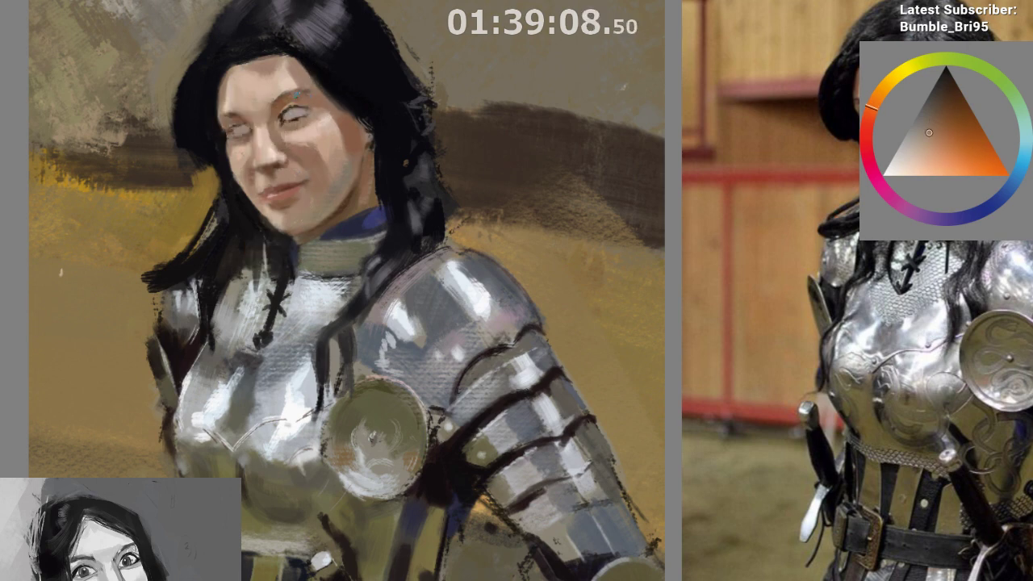
# Undo the last strokes at the near eye and rework the skin around its brow with sampled light tones, mirroring the view
pyautogui.moveTo(292, 109); pyautogui.dragTo(326, 108)
pyautogui.hotkey('ctrl', 'z')
pyautogui.hotkey('ctrl', 'z')
pyautogui.keyDown('ctrl'); pyautogui.click(235, 121); pyautogui.keyUp('ctrl')
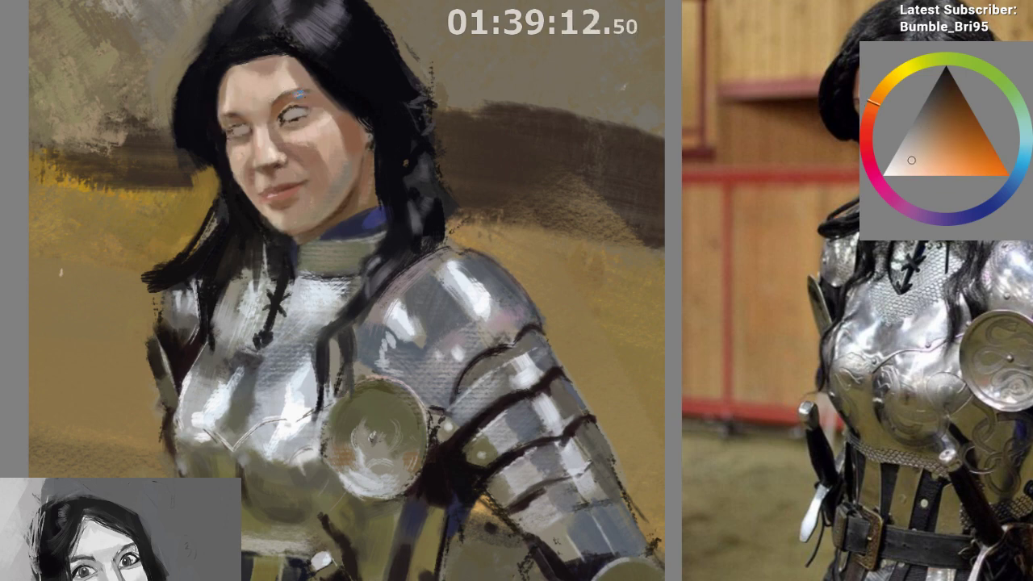
pyautogui.keyDown('ctrl'); pyautogui.click(295, 98); pyautogui.keyUp('ctrl')
pyautogui.keyDown('ctrl'); pyautogui.click(293, 95); pyautogui.keyUp('ctrl')
pyautogui.press('m')
pyautogui.scroll(1, 710, 100)
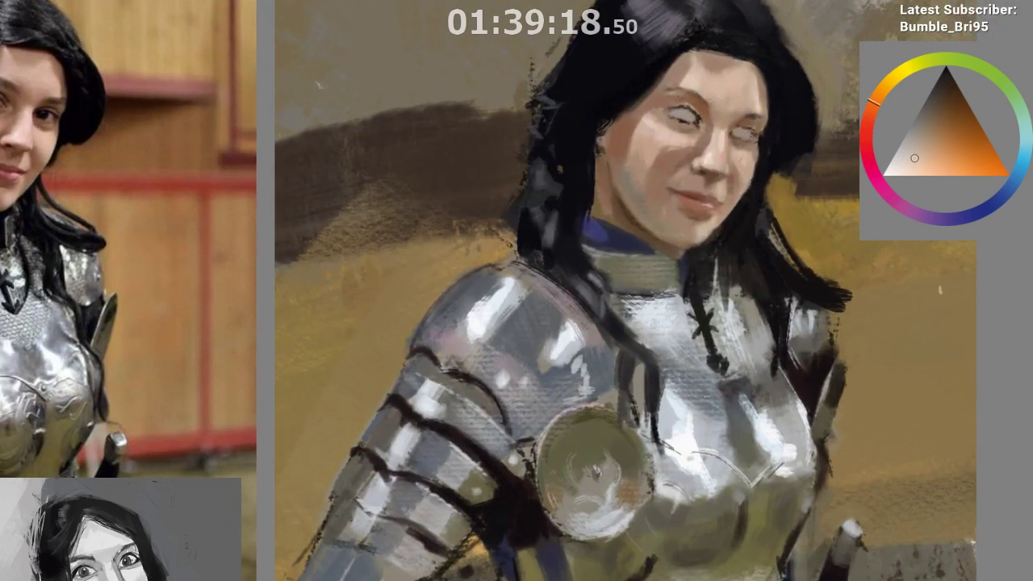
pyautogui.scroll(-1, 656, 102)
pyautogui.keyDown('ctrl'); pyautogui.click(669, 99); pyautogui.keyUp('ctrl')
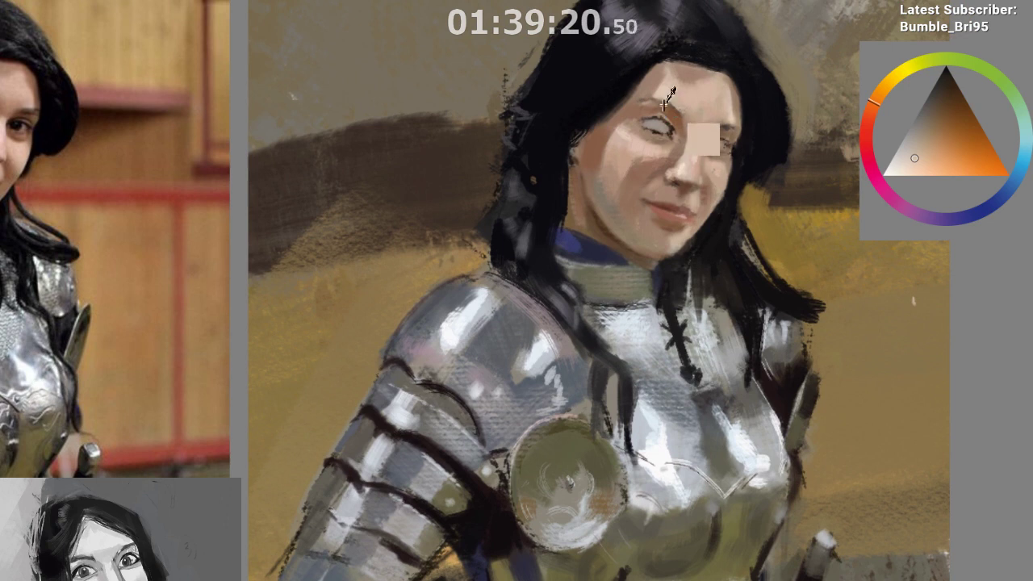
# Darken the inner part of the near eyebrow with sampled hair black and dark brown, undoing the last stroke
pyautogui.keyDown('ctrl'); pyautogui.click(676, 55); pyautogui.keyUp('ctrl')
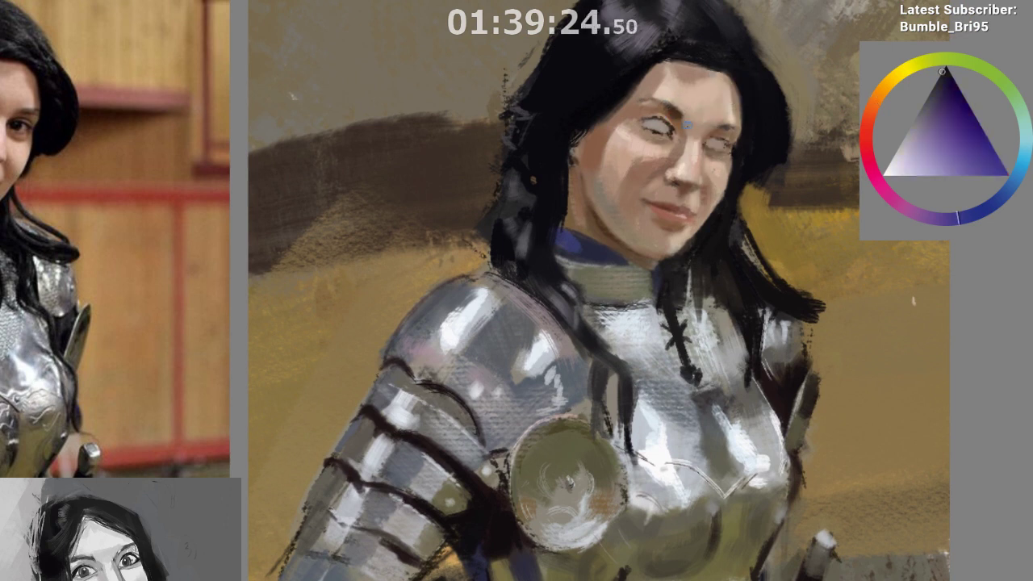
pyautogui.keyDown('ctrl'); pyautogui.click(668, 105); pyautogui.keyUp('ctrl')
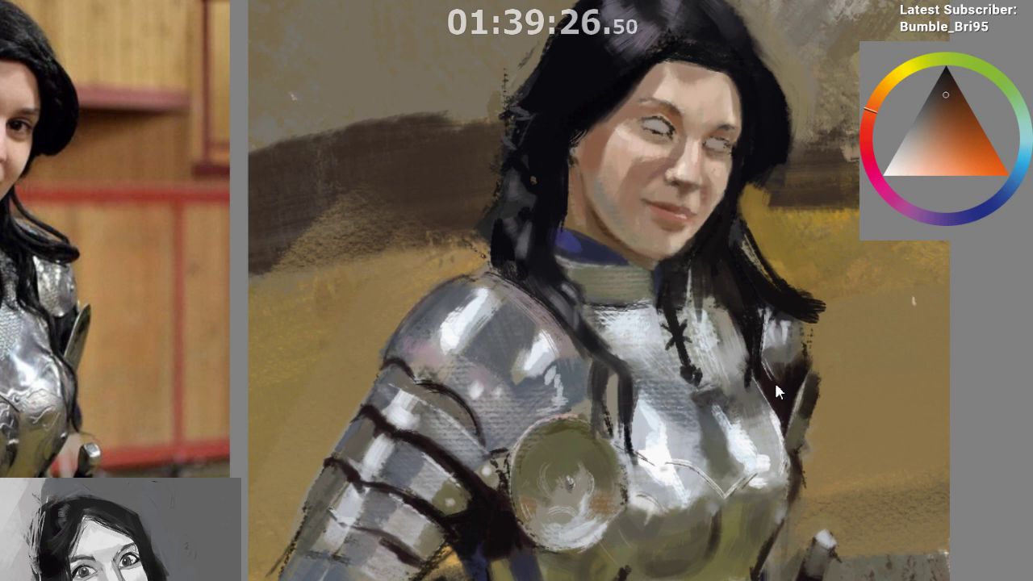
pyautogui.keyDown('ctrl'); pyautogui.click(680, 107); pyautogui.keyUp('ctrl')
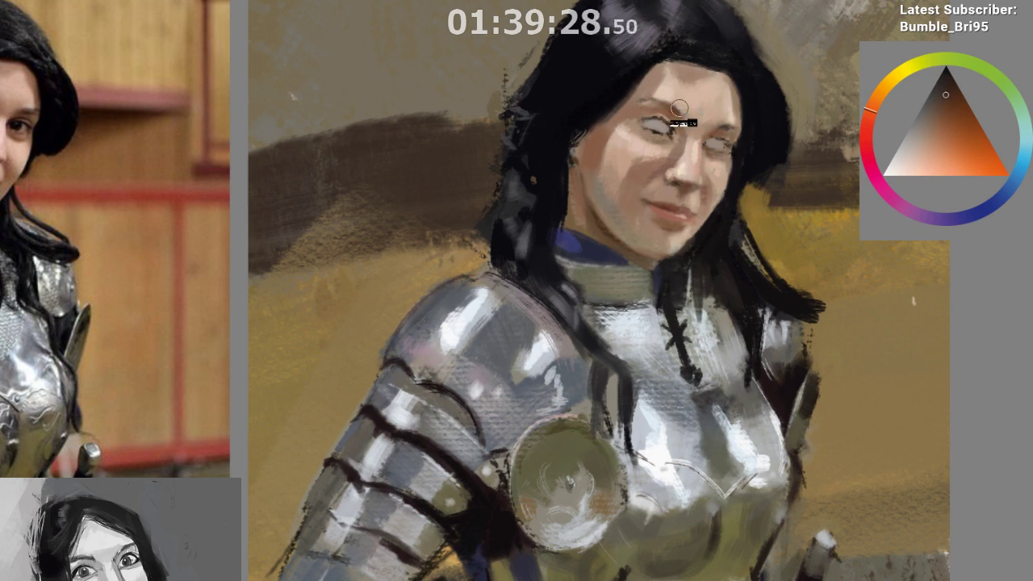
pyautogui.keyDown('ctrl'); pyautogui.click(673, 111); pyautogui.keyUp('ctrl')
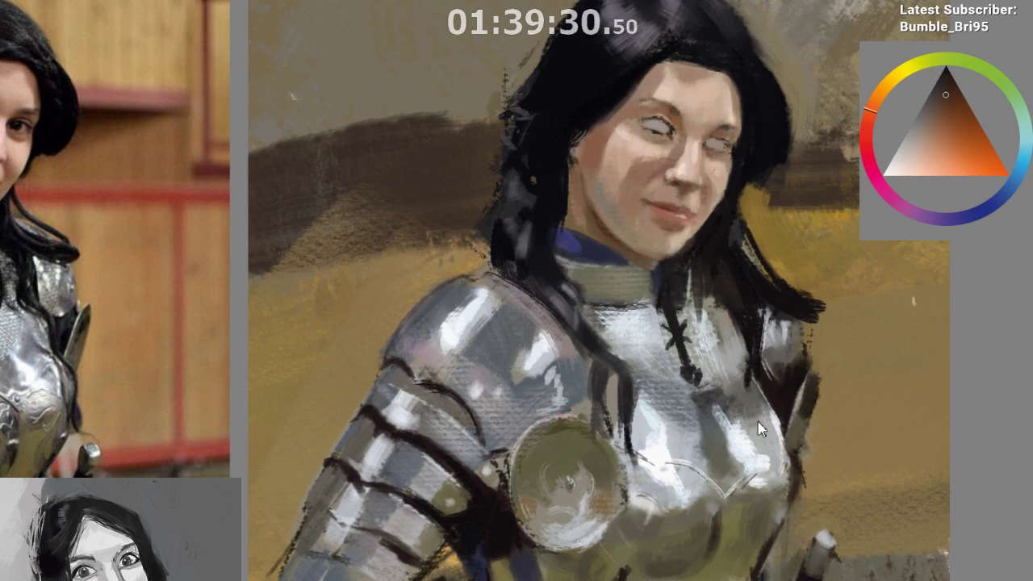
pyautogui.keyDown('ctrl'); pyautogui.click(704, 257); pyautogui.keyUp('ctrl')
pyautogui.moveTo(654, 119); pyautogui.dragTo(693, 113)
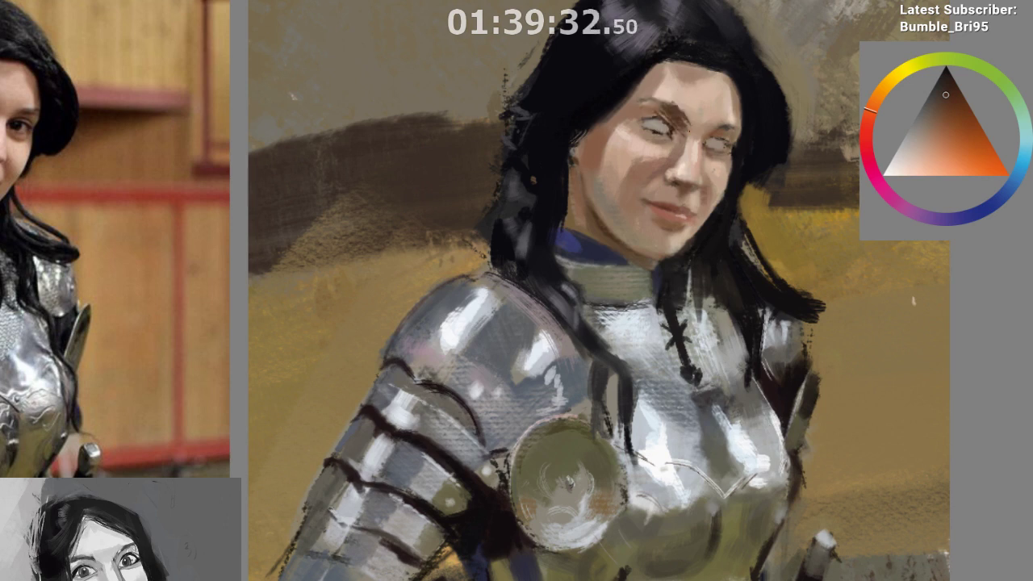
pyautogui.hotkey('ctrl', 'z')
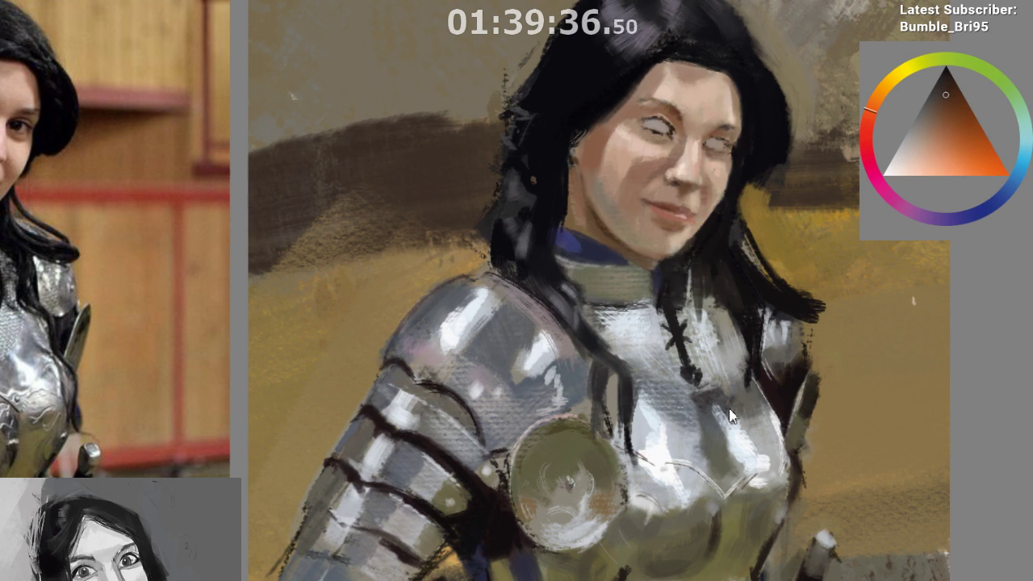
# Shape both eyebrows with sampled dark and brown tones, mirroring the view to check them
pyautogui.keyDown('ctrl'); pyautogui.click(674, 115); pyautogui.keyUp('ctrl')
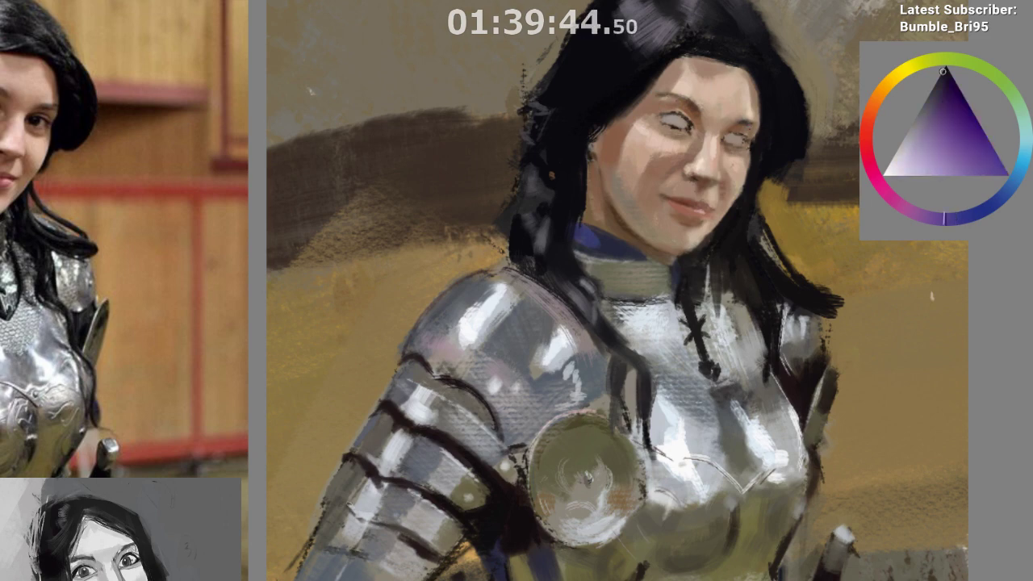
pyautogui.keyDown('ctrl'); pyautogui.click(752, 126); pyautogui.keyUp('ctrl')
pyautogui.press('m')
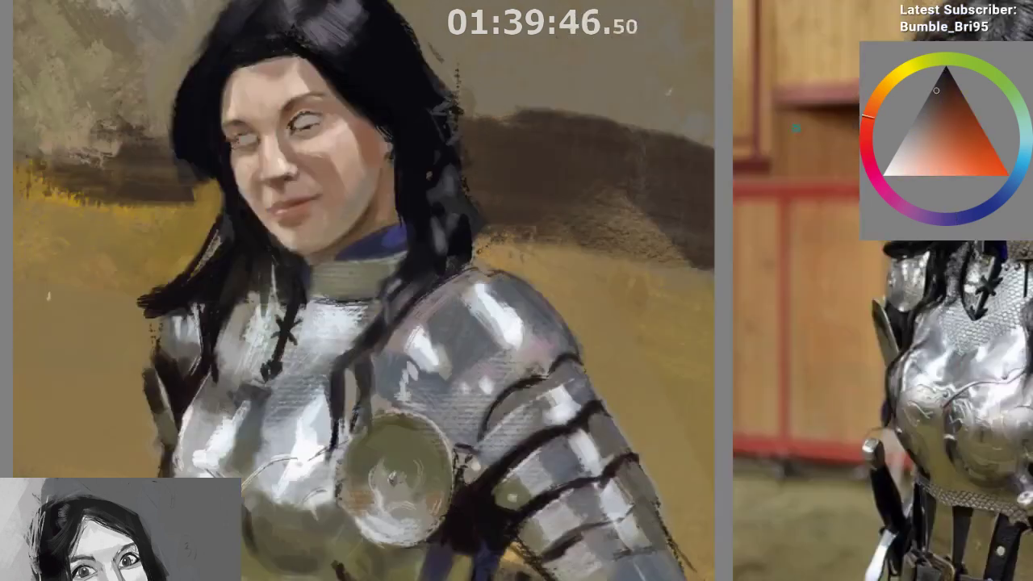
pyautogui.scroll(-1, 582, 275)
pyautogui.moveTo(523, 281); pyautogui.dragTo(490, 240)
pyautogui.moveTo(437, 288); pyautogui.dragTo(423, 299)
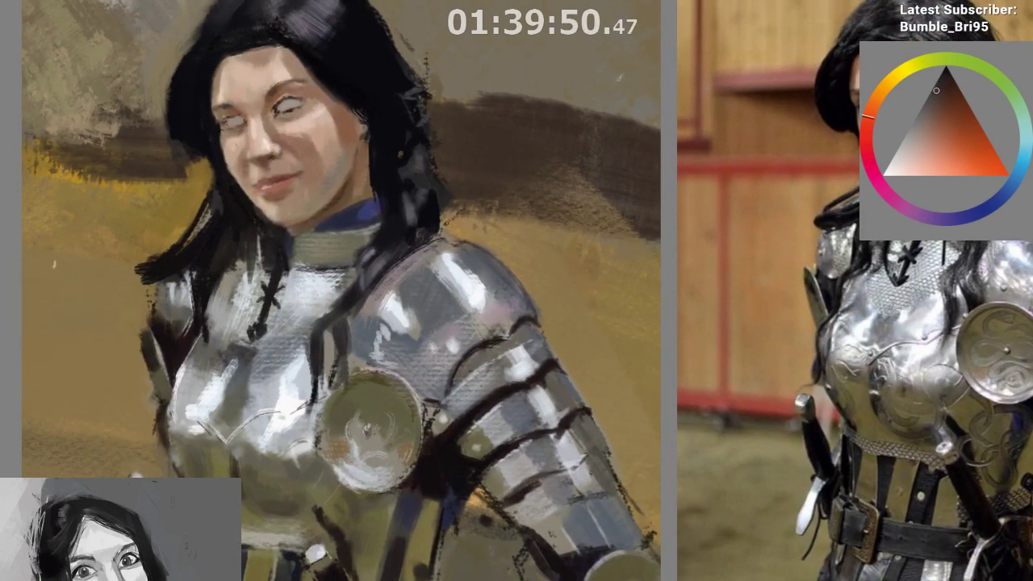
pyautogui.keyDown('ctrl'); pyautogui.click(273, 83); pyautogui.keyUp('ctrl')
pyautogui.keyDown('ctrl'); pyautogui.click(281, 79); pyautogui.keyUp('ctrl')
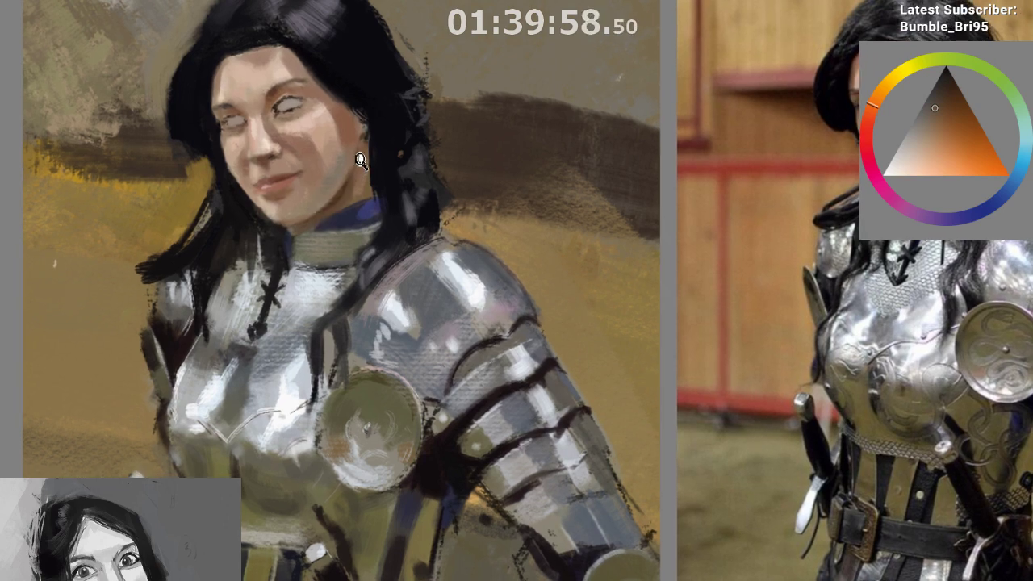
# Refine the hairline across the forehead and temples with sampled hair black and mid-brown skin tones, mirroring the view
pyautogui.moveTo(360, 160); pyautogui.dragTo(369, 175)
pyautogui.moveTo(366, 176); pyautogui.dragTo(368, 208)
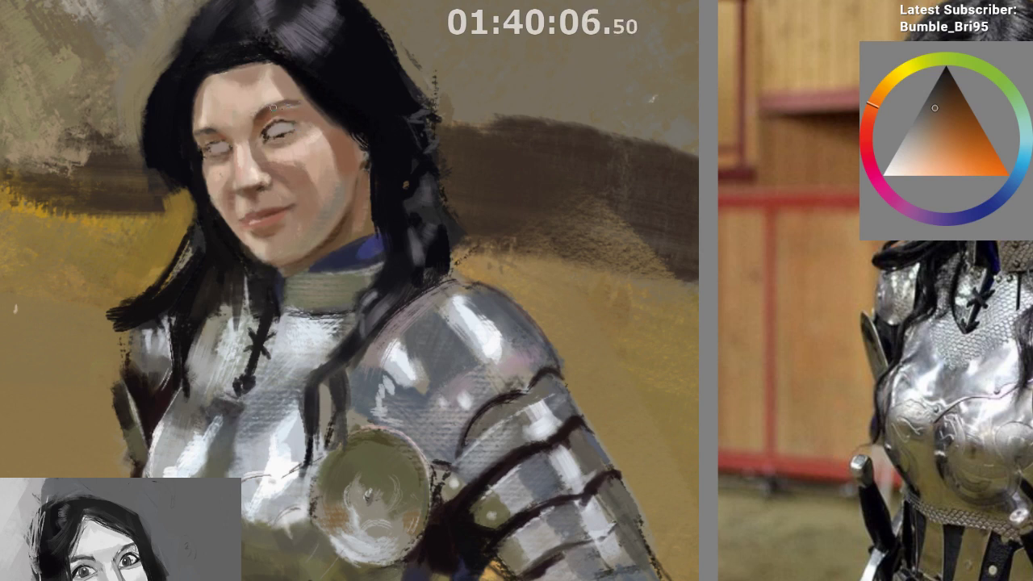
pyautogui.keyDown('ctrl'); pyautogui.click(327, 119); pyautogui.keyUp('ctrl')
pyautogui.scroll(-1, 338, 129)
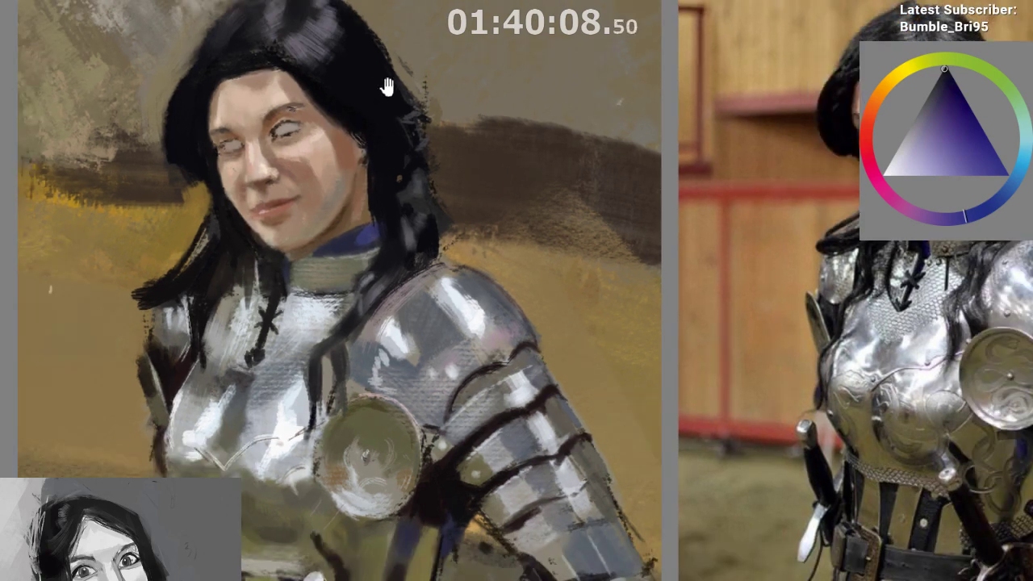
pyautogui.keyDown('ctrl'); pyautogui.click(302, 80); pyautogui.keyUp('ctrl')
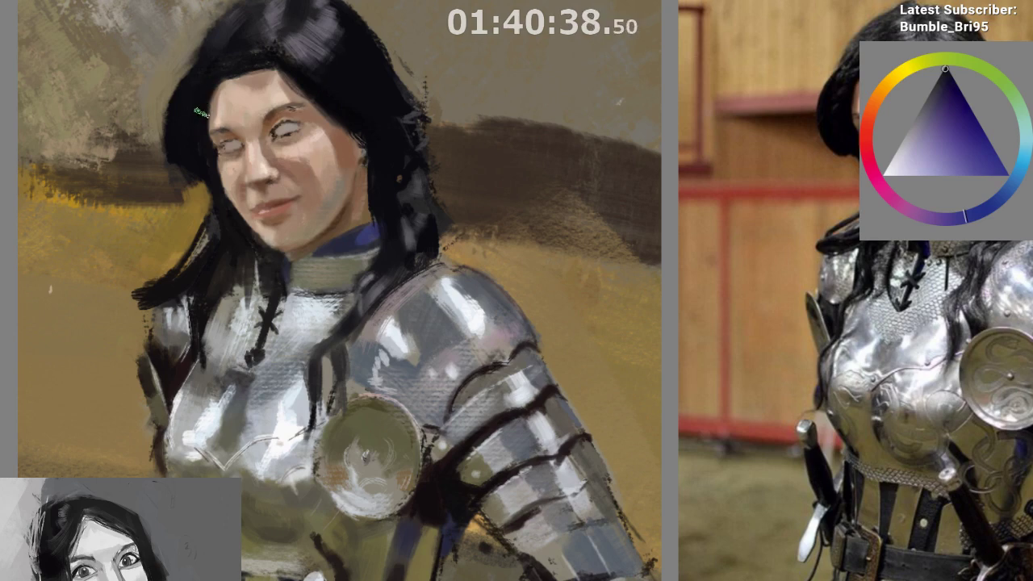
pyautogui.keyDown('ctrl'); pyautogui.click(241, 72); pyautogui.keyUp('ctrl')
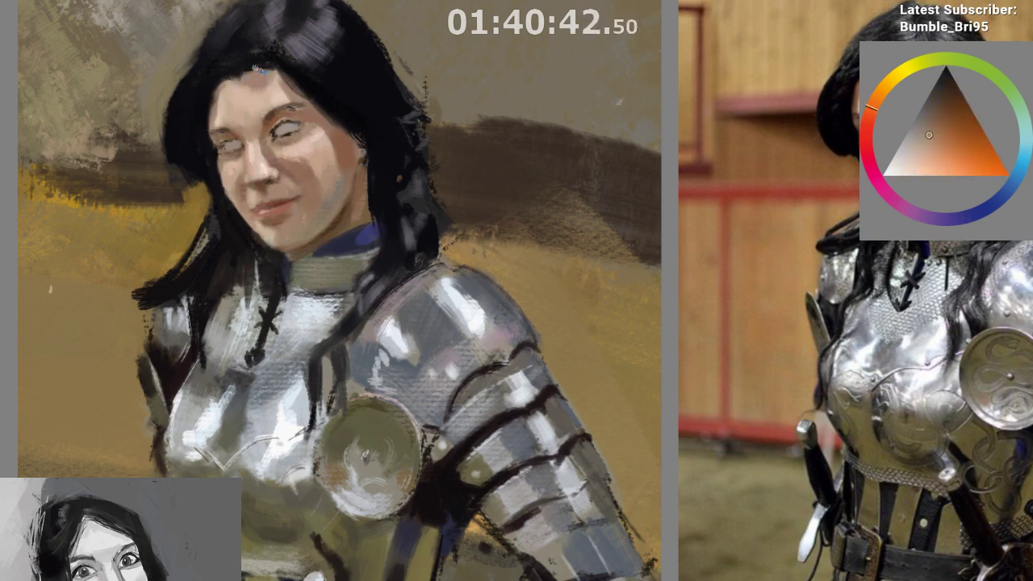
pyautogui.press('m')
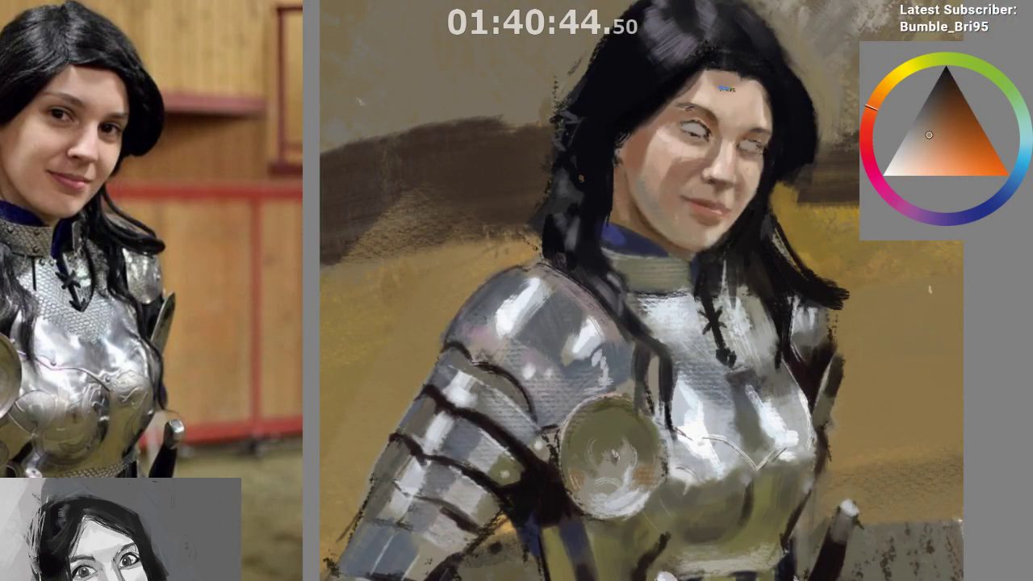
pyautogui.keyDown('ctrl'); pyautogui.click(727, 71); pyautogui.keyUp('ctrl')
pyautogui.moveTo(767, 68)
pyautogui.mouseDown()
pyautogui.moveTo(734, 50)
pyautogui.moveTo(731, 92)
pyautogui.moveTo(711, 99)
pyautogui.mouseUp()
# Redefine the arch of the near eyebrow with sampled browns and the light skin tone above it
pyautogui.keyDown('ctrl'); pyautogui.click(672, 107); pyautogui.keyUp('ctrl')
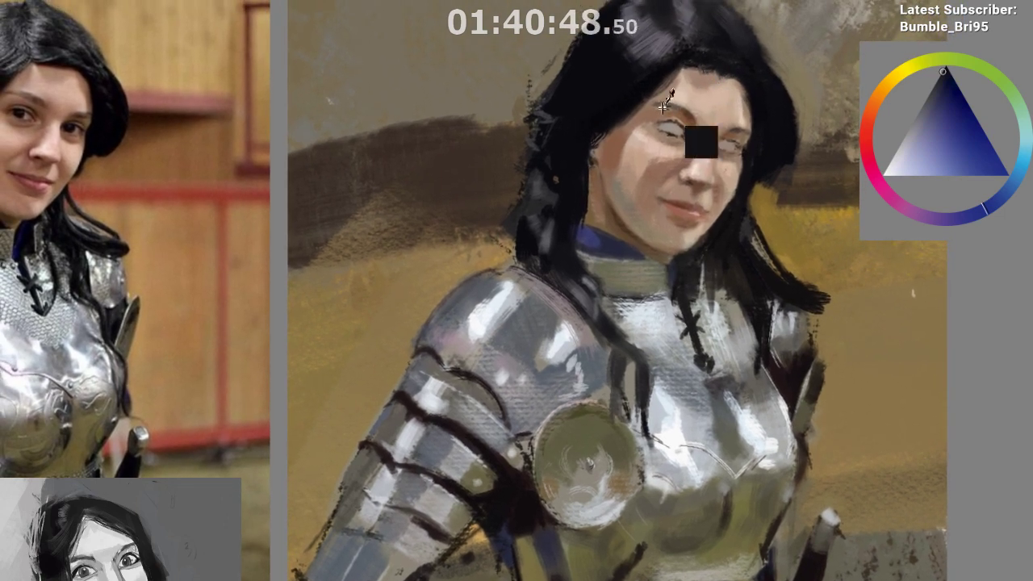
pyautogui.keyDown('ctrl'); pyautogui.click(667, 113); pyautogui.keyUp('ctrl')
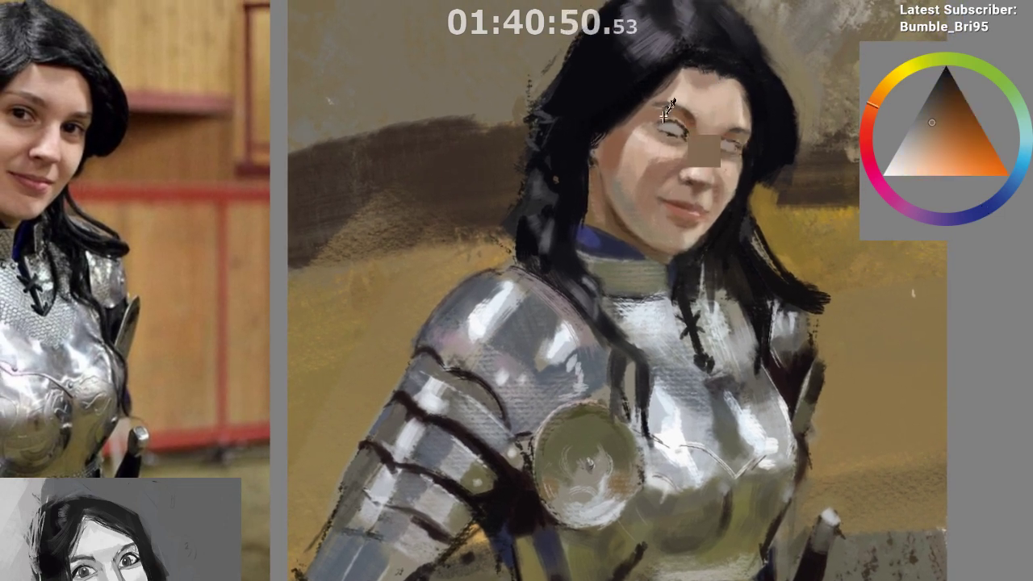
pyautogui.keyDown('ctrl'); pyautogui.click(666, 116); pyautogui.keyUp('ctrl')
pyautogui.keyDown('ctrl'); pyautogui.click(687, 106); pyautogui.keyUp('ctrl')
pyautogui.moveTo(677, 110); pyautogui.dragTo(660, 110)
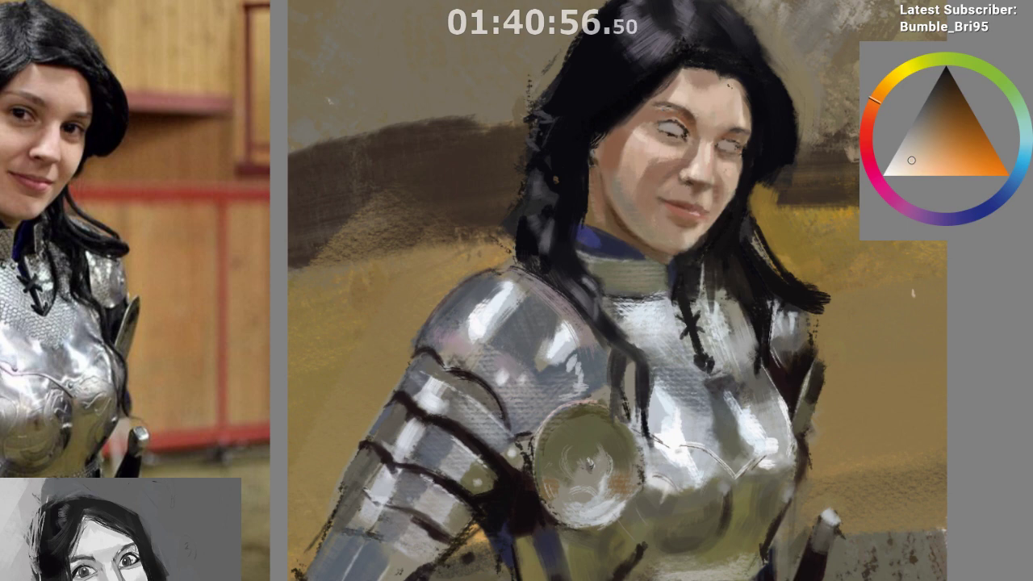
# Touch up the hairline above the forehead and temple with sampled light skin, dark reddish brown and hair black
pyautogui.keyDown('ctrl'); pyautogui.click(707, 127); pyautogui.keyUp('ctrl')
pyautogui.moveTo(686, 184); pyautogui.dragTo(728, 201)
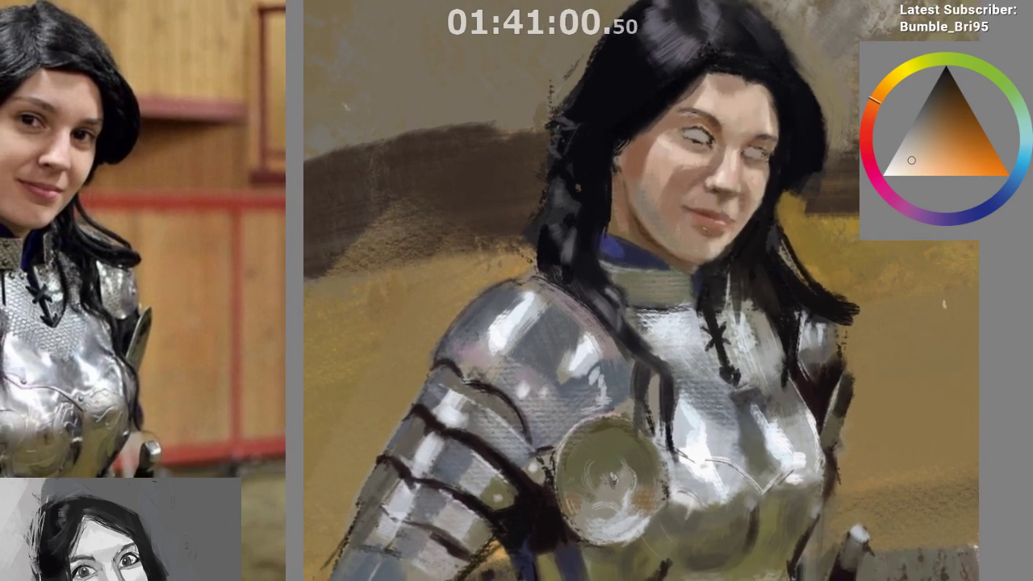
pyautogui.keyDown('ctrl'); pyautogui.click(670, 110); pyautogui.keyUp('ctrl')
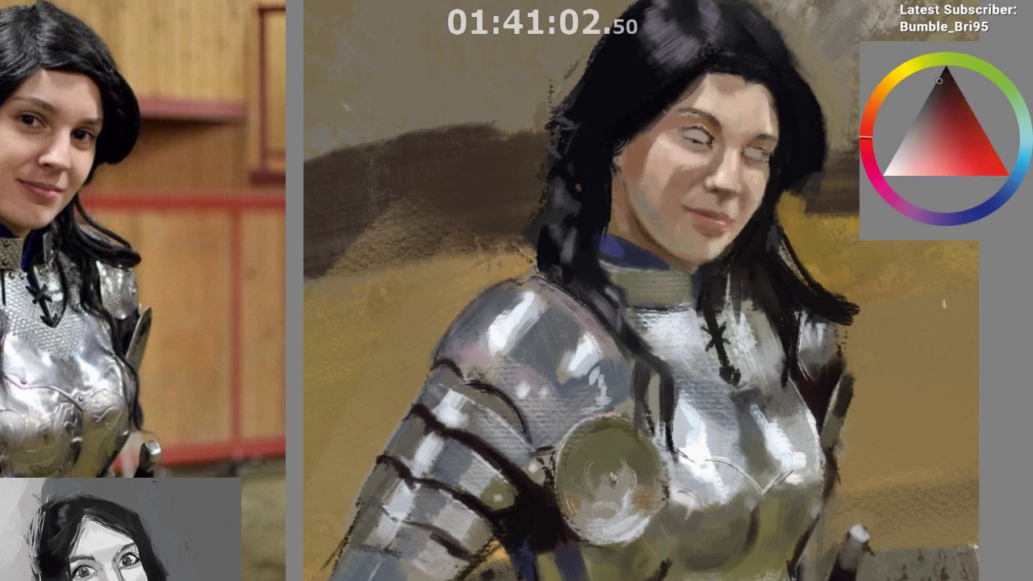
pyautogui.keyDown('ctrl'); pyautogui.click(642, 113); pyautogui.keyUp('ctrl')
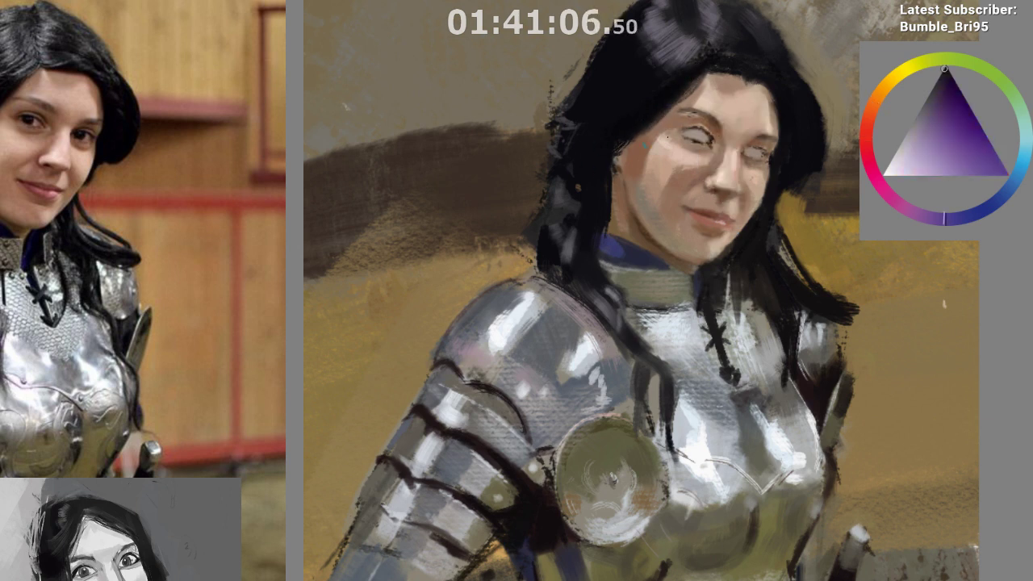
pyautogui.scroll(-2, 795, 97)
pyautogui.keyDown('ctrl'); pyautogui.click(711, 84); pyautogui.keyUp('ctrl')
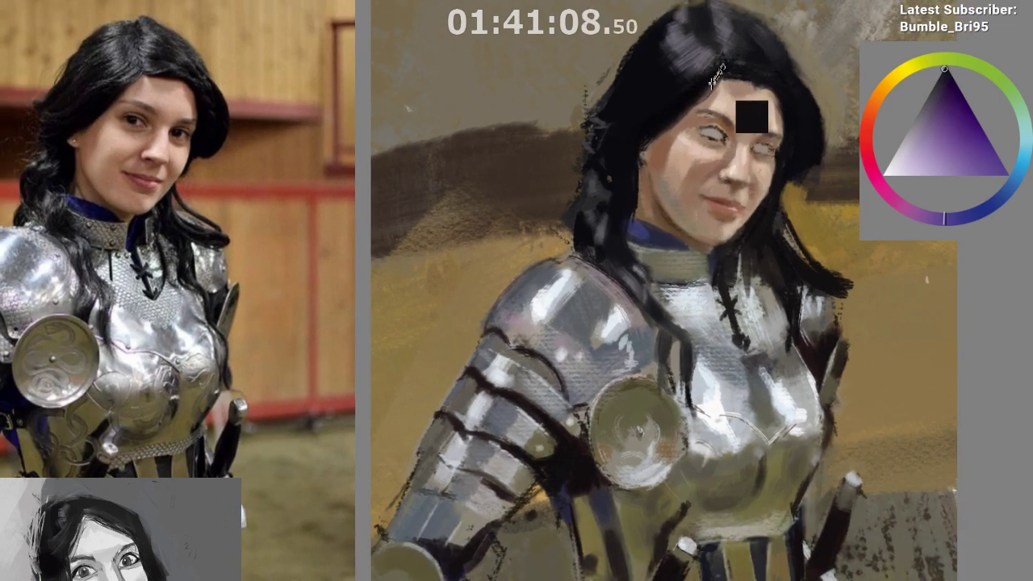
# Build up the sheen on the crown of the hair with sampled violet-grey tones and a lighter violet
pyautogui.keyDown('ctrl'); pyautogui.click(699, 67); pyautogui.keyUp('ctrl')
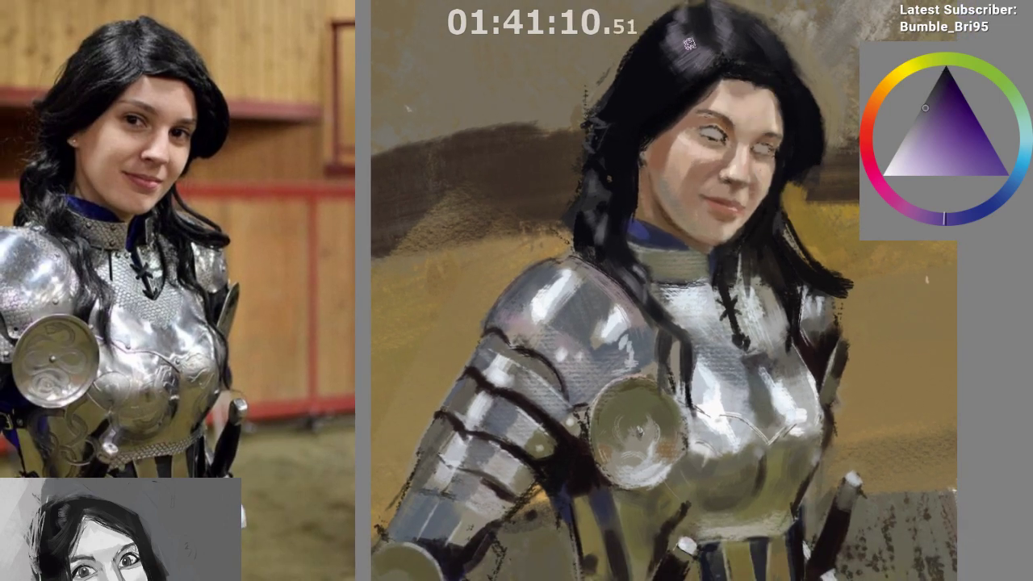
pyautogui.press('k')
pyautogui.press('k')
pyautogui.click(904, 150)
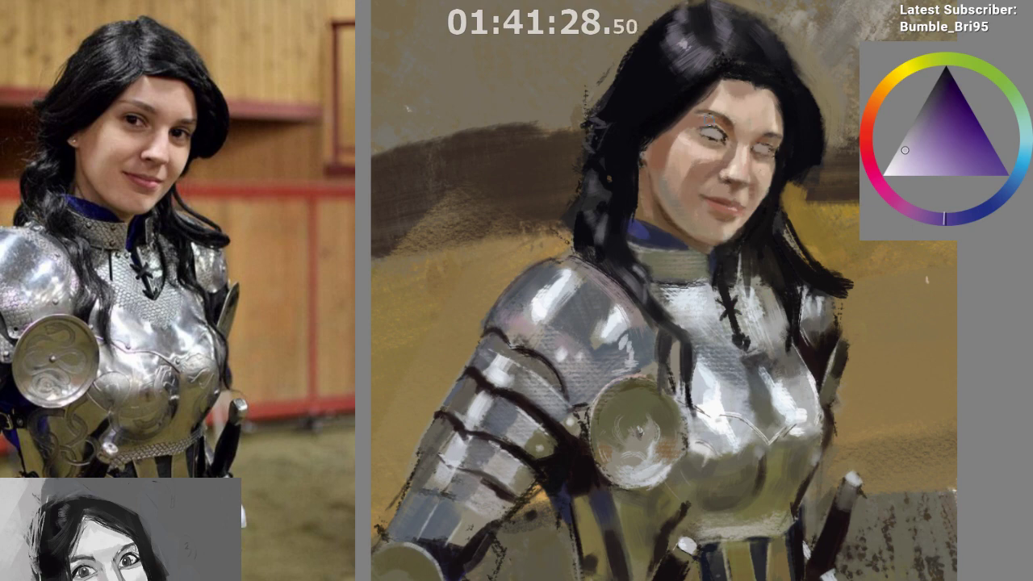
pyautogui.keyDown('alt'); pyautogui.click(709, 61); pyautogui.keyUp('alt')
pyautogui.keyDown('ctrl'); pyautogui.click(688, 45); pyautogui.keyUp('ctrl')
pyautogui.moveTo(680, 32); pyautogui.dragTo(691, 51)
pyautogui.keyDown('ctrl'); pyautogui.click(684, 44); pyautogui.keyUp('ctrl')
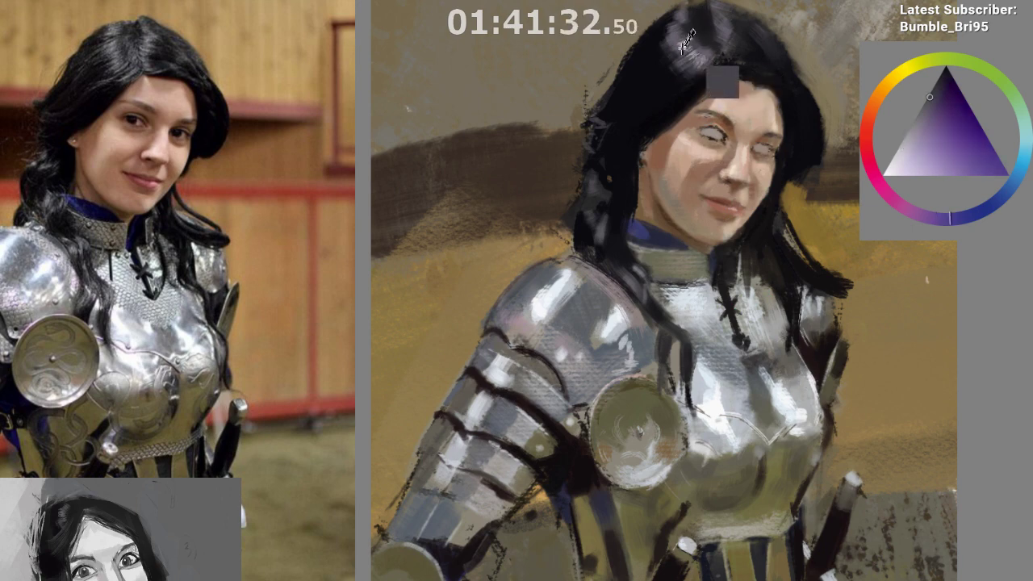
pyautogui.keyDown('ctrl'); pyautogui.click(683, 37); pyautogui.keyUp('ctrl')
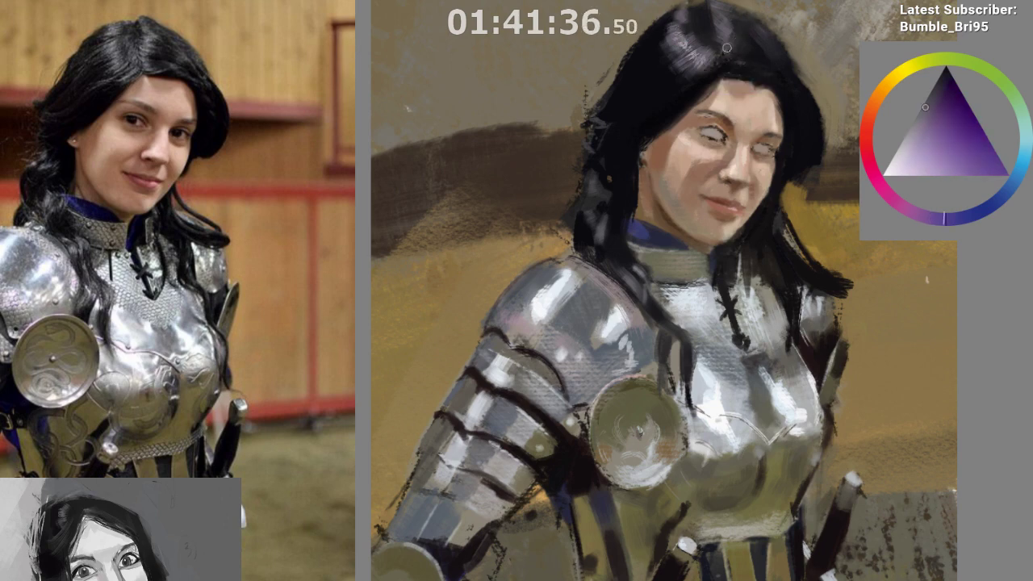
# Add pale violet strands beside the hair parting, blending them with tones sampled from the hair
pyautogui.click(907, 149)
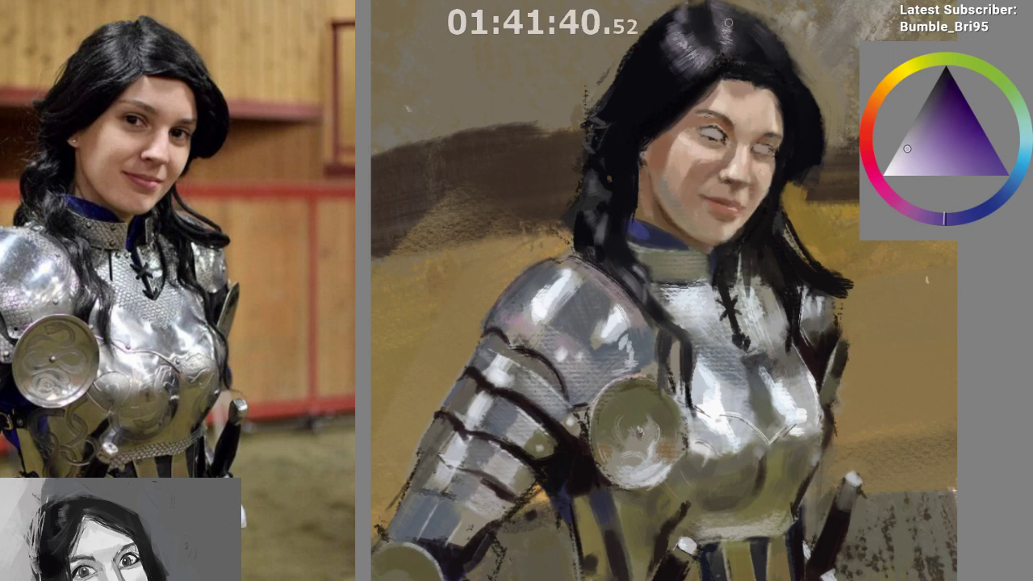
pyautogui.keyDown('ctrl'); pyautogui.click(728, 24); pyautogui.keyUp('ctrl')
pyautogui.keyDown('ctrl'); pyautogui.click(728, 38); pyautogui.keyUp('ctrl')
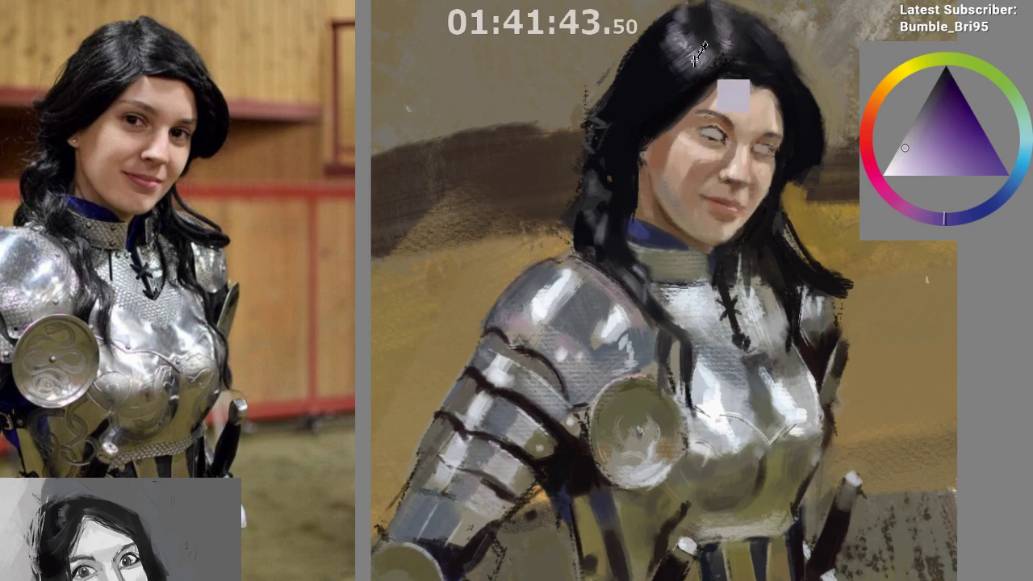
pyautogui.keyDown('ctrl'); pyautogui.click(728, 29); pyautogui.keyUp('ctrl')
# Mirror the view and refine the long hair's outer edge beside the neck with sampled hair black and background brown
pyautogui.press('m')
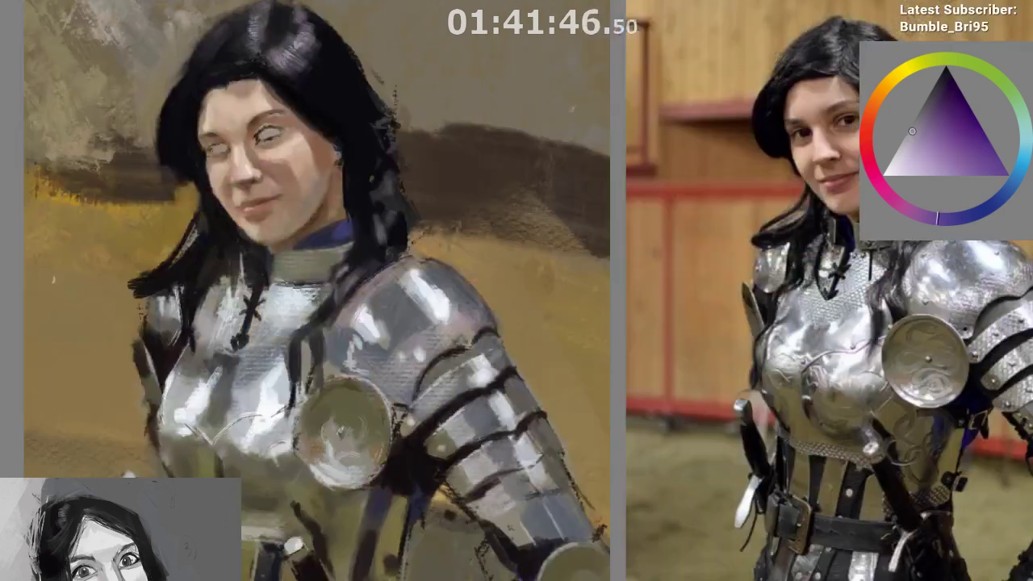
pyautogui.moveTo(569, 443); pyautogui.dragTo(559, 433)
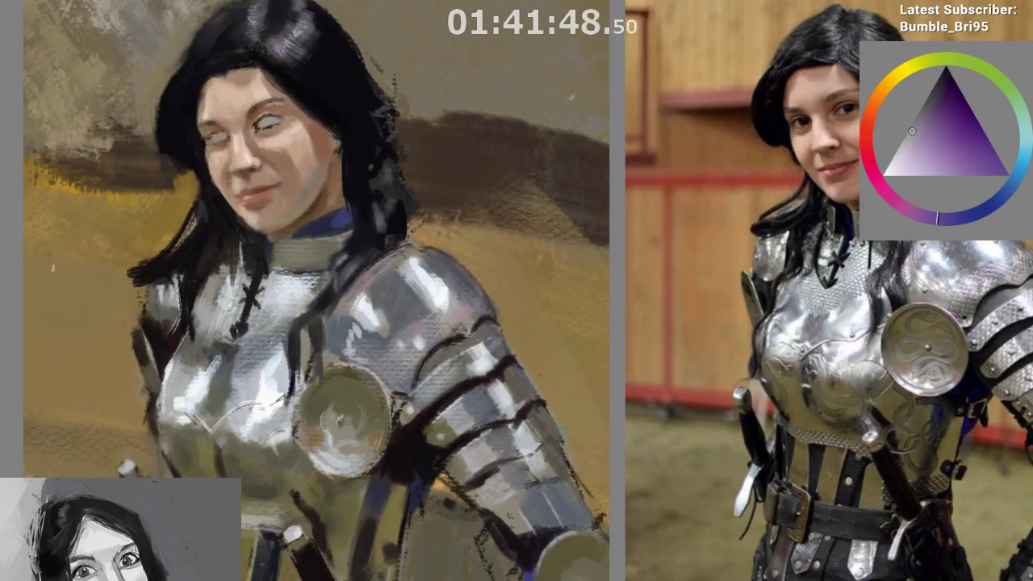
pyautogui.keyDown('ctrl'); pyautogui.click(371, 161); pyautogui.keyUp('ctrl')
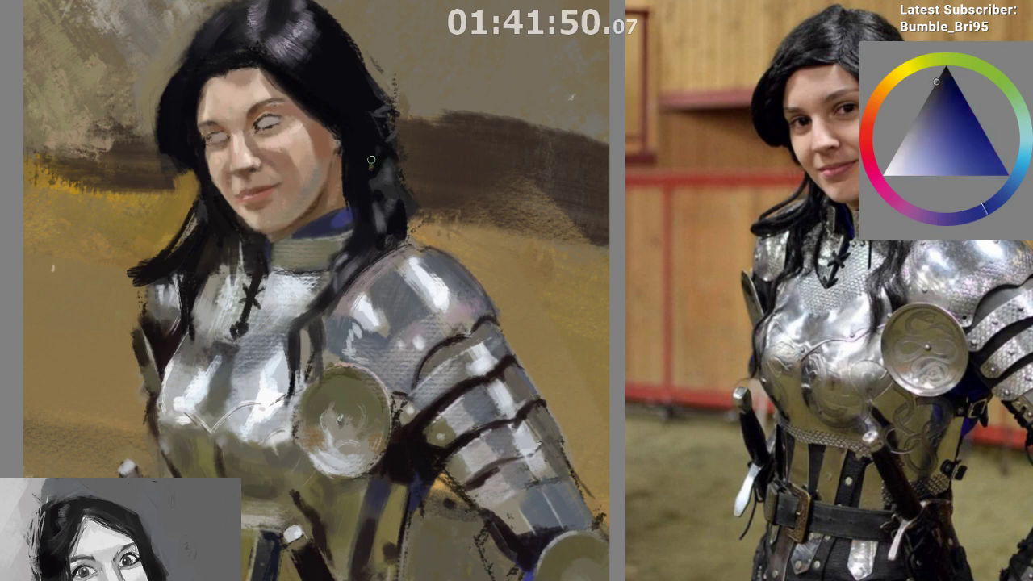
pyautogui.keyDown('ctrl'); pyautogui.click(401, 162); pyautogui.keyUp('ctrl')
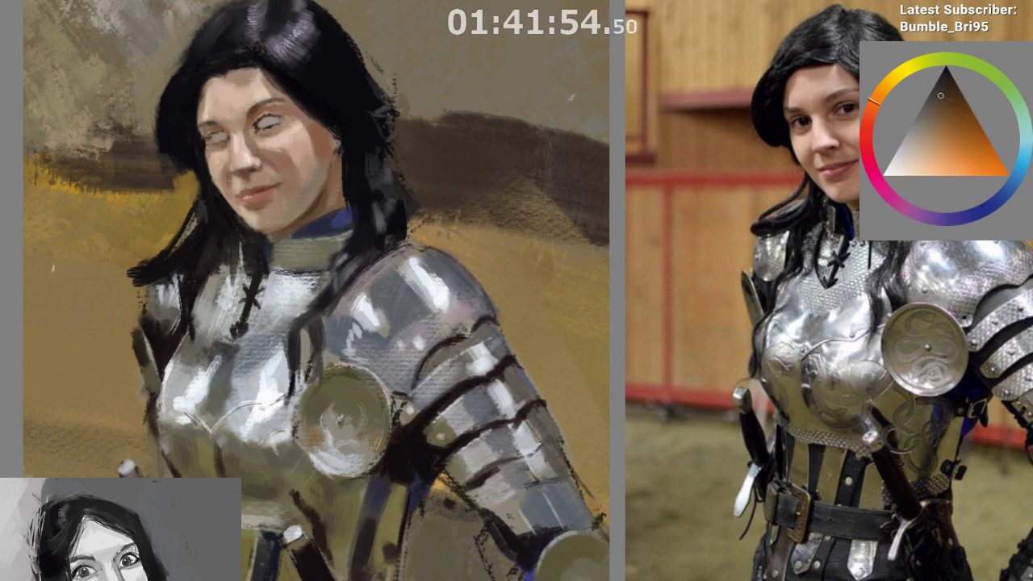
pyautogui.keyDown('ctrl'); pyautogui.click(382, 150); pyautogui.keyUp('ctrl')
pyautogui.moveTo(435, 219); pyautogui.dragTo(456, 168)
pyautogui.moveTo(433, 235)
pyautogui.mouseDown()
pyautogui.moveTo(443, 301)
pyautogui.moveTo(426, 276)
pyautogui.moveTo(430, 371)
pyautogui.mouseUp()
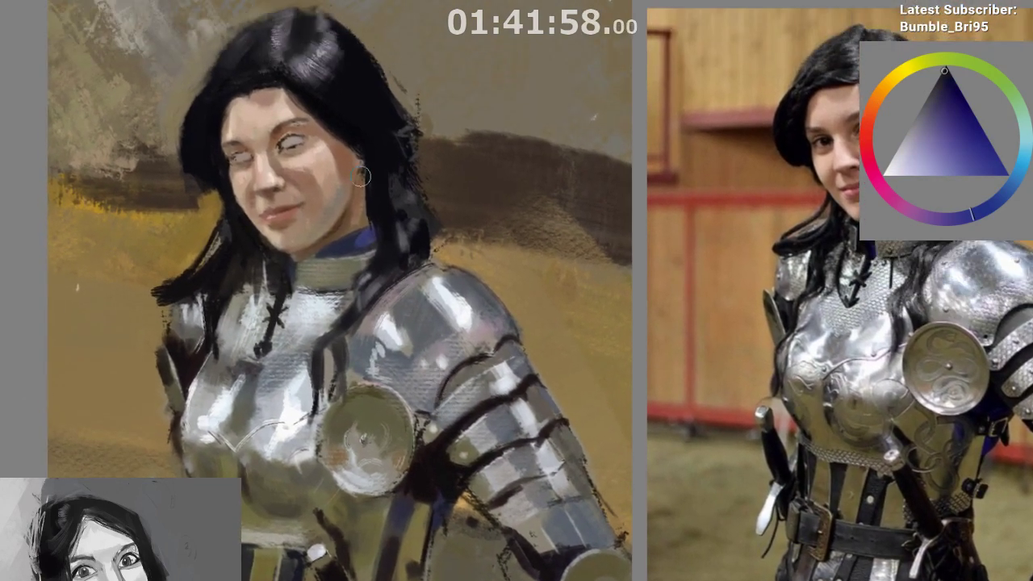
# Clean up the edge between face and hair near the ear with sampled light skin and hair black, unmirroring the view
pyautogui.keyDown('ctrl'); pyautogui.click(275, 100); pyautogui.keyUp('ctrl')
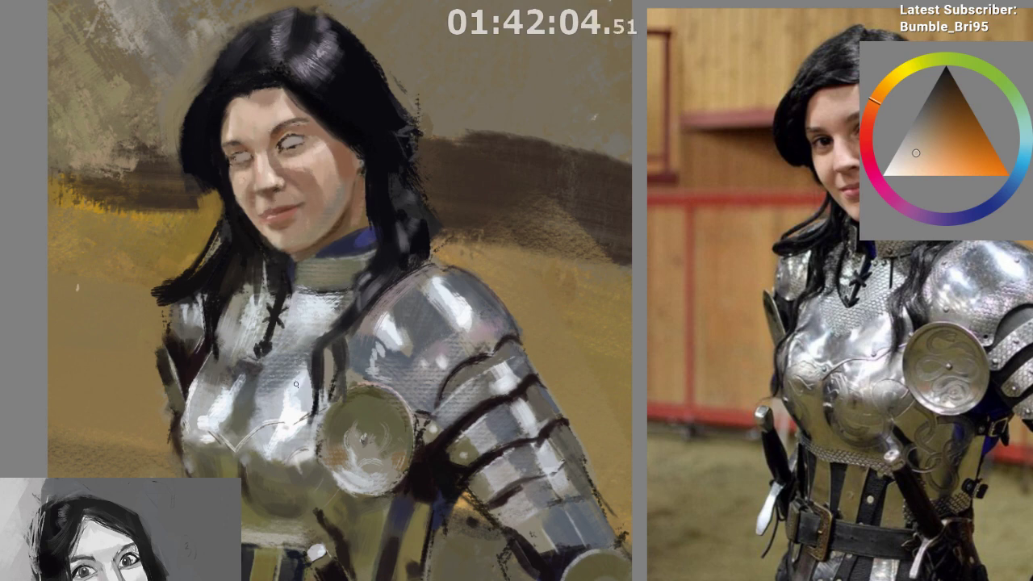
pyautogui.keyDown('ctrl'); pyautogui.click(371, 198); pyautogui.keyUp('ctrl')
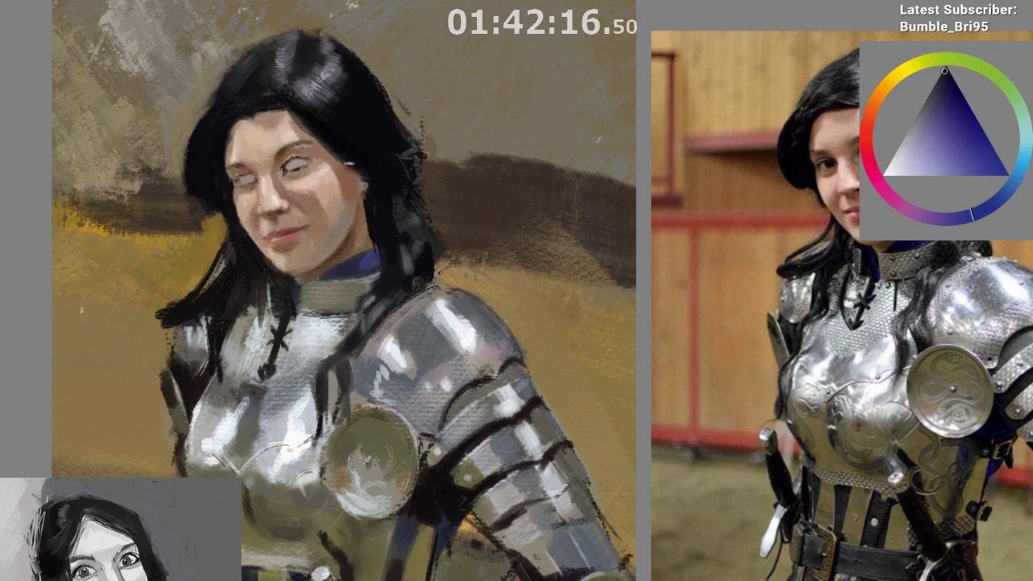
pyautogui.press('m')
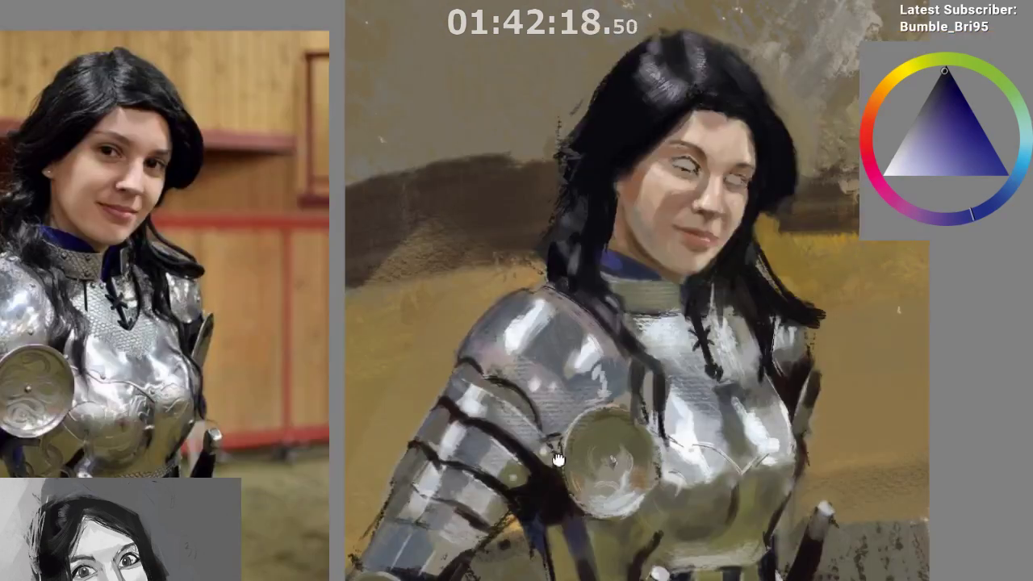
pyautogui.moveTo(558, 460); pyautogui.dragTo(497, 404)
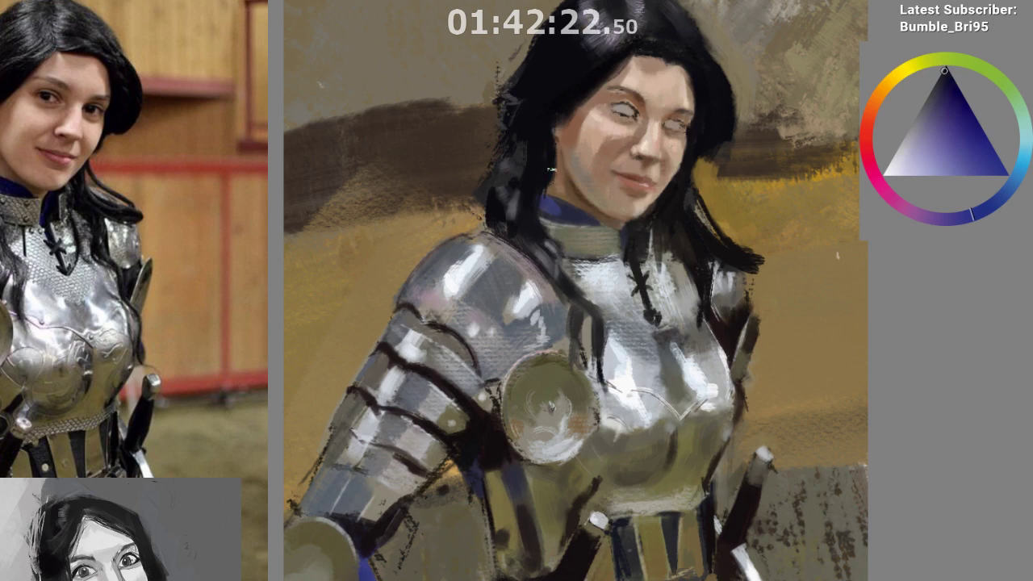
pyautogui.moveTo(693, 224)
pyautogui.mouseDown()
pyautogui.moveTo(658, 327)
pyautogui.moveTo(638, 352)
pyautogui.moveTo(623, 308)
pyautogui.mouseUp()
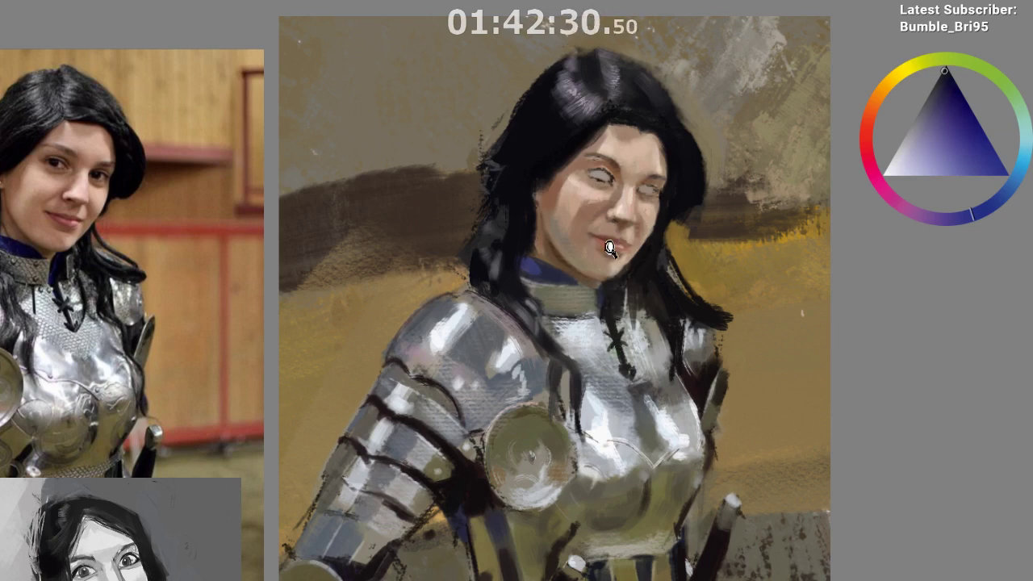
# Define the earlobe and the cheek edge beneath the hair with sampled reddish brown and near-black tones
pyautogui.scroll(1, 613, 232)
pyautogui.moveTo(616, 230); pyautogui.dragTo(673, 180)
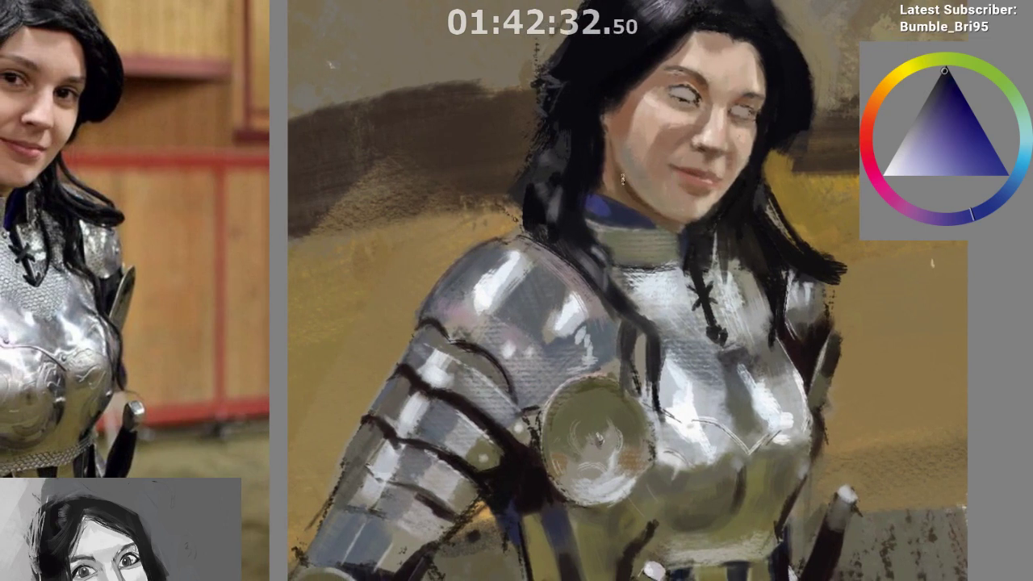
pyautogui.keyDown('alt'); pyautogui.click(615, 155); pyautogui.keyUp('alt')
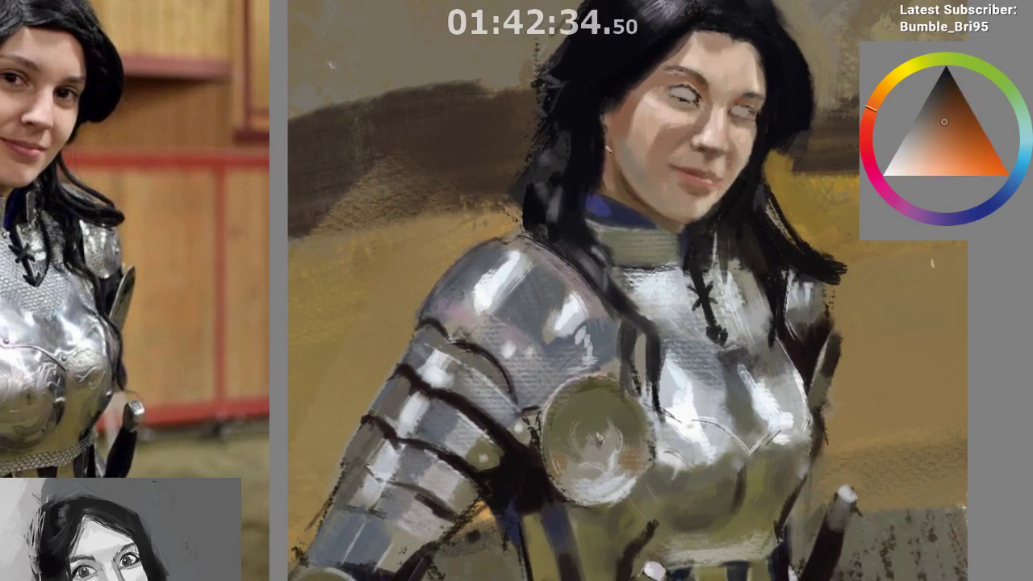
pyautogui.keyDown('ctrl'); pyautogui.click(703, 108); pyautogui.keyUp('ctrl')
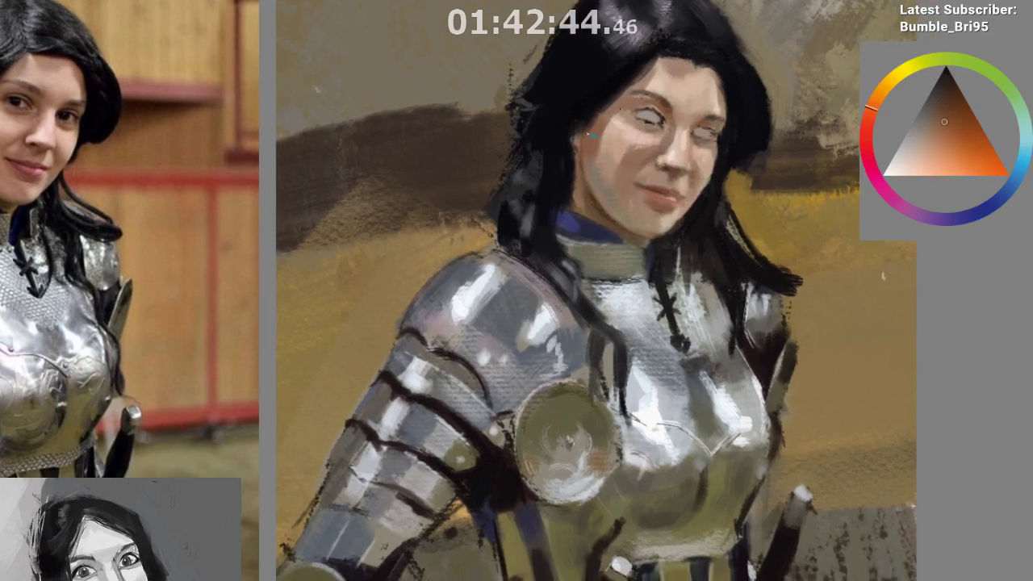
pyautogui.keyDown('ctrl'); pyautogui.click(578, 134); pyautogui.keyUp('ctrl')
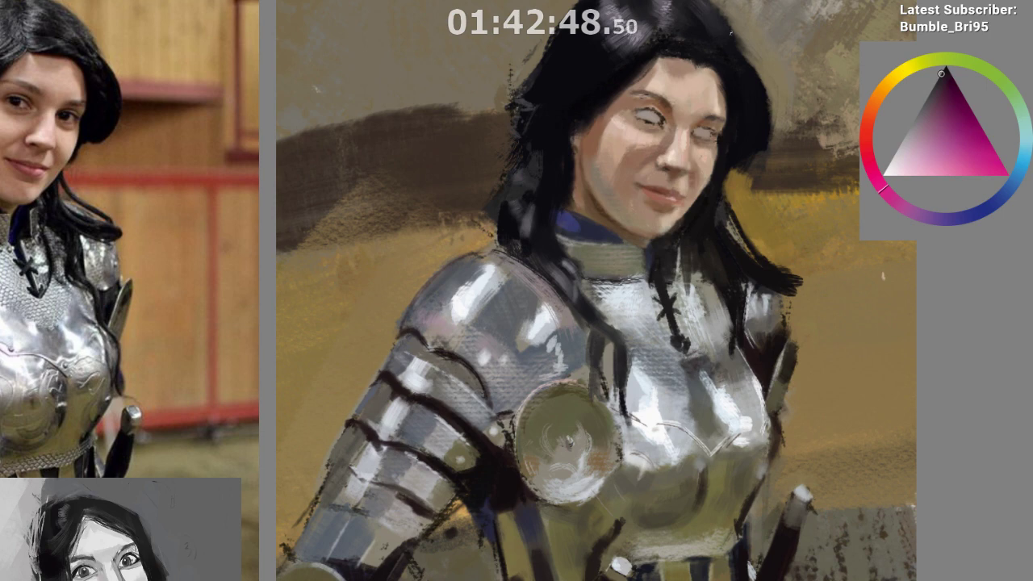
# Check the whole figure, then sharpen the nostril and underside of the nose with sampled dark reddish brown
pyautogui.moveTo(732, 130)
pyautogui.mouseDown()
pyautogui.moveTo(697, 157)
pyautogui.moveTo(678, 224)
pyautogui.mouseUp()
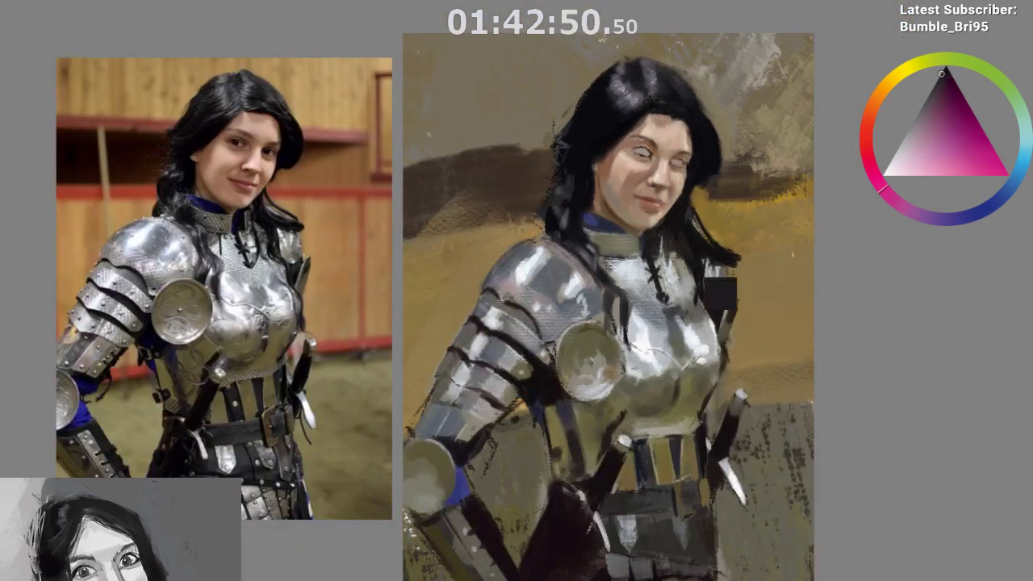
pyautogui.scroll(1, 710, 282)
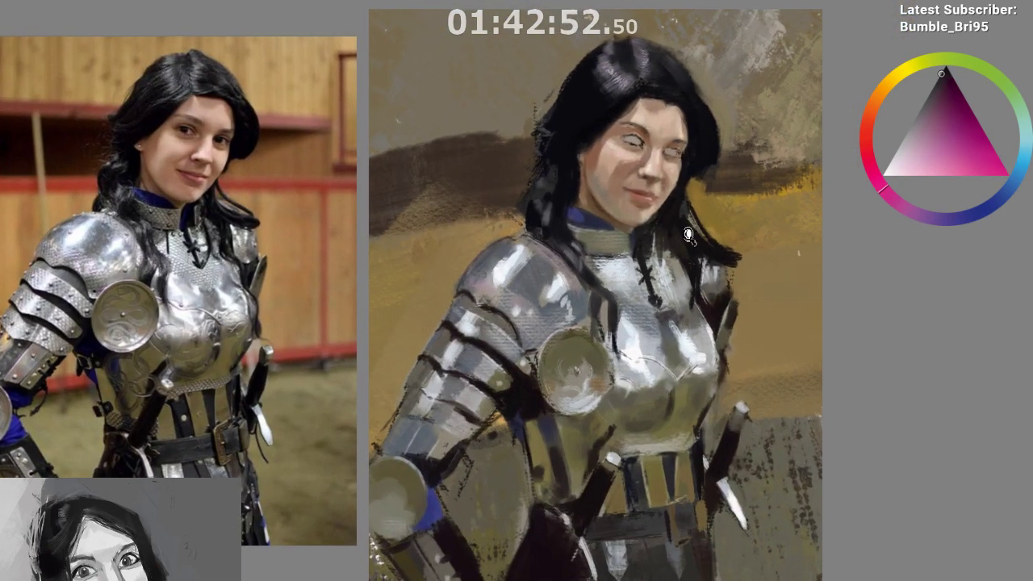
pyautogui.scroll(4, 688, 234)
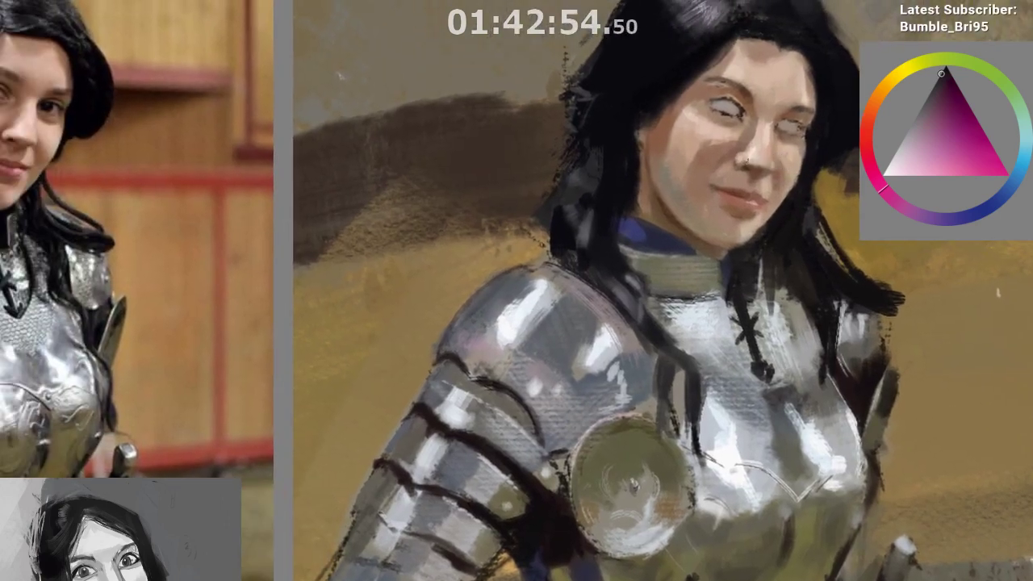
pyautogui.keyDown('ctrl'); pyautogui.click(748, 168); pyautogui.keyUp('ctrl')
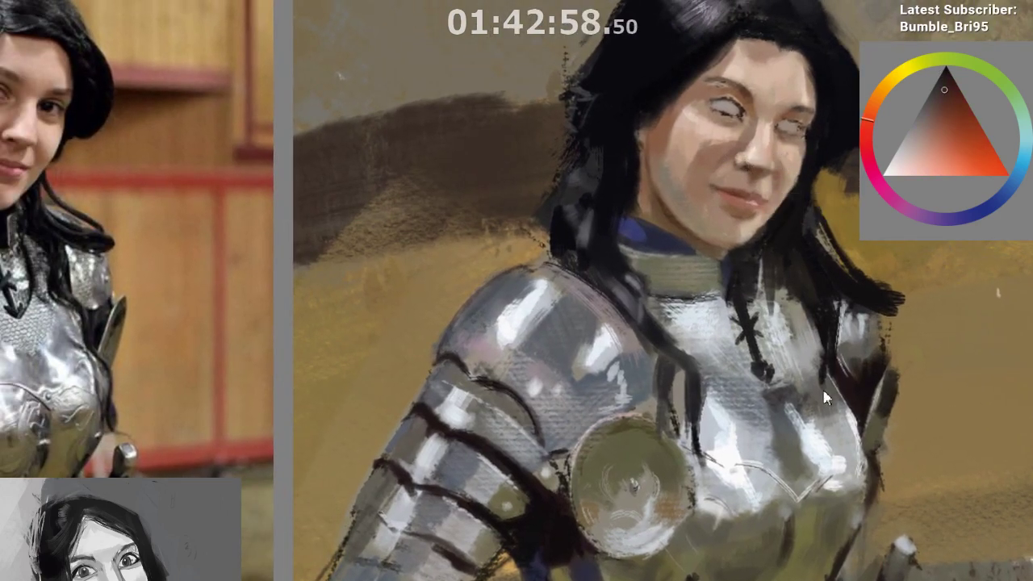
pyautogui.keyDown('alt'); pyautogui.click(749, 171); pyautogui.keyUp('alt')
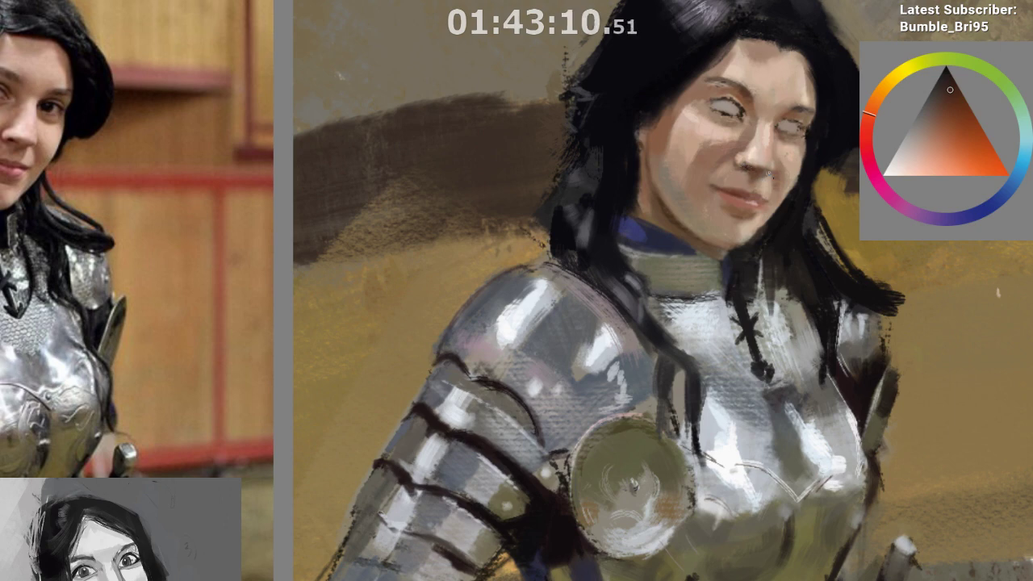
# Mirror the view and define the near eye's lids and inner corner with sampled muted brown and dark brown tones
pyautogui.keyDown('ctrl'); pyautogui.click(699, 302); pyautogui.keyUp('ctrl')
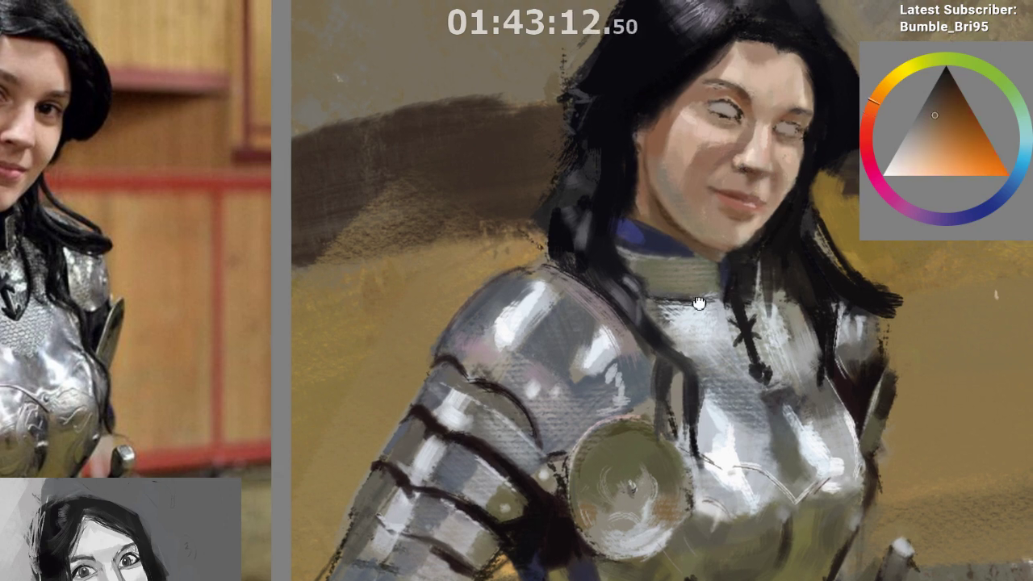
pyautogui.moveTo(770, 227)
pyautogui.mouseDown()
pyautogui.moveTo(708, 287)
pyautogui.moveTo(714, 270)
pyautogui.mouseUp()
pyautogui.press('m')
pyautogui.moveTo(490, 291); pyautogui.dragTo(473, 230)
pyautogui.keyDown('ctrl'); pyautogui.click(286, 96); pyautogui.keyUp('ctrl')
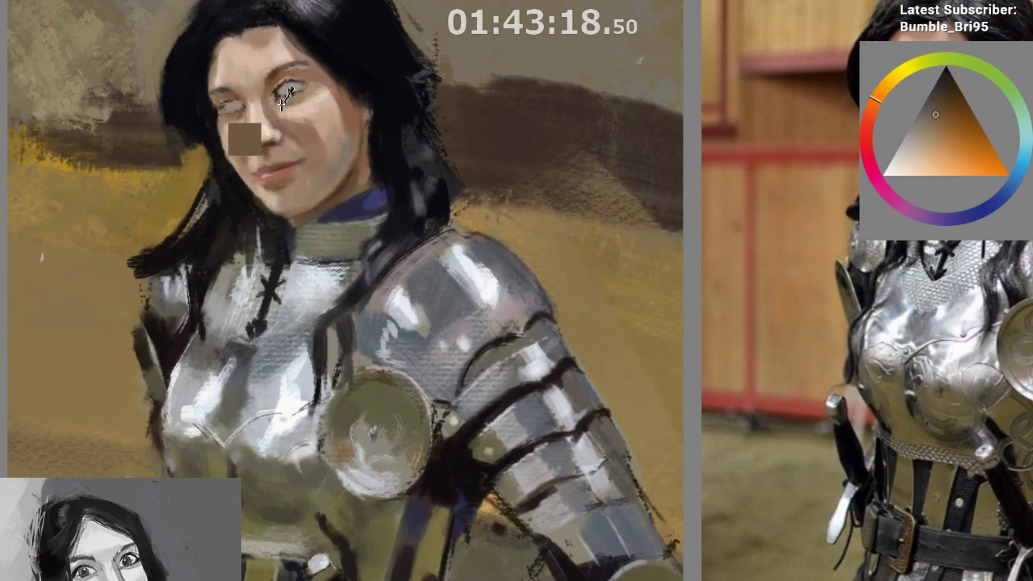
pyautogui.keyDown('ctrl'); pyautogui.click(292, 95); pyautogui.keyUp('ctrl')
pyautogui.keyDown('ctrl'); pyautogui.click(281, 89); pyautogui.keyUp('ctrl')
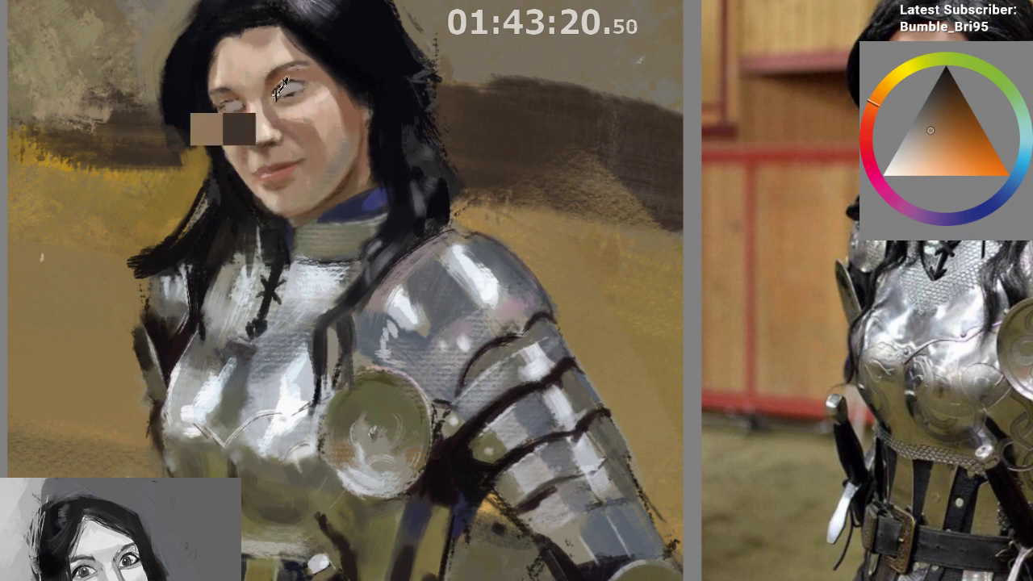
pyautogui.keyDown('ctrl'); pyautogui.click(277, 93); pyautogui.keyUp('ctrl')
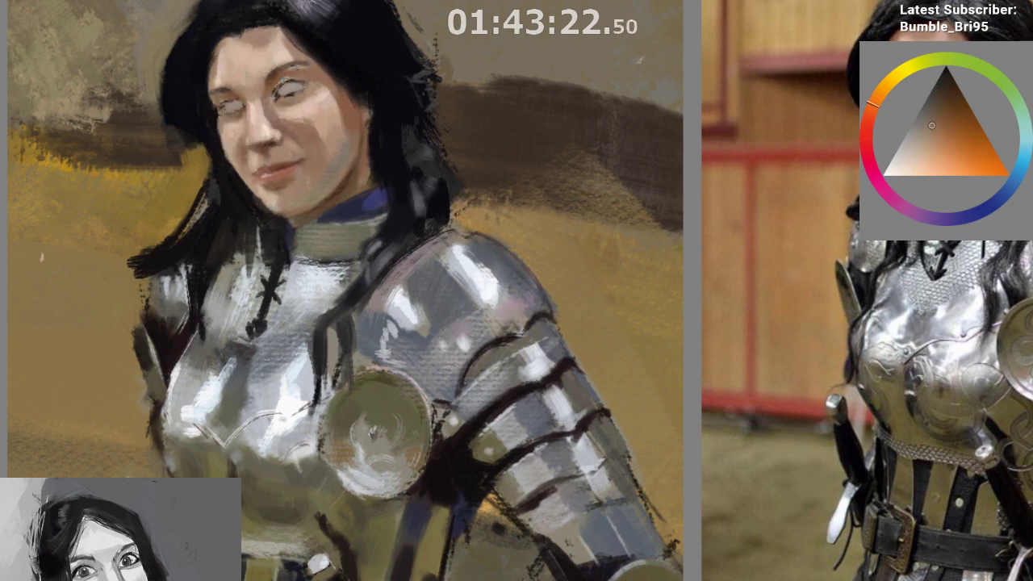
pyautogui.keyDown('ctrl'); pyautogui.click(276, 90); pyautogui.keyUp('ctrl')
pyautogui.keyDown('ctrl'); pyautogui.click(279, 93); pyautogui.keyUp('ctrl')
pyautogui.moveTo(398, 201); pyautogui.dragTo(403, 227)
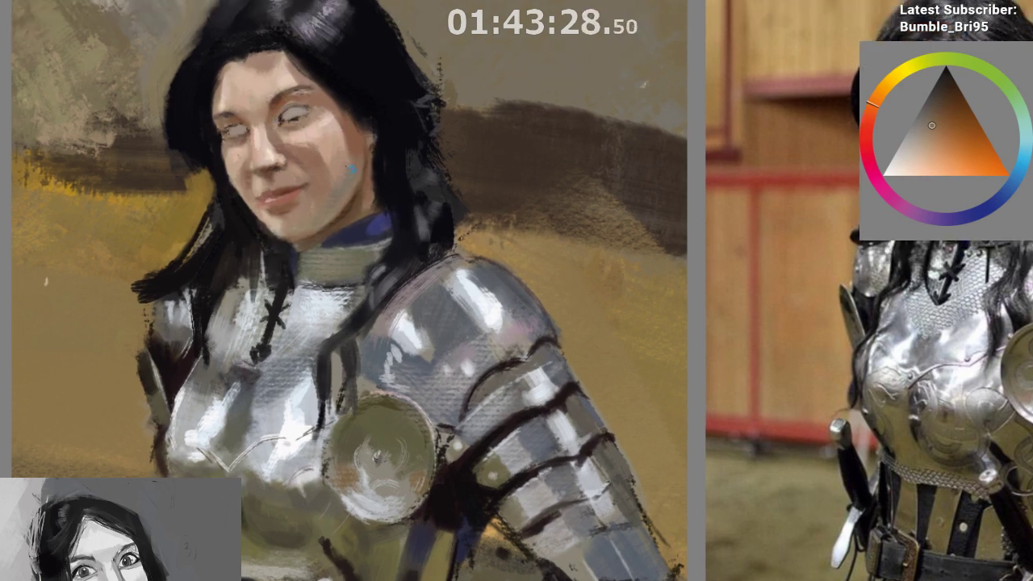
pyautogui.keyDown('ctrl'); pyautogui.click(281, 115); pyautogui.keyUp('ctrl')
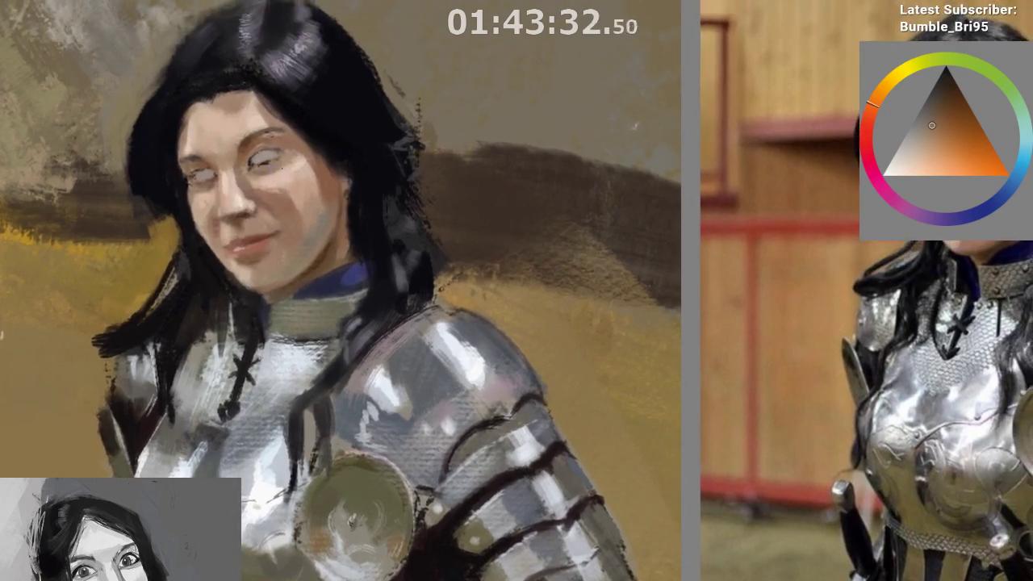
# Try a dark brown stroke across the near eye, then undo it
pyautogui.keyDown('ctrl'); pyautogui.click(262, 150); pyautogui.keyUp('ctrl')
pyautogui.click(945, 108)
pyautogui.moveTo(252, 162); pyautogui.dragTo(275, 163)
pyautogui.hotkey('ctrl', 'z')
# Unmirror the view and compare the whole figure and the face with the reference photo
pyautogui.moveTo(352, 136); pyautogui.dragTo(351, 111)
pyautogui.moveTo(418, 207); pyautogui.dragTo(428, 262)
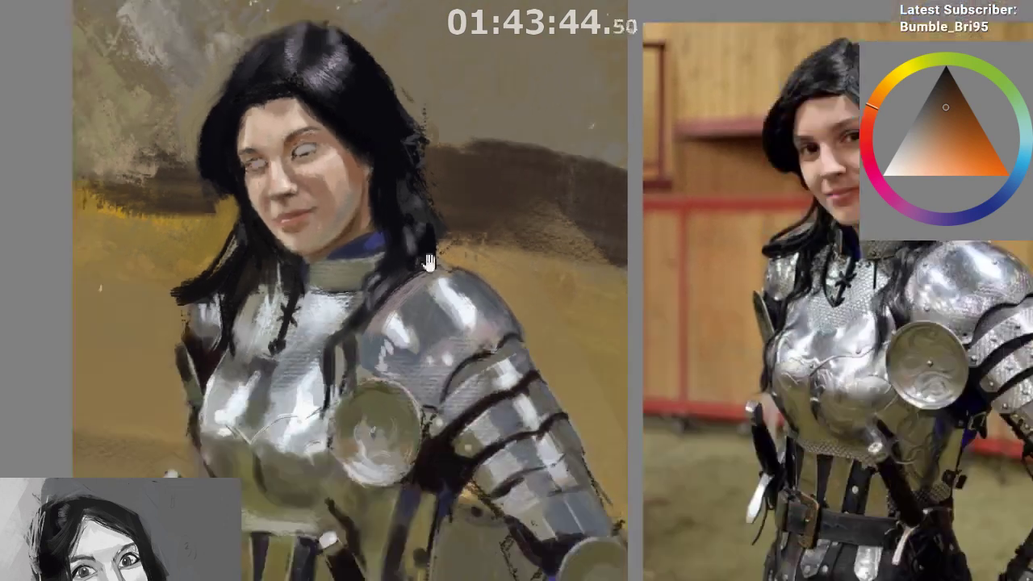
pyautogui.press('m')
pyautogui.moveTo(776, 210); pyautogui.dragTo(828, 282)
pyautogui.moveTo(749, 223); pyautogui.dragTo(676, 145)
pyautogui.scroll(1, 751, 176)
pyautogui.moveTo(747, 183); pyautogui.dragTo(682, 186)
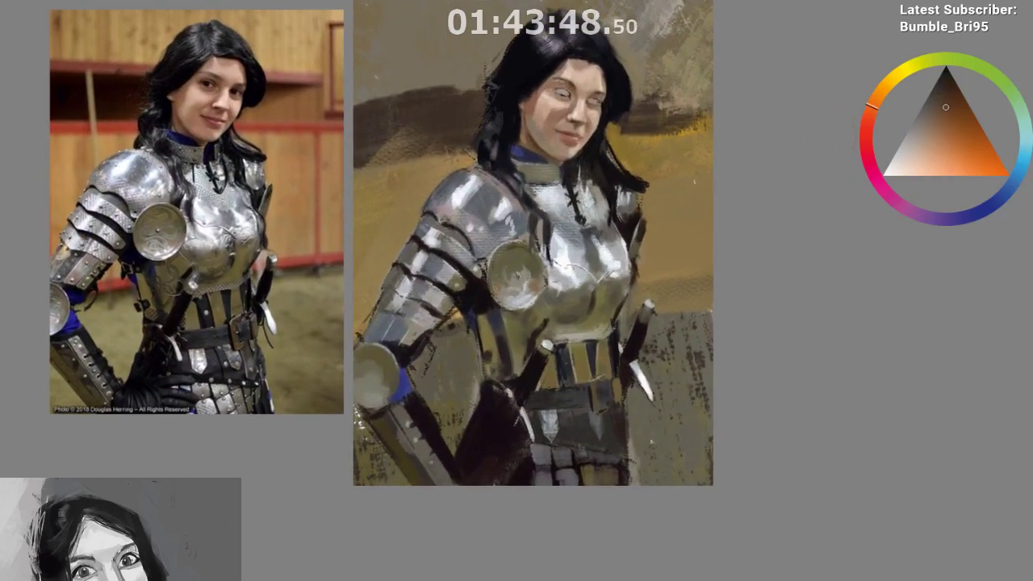
pyautogui.scroll(2, 597, 121)
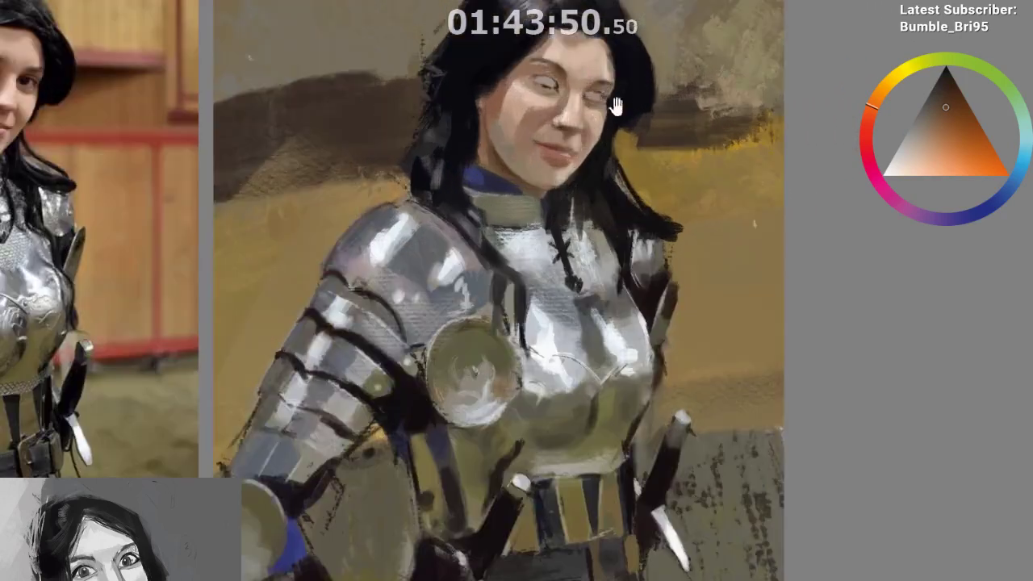
pyautogui.moveTo(81, 266); pyautogui.dragTo(267, 242)
pyautogui.scroll(1, 586, 117)
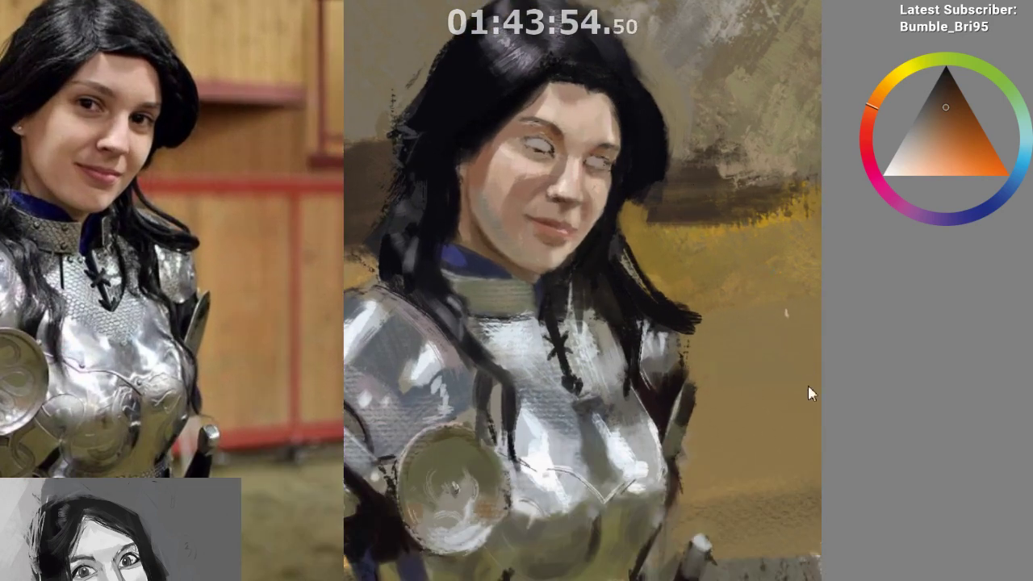
# Paint the near eye's dark iris and upper lash line in a near-black reddish tone
pyautogui.keyDown('ctrl'); pyautogui.click(539, 147); pyautogui.keyUp('ctrl')
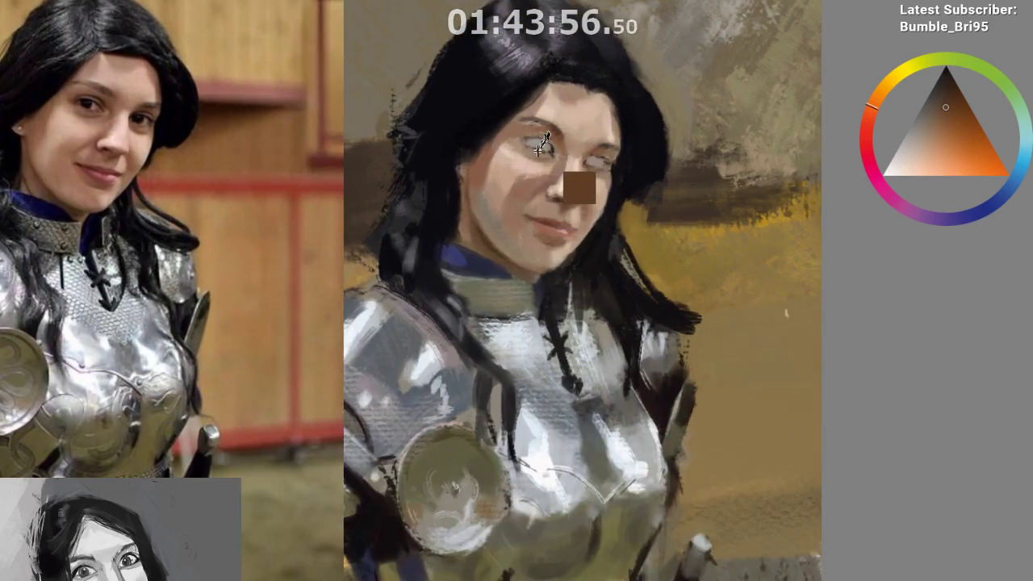
pyautogui.click(949, 78)
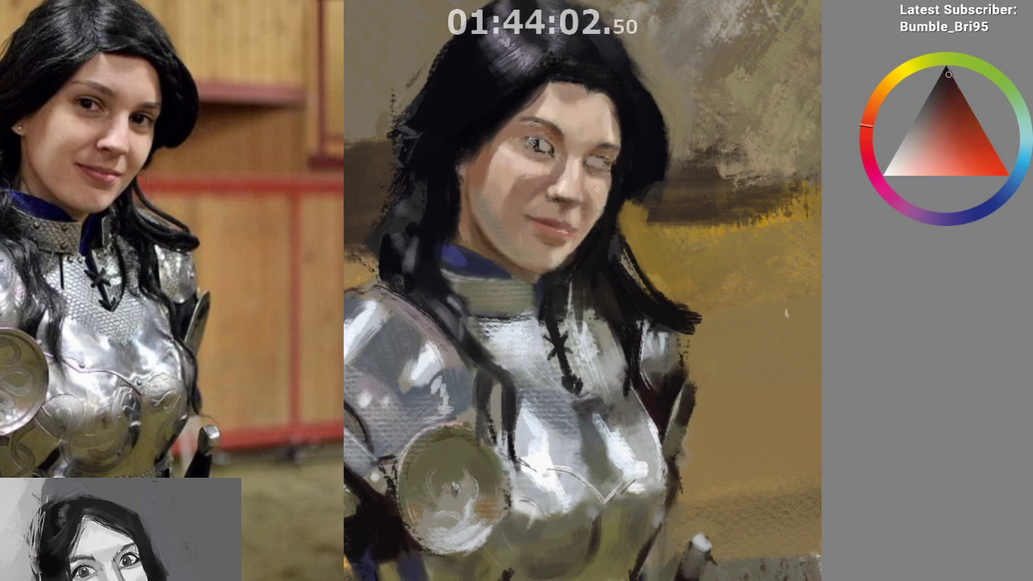
pyautogui.keyDown('ctrl'); pyautogui.click(531, 143); pyautogui.keyUp('ctrl')
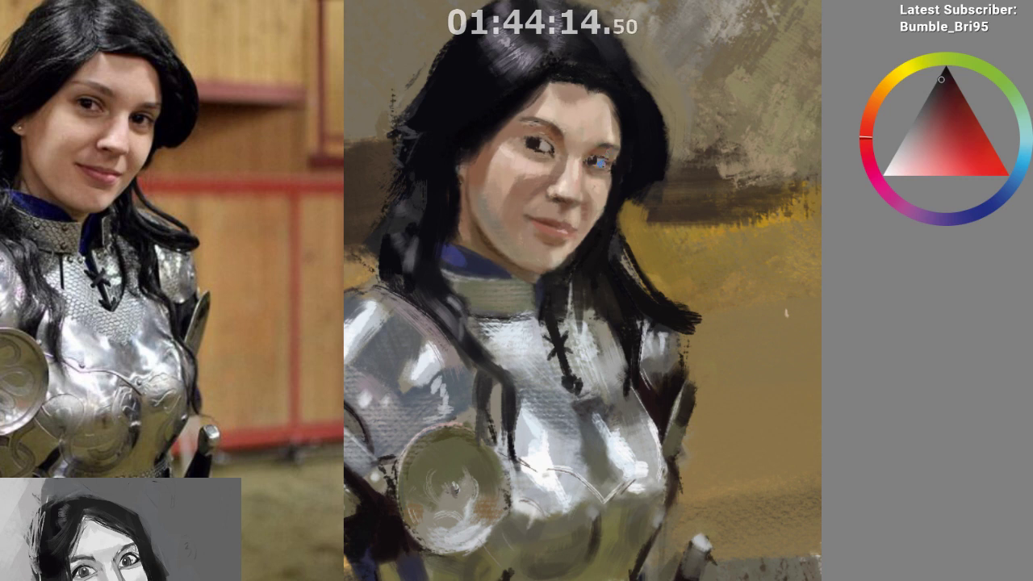
# Paint the far eye's dark iris and lash line with sampled near-black reddish brown
pyautogui.keyDown('ctrl'); pyautogui.click(595, 161); pyautogui.keyUp('ctrl')
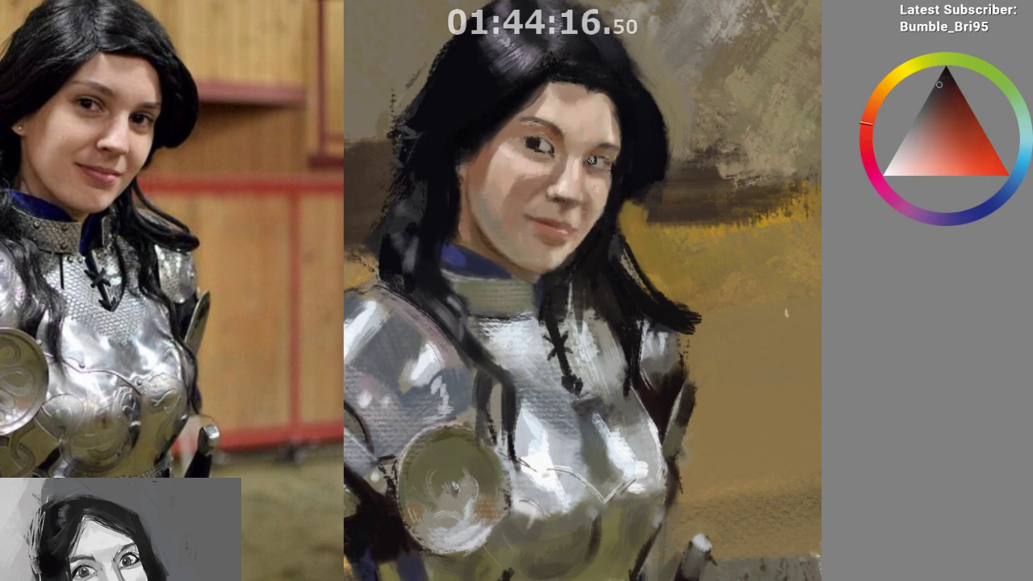
pyautogui.click(593, 160)
pyautogui.moveTo(593, 161); pyautogui.dragTo(599, 162)
pyautogui.click(599, 163)
pyautogui.keyDown('ctrl'); pyautogui.click(597, 159); pyautogui.keyUp('ctrl')
pyautogui.click(596, 162)
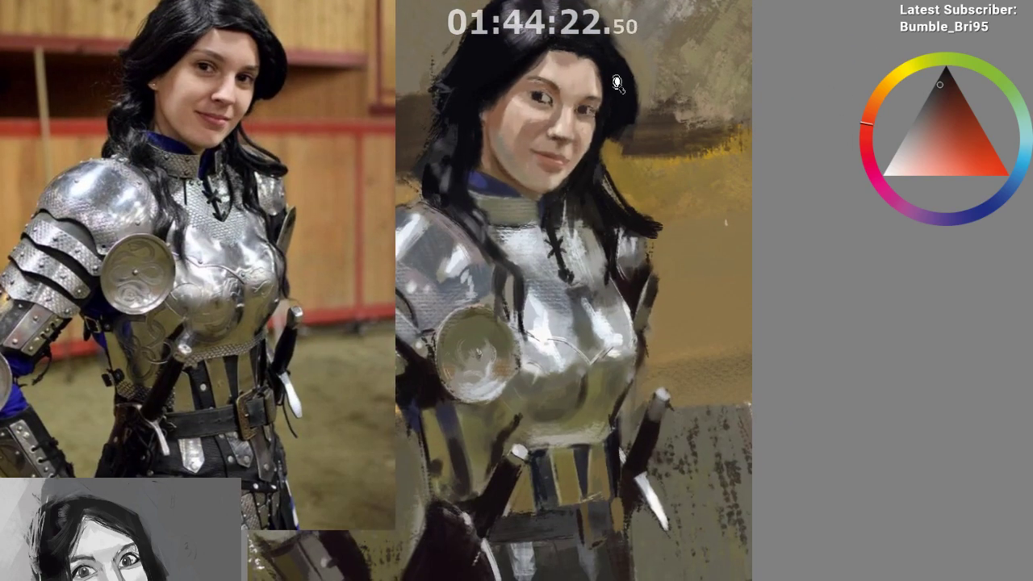
# Refine the whites and irises of both eyes with sampled pale greyish skin and near-black tones
pyautogui.scroll(1, 541, 100)
pyautogui.keyDown('ctrl'); pyautogui.click(550, 95); pyautogui.keyUp('ctrl')
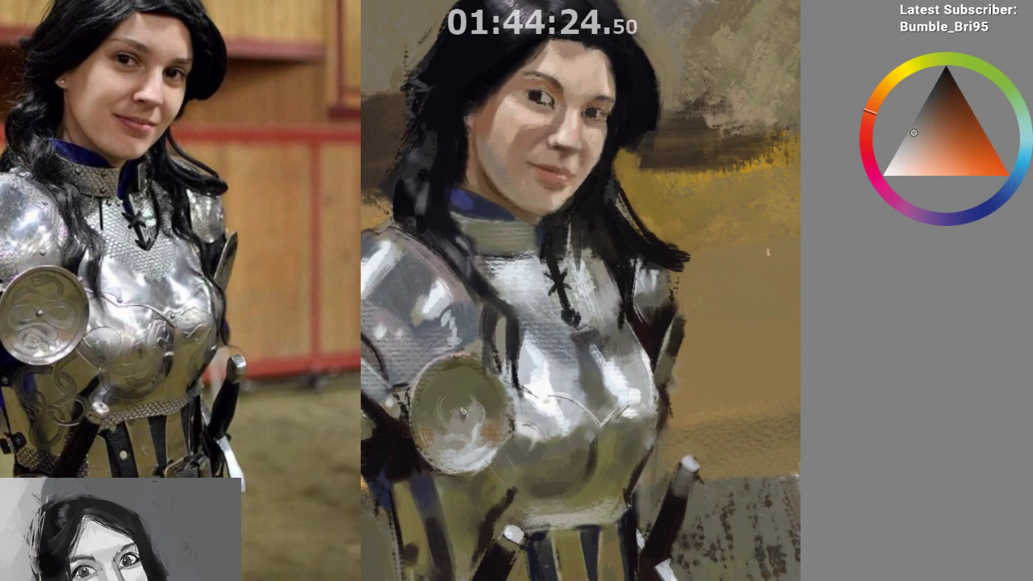
pyautogui.keyDown('ctrl'); pyautogui.click(541, 103); pyautogui.keyUp('ctrl')
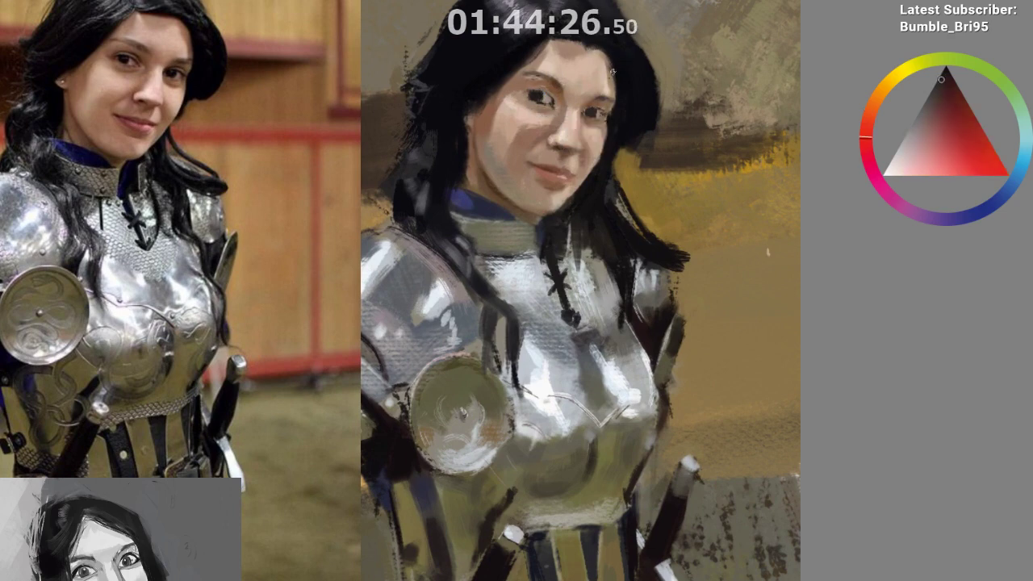
pyautogui.keyDown('ctrl'); pyautogui.click(591, 111); pyautogui.keyUp('ctrl')
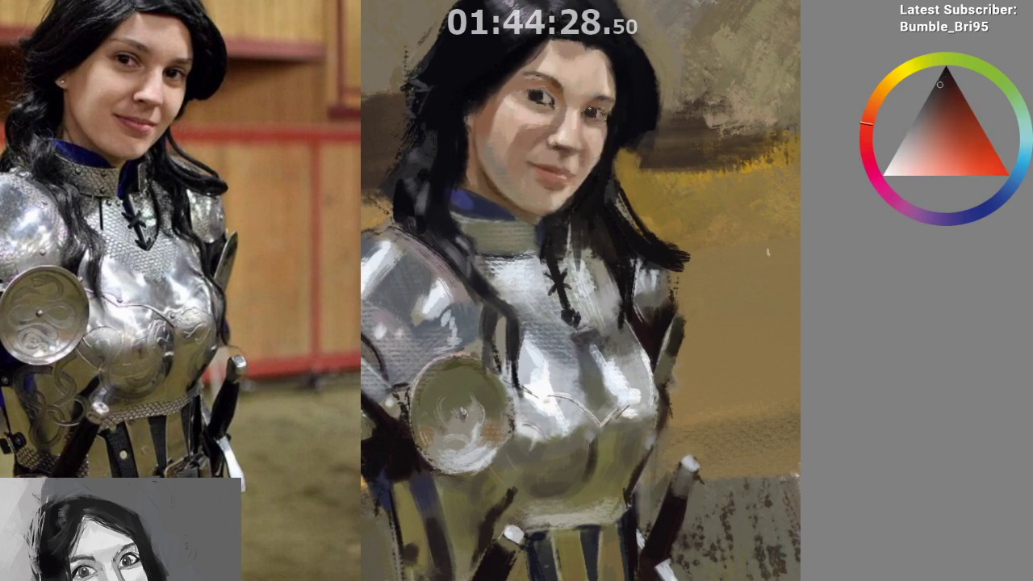
# Check the eyes against the reference at full-figure view, then try a dark dab on the far eye and undo it
pyautogui.moveTo(637, 271); pyautogui.dragTo(608, 342)
pyautogui.moveTo(578, 372); pyautogui.dragTo(565, 395)
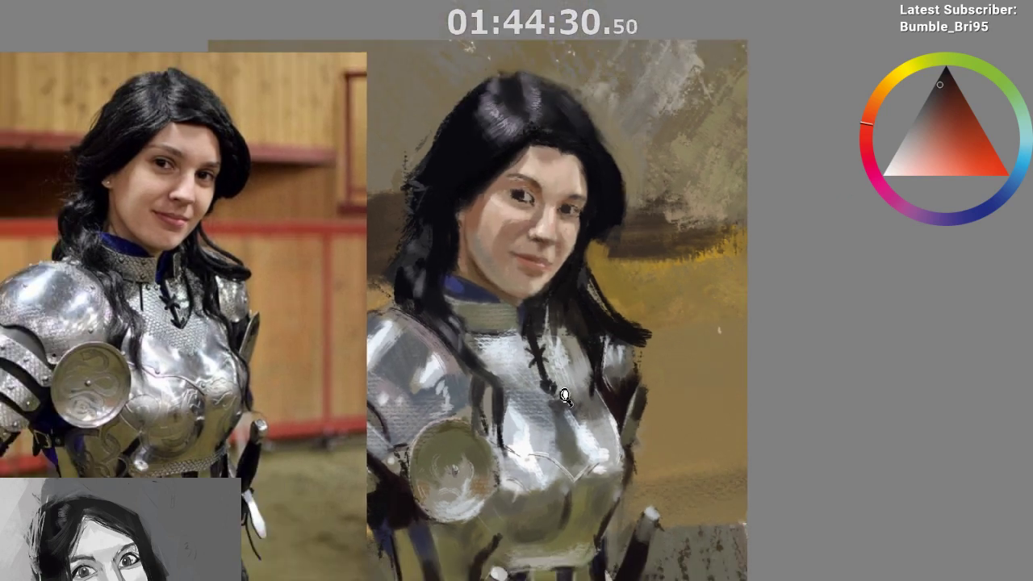
pyautogui.scroll(-1, 565, 396)
pyautogui.keyDown('ctrl'); pyautogui.click(572, 362); pyautogui.keyUp('ctrl')
pyautogui.keyDown('ctrl'); pyautogui.click(570, 366); pyautogui.keyUp('ctrl')
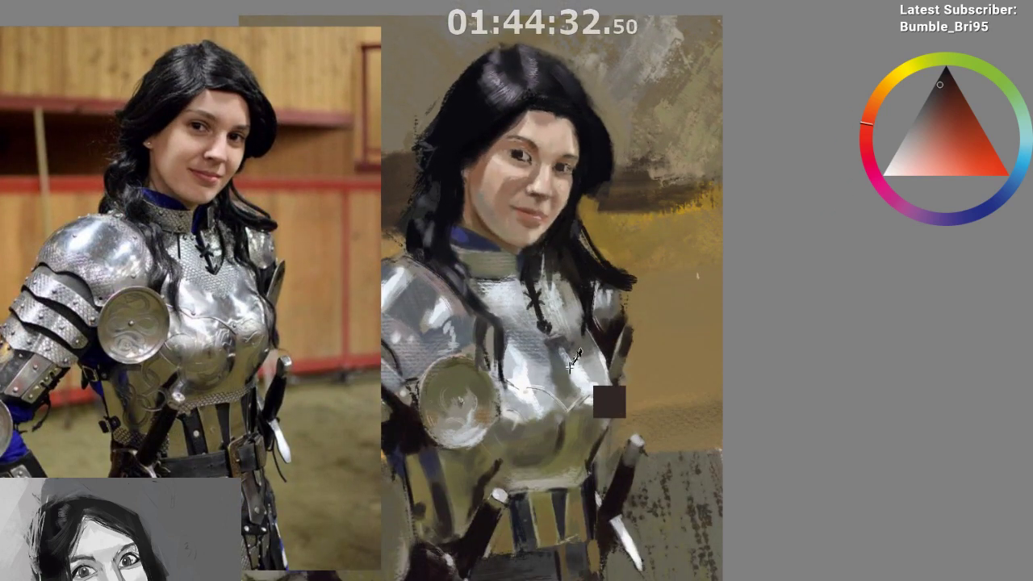
pyautogui.scroll(3, 562, 194)
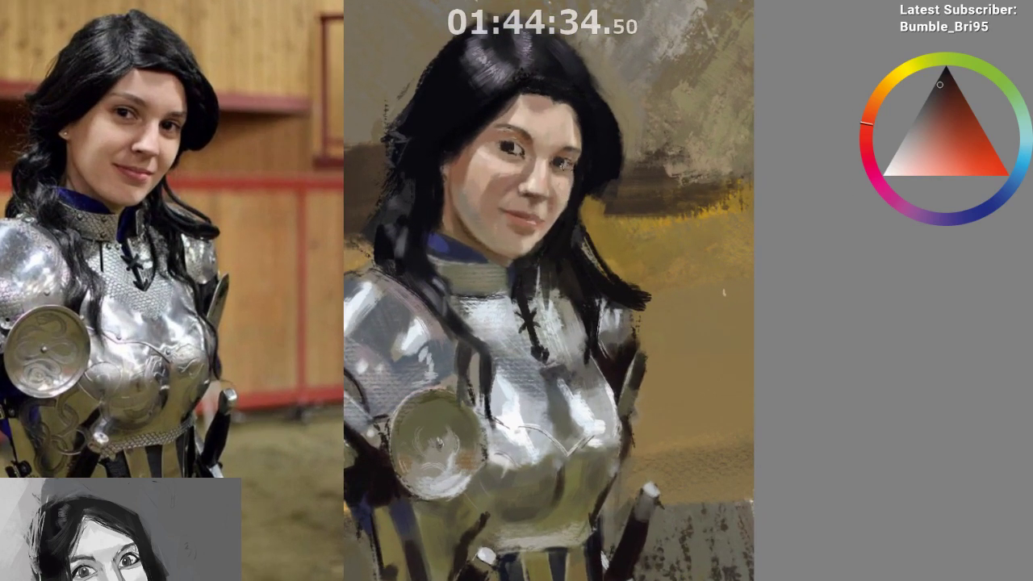
pyautogui.click(554, 163)
pyautogui.hotkey('ctrl', 'z')
# Mirror the view and reshape the far eye's lids and outer corner with sampled light skin and brown tones
pyautogui.press('m')
pyautogui.scroll(2, 438, 173)
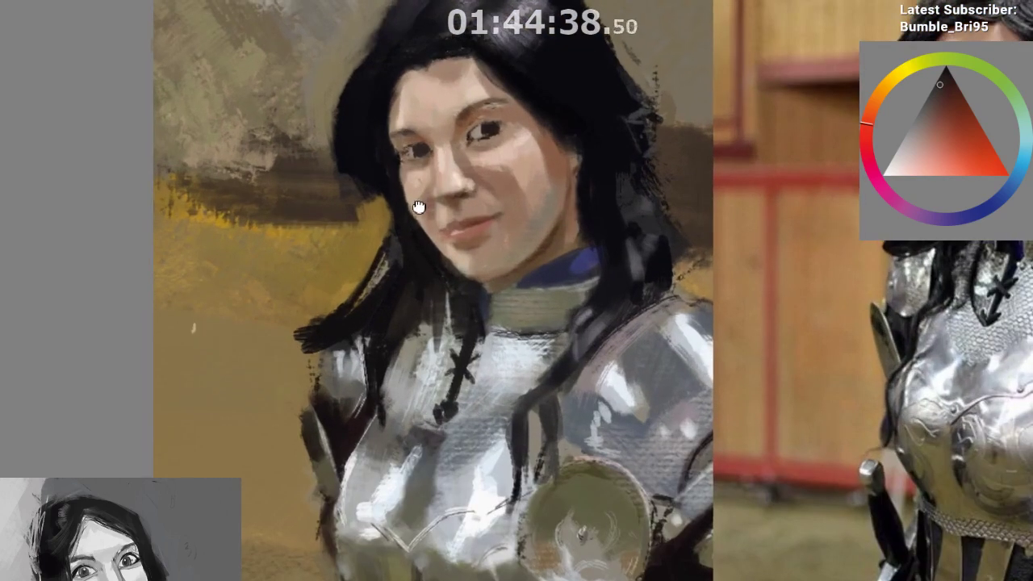
pyautogui.moveTo(418, 206); pyautogui.dragTo(412, 213)
pyautogui.keyDown('ctrl'); pyautogui.click(415, 182); pyautogui.keyUp('ctrl')
pyautogui.moveTo(389, 155); pyautogui.dragTo(414, 150)
pyautogui.keyDown('ctrl'); pyautogui.click(404, 184); pyautogui.keyUp('ctrl')
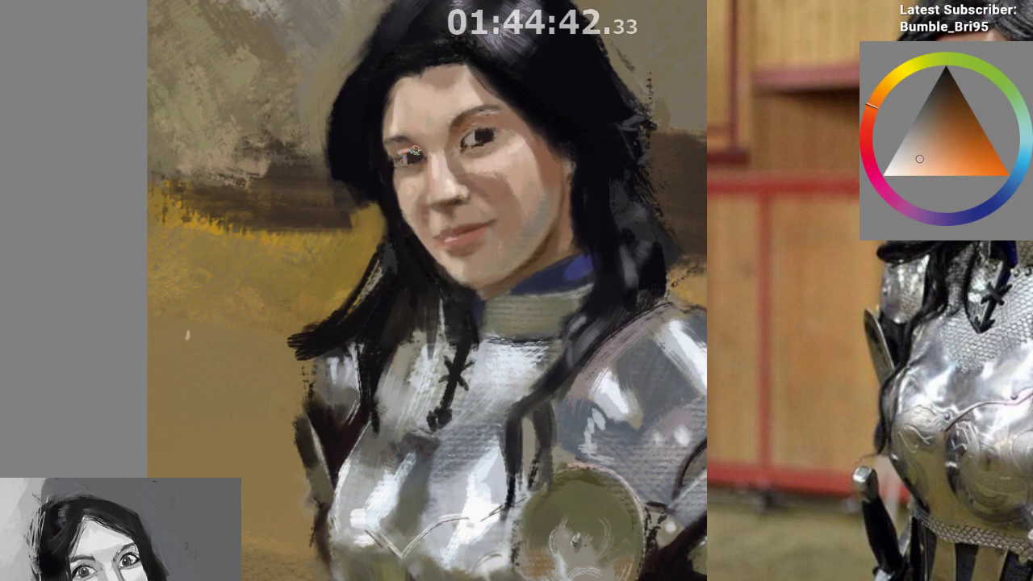
pyautogui.keyDown('ctrl'); pyautogui.click(405, 129); pyautogui.keyUp('ctrl')
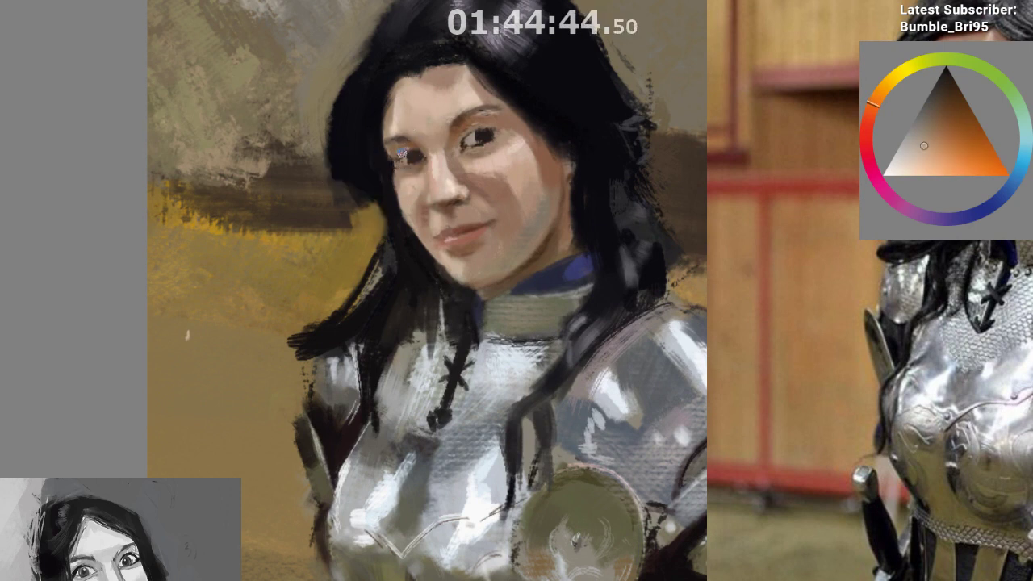
pyautogui.keyDown('ctrl'); pyautogui.click(397, 155); pyautogui.keyUp('ctrl')
# Soften the eye contours with sampled dark brown and deepen the far eye's iris with sampled bluish near-black
pyautogui.moveTo(452, 232); pyautogui.dragTo(396, 269)
pyautogui.keyDown('ctrl'); pyautogui.click(404, 279); pyautogui.keyUp('ctrl')
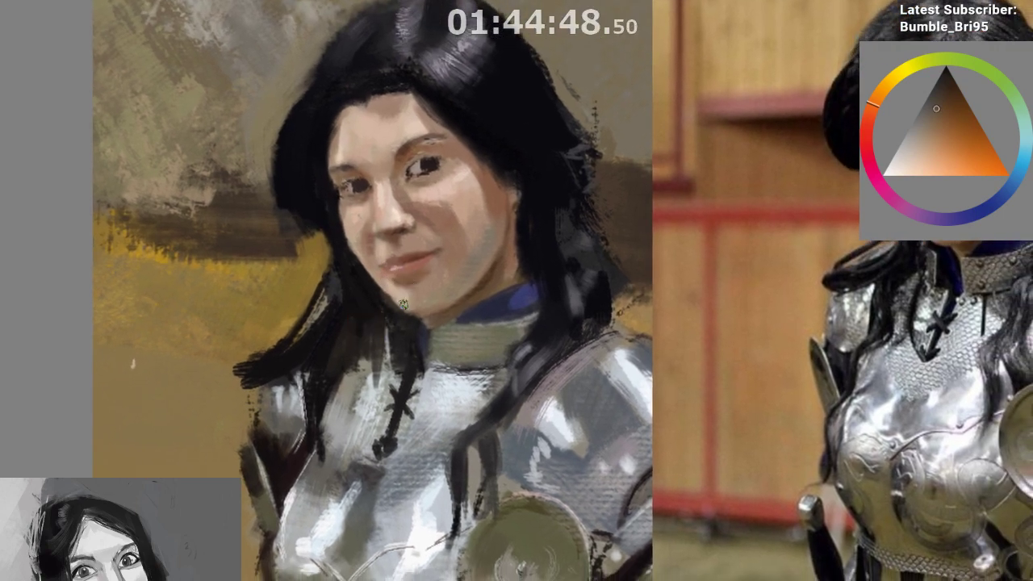
pyautogui.moveTo(403, 304); pyautogui.dragTo(406, 298)
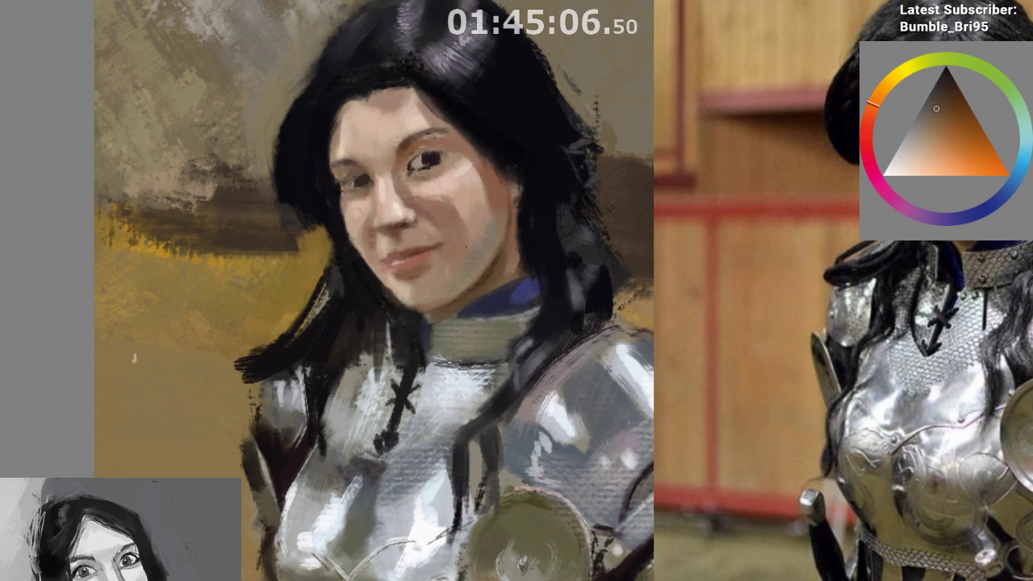
pyautogui.keyDown('ctrl'); pyautogui.click(359, 184); pyautogui.keyUp('ctrl')
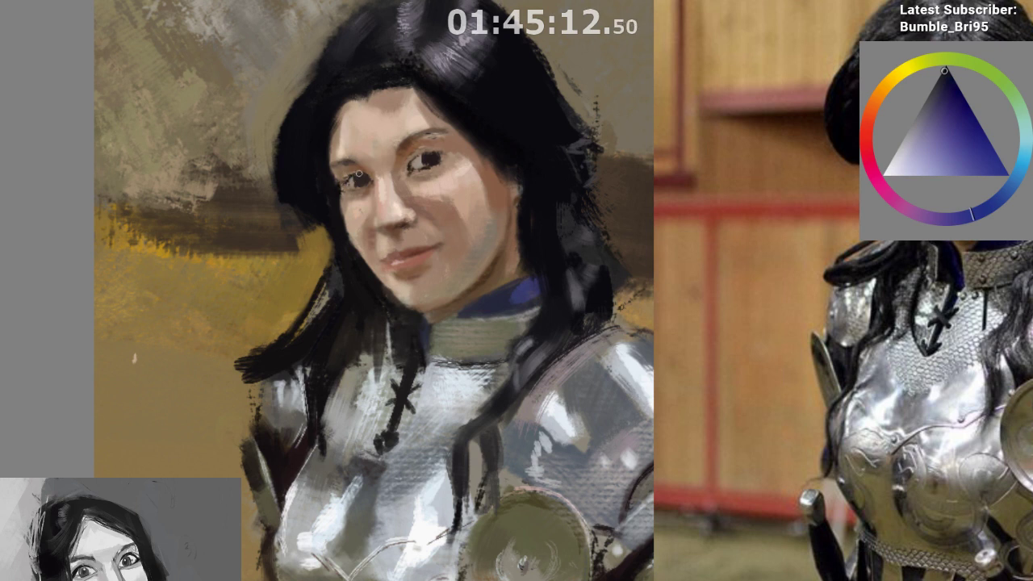
pyautogui.click(347, 180)
# Strengthen the near eye's iris and upper lash line with sampled near-black reddish tone
pyautogui.moveTo(455, 165); pyautogui.dragTo(438, 148)
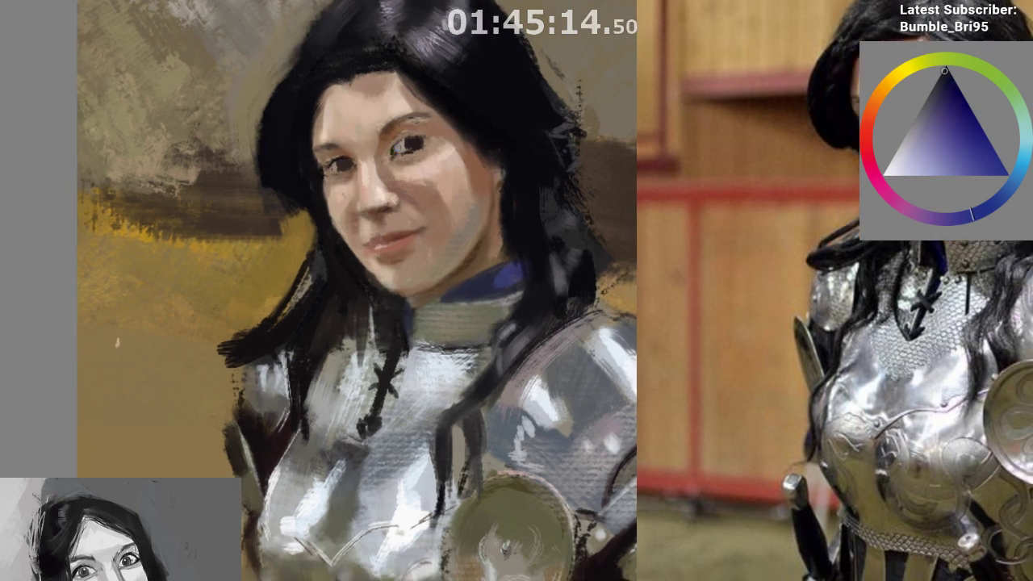
pyautogui.keyDown('ctrl'); pyautogui.click(415, 146); pyautogui.keyUp('ctrl')
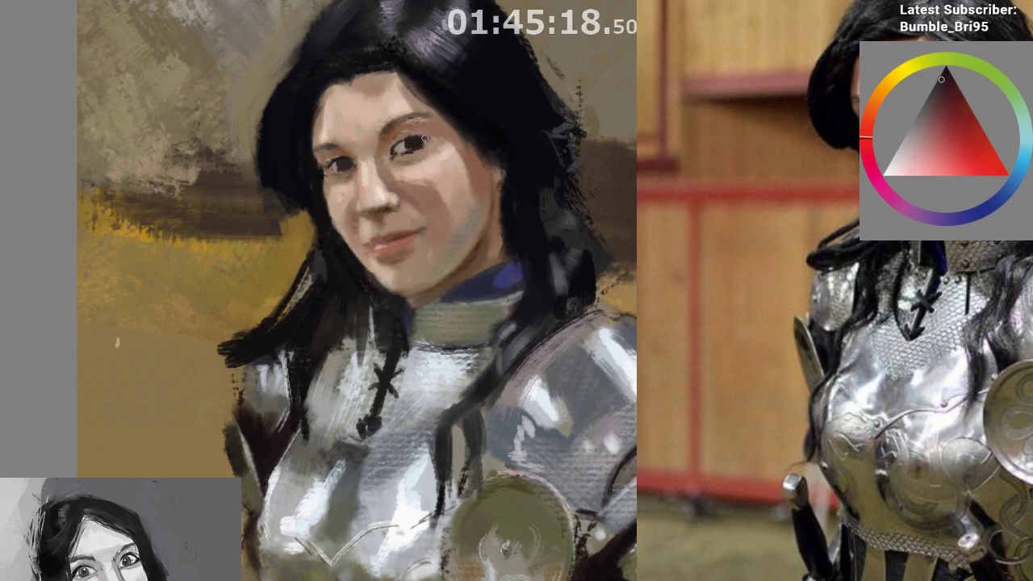
pyautogui.moveTo(496, 114); pyautogui.dragTo(516, 74)
pyautogui.moveTo(418, 92)
pyautogui.mouseDown()
pyautogui.moveTo(441, 119)
pyautogui.moveTo(437, 147)
pyautogui.mouseUp()
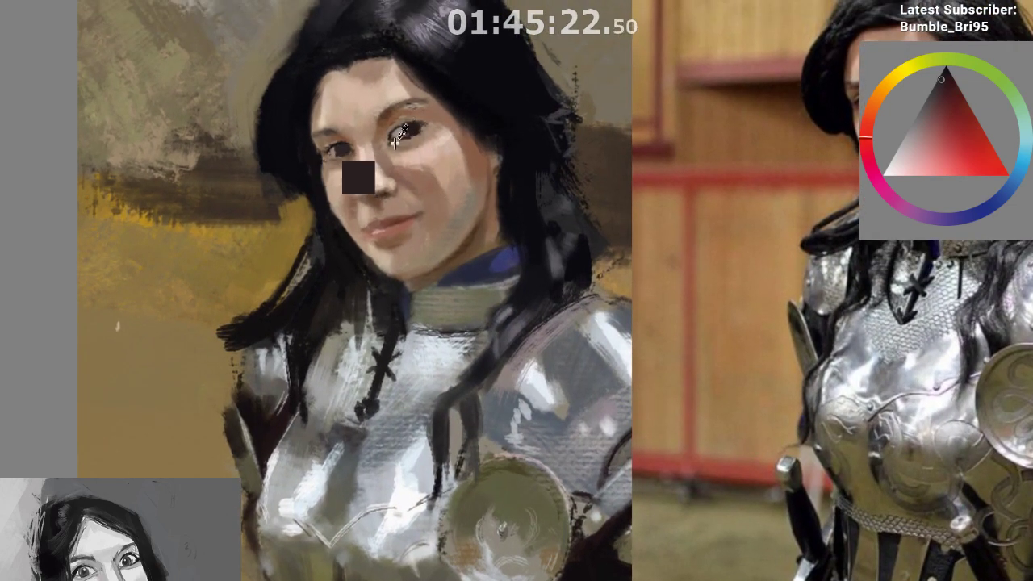
# Refine the near eye's inner corner with sampled mid skin brown and a dark reddish tone
pyautogui.keyDown('ctrl'); pyautogui.click(390, 137); pyautogui.keyUp('ctrl')
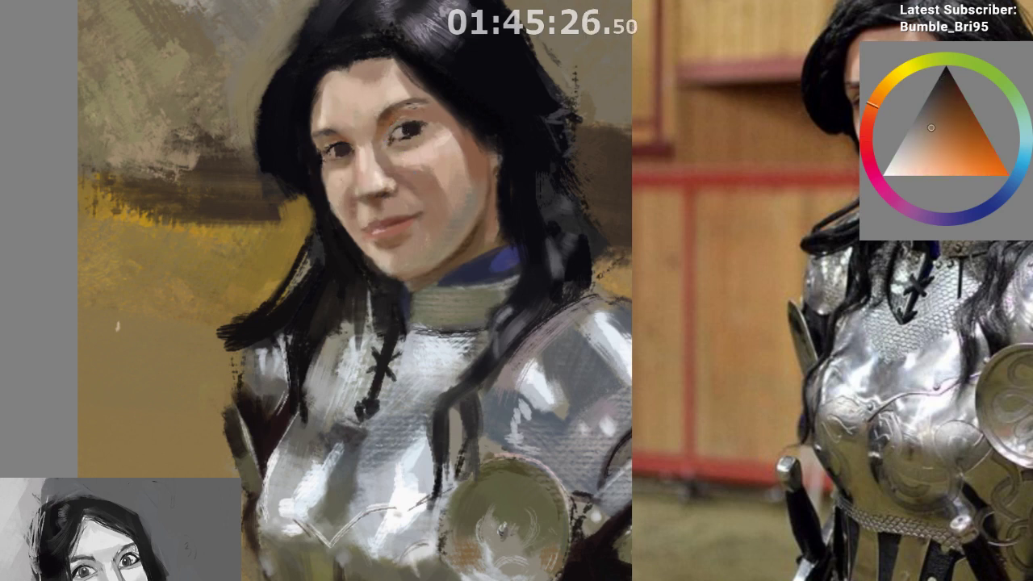
pyautogui.keyDown('ctrl'); pyautogui.click(408, 133); pyautogui.keyUp('ctrl')
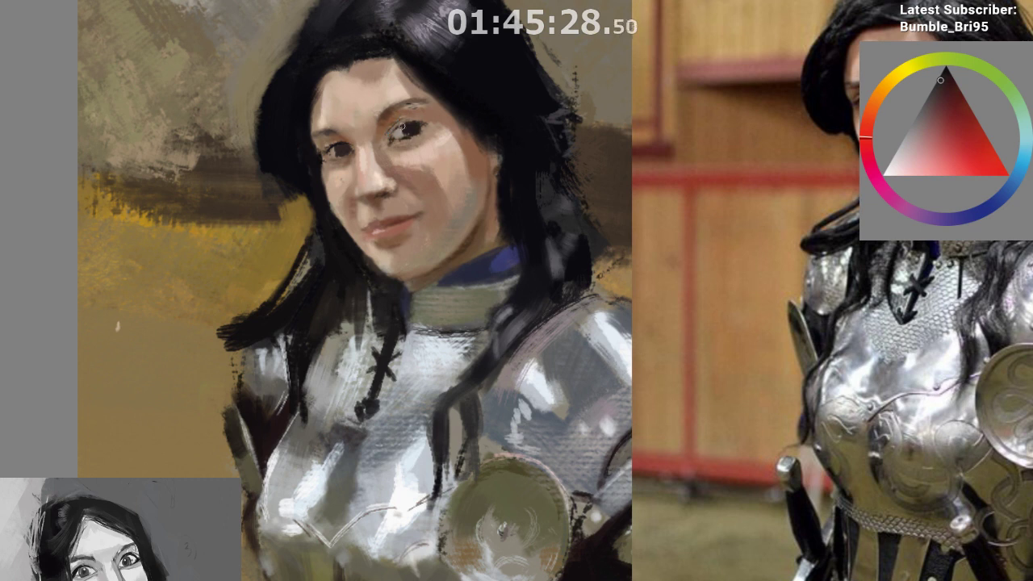
pyautogui.click(949, 87)
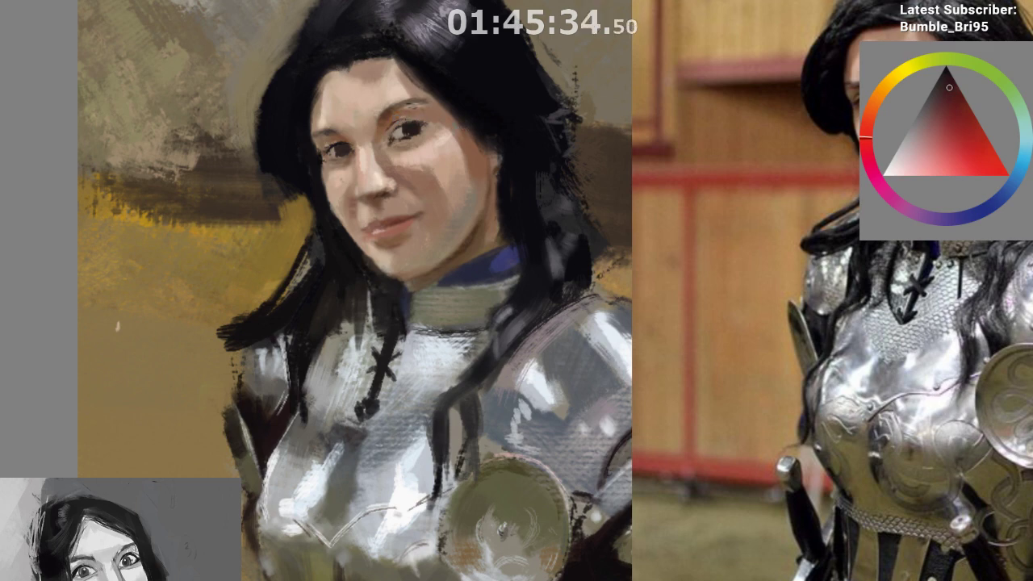
# Mirror the view and rework the near eye's inner corner and the far eye with sampled browns and a dark reddish brown
pyautogui.press('m')
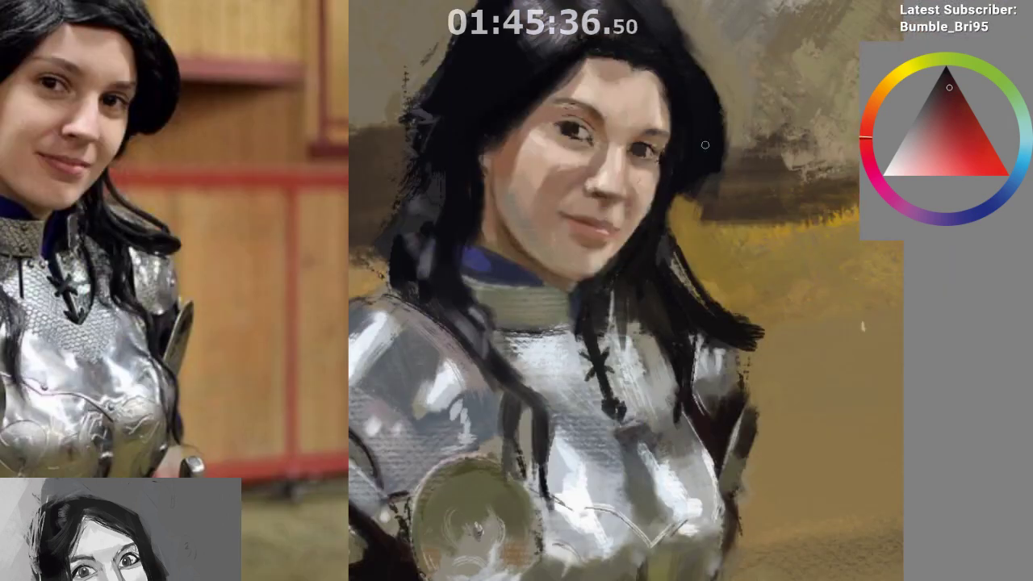
pyautogui.keyDown('ctrl'); pyautogui.click(592, 126); pyautogui.keyUp('ctrl')
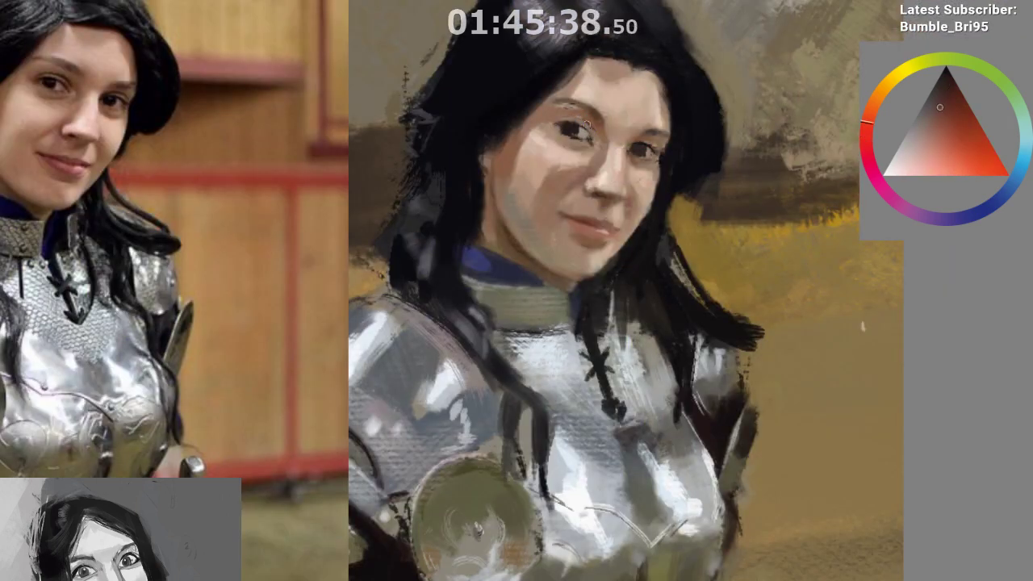
pyautogui.keyDown('ctrl'); pyautogui.click(590, 127); pyautogui.keyUp('ctrl')
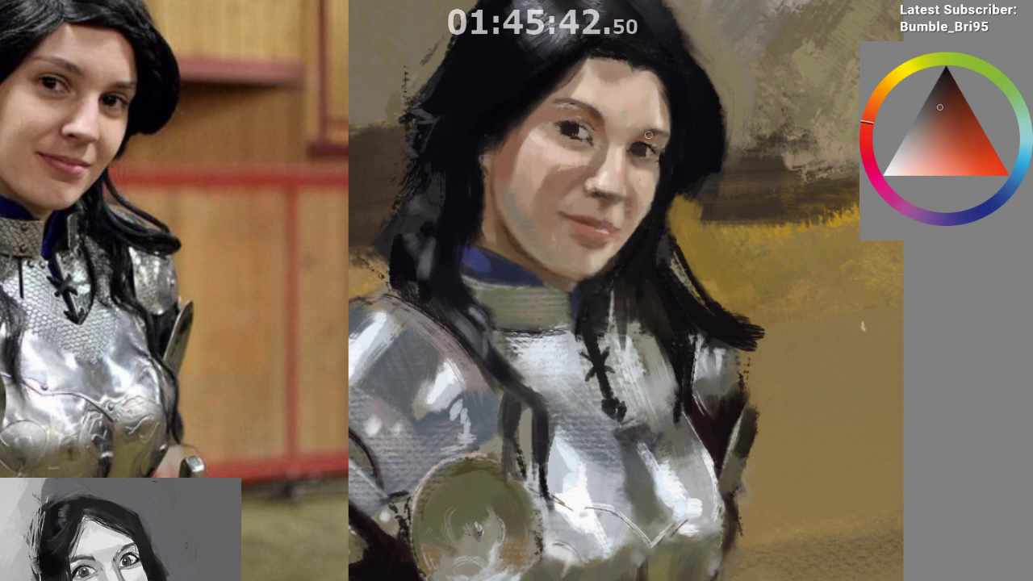
pyautogui.keyDown('ctrl'); pyautogui.click(635, 142); pyautogui.keyUp('ctrl')
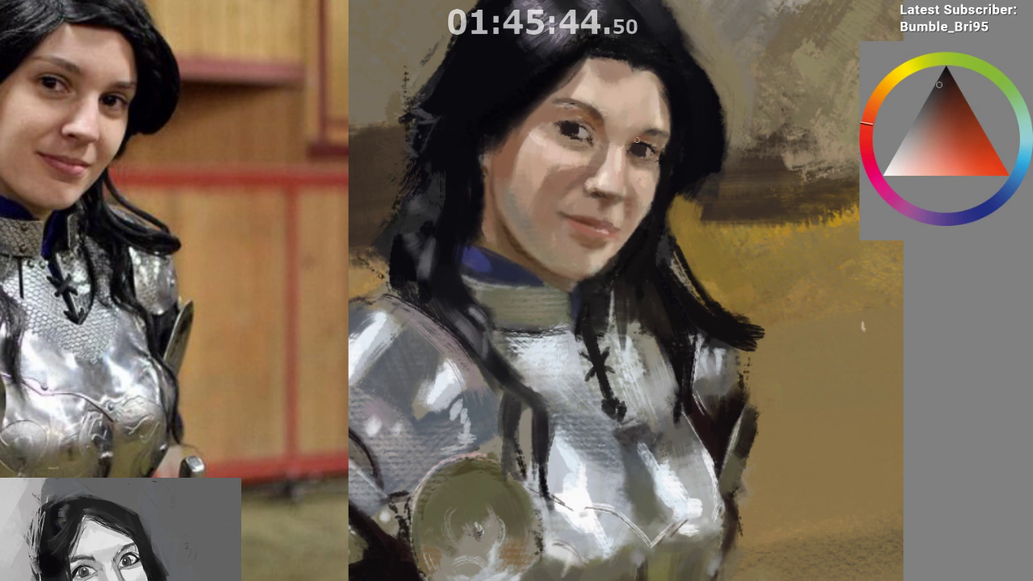
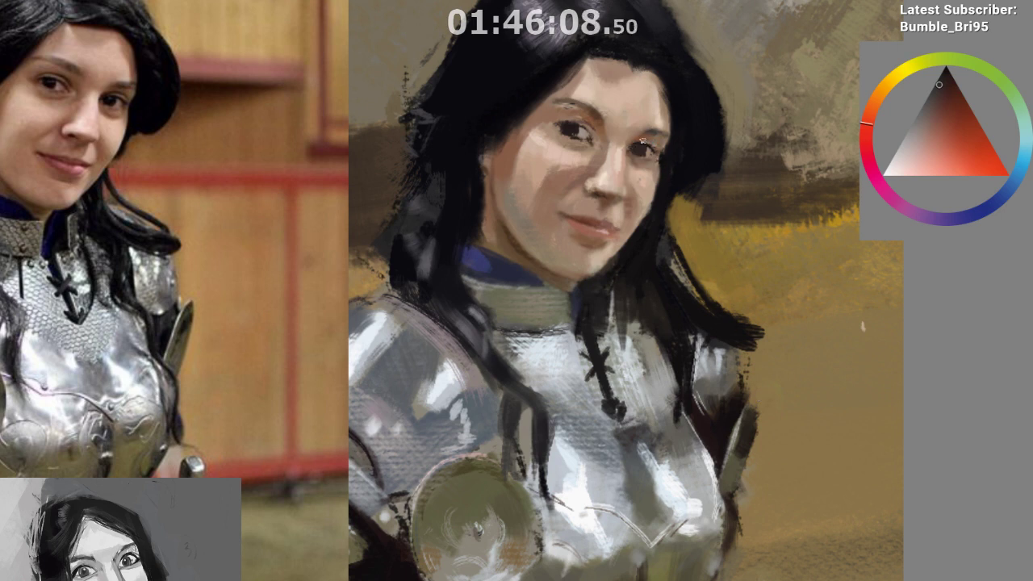
pyautogui.click(868, 130)
pyautogui.click(947, 93)
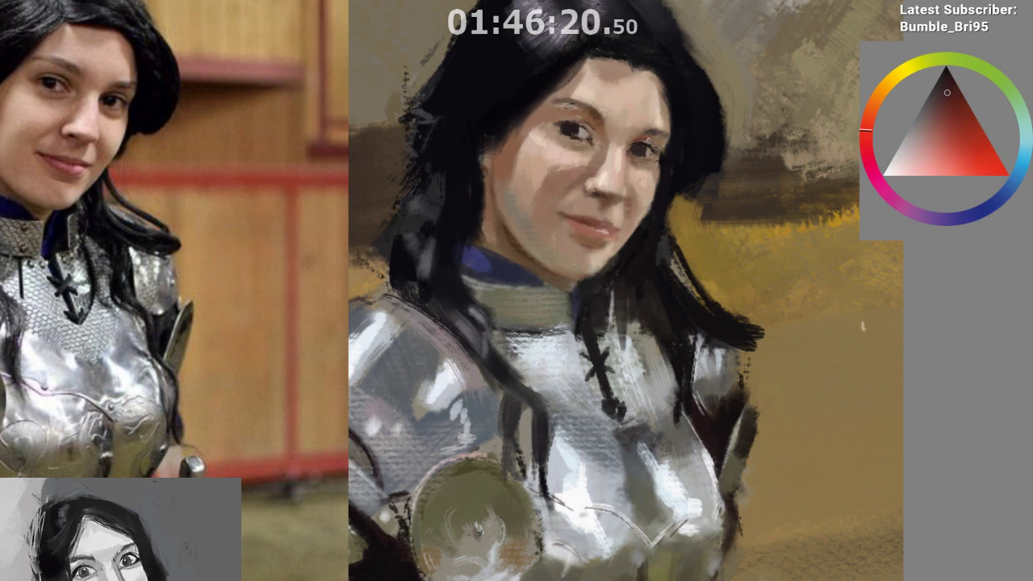
# Flip the view back and define the near eye's upper lid and inner corner with sampled near-black reddish tone
pyautogui.press('m')
pyautogui.moveTo(455, 373)
pyautogui.mouseDown()
pyautogui.moveTo(417, 317)
pyautogui.moveTo(399, 346)
pyautogui.mouseUp()
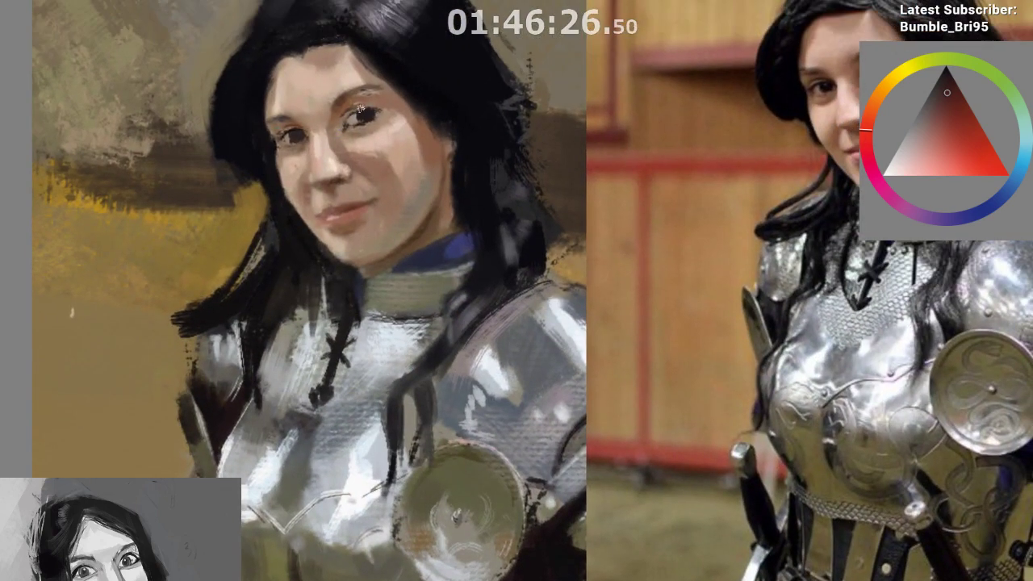
pyautogui.keyDown('ctrl'); pyautogui.click(361, 115); pyautogui.keyUp('ctrl')
pyautogui.keyDown('ctrl'); pyautogui.click(351, 110); pyautogui.keyUp('ctrl')
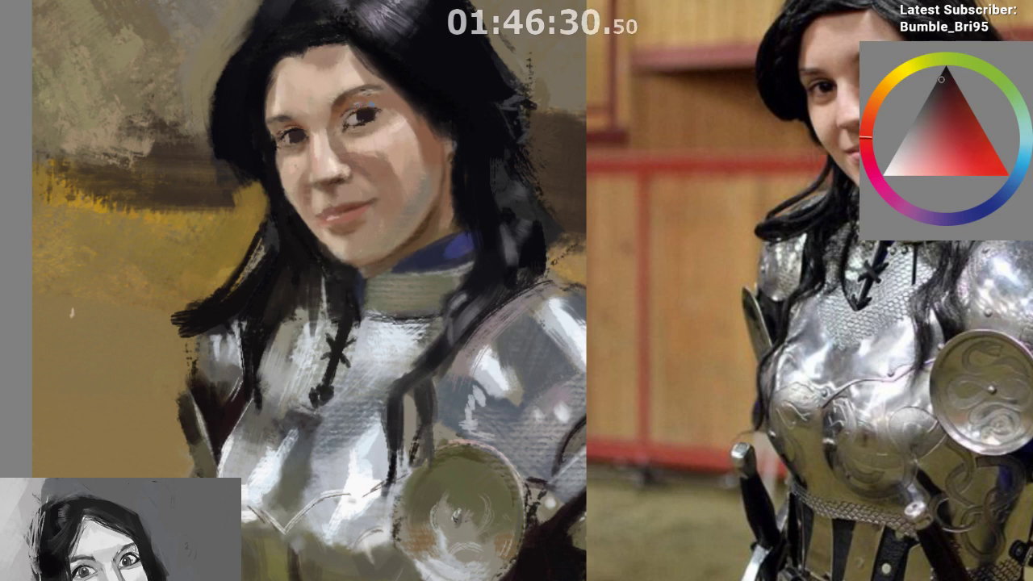
pyautogui.moveTo(429, 186); pyautogui.dragTo(442, 231)
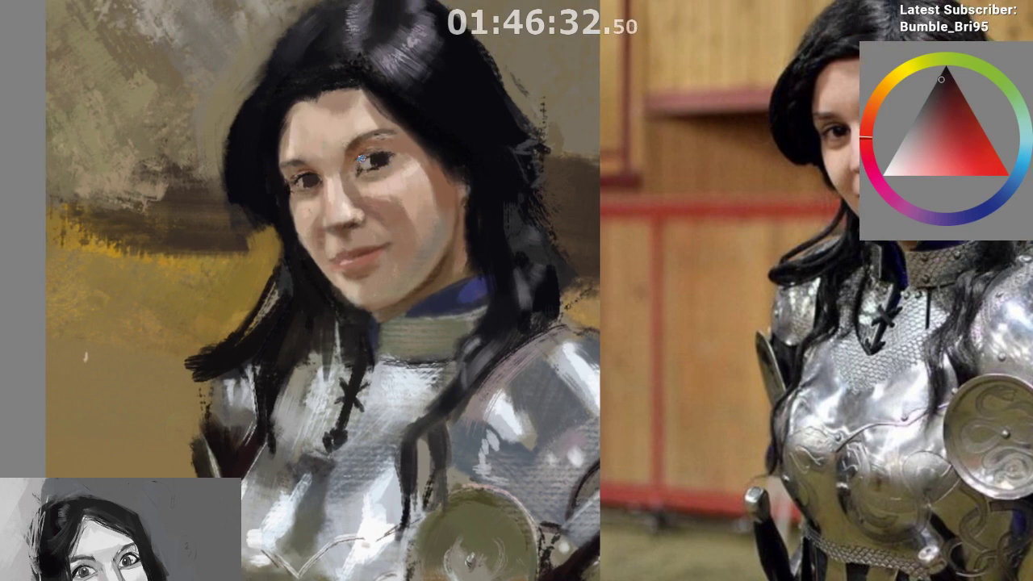
pyautogui.moveTo(362, 159); pyautogui.dragTo(373, 157)
pyautogui.moveTo(481, 200)
pyautogui.mouseDown()
pyautogui.moveTo(485, 181)
pyautogui.moveTo(449, 244)
pyautogui.moveTo(476, 313)
pyautogui.mouseUp()
pyautogui.moveTo(440, 376); pyautogui.dragTo(482, 380)
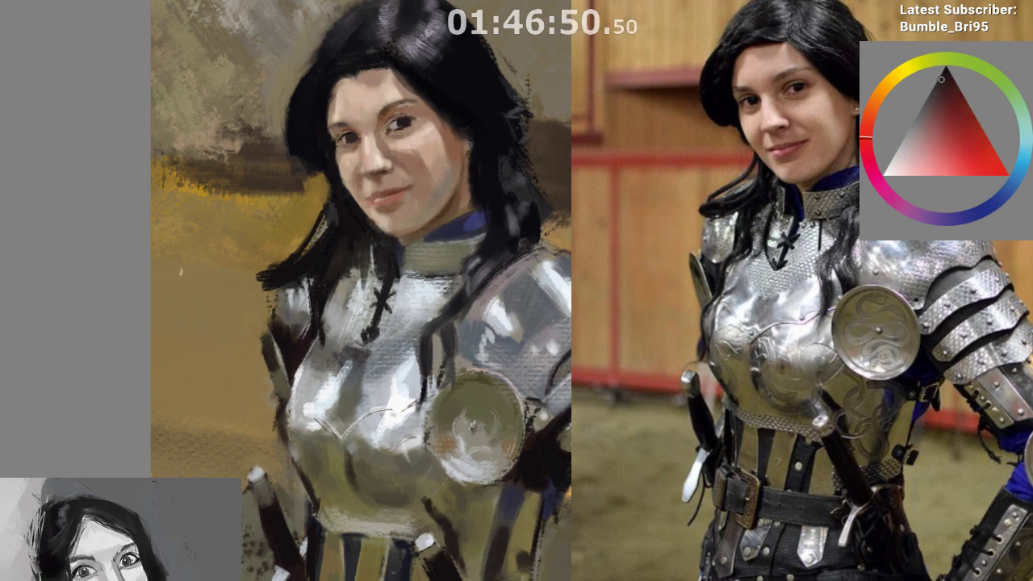
# Mirror the view and darken the far eye with sampled near-black reddish, purplish and bluish tones
pyautogui.scroll(3, 385, 162)
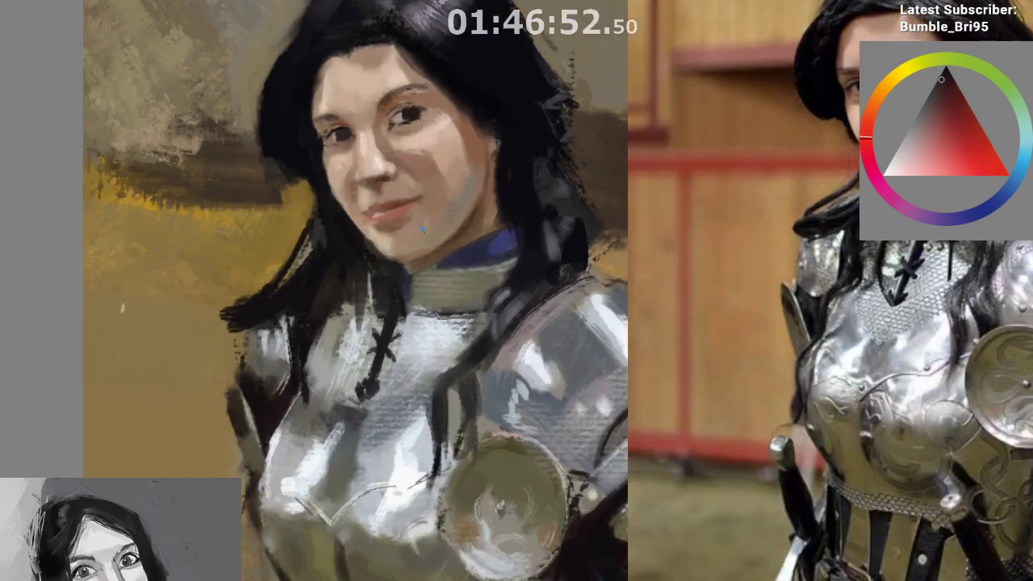
pyautogui.press('m')
pyautogui.scroll(2, 657, 166)
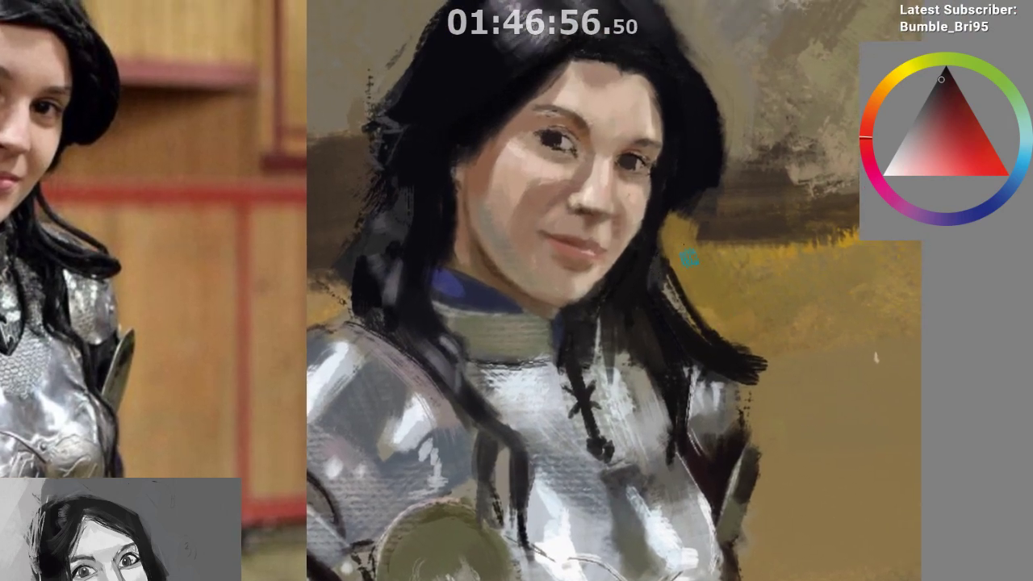
pyautogui.keyDown('ctrl'); pyautogui.click(627, 158); pyautogui.keyUp('ctrl')
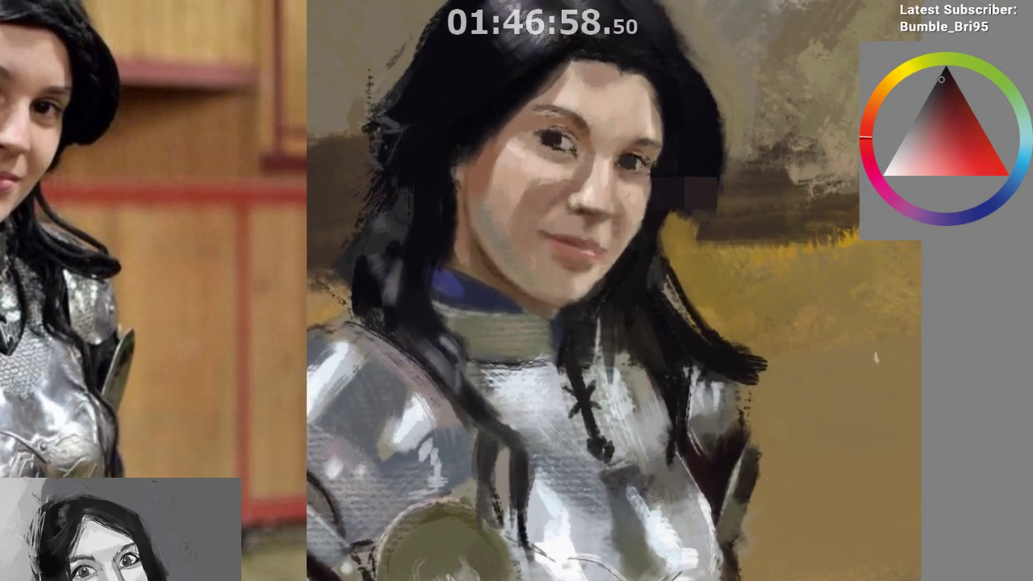
pyautogui.click(936, 218)
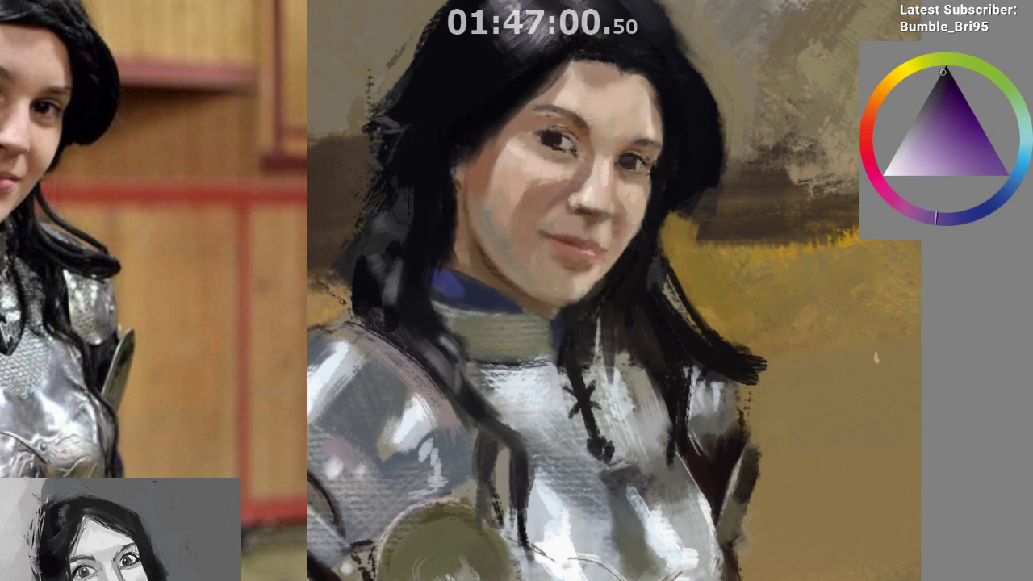
pyautogui.keyDown('ctrl'); pyautogui.click(625, 161); pyautogui.keyUp('ctrl')
pyautogui.keyDown('ctrl'); pyautogui.click(623, 161); pyautogui.keyUp('ctrl')
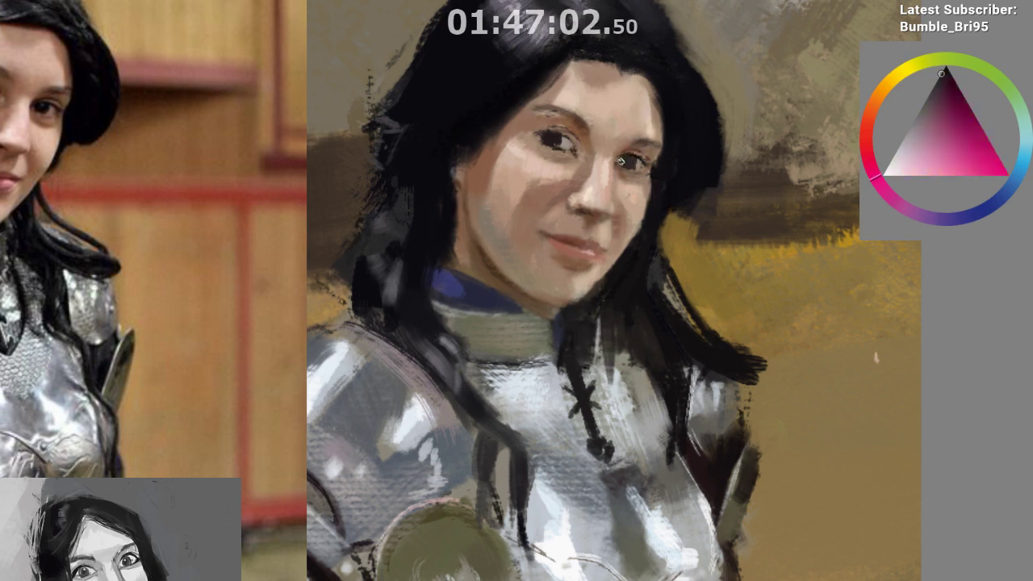
pyautogui.keyDown('ctrl'); pyautogui.click(654, 171); pyautogui.keyUp('ctrl')
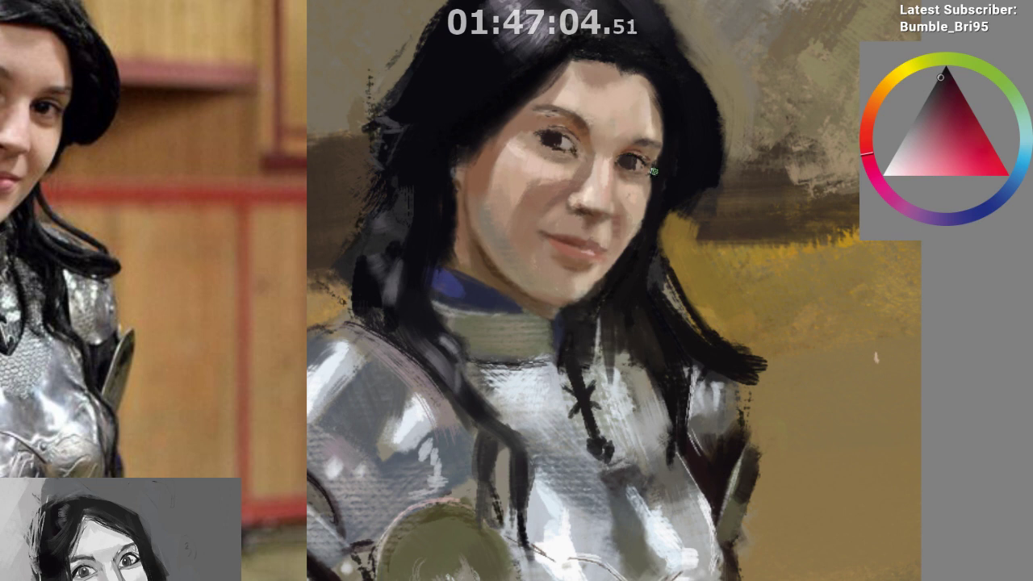
pyautogui.keyDown('ctrl'); pyautogui.click(656, 172); pyautogui.keyUp('ctrl')
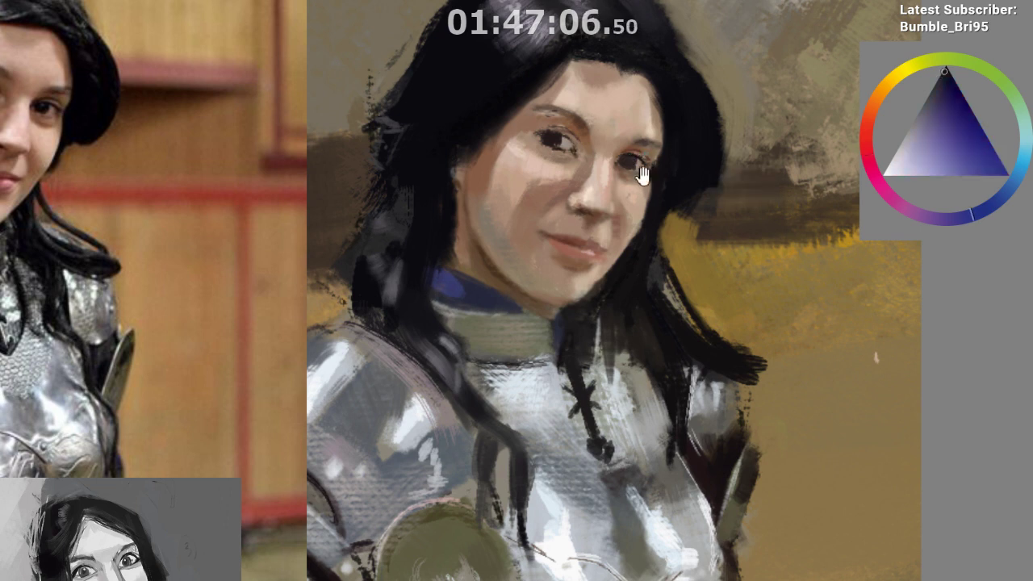
pyautogui.moveTo(641, 176); pyautogui.dragTo(627, 216)
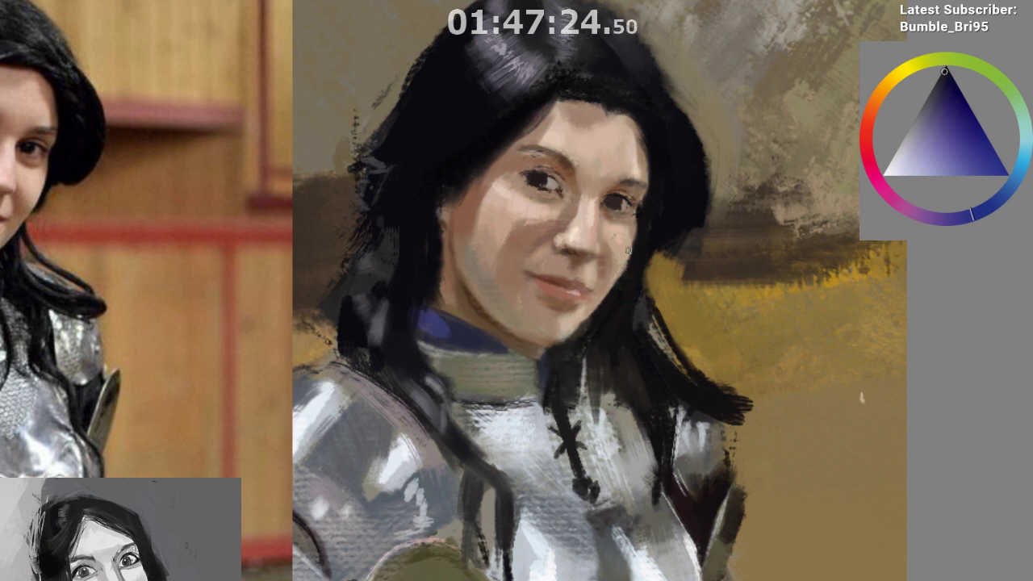
# Refine the far eye's iris and lash line with sampled purplish black, muted brown and a very dark red
pyautogui.keyDown('ctrl'); pyautogui.click(611, 200); pyautogui.keyUp('ctrl')
pyautogui.keyDown('ctrl'); pyautogui.click(650, 223); pyautogui.keyUp('ctrl')
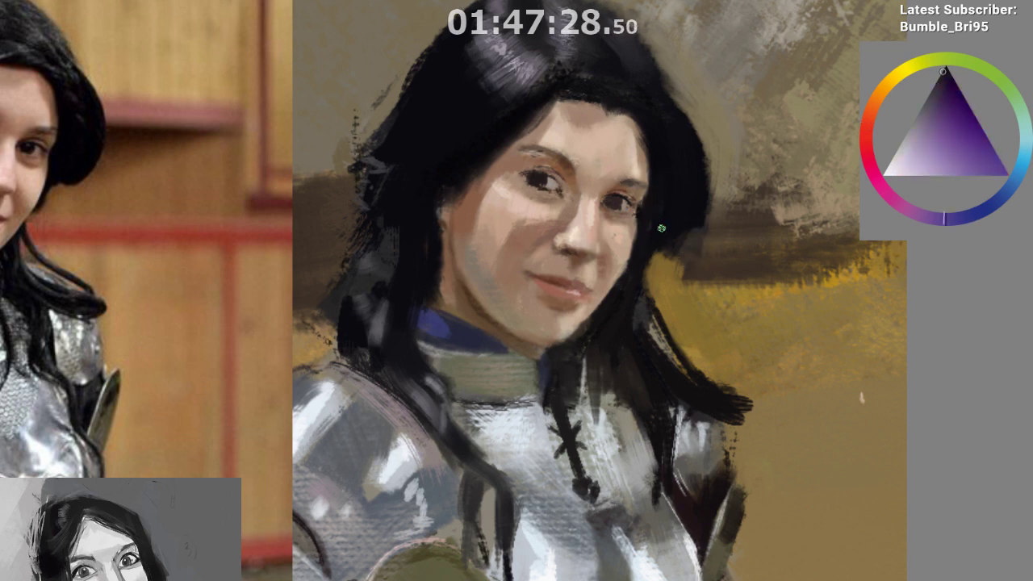
pyautogui.keyDown('ctrl'); pyautogui.click(669, 206); pyautogui.keyUp('ctrl')
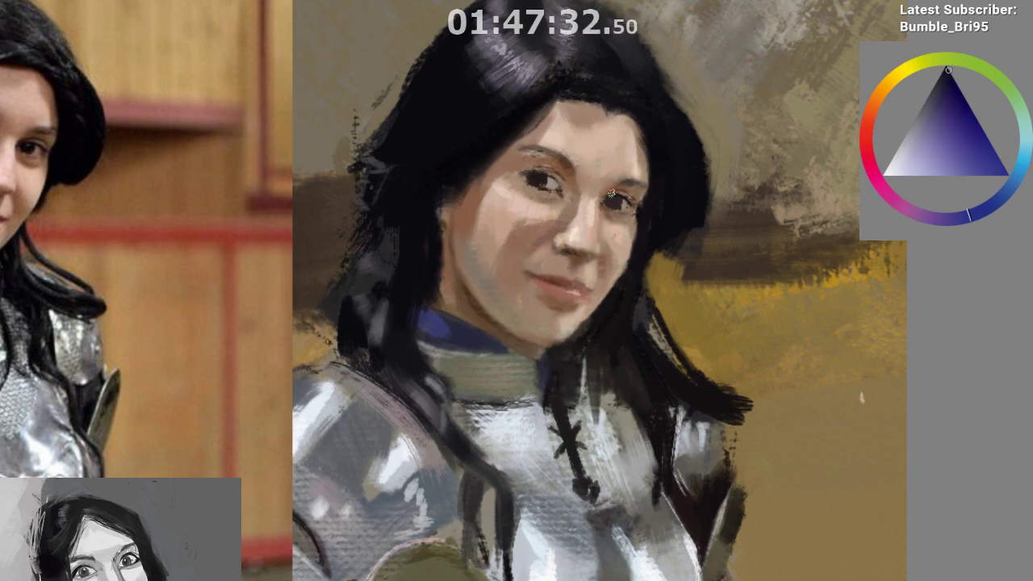
pyautogui.keyDown('ctrl'); pyautogui.click(631, 202); pyautogui.keyUp('ctrl')
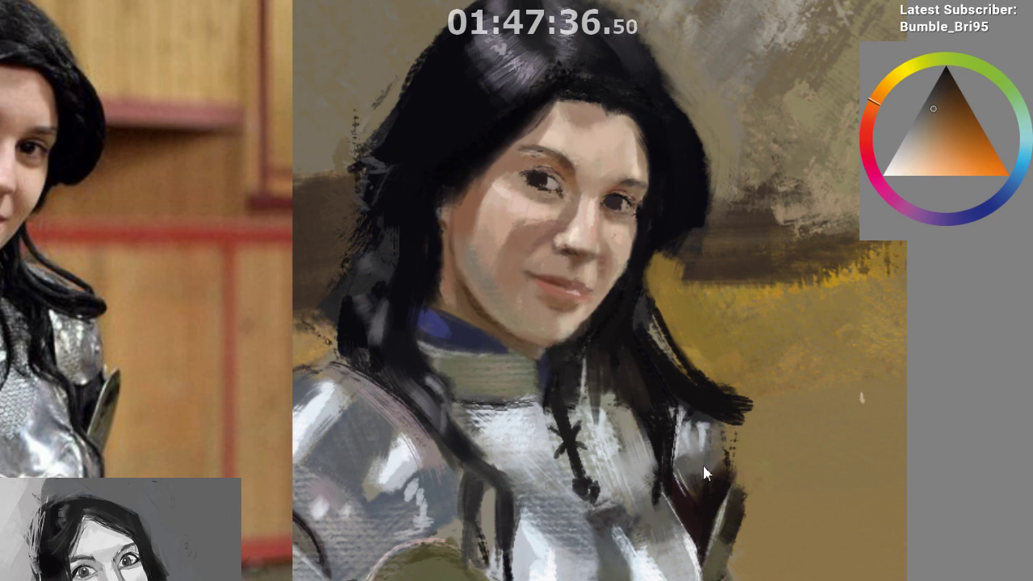
pyautogui.click(615, 204)
pyautogui.keyDown('ctrl'); pyautogui.click(649, 228); pyautogui.keyUp('ctrl')
pyautogui.click(868, 143)
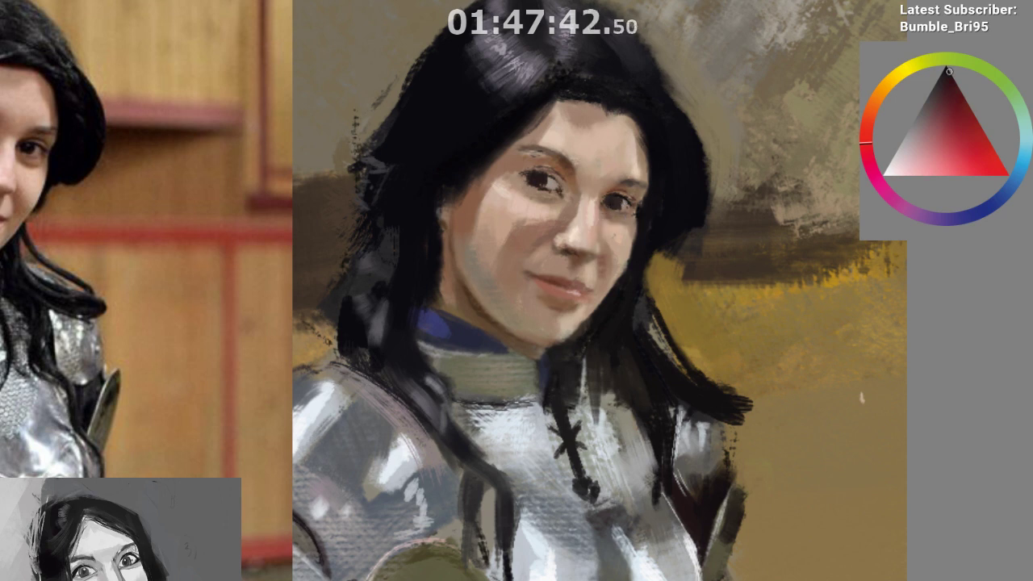
pyautogui.click(609, 203)
pyautogui.click(615, 202)
# Touch up the near eye's iris and lids with sampled purplish black, dark red and muted skin brown
pyautogui.moveTo(702, 161); pyautogui.dragTo(740, 134)
pyautogui.keyDown('ctrl'); pyautogui.click(701, 162); pyautogui.keyUp('ctrl')
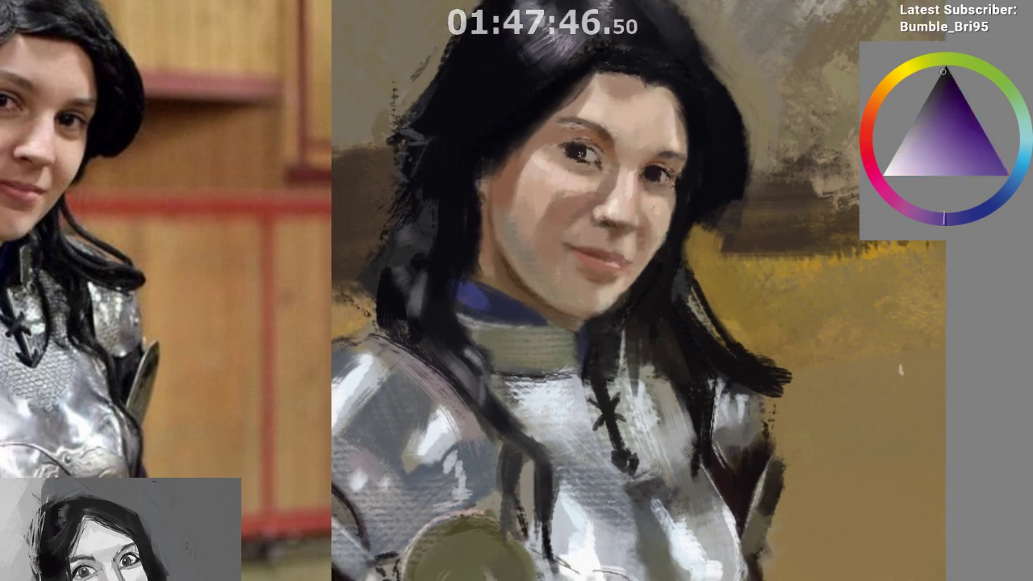
pyautogui.click(575, 149)
pyautogui.keyDown('ctrl'); pyautogui.click(583, 147); pyautogui.keyUp('ctrl')
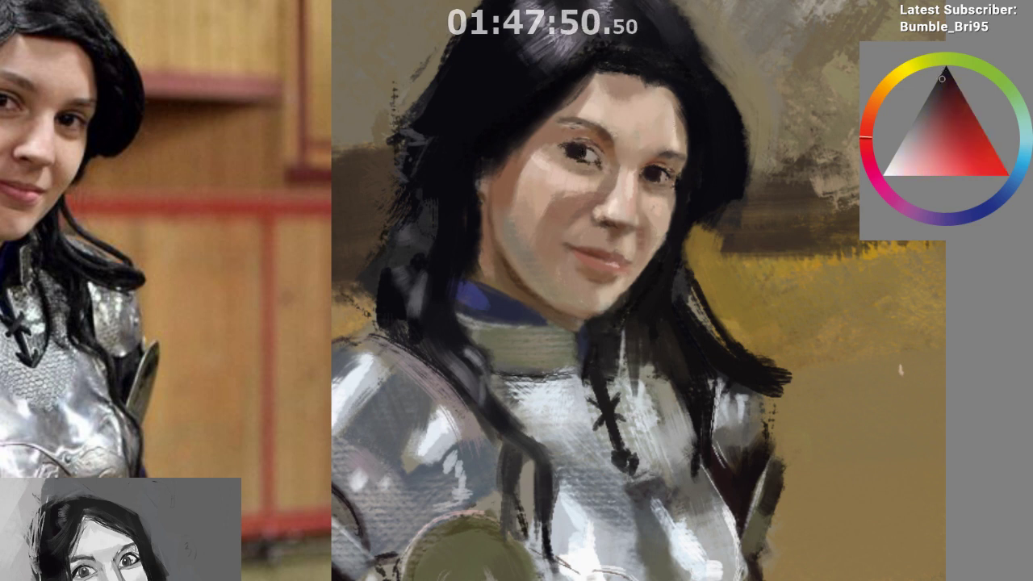
pyautogui.keyDown('ctrl'); pyautogui.click(587, 198); pyautogui.keyUp('ctrl')
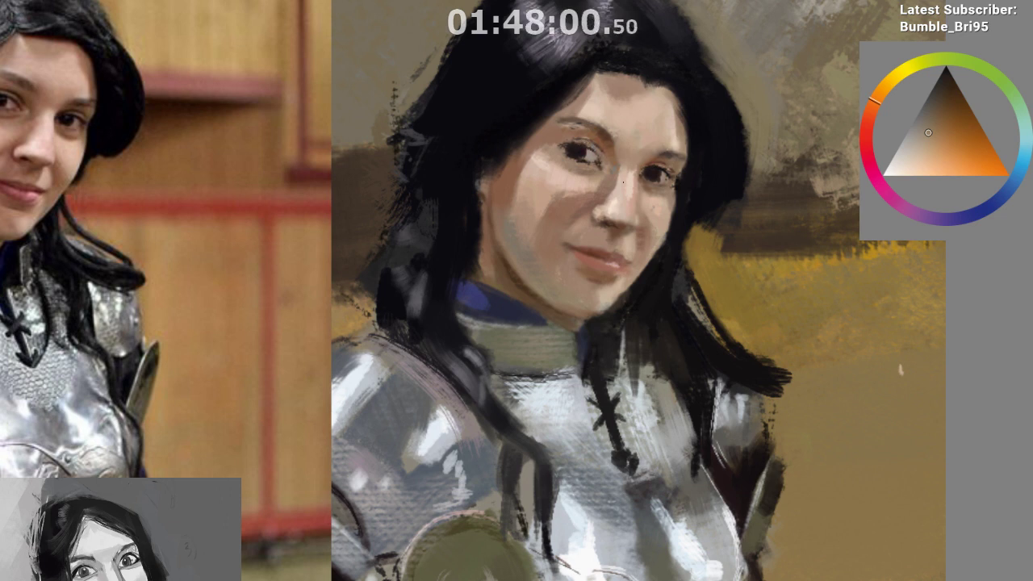
# Warm the far eye's upper lid and iris with sampled reddish browns and a darker, more saturated red-brown
pyautogui.moveTo(602, 294); pyautogui.dragTo(598, 312)
pyautogui.keyDown('ctrl'); pyautogui.click(599, 256); pyautogui.keyUp('ctrl')
pyautogui.keyDown('ctrl'); pyautogui.click(593, 162); pyautogui.keyUp('ctrl')
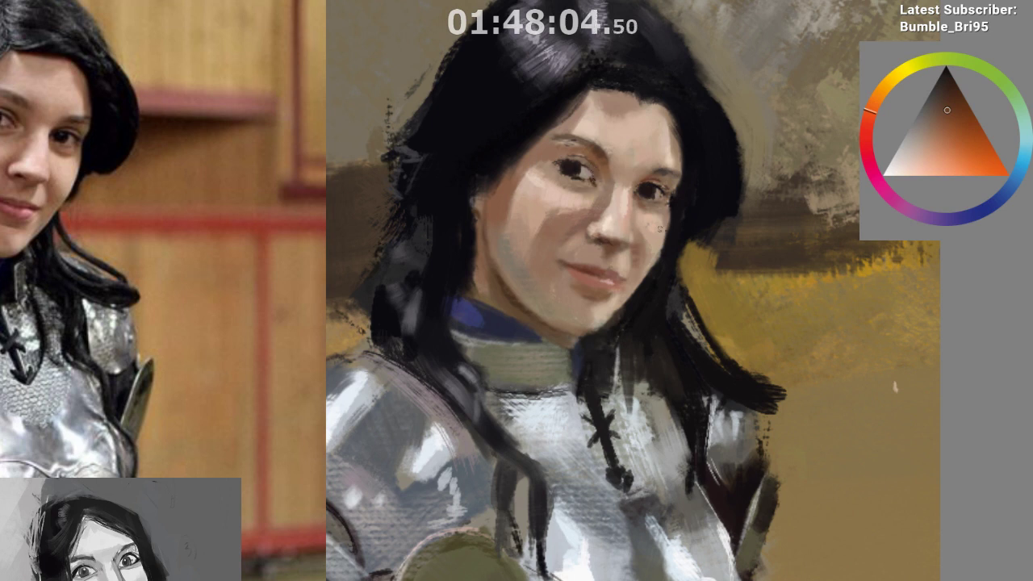
pyautogui.keyDown('ctrl'); pyautogui.click(648, 181); pyautogui.keyUp('ctrl')
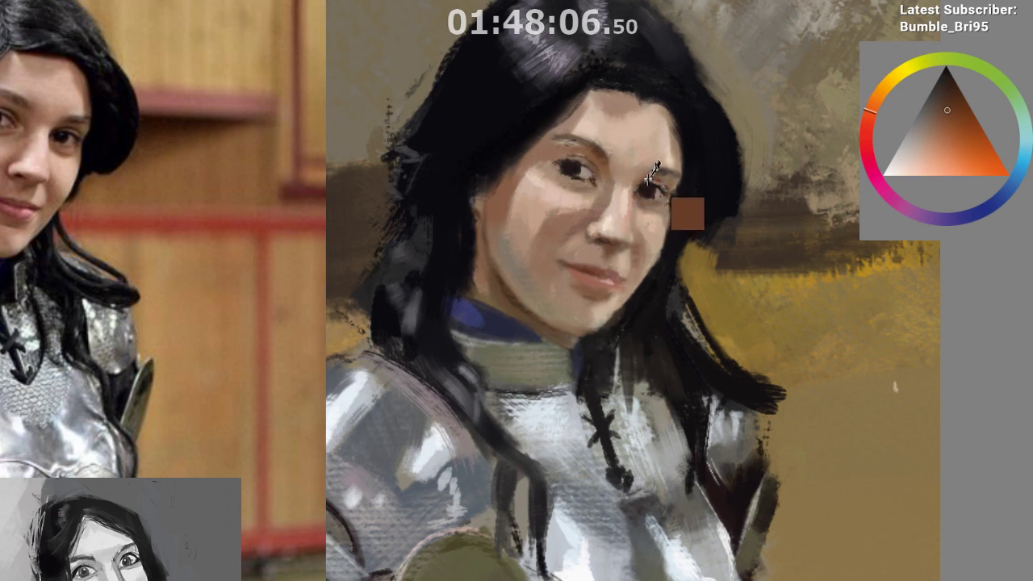
pyautogui.keyDown('ctrl'); pyautogui.click(647, 180); pyautogui.keyUp('ctrl')
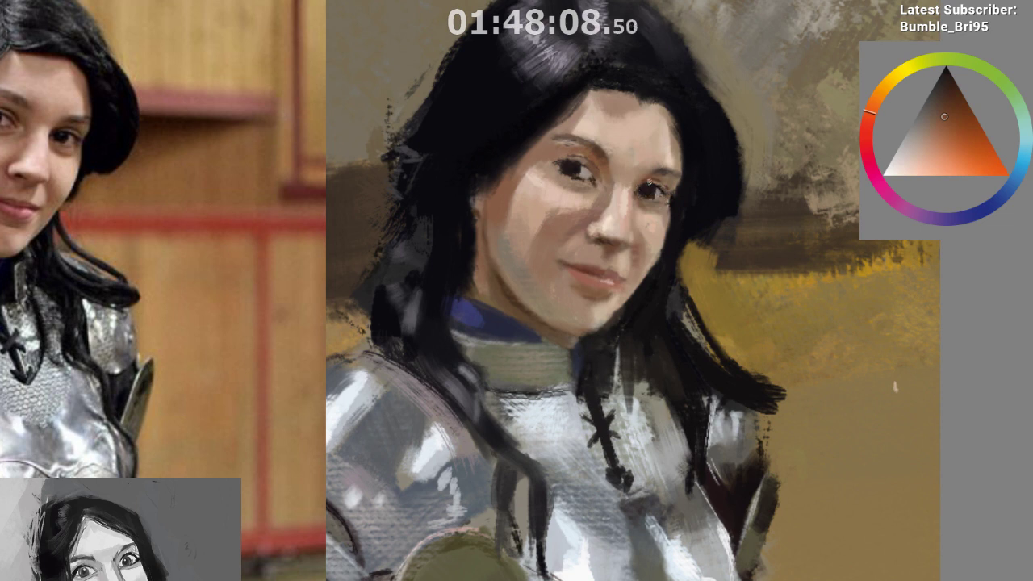
pyautogui.keyDown('ctrl'); pyautogui.click(647, 187); pyautogui.keyUp('ctrl')
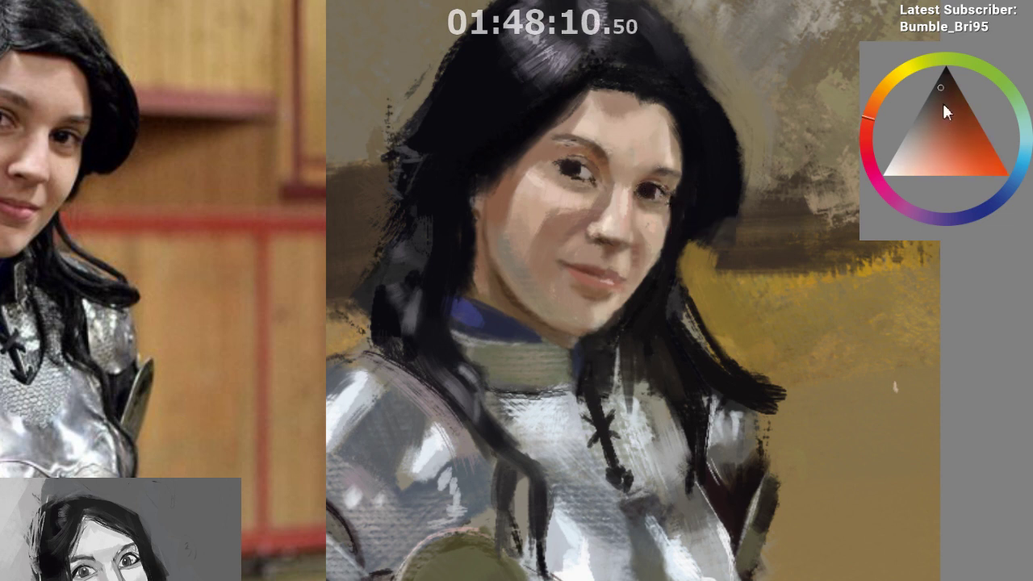
pyautogui.moveTo(942, 108); pyautogui.dragTo(954, 91)
pyautogui.click(651, 185)
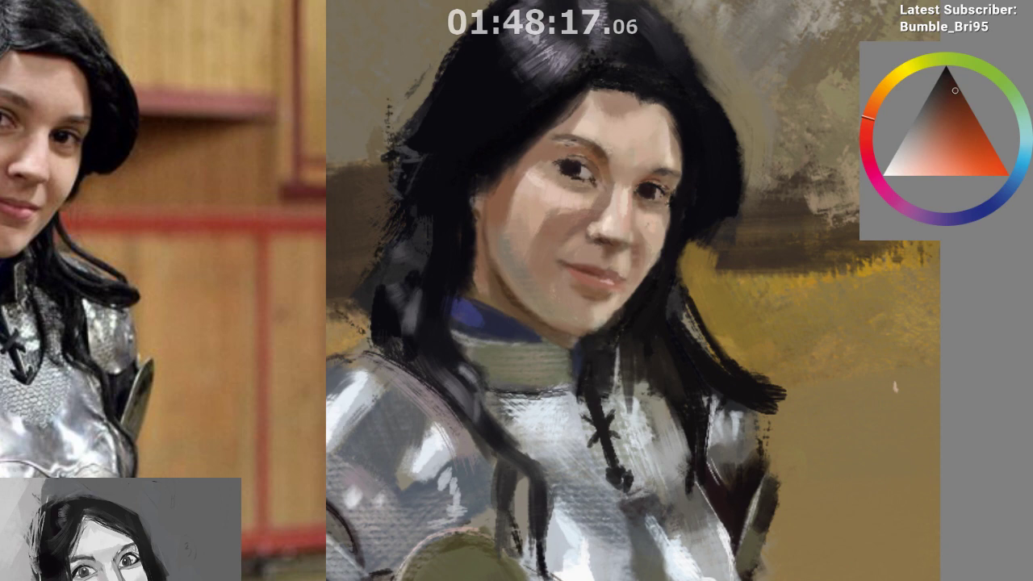
pyautogui.scroll(-5, 596, 250)
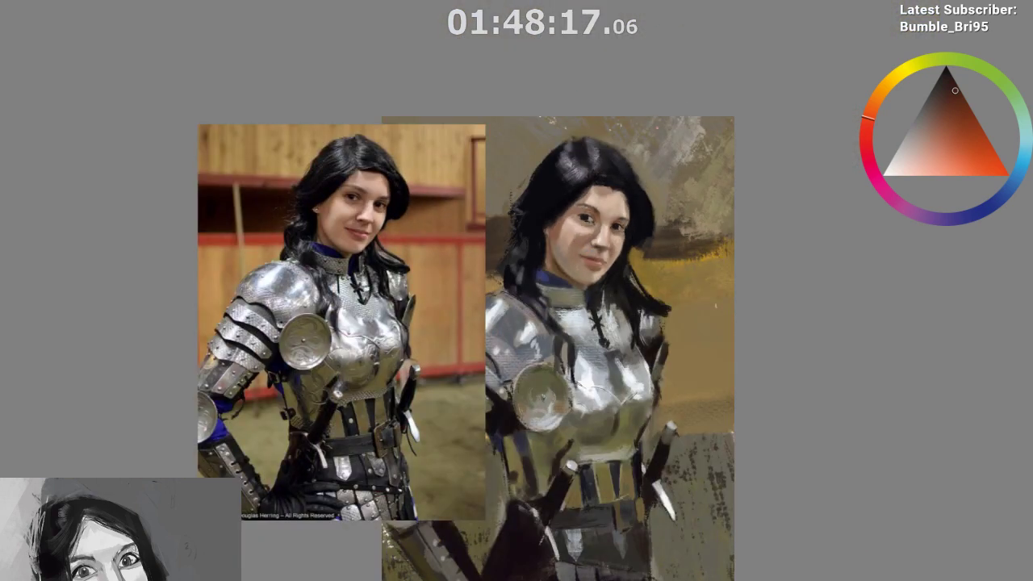
pyautogui.moveTo(778, 388)
pyautogui.mouseDown()
pyautogui.moveTo(592, 274)
pyautogui.moveTo(364, 228)
pyautogui.moveTo(639, 231)
pyautogui.moveTo(131, 210)
pyautogui.mouseUp()
pyautogui.moveTo(434, 202); pyautogui.dragTo(401, 212)
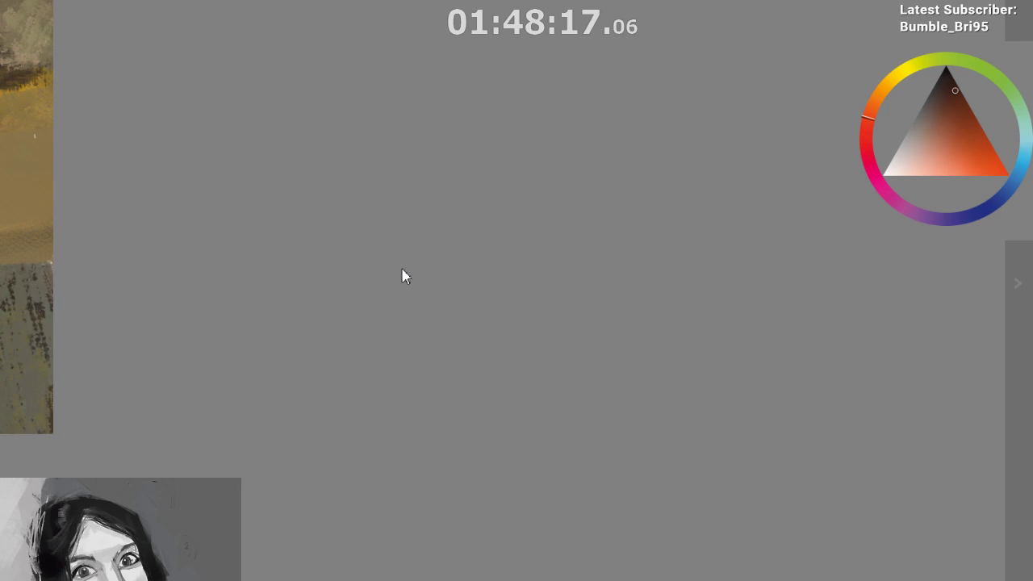
# Paste the grayscale profile portrait of the woman with pinned-up hair onto the empty area beside the armor painting
pyautogui.hotkey('ctrl', 'v')
pyautogui.moveTo(518, 336); pyautogui.dragTo(302, 96)
pyautogui.scroll(-3, 365, 217)
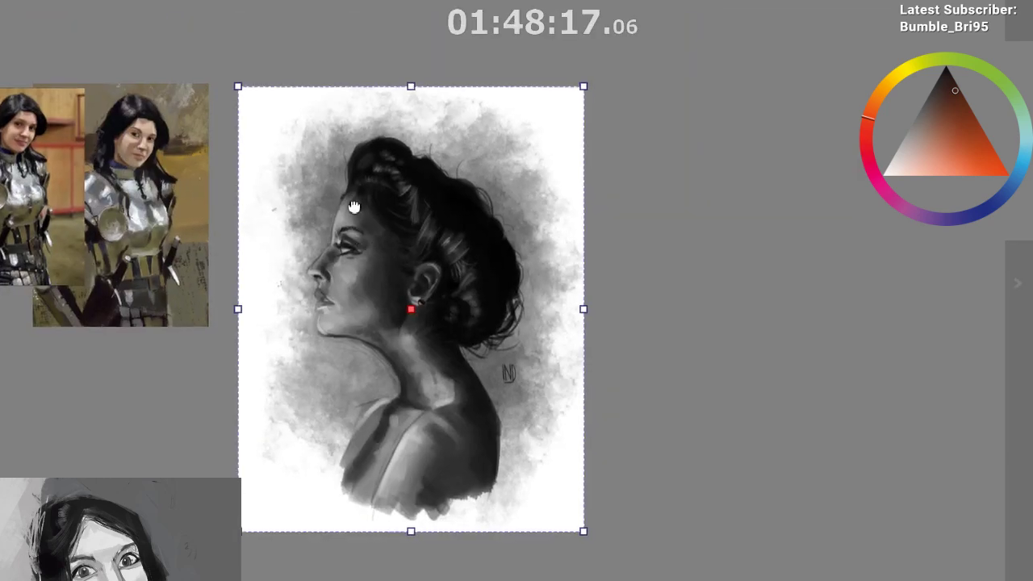
pyautogui.moveTo(354, 208)
pyautogui.mouseDown()
pyautogui.moveTo(300, 130)
pyautogui.moveTo(152, 89)
pyautogui.mouseUp()
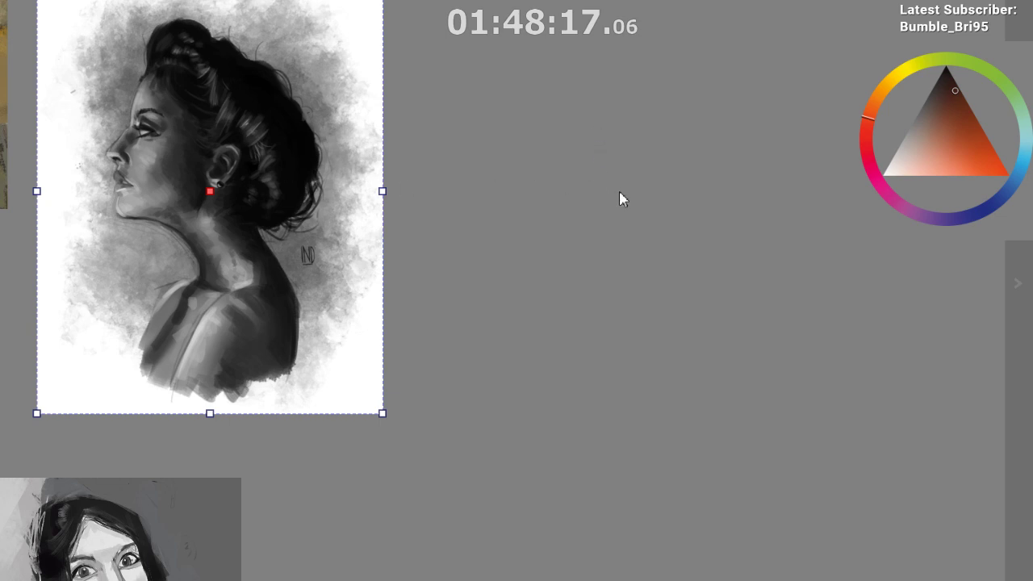
pyautogui.click(550, 201)
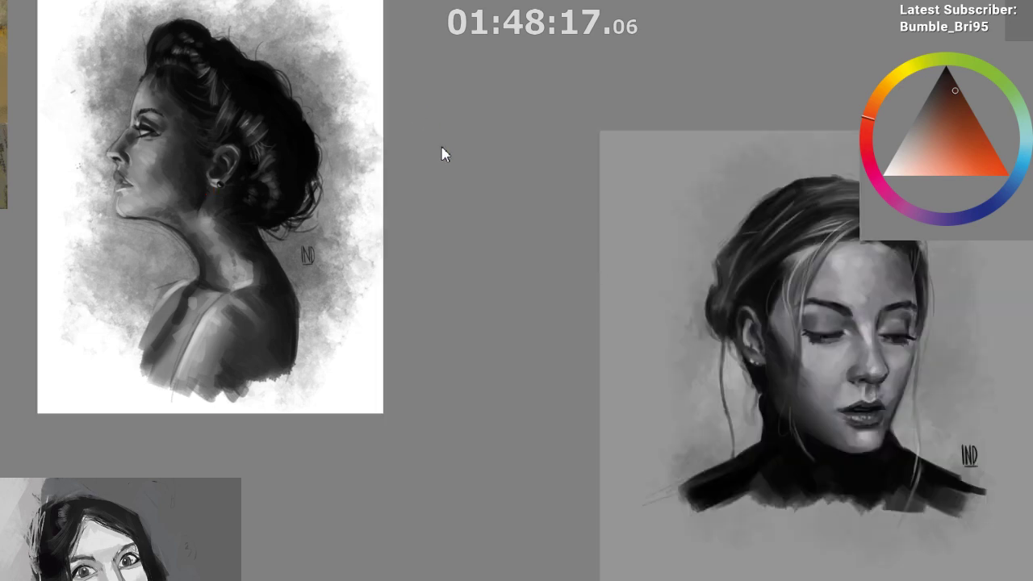
# Place the grayscale portrait of the woman with lowered eyes directly beside the profile portrait
pyautogui.moveTo(570, 266); pyautogui.dragTo(660, 203)
pyautogui.moveTo(690, 245); pyautogui.dragTo(481, 95)
pyautogui.scroll(-3, 472, 190)
pyautogui.moveTo(414, 243); pyautogui.dragTo(281, 250)
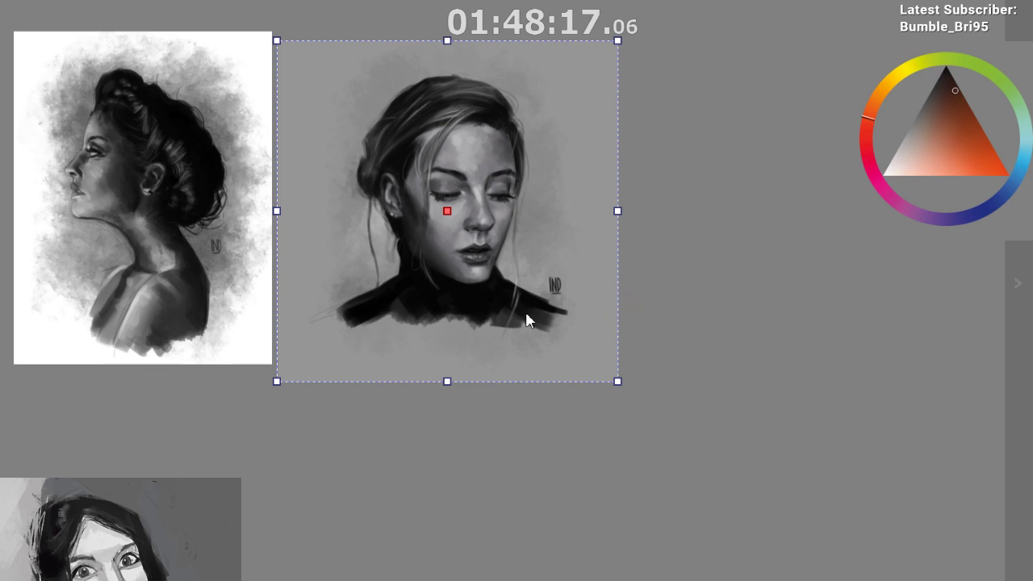
# Position the image with the two faceless hair studies in the same row, beyond the portrait with lowered eyes
pyautogui.scroll(-3, 385, 336)
pyautogui.moveTo(395, 337); pyautogui.dragTo(338, 339)
pyautogui.moveTo(535, 382); pyautogui.dragTo(586, 267)
pyautogui.moveTo(462, 335); pyautogui.dragTo(347, 233)
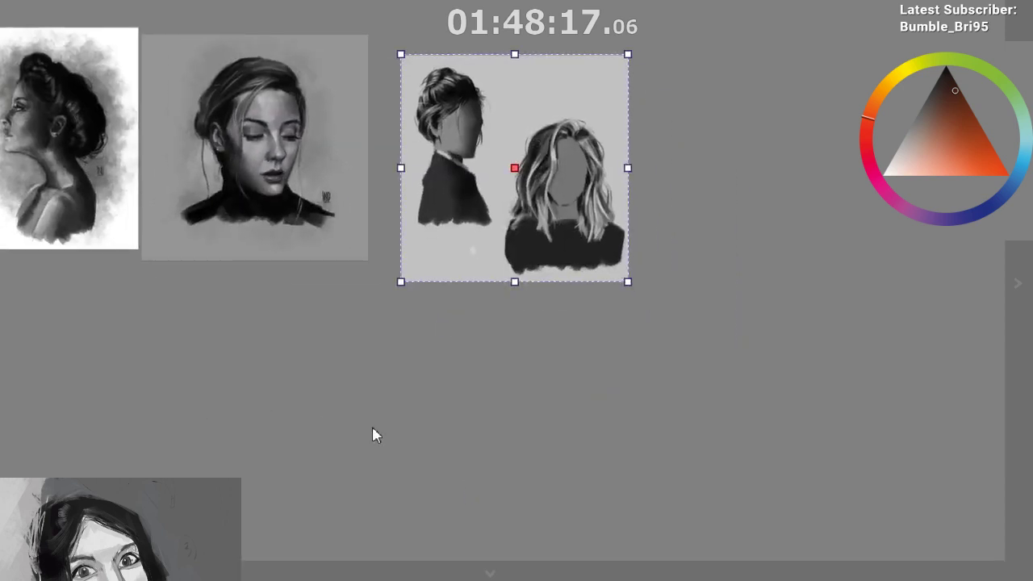
# Paste the two grayscale male torso studies and arrange them side by side in a row beneath the portraits
pyautogui.hotkey('ctrl', 'v')
pyautogui.moveTo(468, 473); pyautogui.dragTo(282, 349)
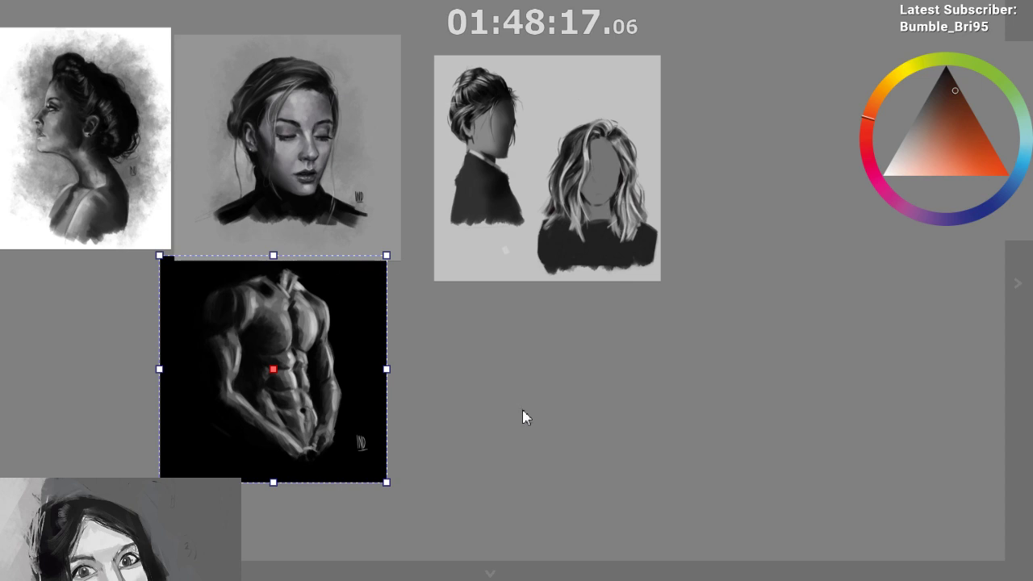
pyautogui.hotkey('ctrl', 'v')
pyautogui.moveTo(511, 396); pyautogui.dragTo(499, 341)
pyautogui.moveTo(279, 342); pyautogui.dragTo(277, 388)
pyautogui.moveTo(58, 261); pyautogui.dragTo(26, 232)
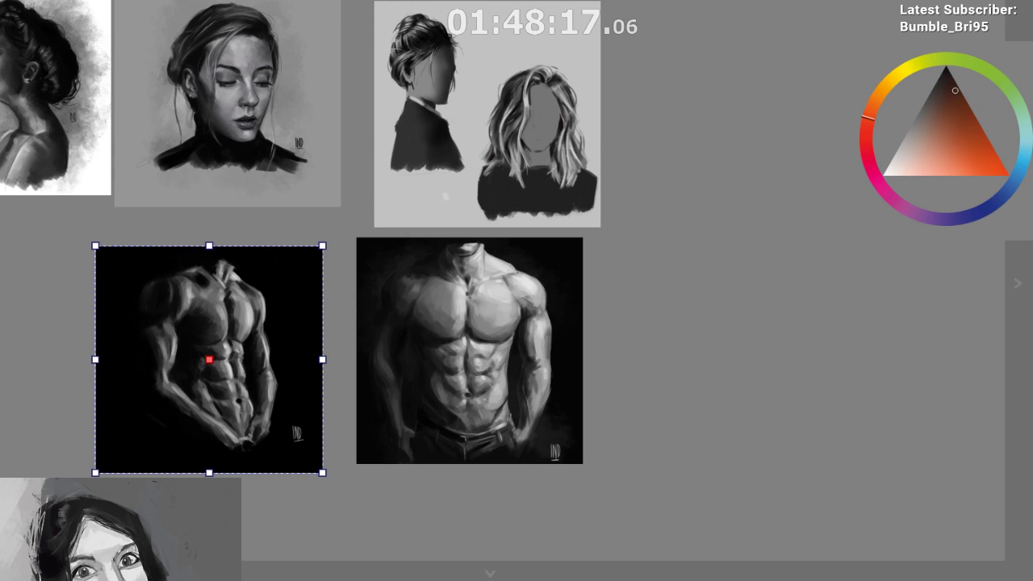
# Place the grayscale portrait of the bearded man at the end of the upper row, next to the hair studies
pyautogui.moveTo(753, 313); pyautogui.dragTo(720, 82)
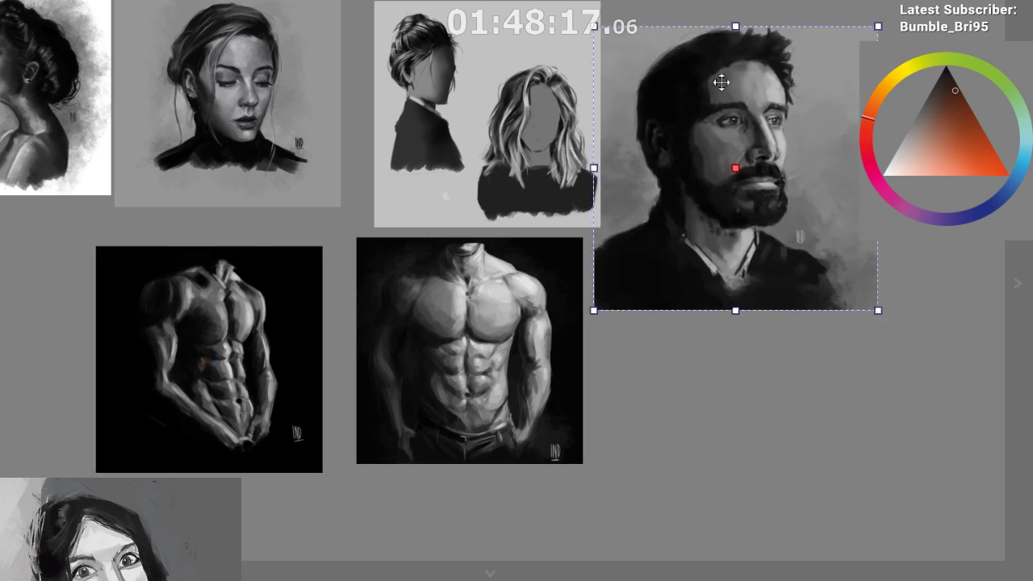
pyautogui.scroll(-3, 703, 299)
pyautogui.moveTo(702, 295); pyautogui.dragTo(662, 253)
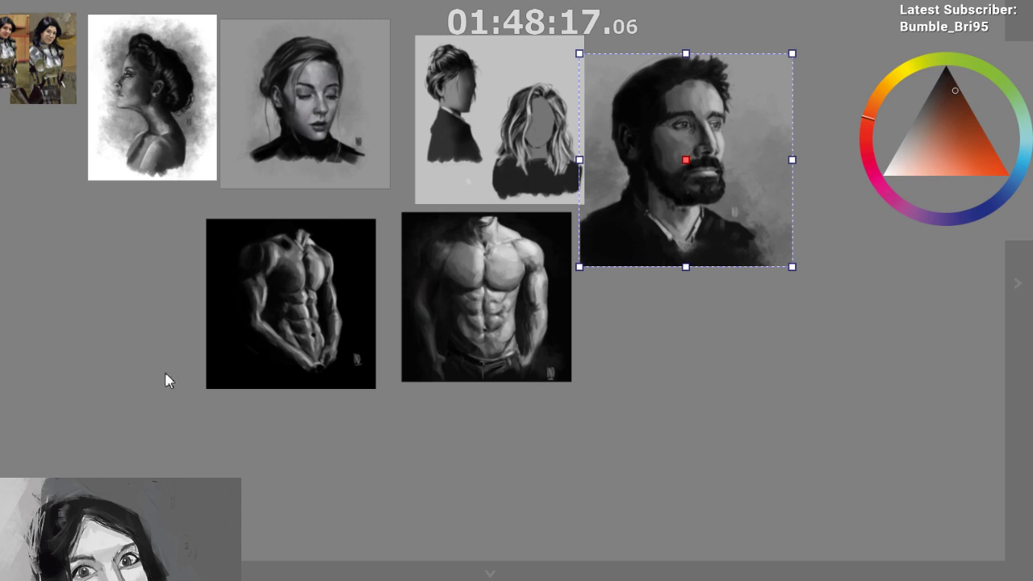
# Paste the grayscale portrait of the man in a black V-neck beside the torso studies, and the red-haired armored woman painting above it
pyautogui.hotkey('ctrl', 'v')
pyautogui.moveTo(202, 418); pyautogui.dragTo(107, 329)
pyautogui.moveTo(4, 290); pyautogui.dragTo(279, 296)
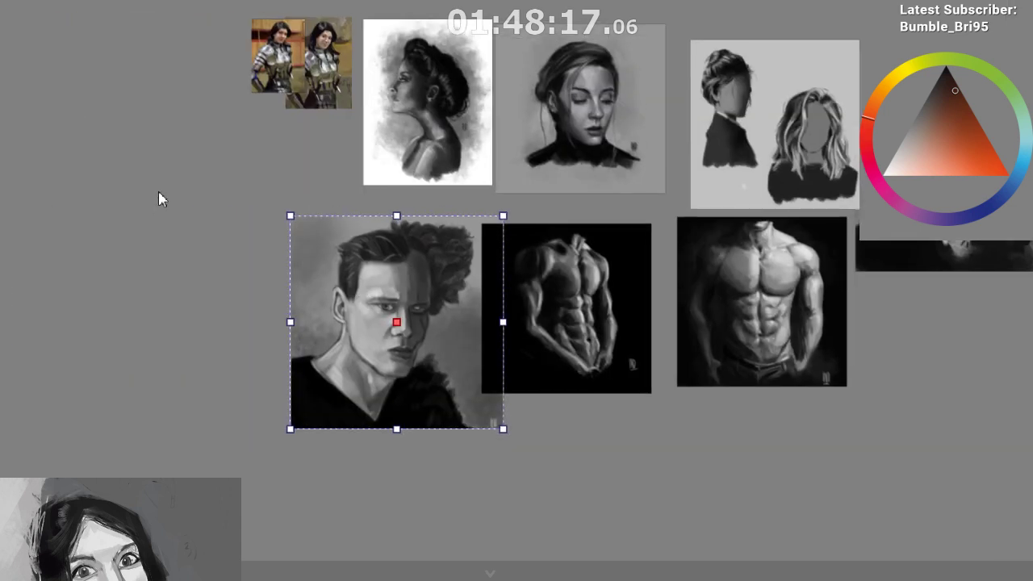
pyautogui.hotkey('ctrl', 'v')
# Try moving the reference photo aside and placing the red-haired armored woman beside the current armor portrait for comparison
pyautogui.moveTo(272, 72); pyautogui.dragTo(62, 81)
pyautogui.click(210, 246)
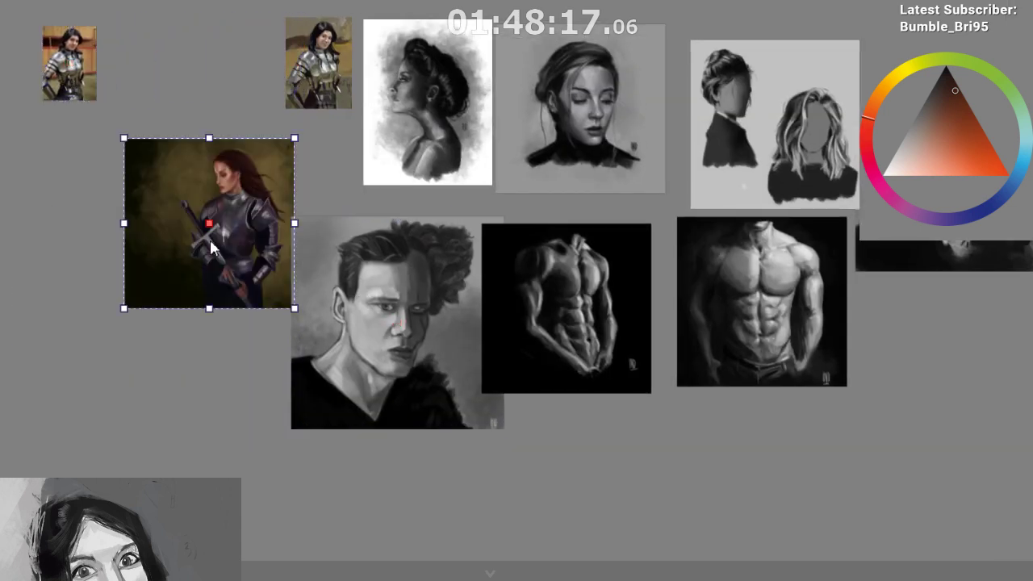
pyautogui.moveTo(211, 241); pyautogui.dragTo(259, 303)
pyautogui.scroll(3, 231, 116)
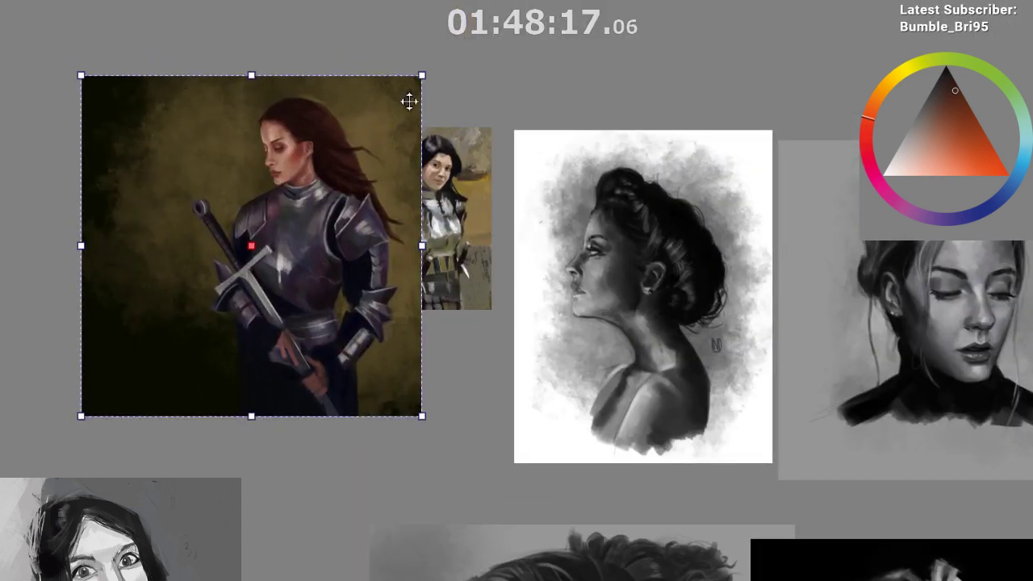
pyautogui.moveTo(409, 101); pyautogui.dragTo(285, 212)
pyautogui.moveTo(231, 316); pyautogui.dragTo(317, 246)
pyautogui.scroll(2, 302, 217)
pyautogui.scroll(2, 301, 218)
pyautogui.moveTo(334, 207); pyautogui.dragTo(306, 195)
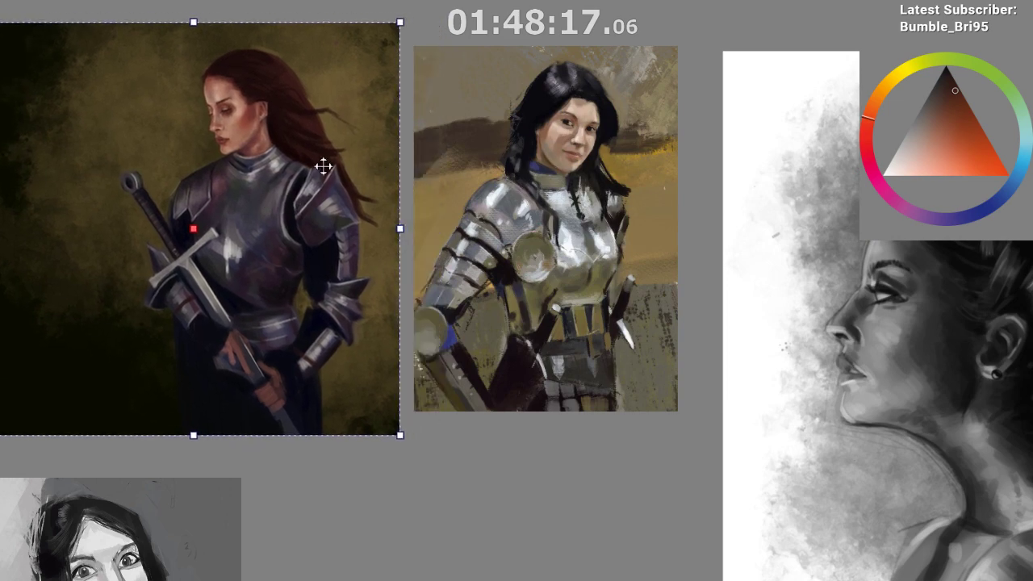
# Try scaling down the red-haired armored woman painting and aligning it next to the current armor portrait
pyautogui.scroll(-2, 323, 165)
pyautogui.moveTo(317, 149); pyautogui.dragTo(271, 135)
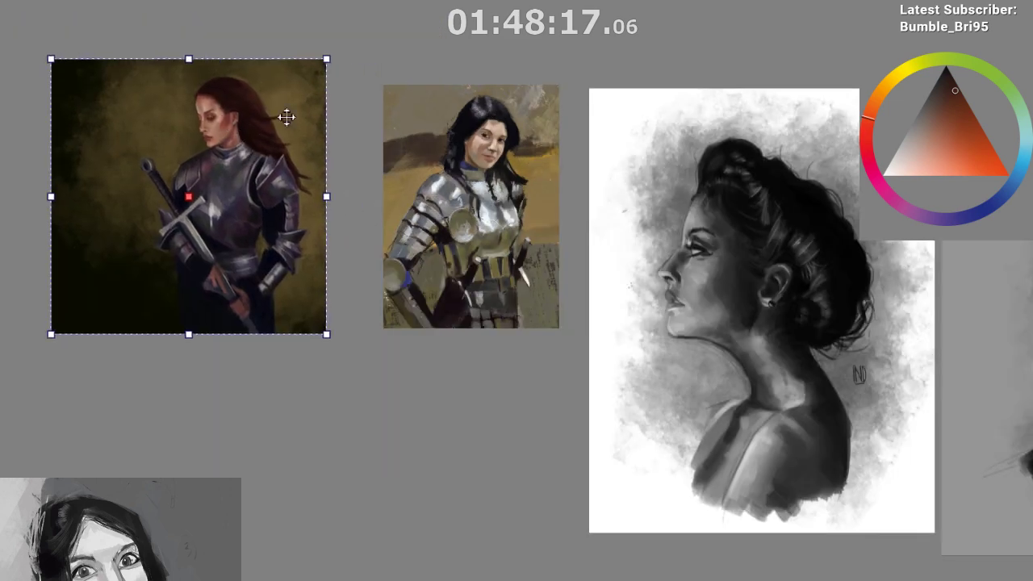
pyautogui.scroll(-2, 267, 204)
pyautogui.scroll(-2, 230, 181)
pyautogui.scroll(5, 328, 236)
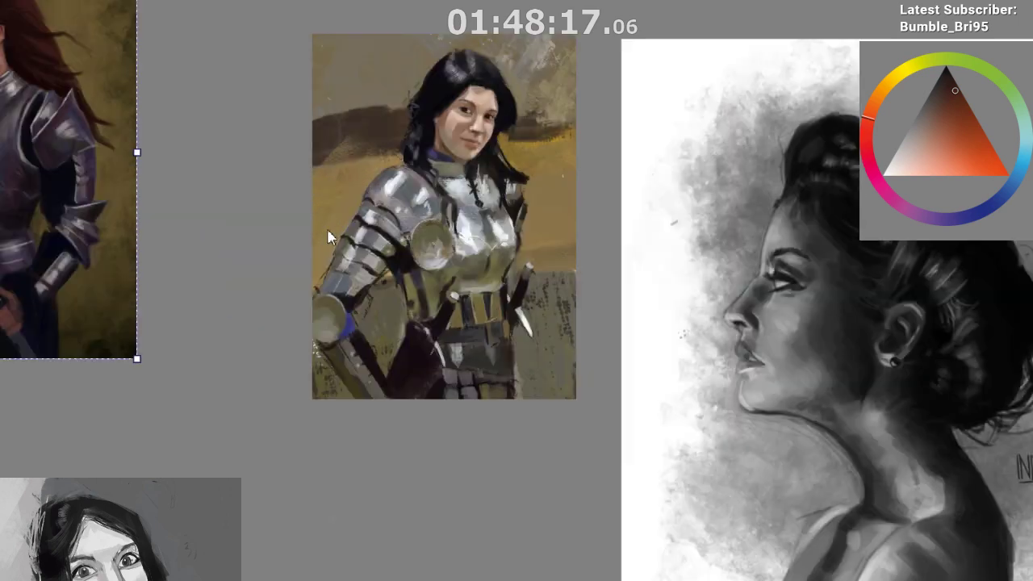
pyautogui.scroll(-3, 312, 239)
pyautogui.moveTo(177, 208); pyautogui.dragTo(277, 229)
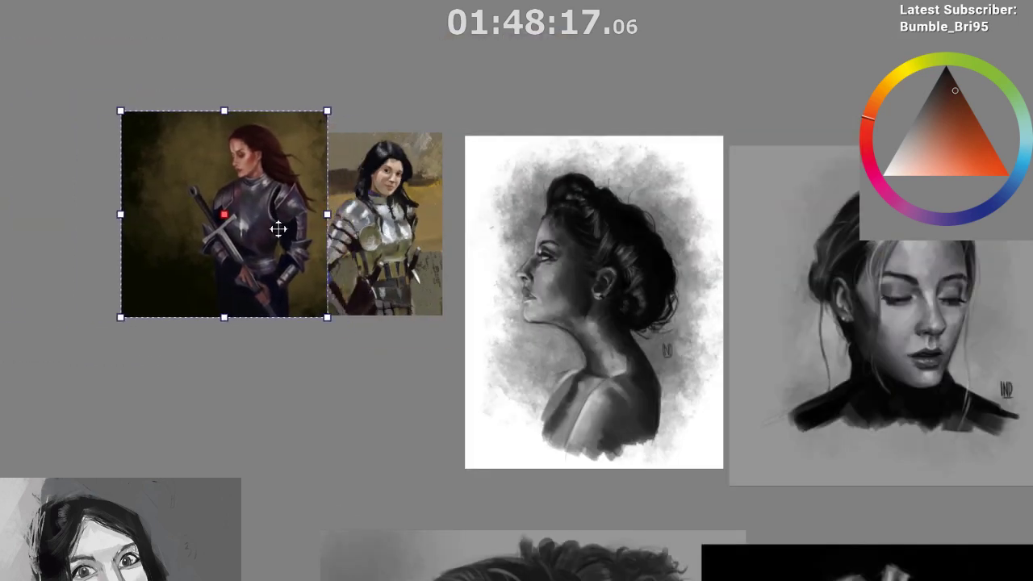
pyautogui.moveTo(327, 111); pyautogui.dragTo(288, 153)
pyautogui.moveTo(261, 213); pyautogui.dragTo(269, 203)
pyautogui.click(369, 352)
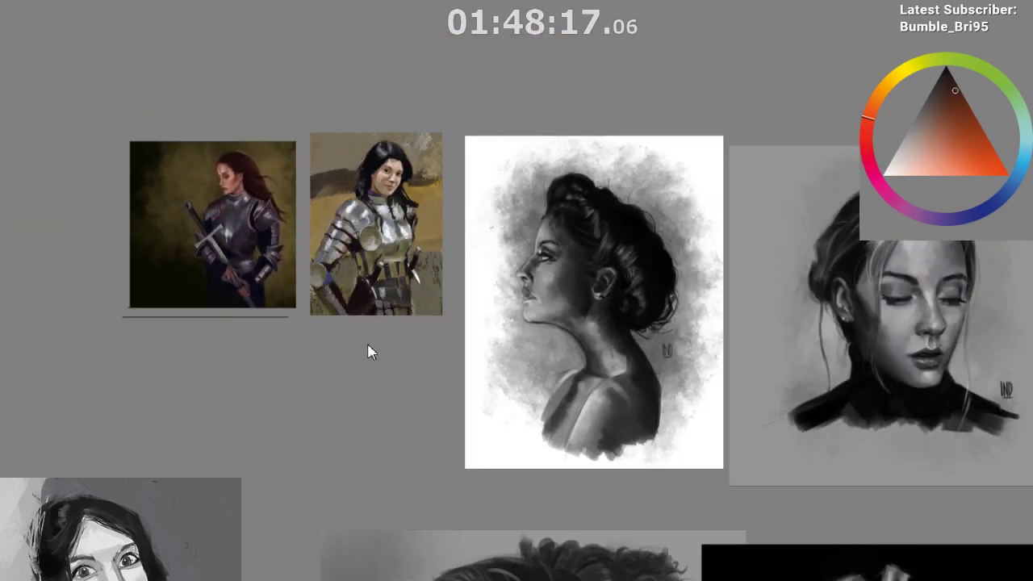
# Compare the two armor paintings up close, and undo the photo's move and the red-haired painting's repositioning and scaling
pyautogui.scroll(3, 347, 325)
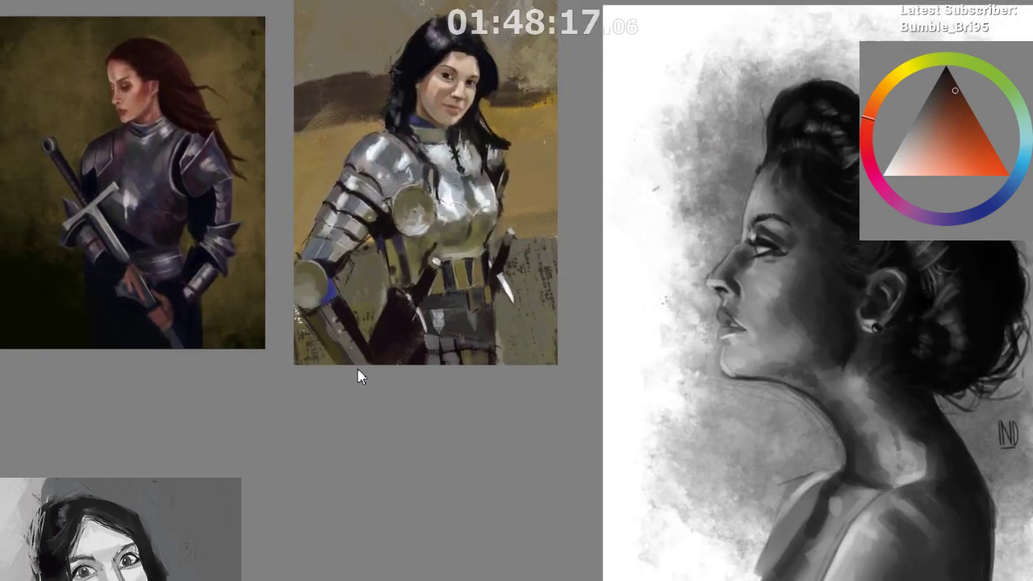
pyautogui.scroll(-3, 349, 357)
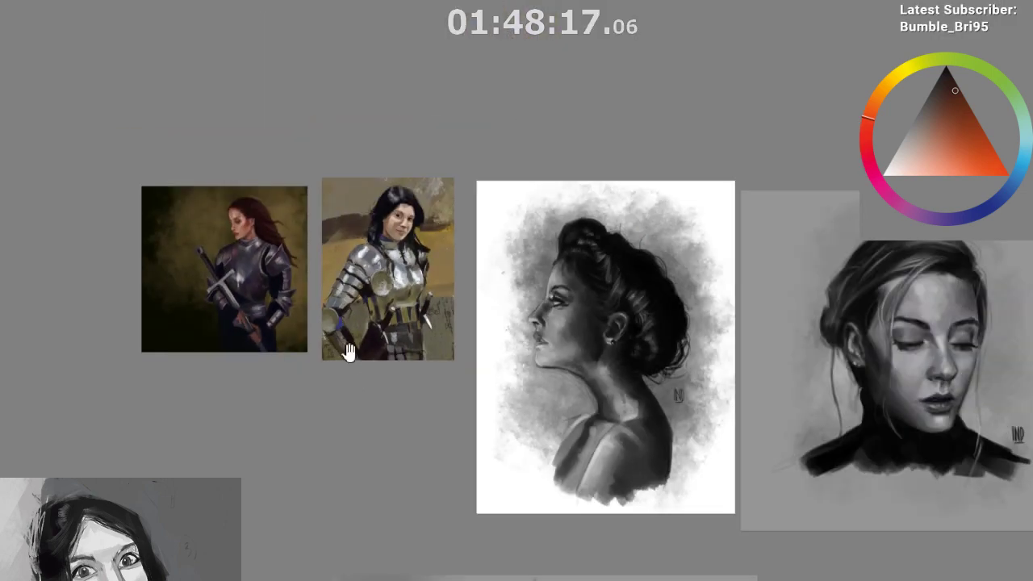
pyautogui.moveTo(346, 352); pyautogui.dragTo(263, 120)
pyautogui.scroll(-2, 359, 306)
pyautogui.scroll(-2, 359, 305)
pyautogui.moveTo(355, 262); pyautogui.dragTo(291, 134)
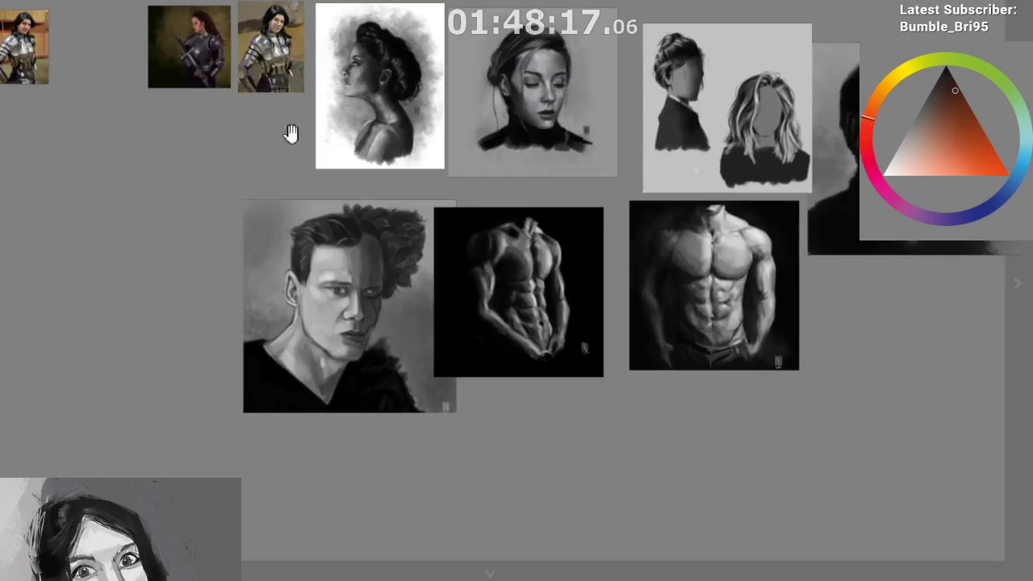
pyautogui.hotkey('ctrl', 'z')
pyautogui.hotkey('ctrl', 'z')
pyautogui.hotkey('ctrl', 'z')
pyautogui.hotkey('ctrl', 'z')
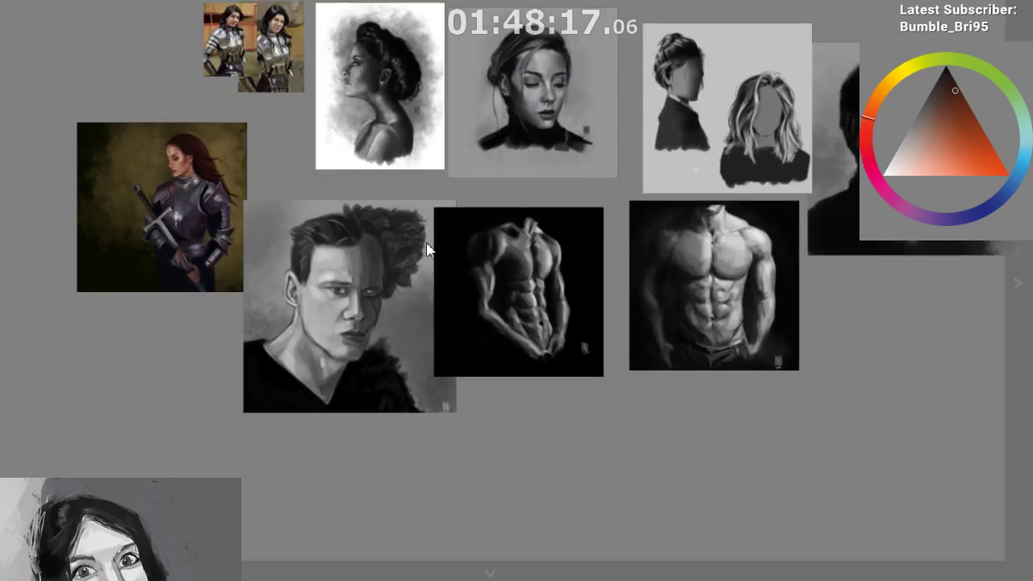
# Paste the color portrait of the curly-haired figure with the orange scarf below the torso studies
pyautogui.moveTo(427, 247); pyautogui.dragTo(291, 223)
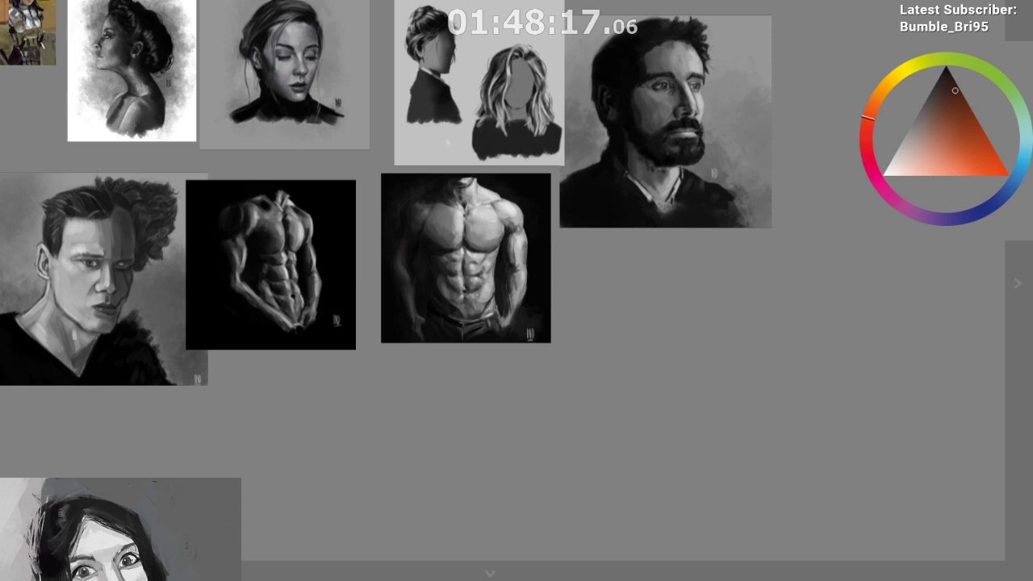
pyautogui.hotkey('ctrl', 'v')
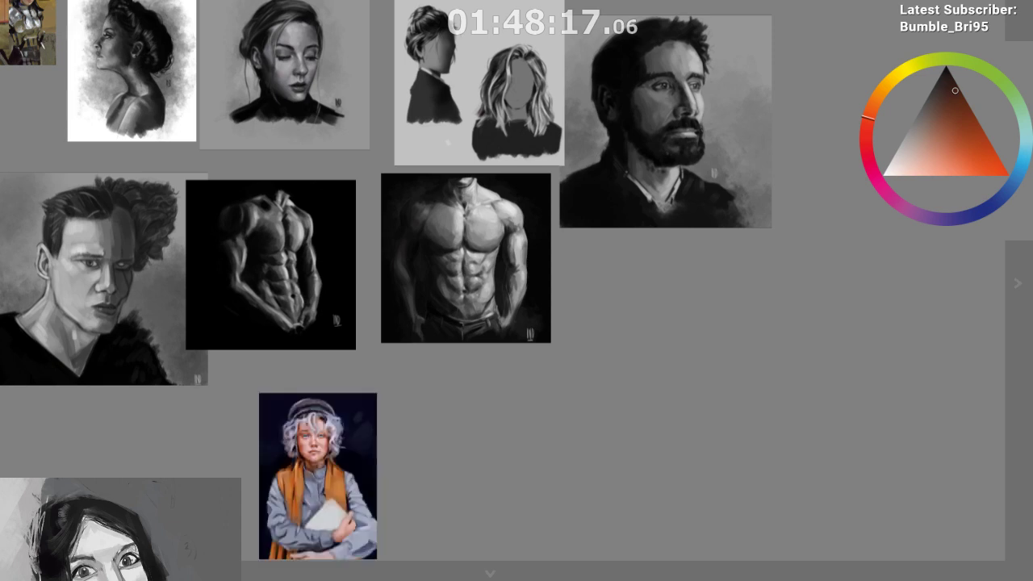
pyautogui.scroll(1, 334, 495)
pyautogui.scroll(4, 334, 495)
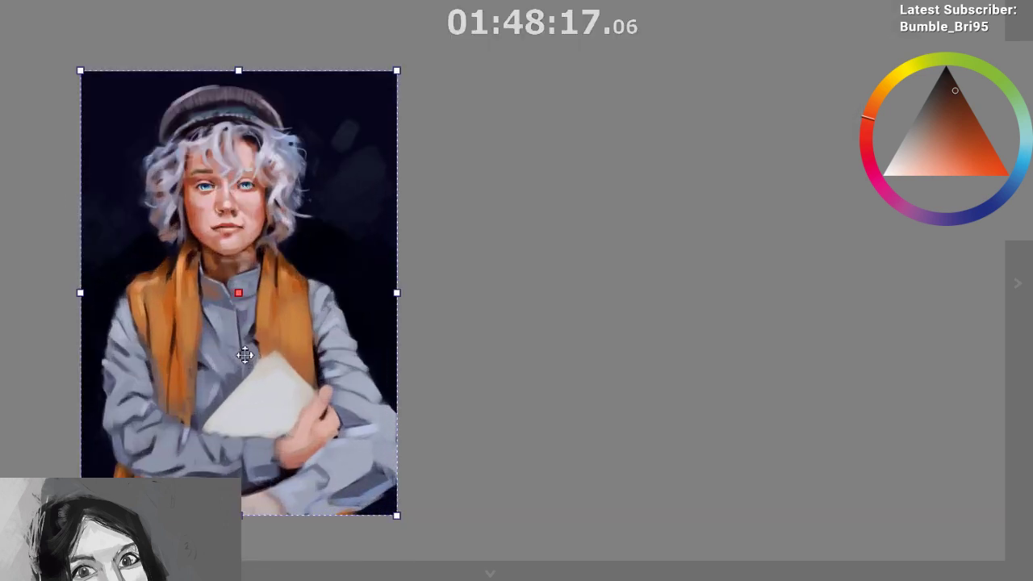
pyautogui.scroll(-2, 129, 323)
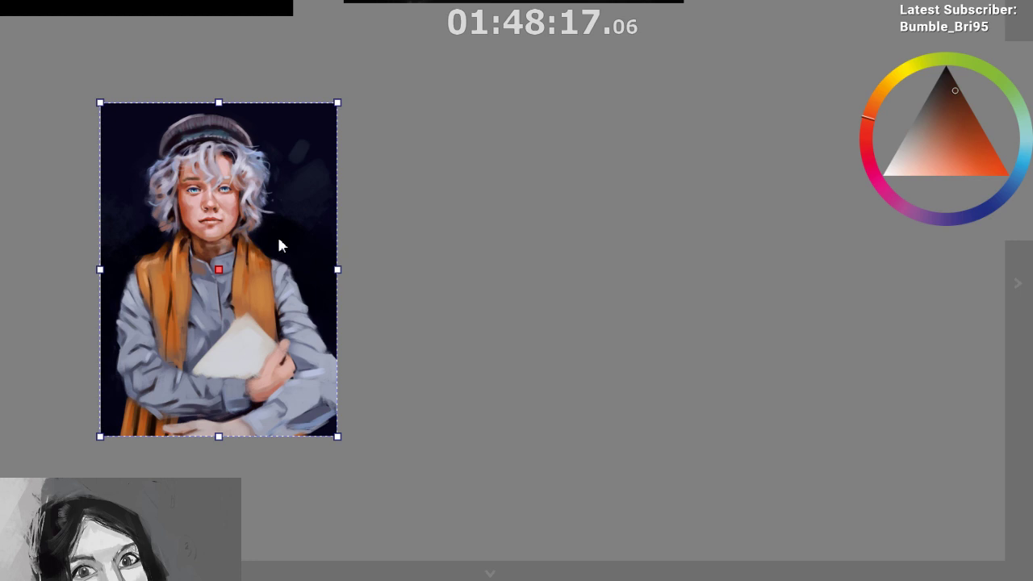
# Paste the color profile portrait of the woman with the feather in her hair beside the orange-scarf portrait
pyautogui.hotkey('ctrl', 'v')
pyautogui.moveTo(408, 285); pyautogui.dragTo(452, 170)
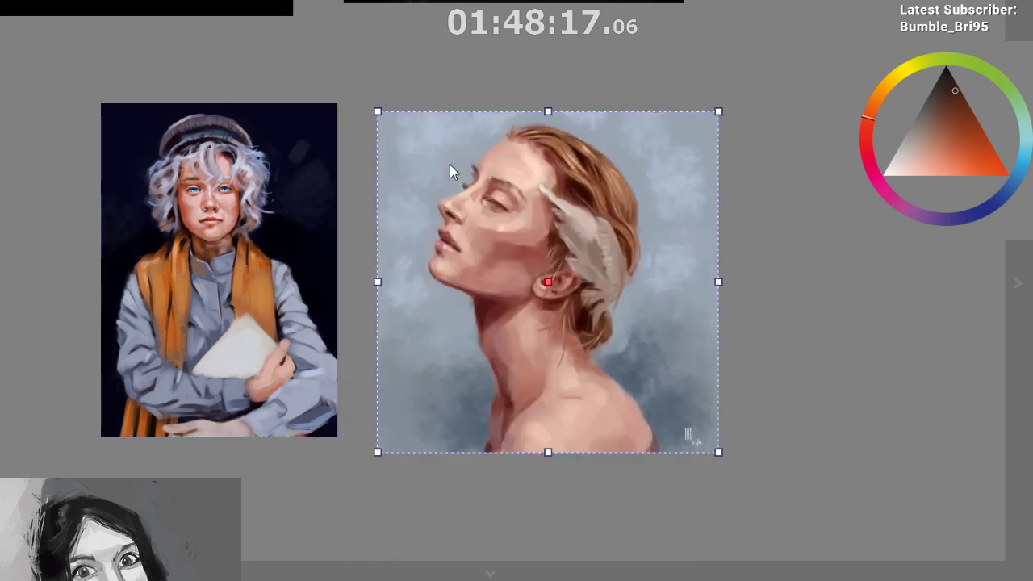
pyautogui.scroll(-2, 325, 346)
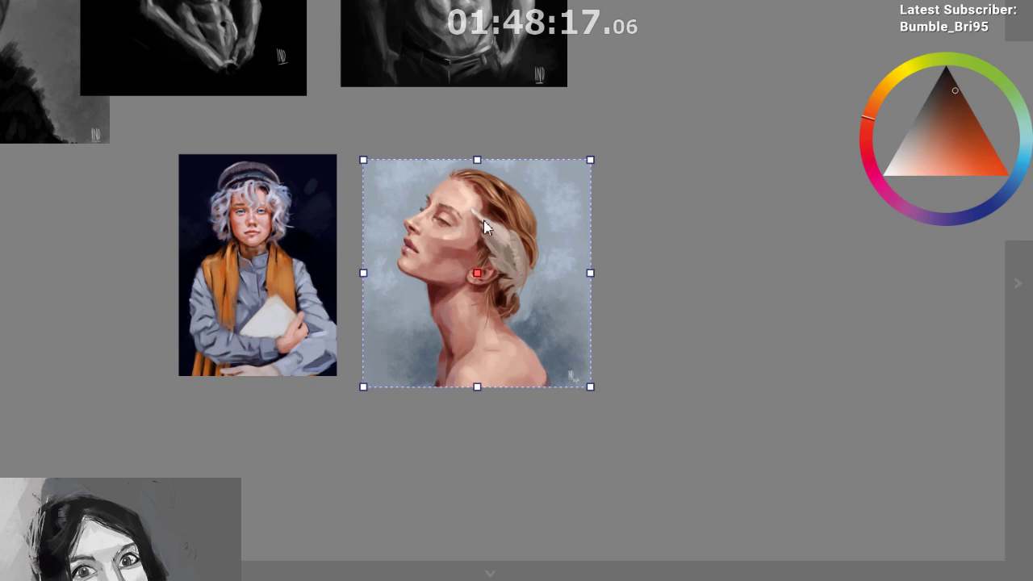
# Add the portrait of the short-haired woman in a maroon collar and arrange a row of it, the orange-scarf portrait and the feather profile
pyautogui.moveTo(467, 236); pyautogui.dragTo(736, 208)
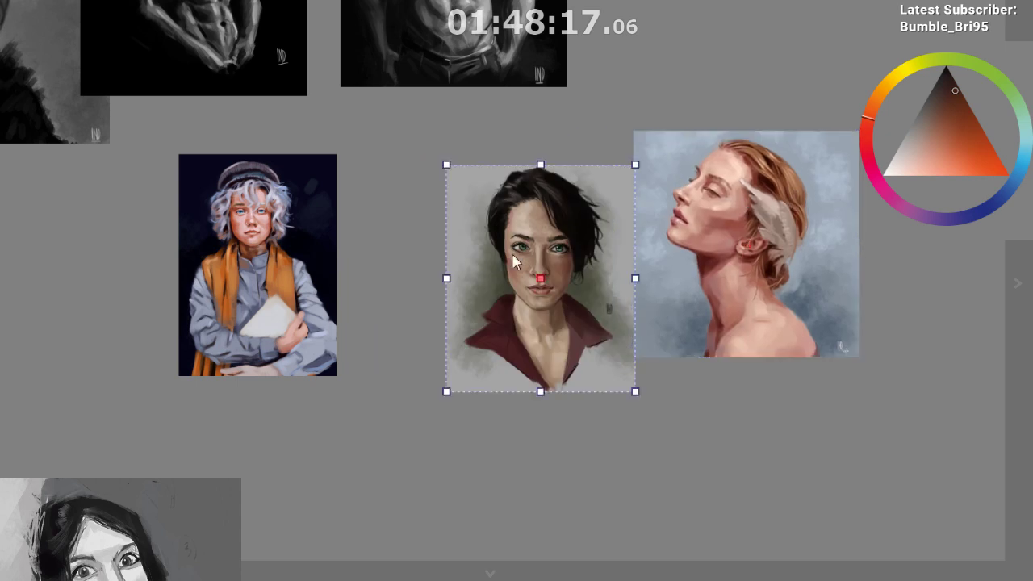
pyautogui.moveTo(517, 260); pyautogui.dragTo(134, 244)
pyautogui.click(310, 239)
pyautogui.moveTo(313, 247); pyautogui.dragTo(568, 231)
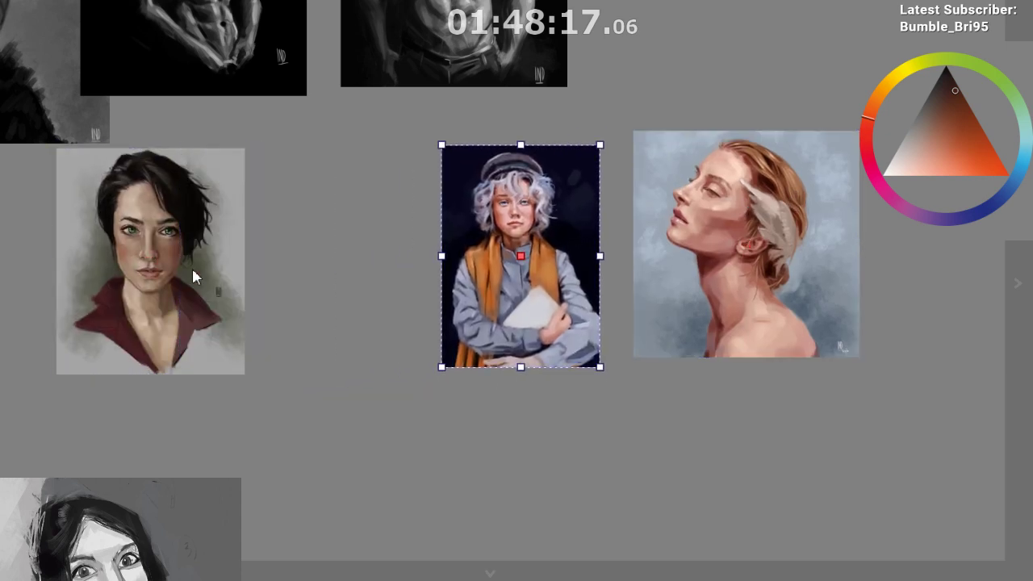
pyautogui.moveTo(194, 276); pyautogui.dragTo(367, 271)
pyautogui.click(389, 392)
pyautogui.moveTo(451, 384); pyautogui.dragTo(325, 383)
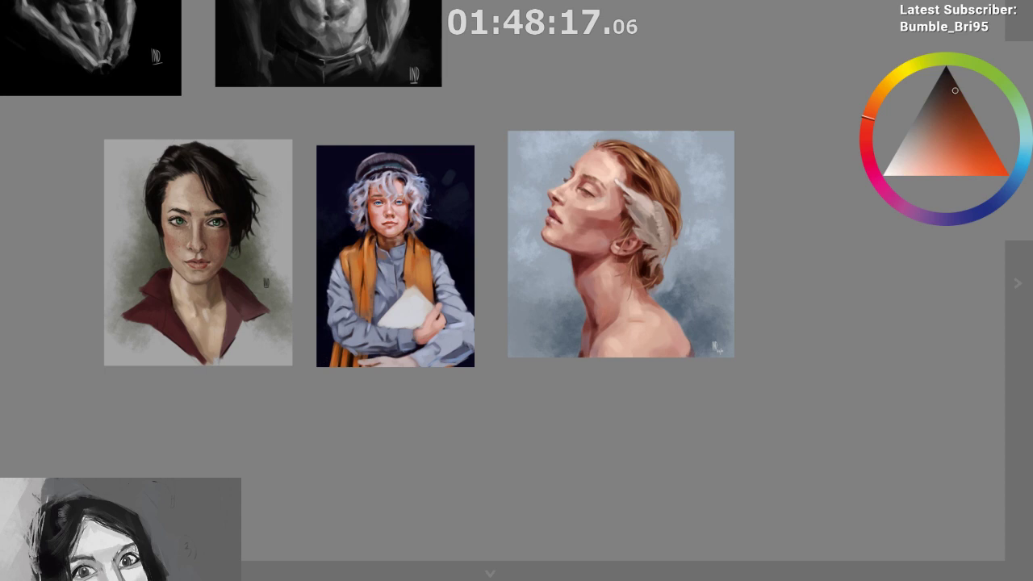
pyautogui.moveTo(395, 257); pyautogui.dragTo(396, 225)
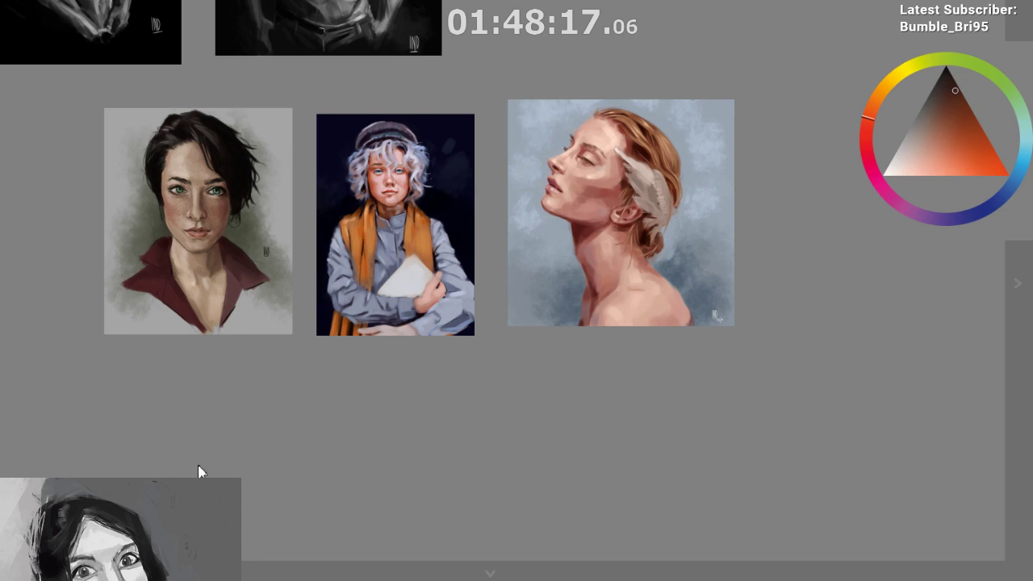
# Paste the seated figure study on a dark background and place it beneath the row of color portraits
pyautogui.hotkey('ctrl', 'v')
pyautogui.moveTo(327, 525); pyautogui.dragTo(305, 464)
pyautogui.scroll(1, 405, 532)
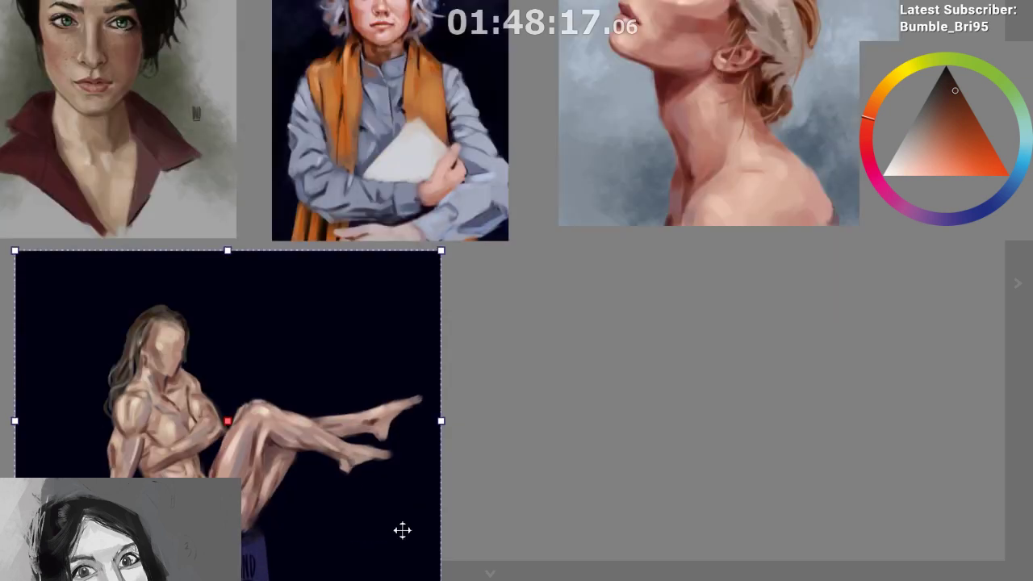
pyautogui.scroll(-1, 327, 500)
pyautogui.scroll(-1, 75, 255)
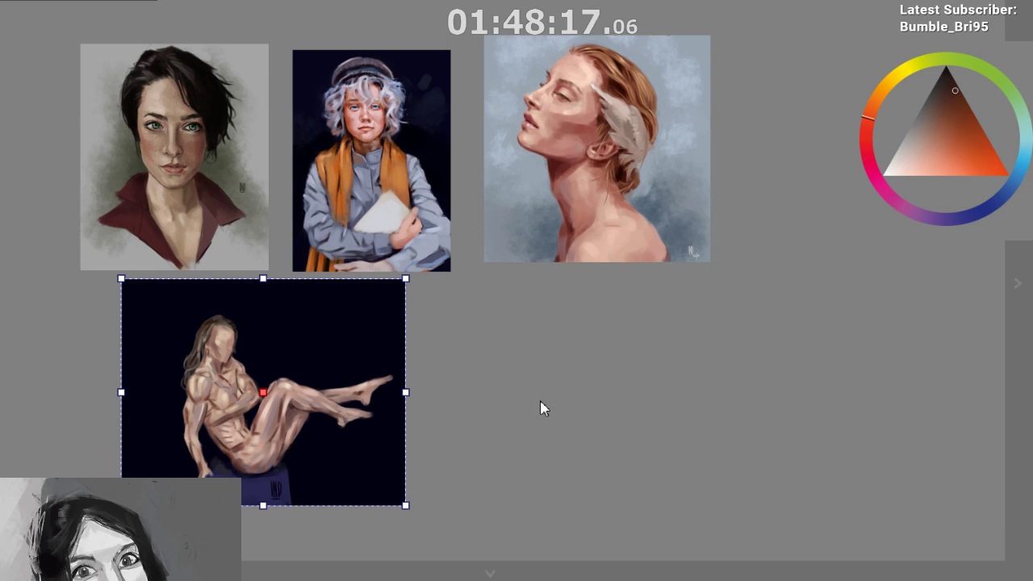
# Paste the muscular woman study on a pale blue background beside the seated figure study
pyautogui.hotkey('ctrl', 'v')
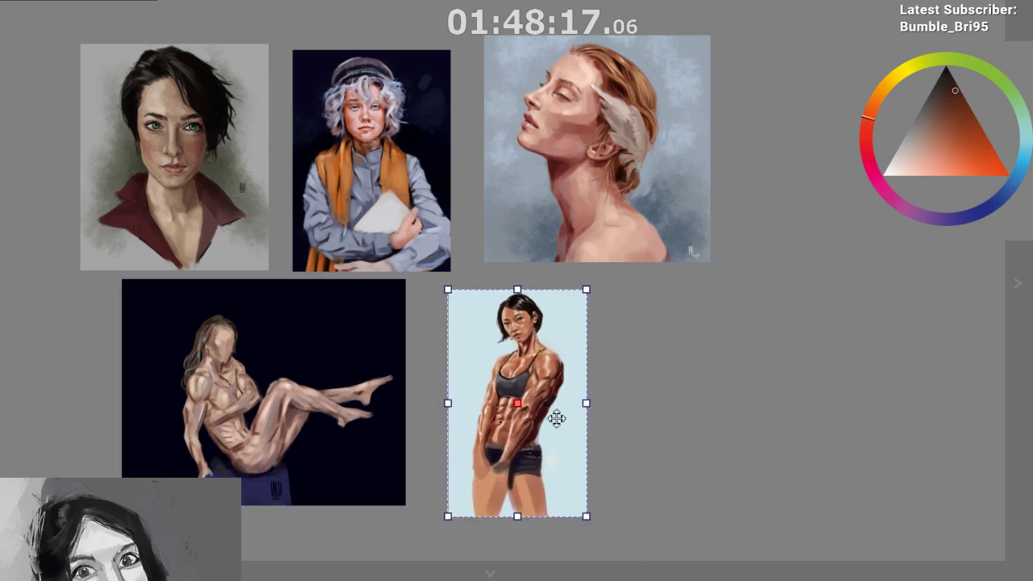
pyautogui.scroll(3, 635, 460)
pyautogui.click(577, 433)
pyautogui.scroll(-1, 565, 442)
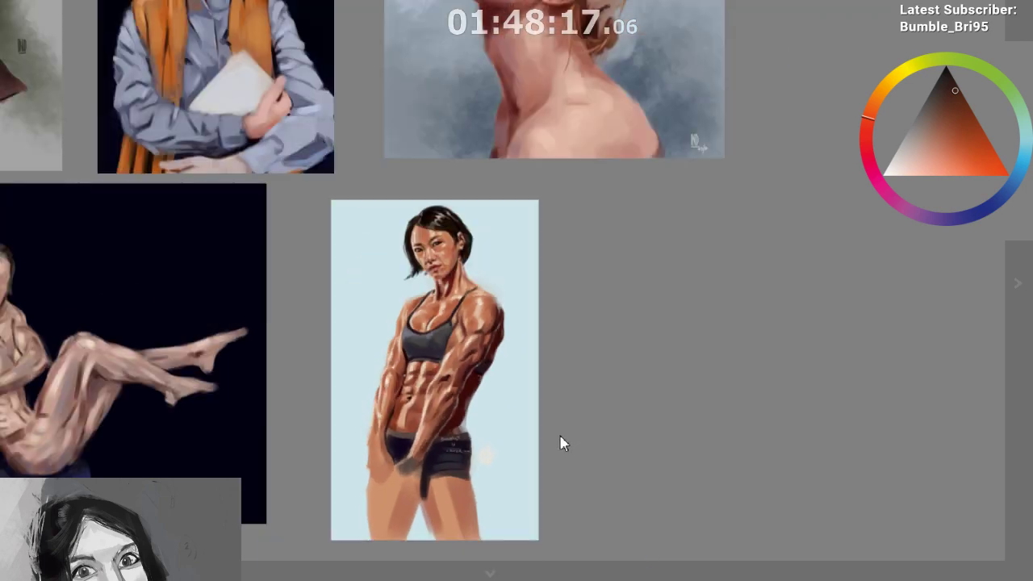
# Paste the painting of the purple-hoodie woman in a train carriage and place it beside the muscular woman study
pyautogui.scroll(-2, 558, 440)
pyautogui.scroll(2, 558, 444)
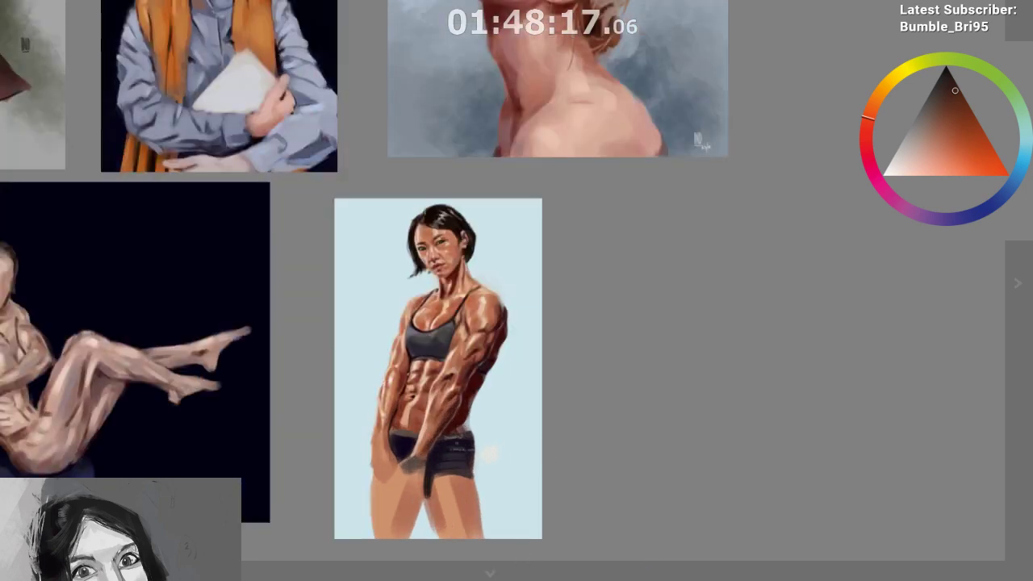
pyautogui.moveTo(558, 443); pyautogui.dragTo(460, 444)
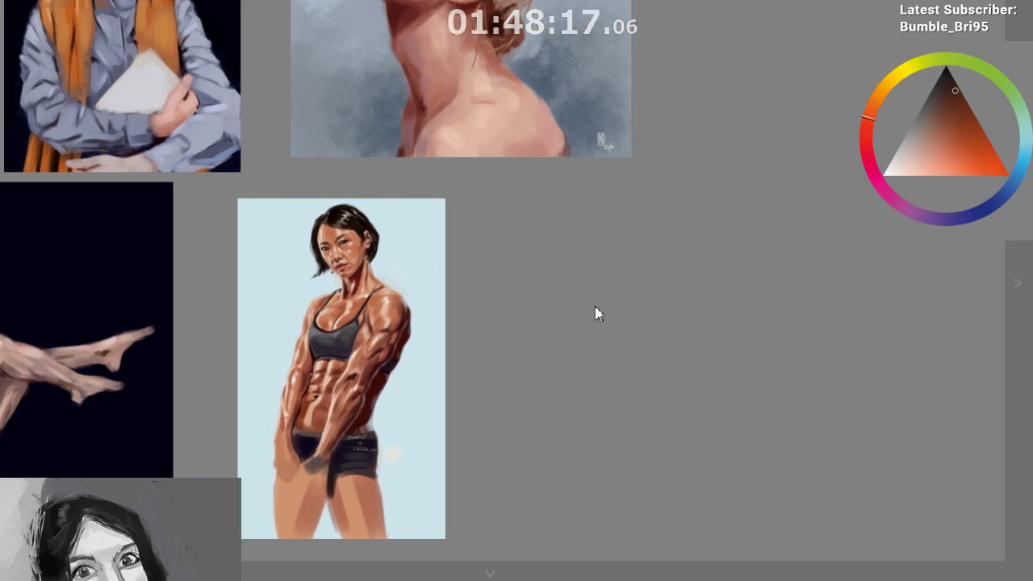
pyautogui.hotkey('ctrl', 'v')
pyautogui.moveTo(693, 431); pyautogui.dragTo(616, 392)
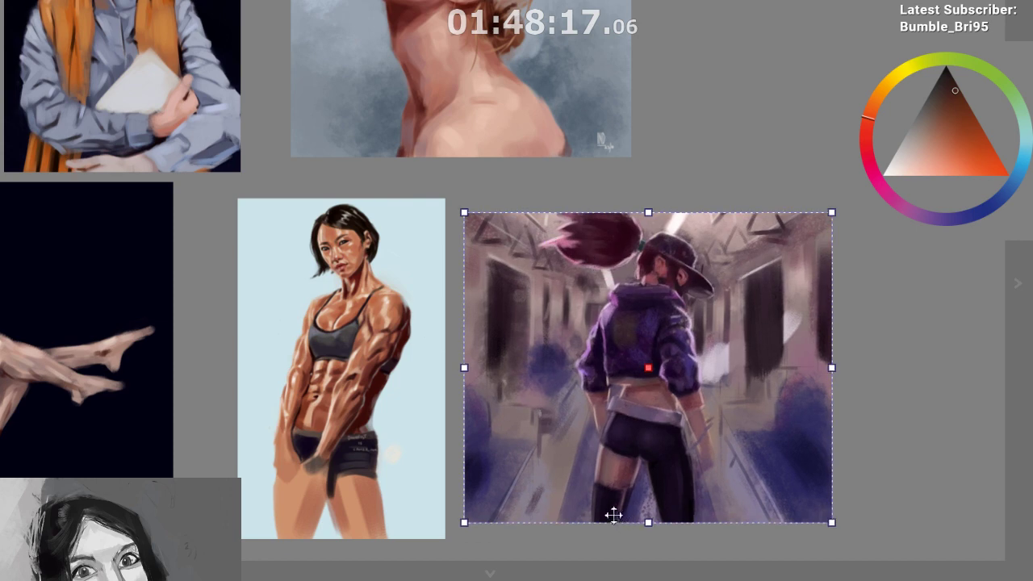
pyautogui.press('Return')
# Paste the painting of the blue-haired woman in a white dress and place it beside the feather profile portrait
pyautogui.scroll(-2, 620, 510)
pyautogui.moveTo(266, 443); pyautogui.dragTo(119, 442)
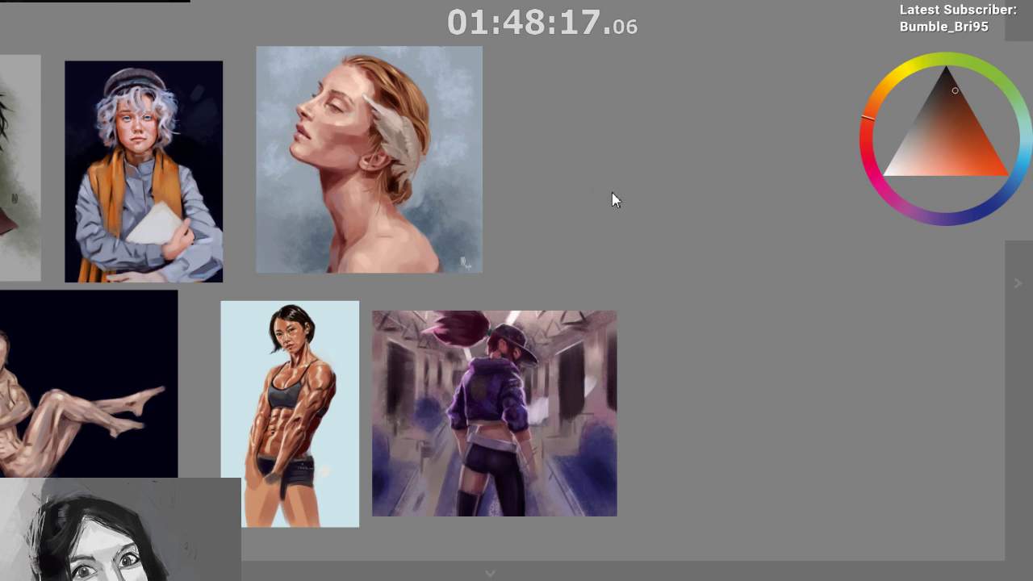
pyautogui.hotkey('ctrl', 'v')
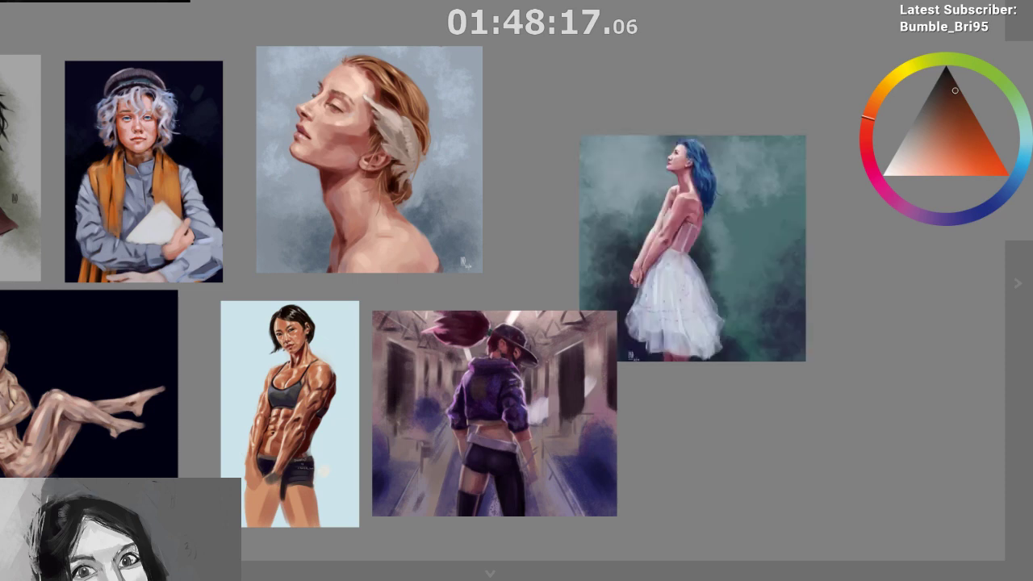
pyautogui.moveTo(678, 216); pyautogui.dragTo(601, 140)
pyautogui.scroll(3, 686, 138)
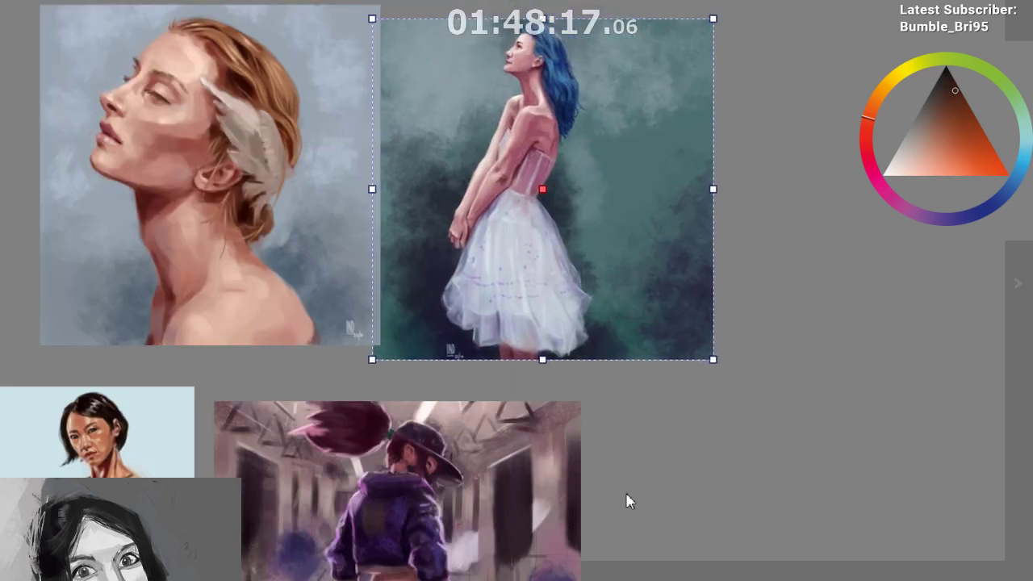
pyautogui.moveTo(718, 421); pyautogui.dragTo(454, 421)
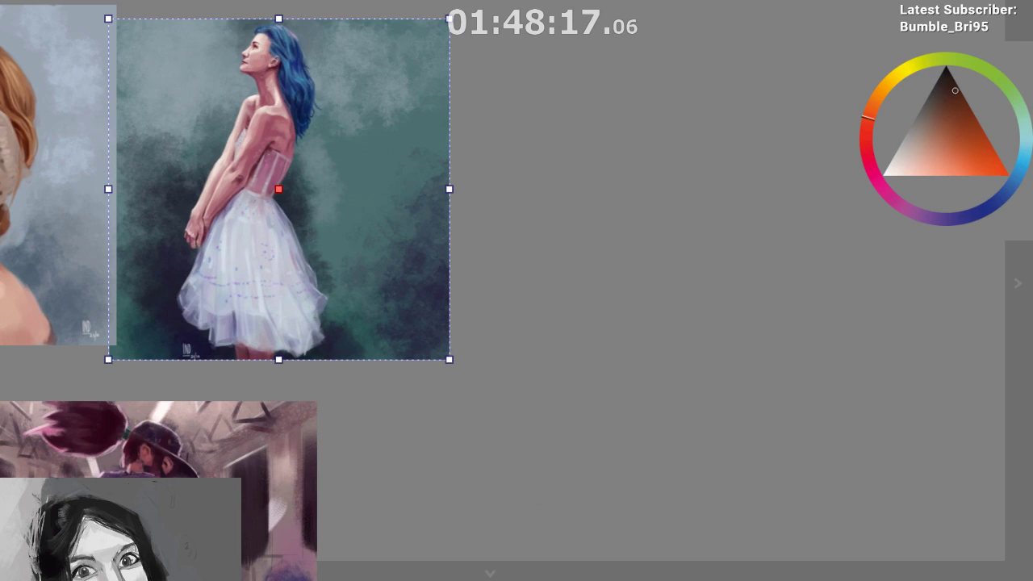
# Paste the grayscale portrait of the woman in a wide-brimmed hat beside the blue-haired woman painting
pyautogui.hscroll(2, 138, 415)
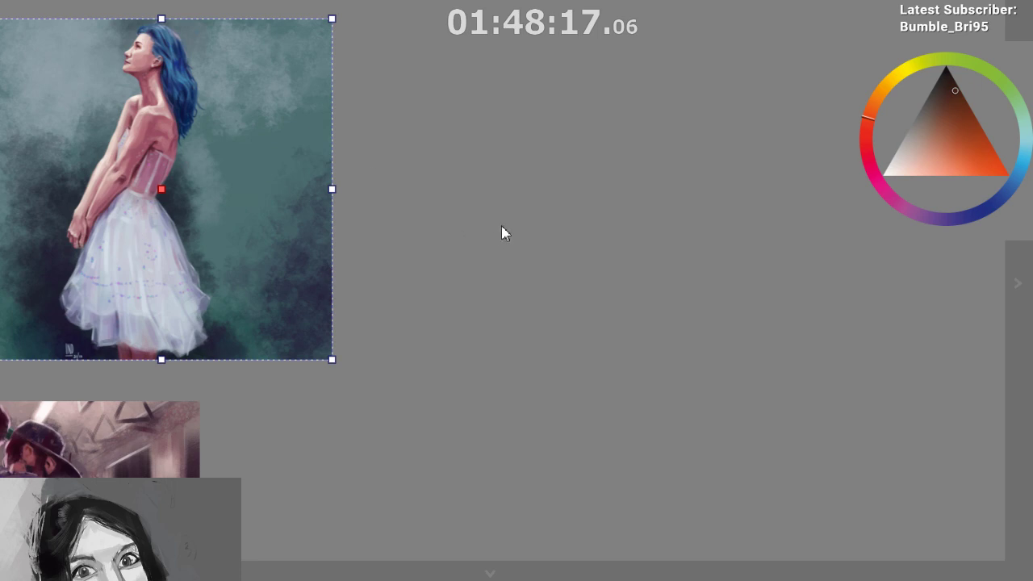
pyautogui.hotkey('ctrl', 'v')
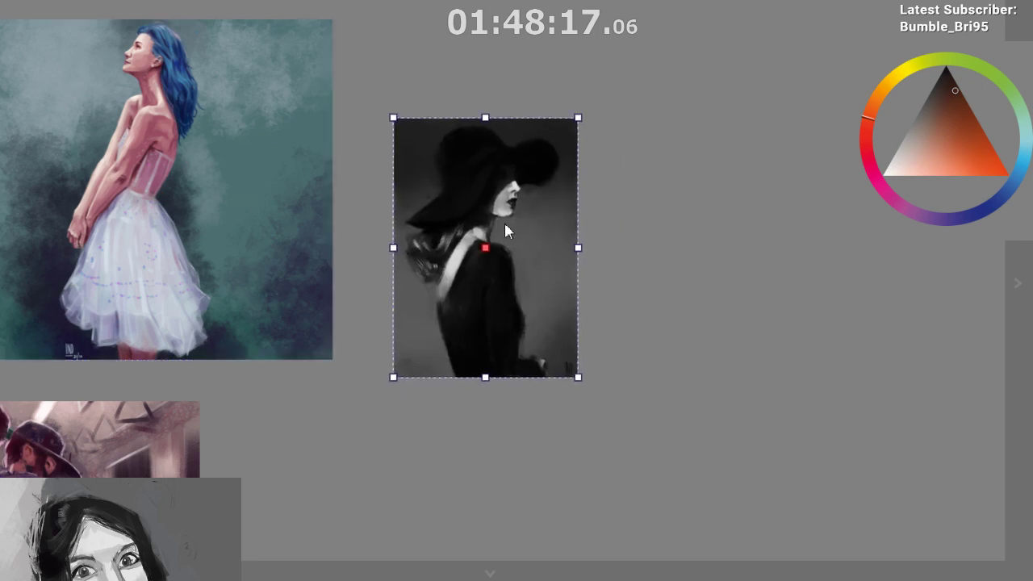
pyautogui.click(562, 331)
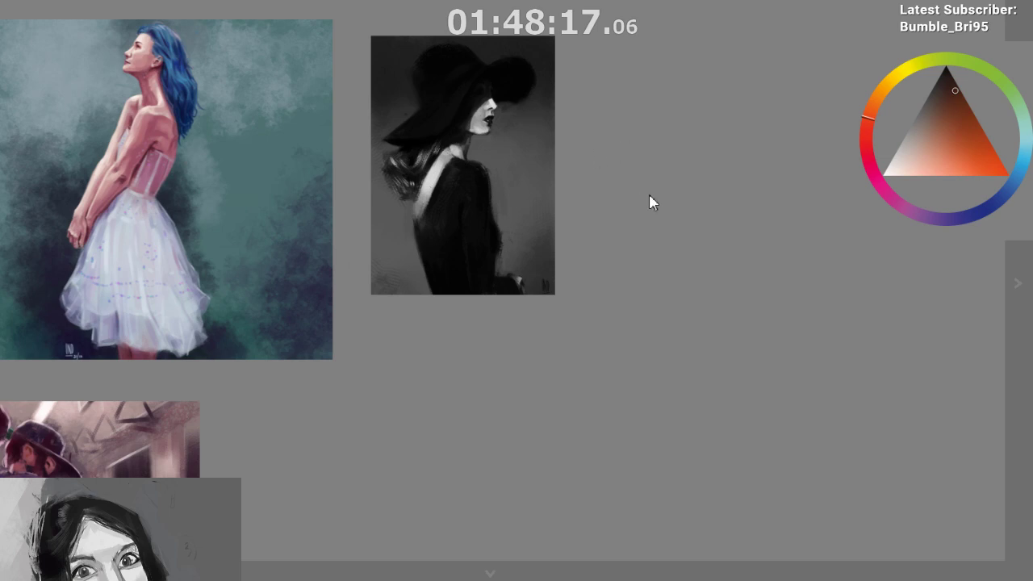
# Paste the dark side-lit profile portrait beside the wide-brimmed hat portrait and shift the hat portrait slightly upward
pyautogui.hotkey('ctrl', 'v')
pyautogui.moveTo(699, 201); pyautogui.dragTo(674, 93)
pyautogui.moveTo(457, 152); pyautogui.dragTo(461, 126)
pyautogui.click(563, 226)
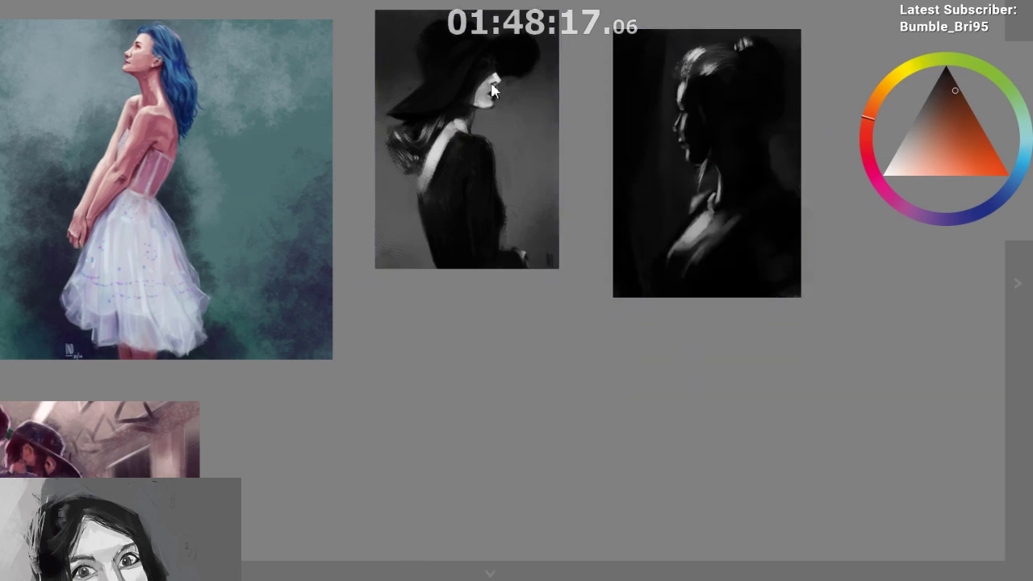
pyautogui.scroll(3, 458, 71)
pyautogui.scroll(-2, 503, 134)
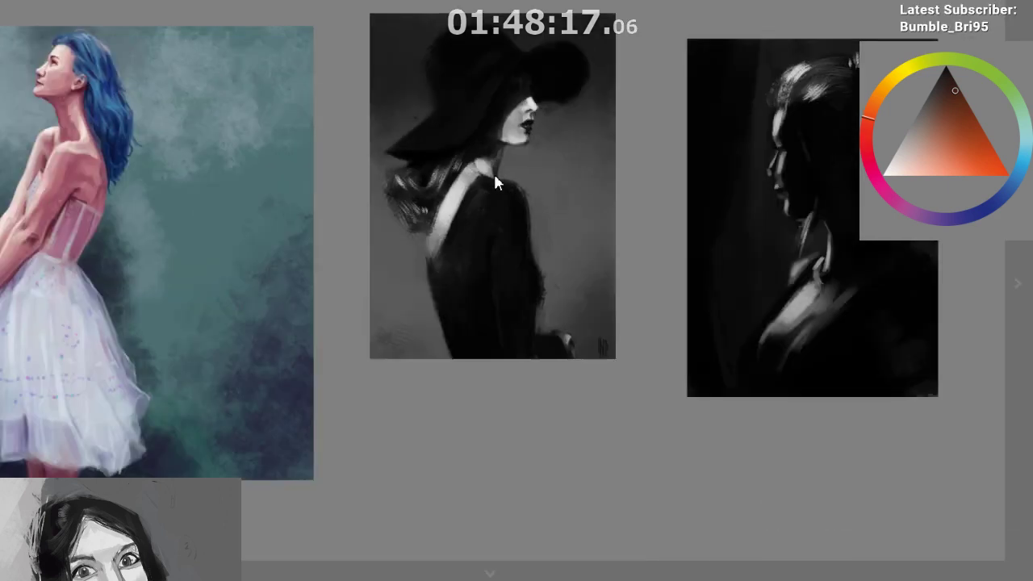
pyautogui.scroll(-2, 452, 229)
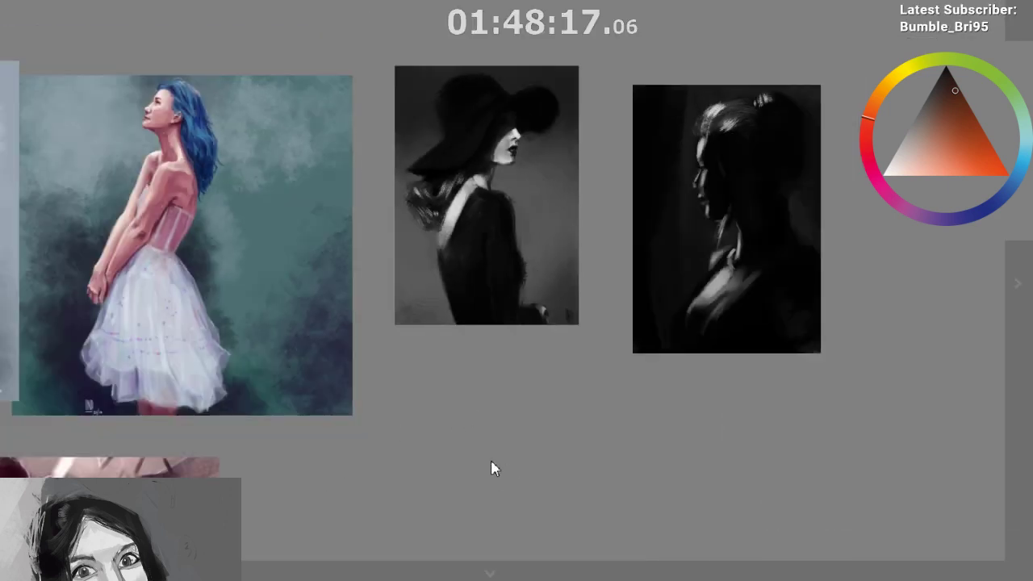
# Paste the sheet of three grayscale figure studies below the hat portrait and move the blue-haired woman painting clear of it
pyautogui.hotkey('ctrl', 'v')
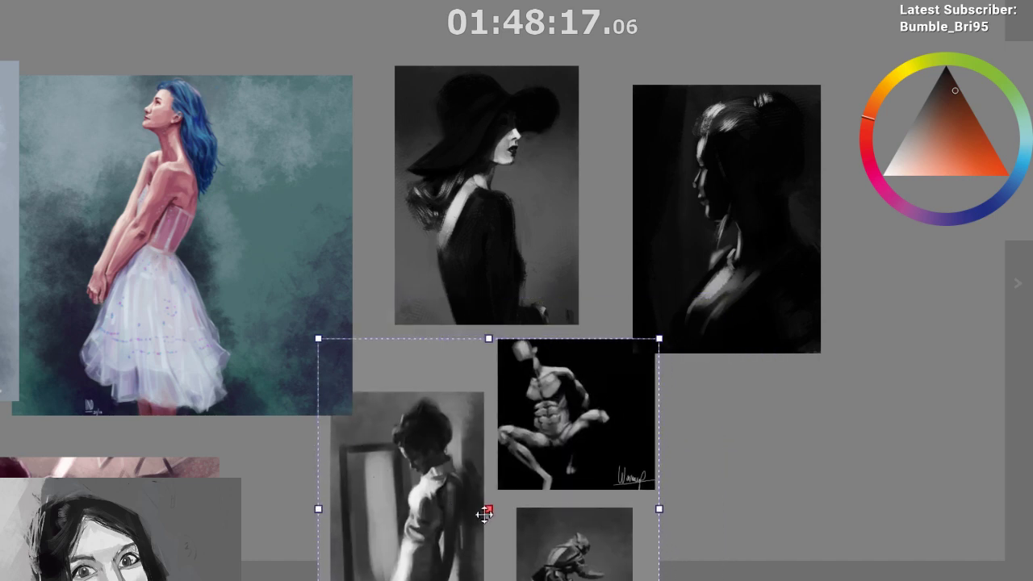
pyautogui.scroll(3, 477, 511)
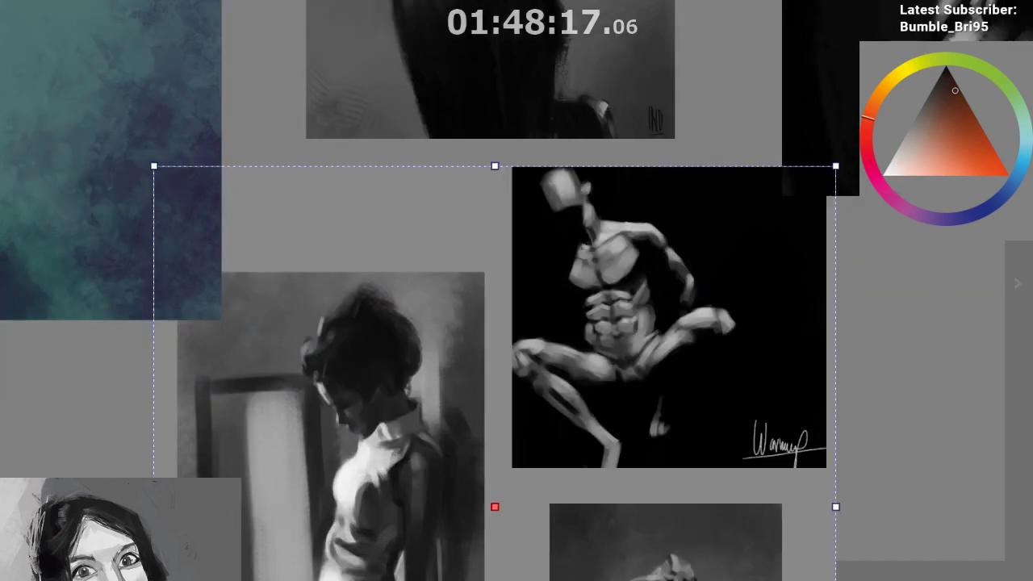
pyautogui.moveTo(881, 580); pyautogui.dragTo(880, 383)
pyautogui.scroll(-2, 571, 309)
pyautogui.click(150, 78)
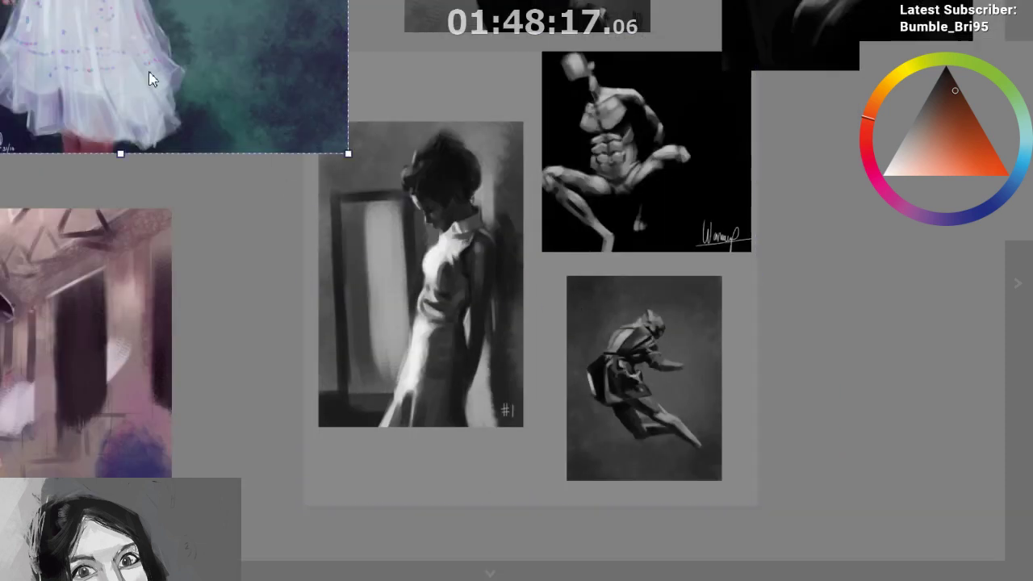
pyautogui.moveTo(149, 79); pyautogui.dragTo(117, 55)
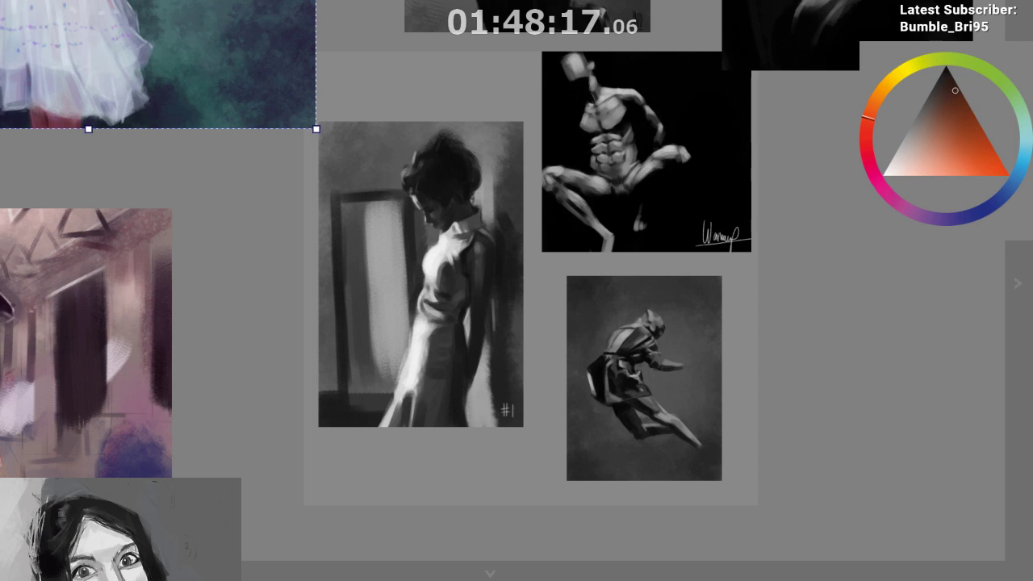
# Examine the brushwork of the grayscale figure studies up close, especially the woman in the white dress
pyautogui.hscroll(3, 517, 291)
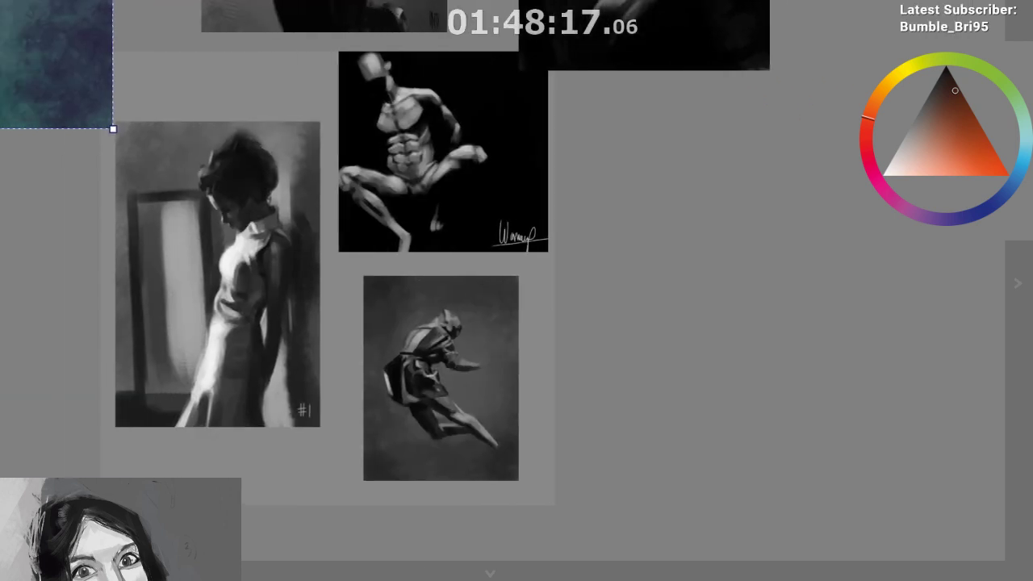
pyautogui.scroll(5, 331, 240)
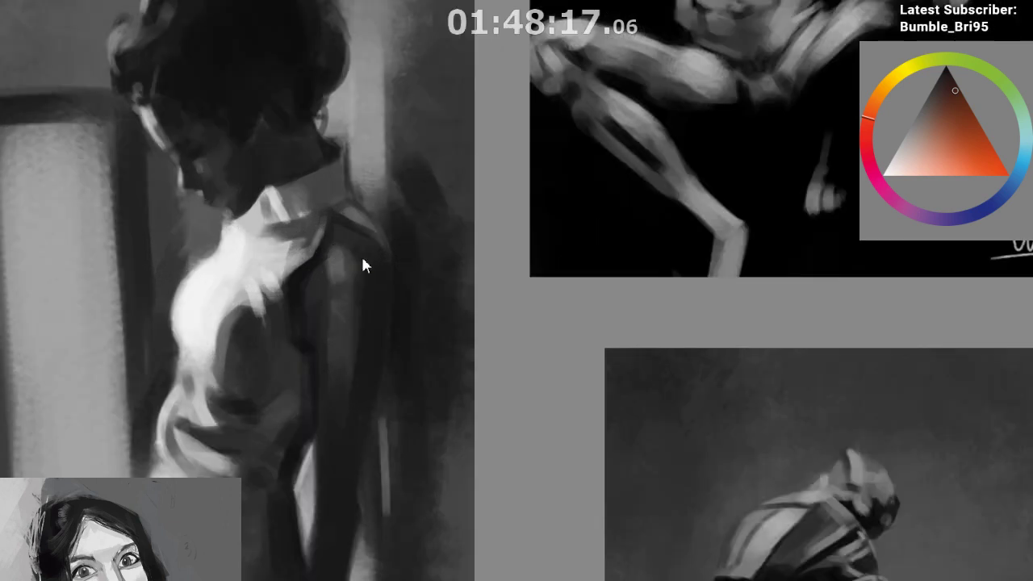
pyautogui.scroll(-5, 360, 256)
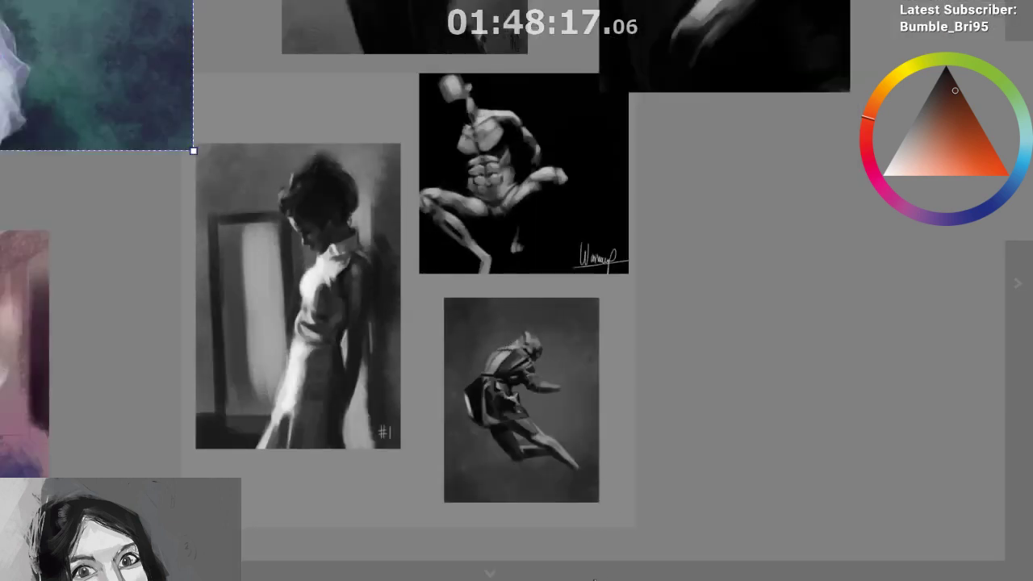
pyautogui.hscroll(2, 300, 251)
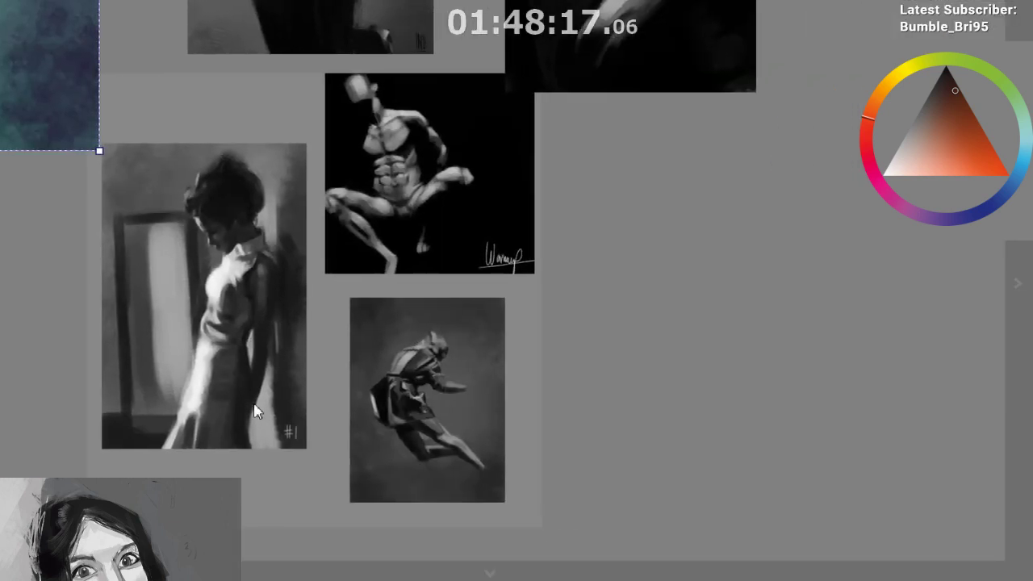
pyautogui.scroll(5, 152, 288)
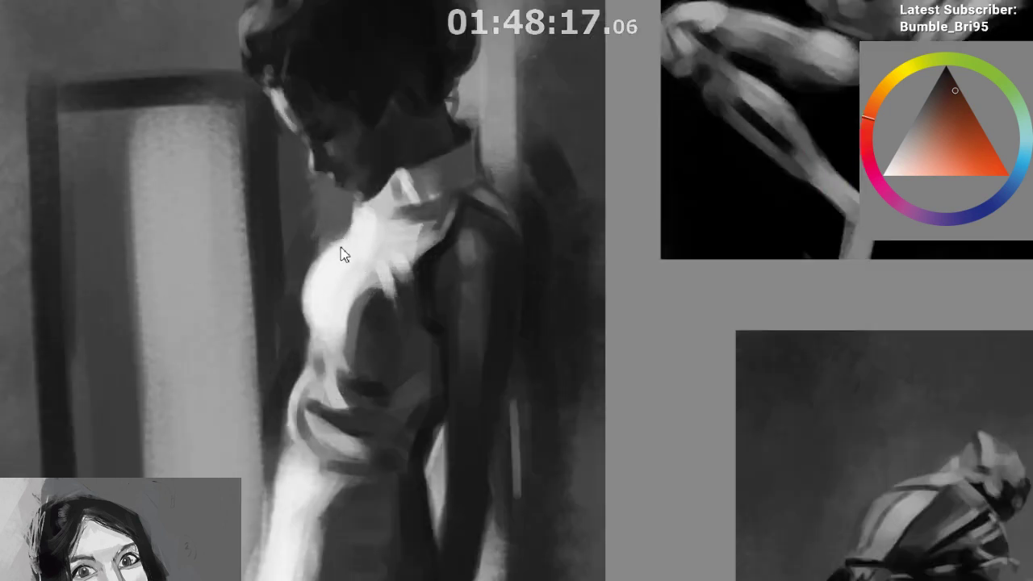
pyautogui.scroll(-2, 363, 301)
pyautogui.scroll(-4, 367, 298)
pyautogui.hscroll(3, 502, 291)
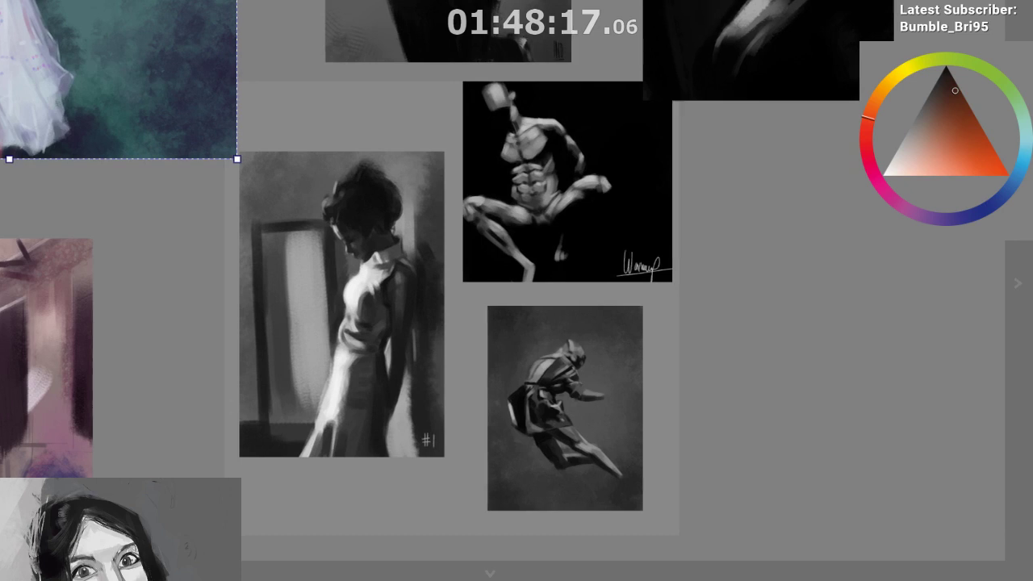
# Paste the four-painting sheet with the snake, horse, toucan and shirtless man beside the grayscale figure studies
pyautogui.hscroll(1, 331, 285)
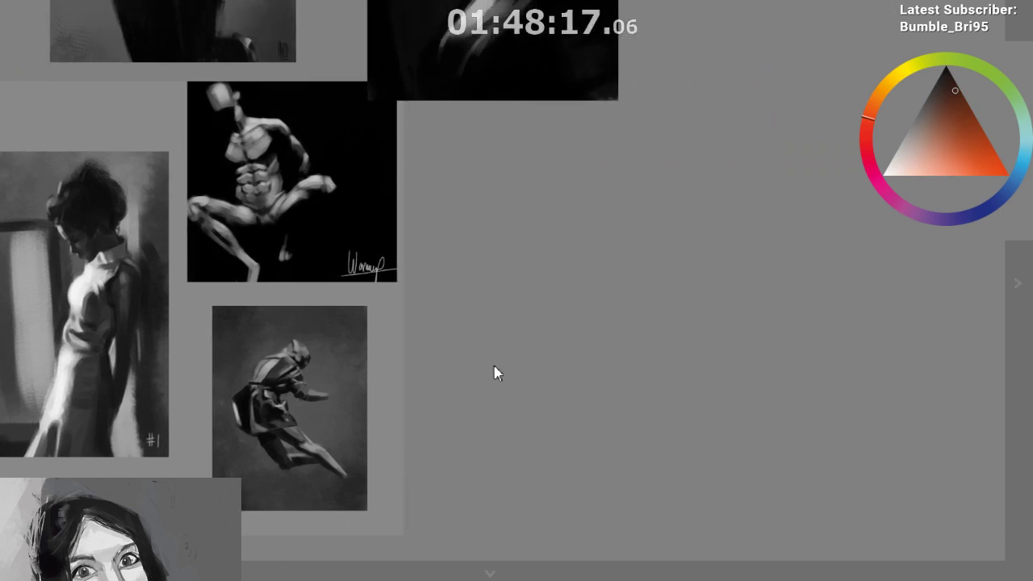
pyautogui.hotkey('ctrl', 'v')
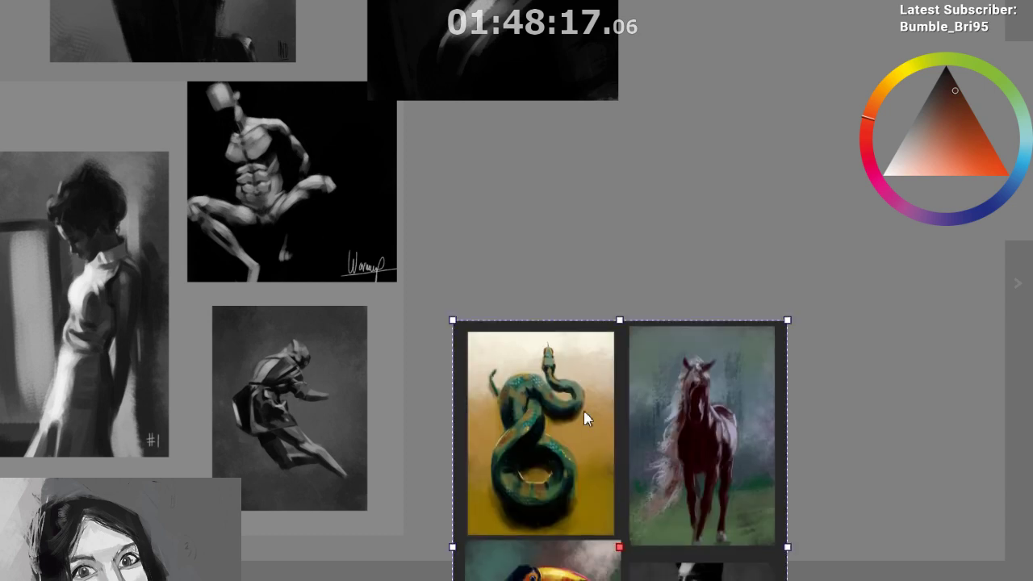
pyautogui.scroll(-2, 585, 418)
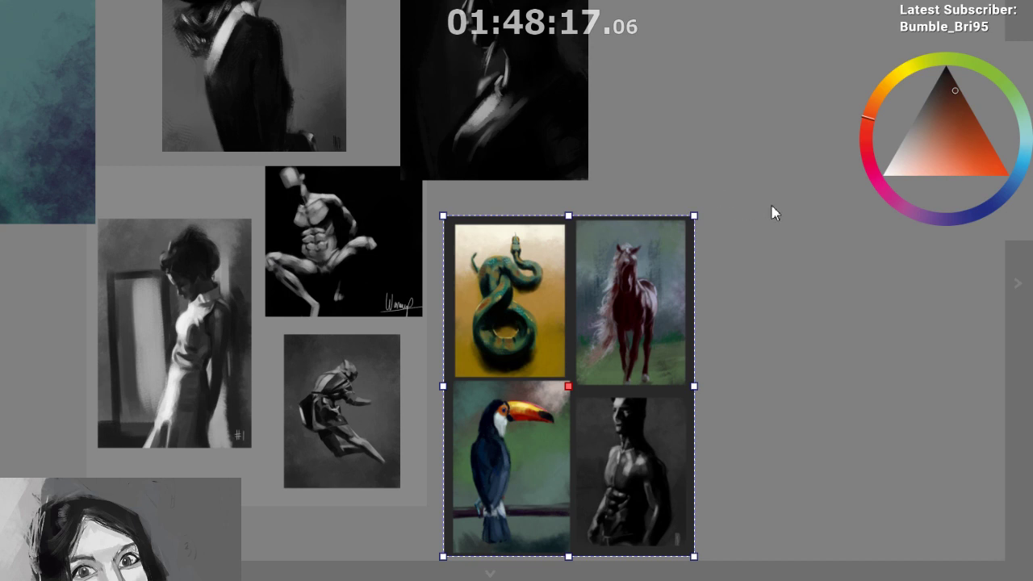
# Paste the shirtless man study and the dark seated figure study and line them up above the four-painting sheet
pyautogui.hotkey('ctrl', 'v')
pyautogui.moveTo(787, 231); pyautogui.dragTo(747, 112)
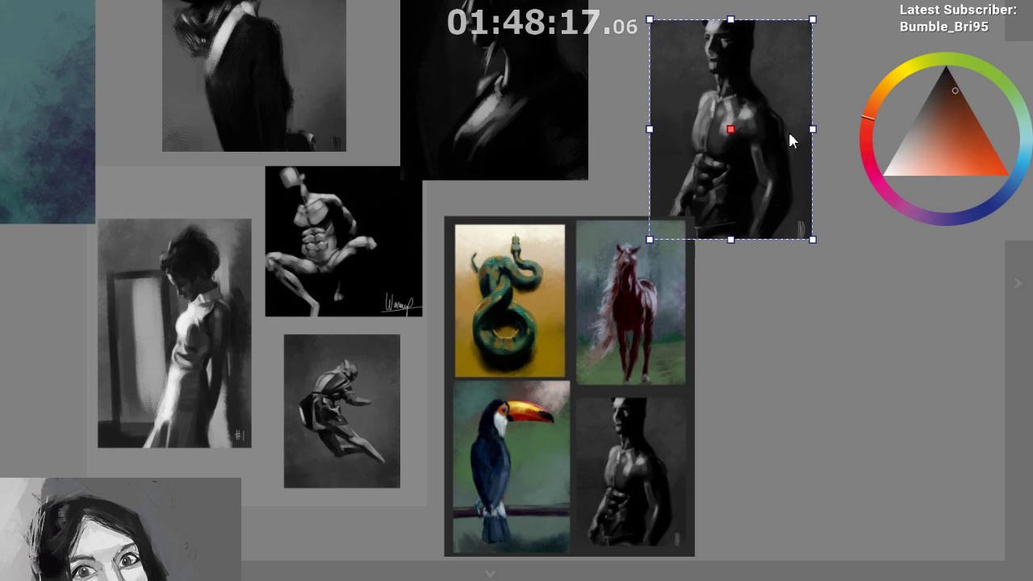
pyautogui.hotkey('ctrl', 'v')
pyautogui.moveTo(751, 132); pyautogui.dragTo(740, 85)
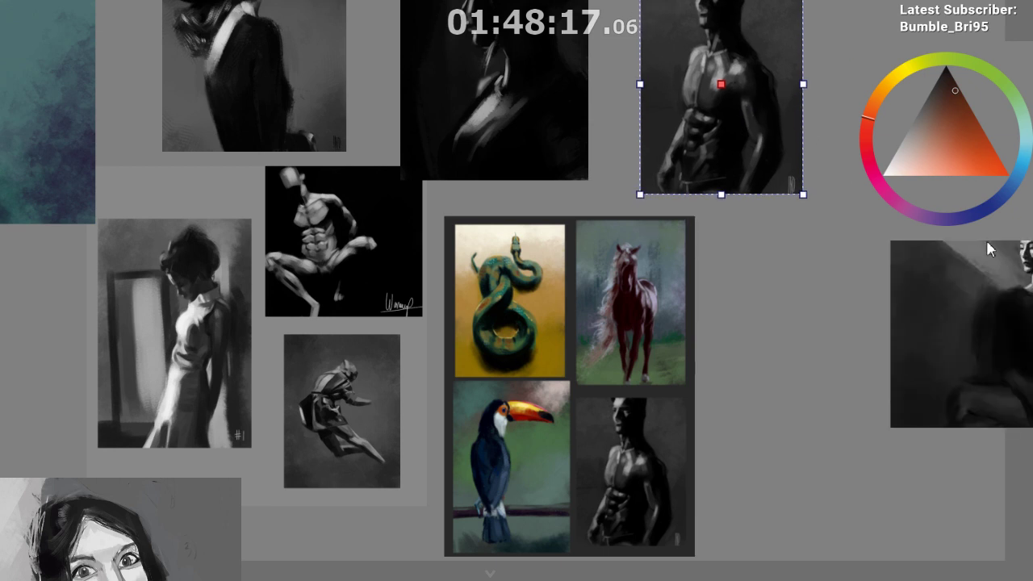
pyautogui.click(987, 245)
pyautogui.moveTo(987, 274); pyautogui.dragTo(912, 121)
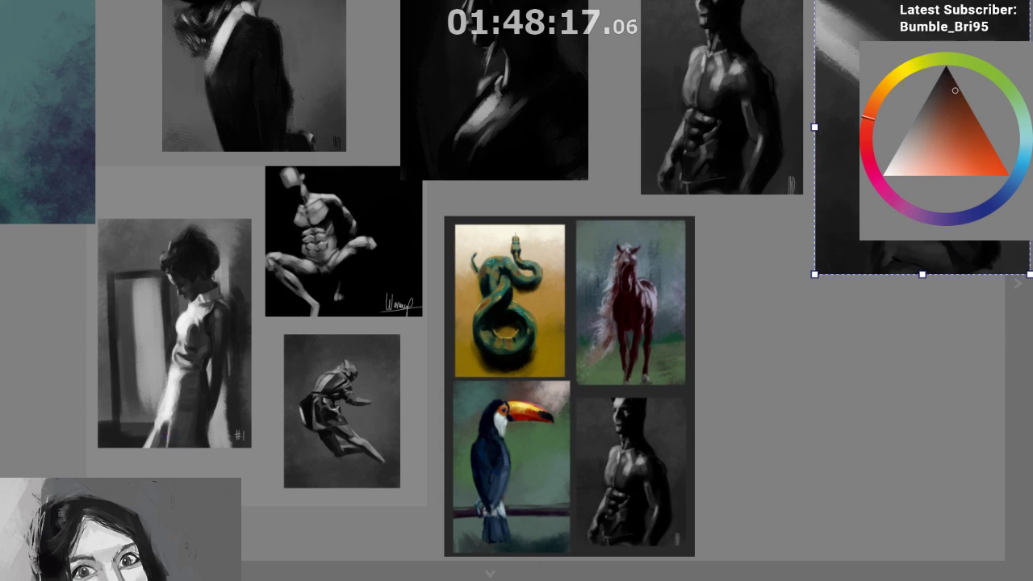
# Move the side-by-side stag head studies clear below the toucan and snake sheet and examine their brushwork up close
pyautogui.scroll(-10, 635, 344)
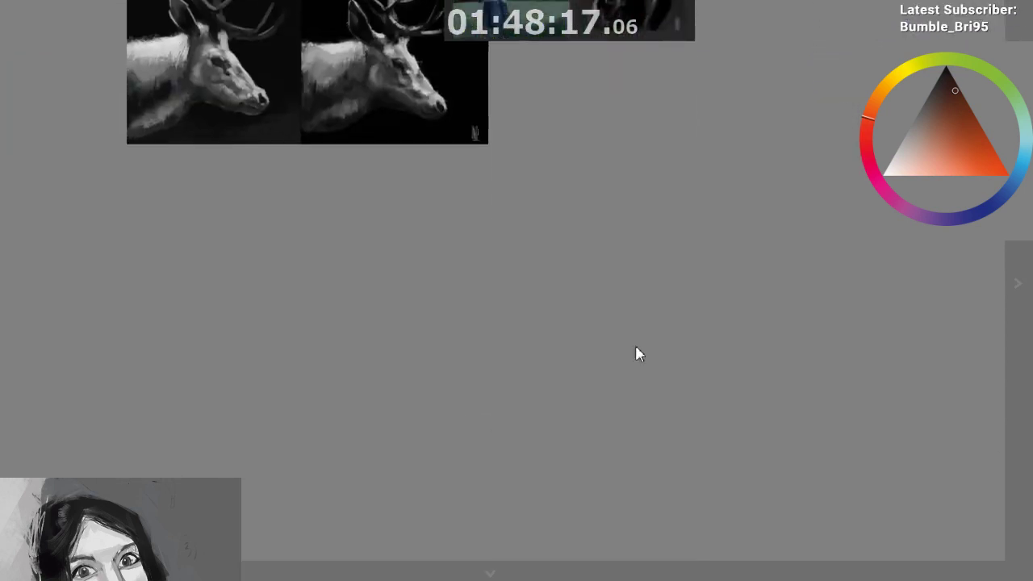
pyautogui.click(371, 136)
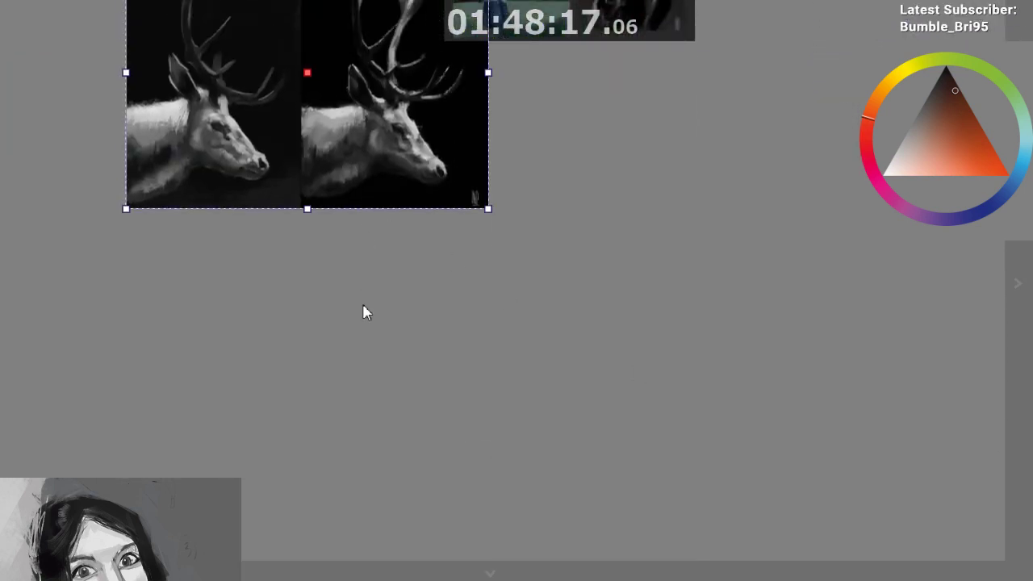
pyautogui.moveTo(363, 305); pyautogui.dragTo(399, 364)
pyautogui.scroll(5, 365, 269)
pyautogui.moveTo(394, 279); pyautogui.dragTo(473, 271)
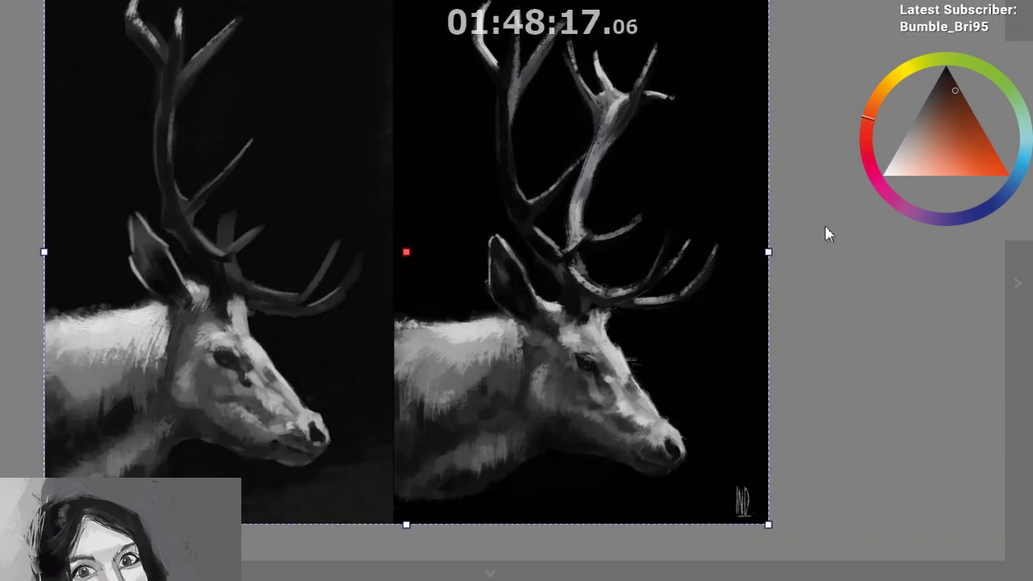
pyautogui.click(824, 234)
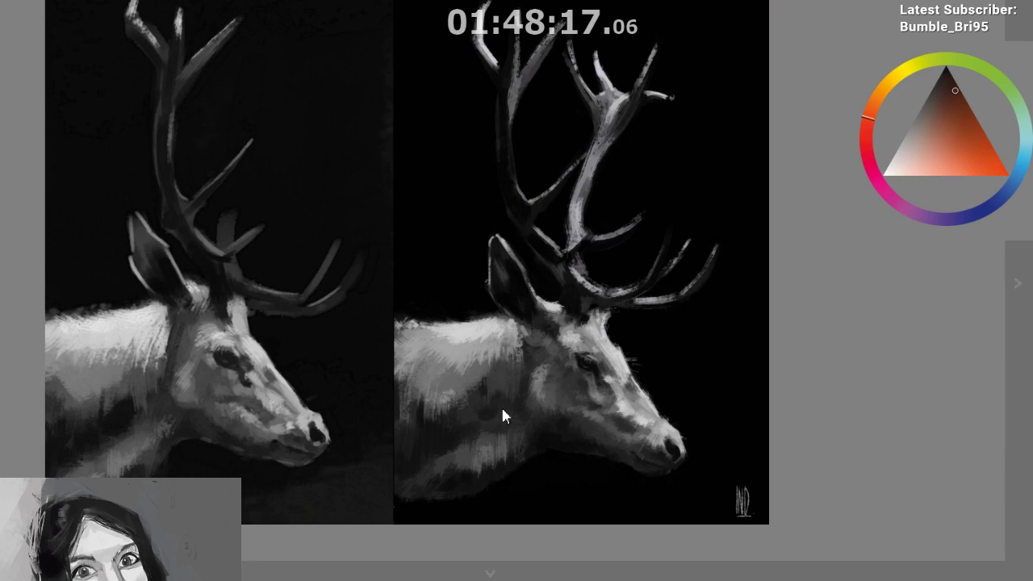
pyautogui.scroll(-3, 501, 404)
pyautogui.scroll(5, 521, 406)
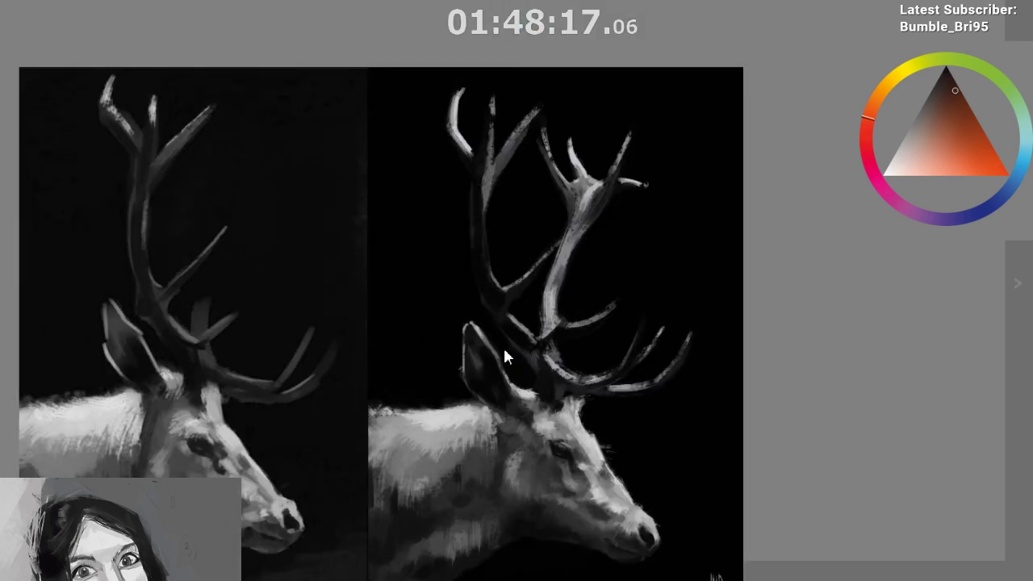
pyautogui.click(502, 345)
pyautogui.scroll(-4, 489, 327)
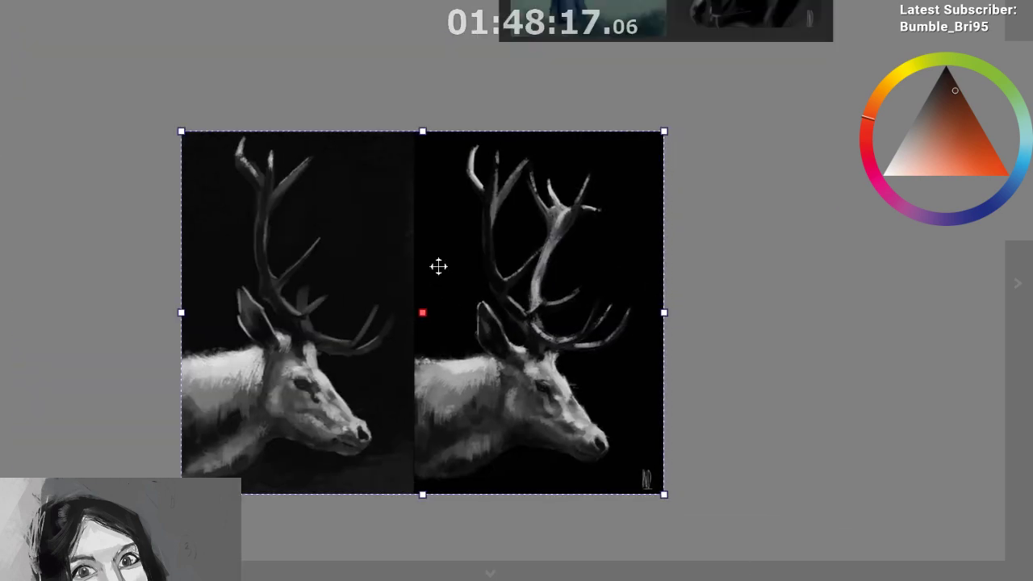
pyautogui.scroll(-2, 438, 267)
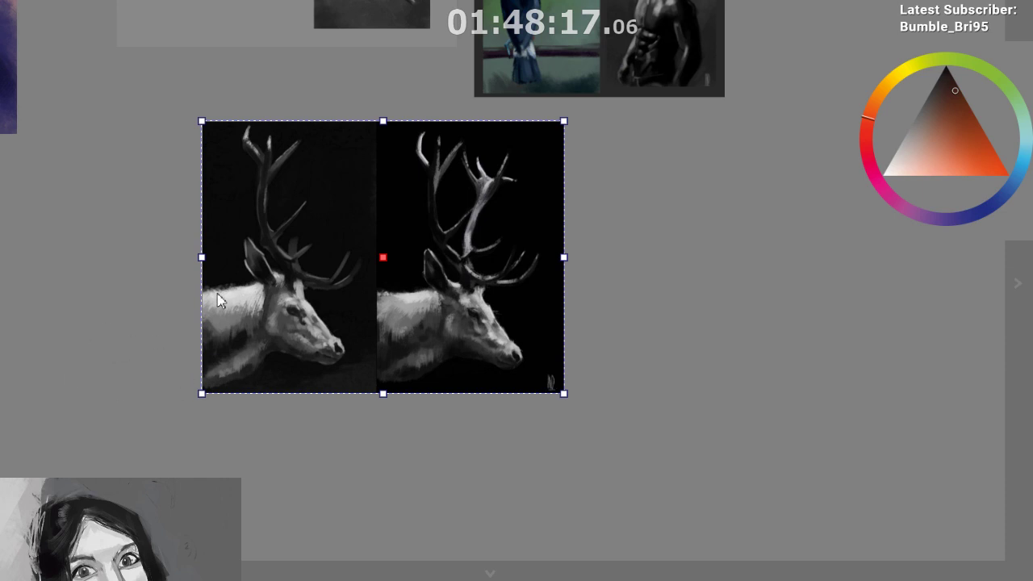
# Shift the stag studies aside and place the sheet with the spider creature, peacock cat and horned monkey next to them
pyautogui.moveTo(428, 252); pyautogui.dragTo(681, 275)
pyautogui.moveTo(301, 406); pyautogui.dragTo(264, 216)
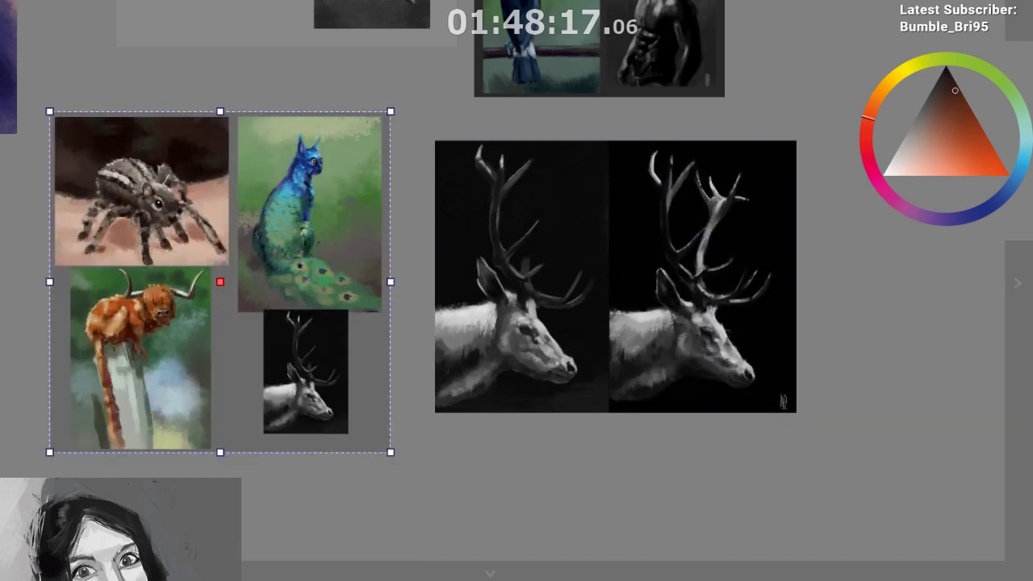
# Paste the blond boy portrait, place it beside the spider creature sheet and examine its brushwork up close
pyautogui.hscroll(-3, 494, 228)
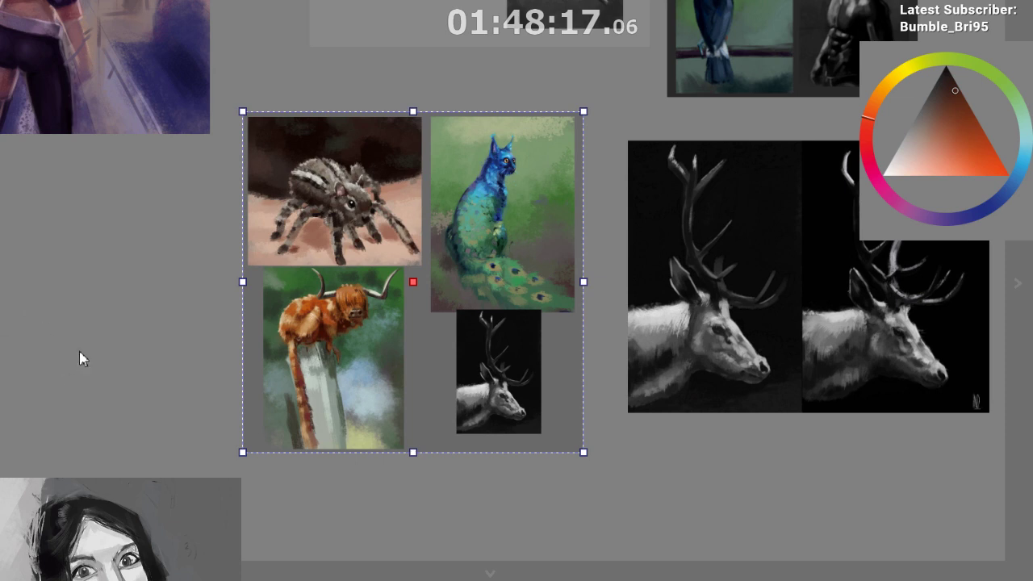
pyautogui.hotkey('ctrl', 'v')
pyautogui.moveTo(162, 361); pyautogui.dragTo(85, 249)
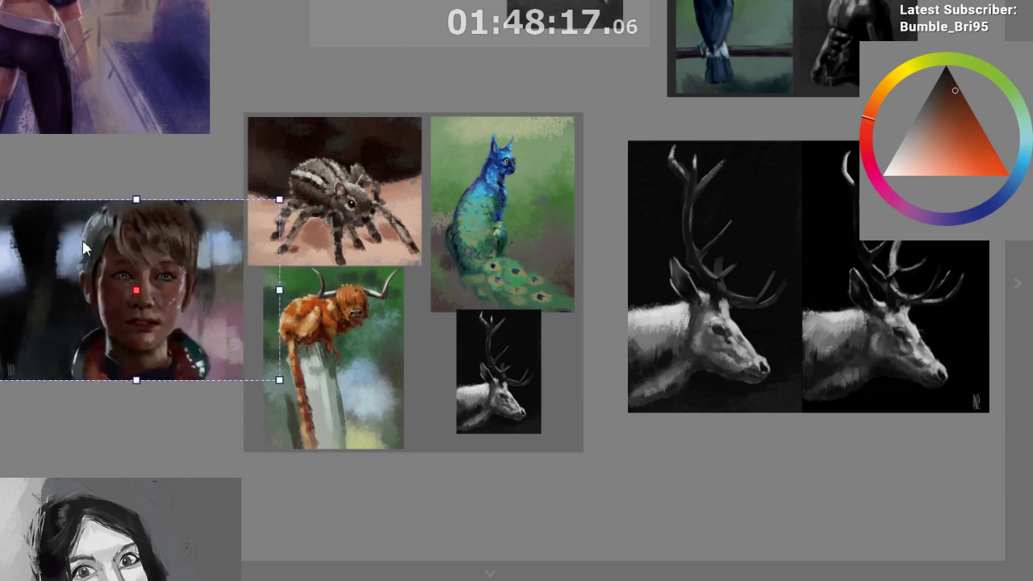
pyautogui.moveTo(211, 291); pyautogui.dragTo(327, 288)
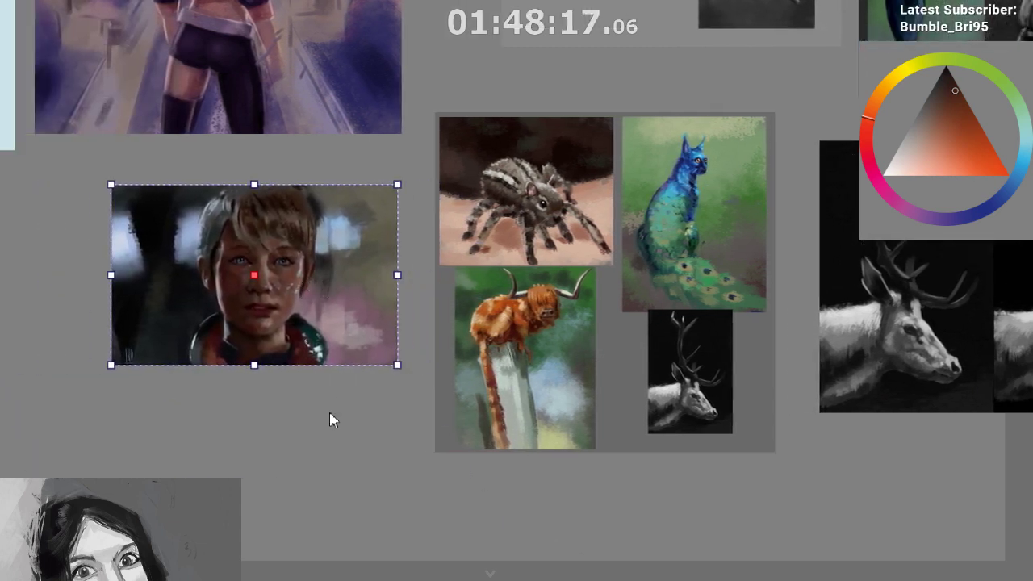
pyautogui.click(329, 413)
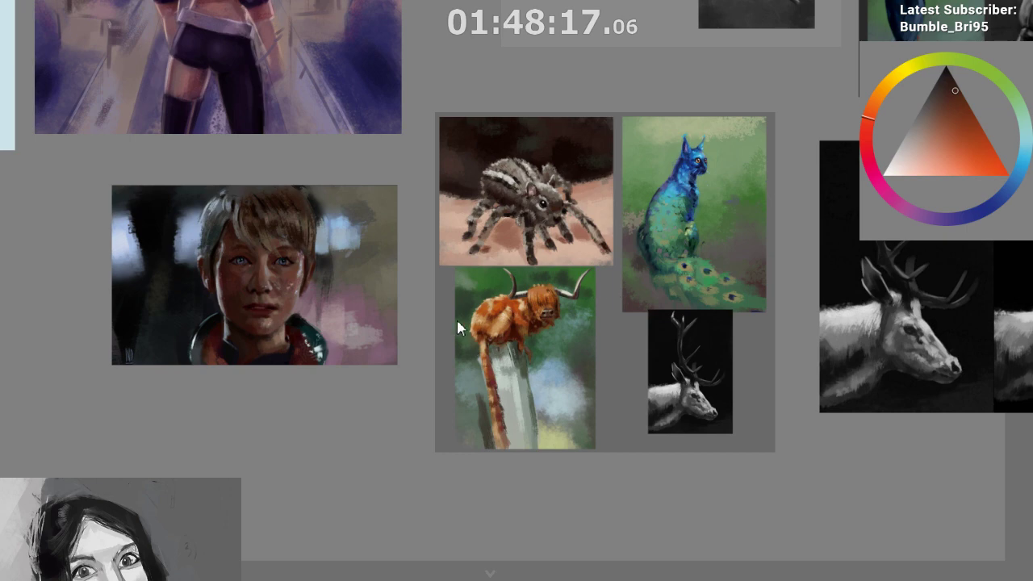
pyautogui.scroll(3, 303, 266)
pyautogui.click(329, 275)
pyautogui.moveTo(309, 232); pyautogui.dragTo(329, 232)
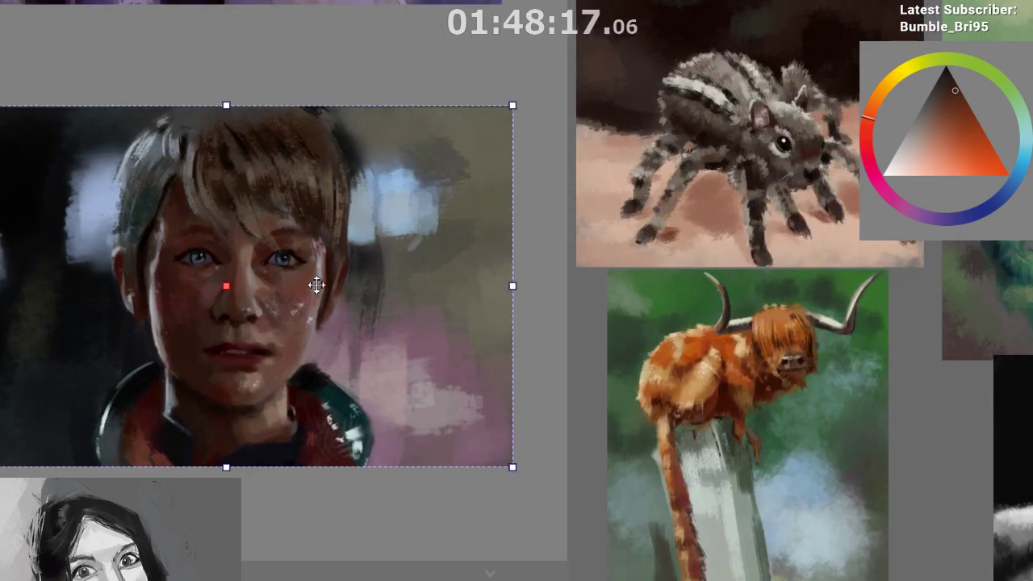
pyautogui.scroll(-4, 316, 285)
pyautogui.click(415, 435)
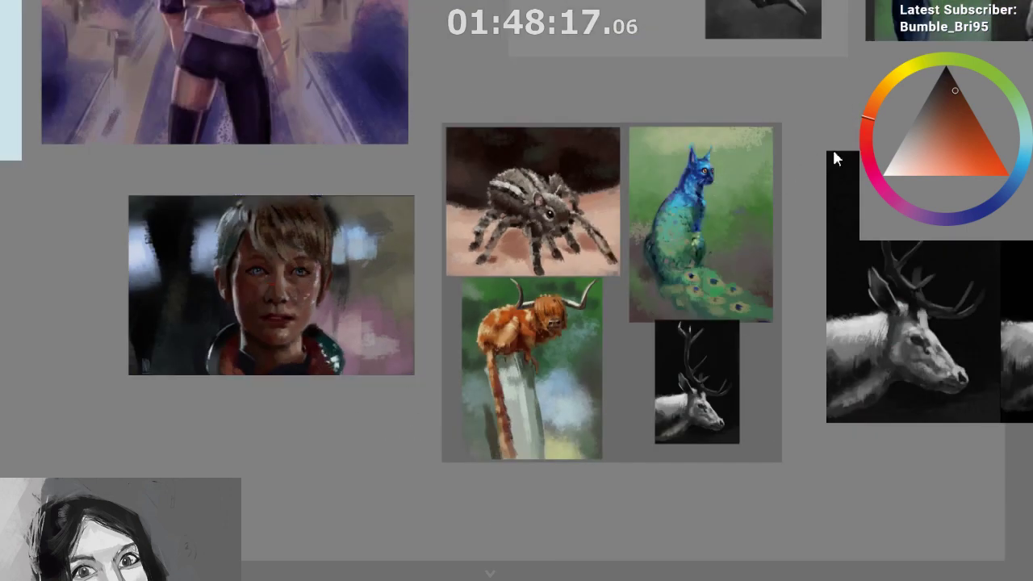
# Add the white-faced dog and black dog paintings side by side below the boy portrait
pyautogui.scroll(-3, 391, 326)
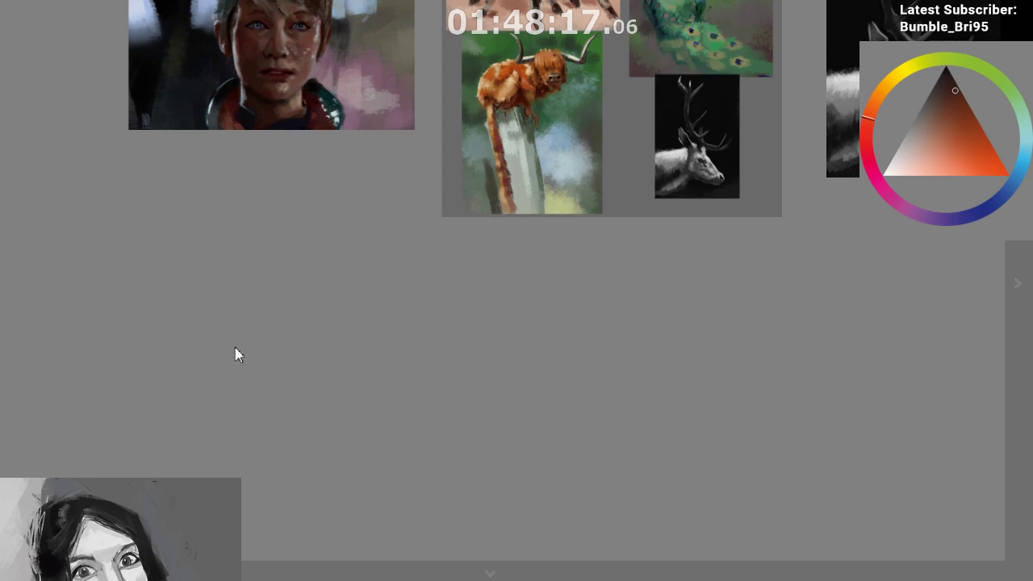
pyautogui.hotkey('ctrl', 'v')
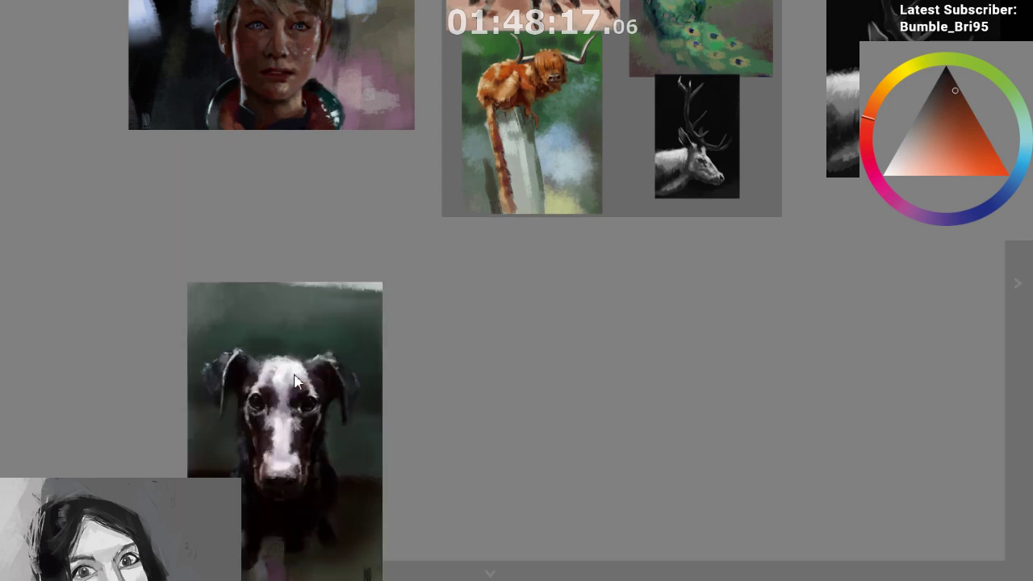
pyautogui.moveTo(241, 312); pyautogui.dragTo(189, 254)
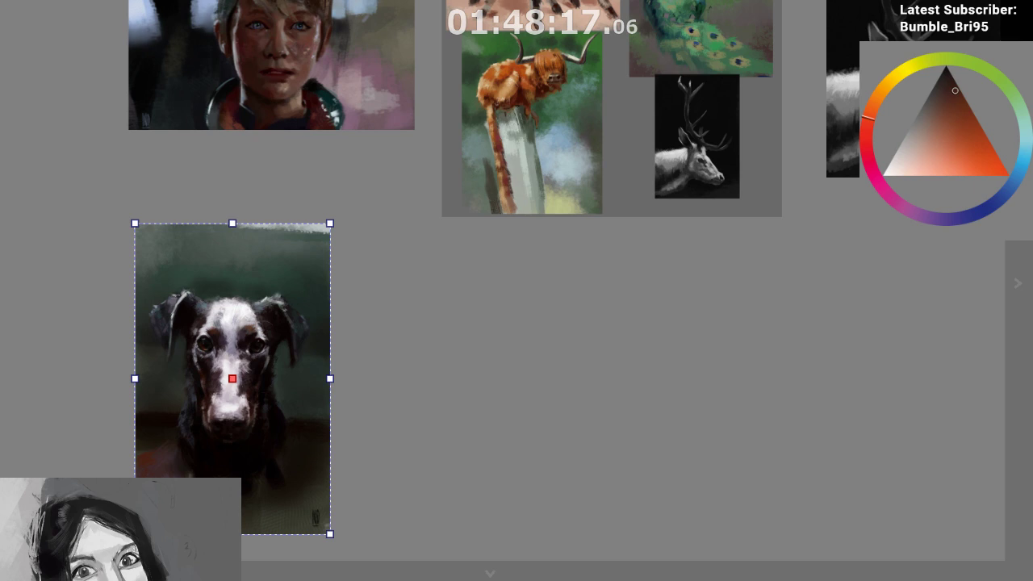
pyautogui.press('Return')
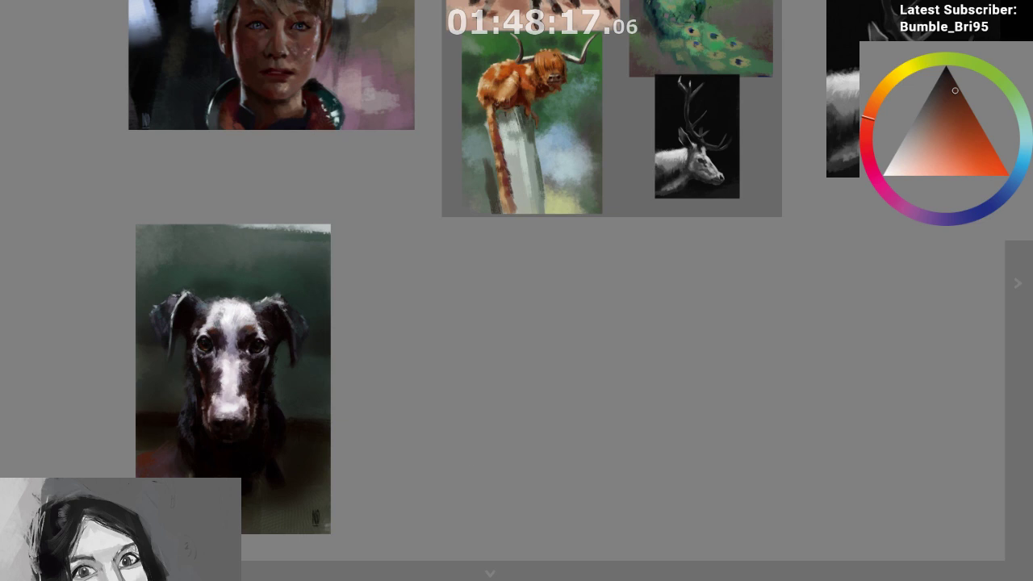
pyautogui.moveTo(514, 473); pyautogui.dragTo(454, 307)
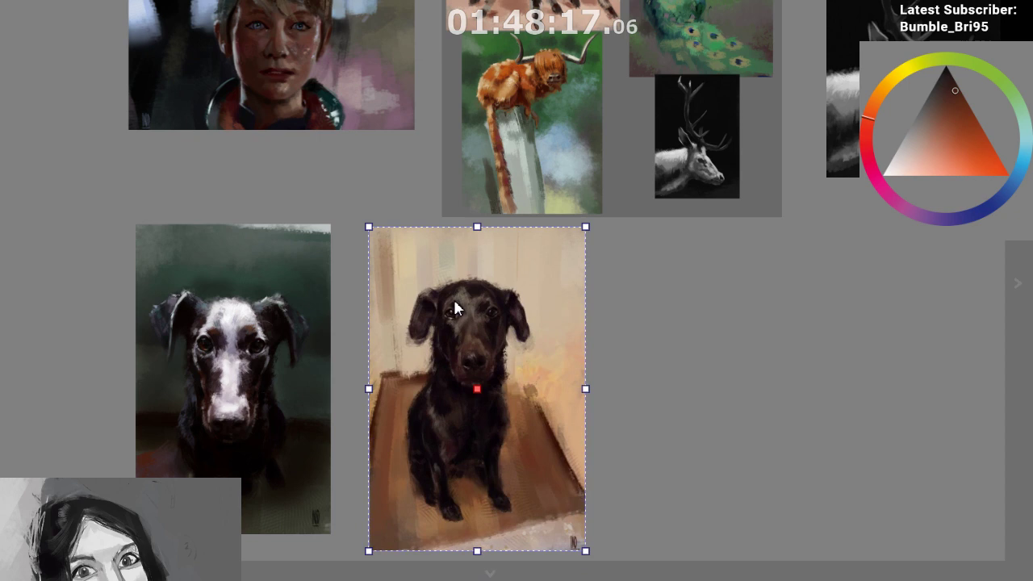
pyautogui.click(630, 381)
# Paste the painting of the bearded man in a cap beside the black dog and below the stag studies
pyautogui.scroll(-3, 560, 401)
pyautogui.moveTo(516, 580); pyautogui.dragTo(550, 578)
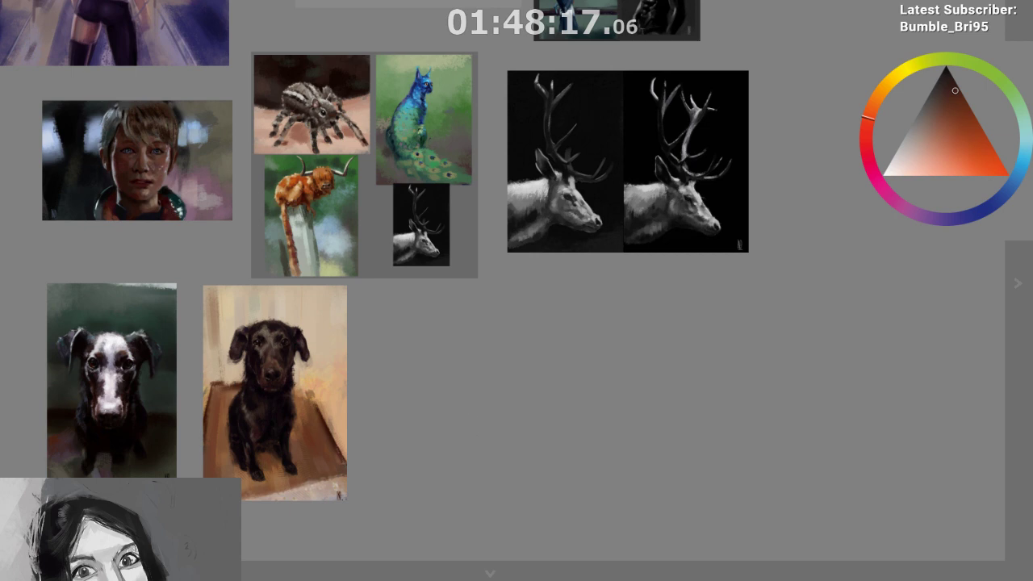
pyautogui.hotkey('ctrl', 'v')
pyautogui.scroll(2, 628, 495)
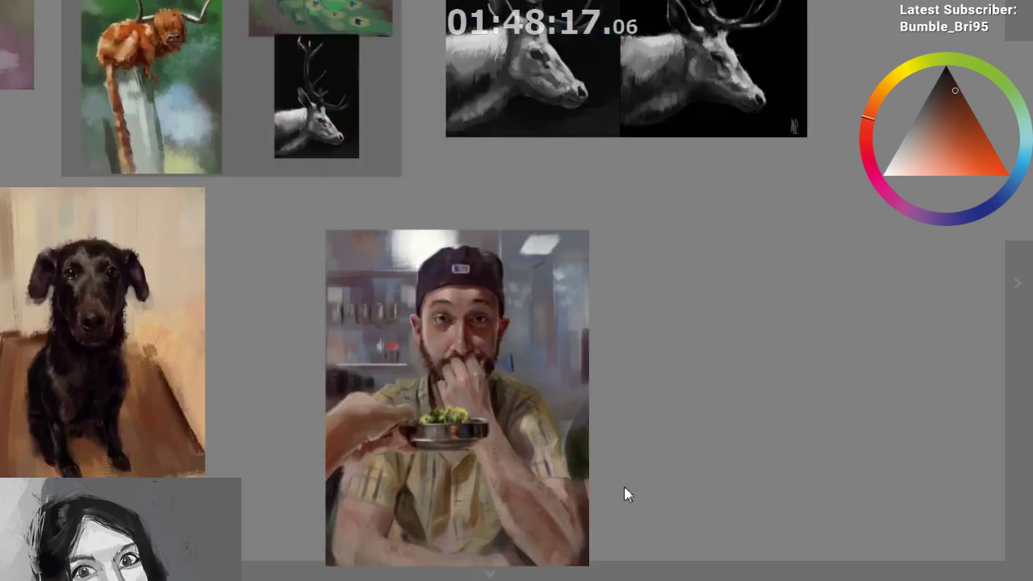
pyautogui.scroll(2, 628, 495)
pyautogui.moveTo(543, 380); pyautogui.dragTo(536, 344)
pyautogui.scroll(-2, 572, 345)
pyautogui.click(580, 345)
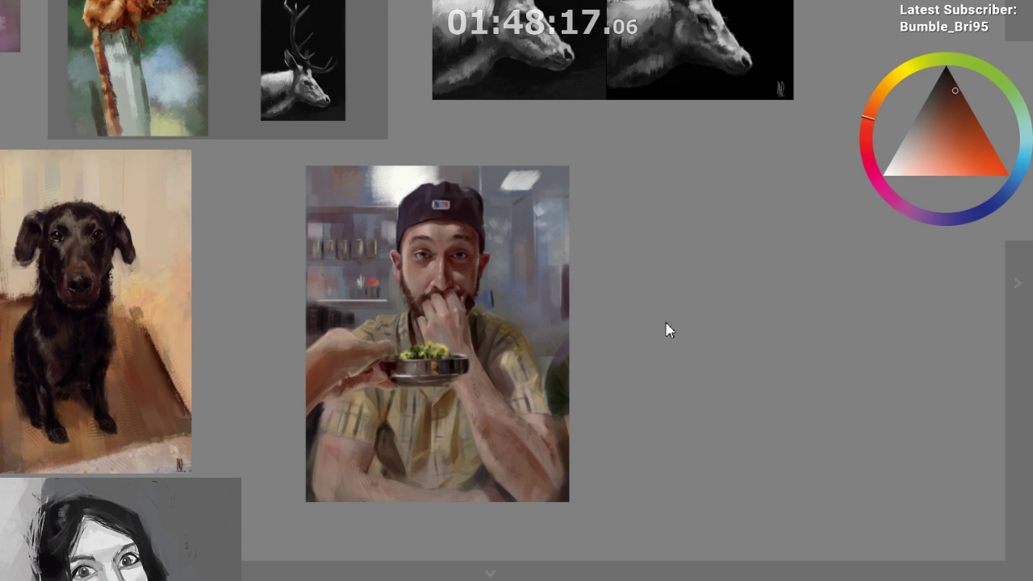
# Add the toned-paper drawing of a long-haired woman and place it beside the bearded man painting
pyautogui.scroll(-3, 557, 335)
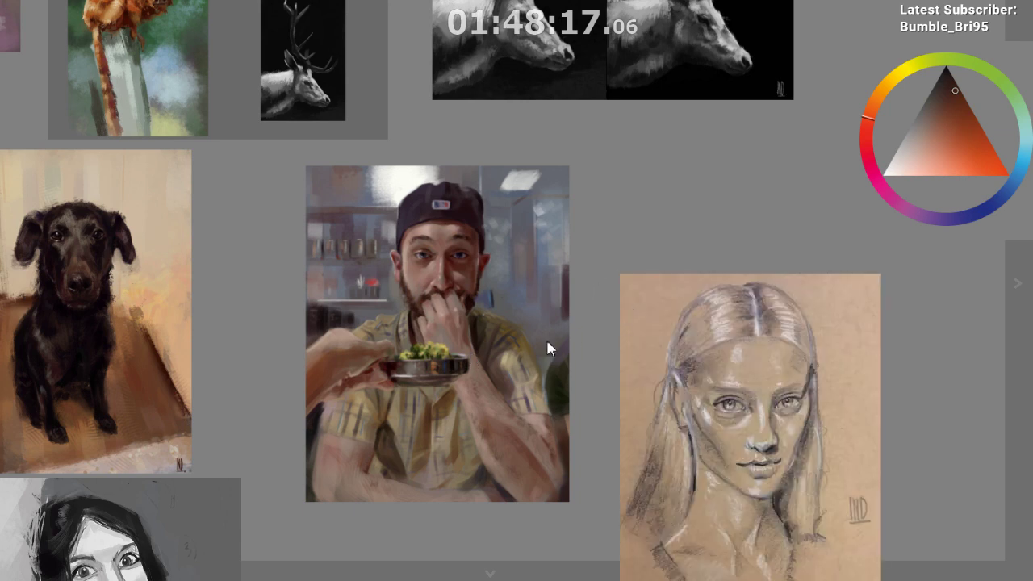
pyautogui.moveTo(691, 452)
pyautogui.mouseDown()
pyautogui.moveTo(534, 452)
pyautogui.moveTo(522, 410)
pyautogui.mouseUp()
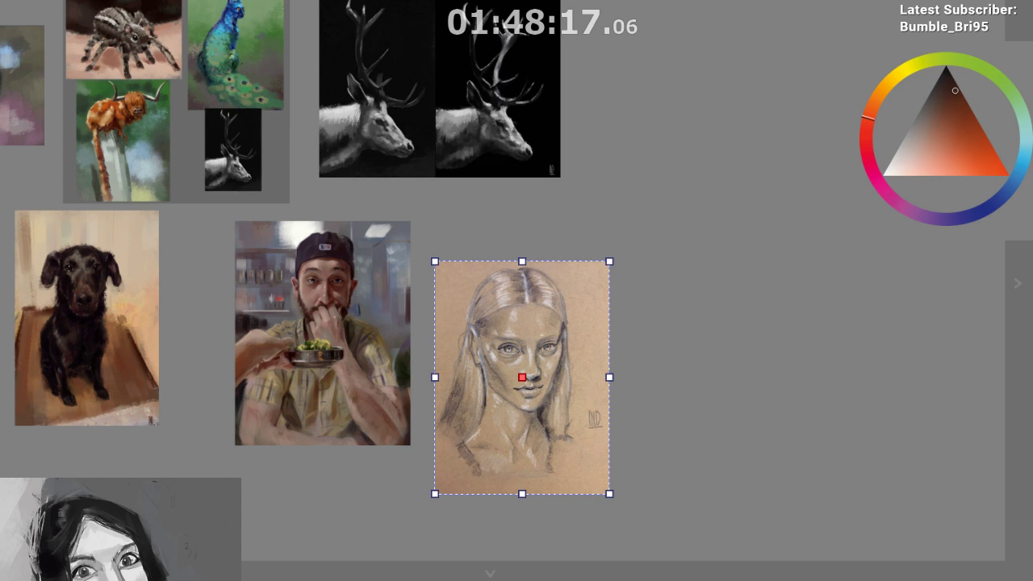
pyautogui.scroll(-2, 307, 249)
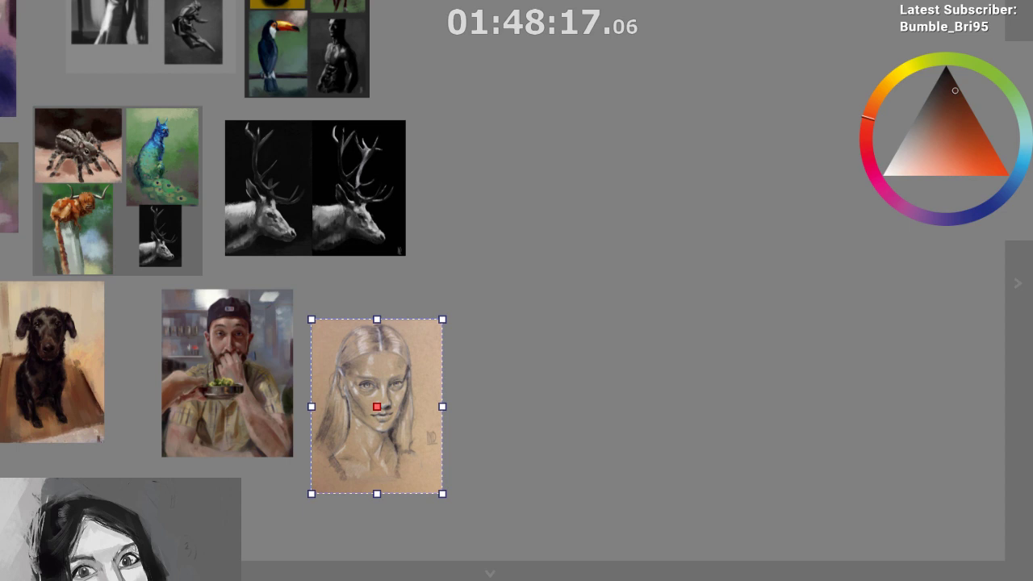
# Paste the portrait of the woman in a lavender top and the armored woman painting side by side, beyond the stag studies
pyautogui.scroll(3, 436, 282)
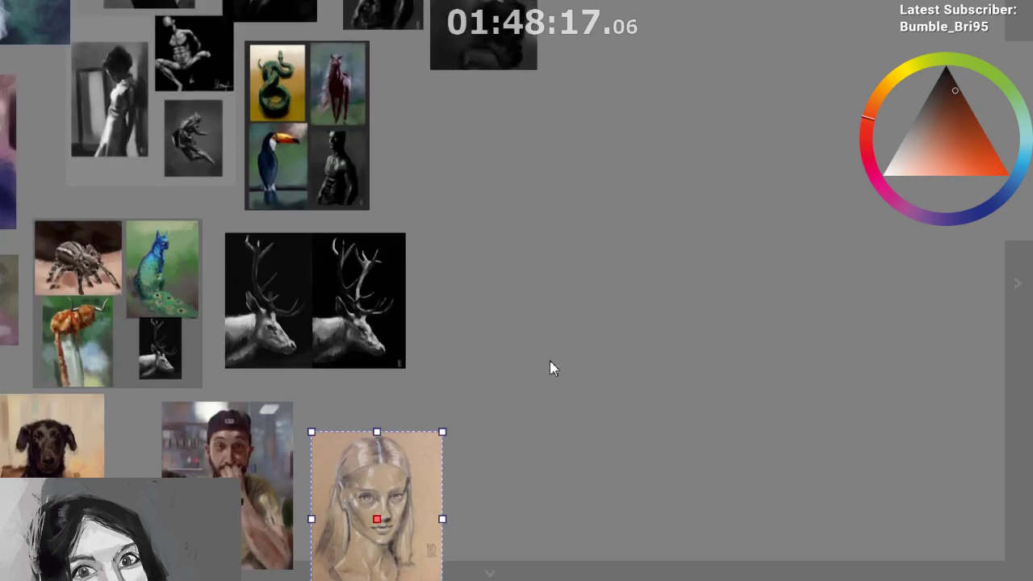
pyautogui.hotkey('ctrl', 'v')
pyautogui.scroll(8, 602, 343)
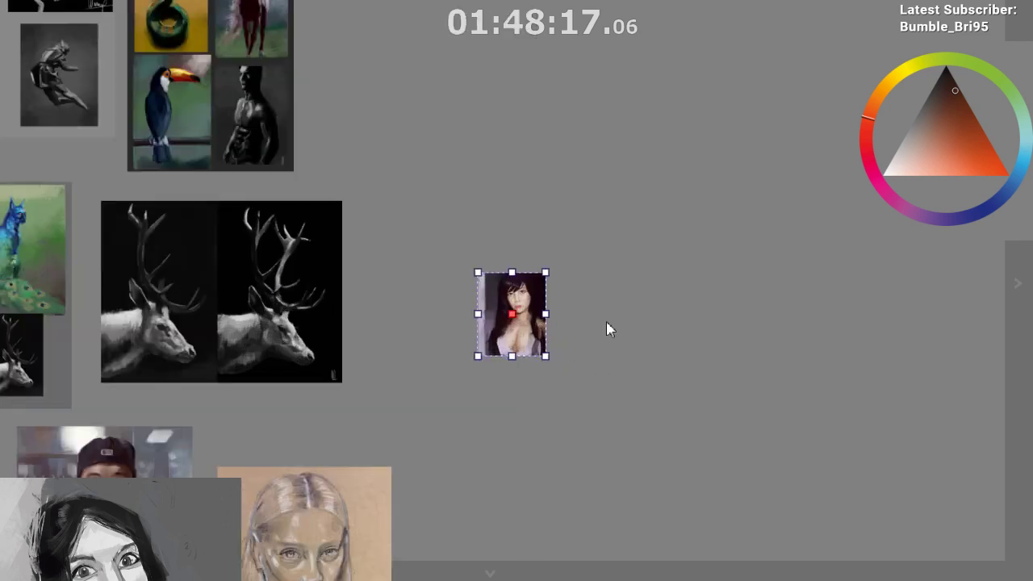
pyautogui.moveTo(432, 305); pyautogui.dragTo(334, 249)
pyautogui.click(450, 358)
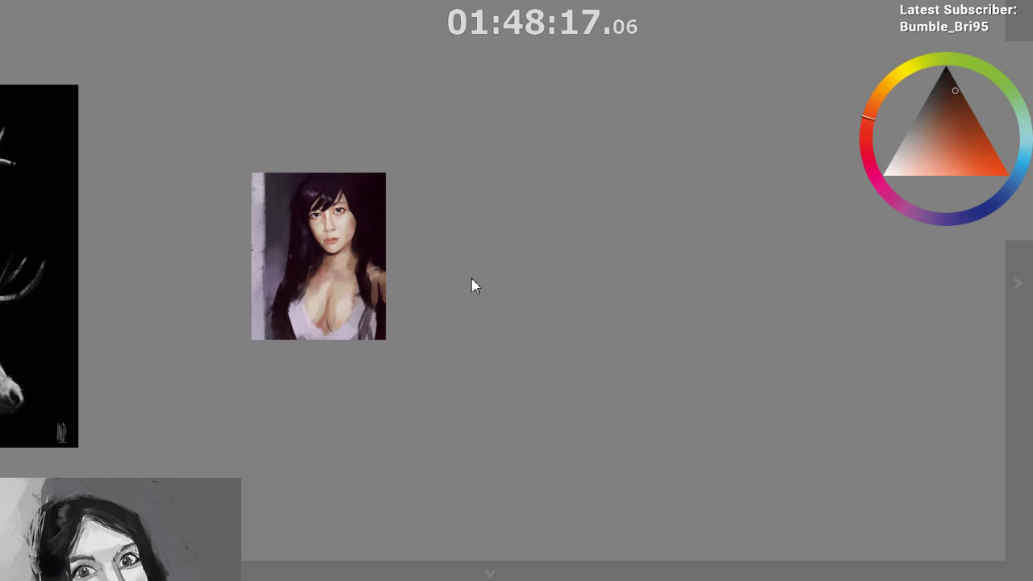
pyautogui.hotkey('ctrl', 'v')
pyautogui.moveTo(384, 291); pyautogui.dragTo(345, 288)
pyautogui.moveTo(463, 302); pyautogui.dragTo(411, 243)
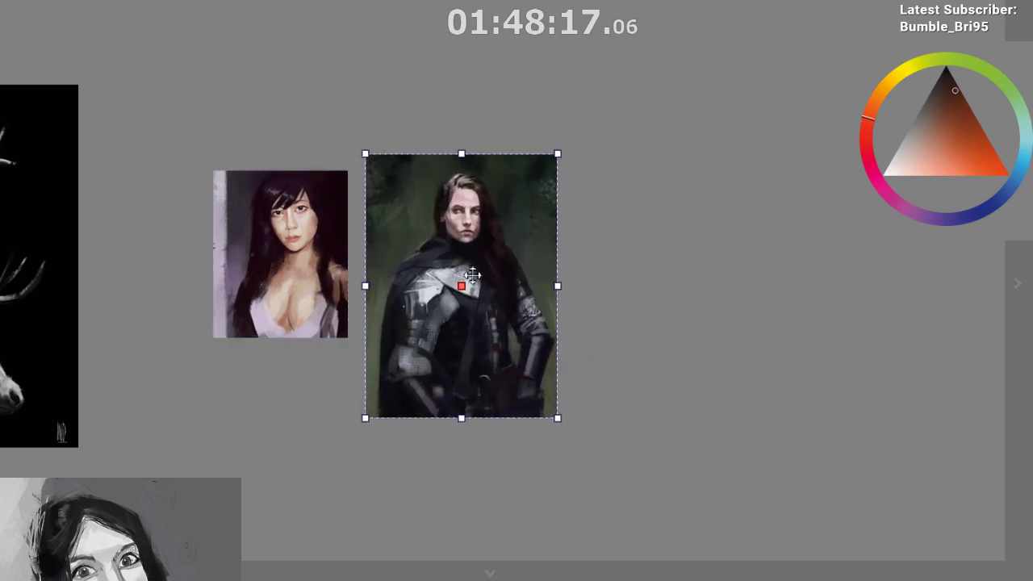
pyautogui.click(569, 351)
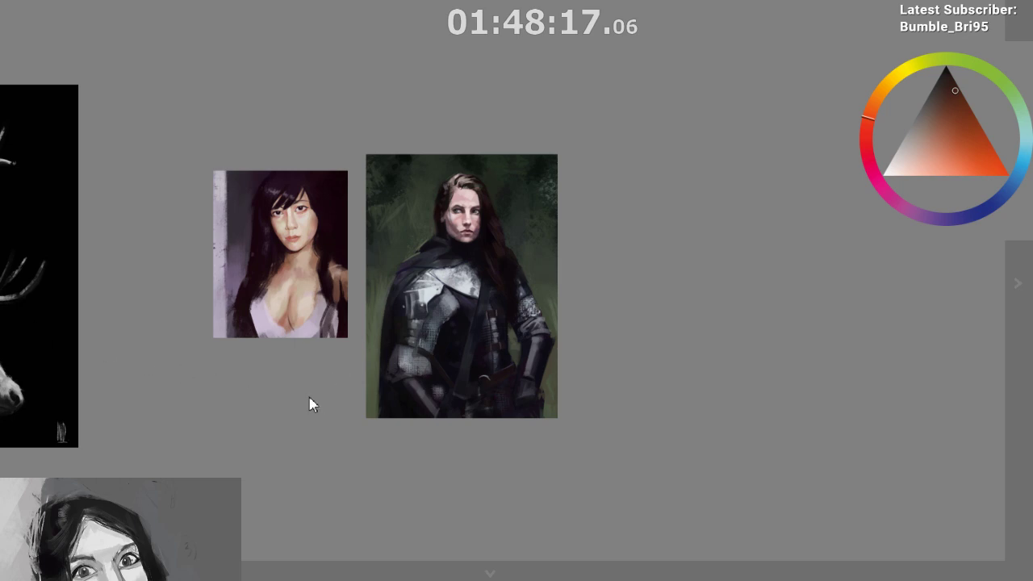
# Spread the lavender-top and armored woman paintings apart and fit a scaled-down portrait of the woman in glasses between them
pyautogui.moveTo(314, 257); pyautogui.dragTo(258, 185)
pyautogui.moveTo(444, 268); pyautogui.dragTo(720, 240)
pyautogui.moveTo(508, 436); pyautogui.dragTo(493, 224)
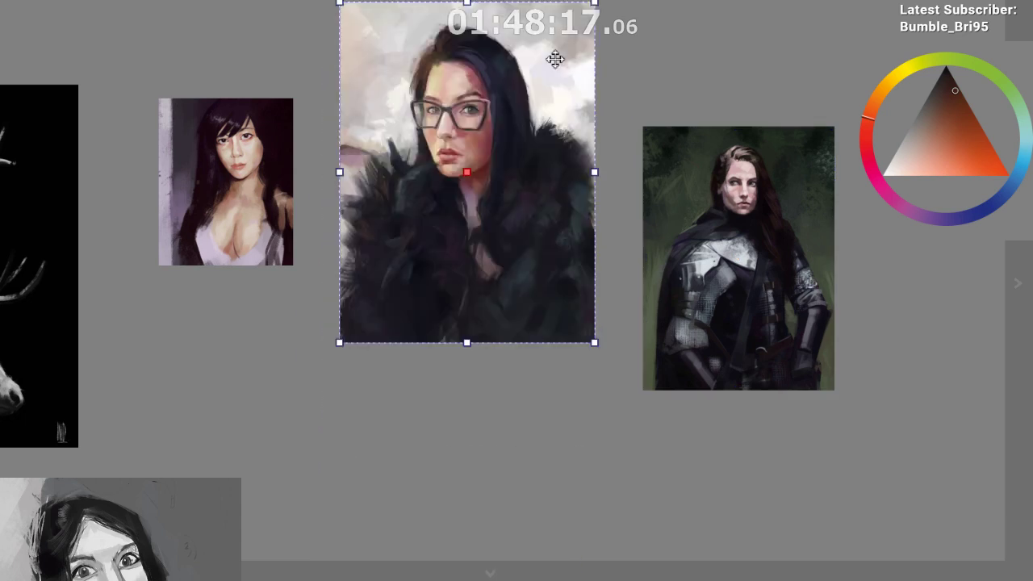
pyautogui.moveTo(594, 3); pyautogui.dragTo(547, 88)
pyautogui.moveTo(496, 241); pyautogui.dragTo(491, 200)
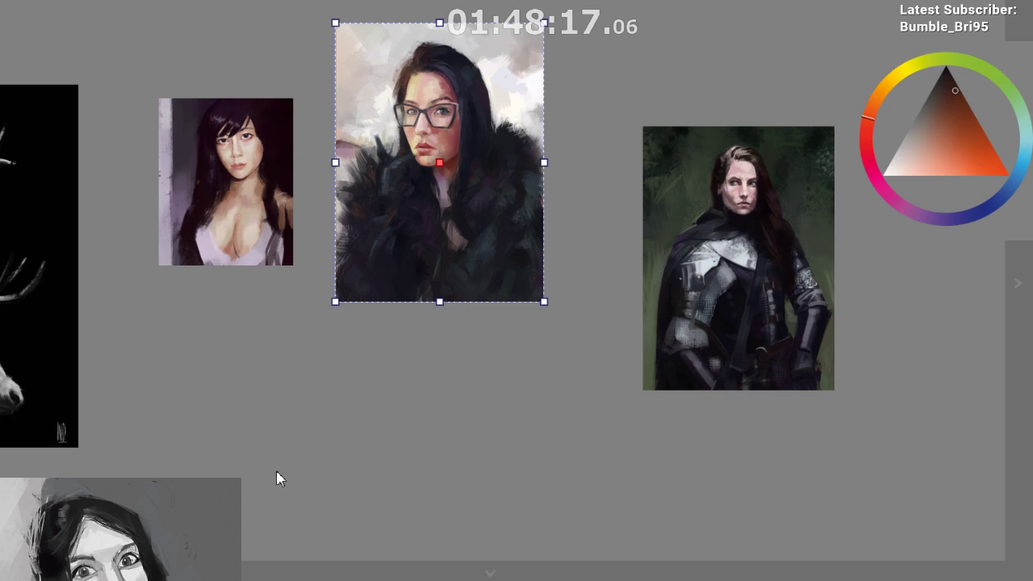
# Paste the portraits of the woman in a black T-shirt and the smiling short-haired woman and line them up below the glasses portrait
pyautogui.hotkey('ctrl', 'v')
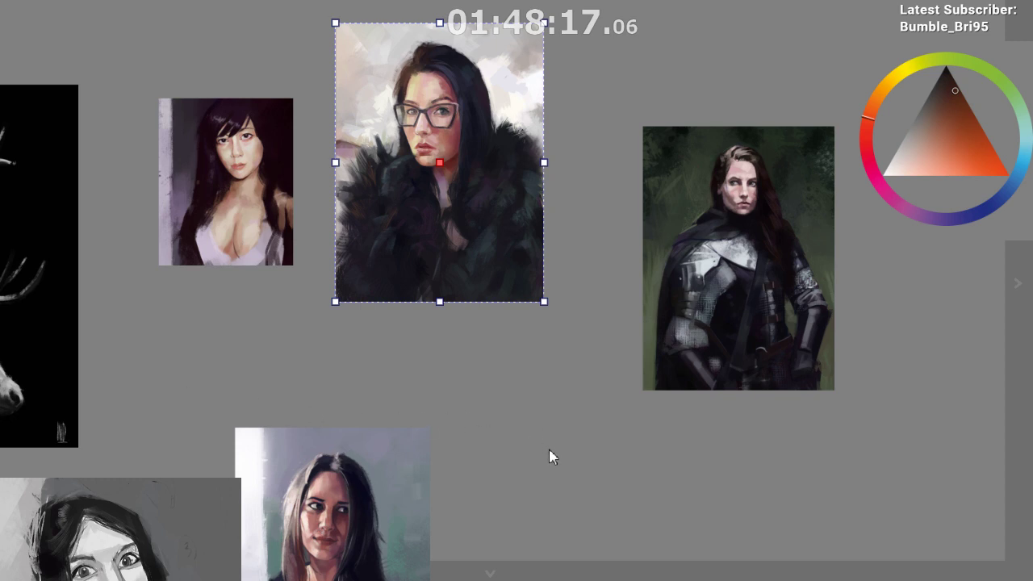
pyautogui.hotkey('ctrl', 'v')
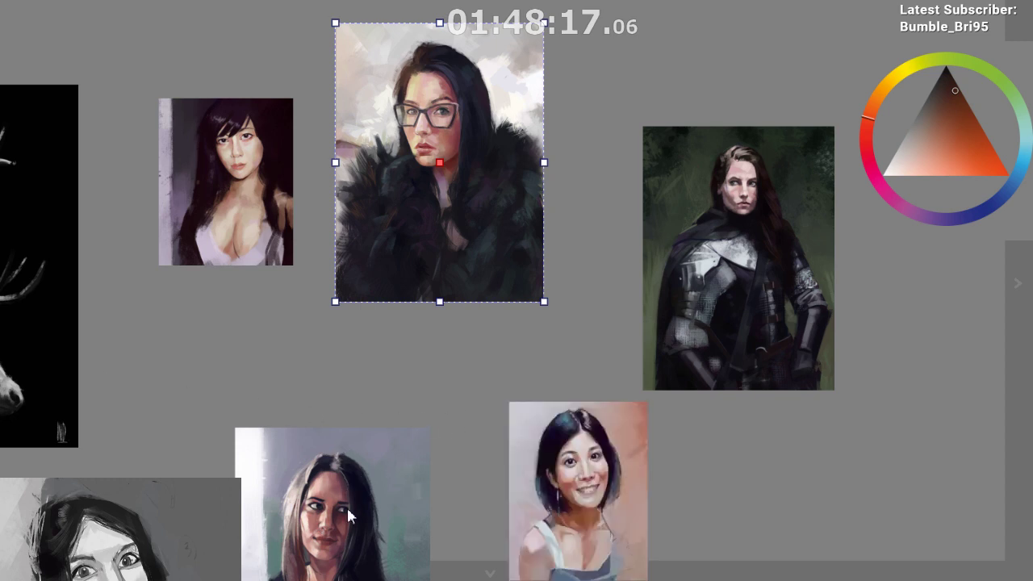
pyautogui.moveTo(346, 505); pyautogui.dragTo(287, 378)
pyautogui.moveTo(629, 503); pyautogui.dragTo(498, 420)
pyautogui.click(619, 360)
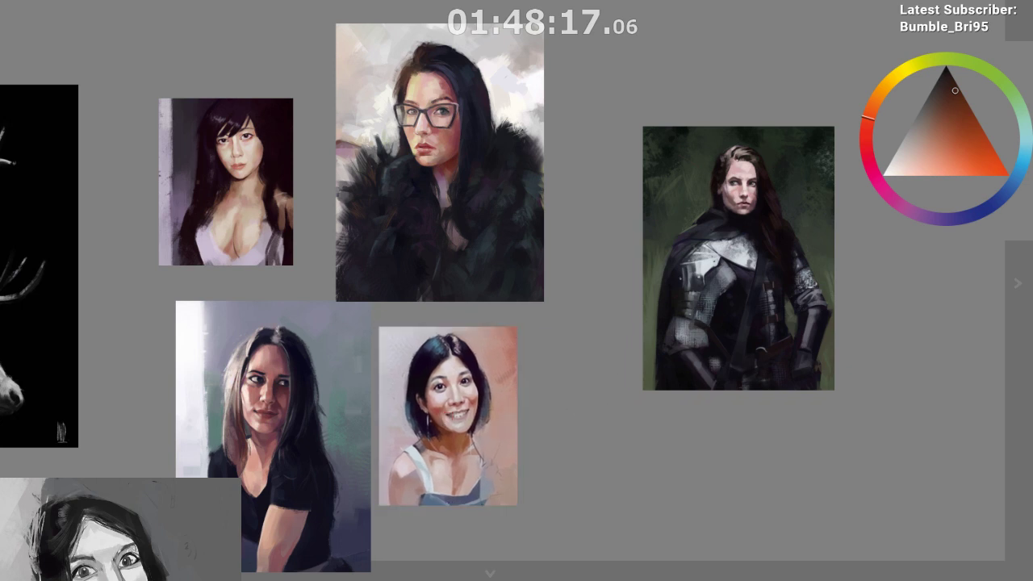
# Paste the portrait of the woman with fox ears and place it beyond the smiling short-haired woman
pyautogui.scroll(-3, 516, 291)
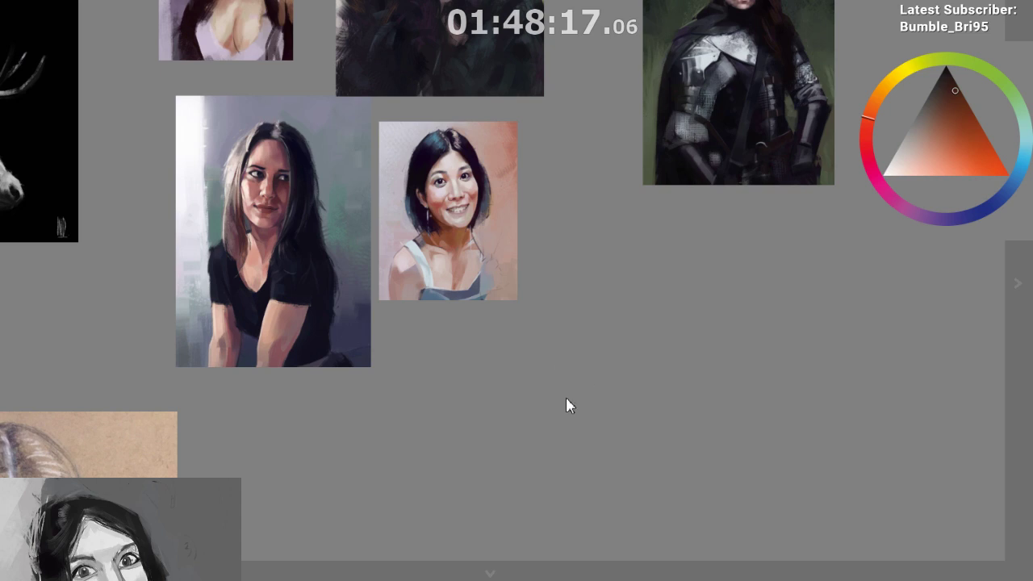
pyautogui.hotkey('ctrl', 'v')
pyautogui.moveTo(569, 421); pyautogui.dragTo(567, 310)
pyautogui.click(565, 447)
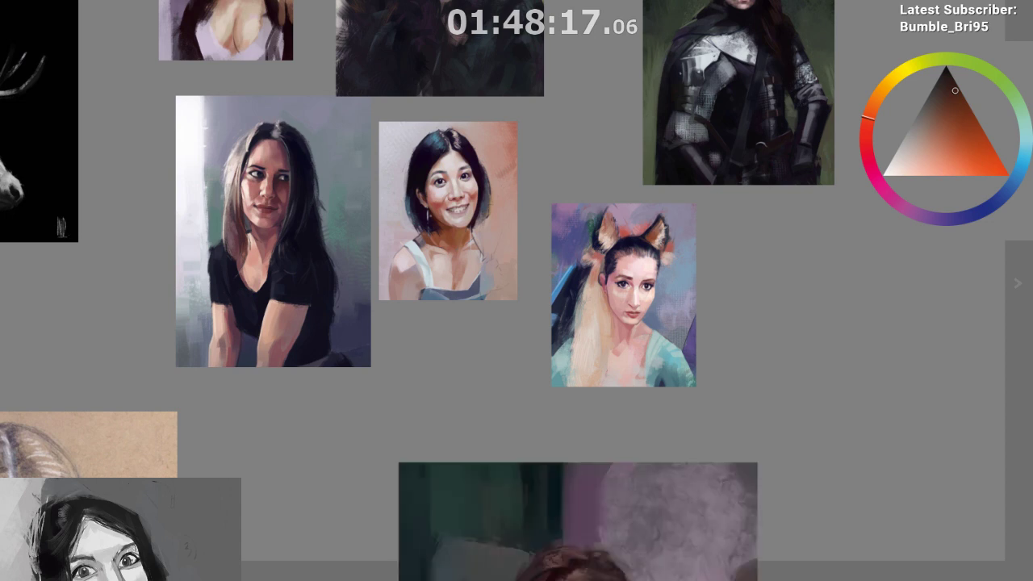
# Move the painting of the smiling woman holding a mug below the black T-shirt portrait, beside the toned-paper drawing
pyautogui.moveTo(519, 535); pyautogui.dragTo(372, 366)
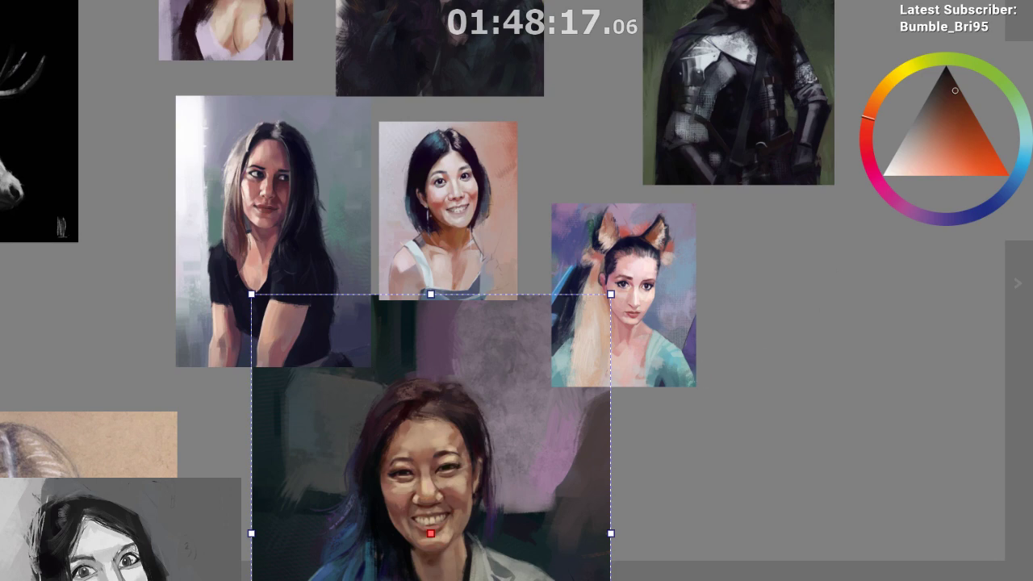
pyautogui.scroll(-5, 588, 286)
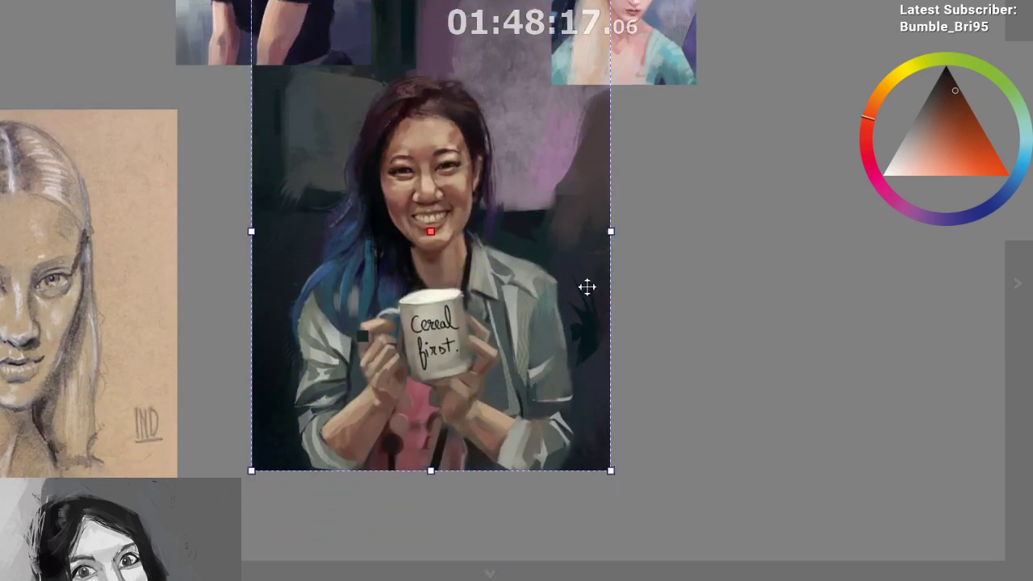
pyautogui.moveTo(587, 286); pyautogui.dragTo(545, 369)
pyautogui.click(632, 369)
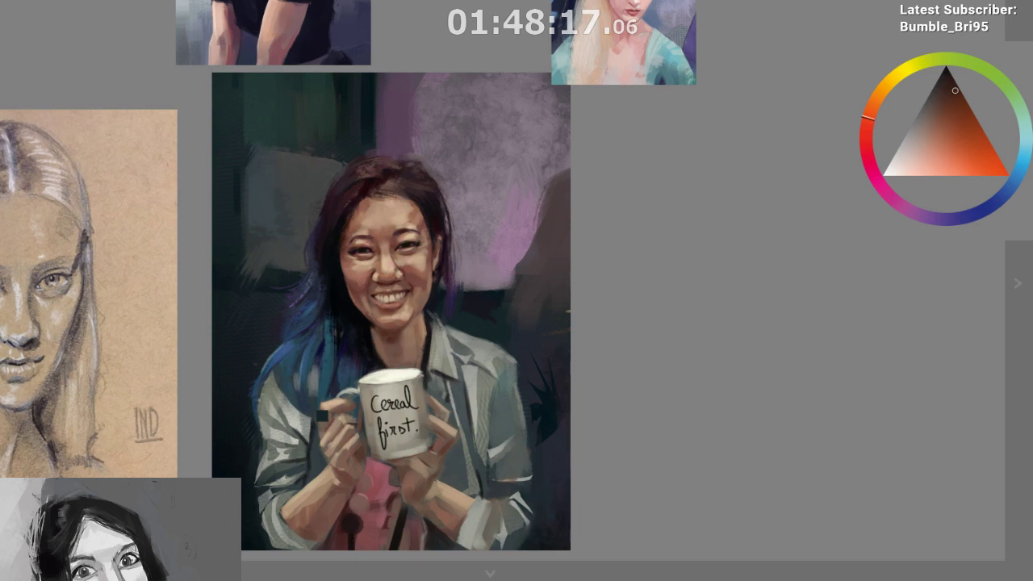
pyautogui.scroll(-2, 567, 225)
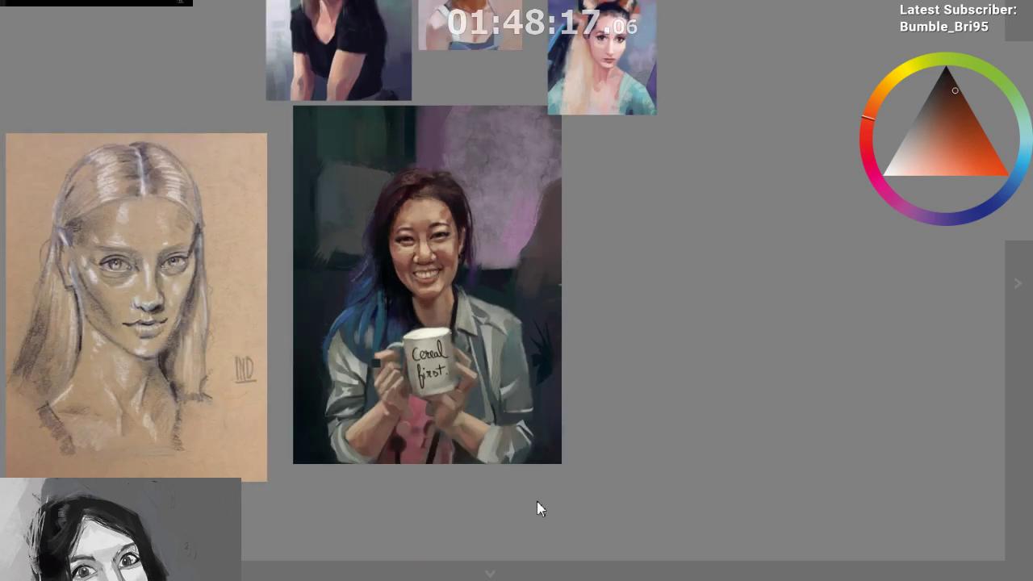
# Paste the portrait of the woman with white and blue hair and enlarge it beside the mug painting
pyautogui.moveTo(537, 508); pyautogui.dragTo(260, 514)
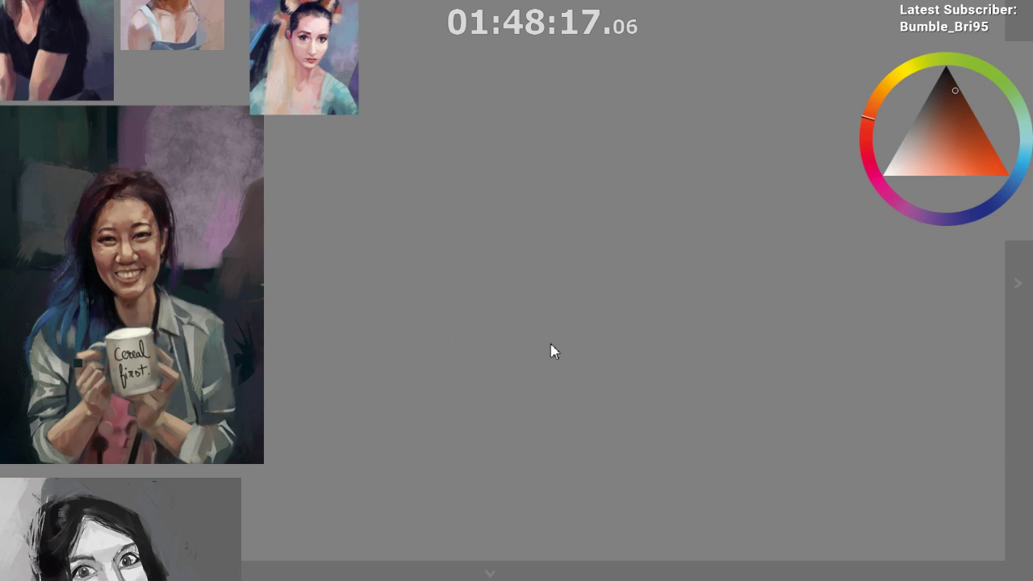
pyautogui.hotkey('ctrl', 'v')
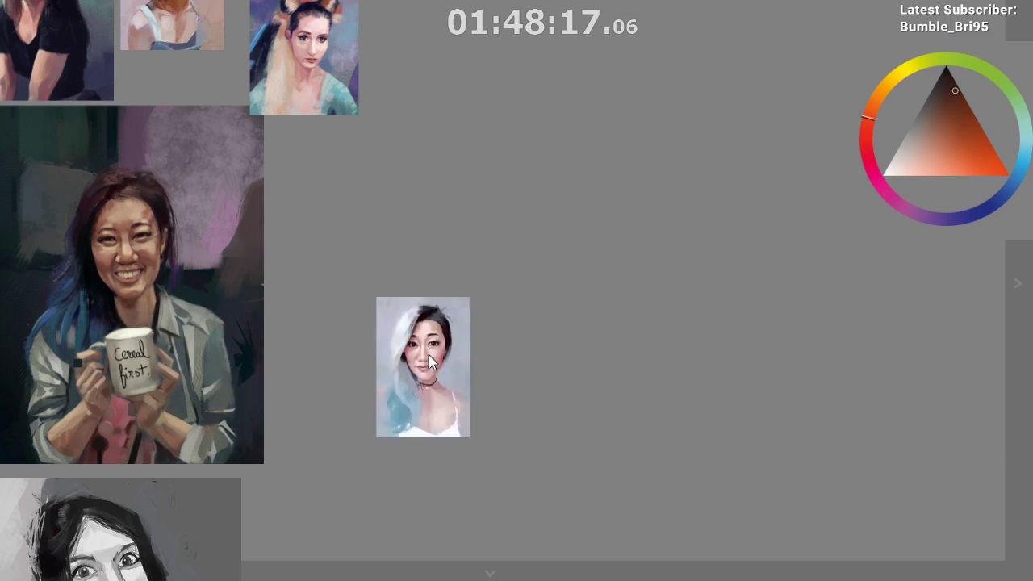
pyautogui.moveTo(455, 366); pyautogui.dragTo(347, 352)
pyautogui.moveTo(361, 284); pyautogui.dragTo(487, 92)
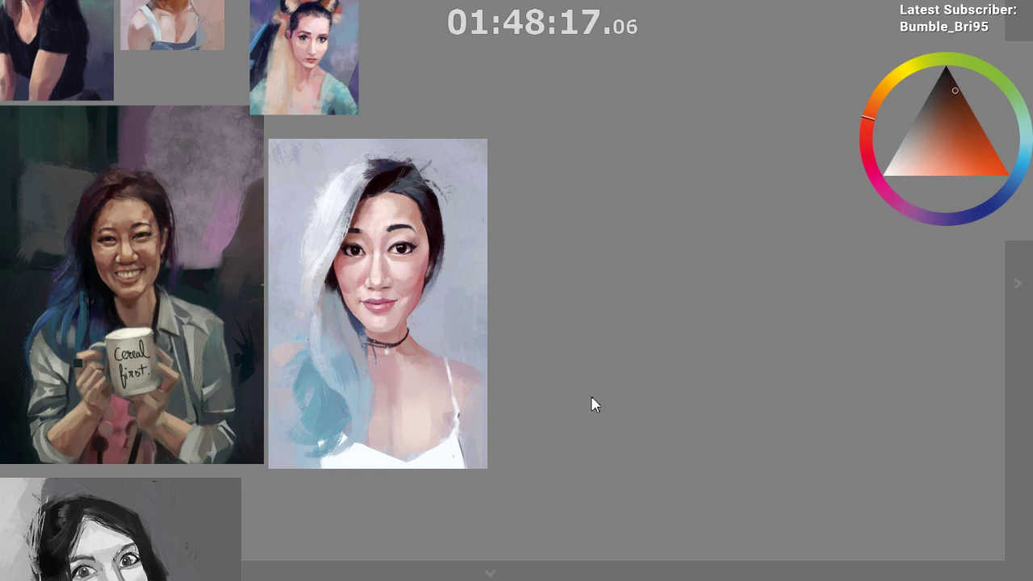
# Paste the portrait of the red-haired woman, enlarge it and line it up beside the white-and-blue-haired woman
pyautogui.hotkey('ctrl', 'v')
pyautogui.moveTo(623, 288); pyautogui.dragTo(744, 193)
pyautogui.moveTo(606, 241); pyautogui.dragTo(592, 265)
pyautogui.click(553, 490)
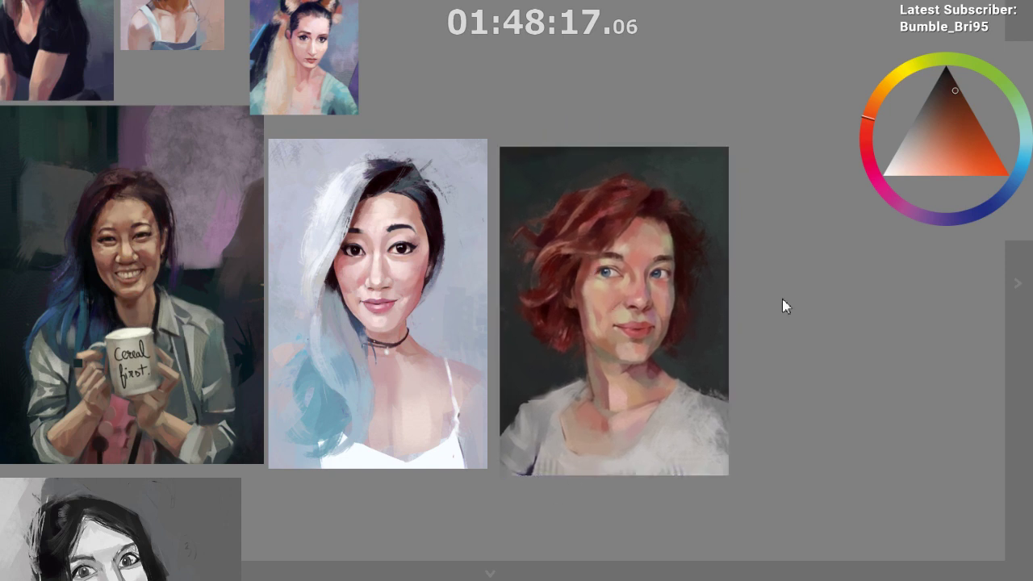
# Paste the portrait of the smiling long-haired blonde woman and enlarge it above the red-haired woman
pyautogui.scroll(3, 365, 291)
pyautogui.scroll(-1, 365, 291)
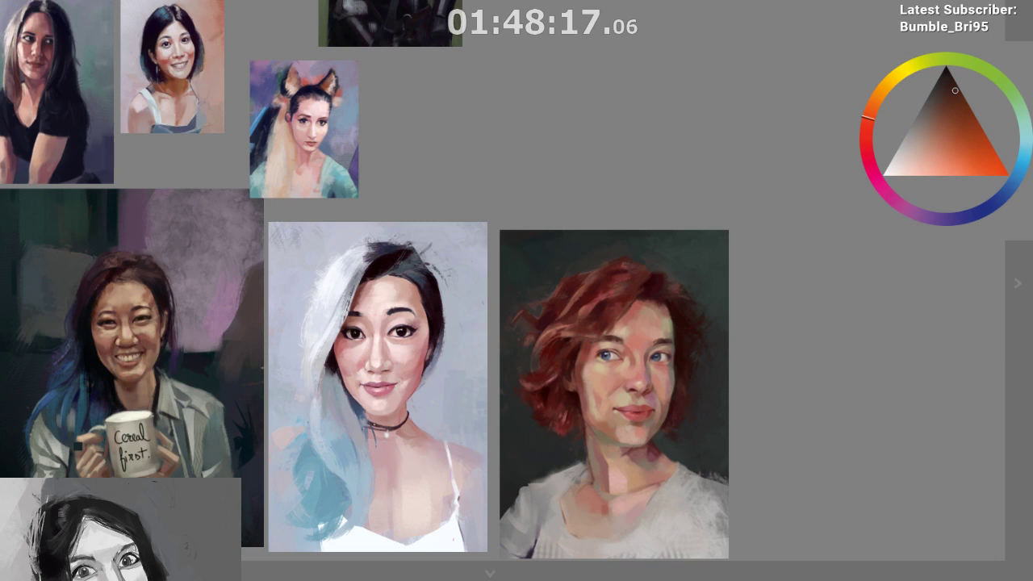
pyautogui.hotkey('ctrl', 'v')
pyautogui.hotkey('ctrl', 't')
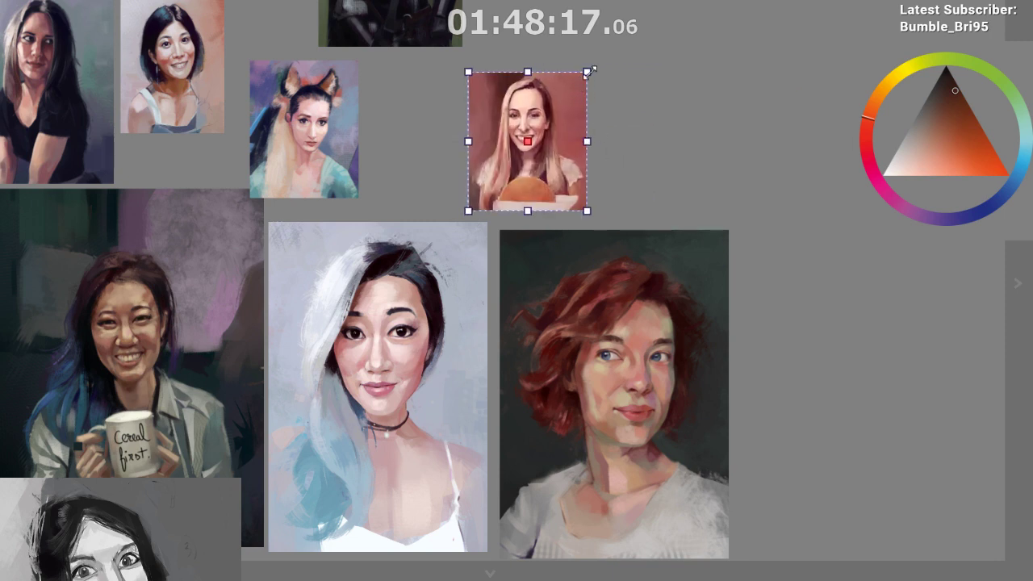
pyautogui.moveTo(588, 72); pyautogui.dragTo(621, 75)
pyautogui.press('Return')
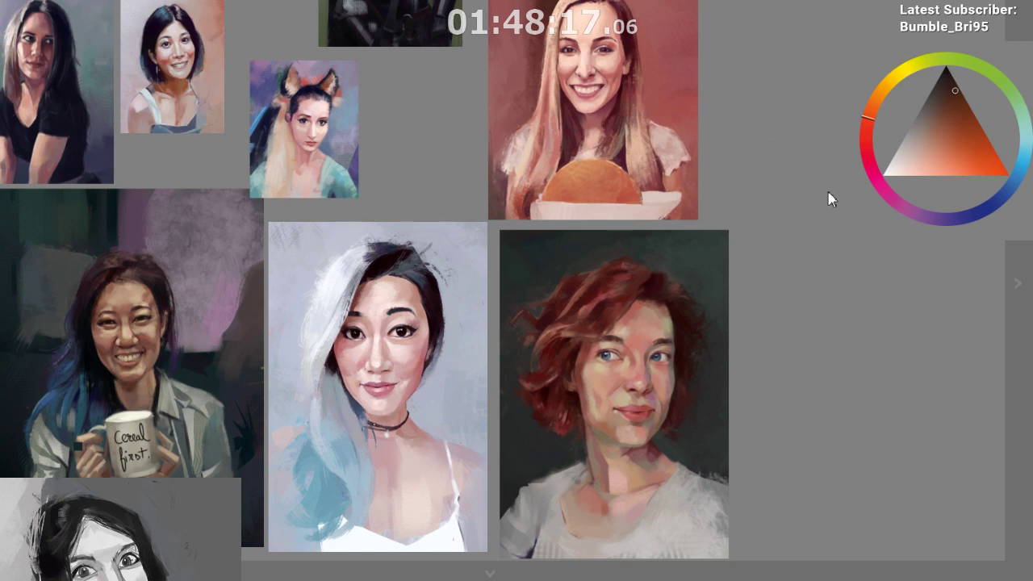
# Paste the painting of the curly-haired woman with a dog and enlarge it beside the blonde woman's portrait
pyautogui.hotkey('ctrl', 'v')
pyautogui.moveTo(884, 213); pyautogui.dragTo(829, 198)
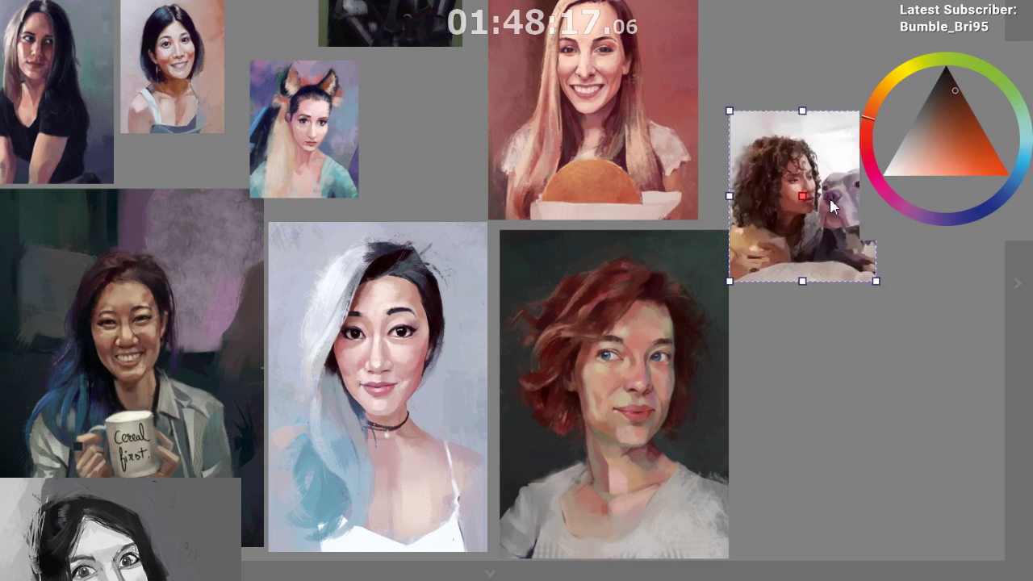
pyautogui.moveTo(847, 100)
pyautogui.mouseDown()
pyautogui.moveTo(931, 13)
pyautogui.moveTo(856, 100)
pyautogui.mouseUp()
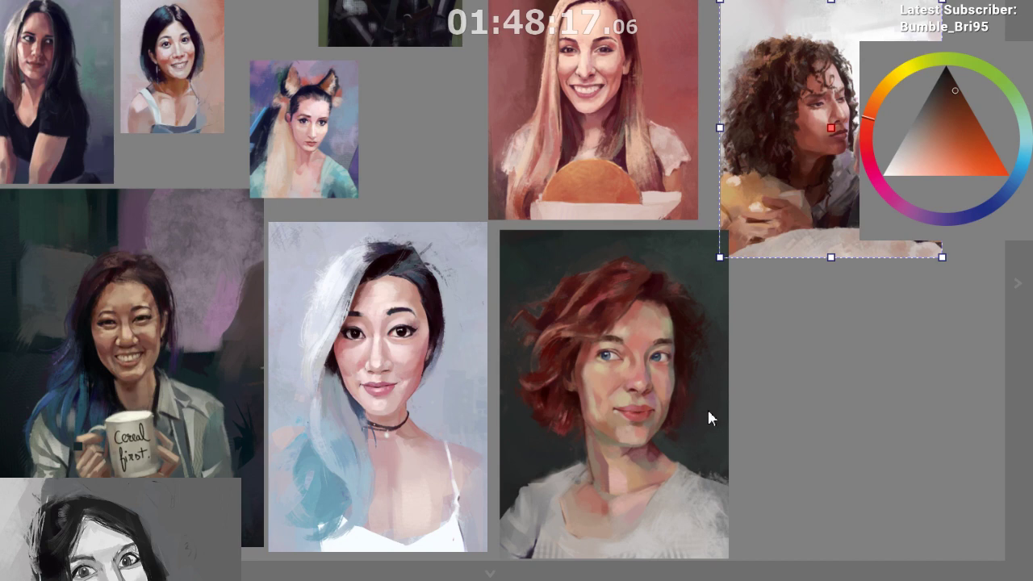
# Paste the portrait of the horned woman, enlarge it beside the red-haired woman, and shift the dog painting up to make room
pyautogui.hotkey('ctrl', 'v')
pyautogui.scroll(-3, 697, 419)
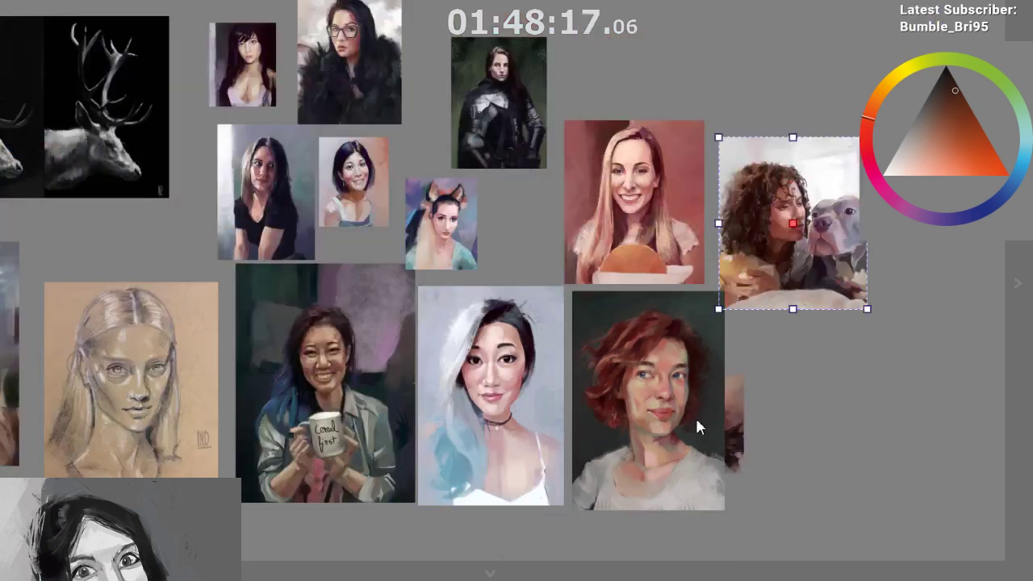
pyautogui.click(734, 415)
pyautogui.moveTo(730, 403); pyautogui.dragTo(896, 266)
pyautogui.moveTo(804, 206); pyautogui.dragTo(795, 113)
pyautogui.moveTo(810, 370); pyautogui.dragTo(834, 367)
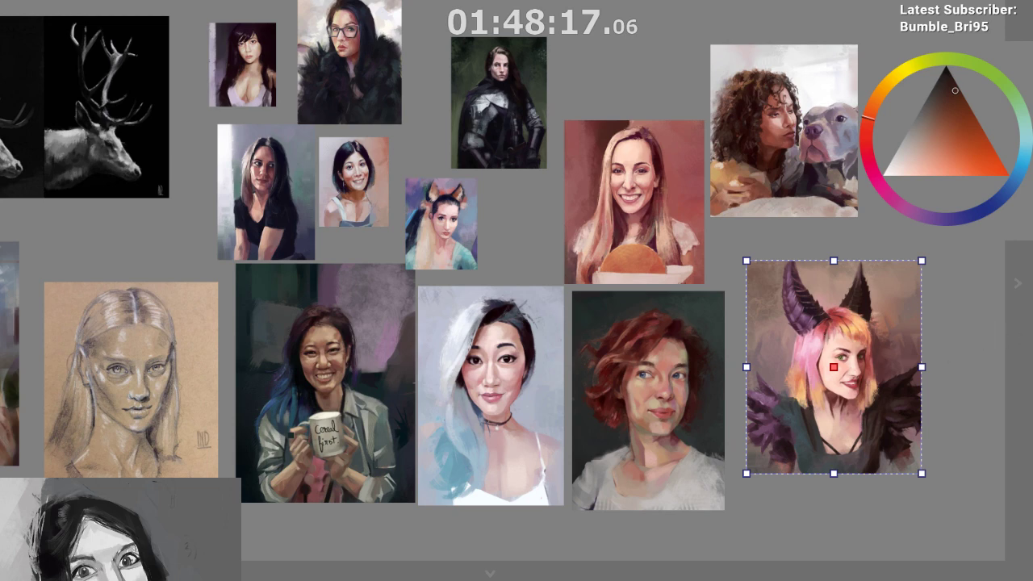
# Add the portrait of the young man on an orange background and place it below the mug painting to start a new row
pyautogui.scroll(-3, 622, 246)
pyautogui.moveTo(553, 152); pyautogui.dragTo(372, 488)
pyautogui.moveTo(438, 456); pyautogui.dragTo(570, 415)
pyautogui.click(643, 468)
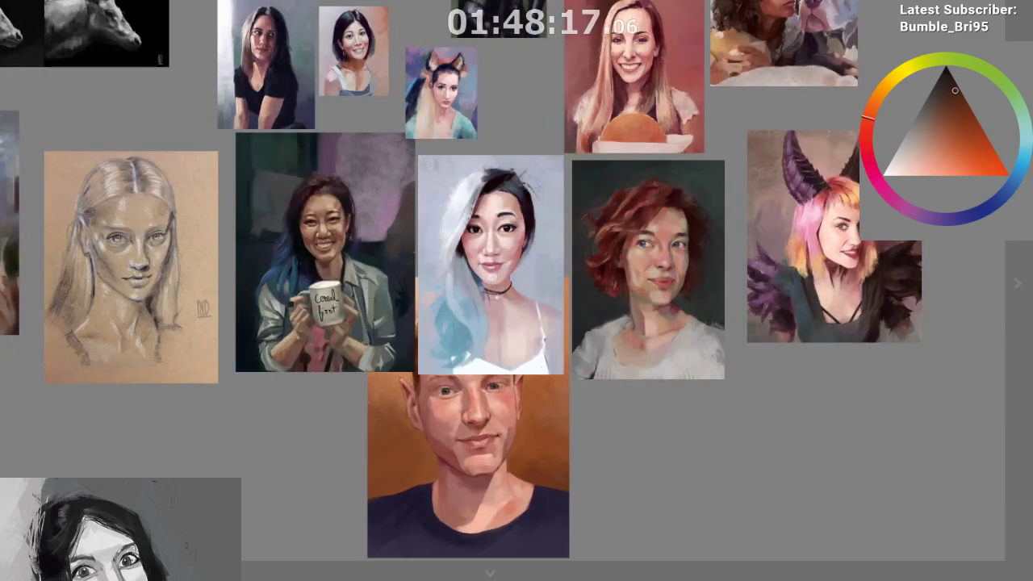
pyautogui.scroll(-1, 703, 434)
pyautogui.moveTo(435, 334); pyautogui.dragTo(307, 445)
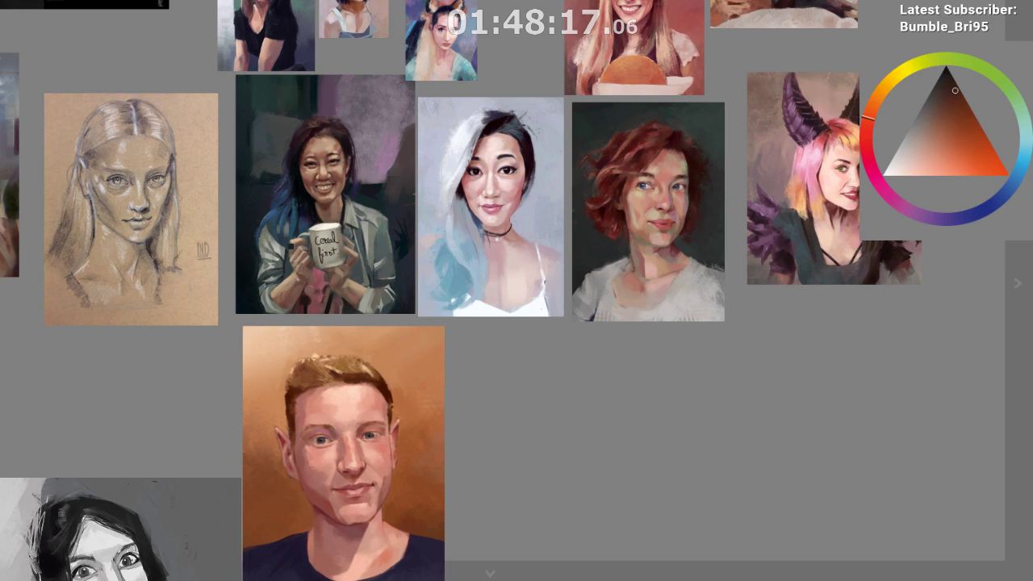
pyautogui.scroll(-2, 605, 193)
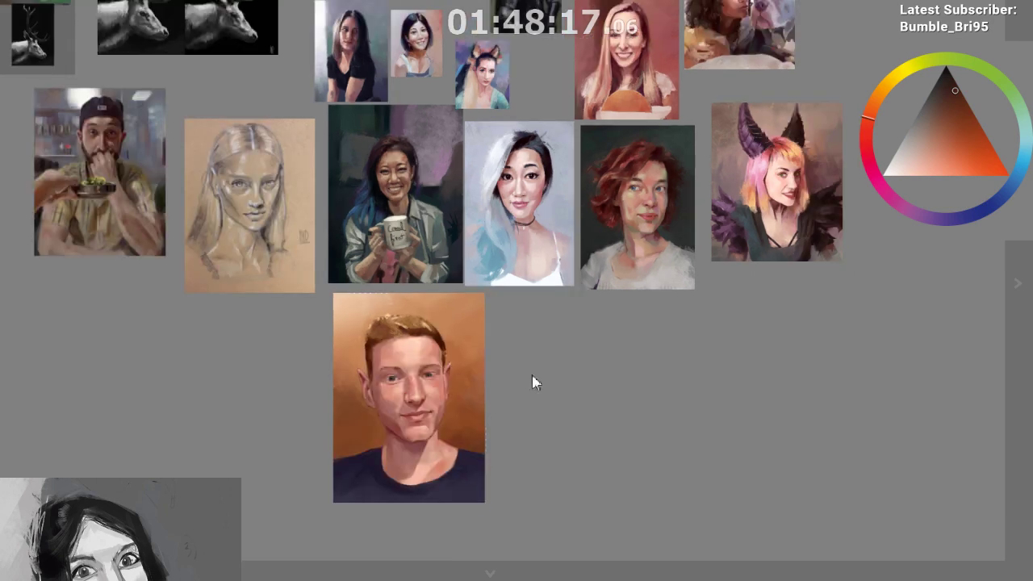
pyautogui.moveTo(395, 382)
pyautogui.mouseDown()
pyautogui.moveTo(614, 381)
pyautogui.moveTo(481, 385)
pyautogui.moveTo(734, 315)
pyautogui.moveTo(428, 376)
pyautogui.moveTo(391, 401)
pyautogui.mouseUp()
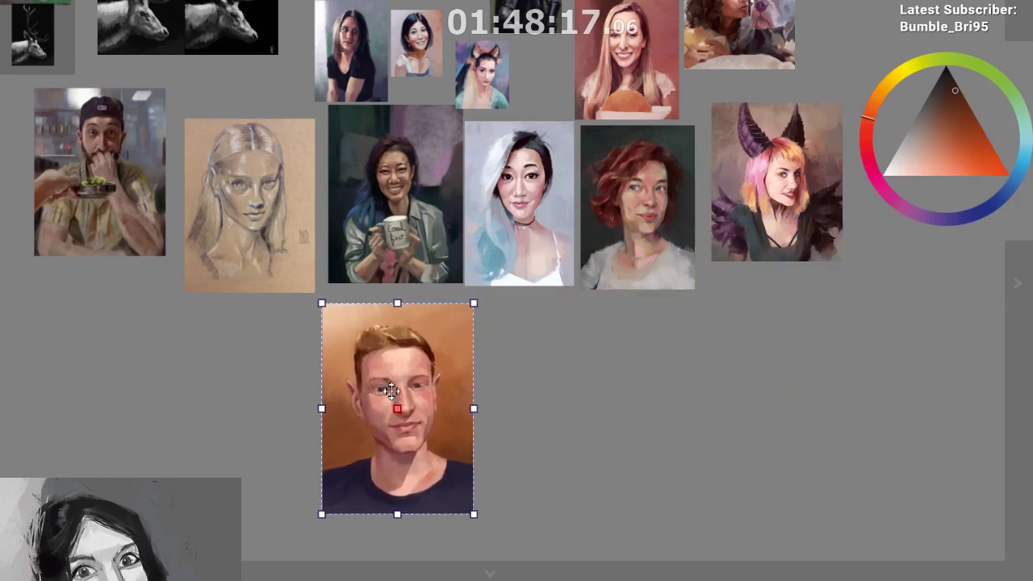
# Move the smiling short-haired woman and black T-shirt portraits into the young man's row and enlarge both
pyautogui.click(260, 392)
pyautogui.moveTo(429, 66); pyautogui.dragTo(526, 436)
pyautogui.moveTo(545, 380); pyautogui.dragTo(577, 336)
pyautogui.click(386, 61)
pyautogui.moveTo(391, 59); pyautogui.dragTo(679, 416)
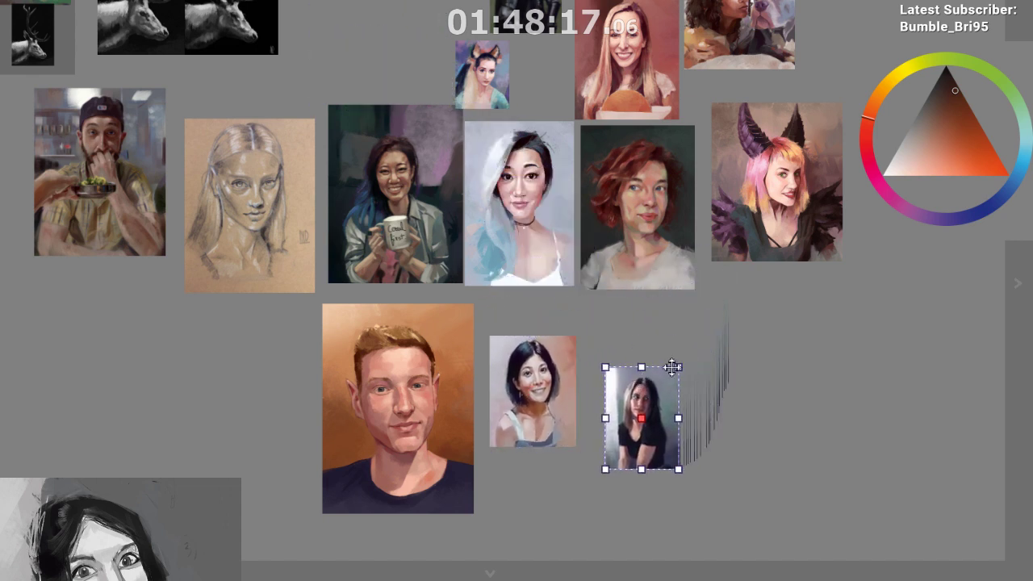
pyautogui.moveTo(673, 363); pyautogui.dragTo(757, 313)
pyautogui.moveTo(688, 341); pyautogui.dragTo(659, 385)
pyautogui.moveTo(539, 393); pyautogui.dragTo(823, 379)
pyautogui.moveTo(604, 375); pyautogui.dragTo(559, 375)
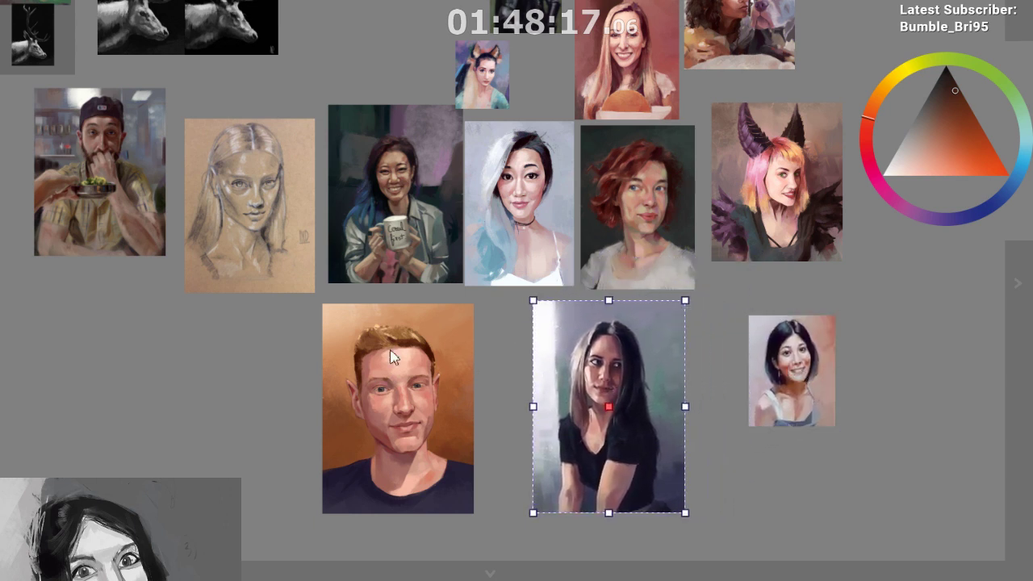
# Move the fox-eared woman's portrait to the other side of the young man and enlarge it to match his size
pyautogui.click(190, 357)
pyautogui.moveTo(482, 74); pyautogui.dragTo(191, 412)
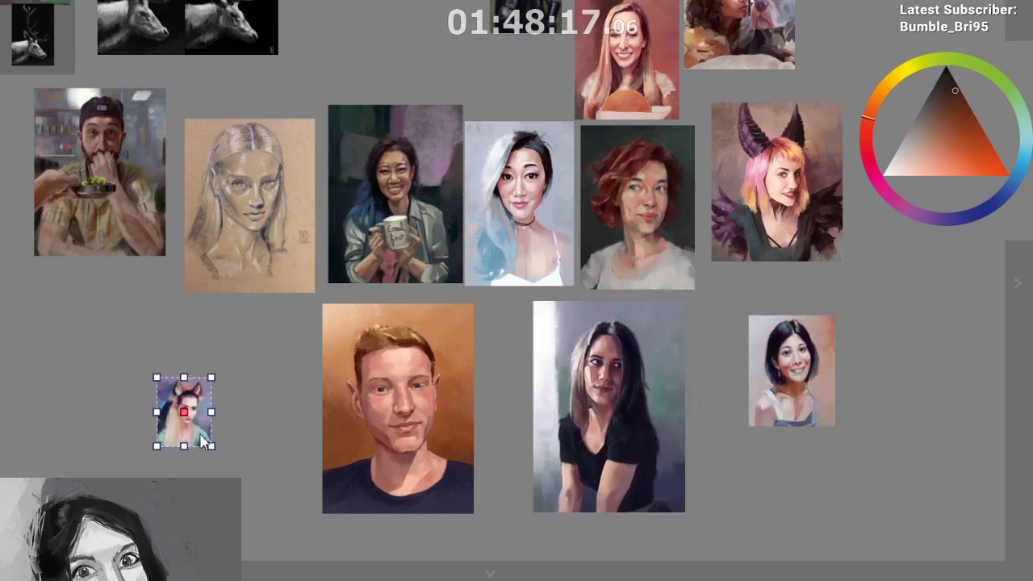
pyautogui.moveTo(221, 372); pyautogui.dragTo(312, 260)
pyautogui.moveTo(271, 361); pyautogui.dragTo(247, 422)
pyautogui.press('Escape')
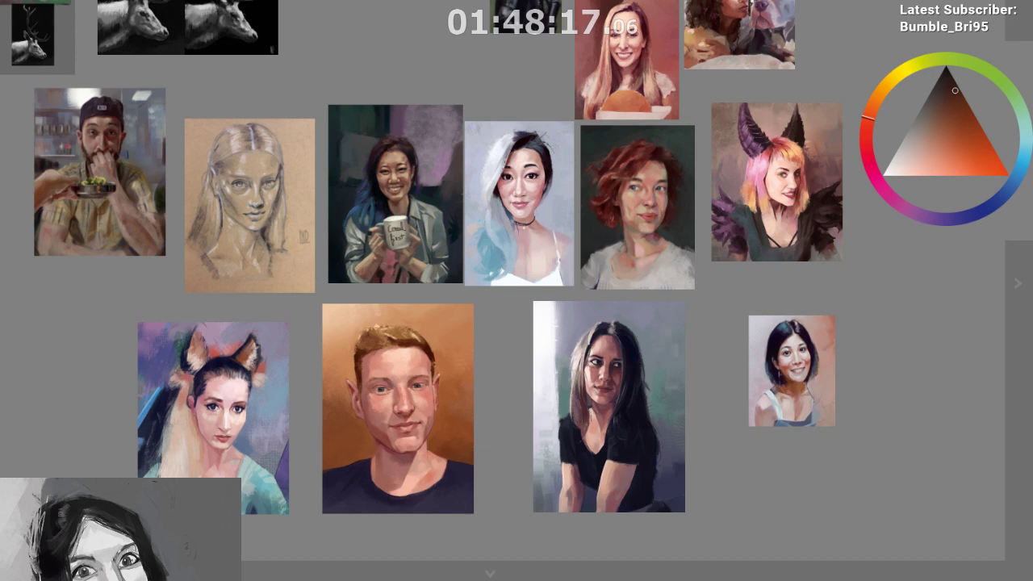
# Look back over the gathered paintings and compare the armored woman's portrait with its reference photo up close
pyautogui.hscroll(-3, 502, 280)
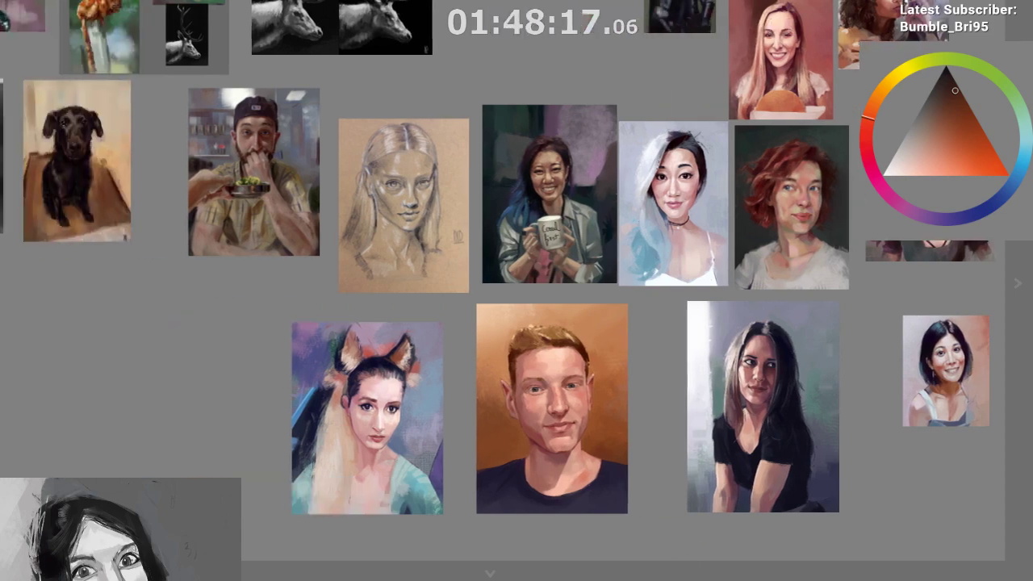
pyautogui.hscroll(-5, 528, 565)
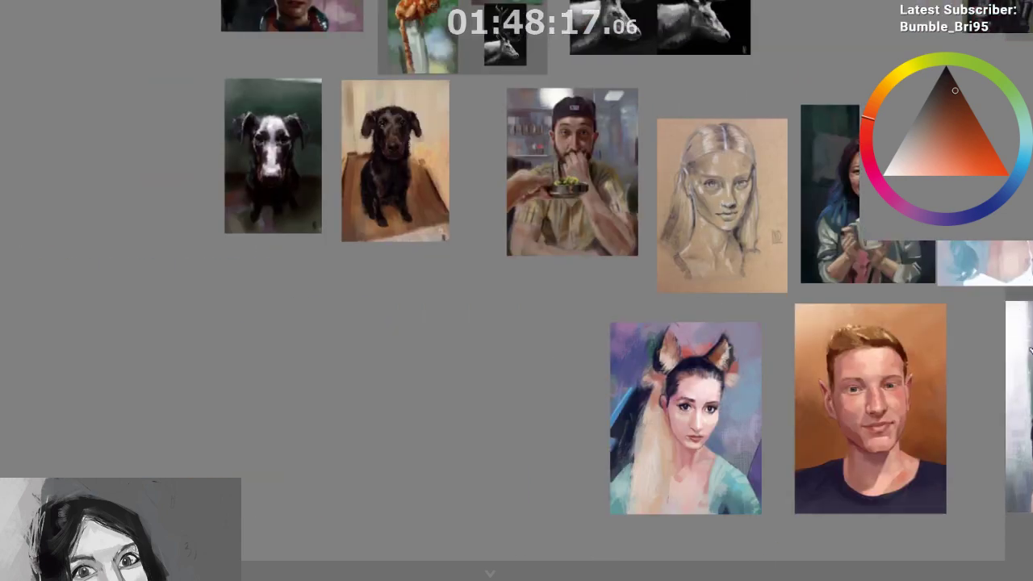
pyautogui.scroll(7, 517, 290)
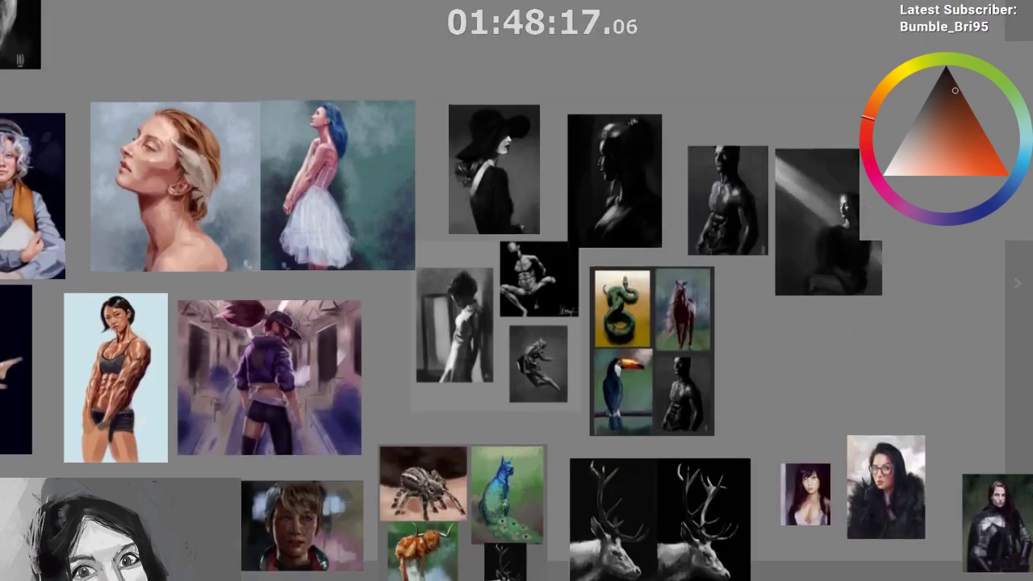
pyautogui.scroll(6, 517, 291)
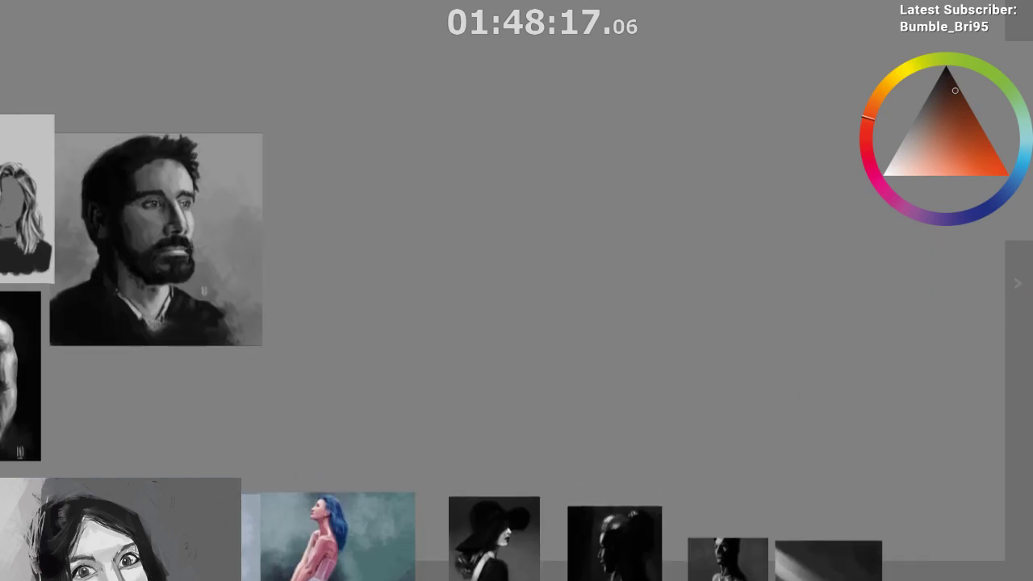
pyautogui.hscroll(-8, 517, 290)
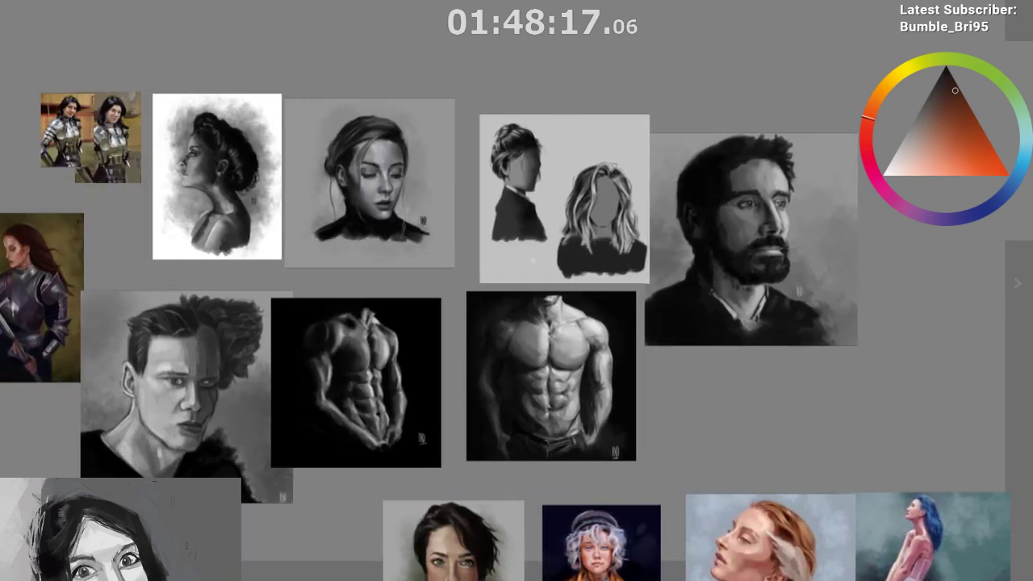
pyautogui.hscroll(-4, 447, 558)
pyautogui.scroll(6, 368, 111)
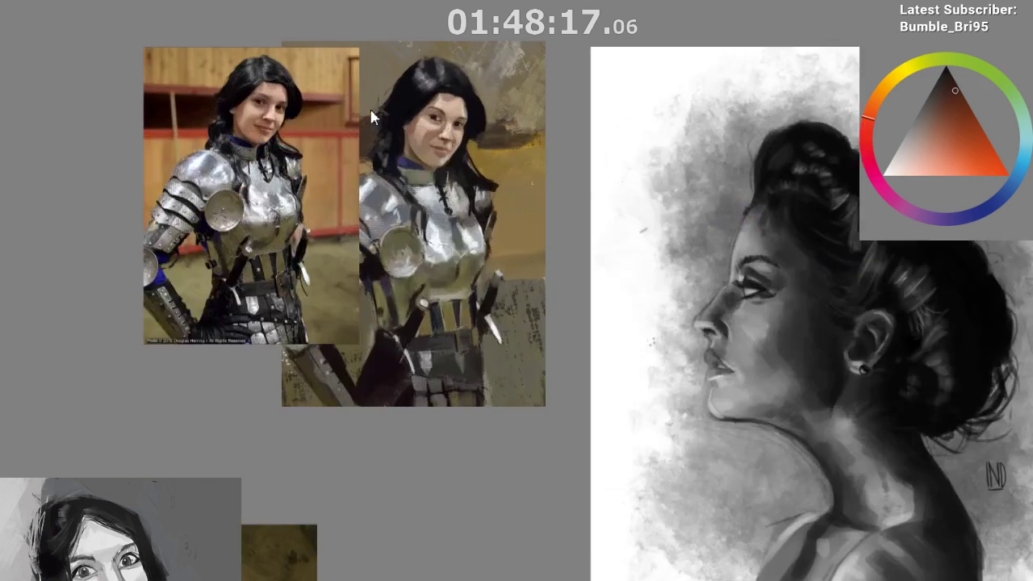
pyautogui.scroll(3, 371, 117)
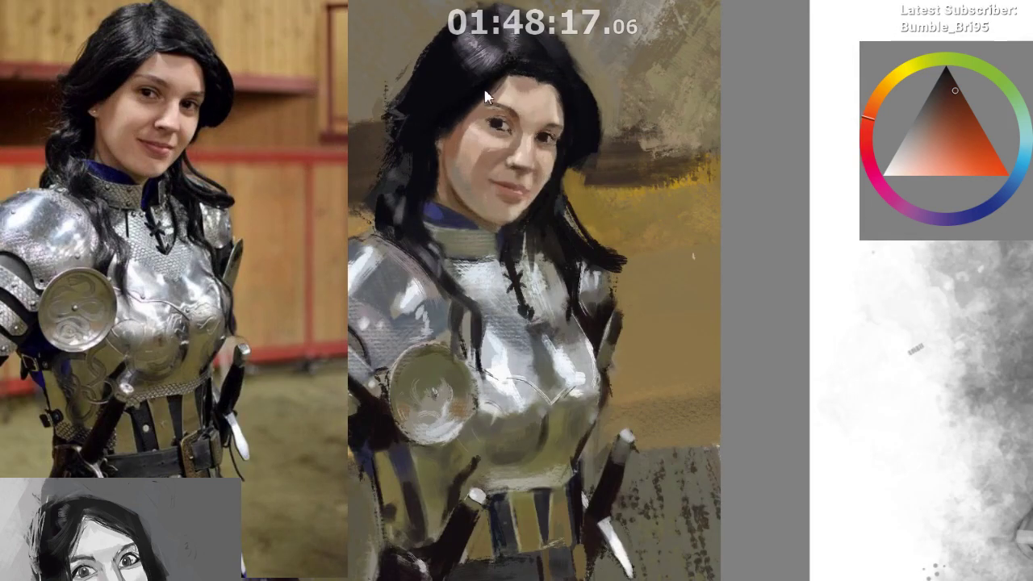
pyautogui.scroll(2, 524, 113)
pyautogui.scroll(-5, 524, 113)
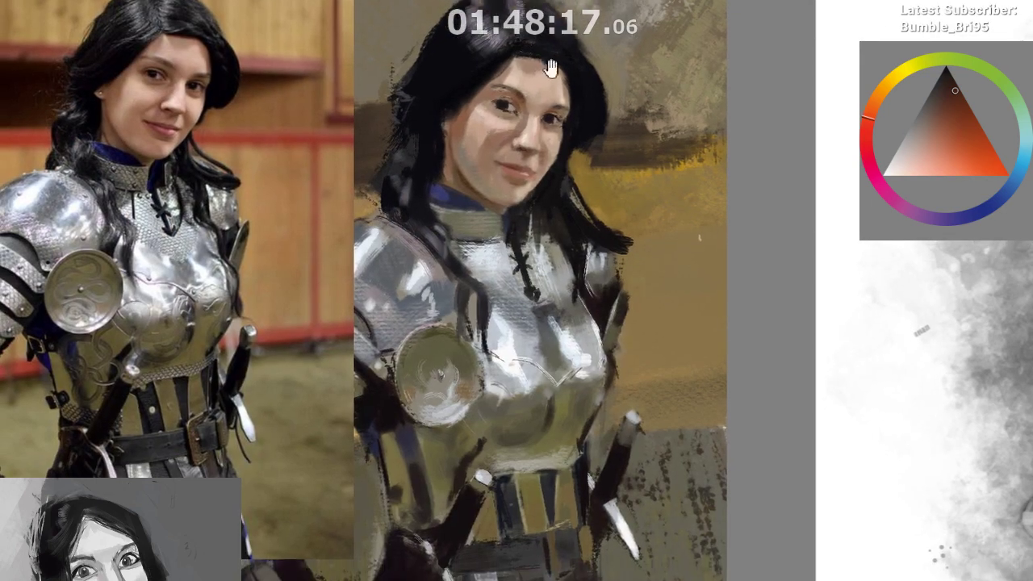
pyautogui.scroll(3, 673, 108)
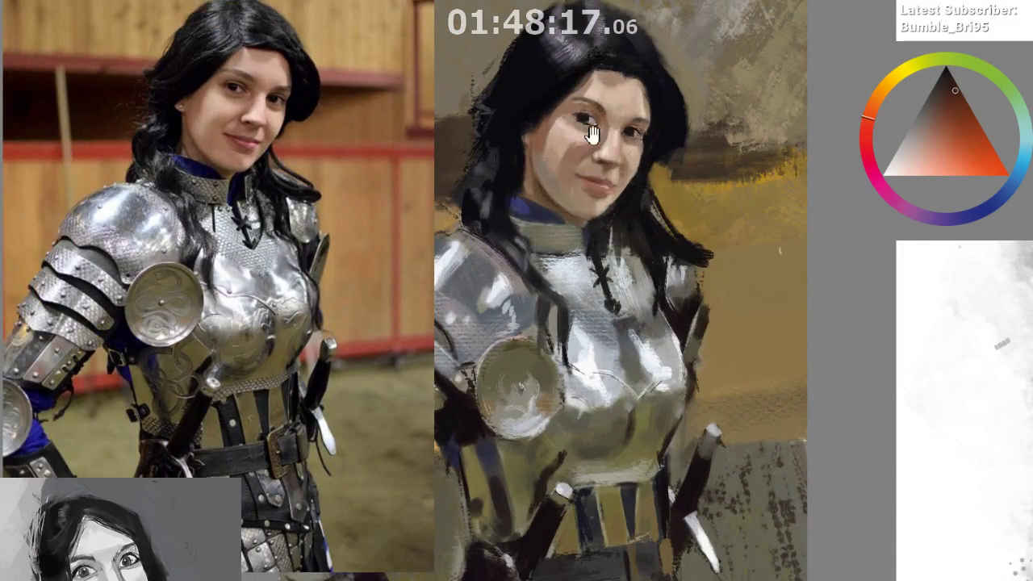
pyautogui.scroll(1, 597, 149)
pyautogui.scroll(1, 614, 190)
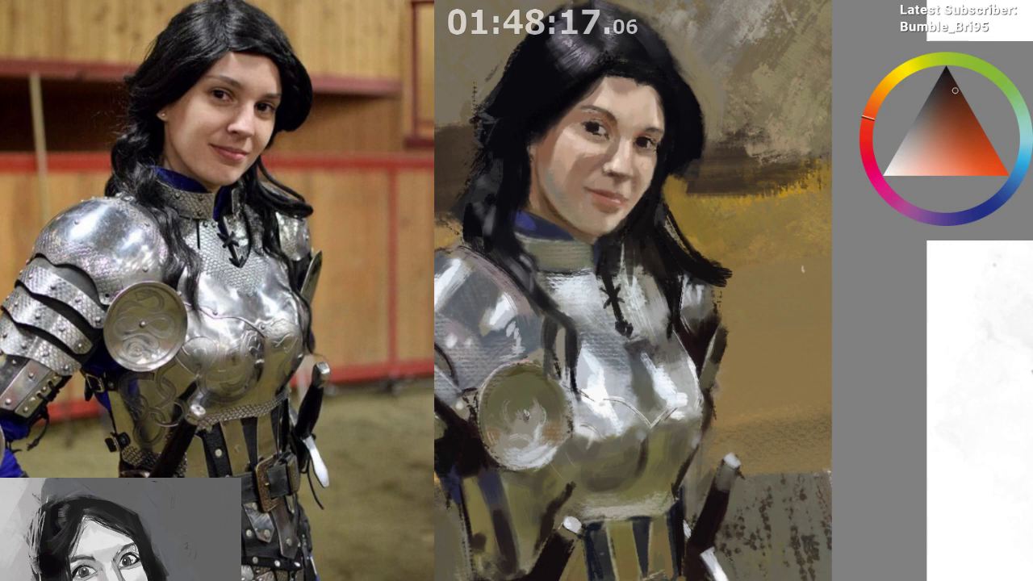
# Touch up the shaded cheek and the area beside the nose with skin tones sampled from the painted face
pyautogui.keyDown('ctrl'); pyautogui.click(575, 172); pyautogui.keyUp('ctrl')
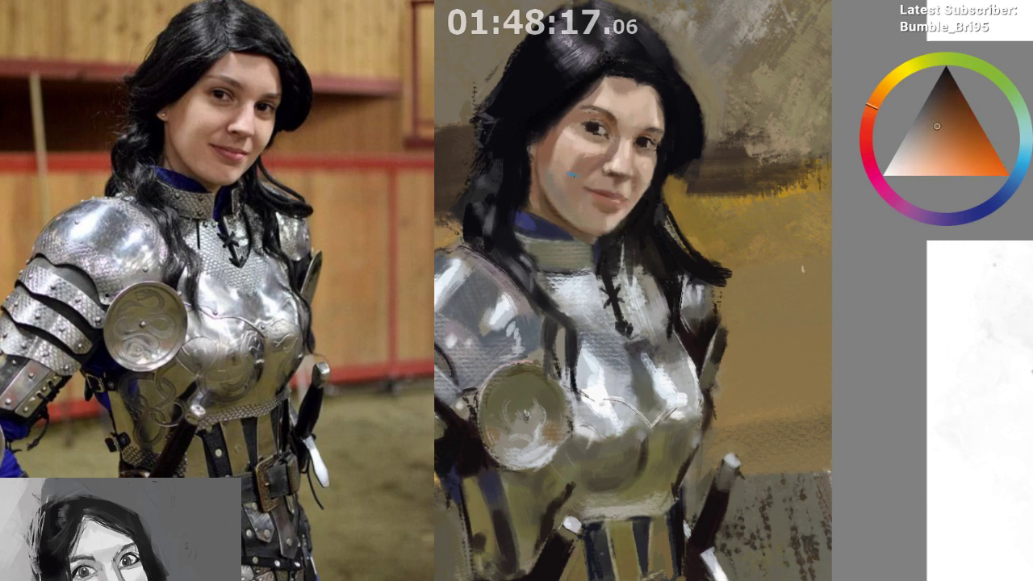
pyautogui.keyDown('ctrl'); pyautogui.click(578, 150); pyautogui.keyUp('ctrl')
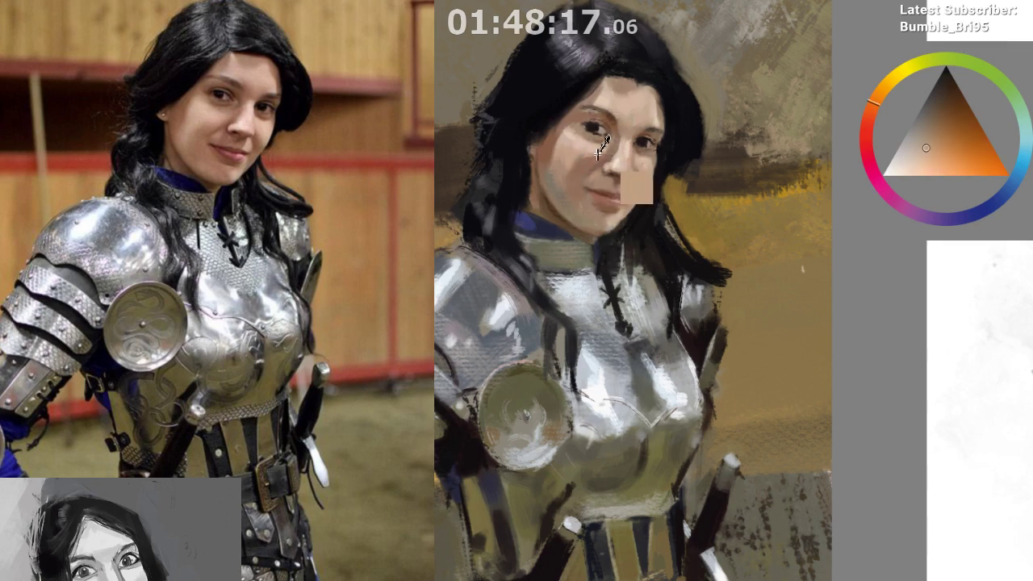
pyautogui.keyDown('ctrl'); pyautogui.click(603, 153); pyautogui.keyUp('ctrl')
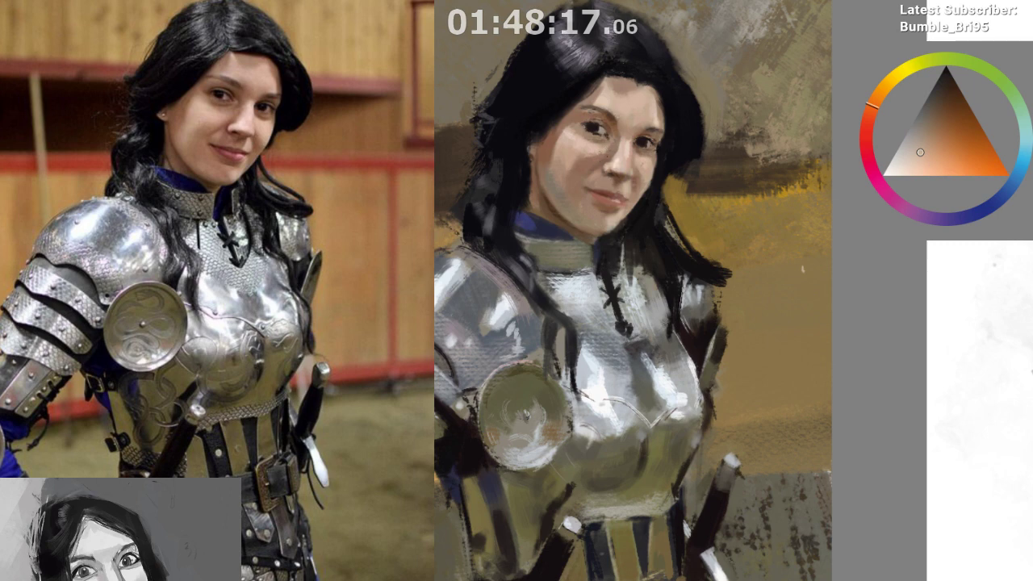
pyautogui.keyDown('ctrl'); pyautogui.click(611, 172); pyautogui.keyUp('ctrl')
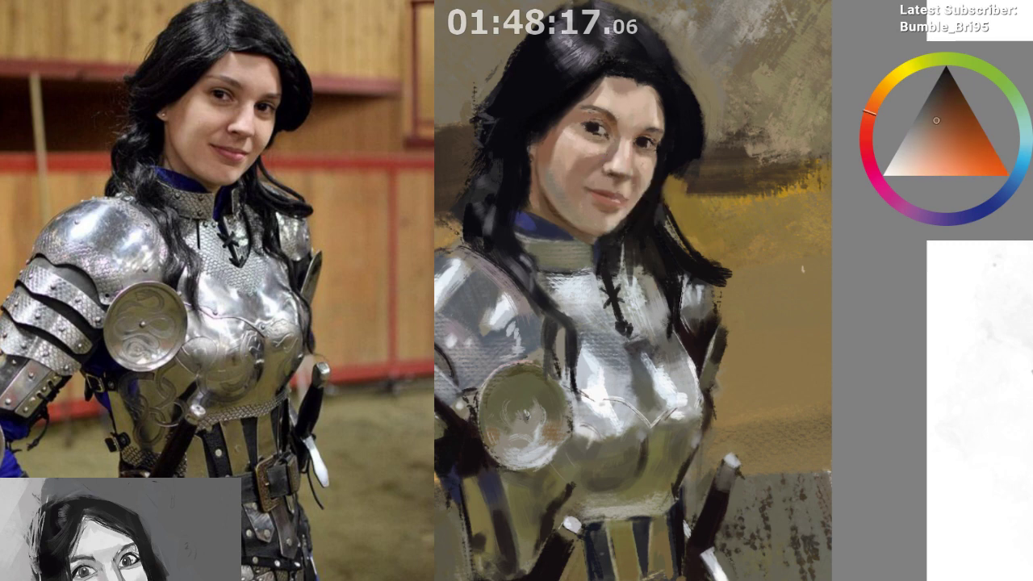
# Mirror the canvas view and blend the cheek below the near eye with pale skin tones sampled from the painted face
pyautogui.press('m')
pyautogui.moveTo(484, 270); pyautogui.dragTo(471, 253)
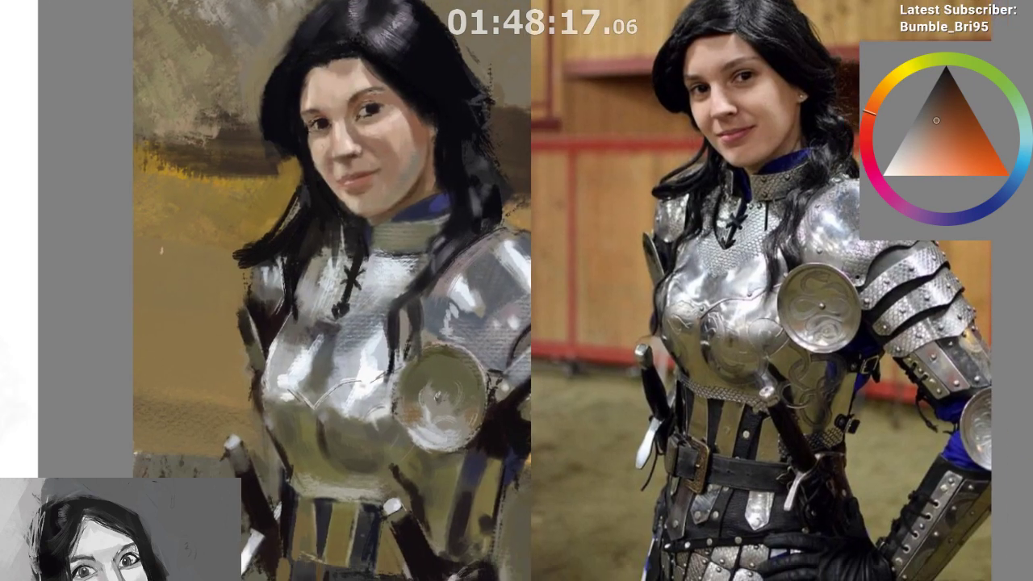
pyautogui.keyDown('ctrl'); pyautogui.click(328, 167); pyautogui.keyUp('ctrl')
pyautogui.scroll(1, 382, 106)
pyautogui.moveTo(390, 113); pyautogui.dragTo(386, 88)
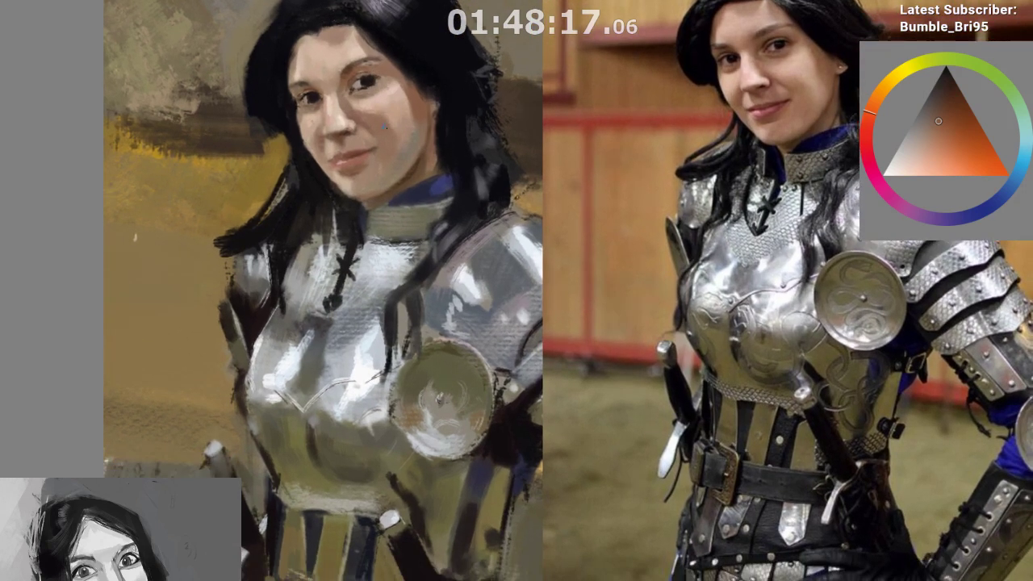
pyautogui.keyDown('ctrl'); pyautogui.click(382, 100); pyautogui.keyUp('ctrl')
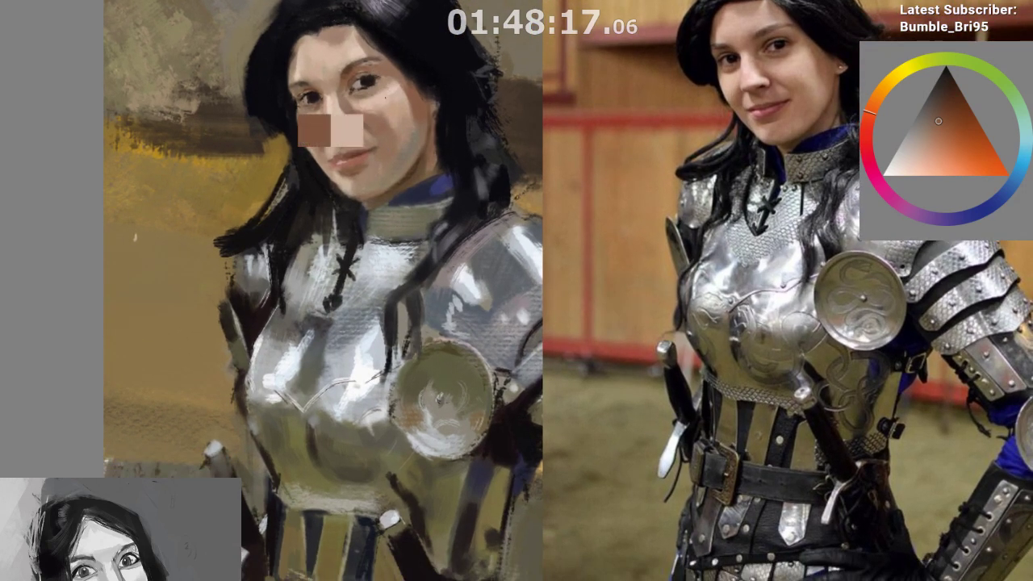
pyautogui.keyDown('ctrl'); pyautogui.click(380, 102); pyautogui.keyUp('ctrl')
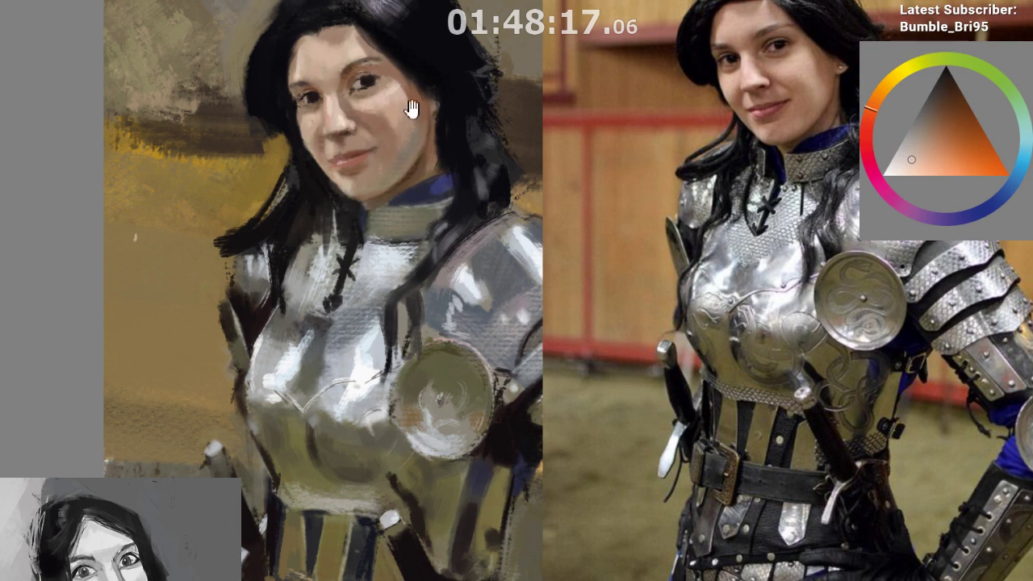
# Touch up the near eye and the dark hair beside the neck with near-black tones sampled from the portrait
pyautogui.moveTo(410, 123); pyautogui.dragTo(401, 164)
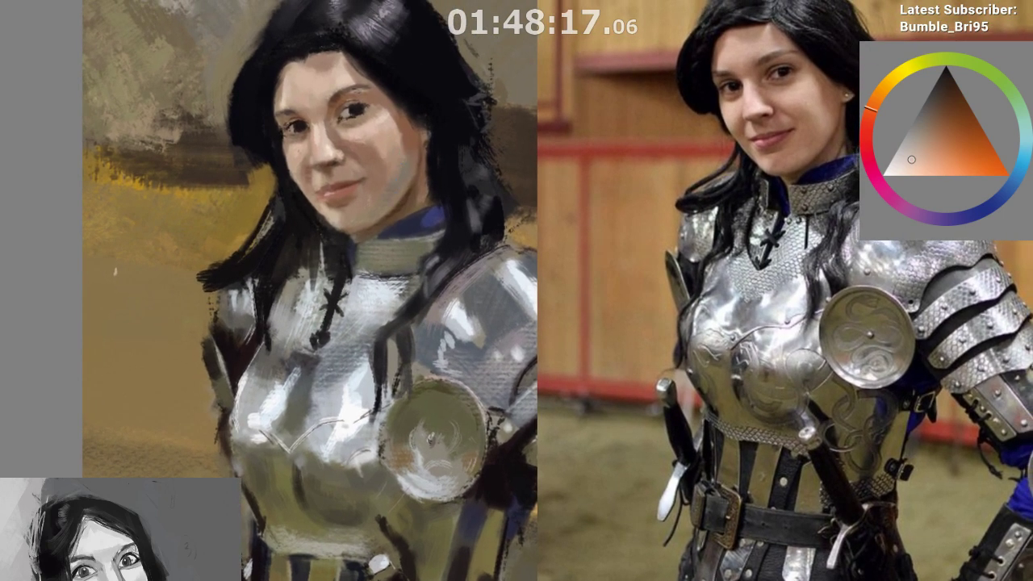
pyautogui.keyDown('ctrl'); pyautogui.click(352, 108); pyautogui.keyUp('ctrl')
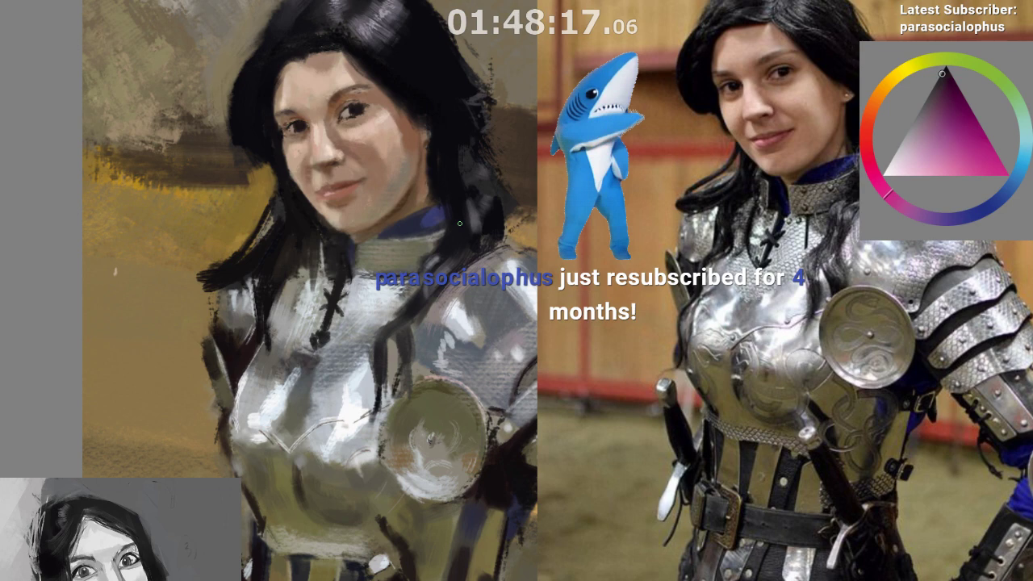
pyautogui.press('ctrl')
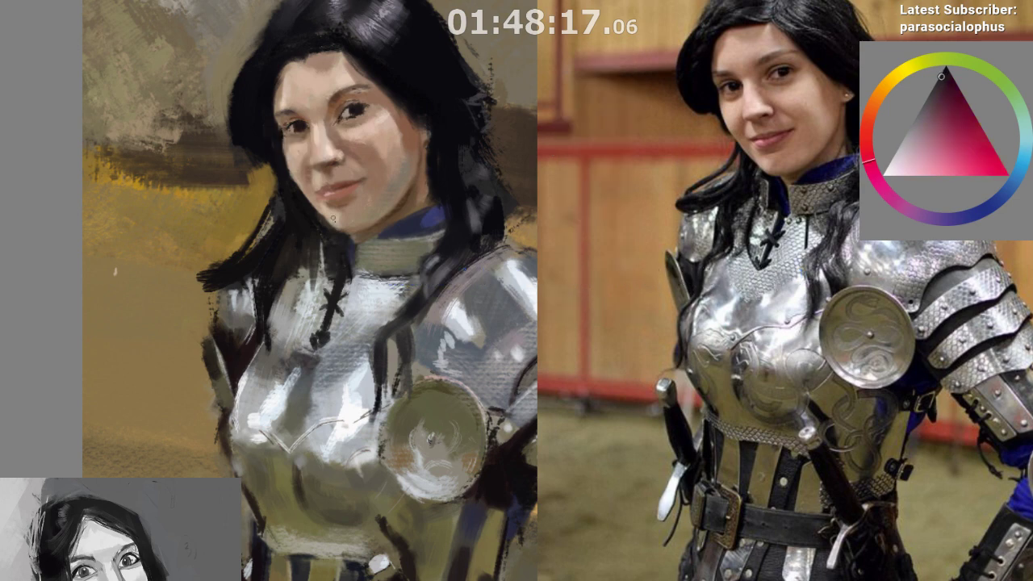
pyautogui.keyDown('ctrl'); pyautogui.click(334, 143); pyautogui.keyUp('ctrl')
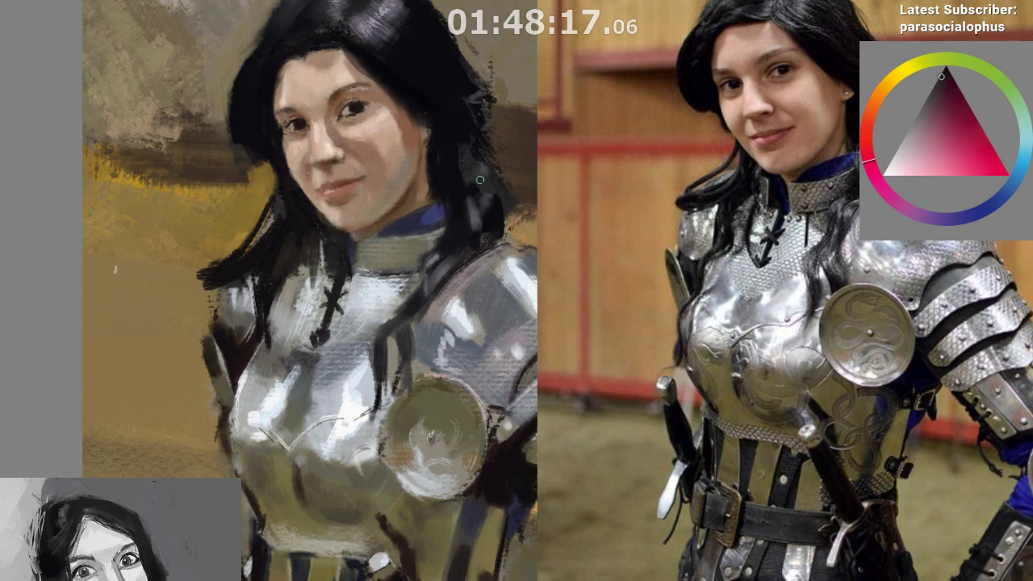
# Flip the canvas view back and refine the nose bridge and cheek with mid-brown skin tones sampled from the face
pyautogui.press('m')
pyautogui.moveTo(645, 162); pyautogui.dragTo(674, 92)
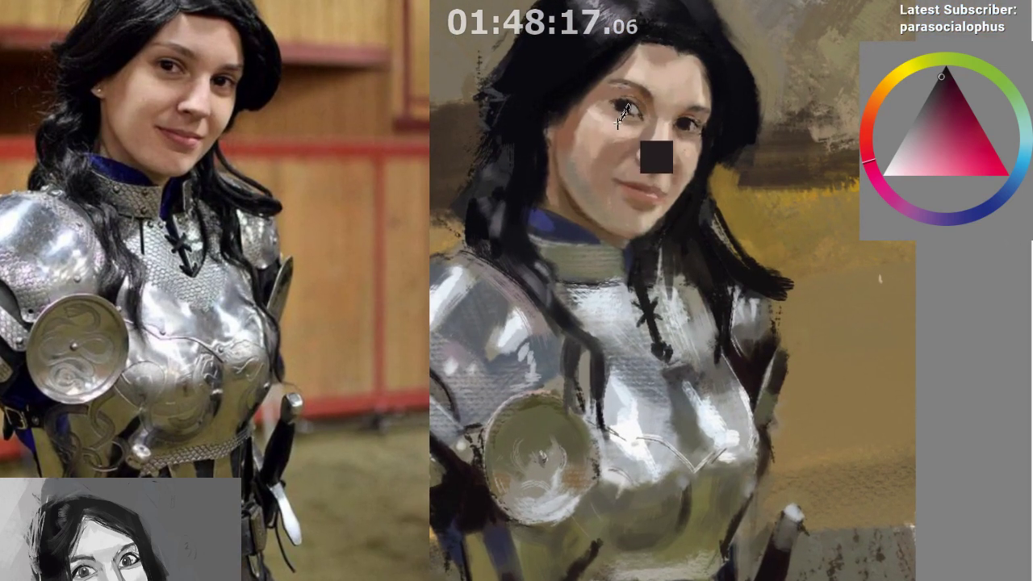
pyautogui.keyDown('ctrl'); pyautogui.click(662, 138); pyautogui.keyUp('ctrl')
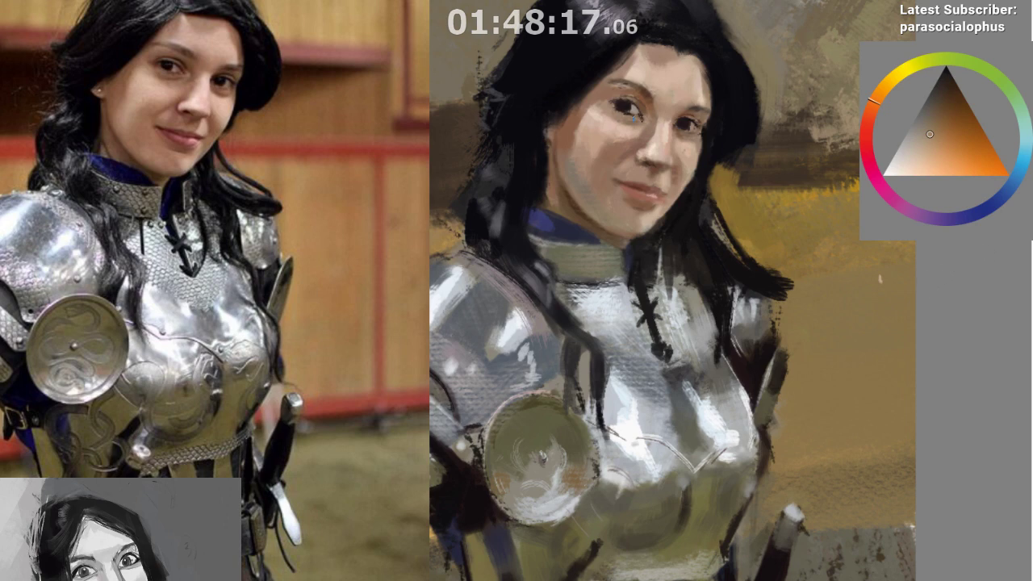
pyautogui.keyDown('ctrl'); pyautogui.click(586, 121); pyautogui.keyUp('ctrl')
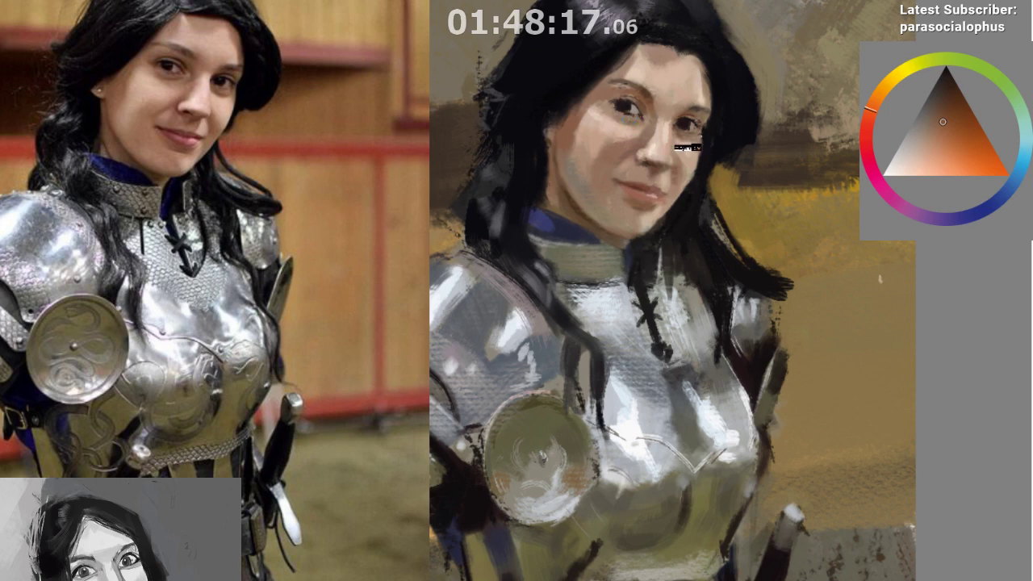
pyautogui.keyDown('ctrl'); pyautogui.click(625, 155); pyautogui.keyUp('ctrl')
# Rework the skin around the near eye and along the face's outer edge by the ear with sampled warm brown tones
pyautogui.moveTo(600, 174); pyautogui.dragTo(588, 199)
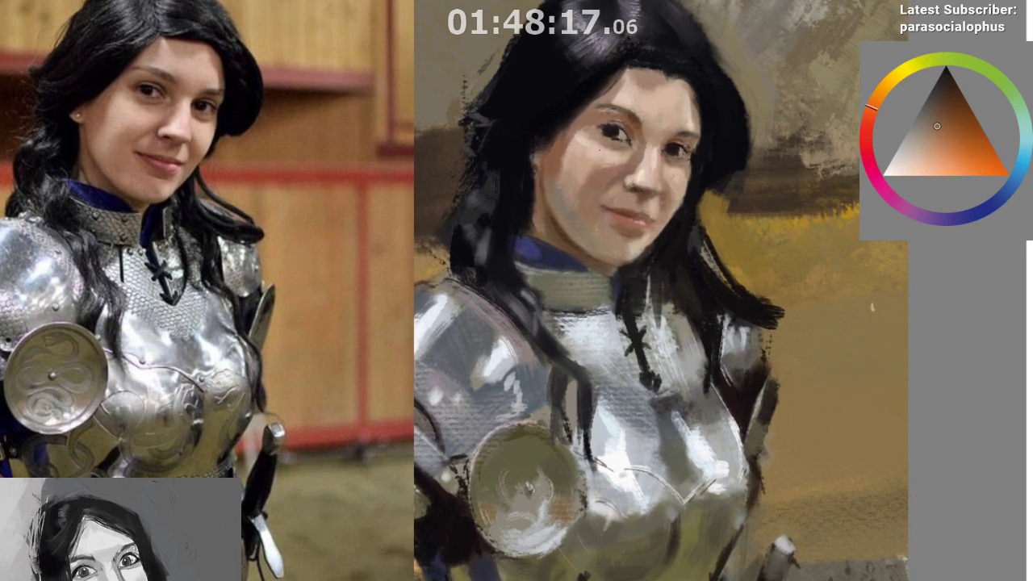
pyautogui.keyDown('ctrl'); pyautogui.click(614, 170); pyautogui.keyUp('ctrl')
pyautogui.keyDown('ctrl'); pyautogui.click(580, 130); pyautogui.keyUp('ctrl')
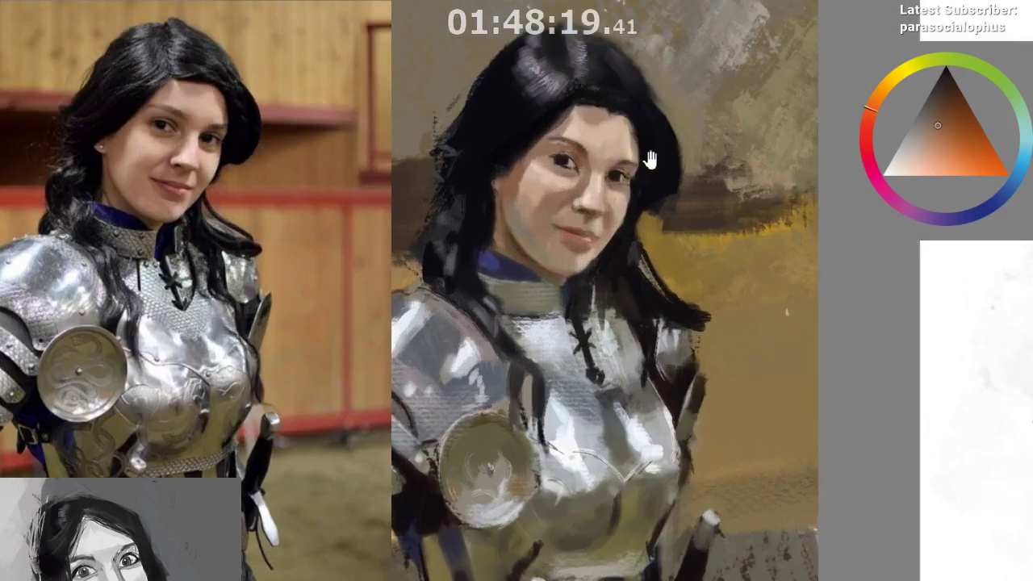
pyautogui.moveTo(594, 173); pyautogui.dragTo(600, 168)
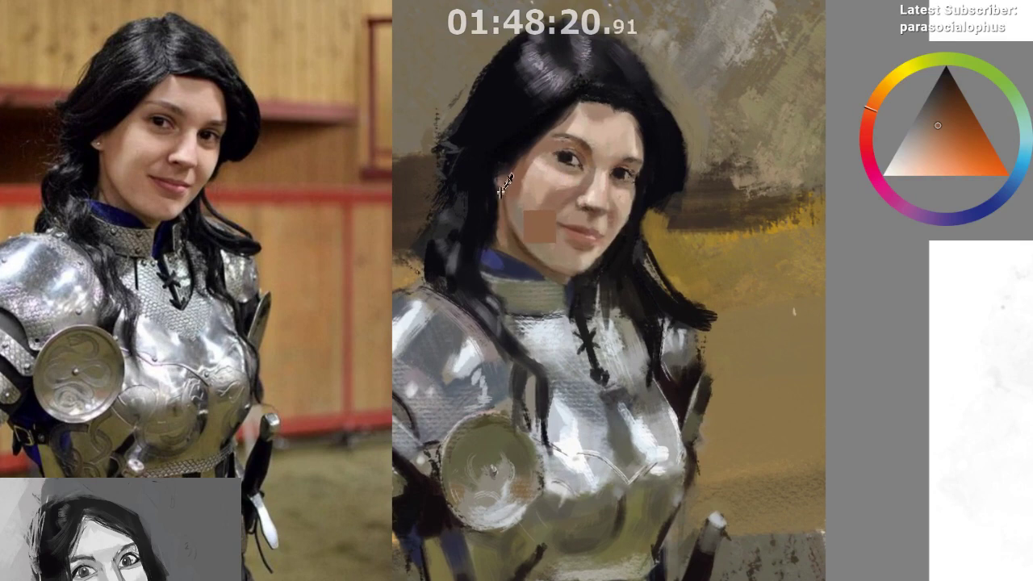
pyautogui.keyDown('ctrl'); pyautogui.click(501, 181); pyautogui.keyUp('ctrl')
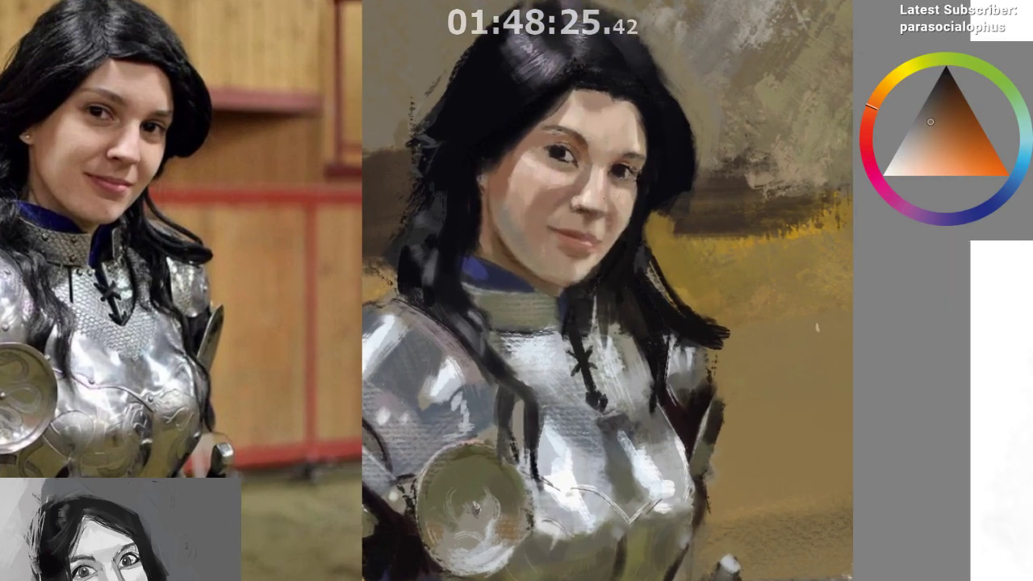
# Refine the shadow along the side of the nose with sampled reddish-brown skin tones and a slightly darker mix
pyautogui.keyDown('ctrl'); pyautogui.click(581, 190); pyautogui.keyUp('ctrl')
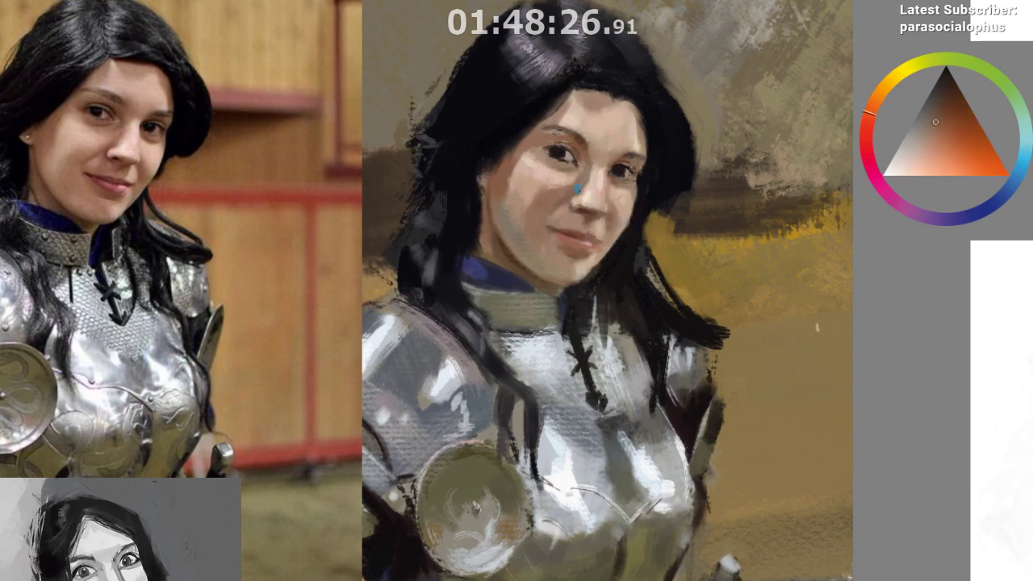
pyautogui.click(940, 117)
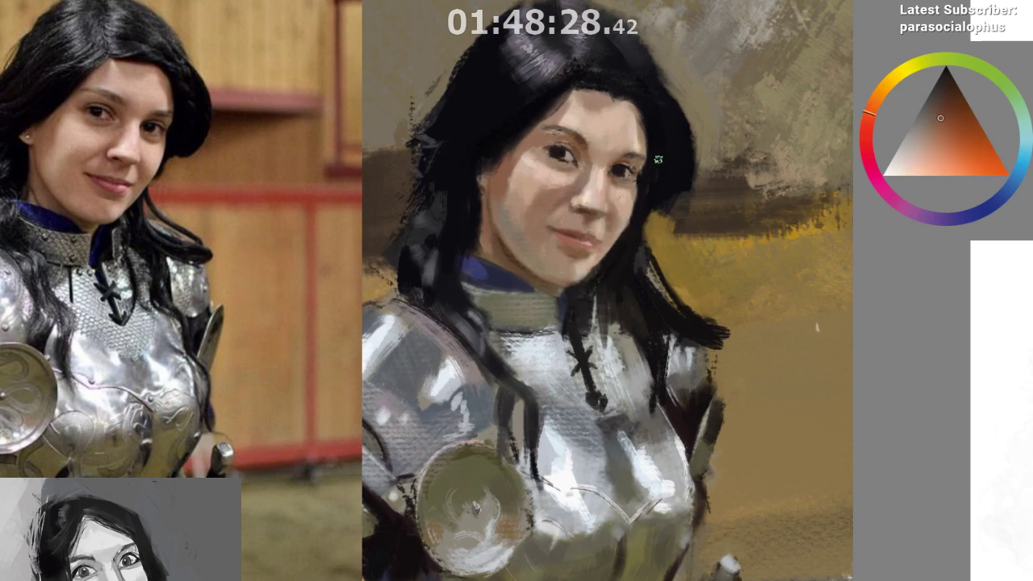
pyautogui.keyDown('ctrl'); pyautogui.click(584, 179); pyautogui.keyUp('ctrl')
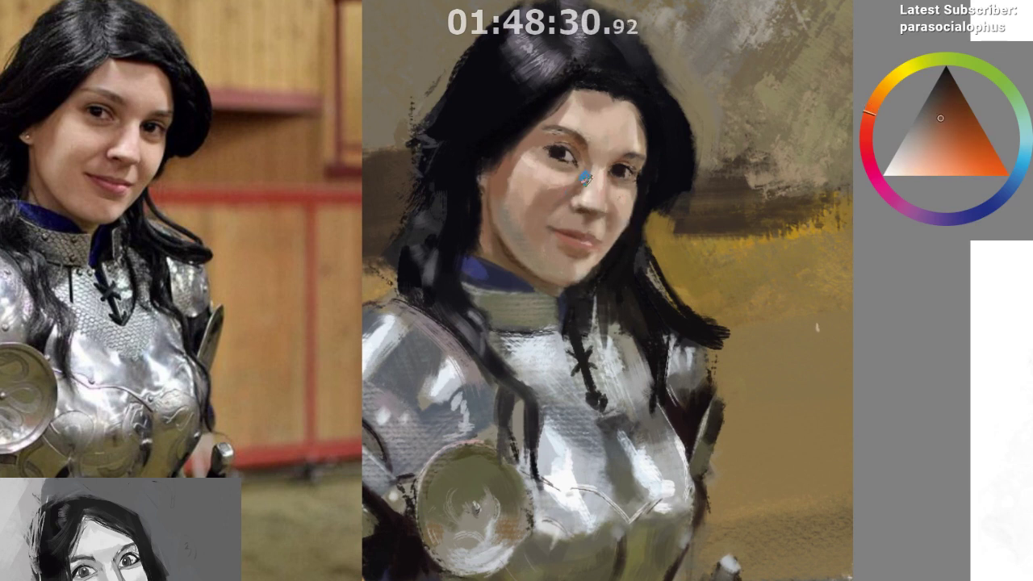
pyautogui.keyDown('ctrl'); pyautogui.click(585, 179); pyautogui.keyUp('ctrl')
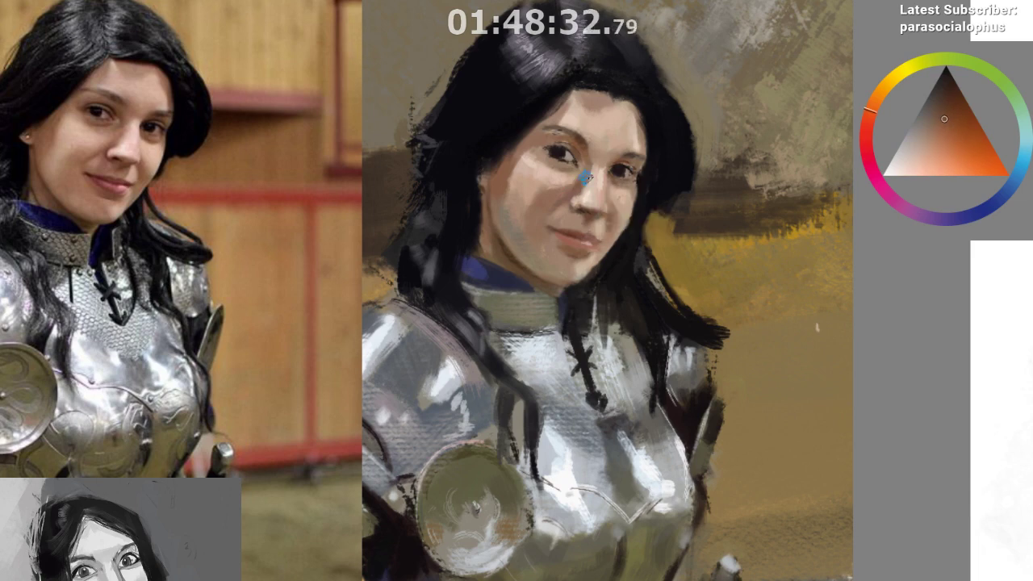
pyautogui.keyDown('ctrl'); pyautogui.click(579, 189); pyautogui.keyUp('ctrl')
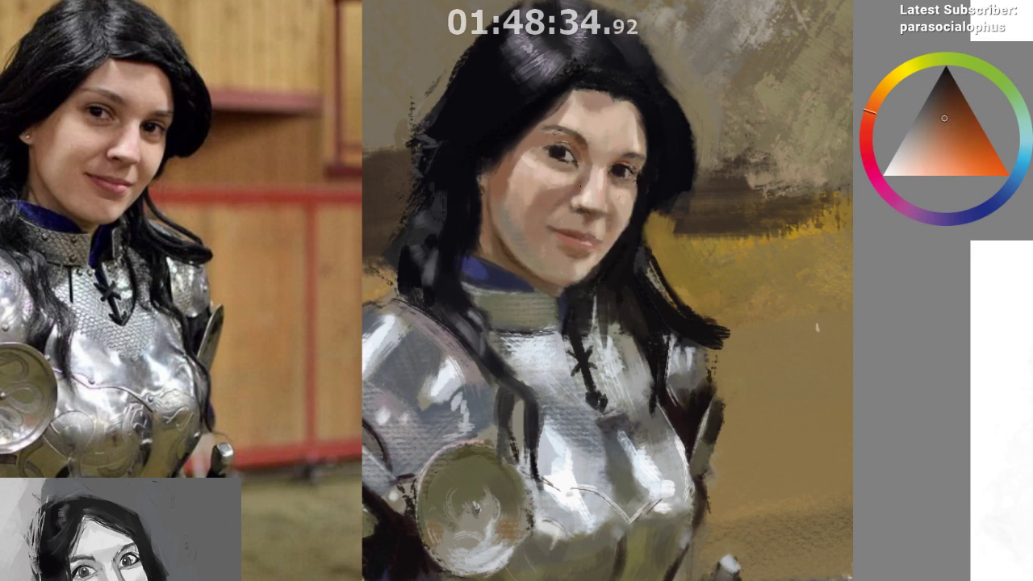
# Mirror the canvas view and touch up the nose bridge and near-eye area with light skin tones sampled between the eyes
pyautogui.press('m')
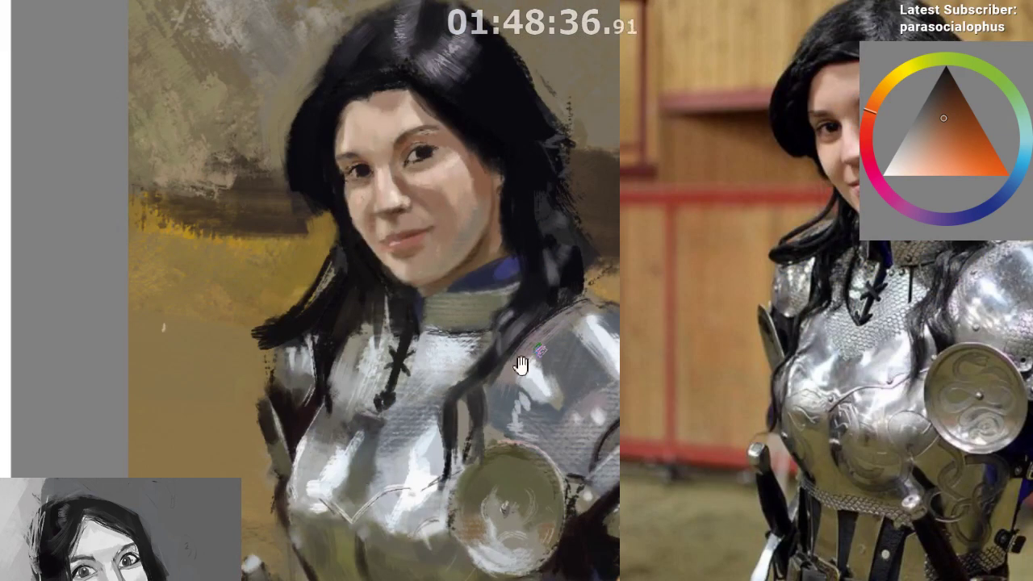
pyautogui.moveTo(521, 365)
pyautogui.mouseDown()
pyautogui.moveTo(442, 278)
pyautogui.moveTo(436, 302)
pyautogui.mouseUp()
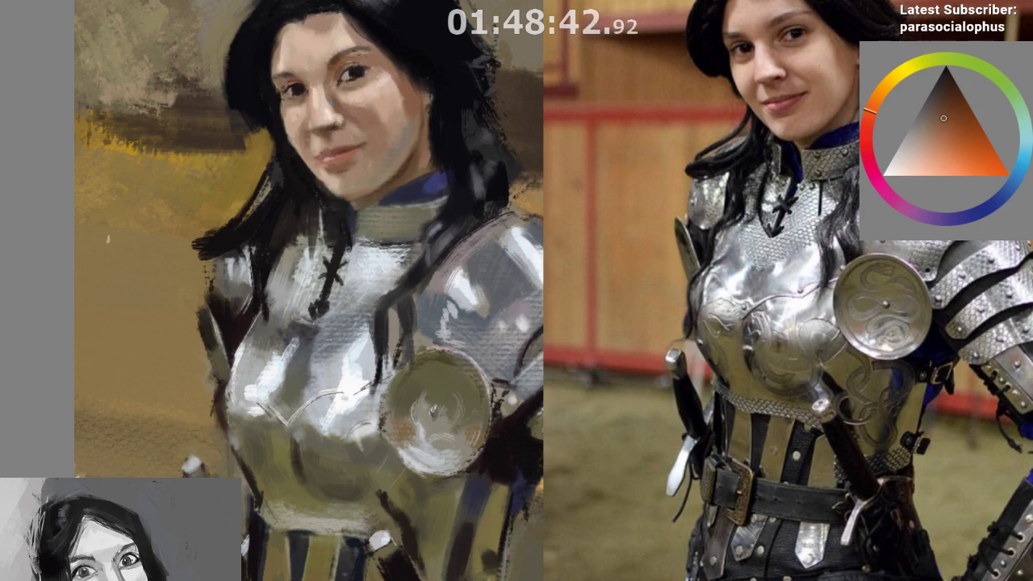
pyautogui.keyDown('ctrl'); pyautogui.click(326, 96); pyautogui.keyUp('ctrl')
pyautogui.moveTo(428, 270); pyautogui.dragTo(427, 310)
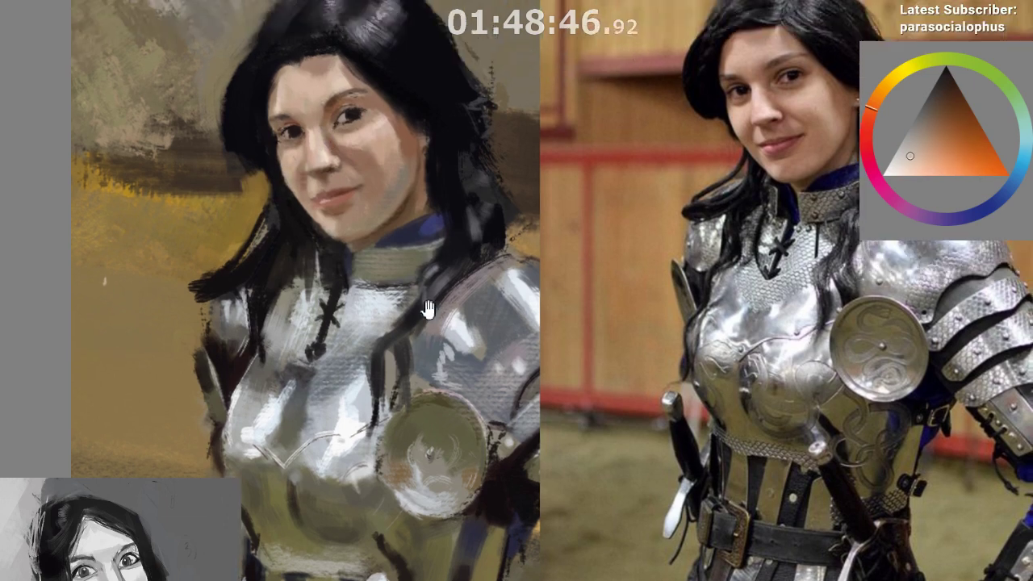
pyautogui.moveTo(430, 224); pyautogui.dragTo(403, 211)
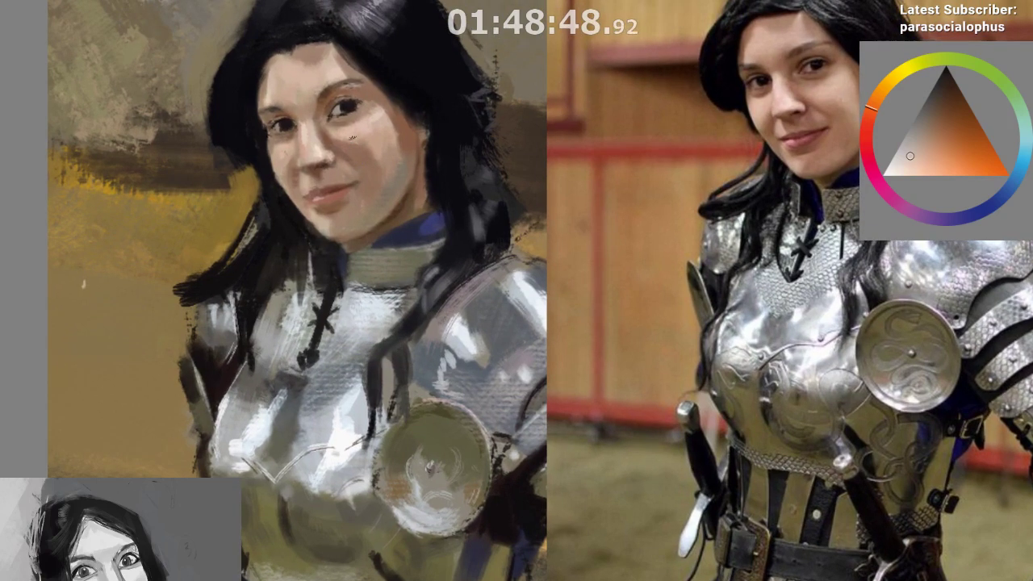
pyautogui.keyDown('ctrl'); pyautogui.click(326, 113); pyautogui.keyUp('ctrl')
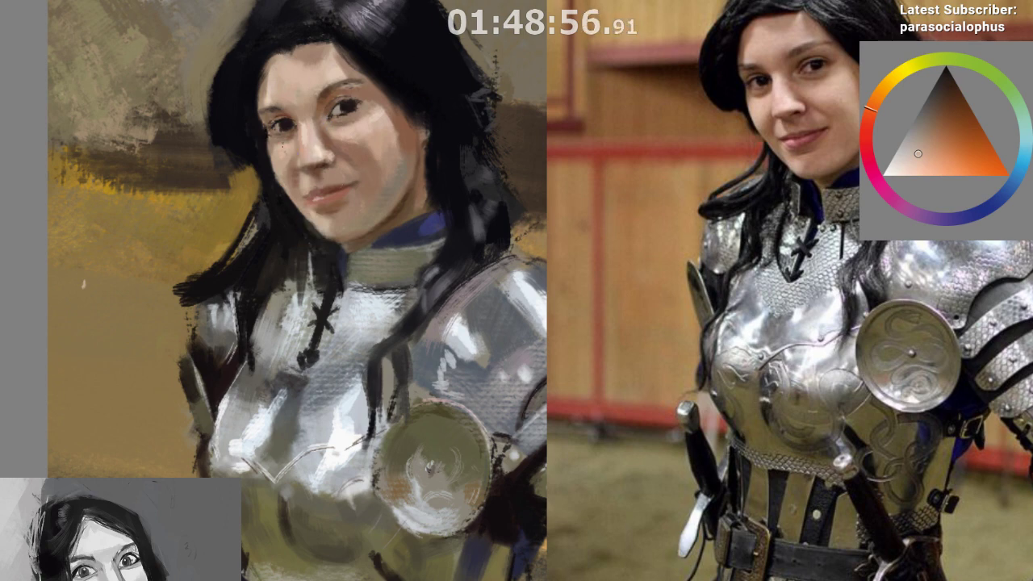
# Refine the skin under the far eye and along the nose bridge with brown tones sampled from the face
pyautogui.keyDown('ctrl'); pyautogui.click(286, 148); pyautogui.keyUp('ctrl')
pyautogui.keyDown('ctrl'); pyautogui.click(291, 138); pyautogui.keyUp('ctrl')
pyautogui.moveTo(288, 128)
pyautogui.mouseDown()
pyautogui.moveTo(307, 127)
pyautogui.moveTo(313, 208)
pyautogui.mouseUp()
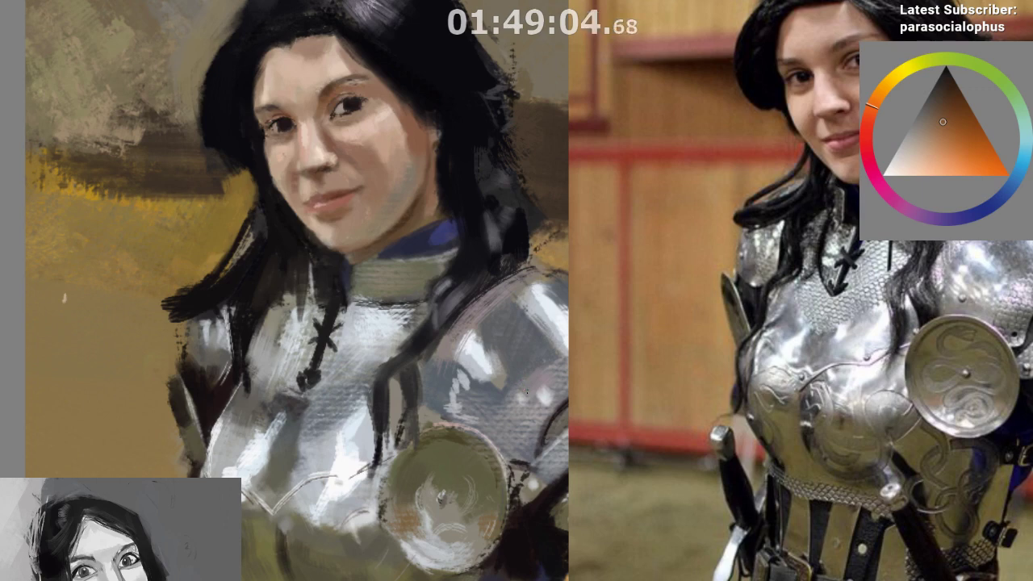
pyautogui.keyDown('ctrl'); pyautogui.click(327, 101); pyautogui.keyUp('ctrl')
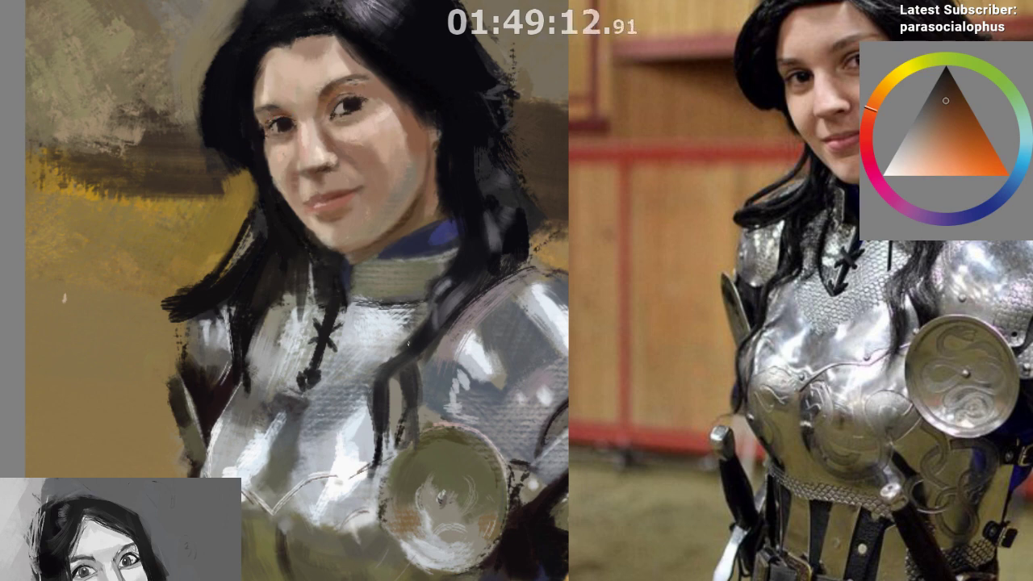
# Touch up the far eye's brow area and the dark hair framing the face with near-black violet tones sampled from the painting
pyautogui.moveTo(283, 117)
pyautogui.mouseDown()
pyautogui.moveTo(327, 87)
pyautogui.moveTo(242, 97)
pyautogui.mouseUp()
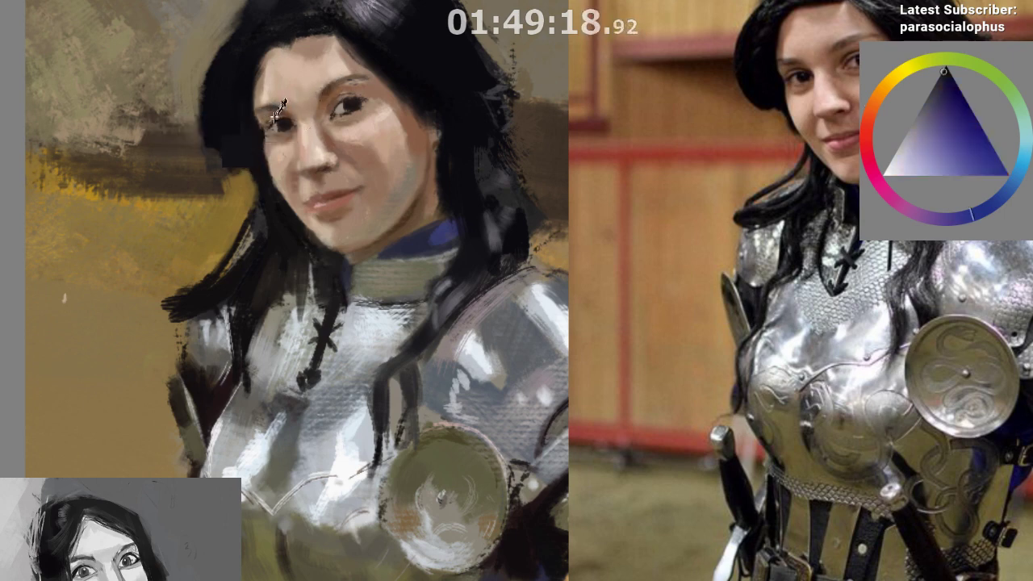
pyautogui.keyDown('ctrl'); pyautogui.click(271, 111); pyautogui.keyUp('ctrl')
pyautogui.keyDown('ctrl'); pyautogui.click(245, 149); pyautogui.keyUp('ctrl')
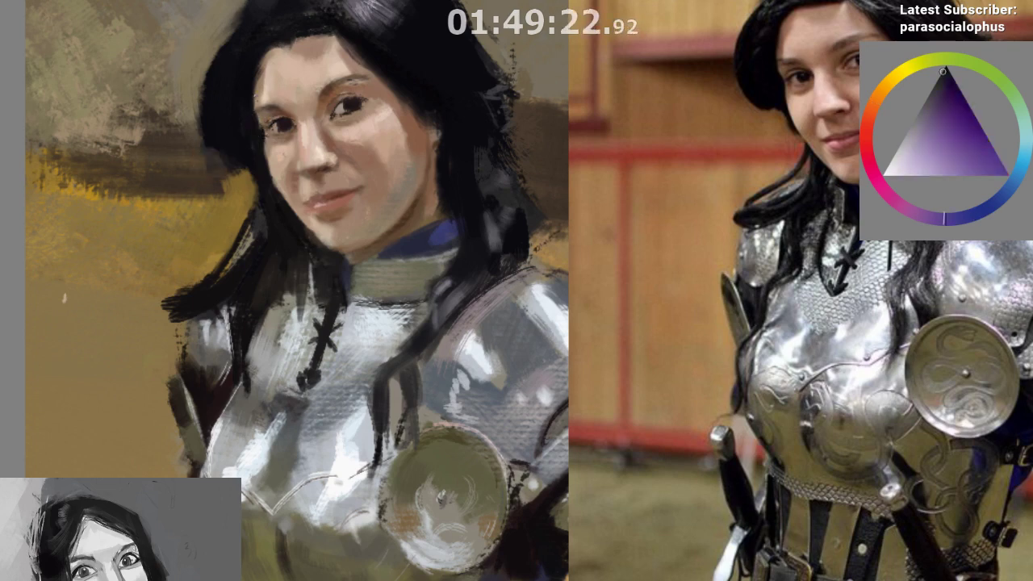
pyautogui.moveTo(521, 171); pyautogui.dragTo(519, 169)
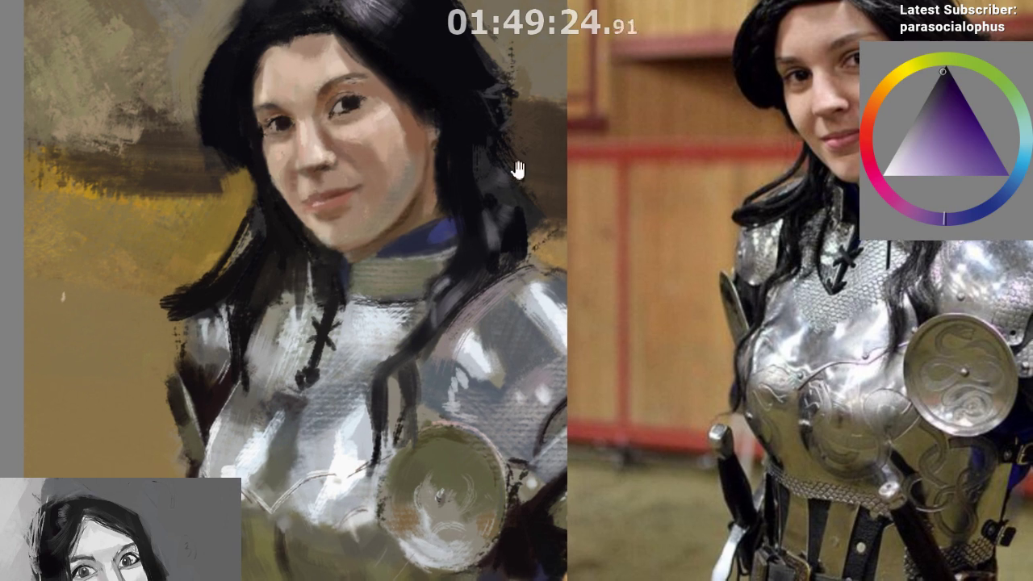
pyautogui.moveTo(511, 217); pyautogui.dragTo(522, 226)
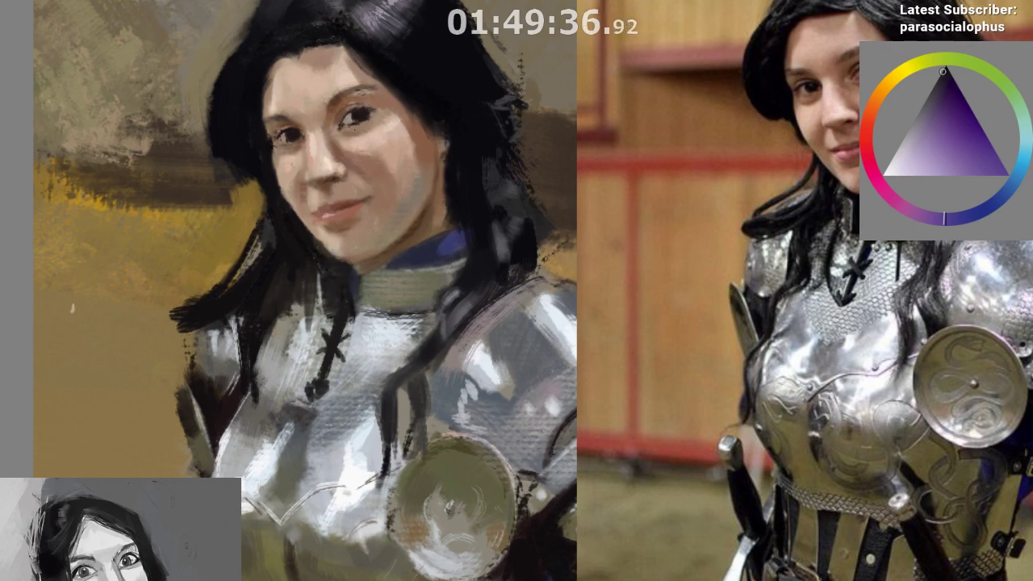
# Refine the skin beneath the near eye and on the upper cheek with light orange-beige tones mixed from a sampled colour
pyautogui.keyDown('ctrl'); pyautogui.click(356, 121); pyautogui.keyUp('ctrl')
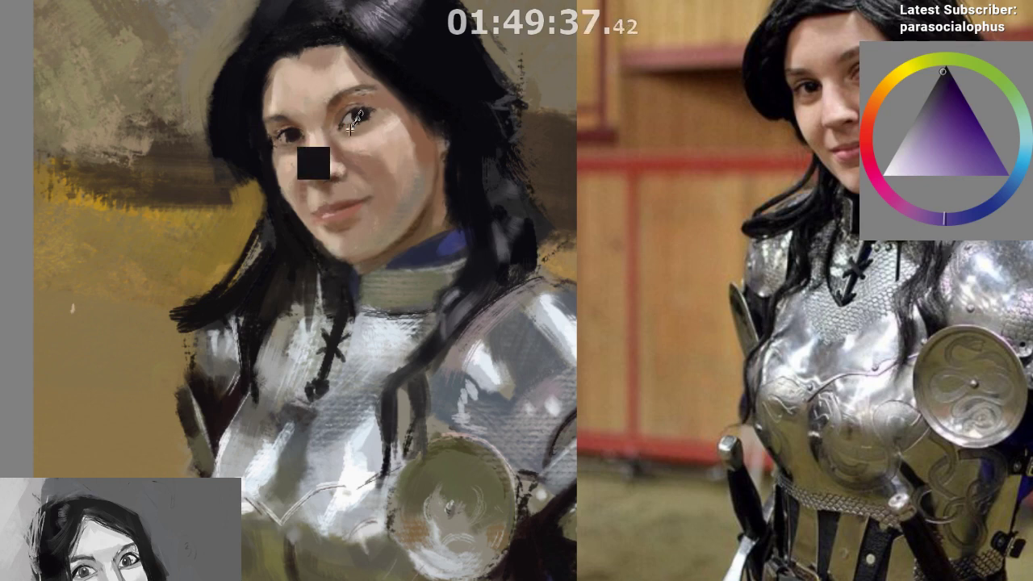
pyautogui.click(873, 112)
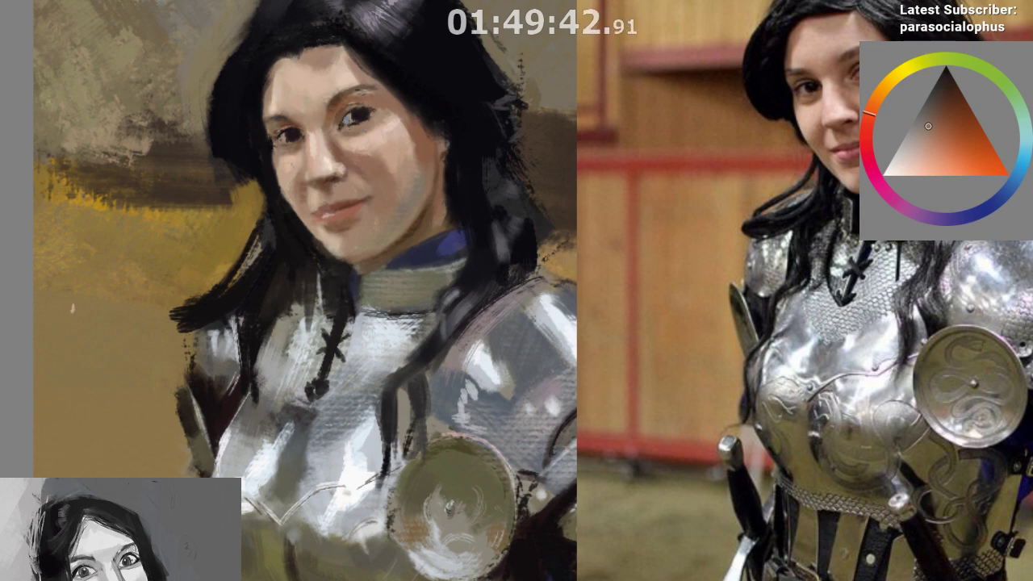
pyautogui.scroll(1, 415, 218)
pyautogui.moveTo(374, 175); pyautogui.dragTo(334, 100)
pyautogui.click(919, 135)
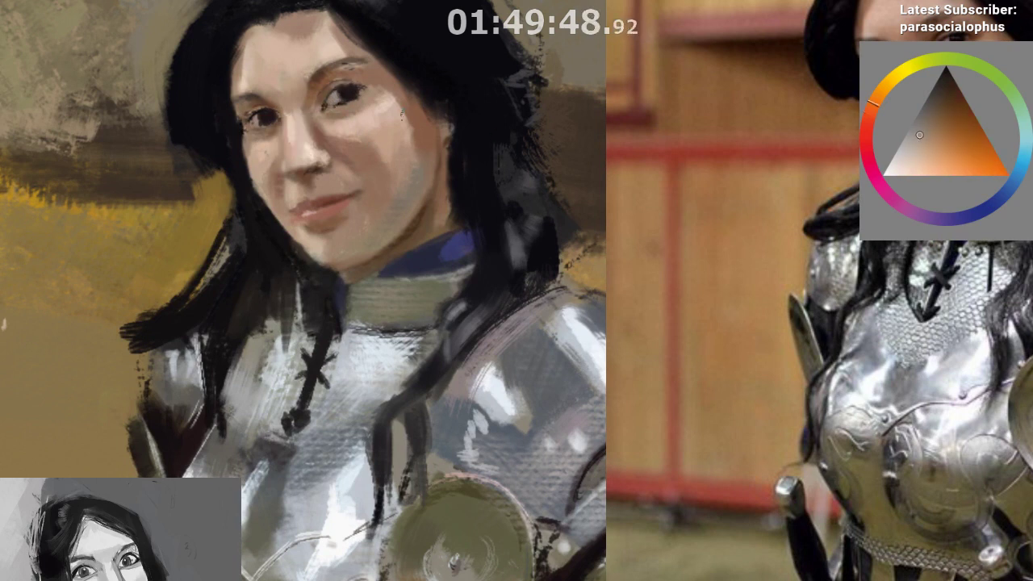
pyautogui.click(913, 148)
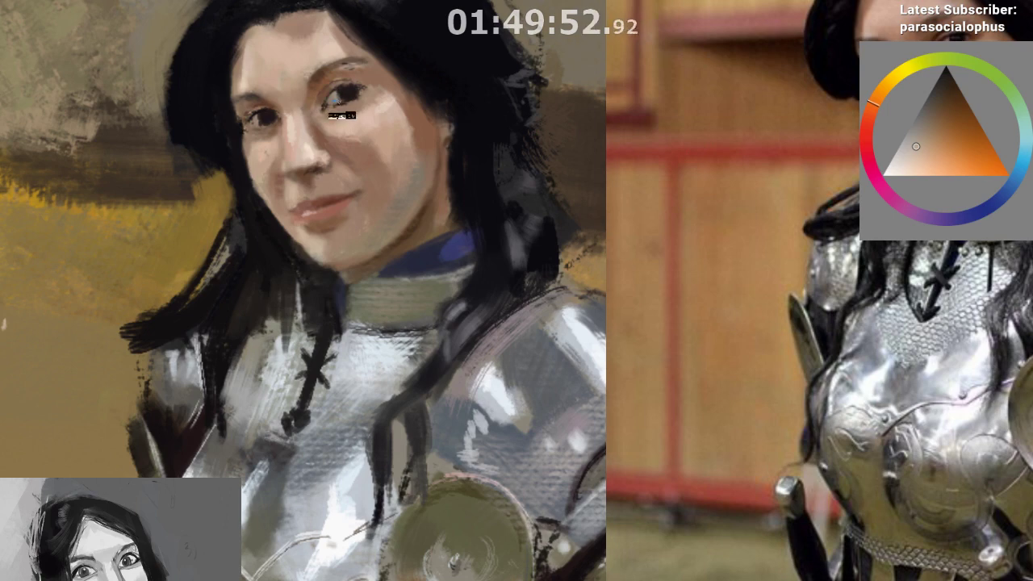
pyautogui.moveTo(437, 271)
pyautogui.mouseDown()
pyautogui.moveTo(456, 331)
pyautogui.moveTo(461, 259)
pyautogui.moveTo(455, 265)
pyautogui.moveTo(431, 246)
pyautogui.mouseUp()
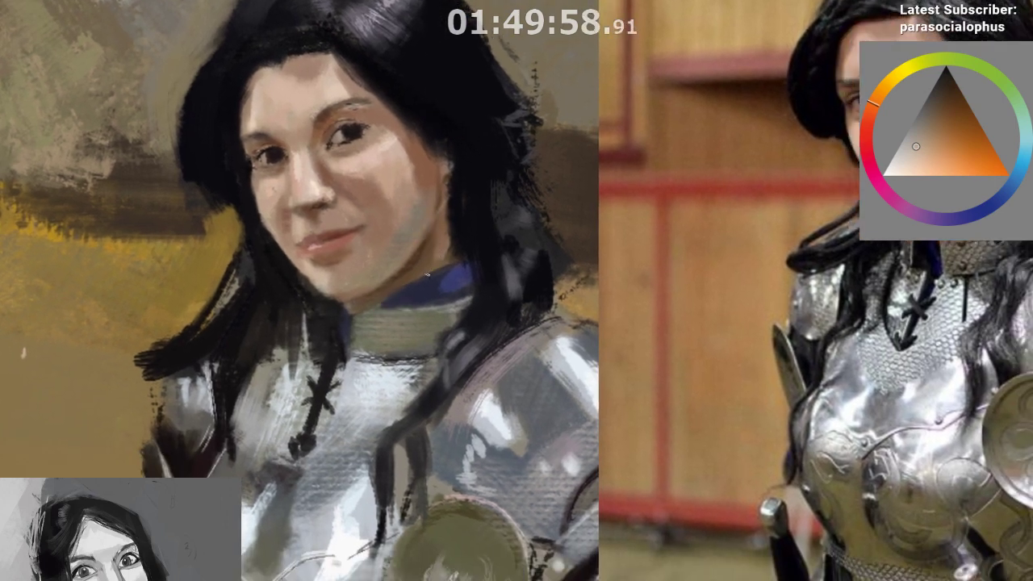
pyautogui.moveTo(390, 173); pyautogui.dragTo(397, 155)
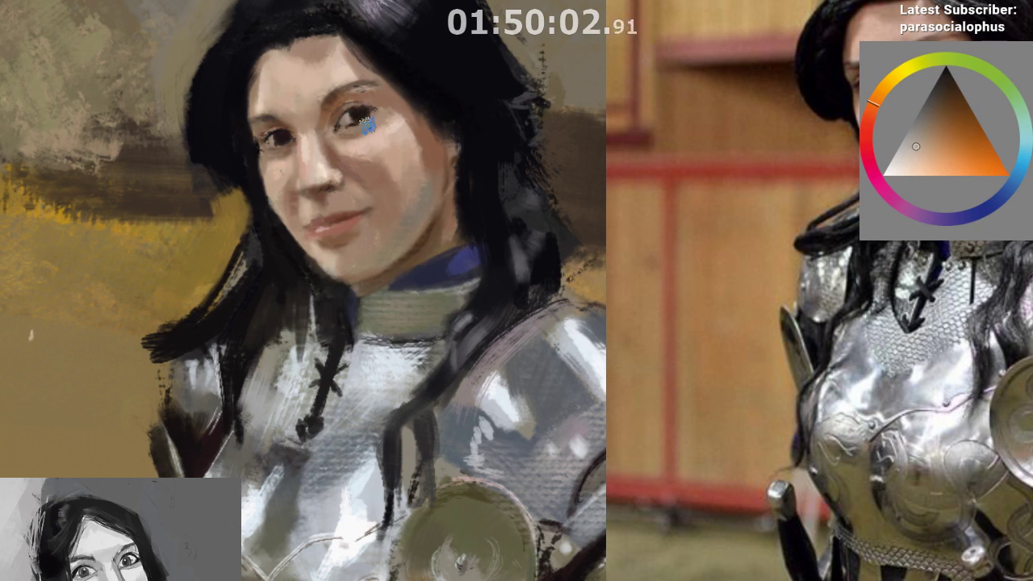
# Mix a muted greyish red from a tone sampled at the near eye and touch up that eye, checking it in mirrored view
pyautogui.keyDown('ctrl'); pyautogui.click(356, 116); pyautogui.keyUp('ctrl')
pyautogui.click(939, 102)
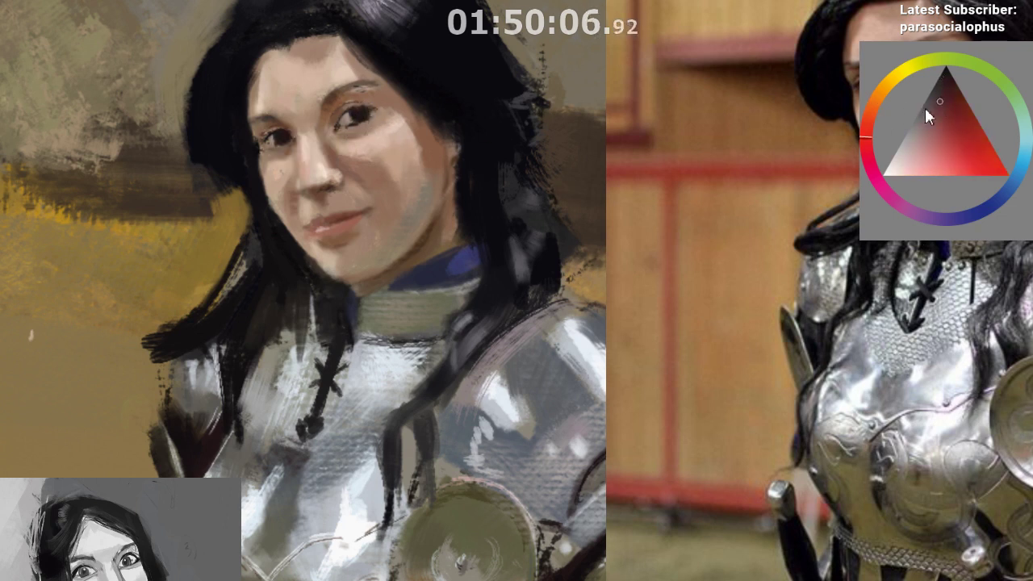
pyautogui.click(925, 122)
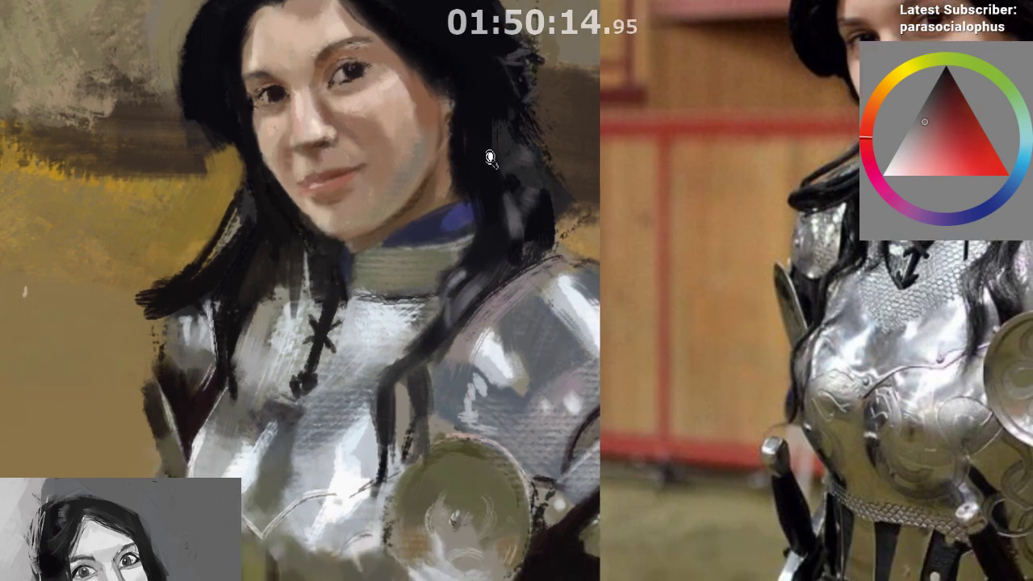
pyautogui.press('m')
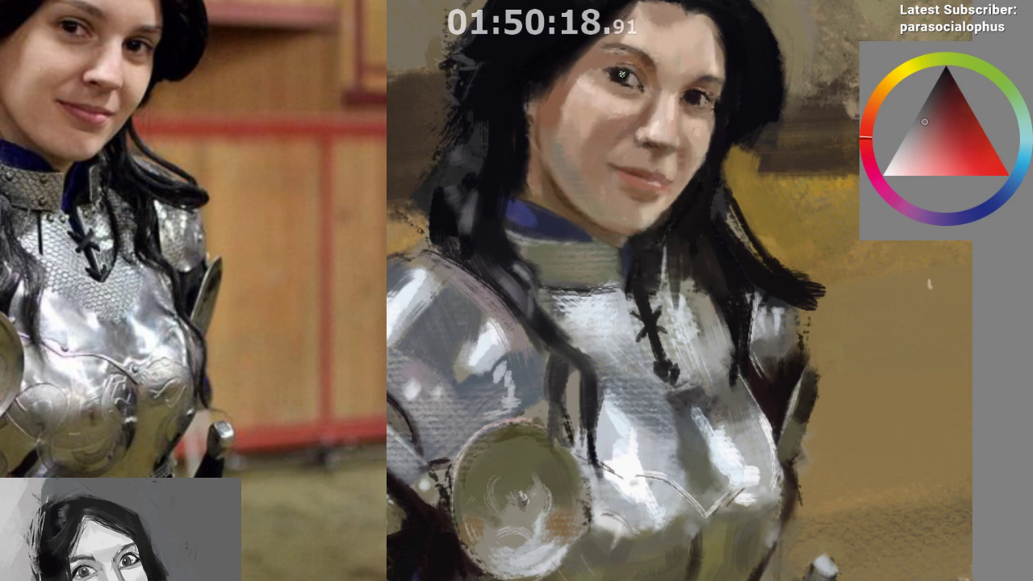
pyautogui.click(622, 74)
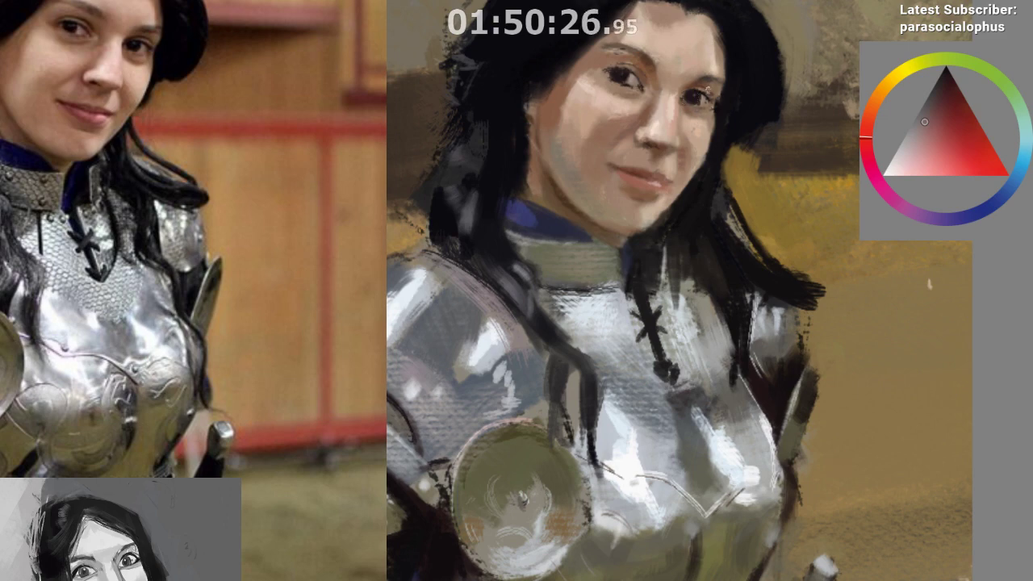
# Refine the near eye's lid and outer corner with mauve and warm brown tones sampled around the eye
pyautogui.moveTo(684, 389)
pyautogui.mouseDown()
pyautogui.moveTo(680, 429)
pyautogui.moveTo(654, 455)
pyautogui.moveTo(675, 433)
pyautogui.mouseUp()
pyautogui.moveTo(690, 400); pyautogui.dragTo(658, 400)
pyautogui.moveTo(718, 238)
pyautogui.mouseDown()
pyautogui.moveTo(711, 131)
pyautogui.moveTo(697, 110)
pyautogui.moveTo(681, 134)
pyautogui.moveTo(701, 171)
pyautogui.moveTo(678, 224)
pyautogui.mouseUp()
pyautogui.press('ctrl')
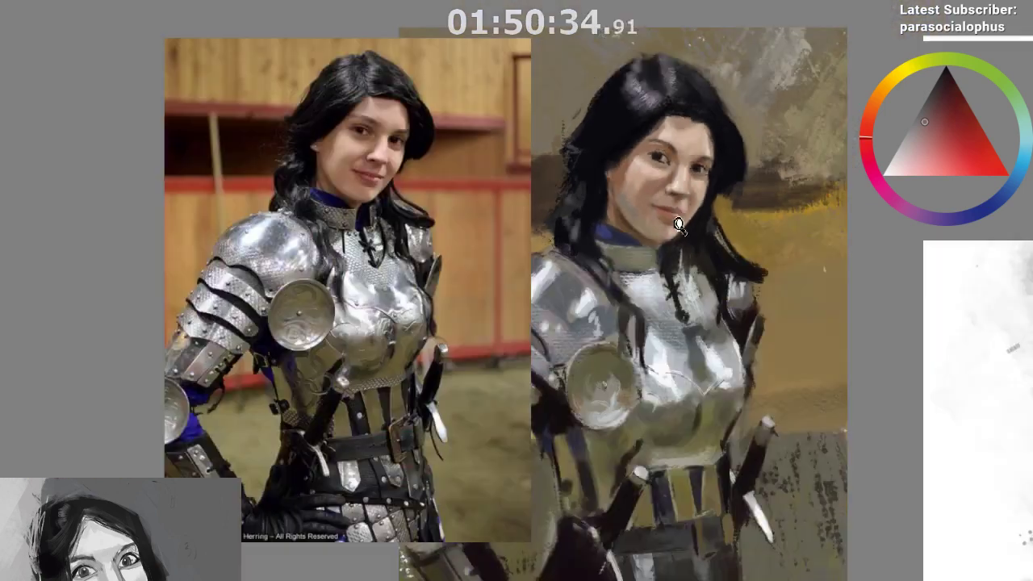
pyautogui.scroll(4, 678, 224)
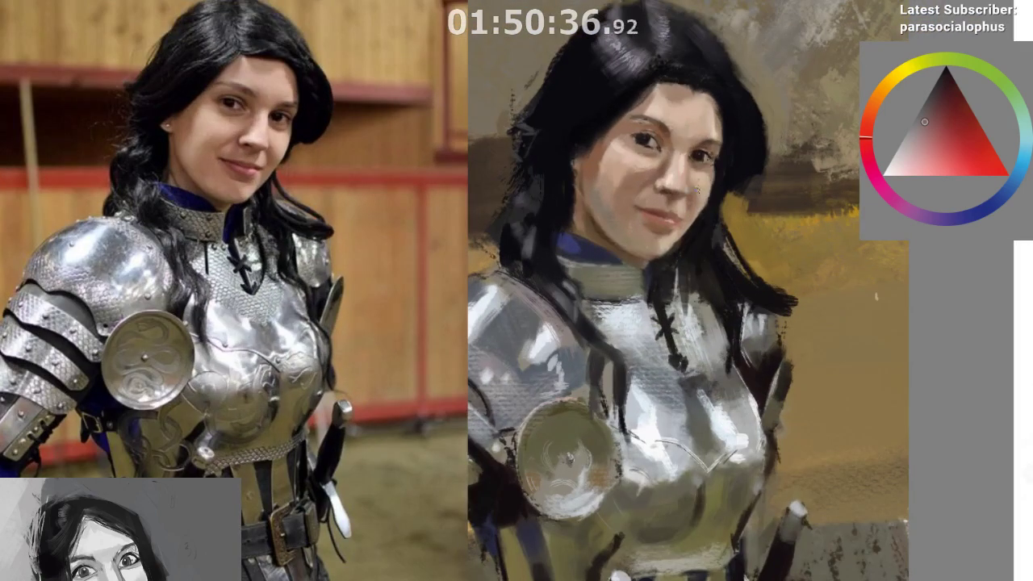
pyautogui.scroll(1, 664, 139)
pyautogui.keyDown('ctrl'); pyautogui.click(646, 142); pyautogui.keyUp('ctrl')
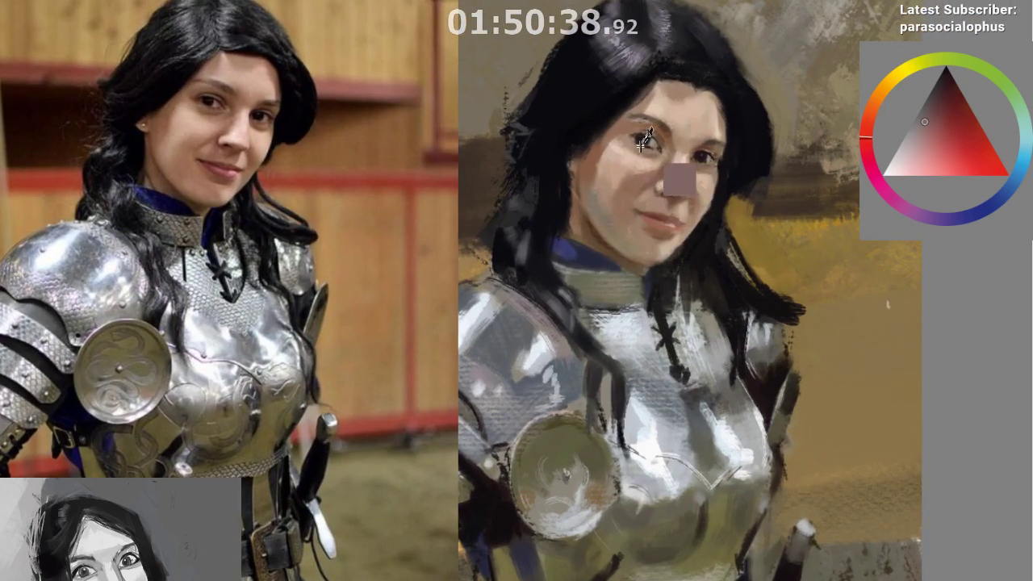
pyautogui.keyDown('ctrl'); pyautogui.click(665, 140); pyautogui.keyUp('ctrl')
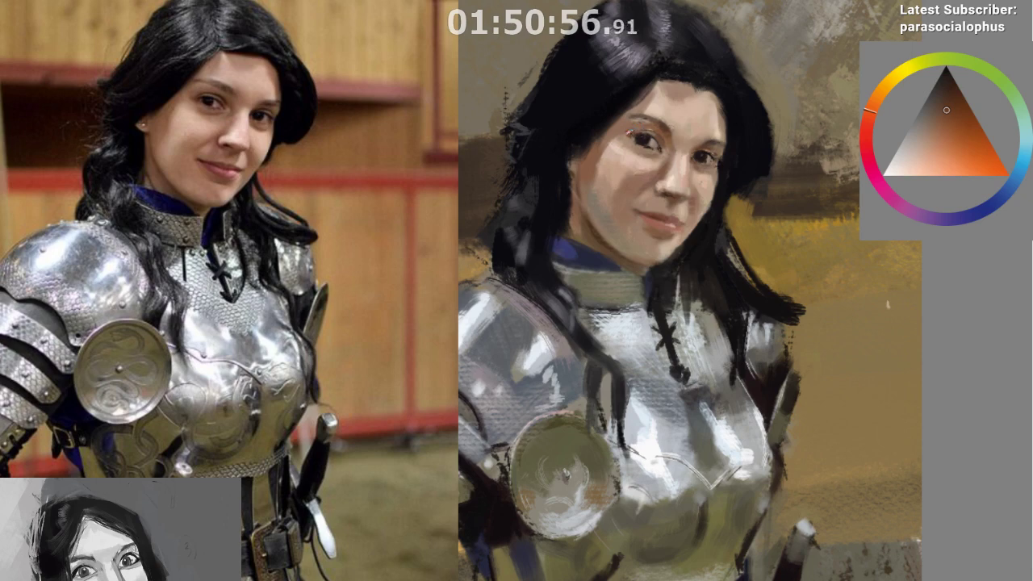
pyautogui.keyDown('ctrl'); pyautogui.click(631, 135); pyautogui.keyUp('ctrl')
pyautogui.moveTo(737, 256); pyautogui.dragTo(710, 241)
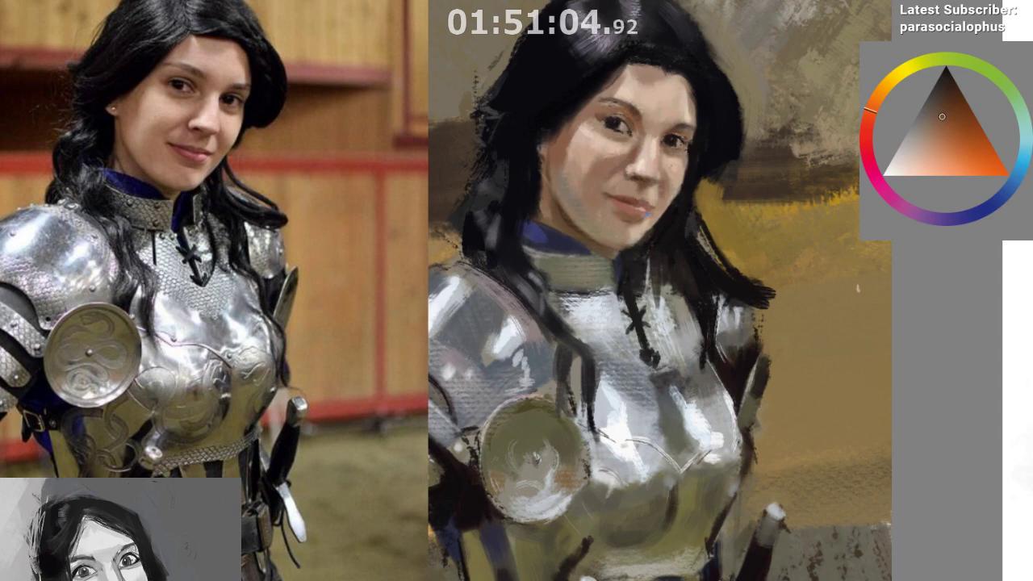
# Touch up the near temple and the skin beside the eyebrow with orange-brown tones sampled along the side of the face
pyautogui.press('ctrl')
pyautogui.keyDown('ctrl'); pyautogui.click(561, 122); pyautogui.keyUp('ctrl')
pyautogui.keyDown('ctrl'); pyautogui.click(570, 132); pyautogui.keyUp('ctrl')
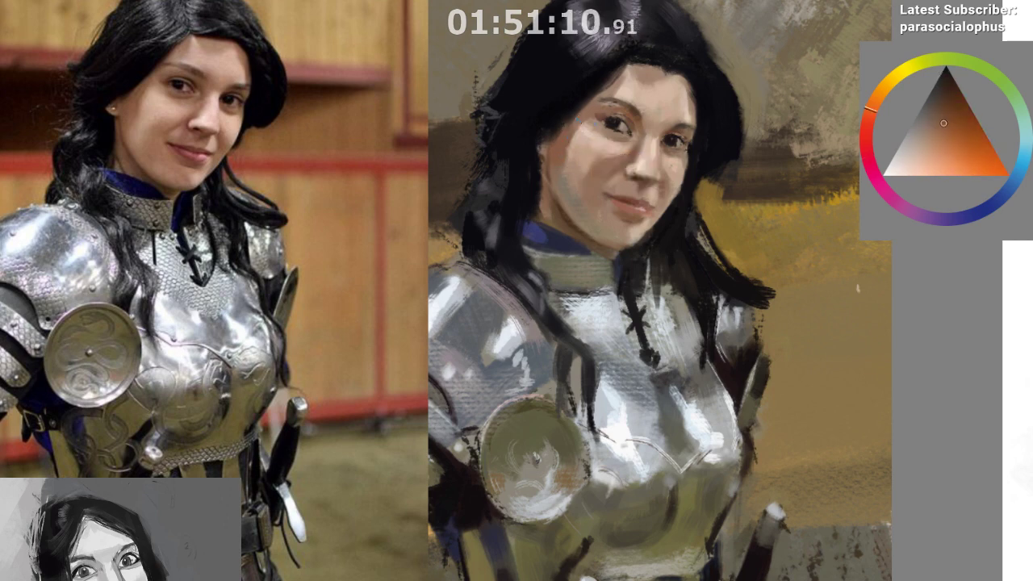
pyautogui.keyDown('ctrl'); pyautogui.click(588, 173); pyautogui.keyUp('ctrl')
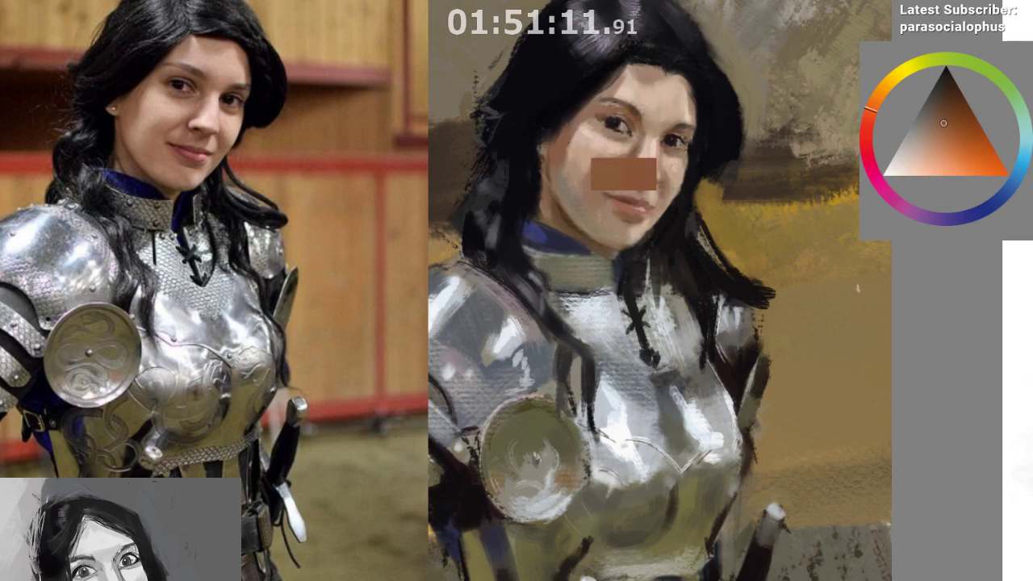
pyautogui.keyDown('ctrl'); pyautogui.click(607, 119); pyautogui.keyUp('ctrl')
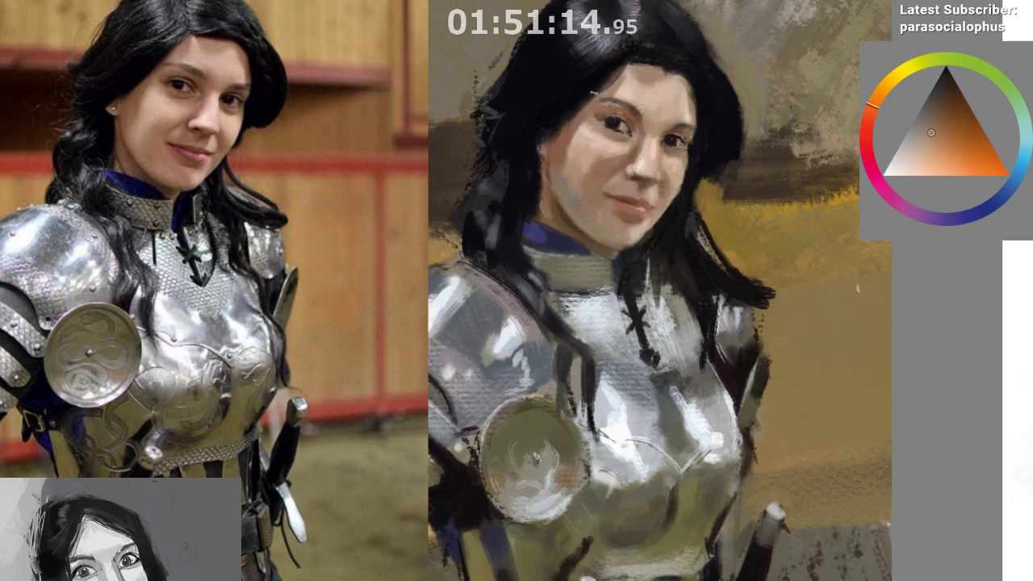
# Blend the skin between the near eye and temple with sampled browns, and pick up a pale skin tone for the forehead
pyautogui.moveTo(695, 69); pyautogui.dragTo(649, 44)
pyautogui.keyDown('ctrl'); pyautogui.click(541, 116); pyautogui.keyUp('ctrl')
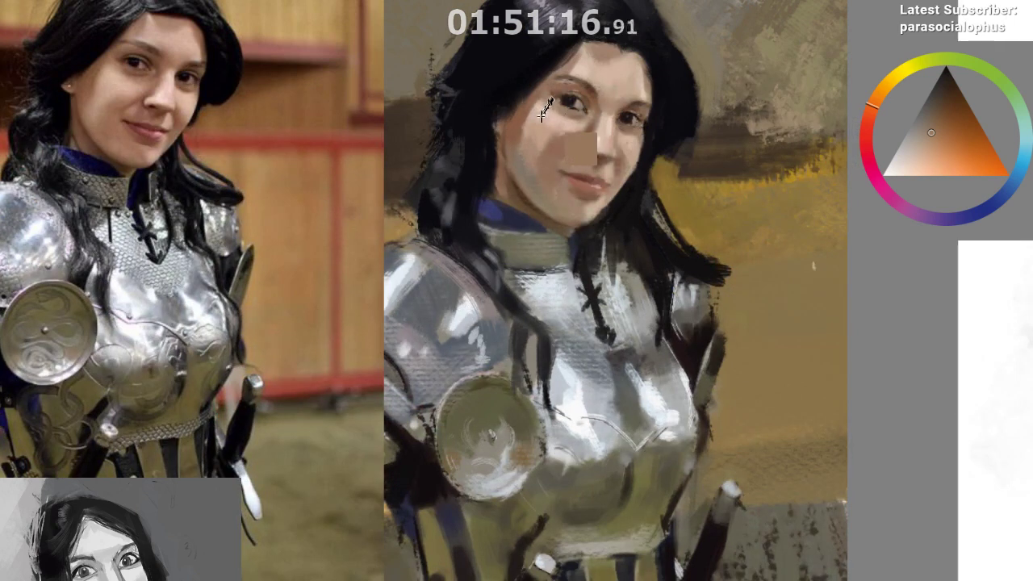
pyautogui.keyDown('ctrl'); pyautogui.click(528, 116); pyautogui.keyUp('ctrl')
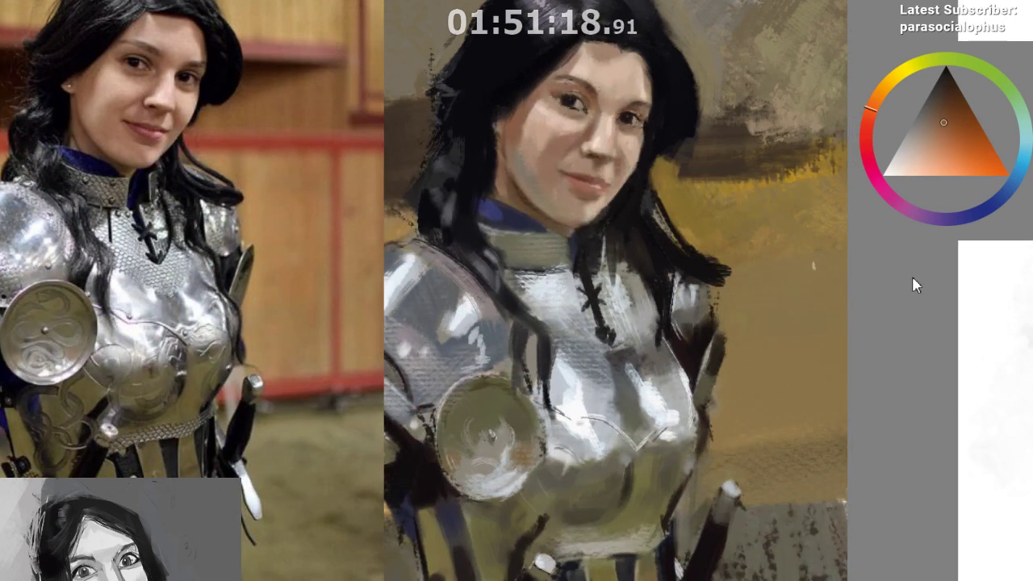
pyautogui.keyDown('ctrl'); pyautogui.click(540, 106); pyautogui.keyUp('ctrl')
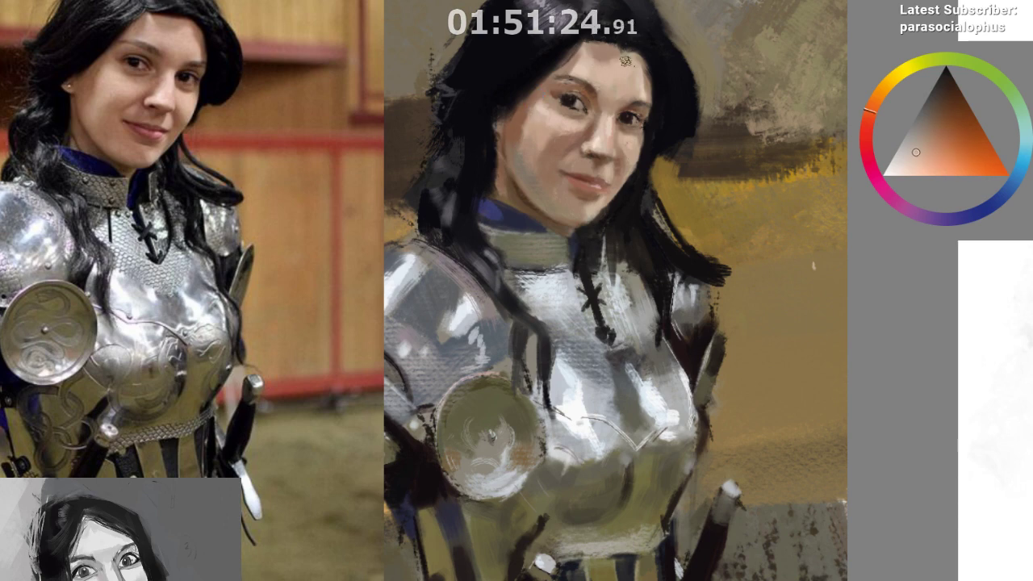
pyautogui.moveTo(677, 237); pyautogui.dragTo(673, 257)
pyautogui.press('ctrl')
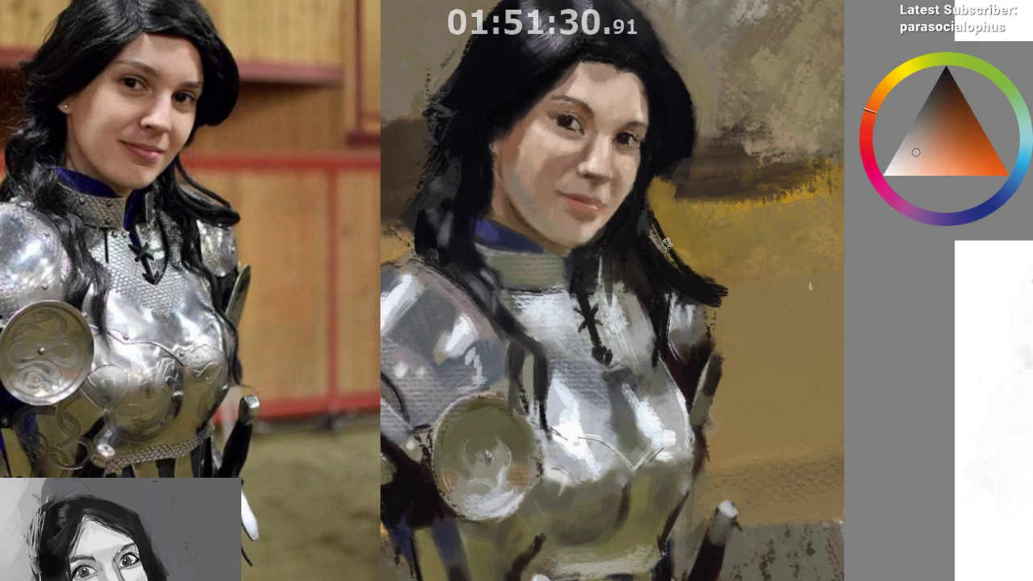
# Clean up the far cheek against the hair with a sampled near-black violet and pale skin tones
pyautogui.keyDown('ctrl'); pyautogui.click(638, 190); pyautogui.keyUp('ctrl')
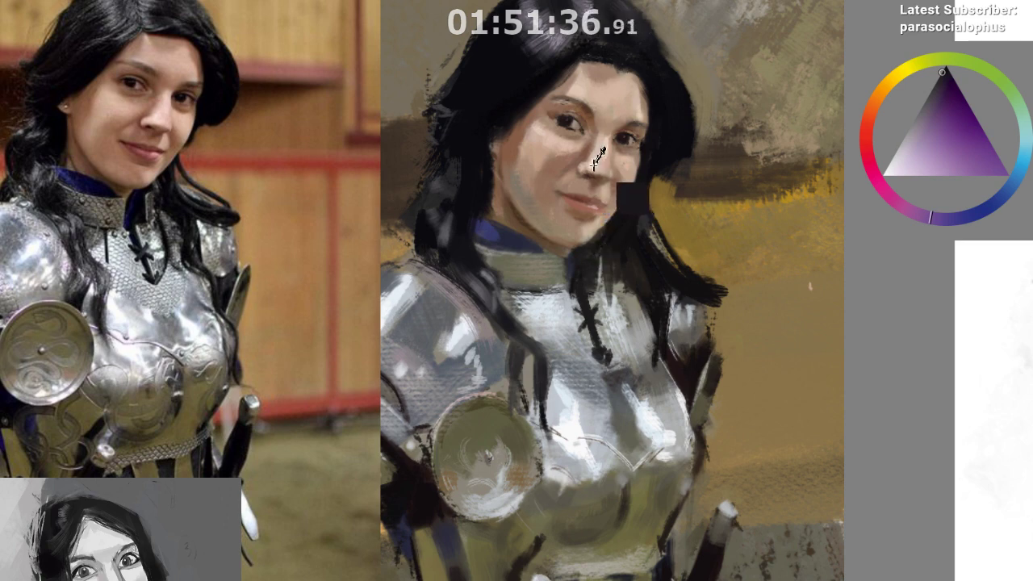
pyautogui.keyDown('ctrl'); pyautogui.click(631, 173); pyautogui.keyUp('ctrl')
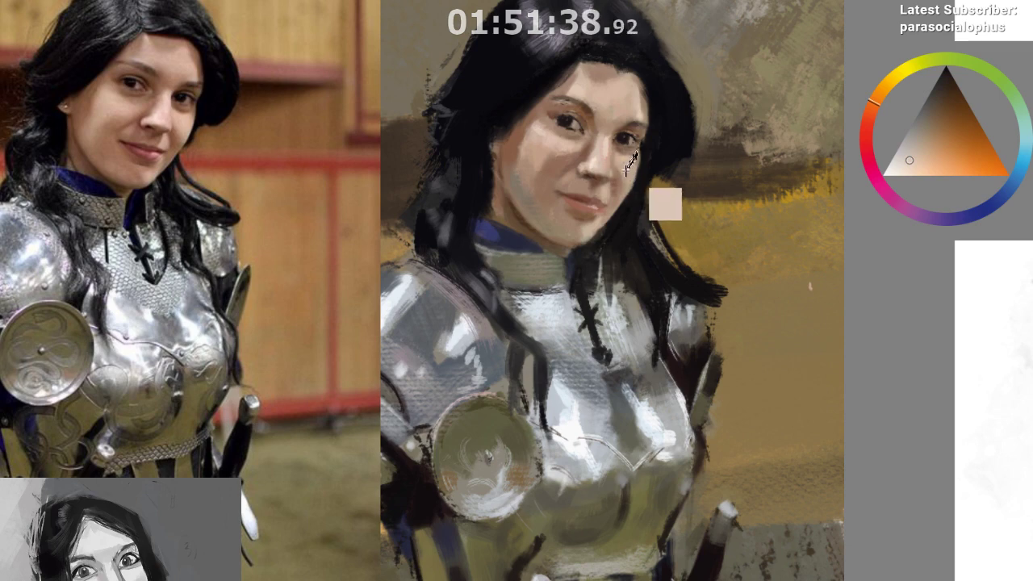
pyautogui.keyDown('ctrl'); pyautogui.click(639, 128); pyautogui.keyUp('ctrl')
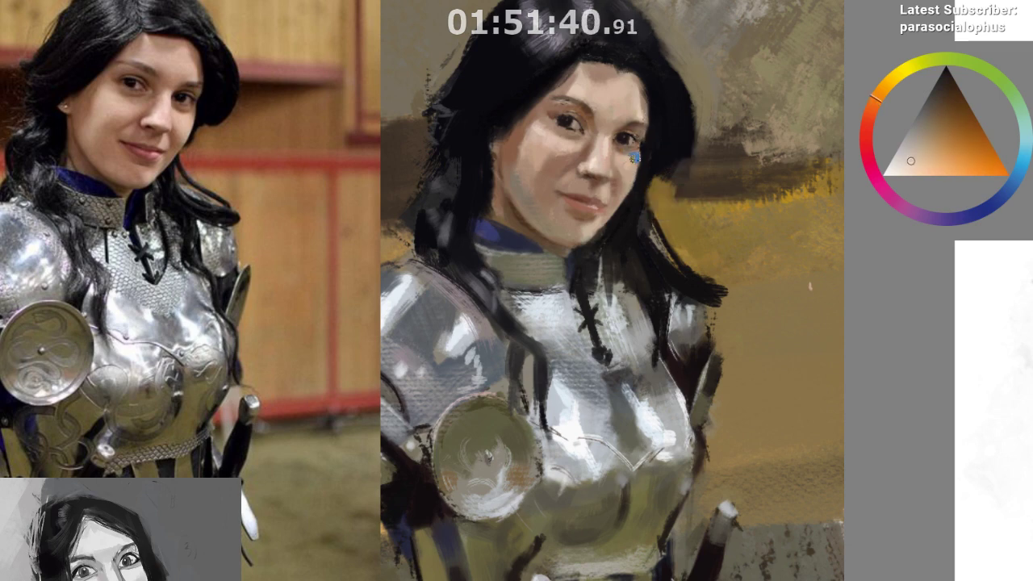
pyautogui.keyDown('ctrl'); pyautogui.click(633, 159); pyautogui.keyUp('ctrl')
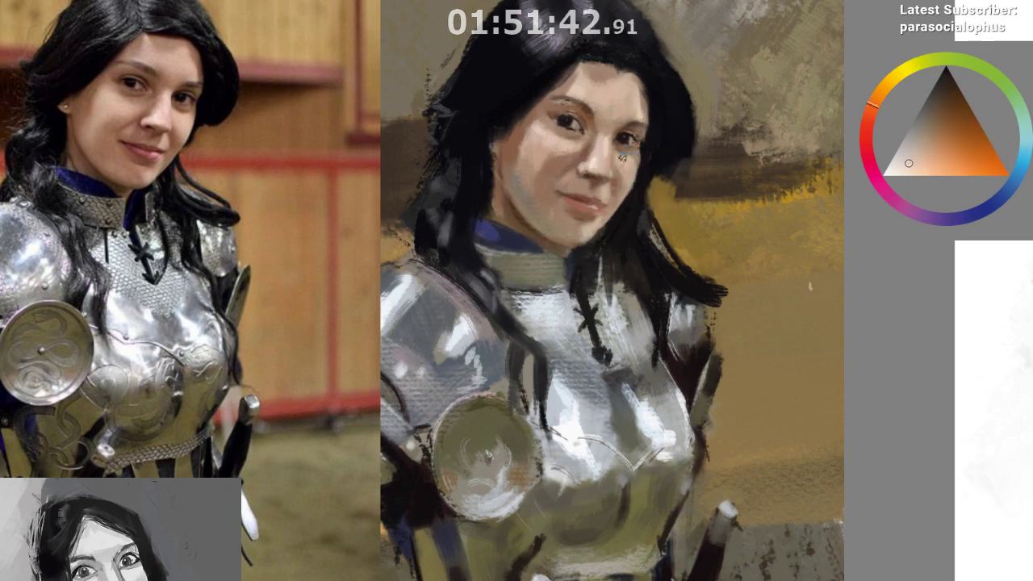
# Mirror the canvas view back and soften the skin beneath the far eye with beige tones sampled from the far cheek
pyautogui.press('m')
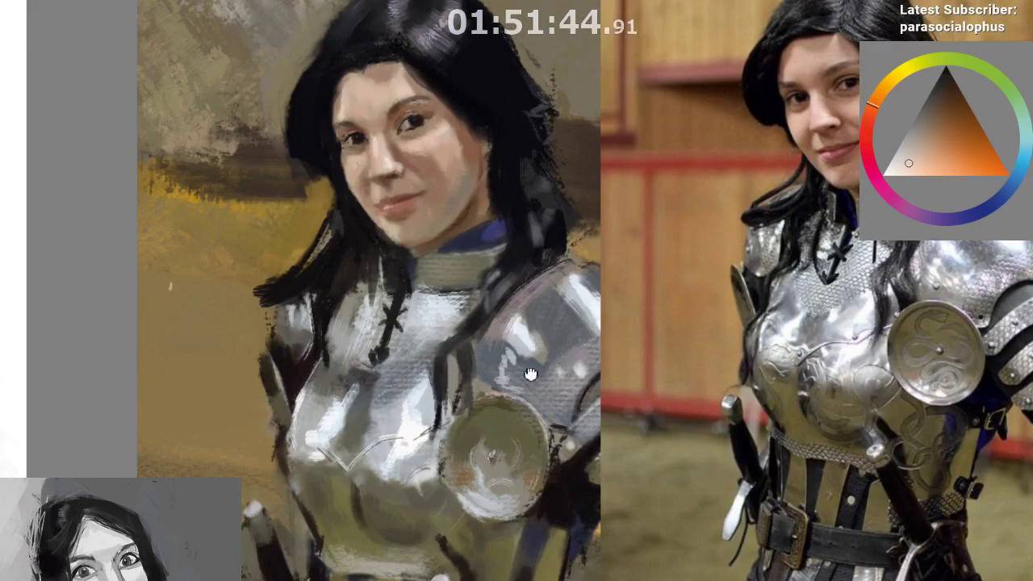
pyautogui.moveTo(531, 375); pyautogui.dragTo(478, 327)
pyautogui.moveTo(366, 148); pyautogui.dragTo(309, 120)
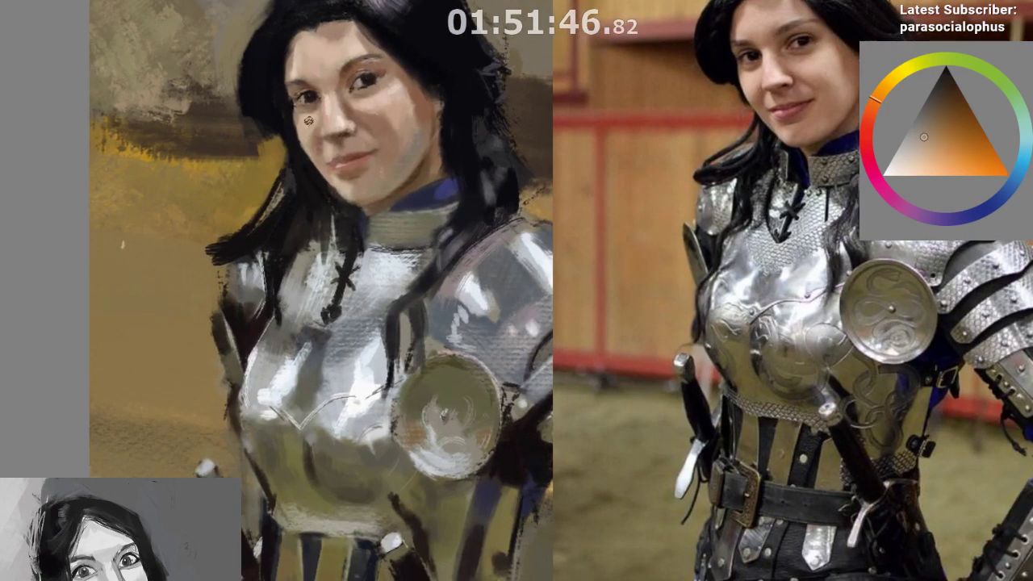
pyautogui.keyDown('ctrl'); pyautogui.click(312, 120); pyautogui.keyUp('ctrl')
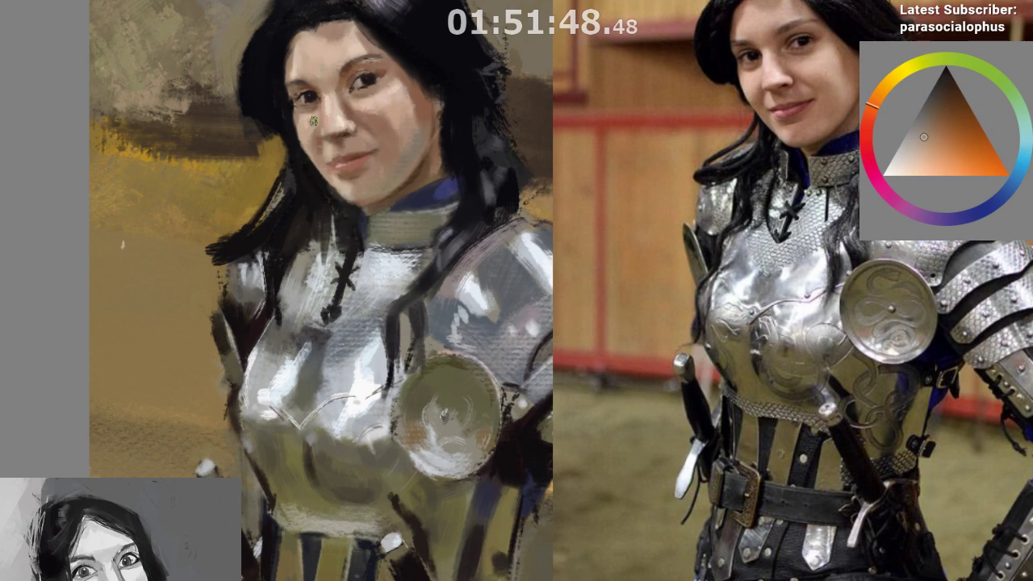
pyautogui.keyDown('ctrl'); pyautogui.click(311, 121); pyautogui.keyUp('ctrl')
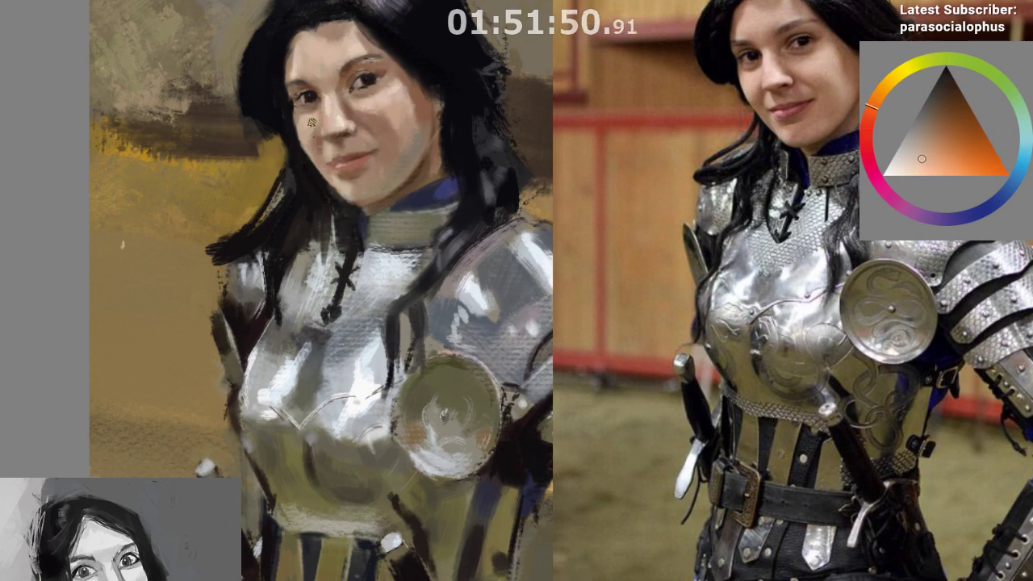
pyautogui.keyDown('ctrl'); pyautogui.click(312, 121); pyautogui.keyUp('ctrl')
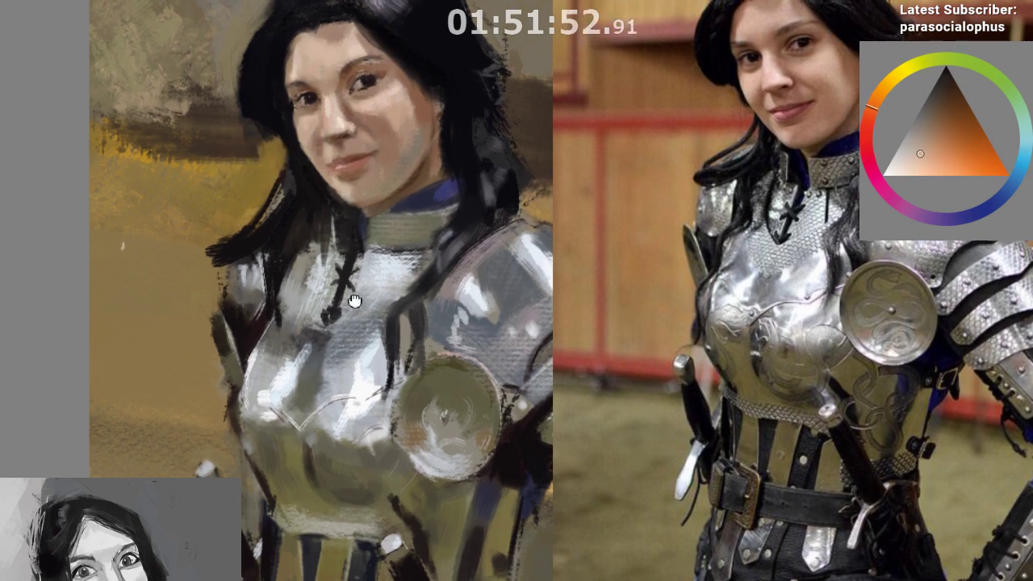
# Refine the far cheek and the skin around the nose with light peach tones sampled from the face
pyautogui.moveTo(355, 301); pyautogui.dragTo(352, 324)
pyautogui.keyDown('ctrl'); pyautogui.click(309, 142); pyautogui.keyUp('ctrl')
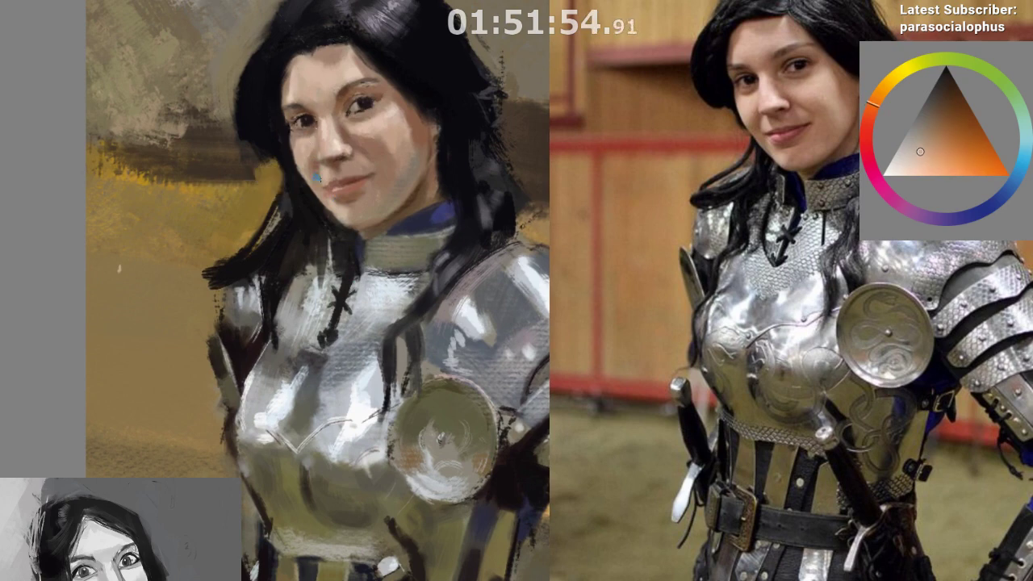
pyautogui.moveTo(306, 143)
pyautogui.mouseDown()
pyautogui.moveTo(320, 167)
pyautogui.moveTo(331, 147)
pyautogui.moveTo(297, 151)
pyautogui.mouseUp()
pyautogui.moveTo(300, 158); pyautogui.dragTo(294, 156)
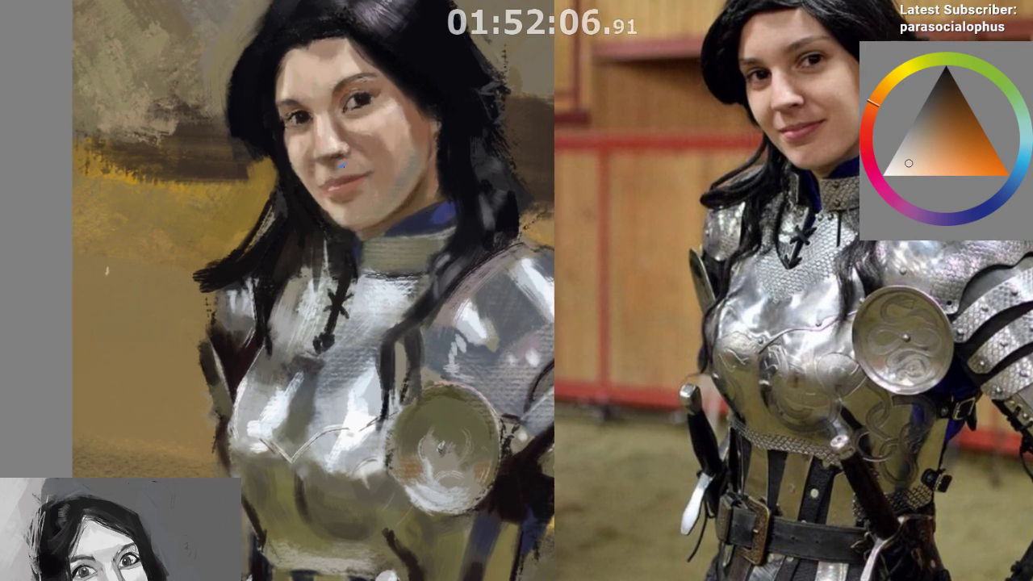
pyautogui.keyDown('ctrl'); pyautogui.click(330, 158); pyautogui.keyUp('ctrl')
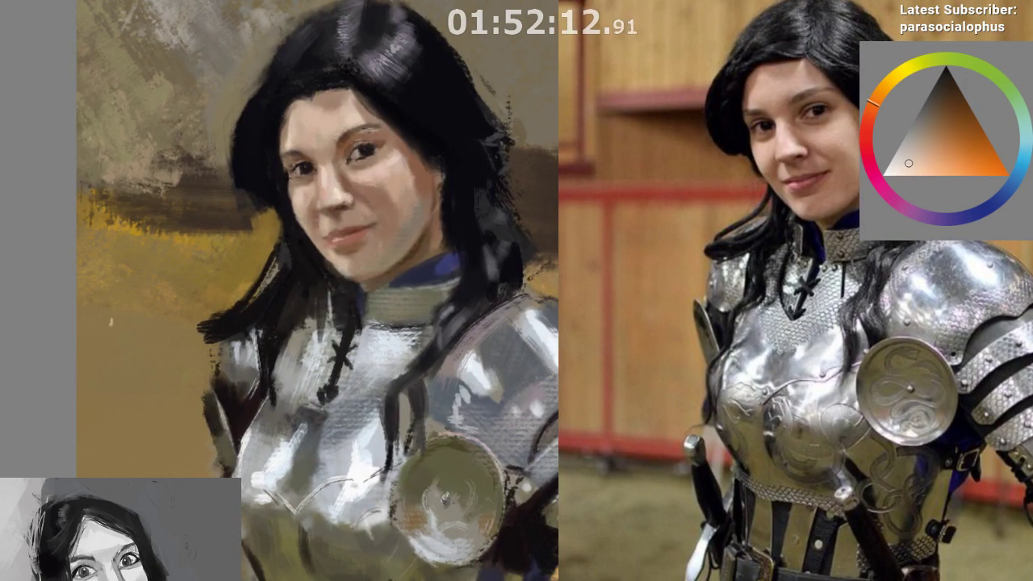
pyautogui.keyDown('ctrl'); pyautogui.click(362, 172); pyautogui.keyUp('ctrl')
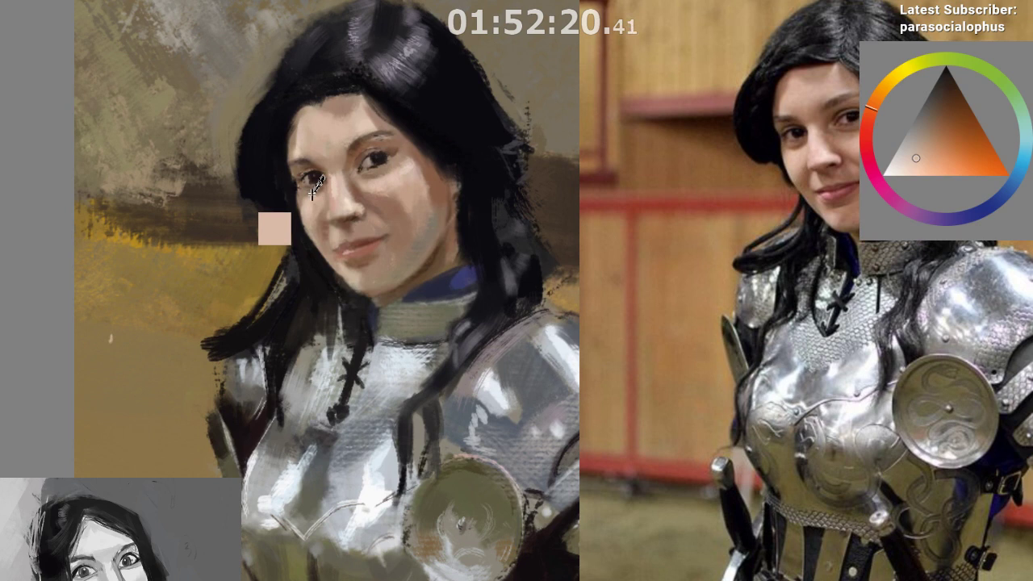
# Refine the far eye's outer corner and lids with peach and muted brown tones sampled around the eye
pyautogui.keyDown('ctrl'); pyautogui.click(312, 194); pyautogui.keyUp('ctrl')
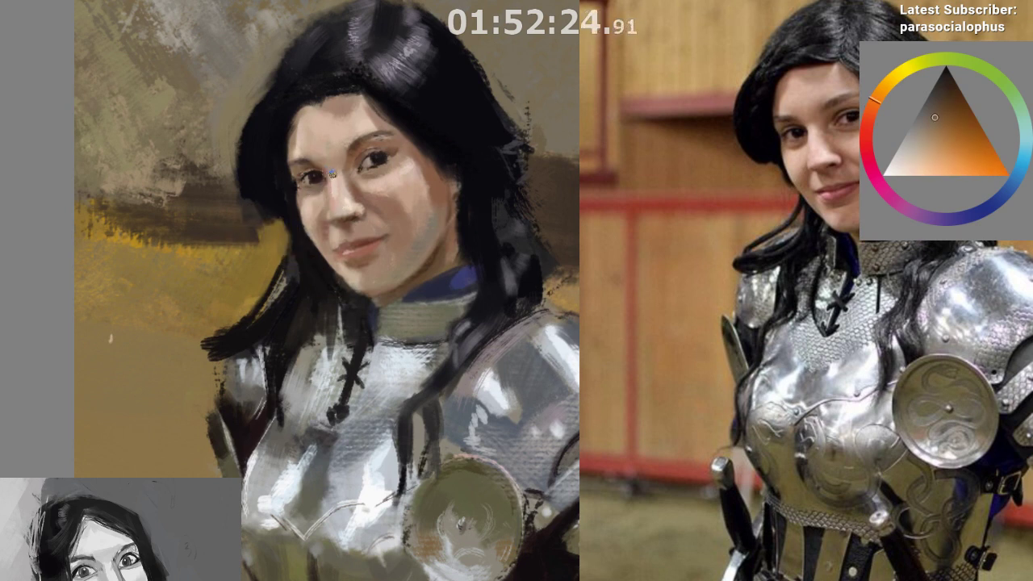
pyautogui.keyDown('ctrl'); pyautogui.click(304, 176); pyautogui.keyUp('ctrl')
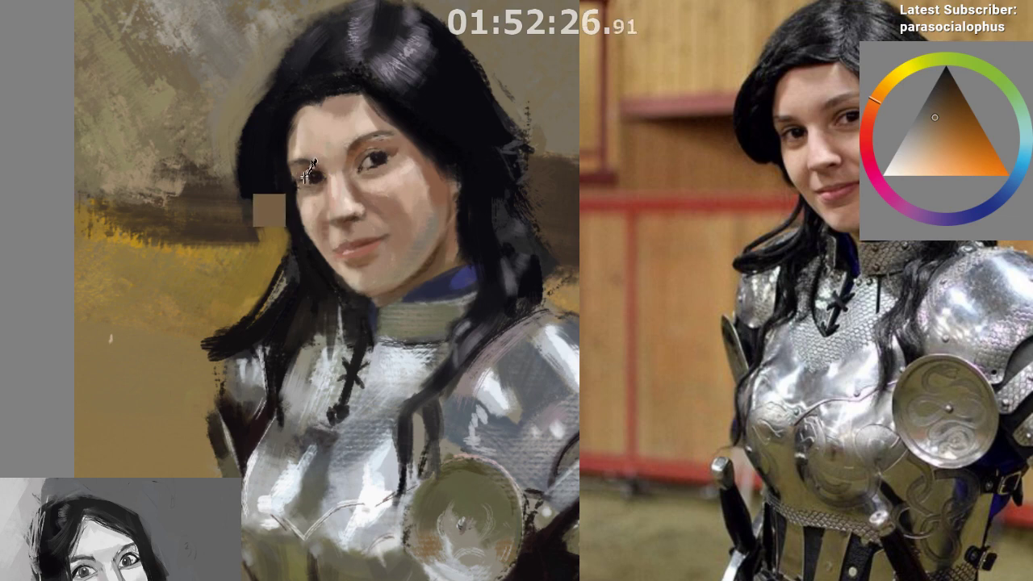
pyautogui.keyDown('ctrl'); pyautogui.click(301, 175); pyautogui.keyUp('ctrl')
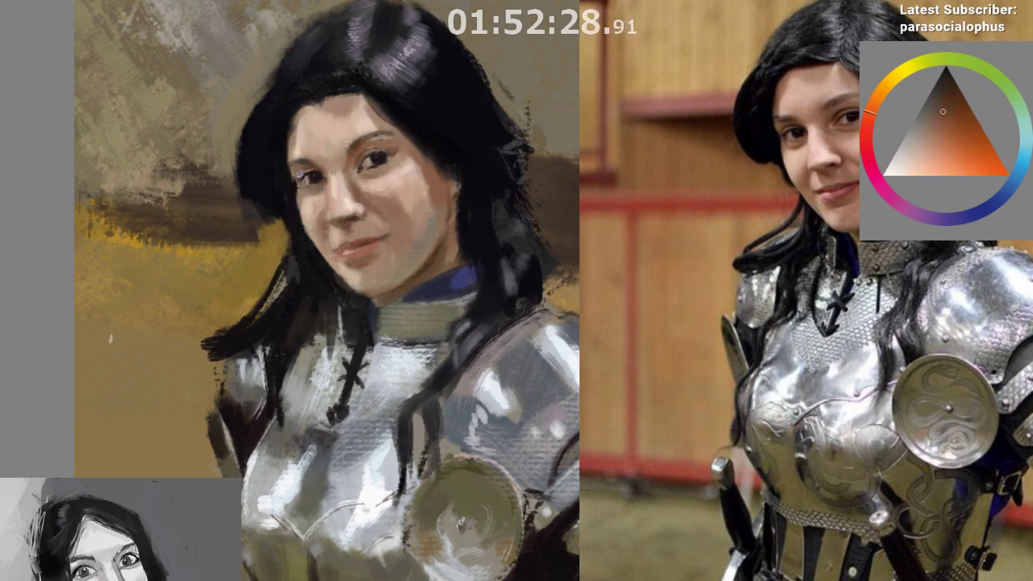
pyautogui.keyDown('ctrl'); pyautogui.click(308, 171); pyautogui.keyUp('ctrl')
pyautogui.scroll(3, 302, 169)
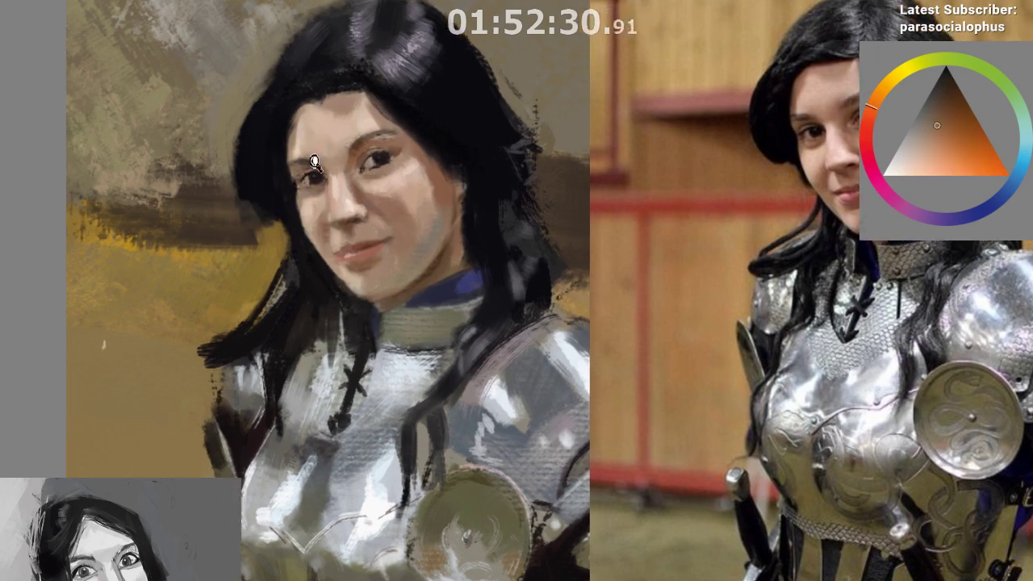
pyautogui.keyDown('ctrl'); pyautogui.click(308, 176); pyautogui.keyUp('ctrl')
pyautogui.keyDown('ctrl'); pyautogui.click(310, 169); pyautogui.keyUp('ctrl')
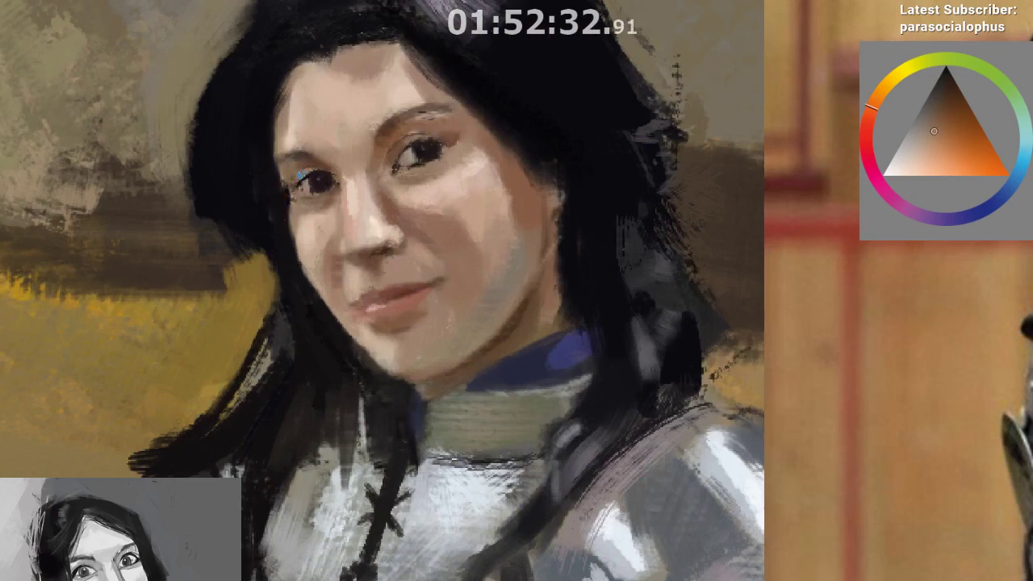
# Rework the near eye's lids and corners with pale skin and soft brown tones sampled from the cheek and eye area
pyautogui.moveTo(466, 175); pyautogui.dragTo(430, 240)
pyautogui.moveTo(412, 184); pyautogui.dragTo(366, 174)
pyautogui.moveTo(432, 153); pyautogui.dragTo(414, 163)
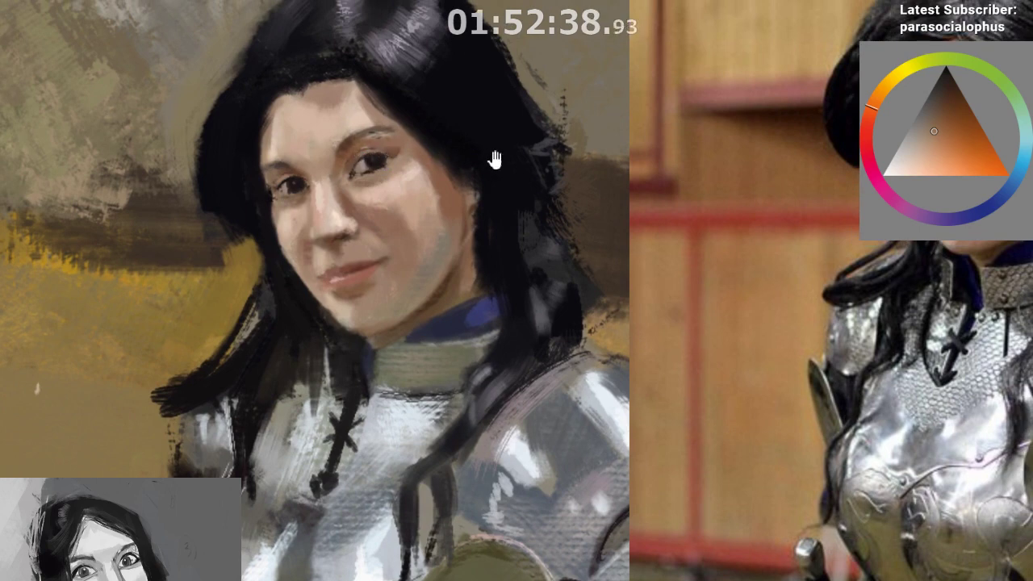
pyautogui.moveTo(455, 160)
pyautogui.mouseDown()
pyautogui.moveTo(443, 83)
pyautogui.moveTo(426, 114)
pyautogui.mouseUp()
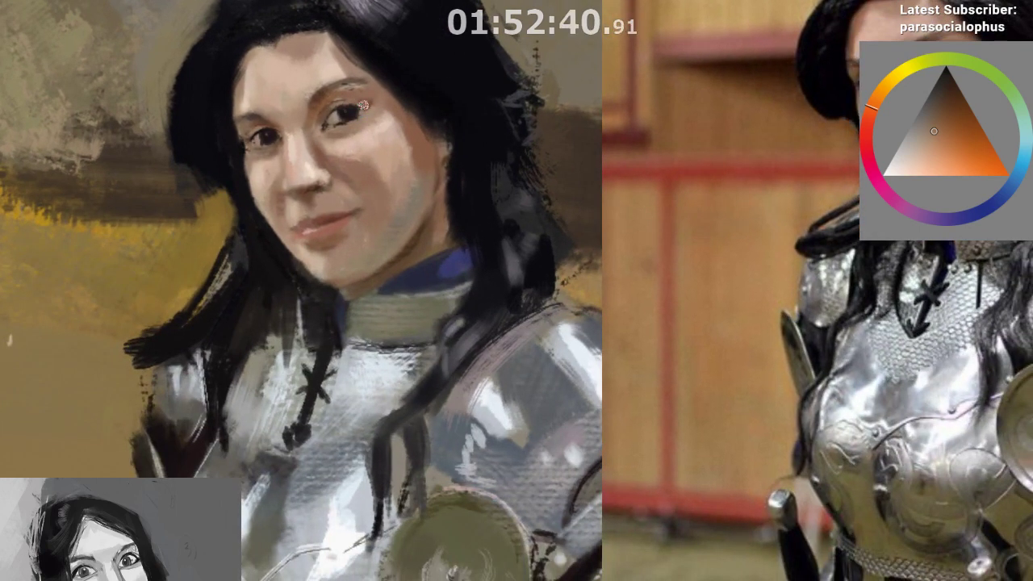
pyautogui.keyDown('ctrl'); pyautogui.click(367, 141); pyautogui.keyUp('ctrl')
pyautogui.keyDown('ctrl'); pyautogui.click(343, 105); pyautogui.keyUp('ctrl')
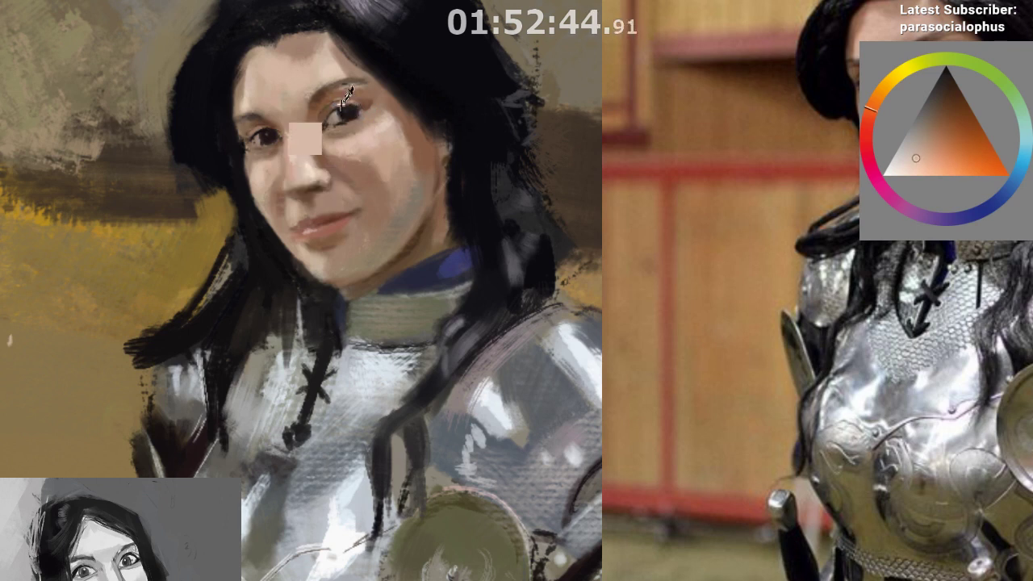
pyautogui.keyDown('ctrl'); pyautogui.click(356, 145); pyautogui.keyUp('ctrl')
pyautogui.keyDown('ctrl'); pyautogui.click(355, 145); pyautogui.keyUp('ctrl')
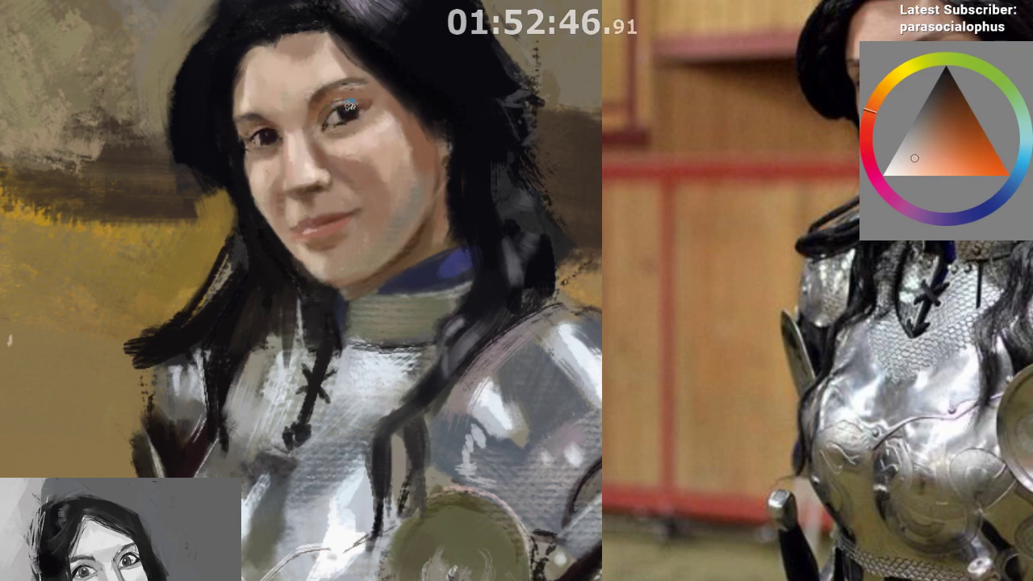
pyautogui.keyDown('ctrl'); pyautogui.click(349, 104); pyautogui.keyUp('ctrl')
pyautogui.keyDown('ctrl'); pyautogui.click(431, 221); pyautogui.keyUp('ctrl')
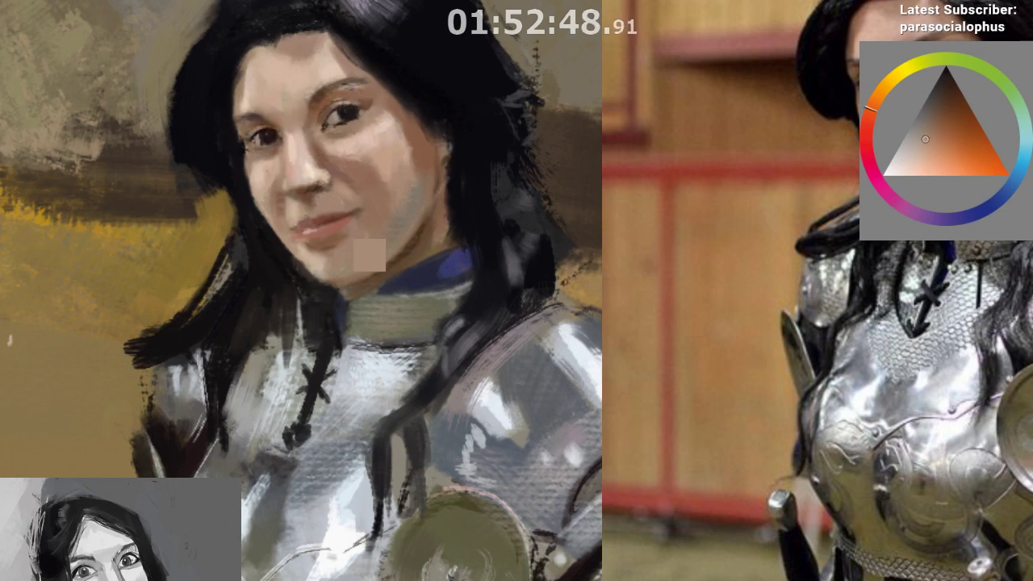
# Mirror the canvas view and refine the near eye using sampled muted brown and near-black tones, shifting the dark tone's hue to crimson
pyautogui.press('m')
pyautogui.moveTo(757, 122)
pyautogui.mouseDown()
pyautogui.moveTo(703, 178)
pyautogui.moveTo(712, 182)
pyautogui.mouseUp()
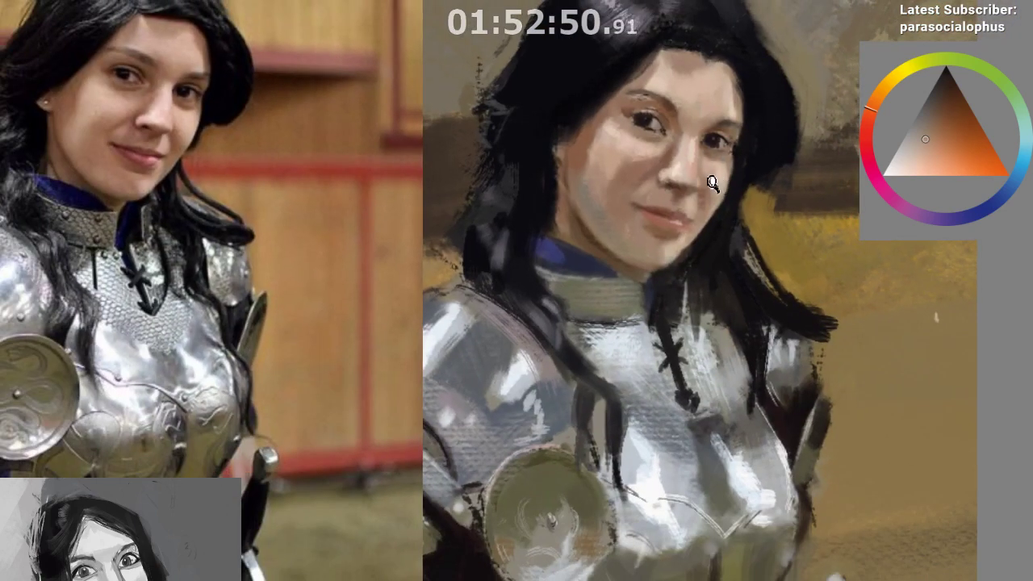
pyautogui.scroll(1, 713, 183)
pyautogui.scroll(1, 703, 104)
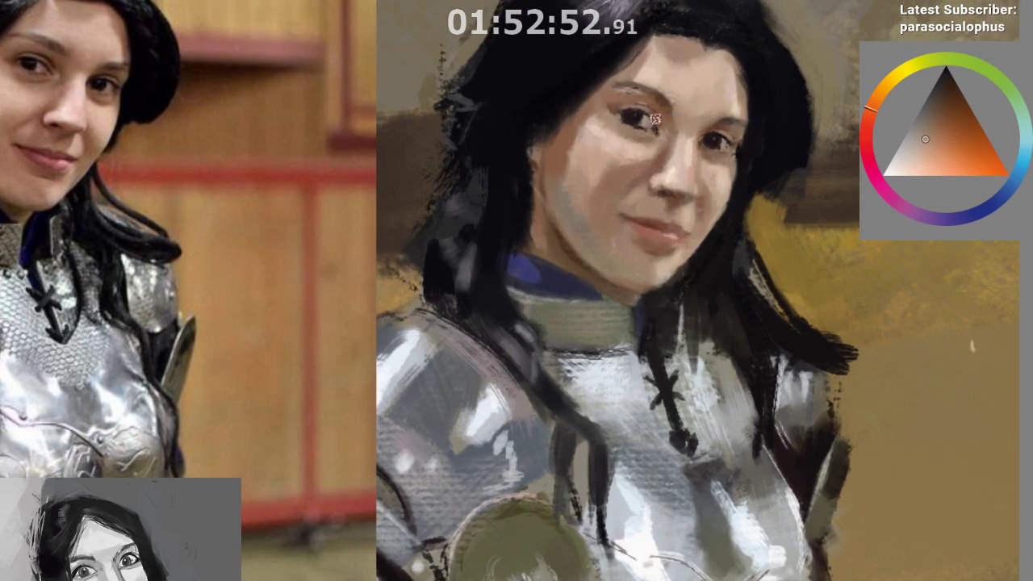
pyautogui.keyDown('ctrl'); pyautogui.click(621, 106); pyautogui.keyUp('ctrl')
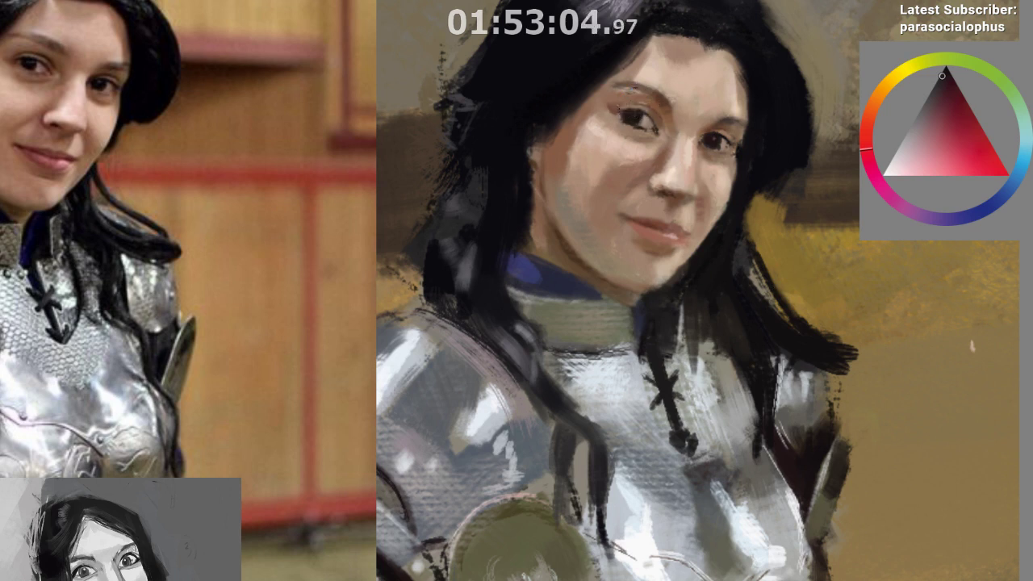
pyautogui.keyDown('ctrl'); pyautogui.click(661, 99); pyautogui.keyUp('ctrl')
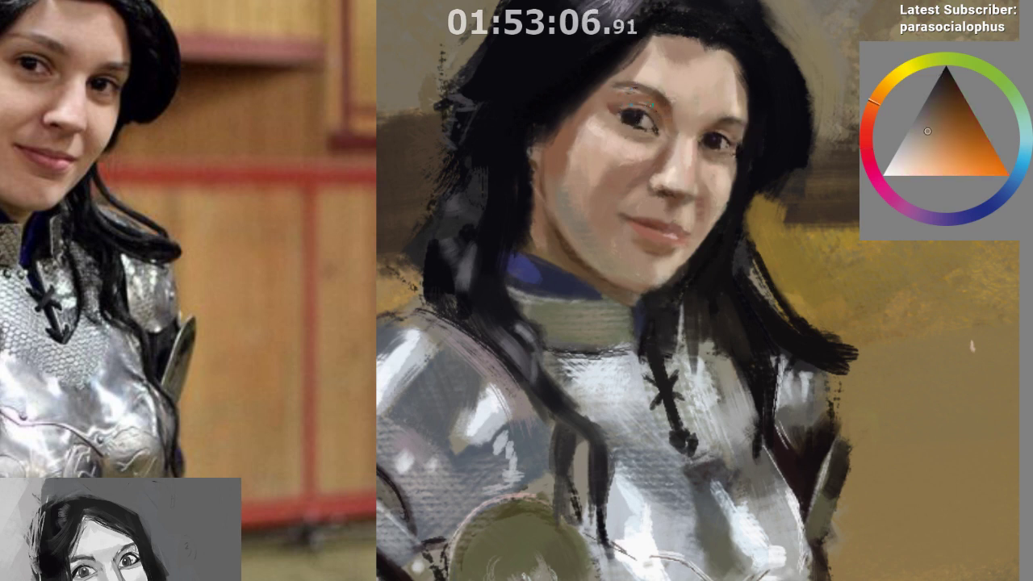
pyautogui.keyDown('ctrl'); pyautogui.click(652, 127); pyautogui.keyUp('ctrl')
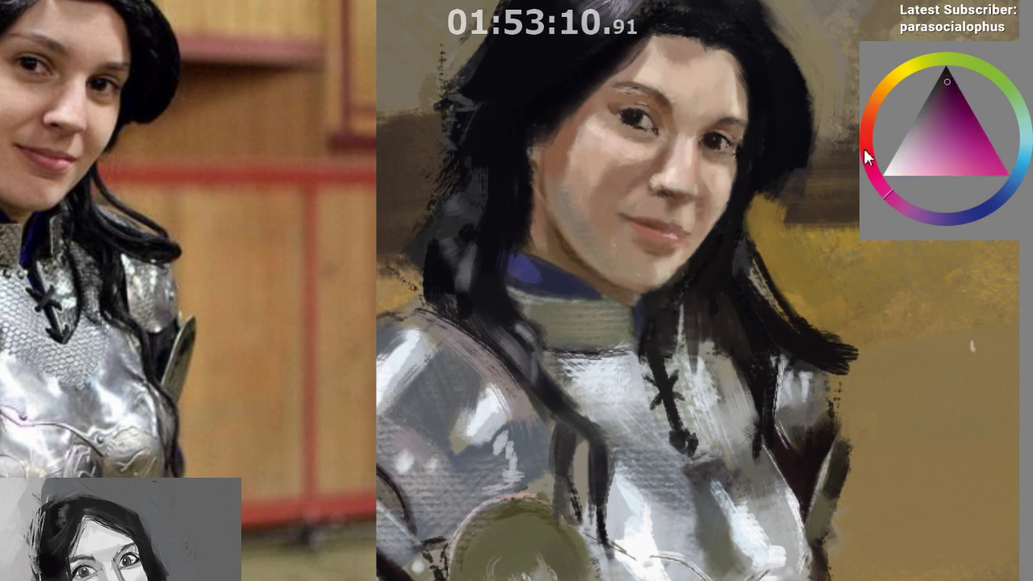
pyautogui.keyDown('ctrl'); pyautogui.click(773, 105); pyautogui.keyUp('ctrl')
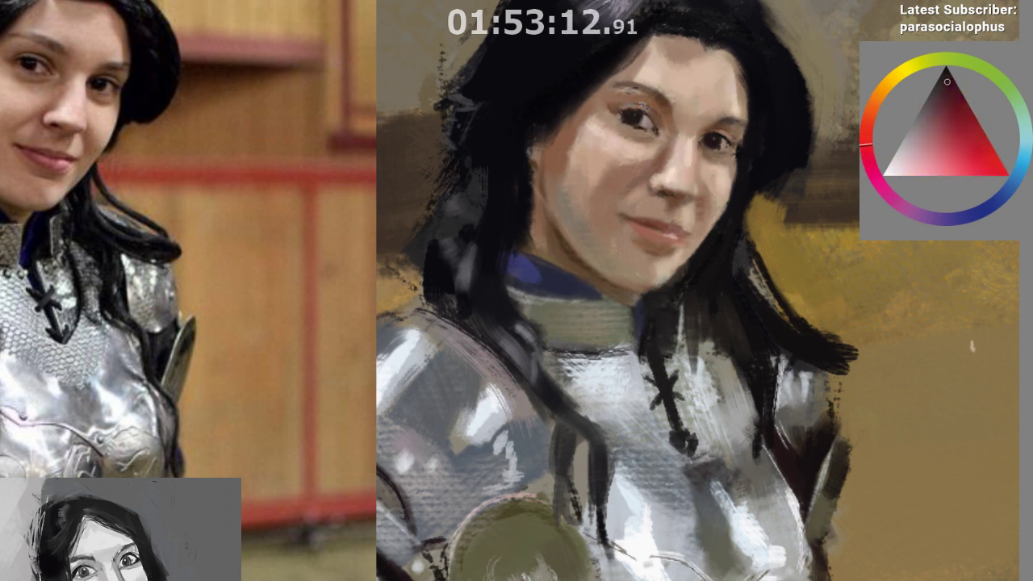
# Undo the last stroke and rework the near eye's inner corner and iris with dark brown and near-black tones
pyautogui.hotkey('ctrl', 'z')
pyautogui.moveTo(663, 126)
pyautogui.mouseDown()
pyautogui.moveTo(638, 129)
pyautogui.moveTo(653, 112)
pyautogui.mouseUp()
pyautogui.keyDown('alt'); pyautogui.click(690, 167); pyautogui.keyUp('alt')
pyautogui.moveTo(680, 308)
pyautogui.mouseDown()
pyautogui.moveTo(660, 366)
pyautogui.moveTo(698, 327)
pyautogui.mouseUp()
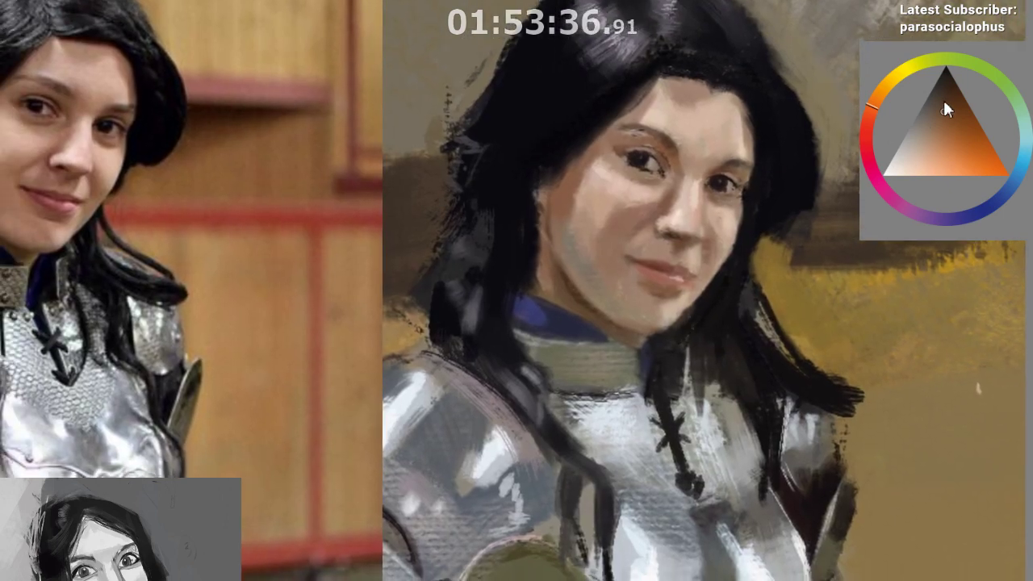
pyautogui.click(943, 99)
pyautogui.keyDown('alt'); pyautogui.click(650, 165); pyautogui.keyUp('alt')
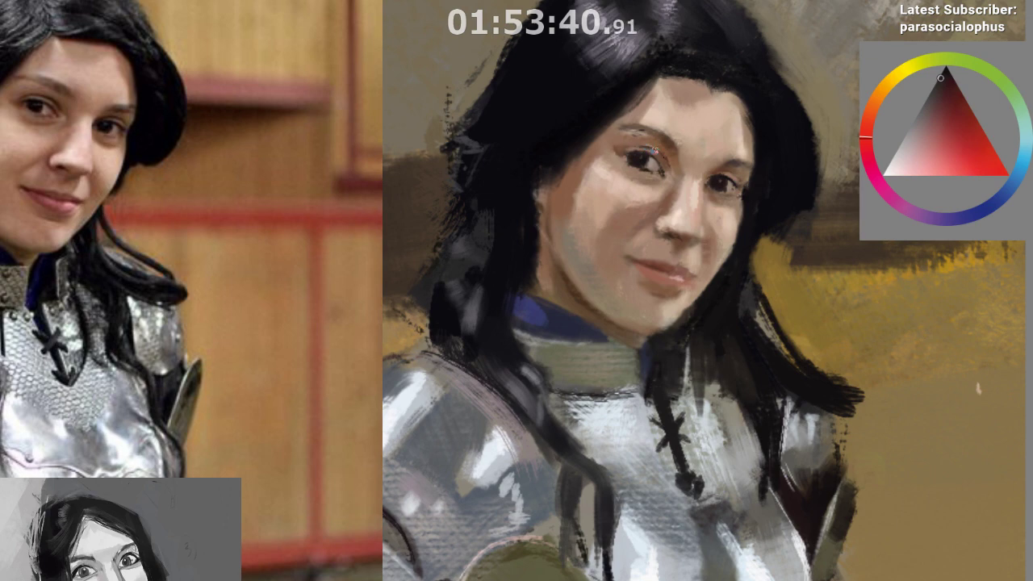
# Deepen the near eye's inner corner and lid line with dark reddish browns sampled from the eye
pyautogui.moveTo(756, 121); pyautogui.dragTo(735, 68)
pyautogui.scroll(-3, 733, 149)
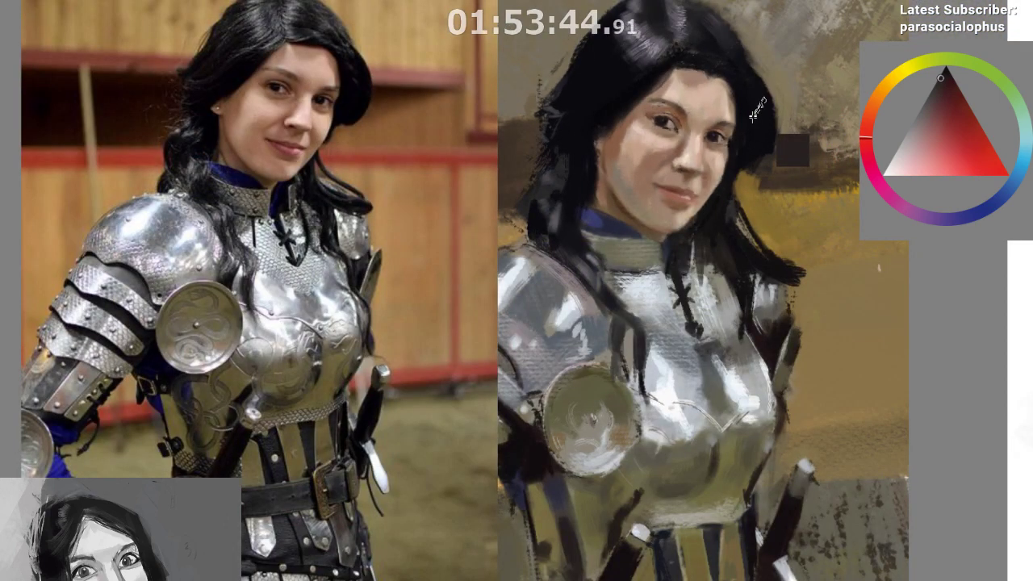
pyautogui.scroll(1, 756, 82)
pyautogui.moveTo(756, 80); pyautogui.dragTo(767, 52)
pyautogui.keyDown('ctrl'); pyautogui.click(649, 115); pyautogui.keyUp('ctrl')
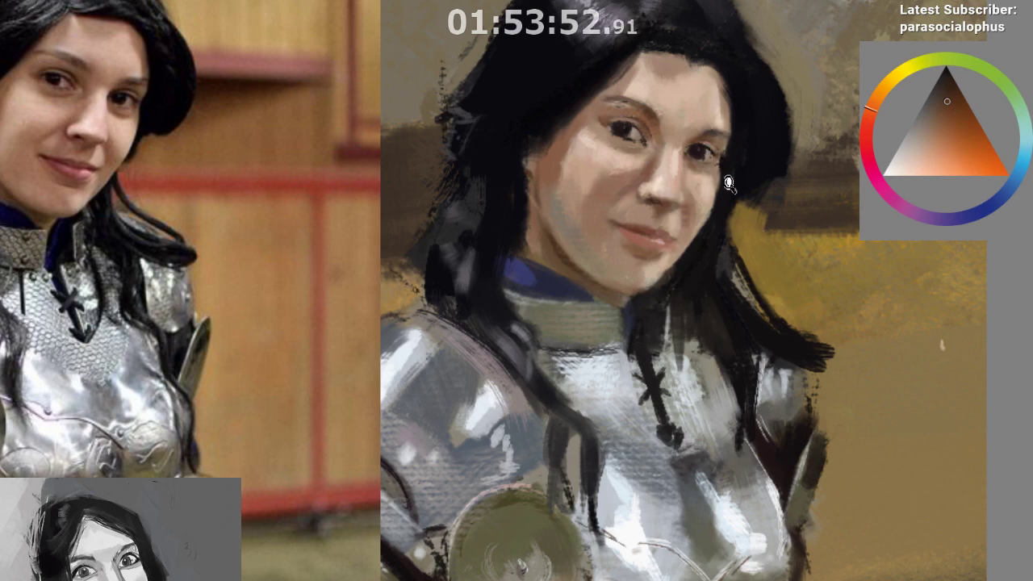
pyautogui.moveTo(728, 183); pyautogui.dragTo(734, 221)
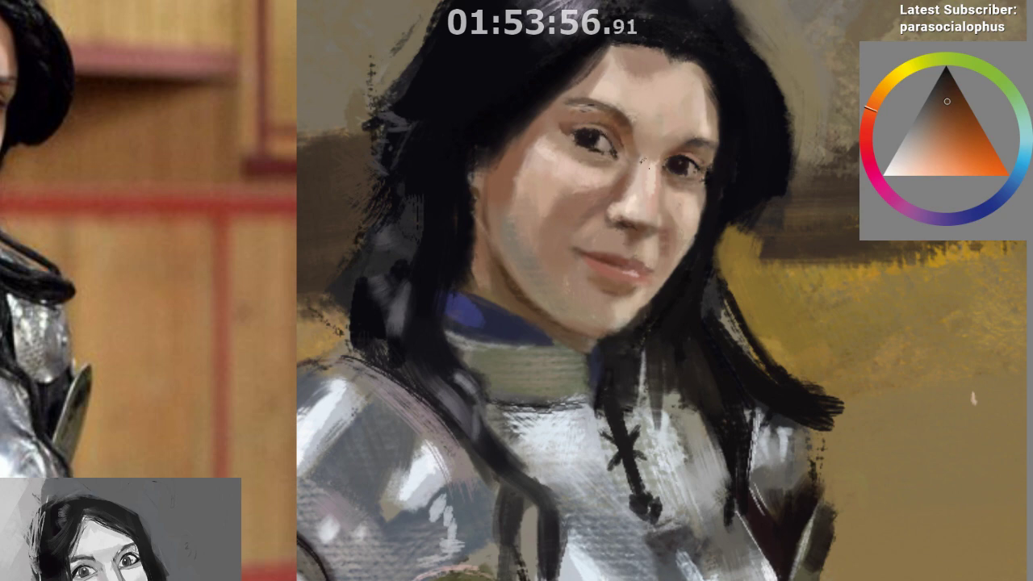
pyautogui.keyDown('alt'); pyautogui.click(619, 142); pyautogui.keyUp('alt')
pyautogui.moveTo(681, 222); pyautogui.dragTo(694, 187)
pyautogui.moveTo(700, 145); pyautogui.dragTo(683, 99)
pyautogui.moveTo(672, 135); pyautogui.dragTo(735, 154)
pyautogui.keyDown('alt'); pyautogui.click(627, 128); pyautogui.keyUp('alt')
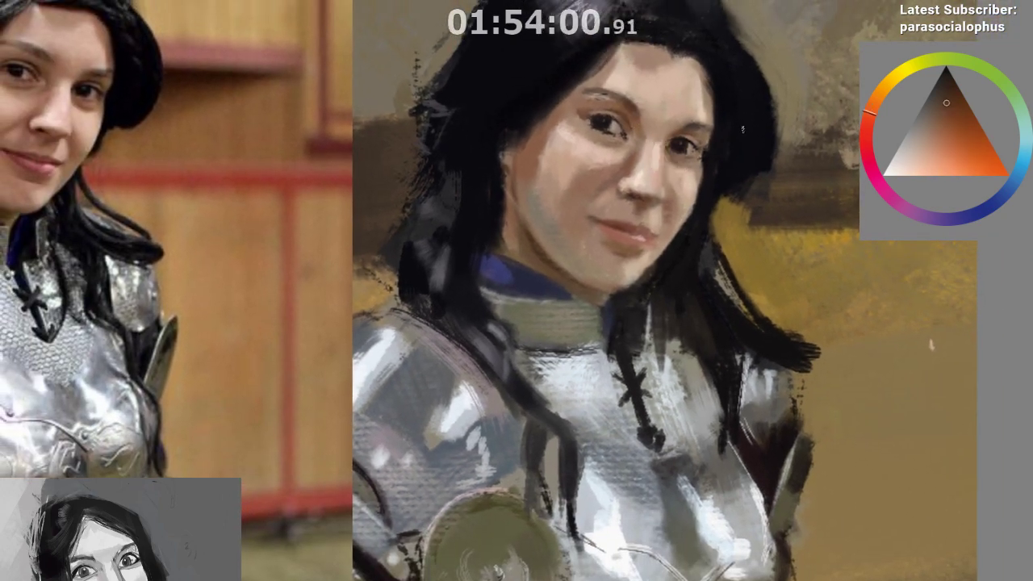
# Sharpen the near eye's lash line and soften the skin beneath it with near-black, dark brown and sampled beige tones
pyautogui.click(943, 81)
pyautogui.keyDown('ctrl'); pyautogui.click(597, 120); pyautogui.keyUp('ctrl')
pyautogui.keyDown('ctrl'); pyautogui.click(622, 129); pyautogui.keyUp('ctrl')
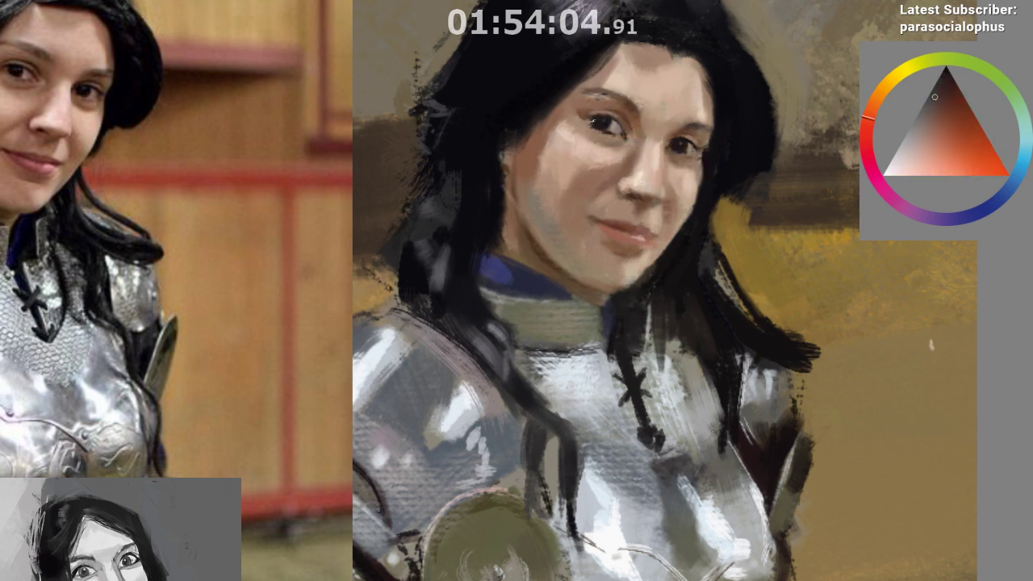
pyautogui.keyDown('ctrl'); pyautogui.click(618, 143); pyautogui.keyUp('ctrl')
pyautogui.moveTo(593, 118); pyautogui.dragTo(590, 128)
# Mirror the canvas view back and compare the whole portrait with the reference photo
pyautogui.moveTo(649, 251); pyautogui.dragTo(640, 291)
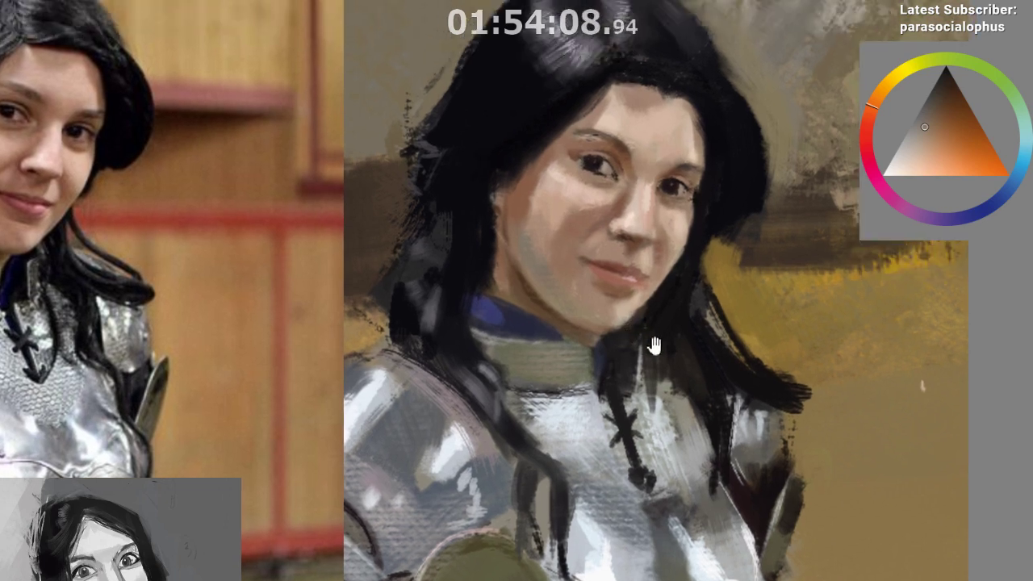
pyautogui.moveTo(652, 415); pyautogui.dragTo(645, 484)
pyautogui.press('m')
pyautogui.press('+')
pyautogui.press('+')
pyautogui.press('+')
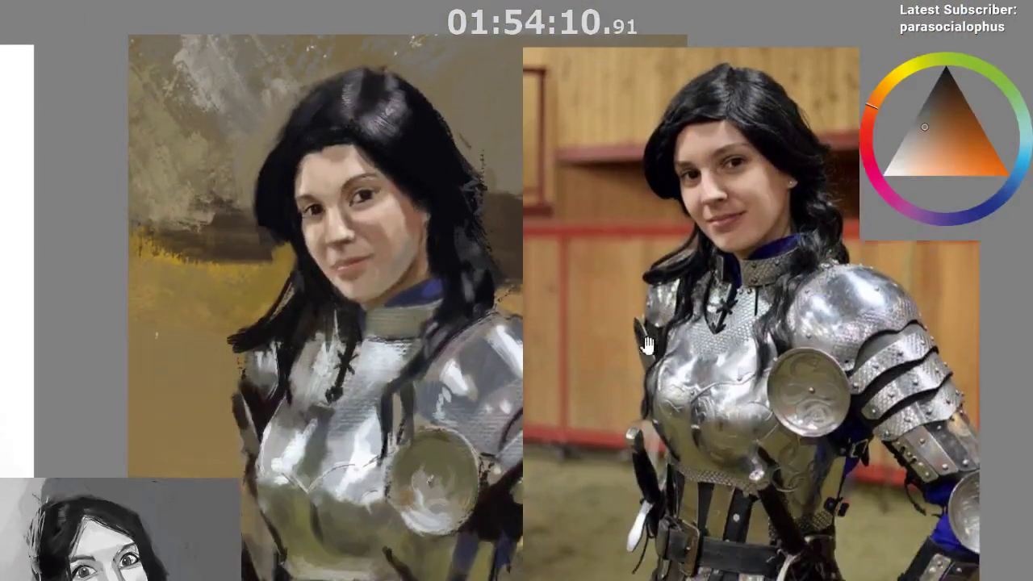
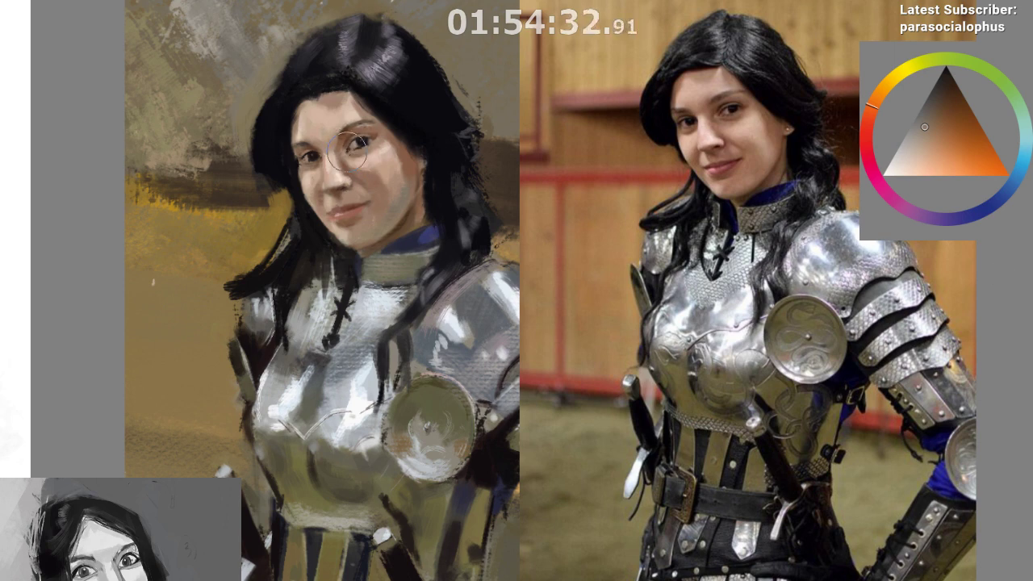
# Mirror the canvas view again and darken both irises using a smaller brush with a sampled near-black shifted to very dark red
pyautogui.press('[')
pyautogui.press('[')
pyautogui.press('[')
pyautogui.press('[')
pyautogui.press('m')
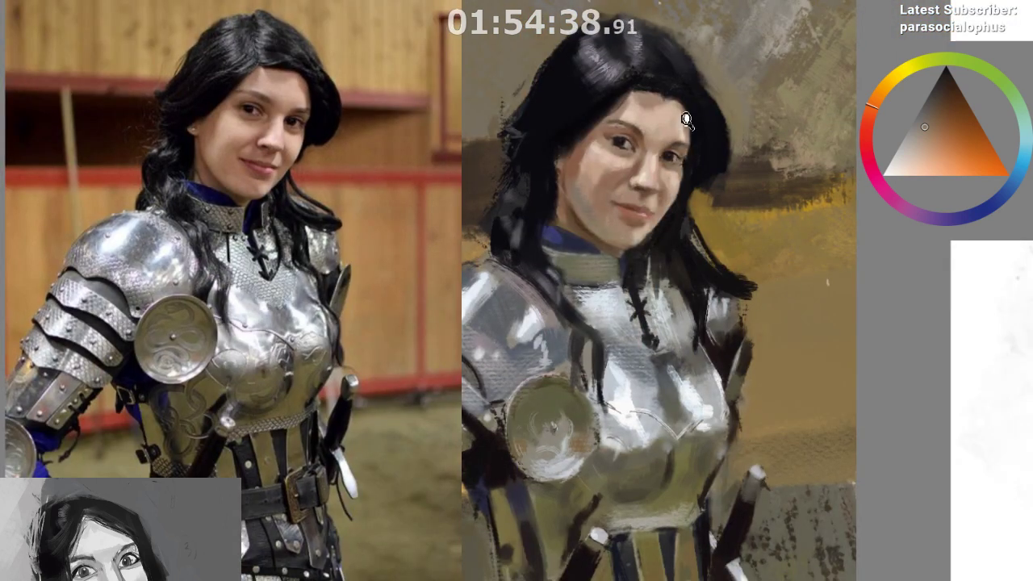
pyautogui.moveTo(685, 121)
pyautogui.mouseDown()
pyautogui.moveTo(685, 179)
pyautogui.moveTo(660, 215)
pyautogui.moveTo(638, 168)
pyautogui.mouseUp()
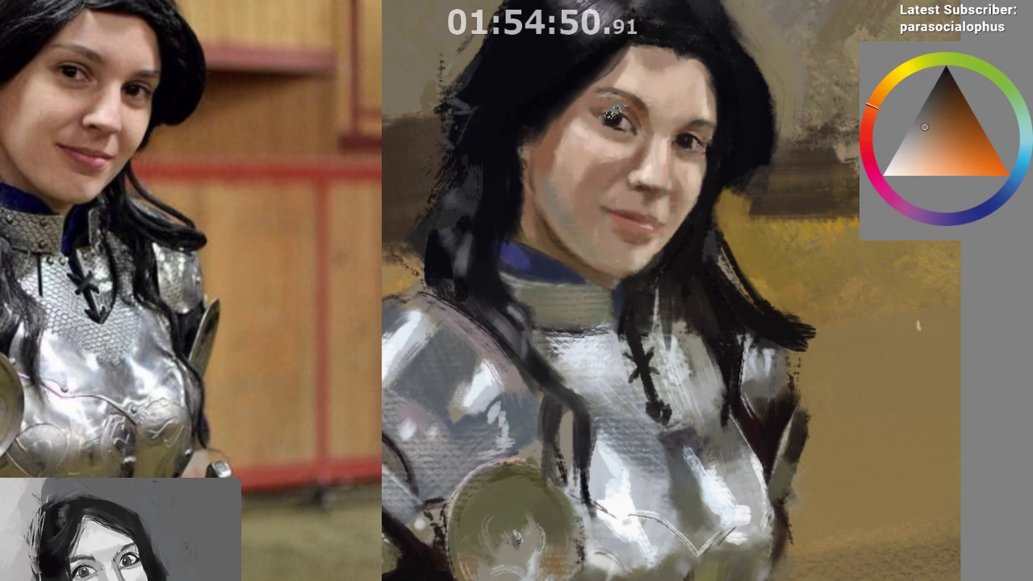
pyautogui.keyDown('alt'); pyautogui.click(613, 124); pyautogui.keyUp('alt')
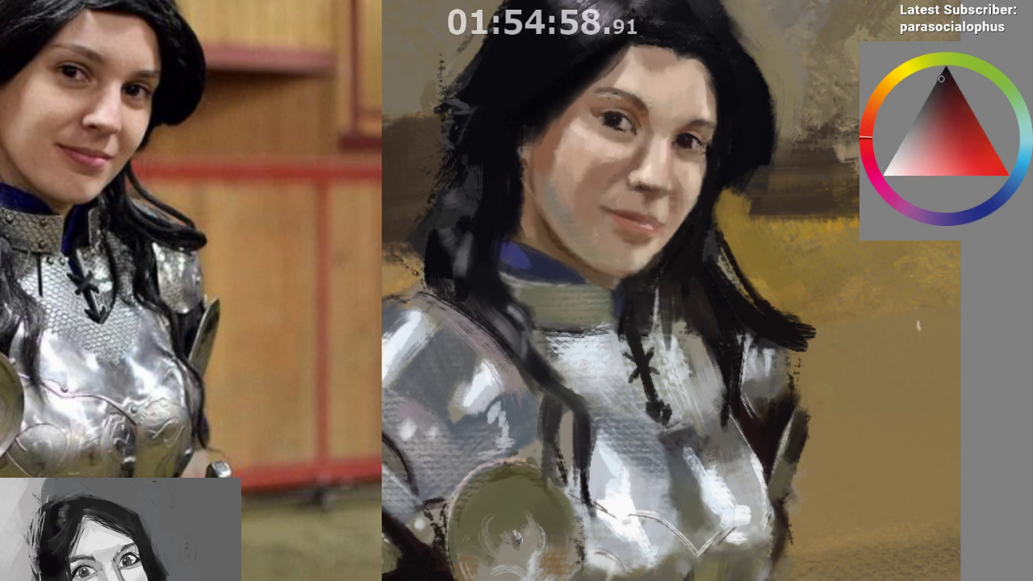
pyautogui.click(948, 83)
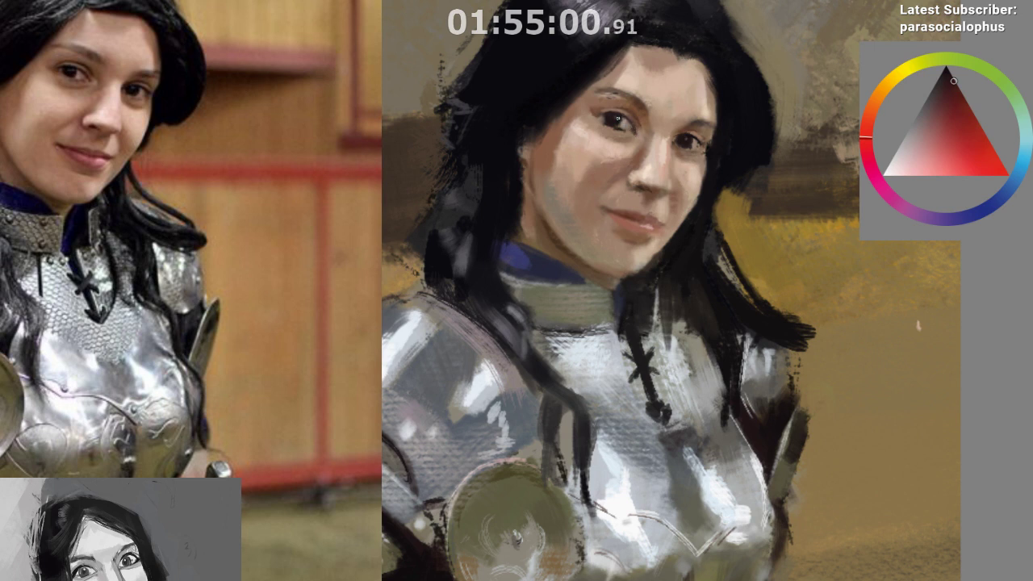
pyautogui.moveTo(617, 127); pyautogui.dragTo(614, 127)
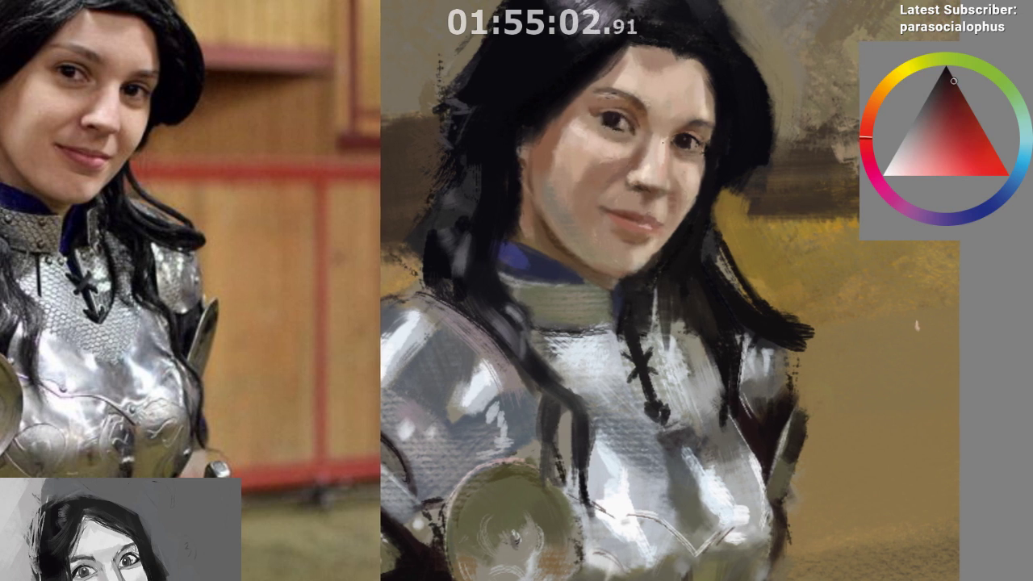
pyautogui.moveTo(690, 152); pyautogui.dragTo(682, 152)
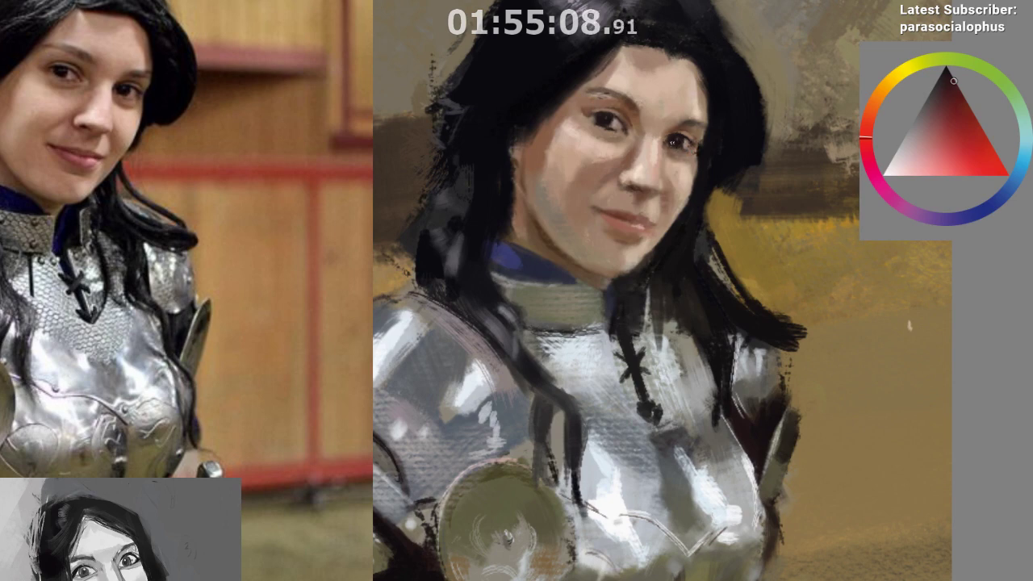
# Check the face and mouth against the reference photo in both the mirrored and the normal canvas view
pyautogui.moveTo(701, 206); pyautogui.dragTo(663, 364)
pyautogui.scroll(1, 662, 365)
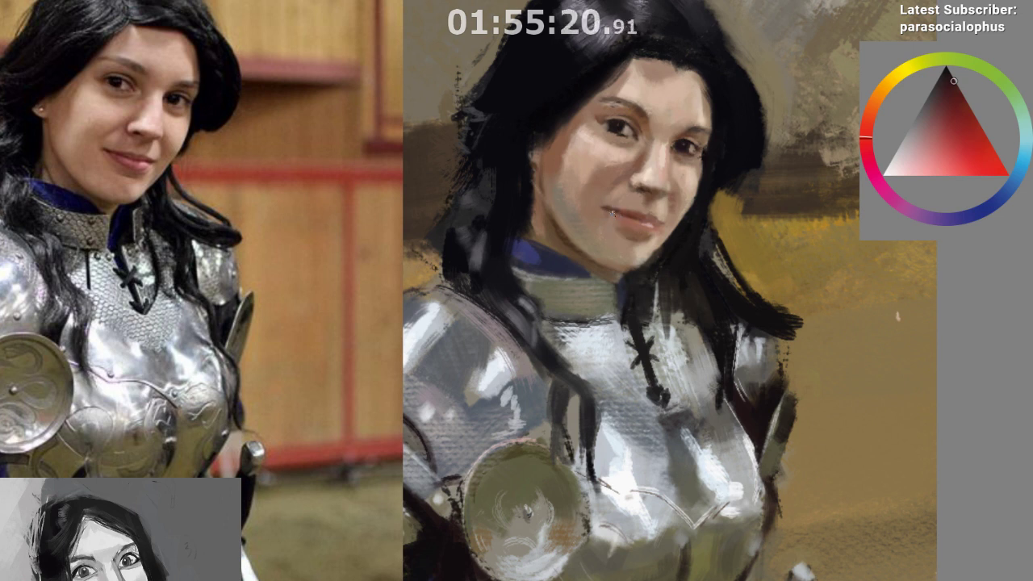
pyautogui.moveTo(694, 353); pyautogui.dragTo(662, 356)
pyautogui.press('m')
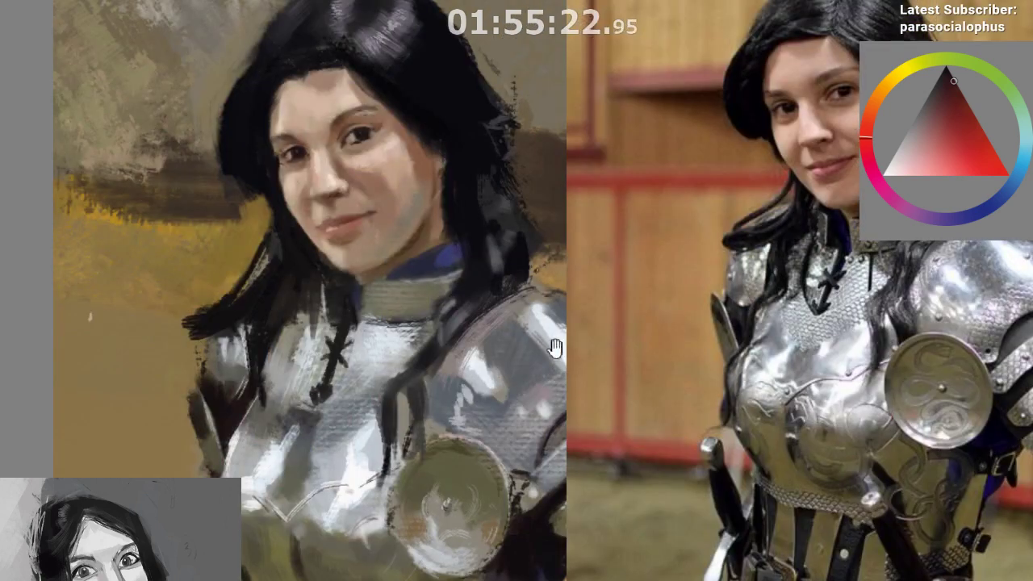
pyautogui.moveTo(489, 338); pyautogui.dragTo(435, 307)
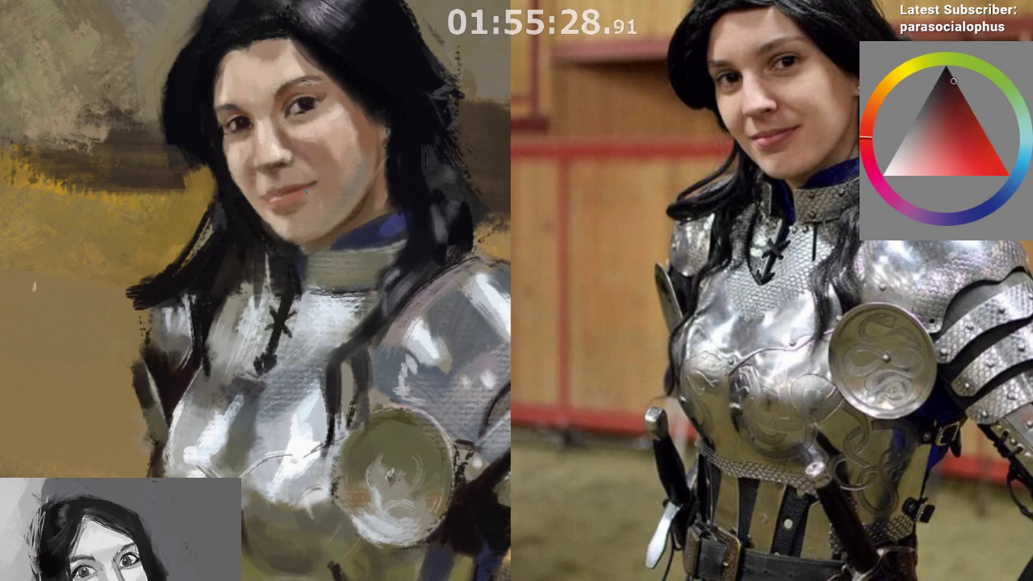
# Refine the mouth corner, the lips and the skin above them with sampled reddish brown and beige skin tones
pyautogui.moveTo(340, 310); pyautogui.dragTo(333, 332)
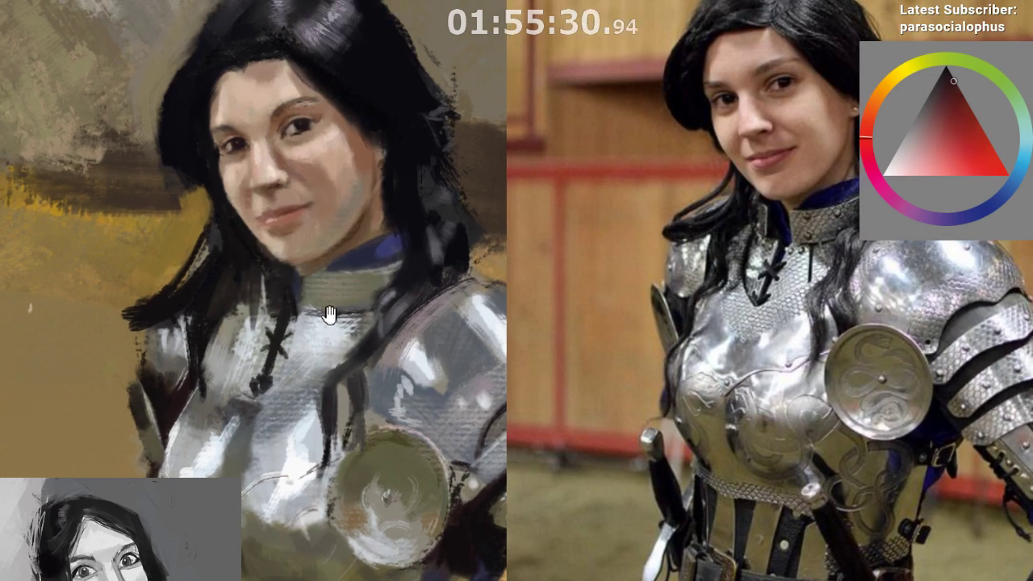
pyautogui.keyDown('ctrl'); pyautogui.click(287, 216); pyautogui.keyUp('ctrl')
pyautogui.keyDown('ctrl'); pyautogui.click(275, 222); pyautogui.keyUp('ctrl')
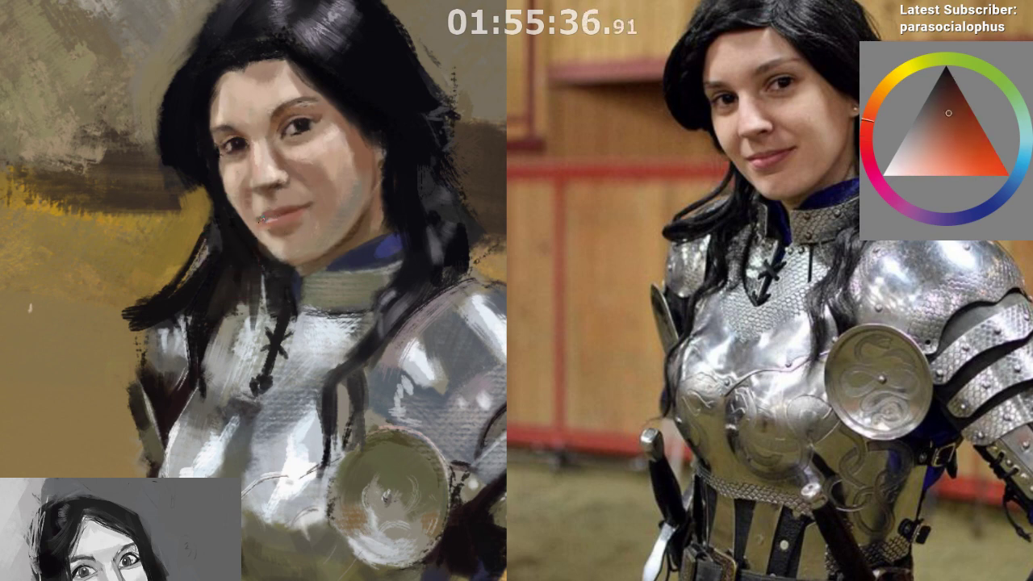
pyautogui.keyDown('ctrl'); pyautogui.click(277, 215); pyautogui.keyUp('ctrl')
pyautogui.moveTo(415, 309); pyautogui.dragTo(434, 288)
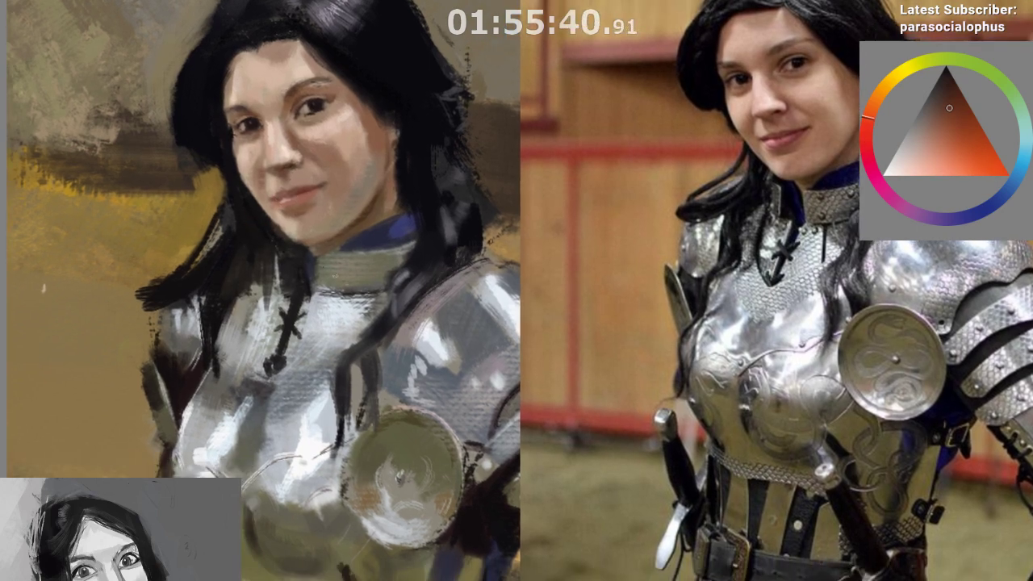
pyautogui.keyDown('ctrl'); pyautogui.click(274, 214); pyautogui.keyUp('ctrl')
pyautogui.keyDown('ctrl'); pyautogui.click(277, 208); pyautogui.keyUp('ctrl')
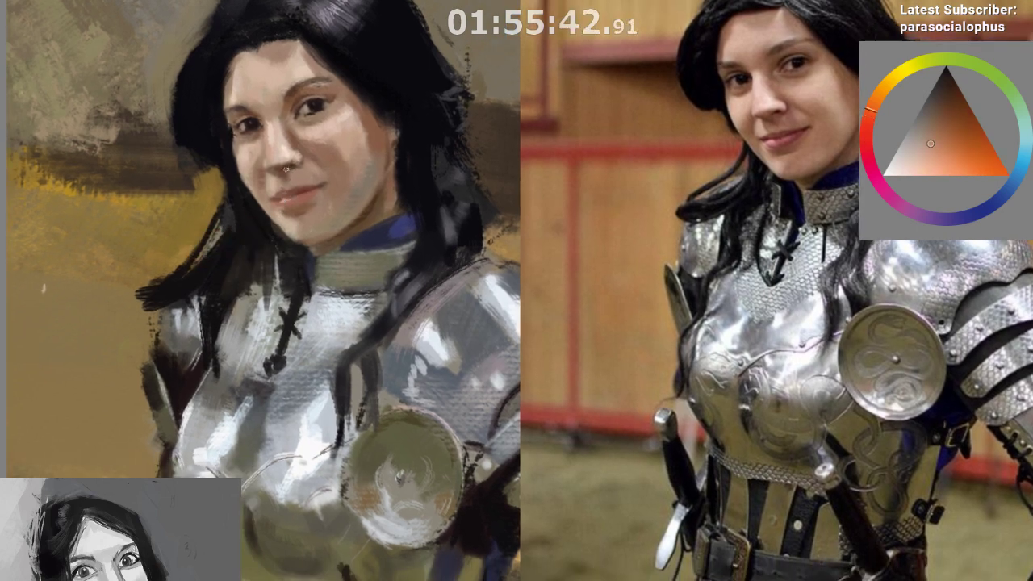
pyautogui.keyDown('ctrl'); pyautogui.click(273, 193); pyautogui.keyUp('ctrl')
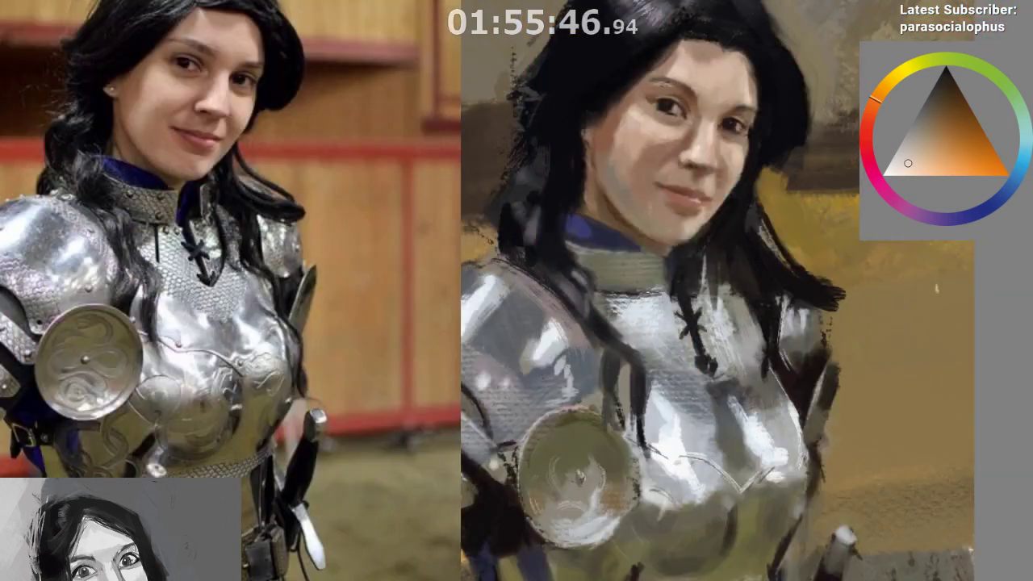
# Mirror the canvas view back to normal and compare the whole portrait with the reference photo
pyautogui.press('m')
pyautogui.keyDown('ctrl'); pyautogui.click(710, 296); pyautogui.keyUp('ctrl')
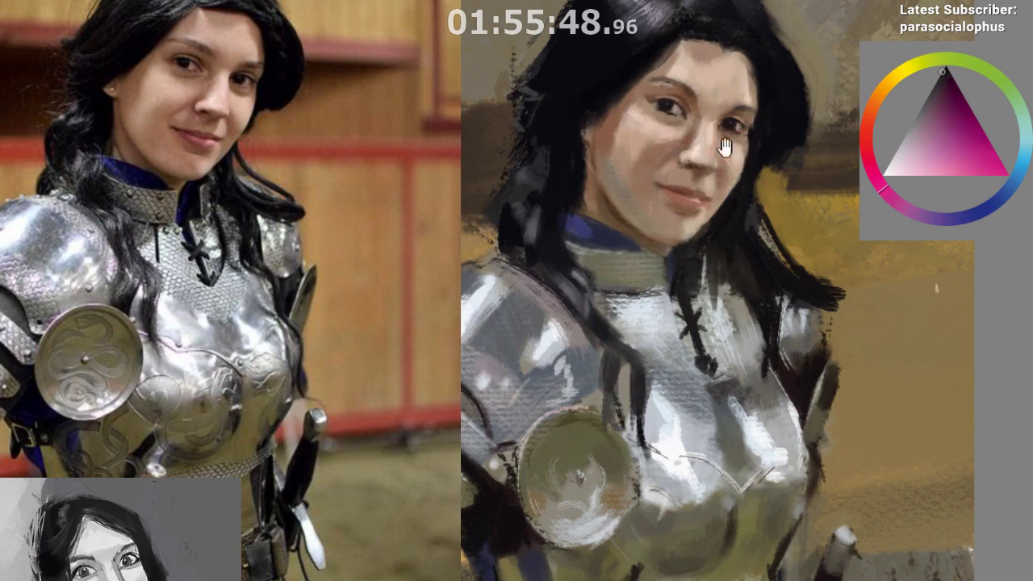
pyautogui.moveTo(703, 136); pyautogui.dragTo(690, 144)
pyautogui.scroll(-4, 690, 143)
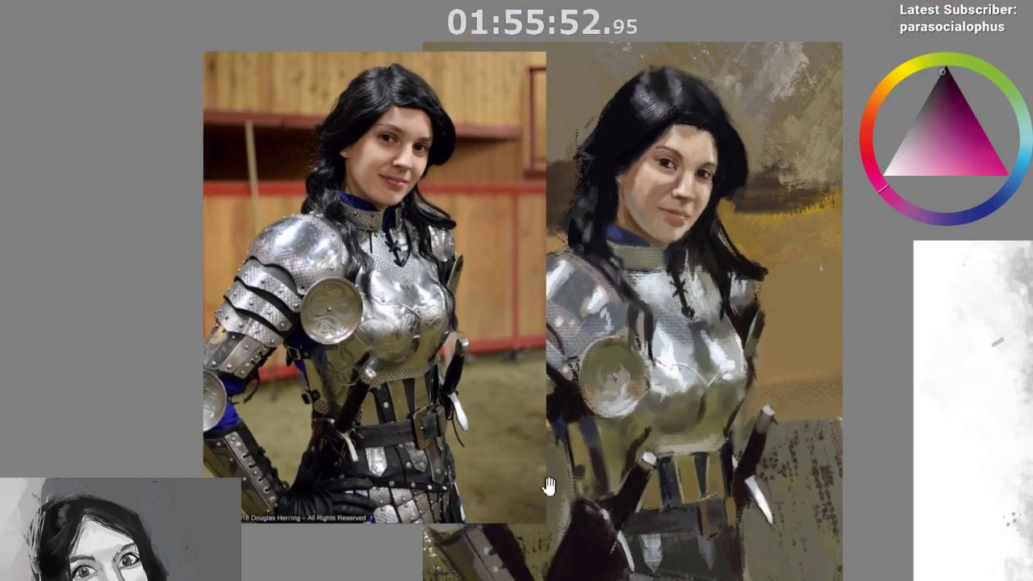
pyautogui.moveTo(546, 484); pyautogui.dragTo(343, 435)
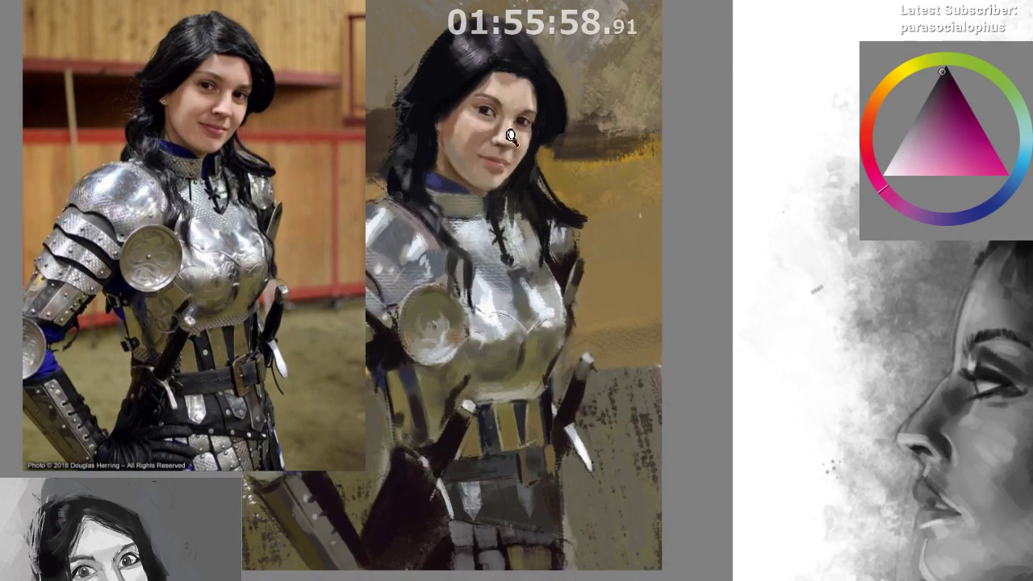
pyautogui.scroll(3, 511, 141)
pyautogui.scroll(1, 507, 165)
pyautogui.moveTo(542, 169); pyautogui.dragTo(599, 210)
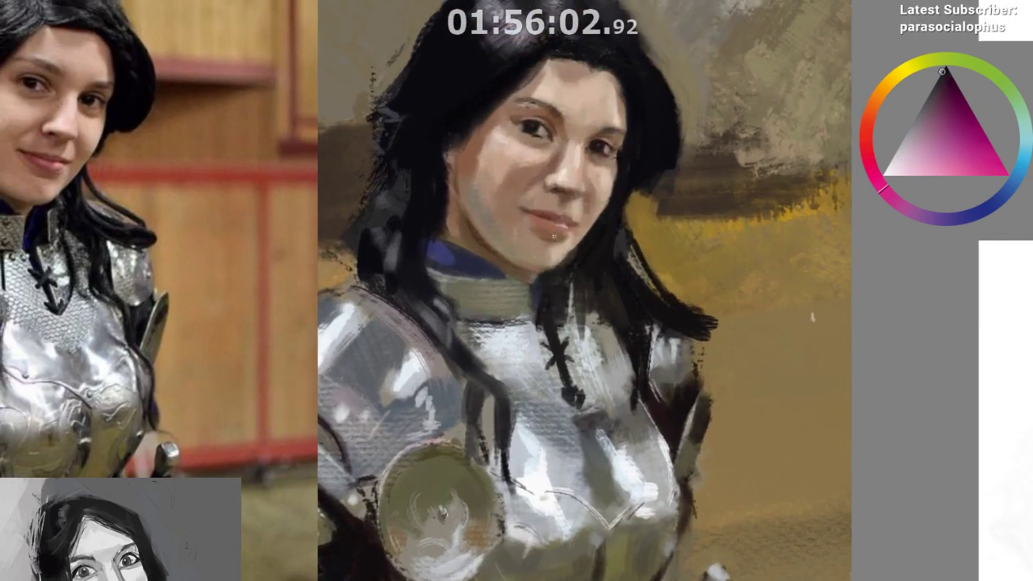
# Tint the lips with a sampled reddish brown shifted toward pure red
pyautogui.keyDown('ctrl'); pyautogui.click(556, 230); pyautogui.keyUp('ctrl')
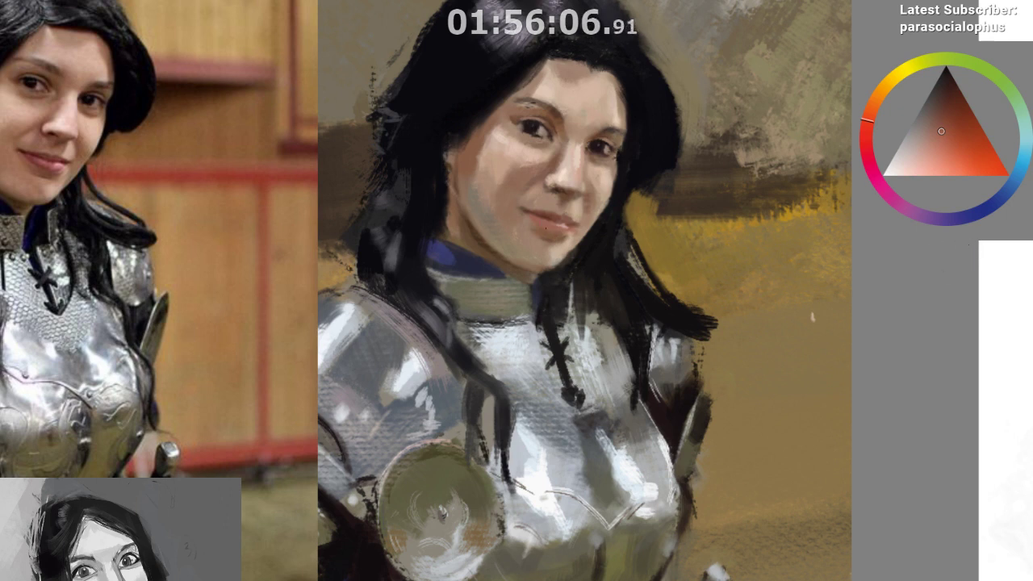
pyautogui.click(865, 137)
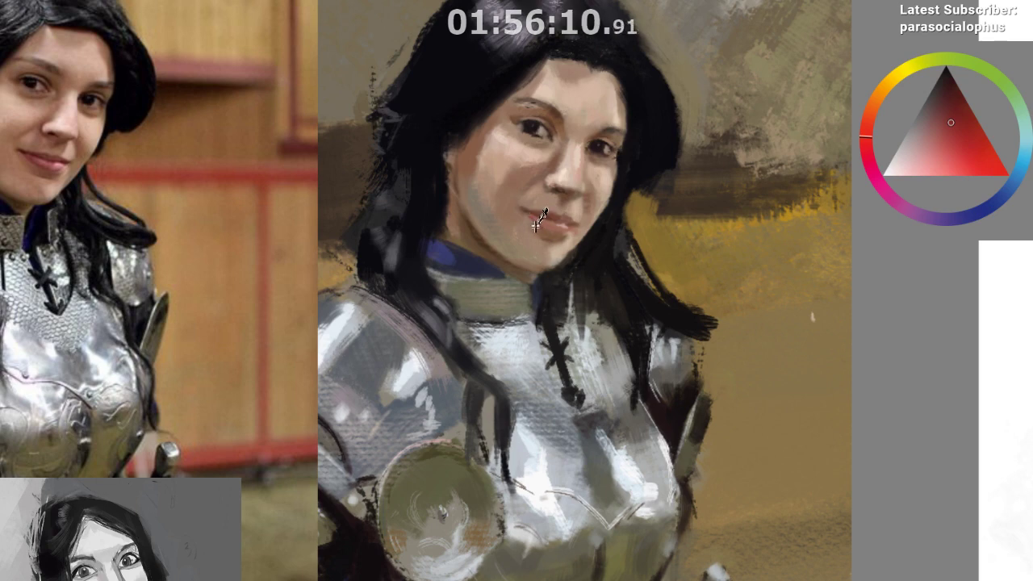
pyautogui.keyDown('ctrl'); pyautogui.click(535, 226); pyautogui.keyUp('ctrl')
pyautogui.moveTo(535, 221)
pyautogui.mouseDown()
pyautogui.moveTo(528, 214)
pyautogui.moveTo(544, 226)
pyautogui.mouseUp()
pyautogui.keyDown('ctrl'); pyautogui.click(552, 227); pyautogui.keyUp('ctrl')
# Mirror the canvas view, undo the last lip stroke and rework the lips with a sampled muted red
pyautogui.press('m')
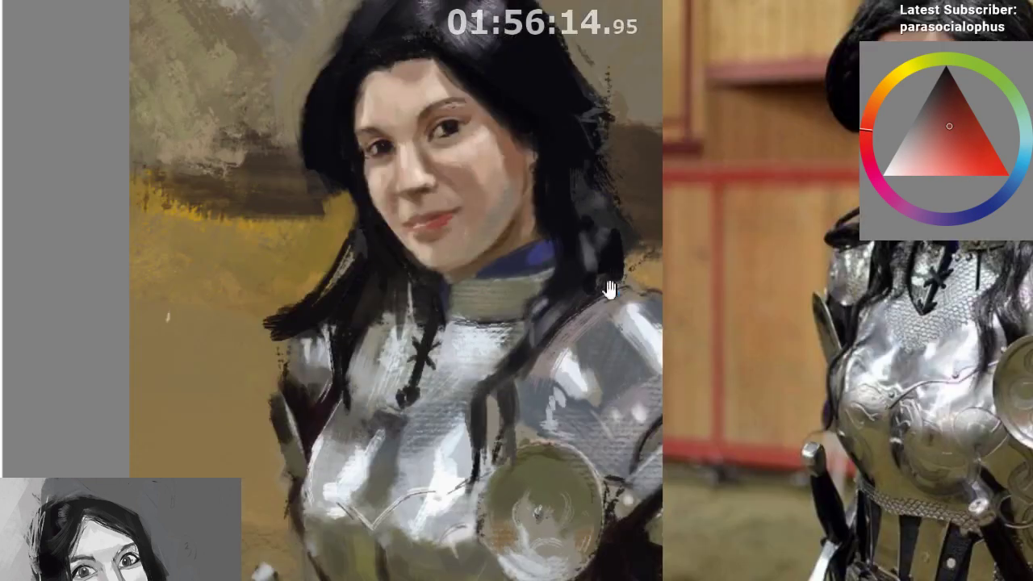
pyautogui.moveTo(547, 263); pyautogui.dragTo(466, 206)
pyautogui.hotkey('ctrl', 'z')
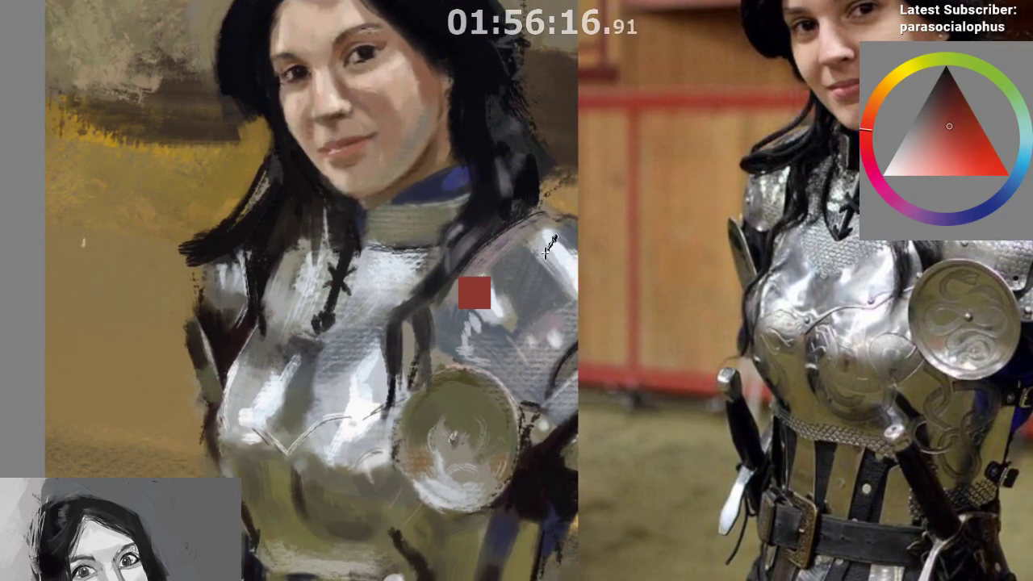
pyautogui.keyDown('ctrl'); pyautogui.click(369, 149); pyautogui.keyUp('ctrl')
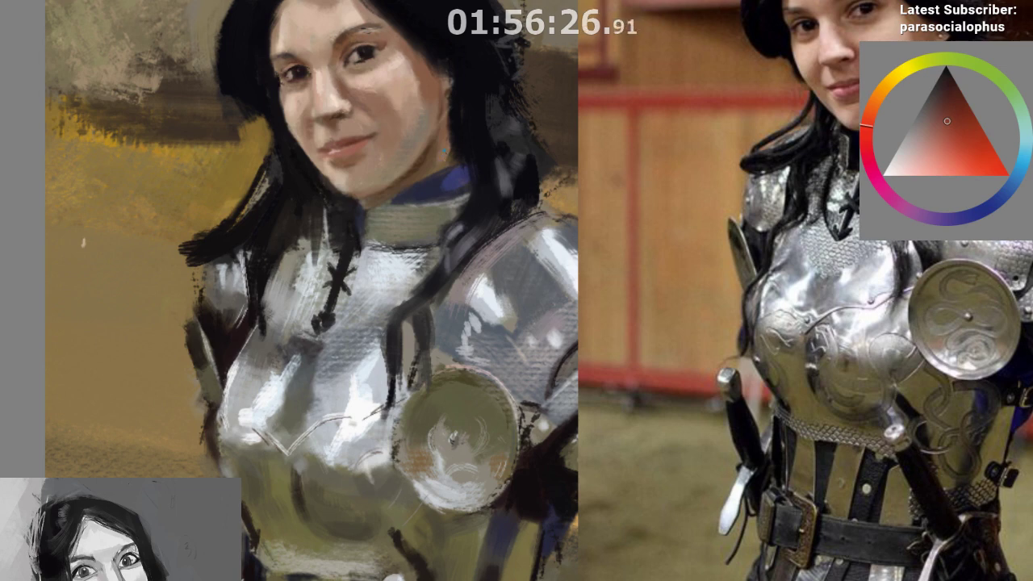
pyautogui.moveTo(353, 178); pyautogui.dragTo(344, 166)
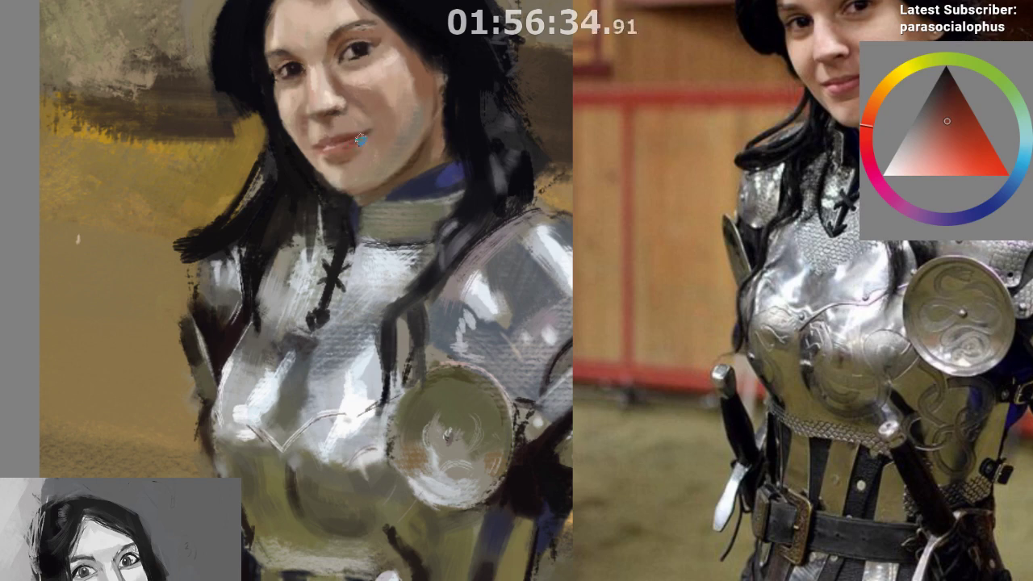
# Mirror the canvas view back and refine the lower lip and near mouth corner with sampled dark red lip tones
pyautogui.press('m')
pyautogui.moveTo(575, 245); pyautogui.dragTo(552, 253)
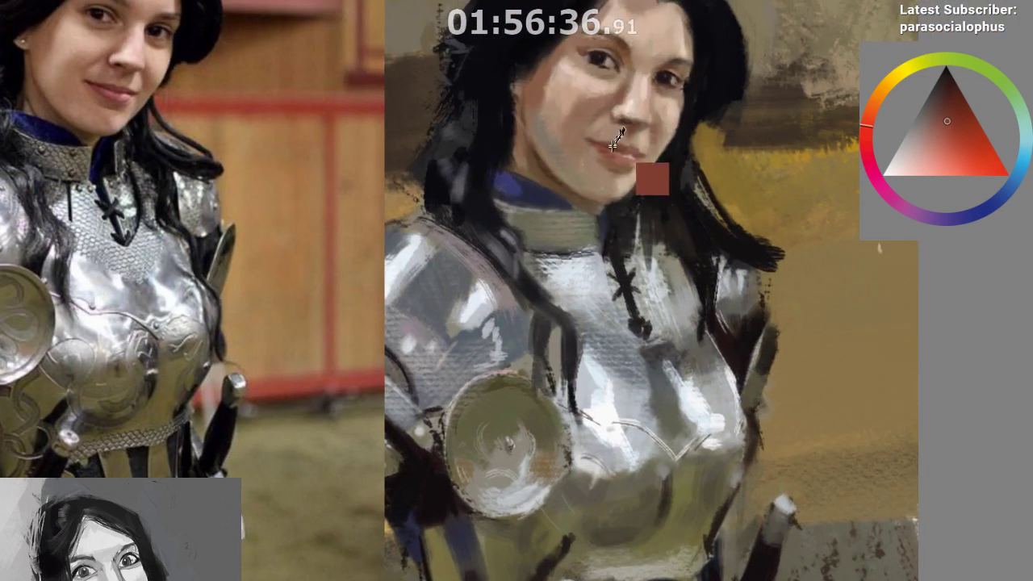
pyautogui.moveTo(604, 356); pyautogui.dragTo(590, 419)
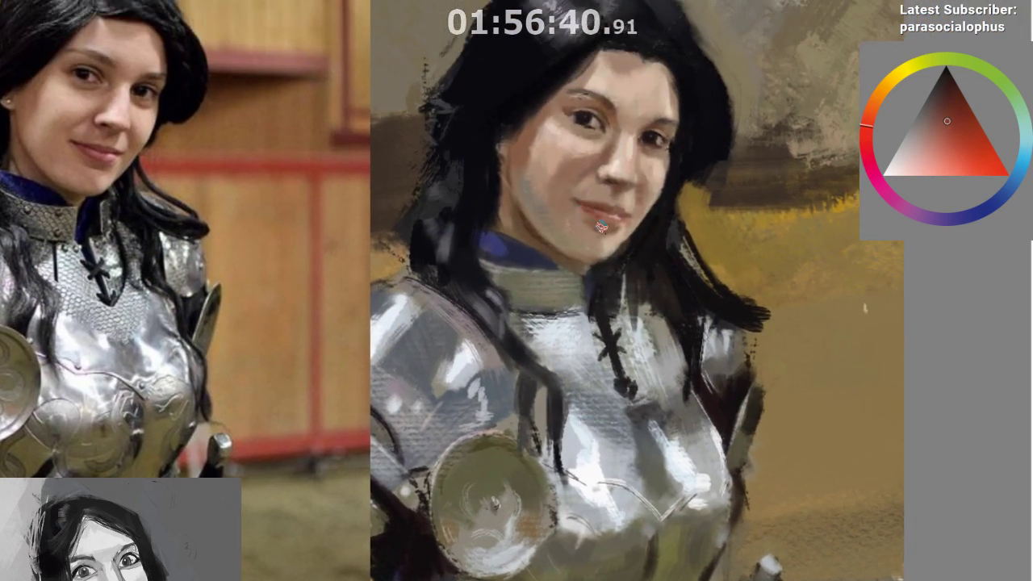
pyautogui.moveTo(605, 357); pyautogui.dragTo(590, 403)
pyautogui.keyDown('ctrl'); pyautogui.click(577, 238); pyautogui.keyUp('ctrl')
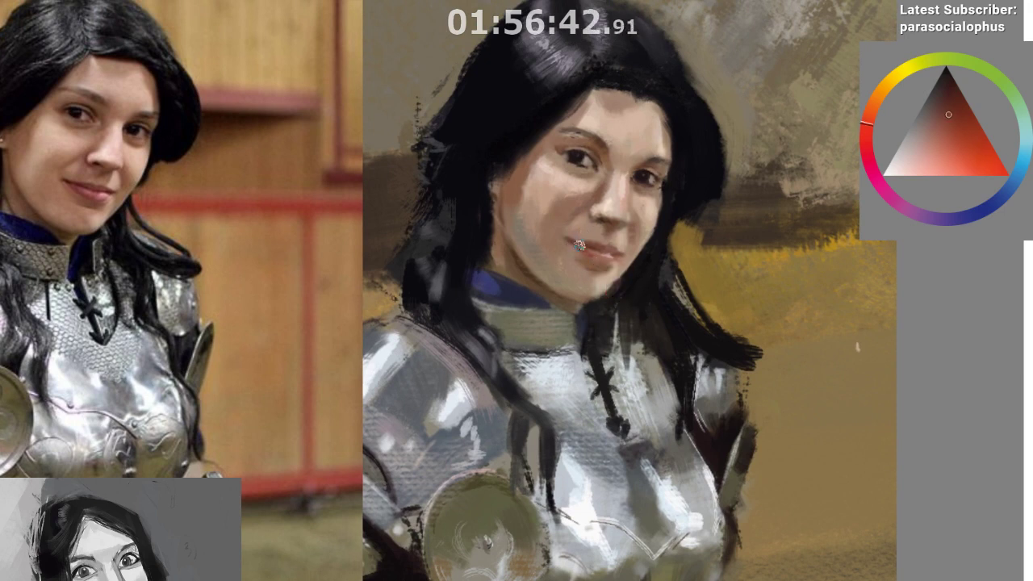
pyautogui.keyDown('ctrl'); pyautogui.click(588, 248); pyautogui.keyUp('ctrl')
pyautogui.moveTo(623, 342)
pyautogui.mouseDown()
pyautogui.moveTo(625, 319)
pyautogui.moveTo(575, 232)
pyautogui.moveTo(569, 238)
pyautogui.mouseUp()
# Blend the chin and the skin beside the mouth using skin tones sampled from the chin and cheek
pyautogui.keyDown('ctrl'); pyautogui.click(566, 253); pyautogui.keyUp('ctrl')
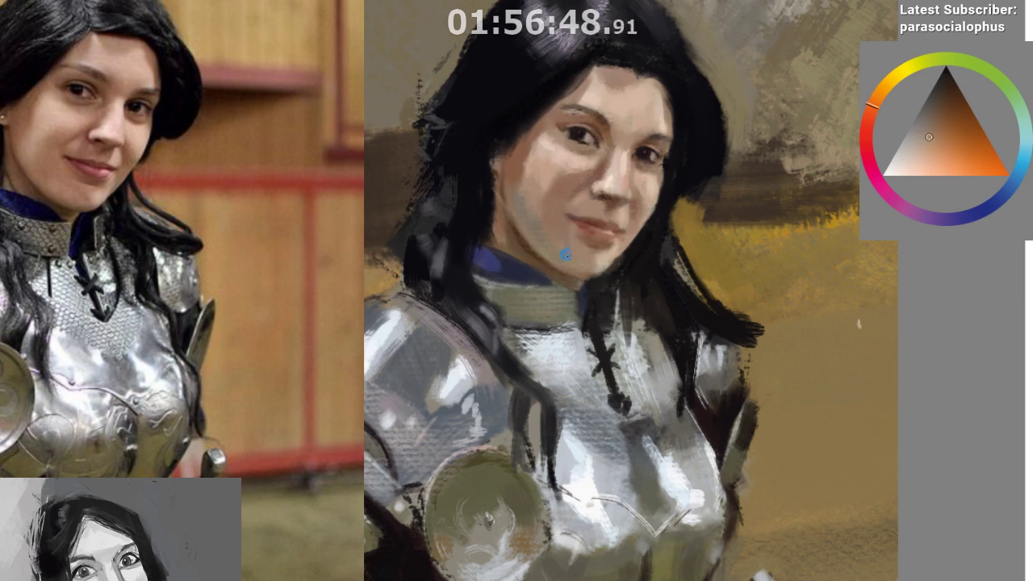
pyautogui.keyDown('ctrl'); pyautogui.click(573, 242); pyautogui.keyUp('ctrl')
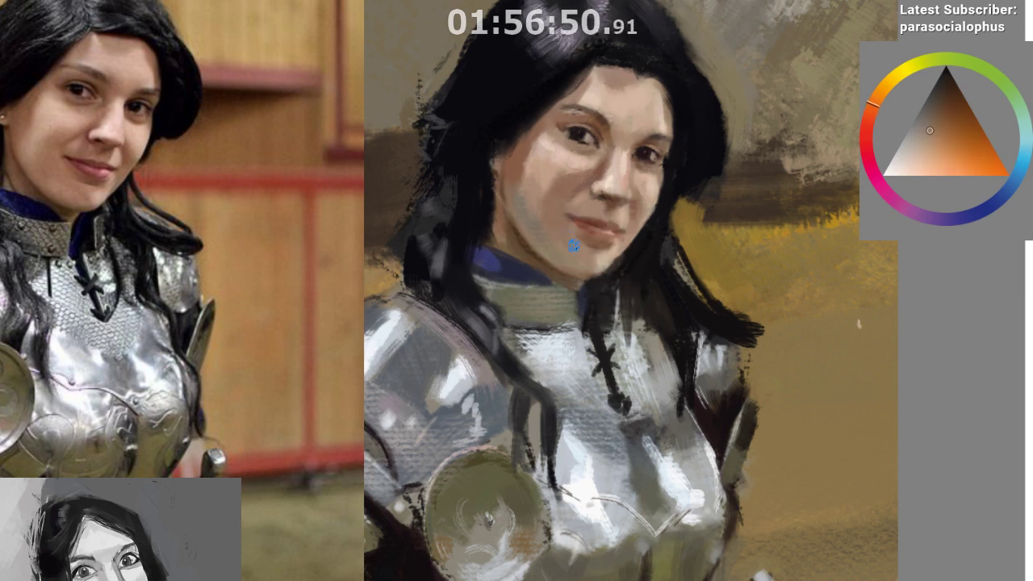
pyautogui.keyDown('ctrl'); pyautogui.click(586, 265); pyautogui.keyUp('ctrl')
pyautogui.keyDown('ctrl'); pyautogui.click(616, 355); pyautogui.keyUp('ctrl')
pyautogui.keyDown('ctrl'); pyautogui.click(545, 195); pyautogui.keyUp('ctrl')
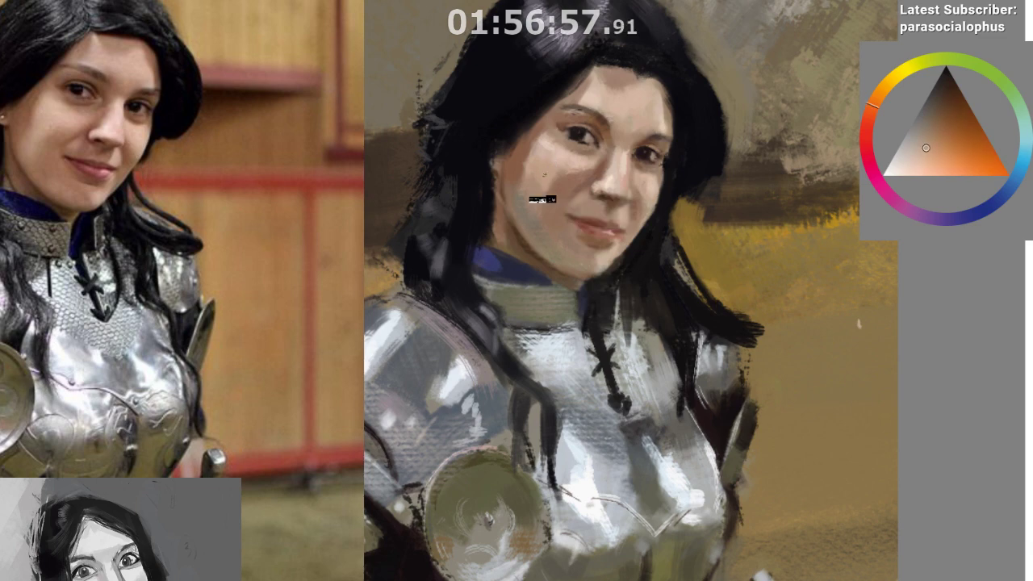
pyautogui.keyDown('ctrl'); pyautogui.click(560, 240); pyautogui.keyUp('ctrl')
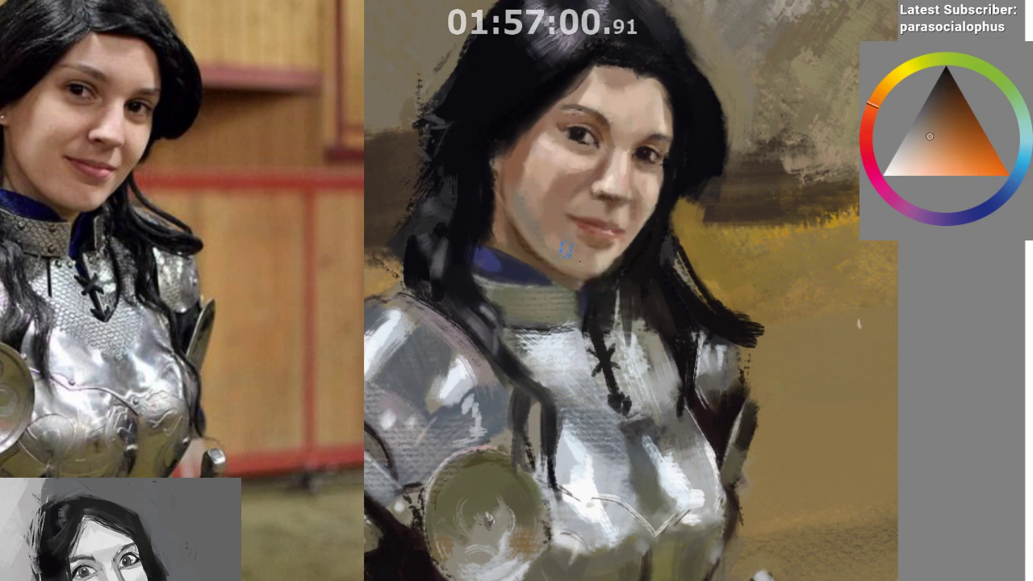
# Mirror the canvas view and soften the skin around the near mouth corner and under the lower lip with sampled beige tones
pyautogui.press('m')
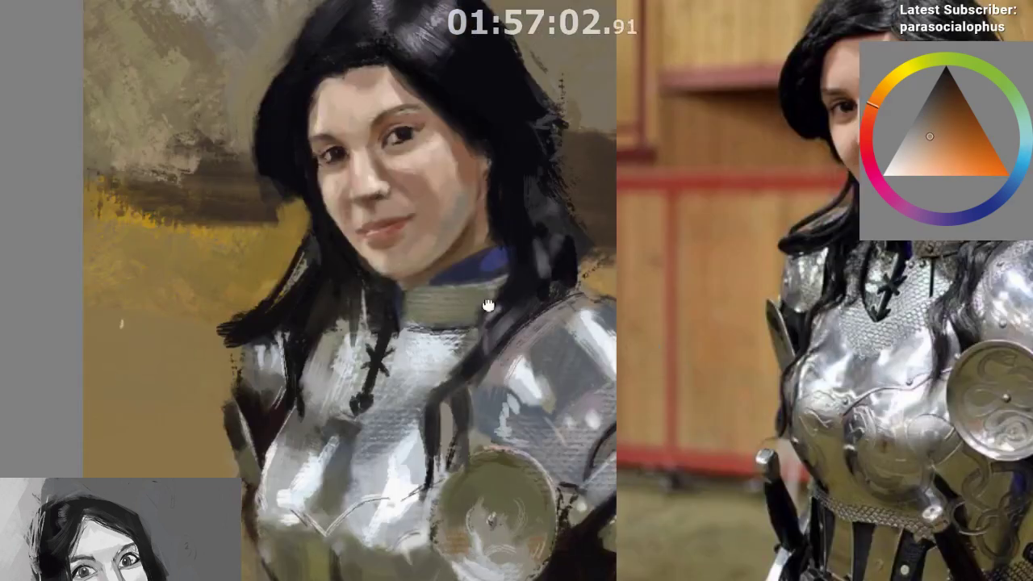
pyautogui.moveTo(488, 305); pyautogui.dragTo(426, 216)
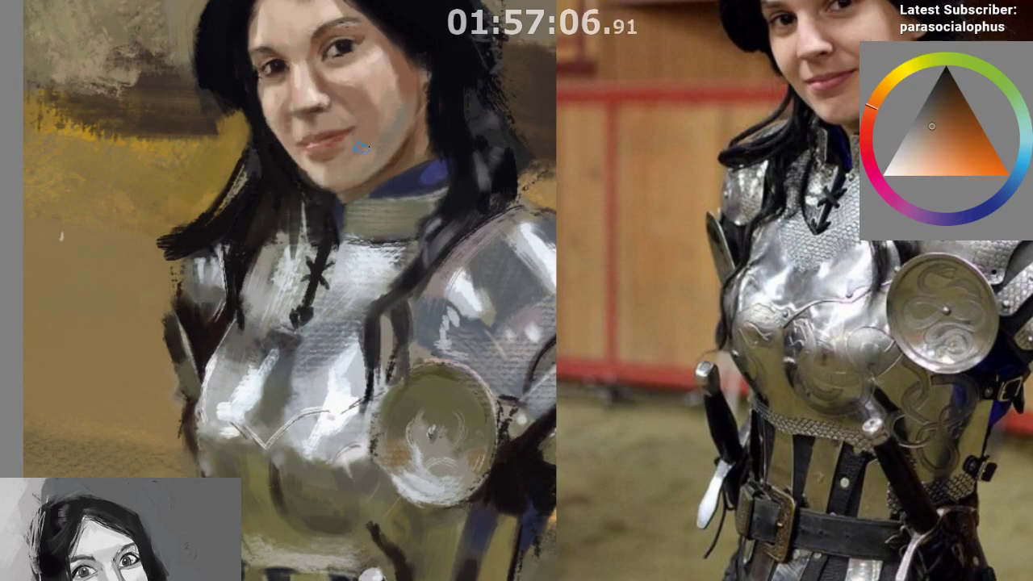
pyautogui.keyDown('ctrl'); pyautogui.click(361, 146); pyautogui.keyUp('ctrl')
pyautogui.keyDown('ctrl'); pyautogui.click(362, 186); pyautogui.keyUp('ctrl')
pyautogui.moveTo(316, 350); pyautogui.dragTo(306, 406)
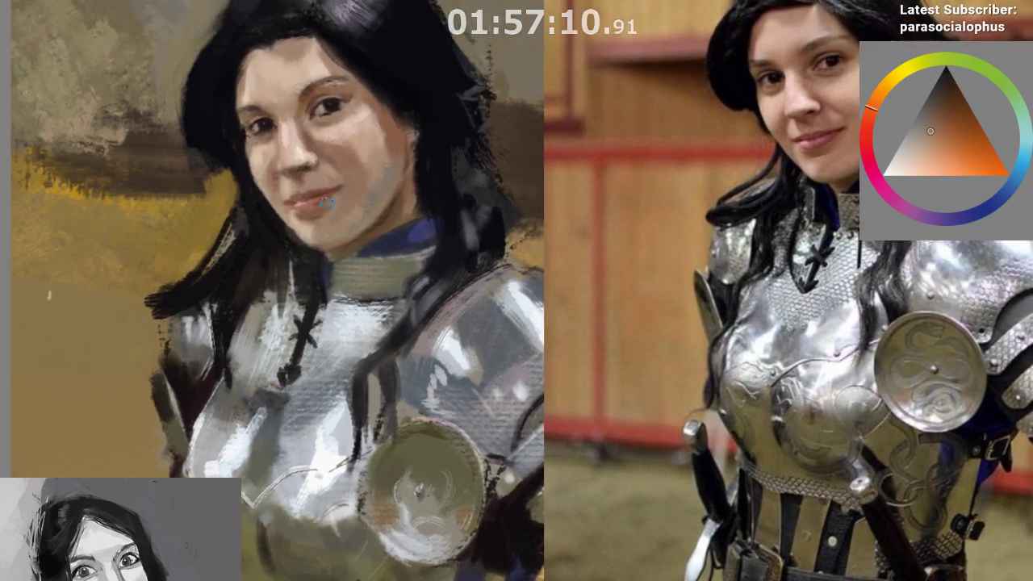
pyautogui.keyDown('ctrl'); pyautogui.click(362, 166); pyautogui.keyUp('ctrl')
pyautogui.keyDown('ctrl'); pyautogui.click(334, 175); pyautogui.keyUp('ctrl')
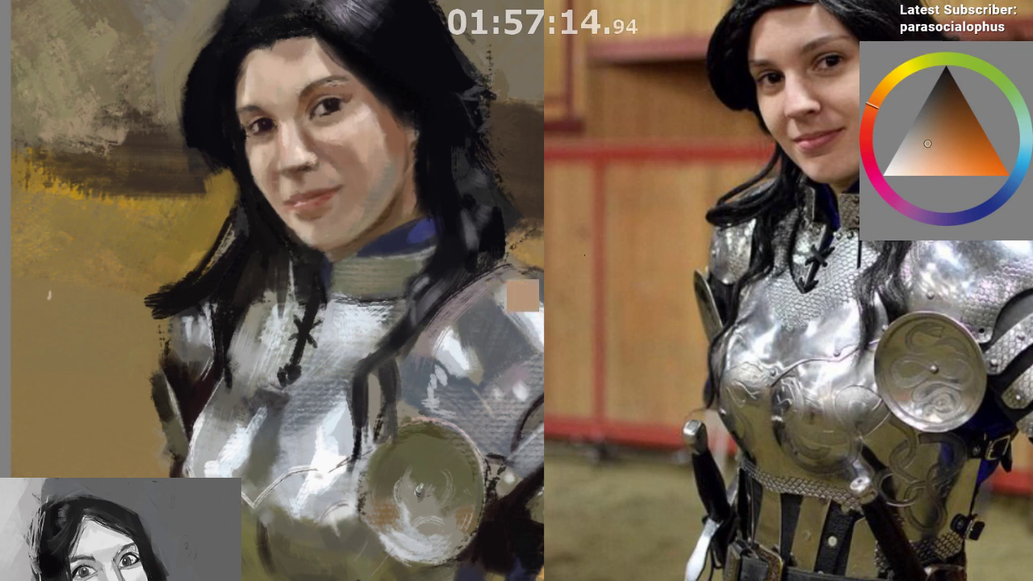
# Mirror the canvas view back and warm the skin above the near mouth corner with a sampled beige shifted toward red-orange
pyautogui.press('m')
pyautogui.scroll(1, 667, 159)
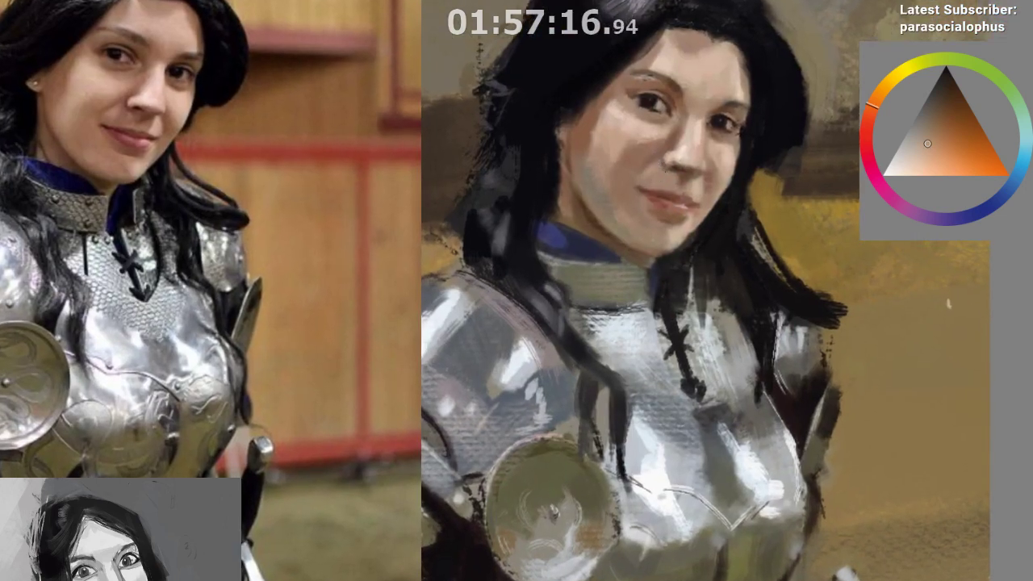
pyautogui.keyDown('ctrl'); pyautogui.click(660, 168); pyautogui.keyUp('ctrl')
pyautogui.click(867, 113)
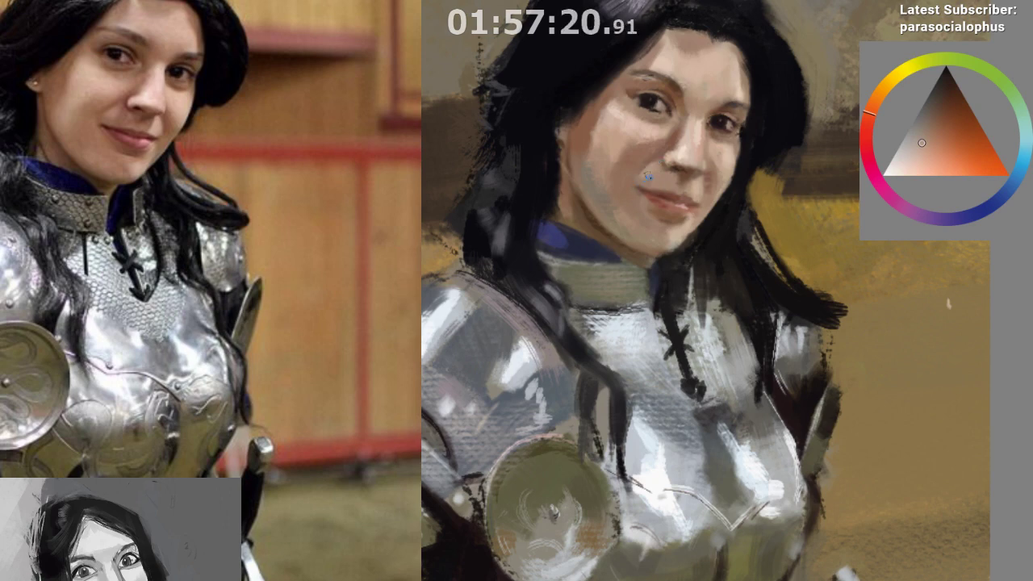
pyautogui.keyDown('alt'); pyautogui.click(642, 176); pyautogui.keyUp('alt')
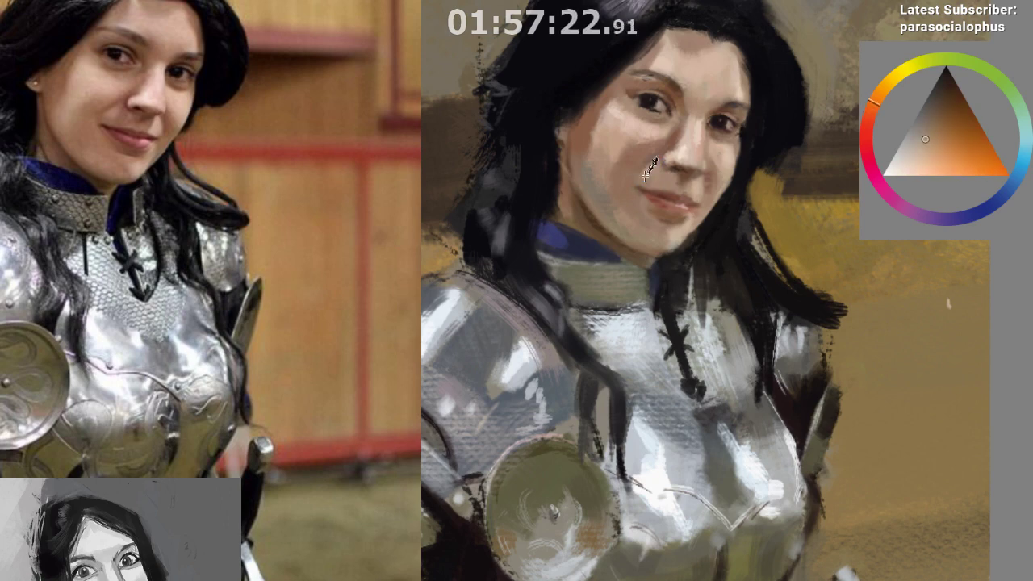
# Refine the shading around the eyes with a brown sampled near the inner eyebrow and shifted to a darker reddish brown
pyautogui.moveTo(527, 386); pyautogui.dragTo(495, 411)
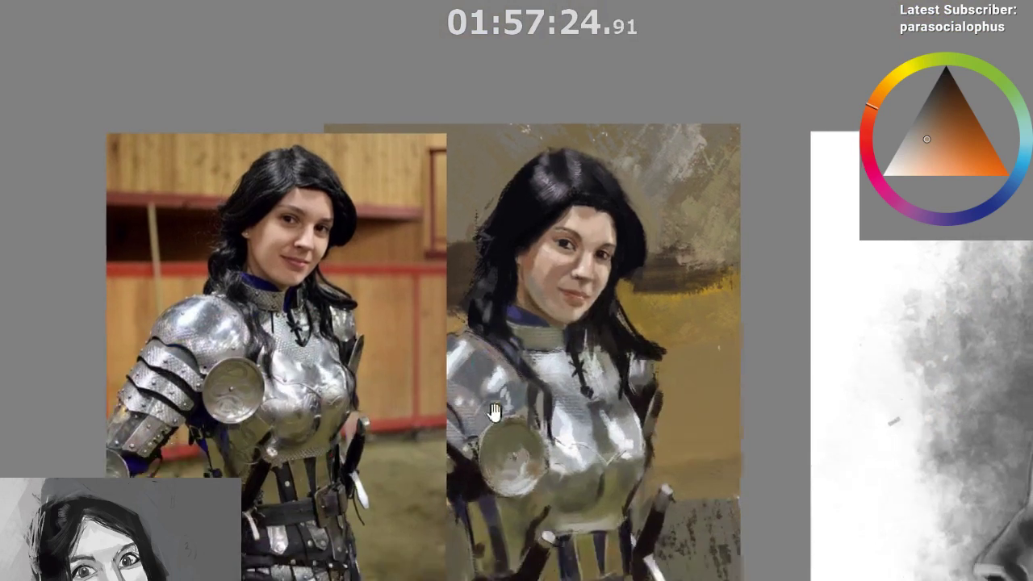
pyautogui.scroll(2, 495, 412)
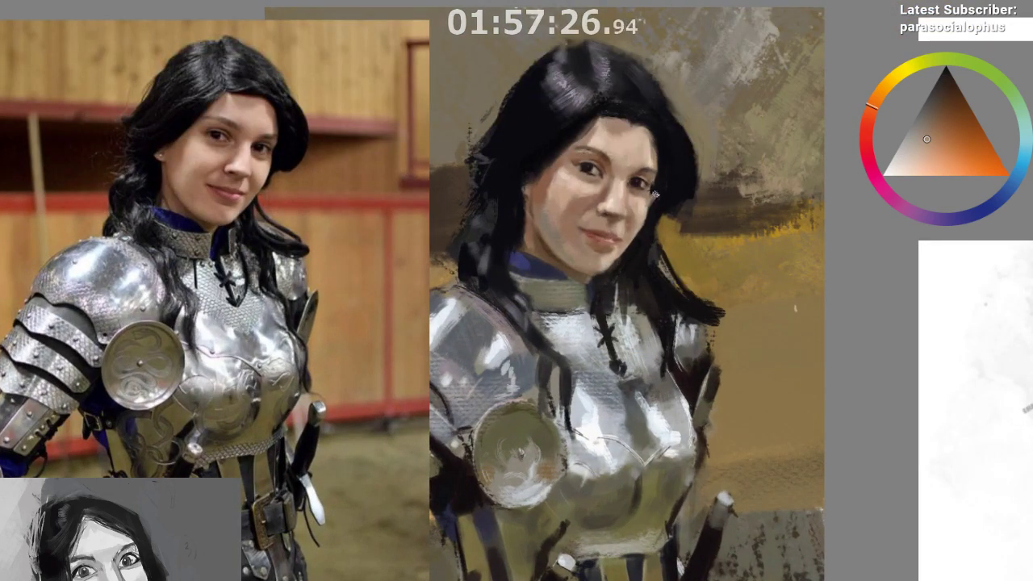
pyautogui.scroll(2, 613, 158)
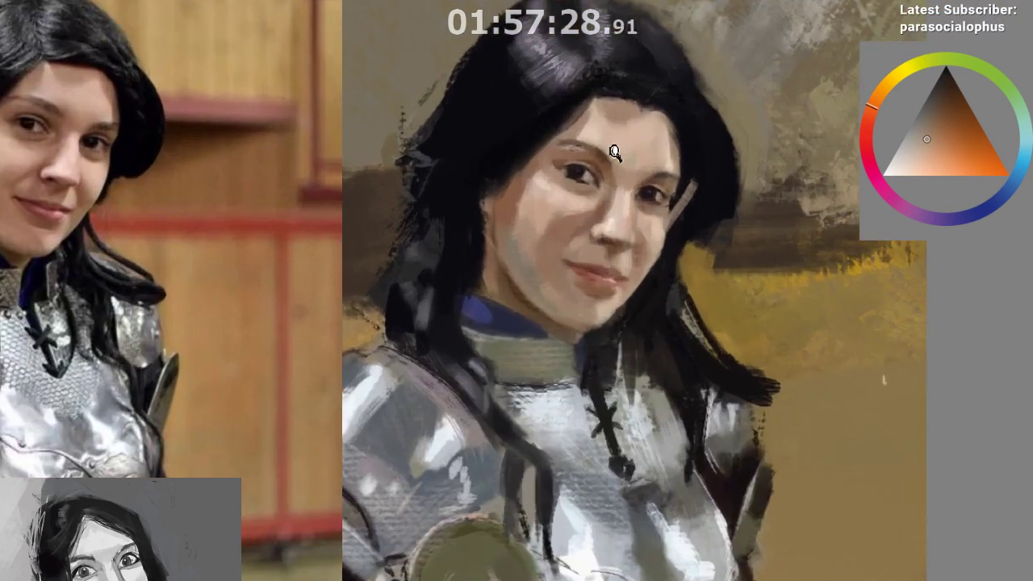
pyautogui.keyDown('ctrl'); pyautogui.click(594, 164); pyautogui.keyUp('ctrl')
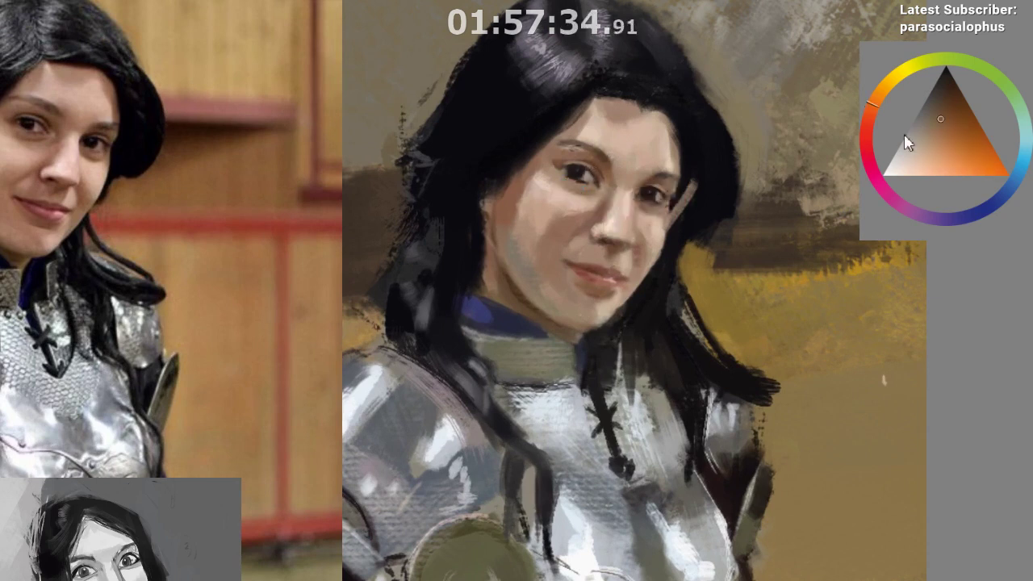
pyautogui.click(948, 114)
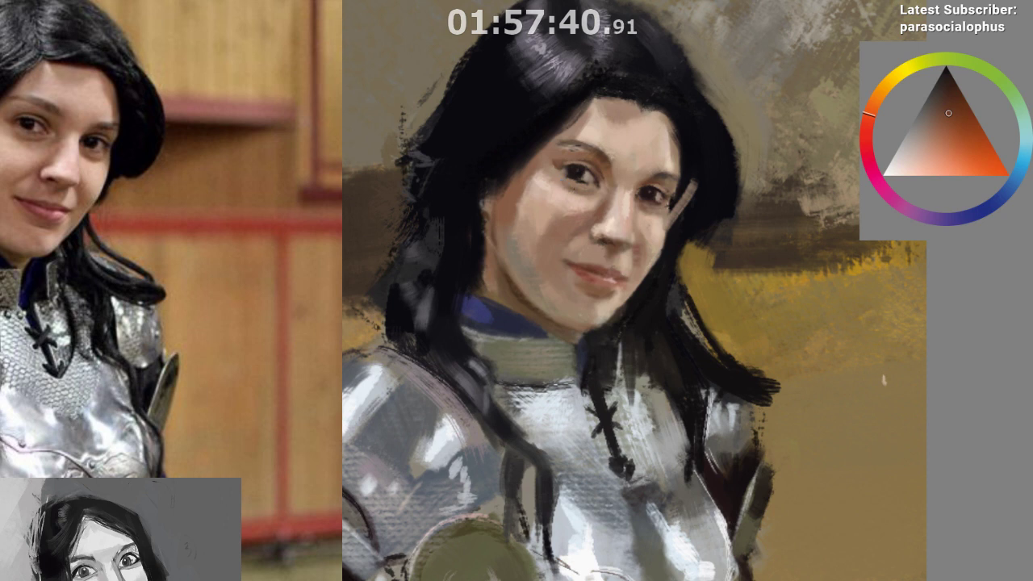
pyautogui.moveTo(699, 142); pyautogui.dragTo(683, 113)
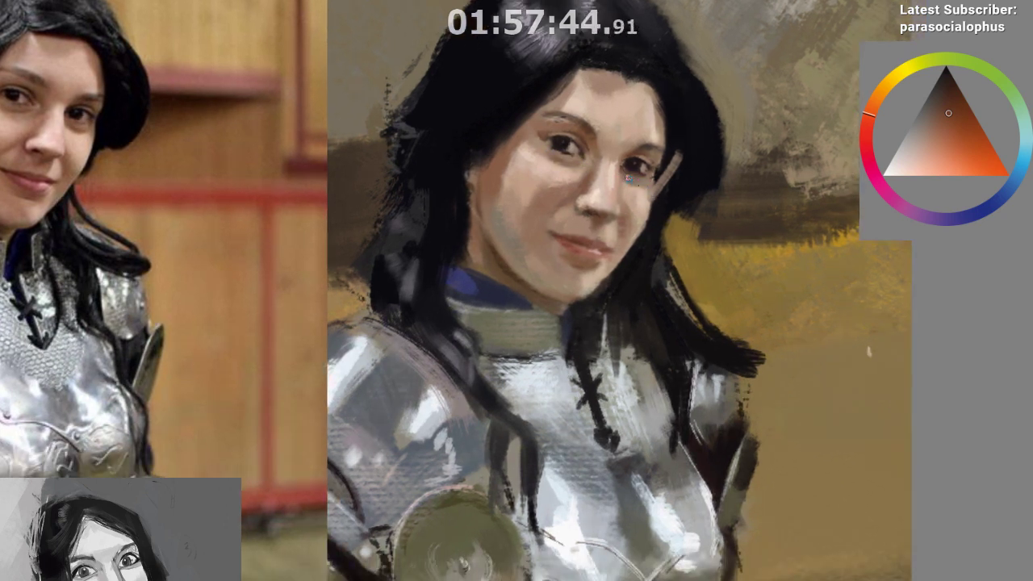
pyautogui.moveTo(648, 207); pyautogui.dragTo(641, 304)
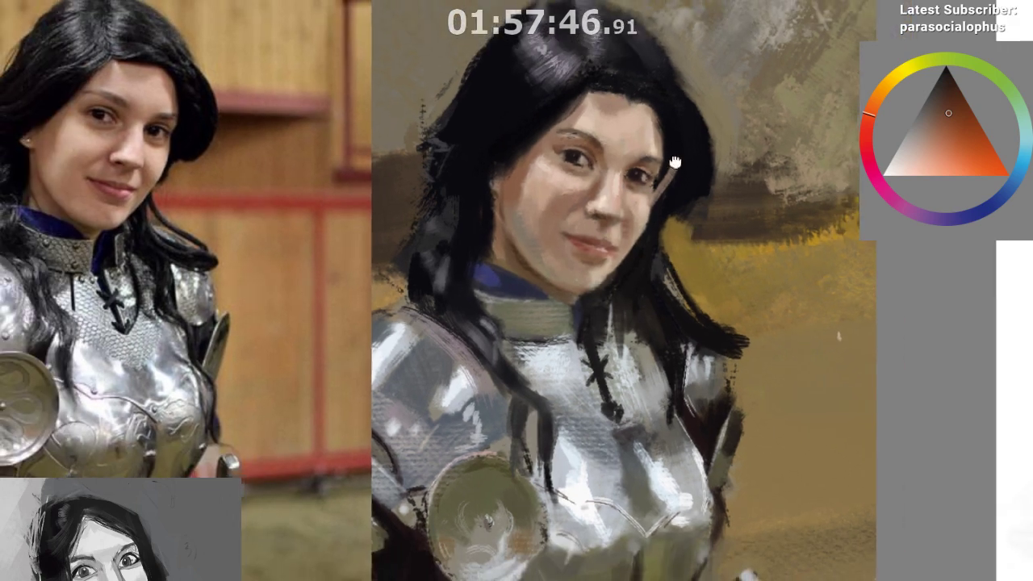
# Rework the shading beside the far nostril with brown skin tones sampled around the nose wing
pyautogui.moveTo(673, 163); pyautogui.dragTo(623, 222)
pyautogui.moveTo(665, 149); pyautogui.dragTo(660, 137)
pyautogui.scroll(3, 660, 137)
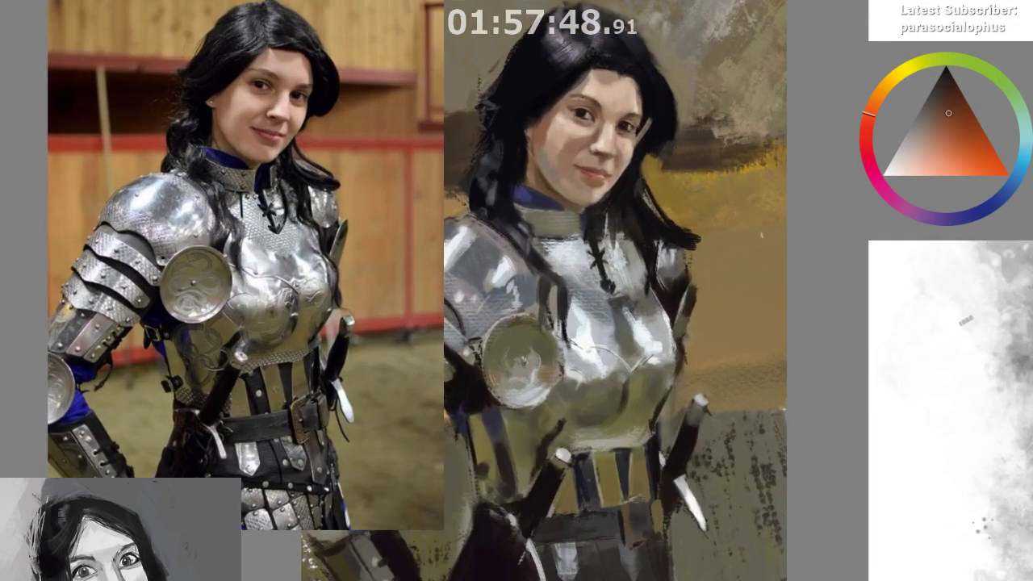
pyautogui.scroll(4, 636, 164)
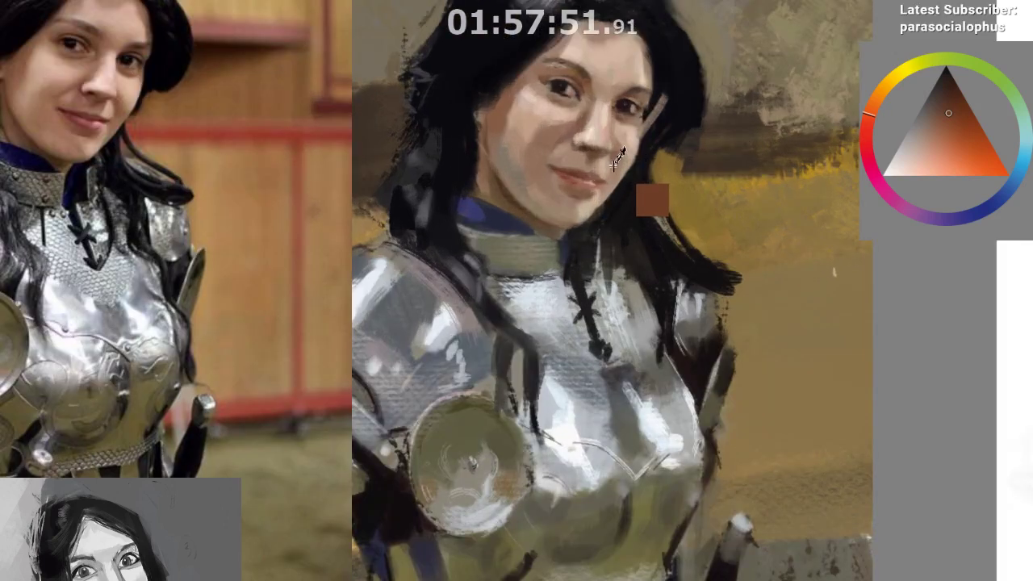
pyautogui.keyDown('ctrl'); pyautogui.click(618, 157); pyautogui.keyUp('ctrl')
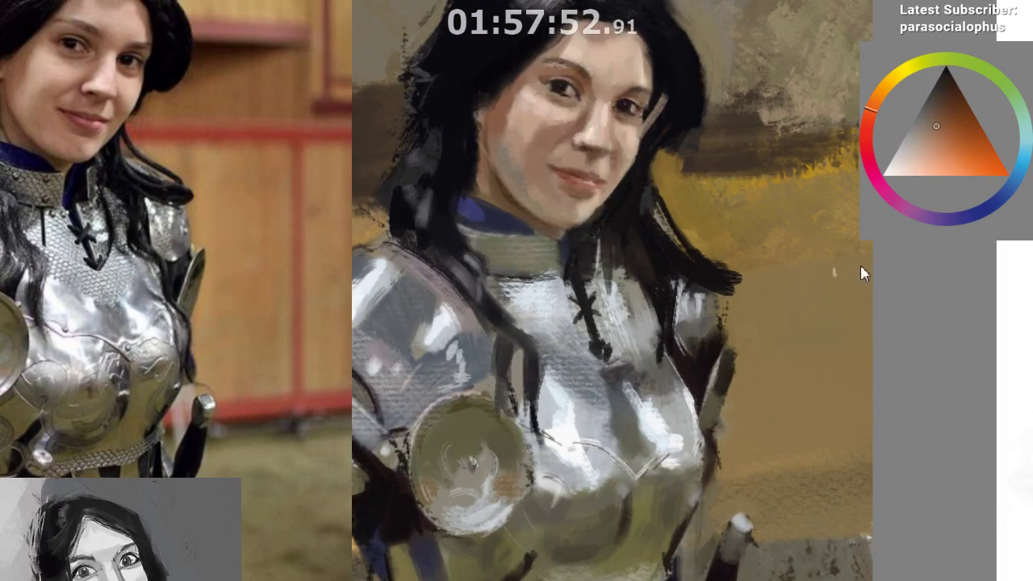
pyautogui.keyDown('ctrl'); pyautogui.click(614, 156); pyautogui.keyUp('ctrl')
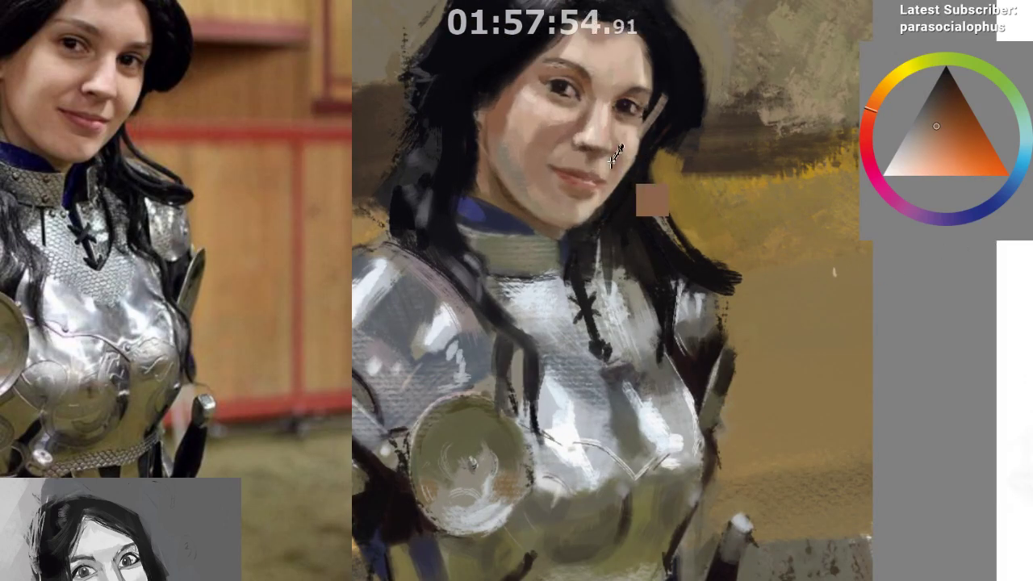
pyautogui.keyDown('ctrl'); pyautogui.click(619, 165); pyautogui.keyUp('ctrl')
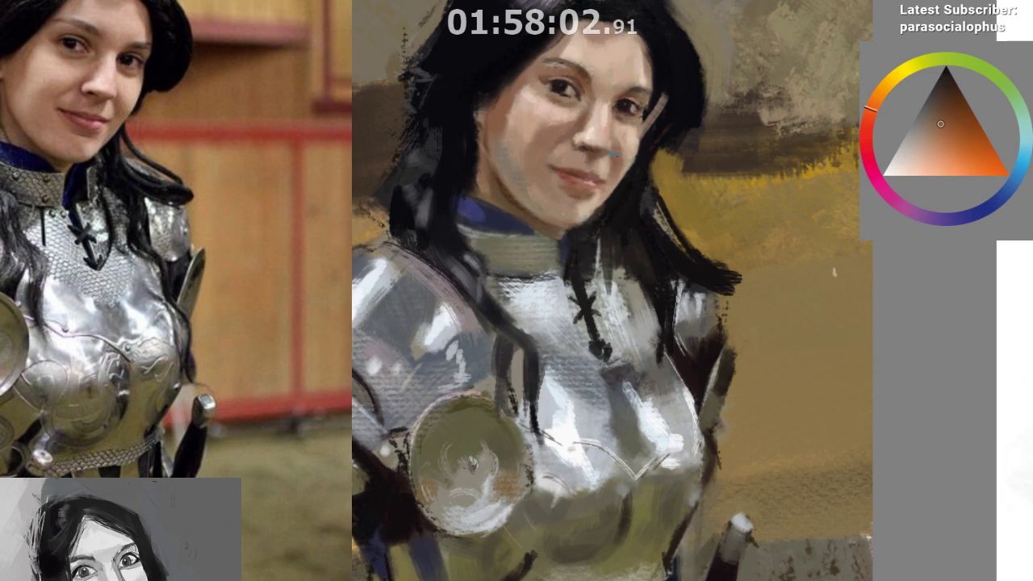
# Mirror the canvas view, compare the face with and without the last stroke, and leave that stroke undone
pyautogui.press('m')
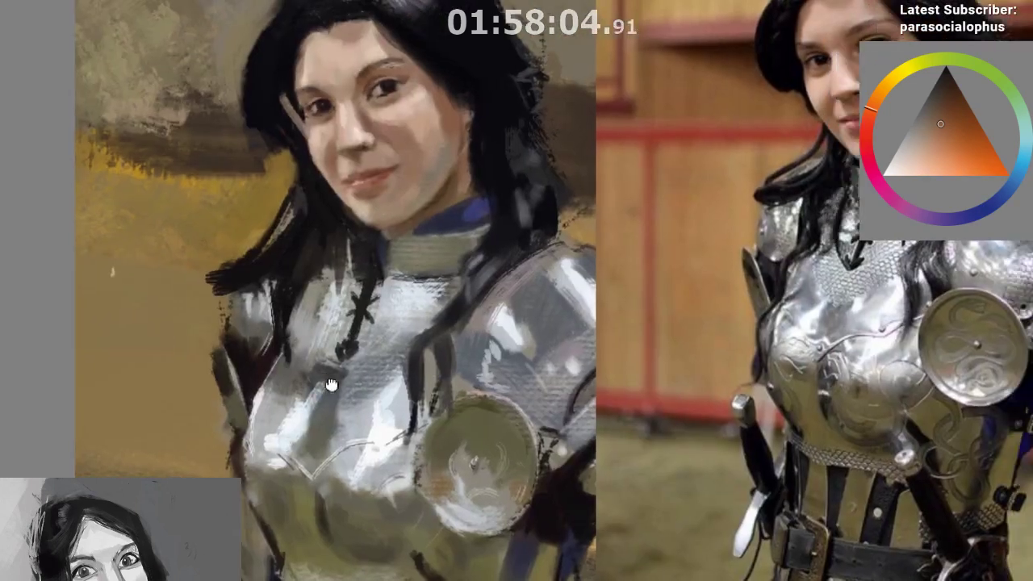
pyautogui.hotkey('ctrl', 'z')
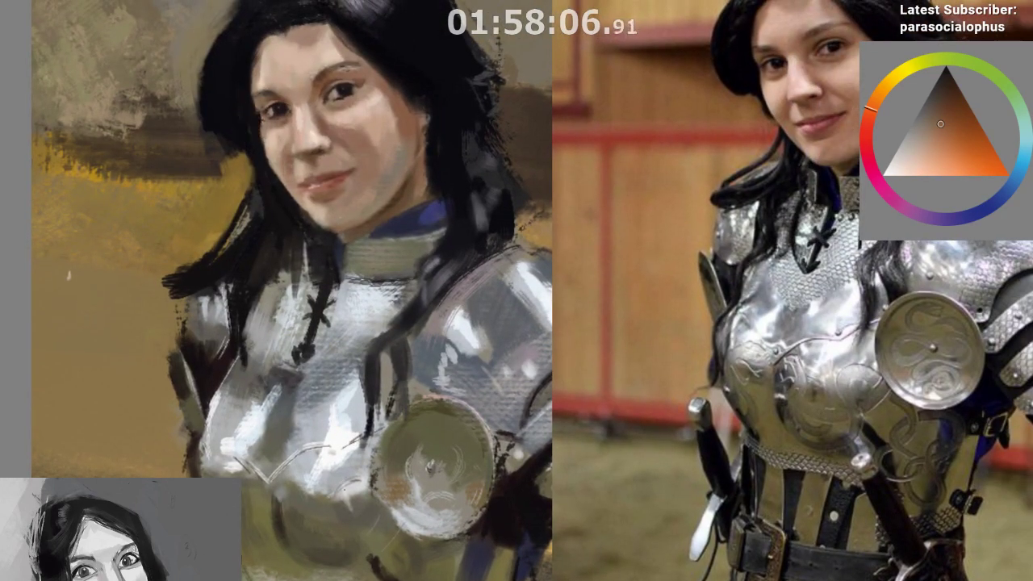
pyautogui.hotkey('ctrl', 'shift', 'z')
pyautogui.hotkey('ctrl', 'z')
pyautogui.hotkey('ctrl', 'shift', 'z')
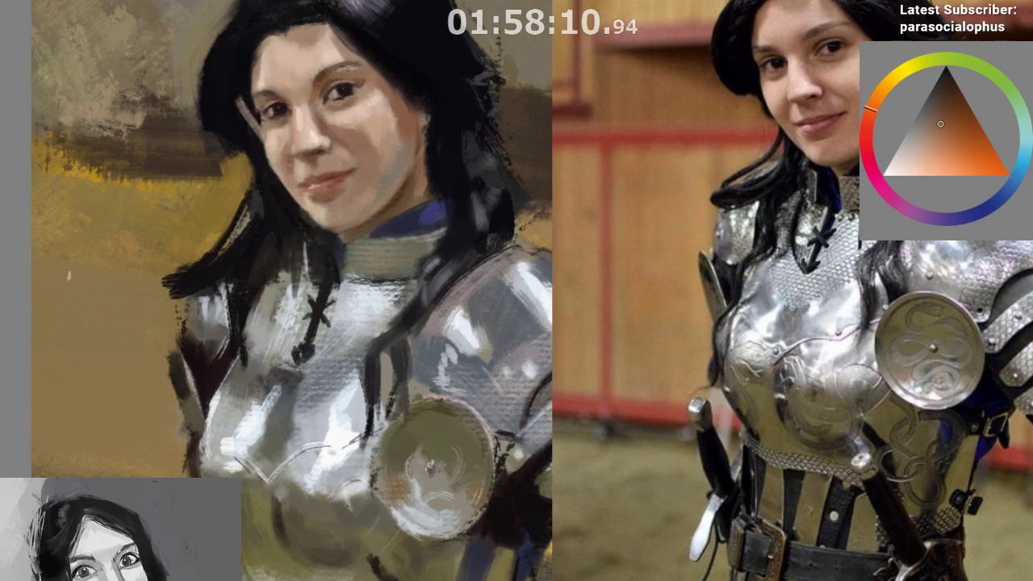
pyautogui.hotkey('ctrl', 'z')
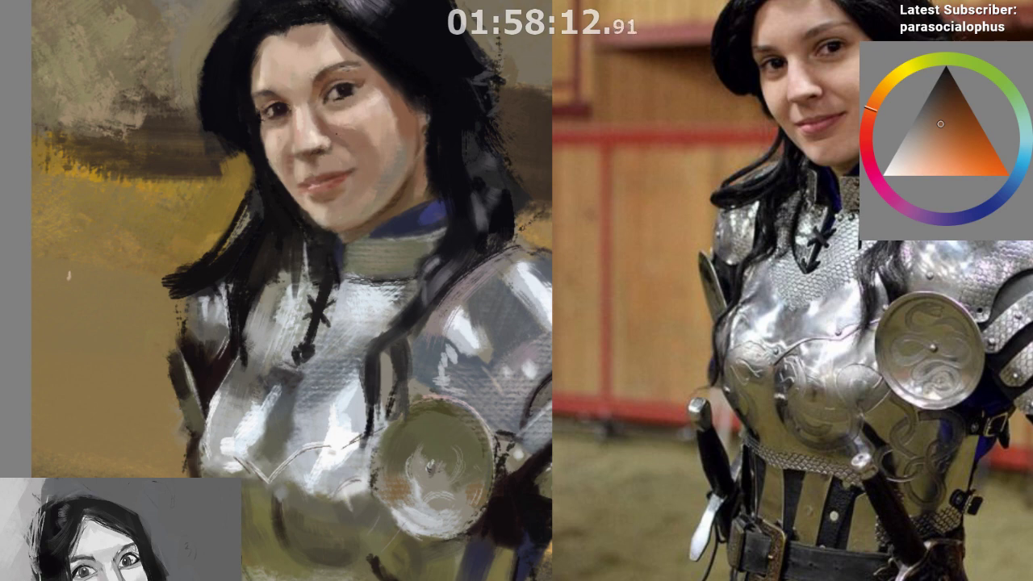
# Retouch the near eye area with sampled skin tones and the hair beside the forehead with a sampled blue-black
pyautogui.keyDown('alt'); pyautogui.click(341, 99); pyautogui.keyUp('alt')
pyautogui.keyDown('ctrl'); pyautogui.click(354, 100); pyautogui.keyUp('ctrl')
pyautogui.moveTo(344, 309); pyautogui.dragTo(355, 417)
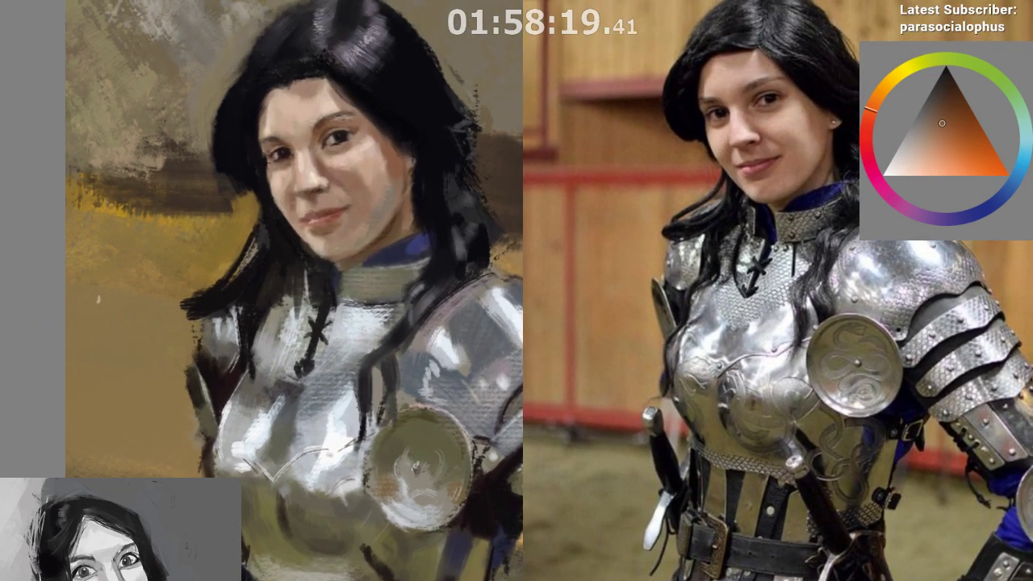
pyautogui.keyDown('ctrl'); pyautogui.click(259, 97); pyautogui.keyUp('ctrl')
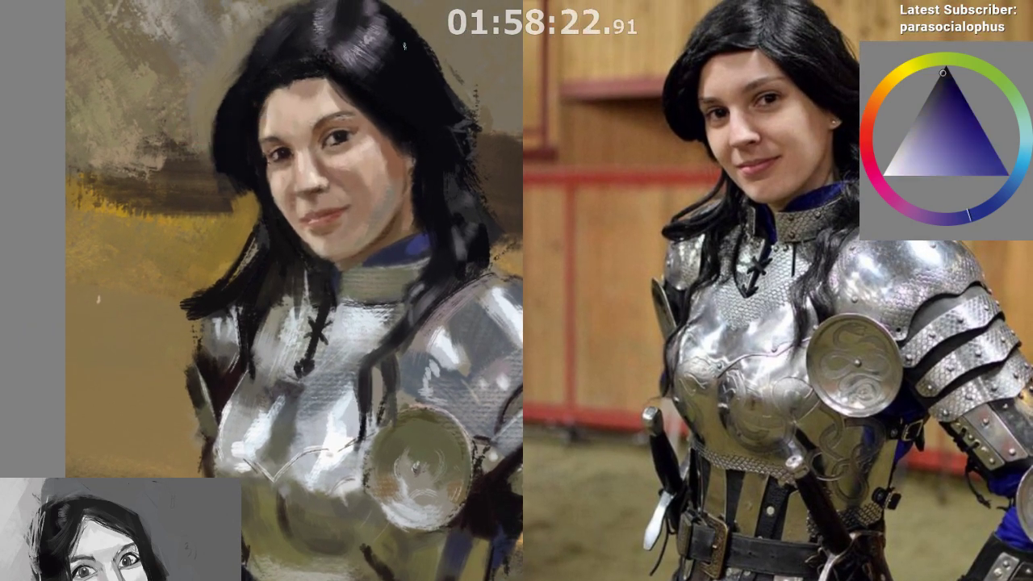
pyautogui.moveTo(495, 99); pyautogui.dragTo(488, 83)
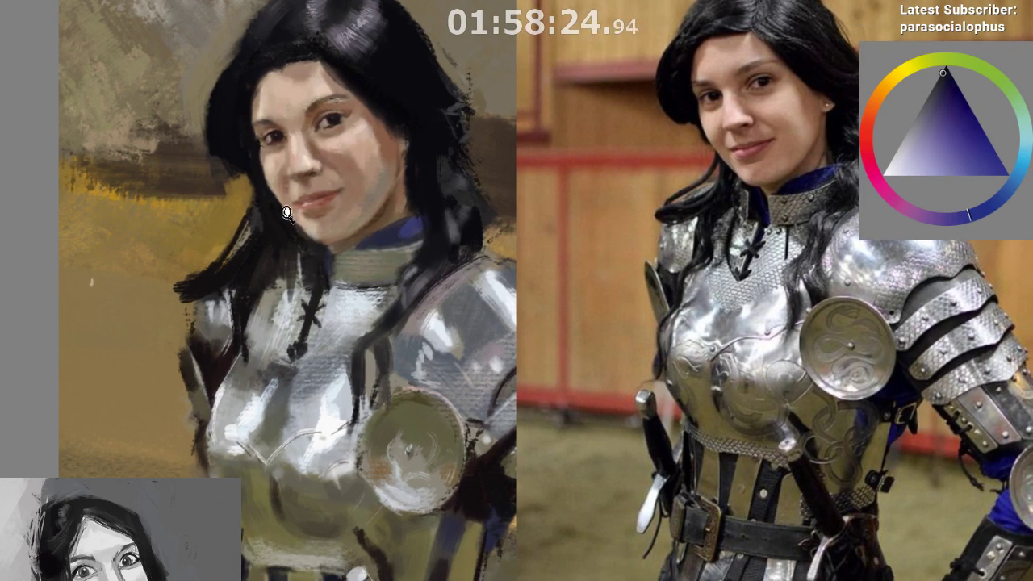
# Shade the far side of the nose with sampled reddish brown shifted toward red, mirroring the canvas view back
pyautogui.moveTo(287, 213); pyautogui.dragTo(298, 219)
pyautogui.keyDown('ctrl'); pyautogui.click(283, 187); pyautogui.keyUp('ctrl')
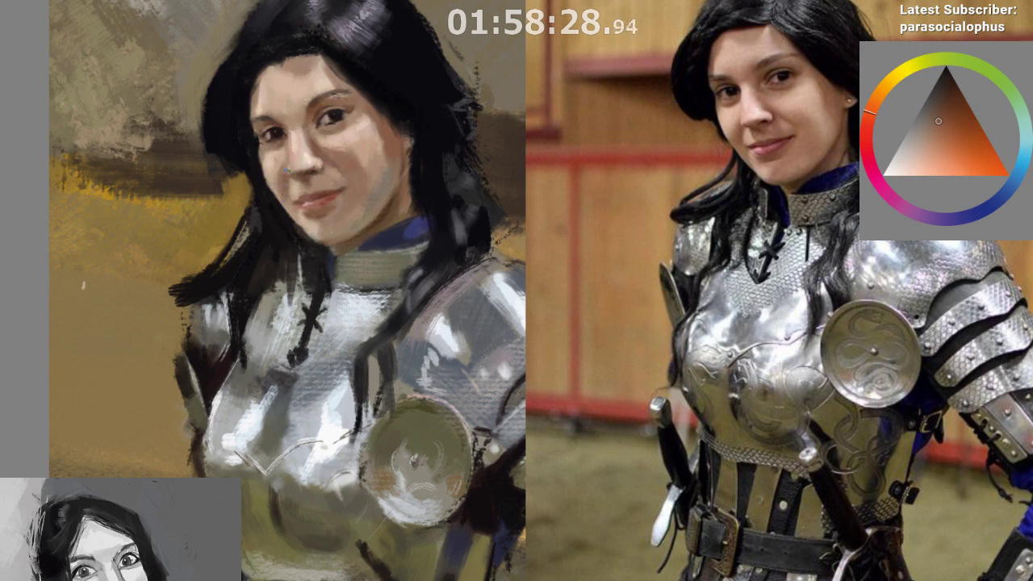
pyautogui.press('m')
pyautogui.moveTo(696, 192); pyautogui.dragTo(710, 184)
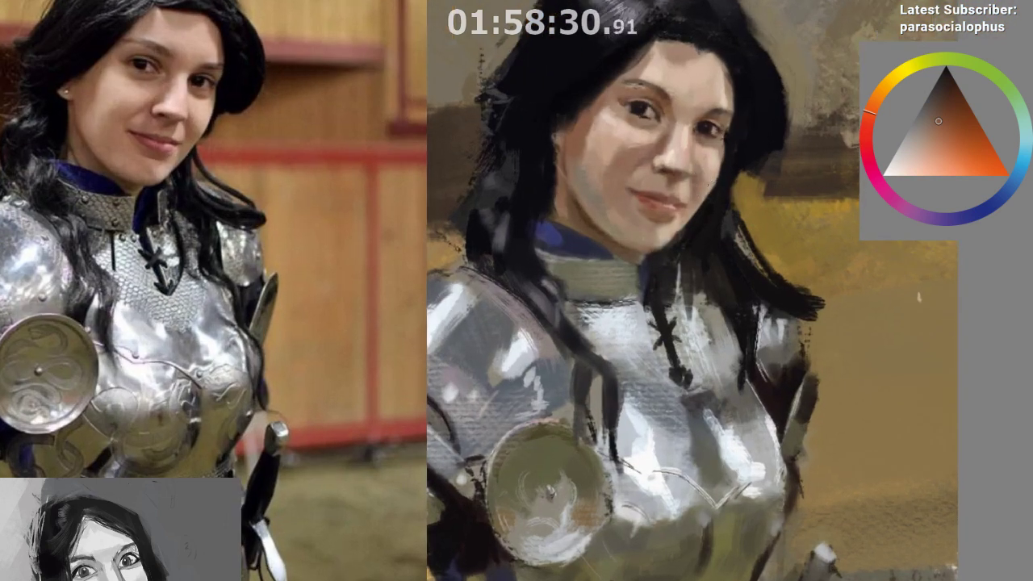
pyautogui.keyDown('ctrl'); pyautogui.click(696, 186); pyautogui.keyUp('ctrl')
pyautogui.click(950, 113)
pyautogui.click(865, 124)
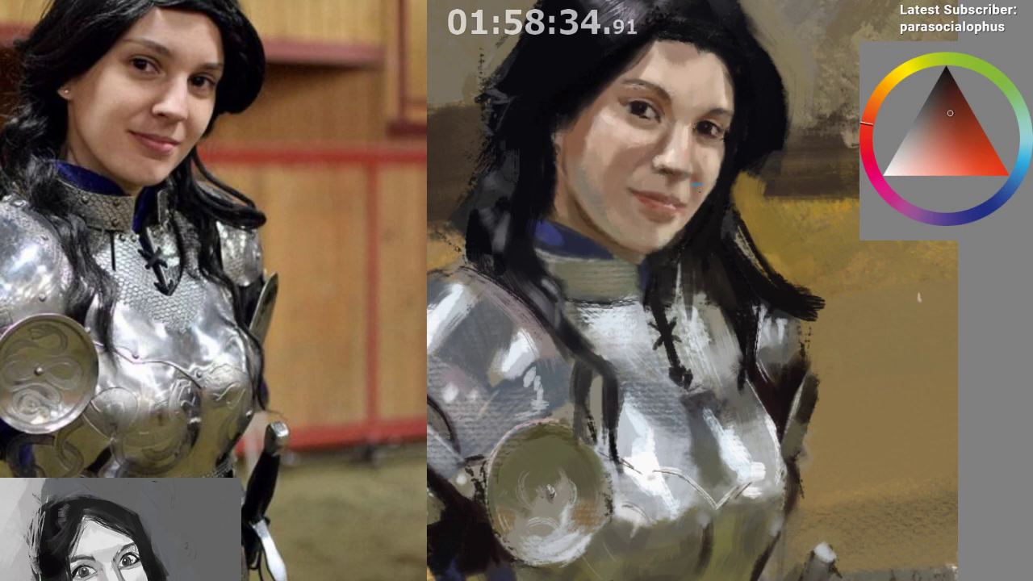
pyautogui.keyDown('ctrl'); pyautogui.click(696, 179); pyautogui.keyUp('ctrl')
pyautogui.moveTo(607, 357); pyautogui.dragTo(538, 393)
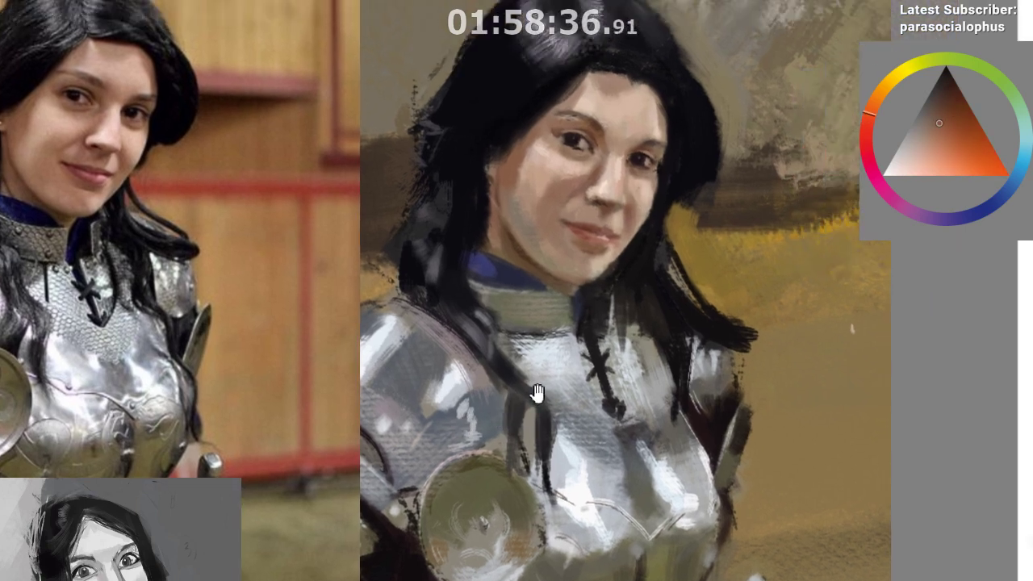
# Lighten the skin below the far eye and beside the nose bridge with light beige tones sampled from the face
pyautogui.press('ctrl')
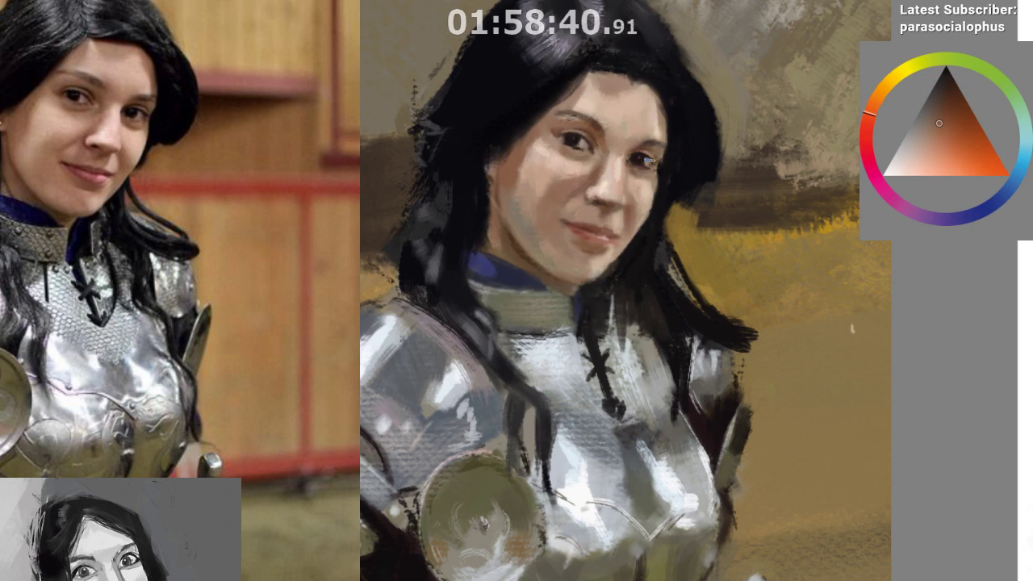
pyautogui.keyDown('ctrl'); pyautogui.click(636, 177); pyautogui.keyUp('ctrl')
pyautogui.keyDown('ctrl'); pyautogui.click(637, 193); pyautogui.keyUp('ctrl')
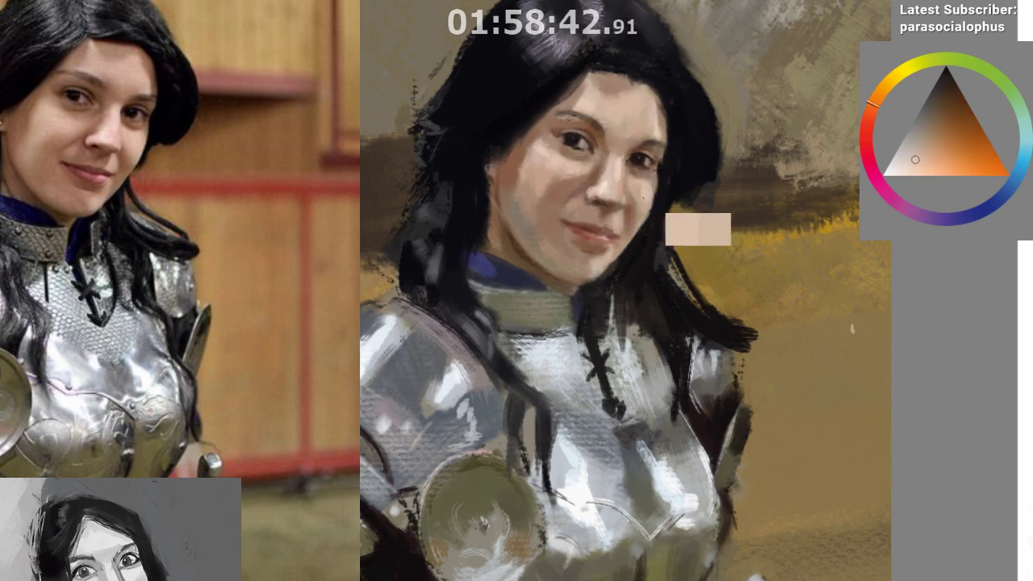
pyautogui.keyDown('ctrl'); pyautogui.click(620, 161); pyautogui.keyUp('ctrl')
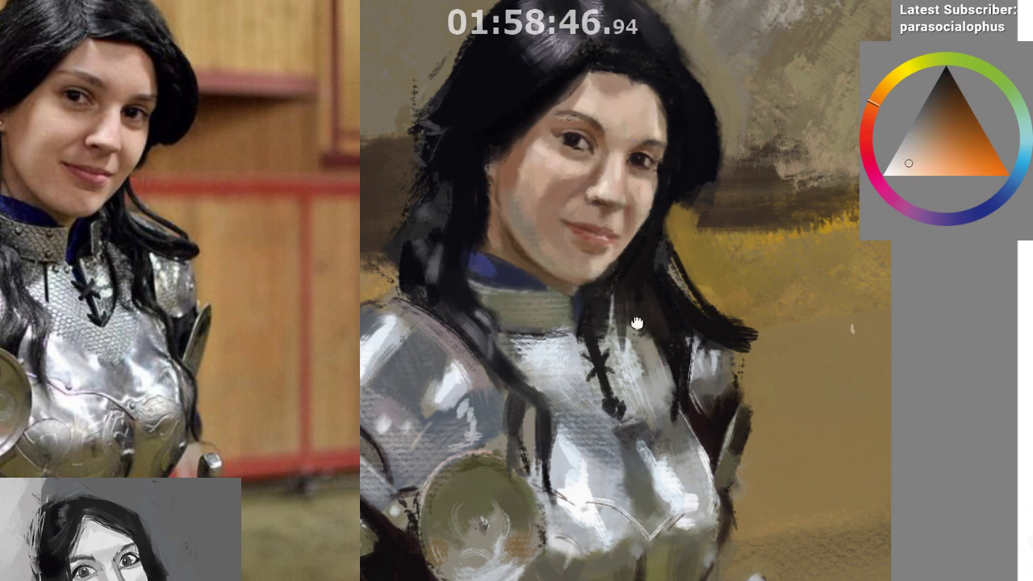
# Refine the nose tip and nostril with pinkish beige and darker brown tones sampled from the nose
pyautogui.moveTo(636, 323); pyautogui.dragTo(630, 302)
pyautogui.keyDown('ctrl'); pyautogui.click(615, 155); pyautogui.keyUp('ctrl')
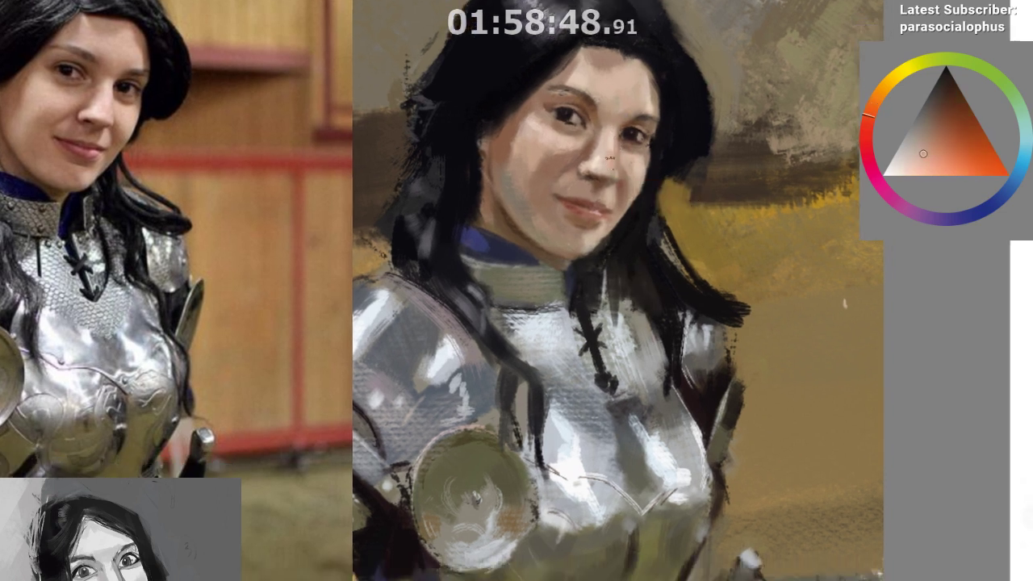
pyautogui.keyDown('ctrl'); pyautogui.click(609, 157); pyautogui.keyUp('ctrl')
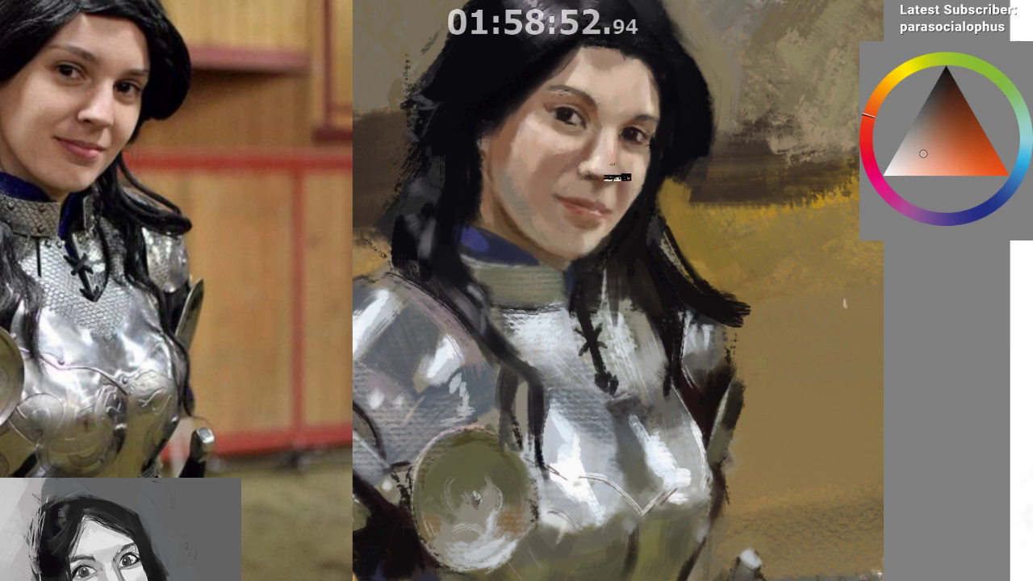
pyautogui.keyDown('ctrl'); pyautogui.click(611, 173); pyautogui.keyUp('ctrl')
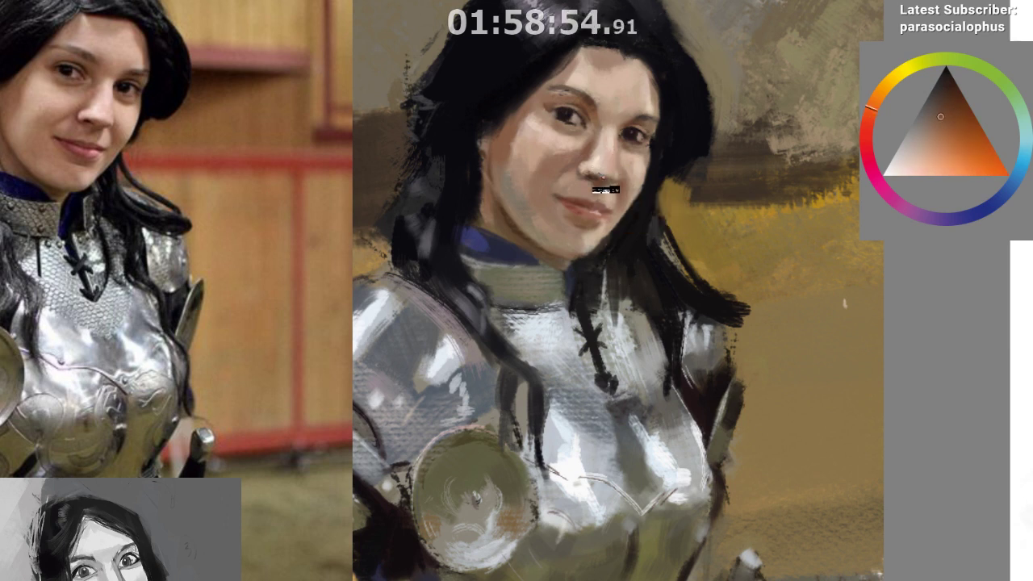
pyautogui.keyDown('ctrl'); pyautogui.click(607, 190); pyautogui.keyUp('ctrl')
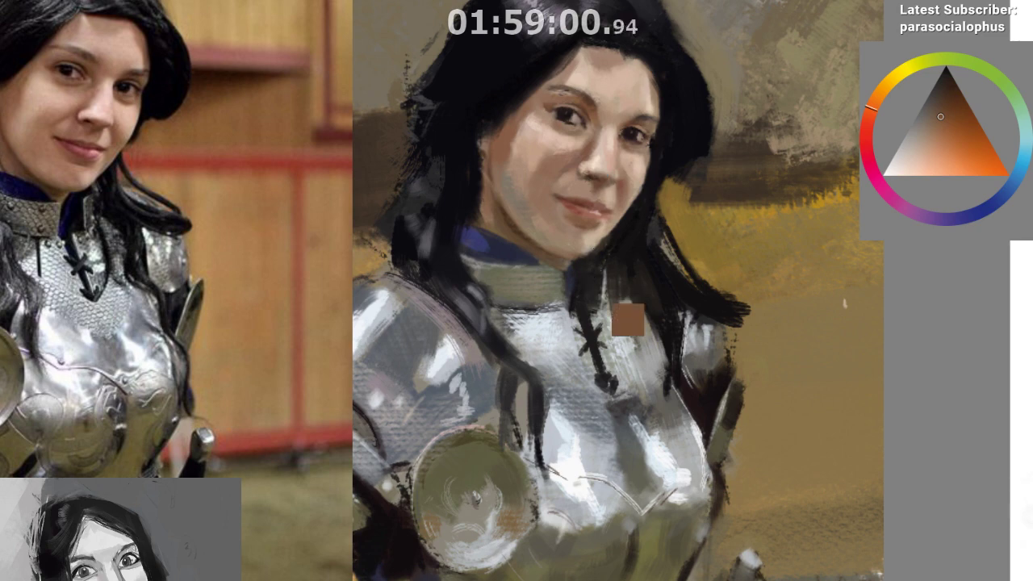
# Mirror the canvas view and refine the hair edge beside the far side of the face with a sampled near-black blue
pyautogui.press('m')
pyautogui.moveTo(553, 419); pyautogui.dragTo(529, 386)
pyautogui.keyDown('ctrl'); pyautogui.click(498, 457); pyautogui.keyUp('ctrl')
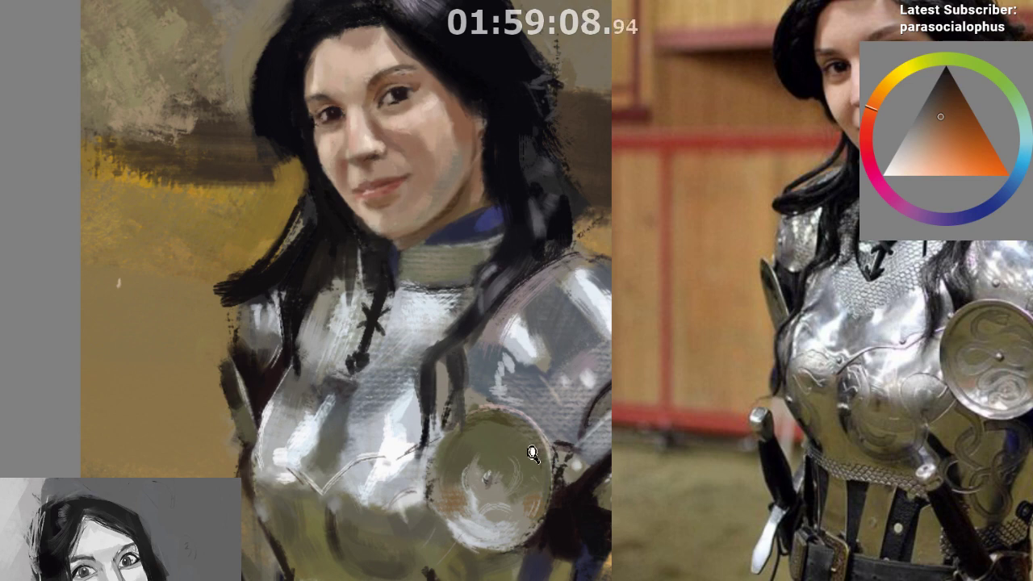
pyautogui.scroll(-2, 541, 448)
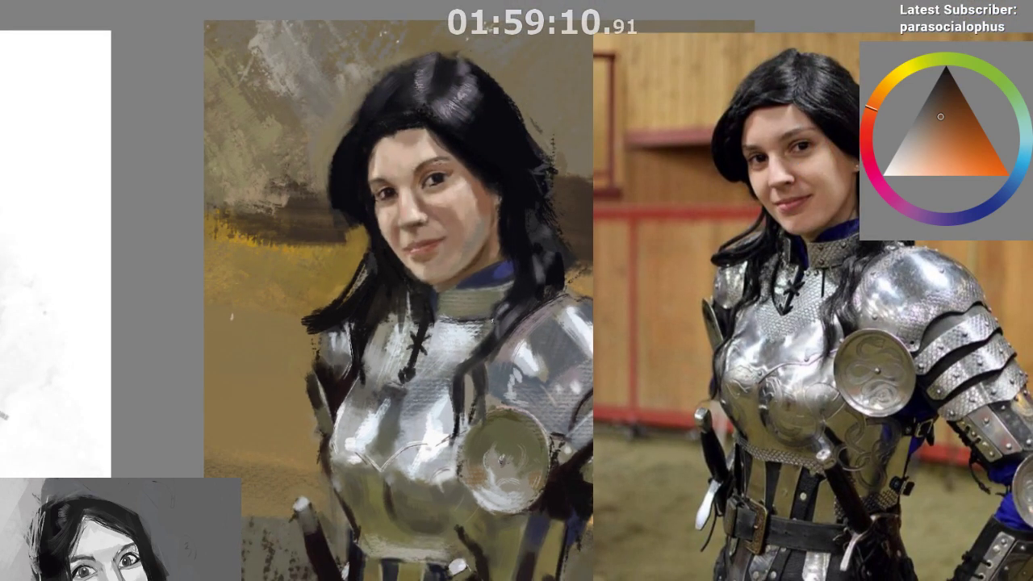
pyautogui.moveTo(492, 321); pyautogui.dragTo(405, 260)
pyautogui.keyDown('alt'); pyautogui.click(331, 158); pyautogui.keyUp('alt')
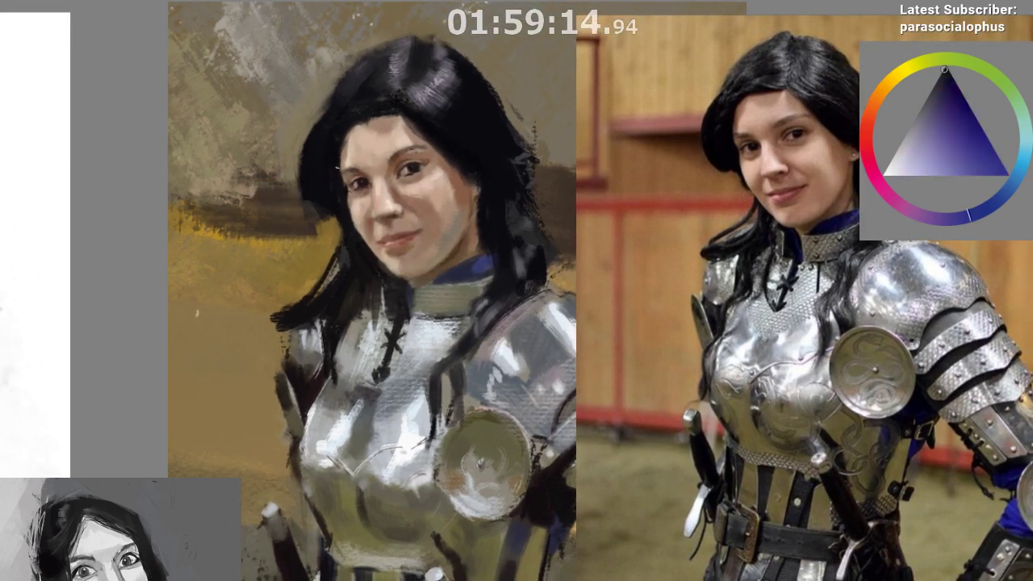
pyautogui.moveTo(457, 325); pyautogui.dragTo(454, 298)
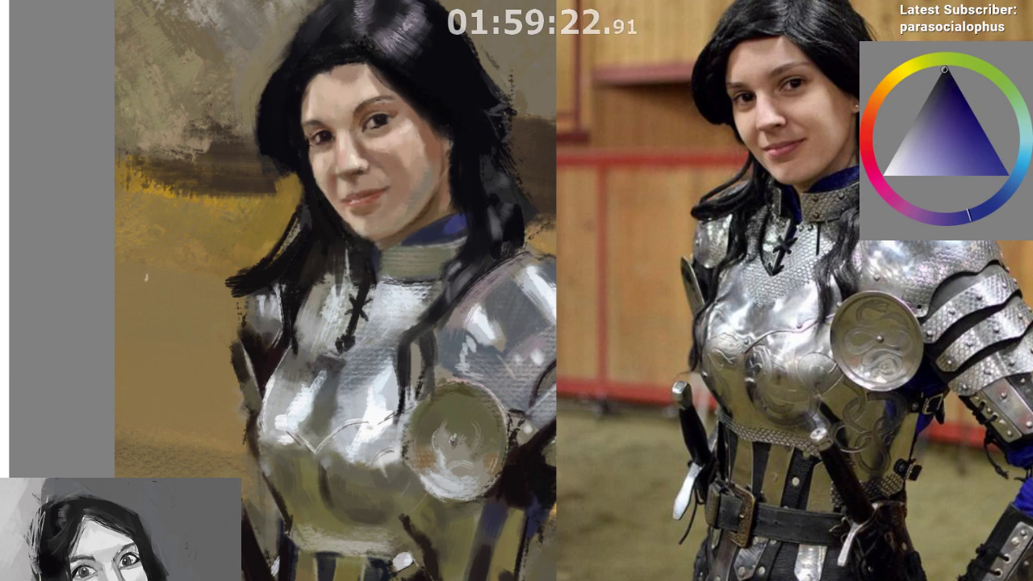
pyautogui.moveTo(384, 145); pyautogui.dragTo(394, 126)
pyautogui.moveTo(327, 208)
pyautogui.mouseDown()
pyautogui.moveTo(280, 244)
pyautogui.moveTo(331, 243)
pyautogui.mouseUp()
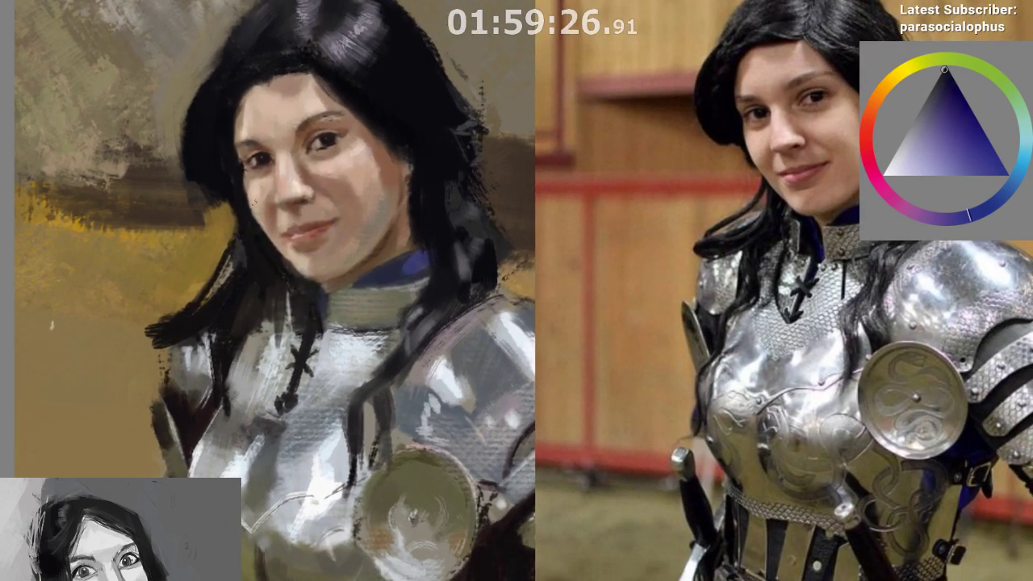
# Refine the hair edge beside the far cheek with near-black purple and dark reddish tones sampled from the hair
pyautogui.keyDown('ctrl'); pyautogui.click(240, 199); pyautogui.keyUp('ctrl')
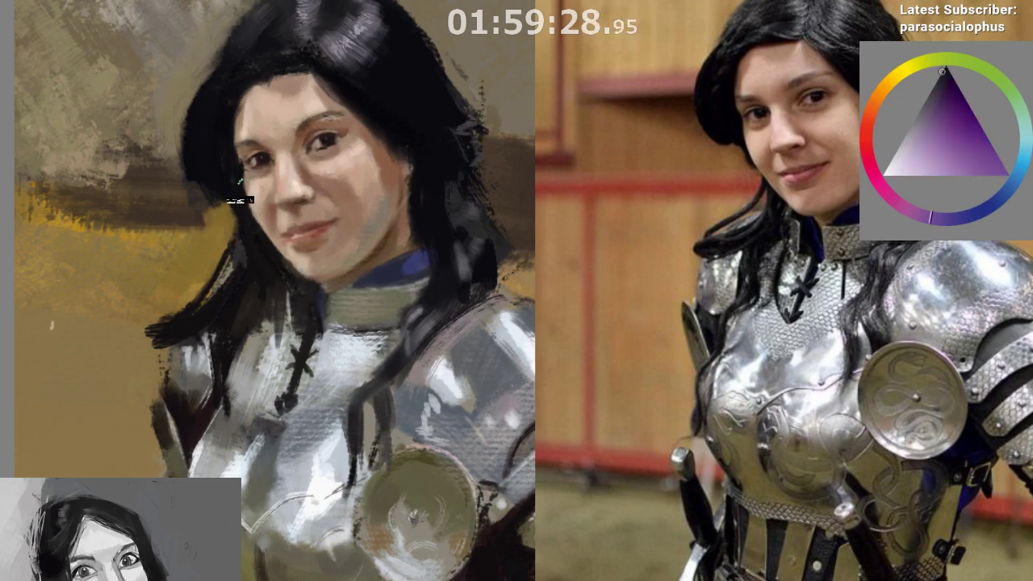
pyautogui.moveTo(241, 173); pyautogui.dragTo(246, 194)
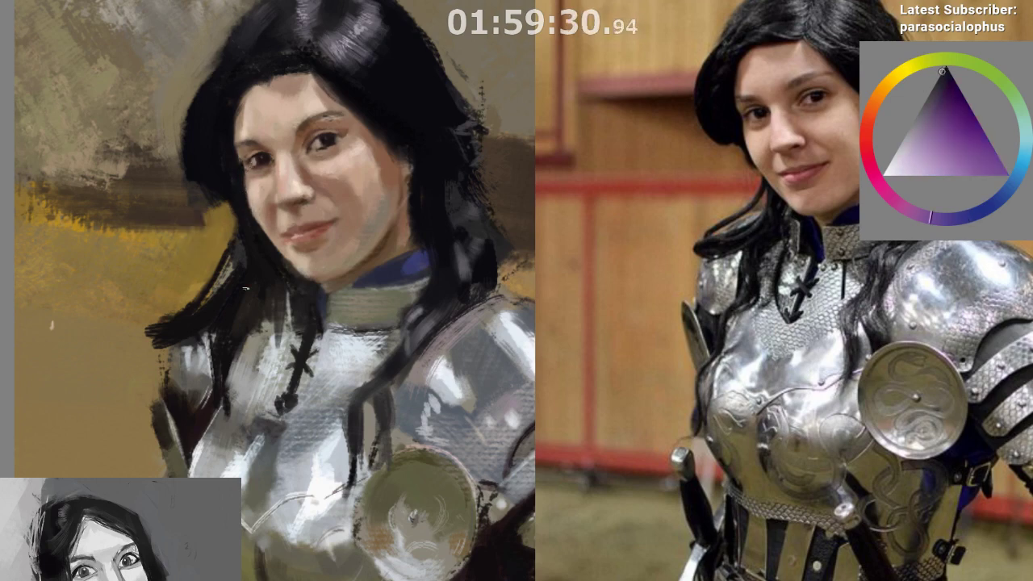
pyautogui.keyDown('ctrl'); pyautogui.click(235, 171); pyautogui.keyUp('ctrl')
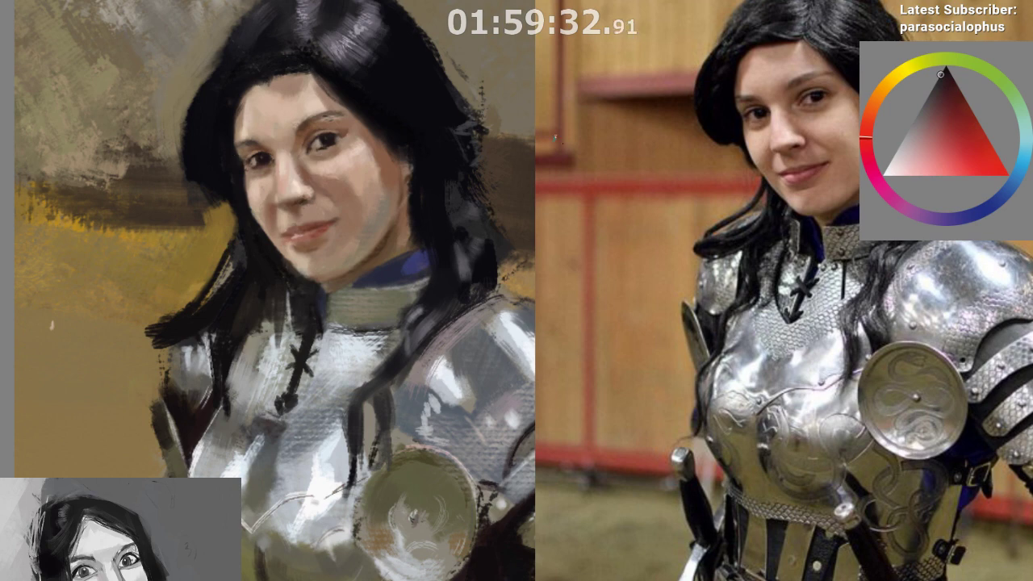
# Mirror the canvas view and touch up the shaded side of the face with a brownish orange skin tone sampled from the face
pyautogui.scroll(-1, 554, 139)
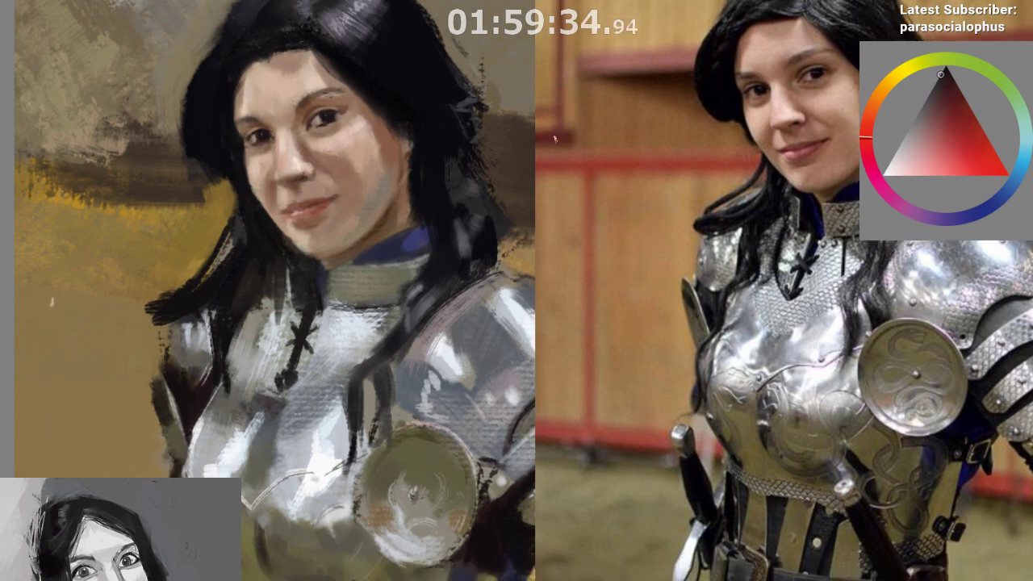
pyautogui.press('ctrl')
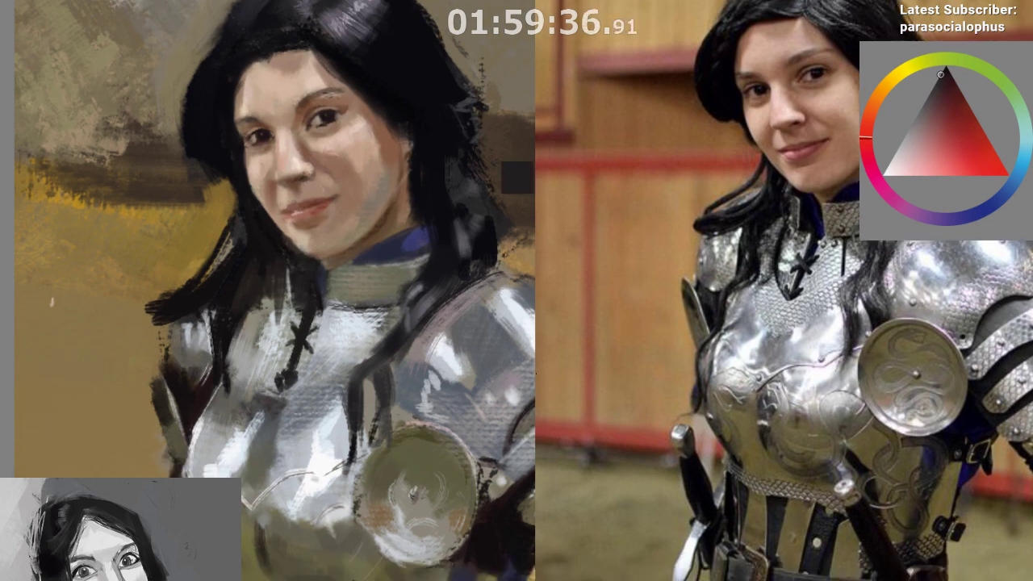
pyautogui.scroll(-2, 498, 413)
pyautogui.press('ctrl')
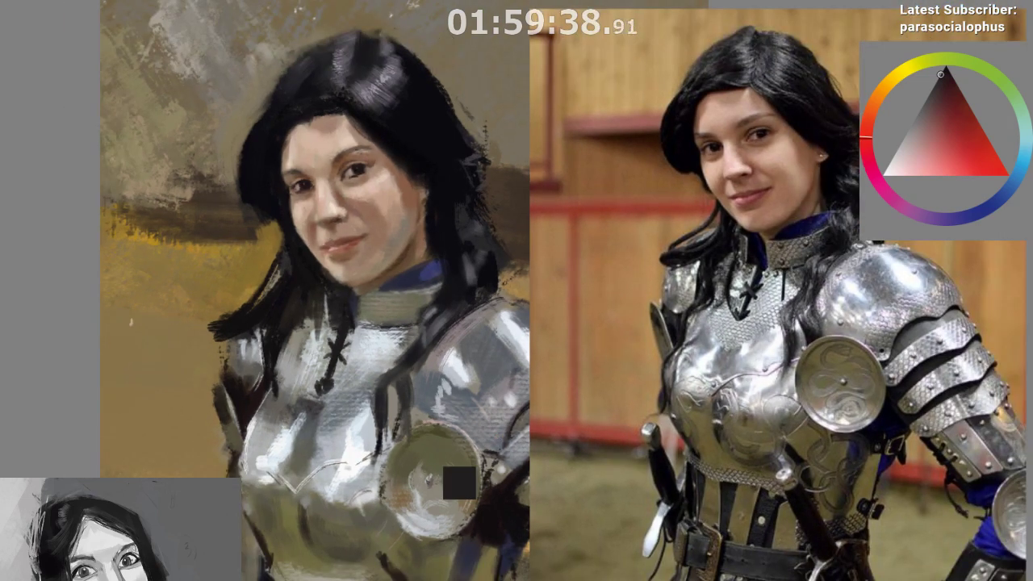
pyautogui.press('m')
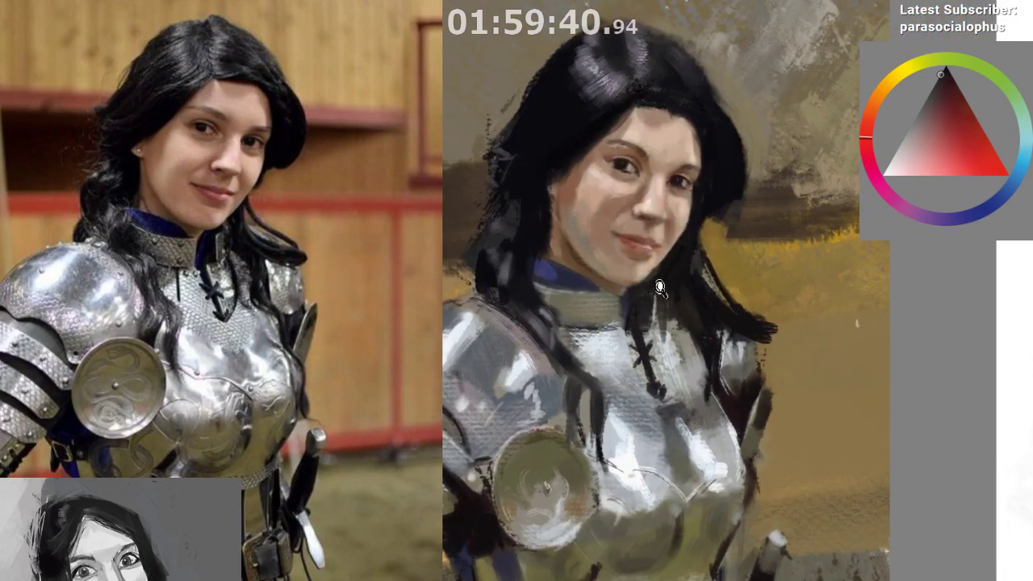
pyautogui.scroll(1, 658, 300)
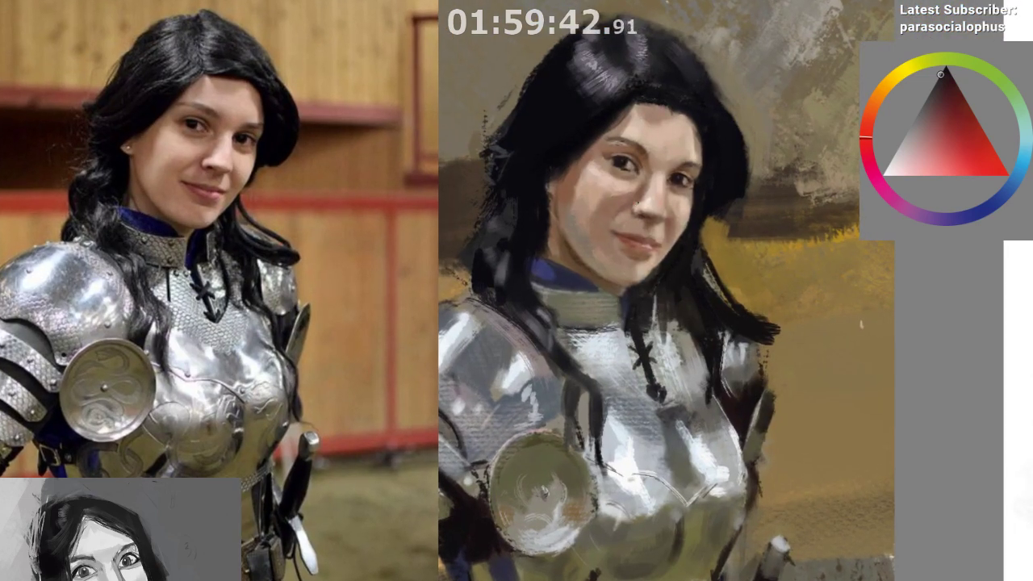
pyautogui.keyDown('alt'); pyautogui.click(626, 206); pyautogui.keyUp('alt')
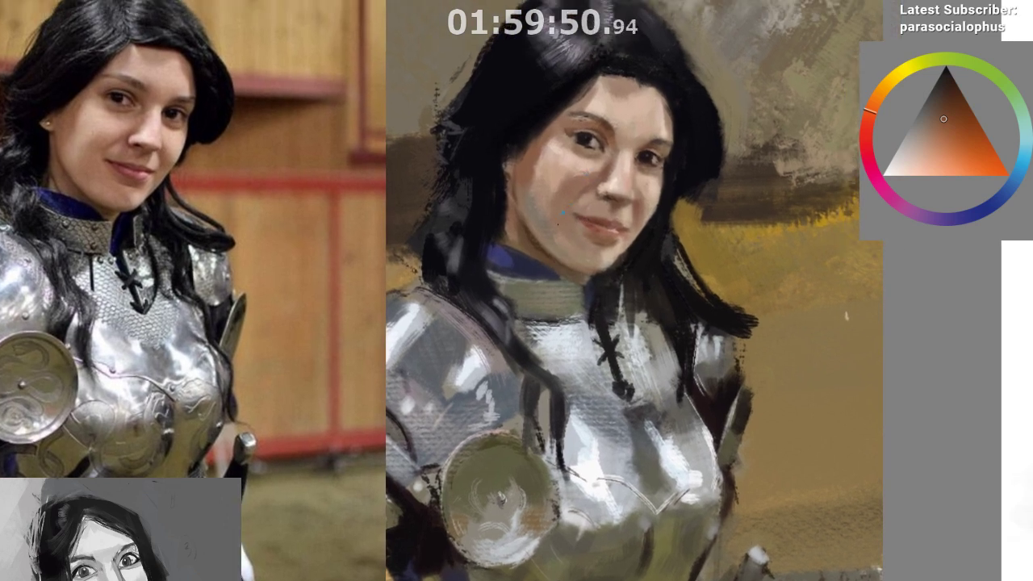
# Paste the sheet of five black humanoid silhouettes and move it into the empty canvas area away from the finished paintings
pyautogui.press('ctrl')
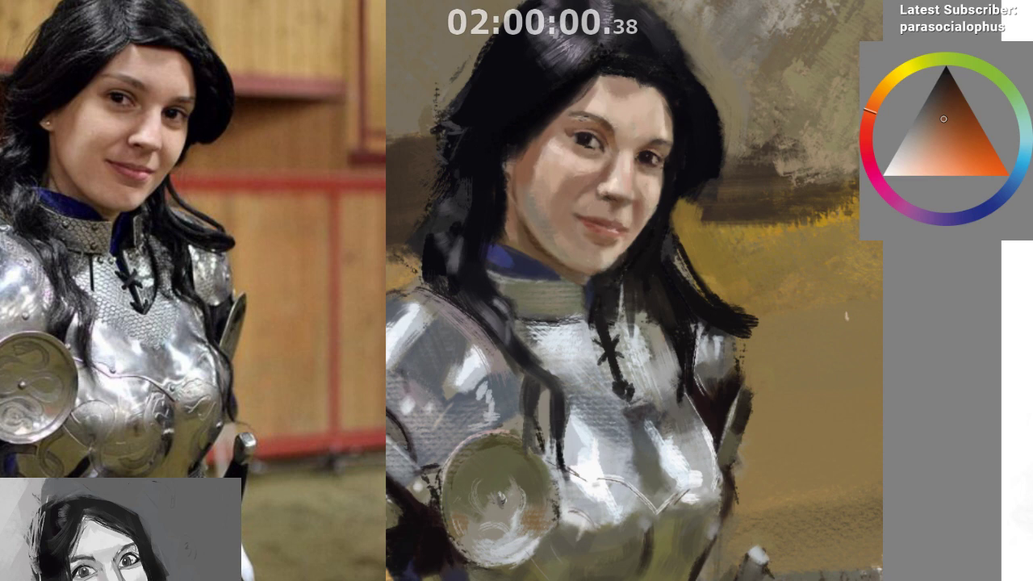
pyautogui.scroll(-4, 180, 274)
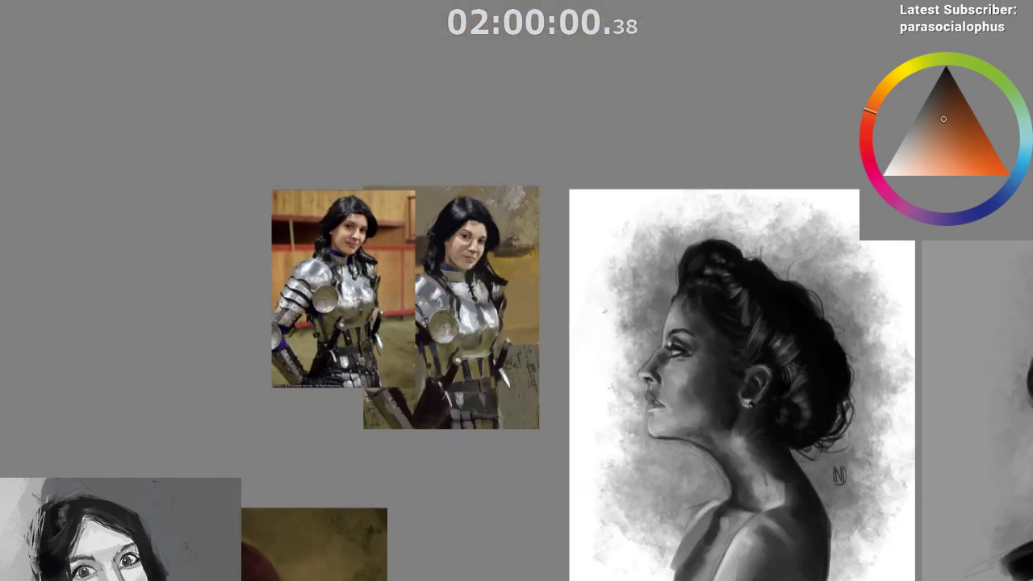
pyautogui.moveTo(261, 174); pyautogui.dragTo(519, 227)
pyautogui.scroll(1, 410, 223)
pyautogui.moveTo(311, 221); pyautogui.dragTo(388, 203)
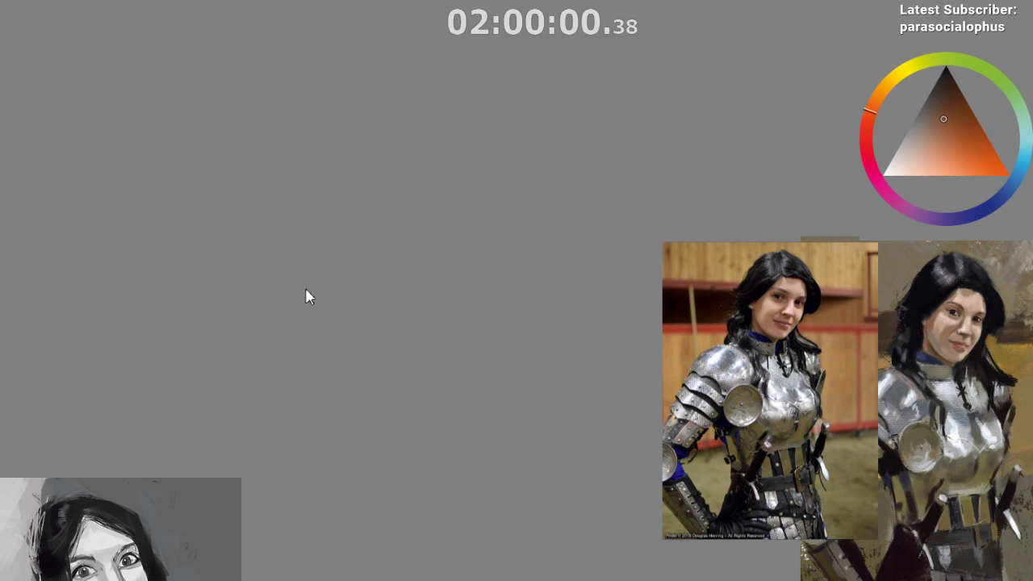
pyautogui.hotkey('ctrl', 'z')
pyautogui.scroll(2, 332, 334)
pyautogui.scroll(-6, 402, 383)
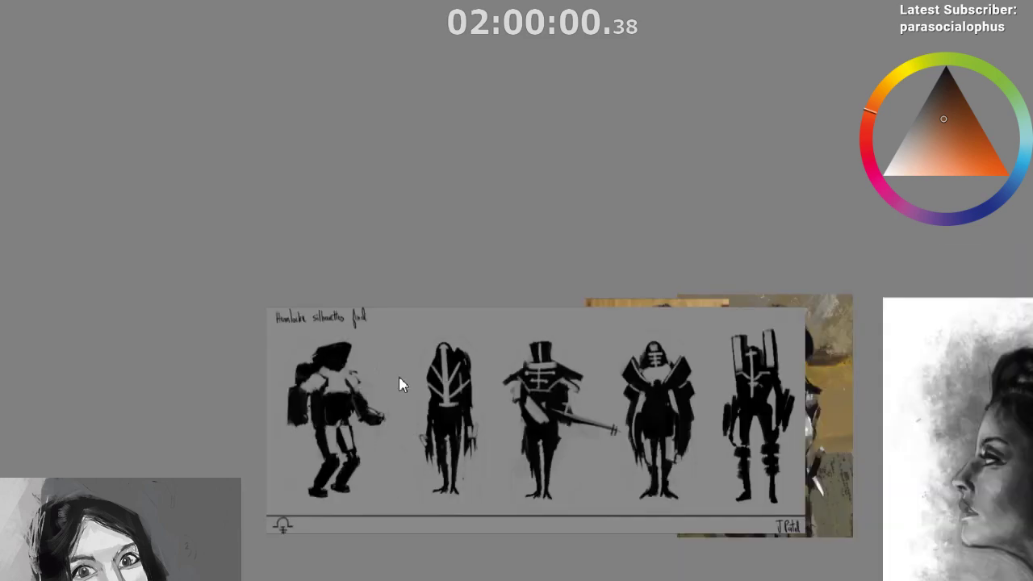
pyautogui.moveTo(404, 397); pyautogui.dragTo(170, 230)
pyautogui.moveTo(261, 207); pyautogui.dragTo(202, 172)
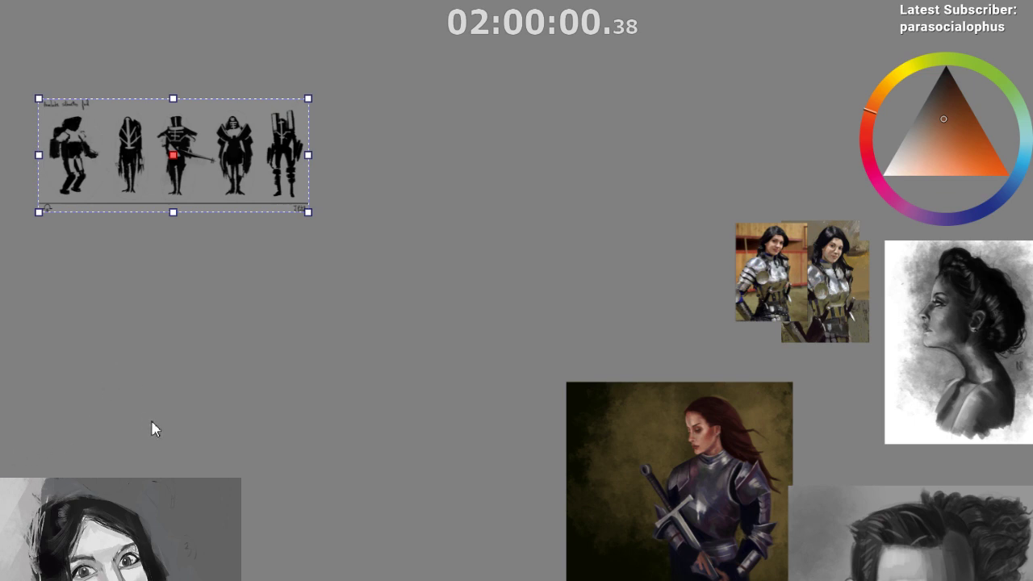
# Paste the sheet of grey robed nun figures and place it directly below the black humanoid silhouettes
pyautogui.hotkey('ctrl', 'v')
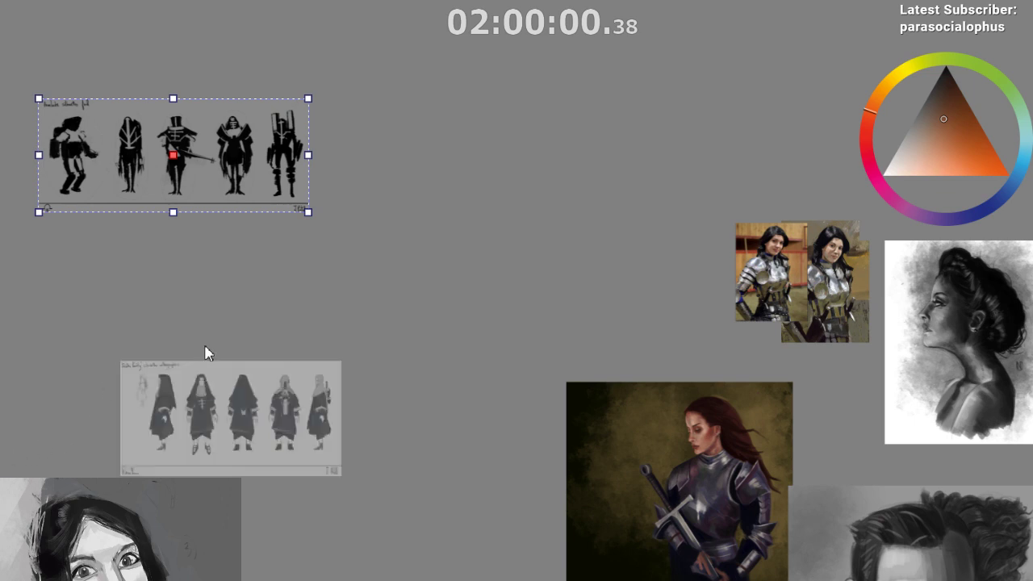
pyautogui.moveTo(186, 371); pyautogui.dragTo(142, 237)
pyautogui.moveTo(170, 429); pyautogui.dragTo(192, 414)
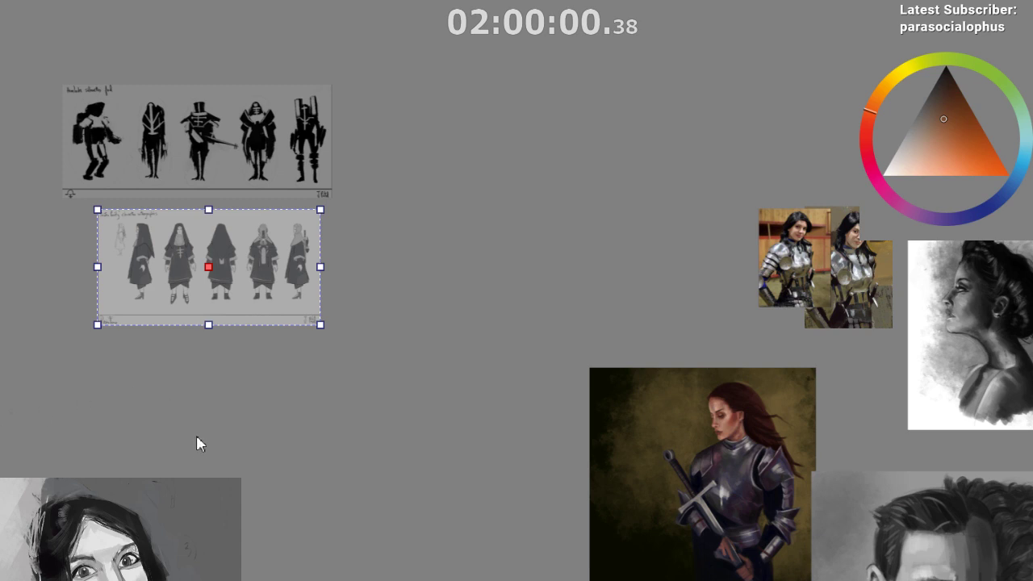
# Paste the sheet of grey armored figures below the nuns and the sheet of small costume silhouettes beside them
pyautogui.hotkey('ctrl', 'v')
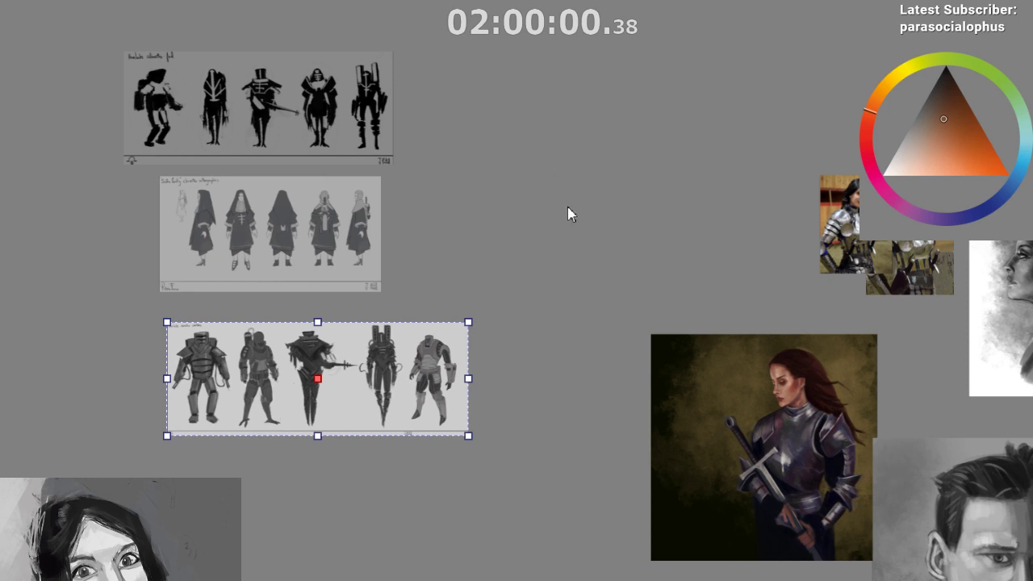
pyautogui.hotkey('ctrl', 'v')
pyautogui.moveTo(0, 248); pyautogui.dragTo(5, 189)
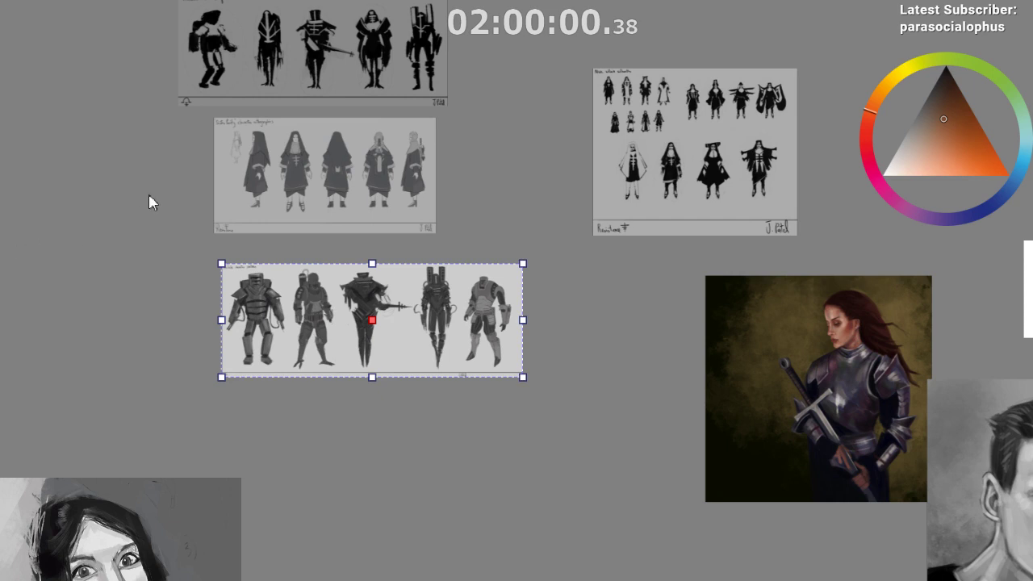
# Add the weapon and backpack silhouette sheet beside the nun and armored-figure sheets, and paste the long-tailed beast sheet below it
pyautogui.moveTo(164, 175); pyautogui.dragTo(235, 156)
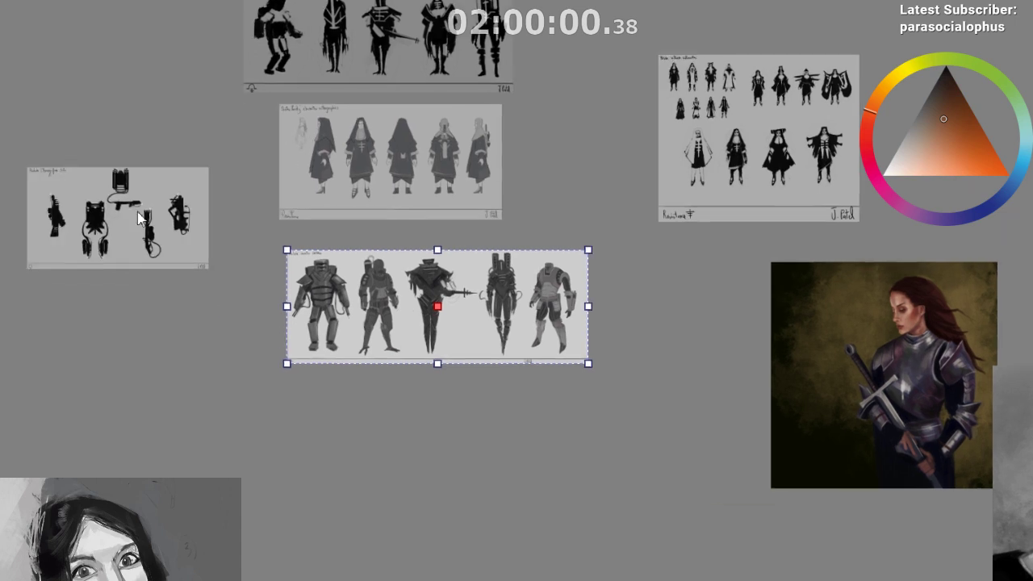
pyautogui.moveTo(180, 246); pyautogui.dragTo(233, 191)
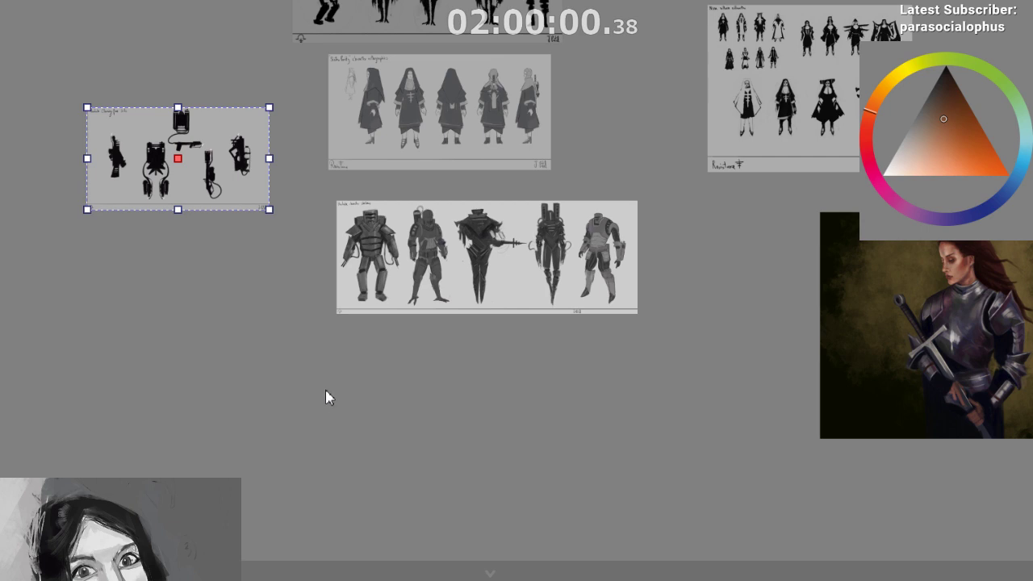
pyautogui.hotkey('ctrl', 'v')
pyautogui.moveTo(339, 394); pyautogui.dragTo(226, 407)
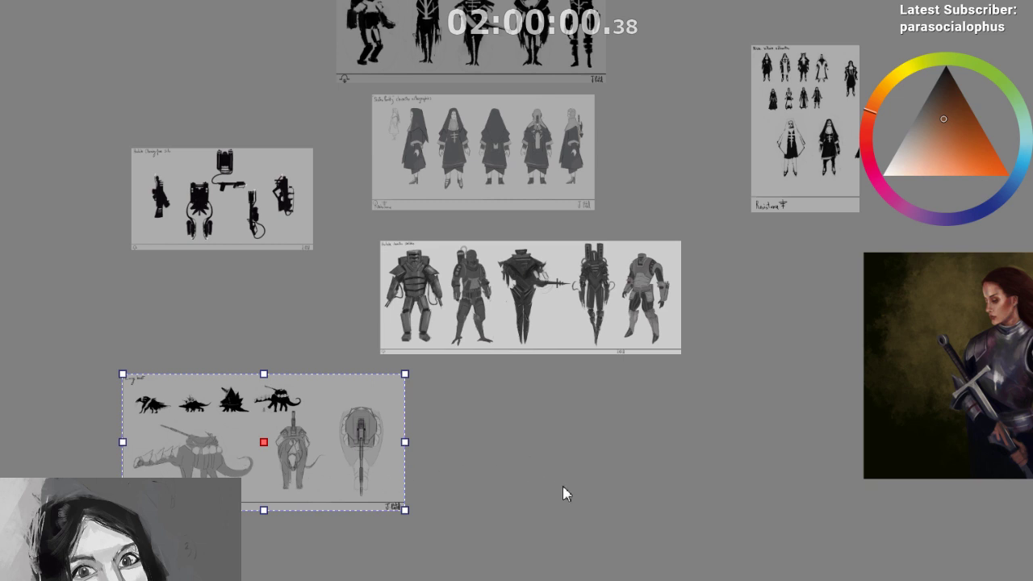
# Paste the sheet of five black robed silhouettes and place it below the armored figures, beside the beast sheet
pyautogui.hotkey('ctrl', 'v')
pyautogui.moveTo(577, 493); pyautogui.dragTo(486, 416)
pyautogui.moveTo(124, 474); pyautogui.dragTo(90, 371)
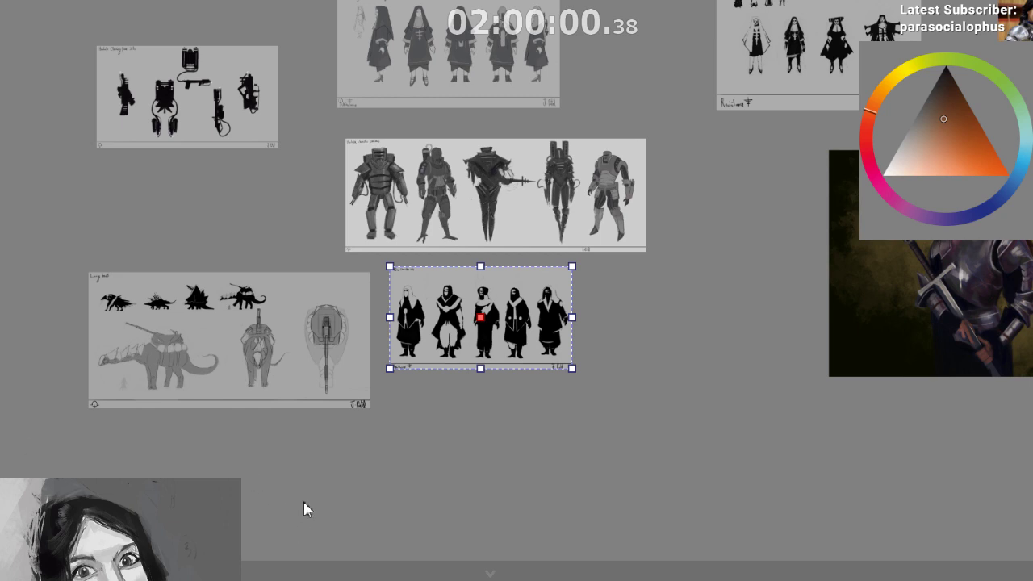
# Paste the line-art sheet of hooded figures with arm details, place it below the beast sheet and deselect it
pyautogui.hotkey('ctrl', 'v')
pyautogui.moveTo(346, 521); pyautogui.dragTo(306, 492)
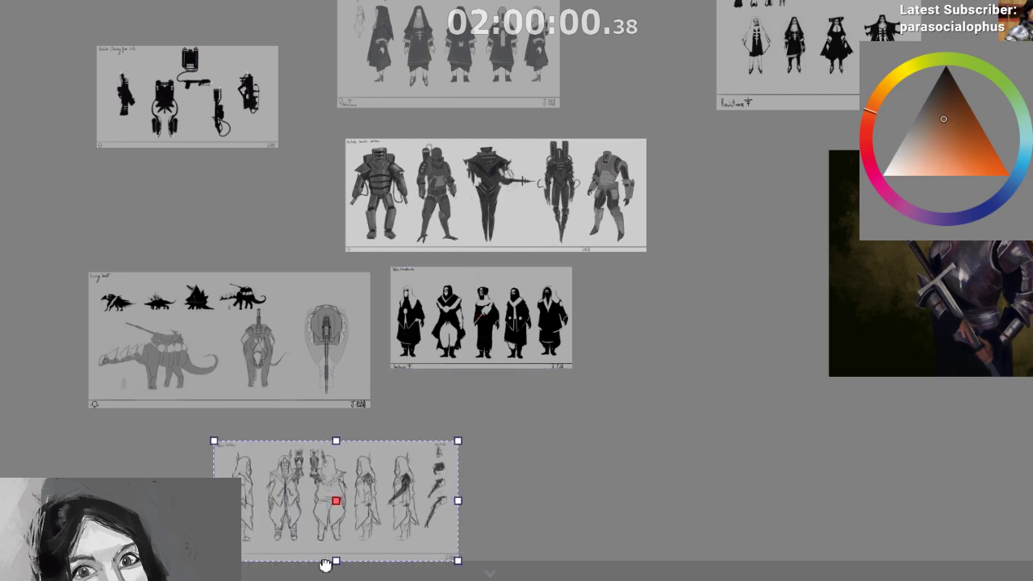
pyautogui.moveTo(326, 565); pyautogui.dragTo(368, 454)
pyautogui.moveTo(368, 454)
pyautogui.mouseDown()
pyautogui.moveTo(356, 461)
pyautogui.moveTo(328, 433)
pyautogui.moveTo(277, 418)
pyautogui.mouseUp()
pyautogui.hotkey('ctrl', 'z')
pyautogui.press('Return')
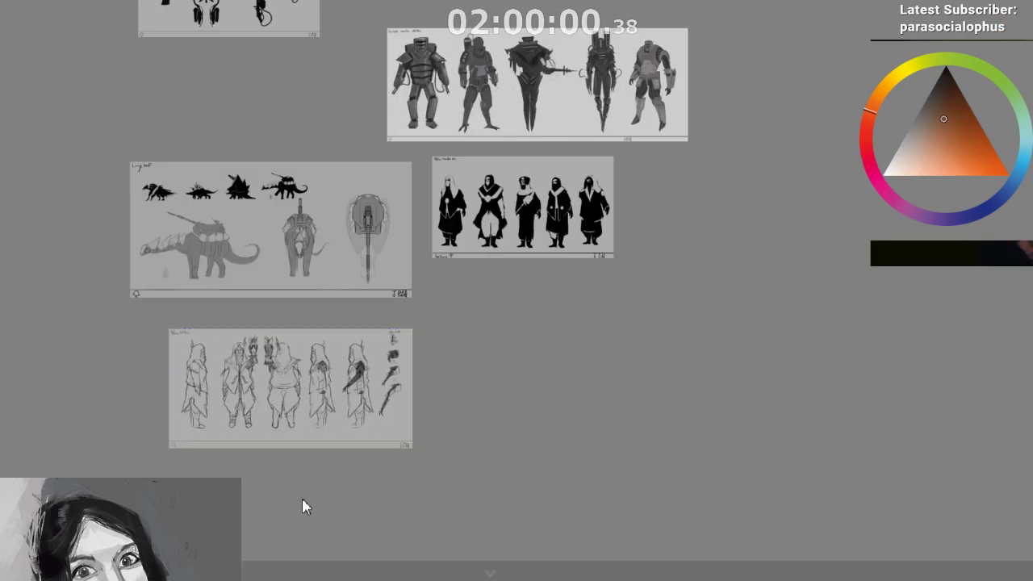
# Paste the line-art sheet of a hooded woman in a skirt and place it beside the hooded figures sheet
pyautogui.scroll(2, 302, 497)
pyautogui.moveTo(314, 449); pyautogui.dragTo(303, 423)
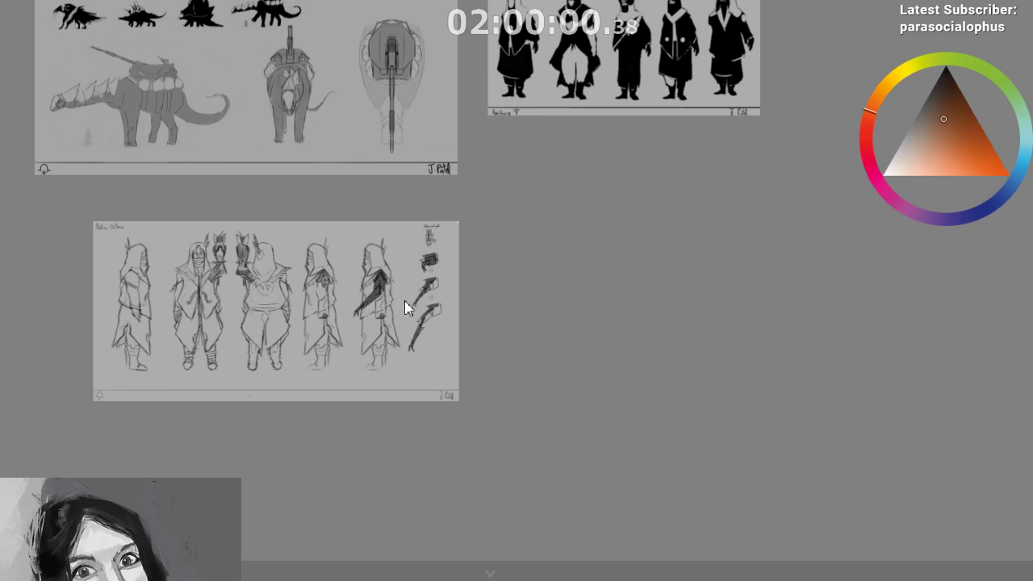
pyautogui.hotkey('ctrl', 'v')
pyautogui.moveTo(777, 378); pyautogui.dragTo(651, 306)
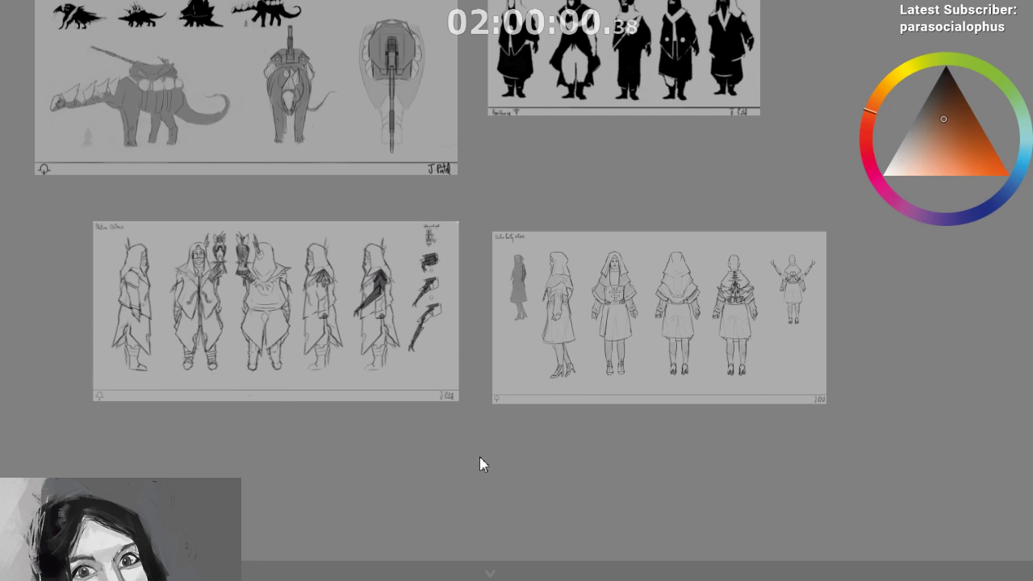
# Paste the sheet of three shaded grey figures and the line-art sheet of the armored character below the hooded sketches
pyautogui.hotkey('ctrl', 'v')
pyautogui.moveTo(399, 459); pyautogui.dragTo(49, 415)
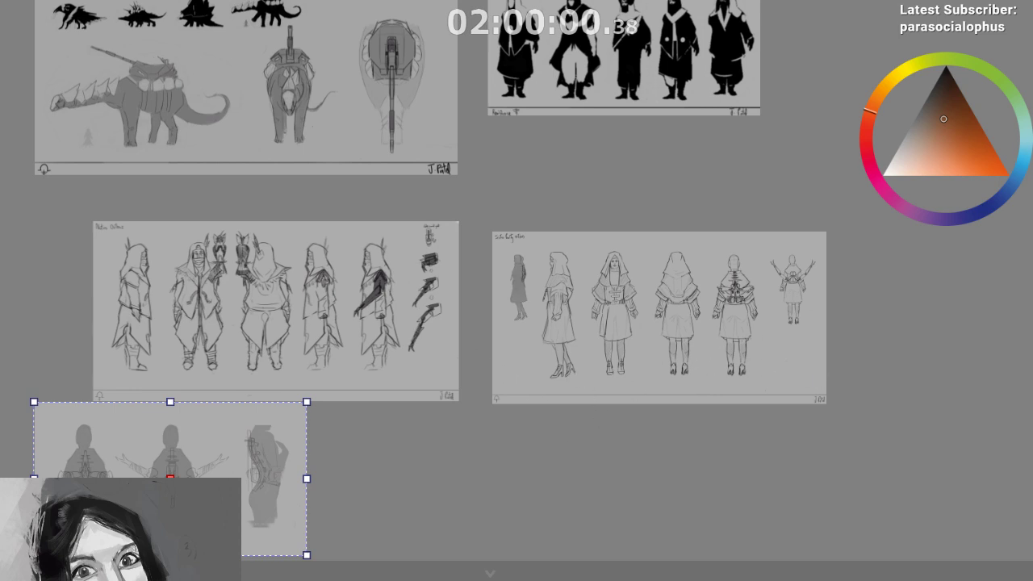
pyautogui.hotkey('ctrl', 'v')
pyautogui.moveTo(571, 435); pyautogui.dragTo(528, 511)
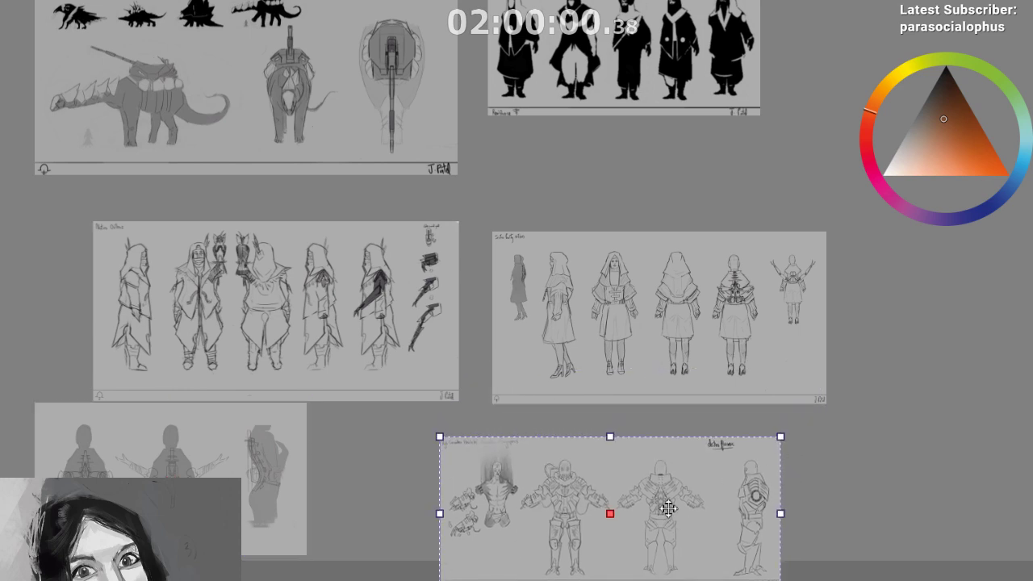
# Move the three-figure sheet farther outward and shift both hooded line-art sheets into a row above the armored character sheet
pyautogui.scroll(-1, 653, 500)
pyautogui.moveTo(287, 449)
pyautogui.mouseDown()
pyautogui.moveTo(79, 436)
pyautogui.moveTo(52, 413)
pyautogui.mouseUp()
pyautogui.moveTo(635, 391); pyautogui.dragTo(807, 376)
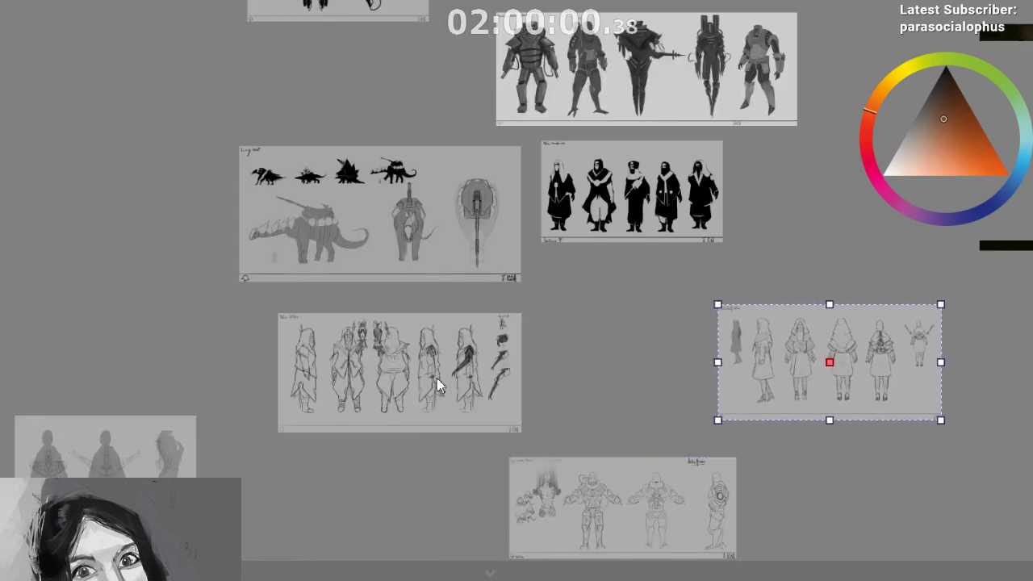
pyautogui.moveTo(436, 377); pyautogui.dragTo(530, 375)
pyautogui.moveTo(811, 371); pyautogui.dragTo(763, 385)
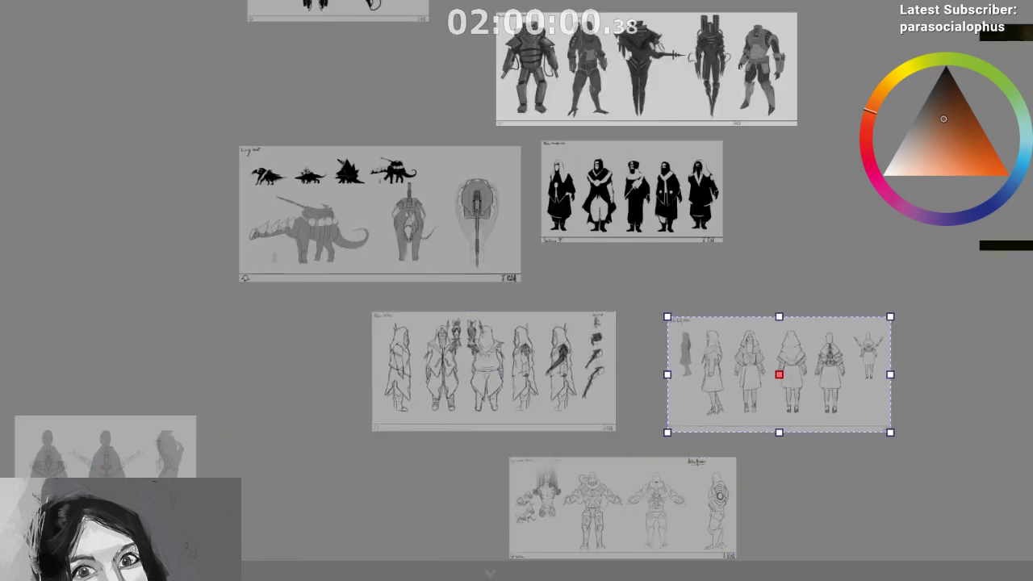
# Nudge the hooded figures sheet slightly down and closer to the hooded woman sheet
pyautogui.scroll(-3, 964, 288)
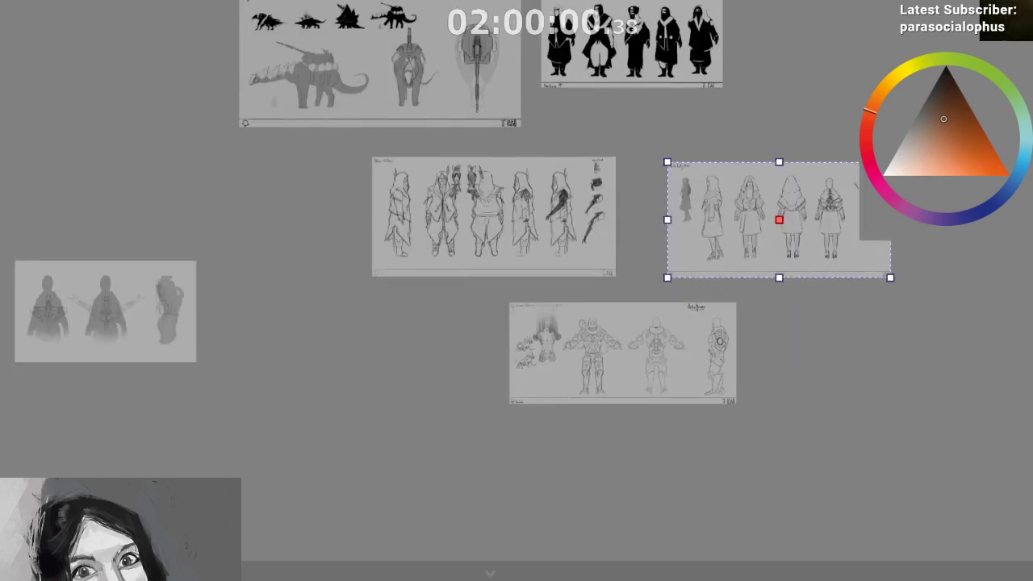
pyautogui.hscroll(6, 404, 392)
pyautogui.scroll(3, 427, 236)
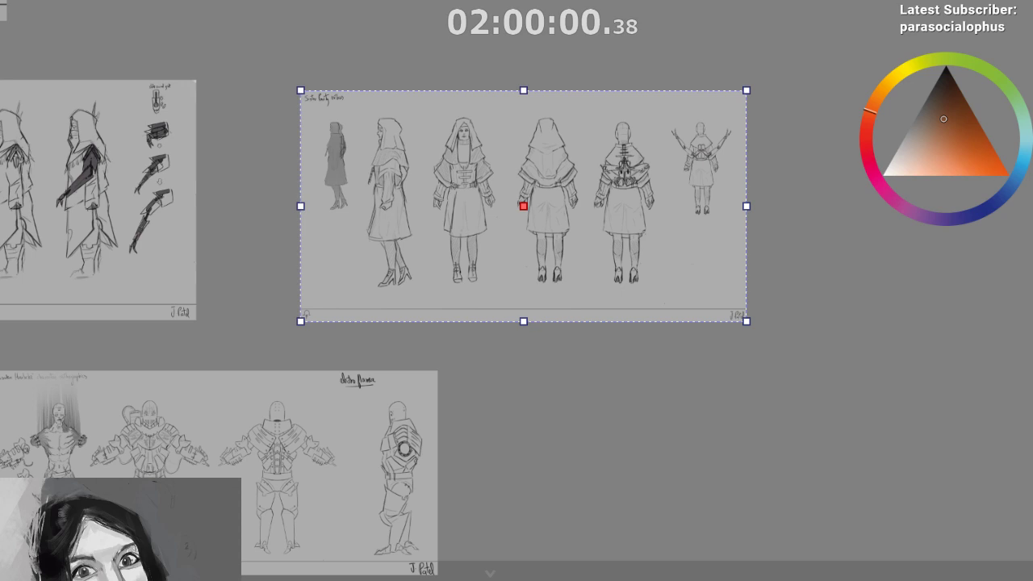
pyautogui.hscroll(-3, 379, 327)
pyautogui.moveTo(245, 255); pyautogui.dragTo(272, 274)
# Enlarge the armored character sheet and reposition it below the two hooded line-art sheets
pyautogui.click(485, 482)
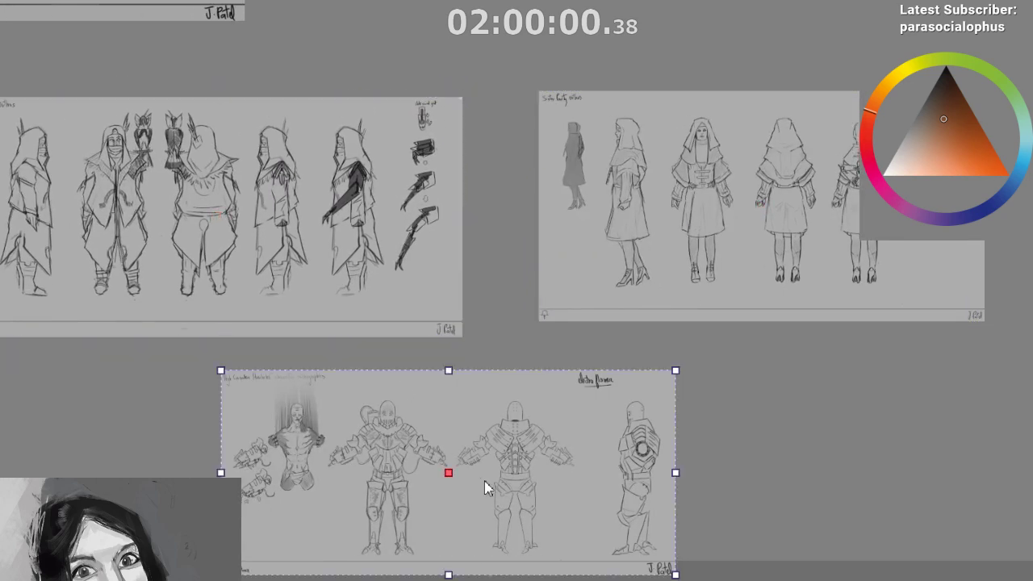
pyautogui.moveTo(496, 468); pyautogui.dragTo(509, 467)
pyautogui.moveTo(690, 369); pyautogui.dragTo(744, 343)
pyautogui.moveTo(680, 404); pyautogui.dragTo(687, 412)
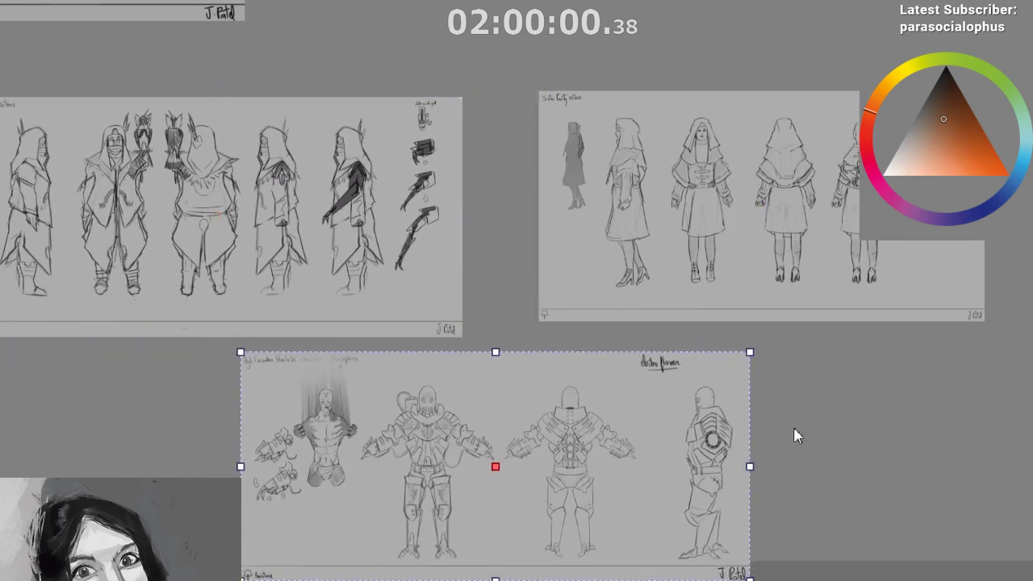
# Deselect the armored character sheet and move the hooded woman sheet slightly down toward it
pyautogui.click(795, 435)
pyautogui.moveTo(606, 261); pyautogui.dragTo(598, 284)
pyautogui.click(676, 348)
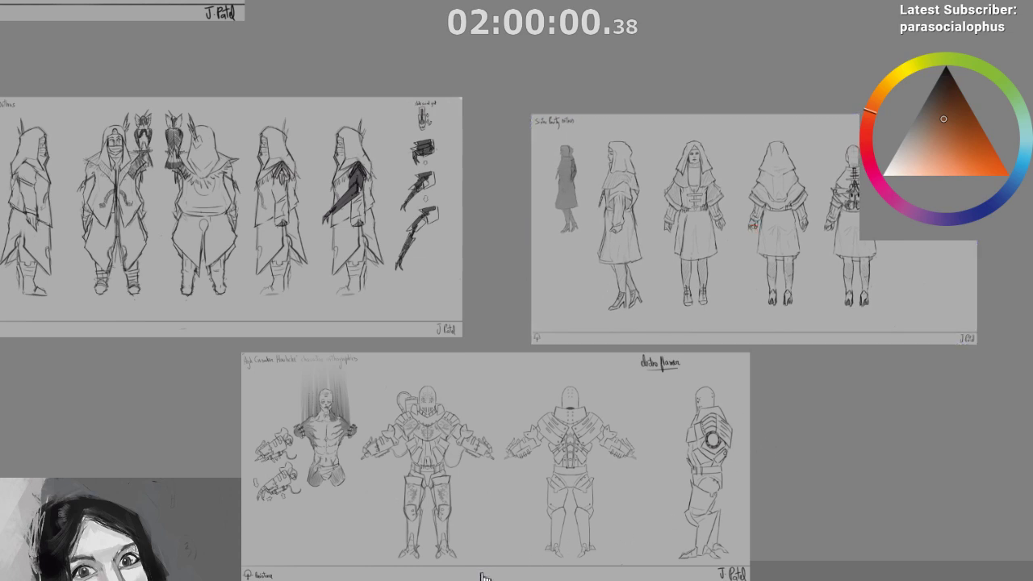
# Examine the hooded and armored line-art sheets and the pink-haired warrior painting with its surrounding photo references
pyautogui.hscroll(4, 485, 339)
pyautogui.hscroll(-3, 484, 339)
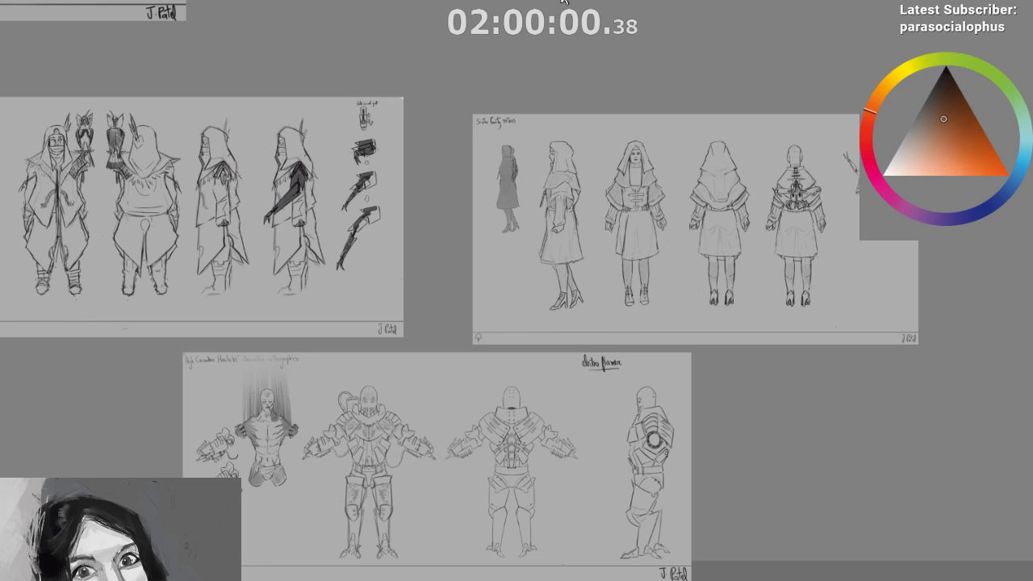
pyautogui.hotkey('alt', 'Tab')
pyautogui.scroll(5, 477, 237)
pyautogui.scroll(5, 477, 237)
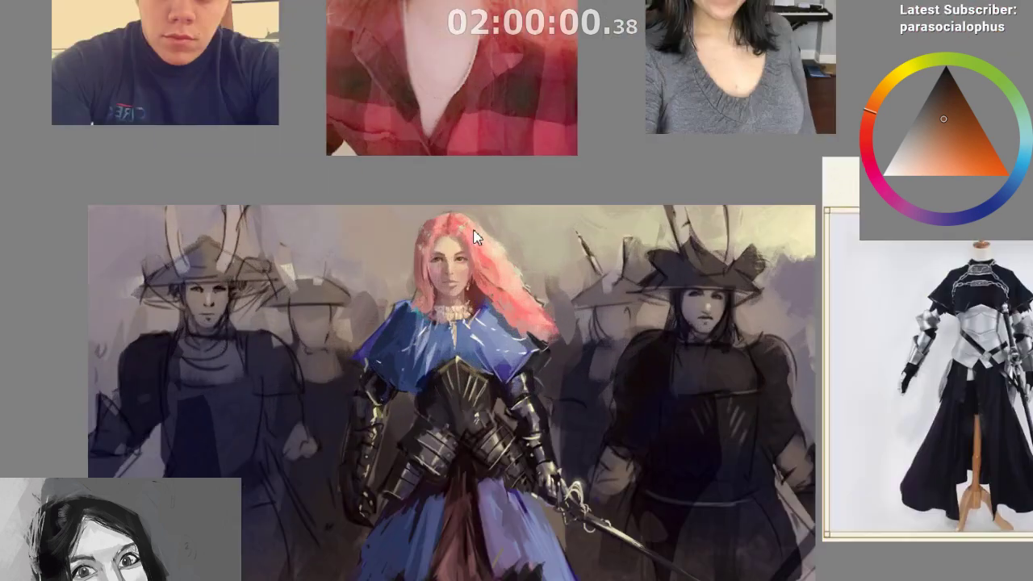
pyautogui.scroll(-2, 473, 243)
pyautogui.scroll(-3, 401, 410)
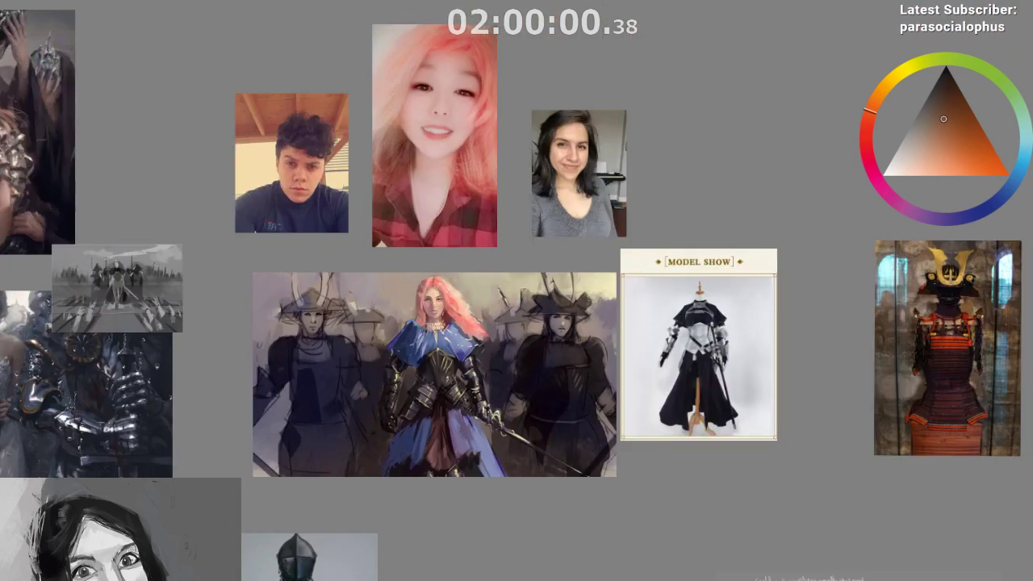
# Examine the four-legged creature paintings, their animal references, and the neighboring vehicle and beast silhouette sheets
pyautogui.hotkey('alt', 'Tab')
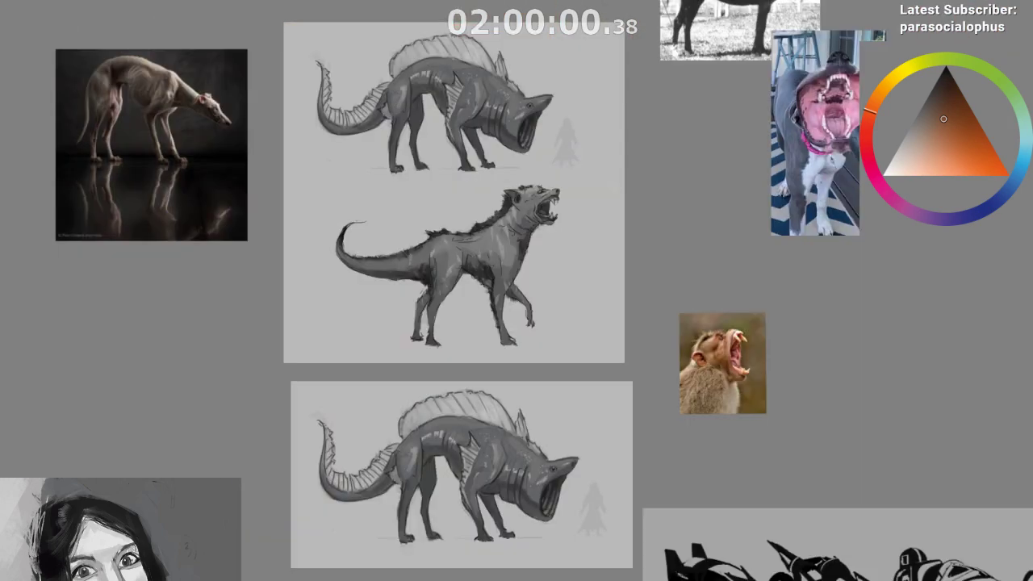
pyautogui.scroll(5, 440, 194)
pyautogui.scroll(-8, 436, 216)
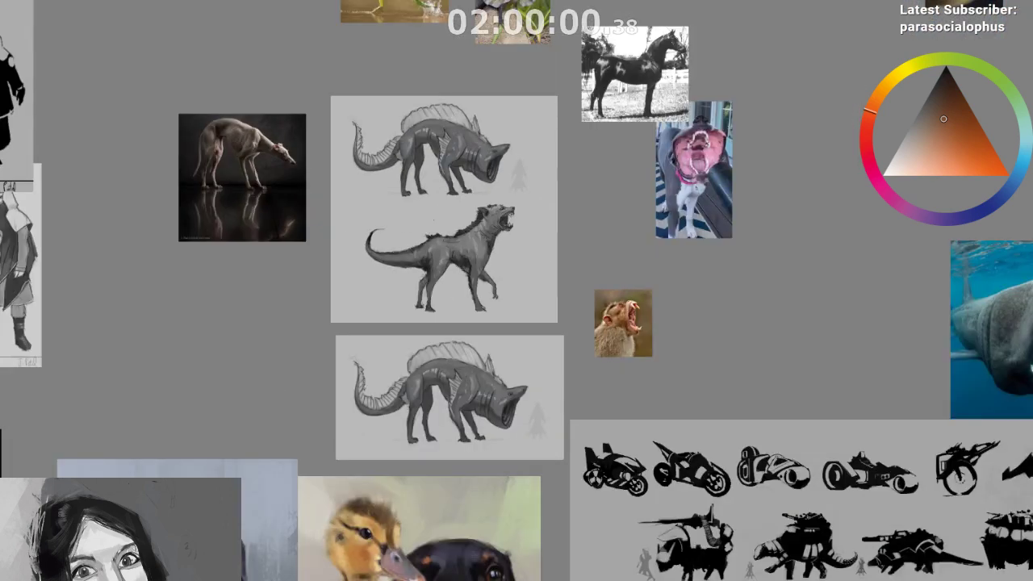
pyautogui.scroll(-6, 428, 220)
pyautogui.scroll(2, 476, 307)
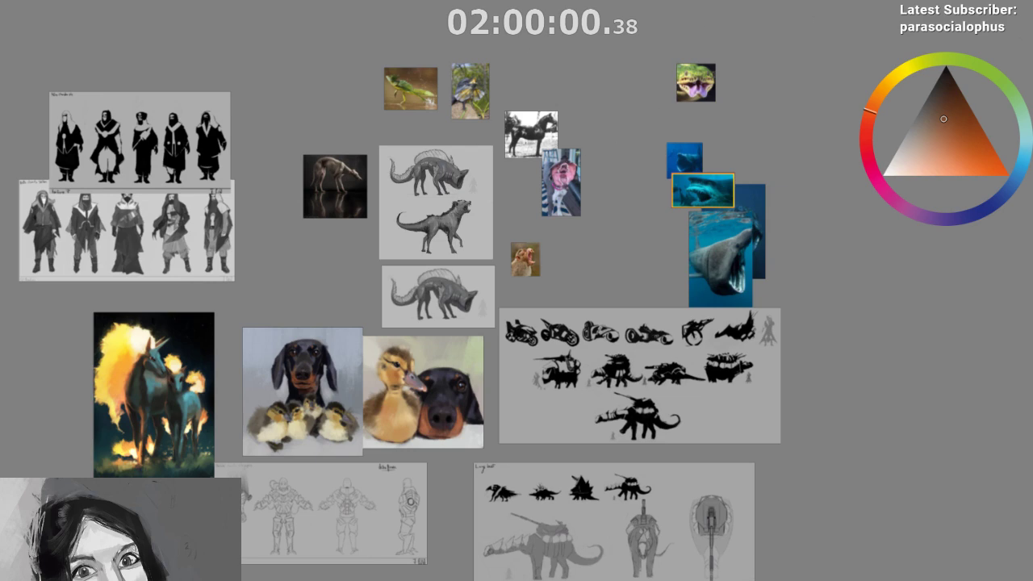
pyautogui.scroll(-3, 517, 291)
pyautogui.scroll(5, 517, 291)
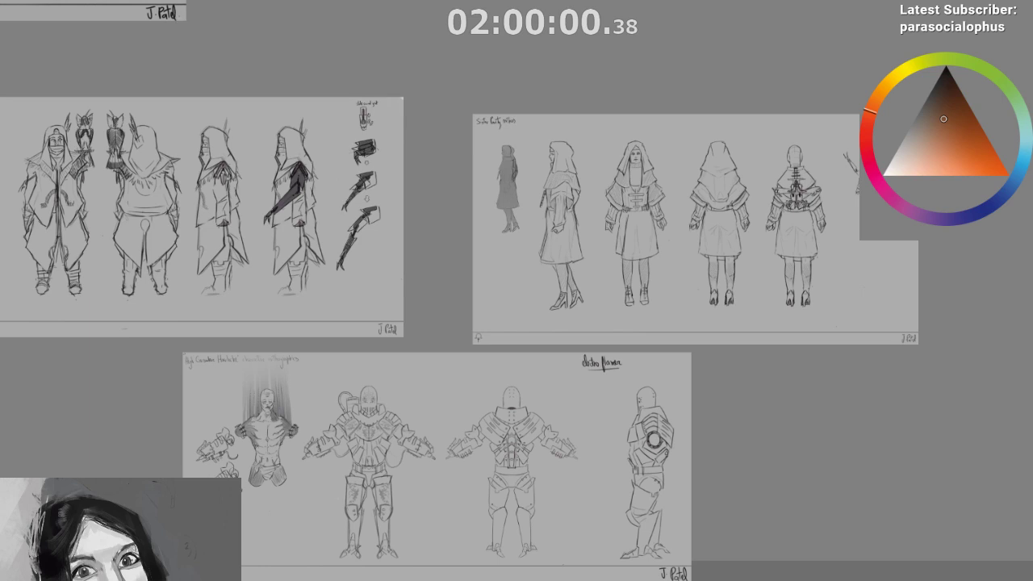
# Survey the character sheets and portrait studies, and inspect the armored woman painting beside its reference photo
pyautogui.scroll(-1, 319, 233)
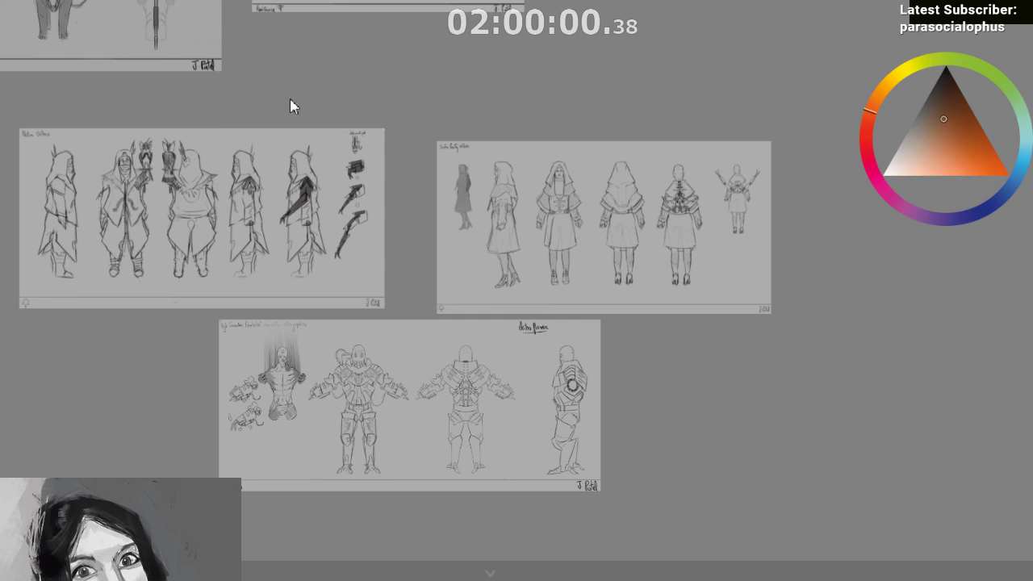
pyautogui.scroll(2, 296, 104)
pyautogui.scroll(-5, 335, 93)
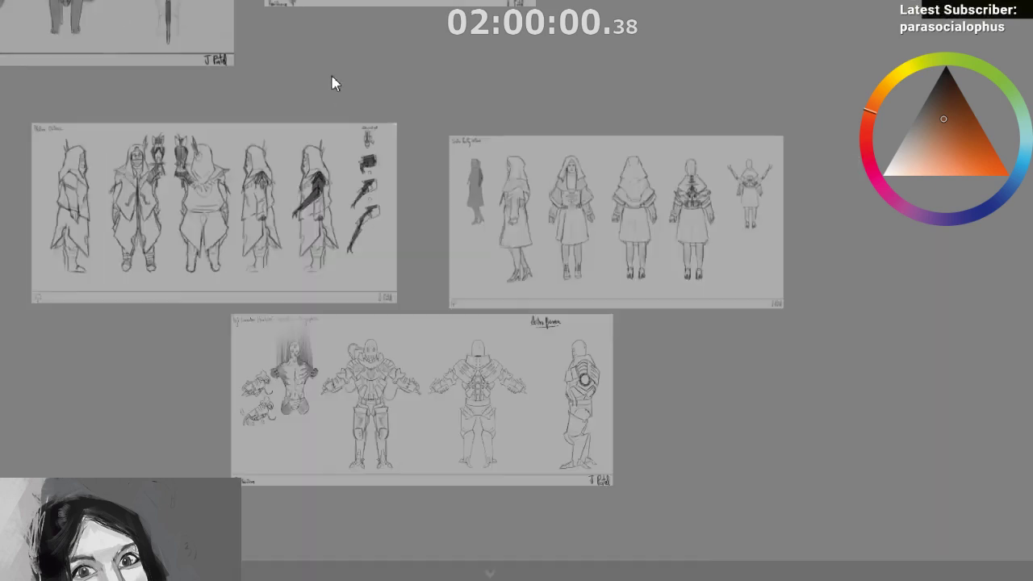
pyautogui.scroll(5, 908, 240)
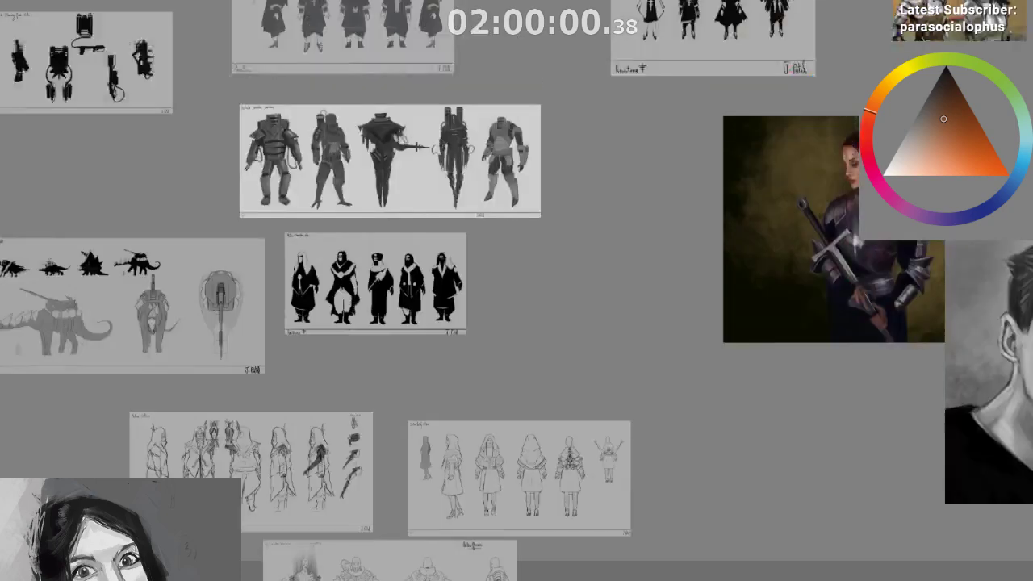
pyautogui.hscroll(8, 505, 572)
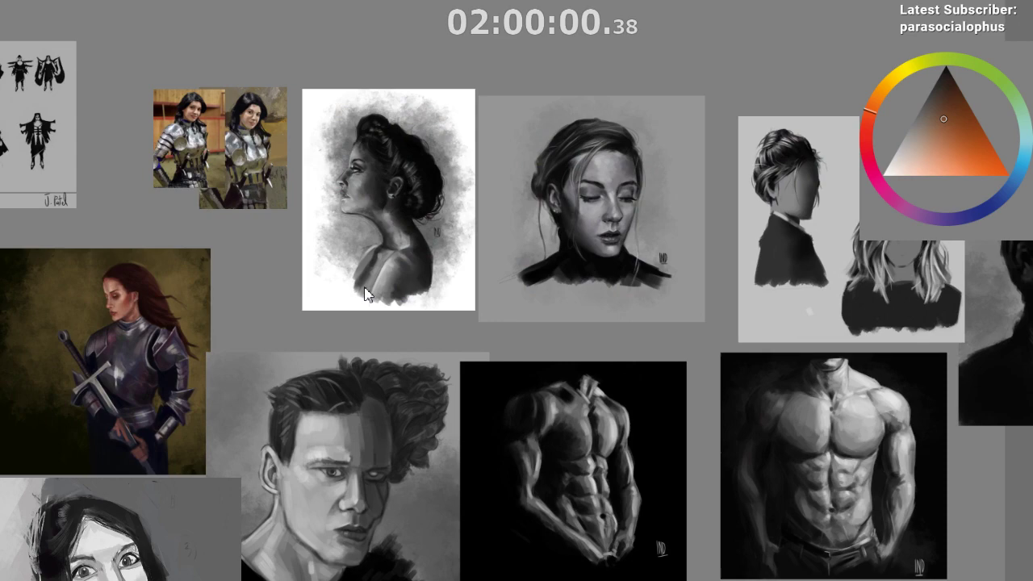
pyautogui.click(365, 291)
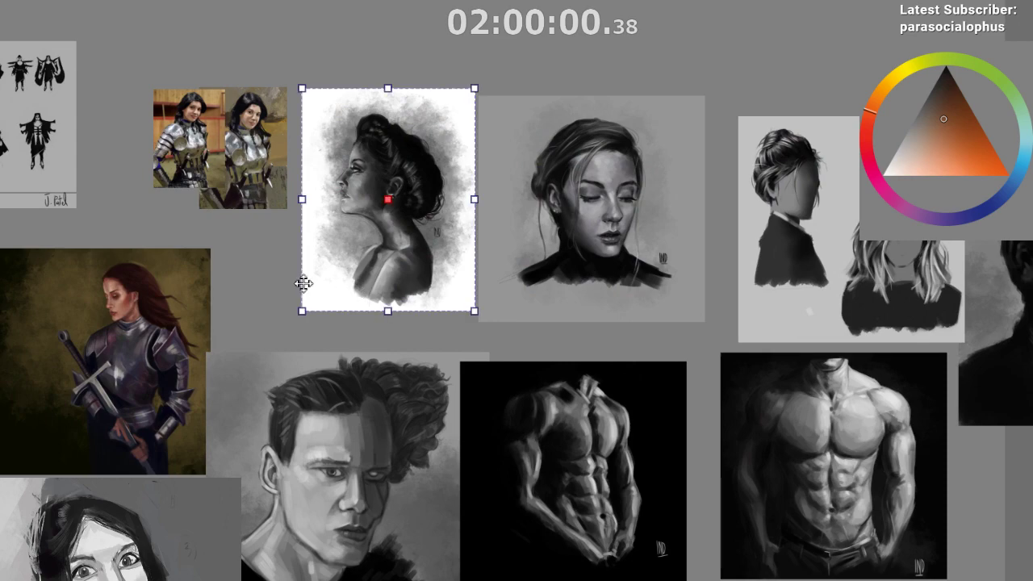
pyautogui.scroll(3, 303, 283)
pyautogui.moveTo(388, 266); pyautogui.dragTo(548, 355)
pyautogui.scroll(2, 401, 255)
pyautogui.moveTo(408, 233); pyautogui.dragTo(447, 292)
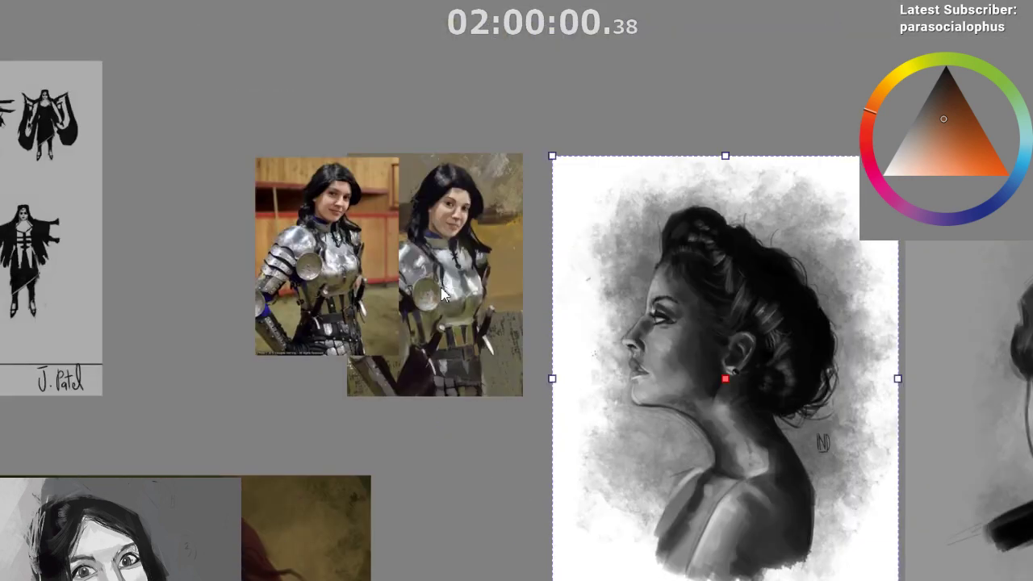
pyautogui.scroll(2, 445, 292)
pyautogui.scroll(1, 459, 266)
pyautogui.moveTo(517, 105)
pyautogui.mouseDown()
pyautogui.moveTo(528, 270)
pyautogui.moveTo(525, 194)
pyautogui.mouseUp()
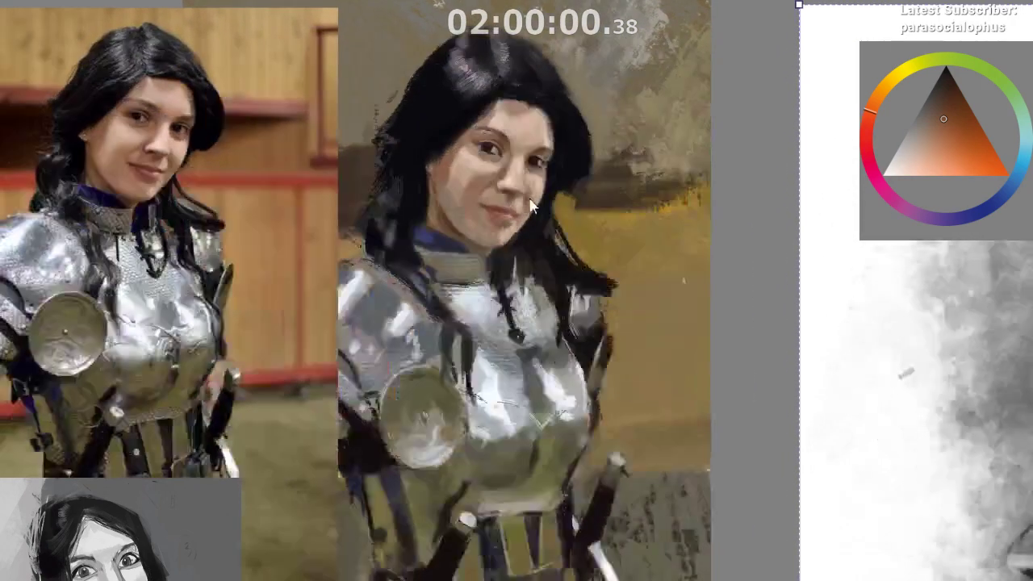
# Move the armored woman's reference photo outward to uncover more of the painted shoulder and arm armor
pyautogui.scroll(-3, 495, 191)
pyautogui.click(233, 281)
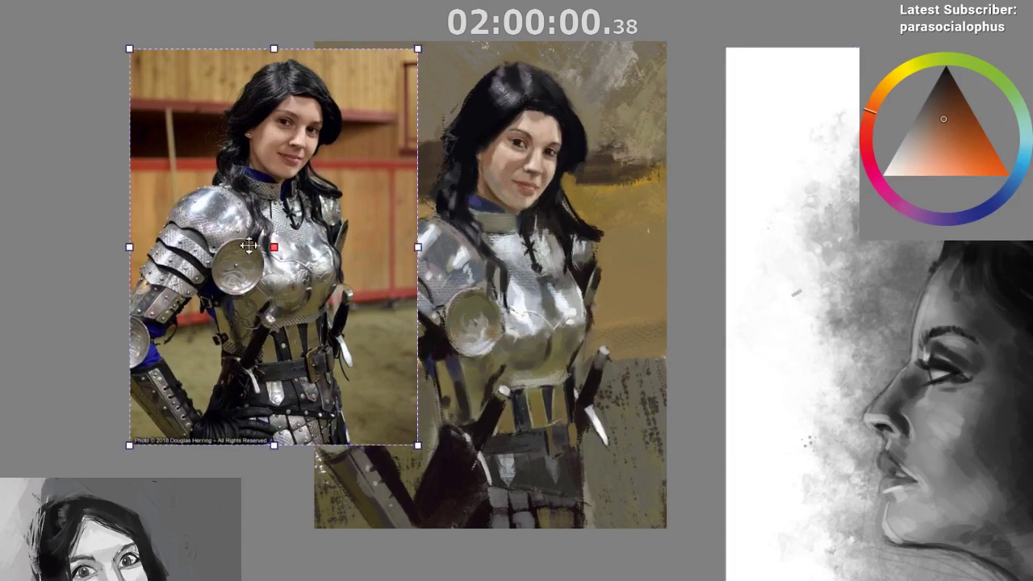
pyautogui.moveTo(241, 238)
pyautogui.mouseDown()
pyautogui.moveTo(136, 250)
pyautogui.moveTo(192, 242)
pyautogui.mouseUp()
pyautogui.scroll(3, 591, 127)
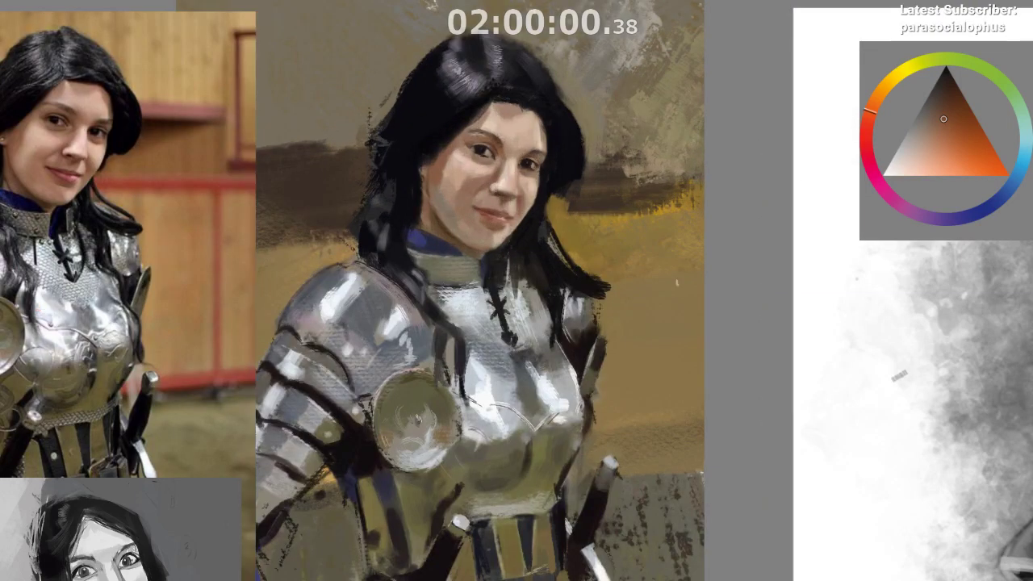
pyautogui.scroll(2, 556, 139)
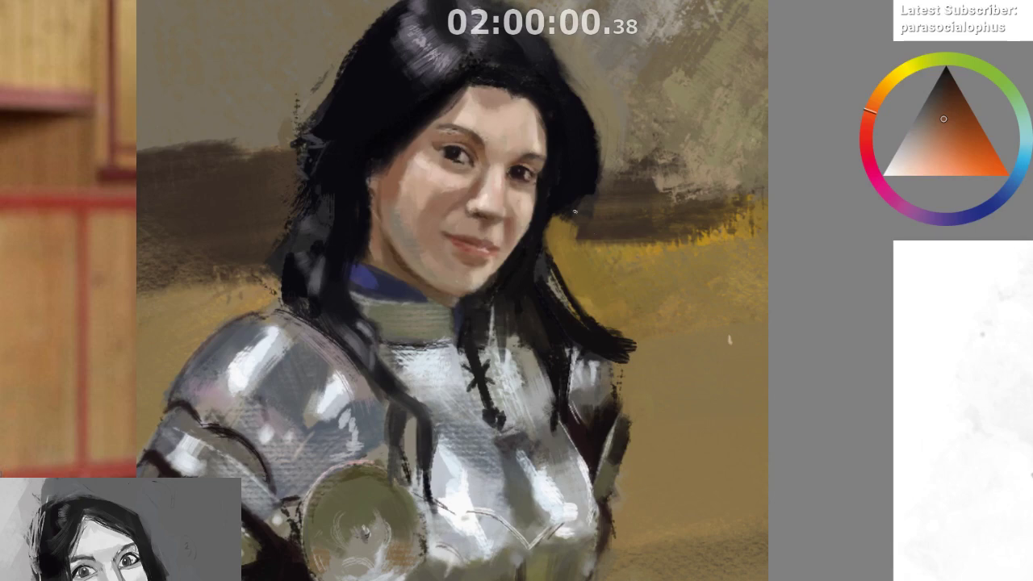
pyautogui.scroll(-3, 575, 212)
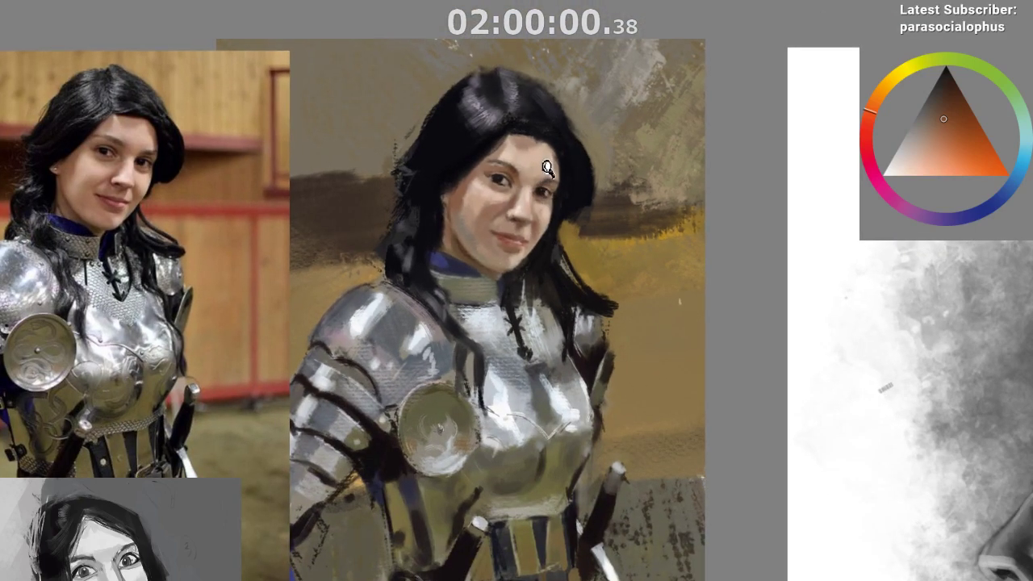
pyautogui.moveTo(547, 168); pyautogui.dragTo(558, 170)
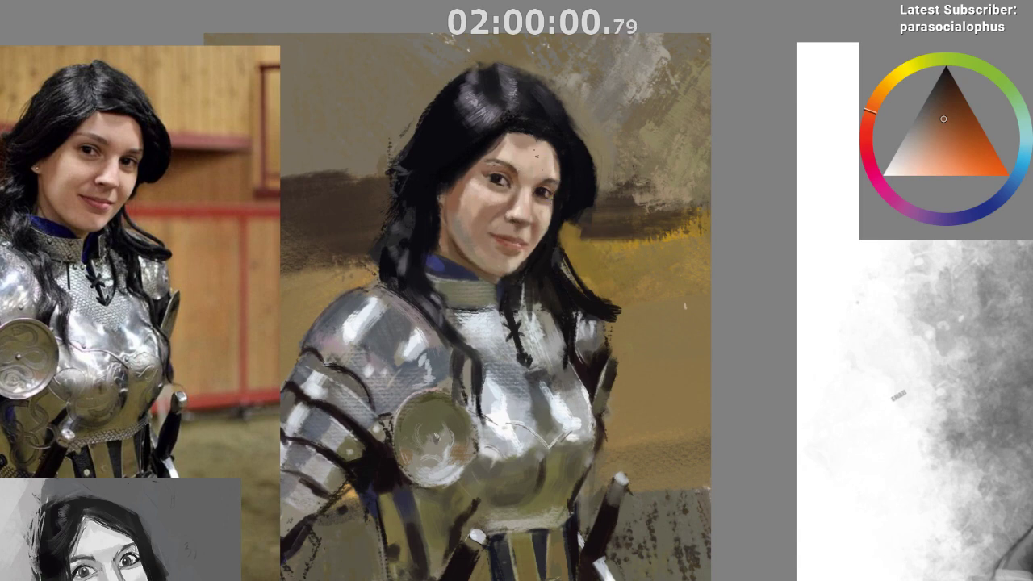
# Sample the dark eye color and a light skin tone from the nose for touching up the painted face
pyautogui.scroll(5, 535, 155)
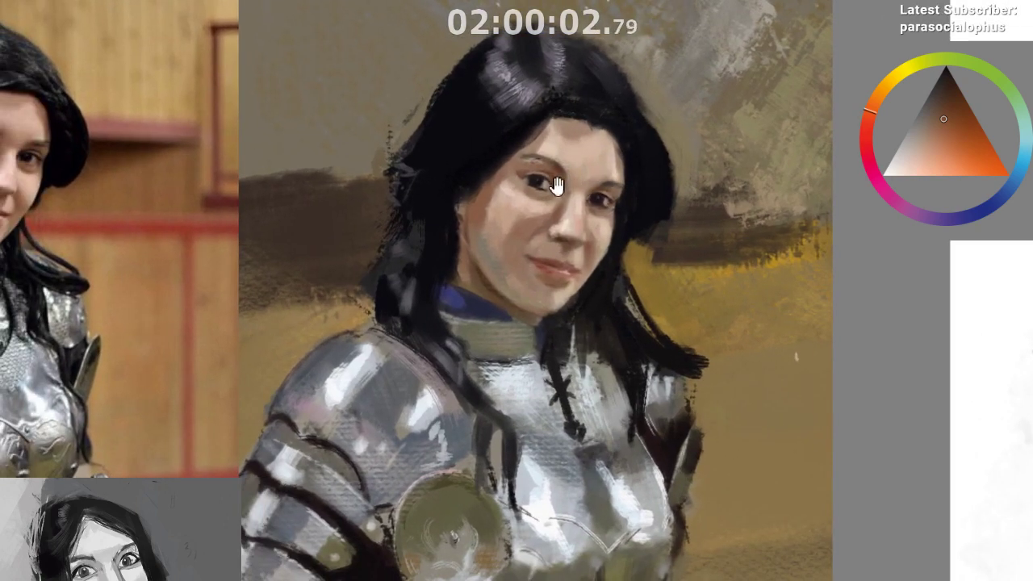
pyautogui.scroll(1, 556, 186)
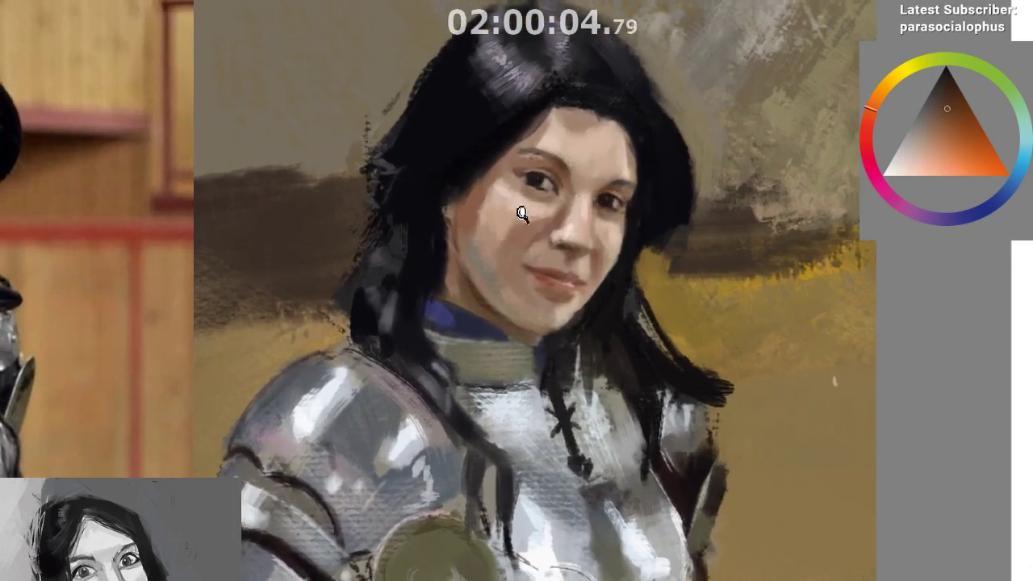
pyautogui.moveTo(522, 213); pyautogui.dragTo(672, 228)
pyautogui.keyDown('ctrl'); pyautogui.click(602, 195); pyautogui.keyUp('ctrl')
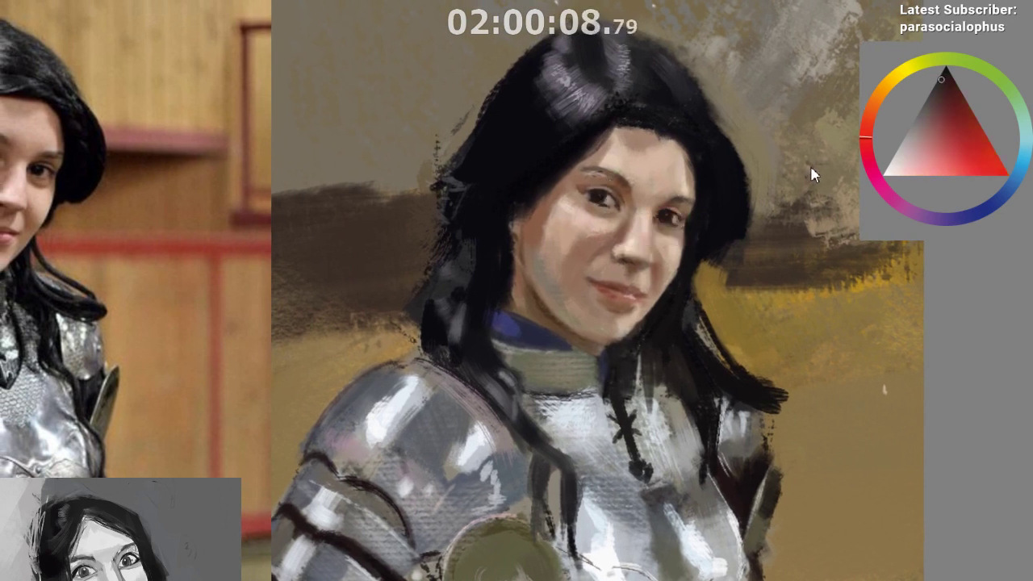
pyautogui.keyDown('ctrl'); pyautogui.click(637, 234); pyautogui.keyUp('ctrl')
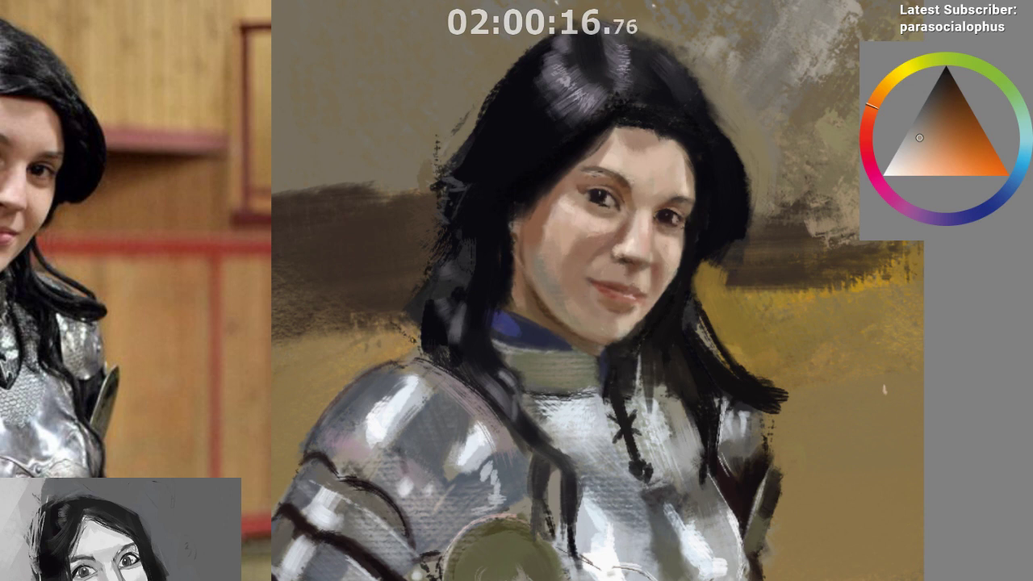
pyautogui.moveTo(683, 191); pyautogui.dragTo(661, 146)
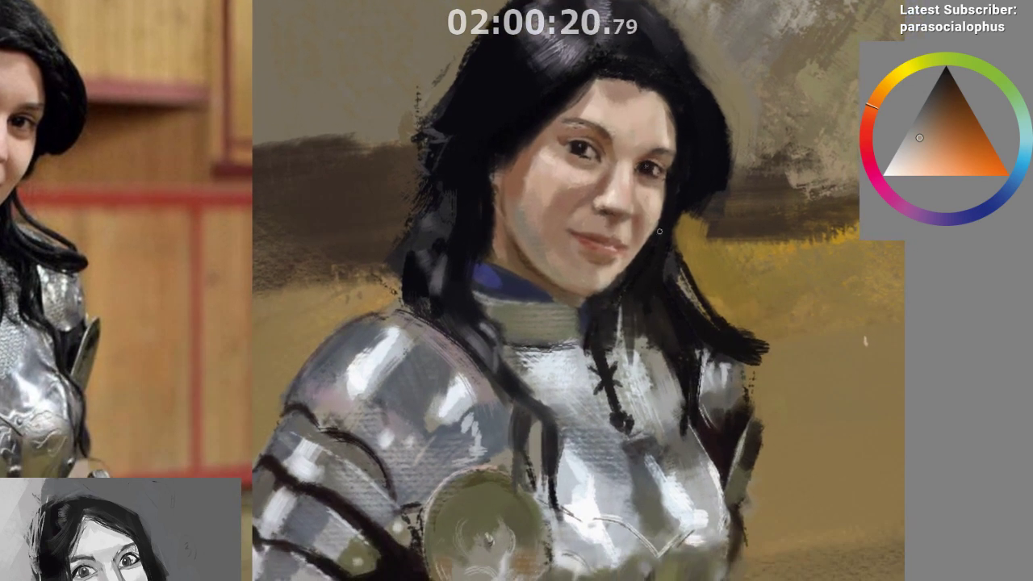
pyautogui.moveTo(643, 321)
pyautogui.mouseDown()
pyautogui.moveTo(641, 369)
pyautogui.moveTo(652, 385)
pyautogui.moveTo(624, 439)
pyautogui.moveTo(609, 406)
pyautogui.moveTo(514, 392)
pyautogui.moveTo(461, 363)
pyautogui.moveTo(467, 373)
pyautogui.mouseUp()
# Mirror the canvas view and sample the near-black hair color beside the face for refining the hair edge
pyautogui.press('m')
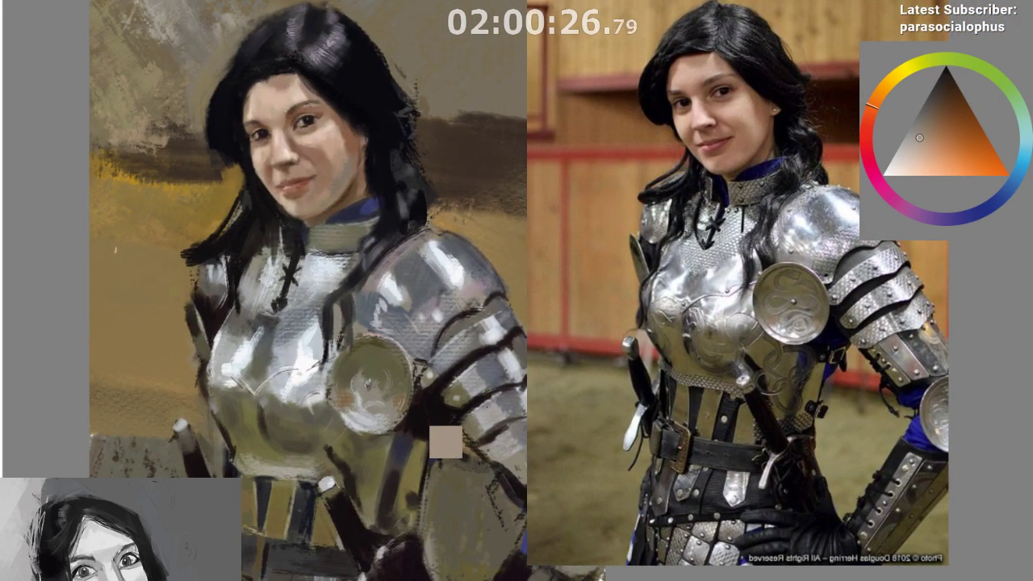
pyautogui.scroll(1, 295, 175)
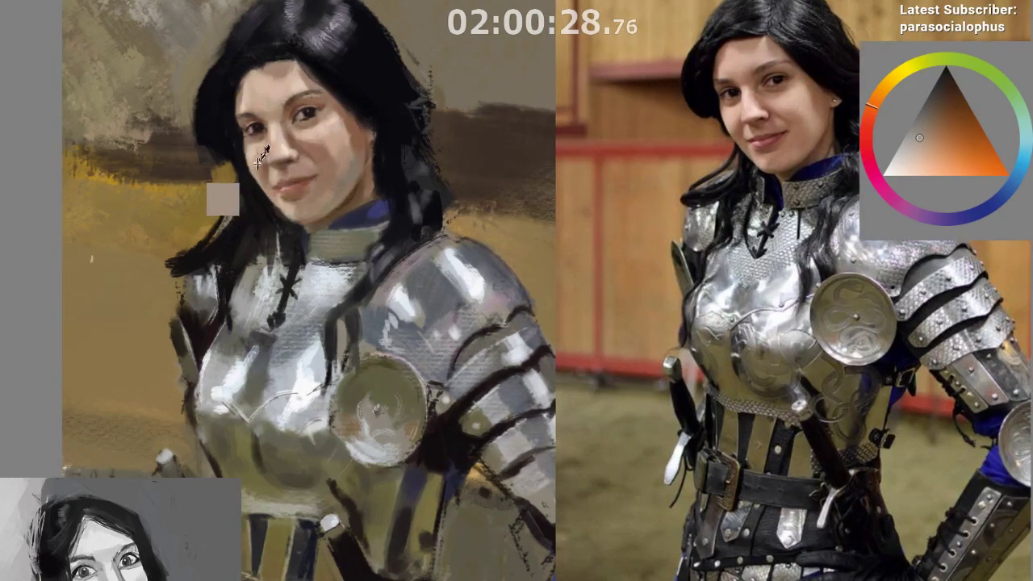
pyautogui.keyDown('ctrl'); pyautogui.click(231, 130); pyautogui.keyUp('ctrl')
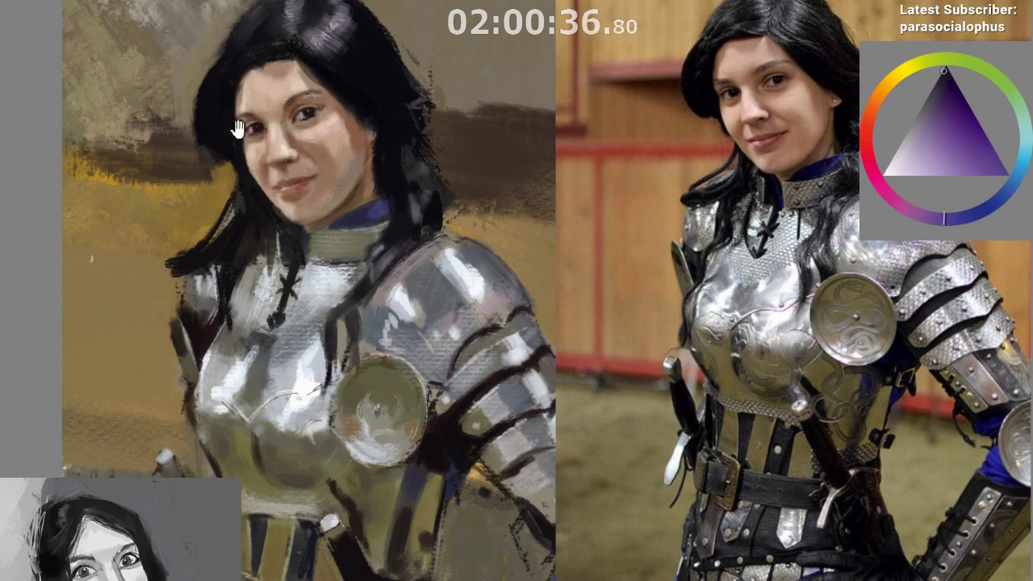
pyautogui.moveTo(237, 126); pyautogui.dragTo(229, 132)
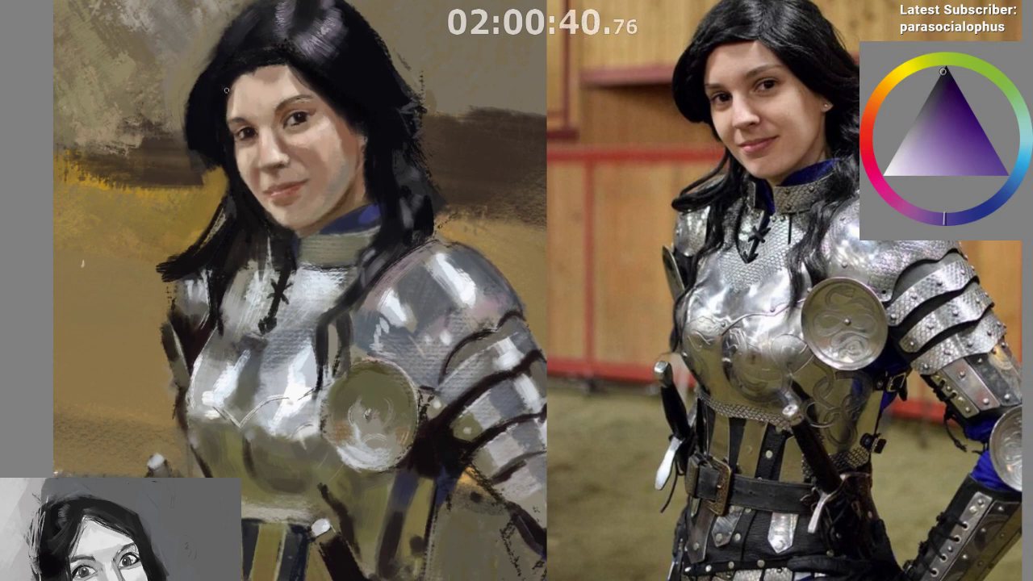
pyautogui.moveTo(308, 355)
pyautogui.mouseDown()
pyautogui.moveTo(282, 331)
pyautogui.moveTo(292, 332)
pyautogui.mouseUp()
pyautogui.moveTo(266, 155)
pyautogui.mouseDown()
pyautogui.moveTo(275, 158)
pyautogui.moveTo(205, 190)
pyautogui.moveTo(185, 187)
pyautogui.mouseUp()
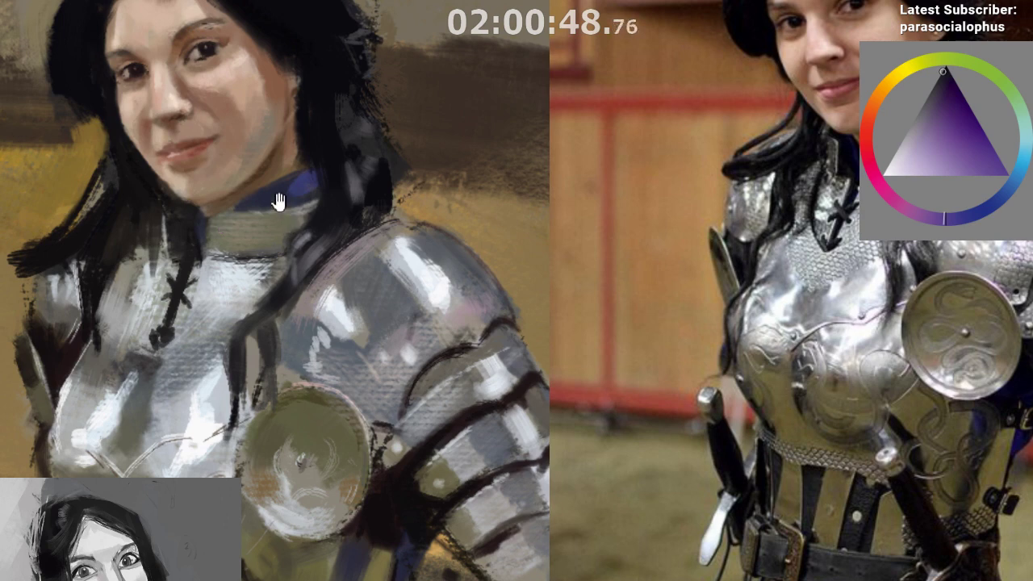
# Sample a dark brown tone from the face for refining the shadows around the nose and mouth
pyautogui.moveTo(277, 202); pyautogui.dragTo(299, 172)
pyautogui.keyDown('ctrl'); pyautogui.click(216, 91); pyautogui.keyUp('ctrl')
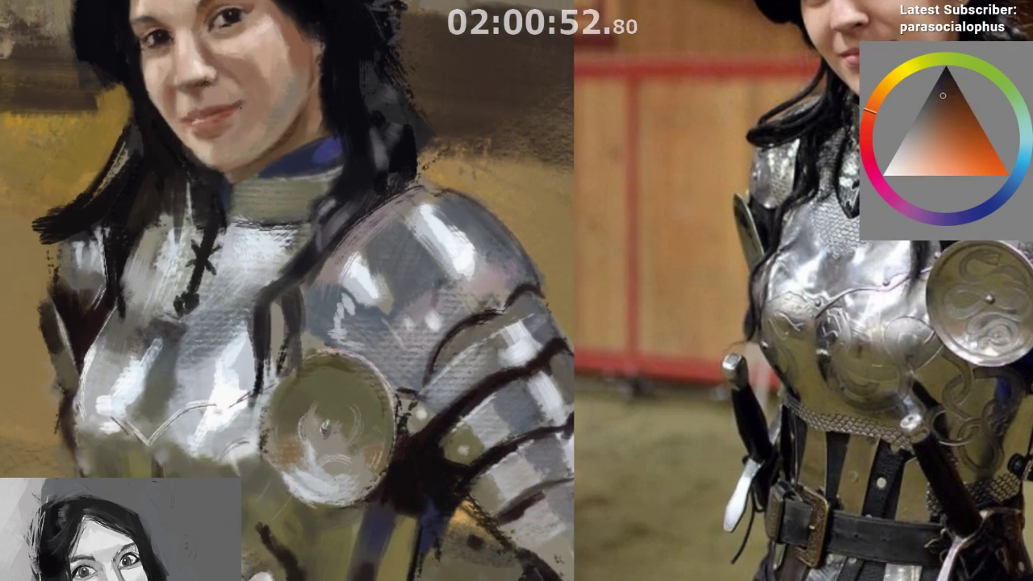
pyautogui.moveTo(250, 211); pyautogui.dragTo(245, 250)
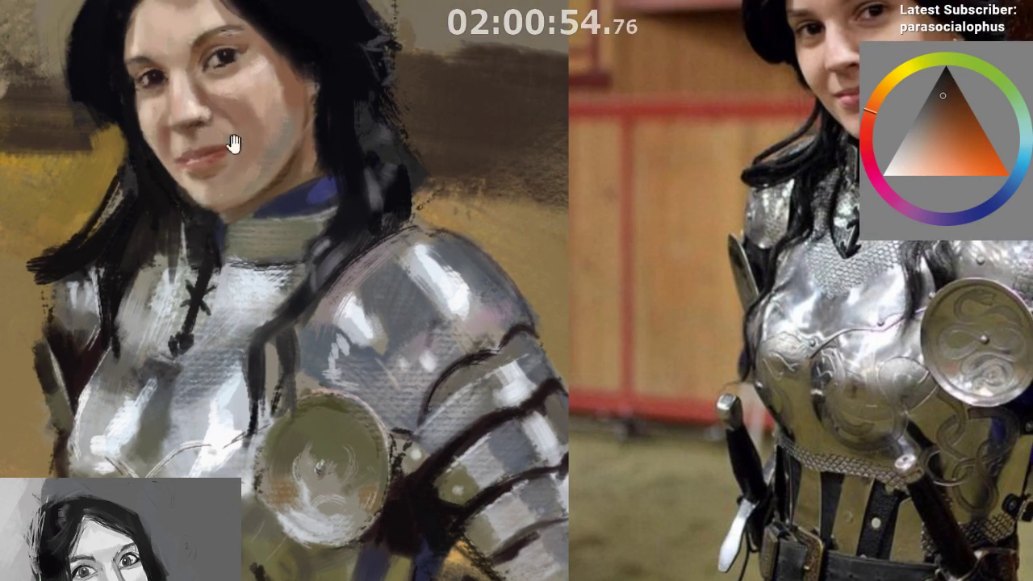
pyautogui.moveTo(235, 145); pyautogui.dragTo(249, 121)
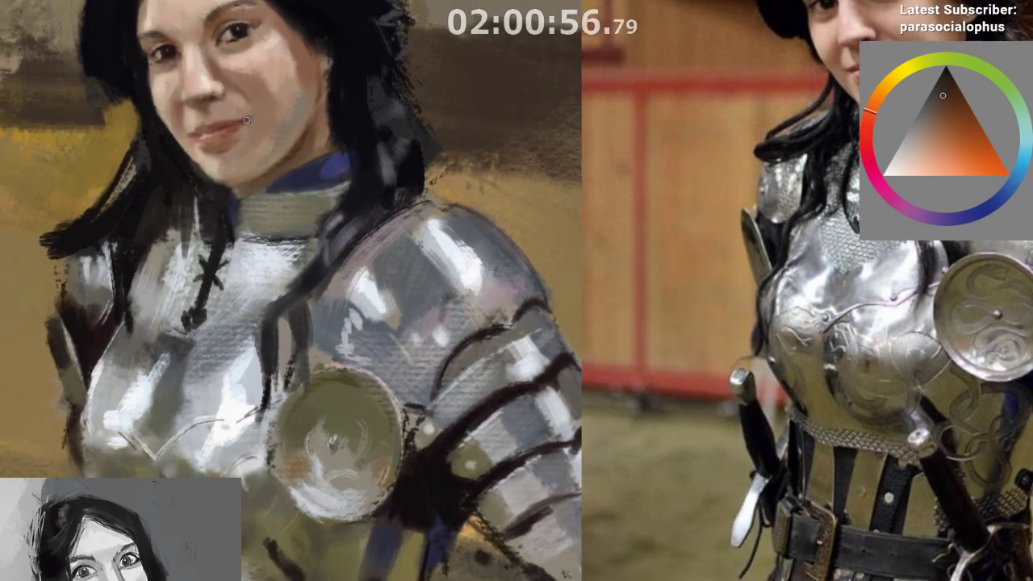
# Mirror the canvas view, sample the reddish-brown lip color and darken it for refining the painted mouth
pyautogui.press('m')
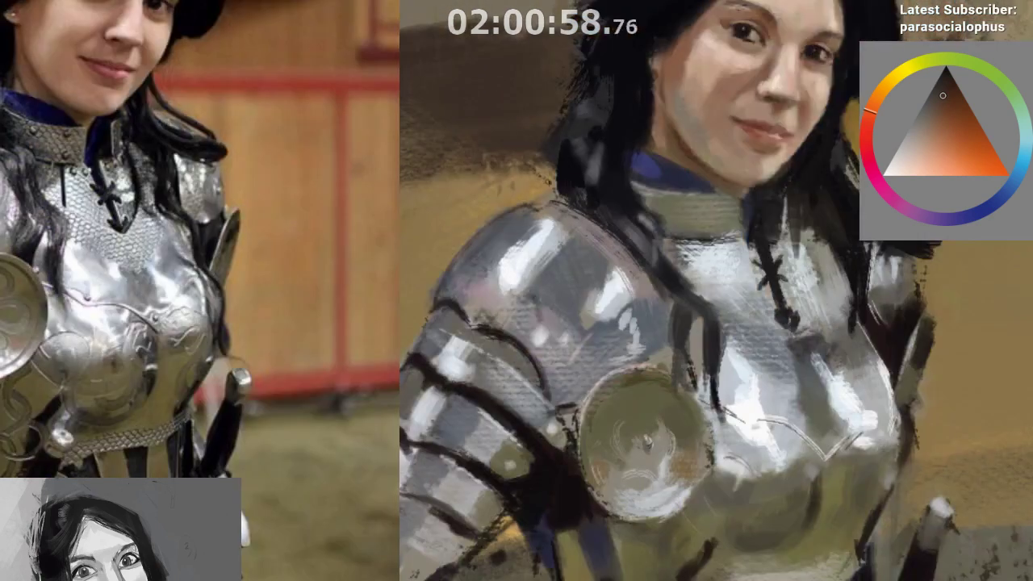
pyautogui.moveTo(576, 300); pyautogui.dragTo(321, 392)
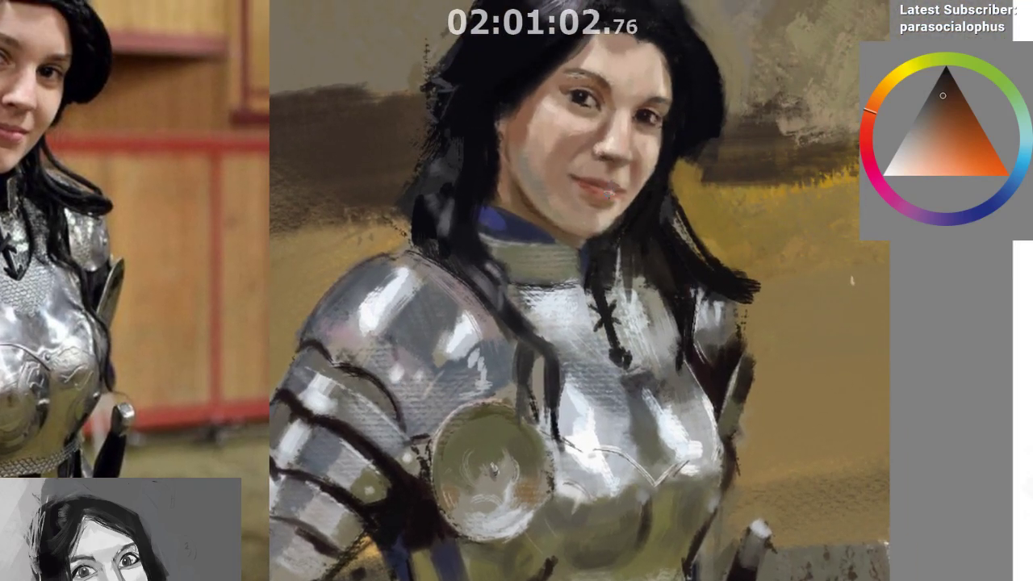
pyautogui.keyDown('ctrl'); pyautogui.click(598, 195); pyautogui.keyUp('ctrl')
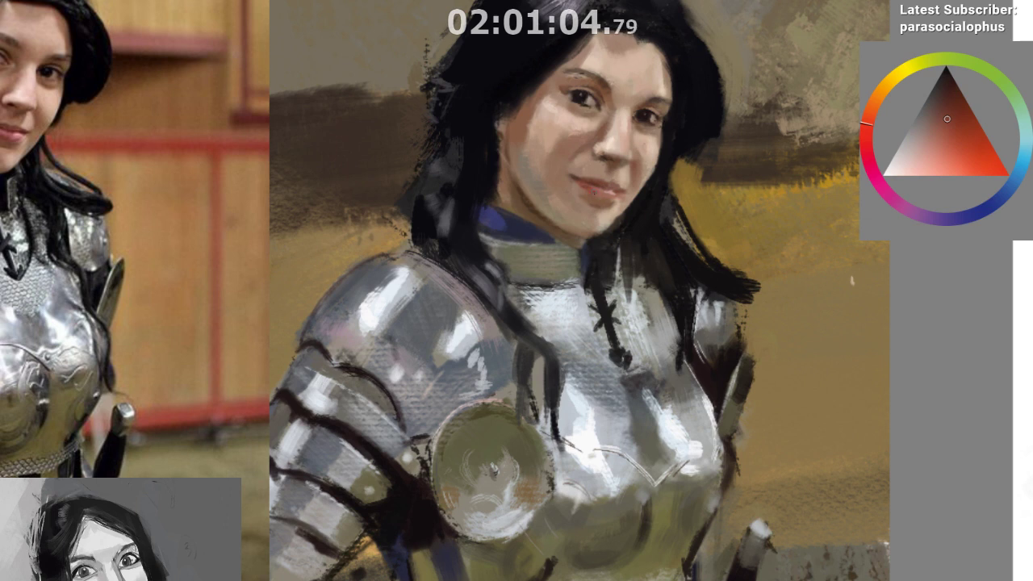
pyautogui.keyDown('ctrl'); pyautogui.click(595, 192); pyautogui.keyUp('ctrl')
pyautogui.keyDown('ctrl'); pyautogui.click(603, 194); pyautogui.keyUp('ctrl')
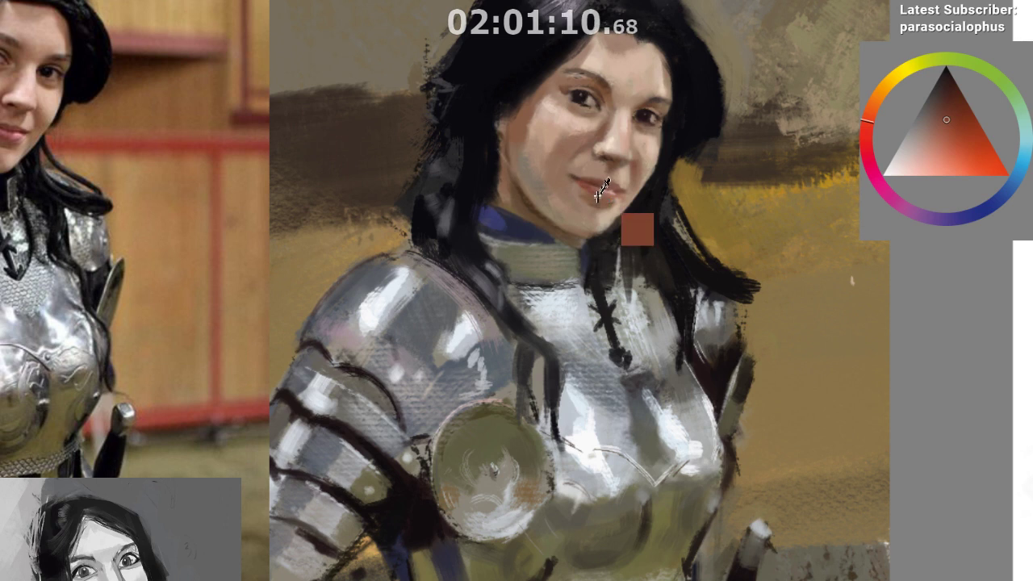
pyautogui.press('space')
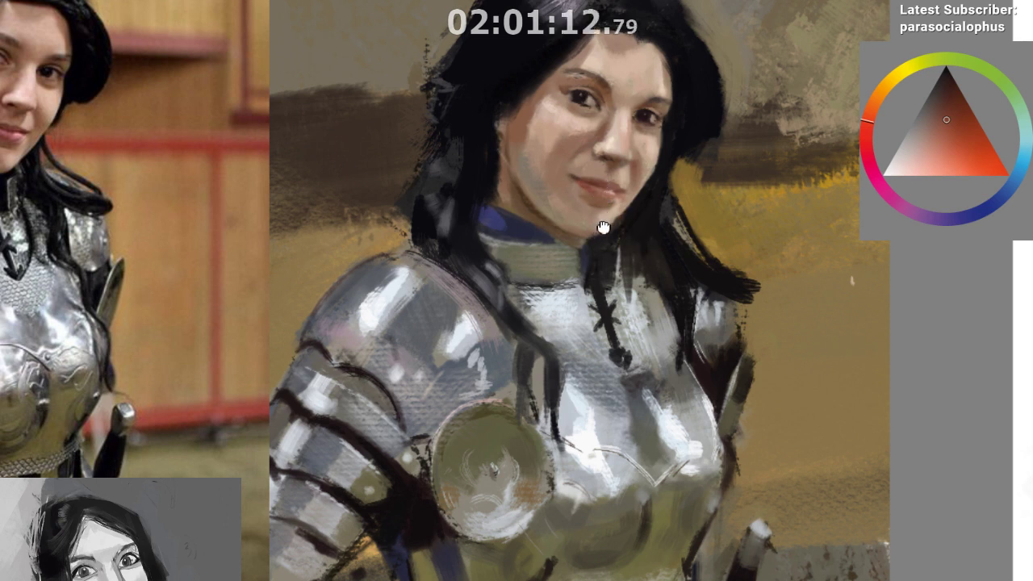
pyautogui.moveTo(596, 230); pyautogui.dragTo(613, 215)
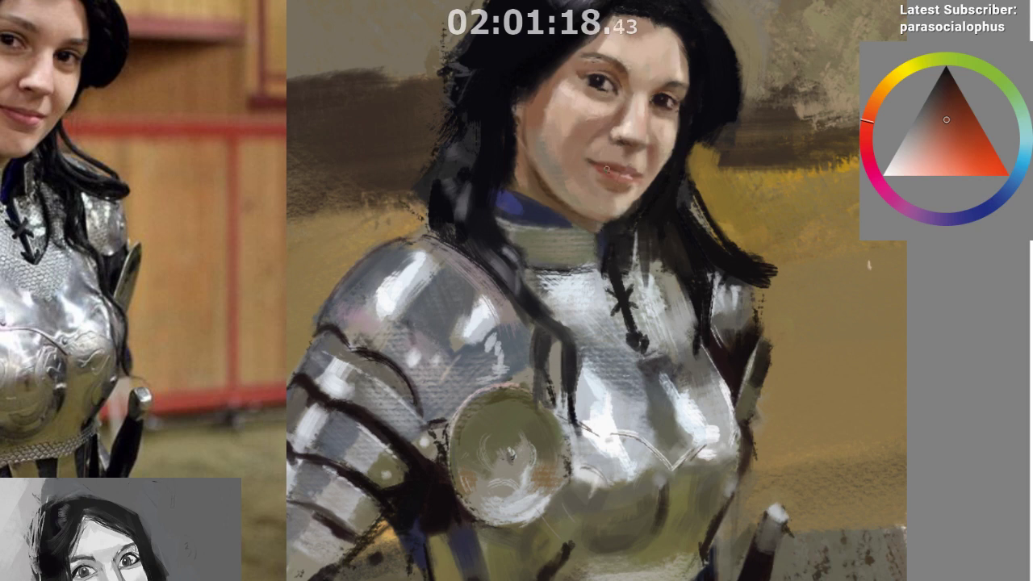
pyautogui.click(951, 108)
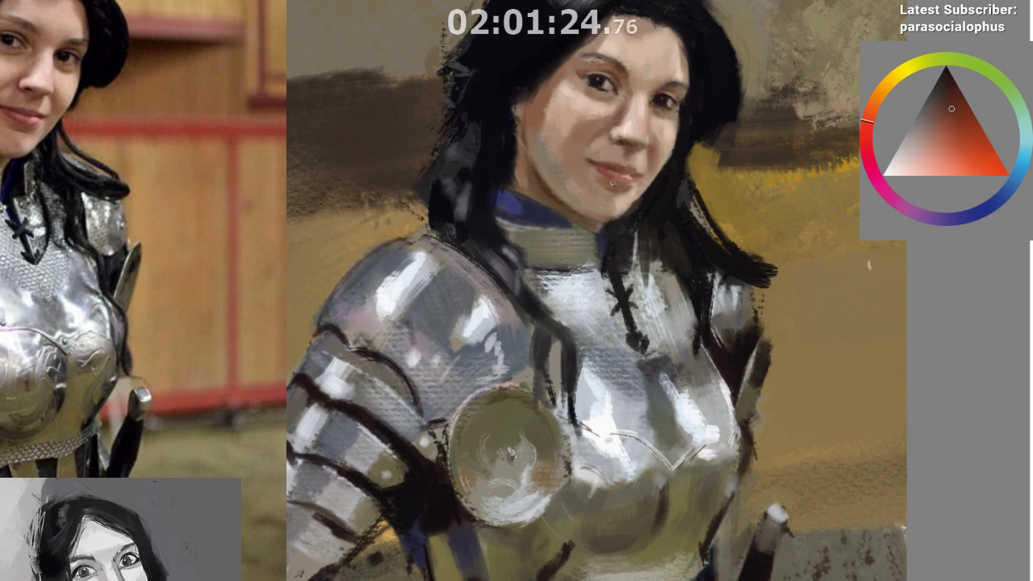
# Flip the canvas view back and sample light skin tones around the brow for touching up the forehead
pyautogui.moveTo(632, 310); pyautogui.dragTo(627, 343)
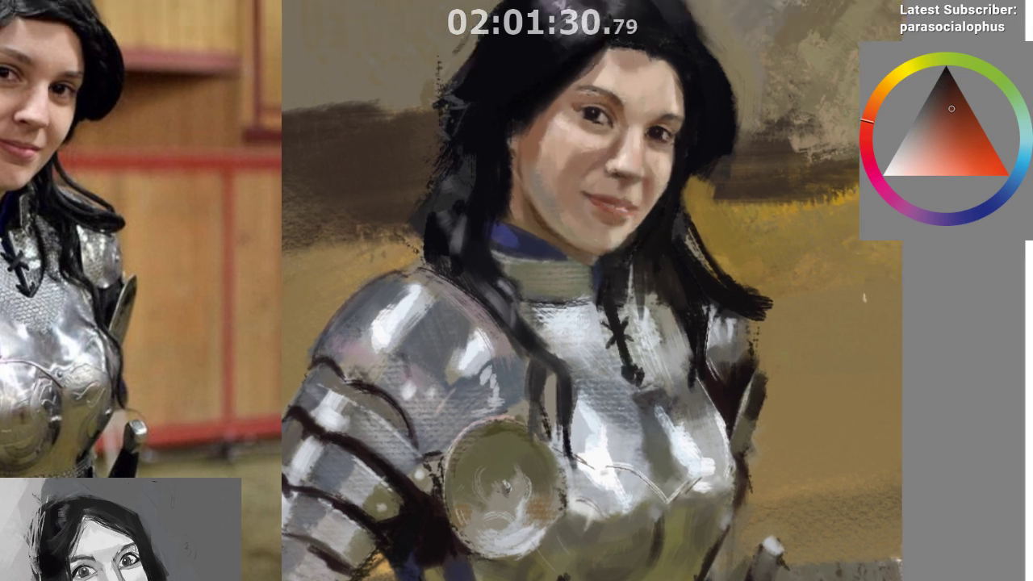
pyautogui.press('m')
pyautogui.moveTo(551, 391)
pyautogui.mouseDown()
pyautogui.moveTo(539, 437)
pyautogui.moveTo(495, 446)
pyautogui.moveTo(482, 464)
pyautogui.moveTo(367, 445)
pyautogui.moveTo(345, 410)
pyautogui.mouseUp()
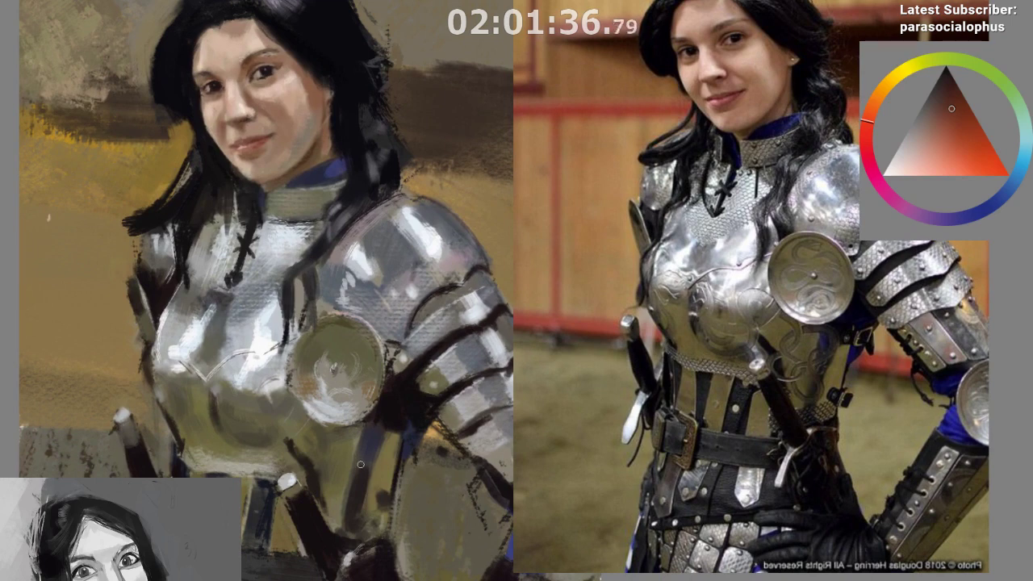
pyautogui.keyDown('ctrl'); pyautogui.click(296, 71); pyautogui.keyUp('ctrl')
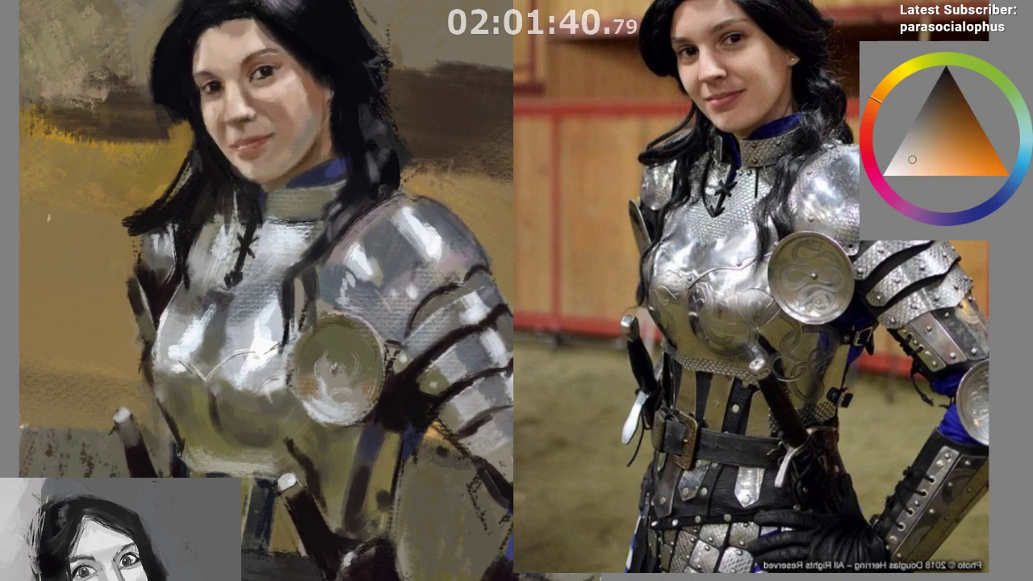
pyautogui.keyDown('ctrl'); pyautogui.click(263, 50); pyautogui.keyUp('ctrl')
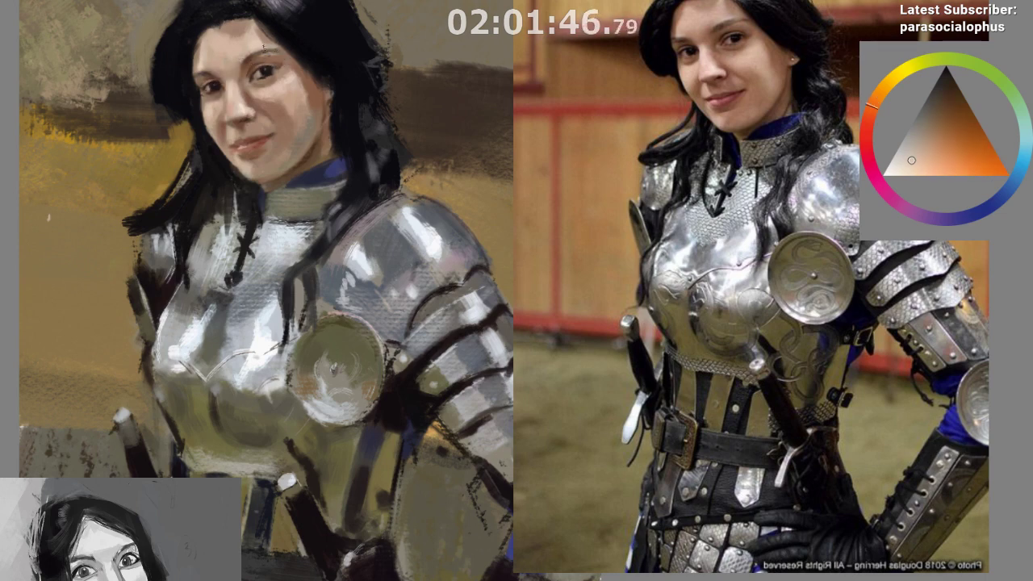
# Refine the dark hair edge beside the face using sampled near-black violet and blue tones, and sample the ochre background
pyautogui.moveTo(538, 315)
pyautogui.mouseDown()
pyautogui.moveTo(509, 397)
pyautogui.moveTo(524, 326)
pyautogui.mouseUp()
pyautogui.scroll(-1, 519, 396)
pyautogui.scroll(4, 523, 324)
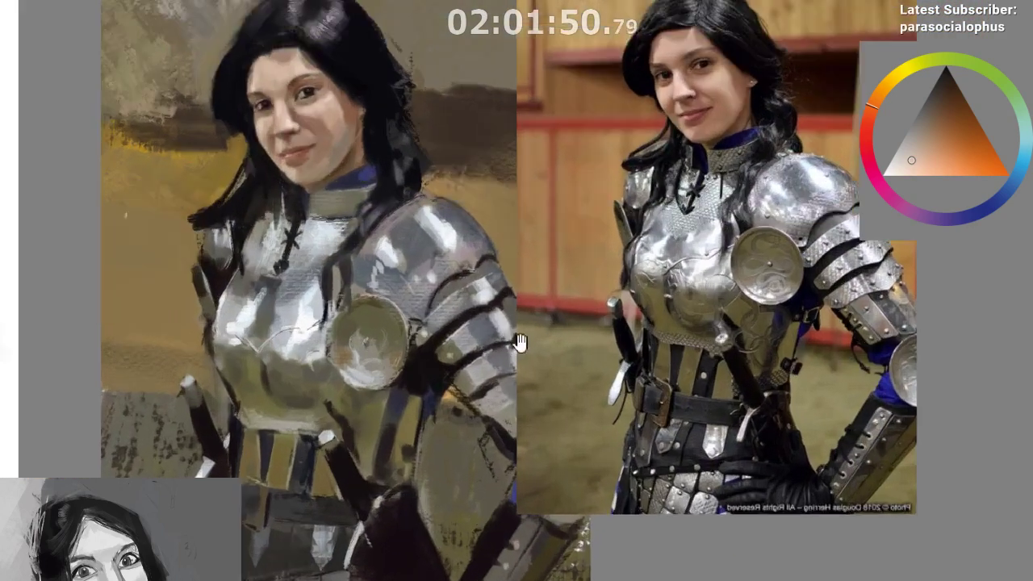
pyautogui.scroll(-1, 494, 355)
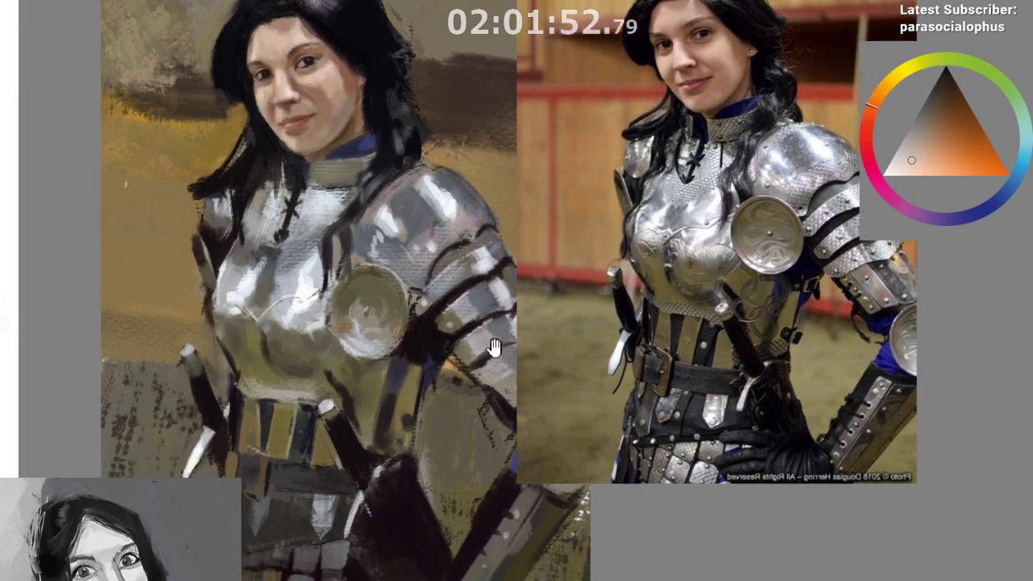
pyautogui.keyDown('ctrl'); pyautogui.click(240, 51); pyautogui.keyUp('ctrl')
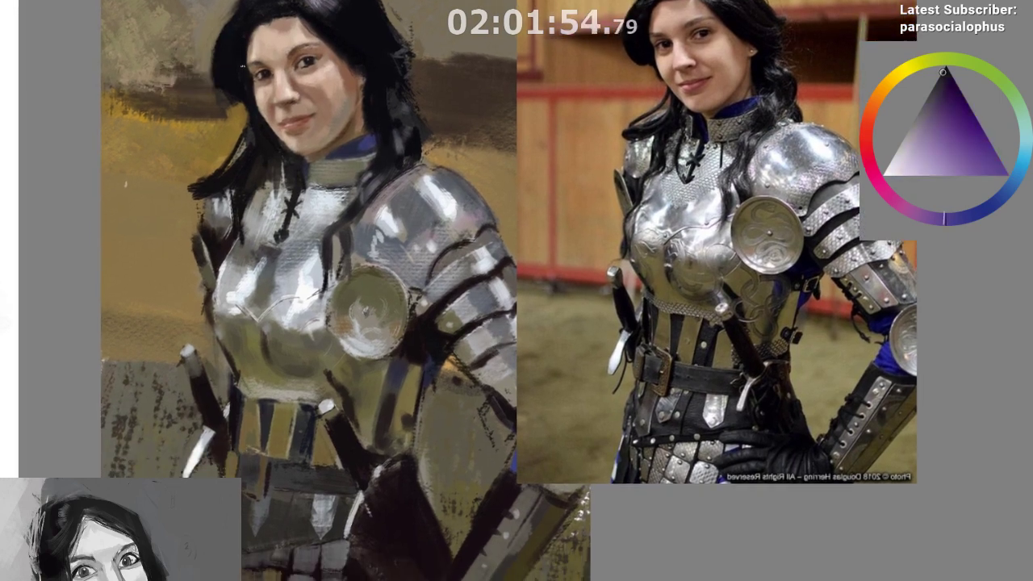
pyautogui.scroll(2, 247, 108)
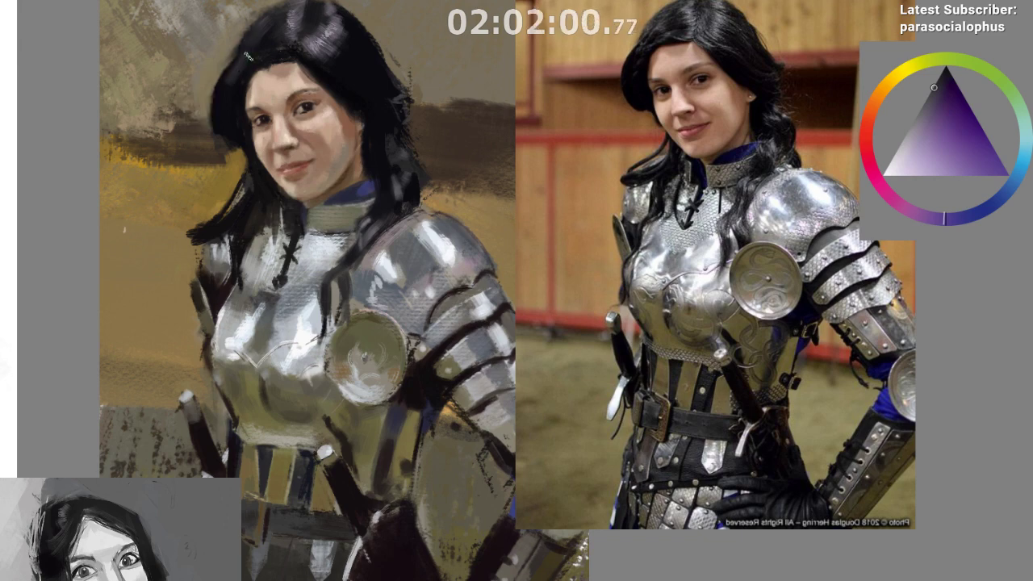
pyautogui.moveTo(234, 68); pyautogui.dragTo(218, 84)
pyautogui.keyDown('alt'); pyautogui.click(213, 108); pyautogui.keyUp('alt')
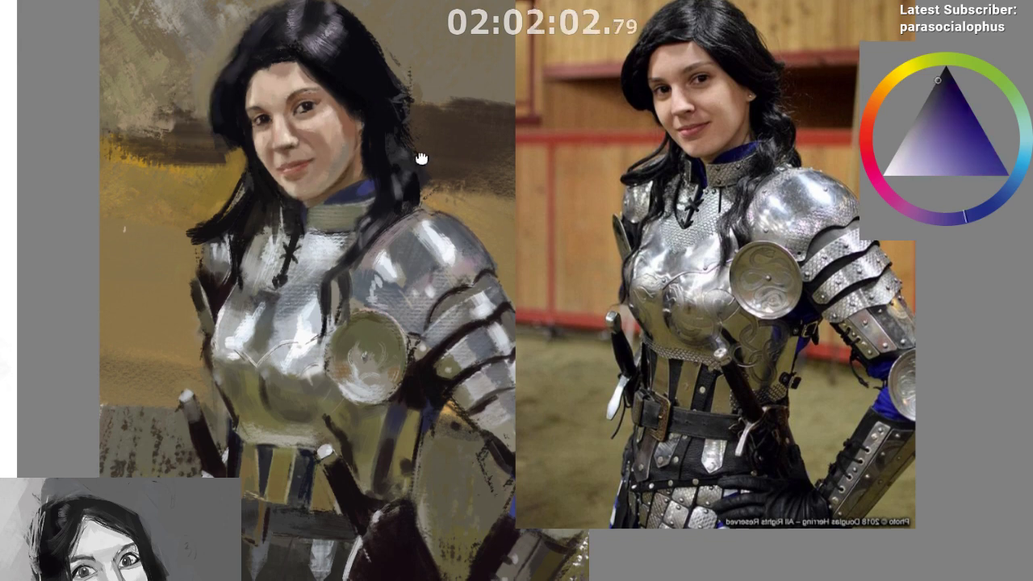
pyautogui.keyDown('ctrl'); pyautogui.click(154, 238); pyautogui.keyUp('ctrl')
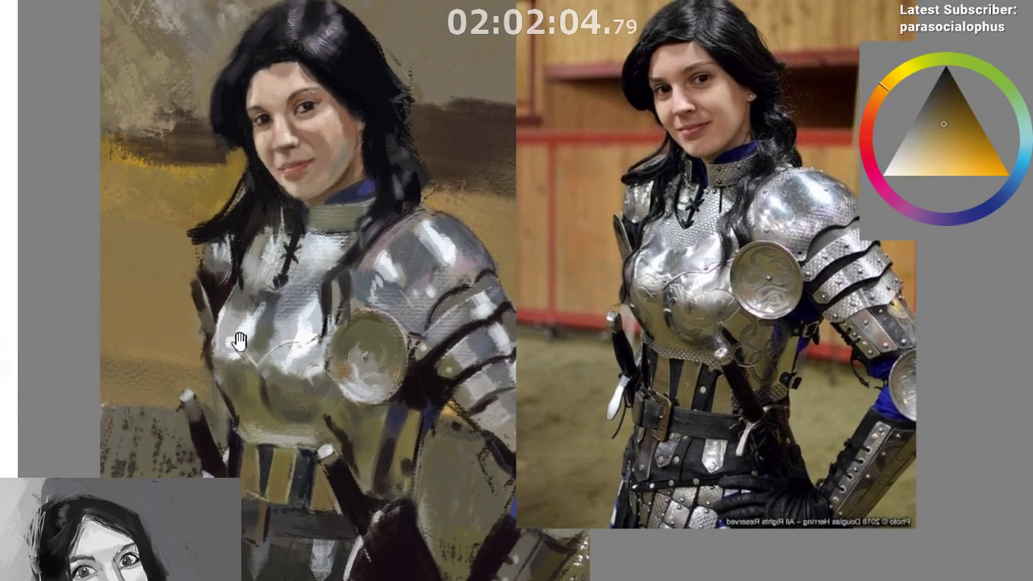
# Sample light and mid-brown skin tones below the eye for refining the shading beside the nose
pyautogui.scroll(1, 246, 339)
pyautogui.moveTo(240, 341); pyautogui.dragTo(192, 321)
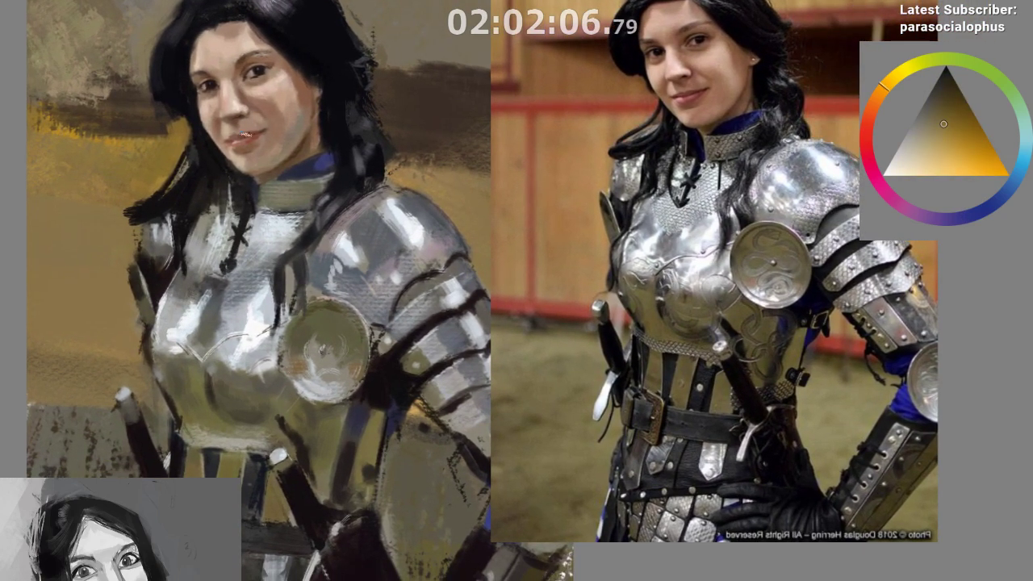
pyautogui.keyDown('ctrl'); pyautogui.click(258, 81); pyautogui.keyUp('ctrl')
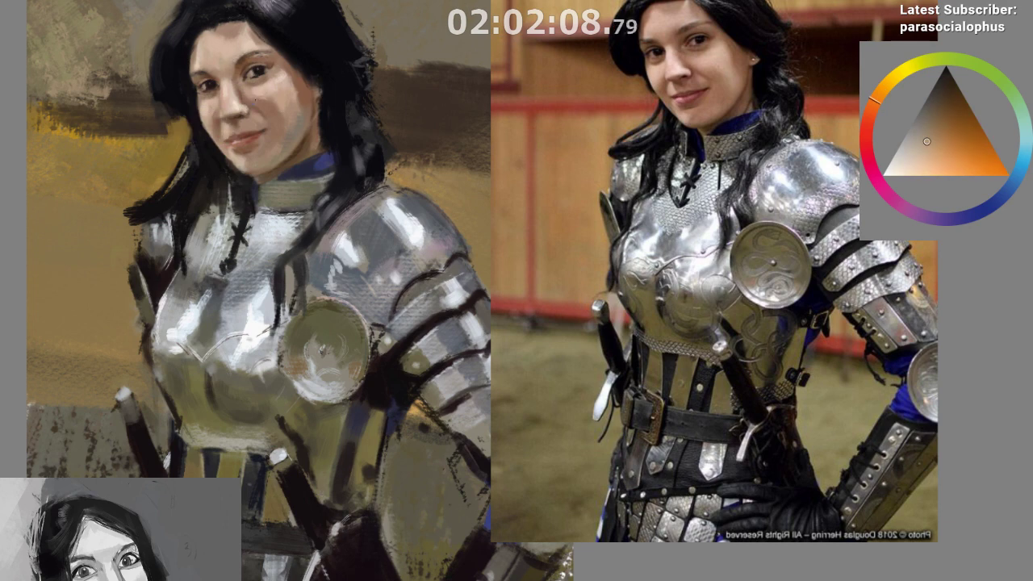
pyautogui.keyDown('ctrl'); pyautogui.click(249, 93); pyautogui.keyUp('ctrl')
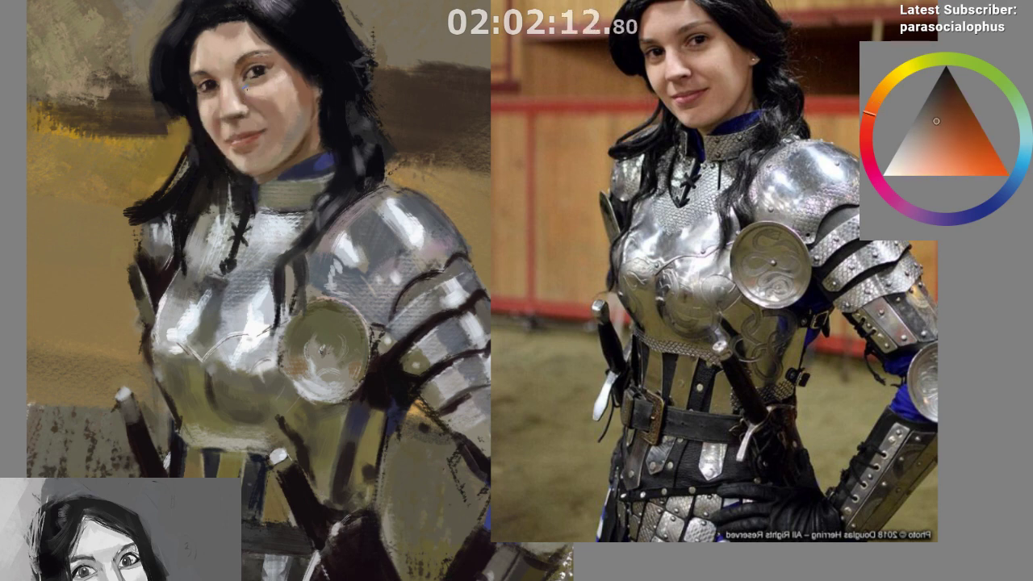
pyautogui.keyDown('ctrl'); pyautogui.click(249, 92); pyautogui.keyUp('ctrl')
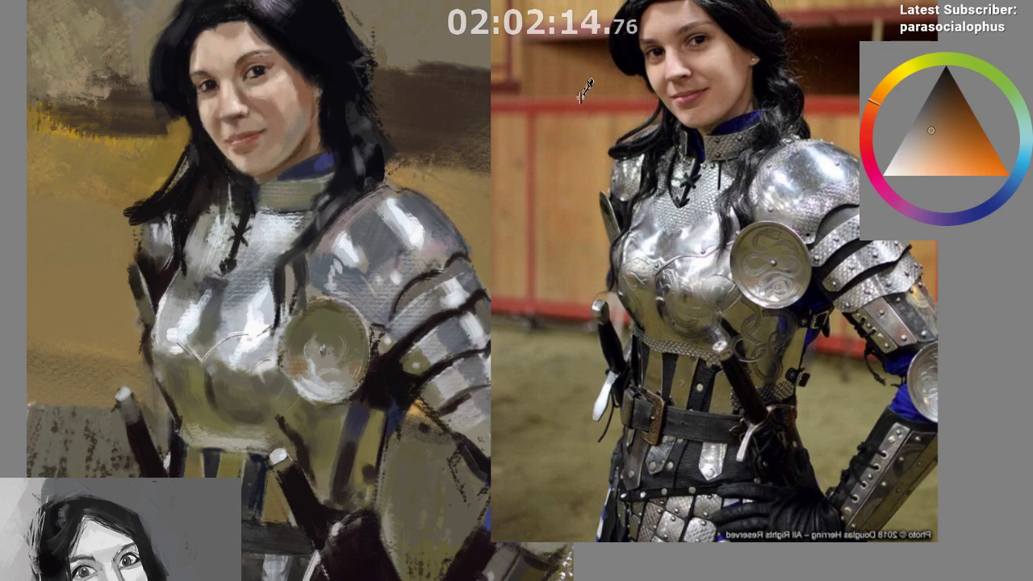
# Mirror the canvas view and compare the face with and without the last stroke
pyautogui.press('m')
pyautogui.moveTo(438, 282); pyautogui.dragTo(270, 265)
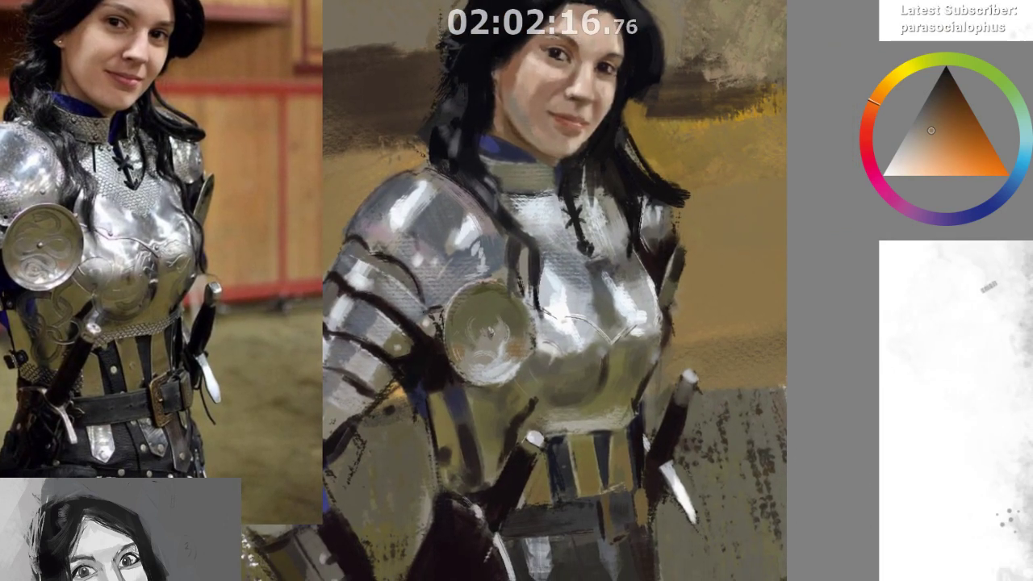
pyautogui.hotkey('ctrl', 'z')
pyautogui.hotkey('ctrl', 'shift', 'z')
pyautogui.hotkey('ctrl', 'z')
pyautogui.hotkey('ctrl', 'shift', 'z')
pyautogui.moveTo(890, 428); pyautogui.dragTo(798, 528)
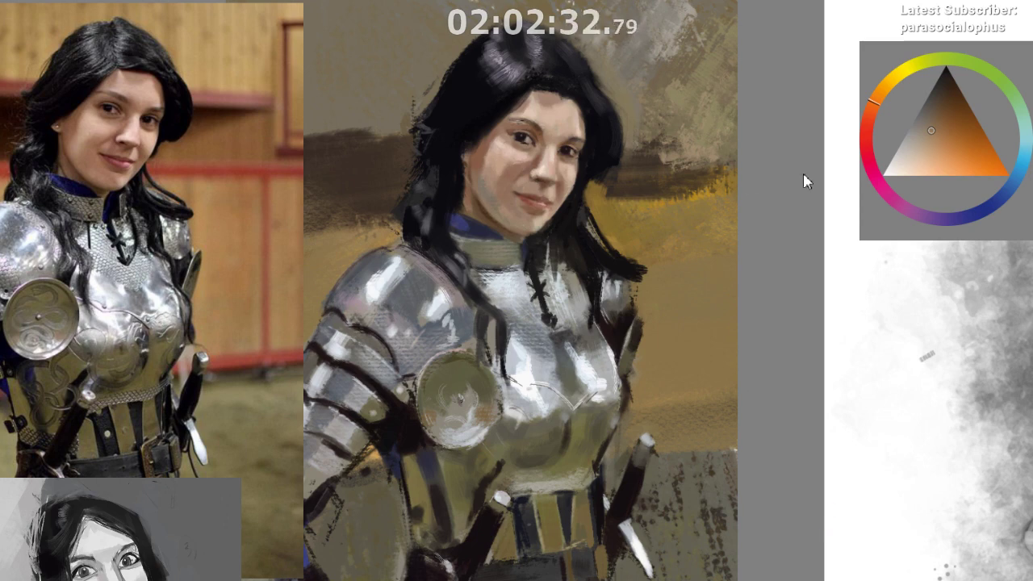
# Sample light skin tones below the eye, try a stroke down the cheek and undo it
pyautogui.keyDown('ctrl'); pyautogui.click(497, 158); pyautogui.keyUp('ctrl')
pyautogui.keyDown('ctrl'); pyautogui.click(499, 148); pyautogui.keyUp('ctrl')
pyautogui.keyDown('ctrl'); pyautogui.click(501, 142); pyautogui.keyUp('ctrl')
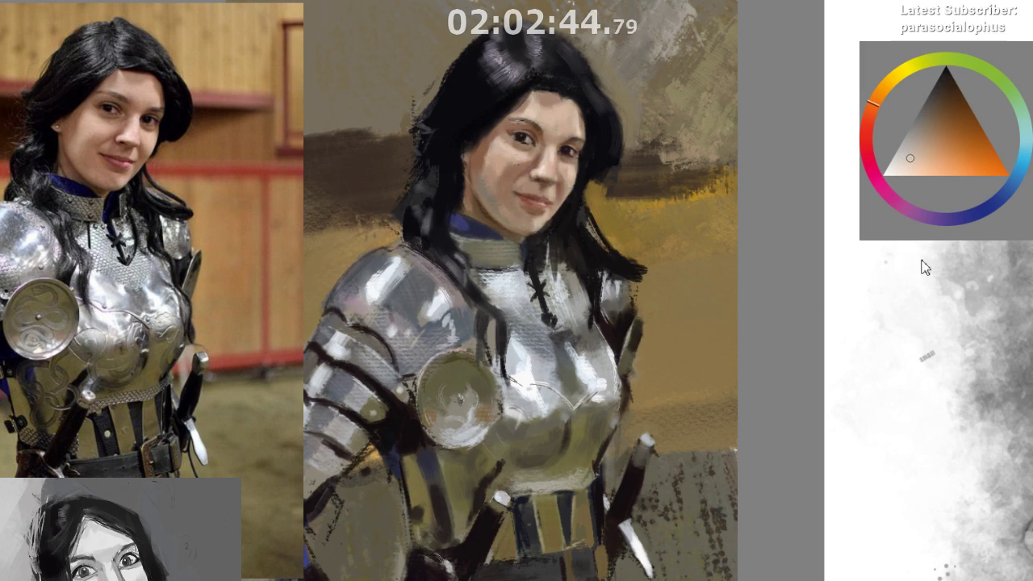
pyautogui.moveTo(517, 136); pyautogui.dragTo(497, 189)
pyautogui.hotkey('ctrl', 'z')
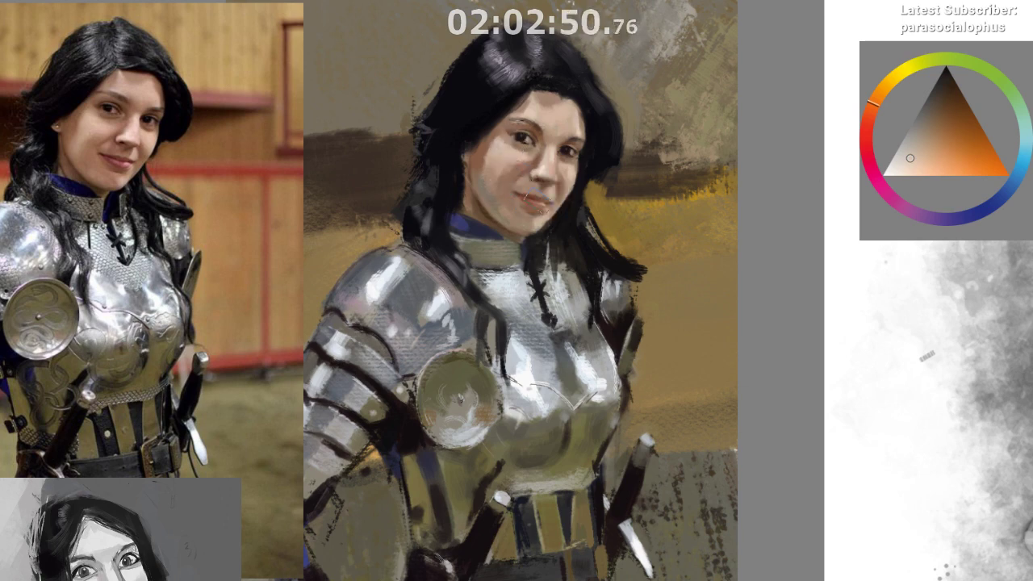
# Sample the cheek's mid skin tone, shift it to a muted red for warming the face, and mirror the view
pyautogui.keyDown('ctrl'); pyautogui.click(509, 165); pyautogui.keyUp('ctrl')
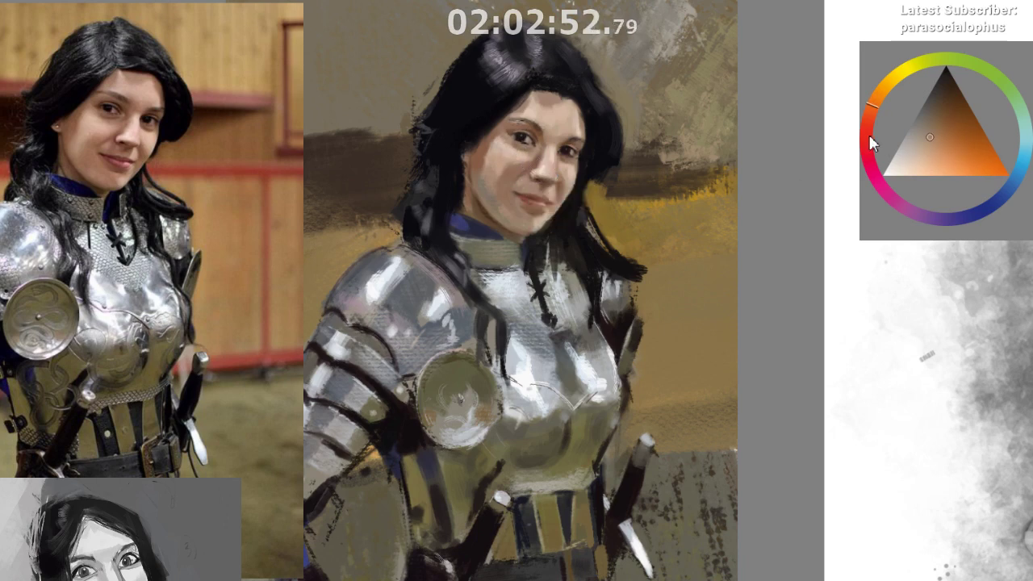
pyautogui.click(939, 146)
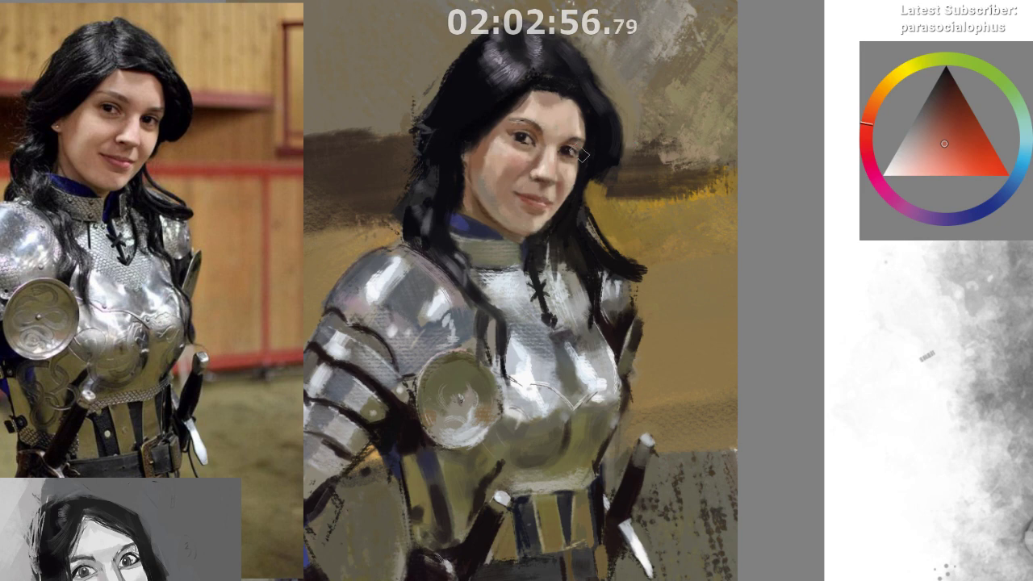
pyautogui.scroll(-1, 577, 244)
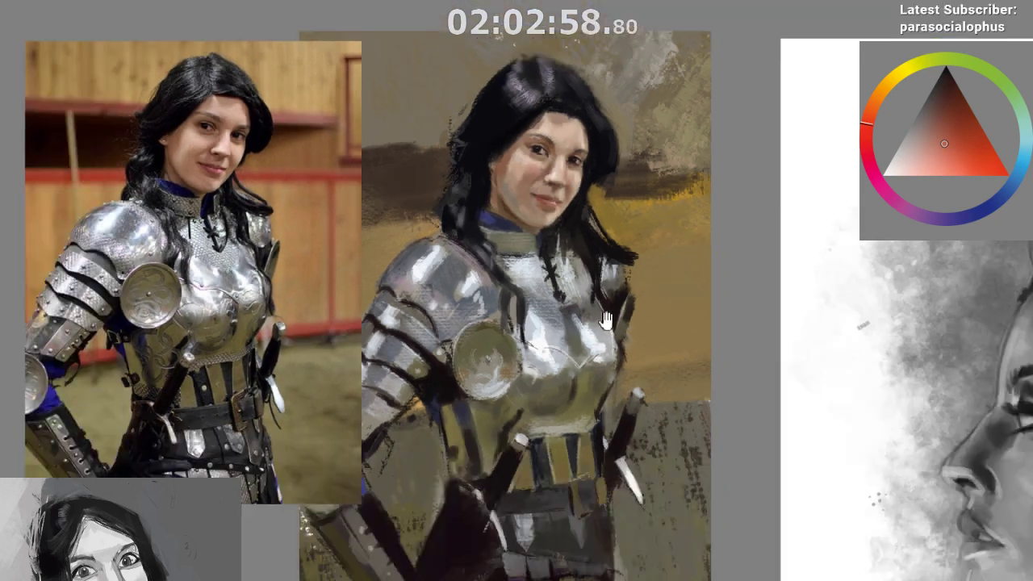
pyautogui.press('m')
pyautogui.moveTo(594, 400)
pyautogui.mouseDown()
pyautogui.moveTo(540, 398)
pyautogui.moveTo(457, 374)
pyautogui.mouseUp()
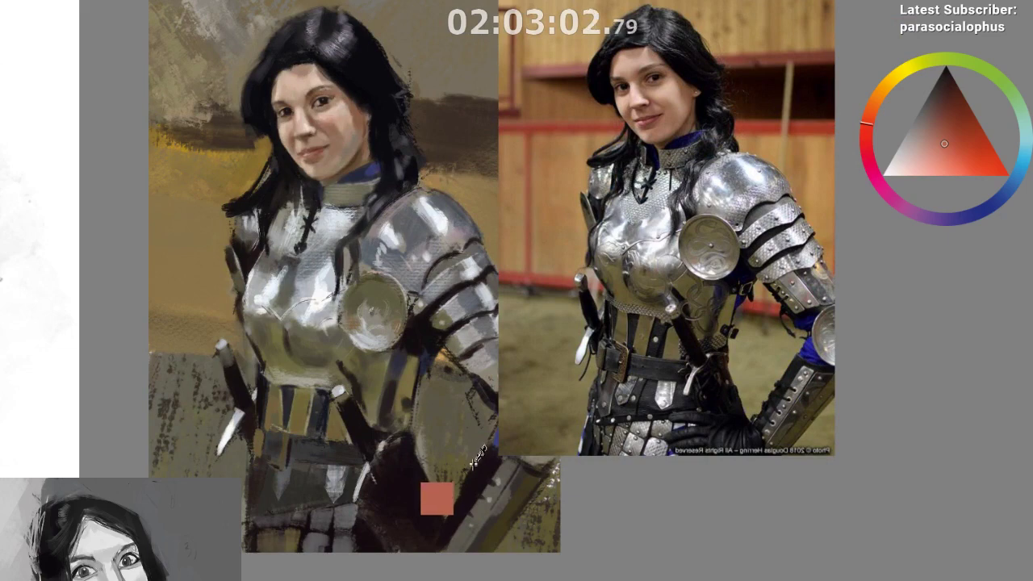
pyautogui.scroll(2, 342, 135)
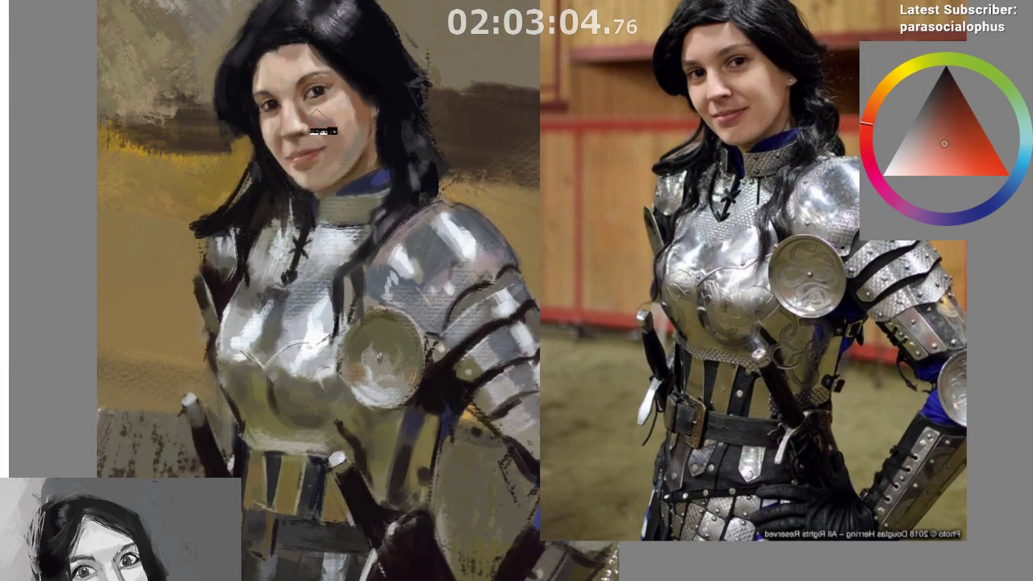
# Sample a light skin tone from the cheek and a darker brown beside the nose for refining the facial shading
pyautogui.keyDown('ctrl'); pyautogui.click(323, 134); pyautogui.keyUp('ctrl')
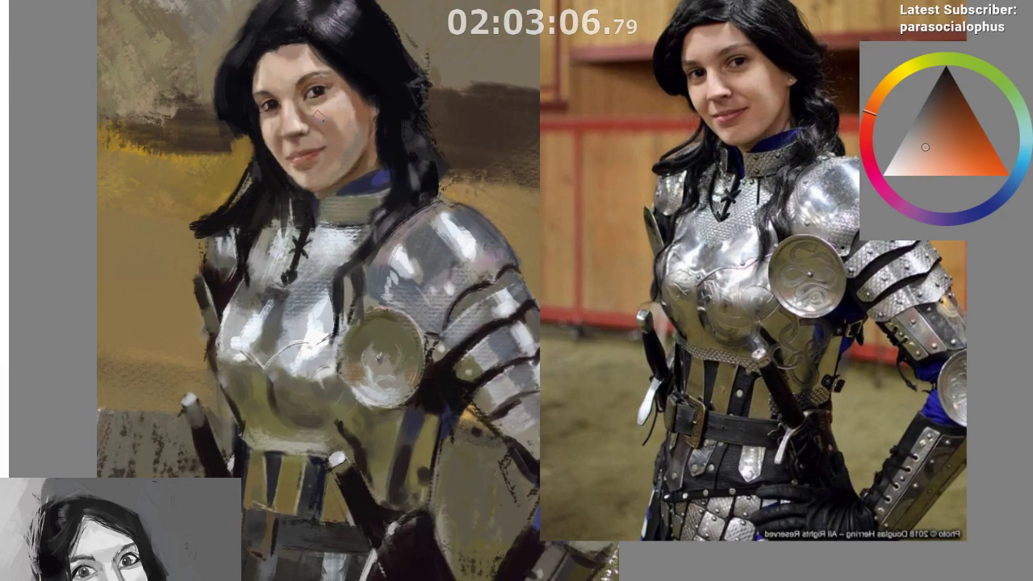
pyautogui.moveTo(357, 345); pyautogui.dragTo(347, 396)
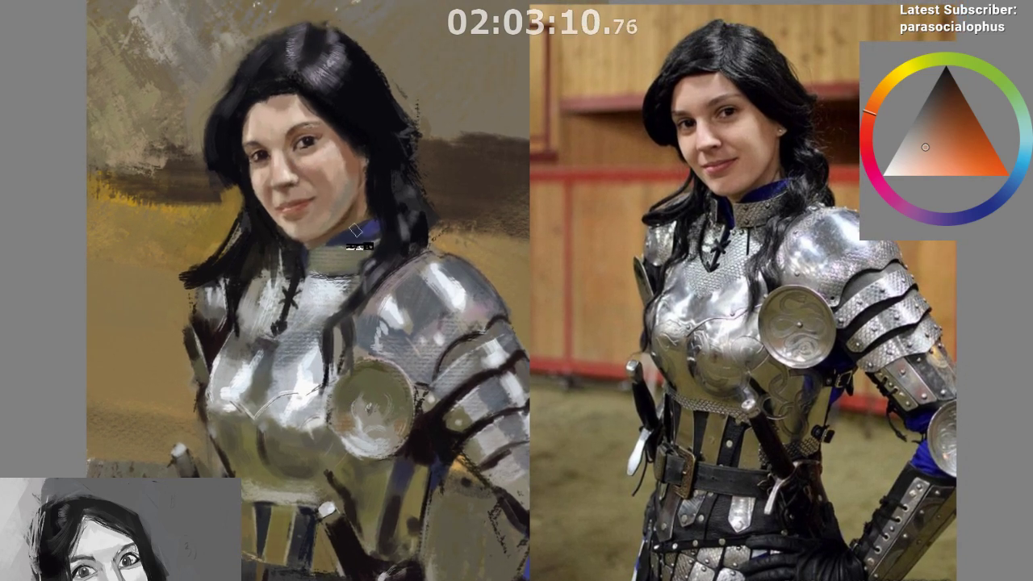
pyautogui.moveTo(306, 235); pyautogui.dragTo(302, 280)
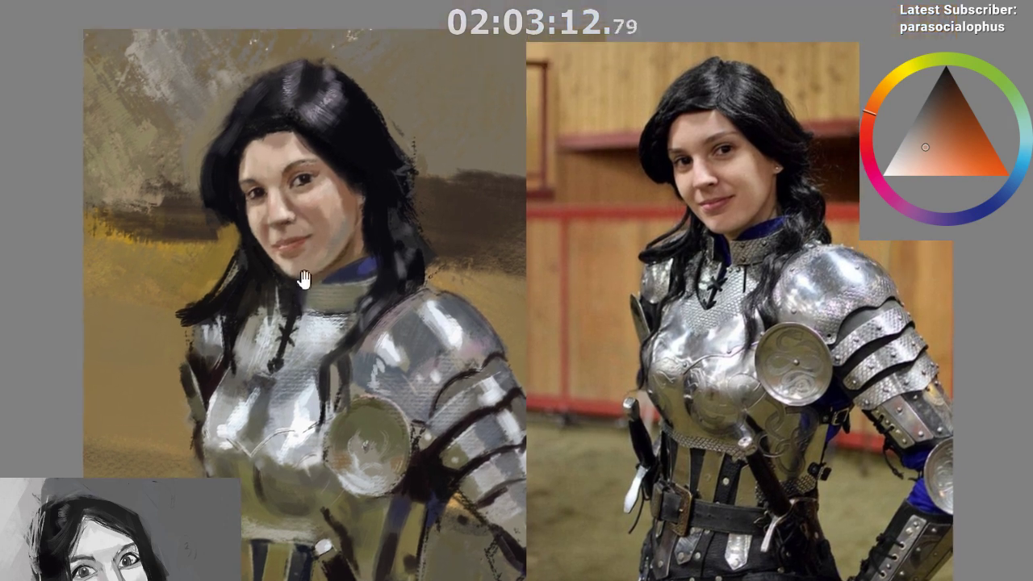
pyautogui.click(321, 271)
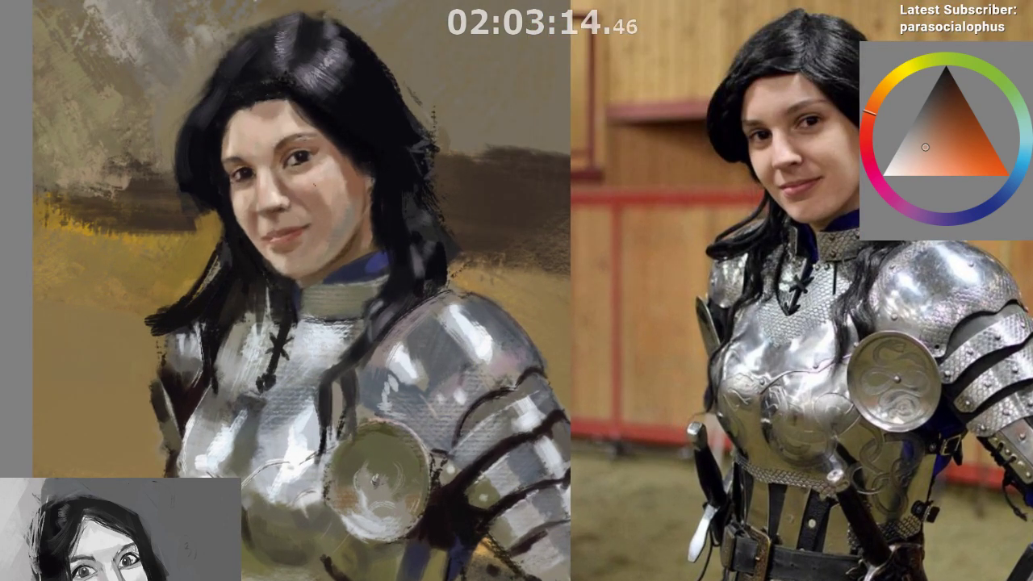
pyautogui.keyDown('ctrl'); pyautogui.click(257, 200); pyautogui.keyUp('ctrl')
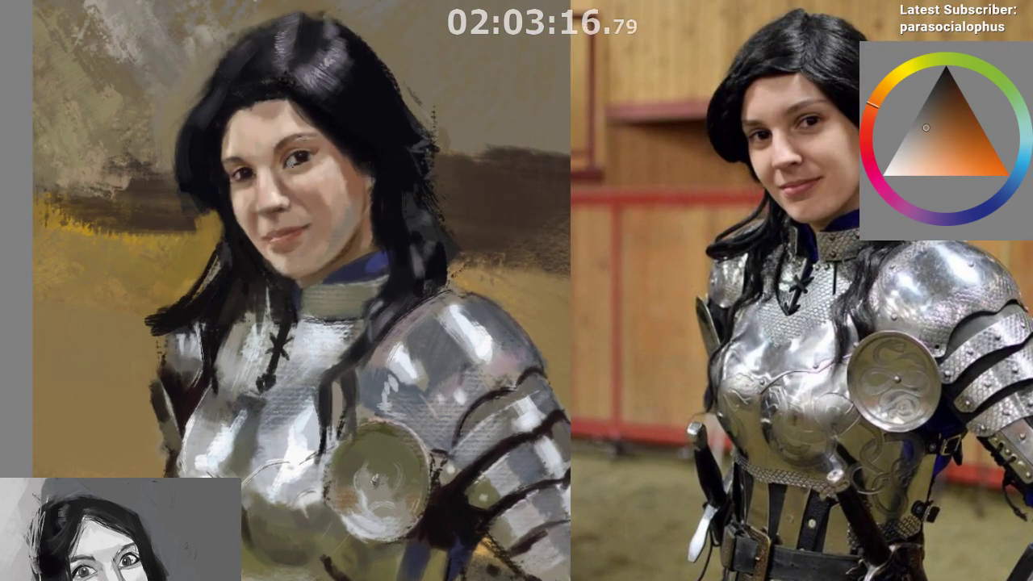
# Sample a reddish brown and mid skin tones around the outer corner of the near eye
pyautogui.moveTo(426, 316)
pyautogui.mouseDown()
pyautogui.moveTo(399, 277)
pyautogui.moveTo(419, 265)
pyautogui.moveTo(428, 281)
pyautogui.moveTo(401, 265)
pyautogui.mouseUp()
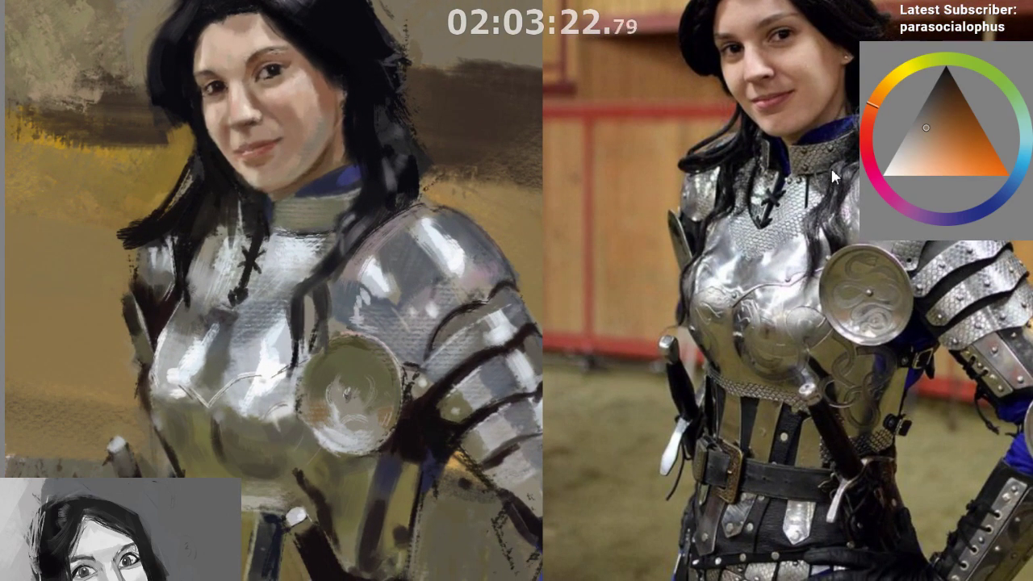
pyautogui.keyDown('ctrl'); pyautogui.click(257, 97); pyautogui.keyUp('ctrl')
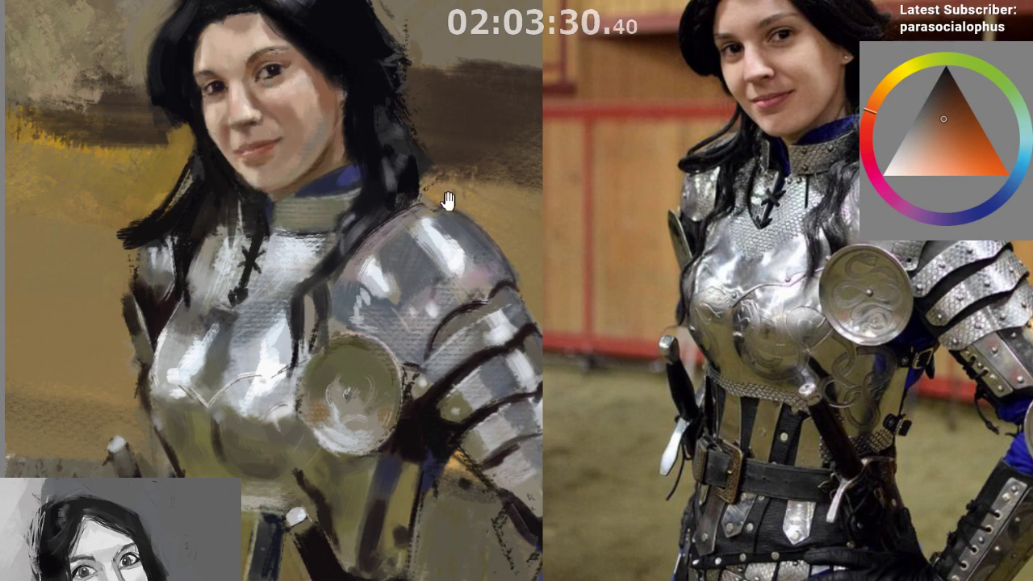
pyautogui.moveTo(447, 201); pyautogui.dragTo(443, 269)
pyautogui.moveTo(380, 351); pyautogui.dragTo(314, 393)
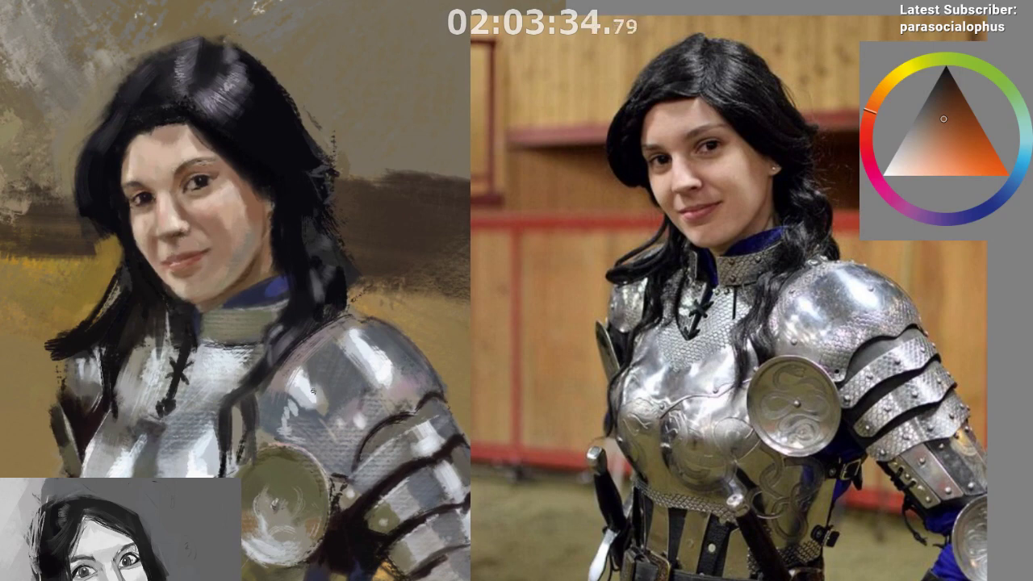
pyautogui.keyDown('ctrl'); pyautogui.click(211, 184); pyautogui.keyUp('ctrl')
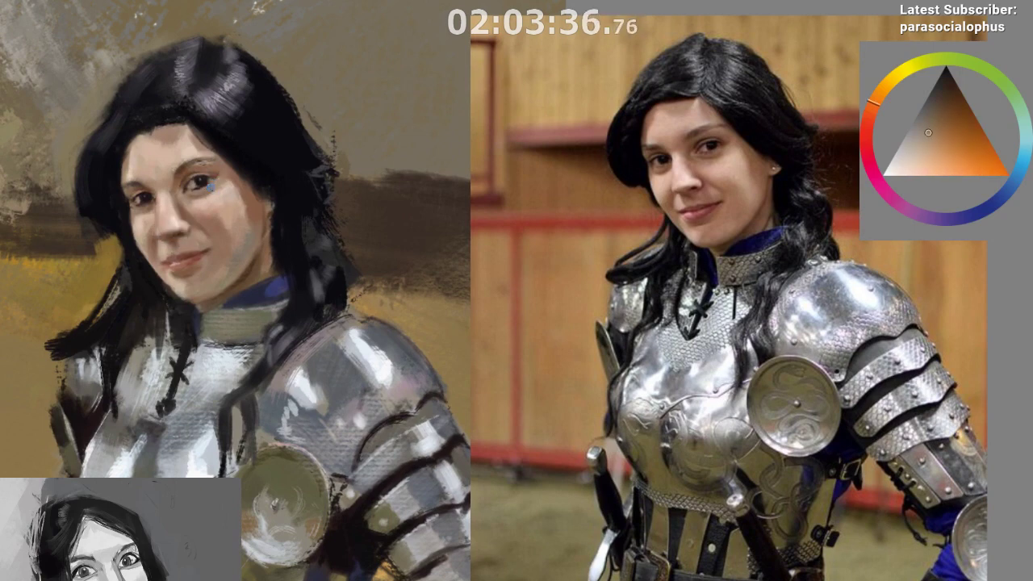
pyautogui.keyDown('ctrl'); pyautogui.click(206, 185); pyautogui.keyUp('ctrl')
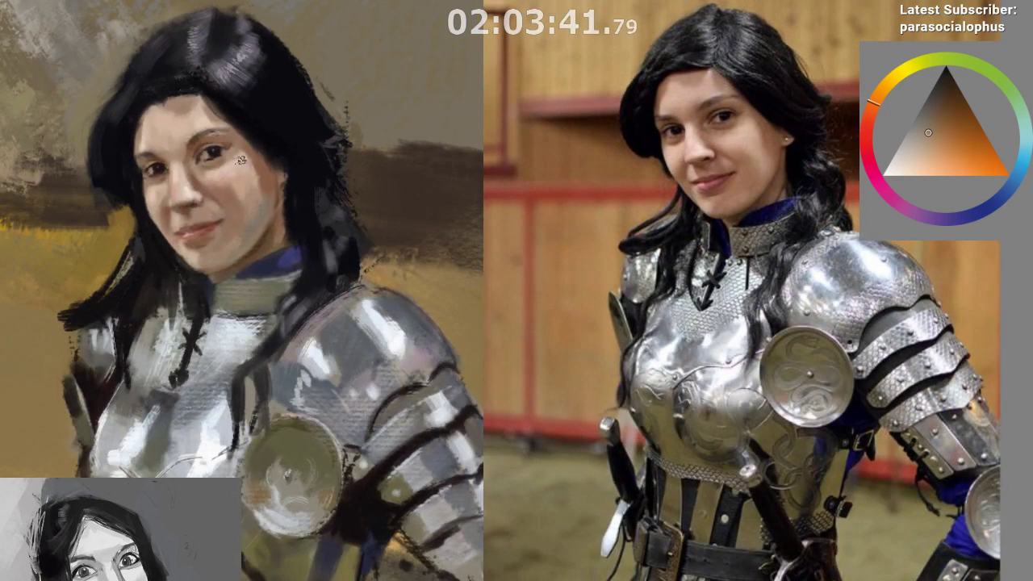
pyautogui.keyDown('ctrl'); pyautogui.click(225, 152); pyautogui.keyUp('ctrl')
# Sample a very dark red-brown at the near eye's outer corner and mirror the canvas view
pyautogui.moveTo(395, 124); pyautogui.dragTo(412, 72)
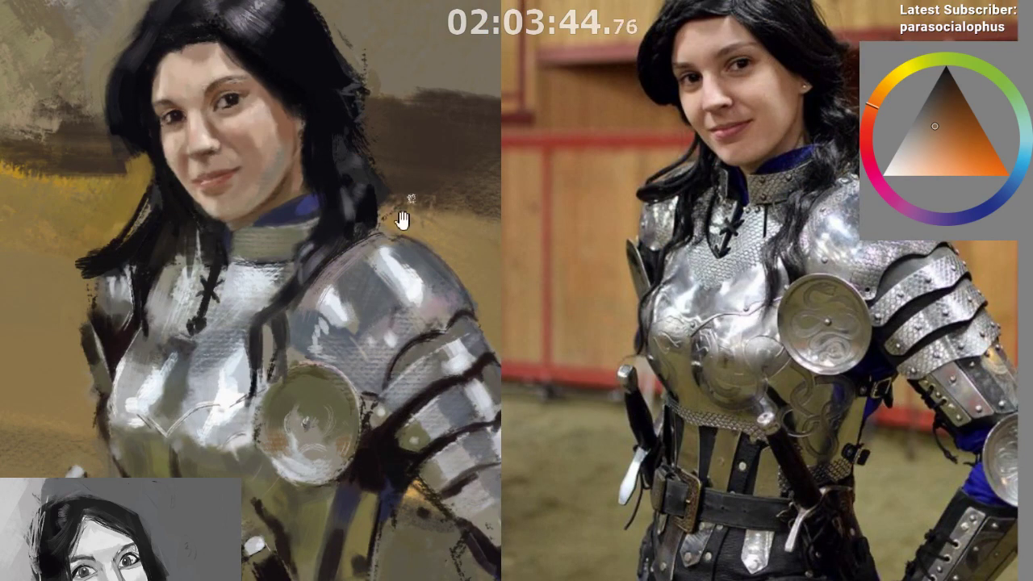
pyautogui.moveTo(402, 219); pyautogui.dragTo(399, 214)
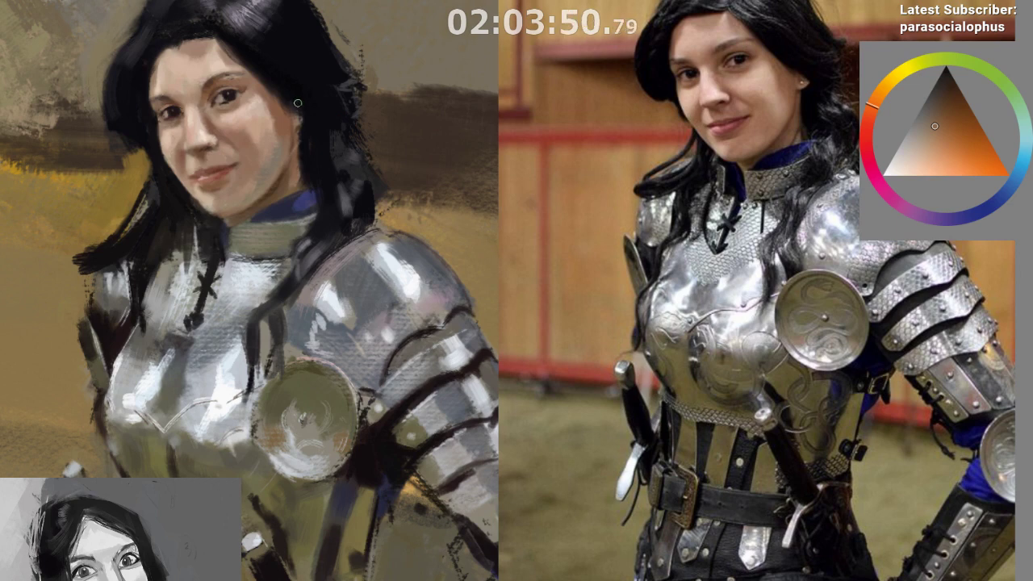
pyautogui.keyDown('ctrl'); pyautogui.click(236, 90); pyautogui.keyUp('ctrl')
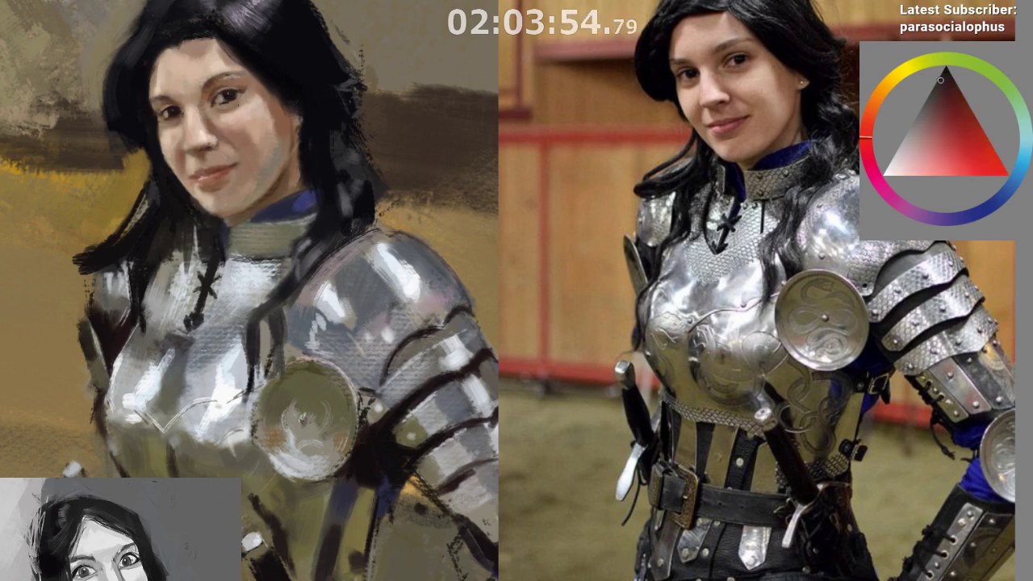
pyautogui.moveTo(380, 271); pyautogui.dragTo(383, 315)
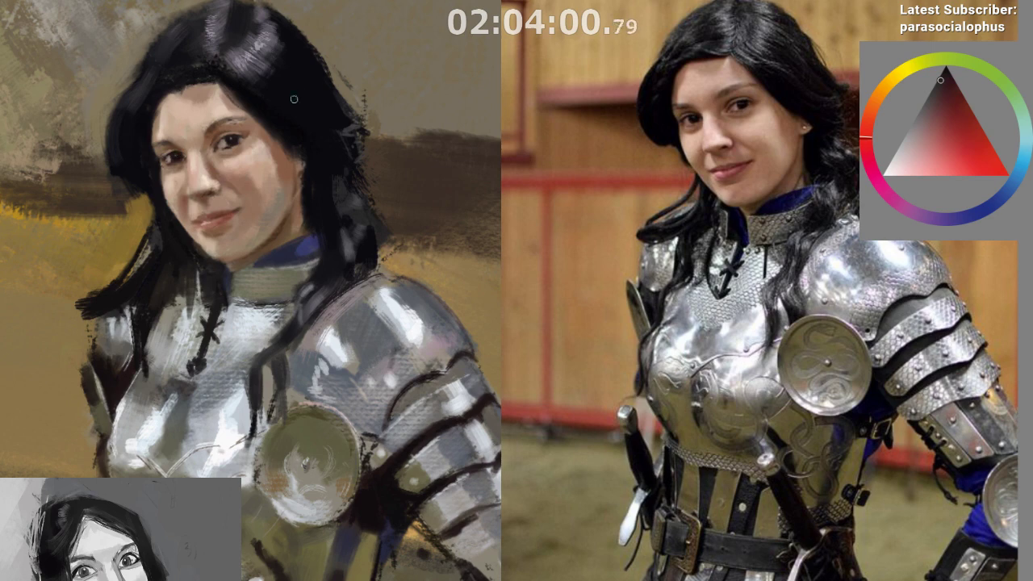
pyautogui.press('m')
pyautogui.moveTo(660, 91); pyautogui.dragTo(430, 73)
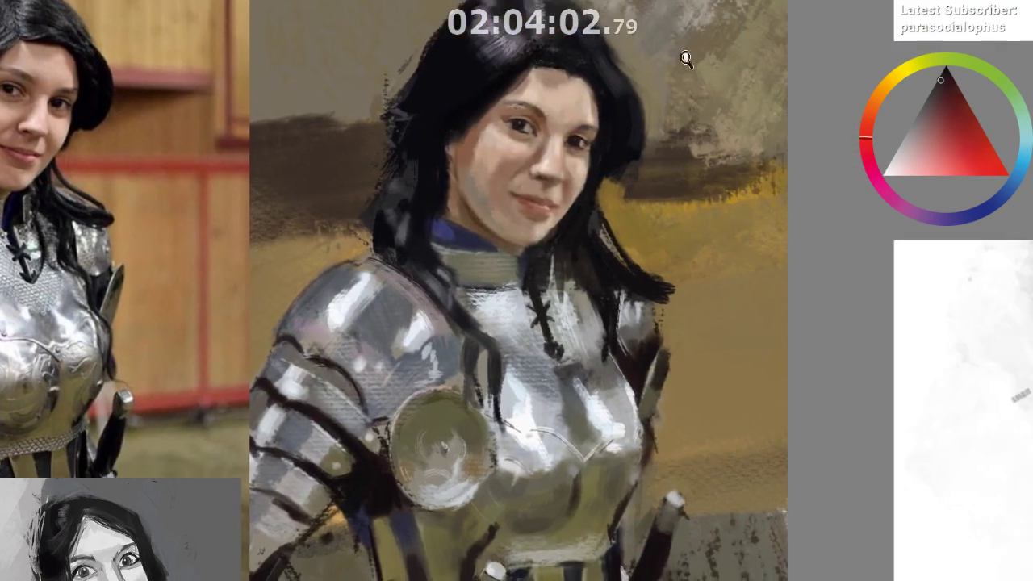
pyautogui.scroll(2, 686, 60)
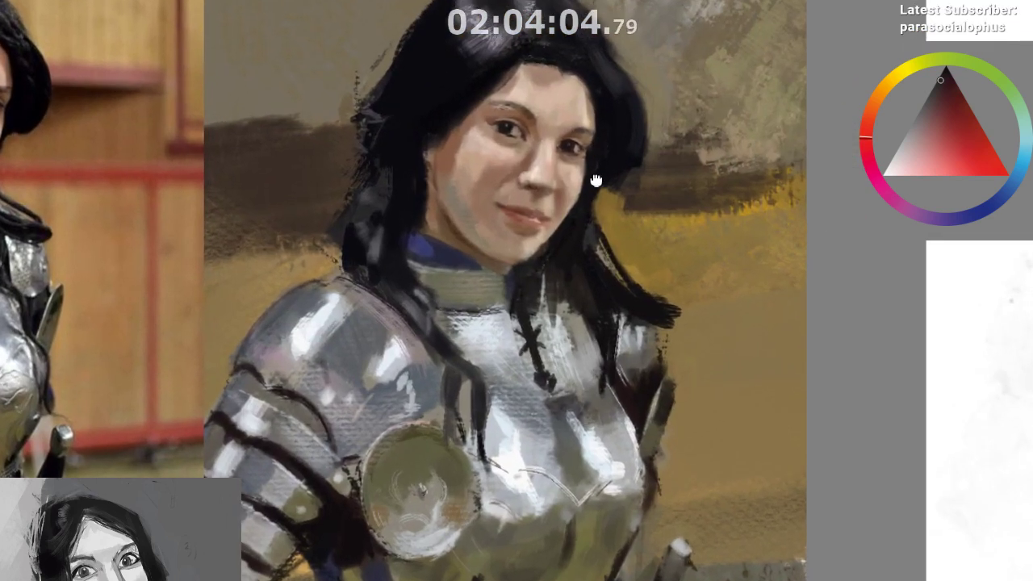
pyautogui.moveTo(596, 180); pyautogui.dragTo(589, 214)
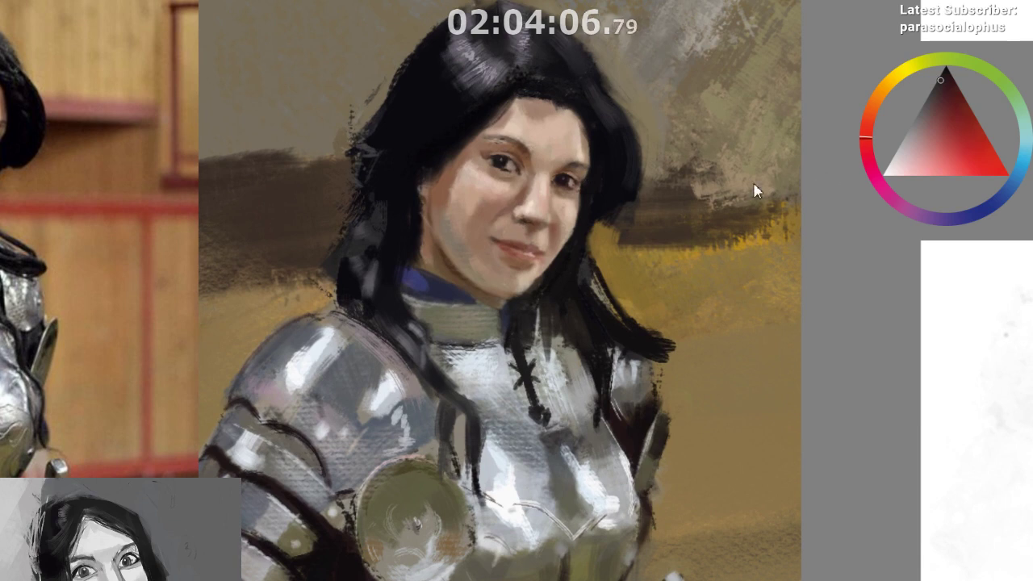
# Sample the far eye's dark tone and the light skin beside it, and retouch its upper lid with the dark tone
pyautogui.keyDown('ctrl'); pyautogui.click(566, 178); pyautogui.keyUp('ctrl')
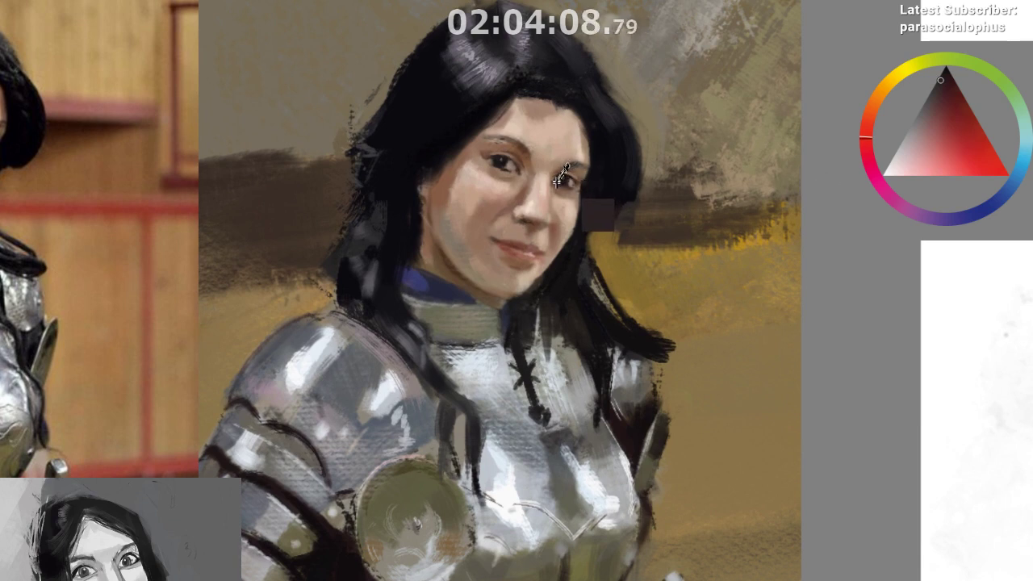
pyautogui.keyDown('ctrl'); pyautogui.click(555, 187); pyautogui.keyUp('ctrl')
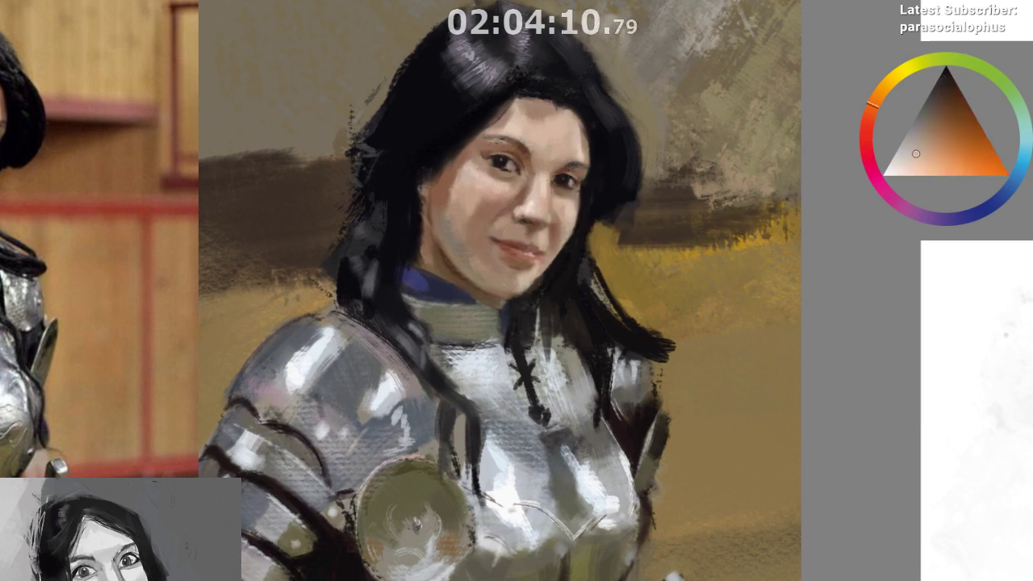
pyautogui.press('x')
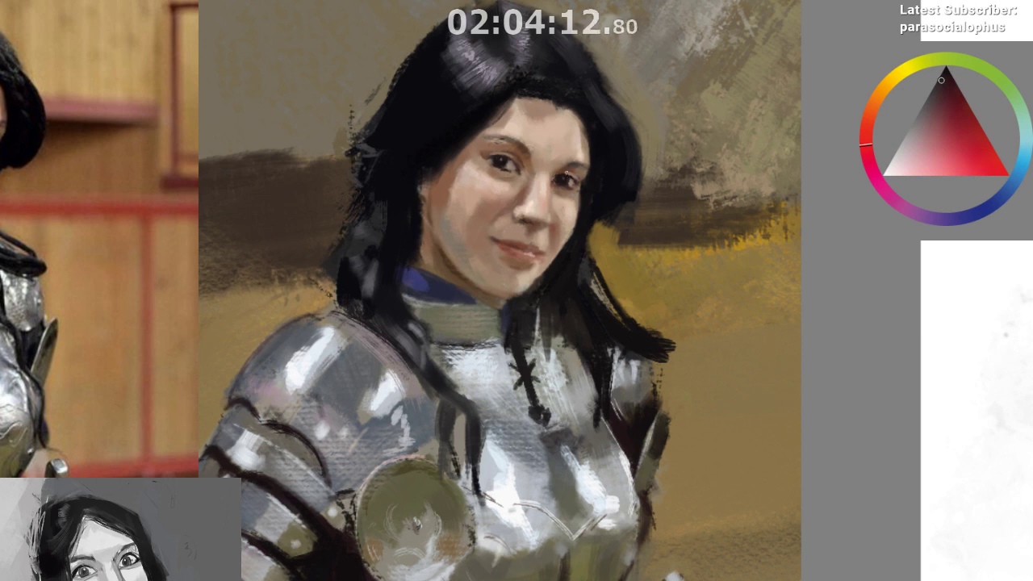
pyautogui.moveTo(566, 175); pyautogui.dragTo(562, 173)
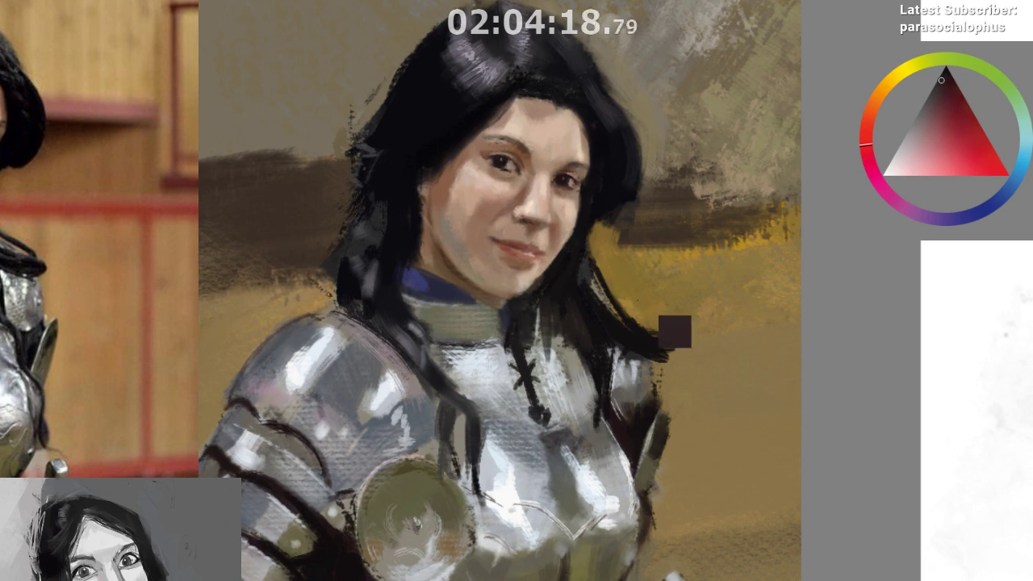
# Return the canvas to its unmirrored view and add a small dark touch under the nose
pyautogui.moveTo(669, 328)
pyautogui.mouseDown()
pyautogui.moveTo(488, 296)
pyautogui.moveTo(484, 308)
pyautogui.mouseUp()
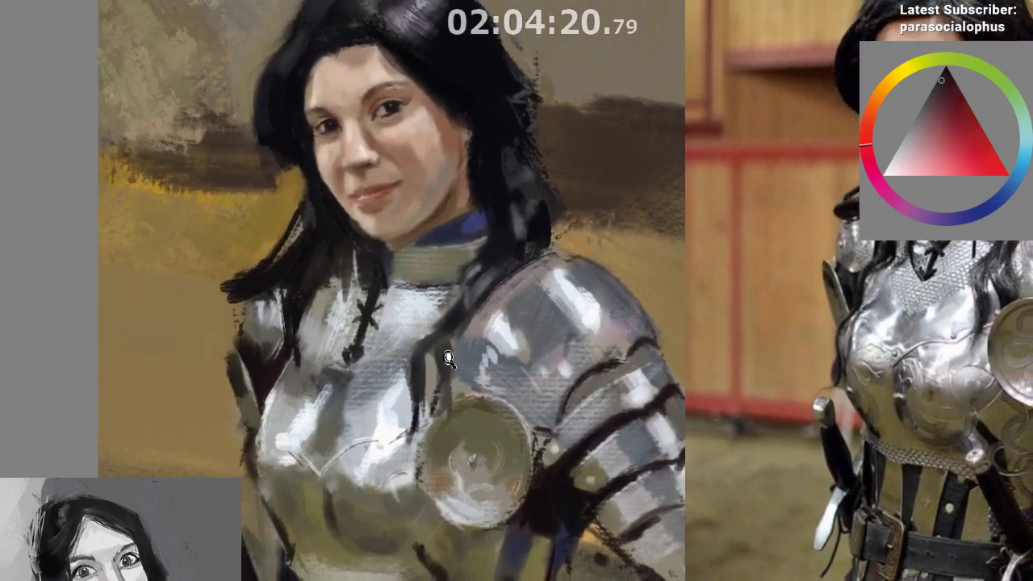
pyautogui.moveTo(449, 360); pyautogui.dragTo(383, 367)
pyautogui.moveTo(445, 409); pyautogui.dragTo(379, 392)
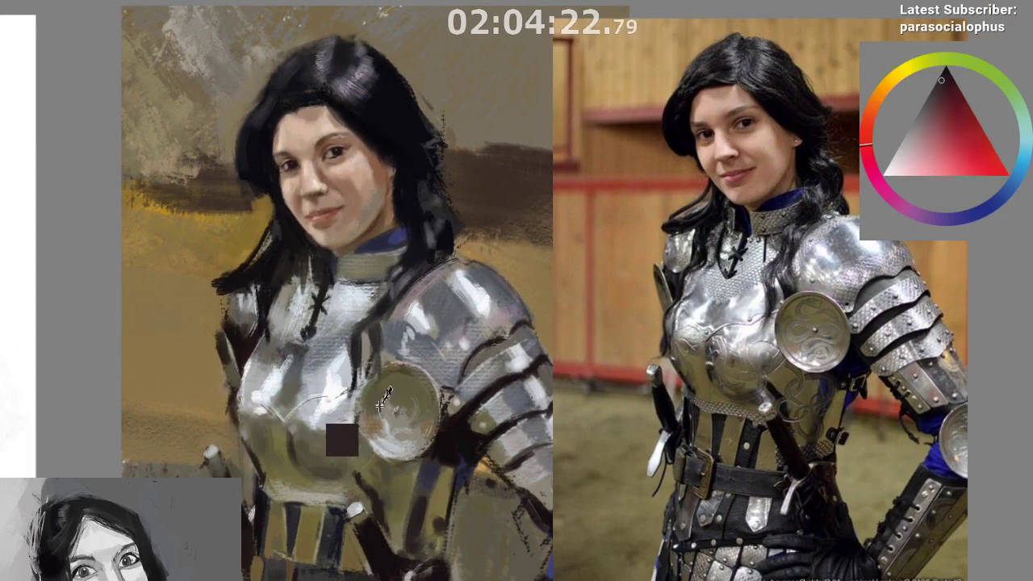
pyautogui.moveTo(342, 439); pyautogui.dragTo(299, 367)
pyautogui.moveTo(275, 112)
pyautogui.mouseDown()
pyautogui.moveTo(302, 69)
pyautogui.moveTo(276, 109)
pyautogui.mouseUp()
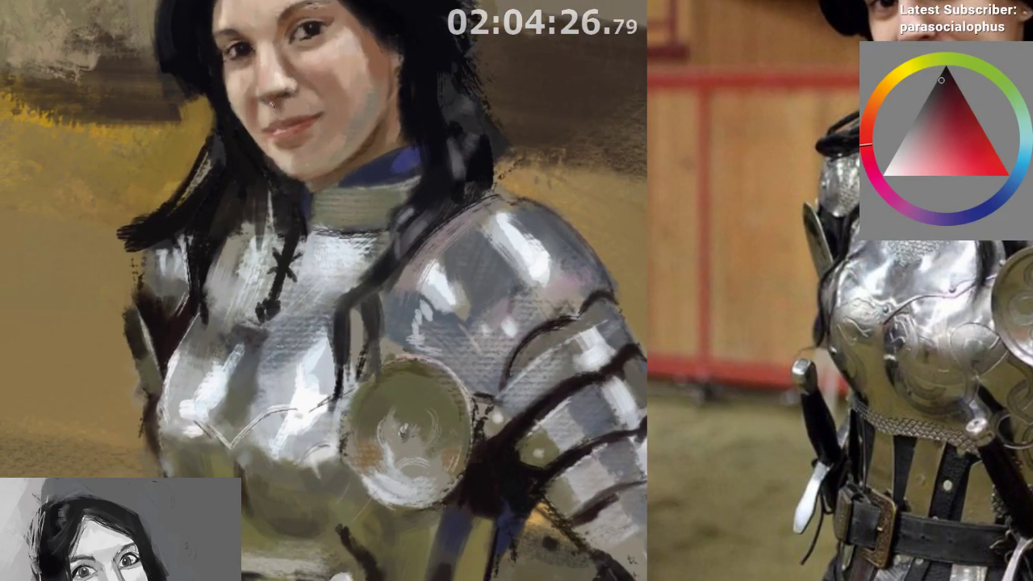
pyautogui.moveTo(276, 206); pyautogui.dragTo(272, 220)
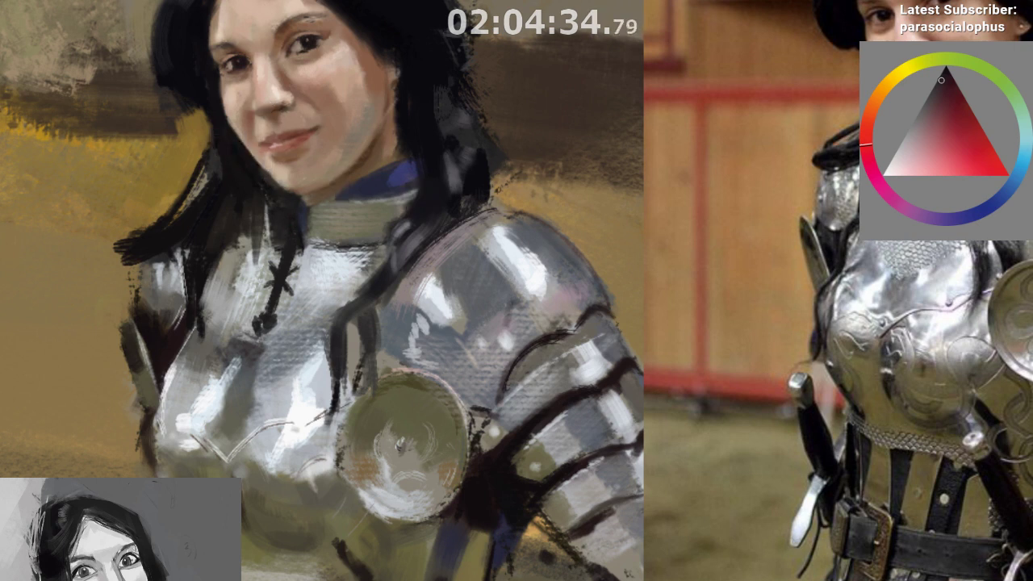
# Sample a light skin tone above the mouth and a reddish brown beneath the nose, and mirror the canvas view
pyautogui.keyDown('ctrl'); pyautogui.click(258, 125); pyautogui.keyUp('ctrl')
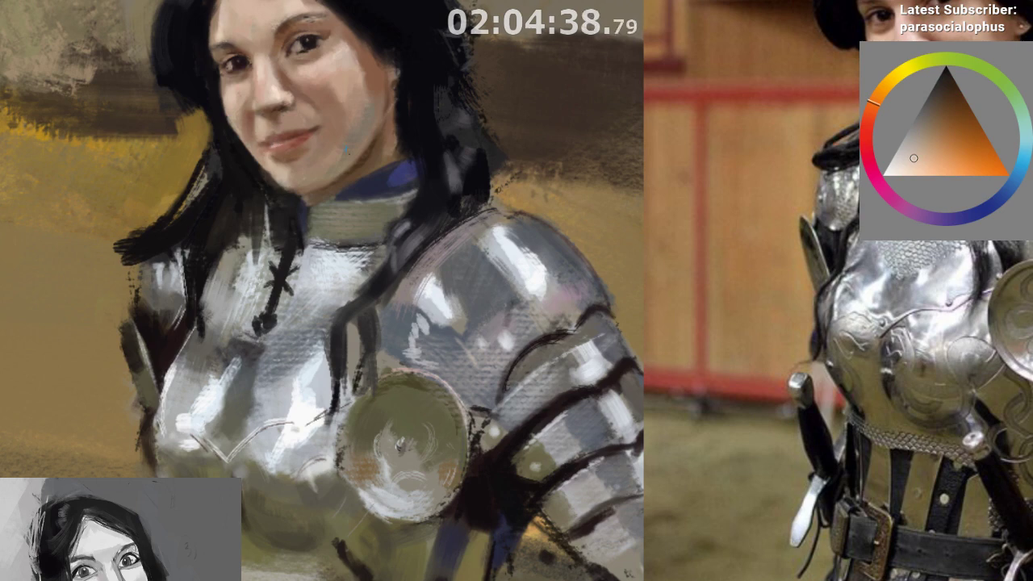
pyautogui.keyDown('ctrl'); pyautogui.click(254, 113); pyautogui.keyUp('ctrl')
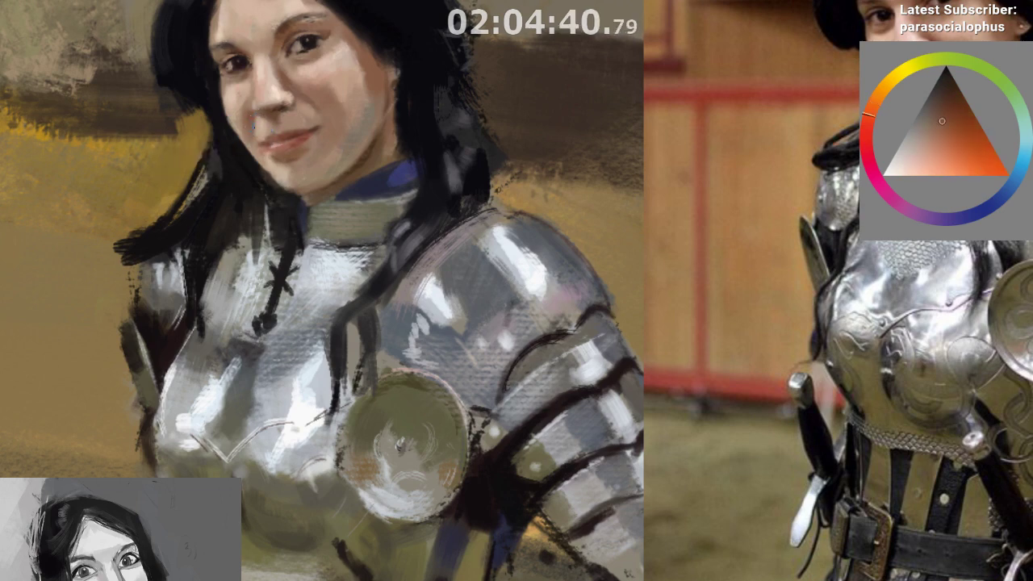
pyautogui.moveTo(280, 330); pyautogui.dragTo(270, 400)
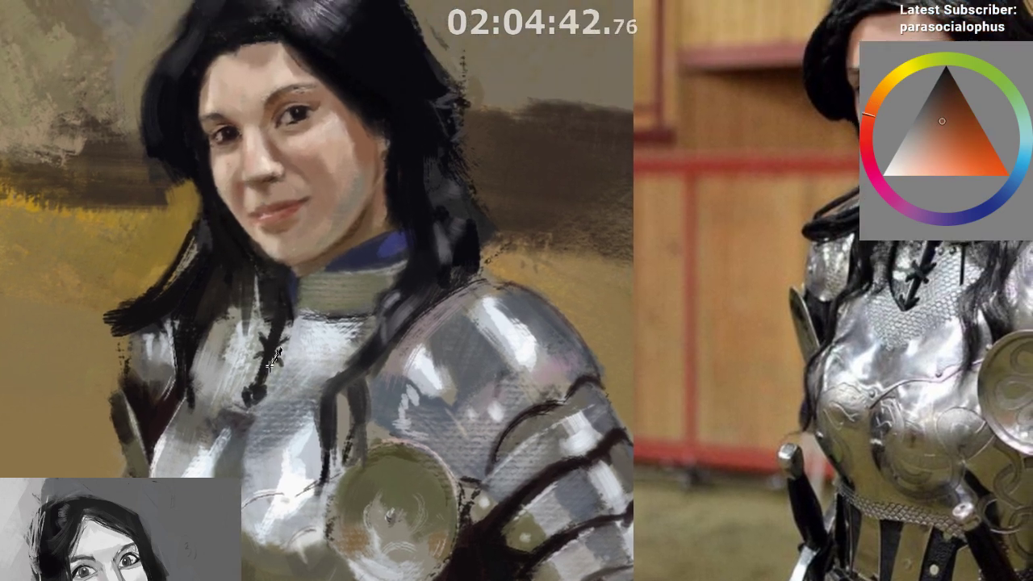
pyautogui.press('m')
pyautogui.moveTo(478, 422); pyautogui.dragTo(434, 425)
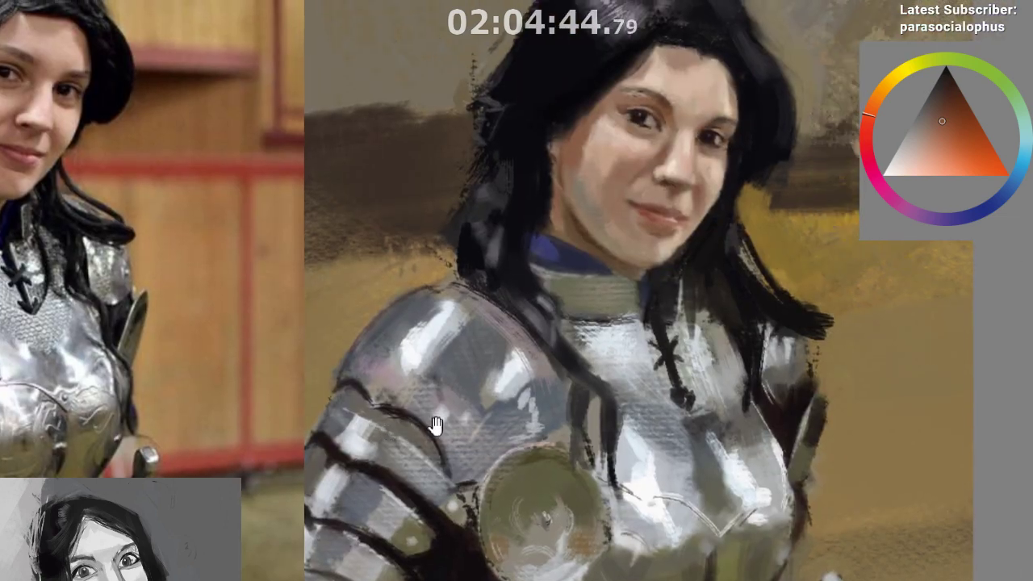
# Sample a muted brown at the corner of the mouth and refine the shading between mouth and nose
pyautogui.keyDown('ctrl'); pyautogui.click(698, 207); pyautogui.keyUp('ctrl')
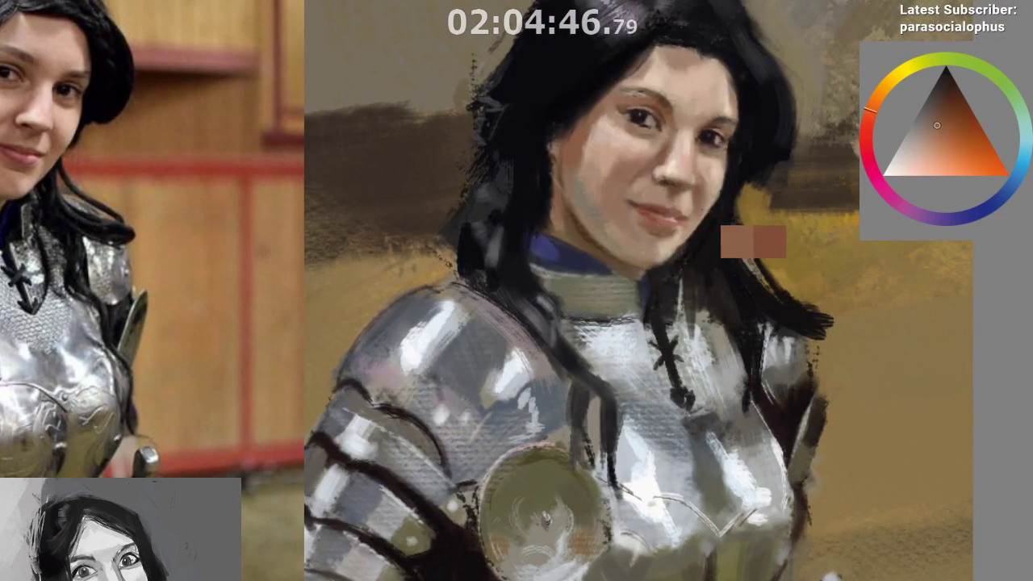
pyautogui.moveTo(613, 332); pyautogui.dragTo(589, 329)
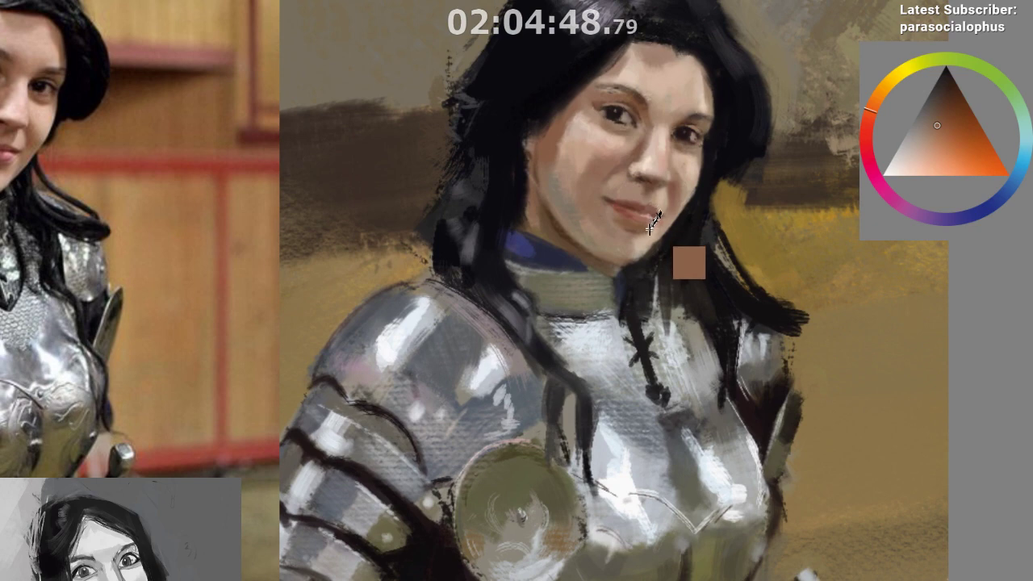
pyautogui.moveTo(652, 226); pyautogui.dragTo(666, 164)
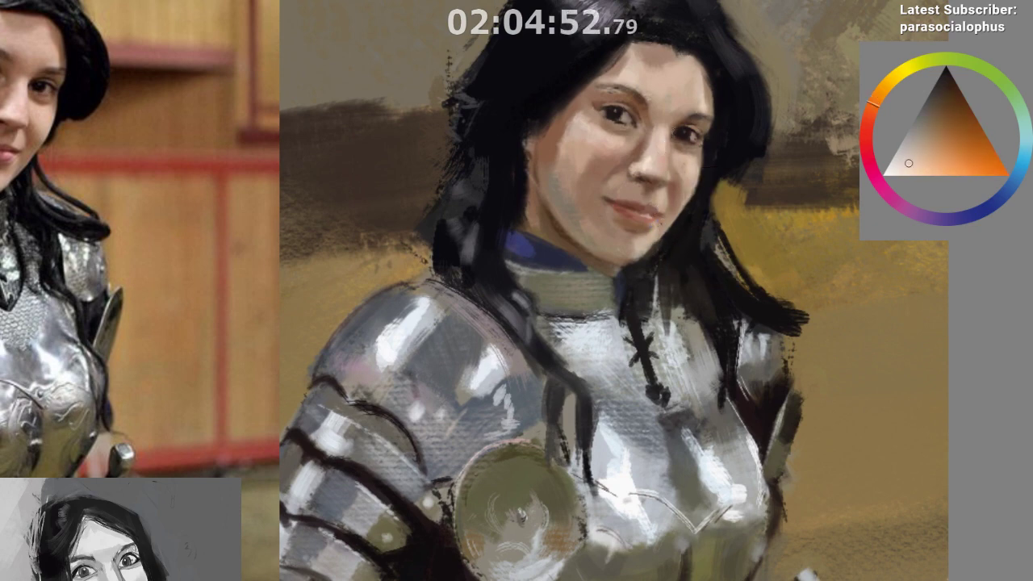
# Accent the nostril with a dark stroke, sample its dark brown and shift the color's hue toward red
pyautogui.moveTo(635, 271)
pyautogui.mouseDown()
pyautogui.moveTo(650, 237)
pyautogui.moveTo(619, 218)
pyautogui.moveTo(636, 222)
pyautogui.moveTo(653, 188)
pyautogui.moveTo(622, 207)
pyautogui.moveTo(626, 200)
pyautogui.mouseUp()
pyautogui.scroll(2, 619, 218)
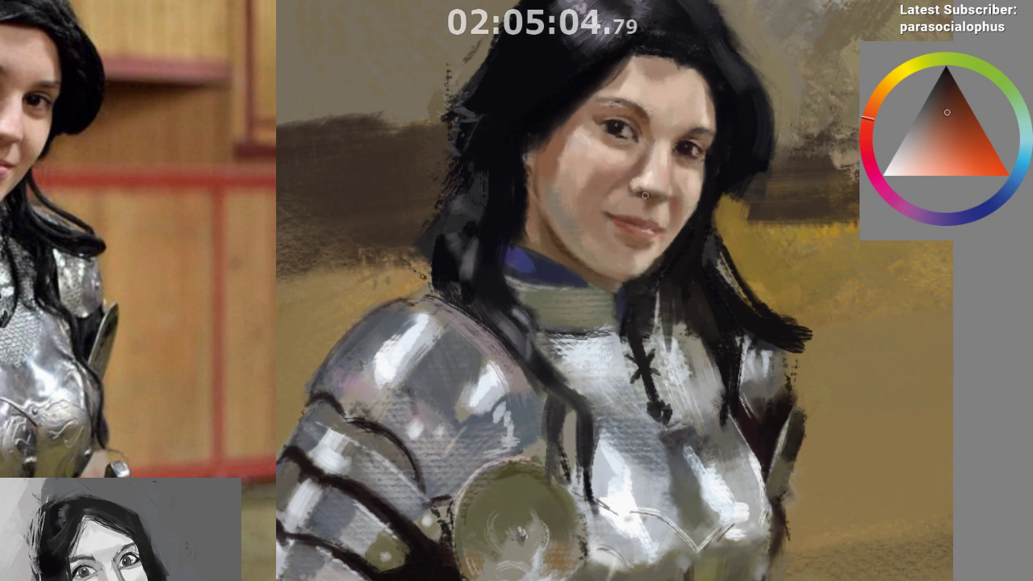
pyautogui.moveTo(646, 196); pyautogui.dragTo(636, 192)
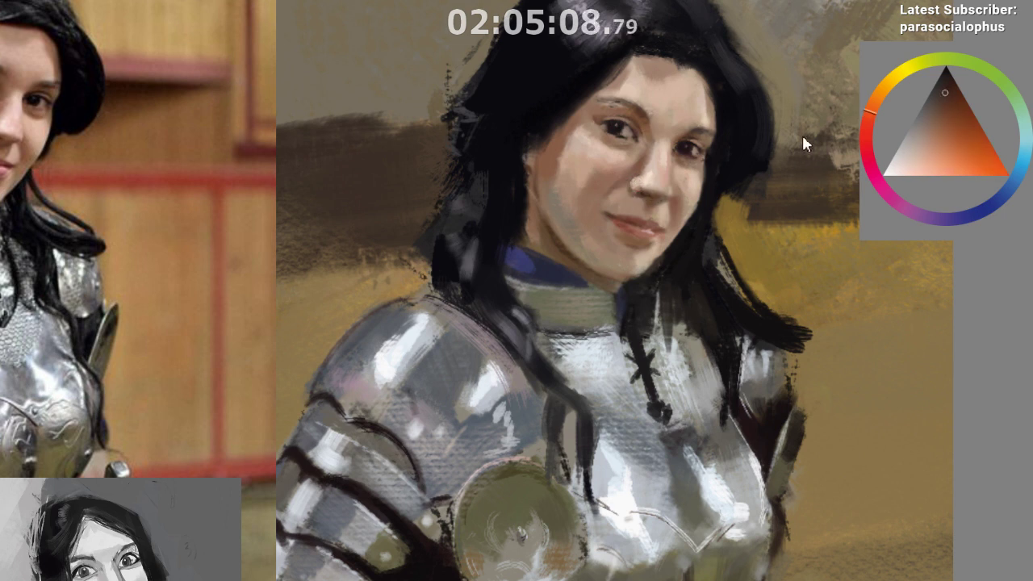
pyautogui.keyDown('ctrl'); pyautogui.click(637, 191); pyautogui.keyUp('ctrl')
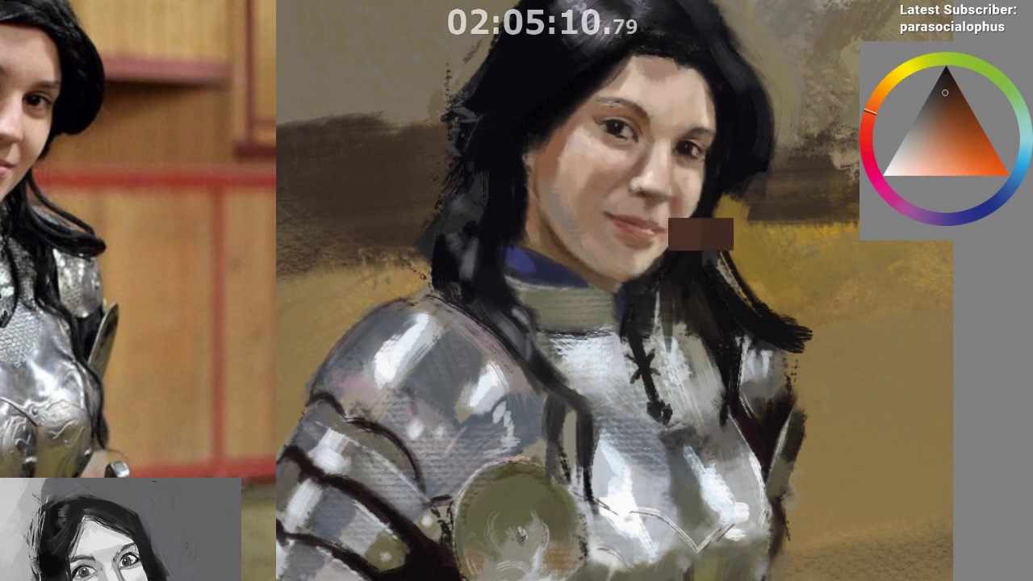
pyautogui.click(868, 127)
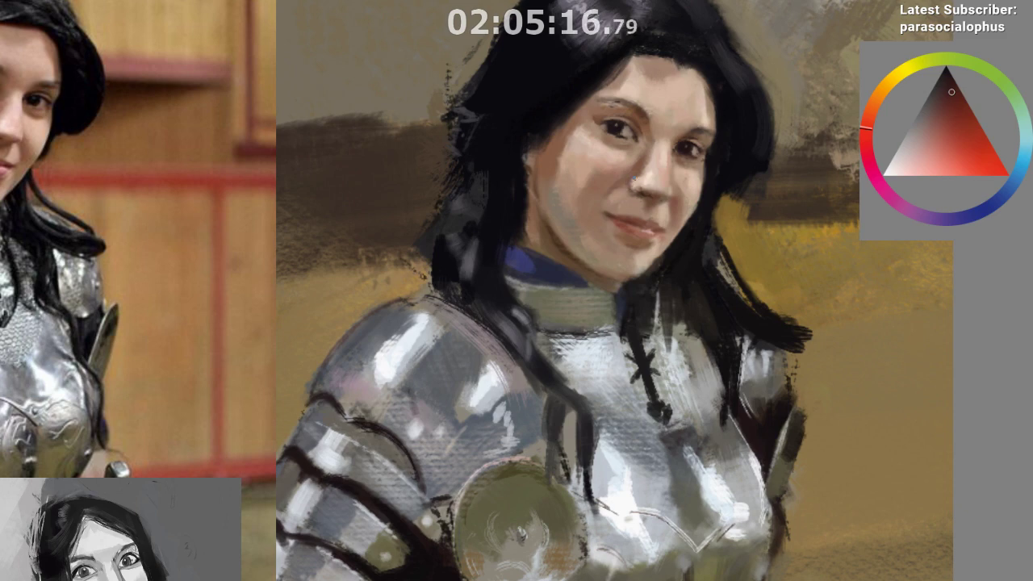
# Flip the canvas view back and forth to compare the painted face with the reference photo
pyautogui.press('m')
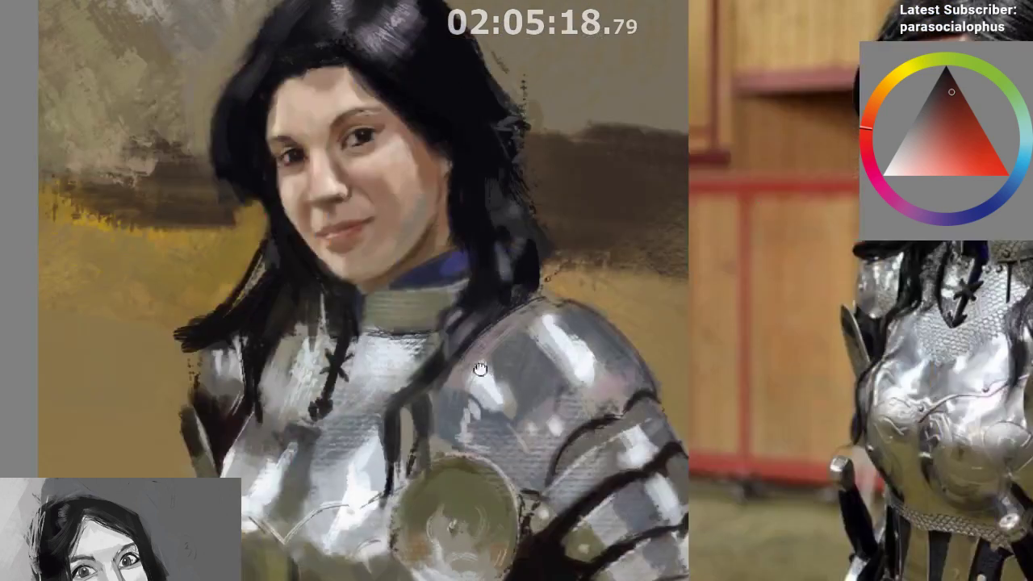
pyautogui.moveTo(480, 370); pyautogui.dragTo(456, 338)
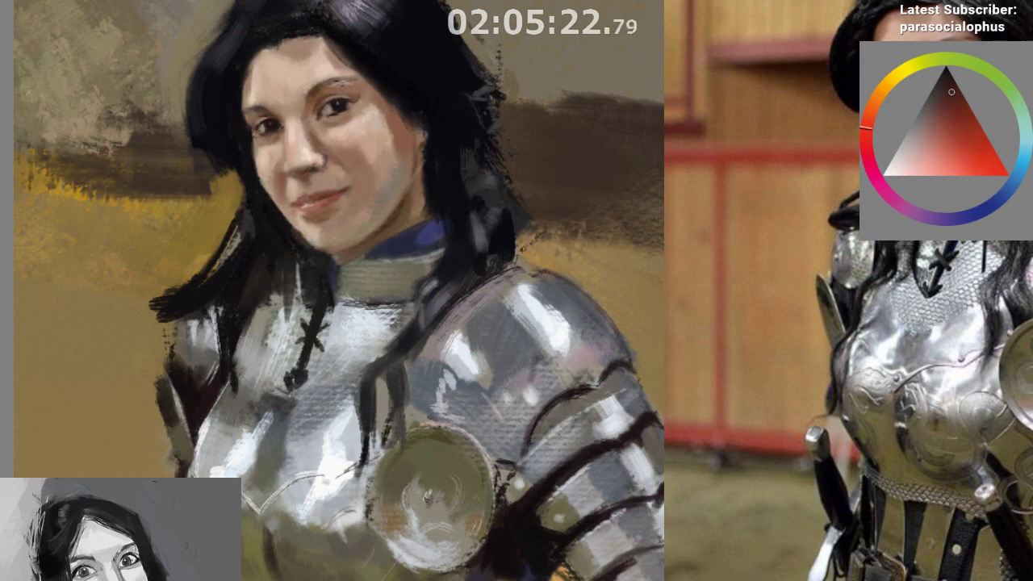
pyautogui.moveTo(326, 252); pyautogui.dragTo(364, 292)
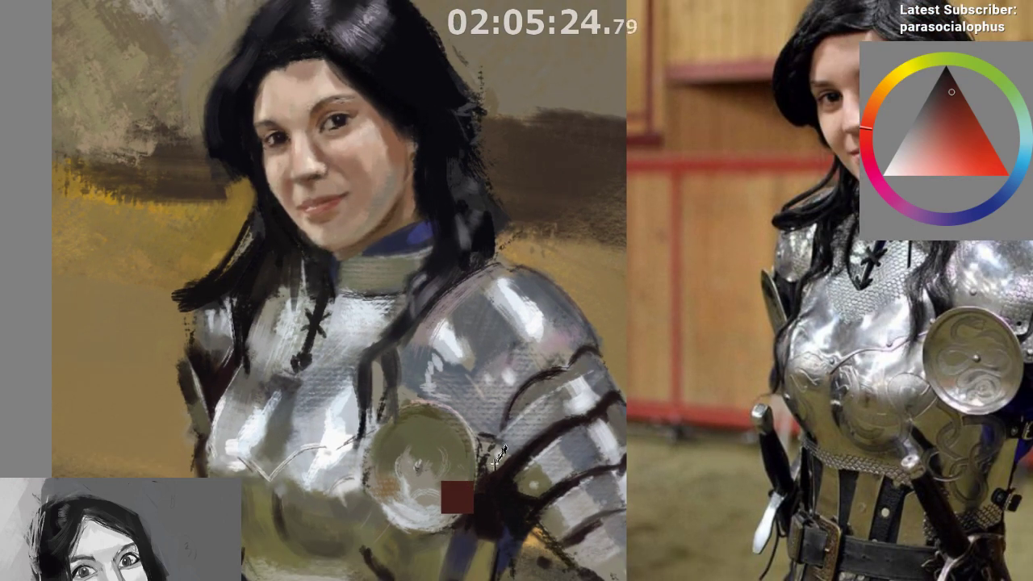
pyautogui.moveTo(486, 454)
pyautogui.mouseDown()
pyautogui.moveTo(489, 479)
pyautogui.moveTo(488, 439)
pyautogui.mouseUp()
pyautogui.press('m')
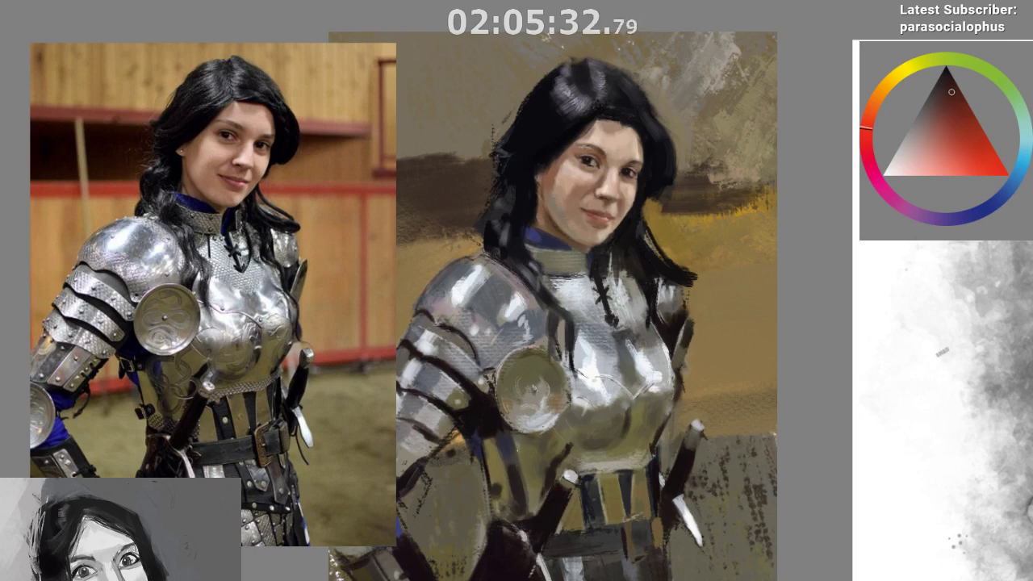
# Sample skin tones from the cheek and nose, touch up the nose, and pick a dark reddish brown for the nostril area
pyautogui.moveTo(635, 376); pyautogui.dragTo(613, 365)
pyautogui.moveTo(618, 400)
pyautogui.mouseDown()
pyautogui.moveTo(627, 382)
pyautogui.moveTo(646, 398)
pyautogui.mouseUp()
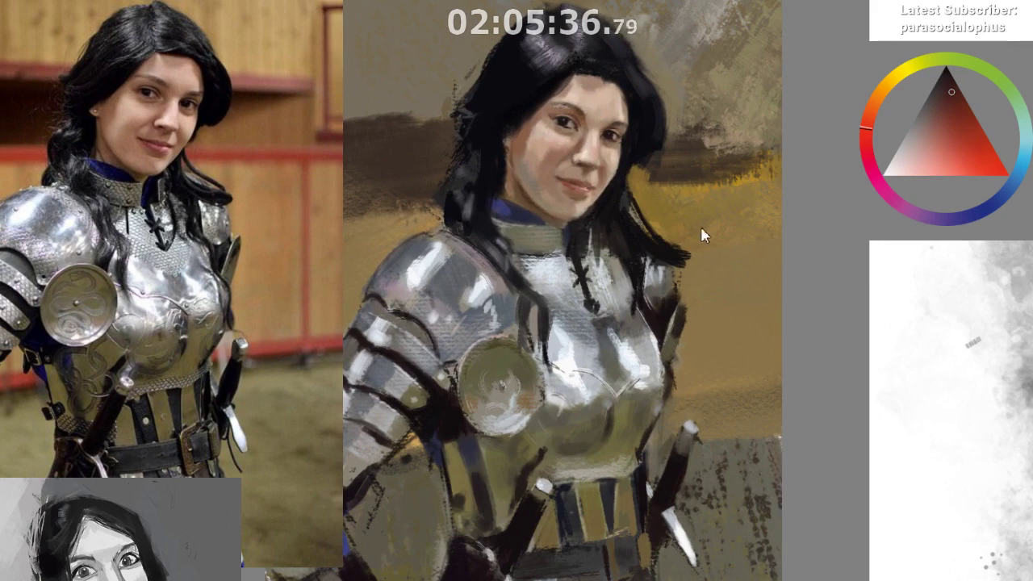
pyautogui.keyDown('ctrl'); pyautogui.click(529, 172); pyautogui.keyUp('ctrl')
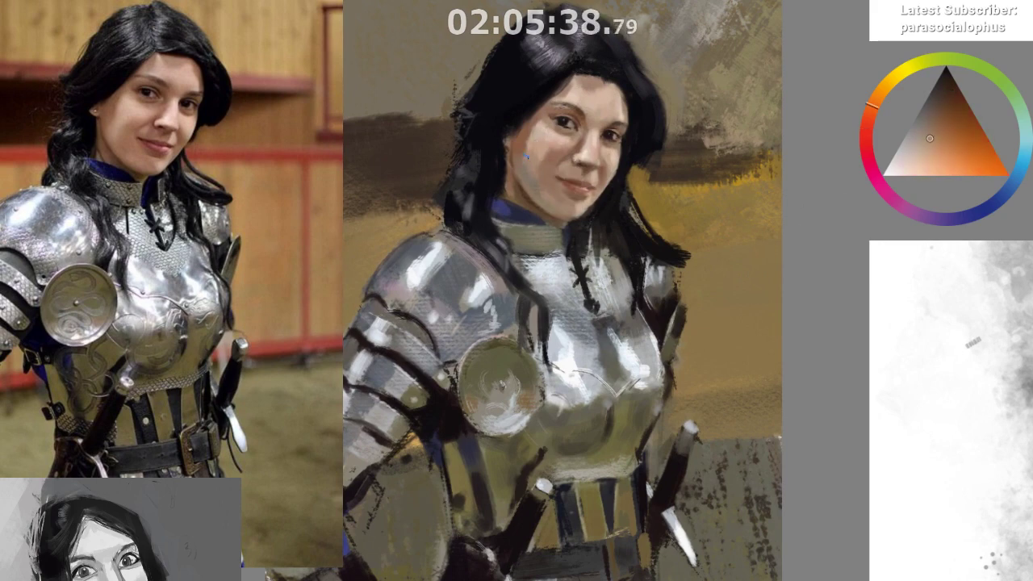
pyautogui.click(579, 146)
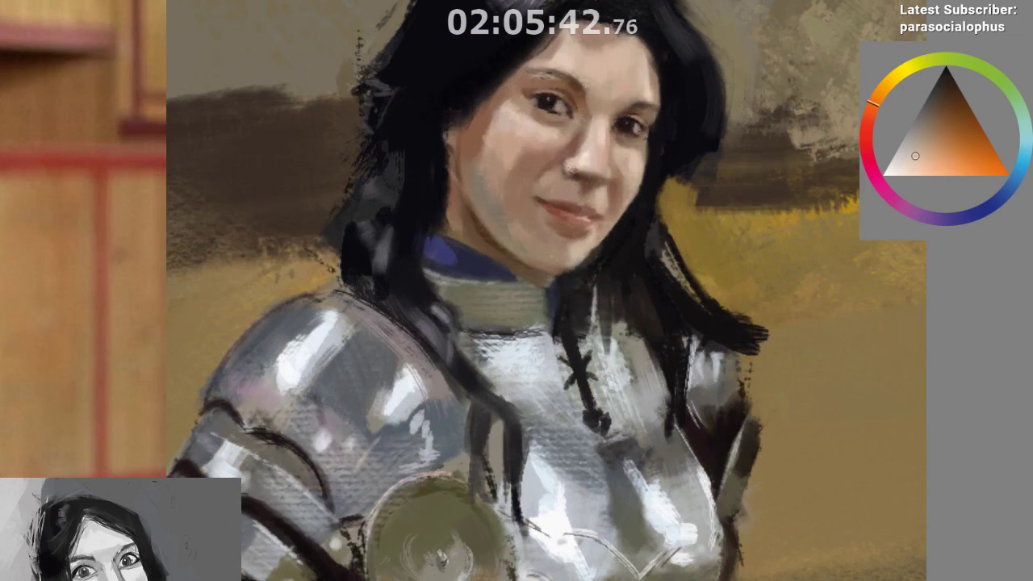
pyautogui.keyDown('ctrl'); pyautogui.click(571, 172); pyautogui.keyUp('ctrl')
pyautogui.click(871, 118)
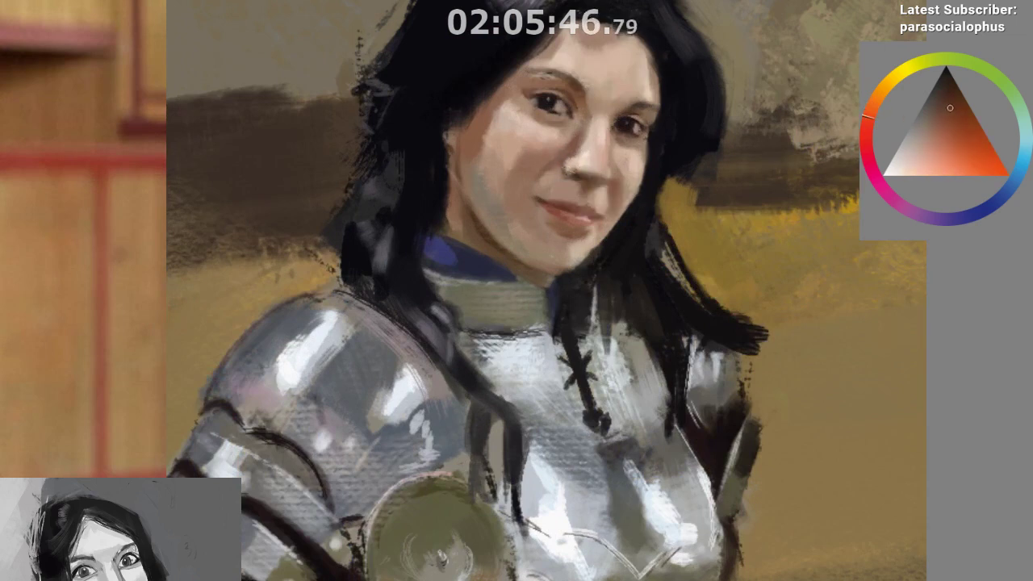
# Mirror the canvas and rework the hair above the forehead with near-black and muted purple tones sampled from the hair
pyautogui.scroll(-4, 600, 358)
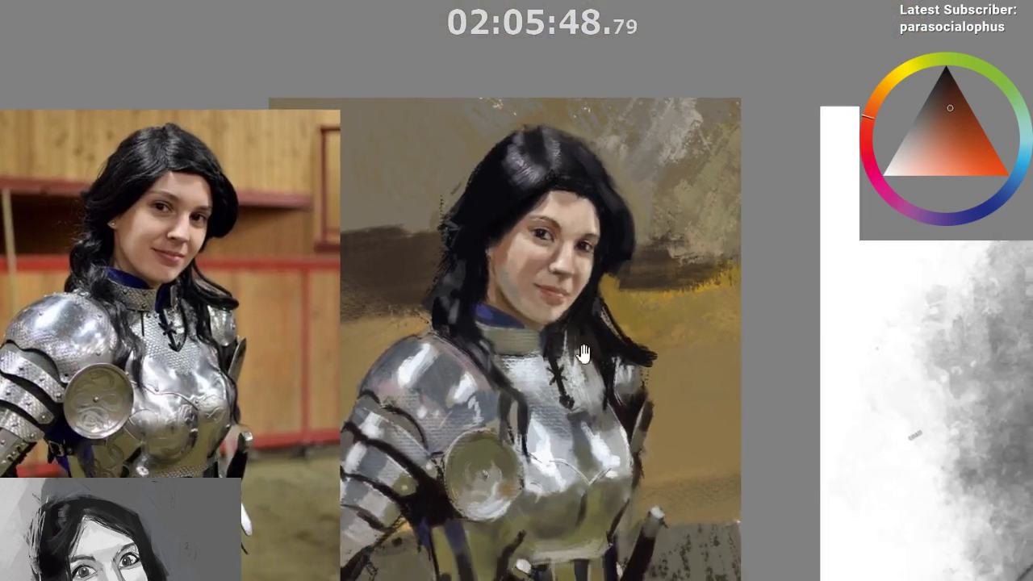
pyautogui.moveTo(583, 354); pyautogui.dragTo(584, 345)
pyautogui.press('m')
pyautogui.moveTo(570, 401); pyautogui.dragTo(408, 357)
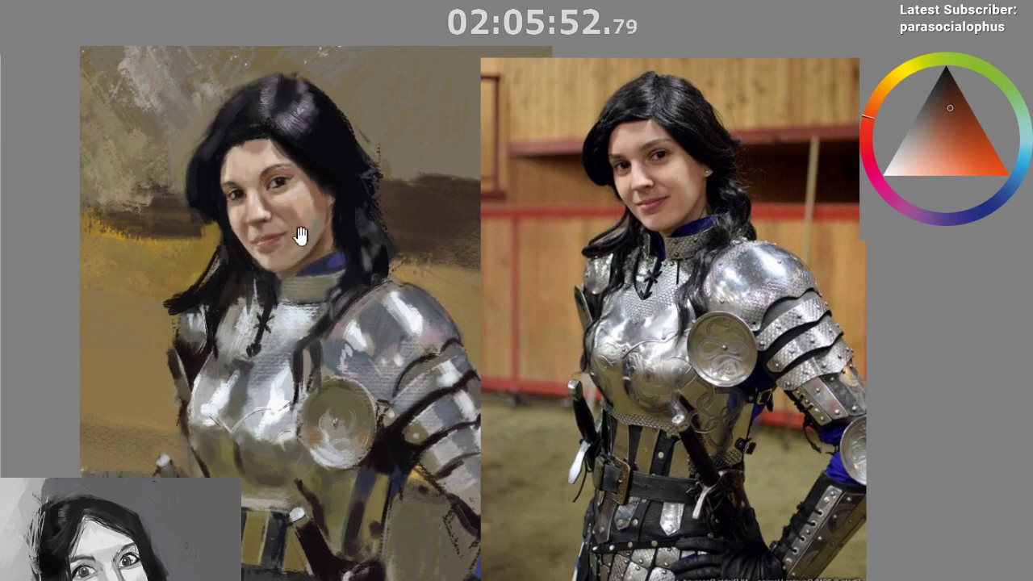
pyautogui.scroll(5, 298, 234)
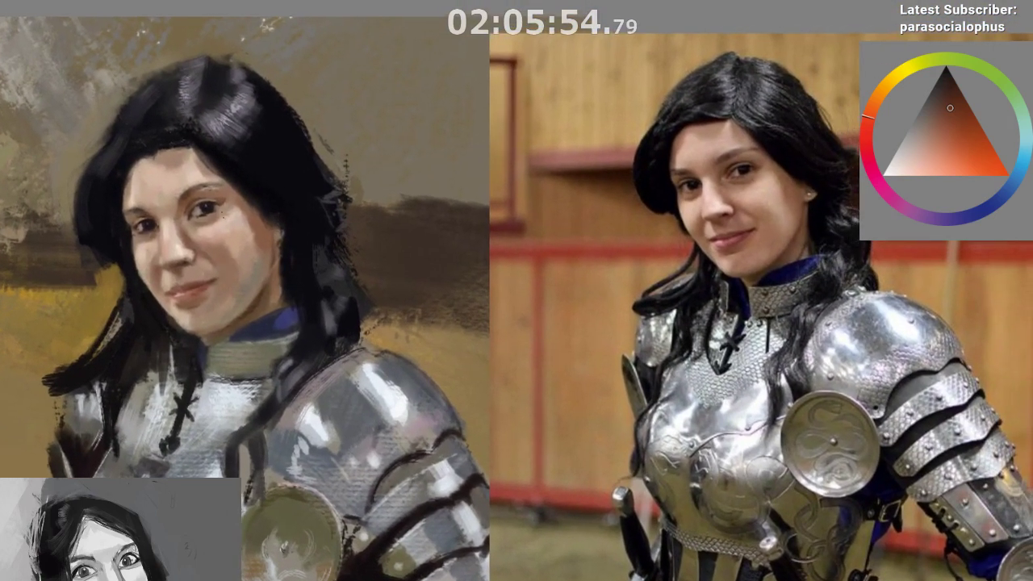
pyautogui.keyDown('ctrl'); pyautogui.click(186, 139); pyautogui.keyUp('ctrl')
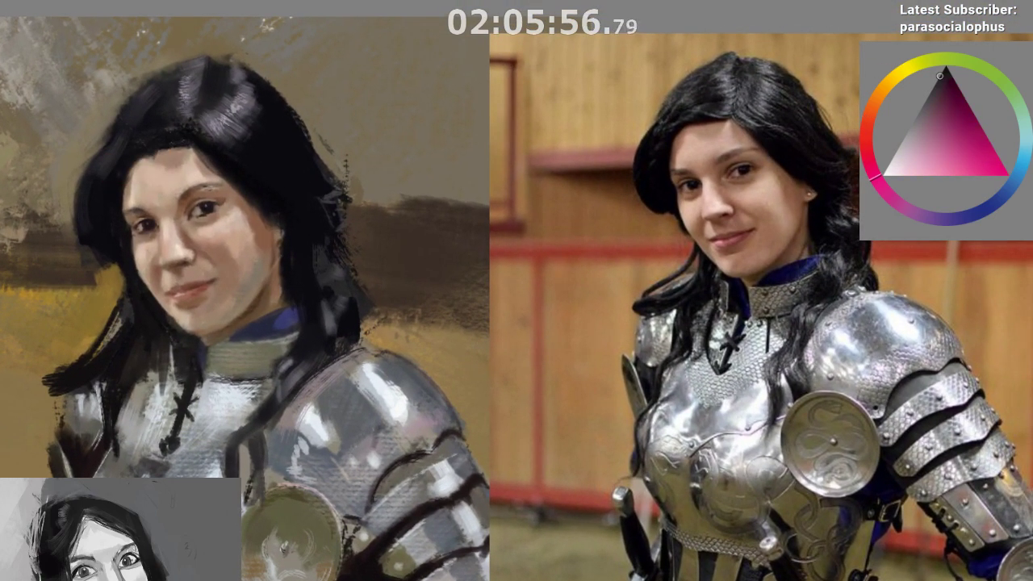
pyautogui.keyDown('ctrl'); pyautogui.click(226, 113); pyautogui.keyUp('ctrl')
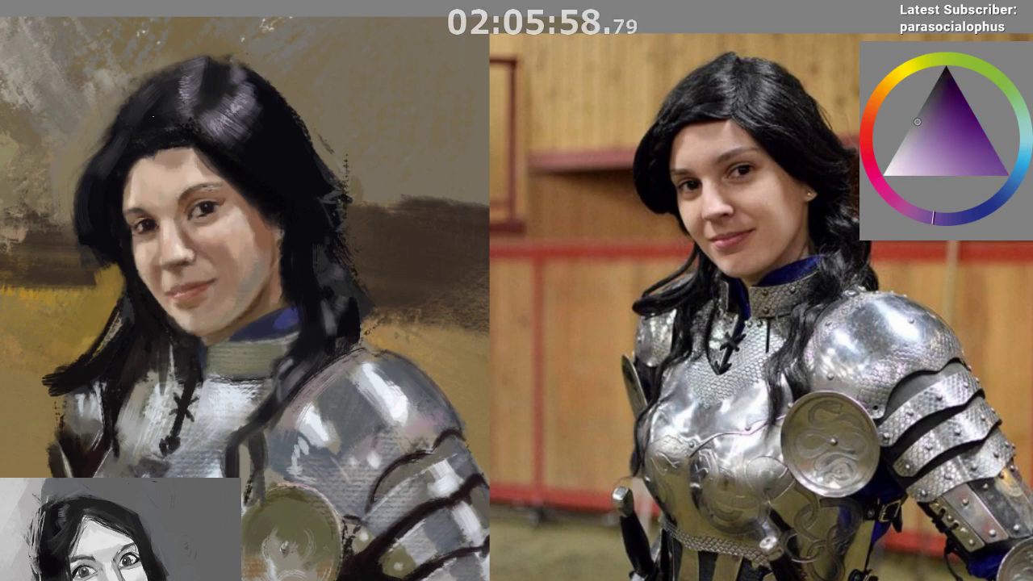
pyautogui.keyDown('ctrl'); pyautogui.click(180, 140); pyautogui.keyUp('ctrl')
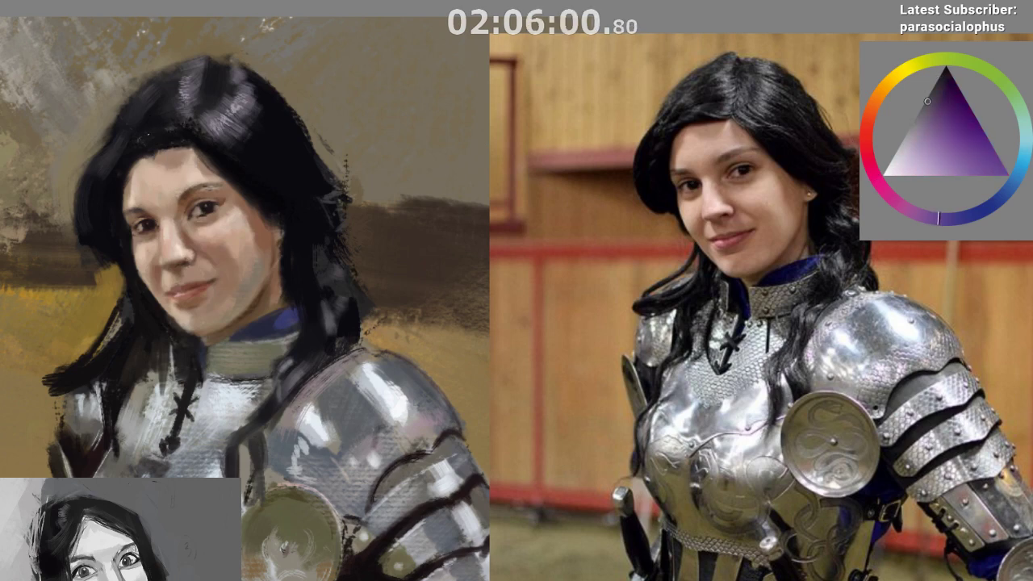
pyautogui.moveTo(149, 134); pyautogui.dragTo(188, 125)
# Mirror the canvas back and refine the crown and front of the hair with sampled dark purple-grays
pyautogui.press('m')
pyautogui.moveTo(521, 231); pyautogui.dragTo(441, 328)
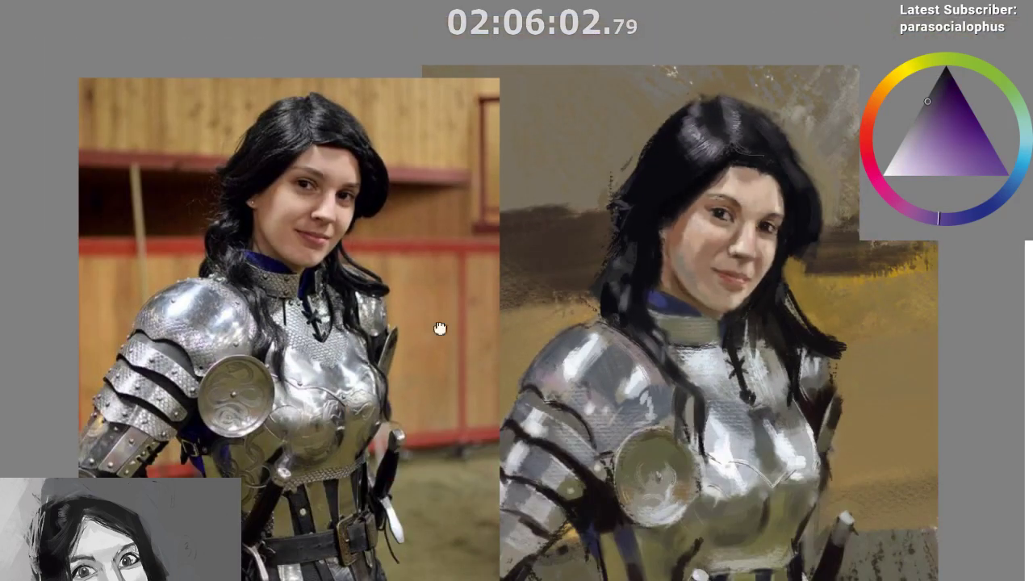
pyautogui.moveTo(575, 232); pyautogui.dragTo(426, 158)
pyautogui.keyDown('ctrl'); pyautogui.click(593, 77); pyautogui.keyUp('ctrl')
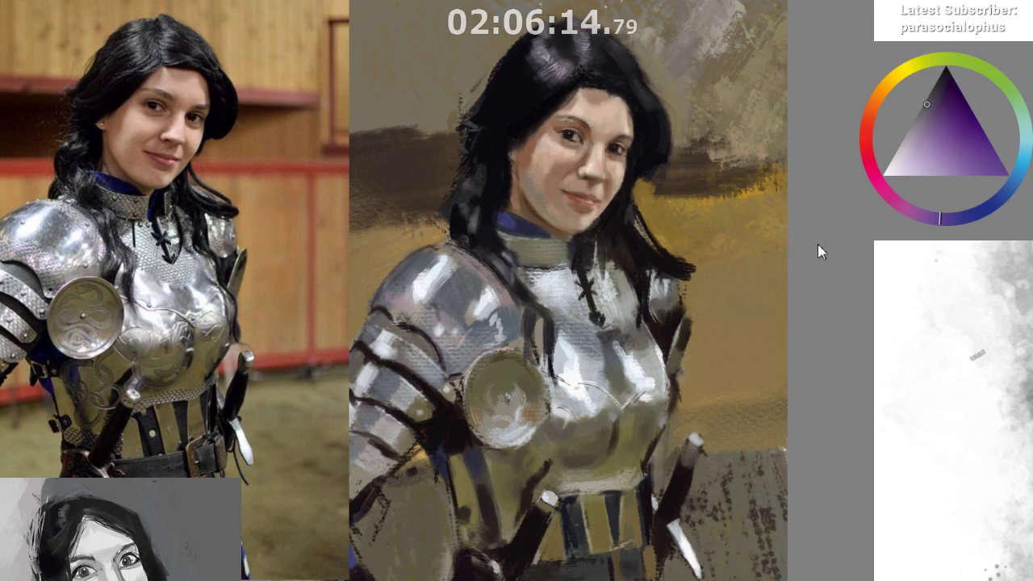
pyautogui.keyDown('ctrl'); pyautogui.click(582, 55); pyautogui.keyUp('ctrl')
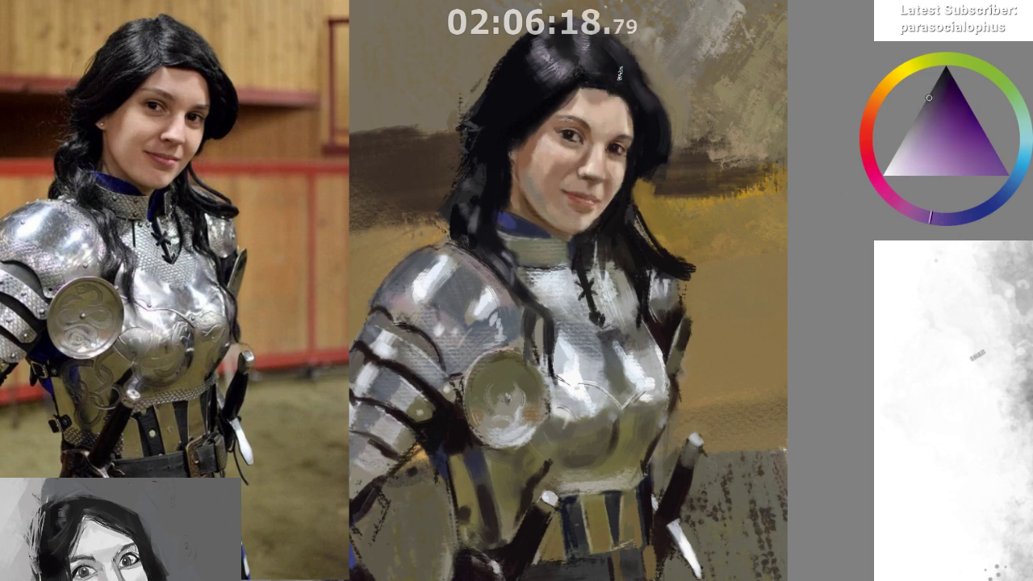
pyautogui.keyDown('ctrl'); pyautogui.click(638, 89); pyautogui.keyUp('ctrl')
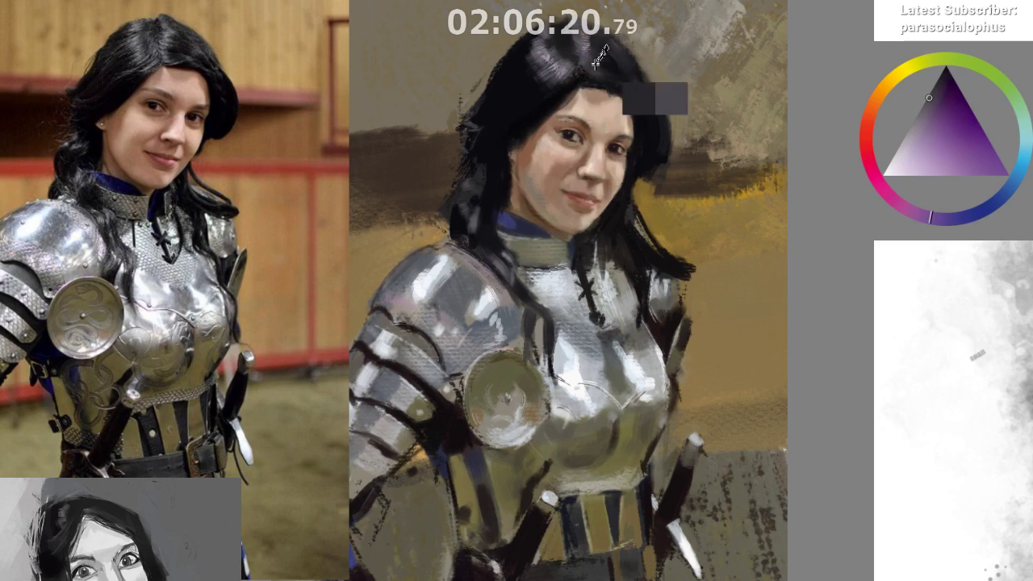
# Deepen the hair at the crown and beside the ear with sampled blue-black and near-black tones
pyautogui.keyDown('ctrl'); pyautogui.click(544, 87); pyautogui.keyUp('ctrl')
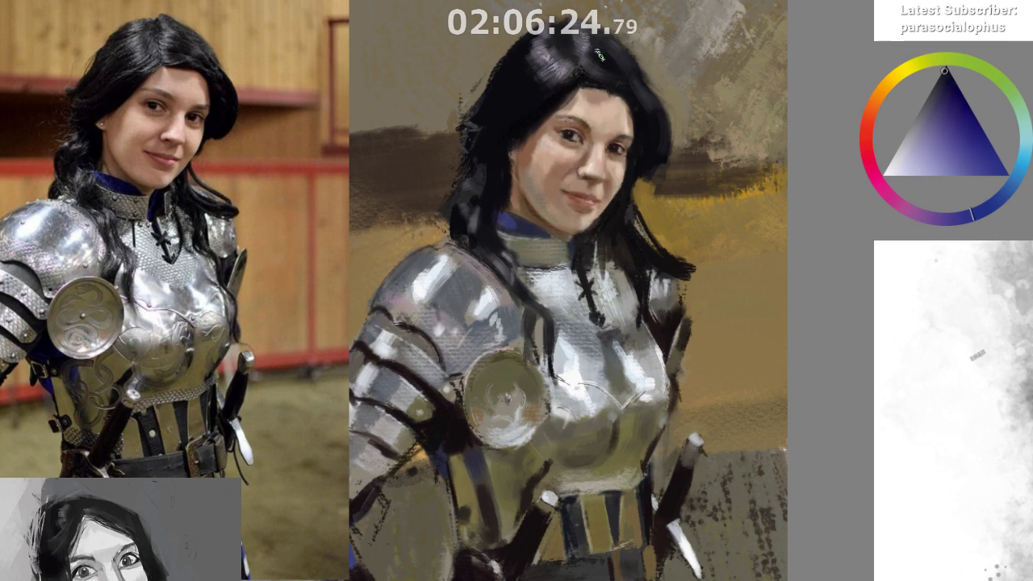
pyautogui.keyDown('ctrl'); pyautogui.click(597, 57); pyautogui.keyUp('ctrl')
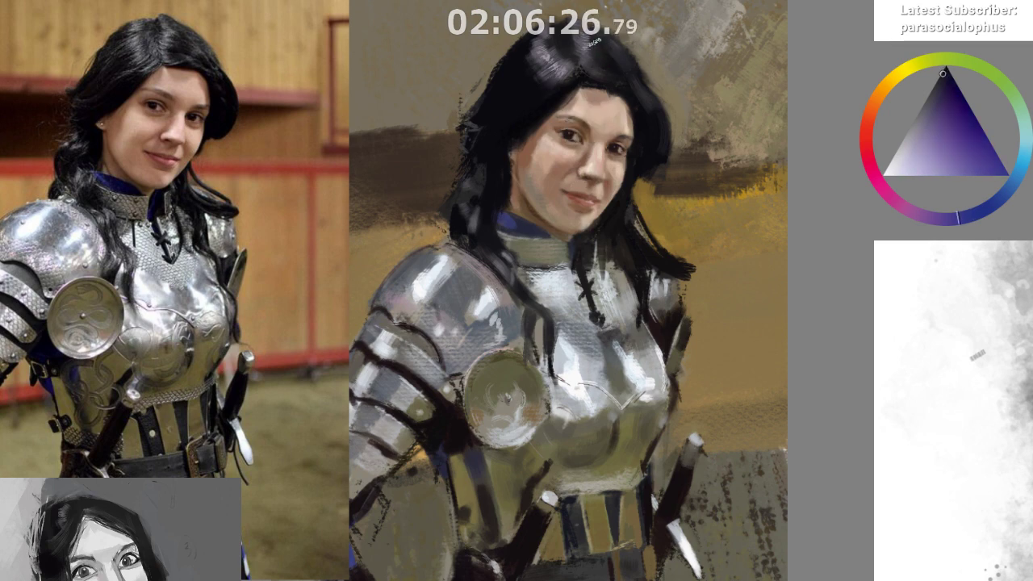
pyautogui.moveTo(581, 168); pyautogui.dragTo(576, 176)
pyautogui.keyDown('ctrl'); pyautogui.click(530, 119); pyautogui.keyUp('ctrl')
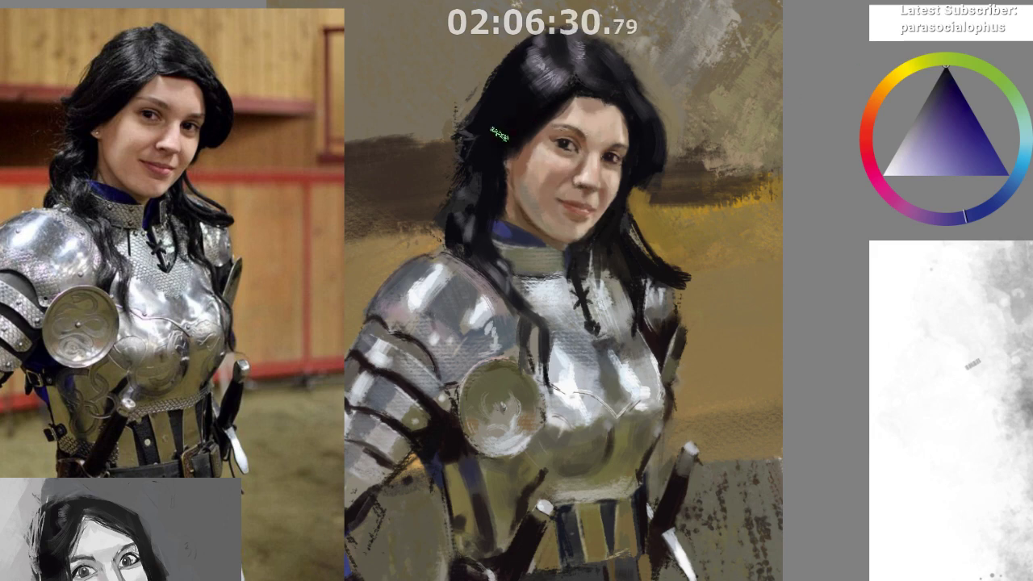
pyautogui.keyDown('ctrl'); pyautogui.click(503, 117); pyautogui.keyUp('ctrl')
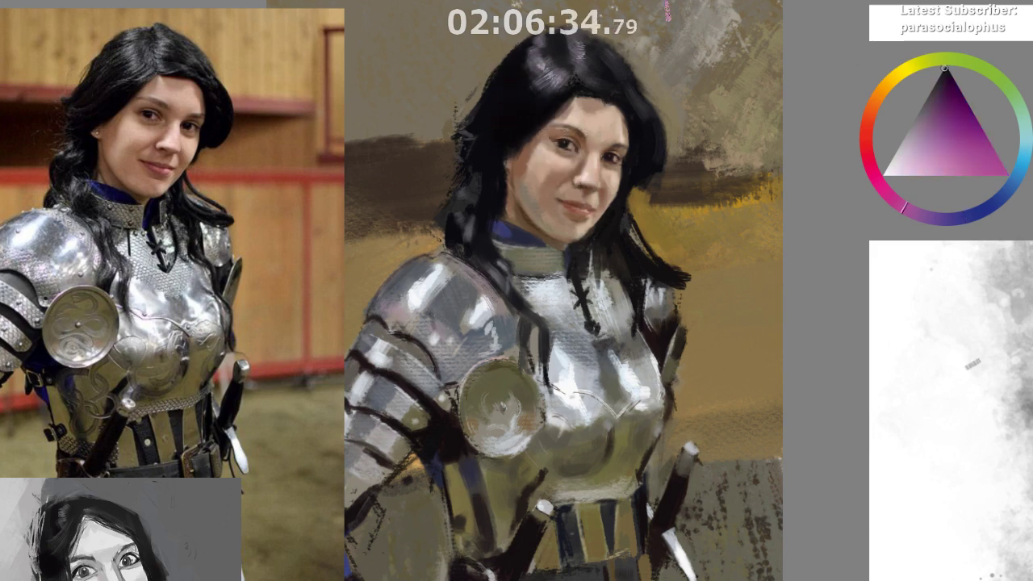
# Refine the outer hair contour against the background, alternating sampled background brown with near-black hair color
pyautogui.keyDown('ctrl'); pyautogui.click(495, 58); pyautogui.keyUp('ctrl')
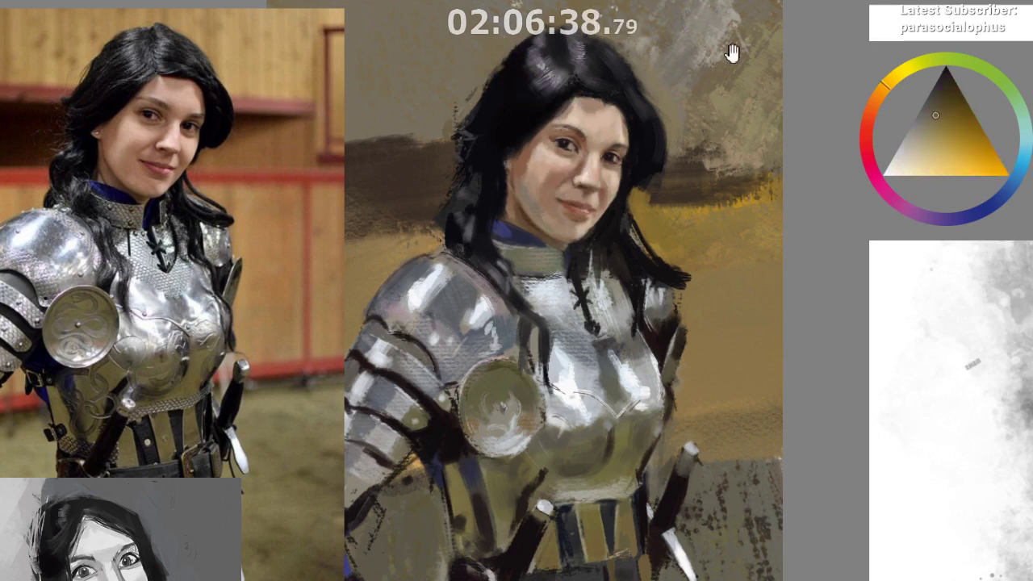
pyautogui.moveTo(670, 106); pyautogui.dragTo(636, 119)
pyautogui.keyDown('ctrl'); pyautogui.click(486, 97); pyautogui.keyUp('ctrl')
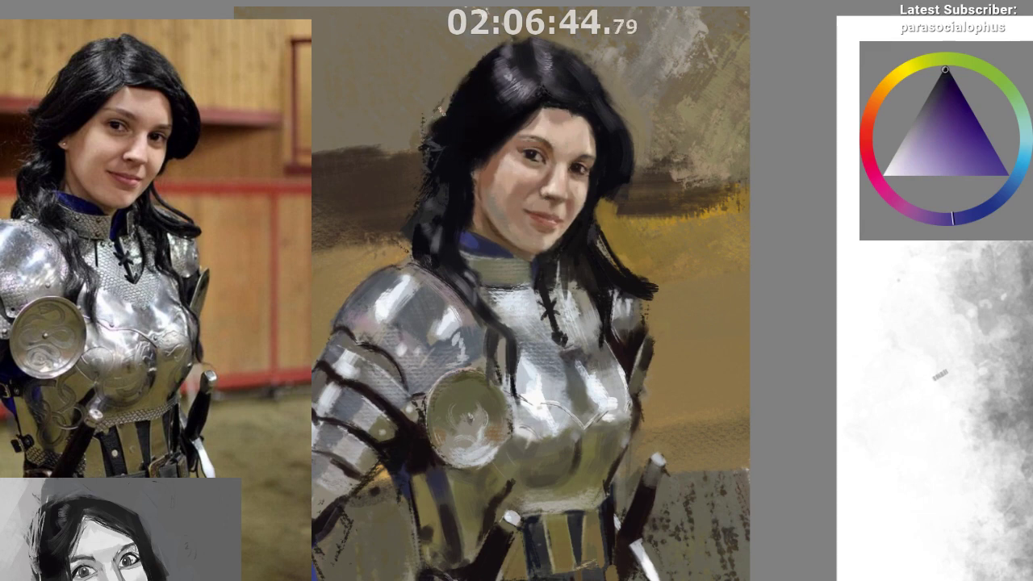
pyautogui.keyDown('ctrl'); pyautogui.click(436, 97); pyautogui.keyUp('ctrl')
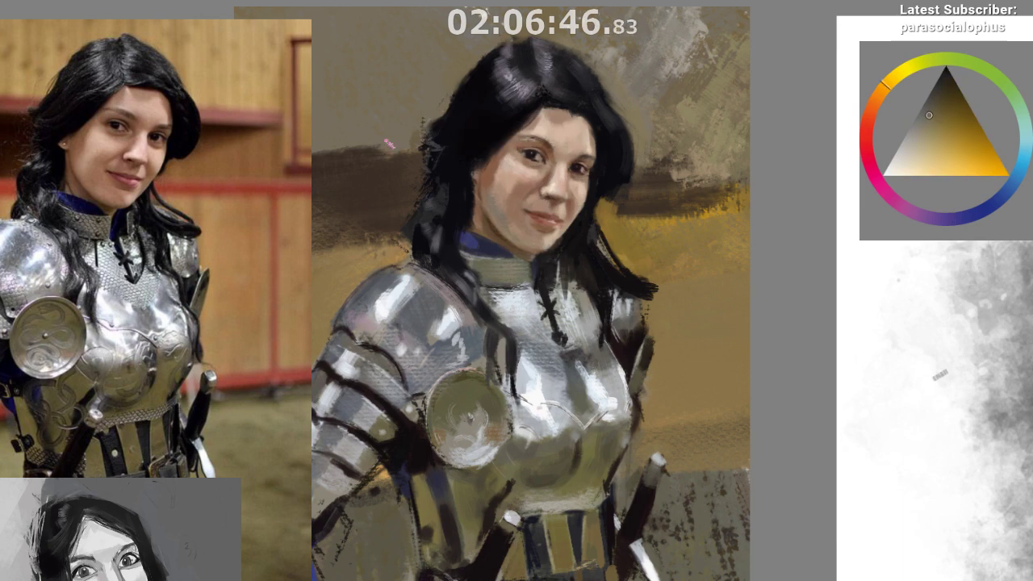
# Clean up the hair tip beside the far cheek using sampled dark reddish brown and ochre background tones
pyautogui.moveTo(614, 144); pyautogui.dragTo(587, 156)
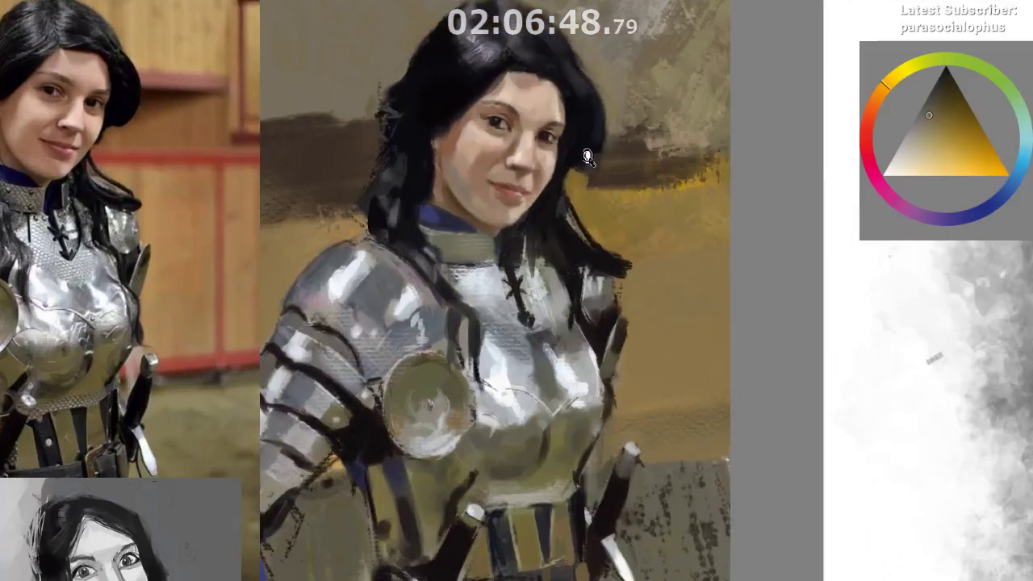
pyautogui.moveTo(580, 198); pyautogui.dragTo(562, 212)
pyautogui.keyDown('ctrl'); pyautogui.click(561, 167); pyautogui.keyUp('ctrl')
pyautogui.keyDown('ctrl'); pyautogui.click(569, 177); pyautogui.keyUp('ctrl')
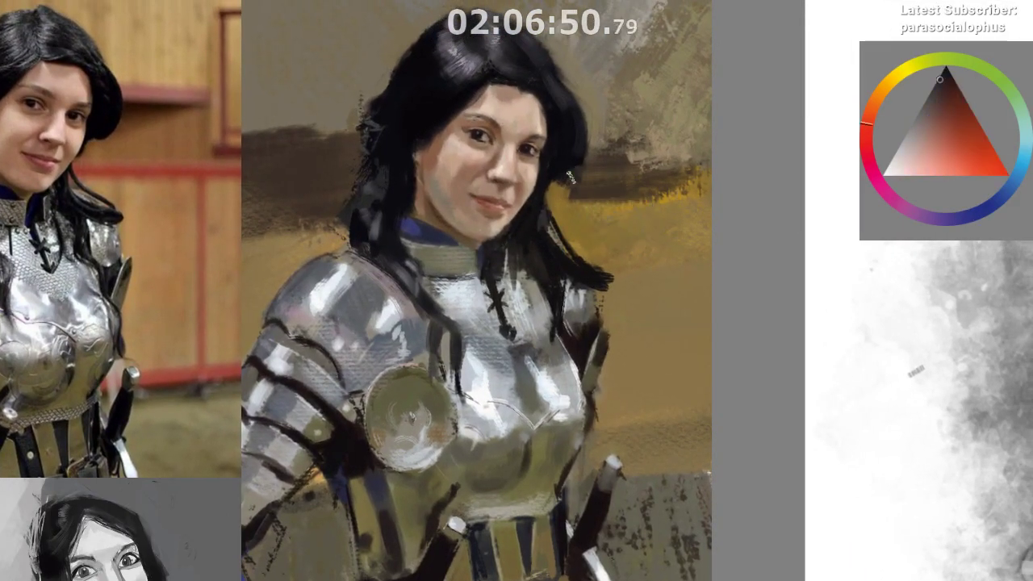
pyautogui.keyDown('ctrl'); pyautogui.click(570, 176); pyautogui.keyUp('ctrl')
pyautogui.keyDown('ctrl'); pyautogui.click(569, 177); pyautogui.keyUp('ctrl')
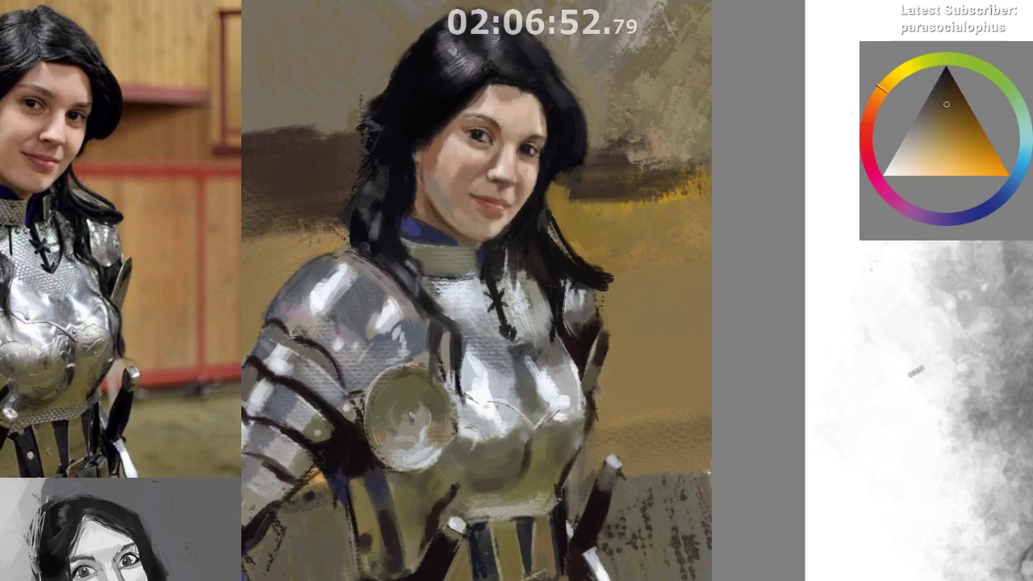
pyautogui.keyDown('ctrl'); pyautogui.click(555, 181); pyautogui.keyUp('ctrl')
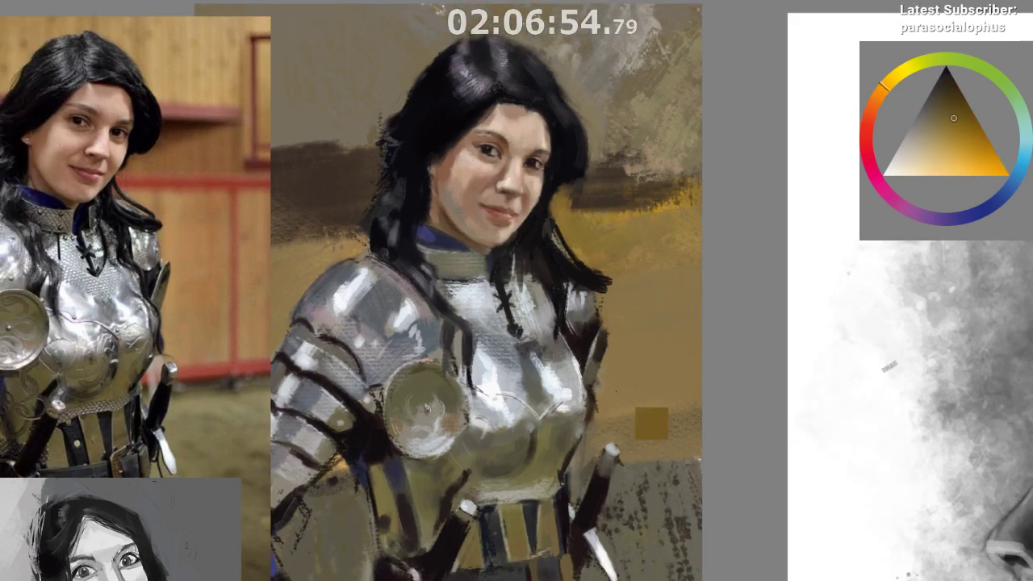
# Mirror the canvas, sample brown skin tones at the temple and cheek, and redefine the hair edge along the forehead in blue-black
pyautogui.press('m')
pyautogui.moveTo(447, 424); pyautogui.dragTo(331, 344)
pyautogui.scroll(-1, 423, 427)
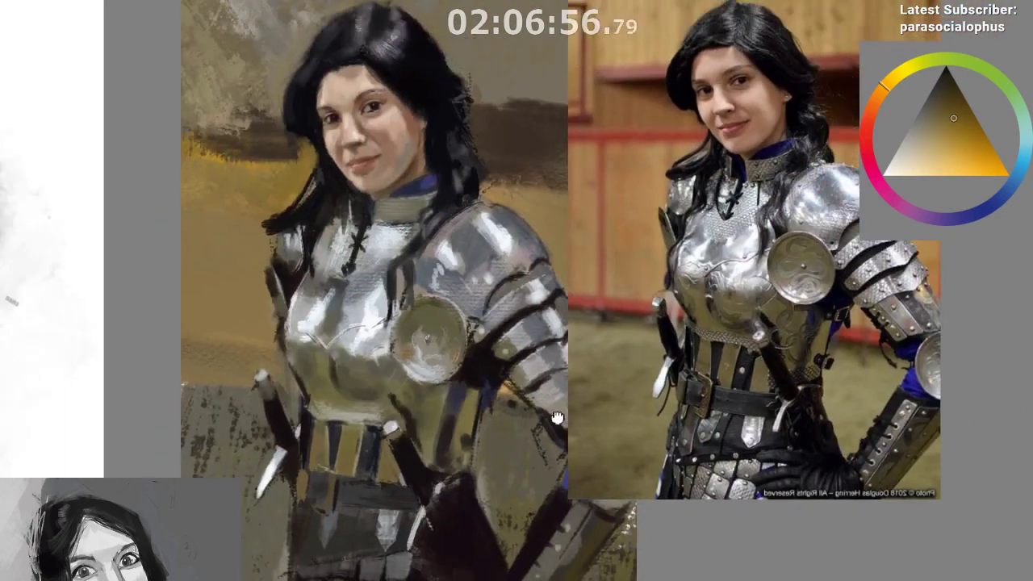
pyautogui.moveTo(559, 418); pyautogui.dragTo(489, 374)
pyautogui.moveTo(265, 87); pyautogui.dragTo(265, 292)
pyautogui.scroll(-6, 265, 293)
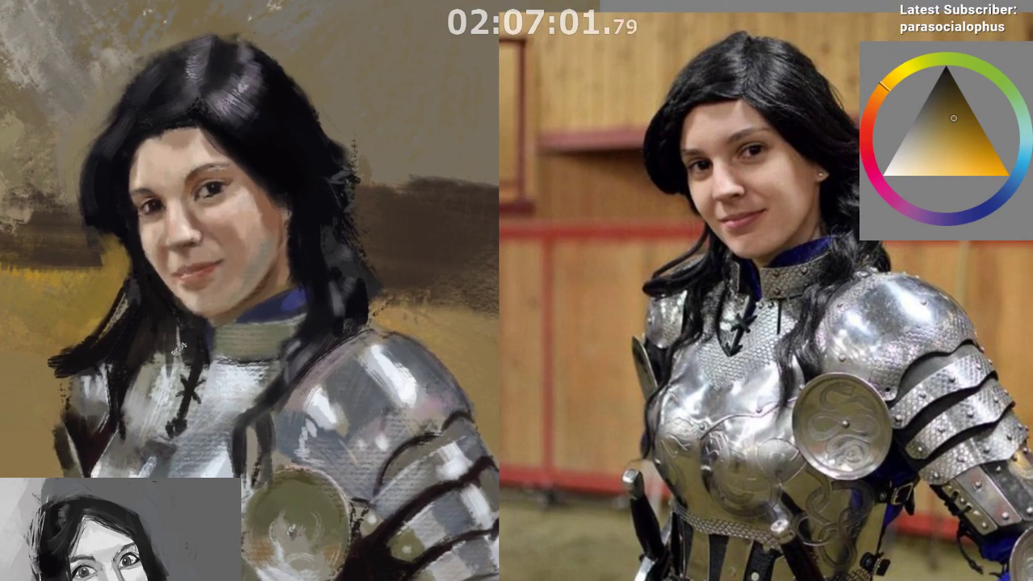
pyautogui.keyDown('ctrl'); pyautogui.click(137, 178); pyautogui.keyUp('ctrl')
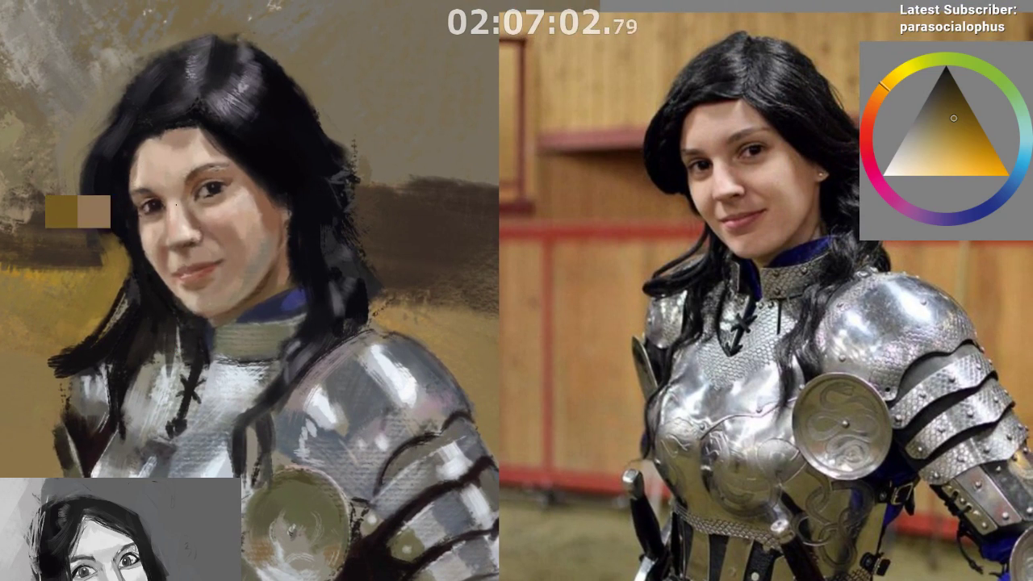
pyautogui.keyDown('ctrl'); pyautogui.click(255, 201); pyautogui.keyUp('ctrl')
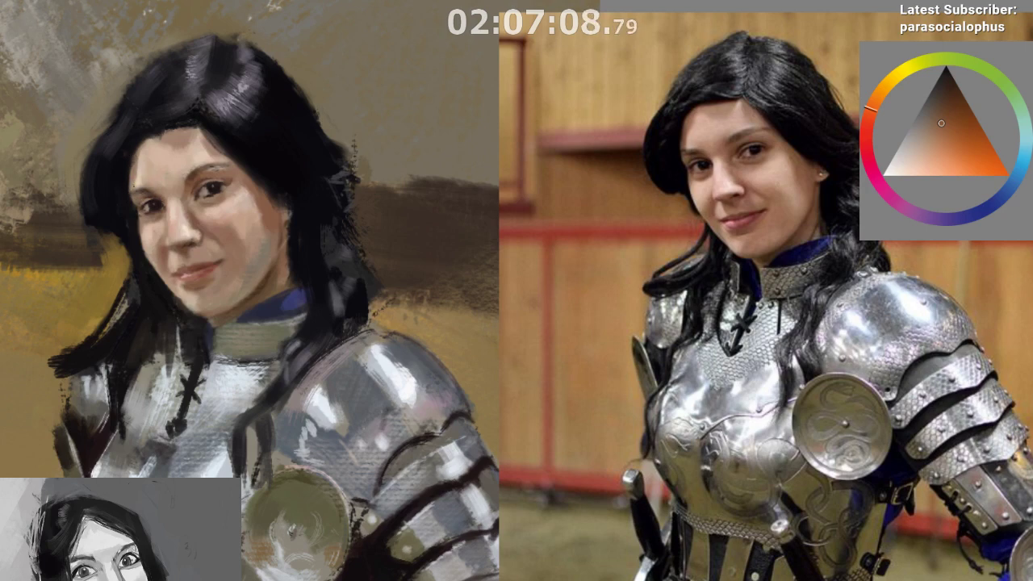
pyautogui.keyDown('alt'); pyautogui.click(129, 161); pyautogui.keyUp('alt')
pyautogui.moveTo(131, 164); pyautogui.dragTo(131, 189)
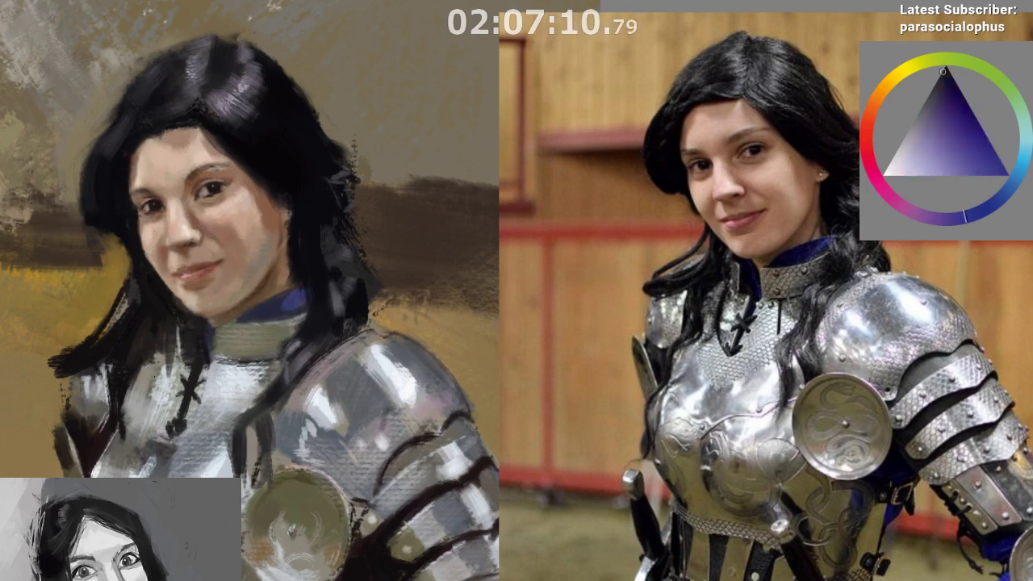
# Sample light skin tones from the cheek and above the eye to touch up the face
pyautogui.moveTo(258, 339); pyautogui.dragTo(253, 276)
pyautogui.scroll(-3, 240, 326)
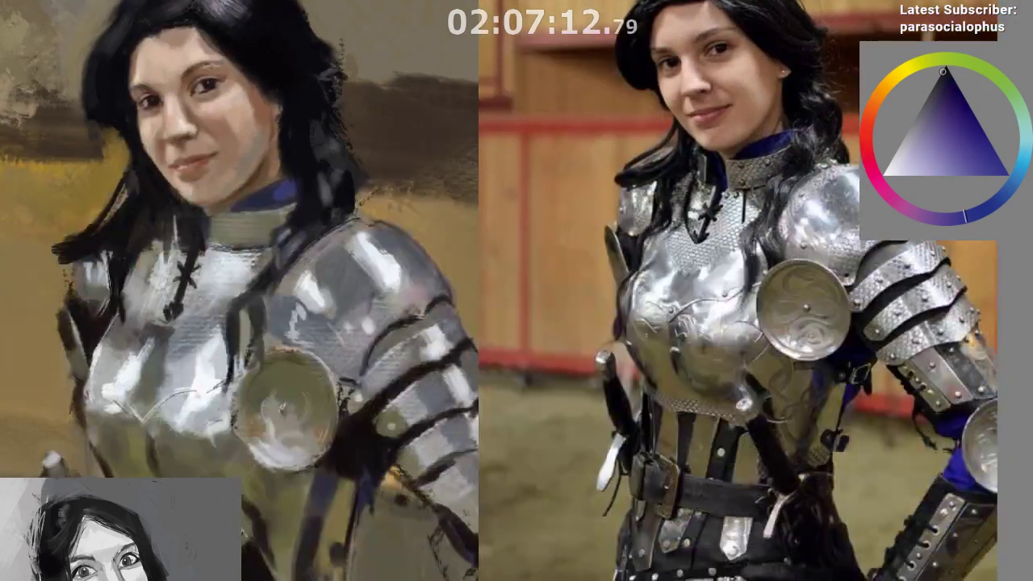
pyautogui.scroll(-2, 201, 242)
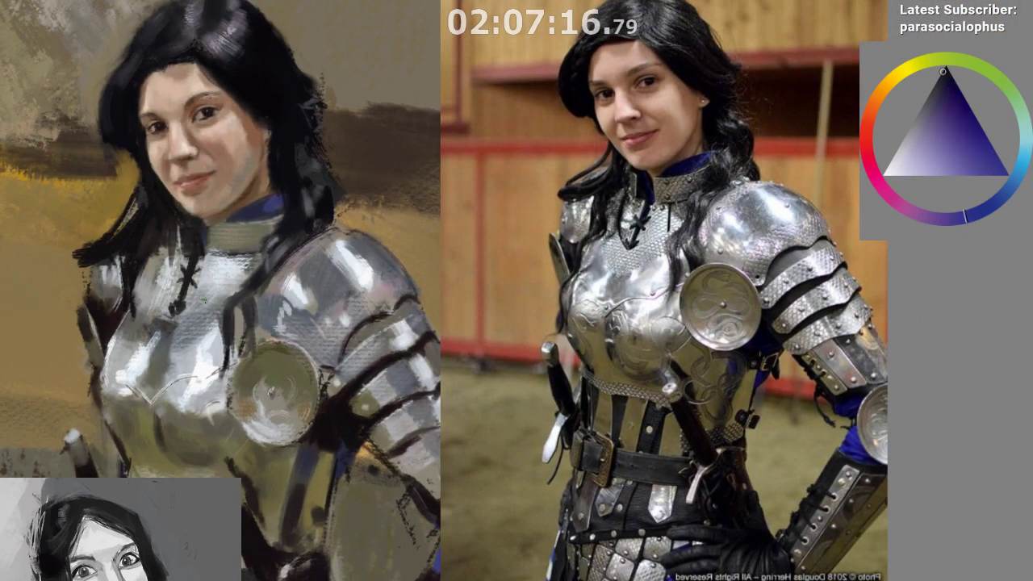
pyautogui.keyDown('alt'); pyautogui.click(232, 130); pyautogui.keyUp('alt')
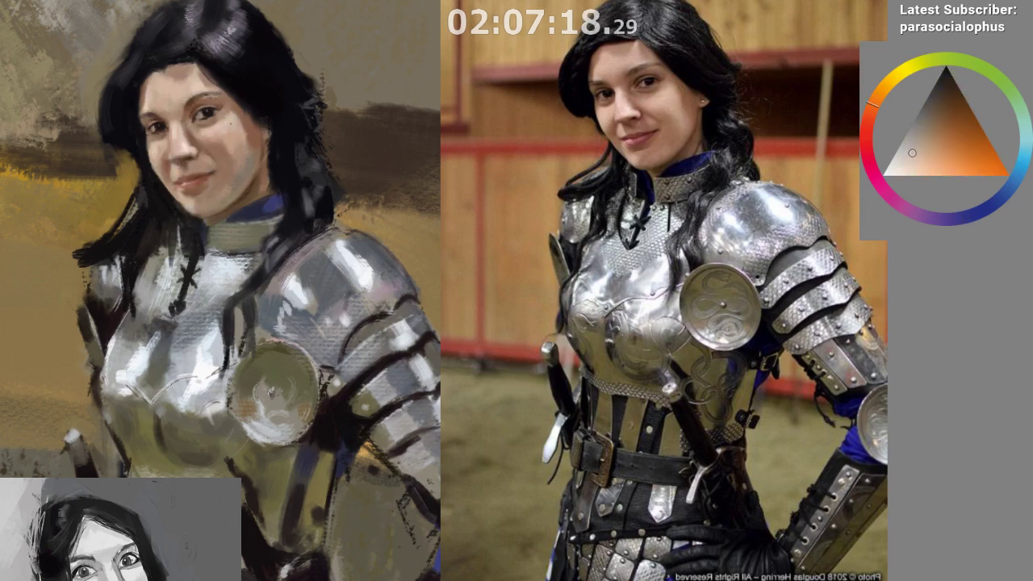
pyautogui.keyDown('alt'); pyautogui.click(198, 95); pyautogui.keyUp('alt')
# Mirror the canvas back and compare the whole painted figure with the reference photo
pyautogui.press('m')
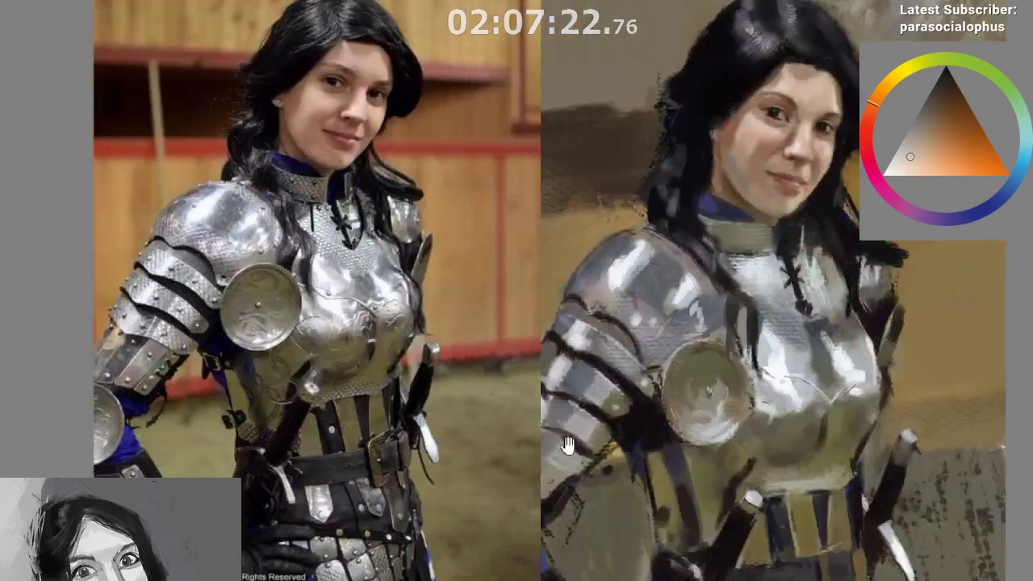
pyautogui.moveTo(565, 444)
pyautogui.mouseDown()
pyautogui.moveTo(536, 439)
pyautogui.moveTo(433, 475)
pyautogui.moveTo(404, 519)
pyautogui.moveTo(385, 444)
pyautogui.mouseUp()
pyautogui.moveTo(652, 428)
pyautogui.mouseDown()
pyautogui.moveTo(607, 416)
pyautogui.moveTo(643, 412)
pyautogui.mouseUp()
pyautogui.moveTo(457, 191); pyautogui.dragTo(482, 175)
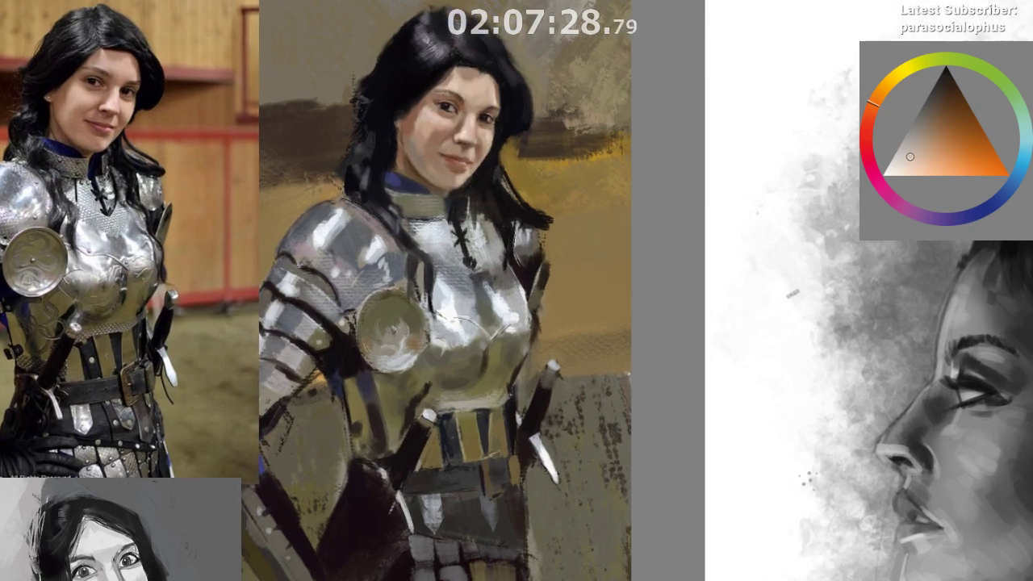
# Sample a dark reddish brown from the hair below the chin and mirror the canvas to compare the painting with the reference photo
pyautogui.keyDown('ctrl'); pyautogui.click(452, 197); pyautogui.keyUp('ctrl')
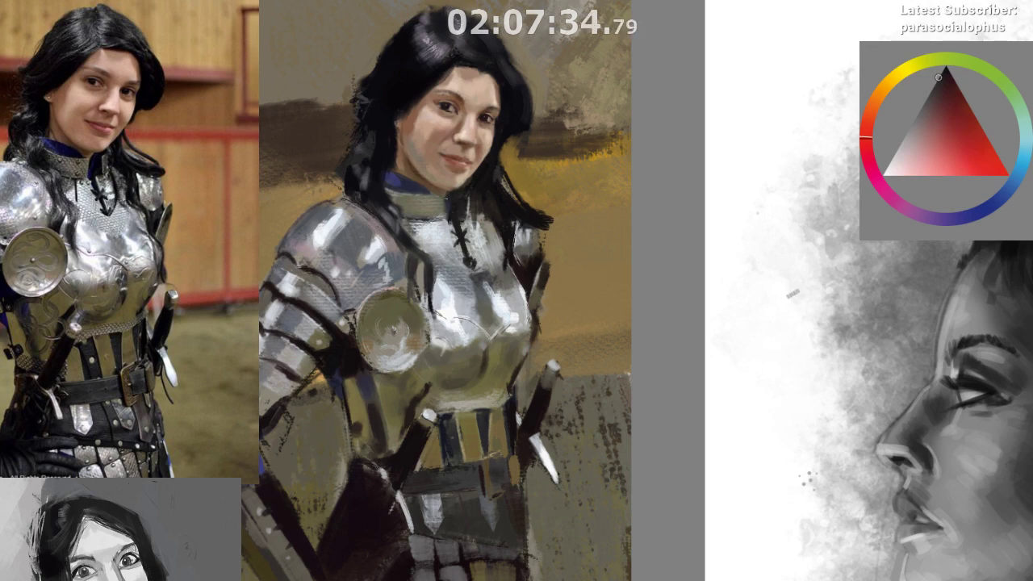
pyautogui.moveTo(463, 339); pyautogui.dragTo(448, 416)
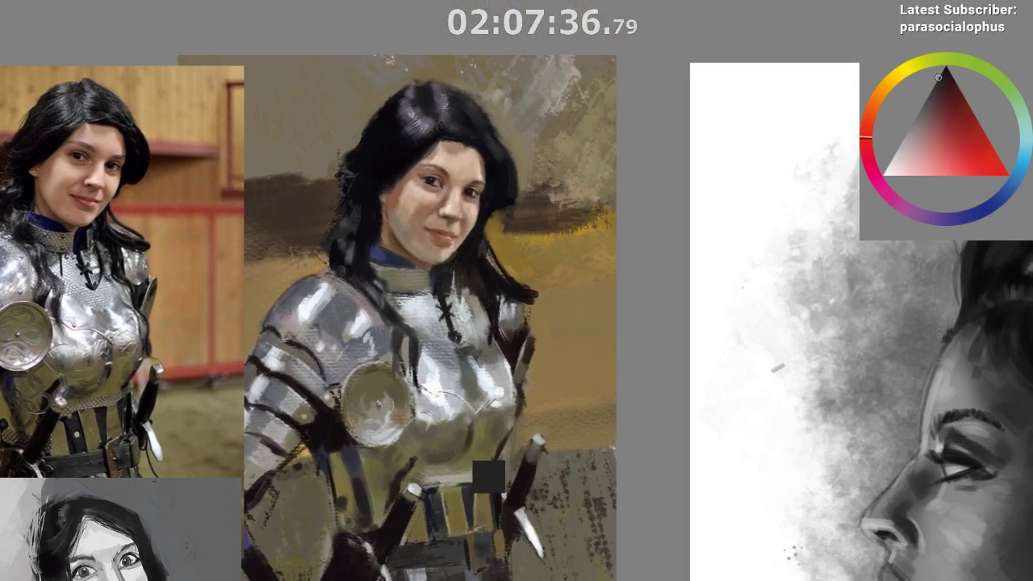
pyautogui.press('m')
pyautogui.moveTo(428, 474)
pyautogui.mouseDown()
pyautogui.moveTo(407, 501)
pyautogui.moveTo(326, 429)
pyautogui.mouseUp()
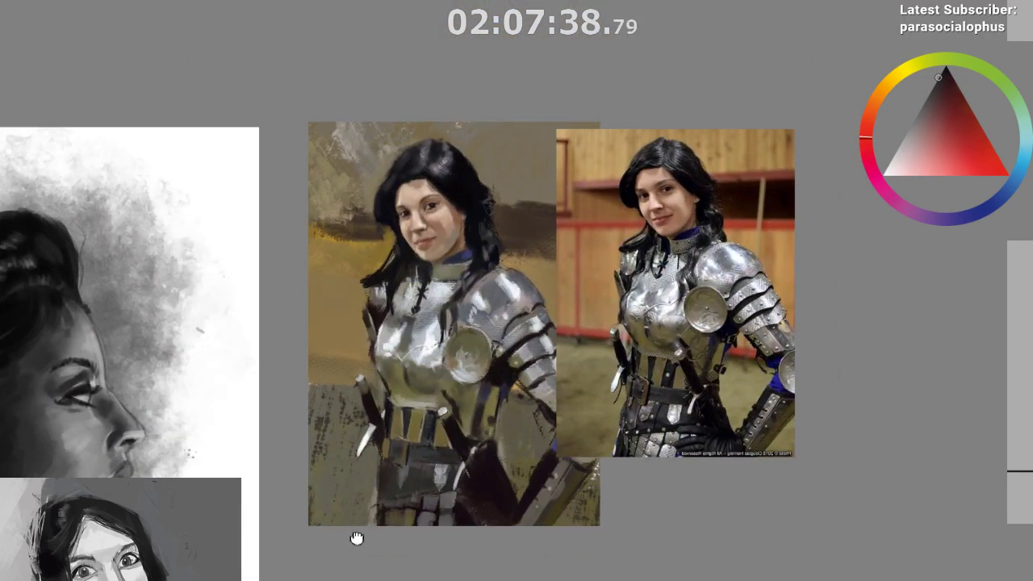
pyautogui.moveTo(361, 556); pyautogui.dragTo(297, 530)
pyautogui.moveTo(351, 576); pyautogui.dragTo(295, 528)
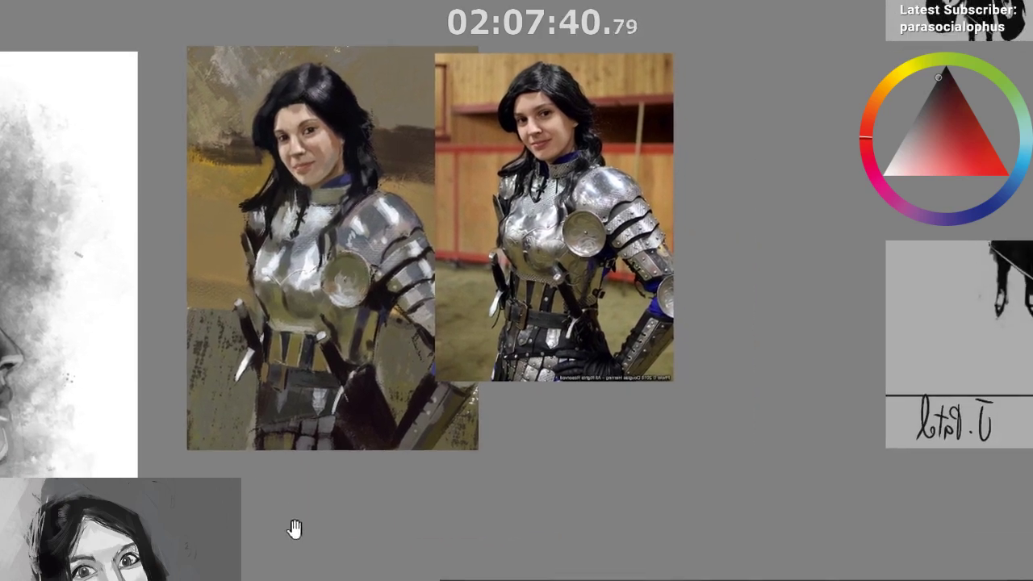
# Move the reference photo clear of the painting so it no longer overlaps the armored arm, and mirror the canvas back
pyautogui.hotkey('ctrl', 't')
pyautogui.moveTo(529, 248); pyautogui.dragTo(674, 279)
pyautogui.press('m')
pyautogui.moveTo(429, 441); pyautogui.dragTo(294, 414)
pyautogui.press('Return')
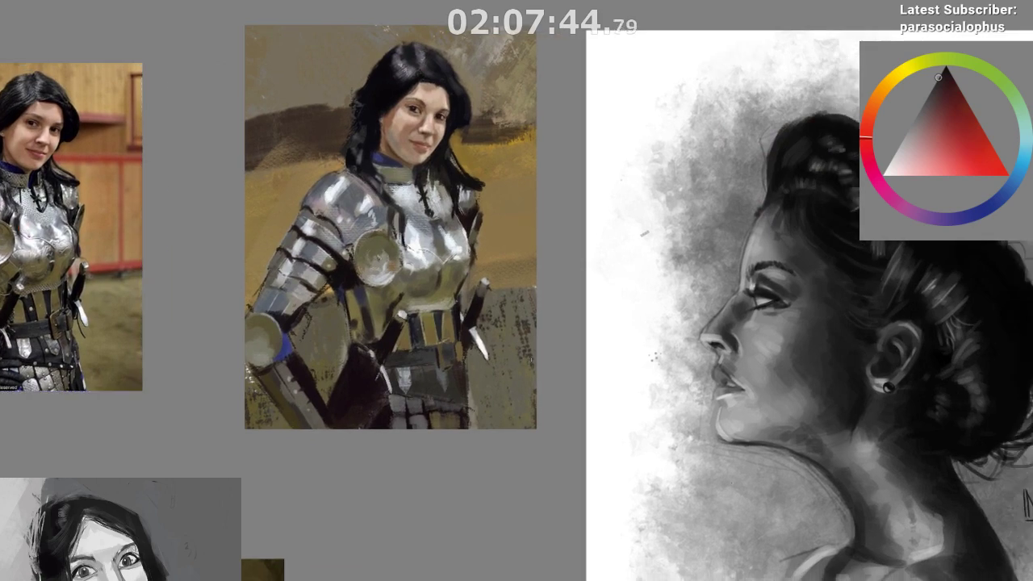
# Examine the waist, dagger and overall figure, comparing the painting with and without the last change by undoing and redoing it
pyautogui.moveTo(522, 380); pyautogui.dragTo(539, 321)
pyautogui.moveTo(473, 419); pyautogui.dragTo(524, 375)
pyautogui.moveTo(533, 382); pyautogui.dragTo(482, 293)
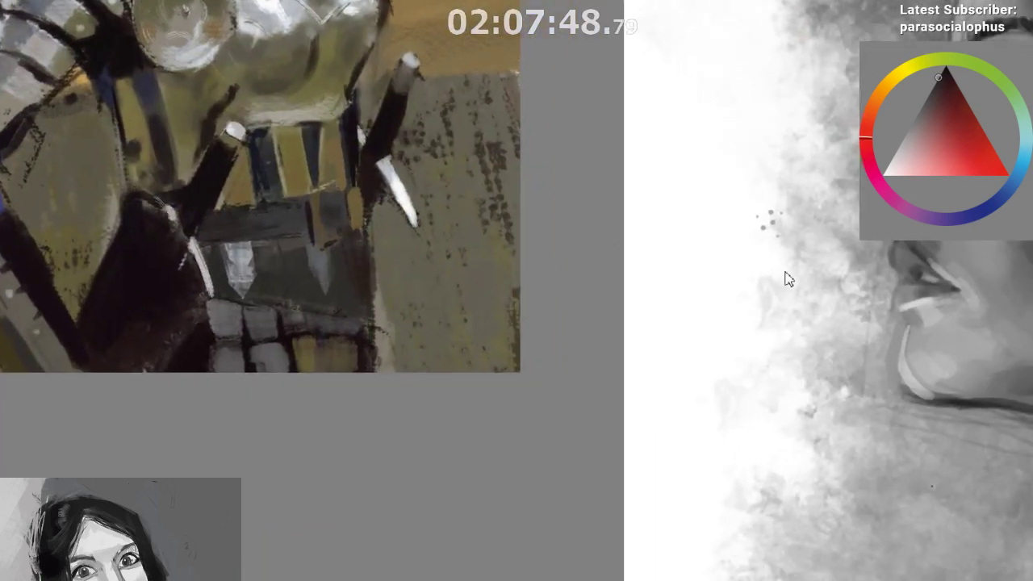
pyautogui.moveTo(492, 303); pyautogui.dragTo(484, 355)
pyautogui.moveTo(467, 392)
pyautogui.mouseDown()
pyautogui.moveTo(447, 431)
pyautogui.moveTo(463, 527)
pyautogui.mouseUp()
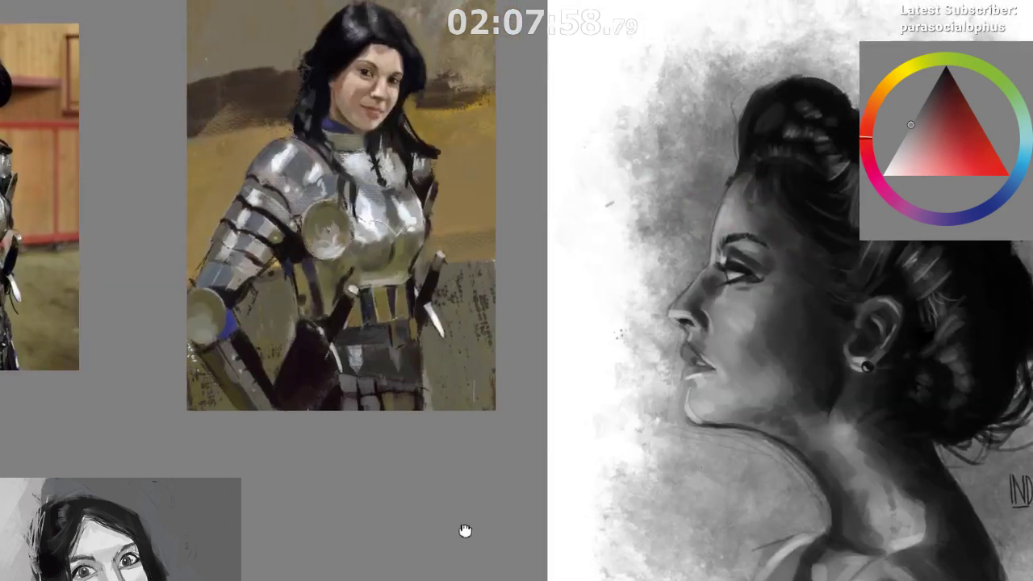
pyautogui.scroll(1, 466, 424)
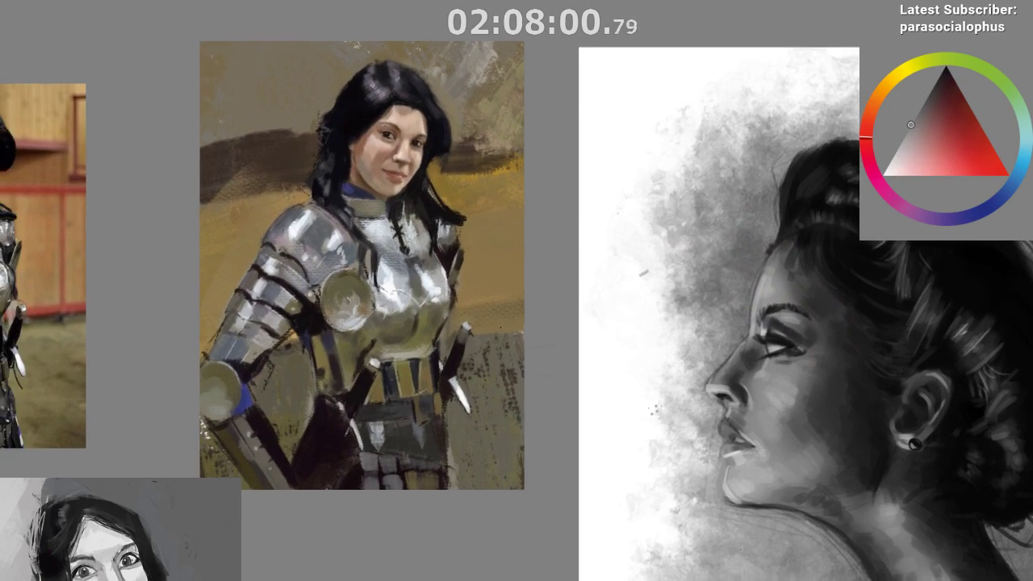
pyautogui.hotkey('ctrl', 'z')
pyautogui.hotkey('ctrl', 'shift', 'z')
pyautogui.hotkey('ctrl', 'z')
pyautogui.hotkey('ctrl', 'shift', 'z')
# Sample a dark reddish brown from the woman's nearer eye
pyautogui.scroll(2, 440, 132)
pyautogui.scroll(2, 345, 169)
pyautogui.scroll(2, 367, 141)
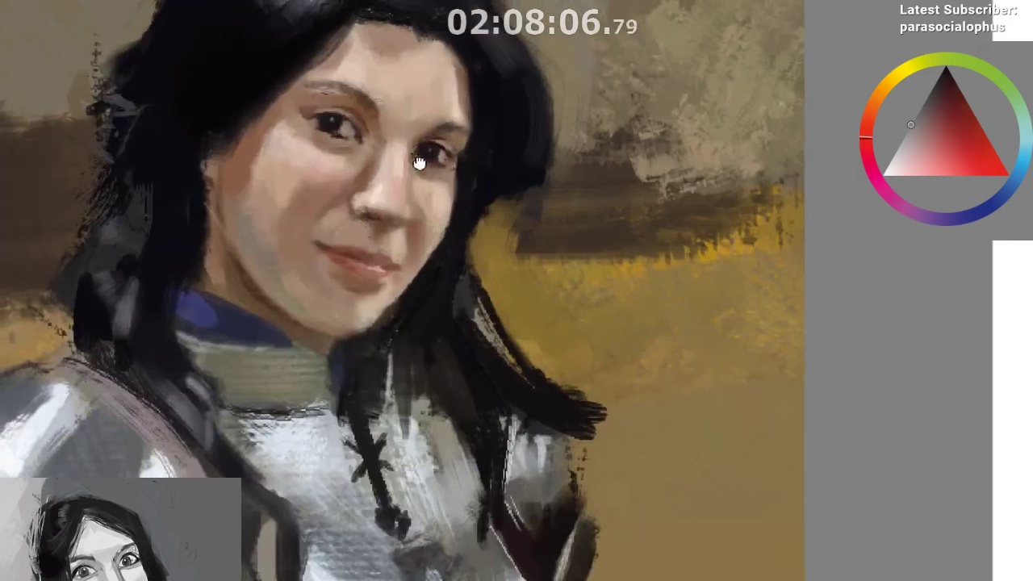
pyautogui.moveTo(367, 141); pyautogui.dragTo(419, 229)
pyautogui.keyDown('ctrl'); pyautogui.click(389, 203); pyautogui.keyUp('ctrl')
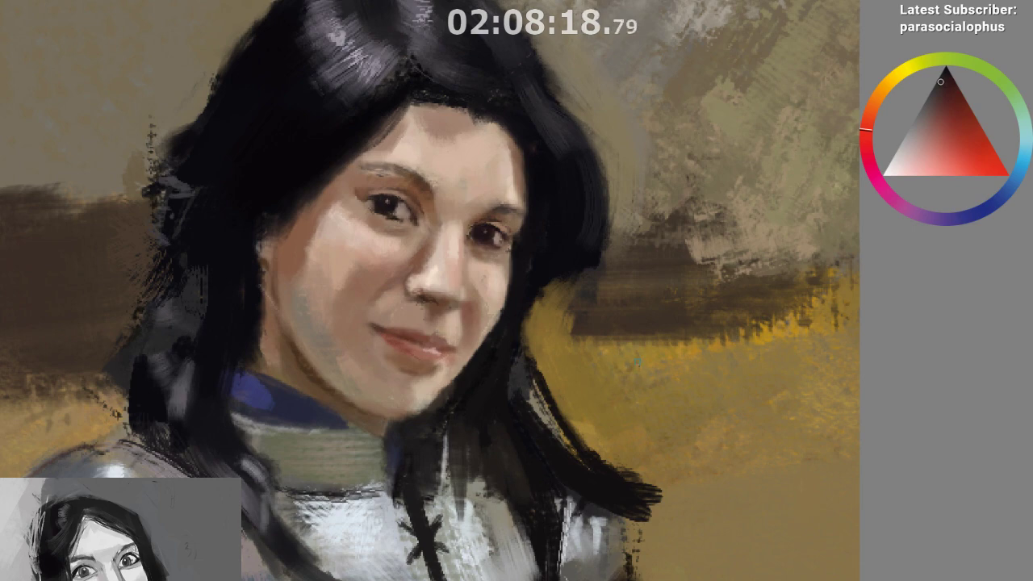
# Compare the whole painted figure with the reference photo, both in normal and in mirrored view
pyautogui.moveTo(622, 397); pyautogui.dragTo(598, 432)
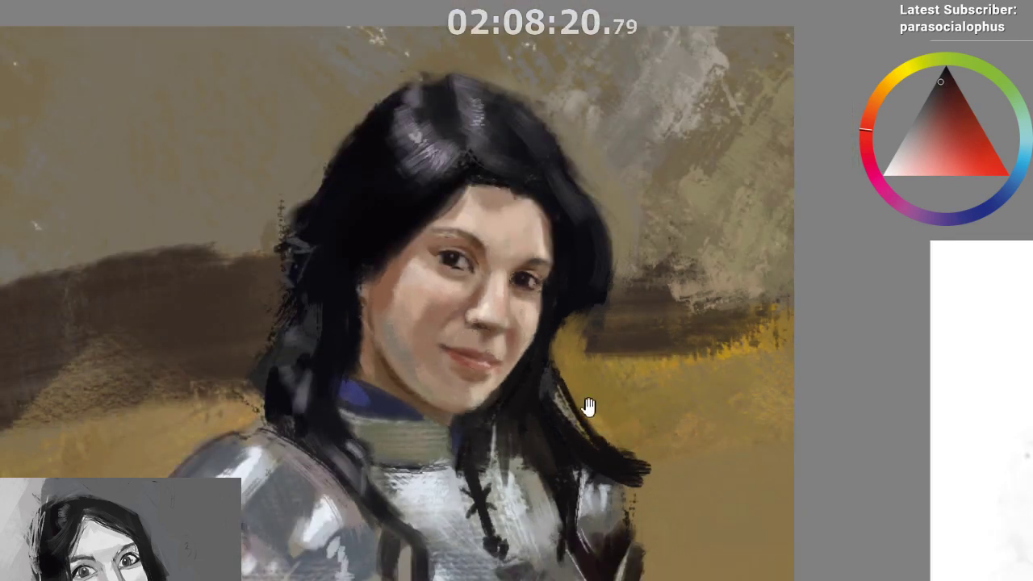
pyautogui.scroll(-4, 589, 408)
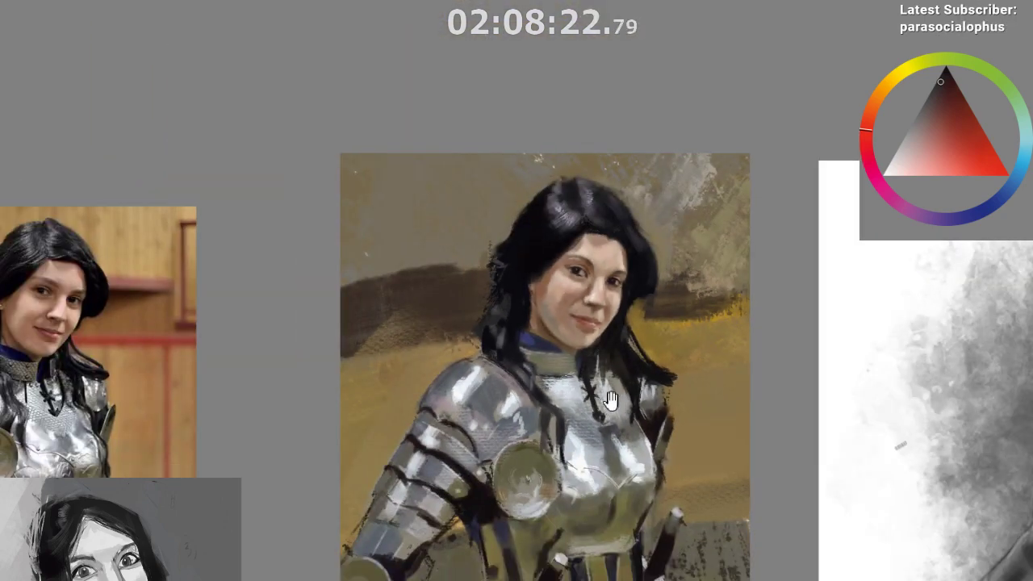
pyautogui.scroll(3, 611, 399)
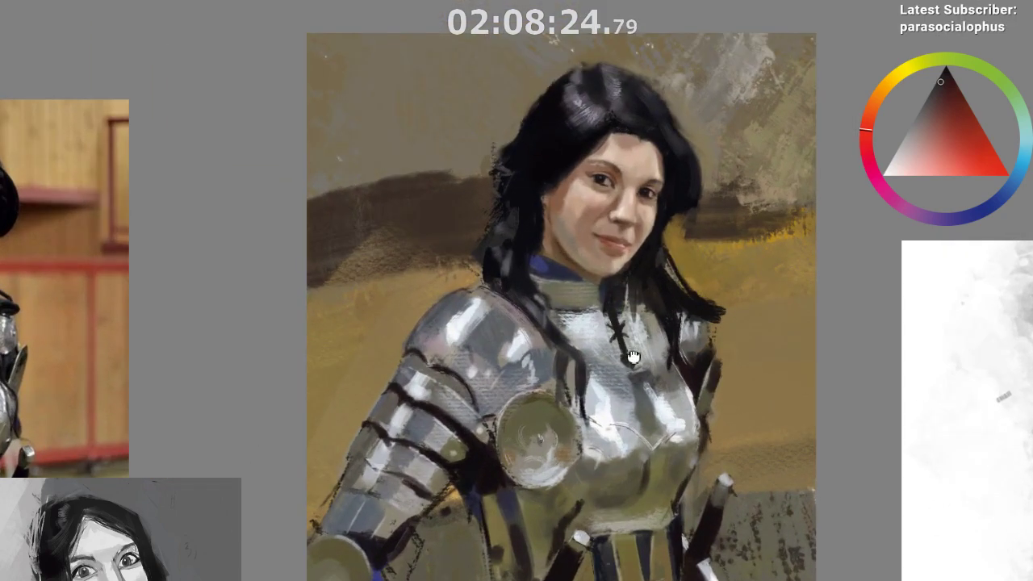
pyautogui.moveTo(633, 357); pyautogui.dragTo(668, 329)
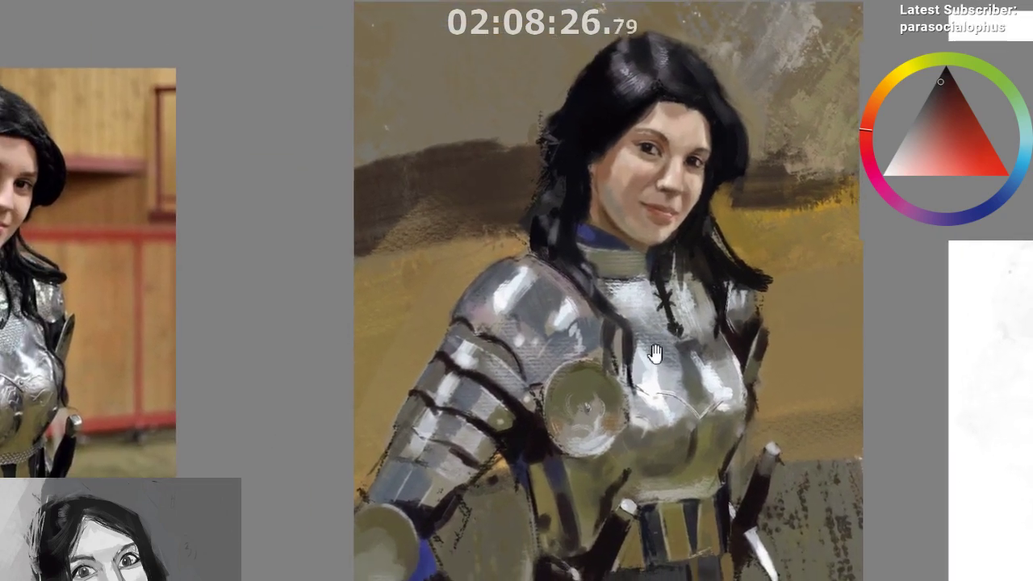
pyautogui.scroll(-4, 654, 352)
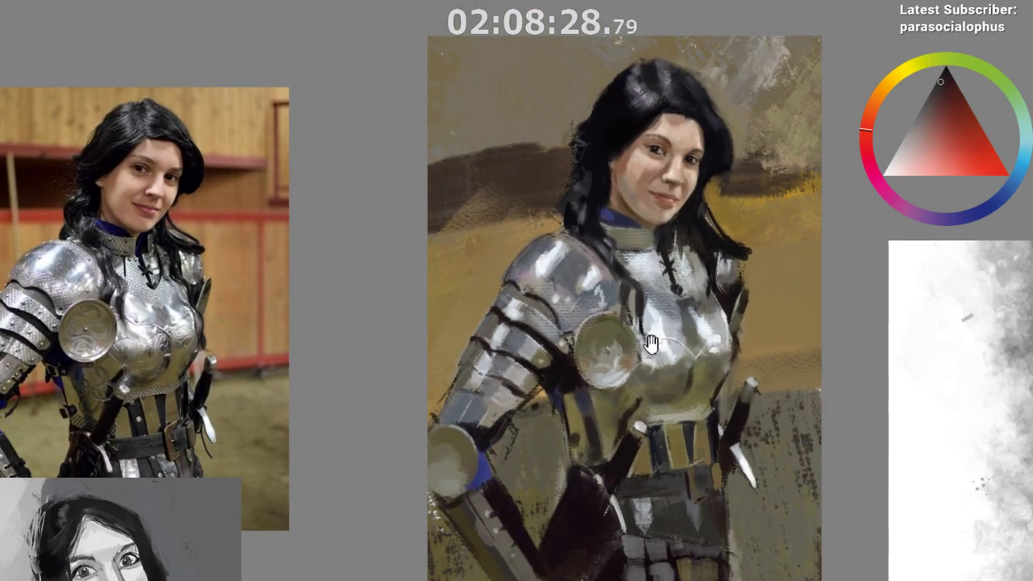
pyautogui.press('m')
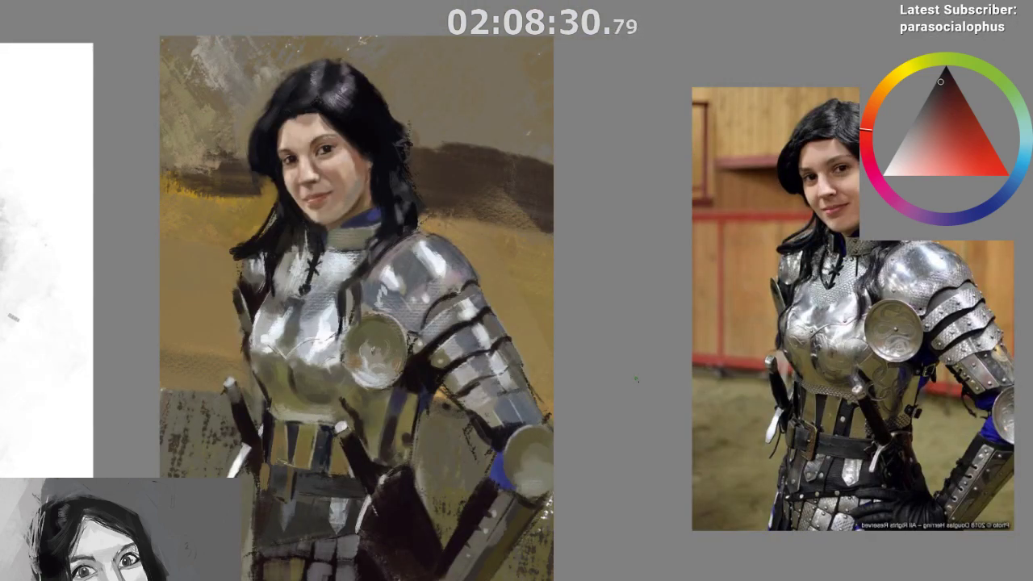
pyautogui.scroll(-2, 596, 458)
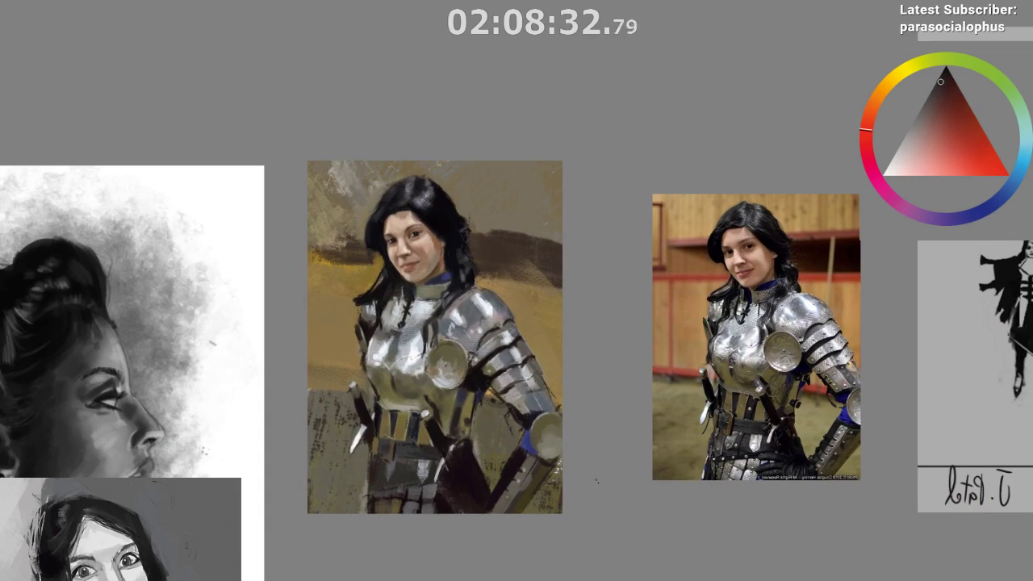
pyautogui.press('m')
# Sign the painting with a small light grey "IND" monogram in its lower right corner, undoing unsatisfactory first strokes
pyautogui.moveTo(597, 482)
pyautogui.mouseDown()
pyautogui.moveTo(597, 462)
pyautogui.moveTo(634, 441)
pyautogui.moveTo(599, 380)
pyautogui.moveTo(595, 318)
pyautogui.mouseUp()
pyautogui.keyDown('ctrl'); pyautogui.click(569, 301); pyautogui.keyUp('ctrl')
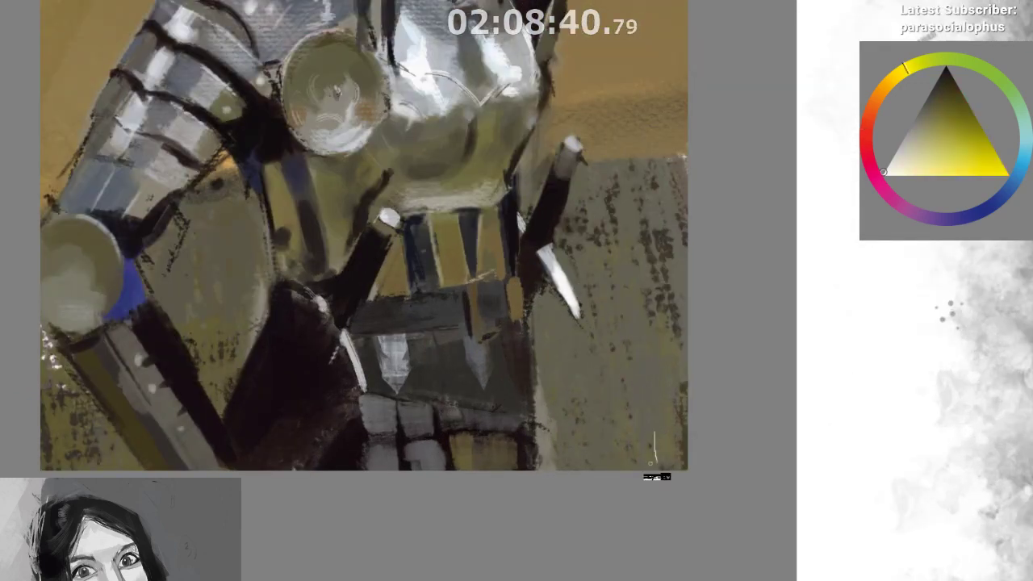
pyautogui.moveTo(655, 435)
pyautogui.mouseDown()
pyautogui.moveTo(656, 461)
pyautogui.moveTo(662, 389)
pyautogui.mouseUp()
pyautogui.moveTo(662, 389); pyautogui.dragTo(631, 330)
pyautogui.hotkey('ctrl', 'z')
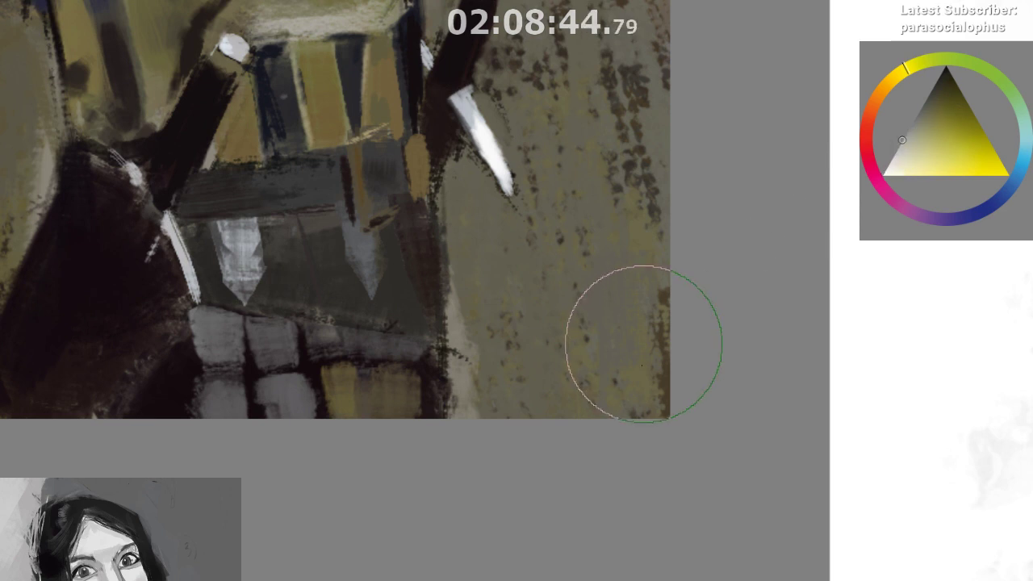
pyautogui.moveTo(646, 342)
pyautogui.mouseDown()
pyautogui.moveTo(628, 406)
pyautogui.moveTo(648, 355)
pyautogui.moveTo(611, 358)
pyautogui.moveTo(633, 391)
pyautogui.moveTo(633, 413)
pyautogui.moveTo(654, 397)
pyautogui.mouseUp()
pyautogui.hotkey('ctrl', 'z')
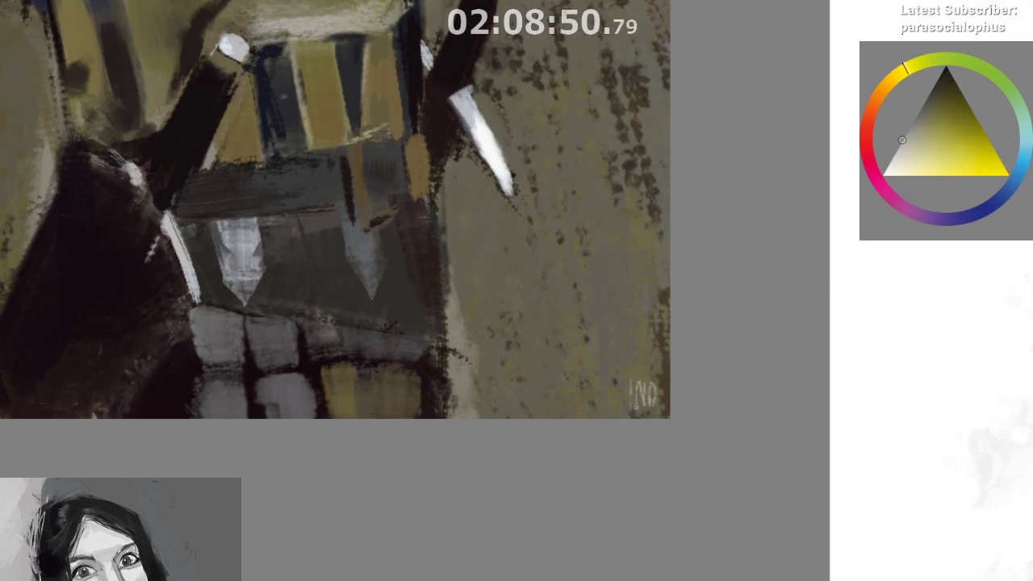
pyautogui.moveTo(634, 459)
pyautogui.mouseDown()
pyautogui.moveTo(607, 484)
pyautogui.moveTo(638, 518)
pyautogui.mouseUp()
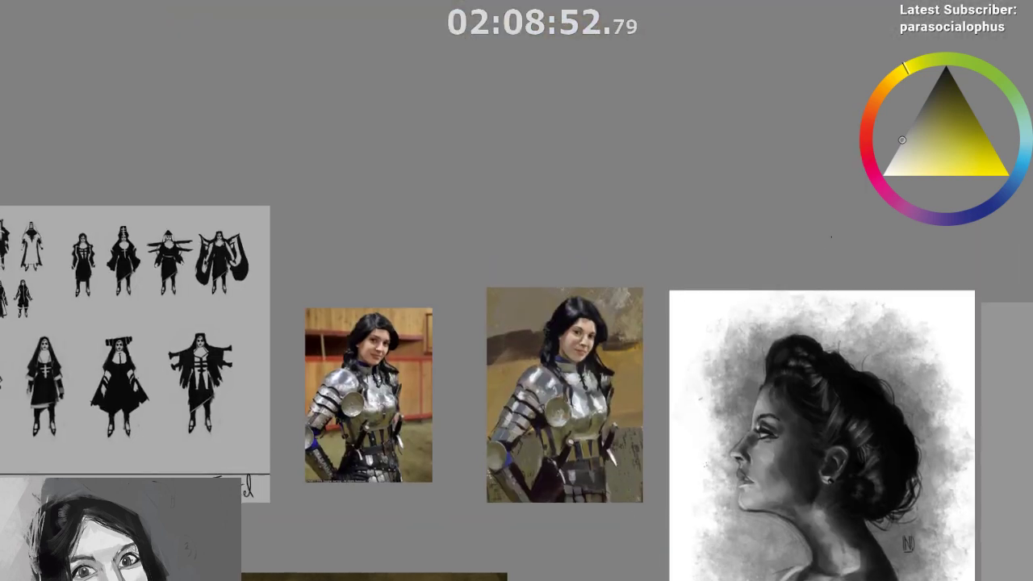
pyautogui.scroll(5, 549, 199)
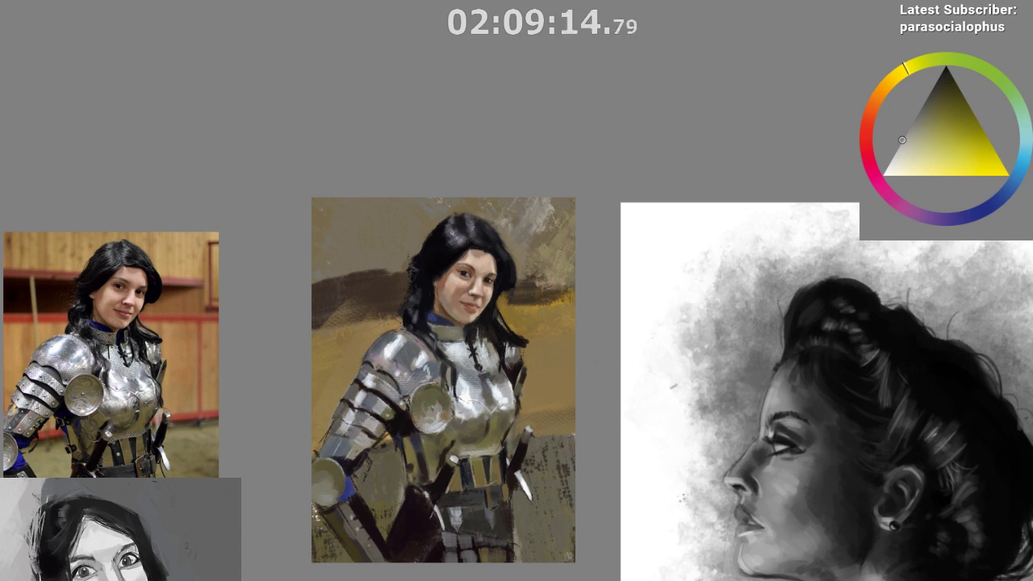
# Switch to the board of collected studies and locate the group of knight and armor paintings
pyautogui.hotkey('alt', 'Tab')
pyautogui.scroll(1, 675, 182)
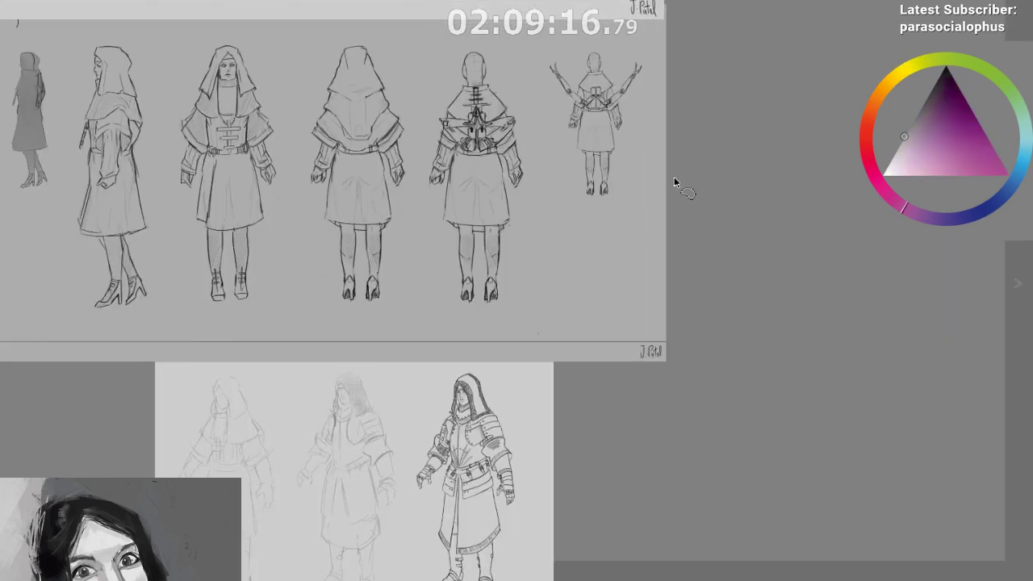
pyautogui.scroll(-3, 675, 183)
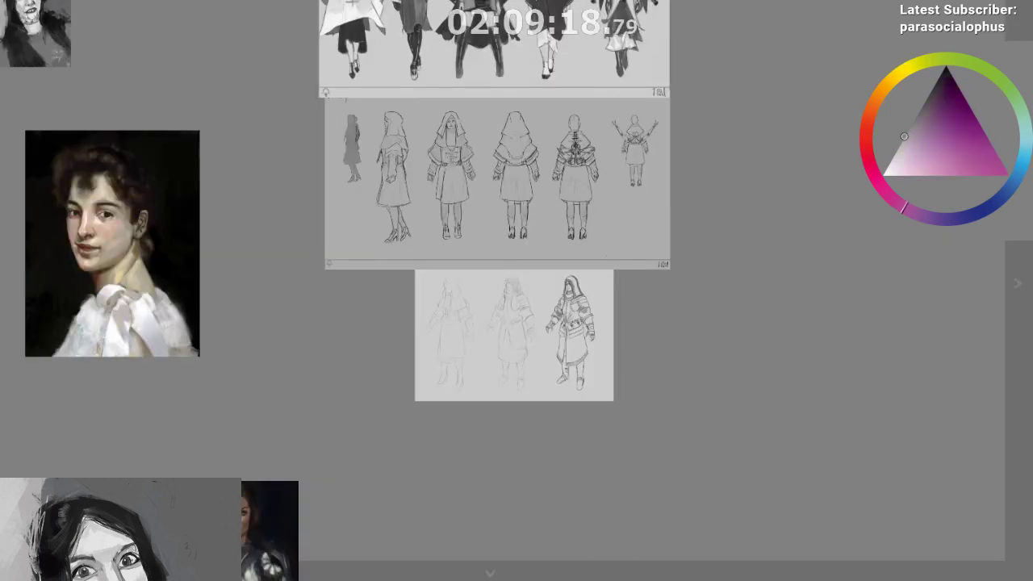
pyautogui.moveTo(339, 339); pyautogui.dragTo(701, 339)
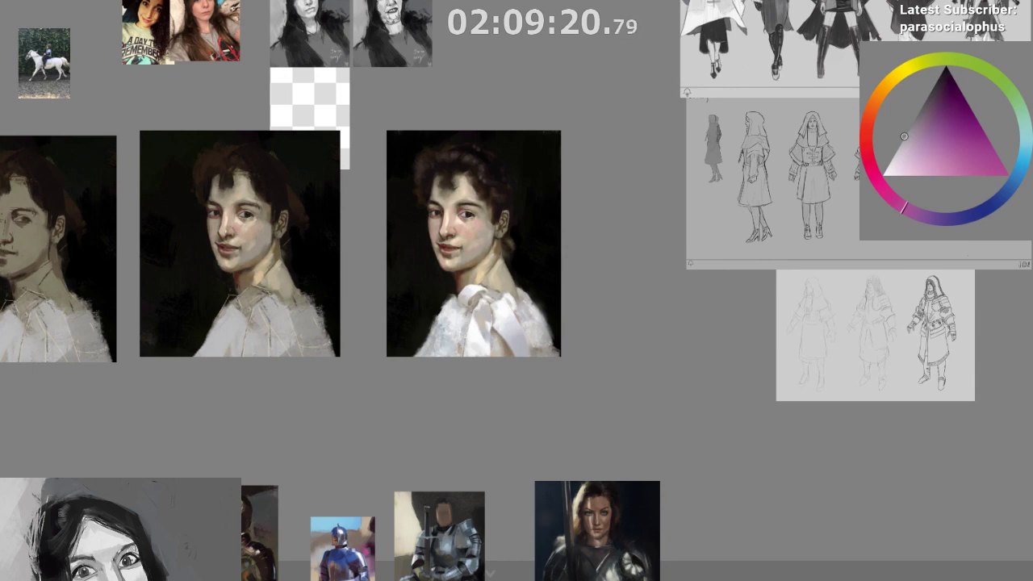
pyautogui.scroll(-6, 362, 234)
pyautogui.scroll(1, 361, 234)
pyautogui.scroll(3, 362, 234)
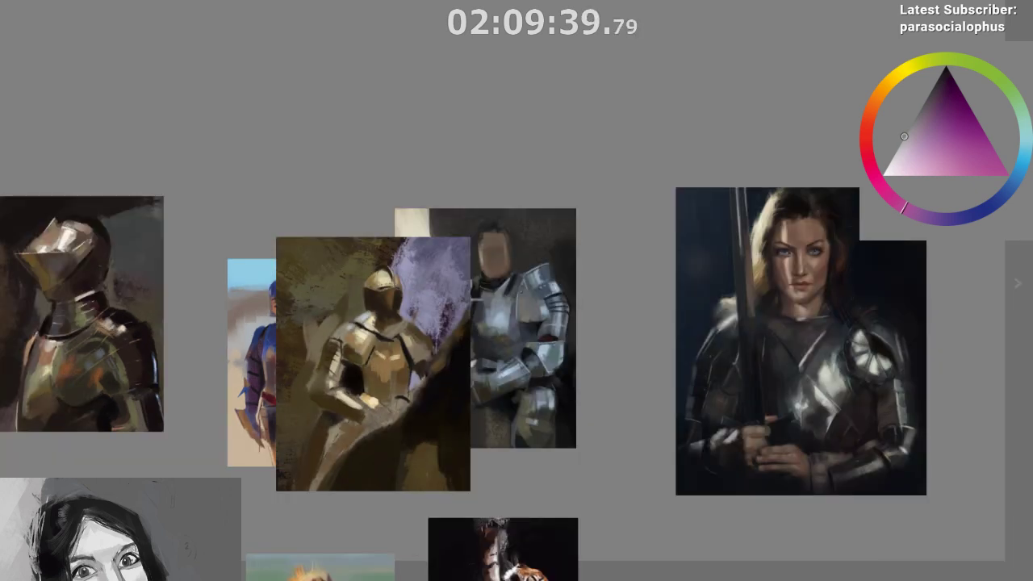
pyautogui.moveTo(104, 353); pyautogui.dragTo(409, 353)
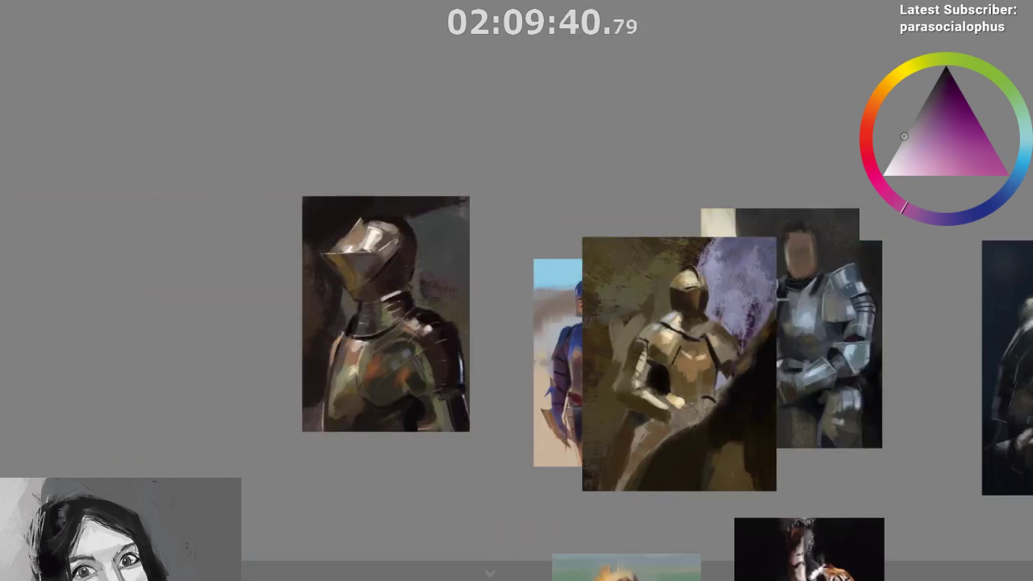
pyautogui.moveTo(272, 353); pyautogui.dragTo(409, 354)
# Place the visored-helmet bust and the golden knight study side by side, apart from the other knight paintings
pyautogui.moveTo(508, 307); pyautogui.dragTo(188, 280)
pyautogui.moveTo(844, 370)
pyautogui.mouseDown()
pyautogui.moveTo(637, 364)
pyautogui.moveTo(411, 308)
pyautogui.mouseUp()
pyautogui.moveTo(175, 273); pyautogui.dragTo(133, 254)
pyautogui.moveTo(361, 285); pyautogui.dragTo(355, 248)
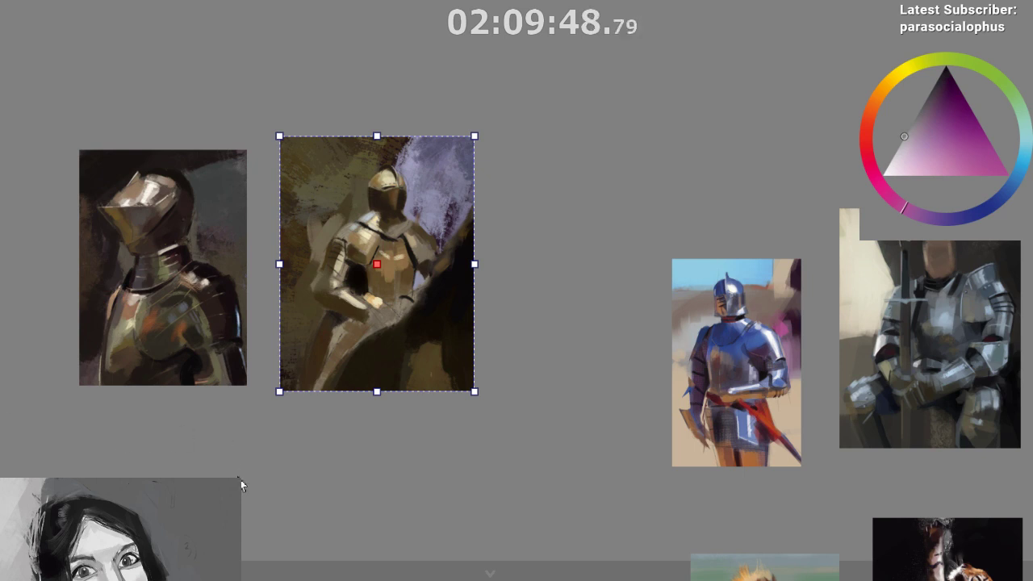
pyautogui.moveTo(178, 291); pyautogui.dragTo(59, 250)
pyautogui.moveTo(347, 283); pyautogui.dragTo(255, 220)
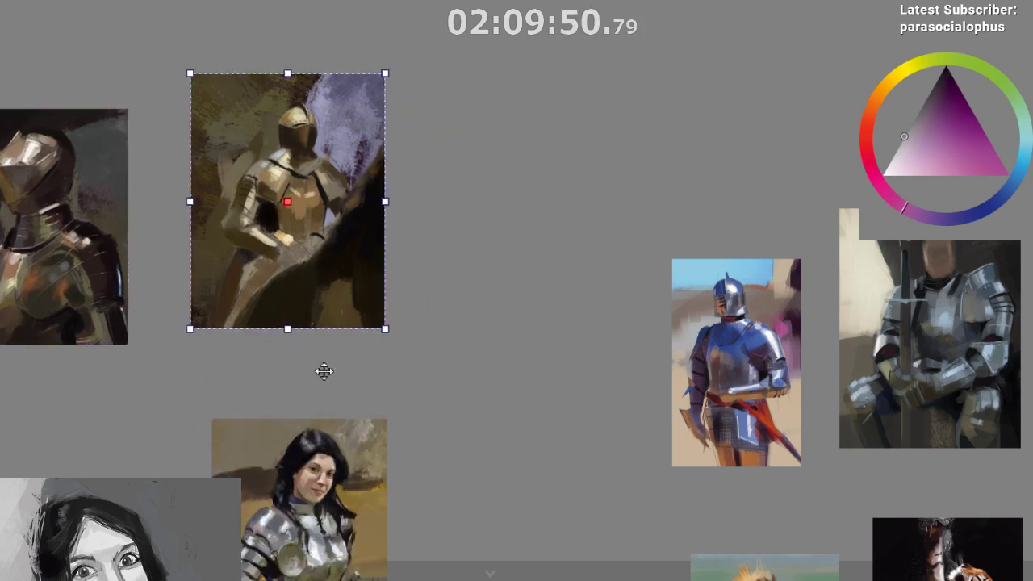
# Place the finished painting of the woman in armor beside the golden knight study and undo the last small adjustments
pyautogui.moveTo(303, 500); pyautogui.dragTo(449, 185)
pyautogui.moveTo(263, 244); pyautogui.dragTo(259, 246)
pyautogui.hotkey('ctrl', 'z')
pyautogui.hotkey('ctrl', 'z')
pyautogui.hotkey('ctrl', 'z')
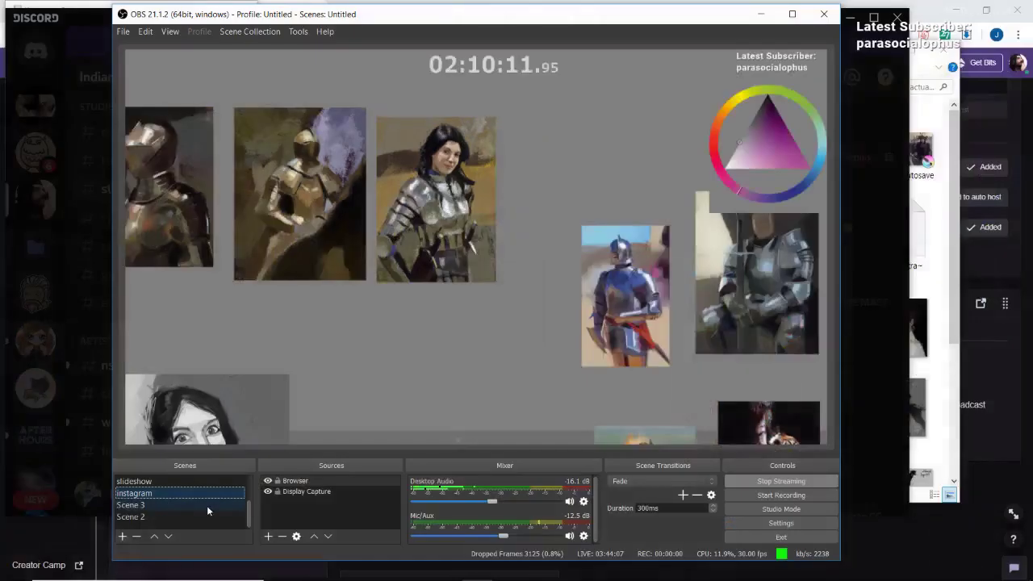
# Select the instagram scene in OBS and view the posted armor study enlarged in Discord's study-posts channel
pyautogui.click(161, 498)
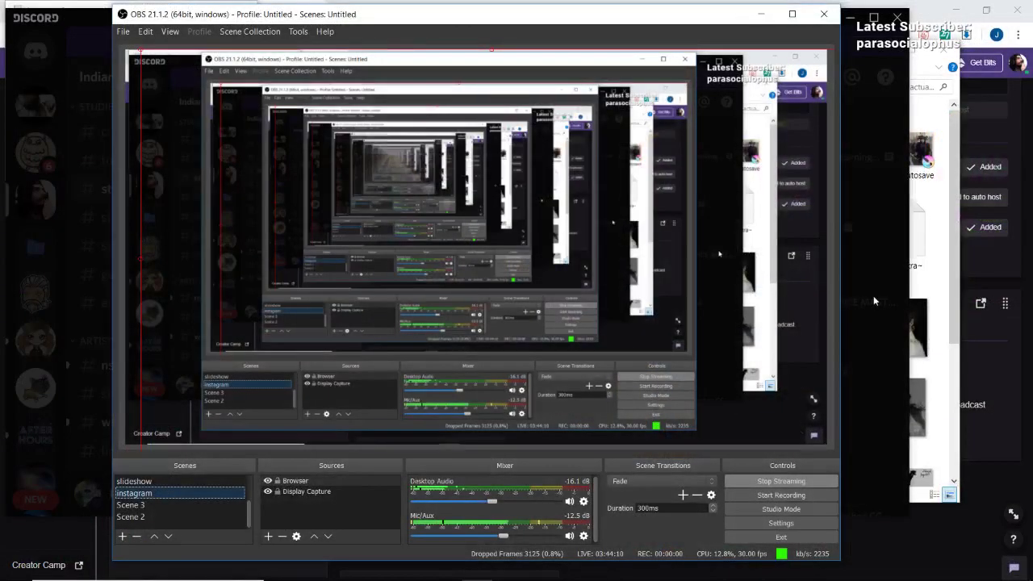
pyautogui.hotkey('alt', 'Tab')
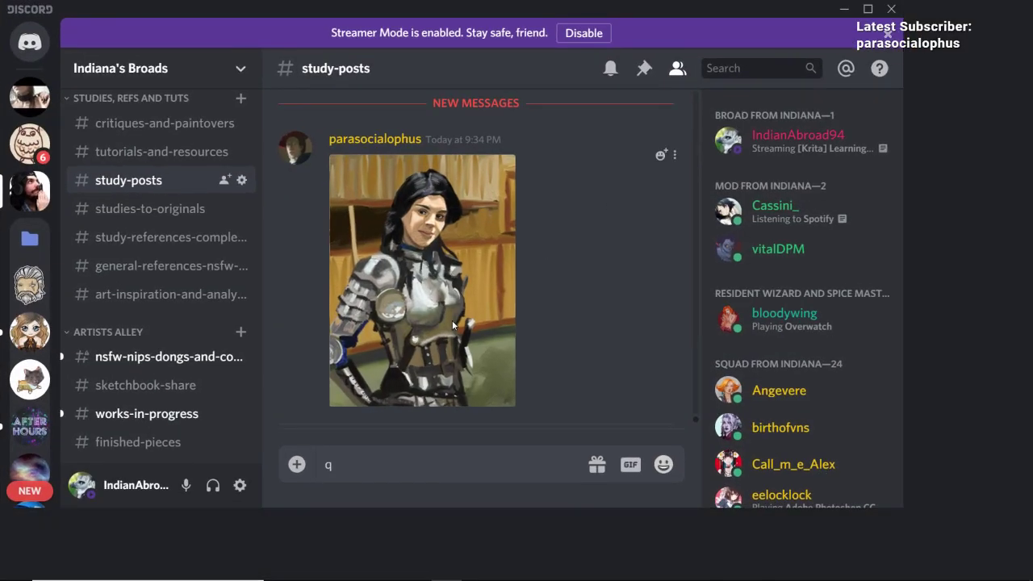
pyautogui.click(453, 319)
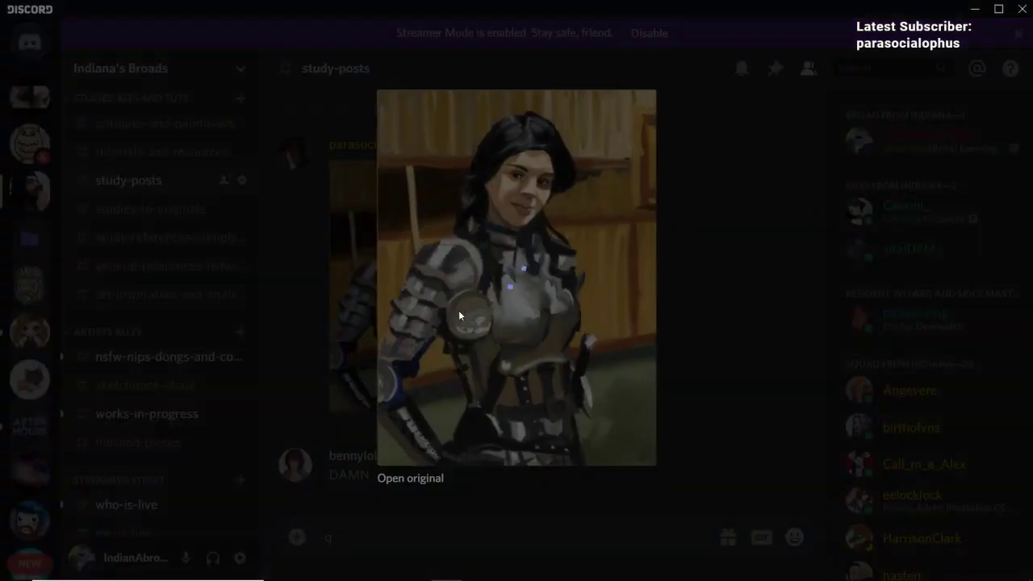
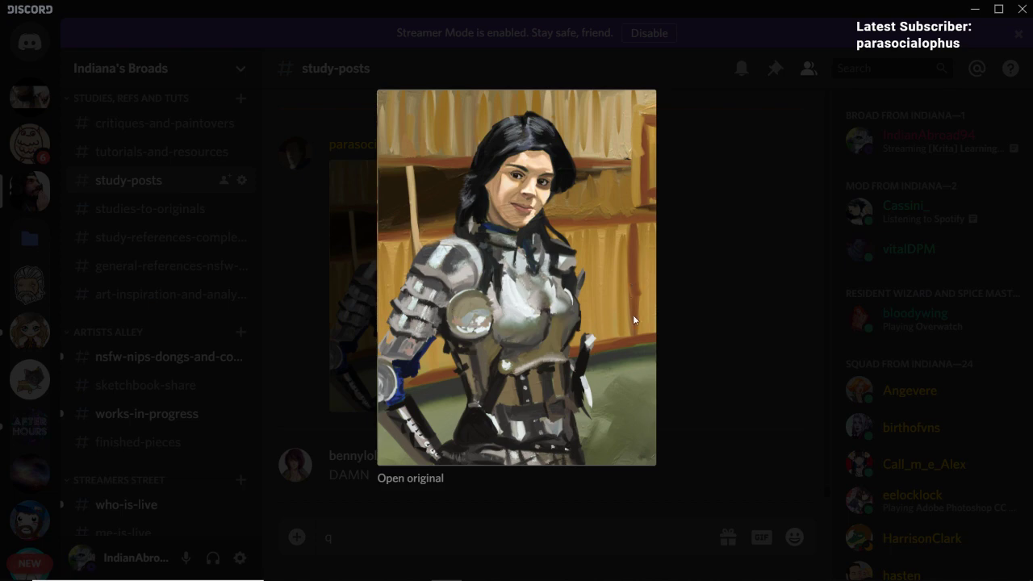
pyautogui.click(366, 523)
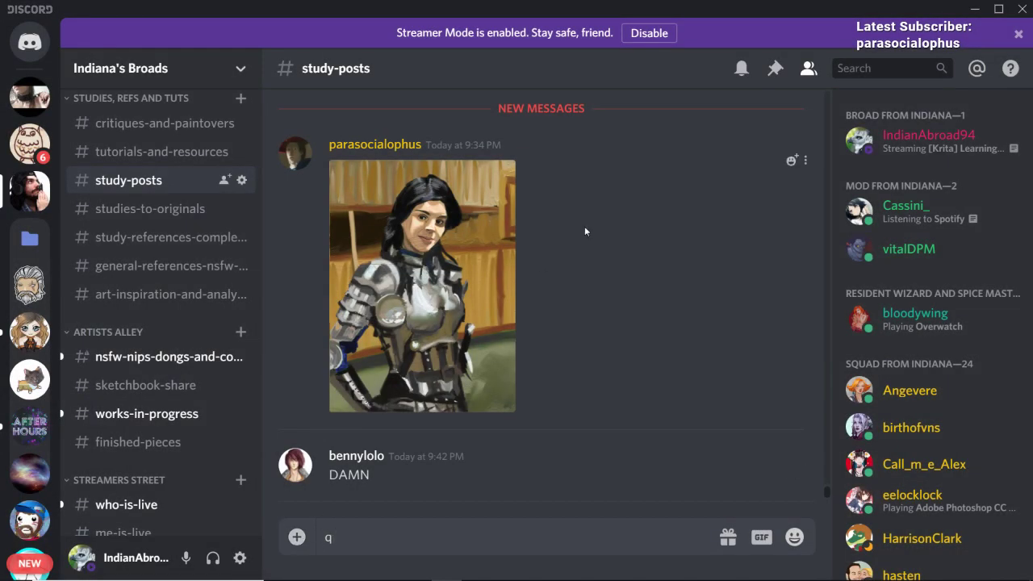
# Switch from Discord back to the Krita board and inspect the finished painting of the woman in armor beside the golden knight study
pyautogui.click(508, 569)
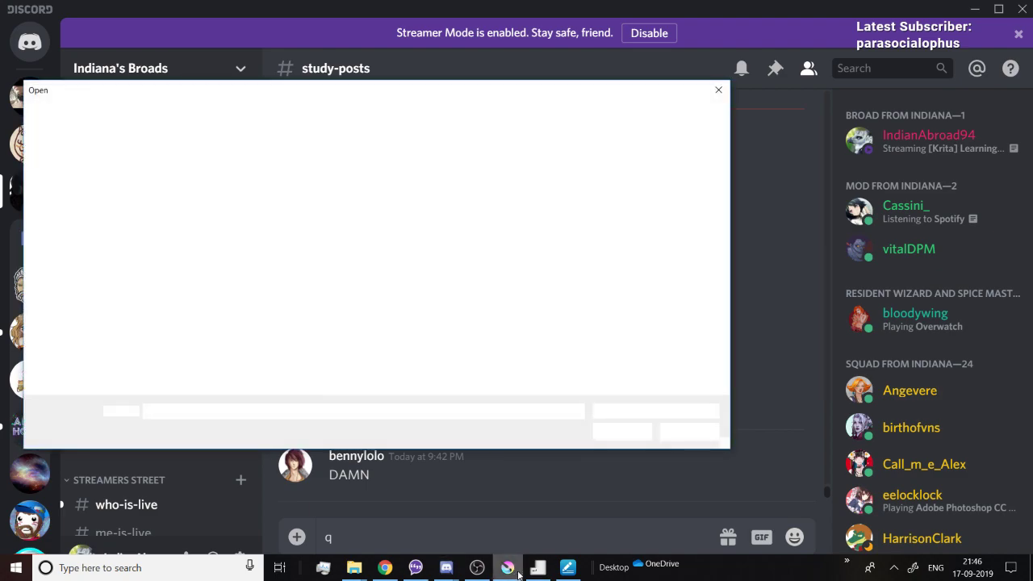
pyautogui.click(476, 568)
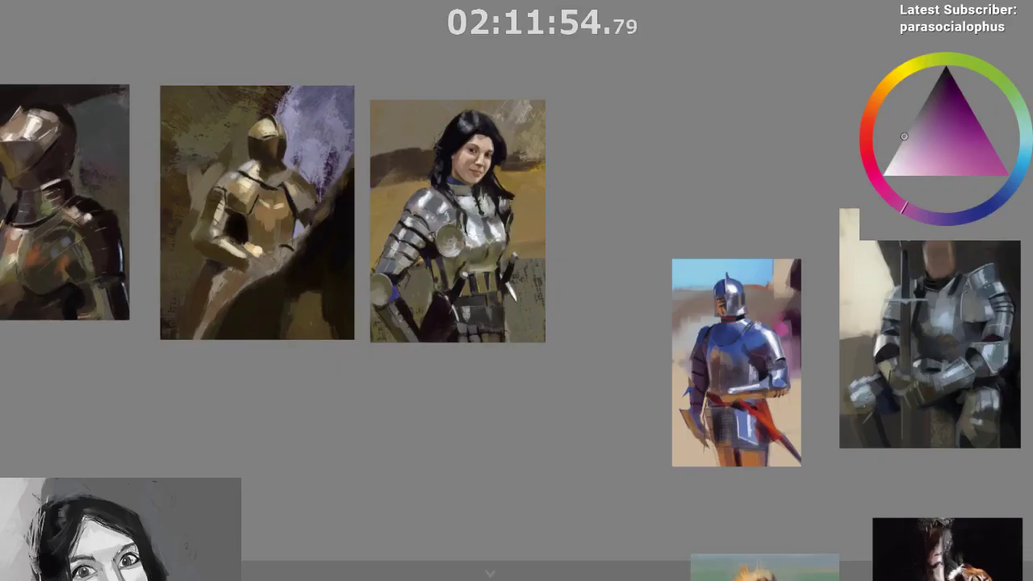
pyautogui.scroll(2, 201, 199)
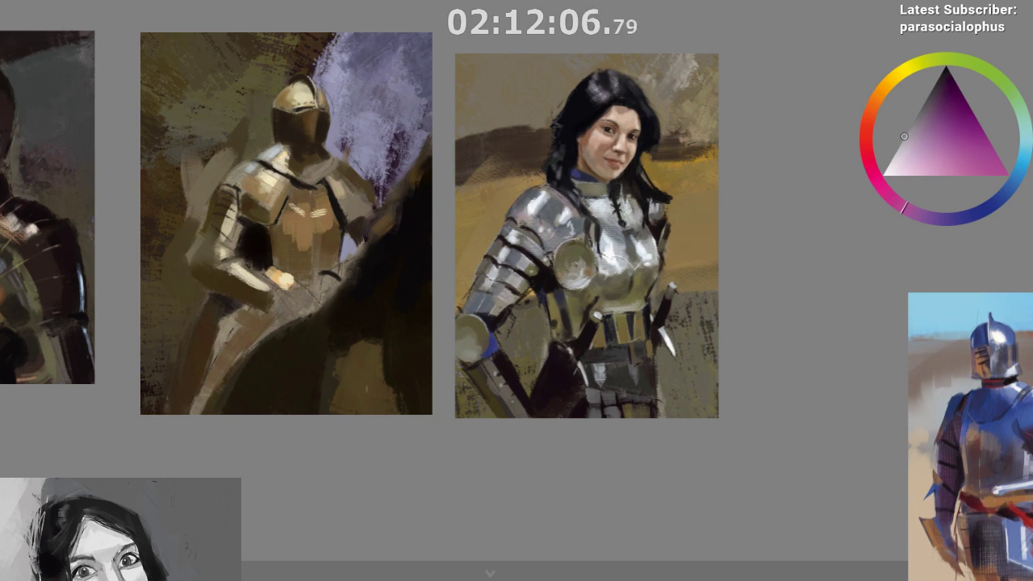
pyautogui.scroll(4, 668, 165)
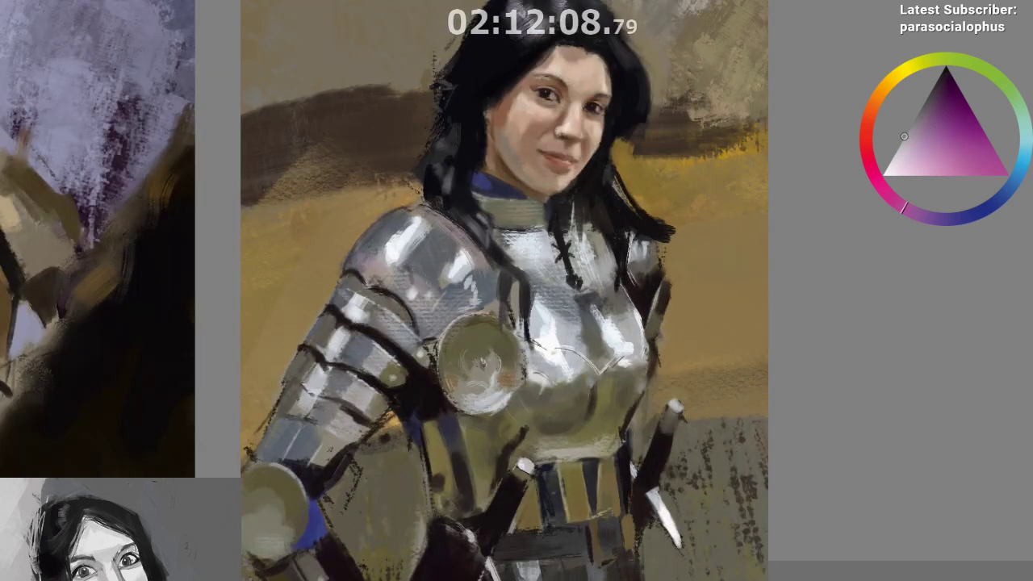
pyautogui.scroll(-2, 540, 351)
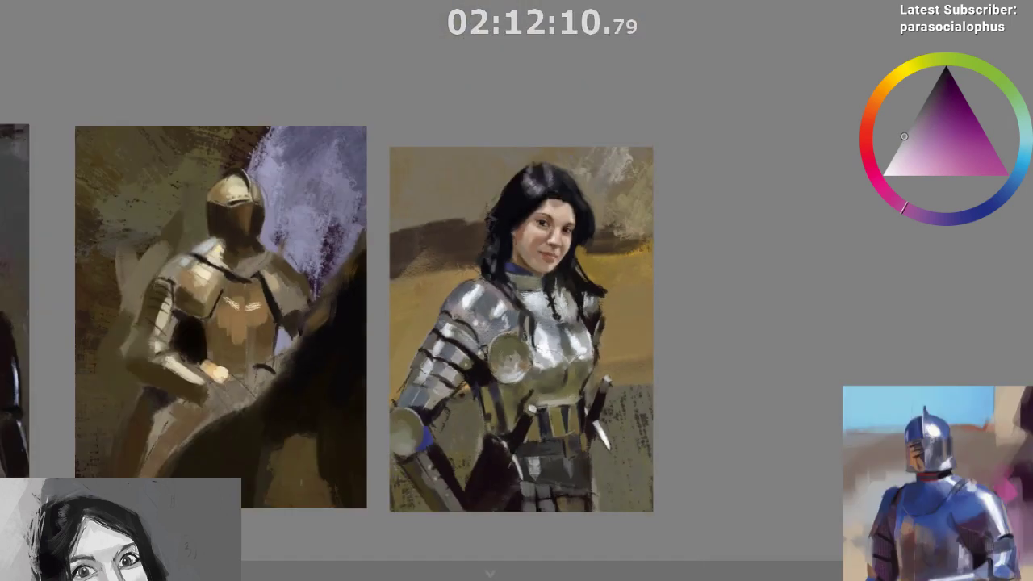
pyautogui.scroll(1, 621, 403)
pyautogui.scroll(2, 718, 477)
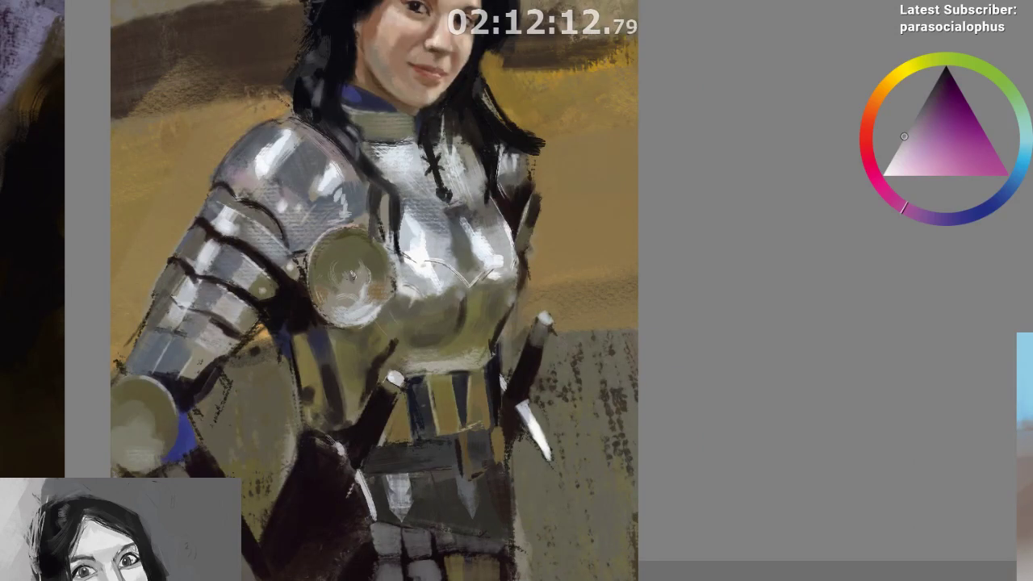
pyautogui.scroll(-2, 421, 102)
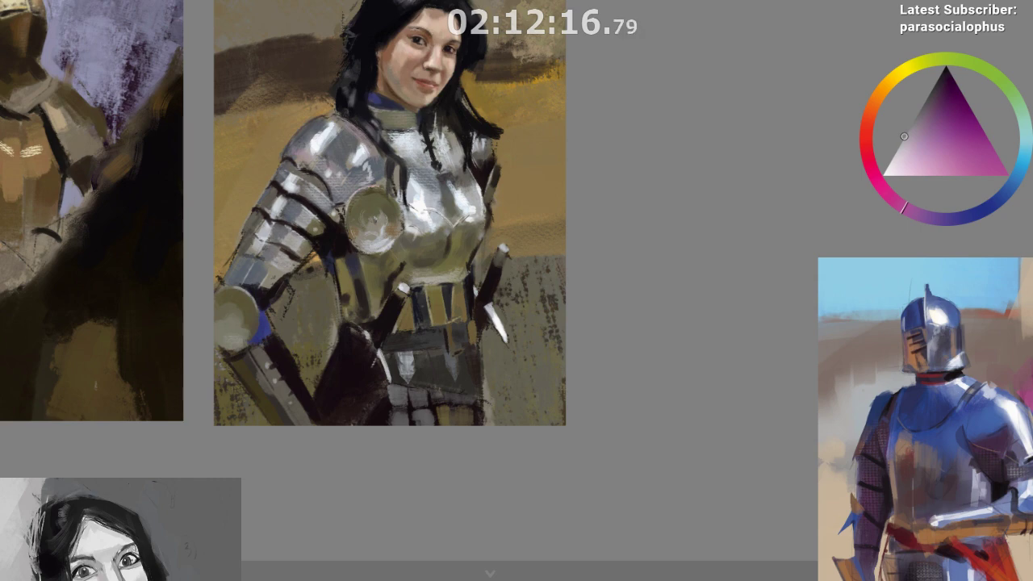
pyautogui.scroll(7, 516, 290)
pyautogui.scroll(-2, 717, 263)
pyautogui.scroll(-3, 463, 225)
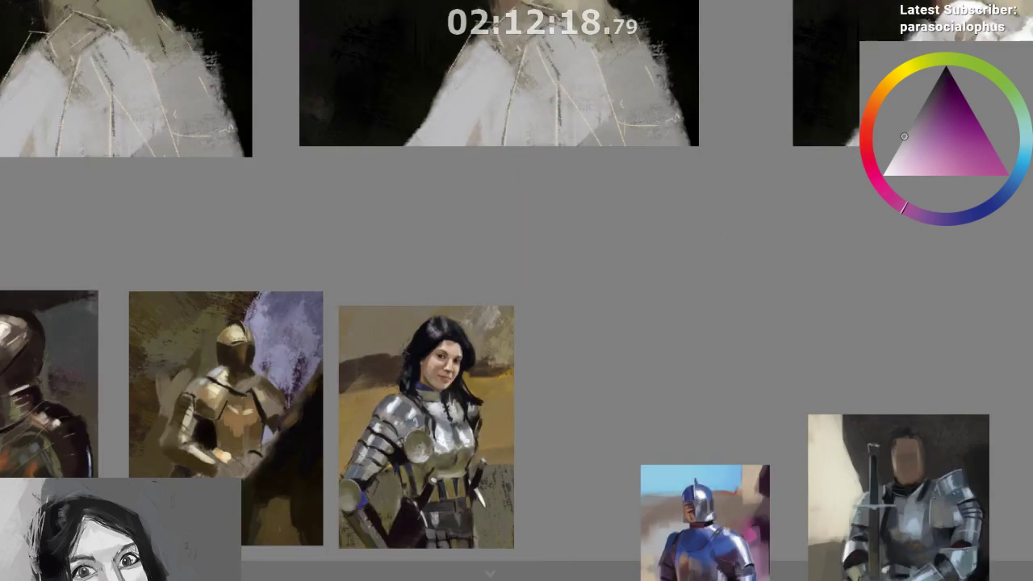
pyautogui.scroll(2, 393, 521)
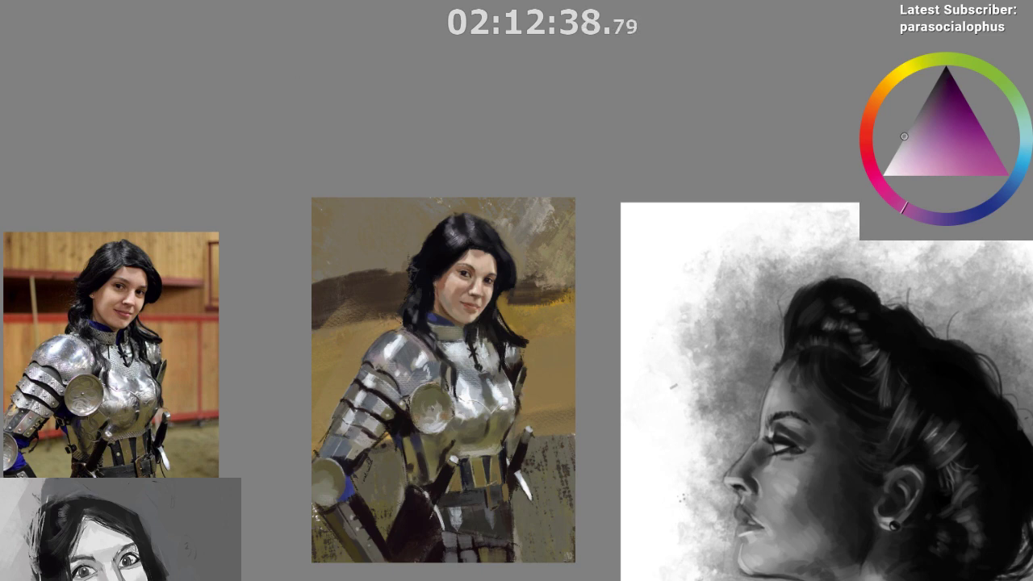
# Switch to the pink-haired swordswoman illustration and examine the central figure and the sketched figures in hats behind her
pyautogui.hotkey('alt', 'Tab')
pyautogui.scroll(6, 466, 332)
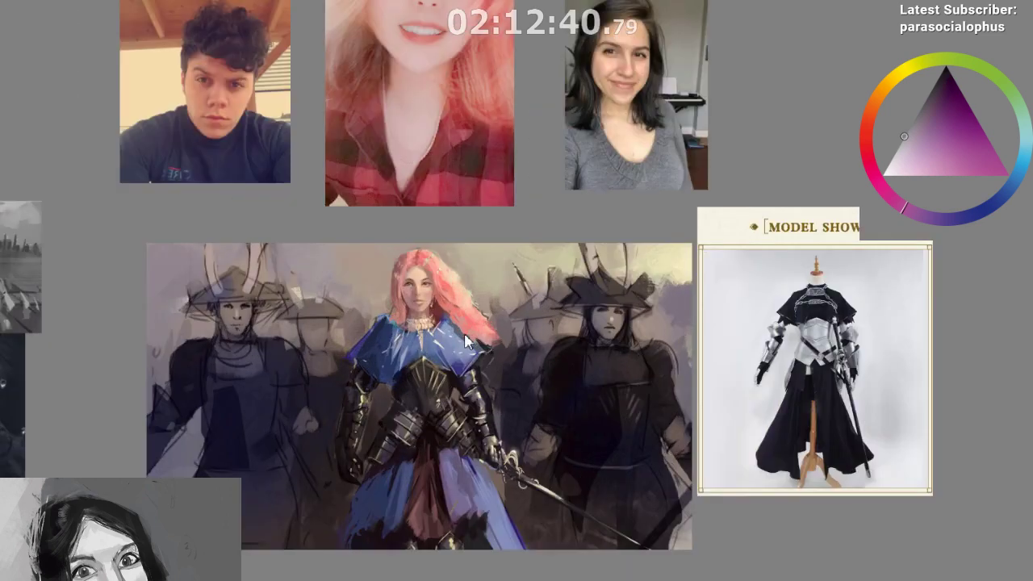
pyautogui.scroll(-3, 455, 338)
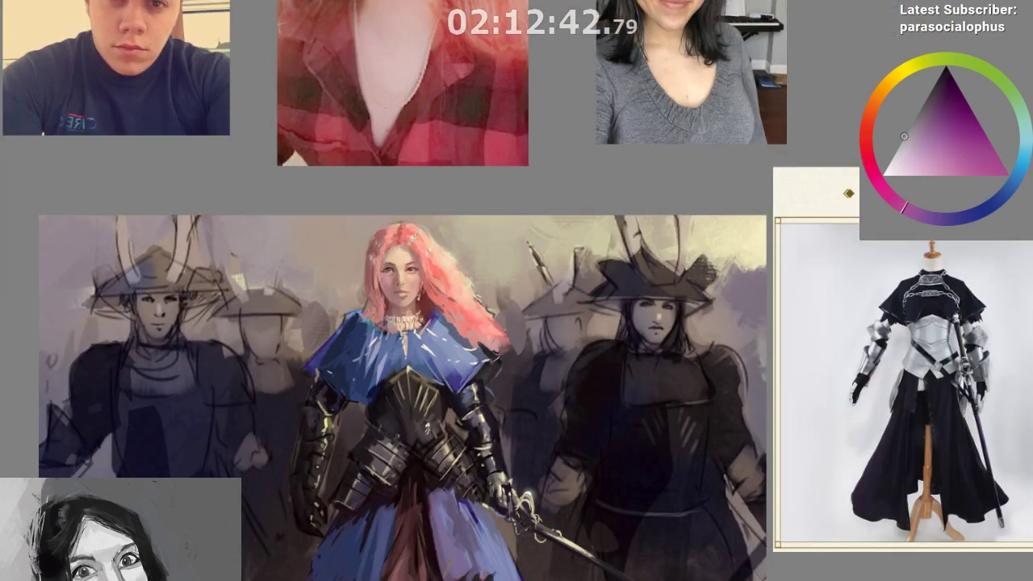
pyautogui.moveTo(455, 337); pyautogui.dragTo(455, 240)
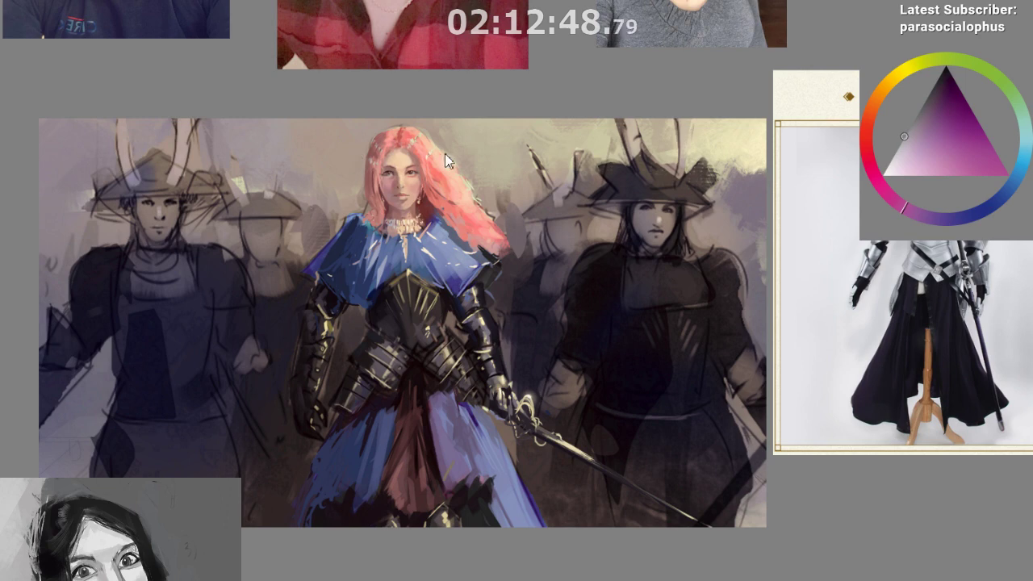
pyautogui.scroll(3, 724, 215)
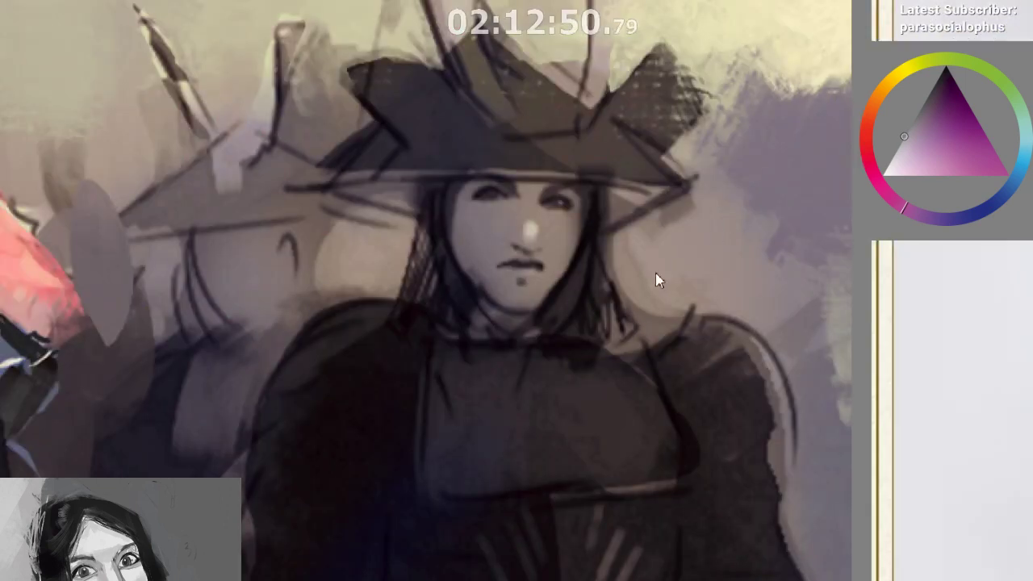
pyautogui.scroll(-5, 656, 282)
pyautogui.scroll(2, 628, 300)
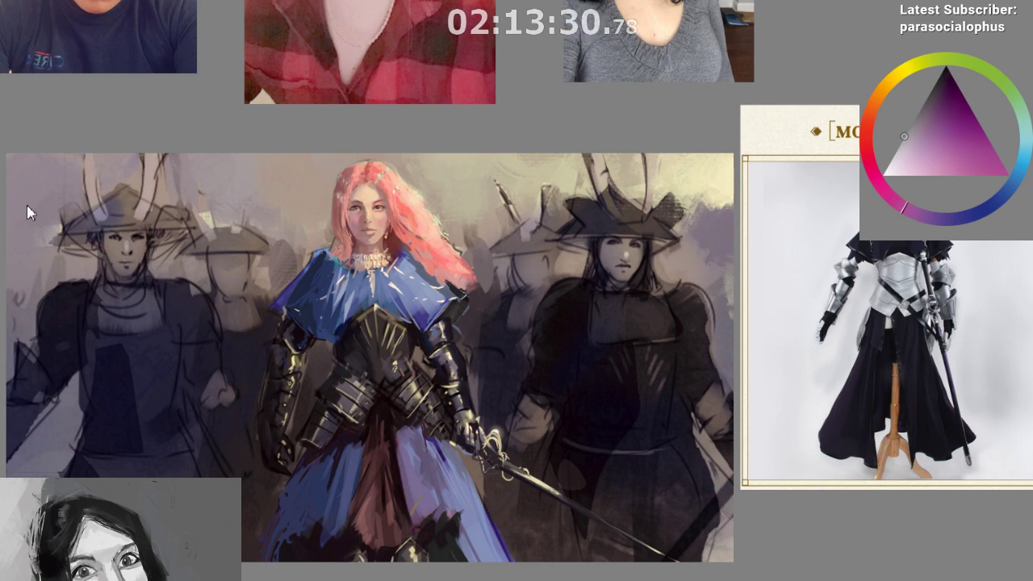
# Return to the canvas with the reference photo and view the finished painting of the woman in armor up close
pyautogui.hotkey('ctrl', 'Tab')
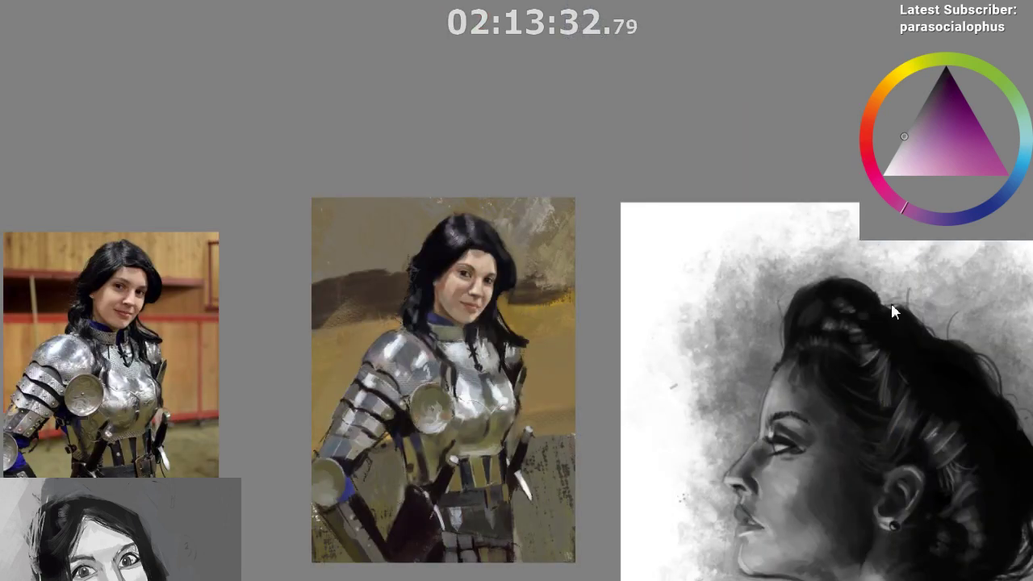
pyautogui.scroll(3, 541, 406)
pyautogui.scroll(-3, 517, 347)
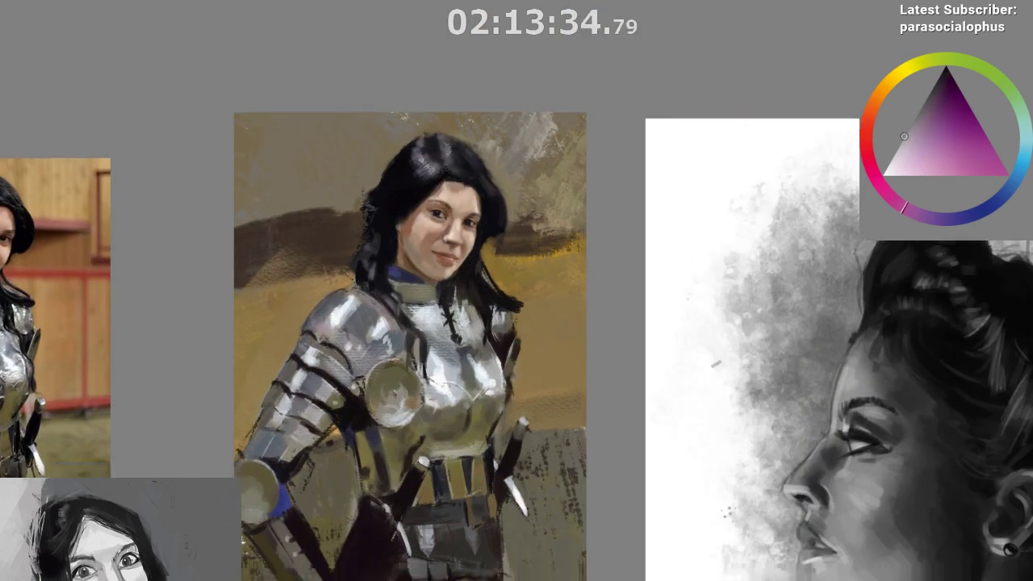
pyautogui.scroll(2, 516, 347)
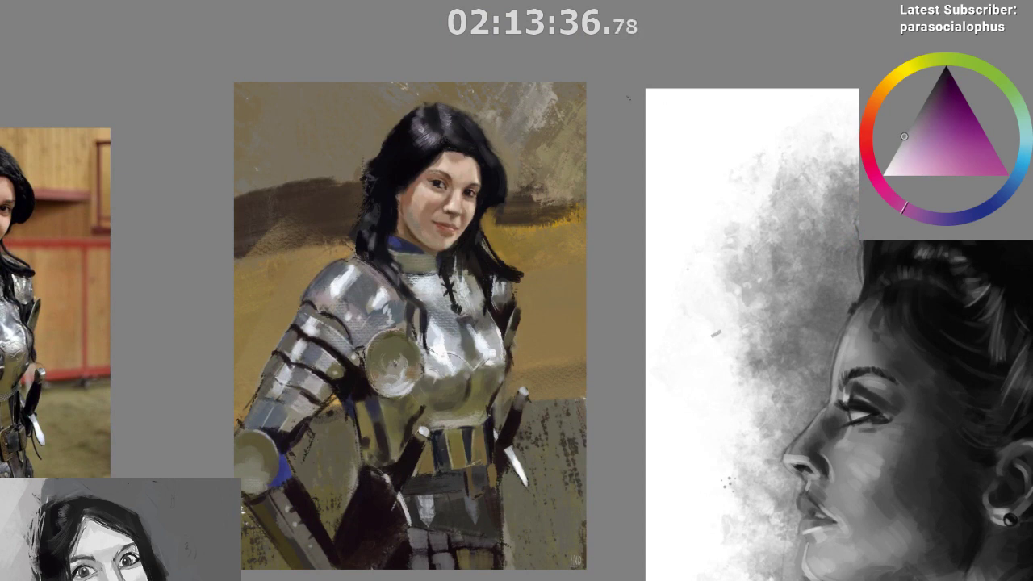